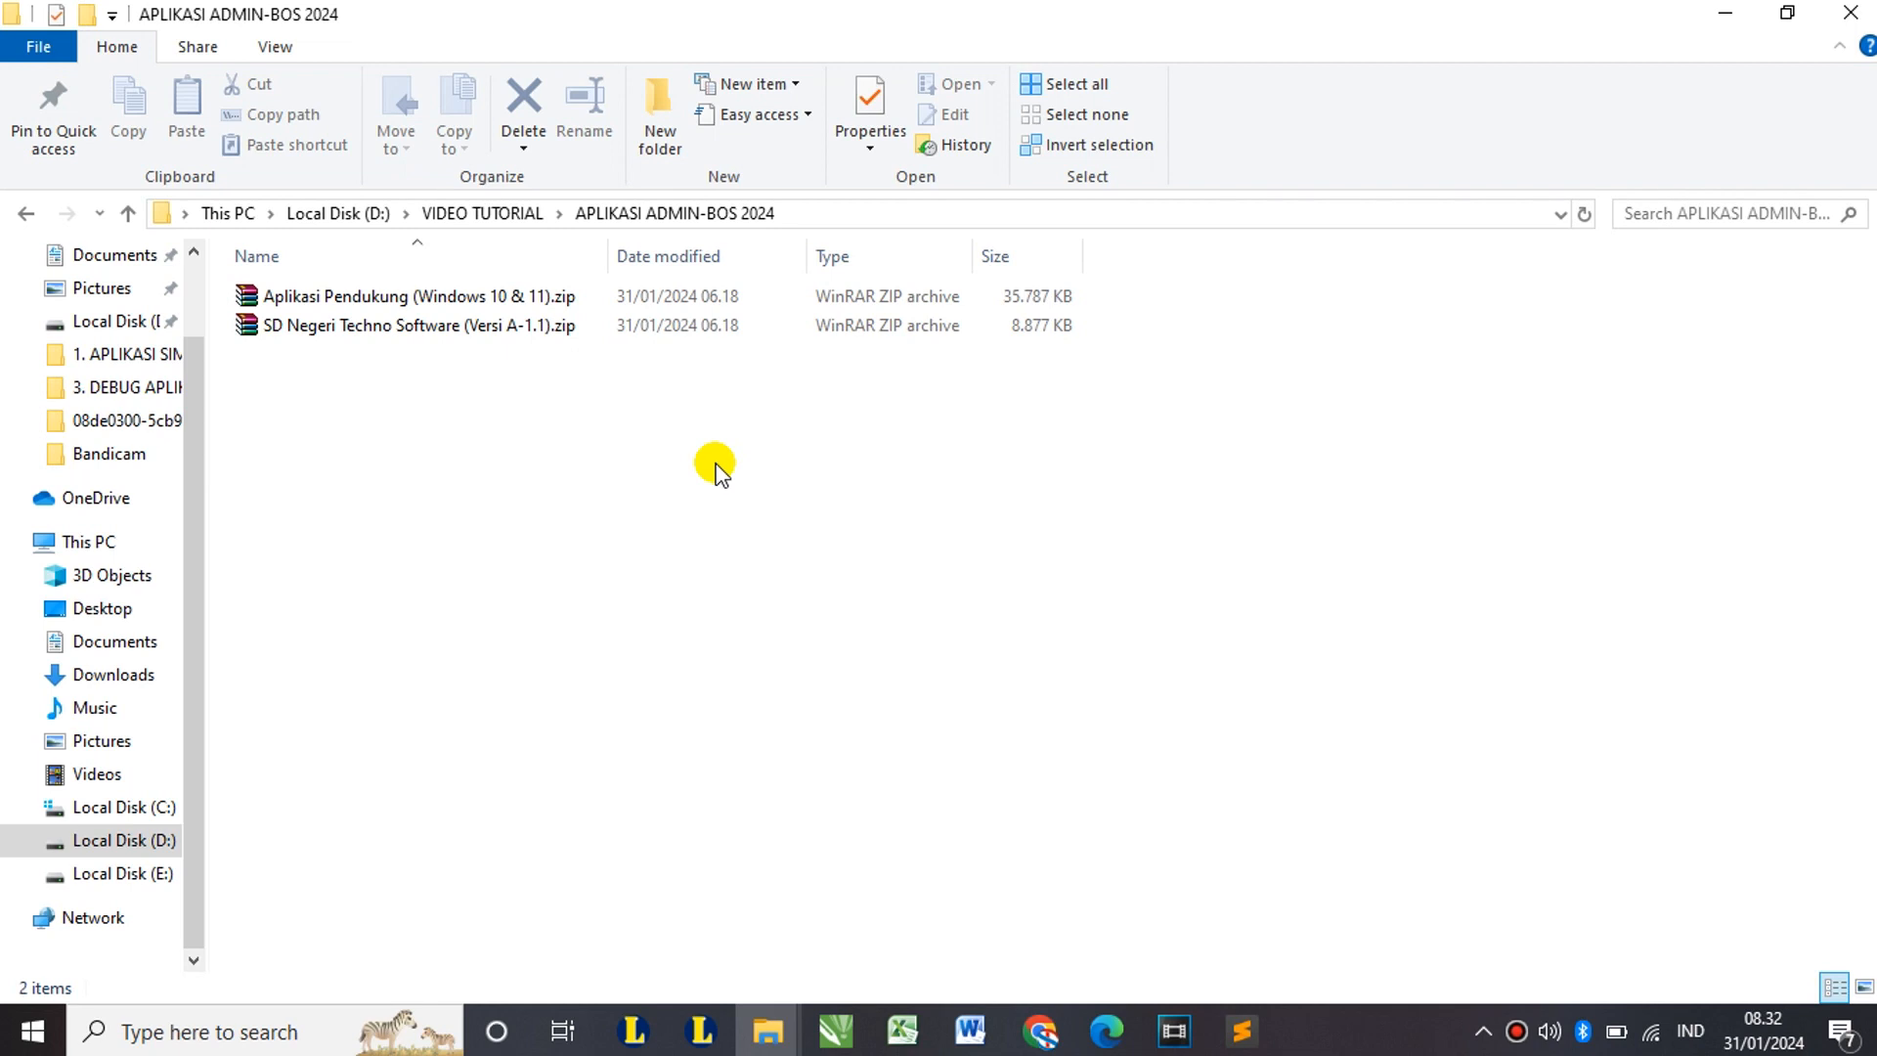
Step: Select both zip archives, Aplikasi Pendukung and SD Negeri Techno Software, together
left_click(433, 298)
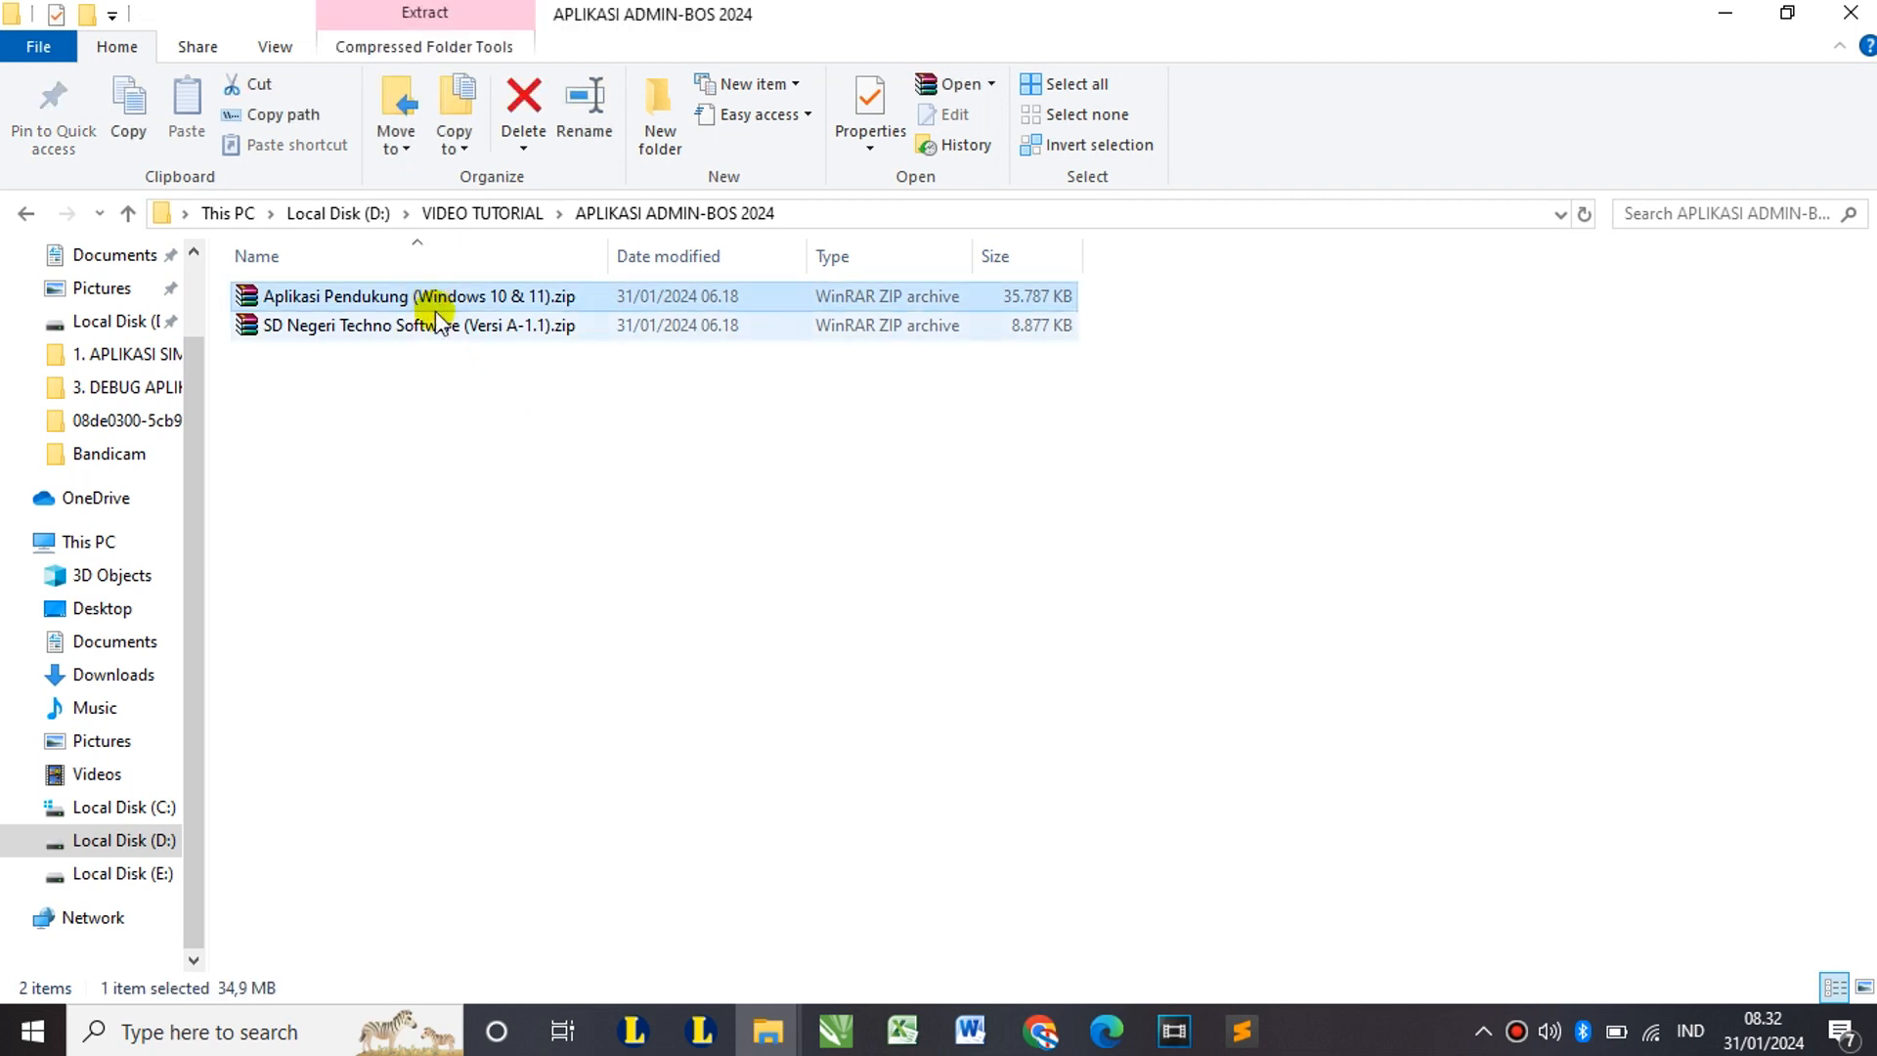
left_click(435, 326)
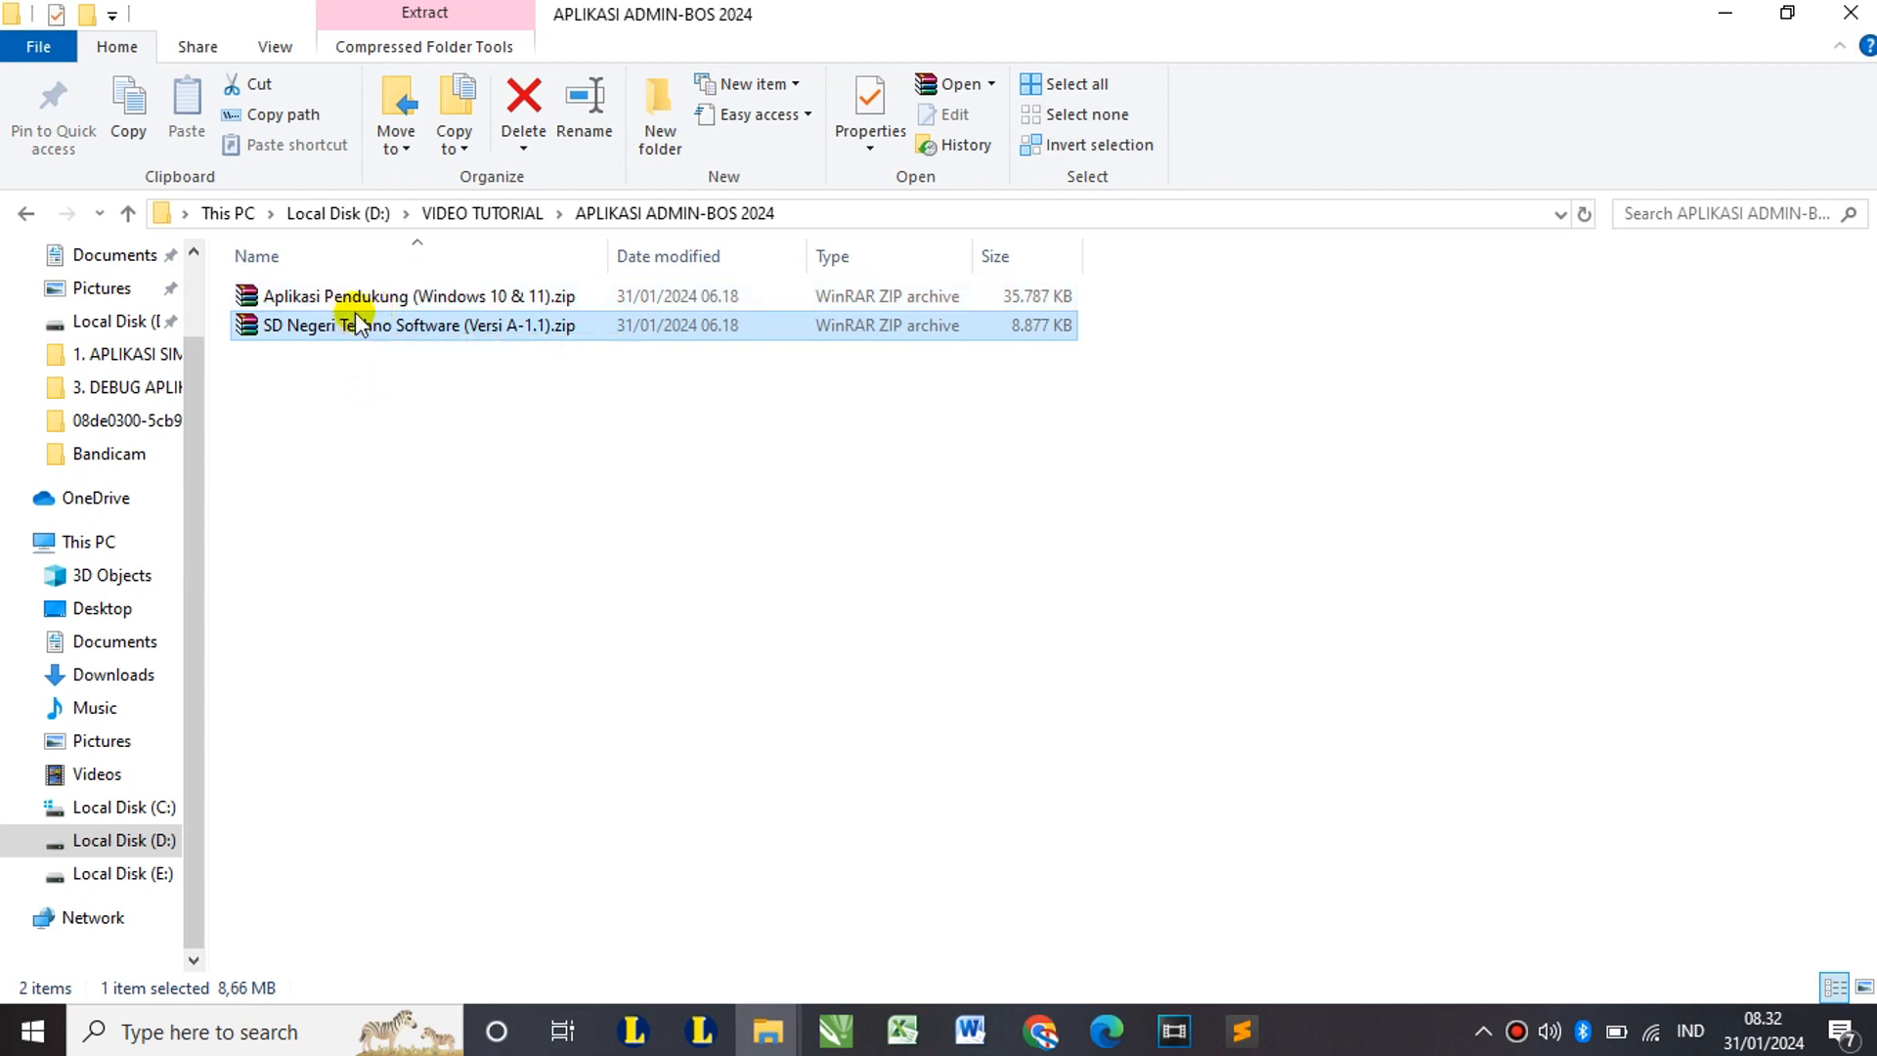
key("ctrl+a")
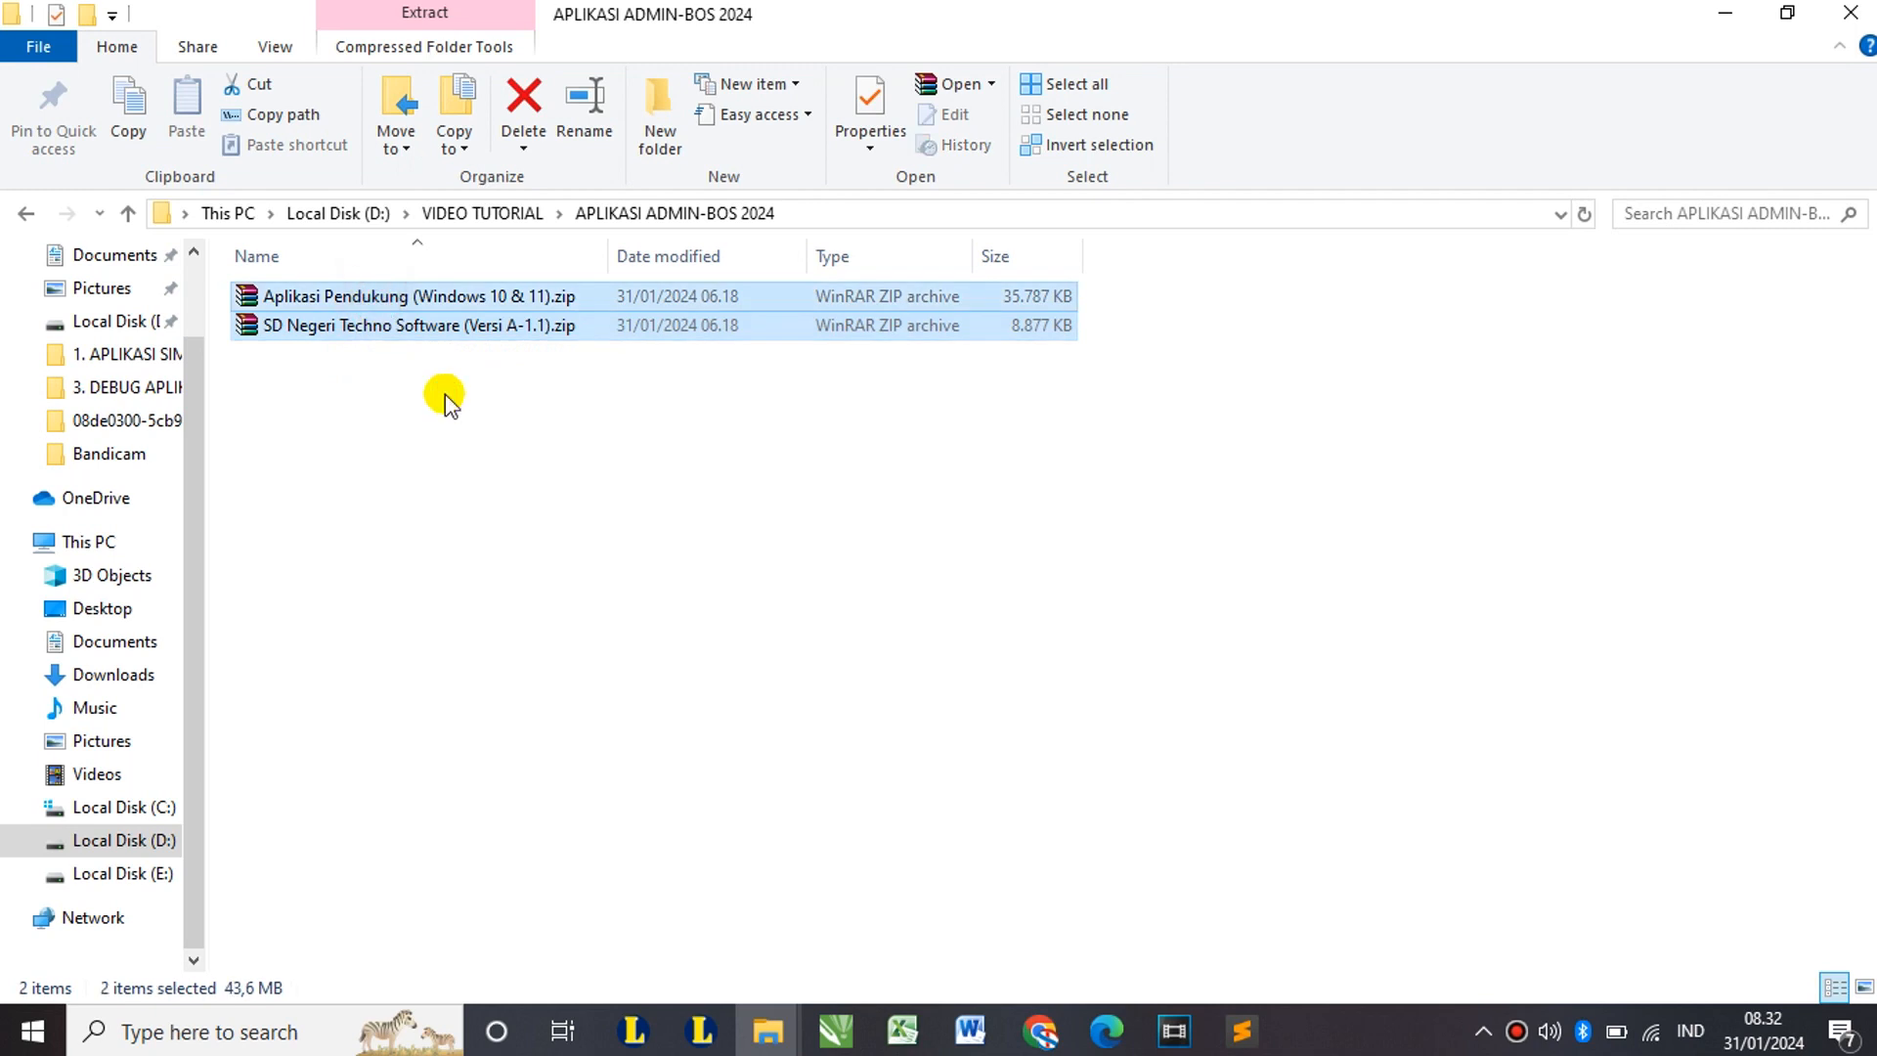
Step: Extract both selected archives into the current folder with WinRAR's Extract Here
right_click(420, 295)
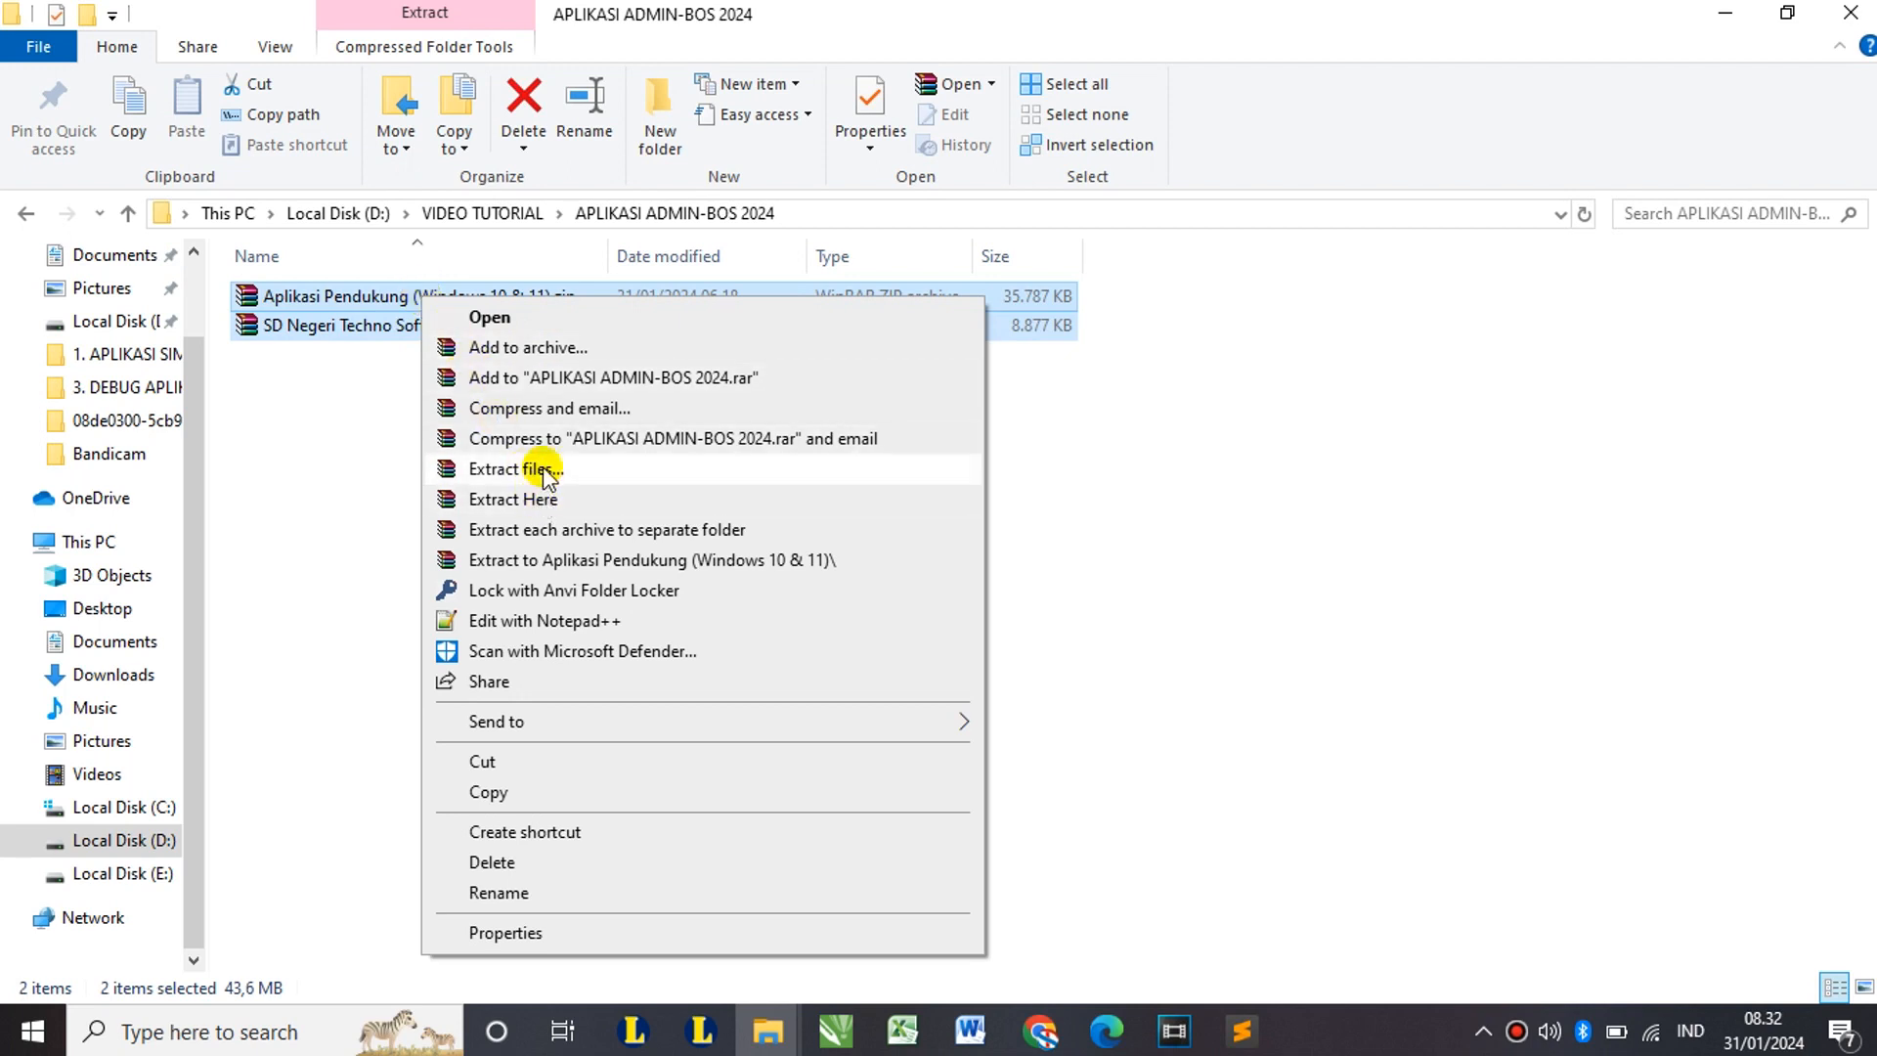
left_click(548, 499)
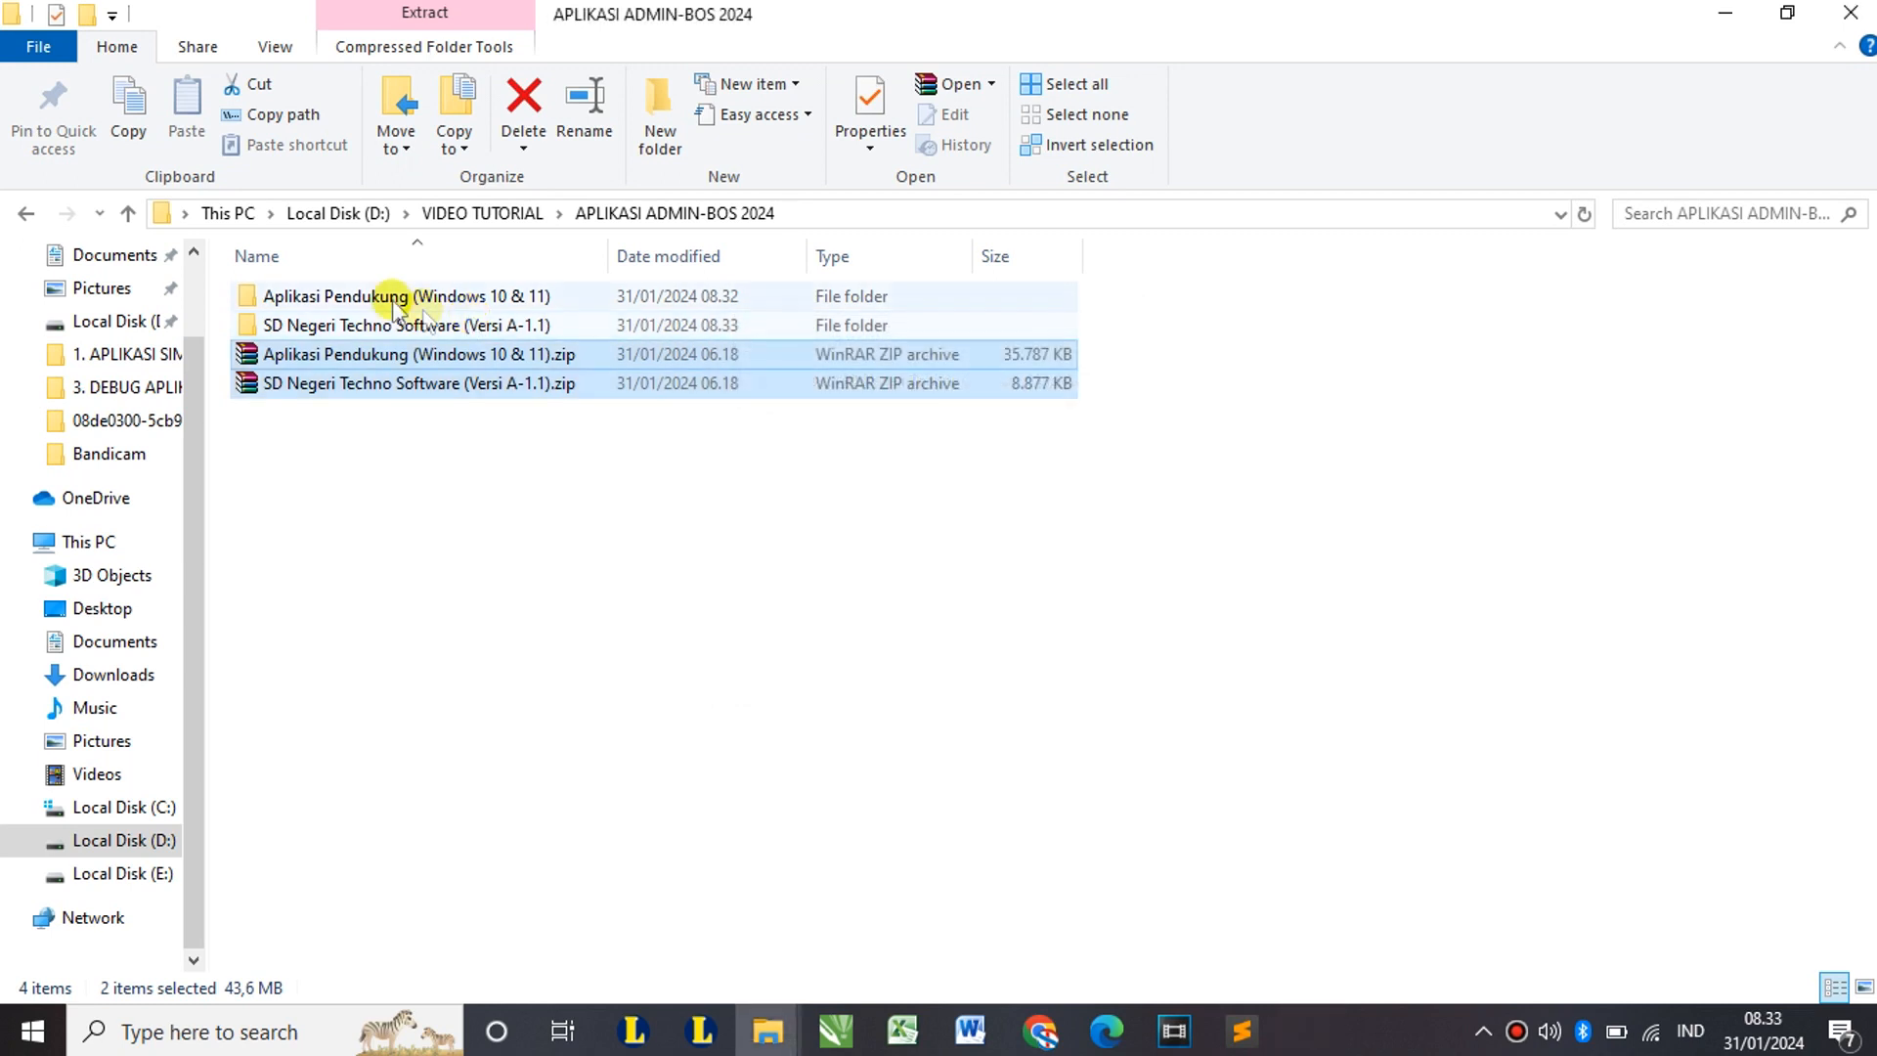
left_click(376, 298)
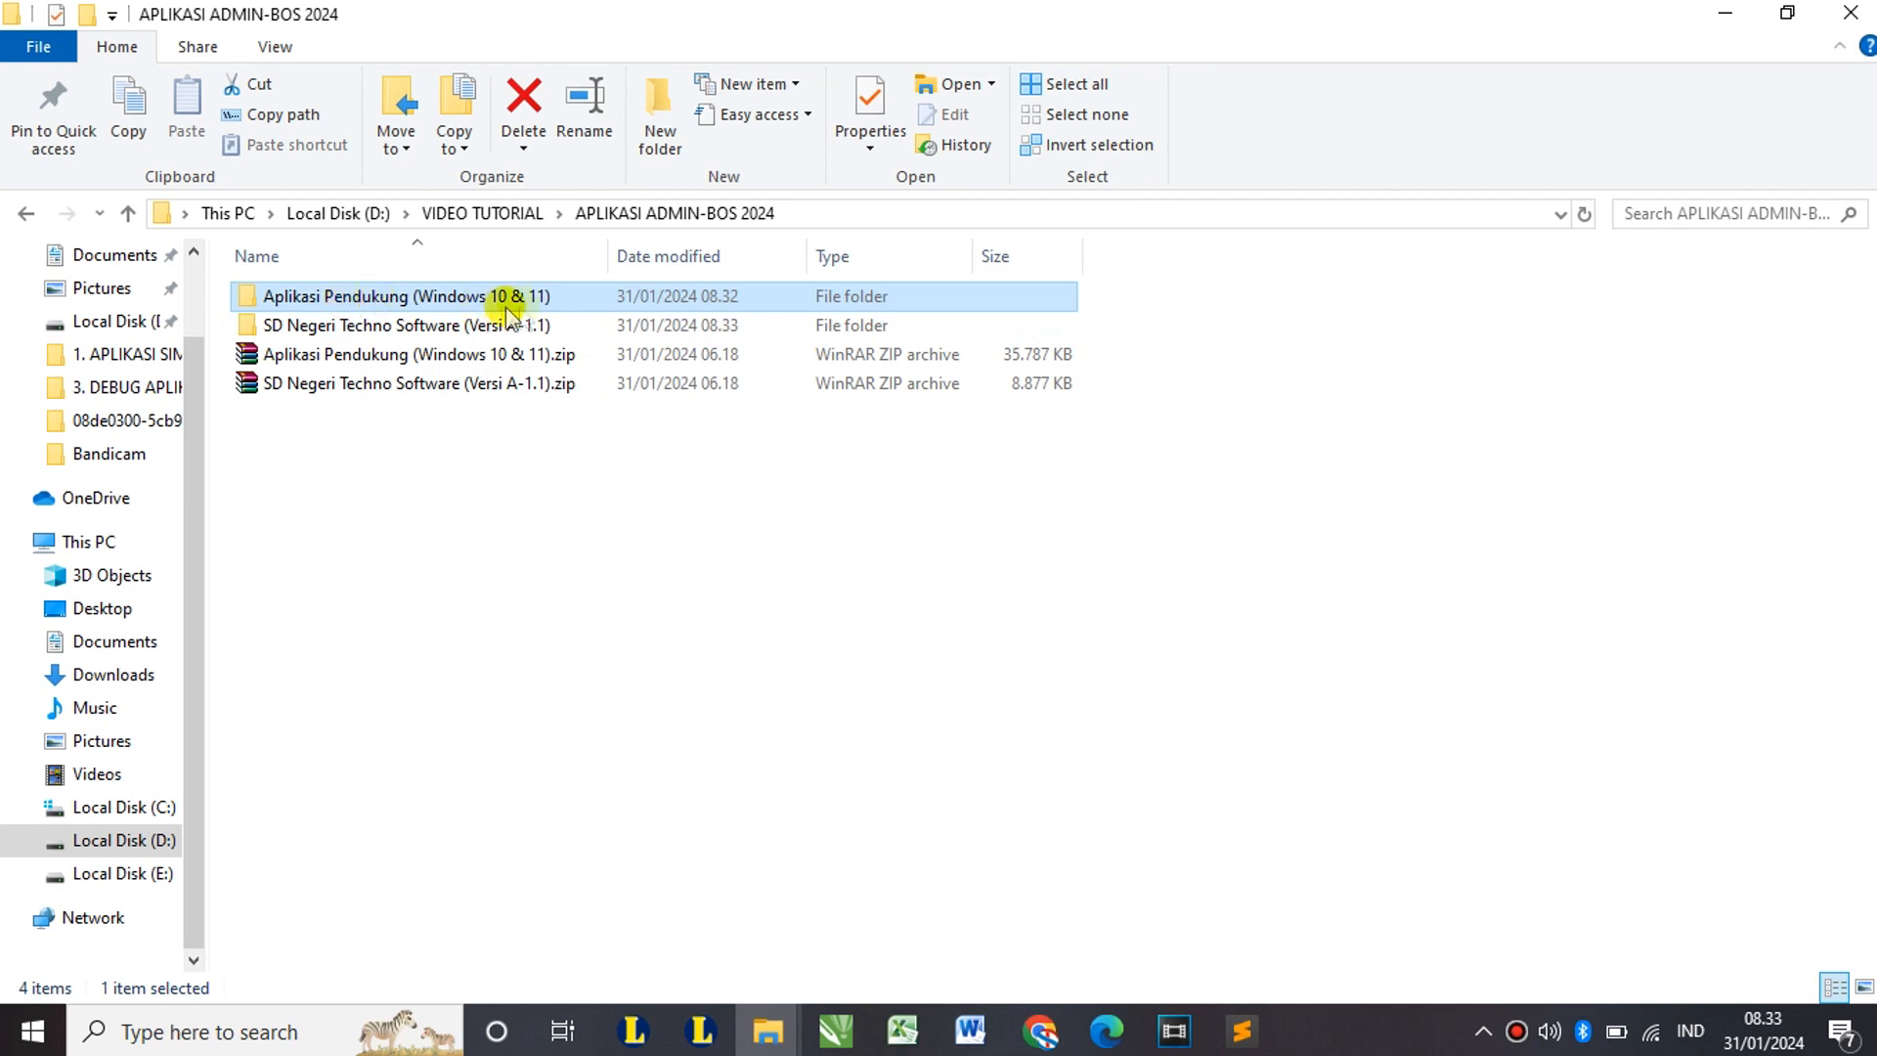
mouse_move(537, 309)
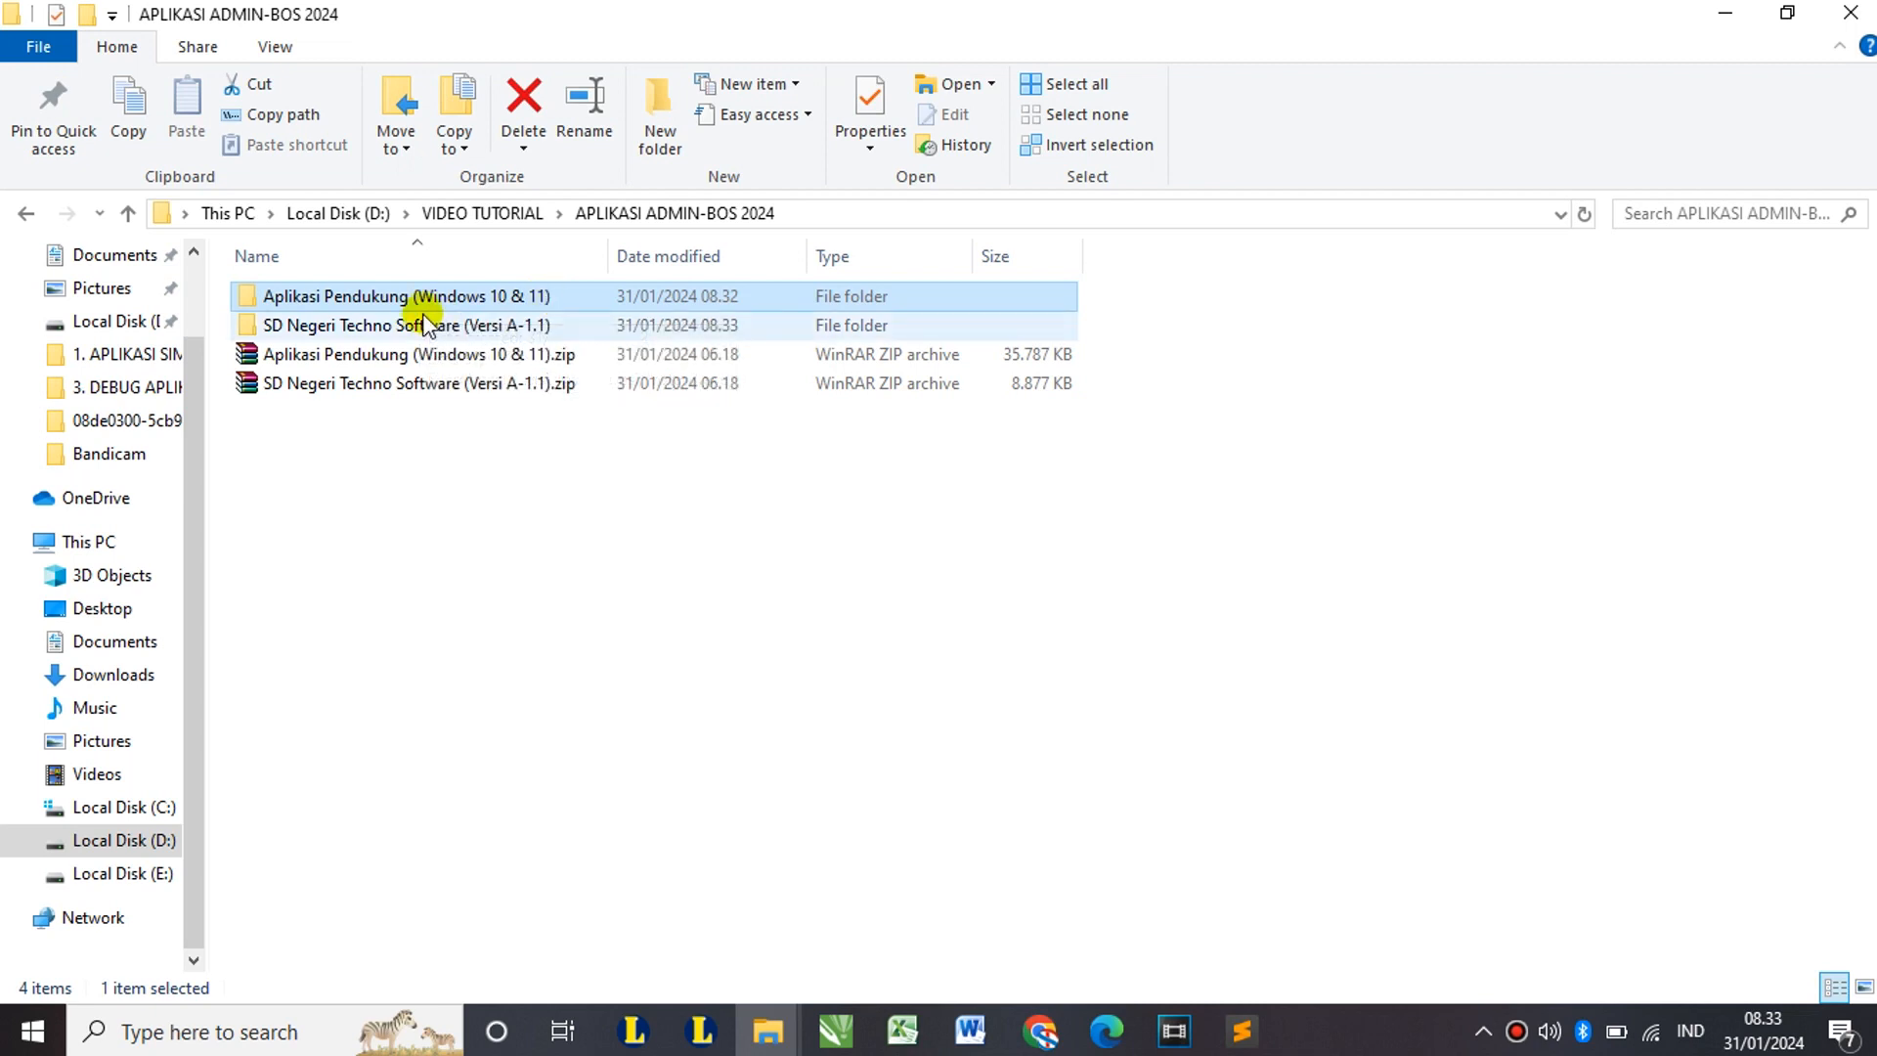
left_click(330, 325)
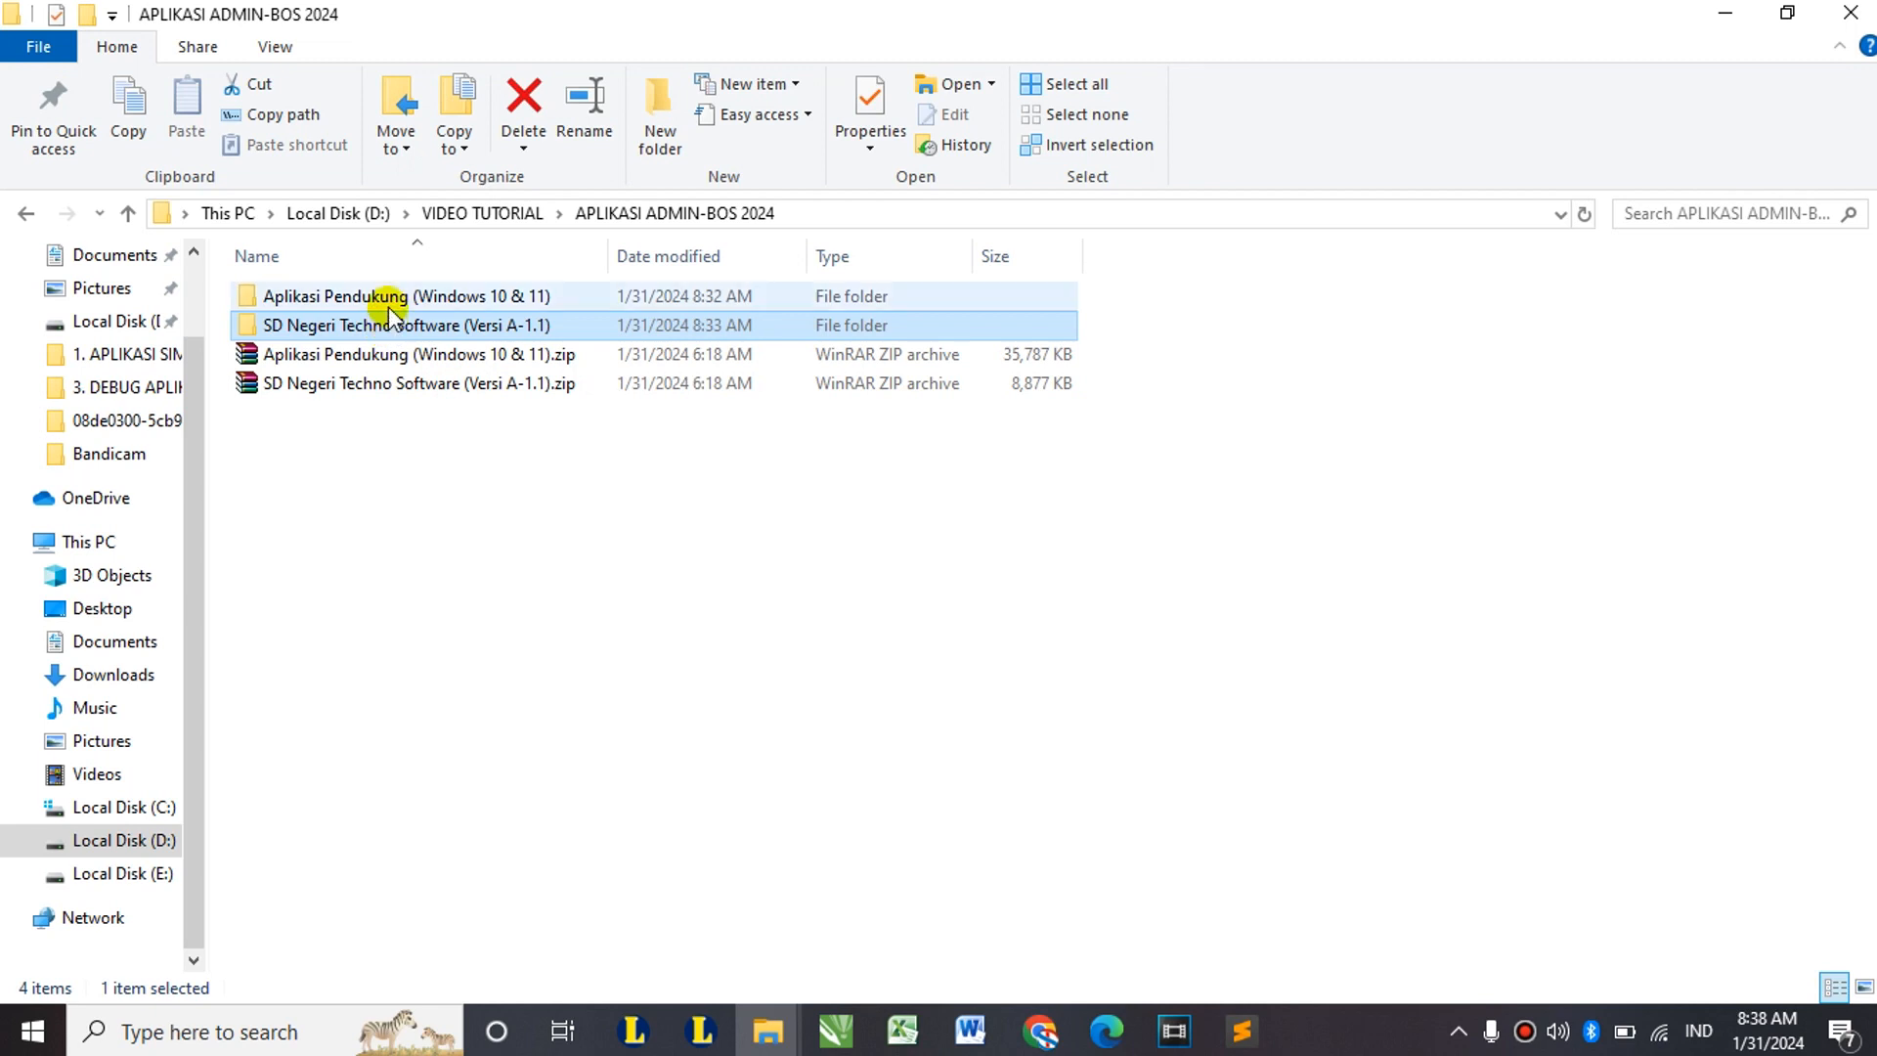
mouse_move(389, 307)
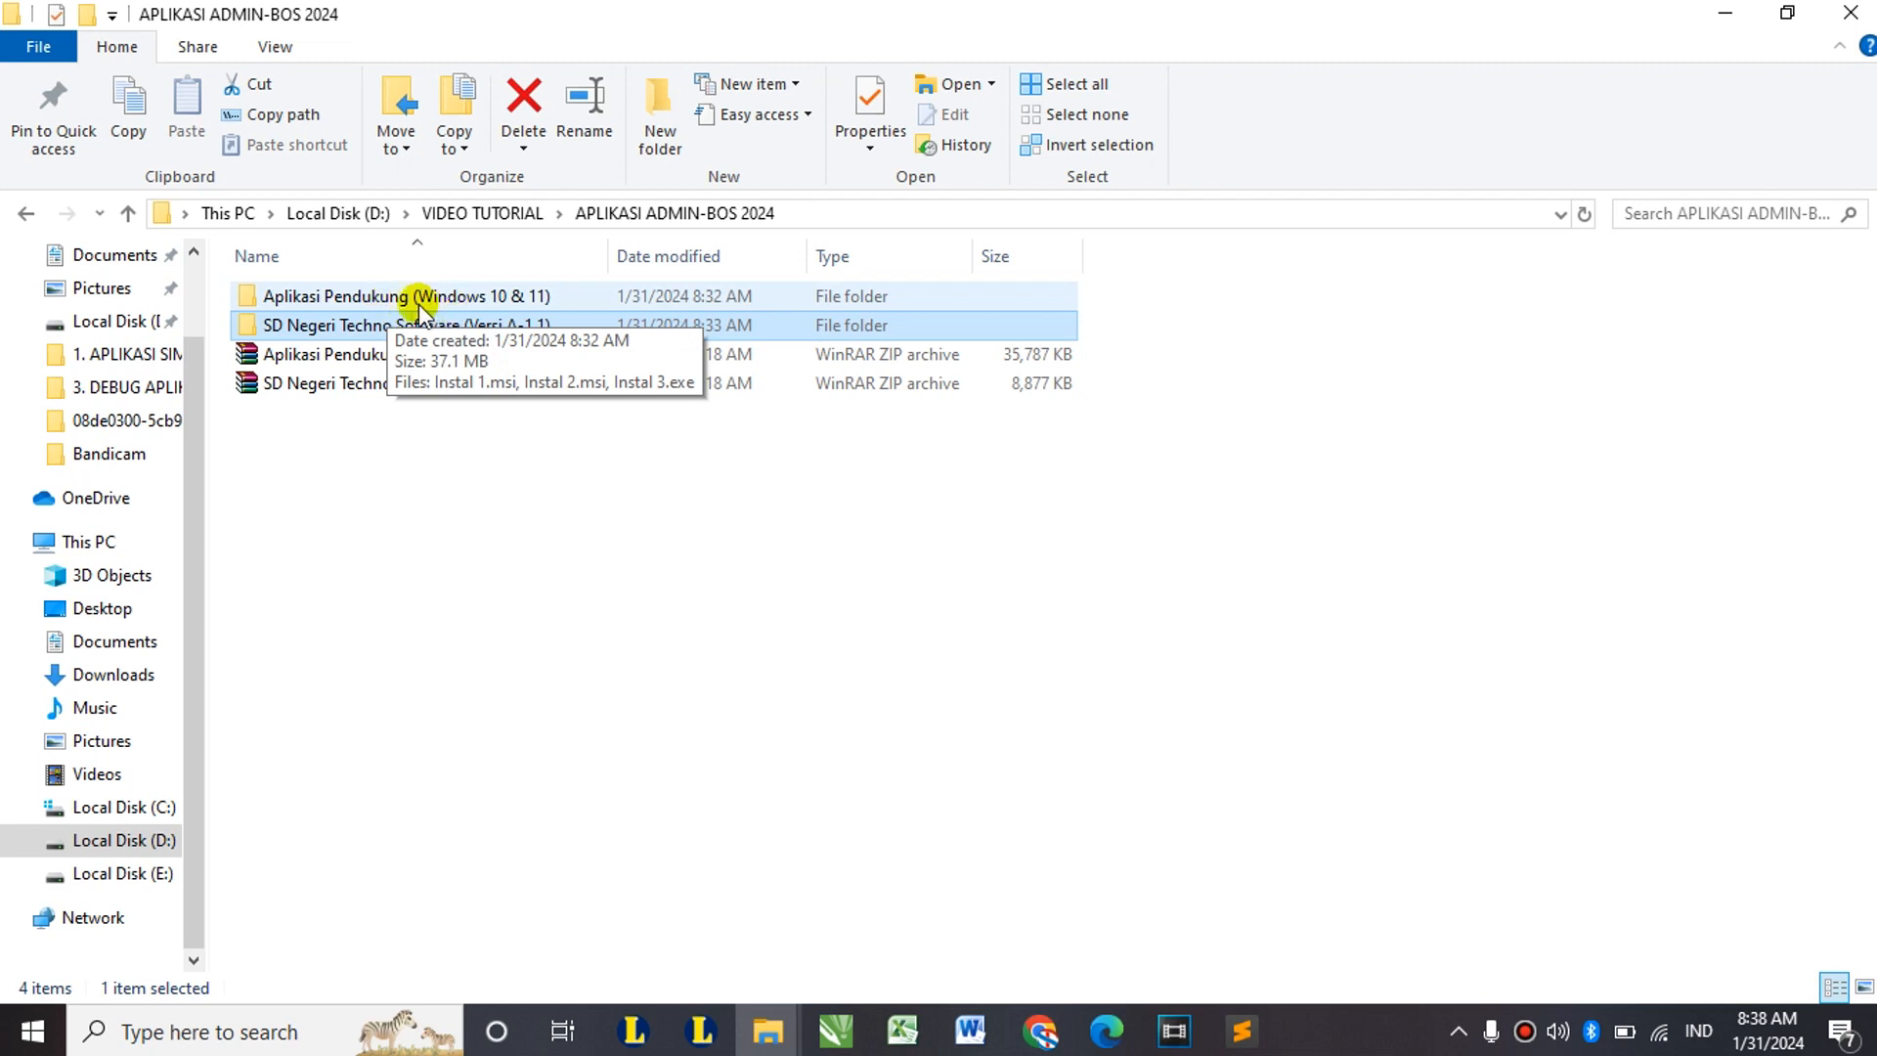
left_click(391, 296)
mouse_move(371, 303)
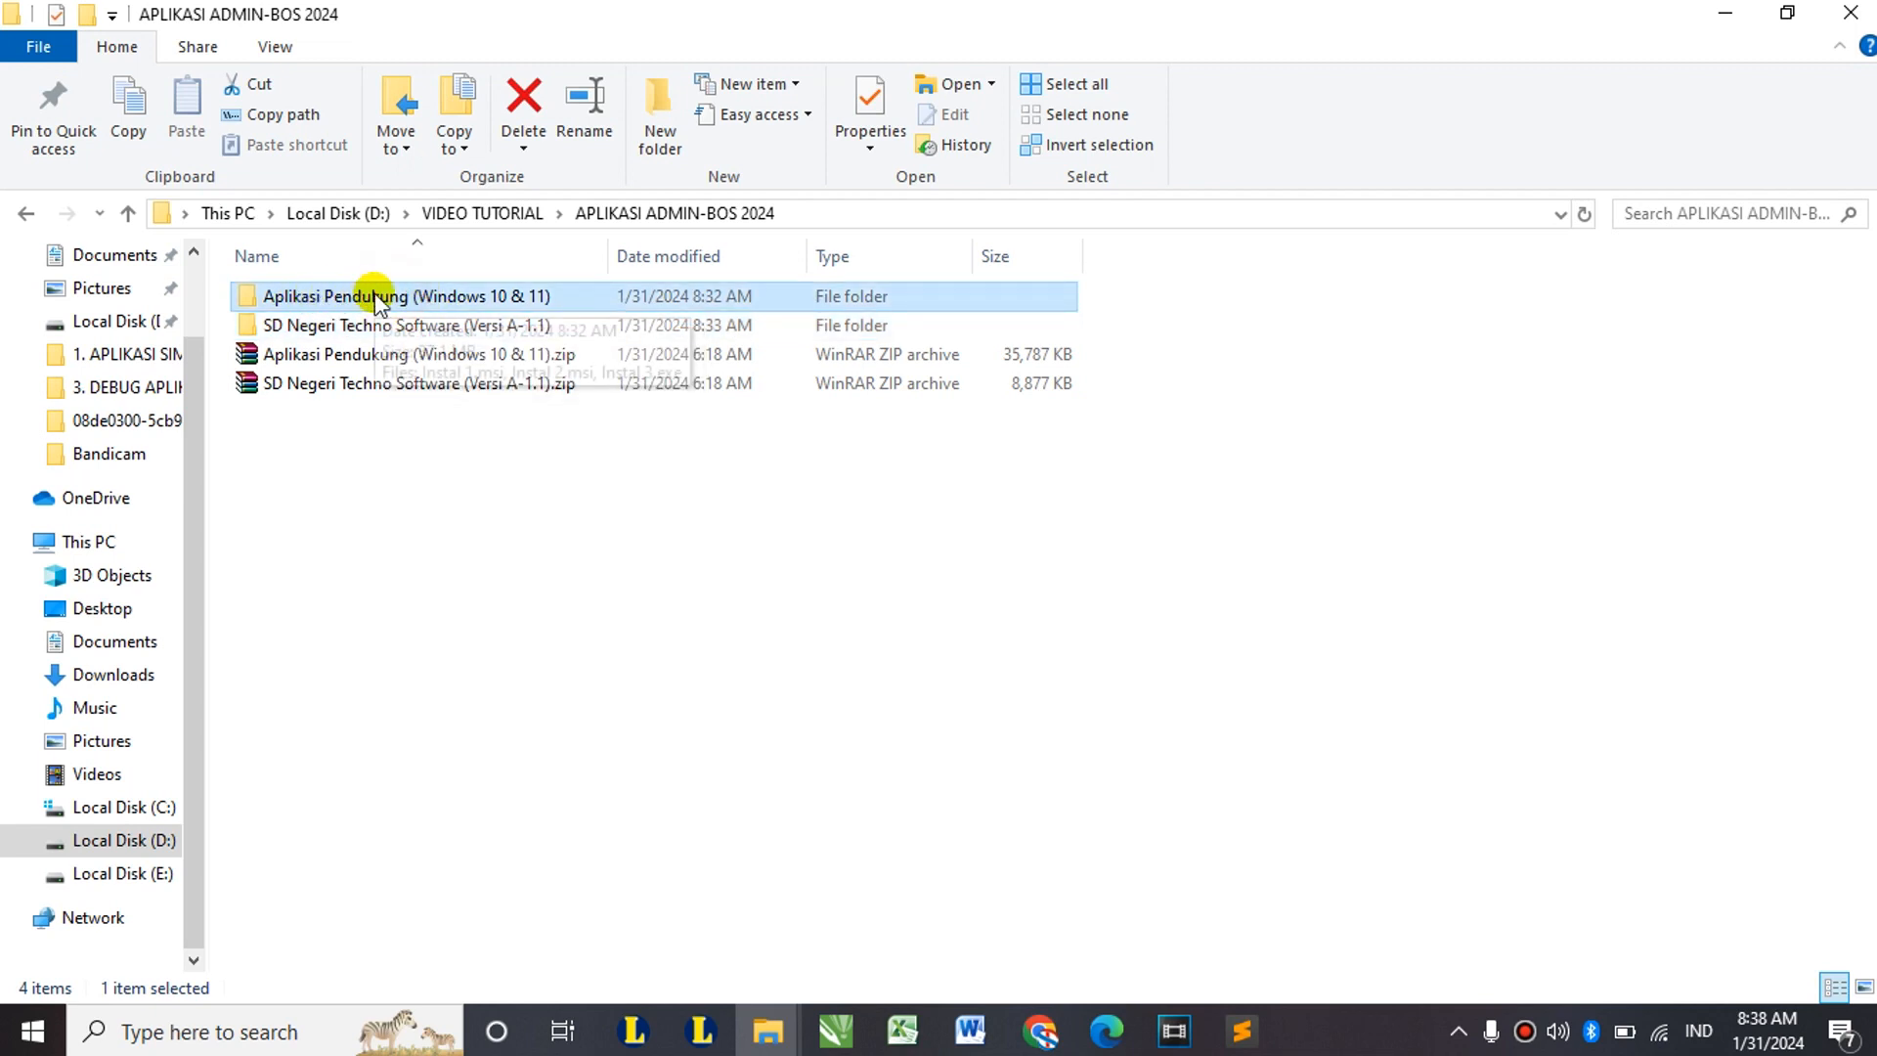
Step: Open Aplikasi Pendukung (Windows 10 & 11) and install CLR Types for SQL Server 2014 from Instal 1.msi
double_click(425, 293)
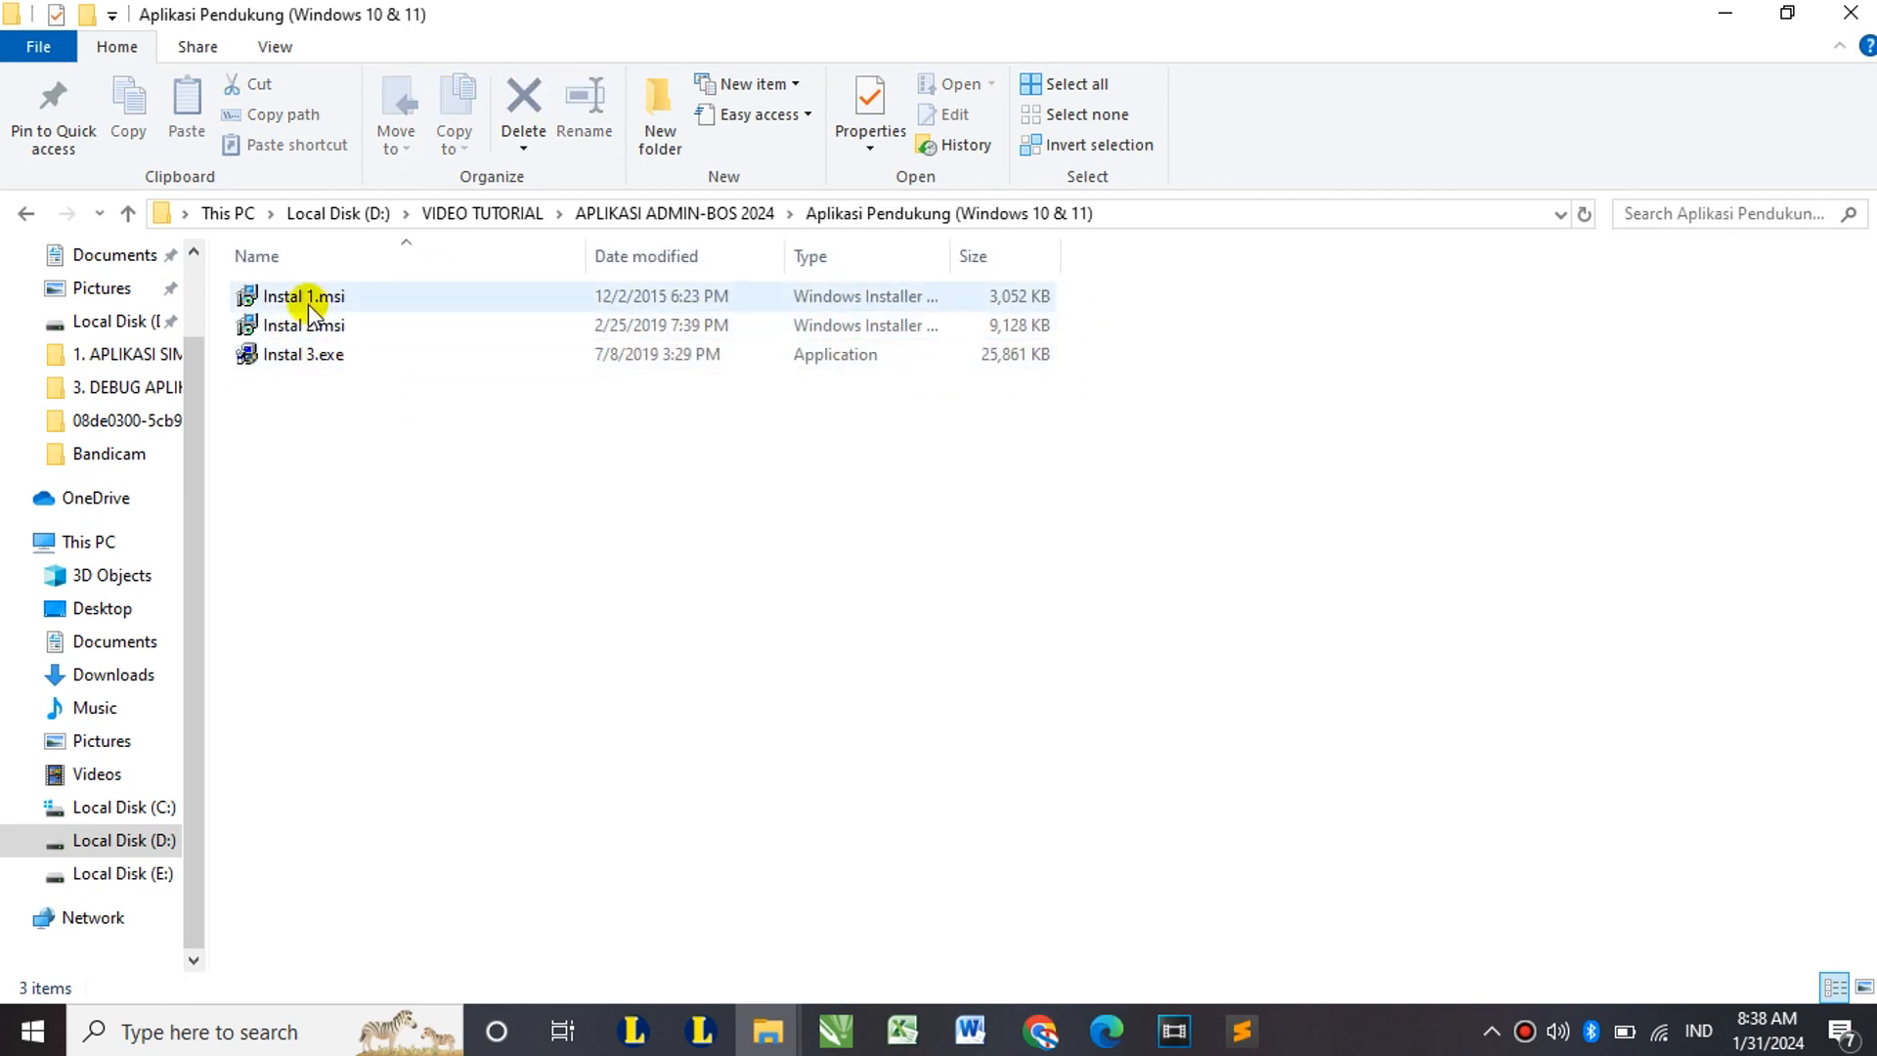
mouse_move(308, 303)
left_click(319, 303)
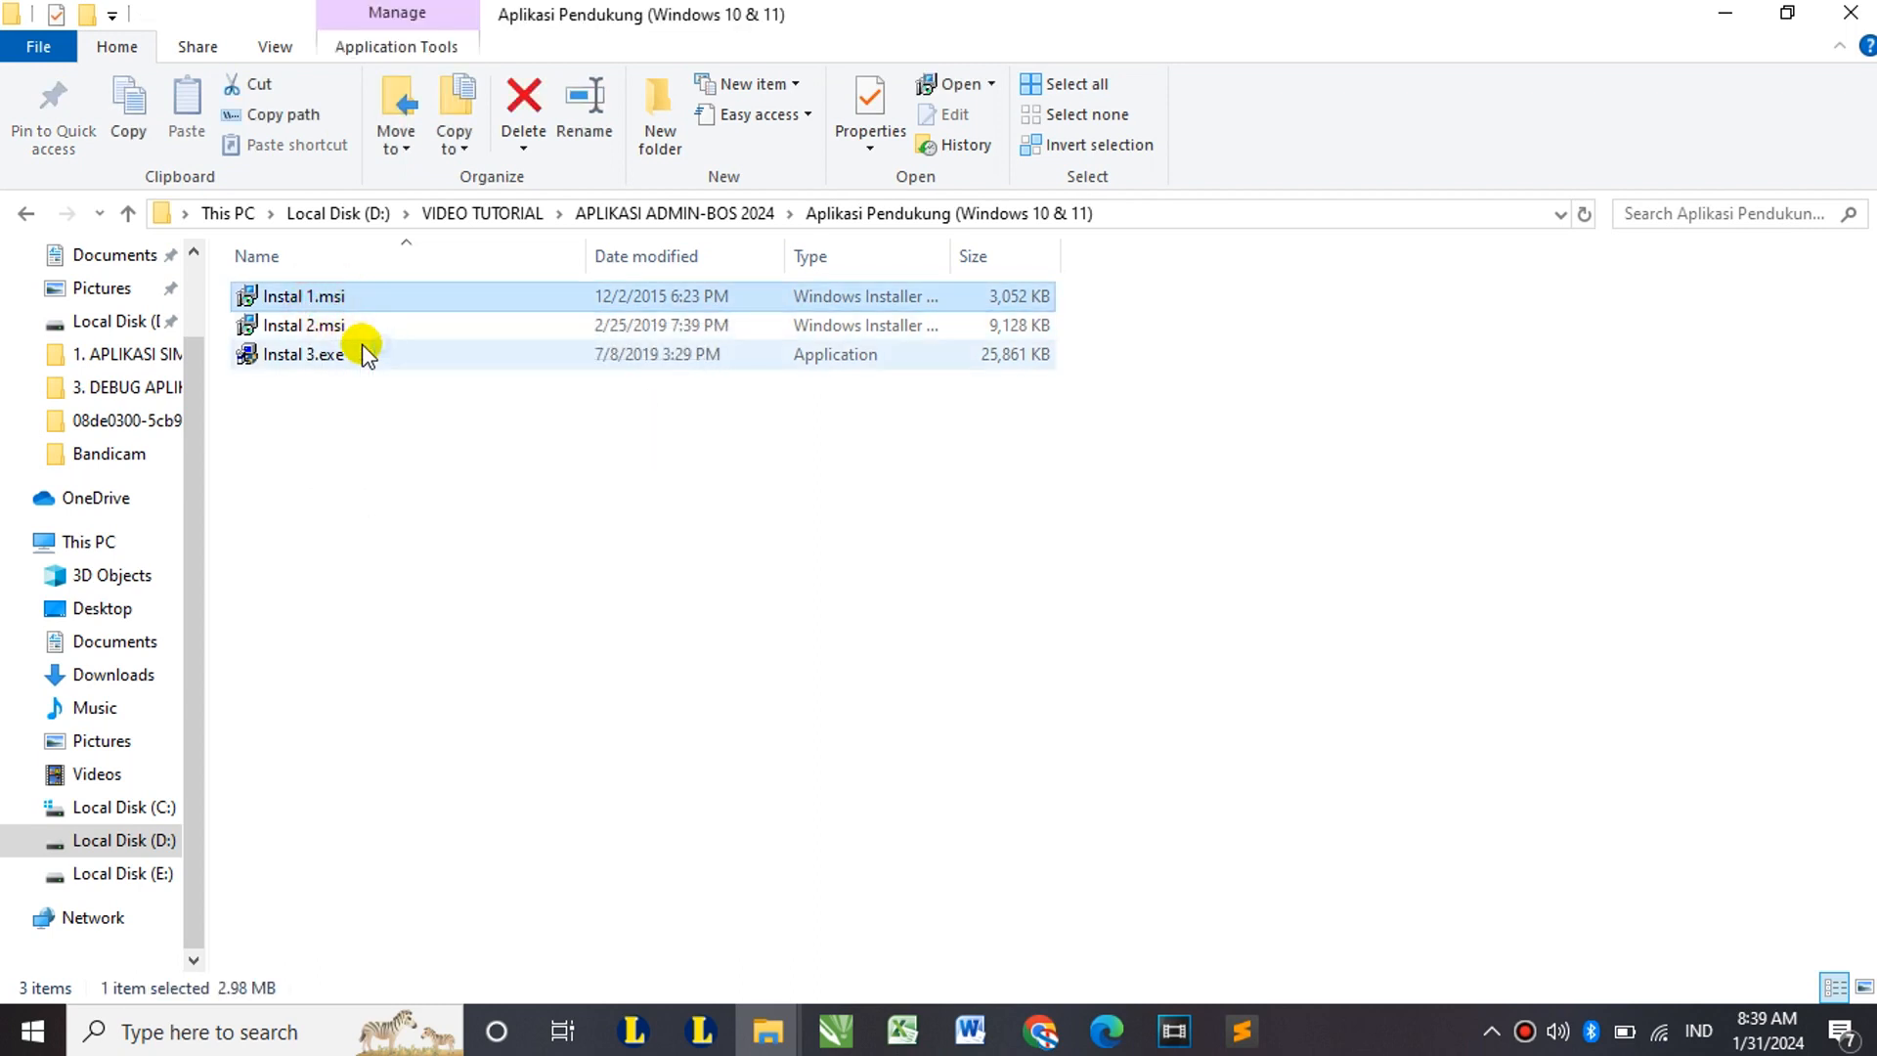
double_click(293, 293)
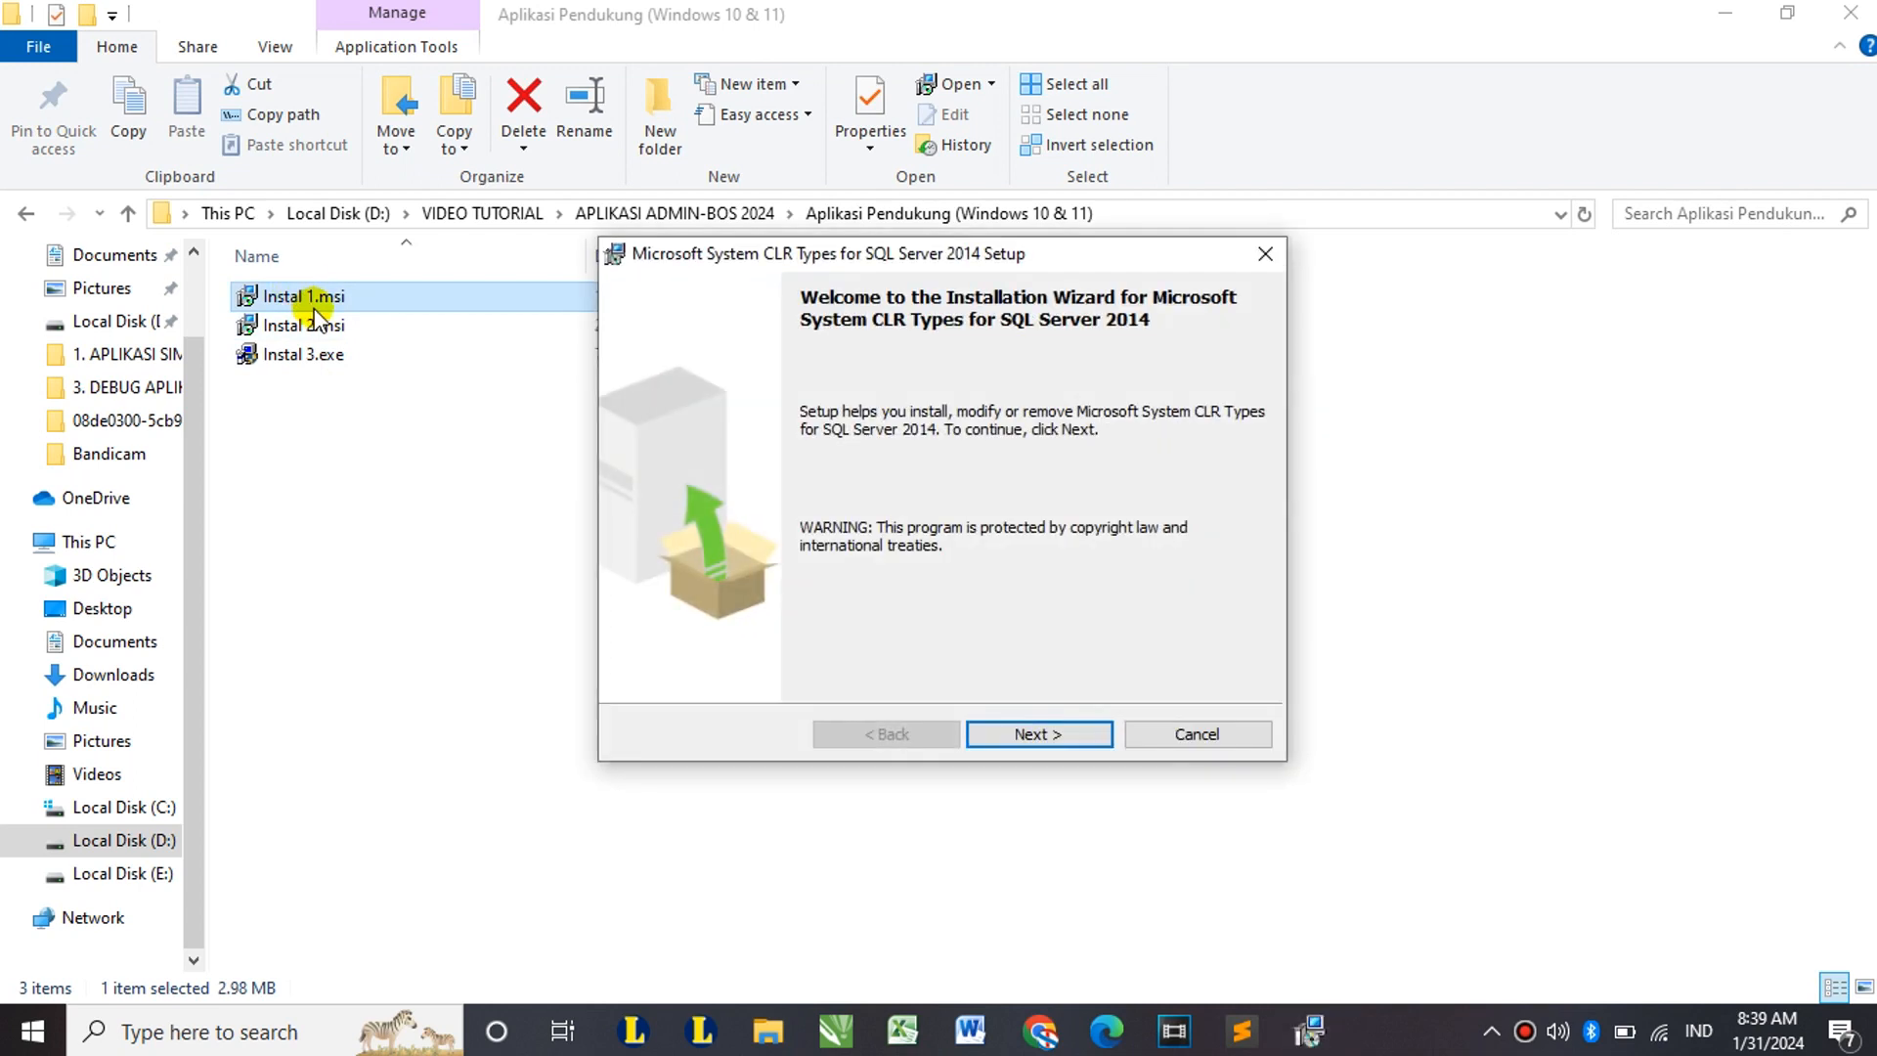
left_click(1038, 733)
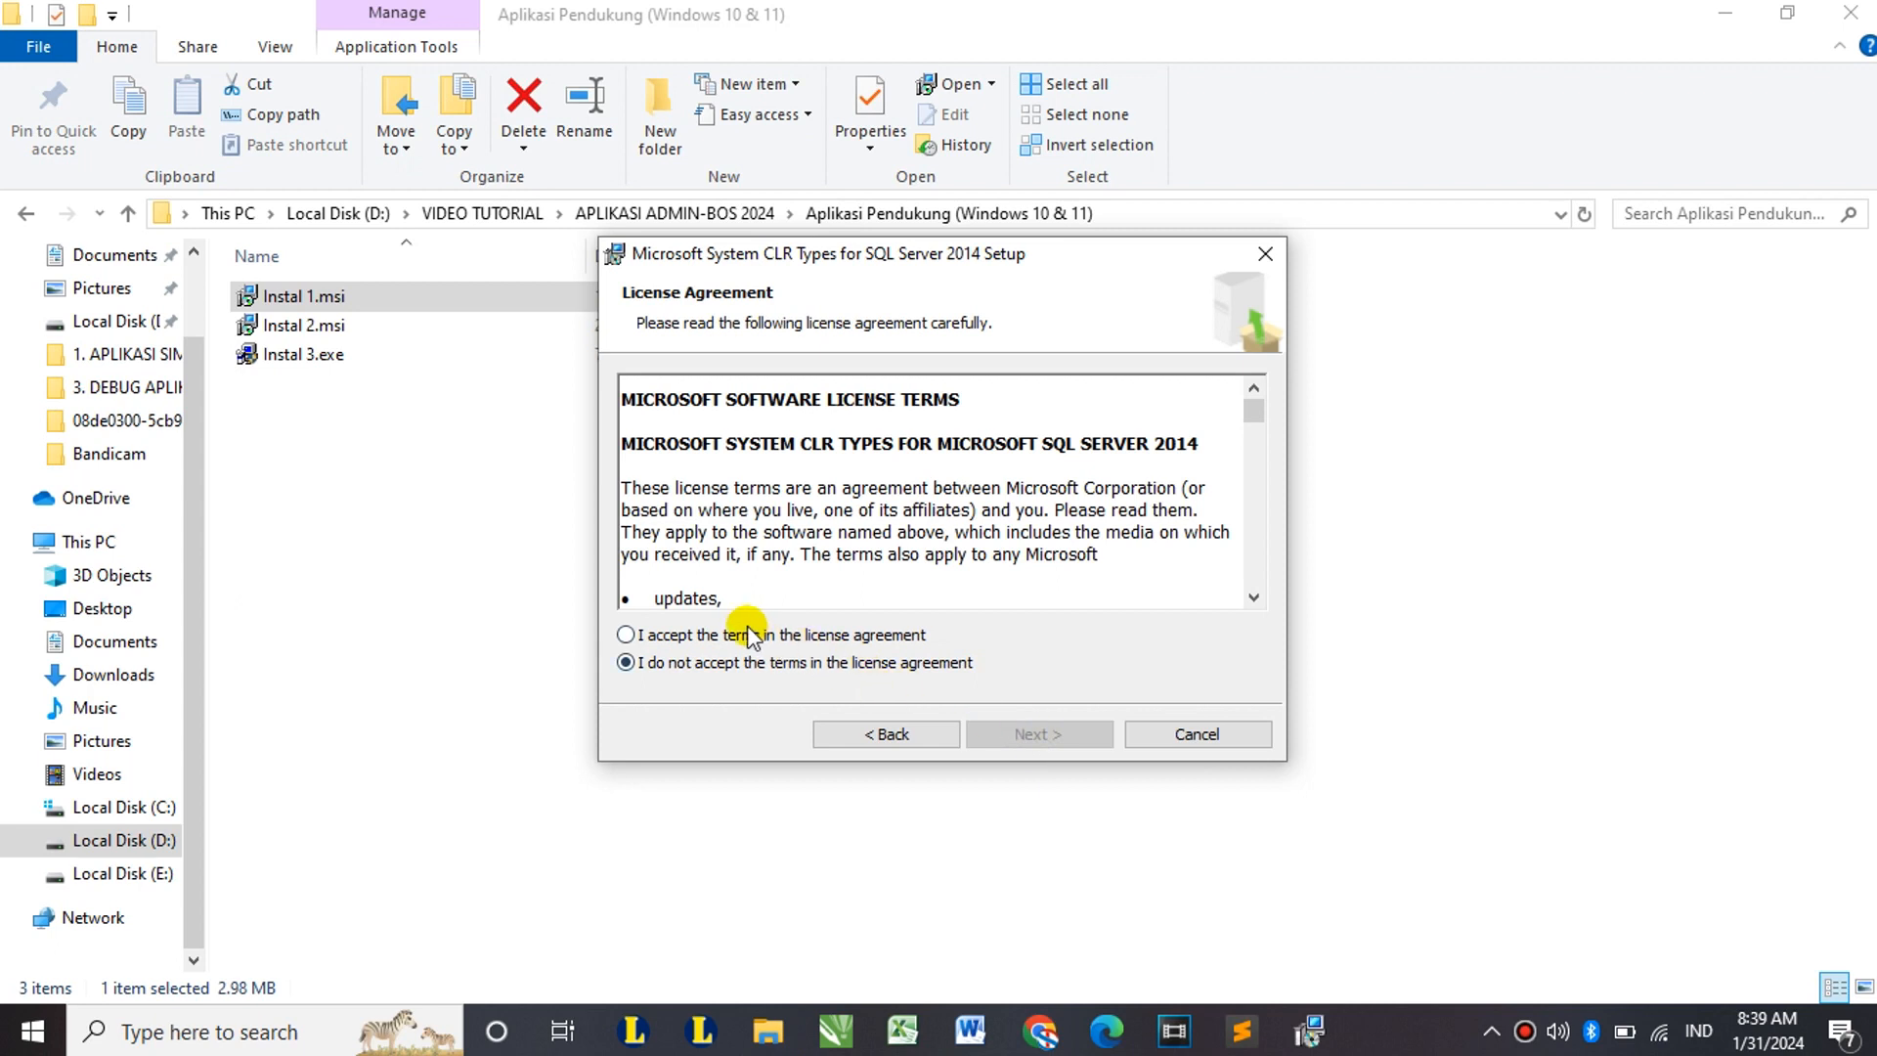
left_click(672, 636)
left_click(1058, 733)
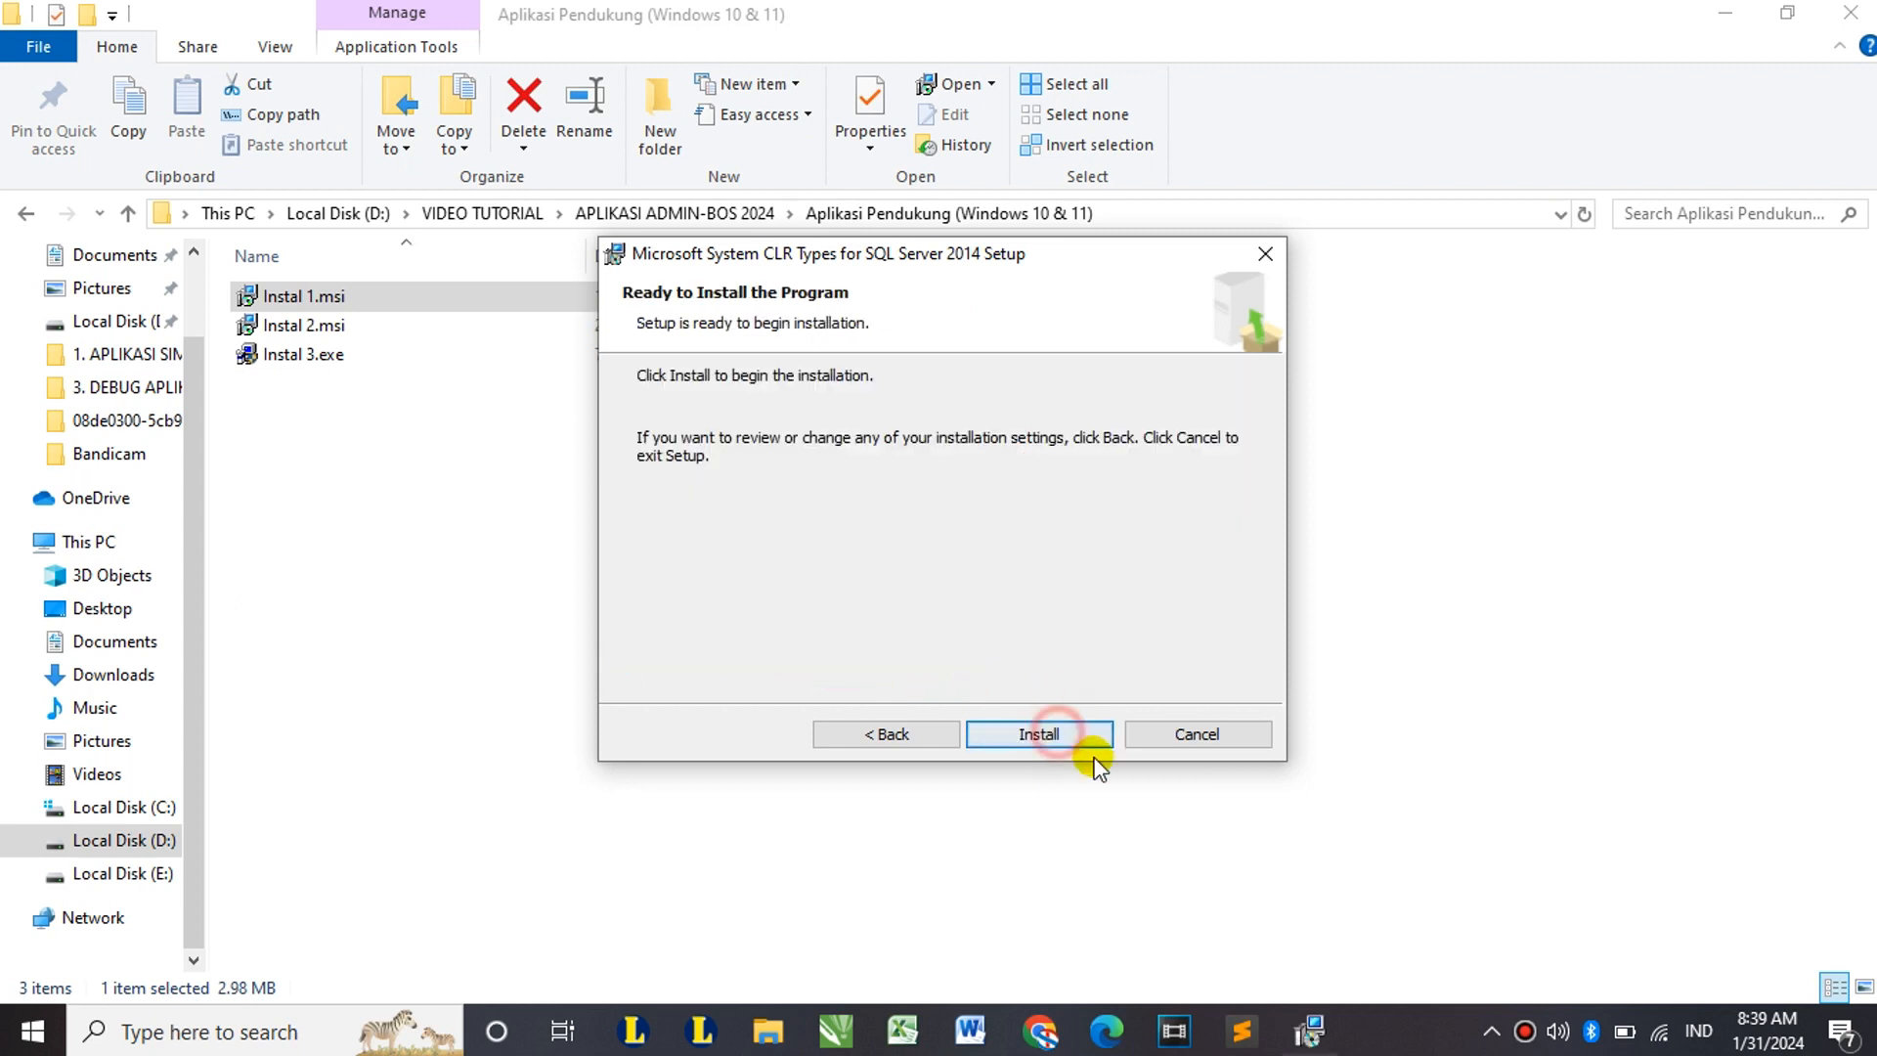
left_click(1058, 737)
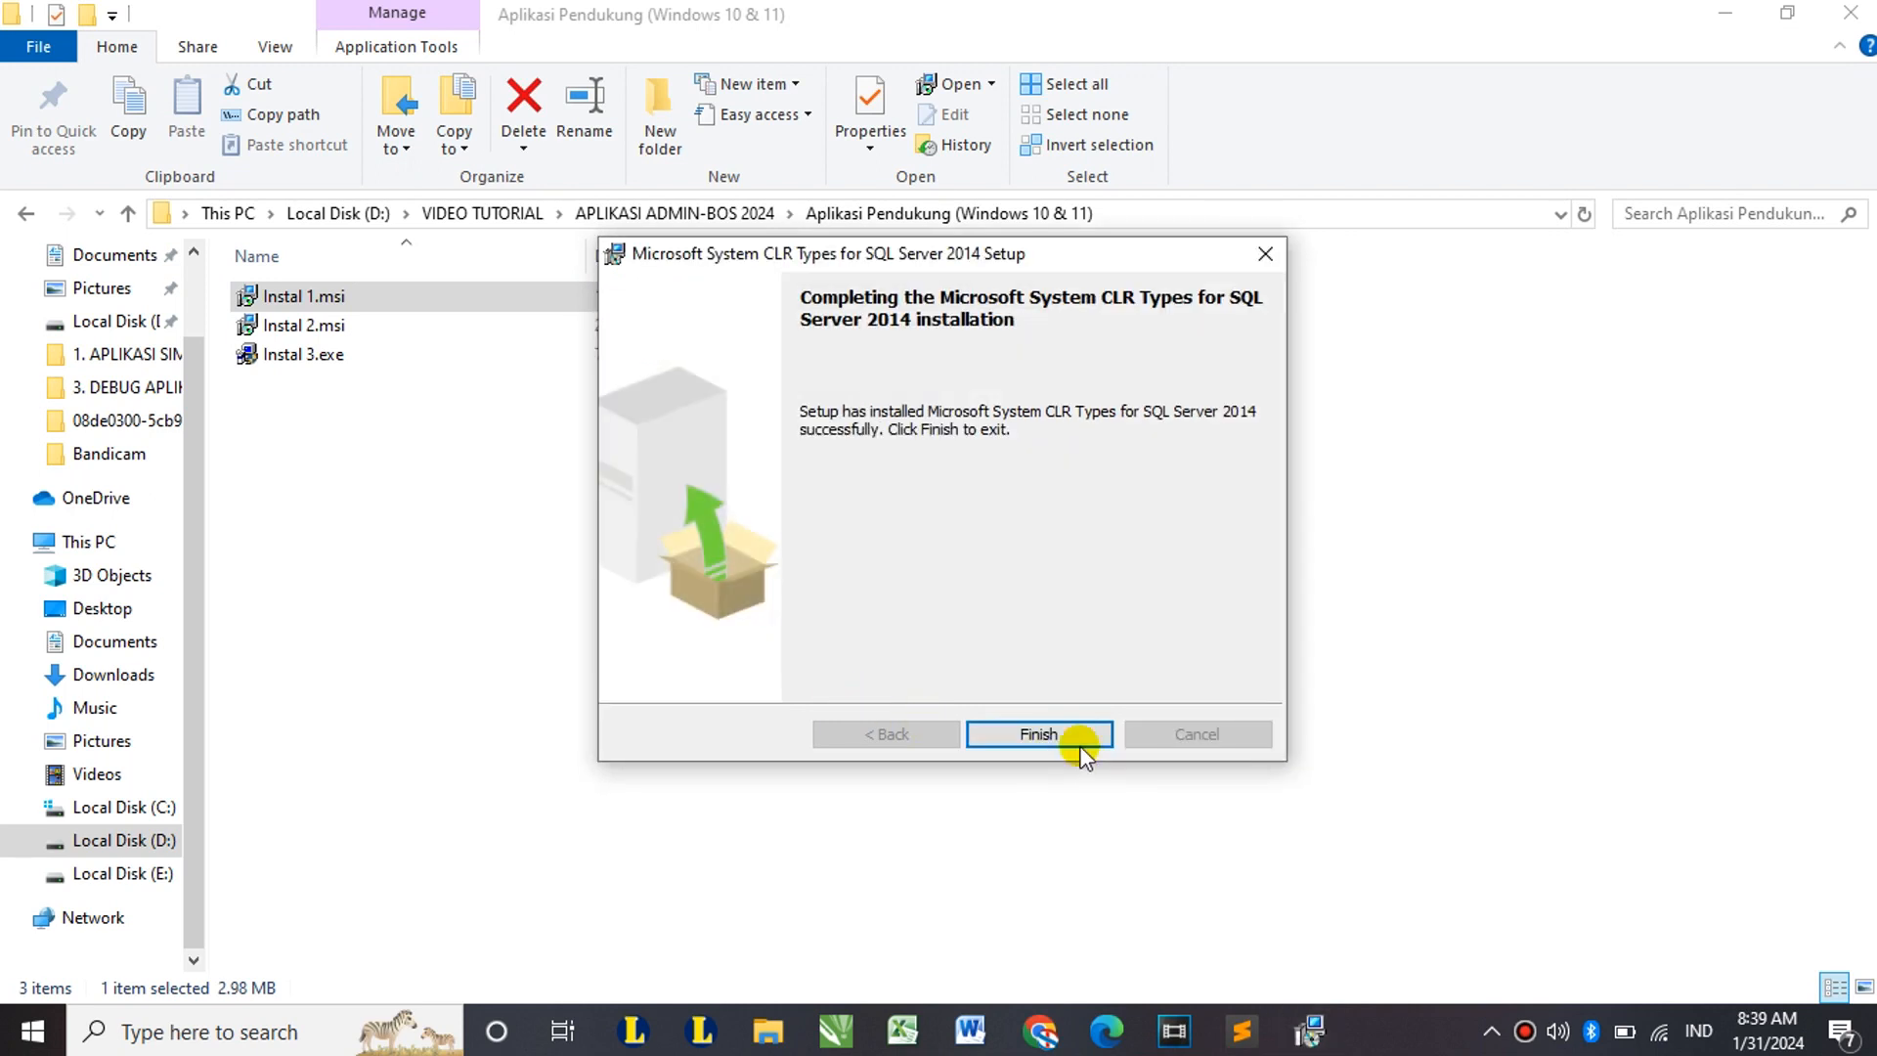
left_click(1075, 744)
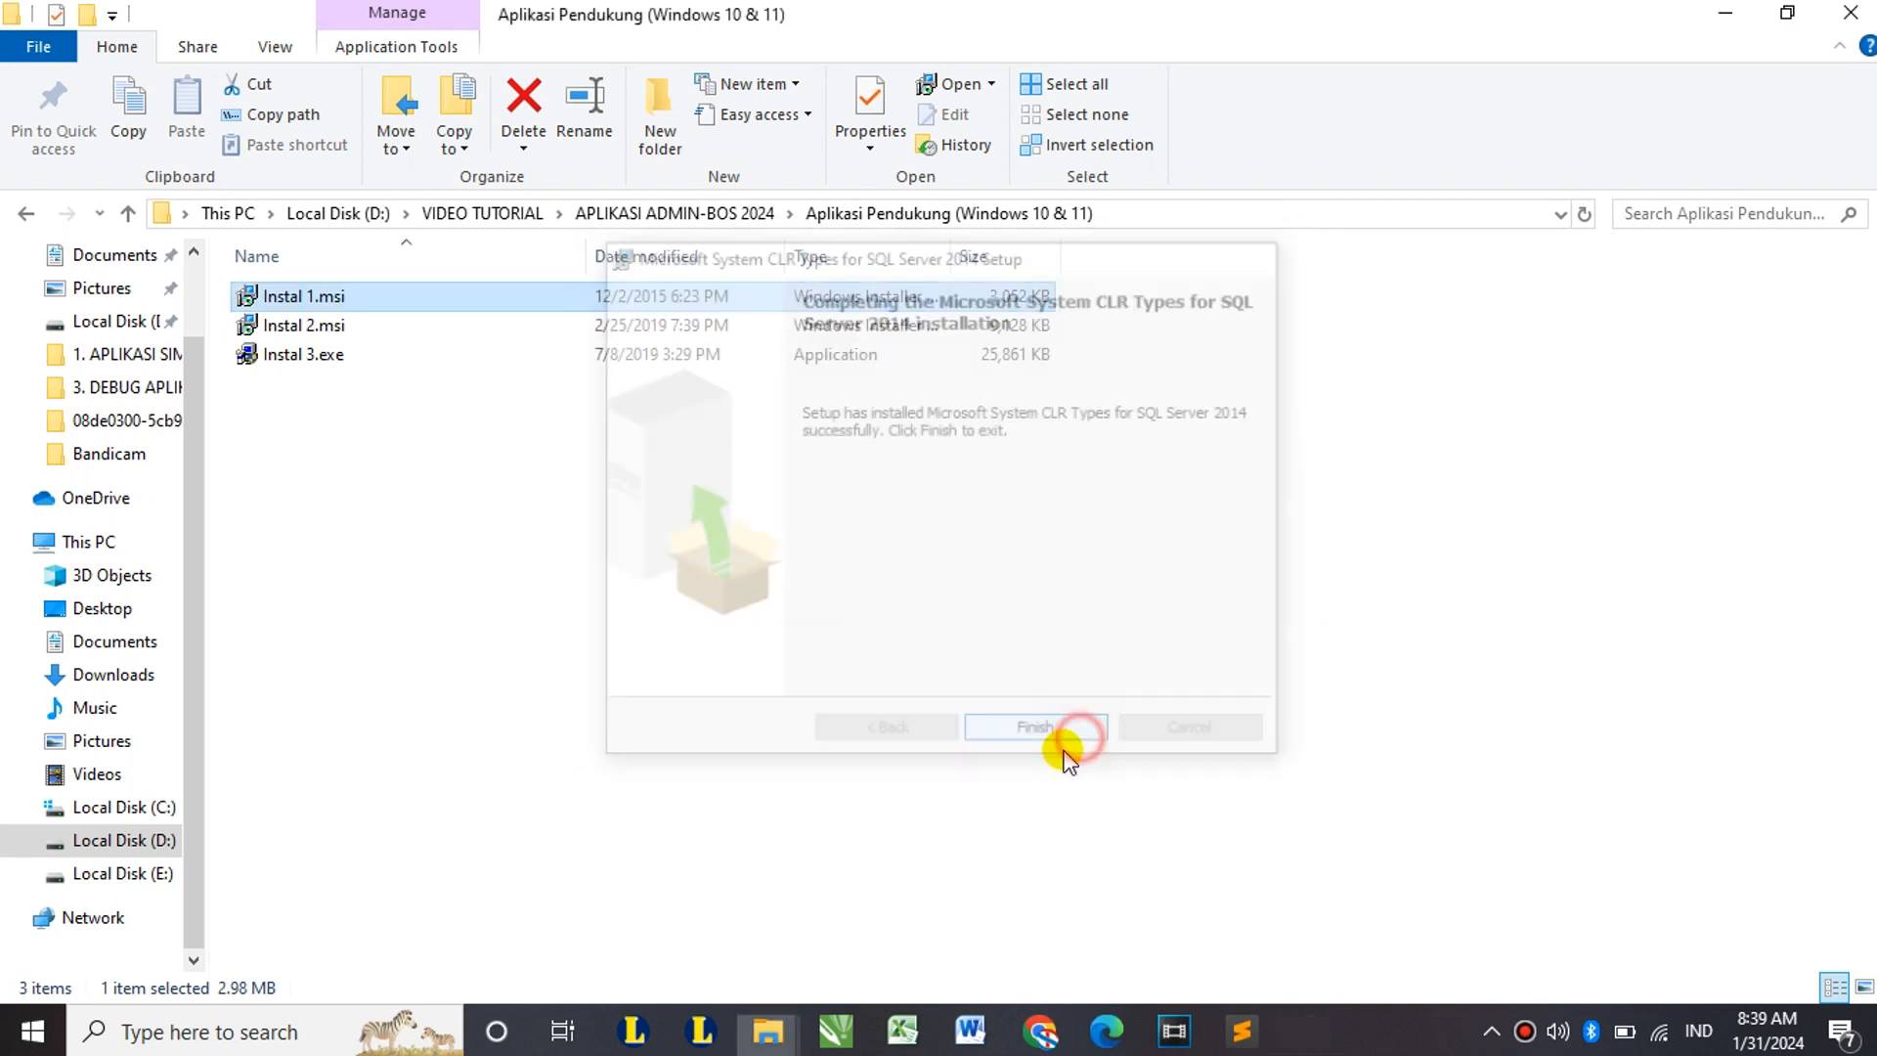
Step: Run Instal 2.msi, accept its license and install Microsoft Report Viewer 2015 Runtime
double_click(305, 324)
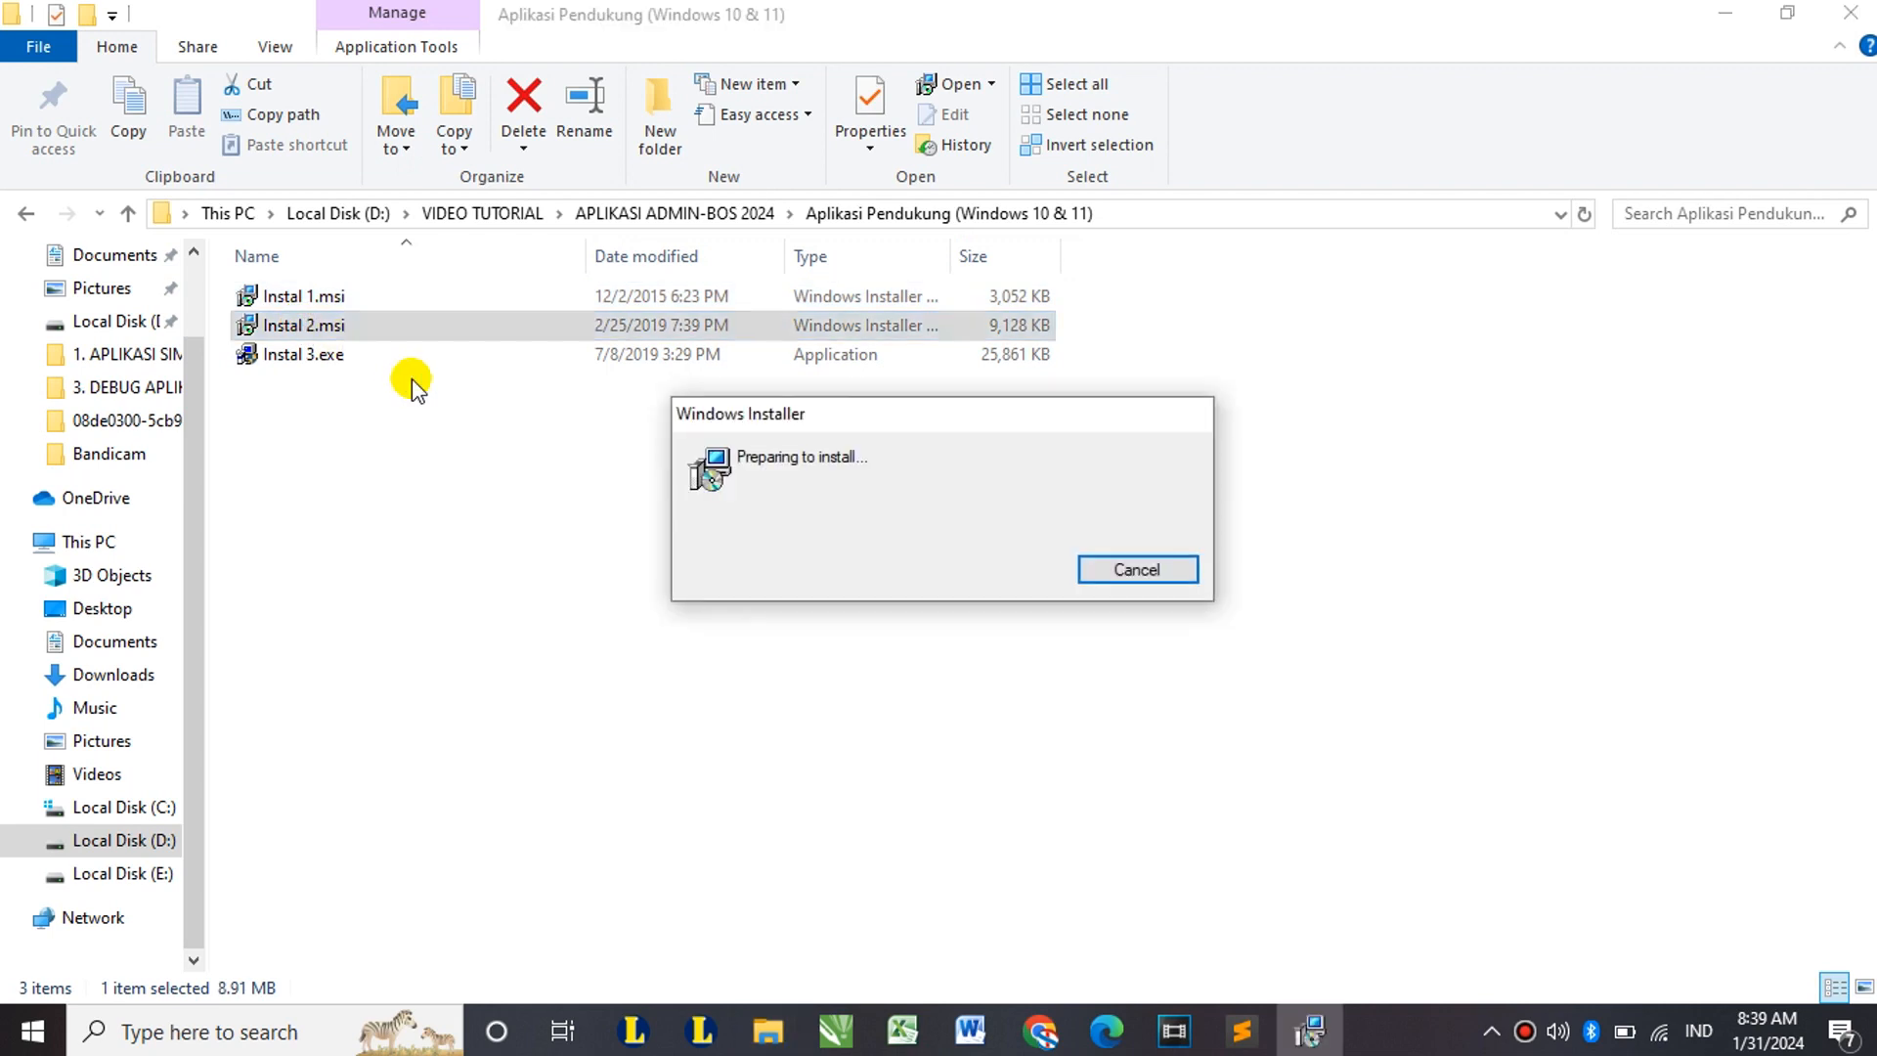
left_click(1072, 735)
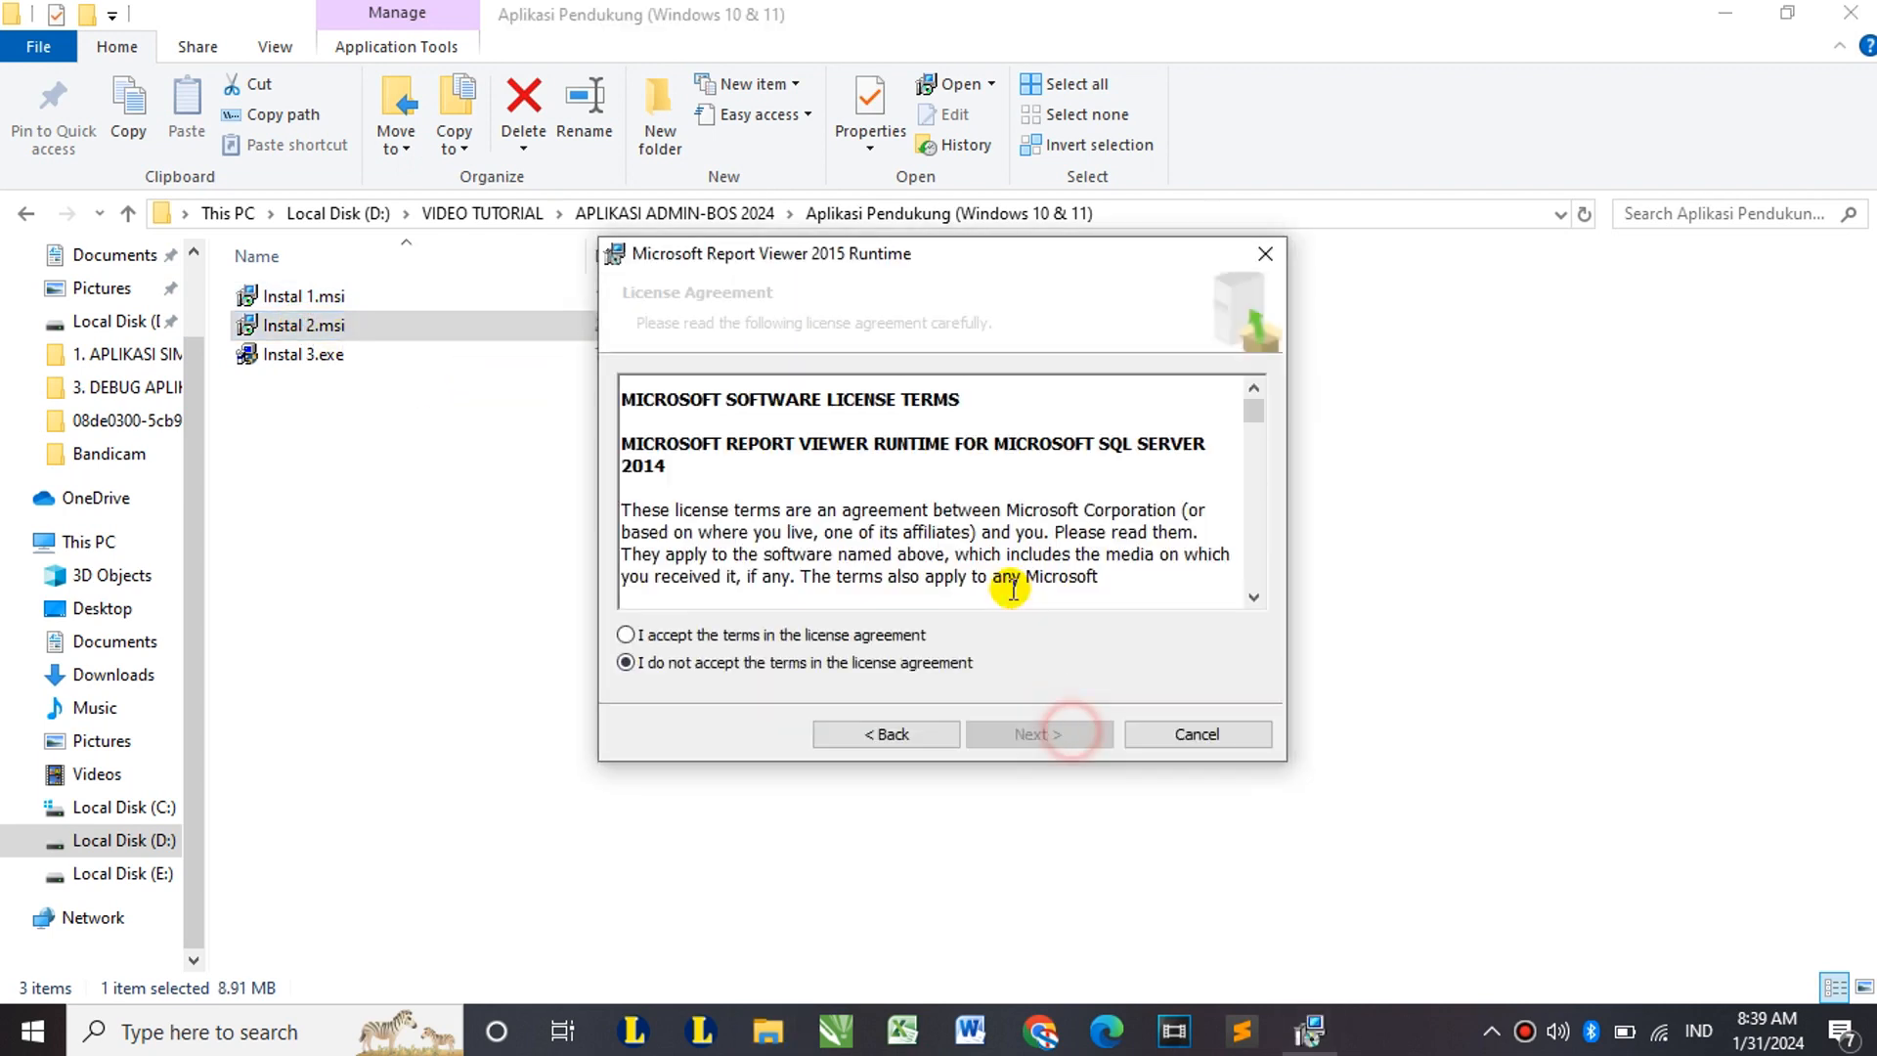
left_click(663, 635)
left_click(1031, 731)
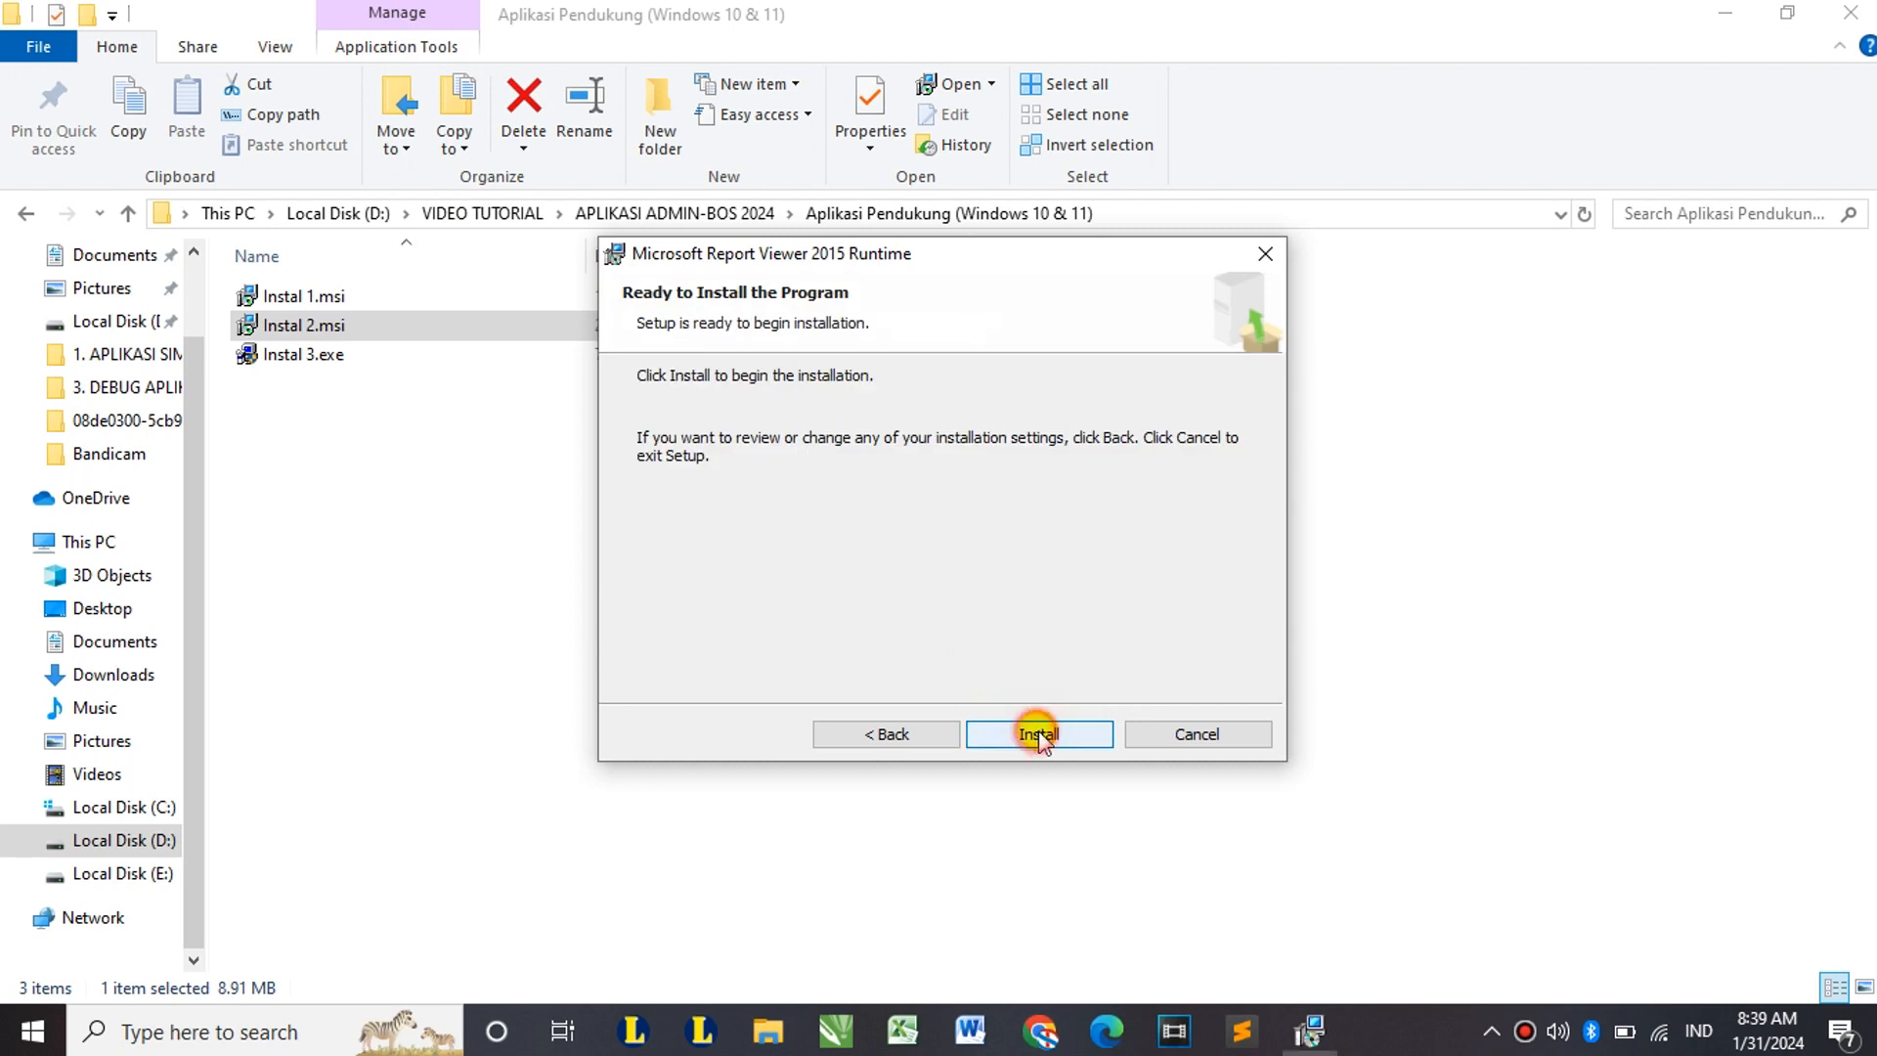
left_click(1039, 733)
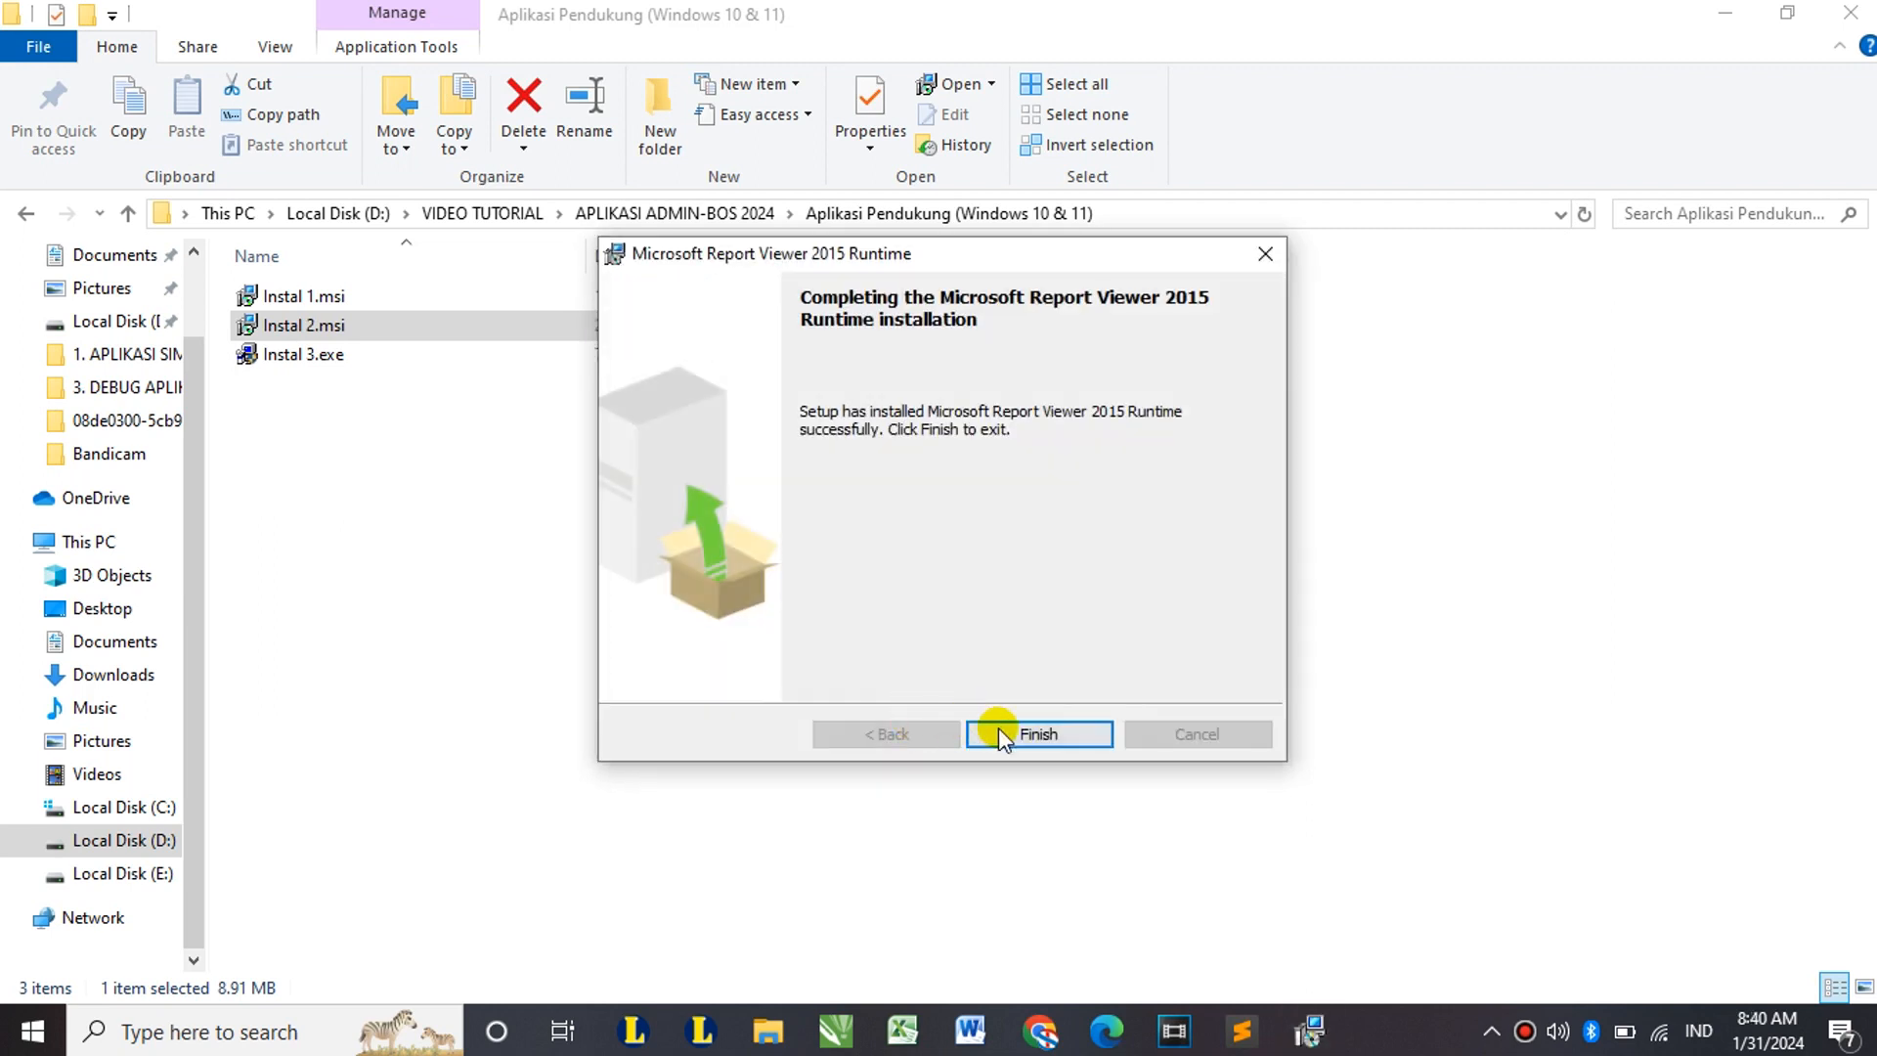
left_click(1042, 741)
left_click(281, 362)
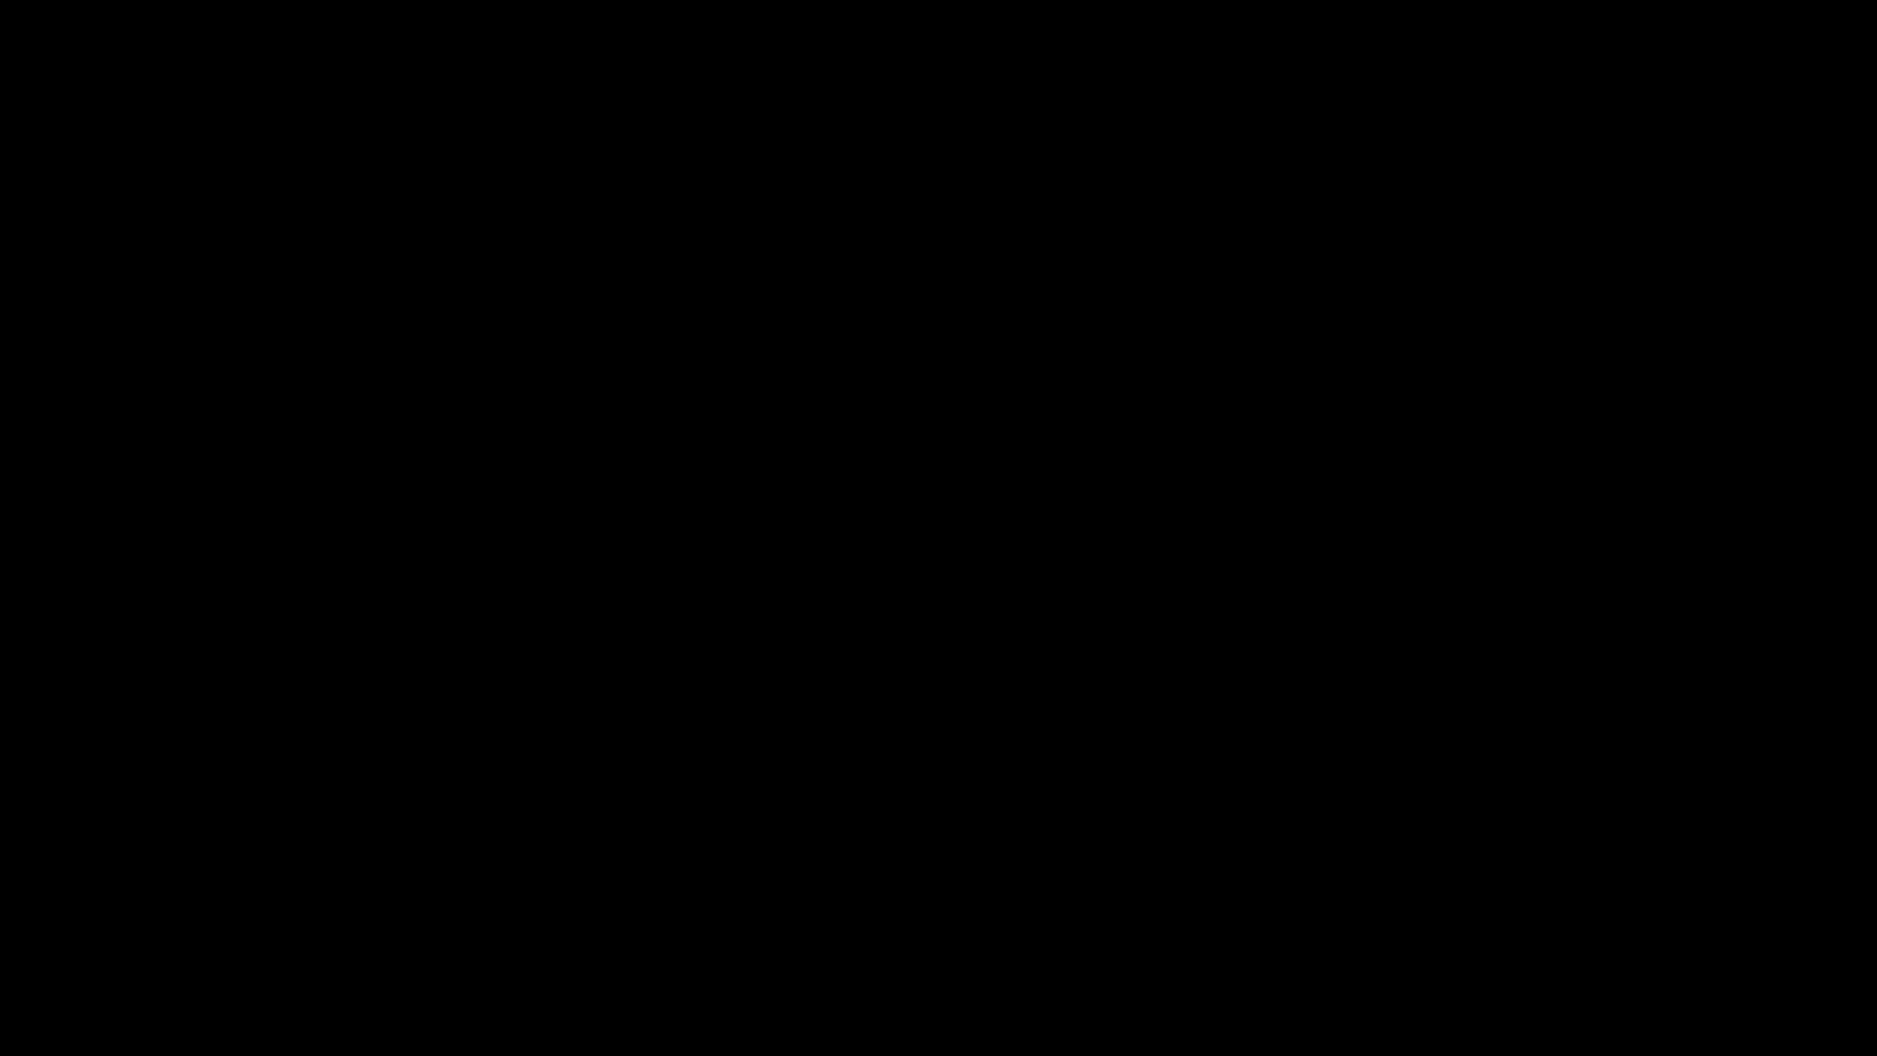
Step: Allow Instal 3.exe, accept its license and install Access database engine 2007 (English)
left_click(935, 691)
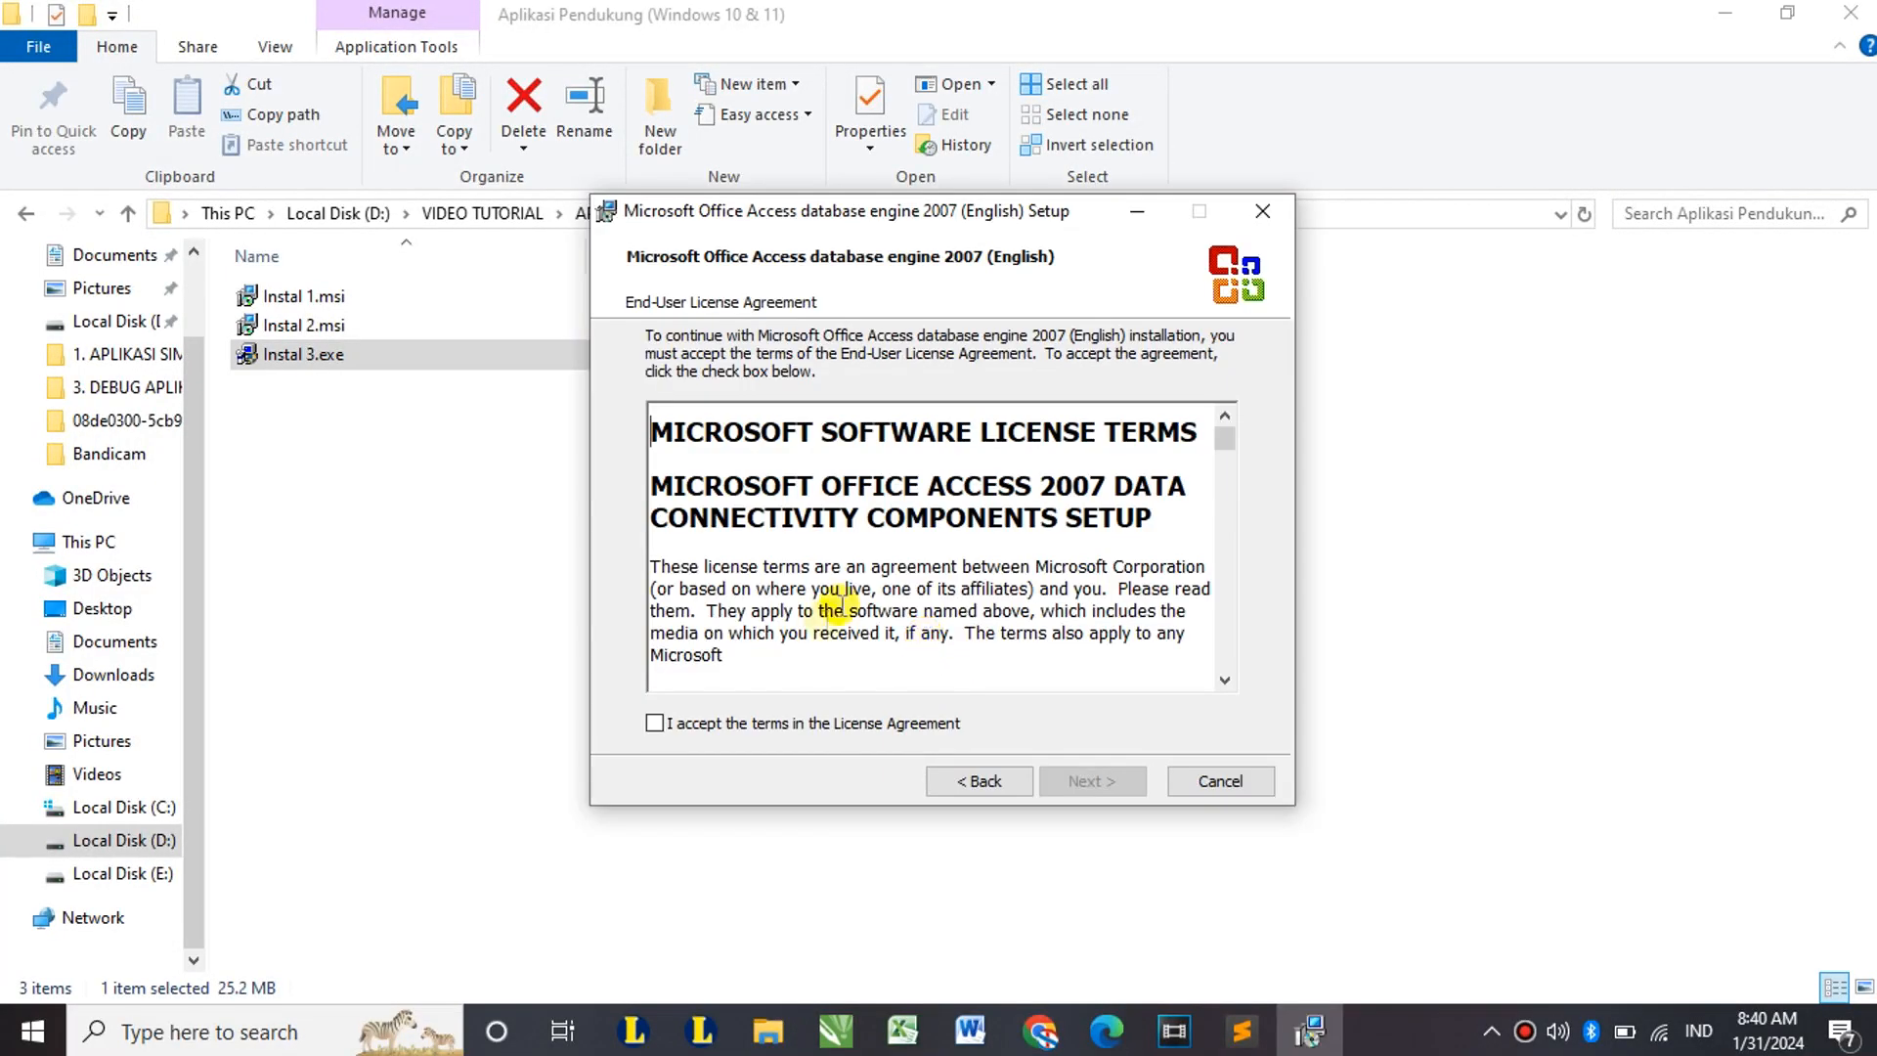
left_click(772, 723)
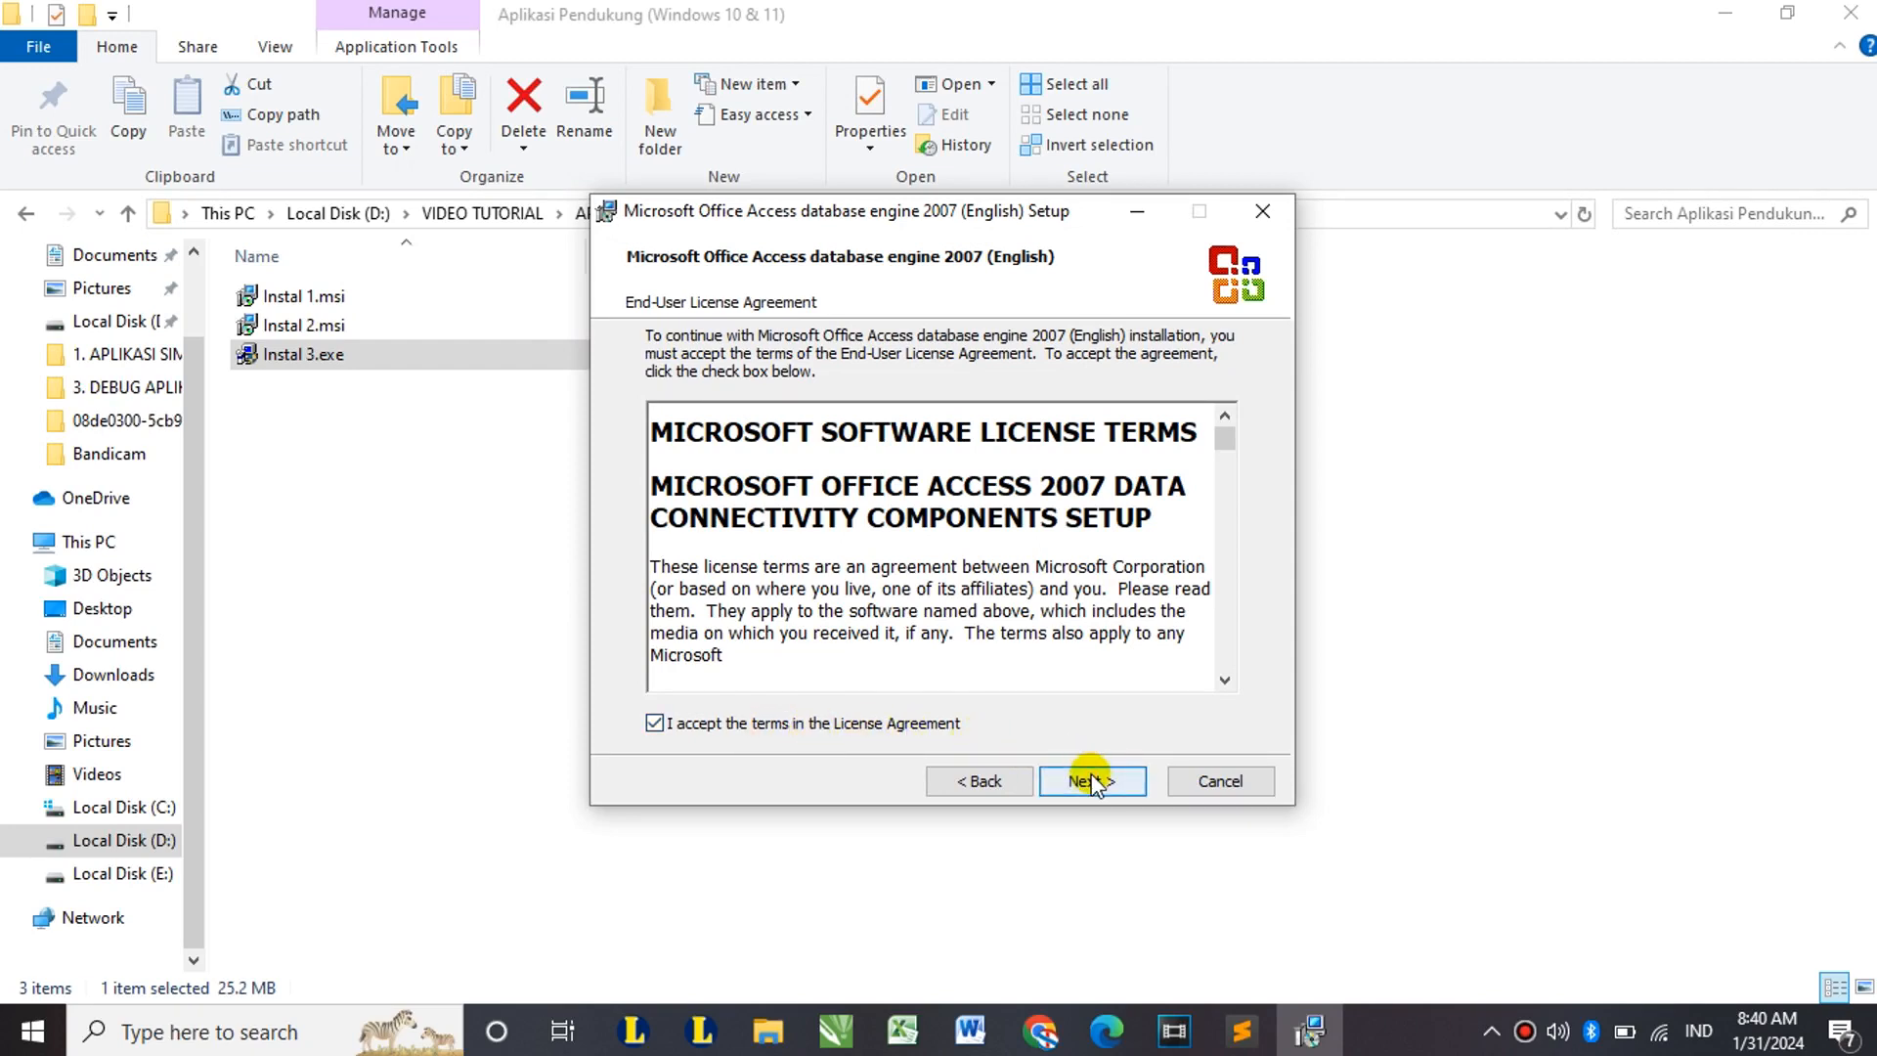
left_click(1091, 782)
left_click(1124, 780)
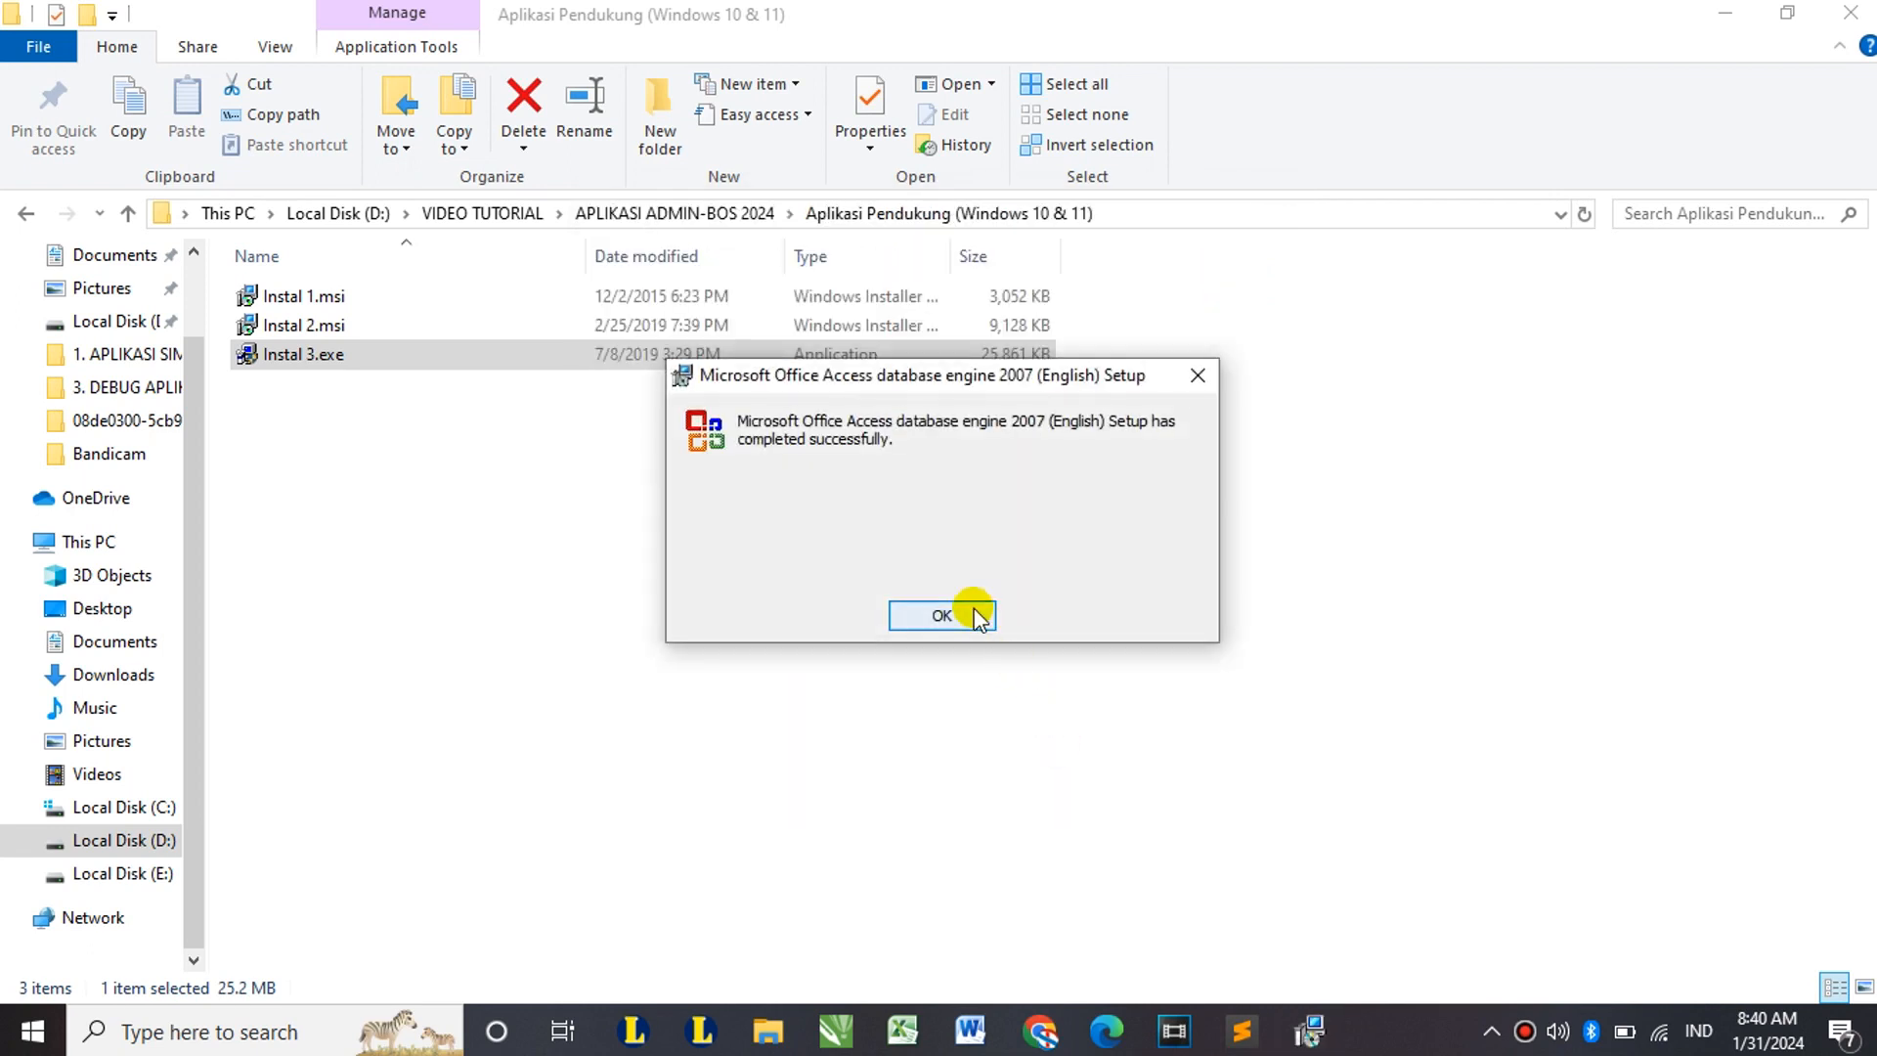
left_click(975, 614)
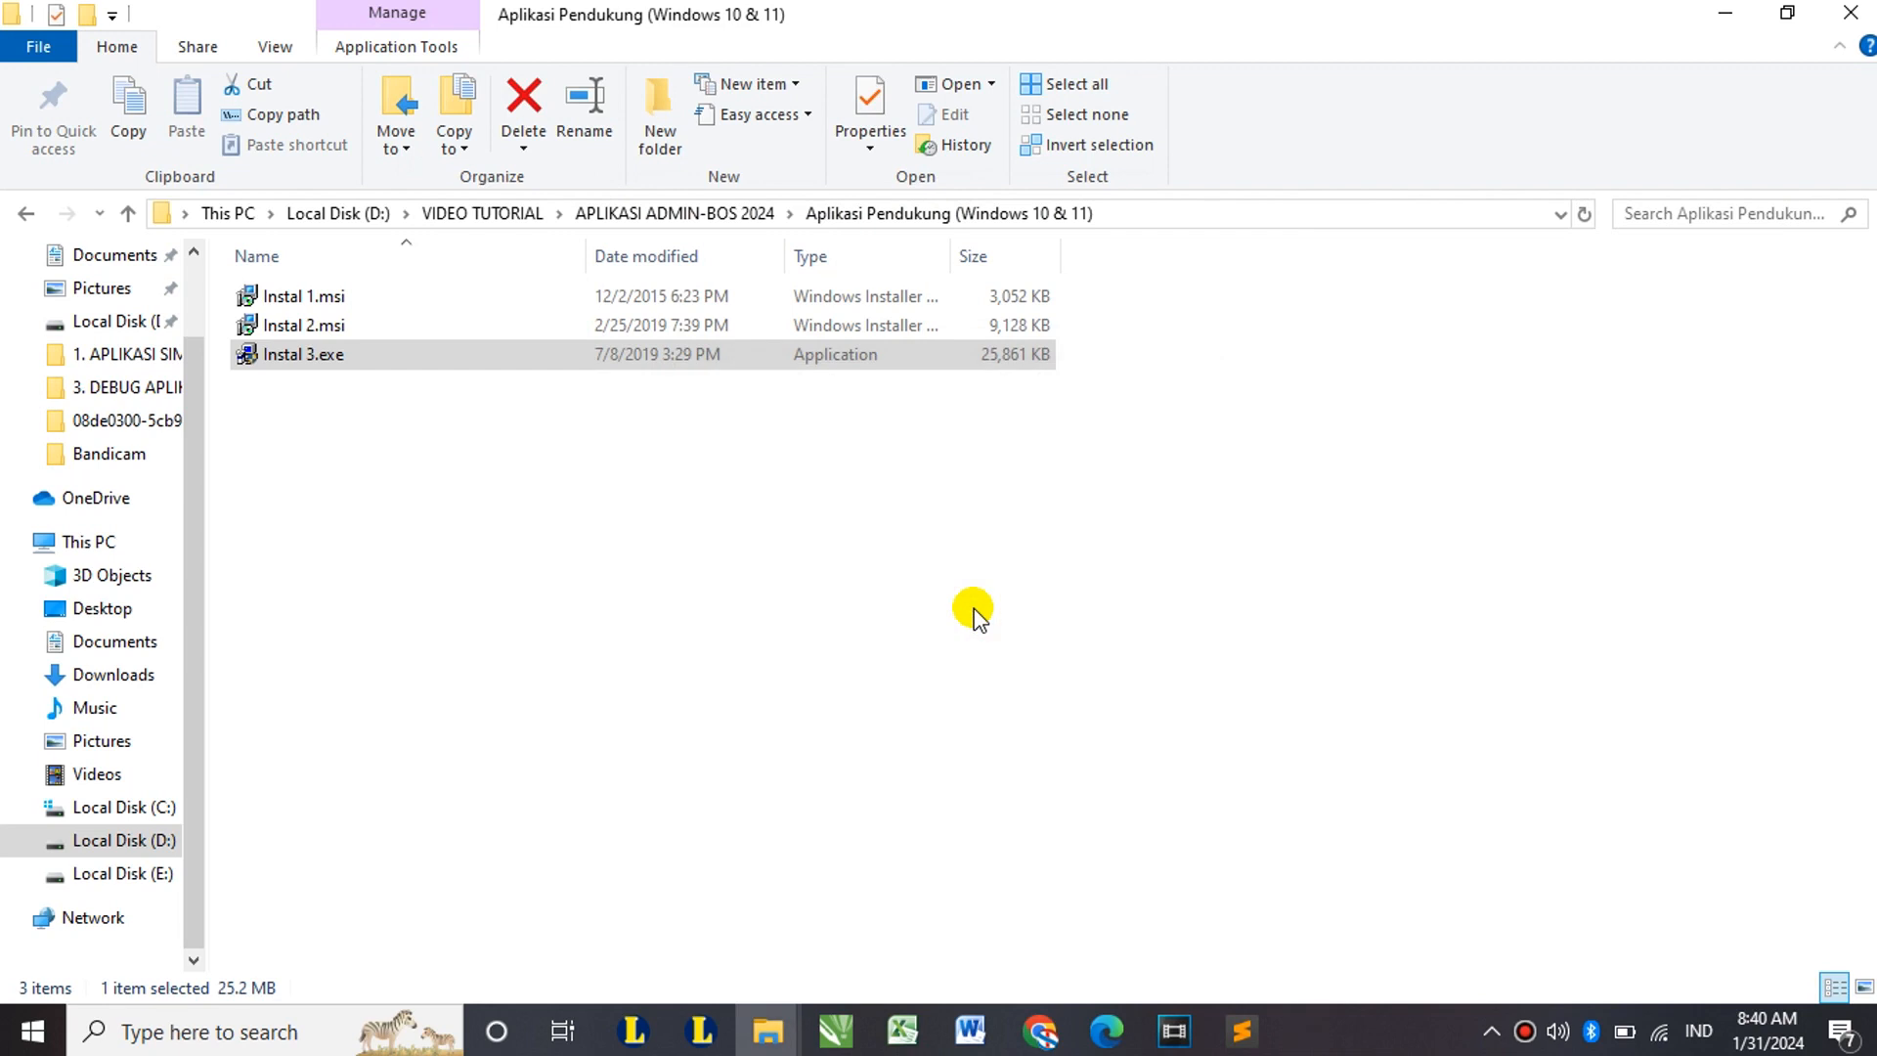
Step: Go back to the APLIKASI ADMIN-BOS 2024 folder and launch Control Panel via a 'control' search
mouse_move(414, 337)
left_click(33, 220)
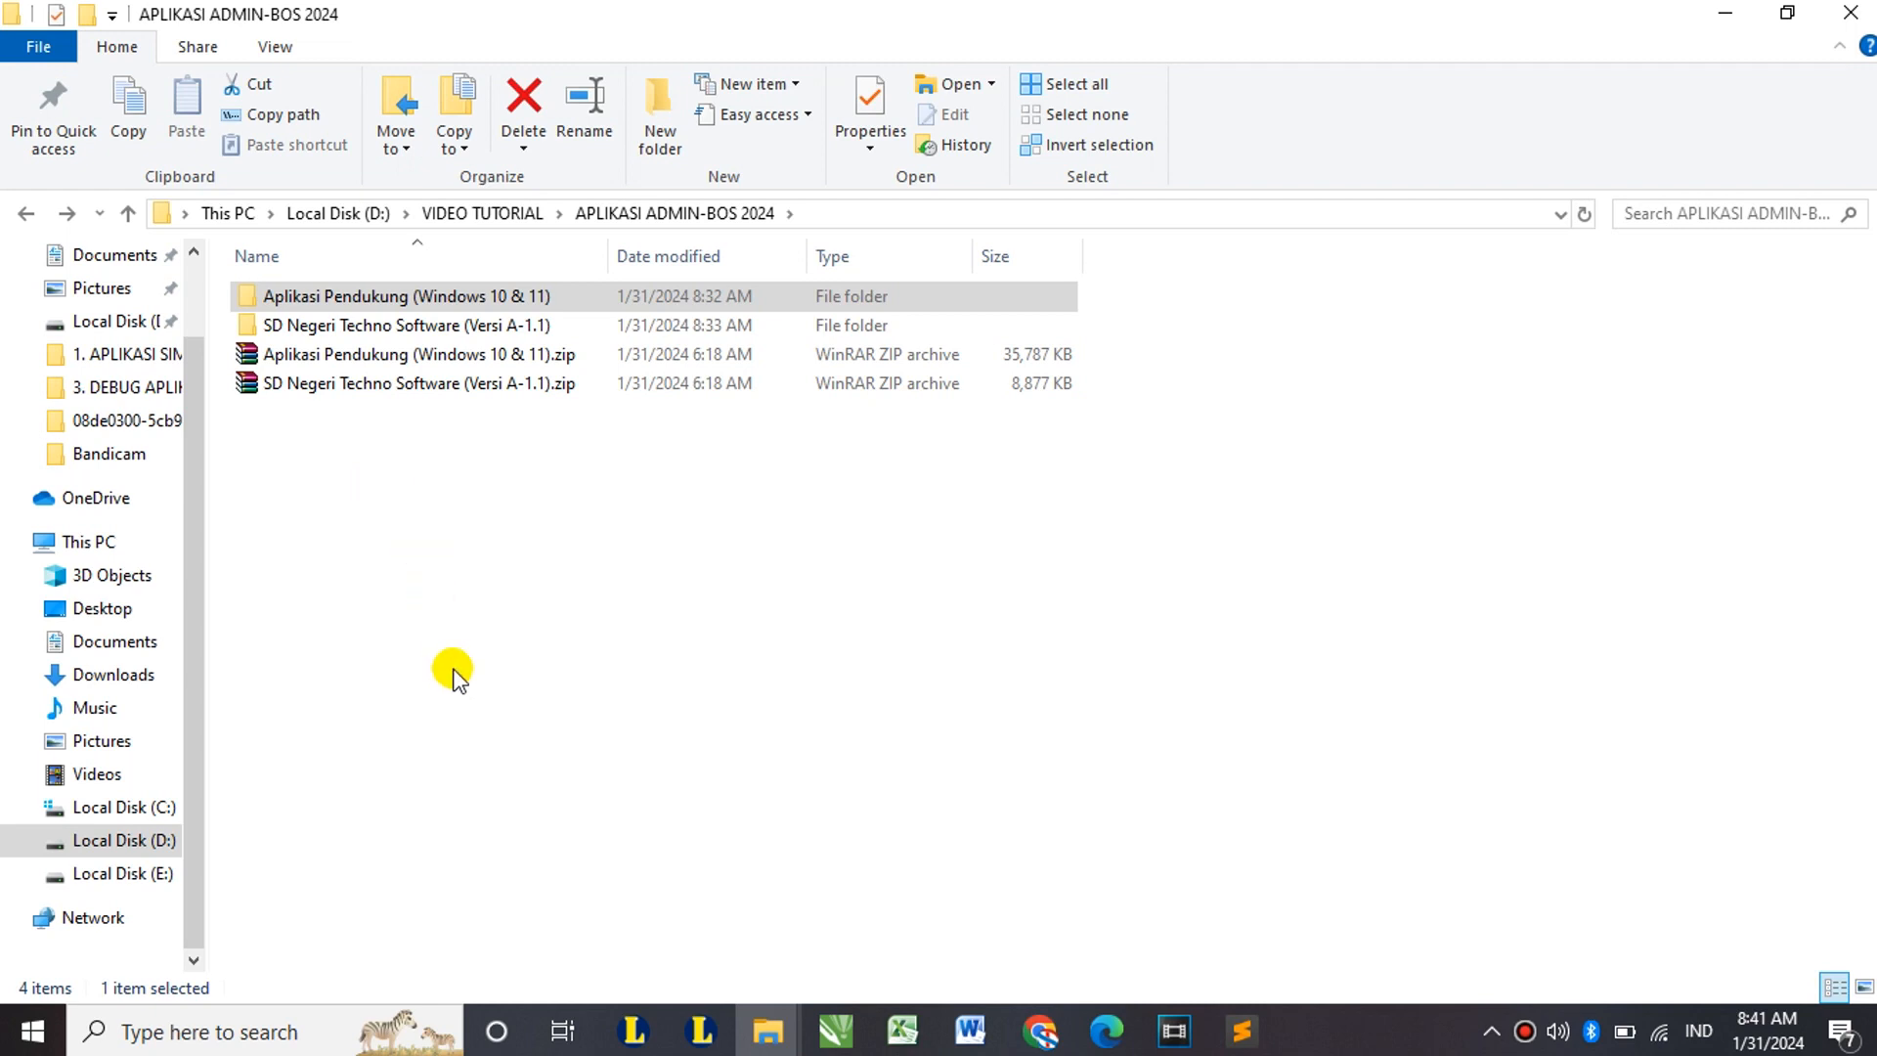
left_click(235, 1031)
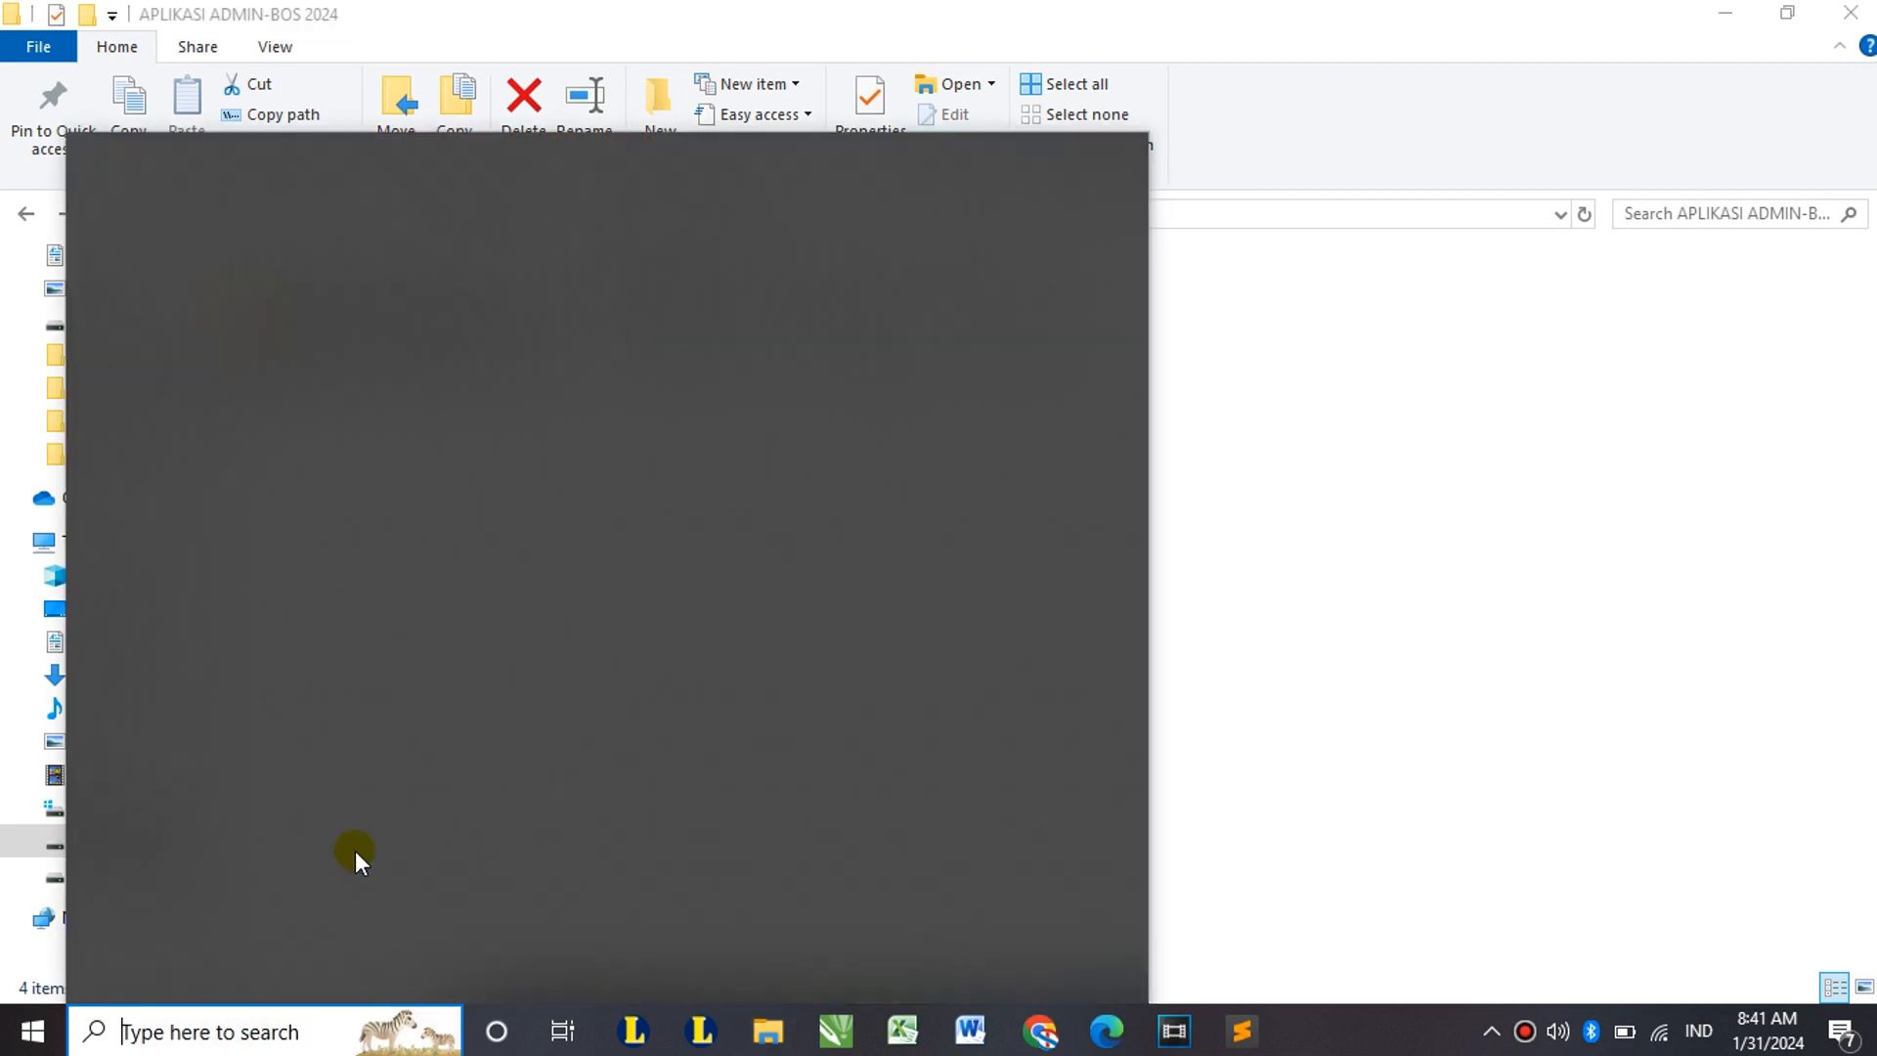
type("control")
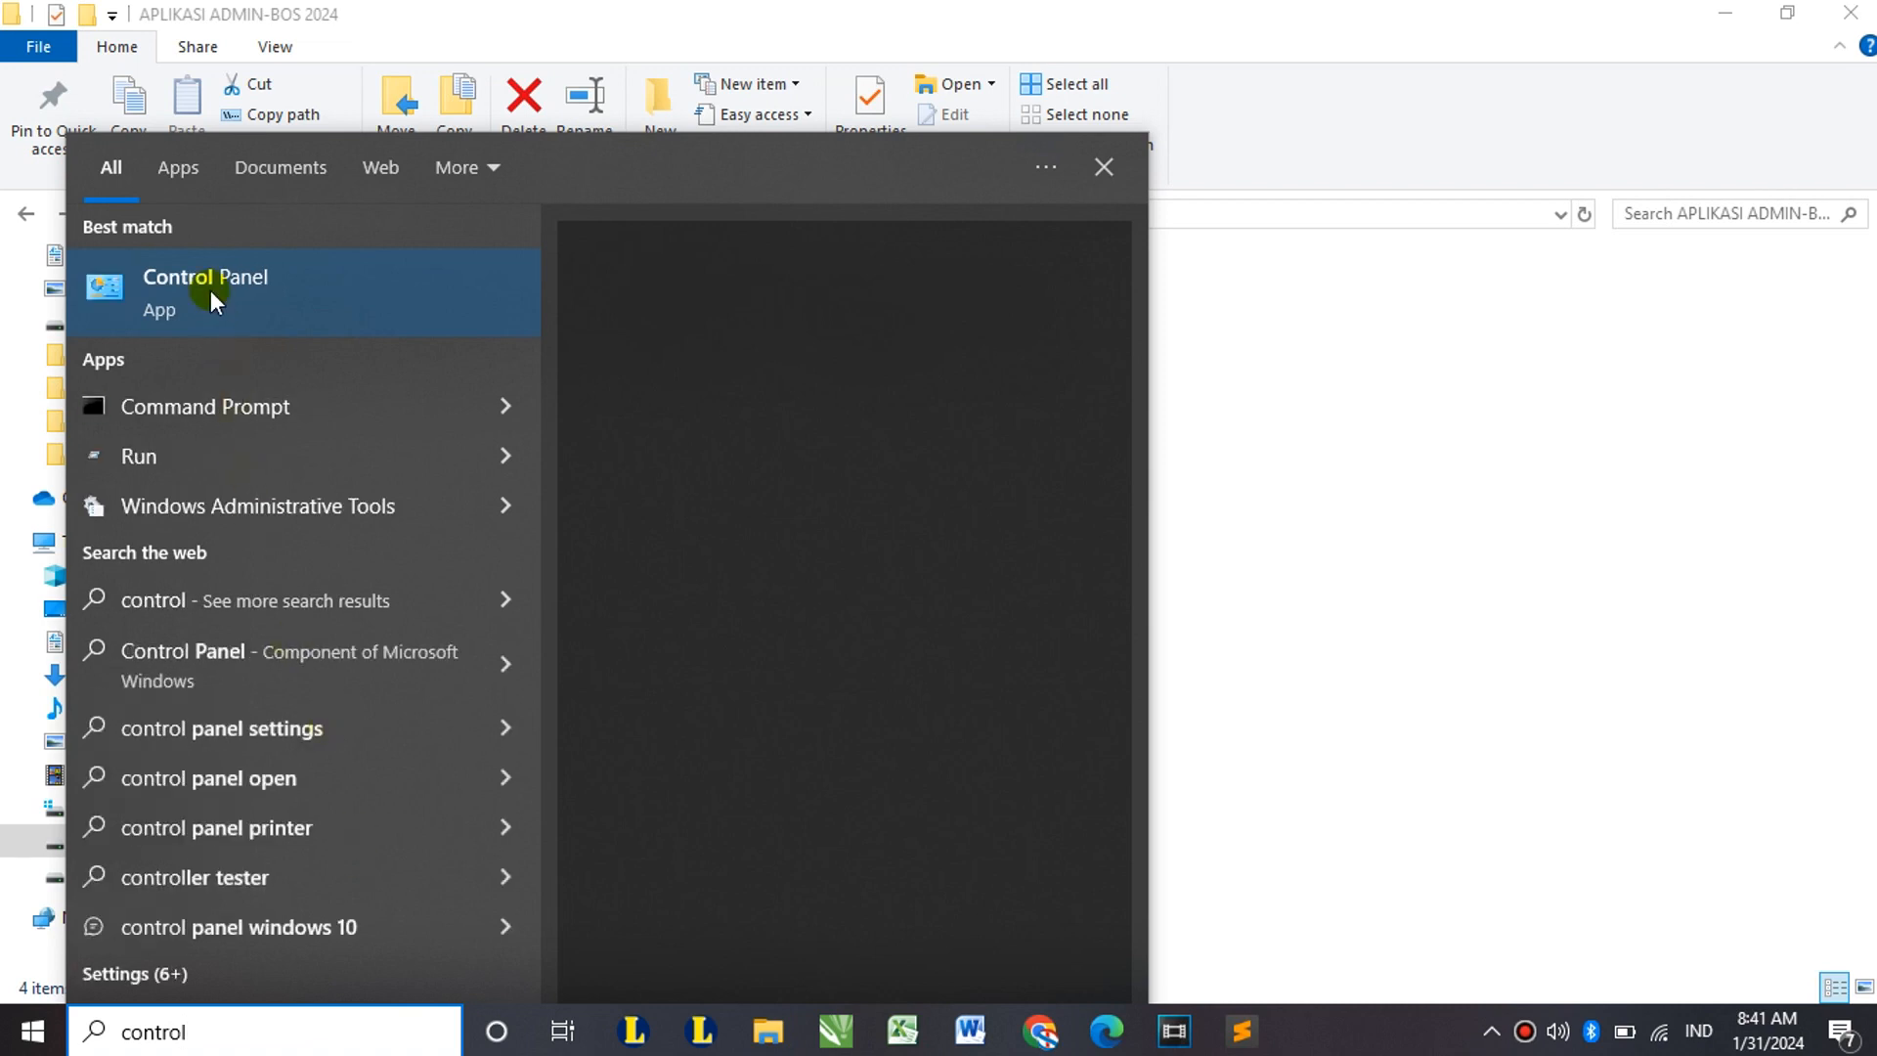
left_click(209, 290)
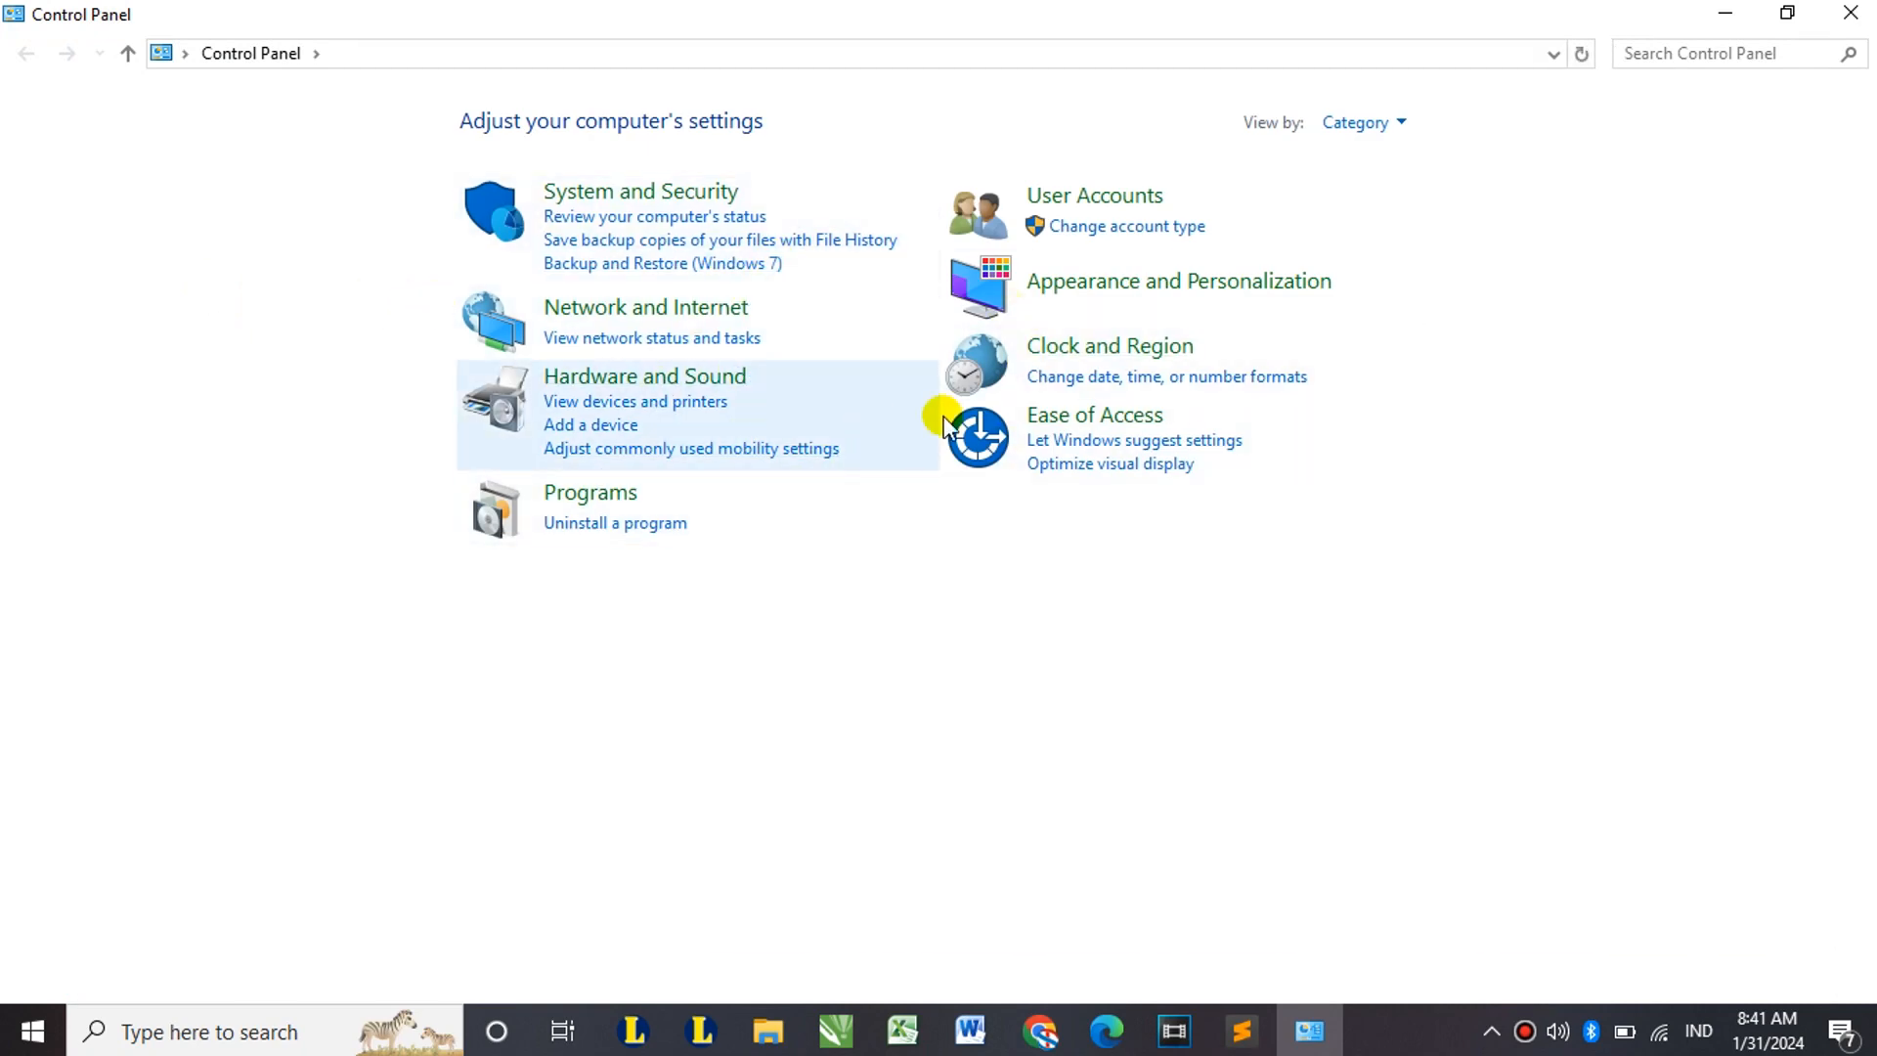
Step: Set the regional format to Indonesian (Indonesia) and apply it
left_click(1155, 379)
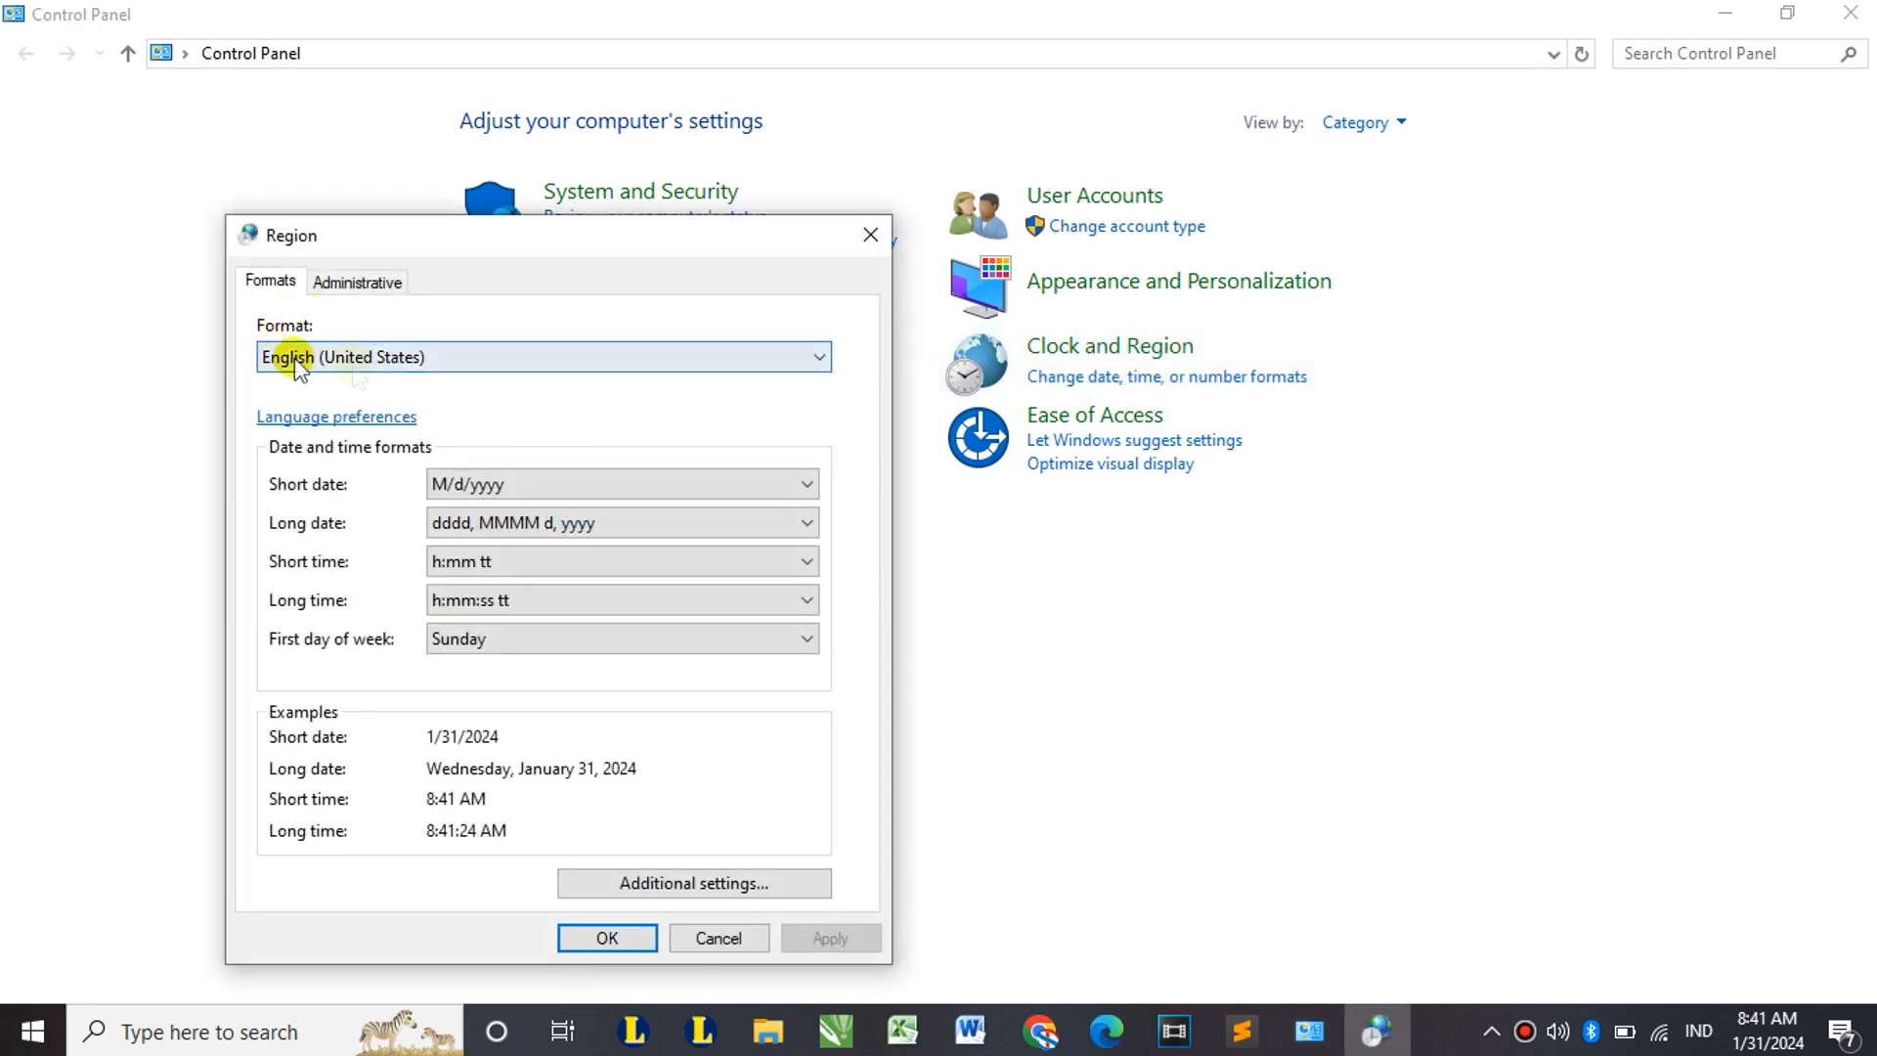
left_click(334, 358)
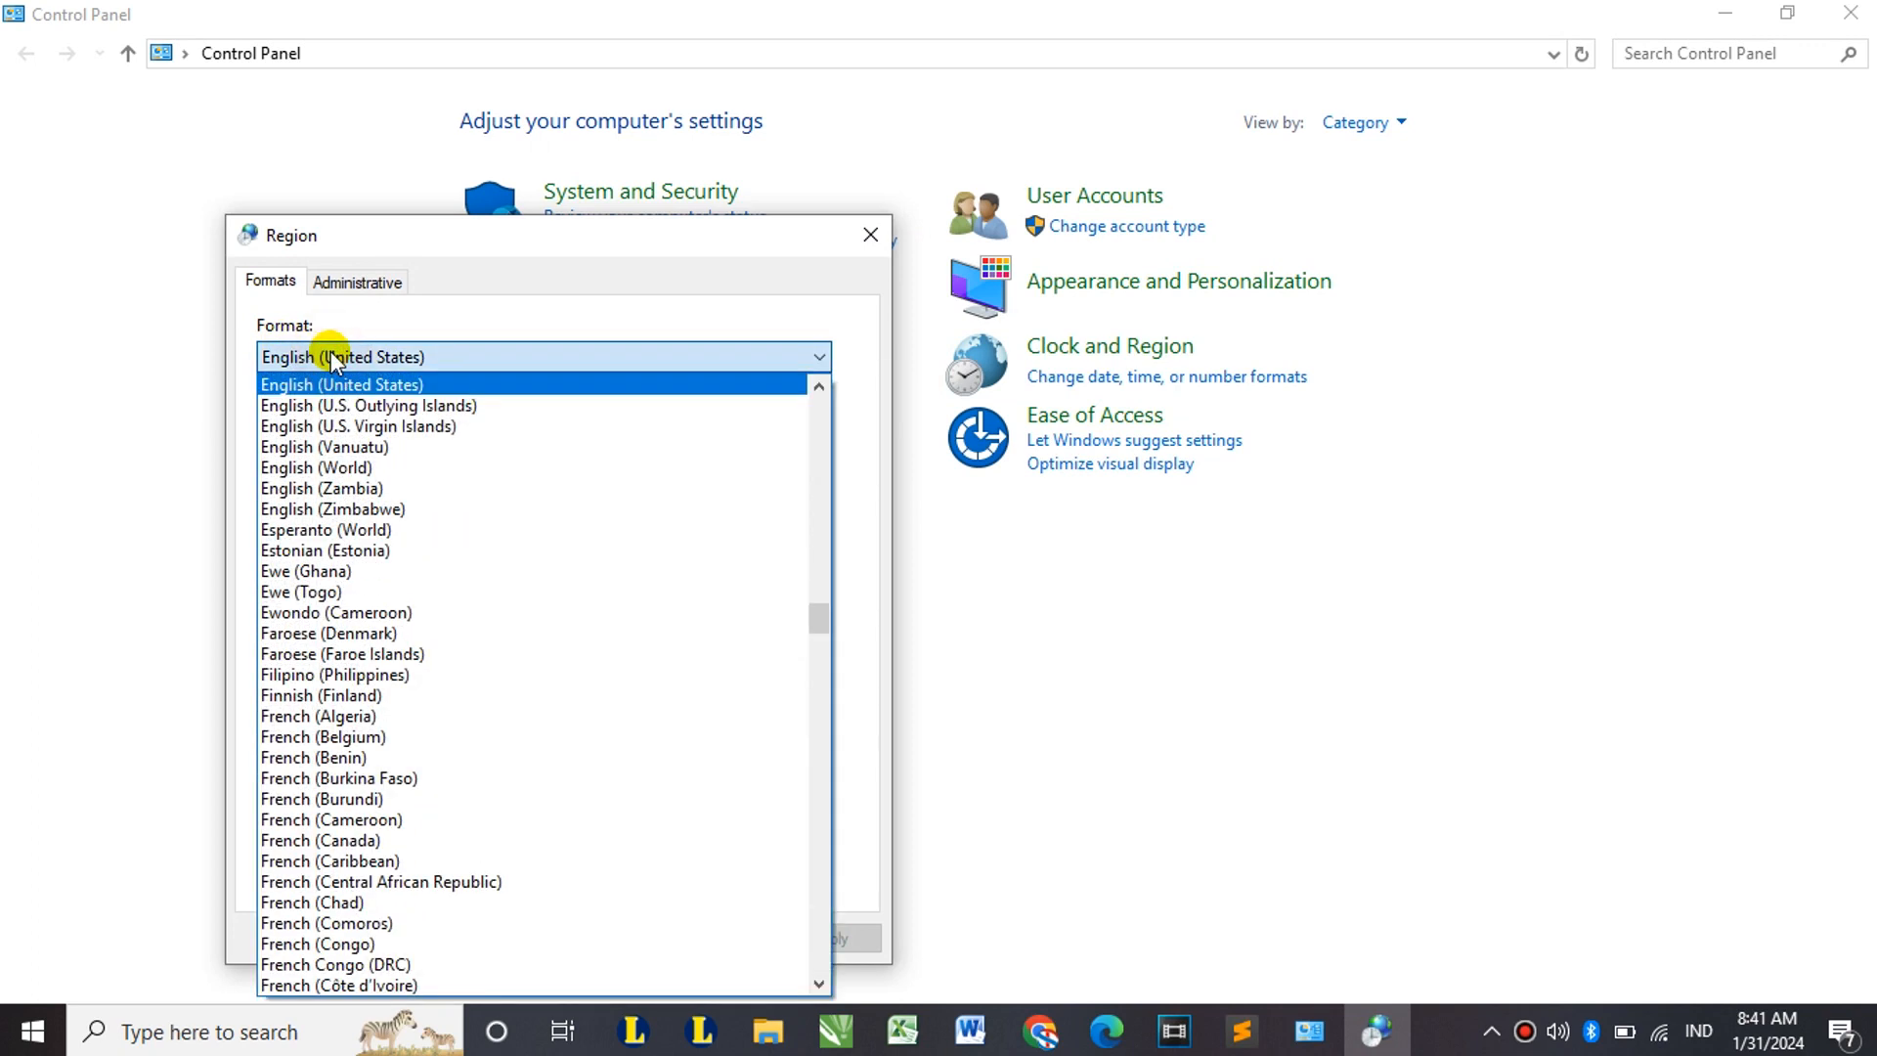
key("i")
key("i")
key("i")
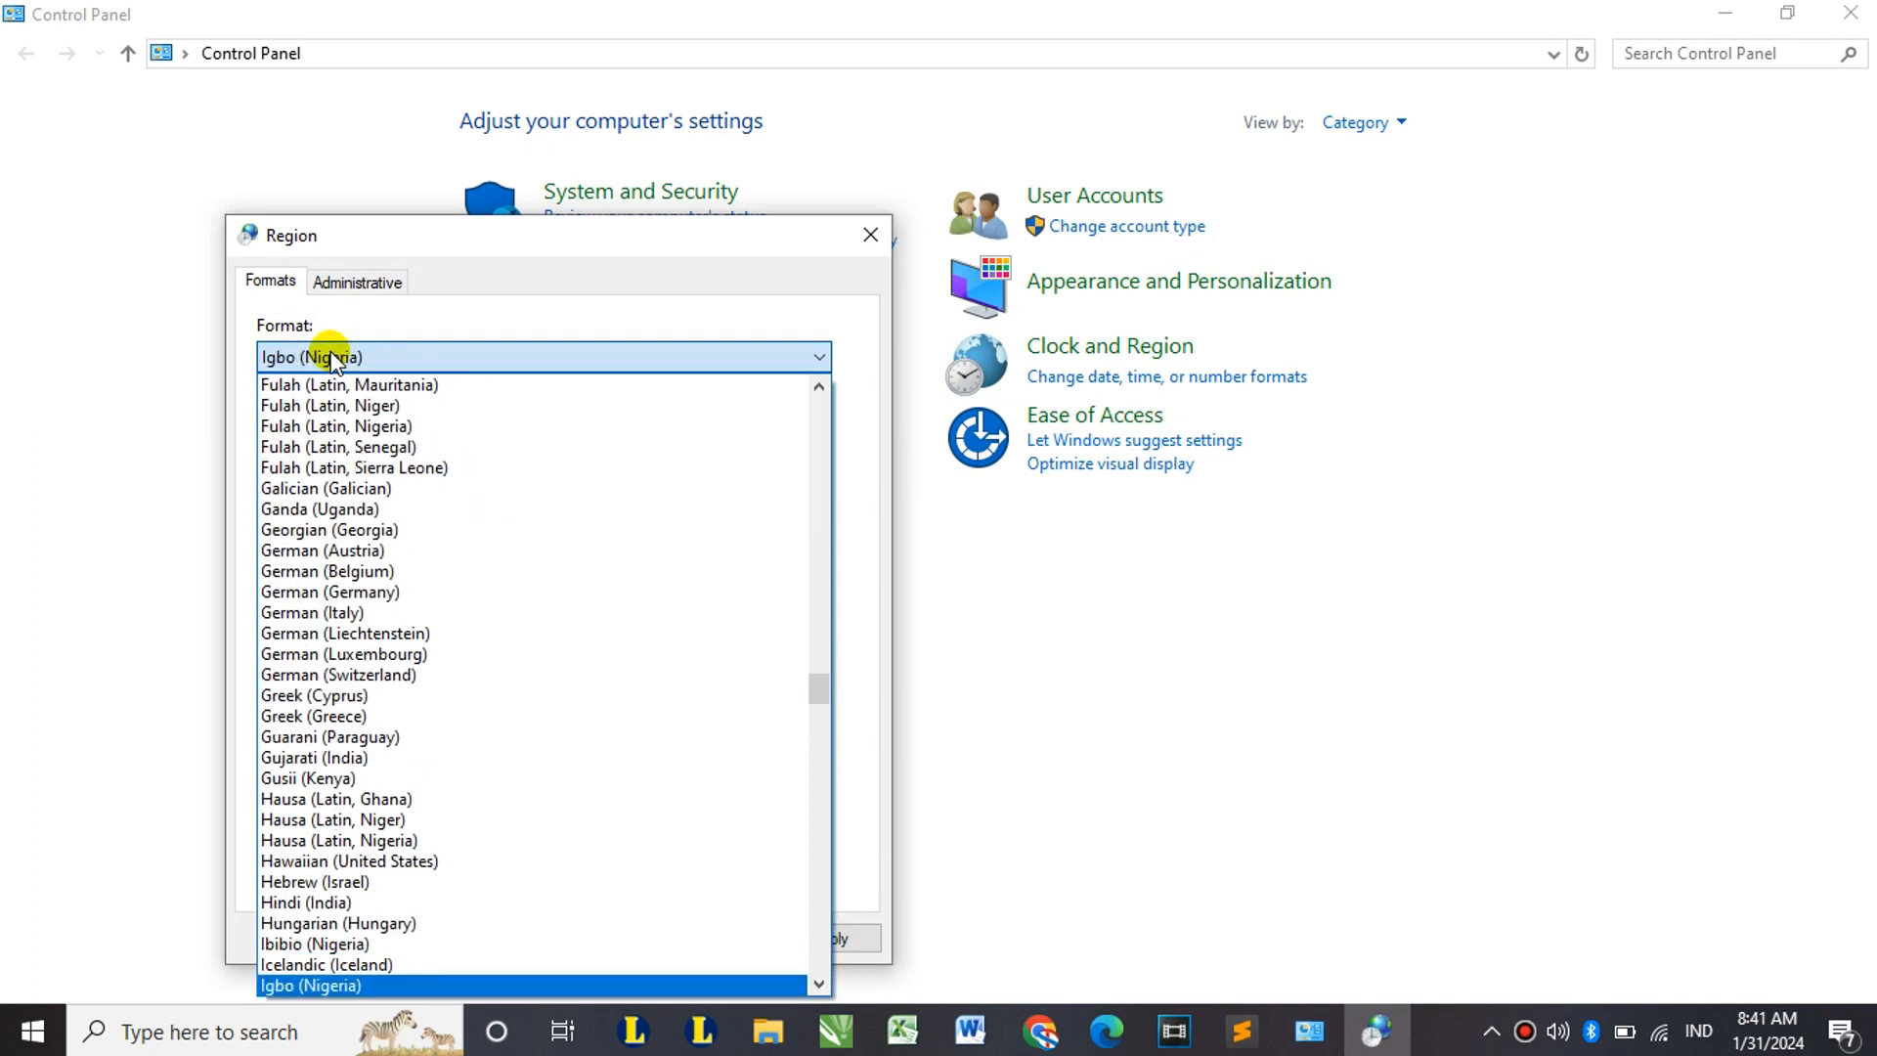
left_click(357, 357)
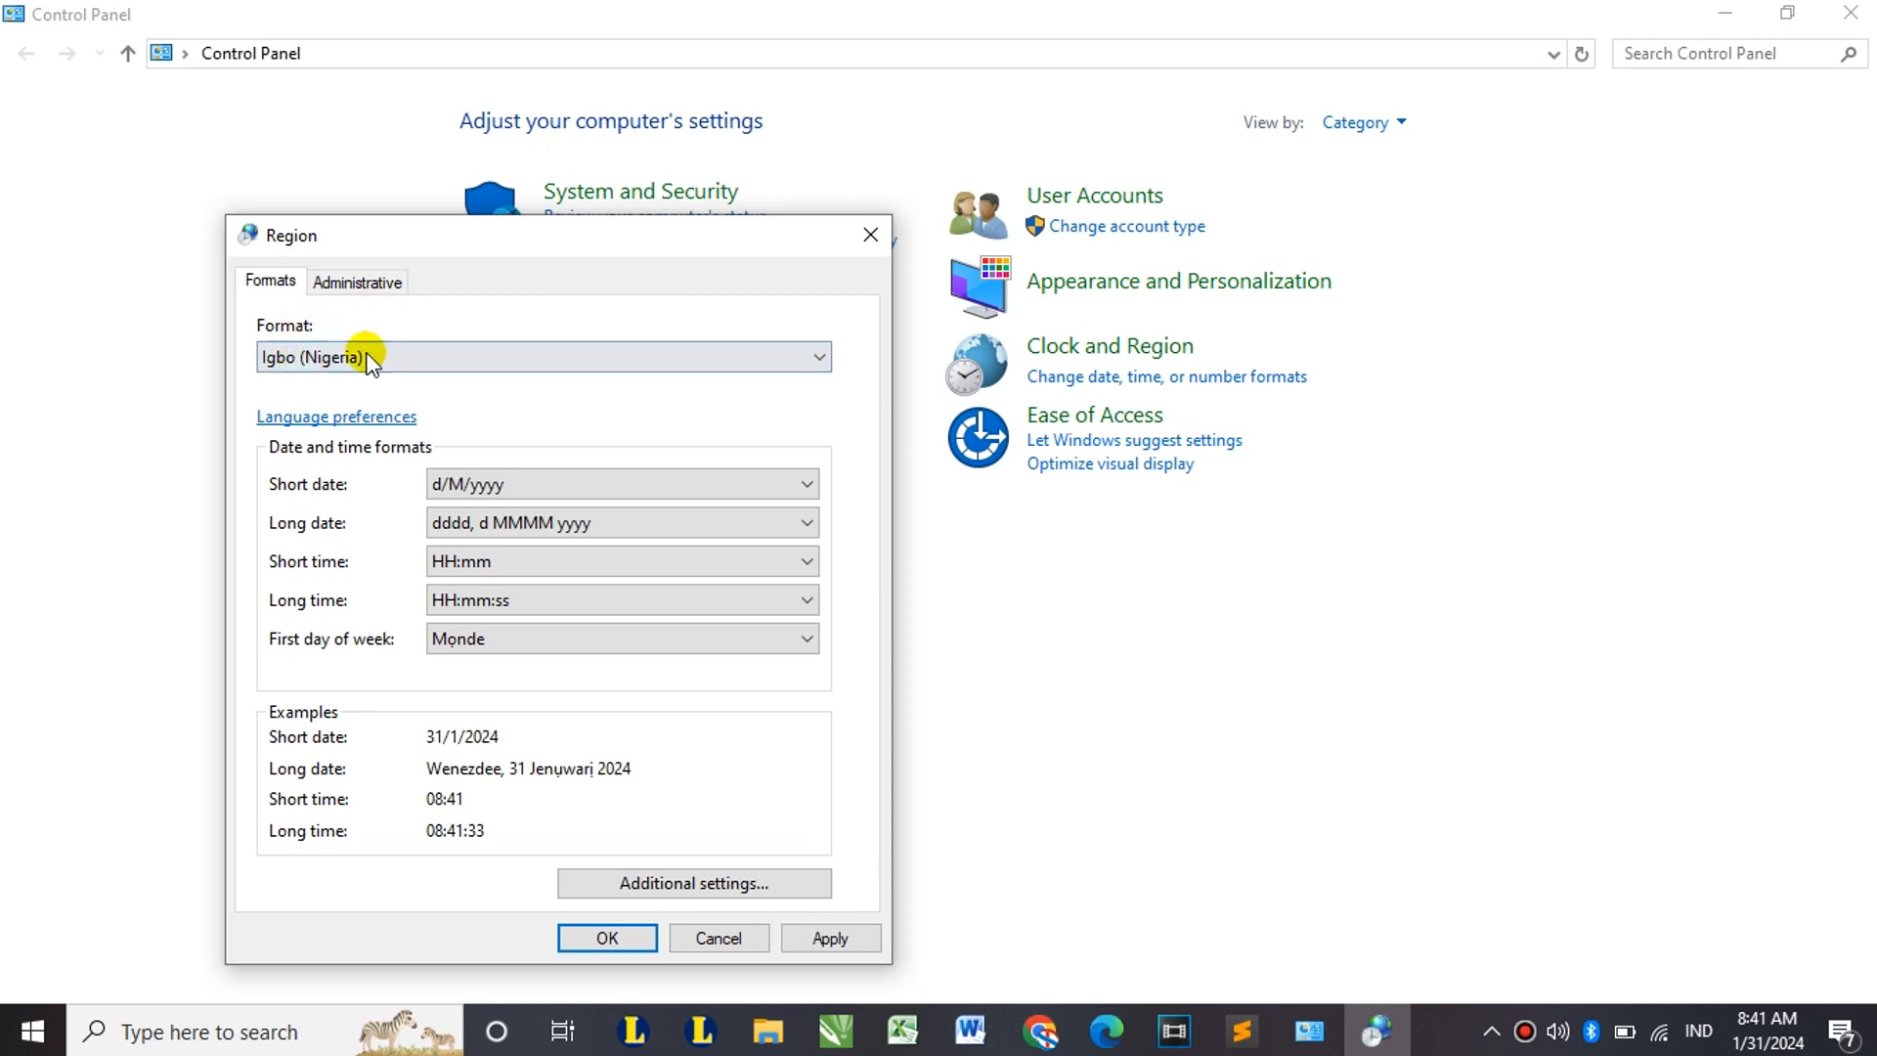
left_click(368, 359)
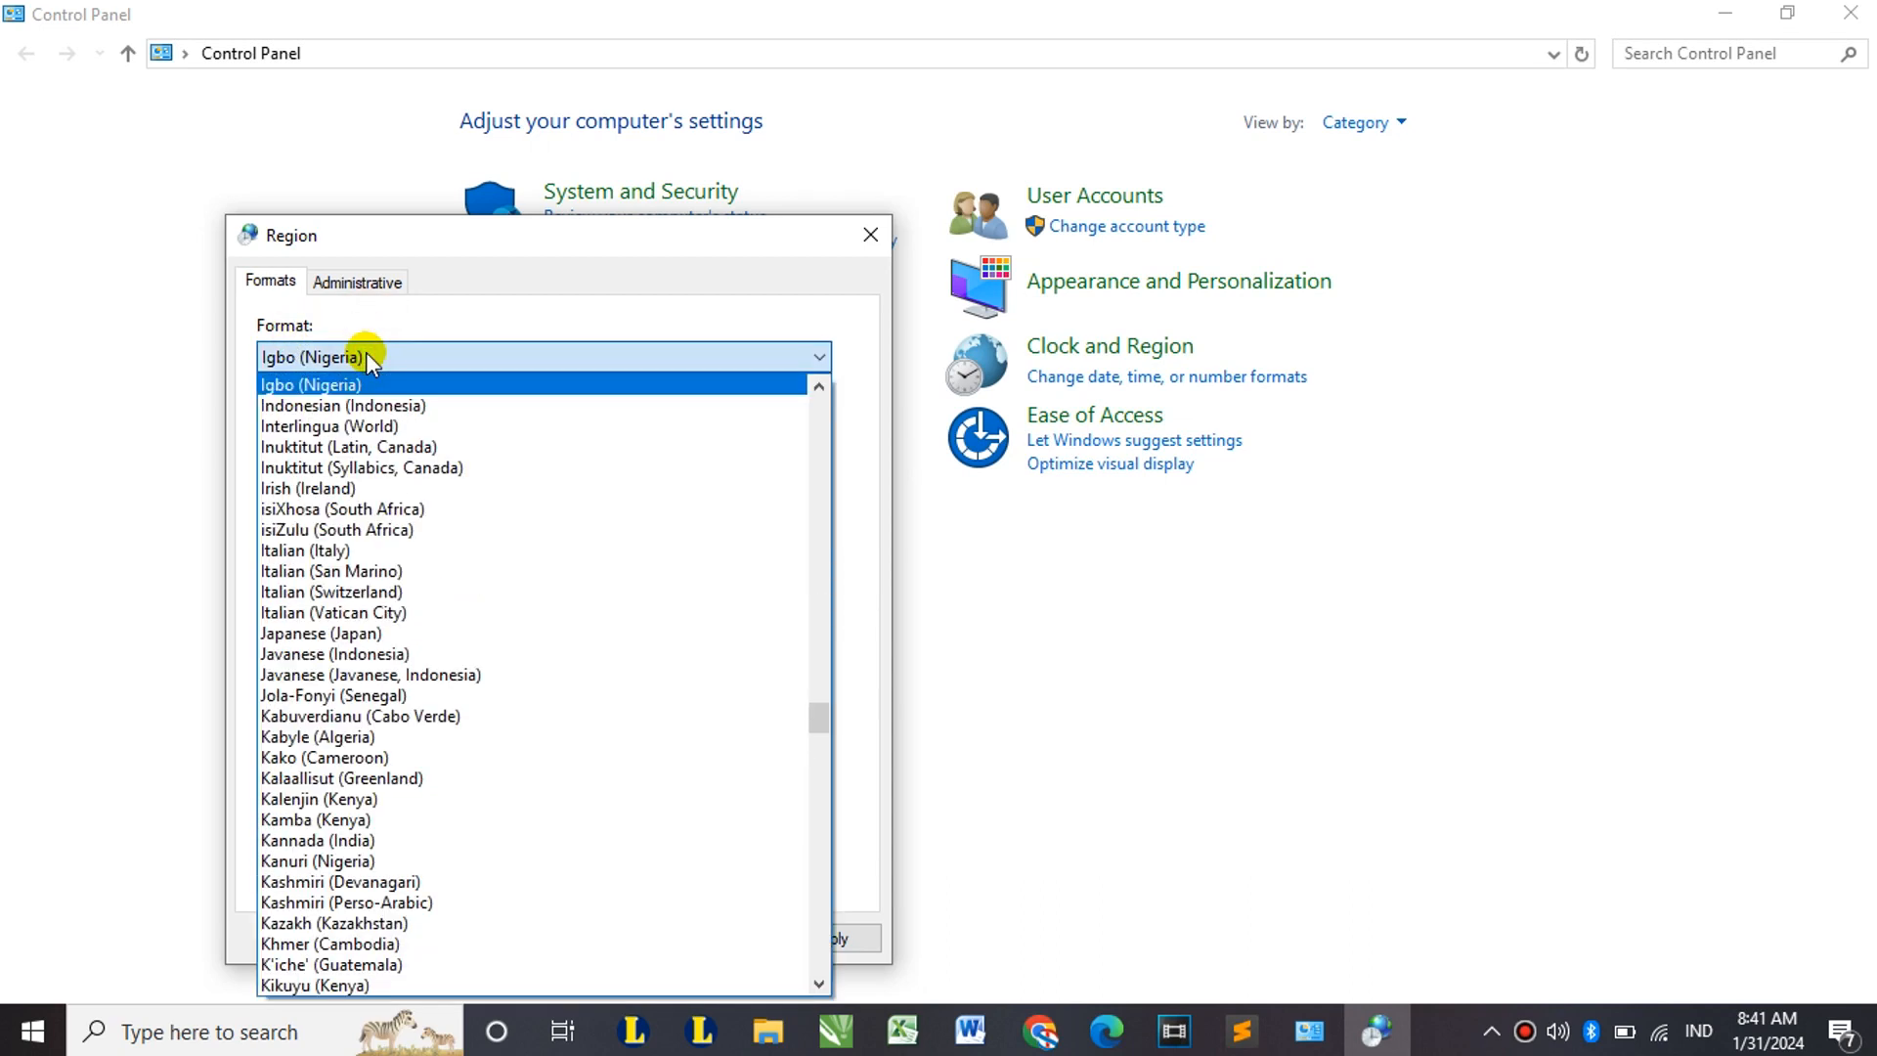
left_click(368, 404)
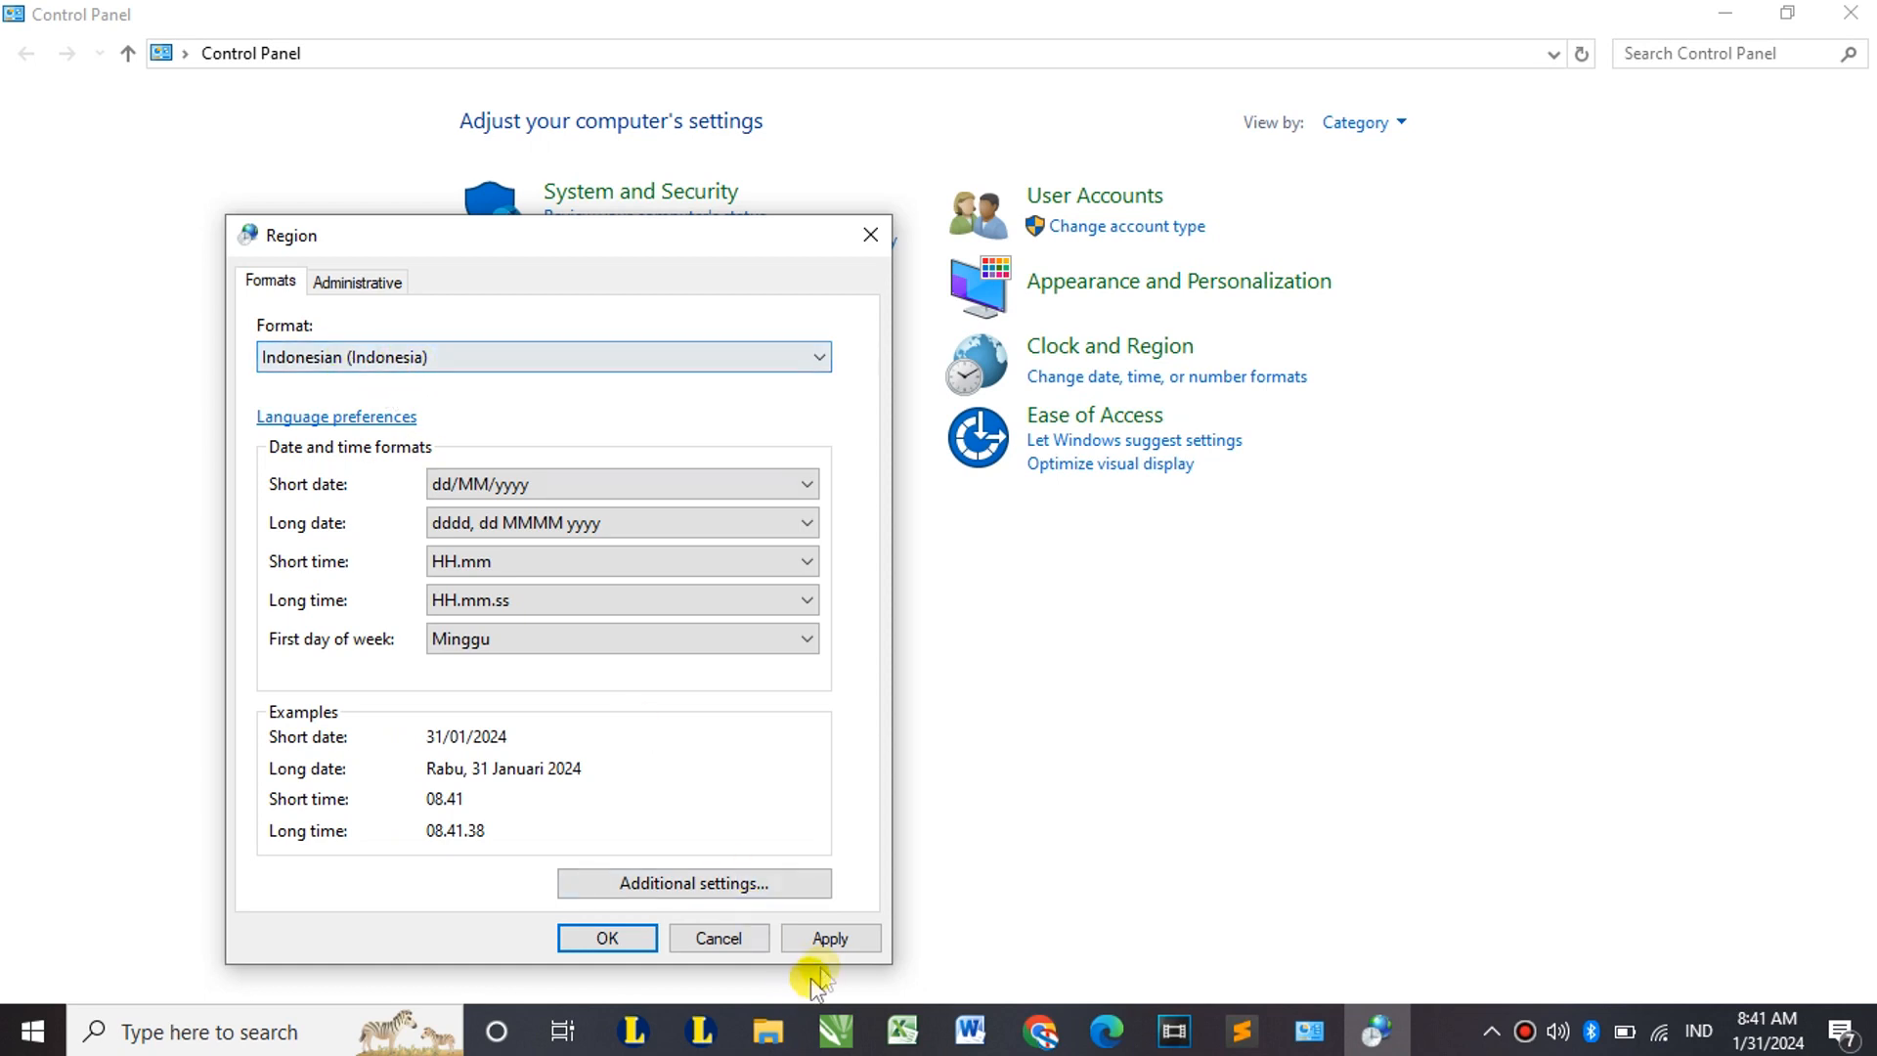
left_click(788, 941)
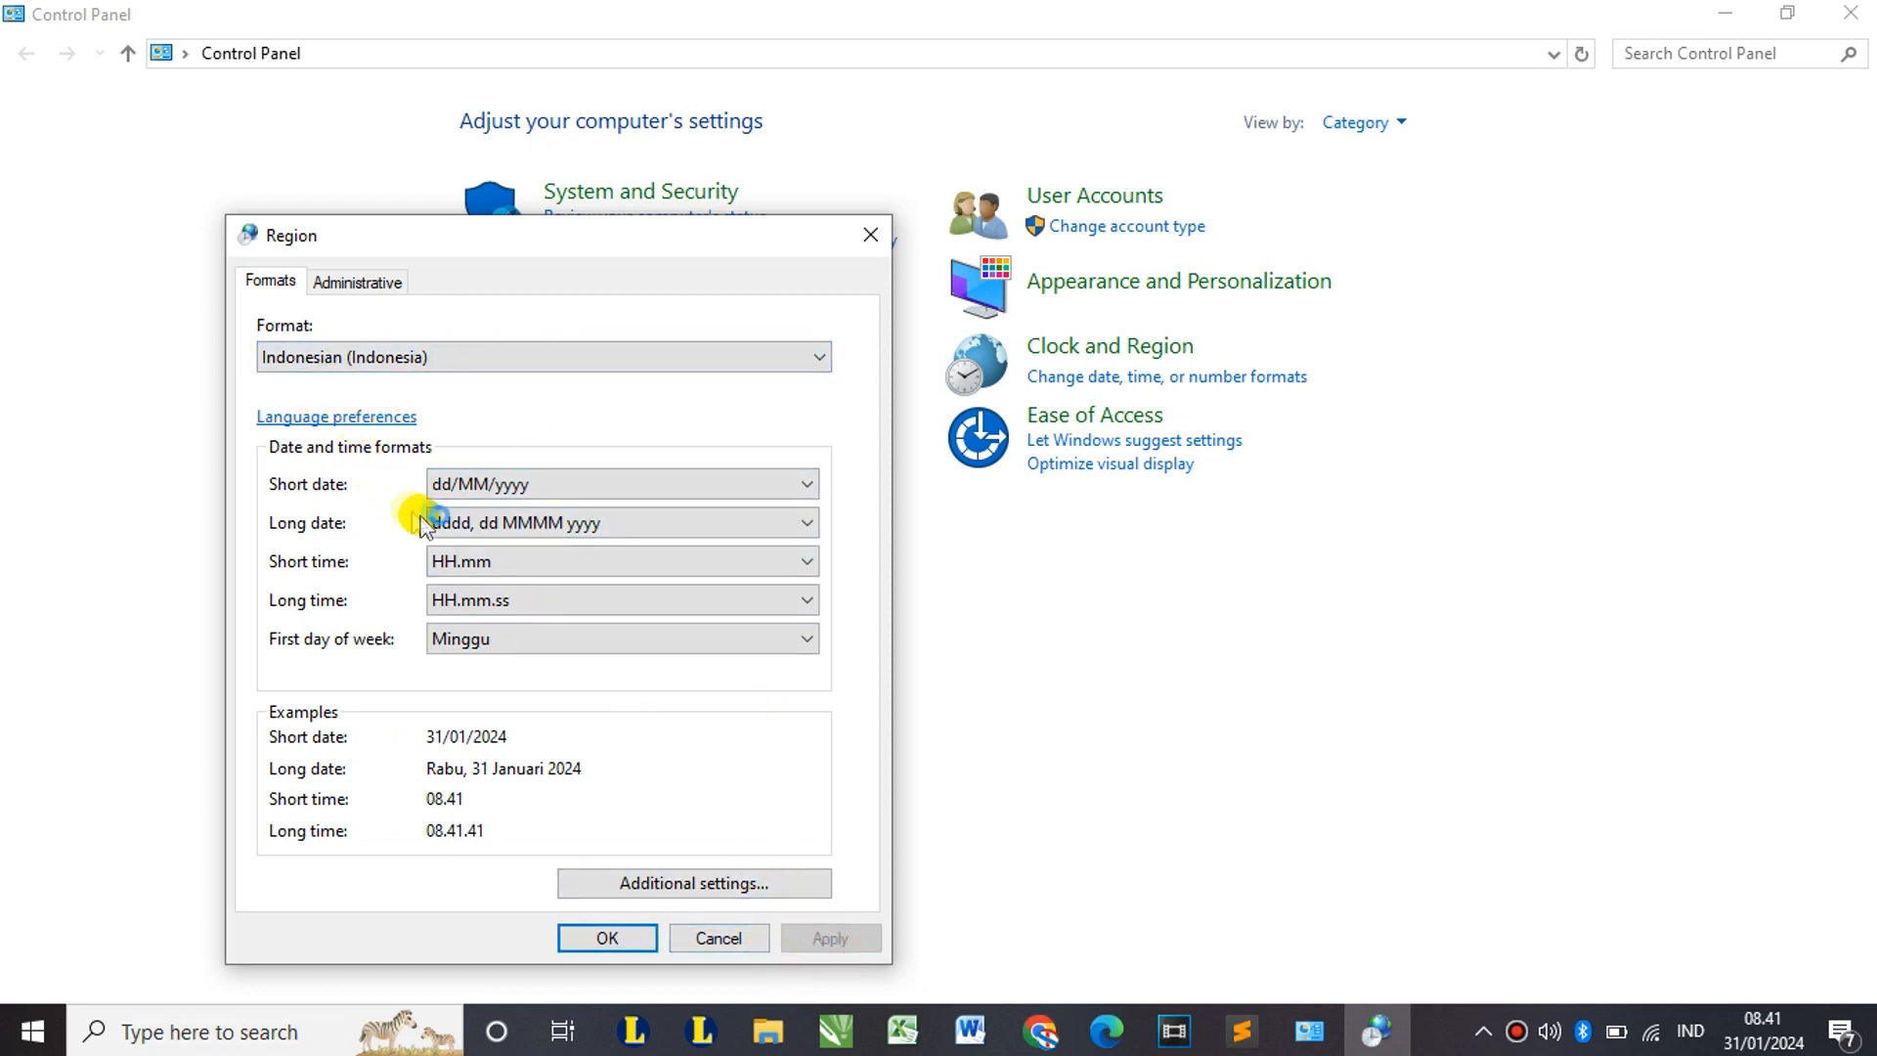
Step: Set the long date format to d MMMM yyyy, confirm, and close Control Panel
left_click(519, 520)
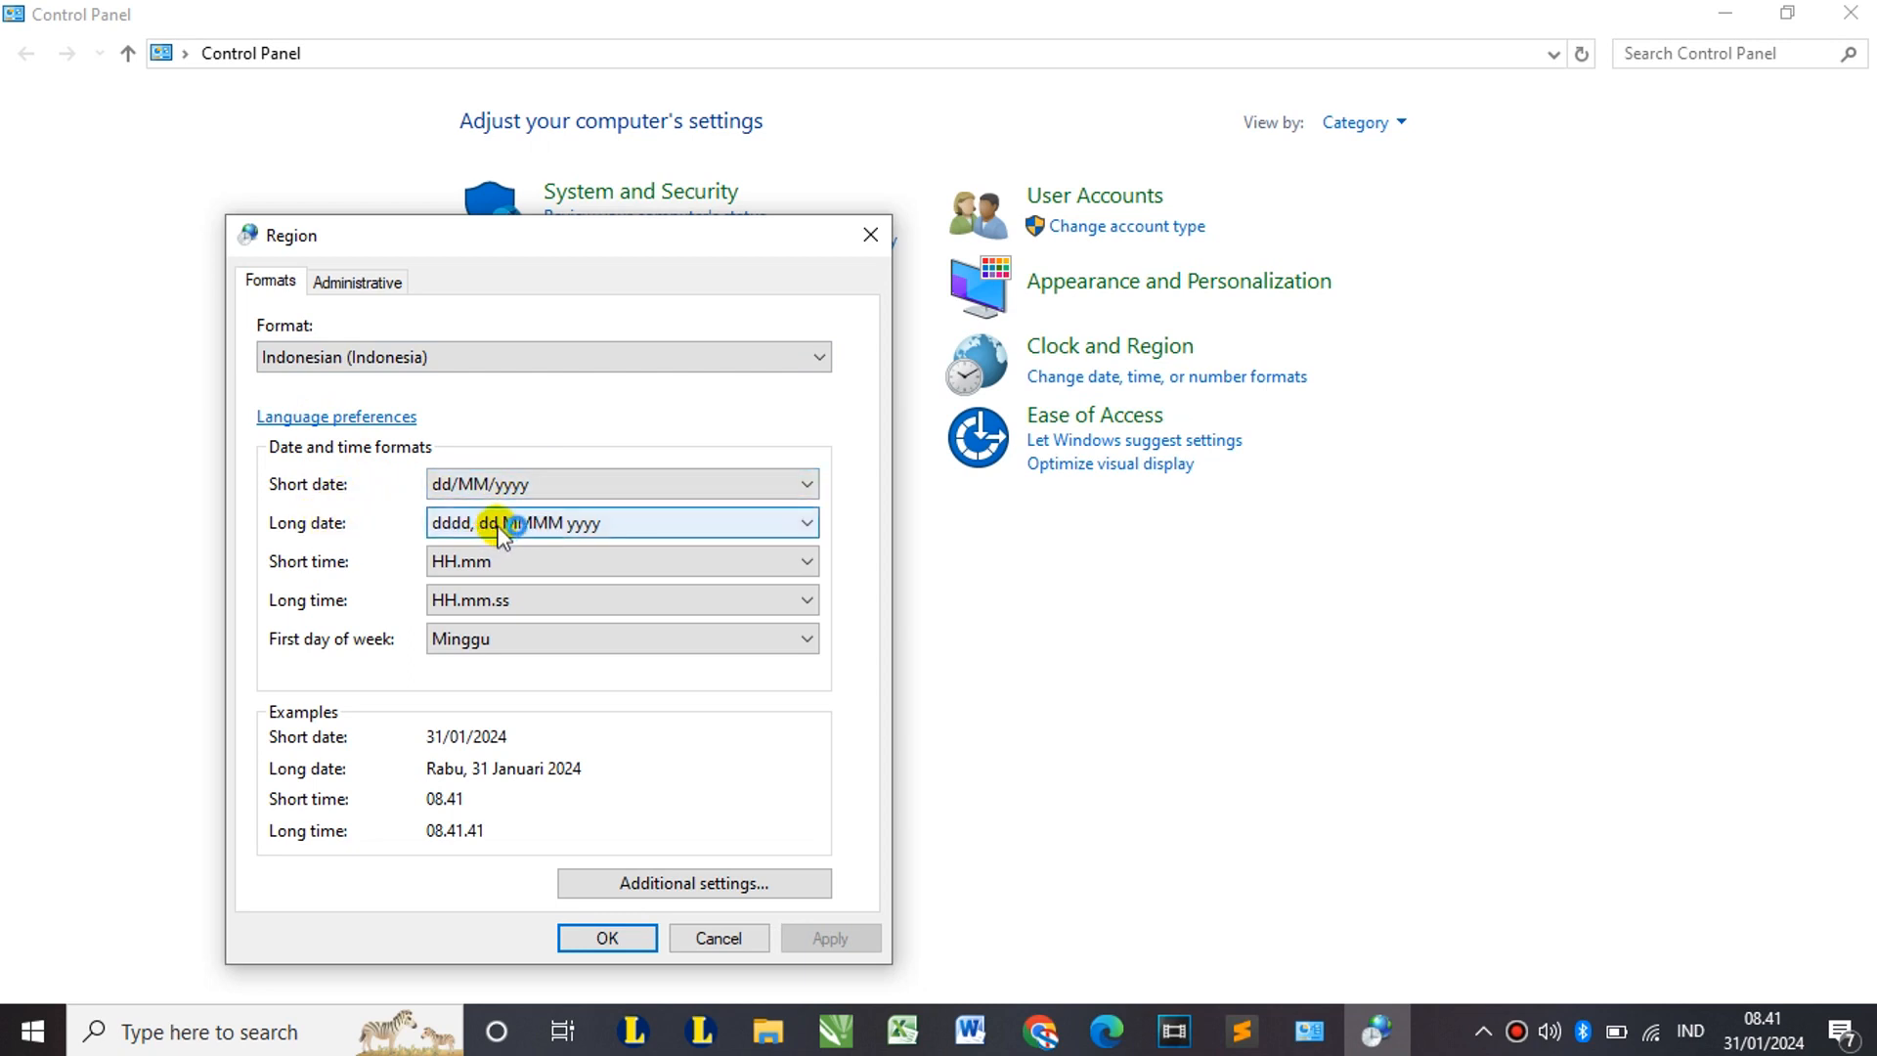
left_click(499, 525)
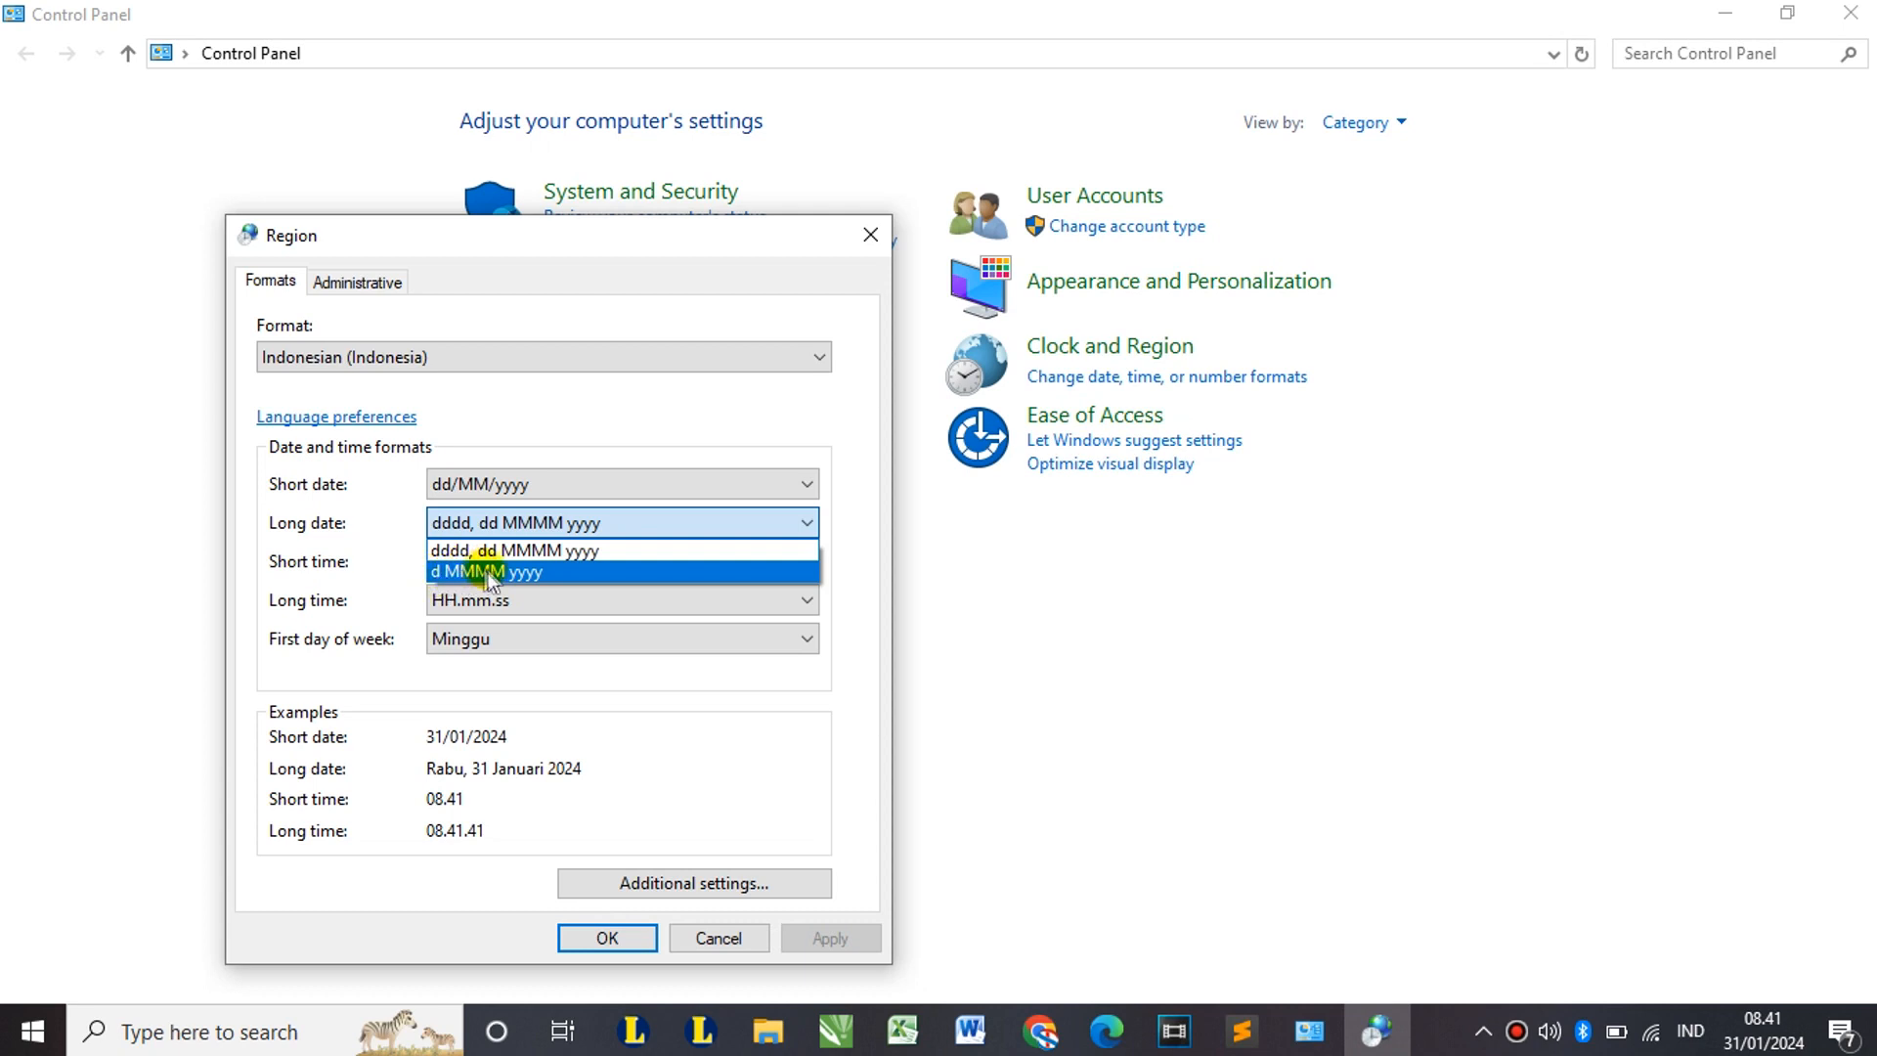
left_click(545, 572)
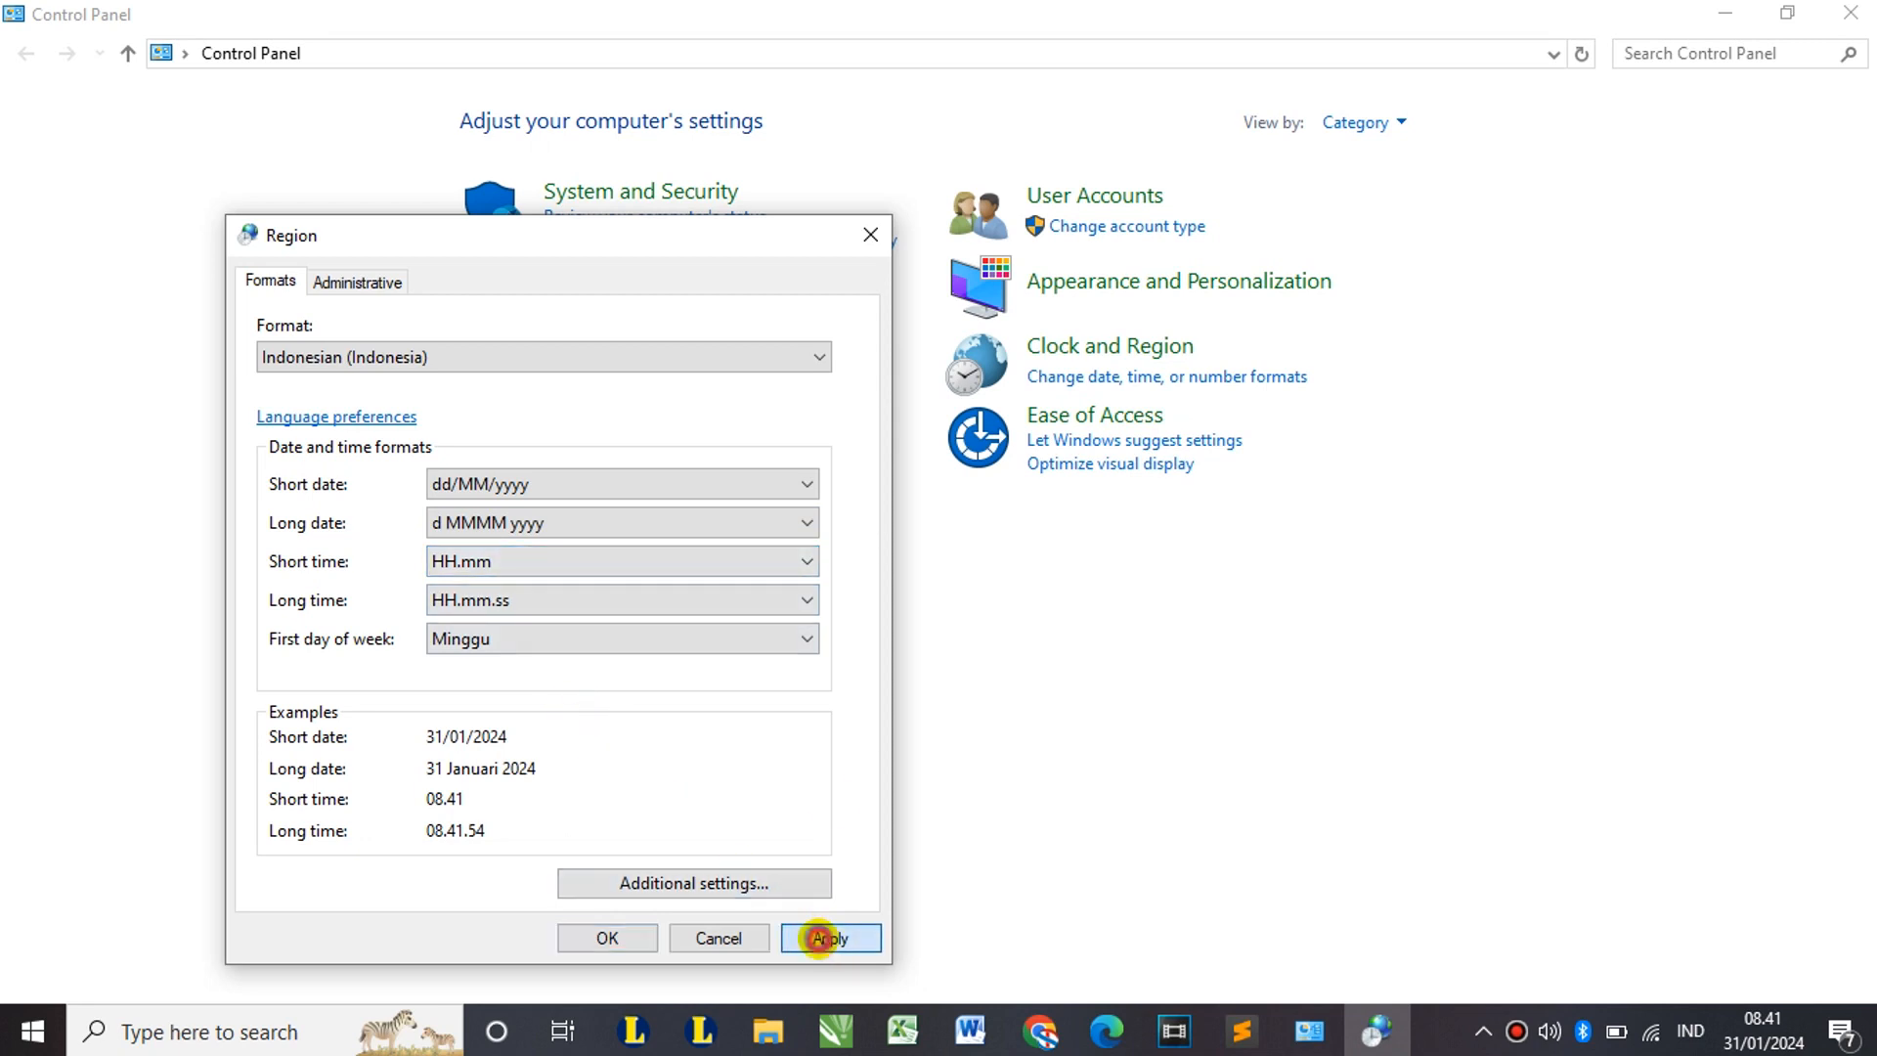
left_click(825, 939)
left_click(628, 934)
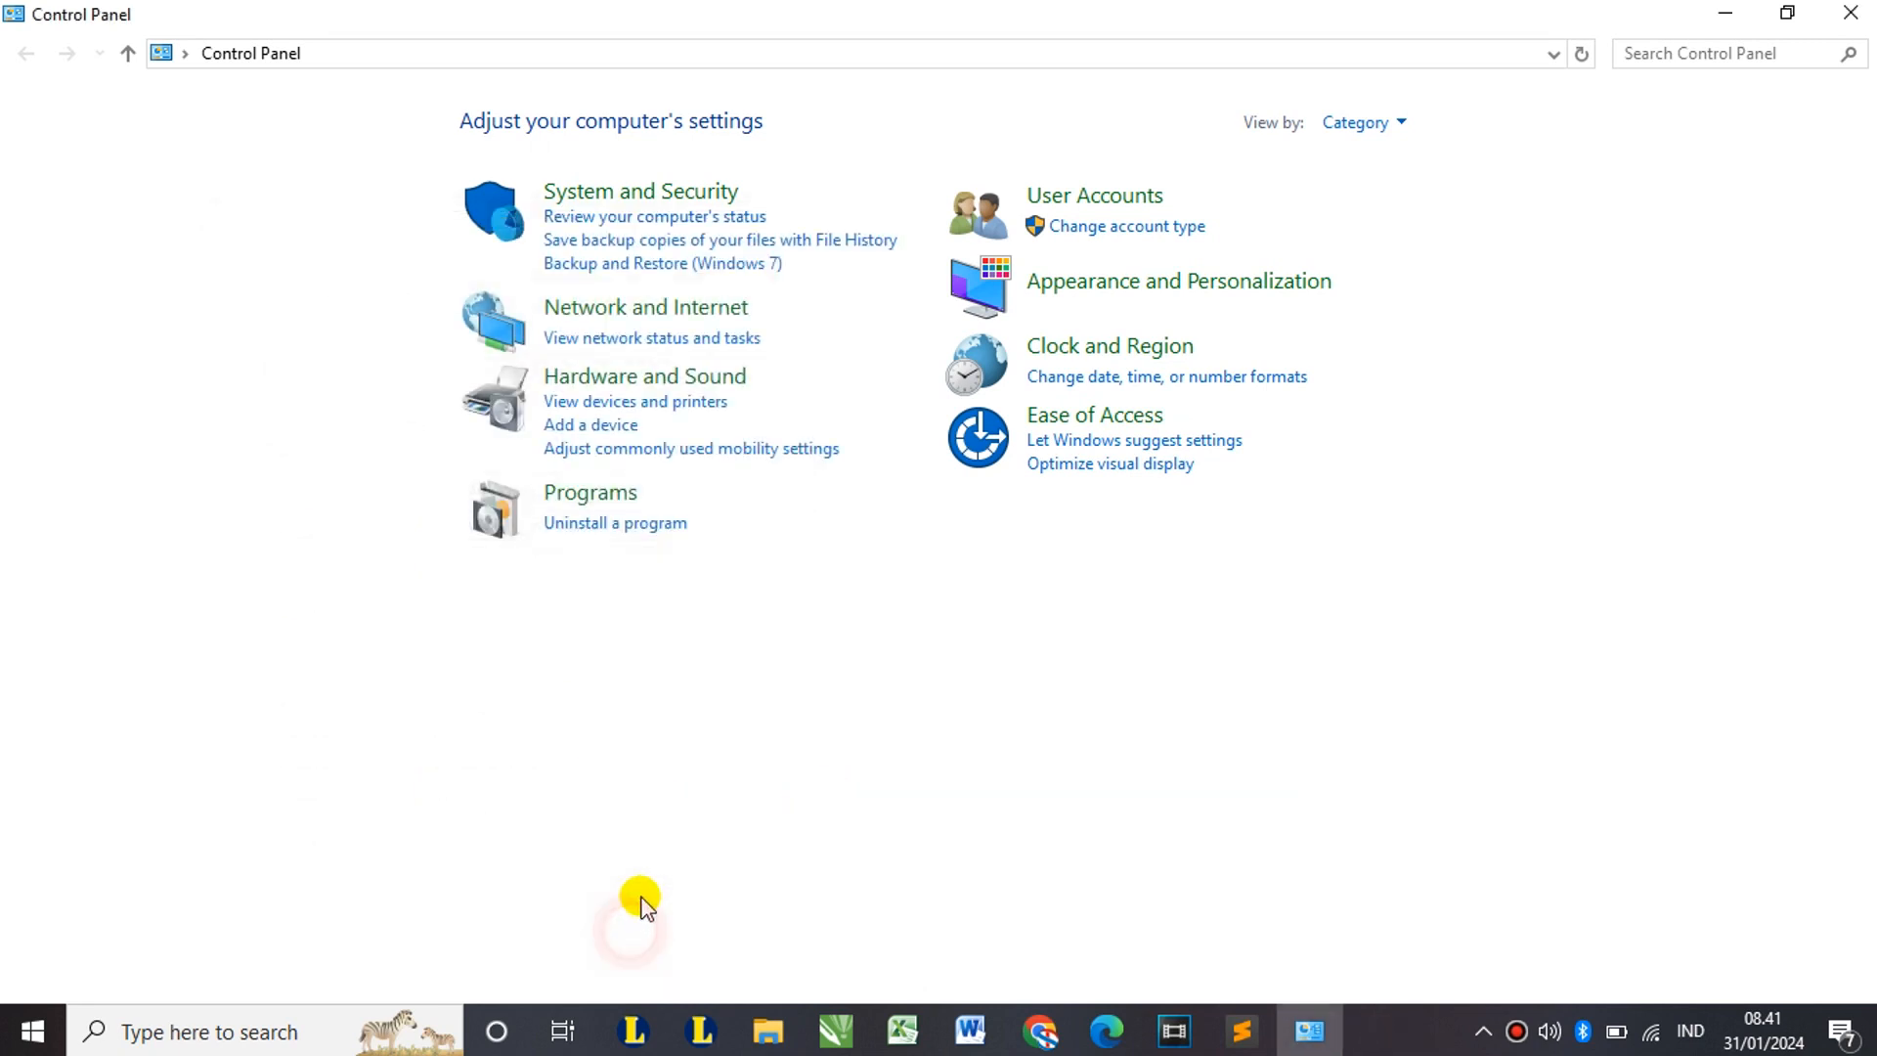
left_click(1846, 17)
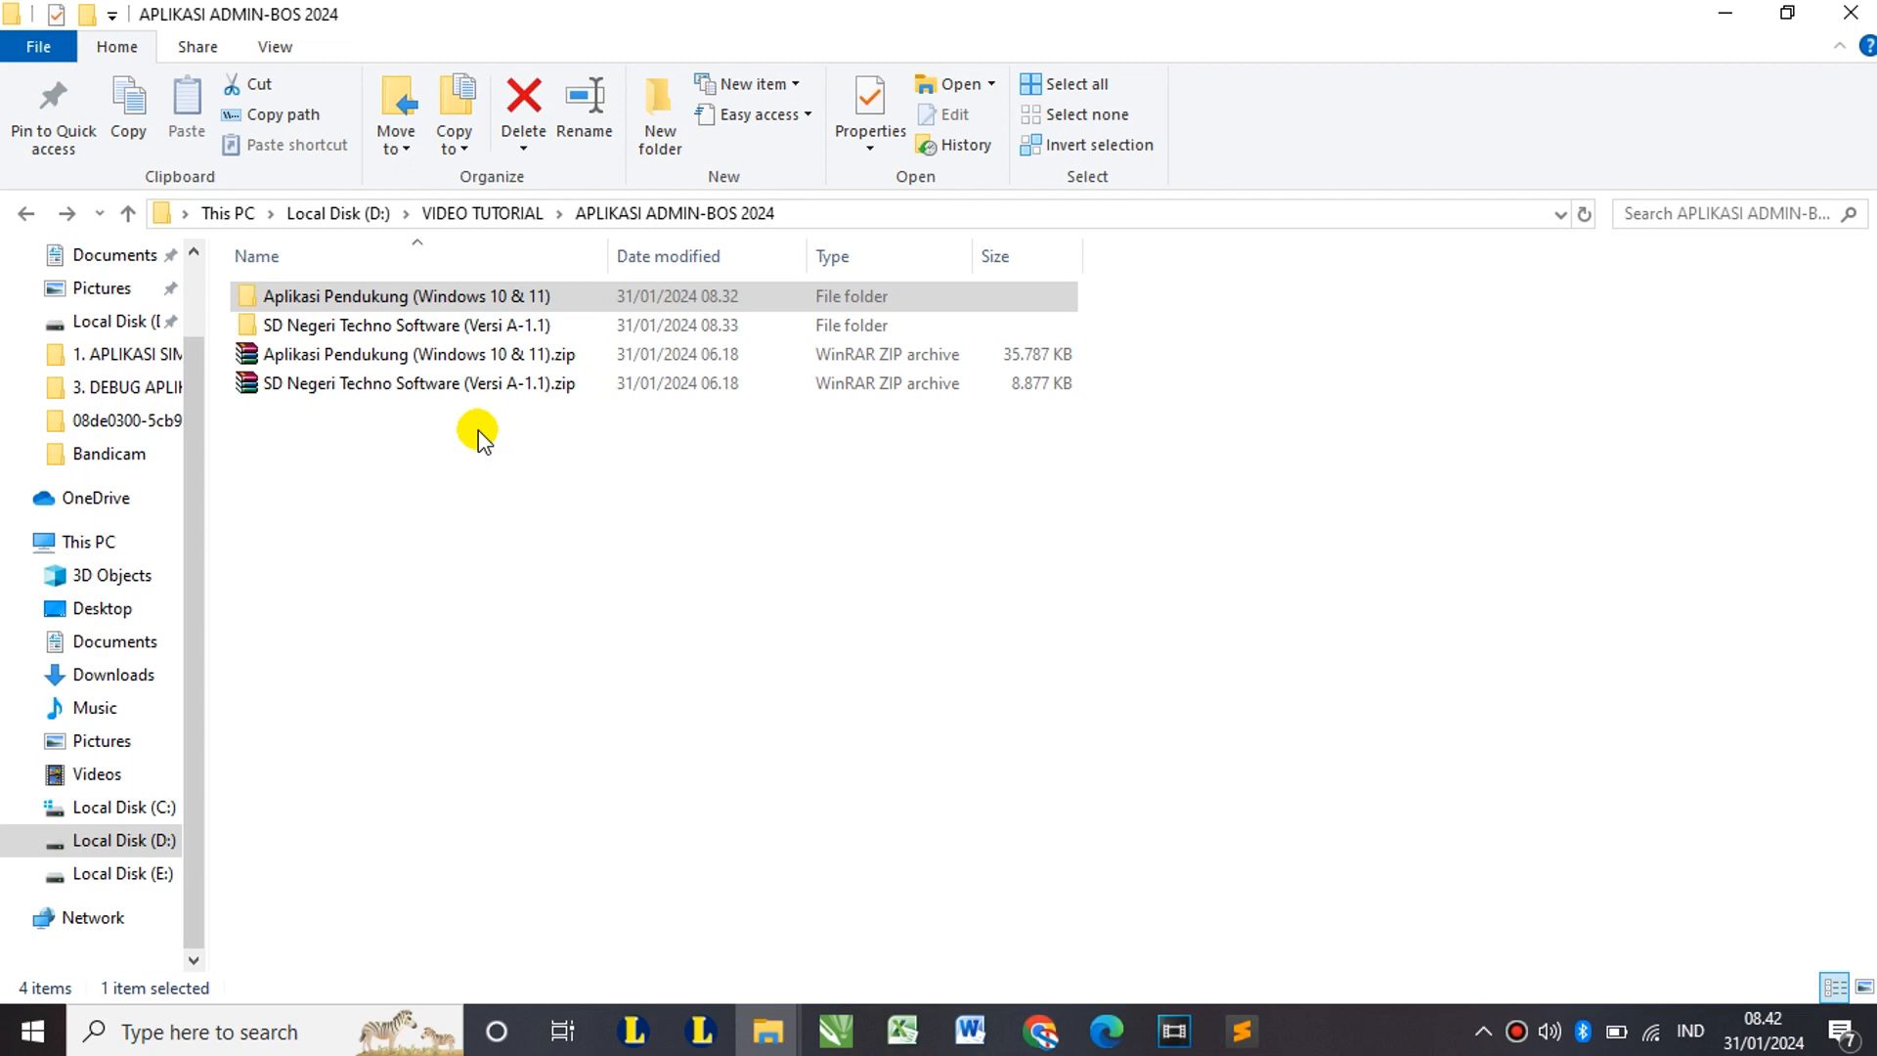
left_click(408, 329)
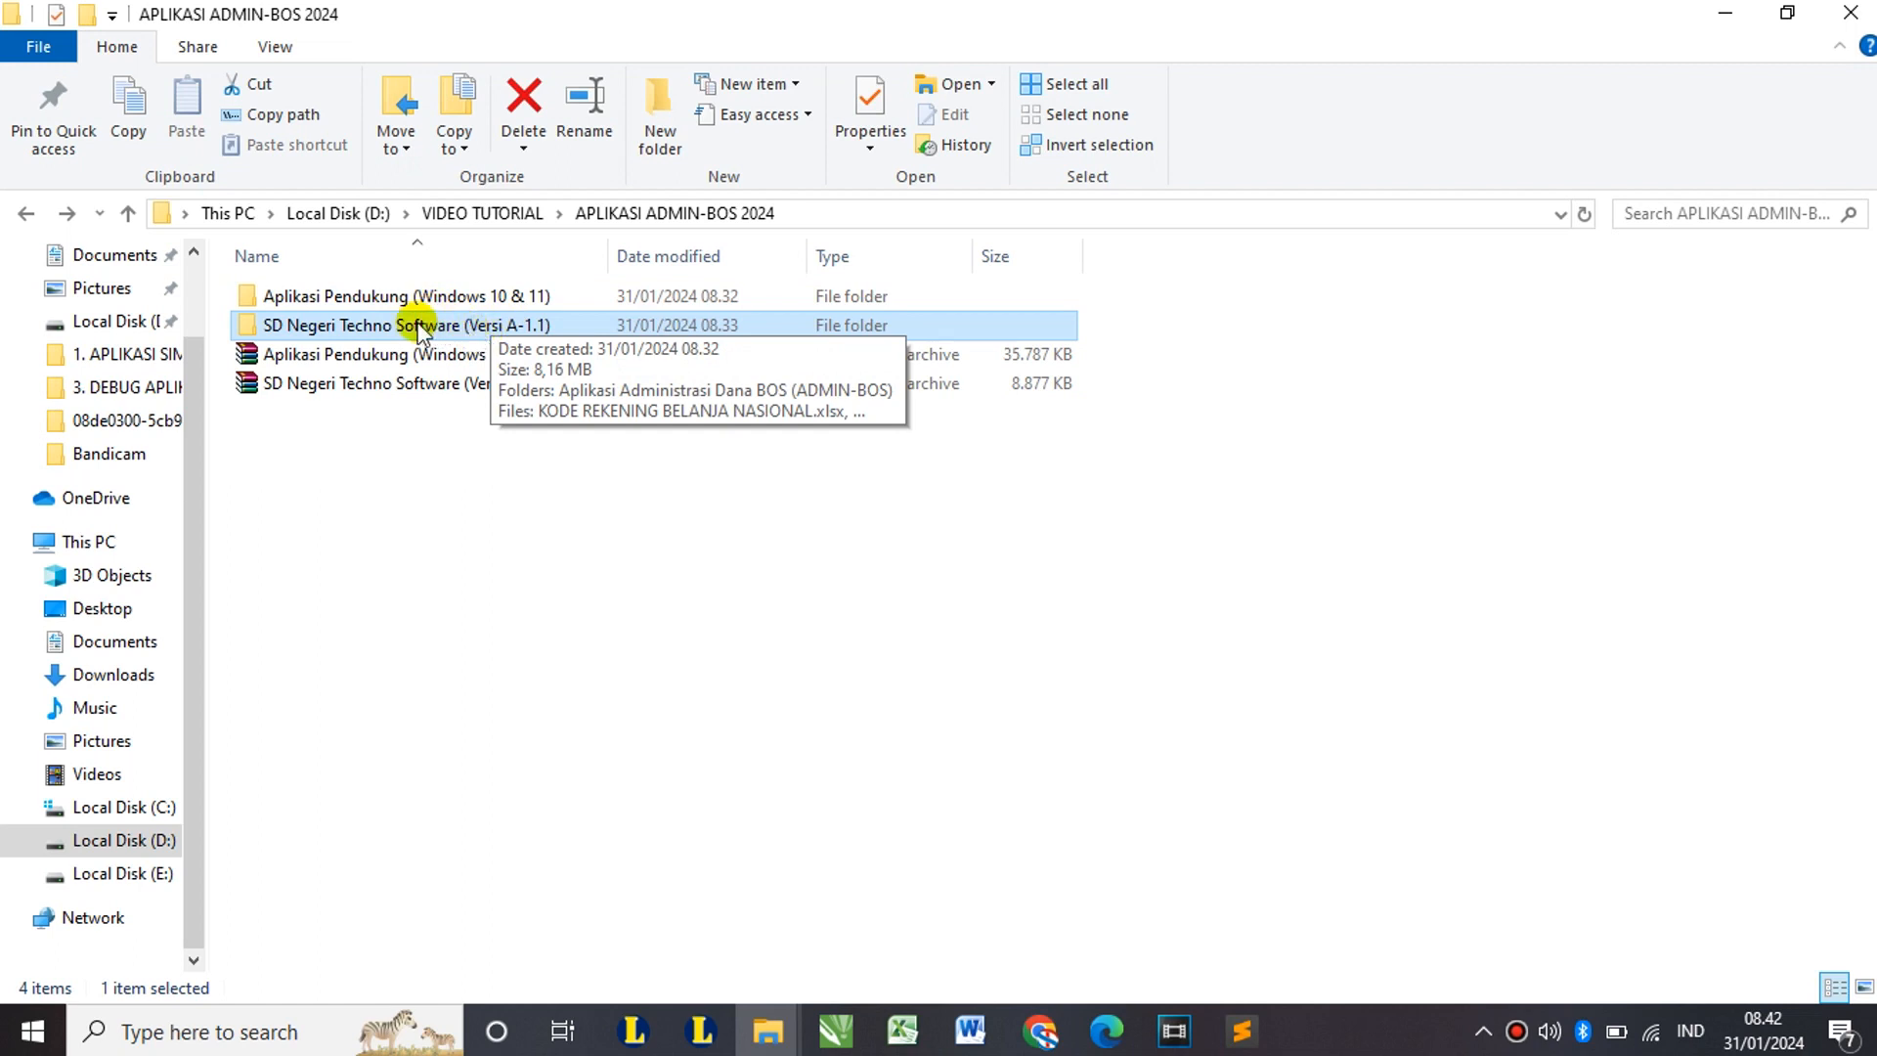
Step: Open SD Negeri Techno Software (Versi A-1.1), then its Aplikasi Administrasi Dana BOS (ADMIN-BOS) folder
double_click(474, 328)
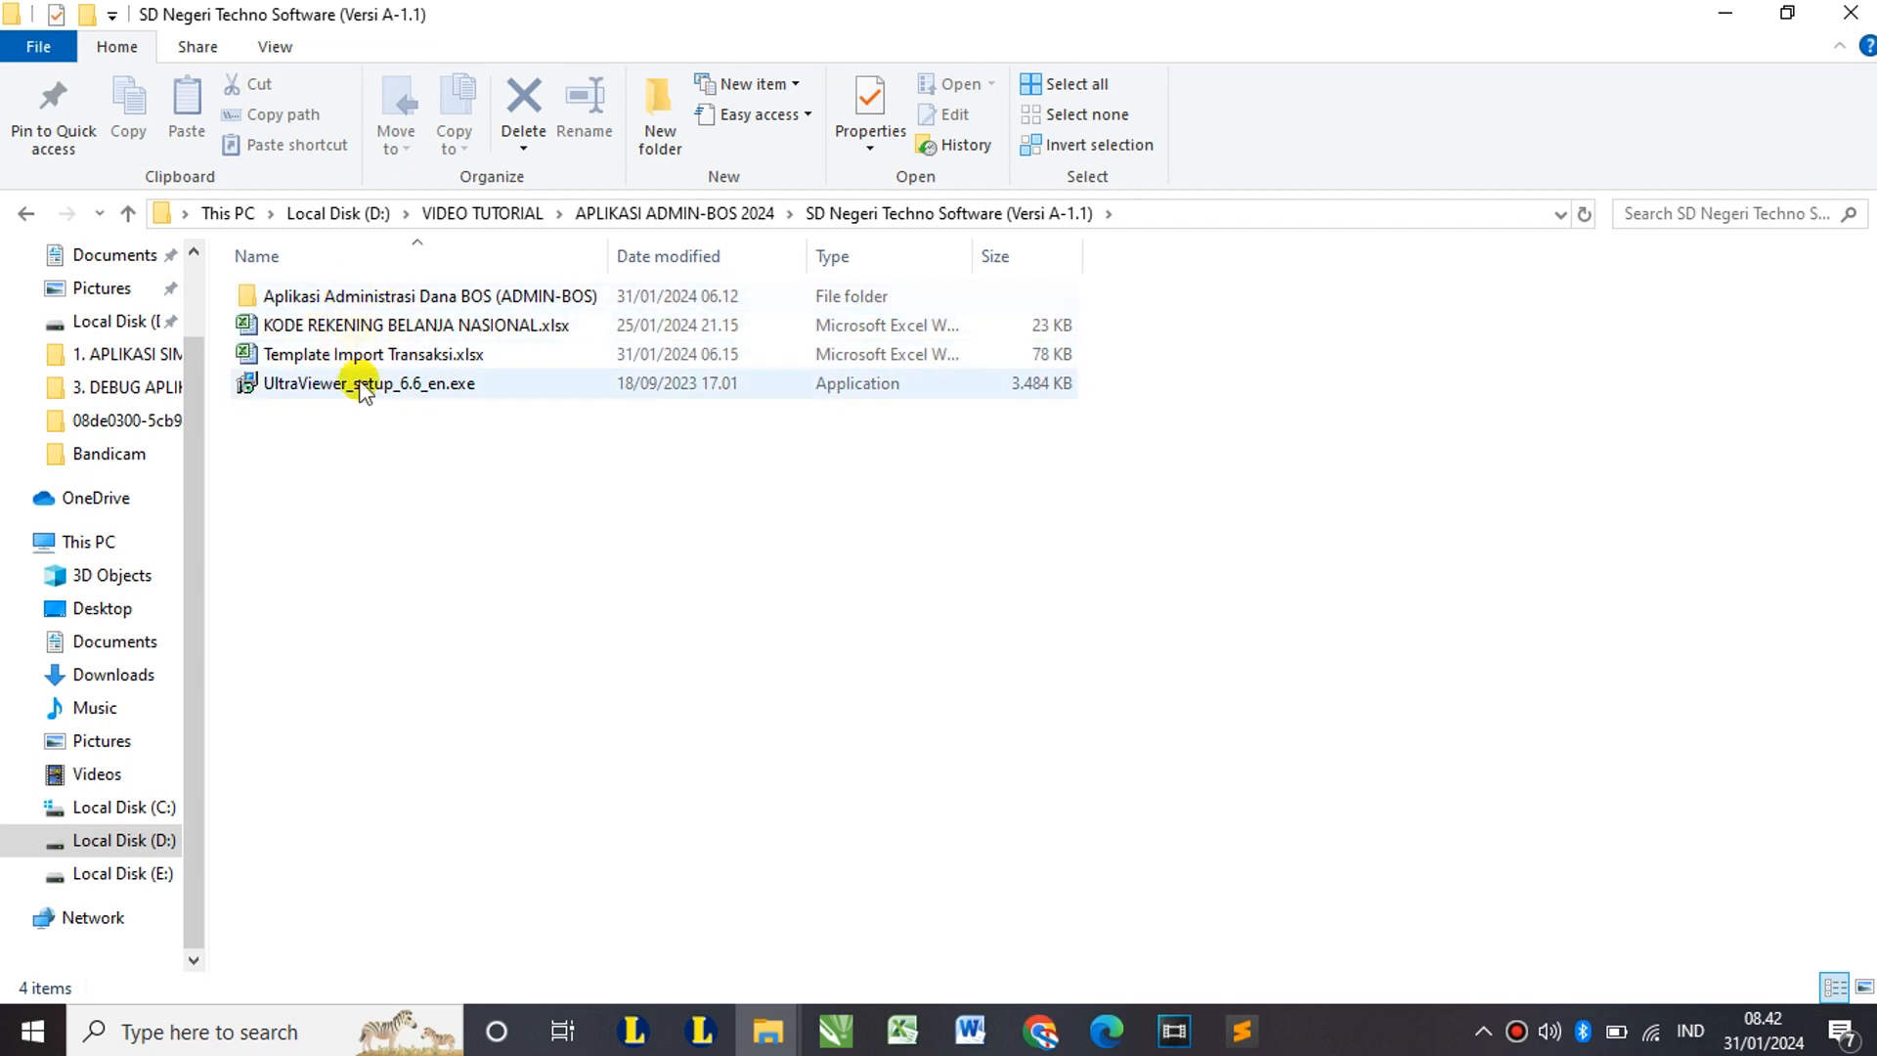
left_click(342, 298)
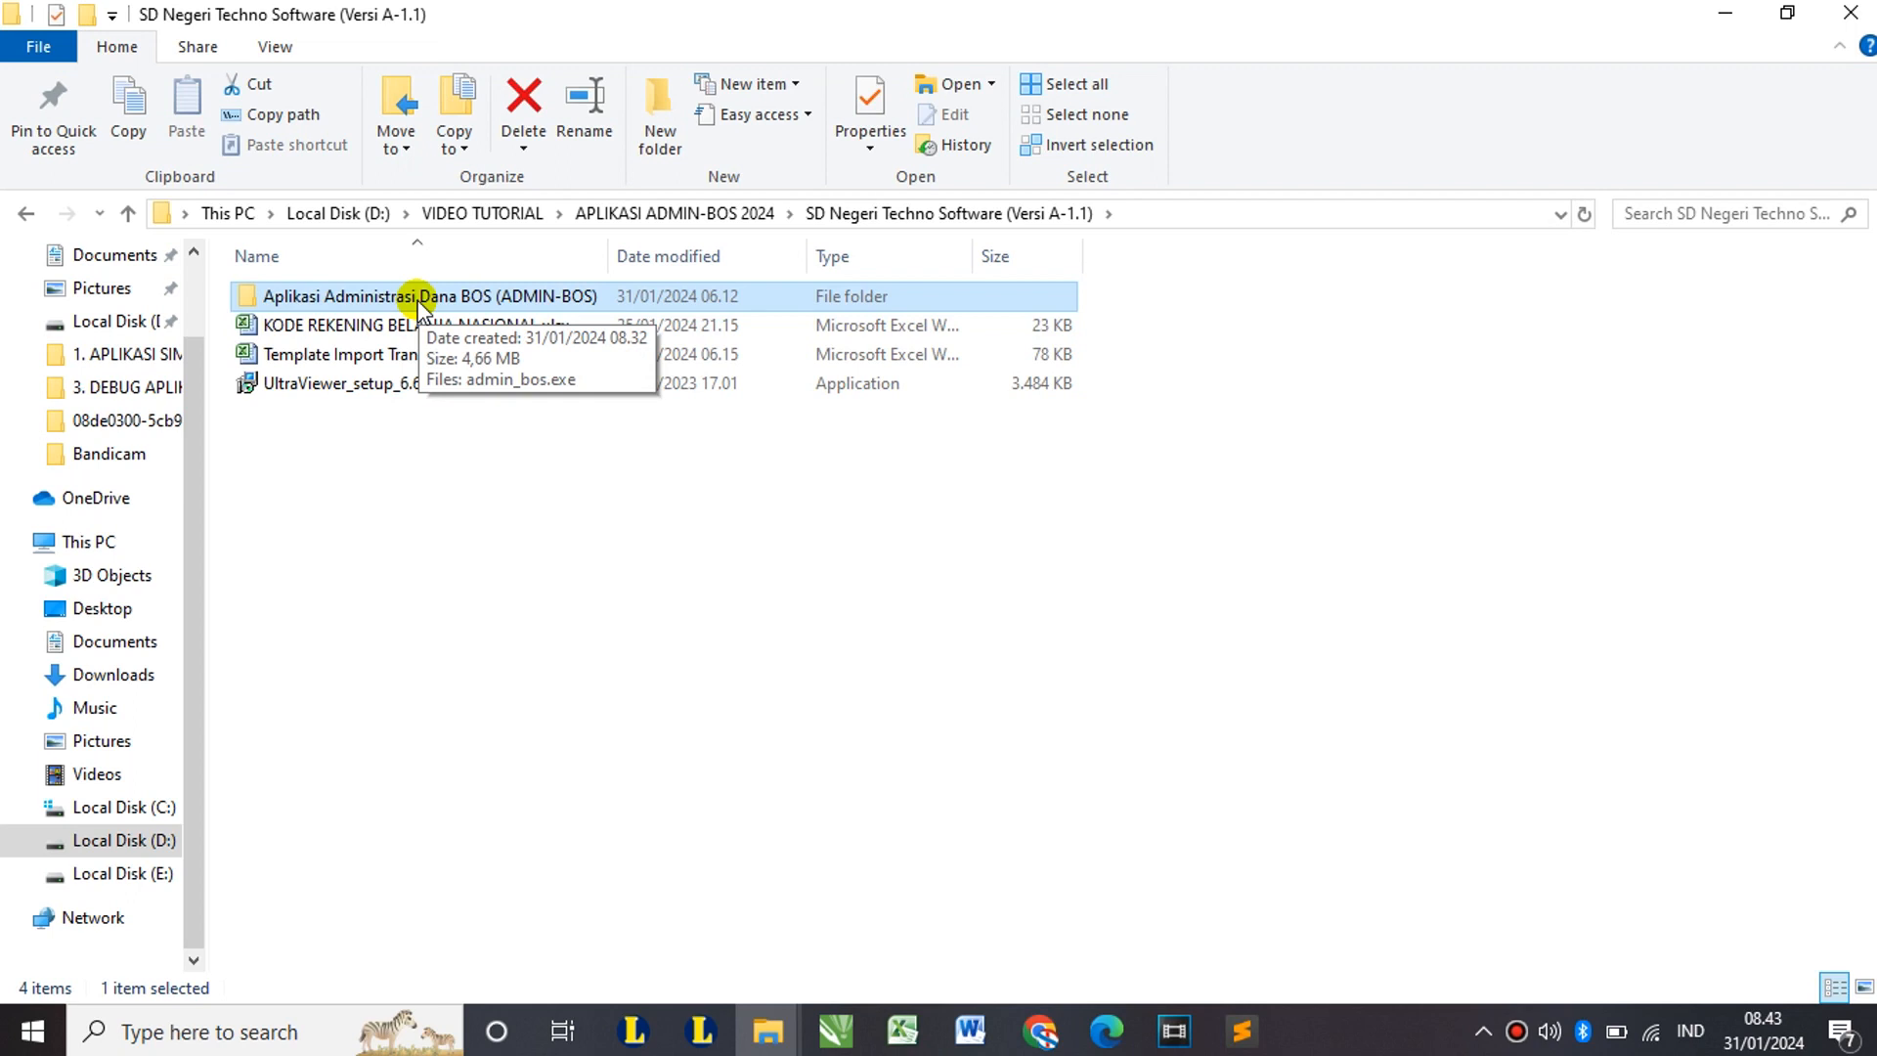
left_click(323, 325)
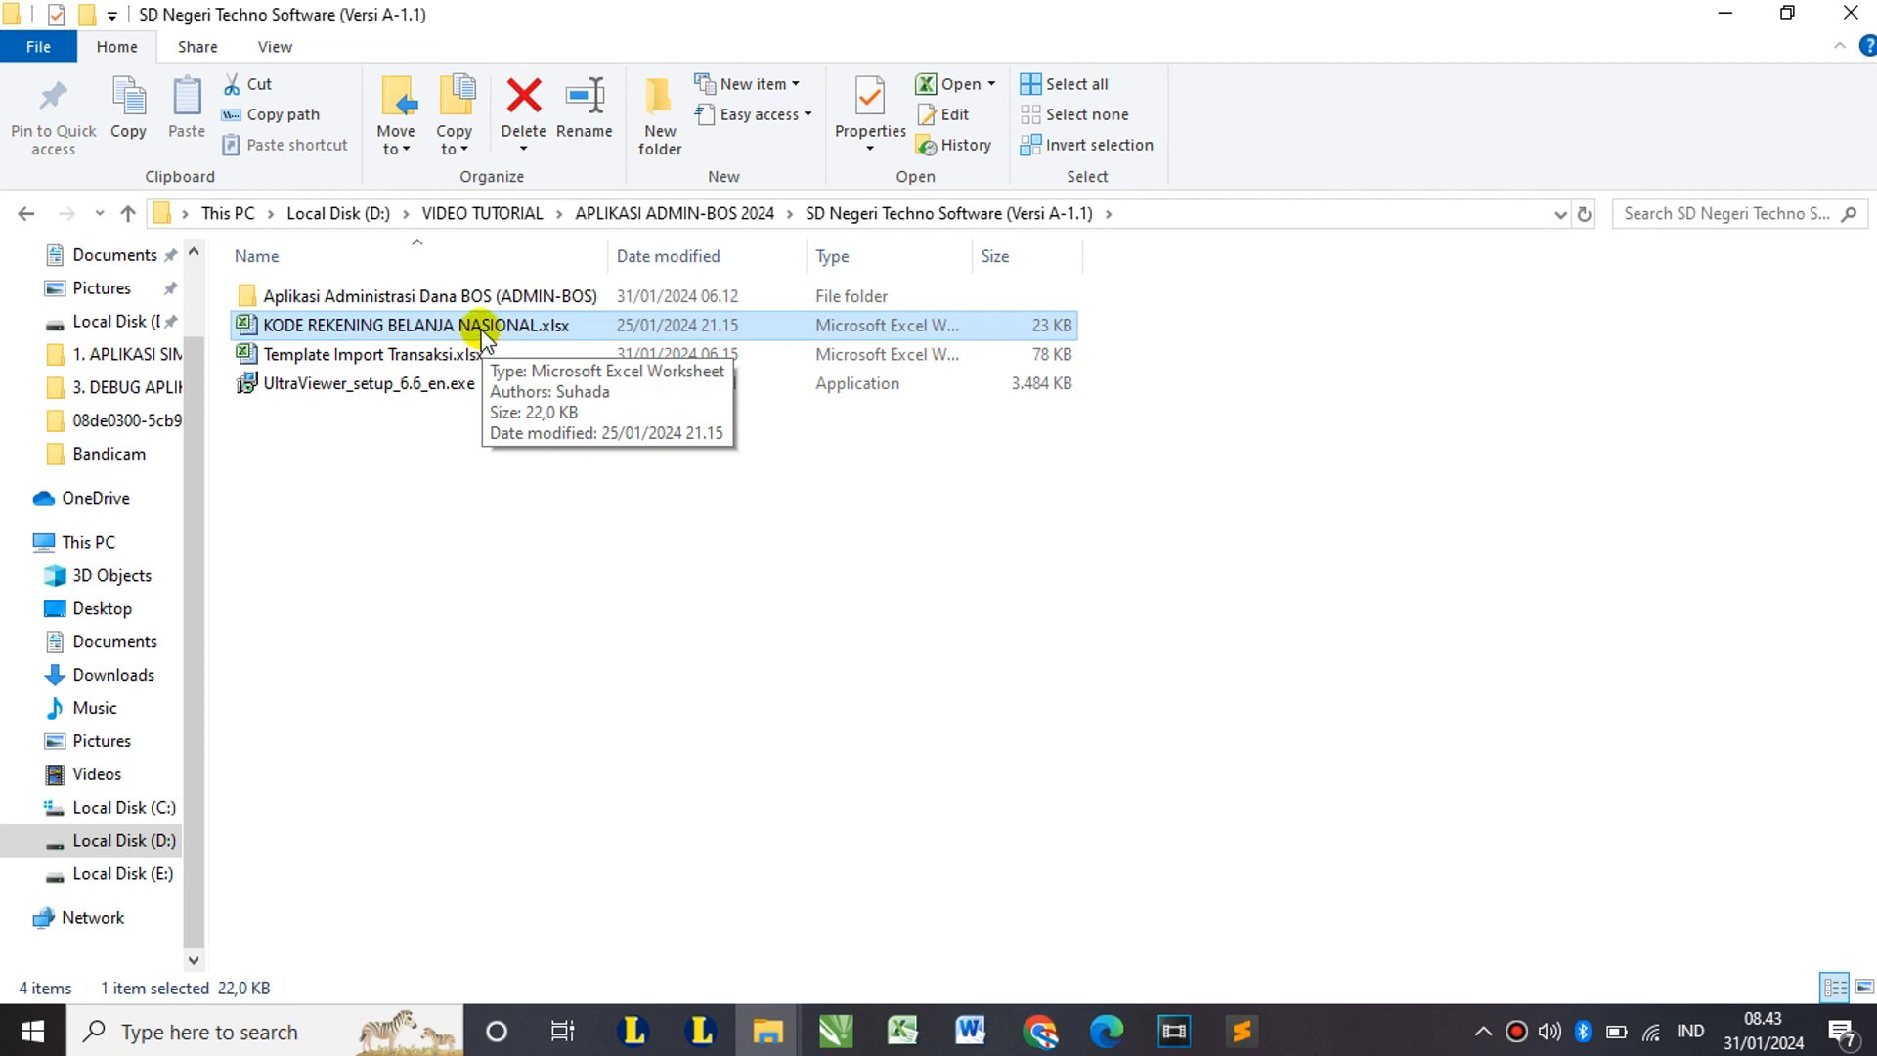
left_click(363, 357)
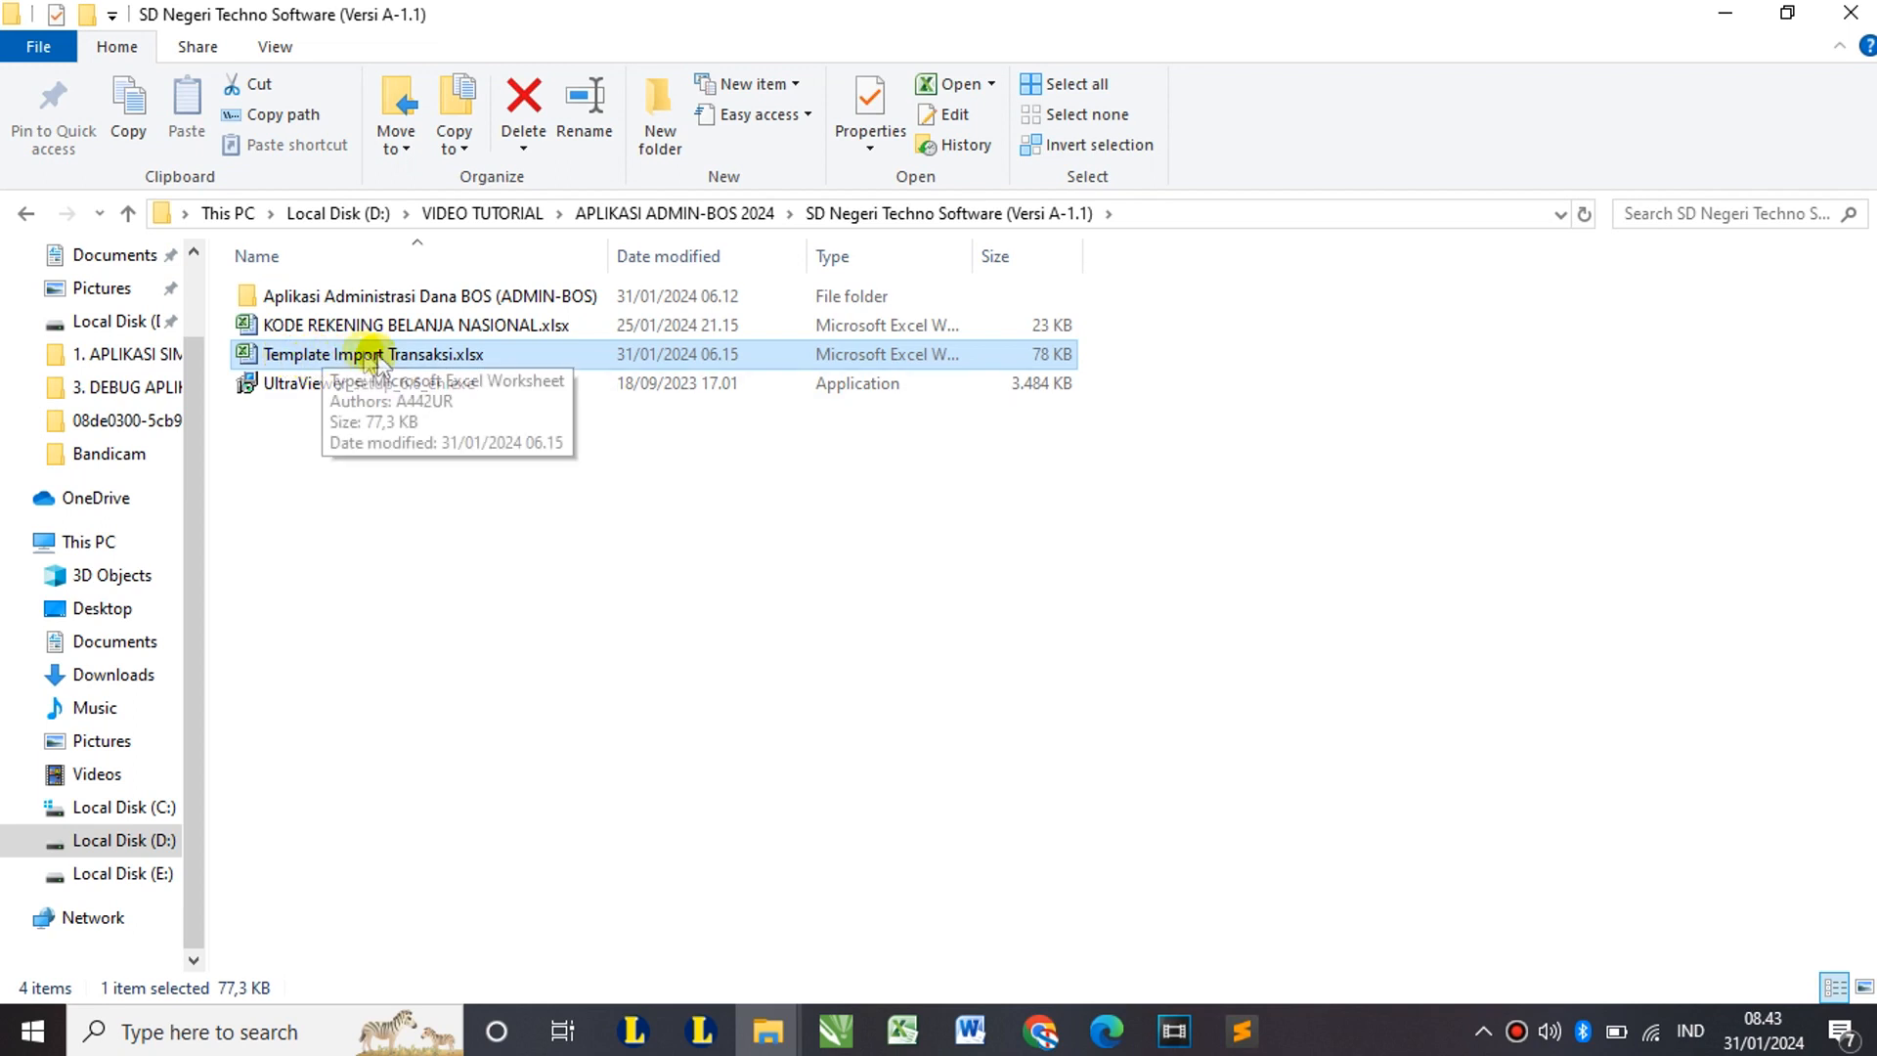
left_click(285, 391)
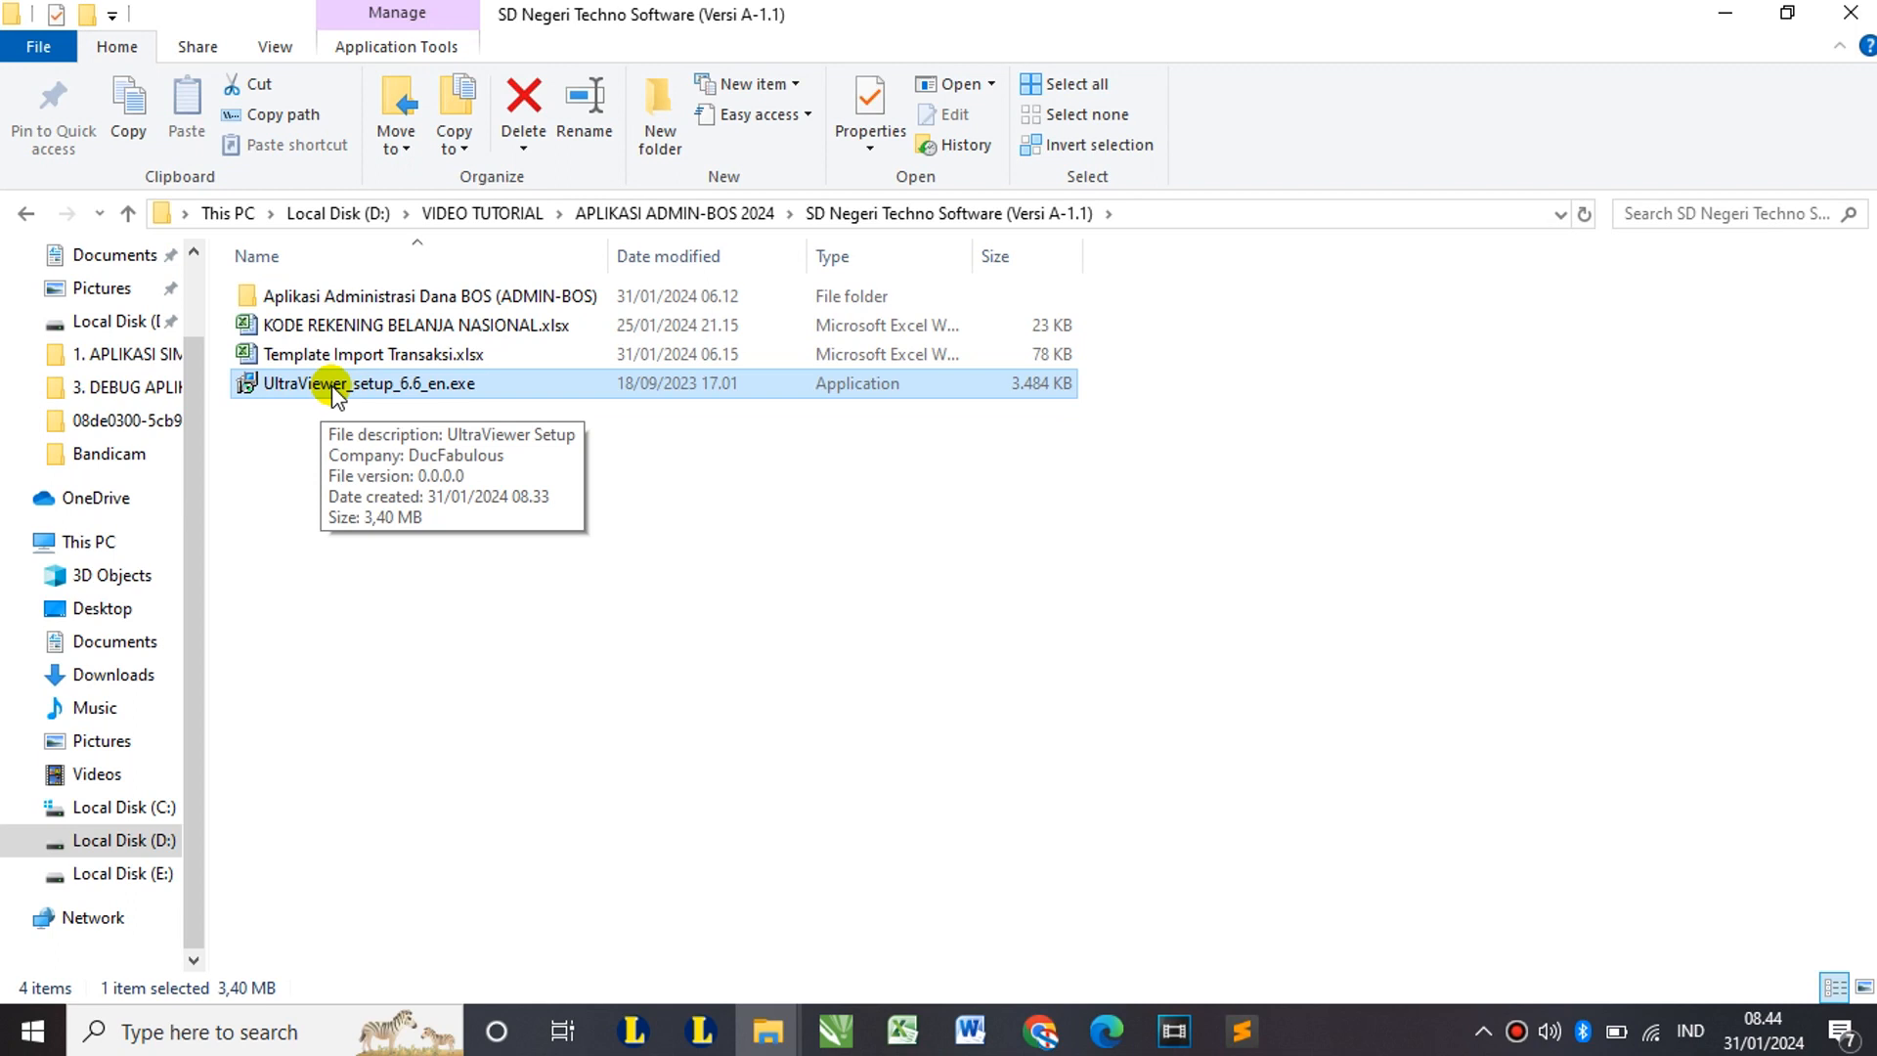
double_click(357, 297)
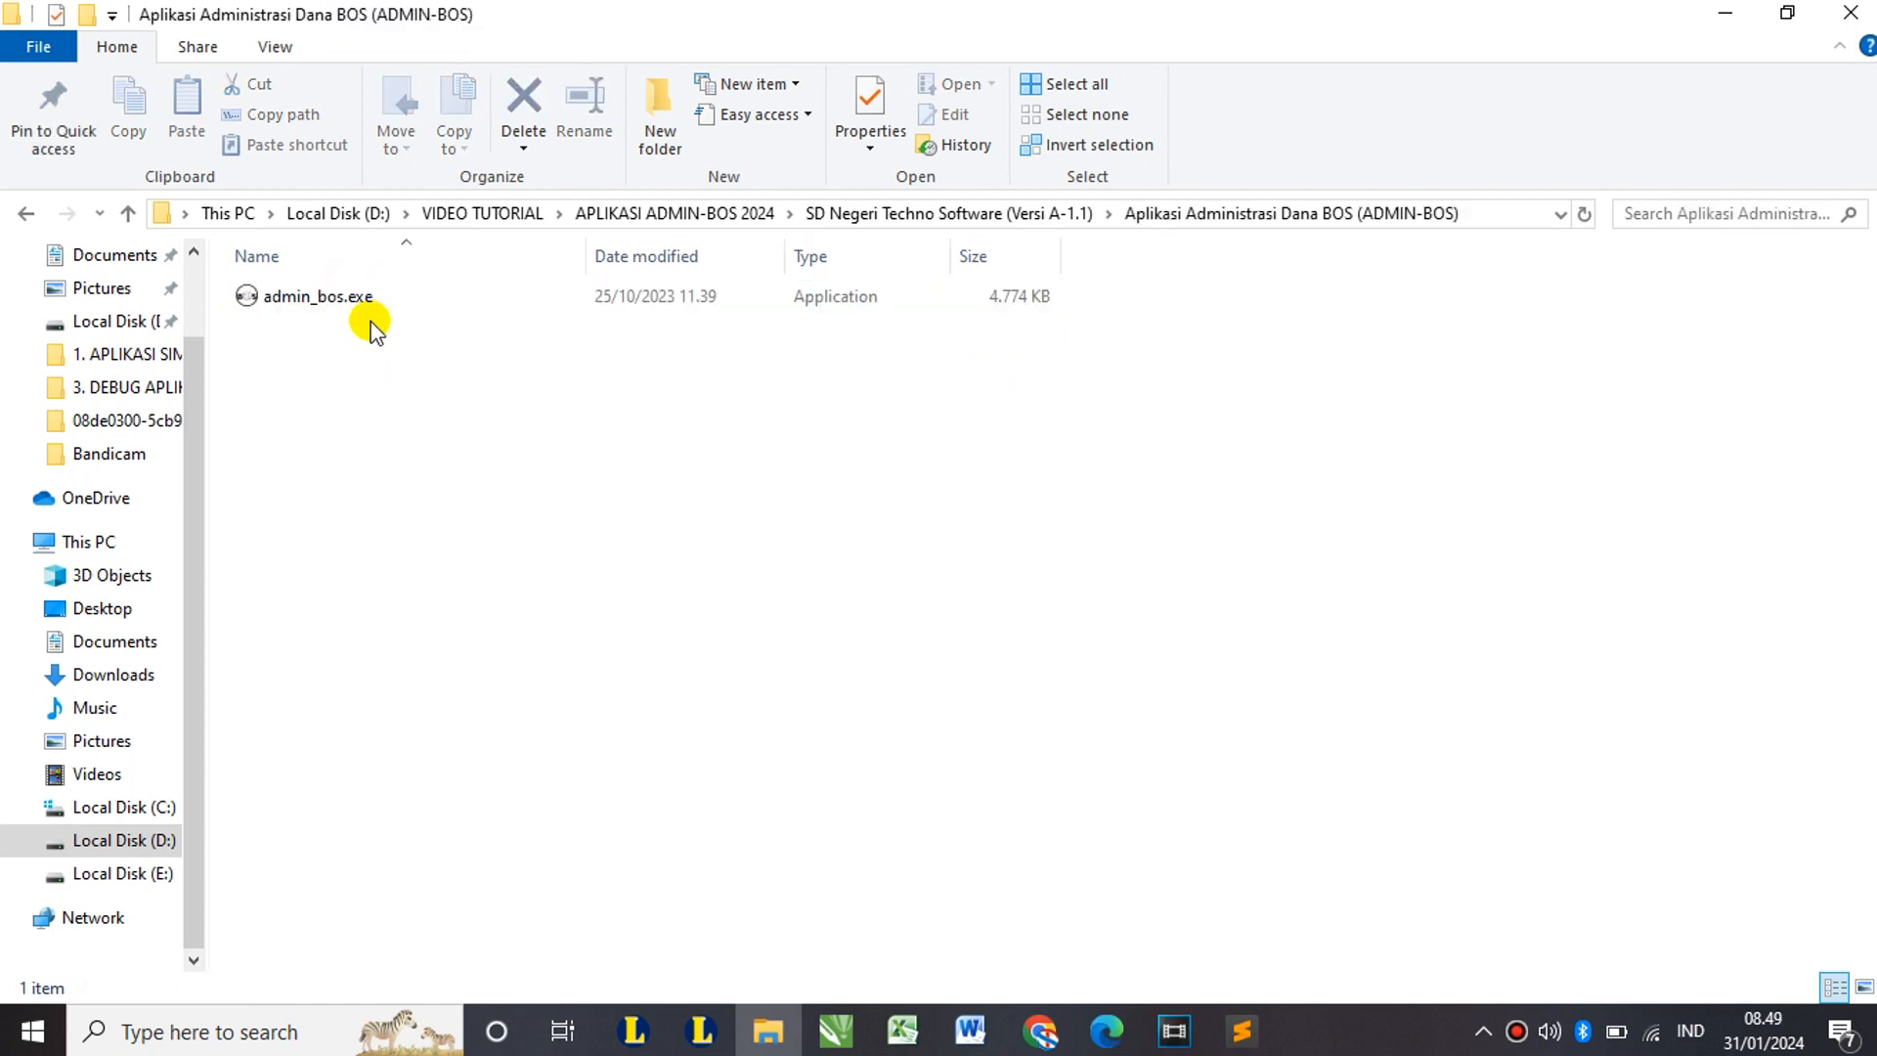
Step: Launch admin_bos.exe and log in by entering the admin account password
double_click(311, 295)
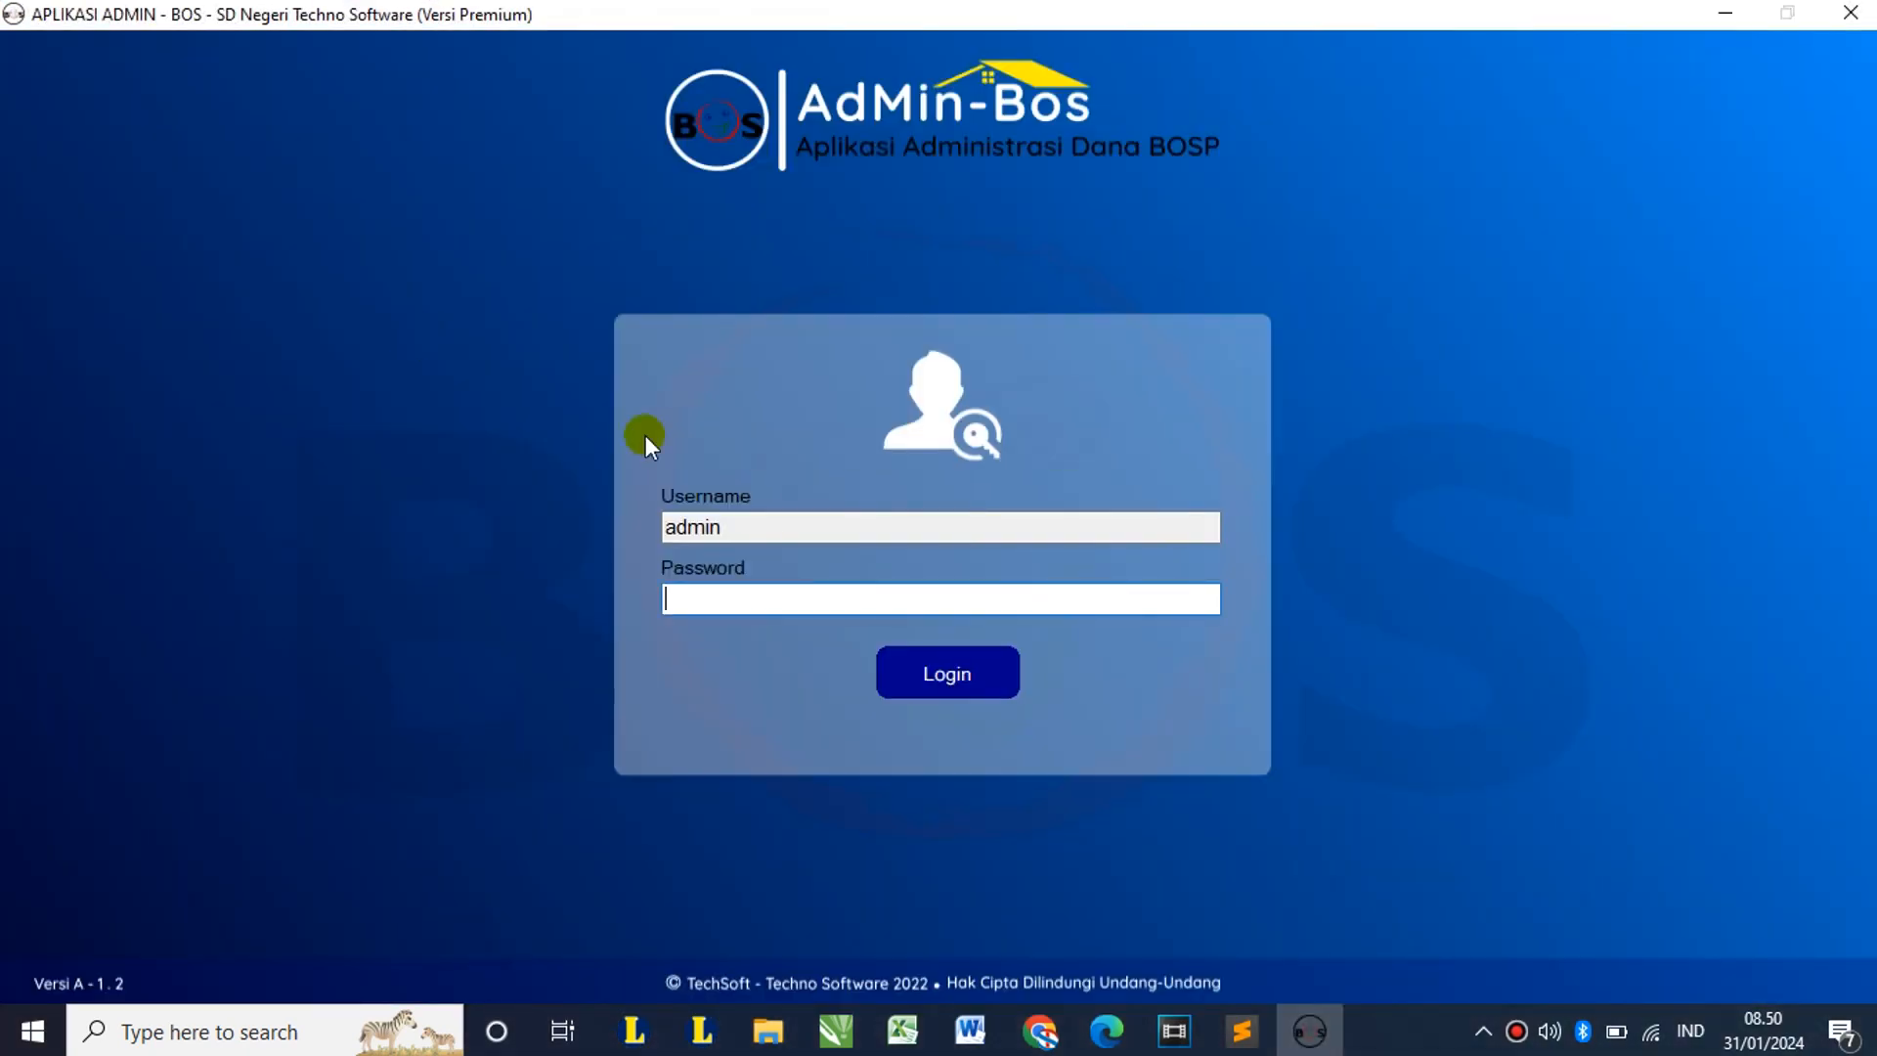
left_click_drag(748, 525, 624, 508)
left_click(690, 592)
type("*****")
left_click(924, 664)
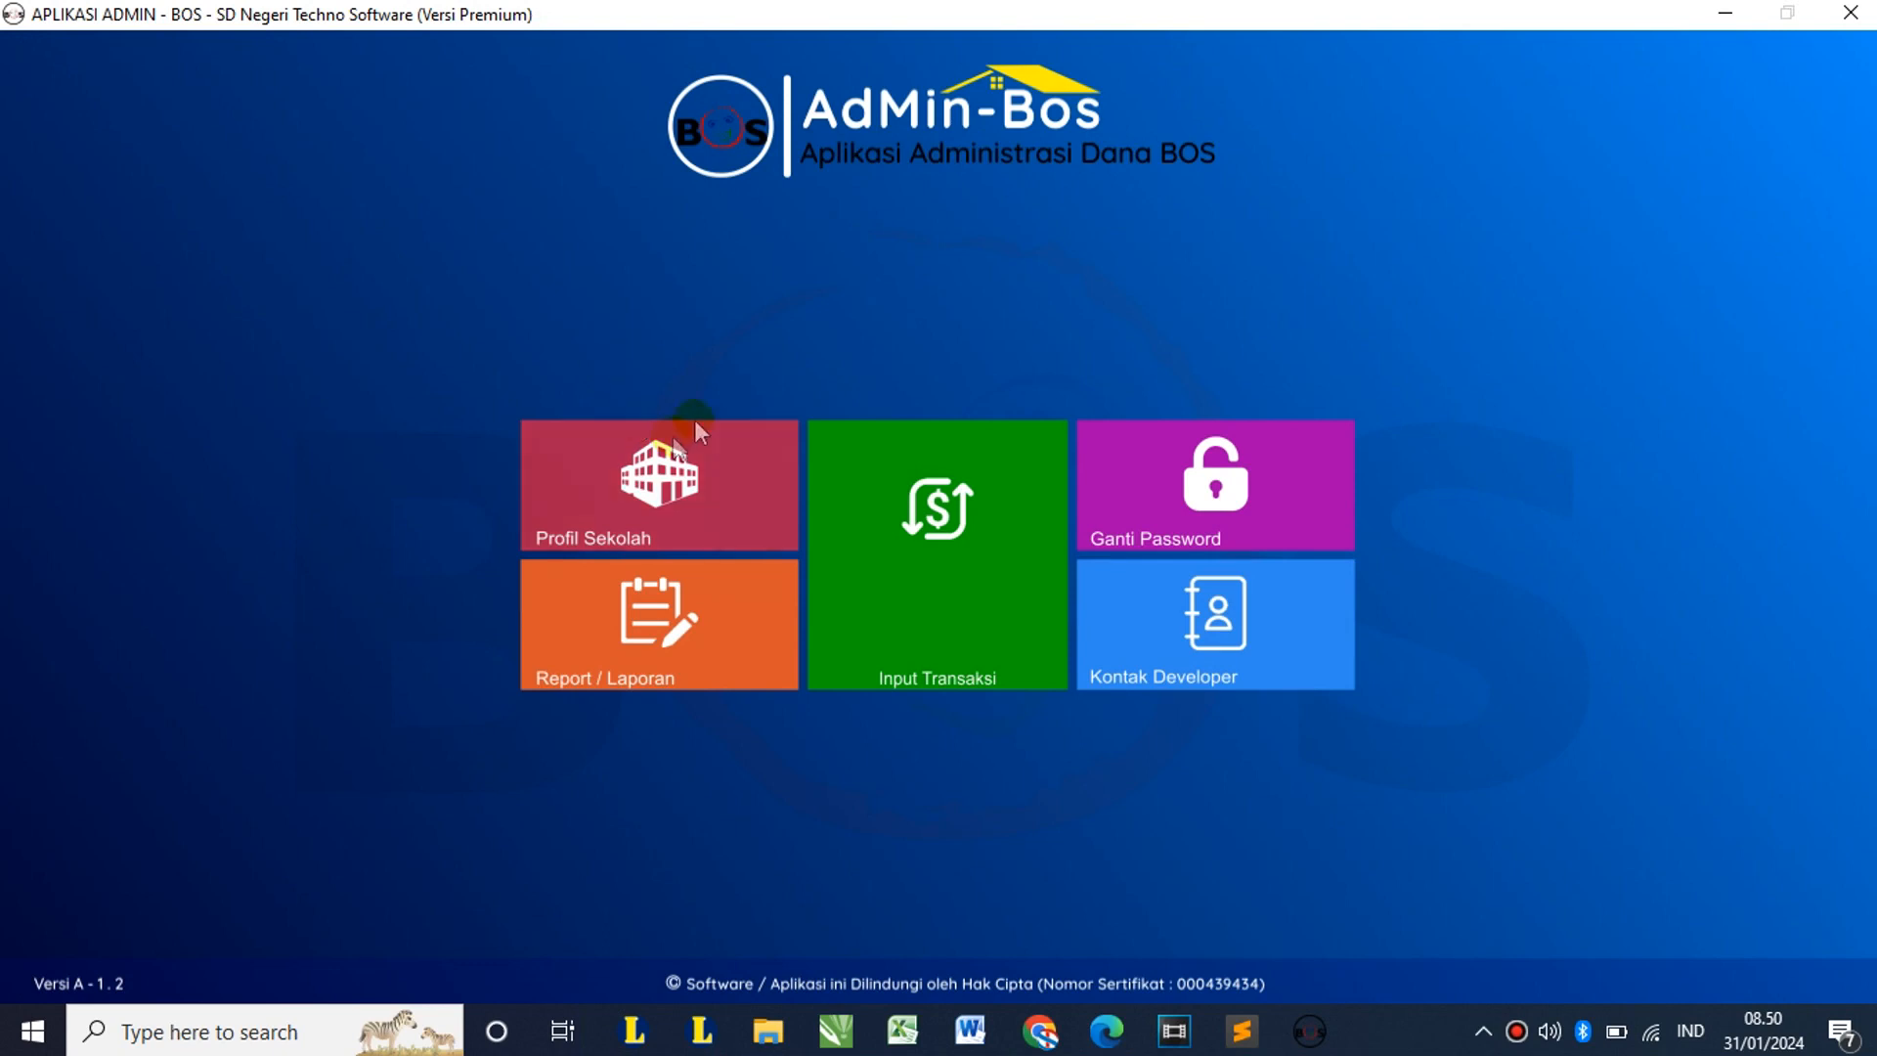
left_click(675, 474)
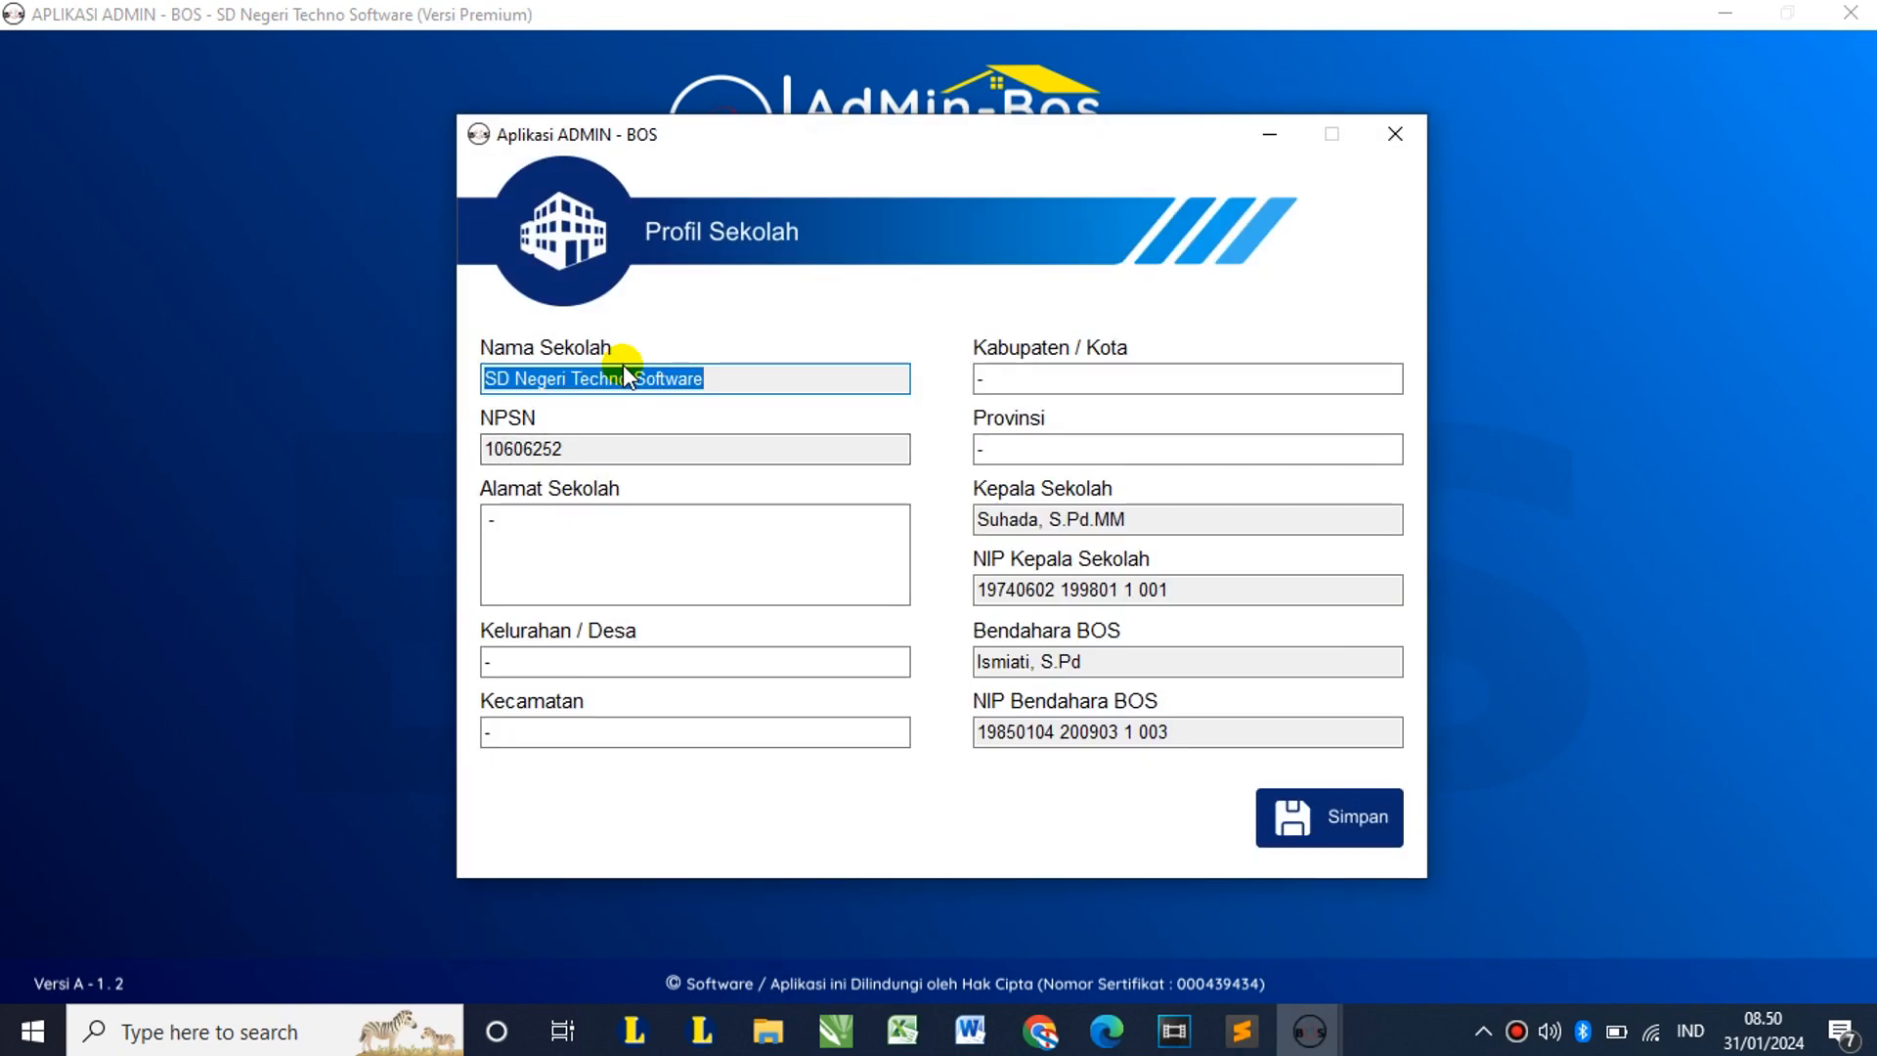
left_click(712, 377)
left_click(652, 451)
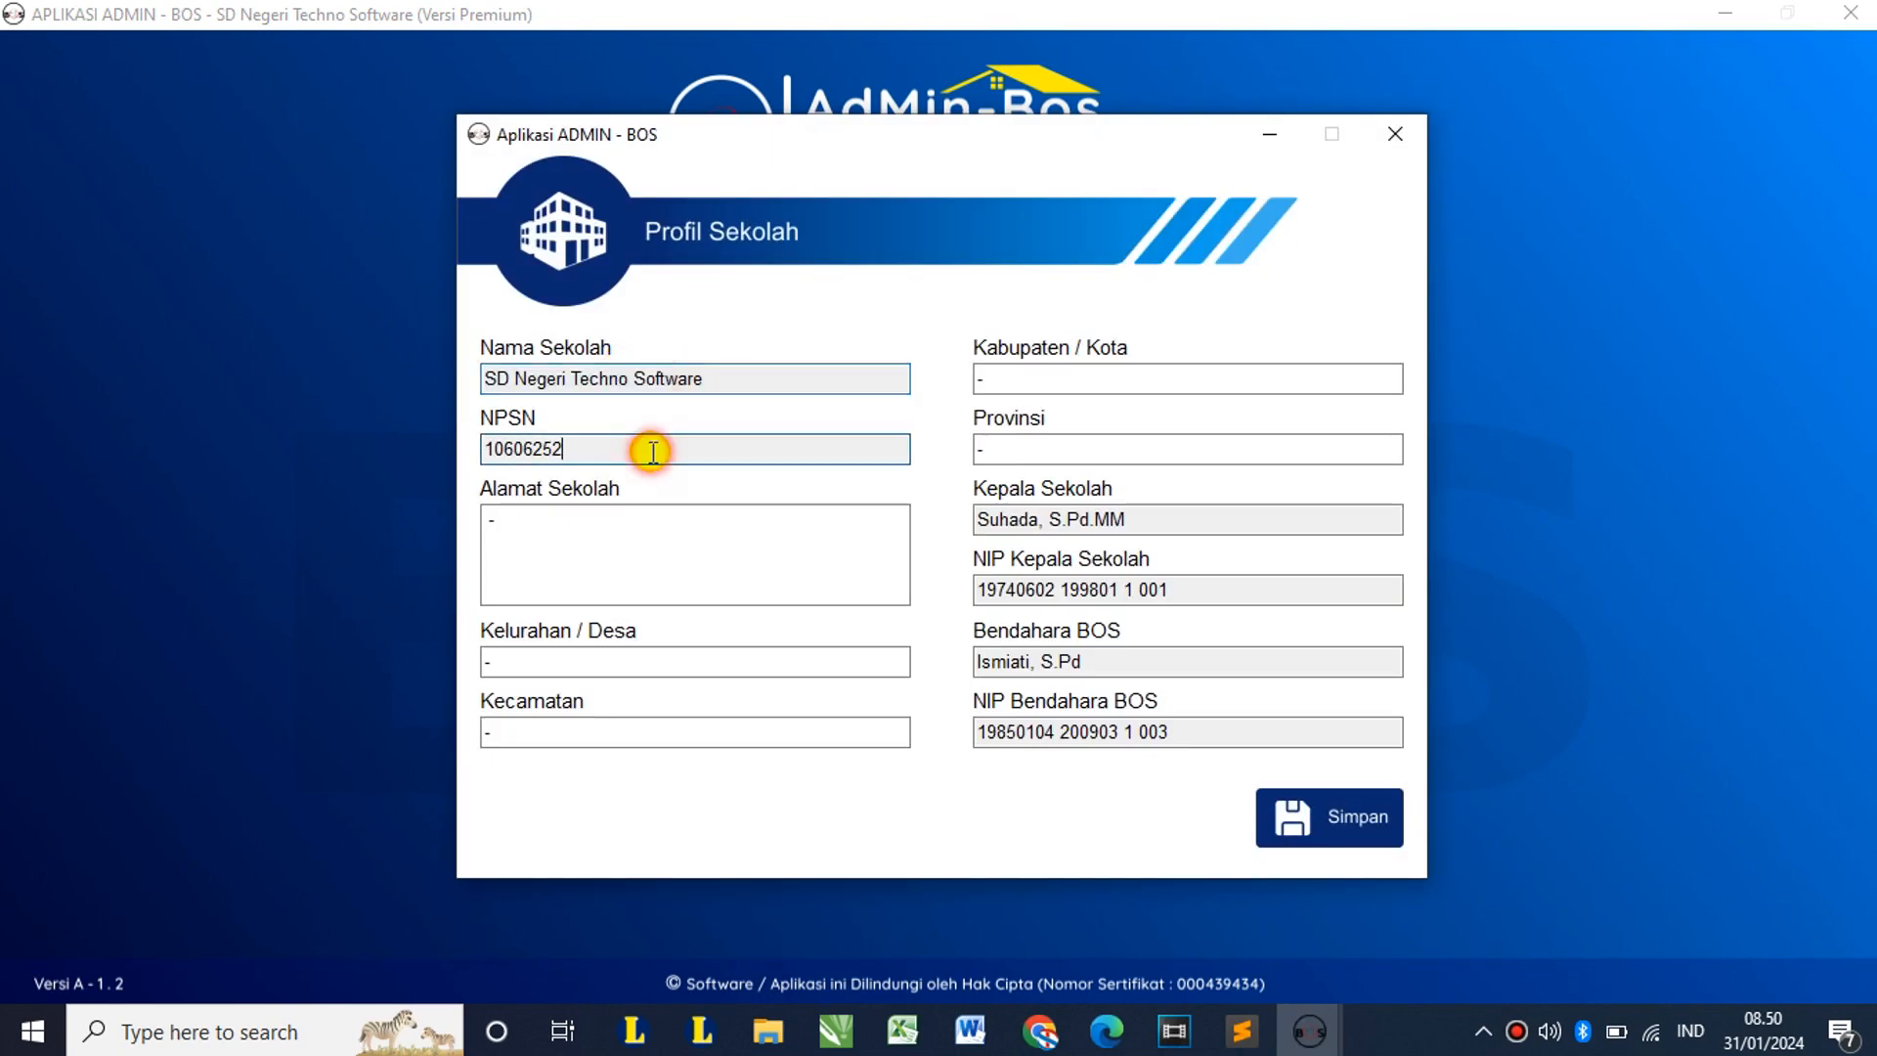
left_click(1125, 517)
left_click(1095, 661)
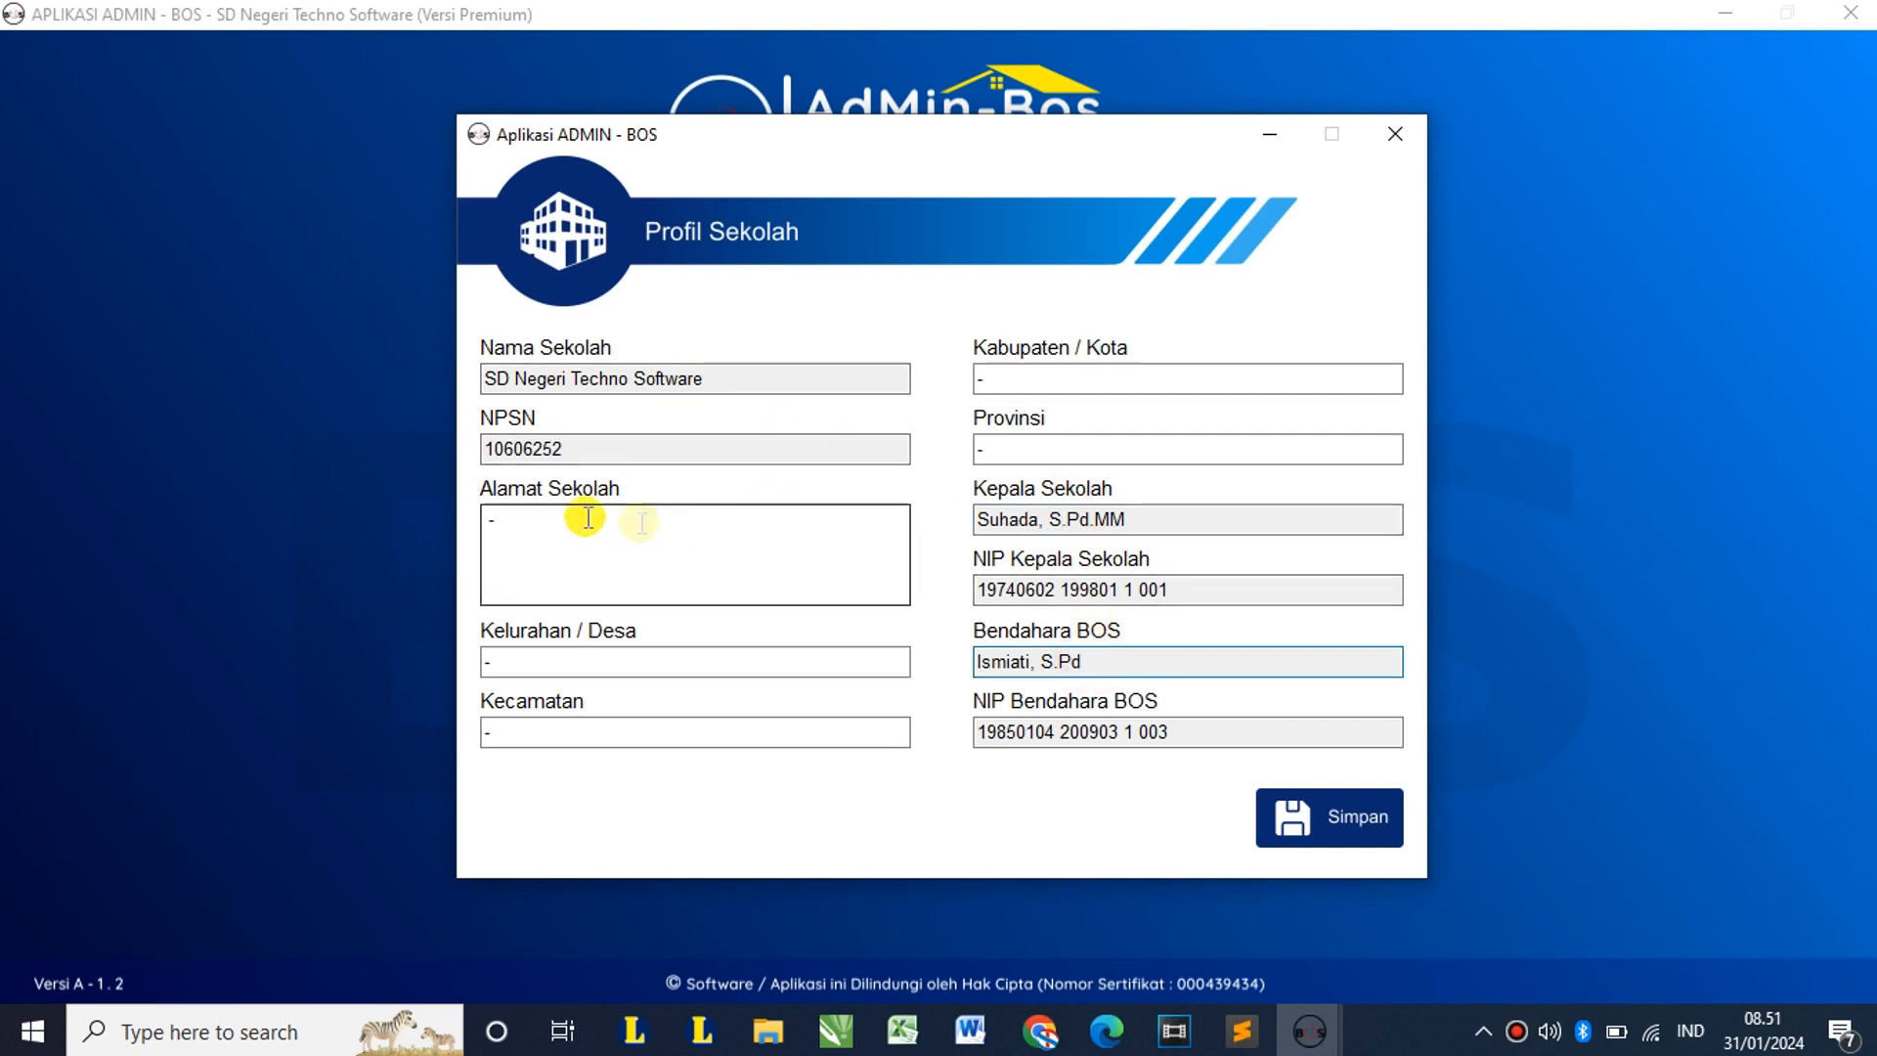
double_click(529, 522)
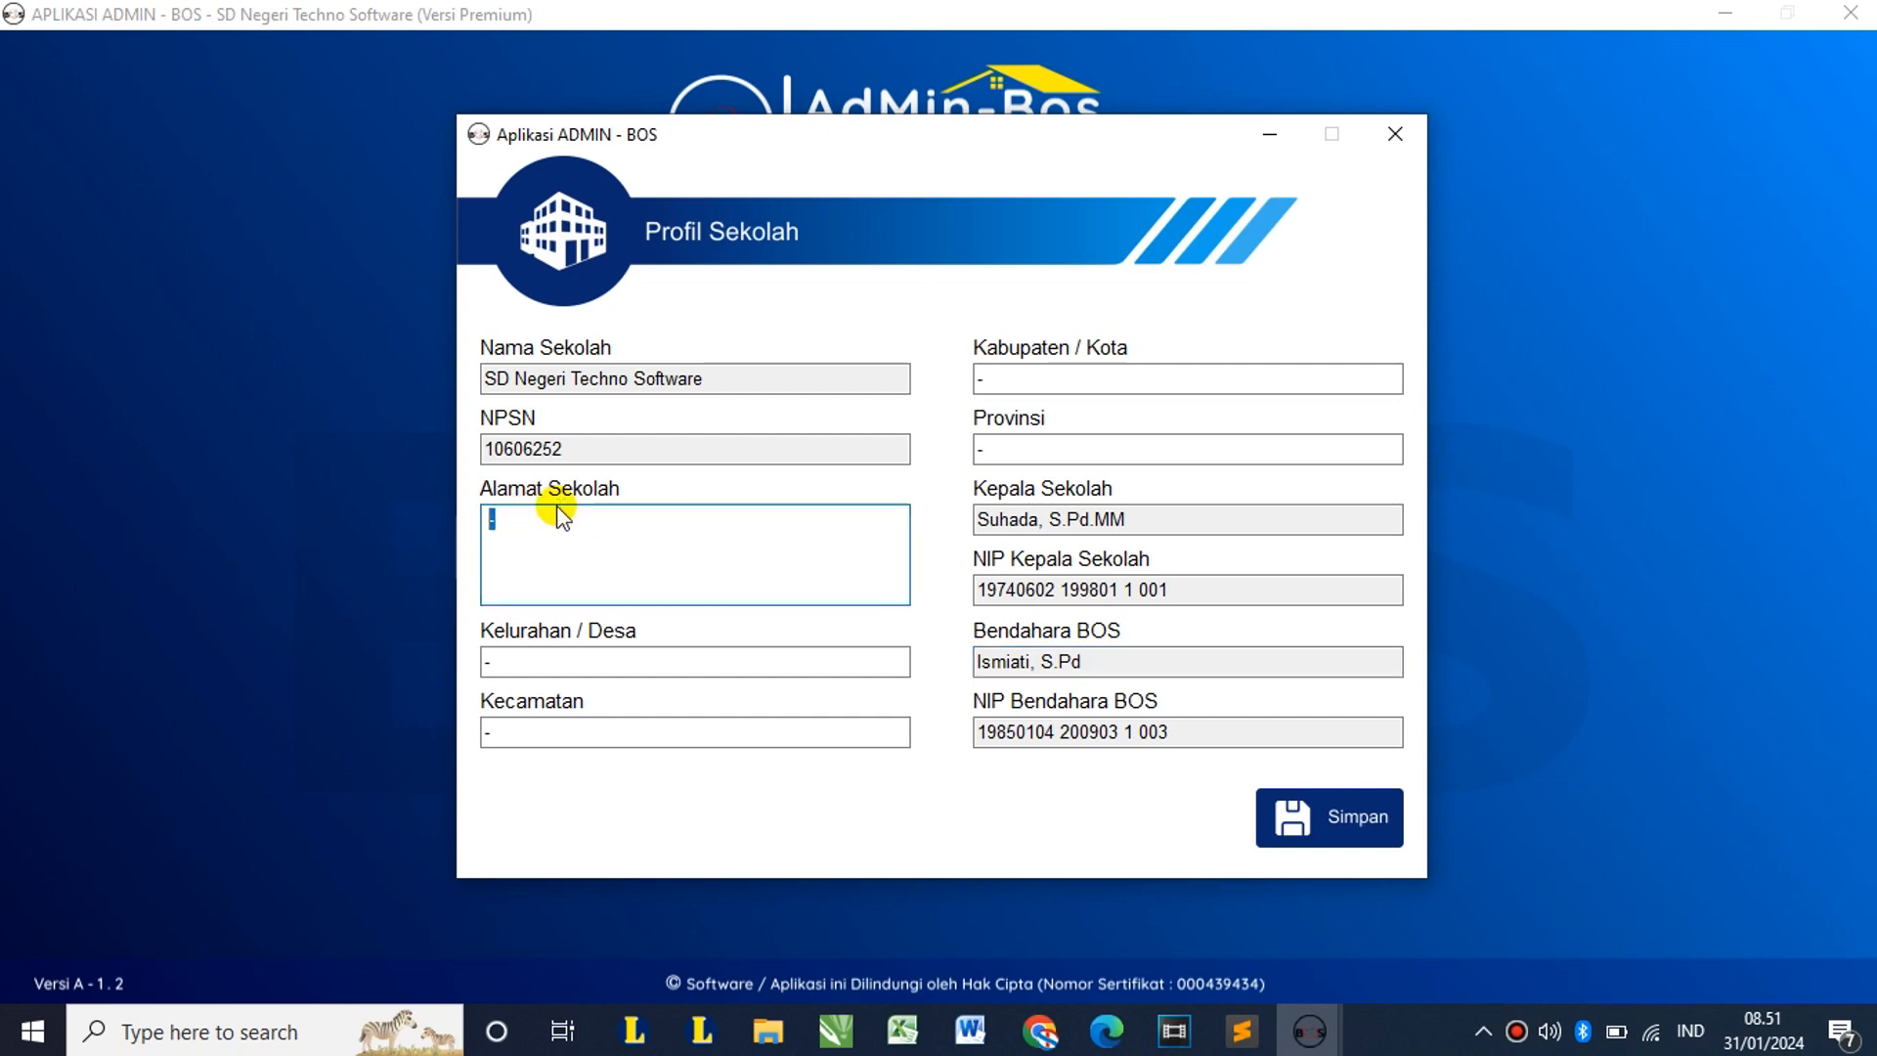
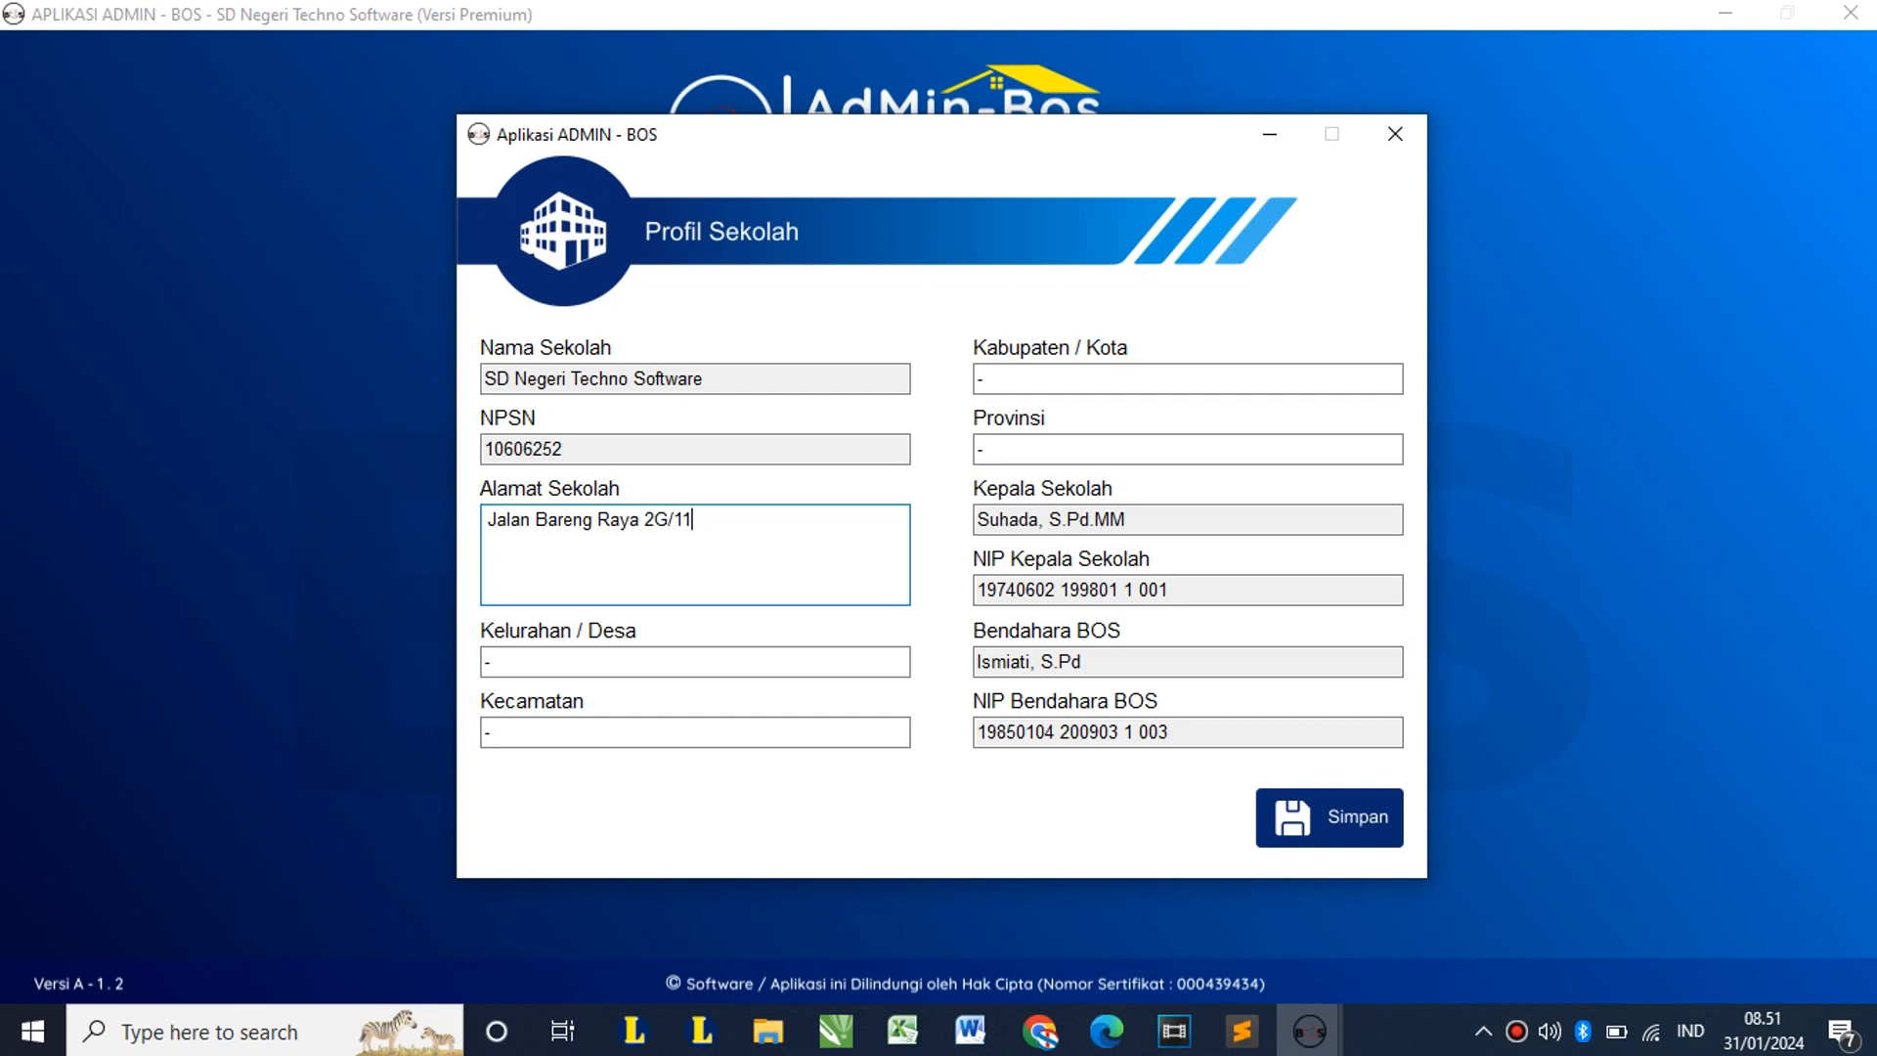
Step: Fill in Bareng, Klojen, Malang and Jawa Timur for village, district, city and province, then save
key("Tab")
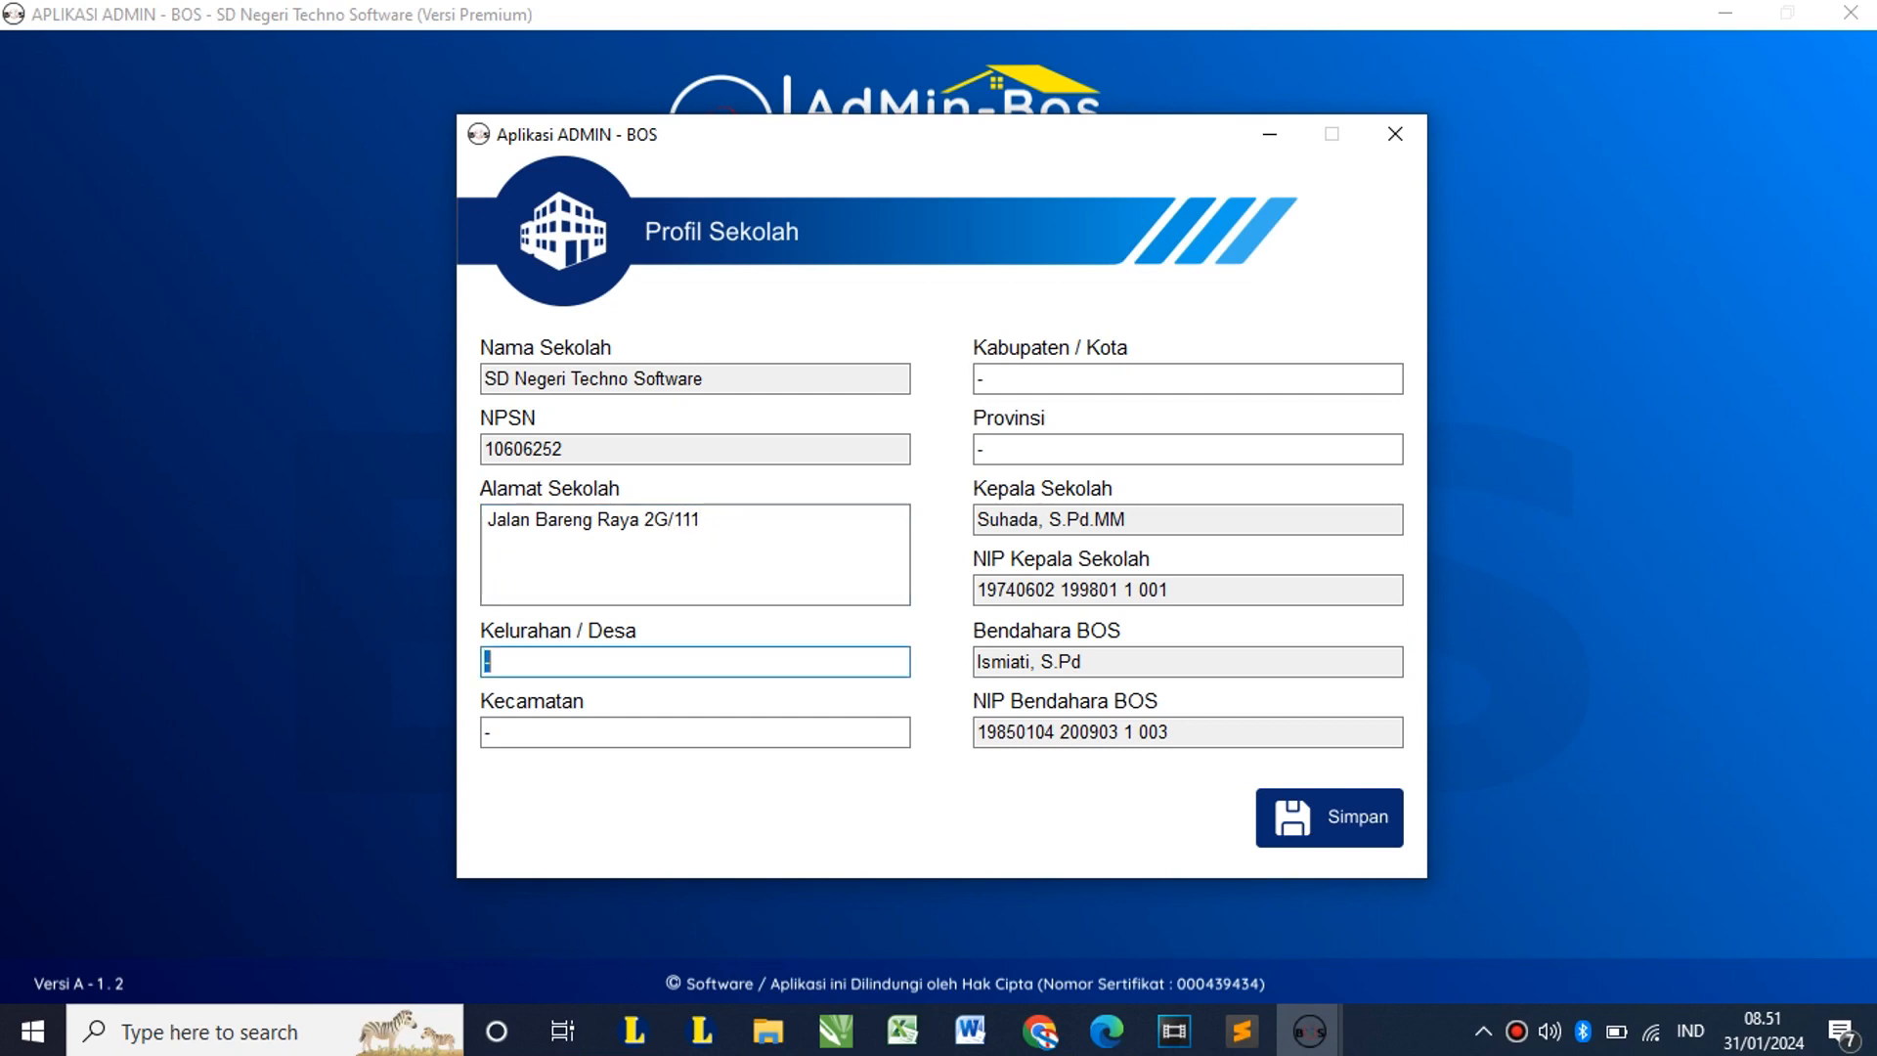
type("Bareng")
key("Tab")
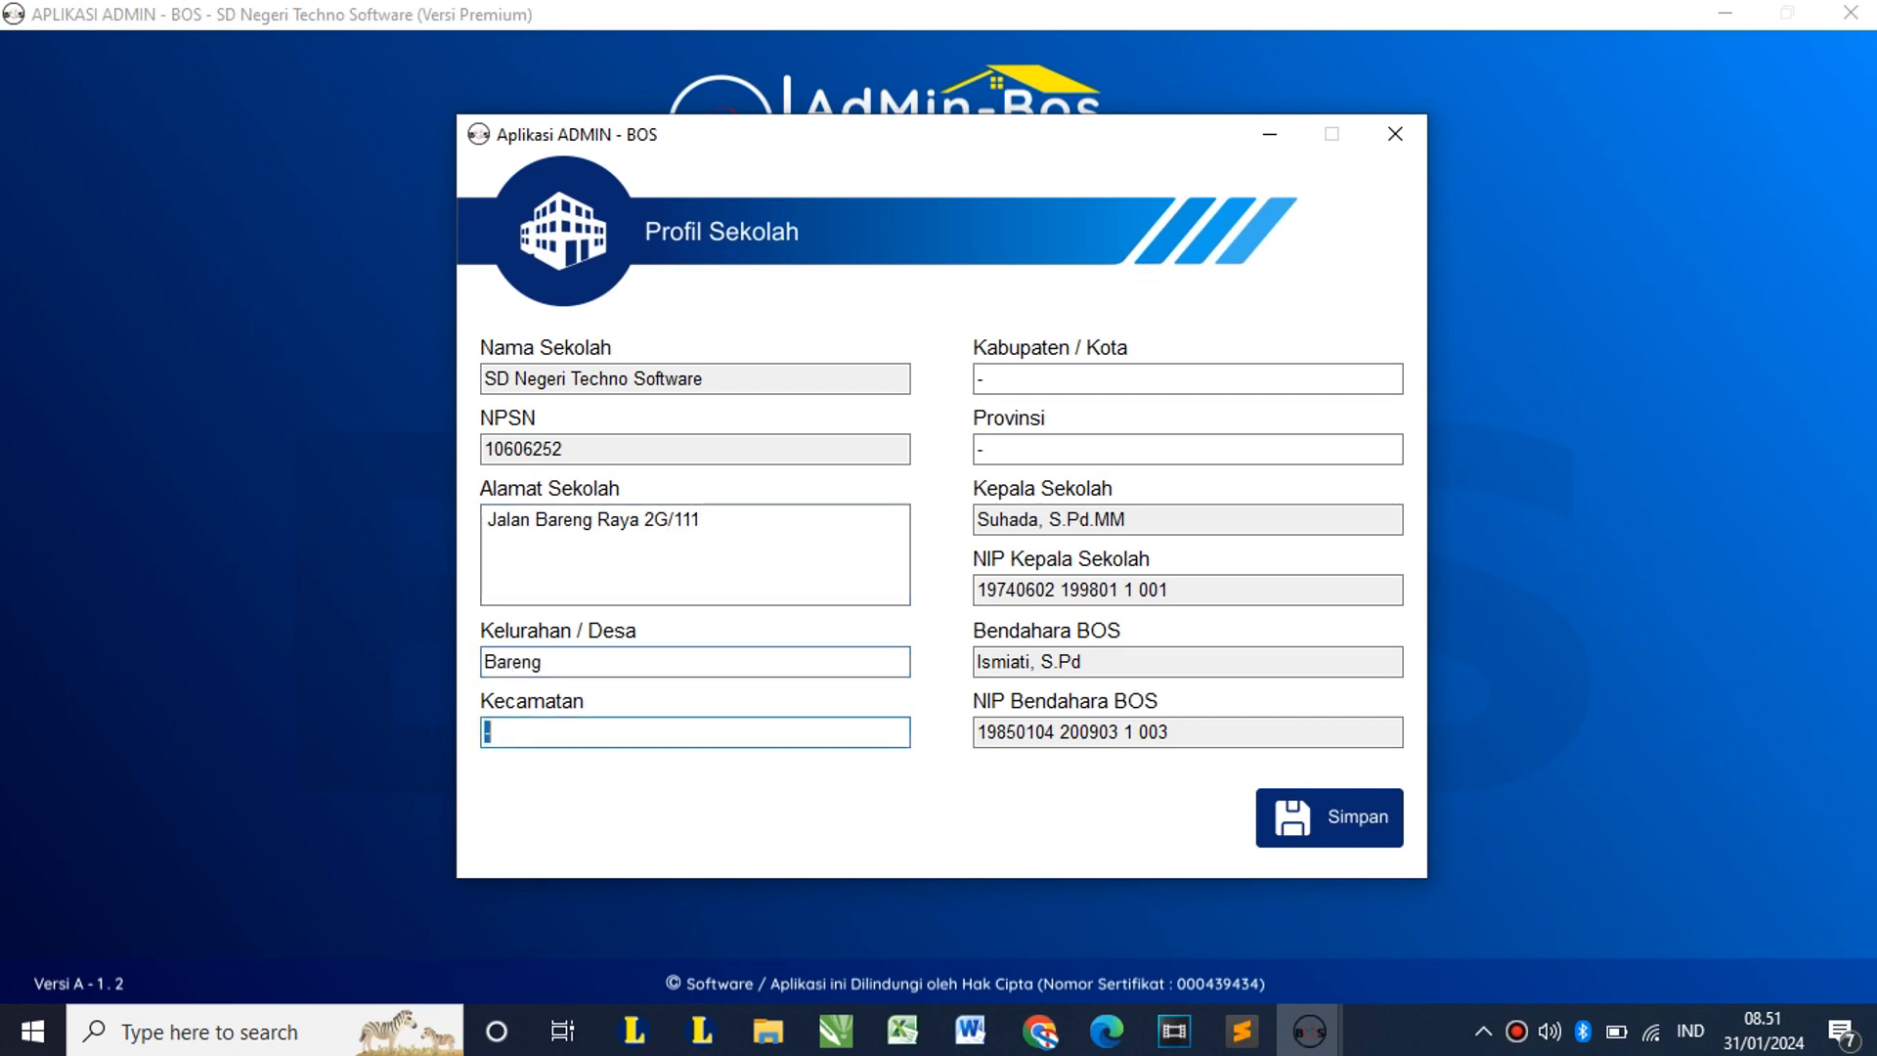
type("Klojen")
key("BackSpace")
key("BackSpace")
key("BackSpace")
key("BackSpace")
type("i")
key("BackSpace")
type("ojen")
key("Tab")
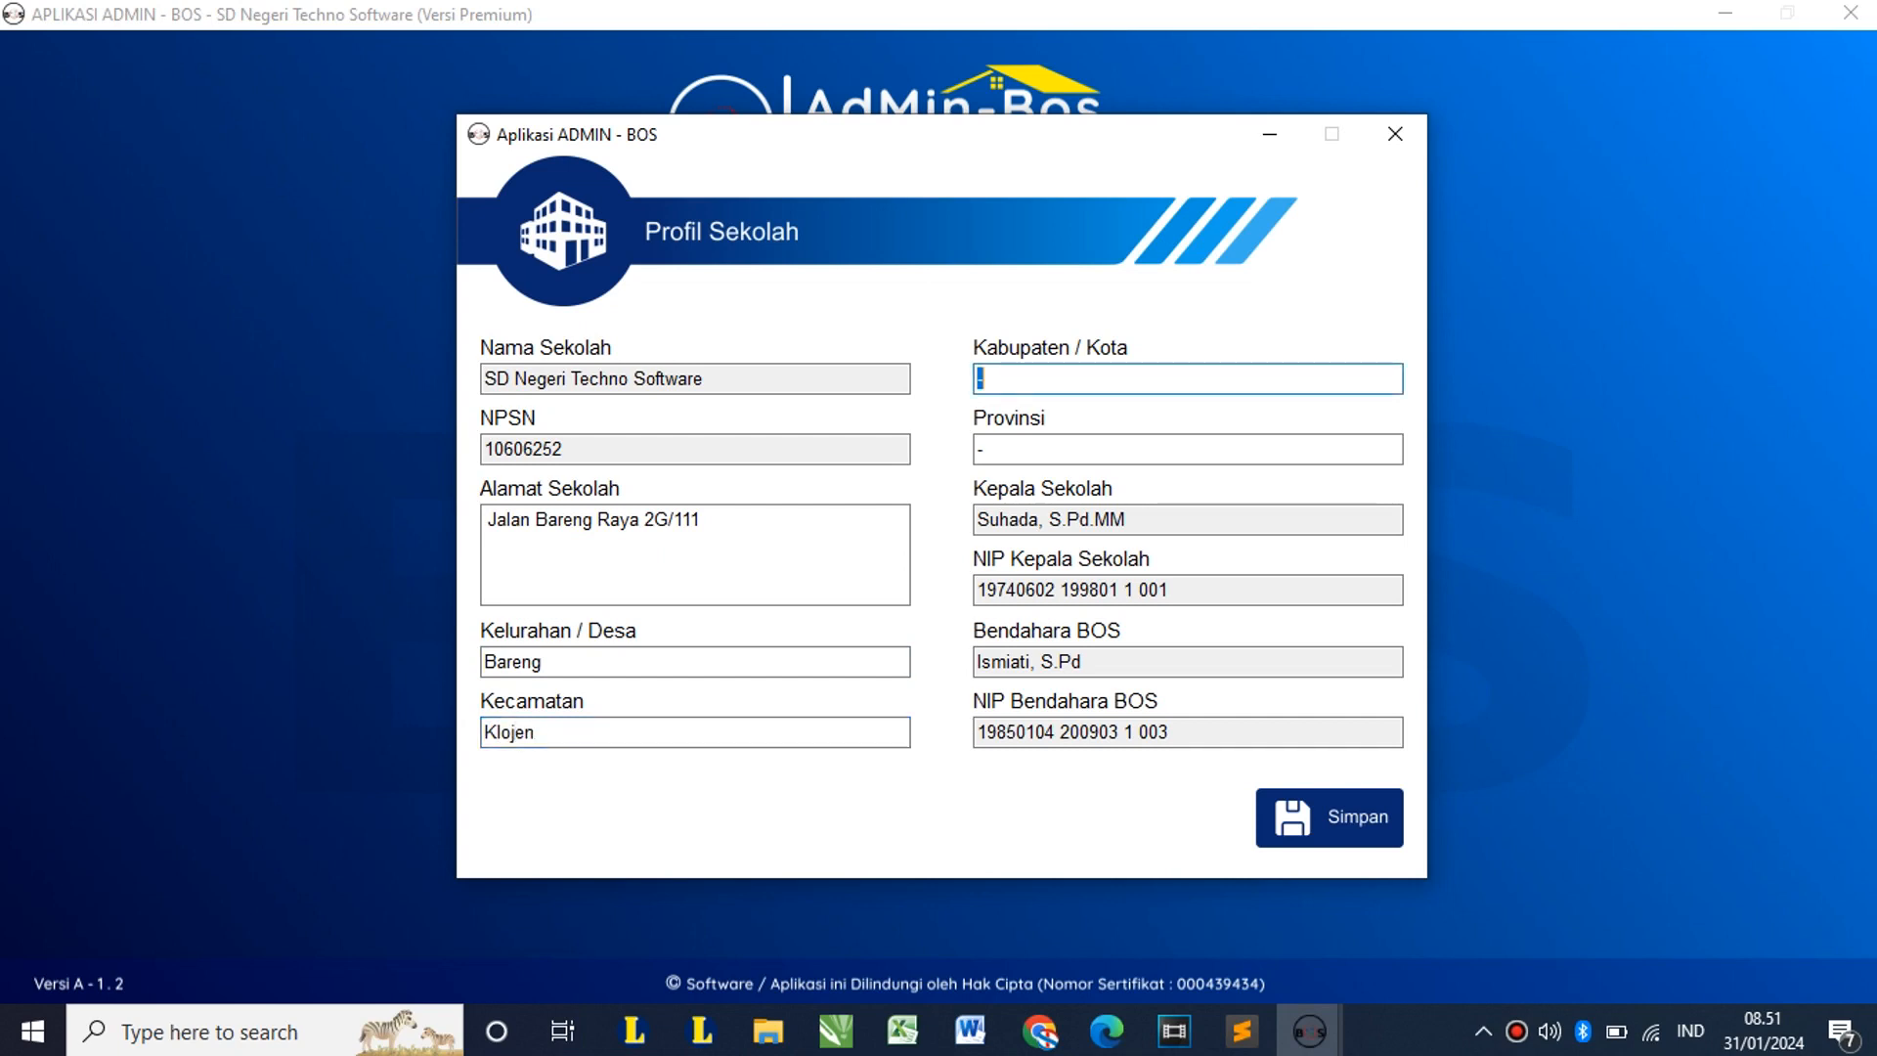
type("Malang")
key("Tab")
type("J")
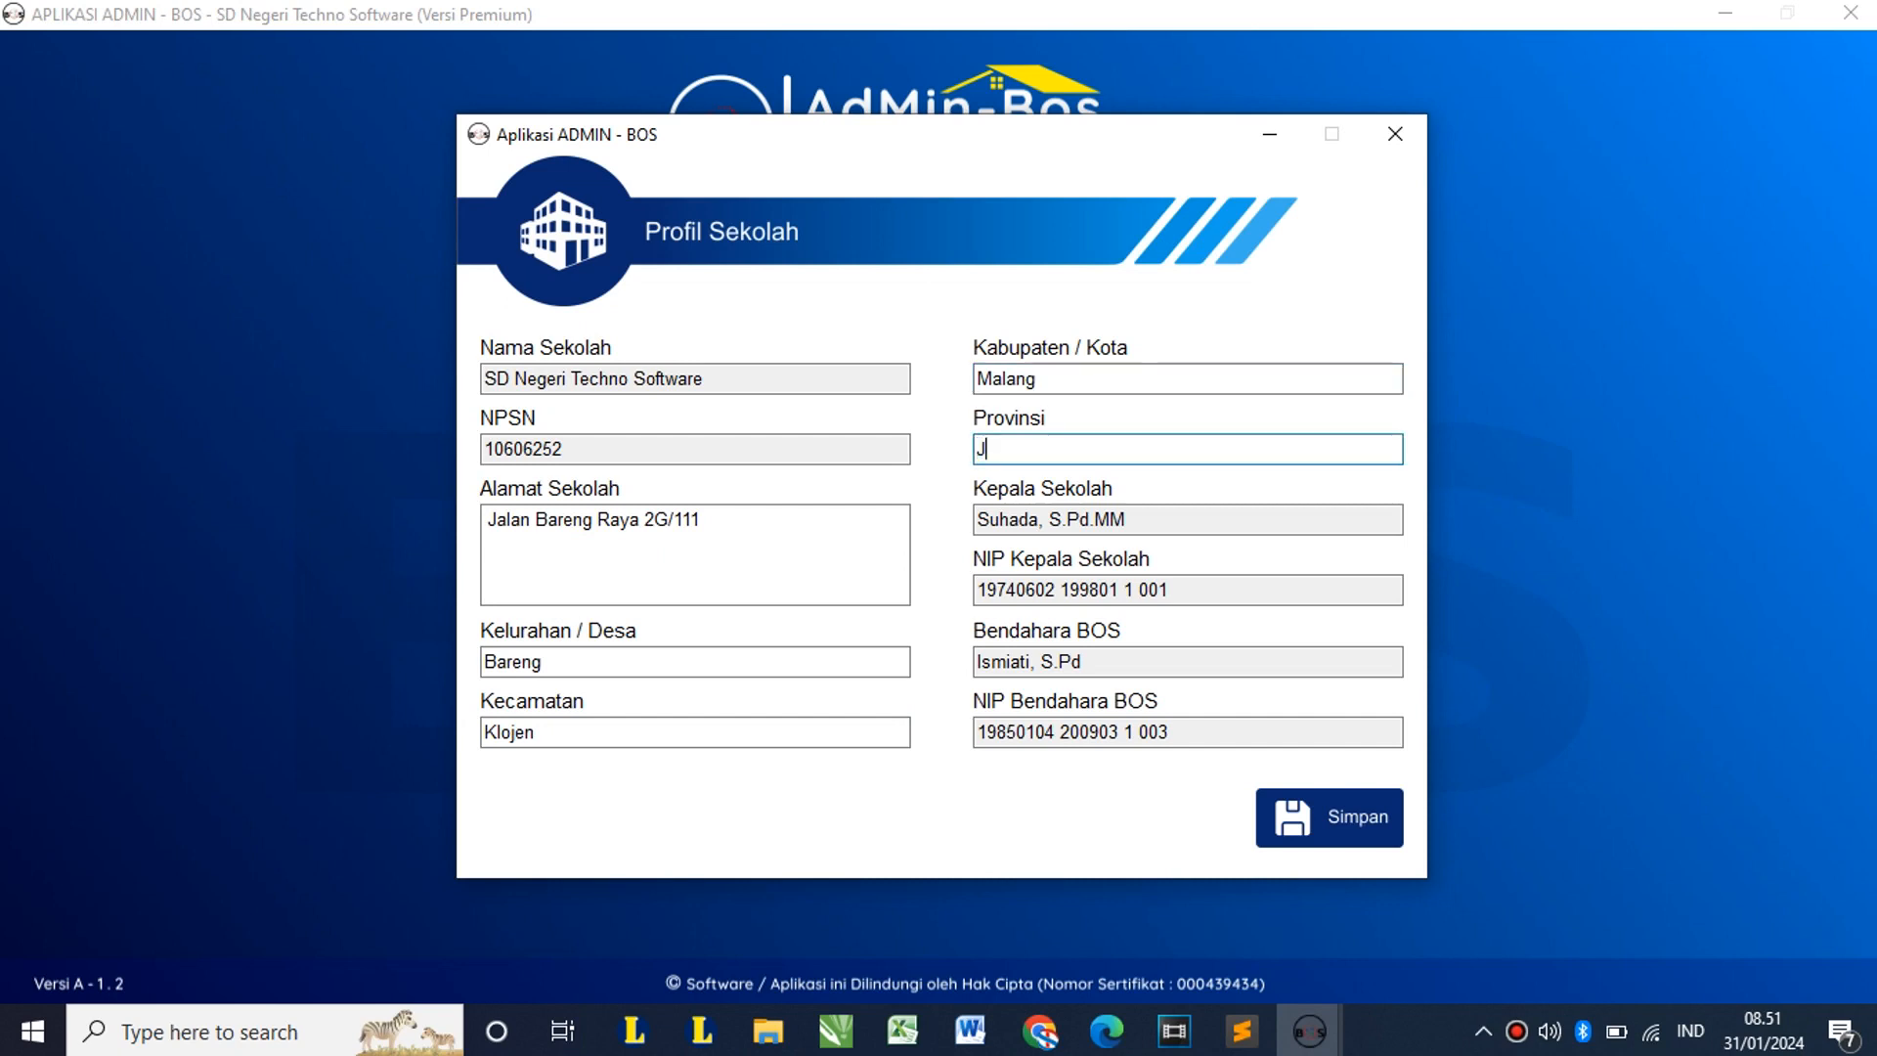
type("awa Timur")
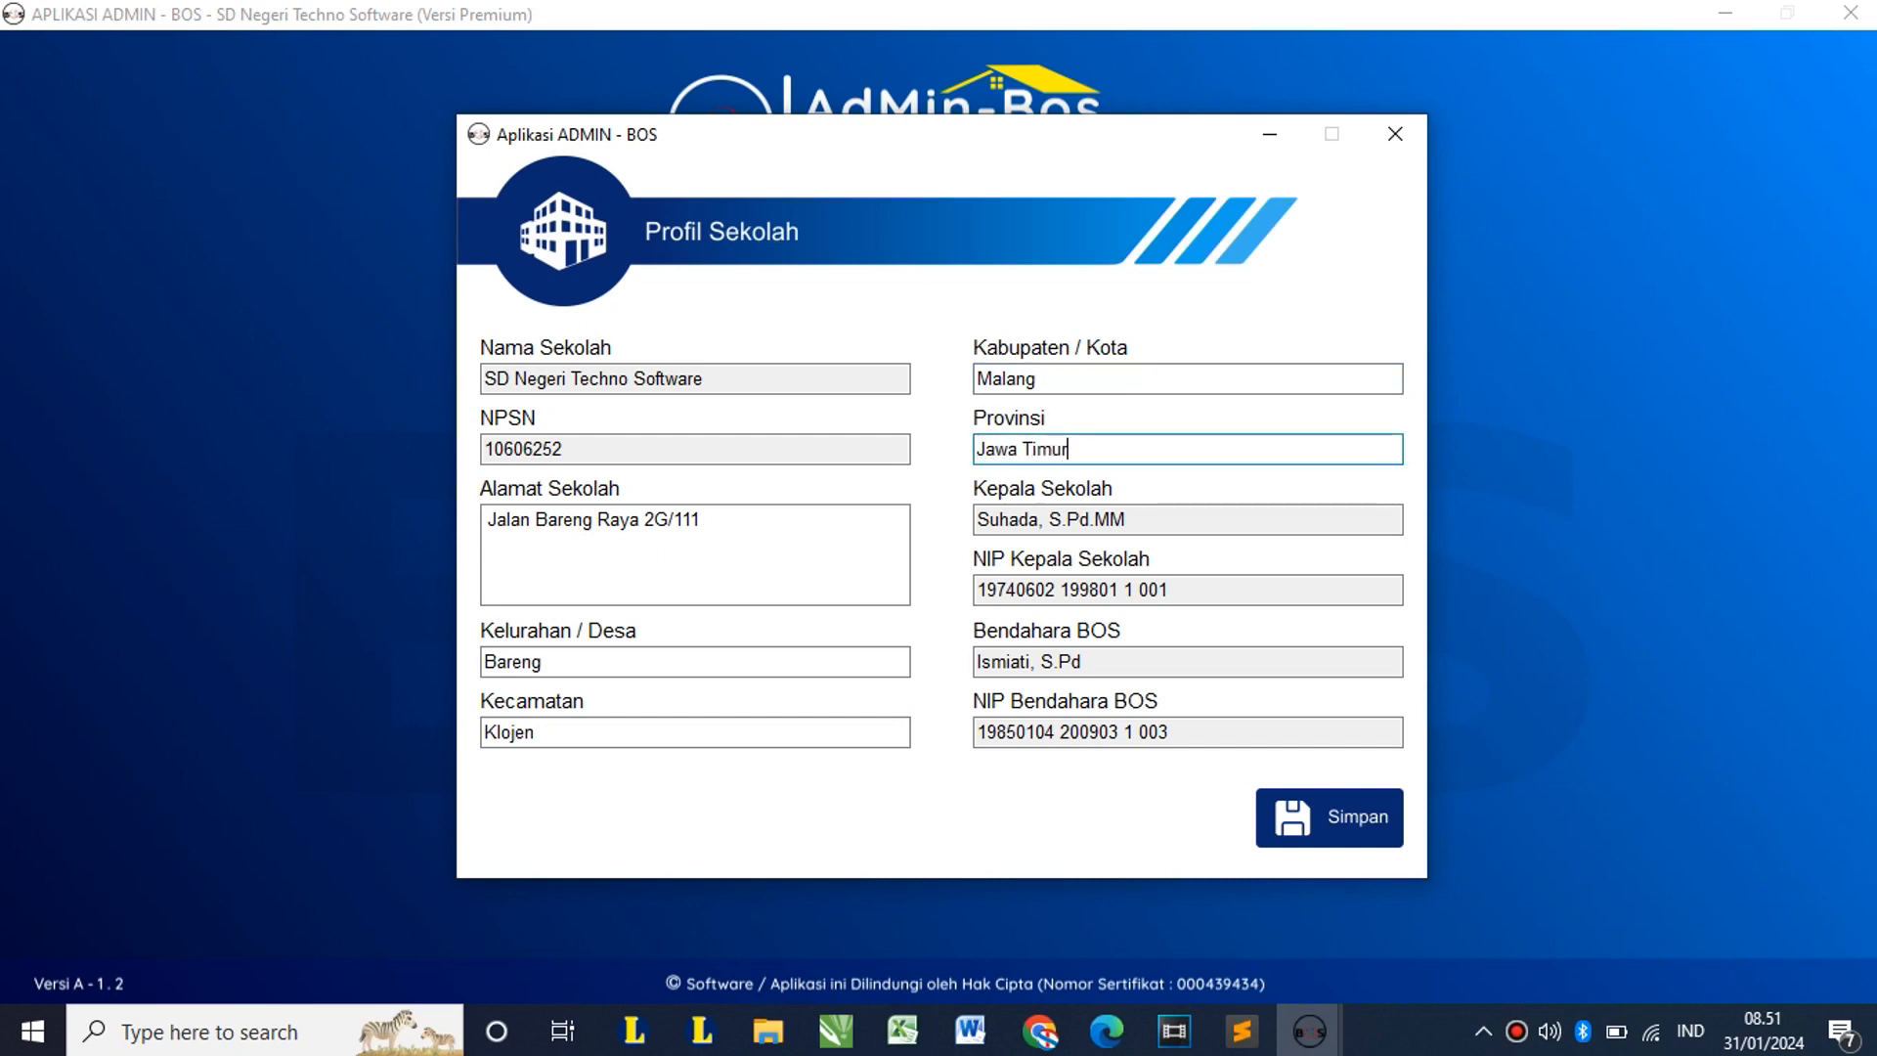
key("Tab")
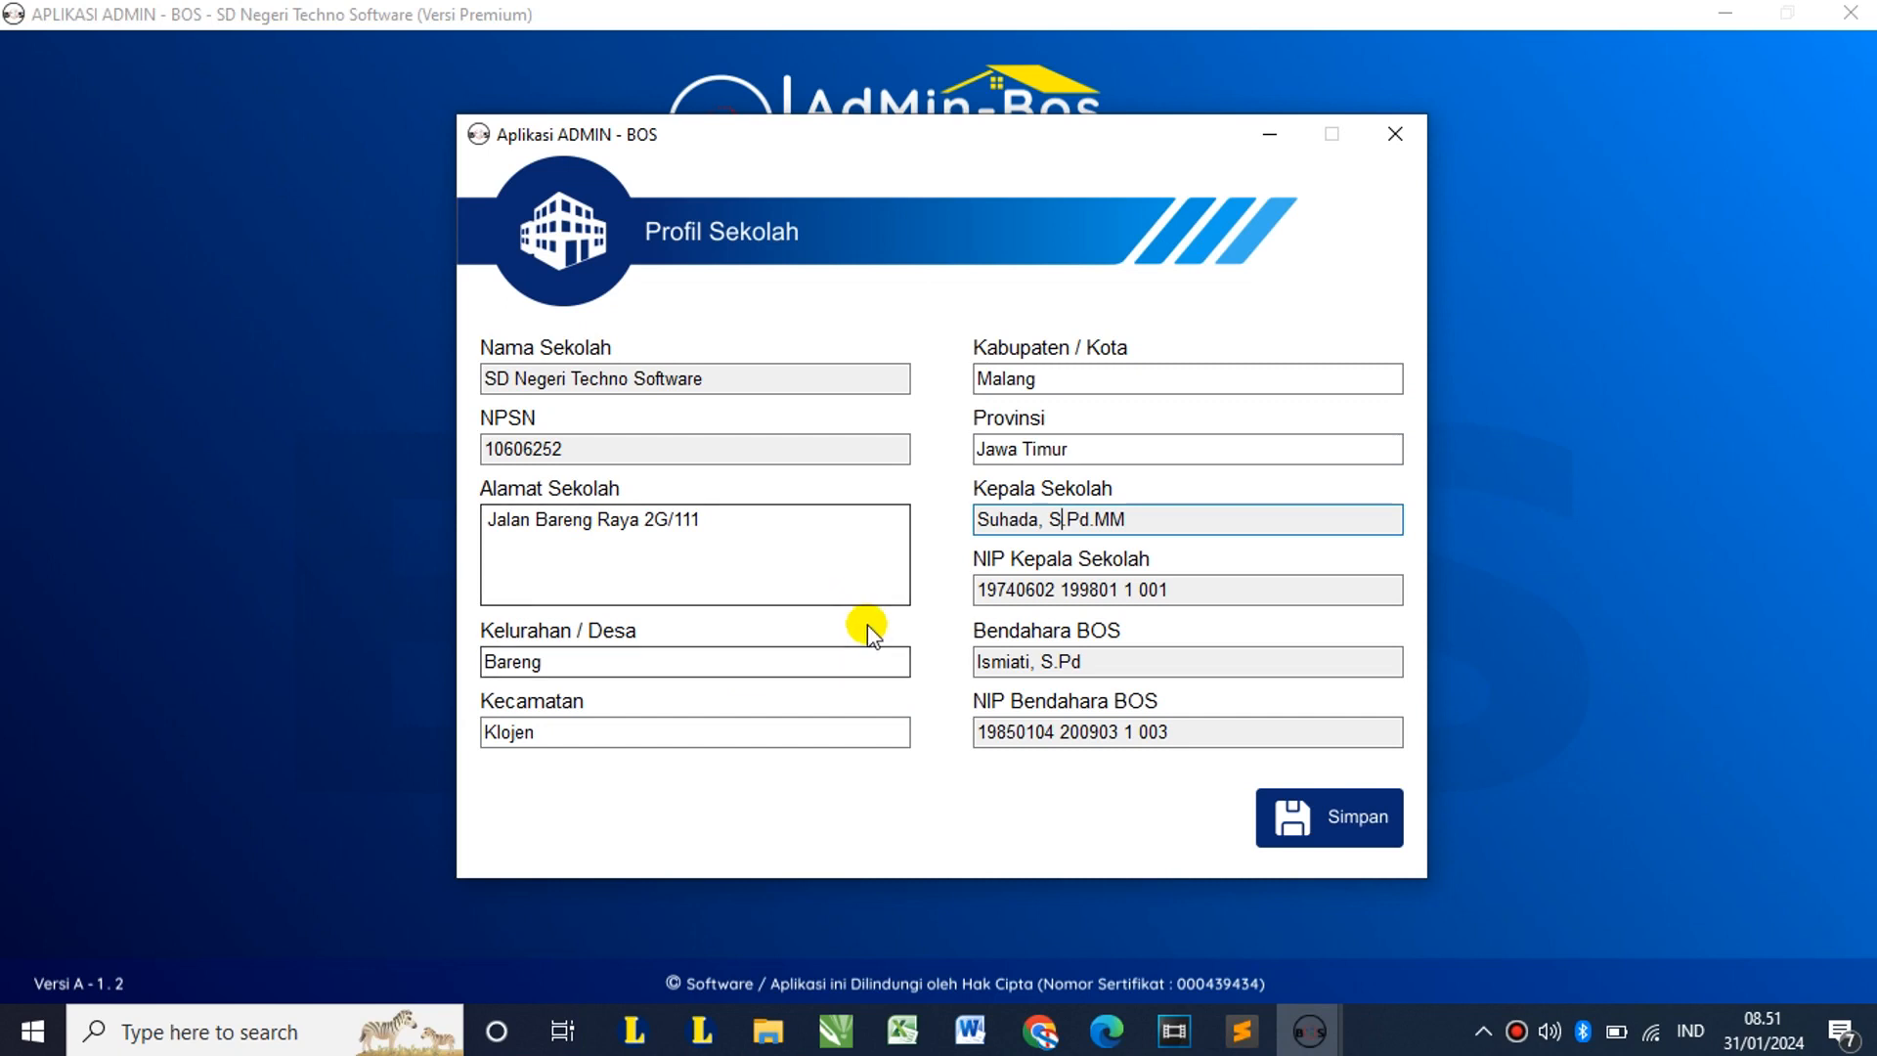
left_click(1312, 817)
left_click(1042, 598)
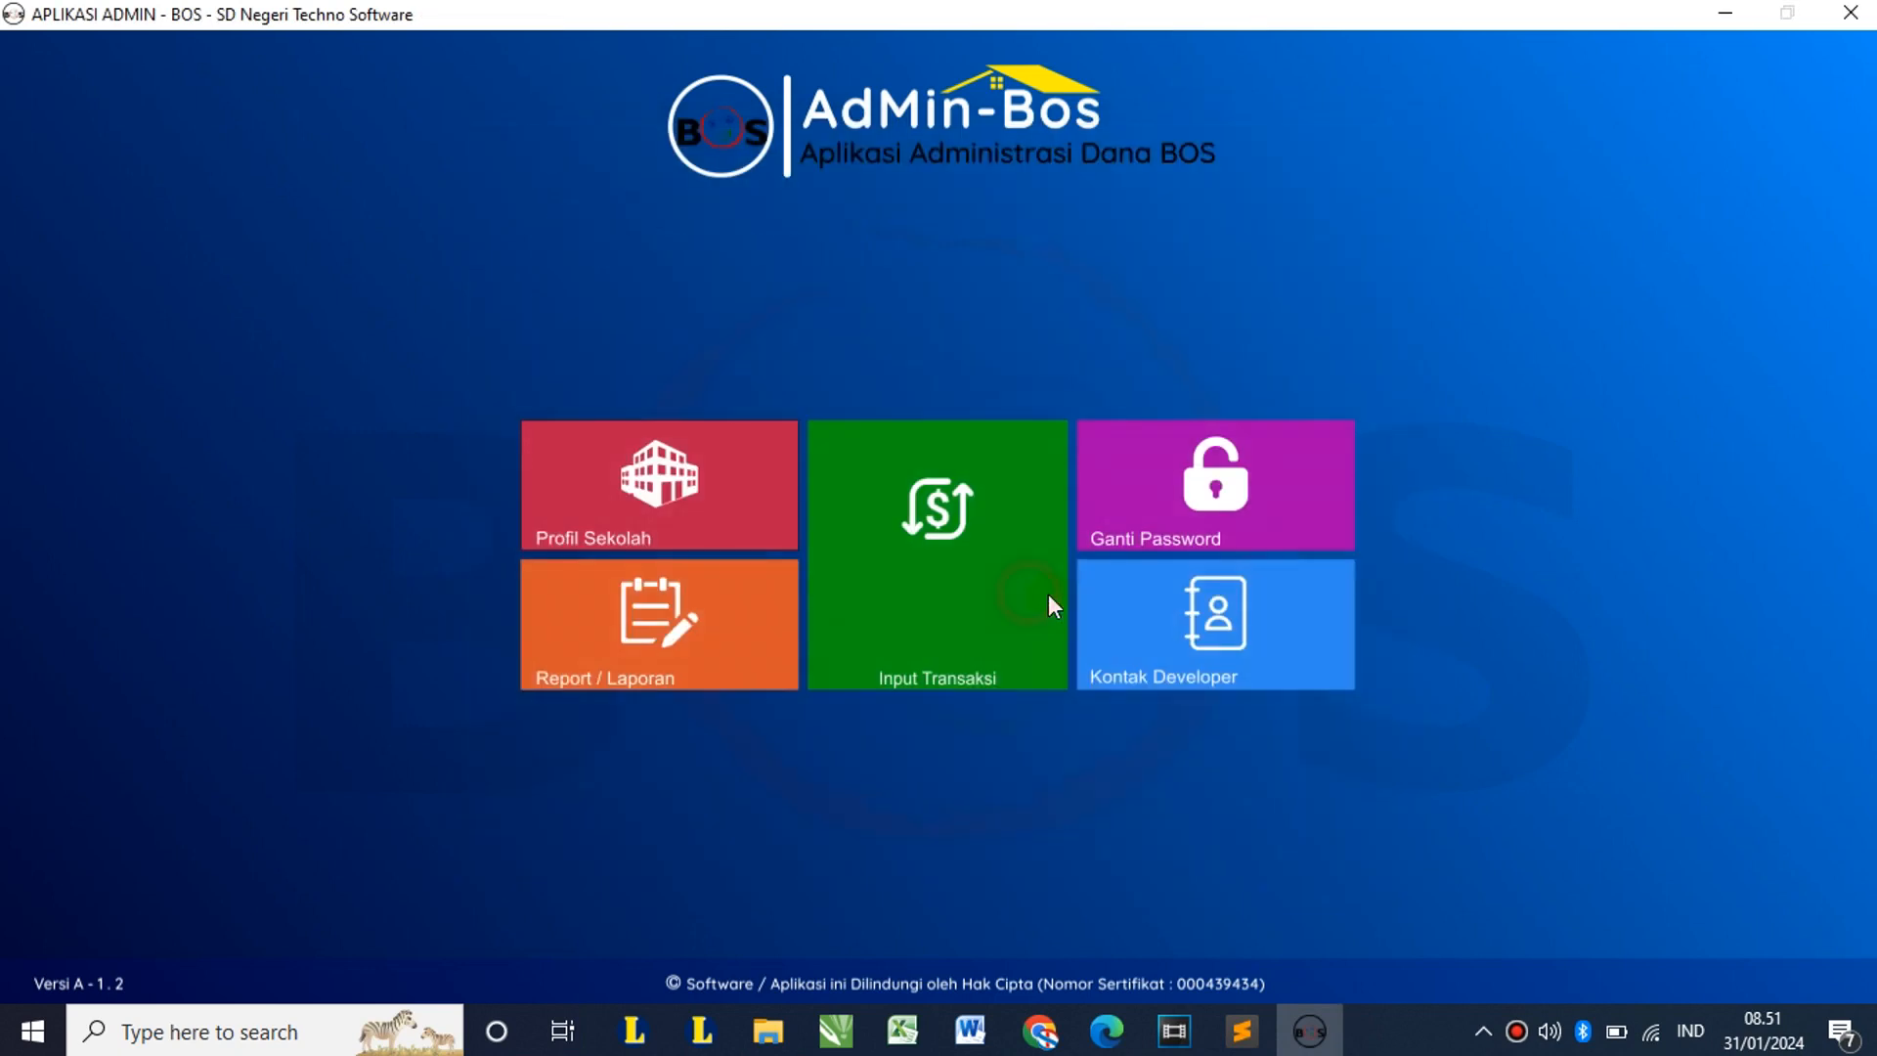
left_click(733, 526)
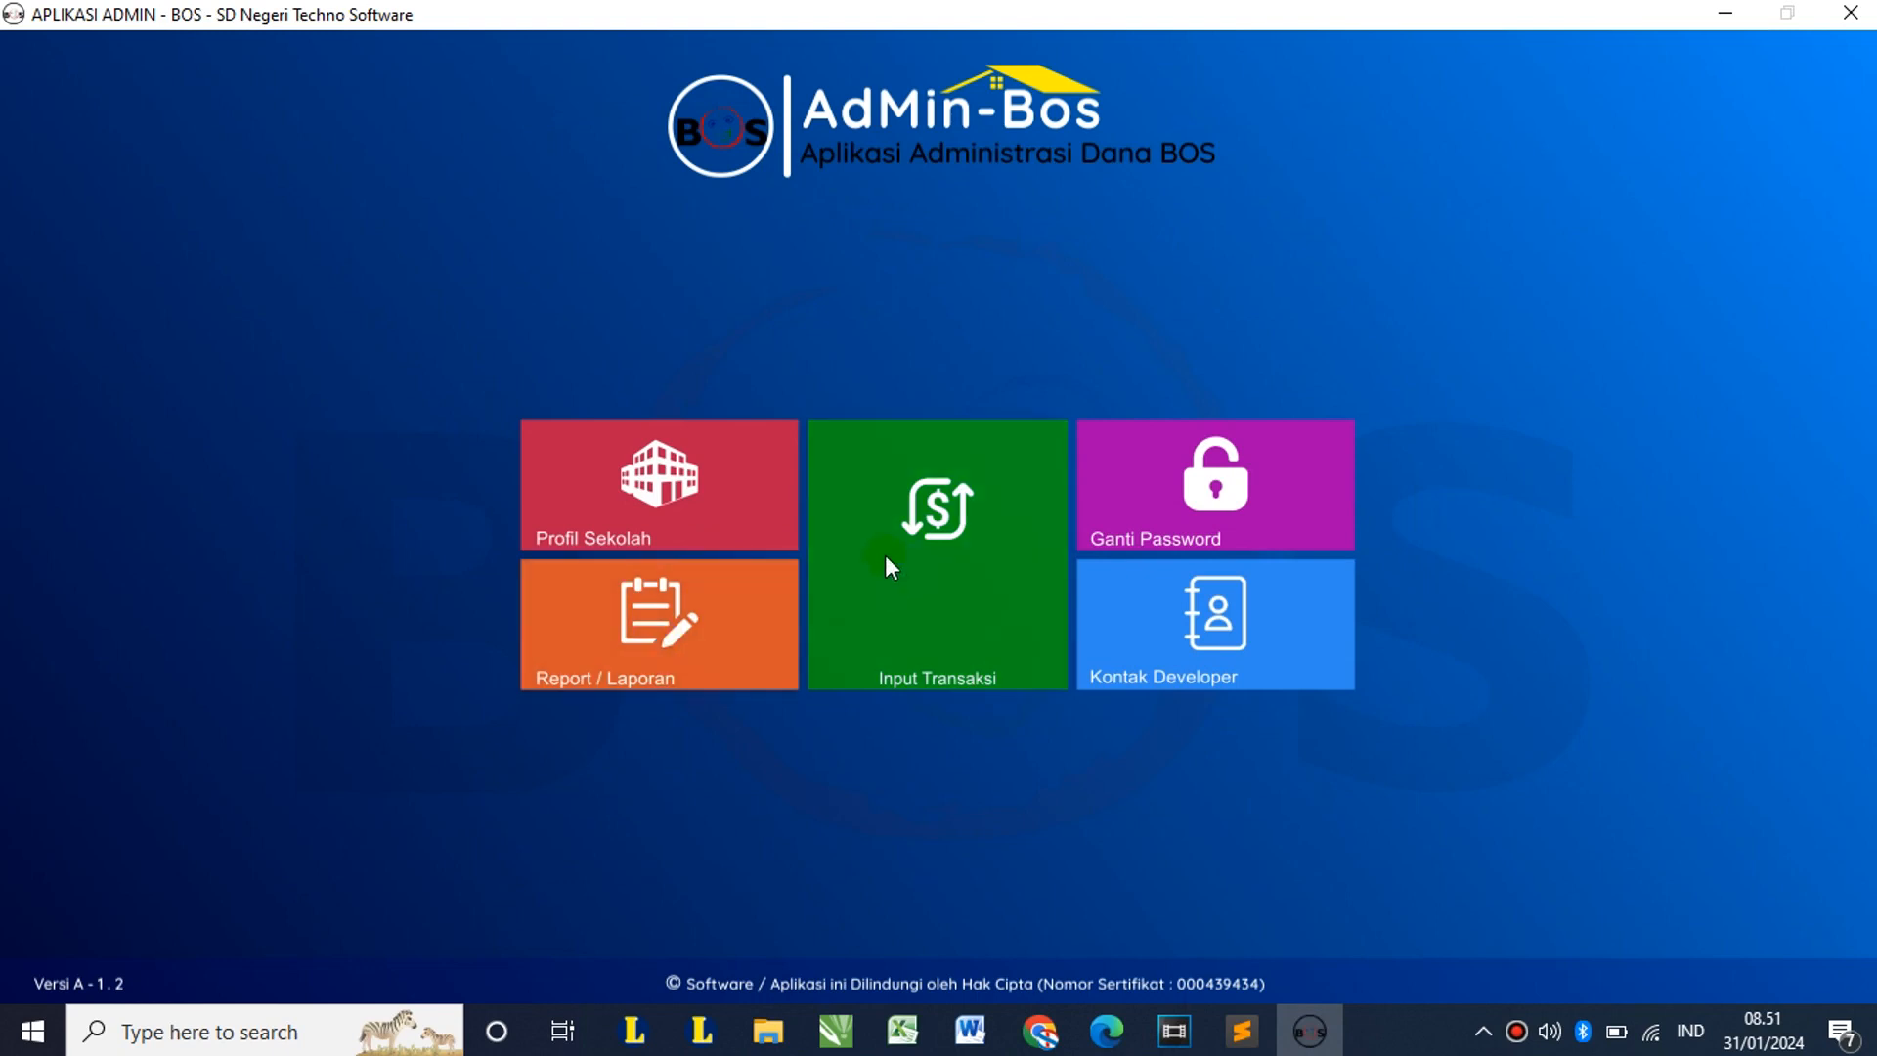
left_click(940, 544)
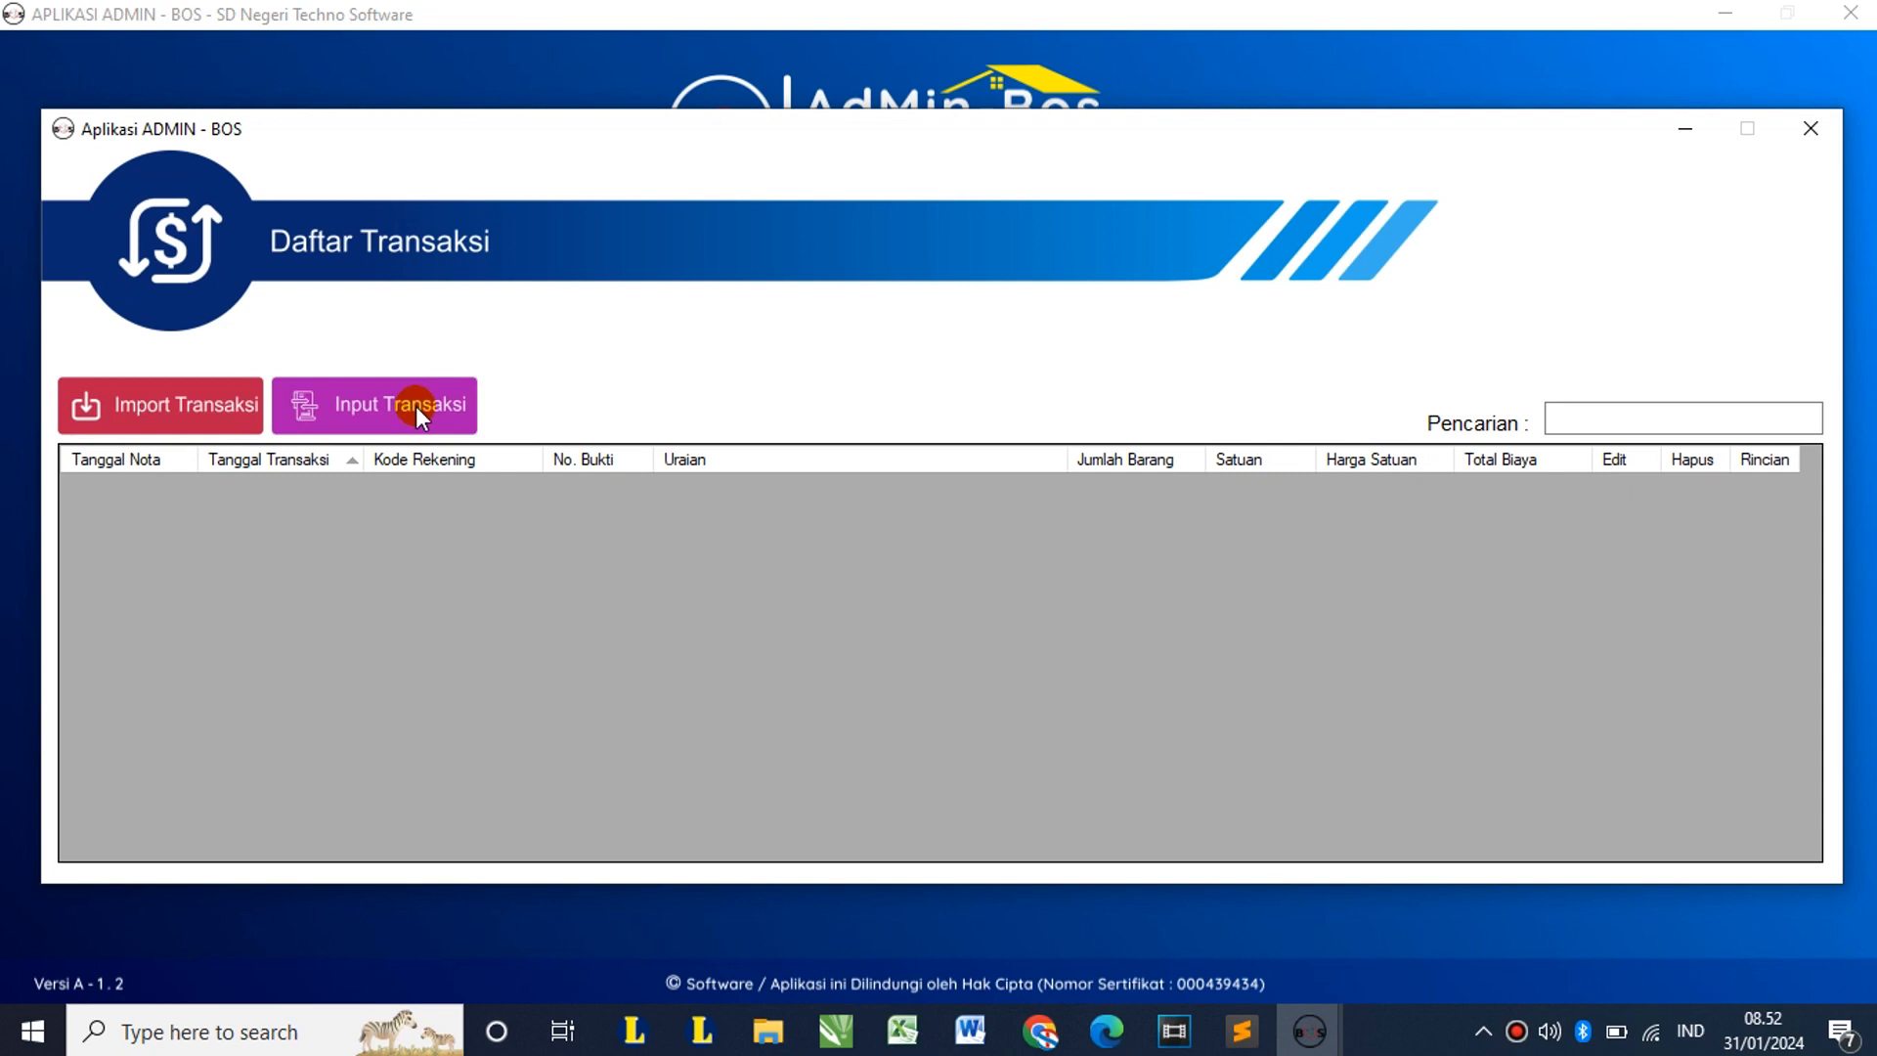
left_click(1804, 132)
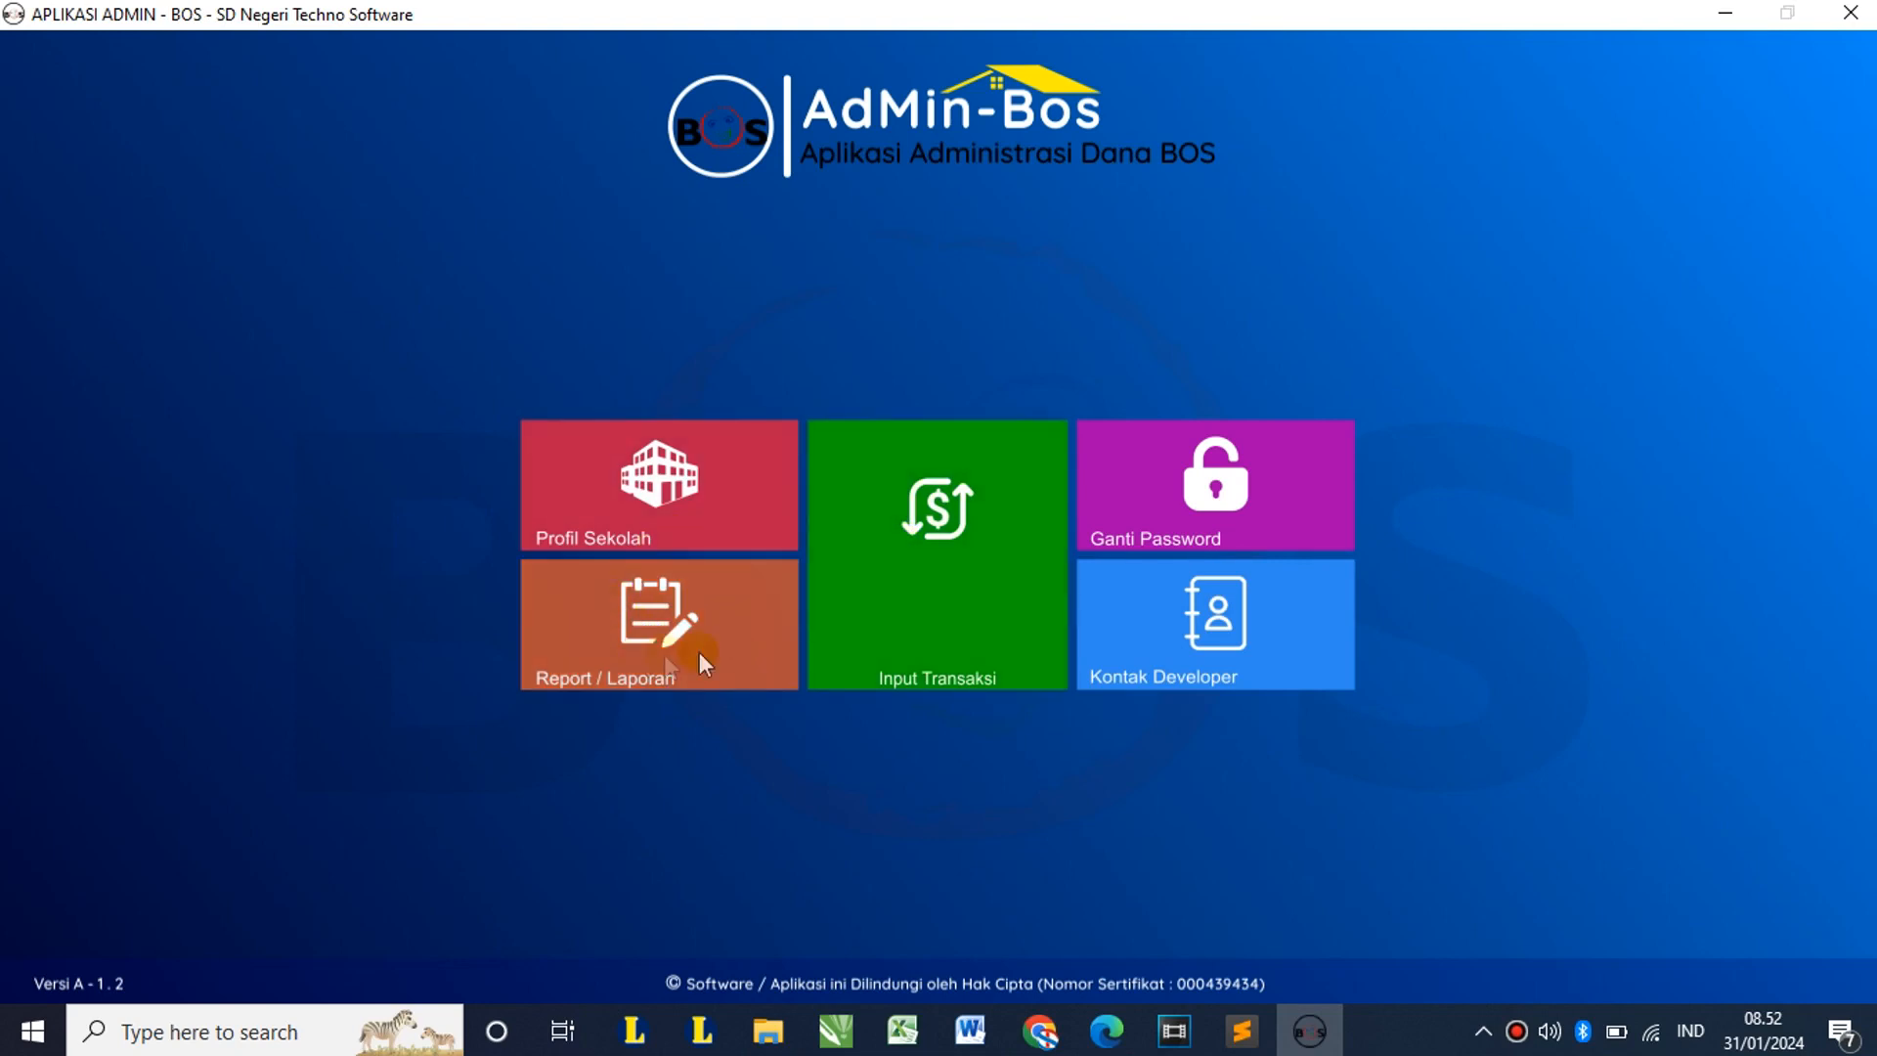
left_click(696, 612)
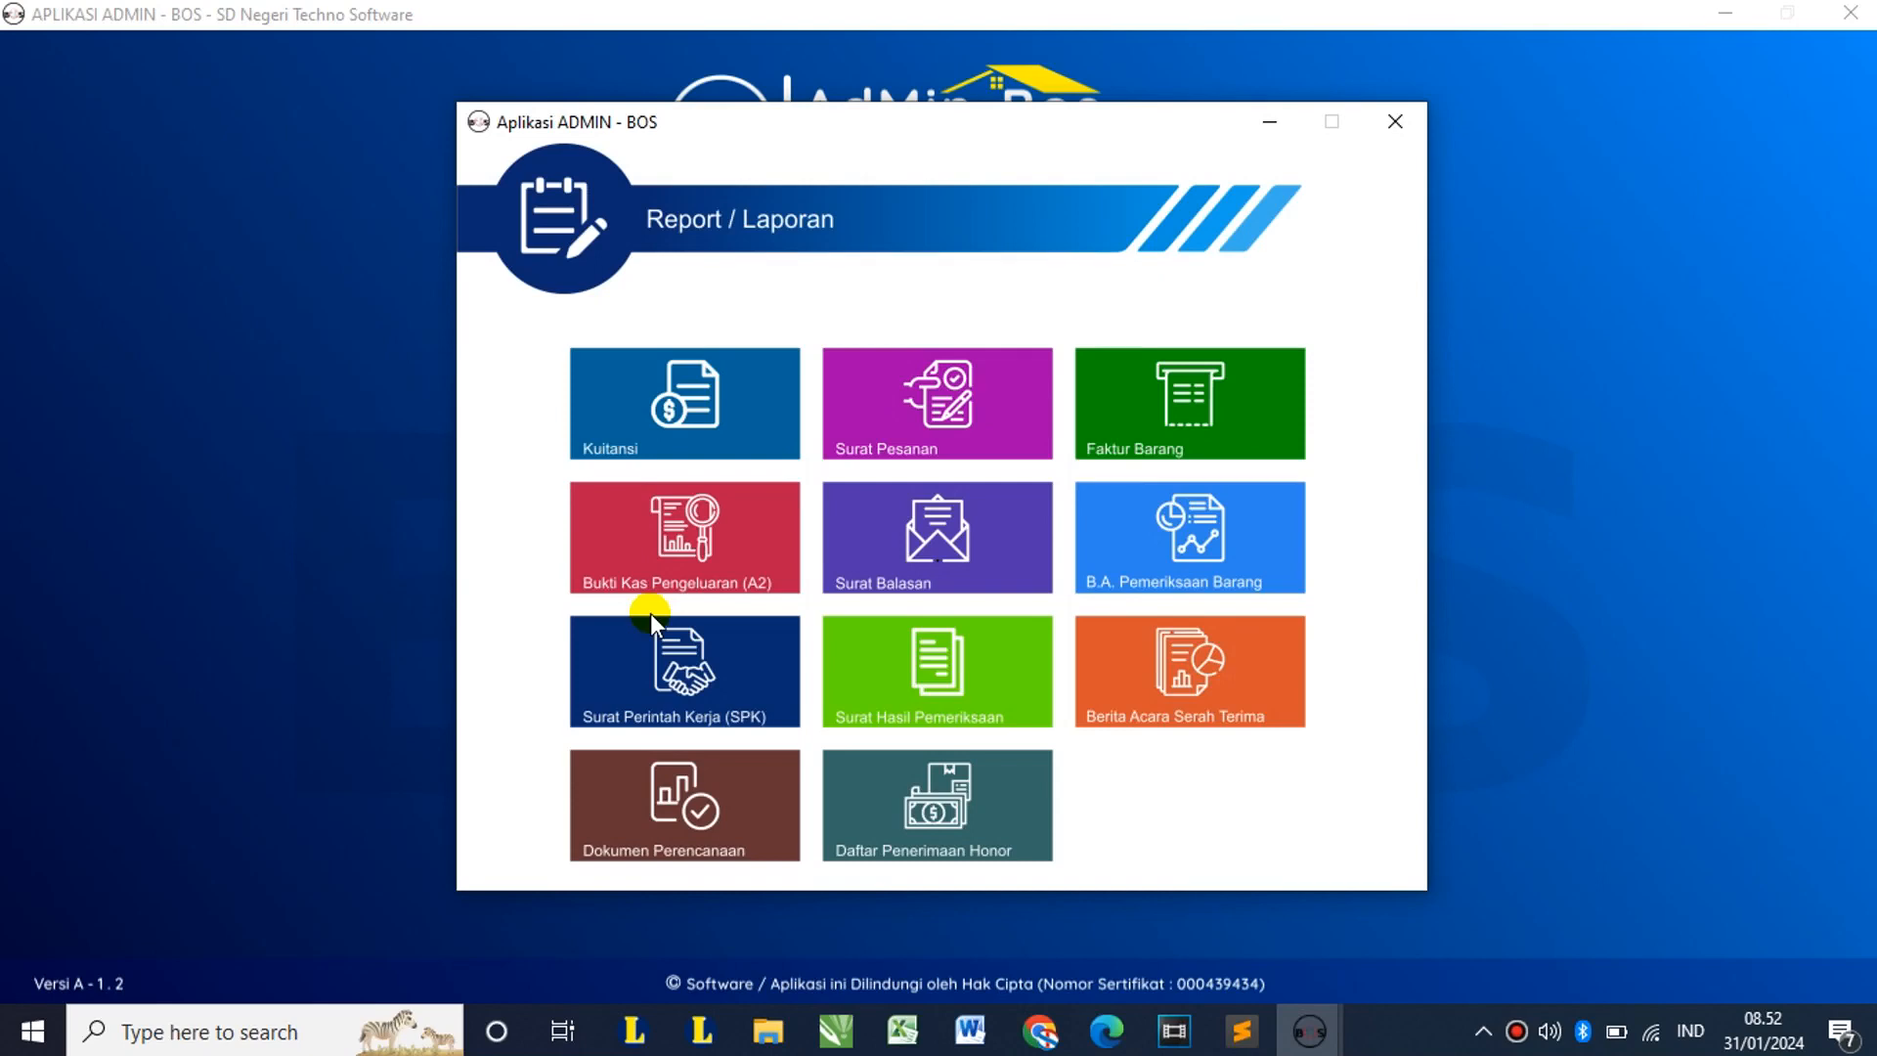
left_click(877, 389)
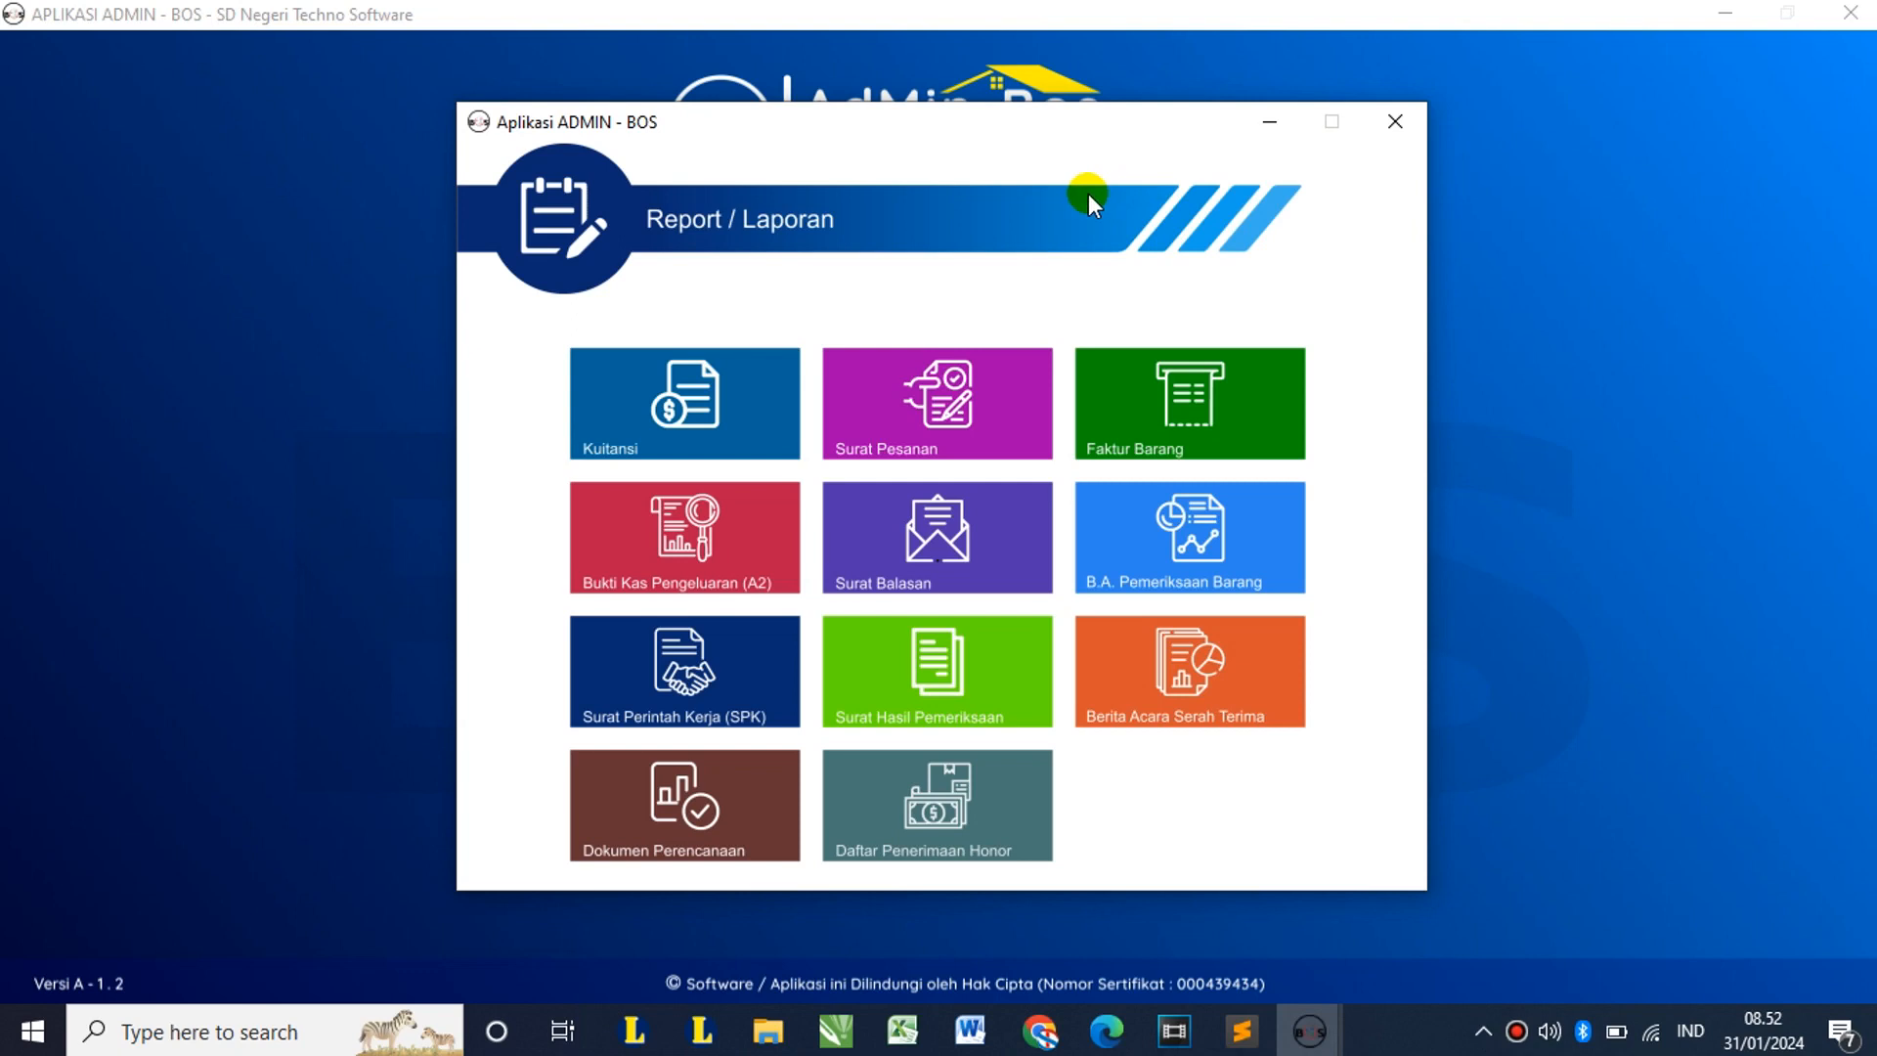
left_click(1412, 136)
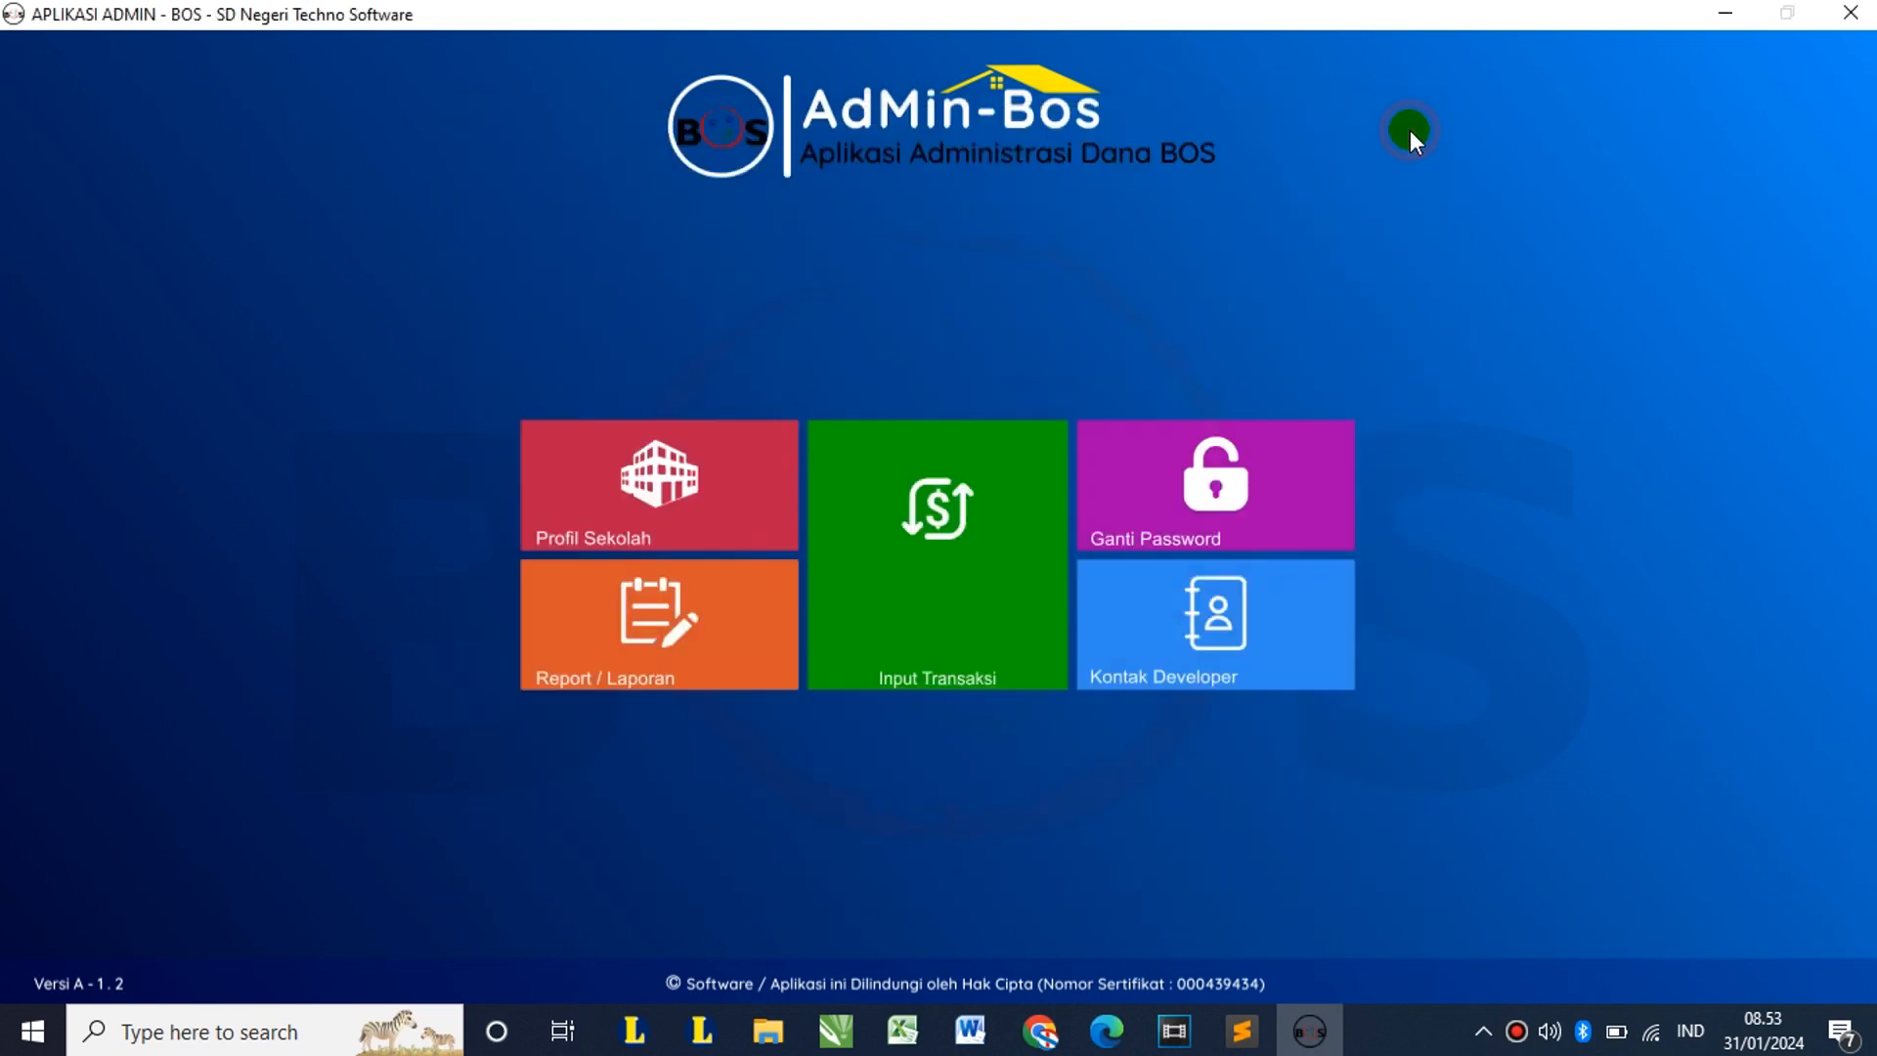
left_click(1223, 423)
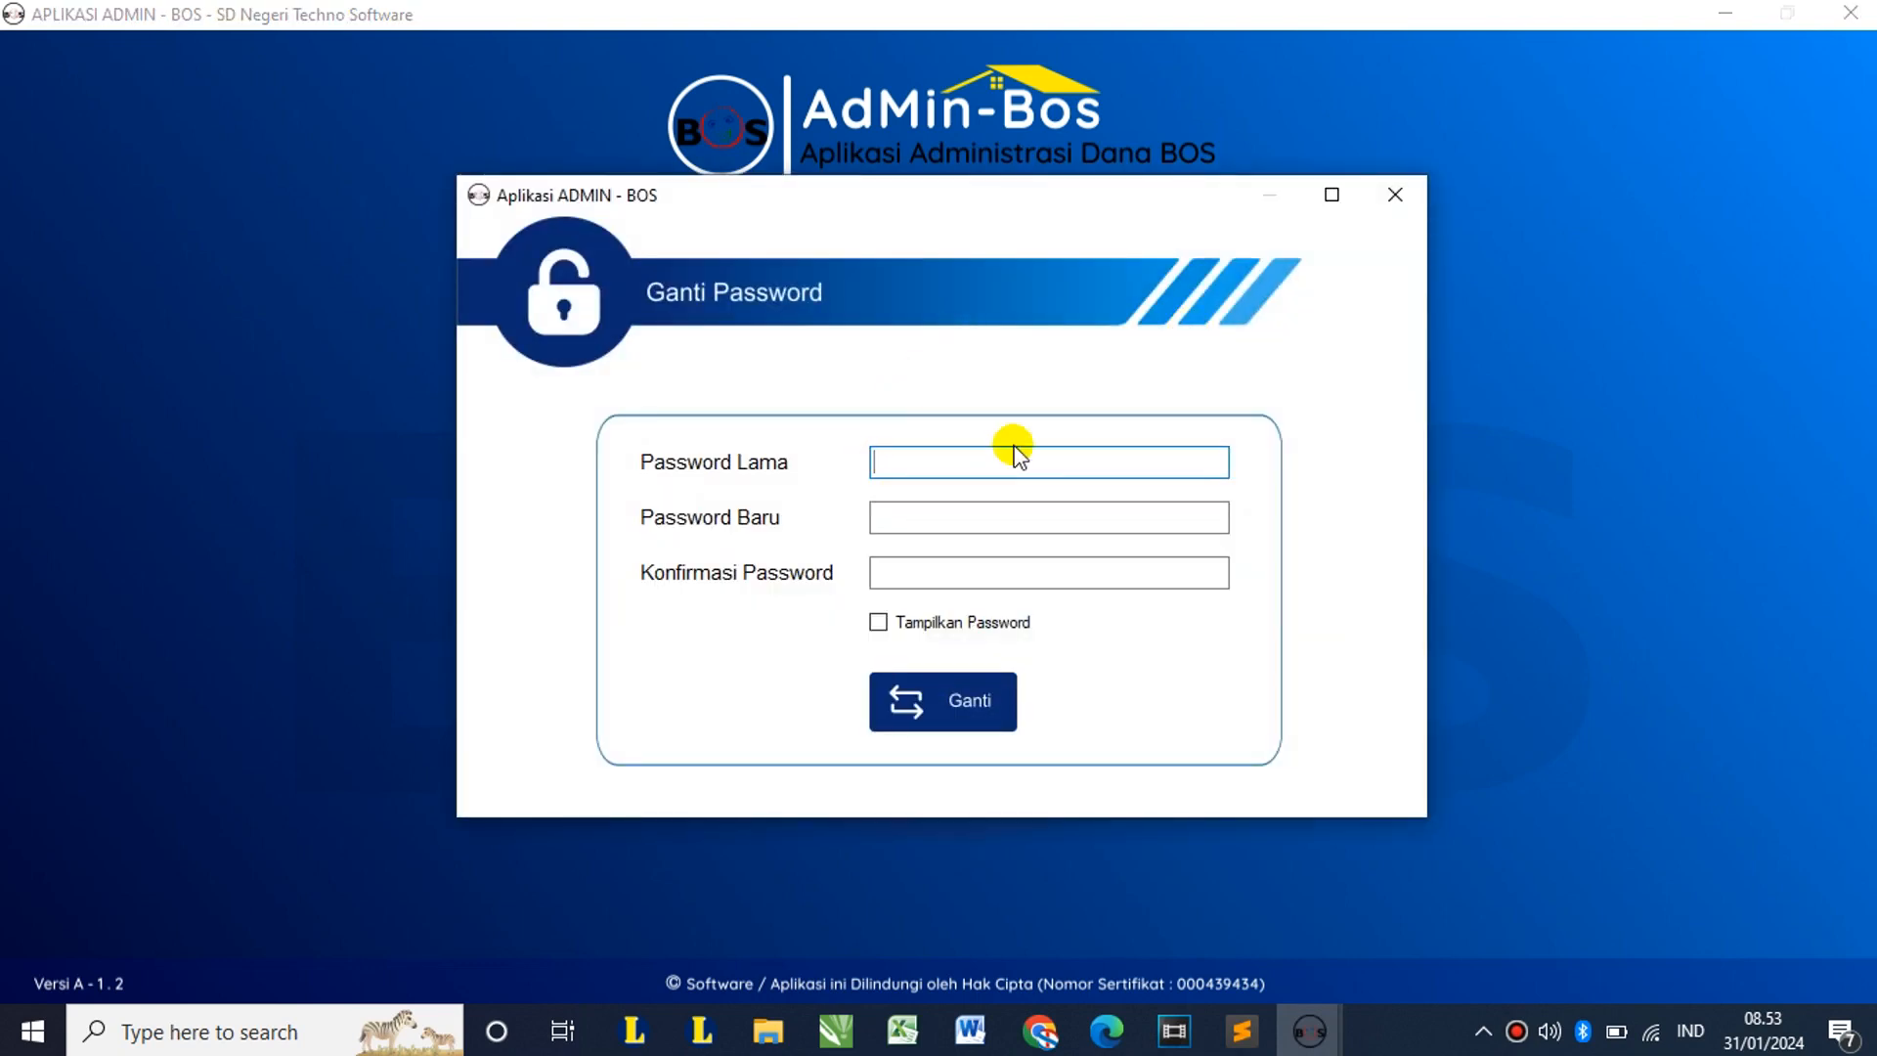
left_click(775, 455)
left_click(935, 519)
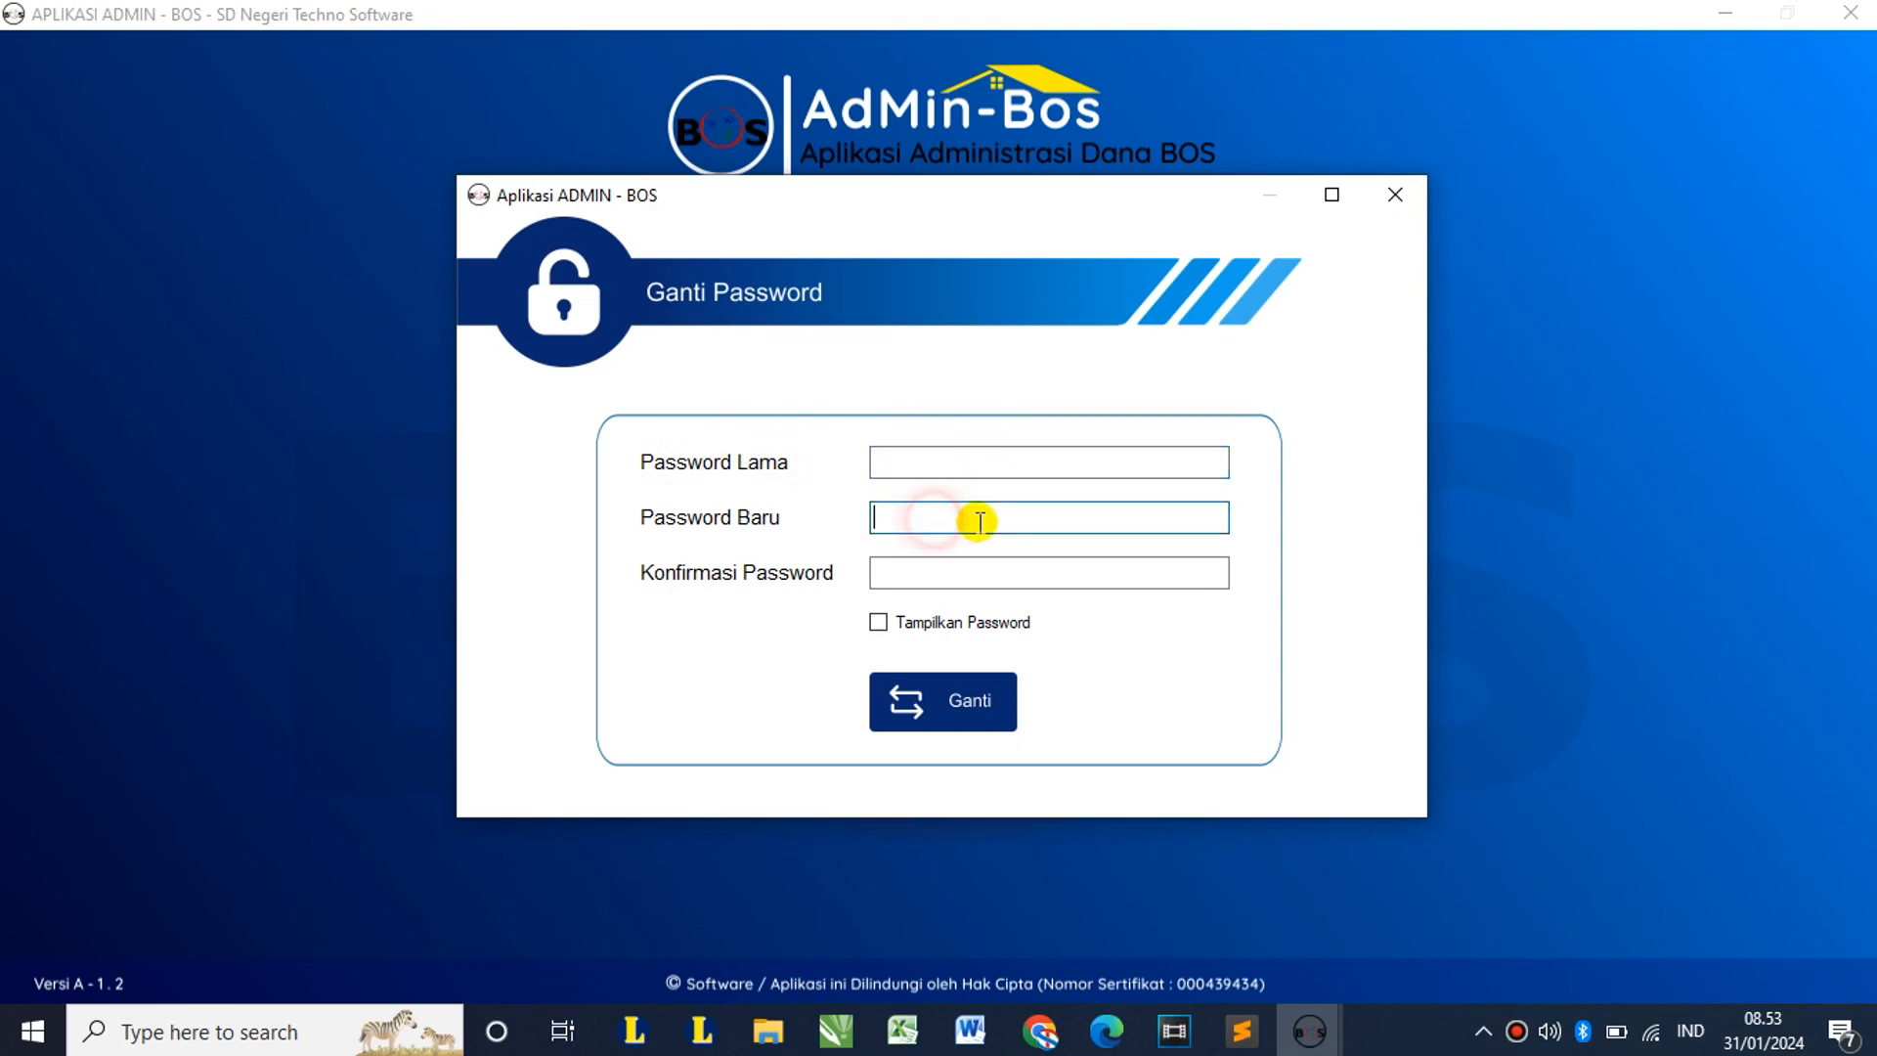
left_click(946, 575)
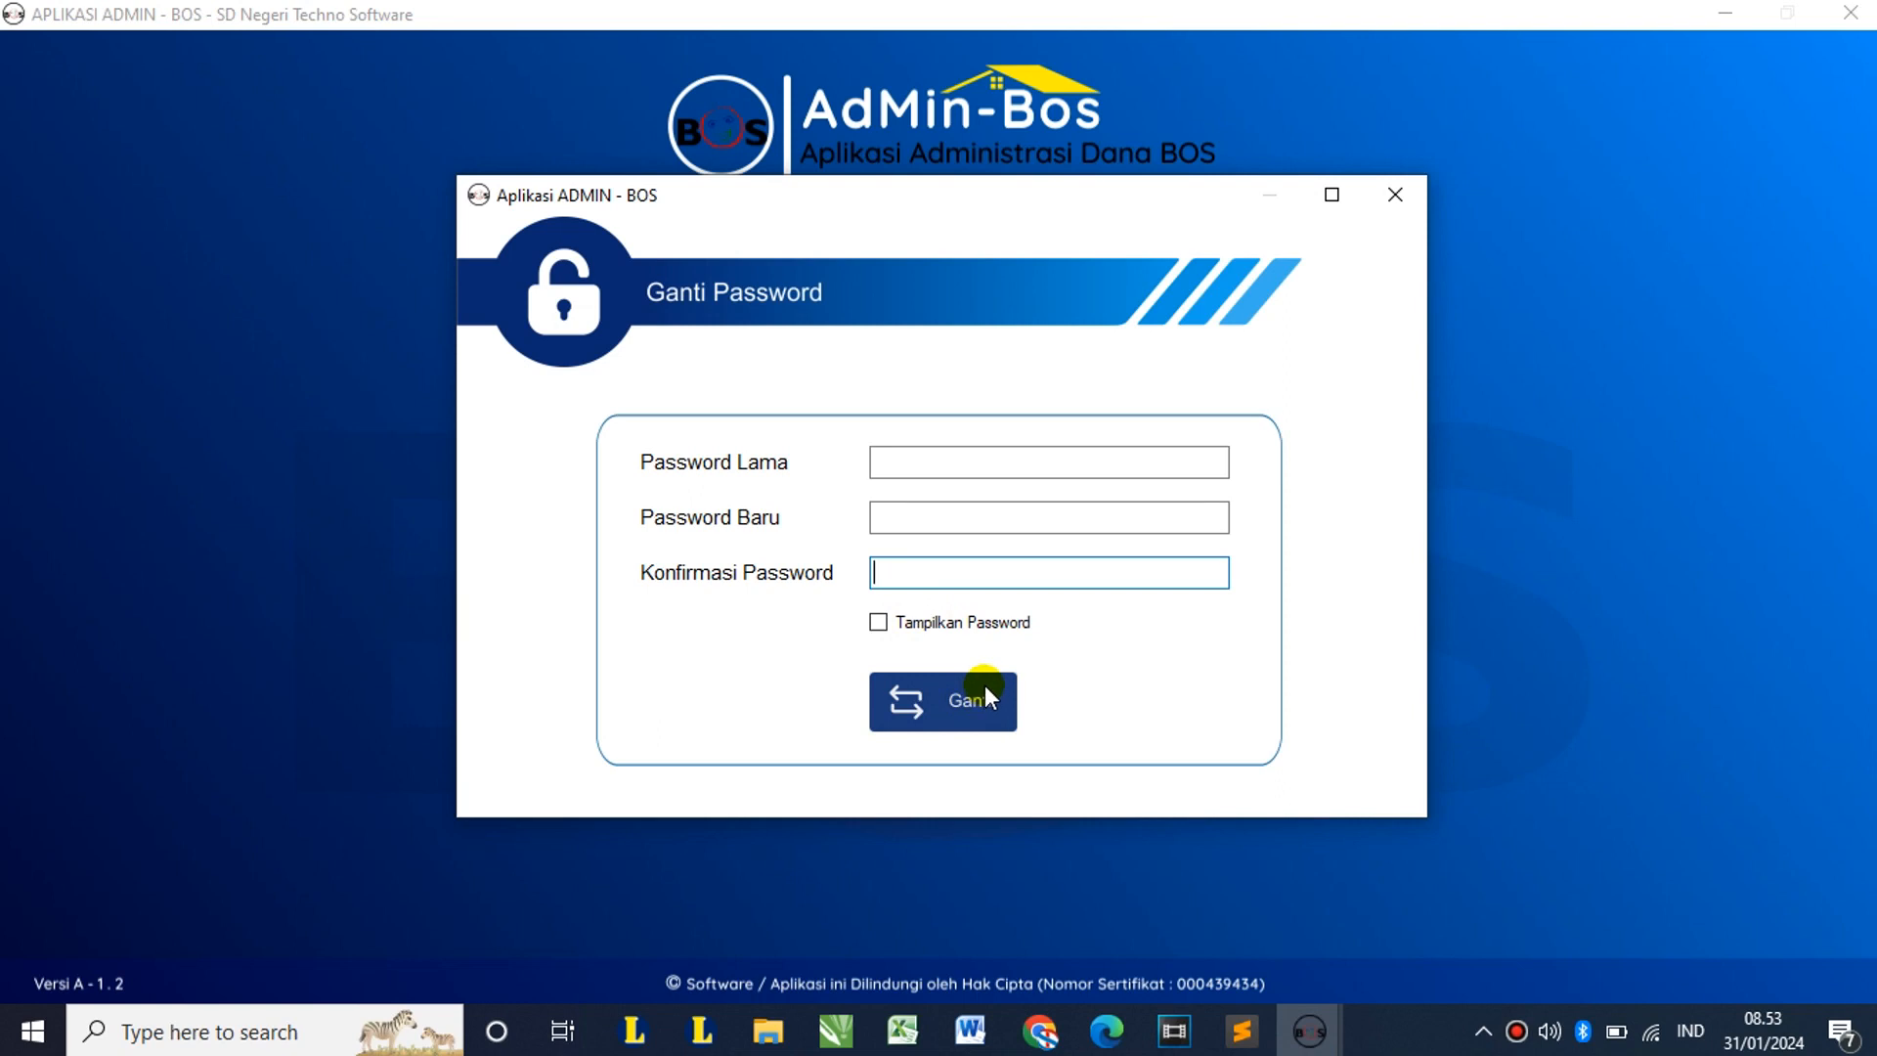
left_click(1398, 199)
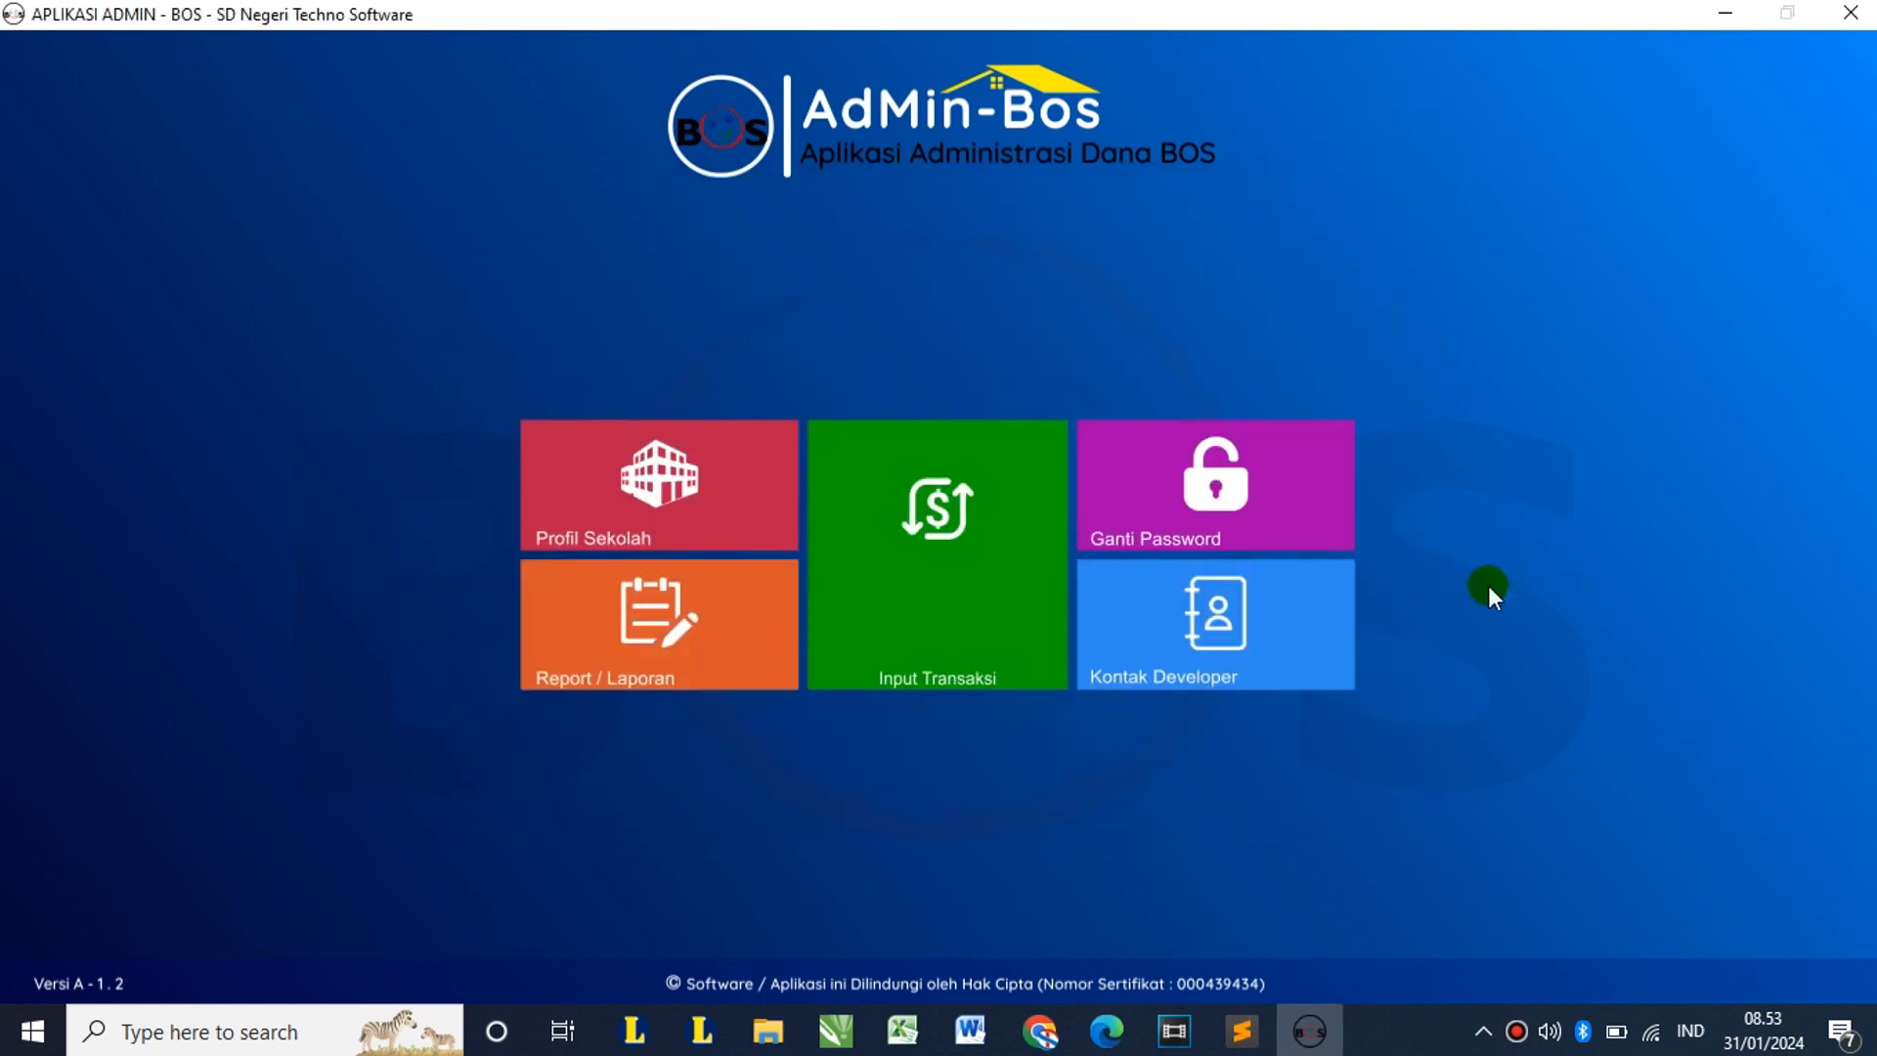
left_click(1233, 636)
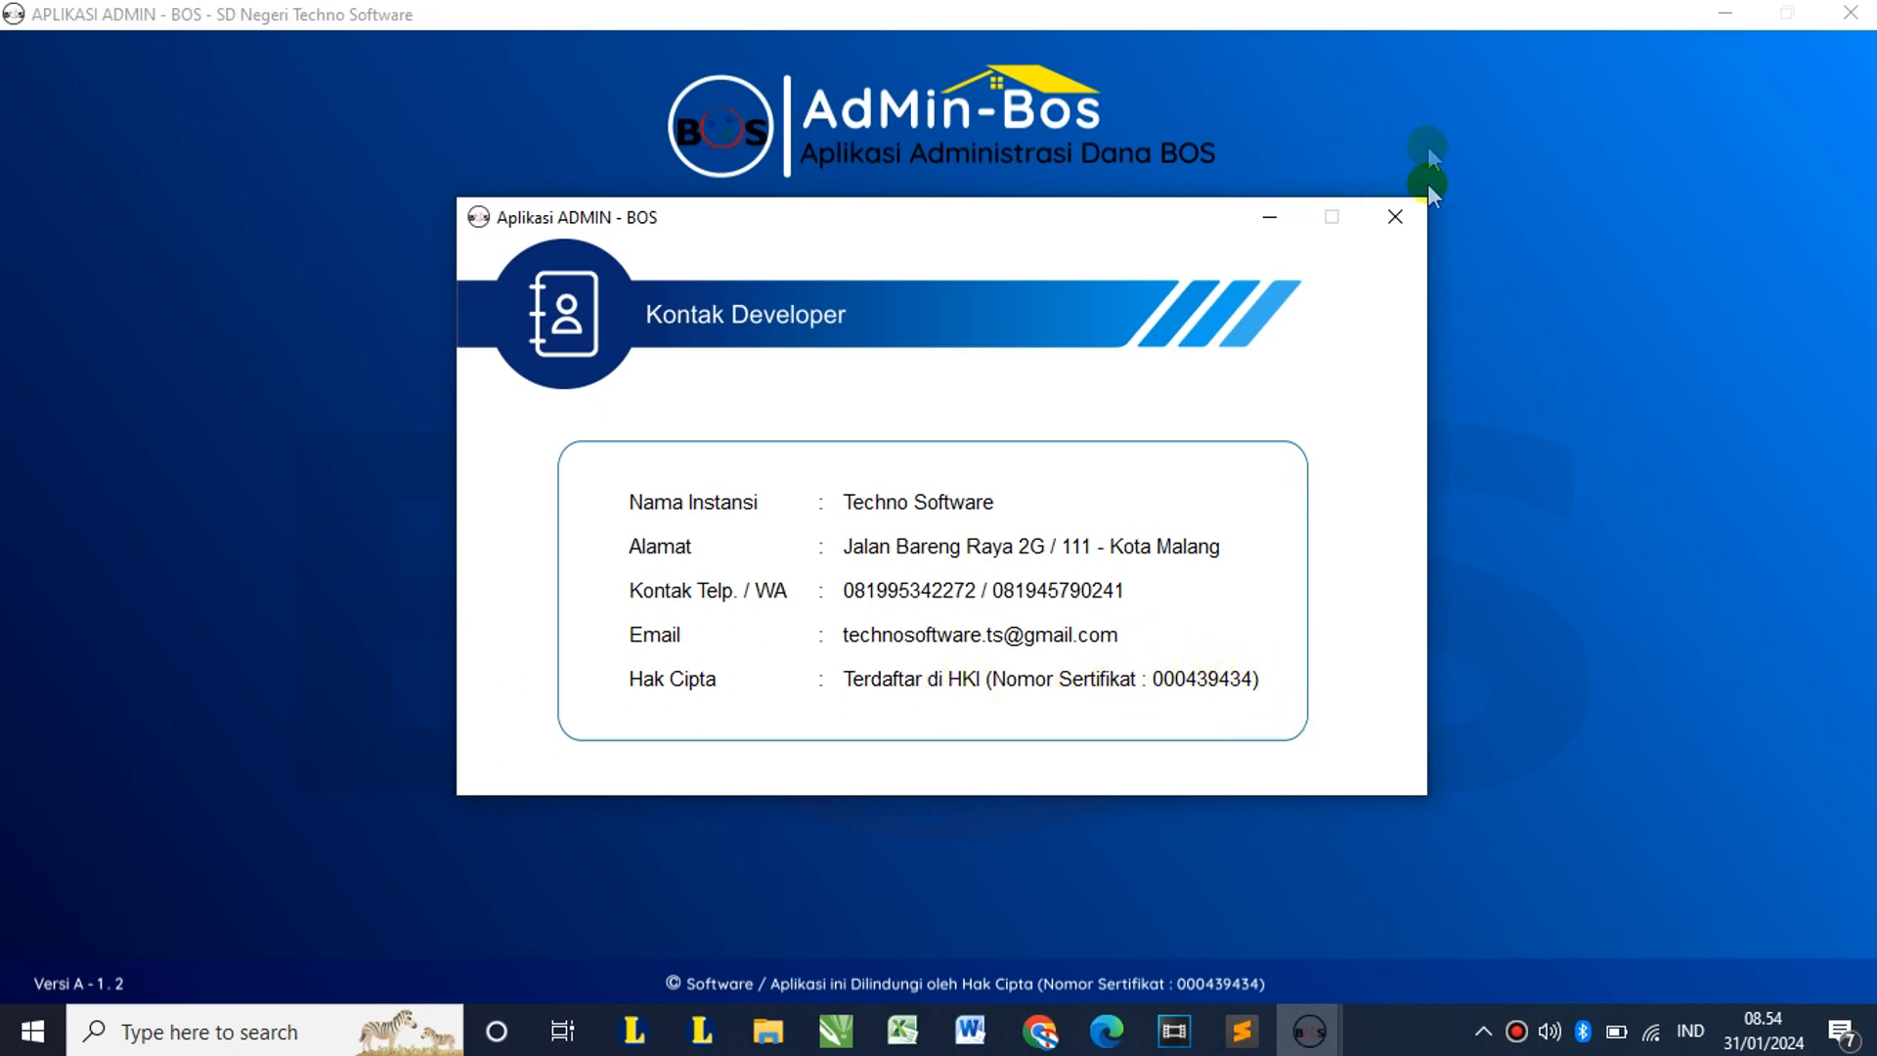
left_click(1395, 216)
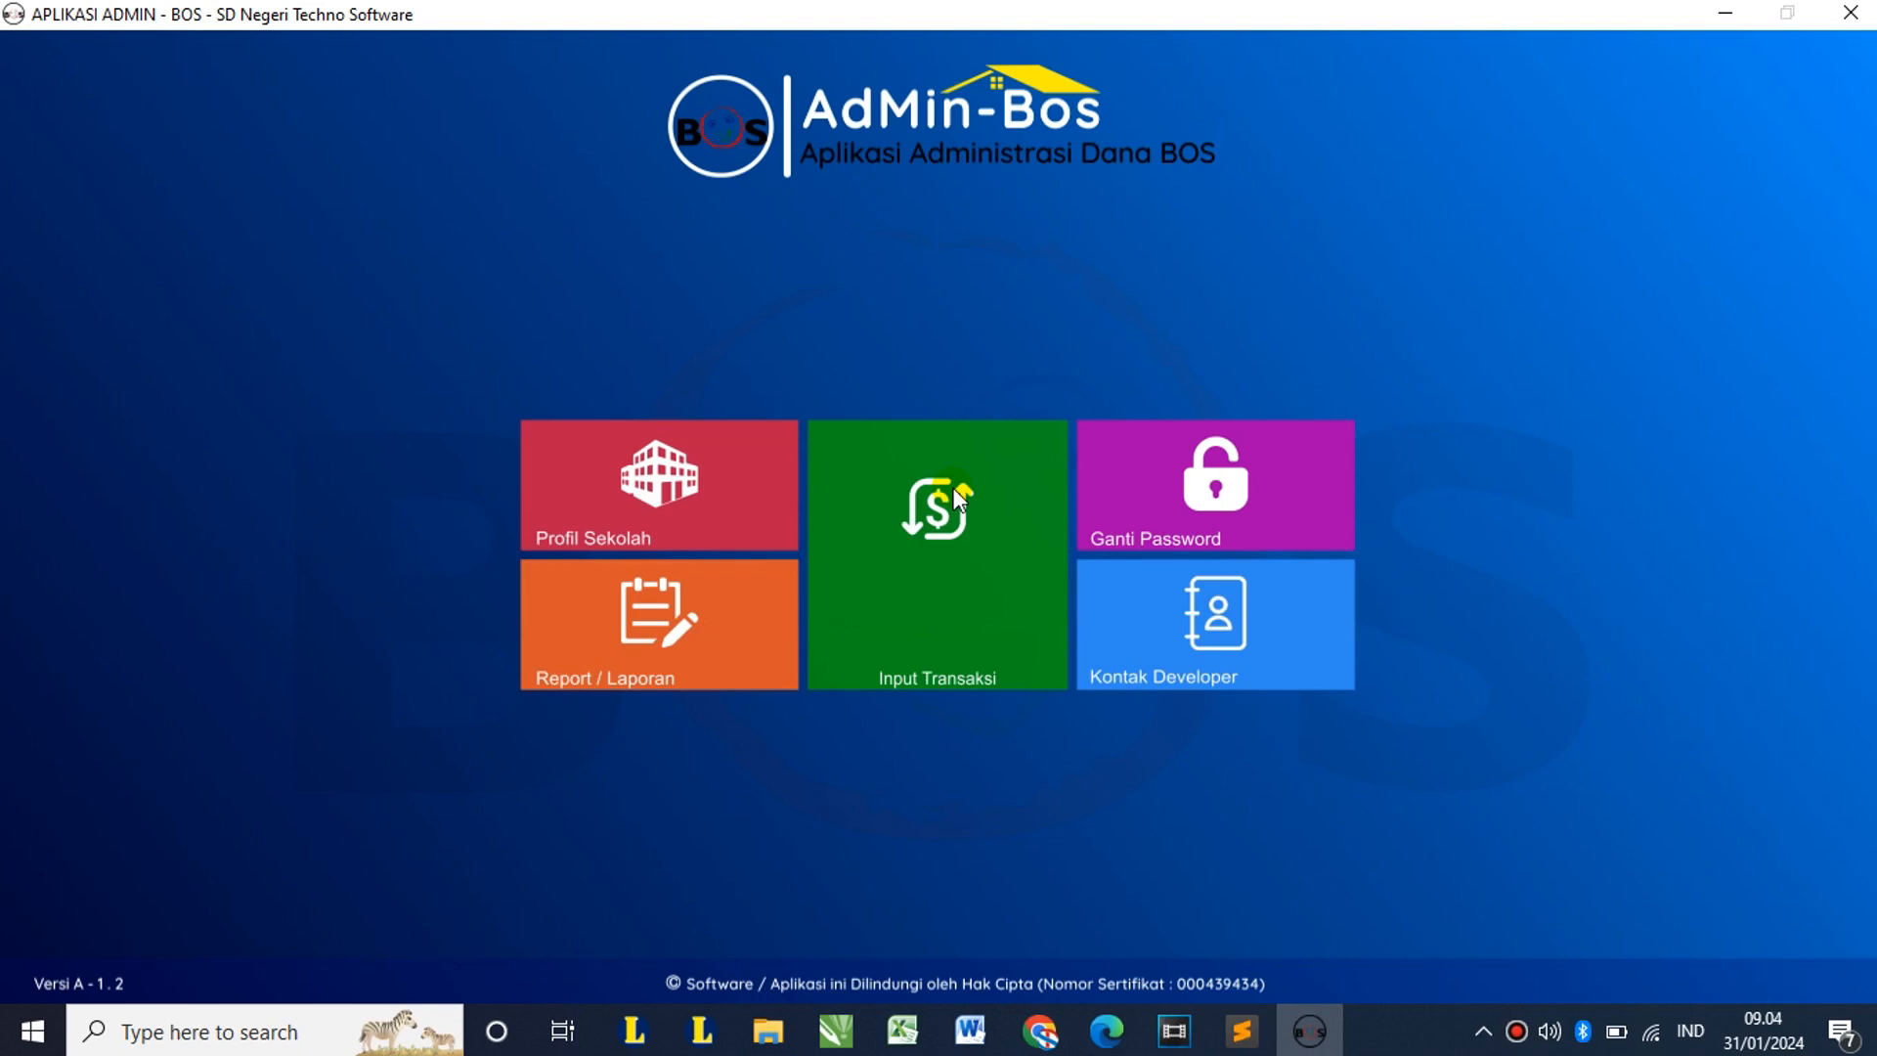
Step: Duplicate Template Import Transaksi.xlsx in the same folder as 'Template Import Transaksi - Copy.xlsx'
left_click(1727, 14)
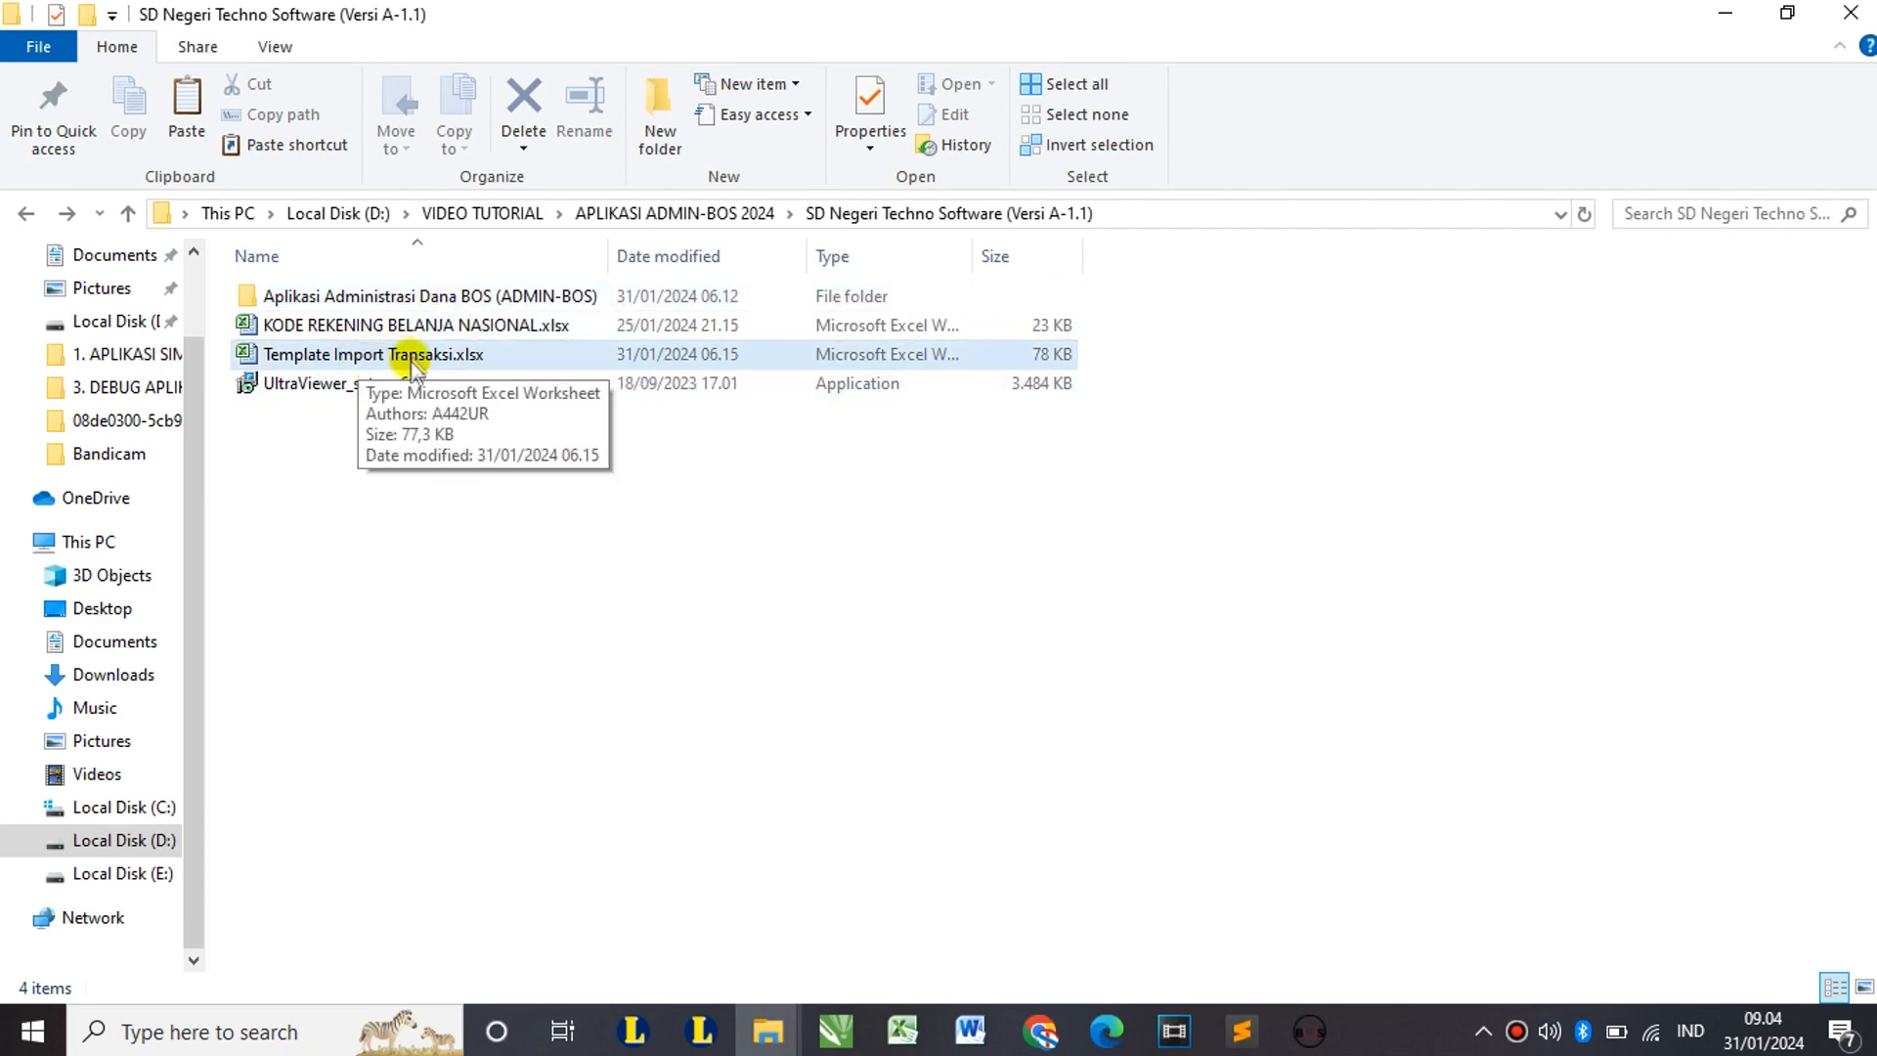
left_click(360, 357)
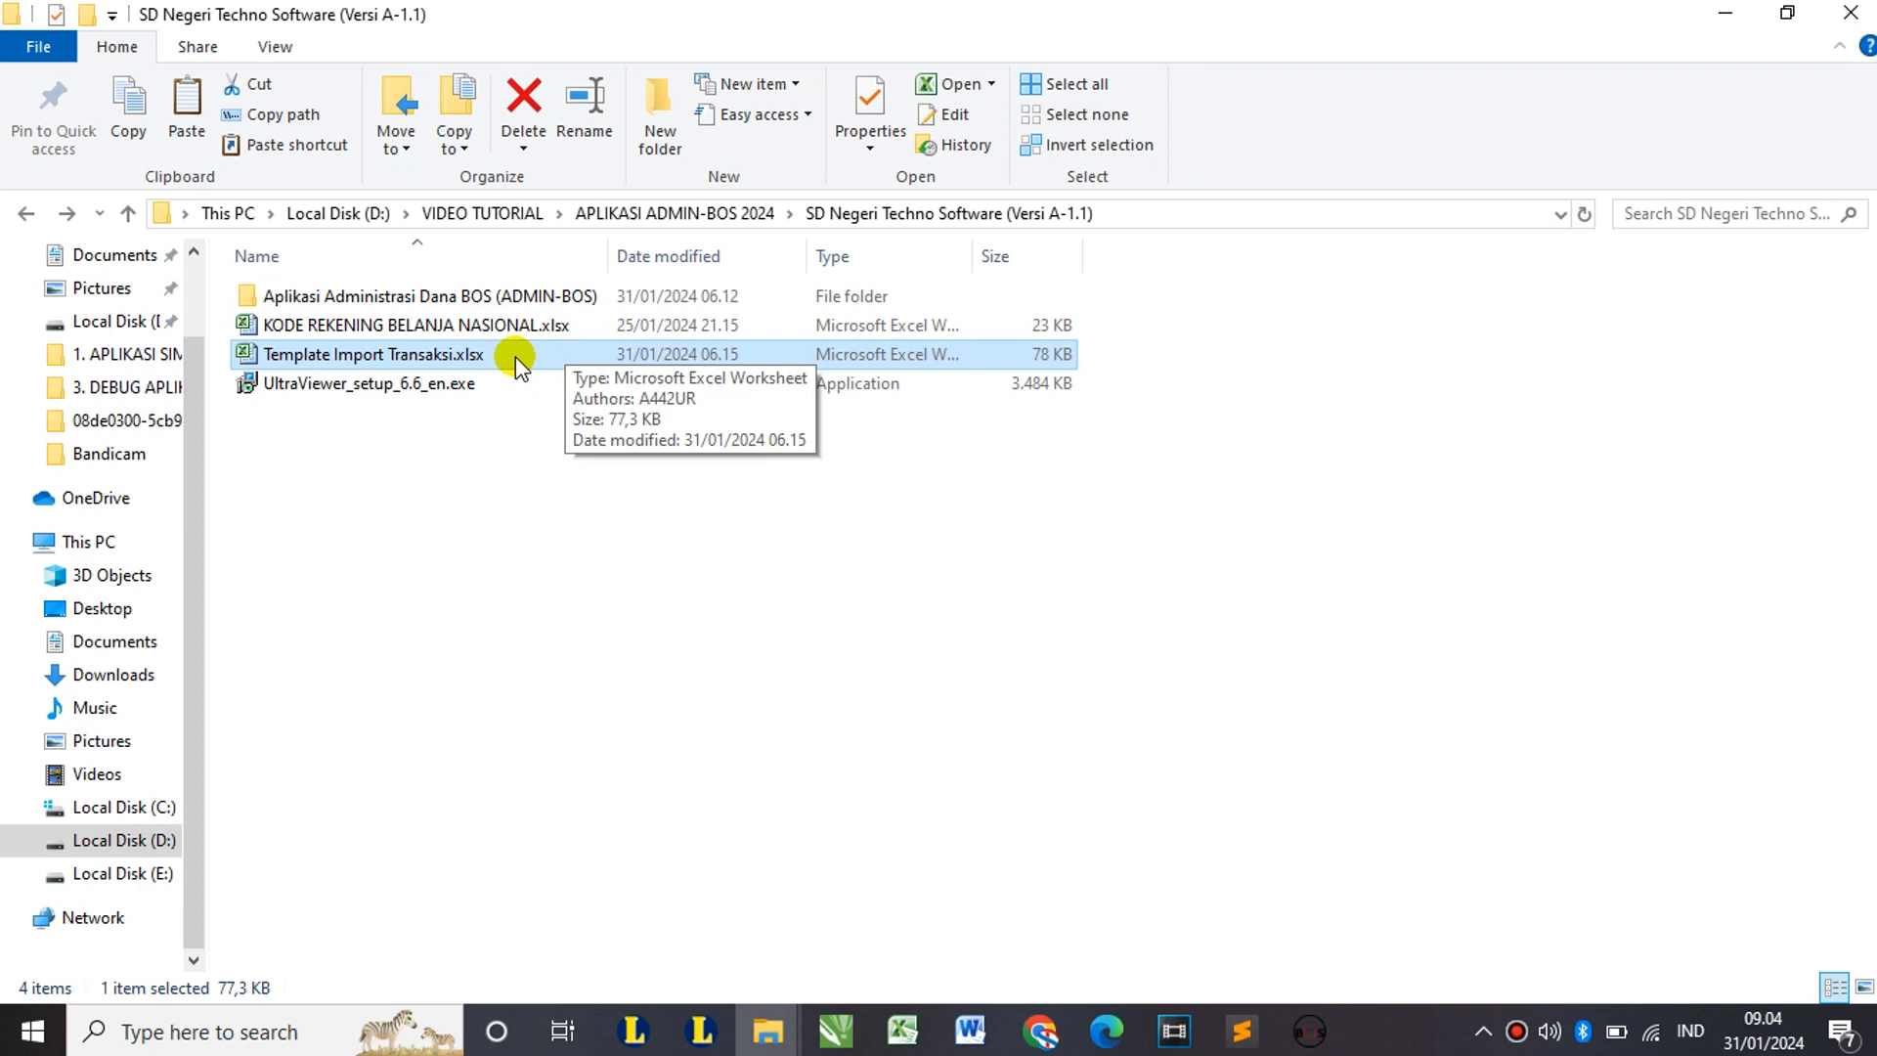
double_click(515, 356)
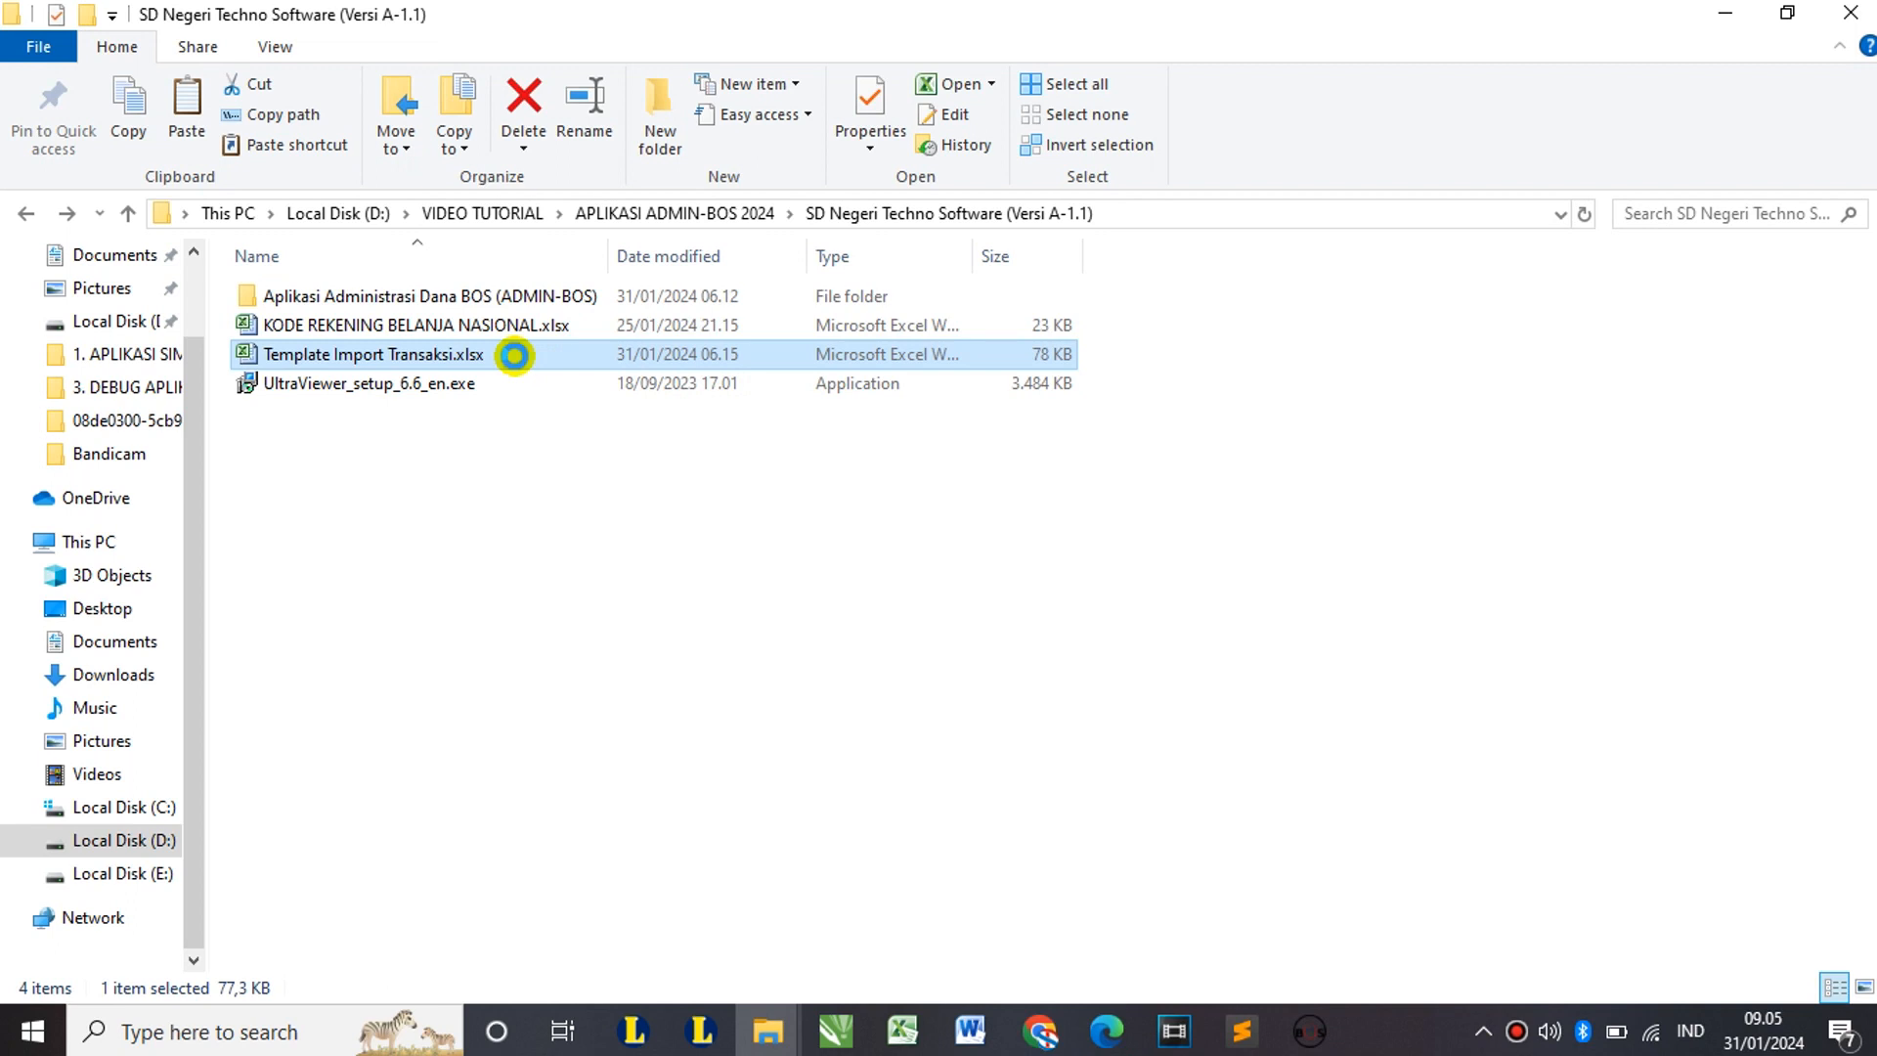
key("ctrl+v")
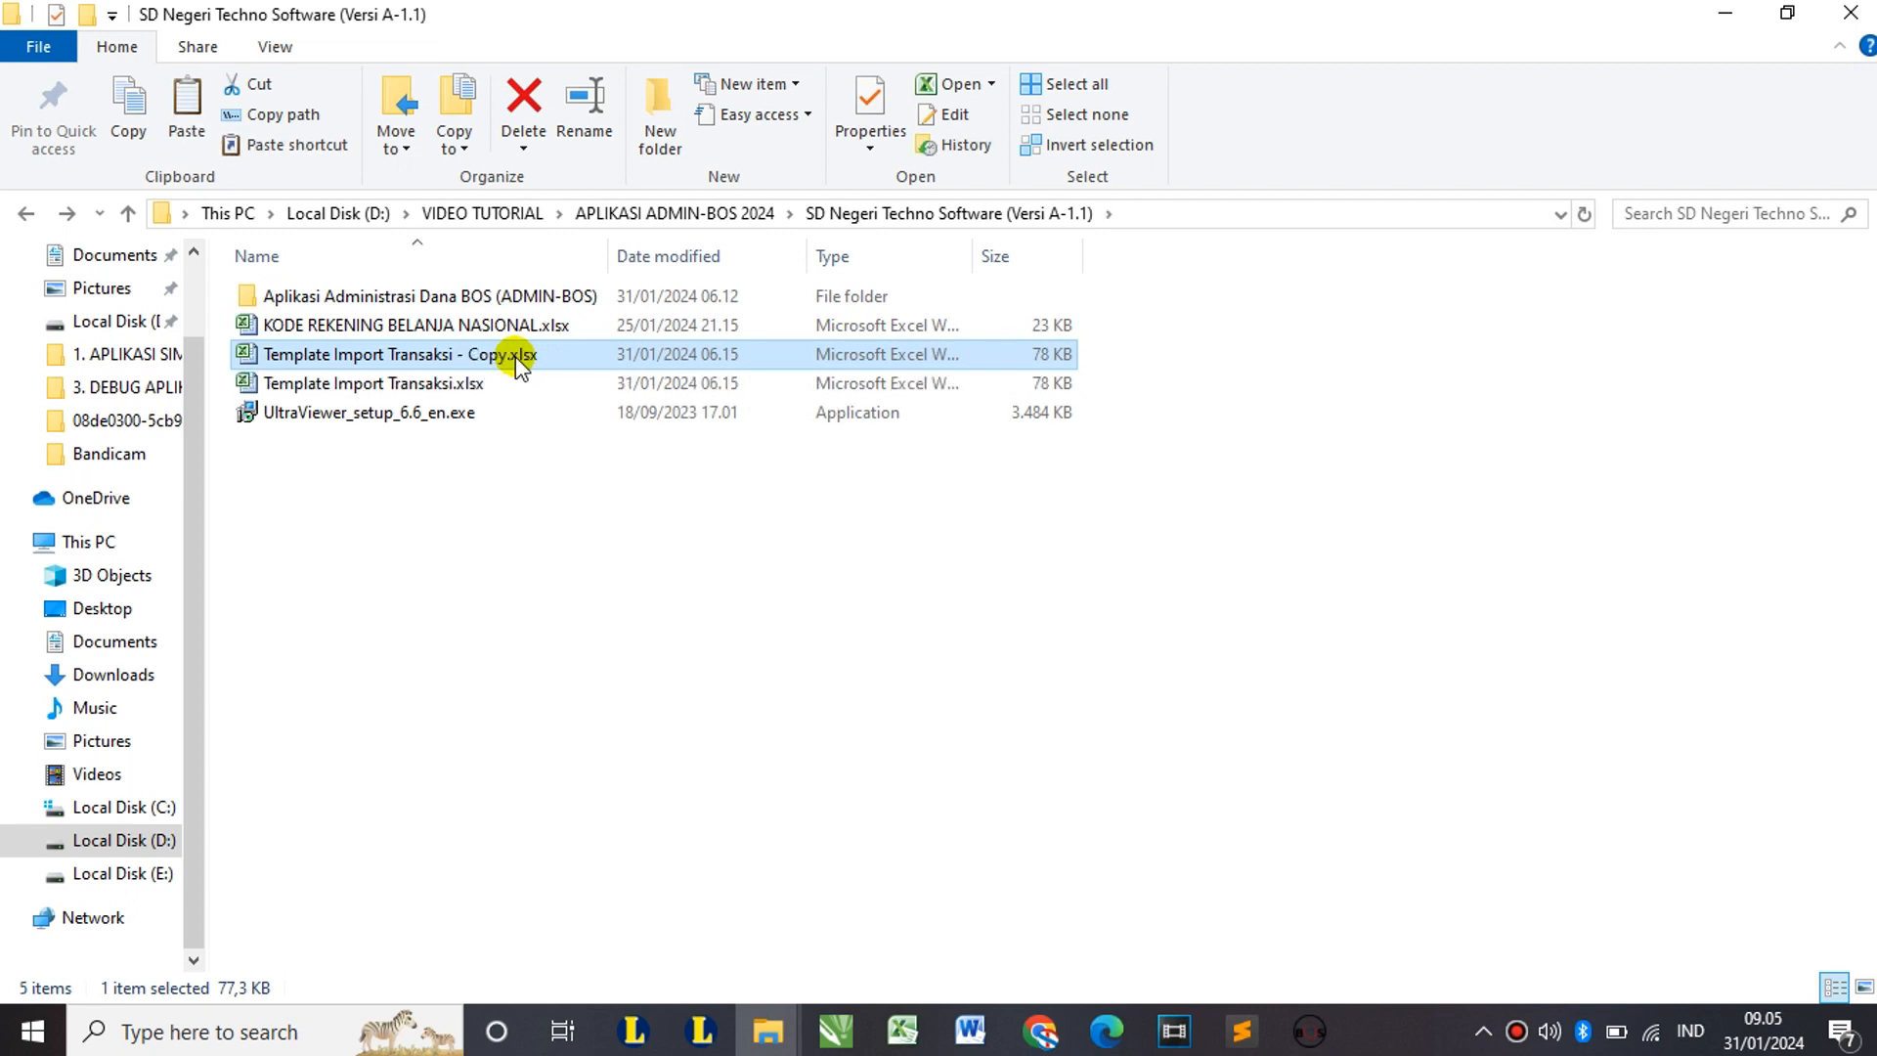
left_click(502, 355)
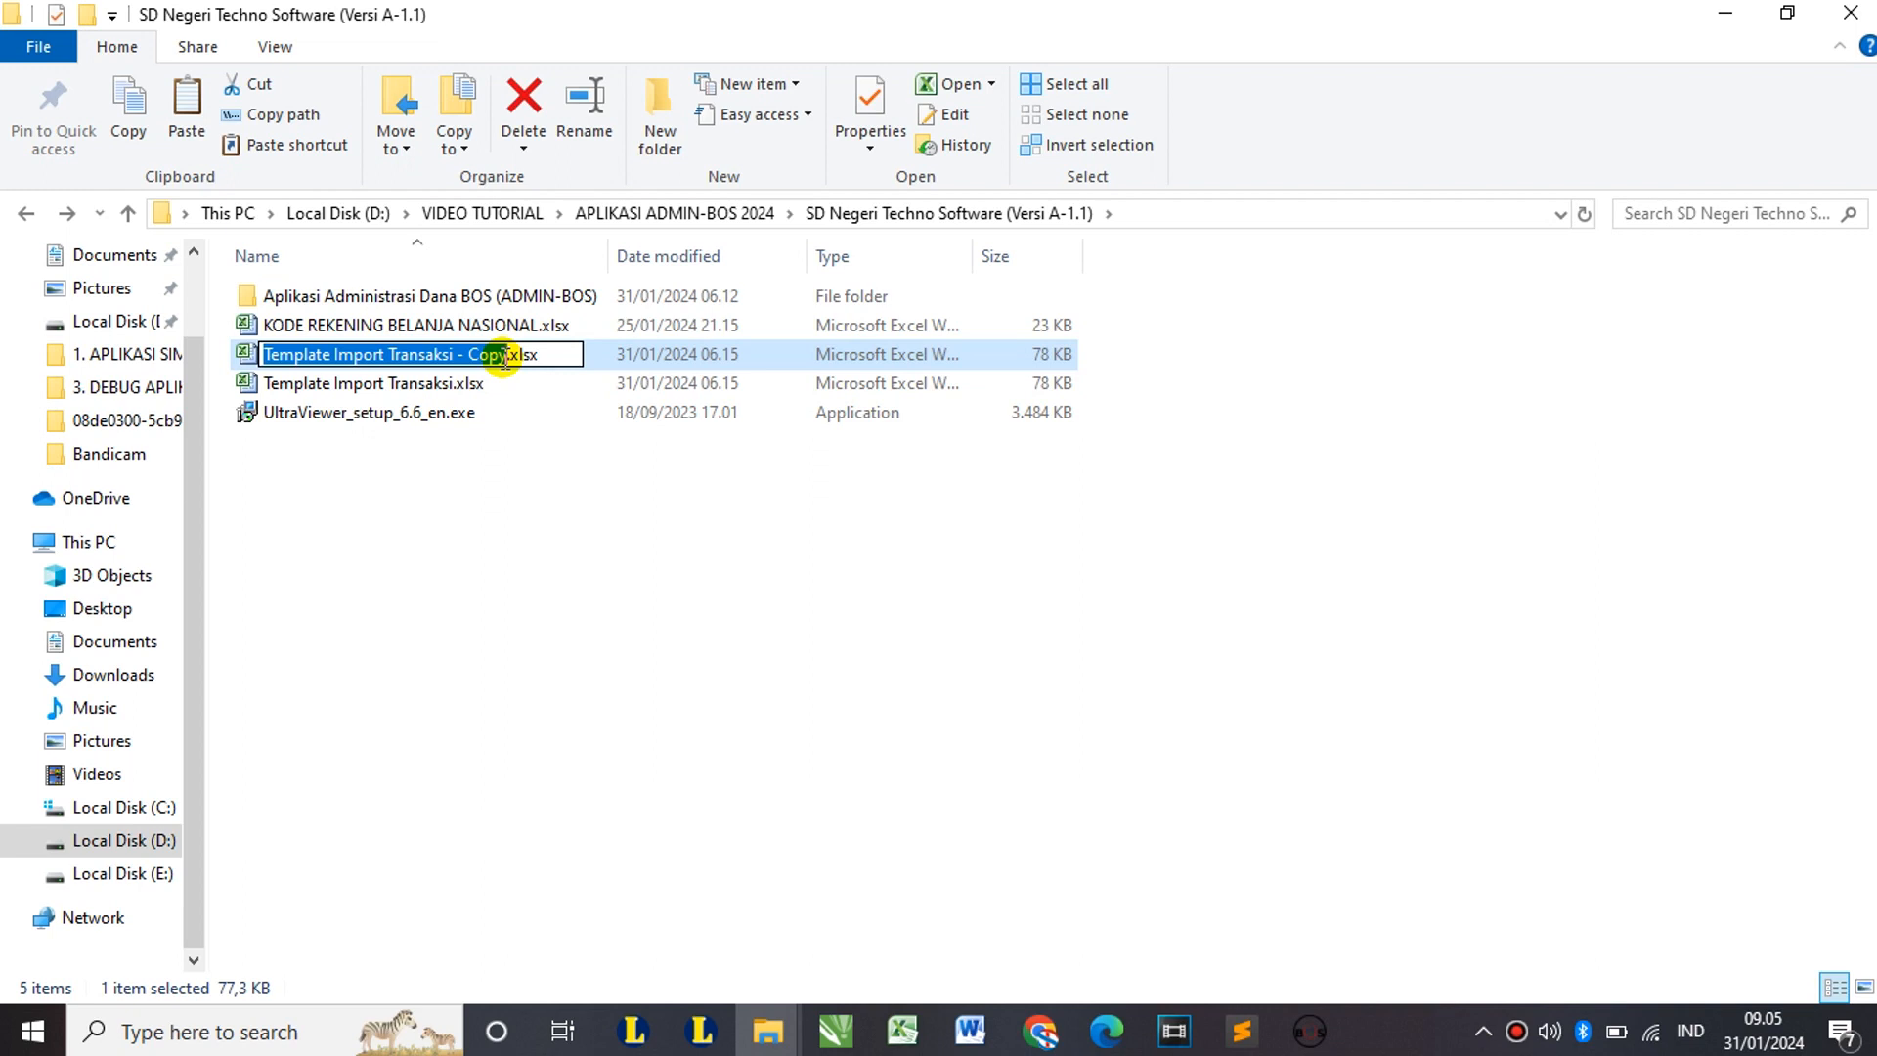
Step: Rename the copy to 'Template Import Transaksi (Maret).xlsx'
left_click(507, 360)
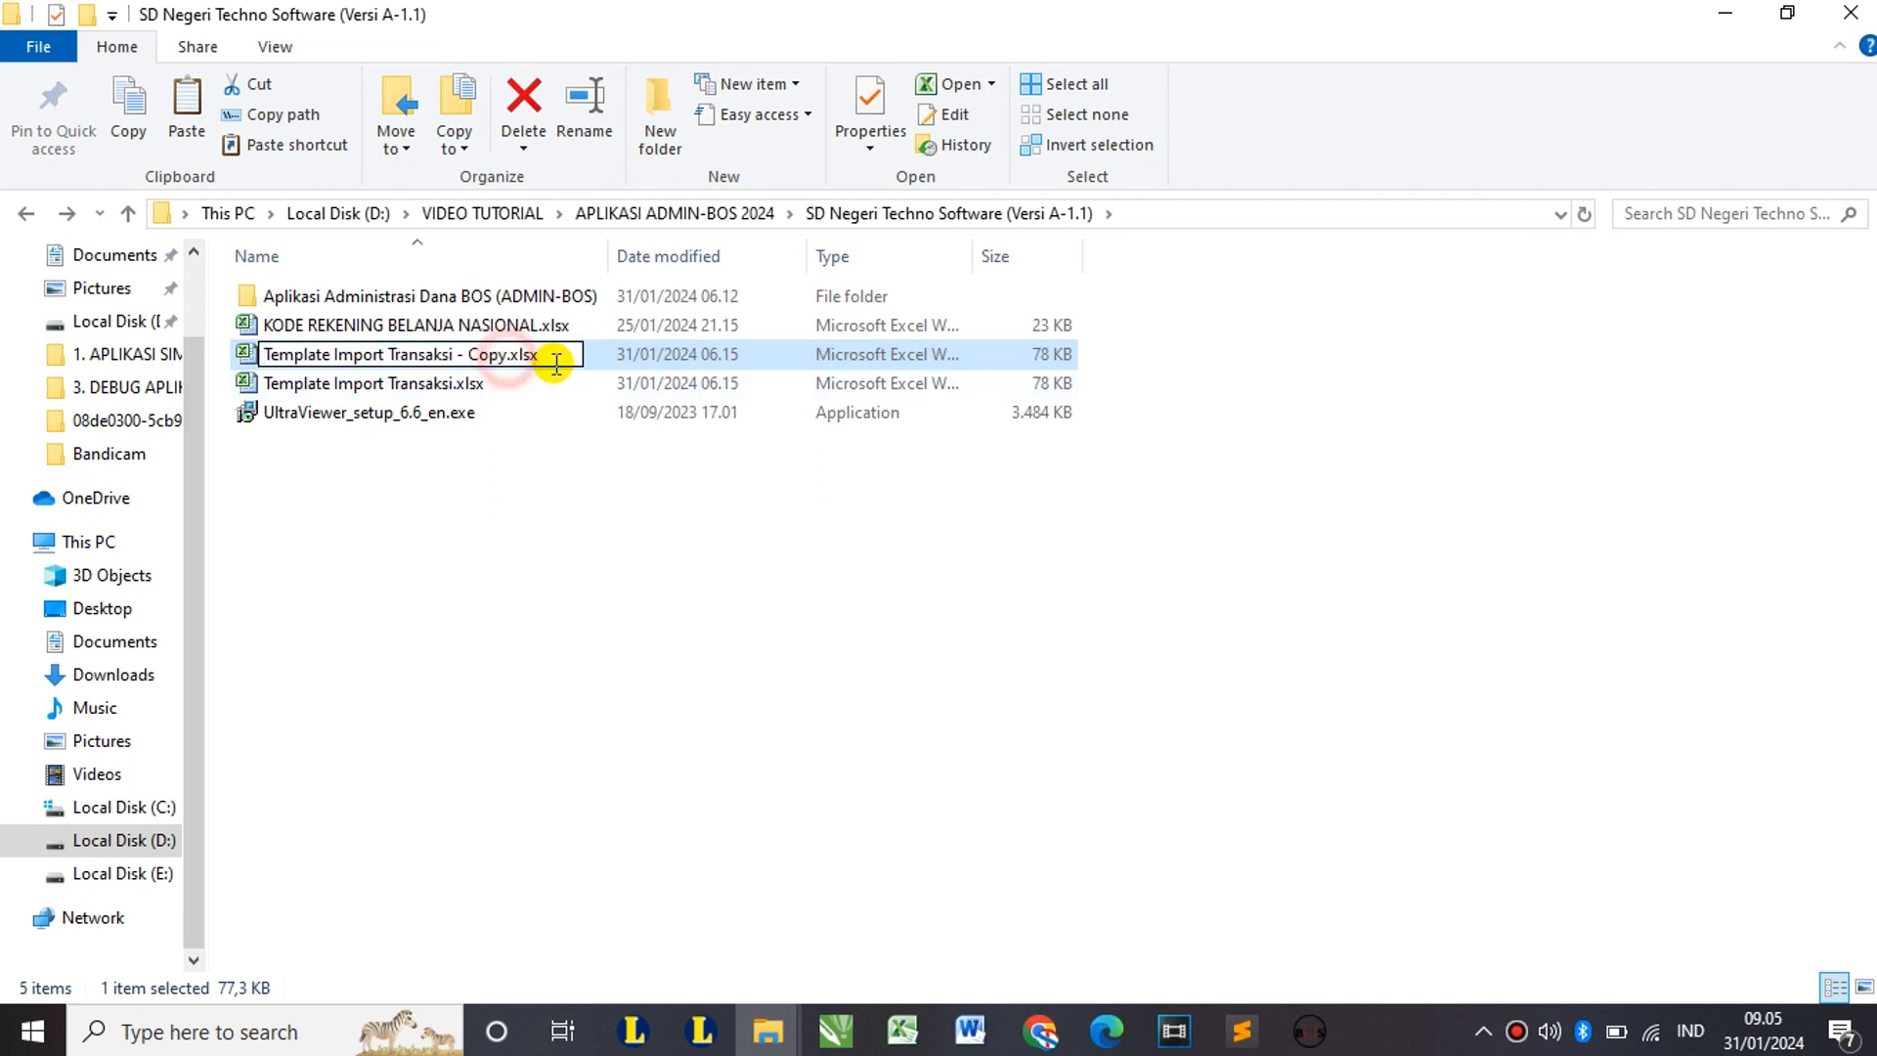
key("shift+Left")
key("shift+Left")
key("shift+Left")
key("shift+Left")
key("shift+Left")
key("shift+Left")
key("shift+Left")
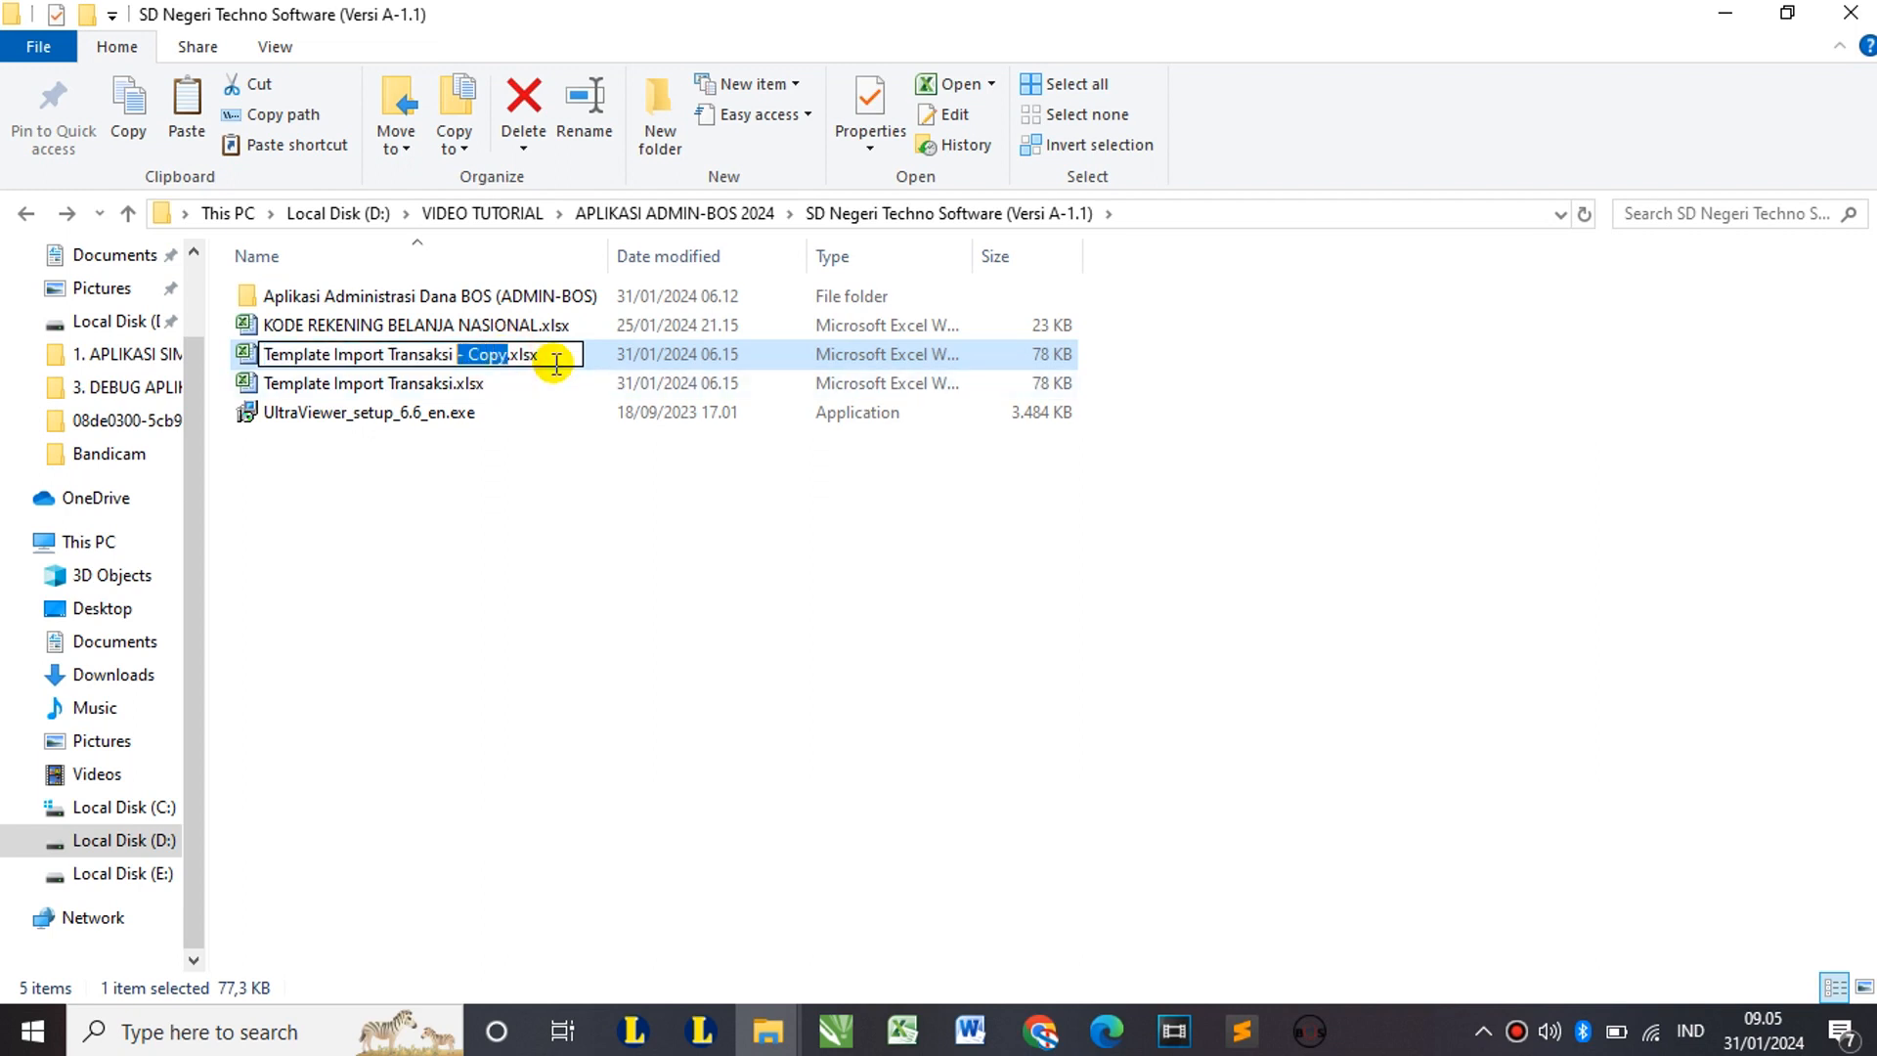
key("shift+Left")
type("(")
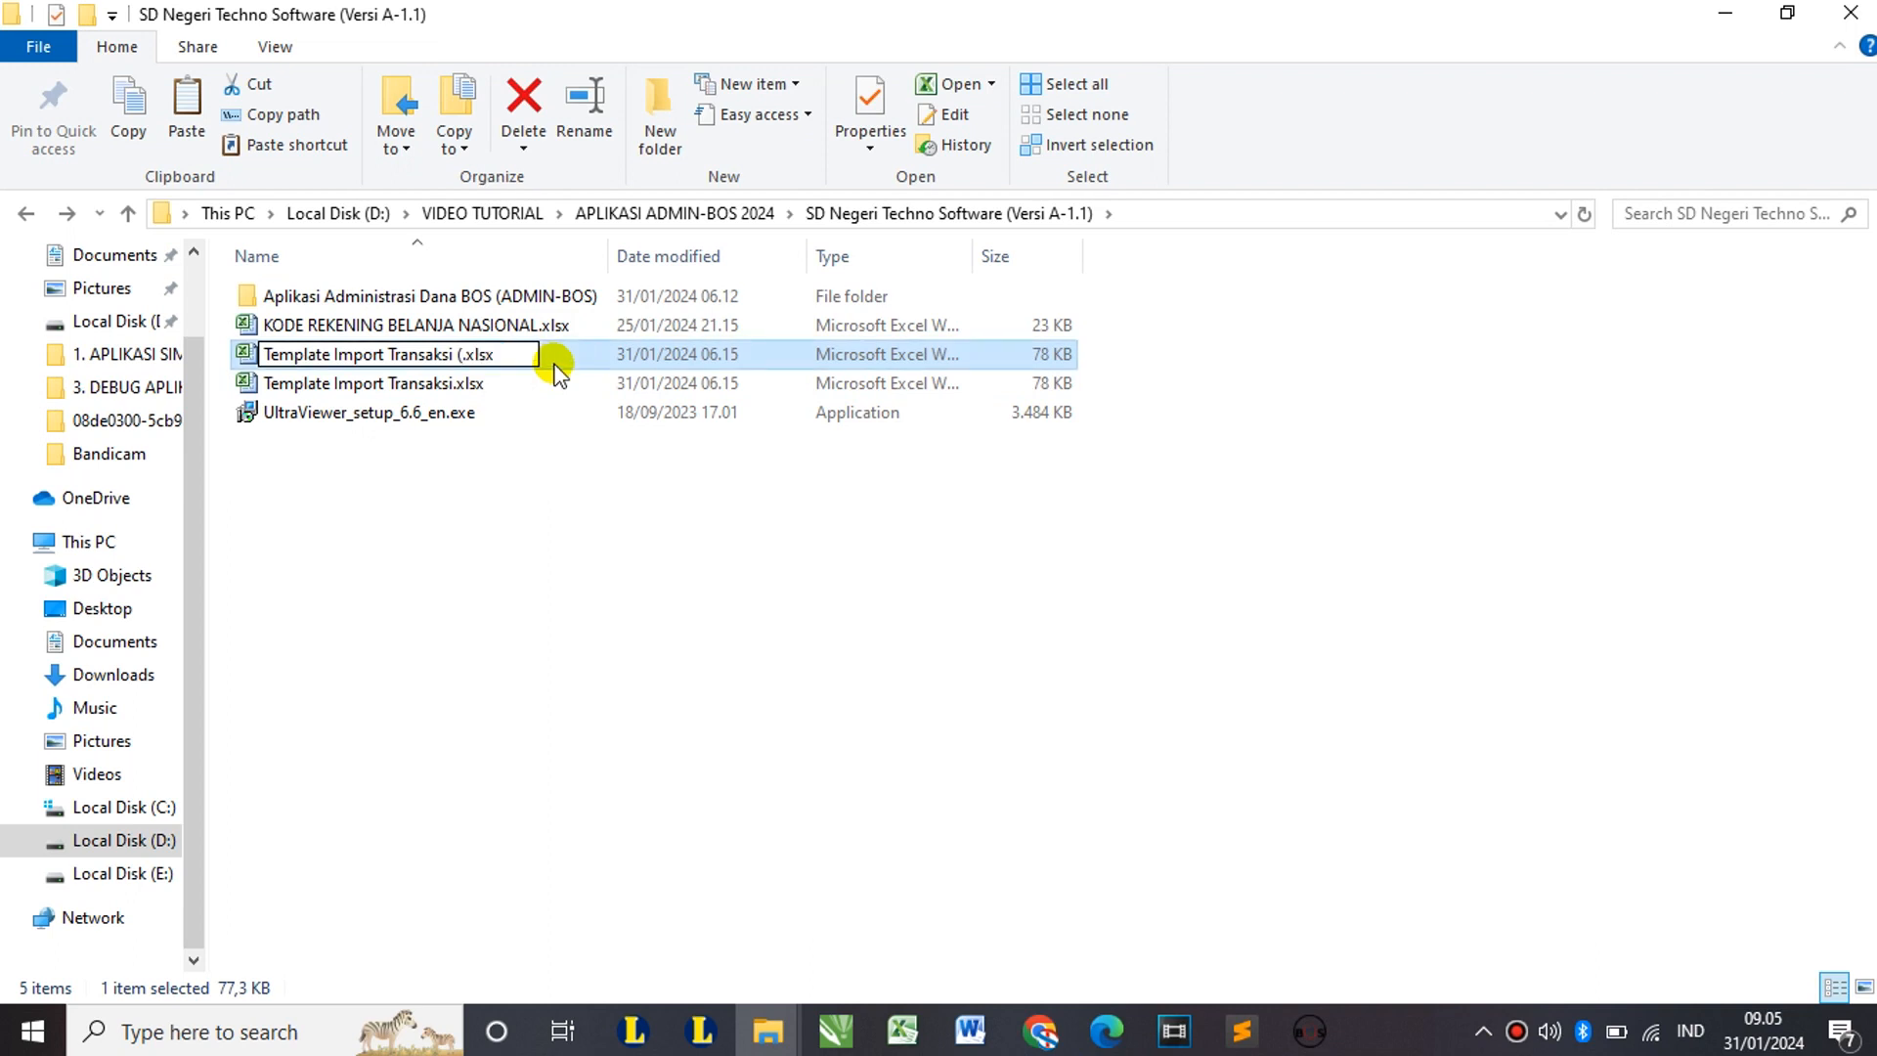
type("Maret)")
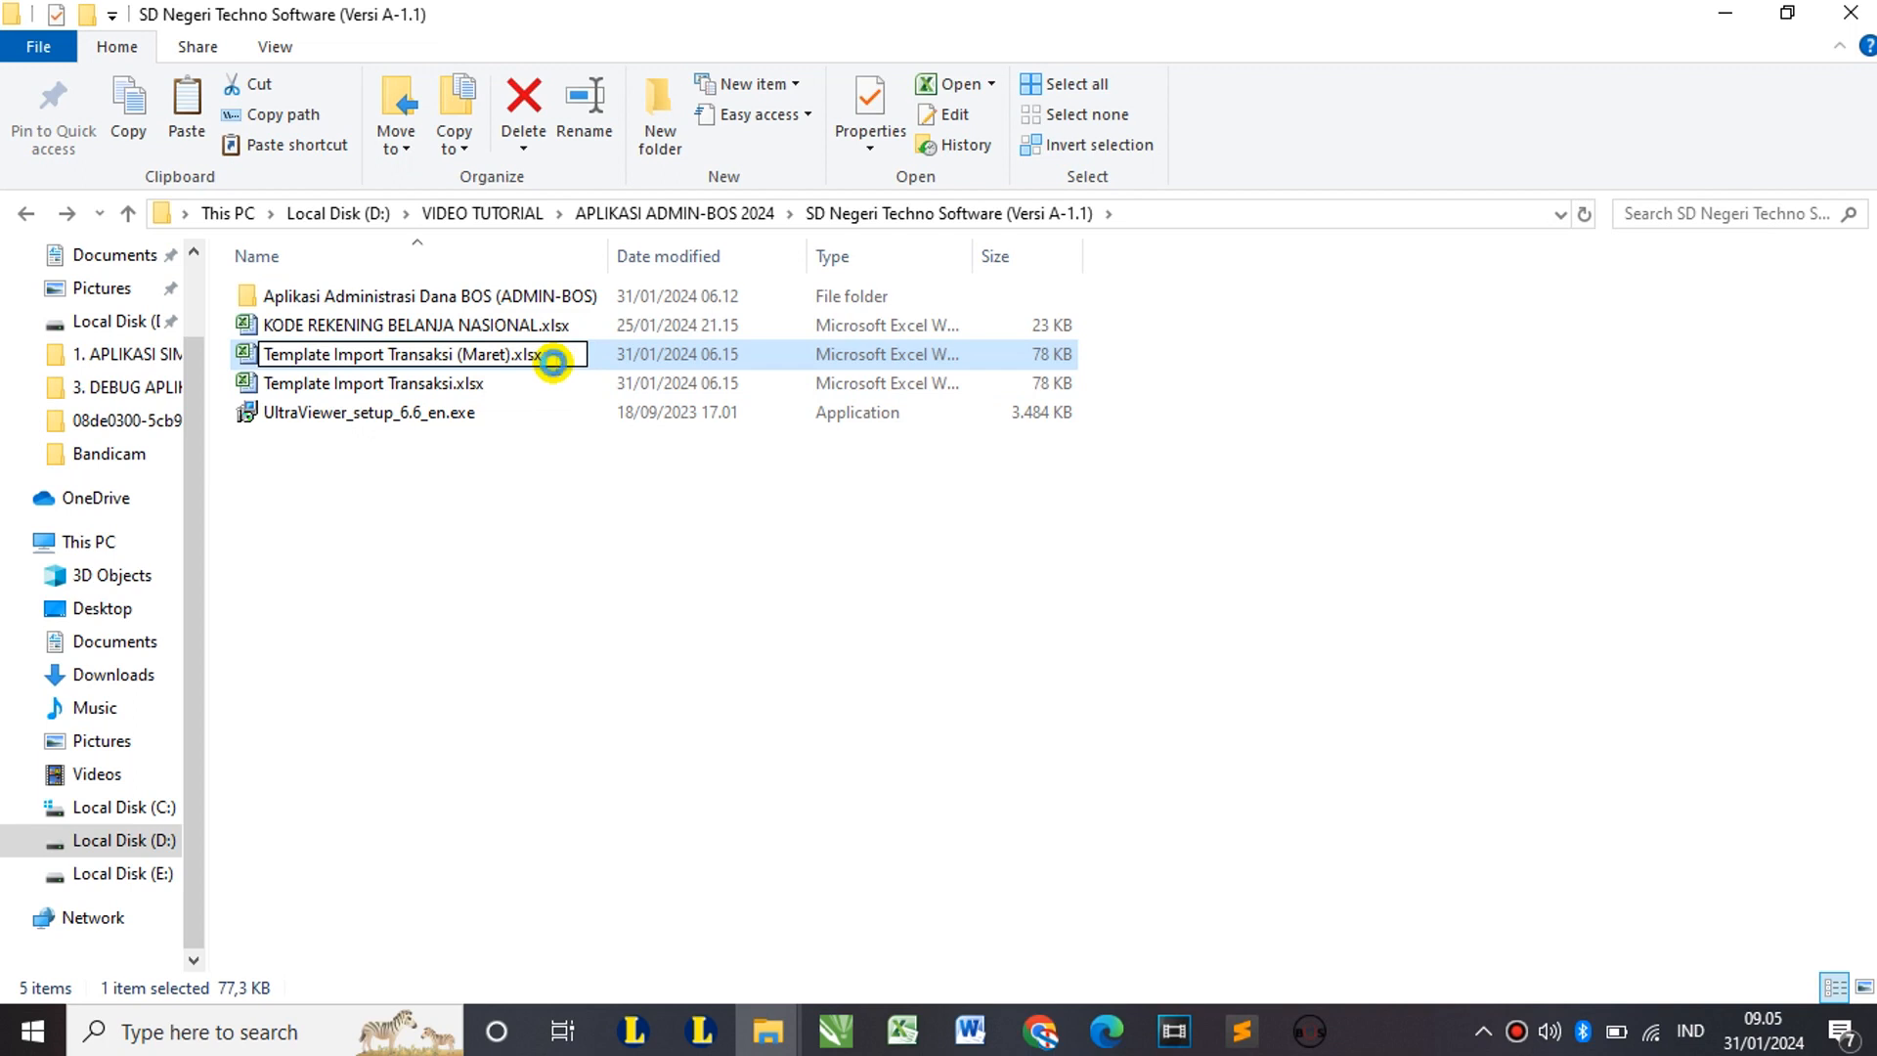
key("Return")
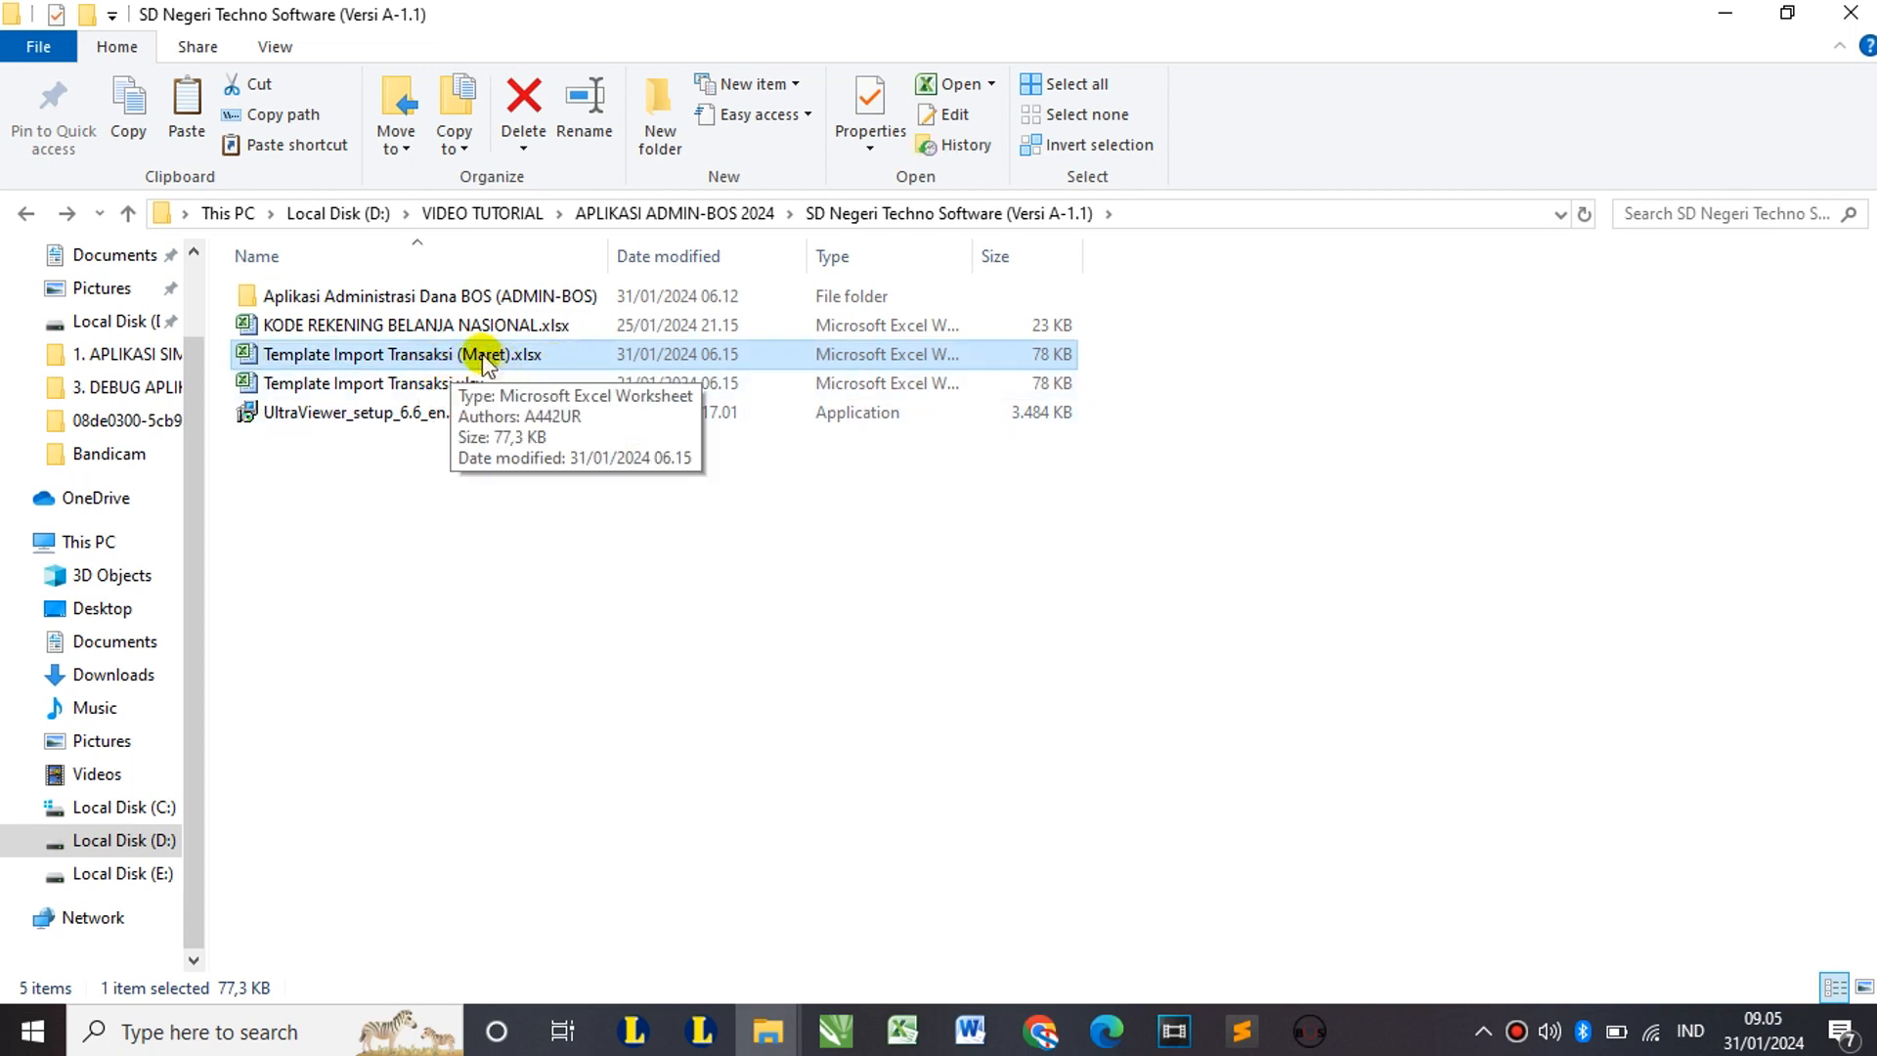
Step: Open Template Import Transaksi (Maret).xlsx in Microsoft Excel
left_click(376, 384)
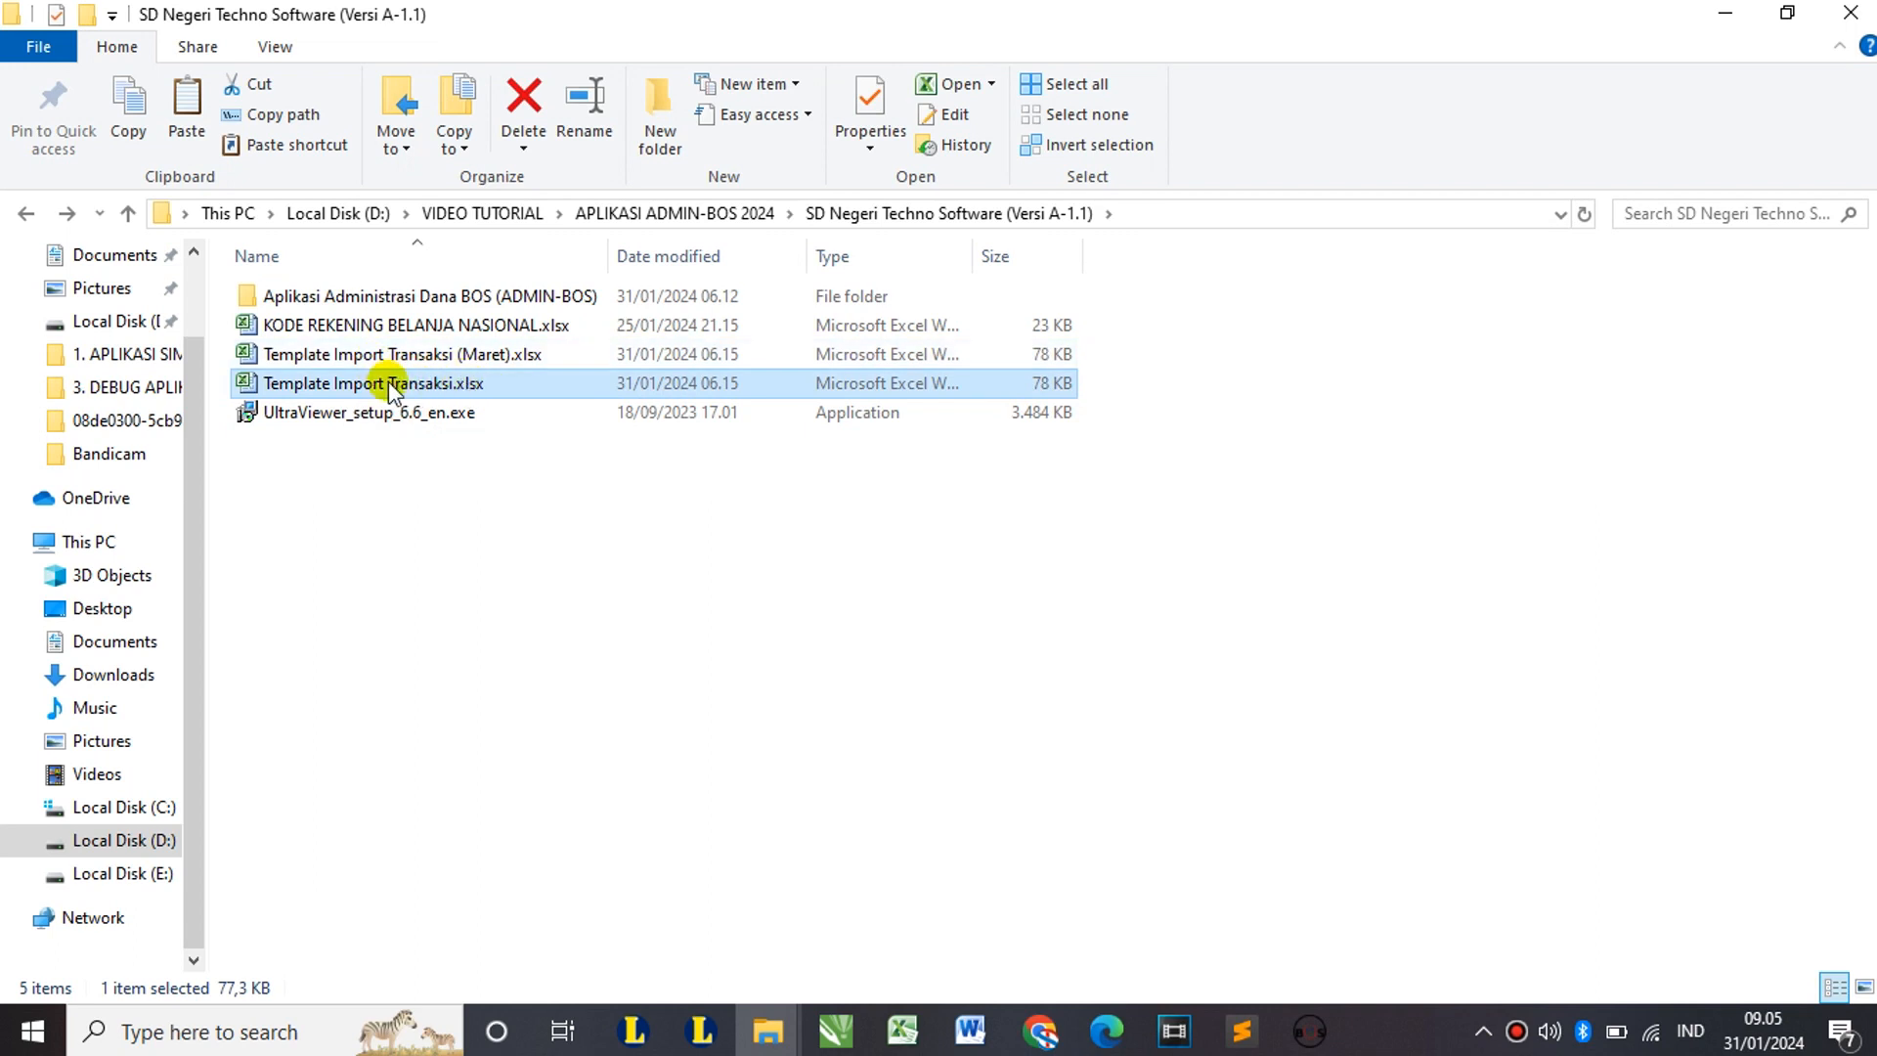
left_click(479, 355)
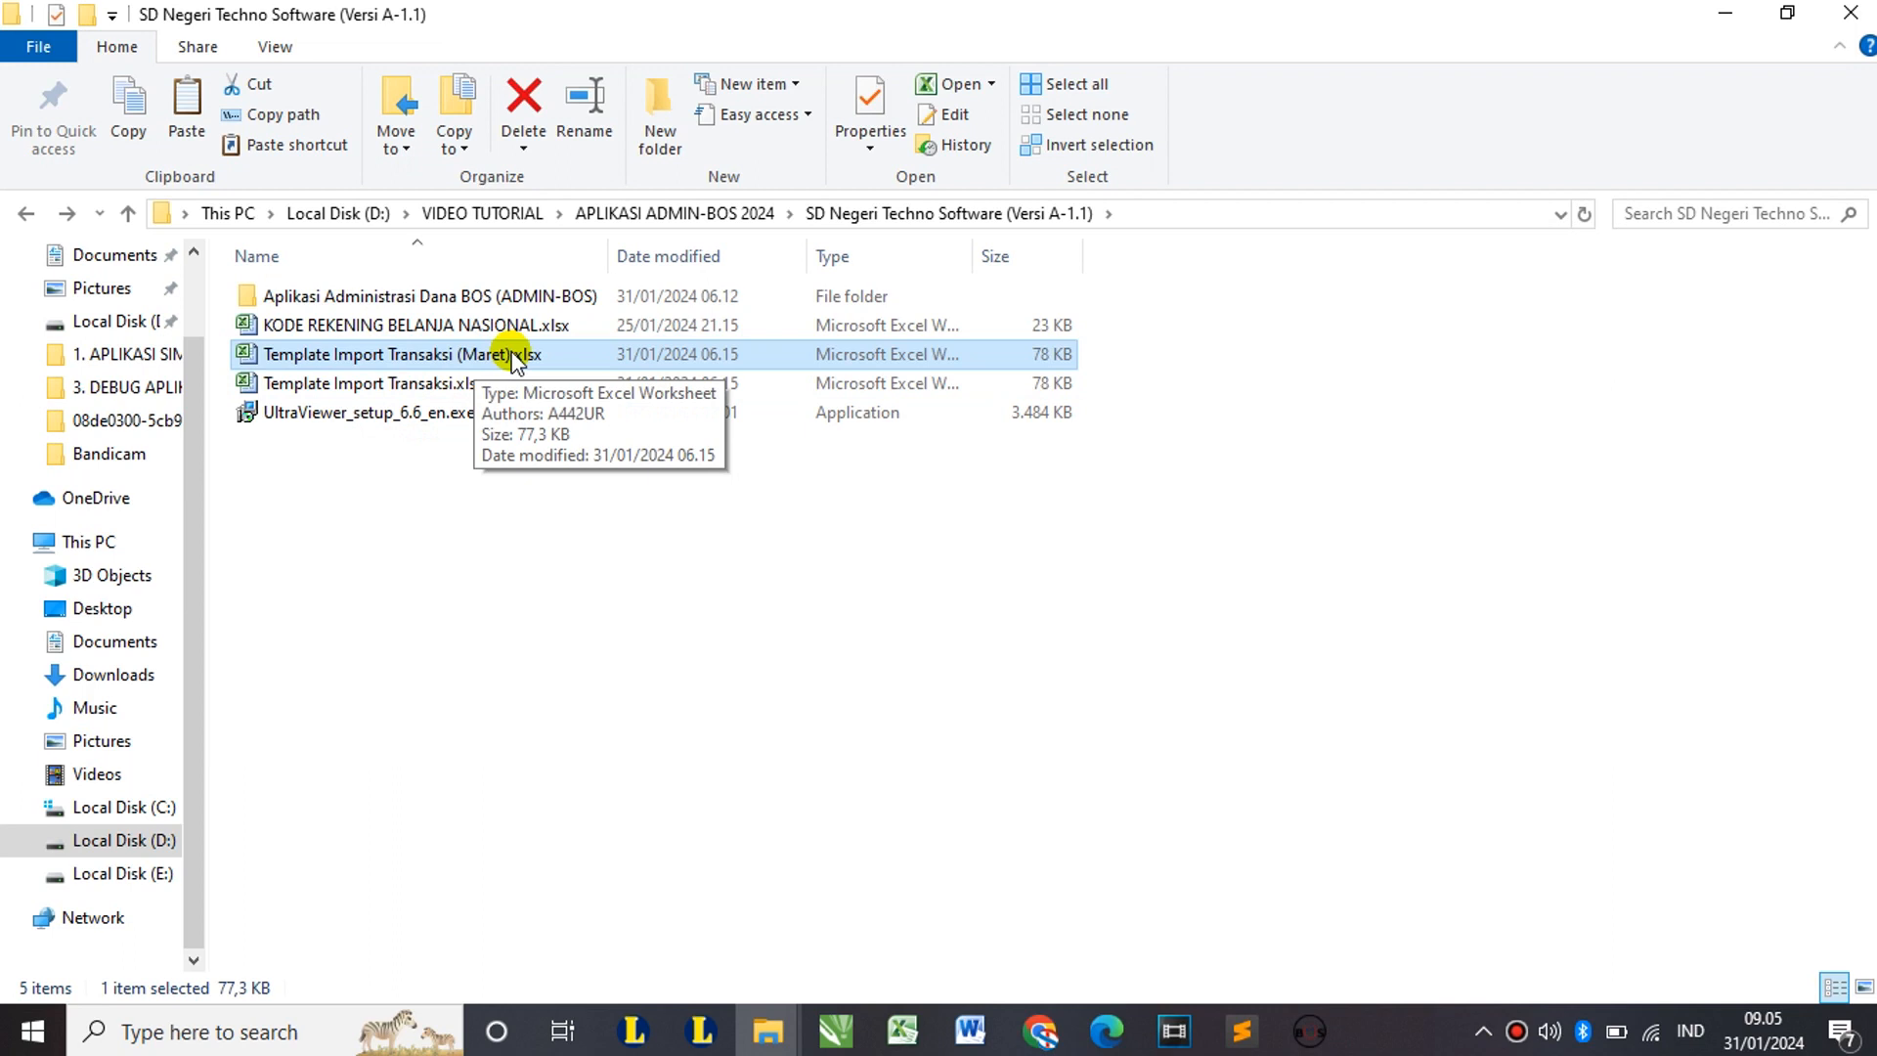
left_click(514, 356)
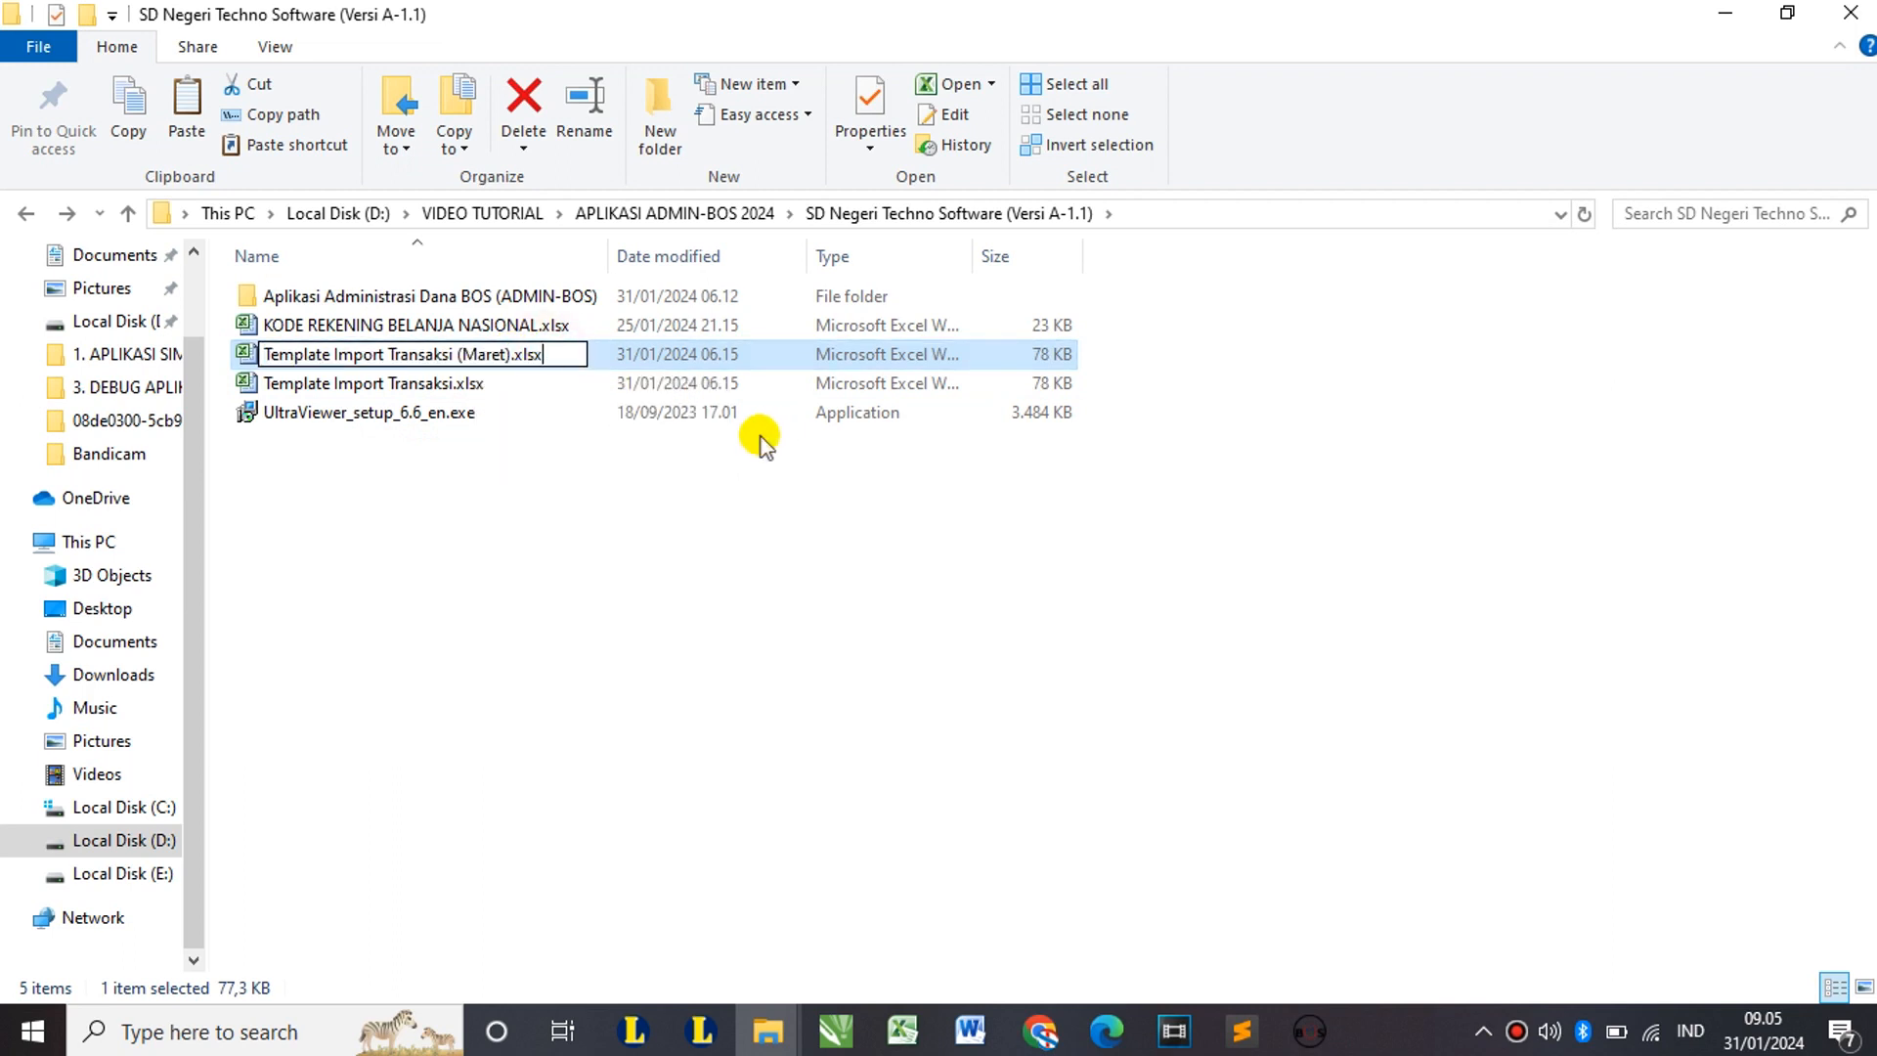
double_click(616, 358)
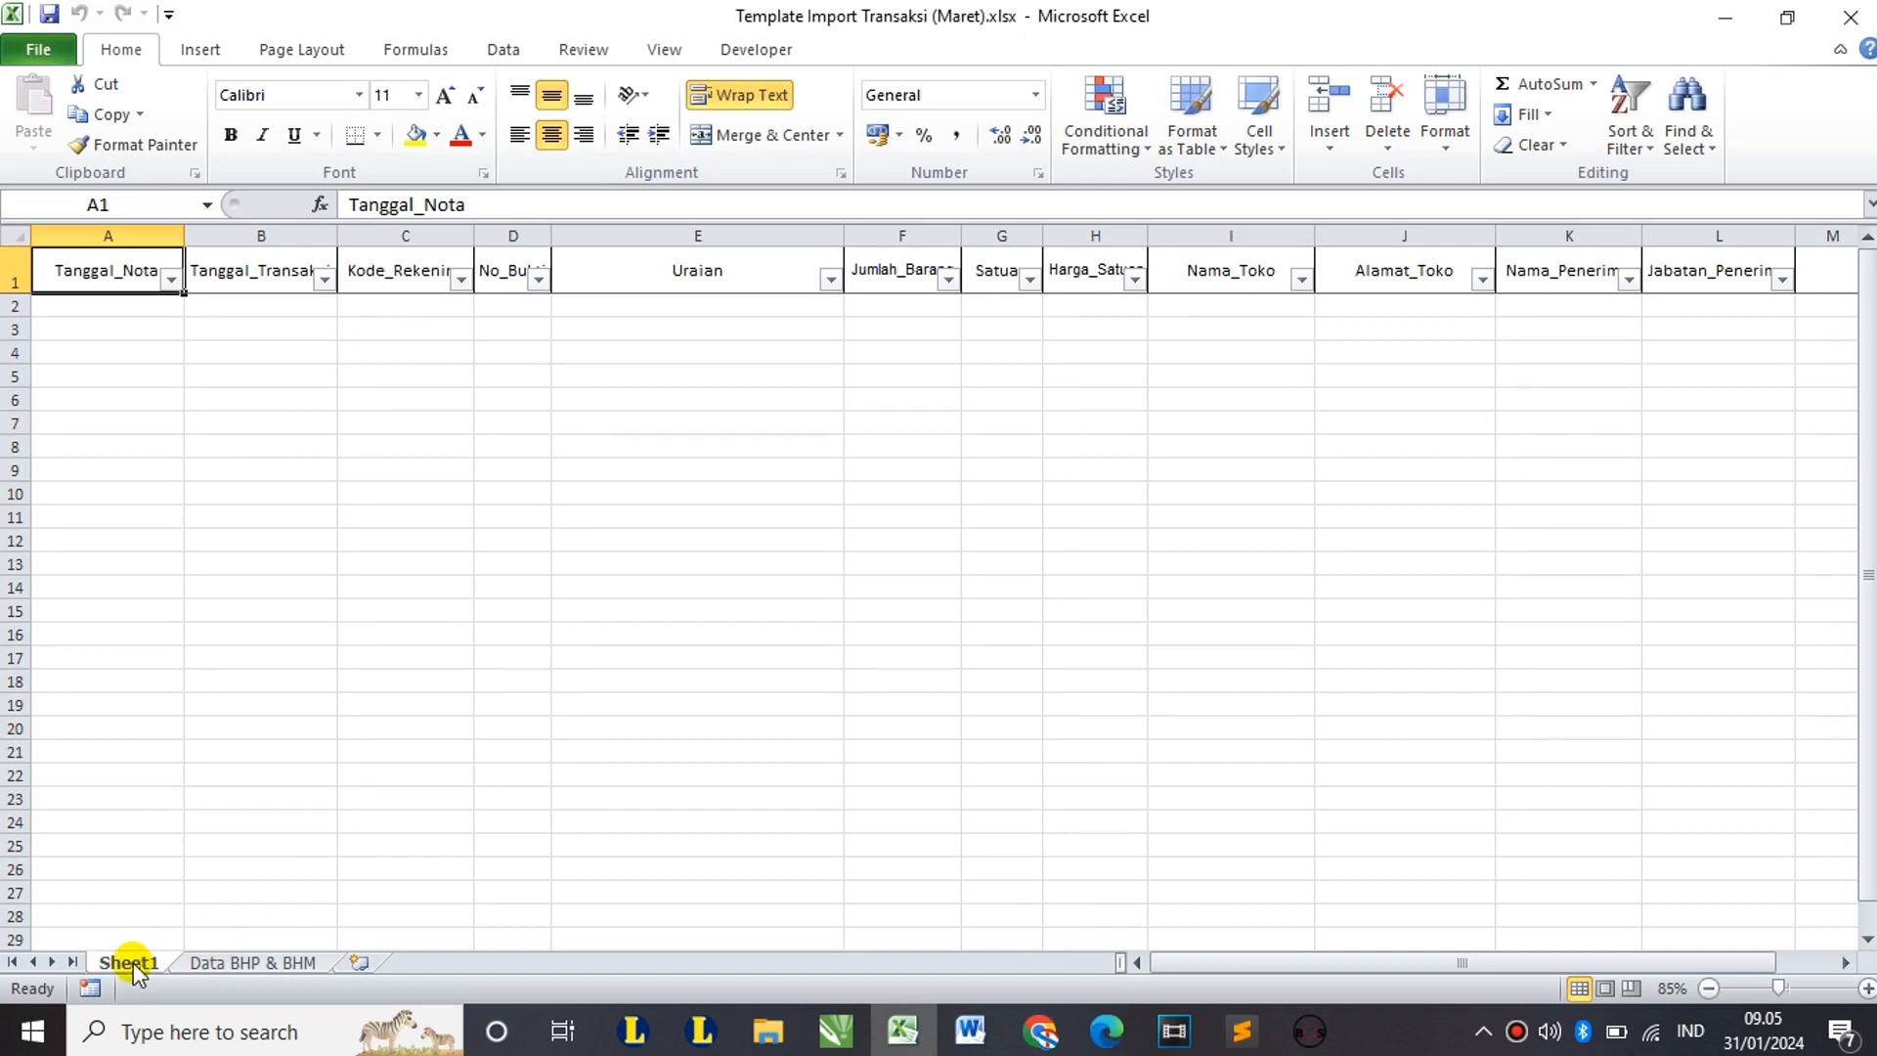
Step: Look over the Data BHP & BHM sheet and empty Sheet1, ending on Sheet1 cell C6
left_click(227, 962)
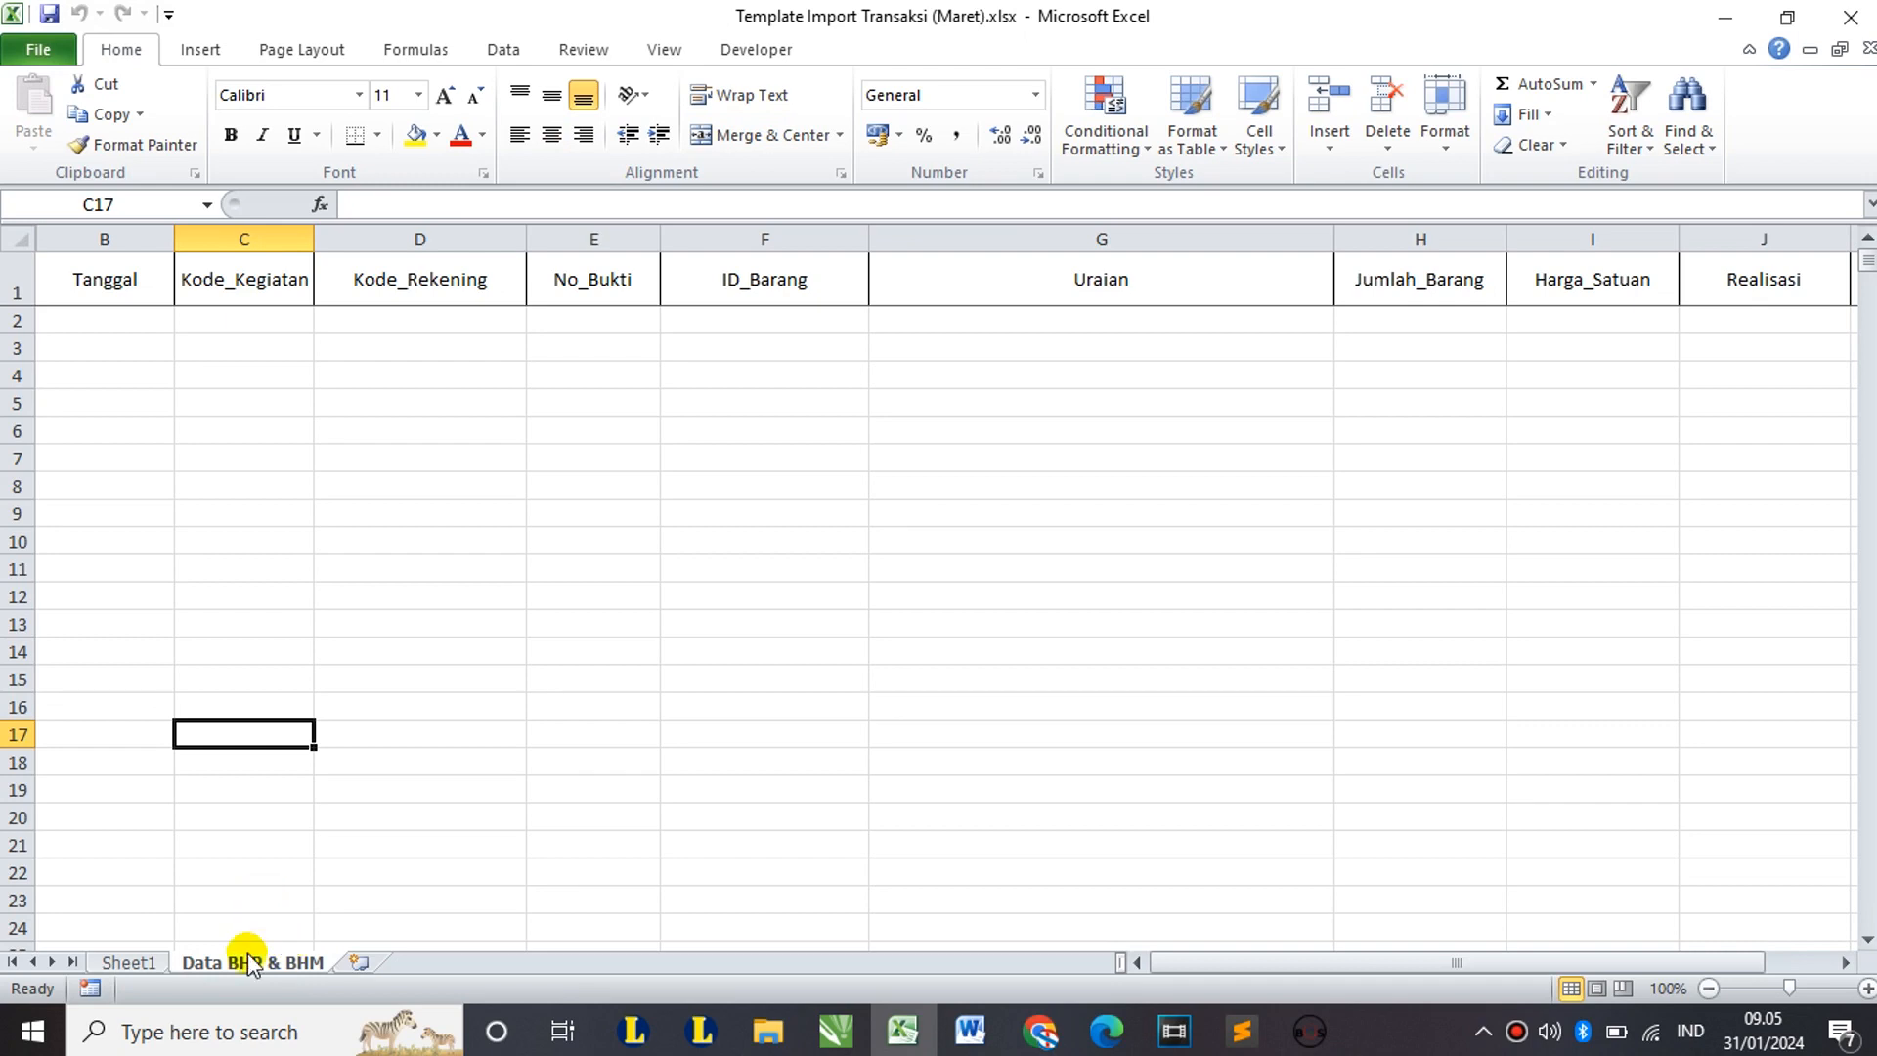
left_click(137, 962)
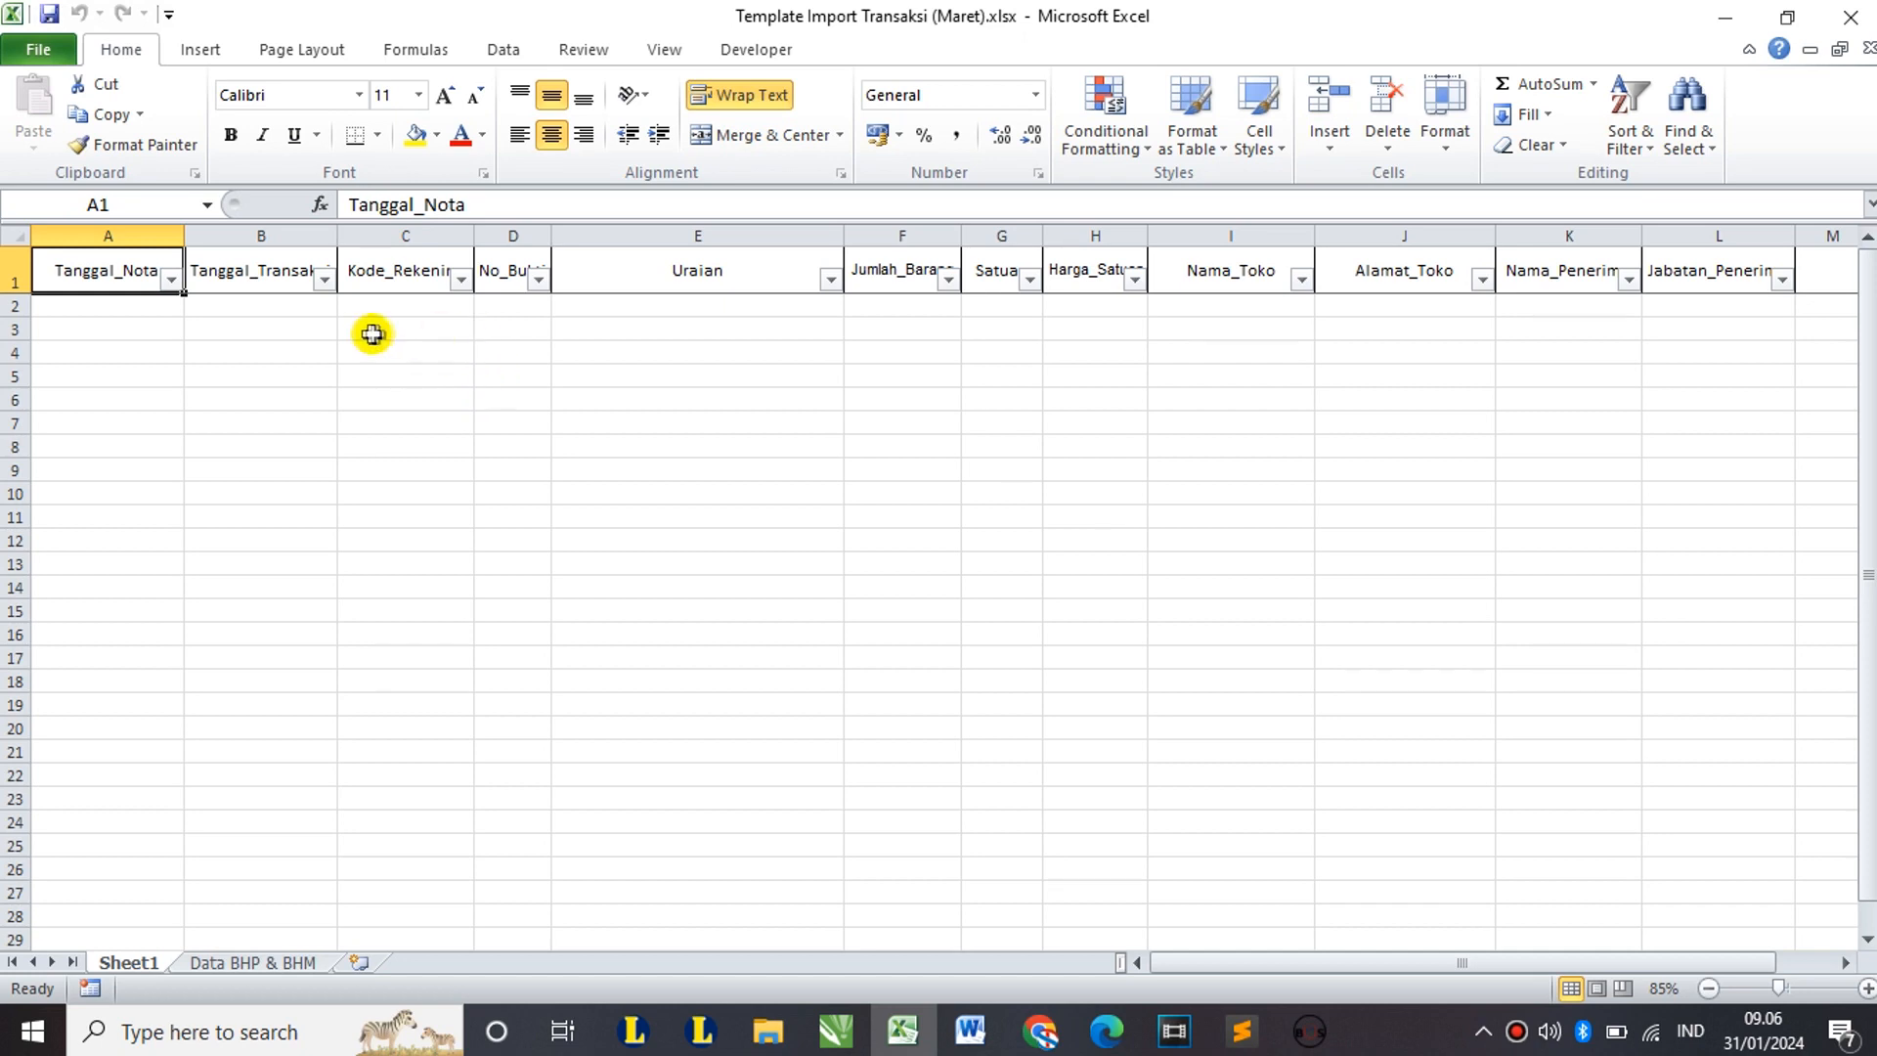
left_click_drag(248, 303, 899, 565)
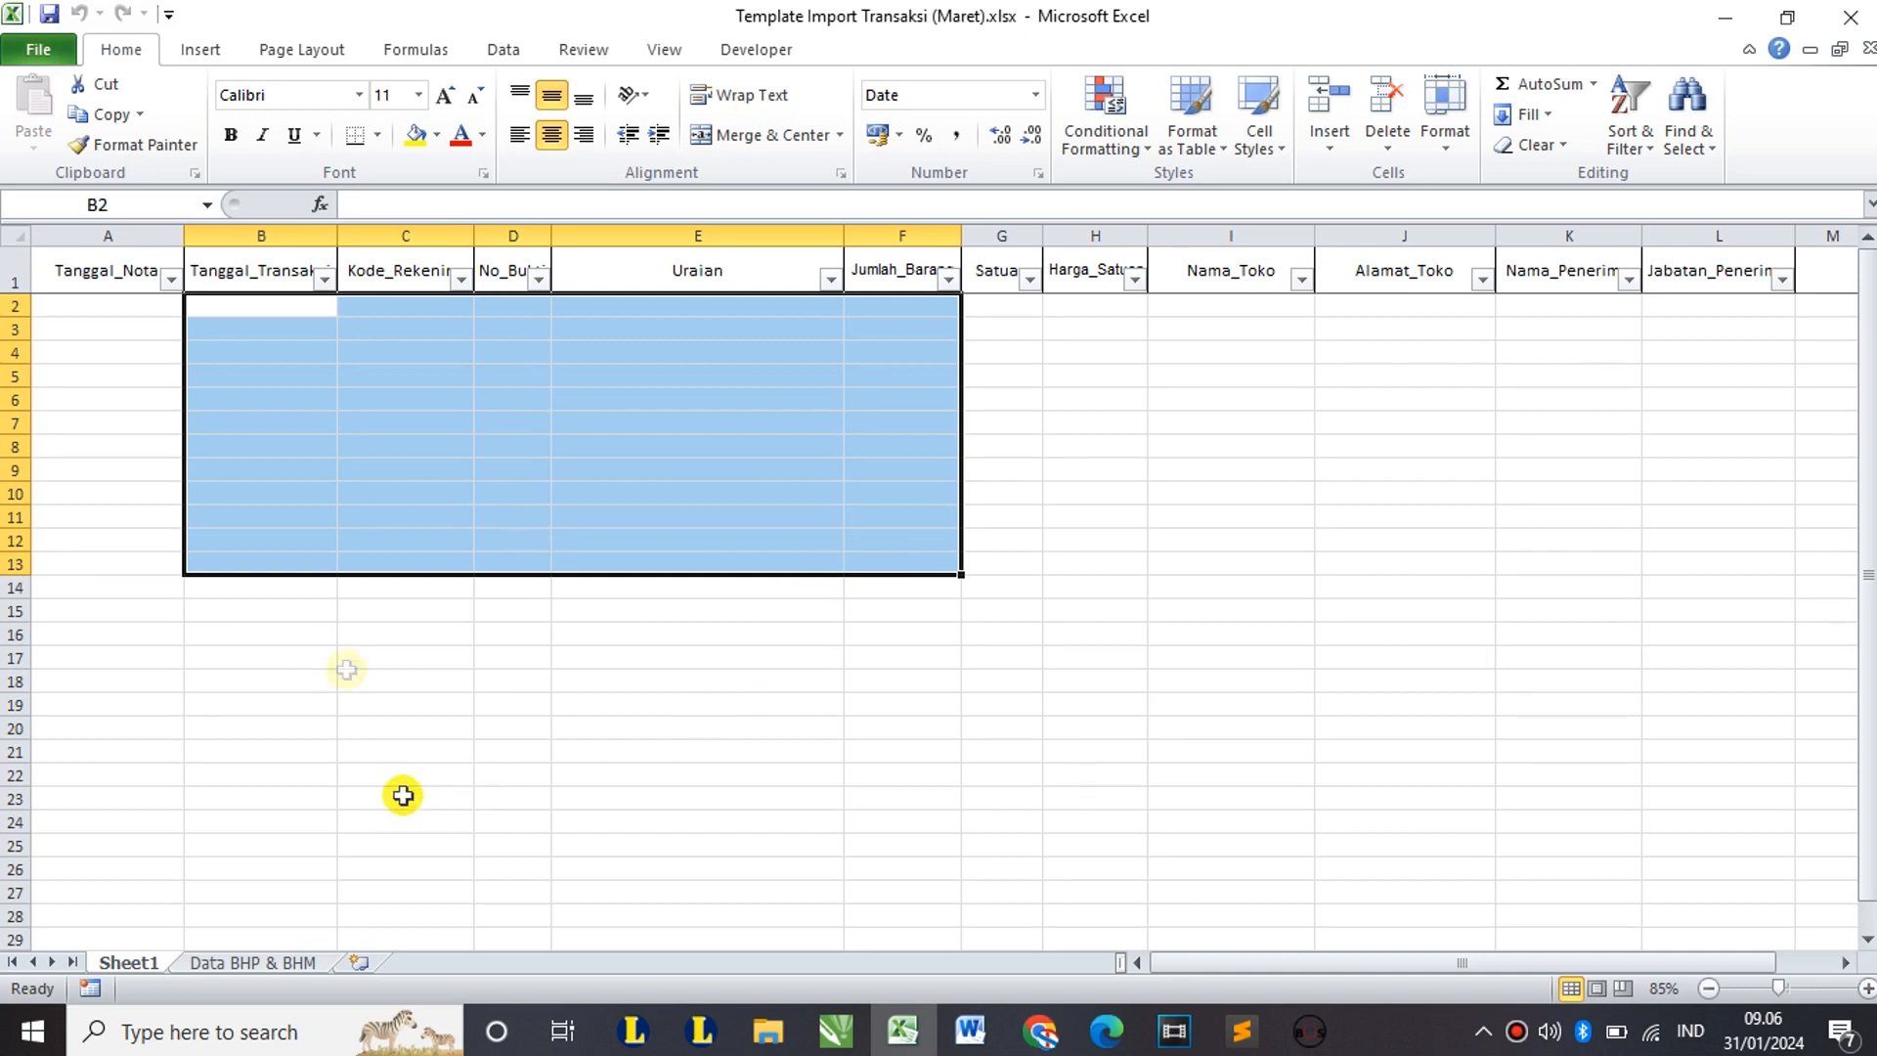
left_click(326, 567)
left_click(256, 961)
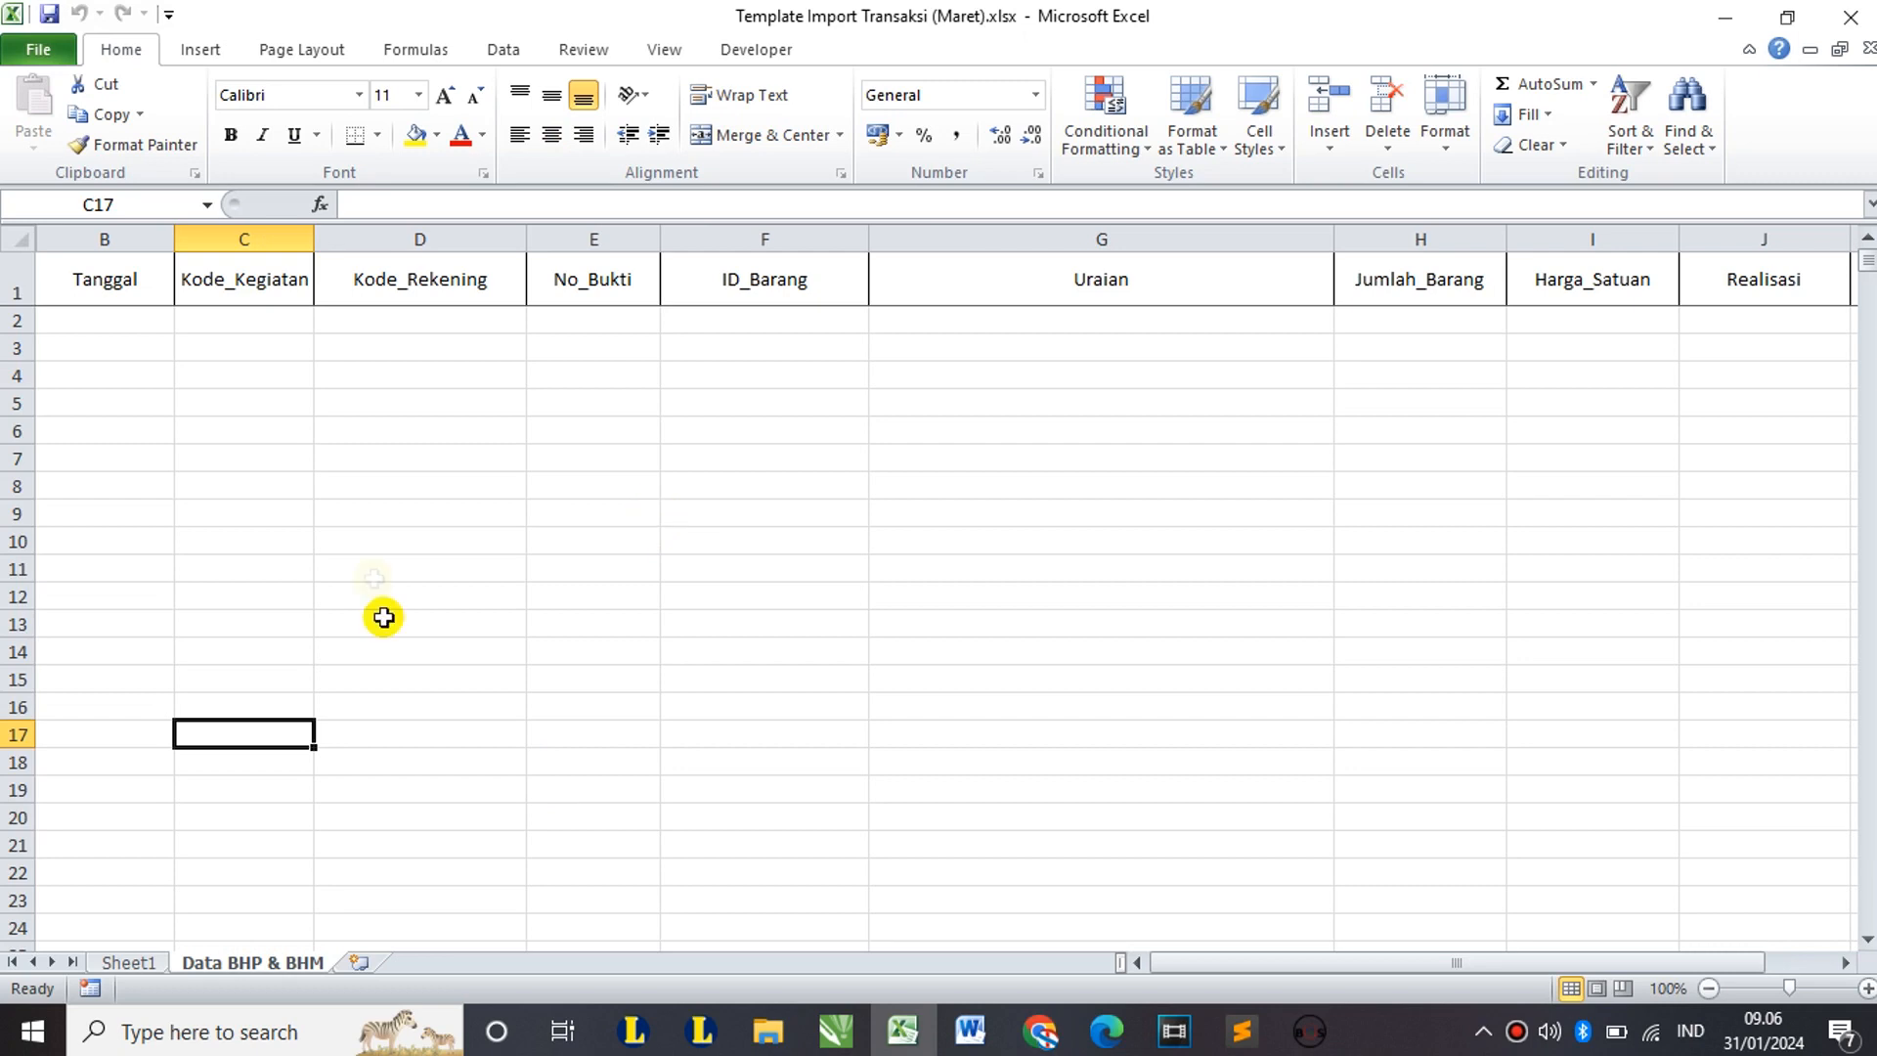
left_click(293, 436)
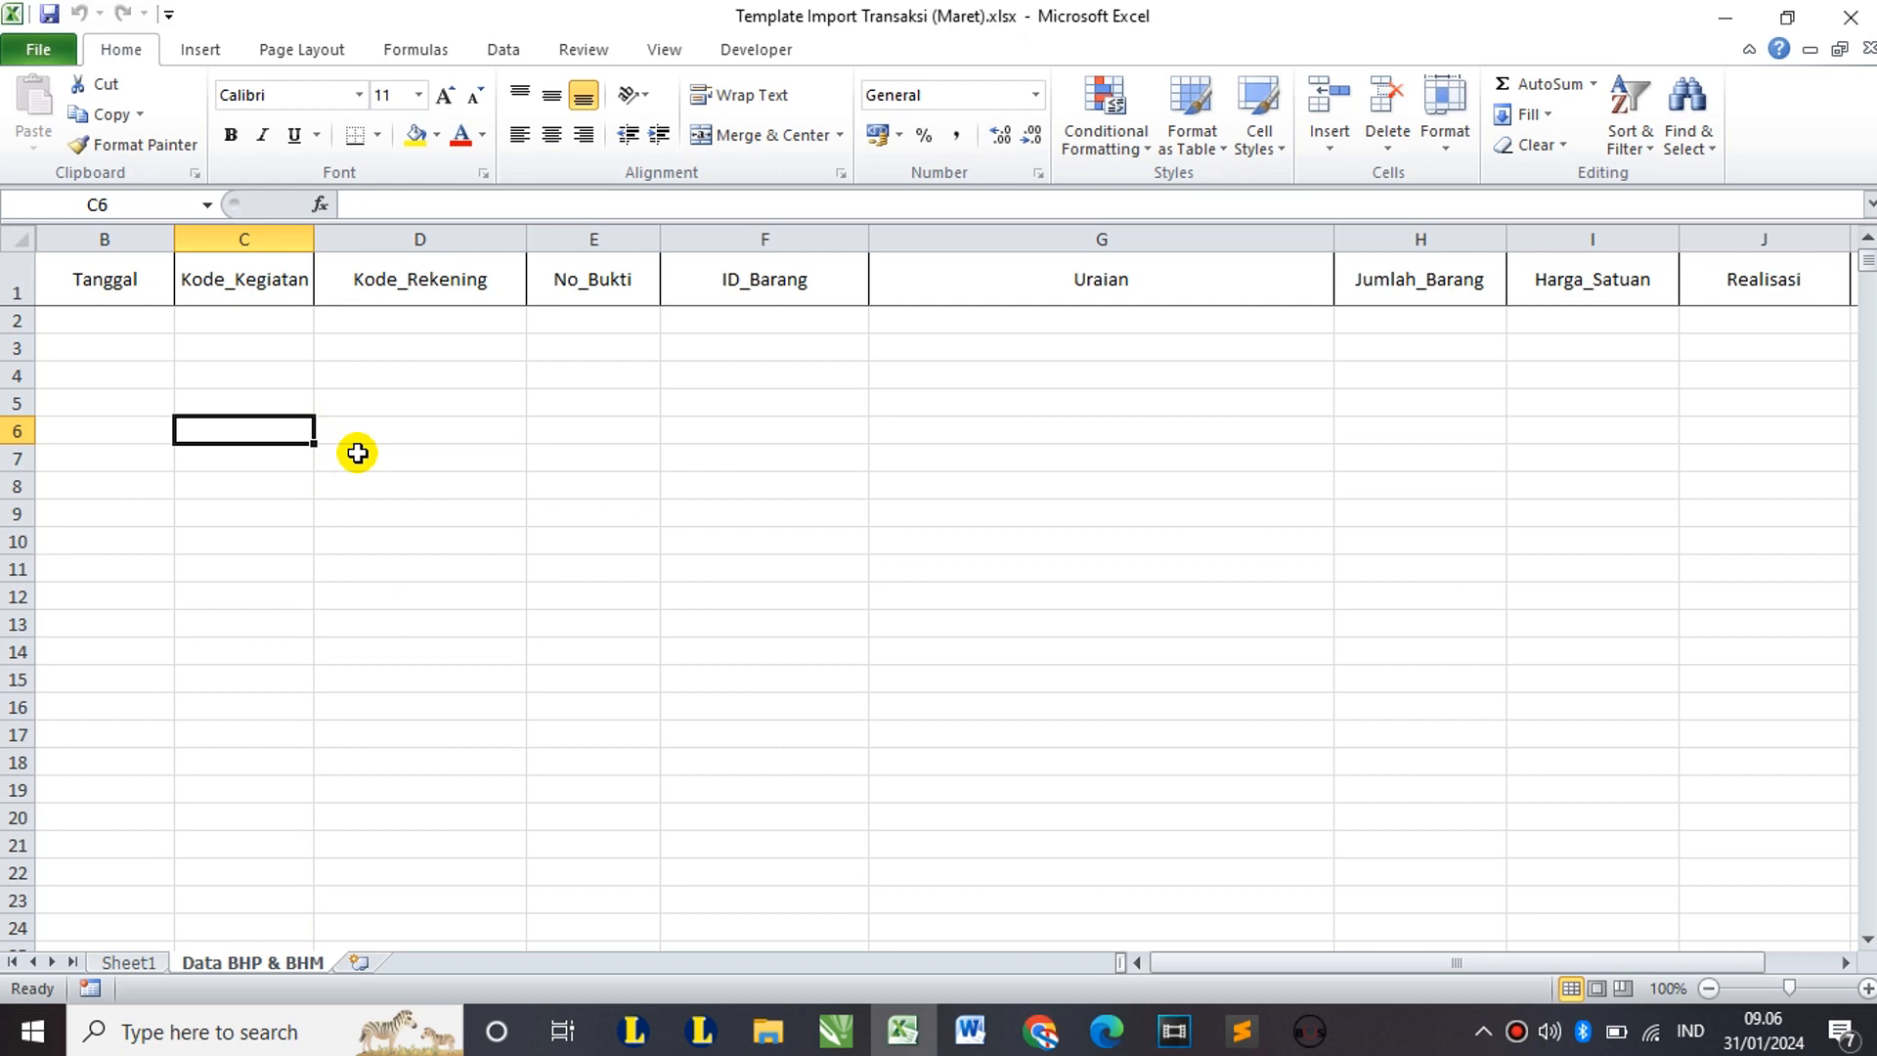
left_click(128, 963)
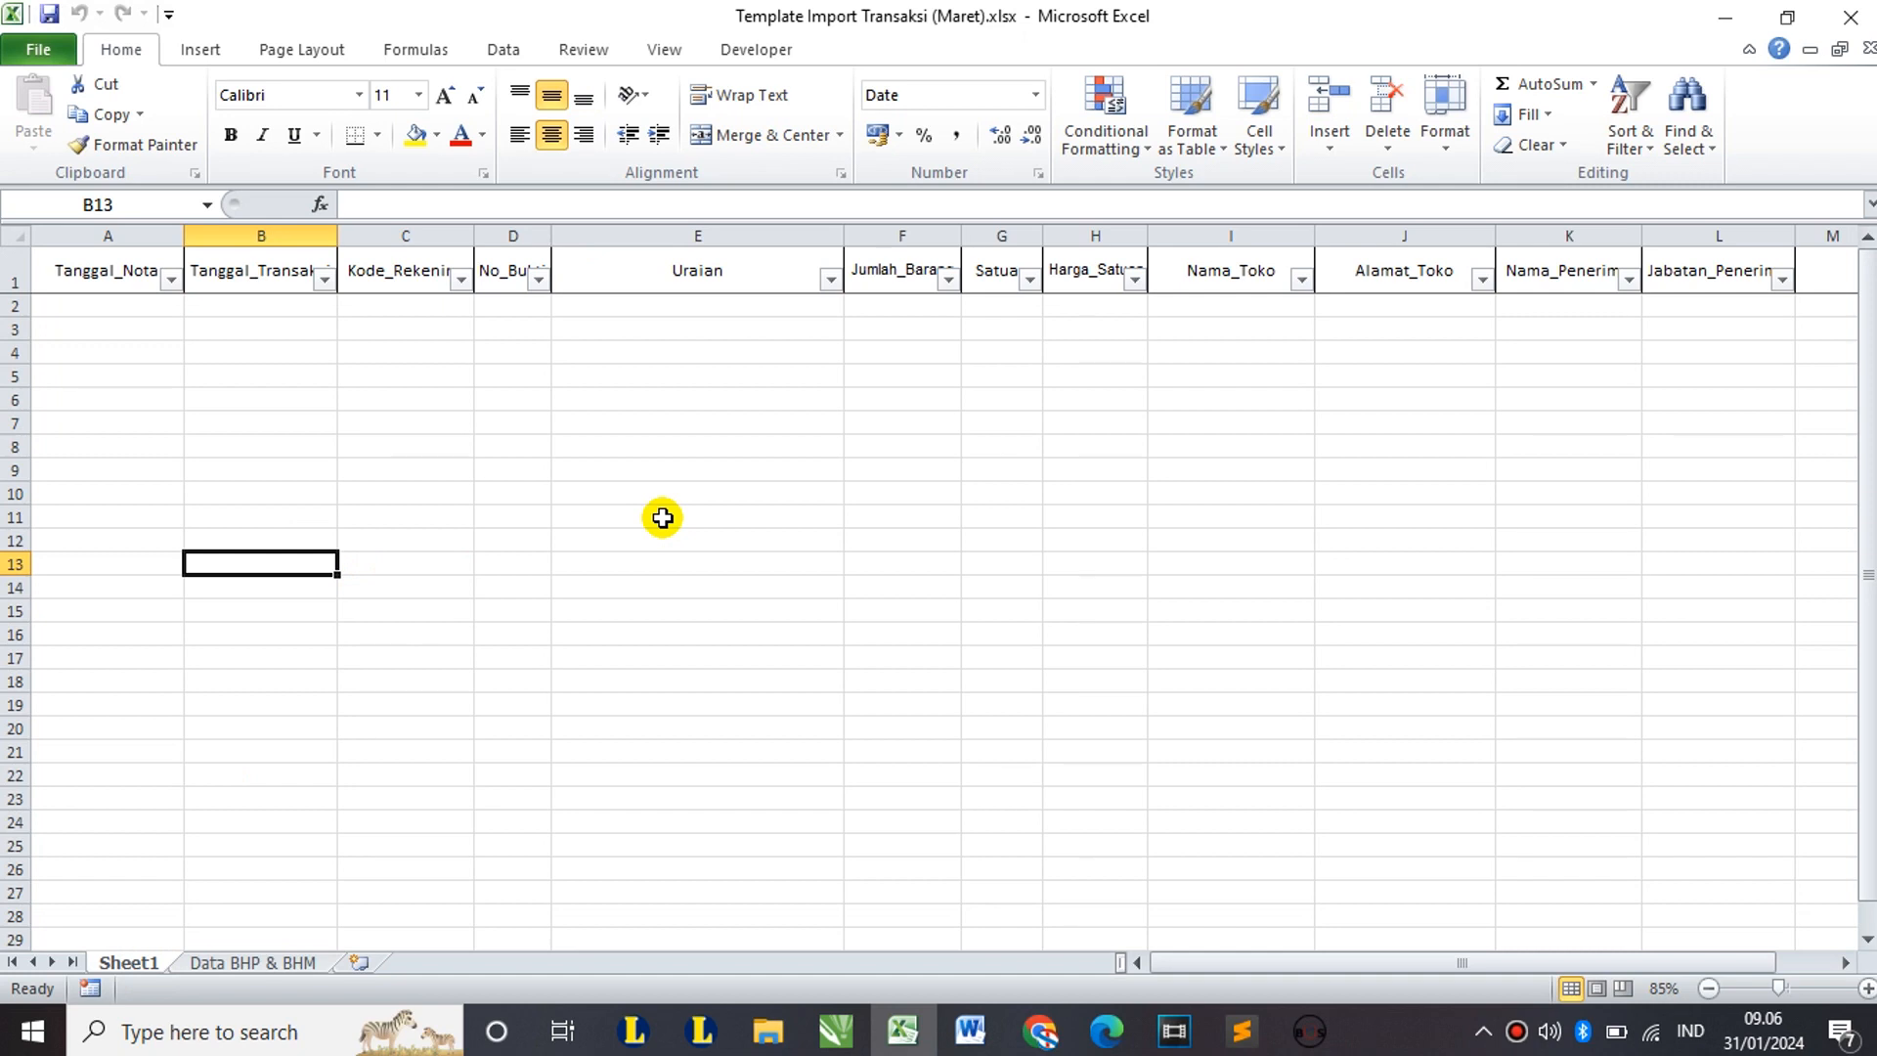
left_click(401, 400)
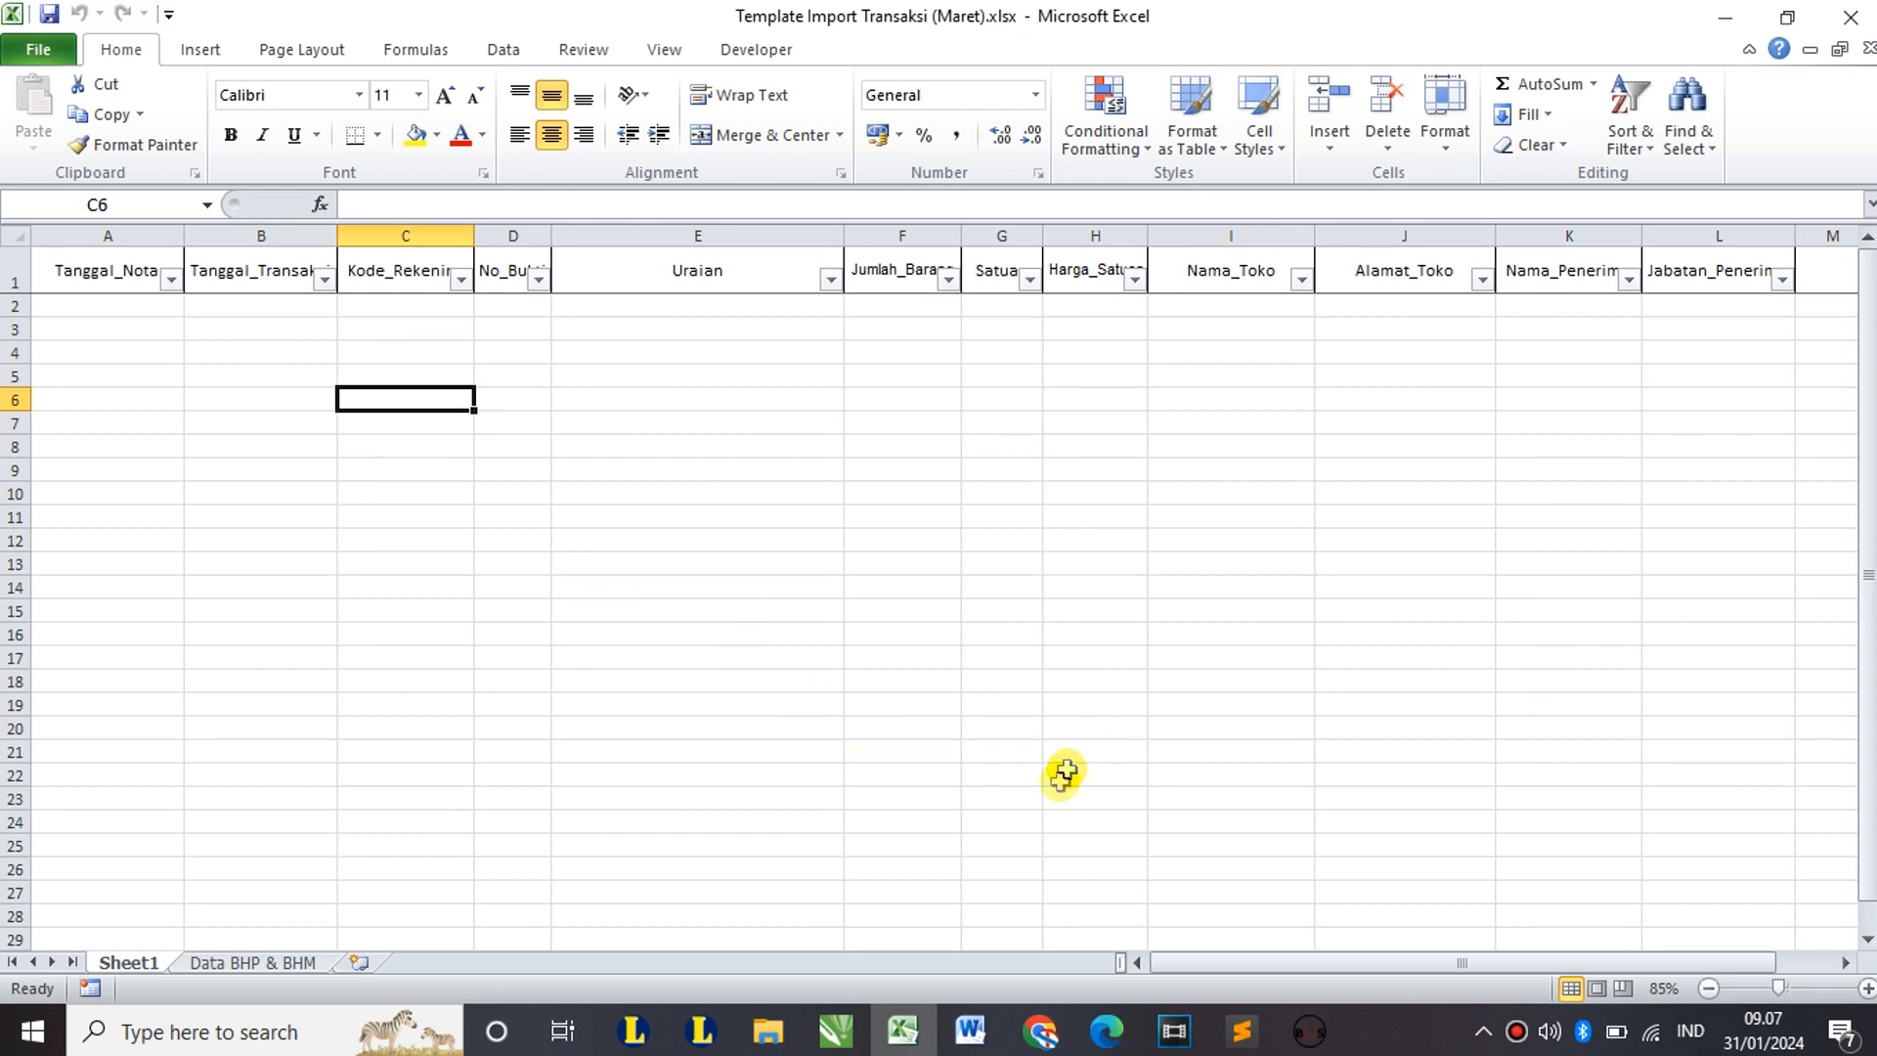
Step: Search Google in Chrome for 'pdf ke excel' and open iLovePDF's PDF to Excel converter
mouse_move(1046, 1044)
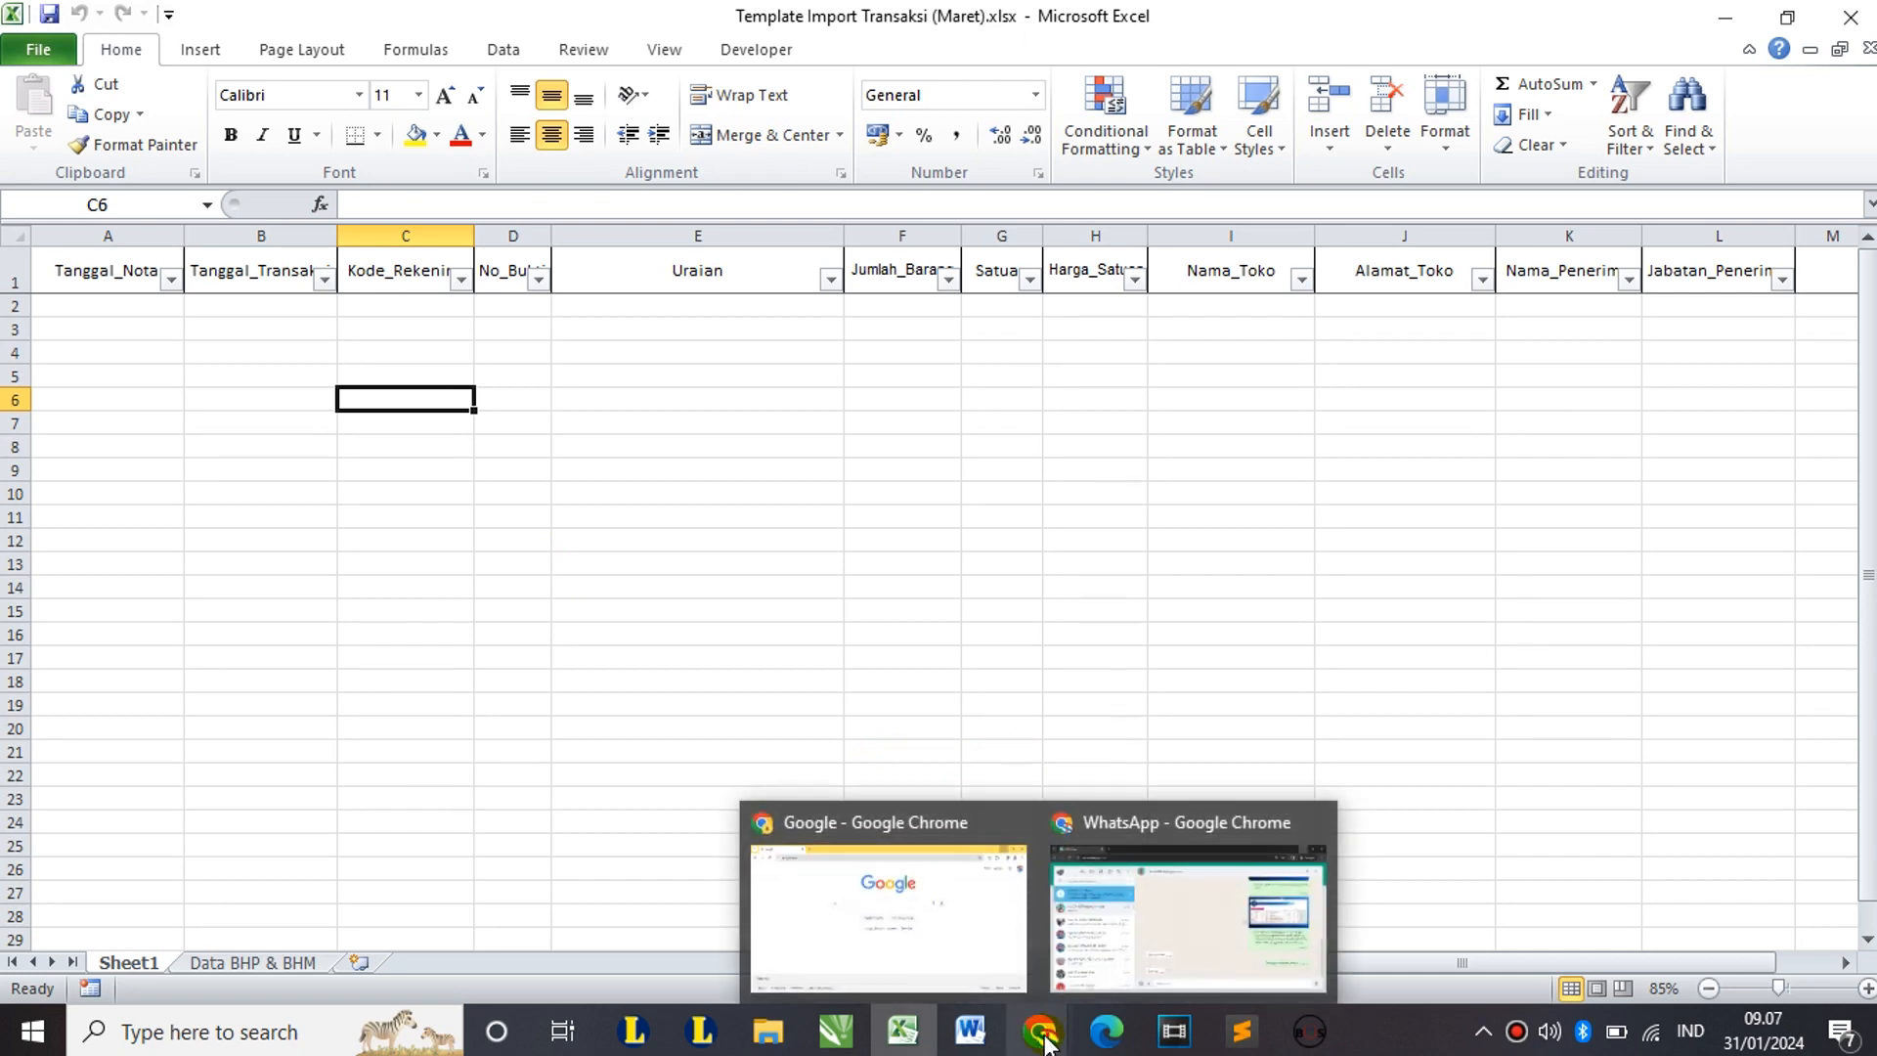
left_click(945, 933)
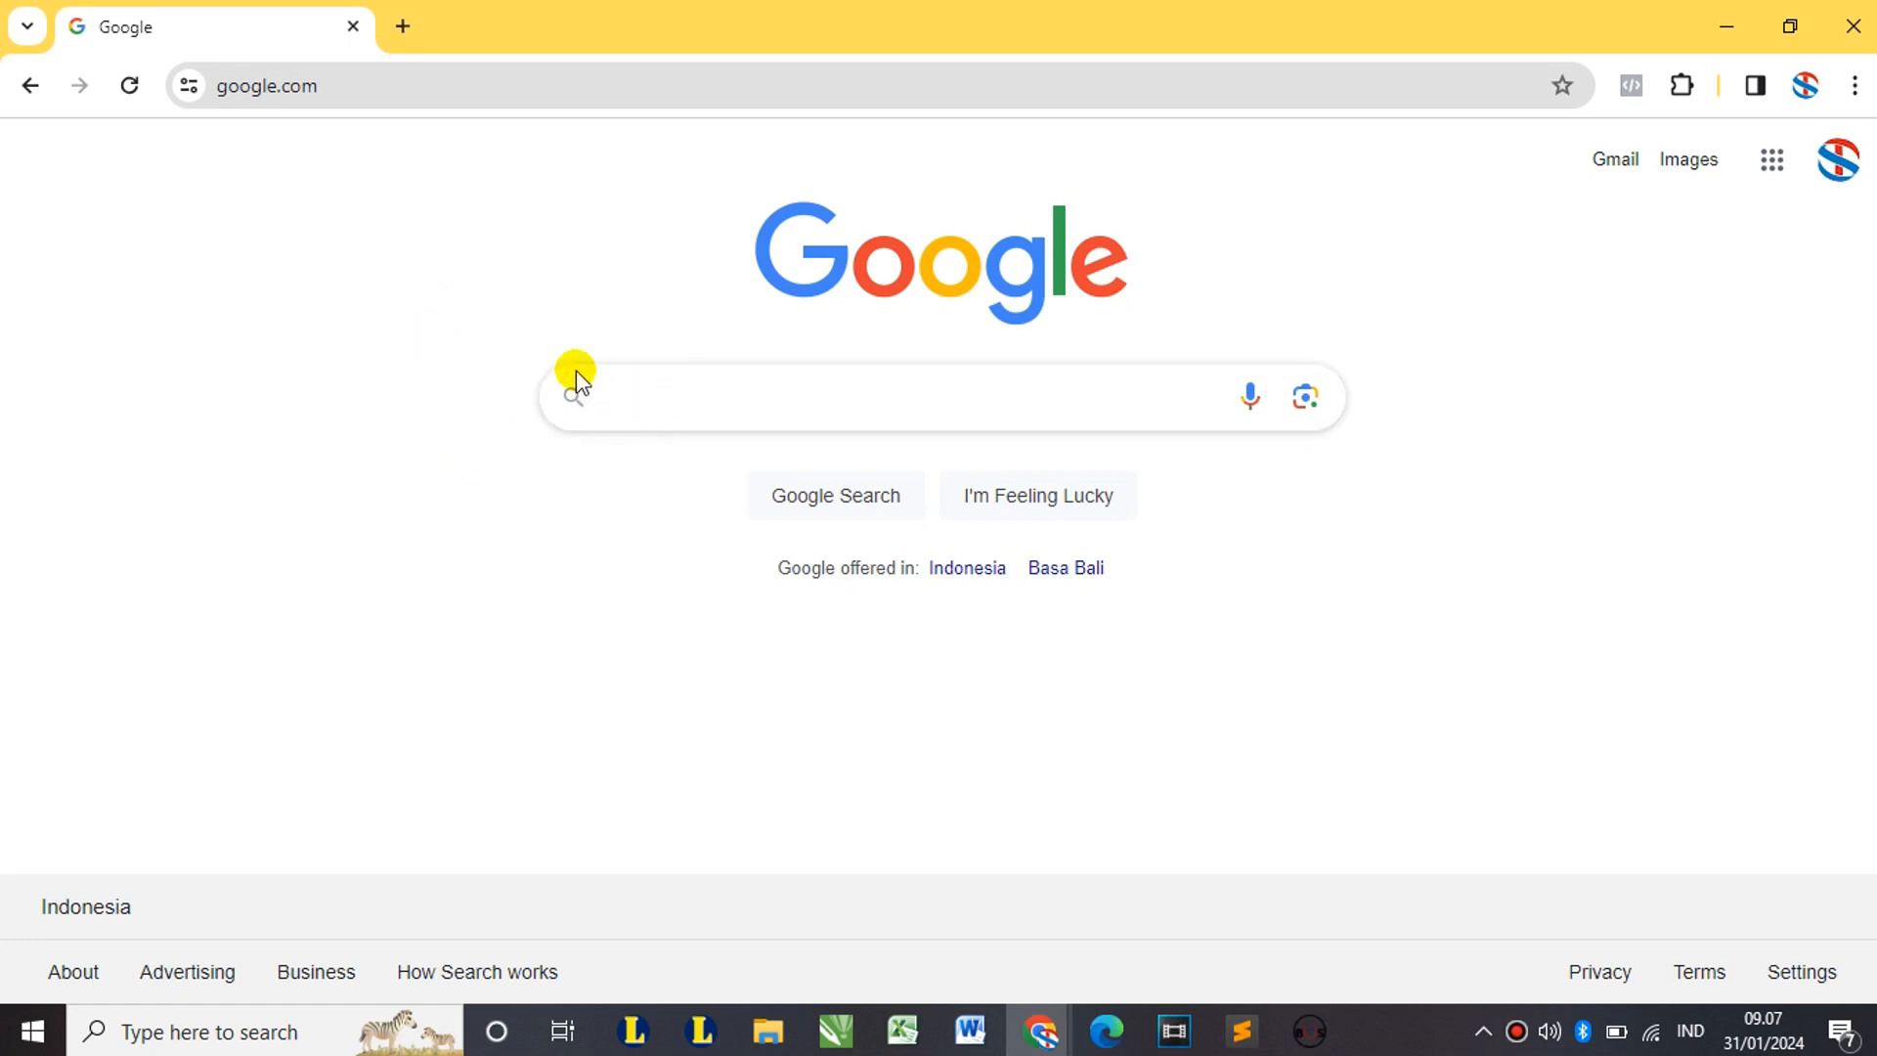
left_click(636, 396)
type("p")
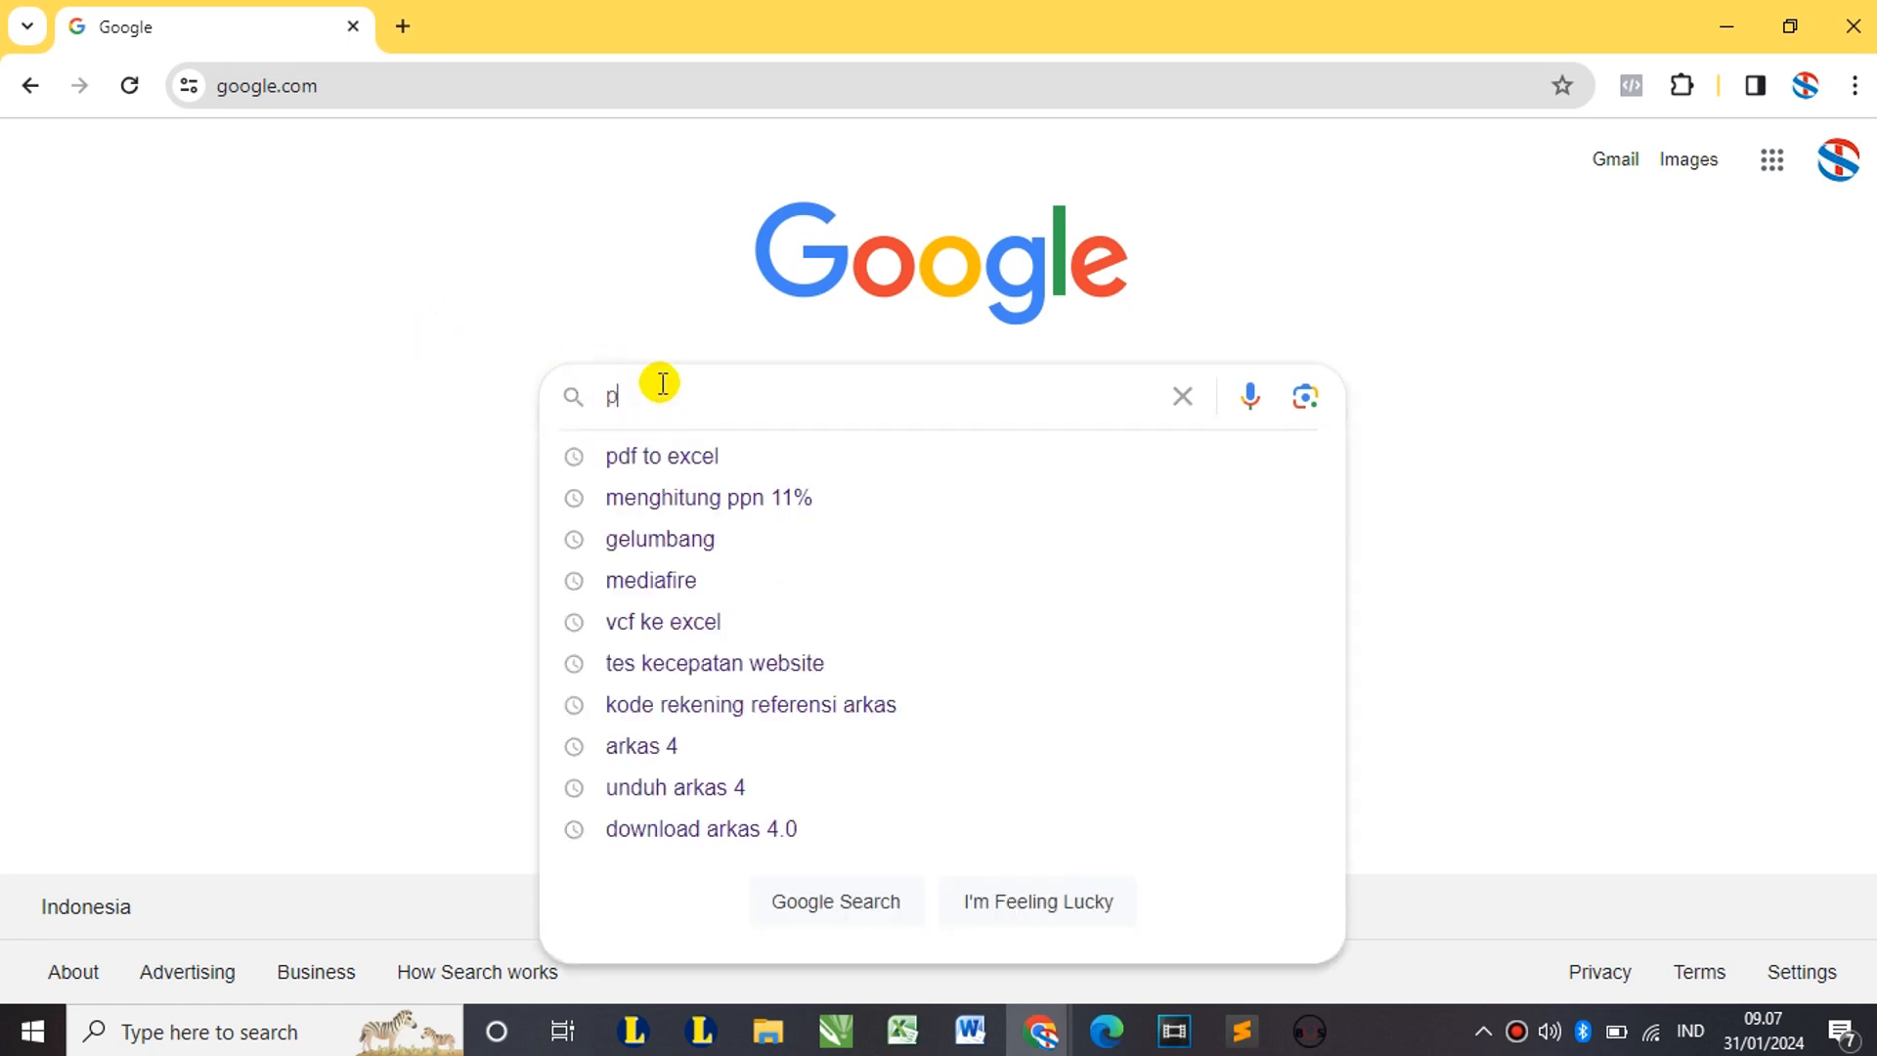
type("df ke")
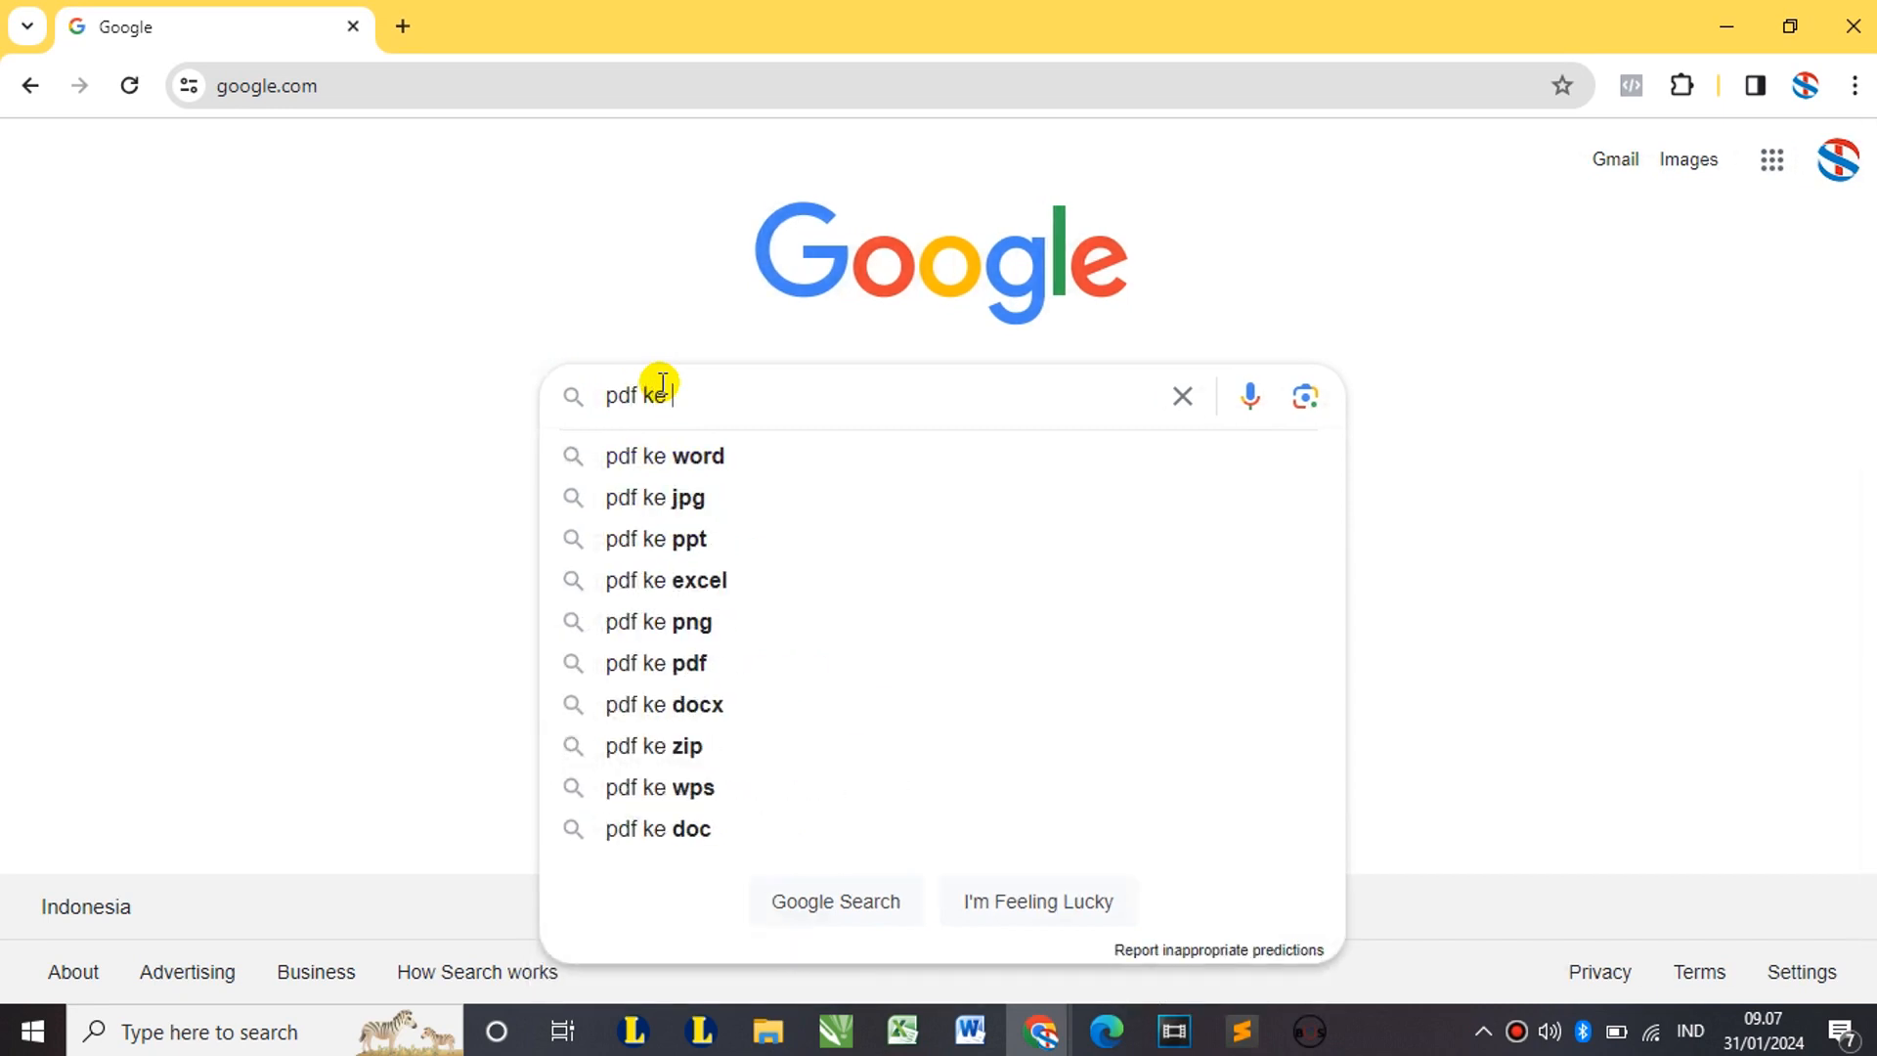
type(" excel")
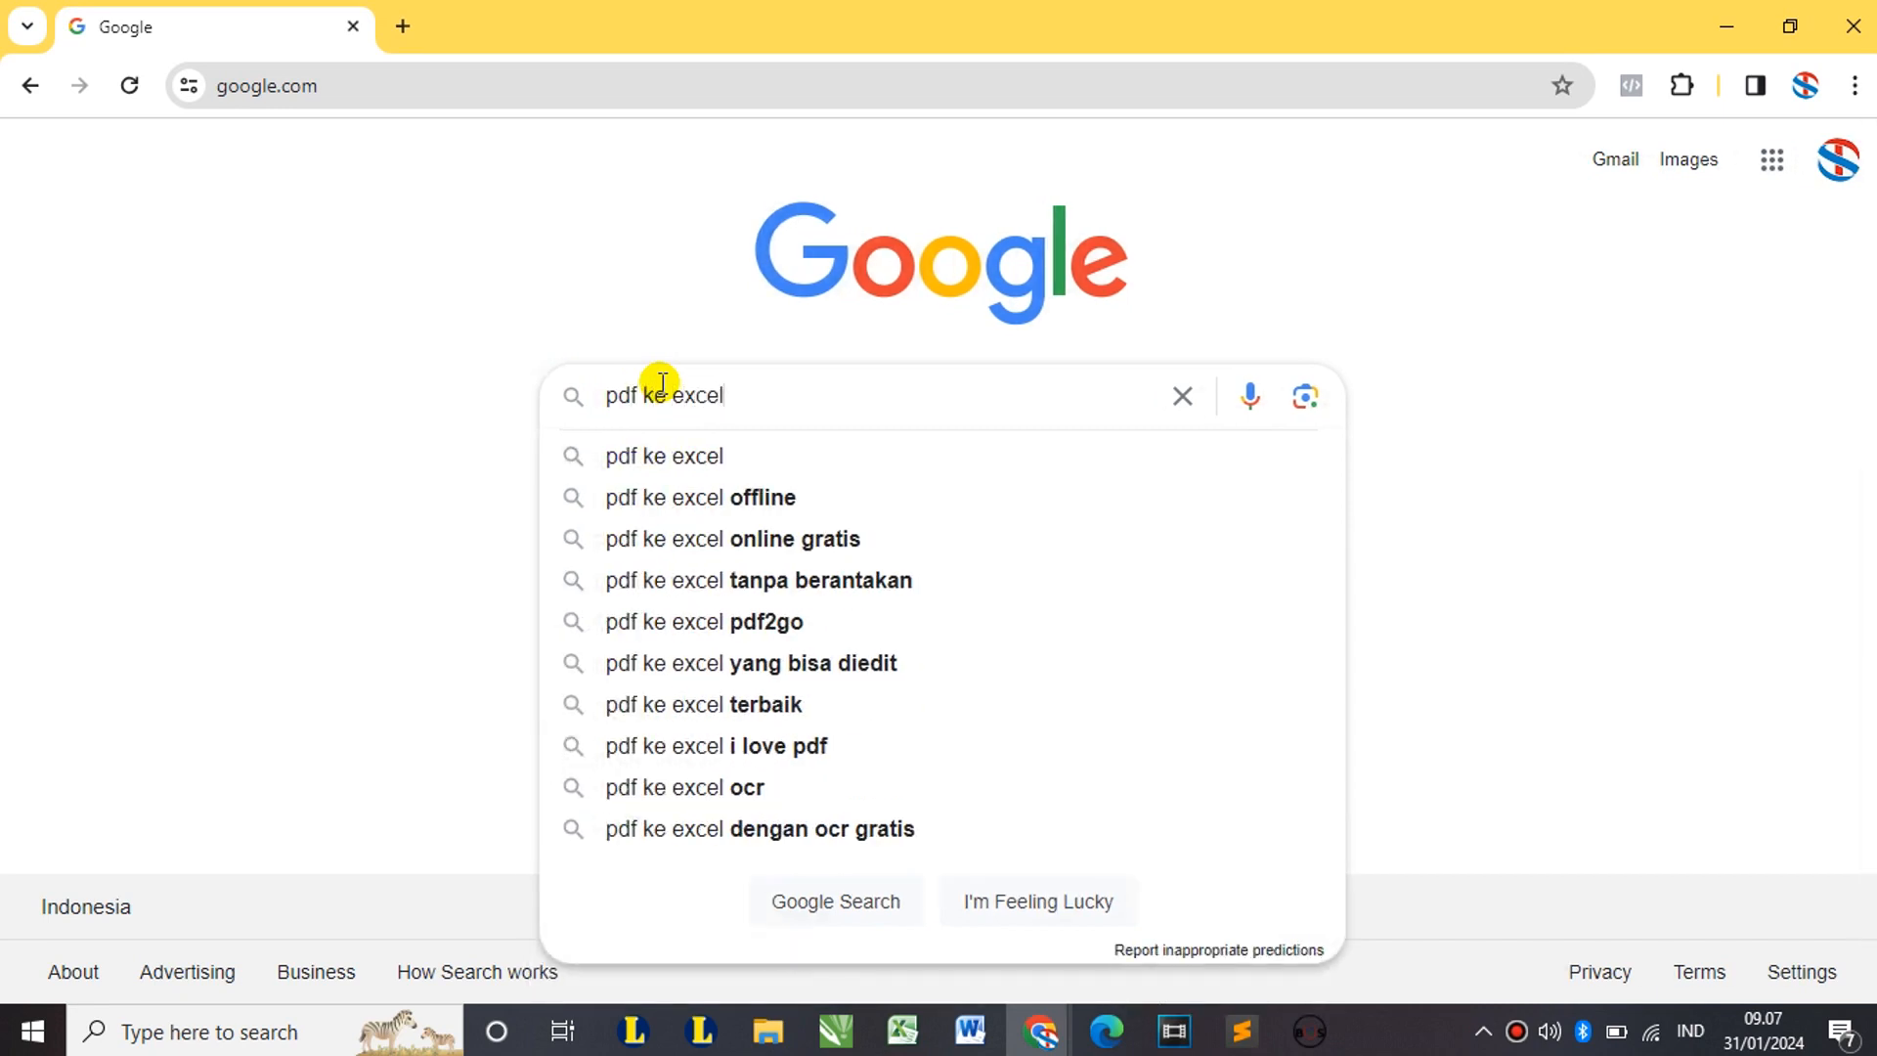
key("Return")
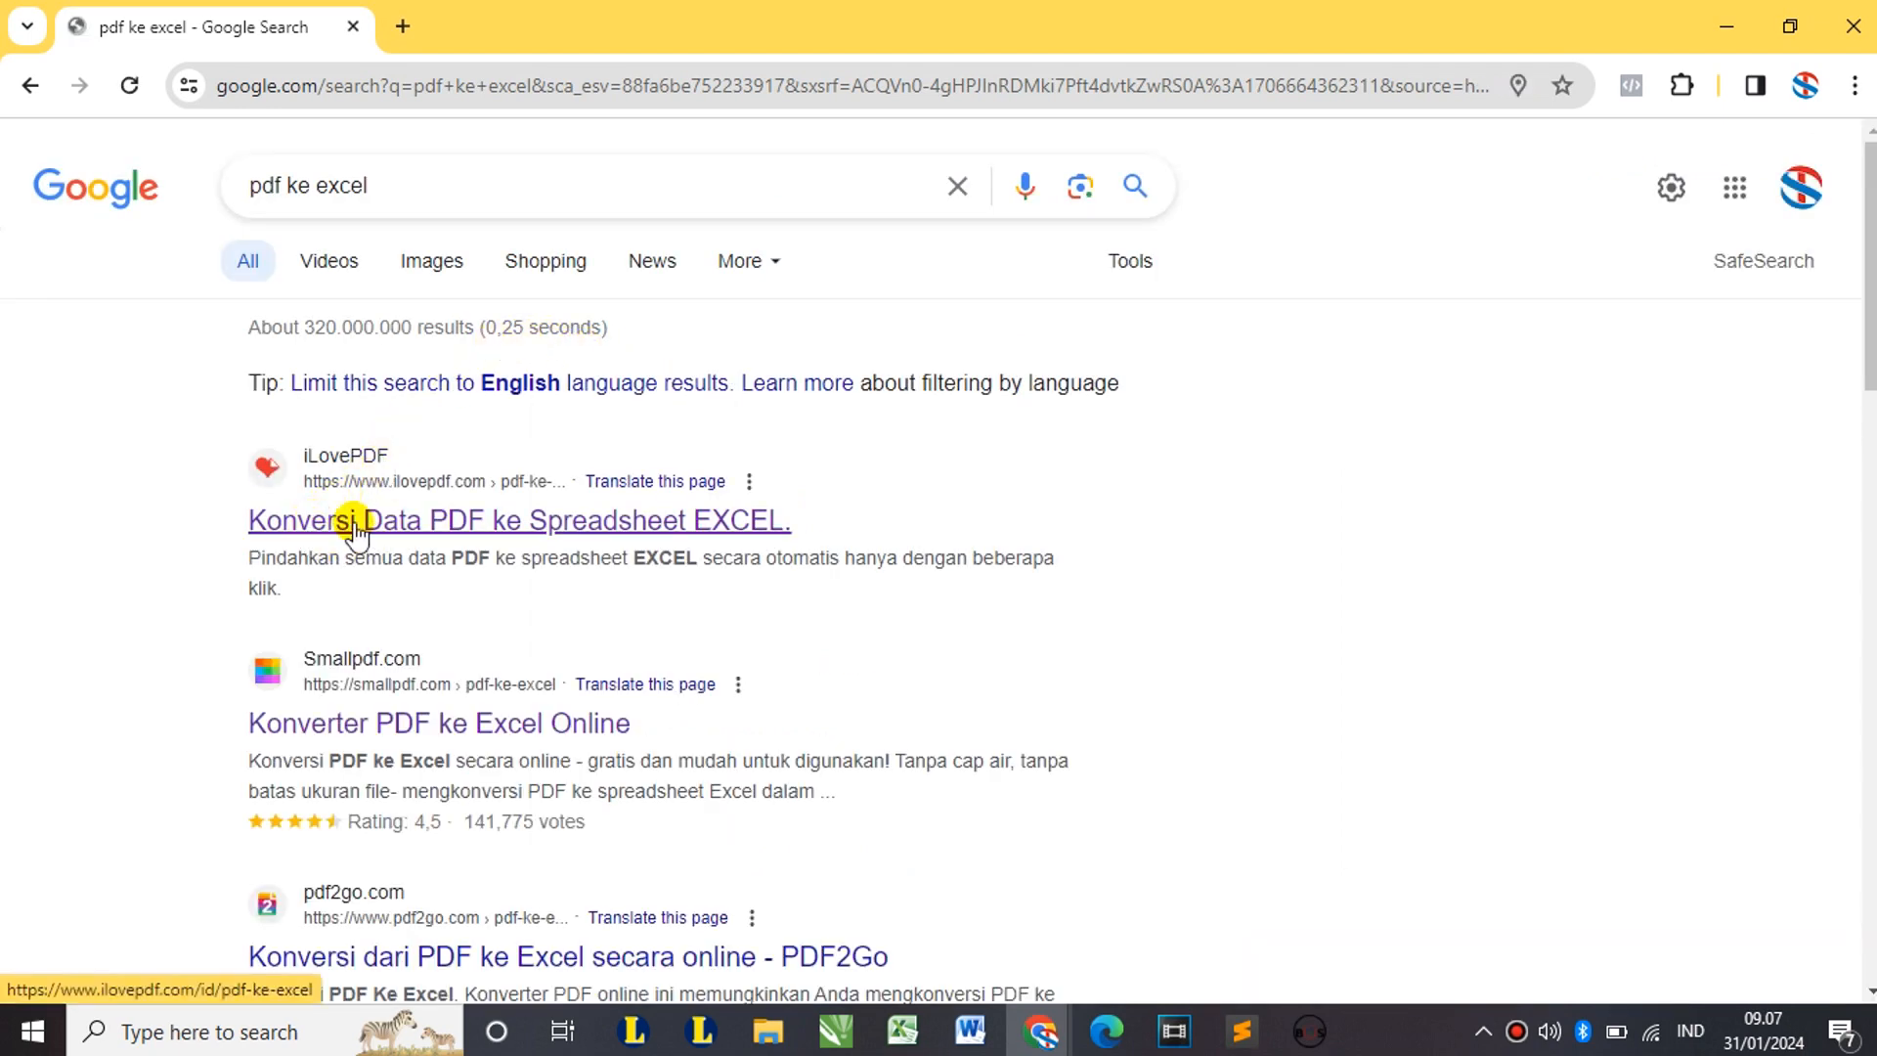
left_click(401, 524)
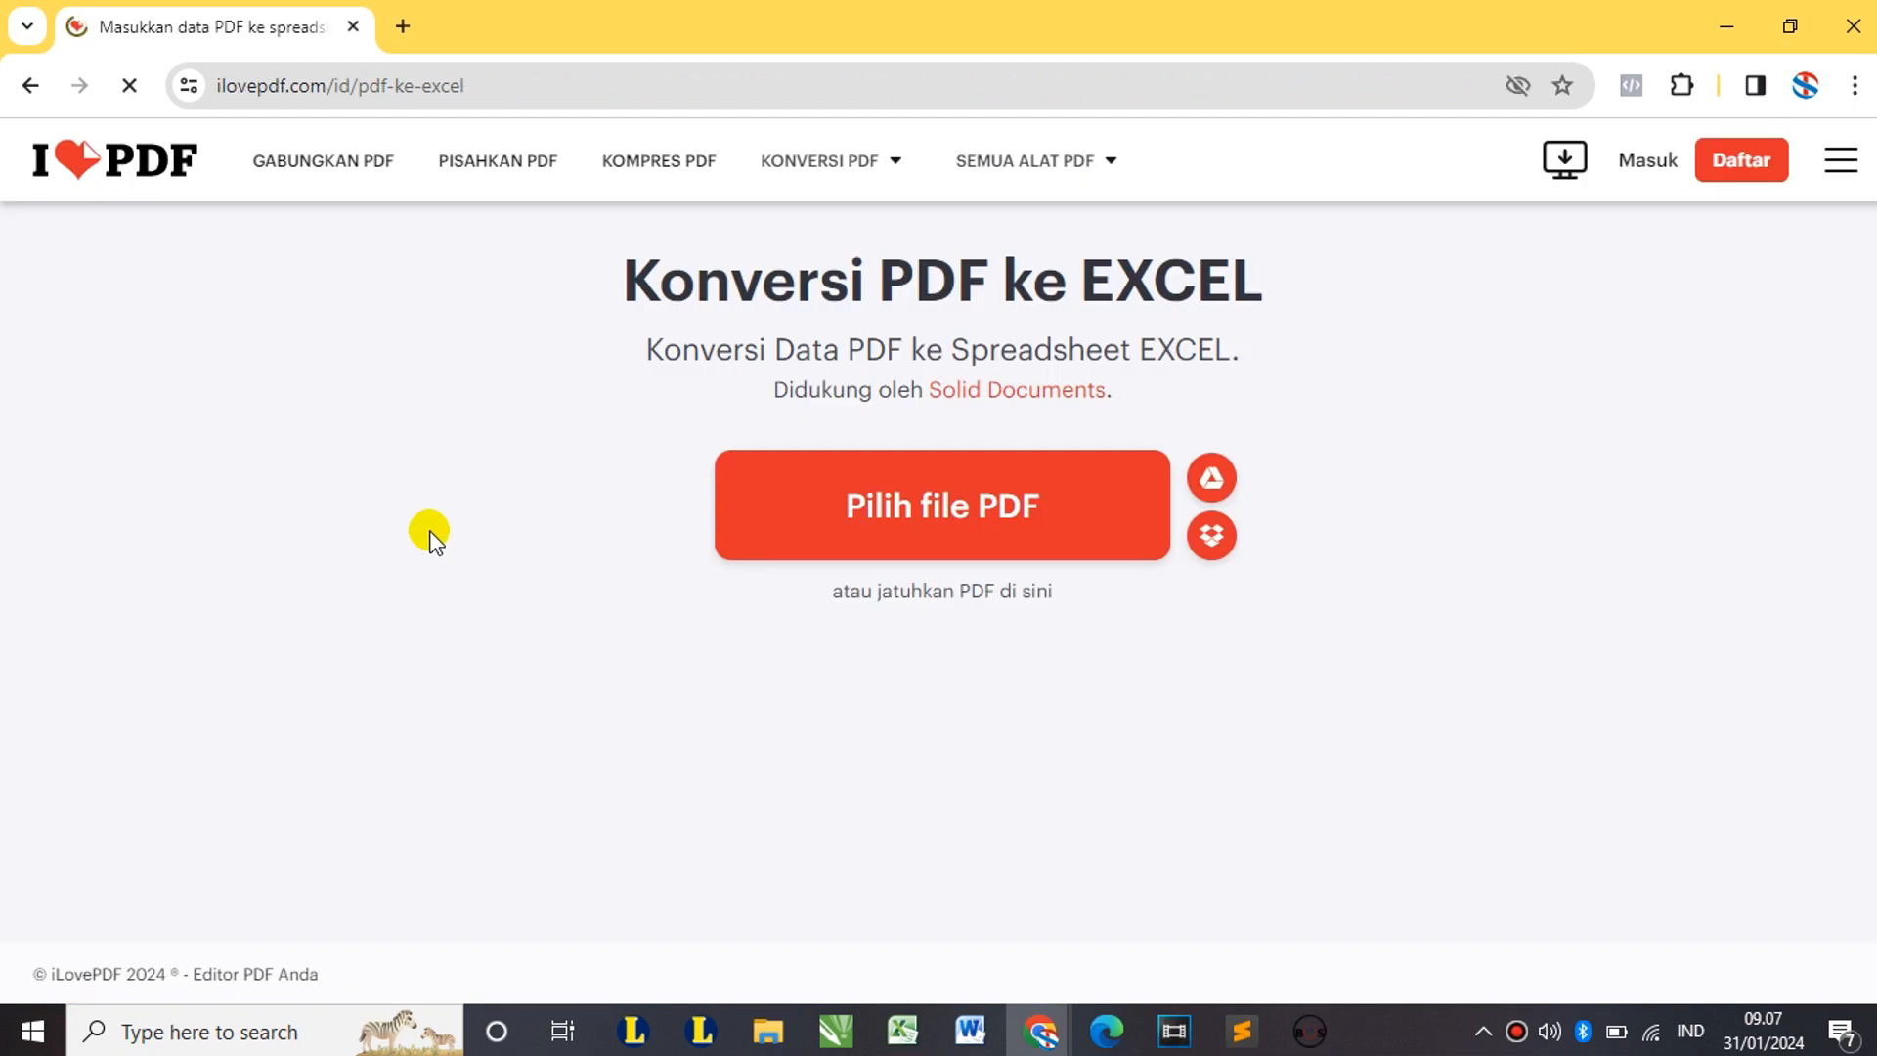
Step: Upload BKU MARET.pdf to iLovePDF and convert it to Excel
left_click(985, 532)
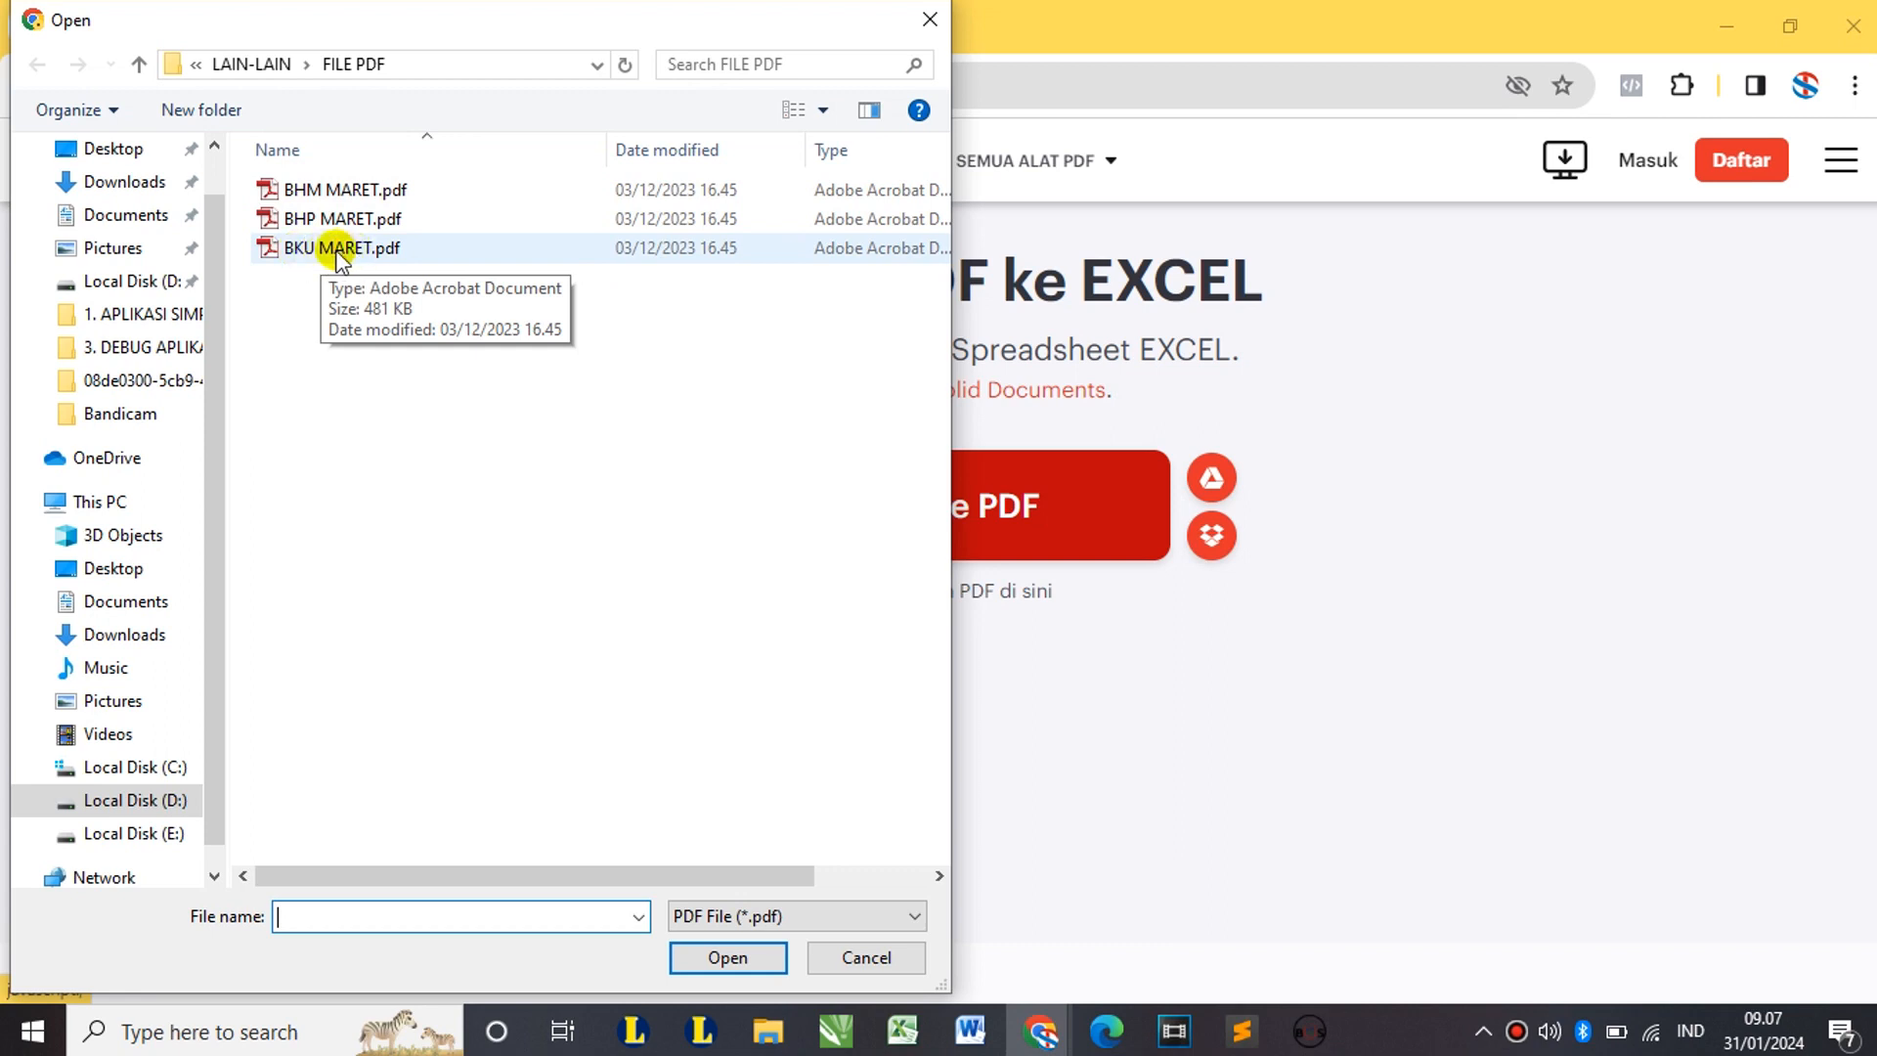
left_click(337, 252)
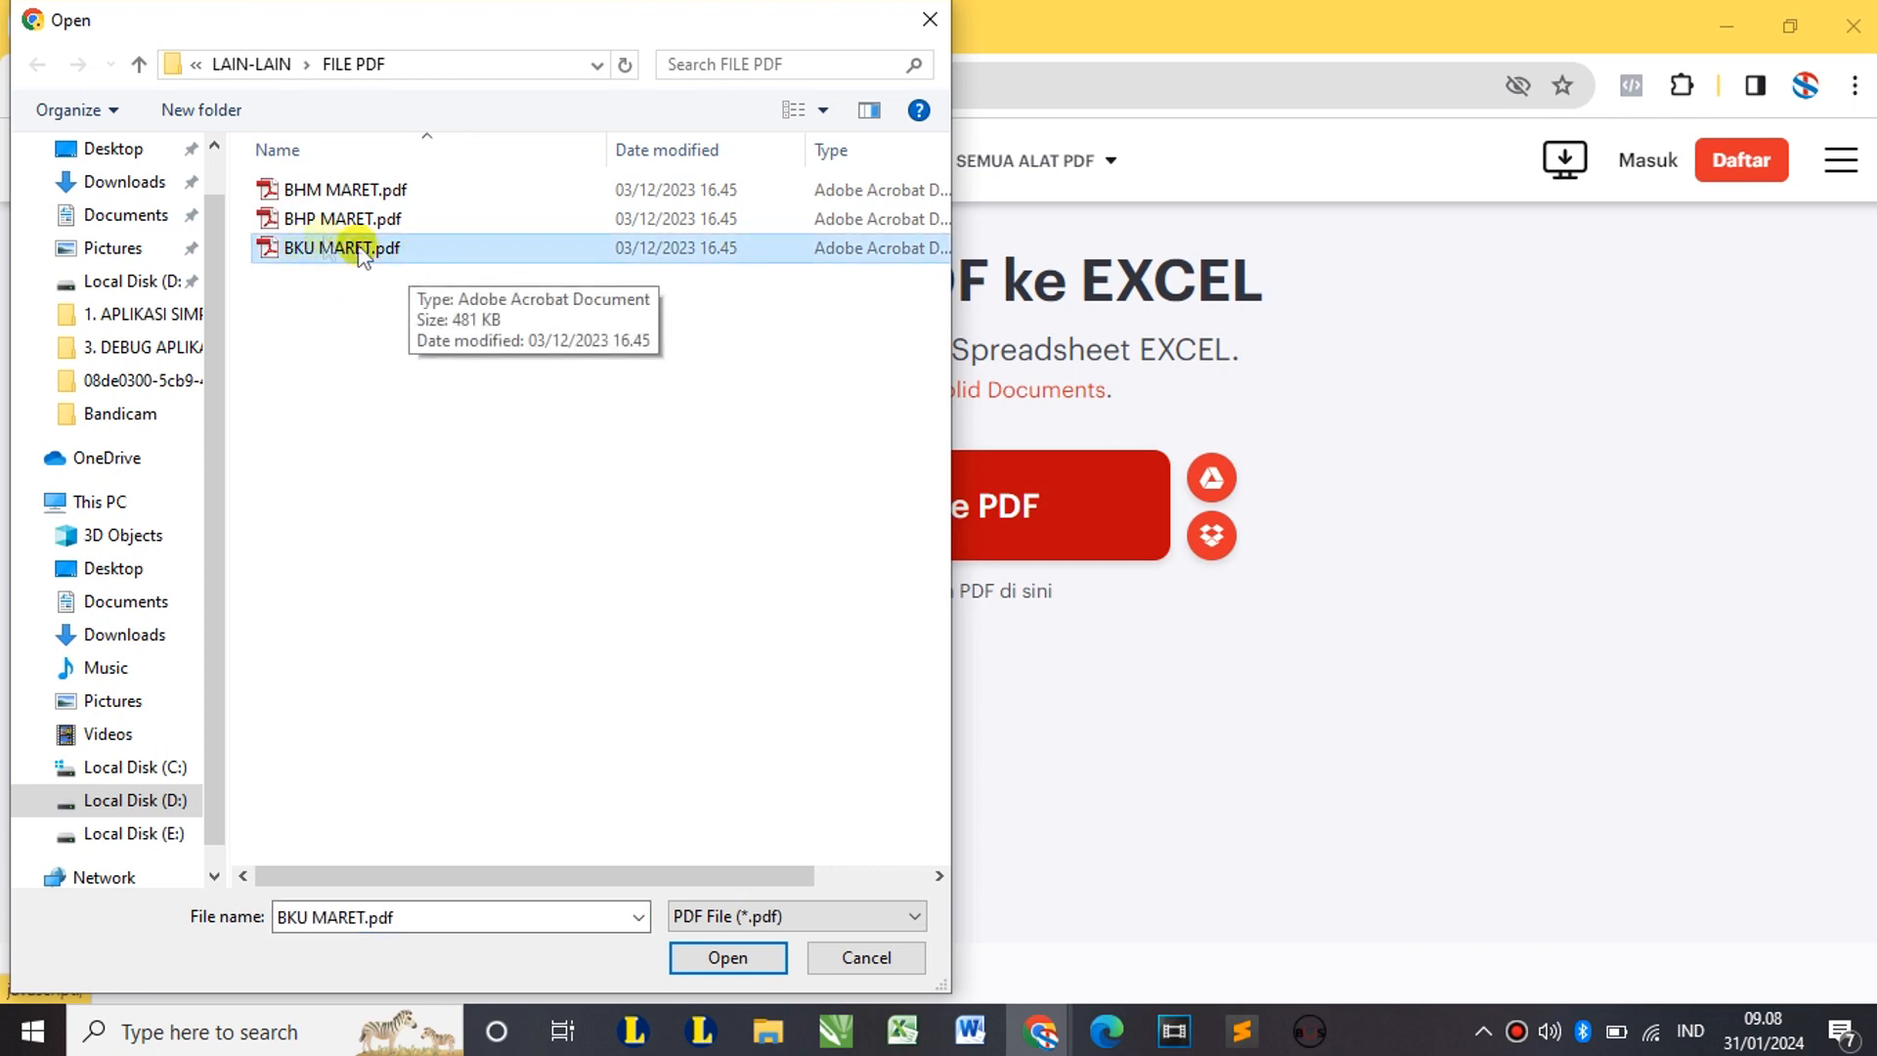
double_click(328, 252)
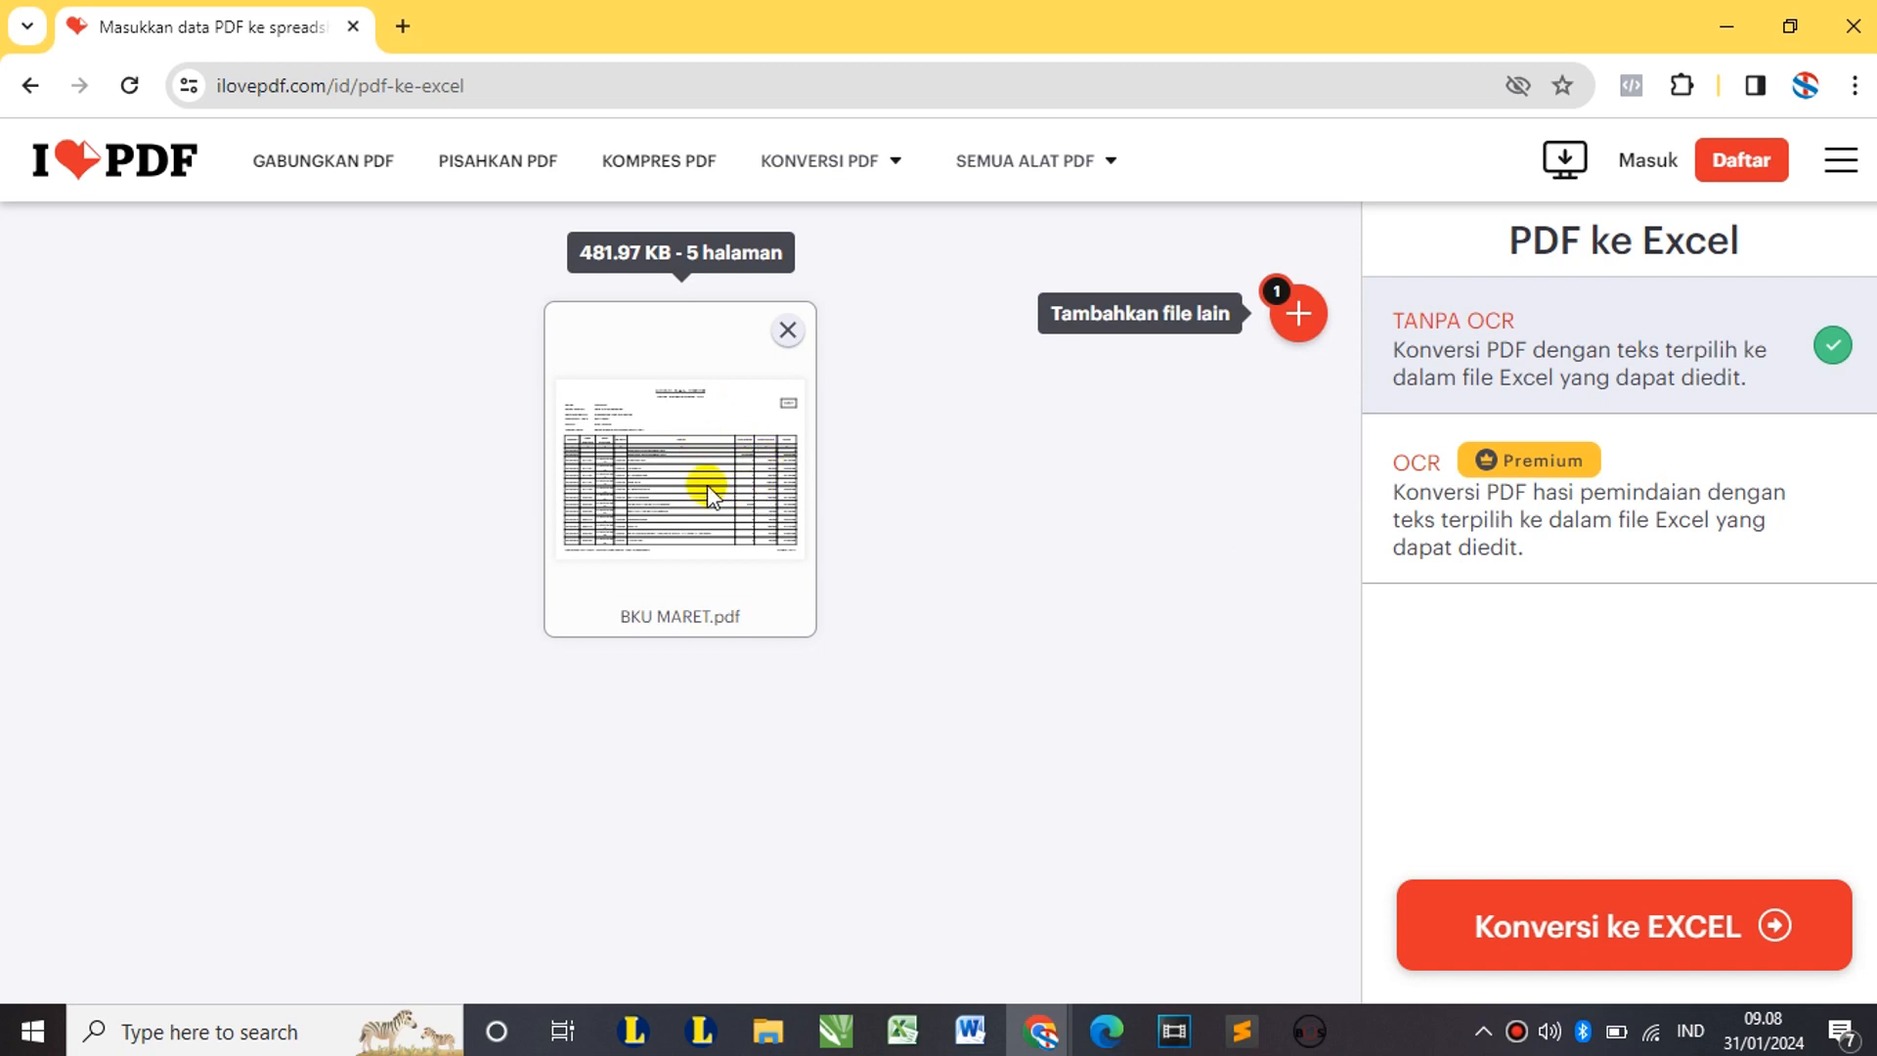
left_click(1664, 939)
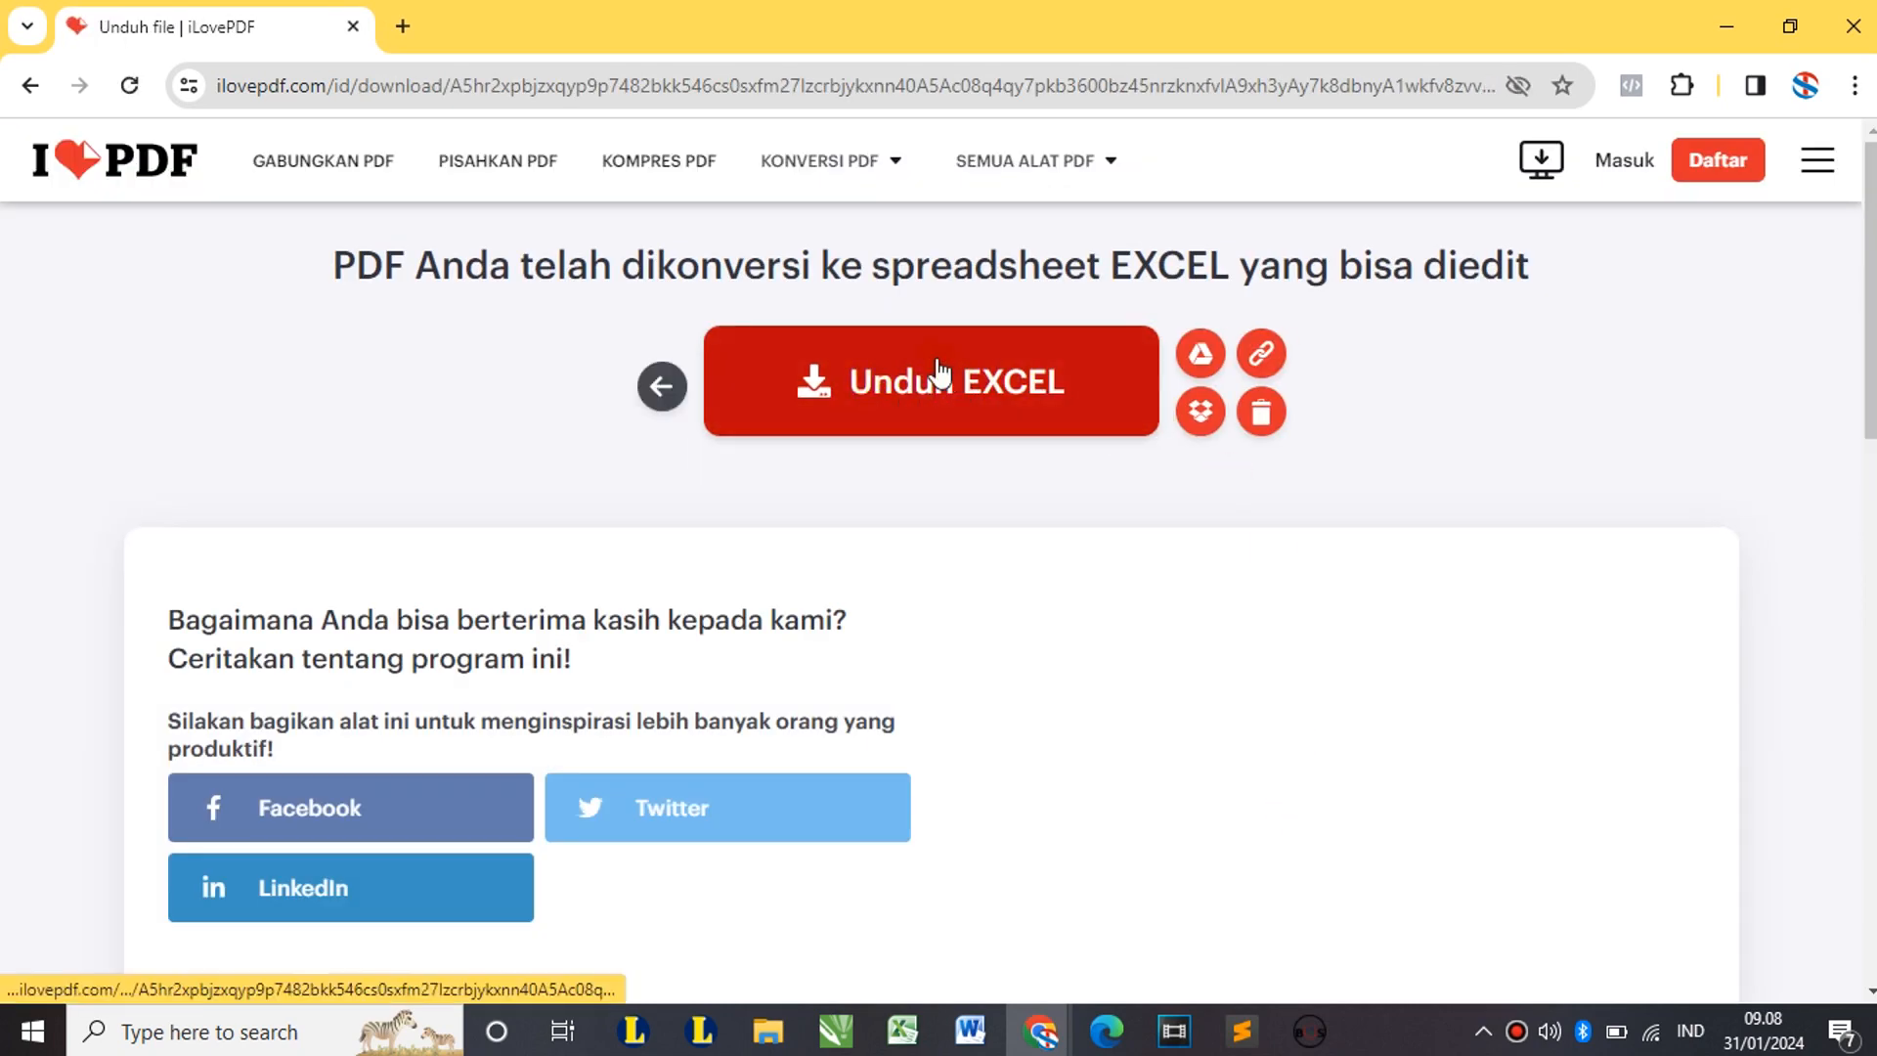
Step: Download the converted BKU MARET.xlsx and minimise Chrome
left_click(977, 435)
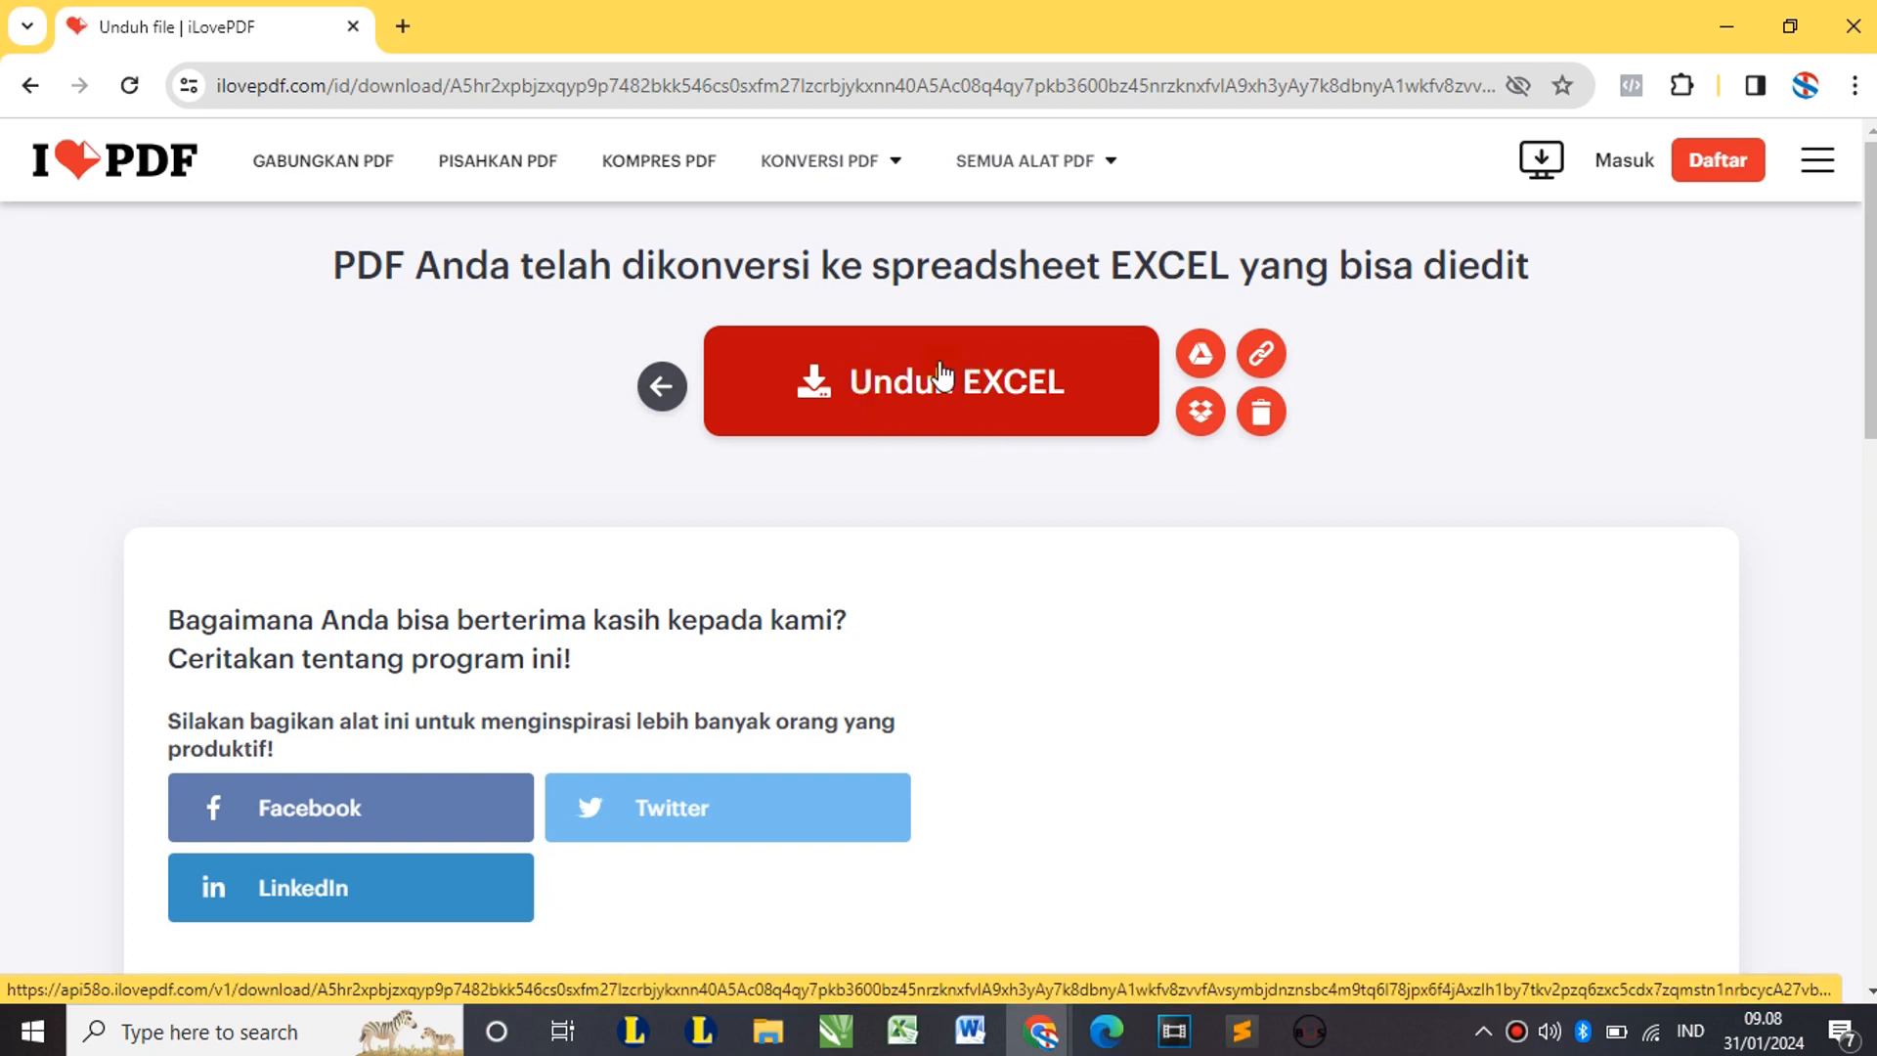
left_click(986, 440)
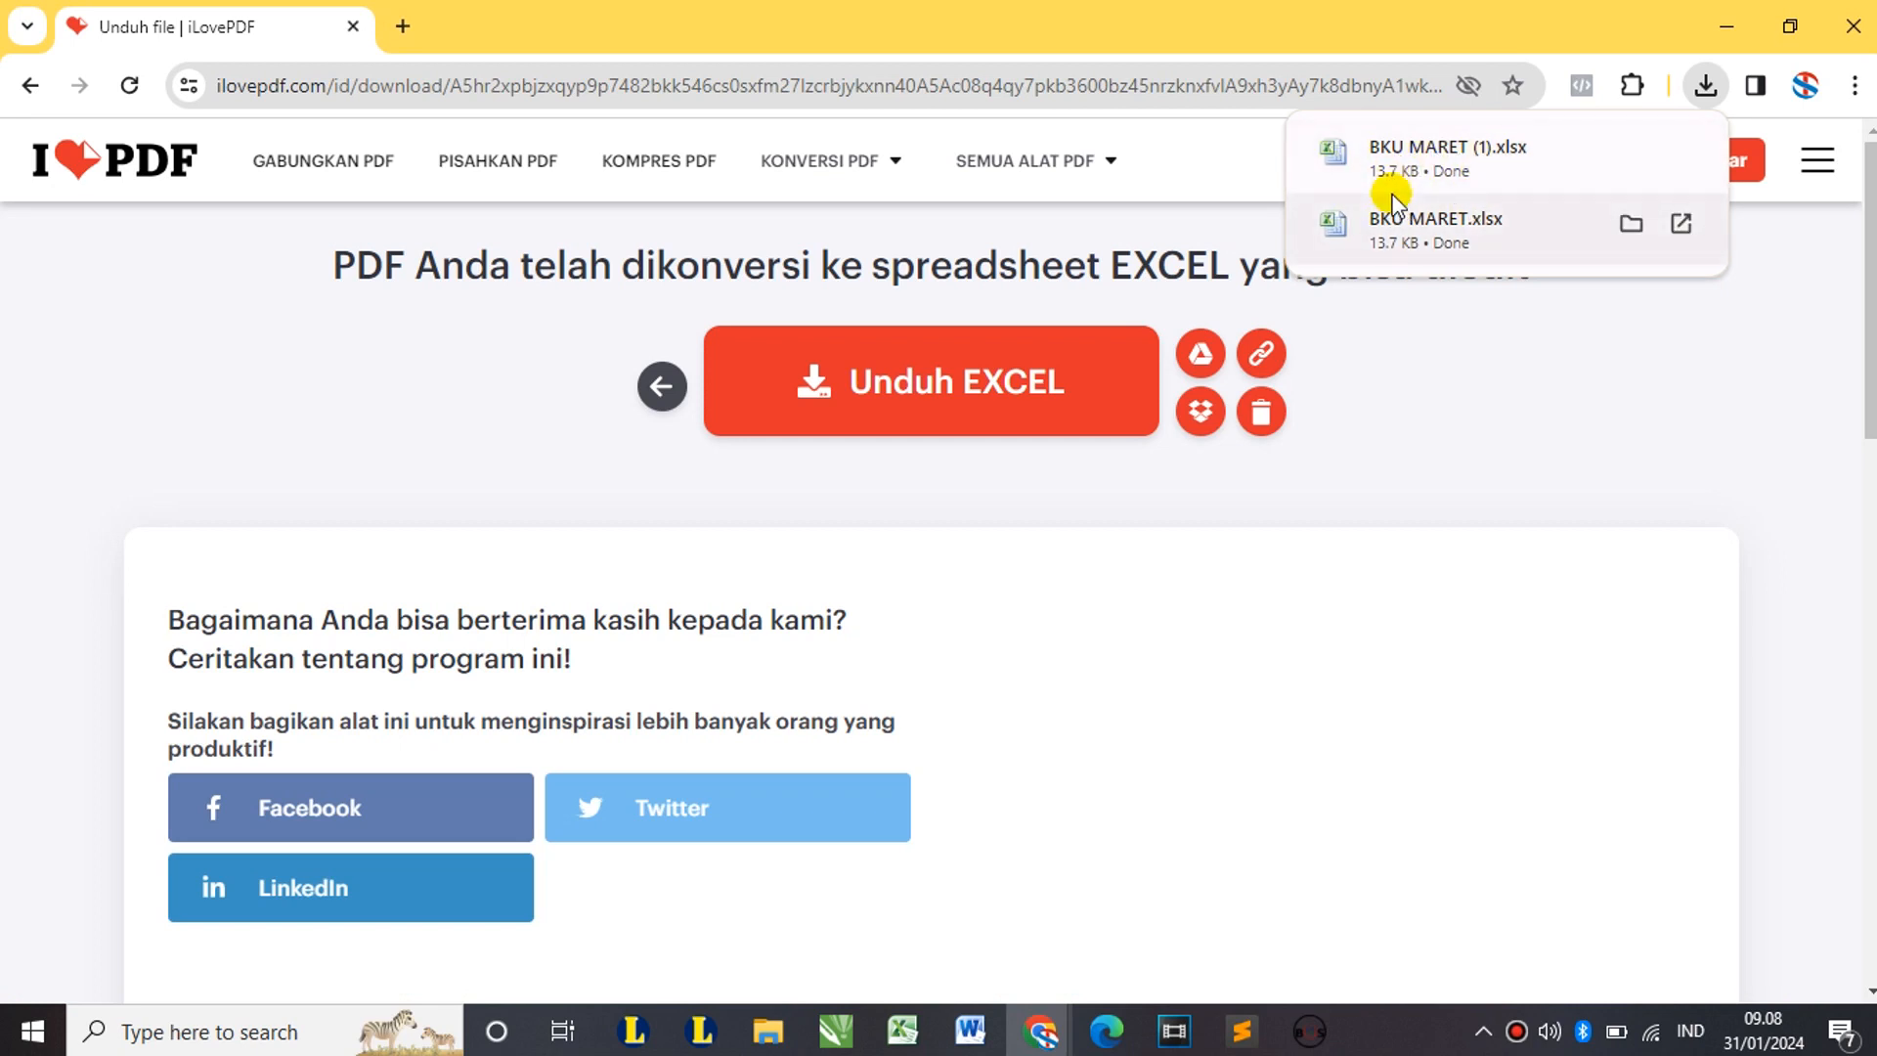
left_click(1728, 27)
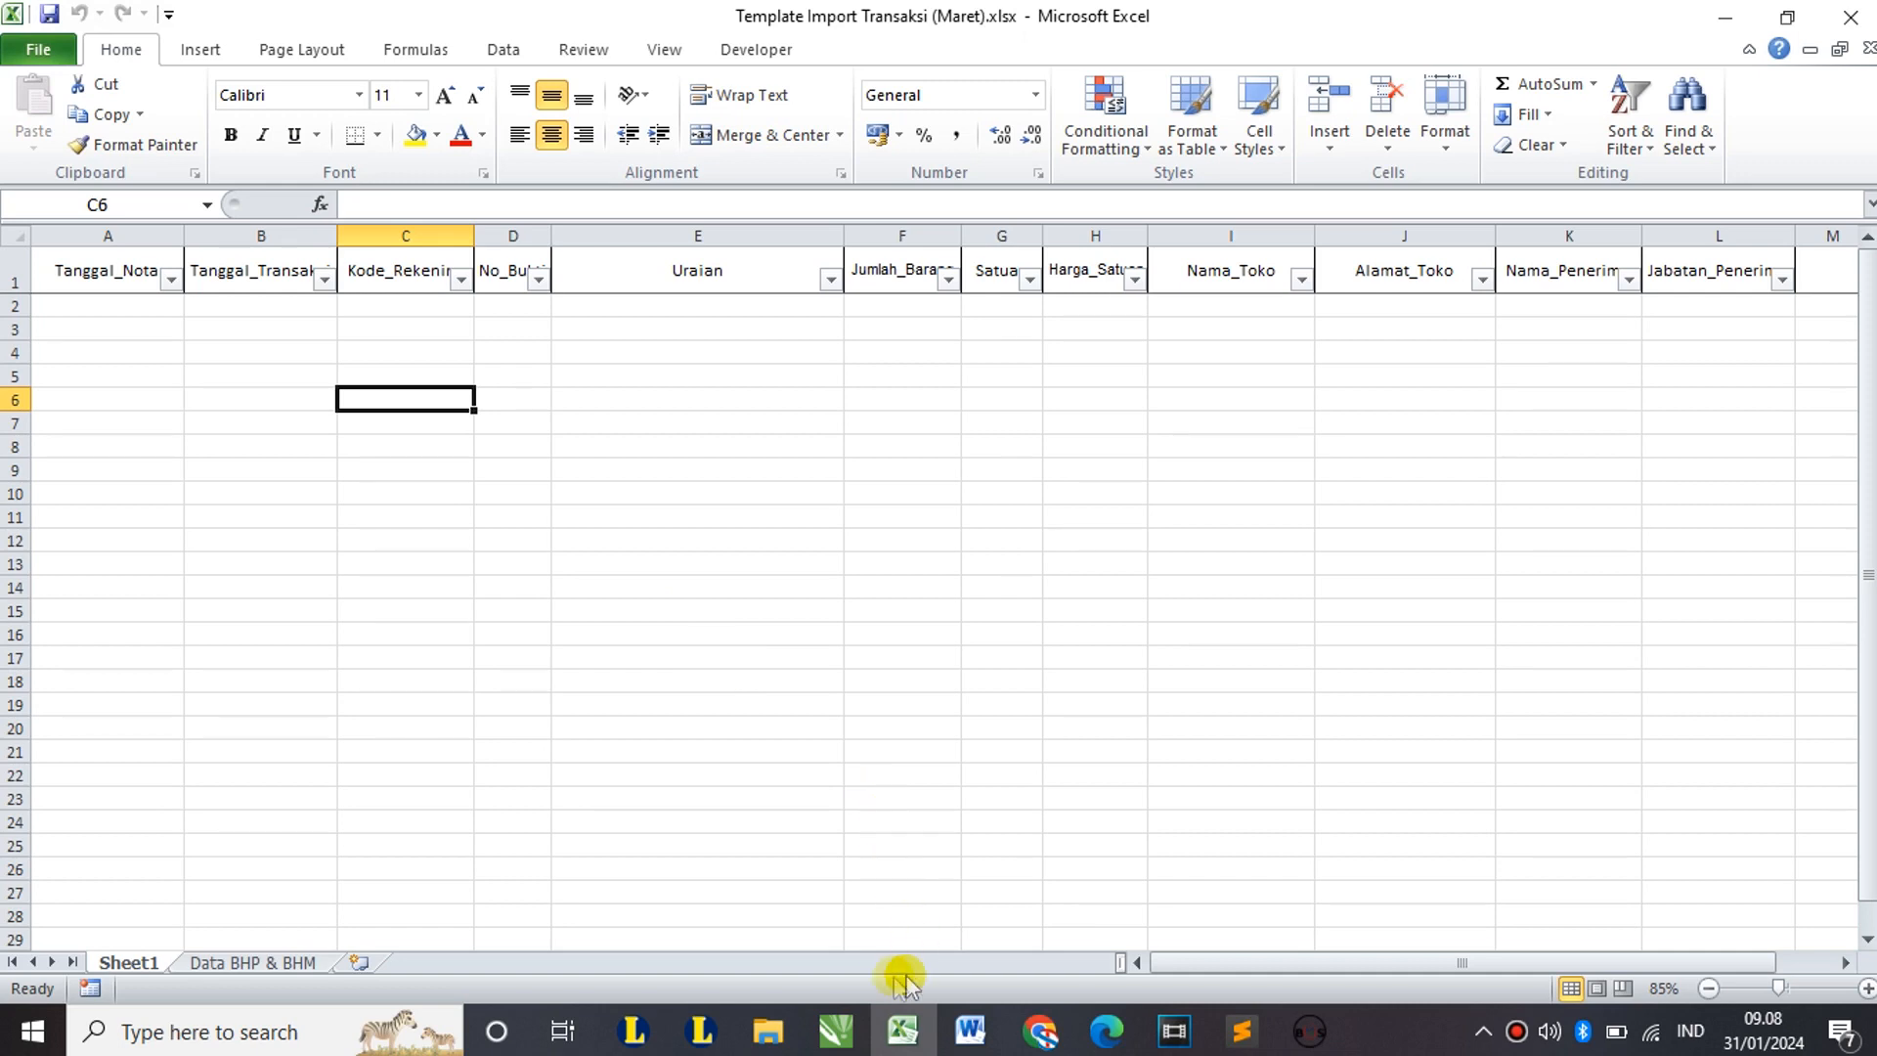
Step: Go to VIDEO TUTORIAL > LAIN-LAIN > FILE EXCEL and select BHM, BHP and BKU MARET.xlsx
mouse_move(787, 1042)
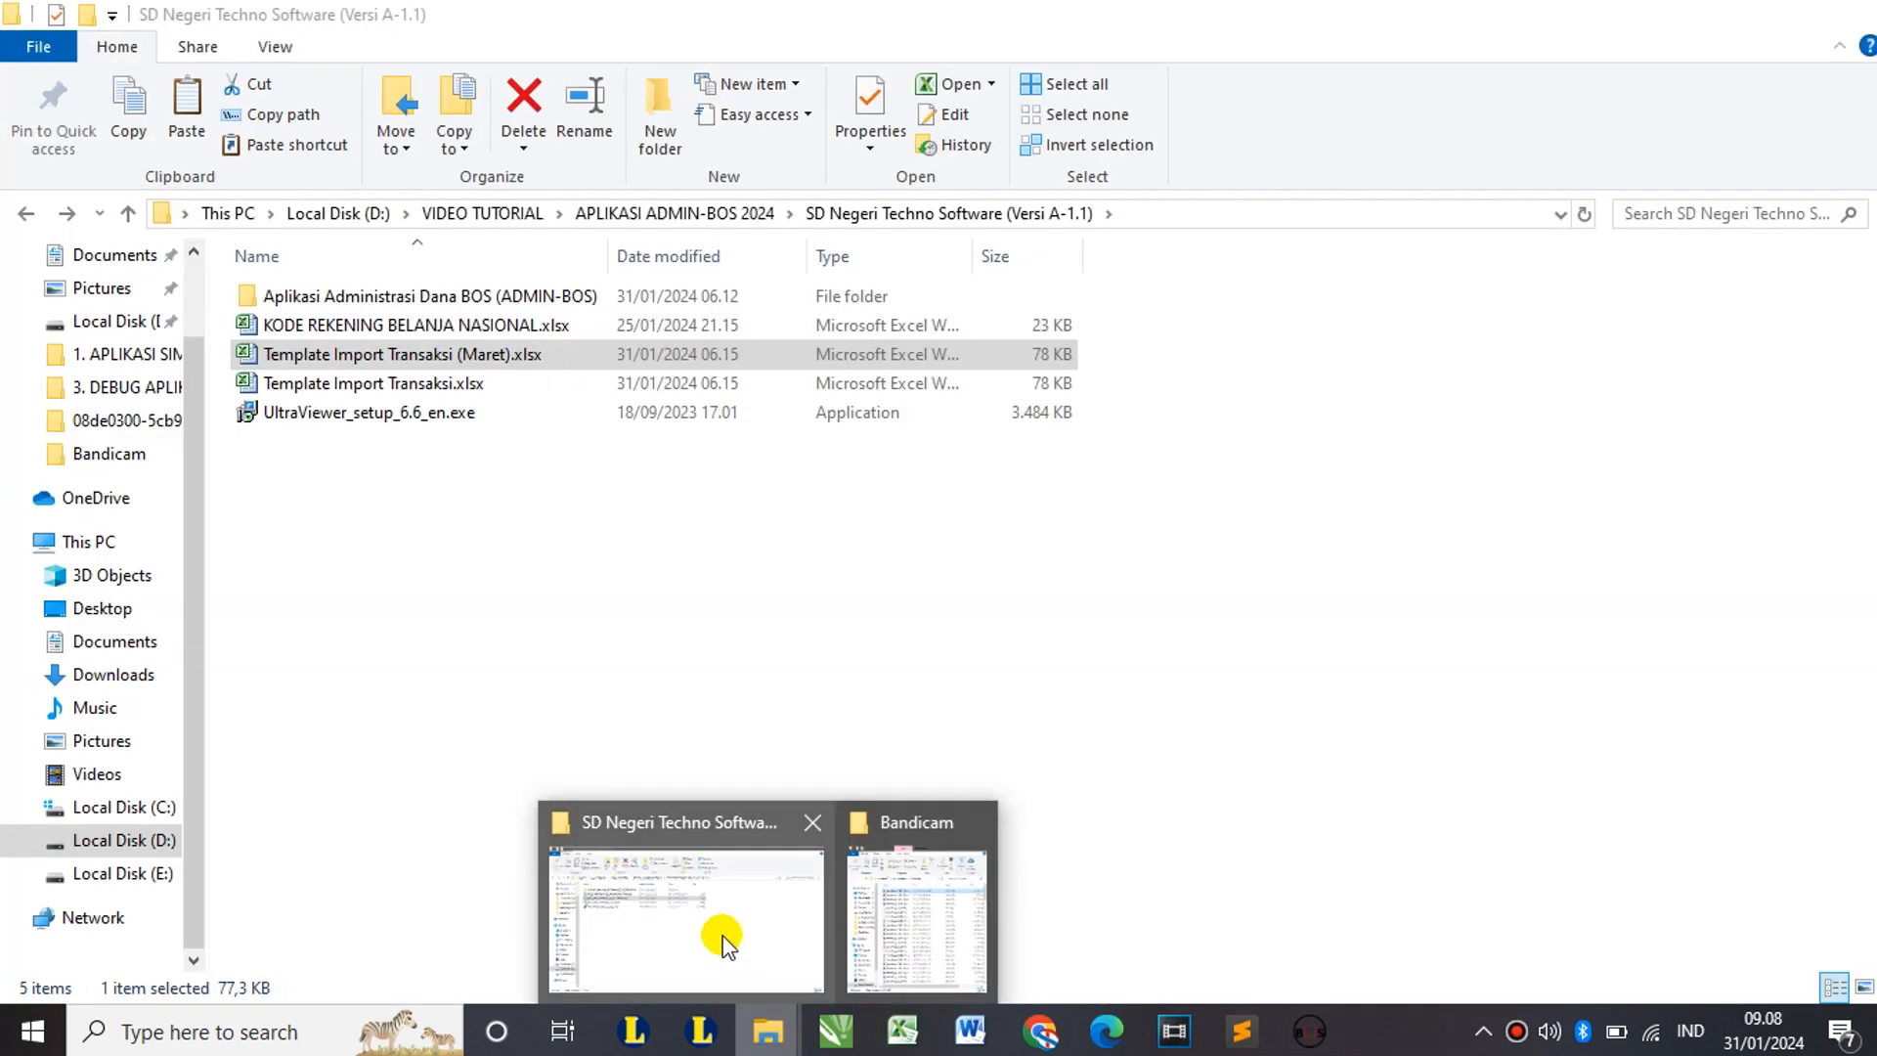
left_click(721, 936)
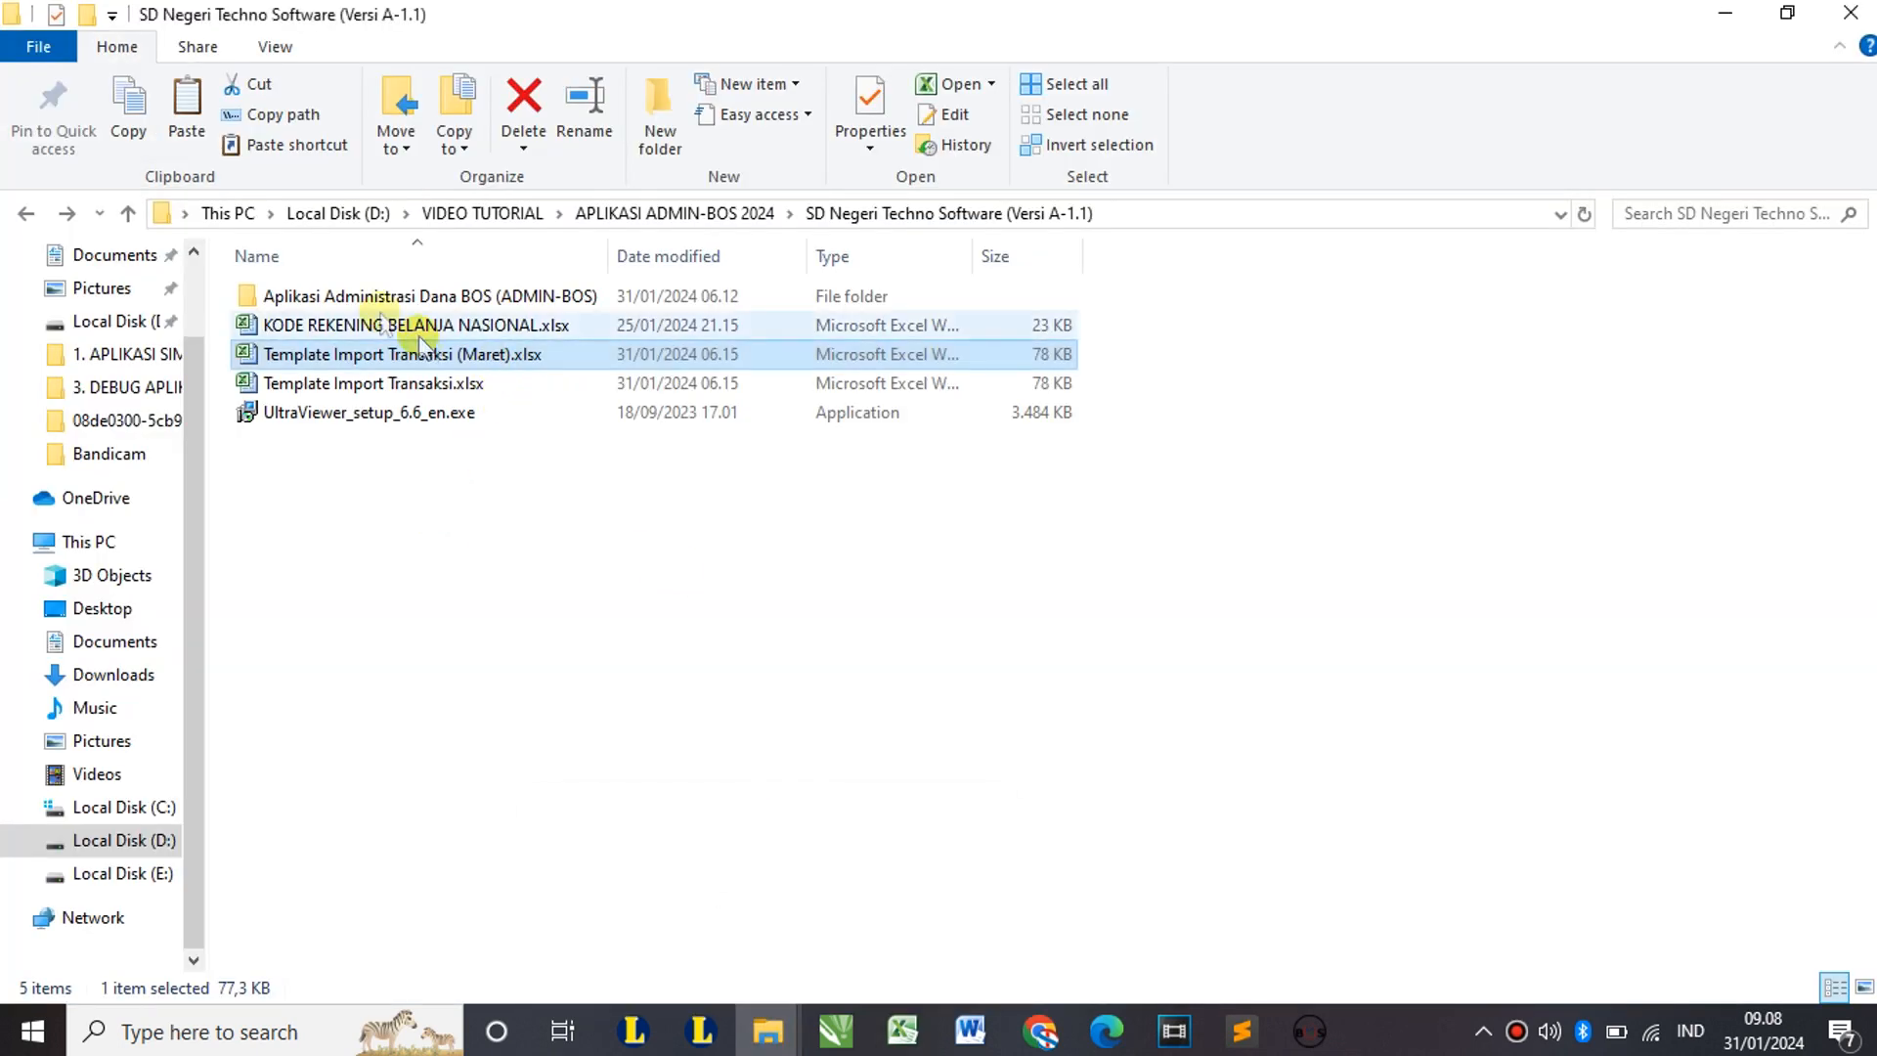
left_click(628, 211)
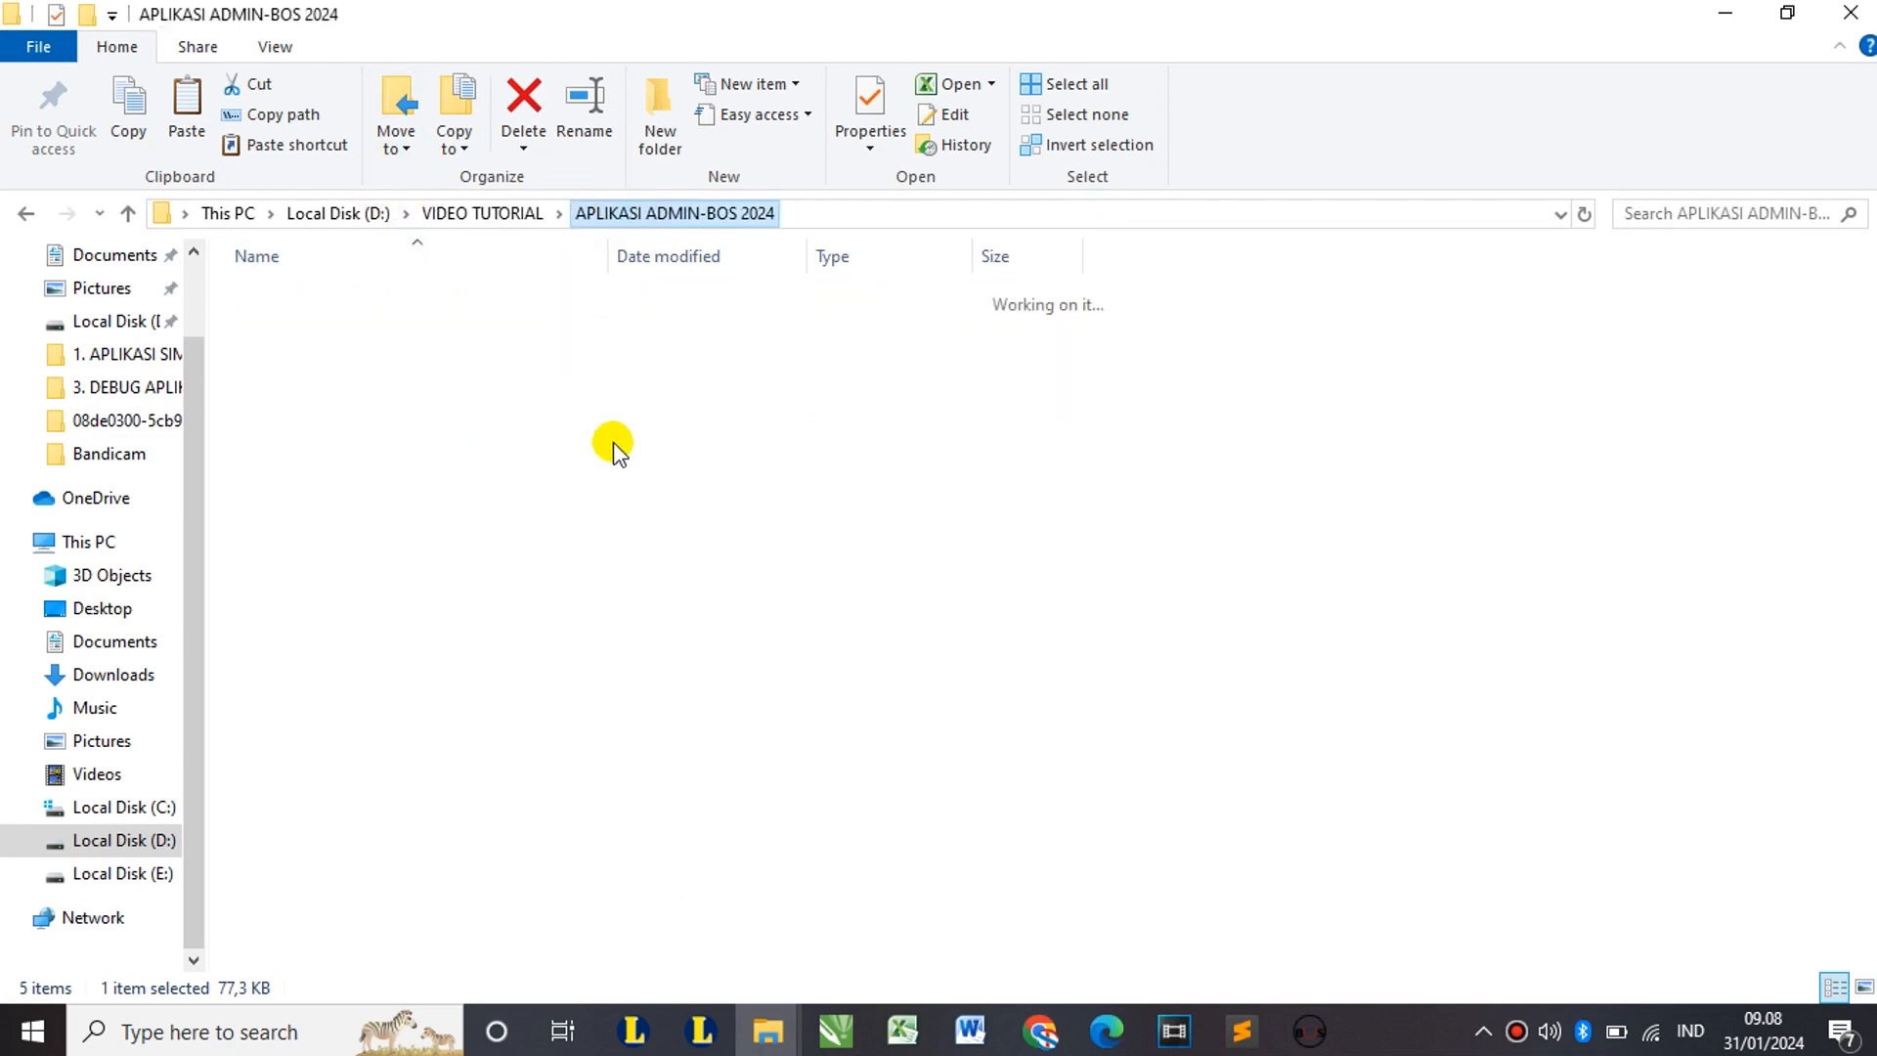
left_click(479, 212)
double_click(361, 315)
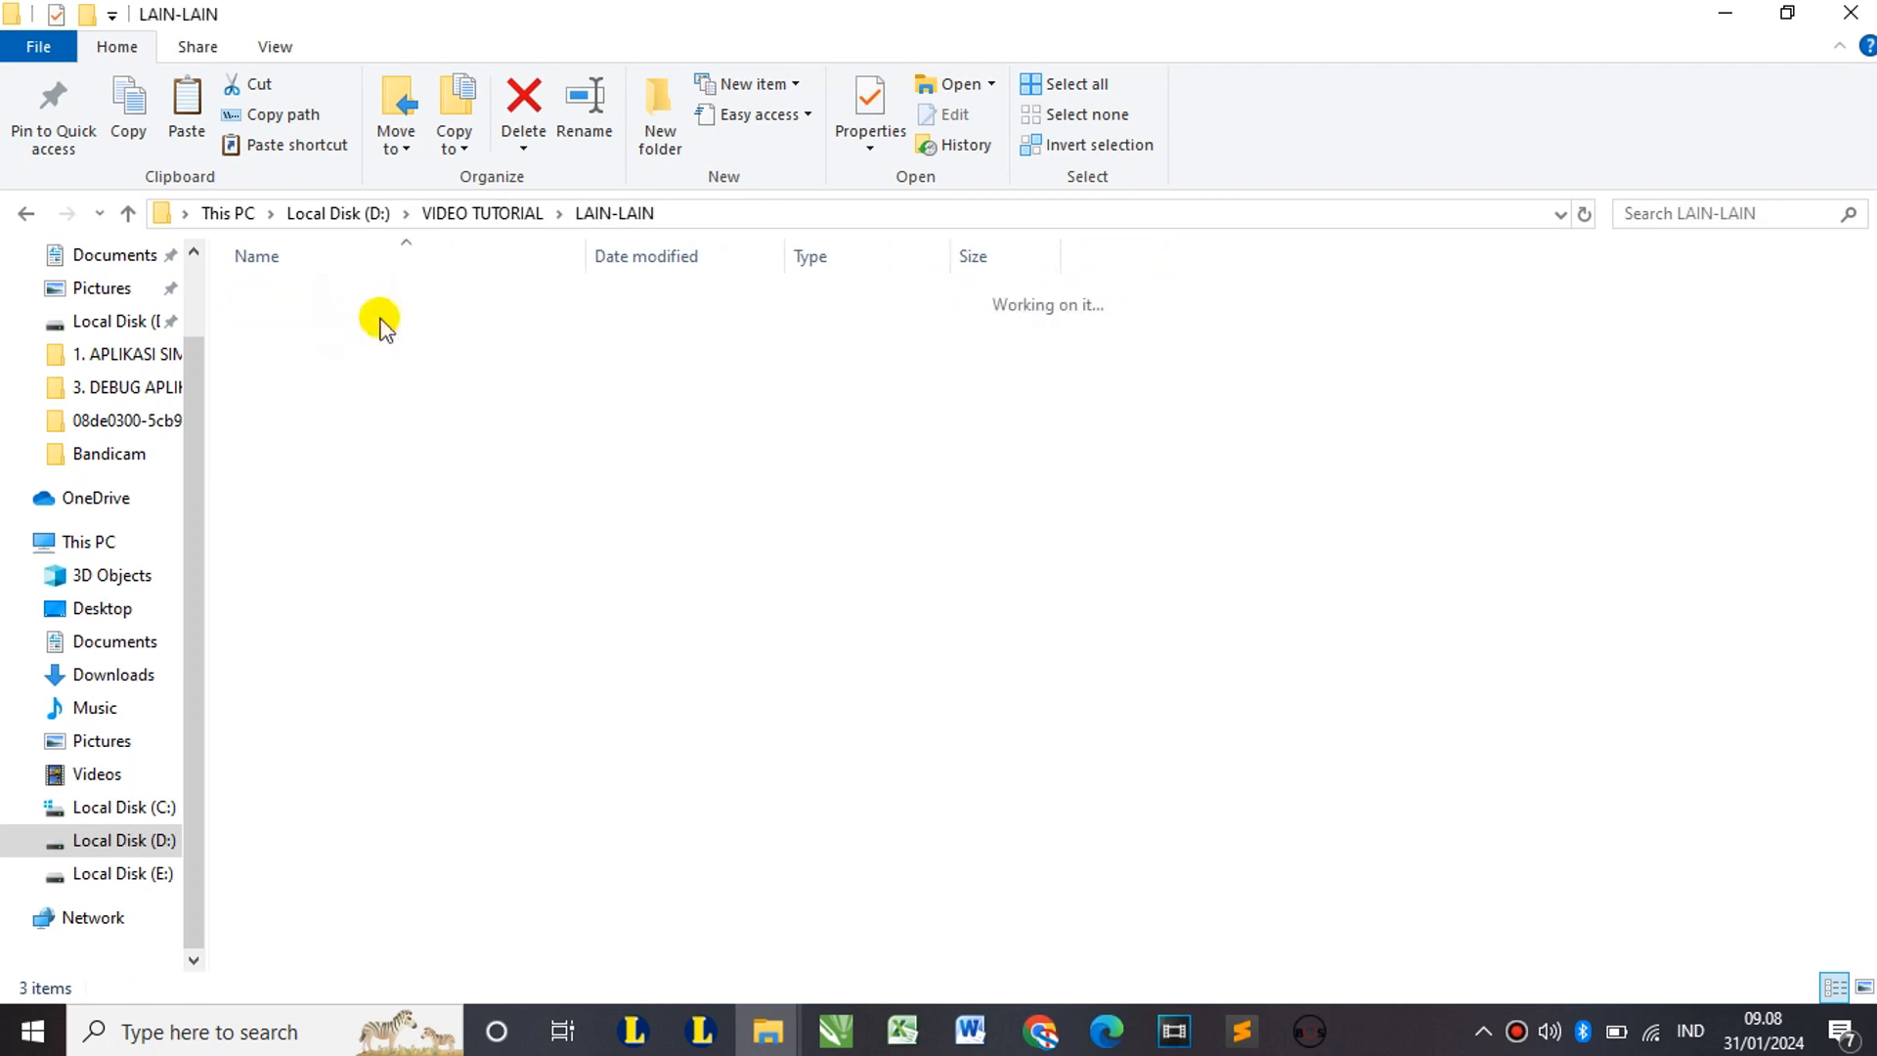
left_click(350, 294)
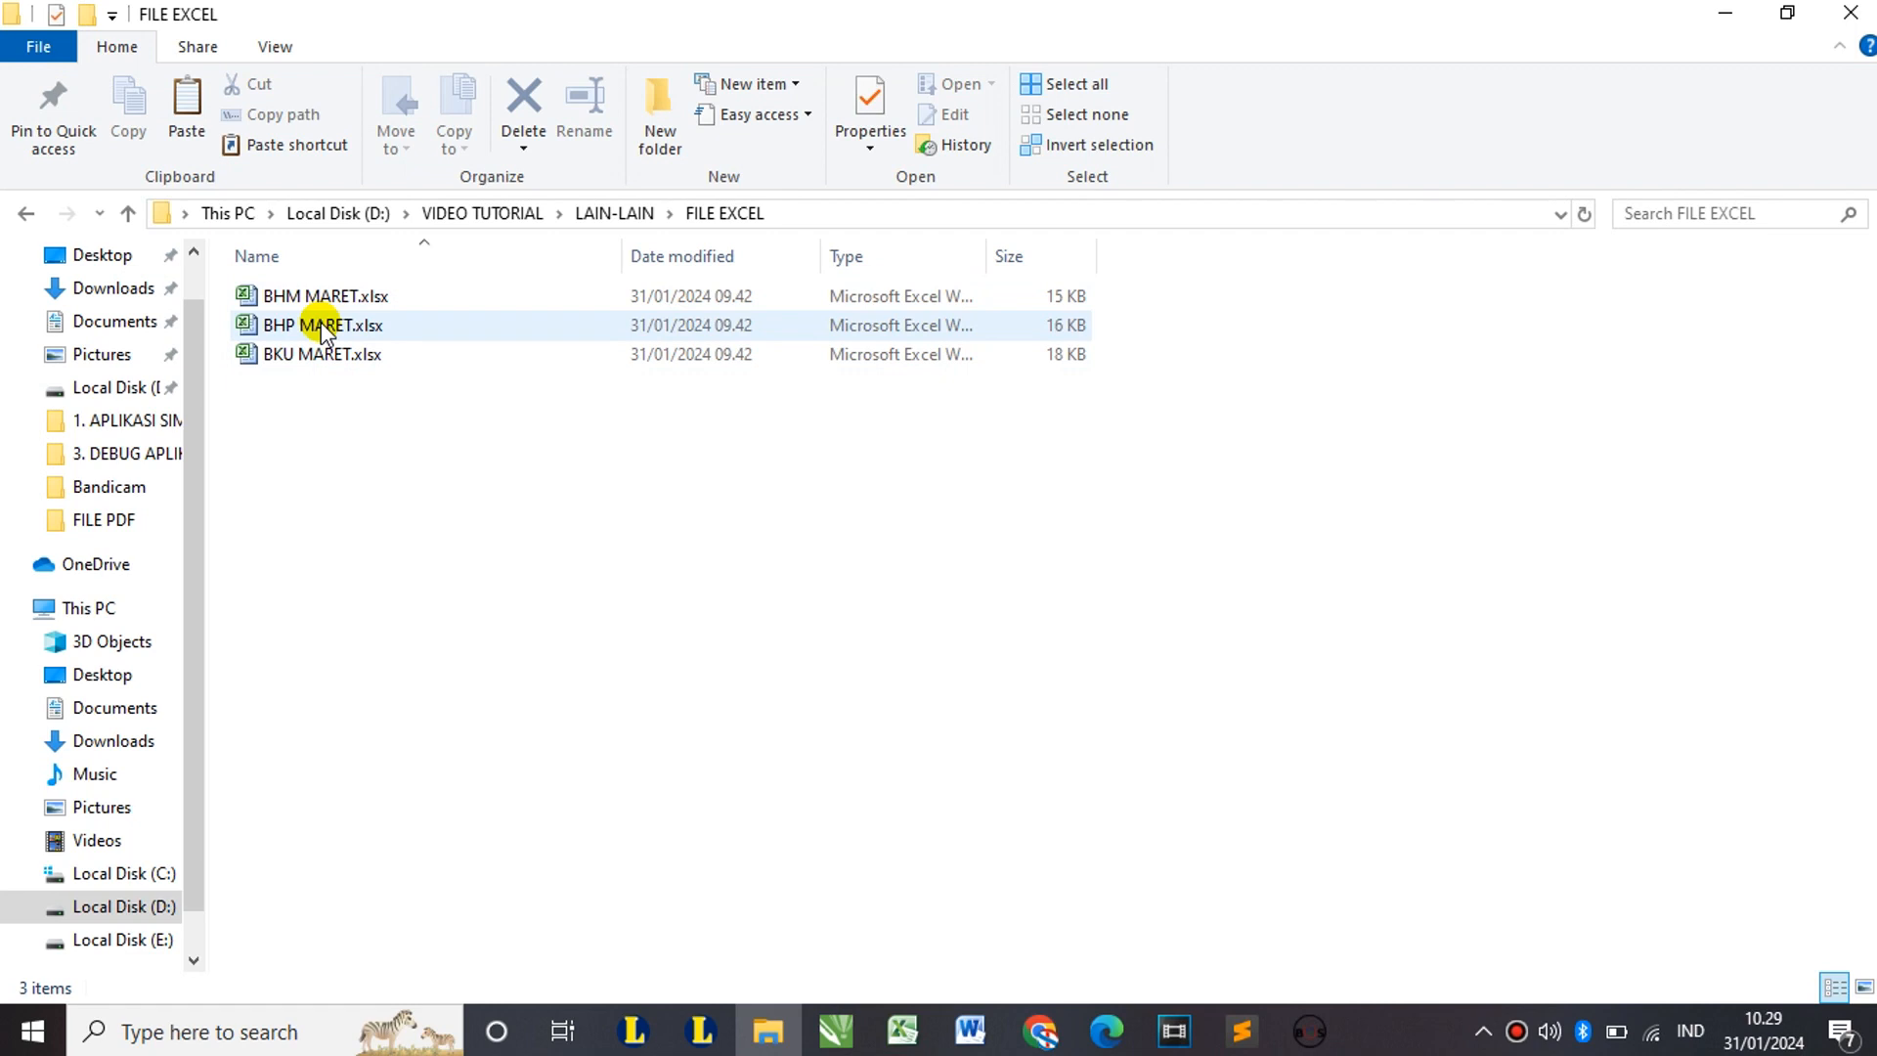
left_click(315, 295)
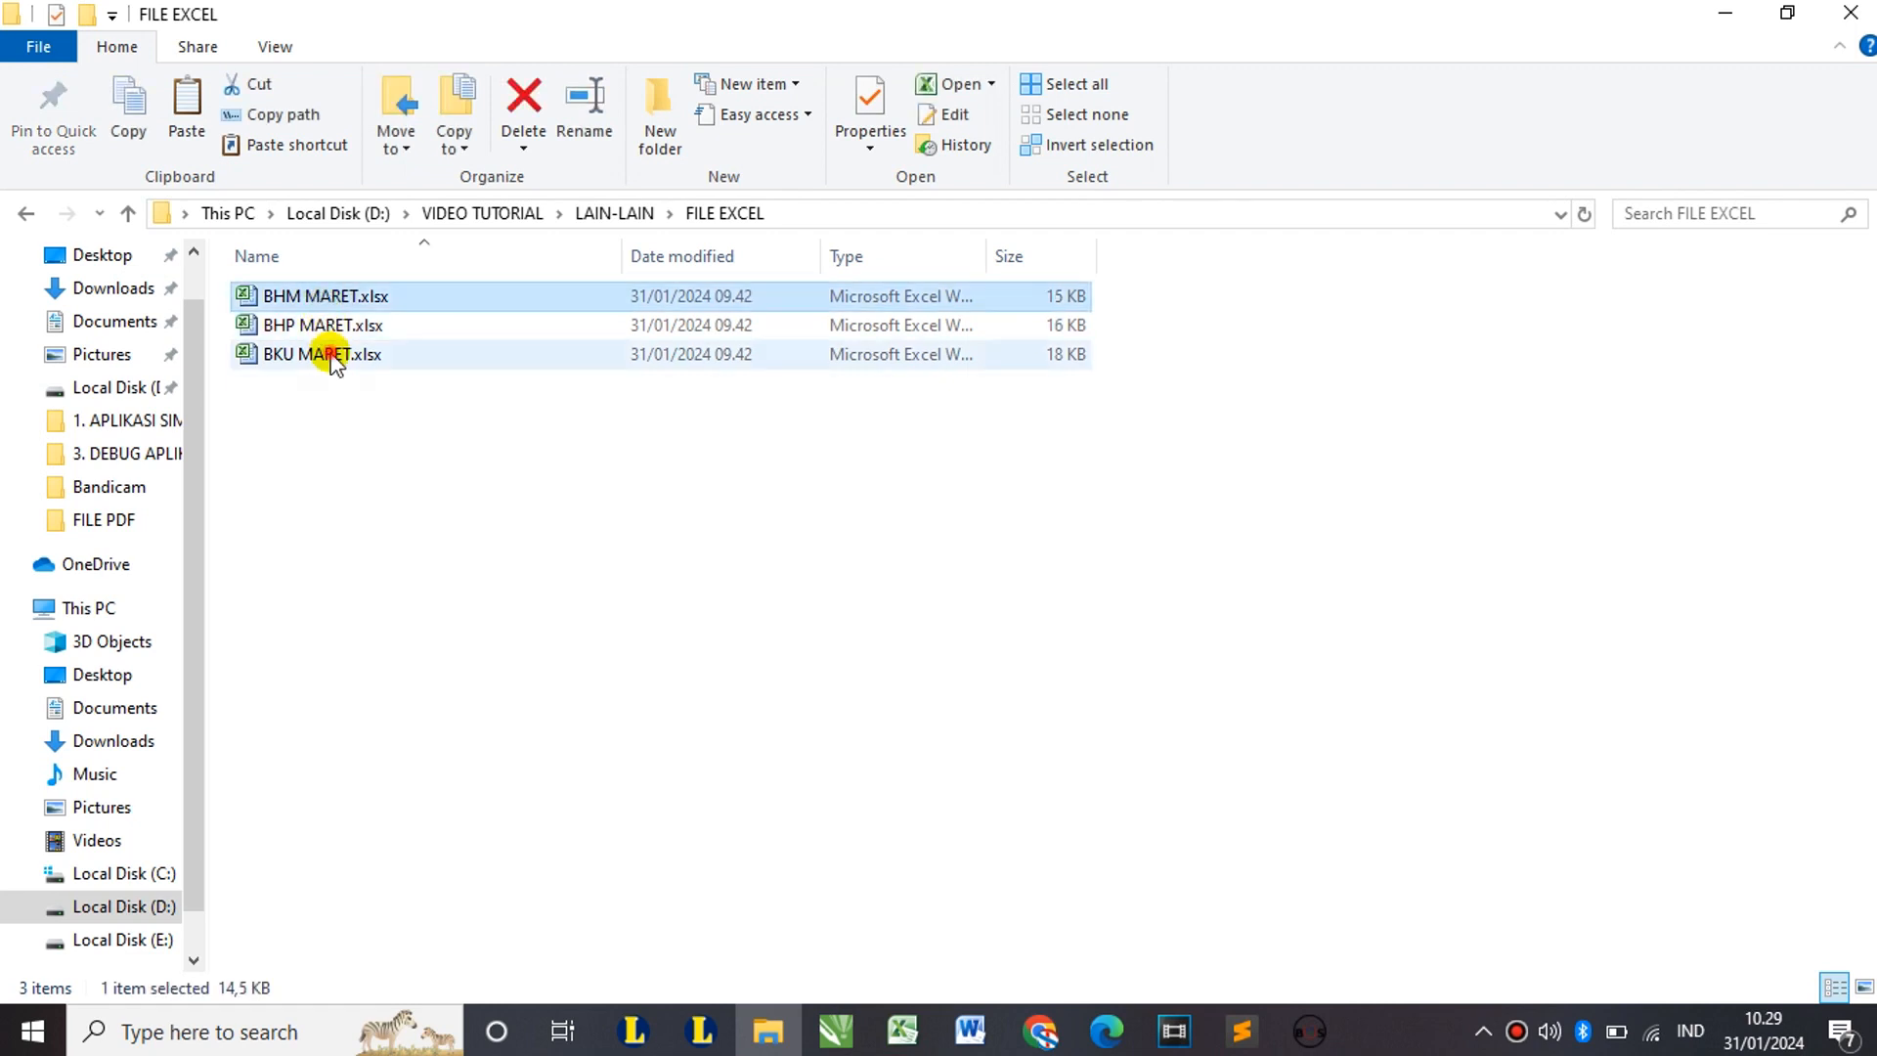
left_click(331, 356, "shift")
Step: Open the three MARET workbooks, then check the template's Data BHP & BHM sheet and Sheet1
key("Return")
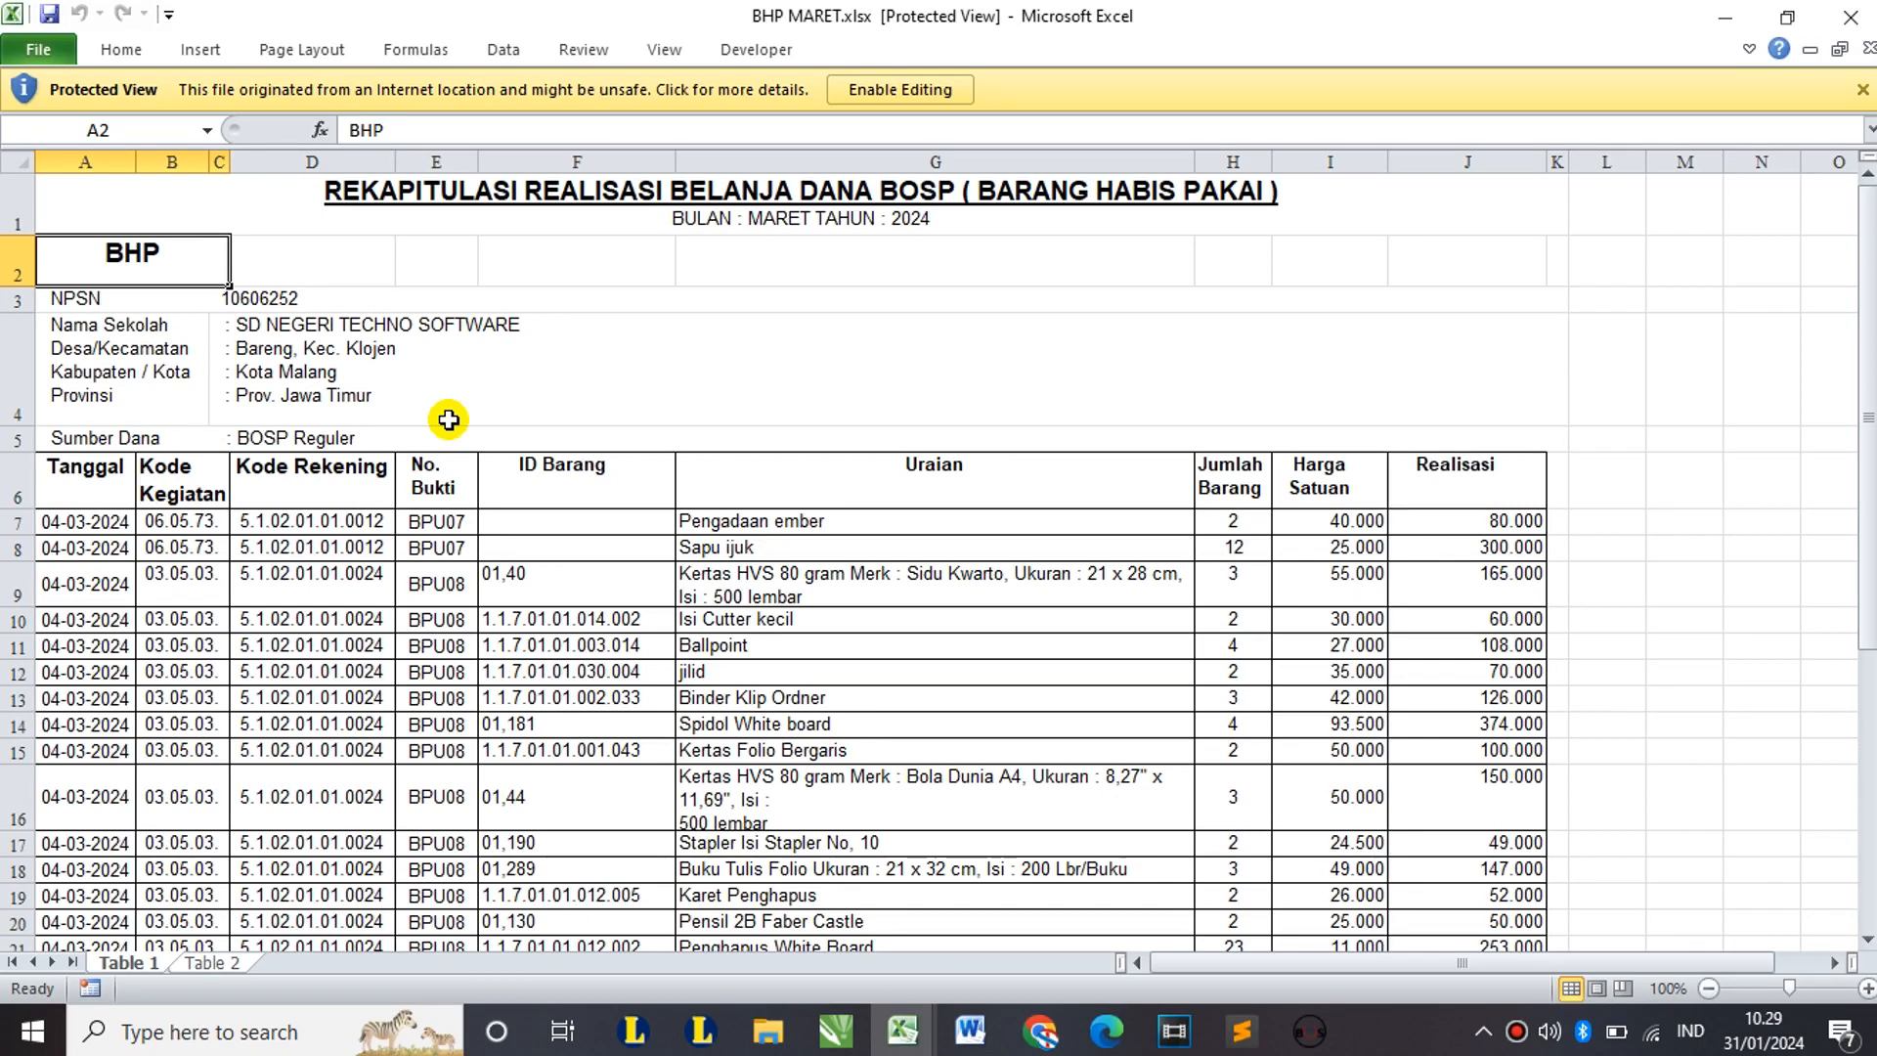
mouse_move(905, 1041)
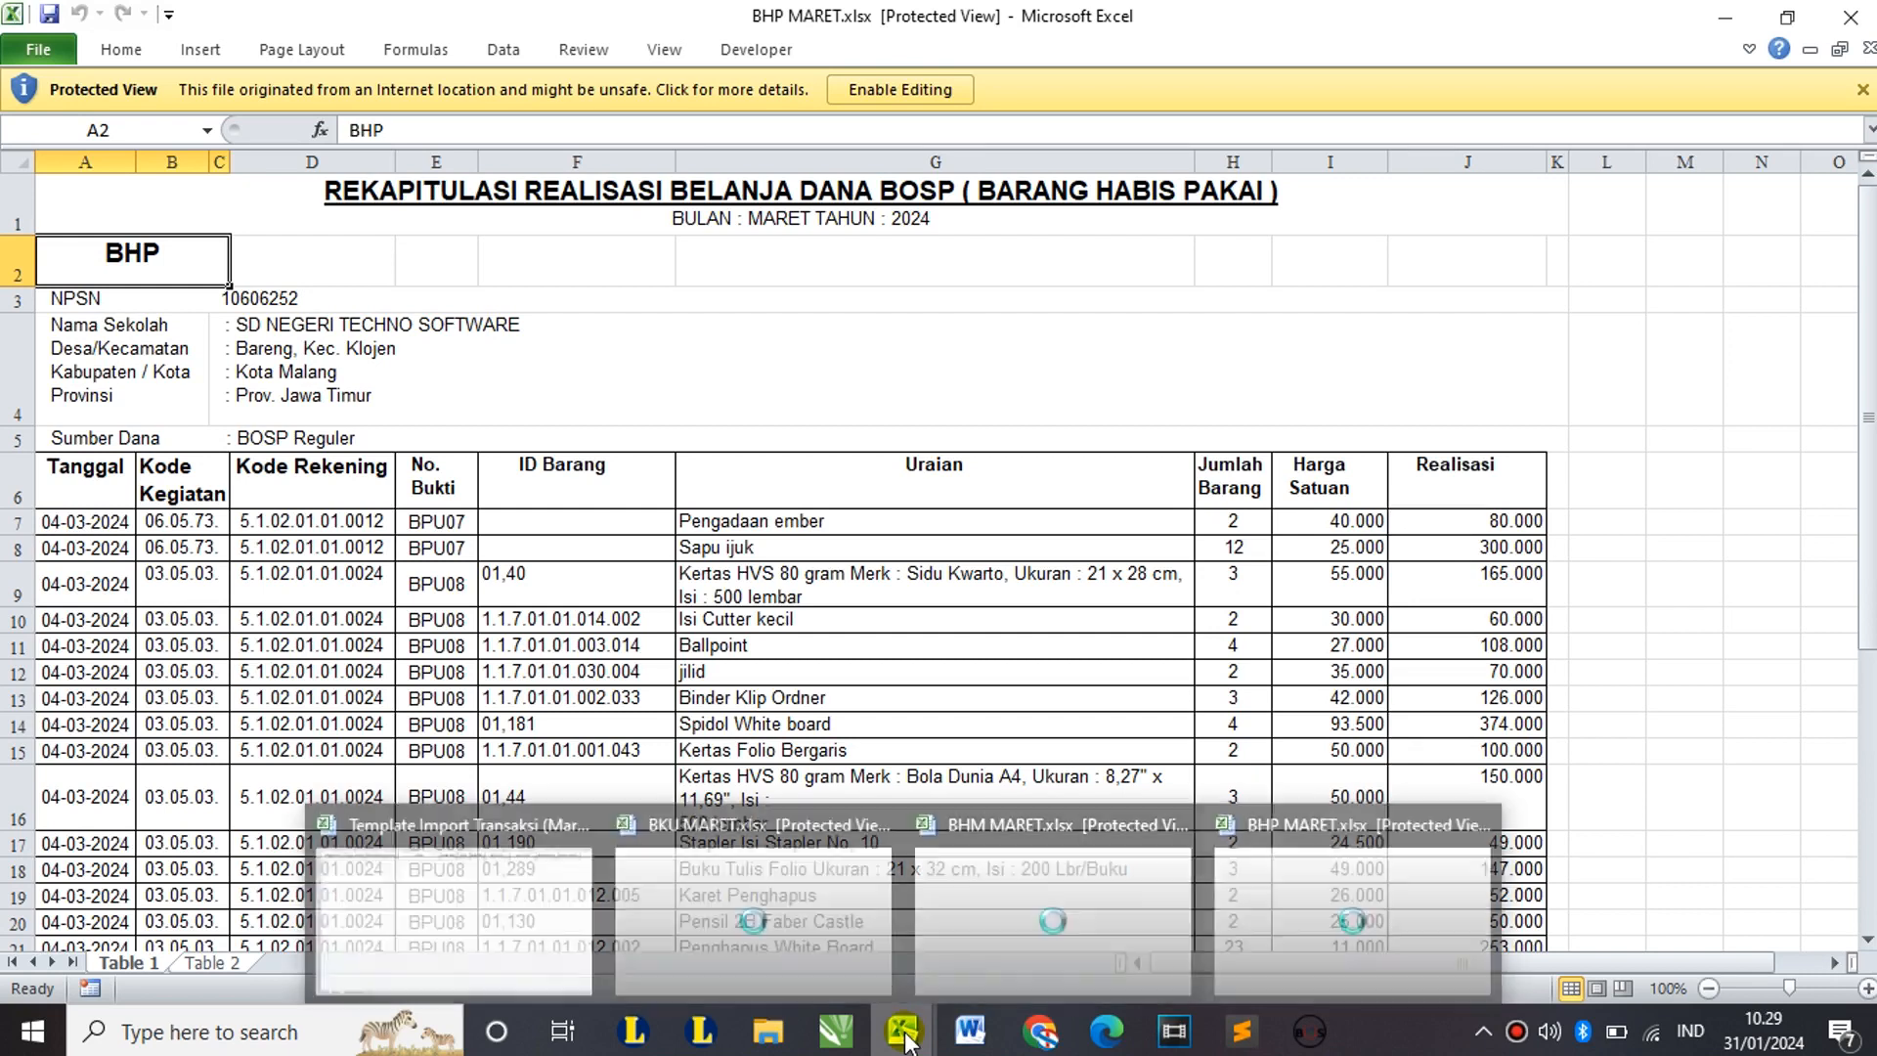
left_click(507, 897)
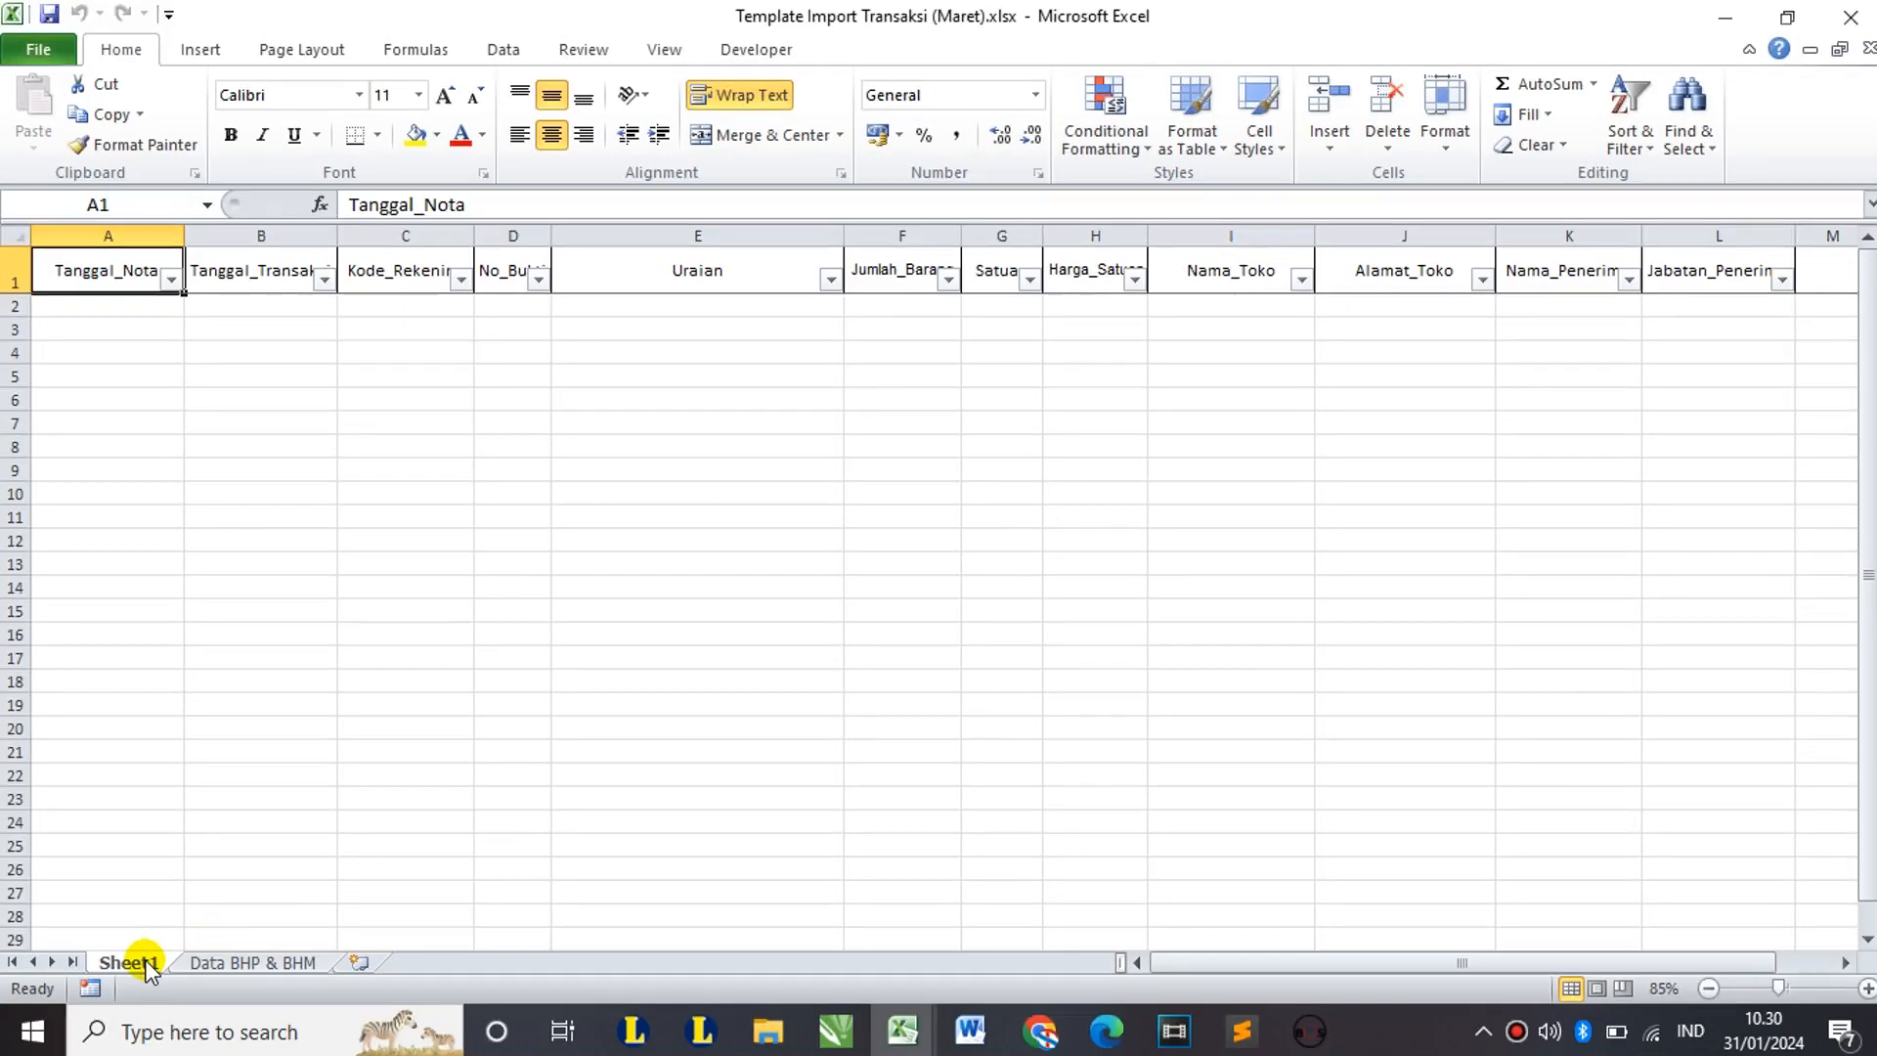
left_click(262, 963)
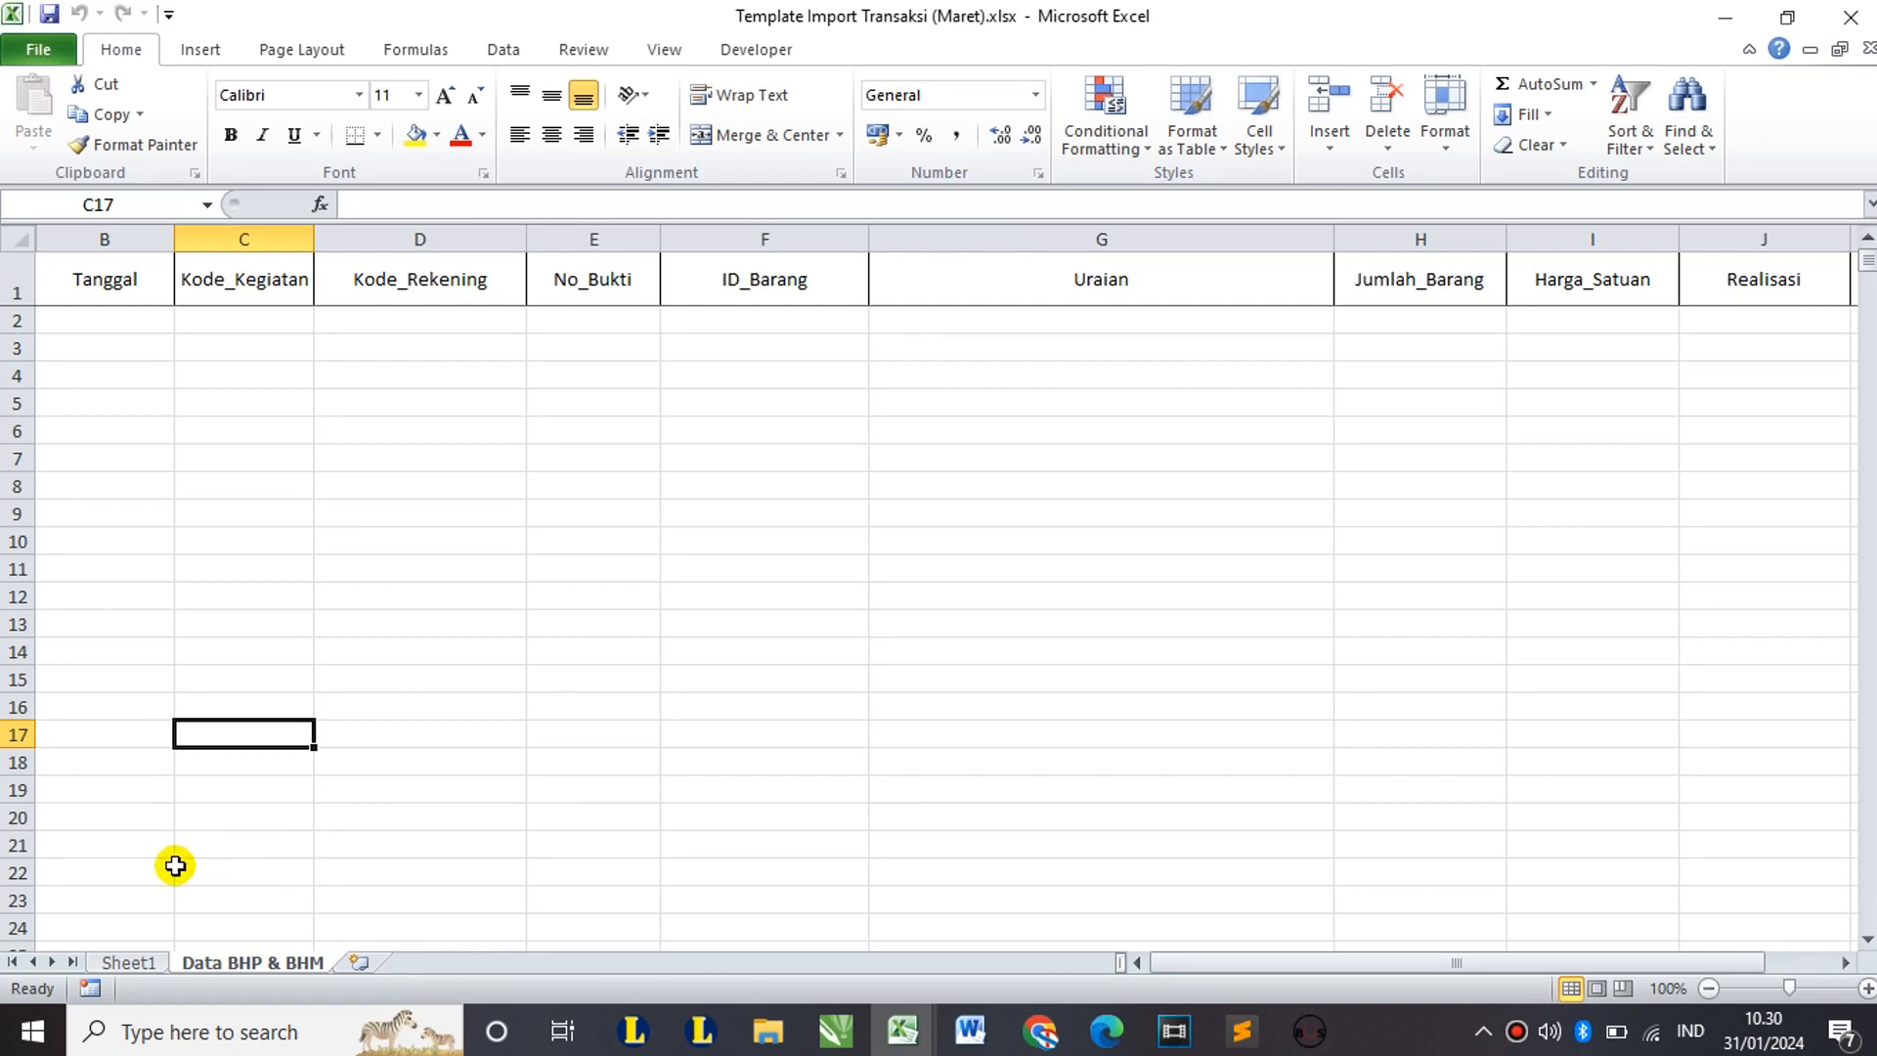
left_click(125, 962)
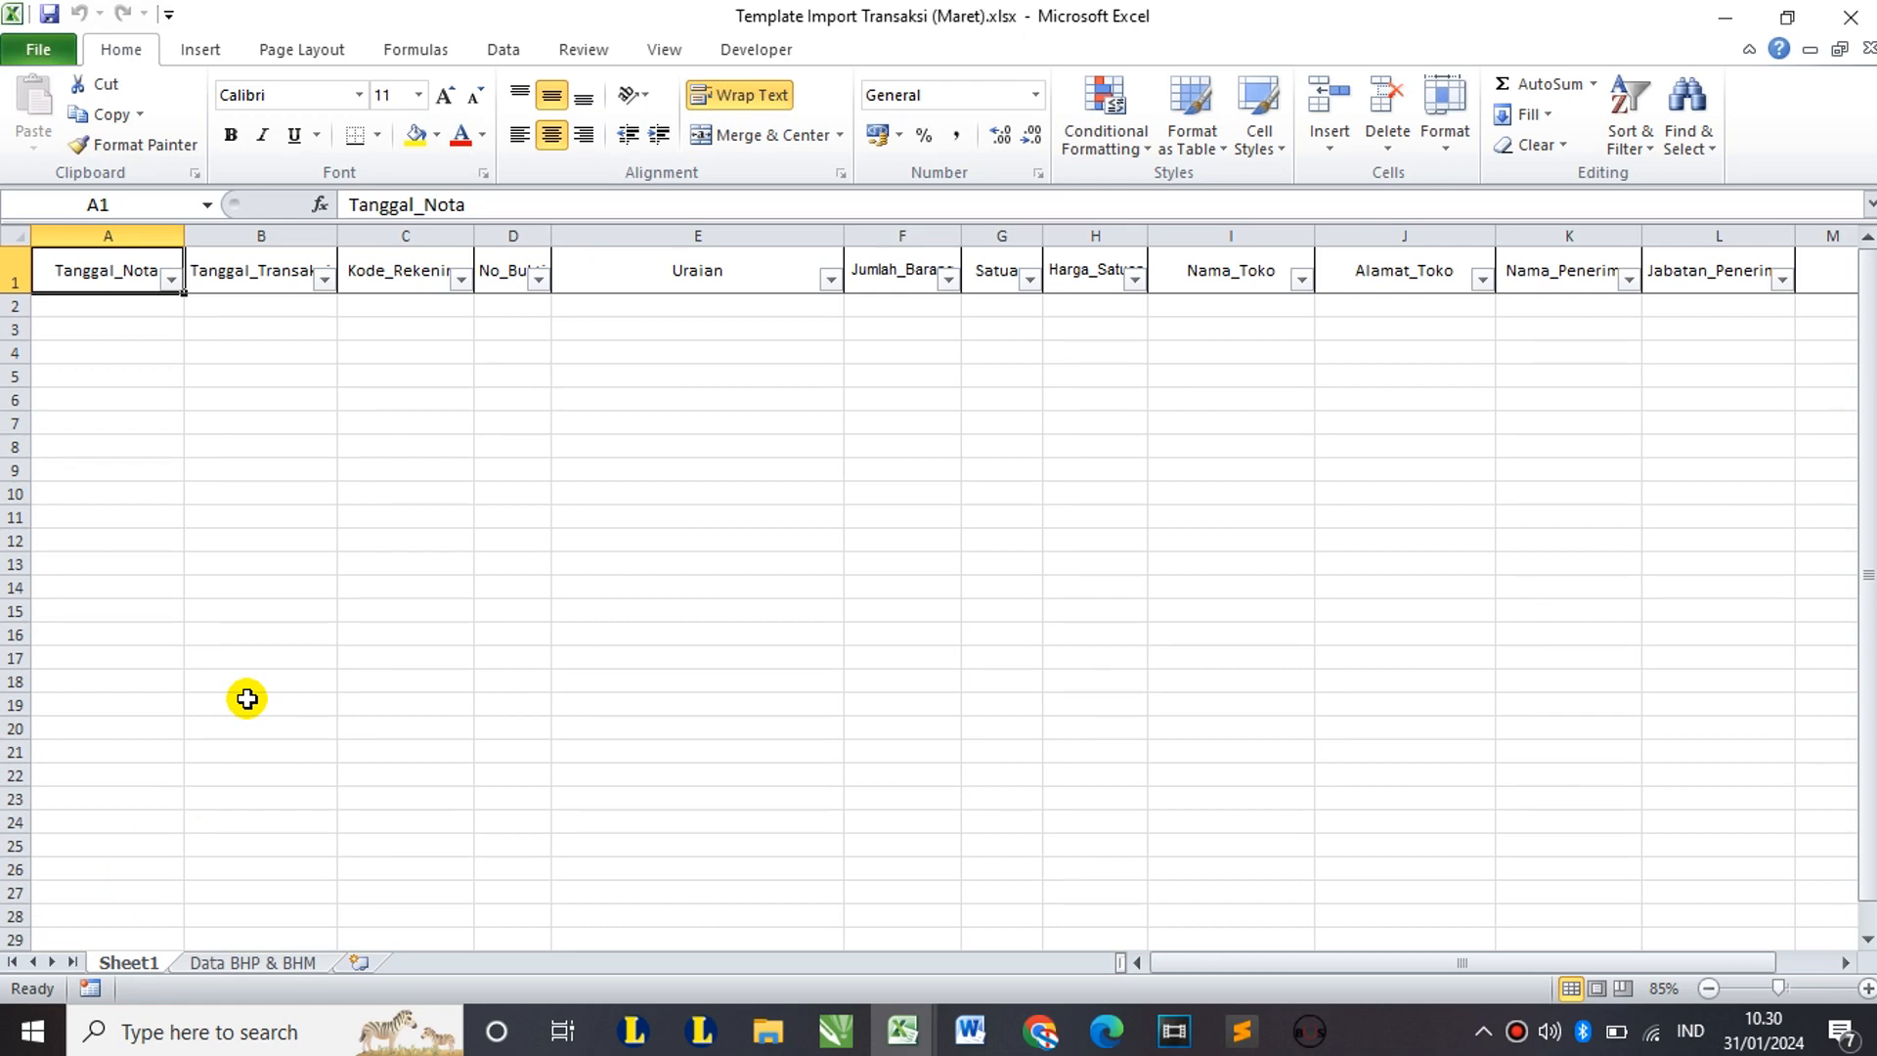
left_click(901, 1032)
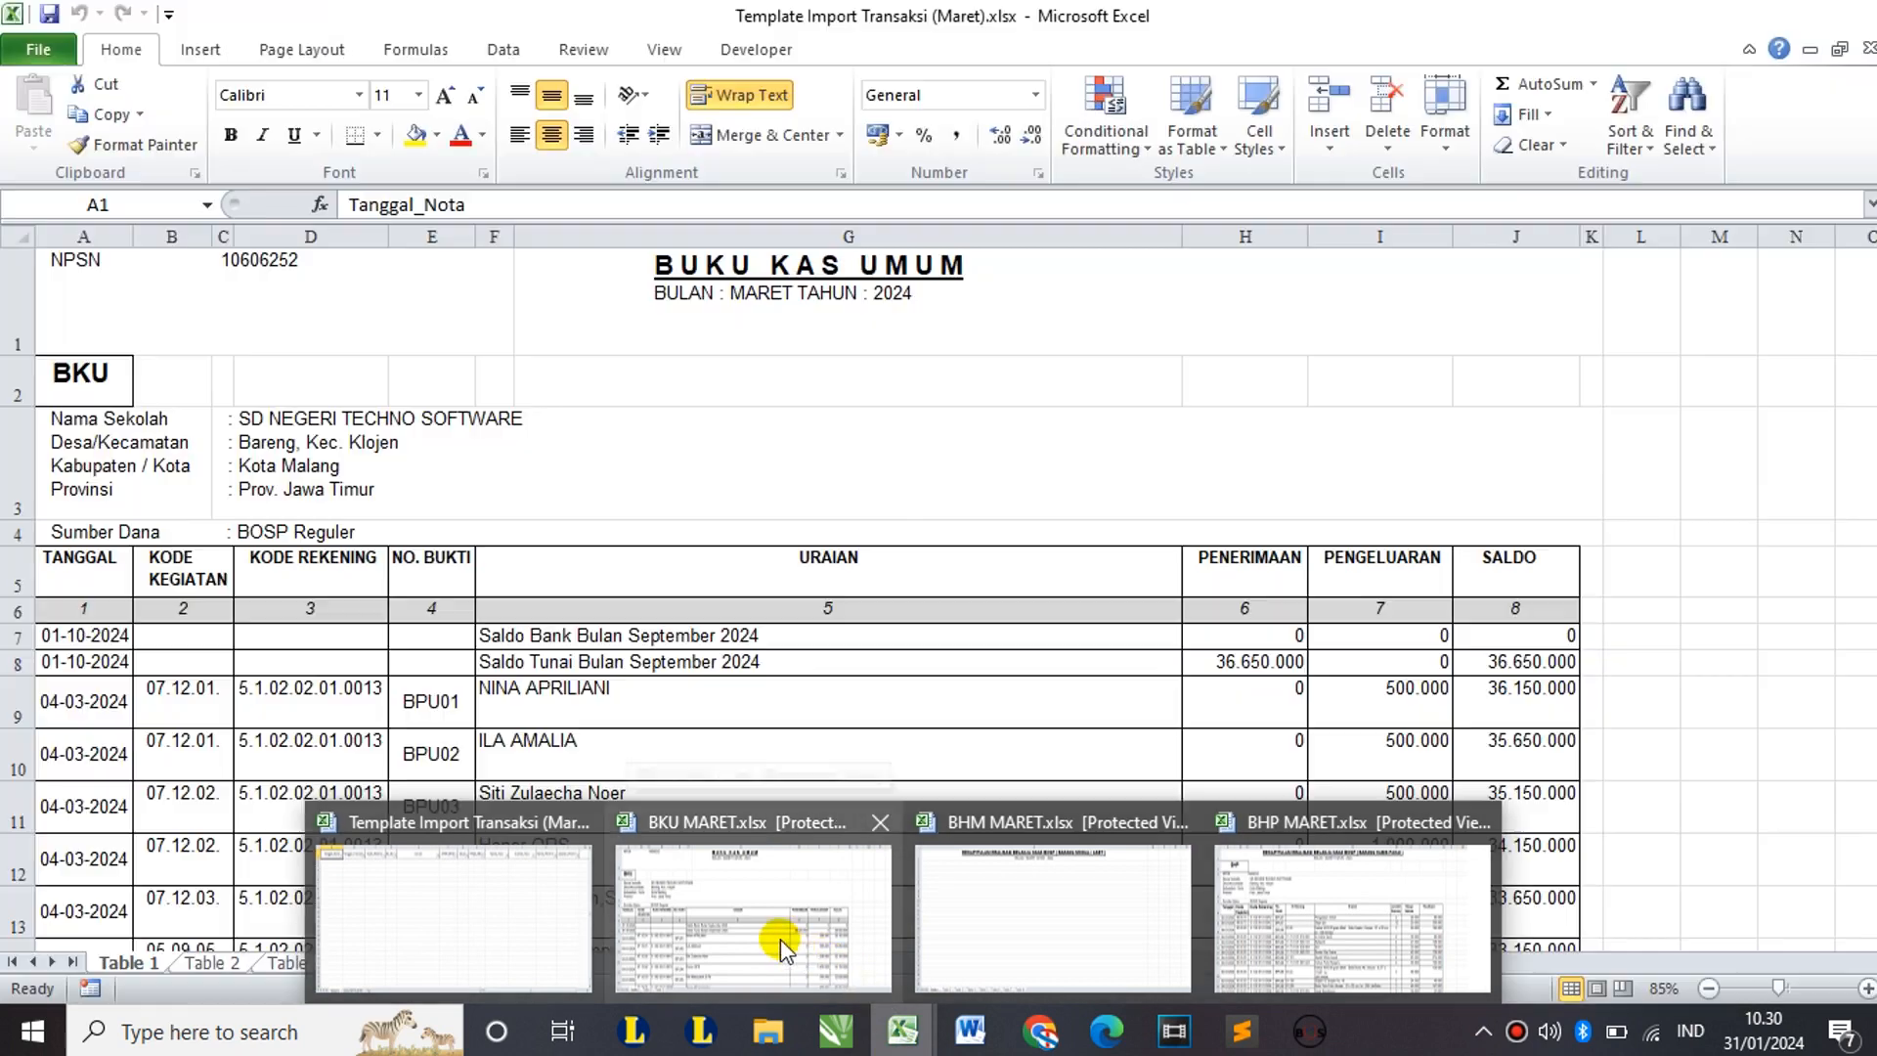
Step: Bring BKU MARET.xlsx forward and enable editing from Protected View
left_click(777, 938)
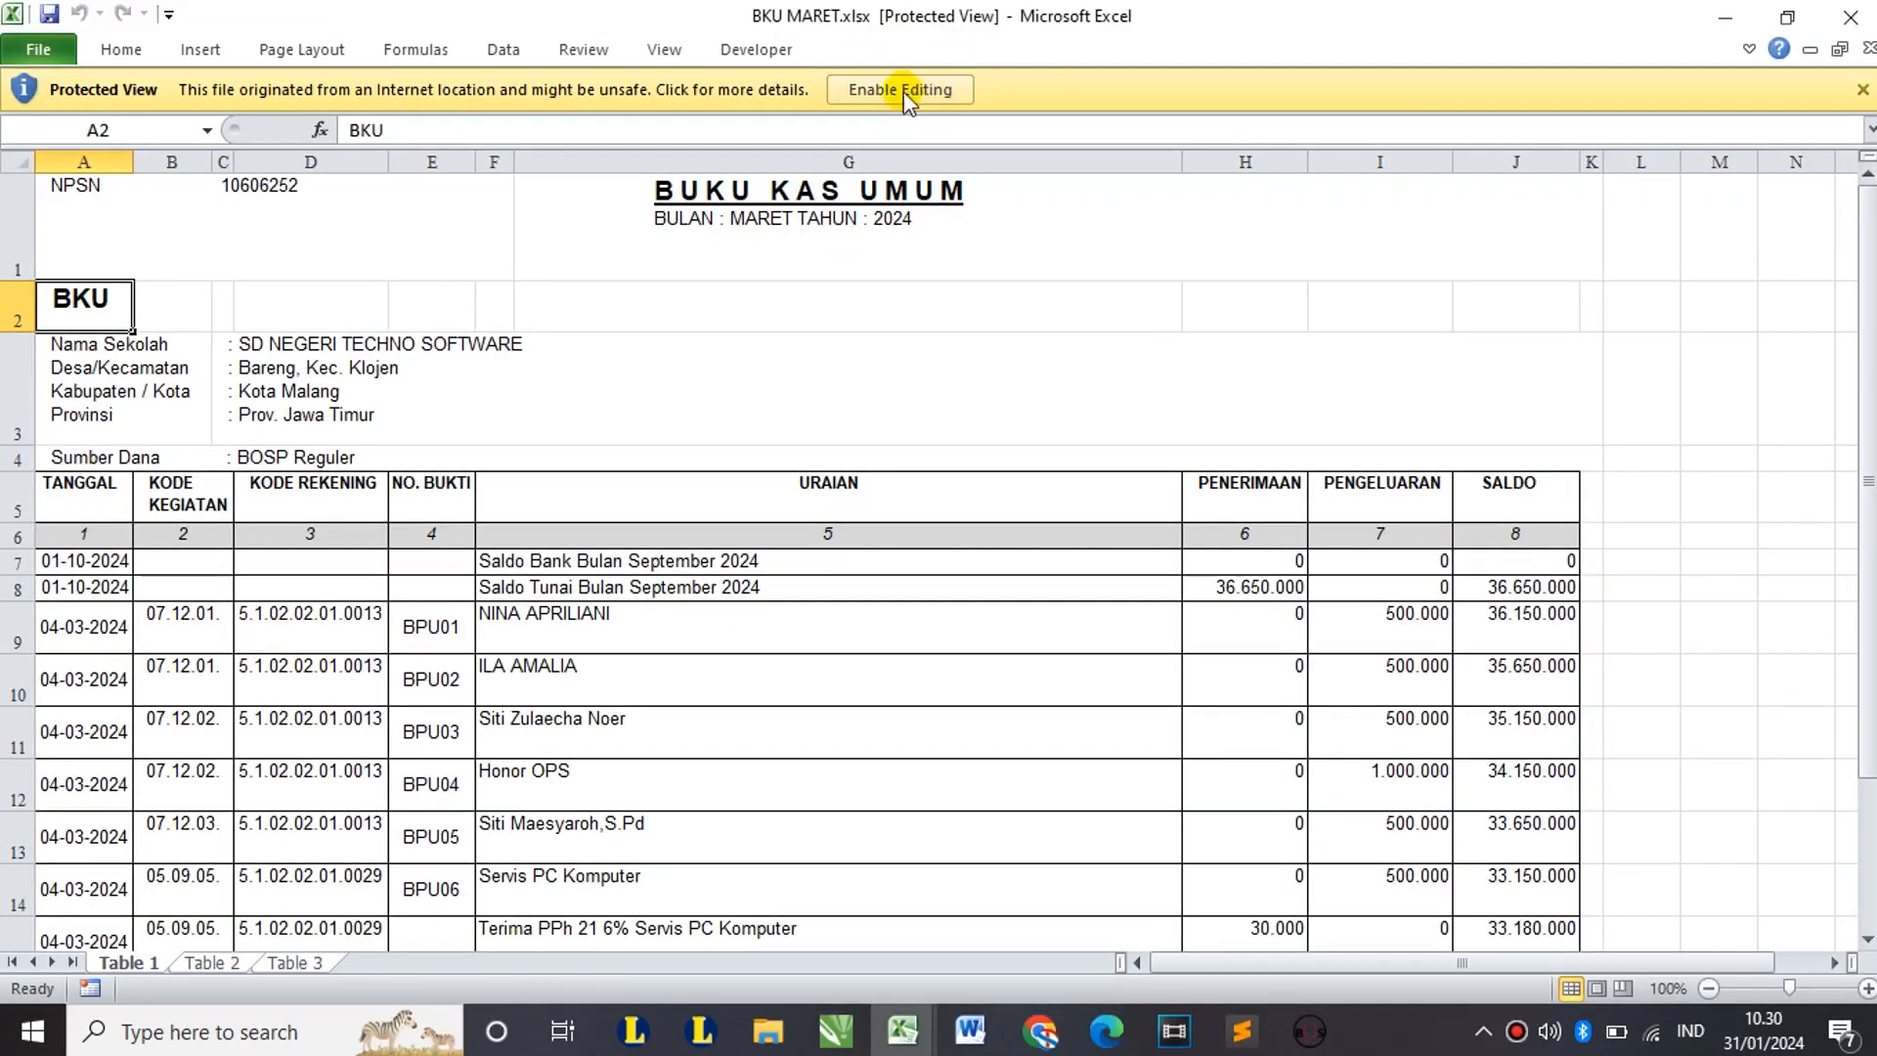
left_click(935, 91)
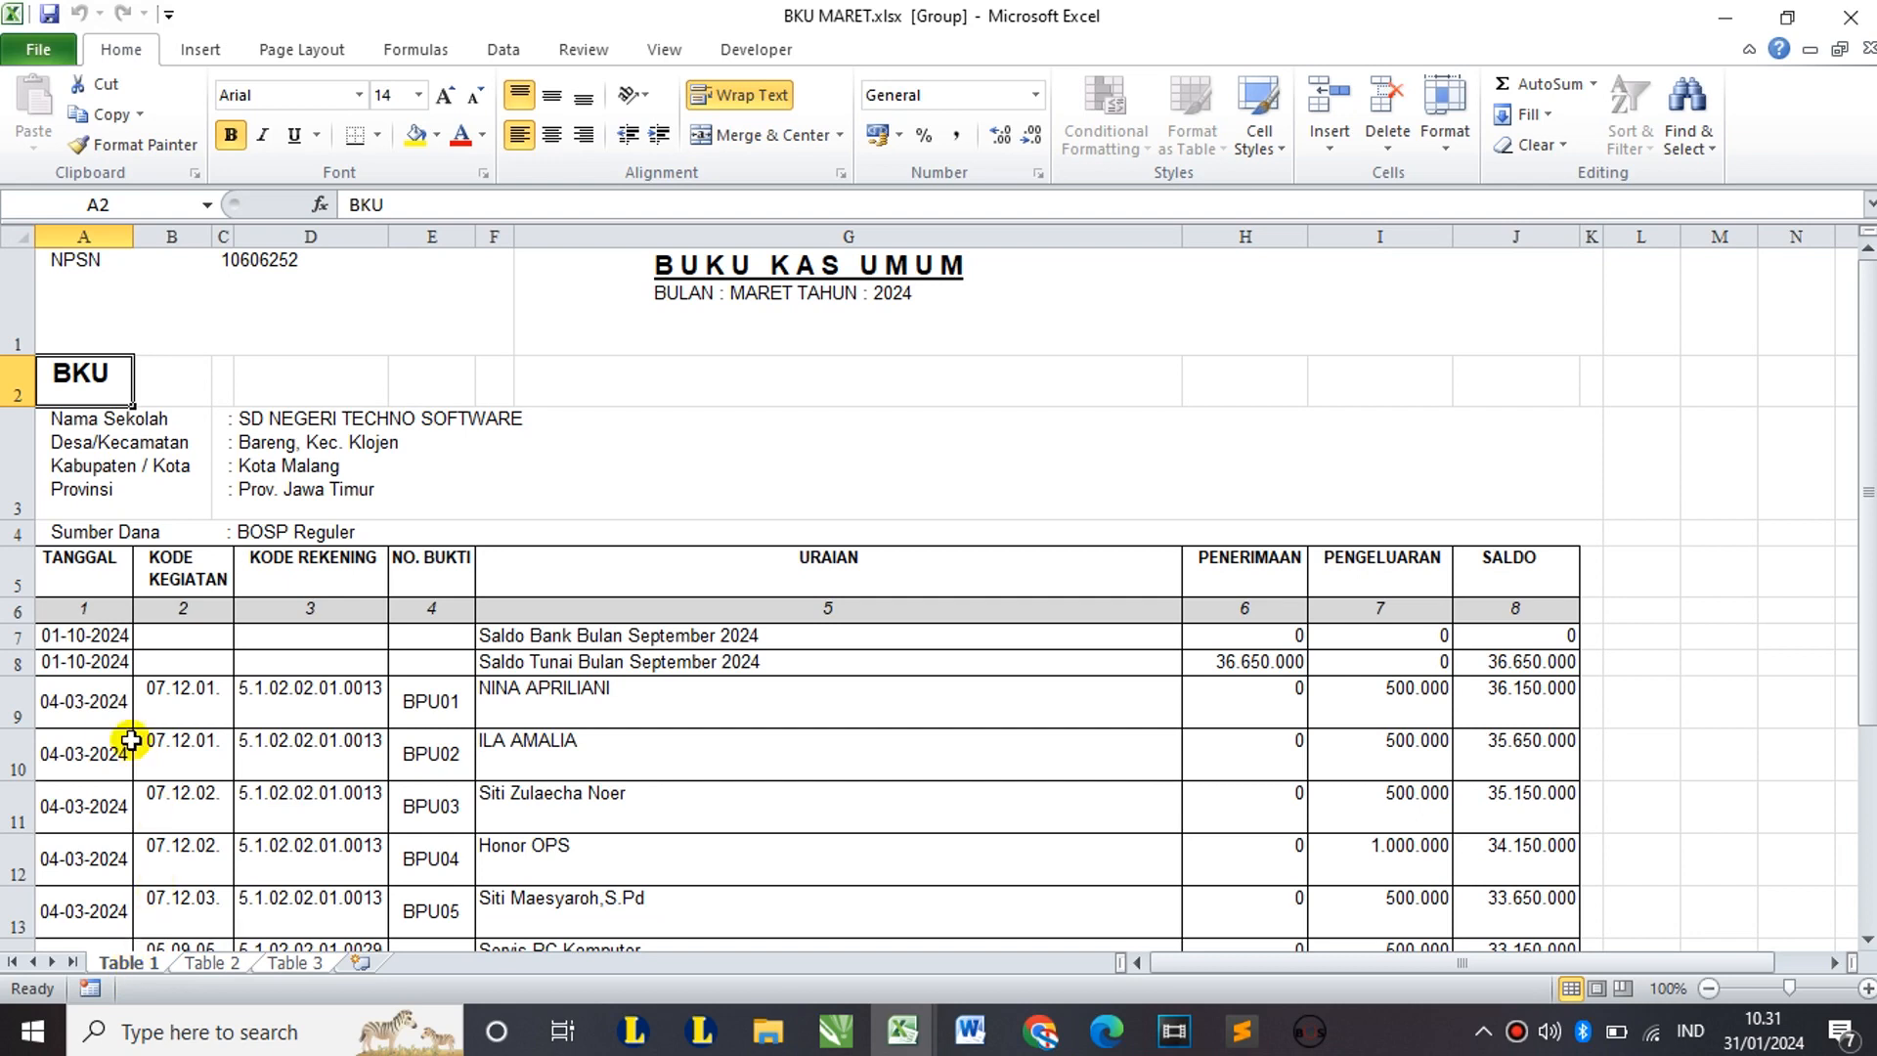
Step: Copy BKU MARET's first six transaction rows, A9:G14
scroll(131, 740, "down", 2)
scroll(146, 684, "up", 1)
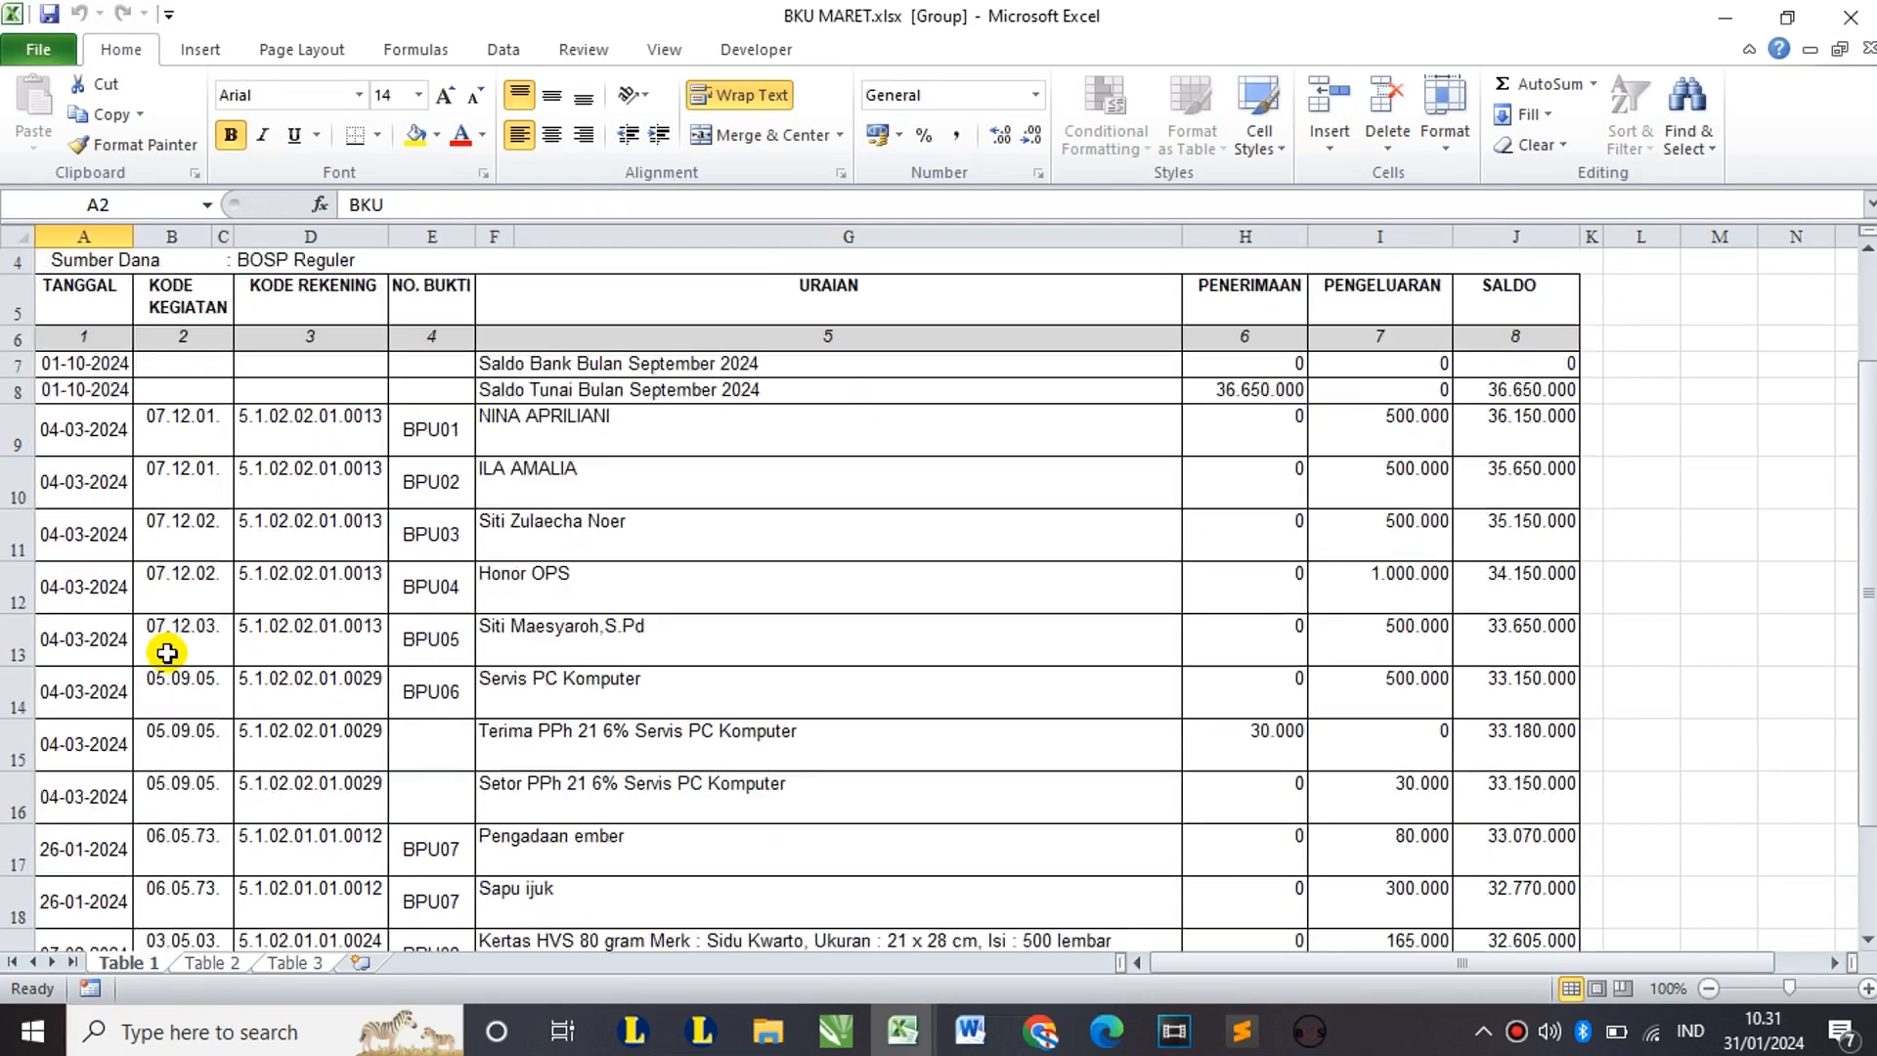
left_click(105, 435)
scroll(518, 633, "down", 1)
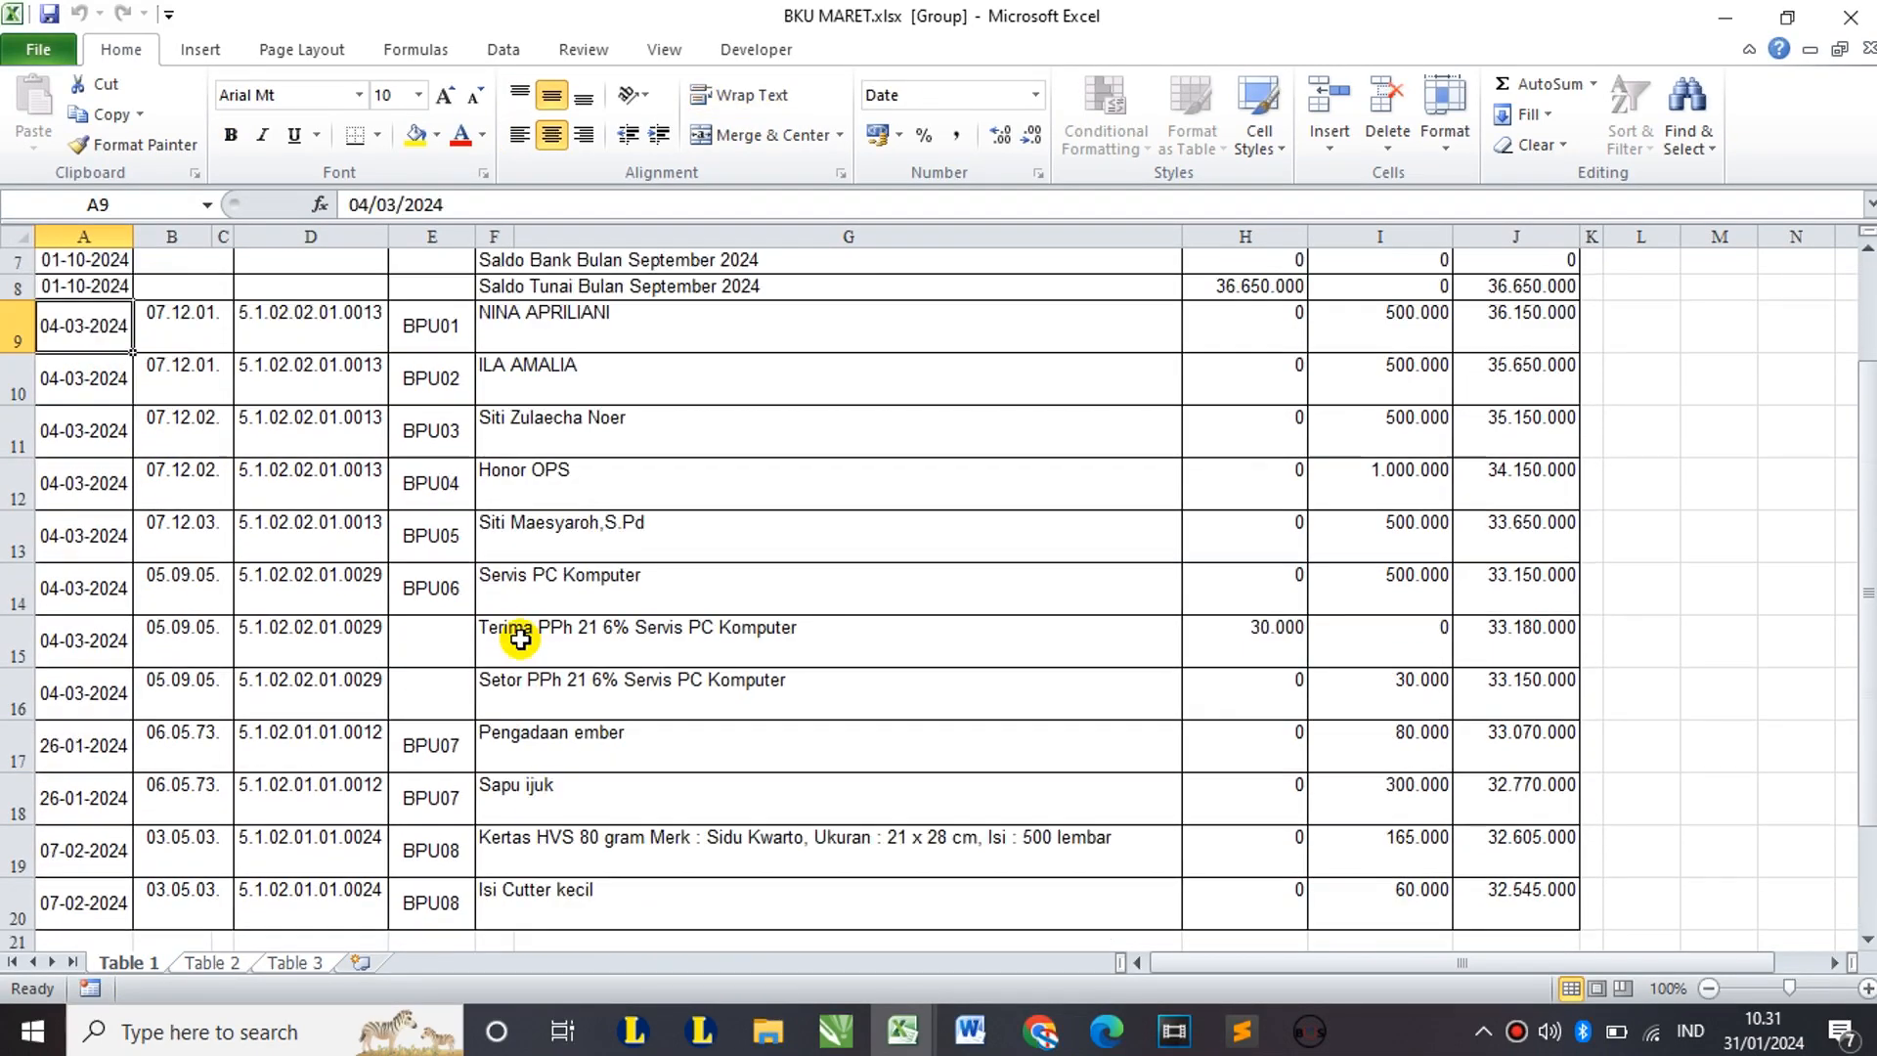
scroll(521, 637, "up", 1)
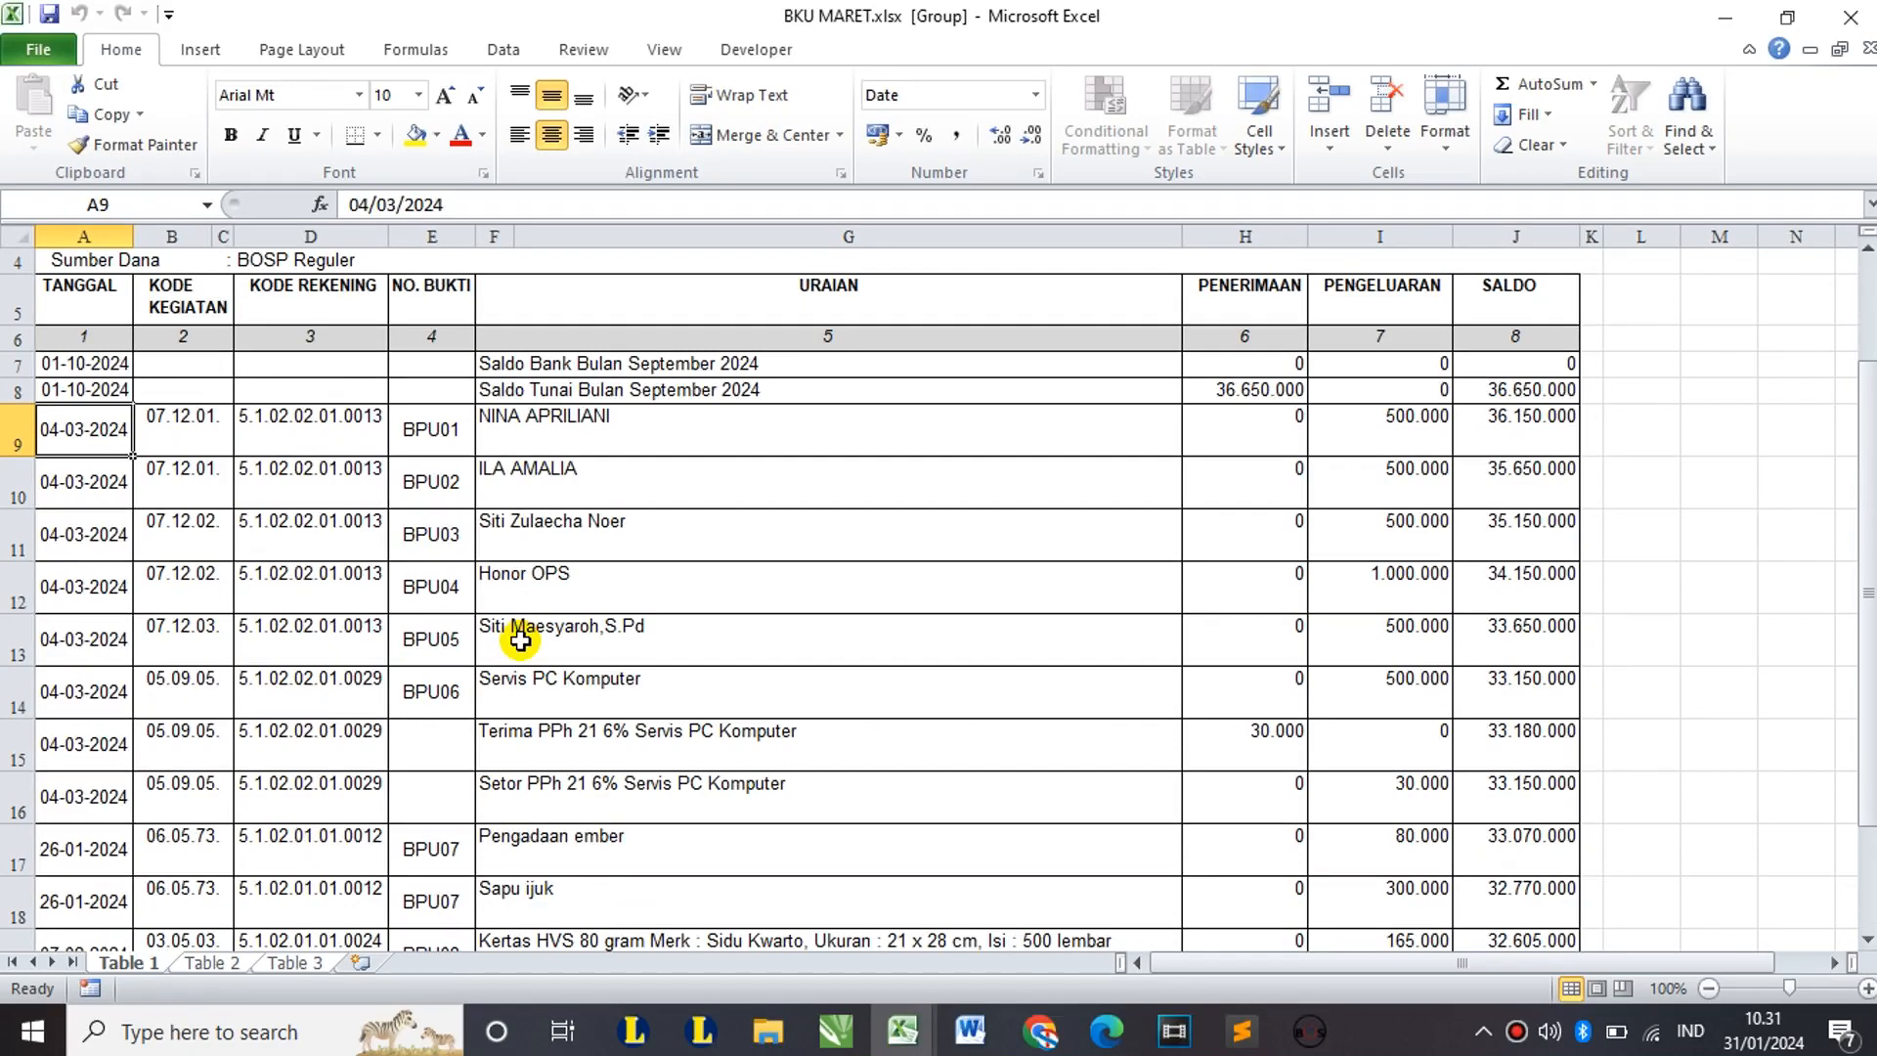
left_click(596, 691, "shift")
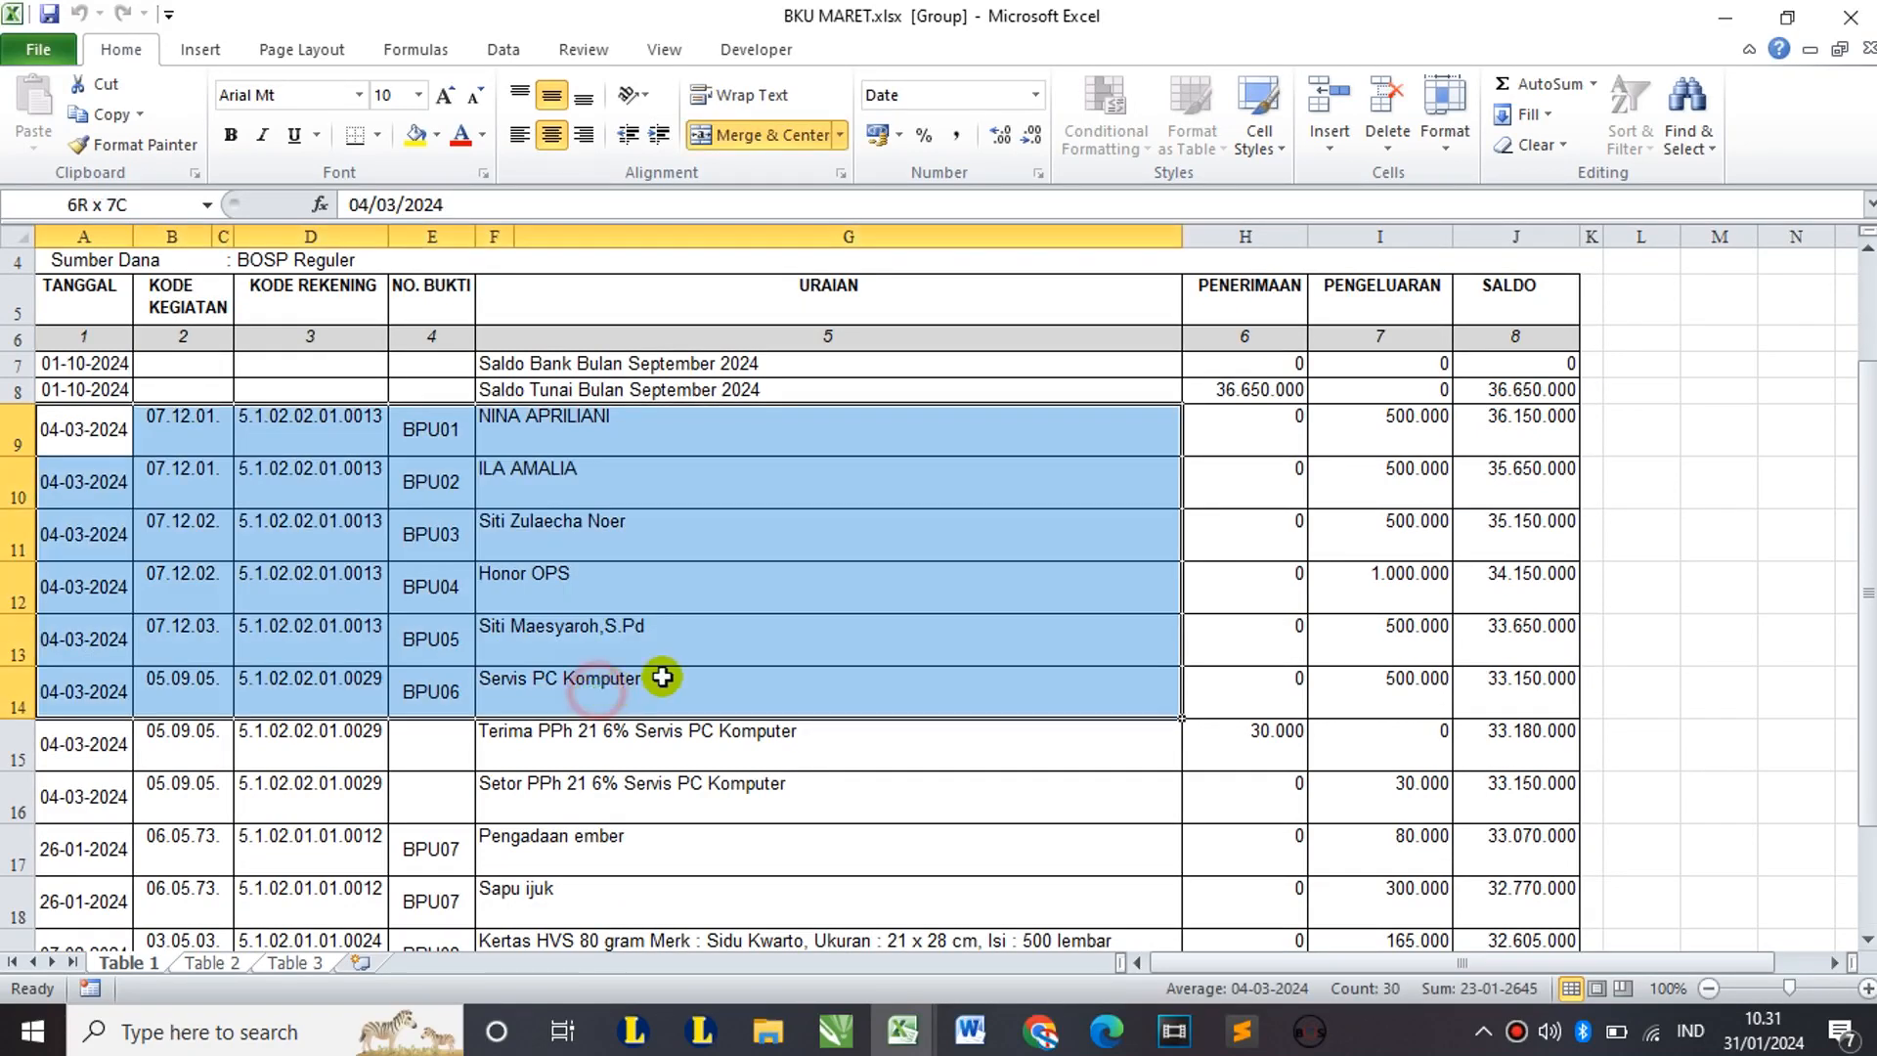
key("ctrl+c")
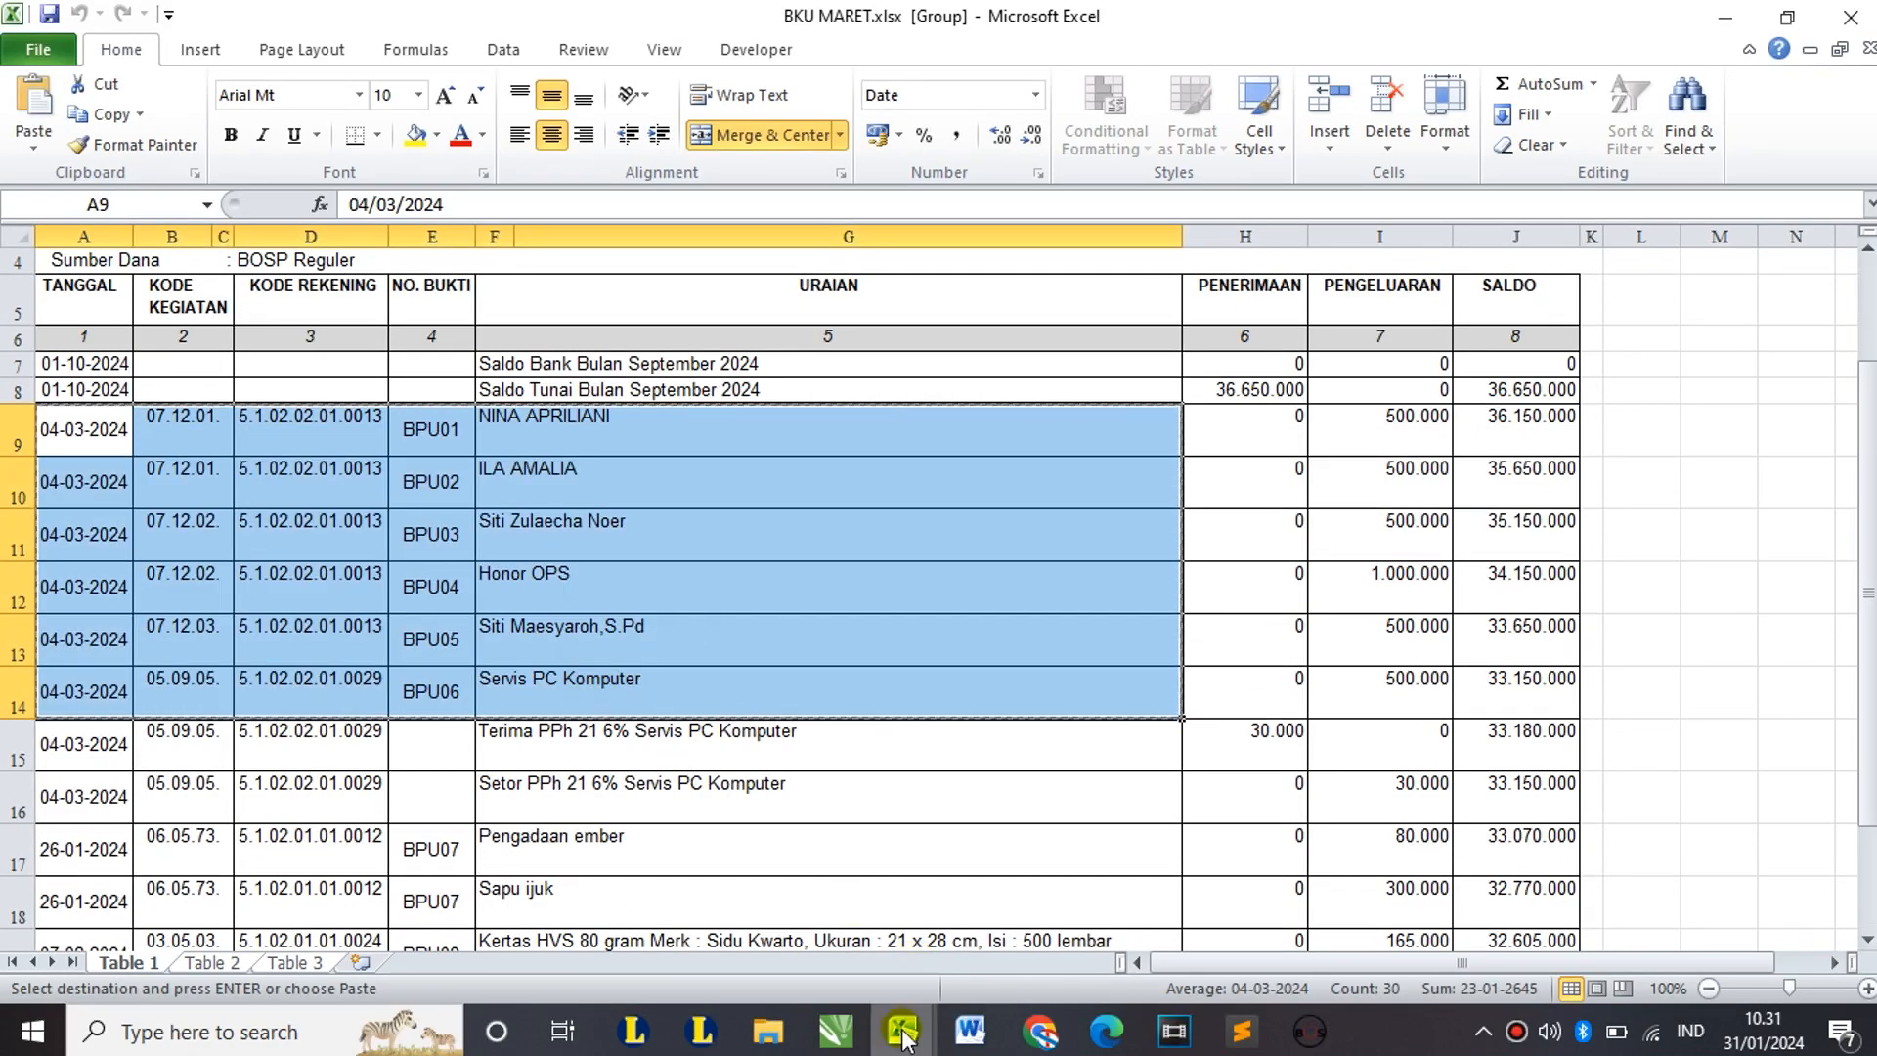
Step: Try pasting them at B2 of the template's Sheet1 and dismiss the mismatched-area error
mouse_move(903, 1031)
left_click(476, 904)
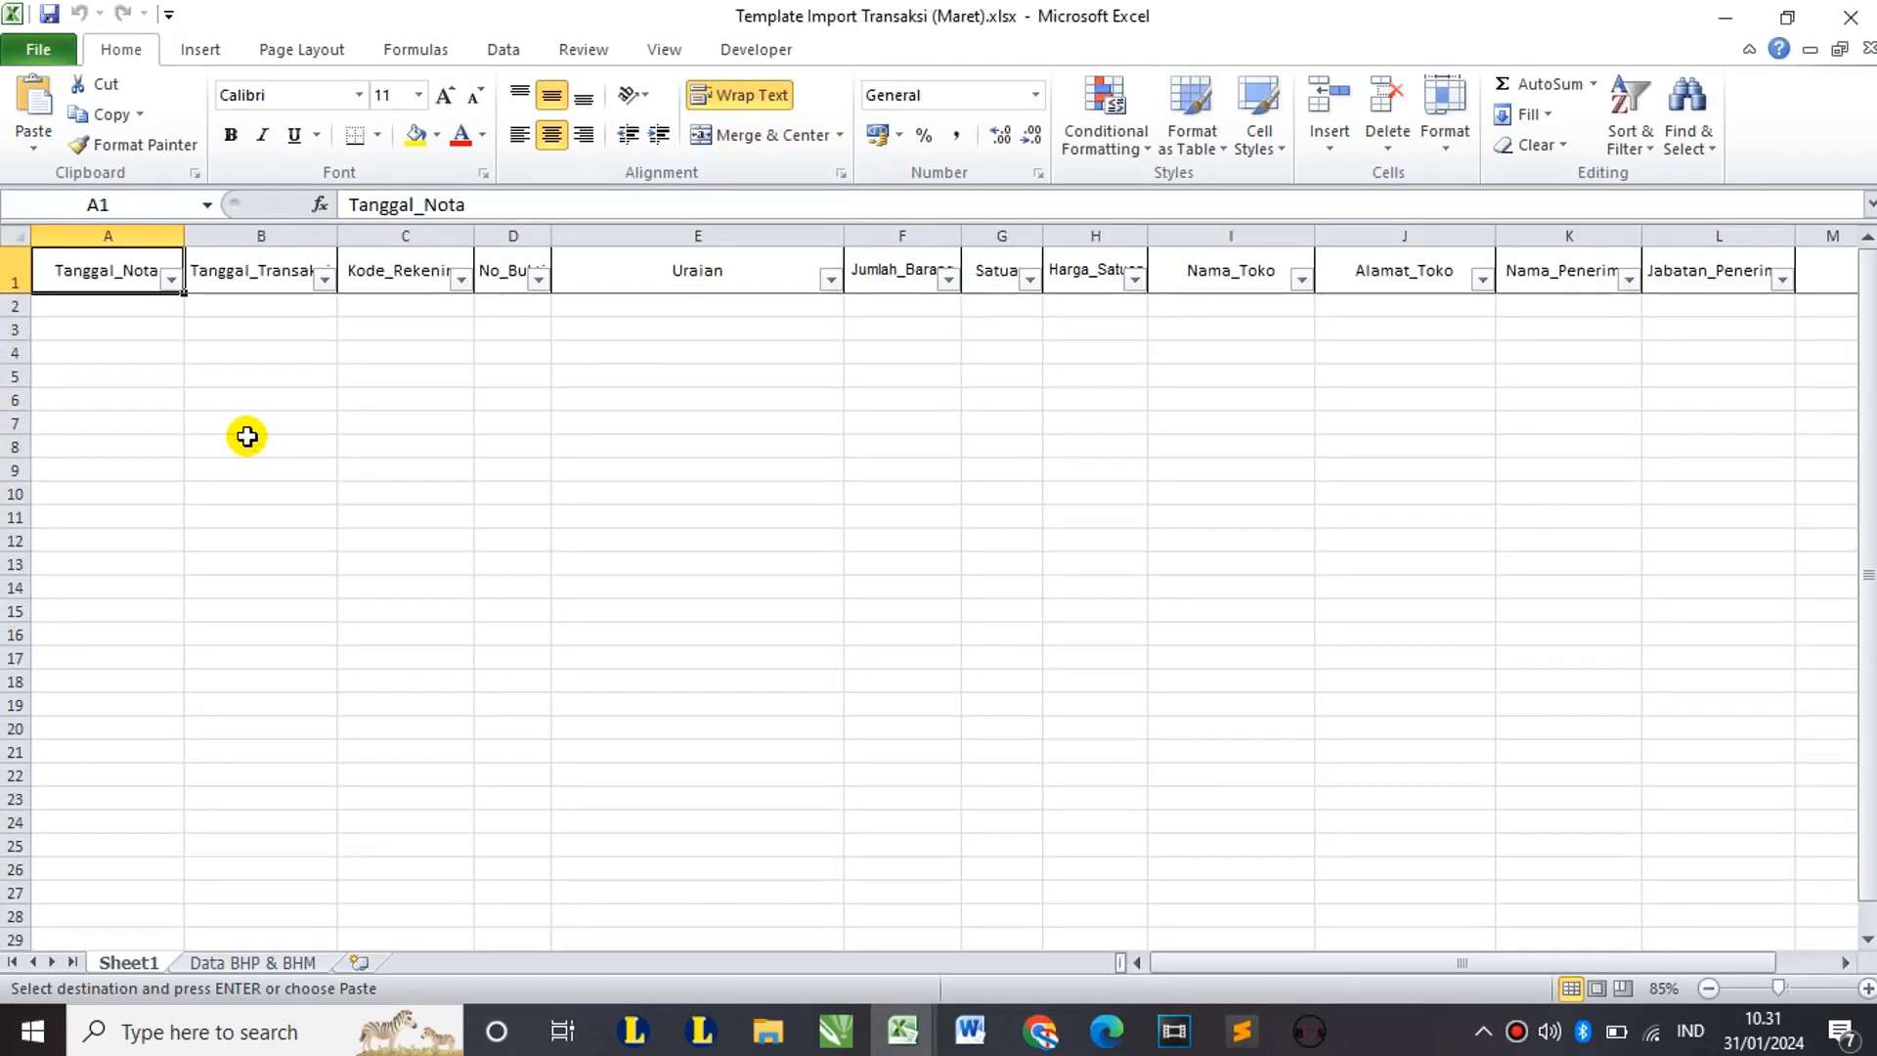
left_click(155, 311)
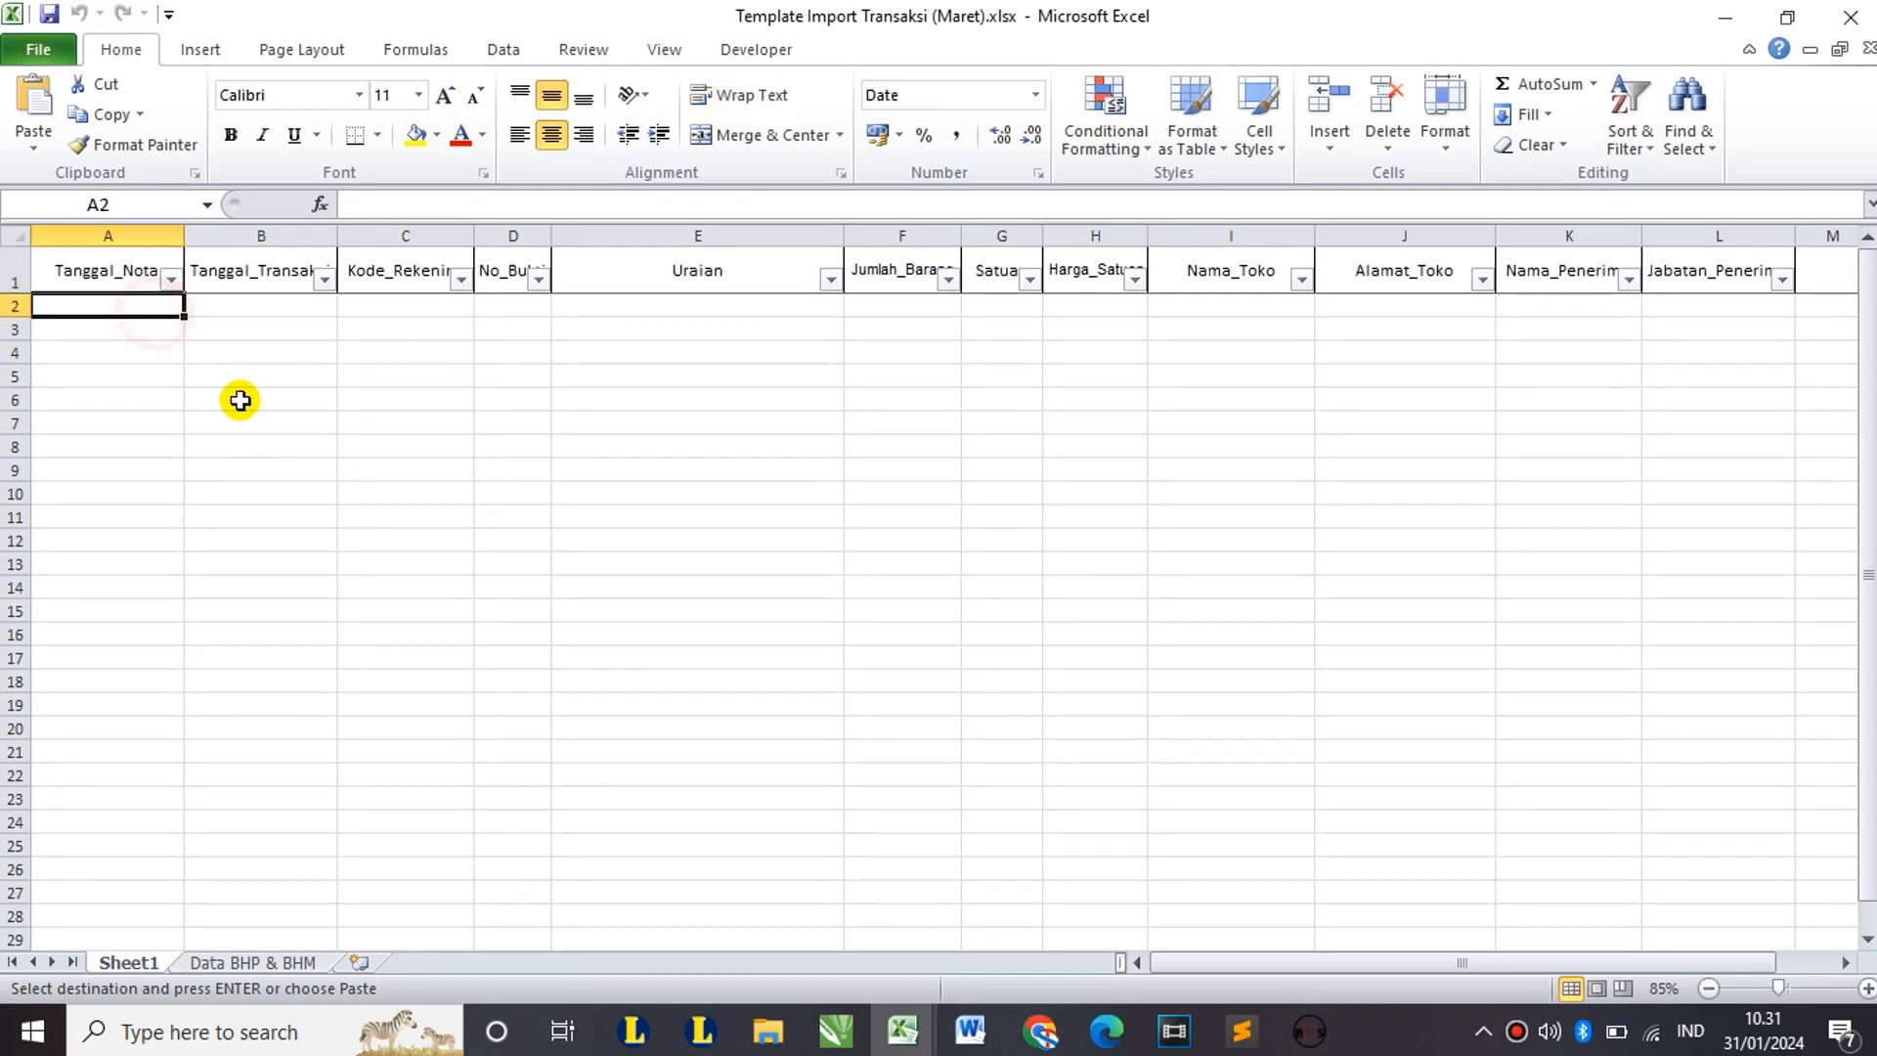
left_click(262, 308)
key("ctrl+v")
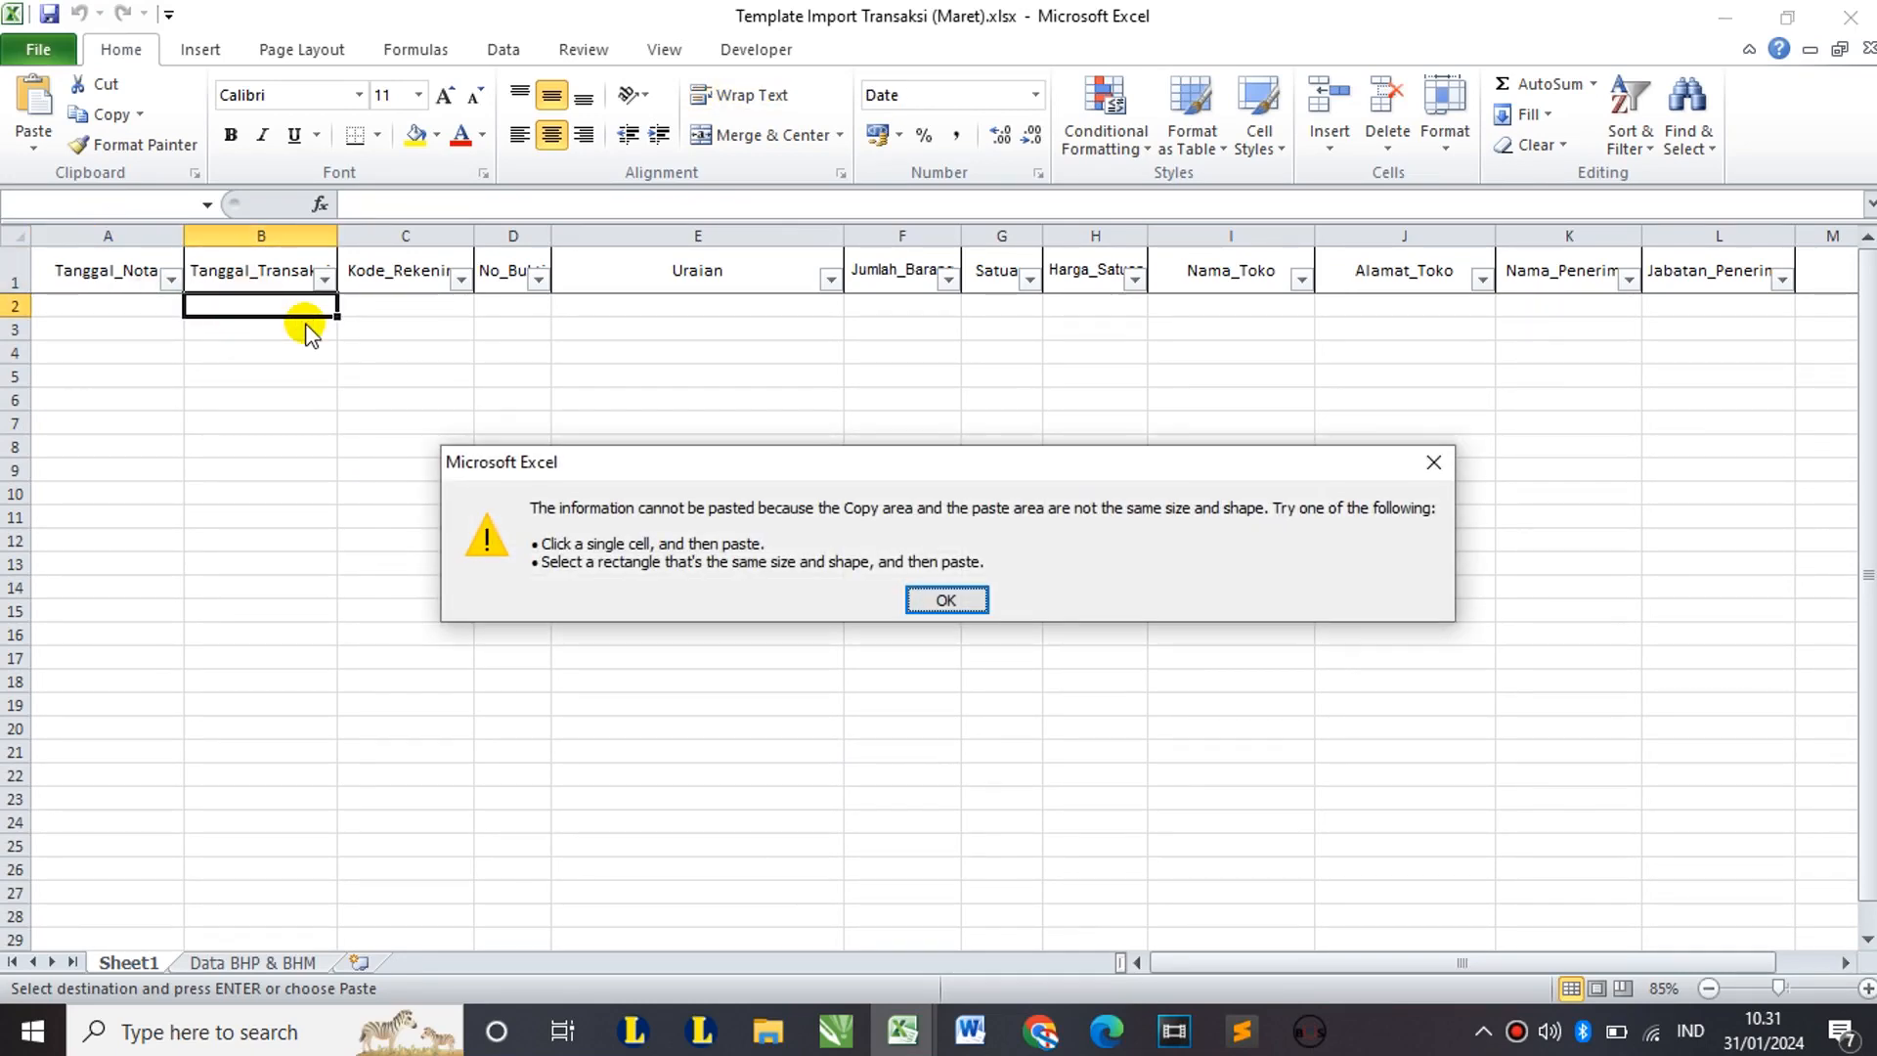
left_click(943, 603)
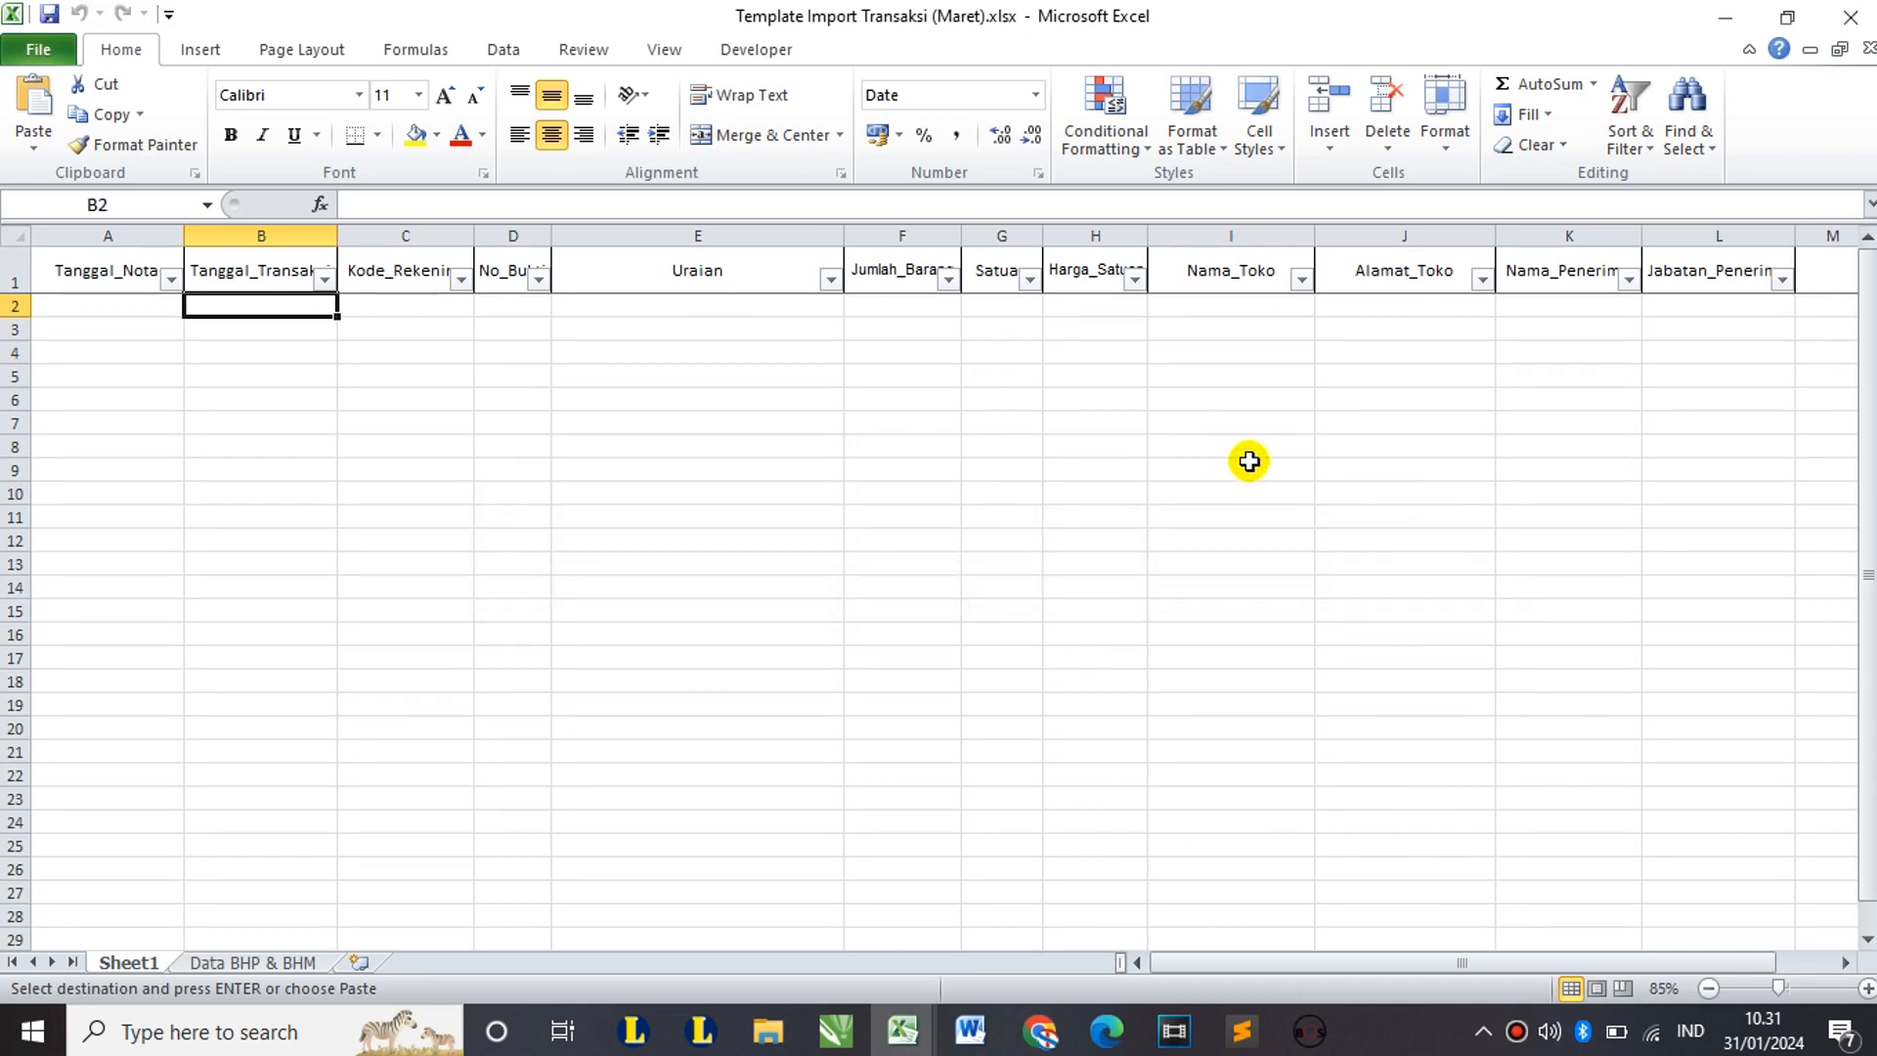
Step: Return to the BKU MARET workbook and select cell B10, clearing the copy
left_click(1723, 23)
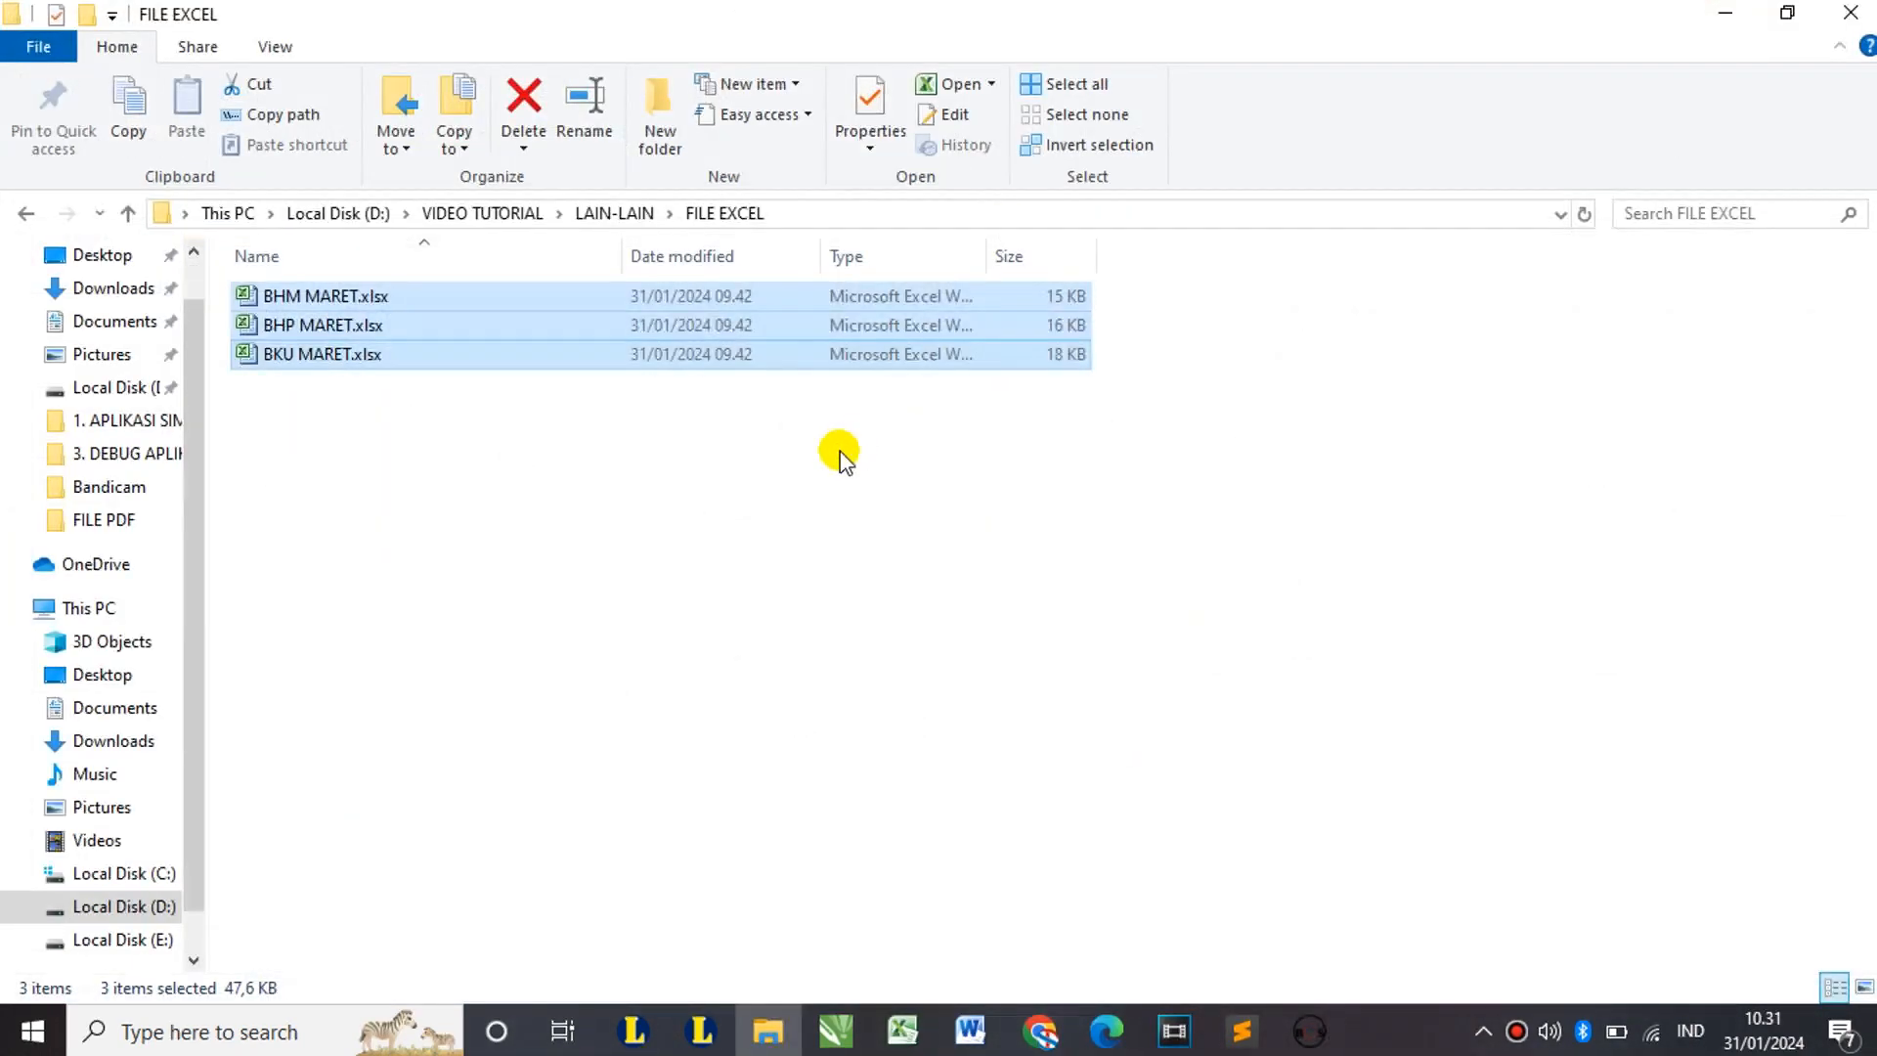
left_click(905, 1036)
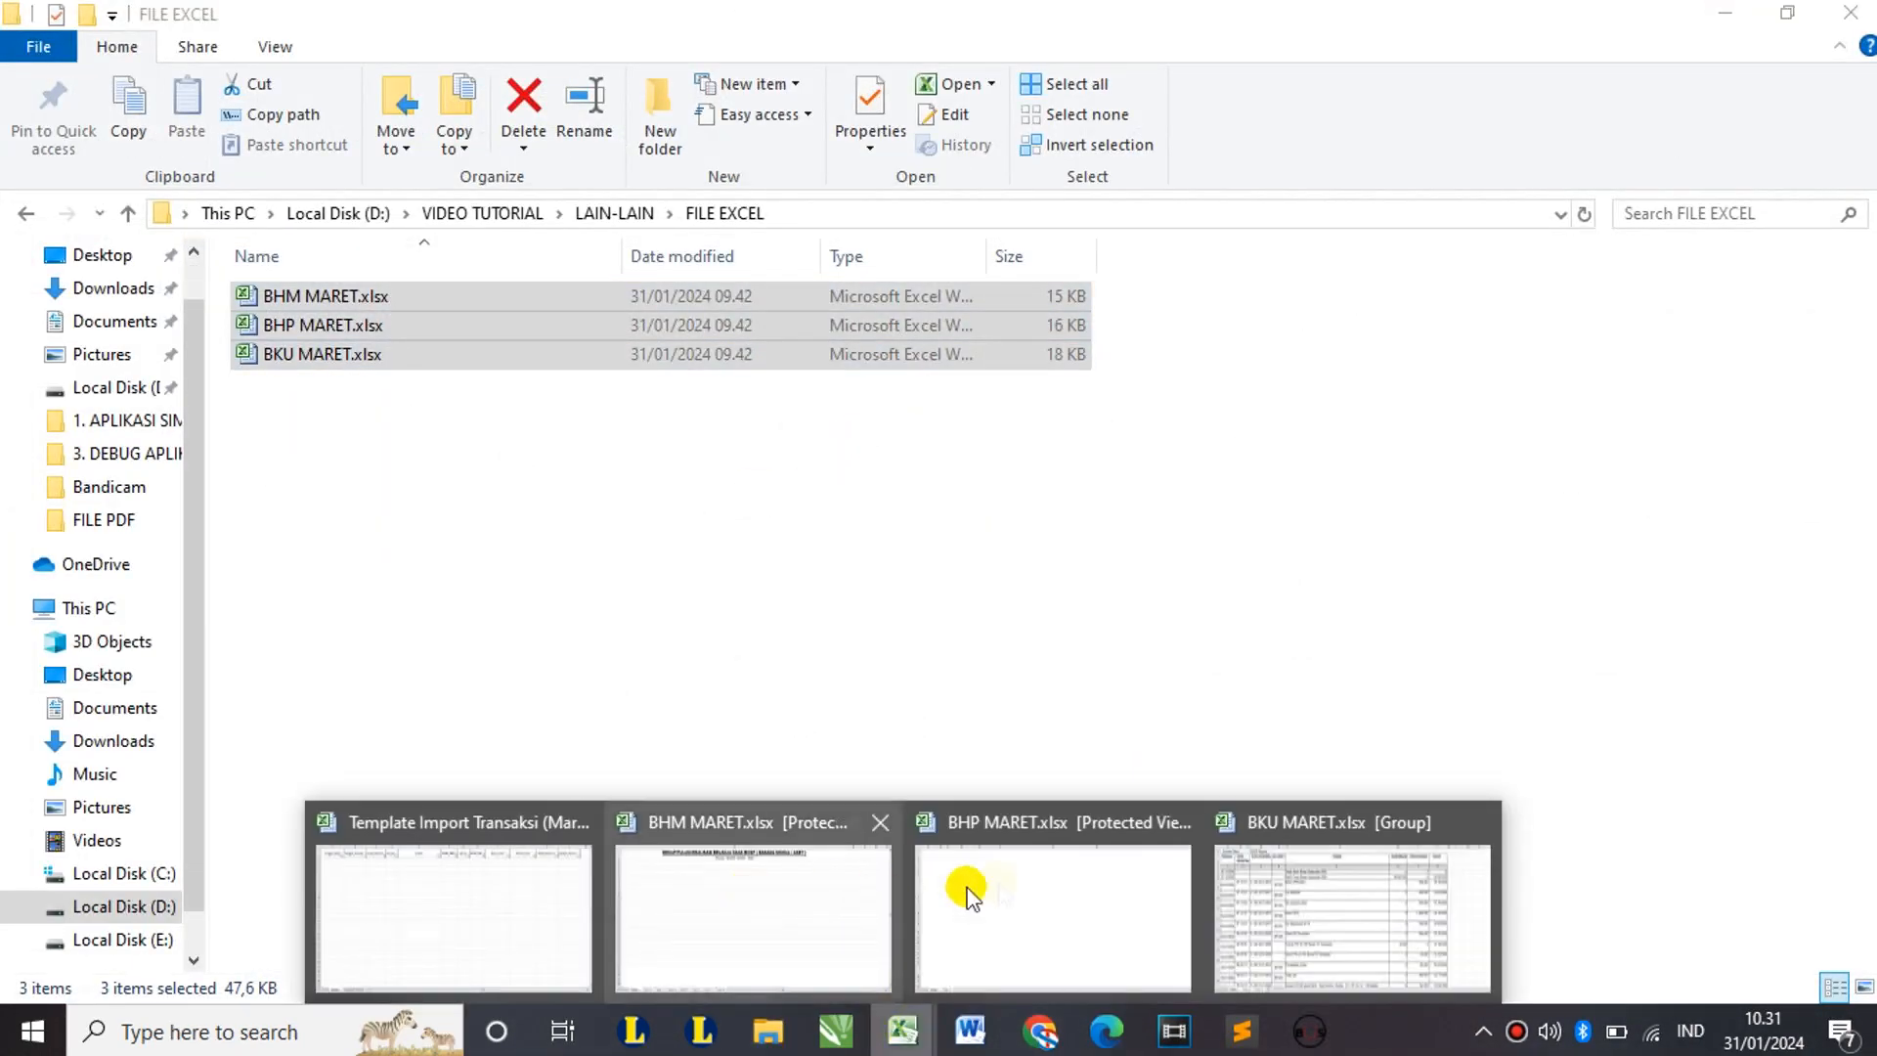
left_click(1366, 894)
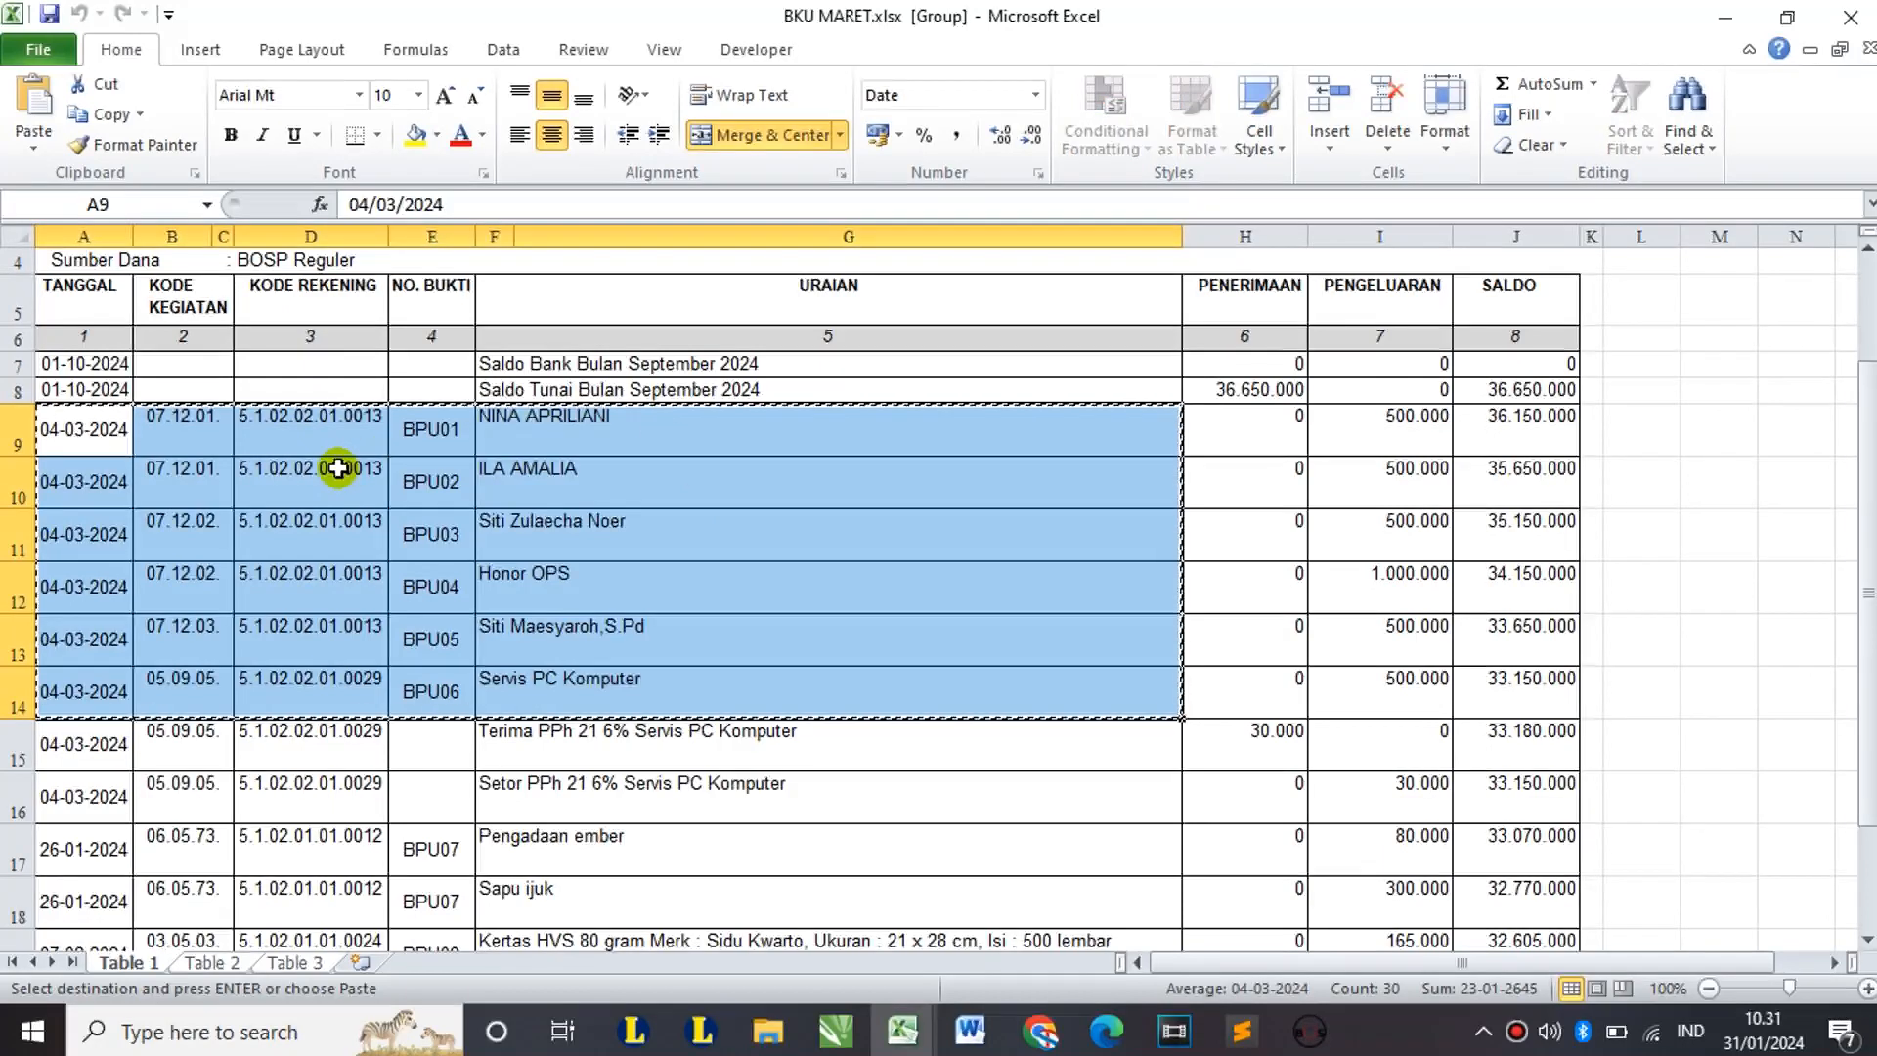
left_click(91, 426)
left_click(155, 499)
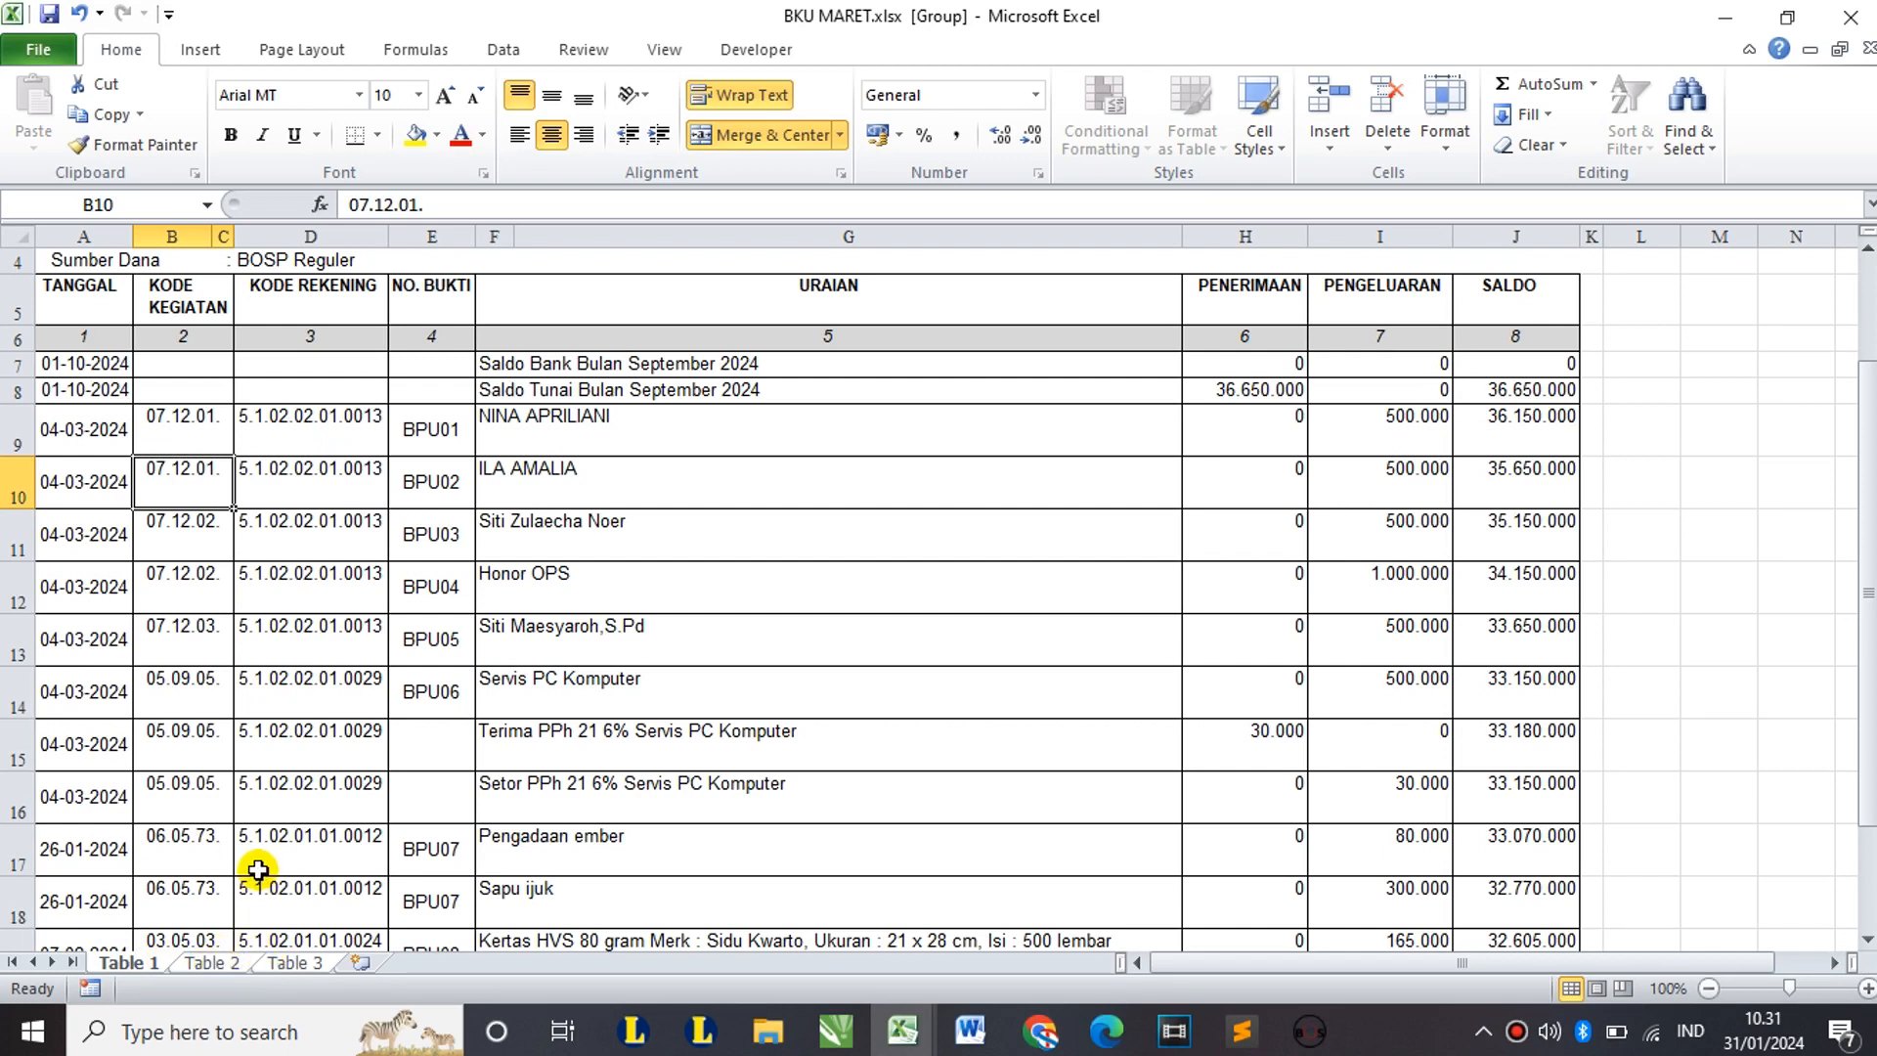
Step: Ungroup BKU MARET's sheets via Table 2, then view the top of Table 1
left_click(212, 962)
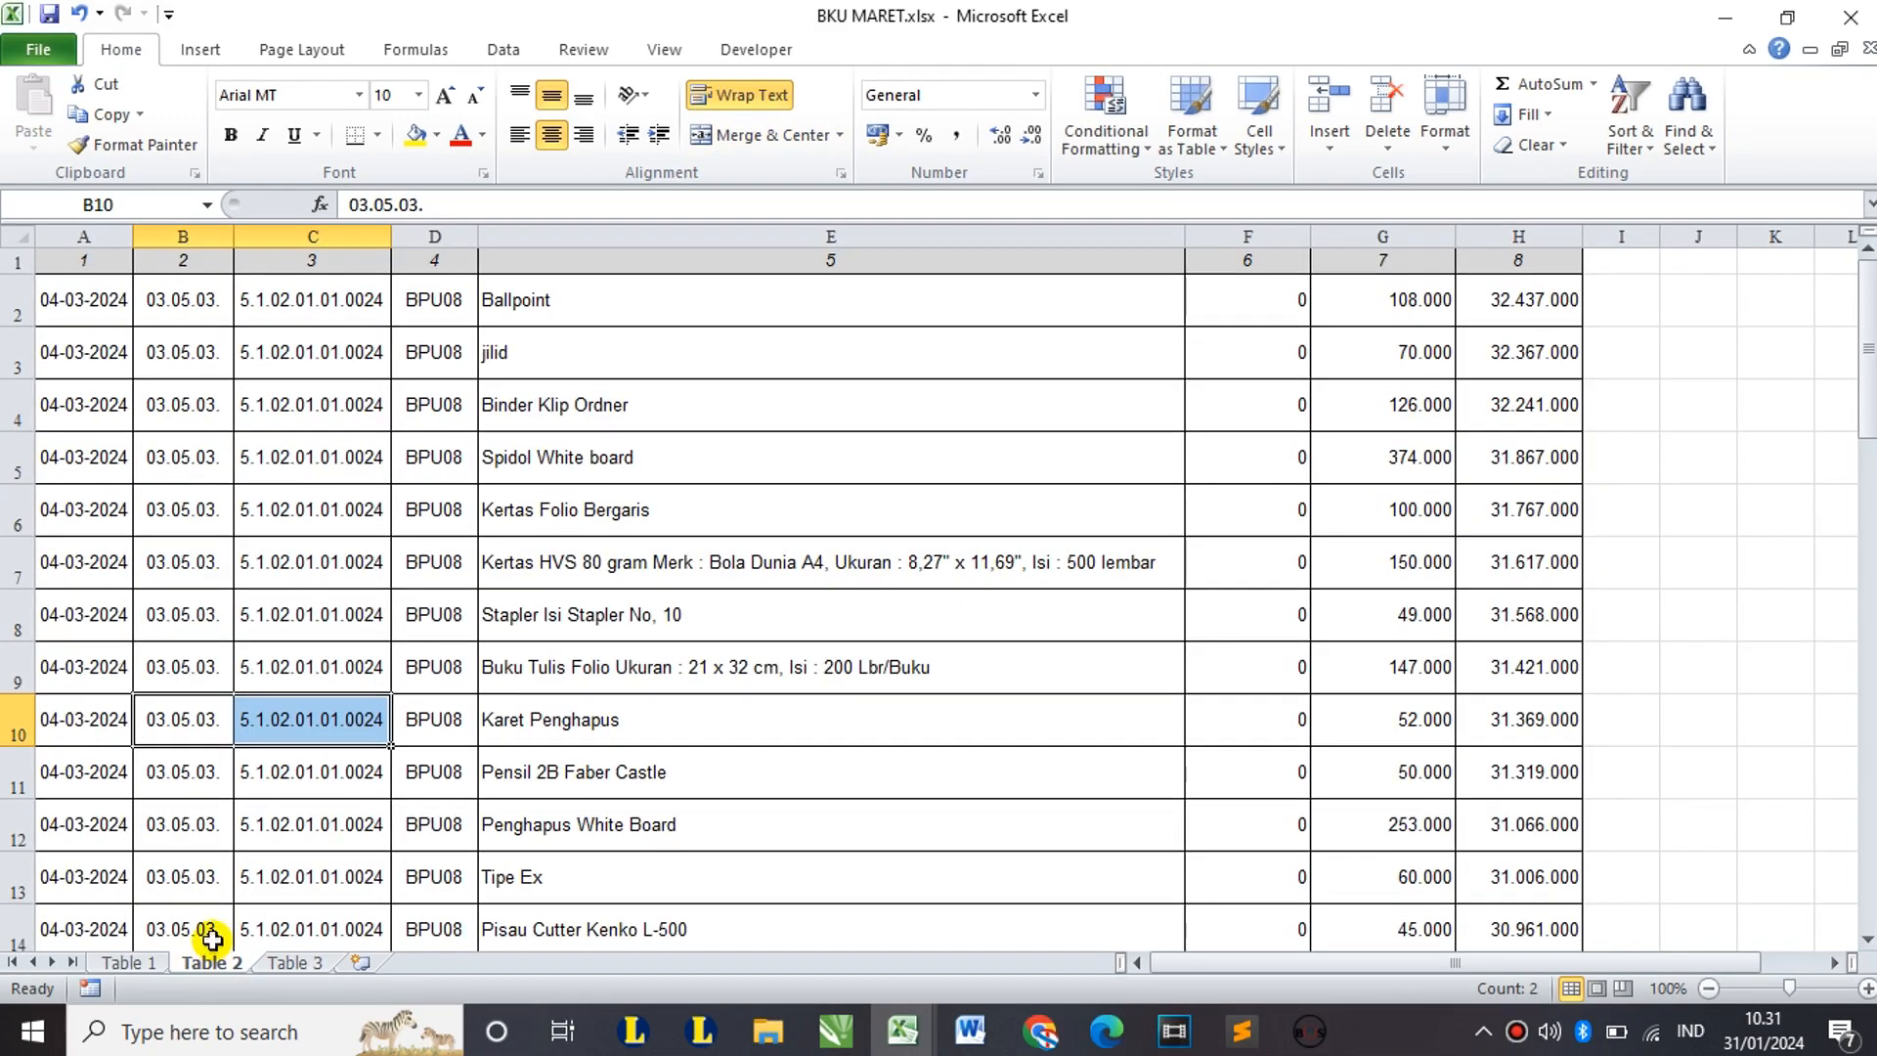
left_click(127, 962)
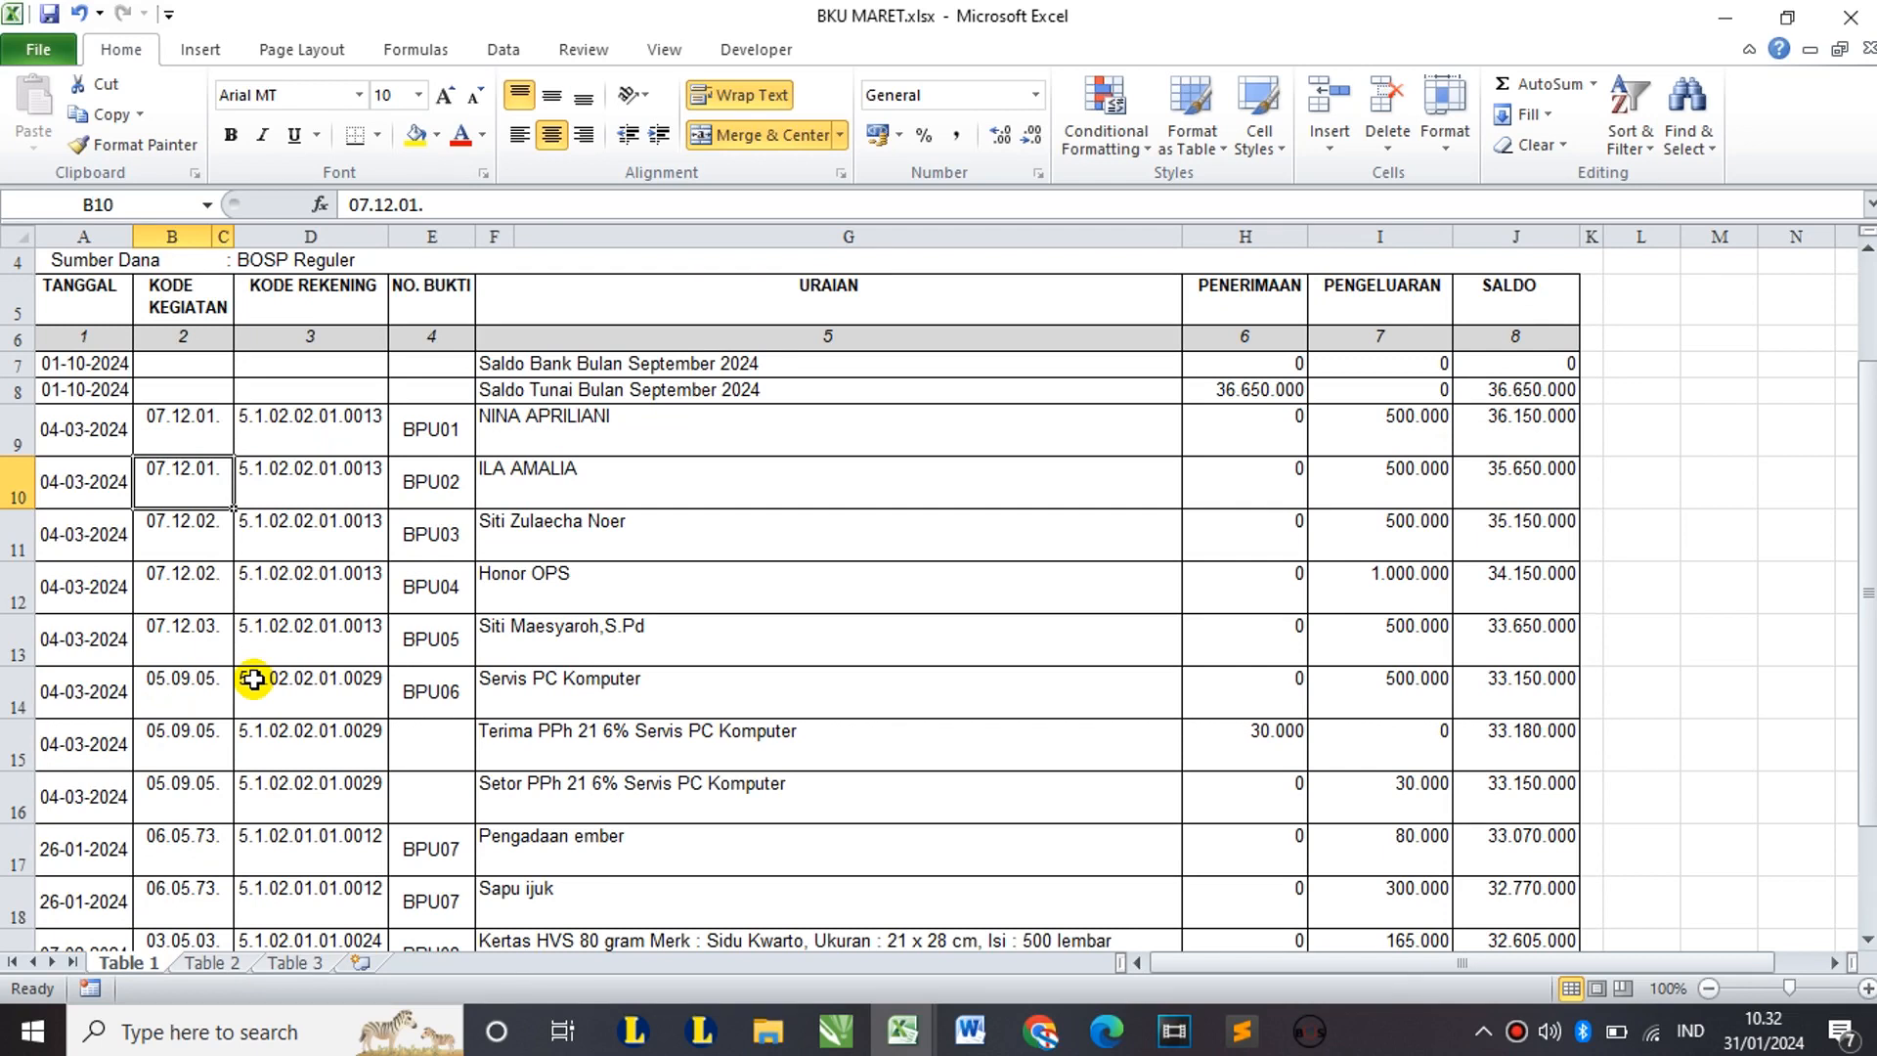
scroll(303, 611, "up", 1)
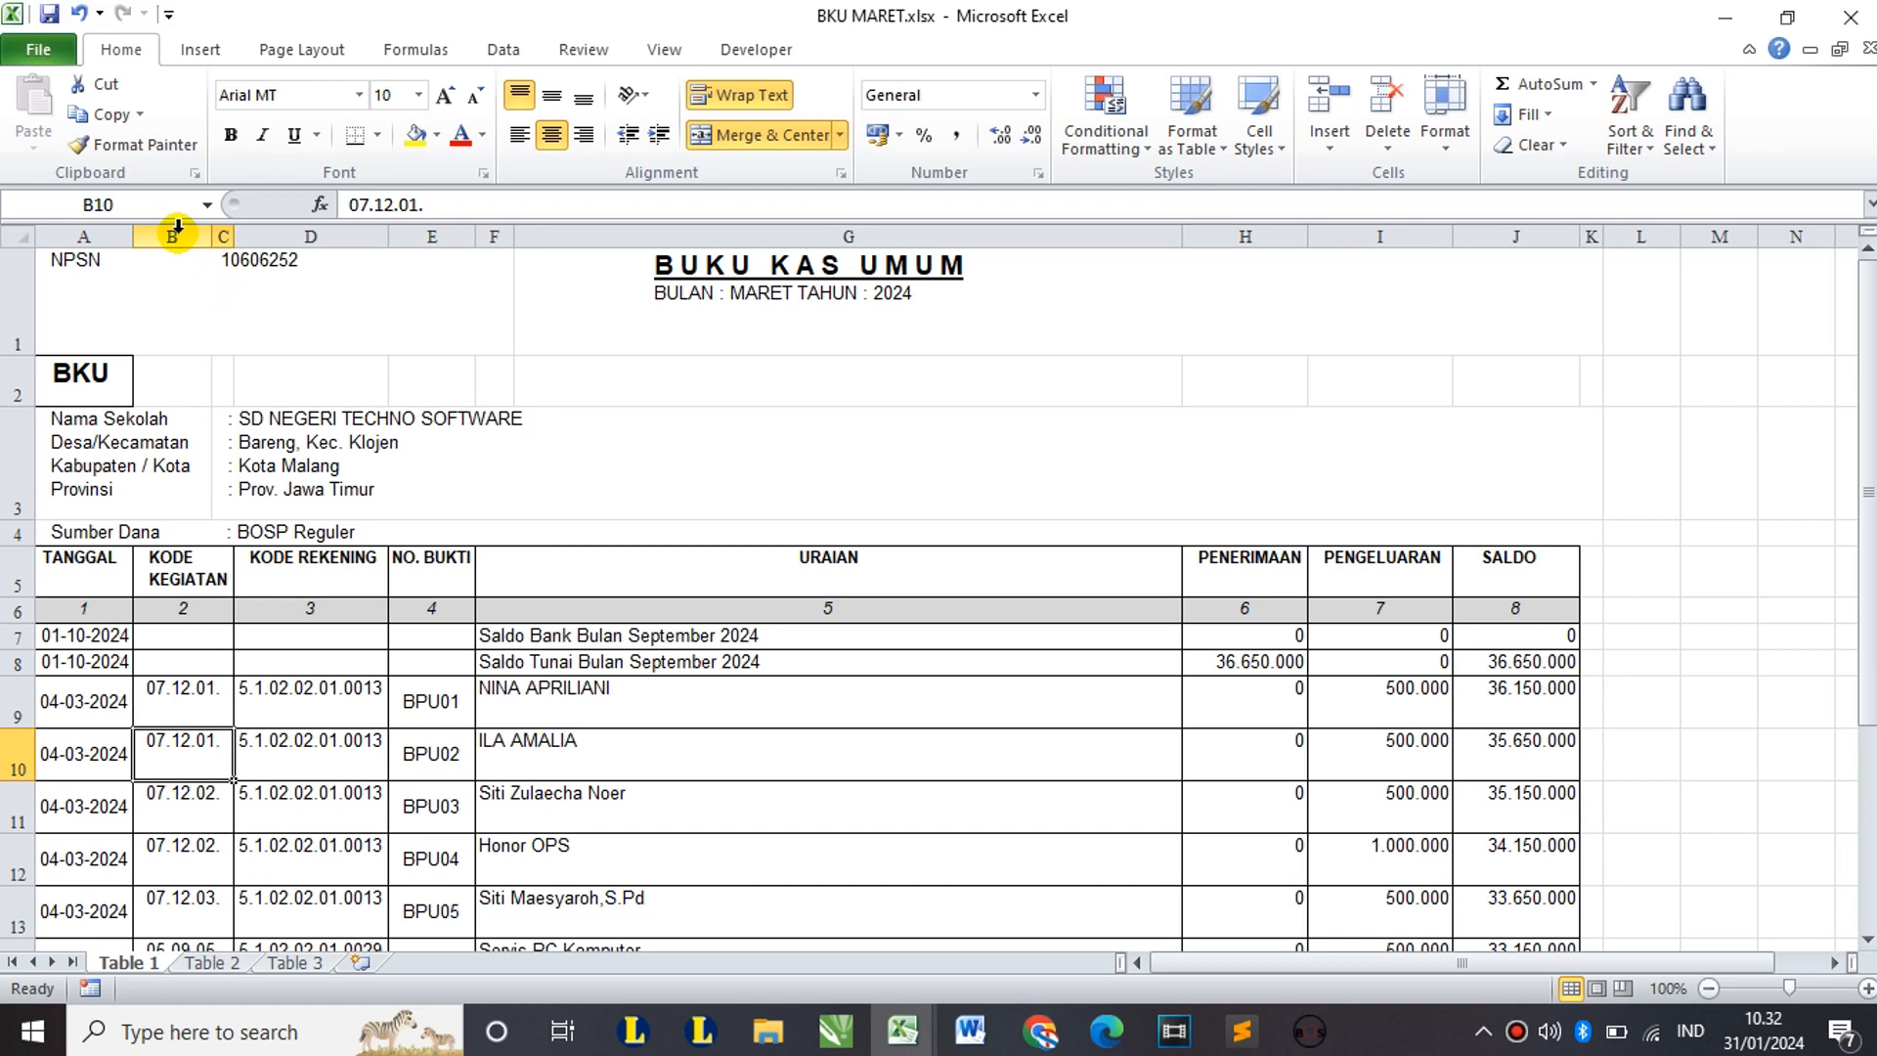
Step: Delete columns B:C holding KODE KEGIATAN, then check the remaining header cells
left_click_drag(177, 227, 228, 231)
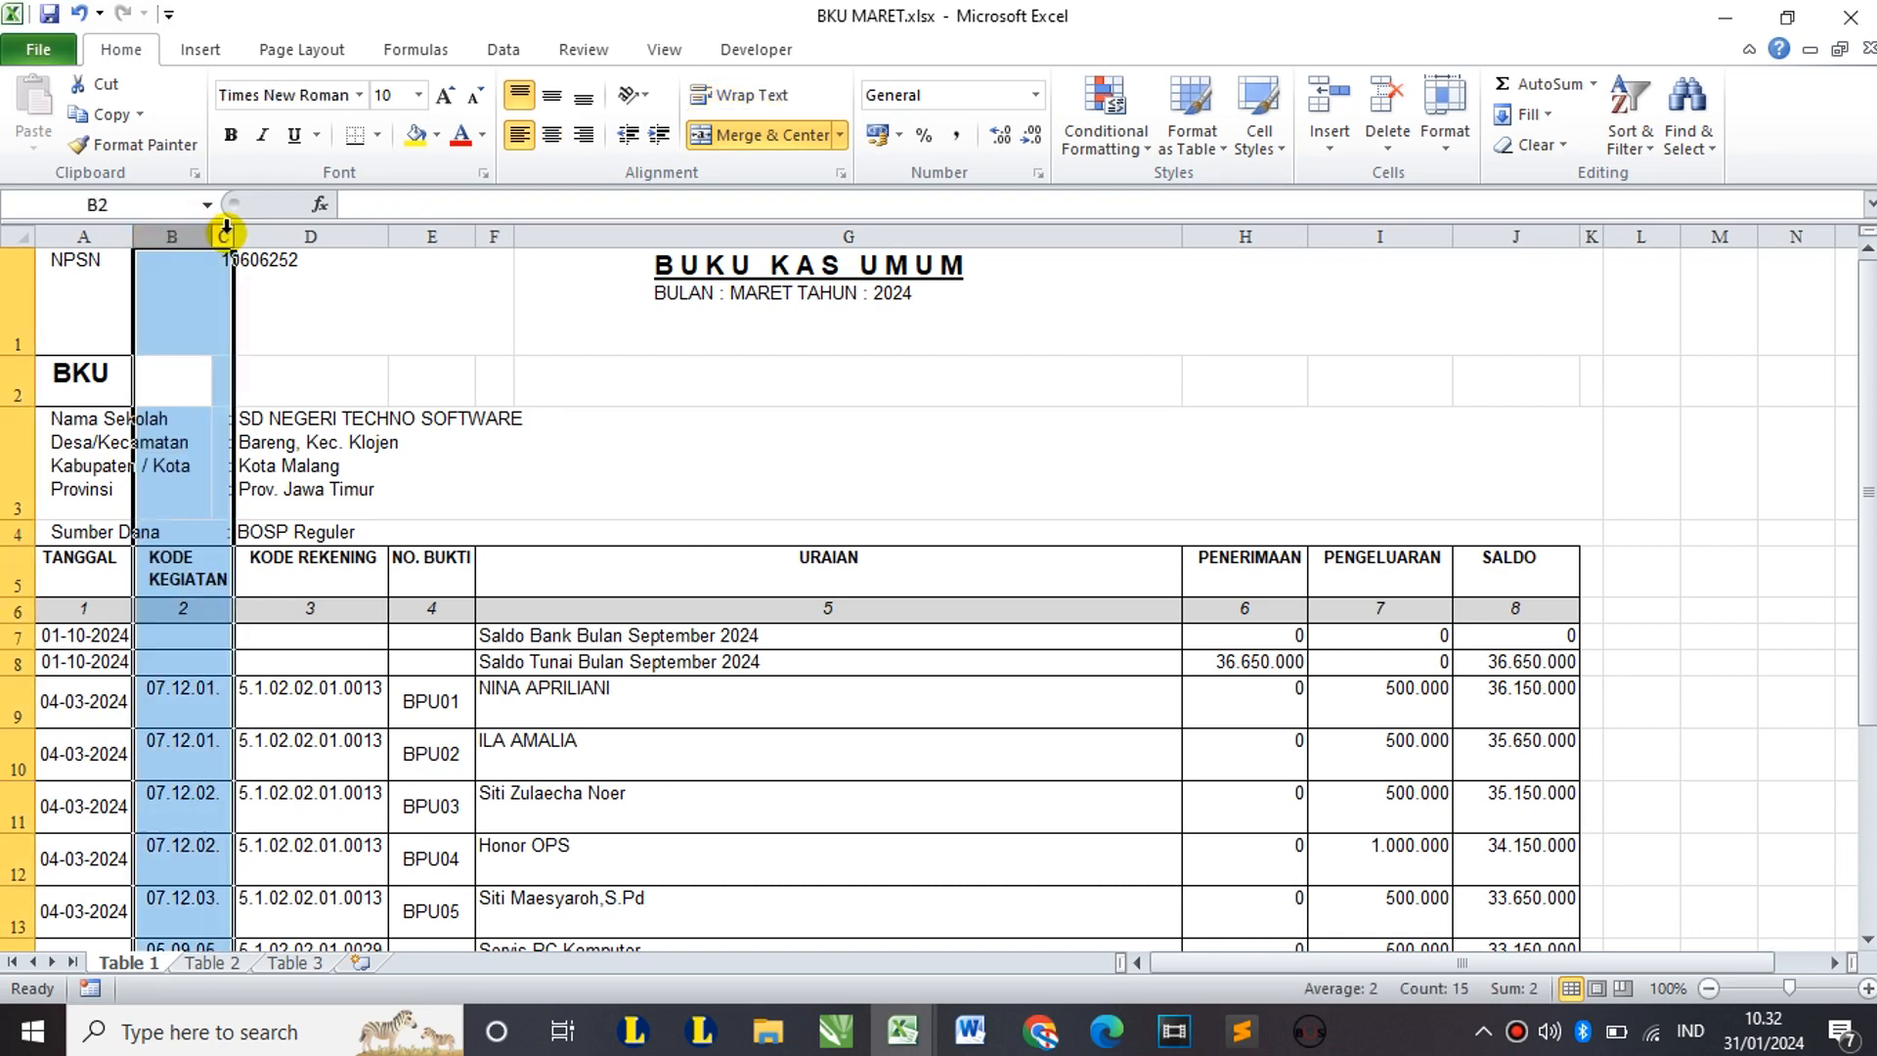
right_click(226, 232)
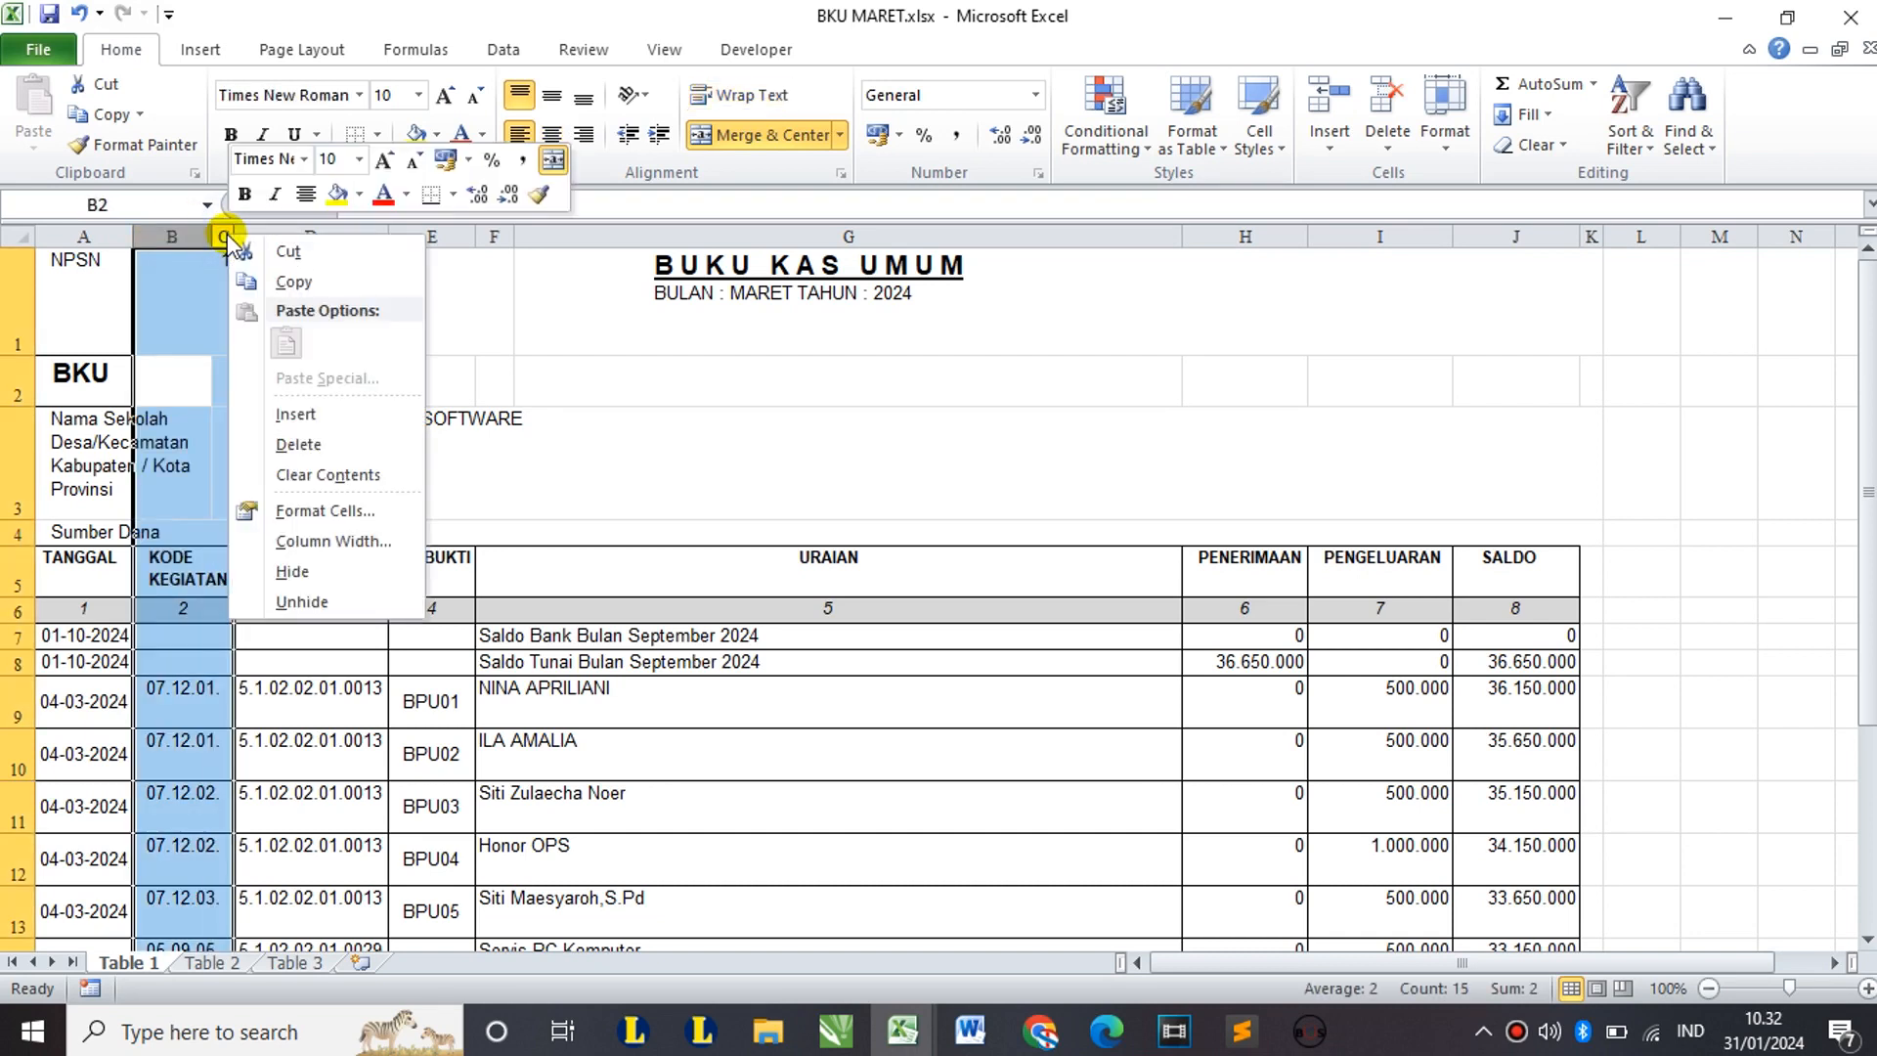
left_click(311, 446)
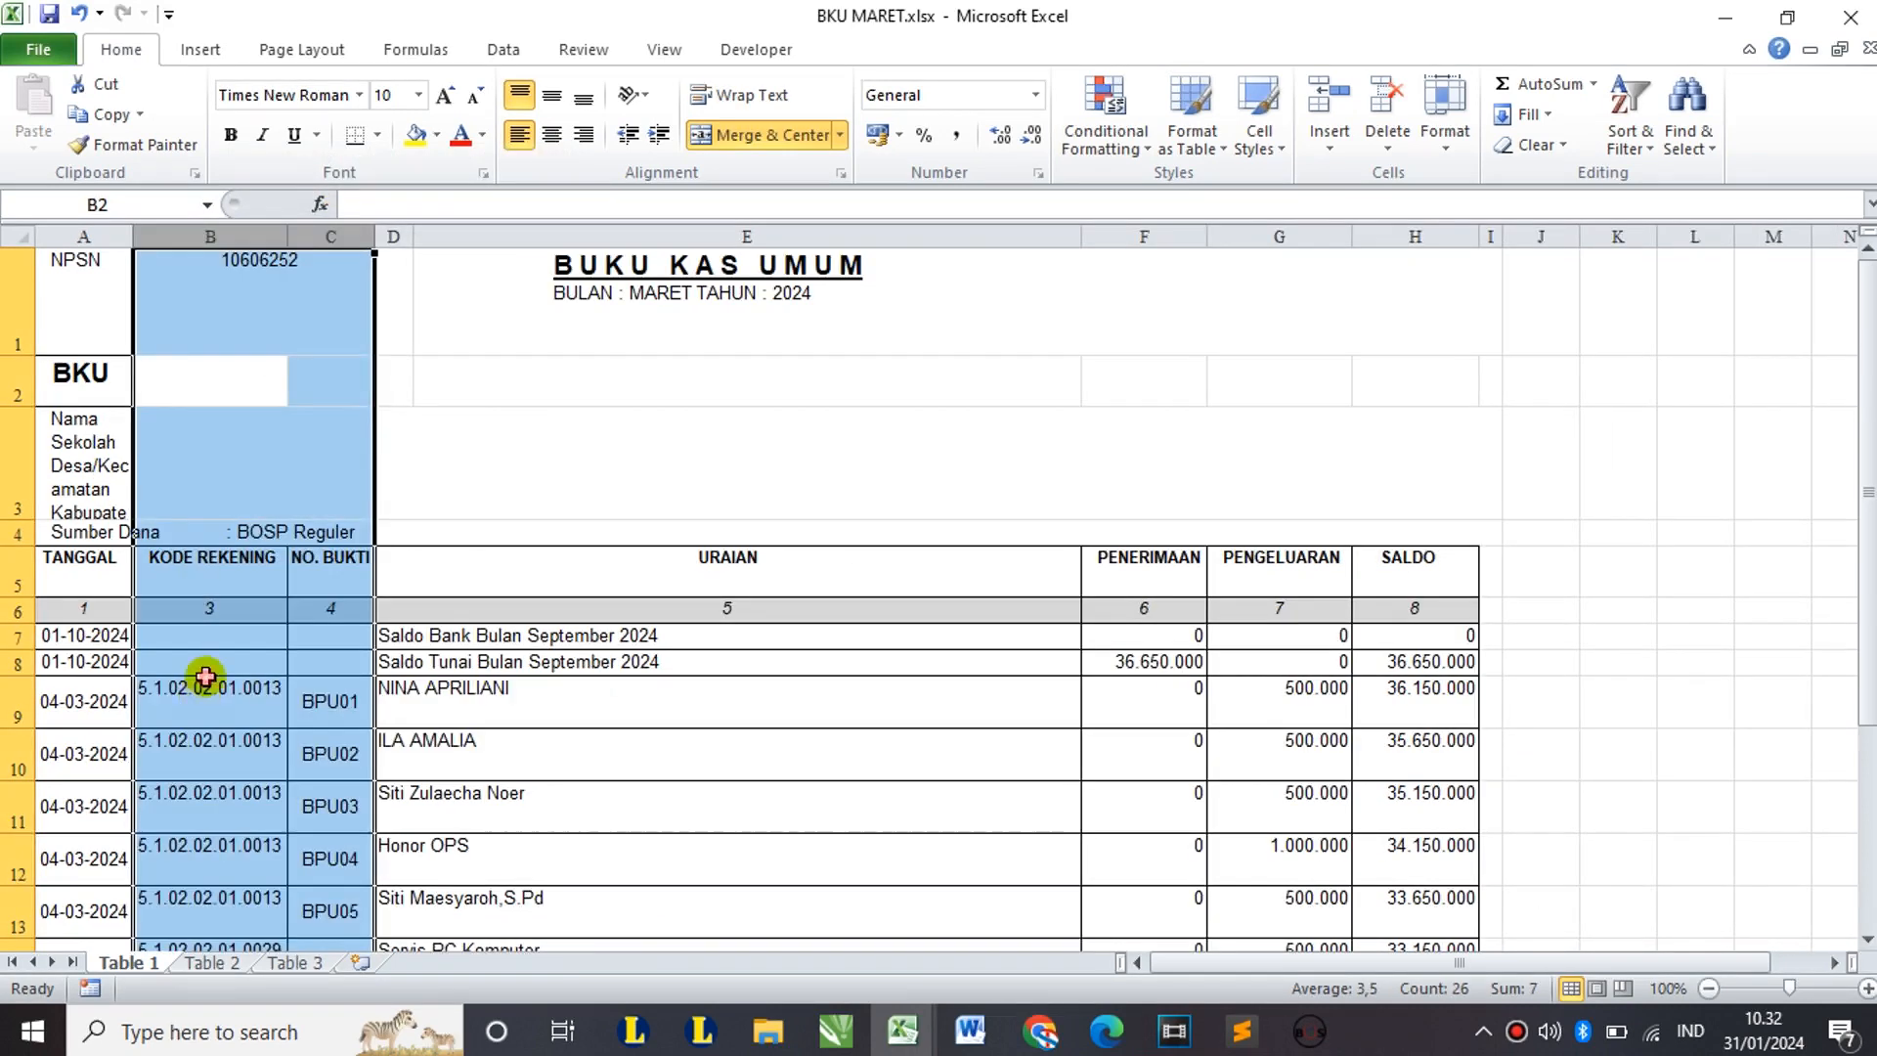
left_click(205, 689)
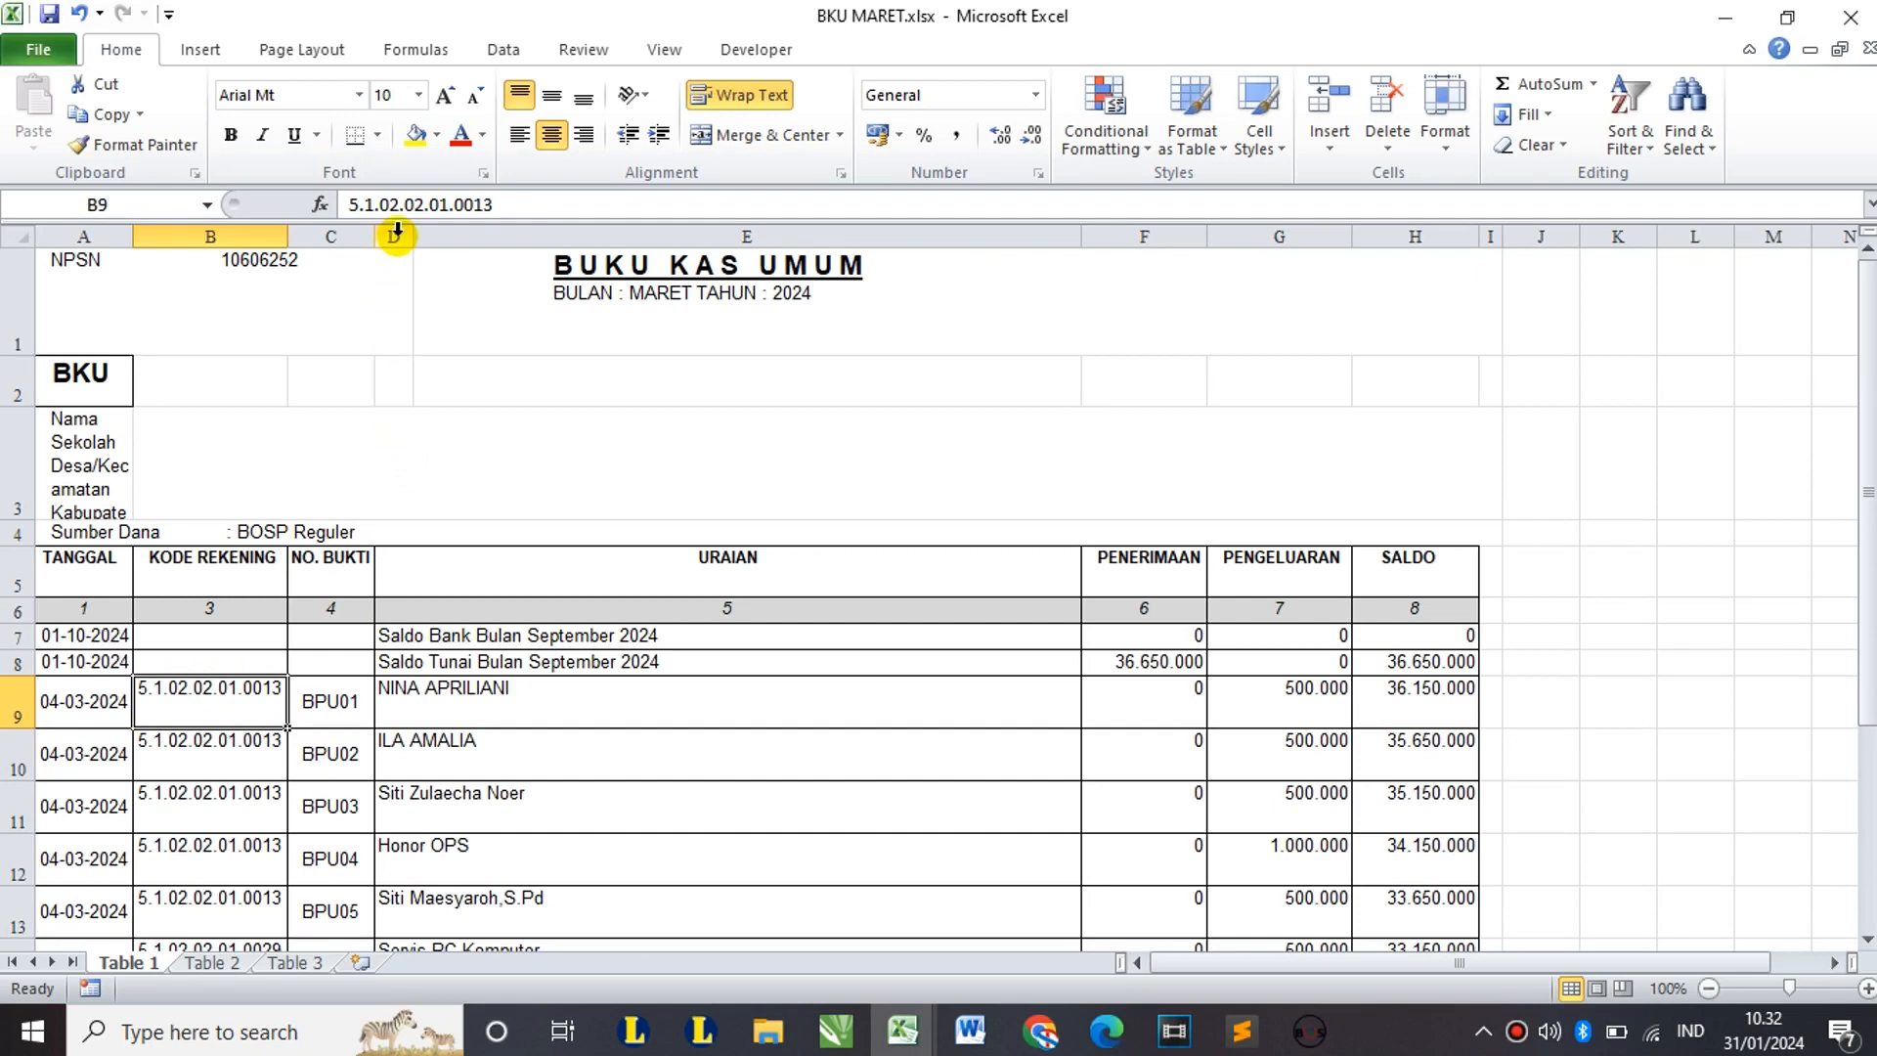
left_click(473, 569)
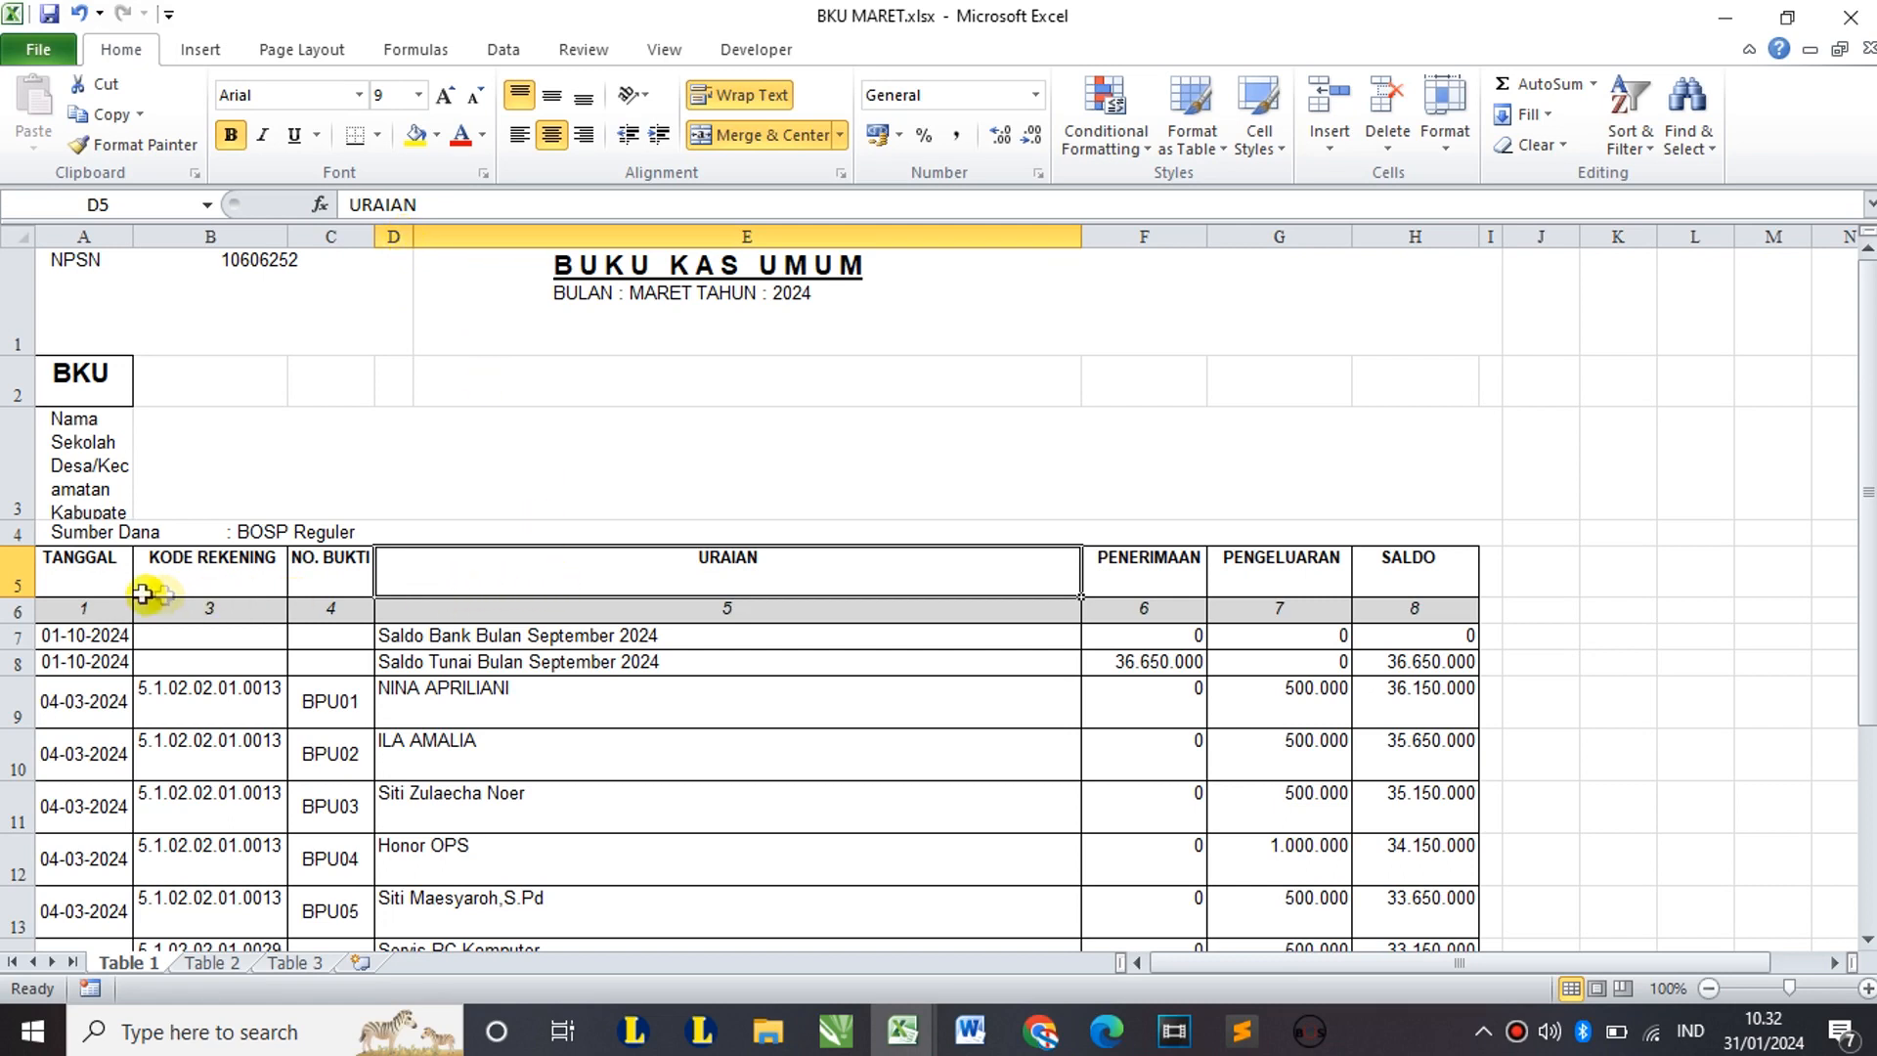
left_click(73, 576)
left_click(116, 235)
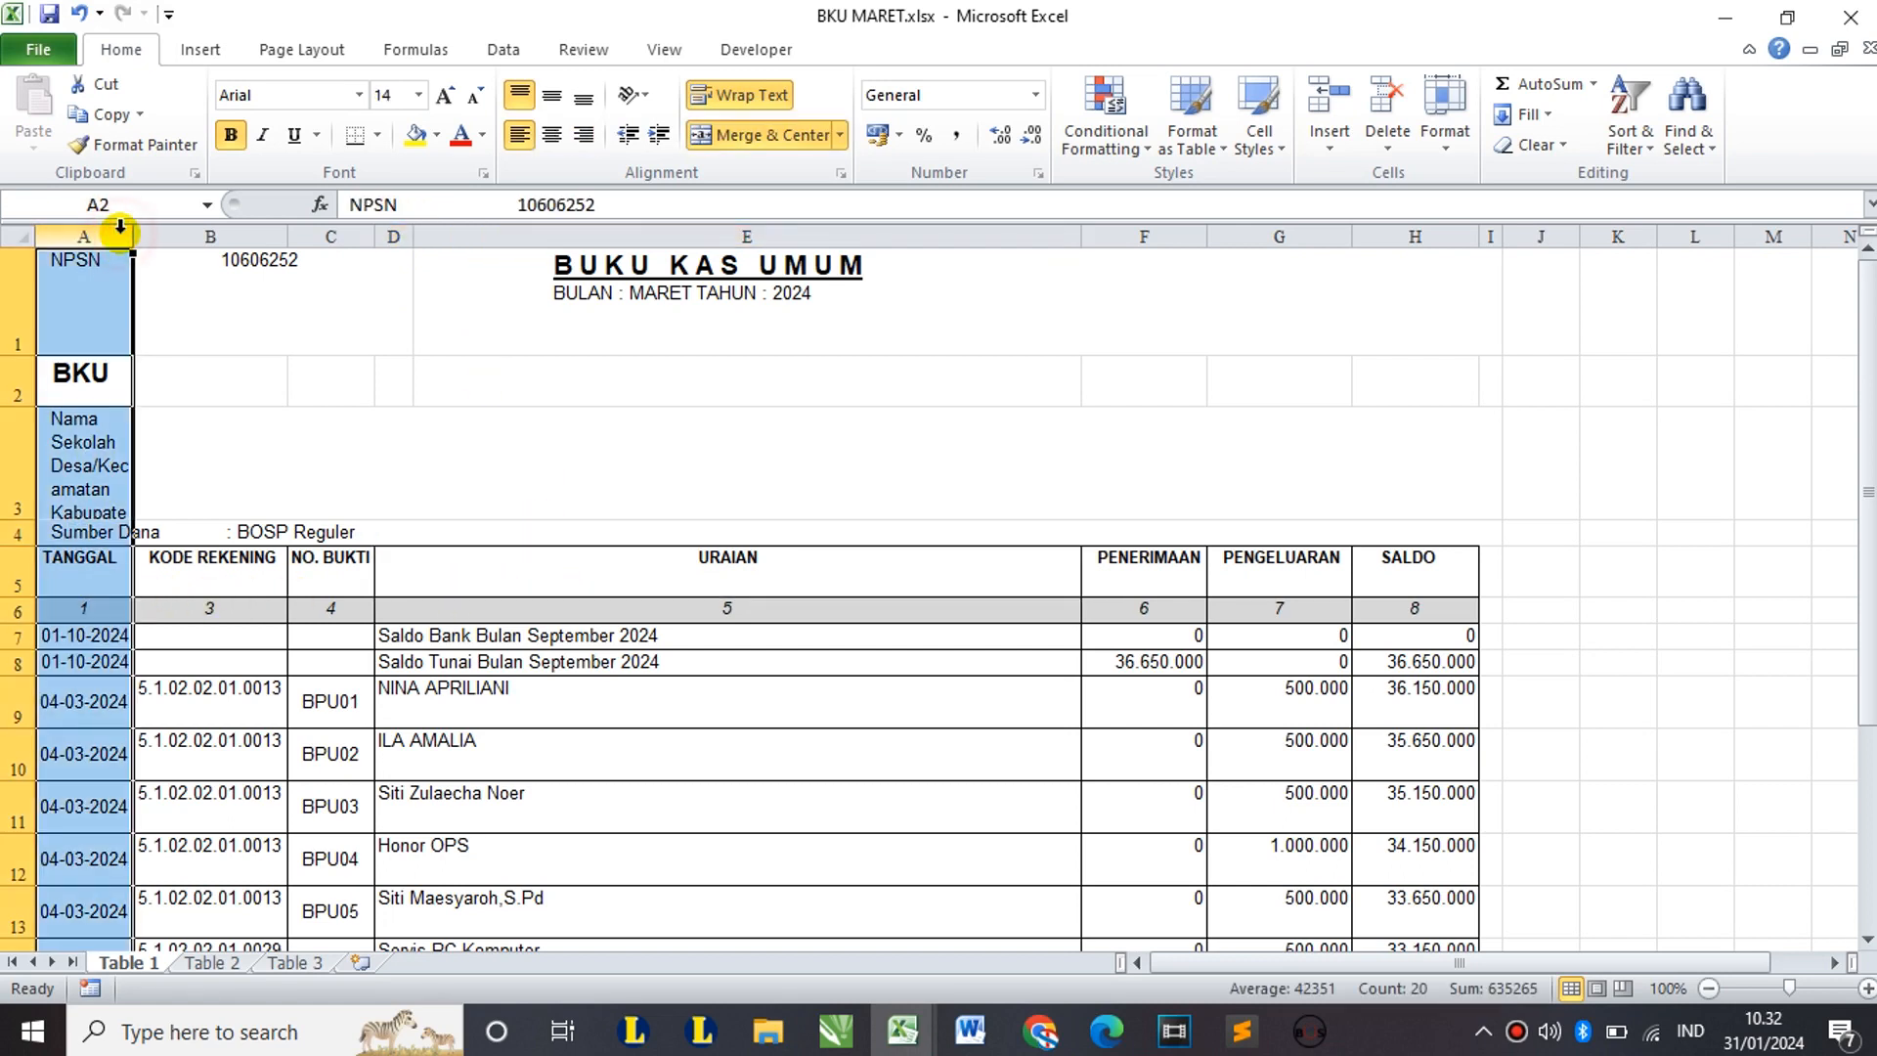
left_click(179, 227)
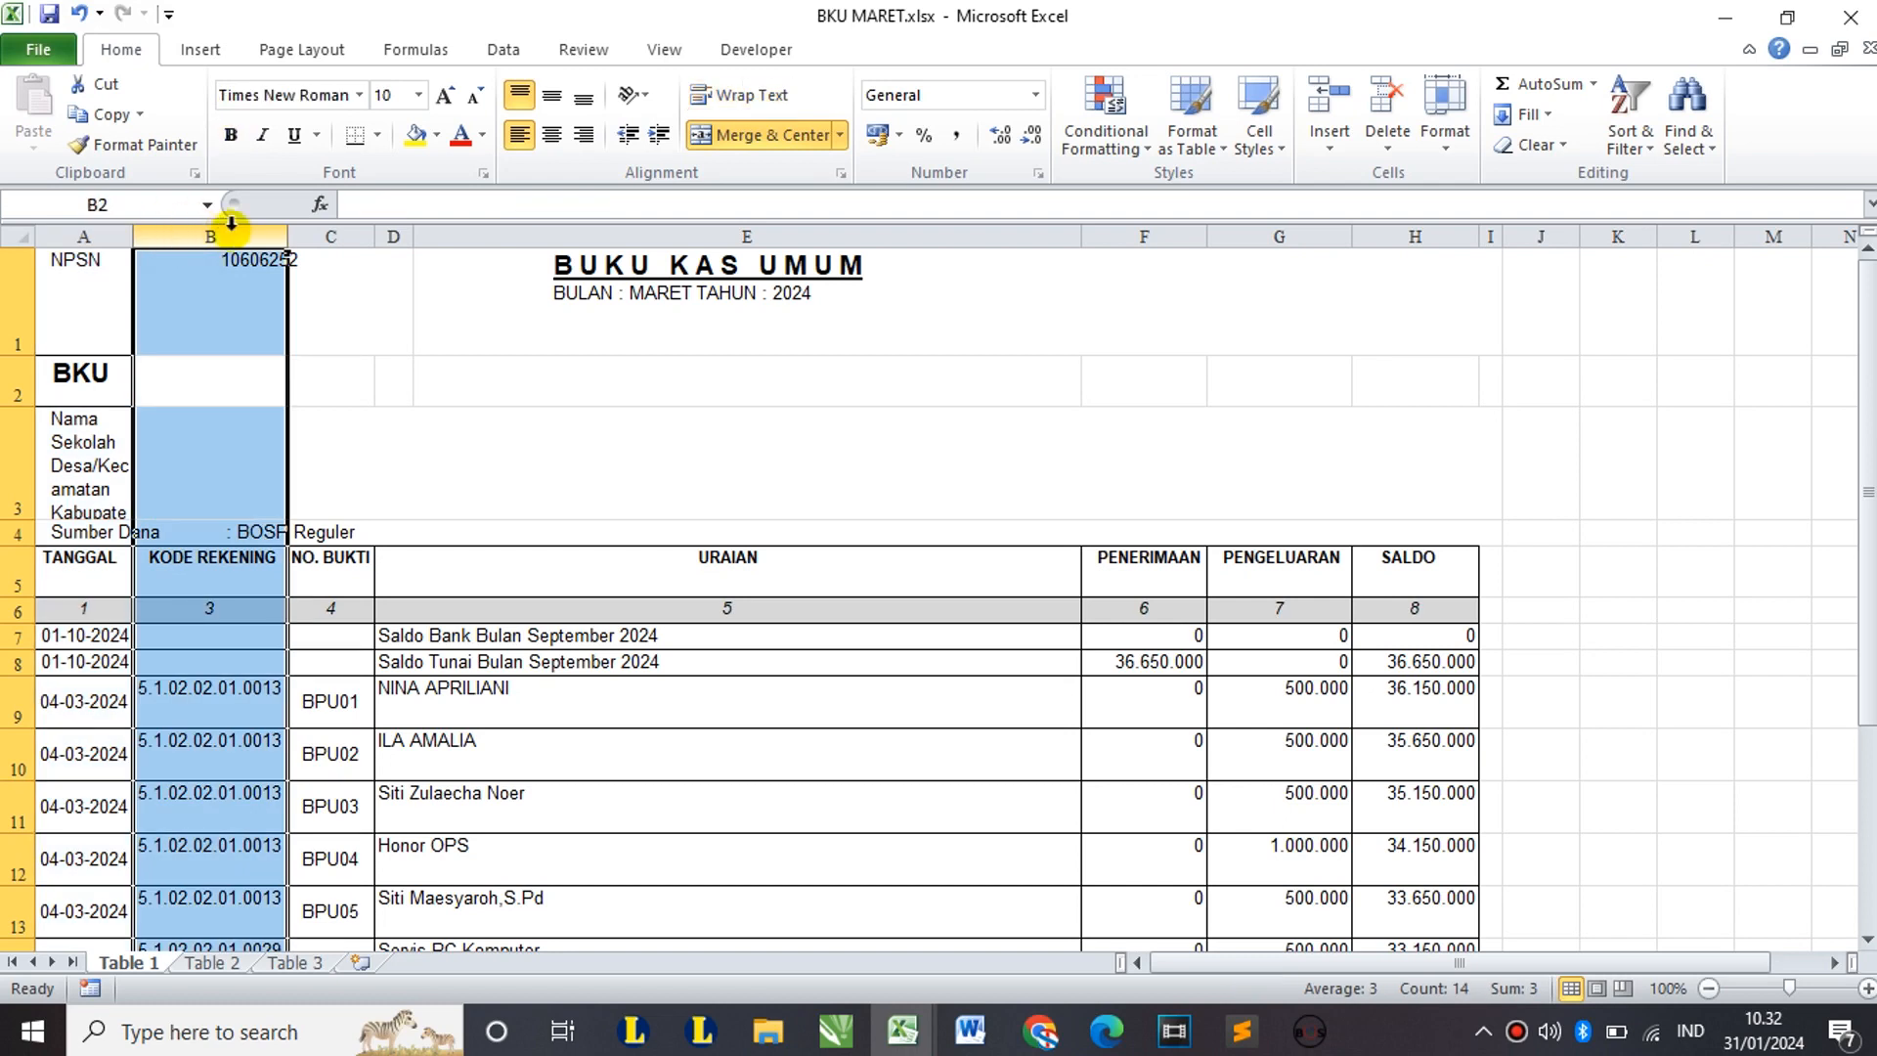
left_click(342, 231)
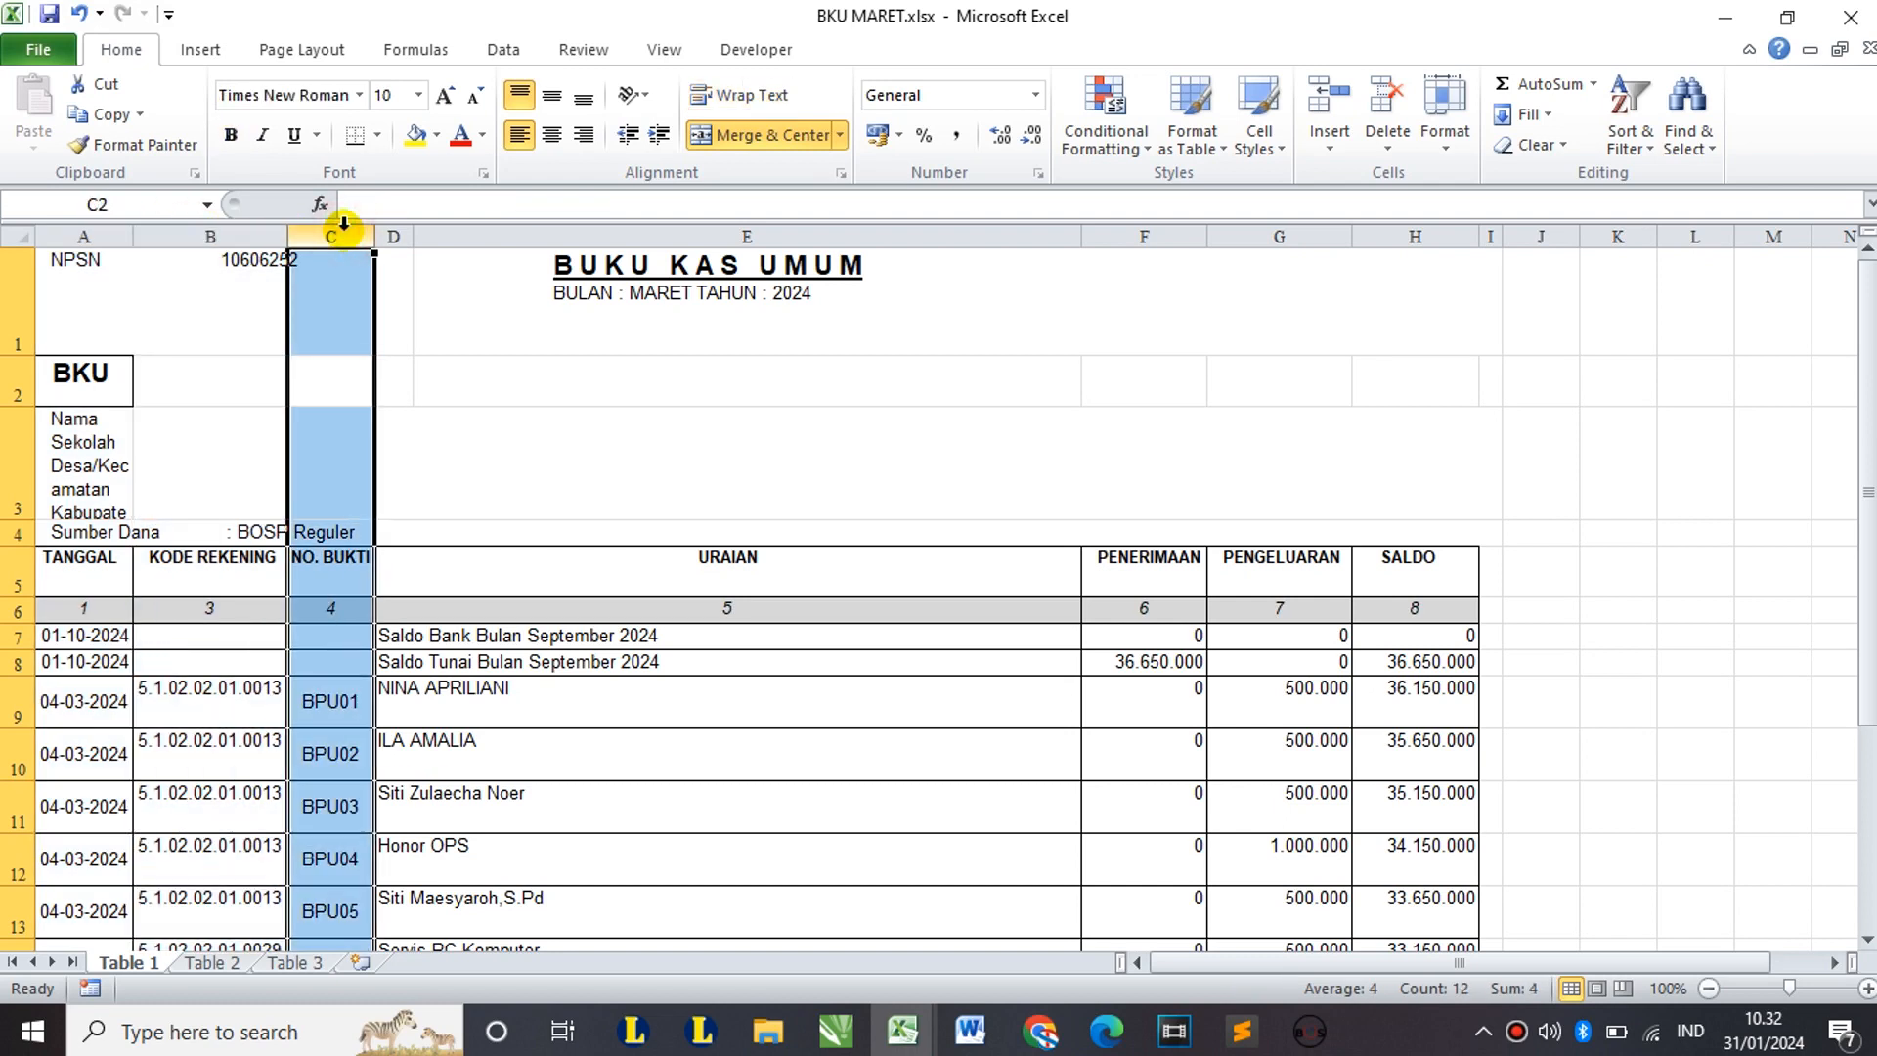
left_click(325, 567)
left_click(331, 237)
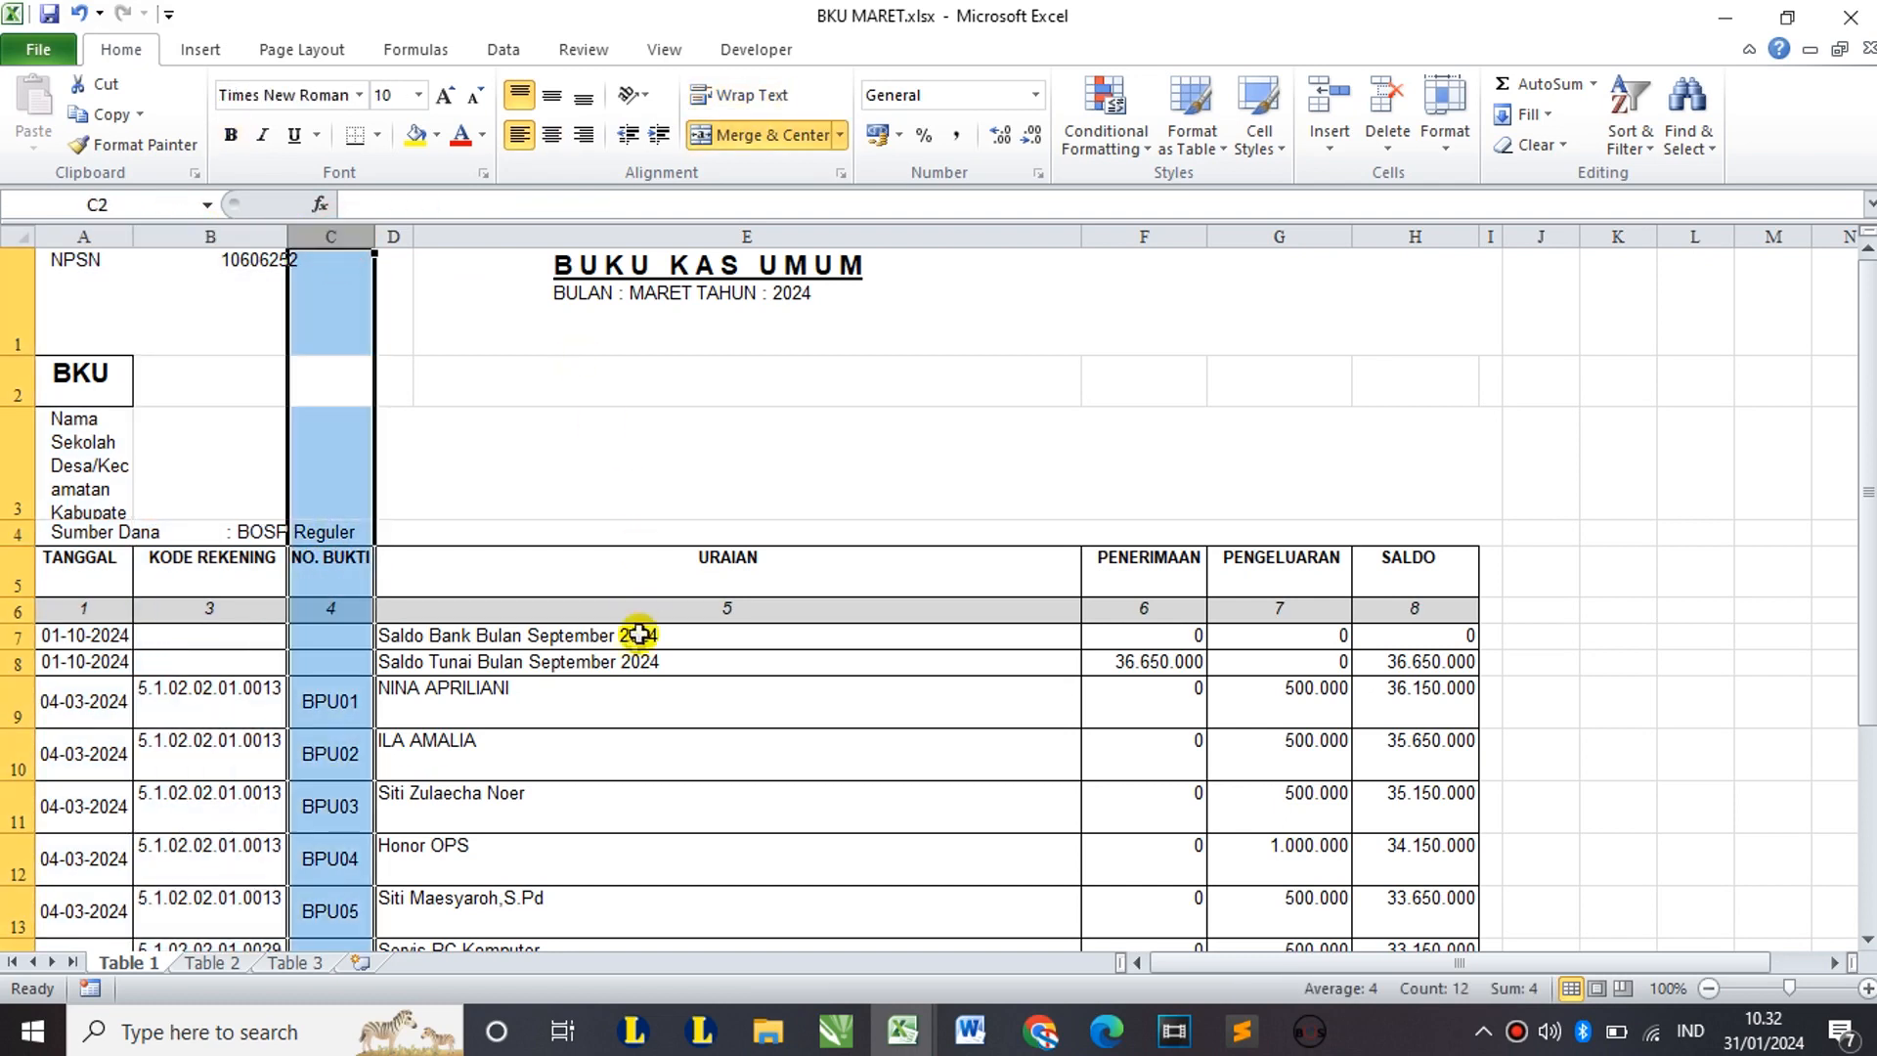
left_click(595, 571)
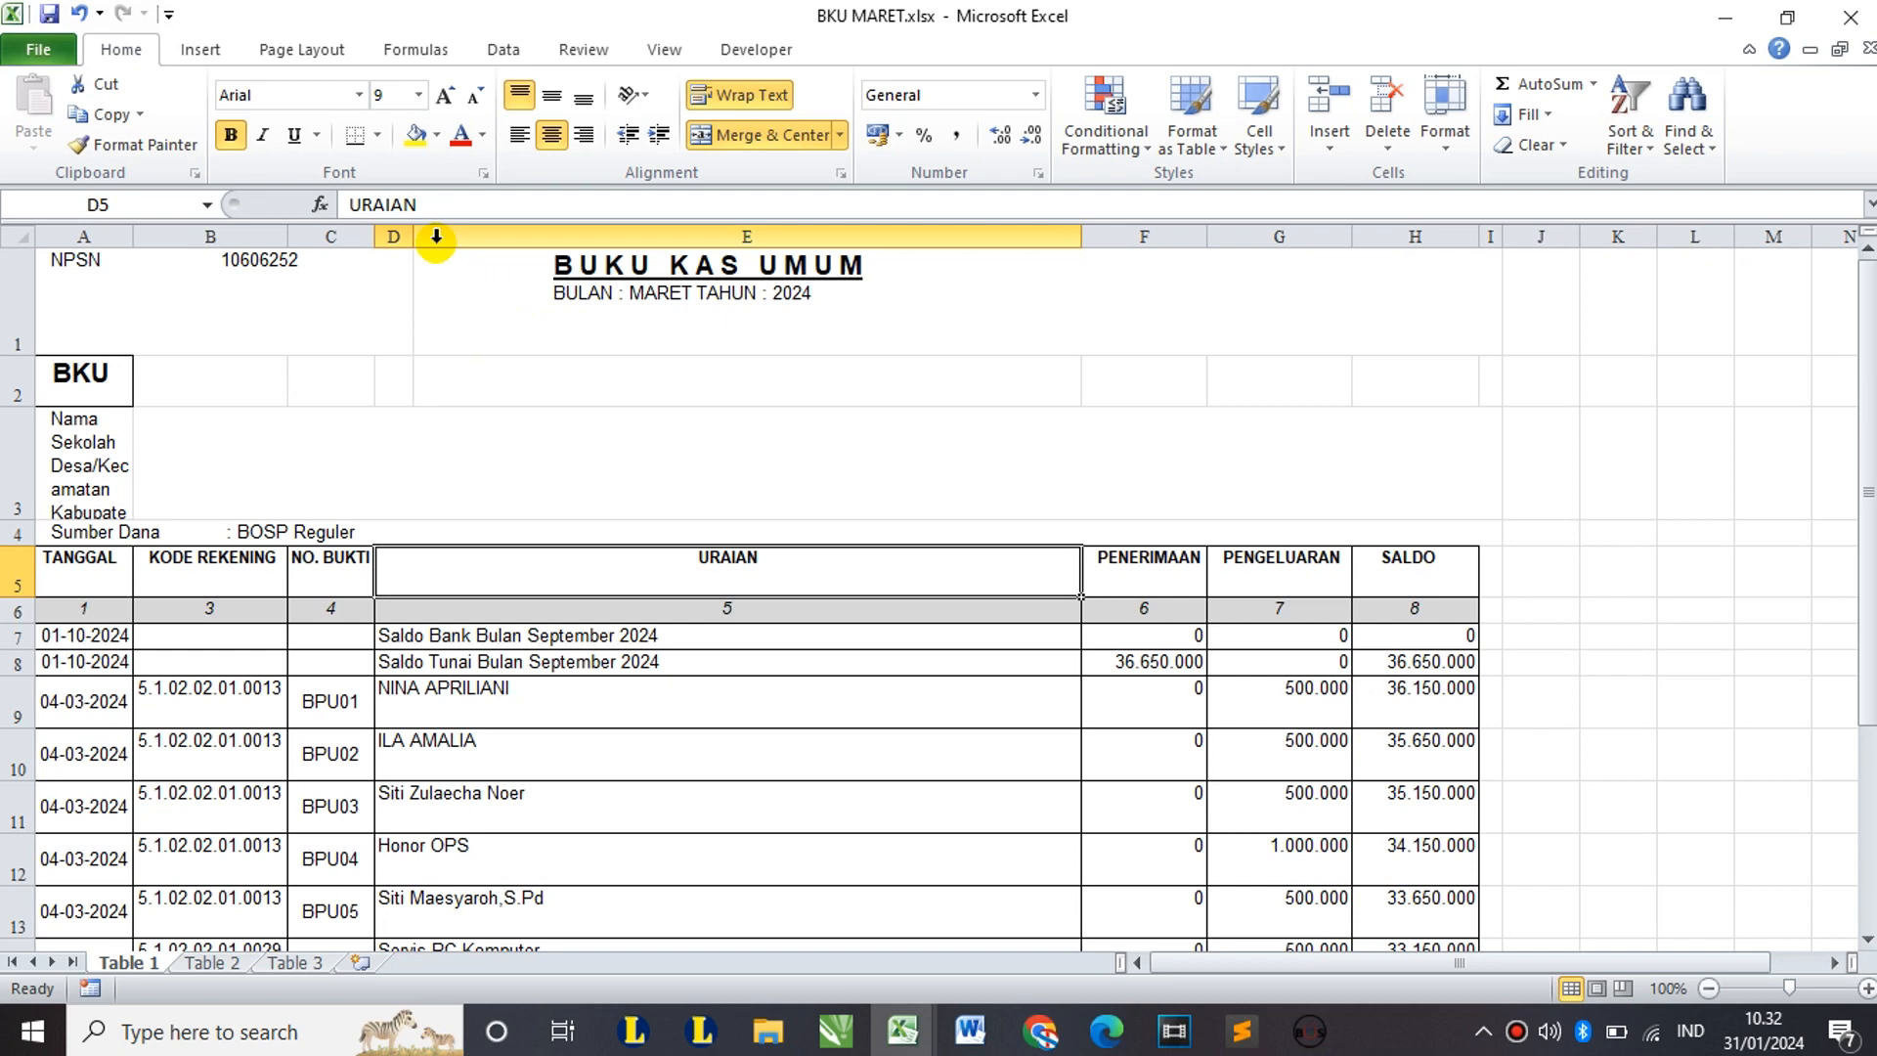
Step: Delete the spare wide URAIAN column E and autofit column D to the URAIAN text
left_click(447, 236)
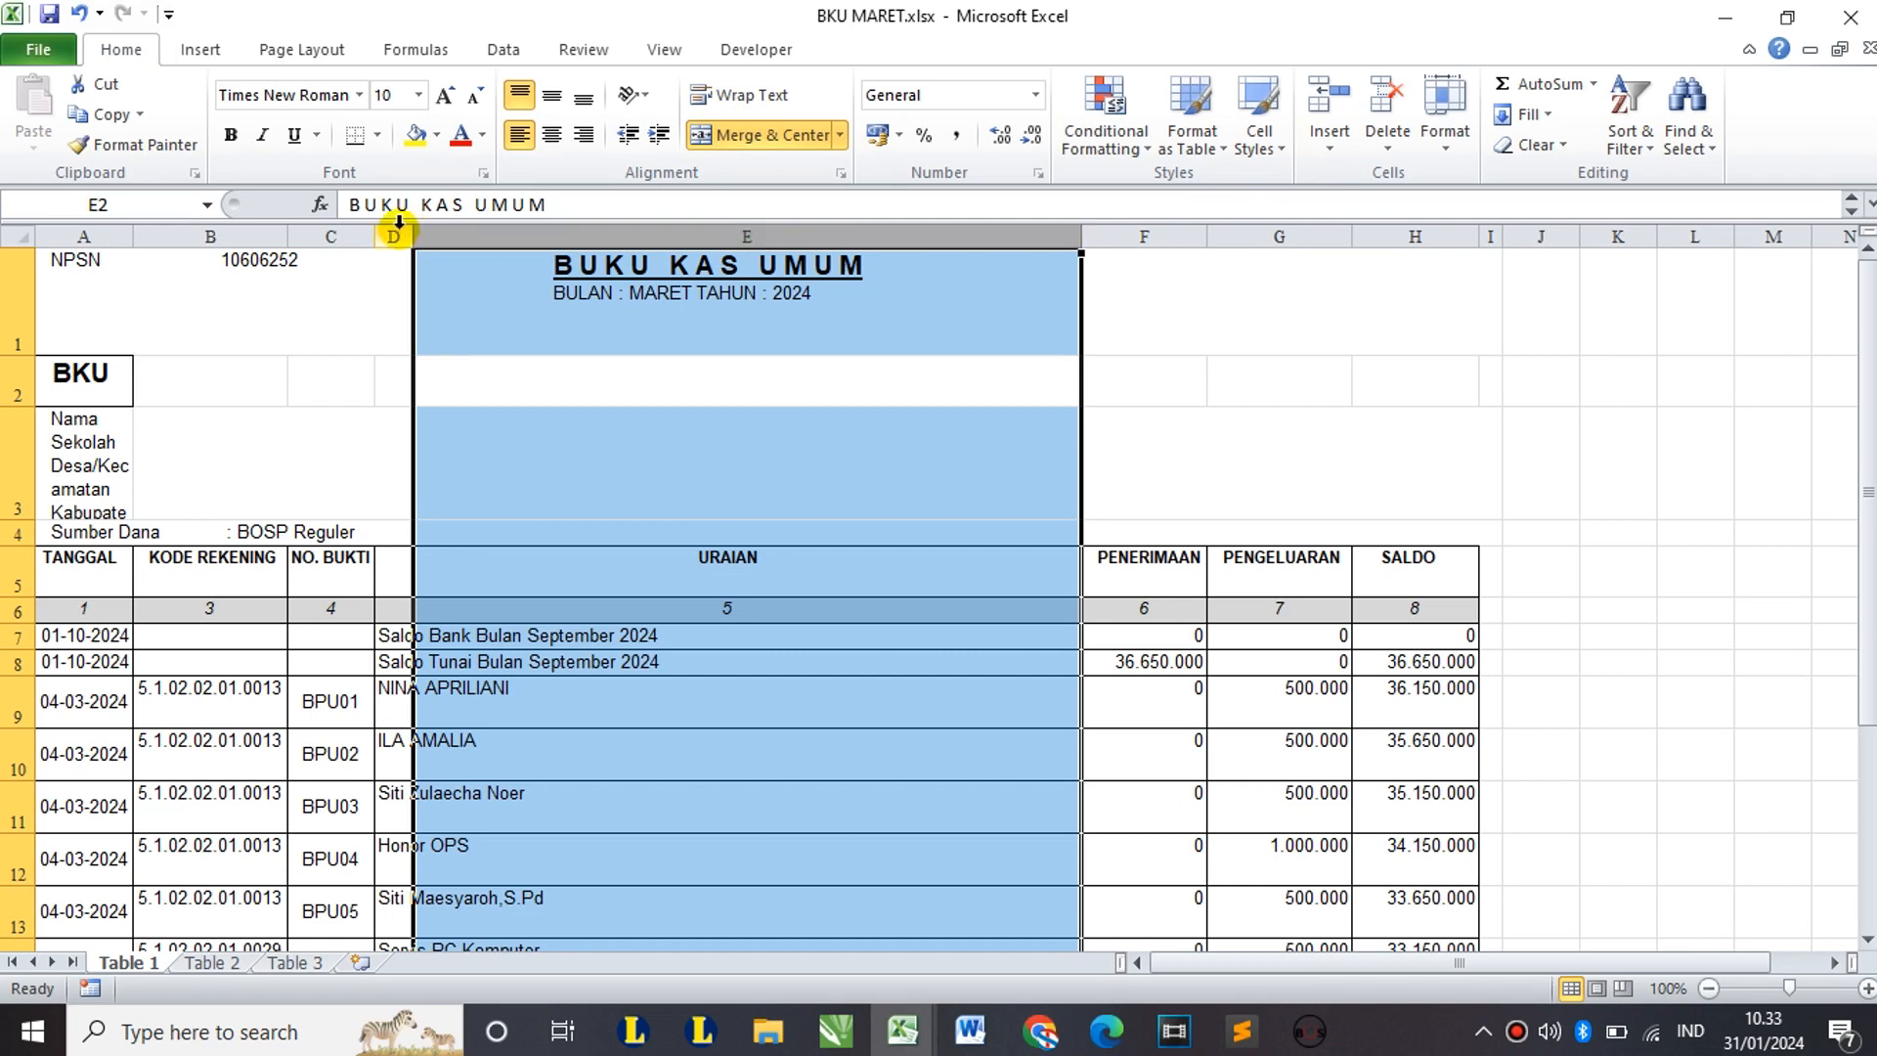
left_click(431, 225)
right_click(442, 226)
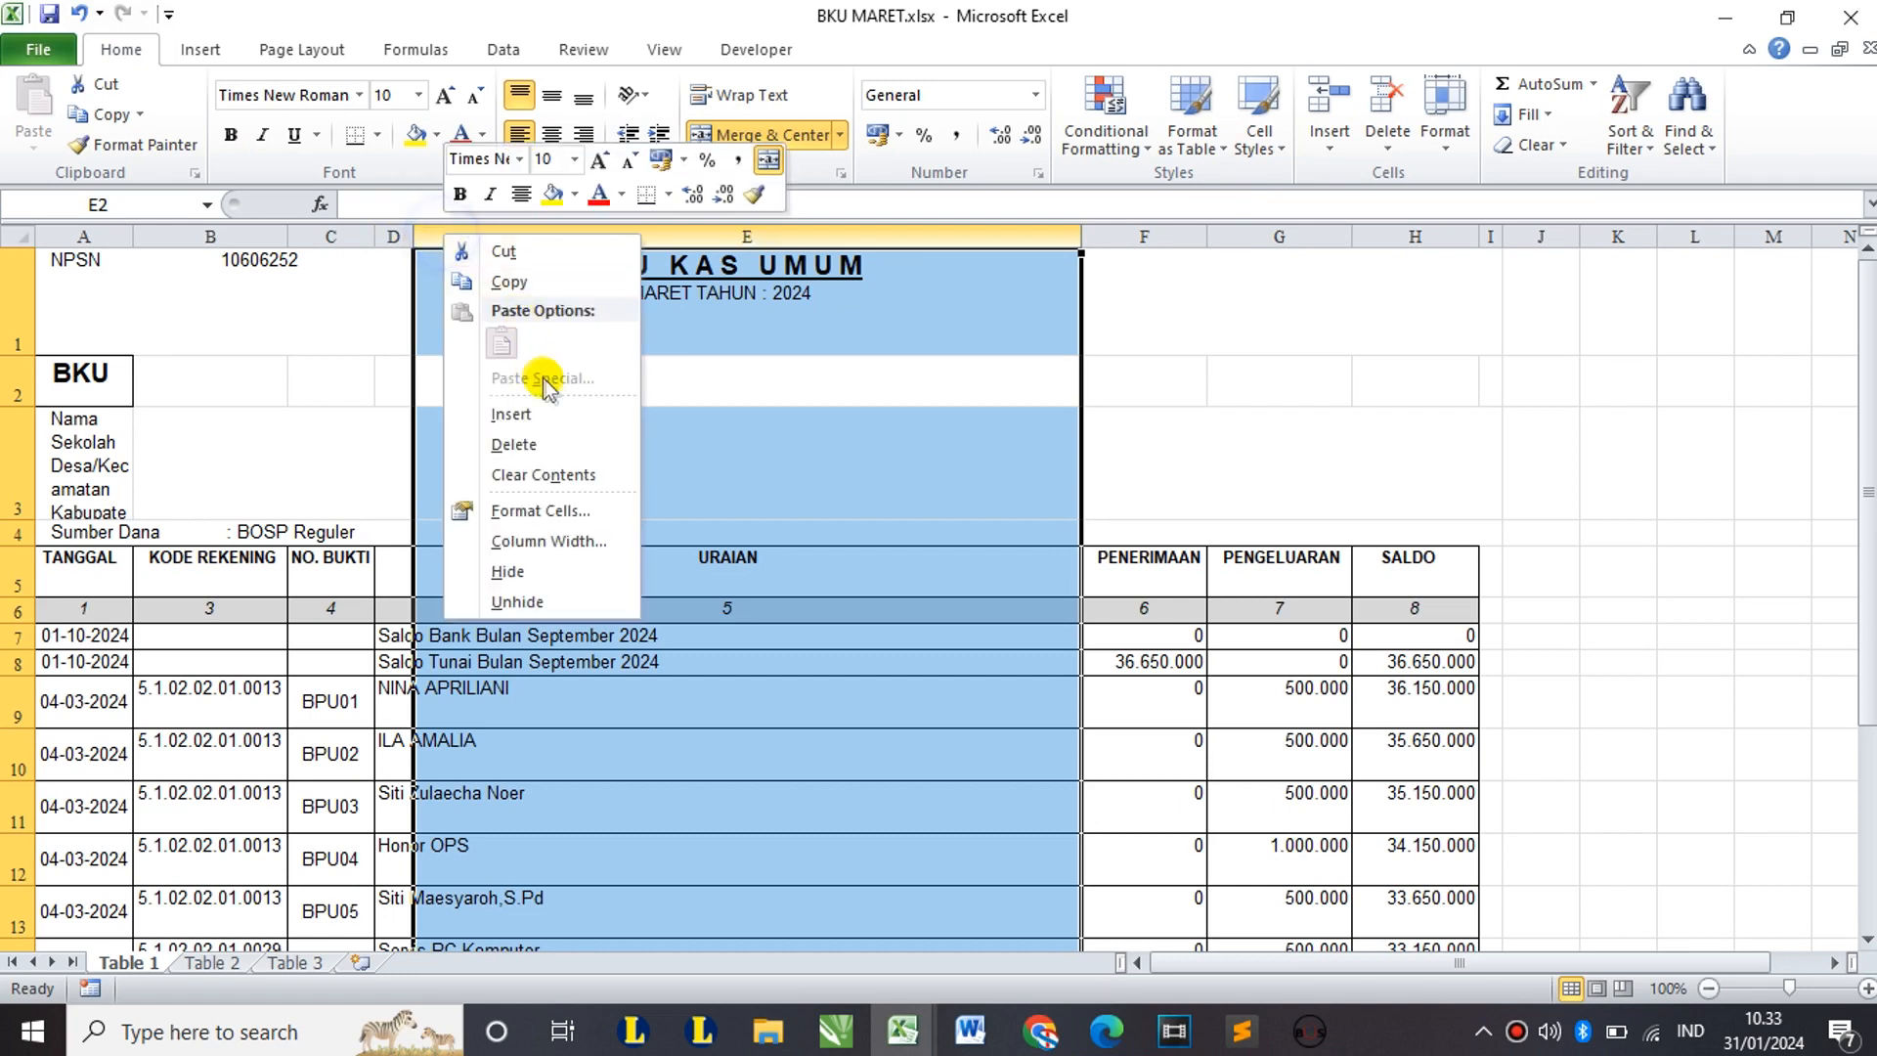
left_click(513, 445)
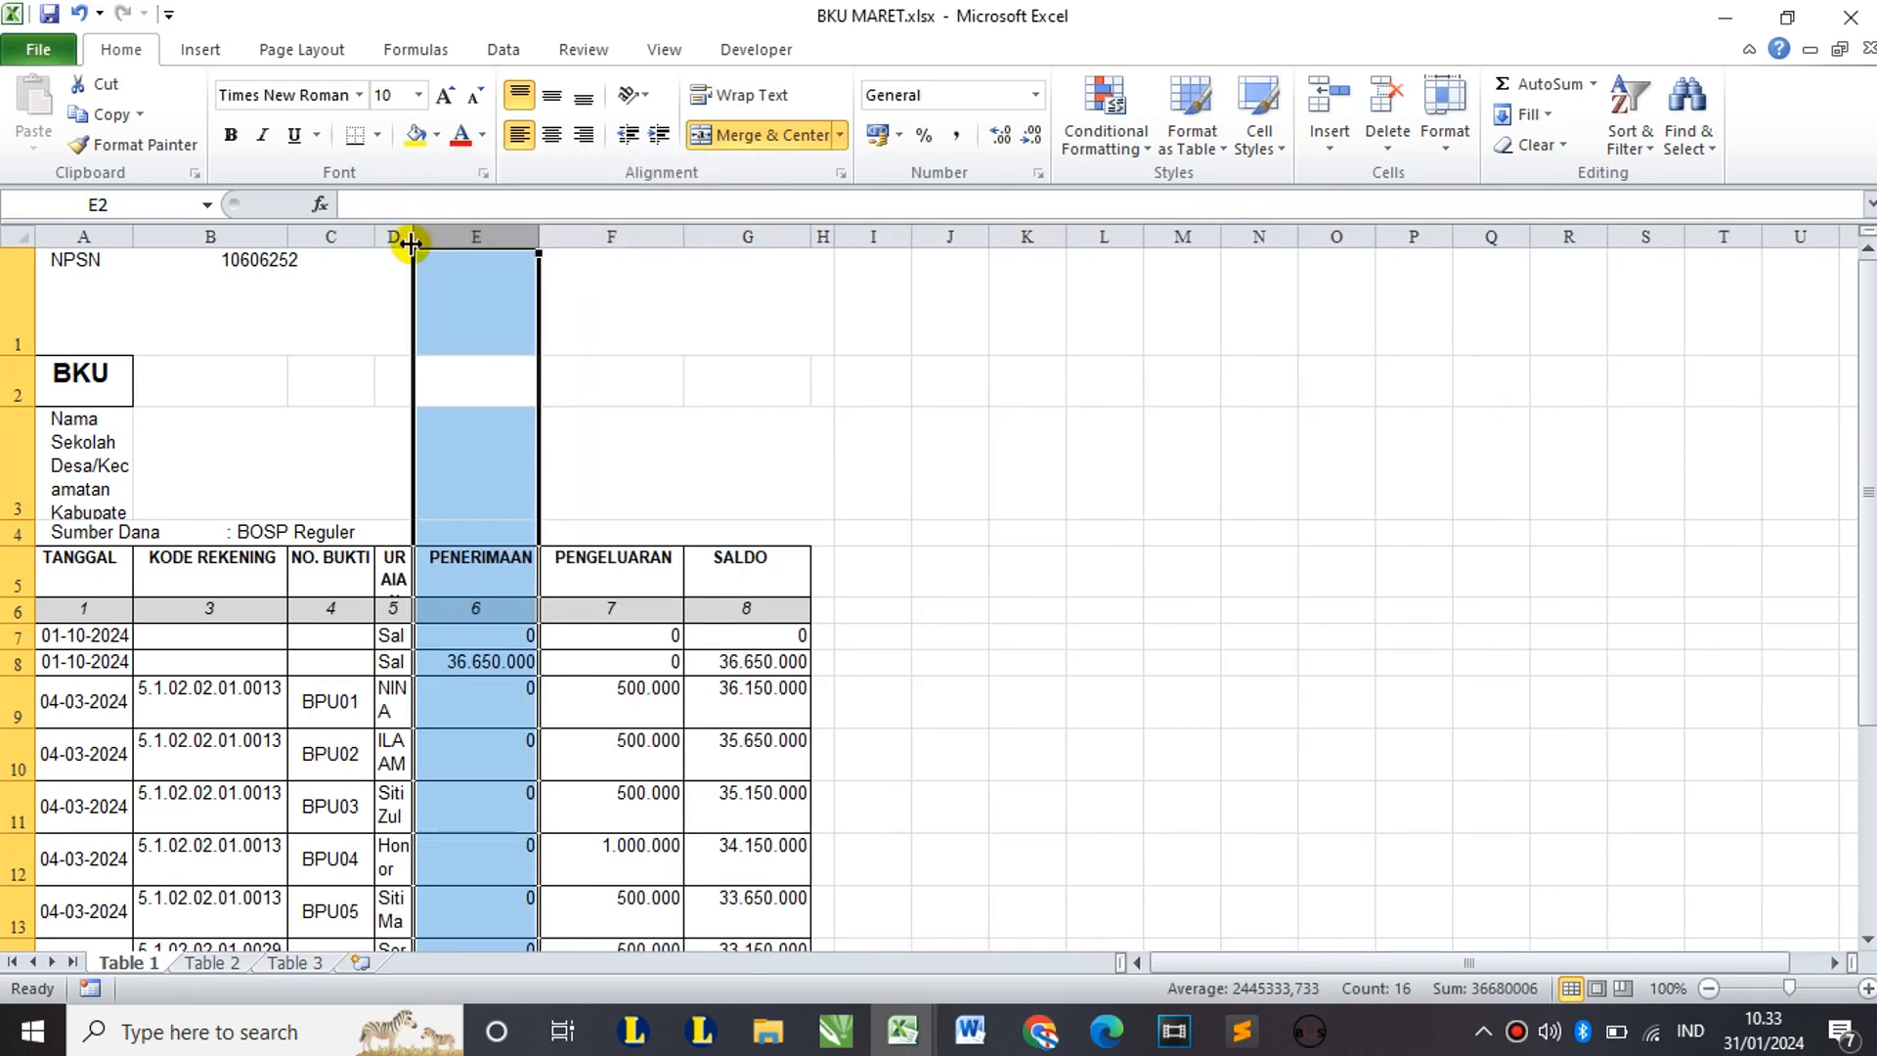
double_click(413, 237)
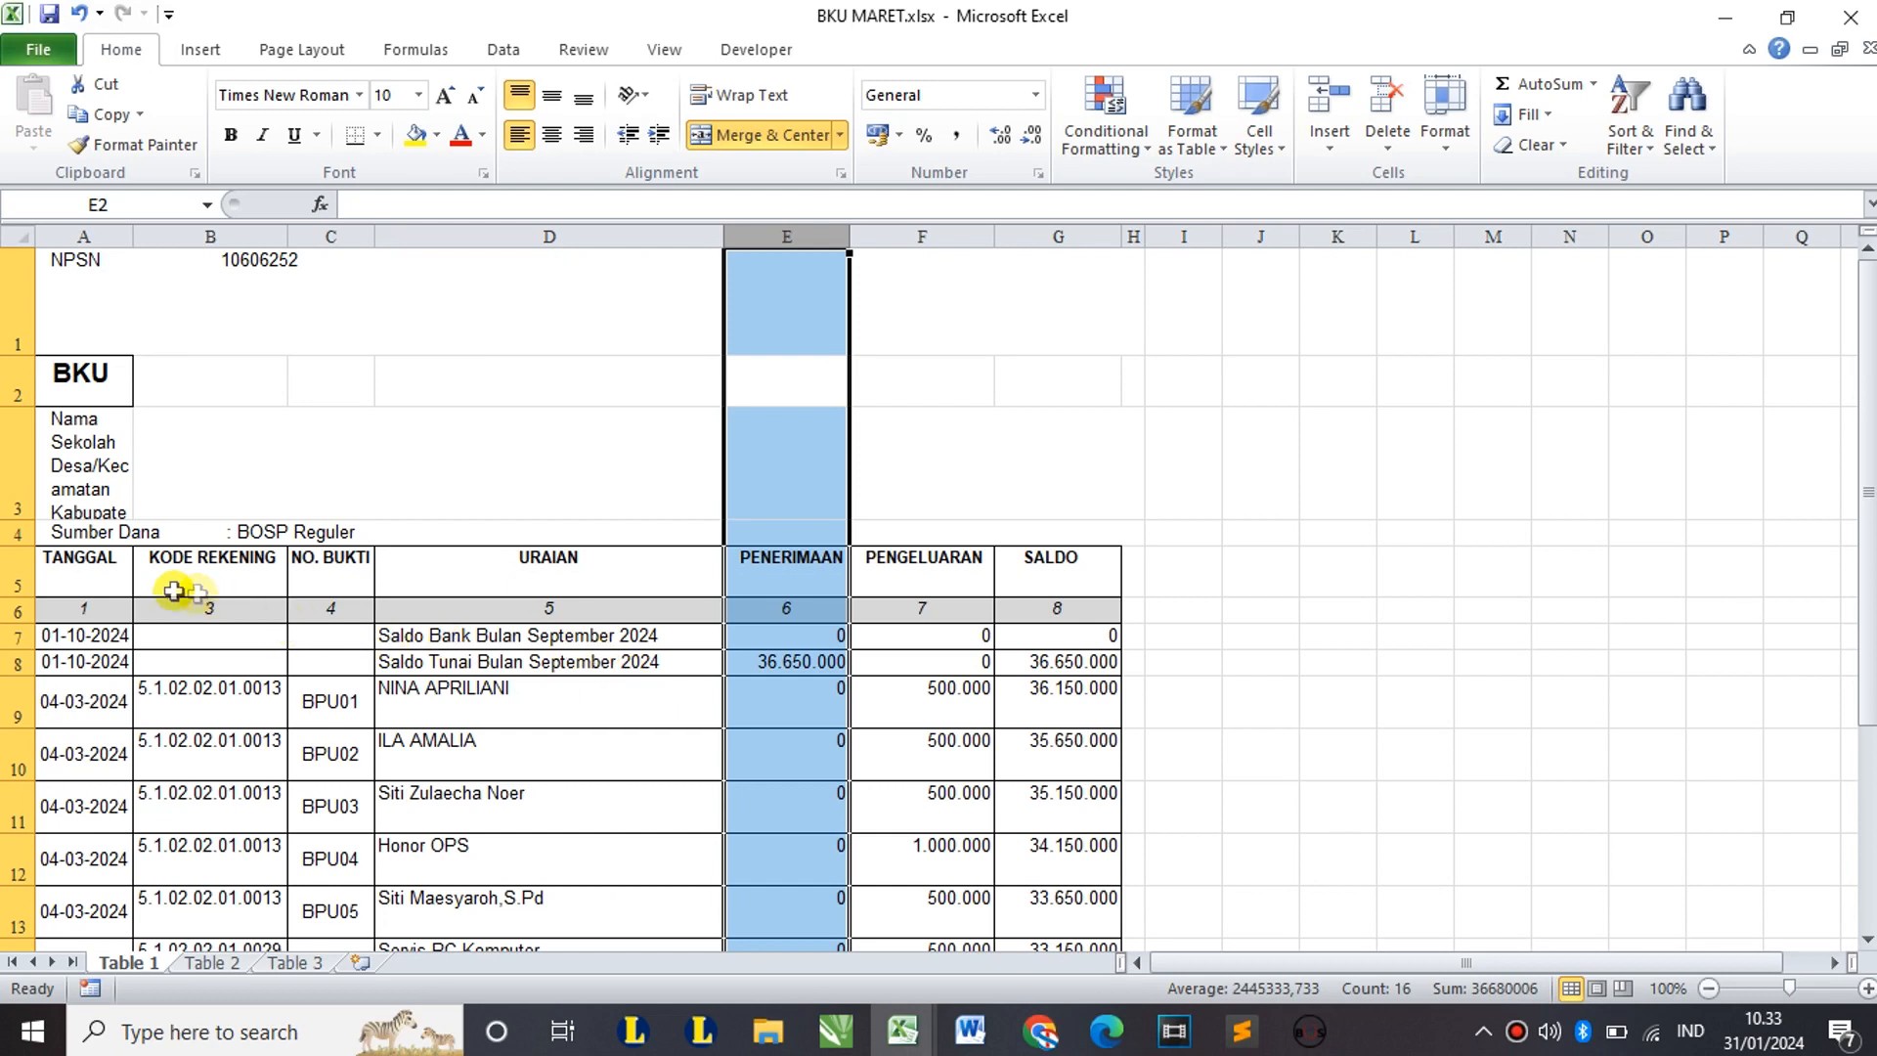
left_click_drag(90, 256, 762, 292)
left_click(266, 655)
scroll(266, 655, "down", 1)
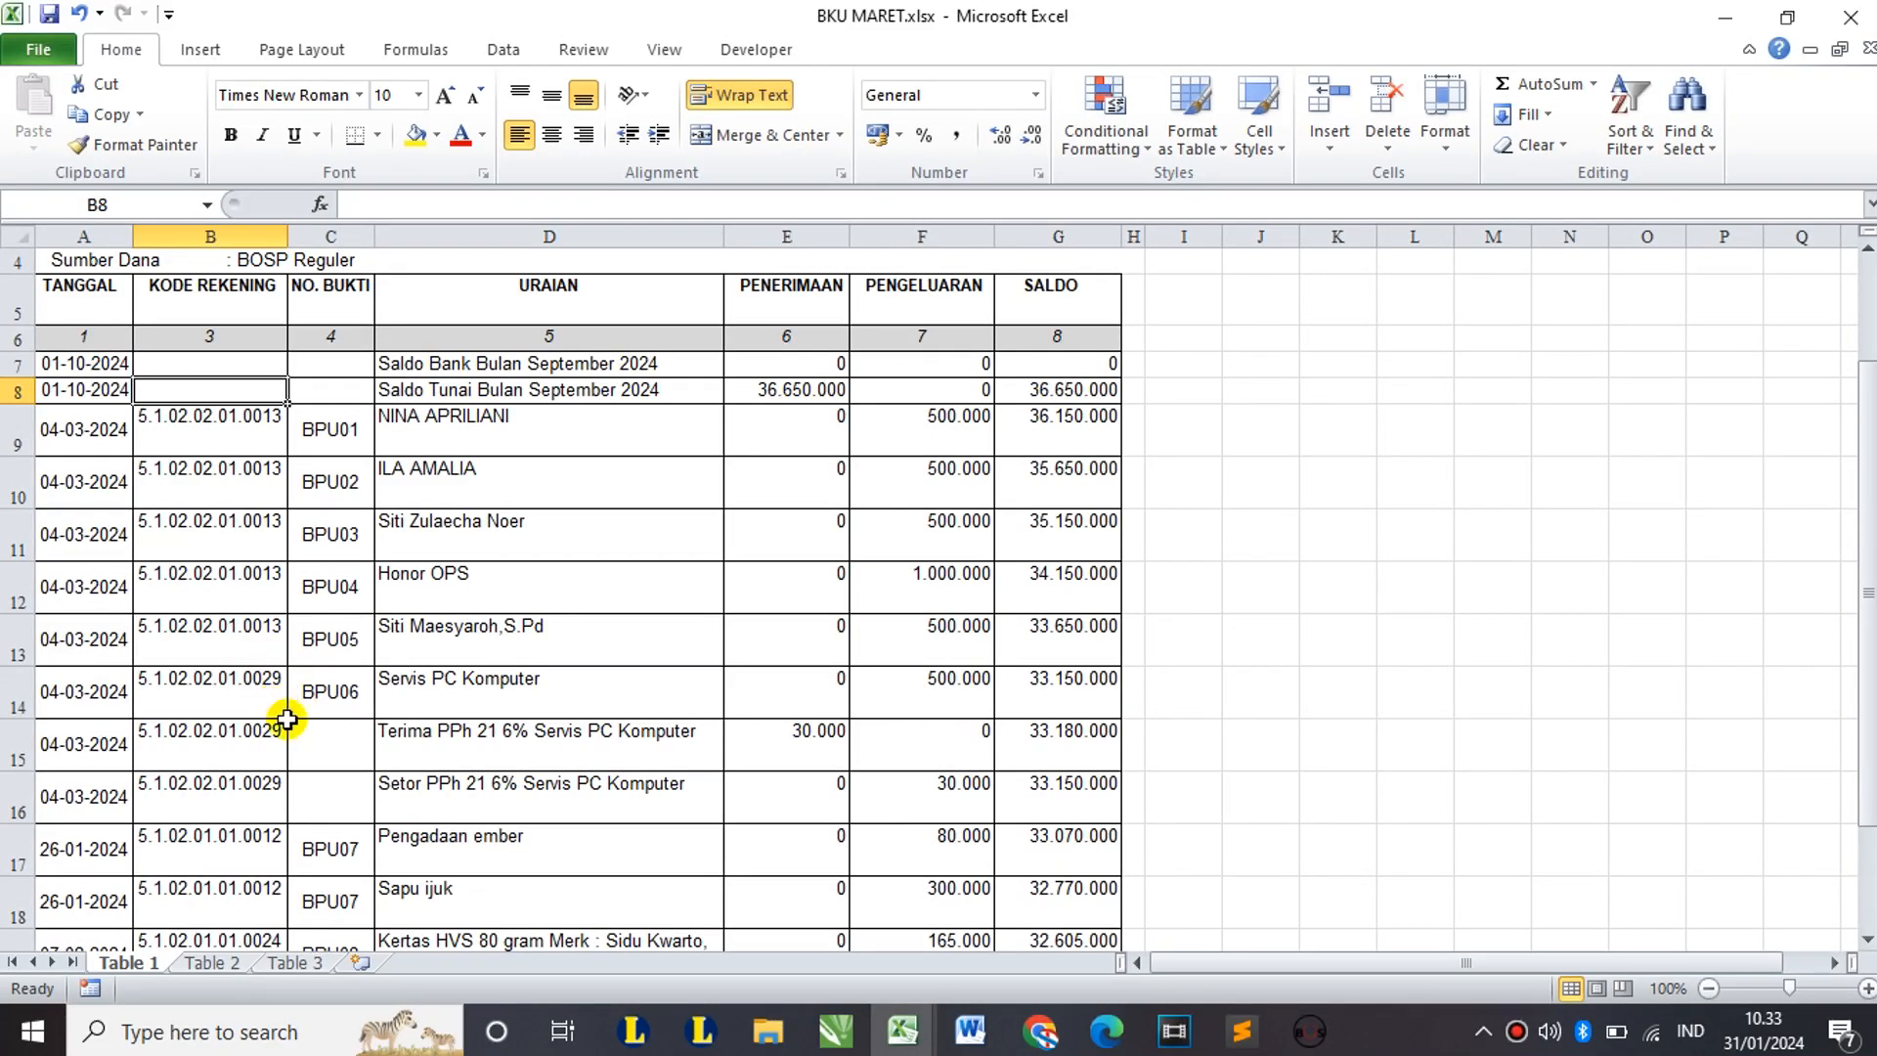
Step: Delete the two PPh 21 tax rows 15–16 from Table 1
scroll(437, 529, "down", 1)
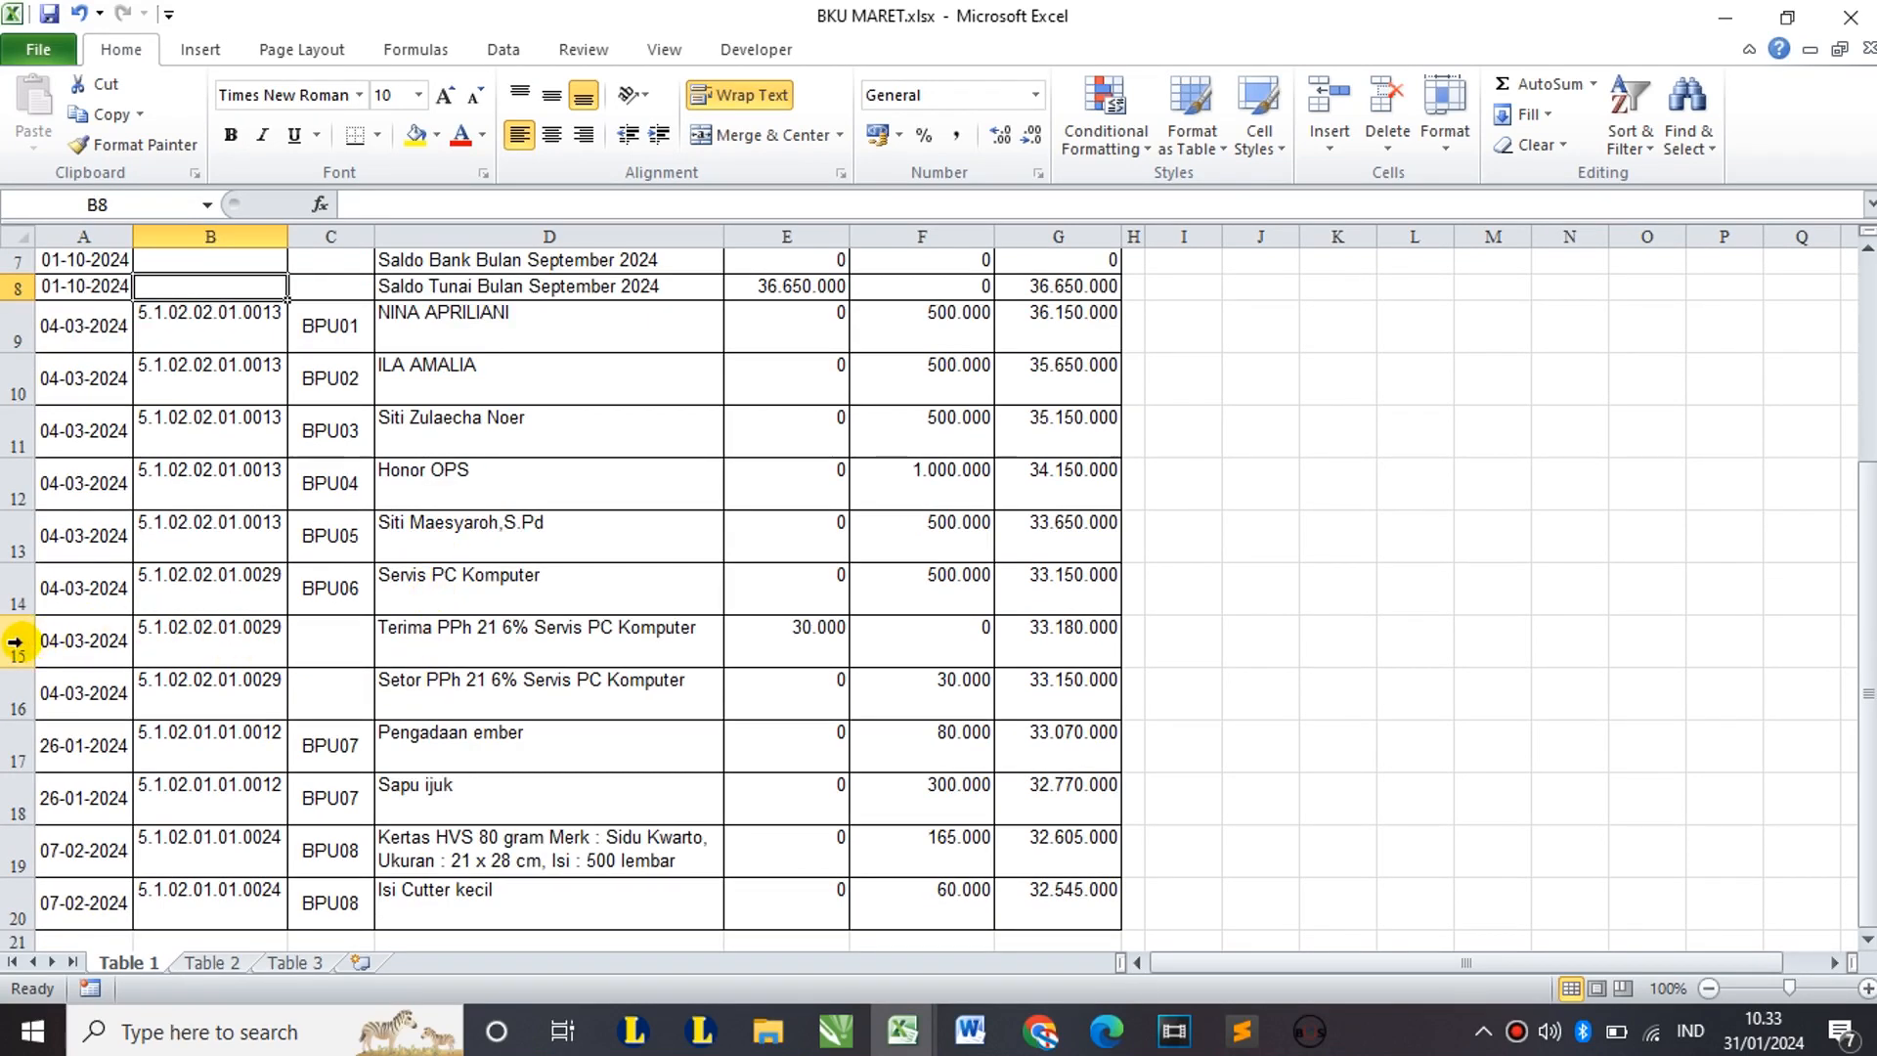
left_click(17, 642)
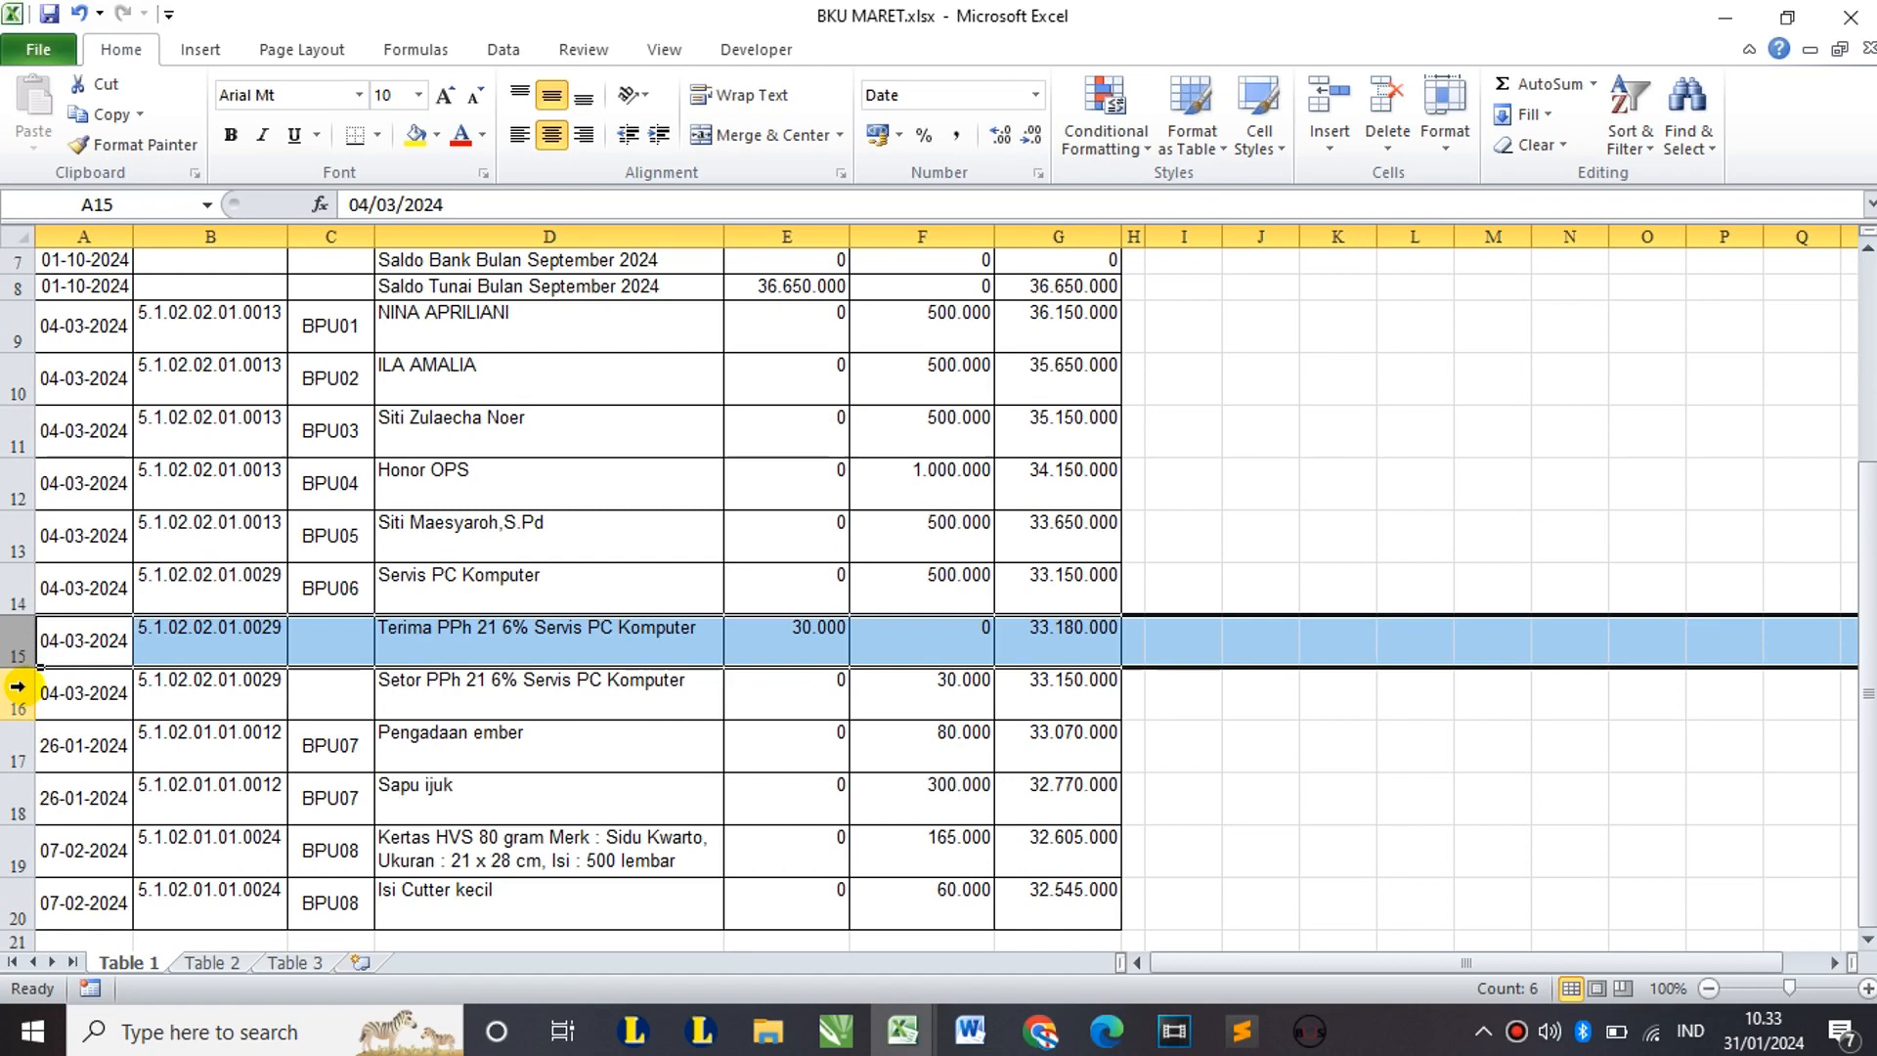
left_click(17, 687, "shift")
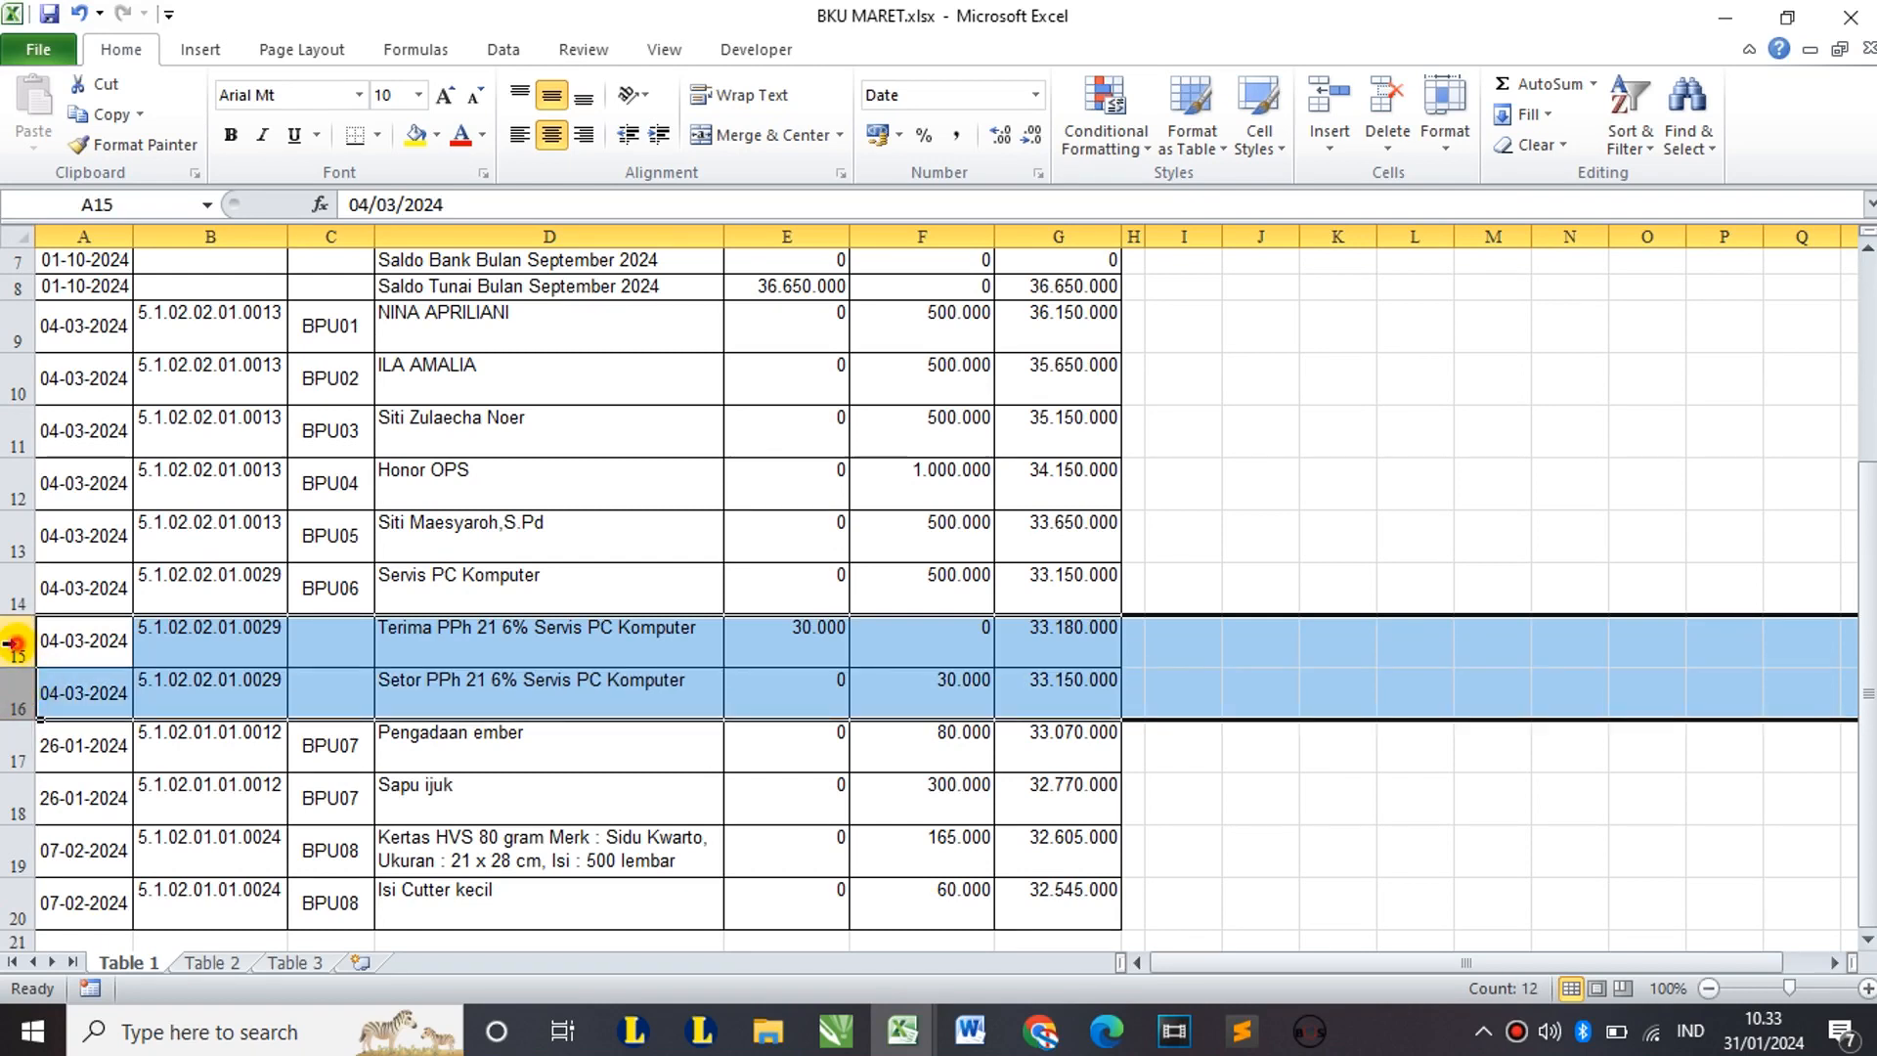
left_click(17, 641)
left_click(14, 706, "shift")
right_click(13, 704)
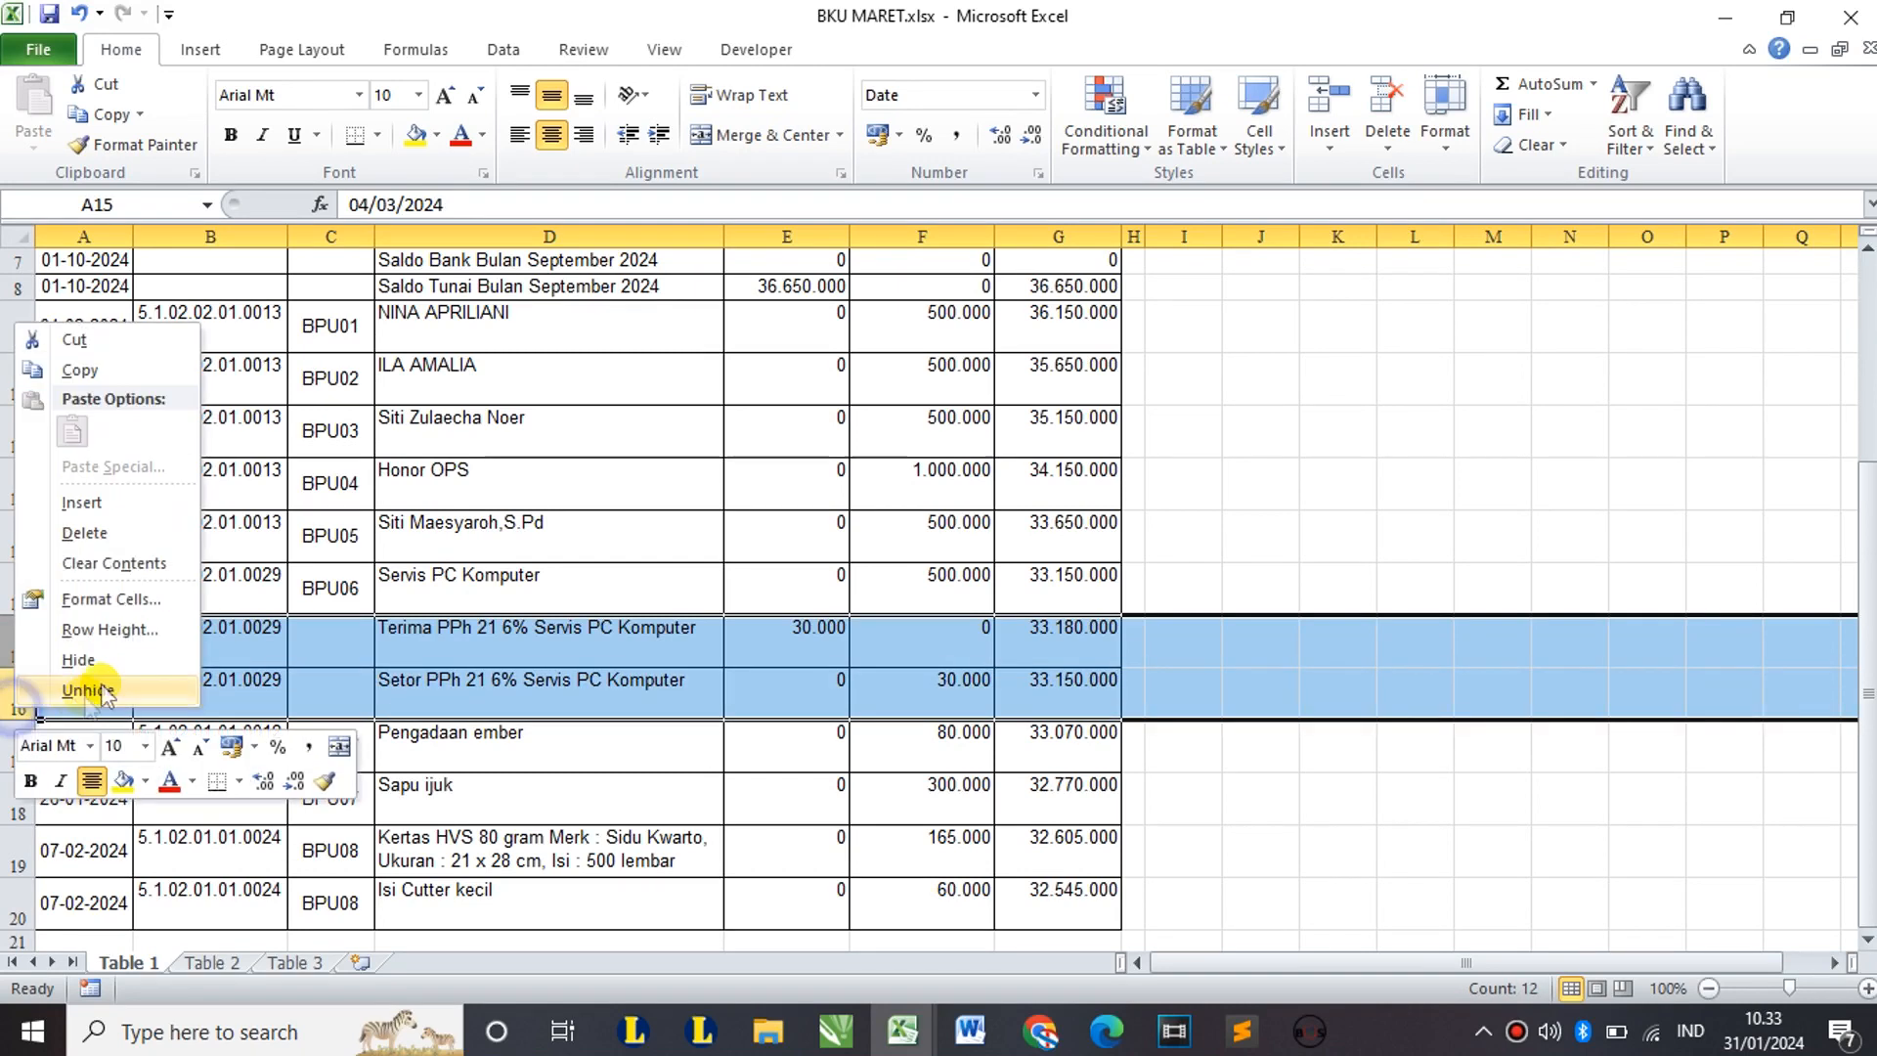
left_click(84, 533)
left_click(398, 641)
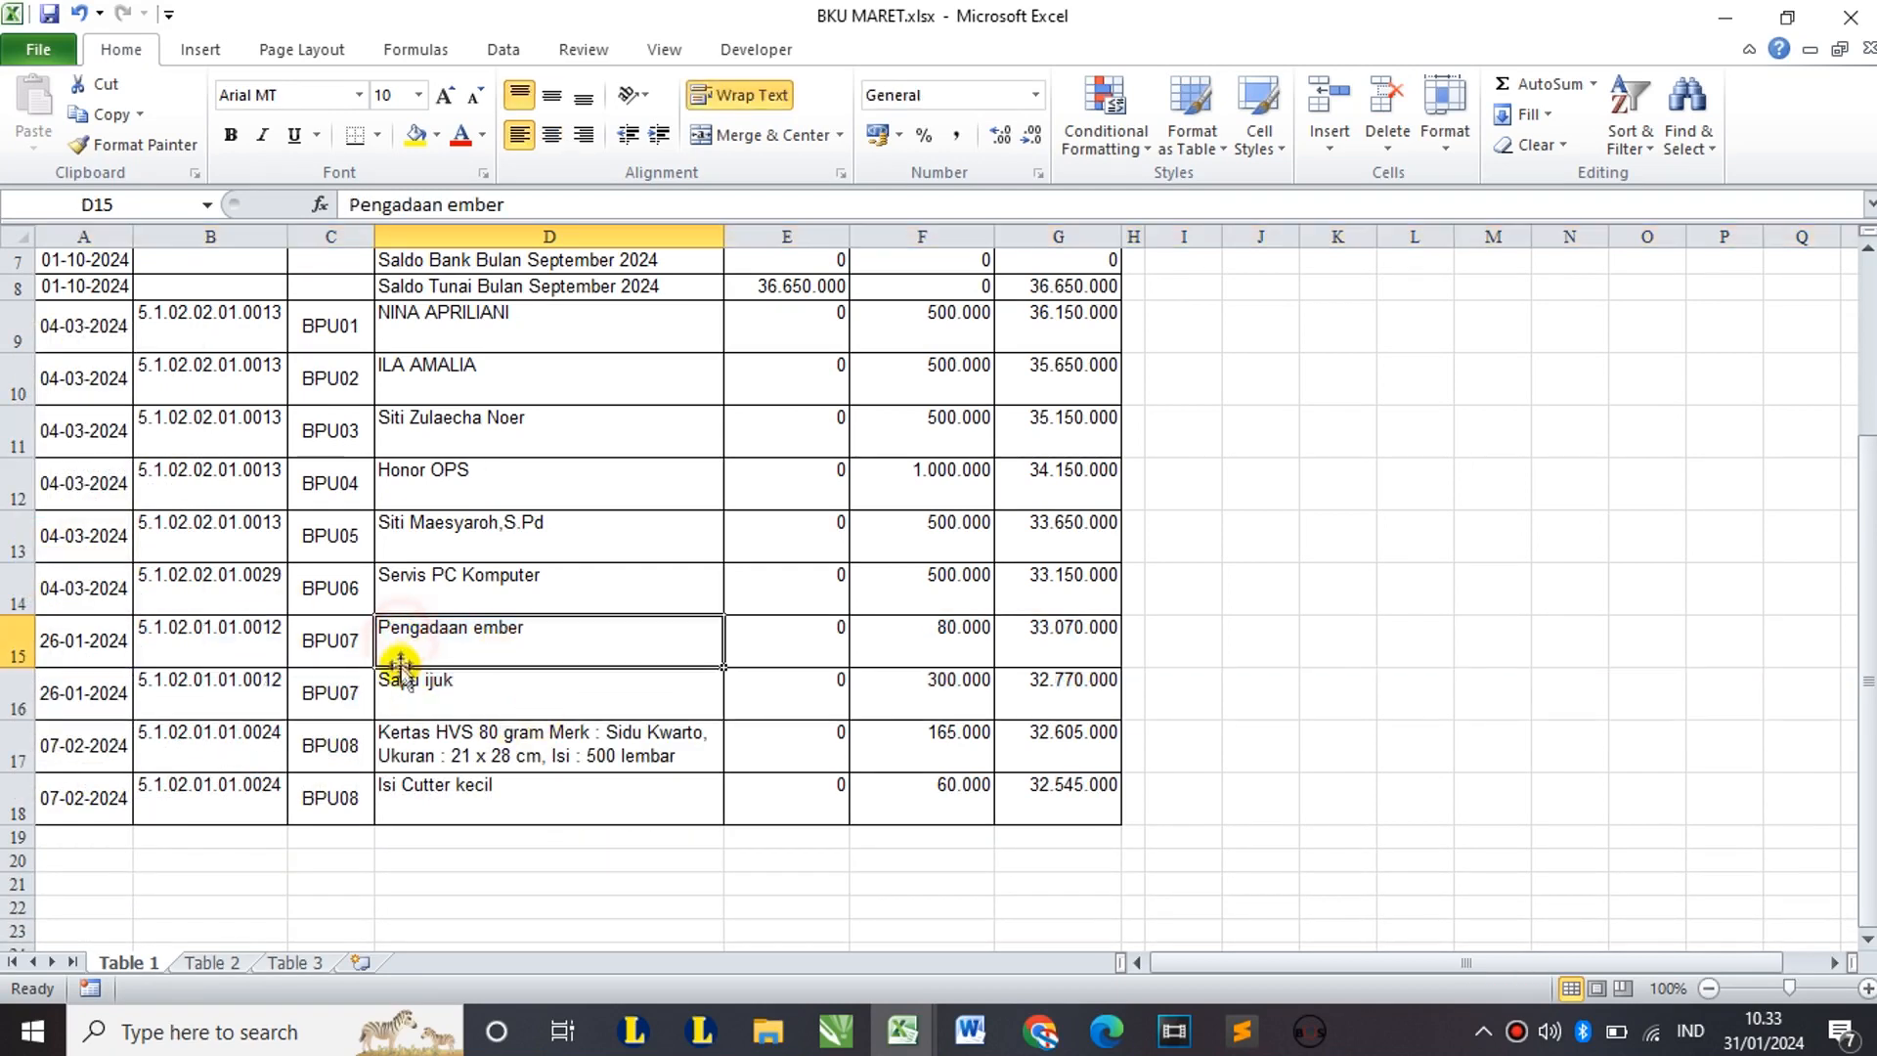
Step: On Table 2, select the Terima/Setor PPh rows 37–38, 43–44 and 46–47
left_click(221, 971)
scroll(293, 567, "down", 6)
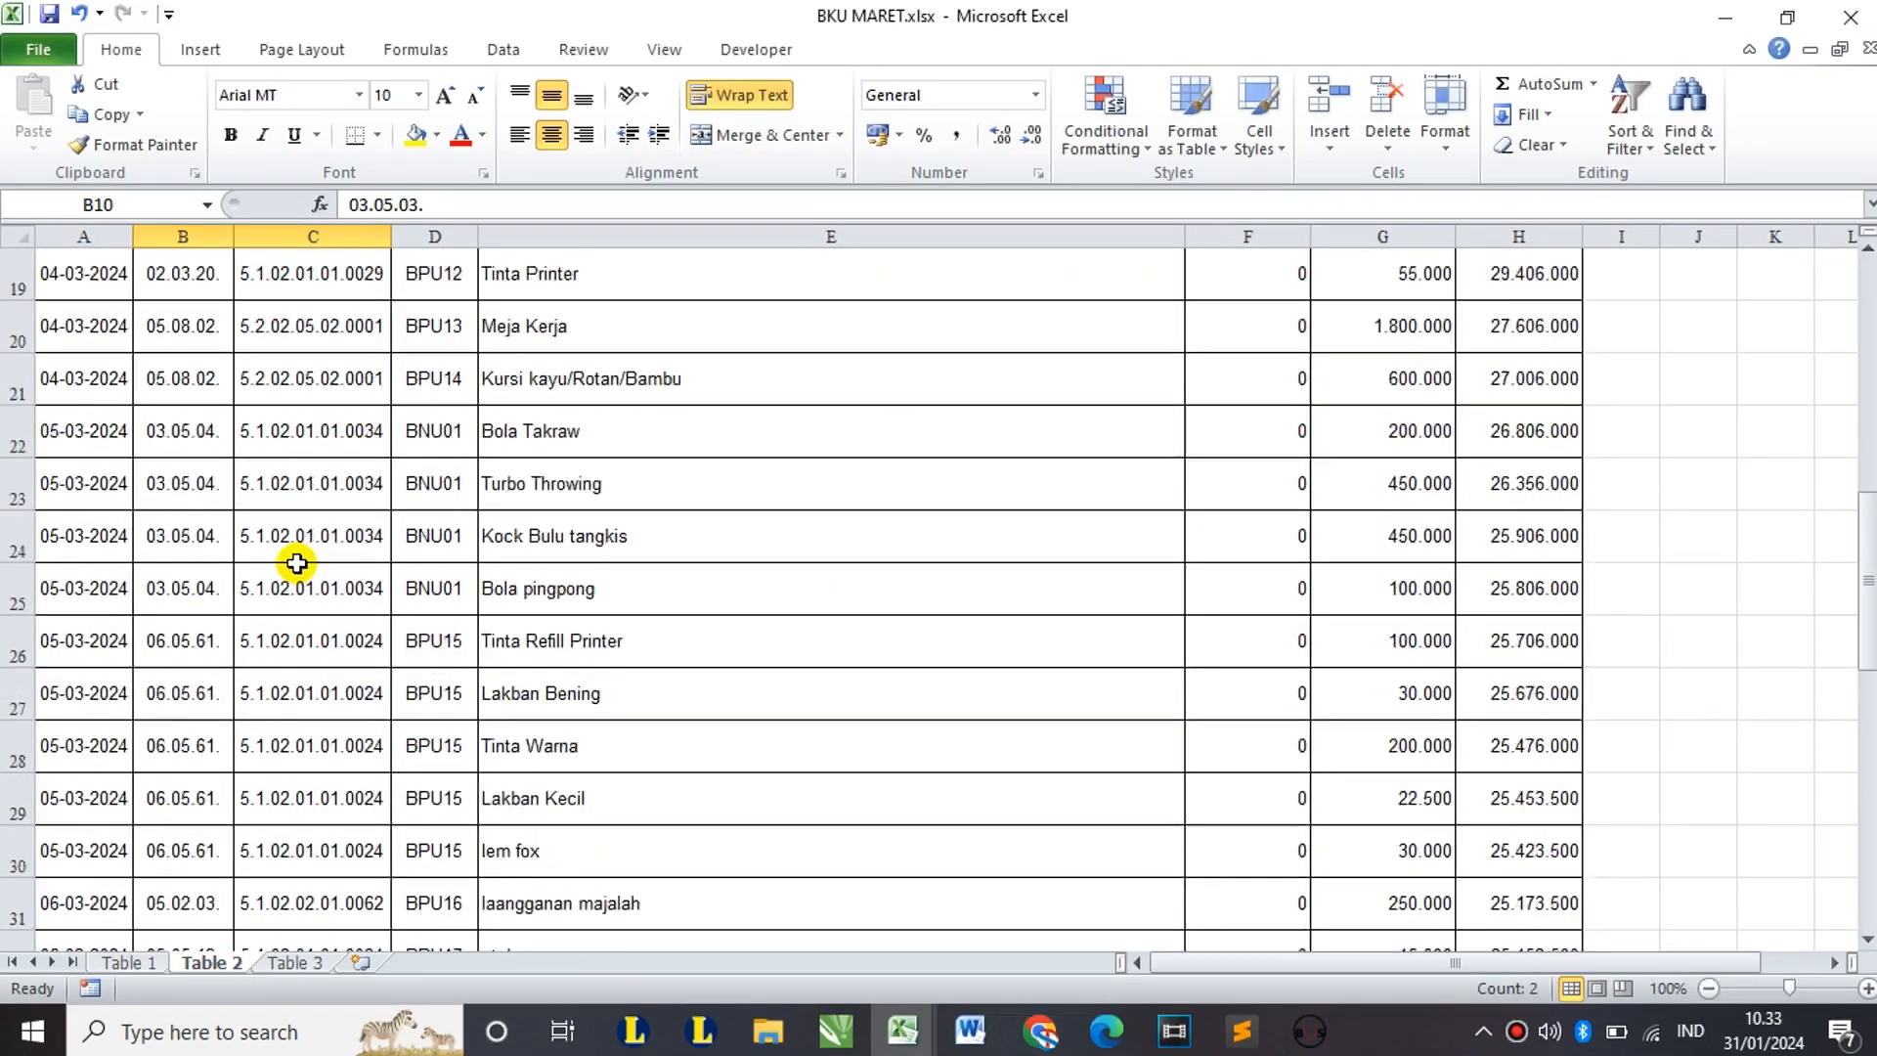
scroll(297, 563, "down", 5)
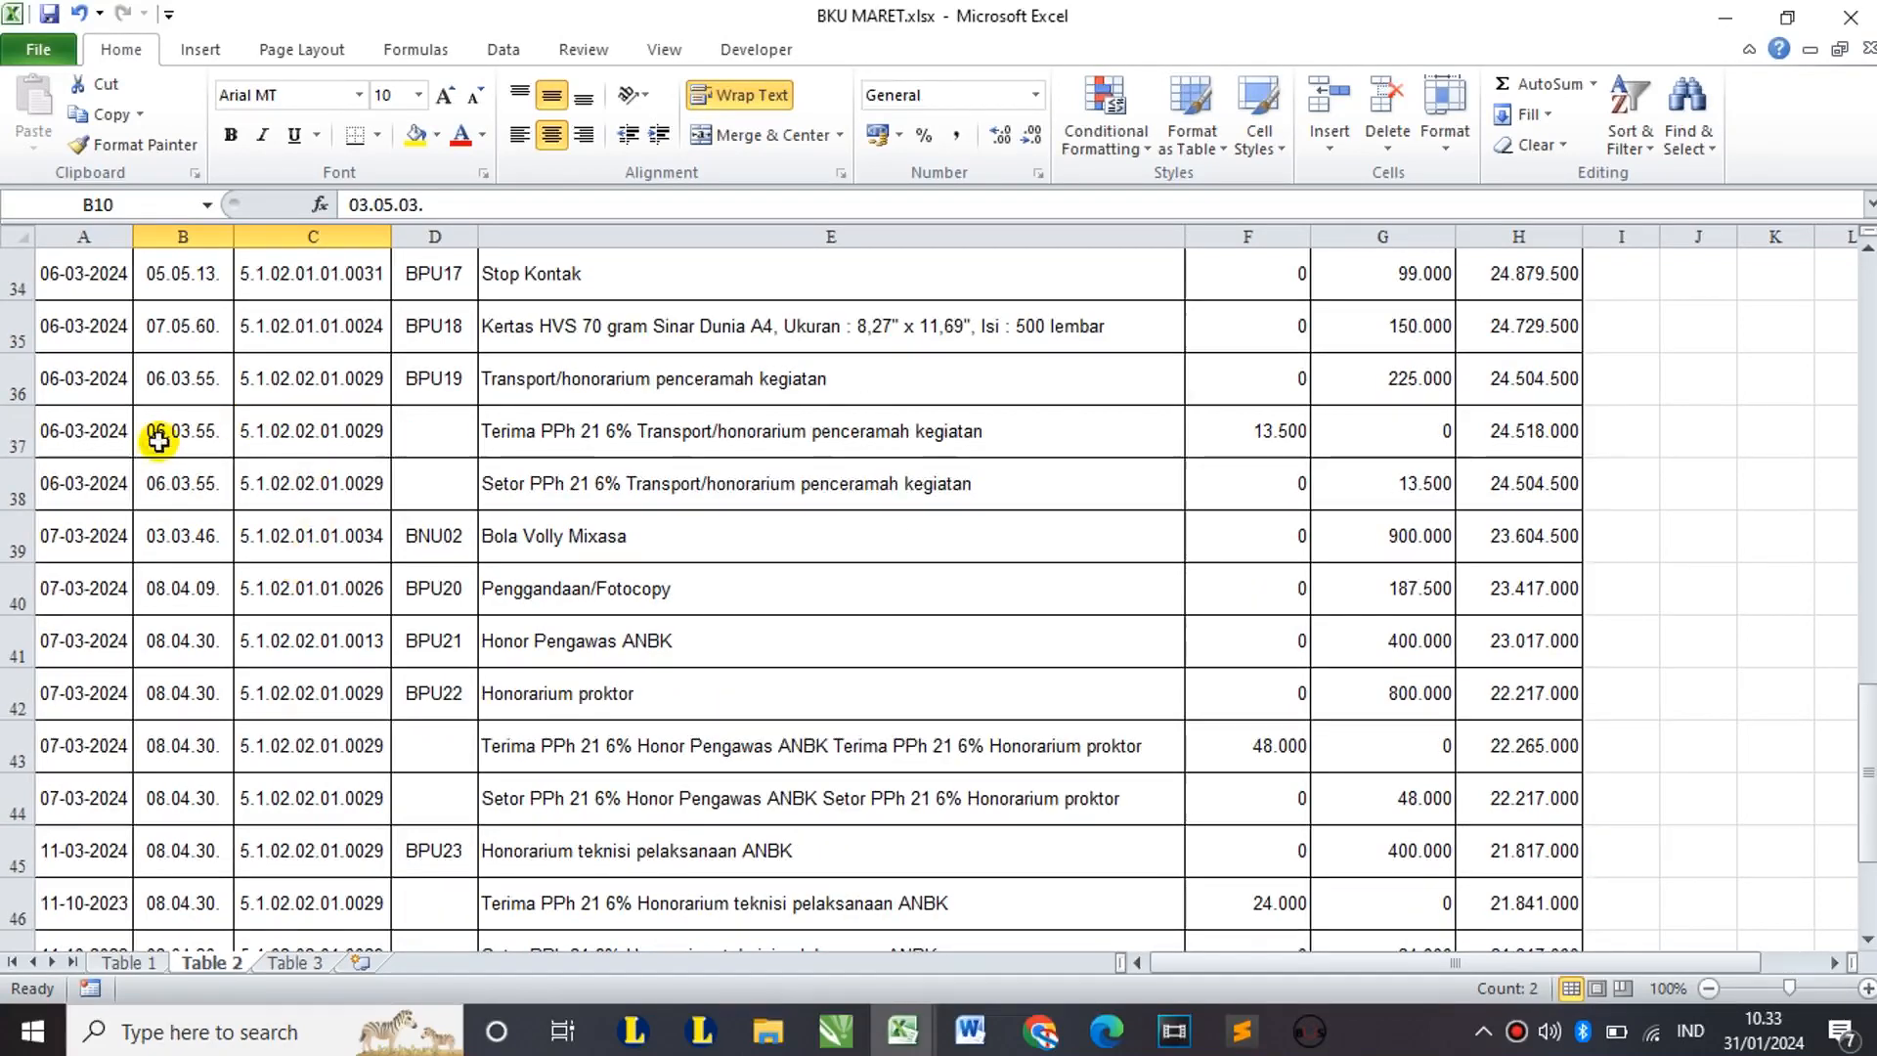
left_click(5, 445)
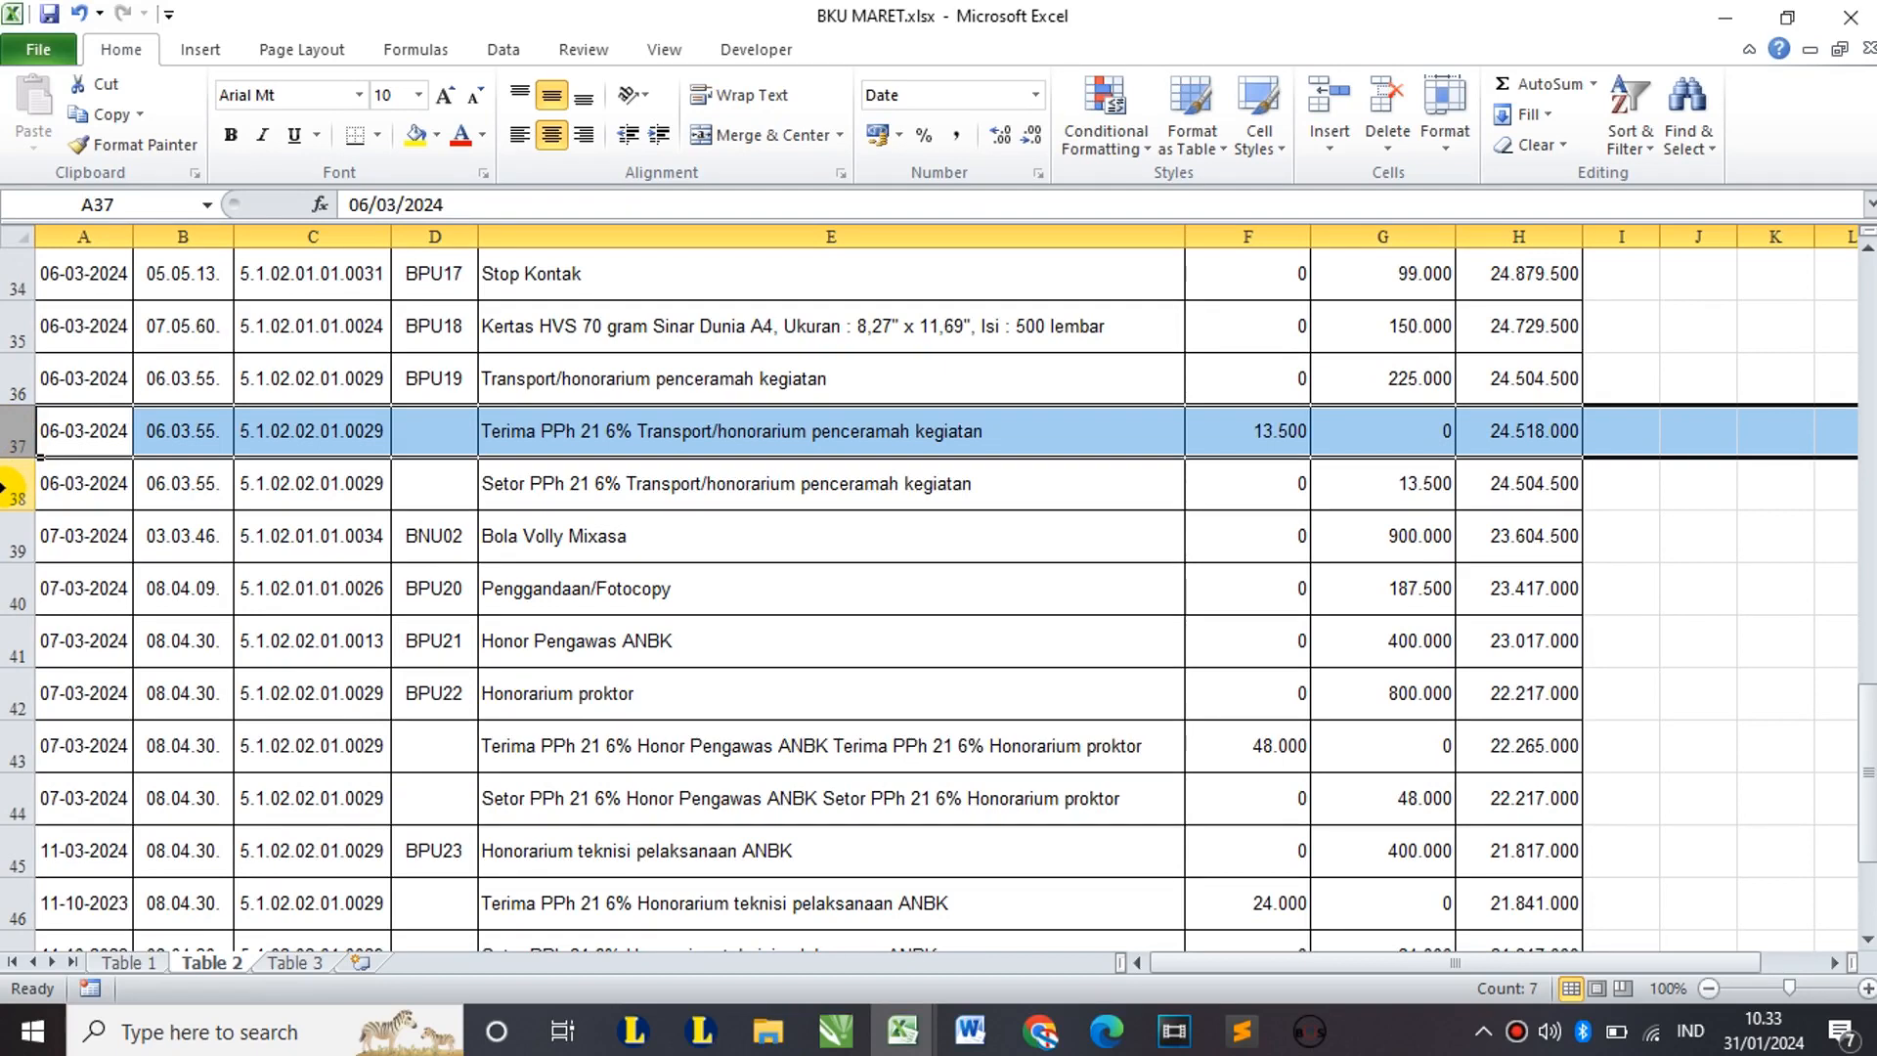
left_click(5, 486, "ctrl")
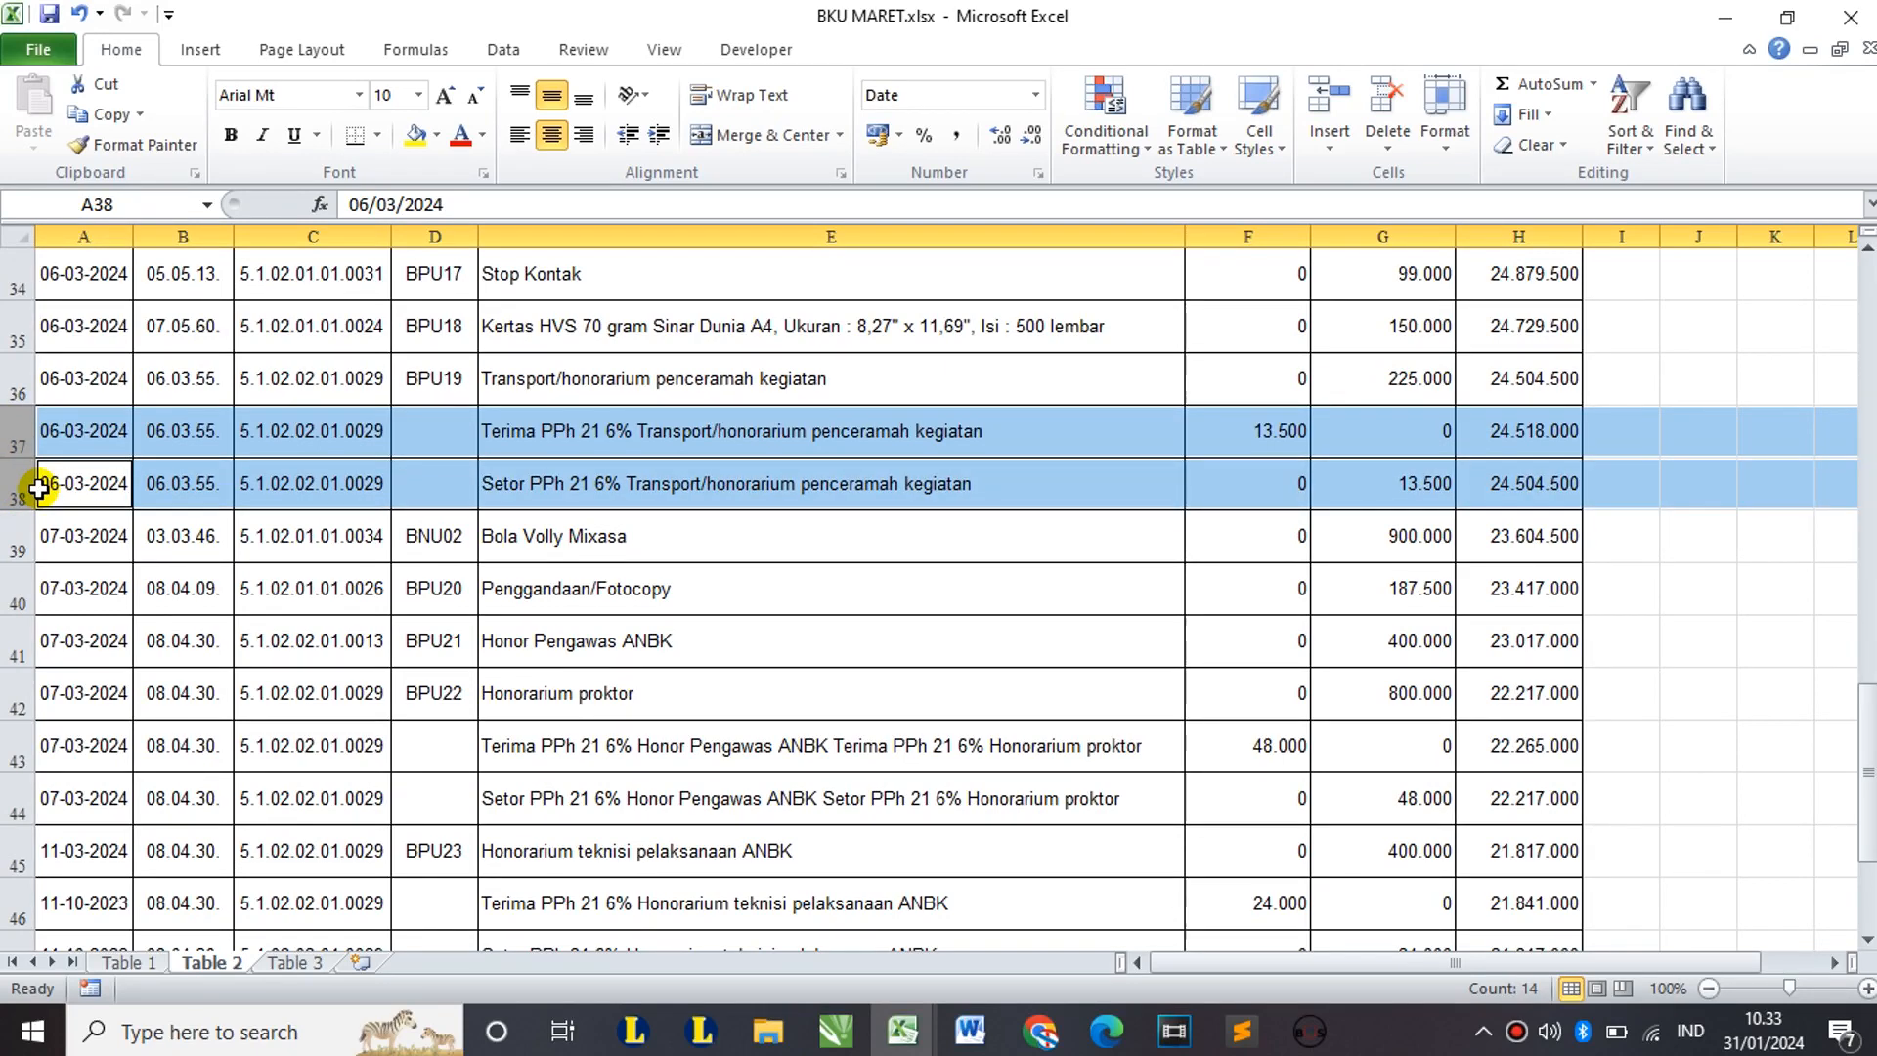
scroll(185, 518, "down", 1)
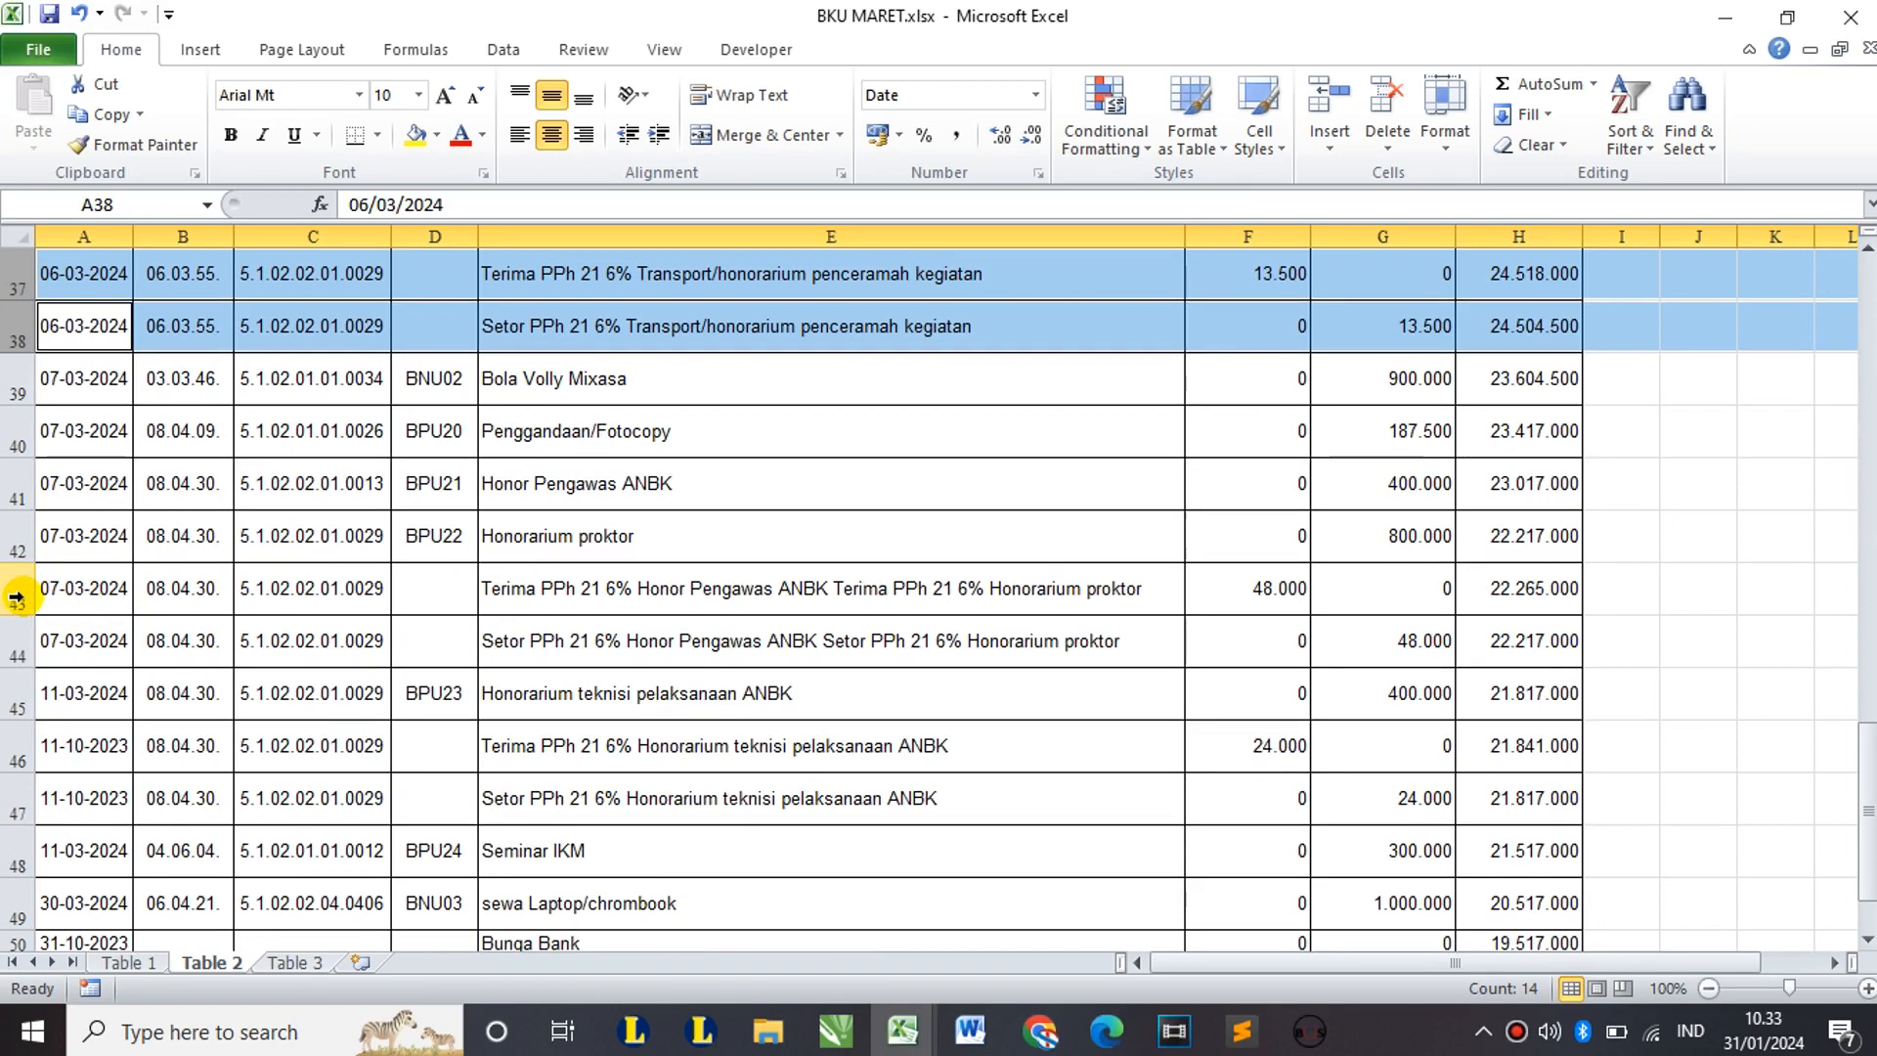
left_click(17, 597, "ctrl")
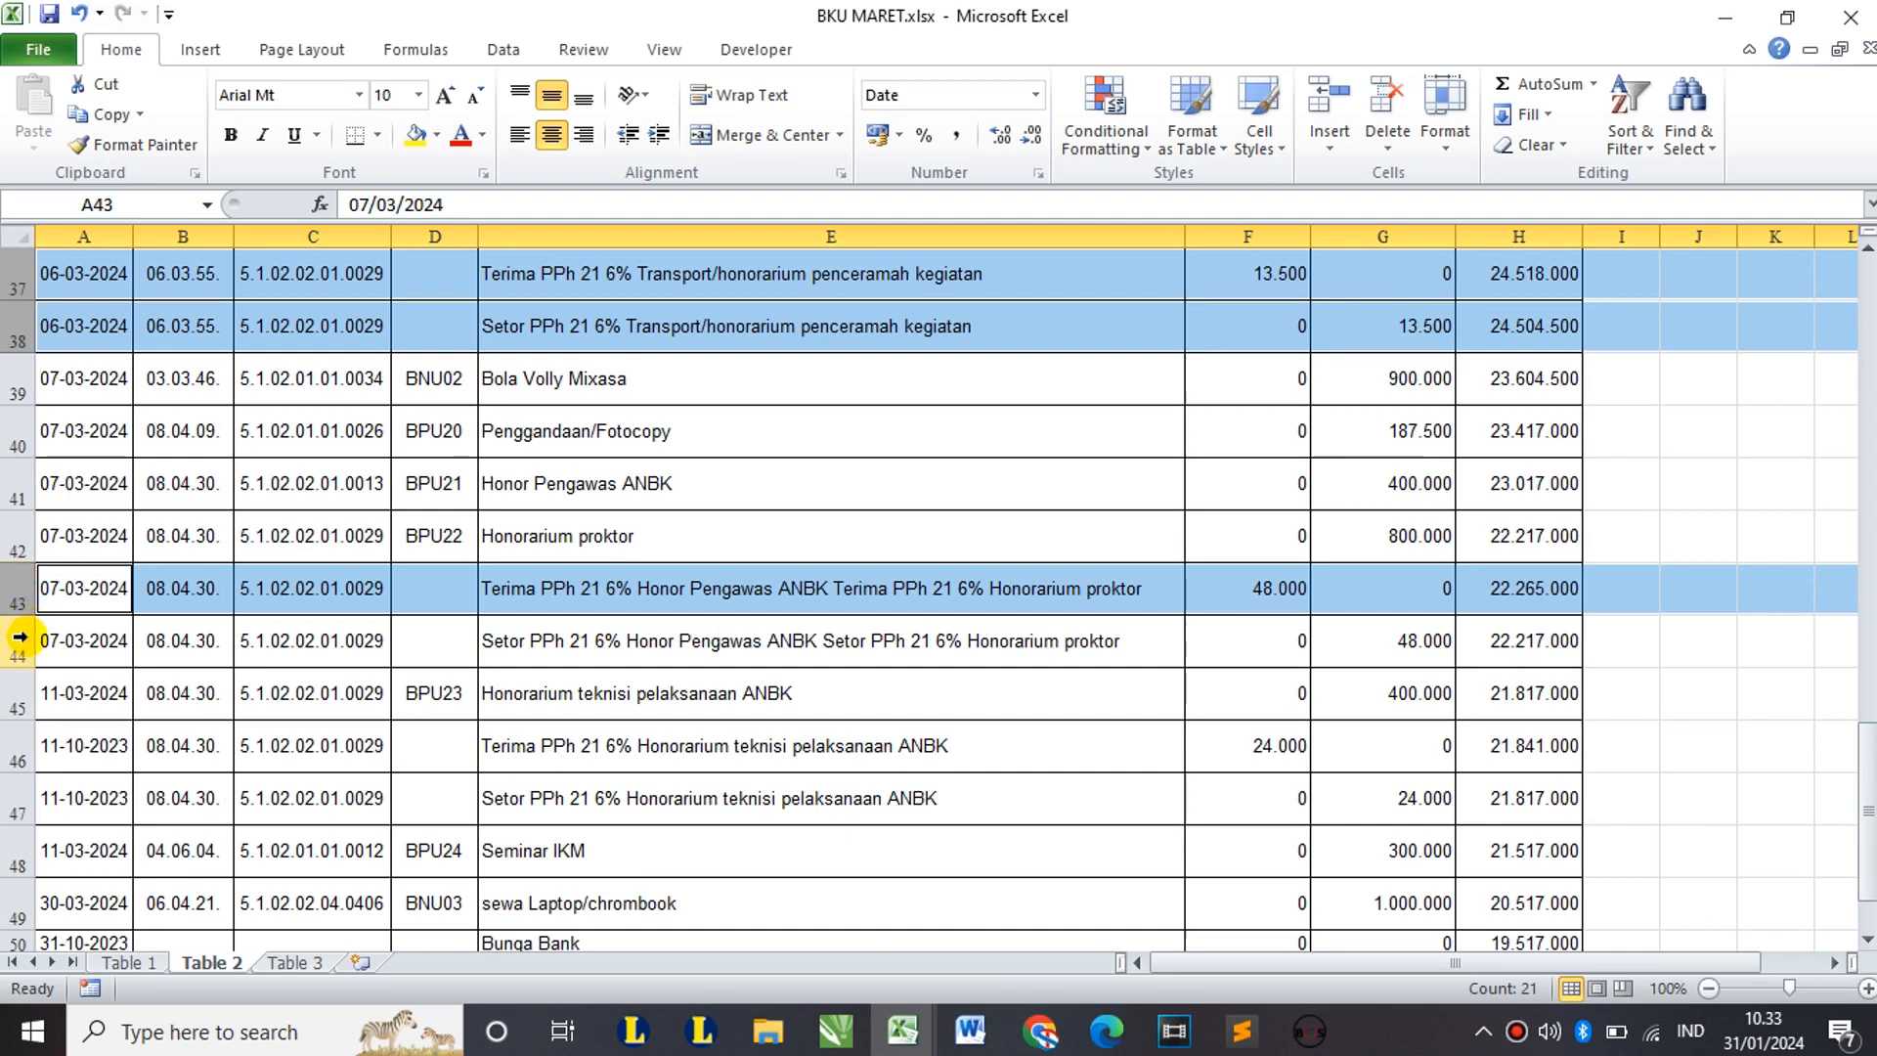
left_click(19, 636, "ctrl")
scroll(44, 670, "down", 1)
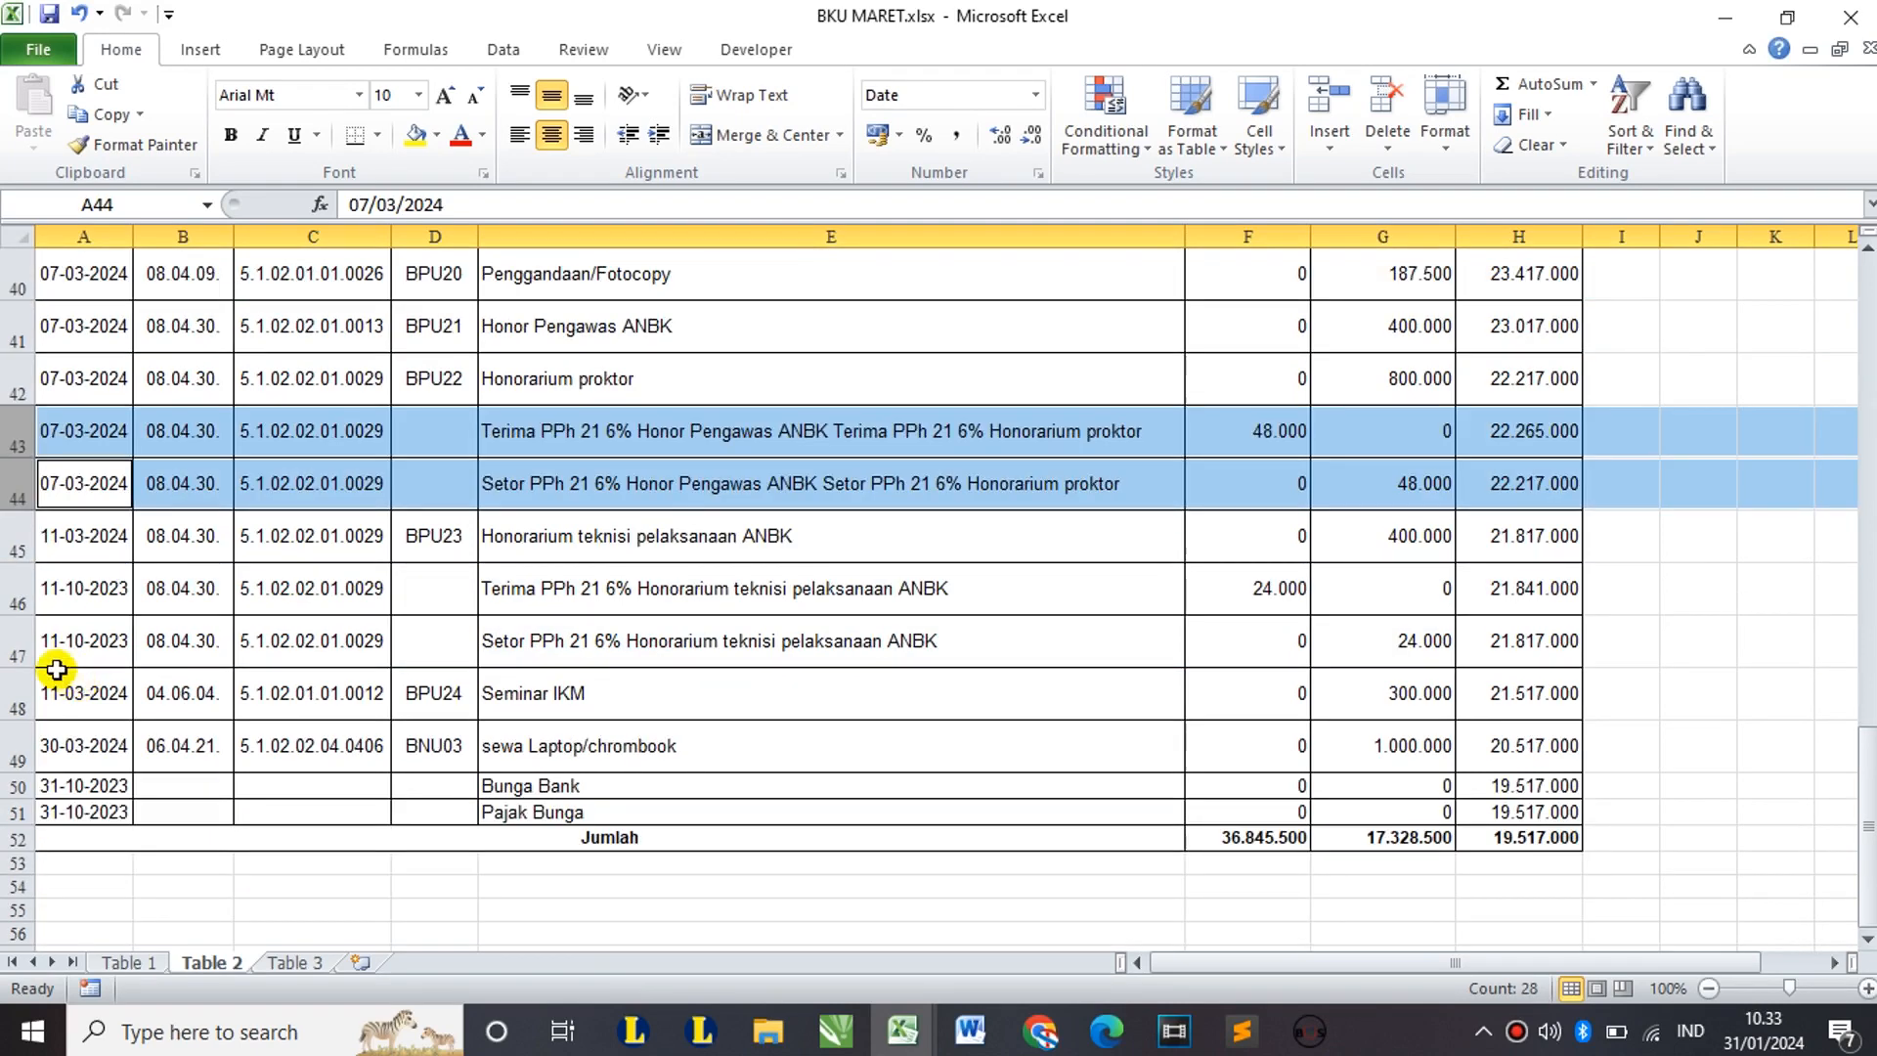
left_click(24, 581, "ctrl")
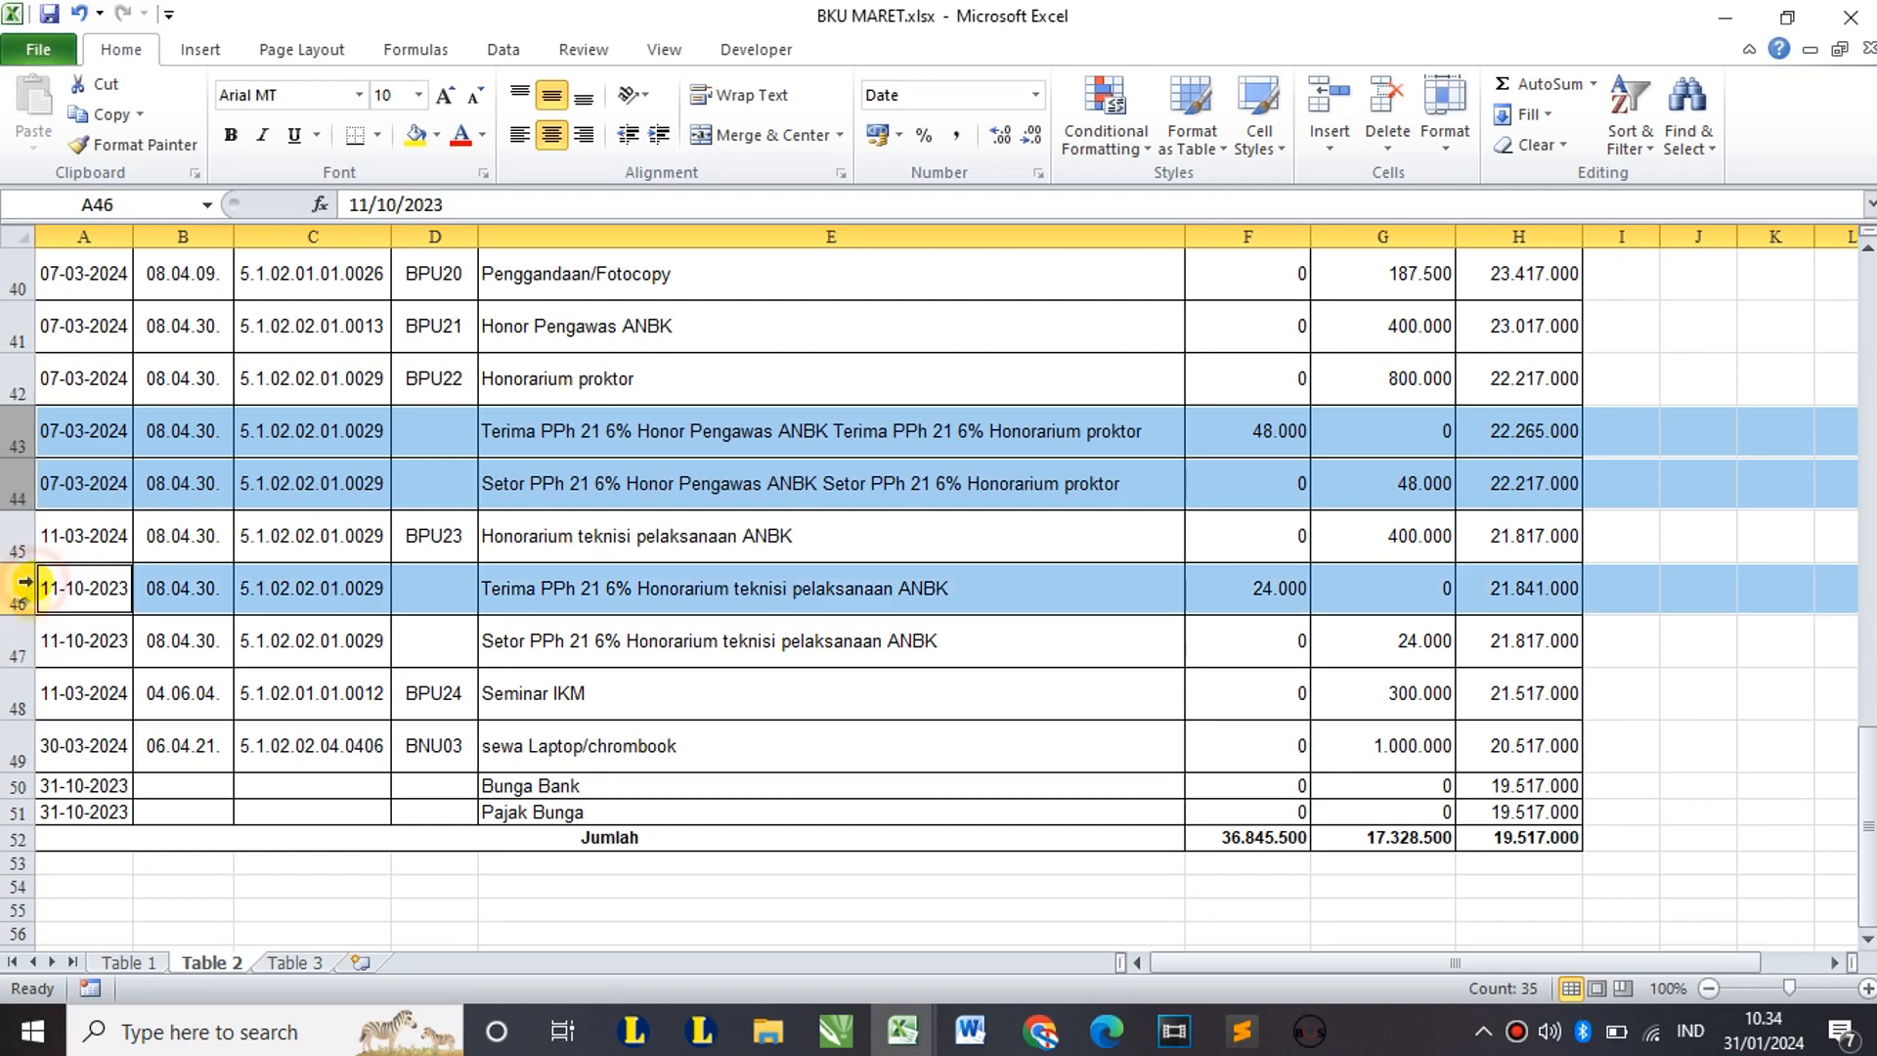
left_click(11, 641, "ctrl")
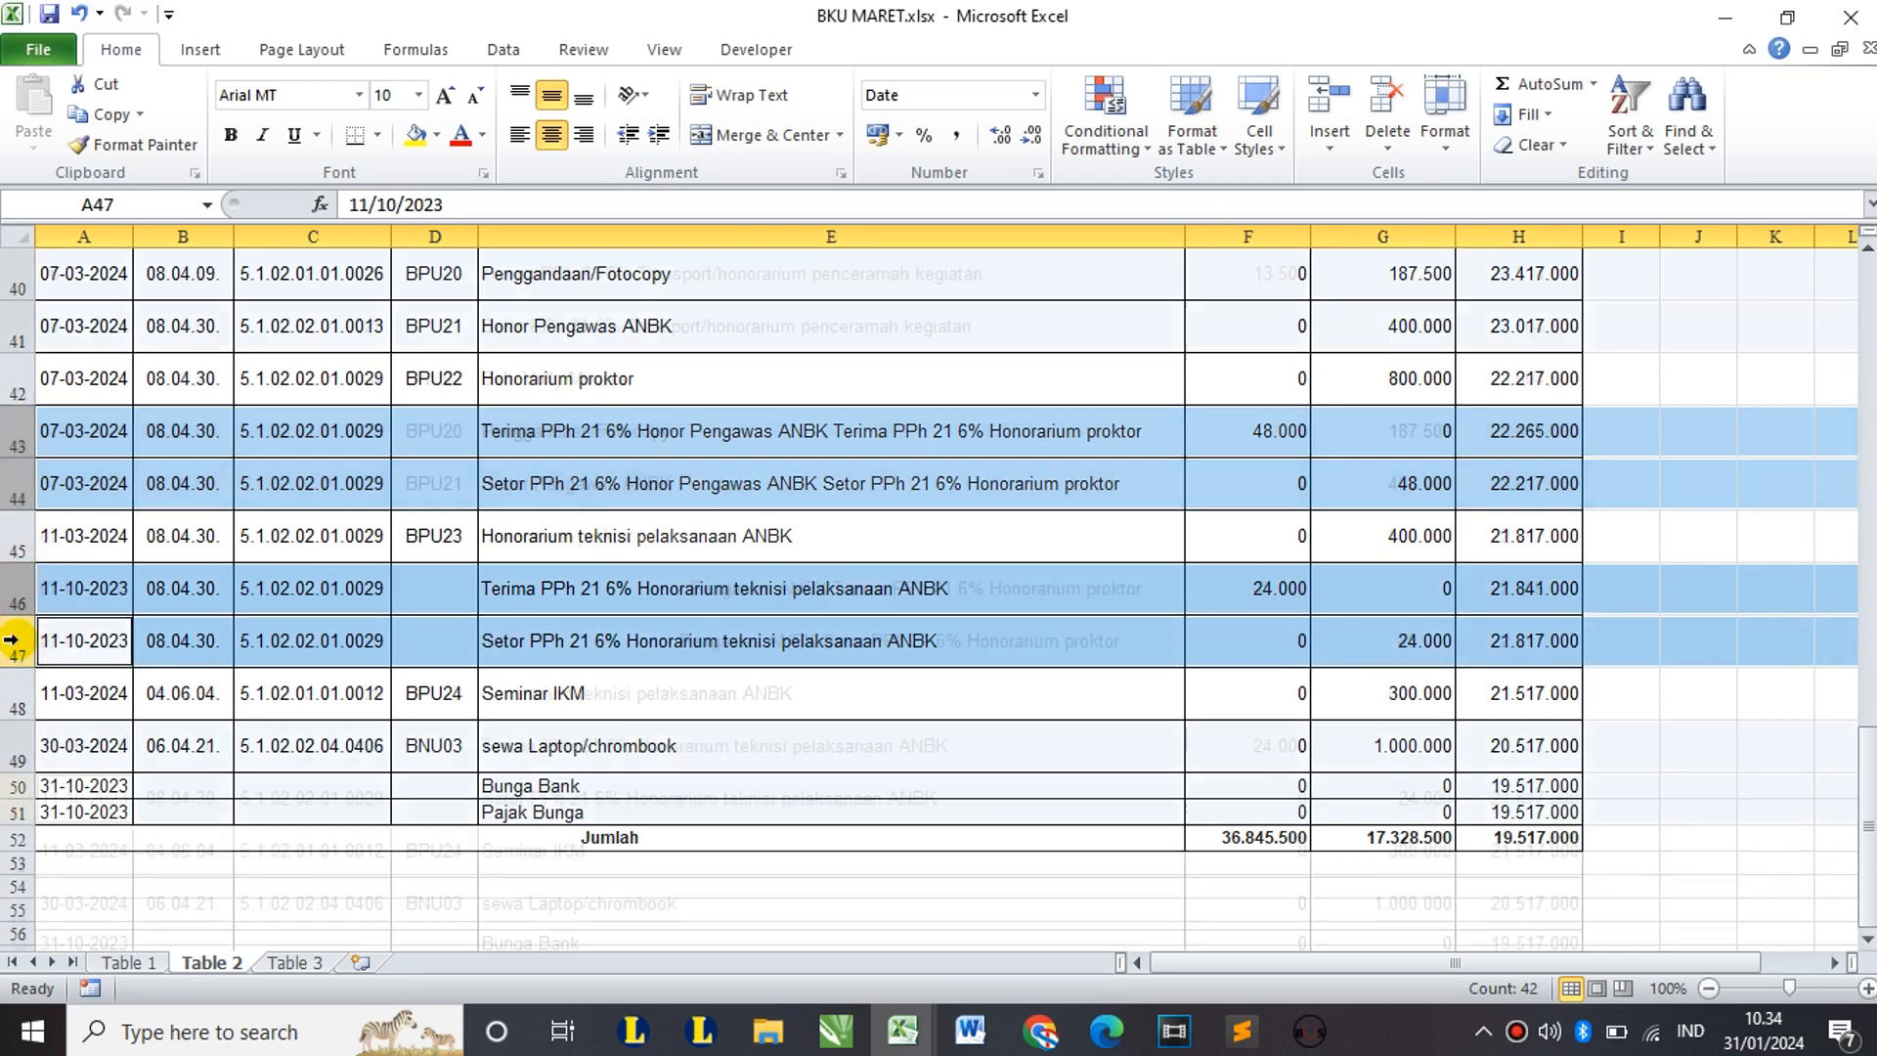
Step: Delete all six selected PPh tax rows from Table 2
scroll(12, 640, "up", 3)
scroll(11, 640, "down", 4)
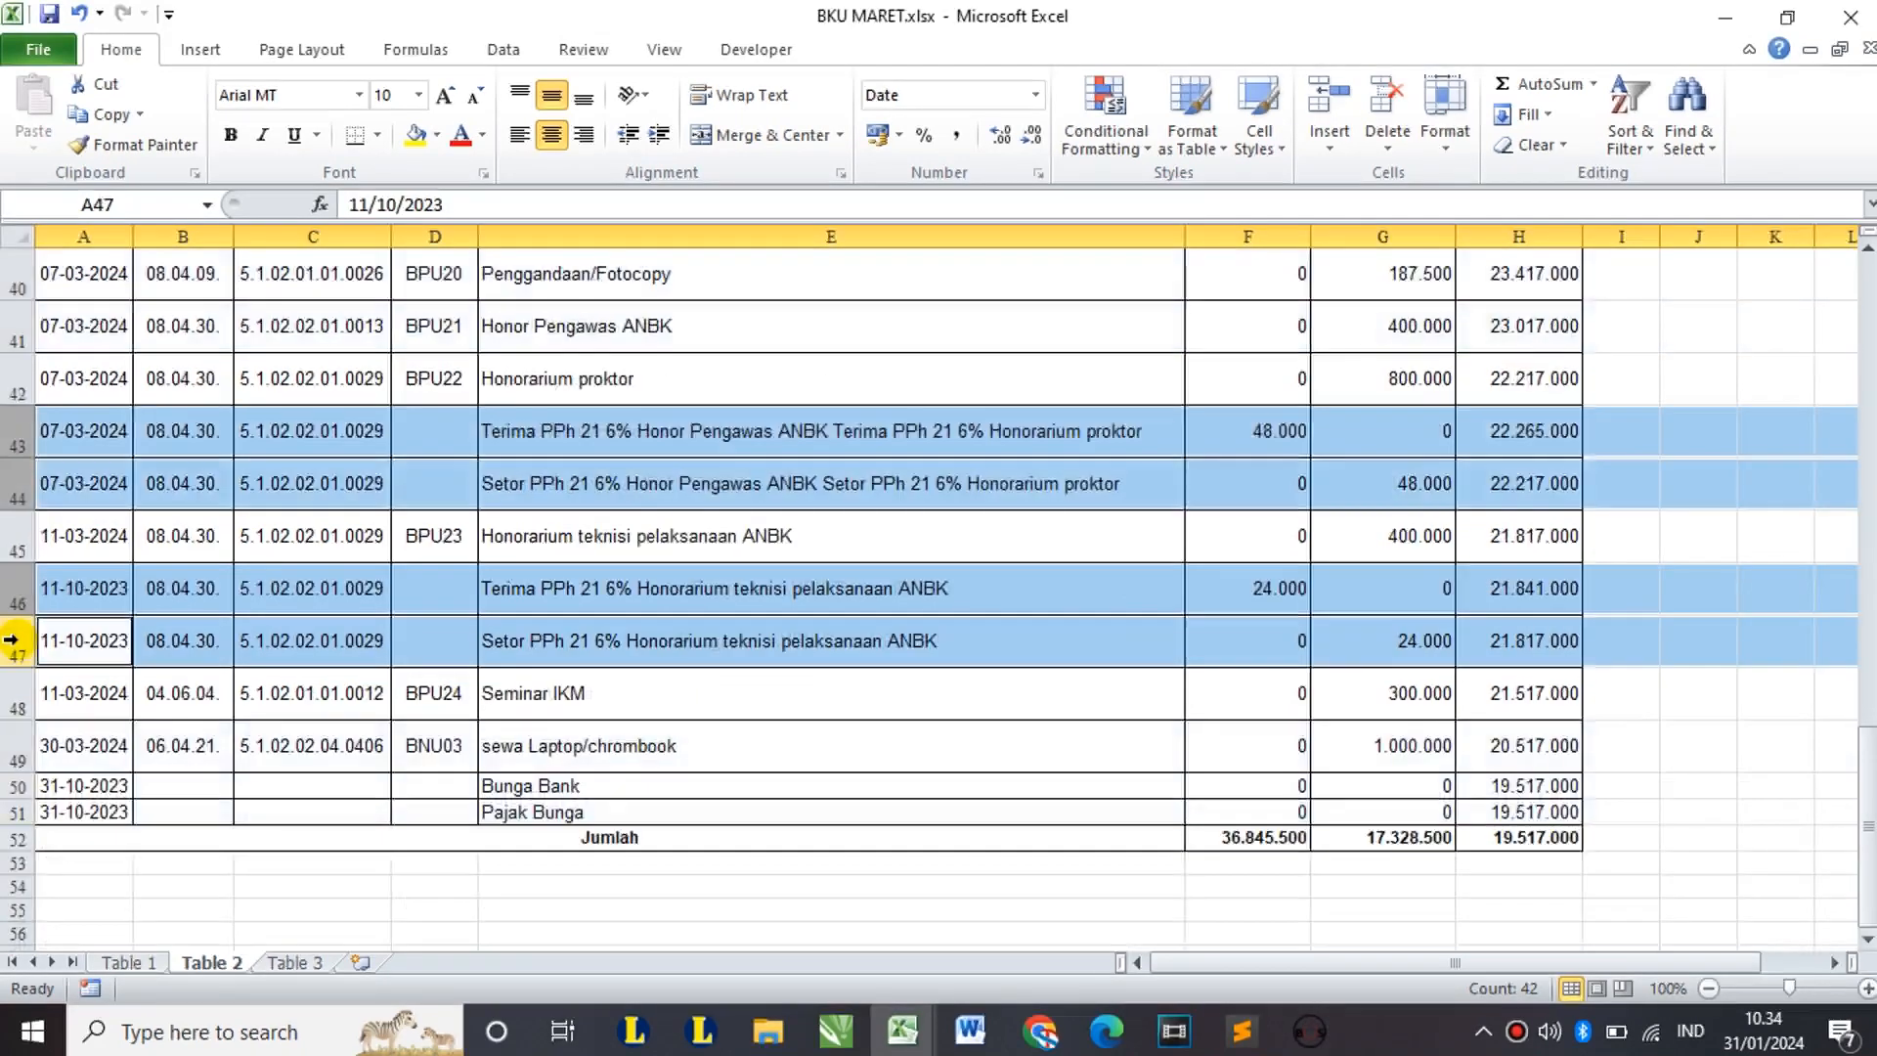
scroll(11, 641, "up", 3)
scroll(11, 640, "down", 1)
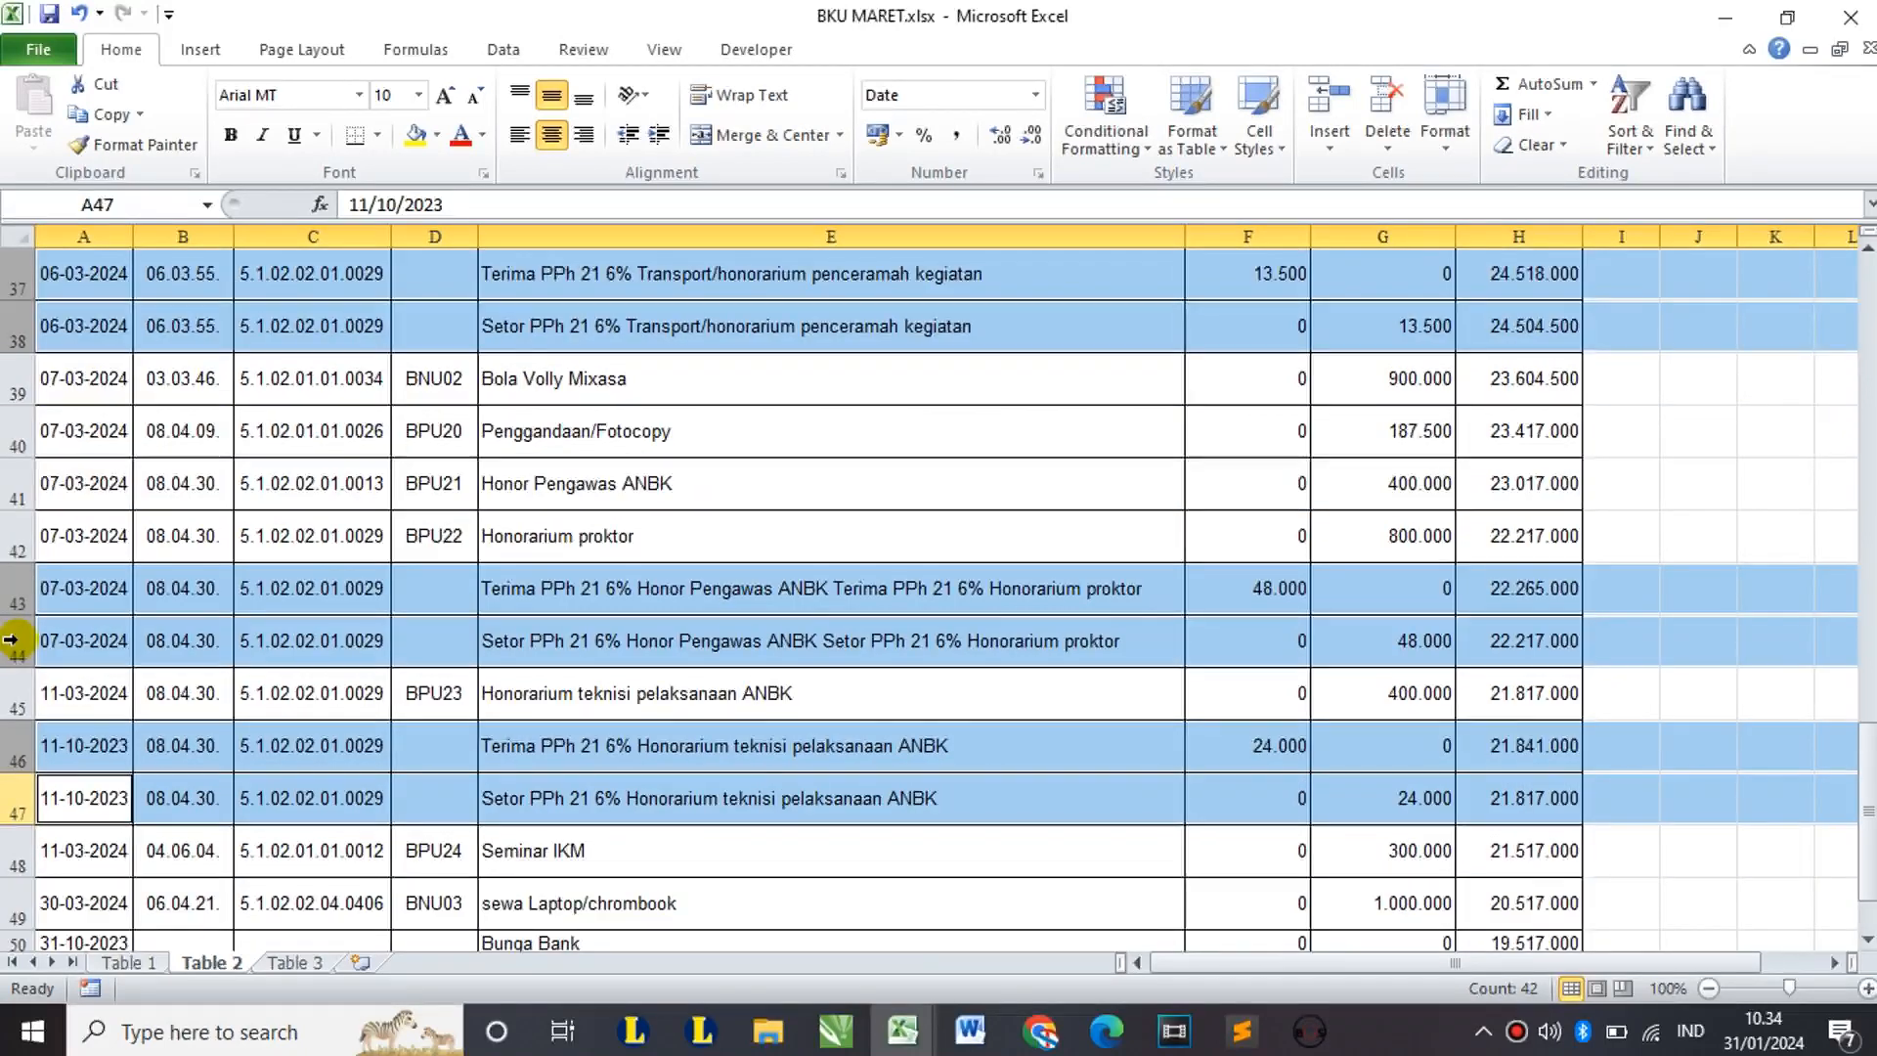
scroll(11, 641, "up", 1)
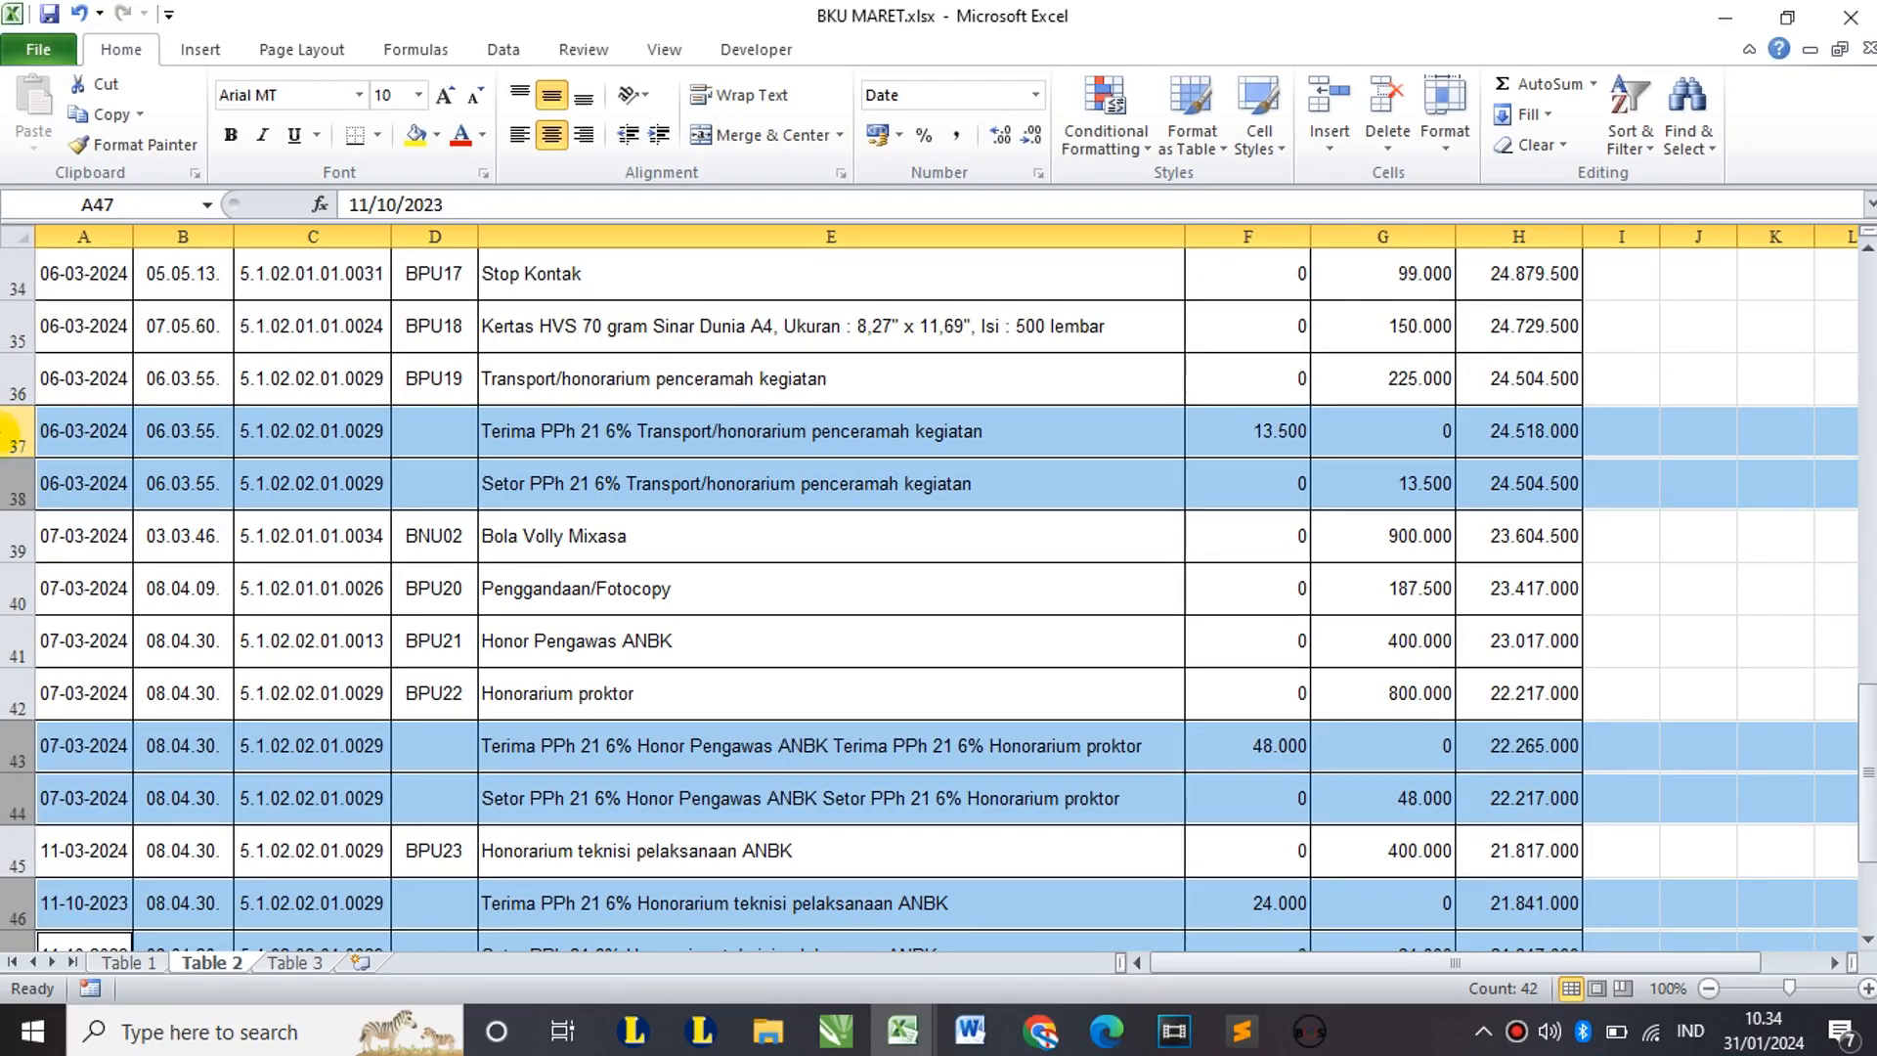
right_click(18, 439)
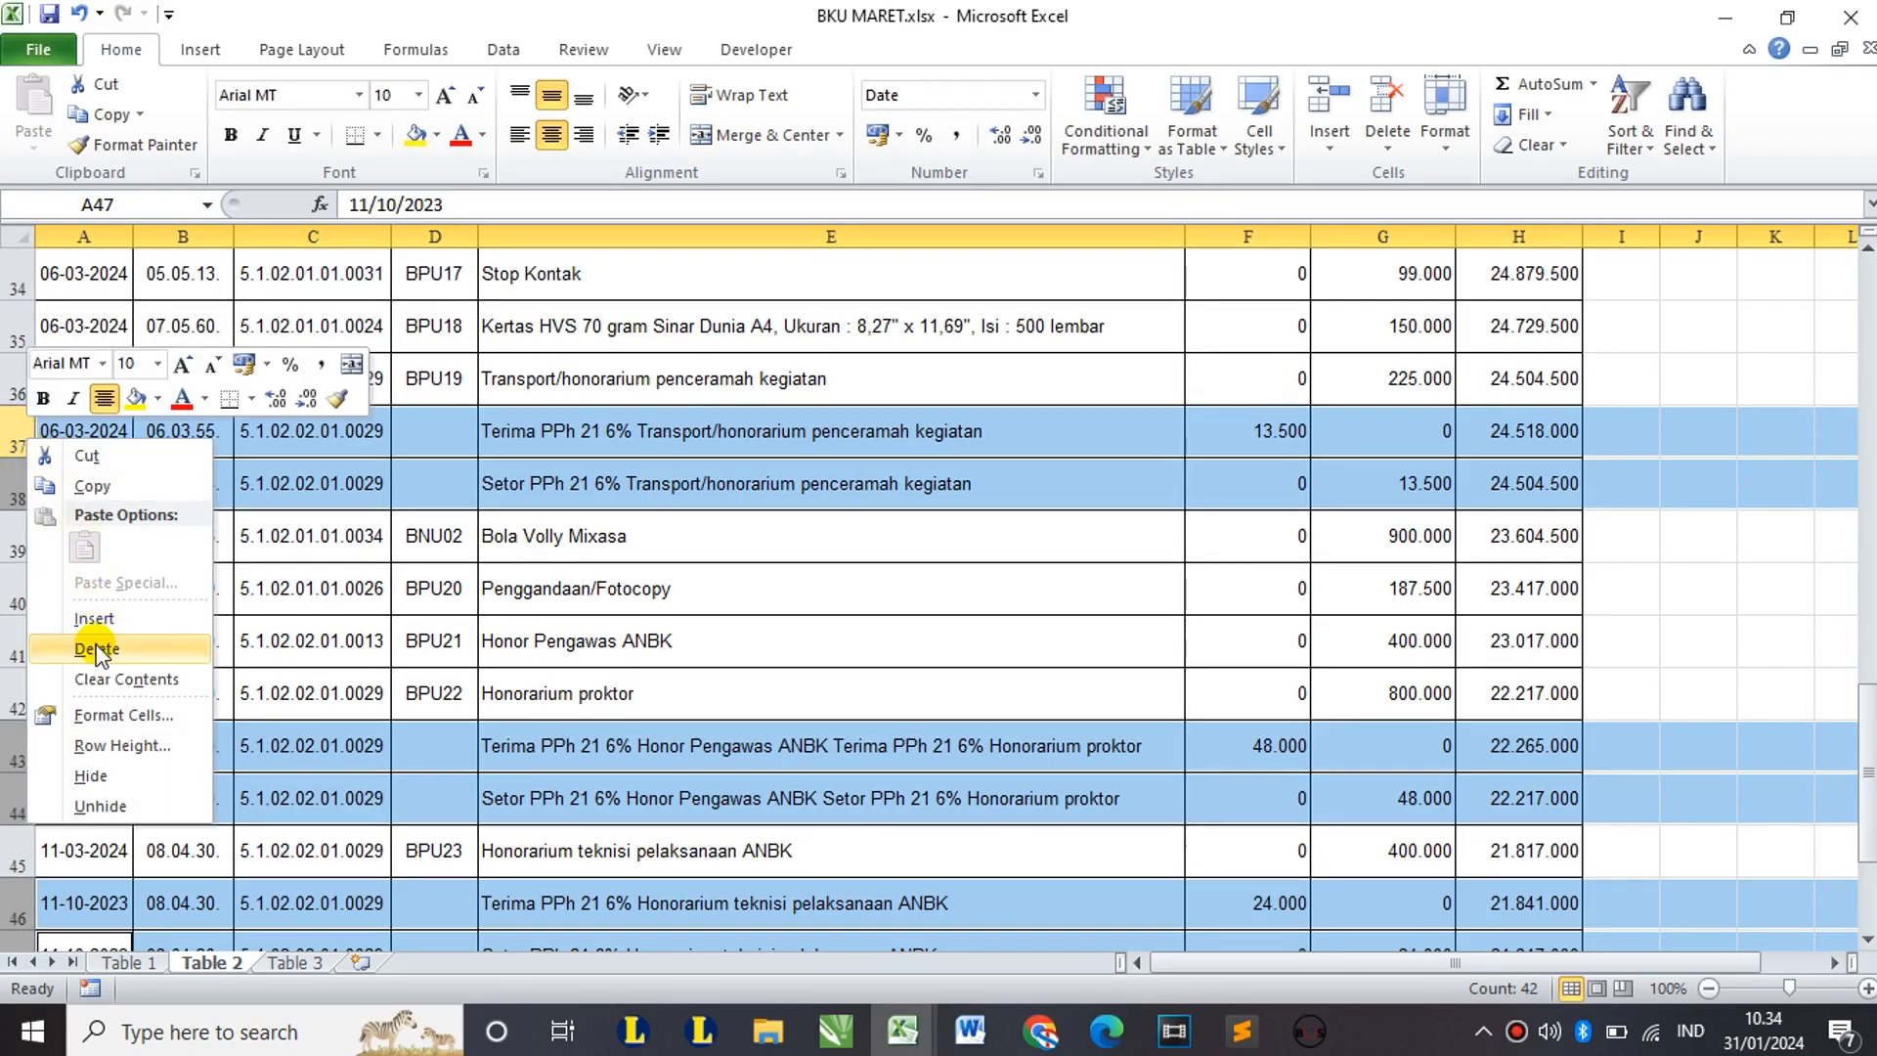
left_click(95, 648)
left_click(536, 599)
scroll(538, 603, "up", 15)
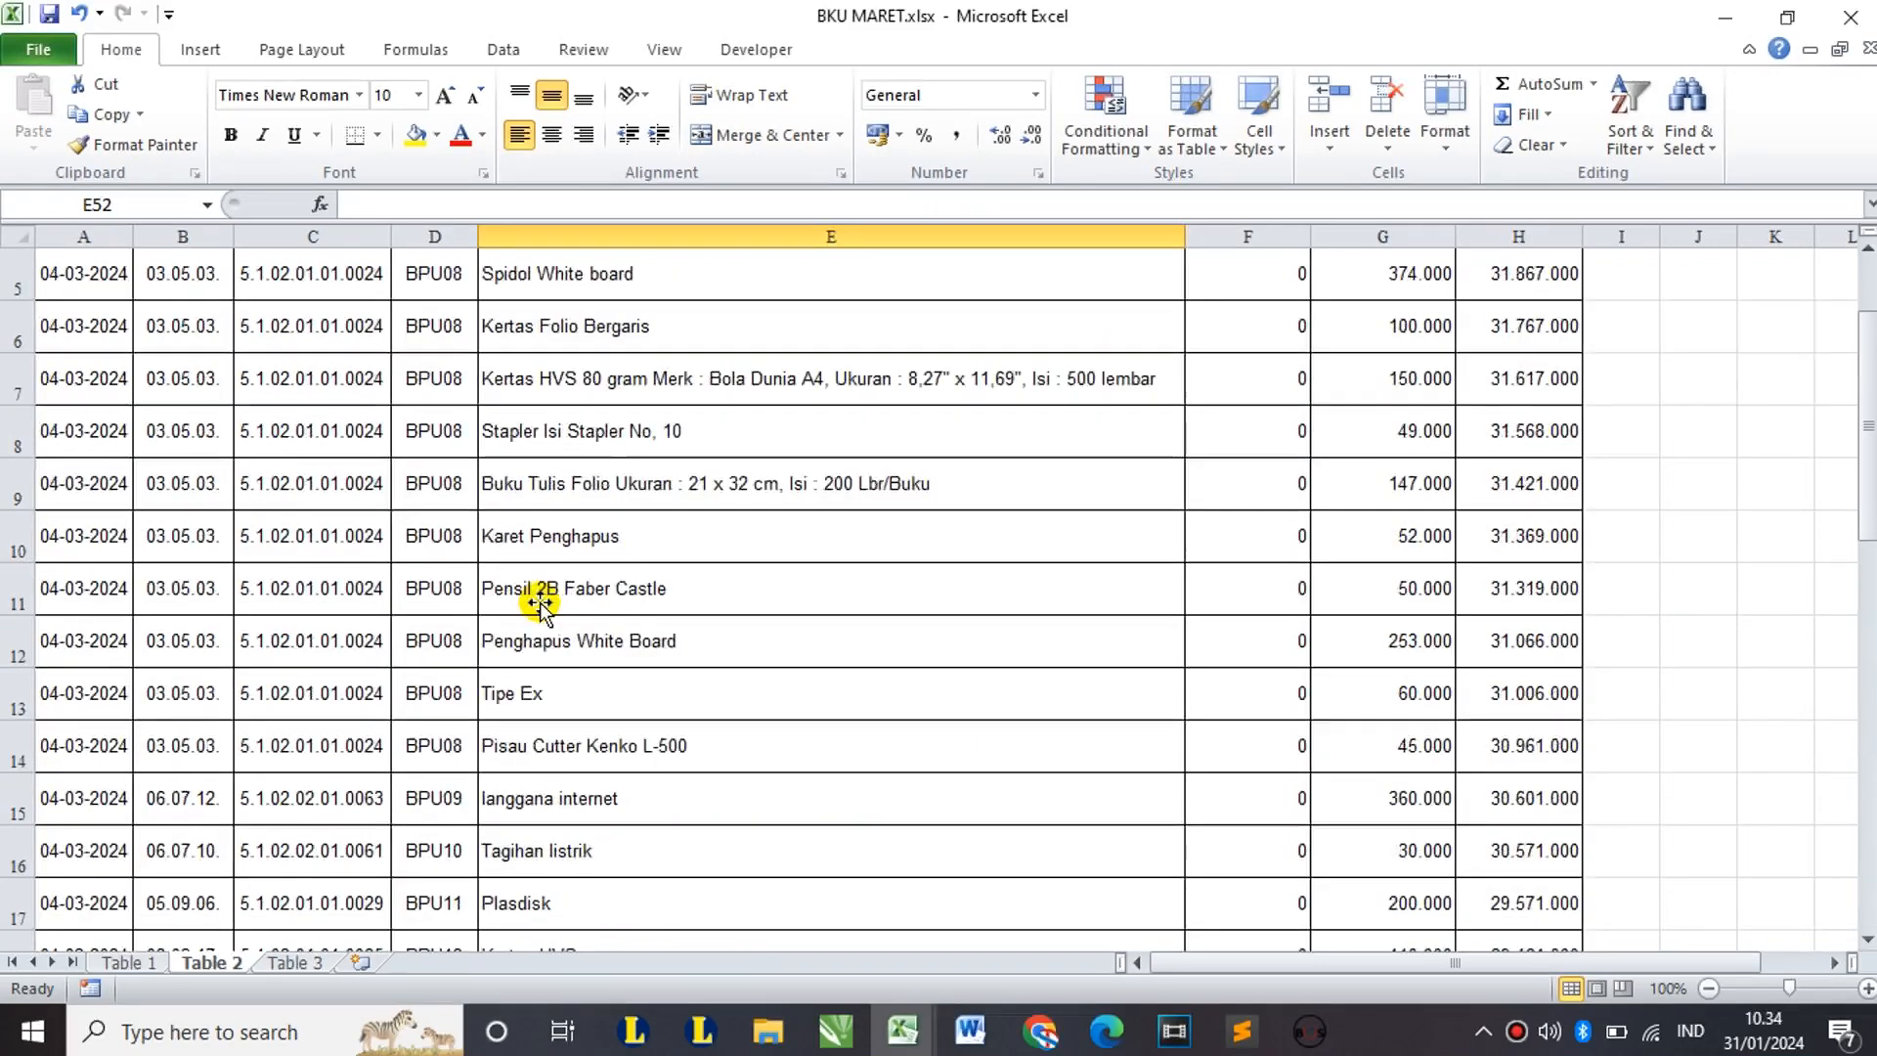
Step: Delete Table 2's column B of 03.05.03. codes so account codes shift into column B
scroll(540, 603, "down", 2)
scroll(540, 603, "up", 2)
scroll(539, 603, "down", 9)
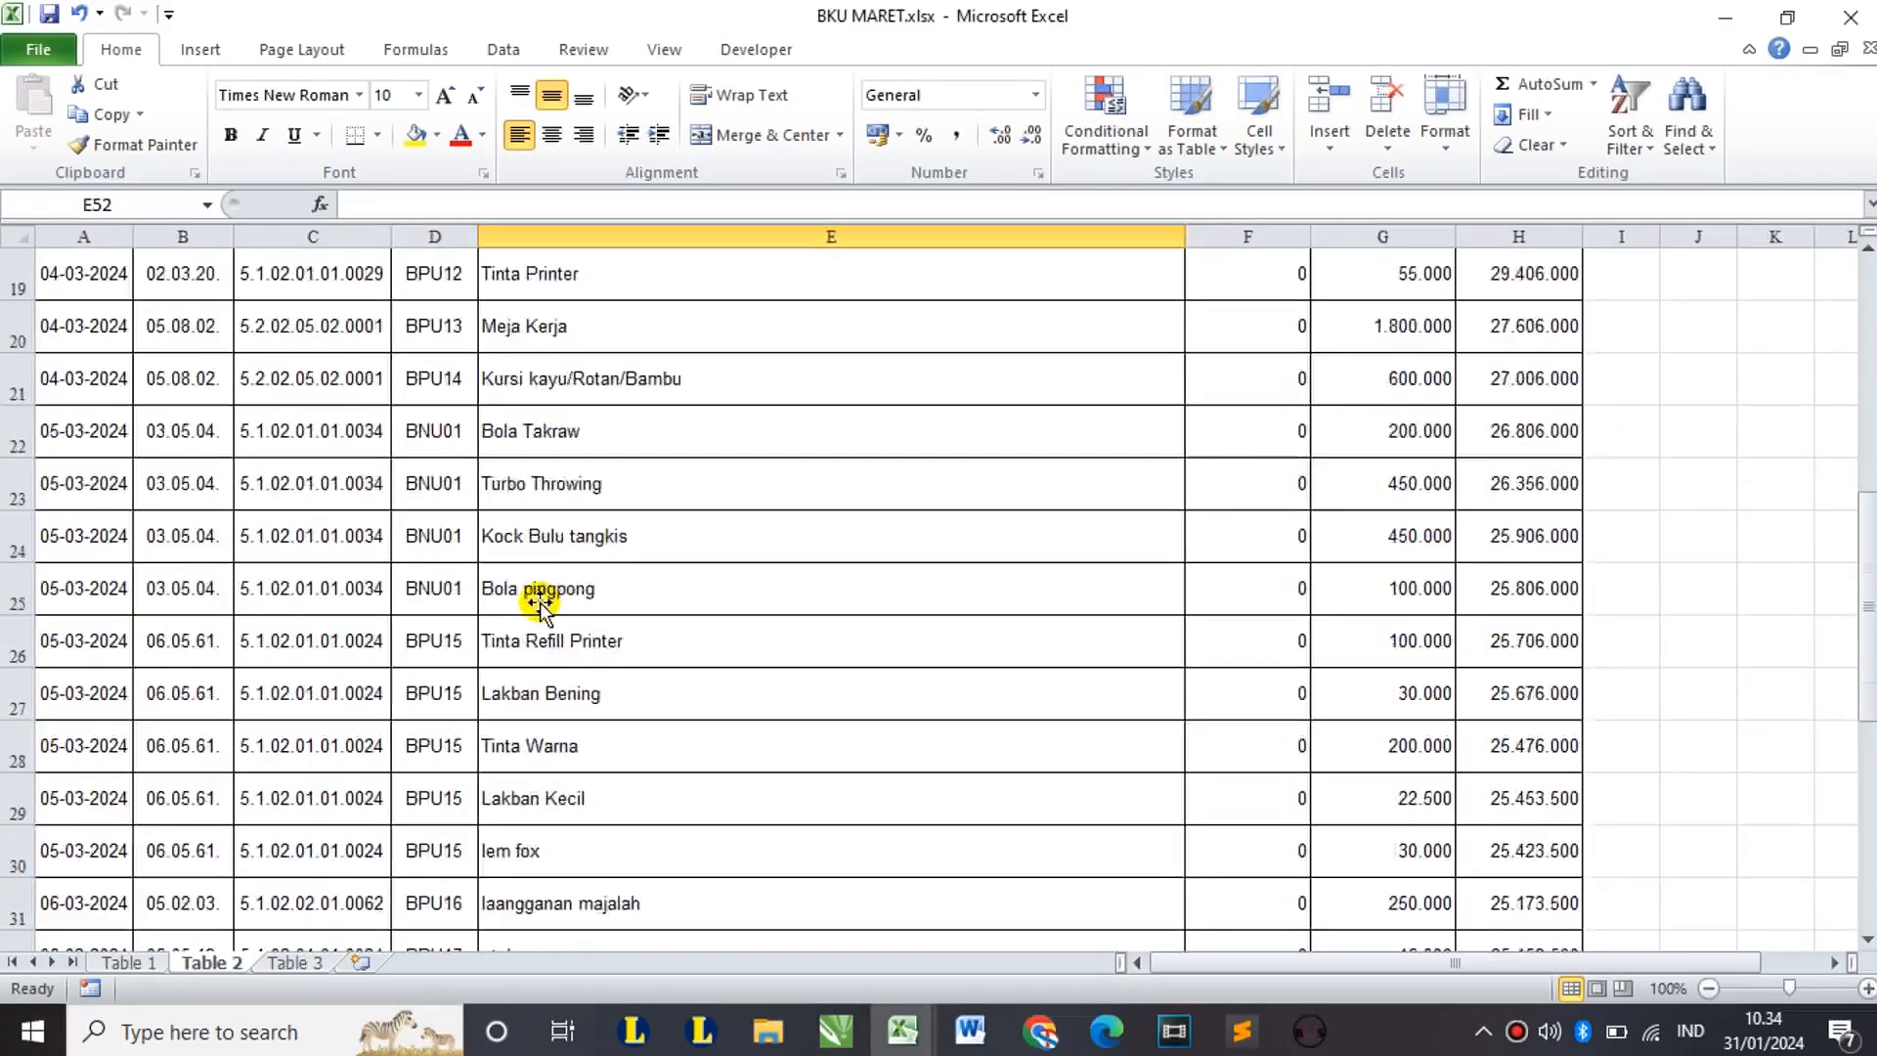
scroll(539, 603, "down", 4)
scroll(536, 604, "up", 13)
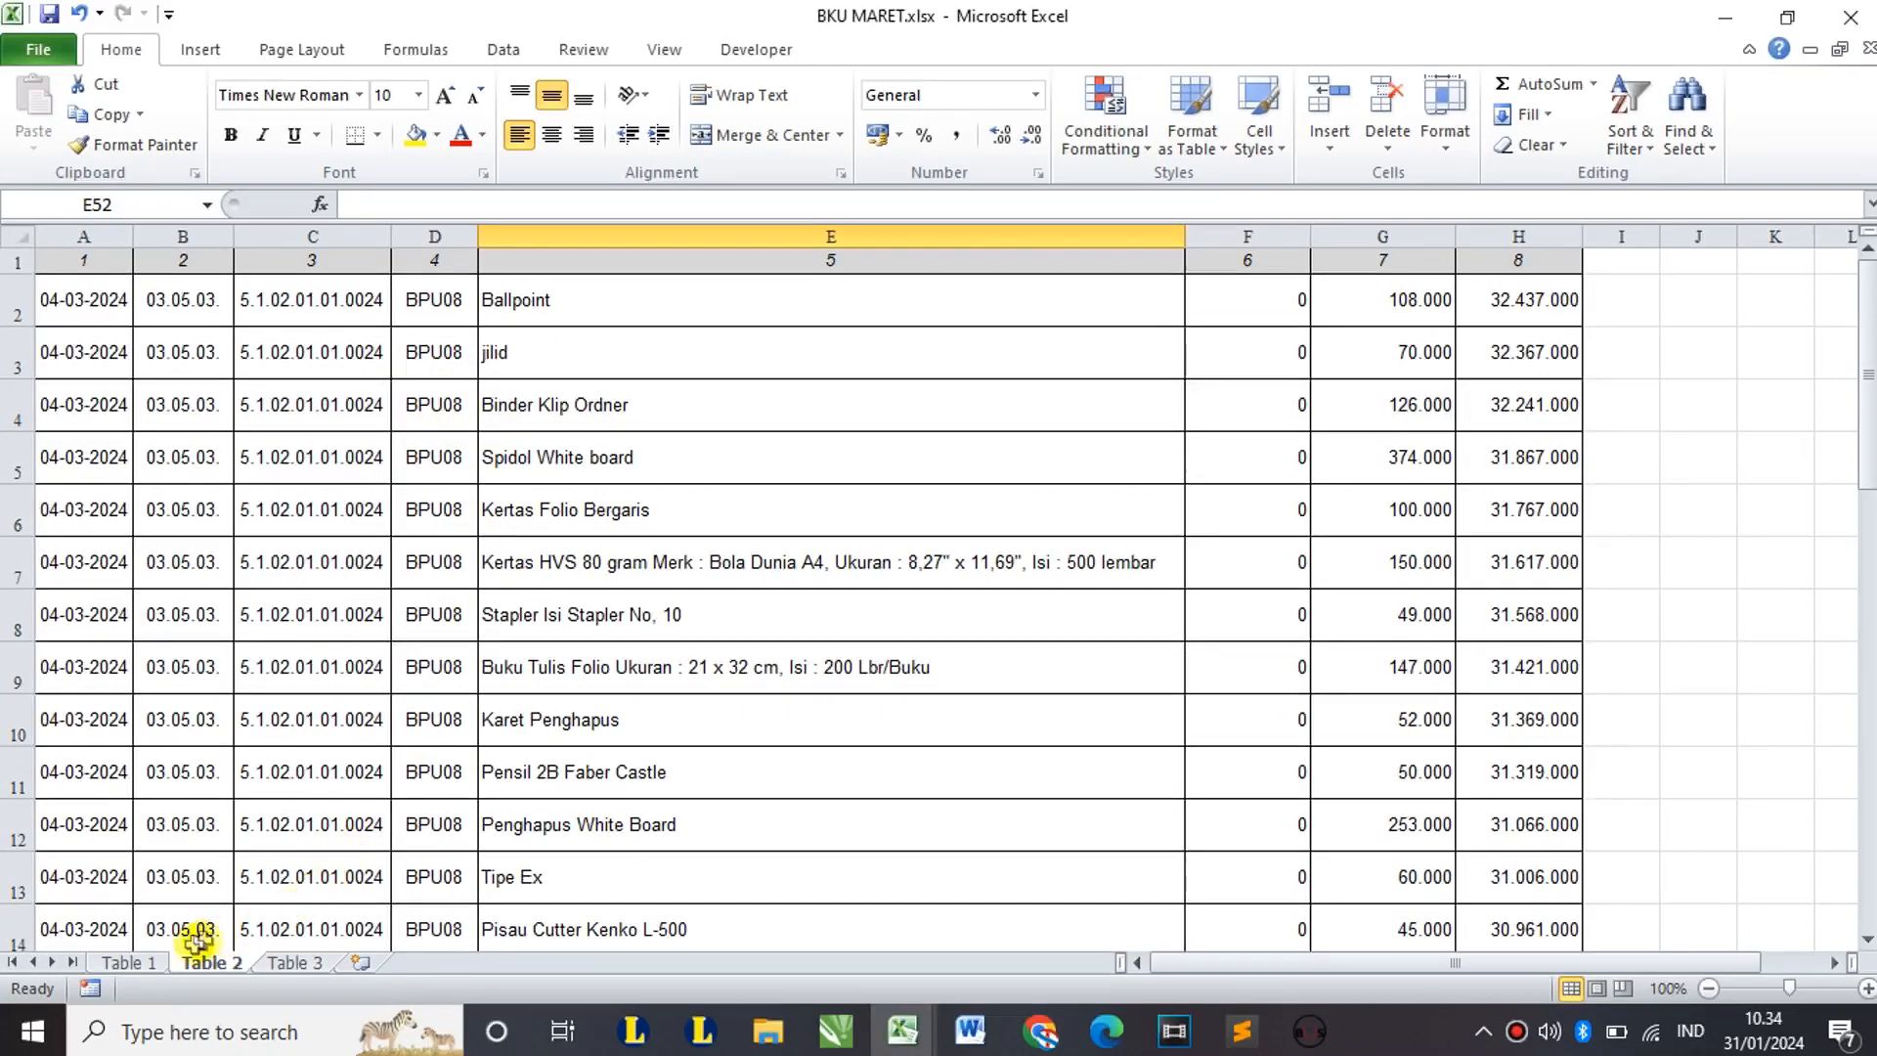
left_click(136, 963)
scroll(491, 633, "up", 1)
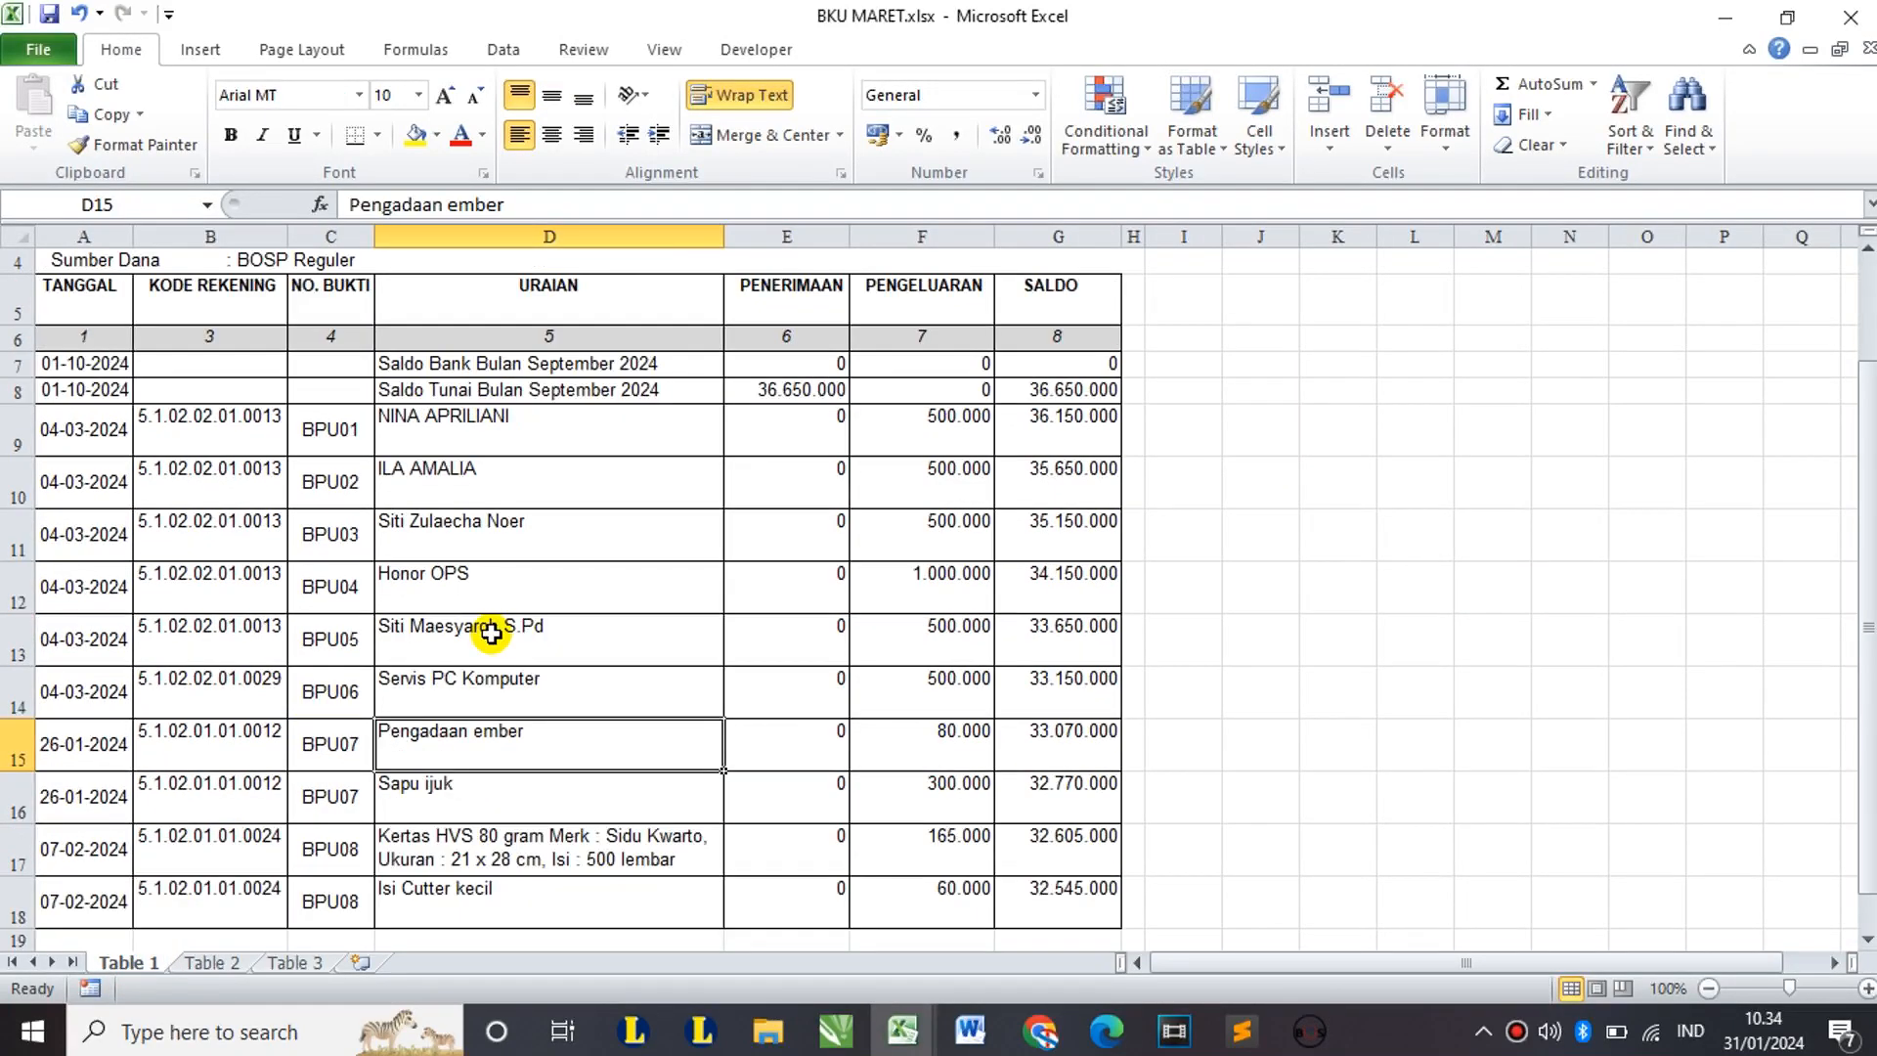
left_click(211, 962)
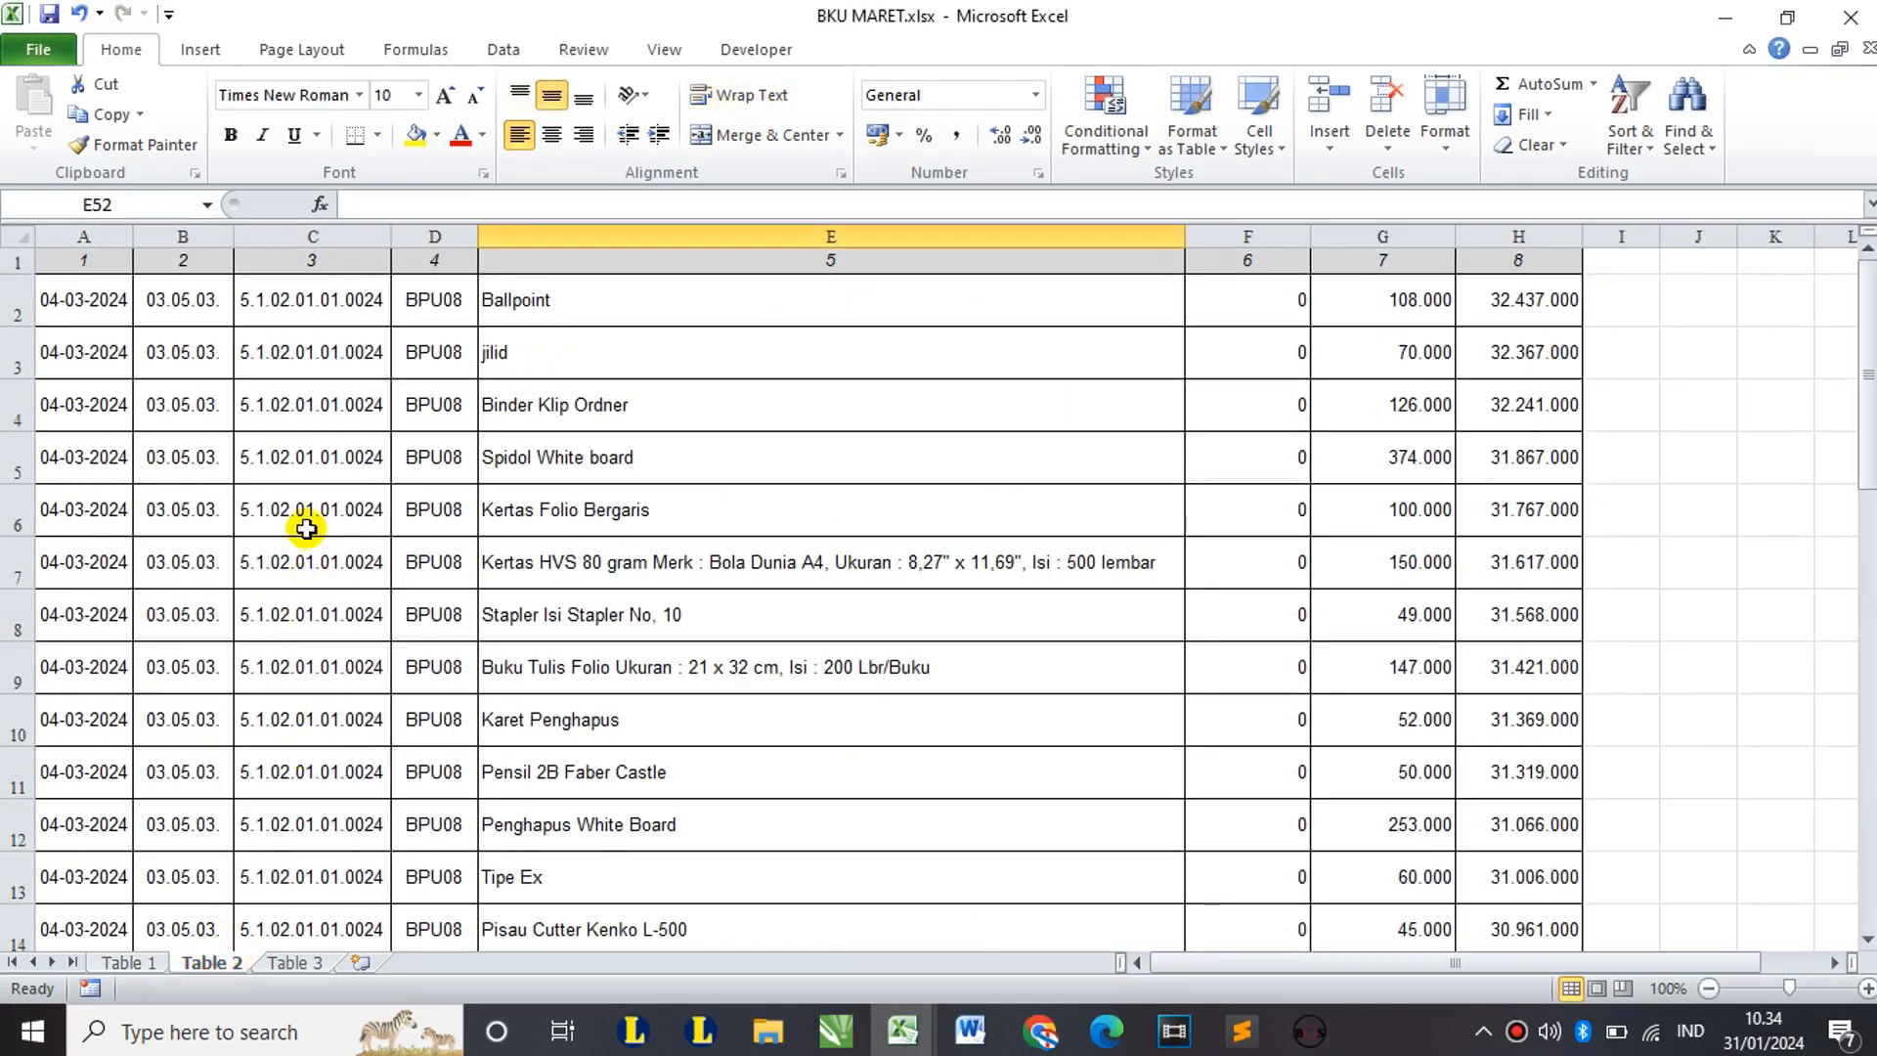
left_click(188, 235)
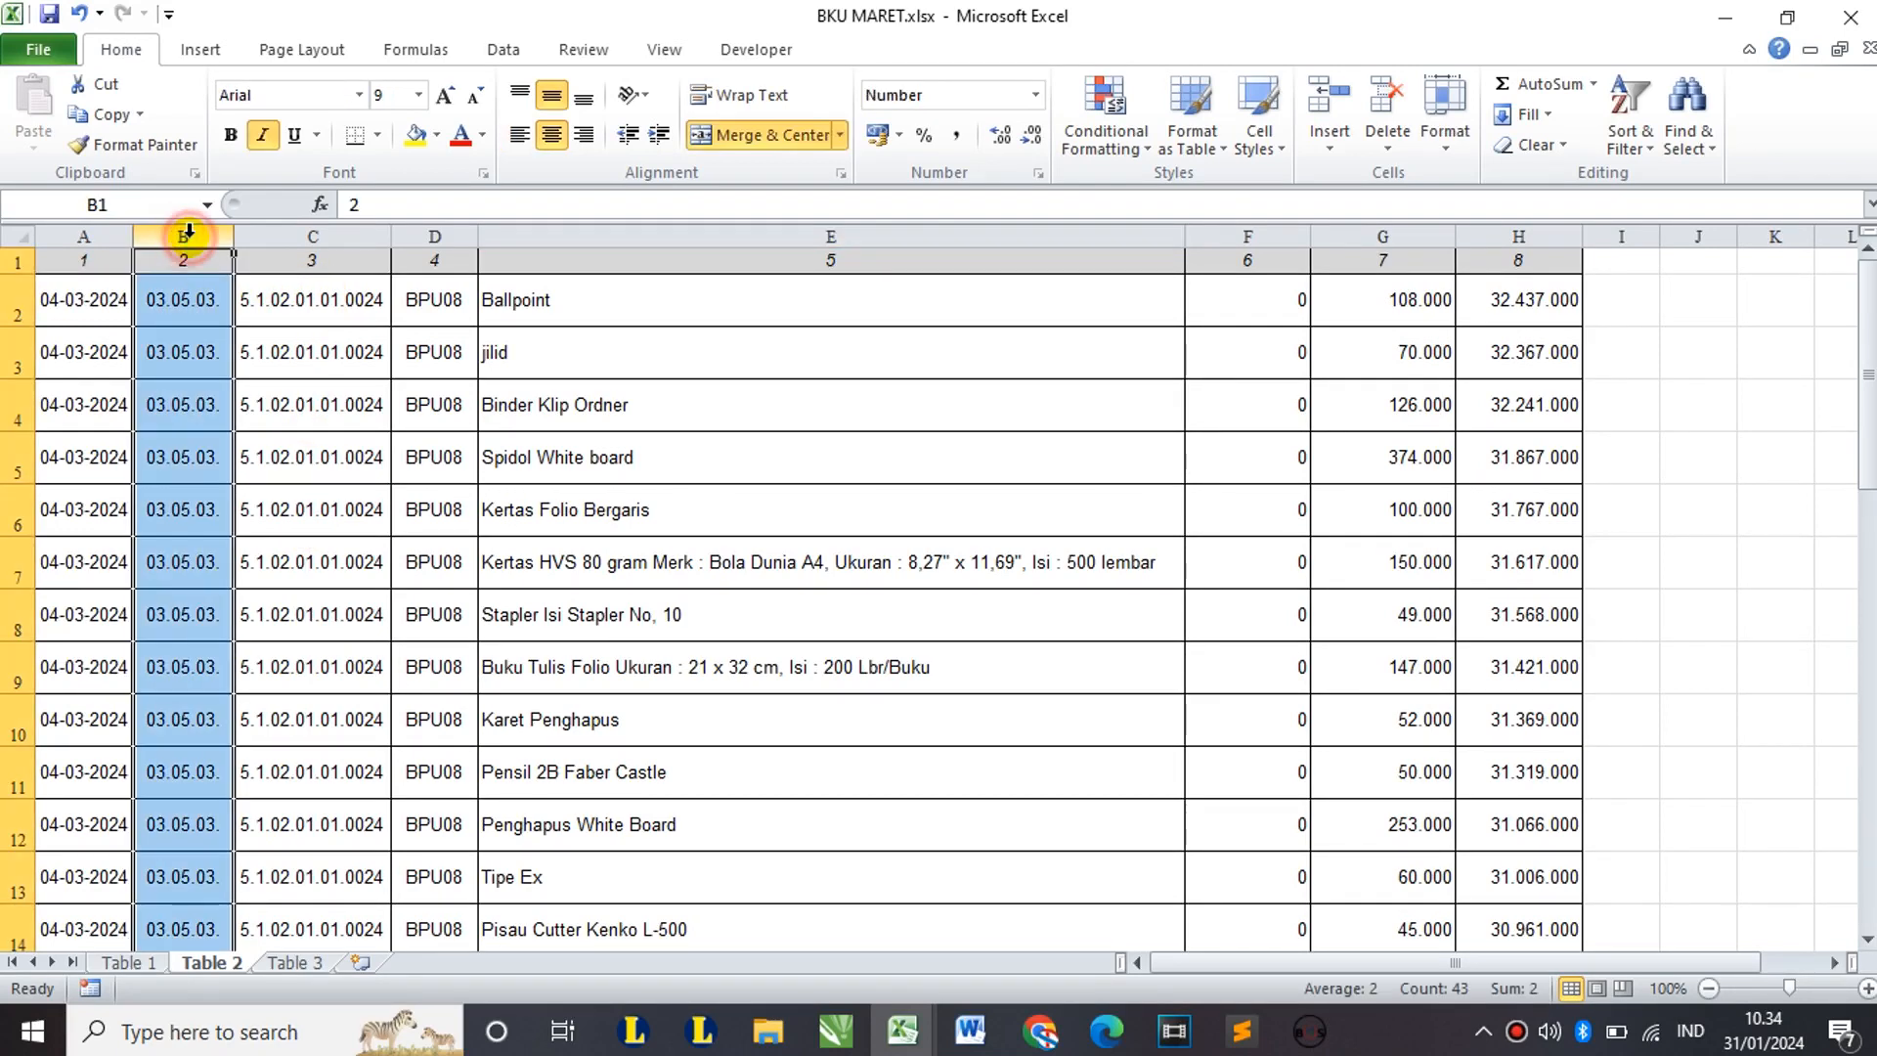
right_click(189, 235)
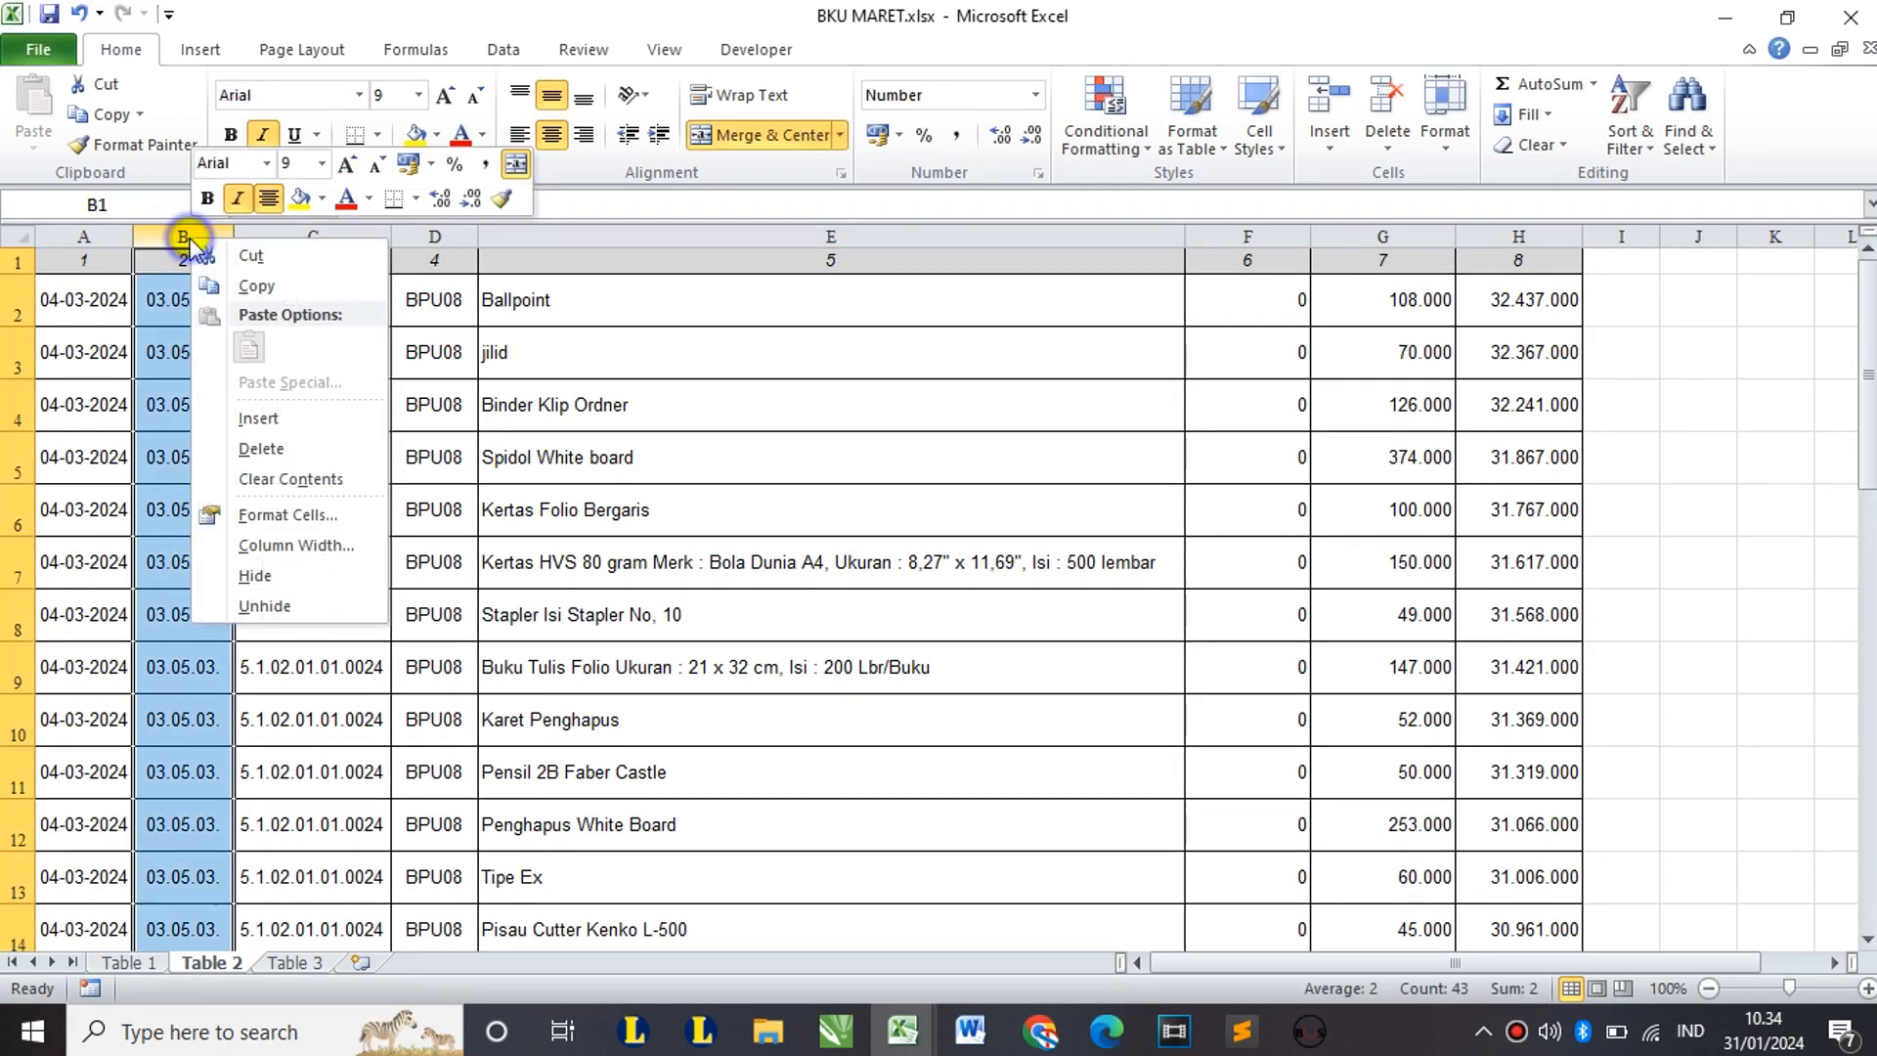
left_click(279, 448)
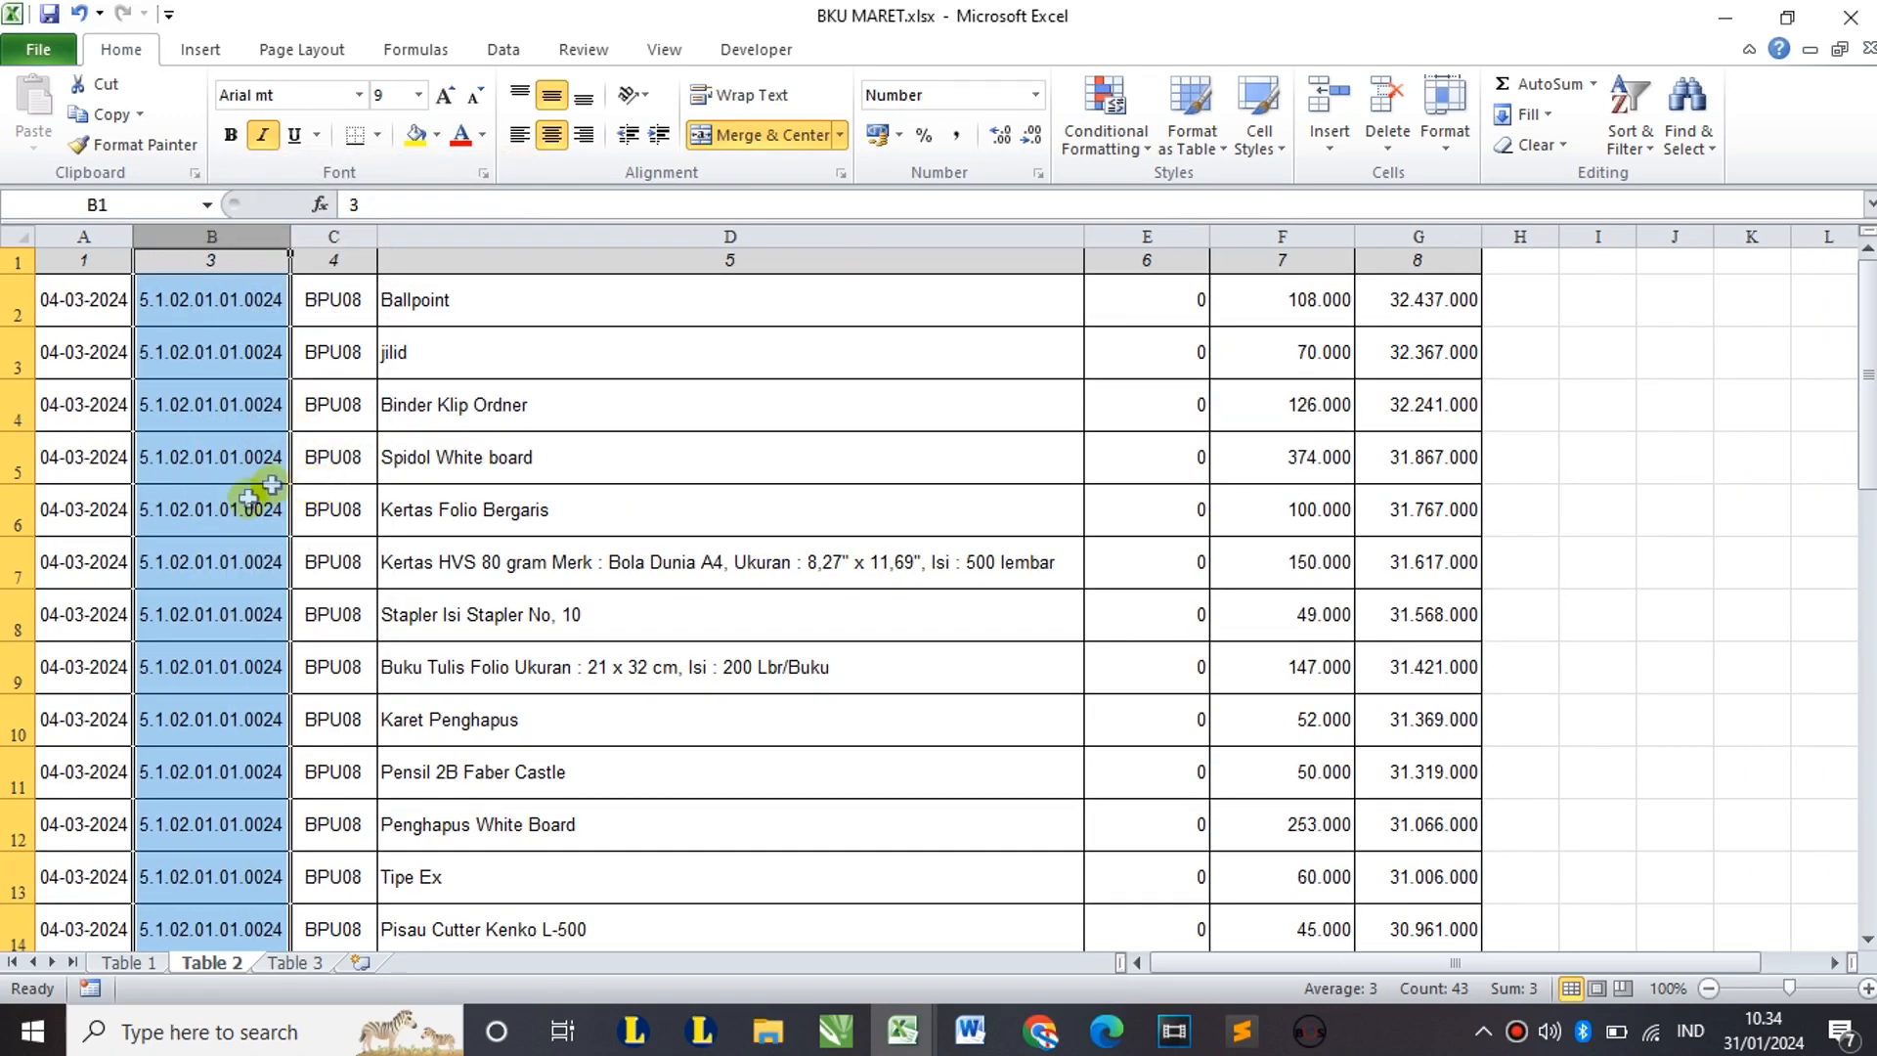
left_click(236, 514)
Step: Copy Table 1's range A9:D18 and paste it into Template Import Sheet1 at B2
left_click(127, 963)
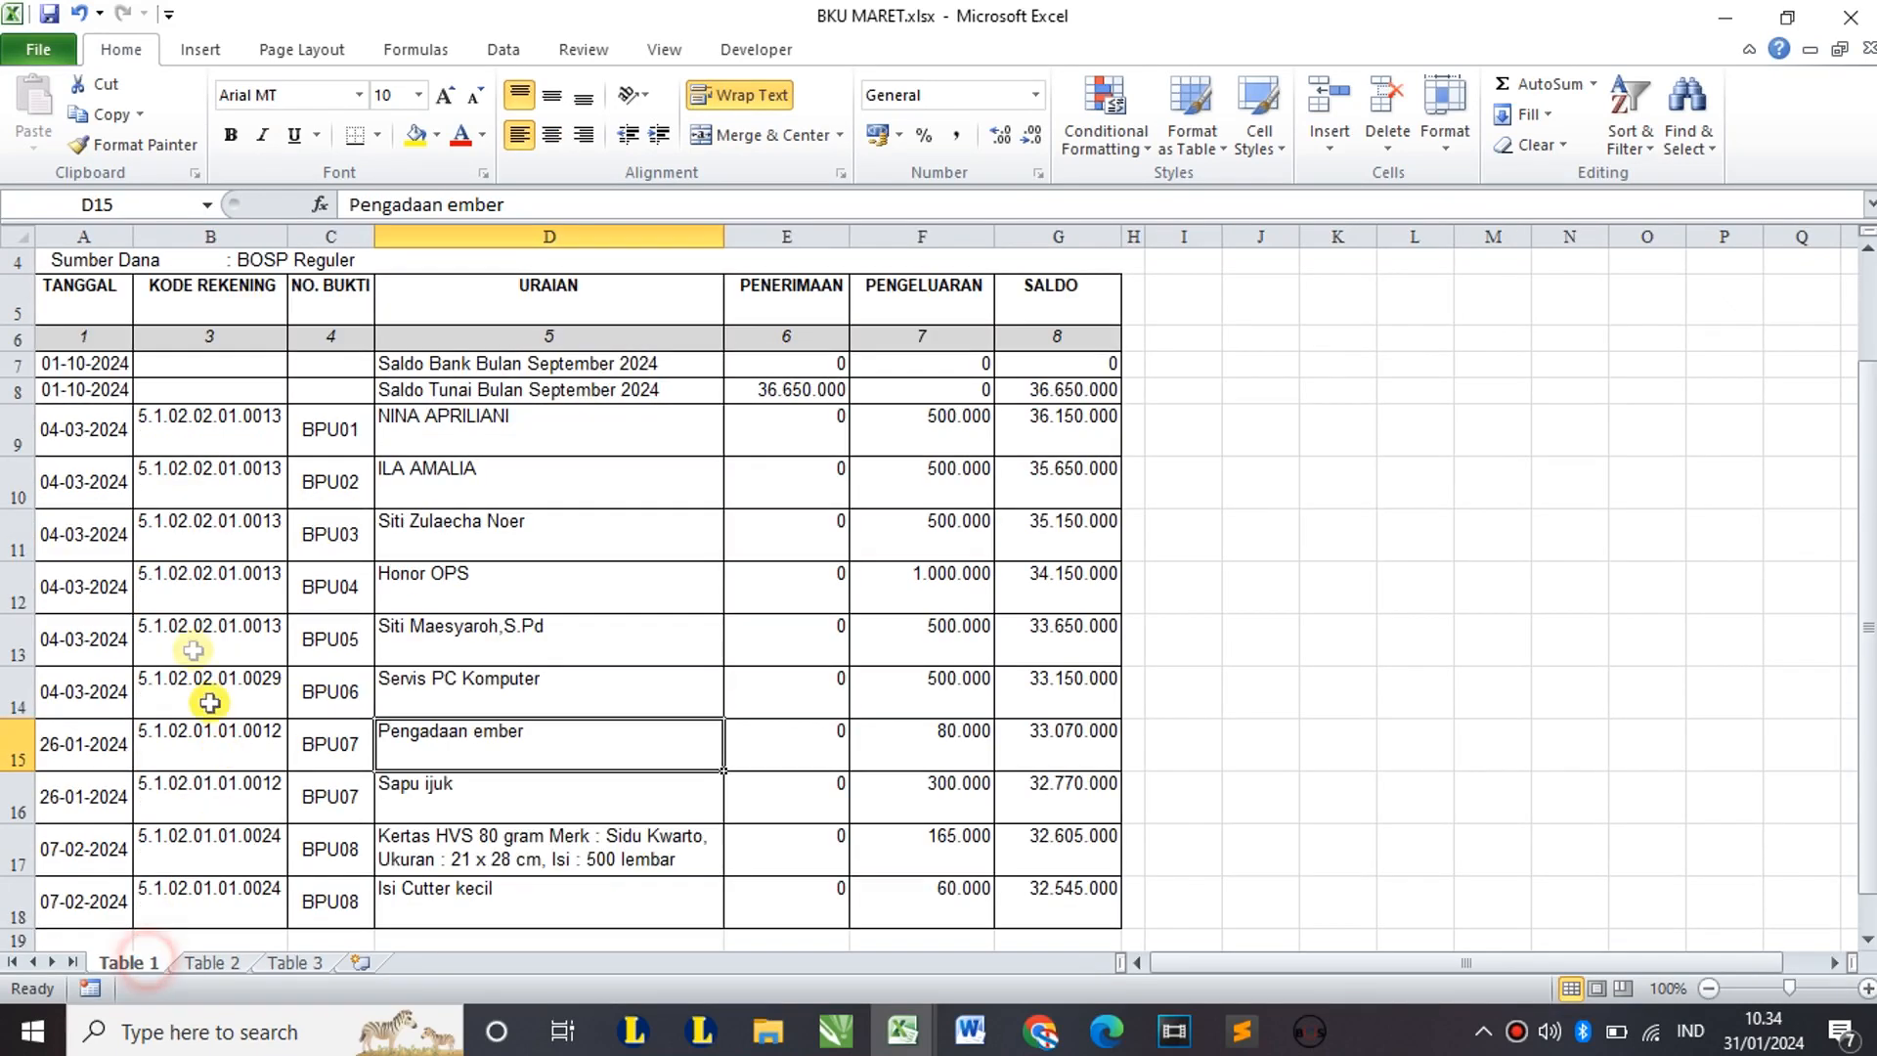
left_click(85, 434)
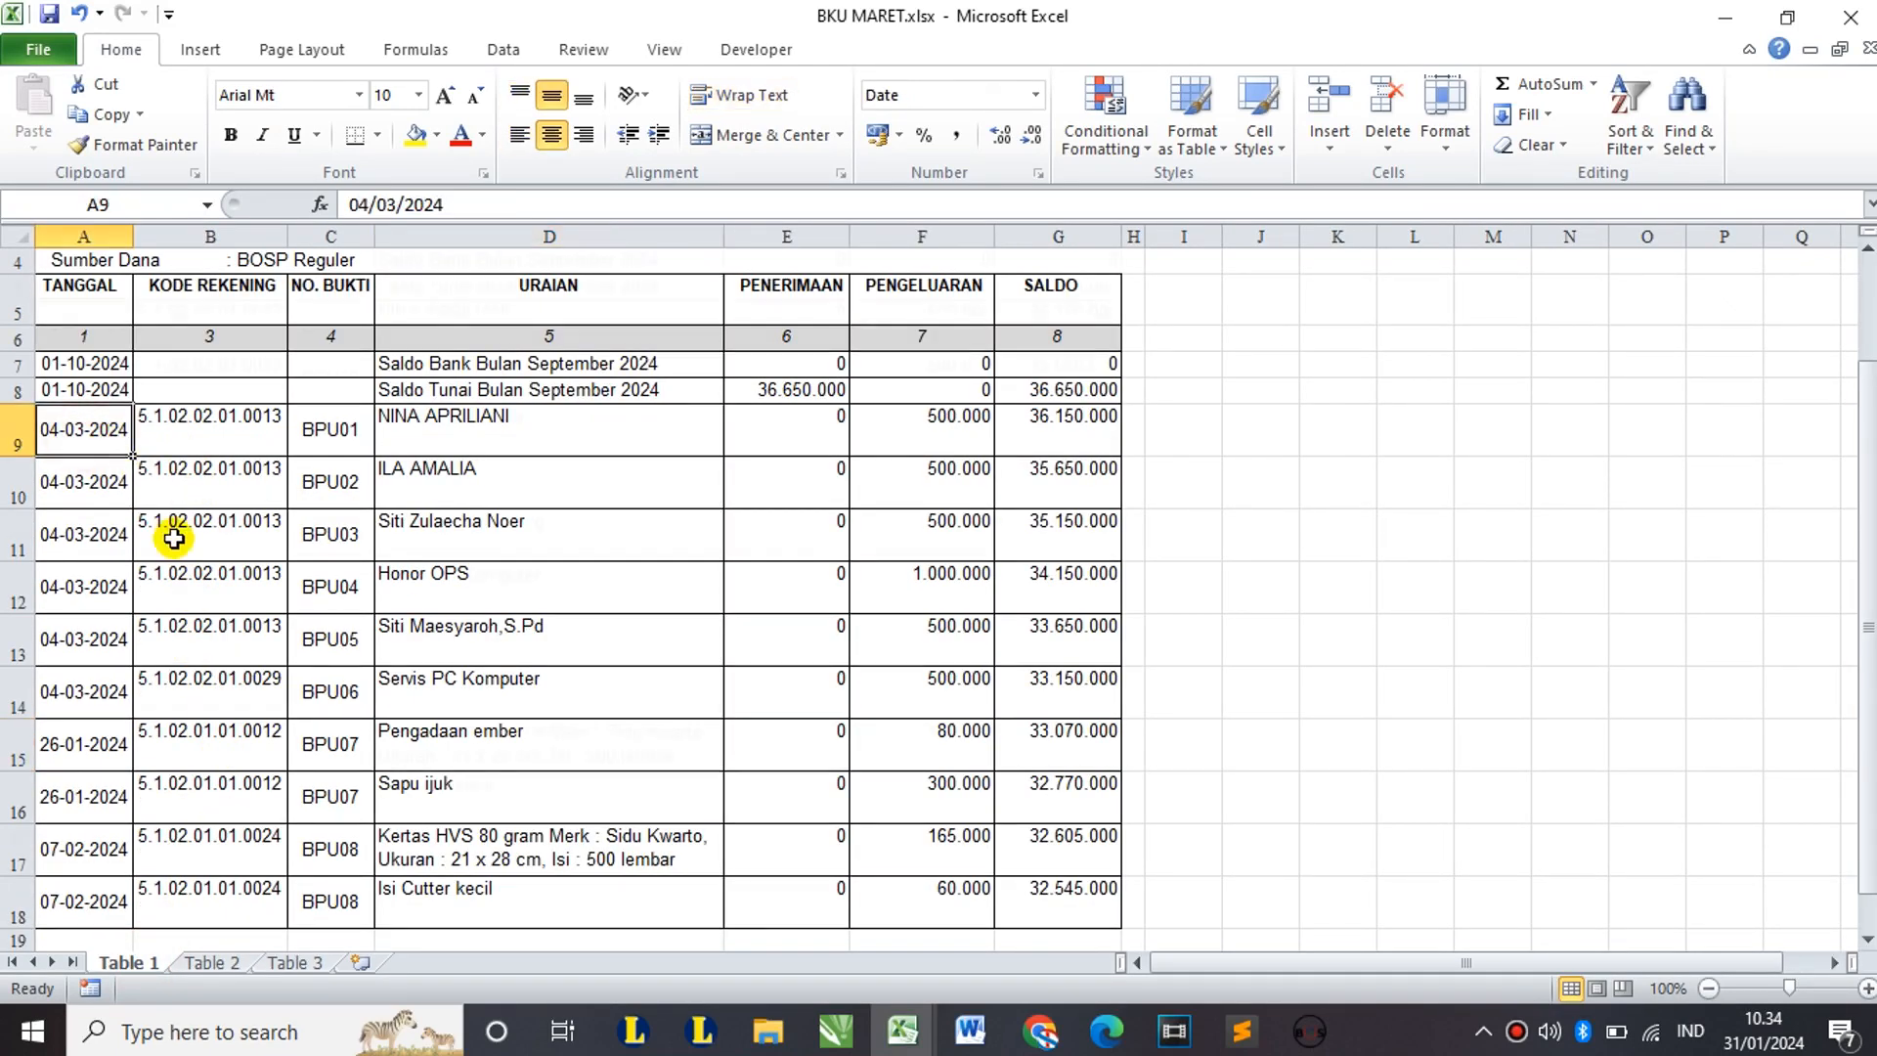
scroll(293, 626, "down", 1)
left_click(513, 801, "shift")
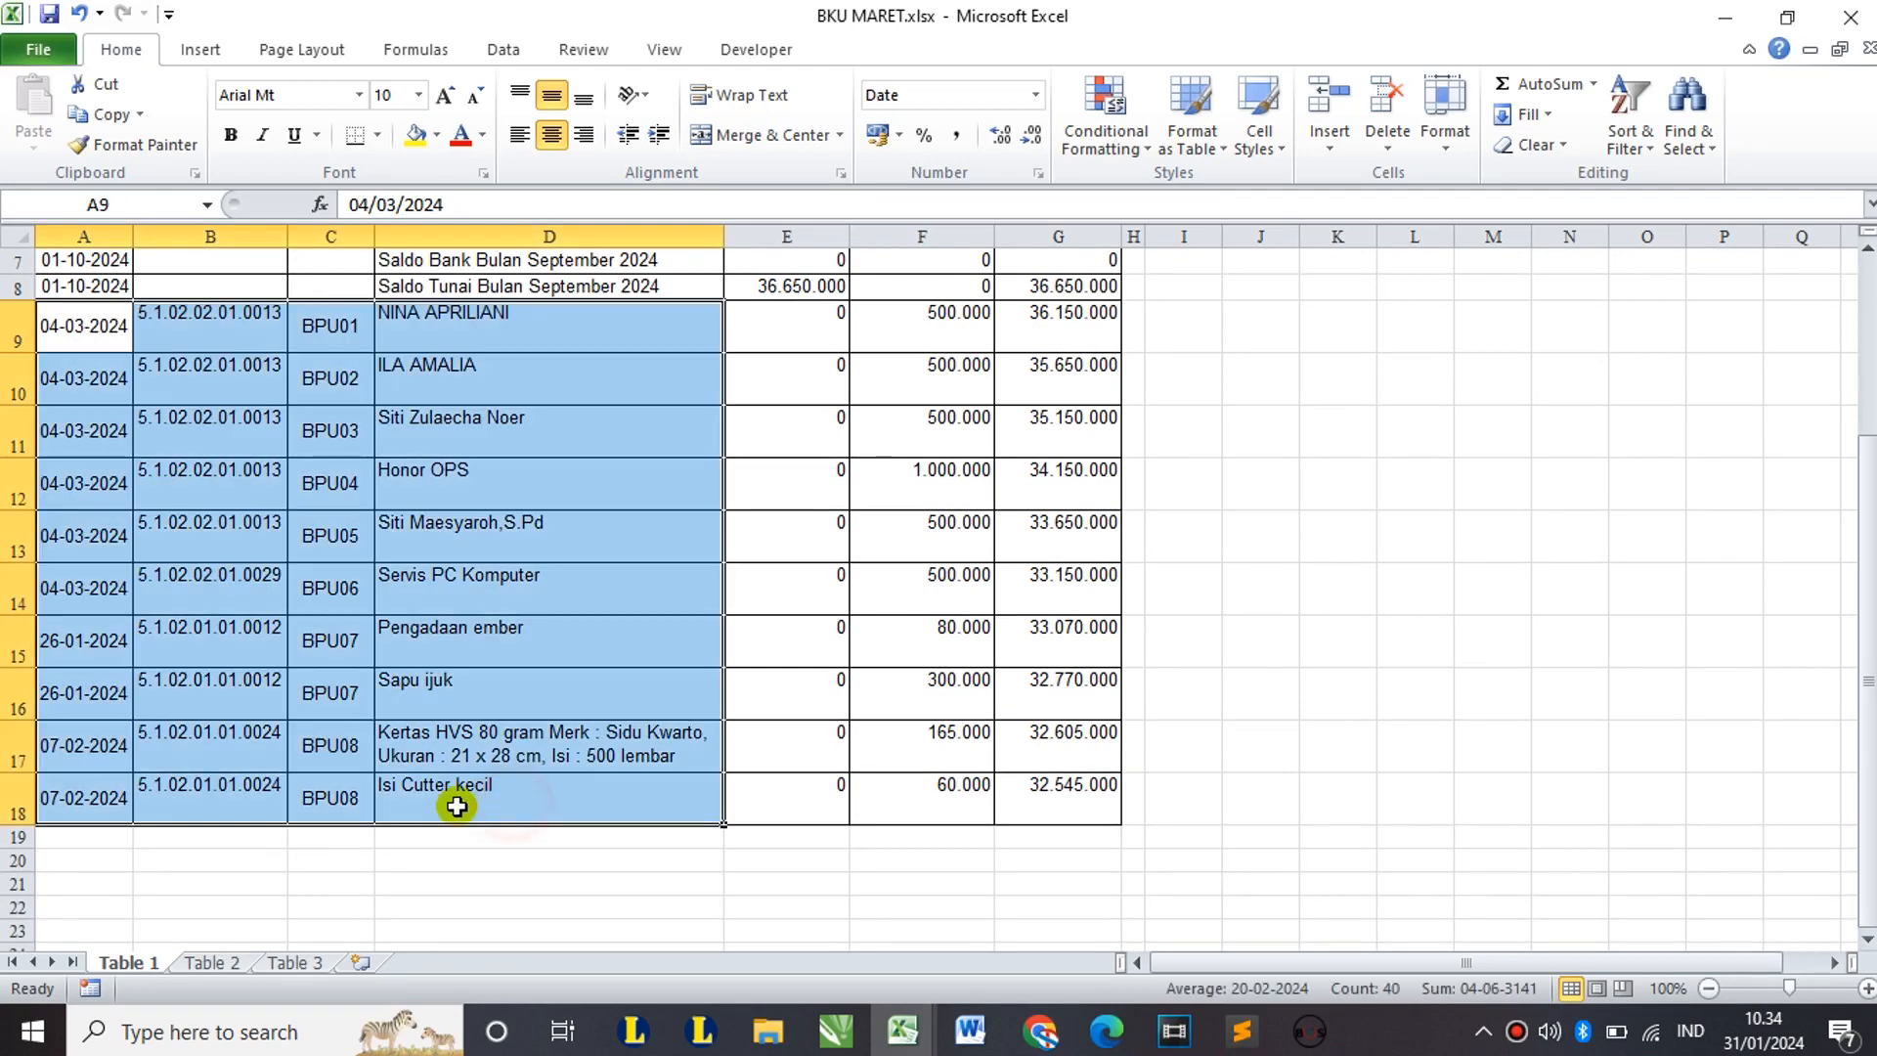
scroll(452, 796, "up", 2)
scroll(381, 636, "down", 1)
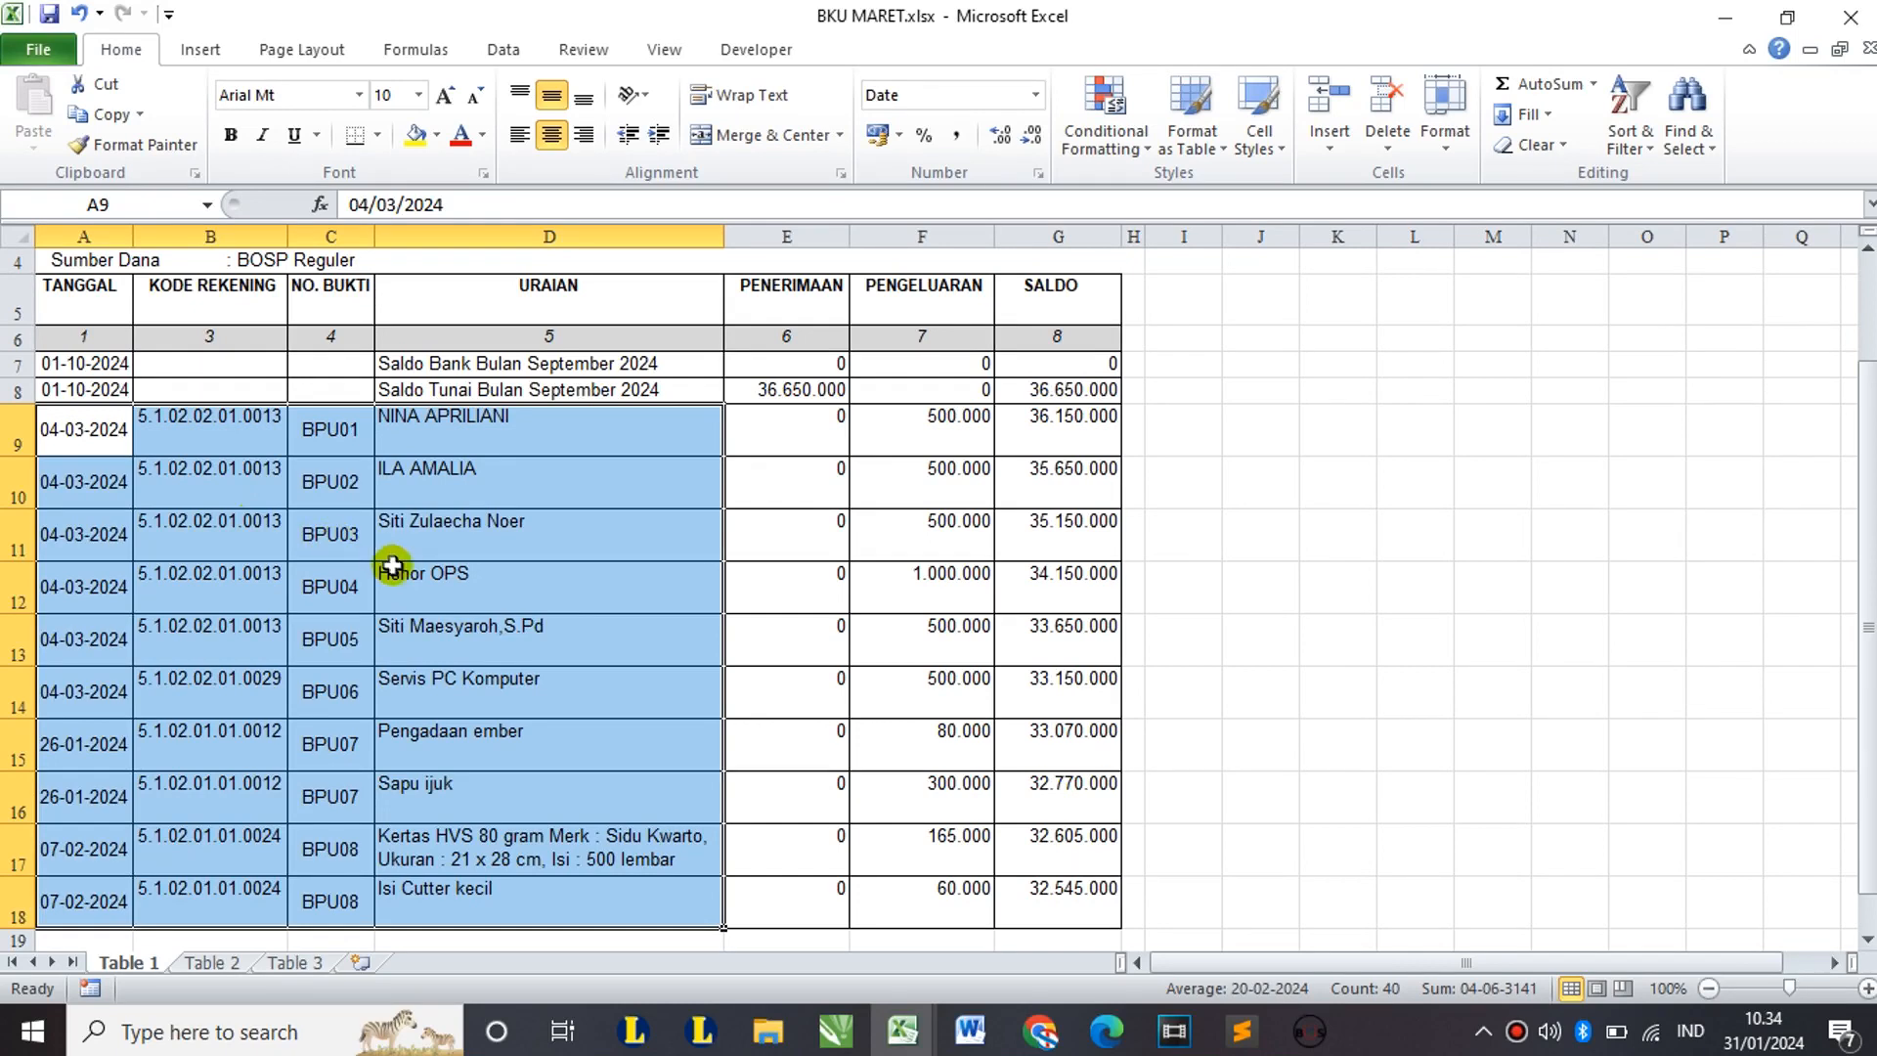
key("ctrl+c")
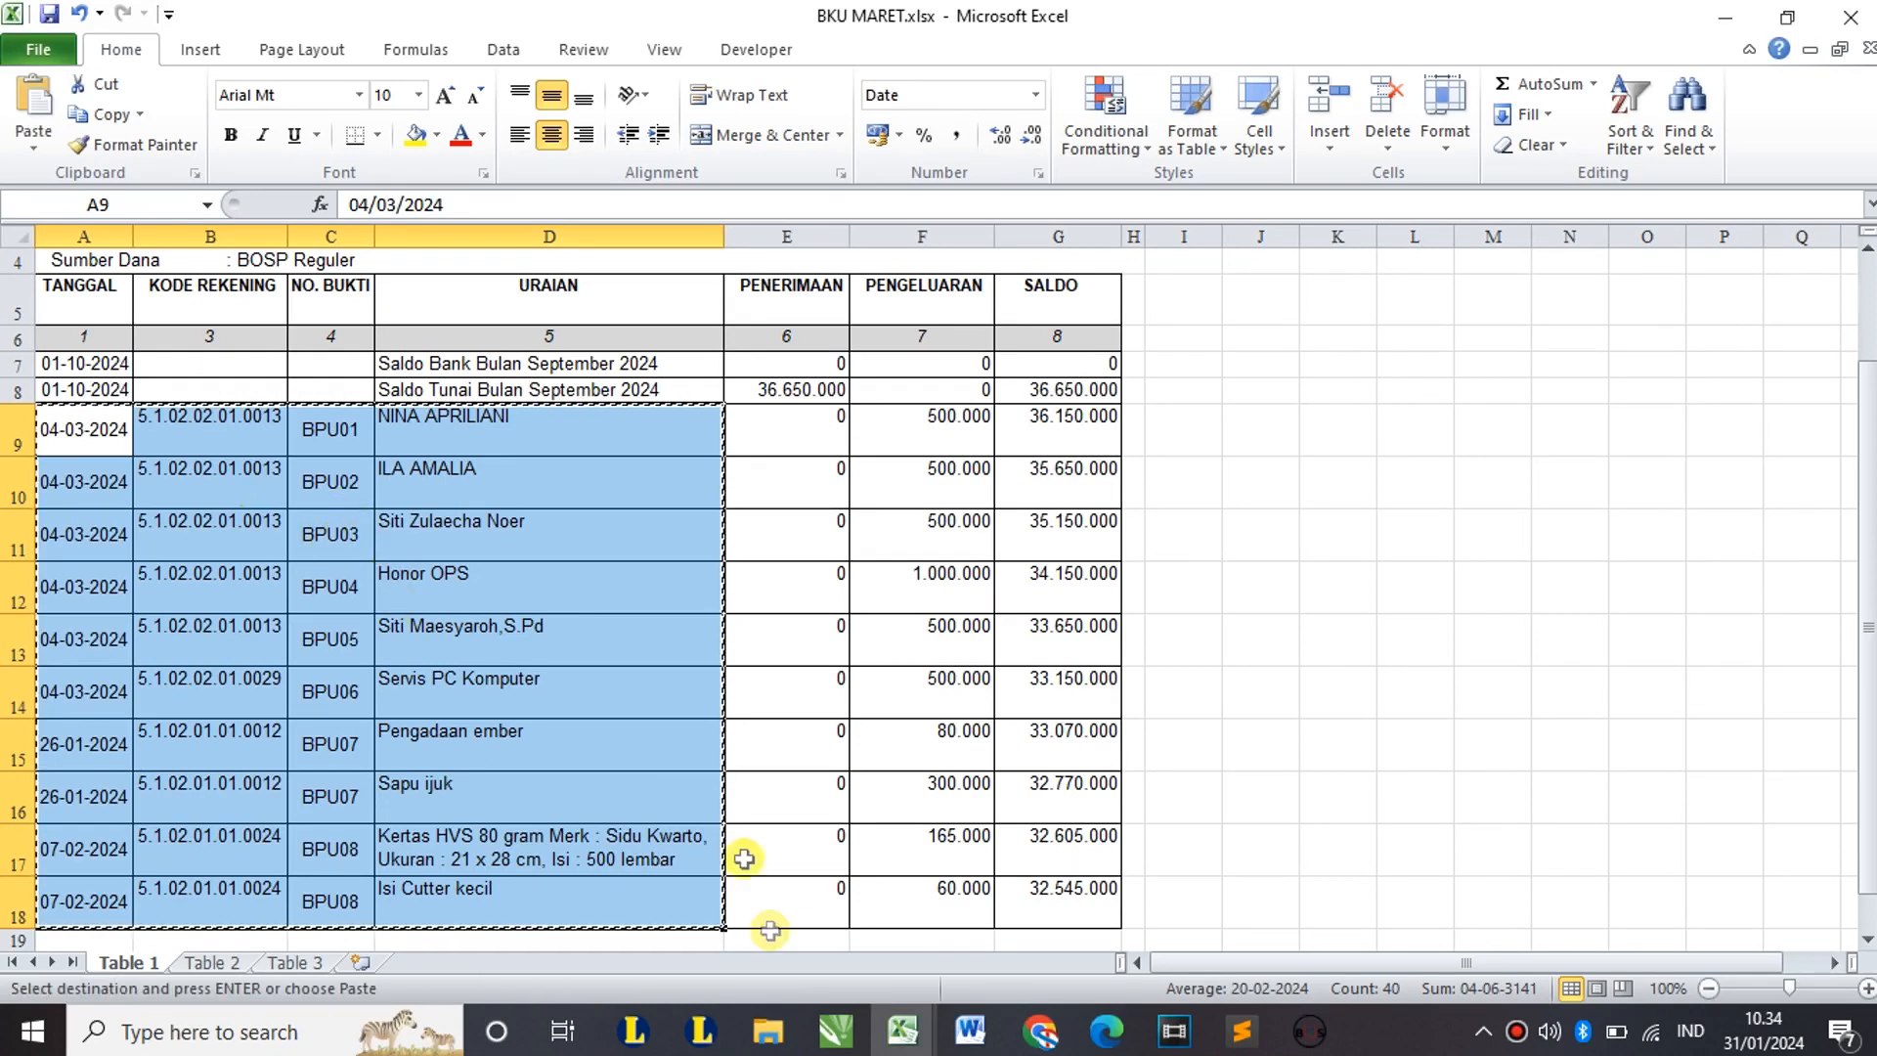
left_click(899, 1046)
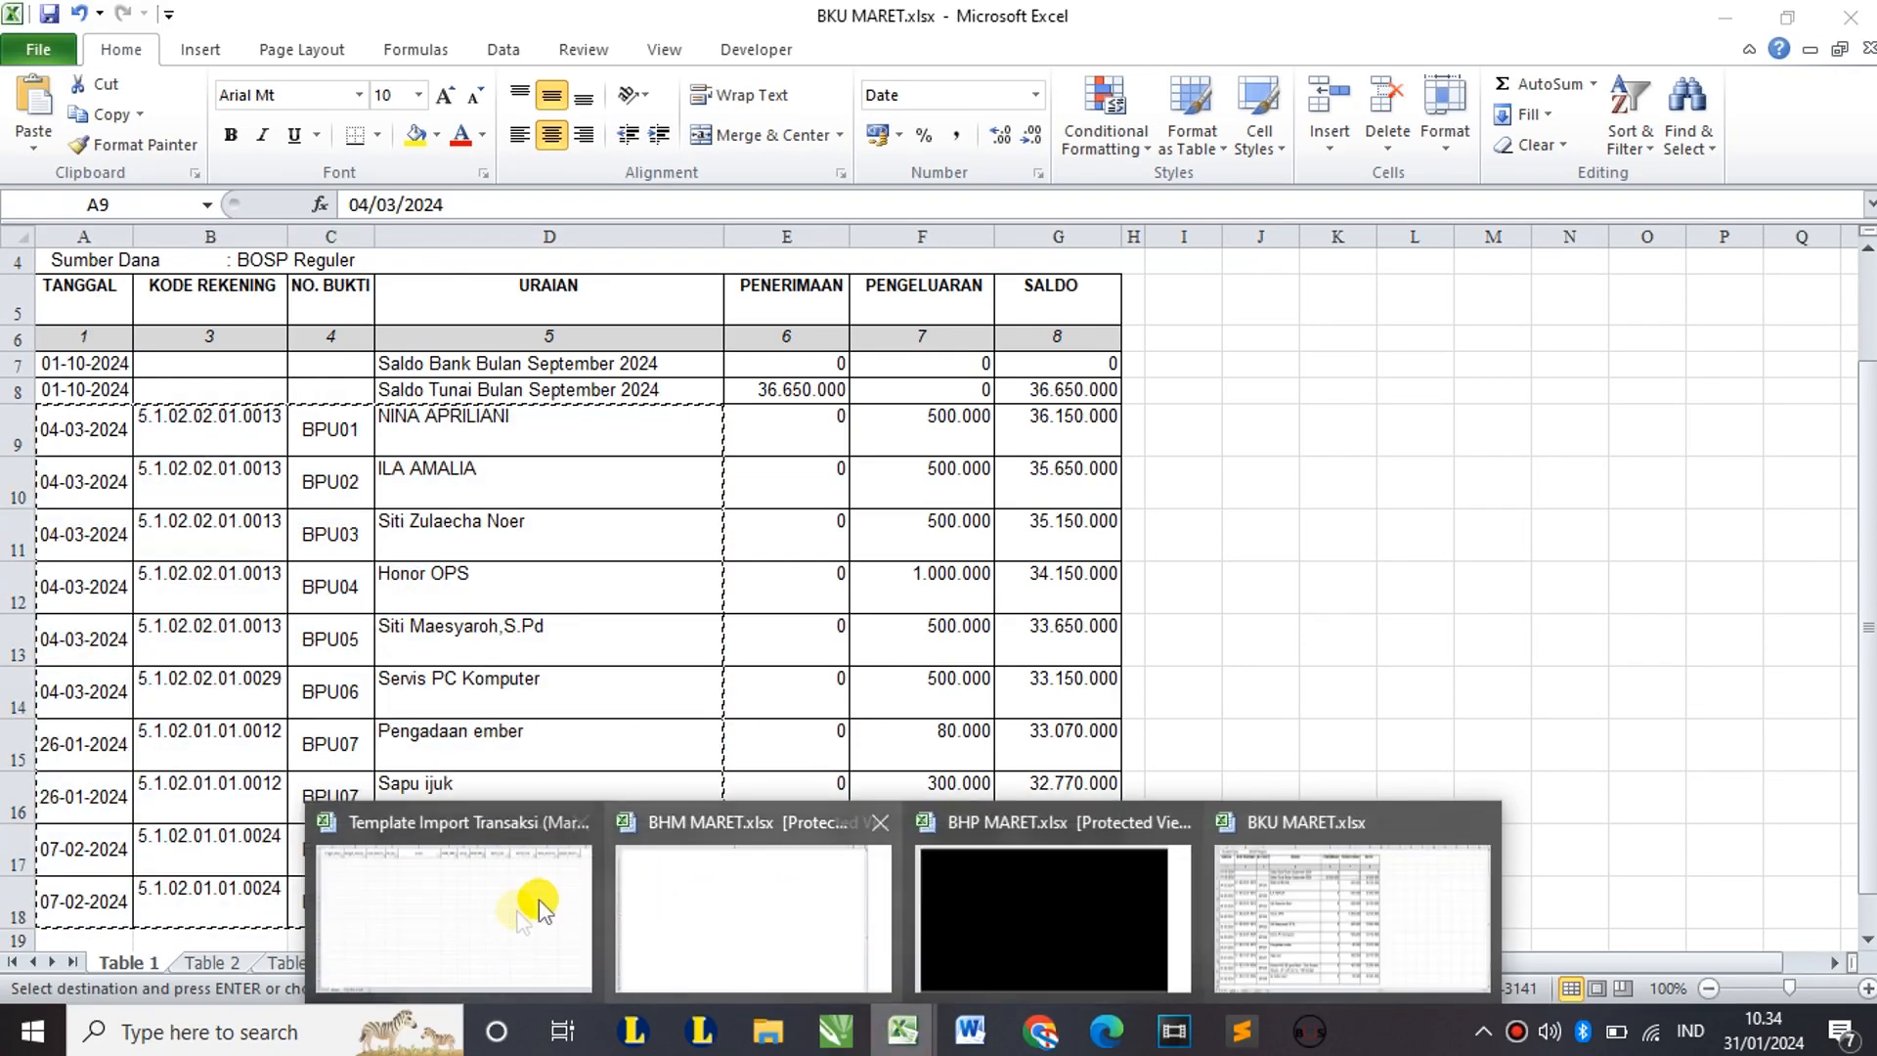
left_click(474, 913)
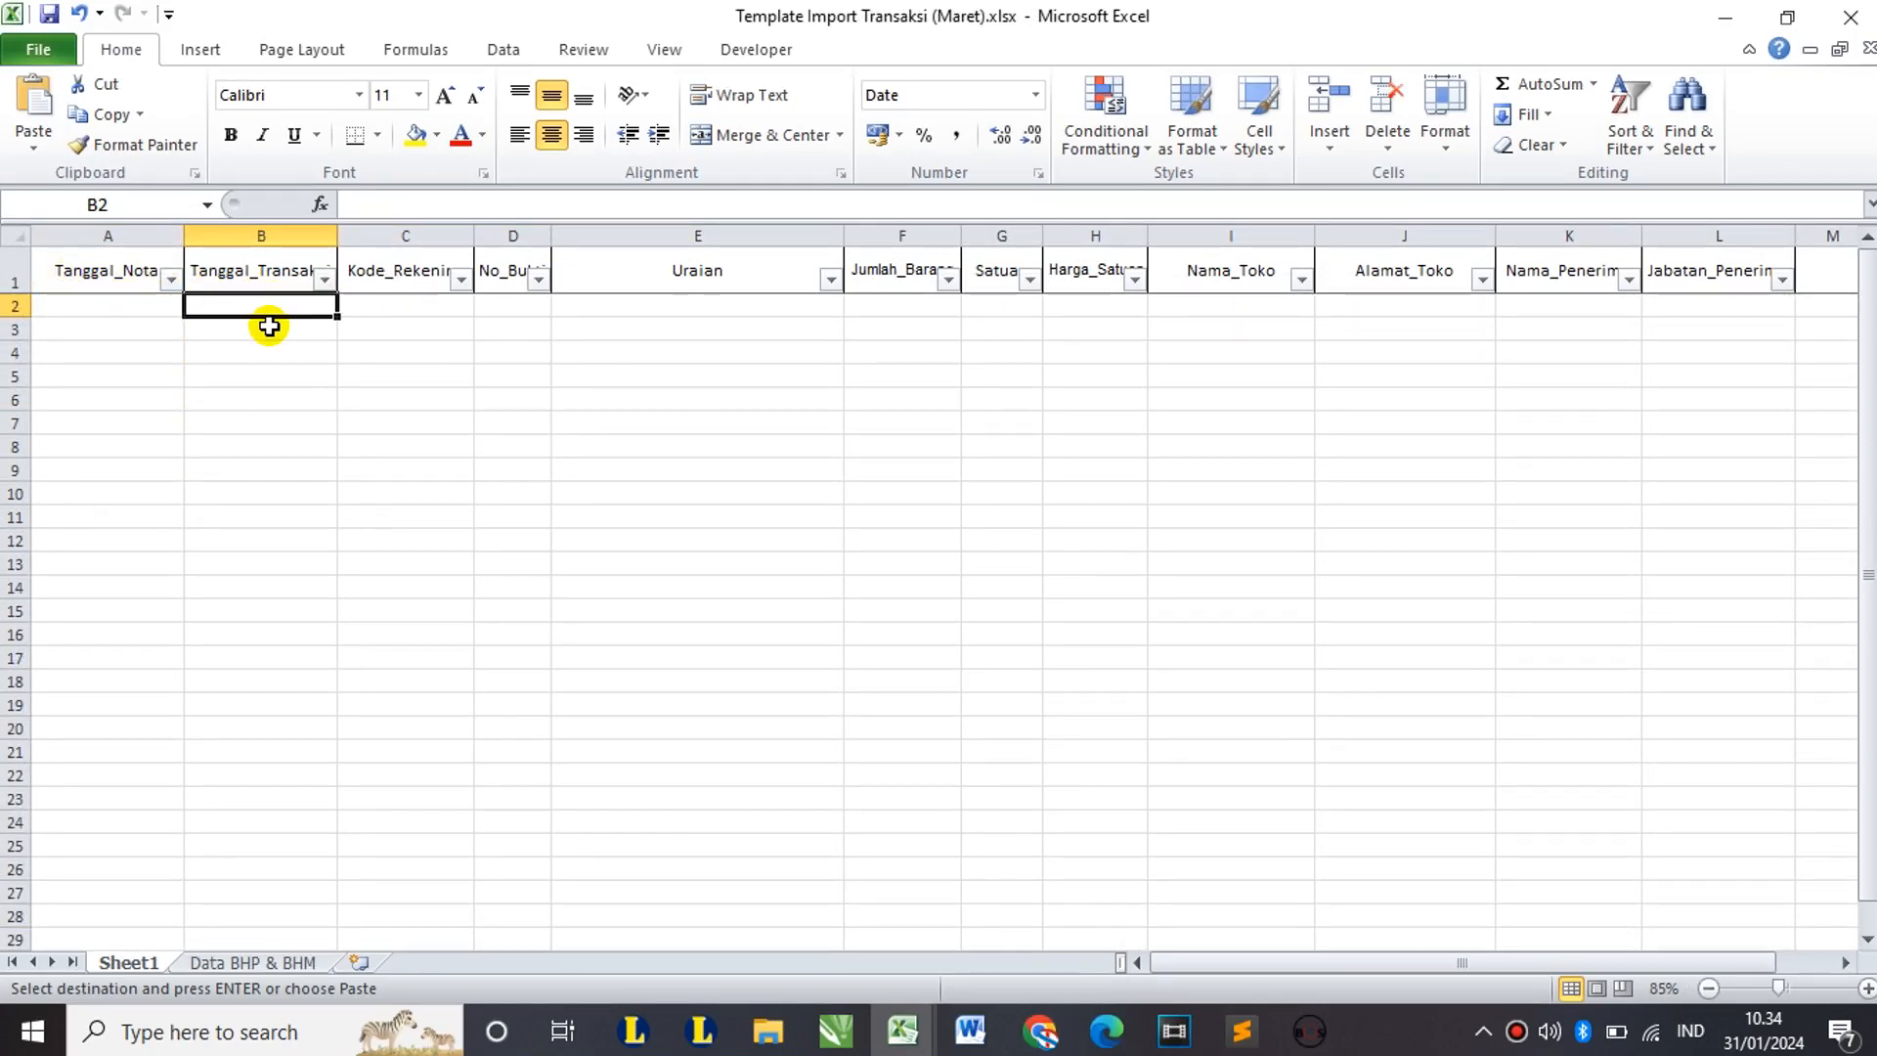
key("ctrl+v")
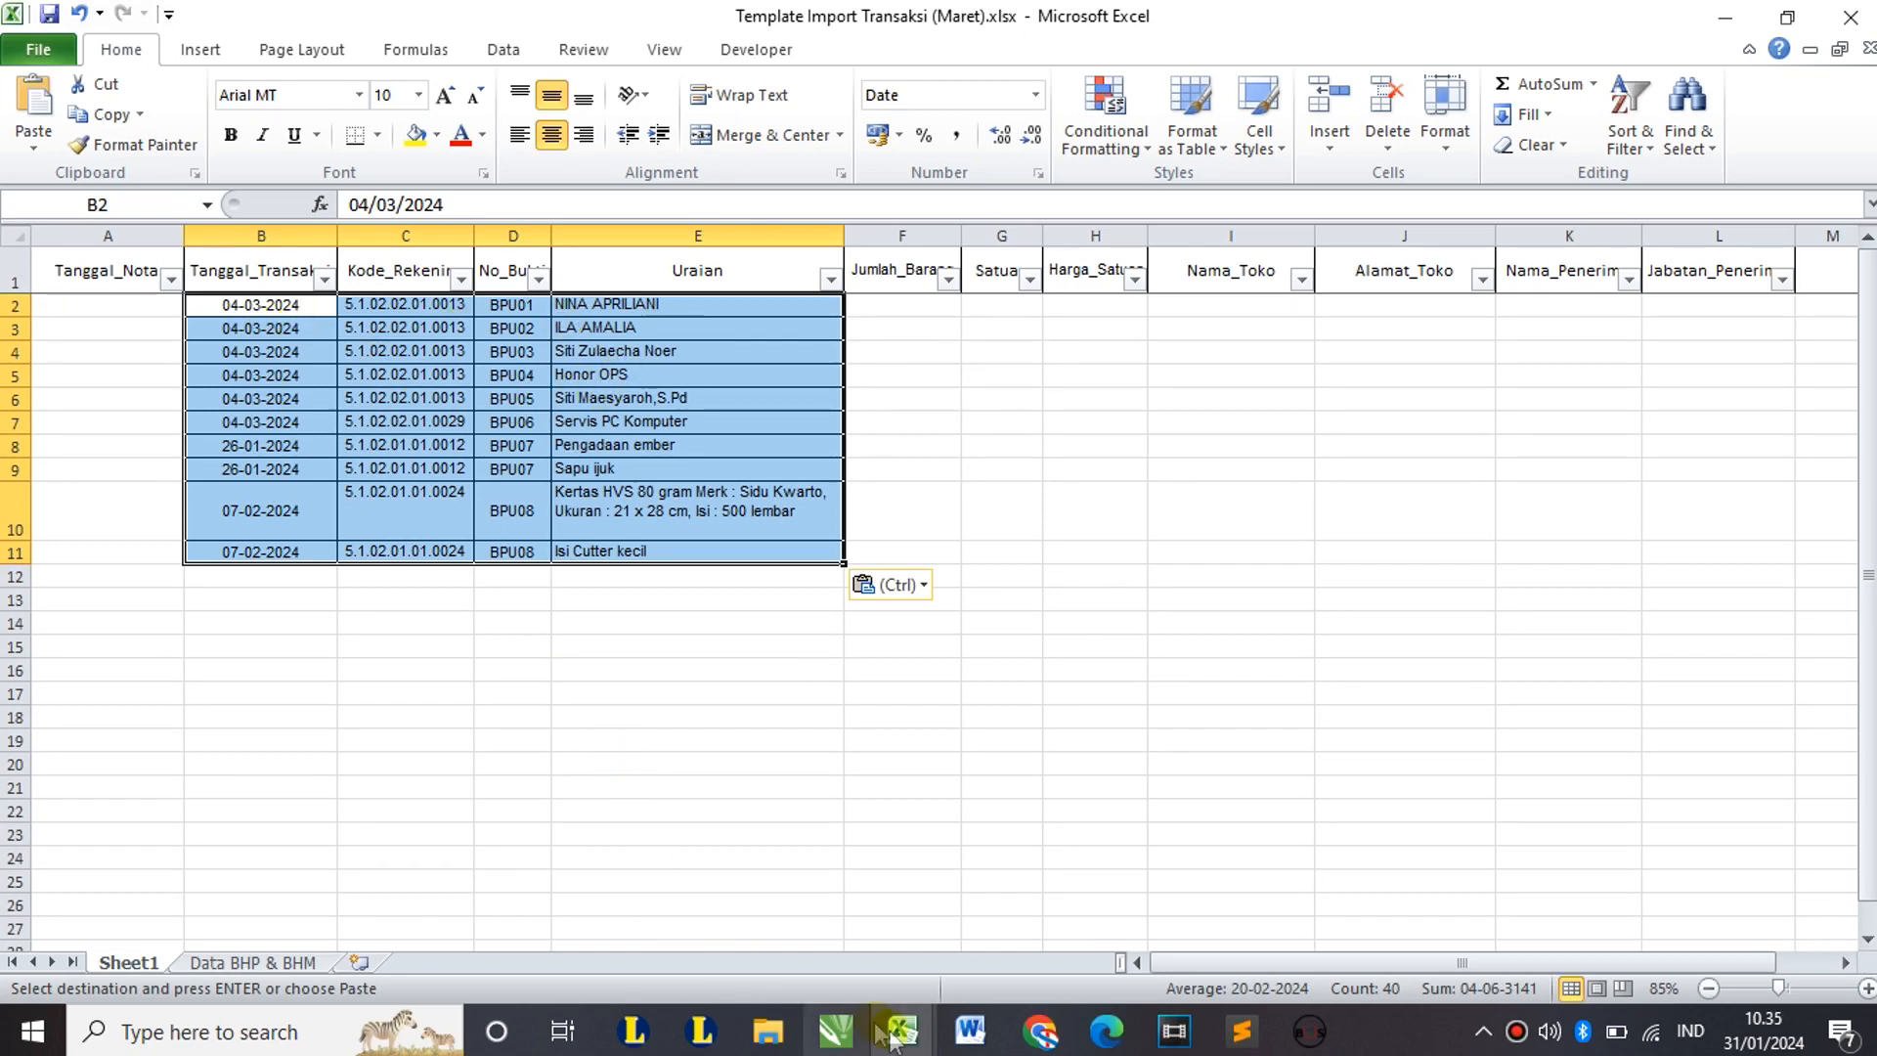
Step: In BKU MARET, select Table 2's transactions from A2 to D43
mouse_move(895, 1038)
left_click(1311, 909)
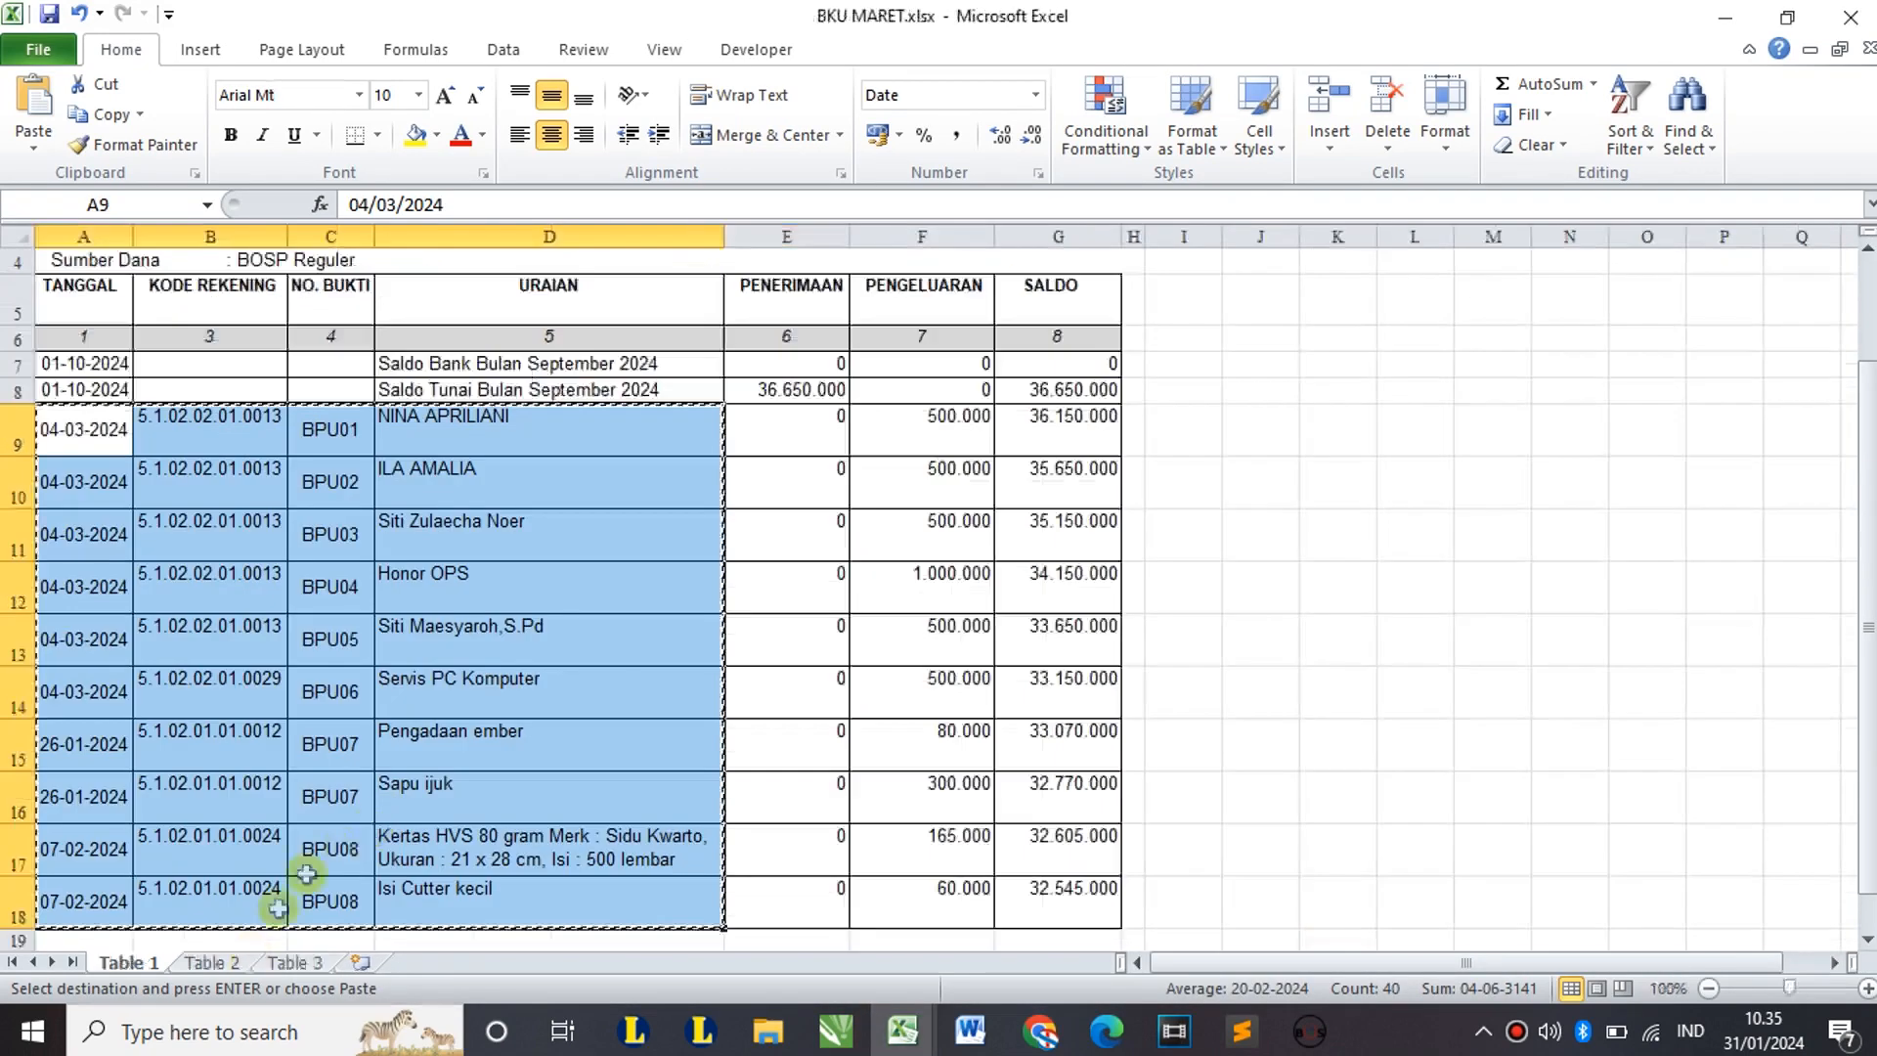
left_click(211, 962)
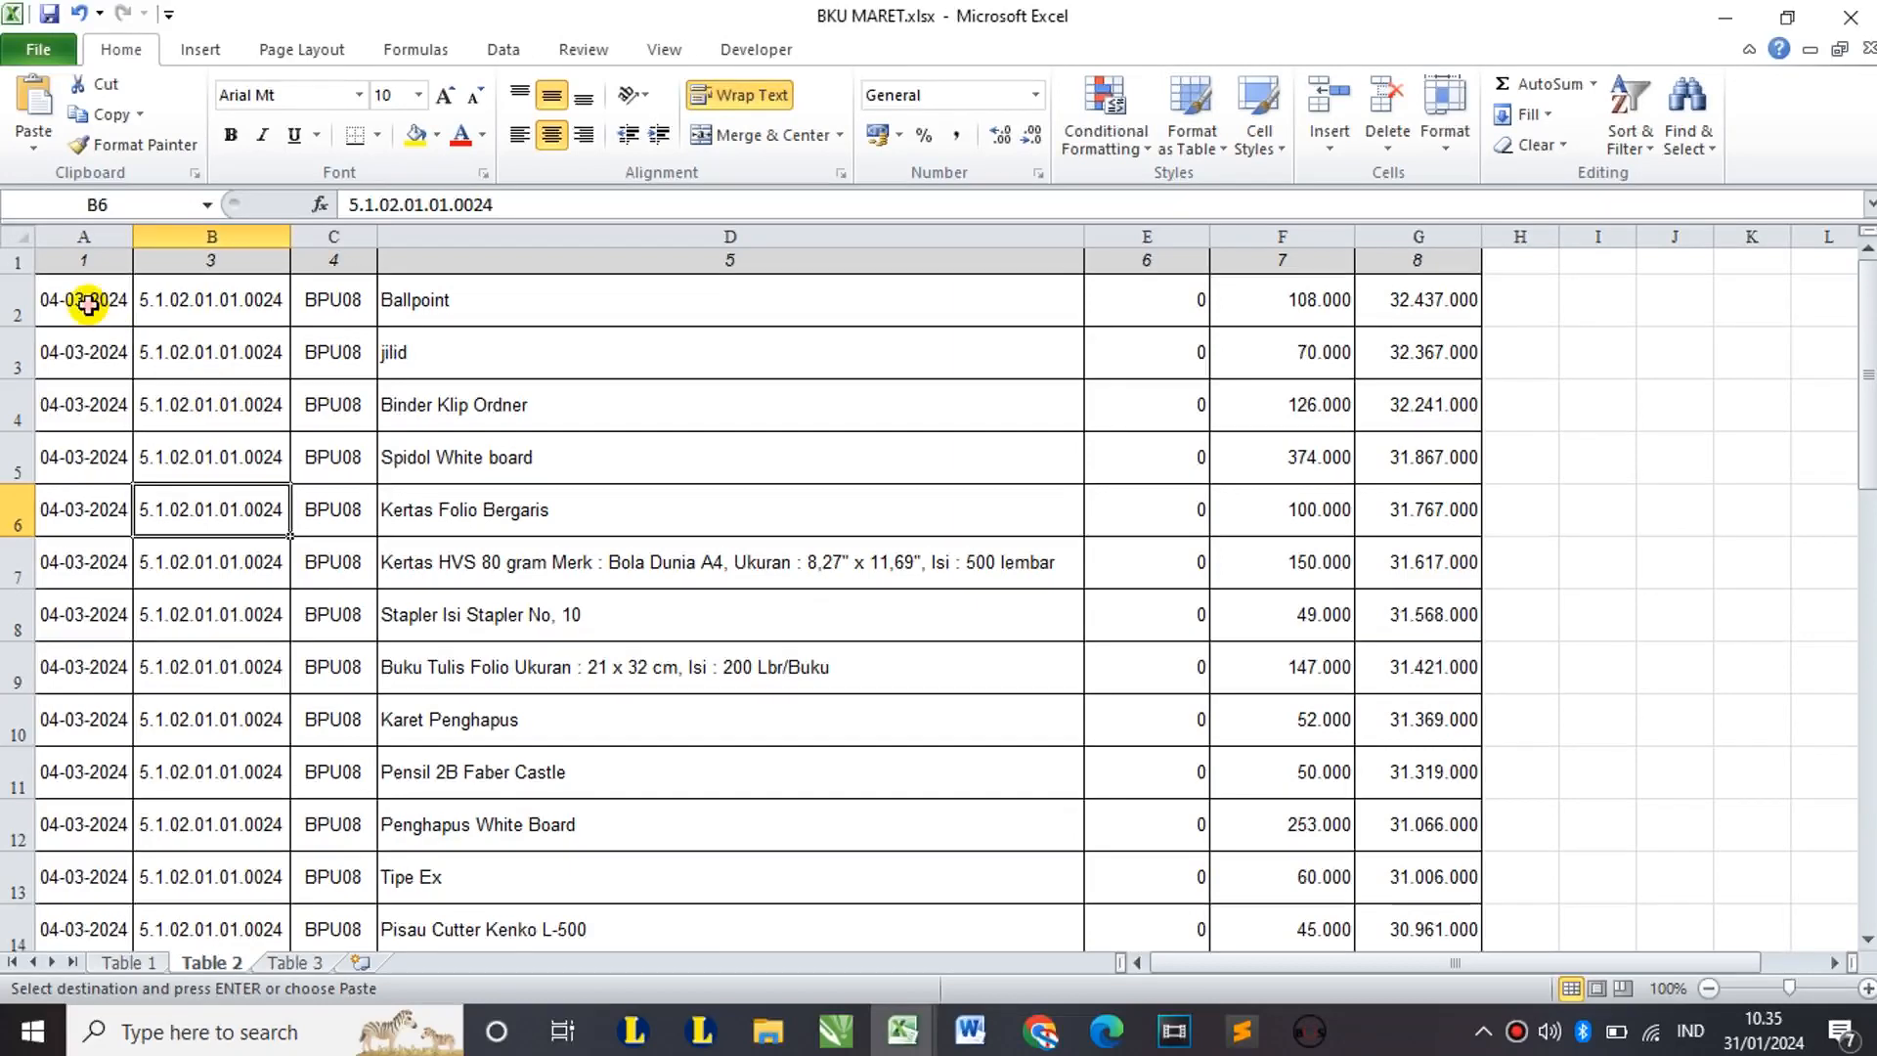
left_click(88, 304)
scroll(377, 503, "down", 13)
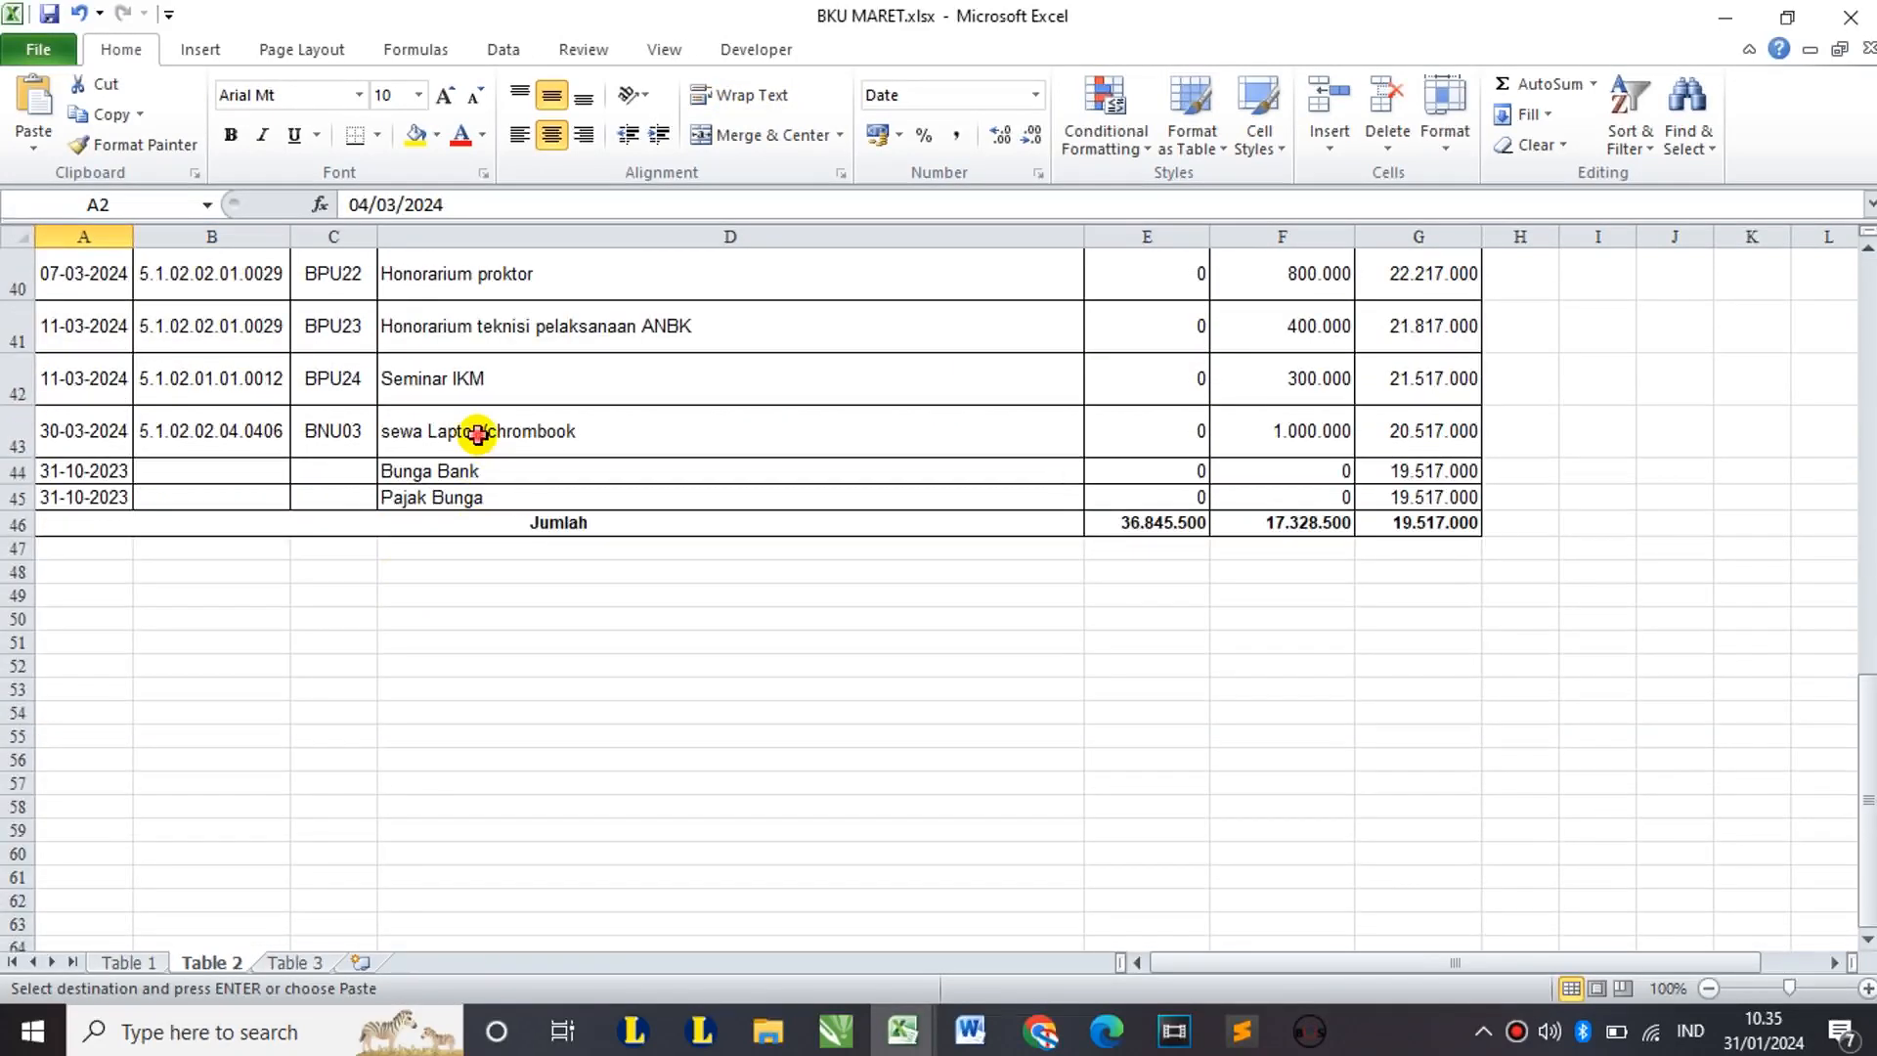
left_click(477, 434, "shift")
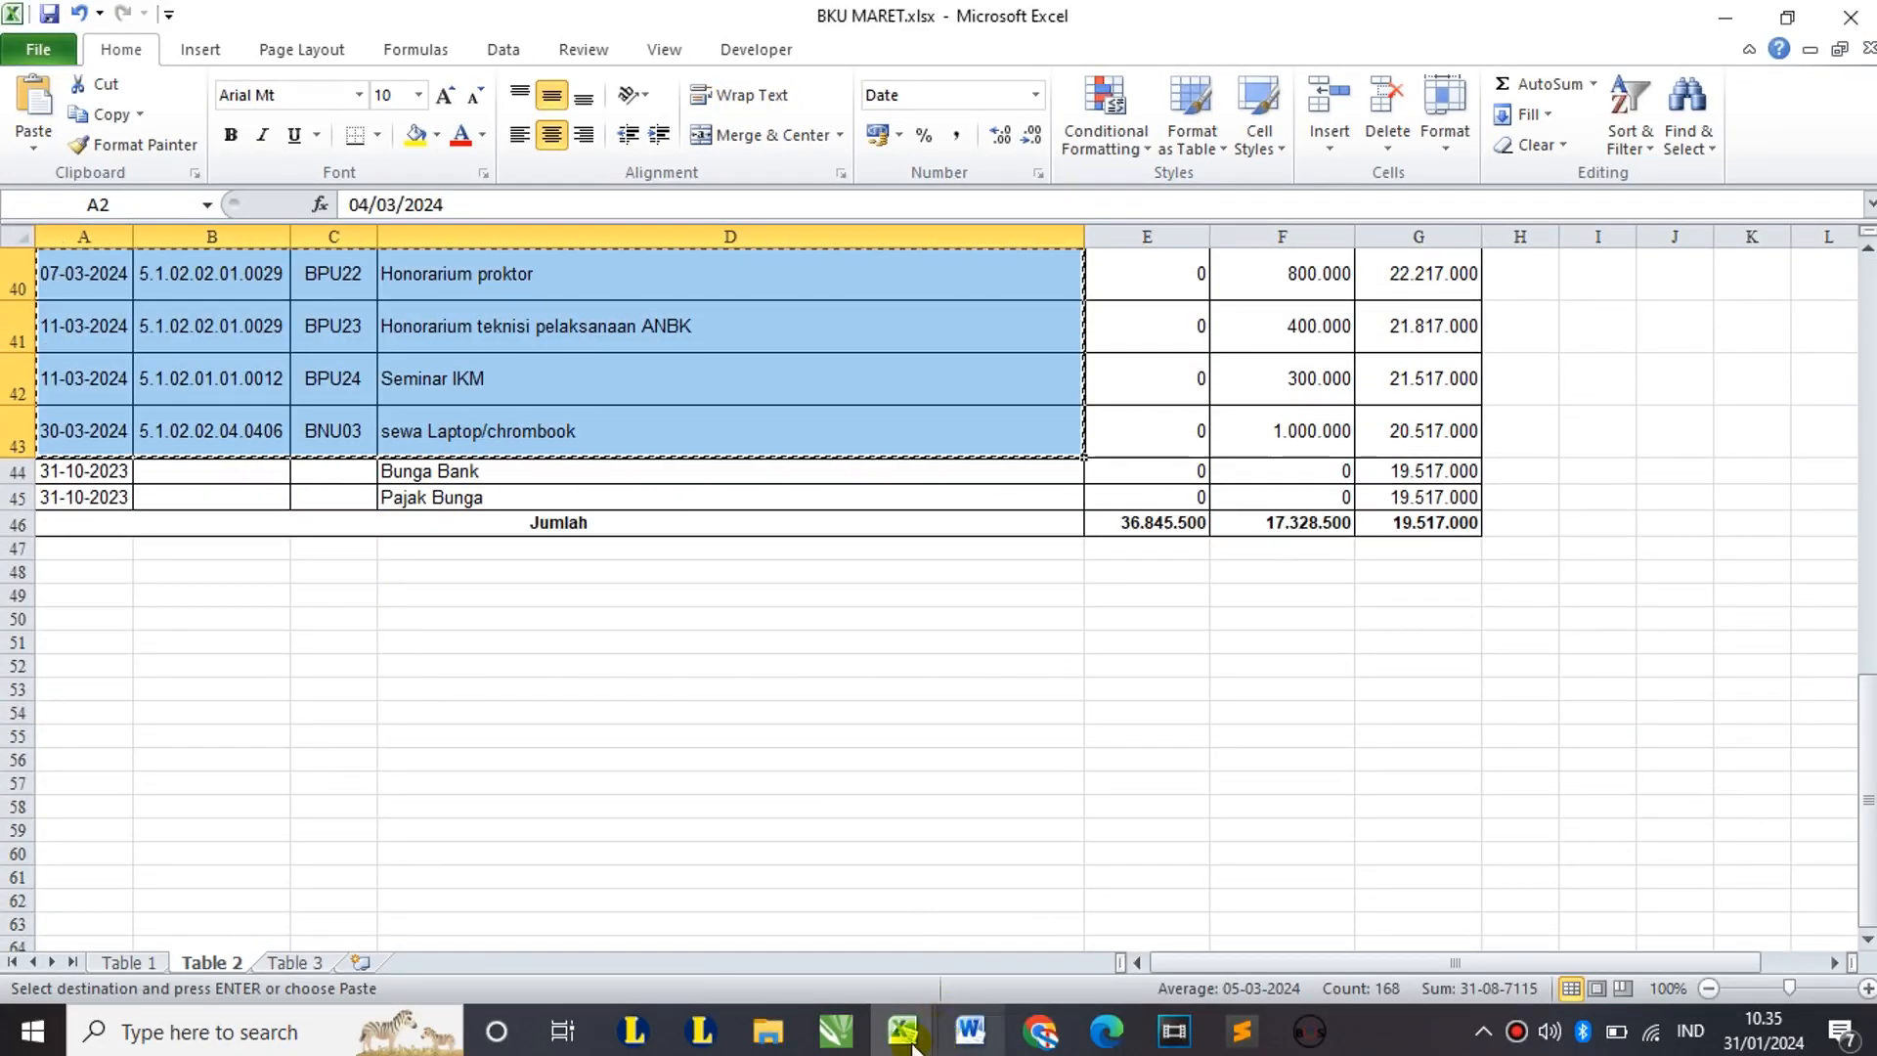
Step: Paste the Table 2 transactions at B12 of the template, filling rows 12–53
left_click(902, 1030)
left_click(415, 892)
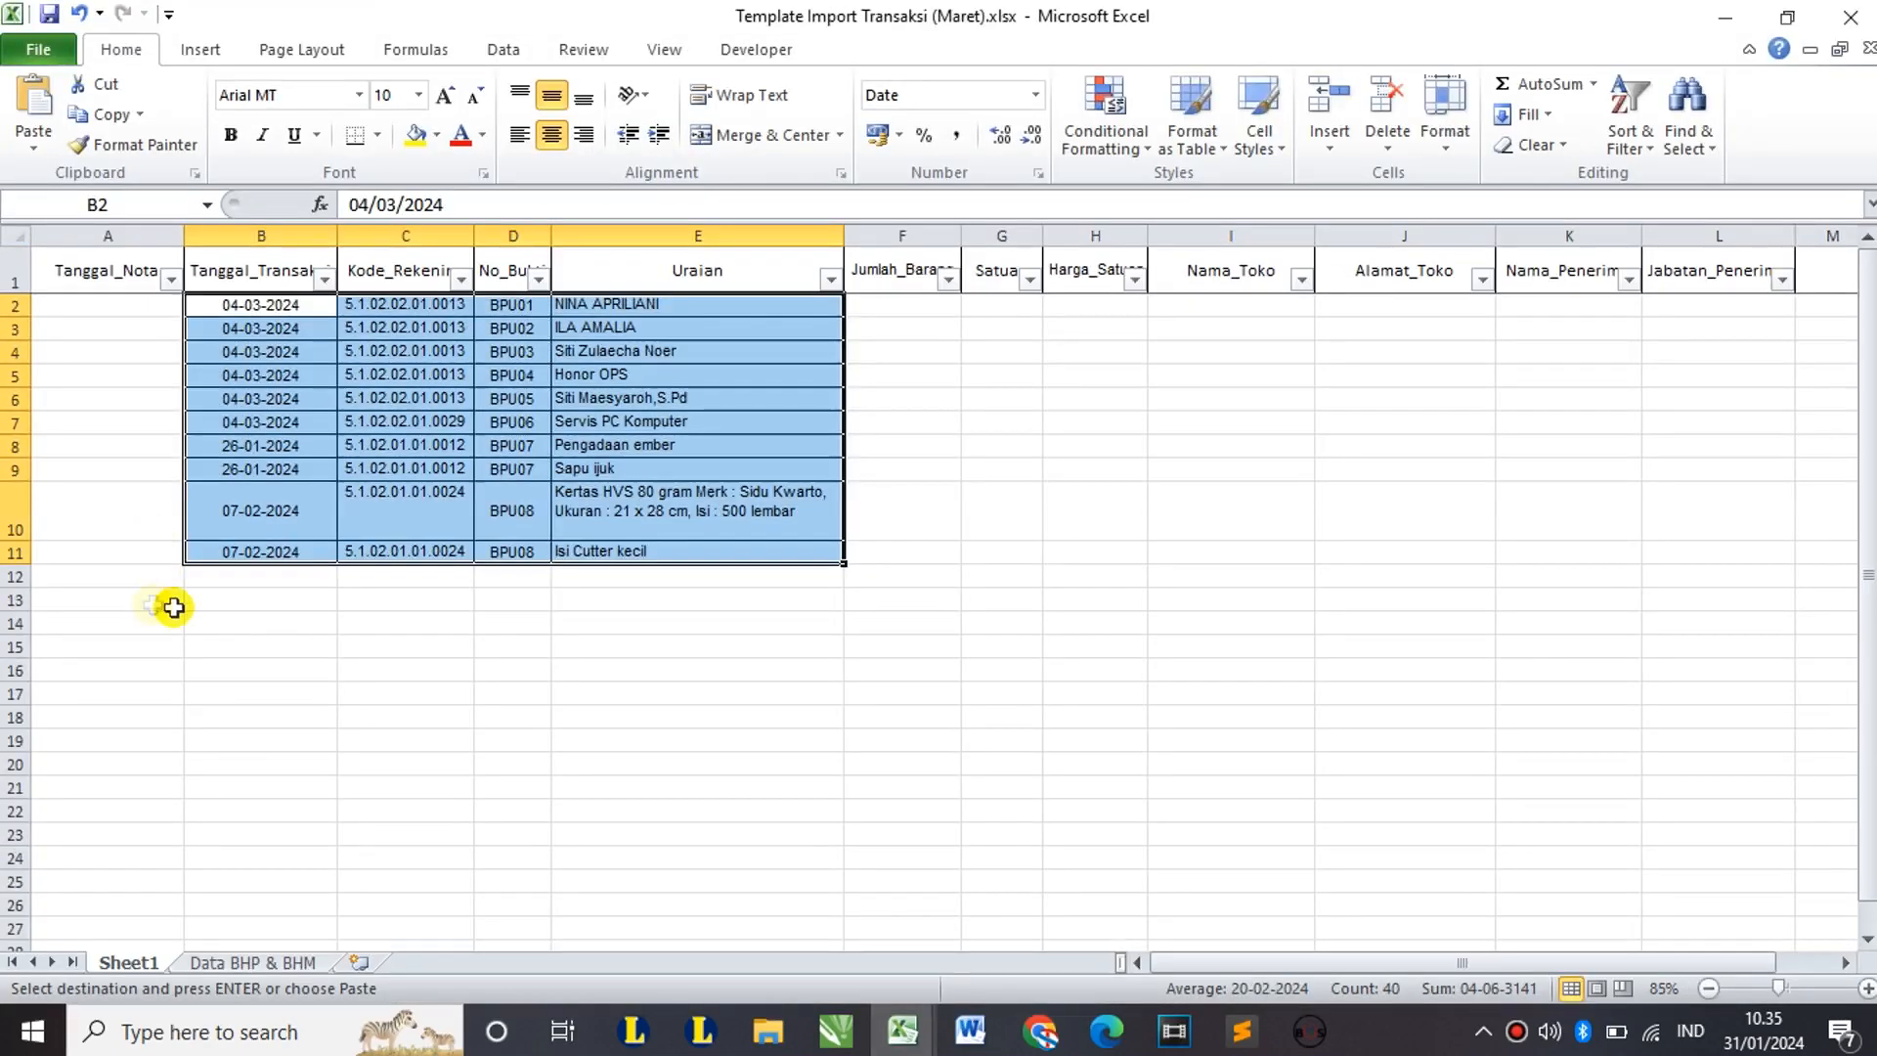
left_click(233, 575)
key("ctrl+v")
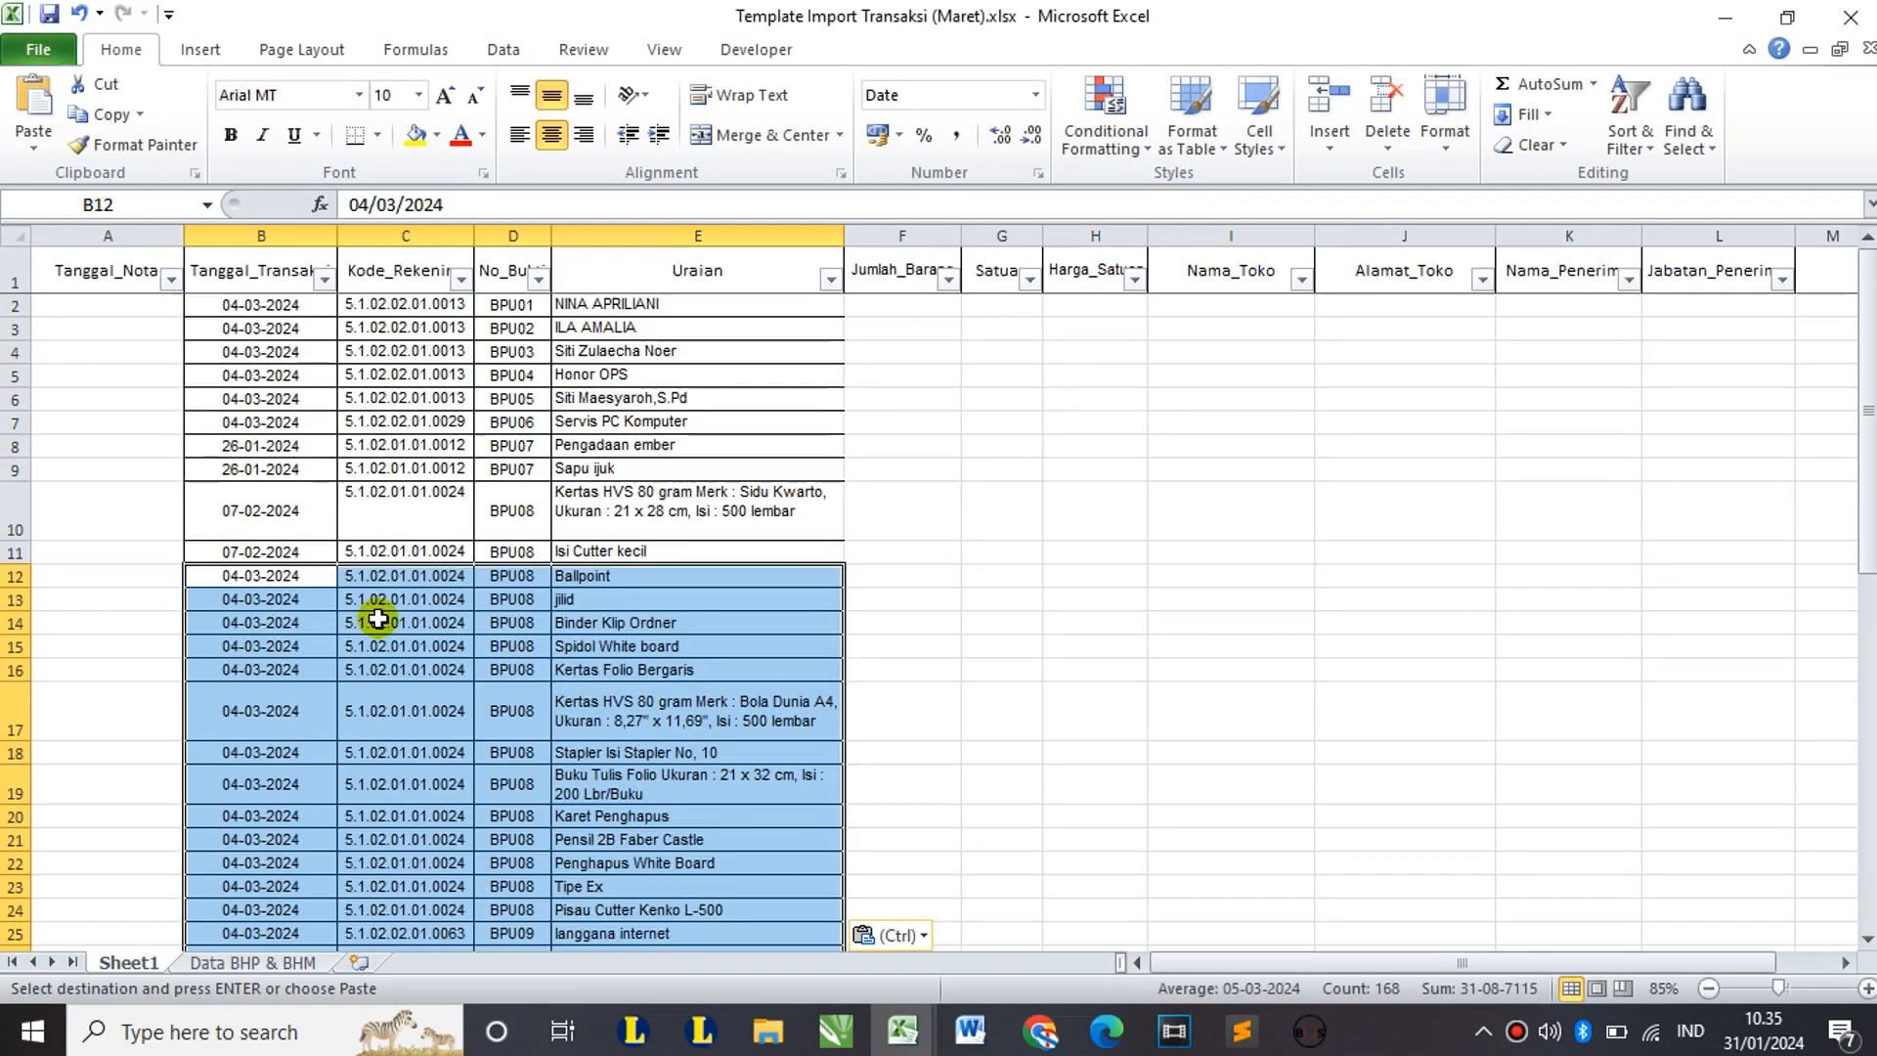
scroll(367, 614, "down", 9)
scroll(378, 617, "down", 2)
left_click(280, 775)
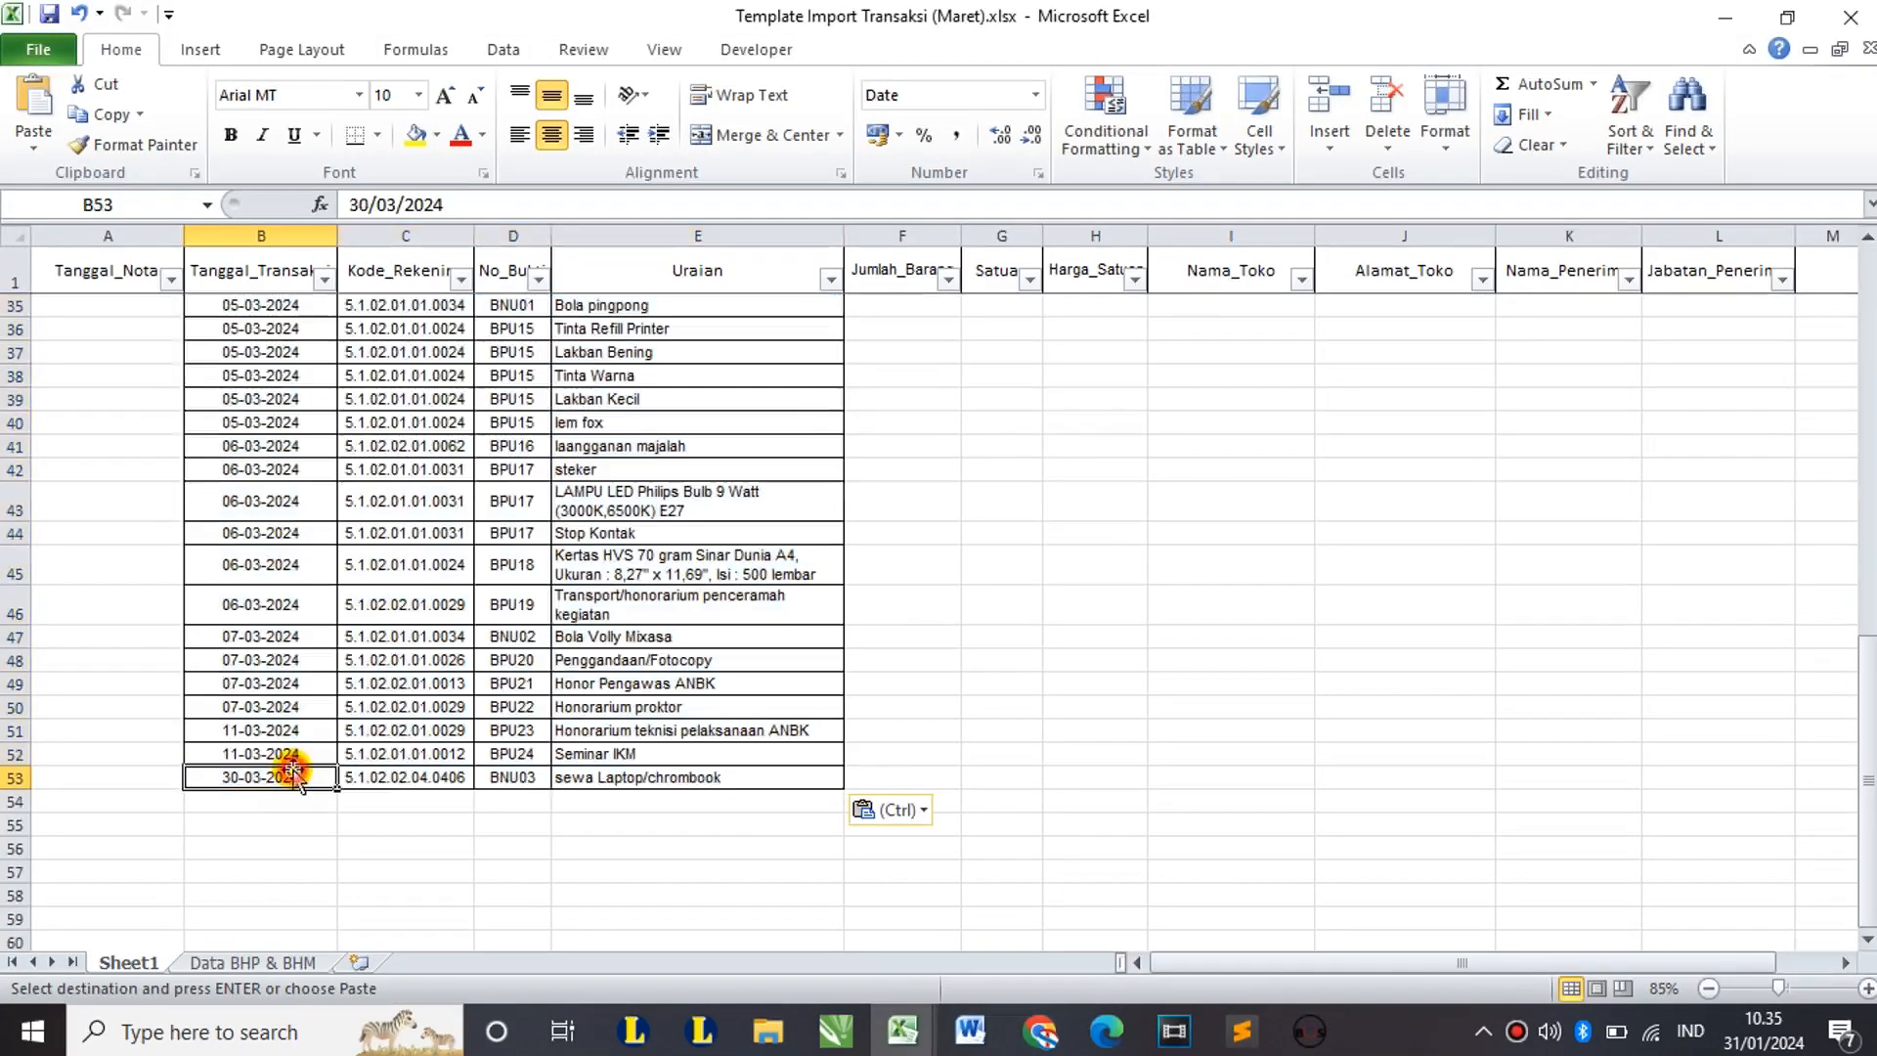
mouse_move(904, 1036)
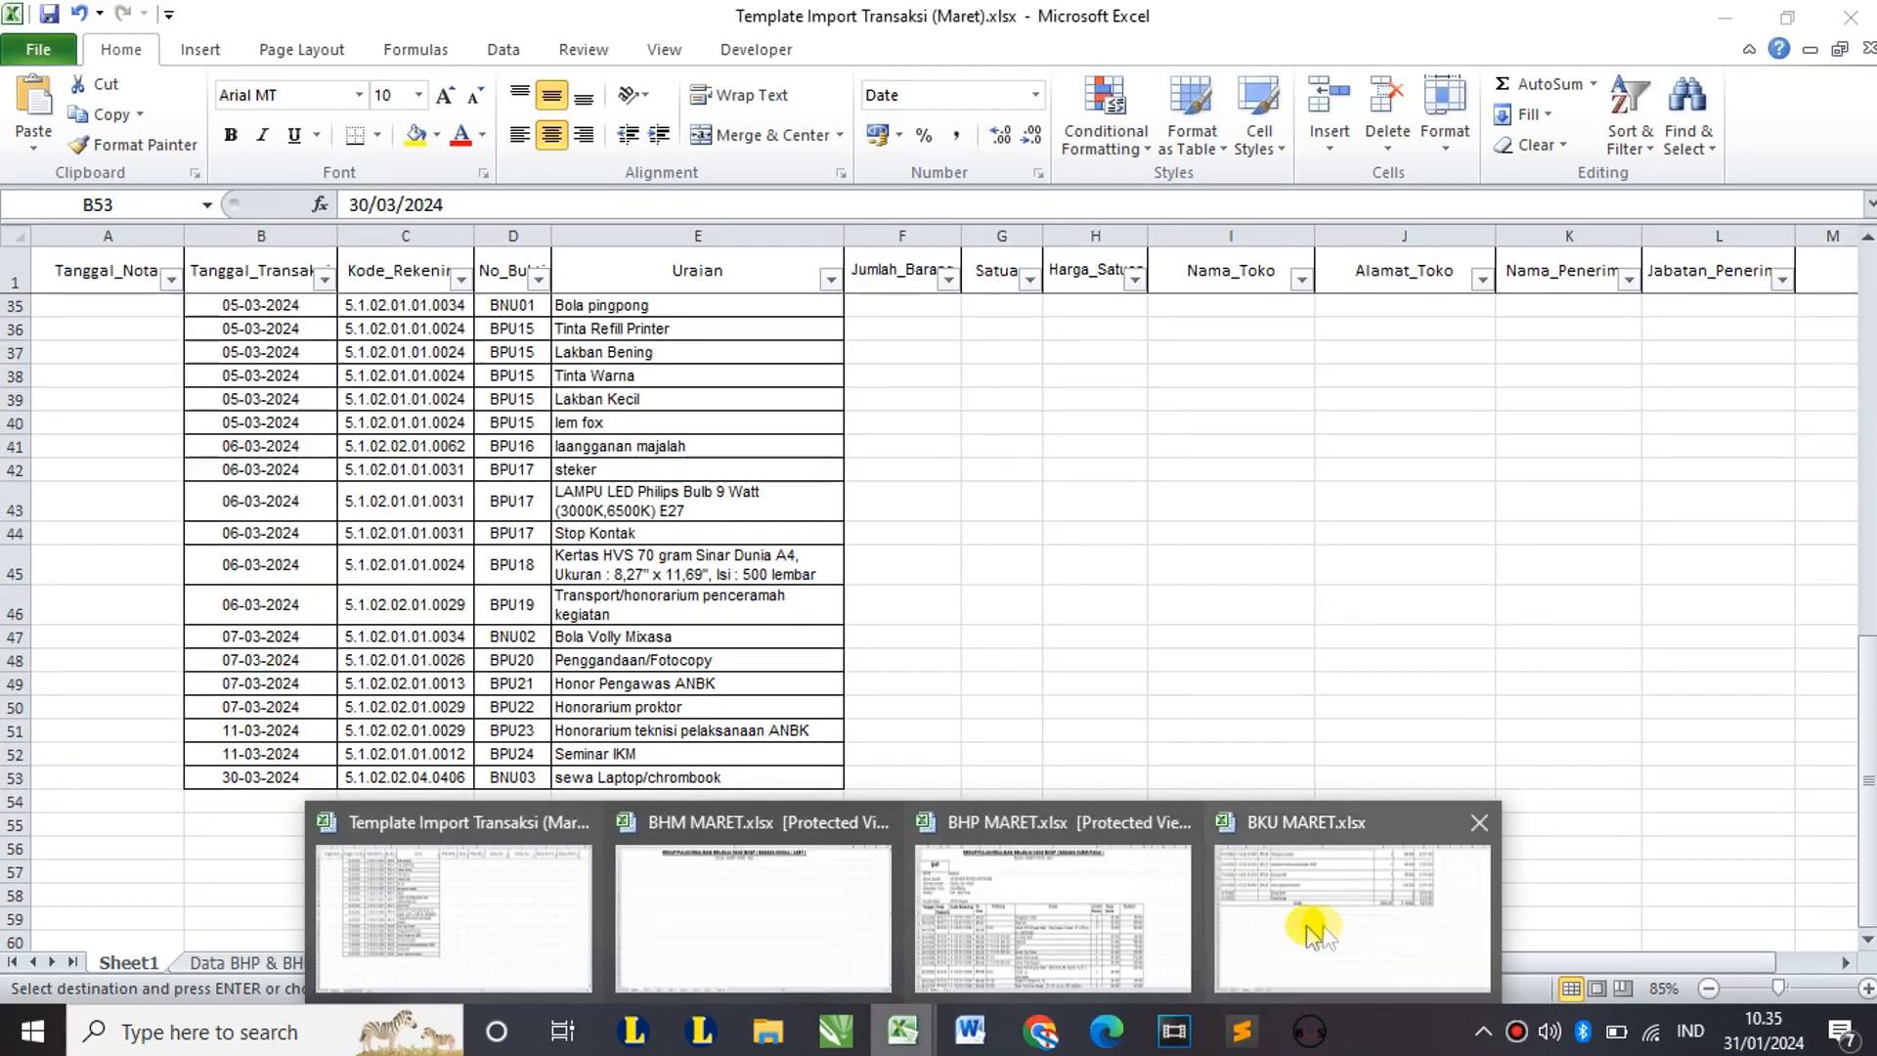
left_click(1310, 923)
scroll(703, 541, "up", 13)
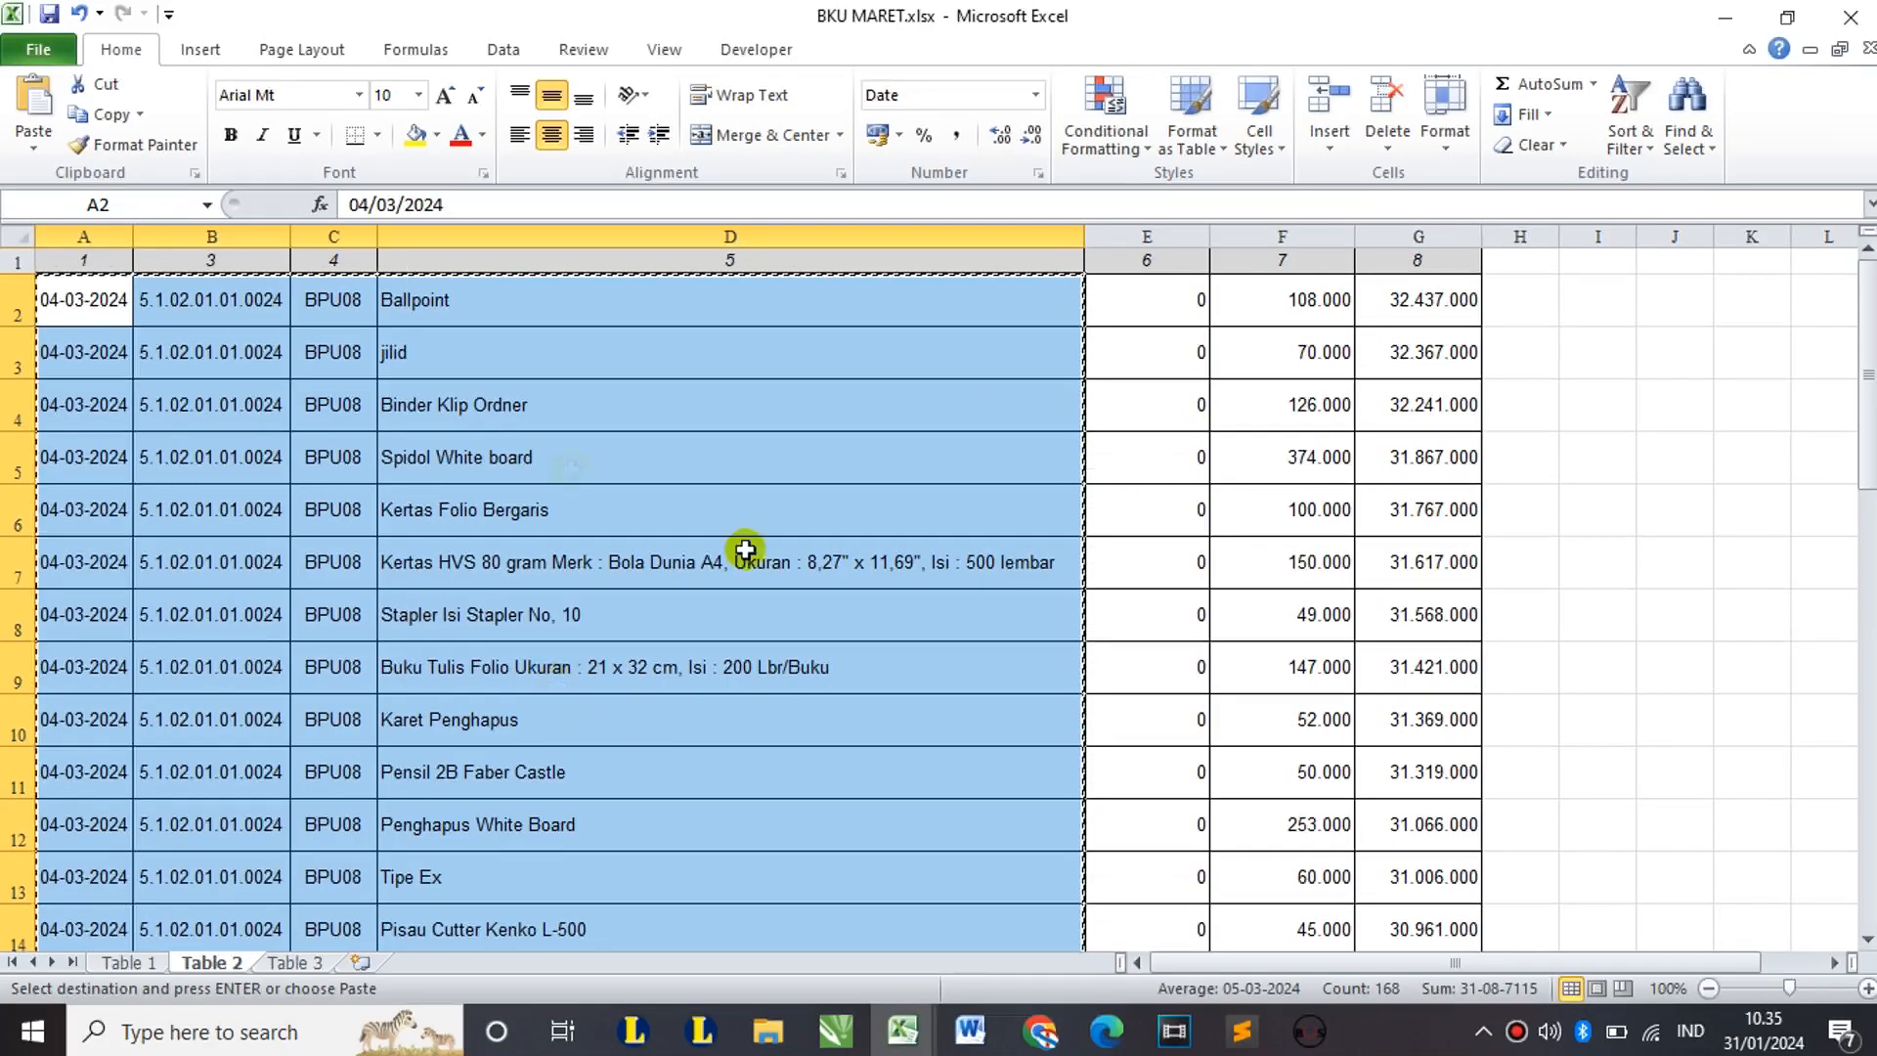
Step: Save and close BKU MARET.xlsx, keeping the clipboard data, and bring Template Import forward
left_click(1857, 12)
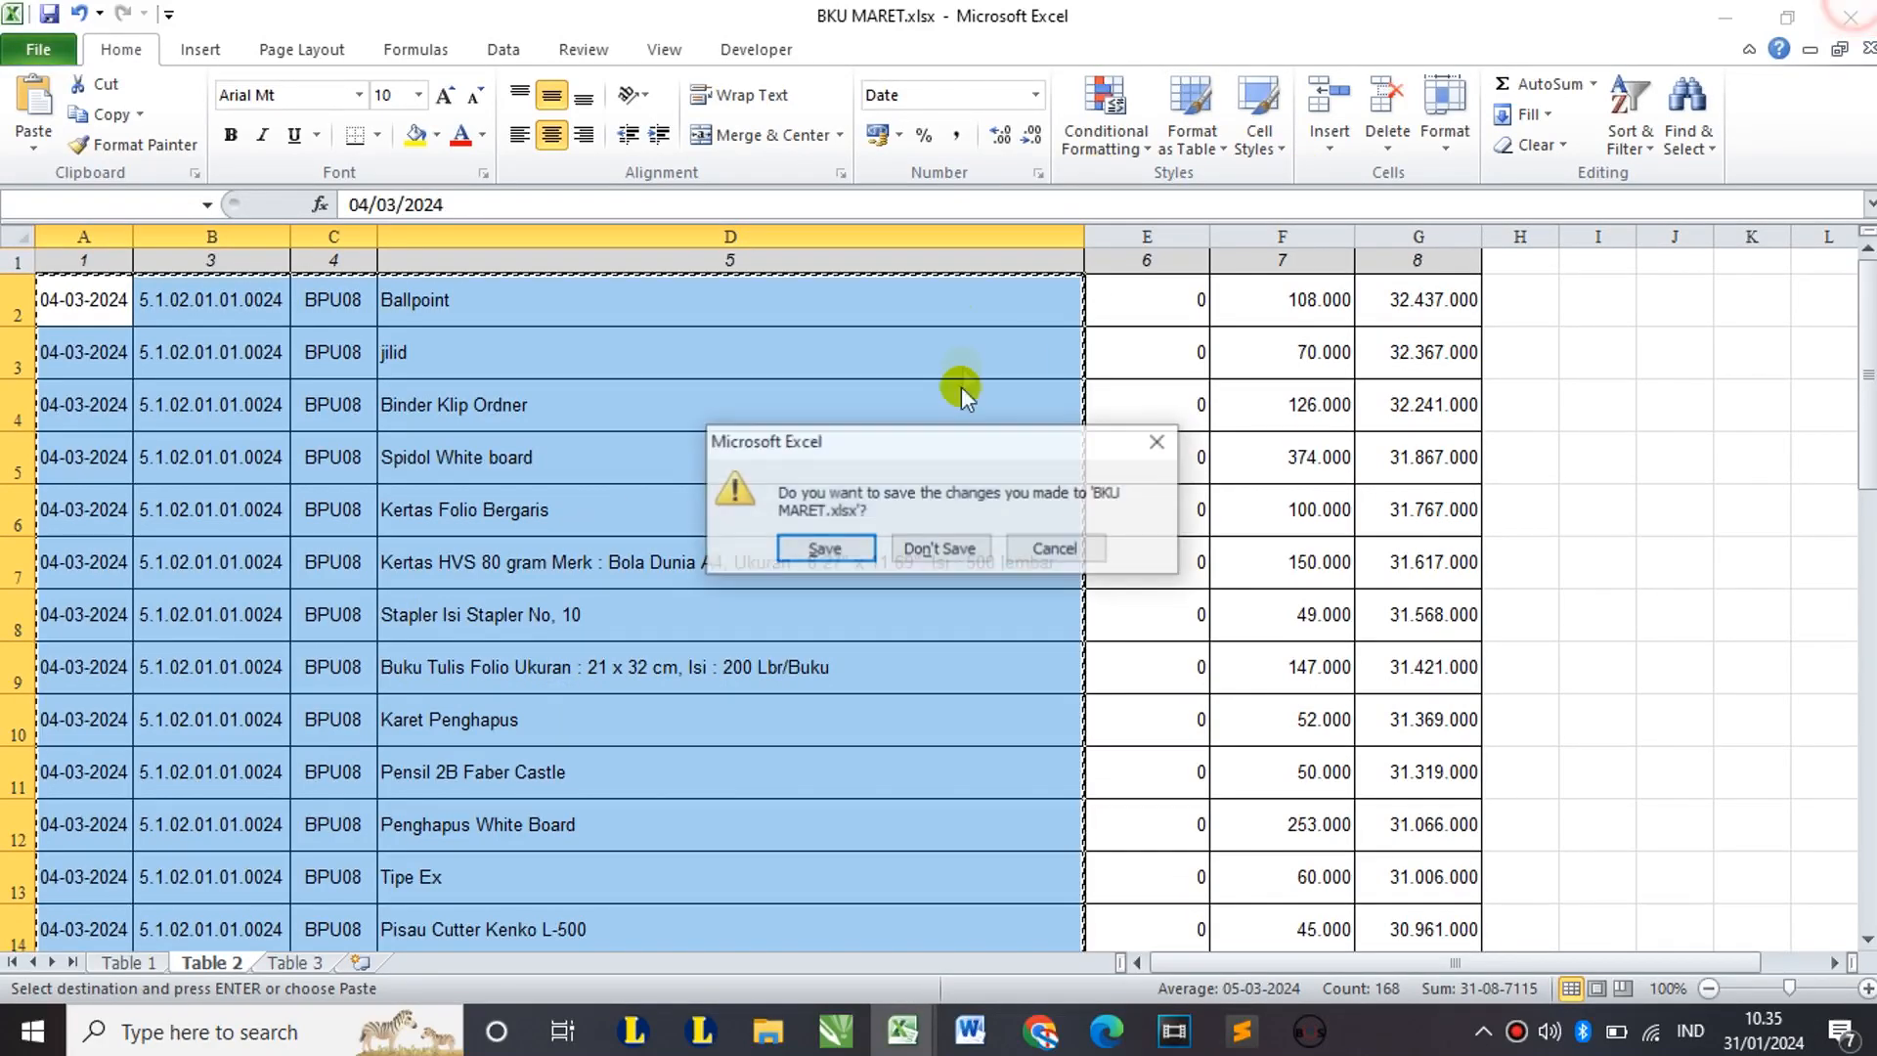
left_click(862, 549)
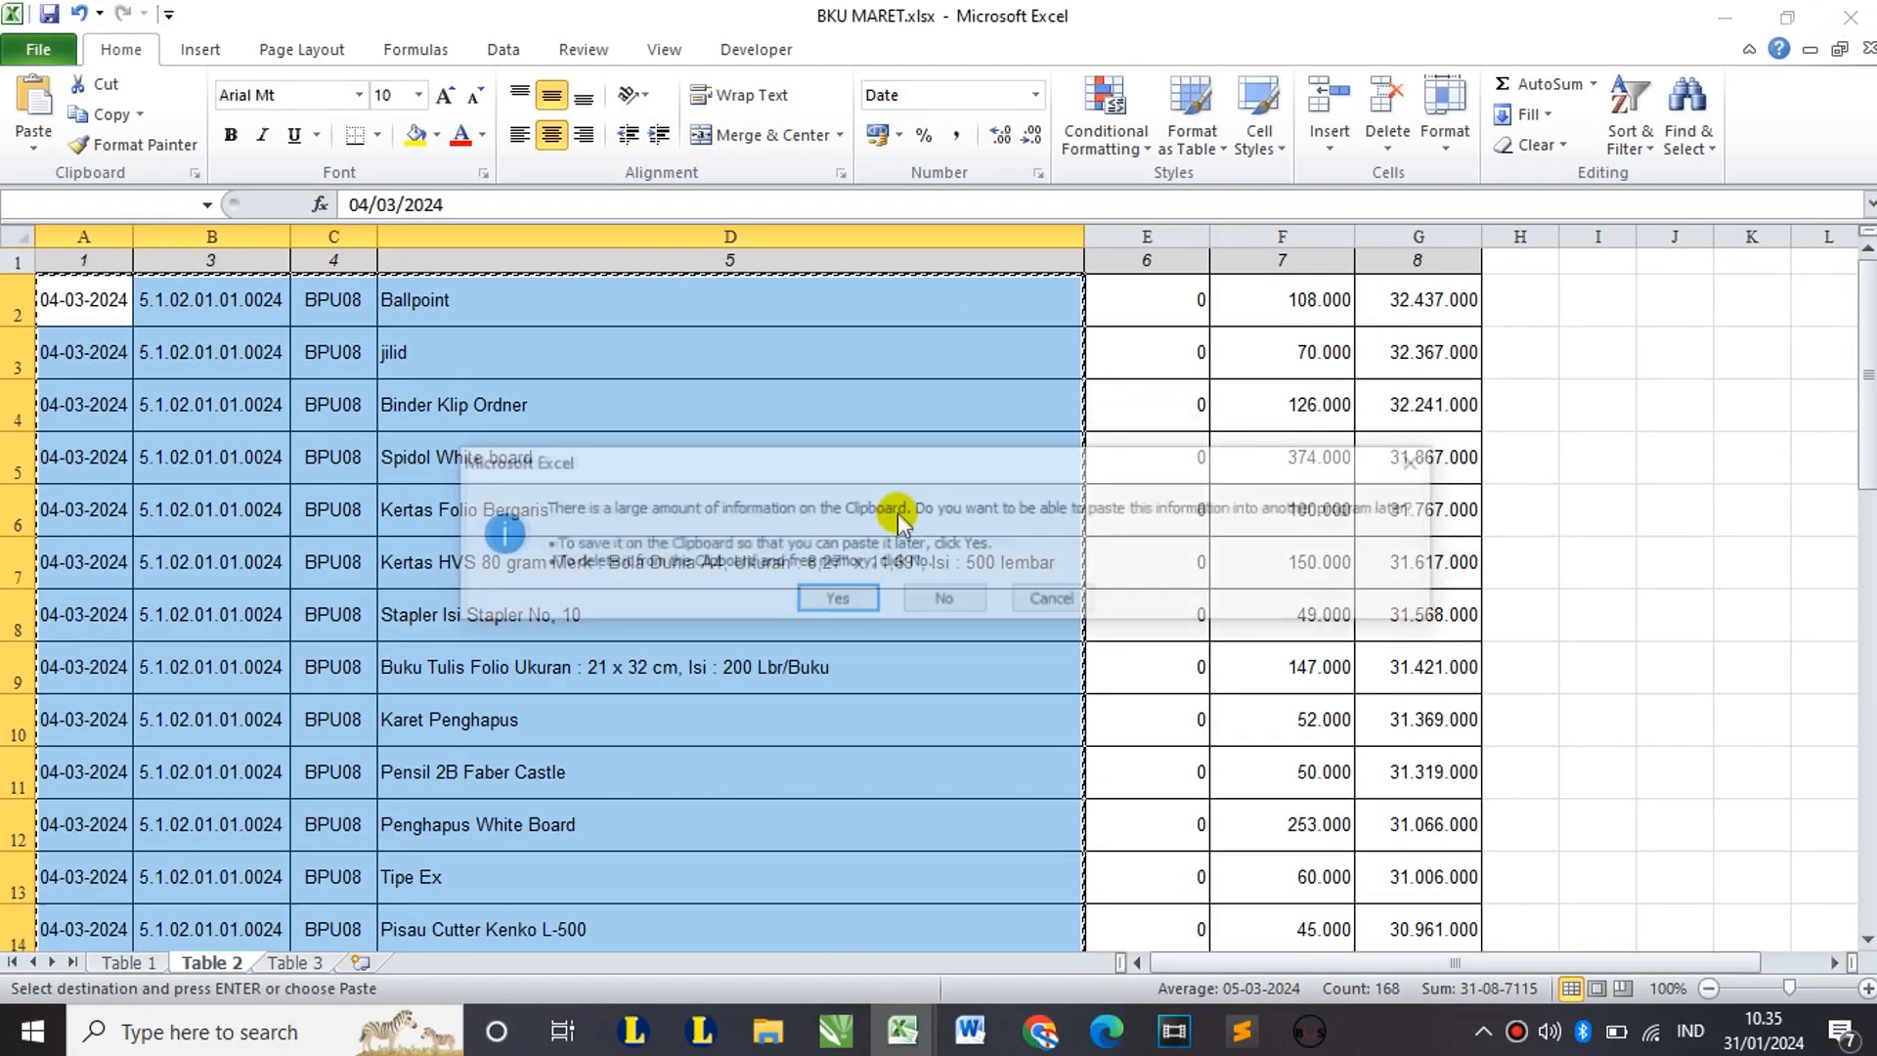
left_click(860, 596)
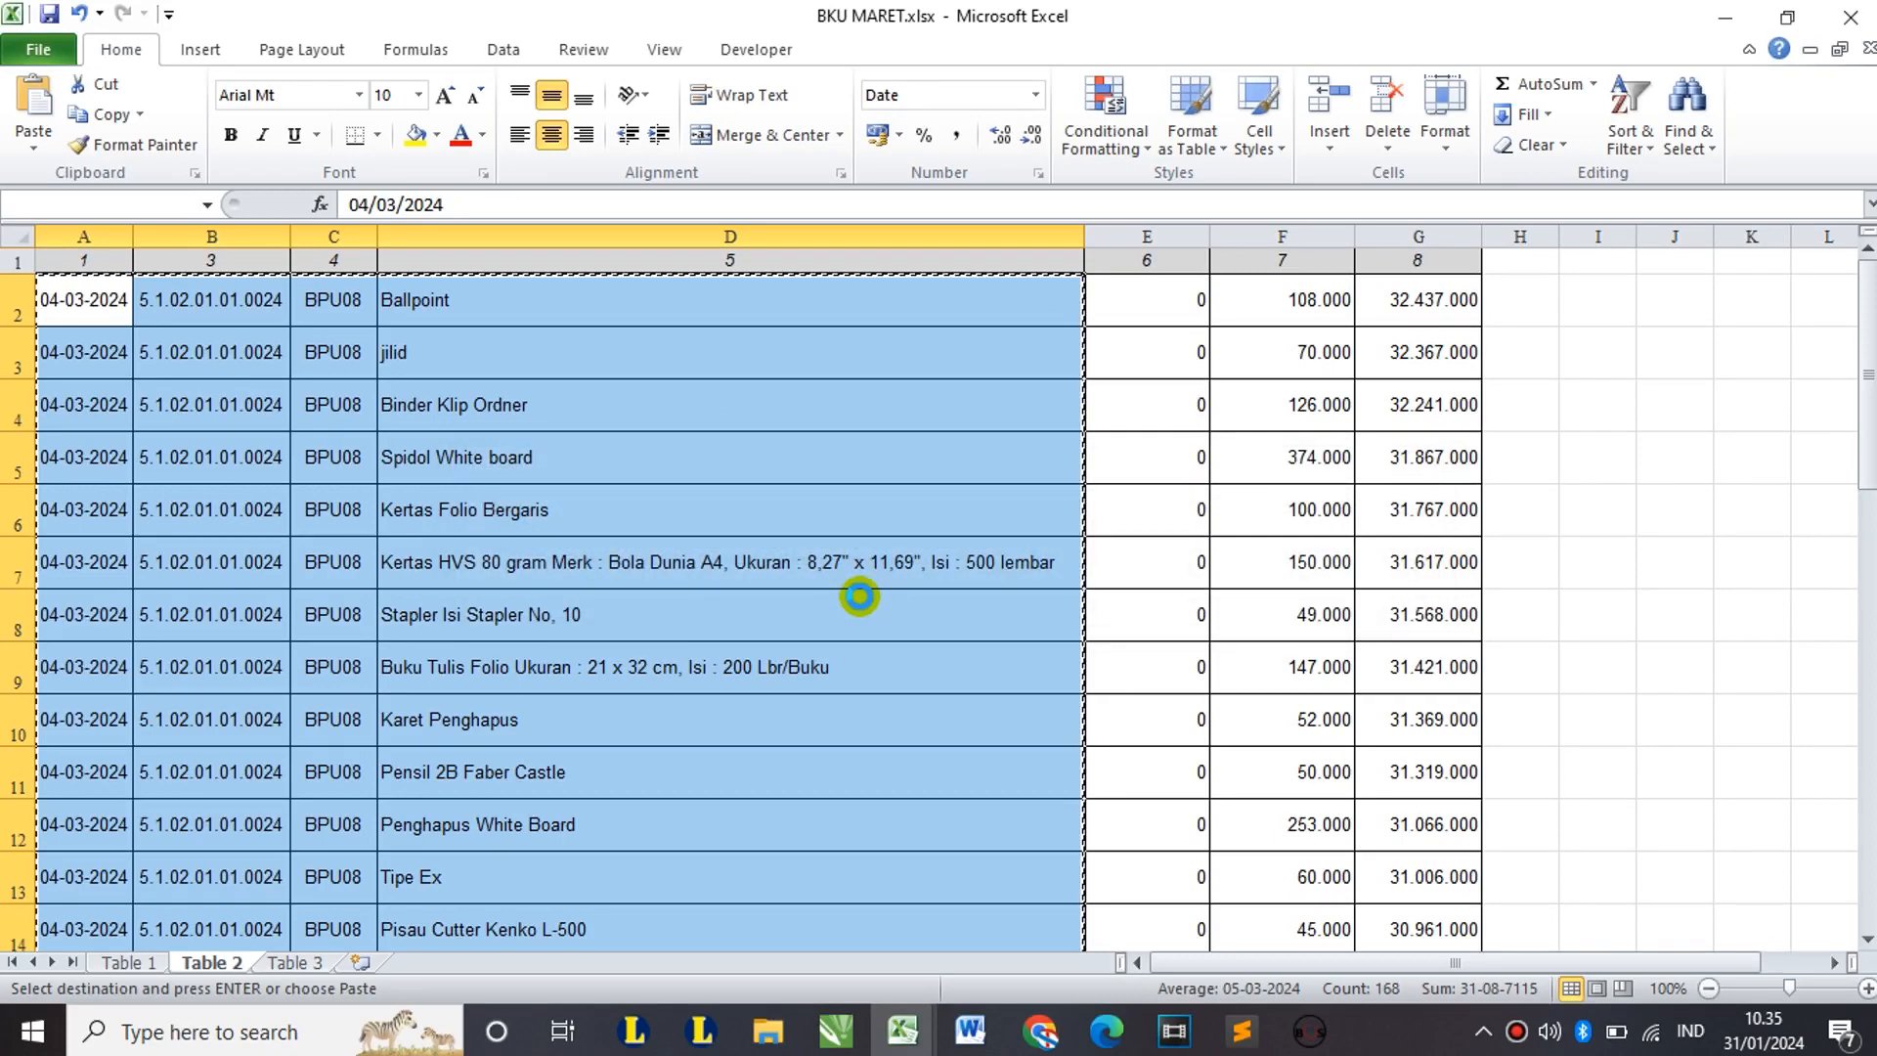
left_click(904, 1032)
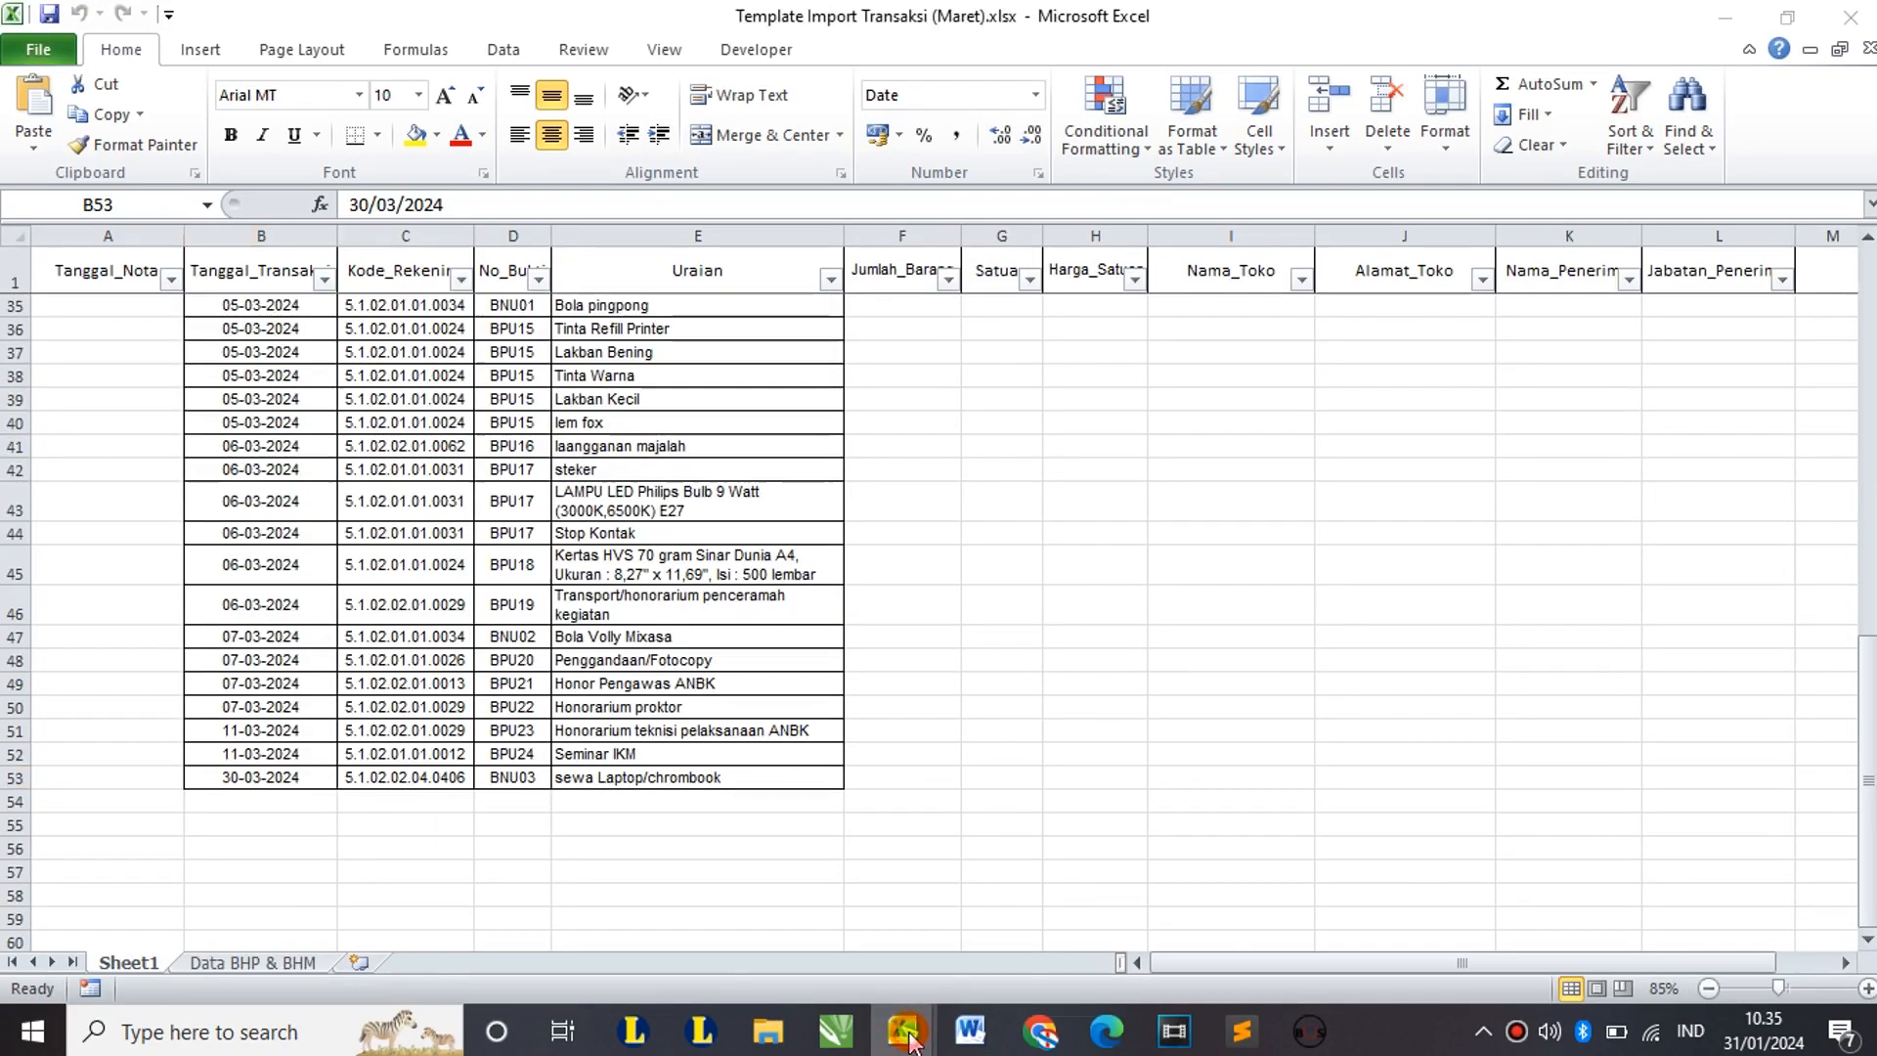
left_click(631, 934)
scroll(450, 518, "up", 6)
scroll(451, 518, "up", 5)
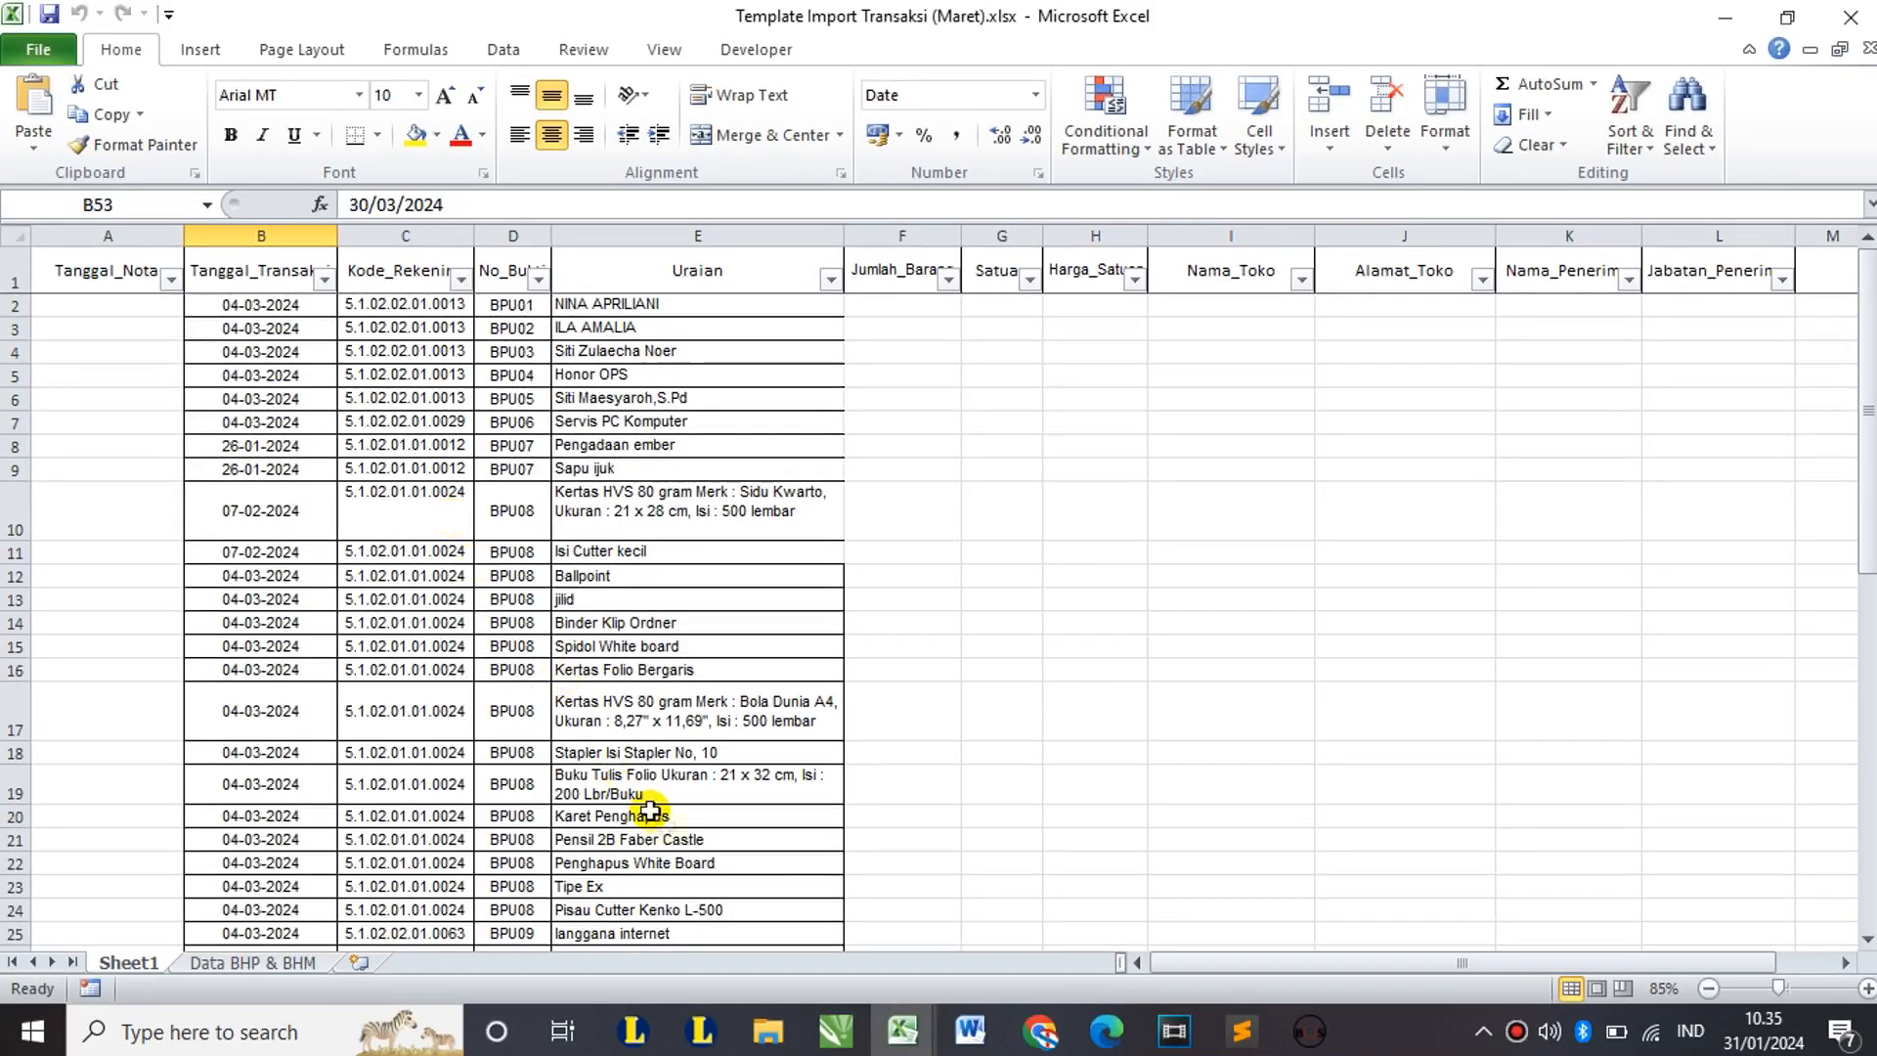
Step: Bring up the BHP MARET workbook and enable editing
left_click(250, 962)
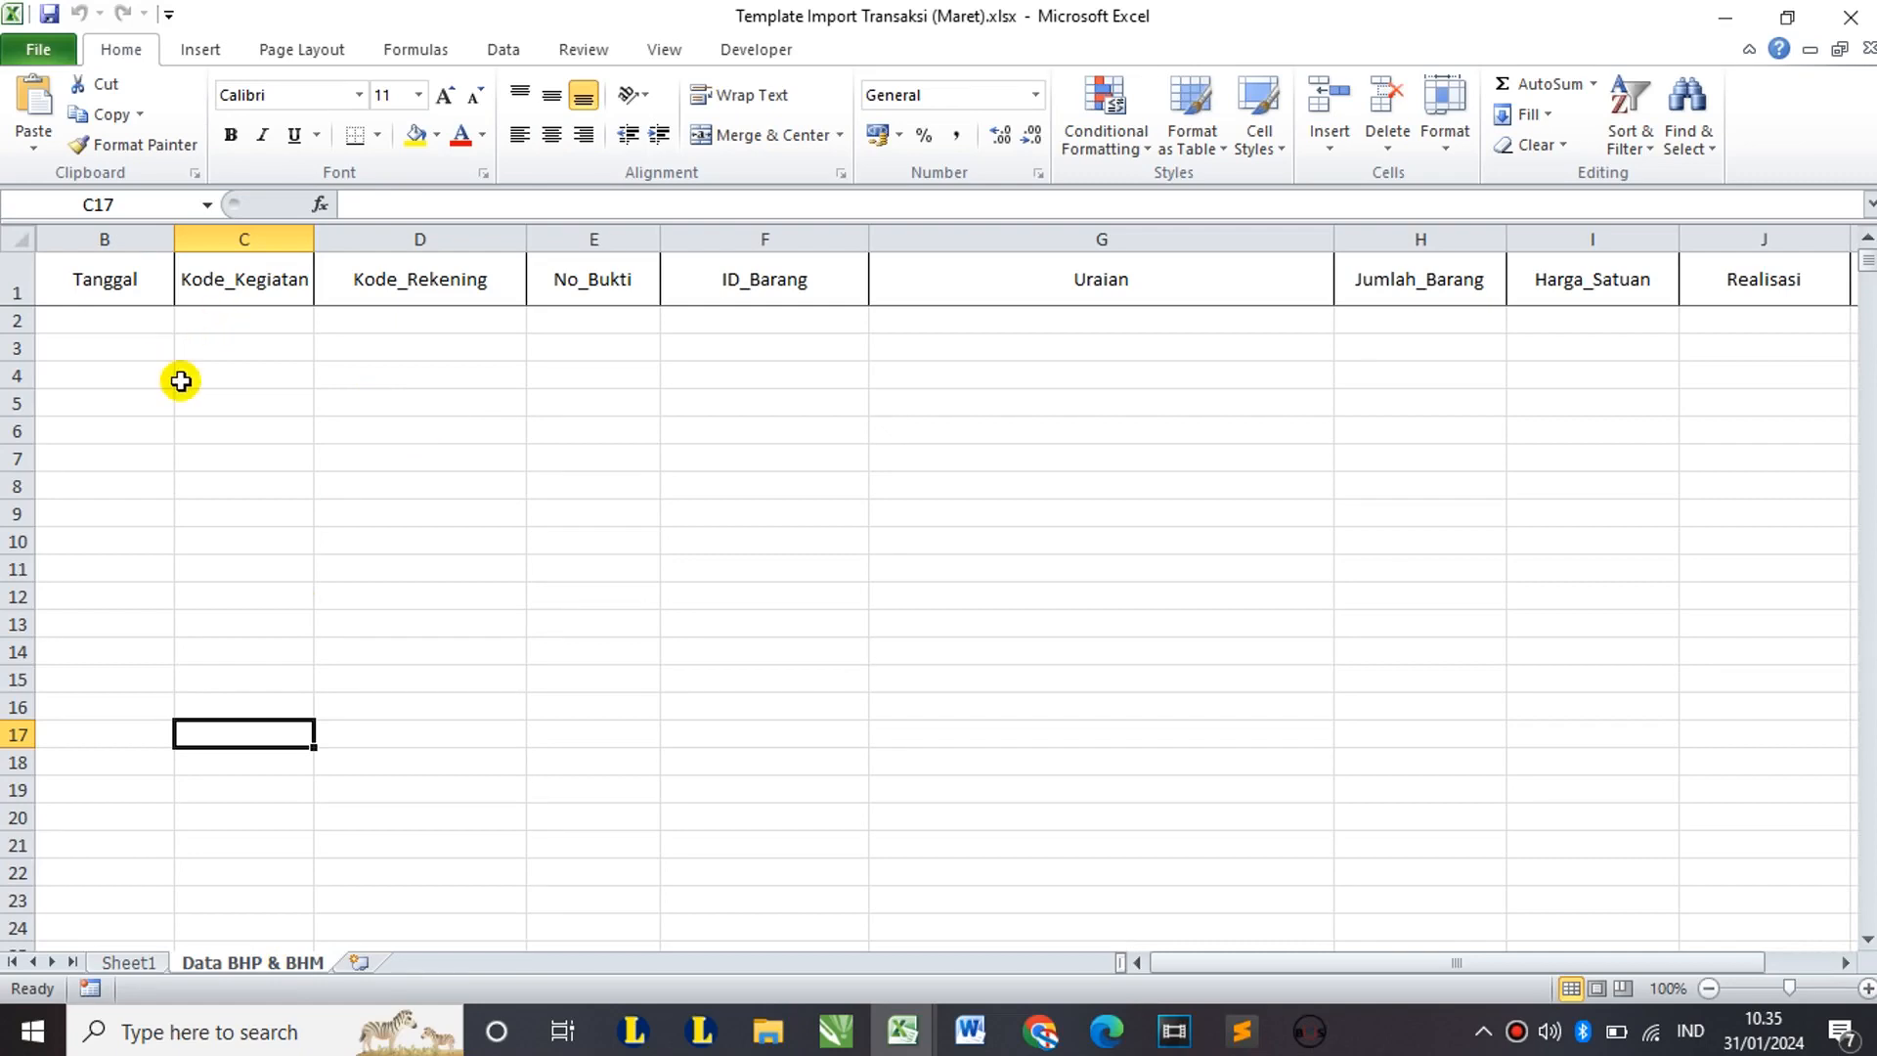
mouse_move(912, 1034)
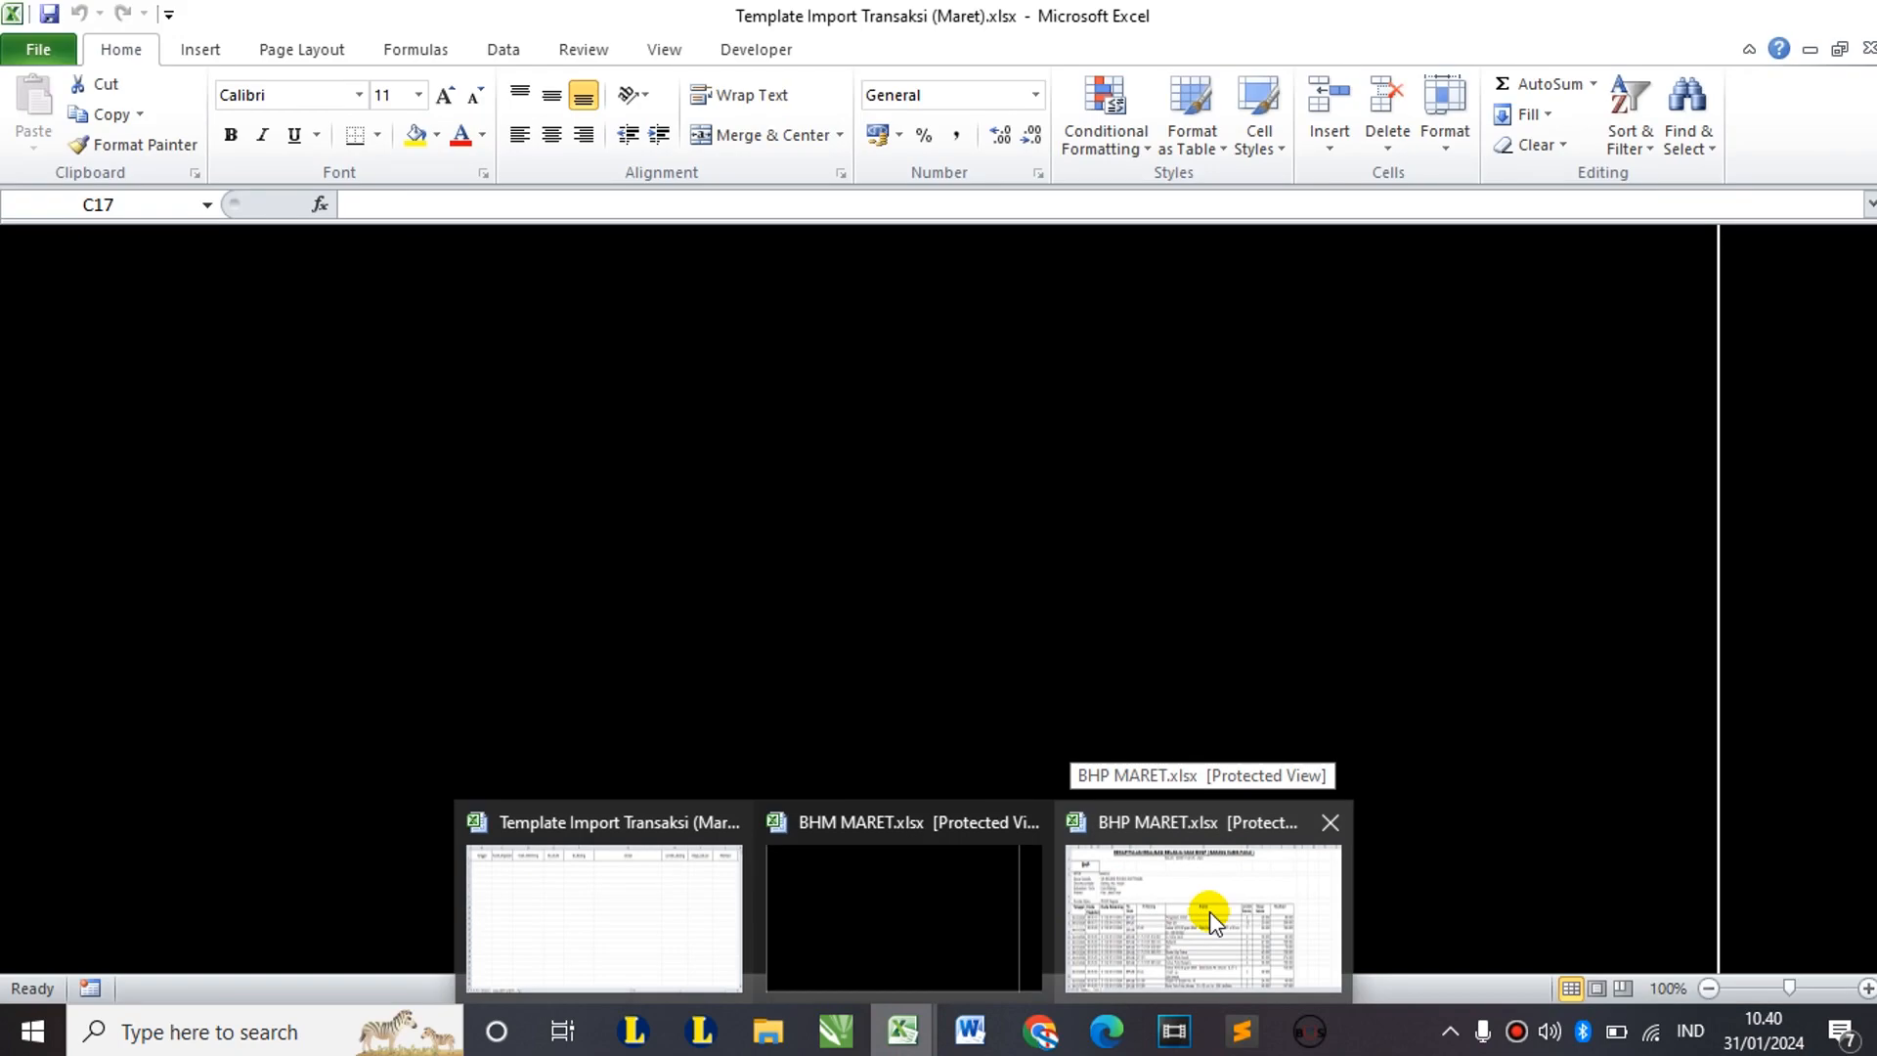
left_click(1211, 911)
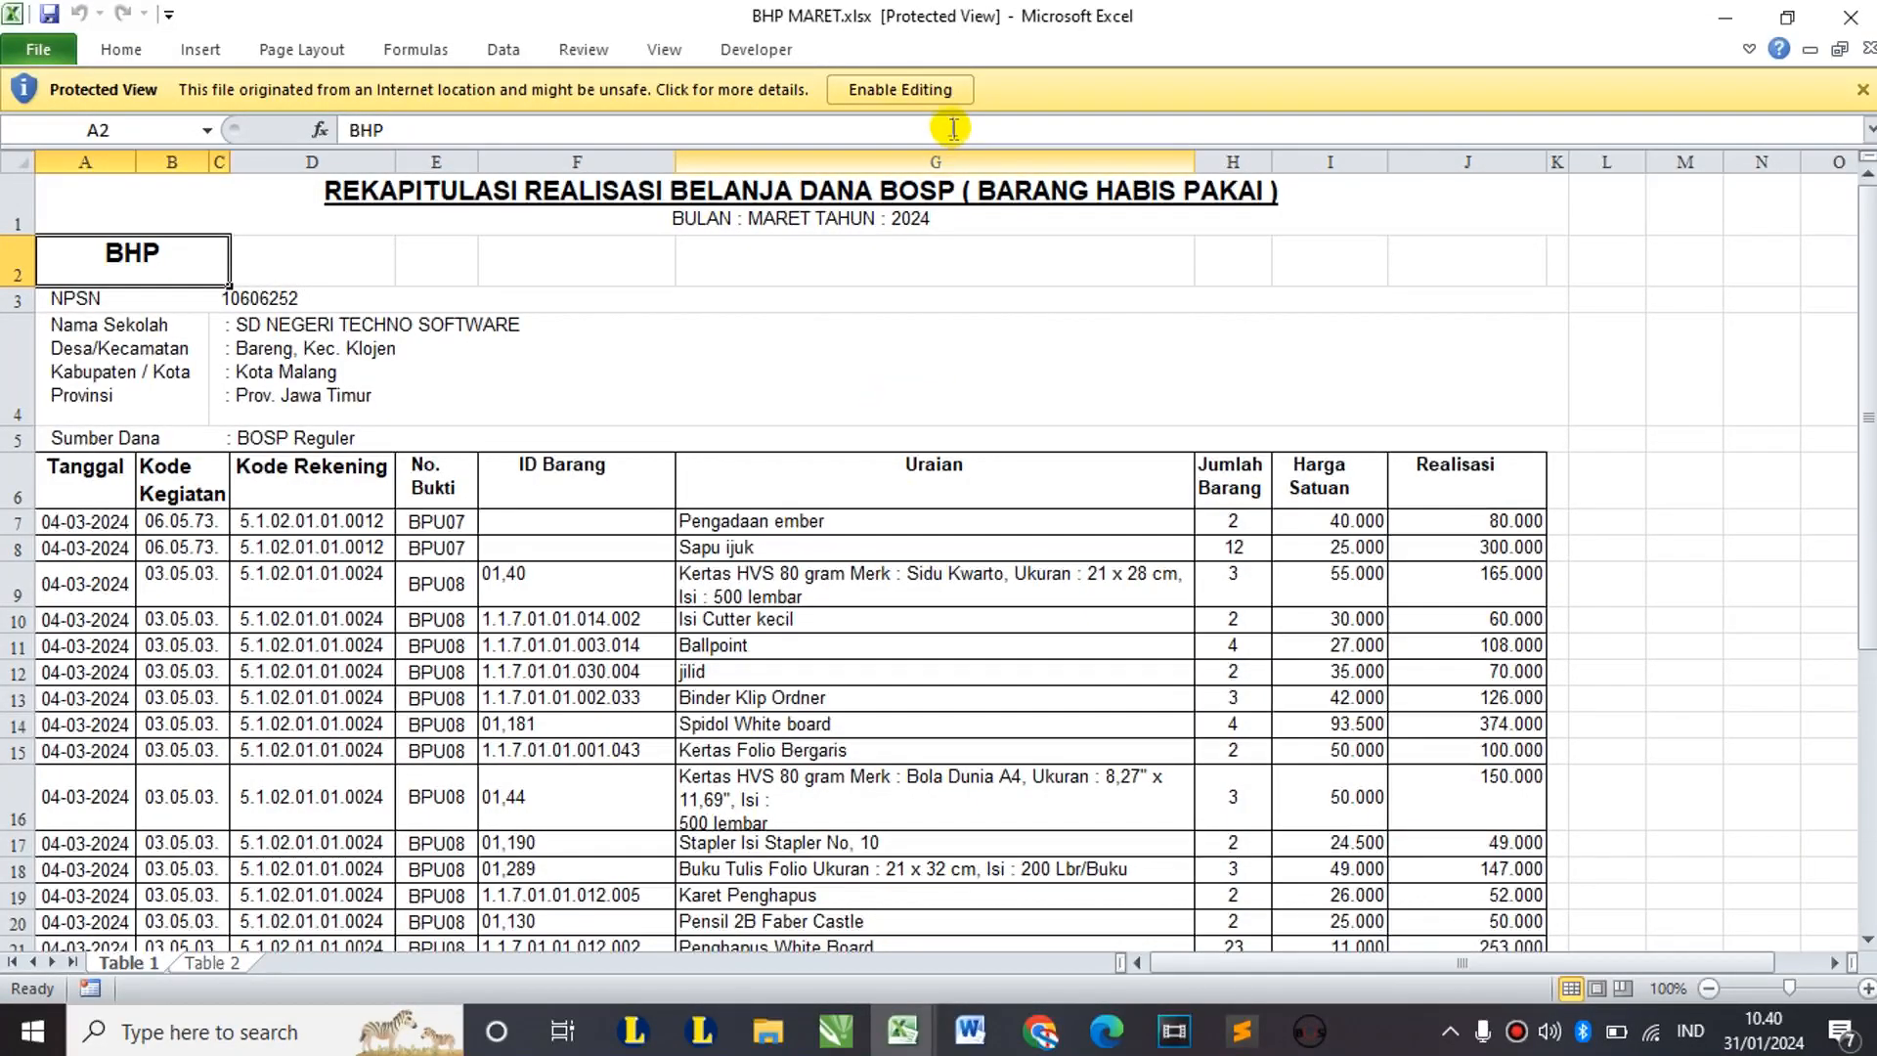
left_click(917, 93)
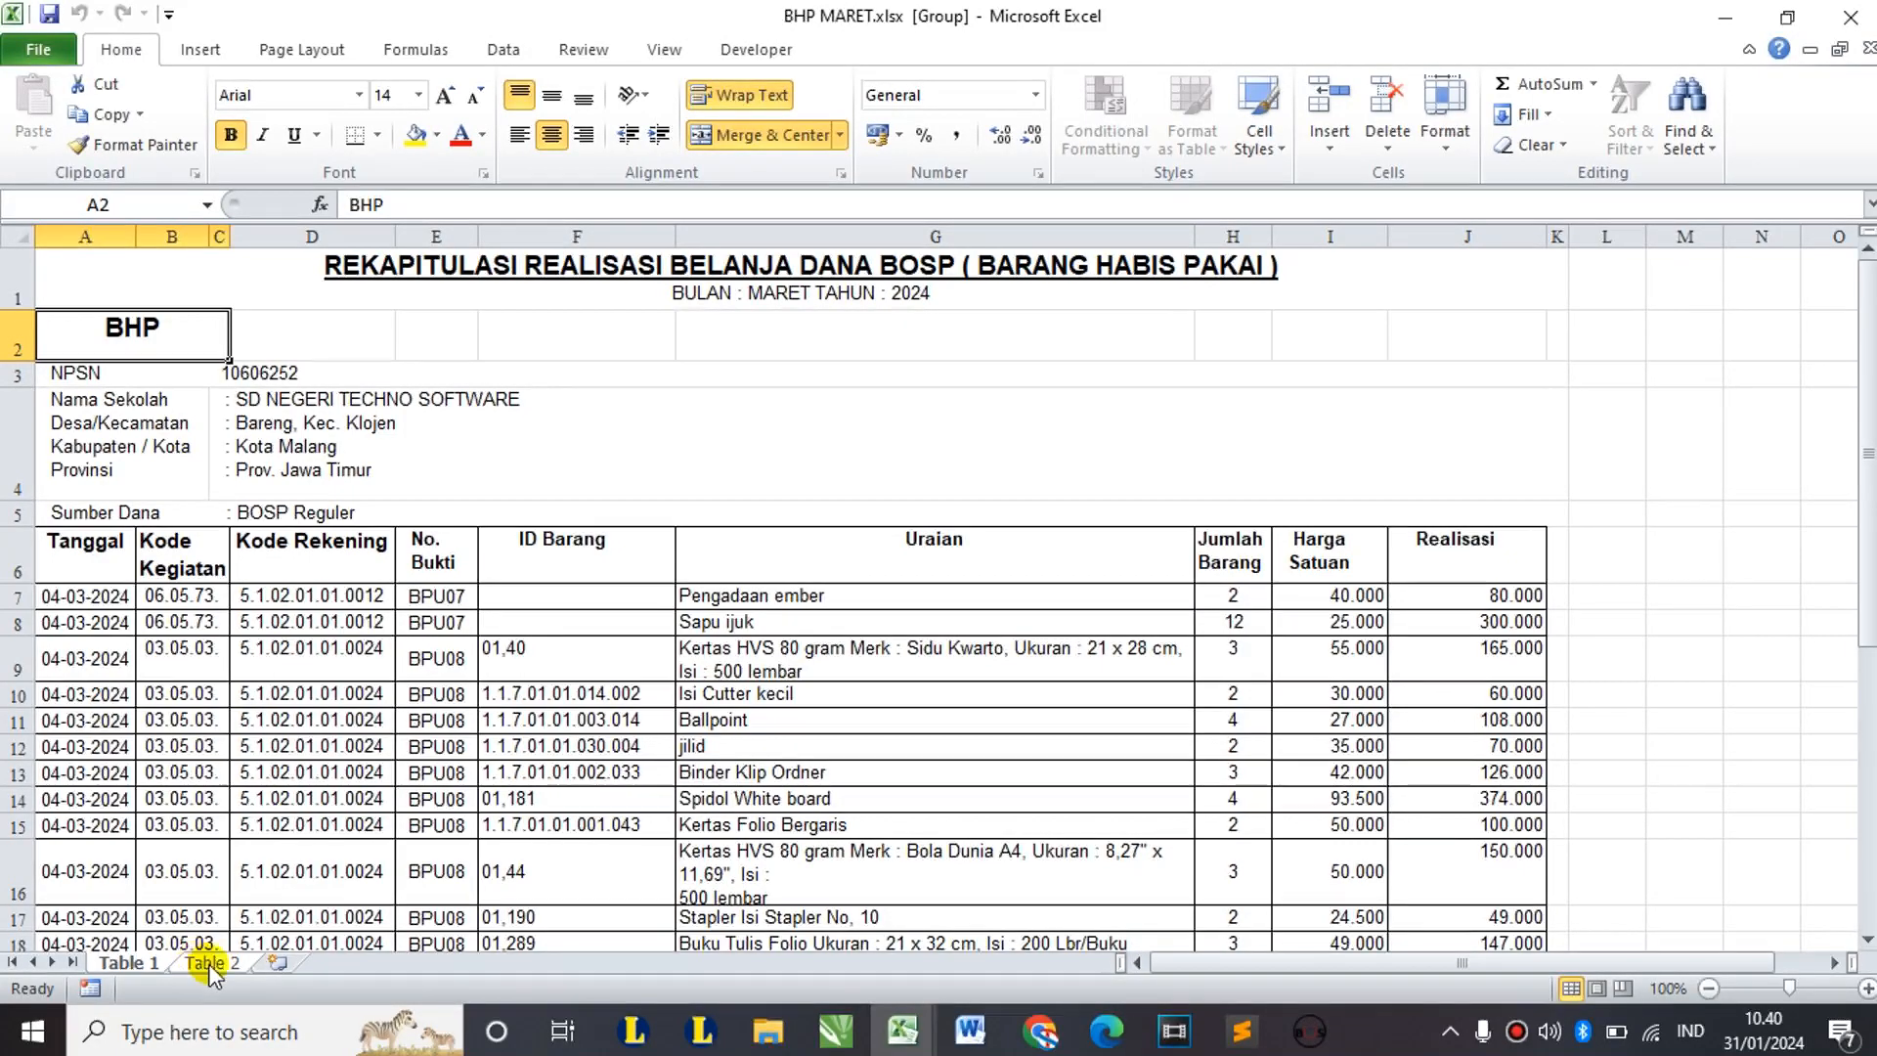
Step: On Table 1, delete the narrow empty column C between Kode Kegiatan and Kode Rekening
left_click(209, 965)
left_click(135, 962)
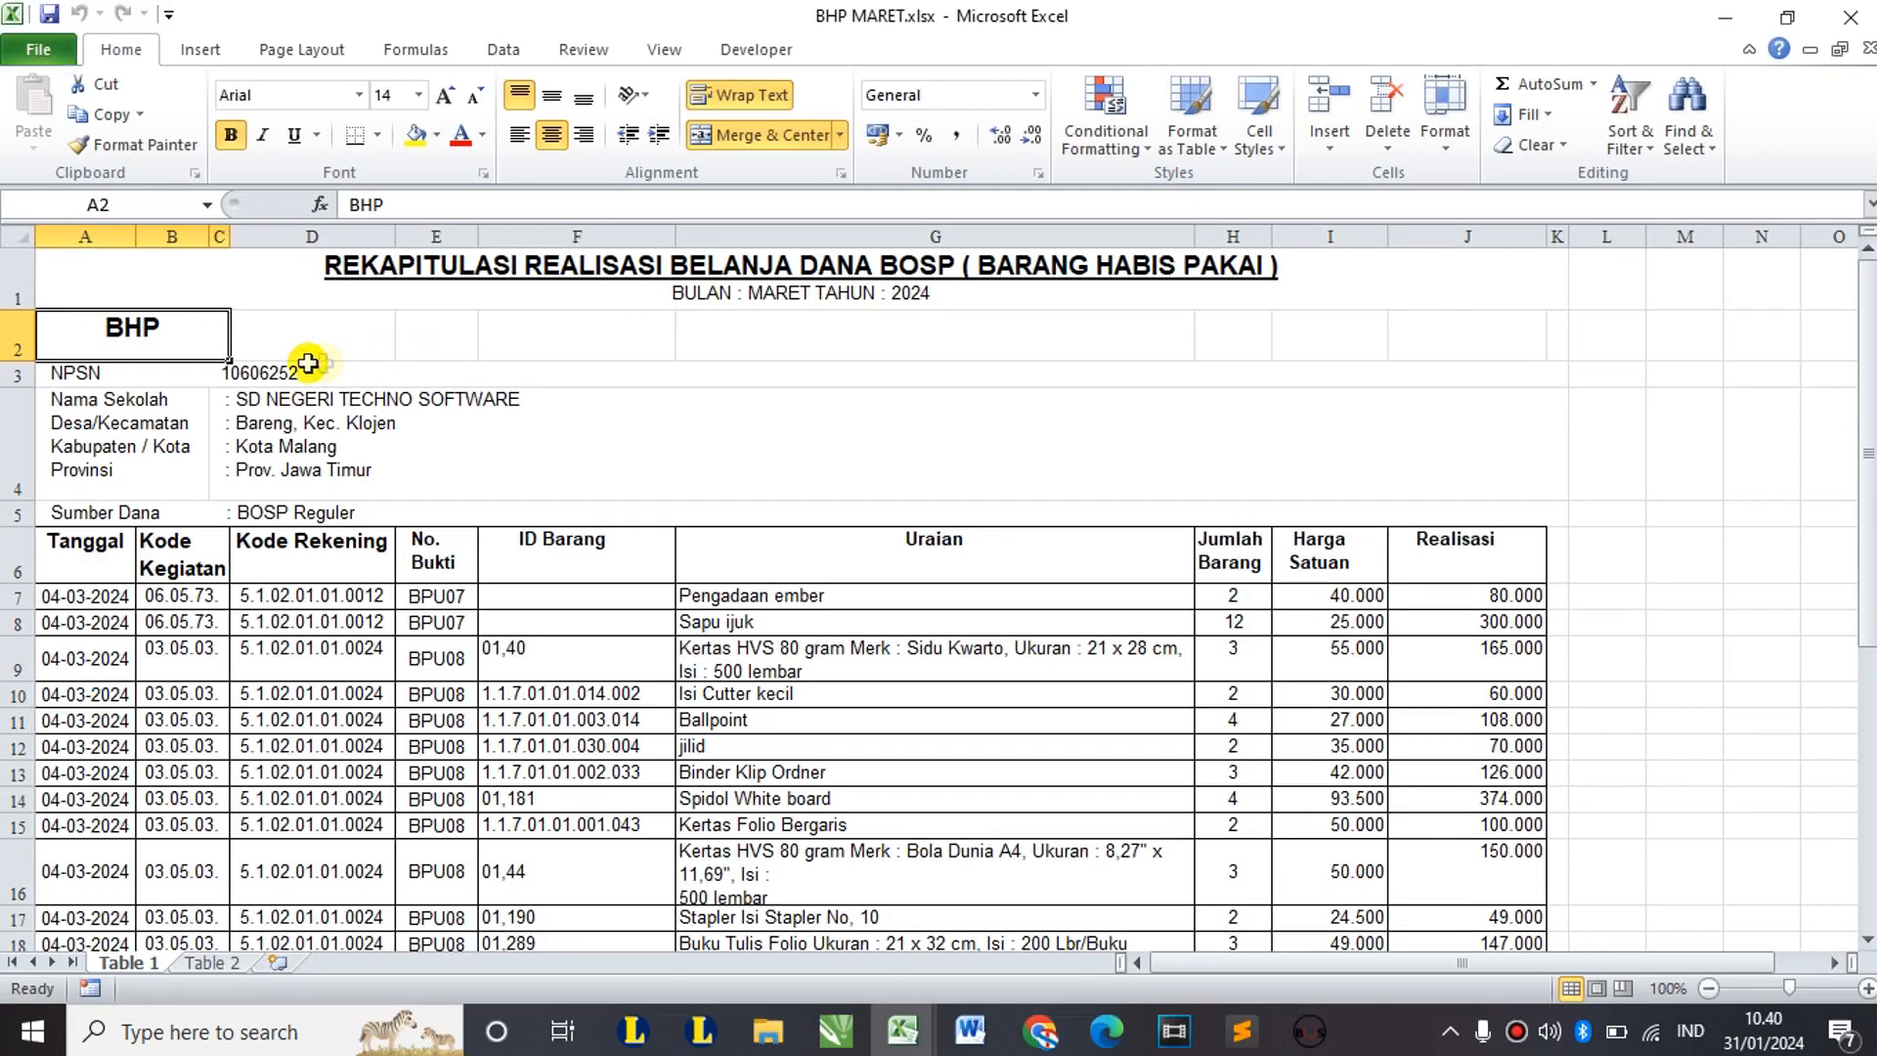
left_click(185, 557)
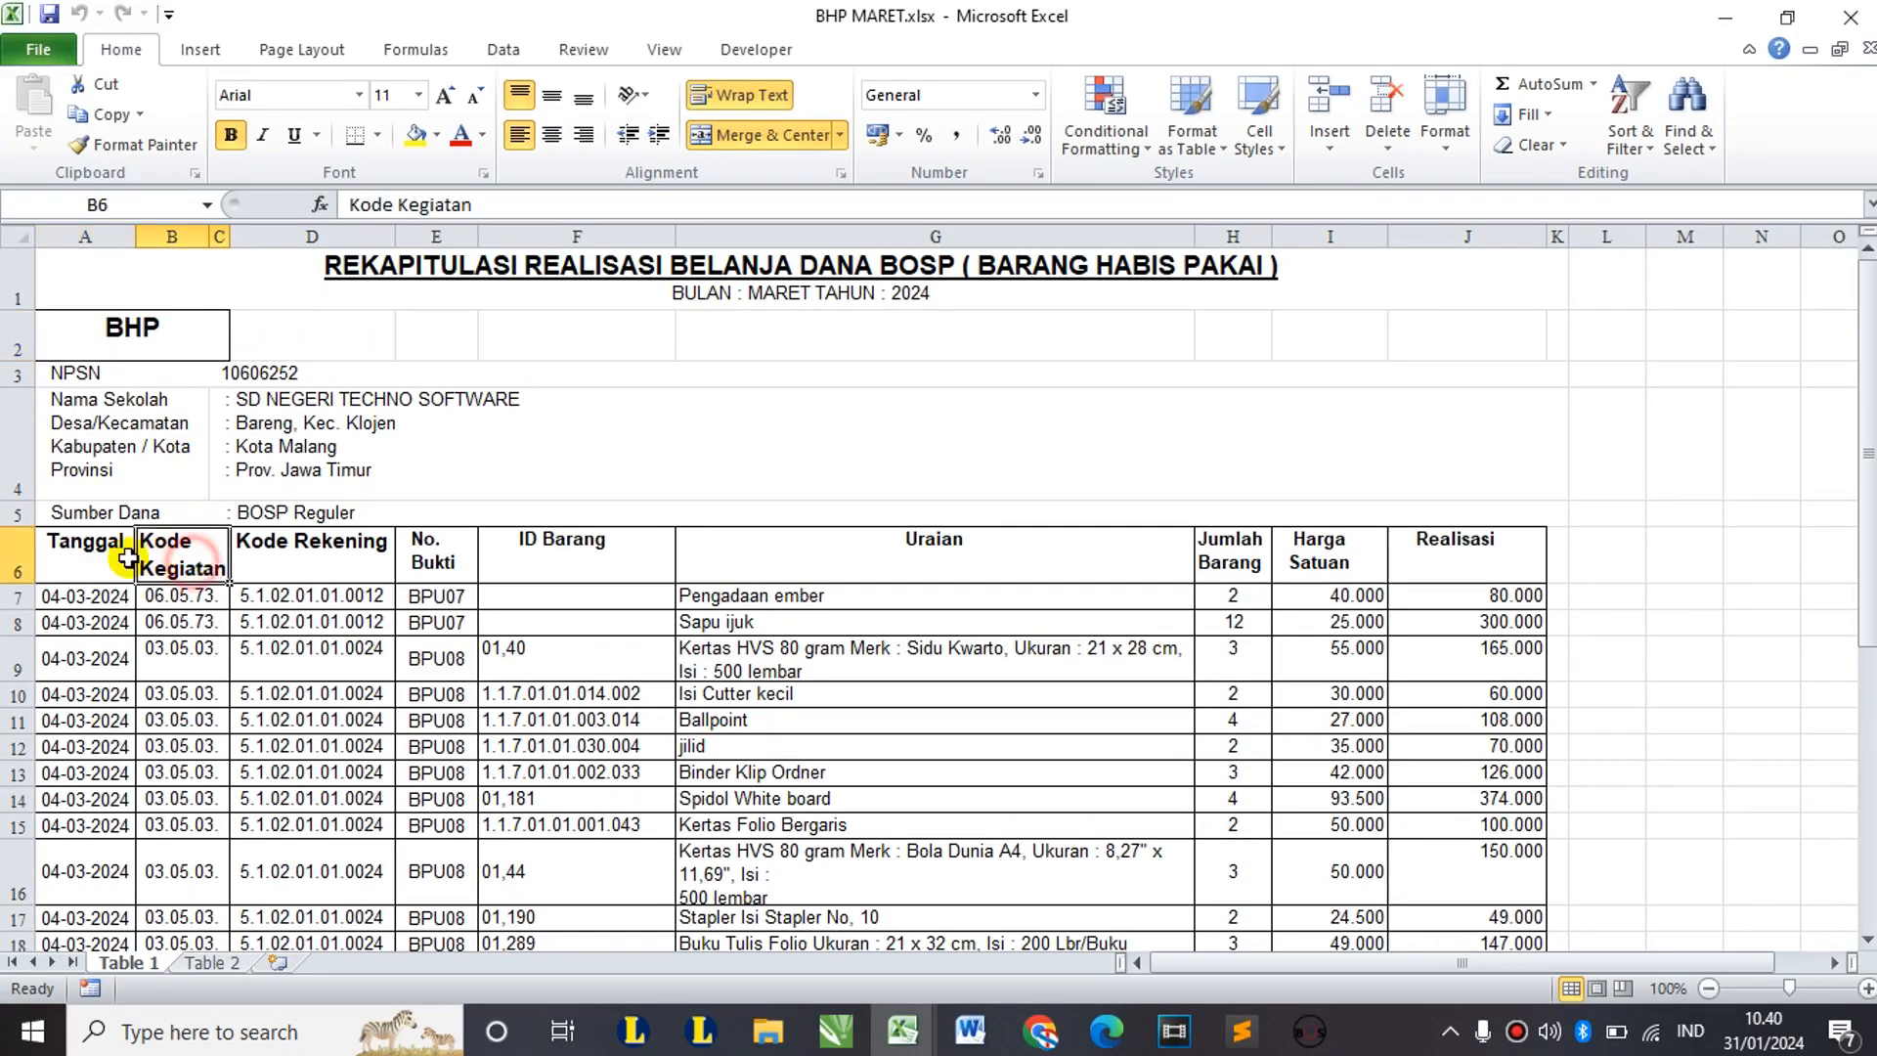
left_click(113, 555)
left_click(169, 558)
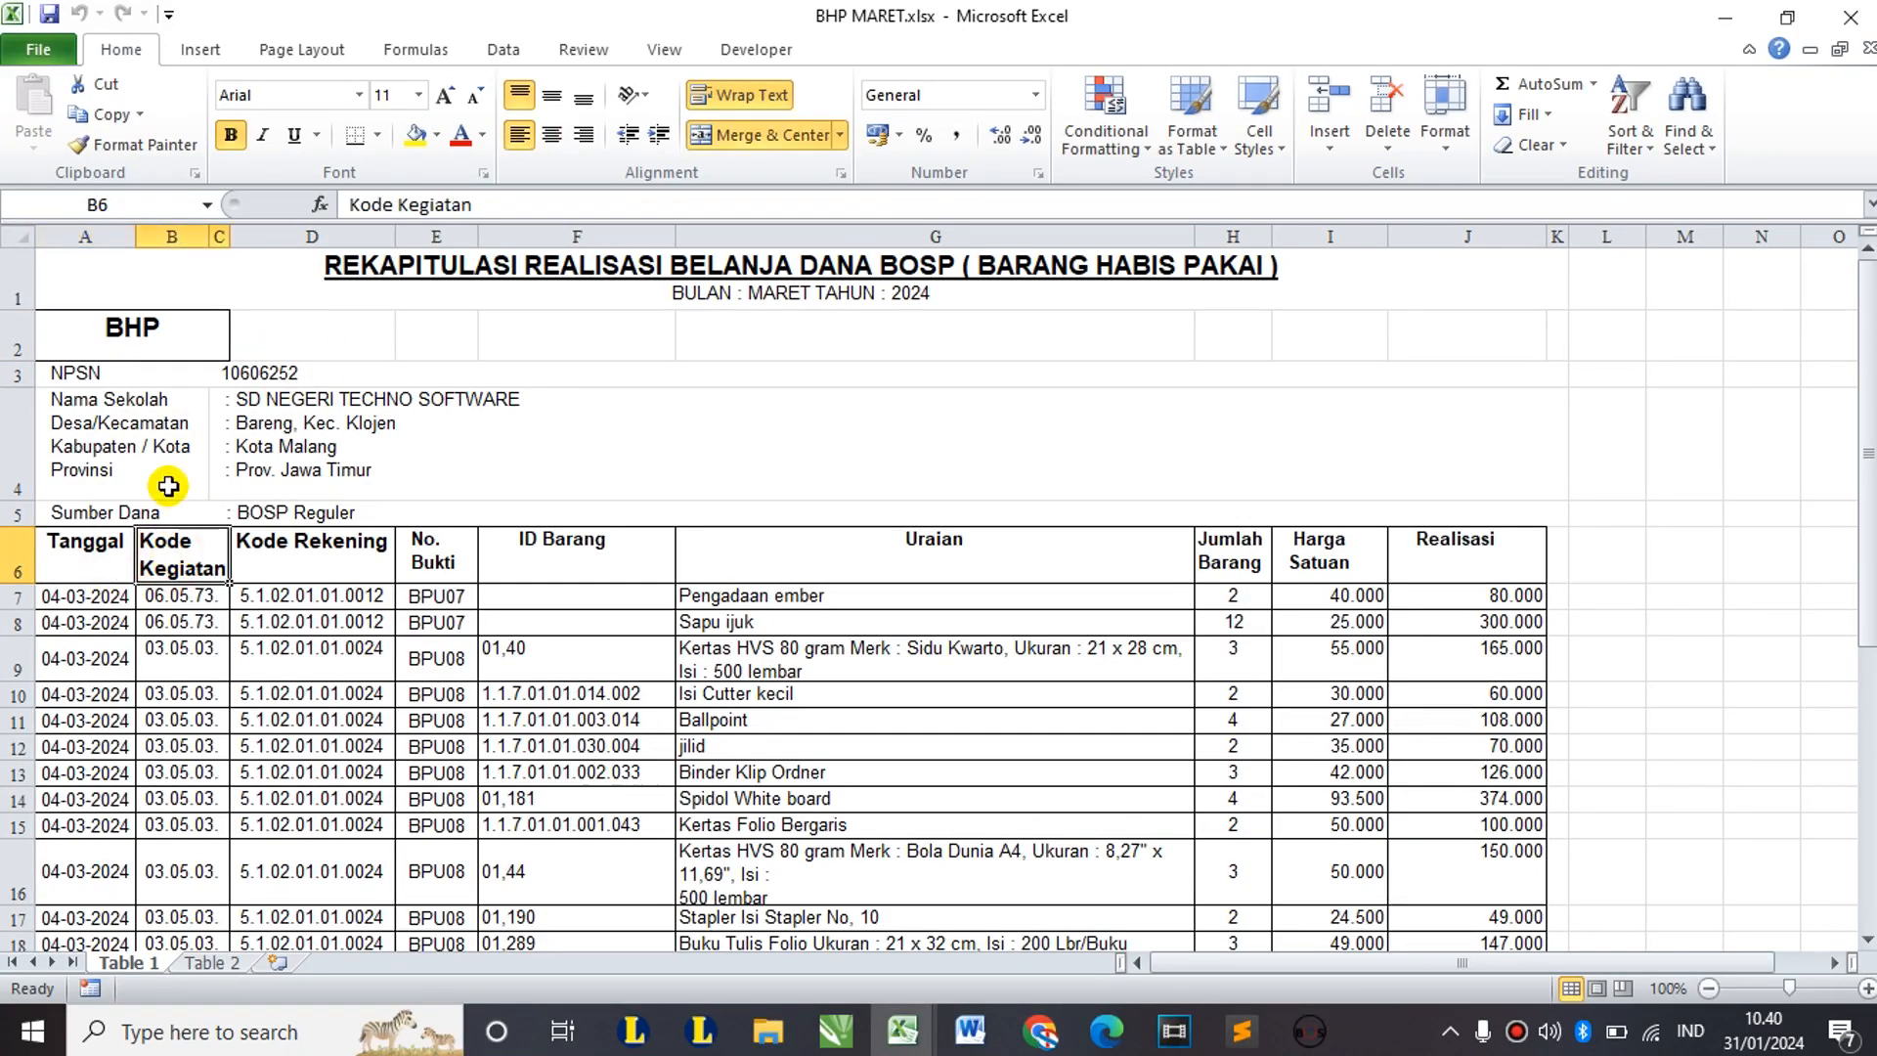
left_click(90, 552)
left_click(93, 223)
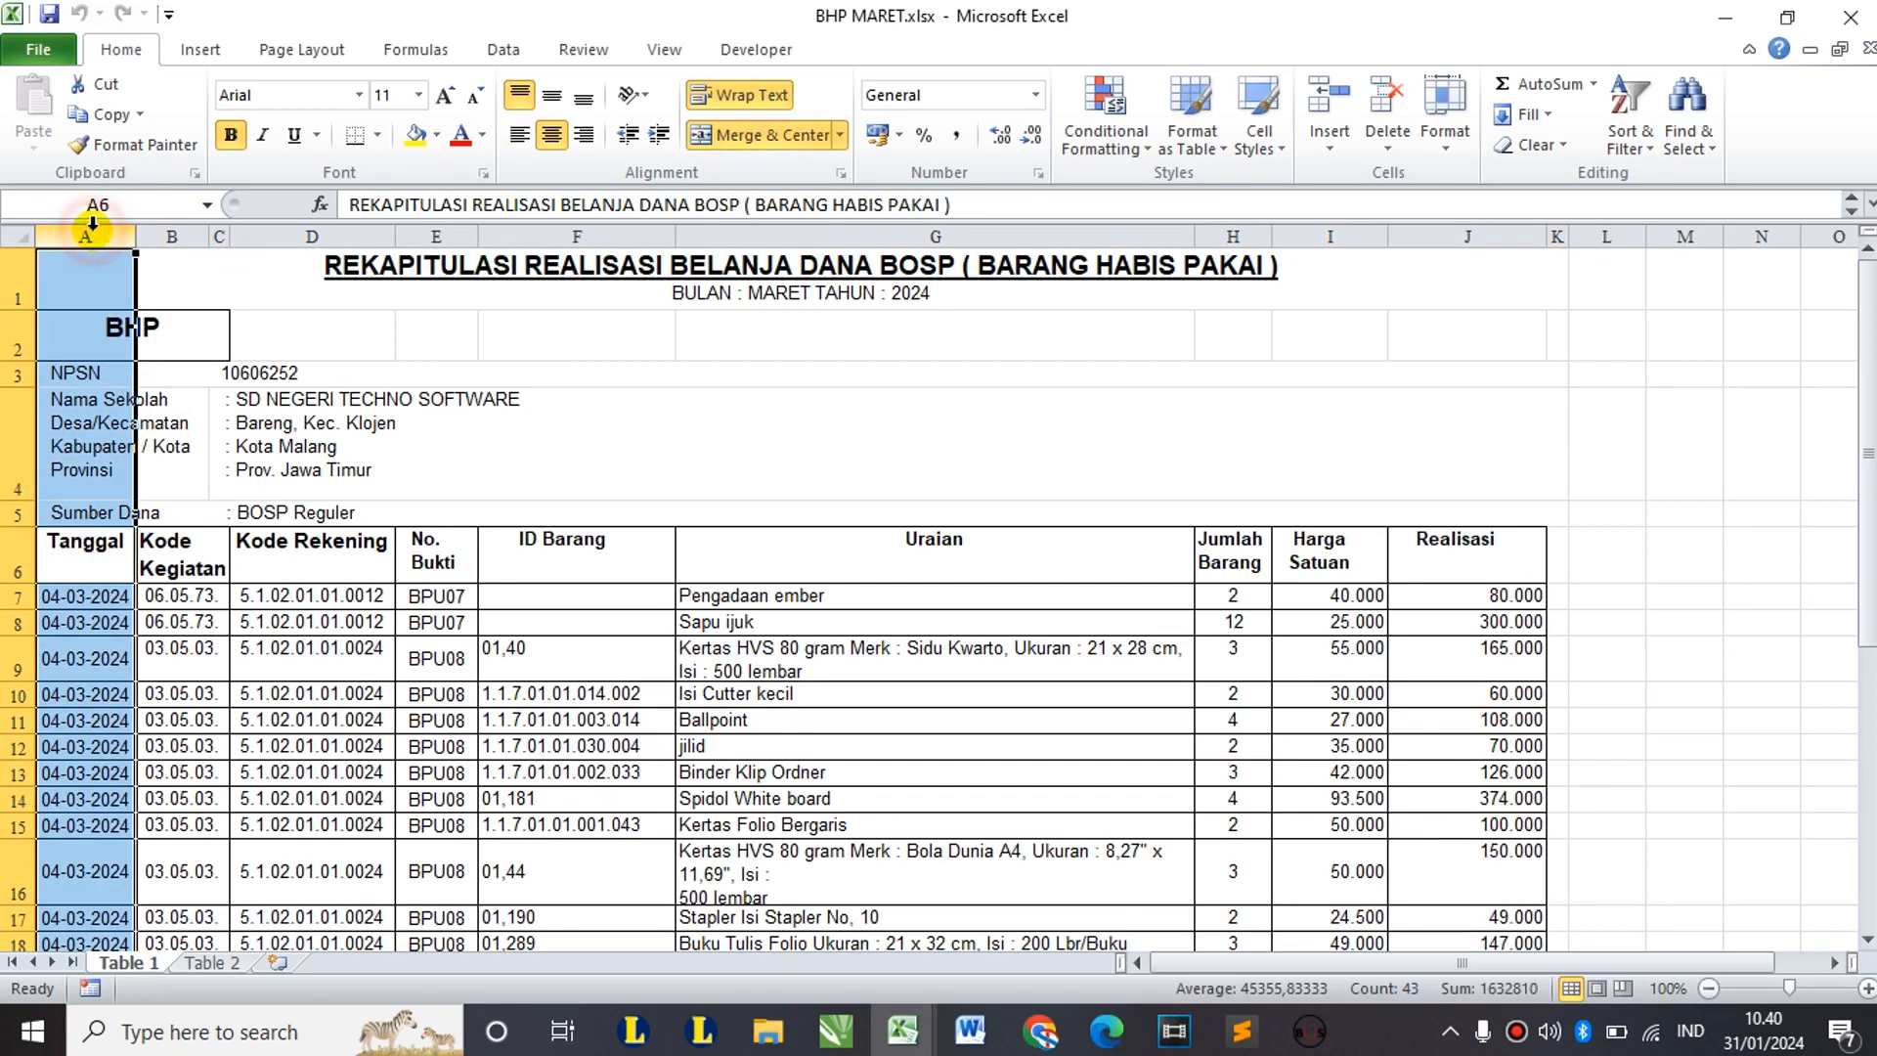
left_click(171, 547)
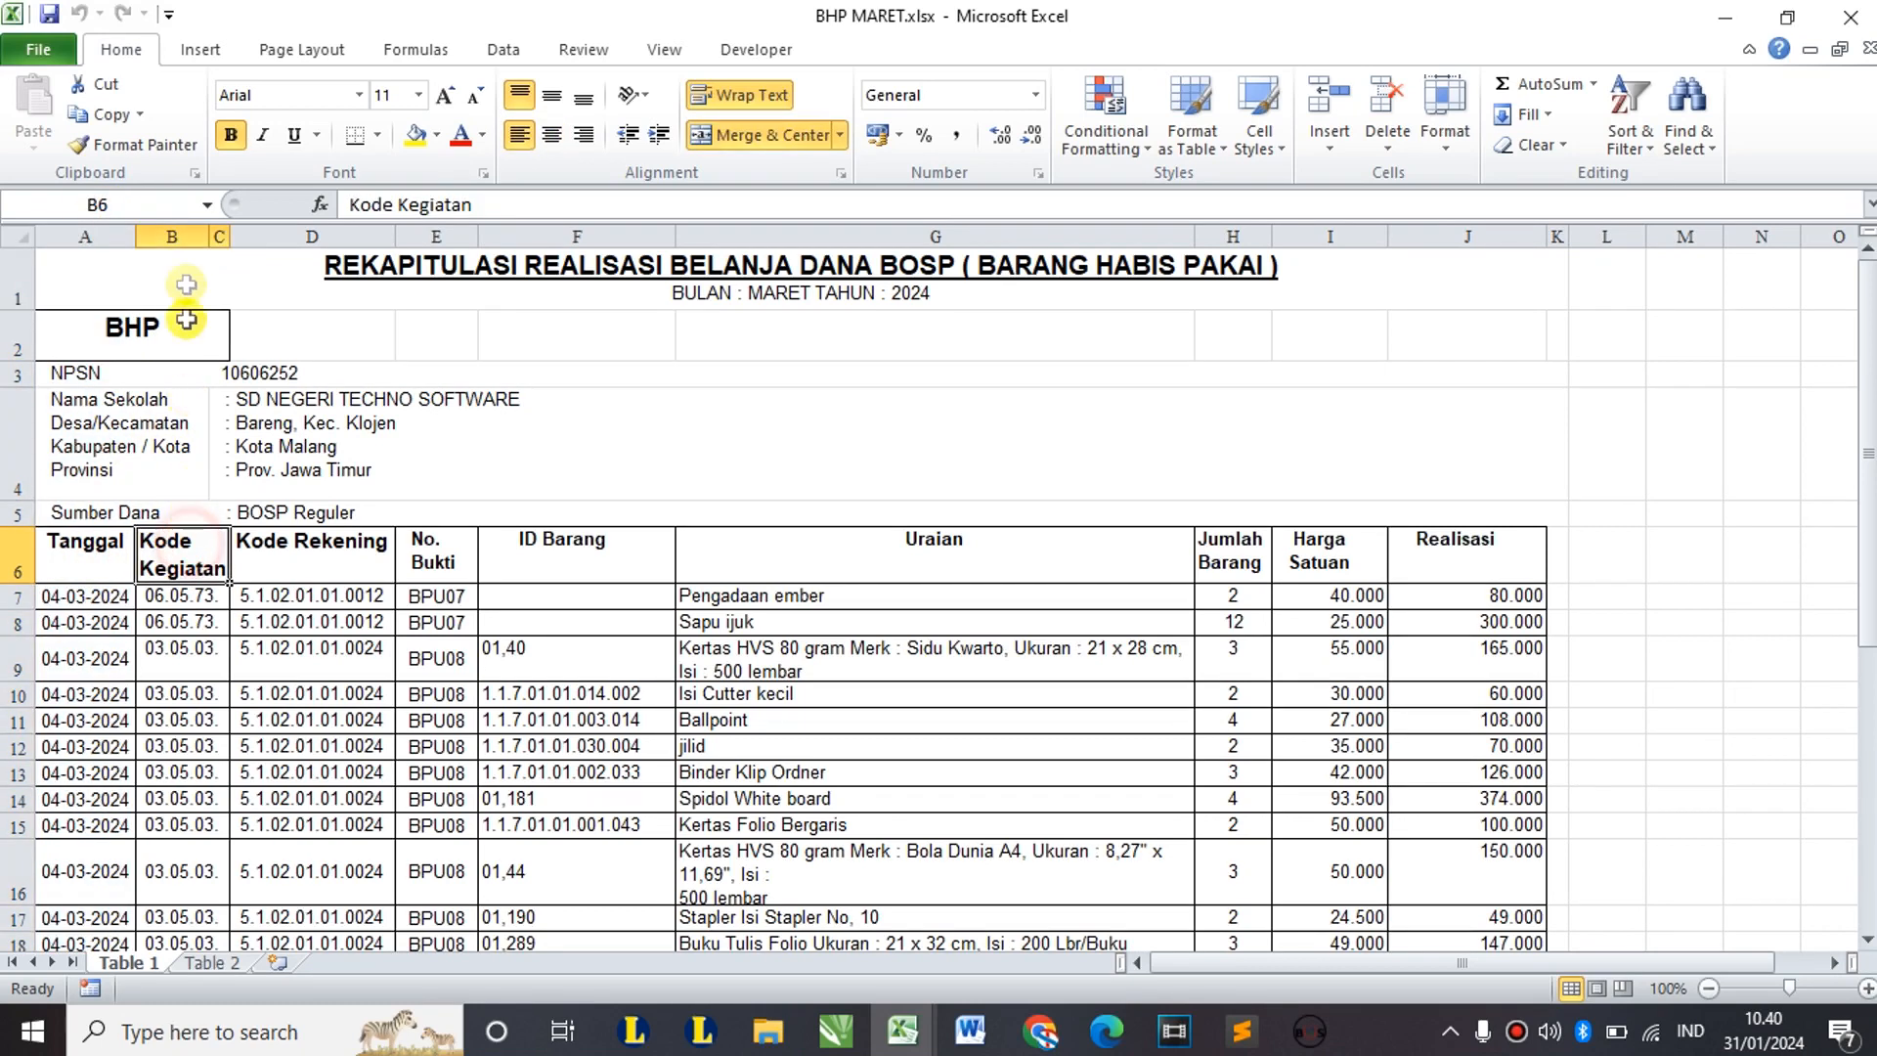
left_click(222, 235)
right_click(223, 235)
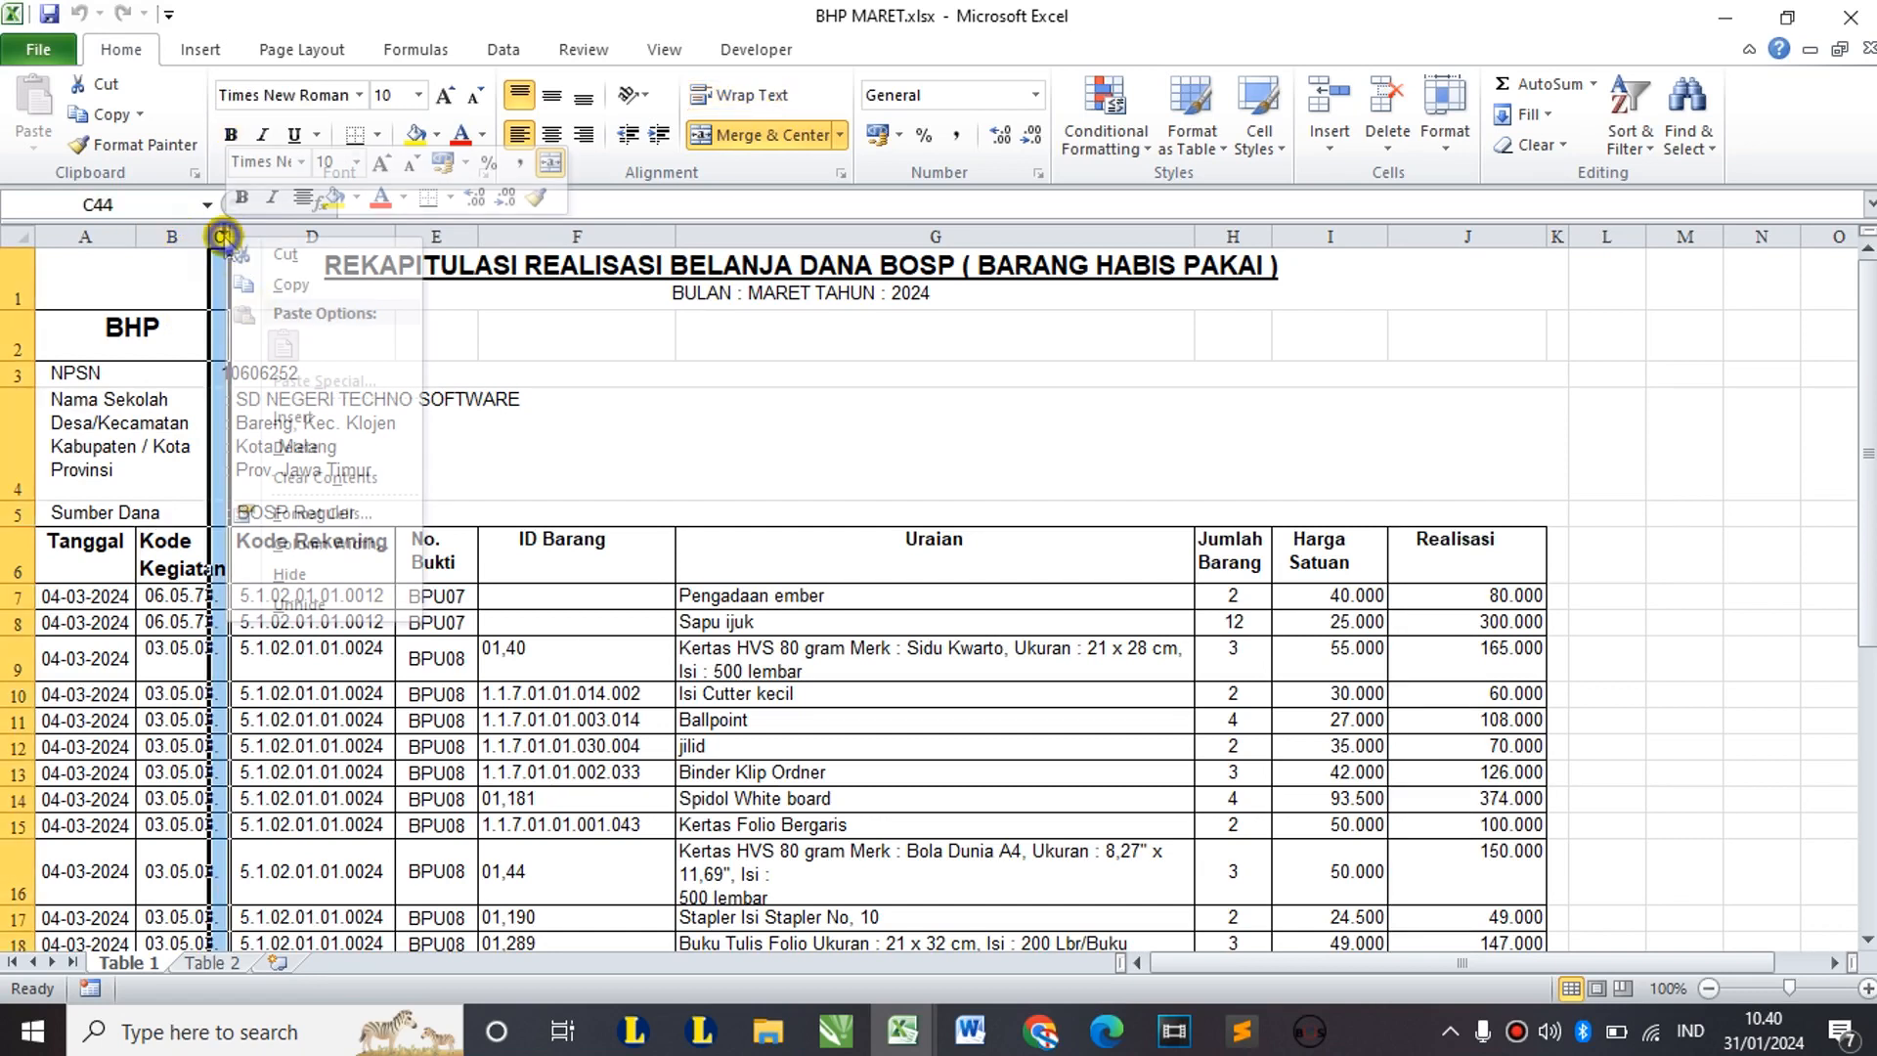
left_click(295, 447)
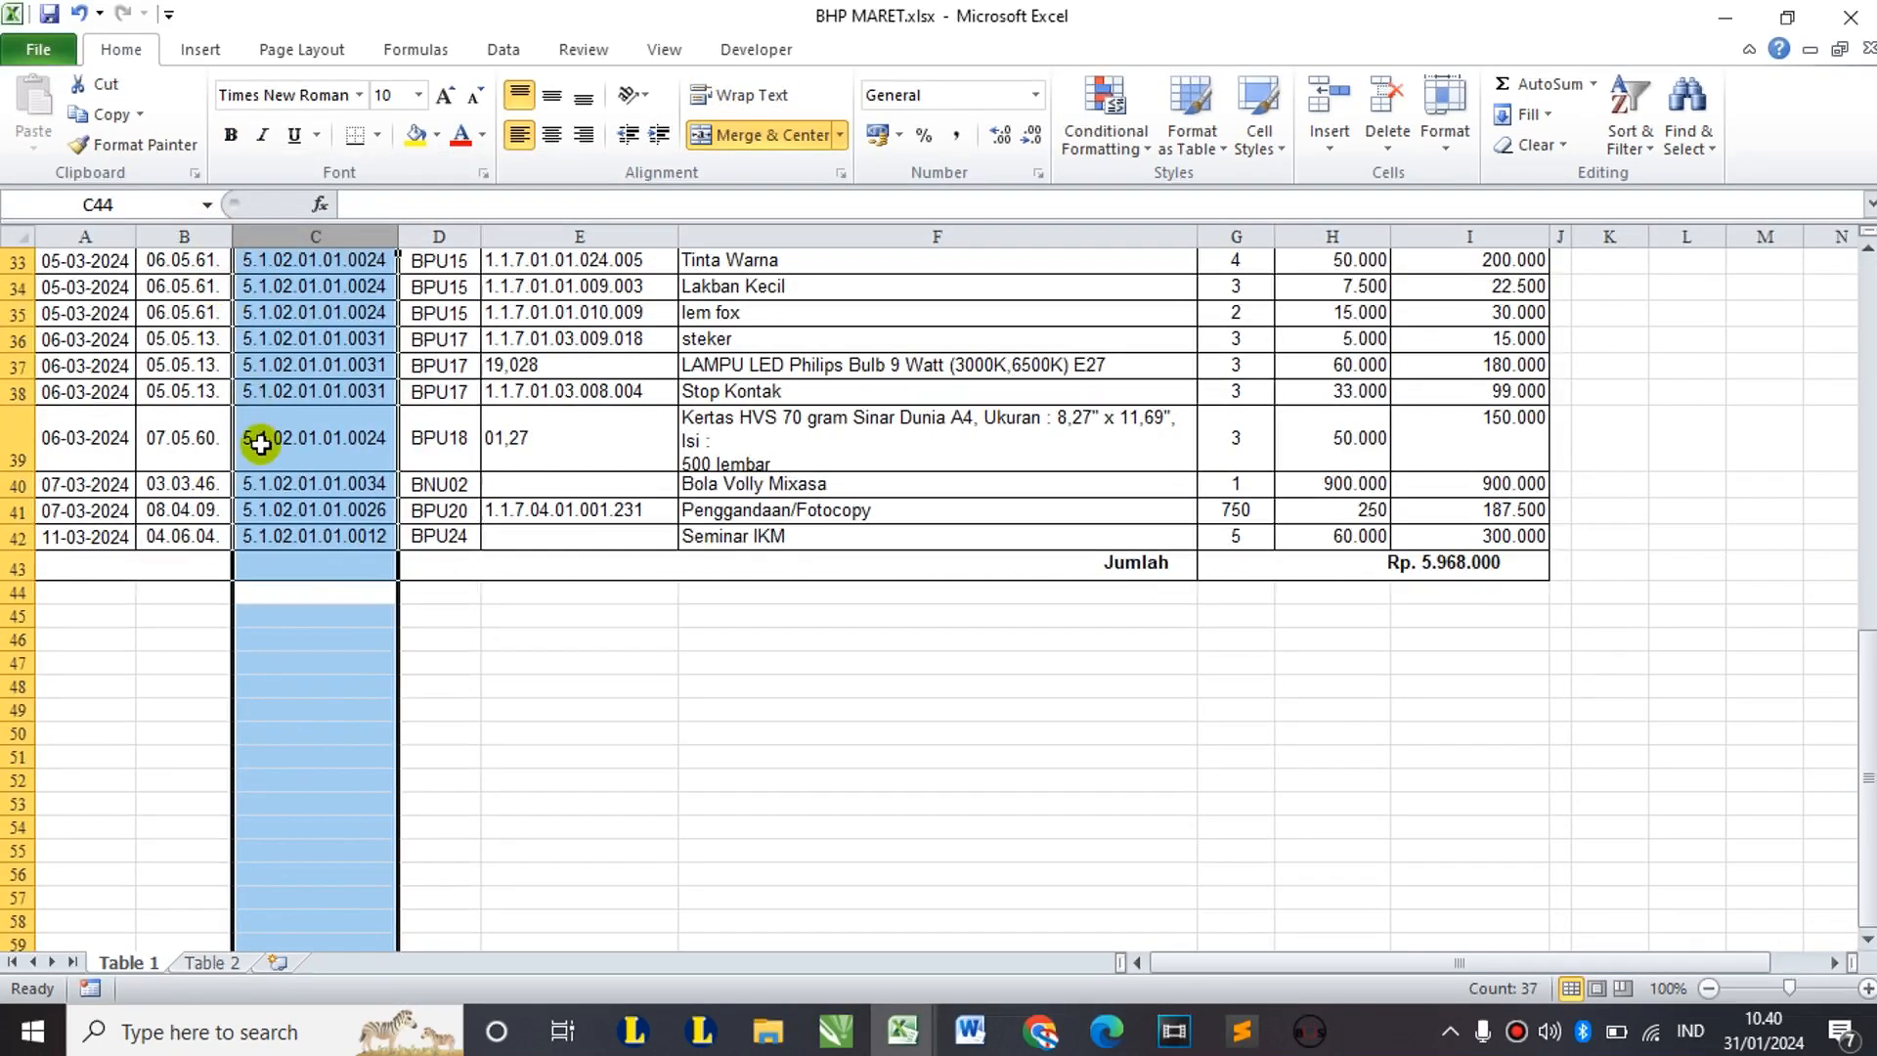
Step: Copy BHP MARET's transaction rows from the first date through the last Realisasi value
scroll(260, 444, "up", 11)
left_click(319, 565)
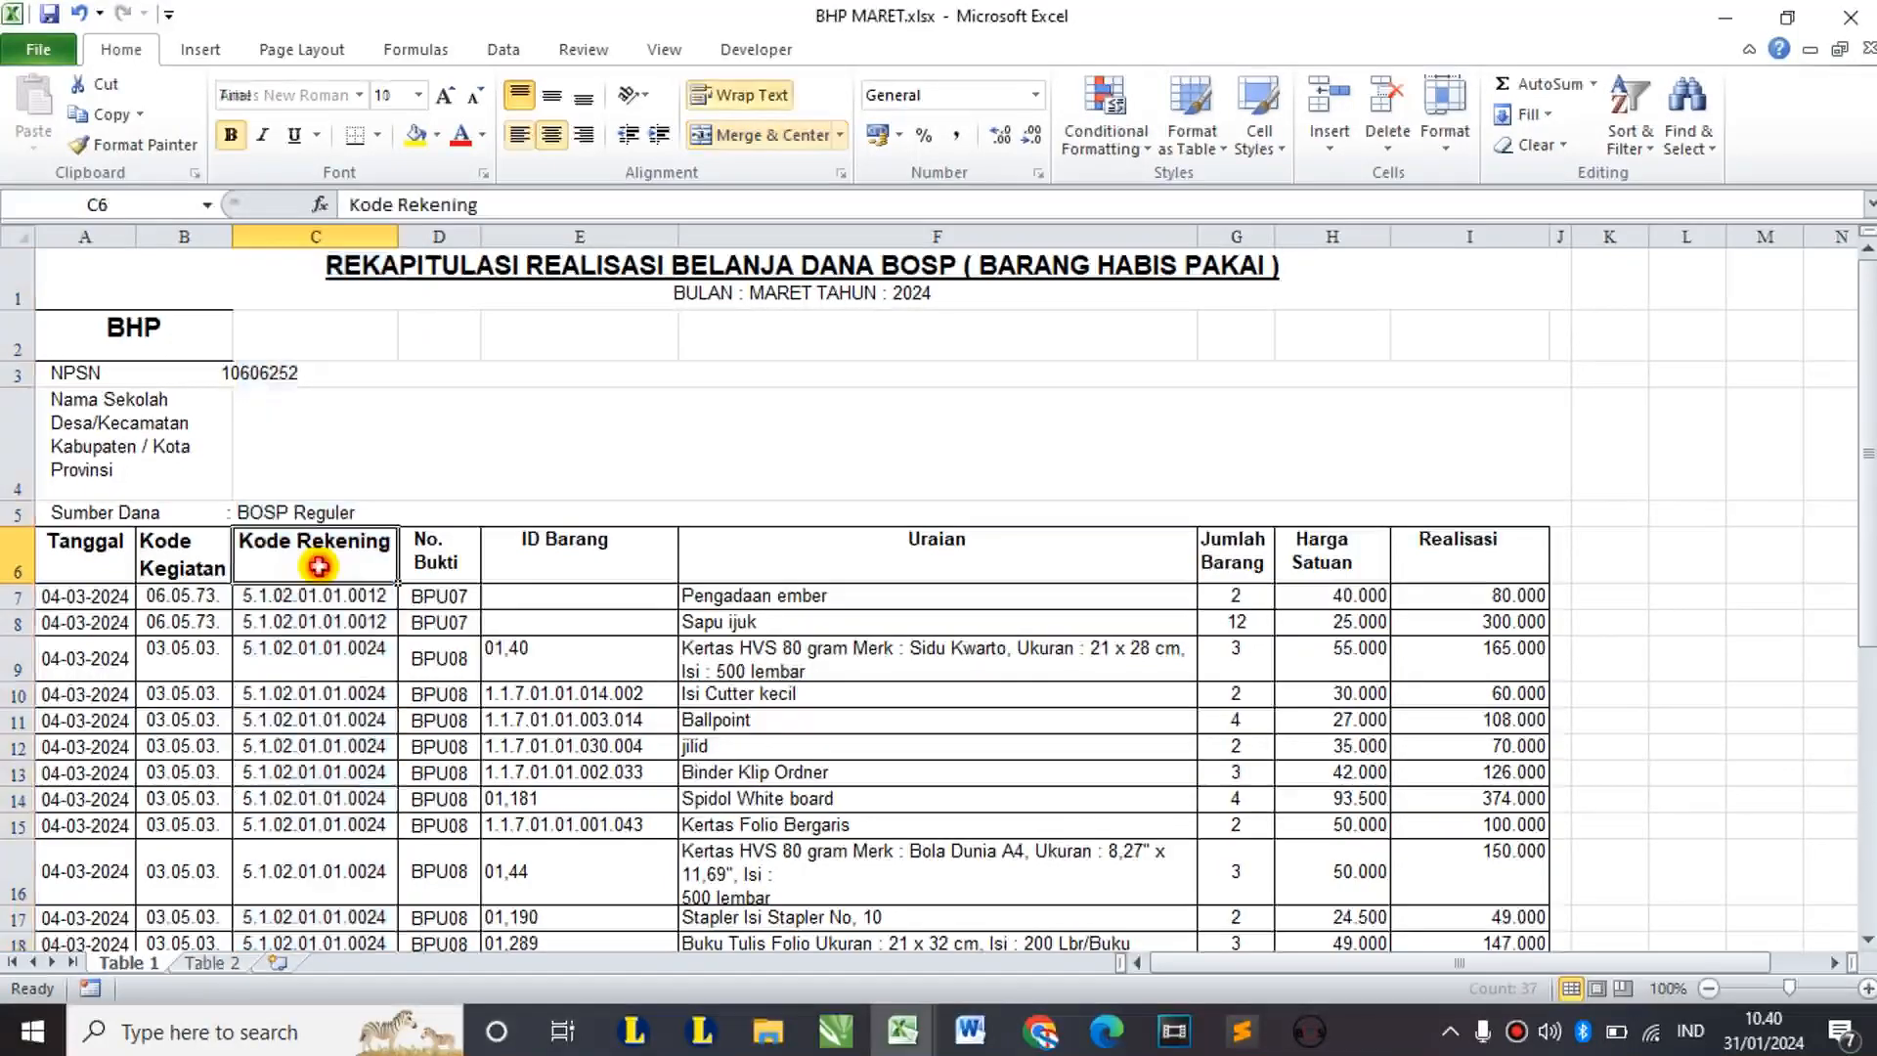
left_click(435, 553)
left_click(518, 555)
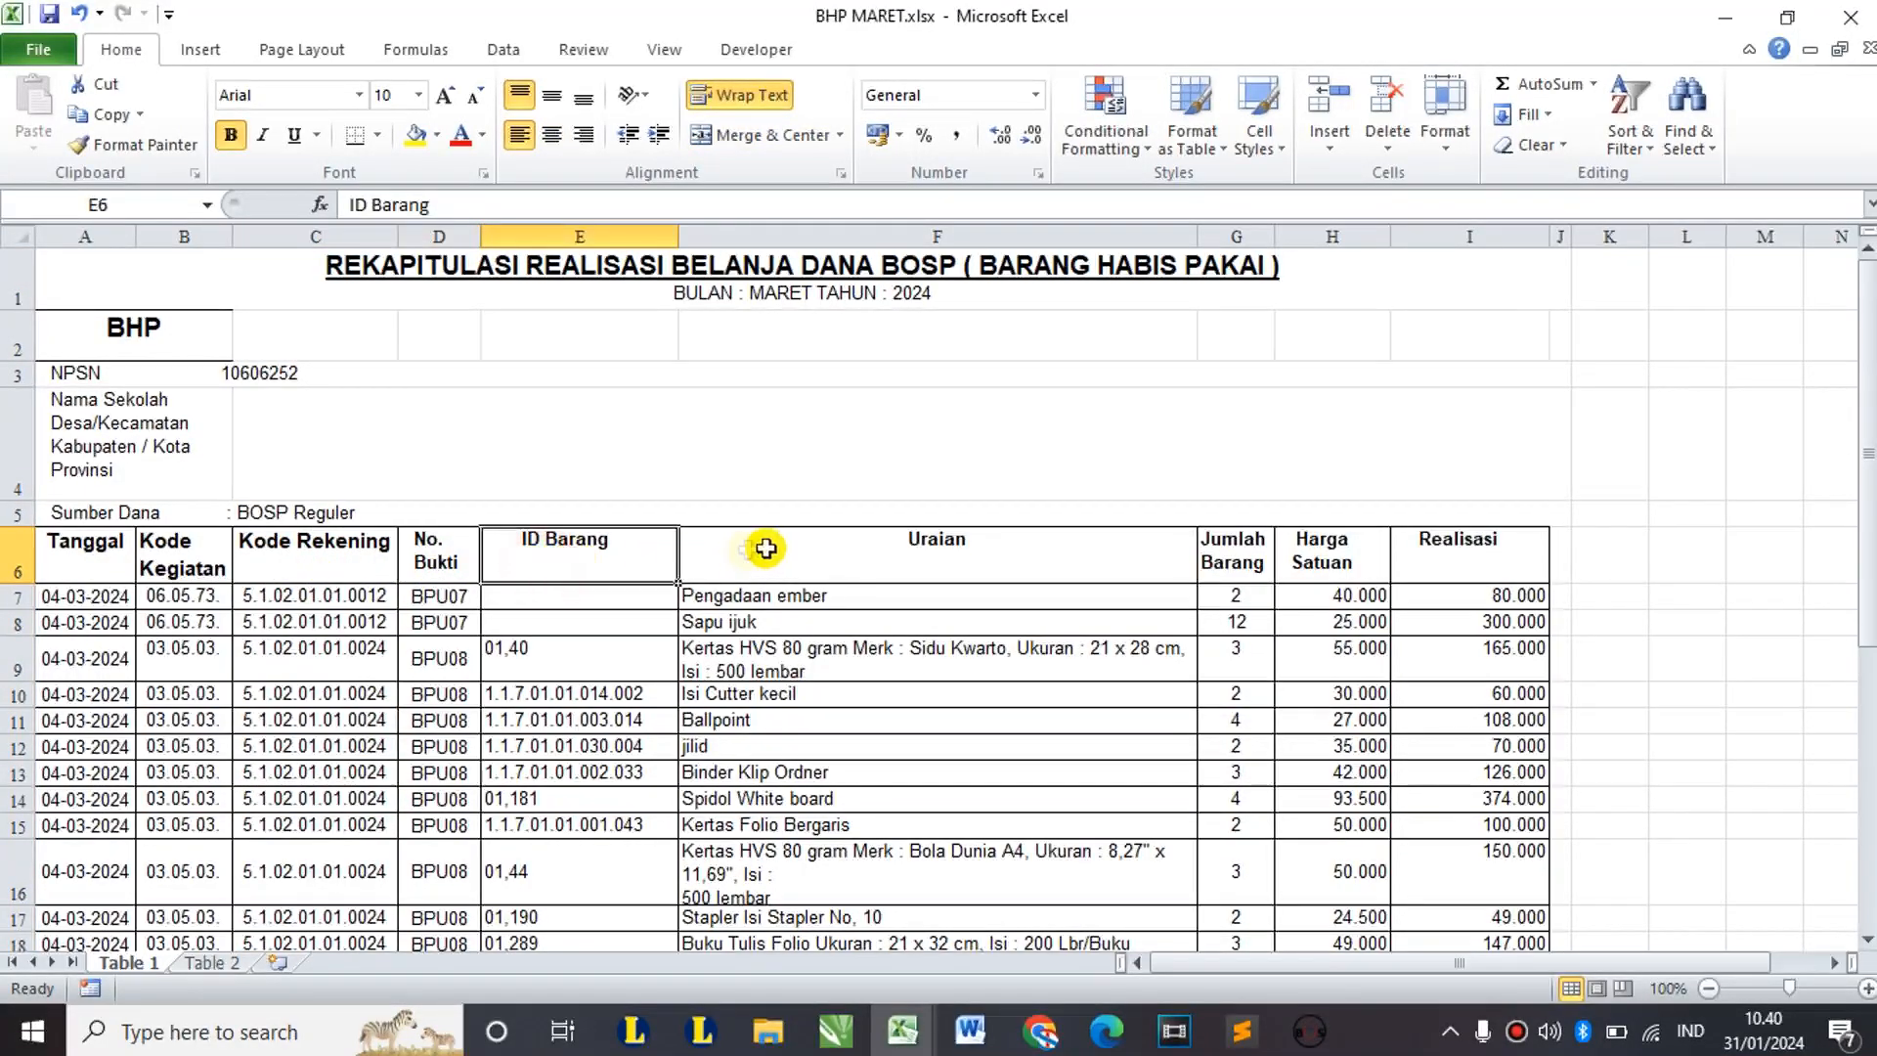
left_click(790, 546)
scroll(792, 543, "down", 1)
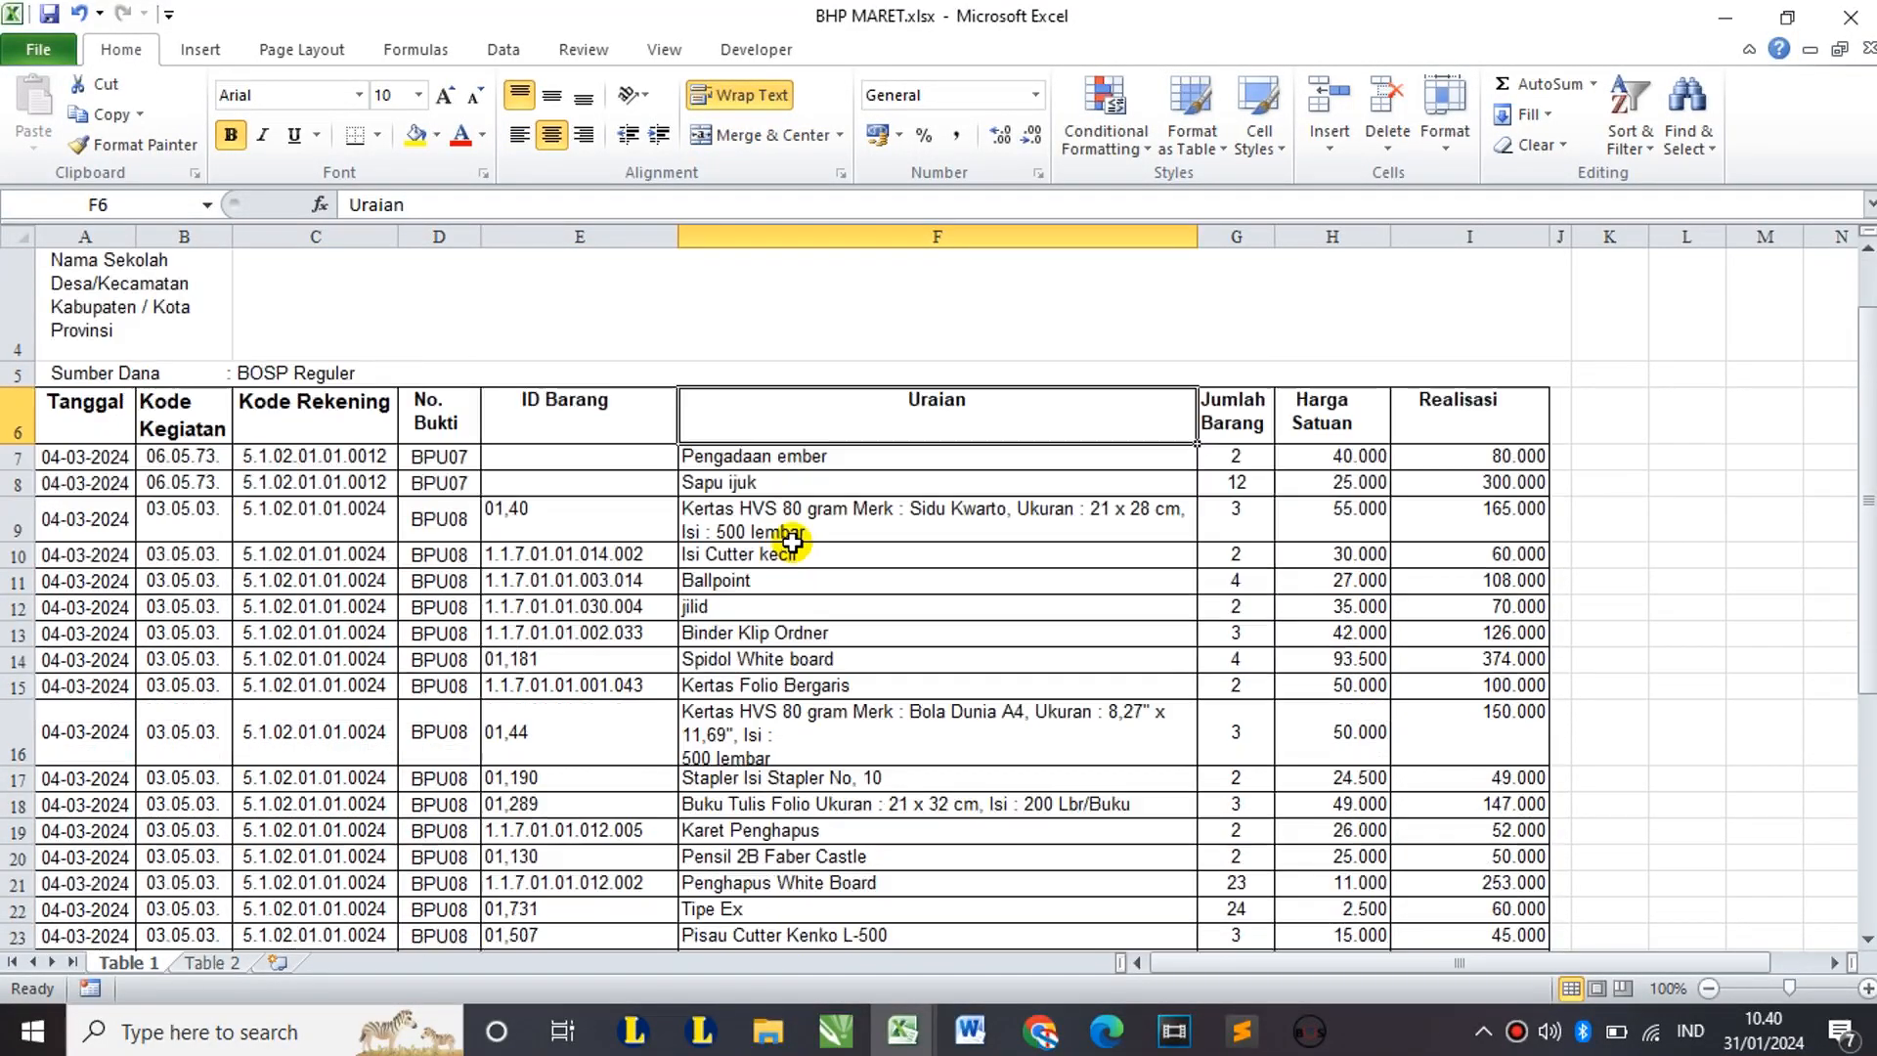
scroll(788, 570, "down", 1)
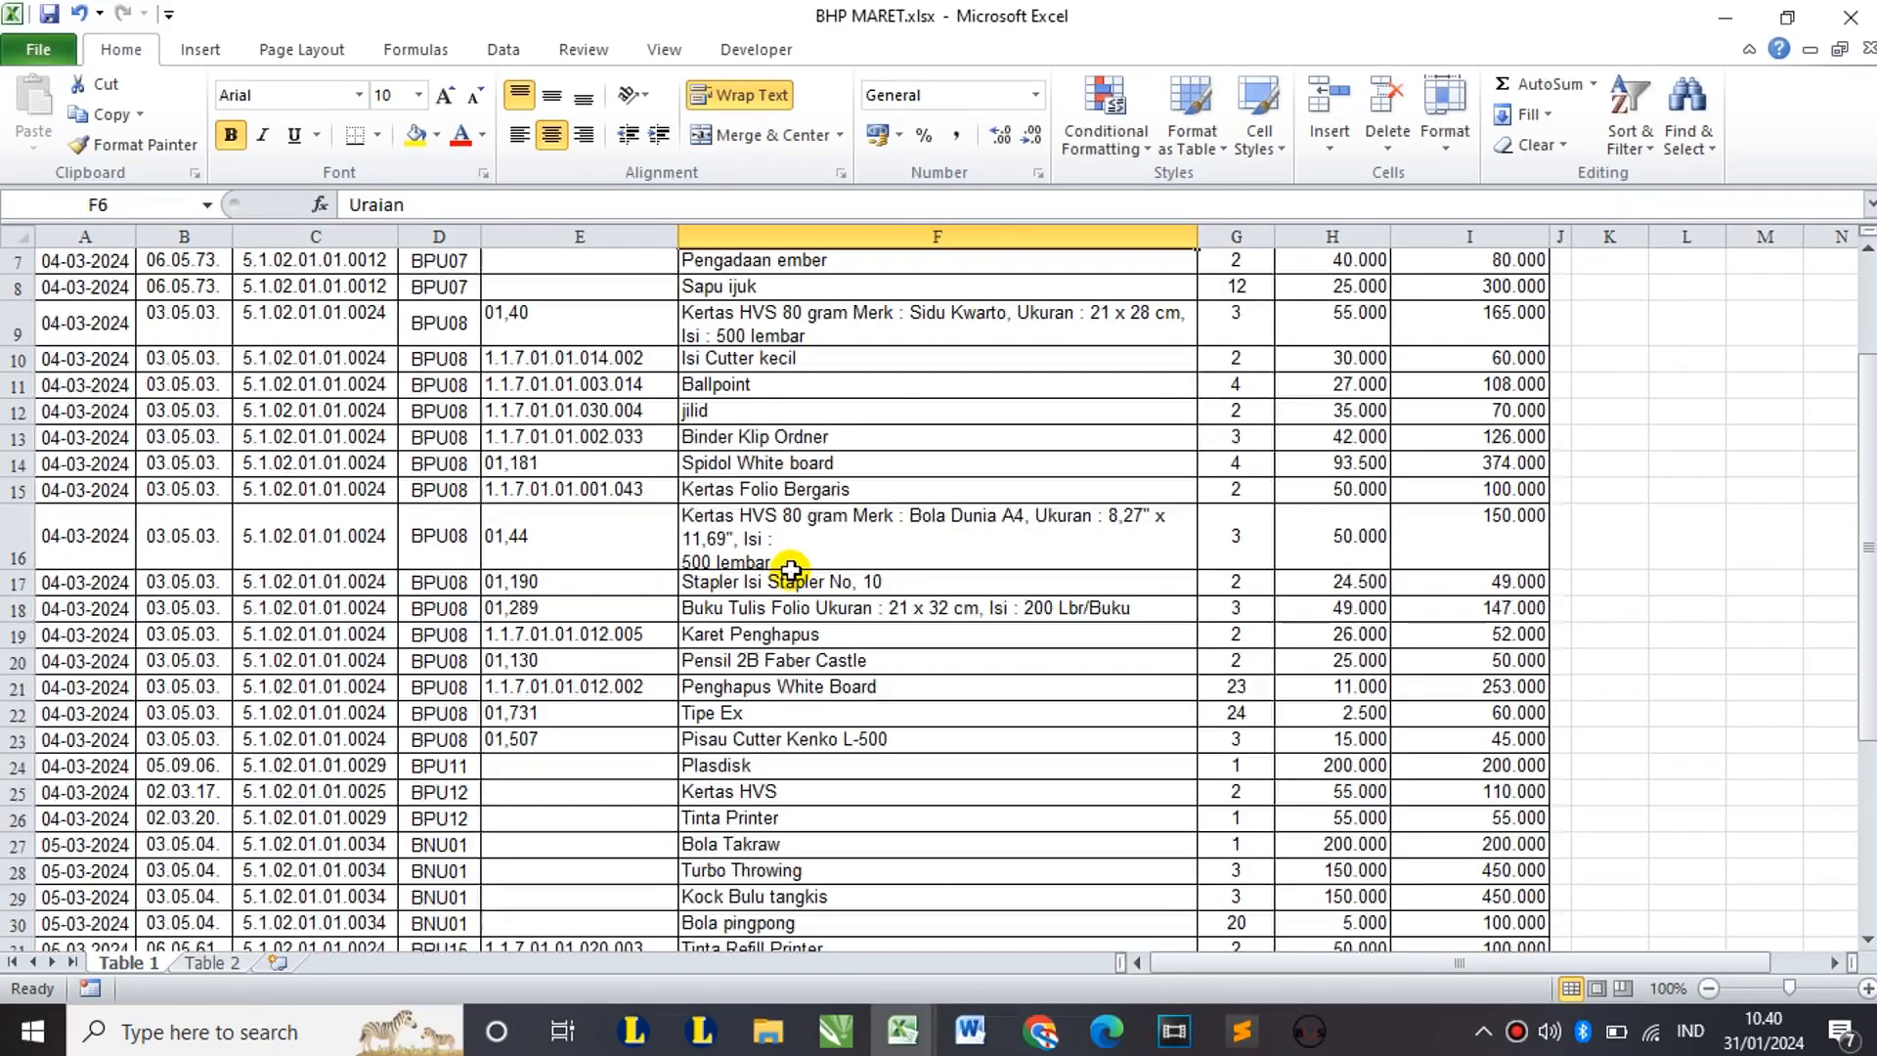
scroll(779, 547, "up", 2)
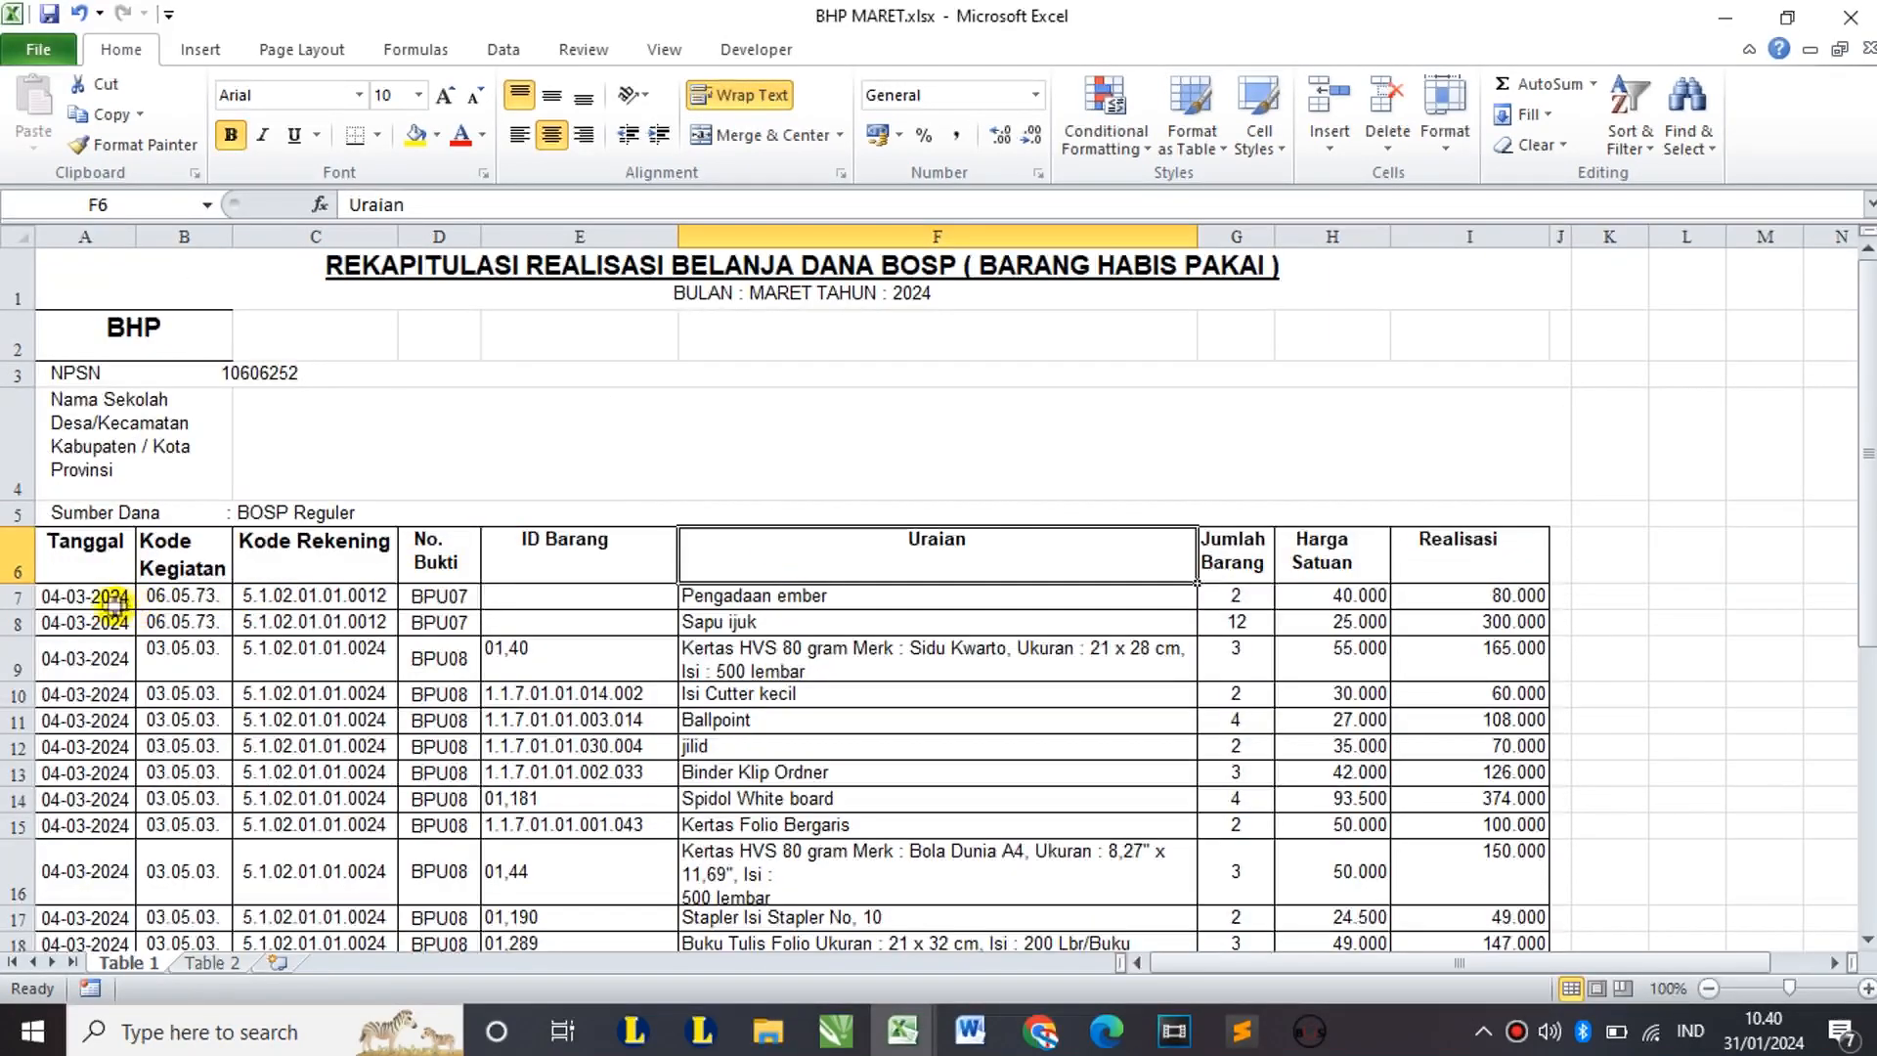
left_click(96, 598)
scroll(553, 597, "down", 6)
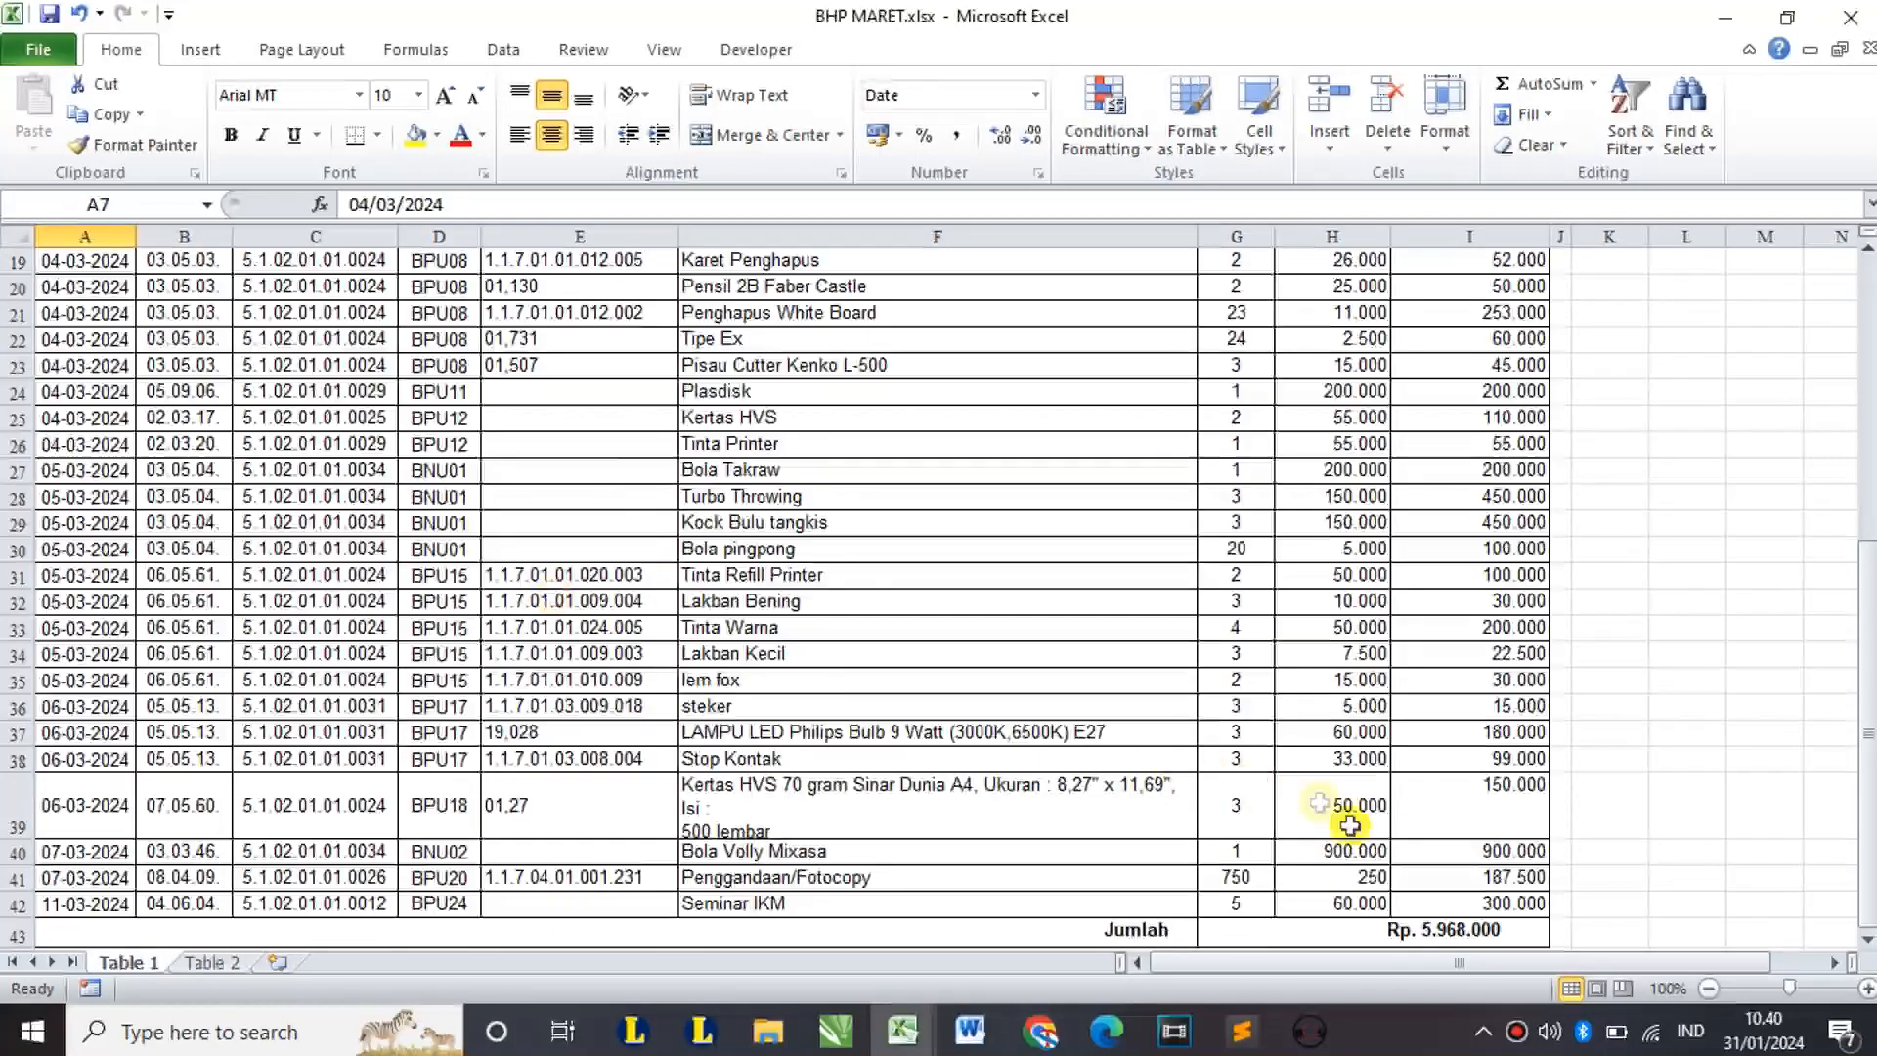
scroll(1118, 825, "down", 2)
left_click(1466, 745, "shift")
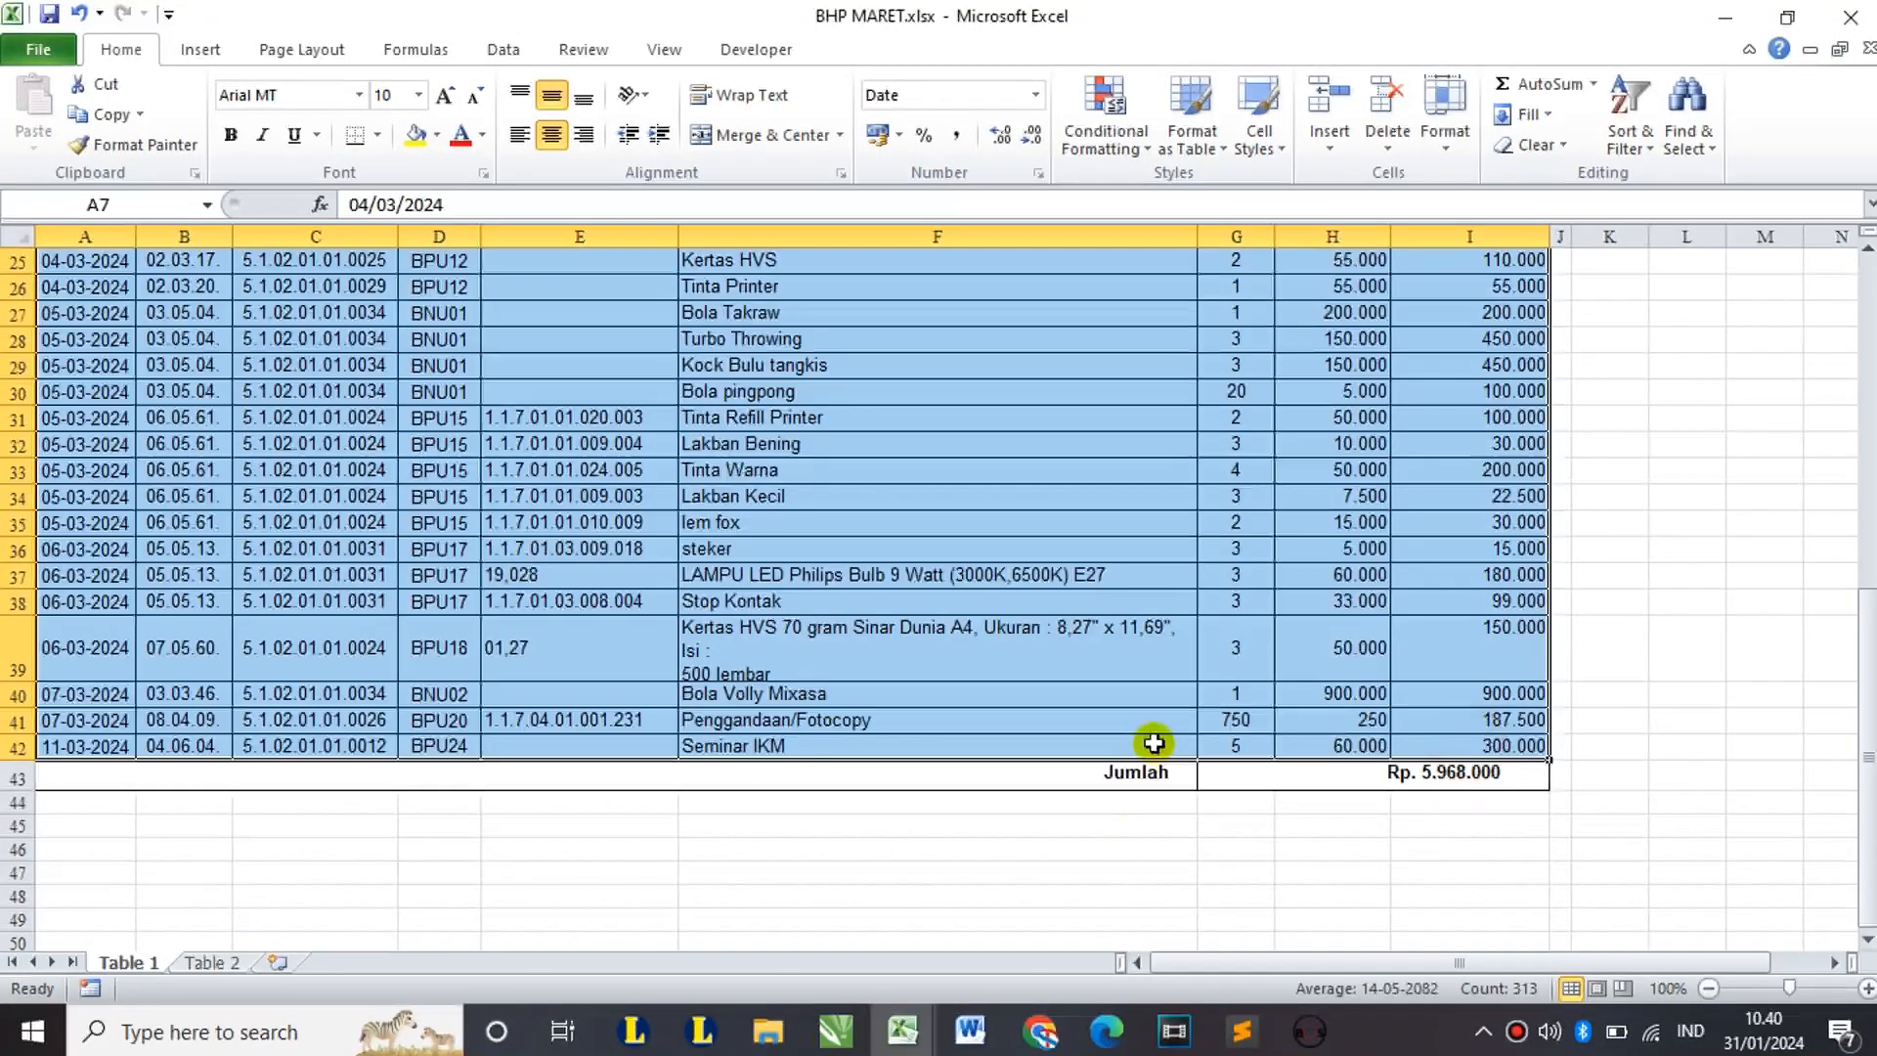
key("ctrl+c")
Step: Paste the BHP rows at B2 of the Data BHP & BHM sheet, filling rows 2–37
left_click(891, 1034)
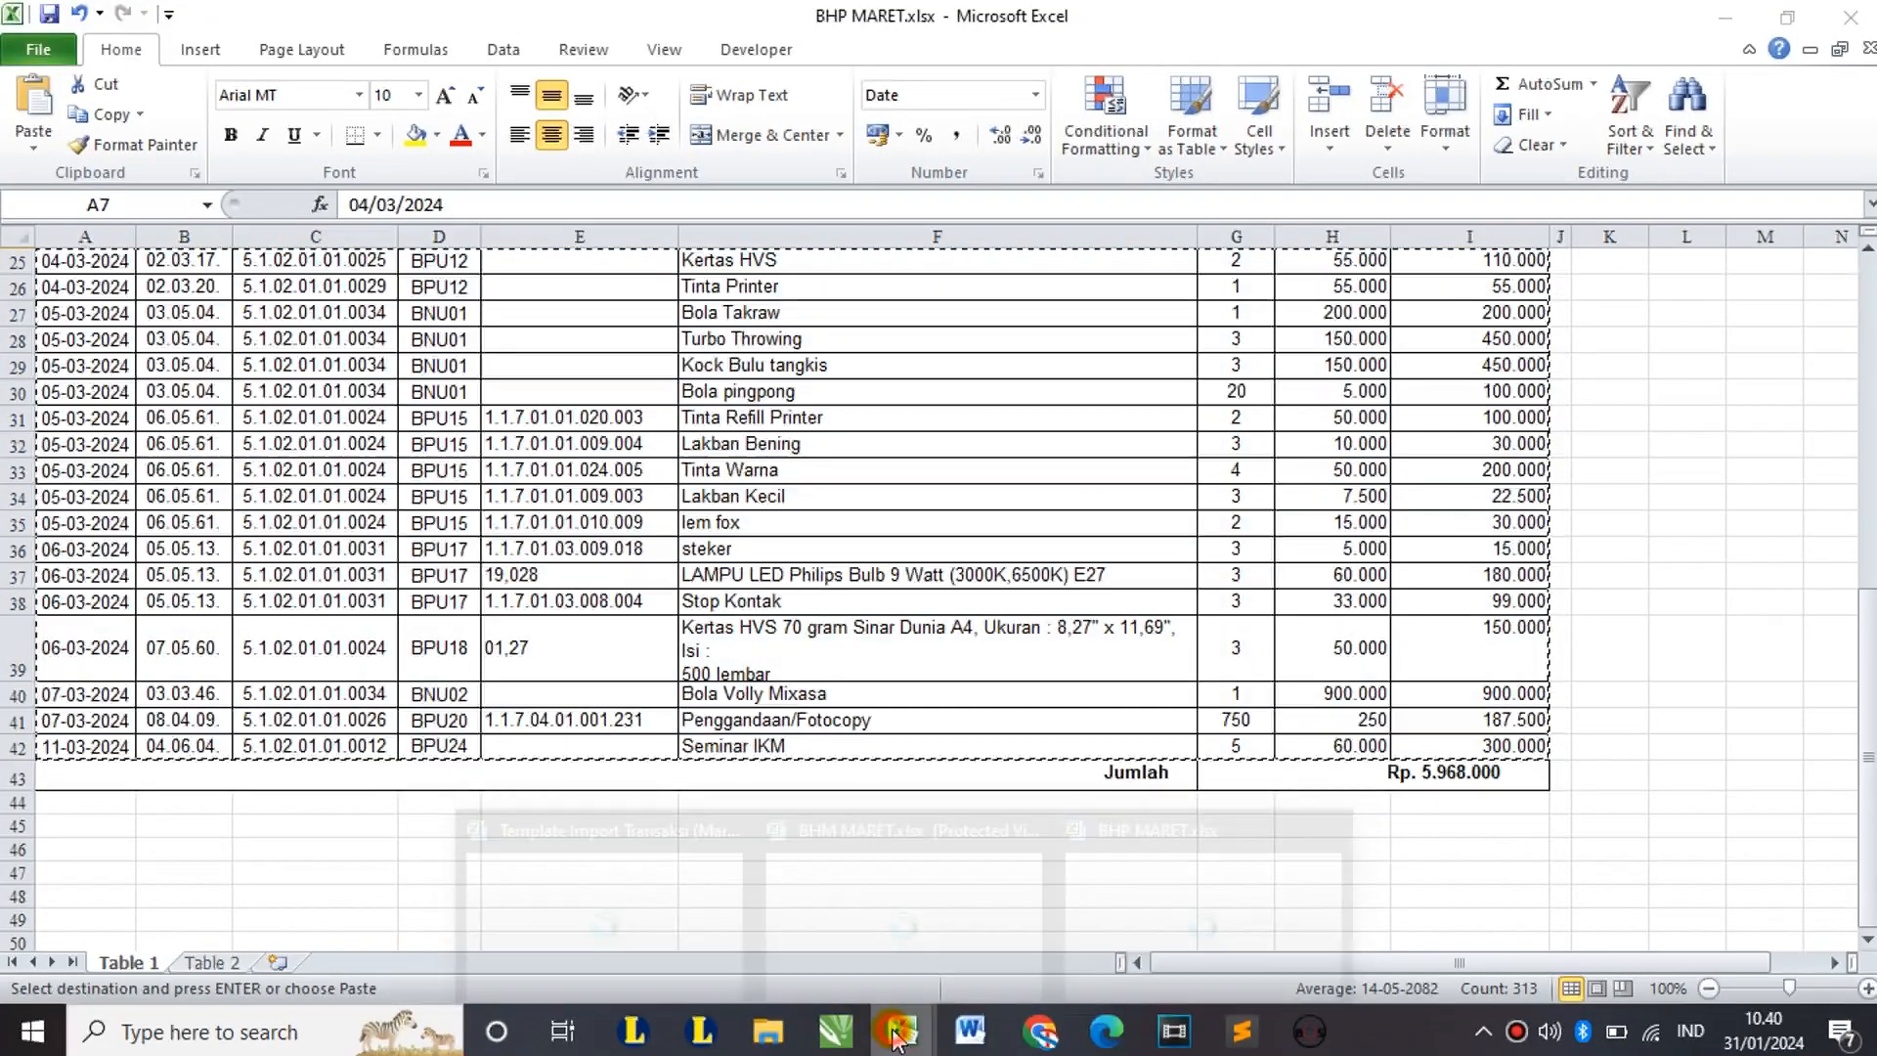
left_click(626, 919)
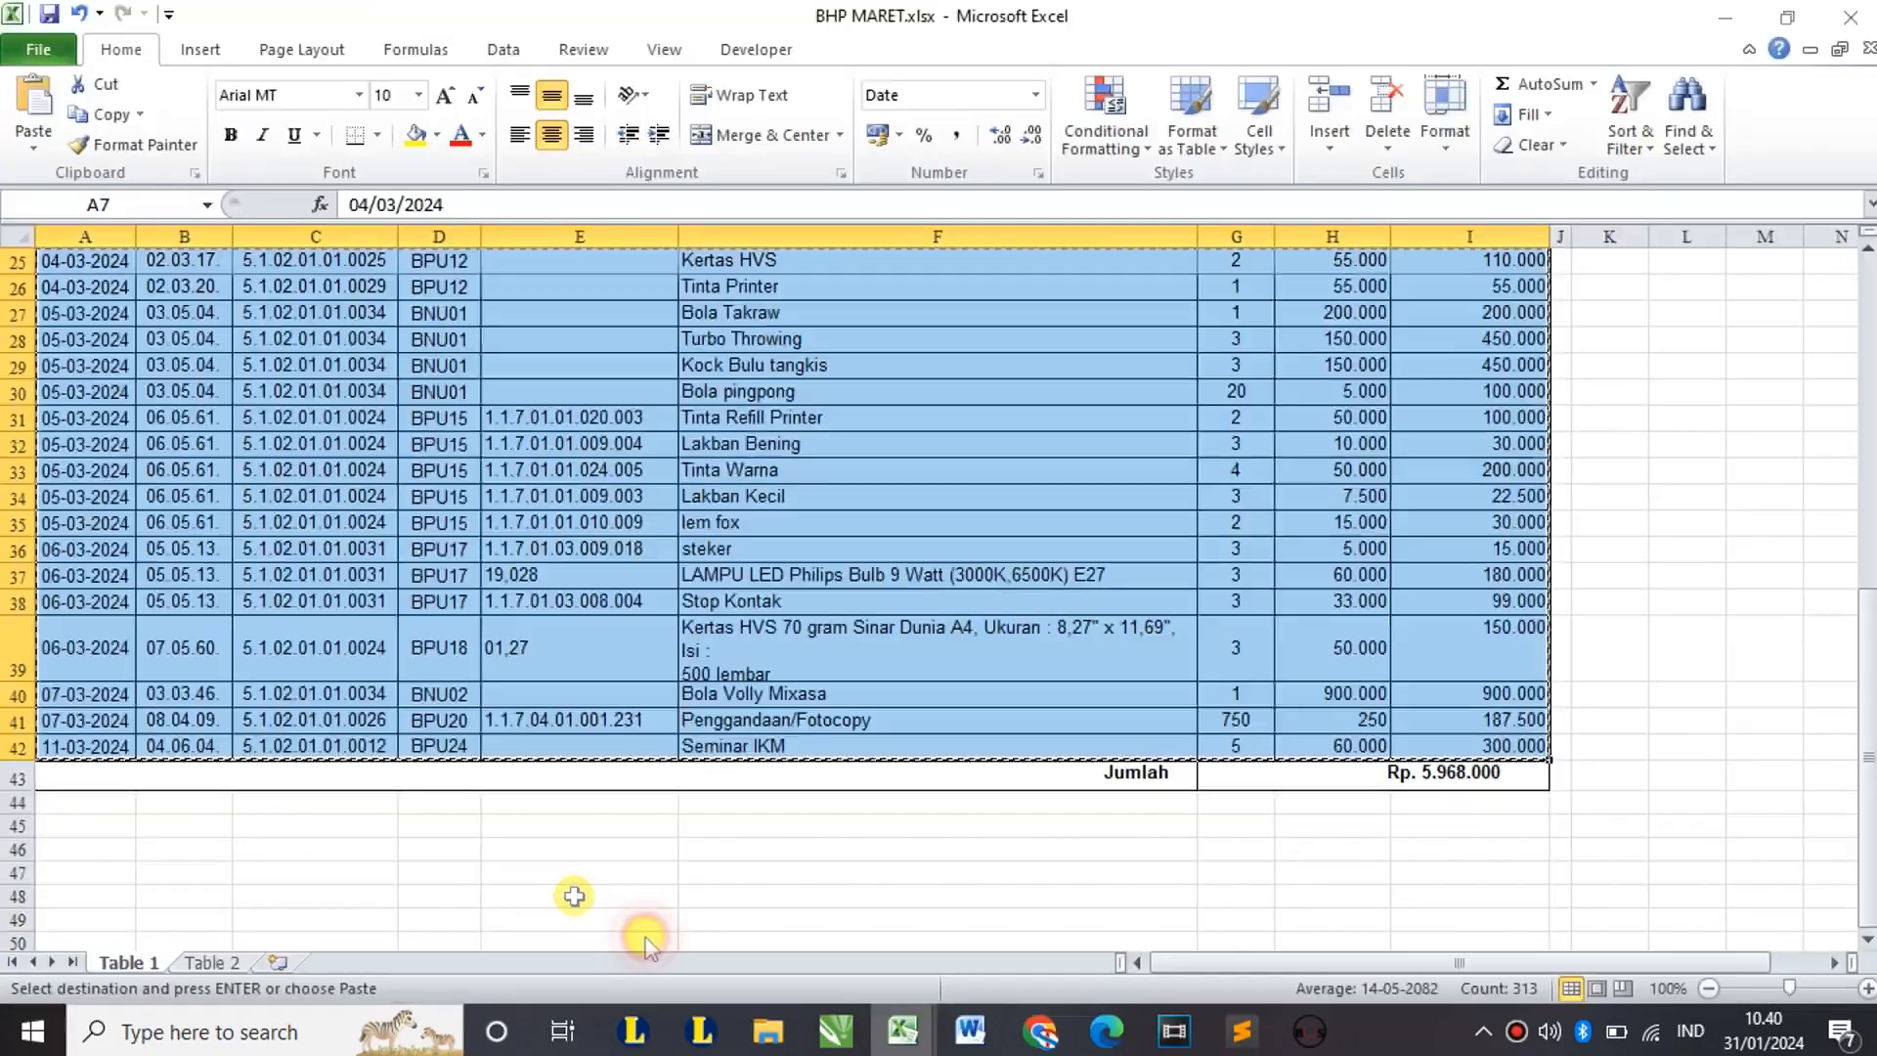
left_click(113, 321)
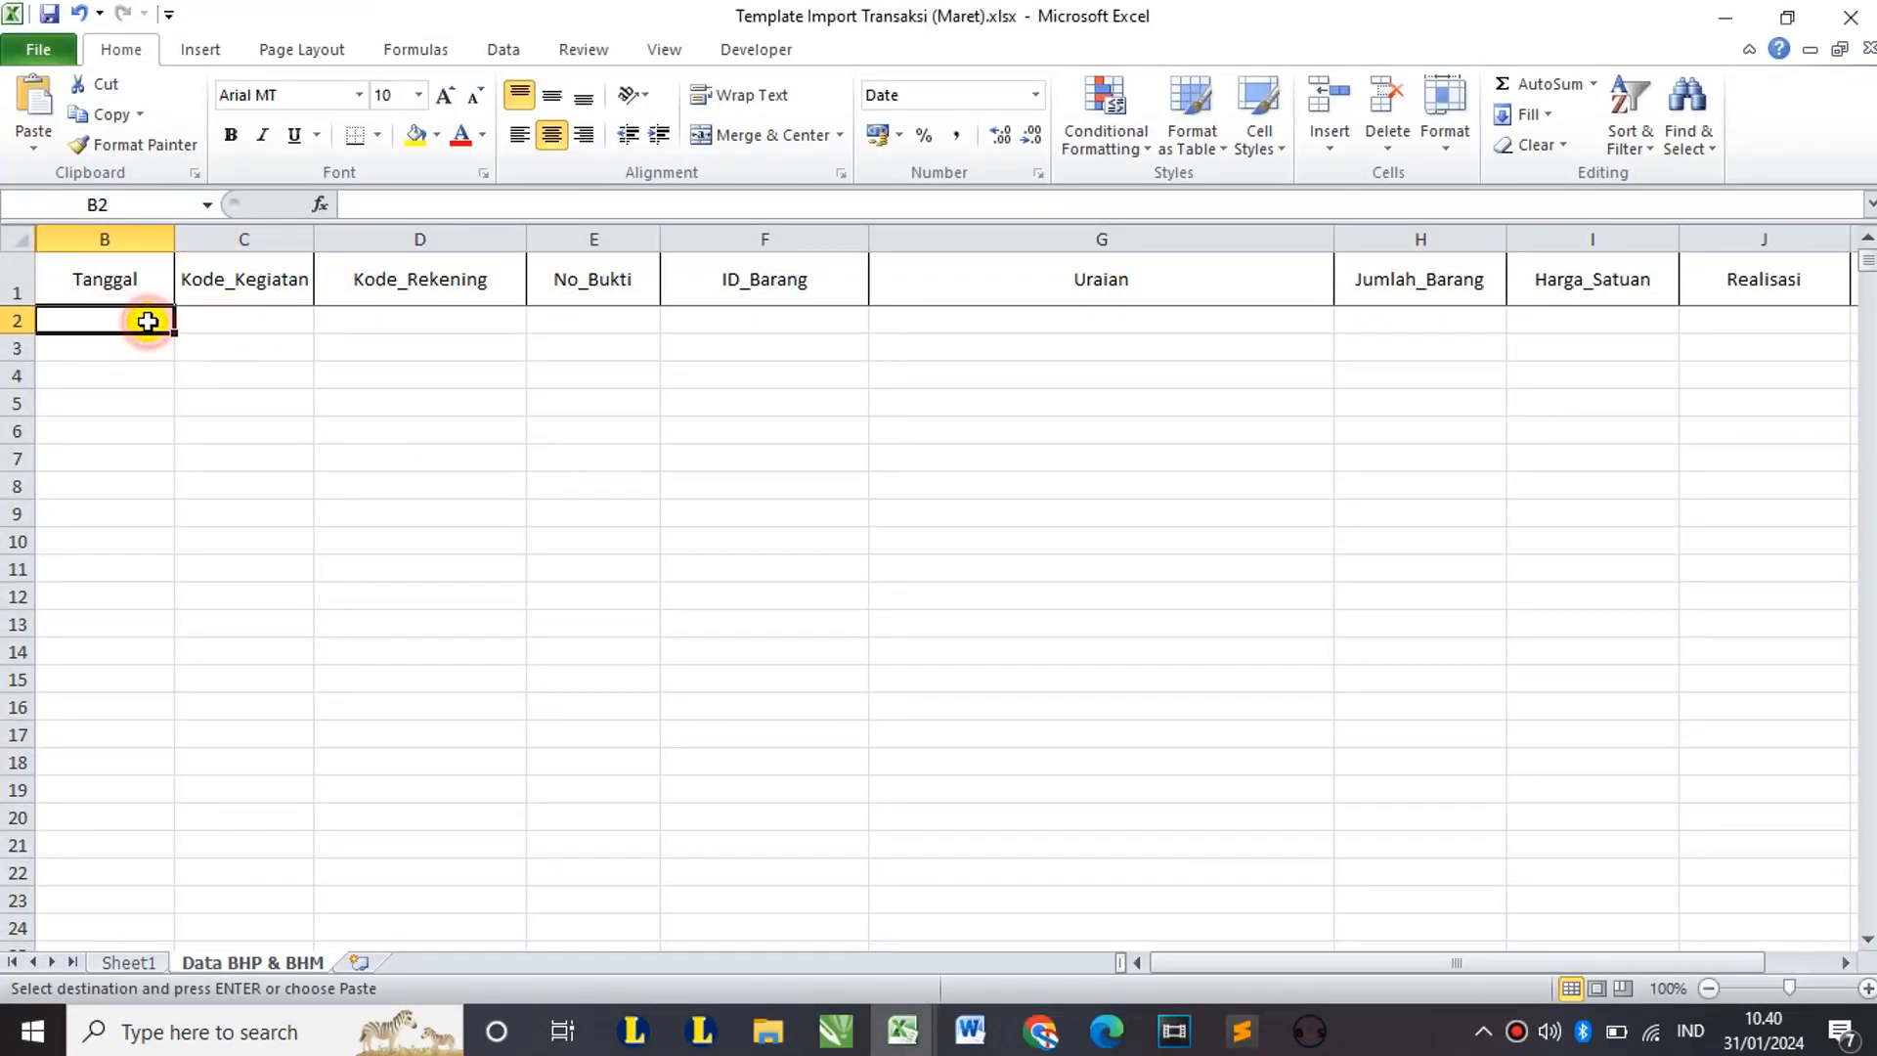
key("ctrl+v")
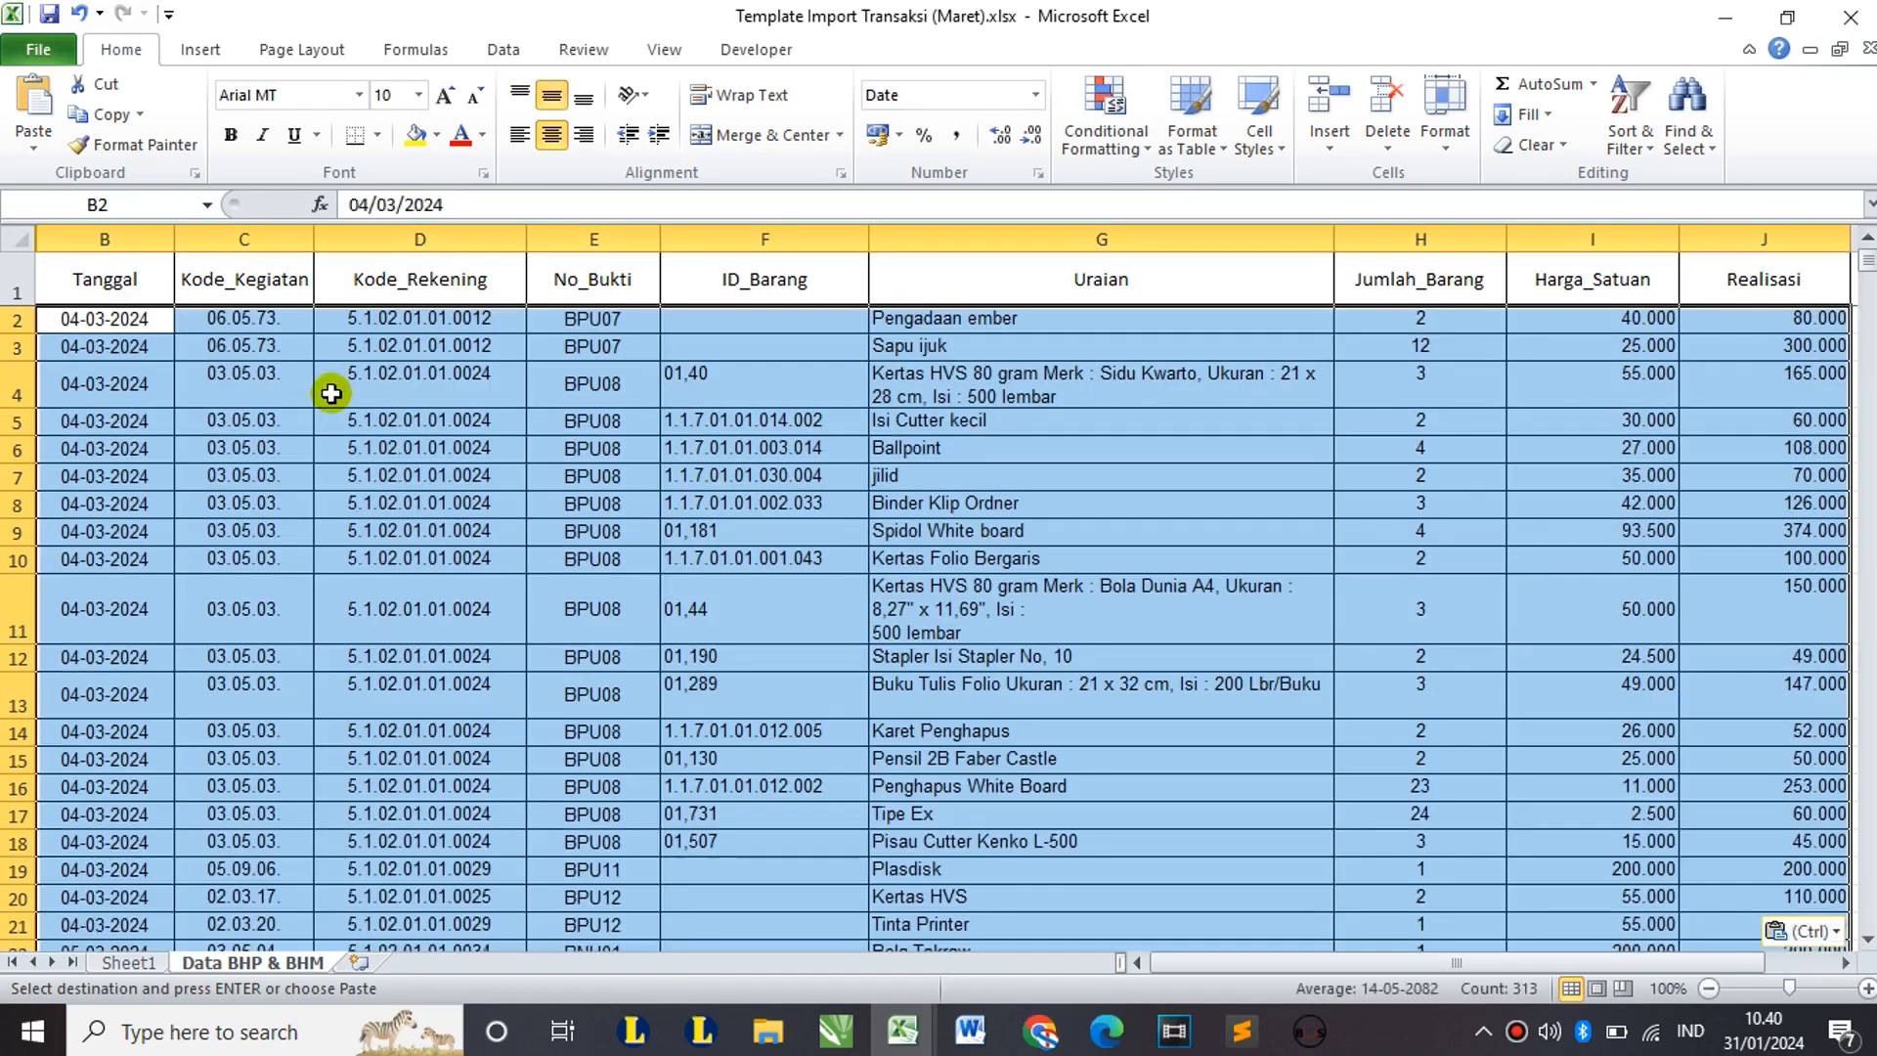
scroll(997, 509, "down", 1)
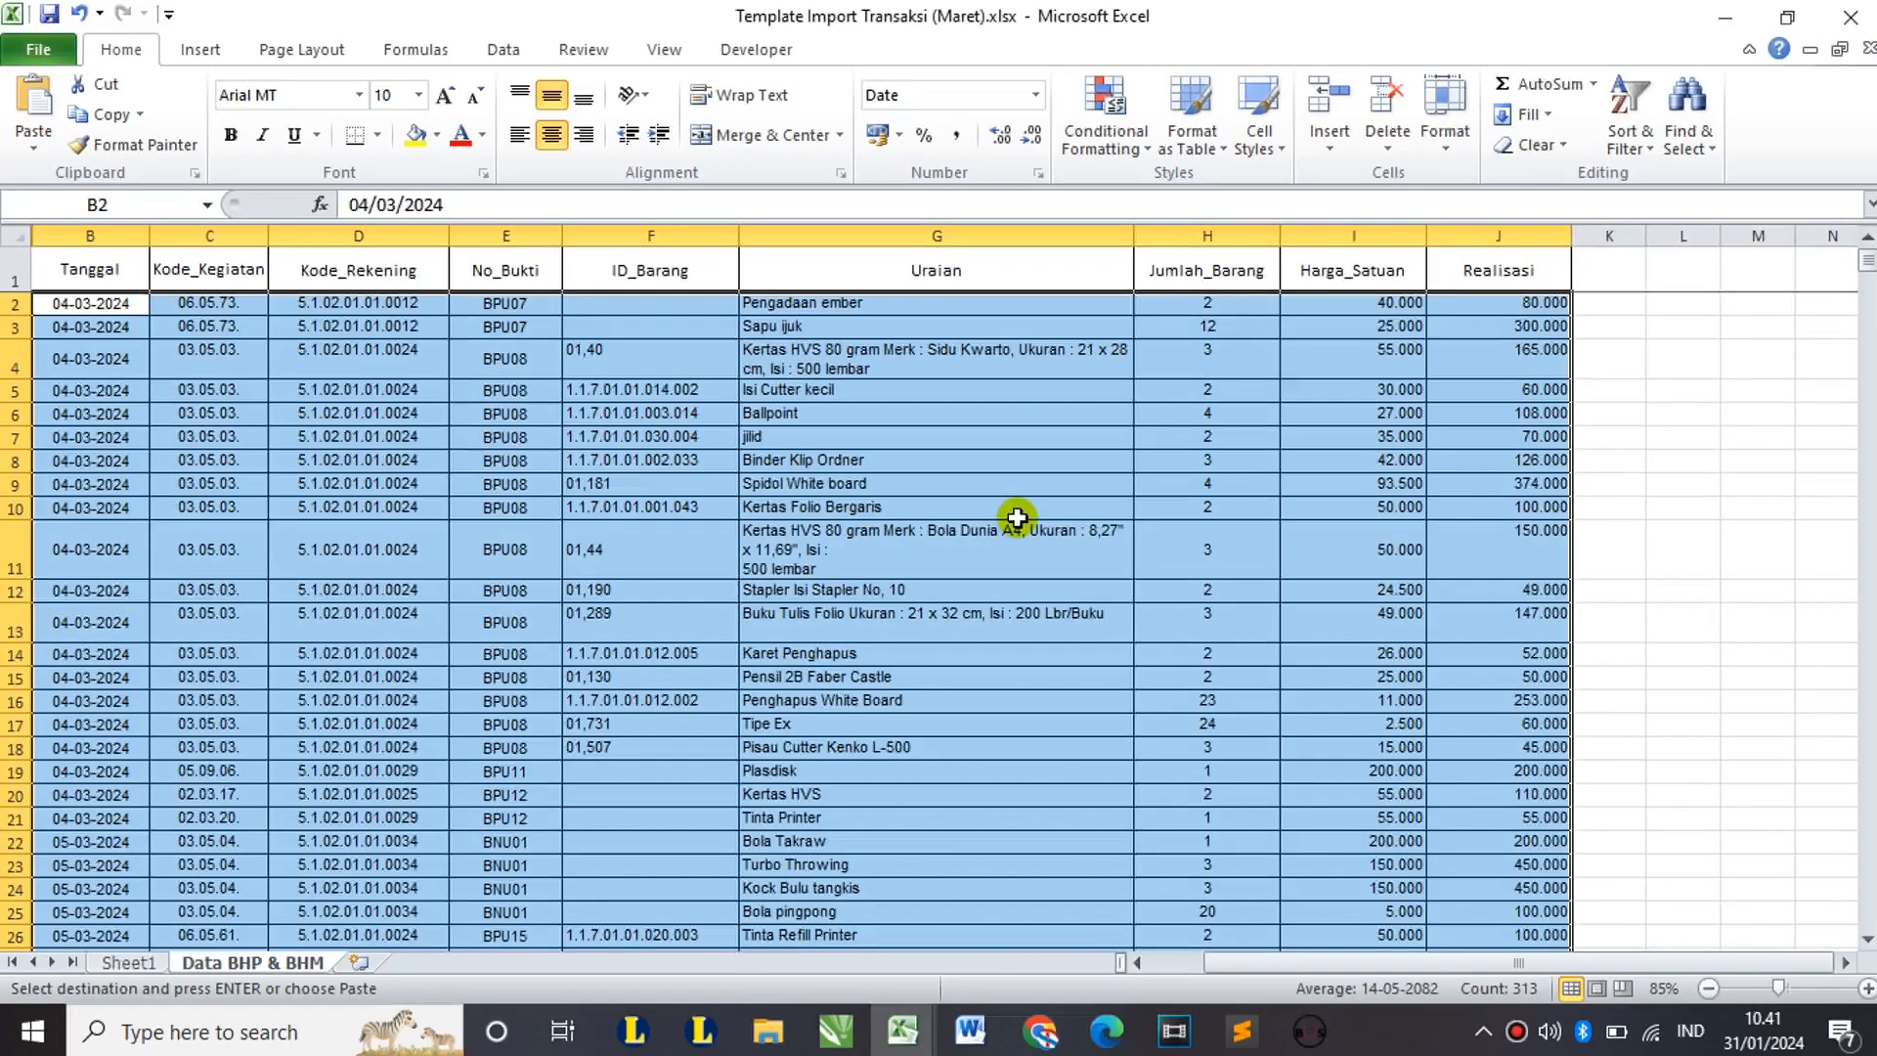
scroll(782, 510, "down", 6)
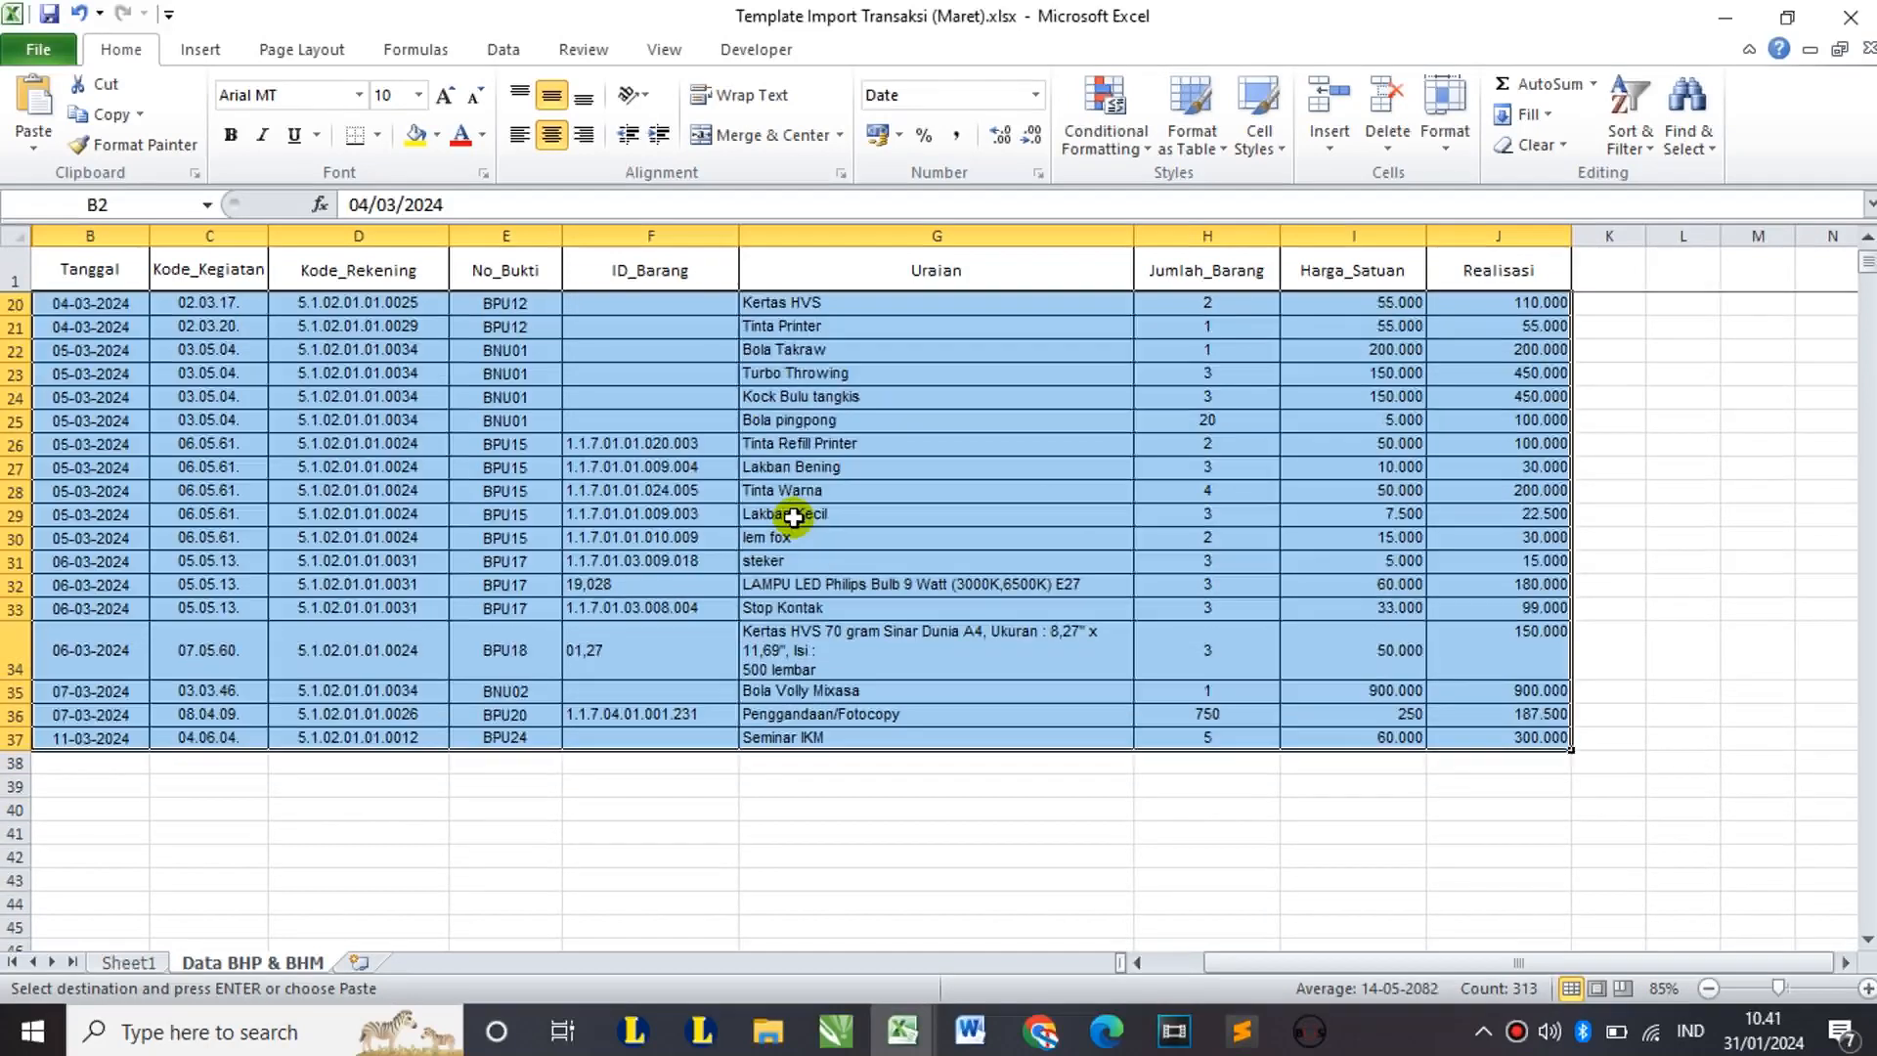
left_click(114, 763)
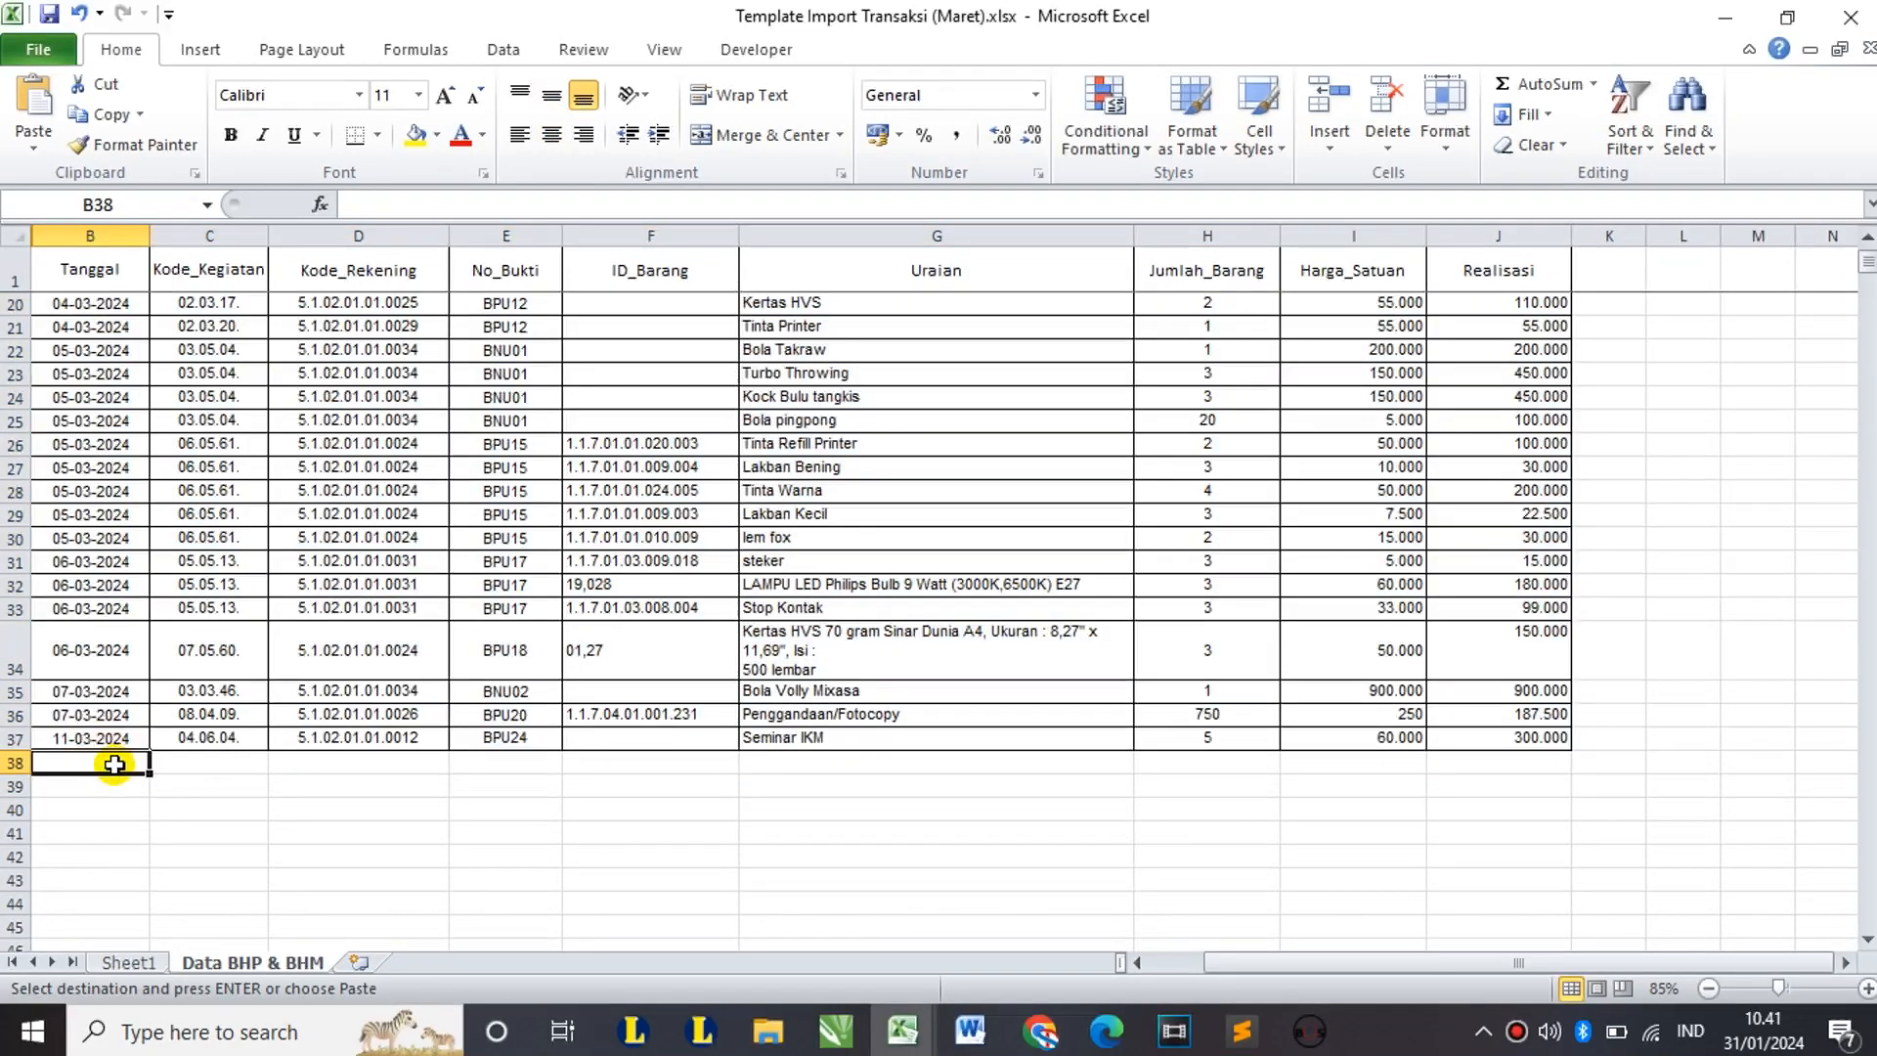
Step: Close BHP MARET.xlsx without saving, keeping the copied data on the clipboard
mouse_move(902, 1031)
mouse_move(1256, 904)
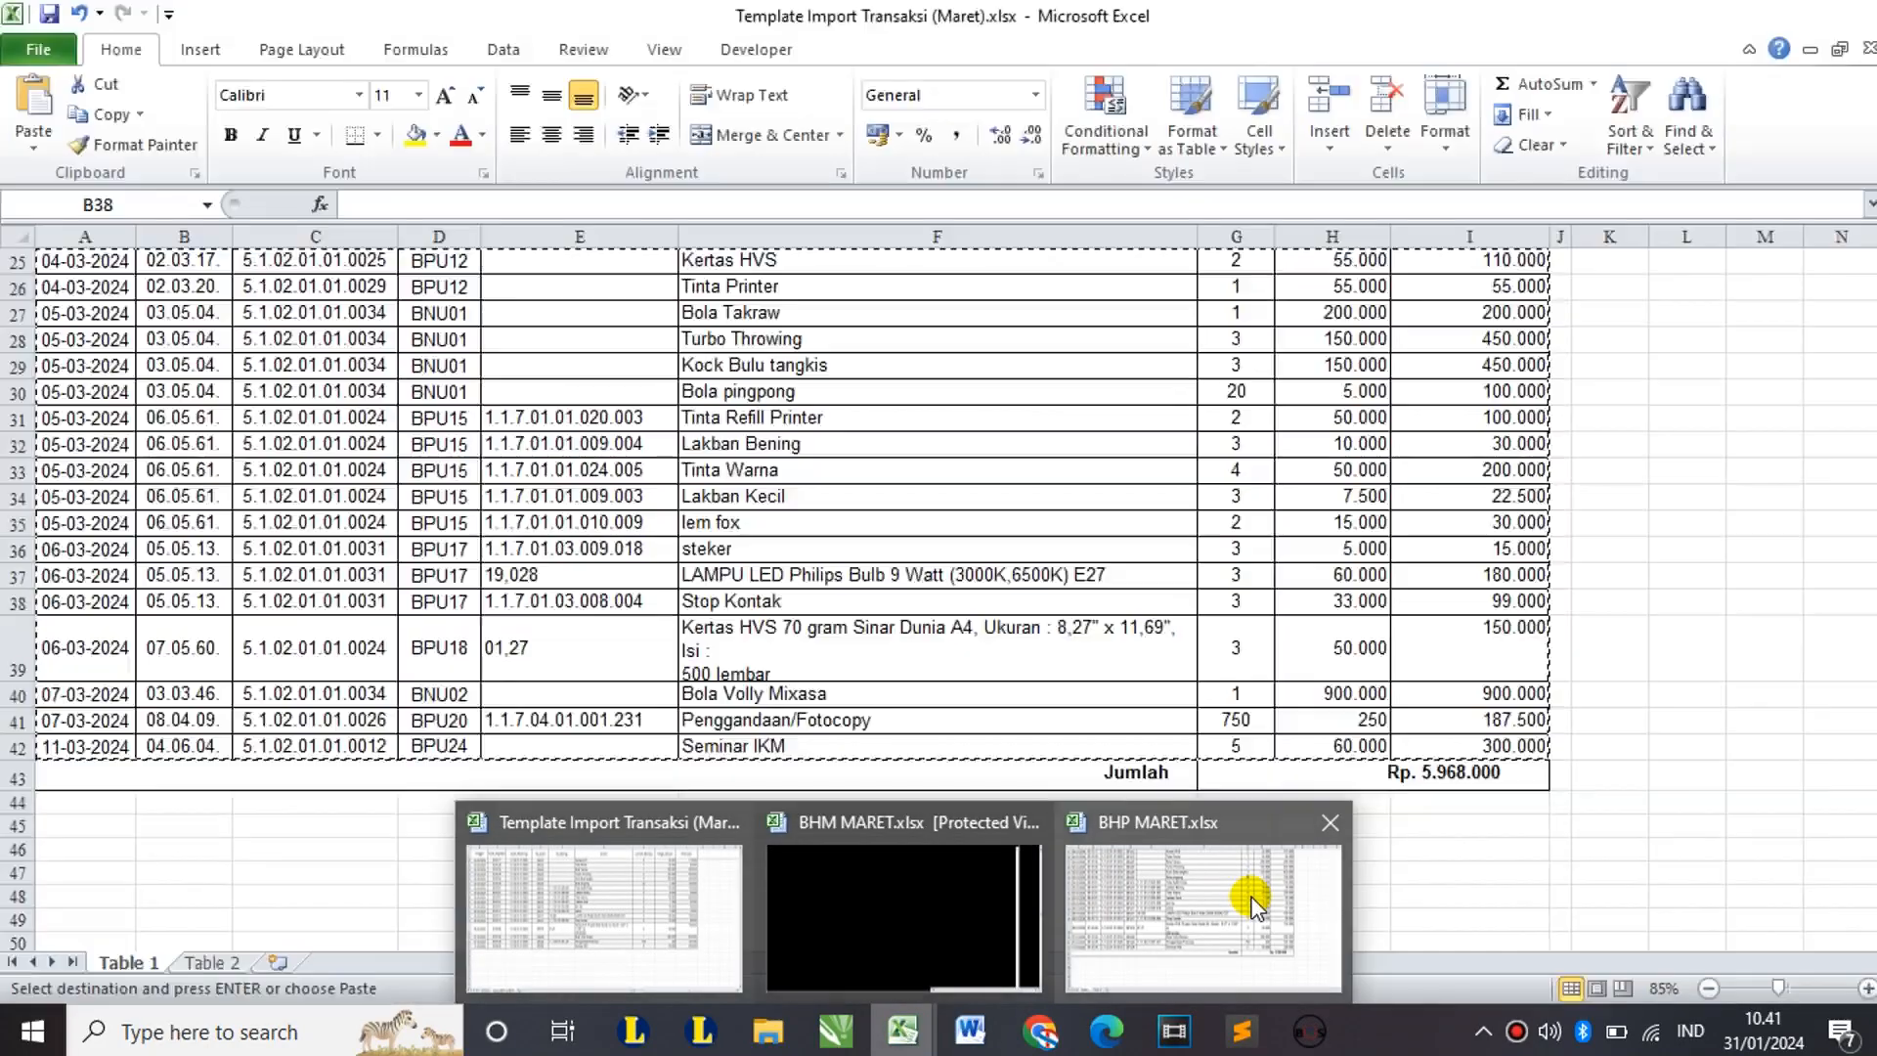
left_click(1329, 823)
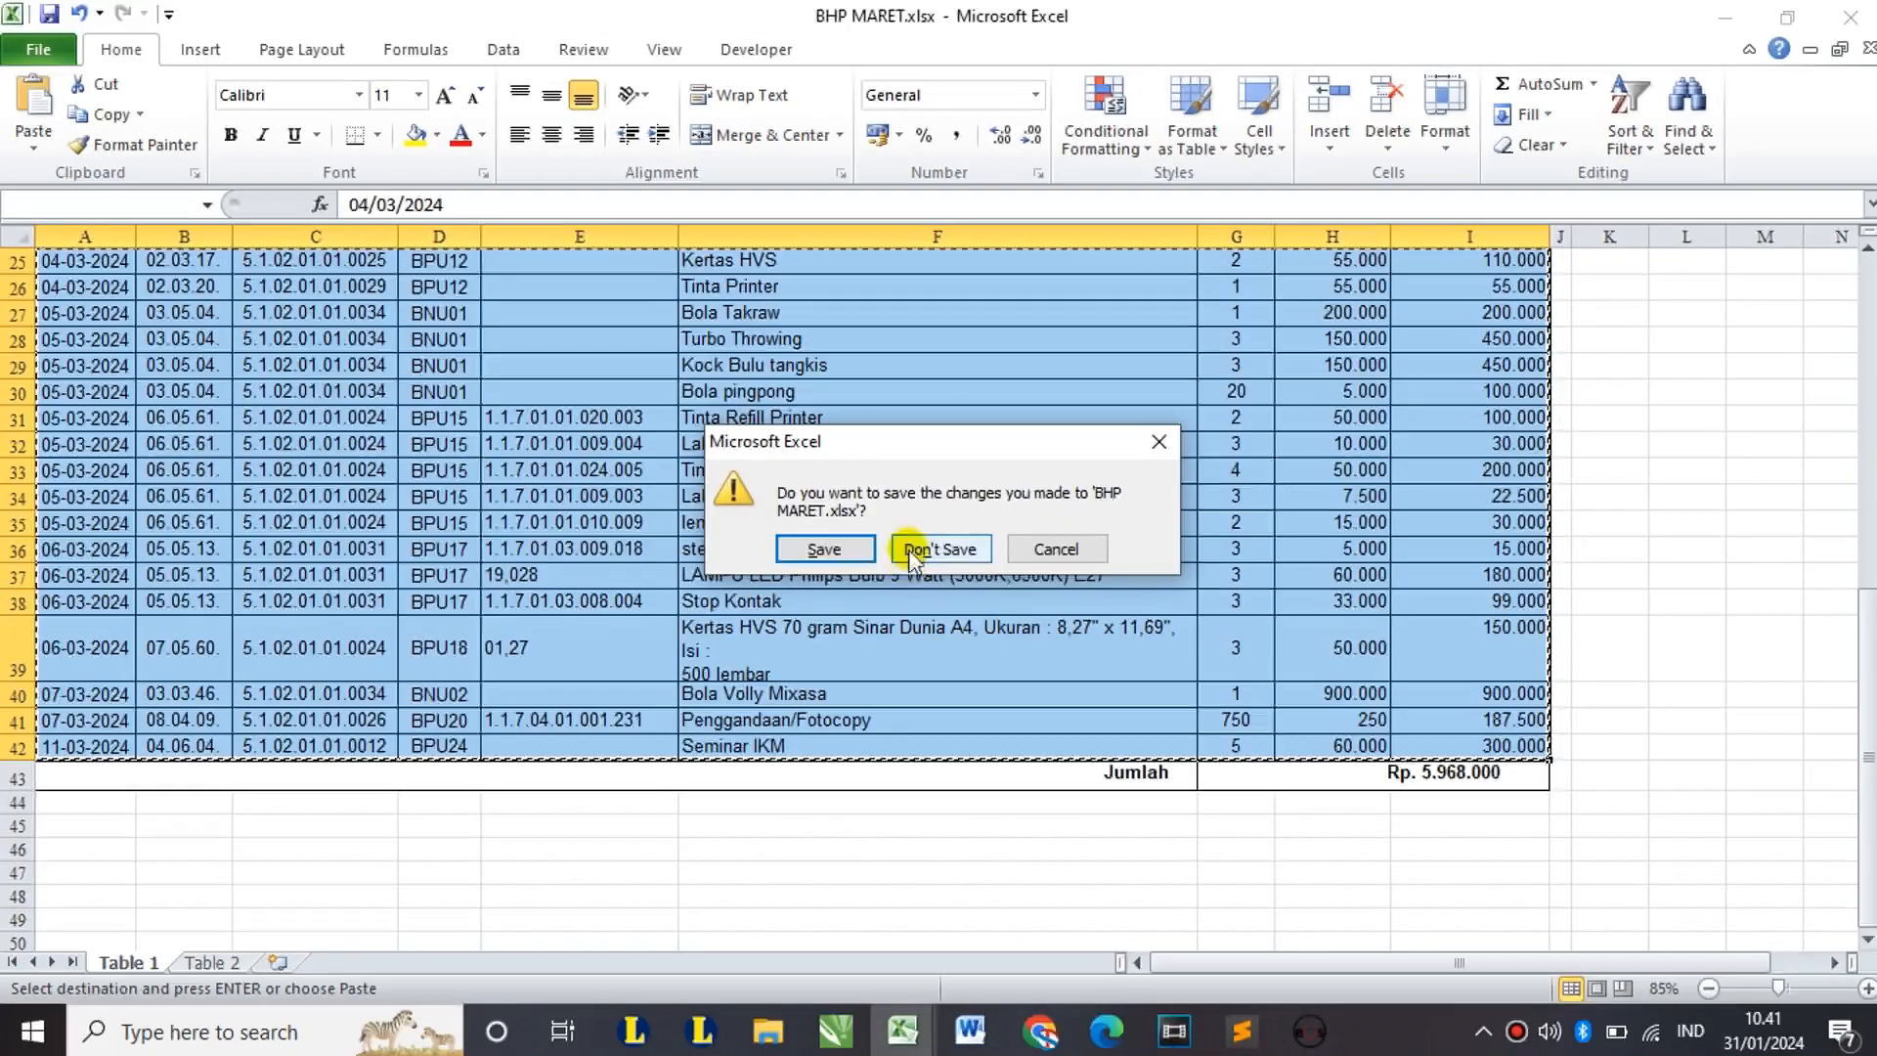
left_click(909, 549)
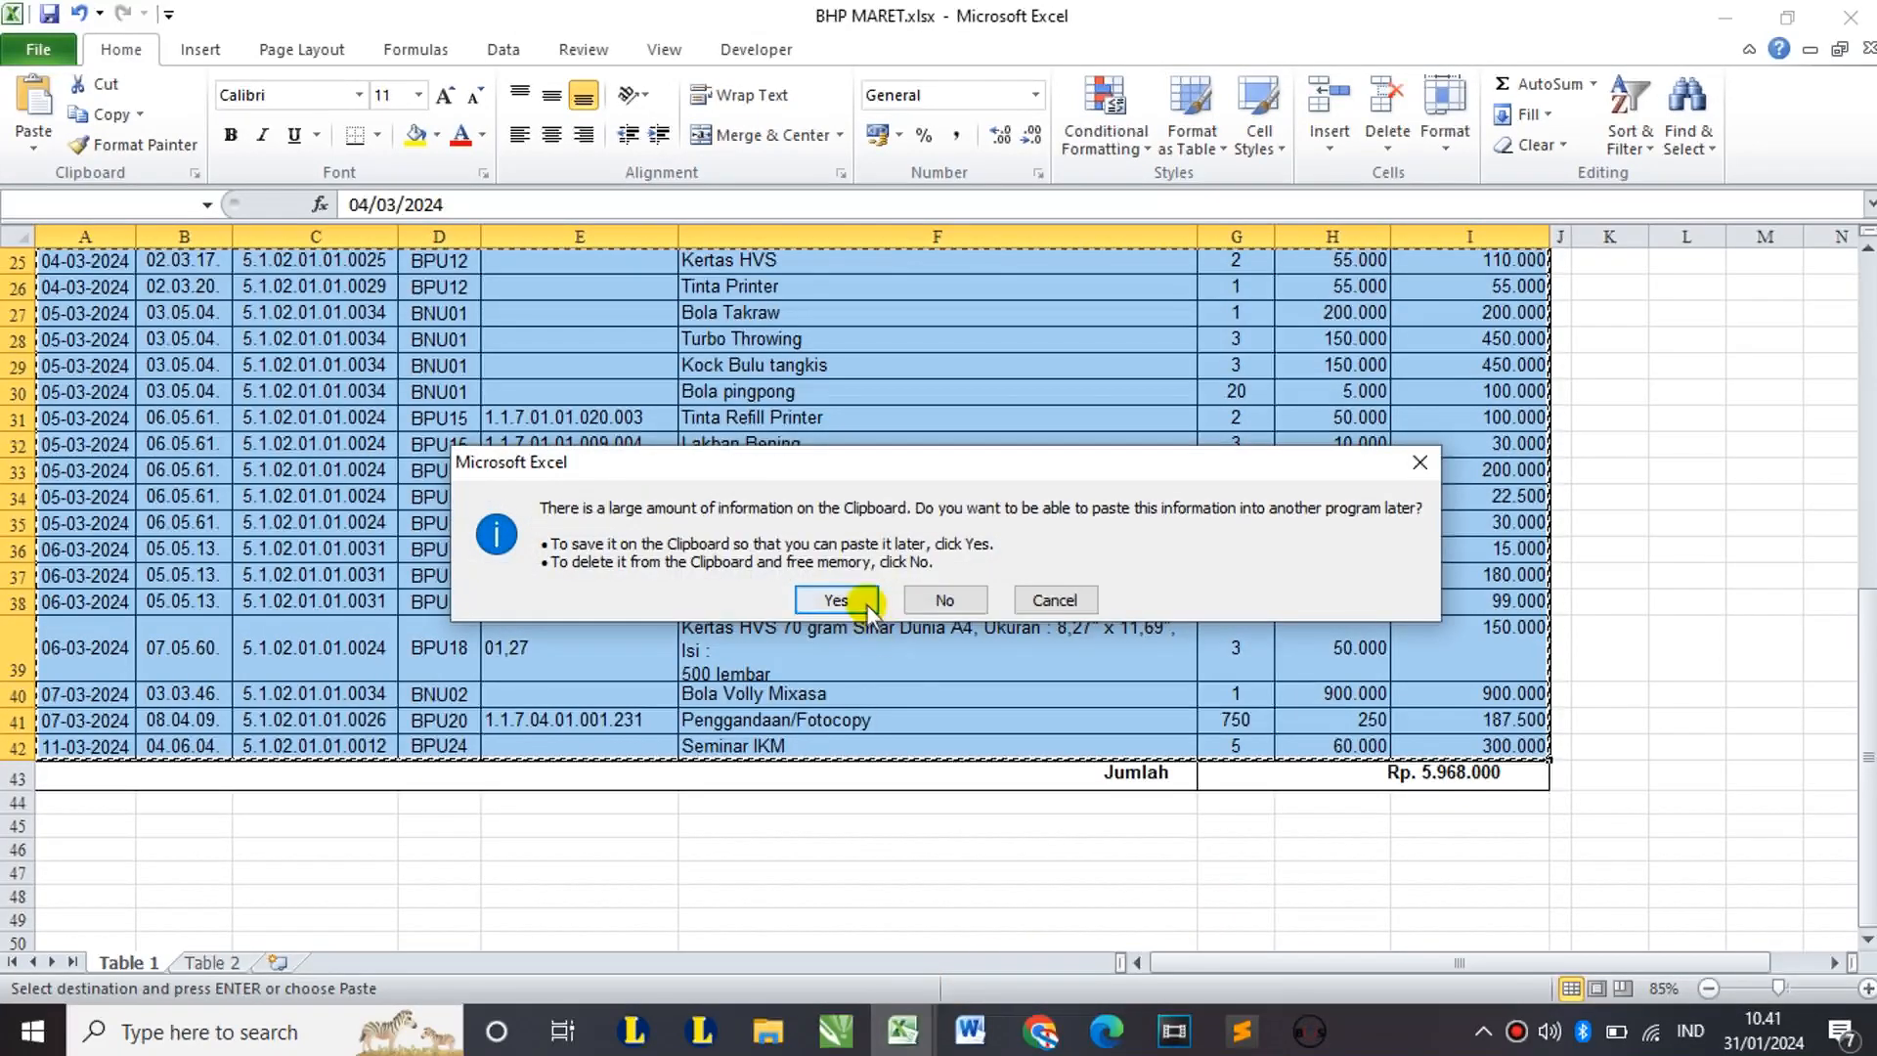
left_click(866, 604)
Step: Bring up BHM MARET.xlsx, enable editing, and go to the Table 6 sheet
mouse_move(902, 1031)
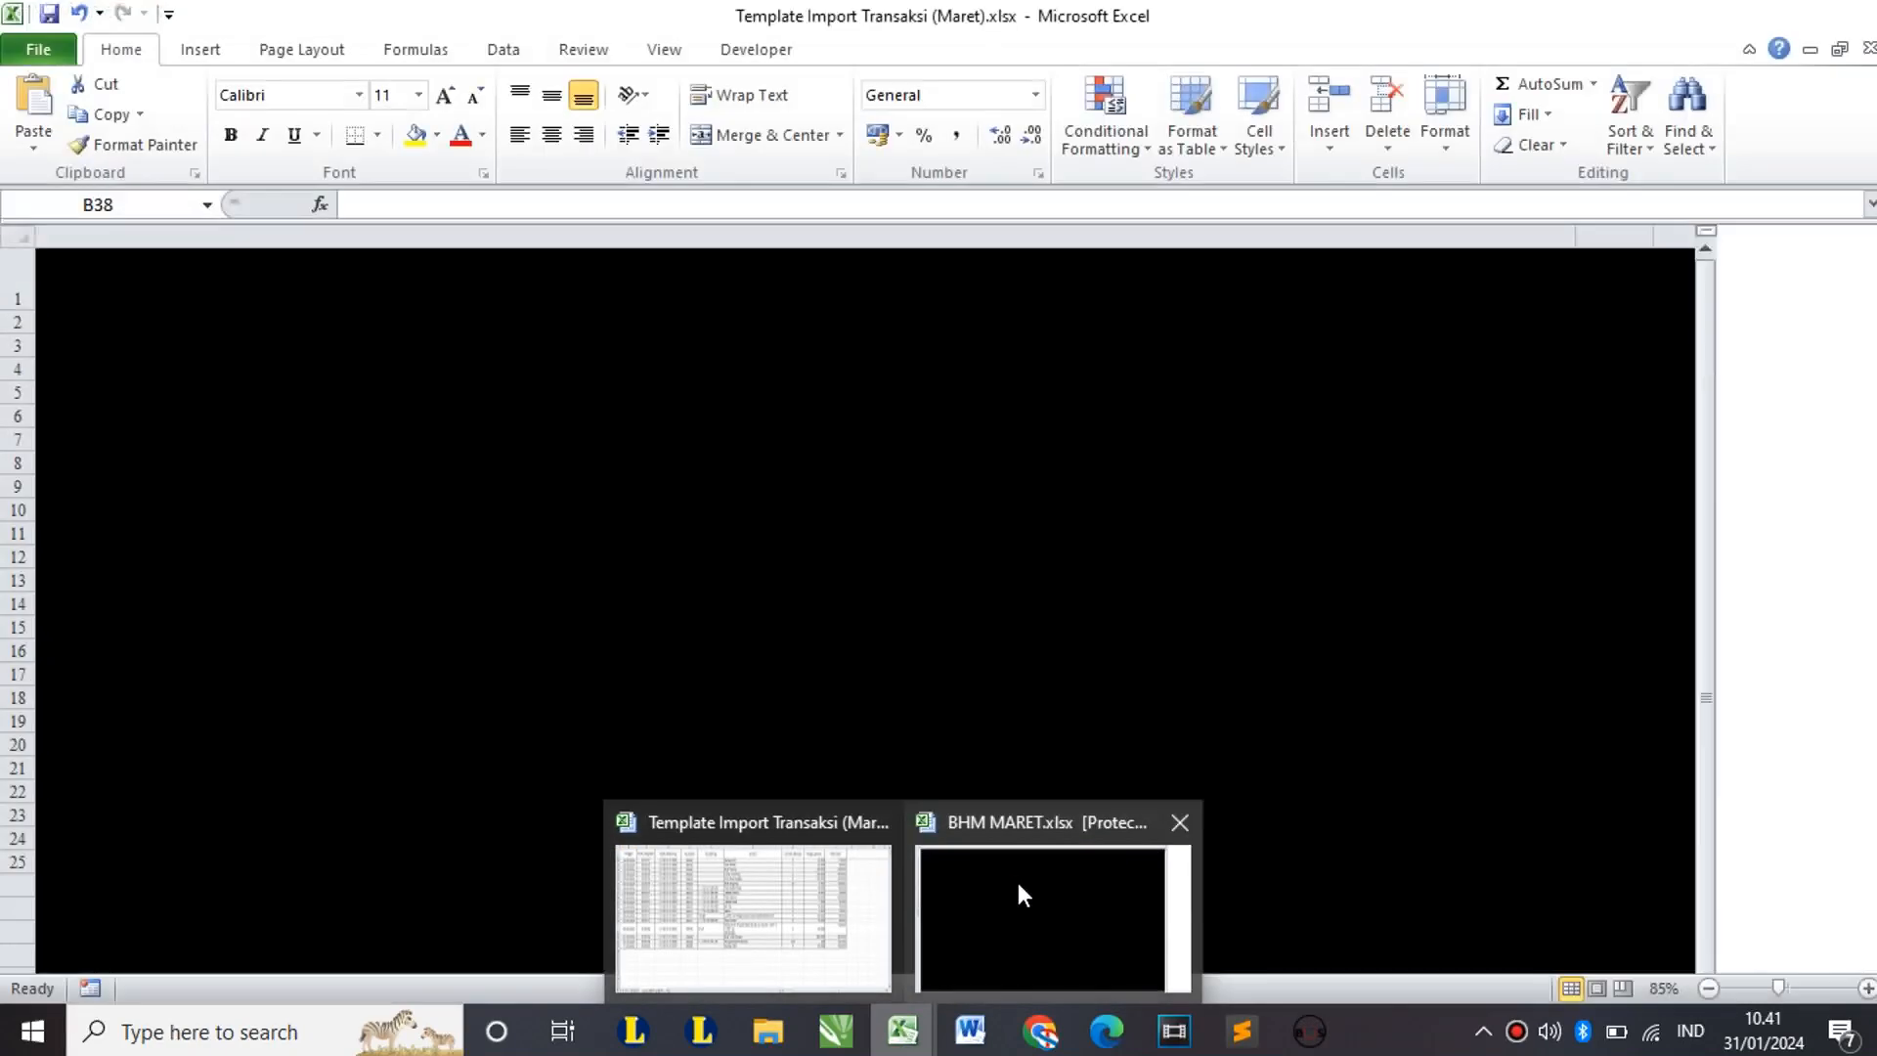
left_click(1017, 878)
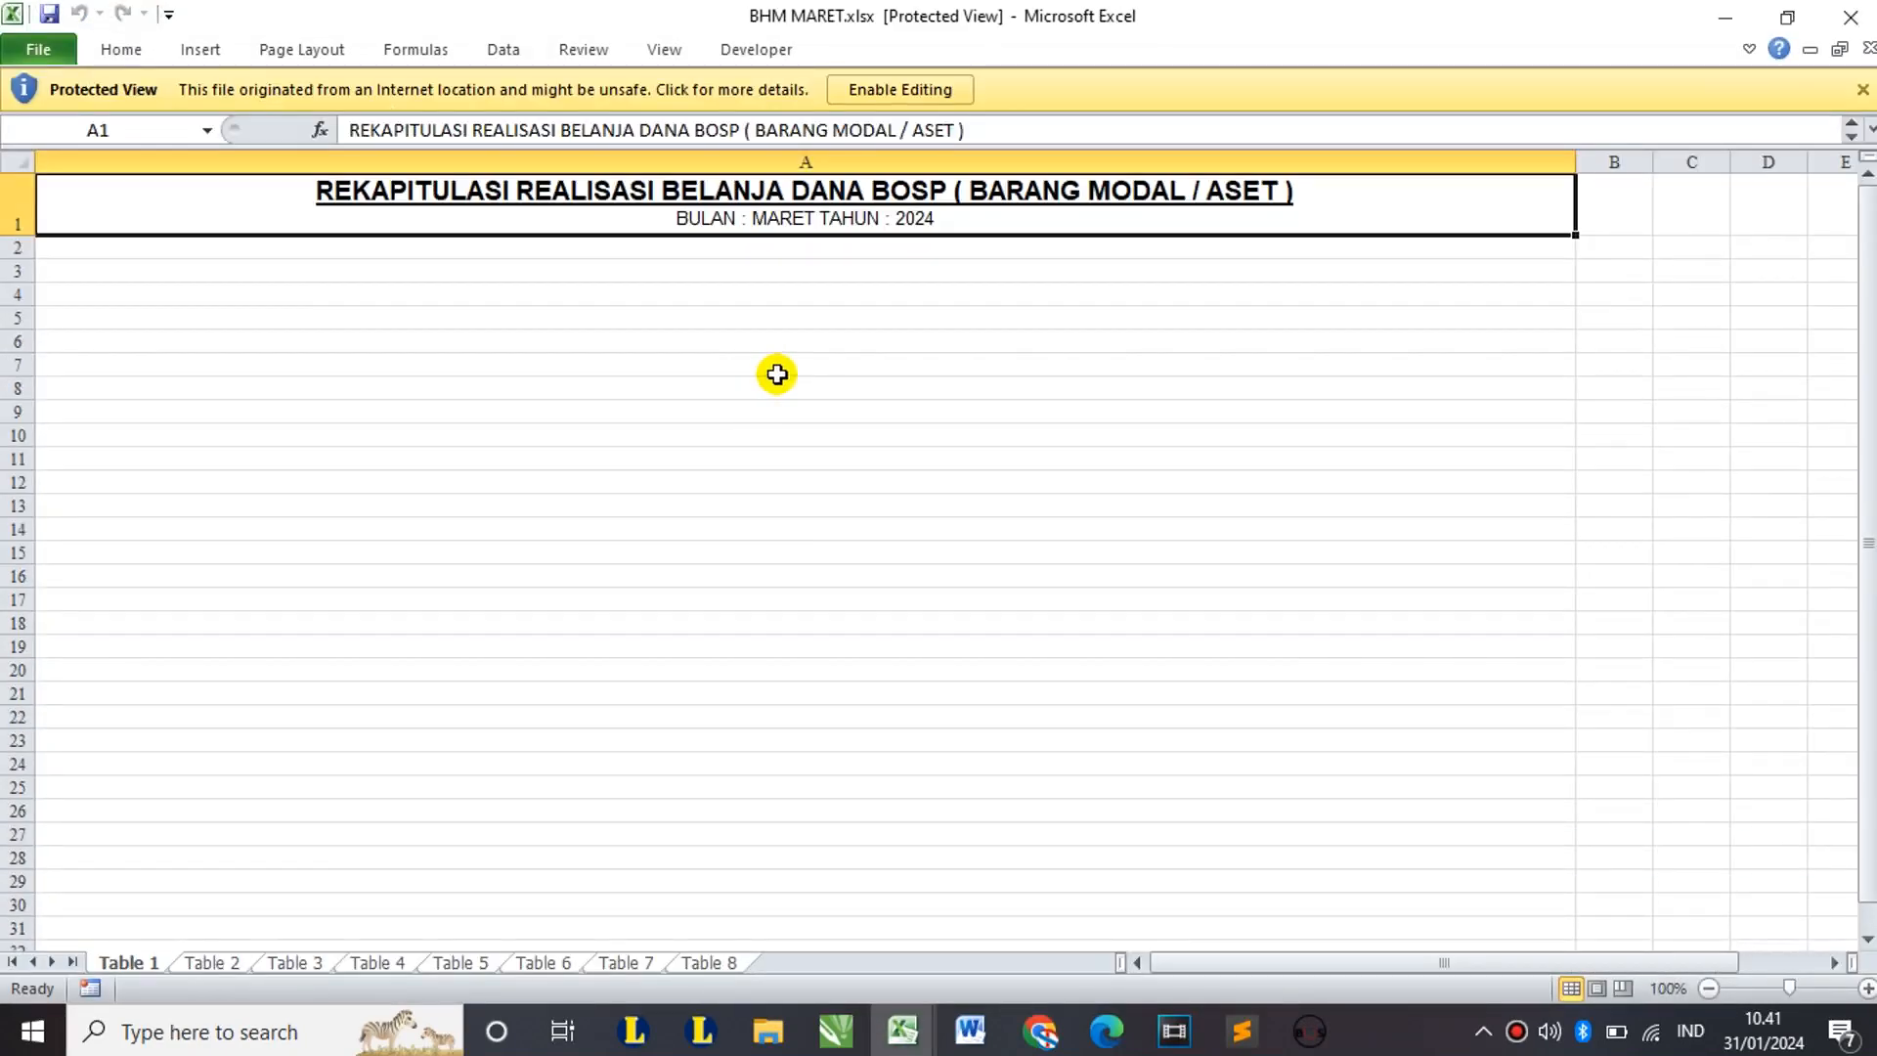
left_click(884, 90)
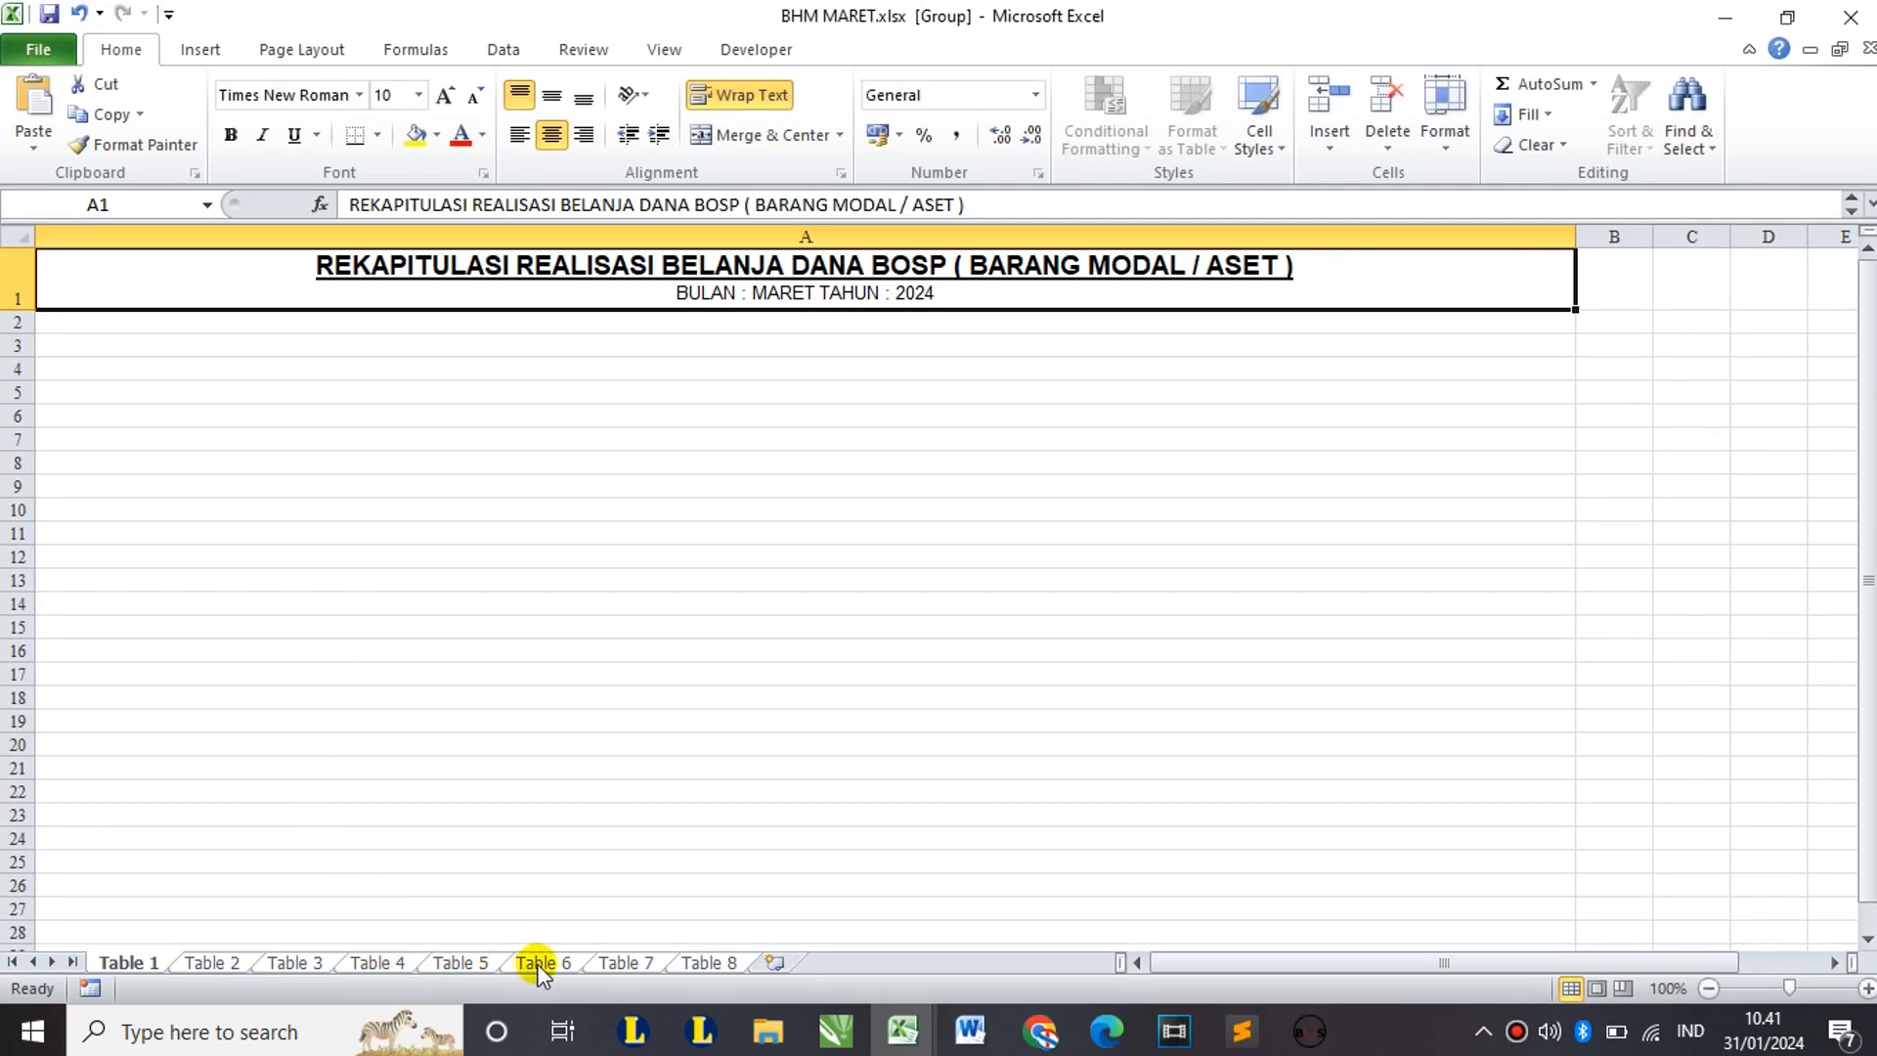
left_click(537, 964)
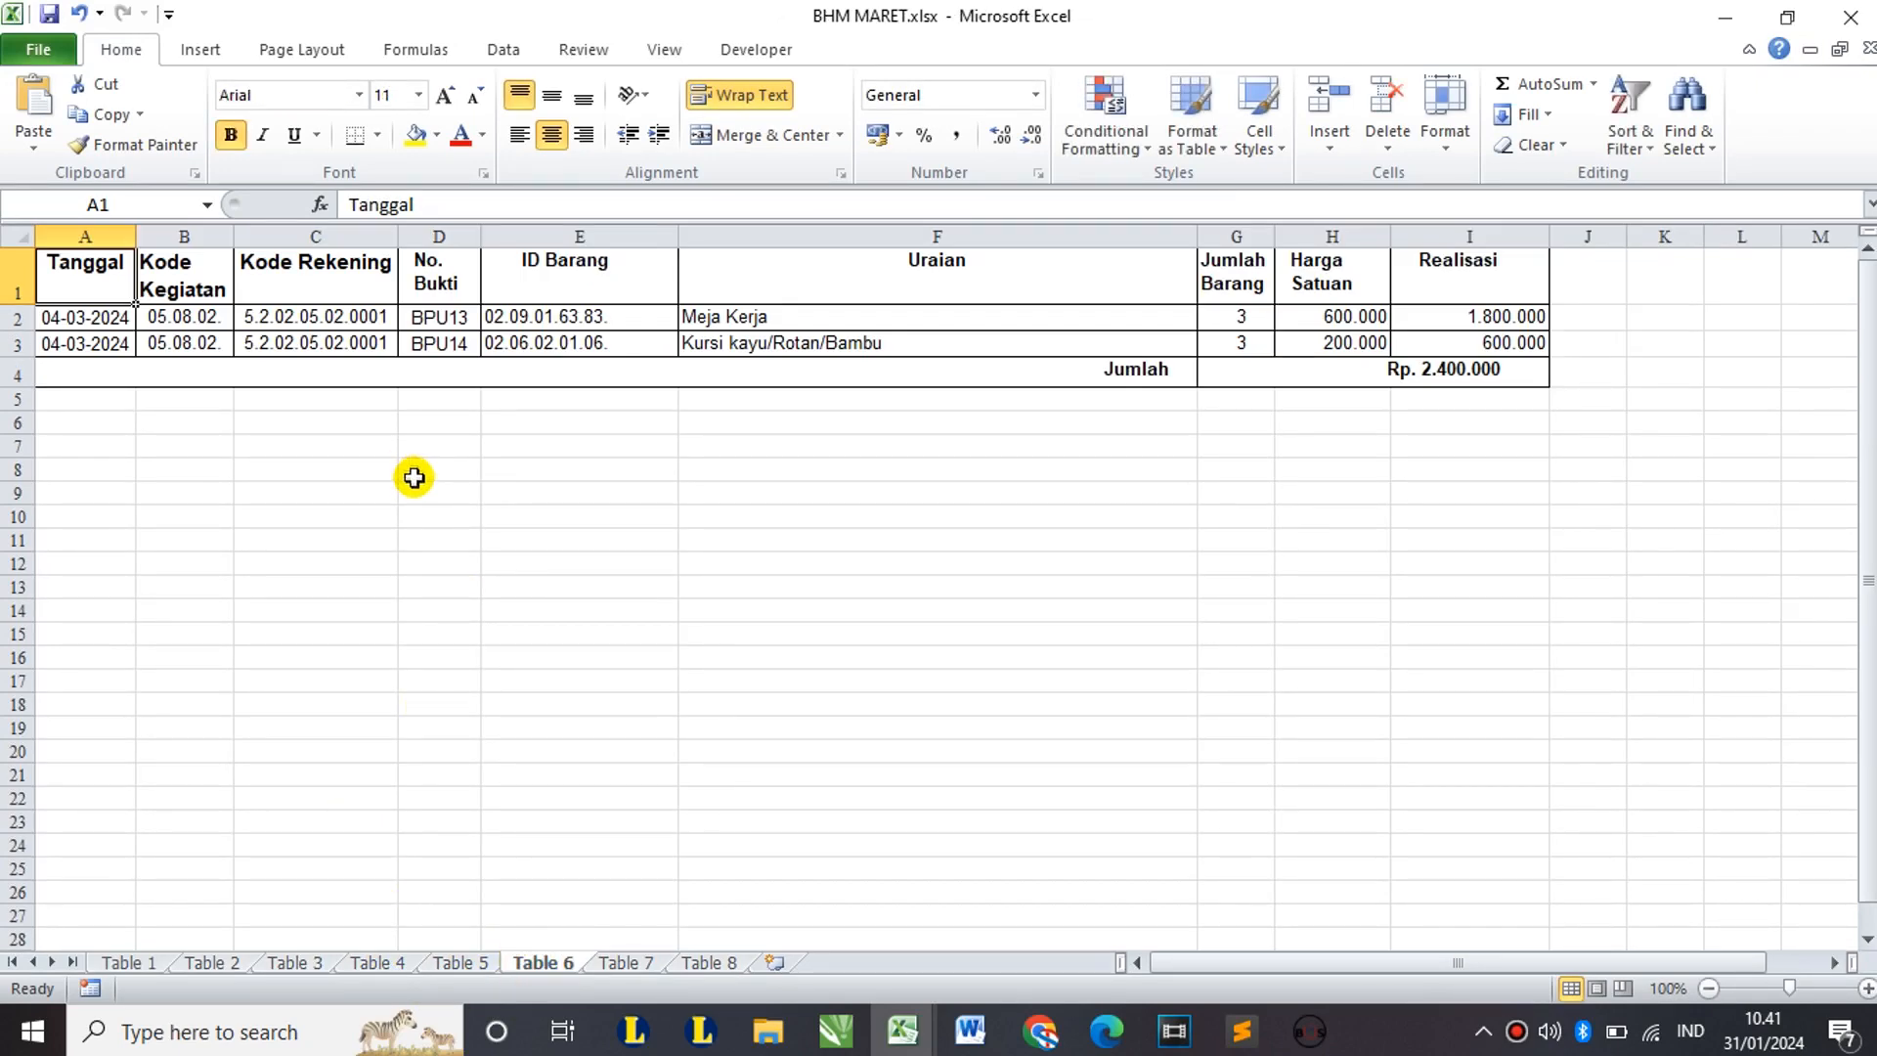
Step: Copy Table 6's BPU13 and BPU14 transaction rows A2:I3
left_click(110, 319)
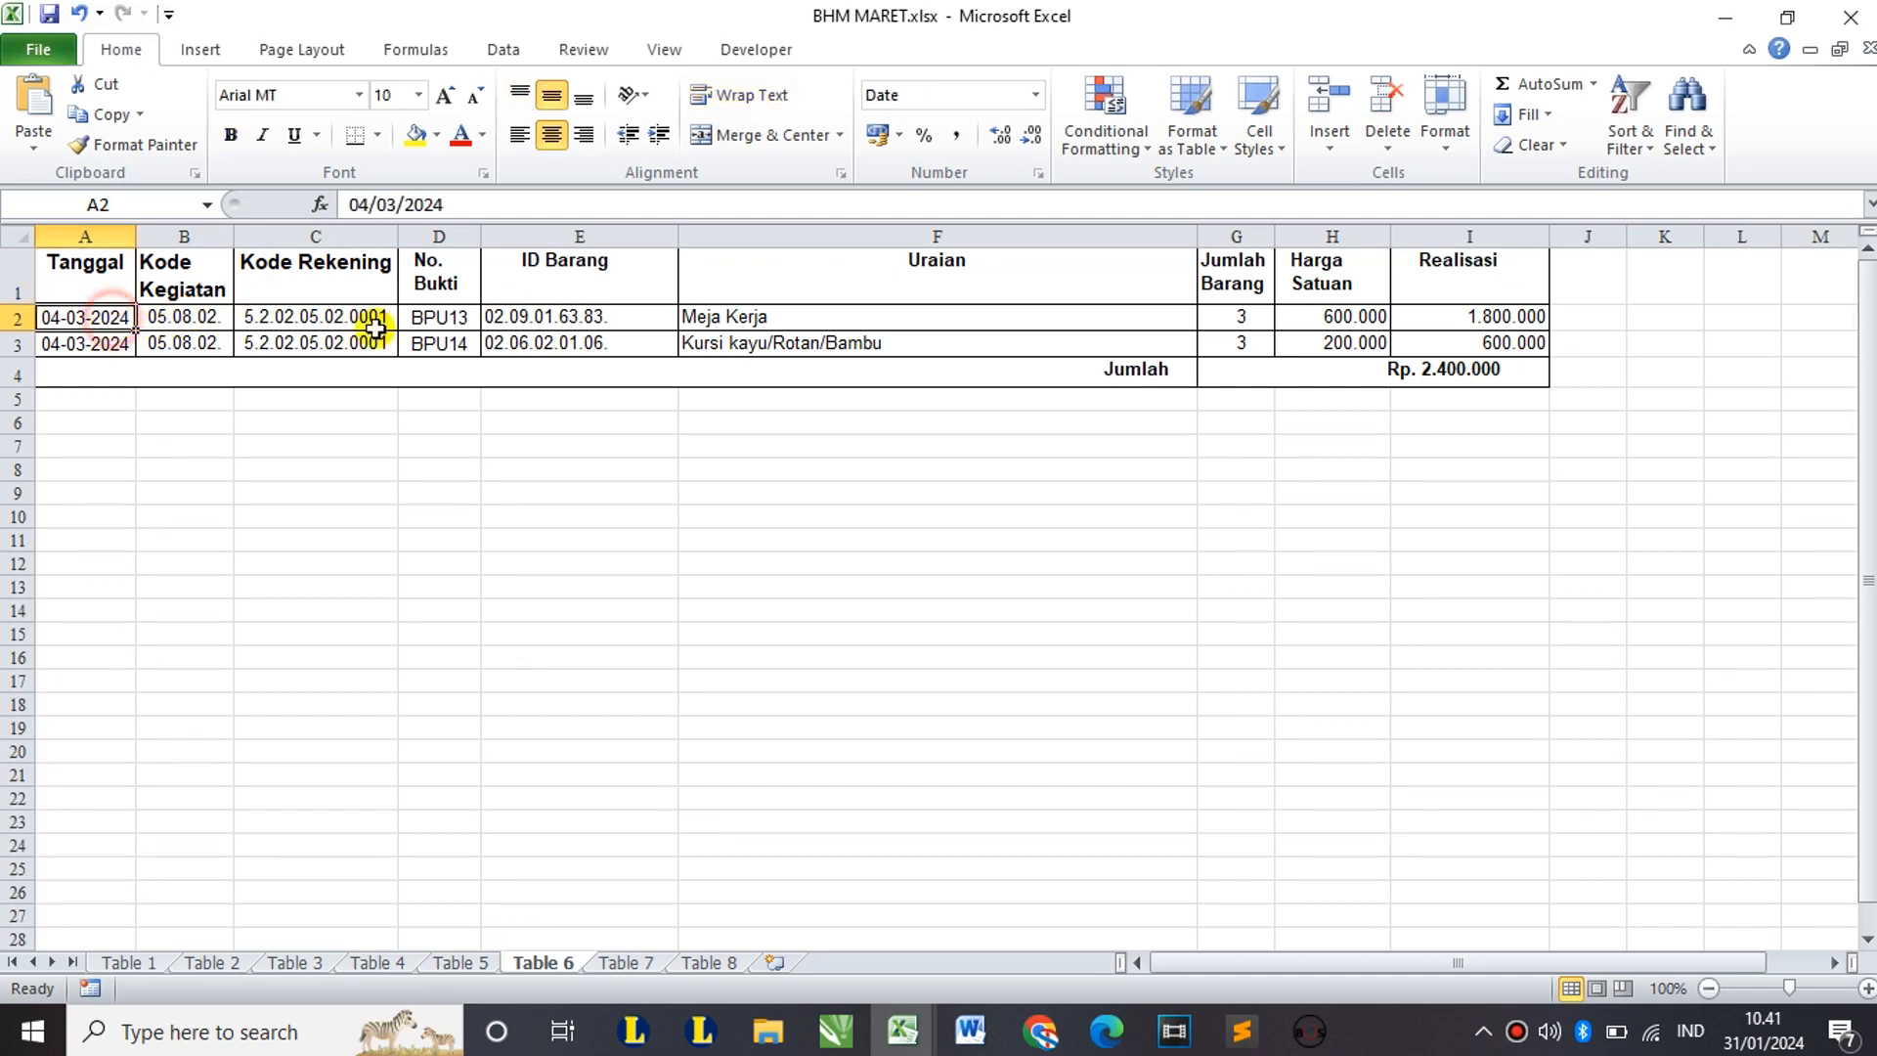
left_click(1432, 342, "shift")
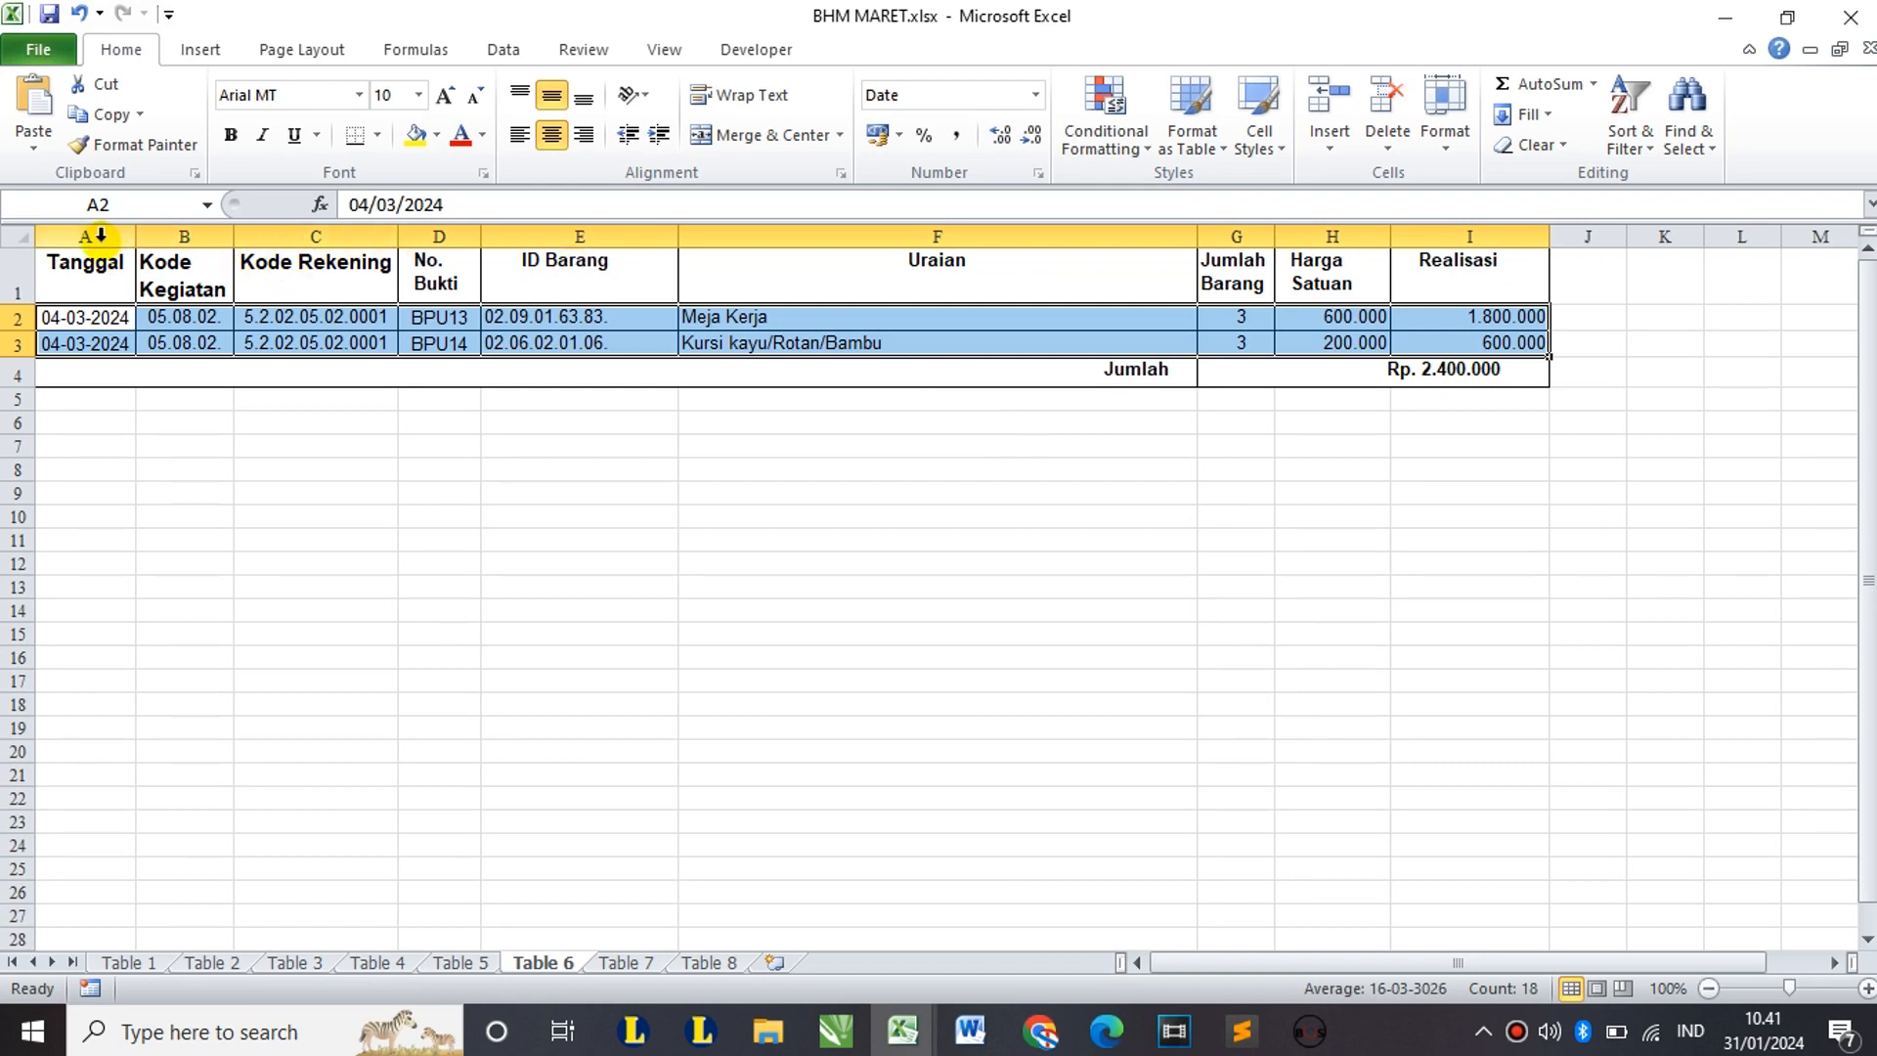
left_click_drag(100, 234, 1359, 237)
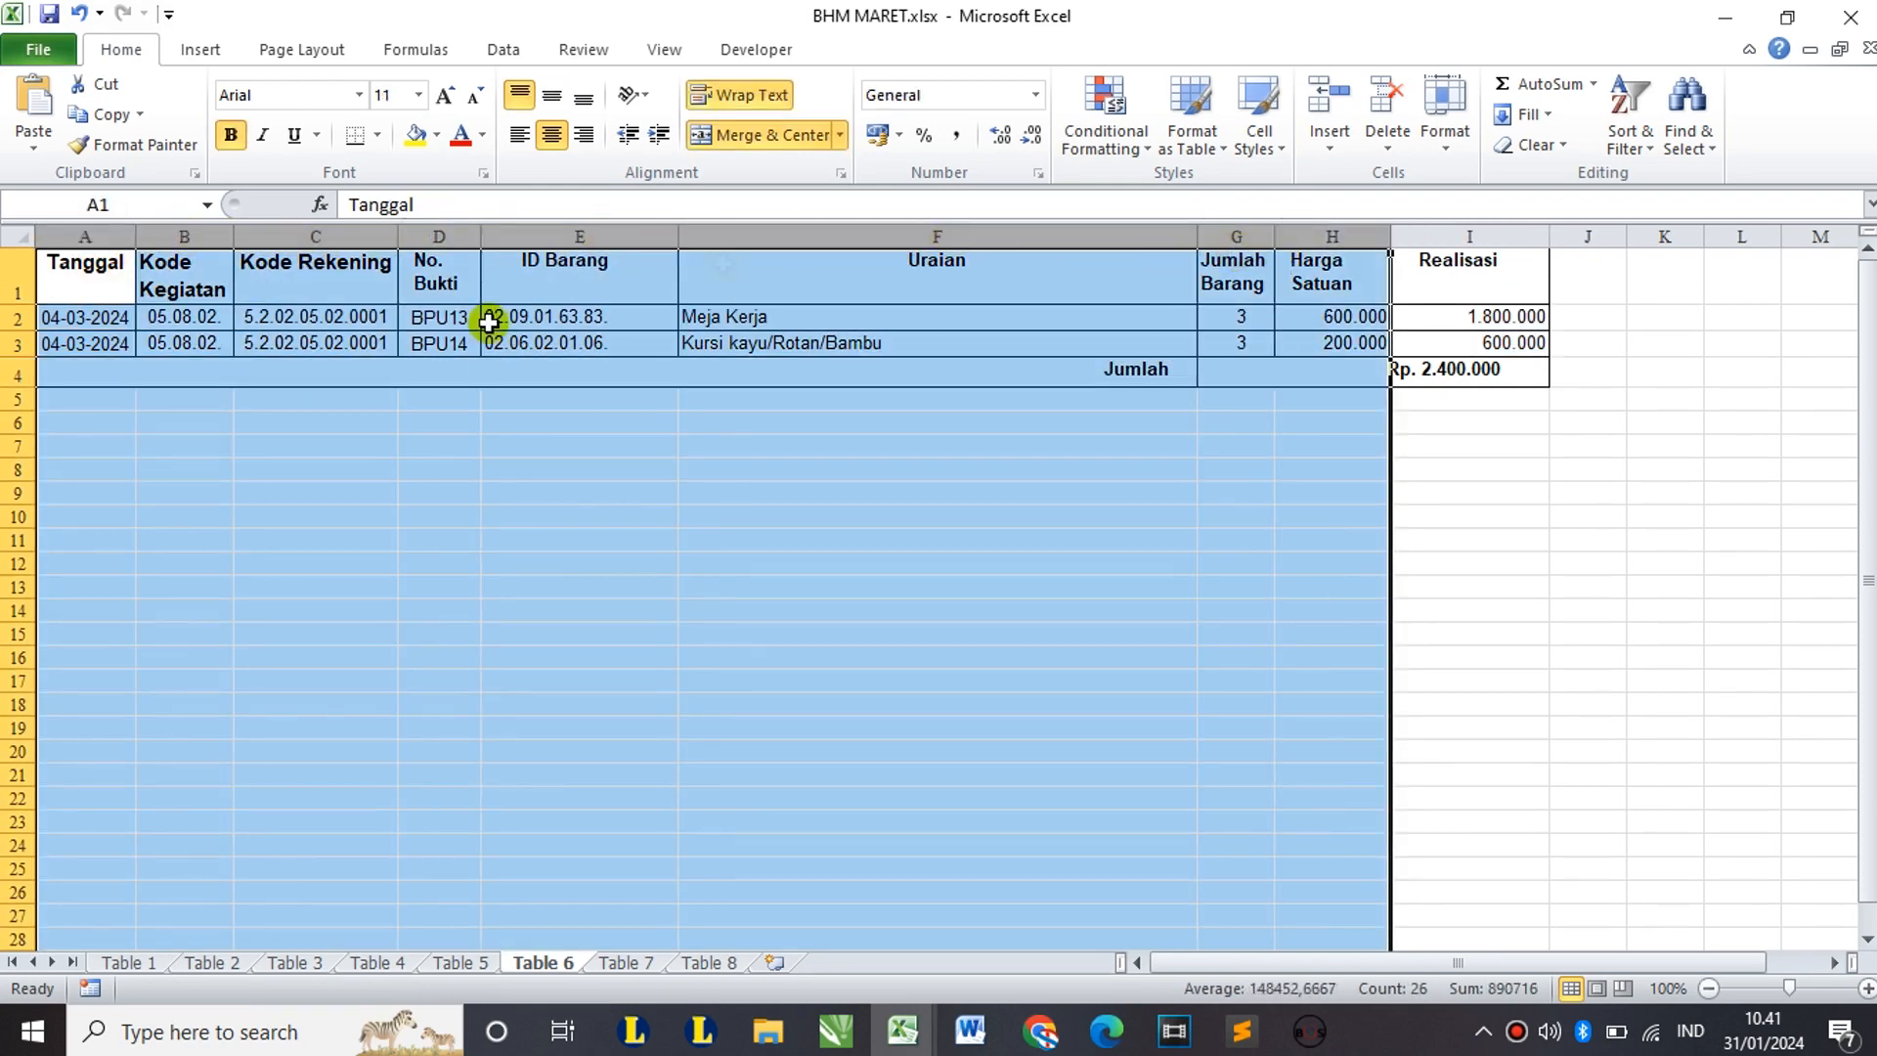
left_click_drag(90, 325, 1437, 342)
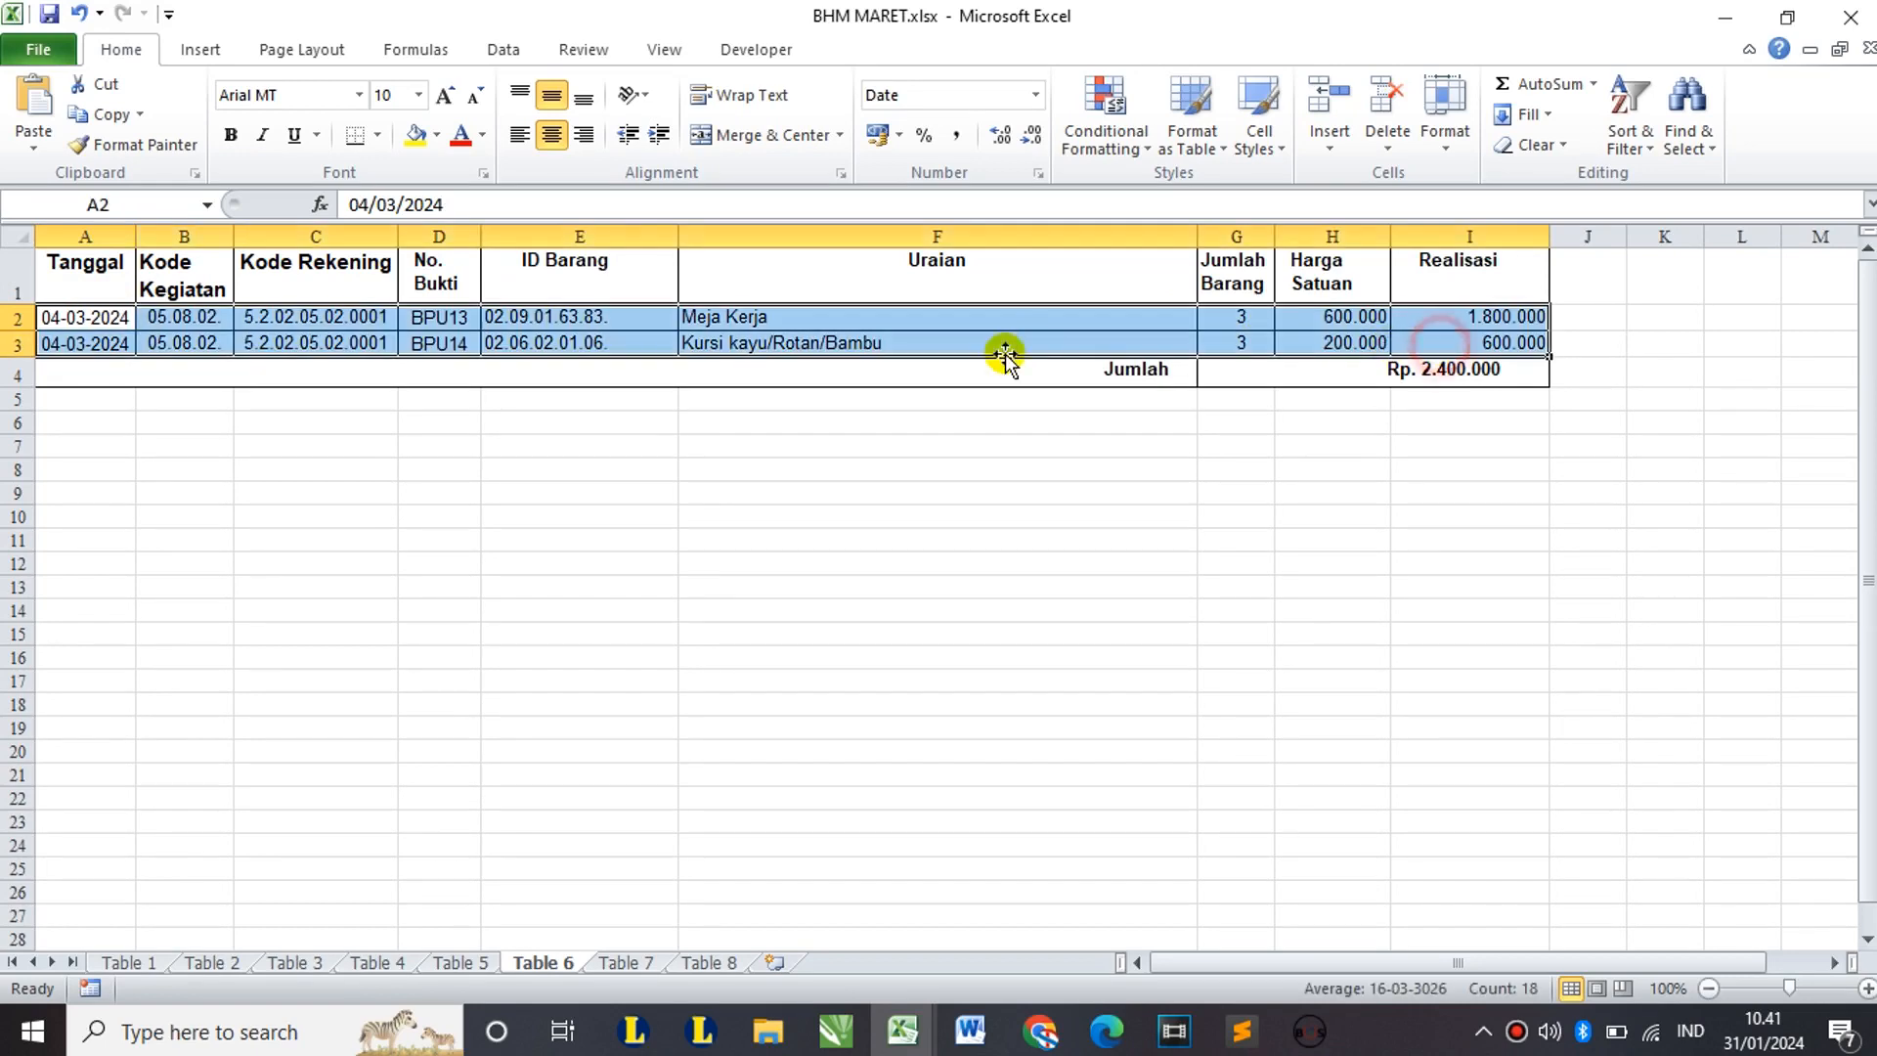
key("ctrl+c")
Step: Paste the BPU13 and BPU14 furniture rows into rows 38–39 of the Data BHP & BHM sheet in Template Import
mouse_move(901, 1031)
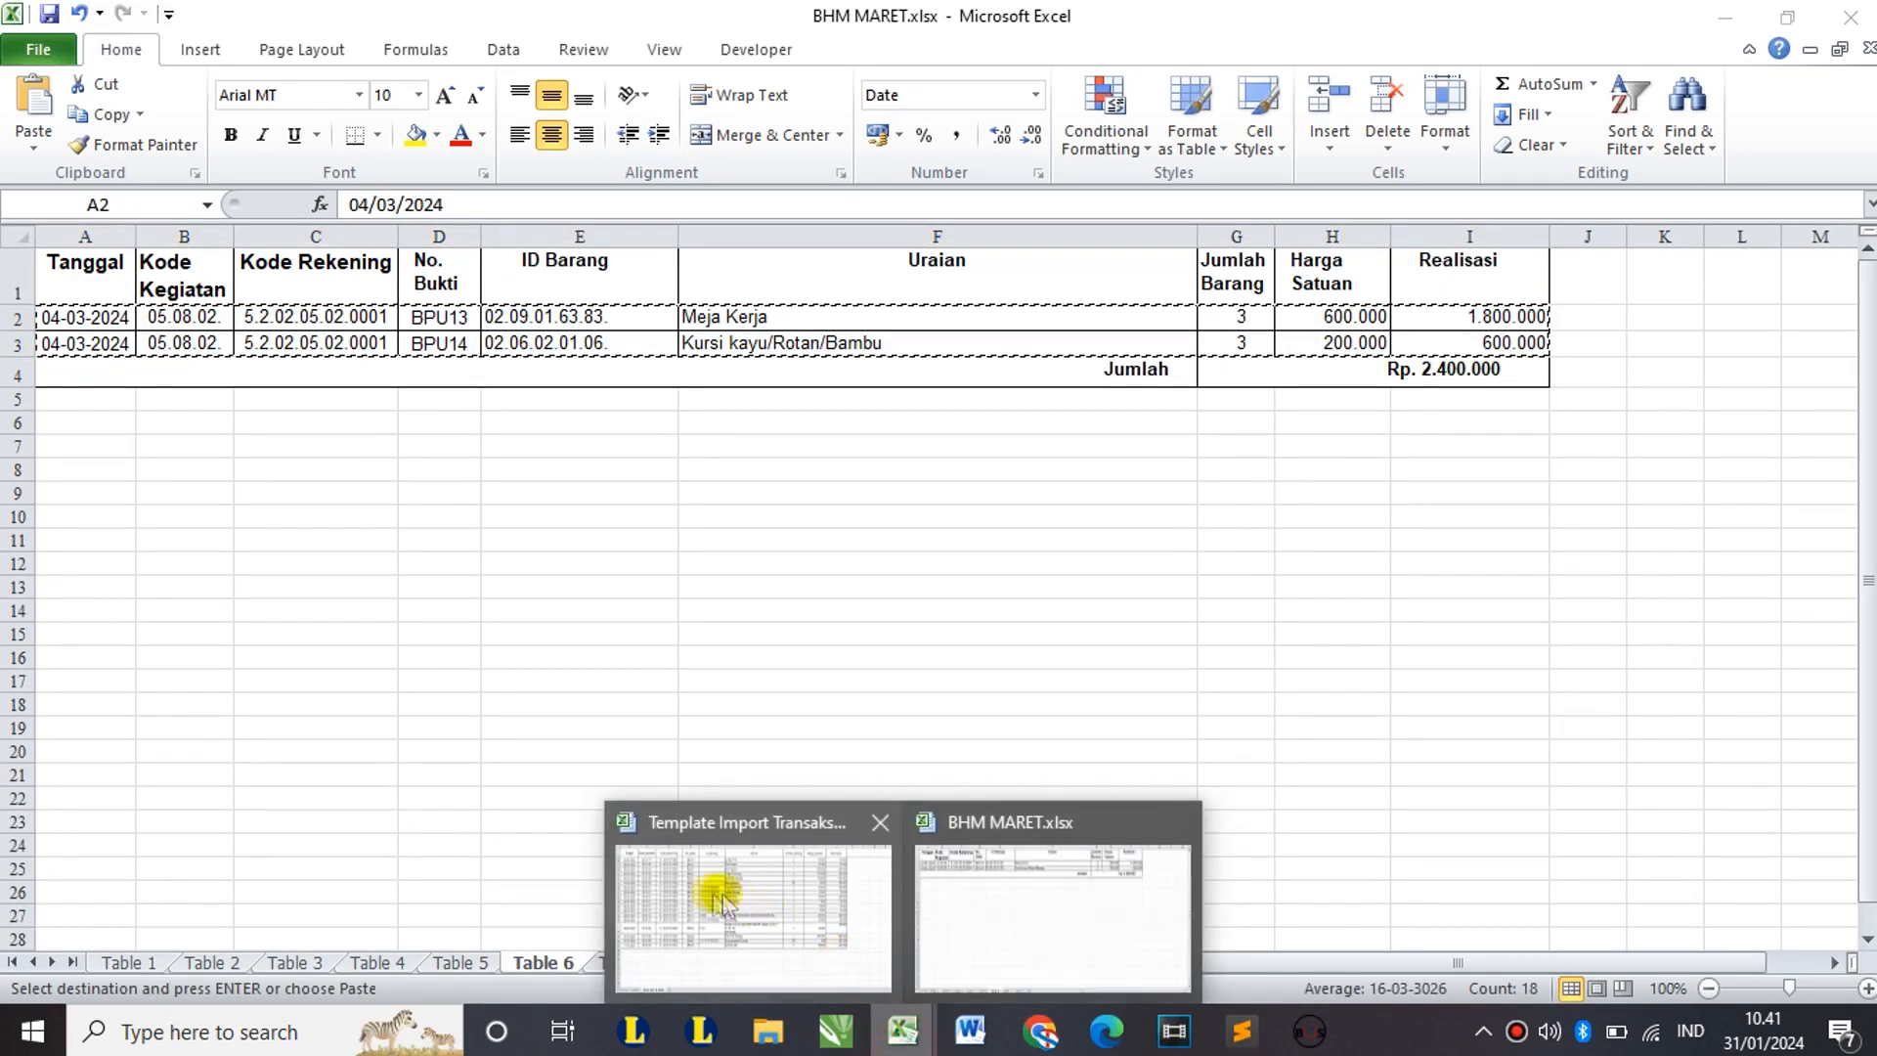
left_click(722, 899)
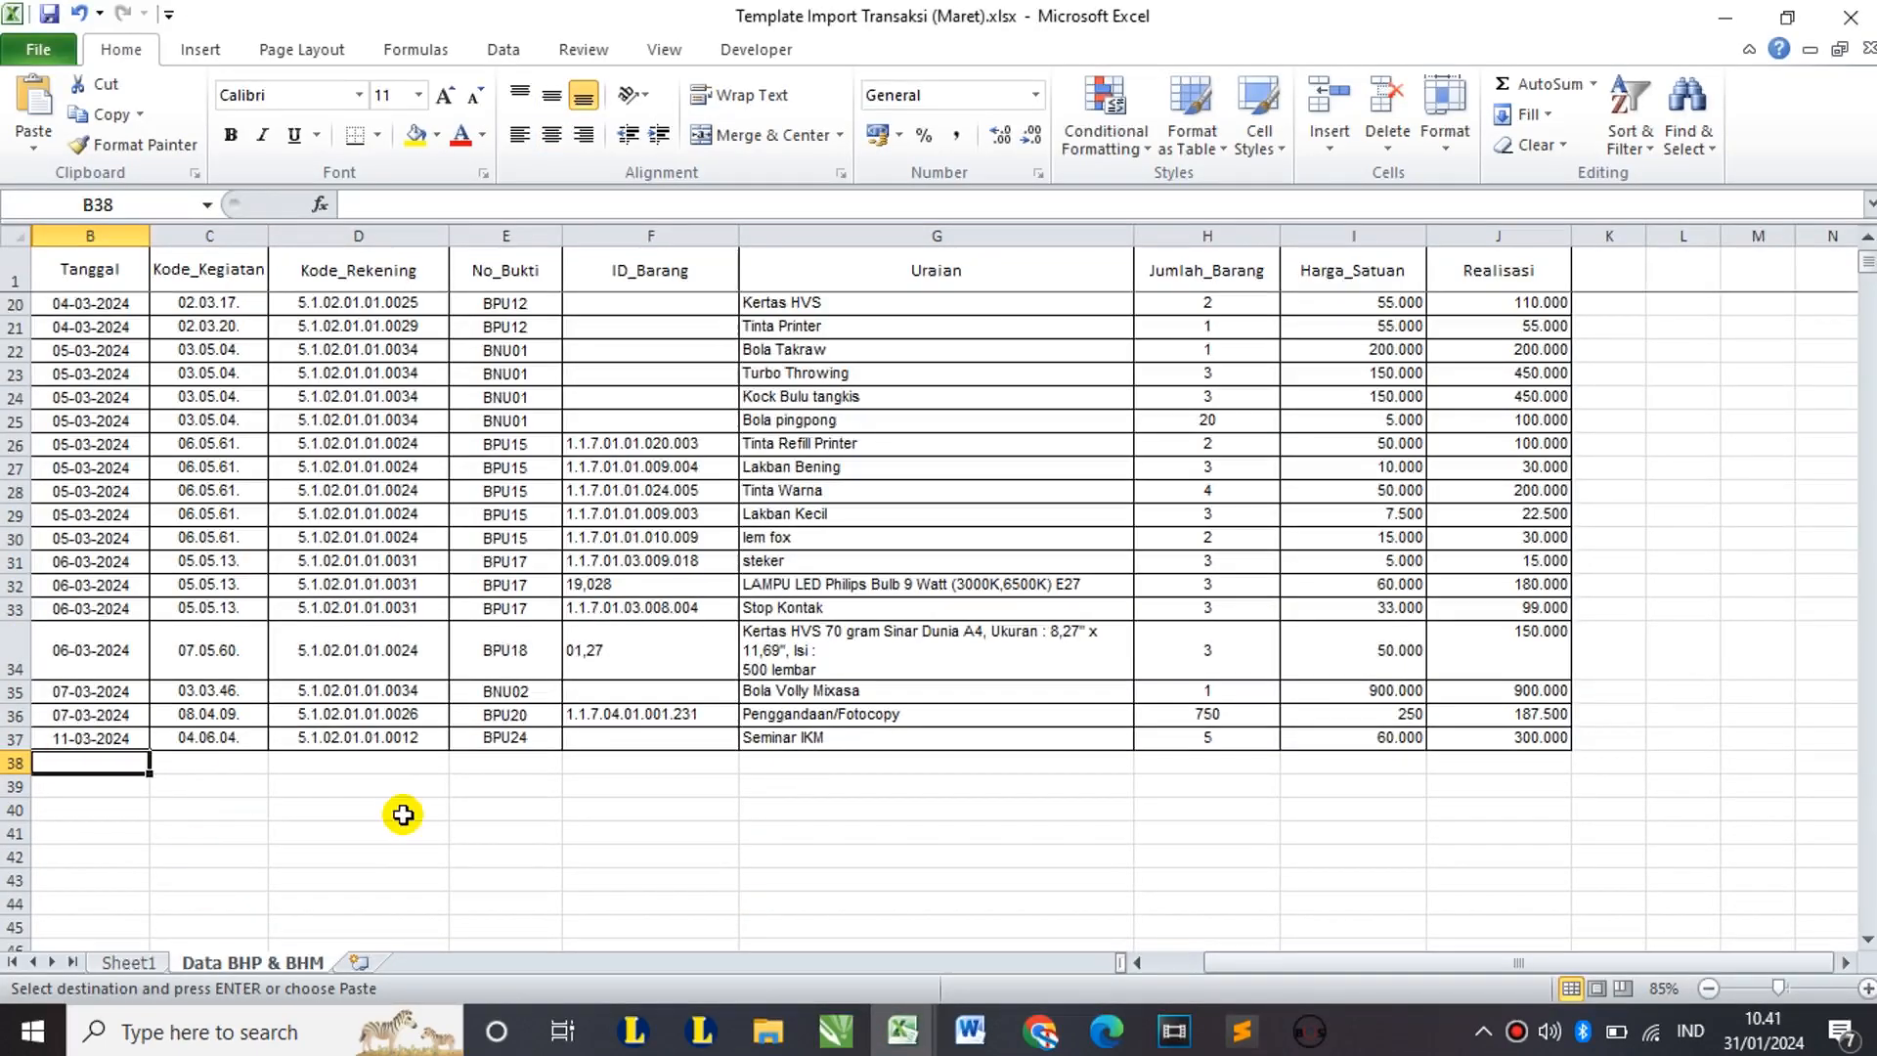
key("ctrl+v")
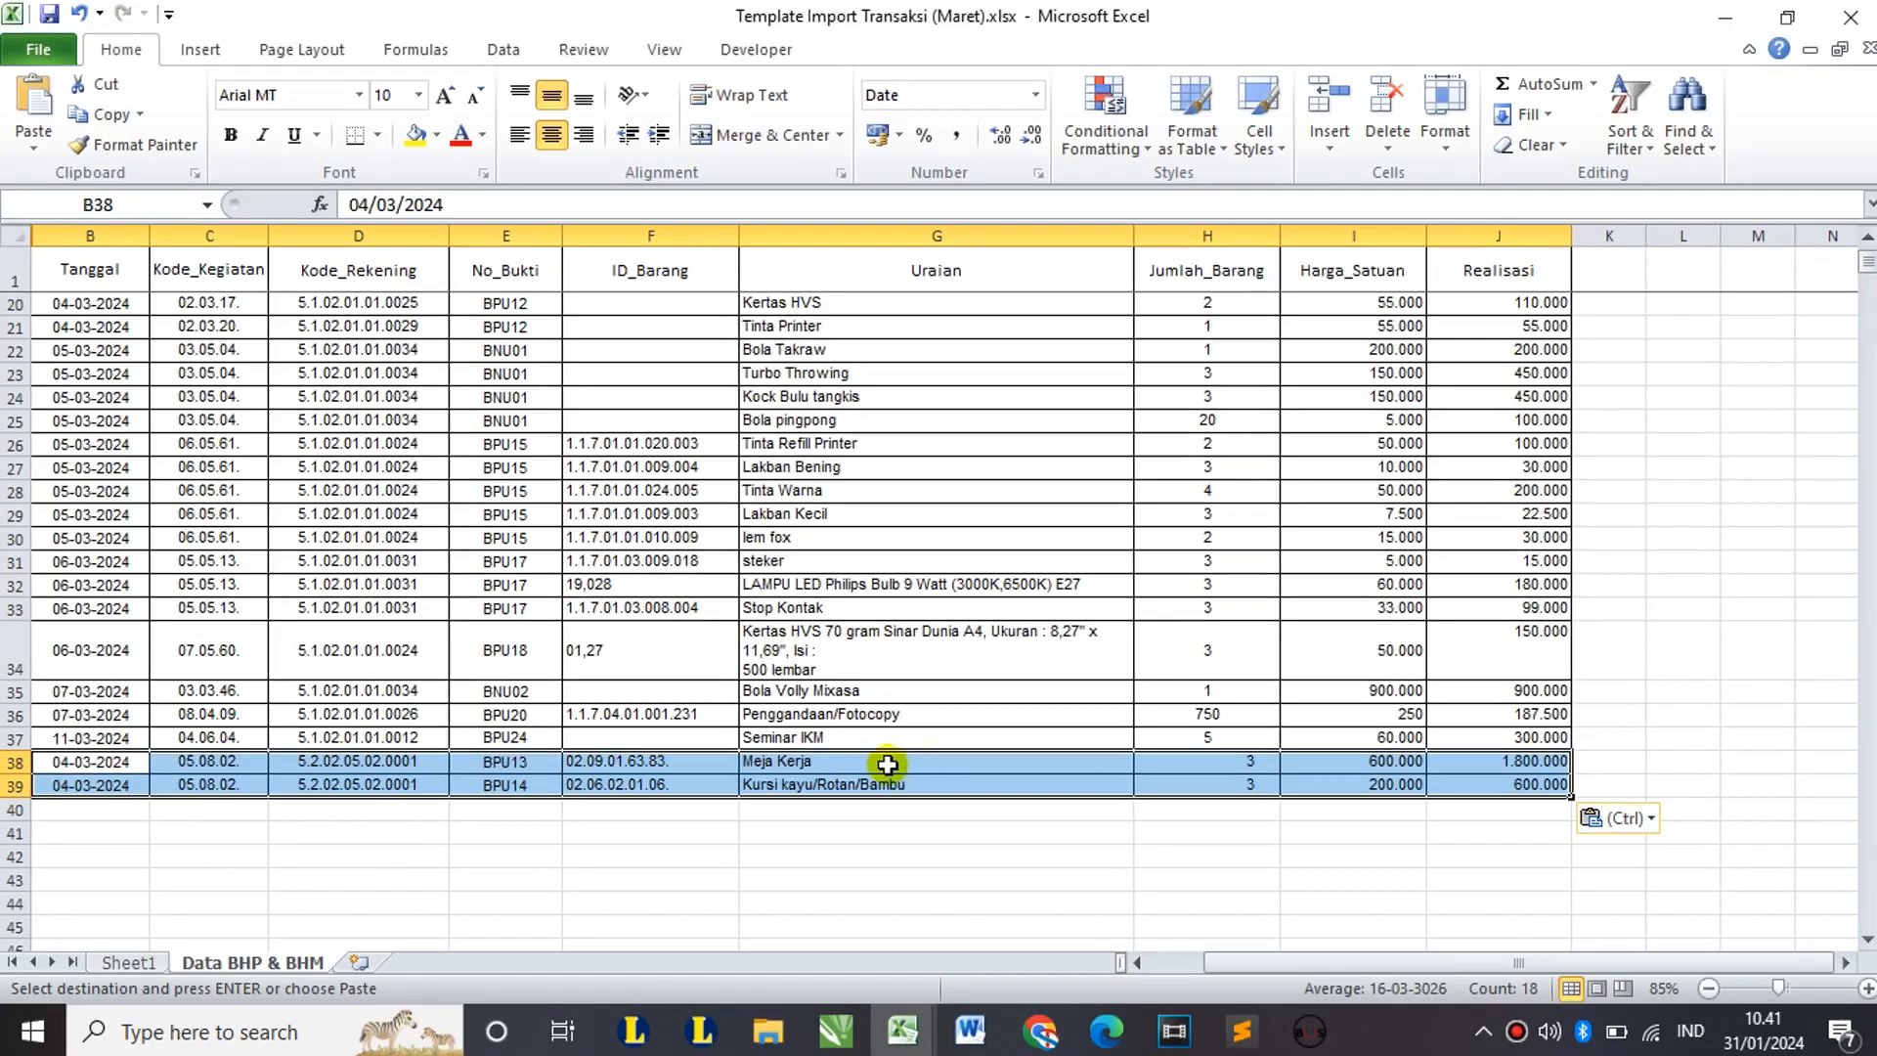
scroll(888, 765, "up", 5)
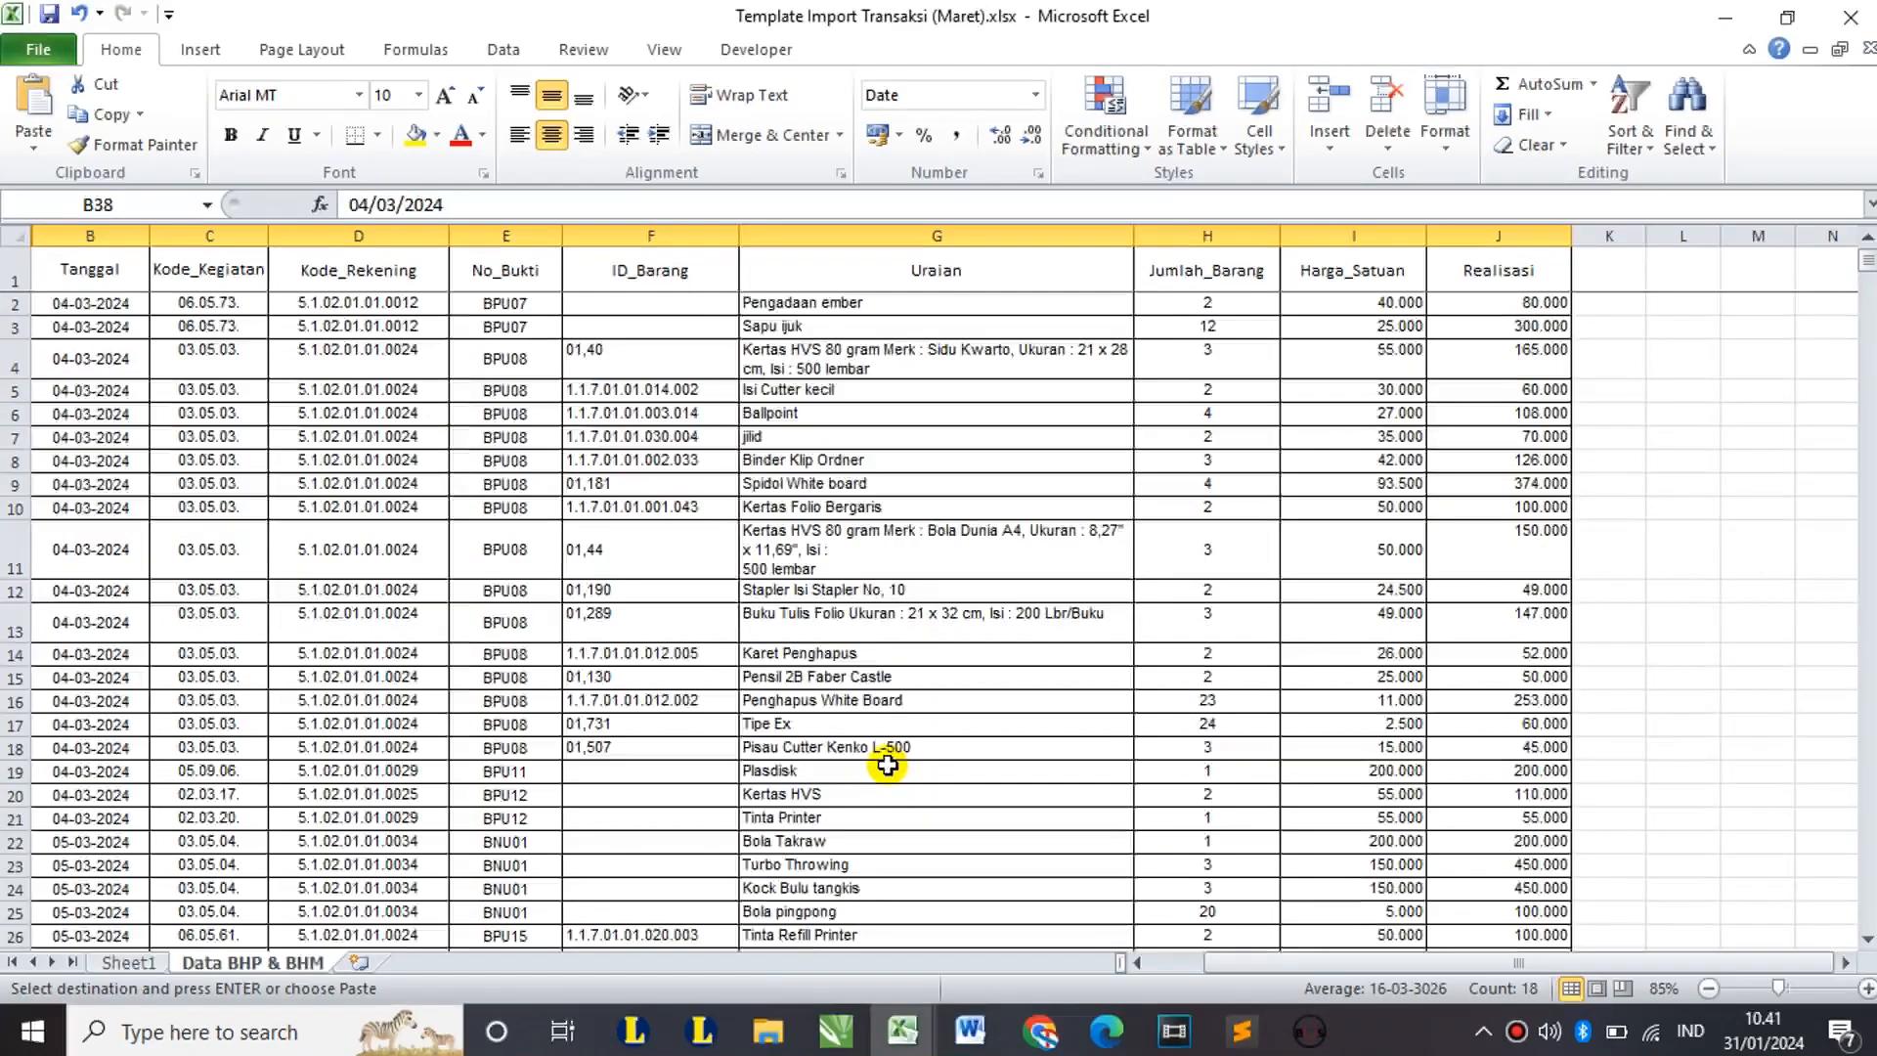
scroll(888, 764, "down", 5)
left_click(797, 832)
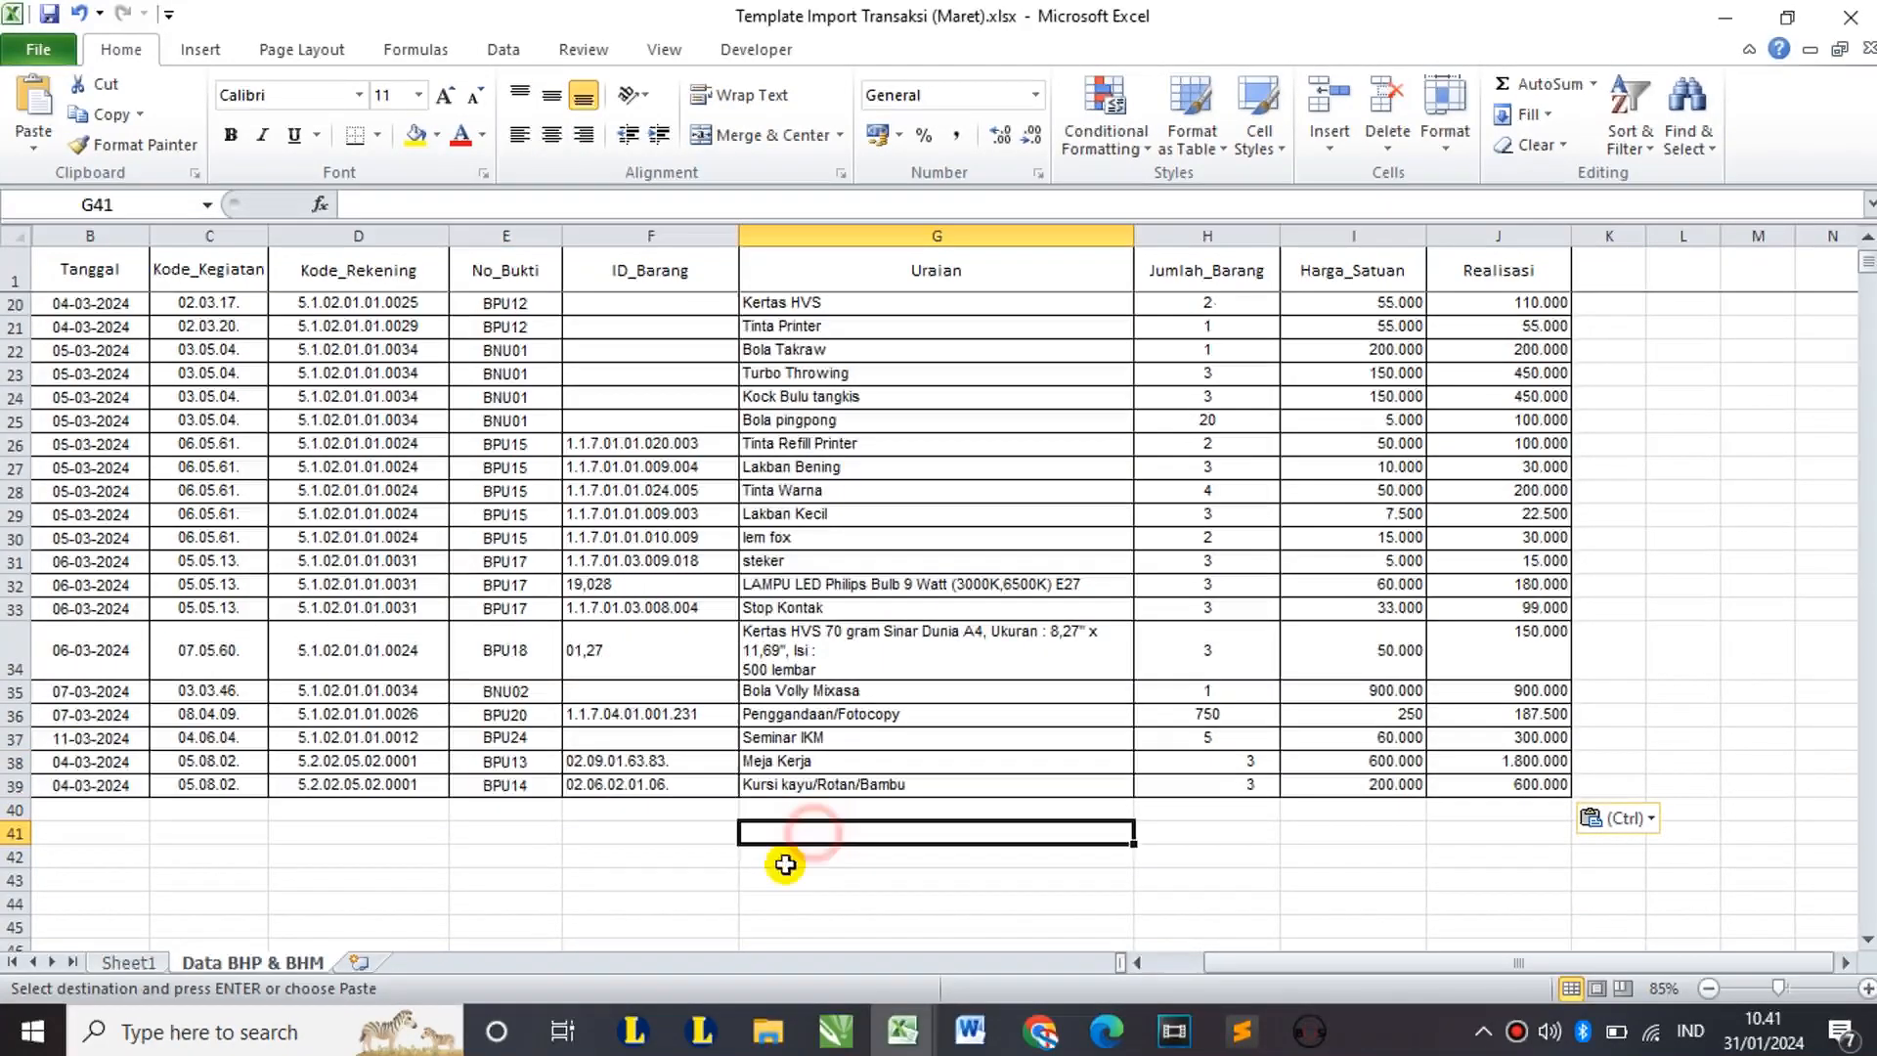
Step: Check Sheet1's F1 and H1 VLOOKUP formulas (index 8 and 9) and the empty lookup columns
scroll(293, 909, "up", 5)
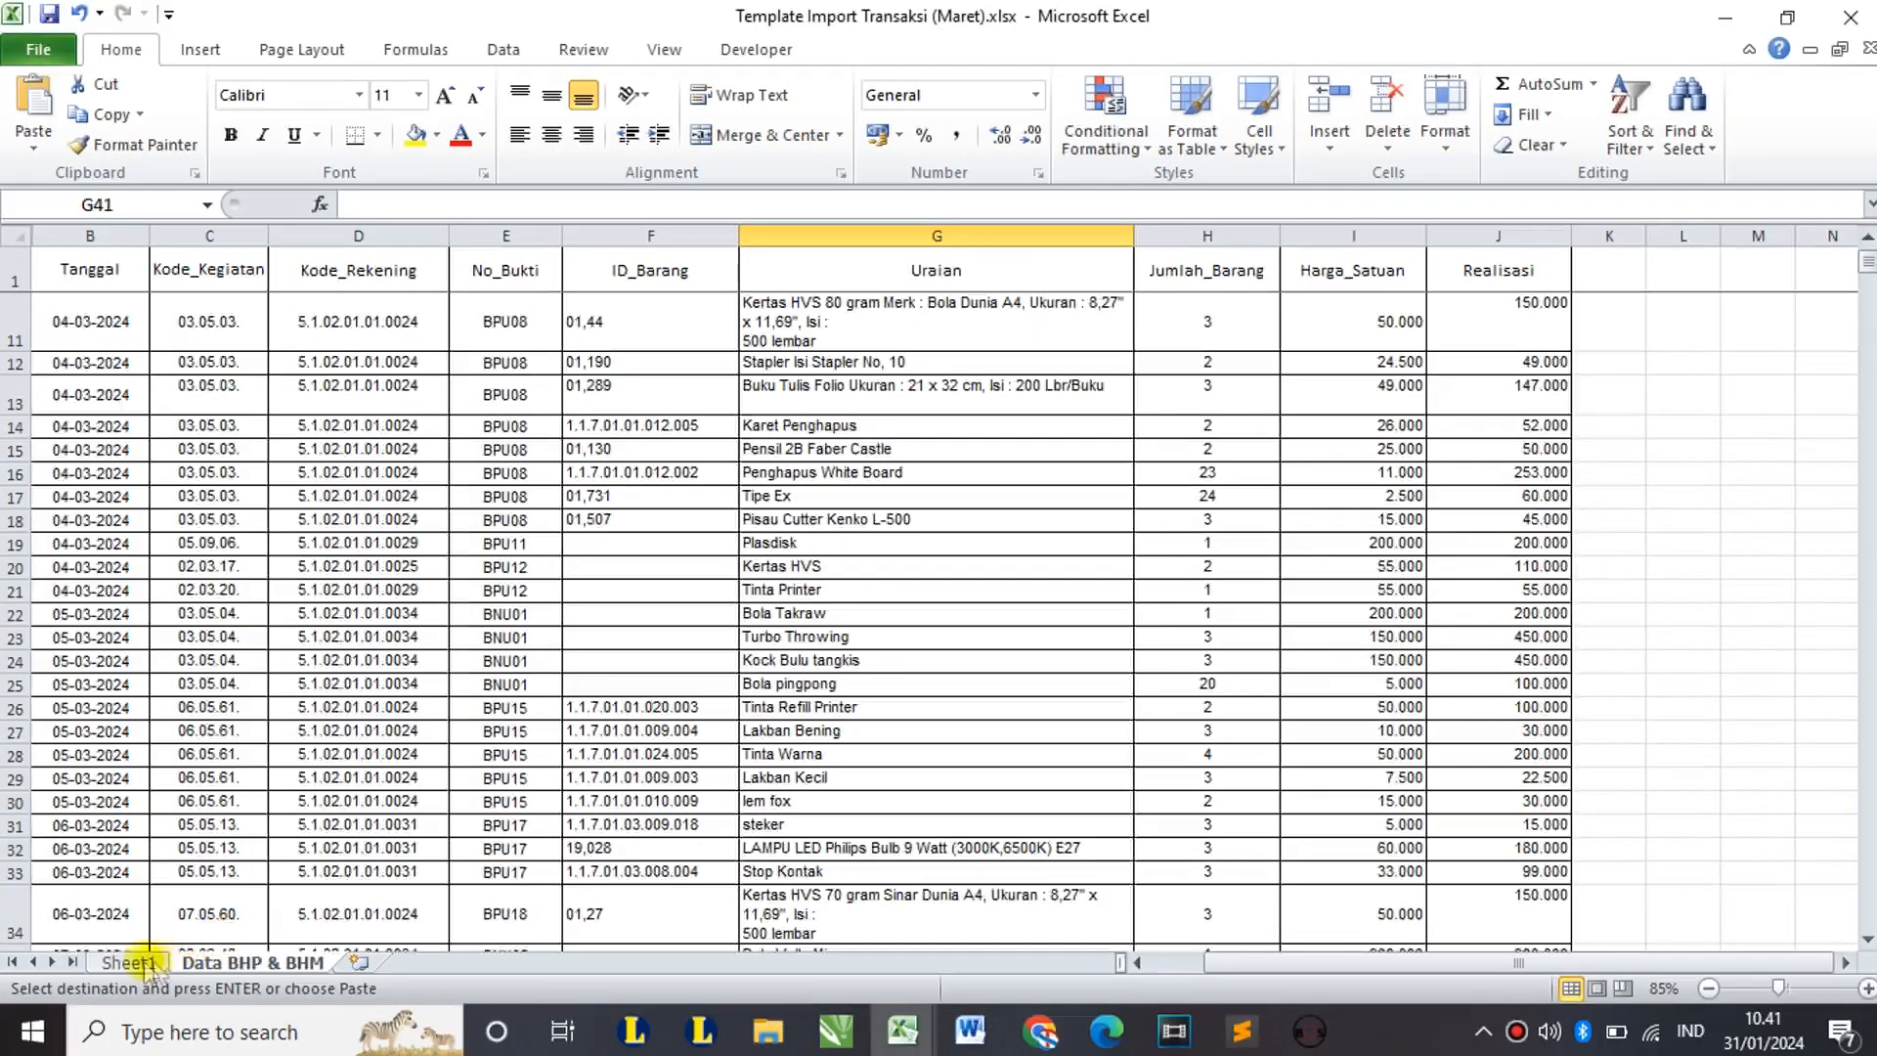
left_click(128, 961)
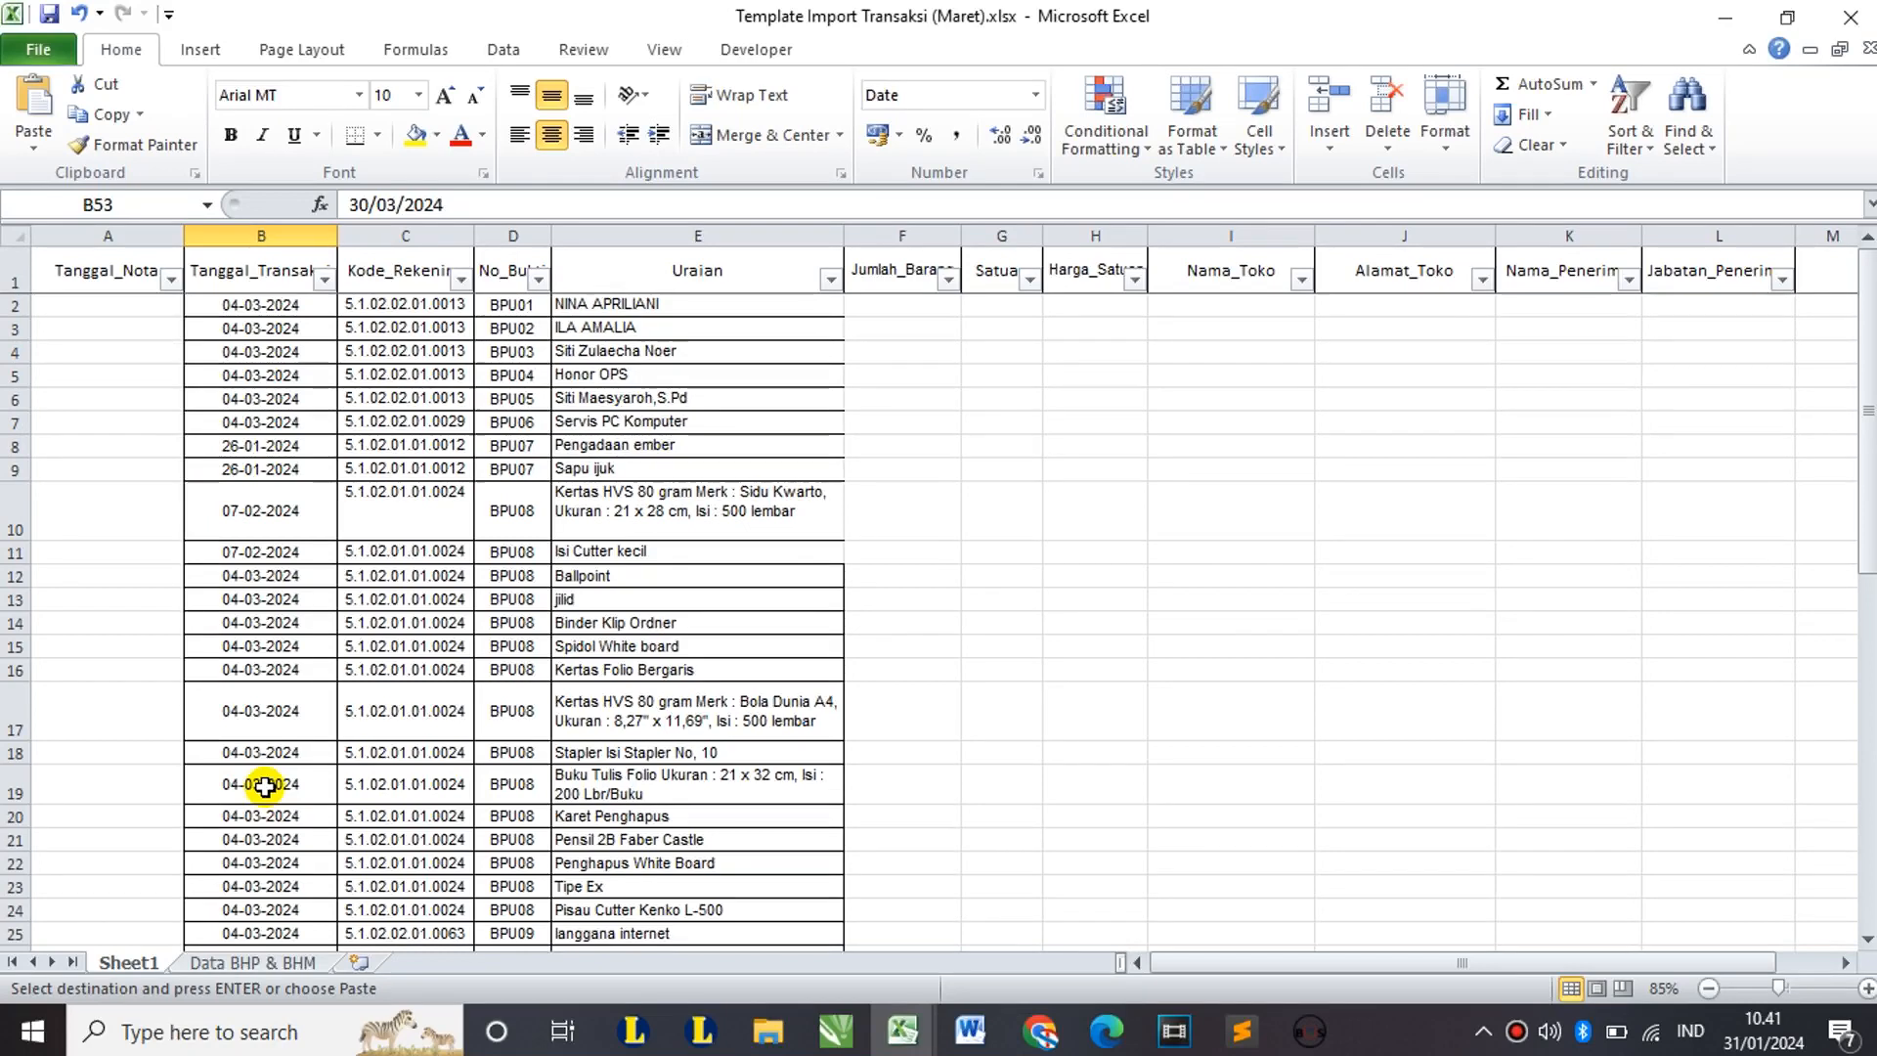
left_click(254, 962)
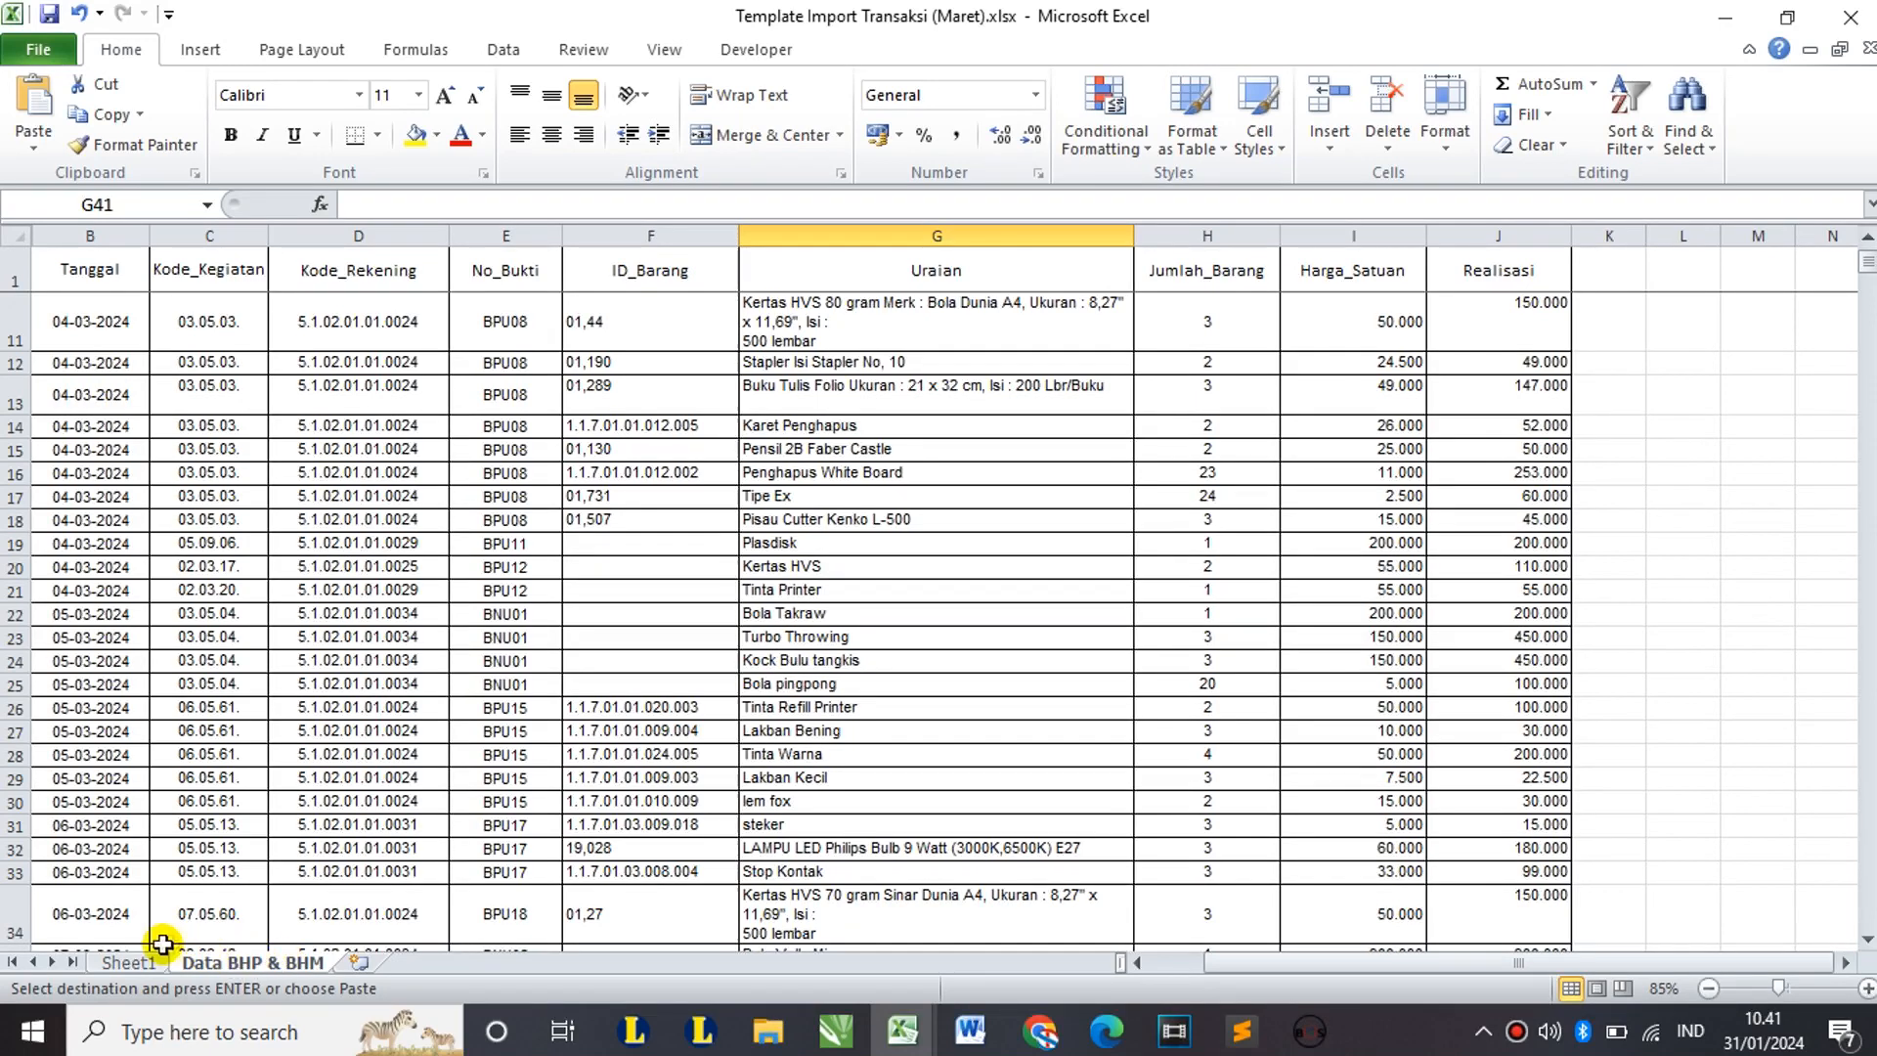
left_click(128, 963)
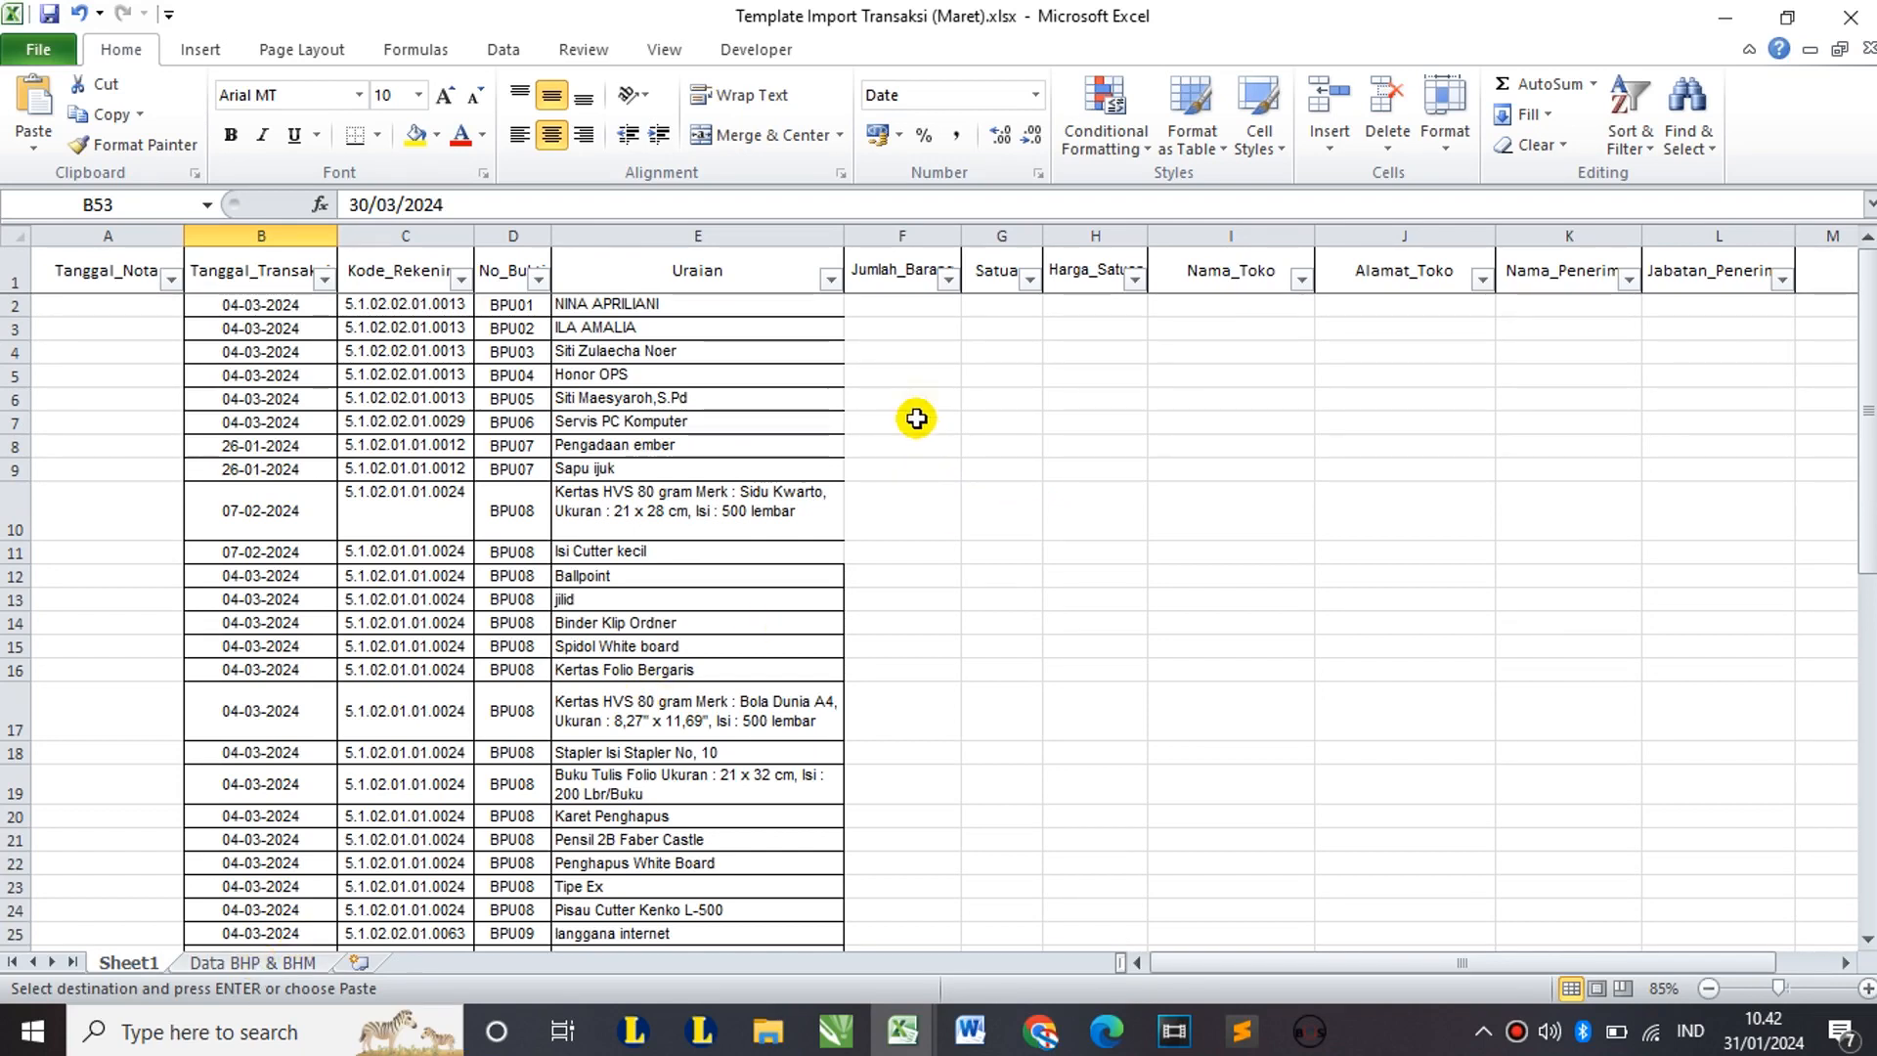
left_click(889, 267)
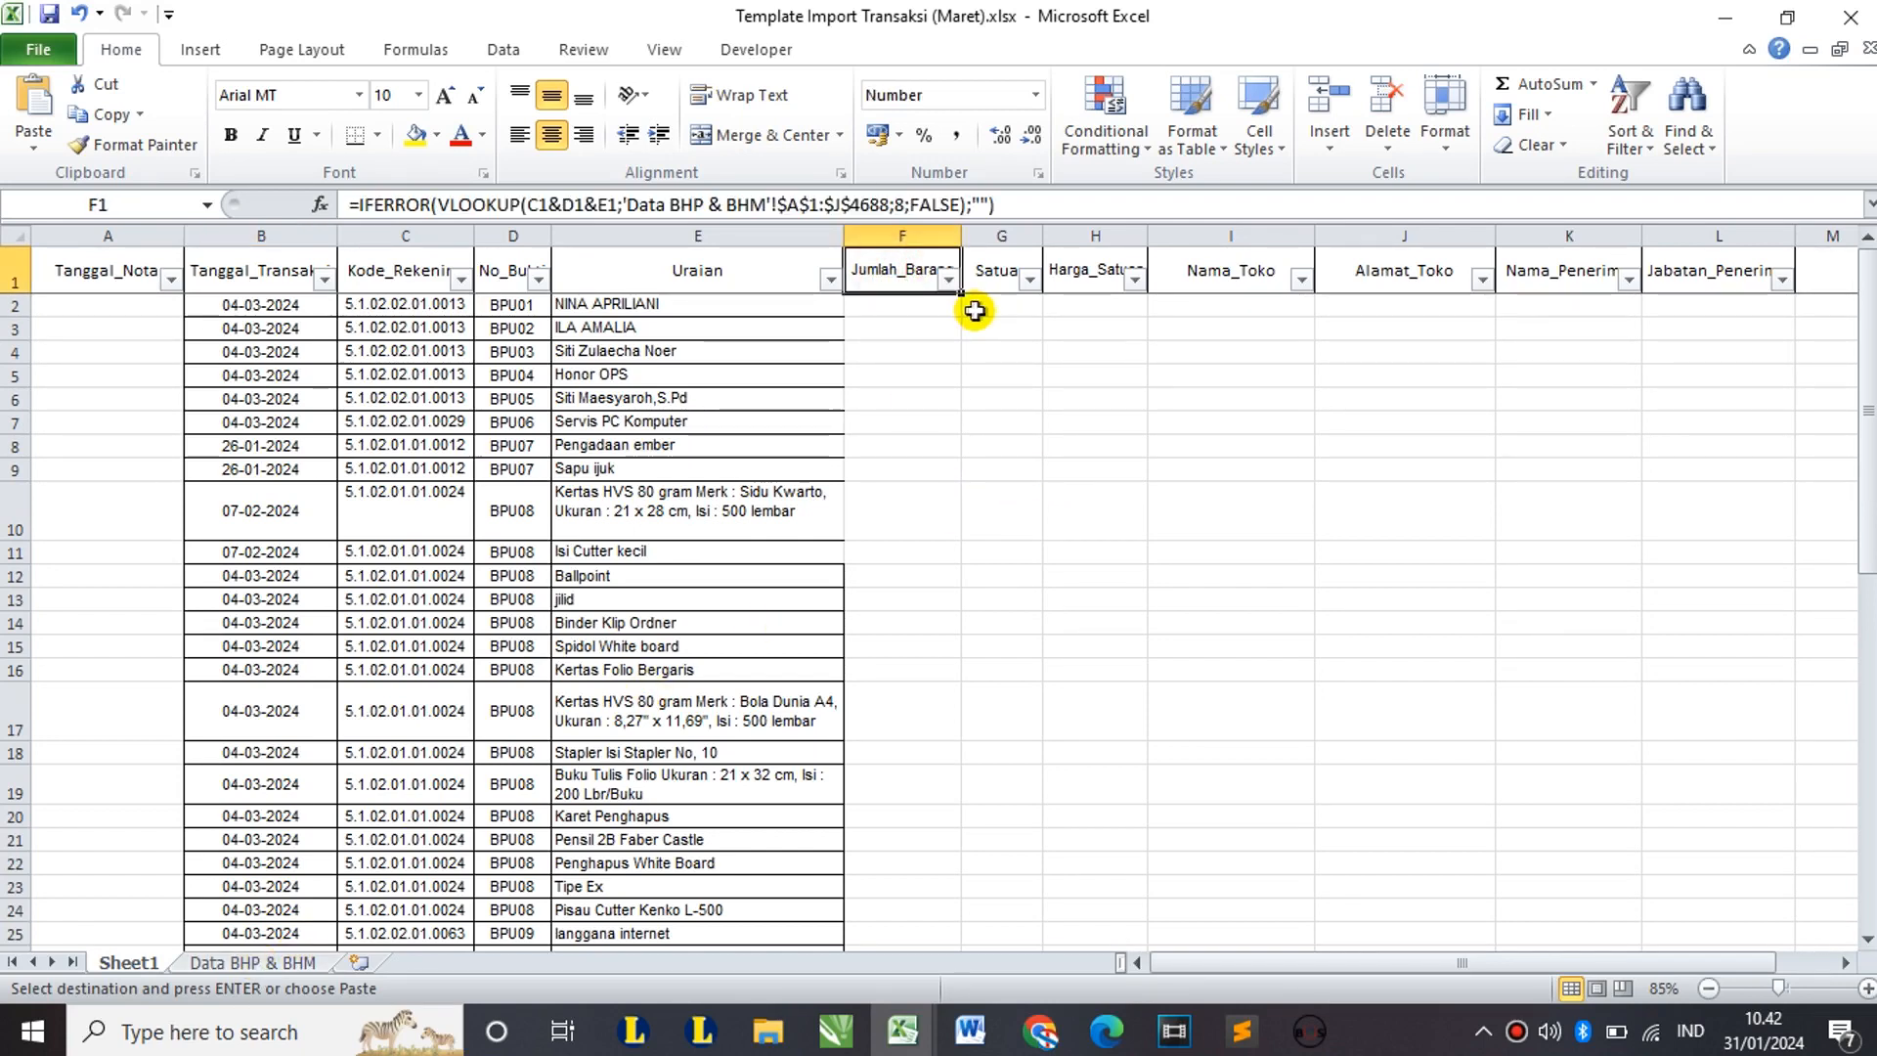
left_click(1083, 262)
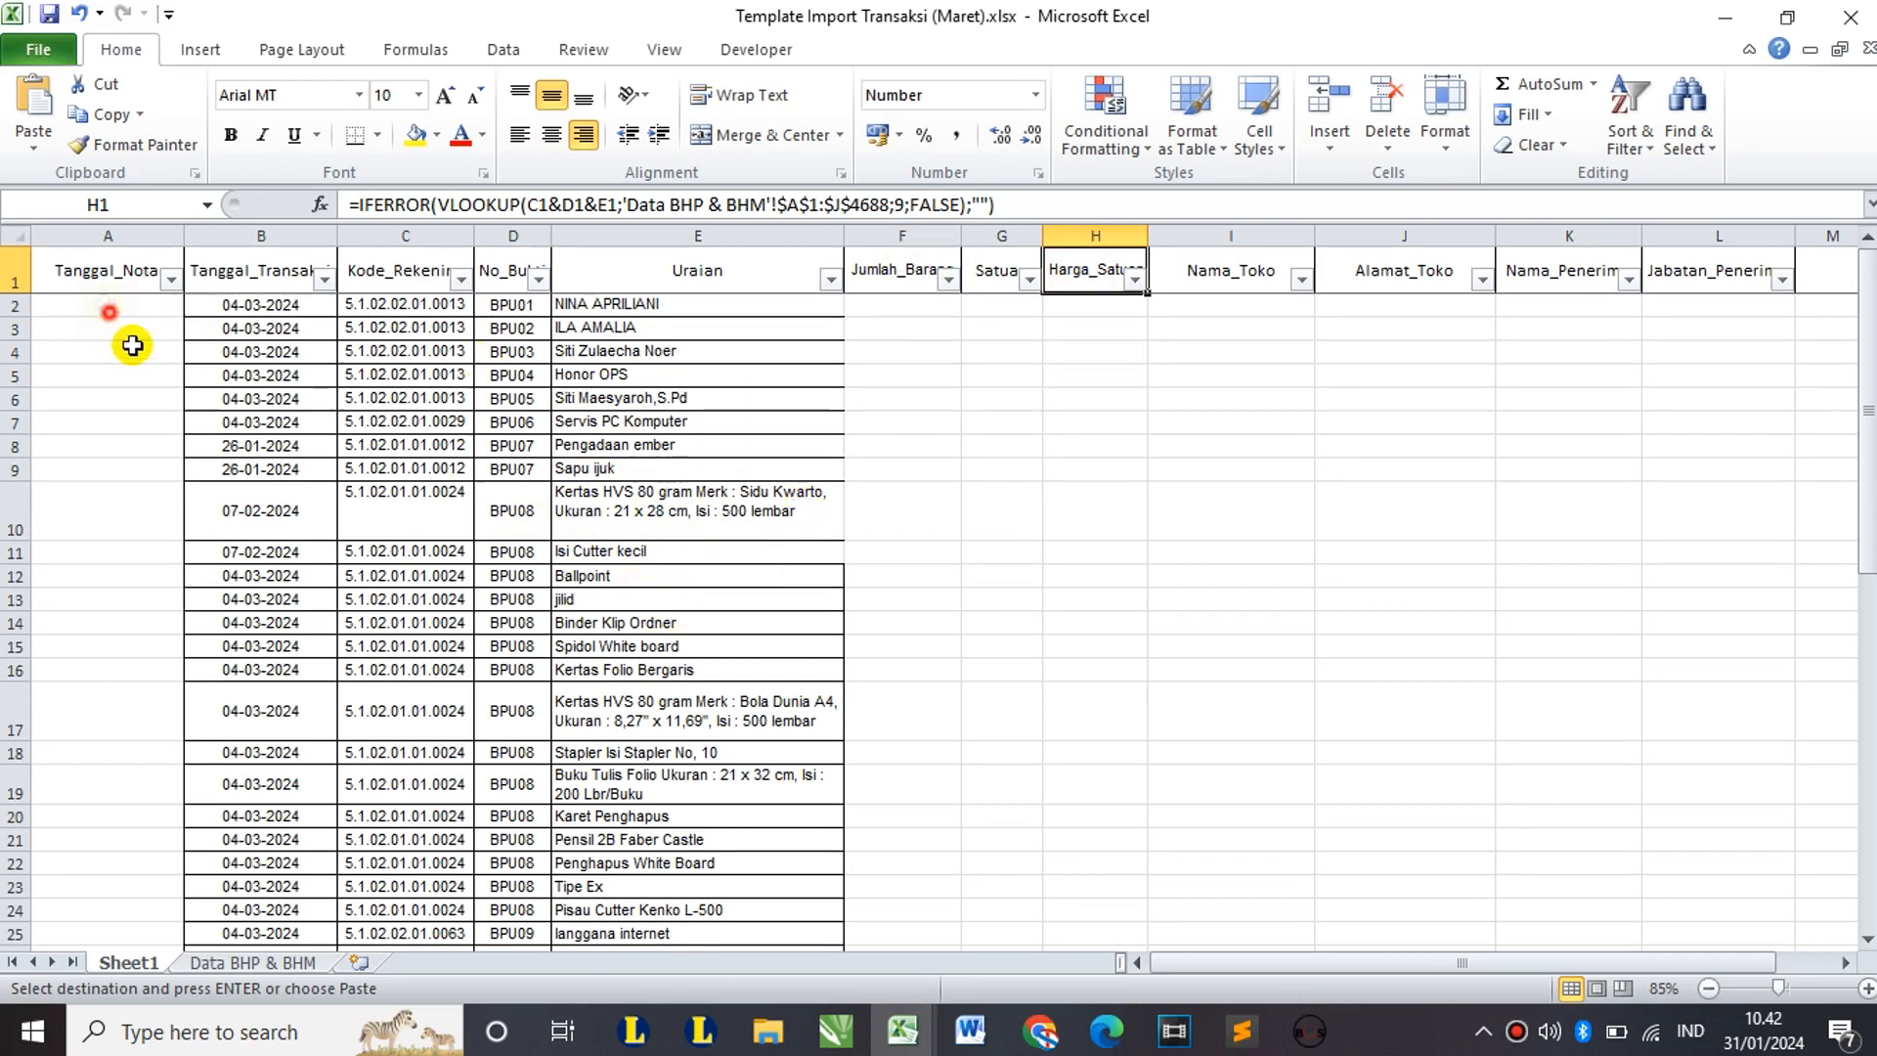
left_click_drag(108, 307, 162, 644)
left_click_drag(896, 305, 1750, 753)
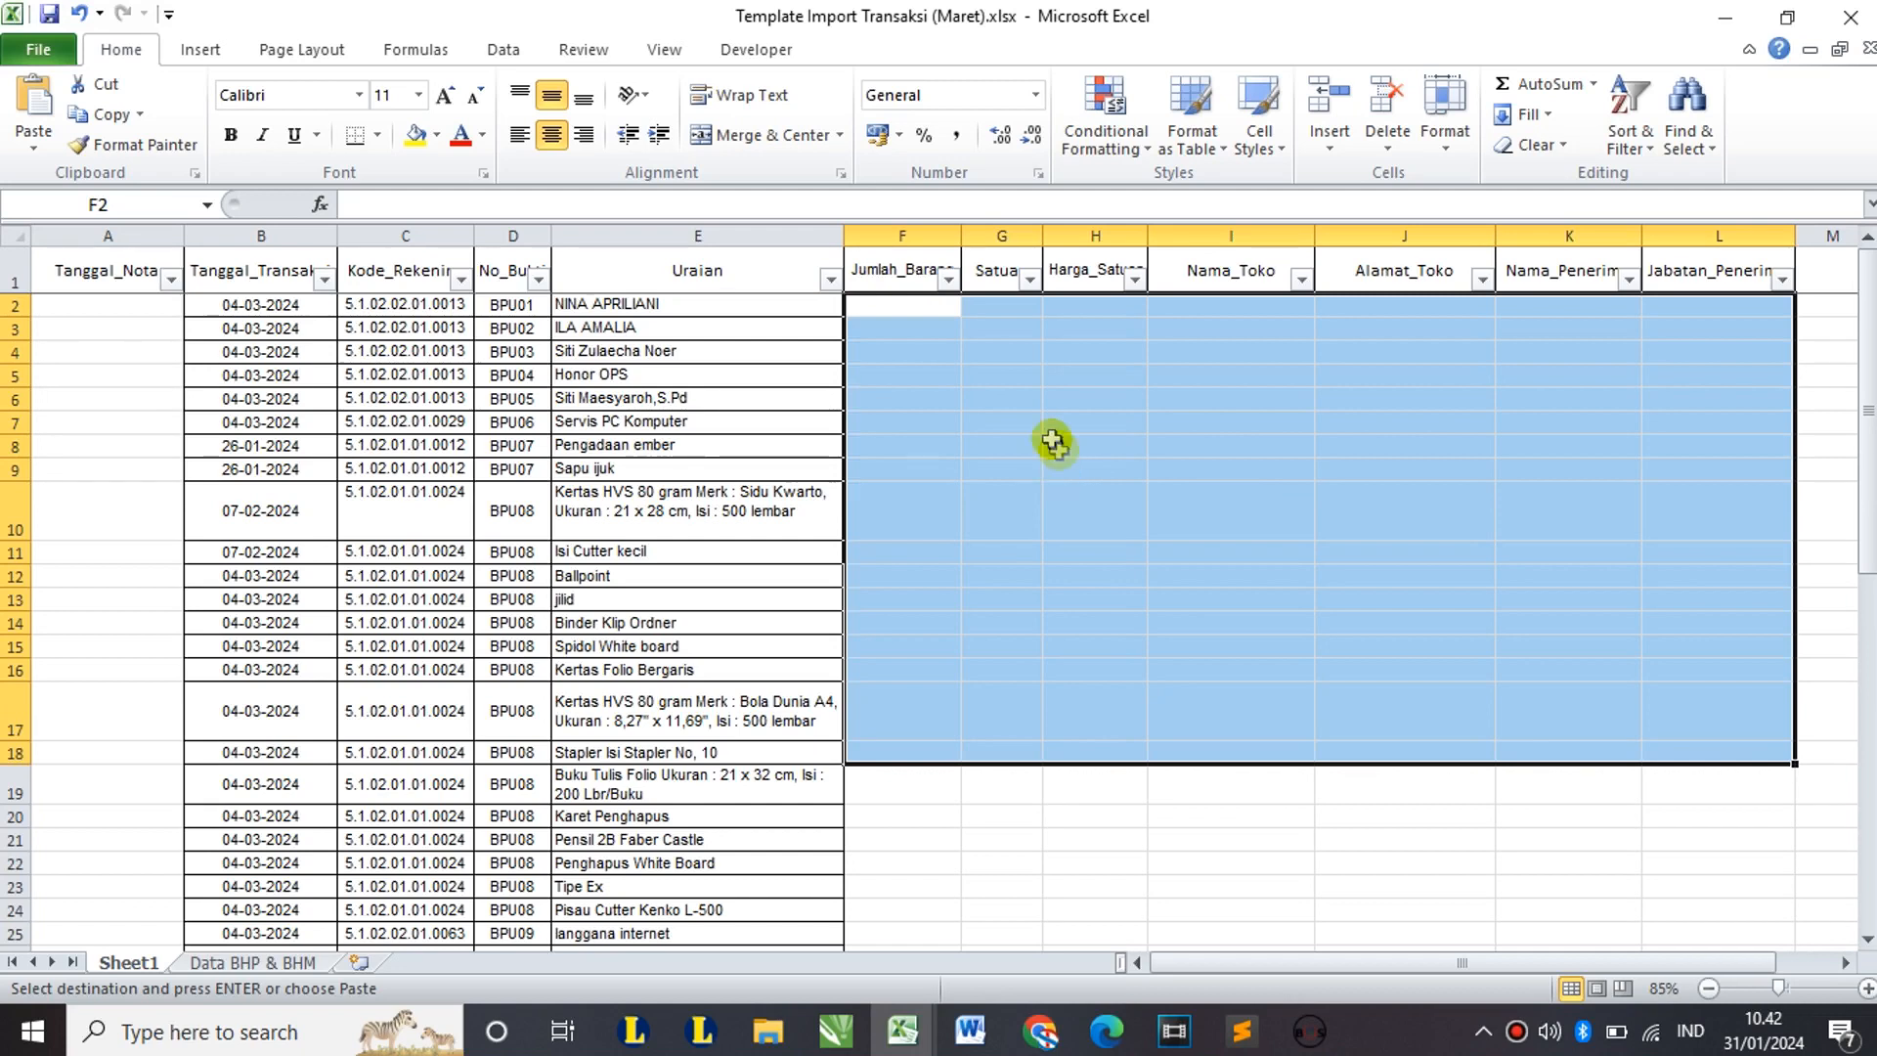
Step: Cross-check the Data BHP & BHM sheet, then recheck the F1 quantity and H1 unit-price formulas
left_click(273, 966)
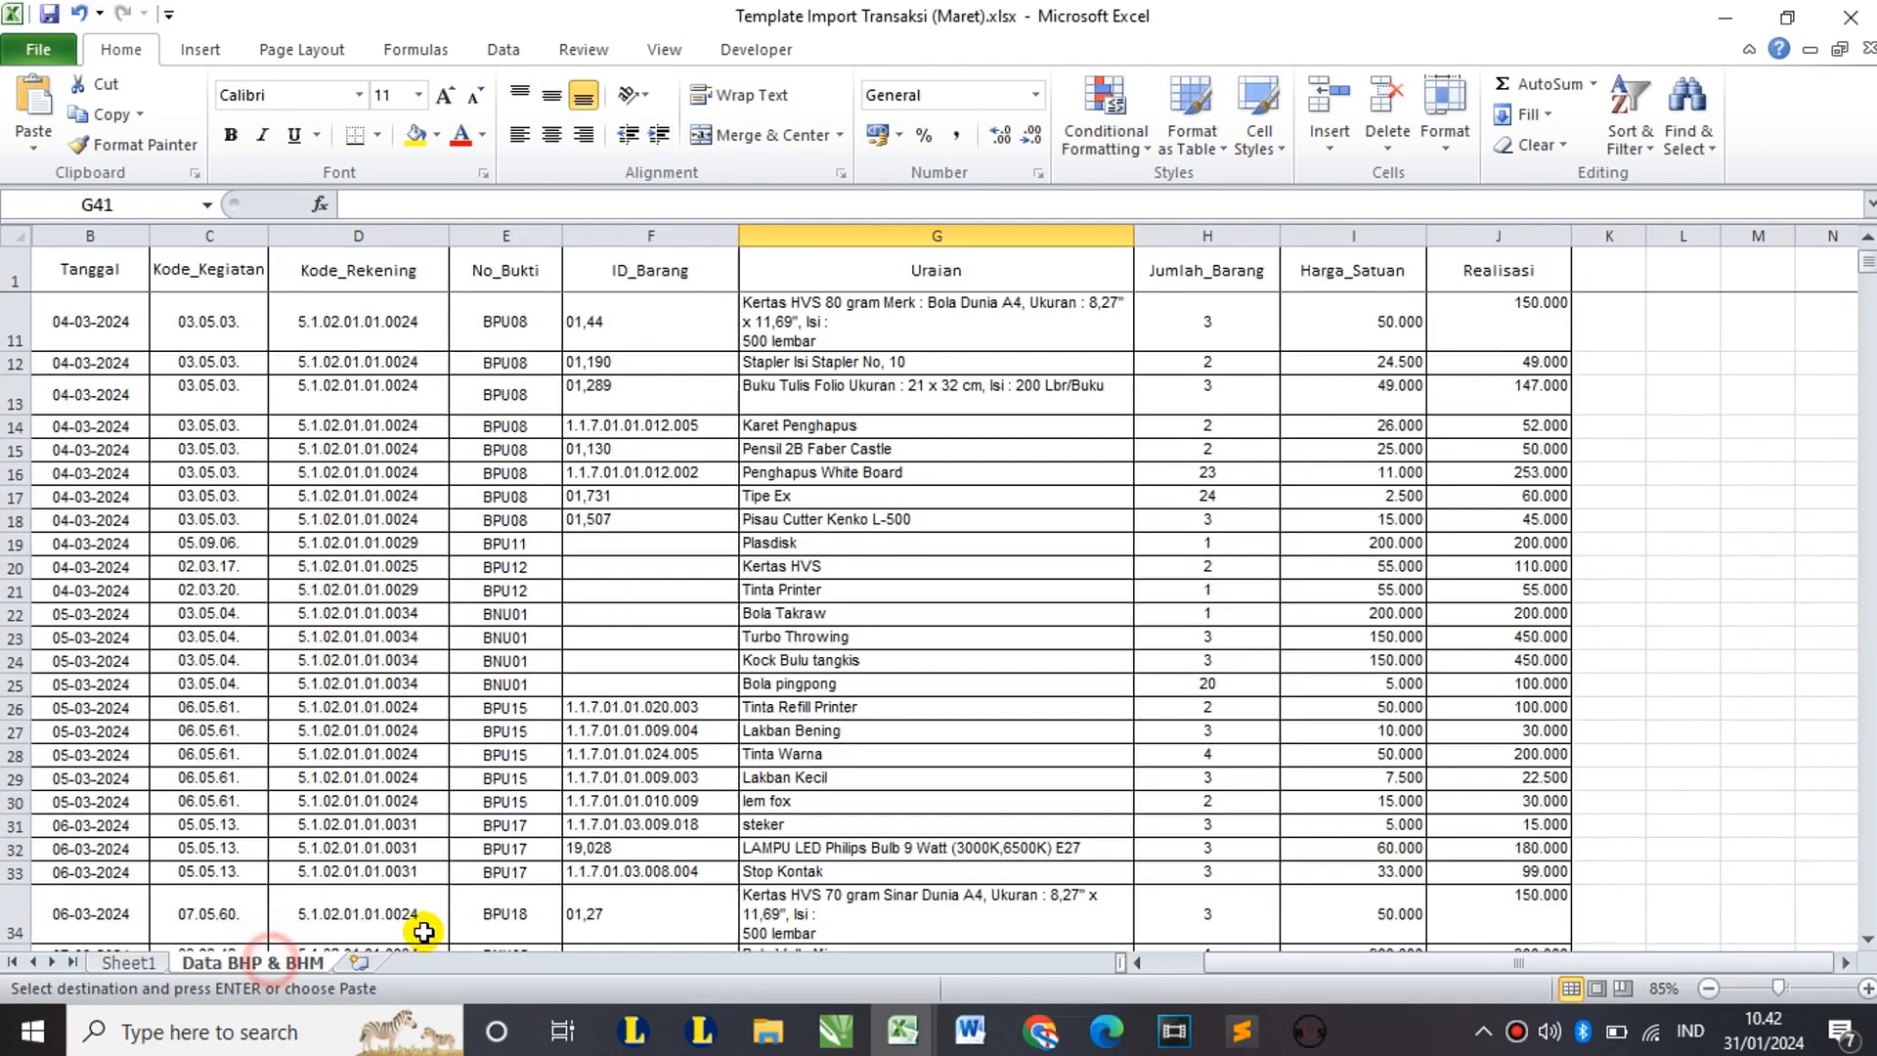
left_click(142, 965)
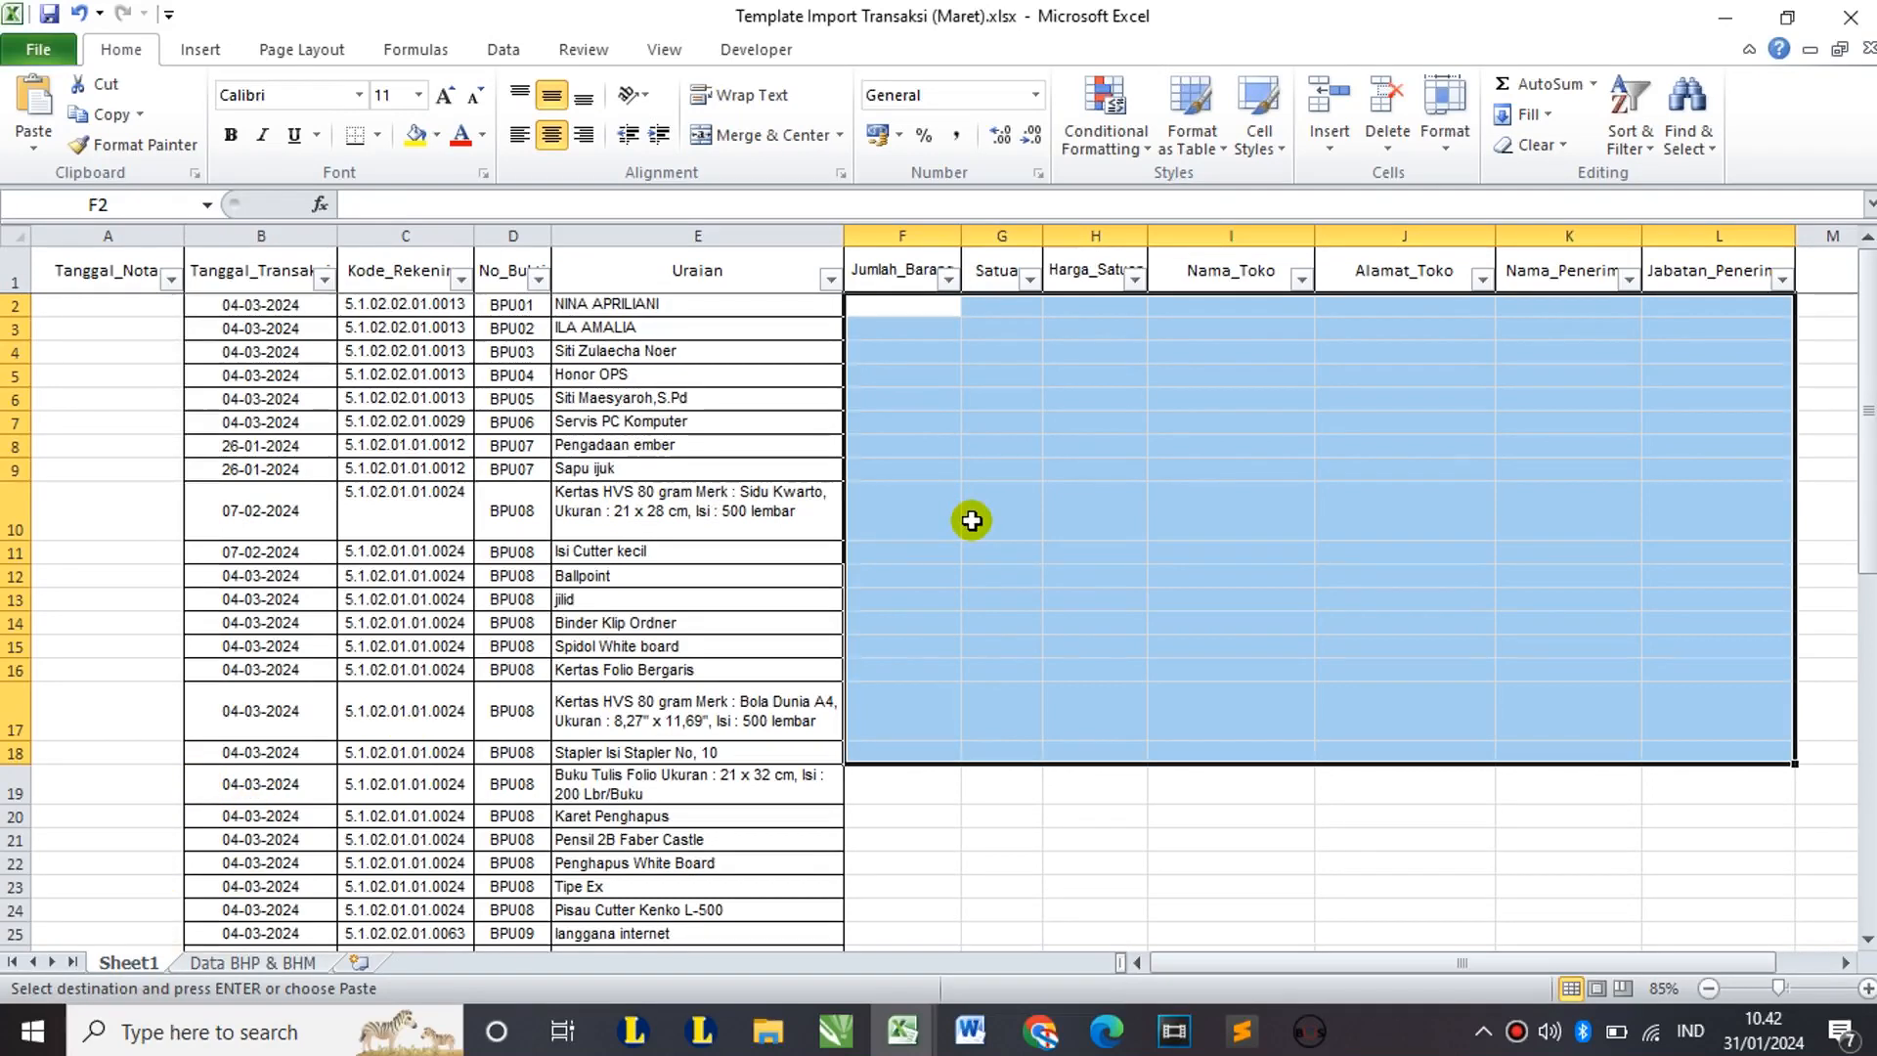
left_click(267, 962)
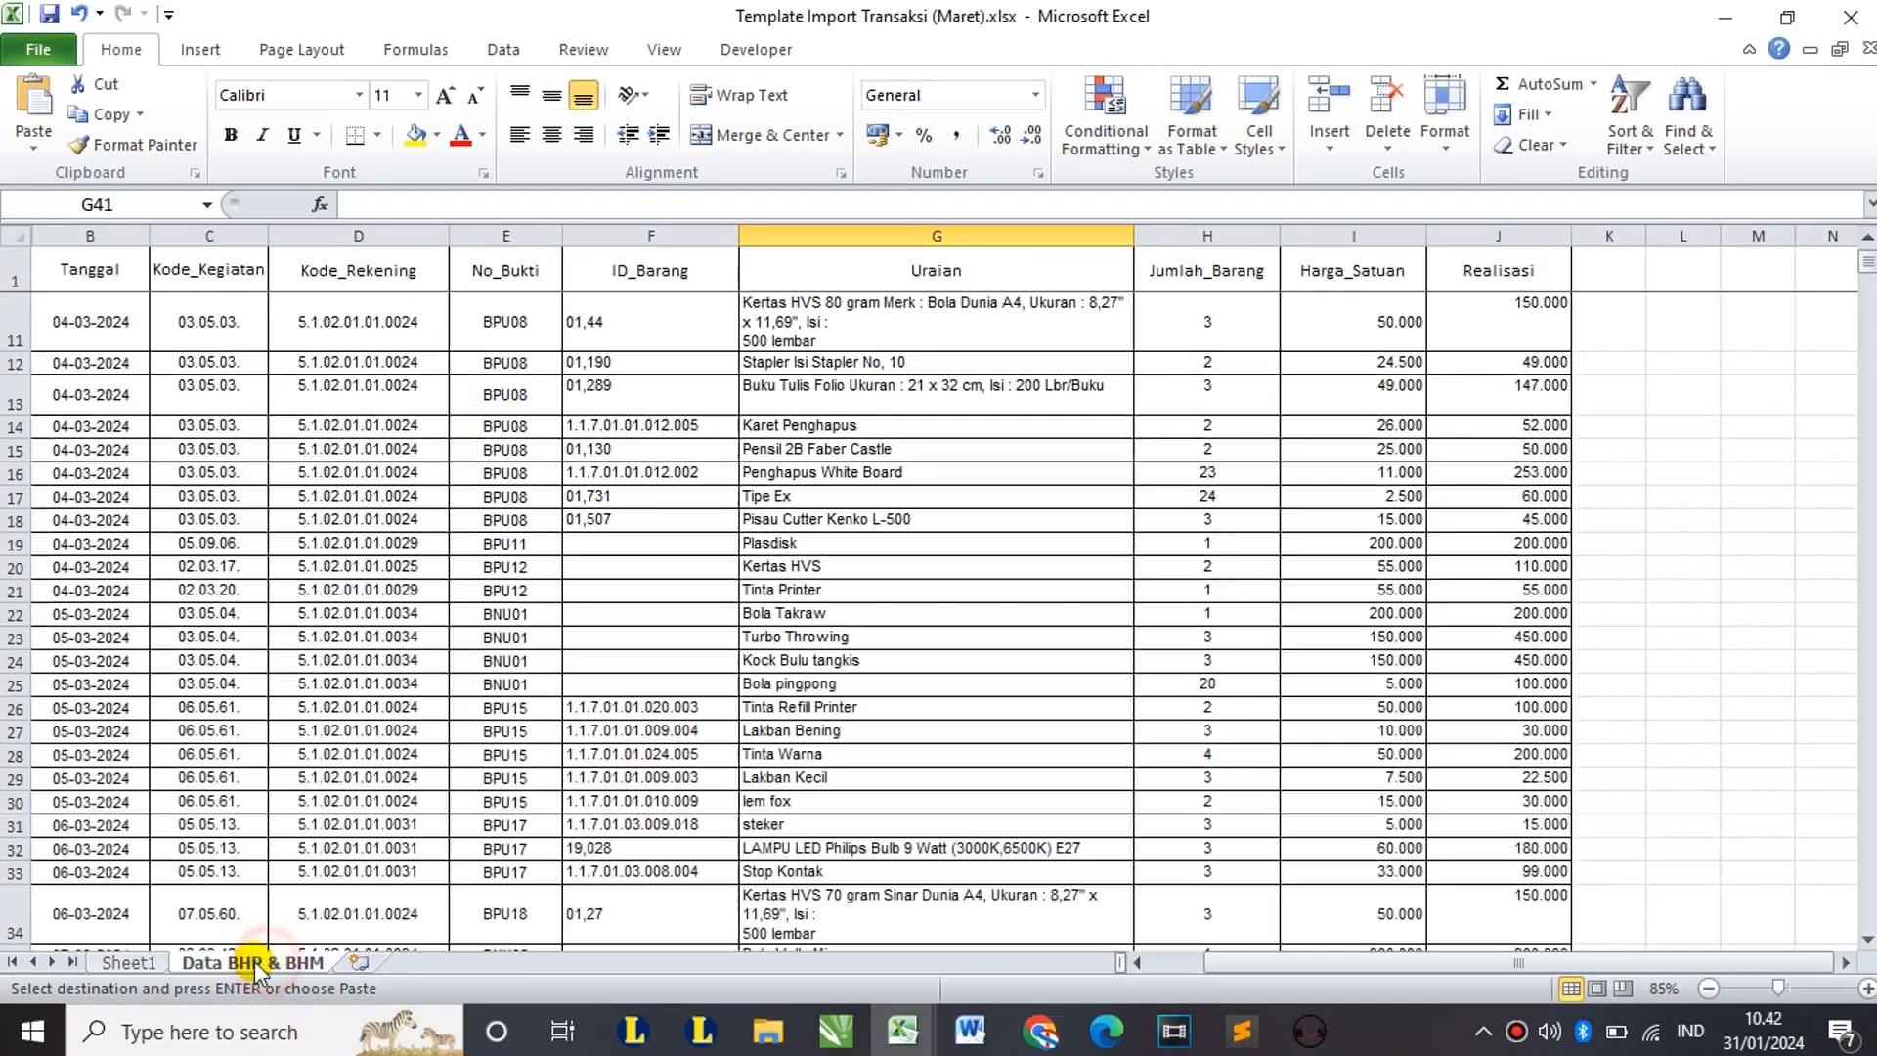
left_click(154, 966)
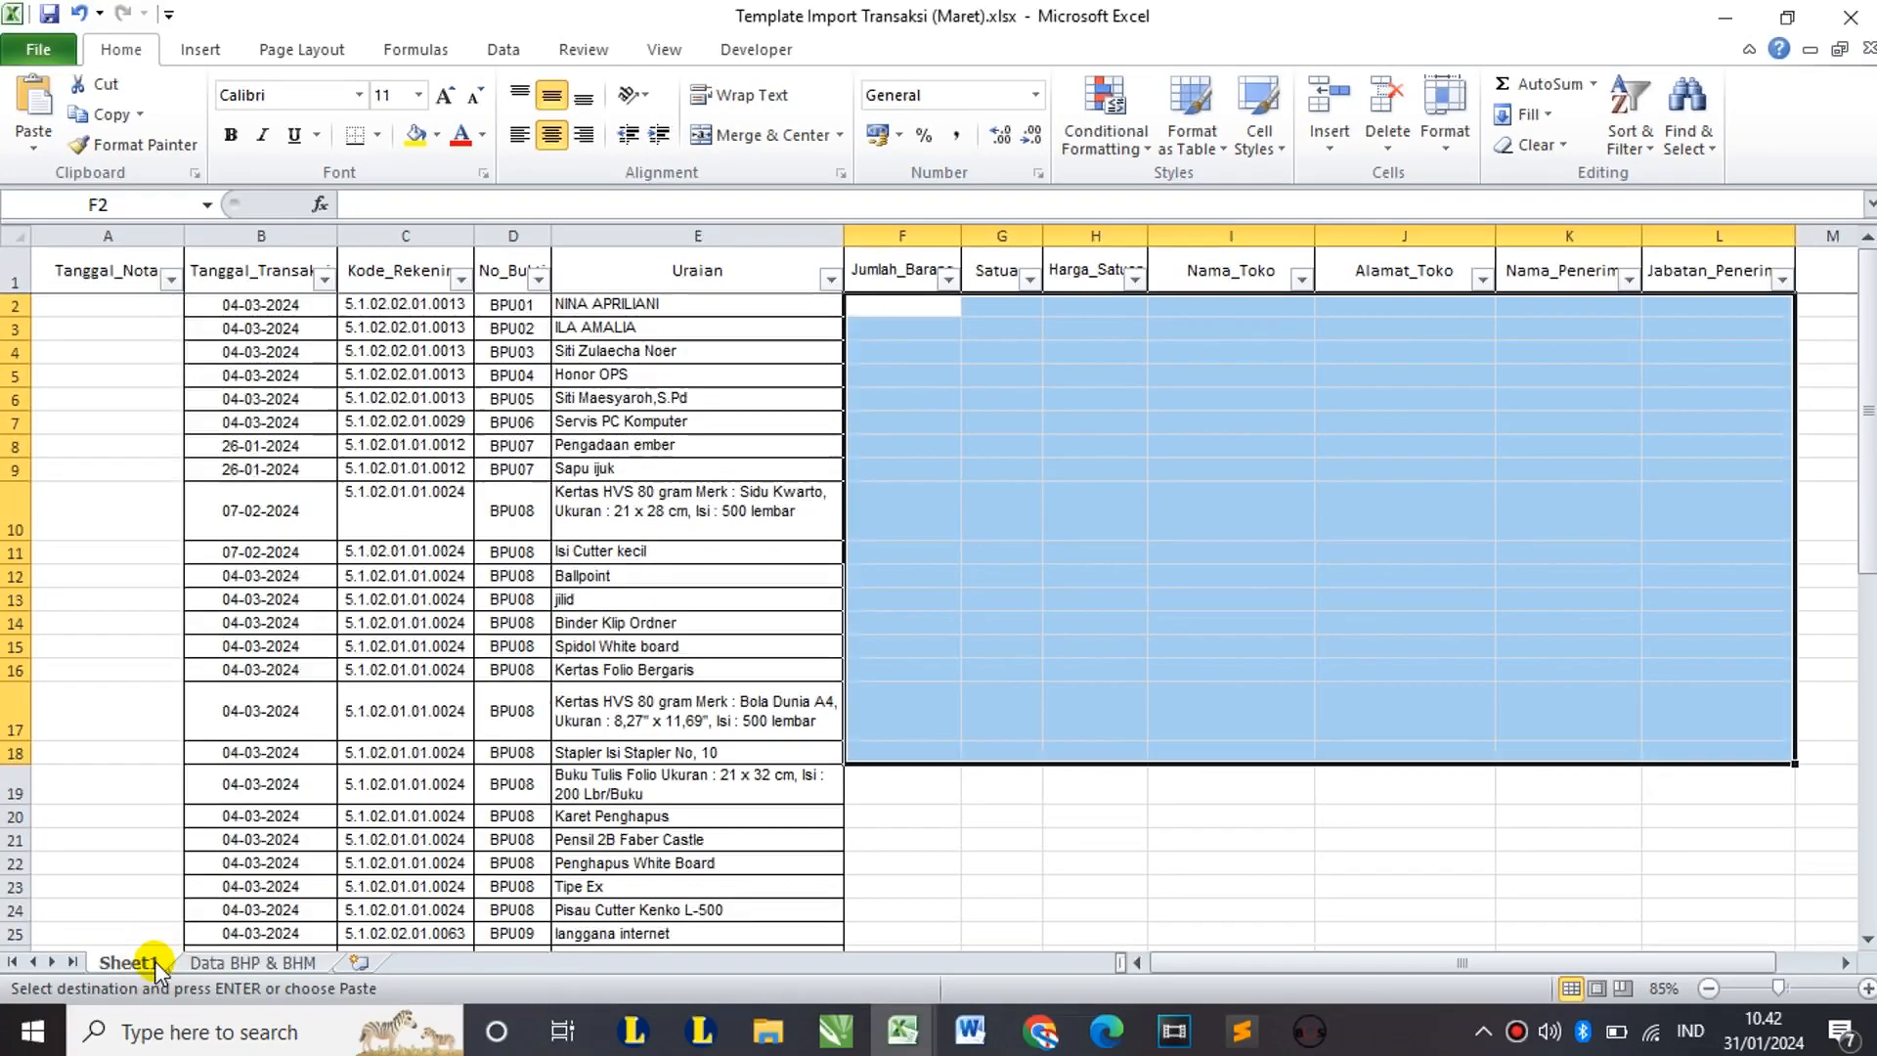
left_click(906, 272)
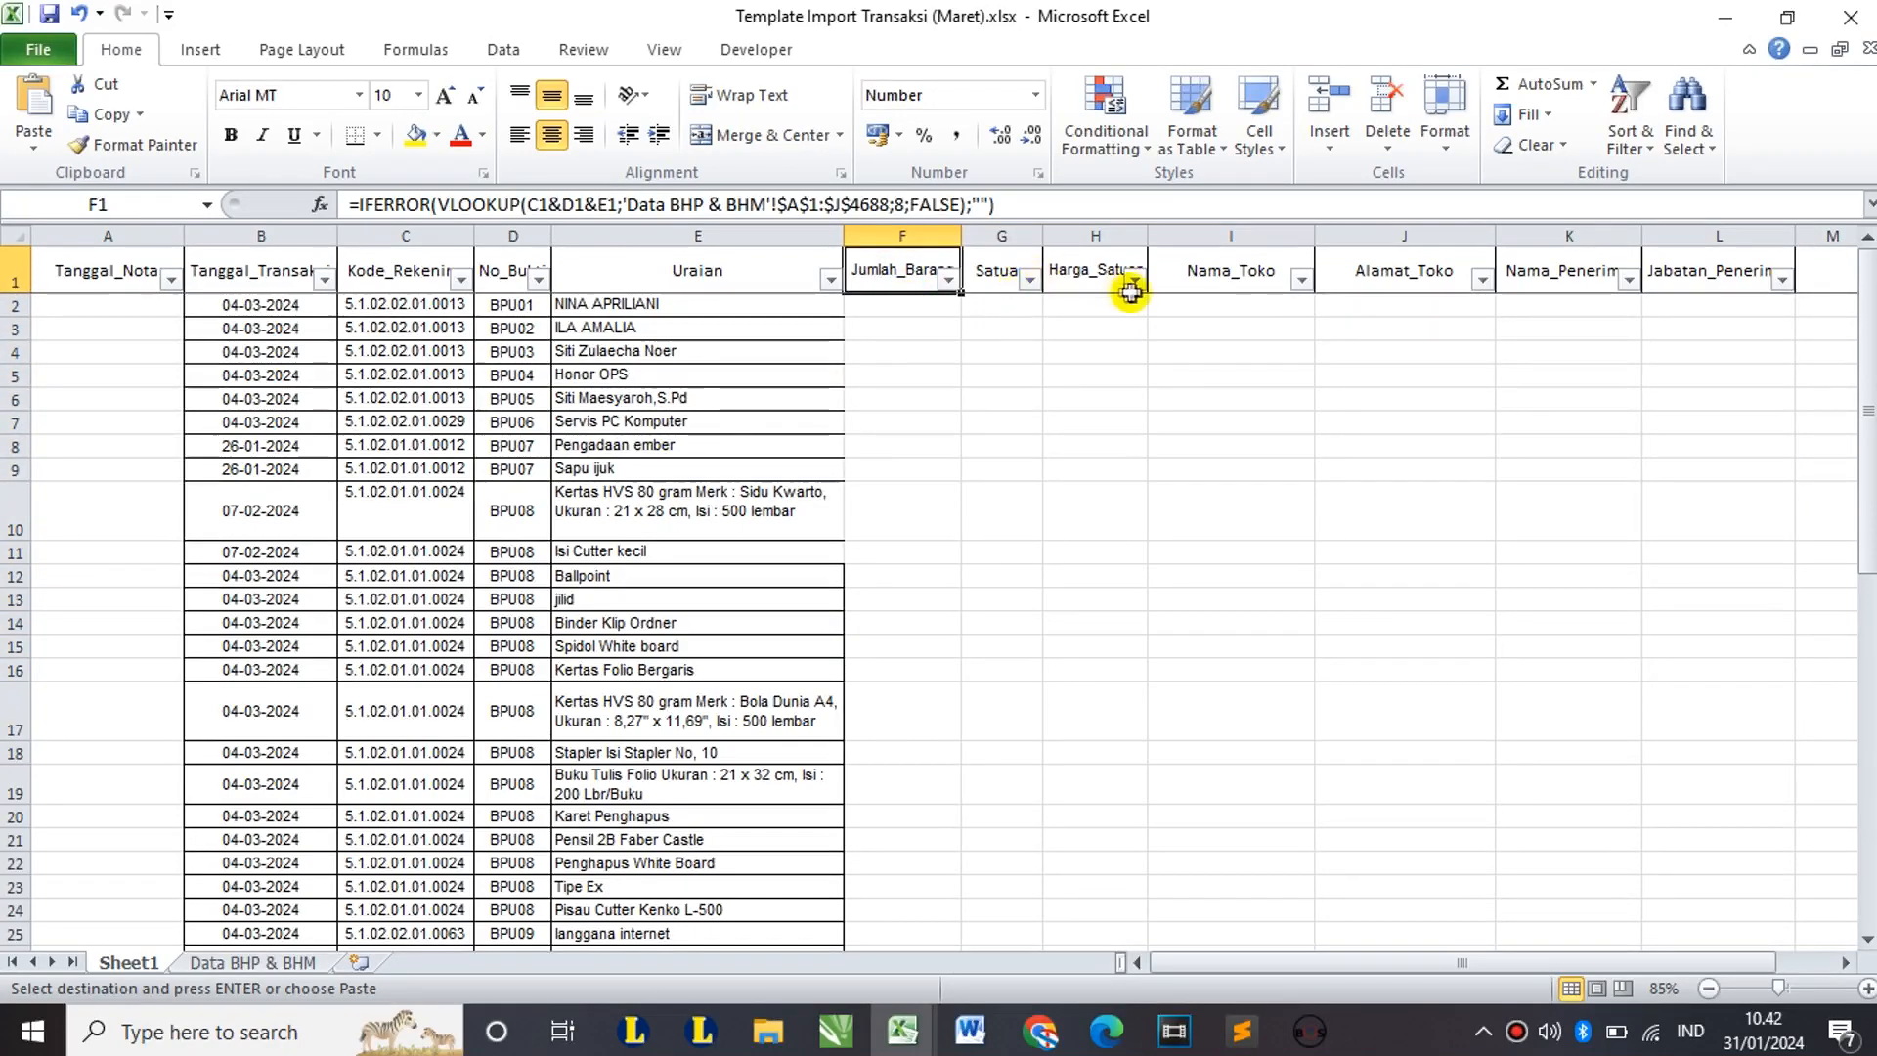
left_click(1083, 270)
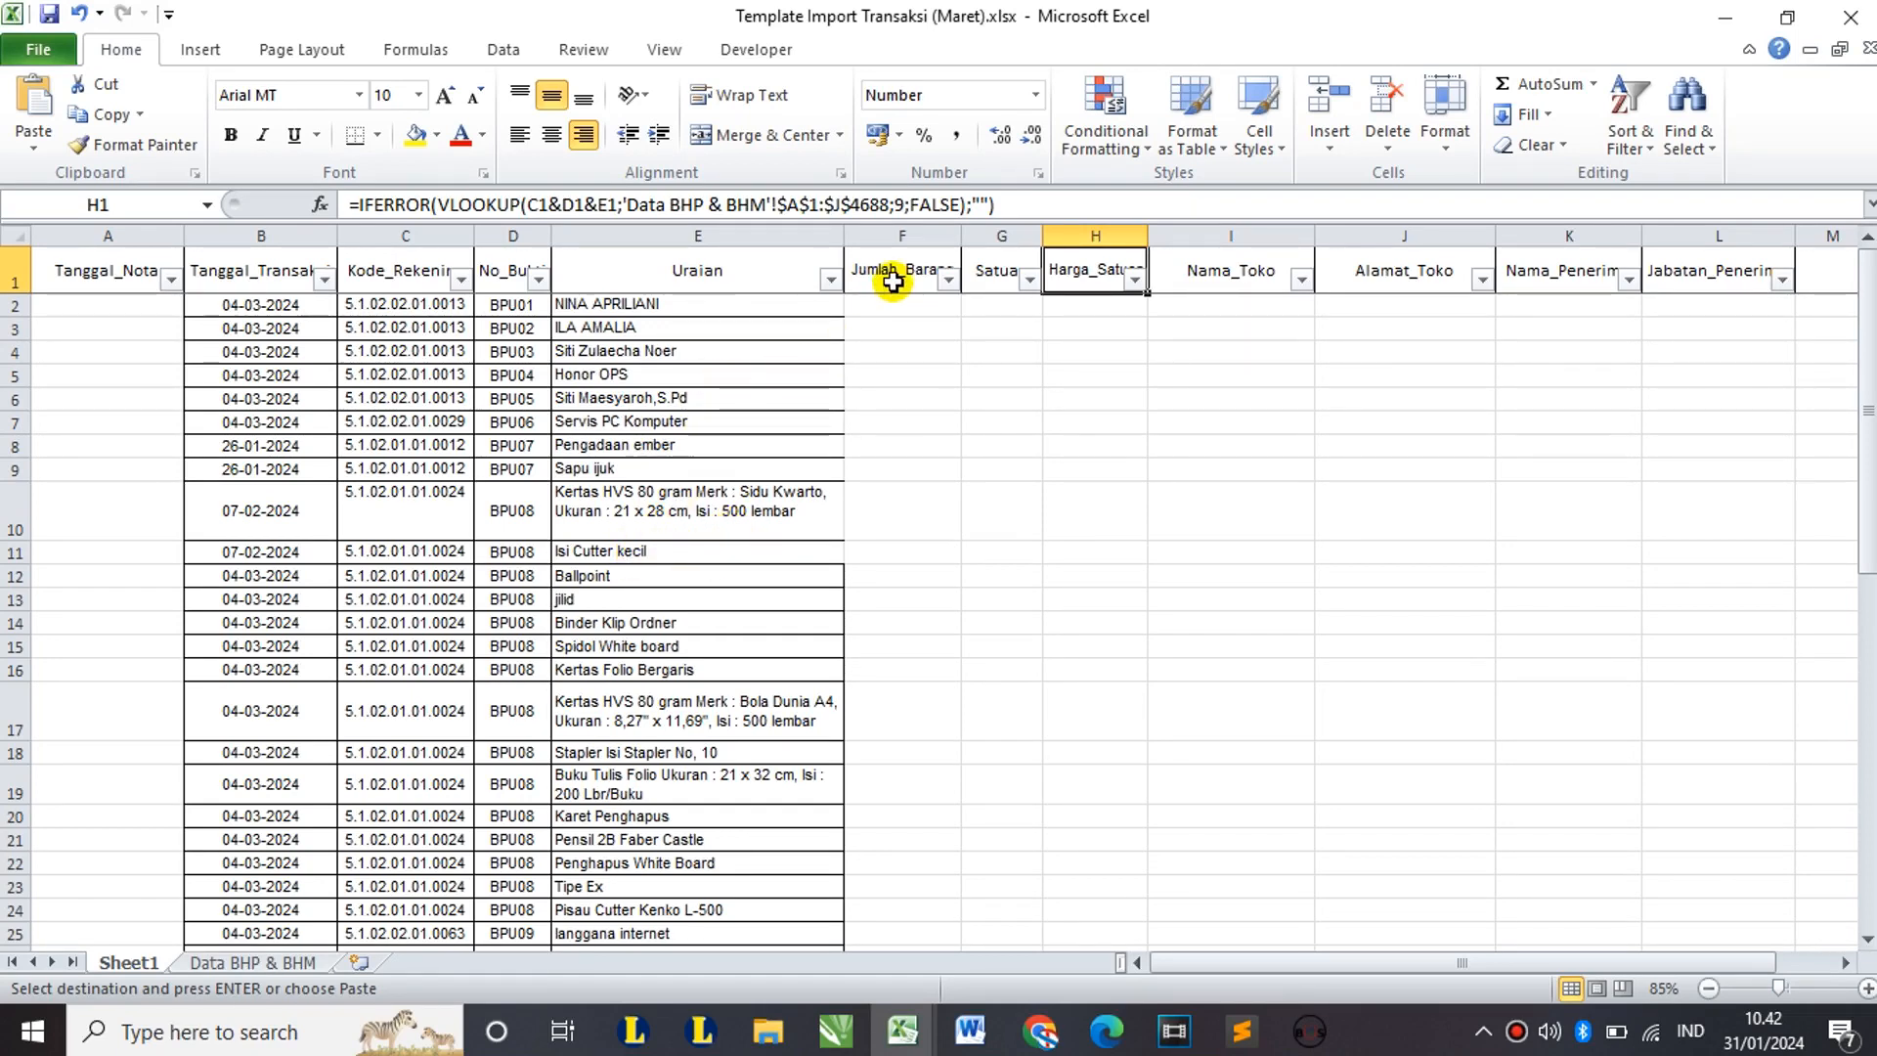
left_click(895, 270)
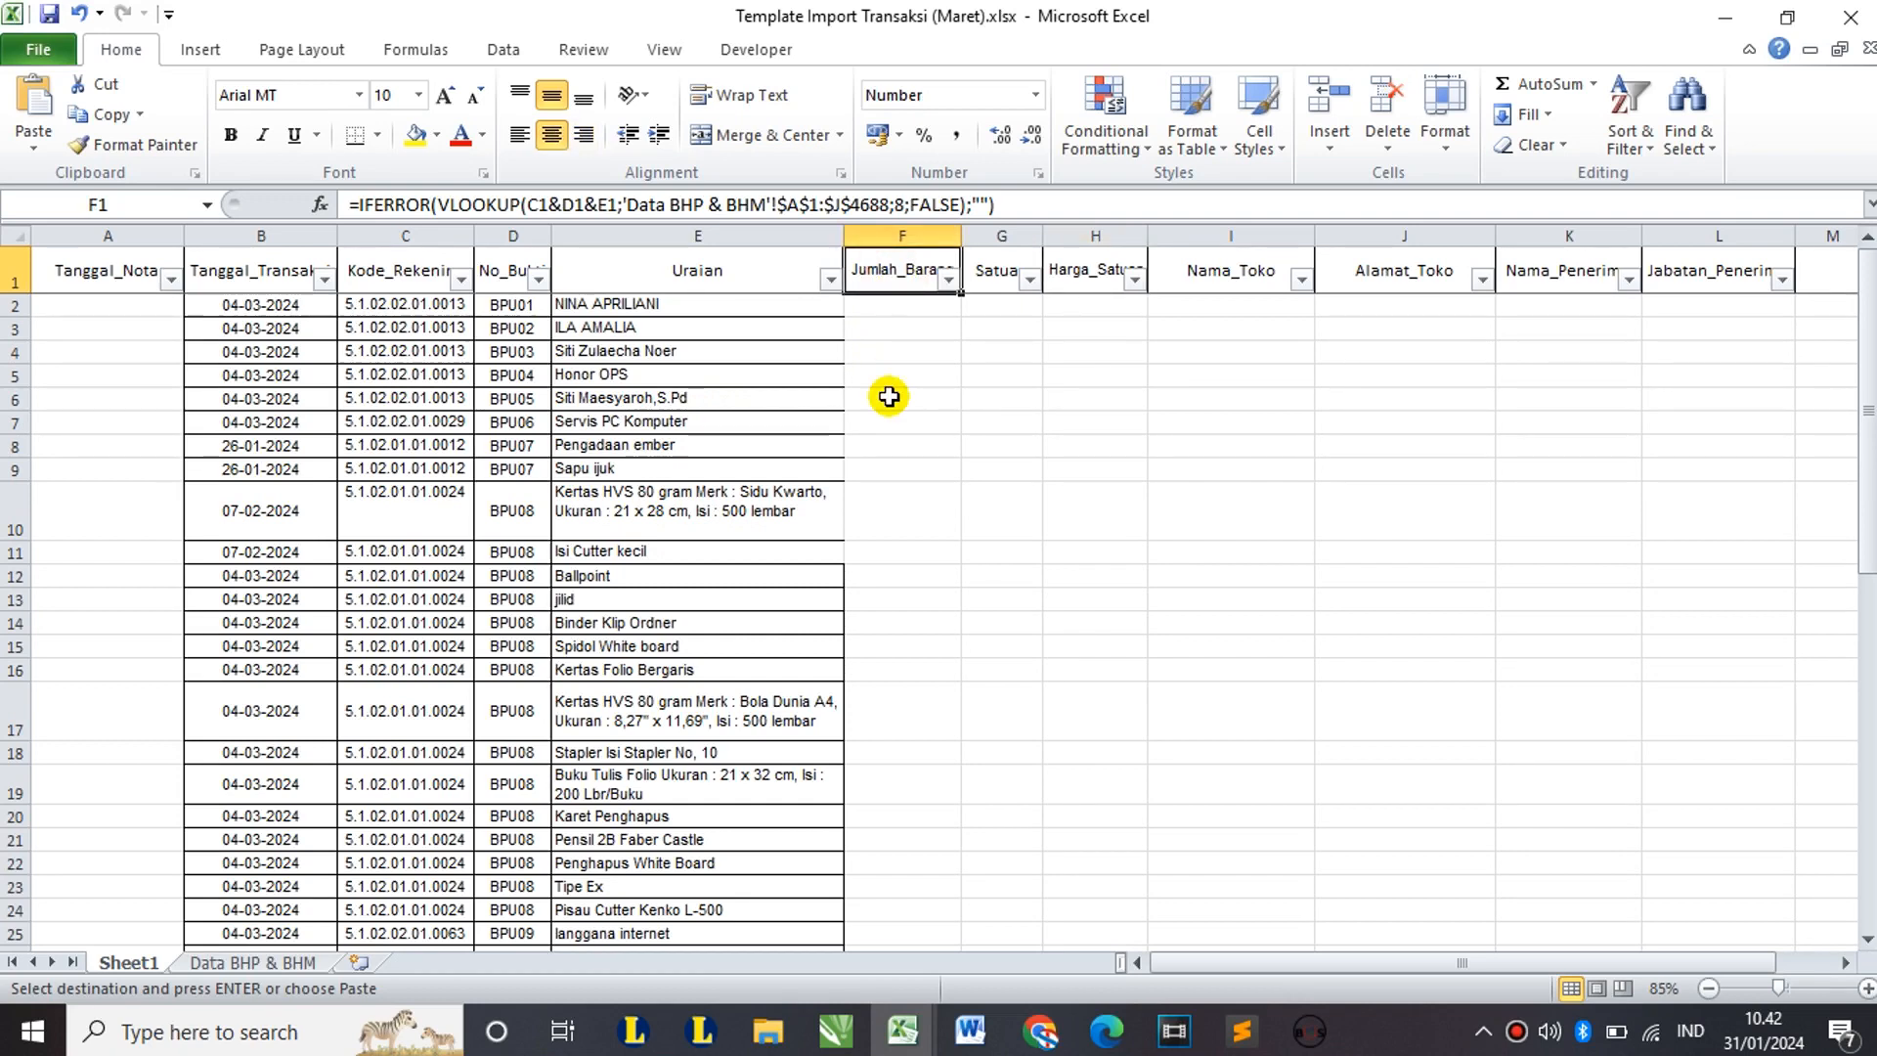
Step: Fill the F1 quantity VLOOKUP down column F, giving quantities like 2, 12 and 3
double_click(964, 299)
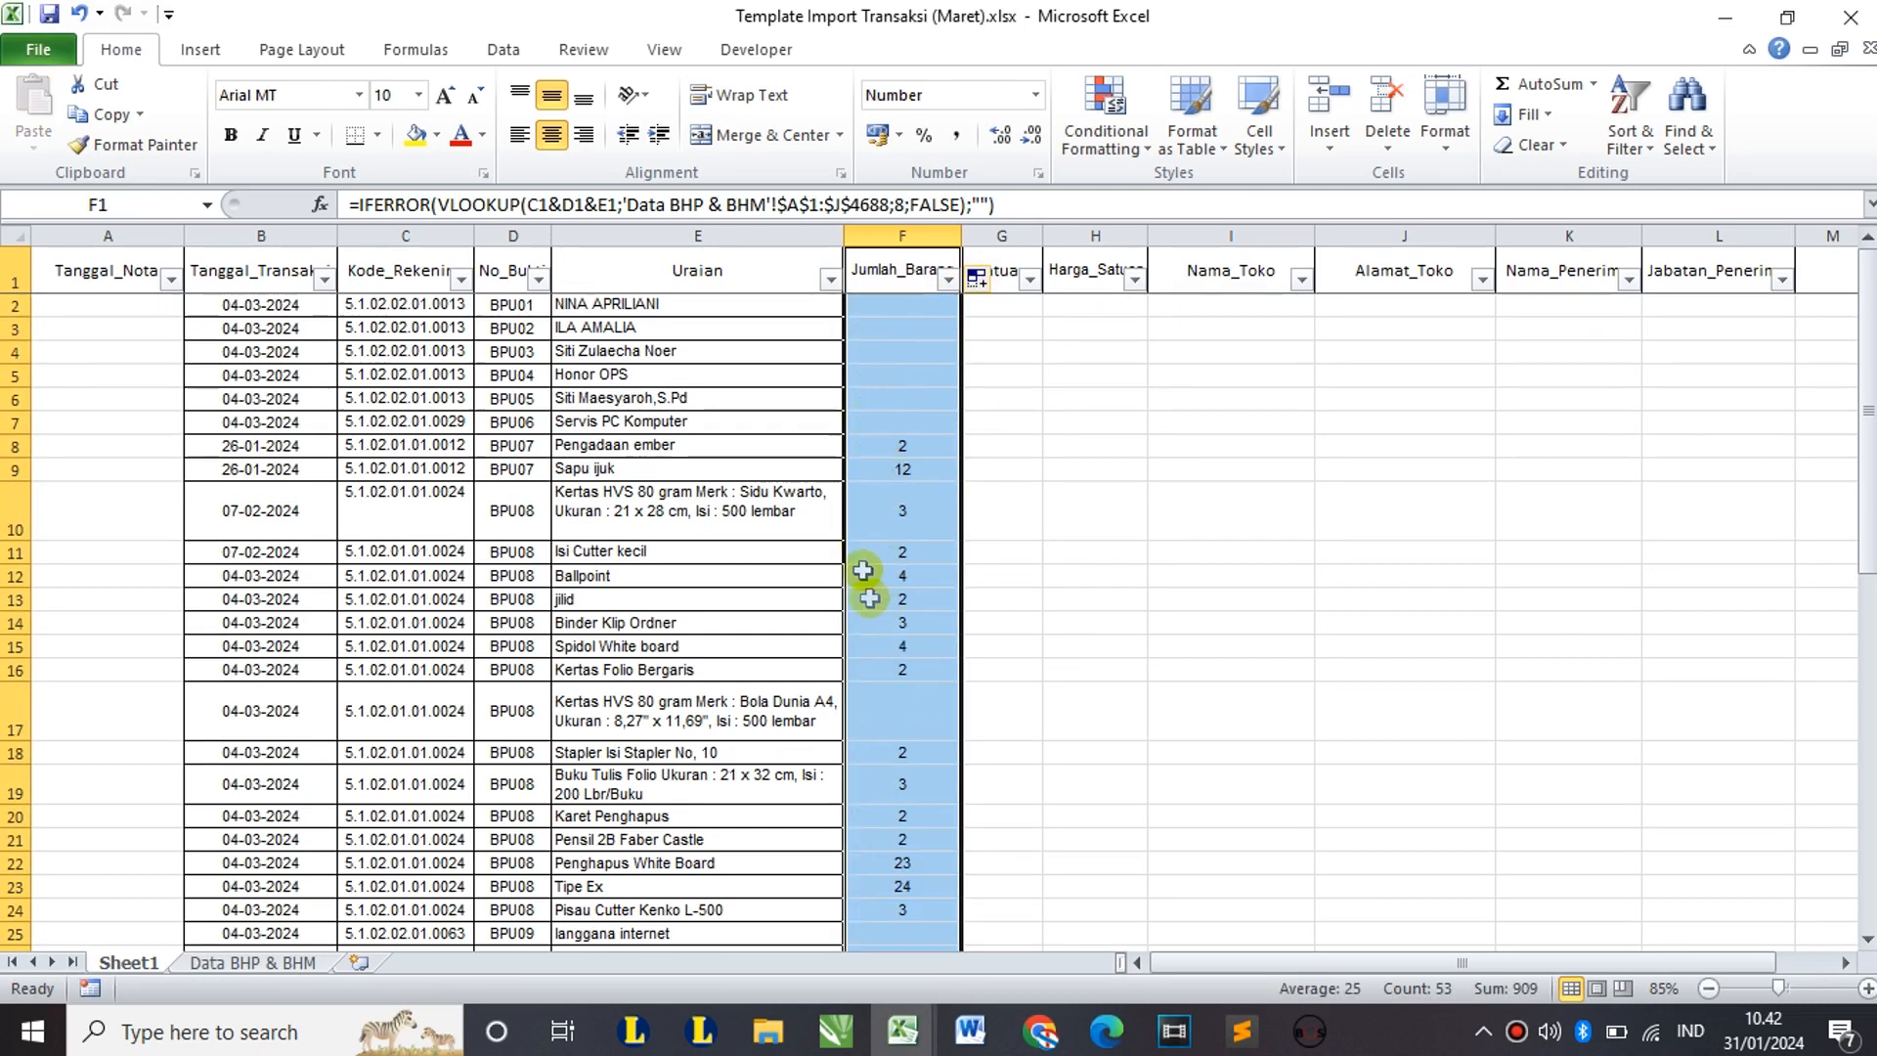
scroll(906, 627, "down", 11)
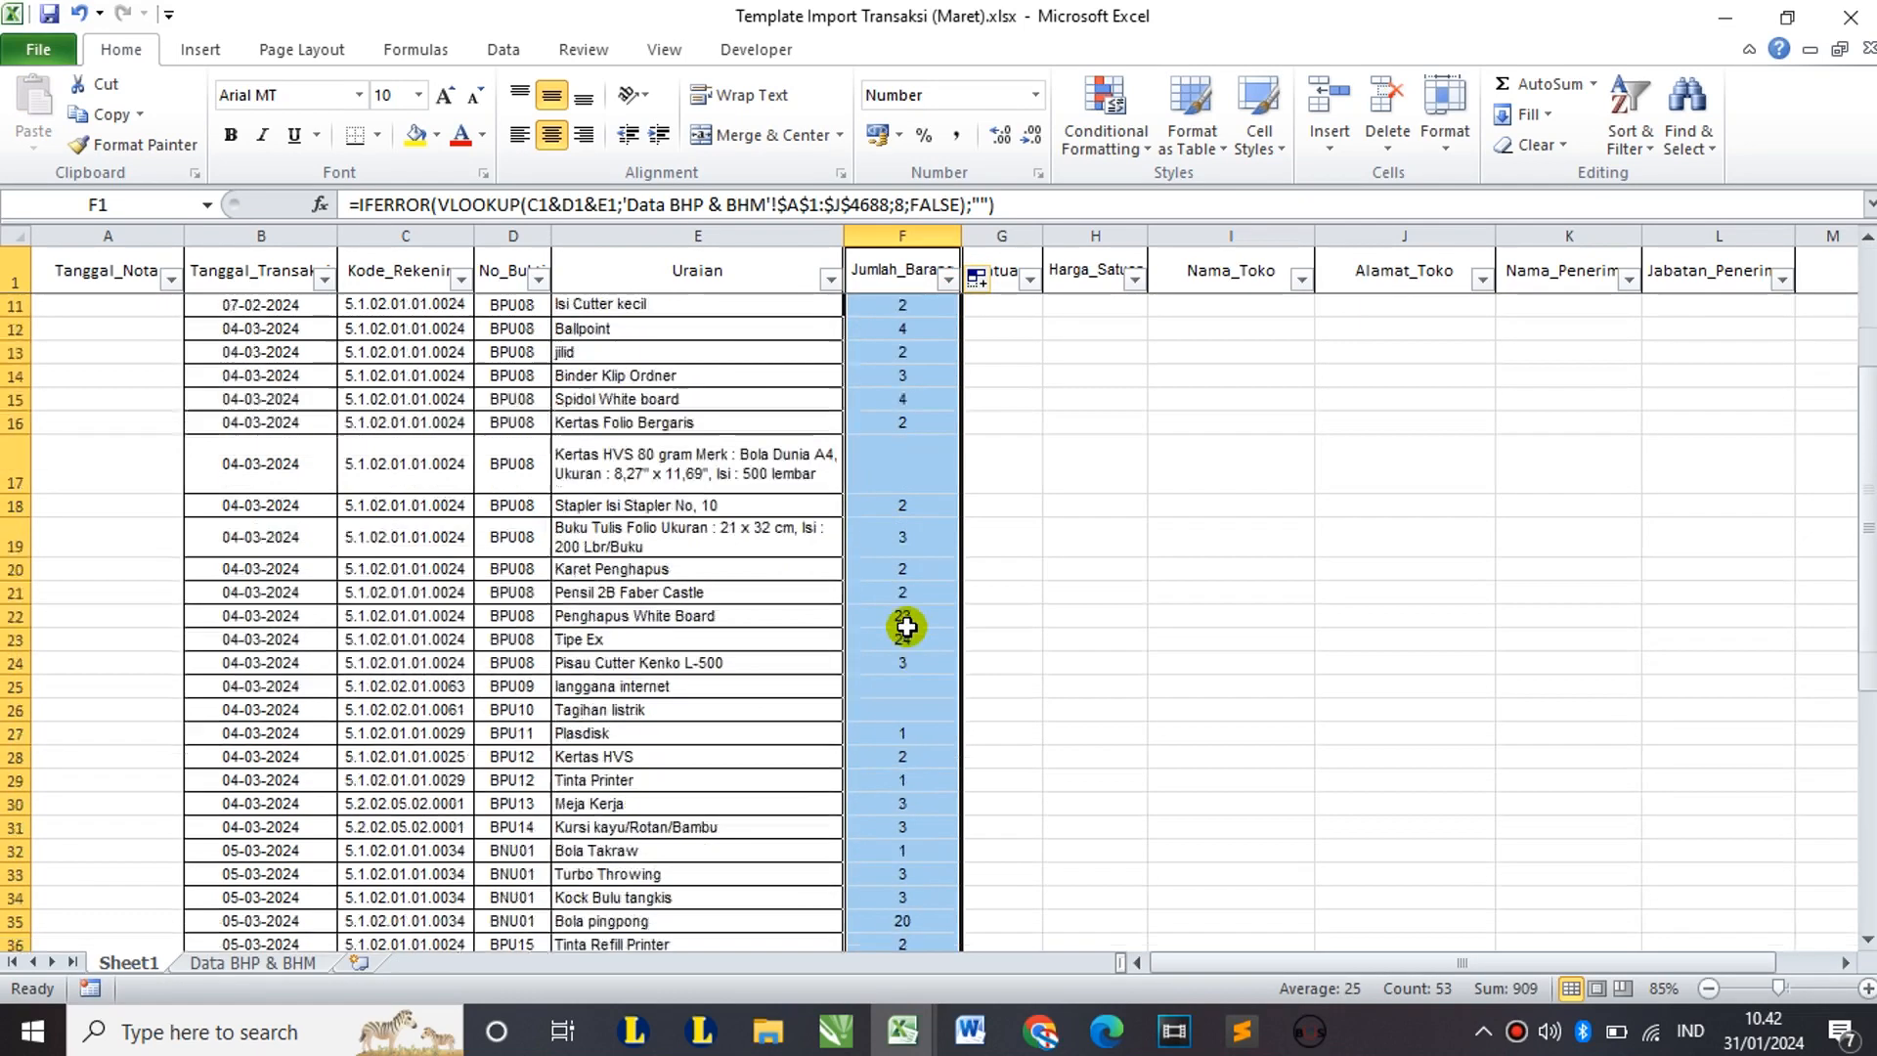
scroll(906, 626, "up", 11)
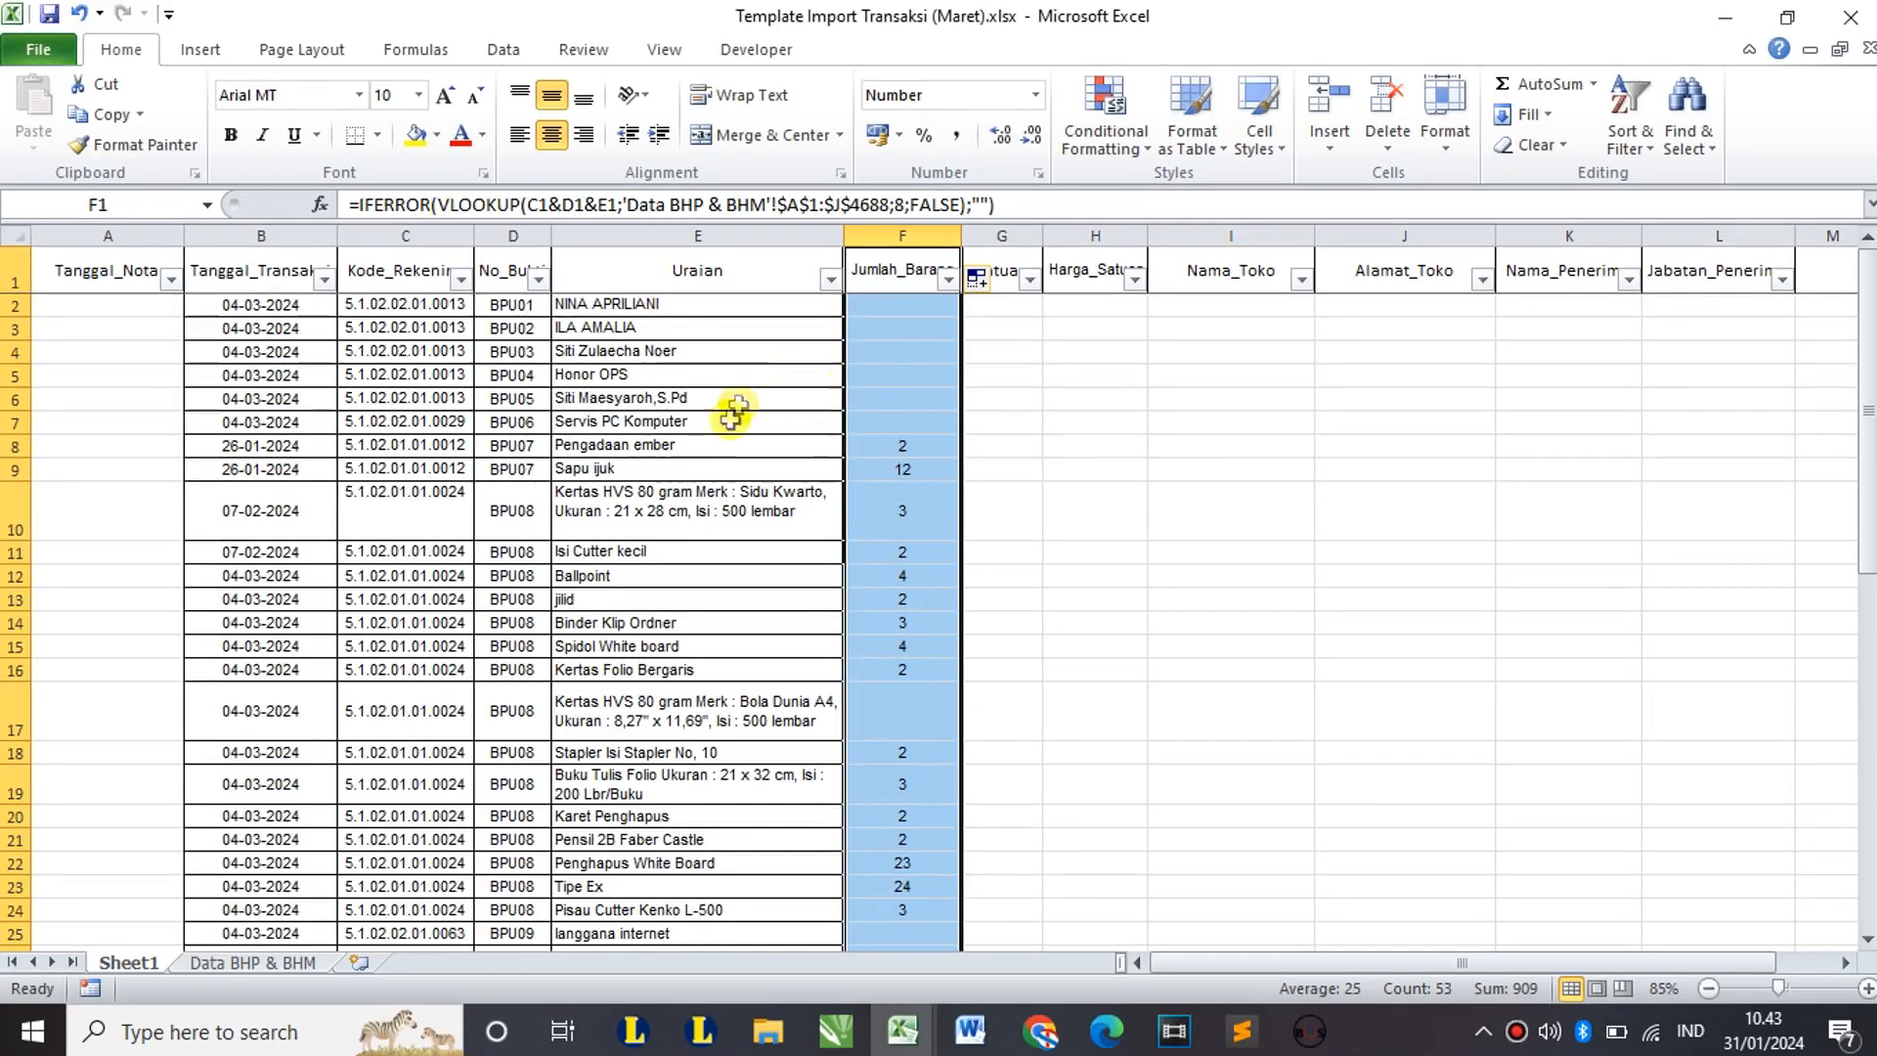
left_click(674, 304)
left_click_drag(670, 303, 665, 396)
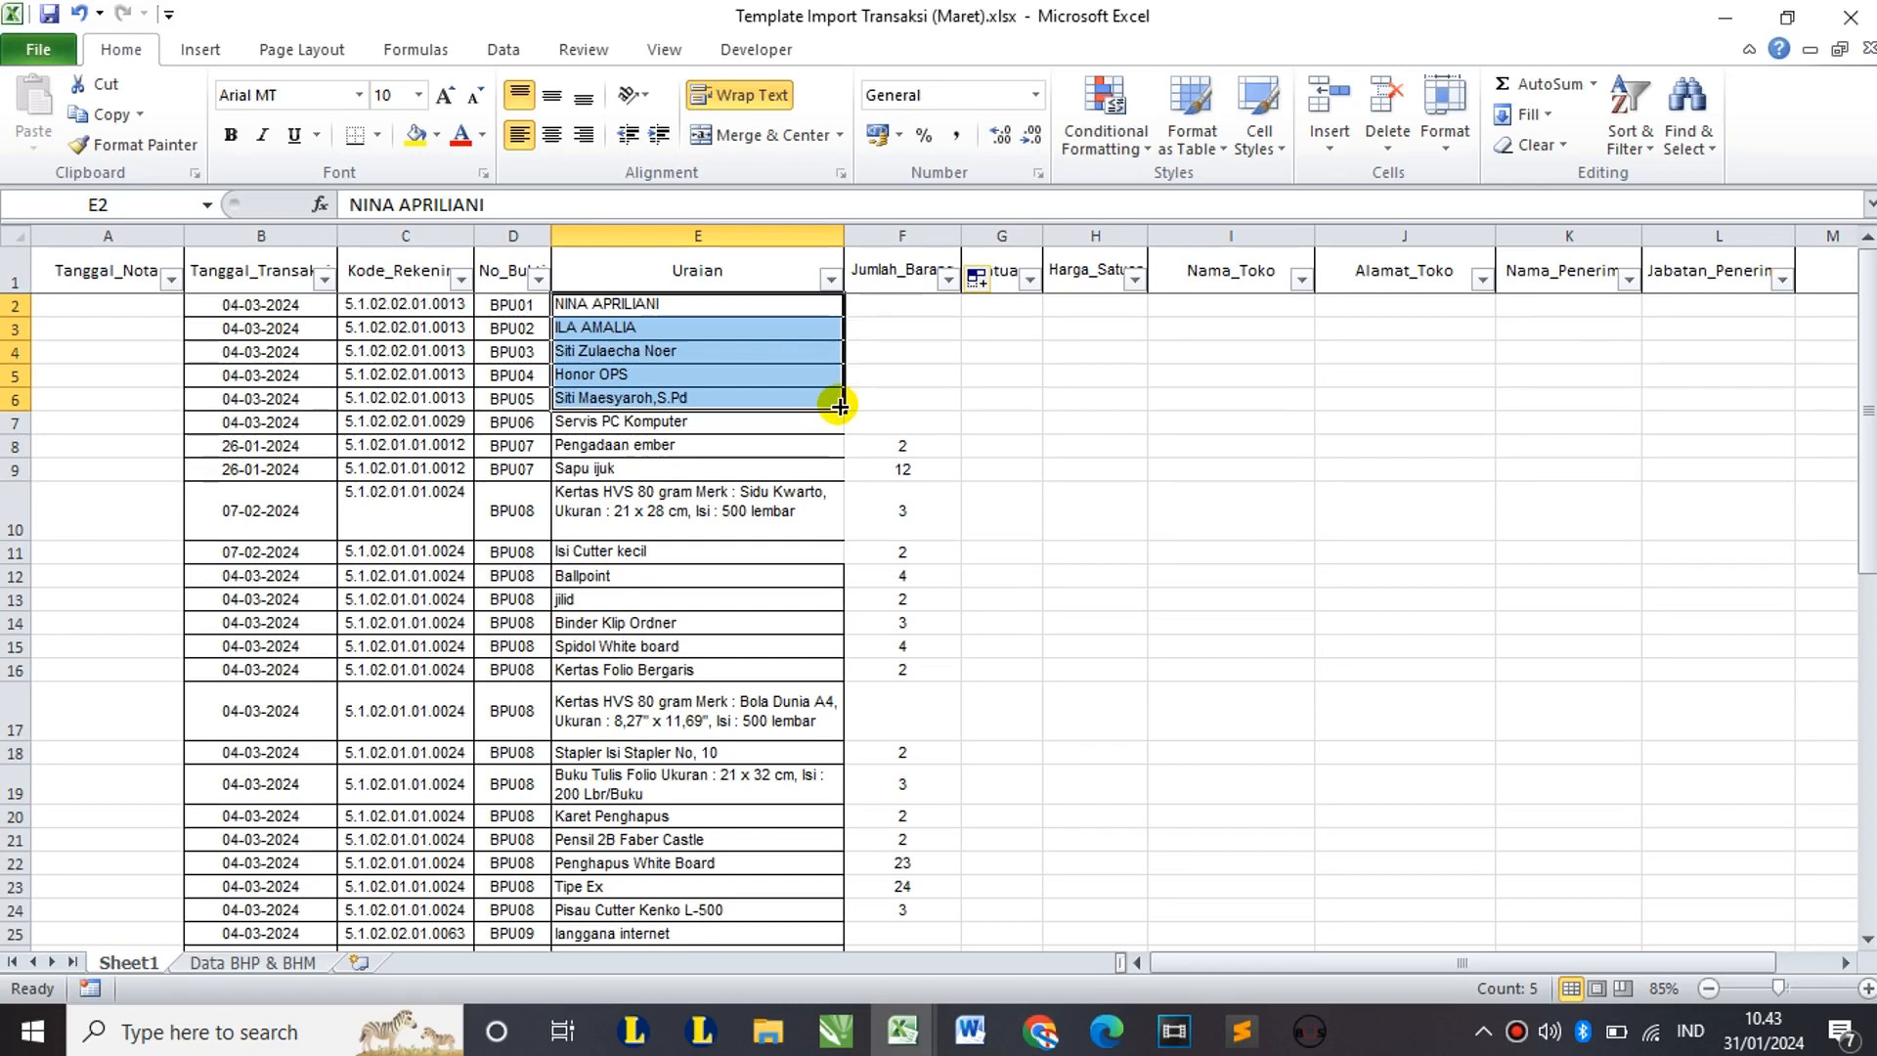
left_click(999, 262)
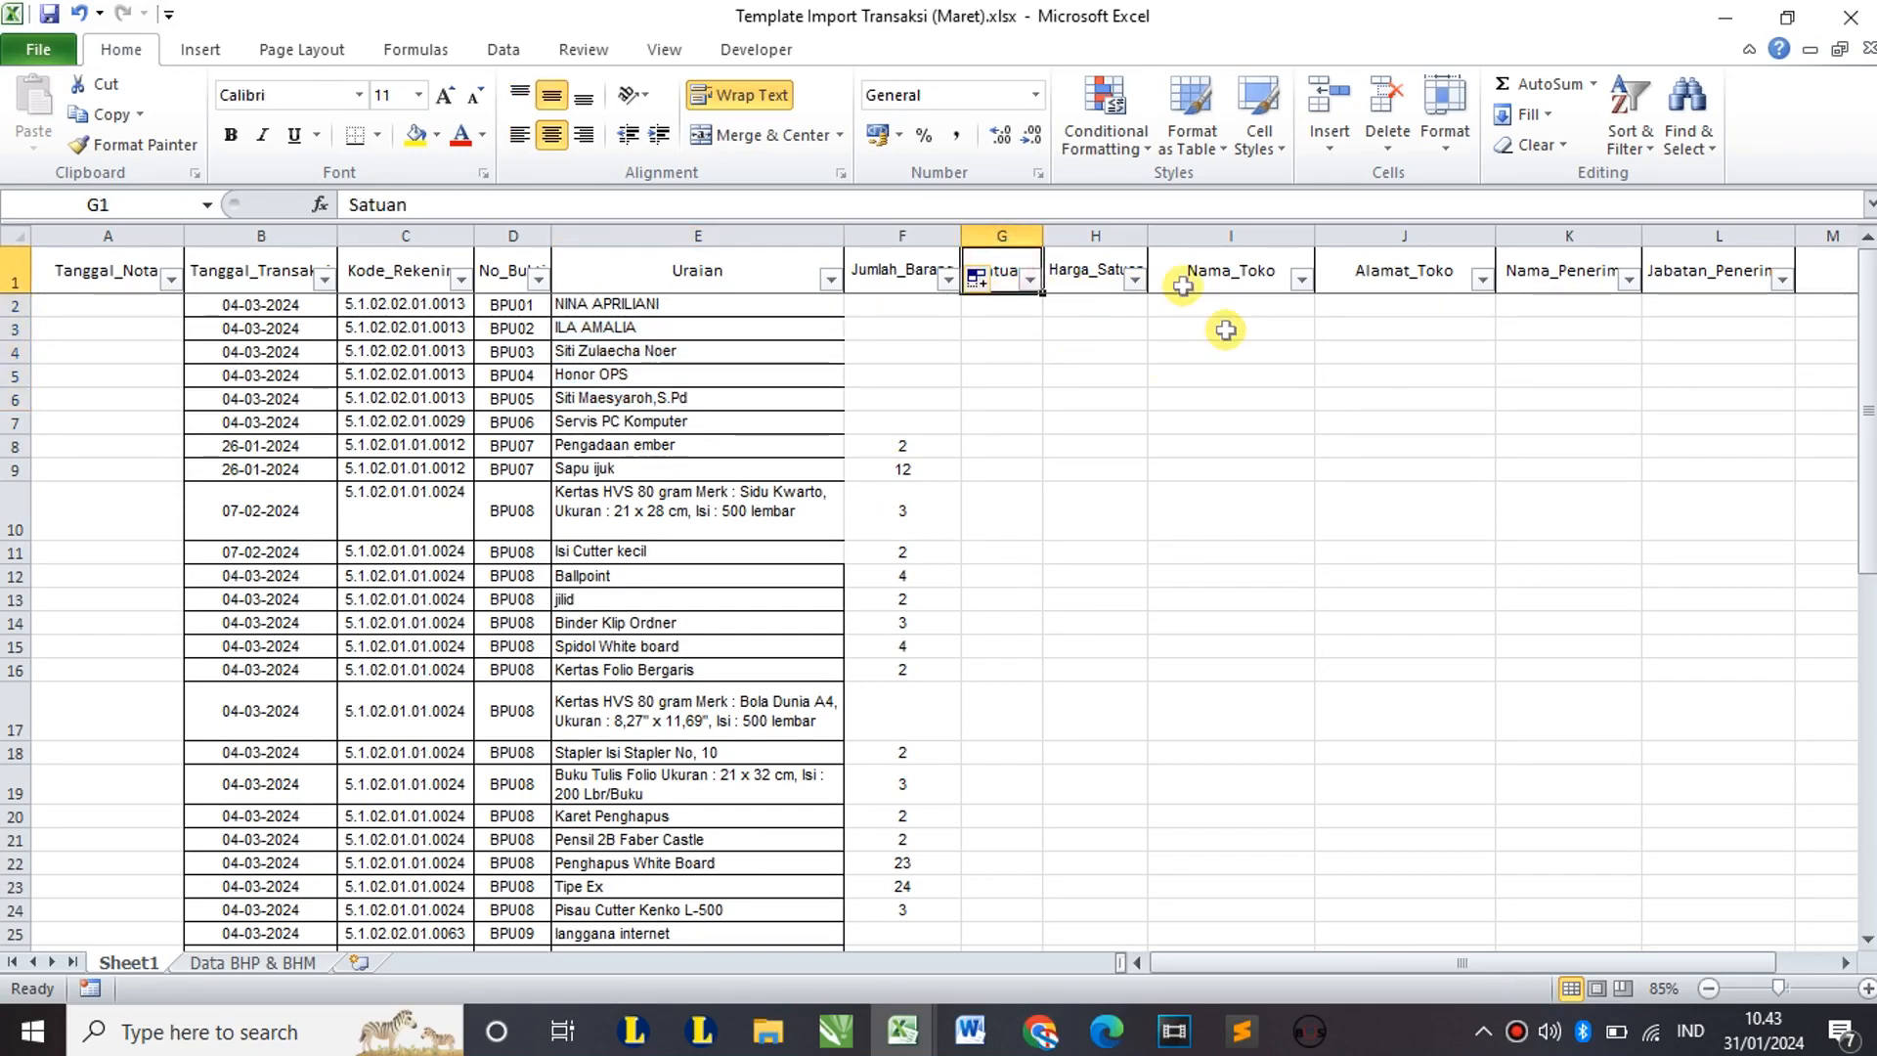
left_click(1106, 264)
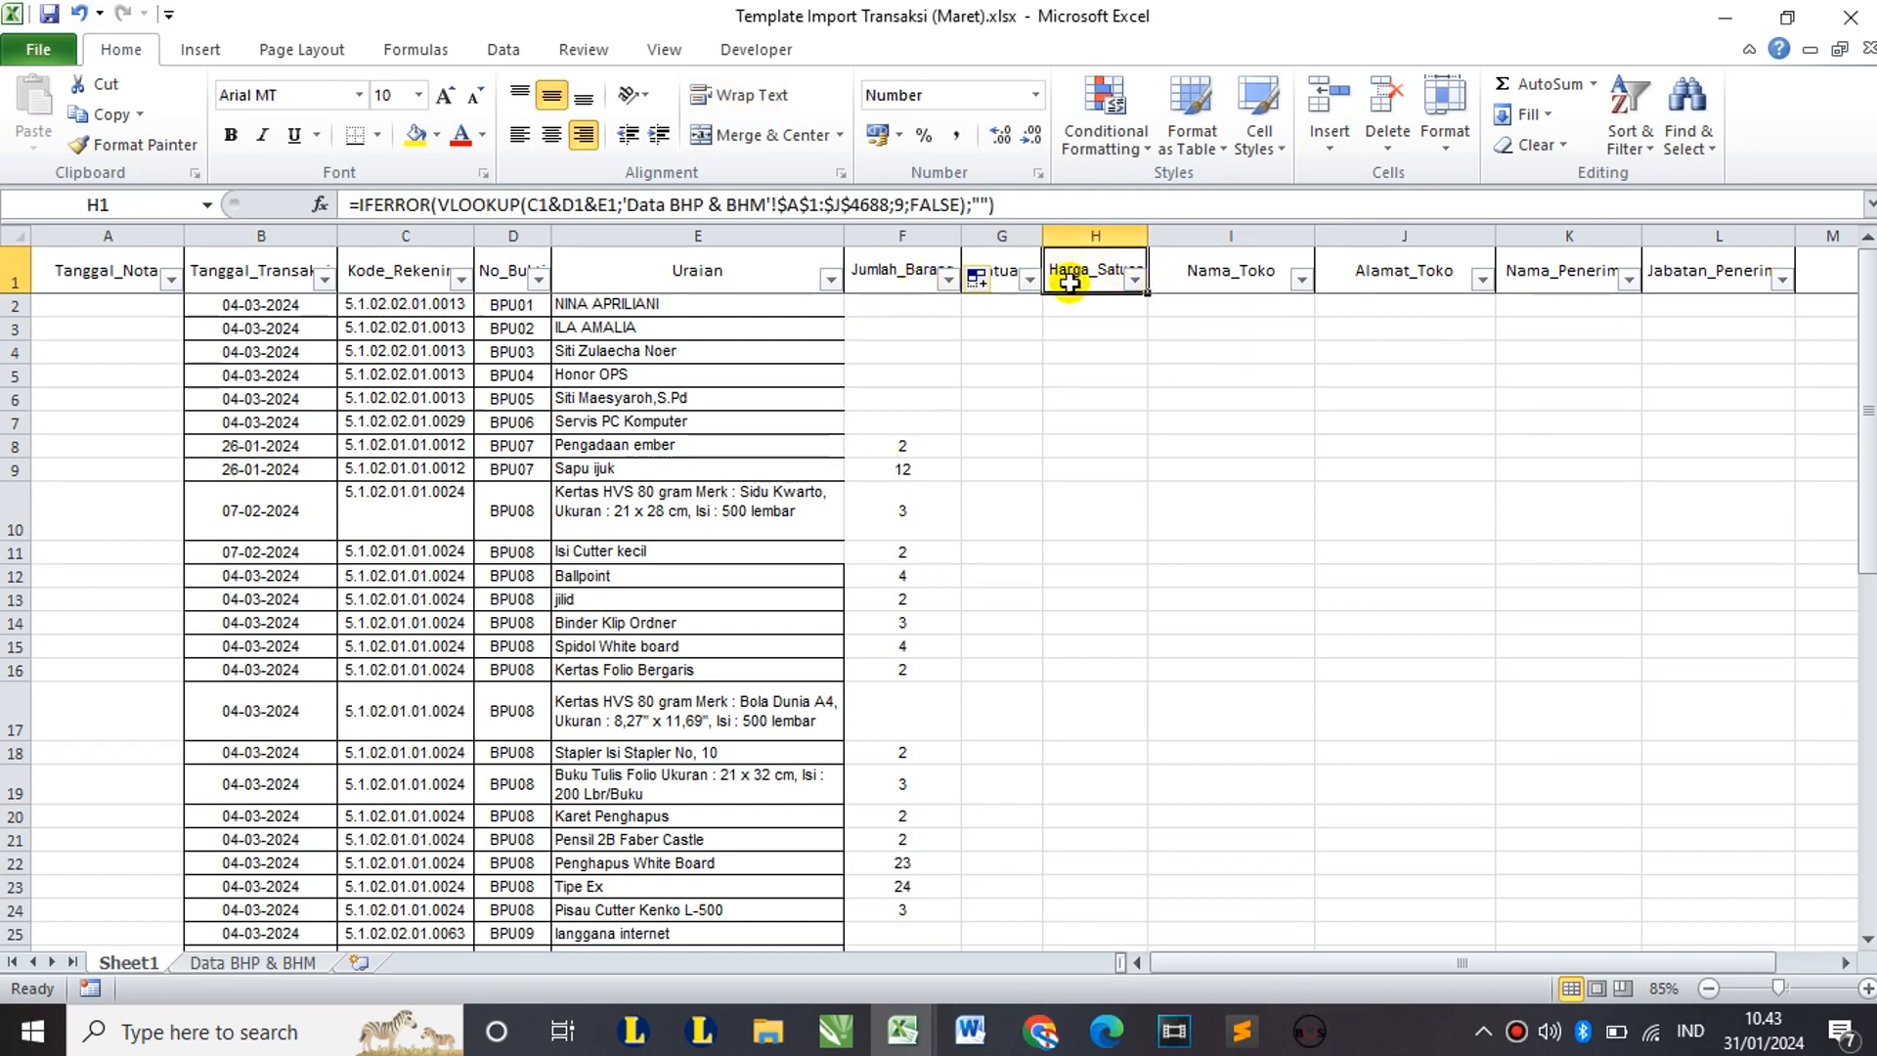
Step: Fill the H1 unit-price VLOOKUP down column H, giving prices like 40.000, 25.000 and 55.000
double_click(1147, 295)
scroll(1105, 482, "down", 9)
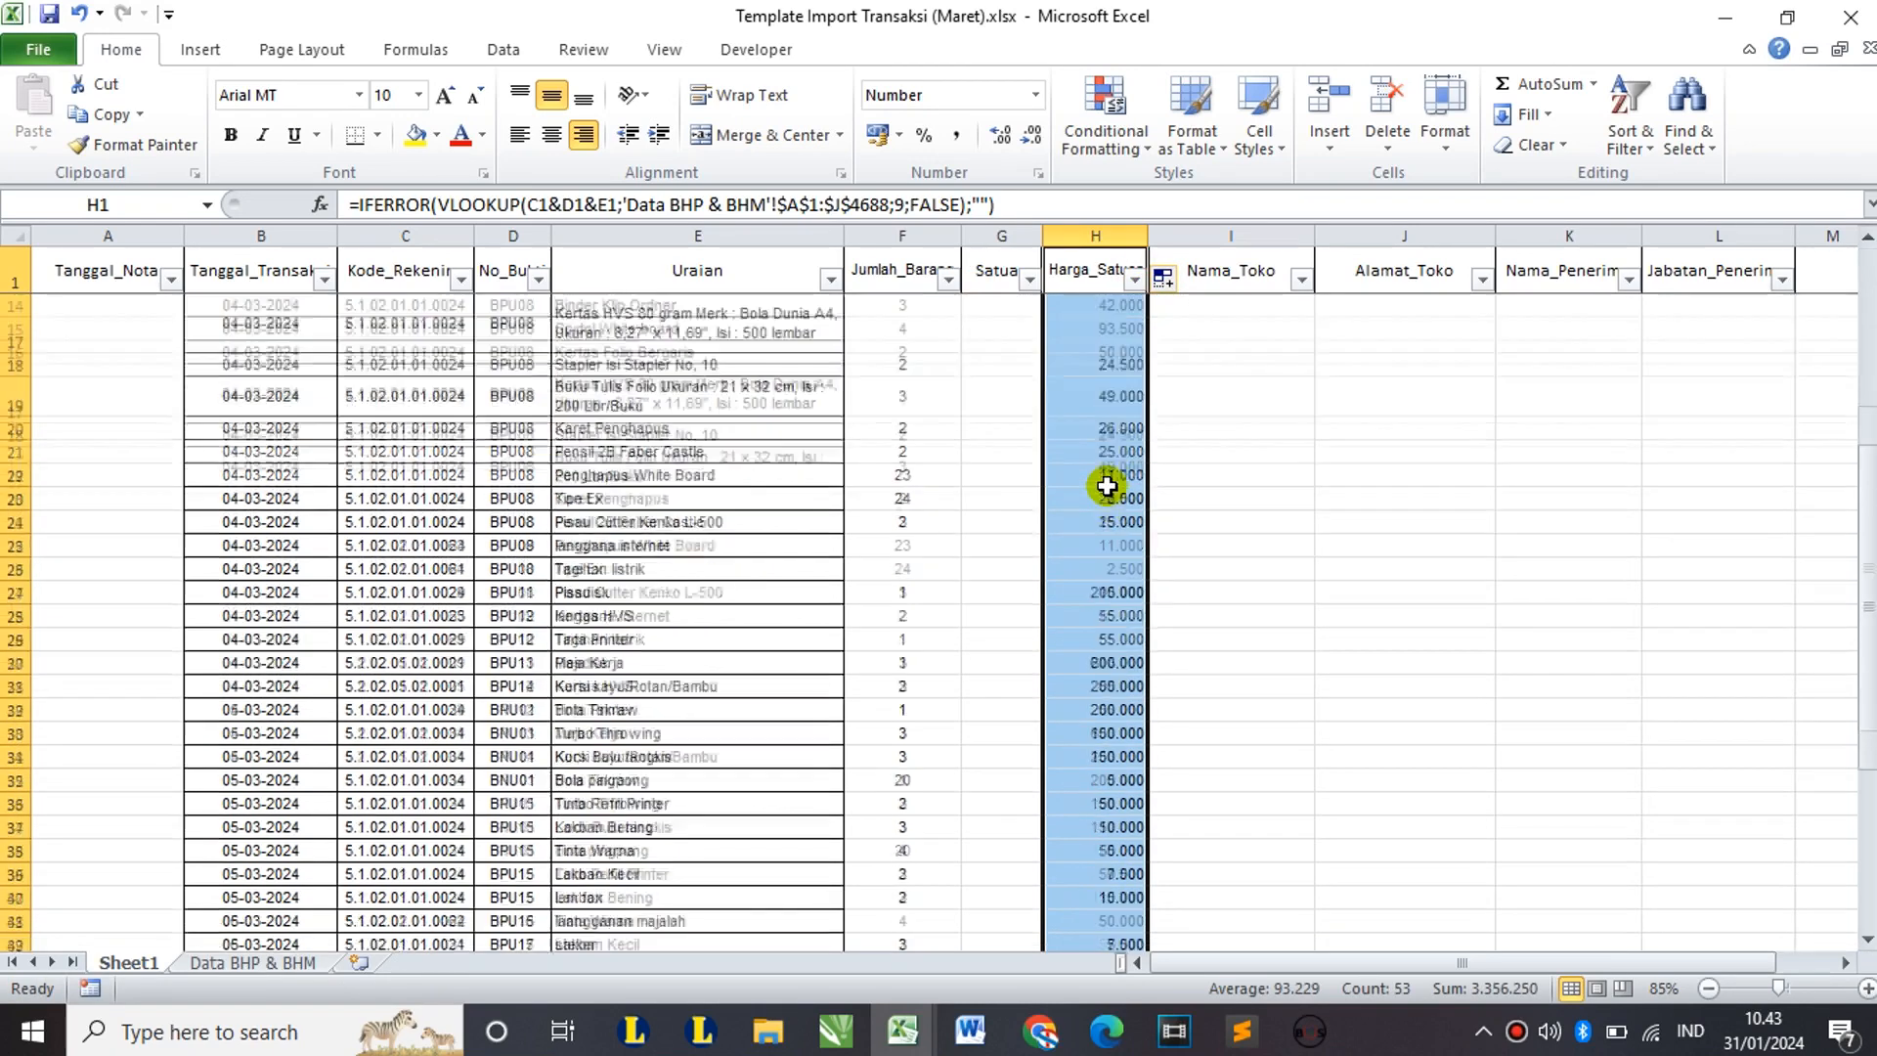
scroll(1106, 485, "up", 9)
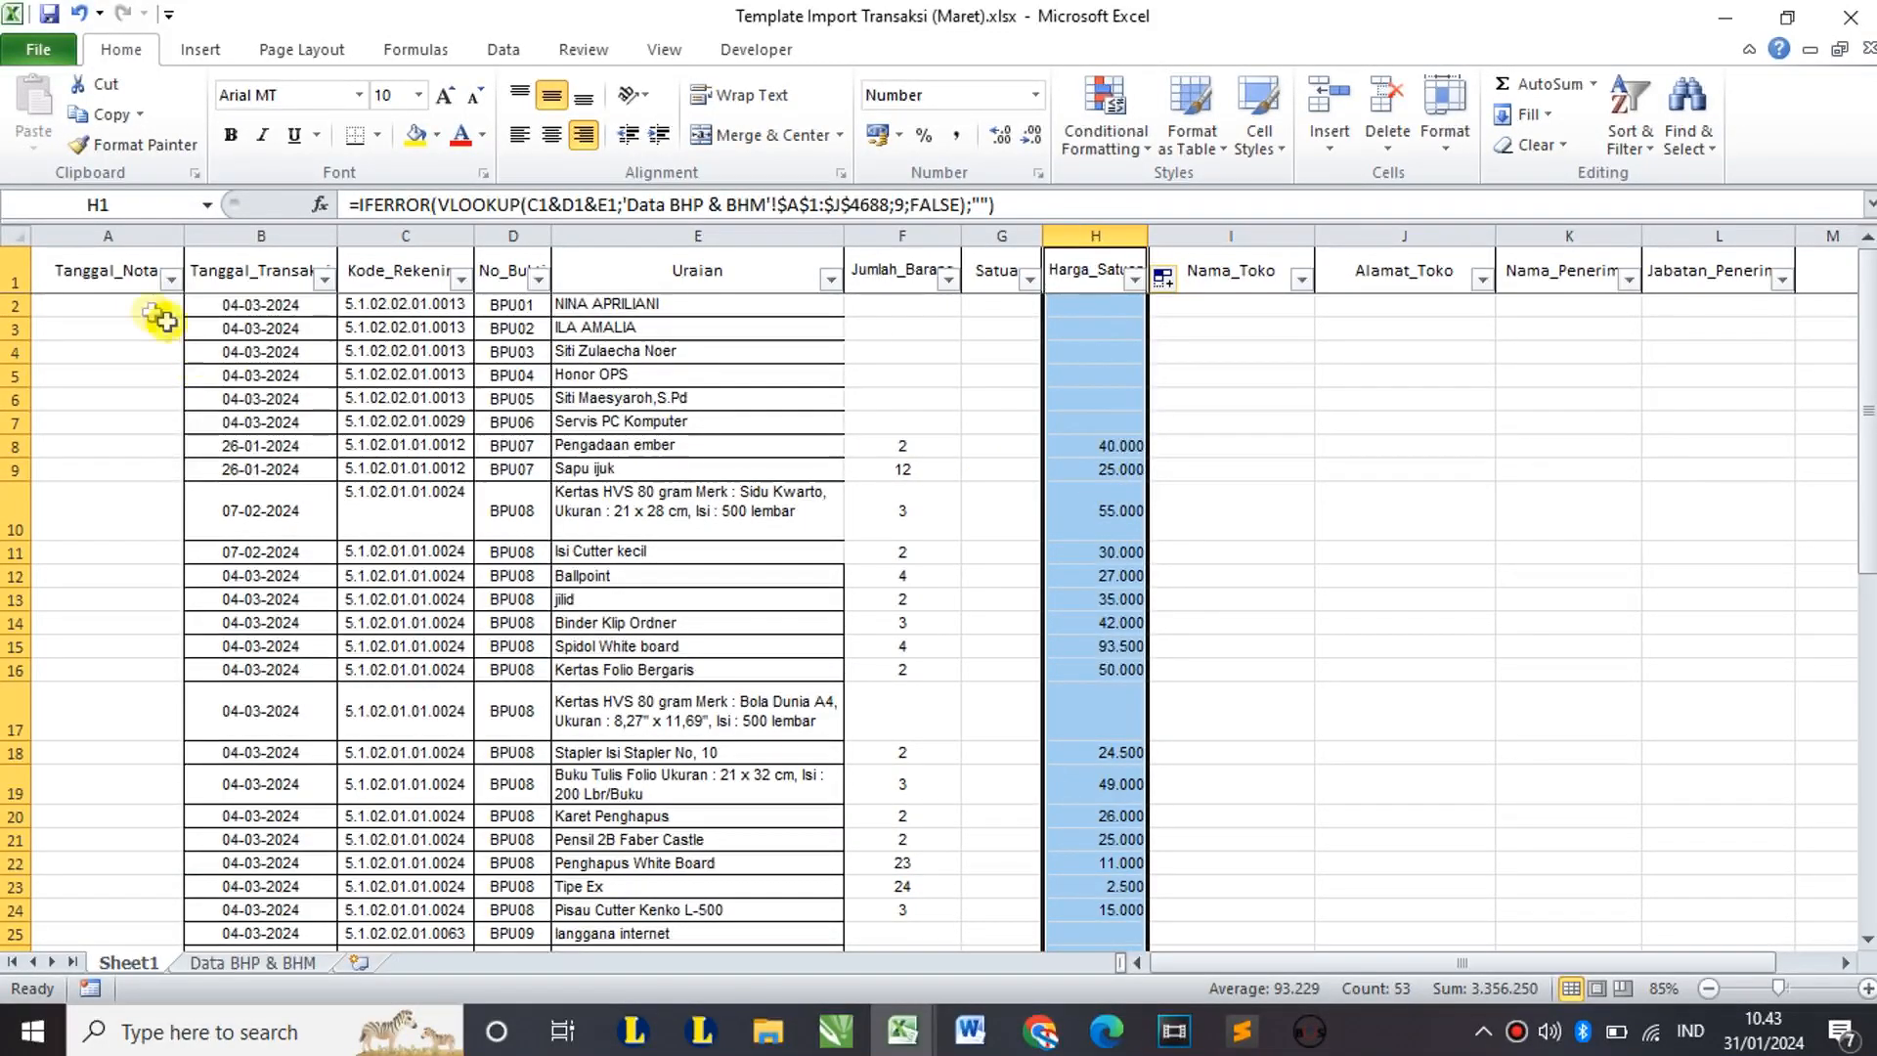
left_click_drag(122, 306, 159, 537)
left_click_drag(904, 327, 1509, 433)
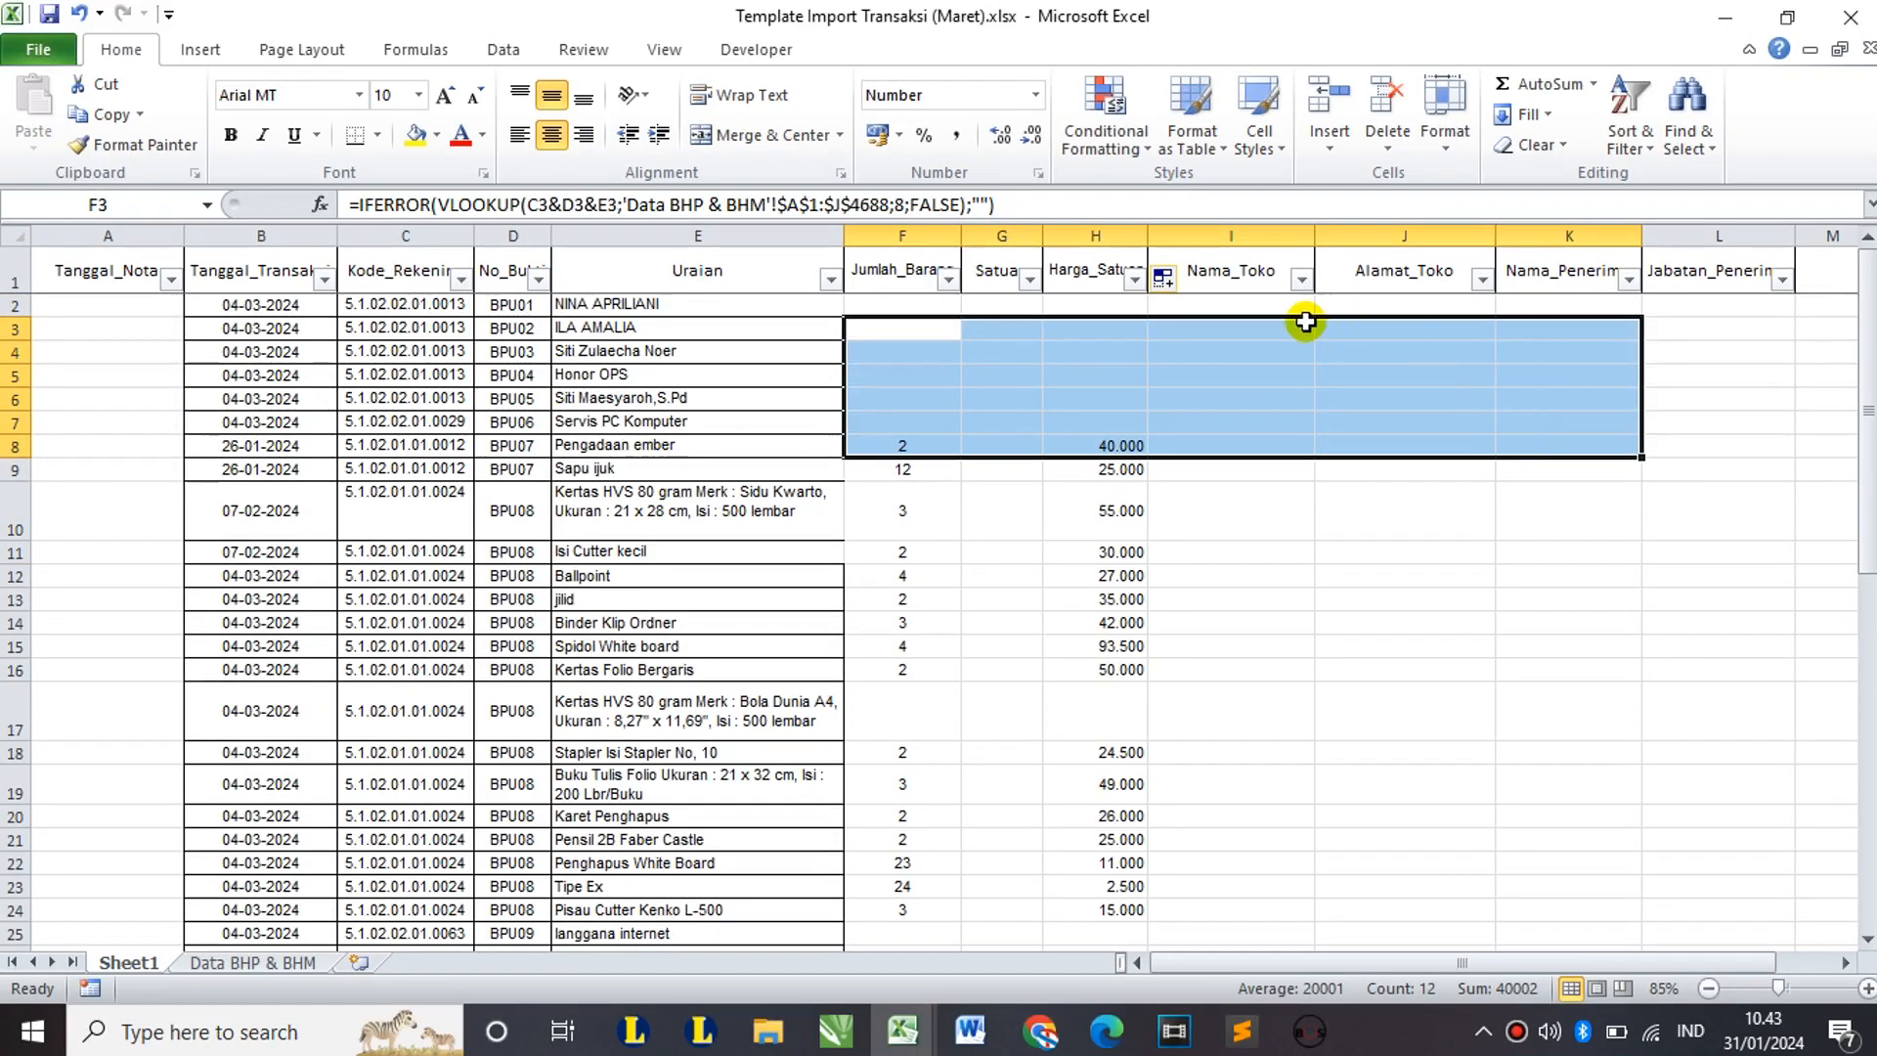
left_click(1173, 303)
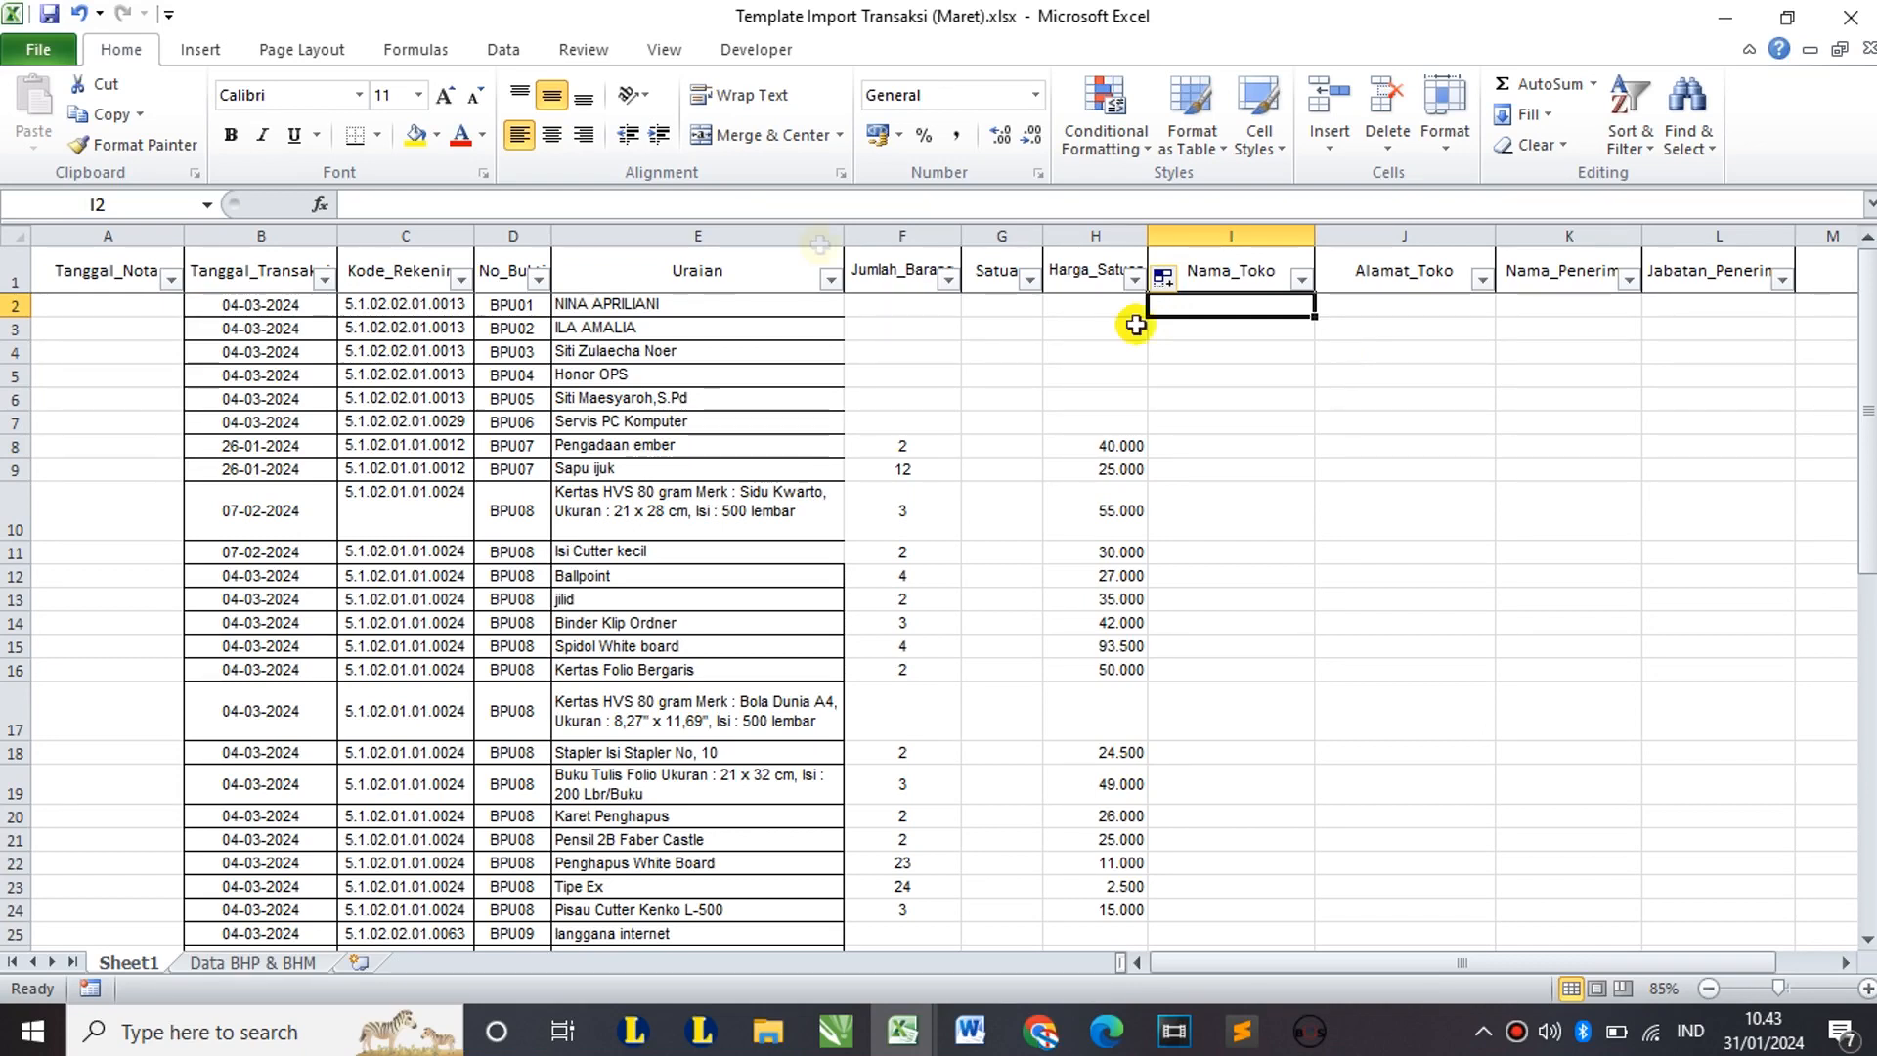
Step: Inspect the empty Satuan cells and the store/recipient block I2:L11 on Sheet1
left_click(138, 332)
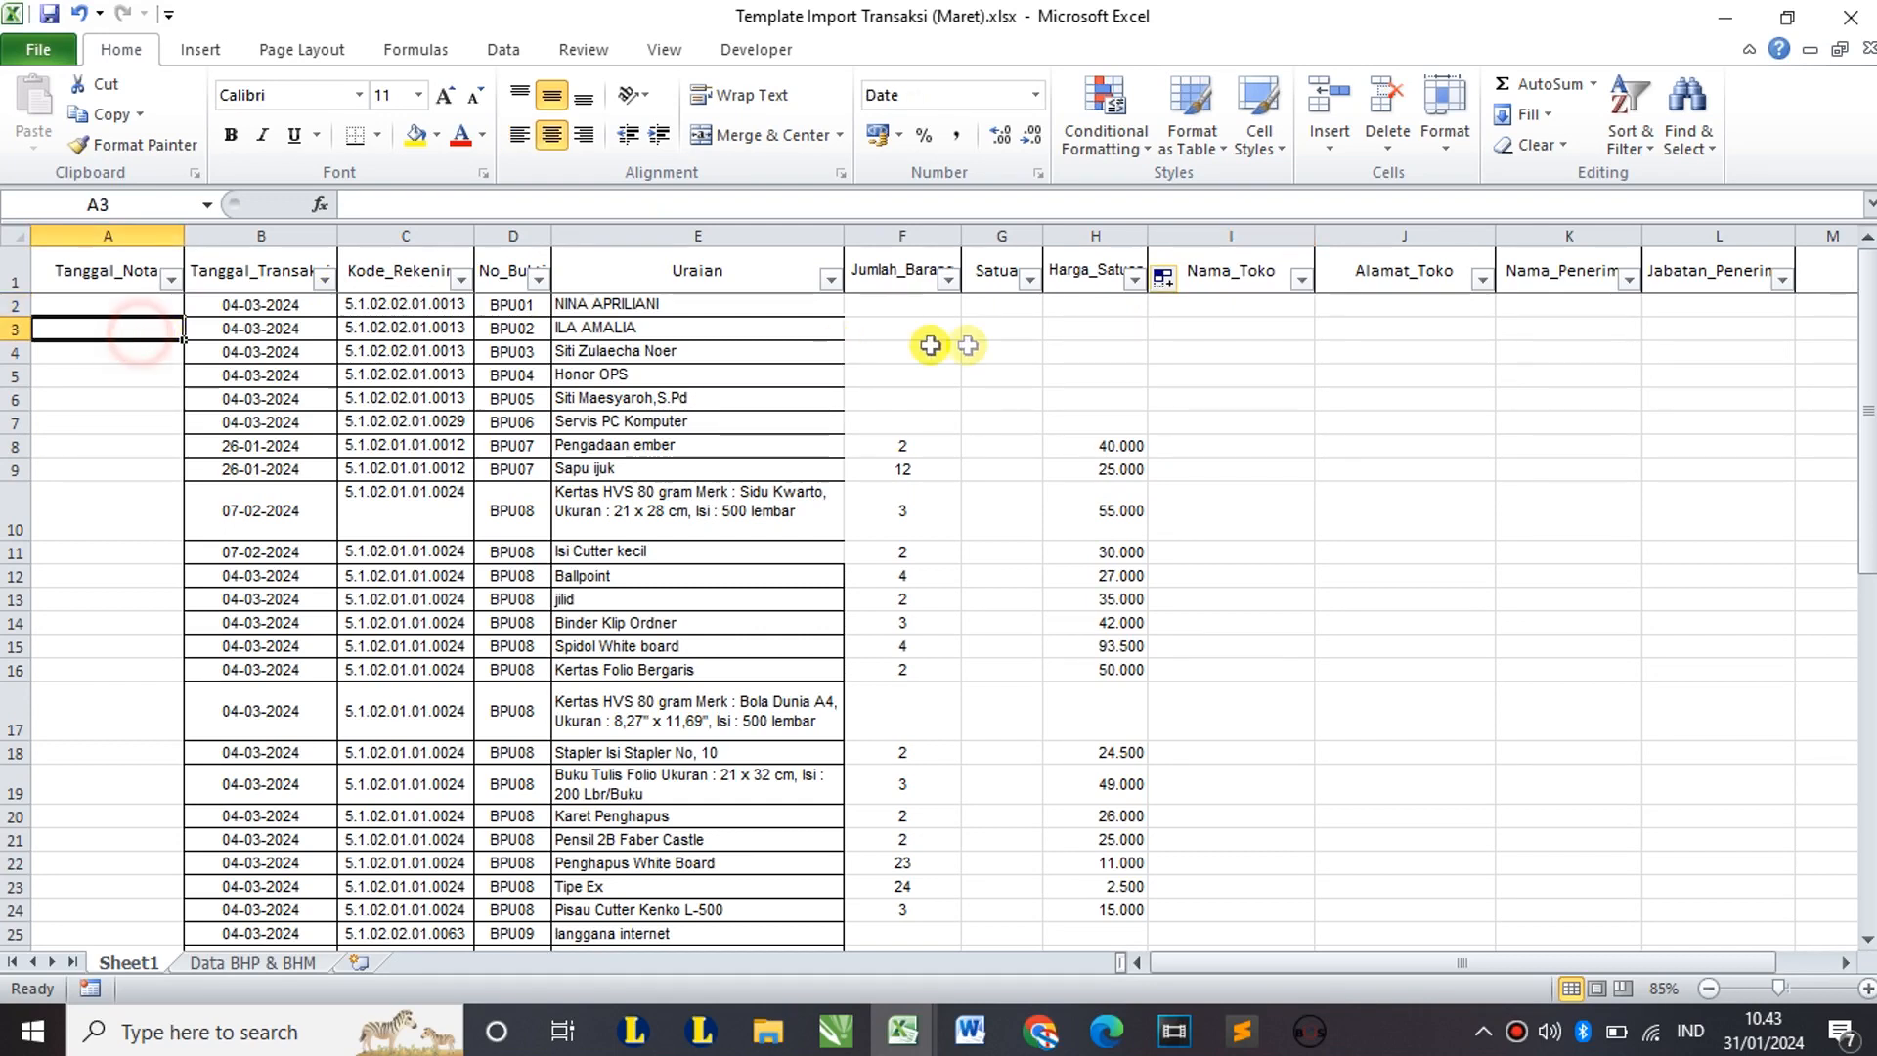
left_click_drag(1026, 331, 1007, 398)
left_click_drag(1215, 307, 1730, 544)
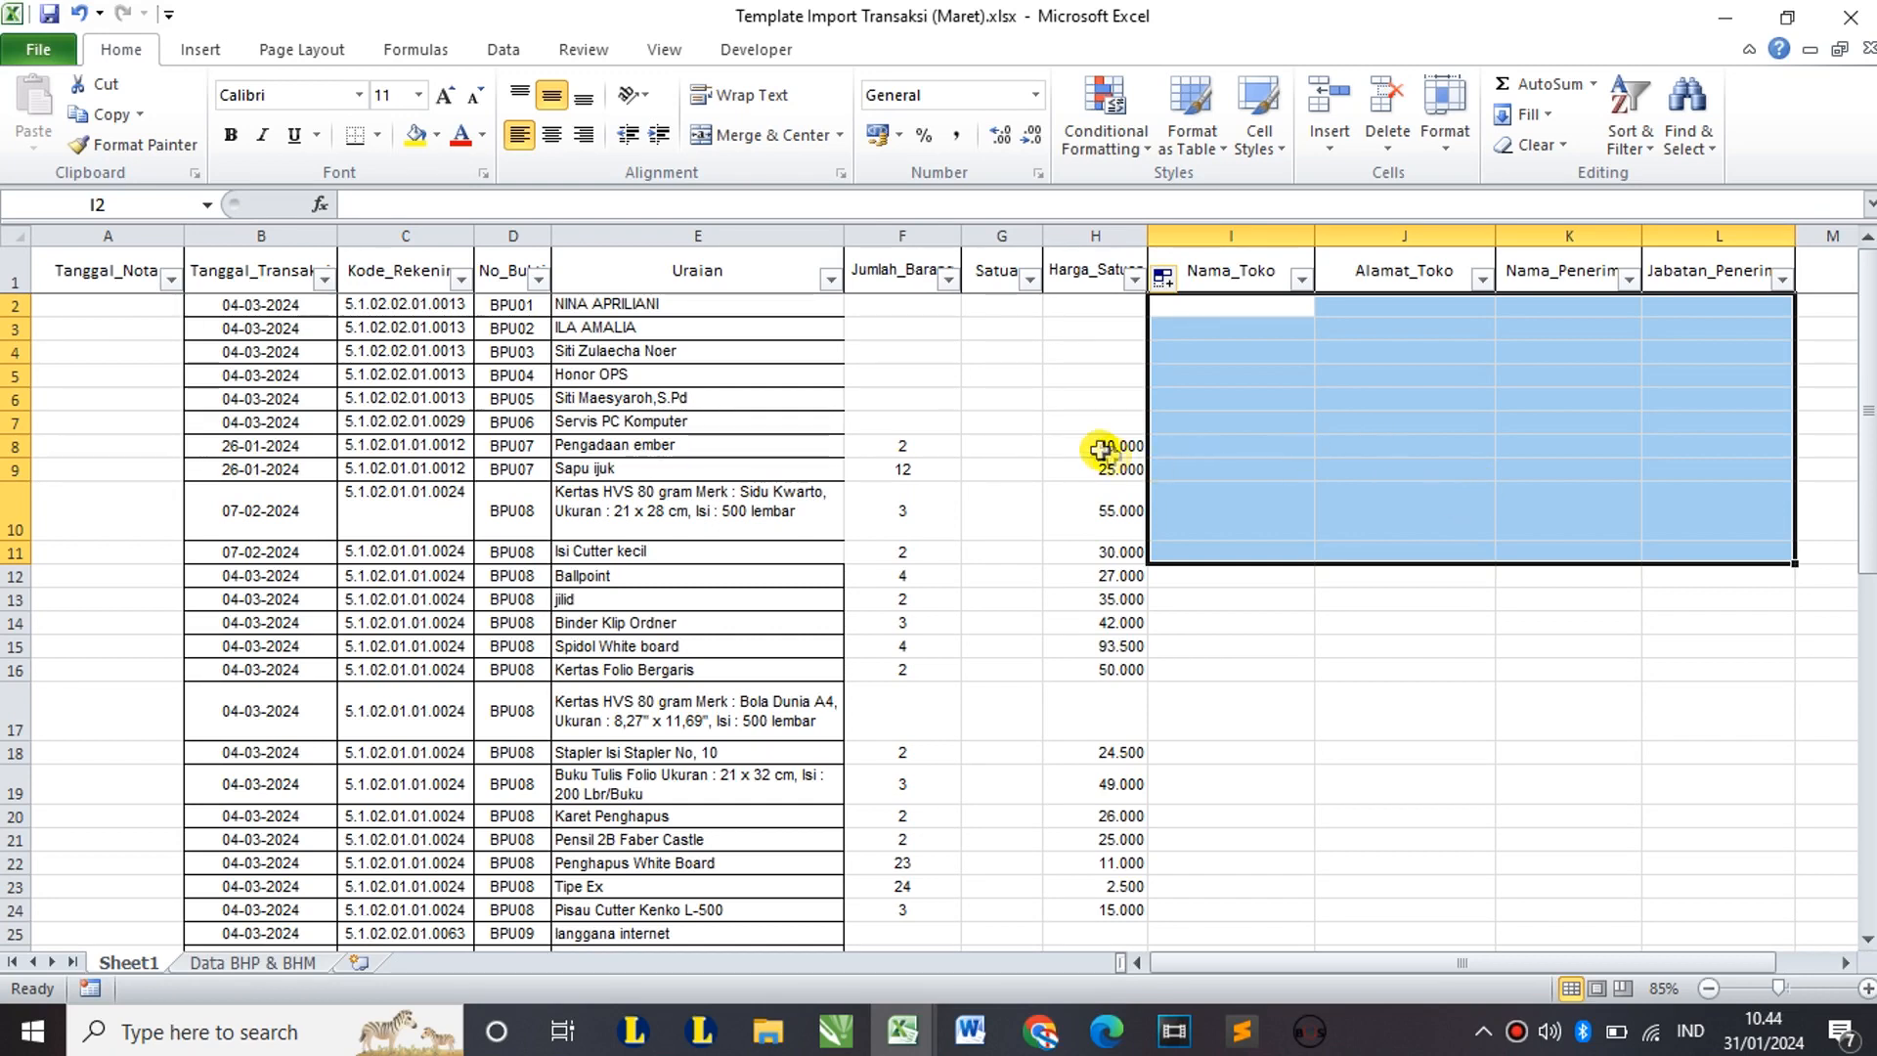
left_click(965, 385)
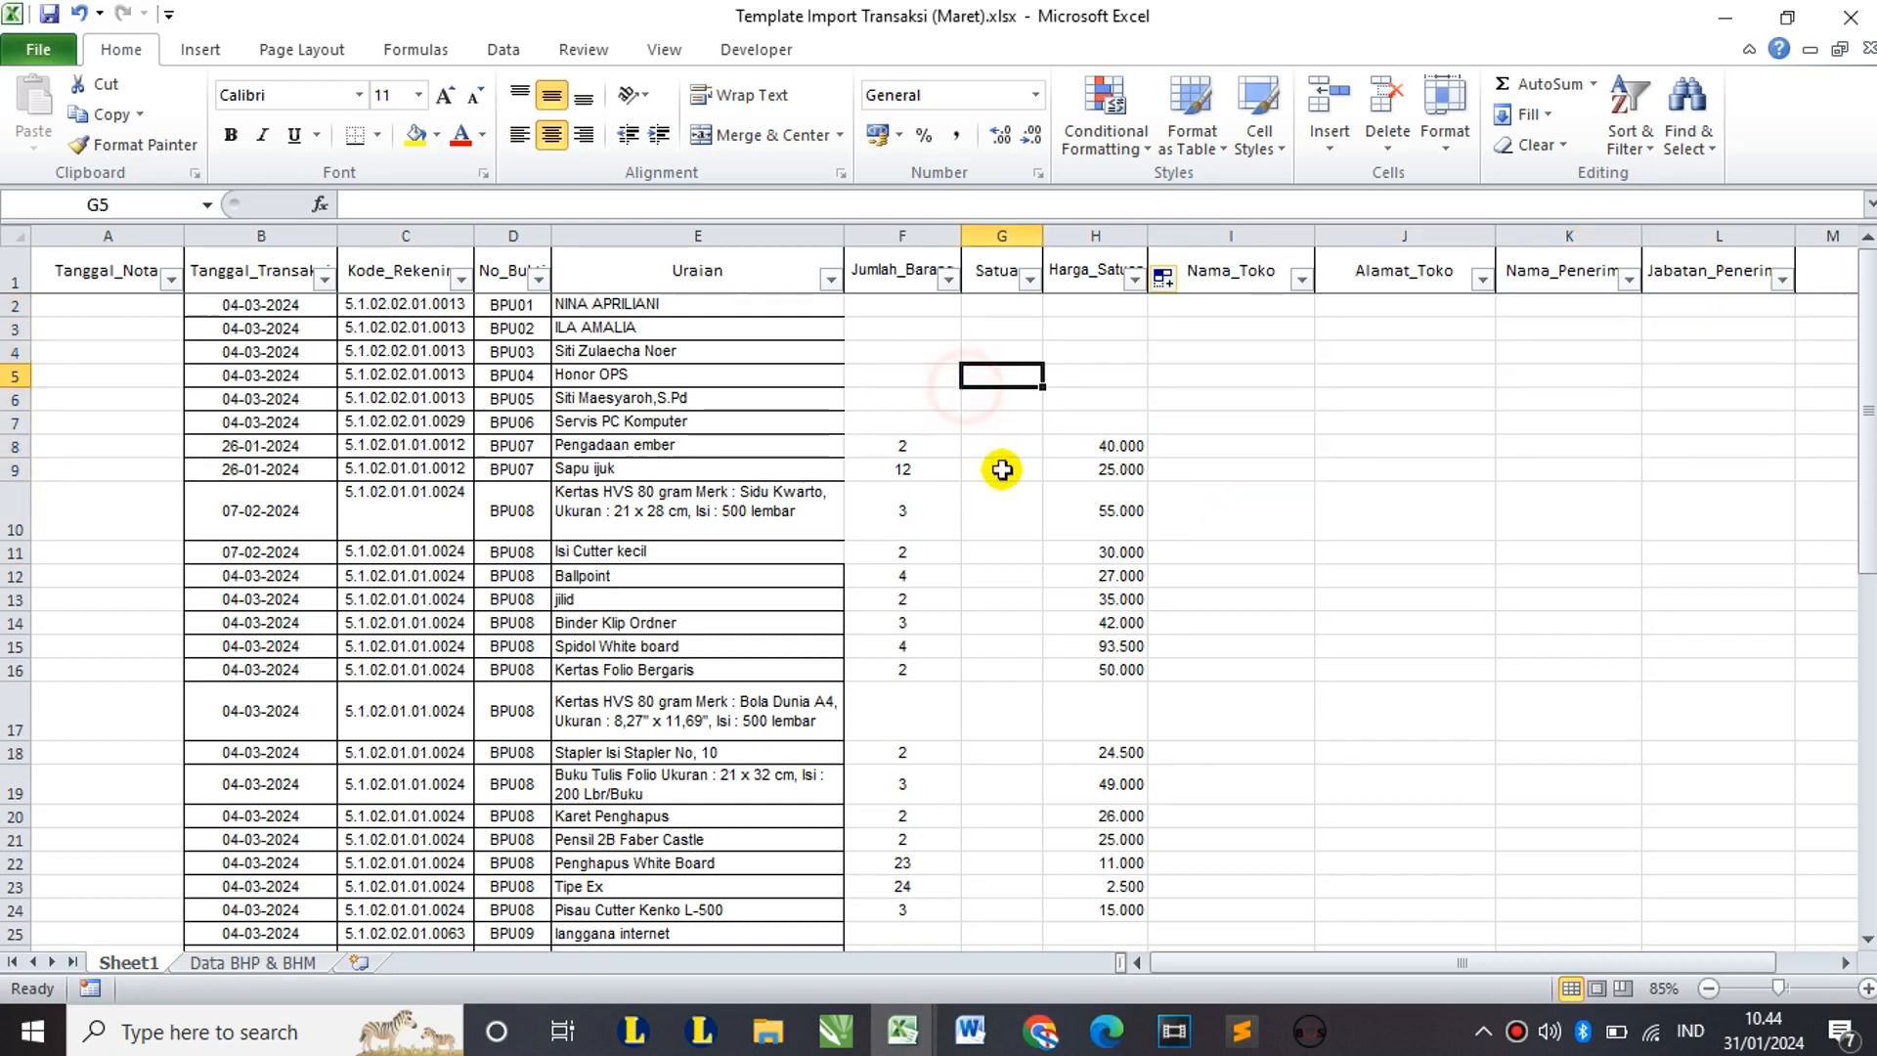
Step: Recheck the F1/H1 lookups and rows 9–12, with every transaction date reading 04-03-2024
left_click(923, 279)
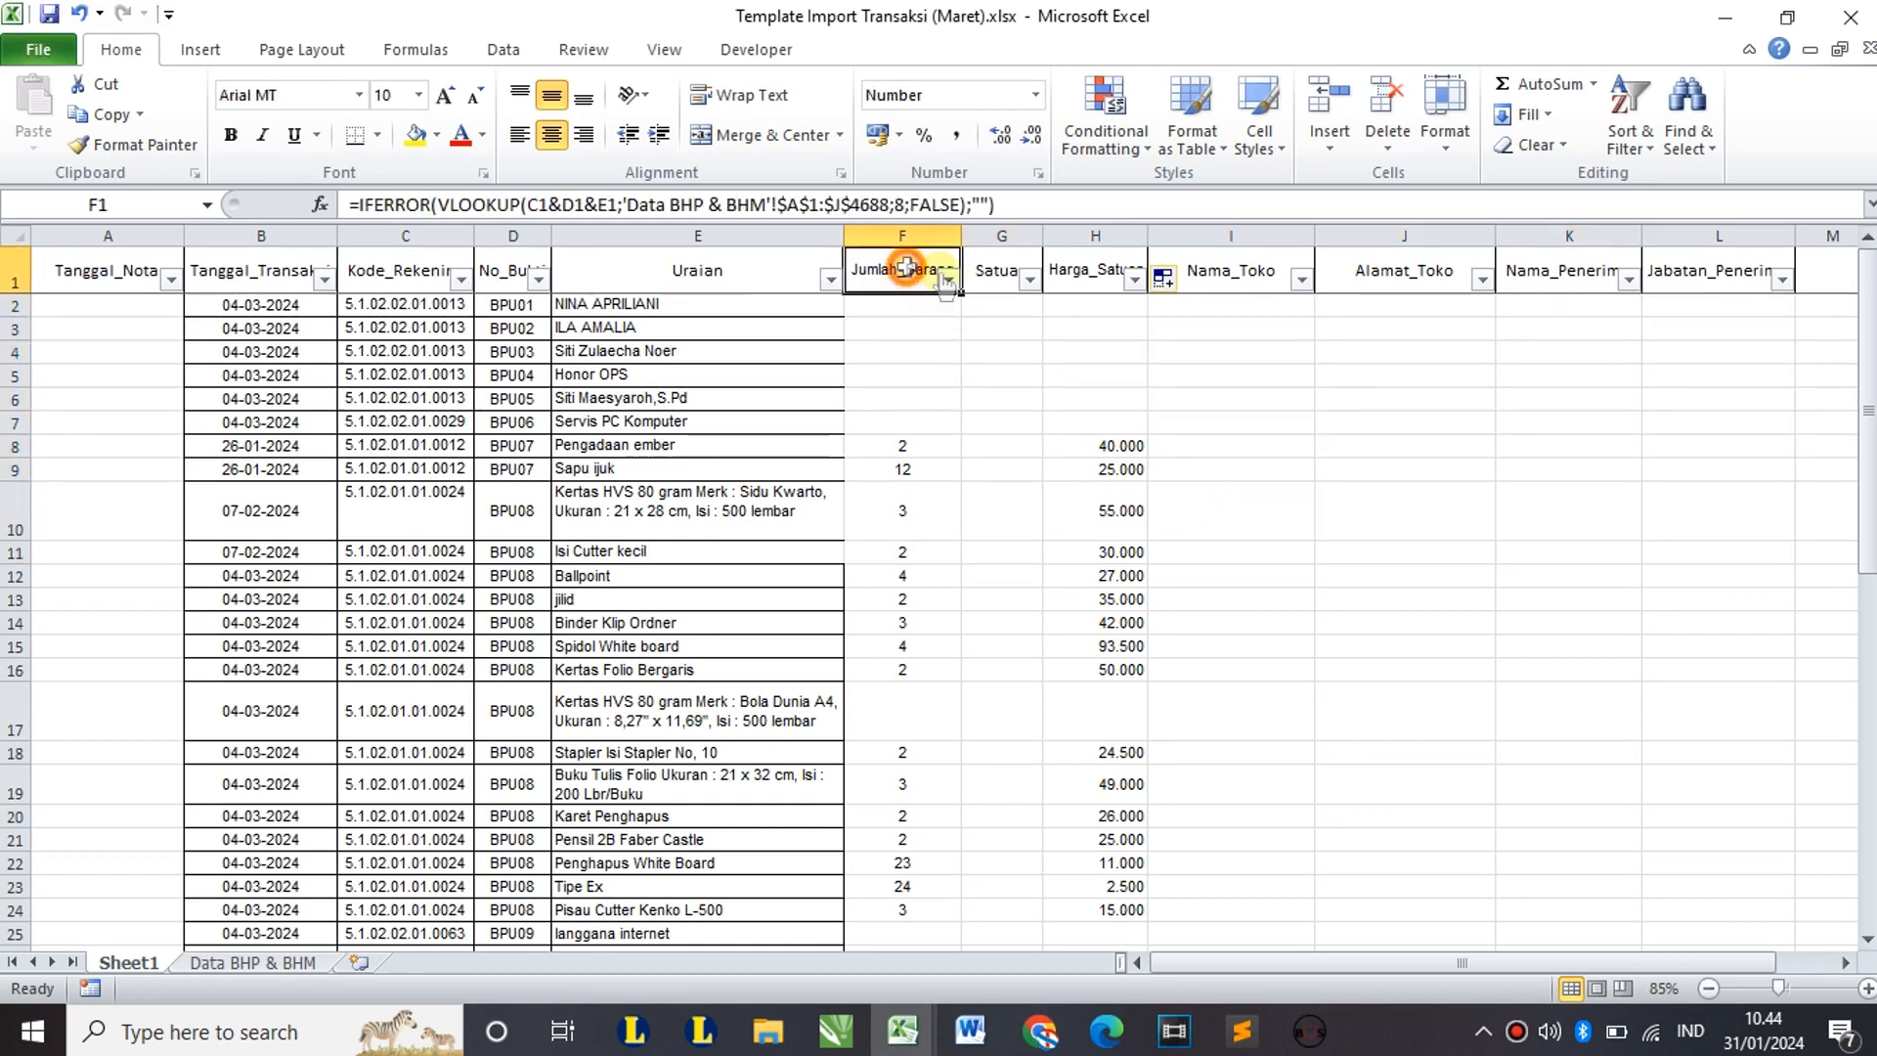
left_click(1065, 272)
left_click_drag(1105, 467, 1075, 572)
left_click_drag(900, 470, 910, 580)
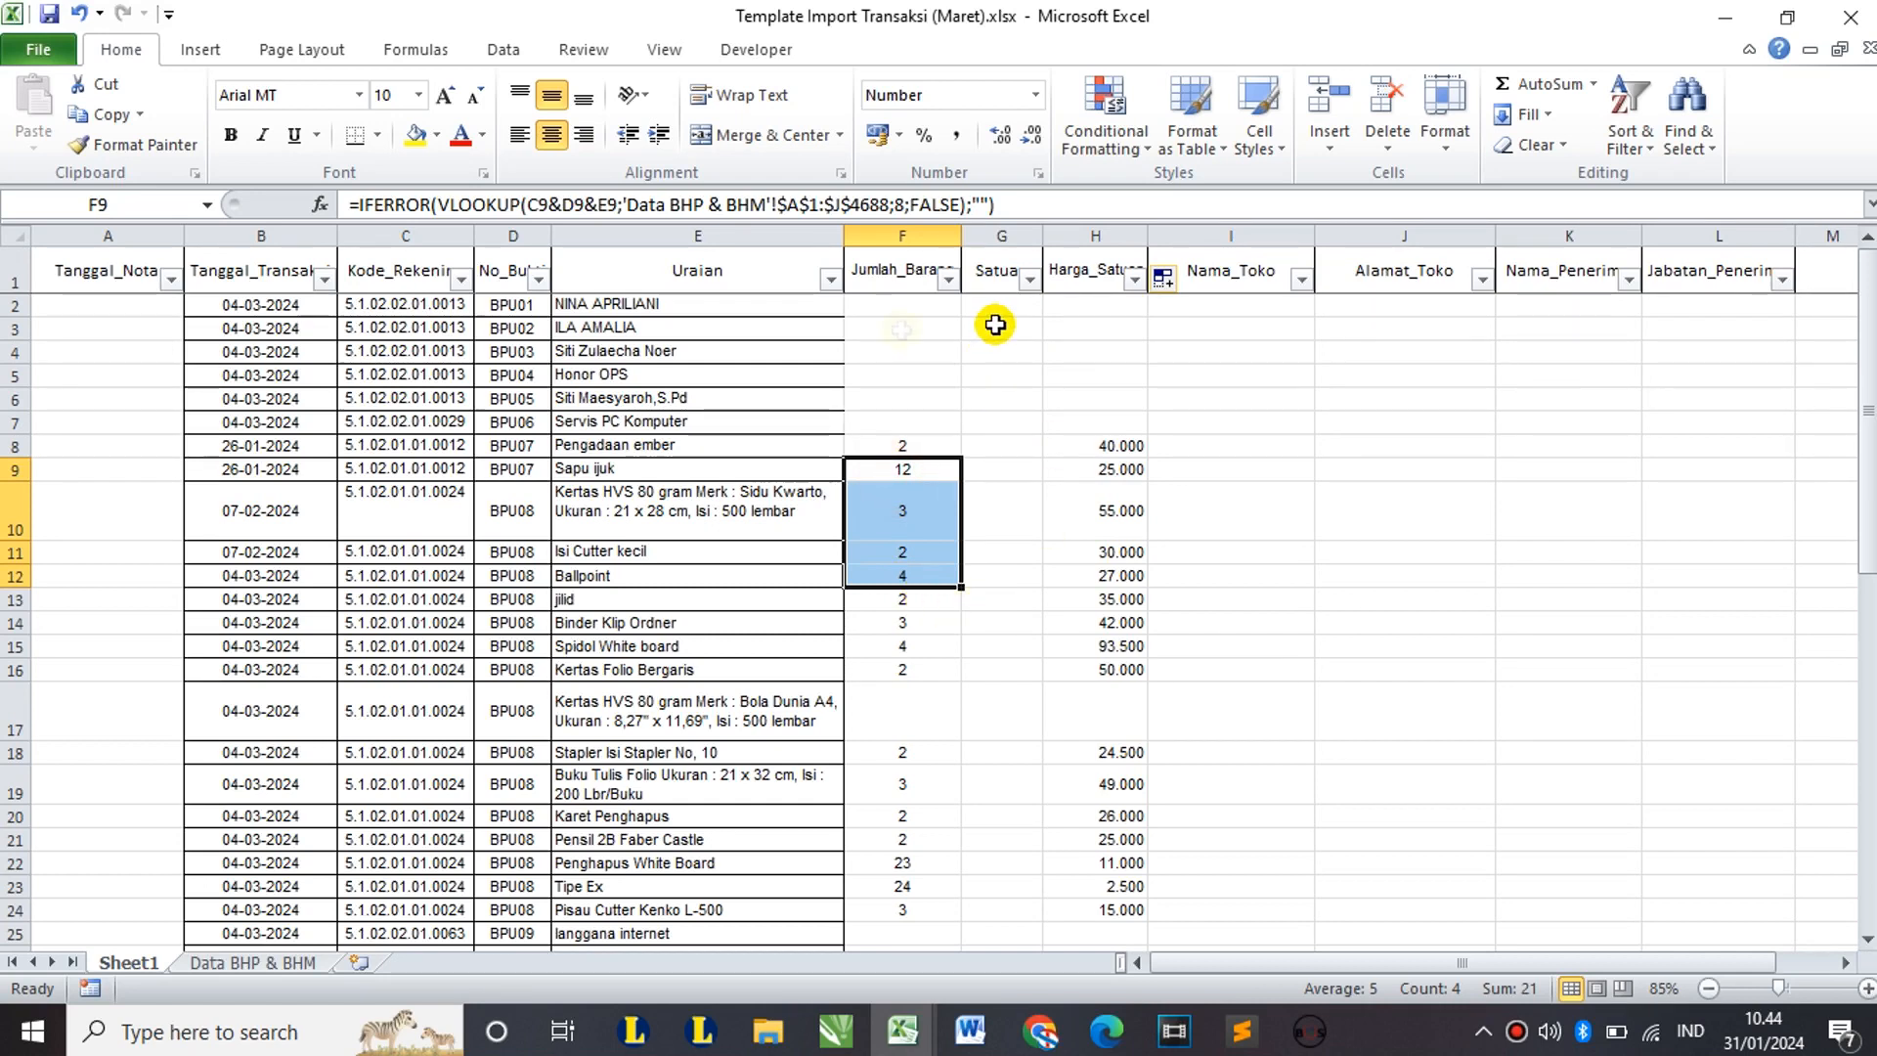
left_click_drag(84, 323, 117, 513)
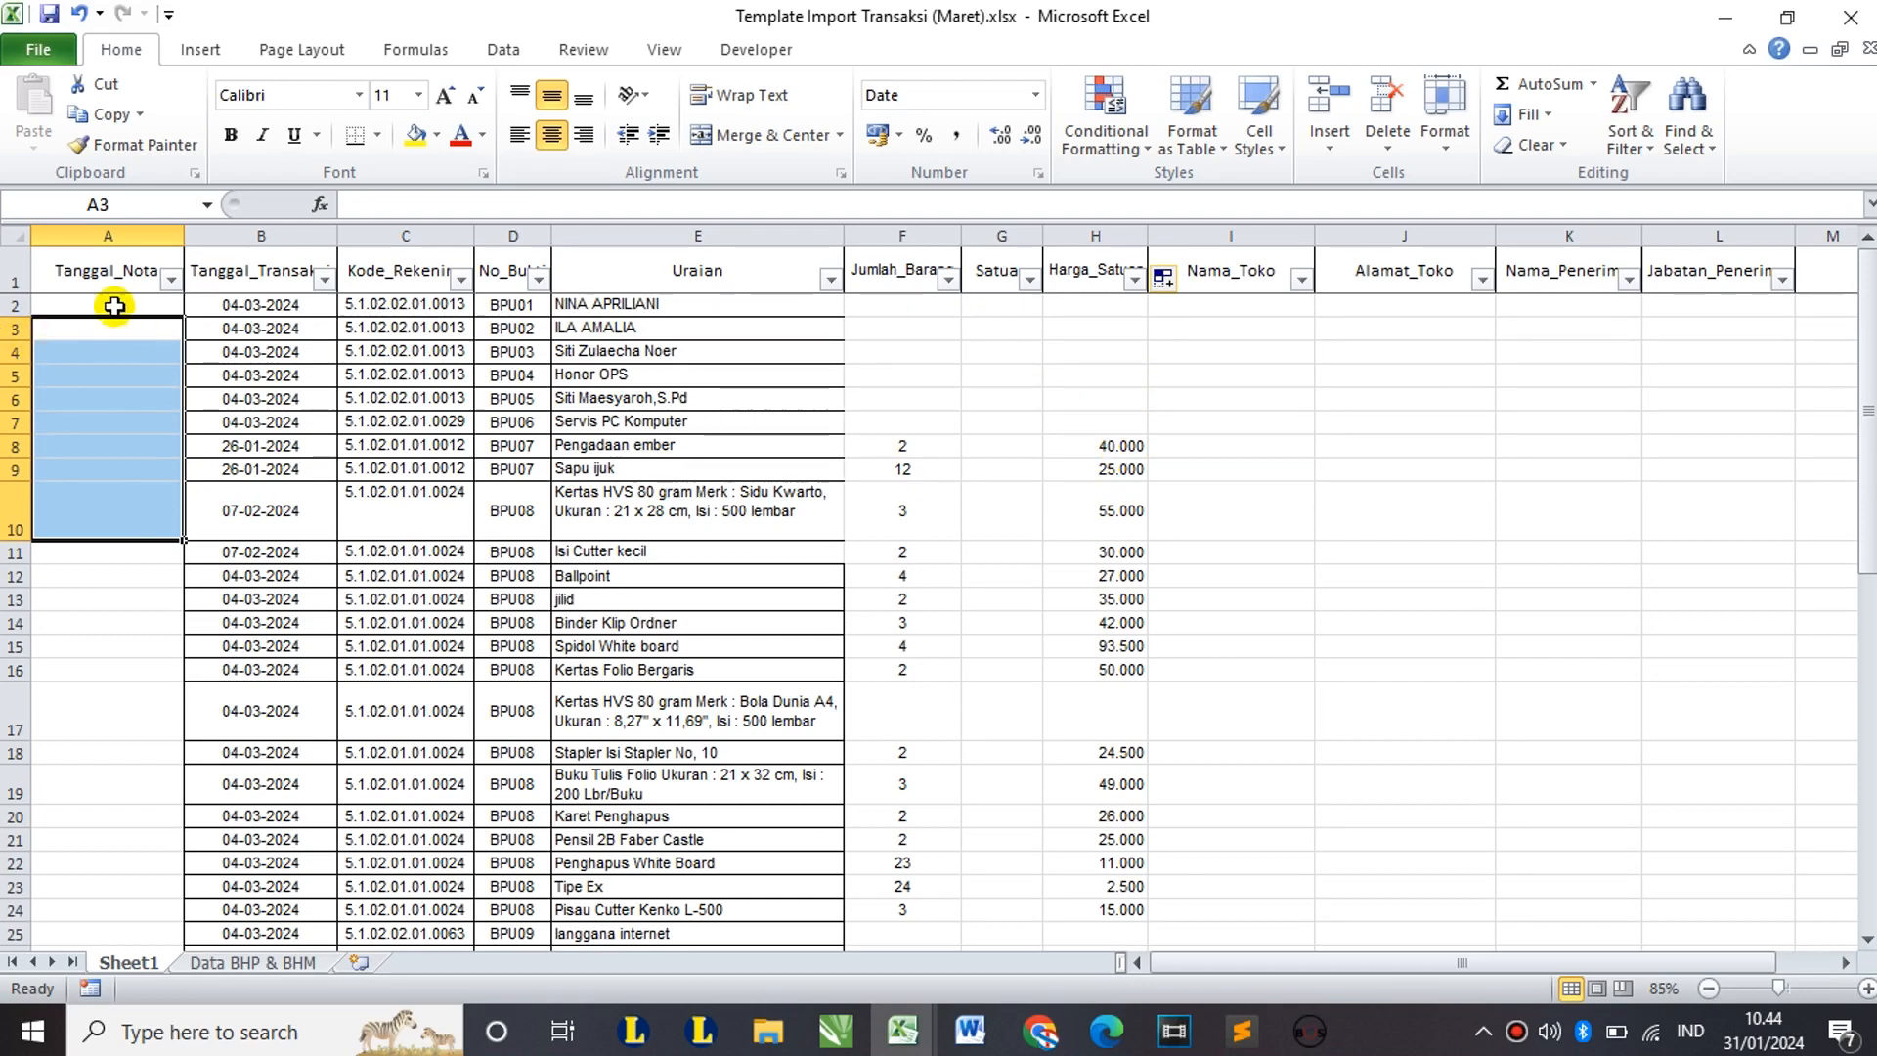
left_click(111, 306)
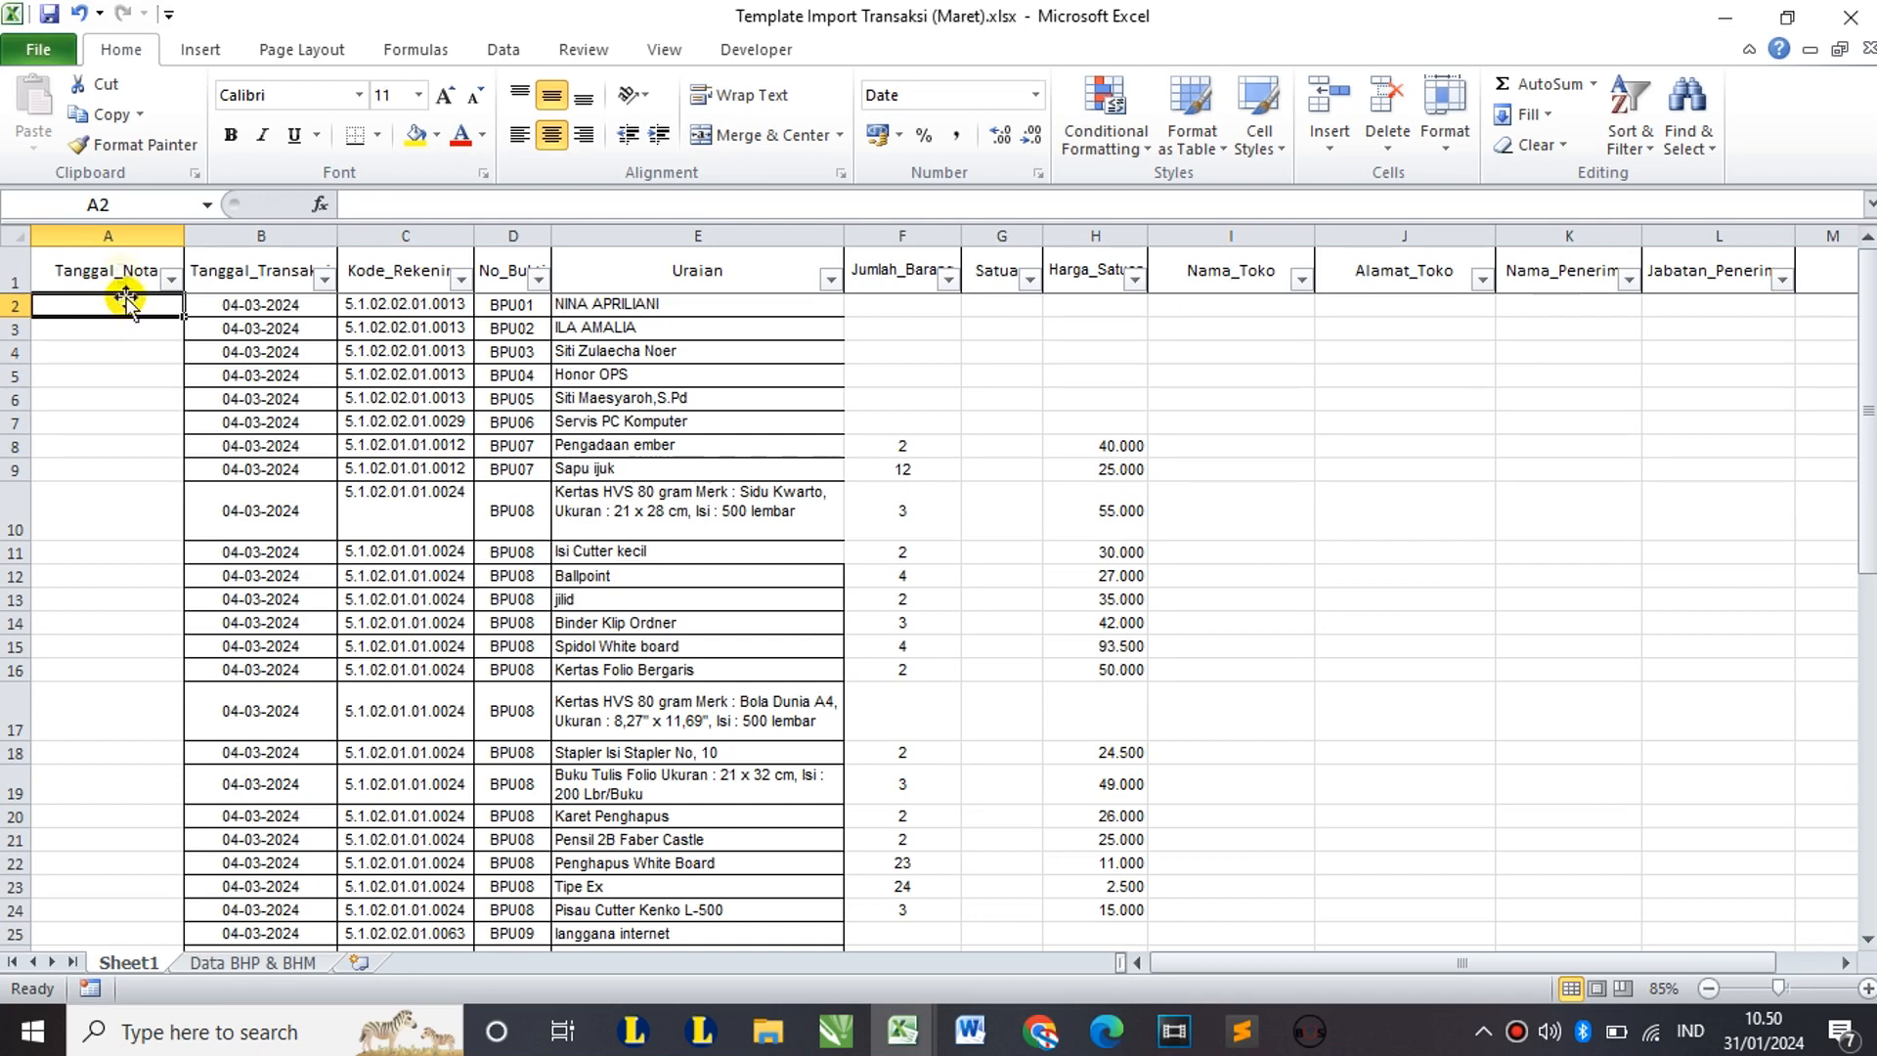
left_click(107, 259)
left_click(249, 275)
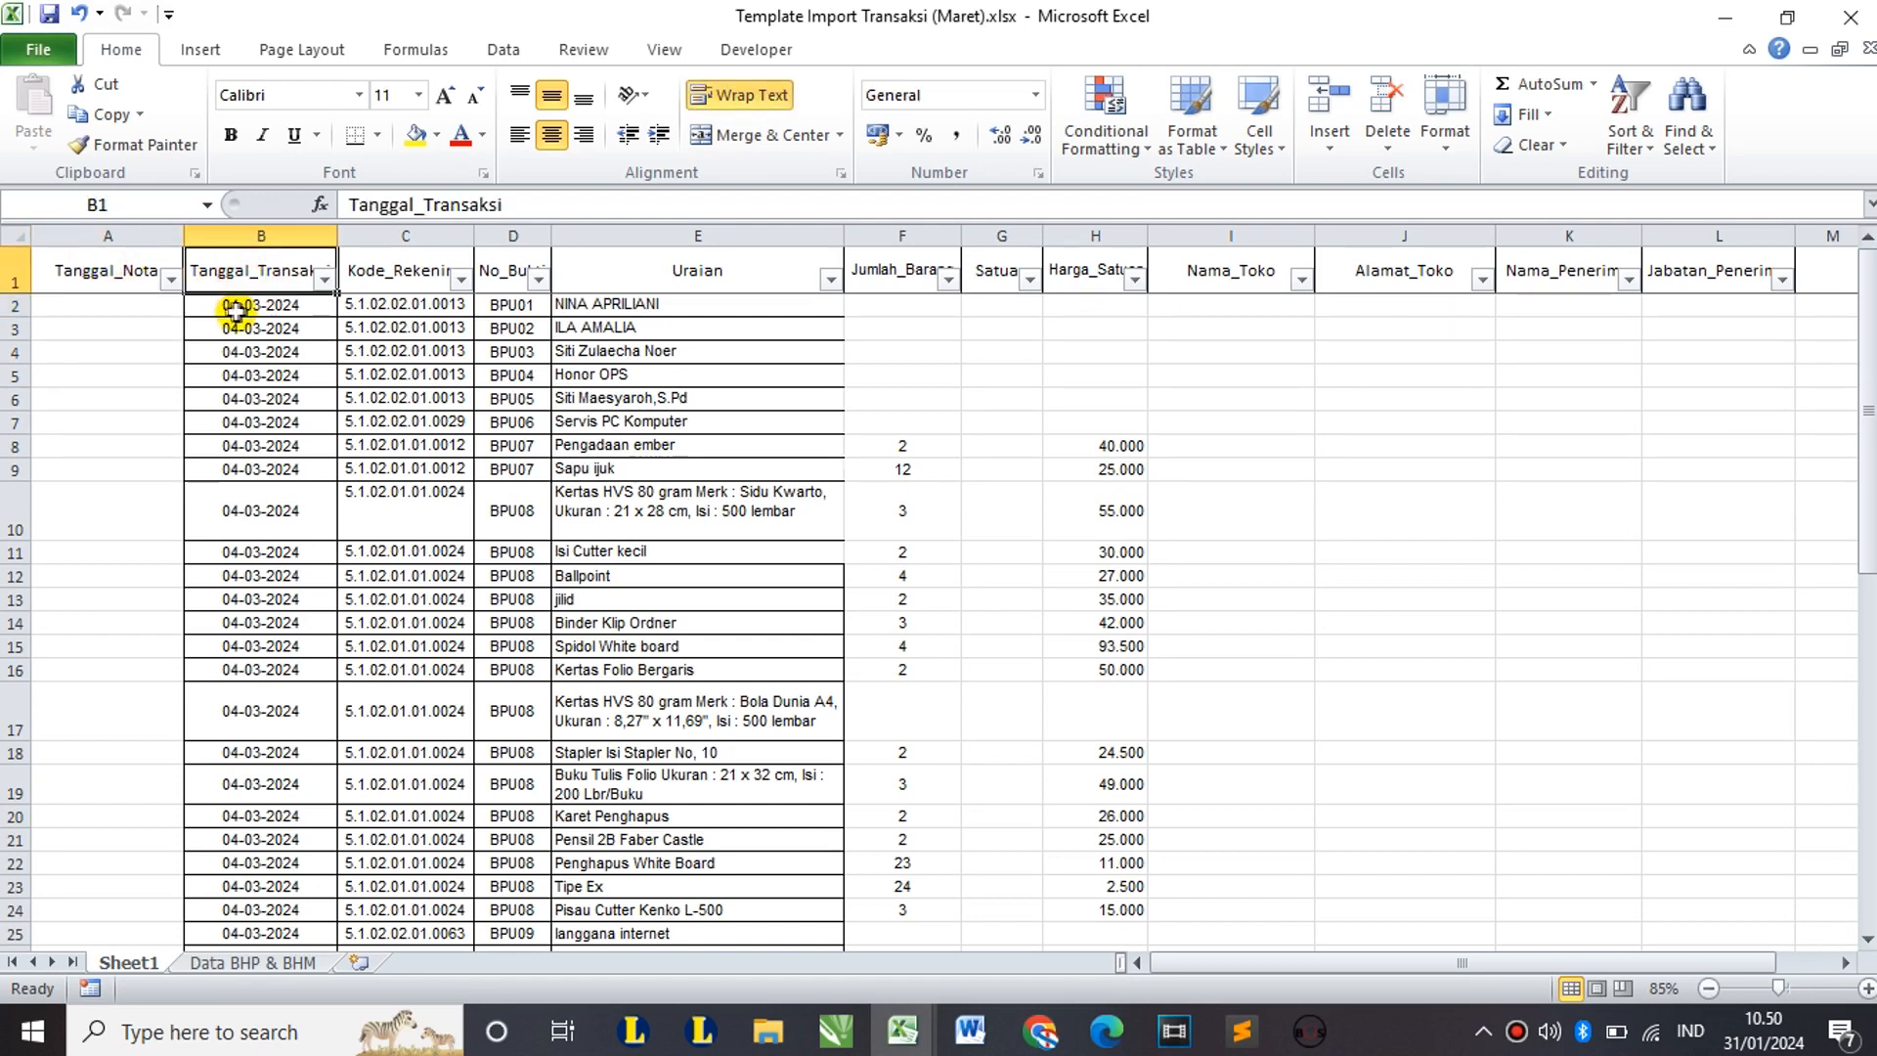
left_click(117, 269)
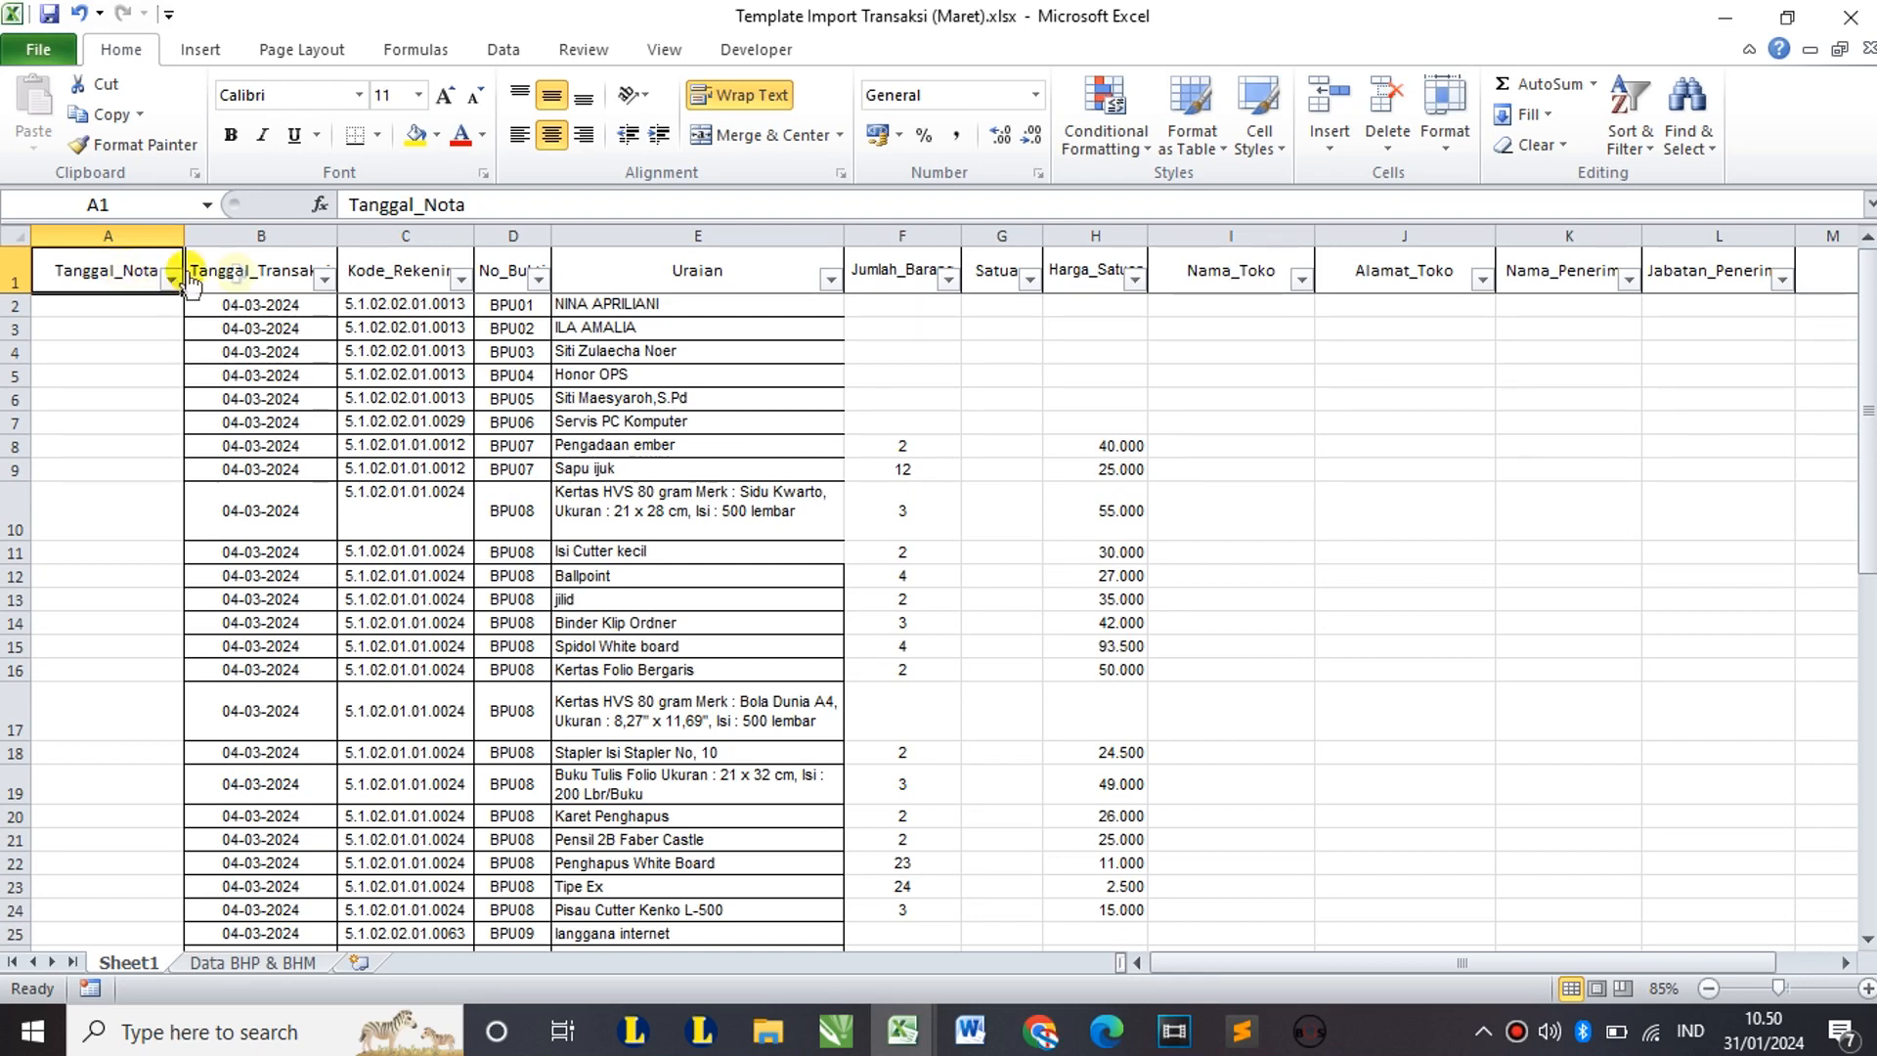
left_click(244, 271)
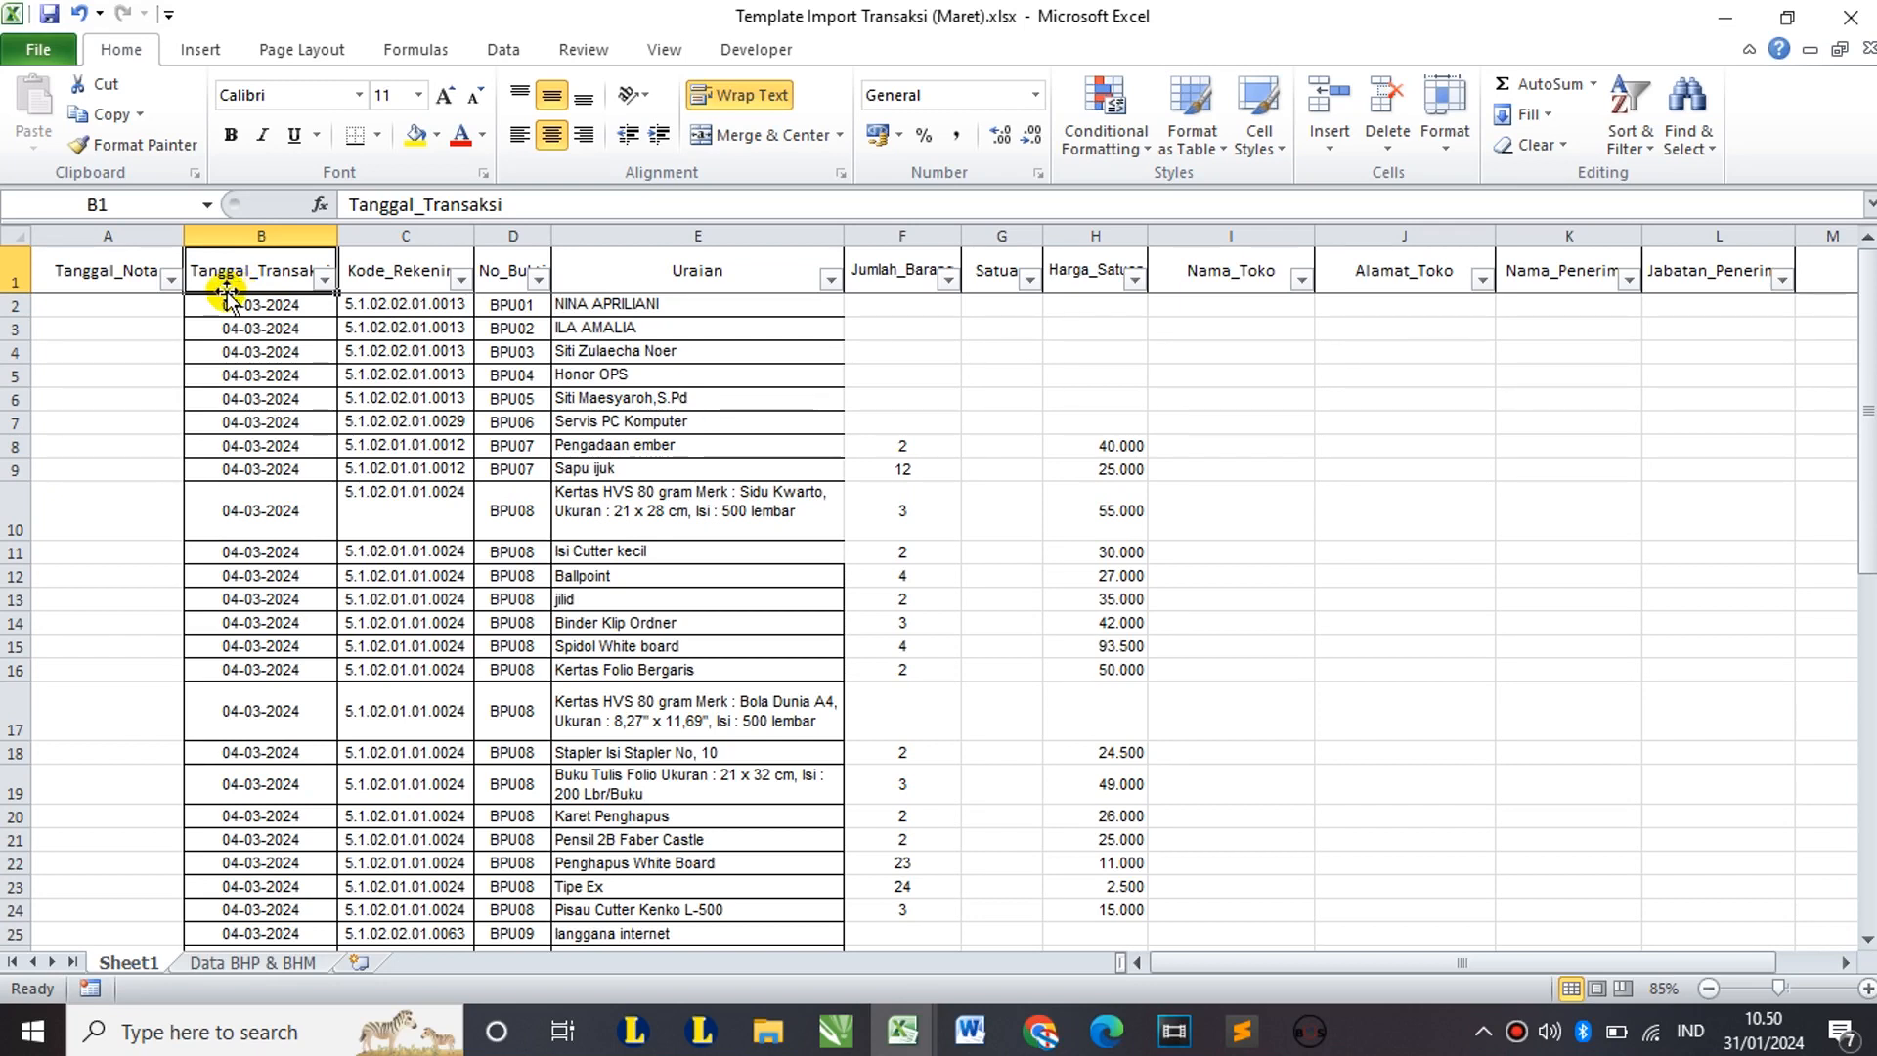
left_click(97, 275)
left_click(266, 275)
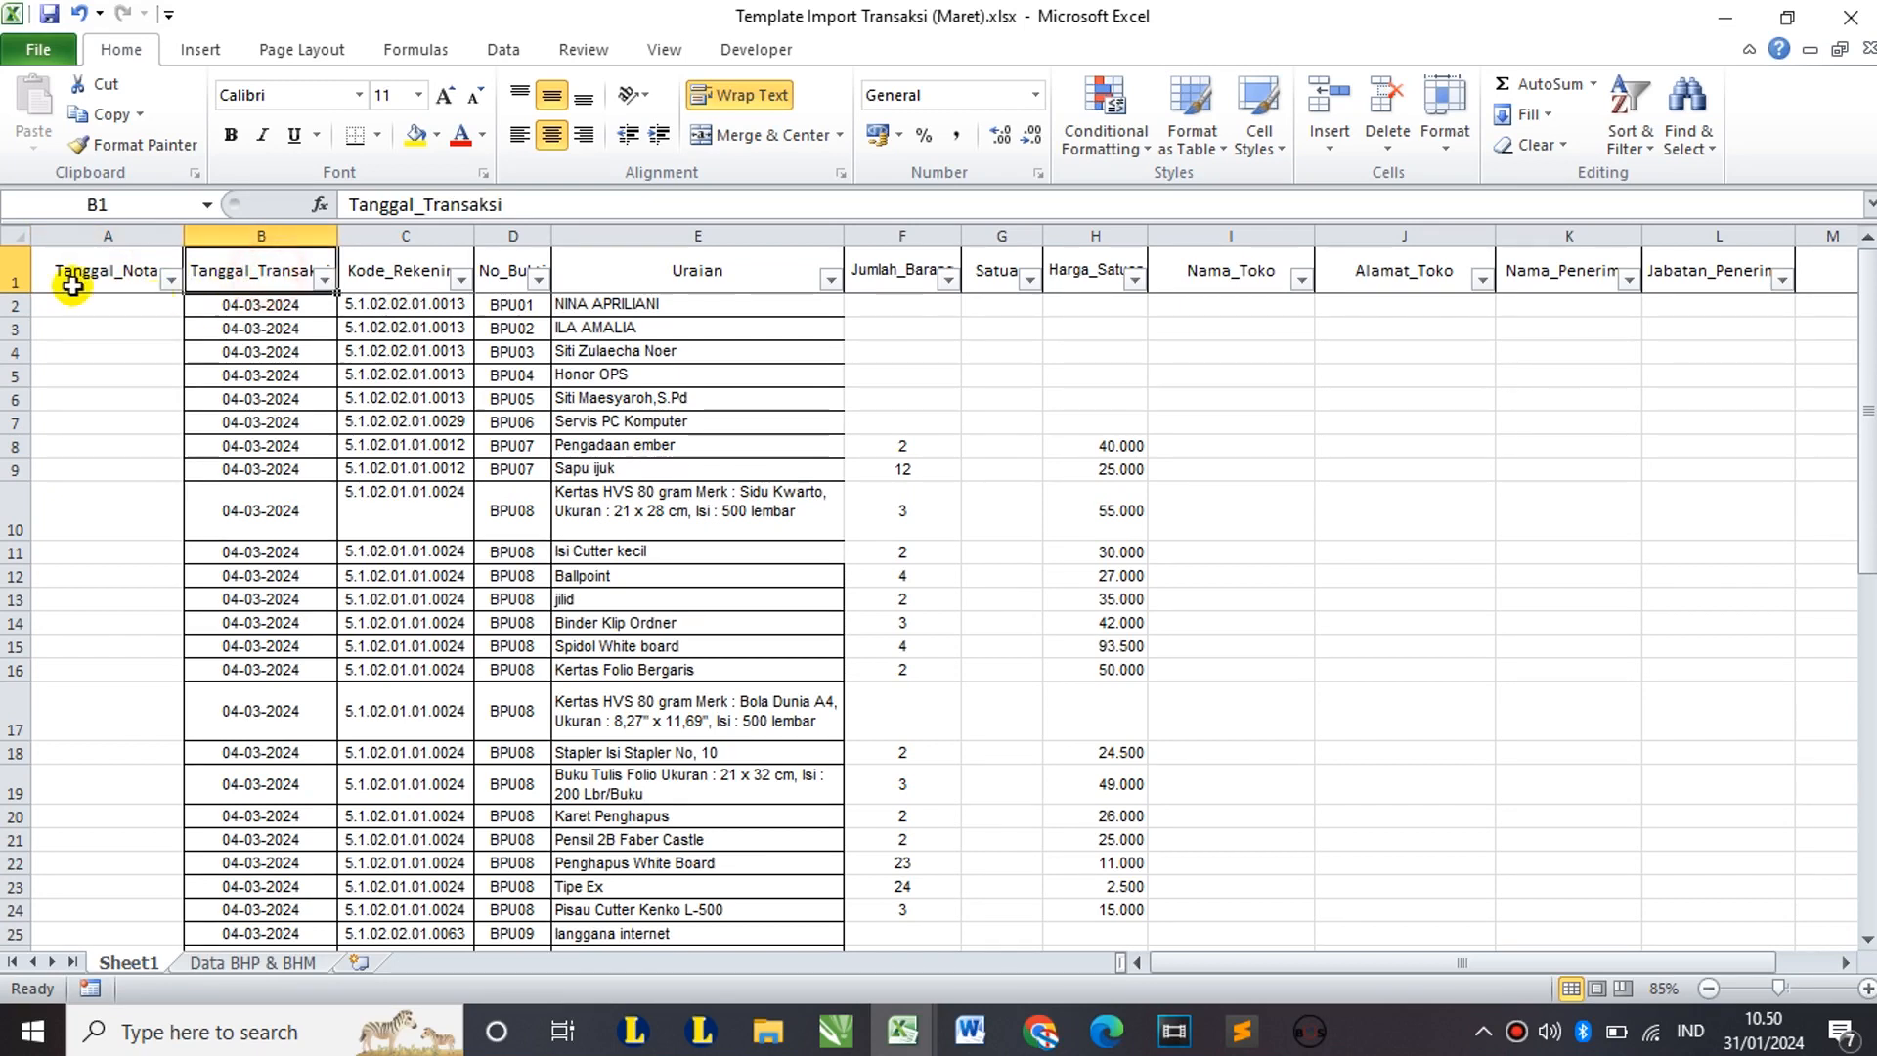
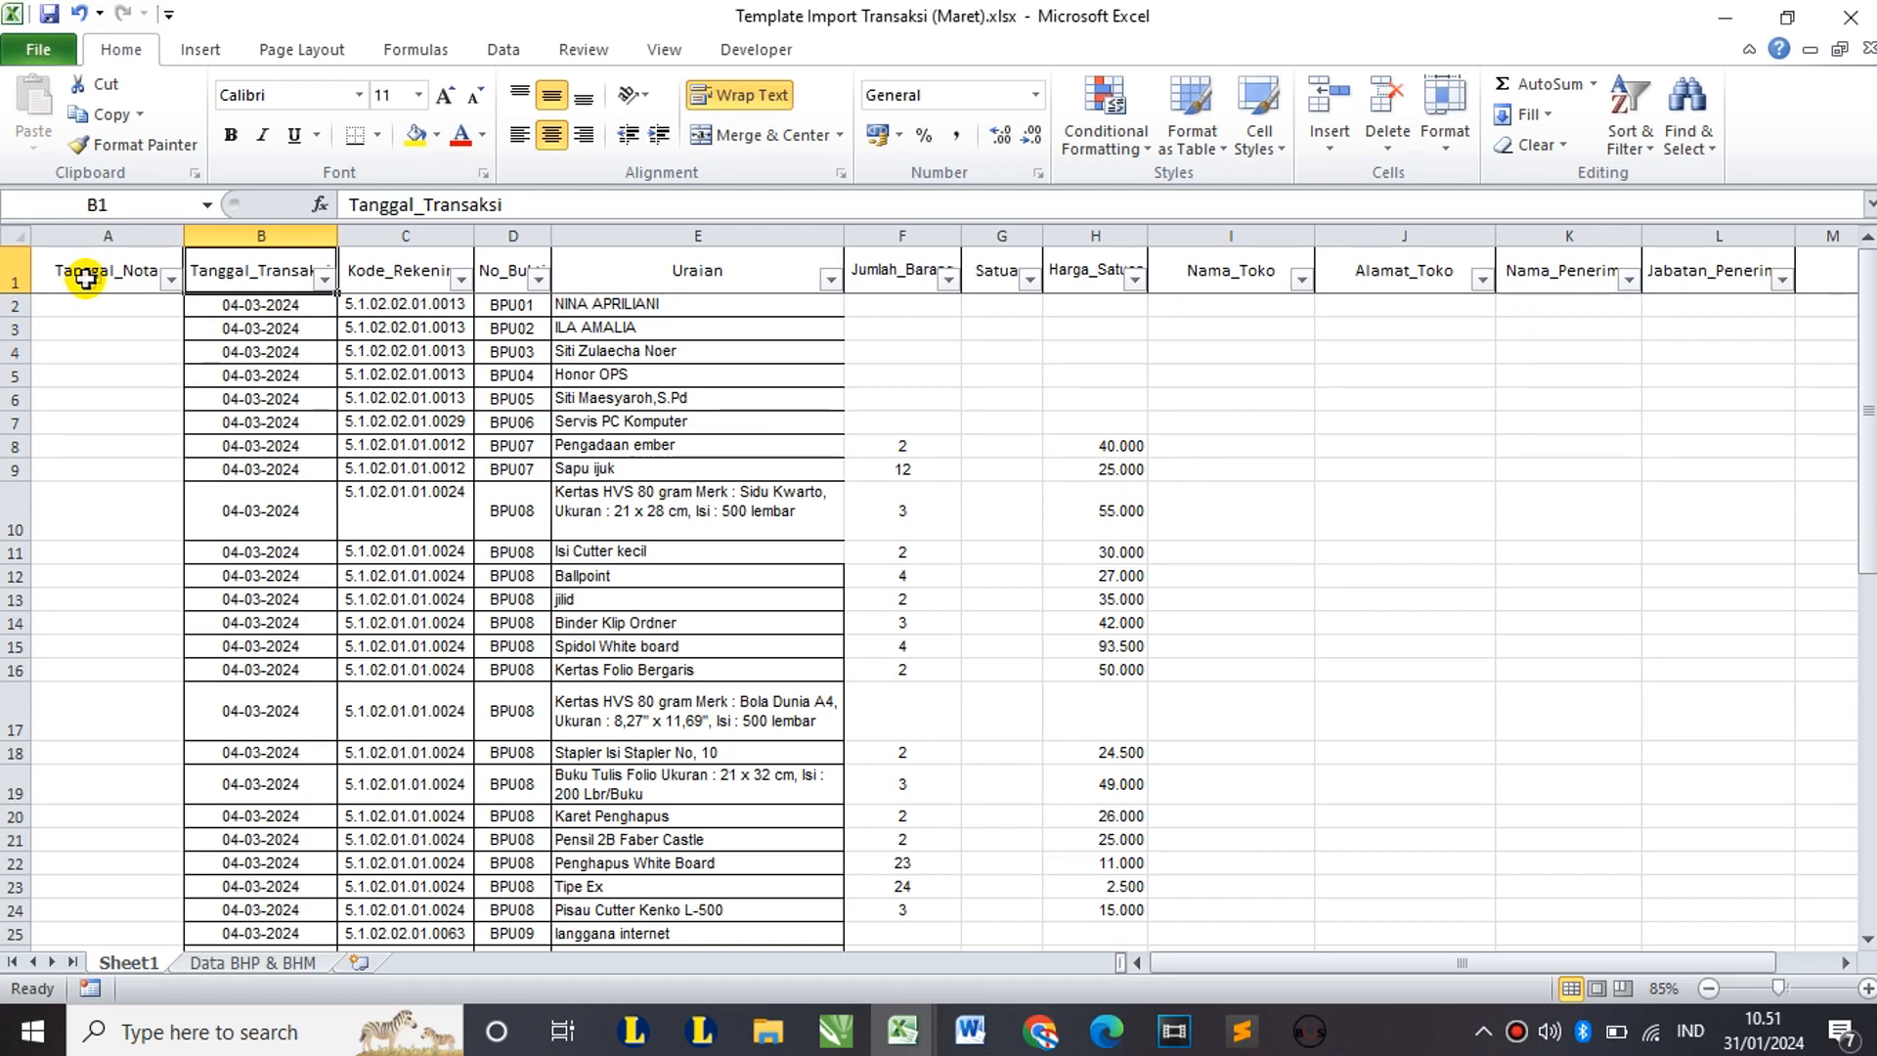
Step: Inspect the Tanggal_Nota column heading and its first cells
left_click(86, 278)
left_click(223, 284)
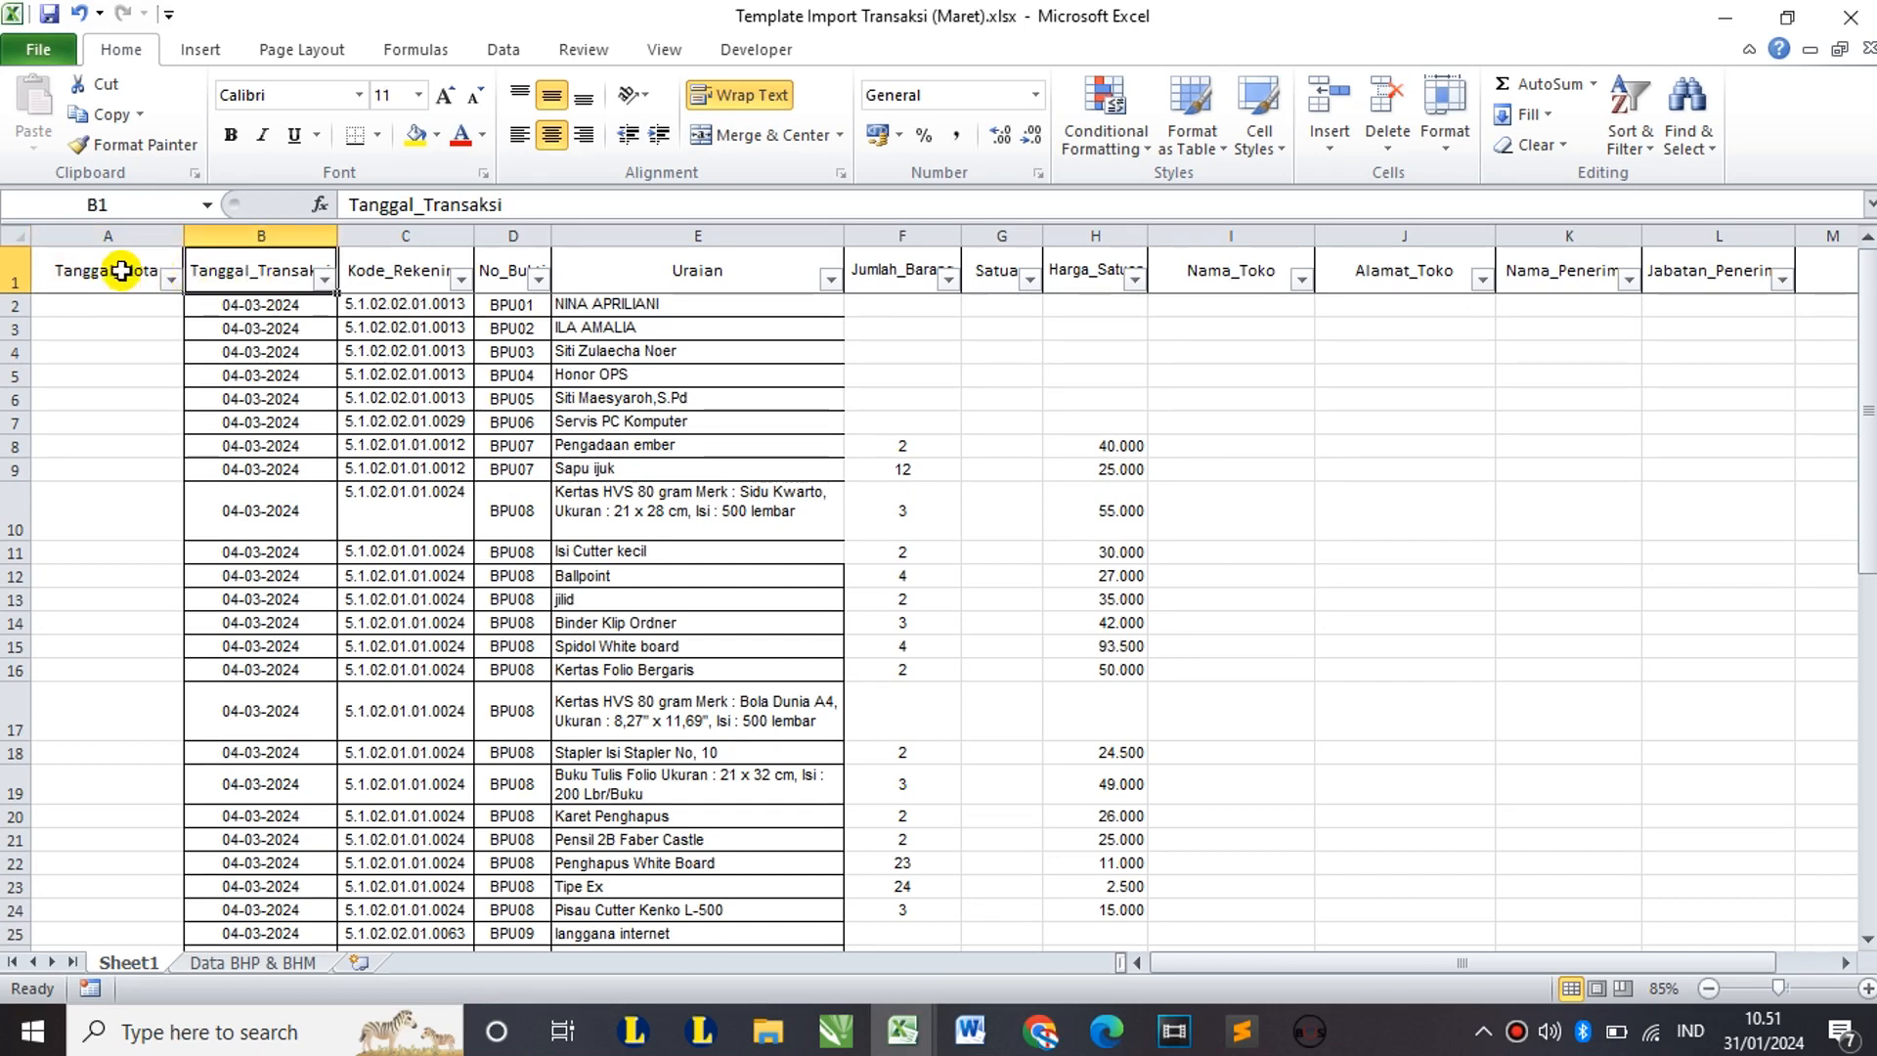
left_click(114, 274)
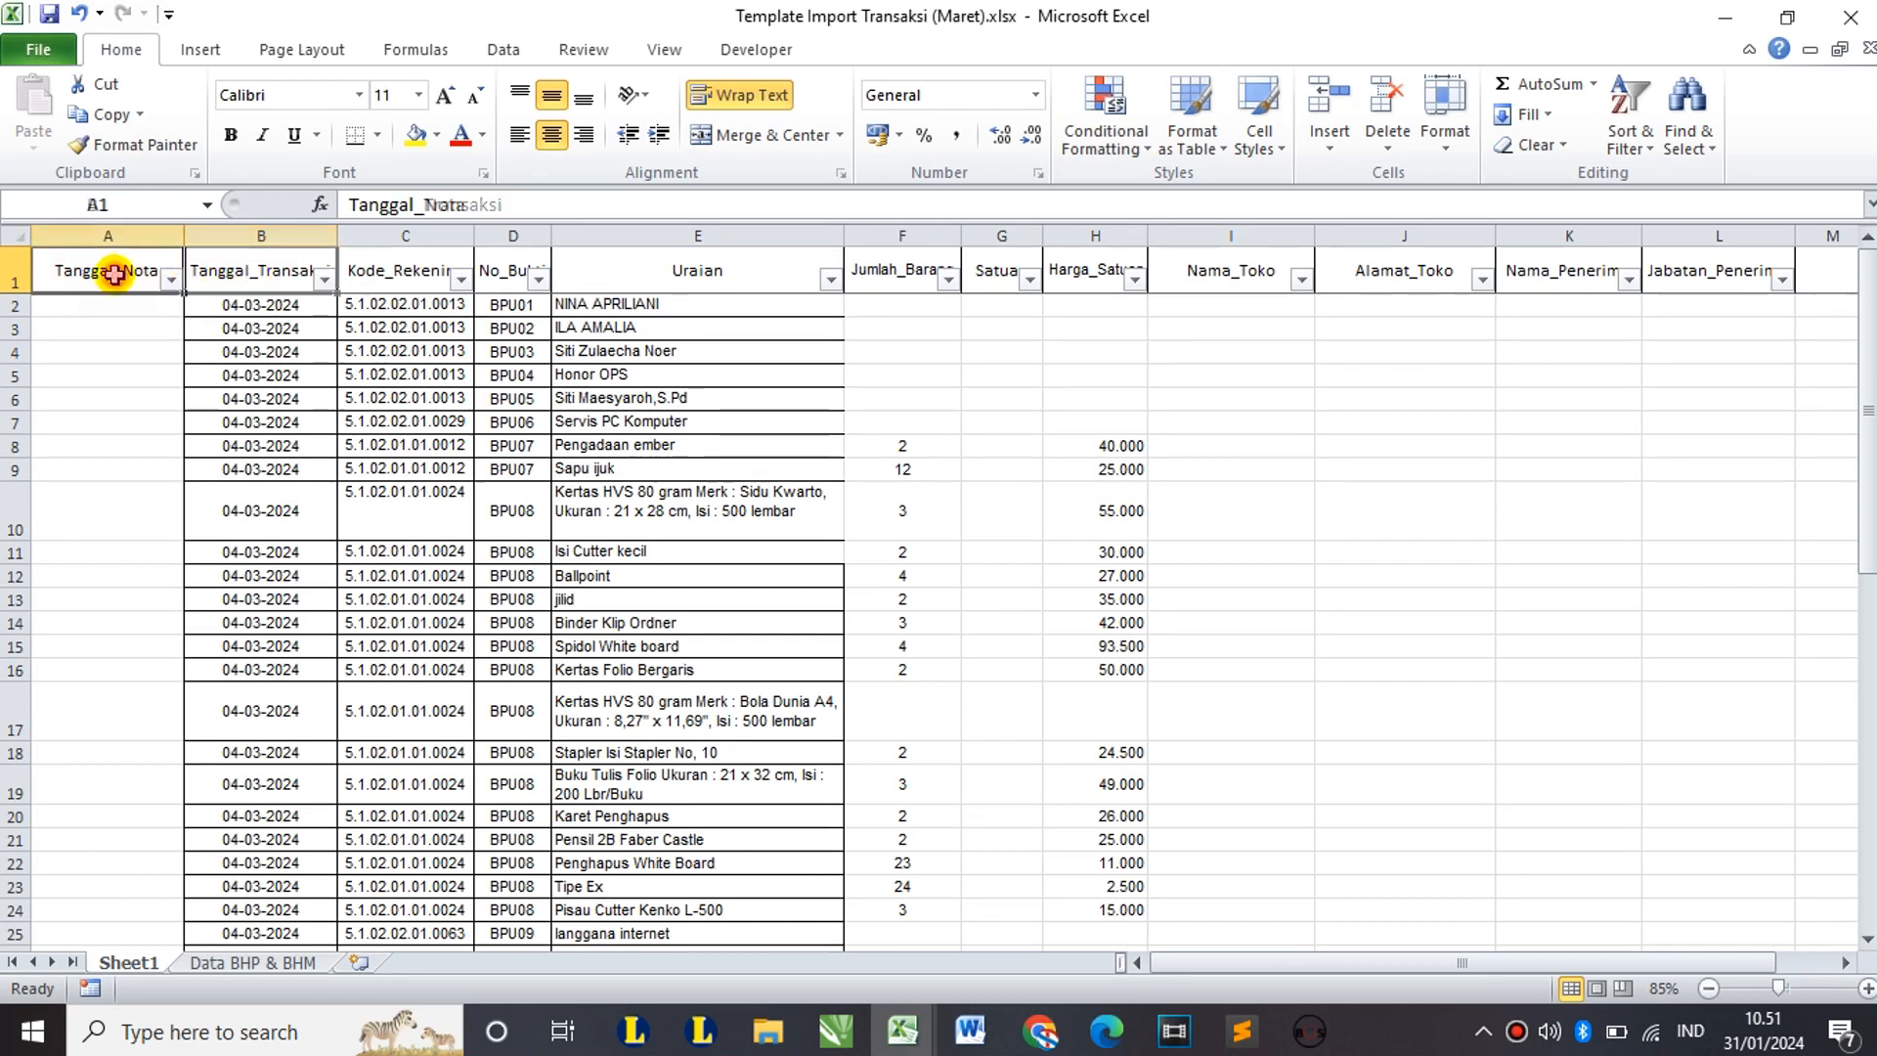
left_click(279, 273)
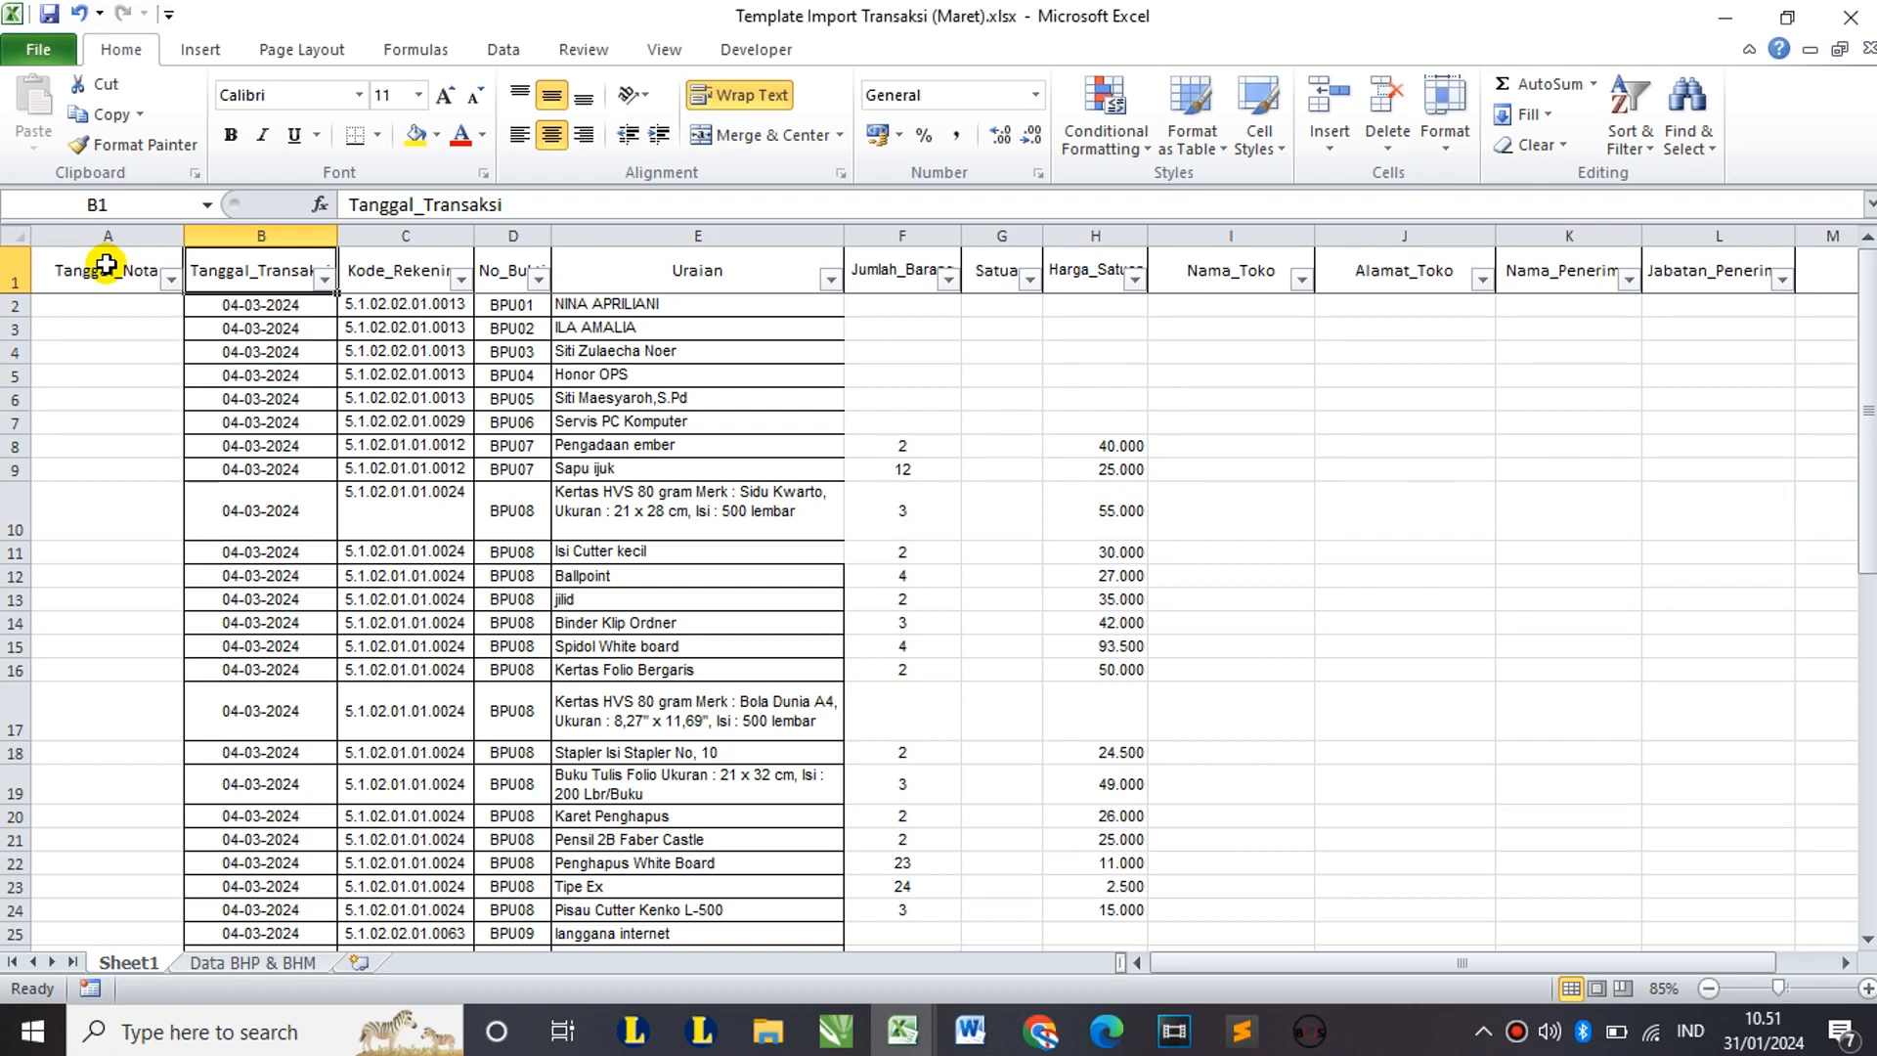
left_click(105, 264)
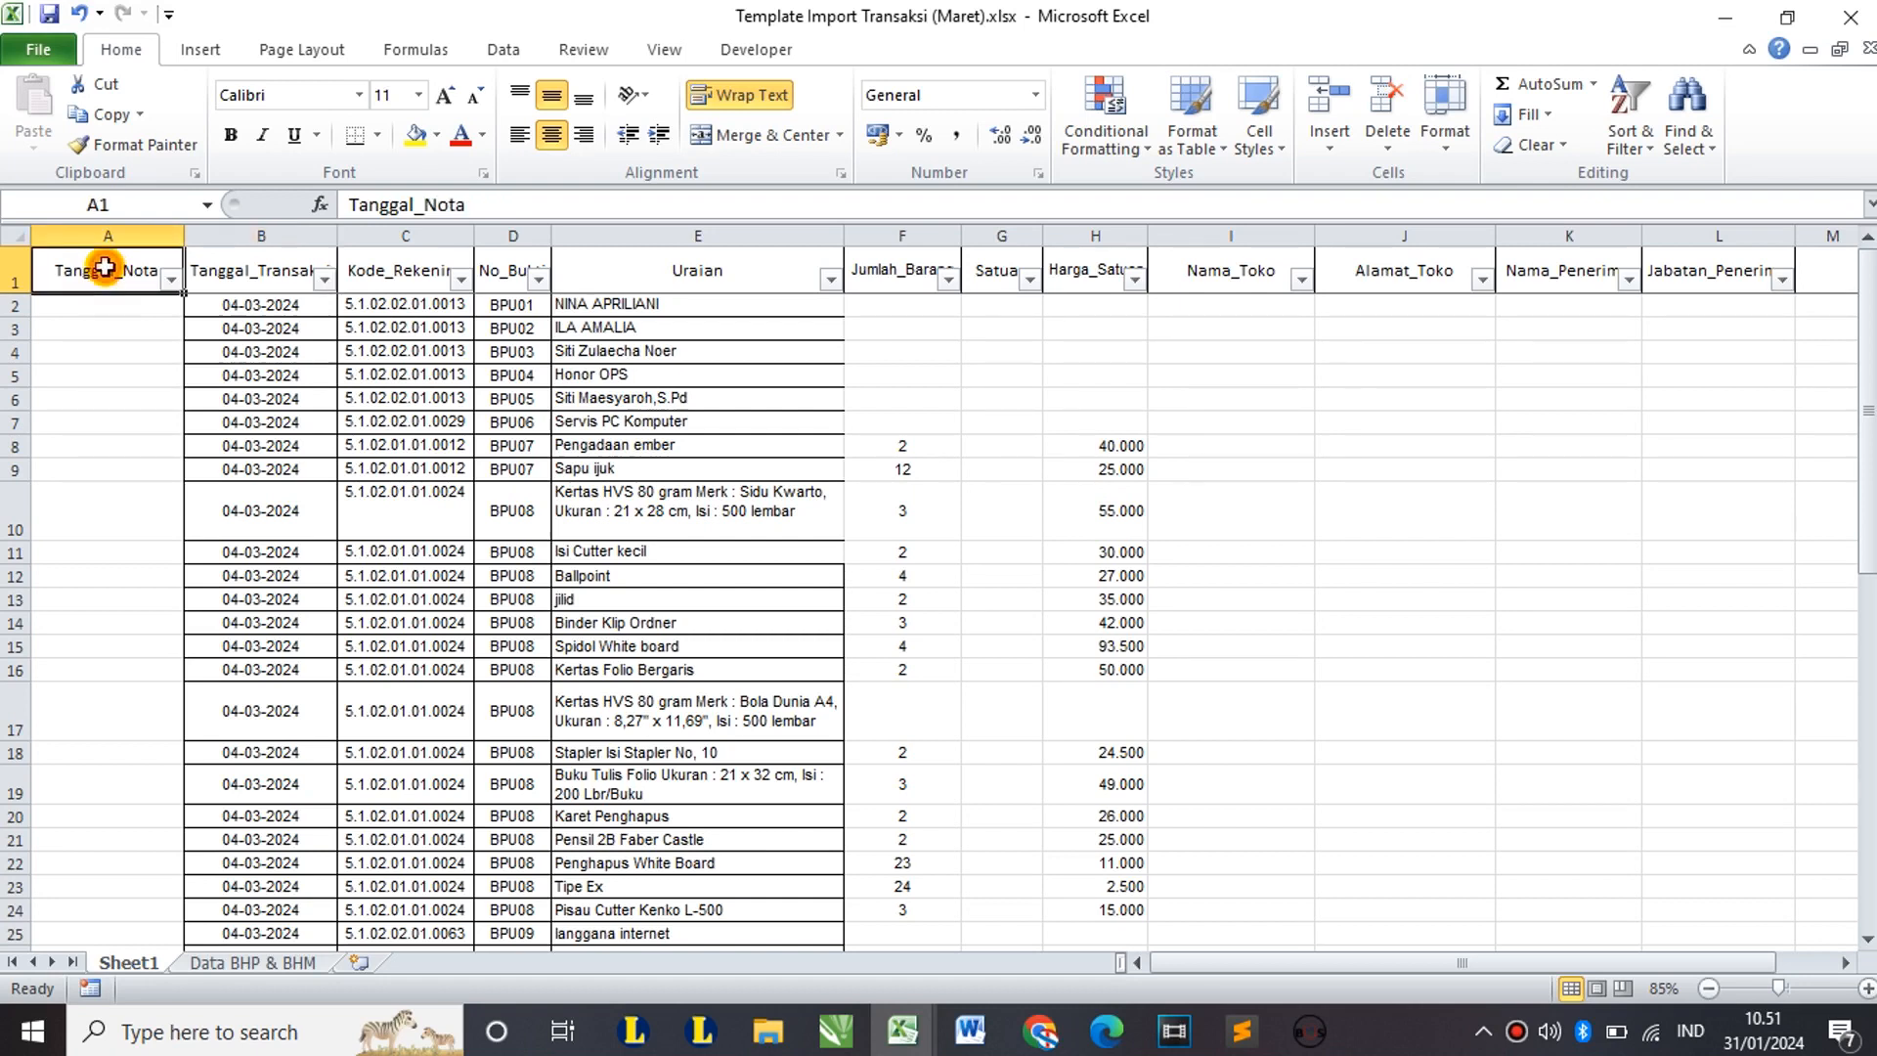
left_click(275, 283)
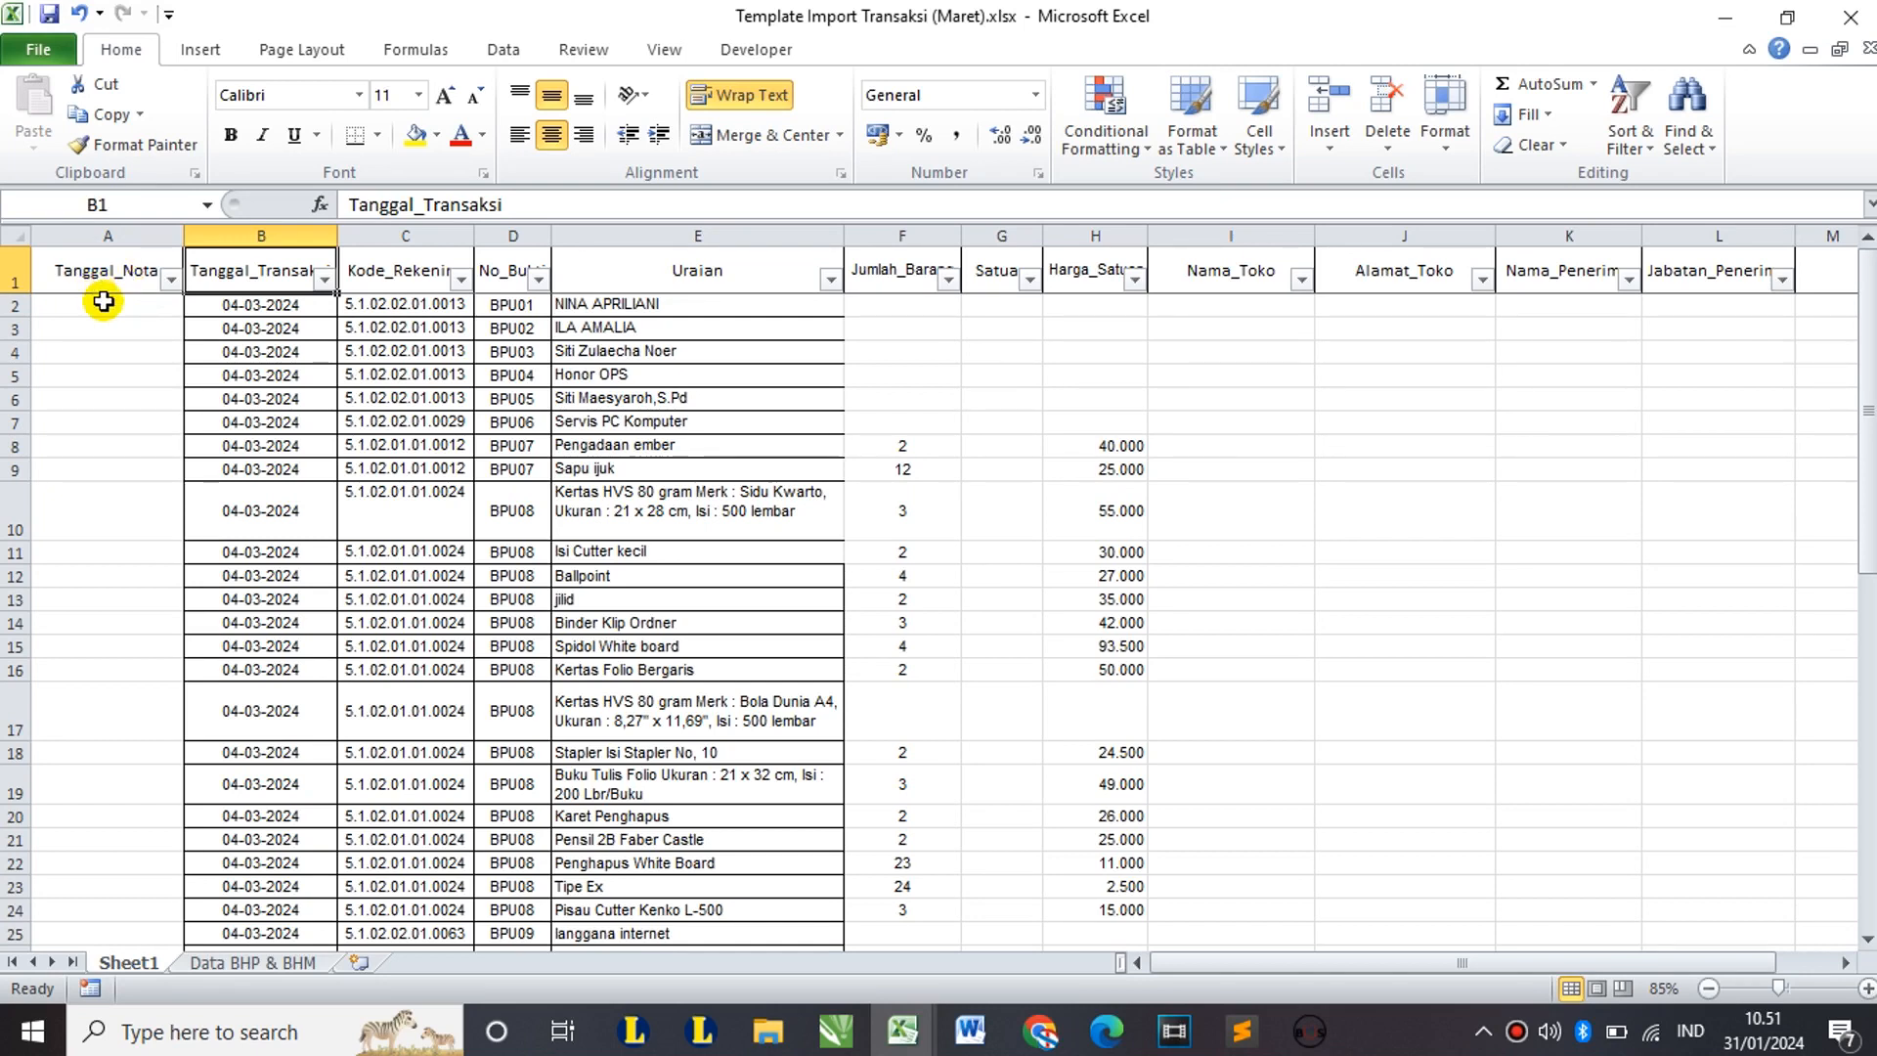
Step: Enter note date 26/01/2024 in A2 and copy it down through A7
left_click(104, 301)
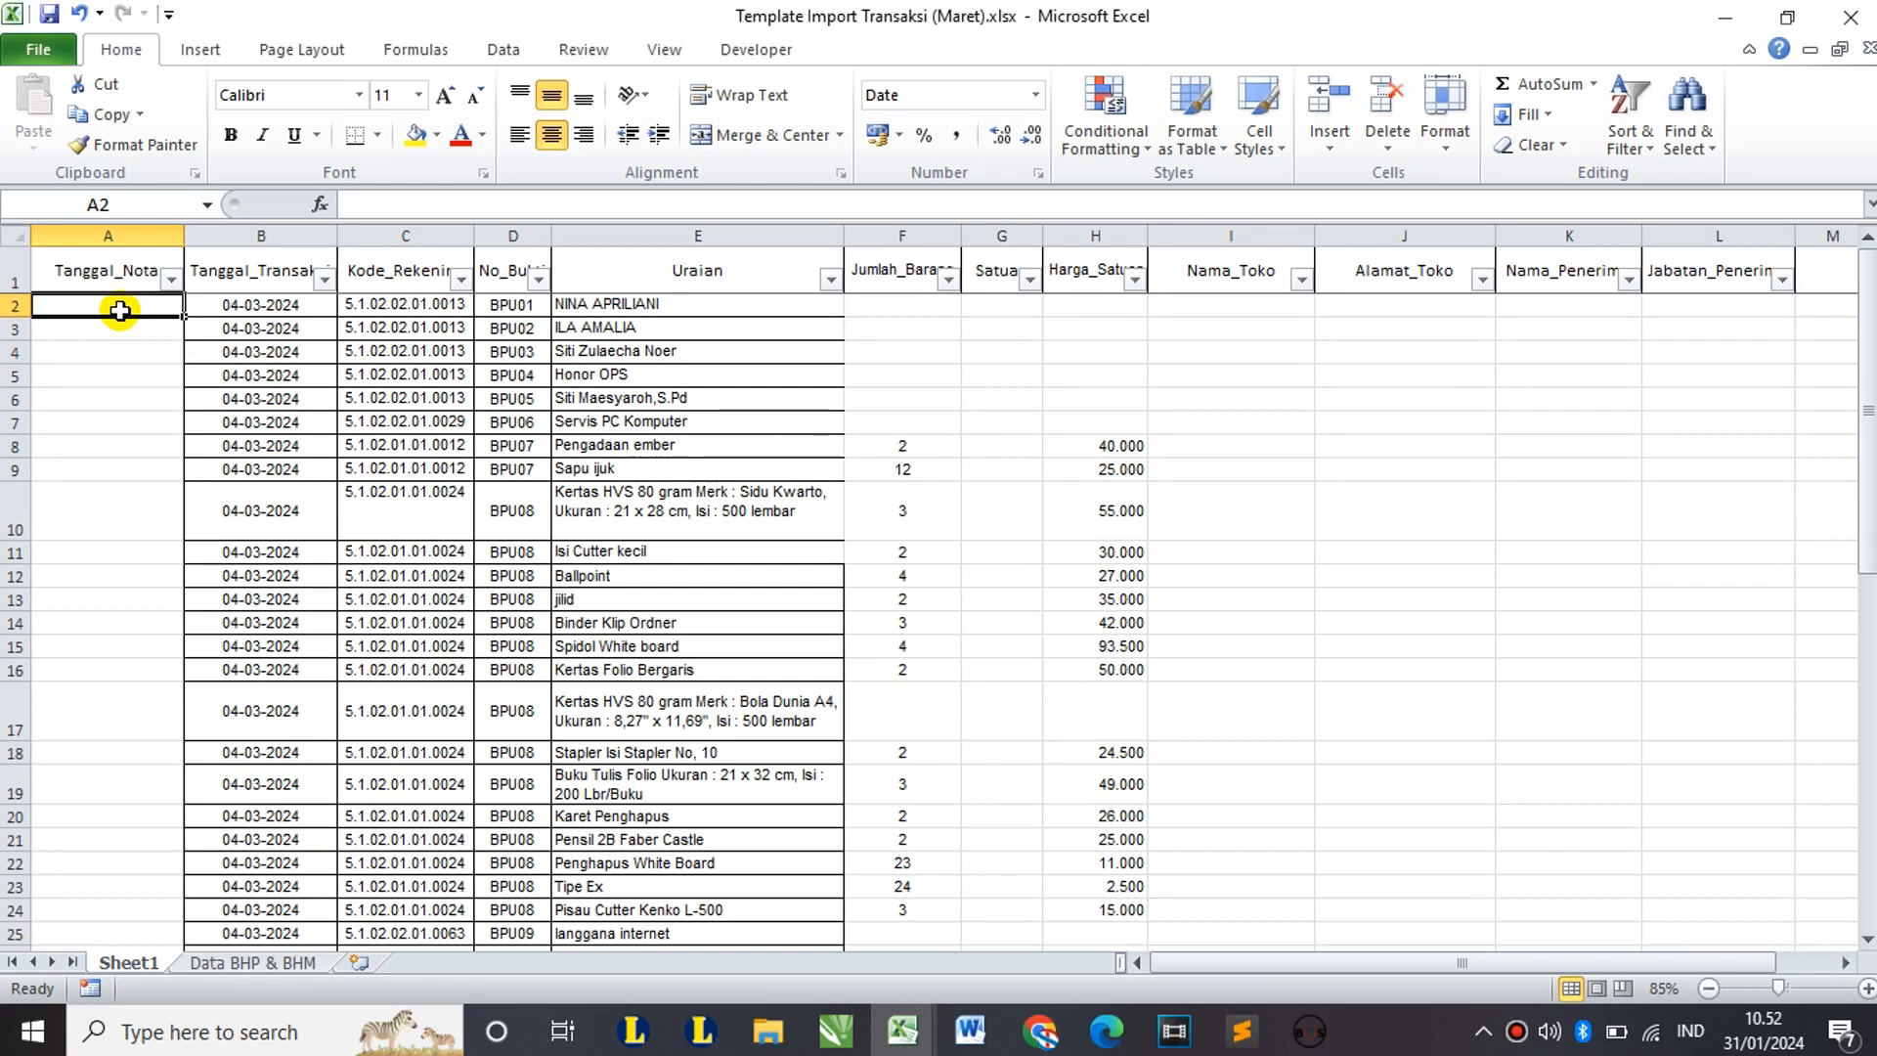
type("26")
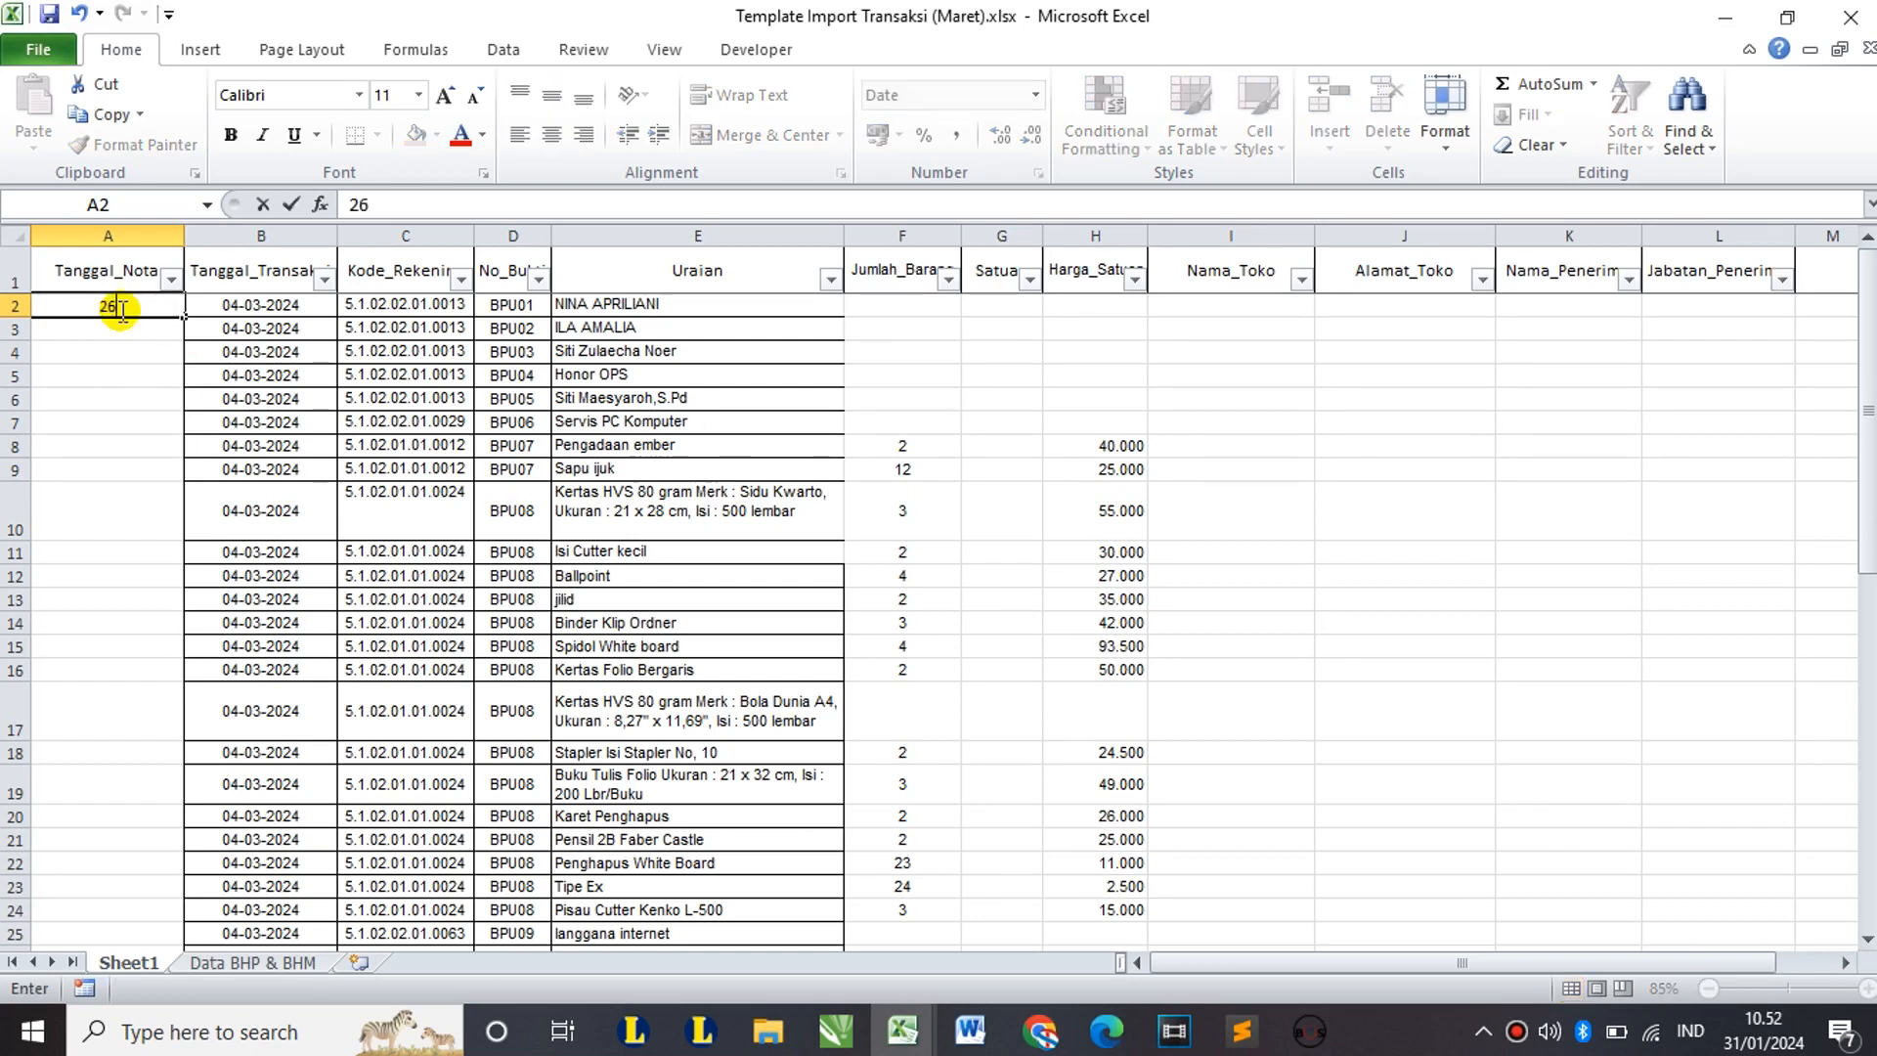
type("/01/2024")
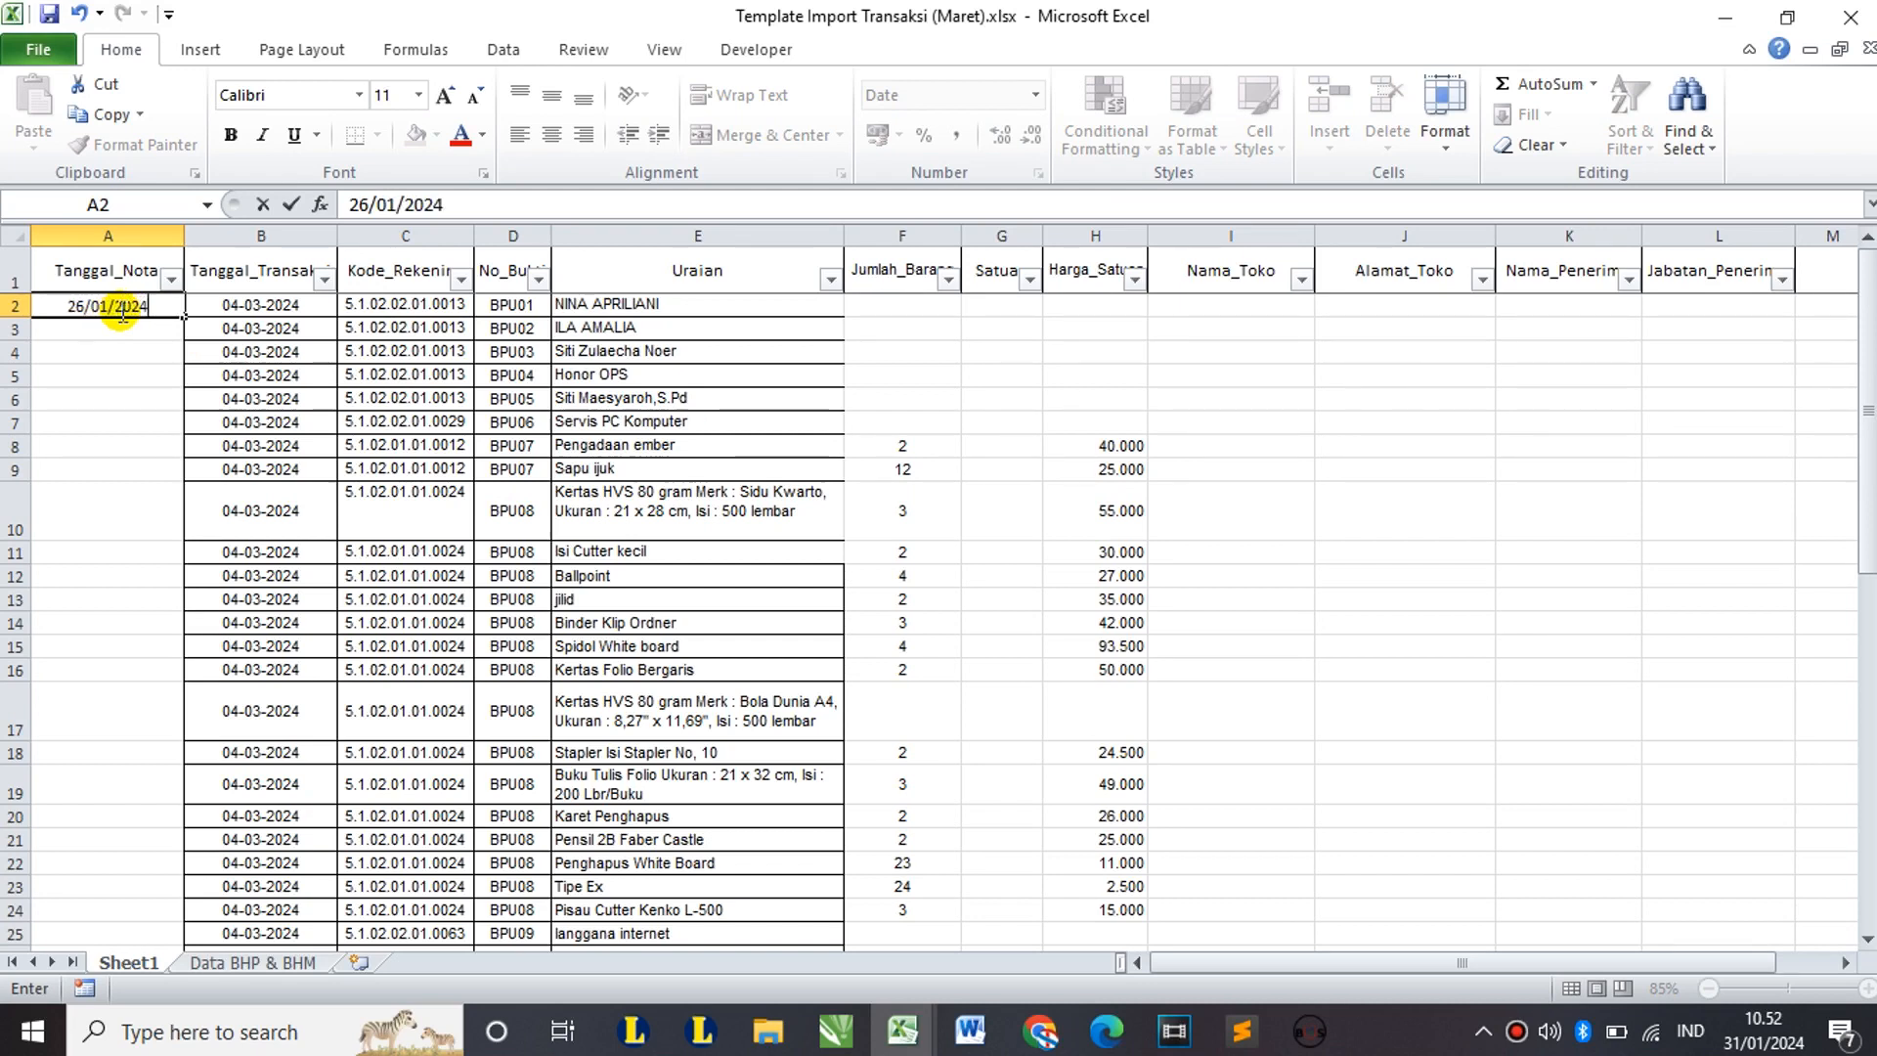
key("Tab")
left_click(125, 303)
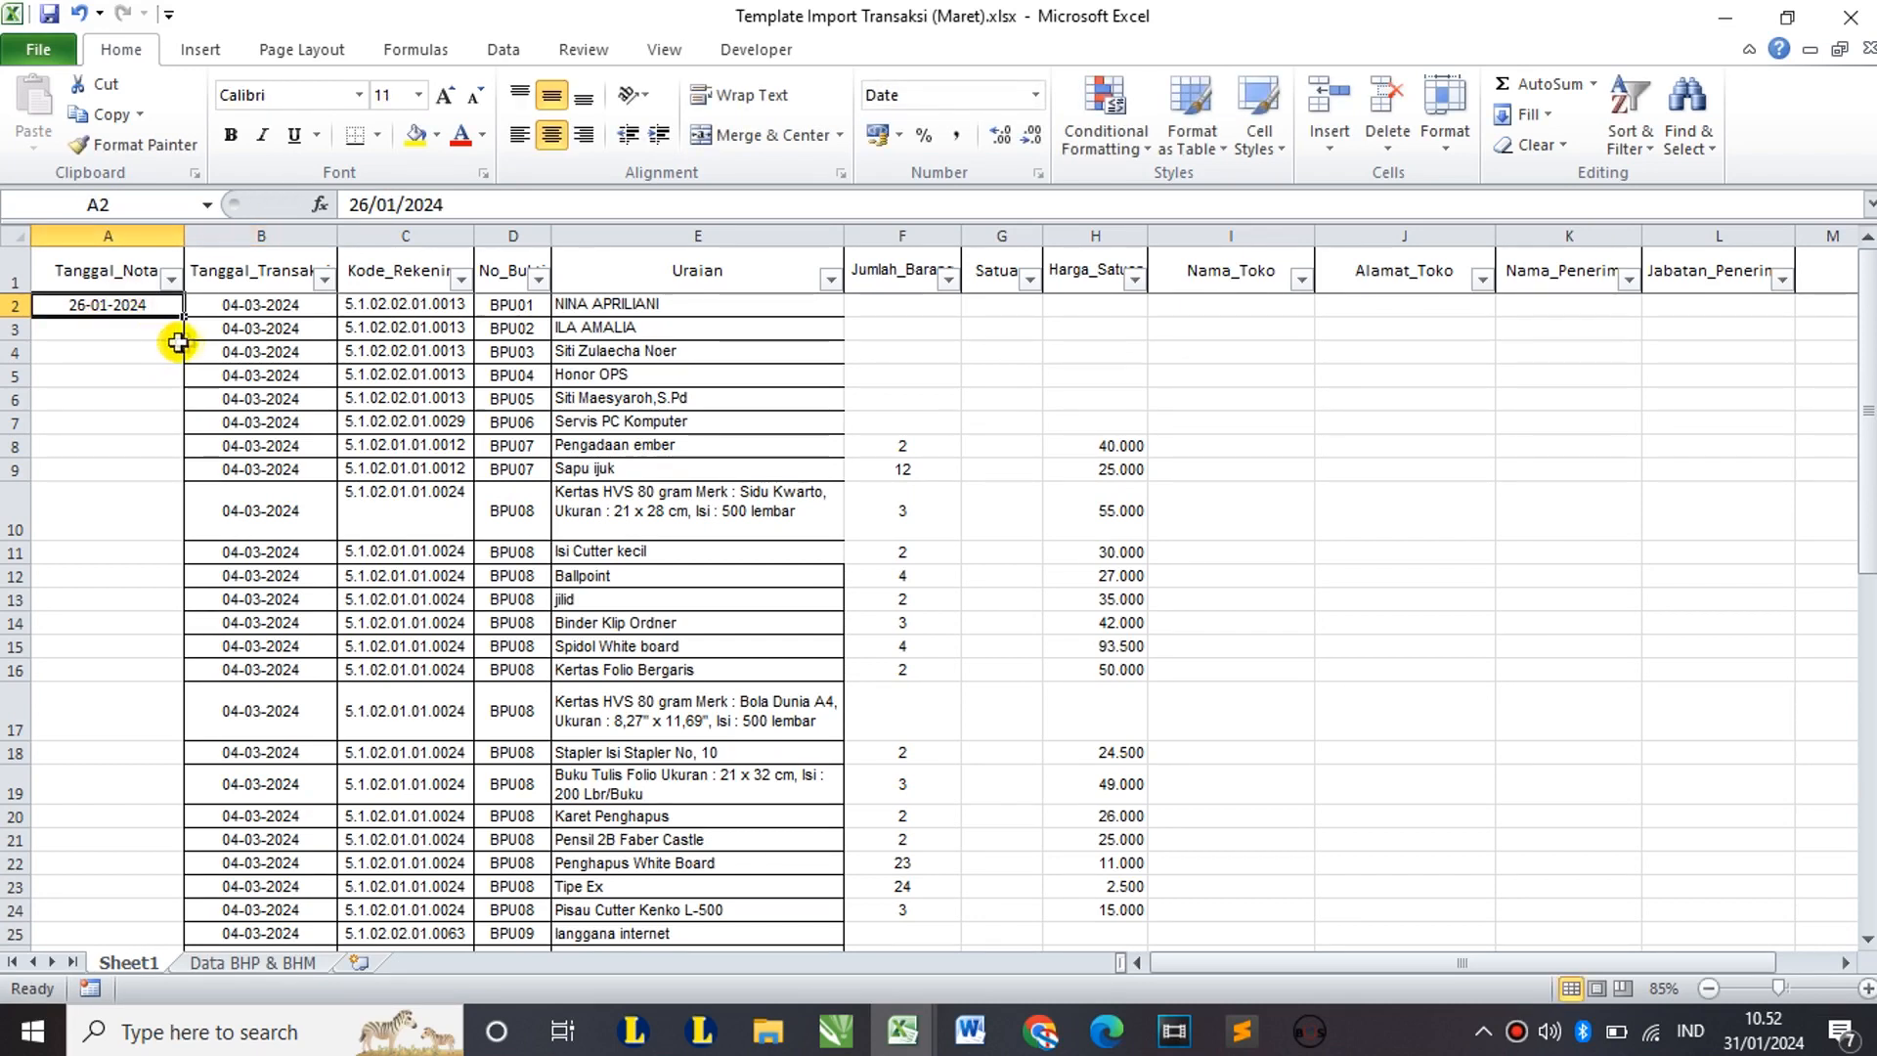
left_click(132, 331)
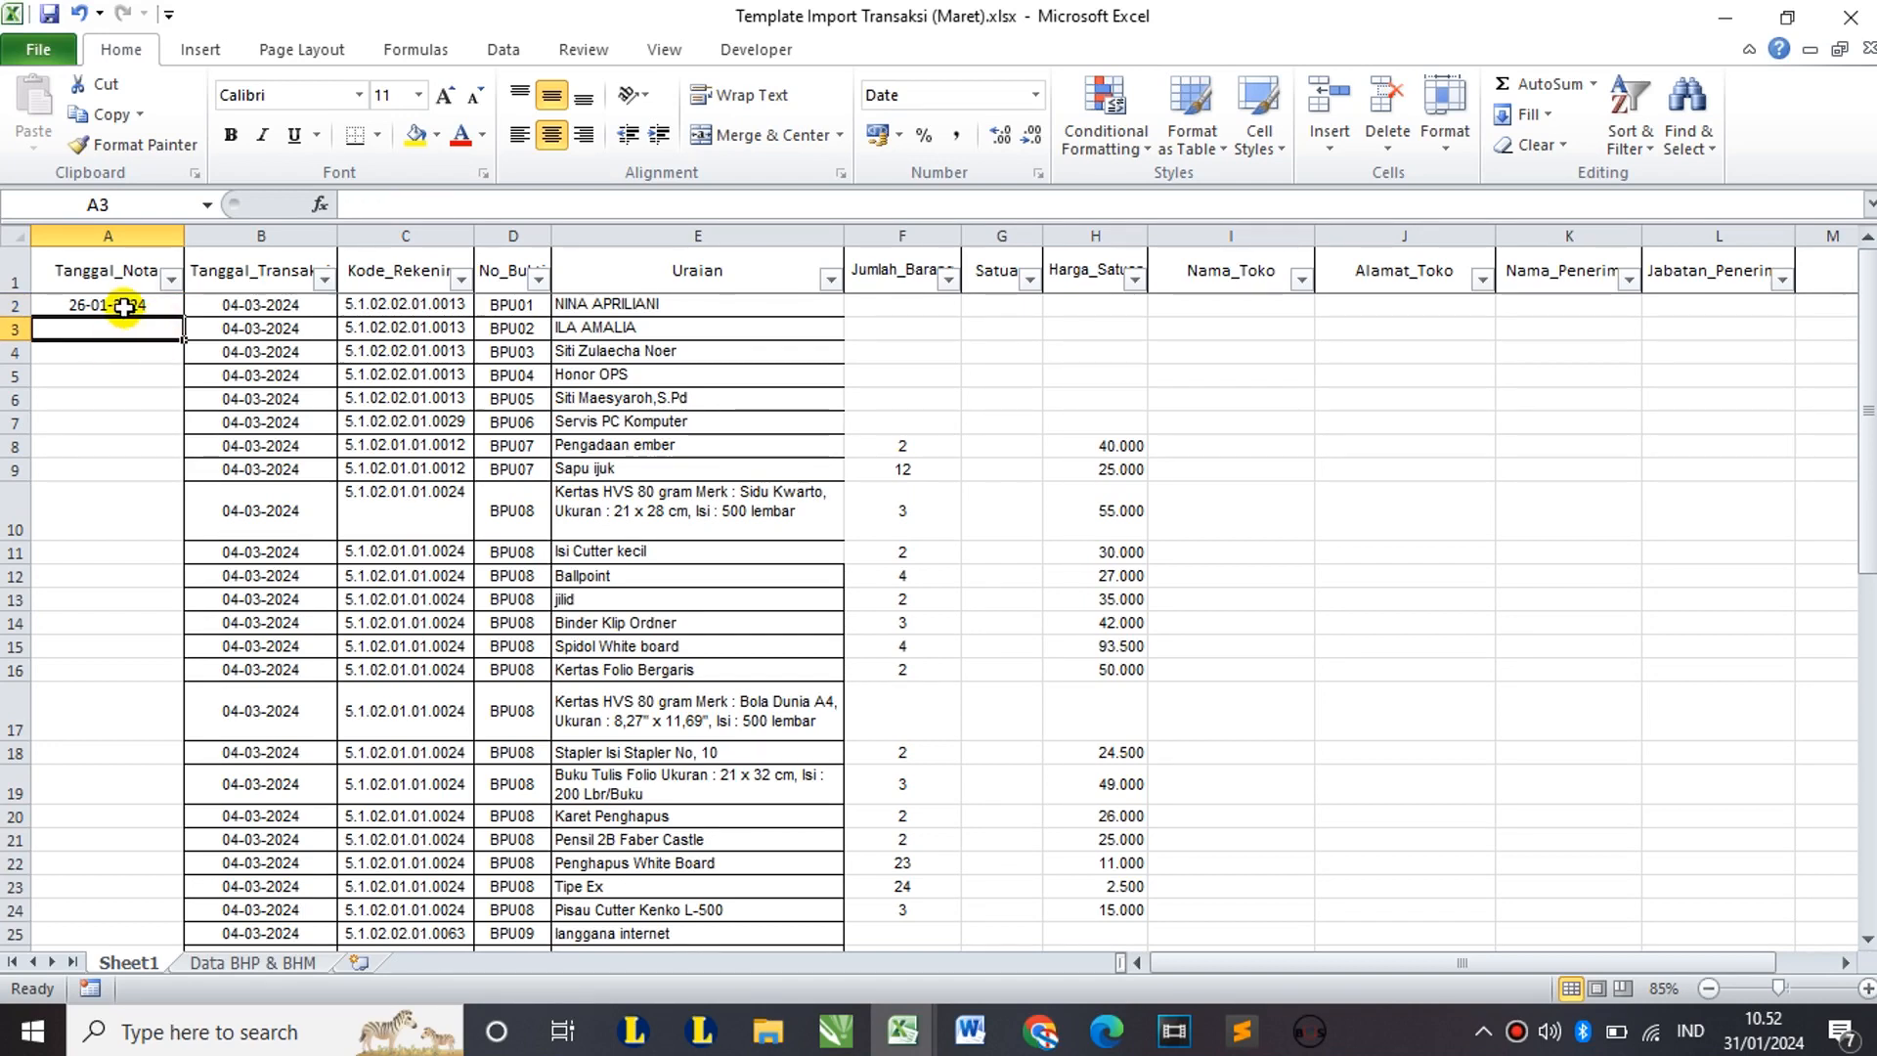
left_click(125, 303)
key("ctrl+c")
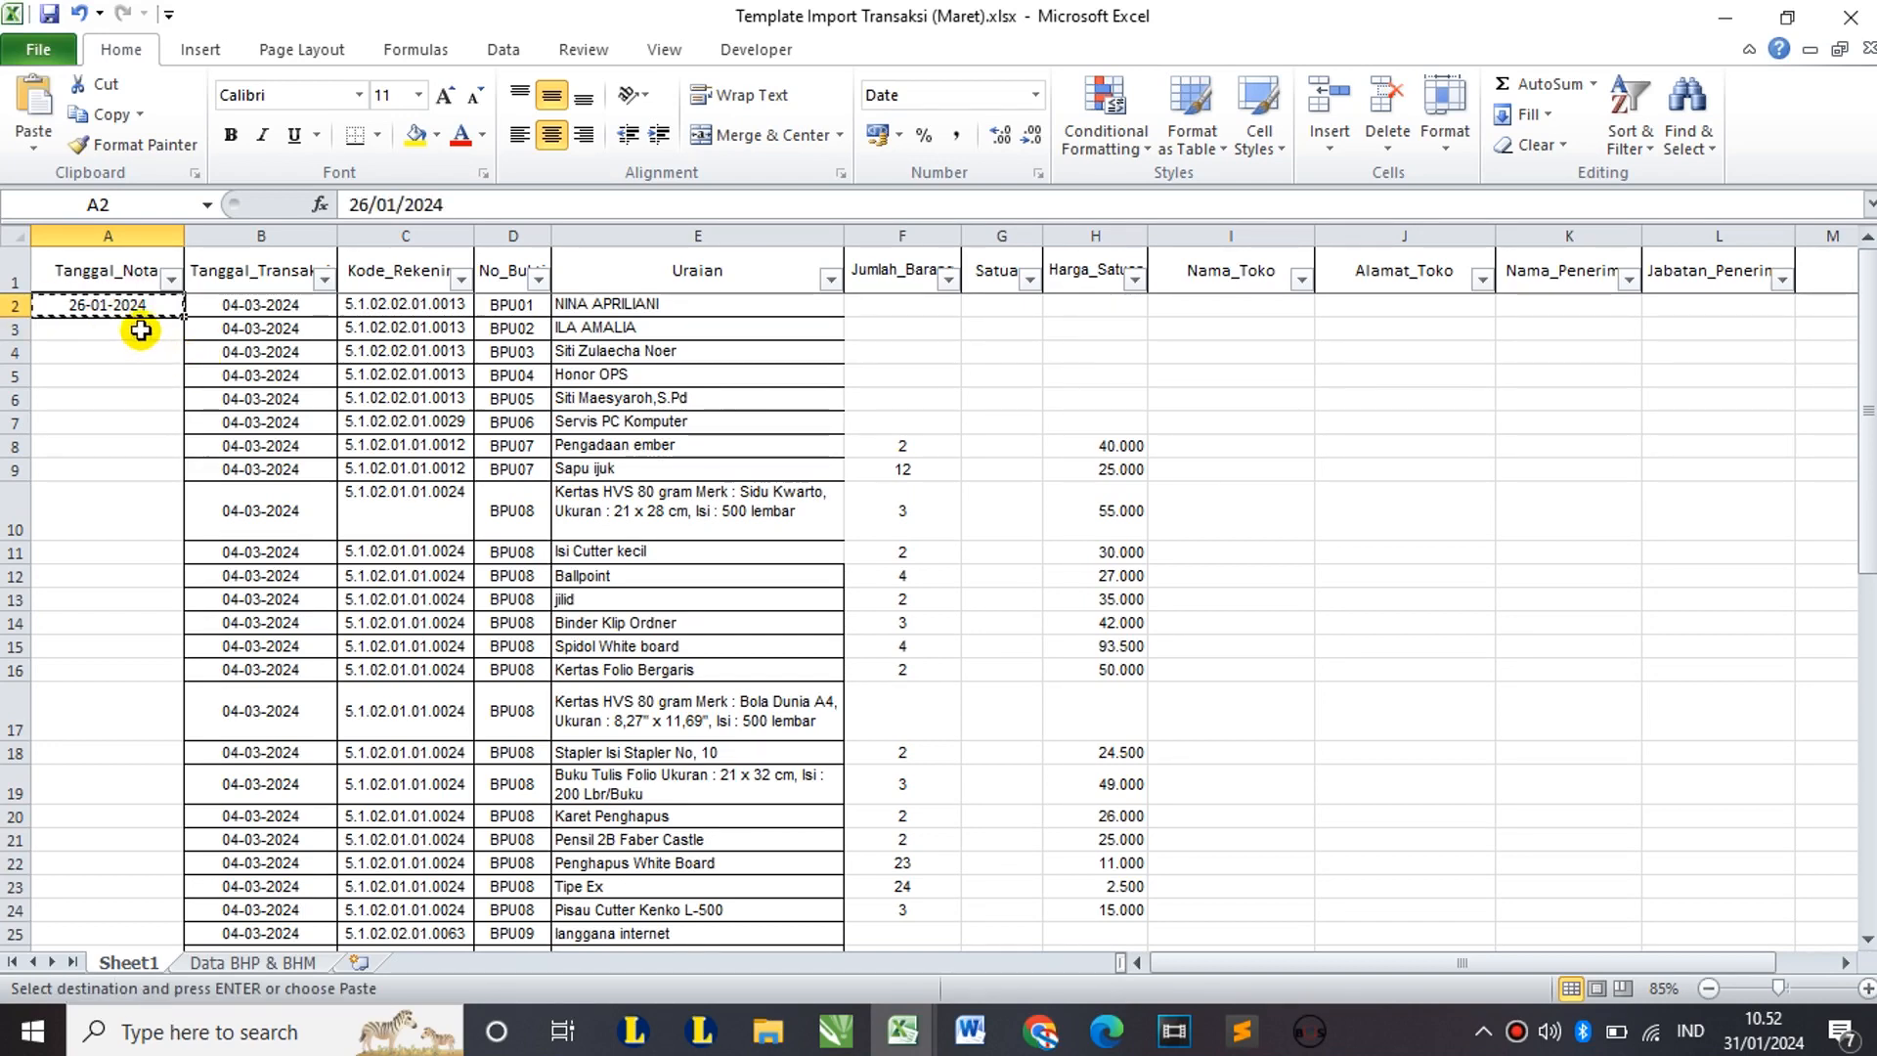
left_click(137, 328)
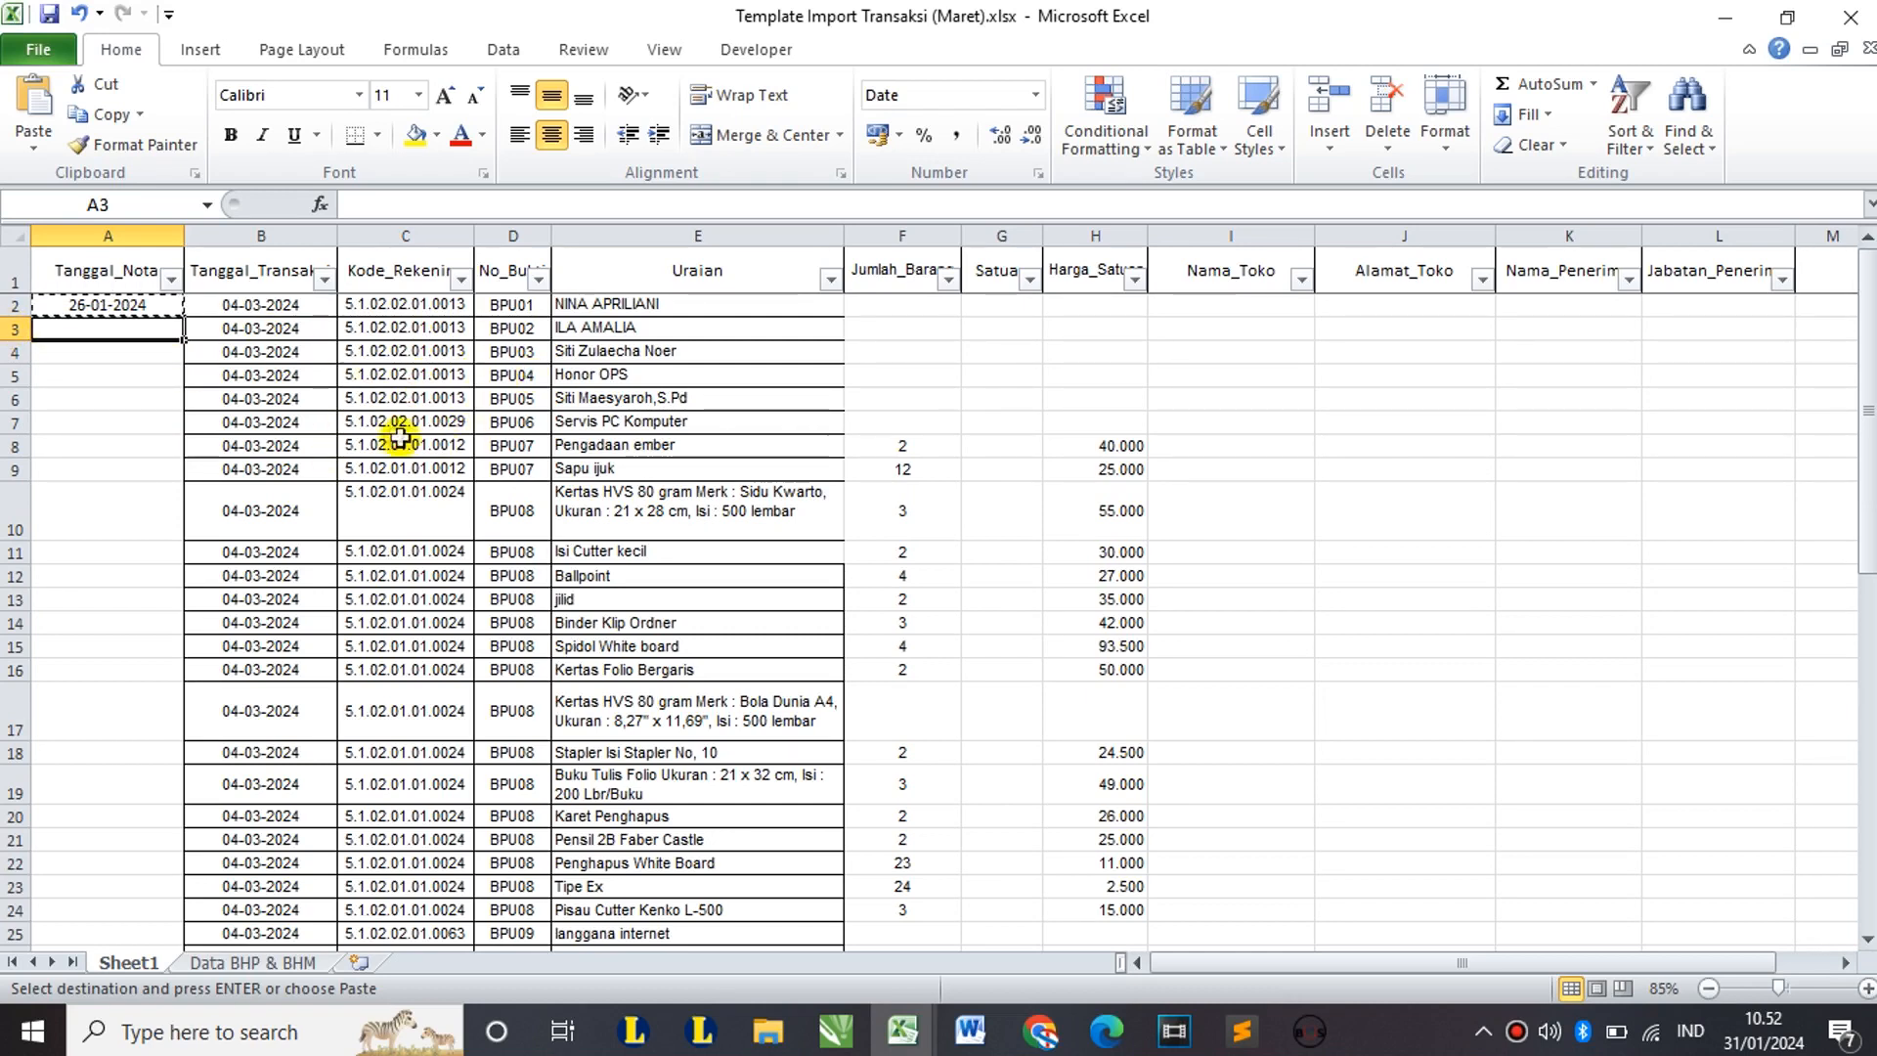
left_click(144, 426, "shift")
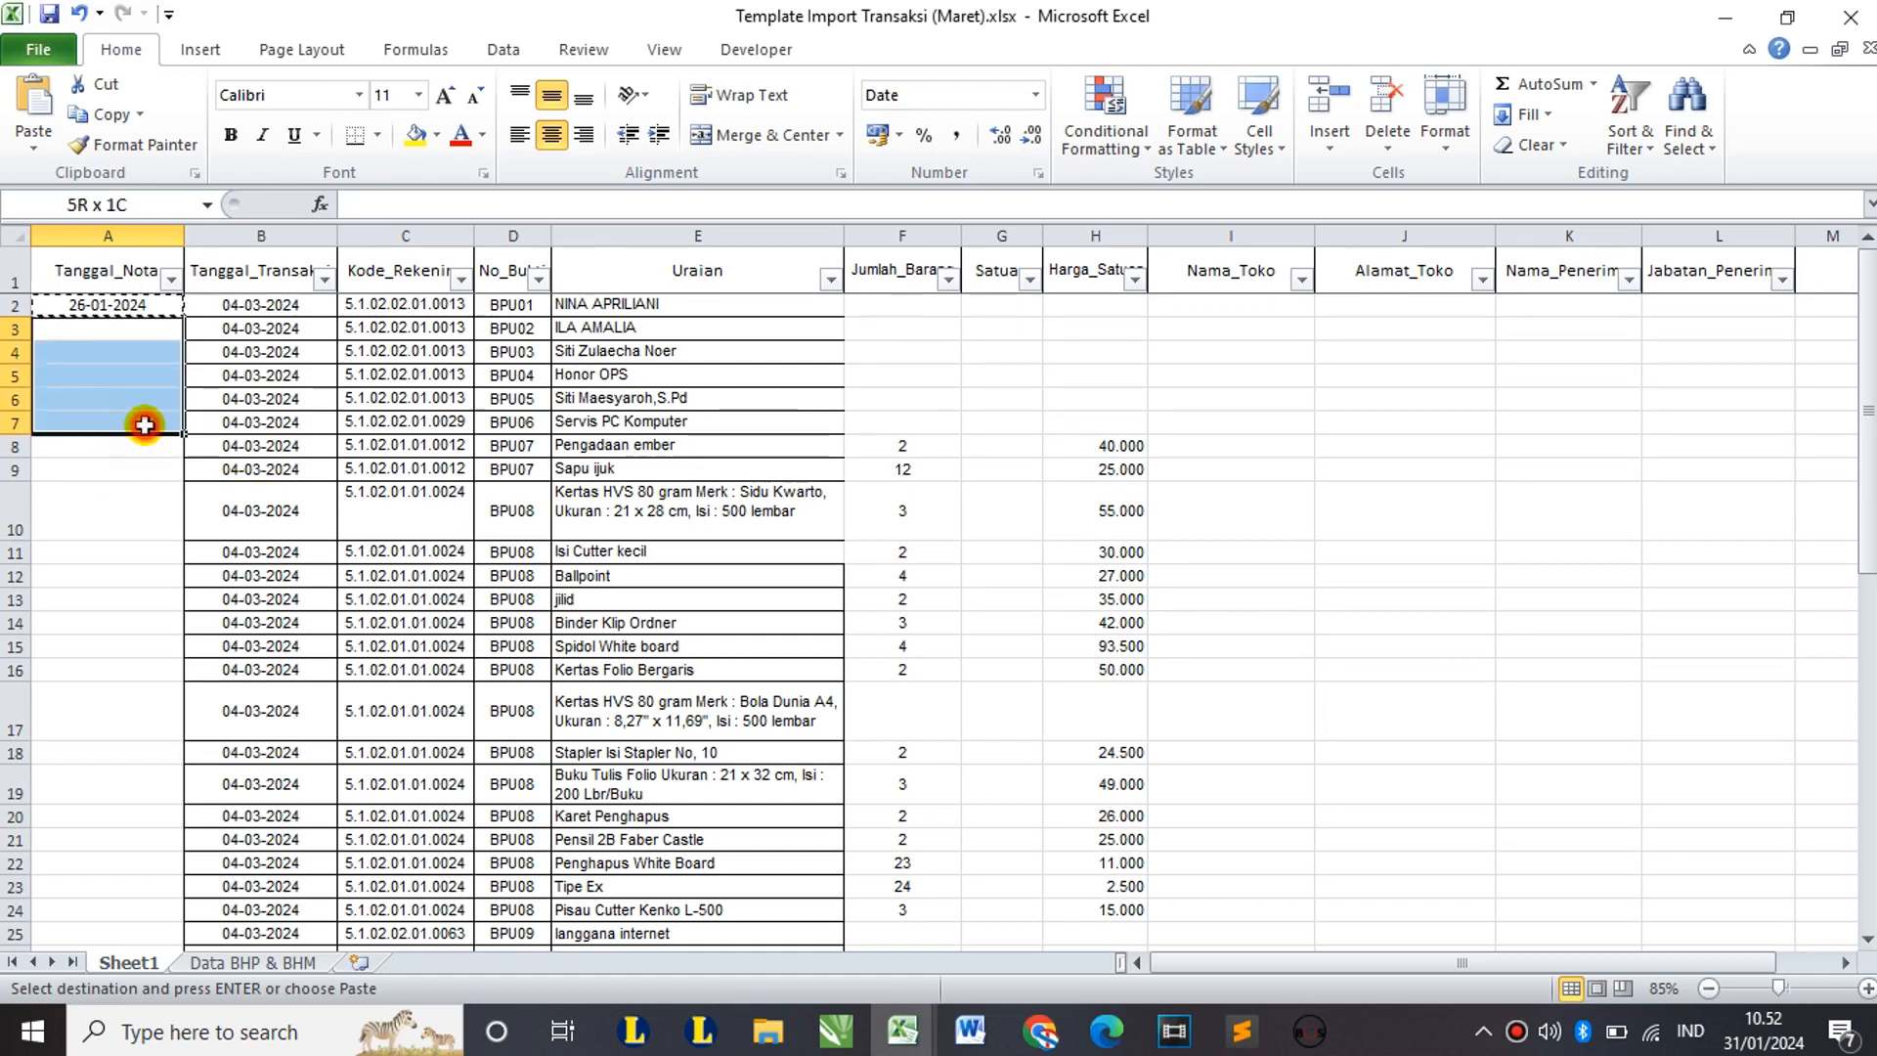
key("ctrl+v")
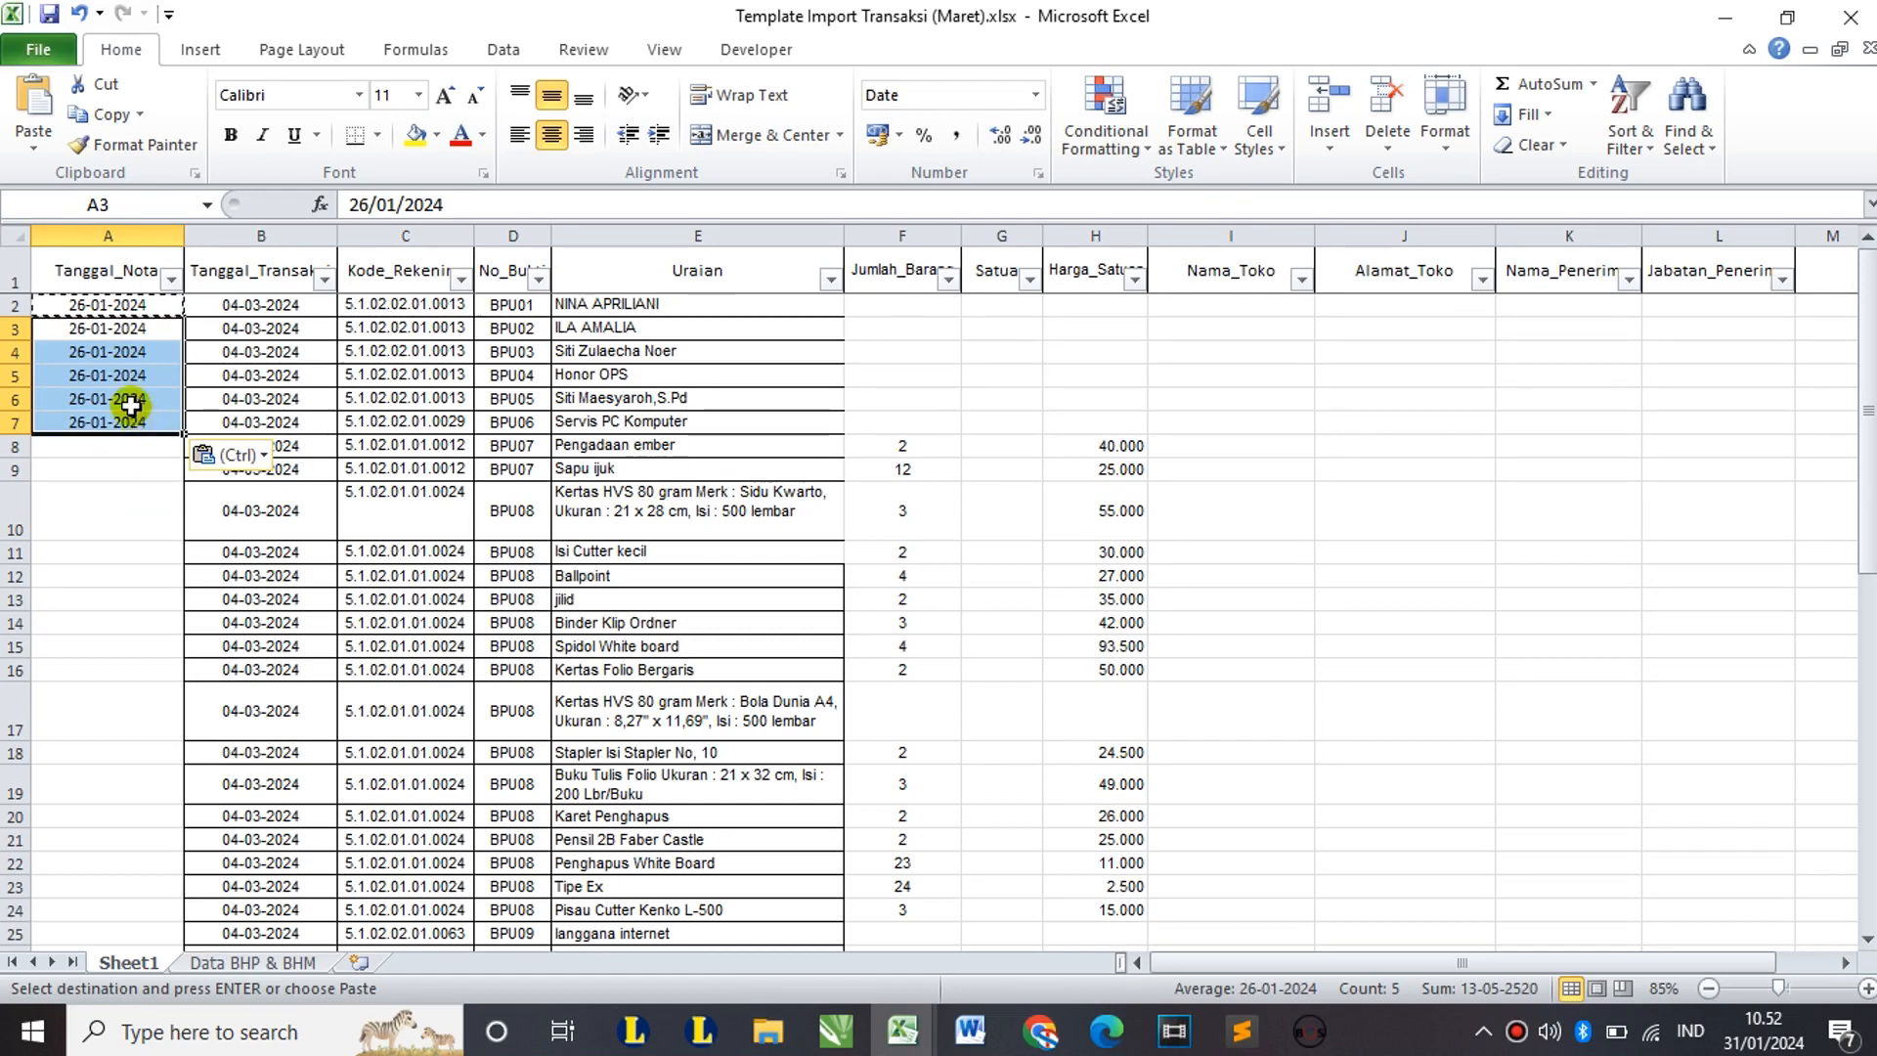
left_click(102, 422)
key("Escape")
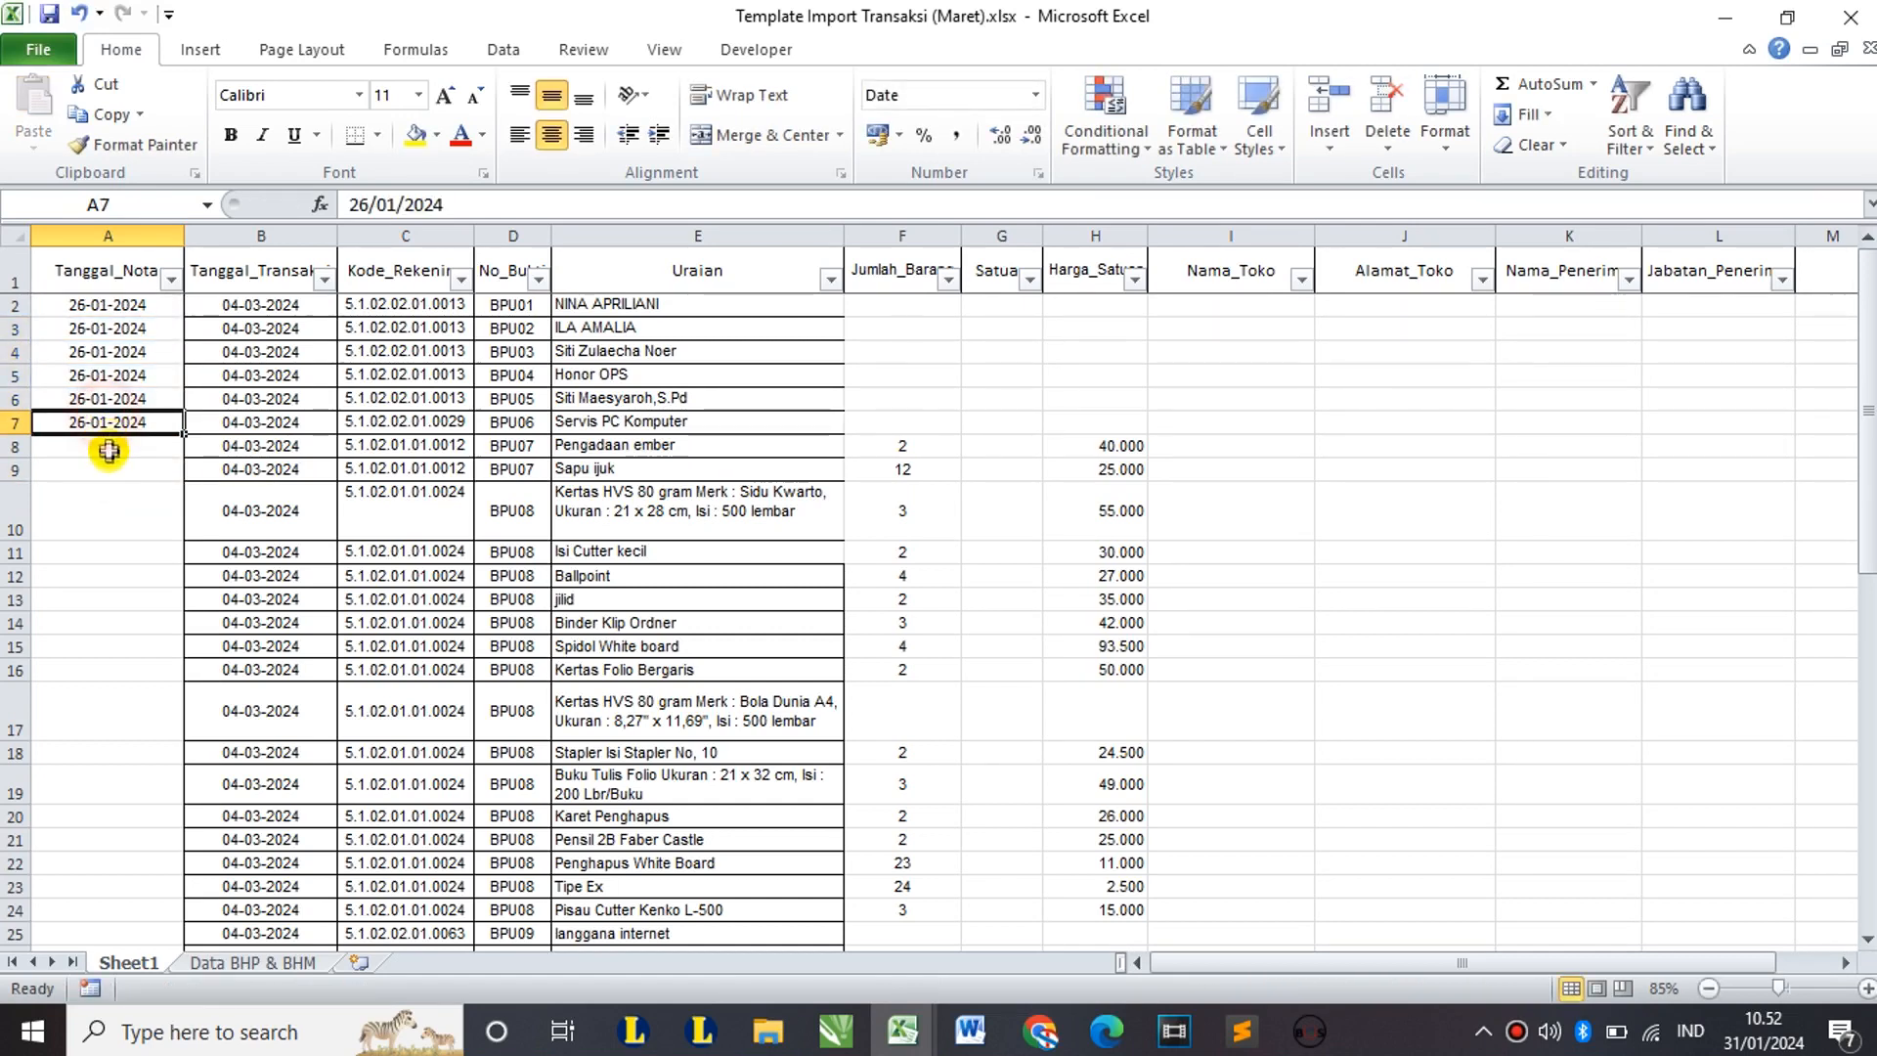
Step: Review the still-empty note dates in rows 8–19, then select Jumlah_Barang F2:F6
left_click_drag(108, 453, 138, 796)
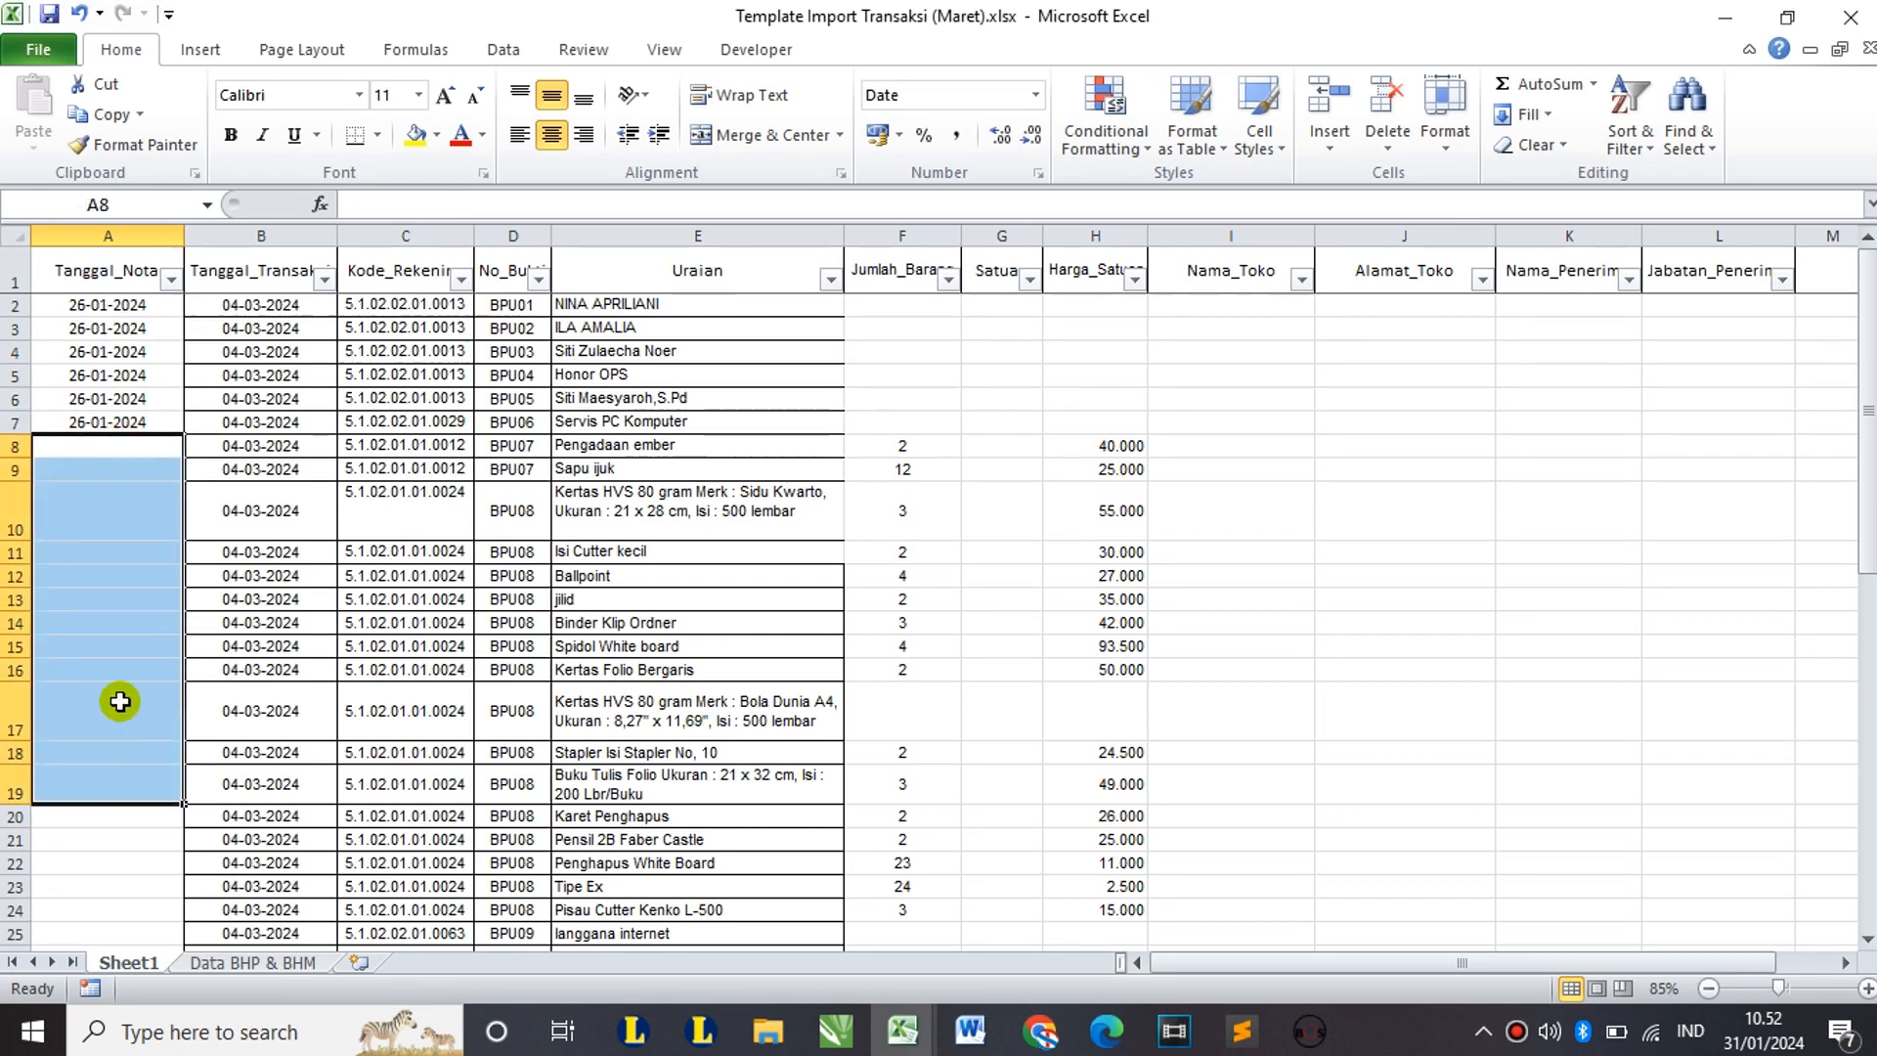
scroll(112, 668, "down", 2)
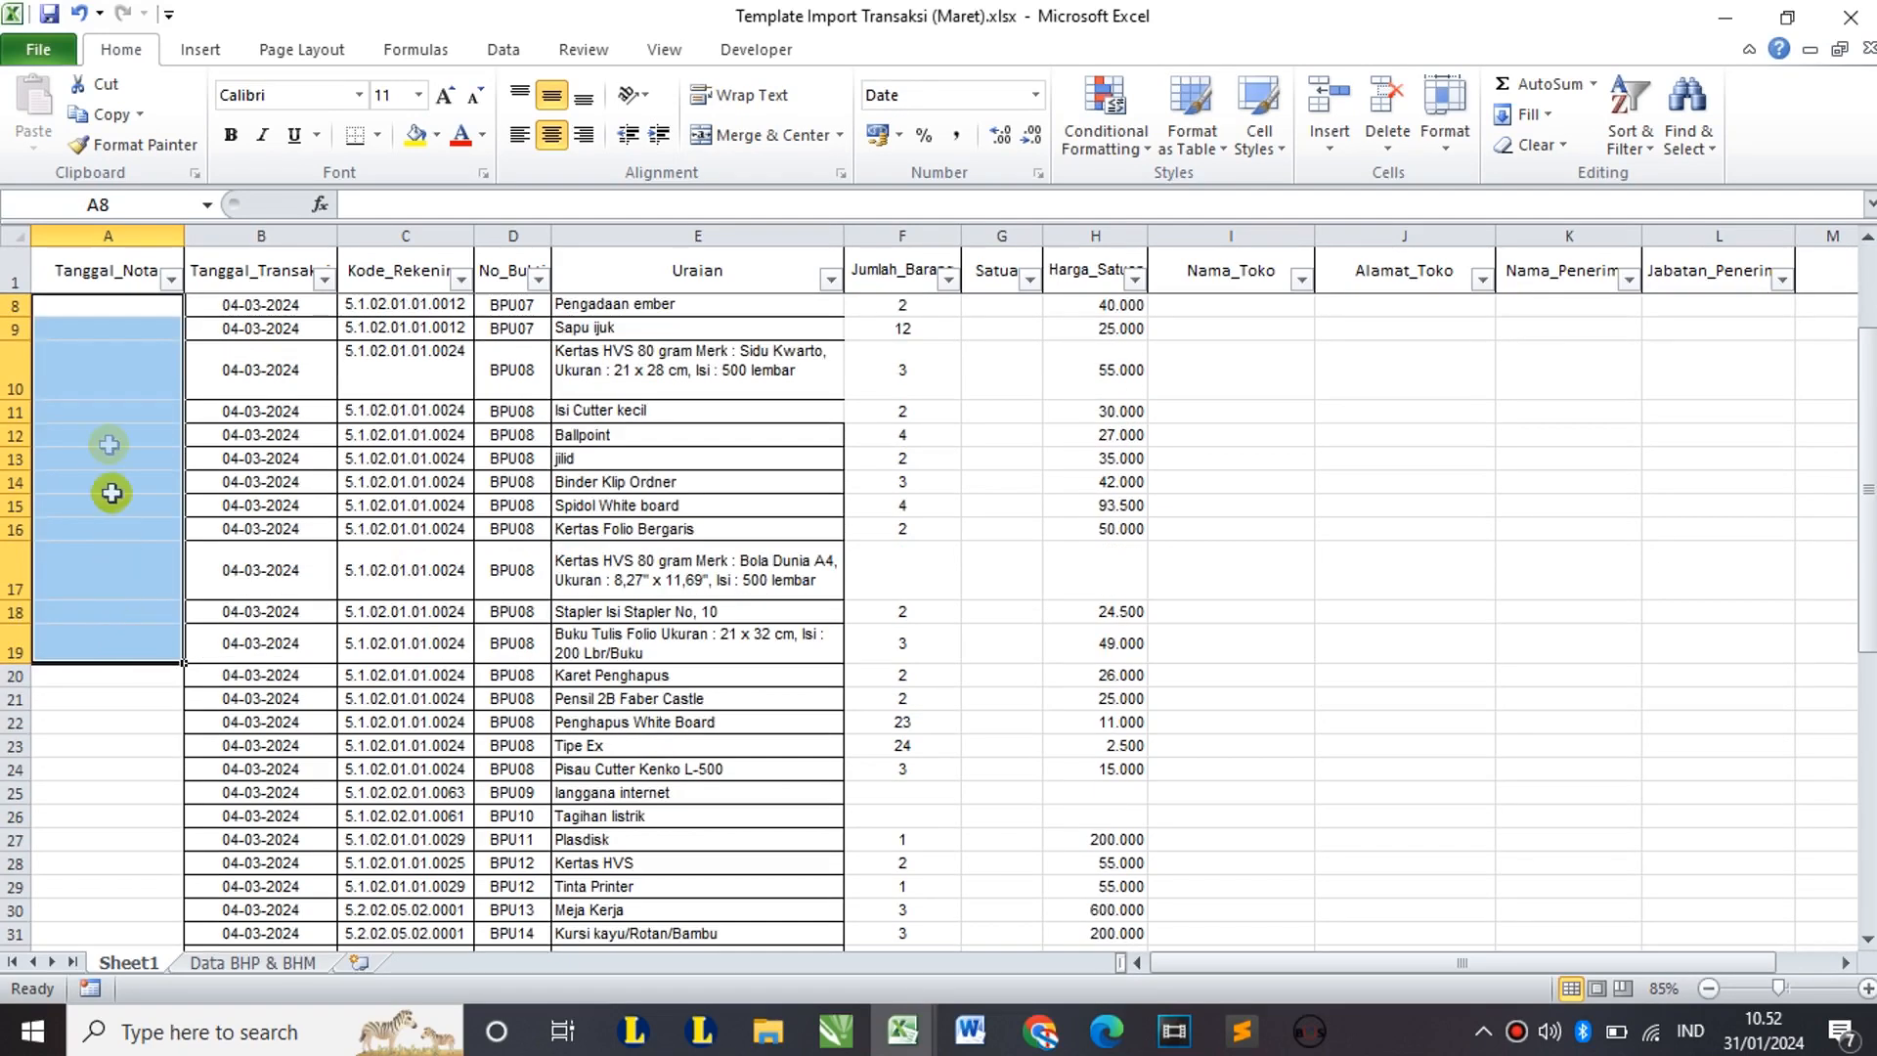
left_click(259, 647)
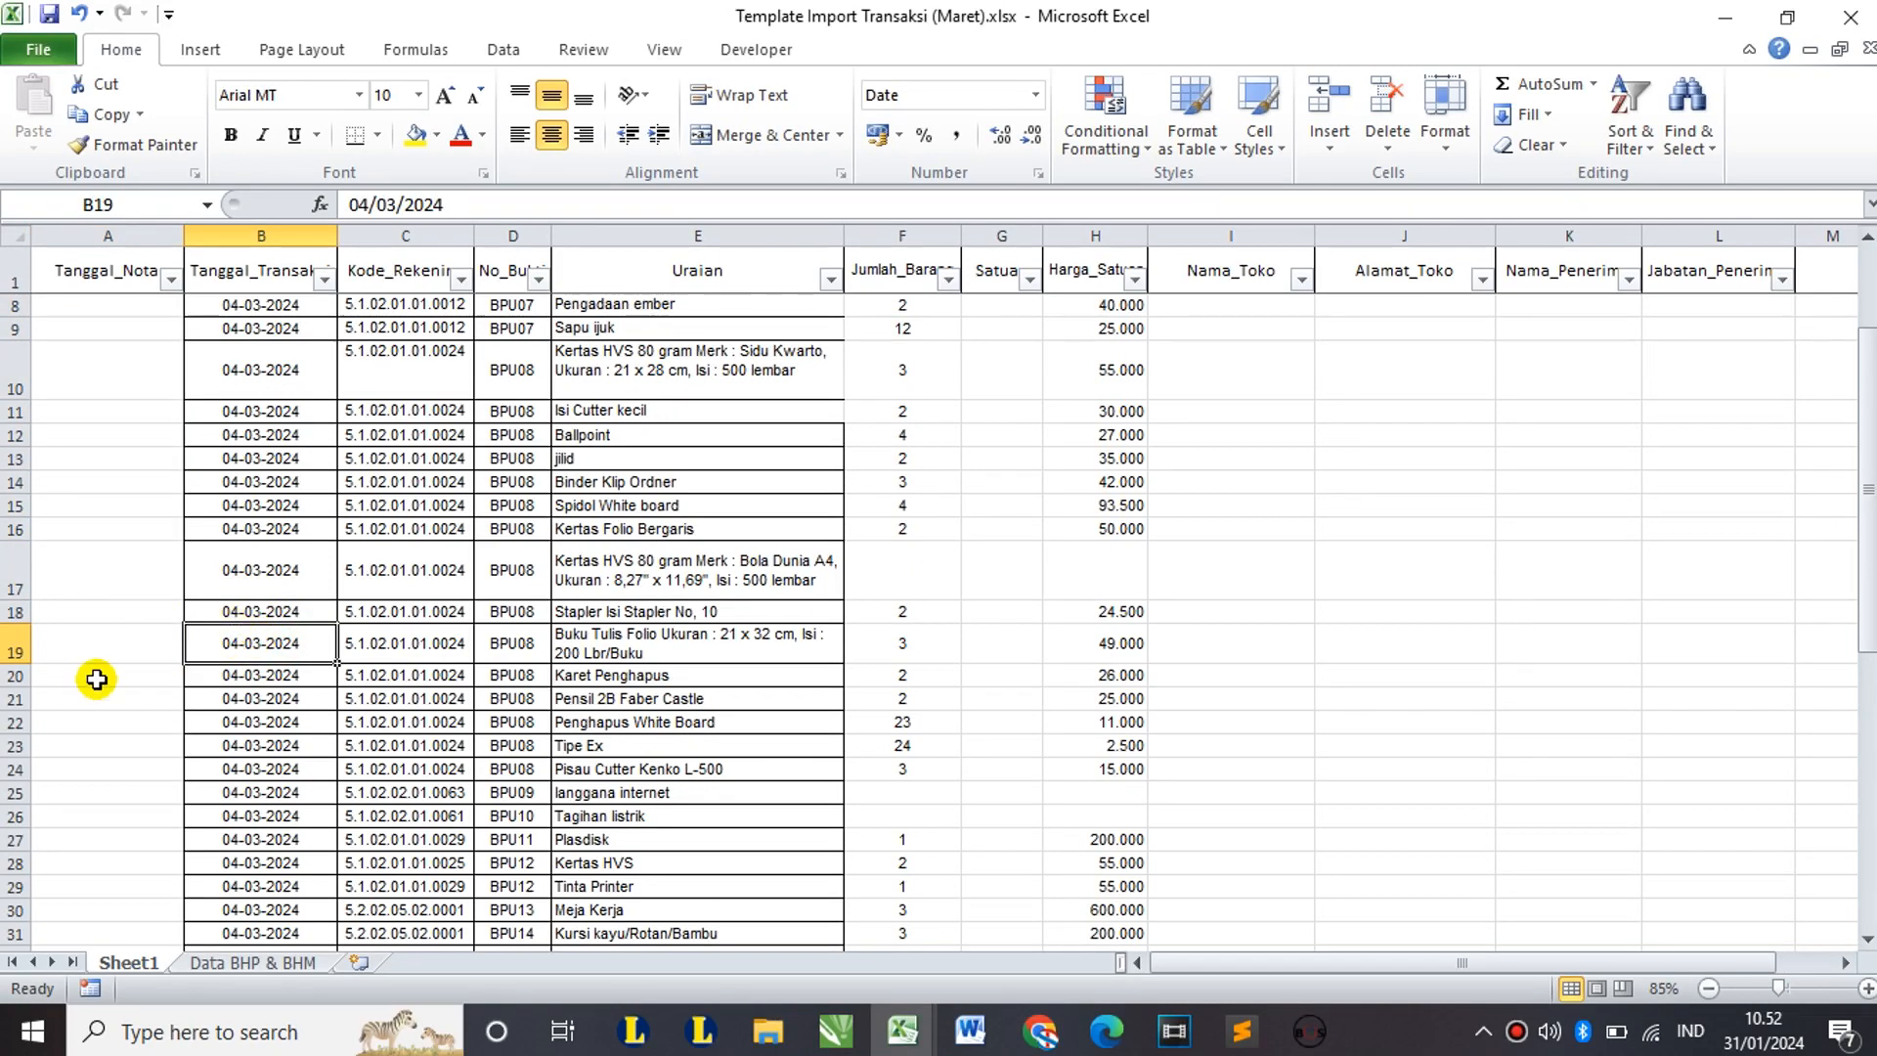
scroll(188, 614, "up", 2)
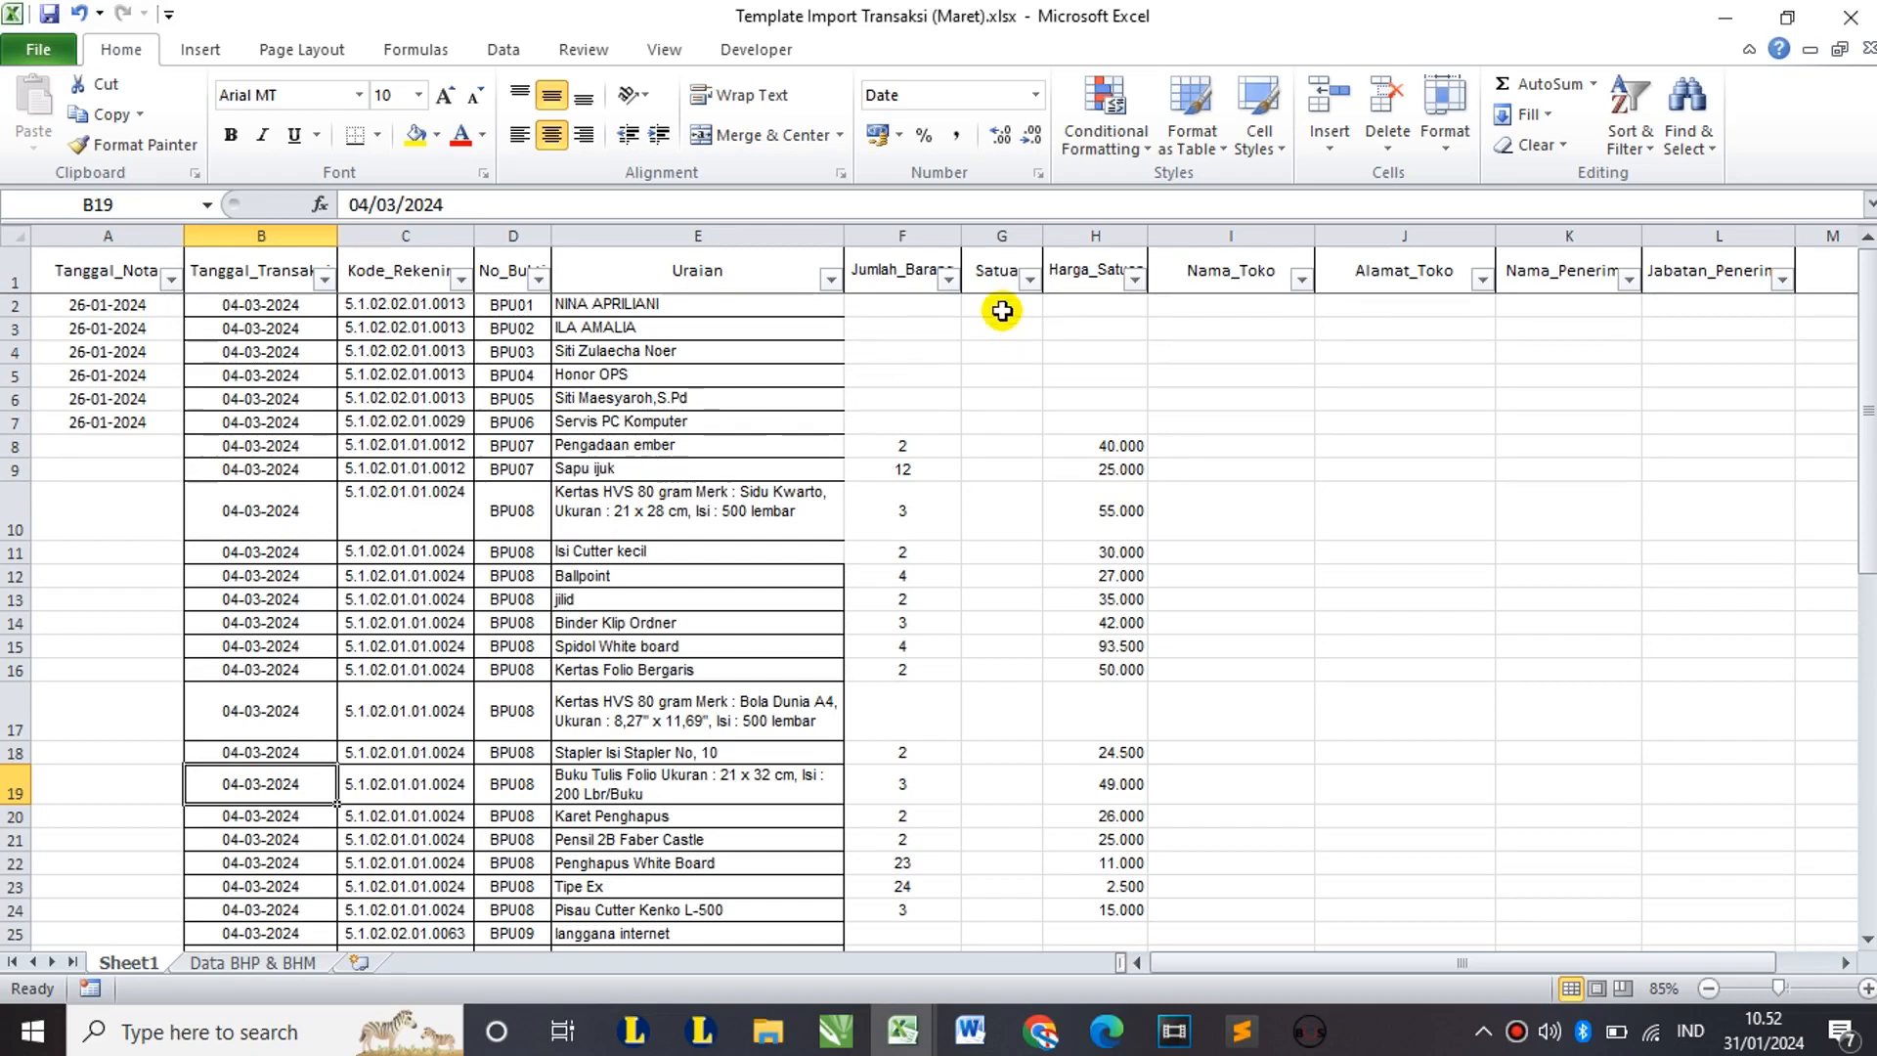
left_click_drag(941, 299, 963, 401)
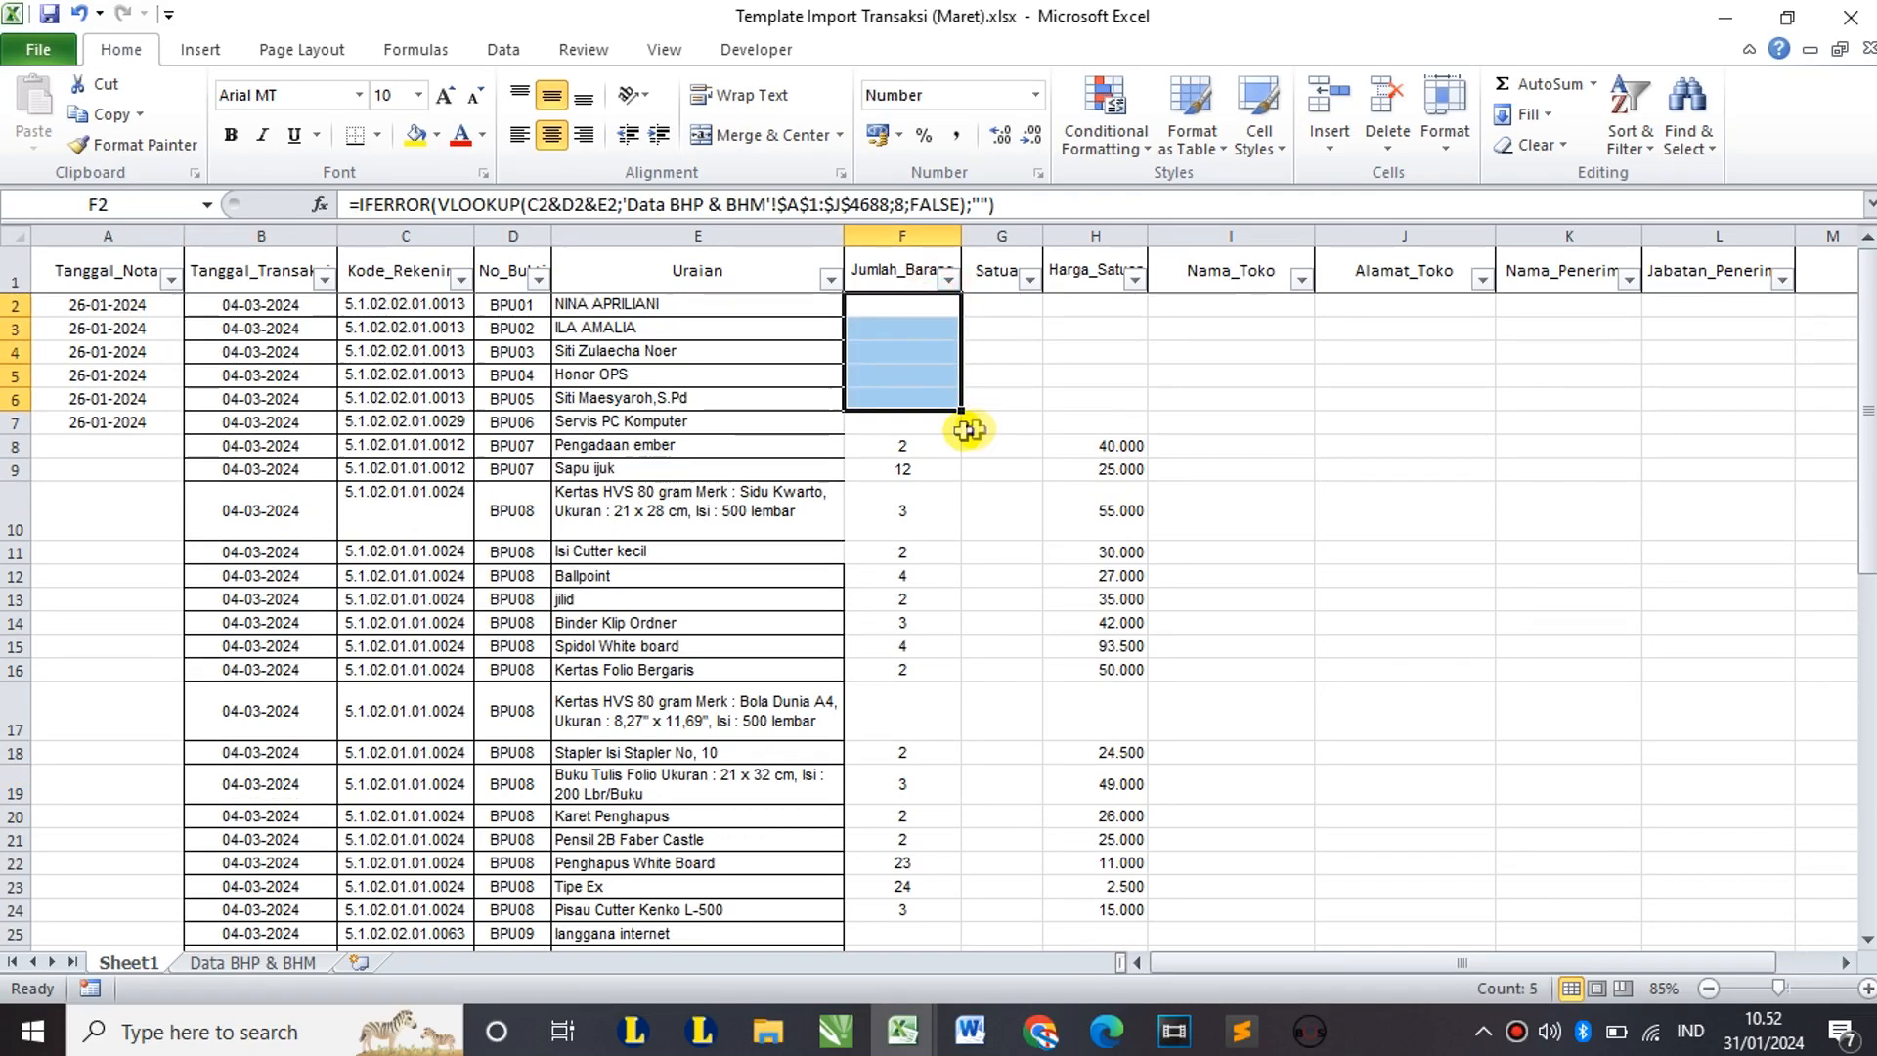
Step: Enter quantity 3 in F2 and copy it to F3:F6, then quantity 1 in F7
left_click(909, 311)
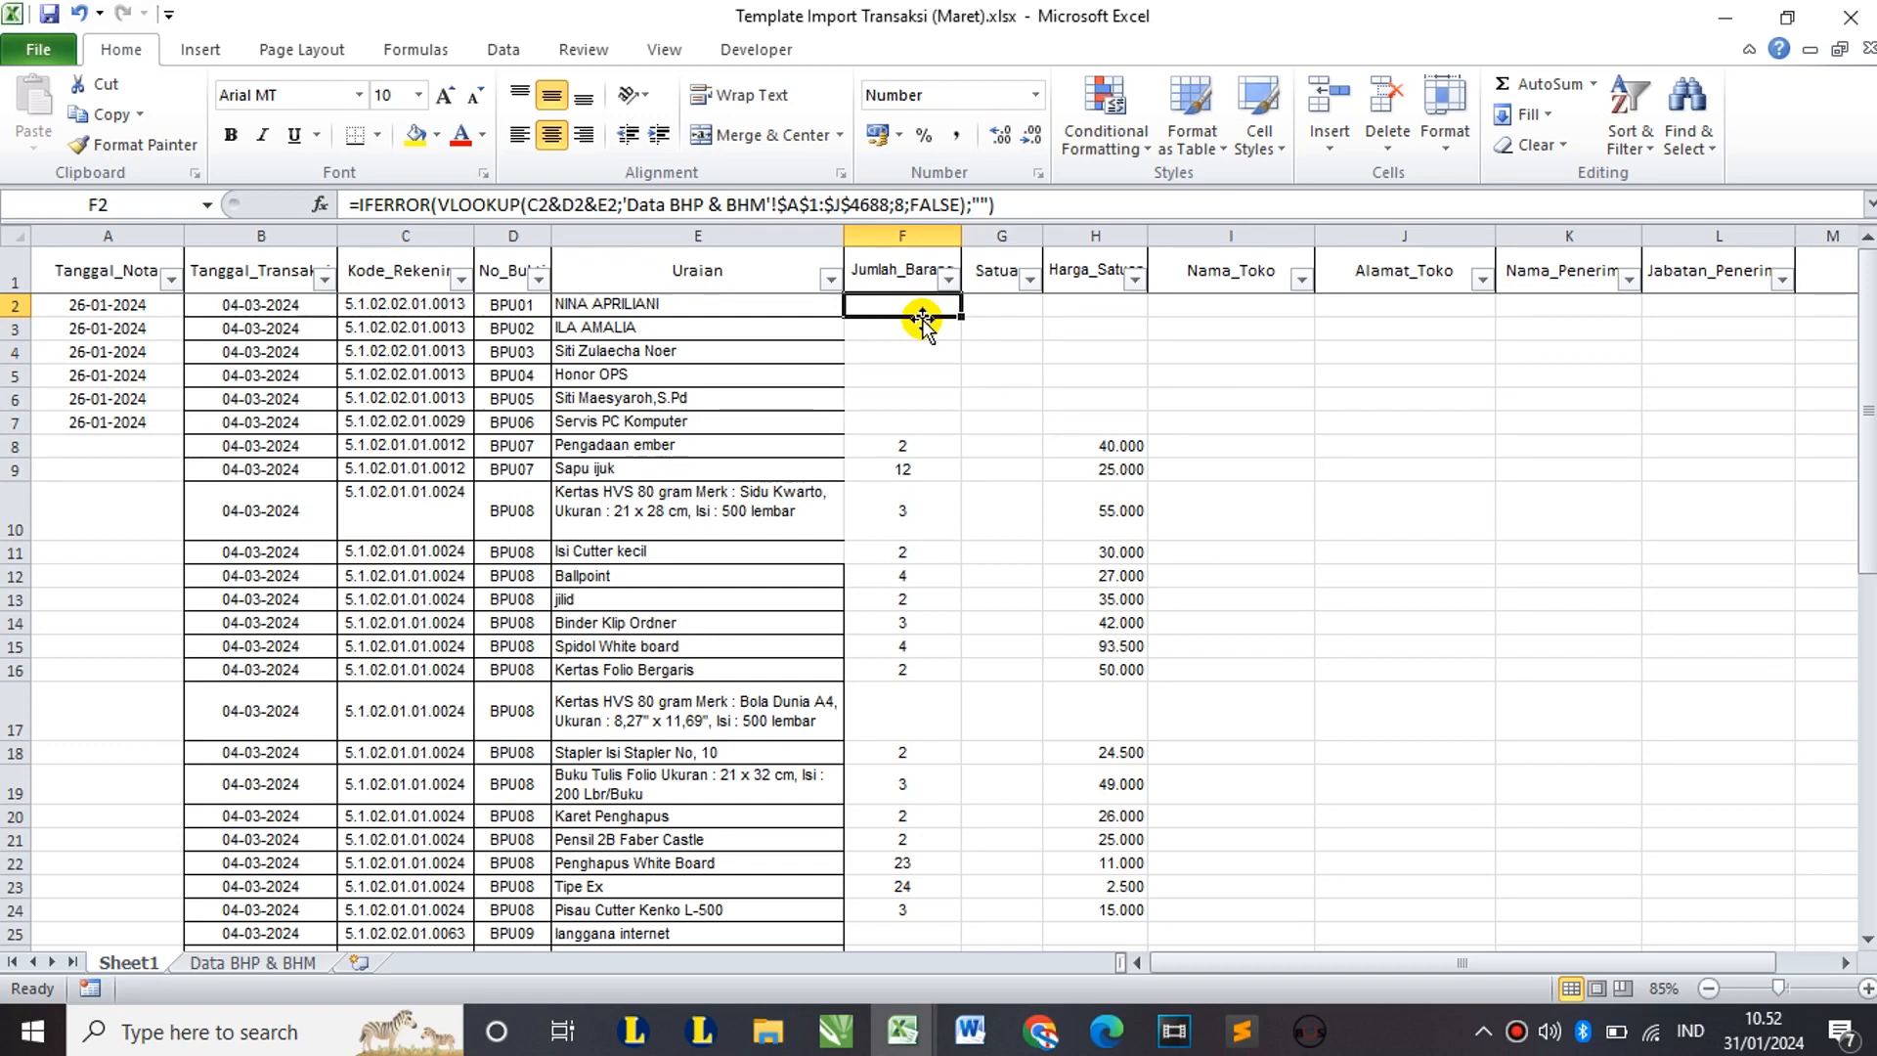
type("3")
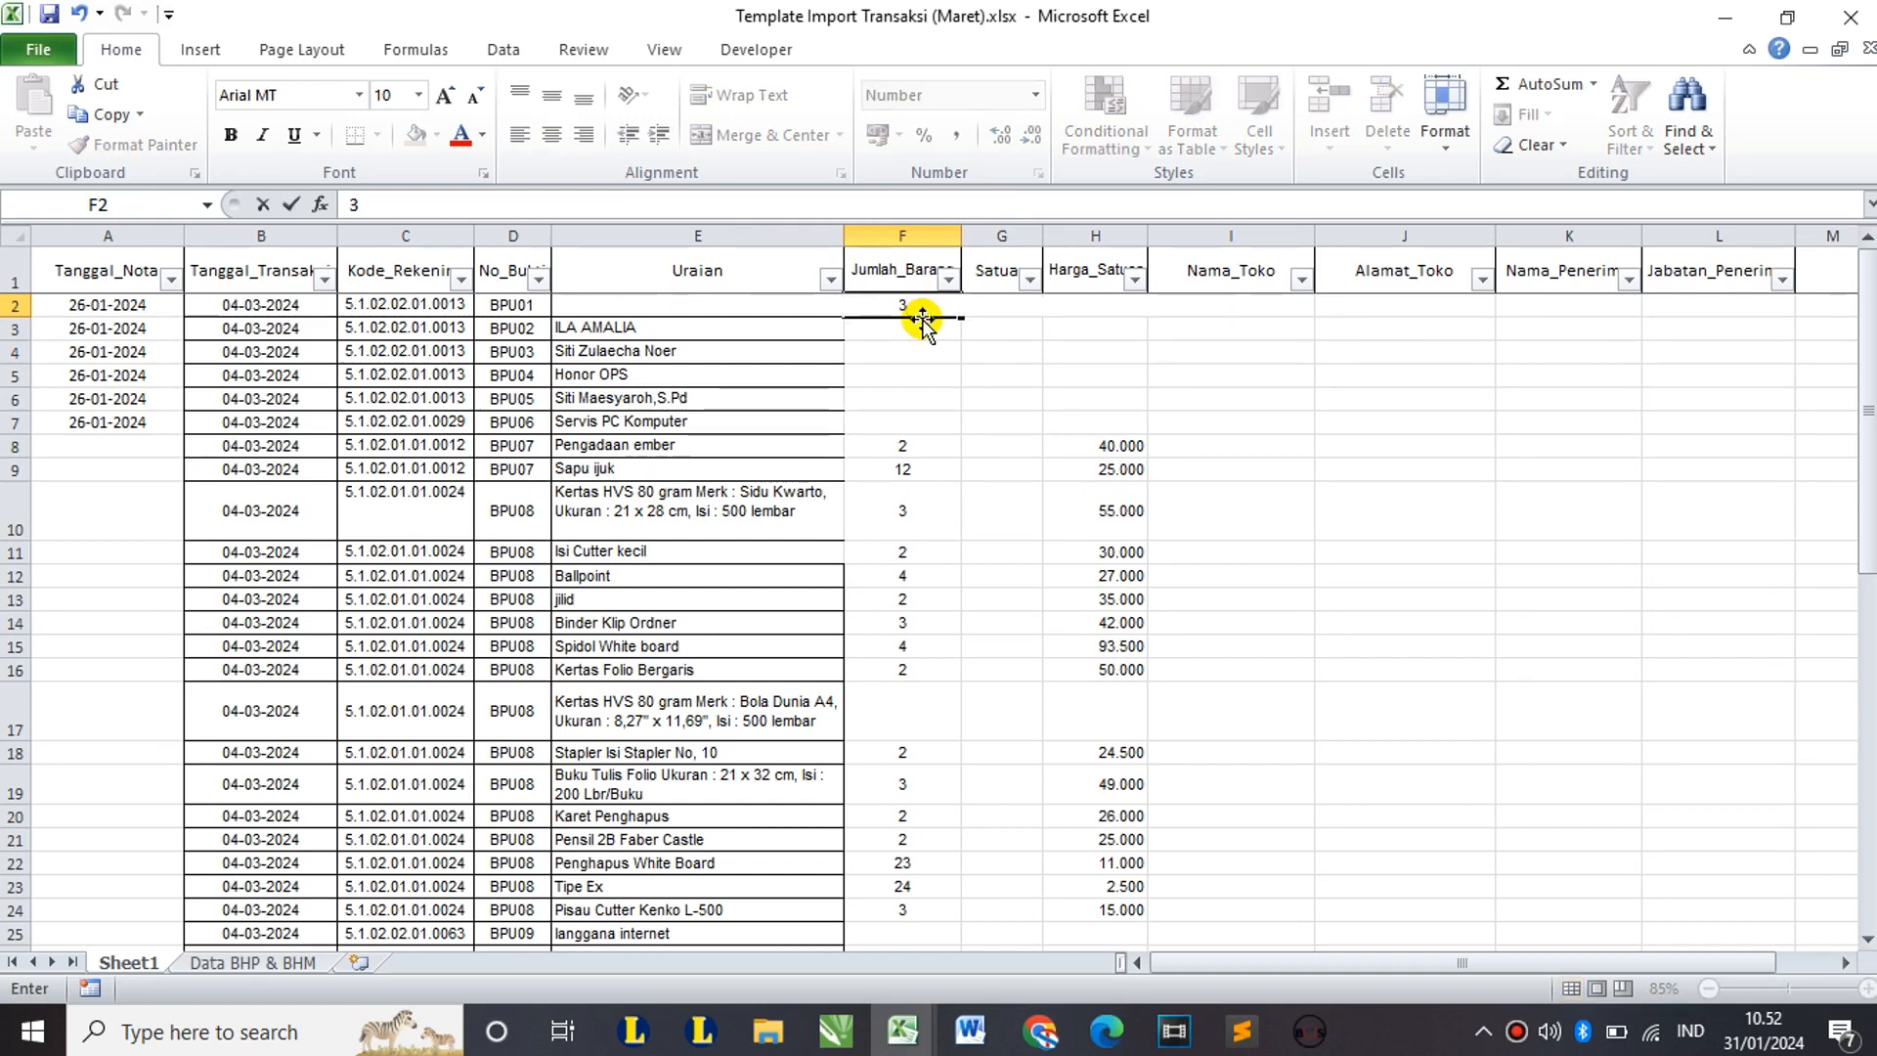
key("Return")
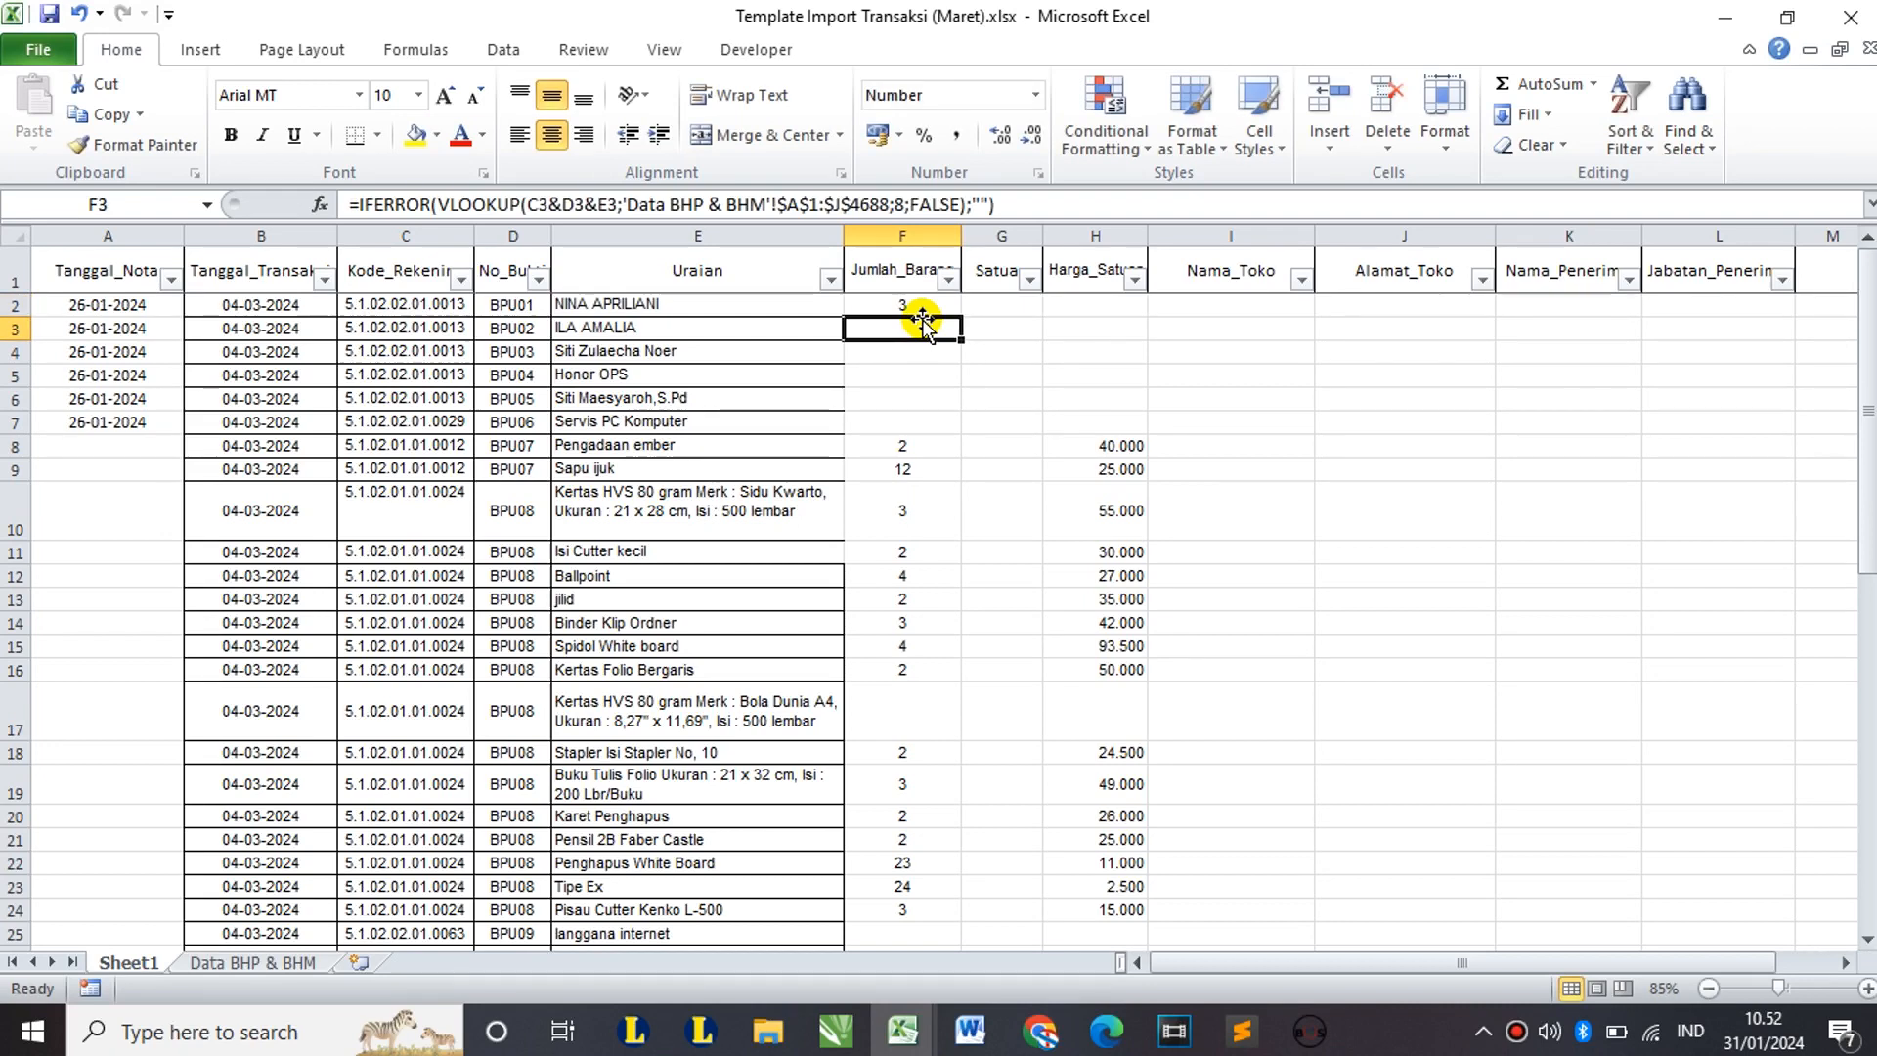
key("Up")
key("ctrl+c")
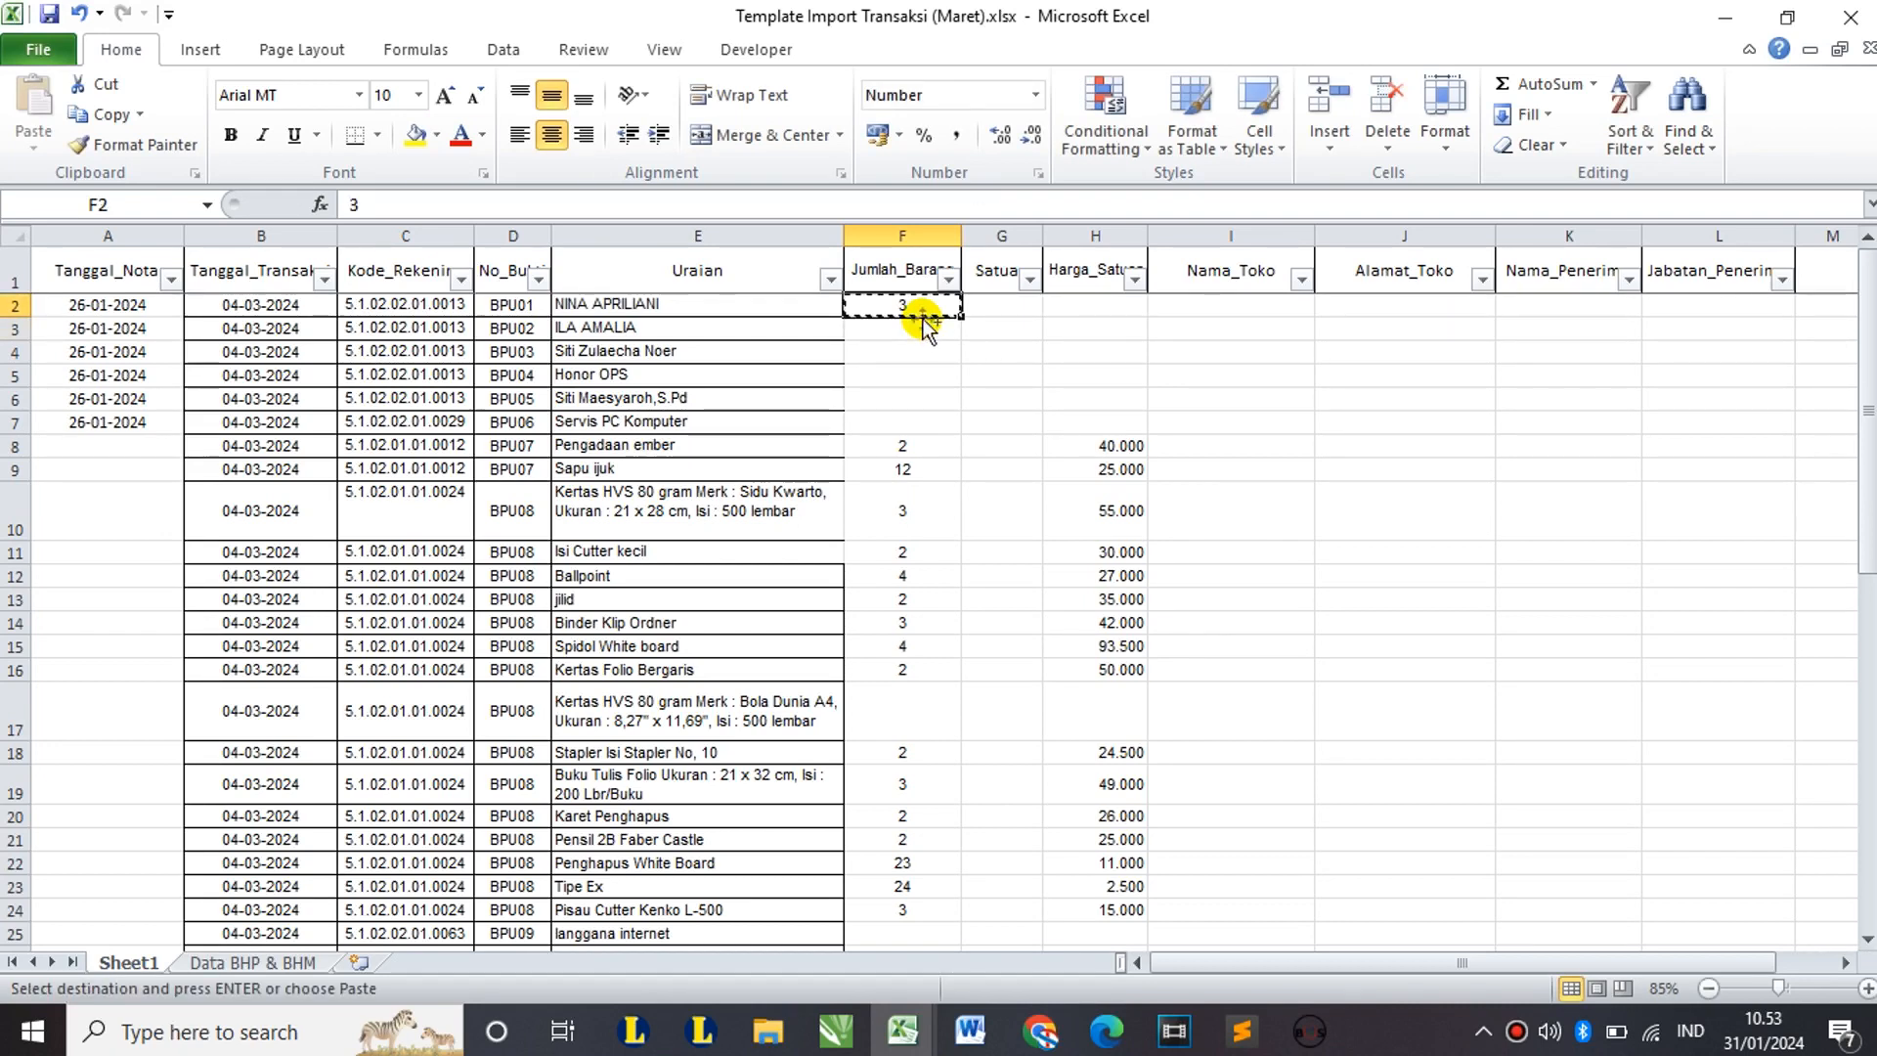
key("Down")
key("shift+Down")
key("shift+Down")
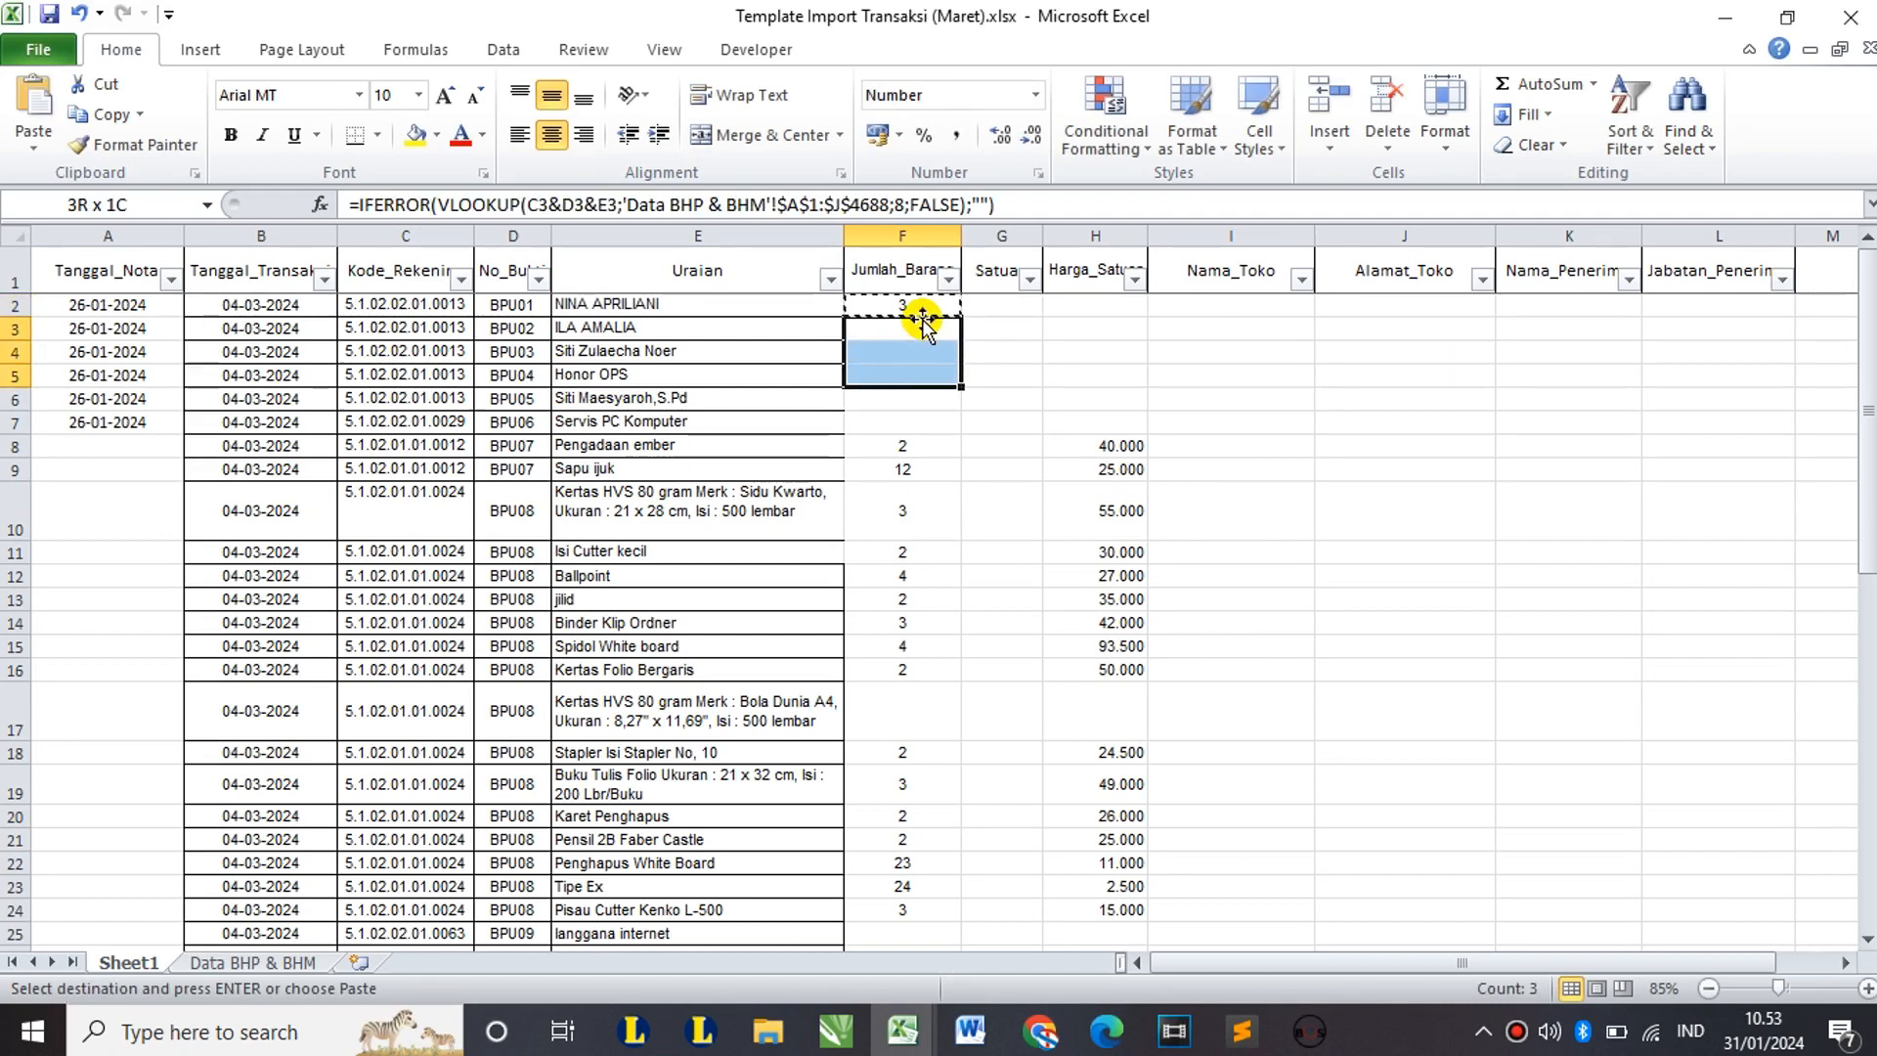
key("shift+Down")
key("ctrl+v")
key("Down")
key("Down")
key("Down")
key("Down")
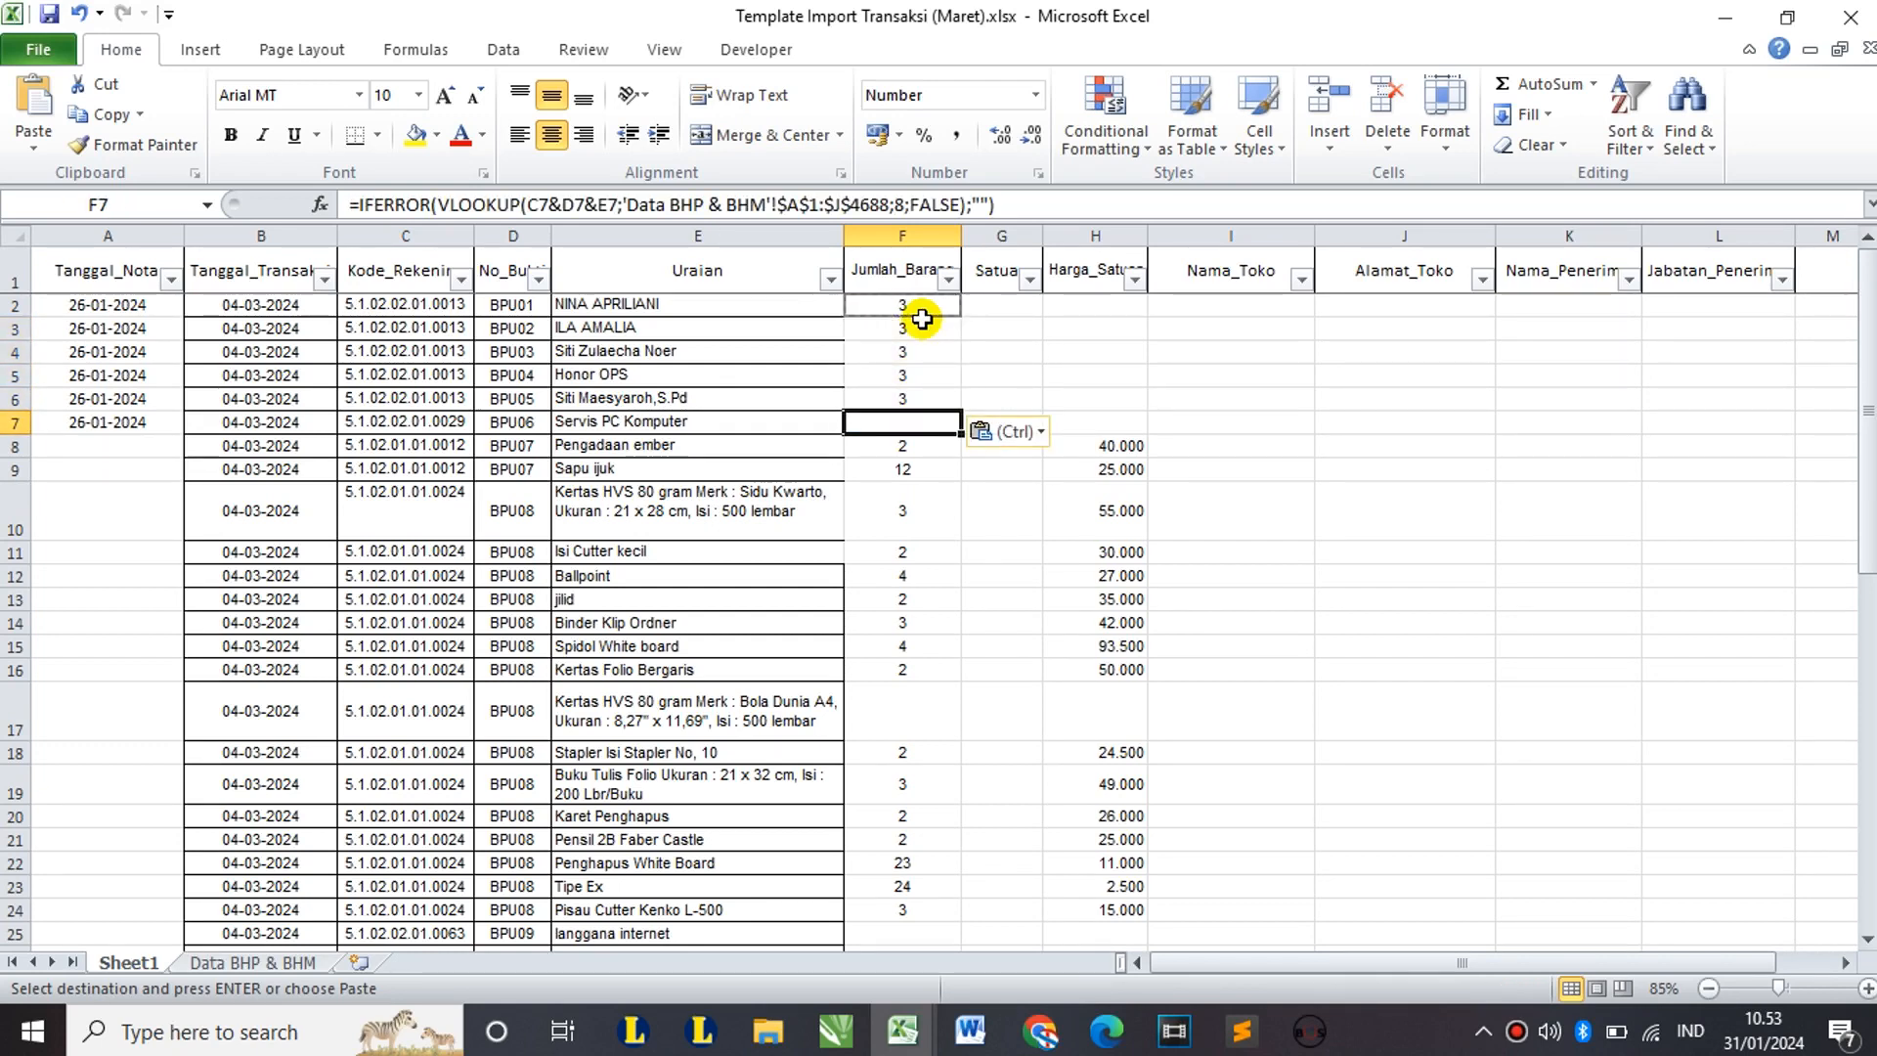
type("1")
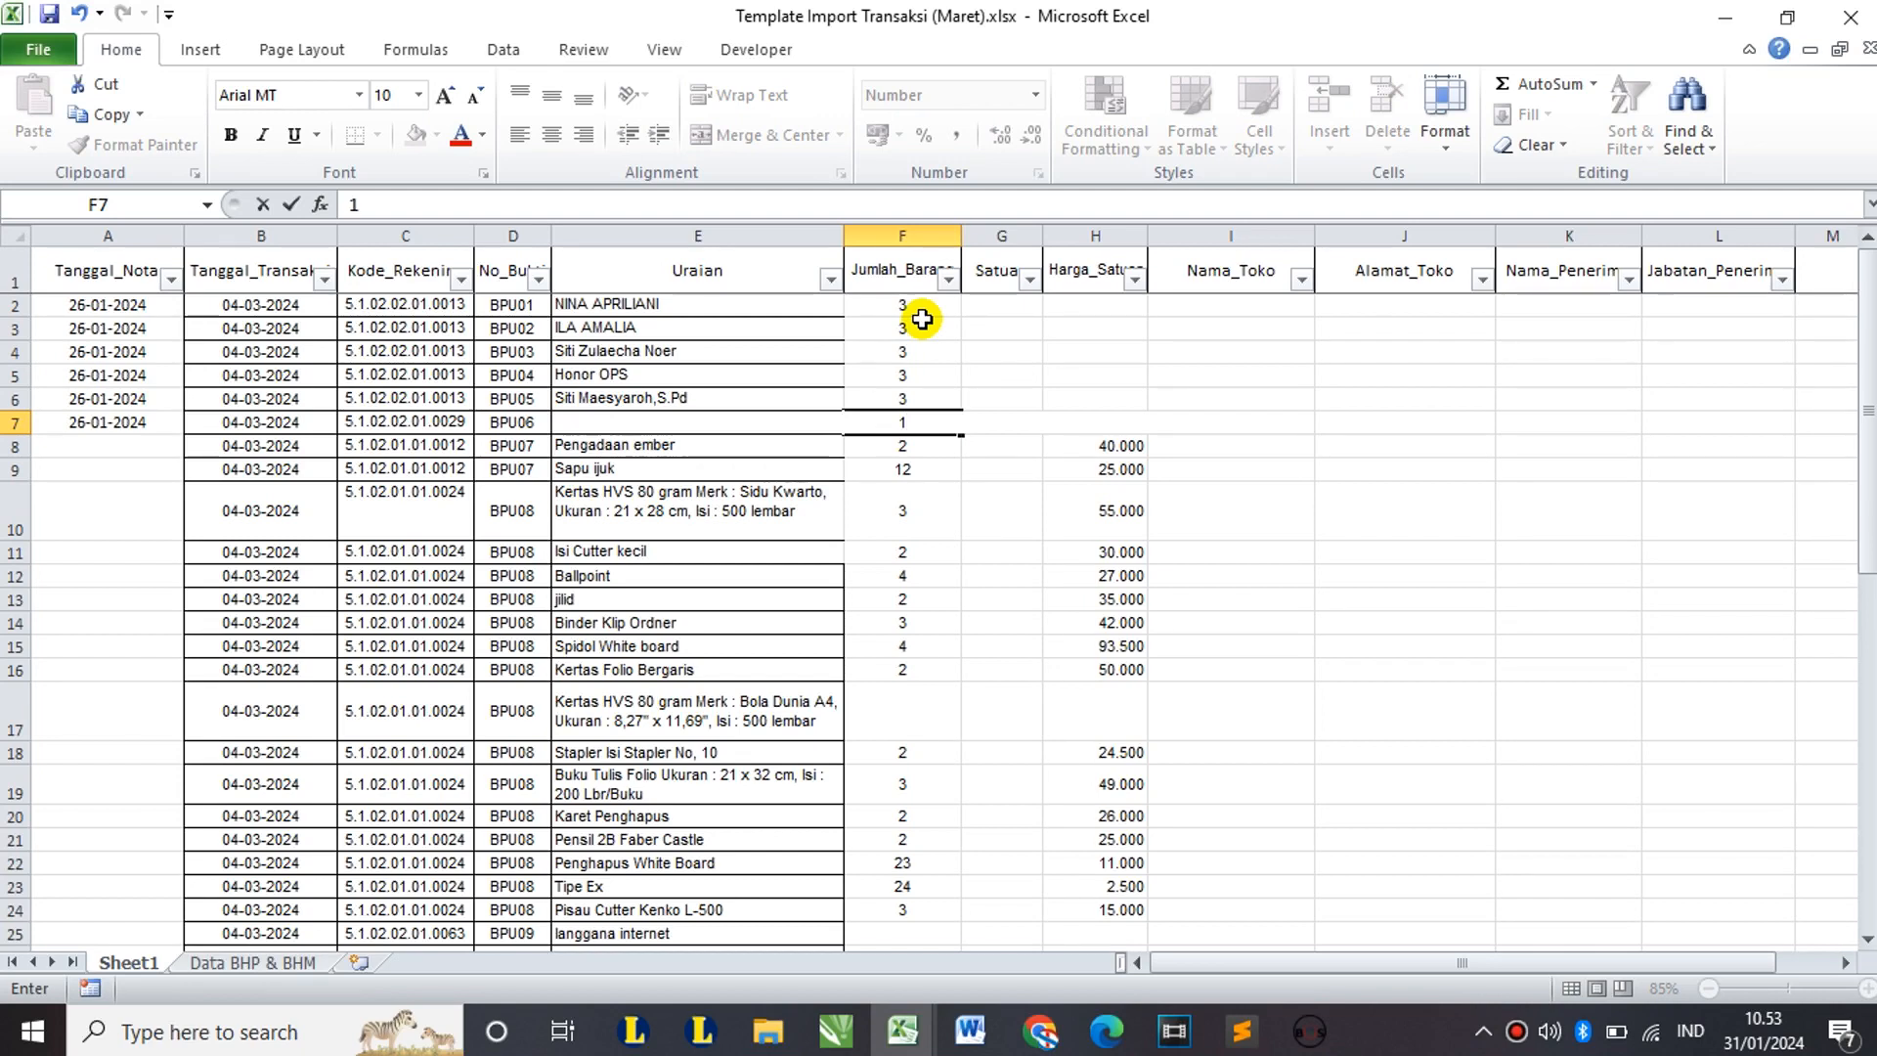
left_click(992, 329)
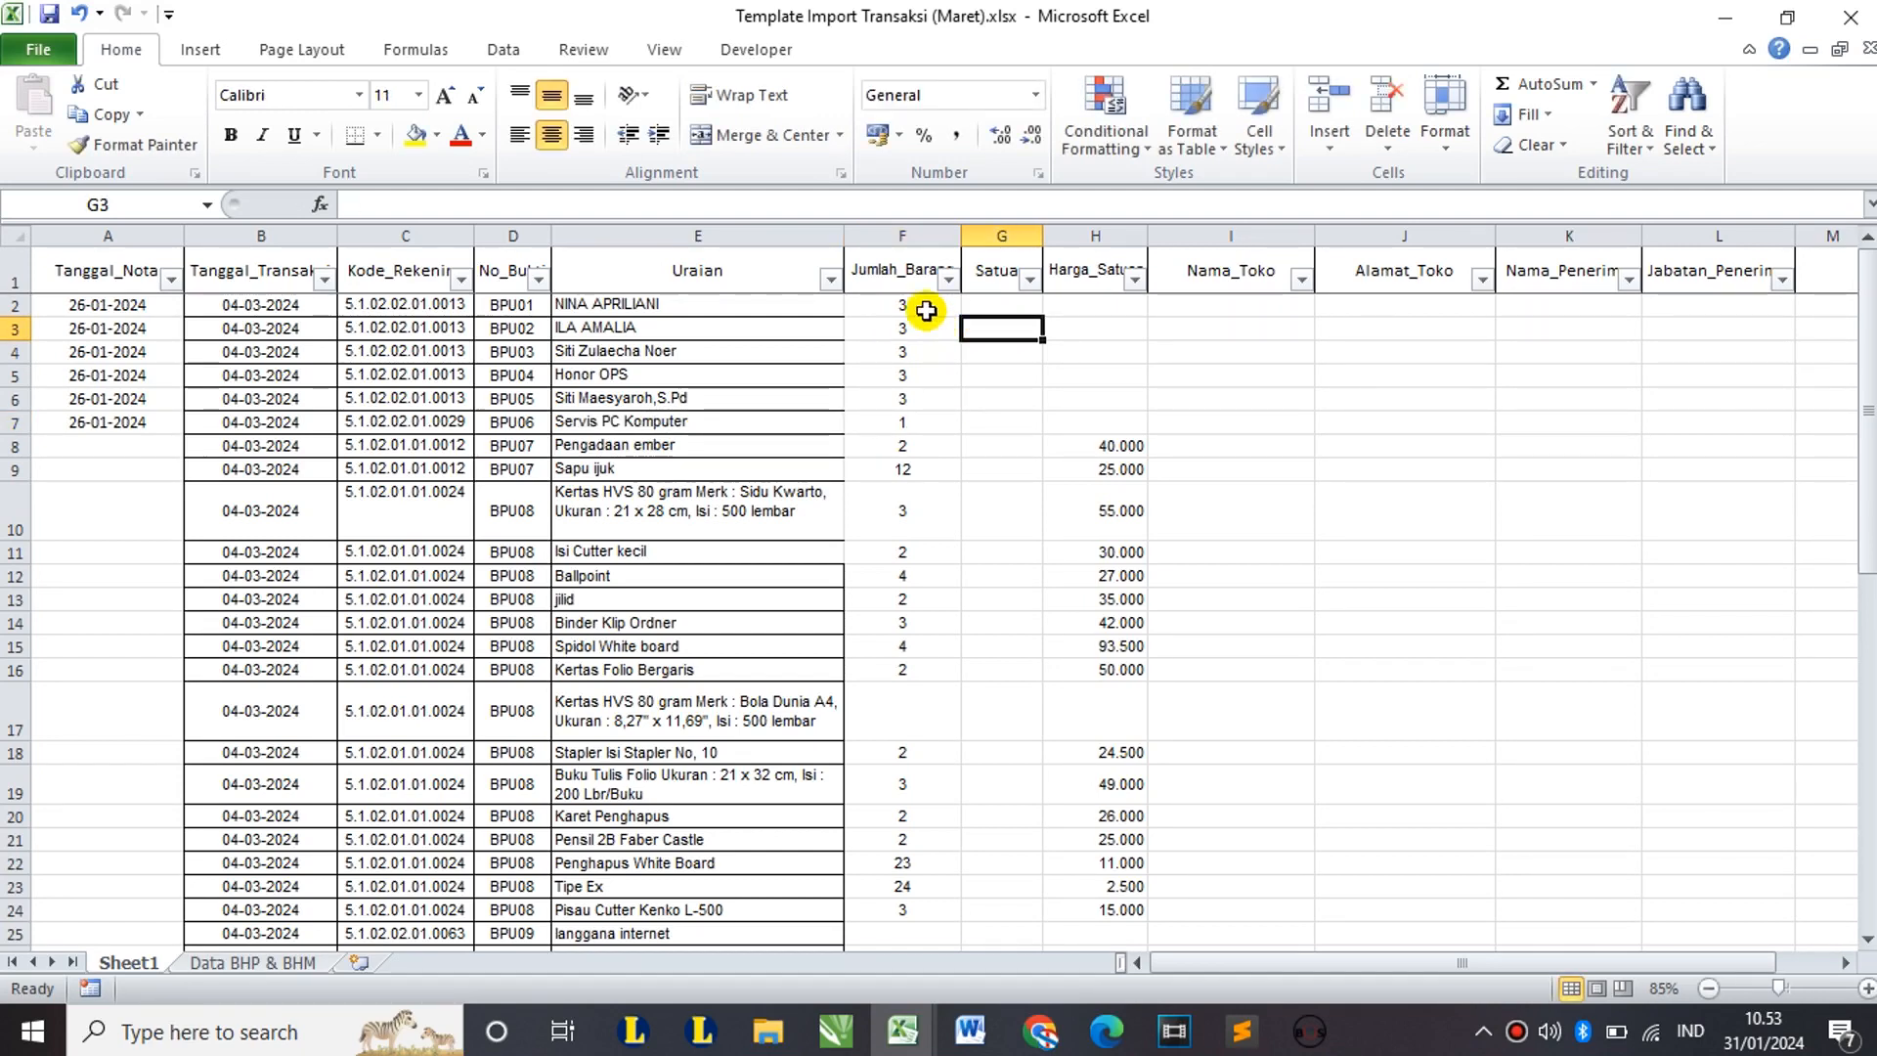
left_click_drag(922, 311, 923, 426)
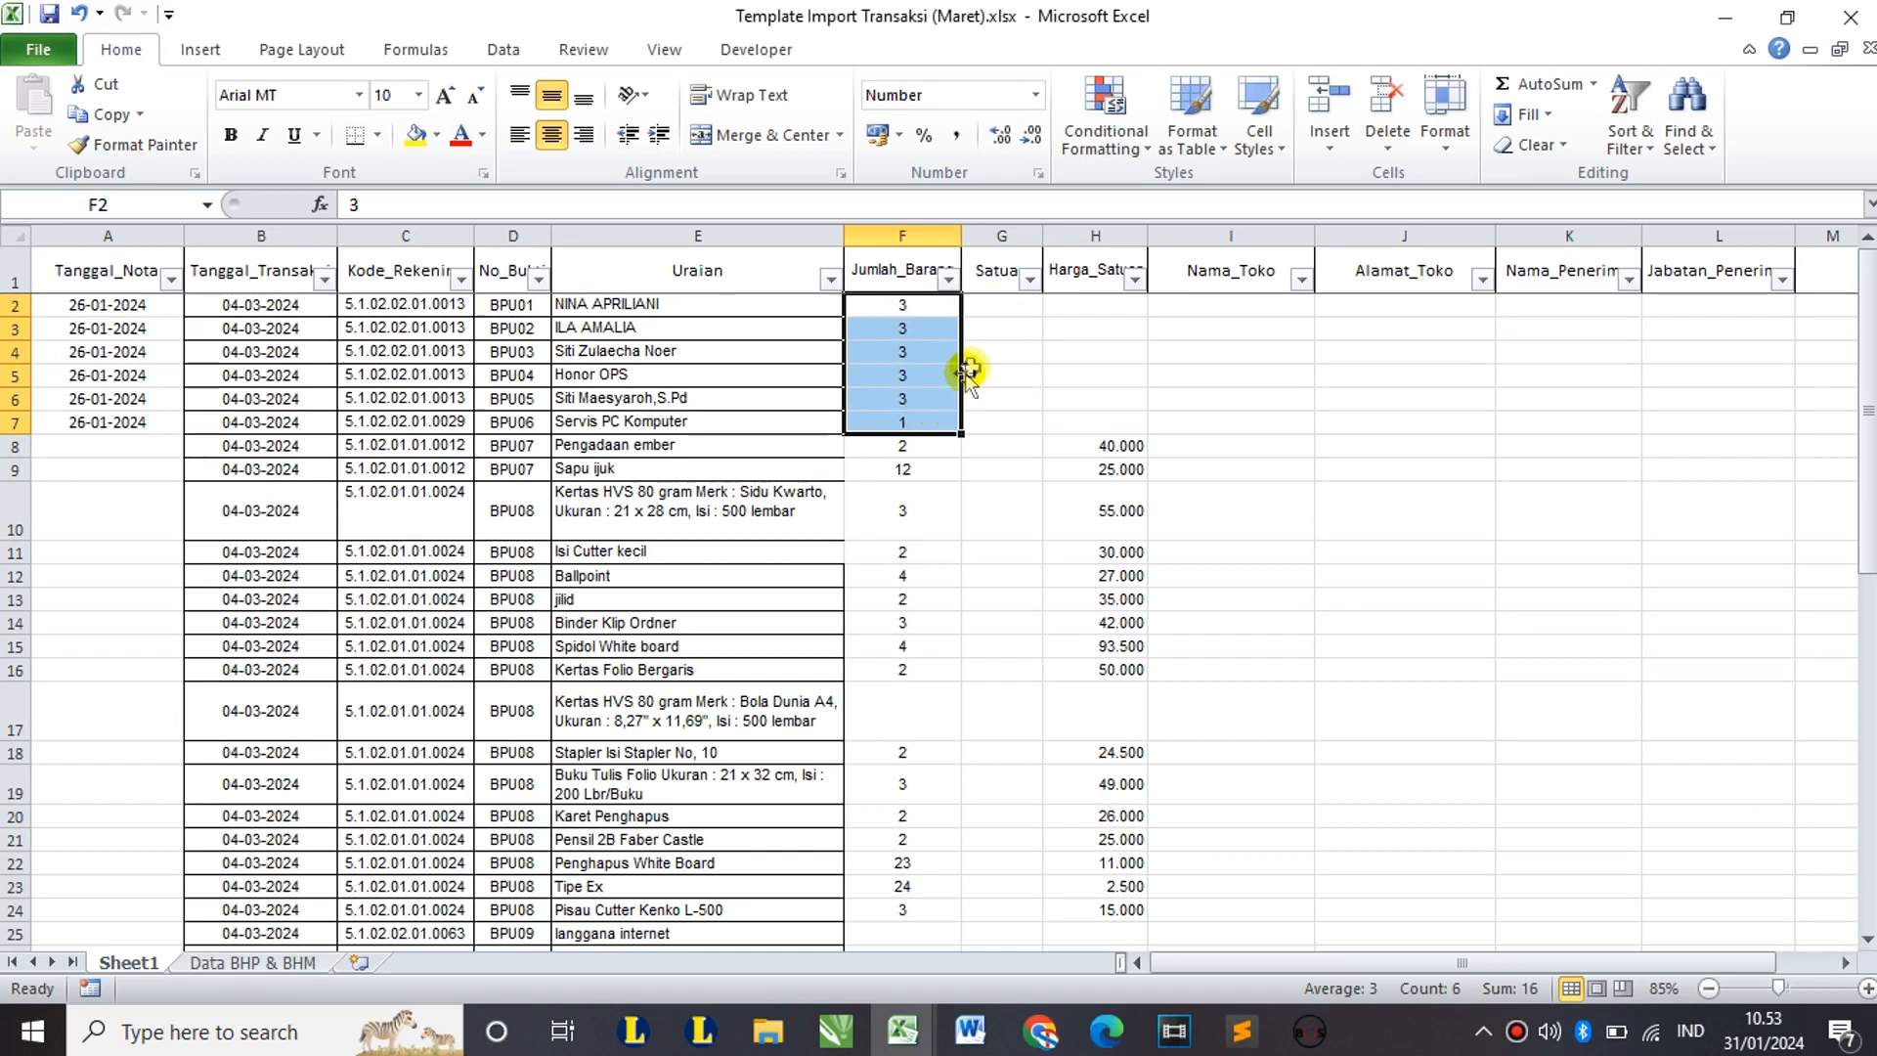
Step: Enter Bulan as the Satuan for rows 2–6 and begin typing Unit in G7
left_click(997, 307)
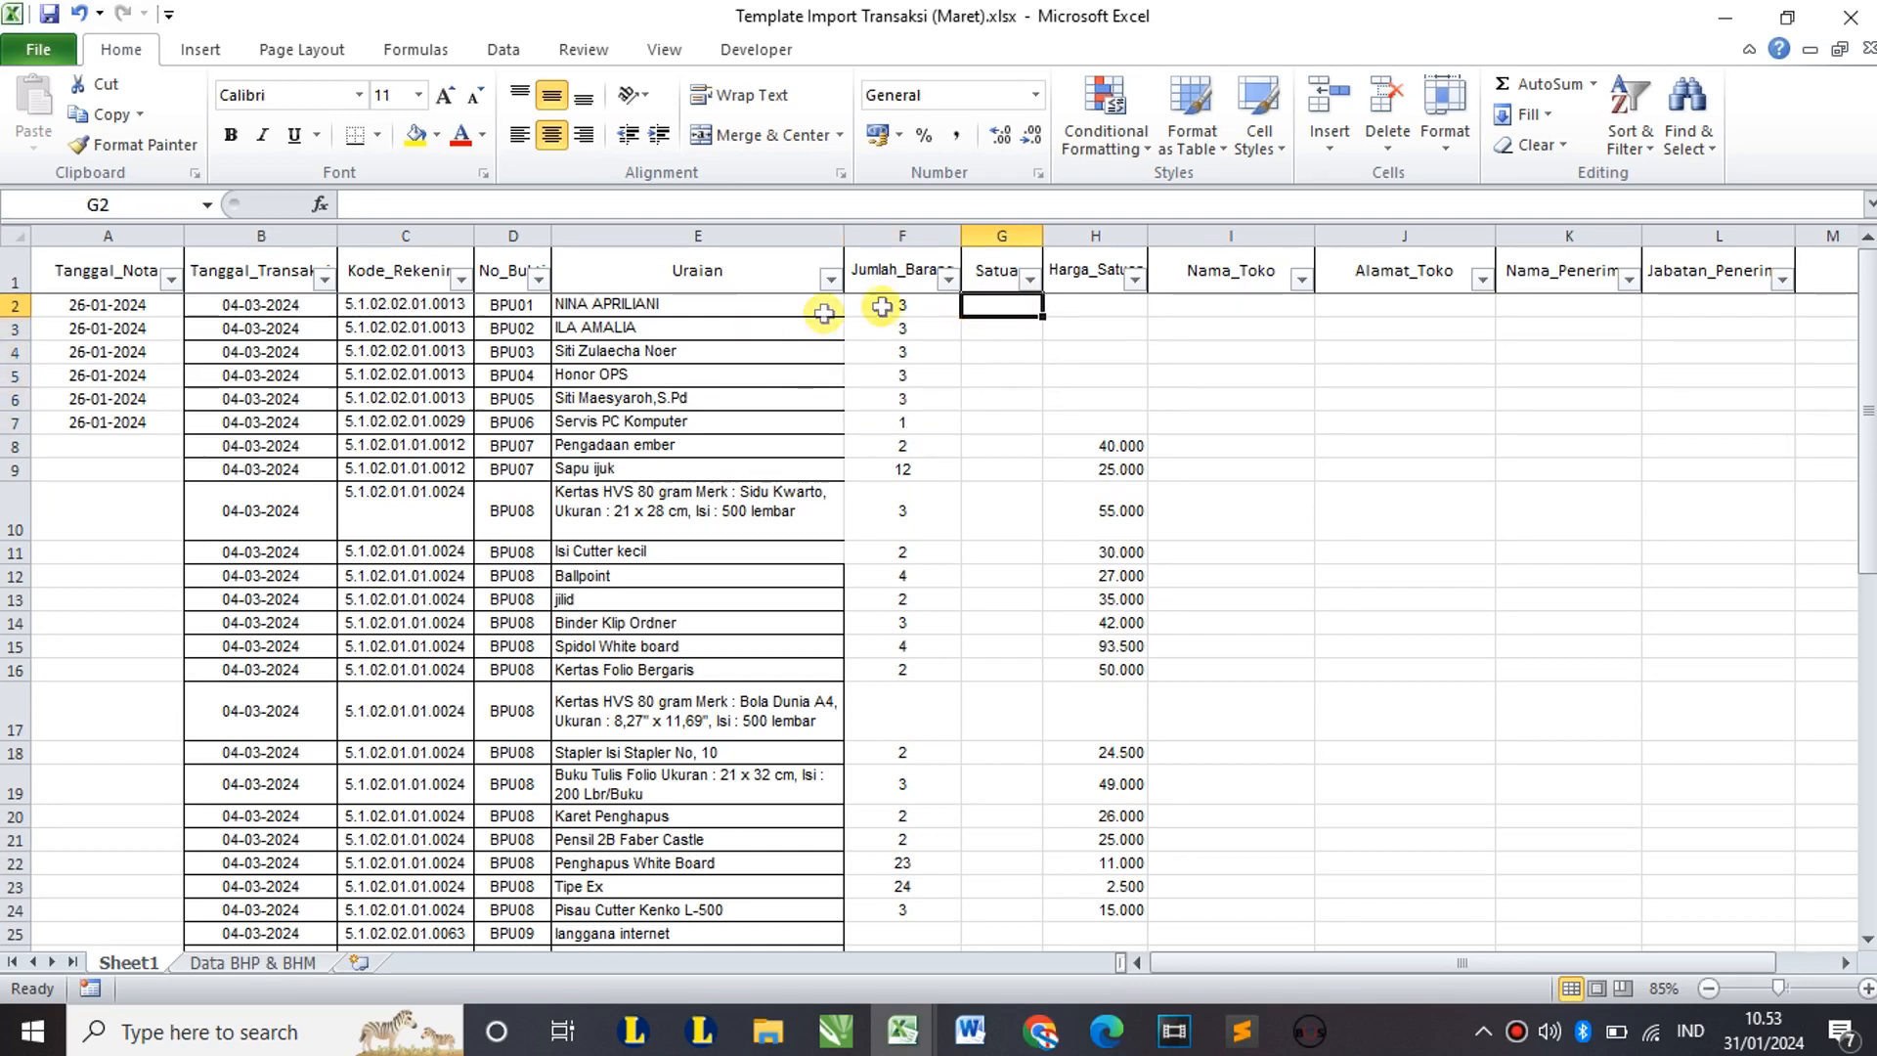
type("BU")
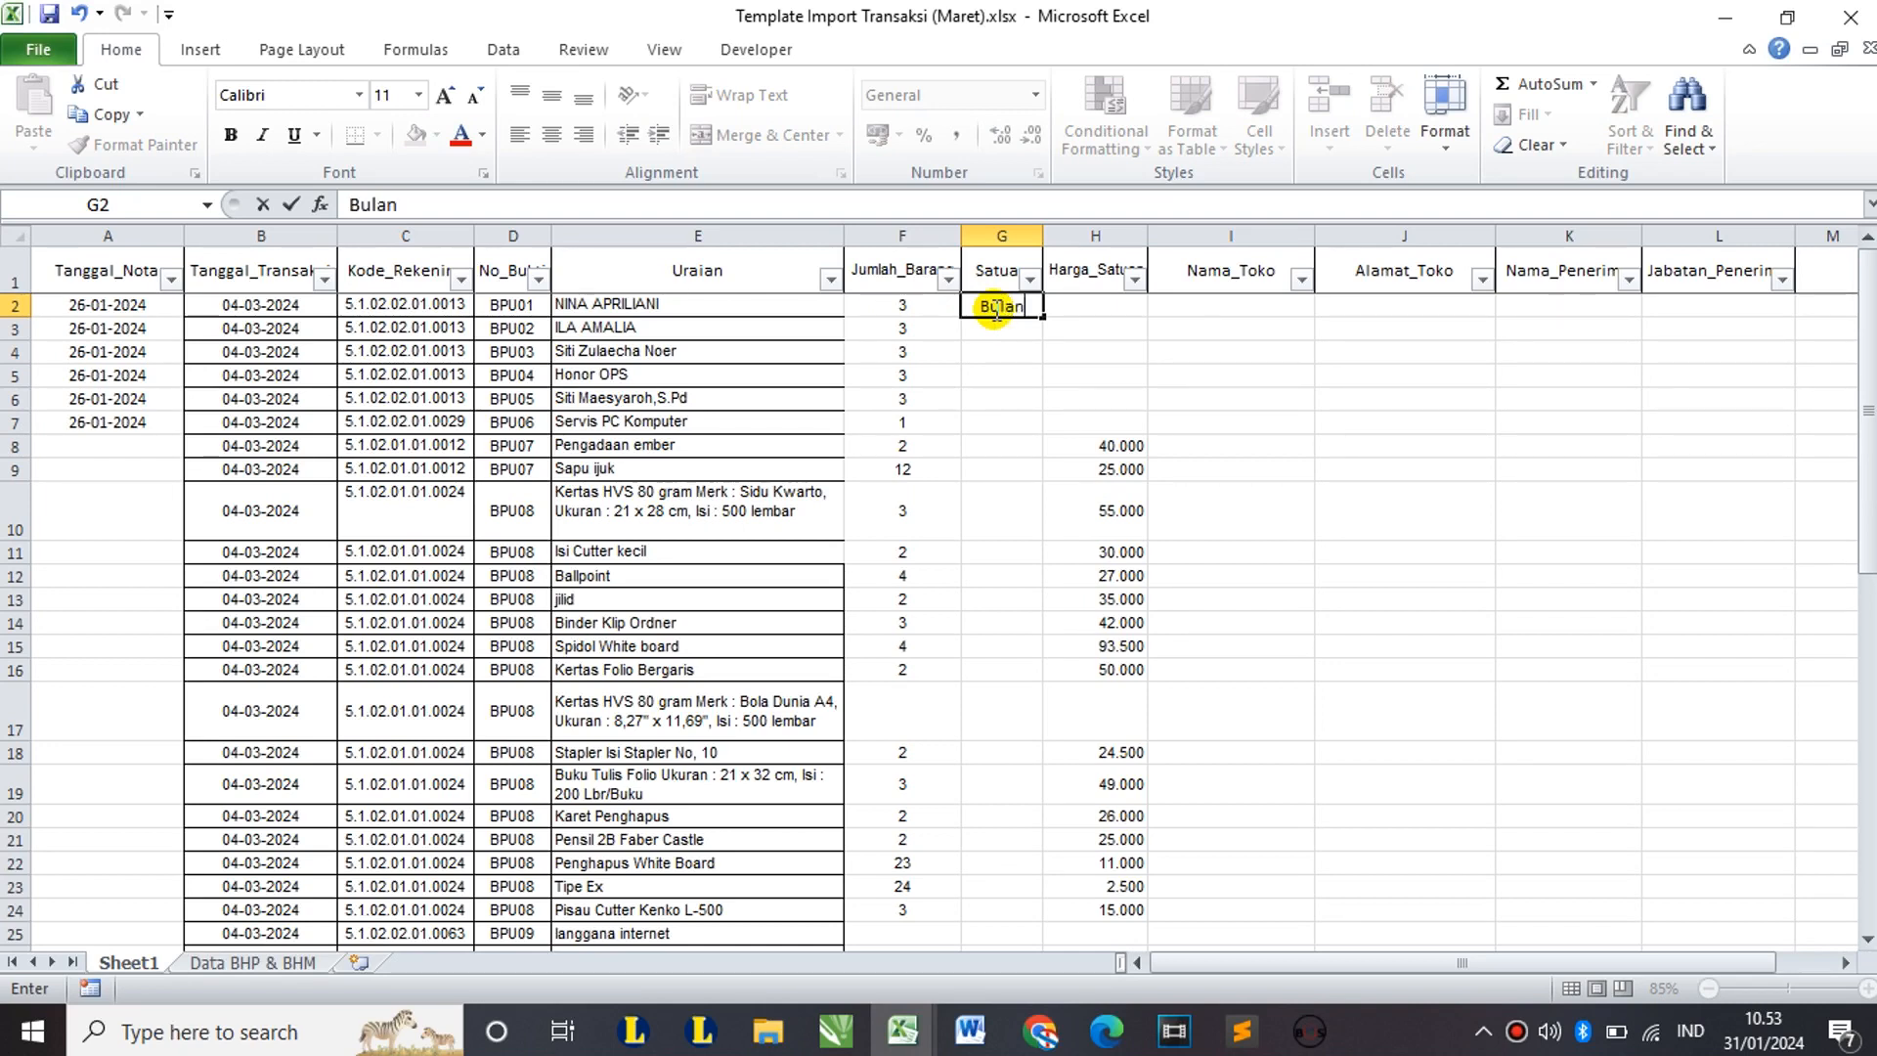
type("lan")
key("Return")
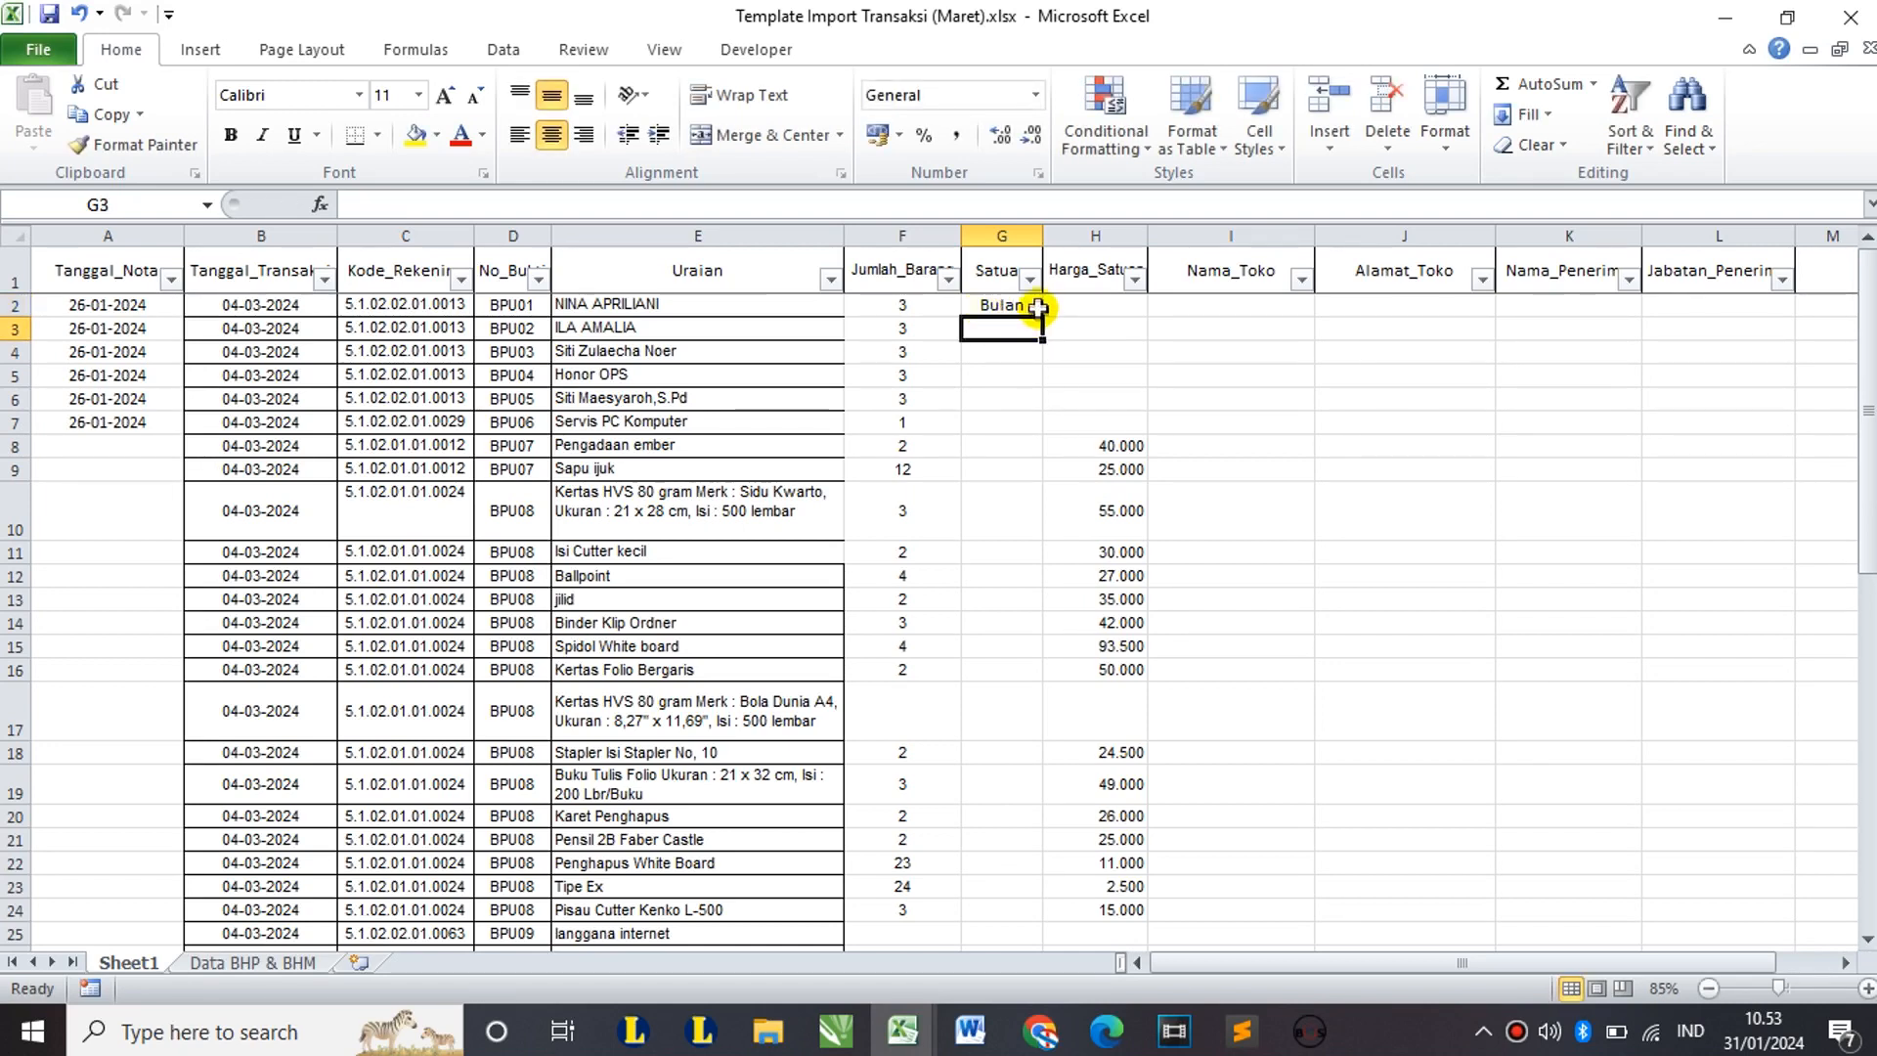
left_click(1024, 306)
key("ctrl+c")
left_click_drag(1025, 332, 1012, 396)
key("ctrl+v")
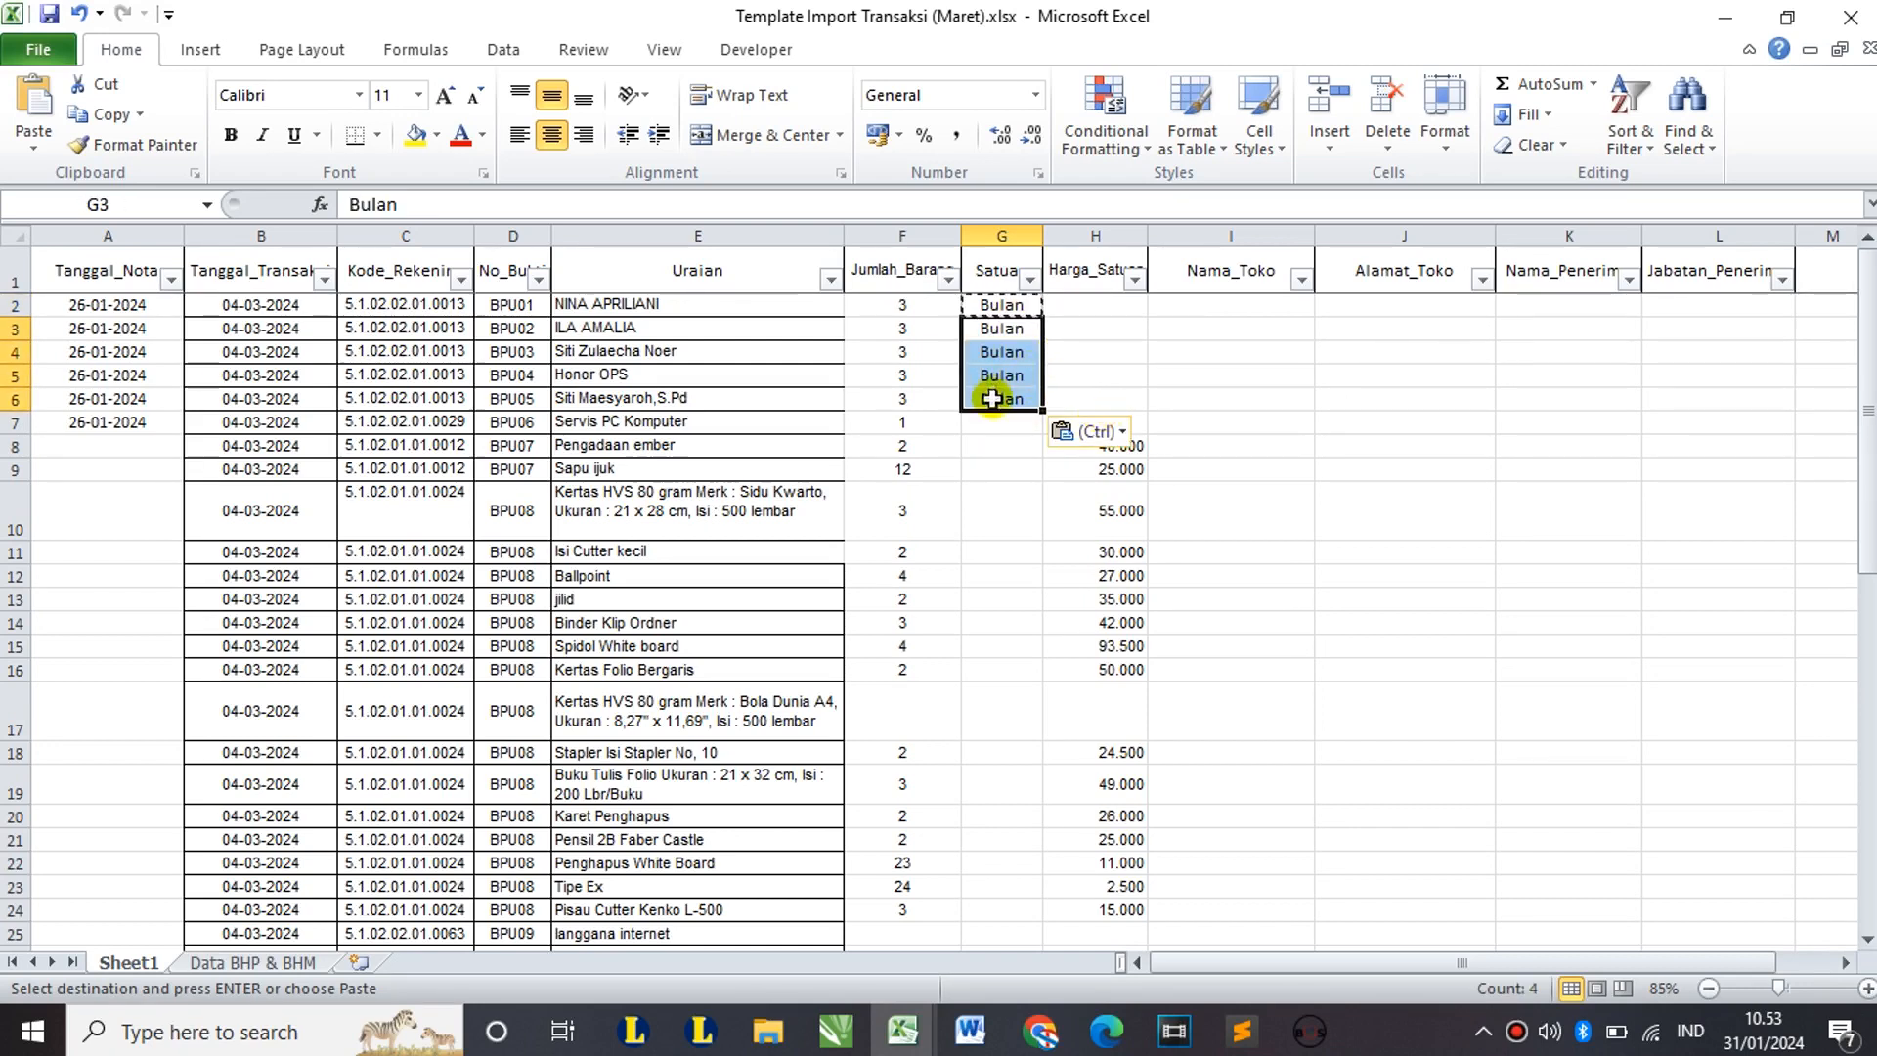
left_click(1001, 430)
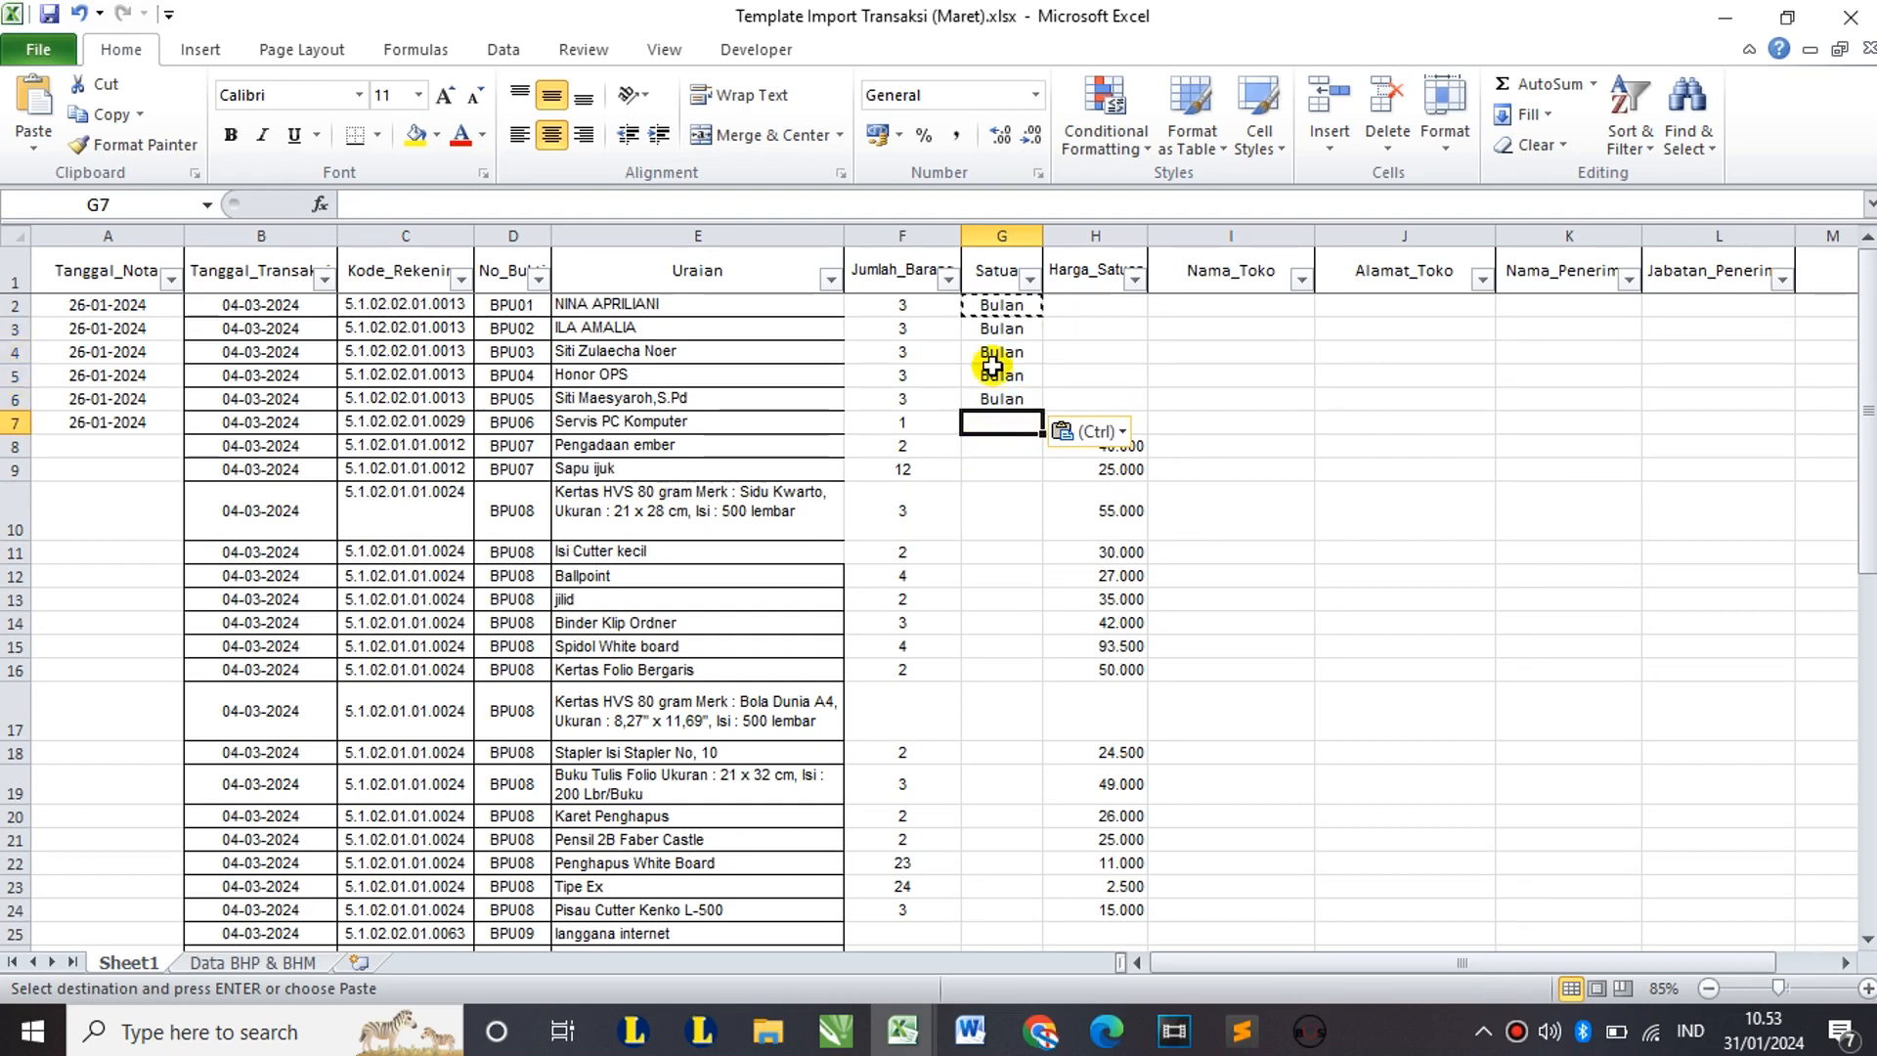
type("Unit")
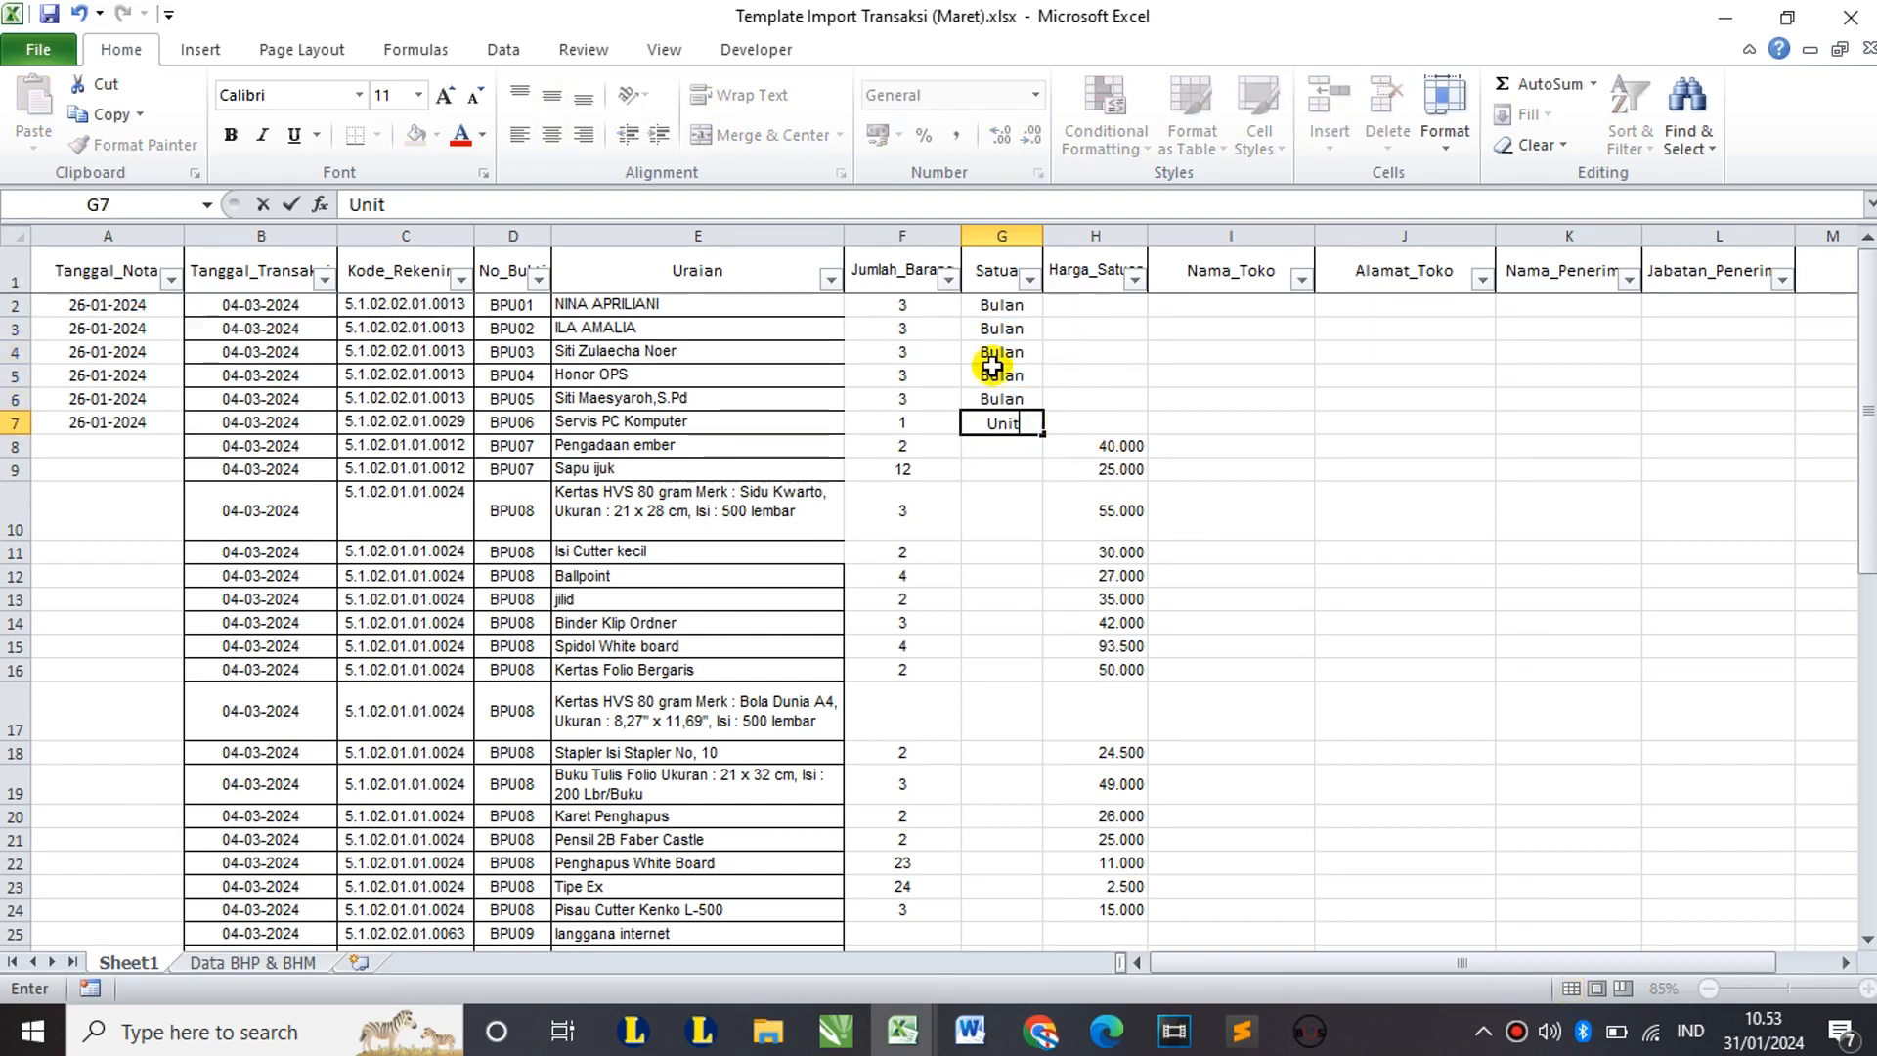
Step: Finish row 7's unit, set row 2's price to 500.000 and paste it into row 3
left_click(1097, 305)
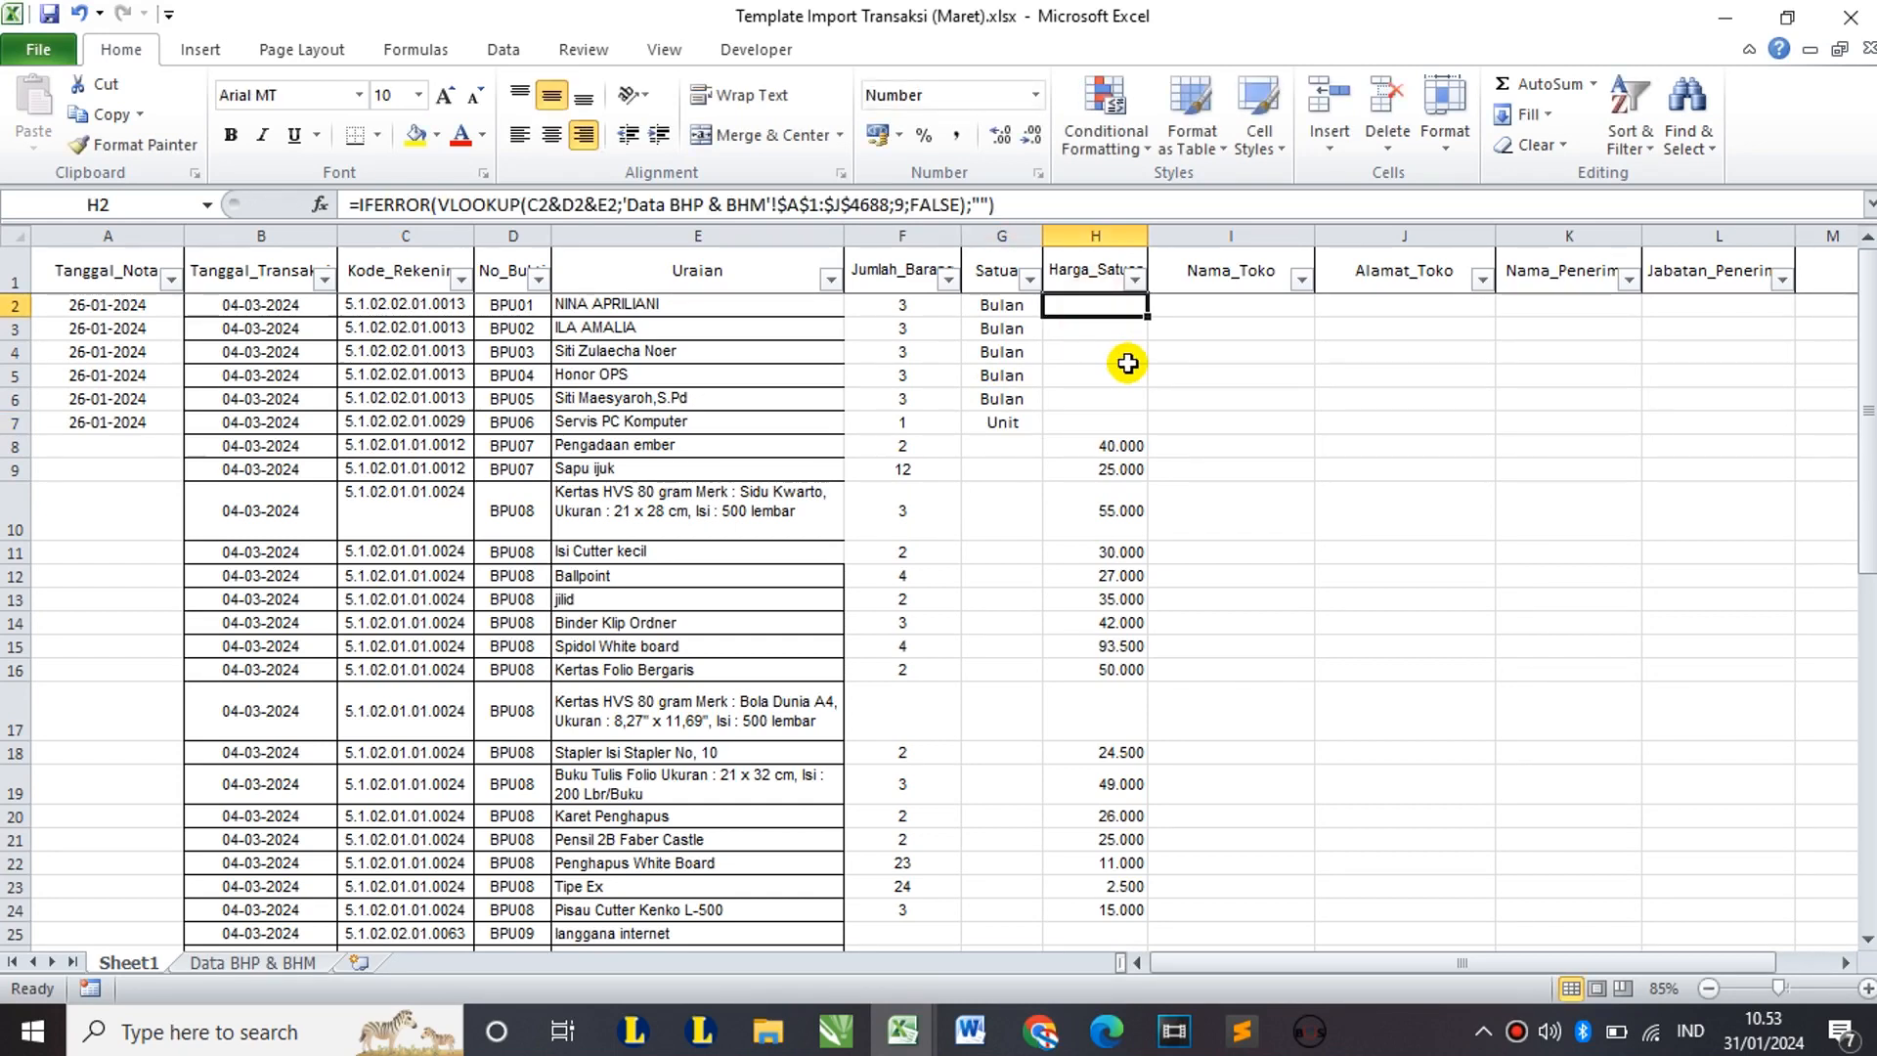
type("500000")
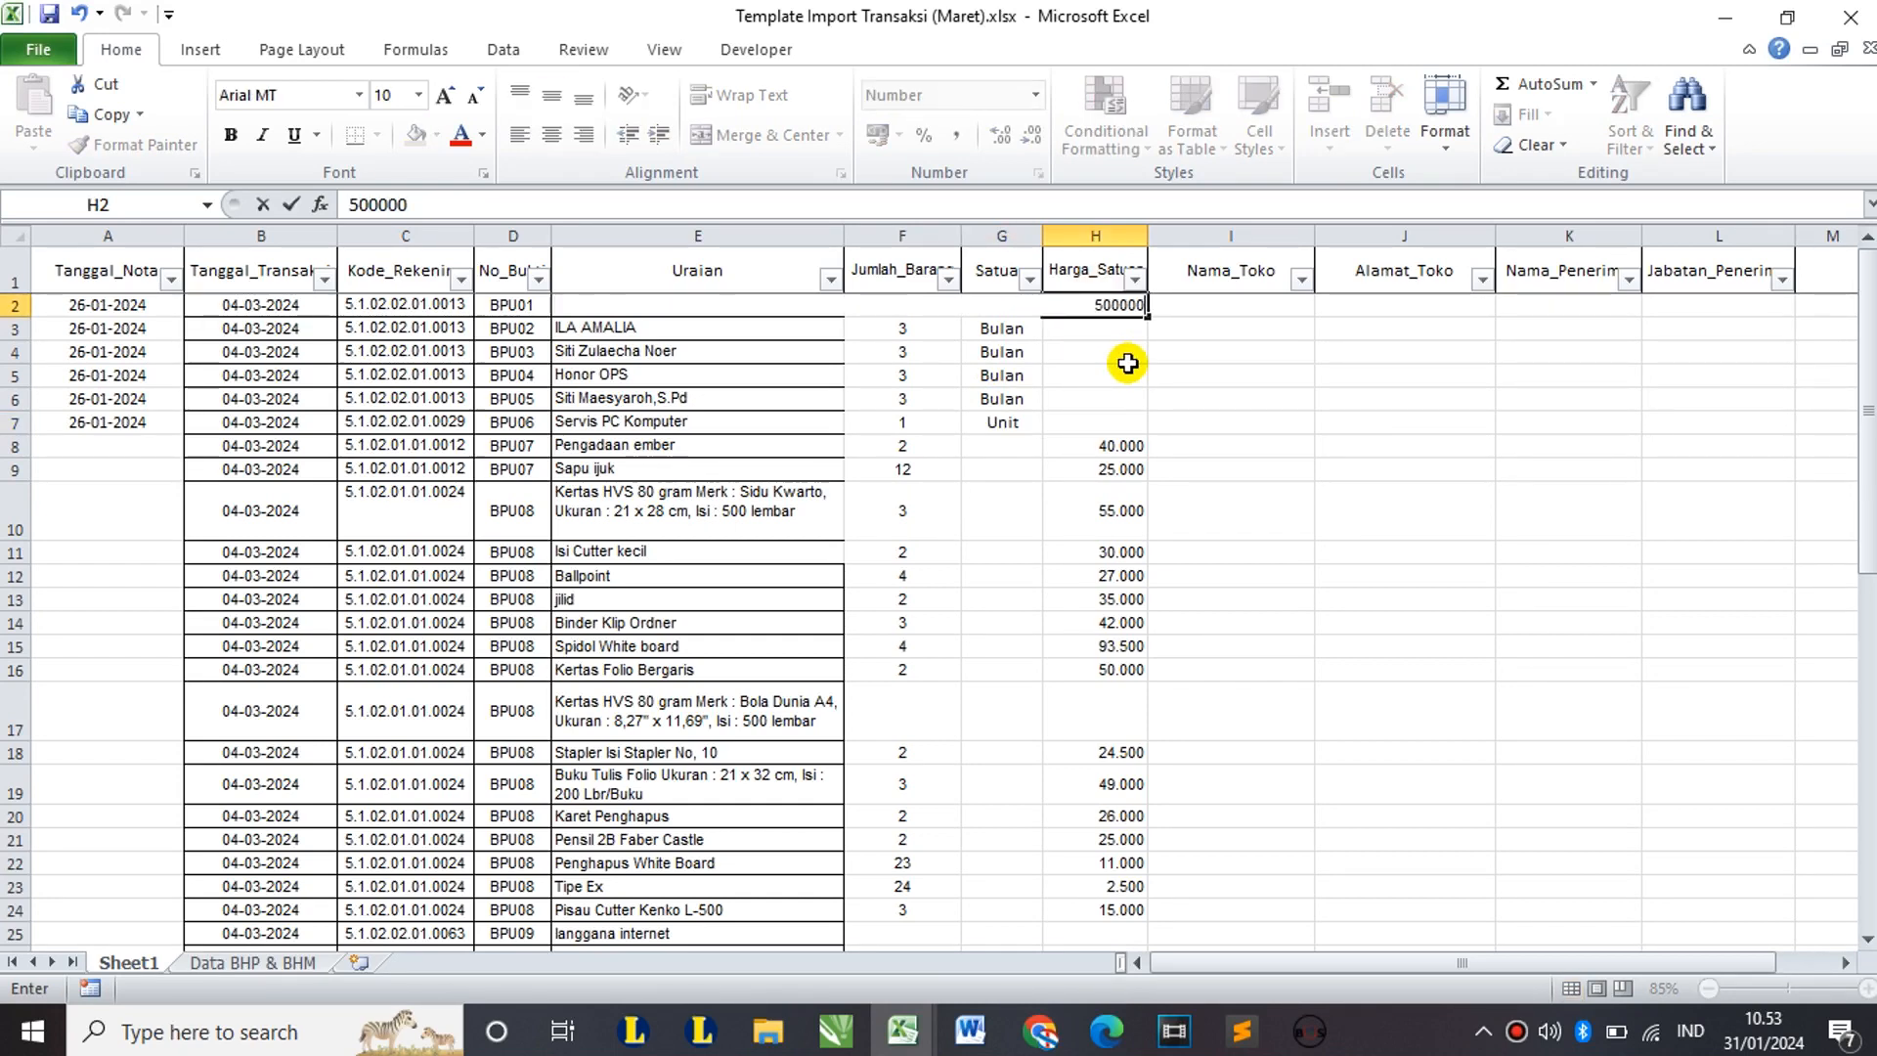
key("Return")
left_click(1123, 303)
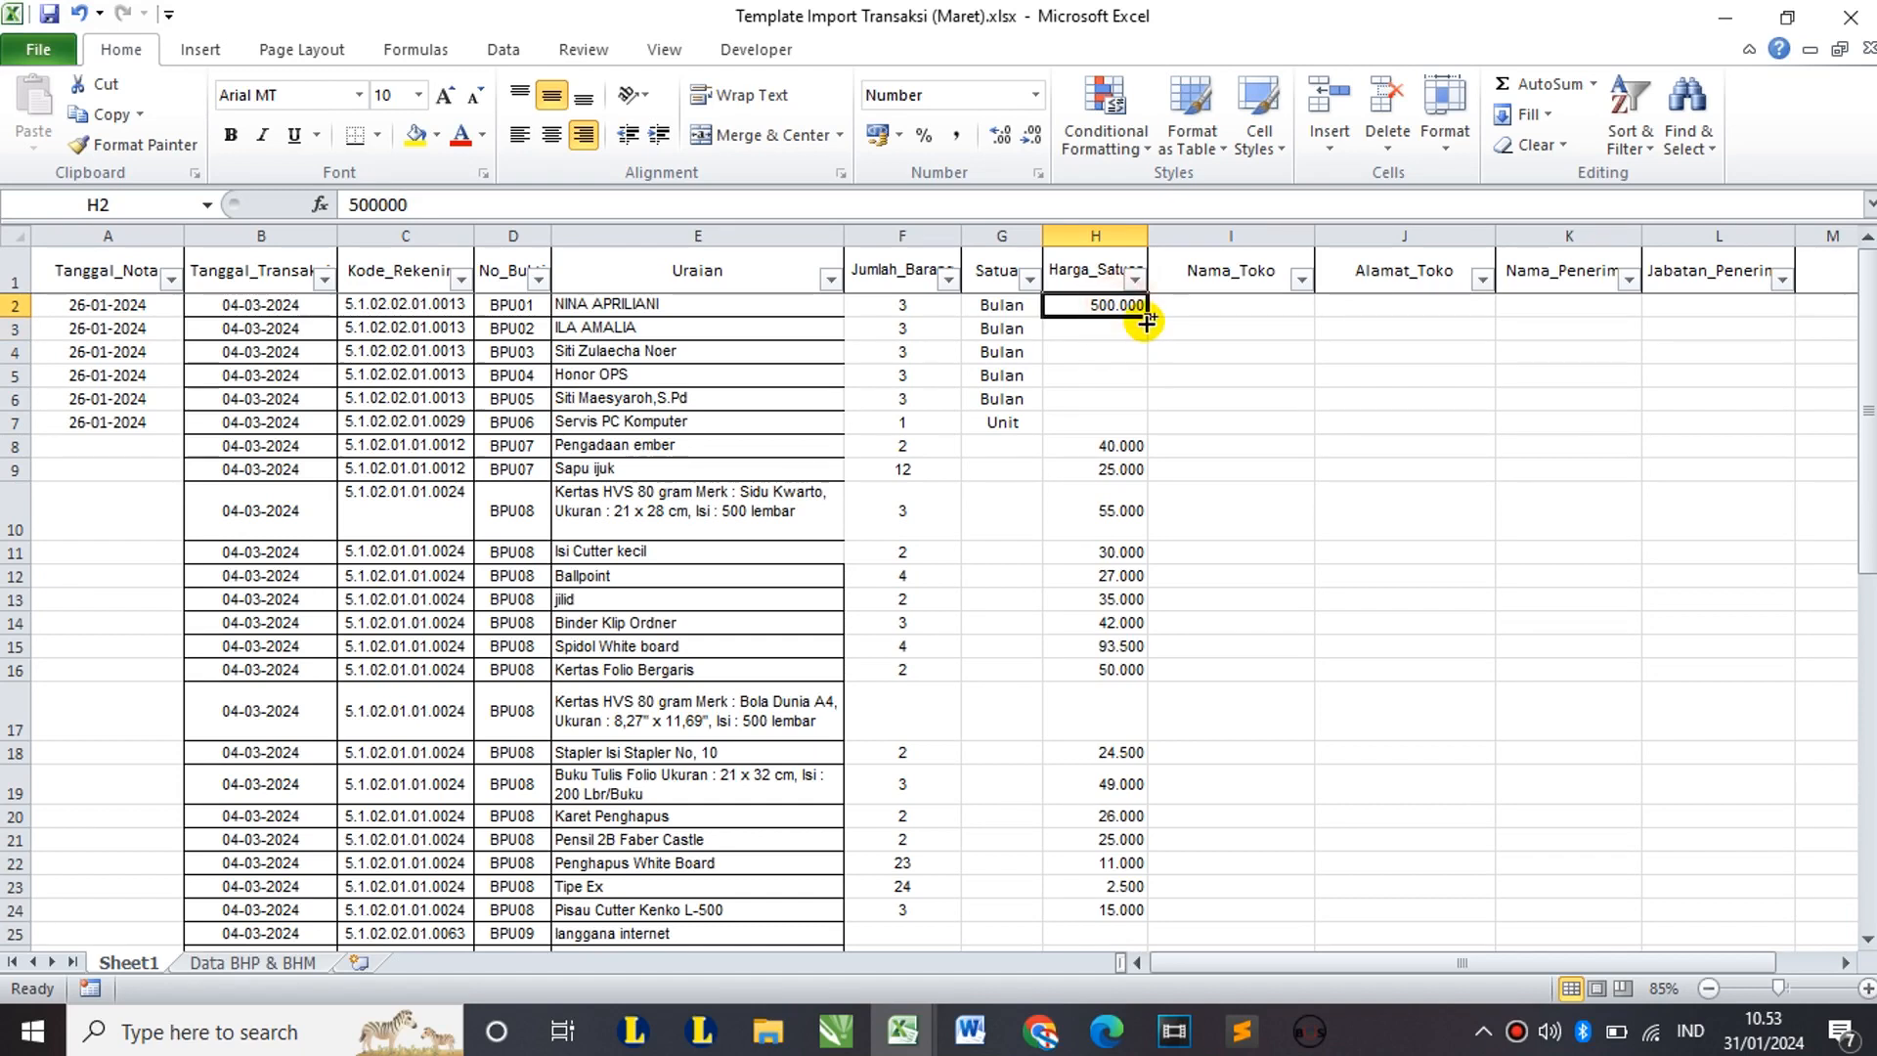
key("ctrl+c")
left_click(1126, 333)
key("ctrl+v")
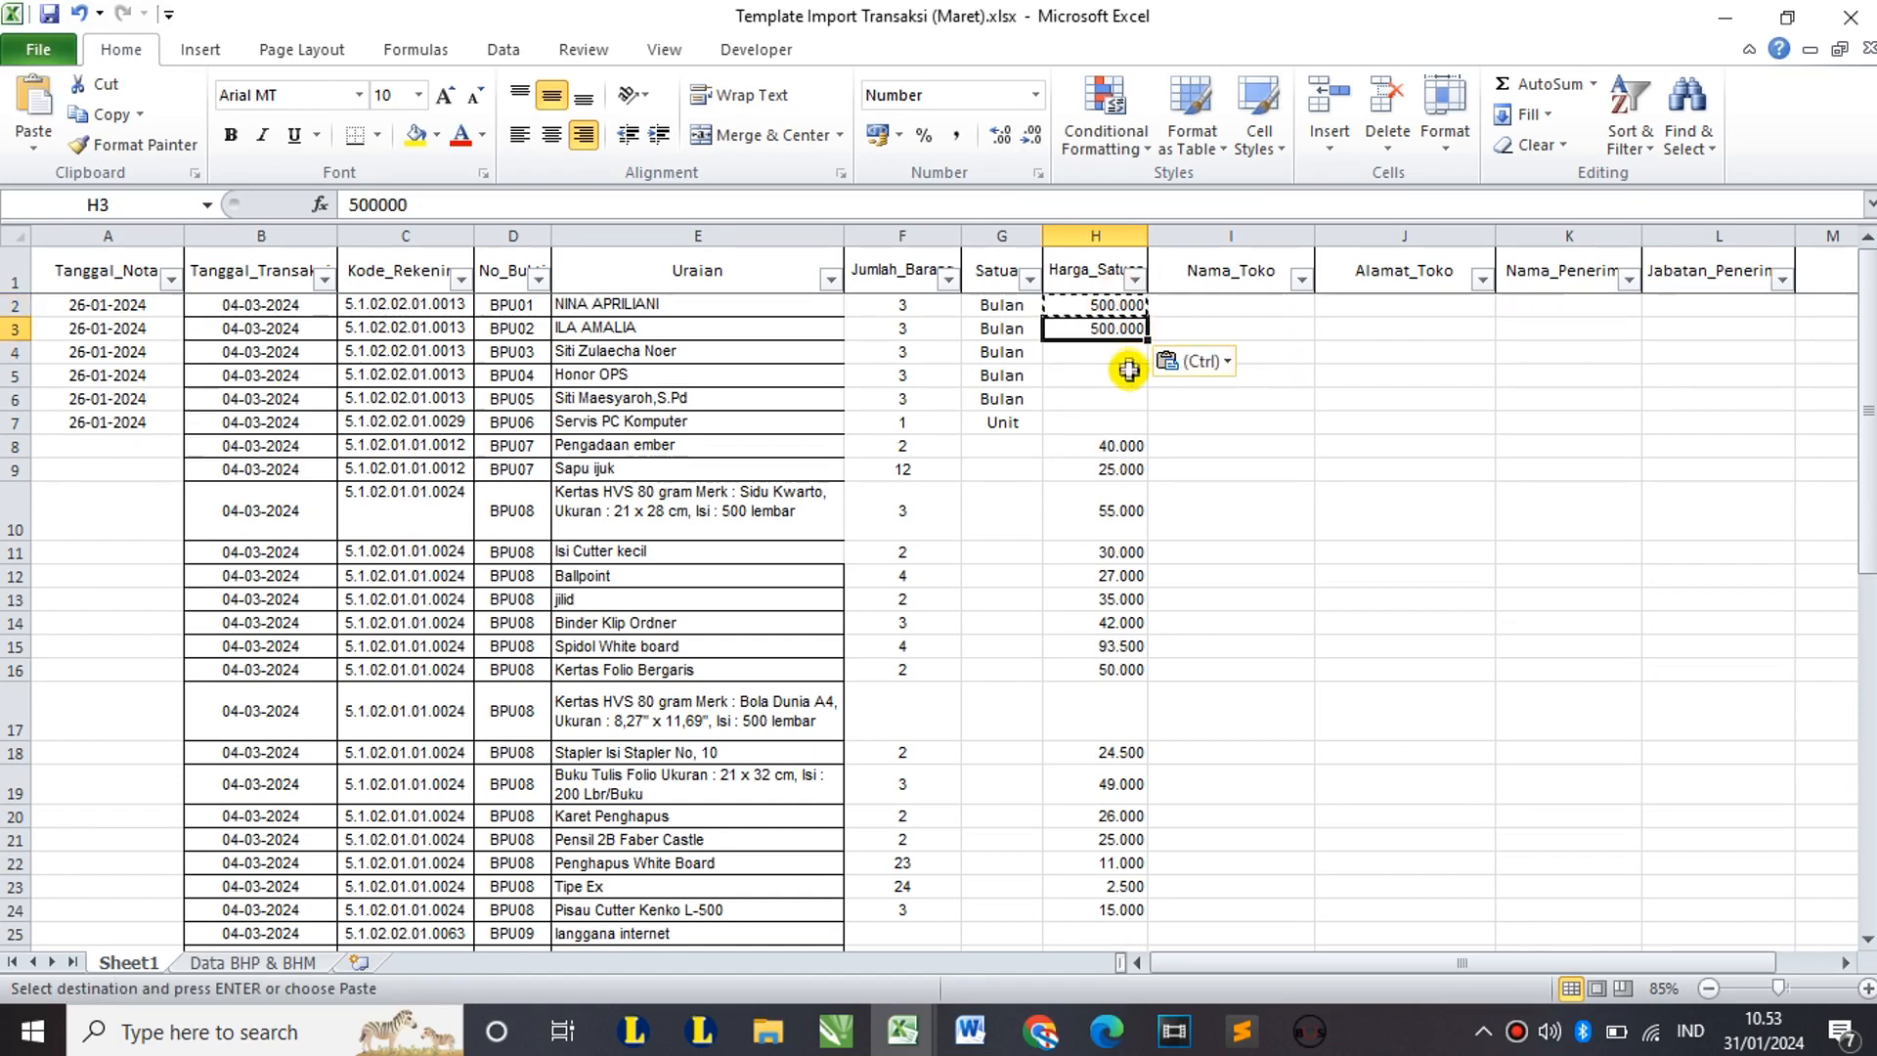
Step: Paste 500.000 into rows 4, 6 and 7 and set the Honor OPS price to 1.000.000
left_click(1106, 374)
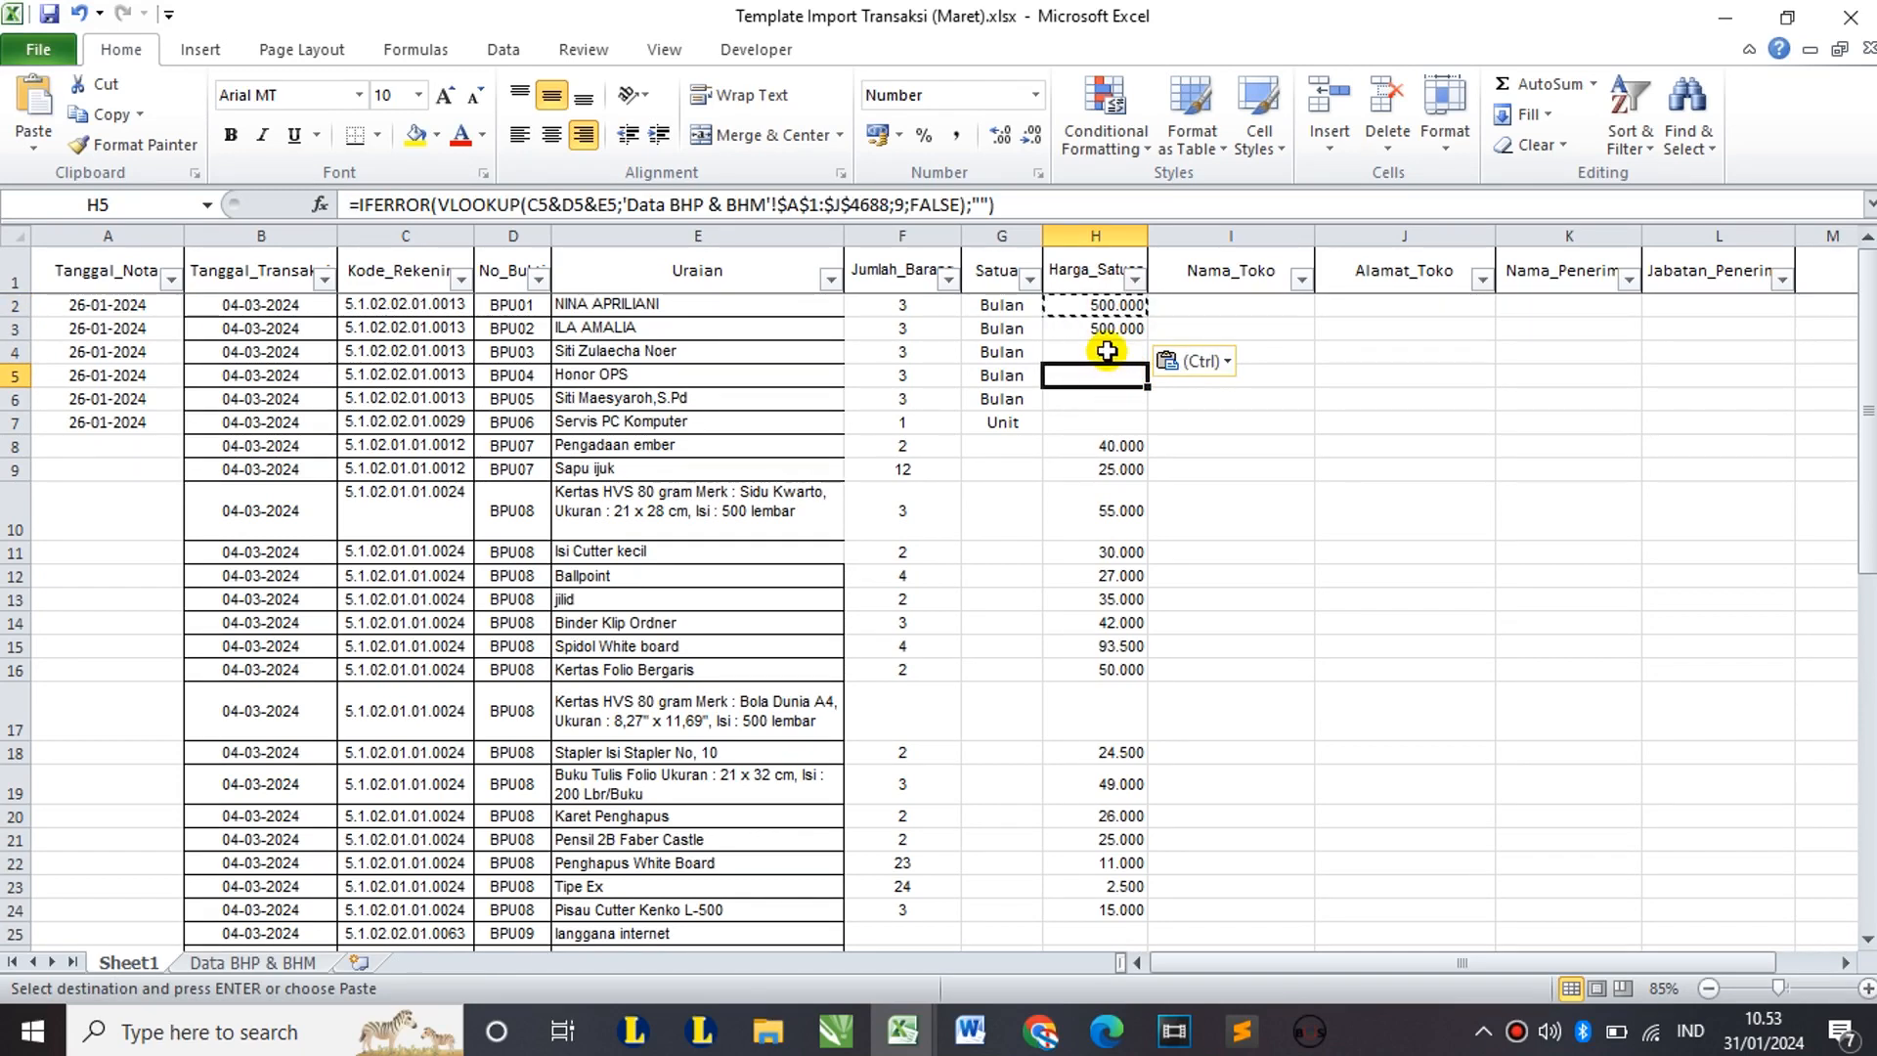
left_click(1107, 352)
key("ctrl+v")
left_click(1111, 377)
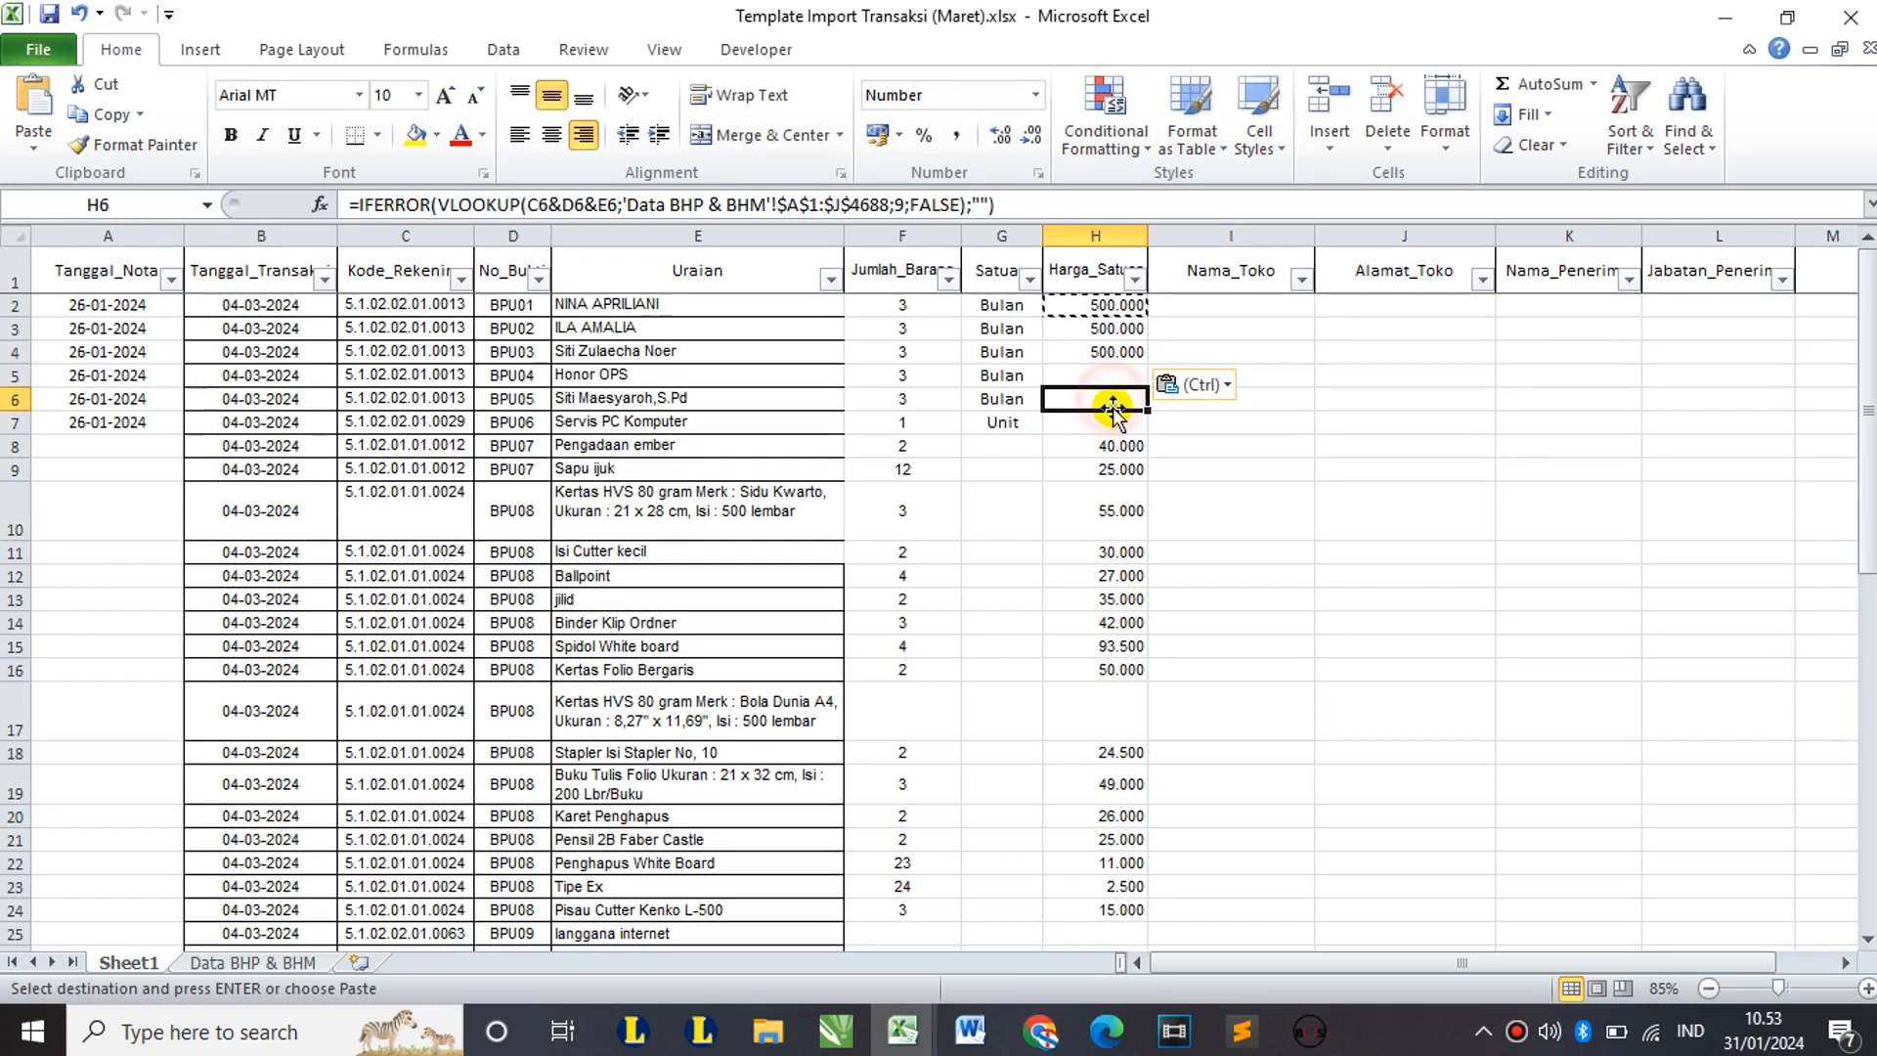
left_click(1113, 400)
key("ctrl+v")
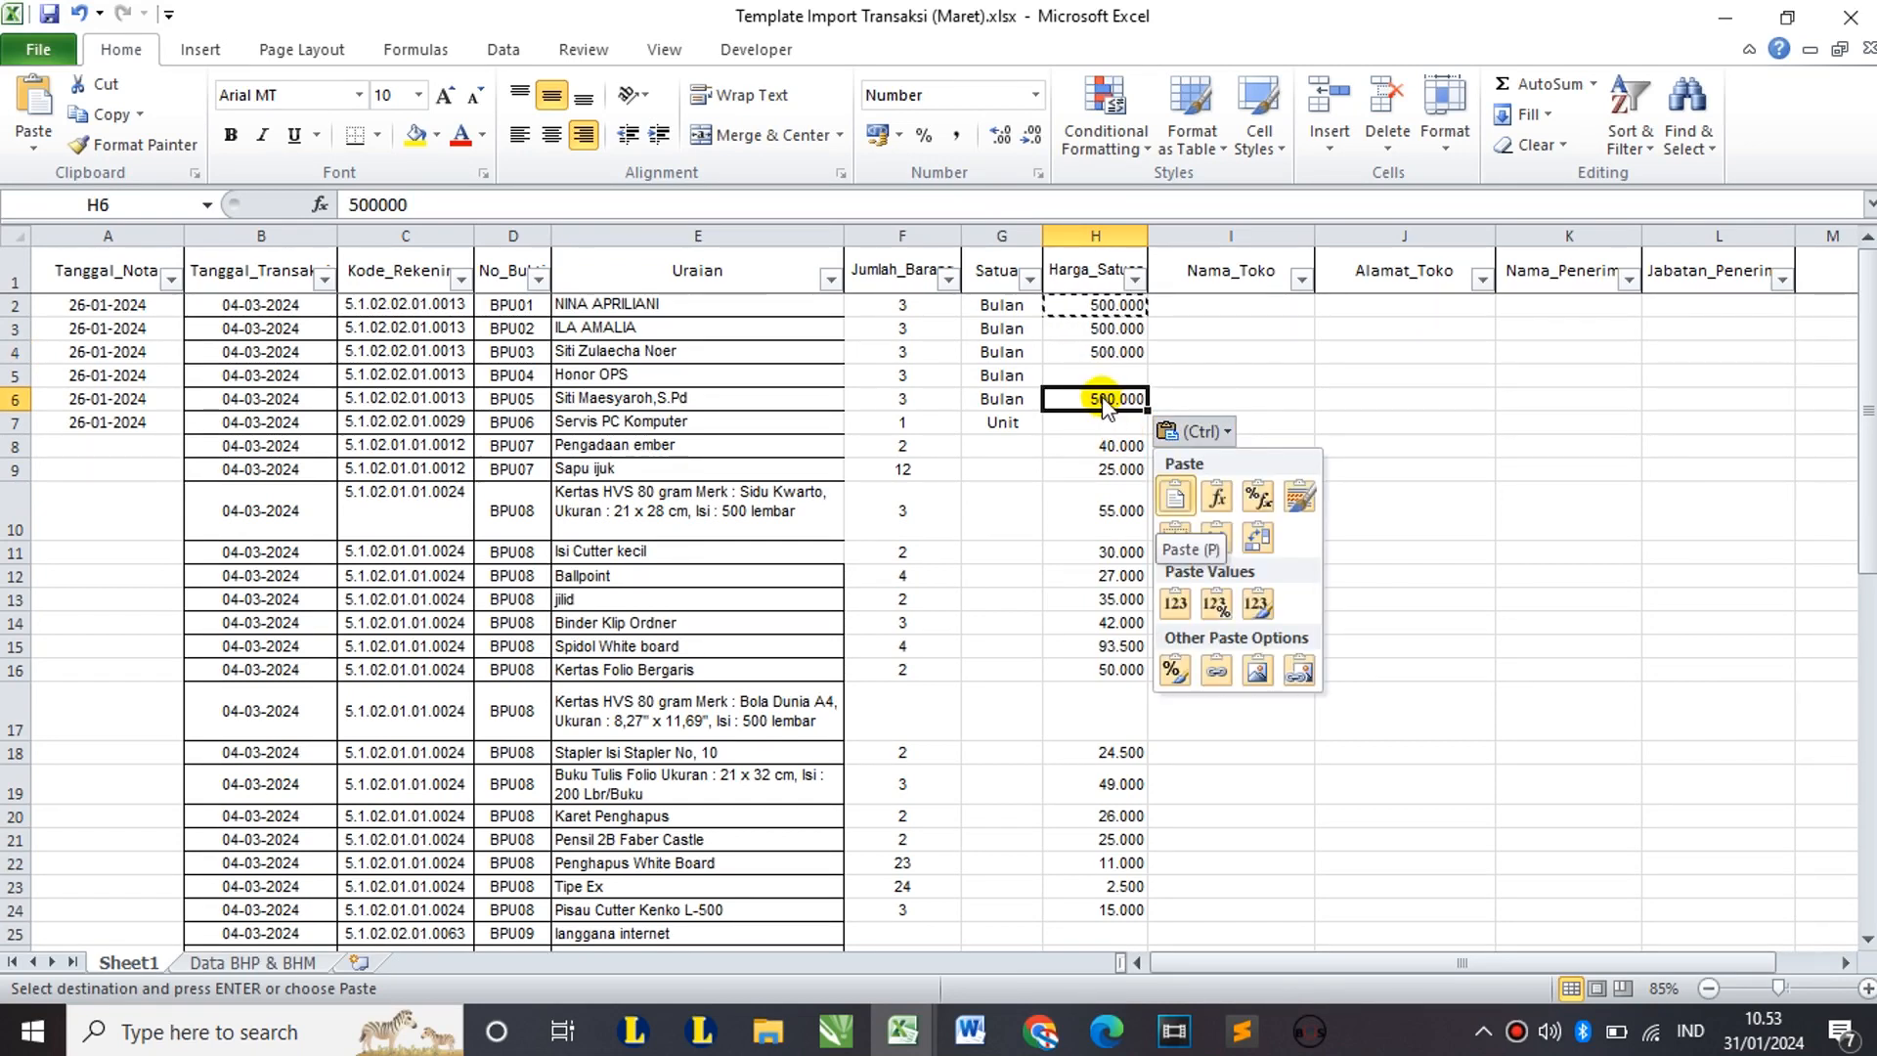
left_click(1084, 423)
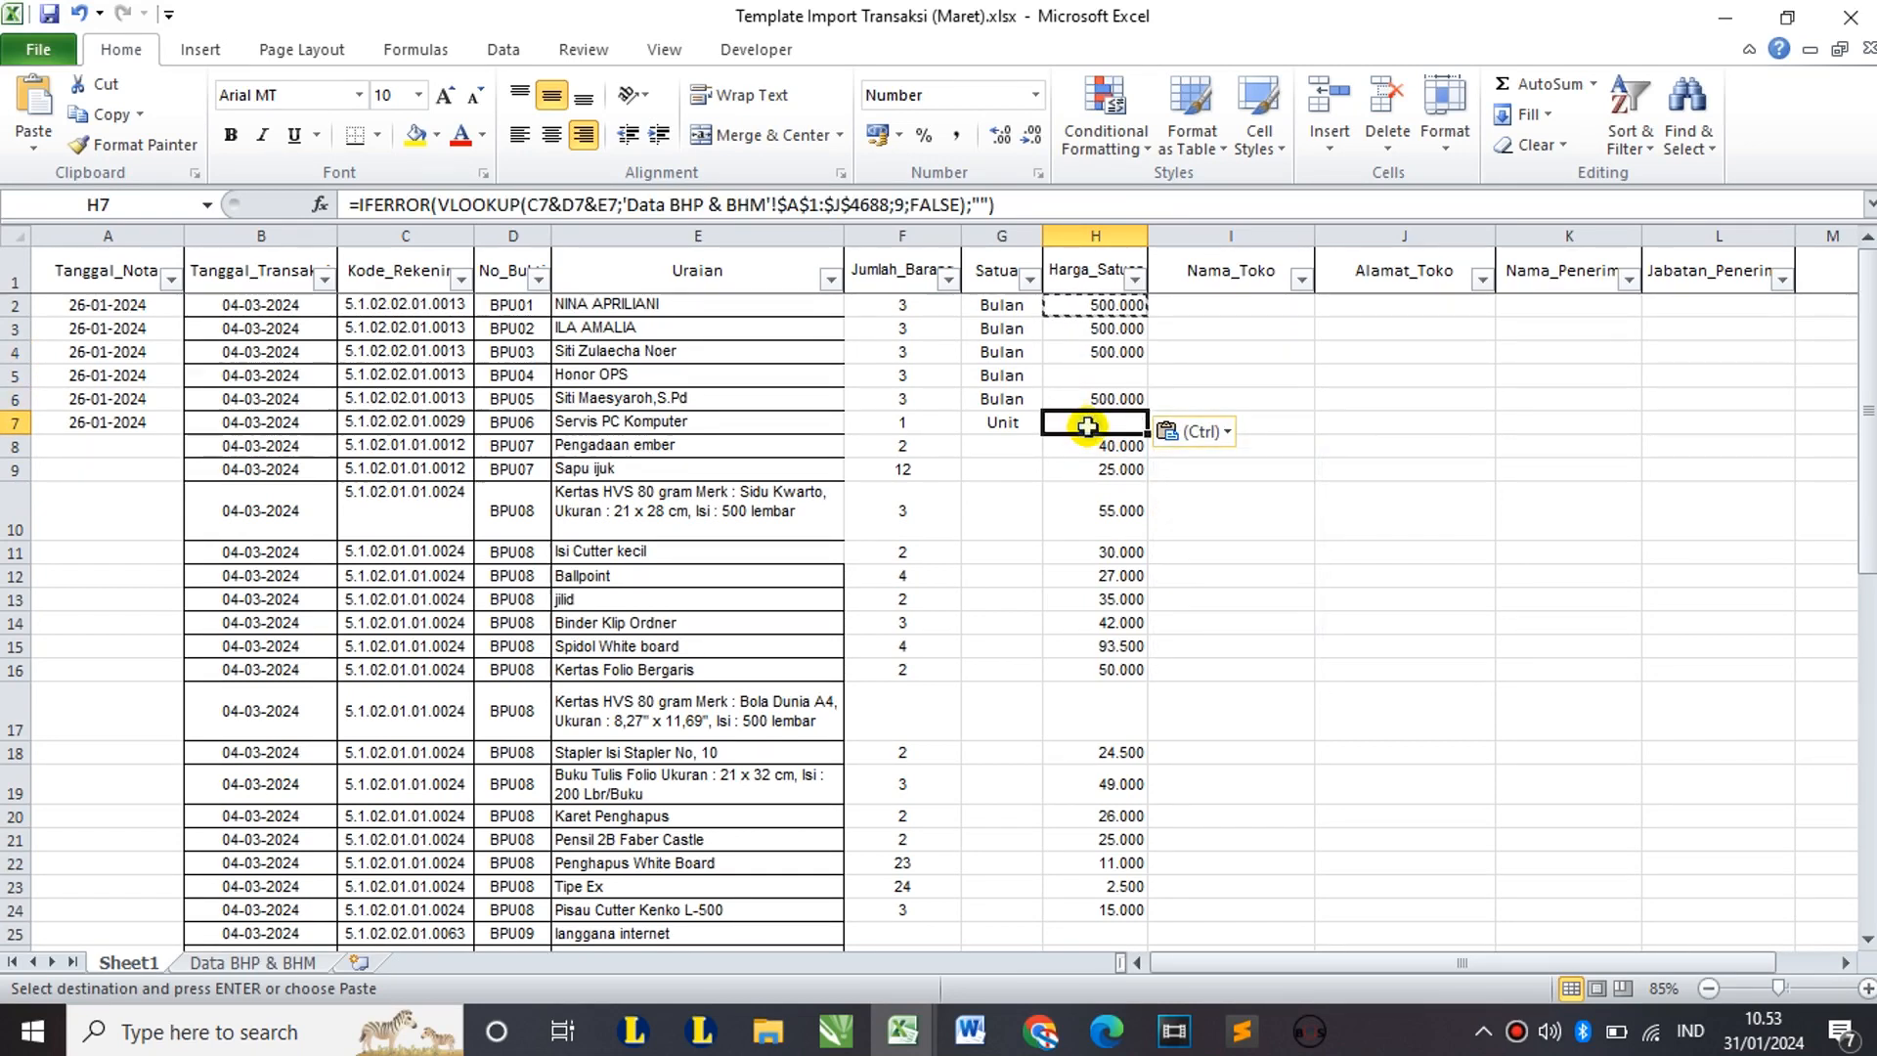
key("ctrl+v")
left_click(1096, 374)
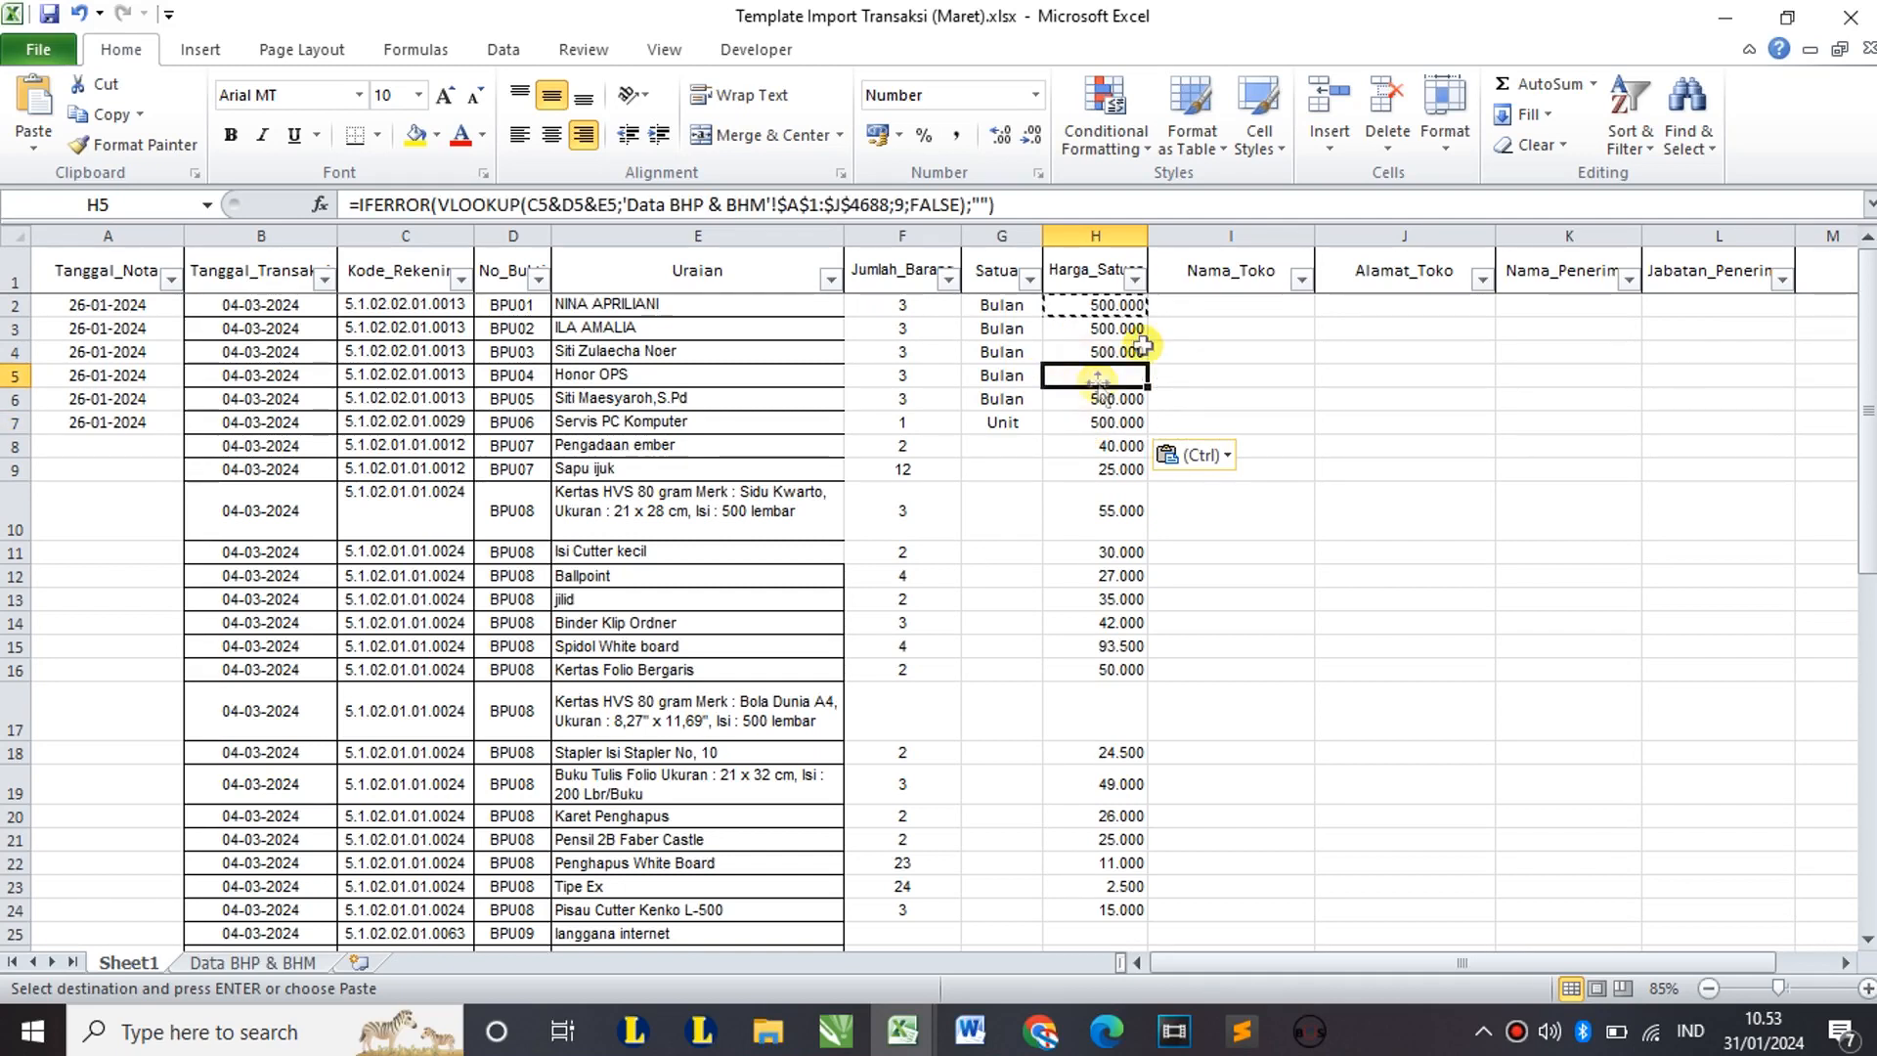
type("1.000")
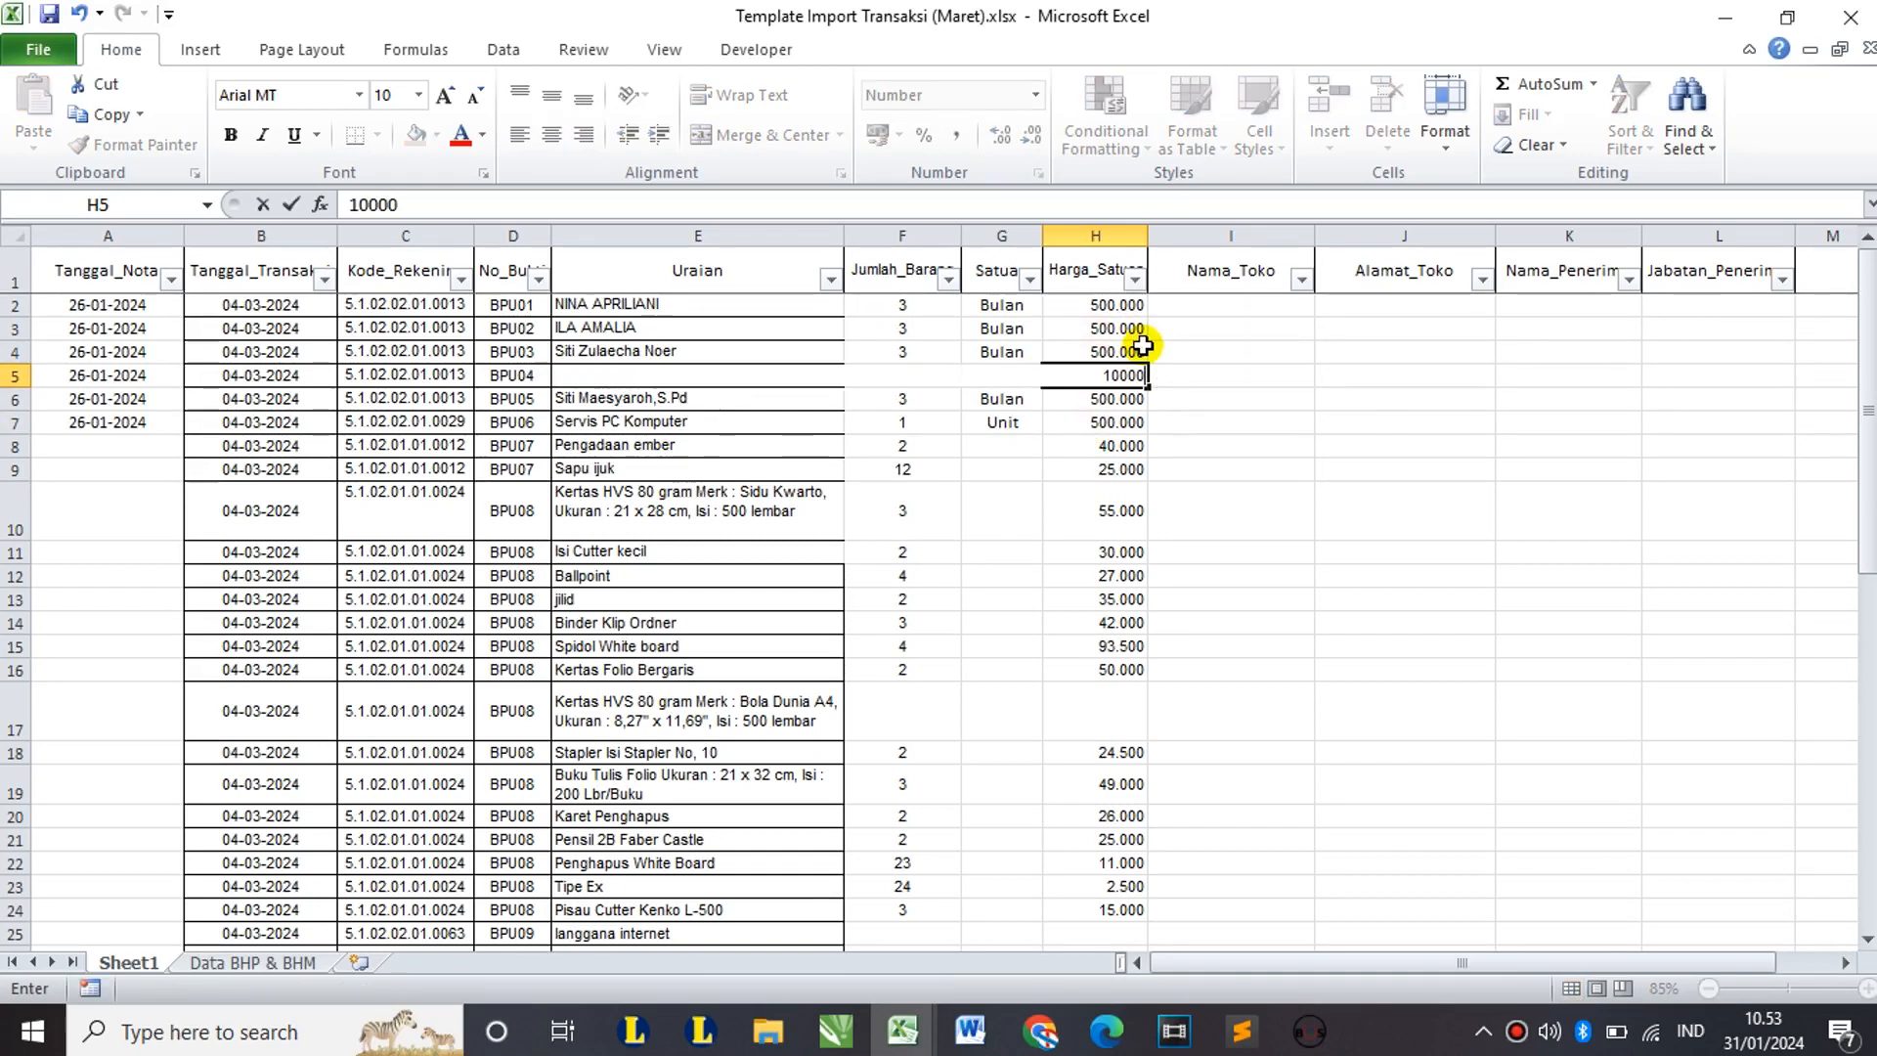
type(".000")
key("Tab")
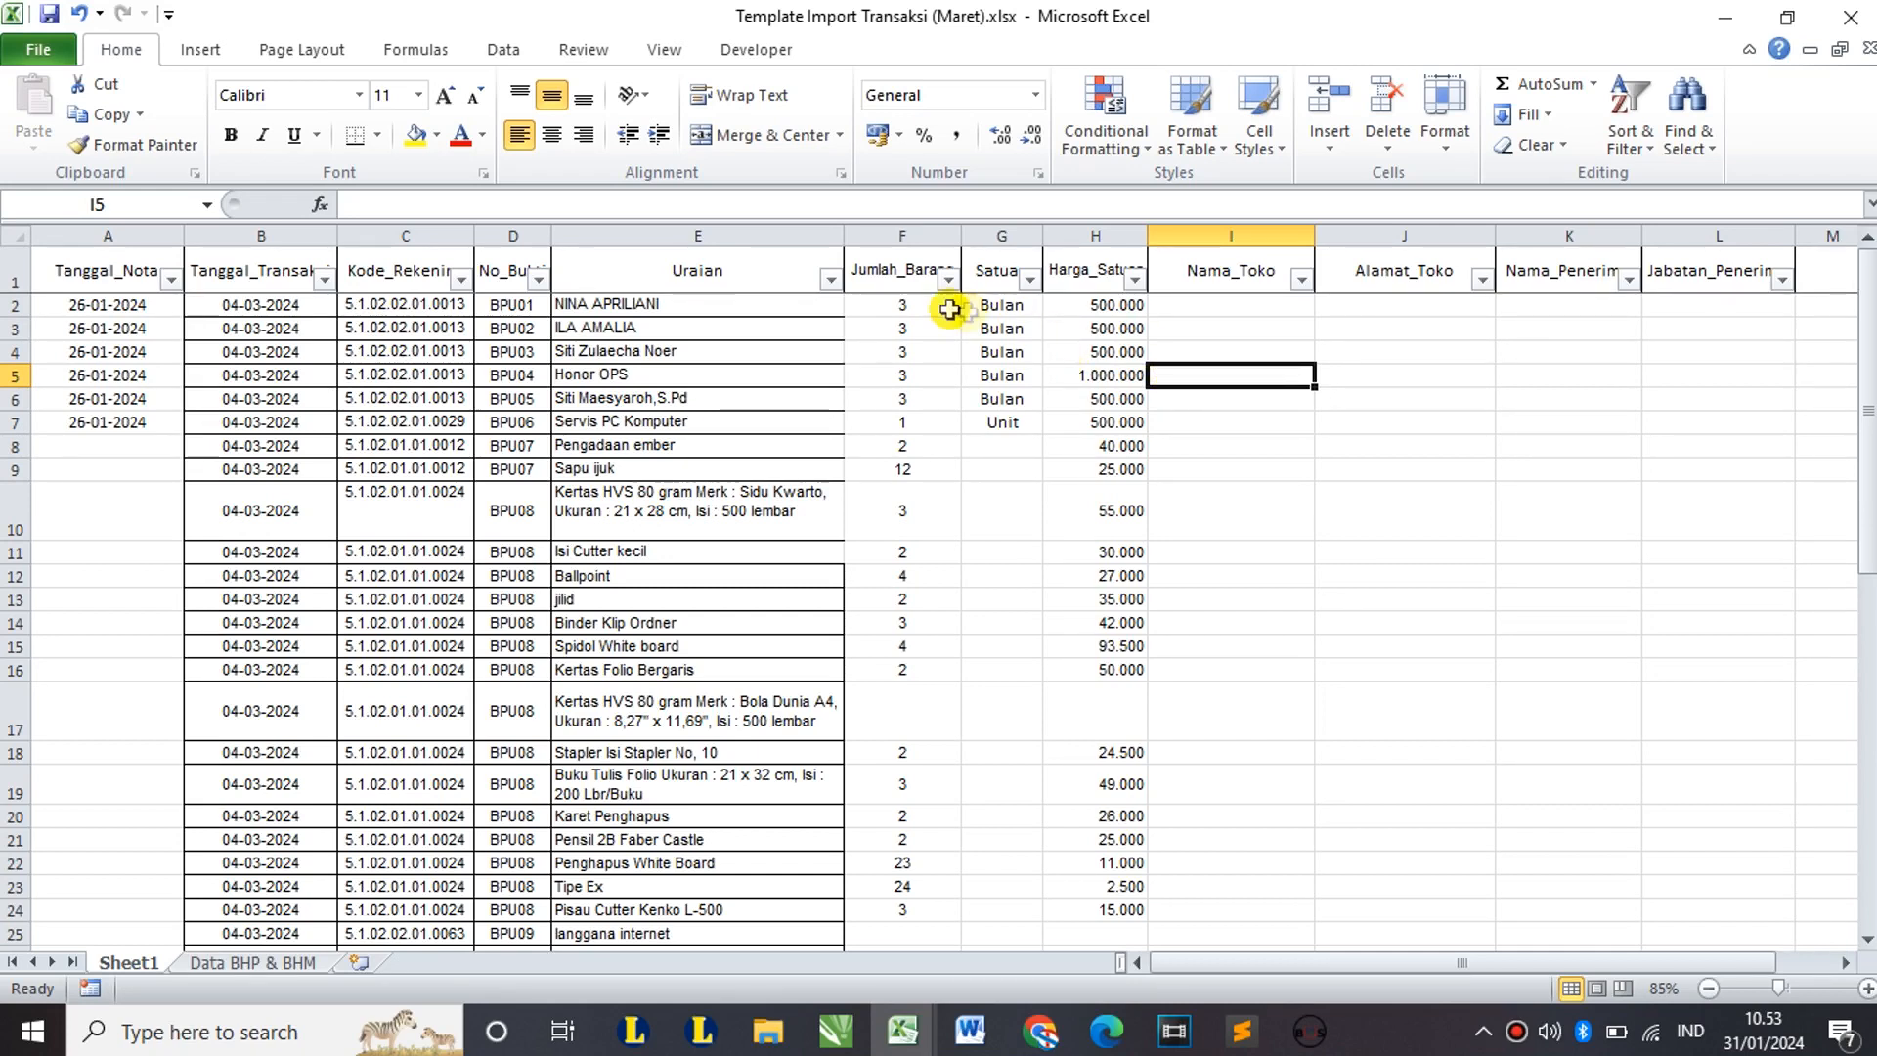
Step: Review quantities, units and prices for rows 2–6 and the row 2 description and store cells
left_click_drag(891, 304, 1091, 398)
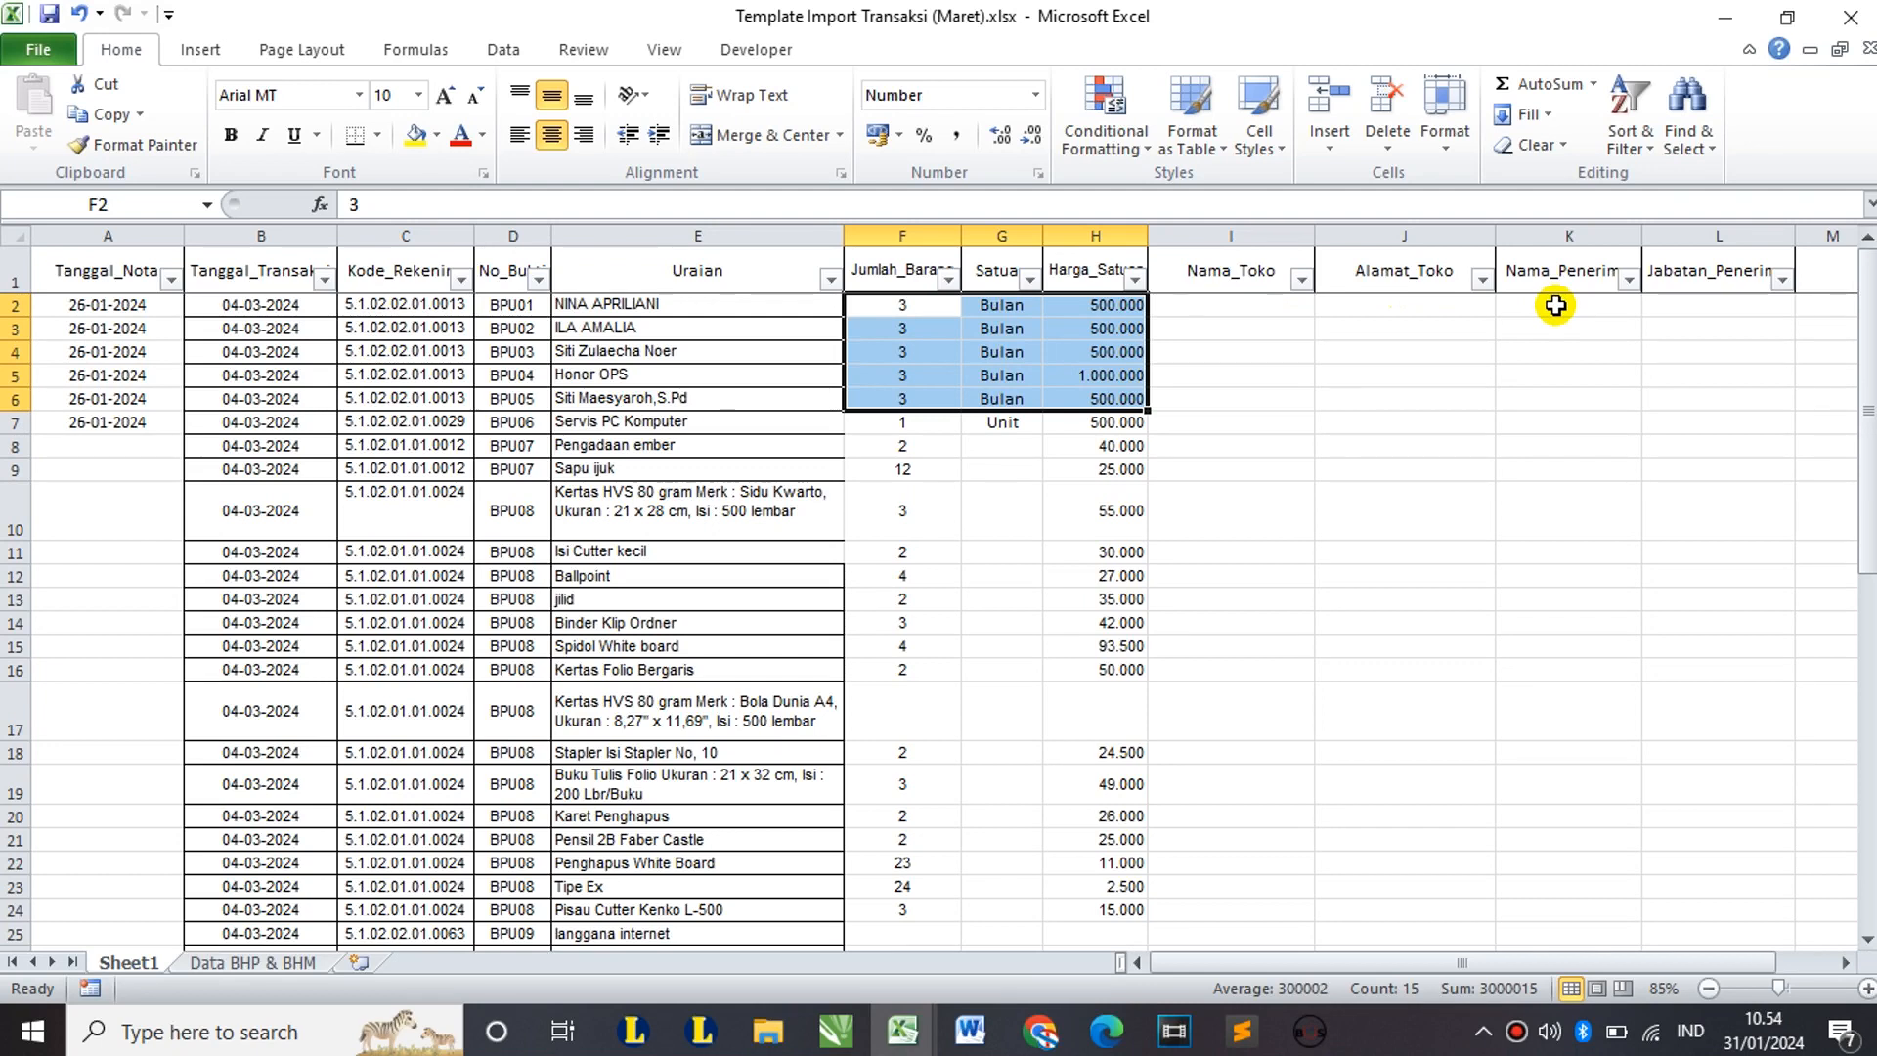
left_click(1200, 331)
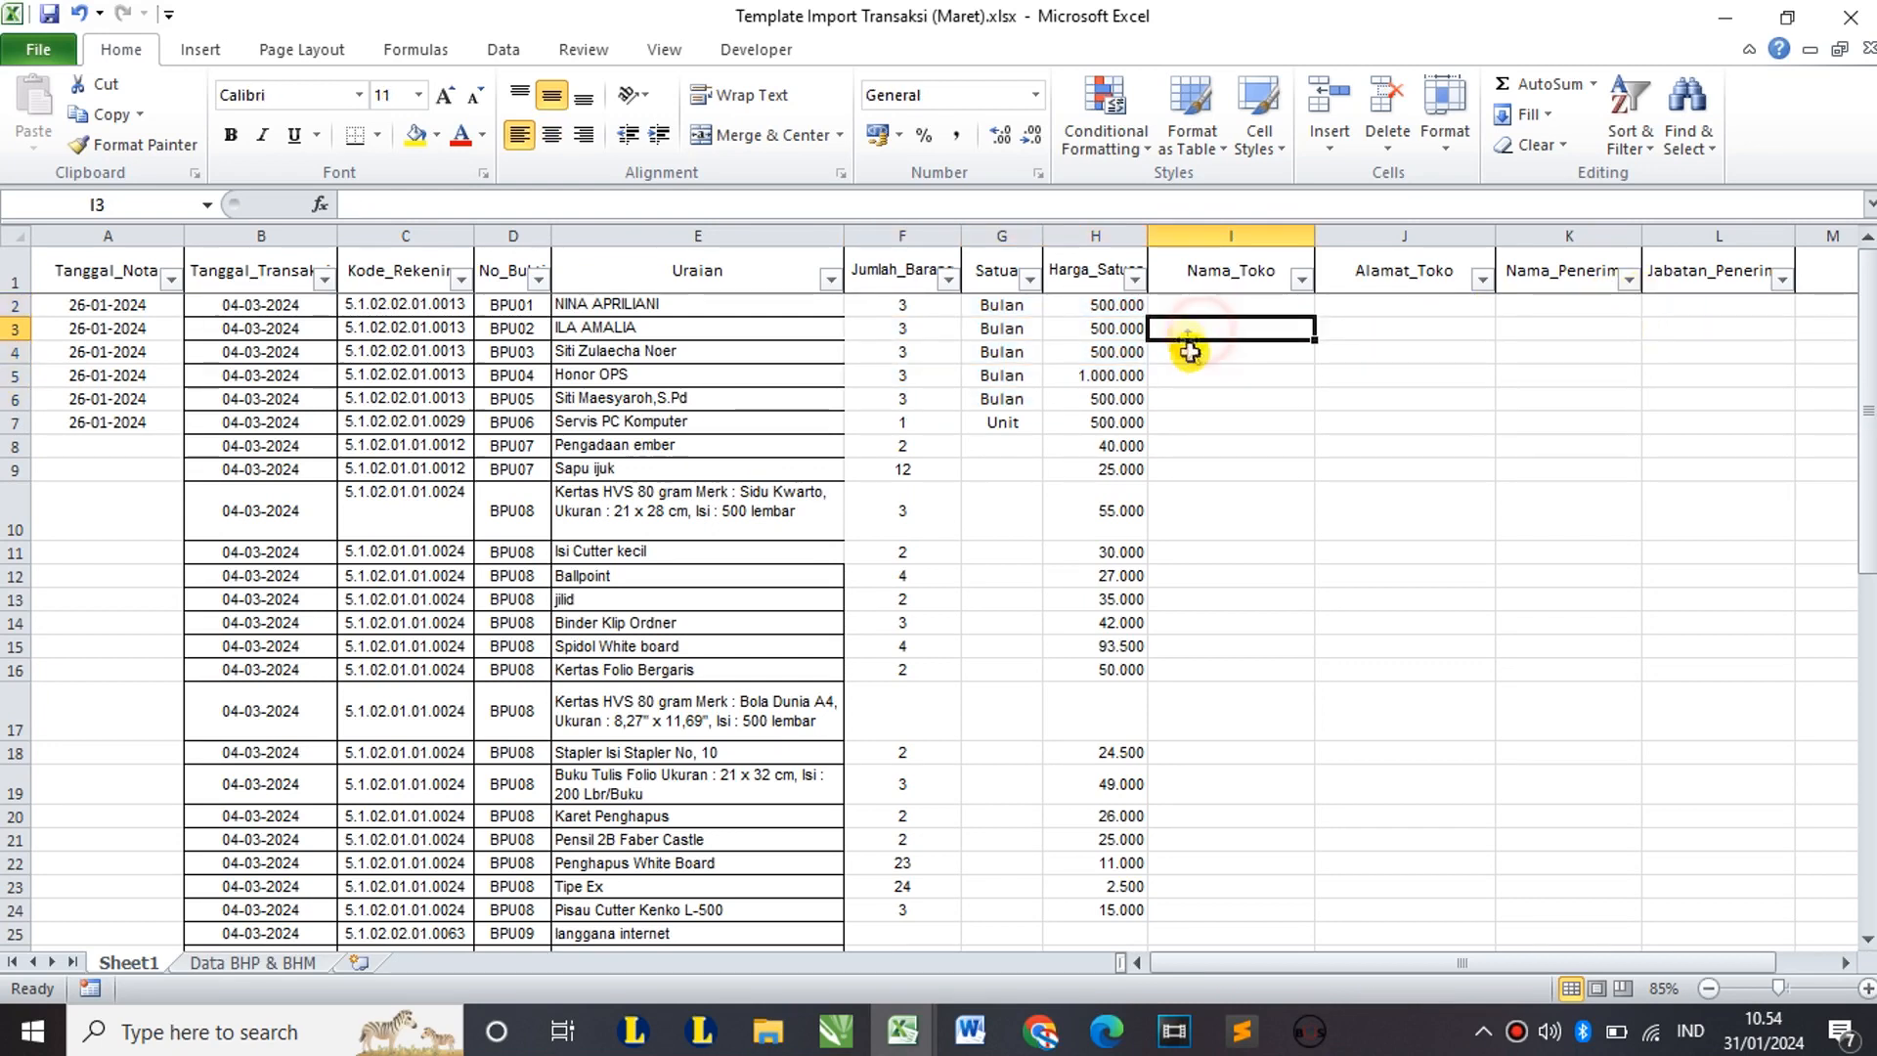
left_click(759, 310)
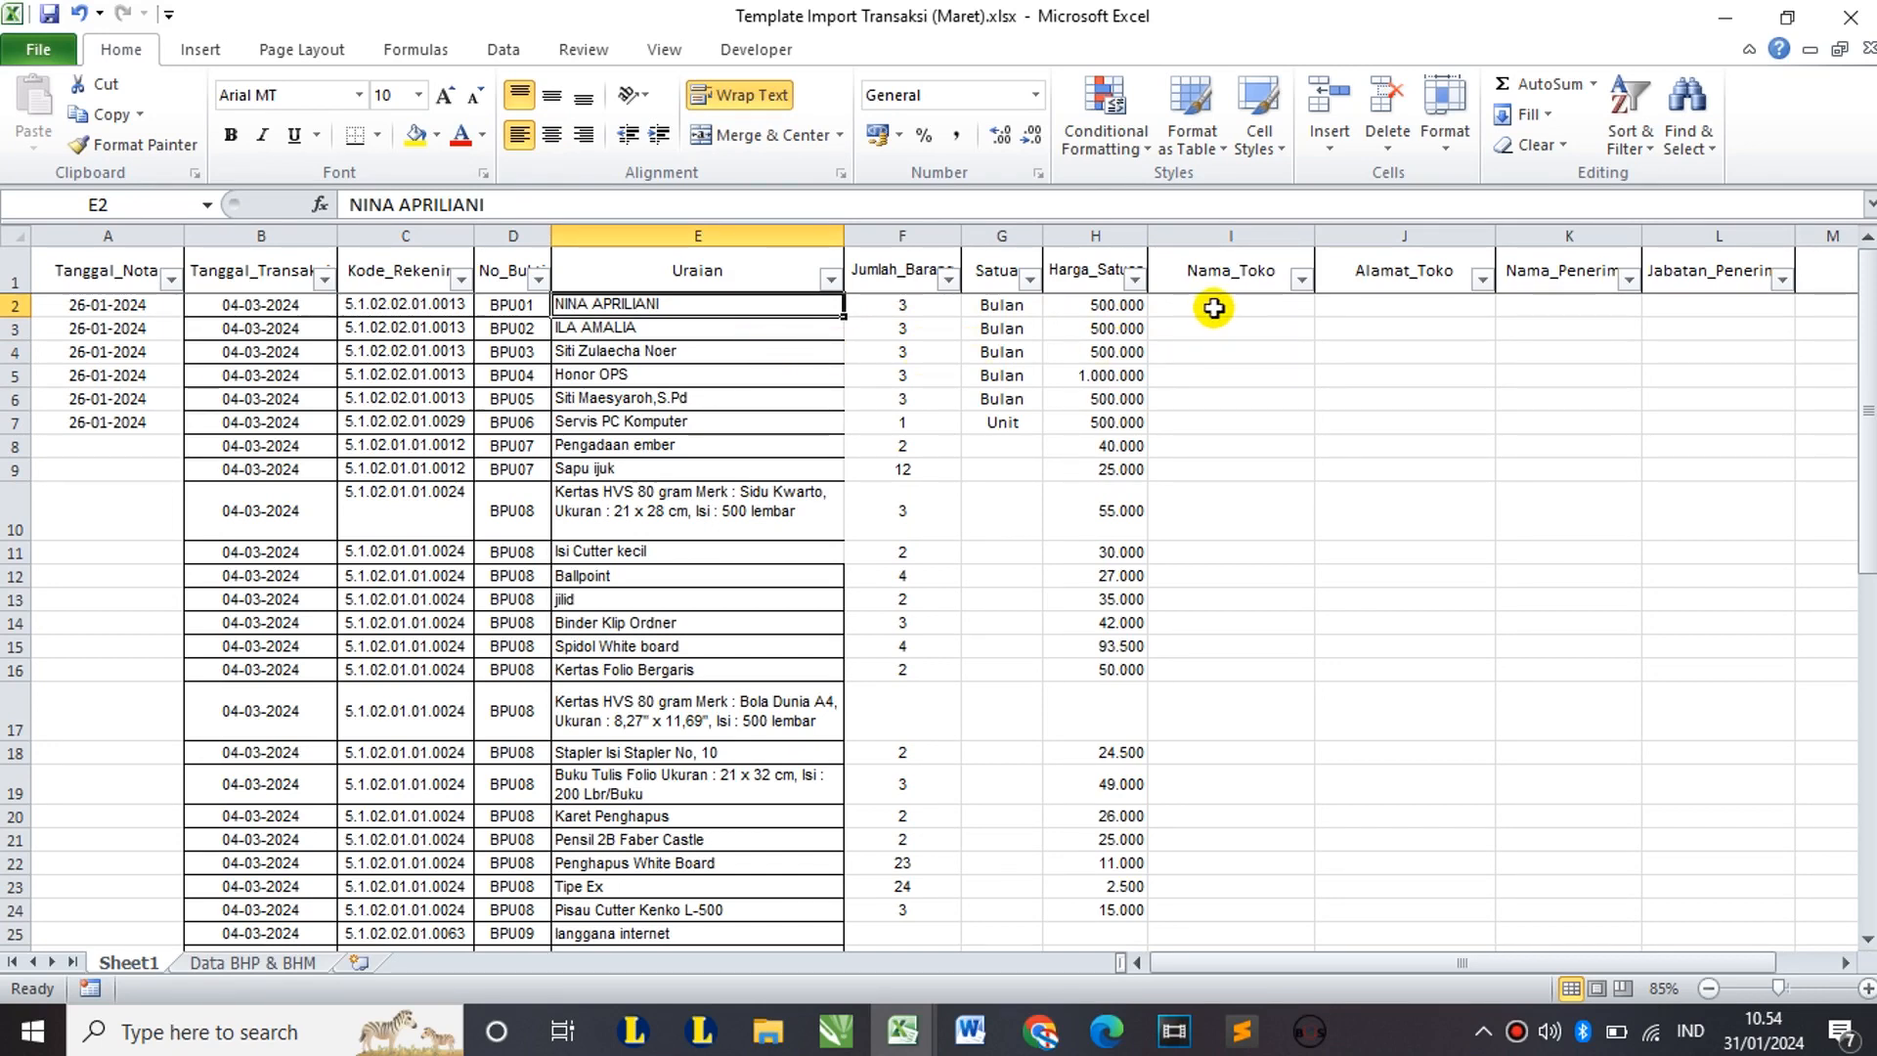
left_click(1212, 307)
left_click(1373, 306)
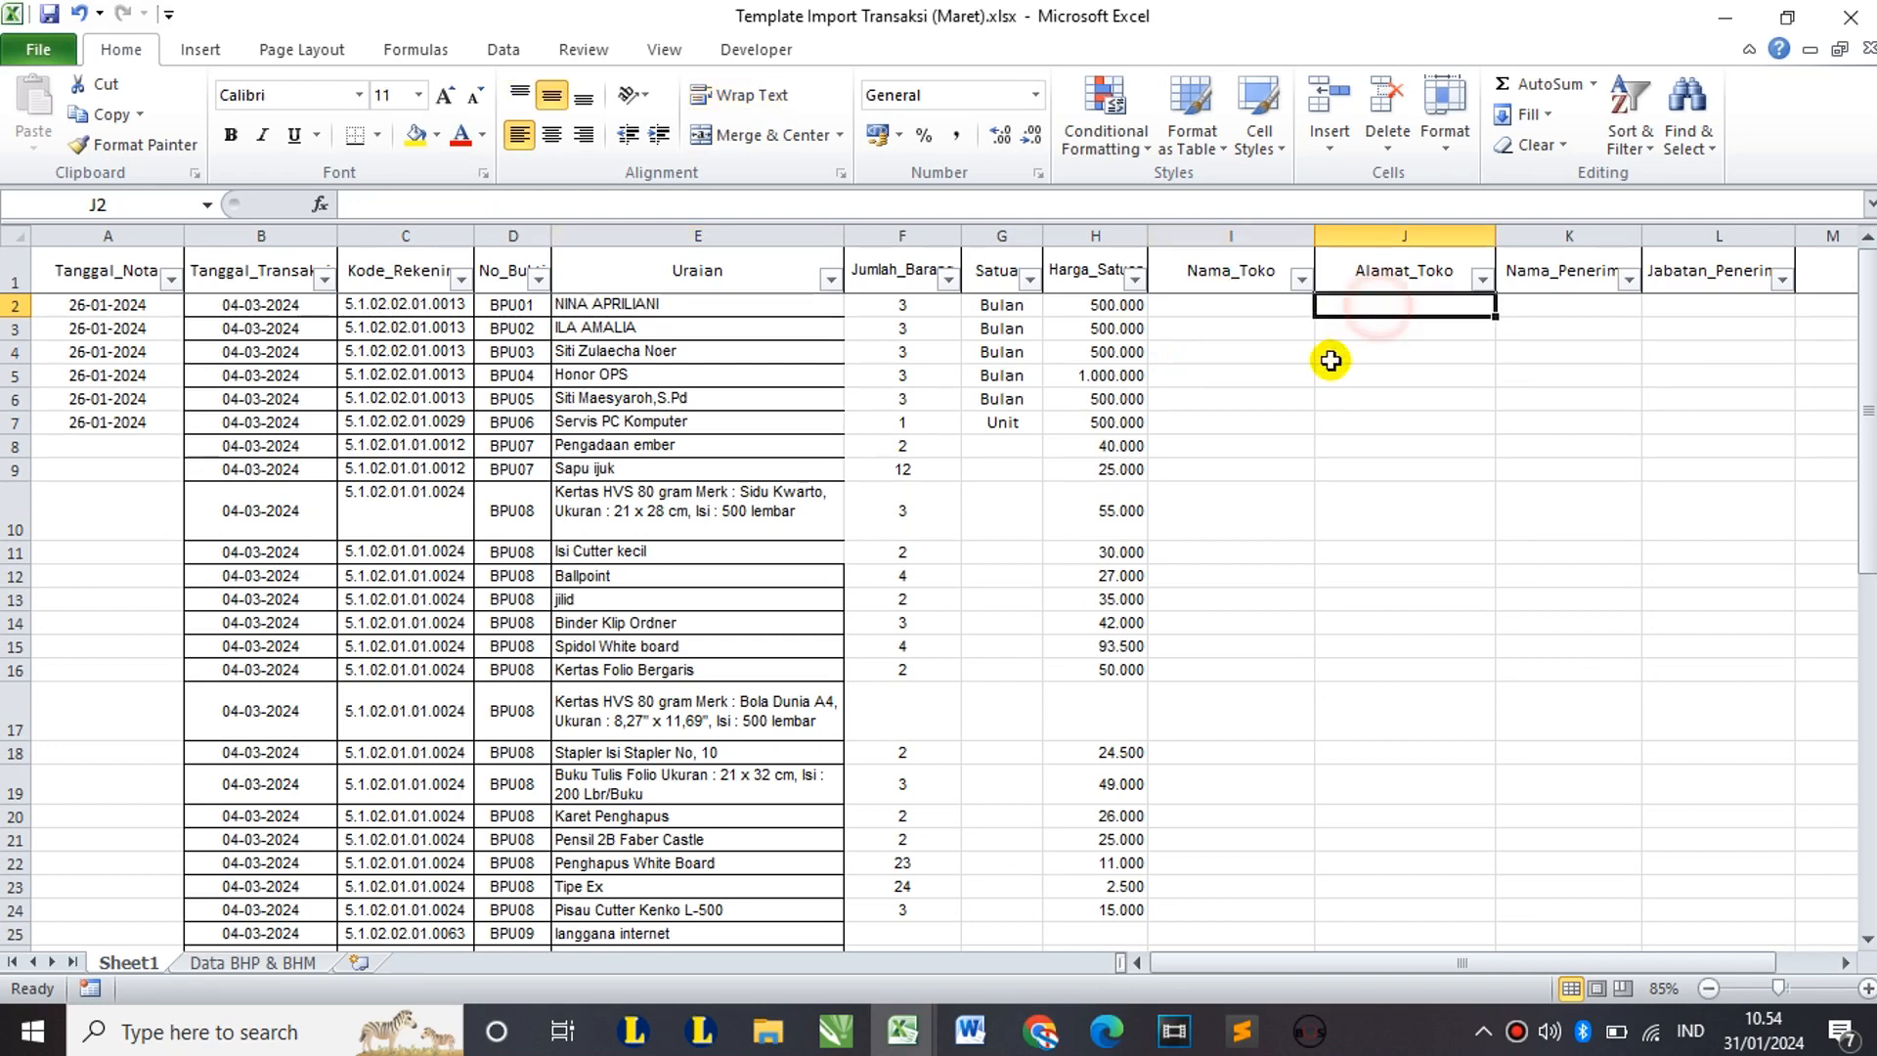
Step: Enter a dash as row 2's Nama_Toko and Alamat_Toko
left_click(1261, 303)
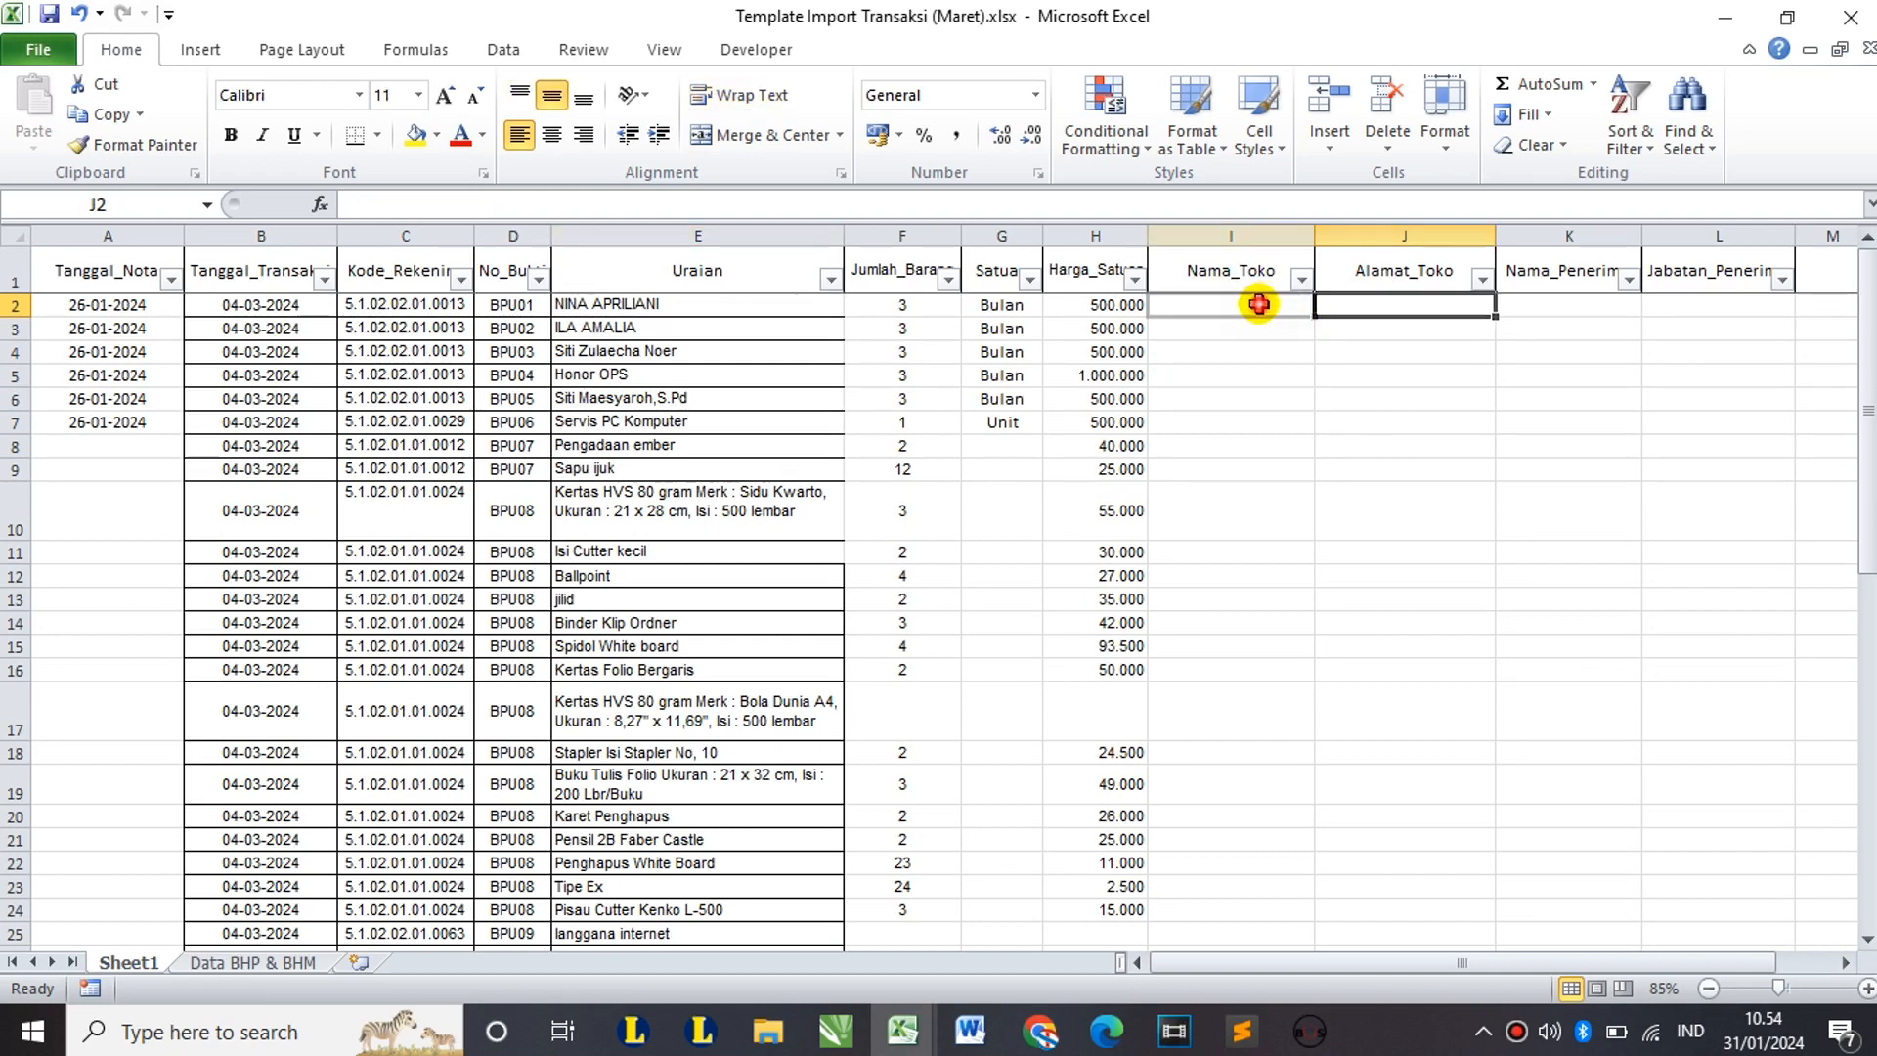
type("-")
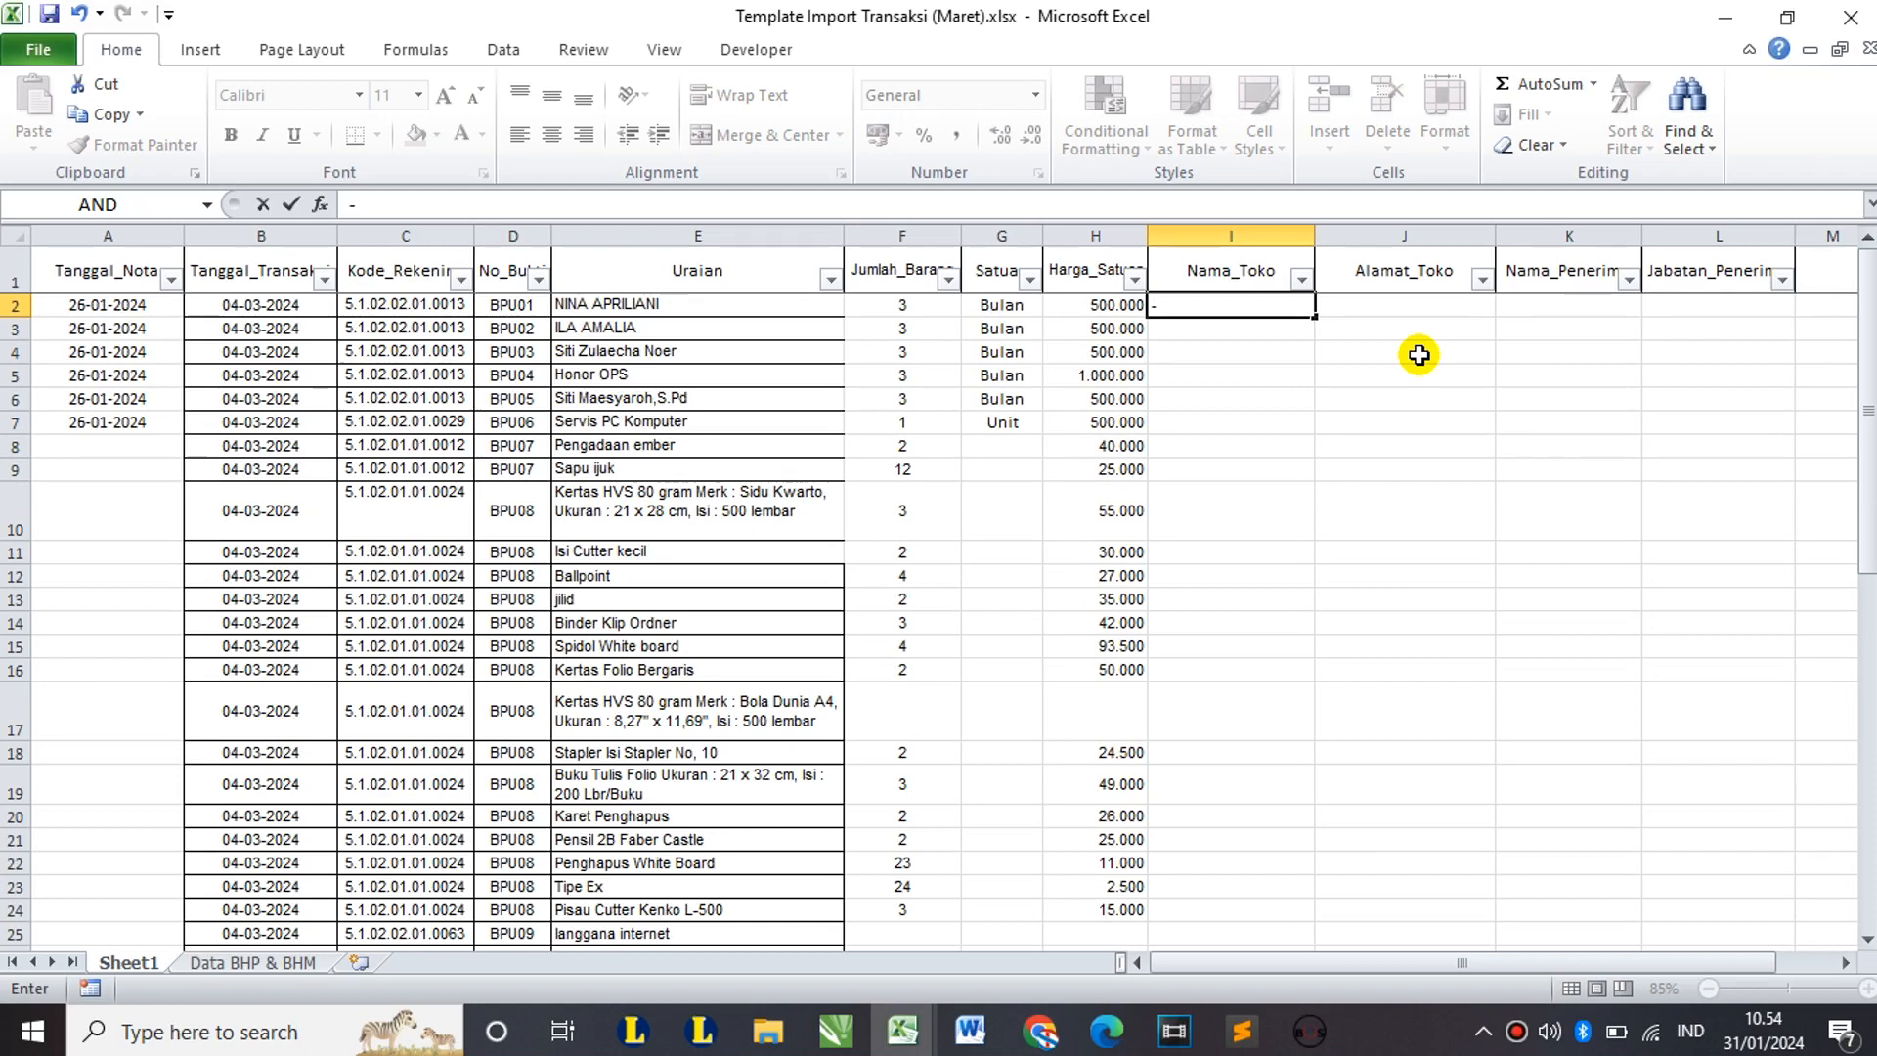
key("Return")
left_click(1417, 304)
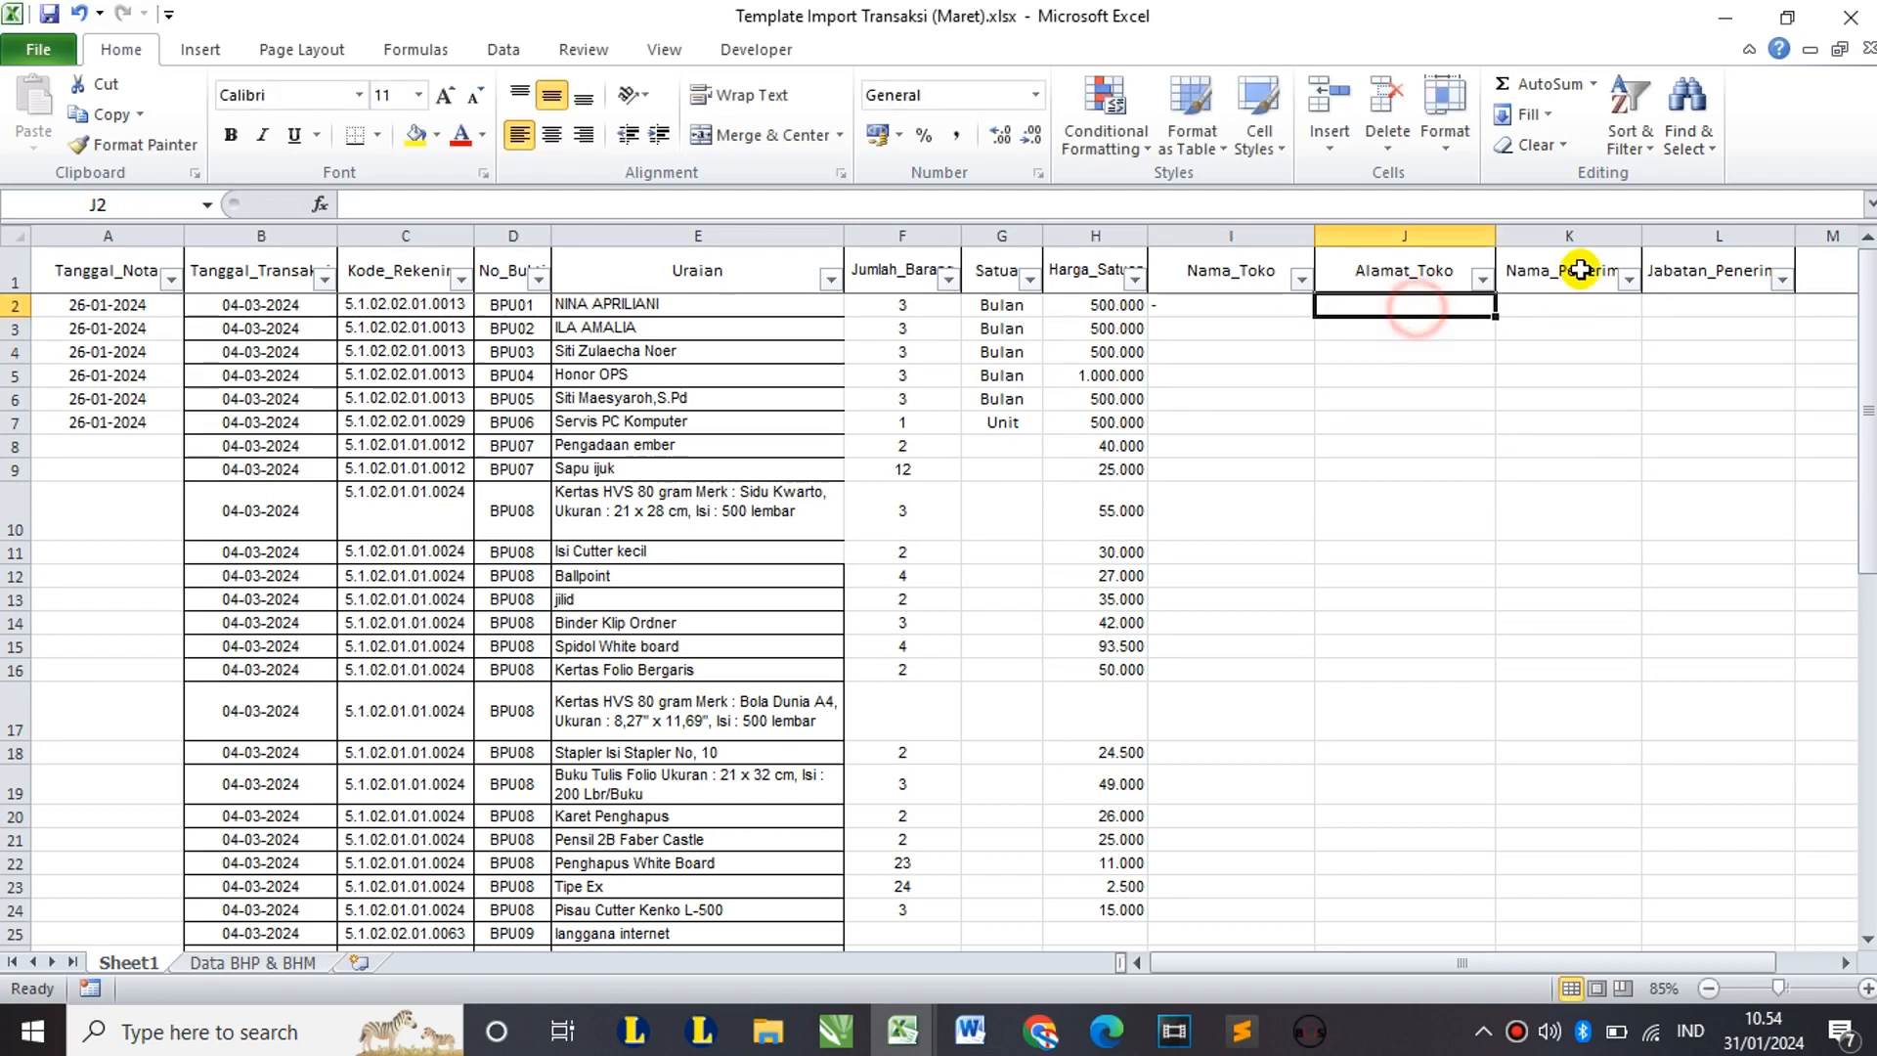
type("-")
left_click(1533, 353)
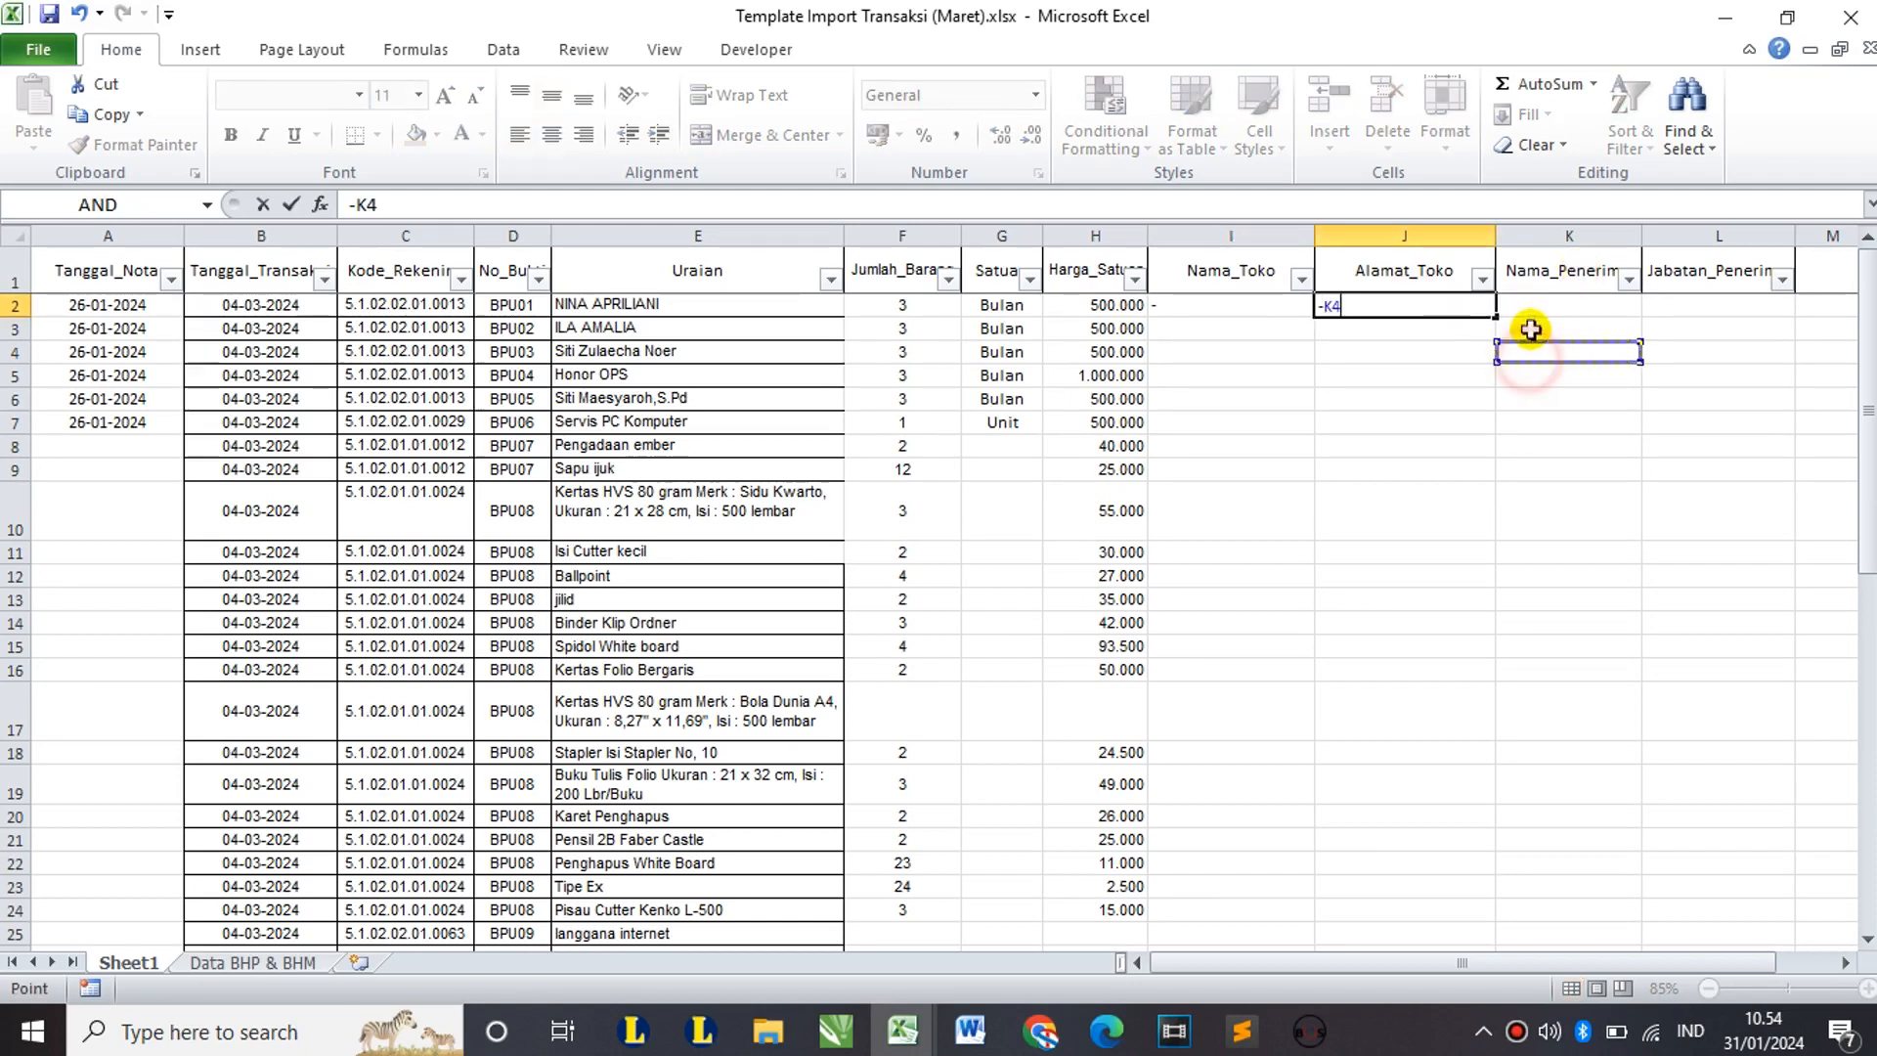
key("BackSpace")
key("BackSpace")
key("Return")
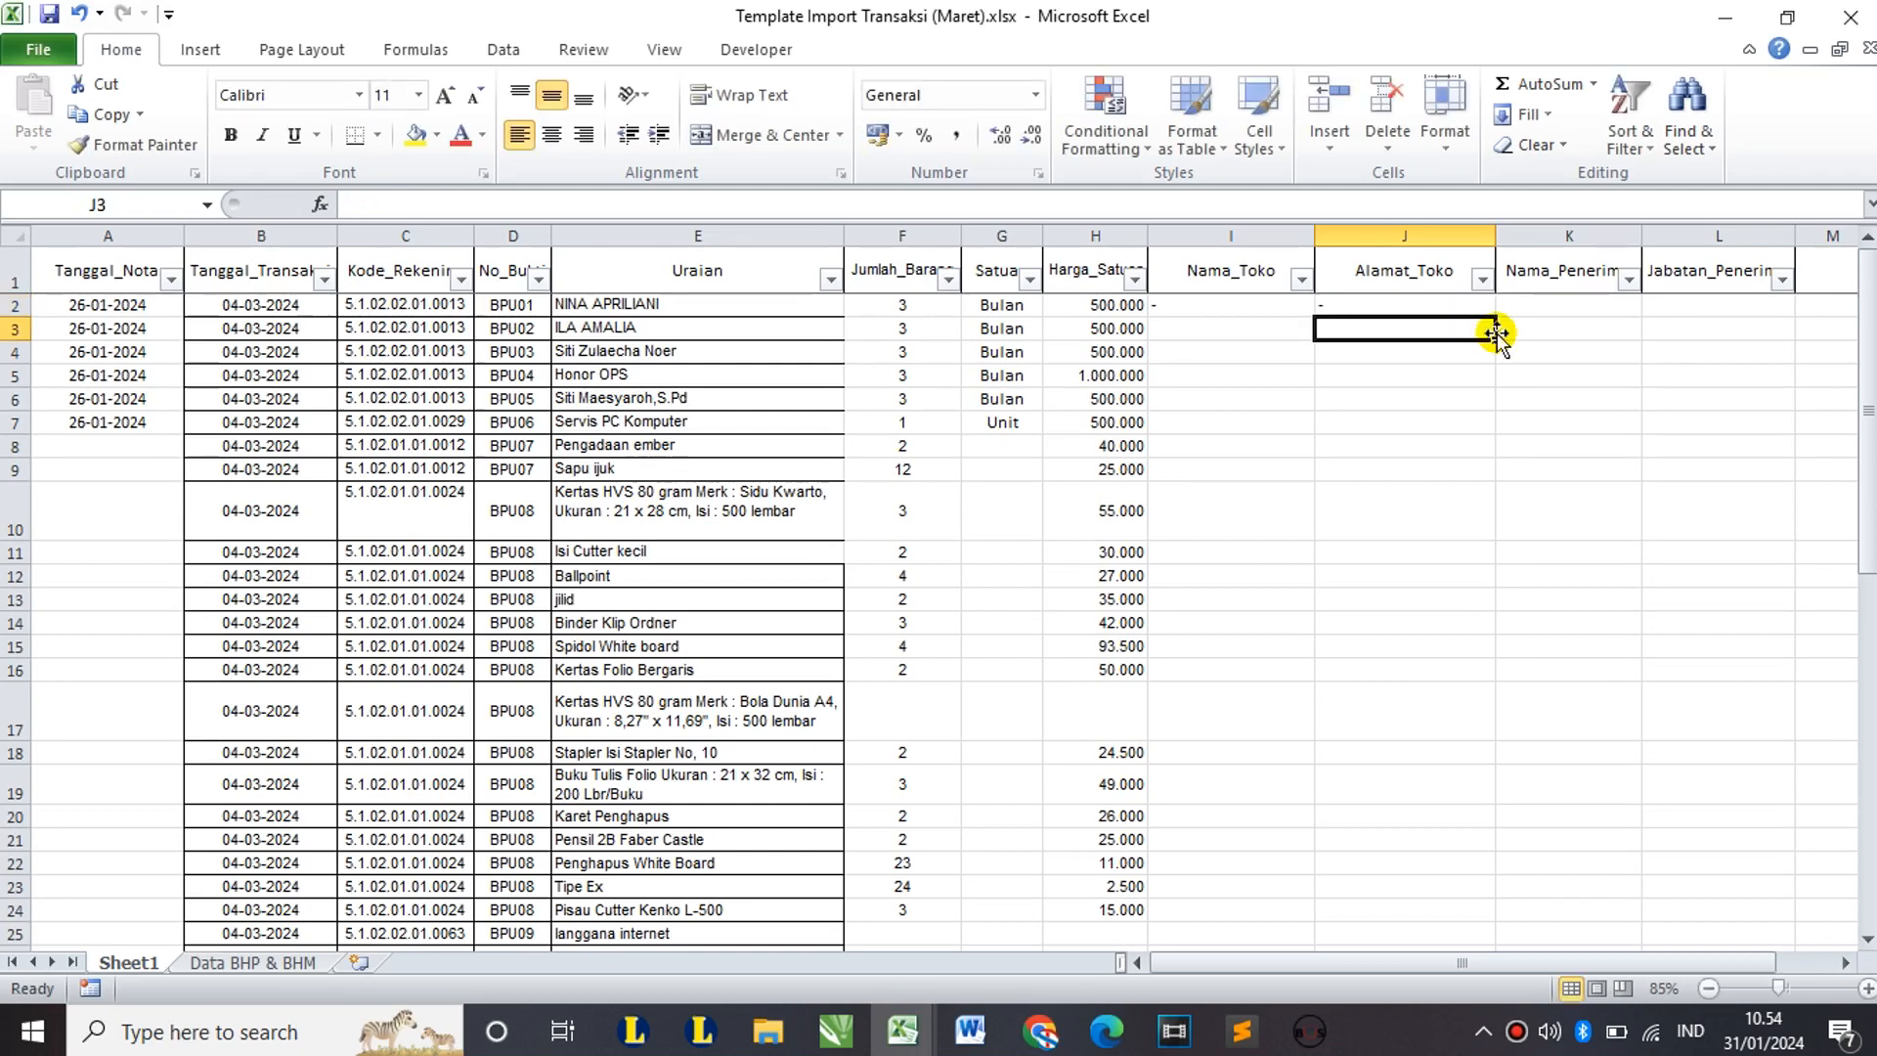
Step: Copy the names from E2:E4 into Nama_Penerima K2:K4
left_click(1554, 305)
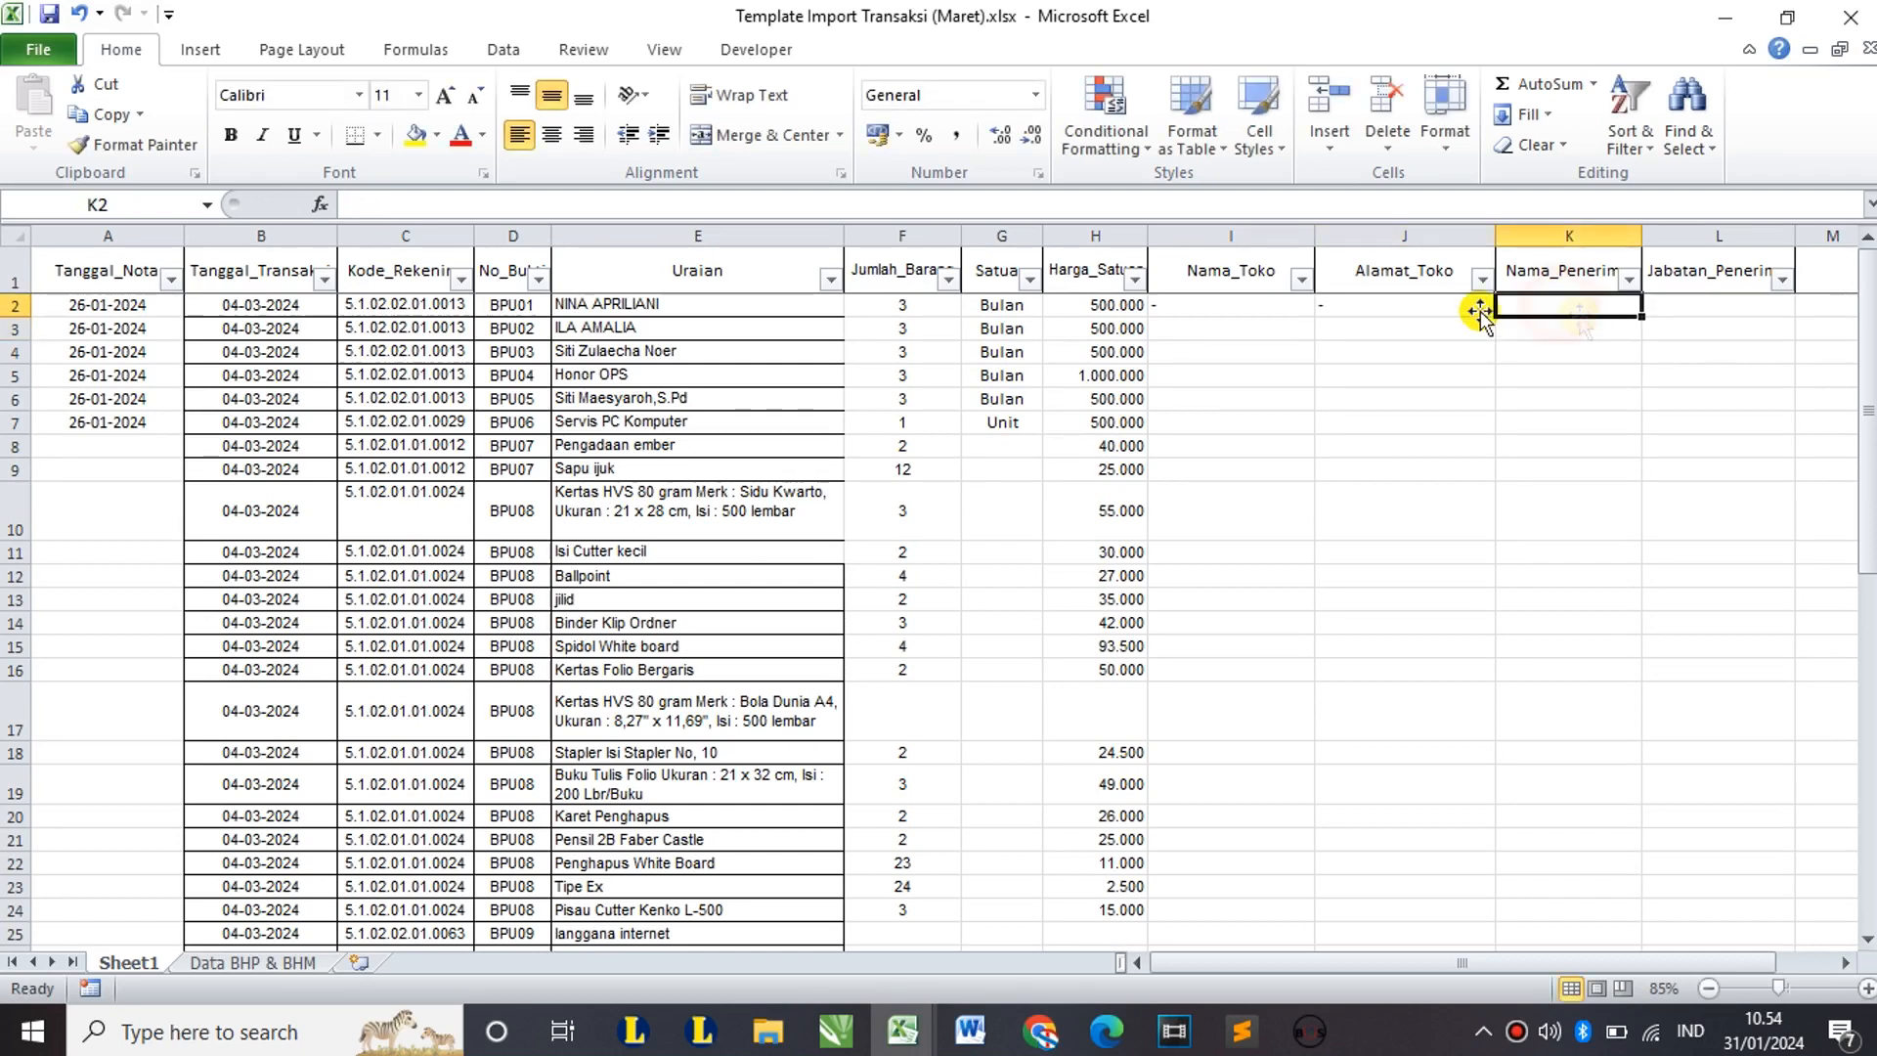
left_click(629, 304)
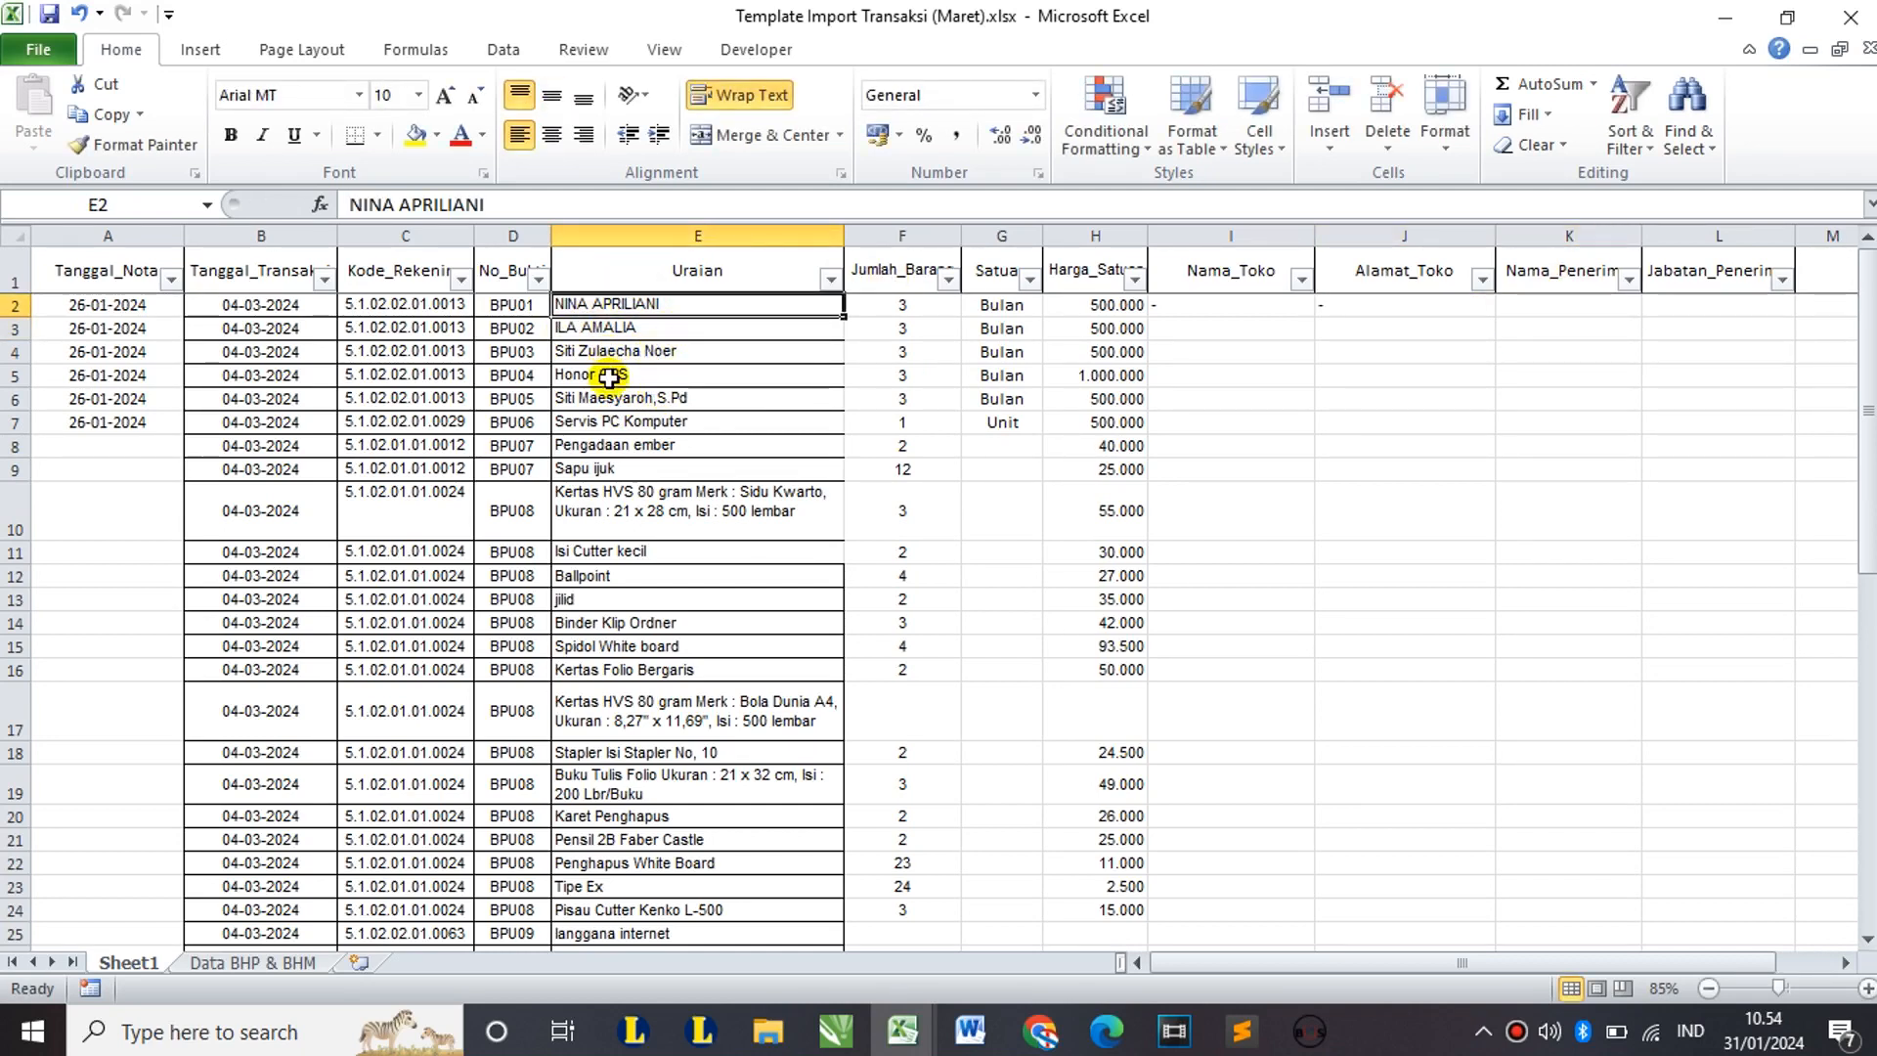
left_click(629, 354, "shift")
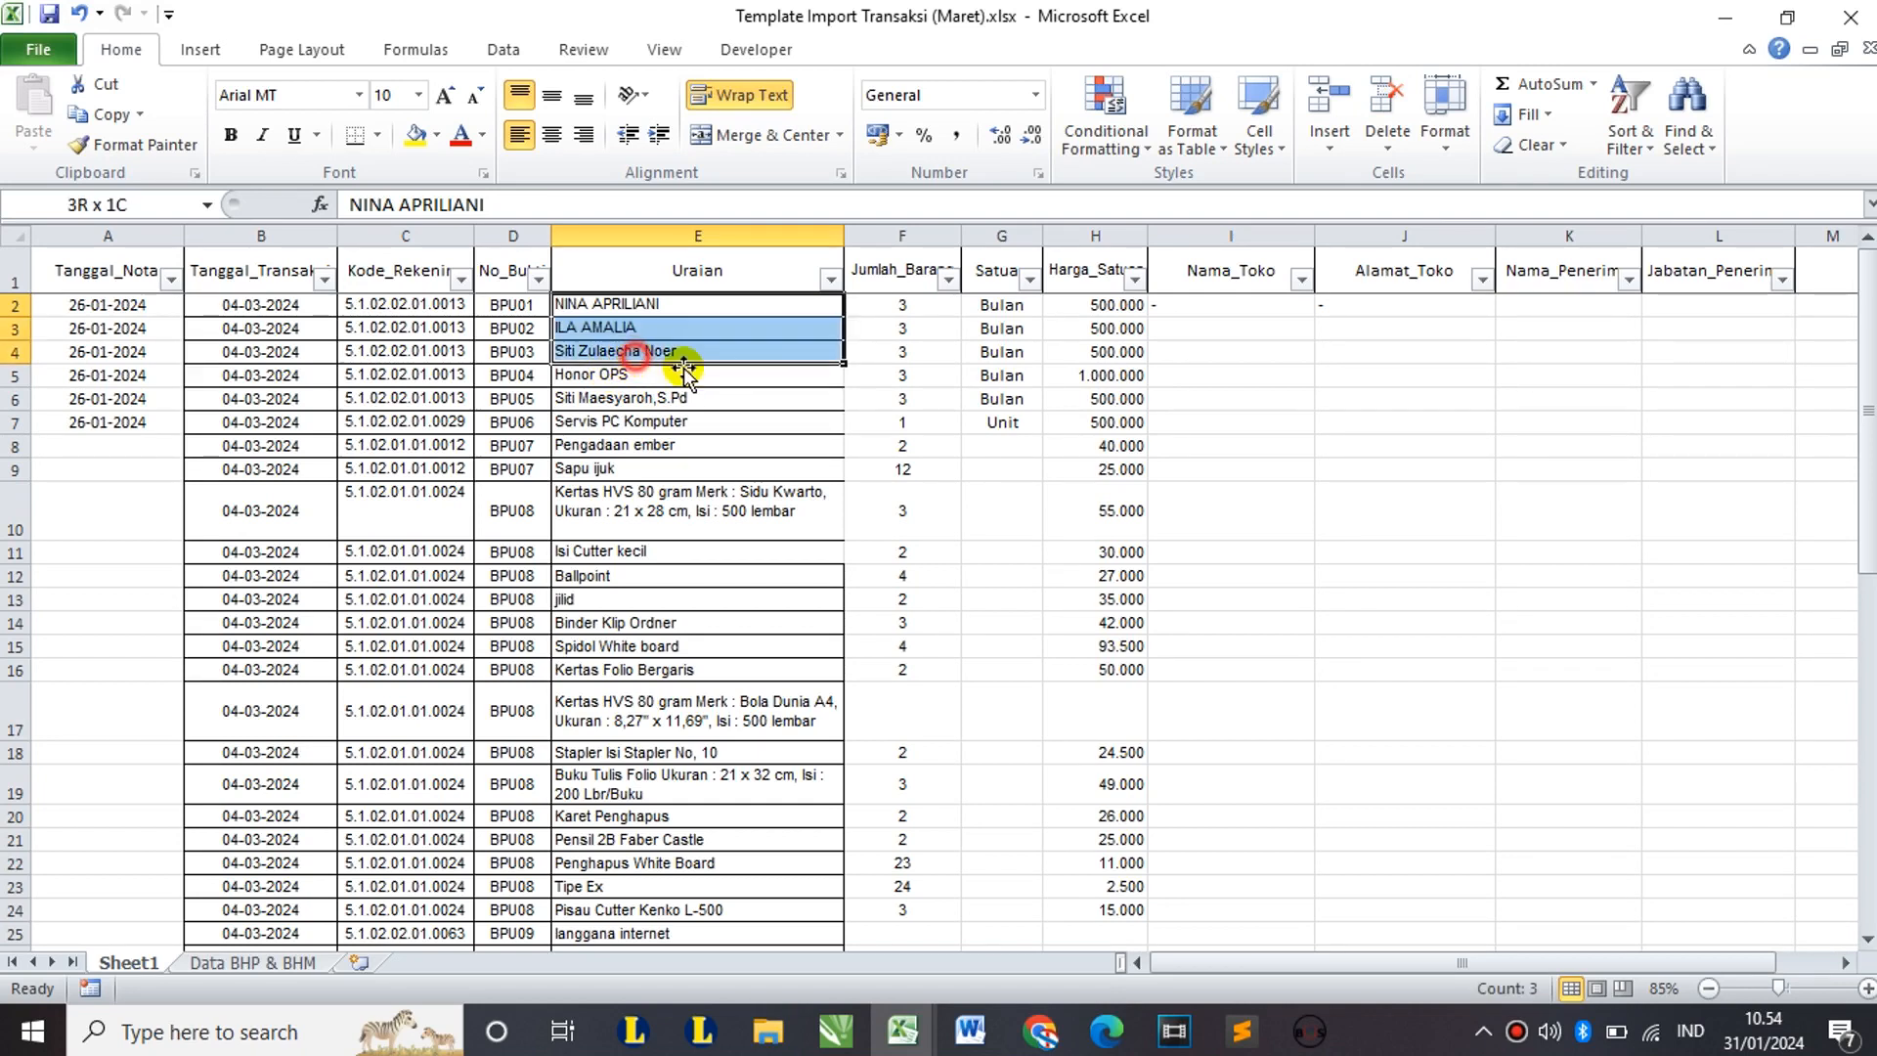
key("ctrl+c")
left_click(1561, 300)
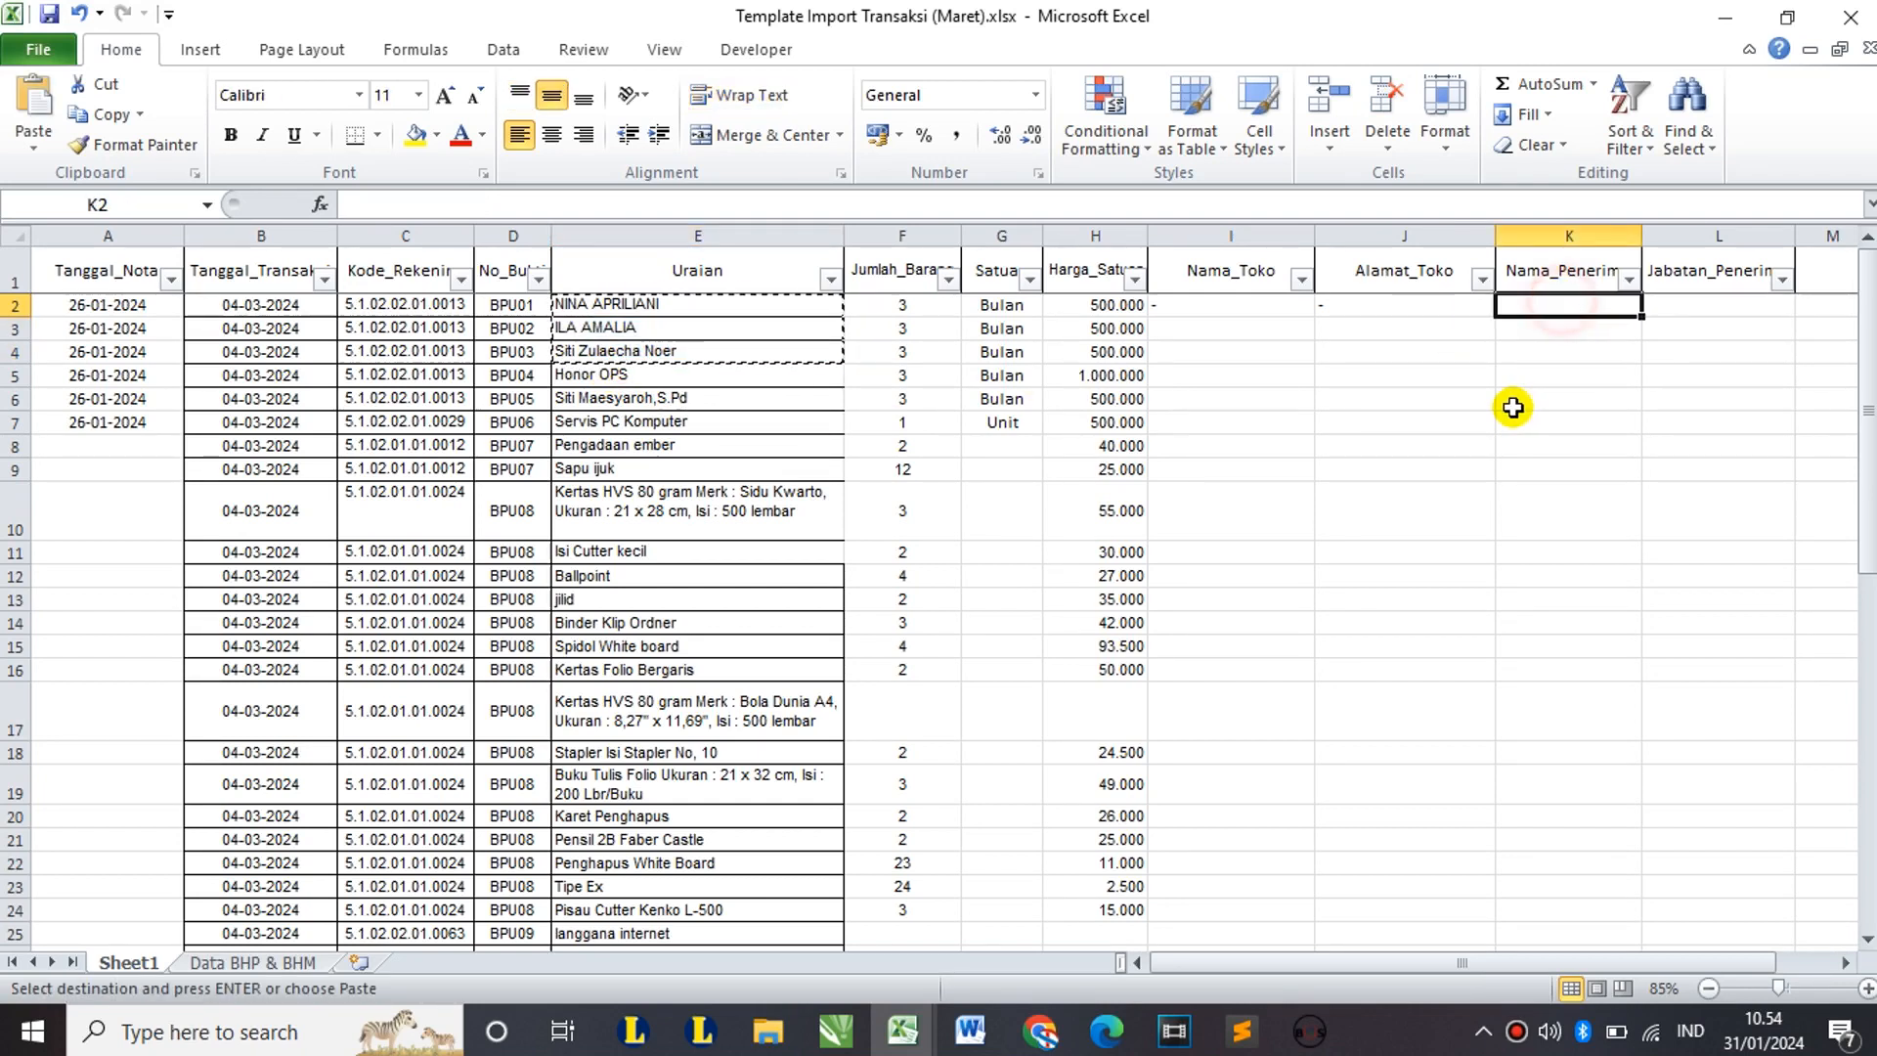
key("ctrl+v")
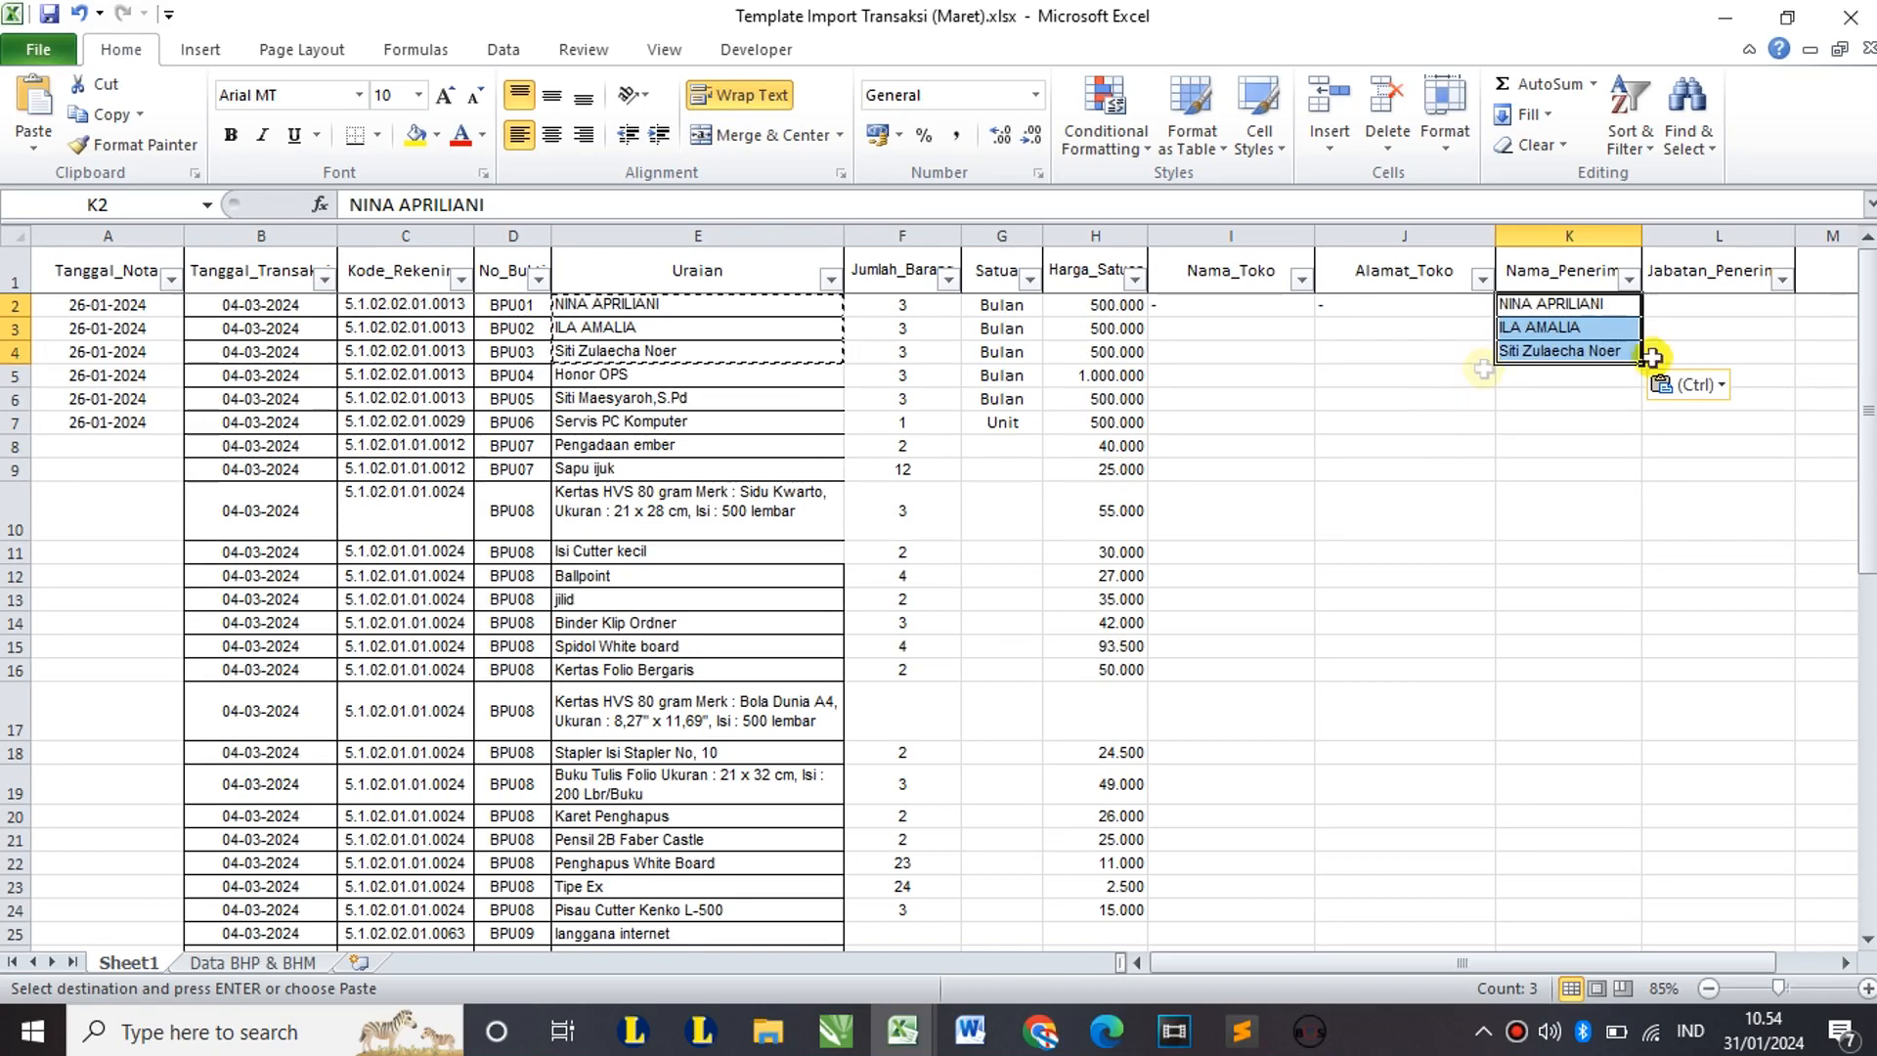
Step: Copy the dash from J2 into Jabatan_Penerima L2:L4 and into I3:J4
left_click(1672, 305)
left_click(1413, 304)
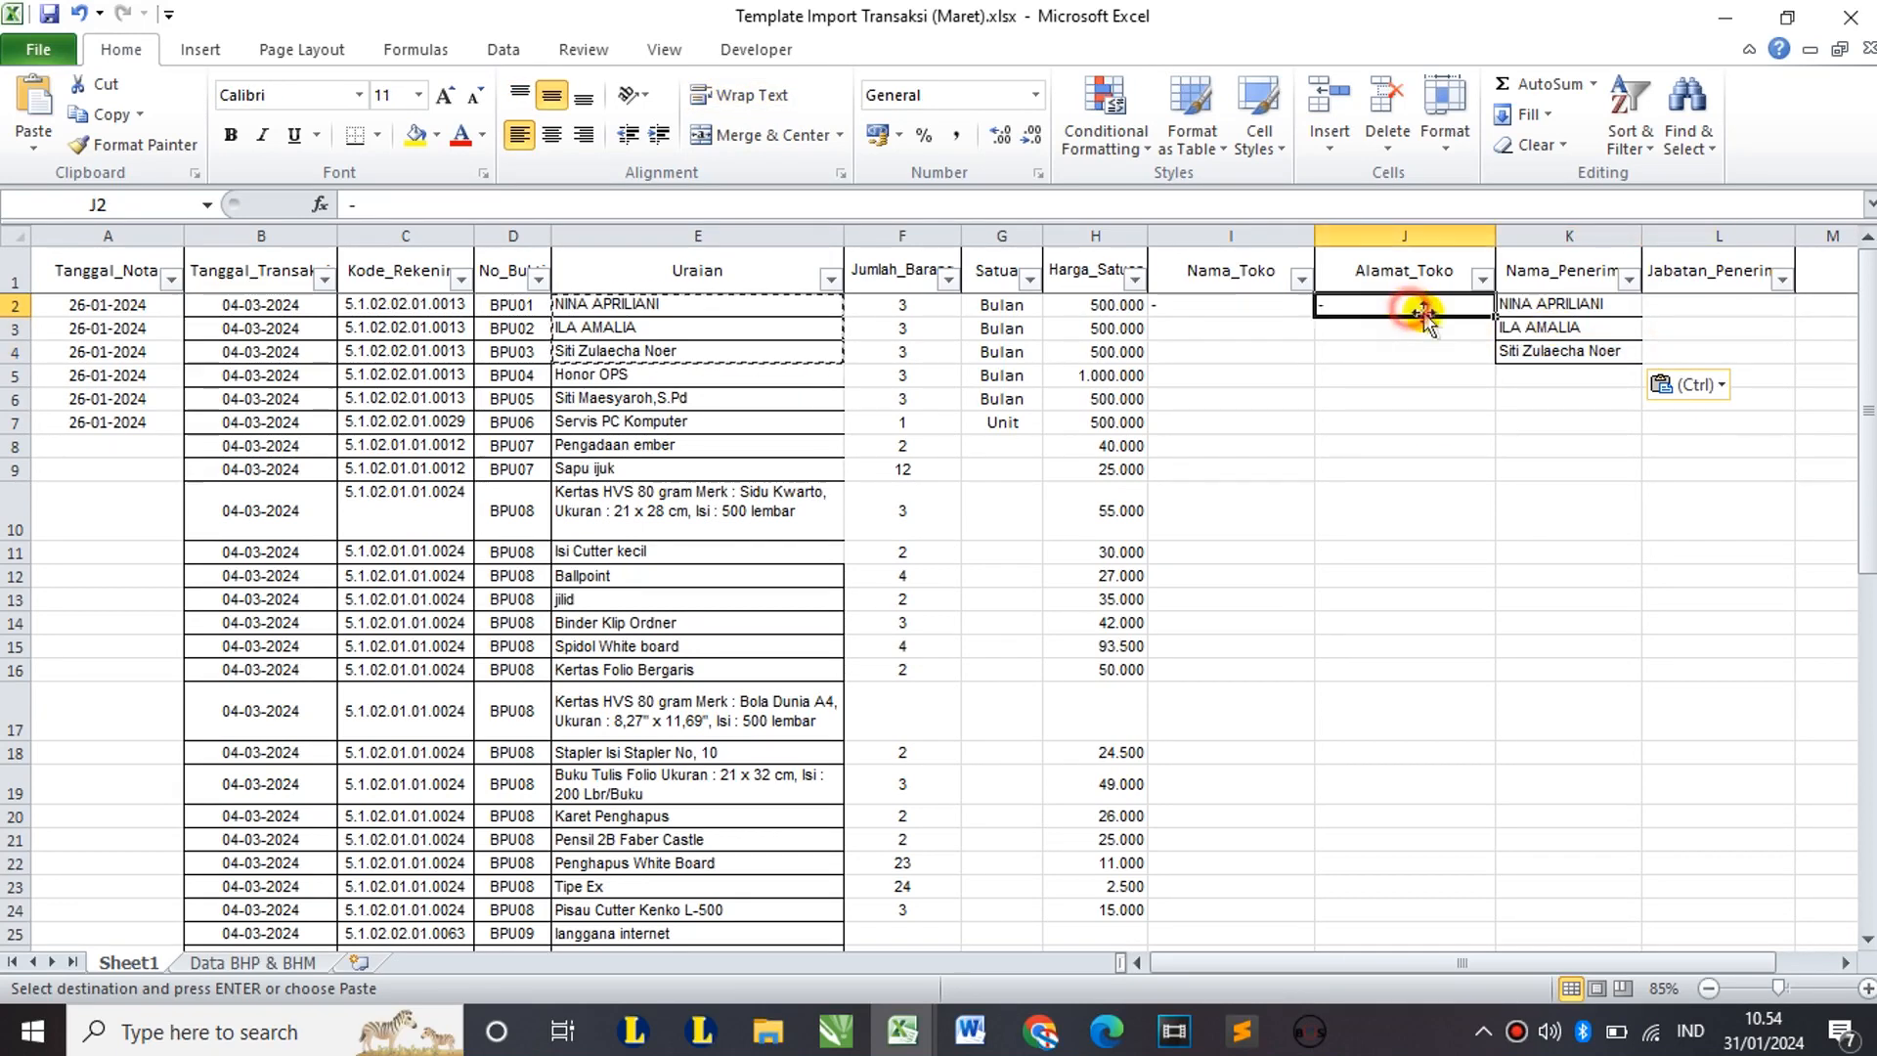
key("ctrl+c")
left_click_drag(1707, 308, 1701, 350)
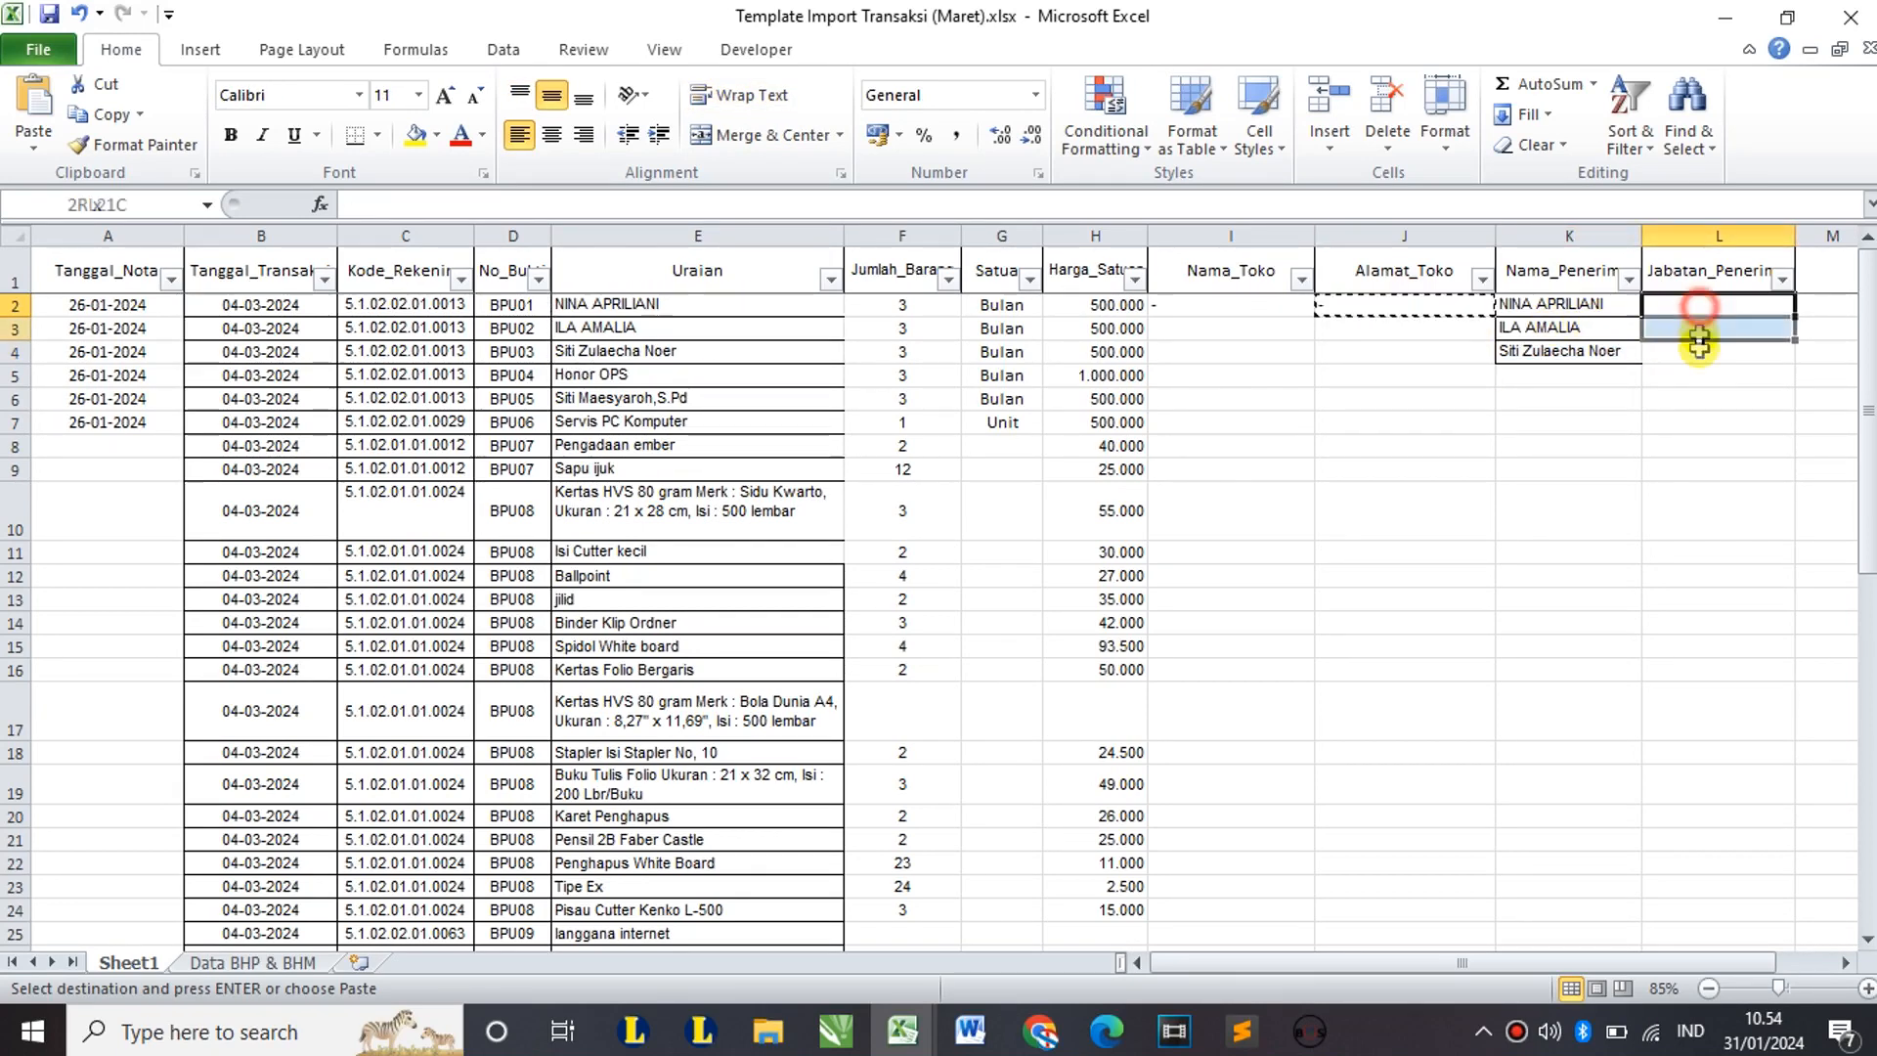
key("ctrl+v")
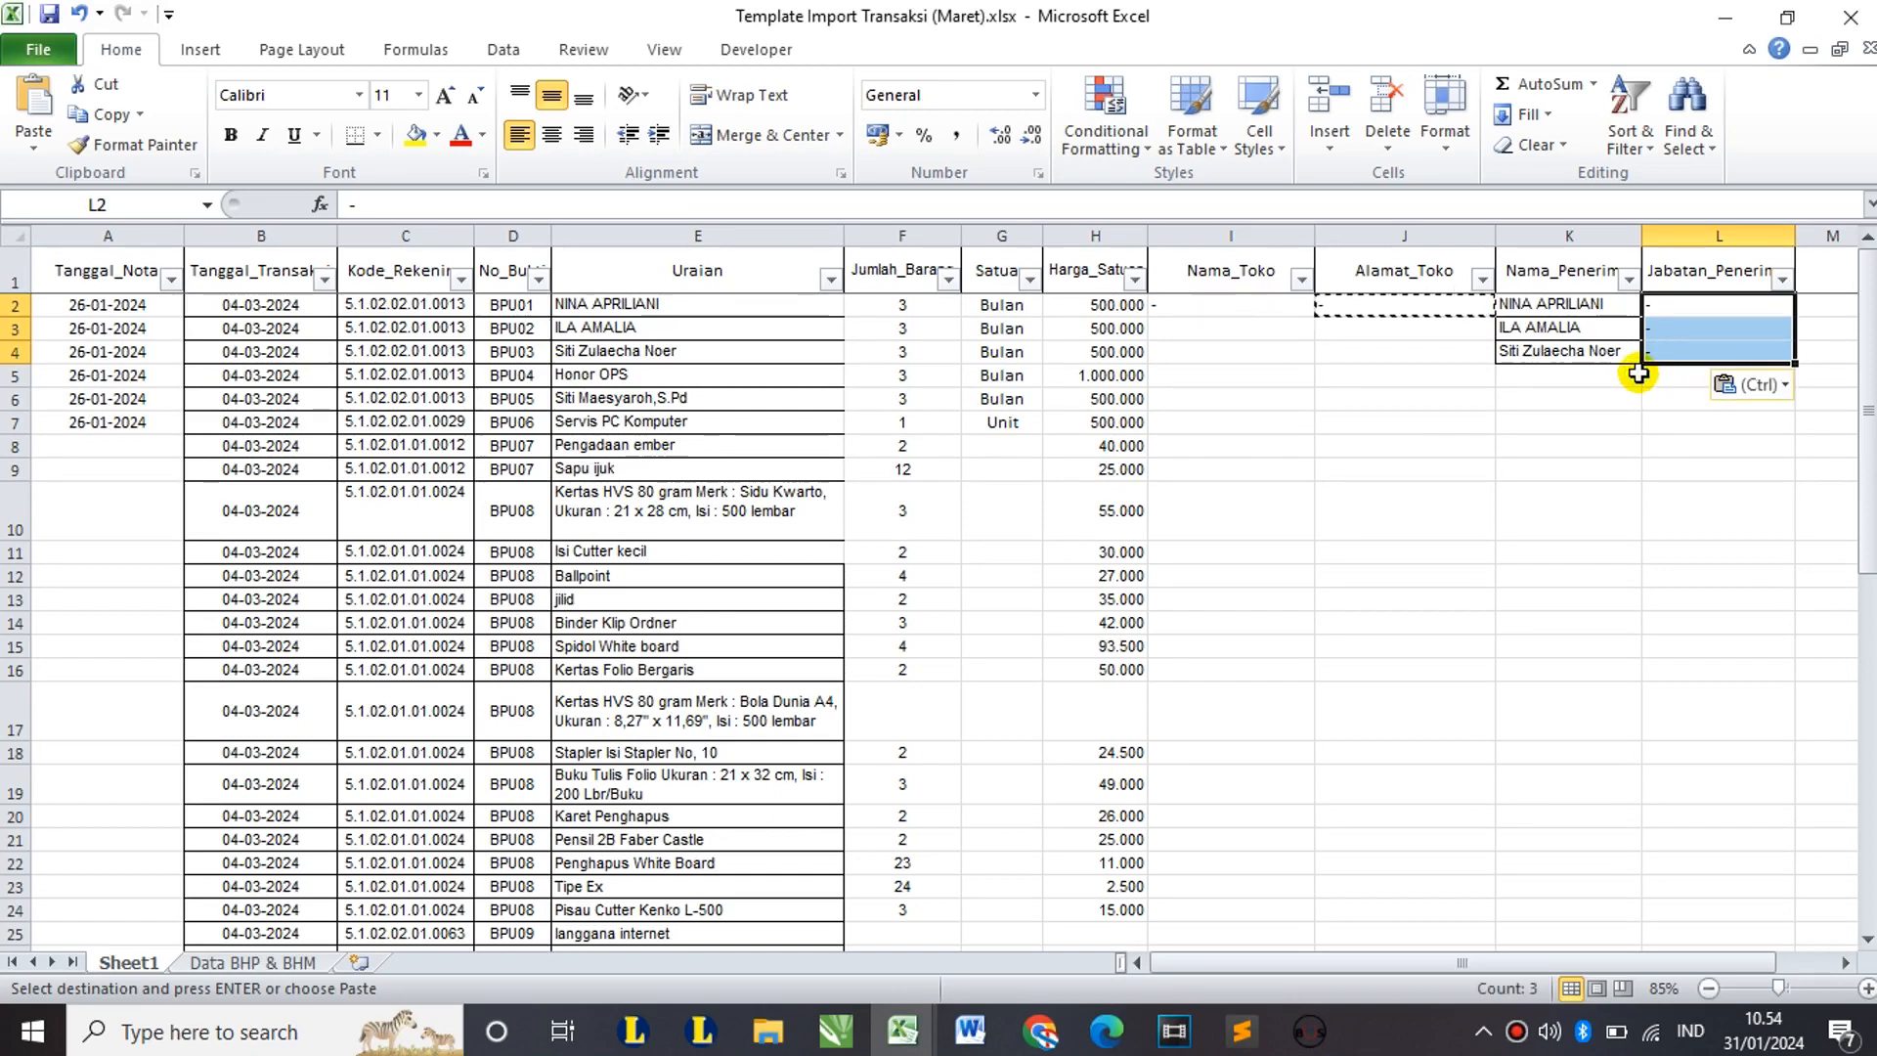
left_click(1491, 427)
left_click(1250, 307)
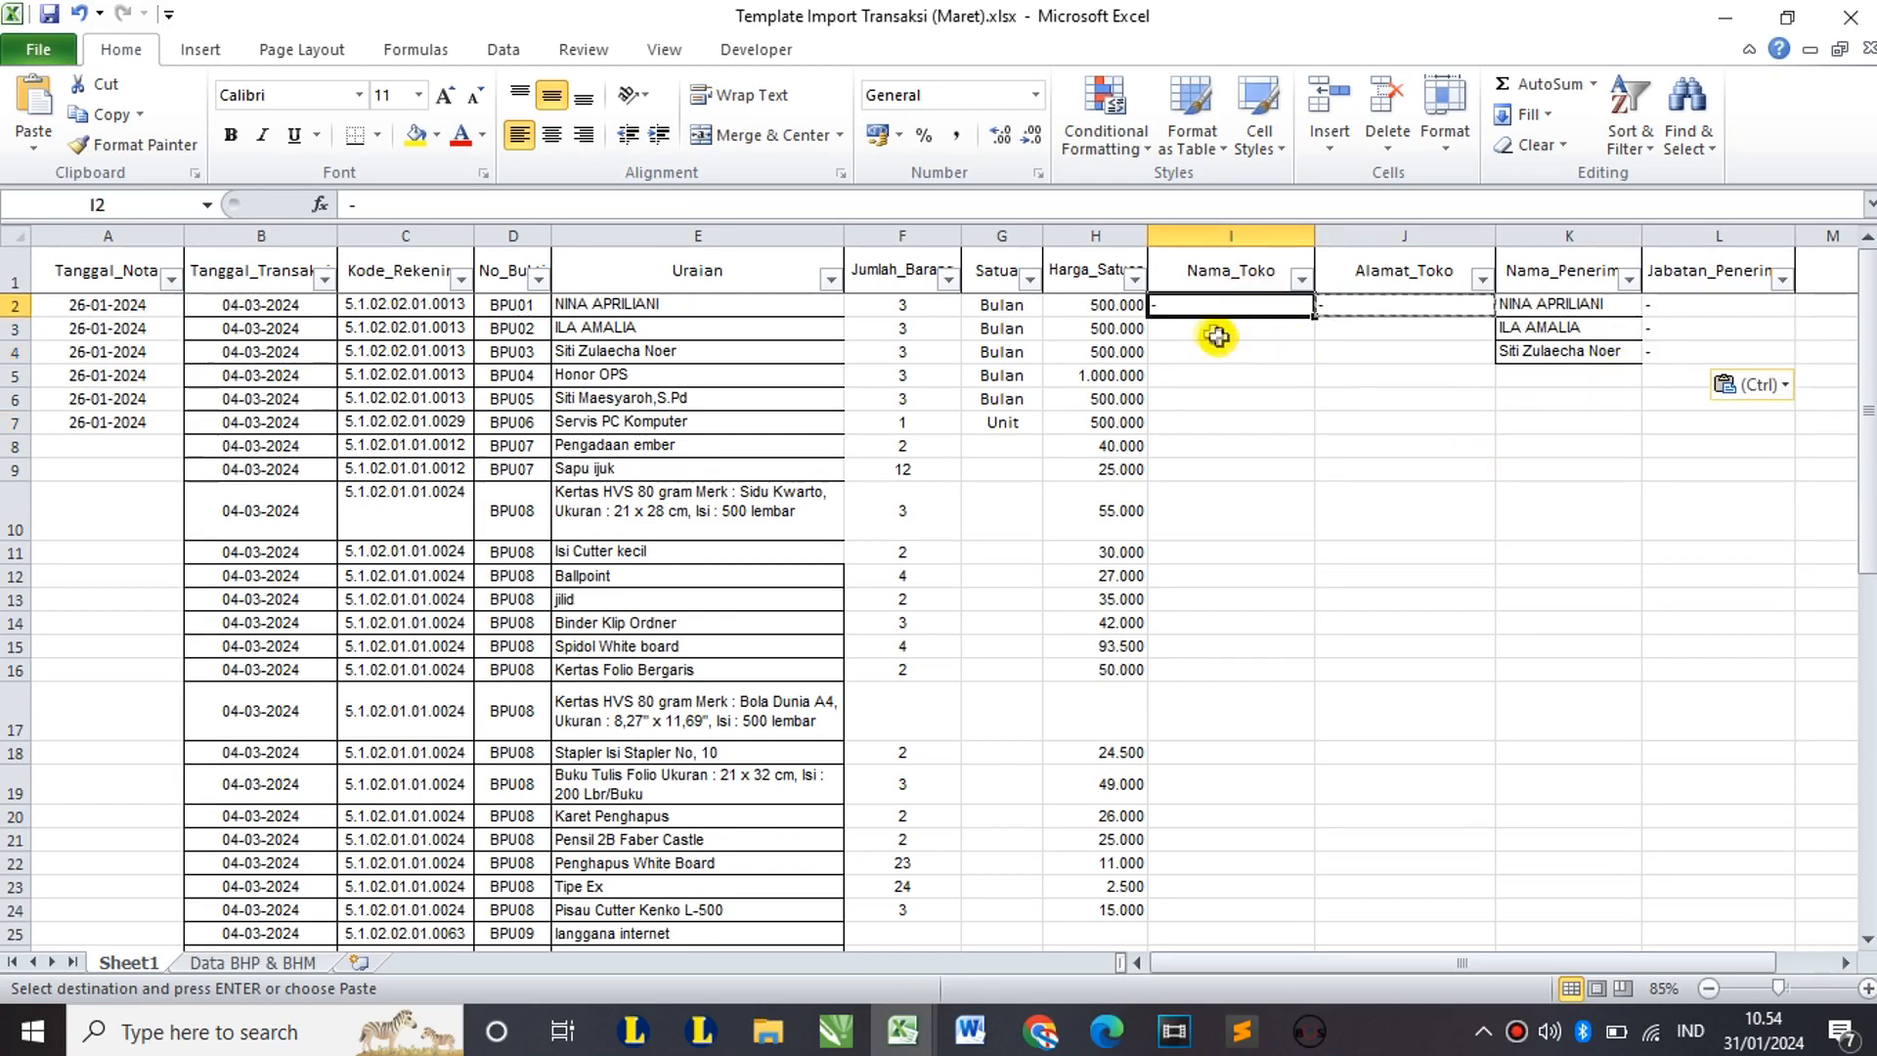
left_click_drag(1210, 332, 1406, 358)
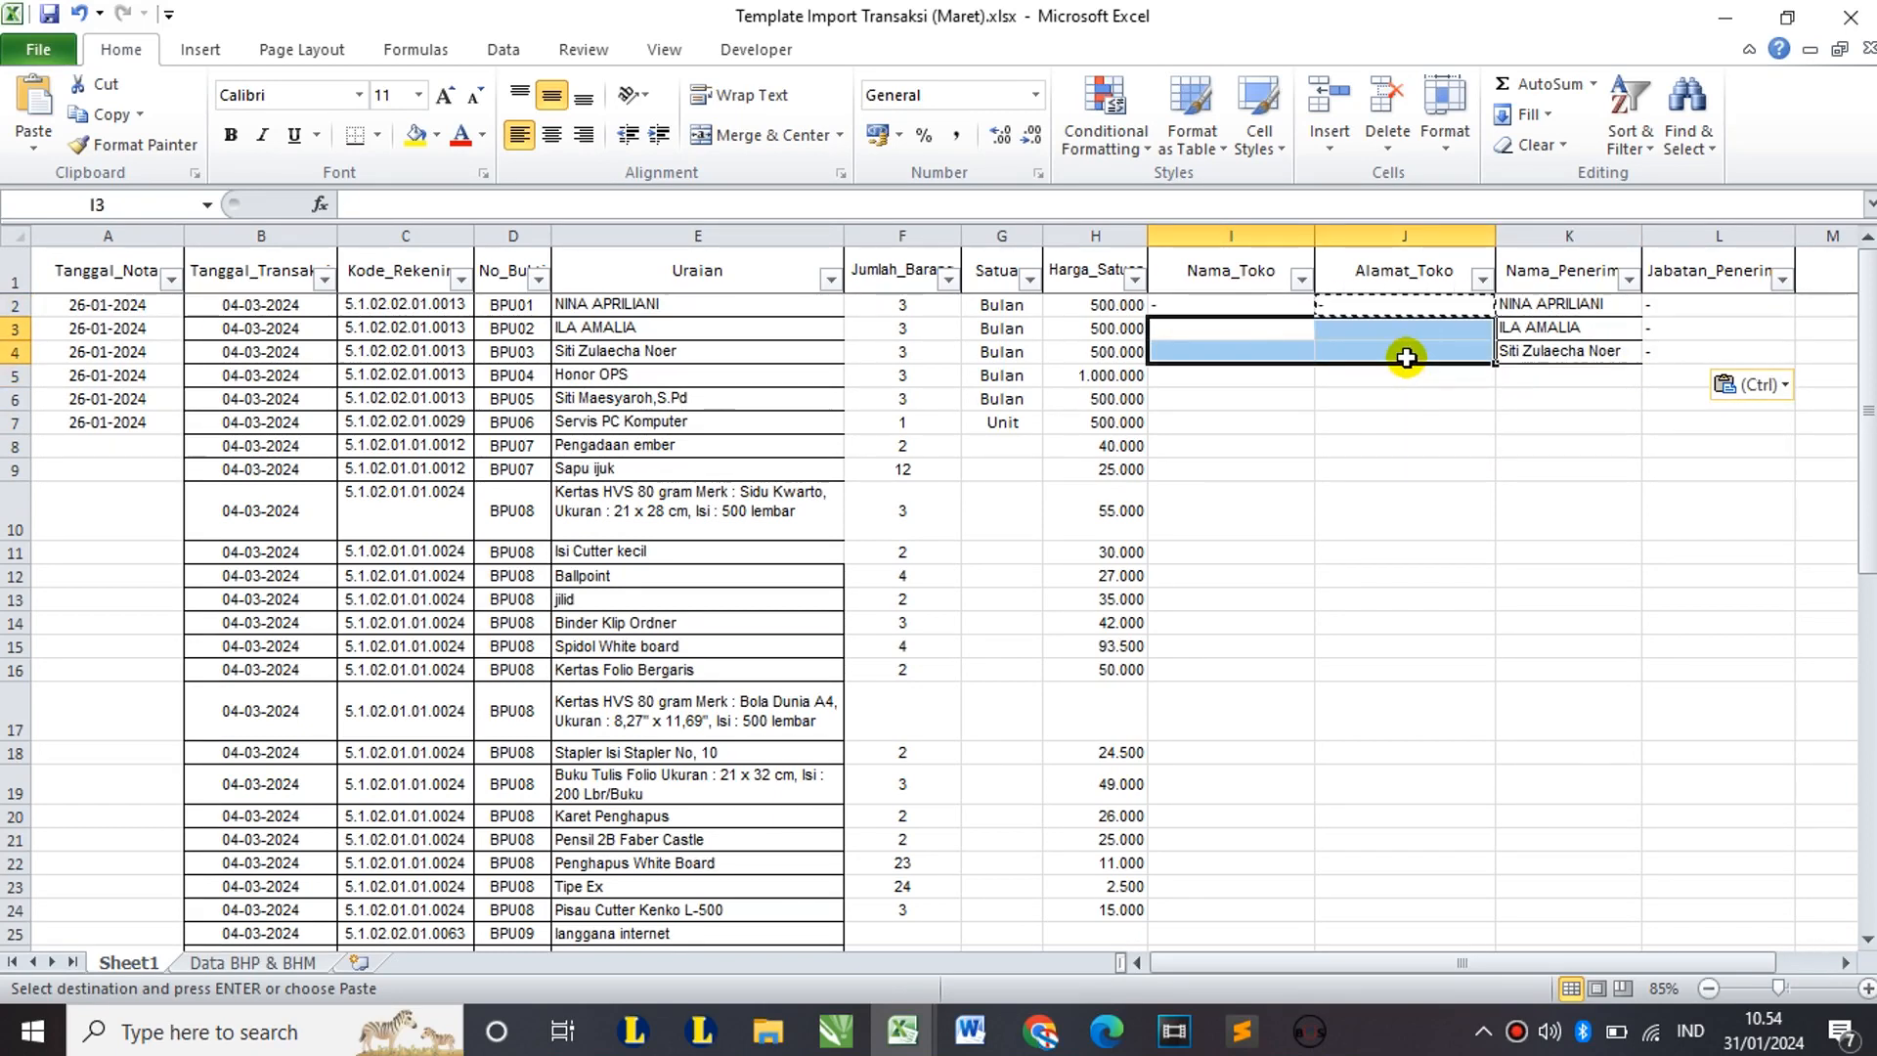
key("ctrl+v")
left_click(1372, 383)
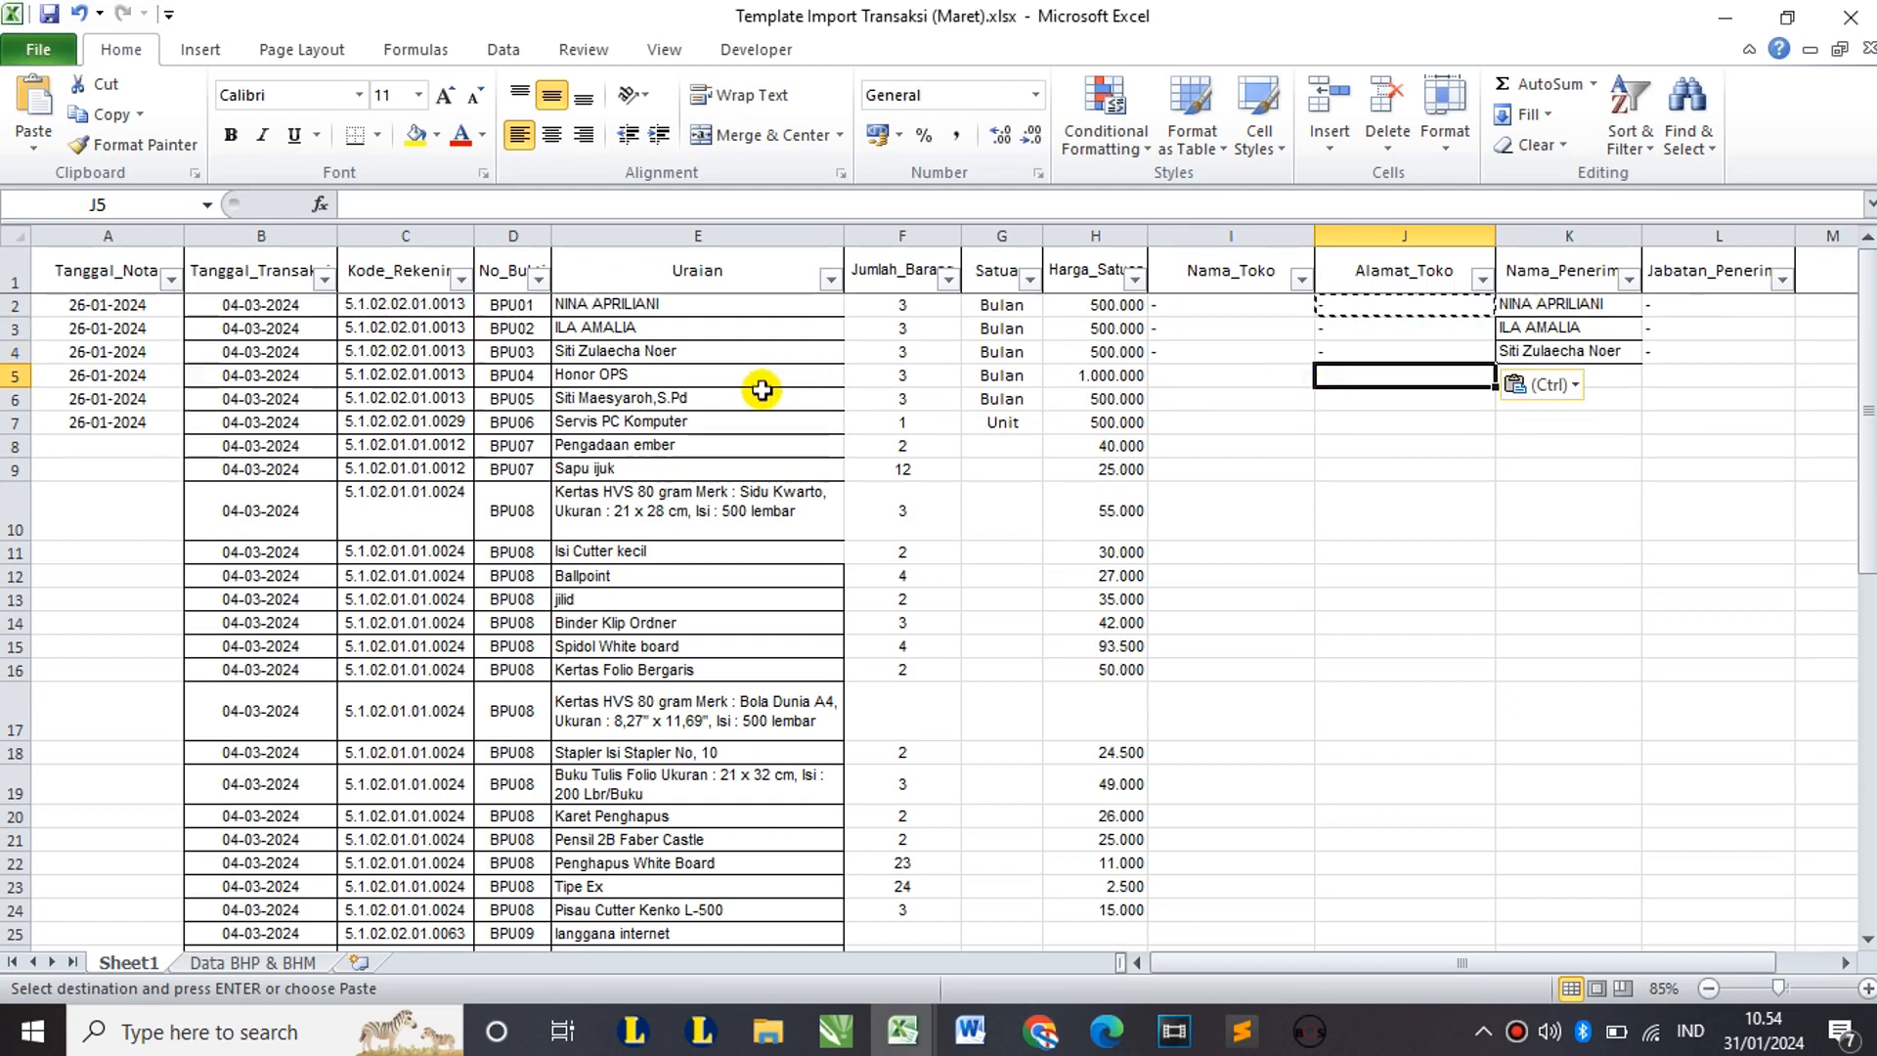
Step: Fill row 5 with dashes for shop name, address and position plus the recipient's name
left_click(1214, 380)
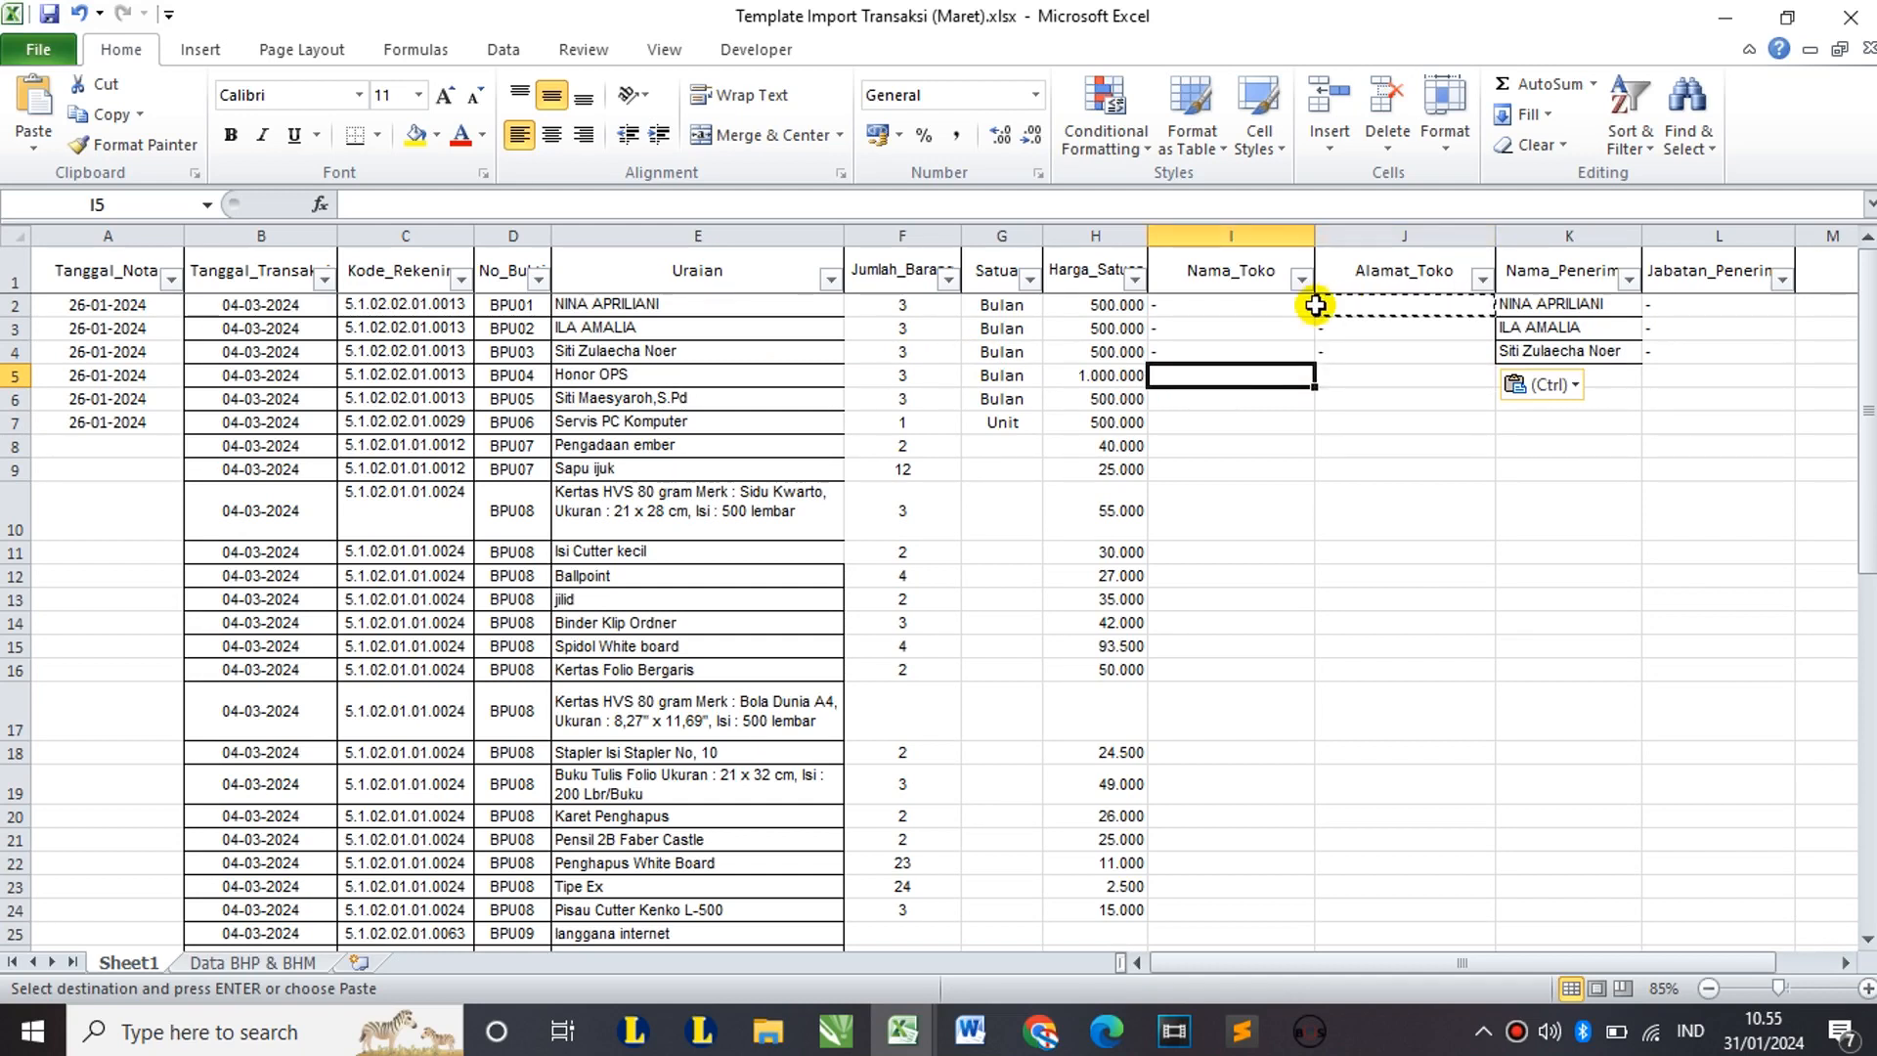
type("-")
key("Tab")
type("-")
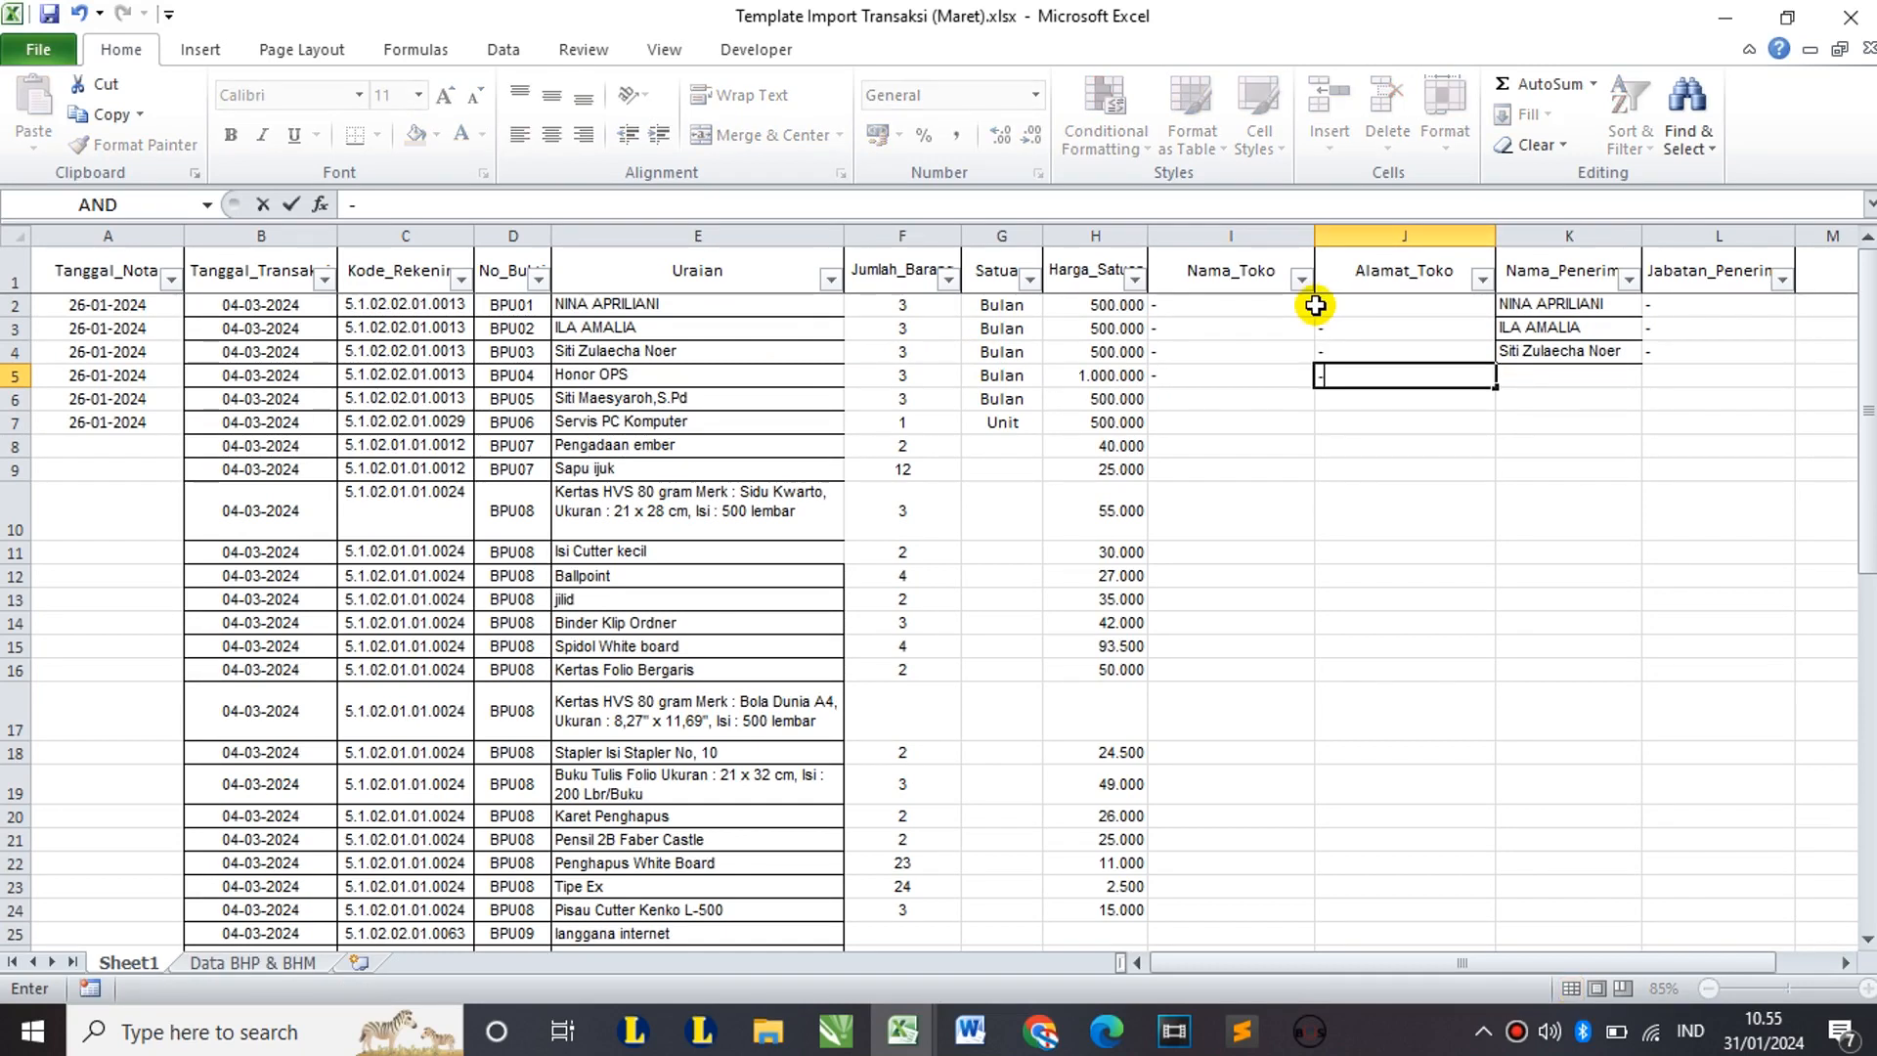
key("Tab")
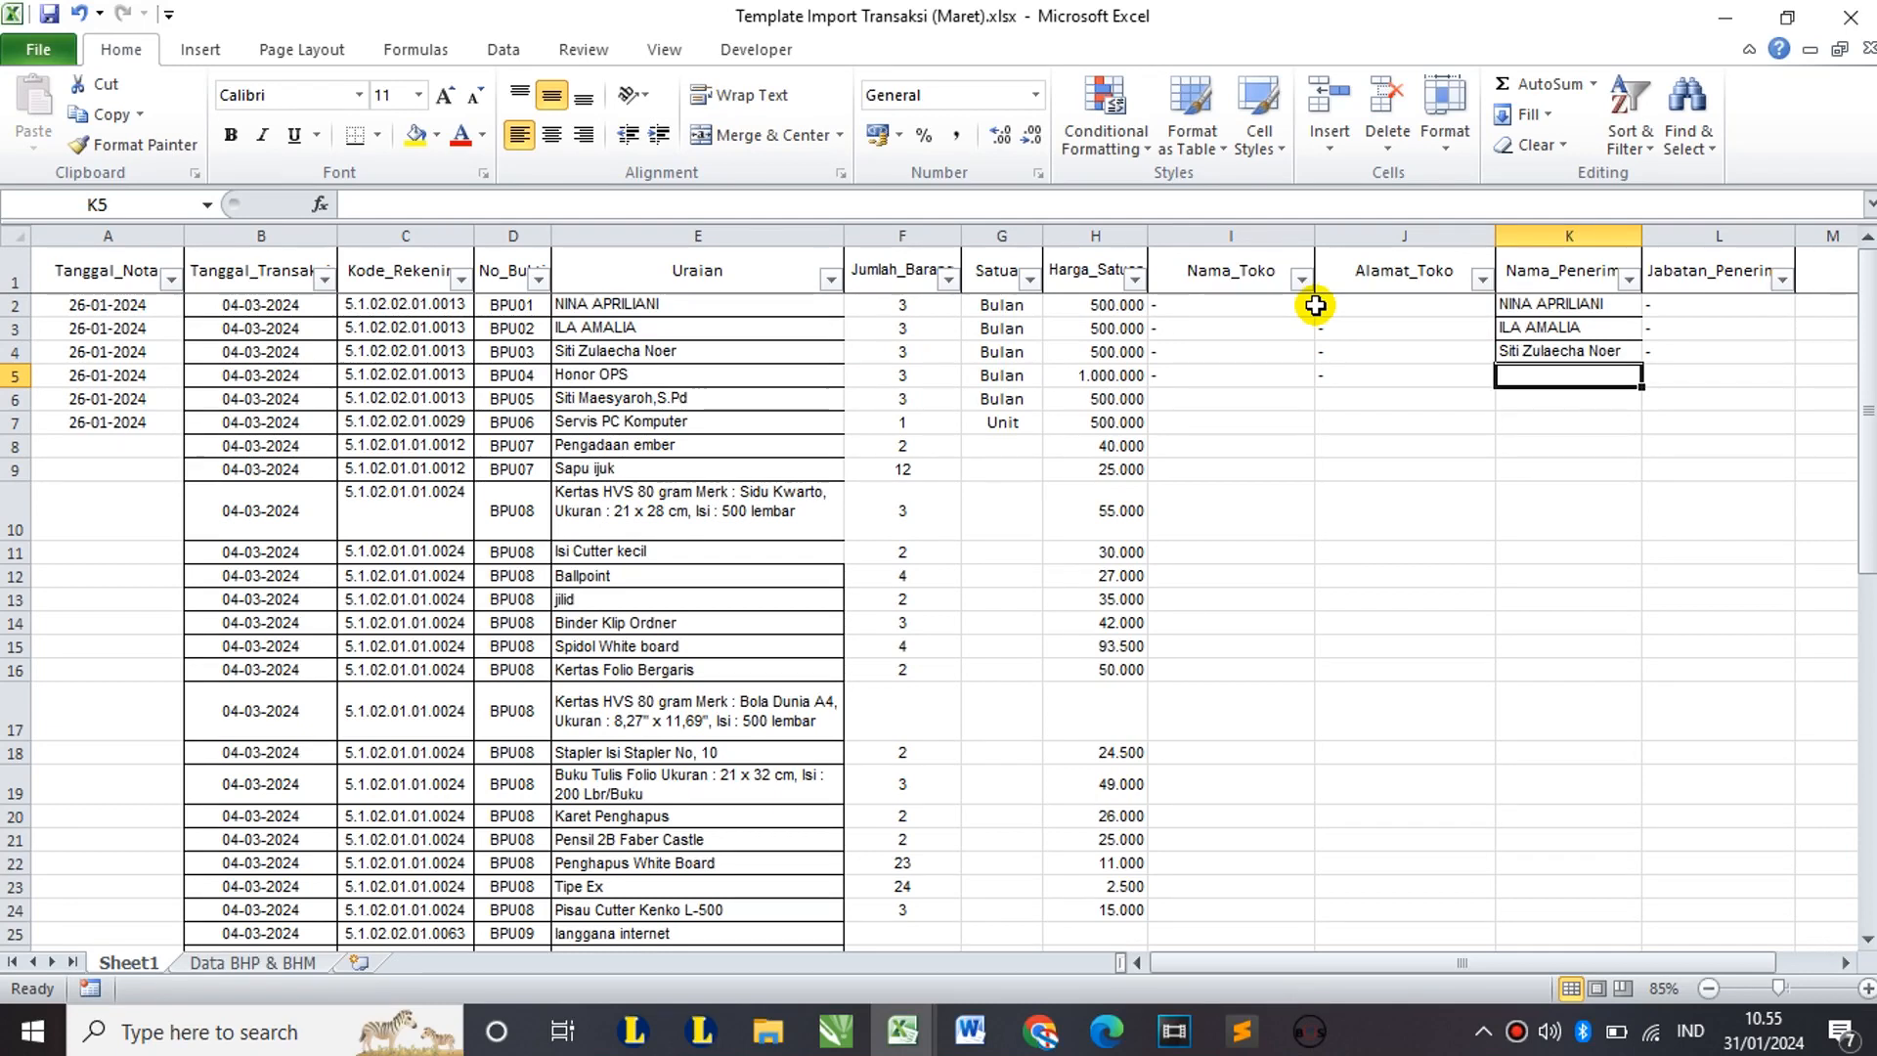
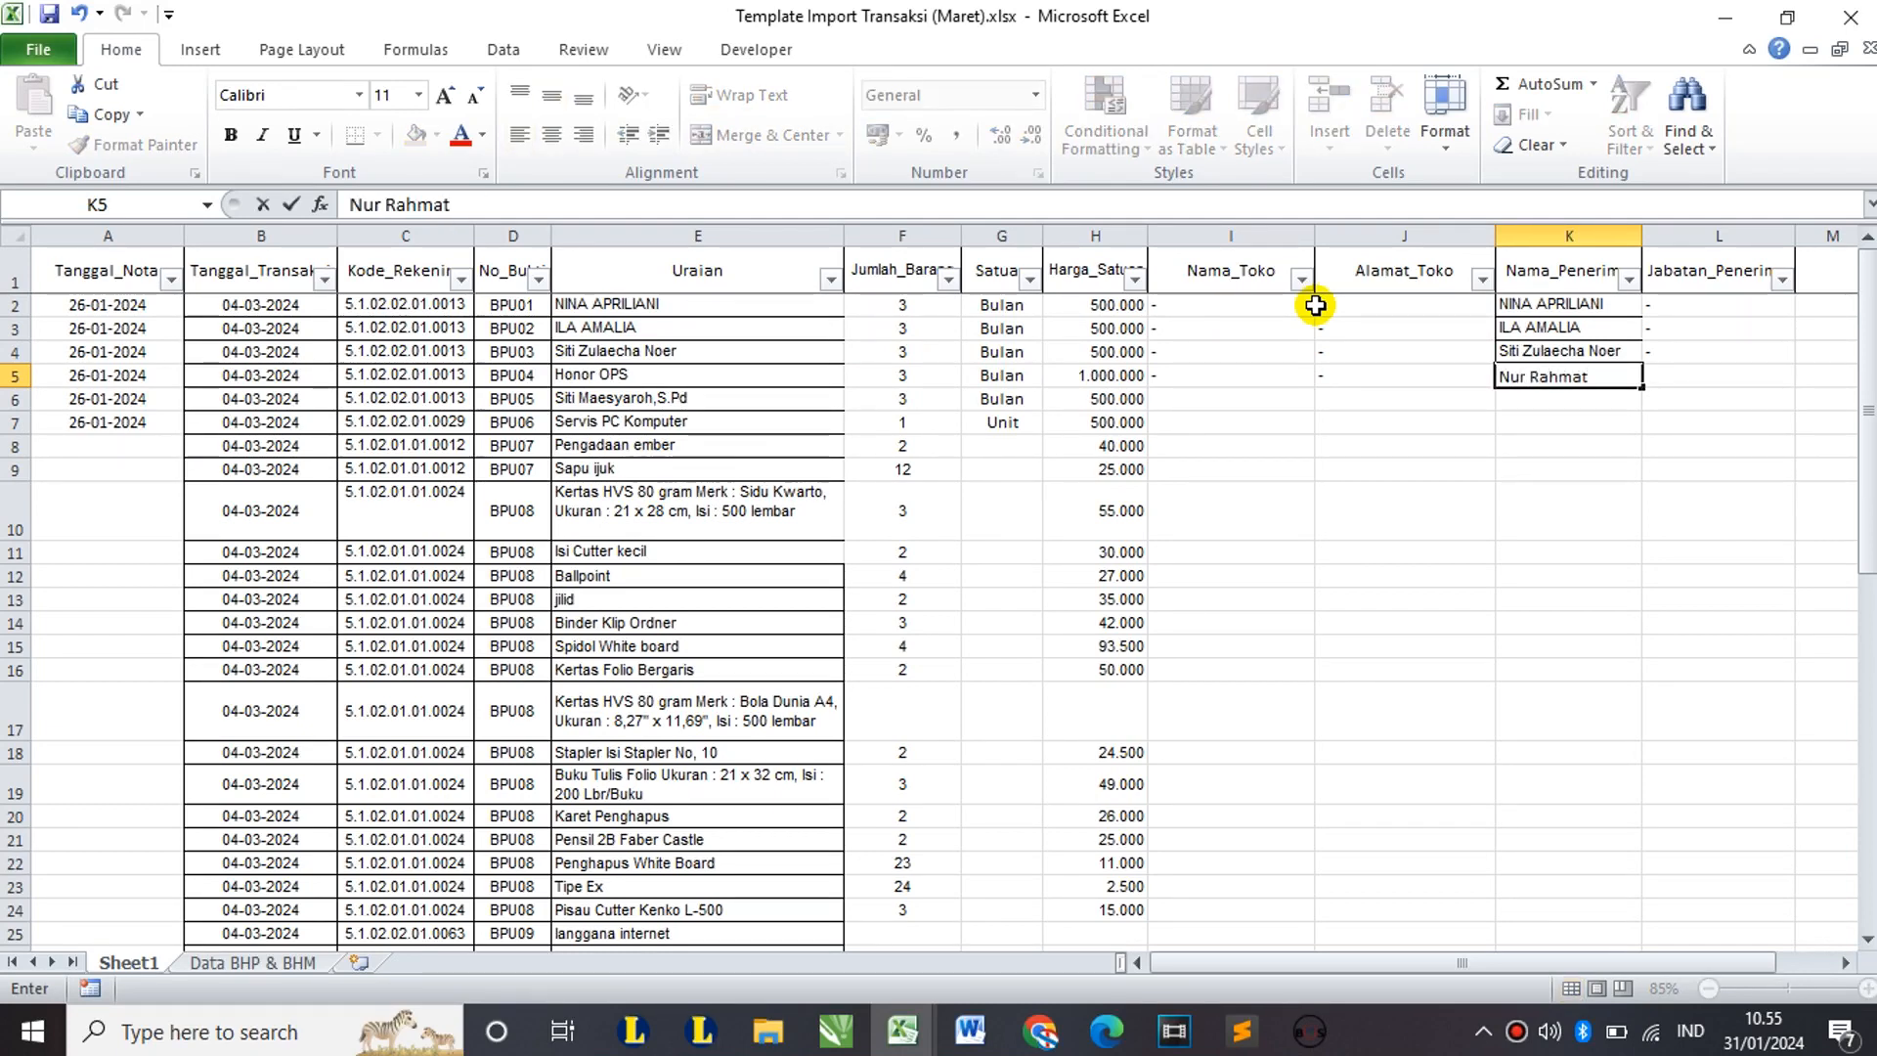
key("Tab")
type("-")
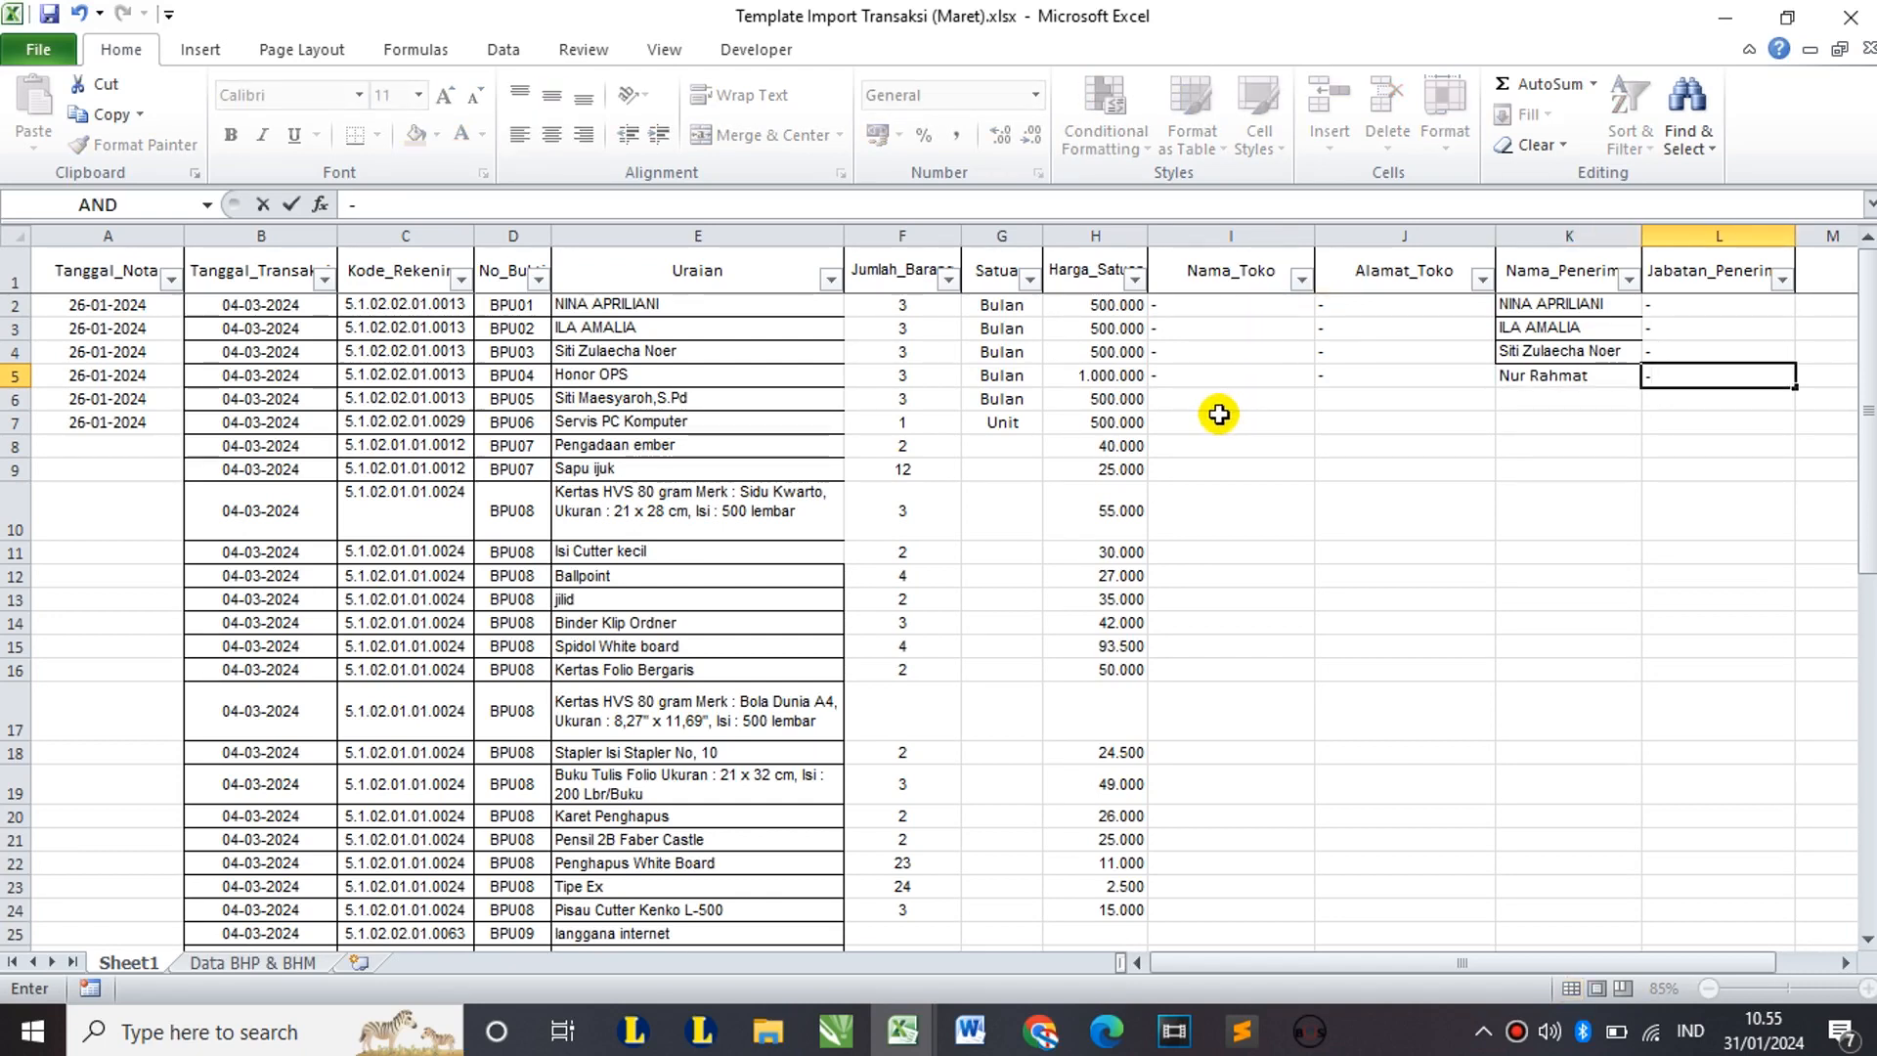
left_click(776, 398)
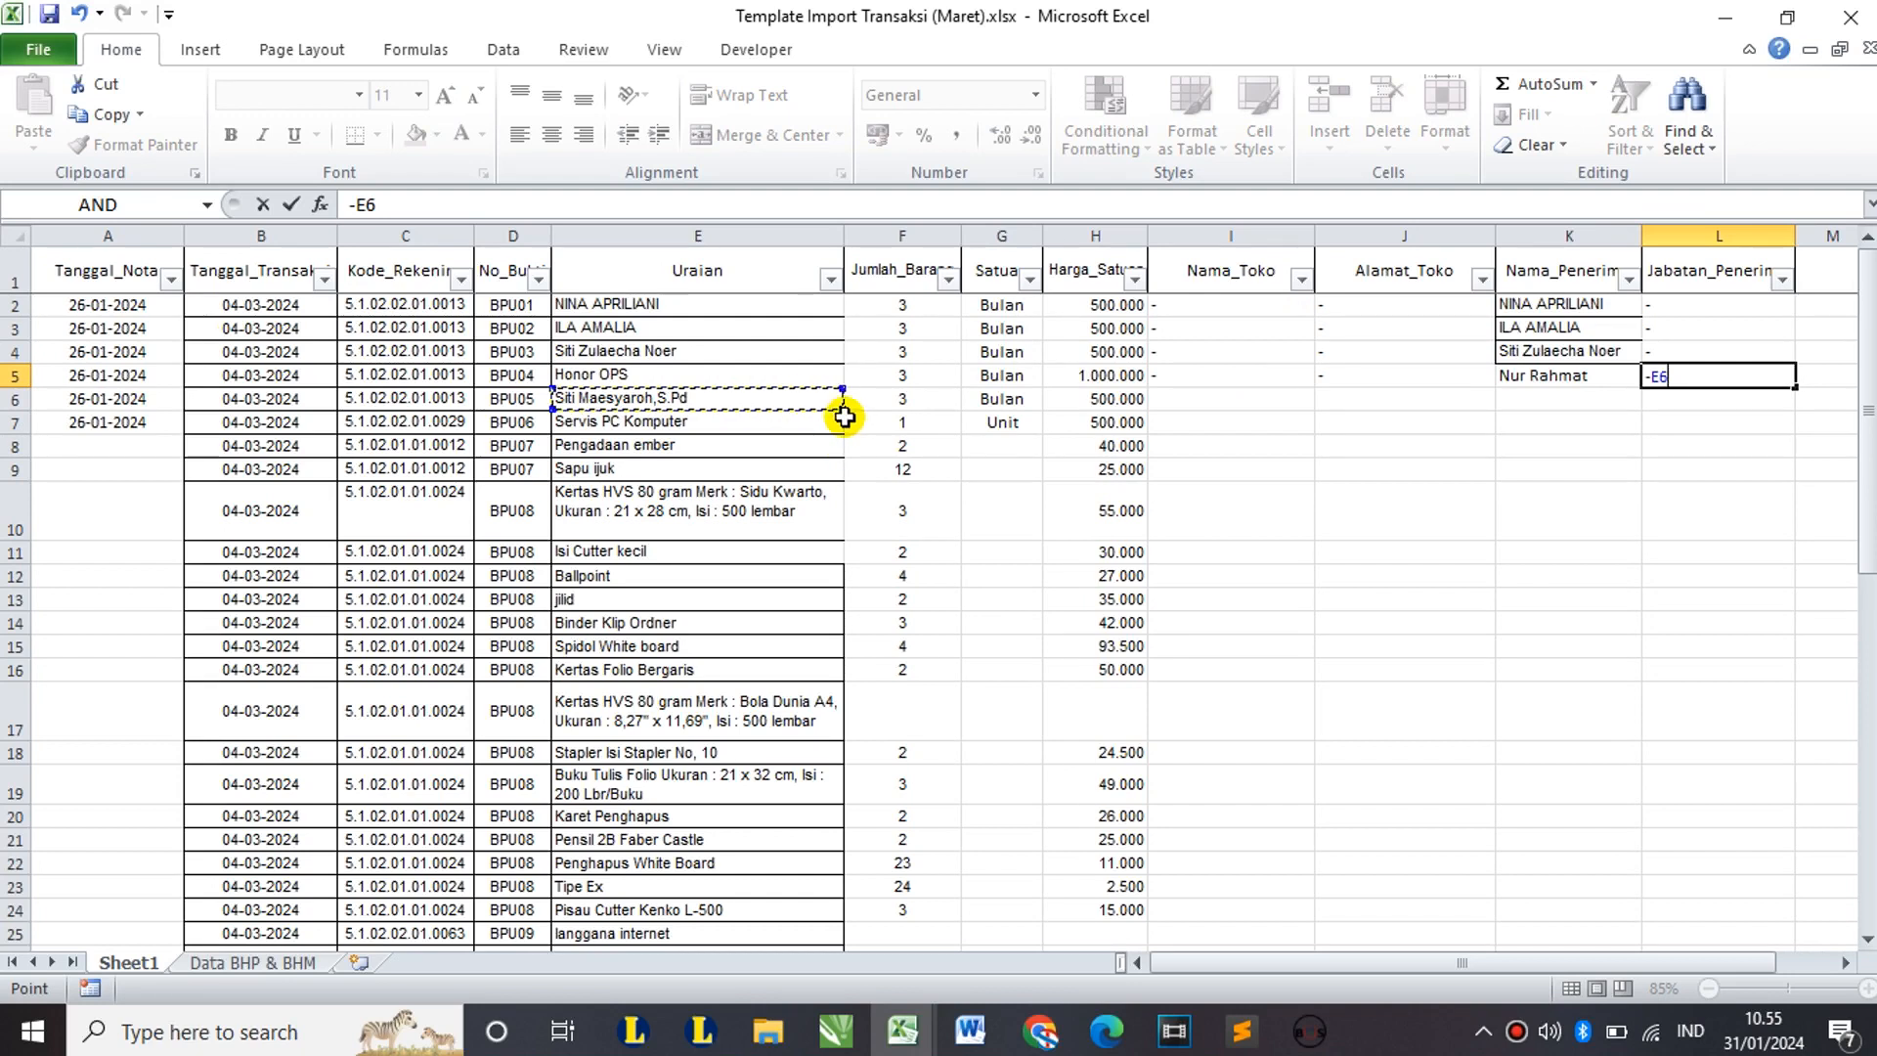
key("BackSpace")
key("BackSpace")
key("Return")
Step: Copy E6's name into K6 and the dash from I5 into I6:J6 and L6
left_click(759, 398)
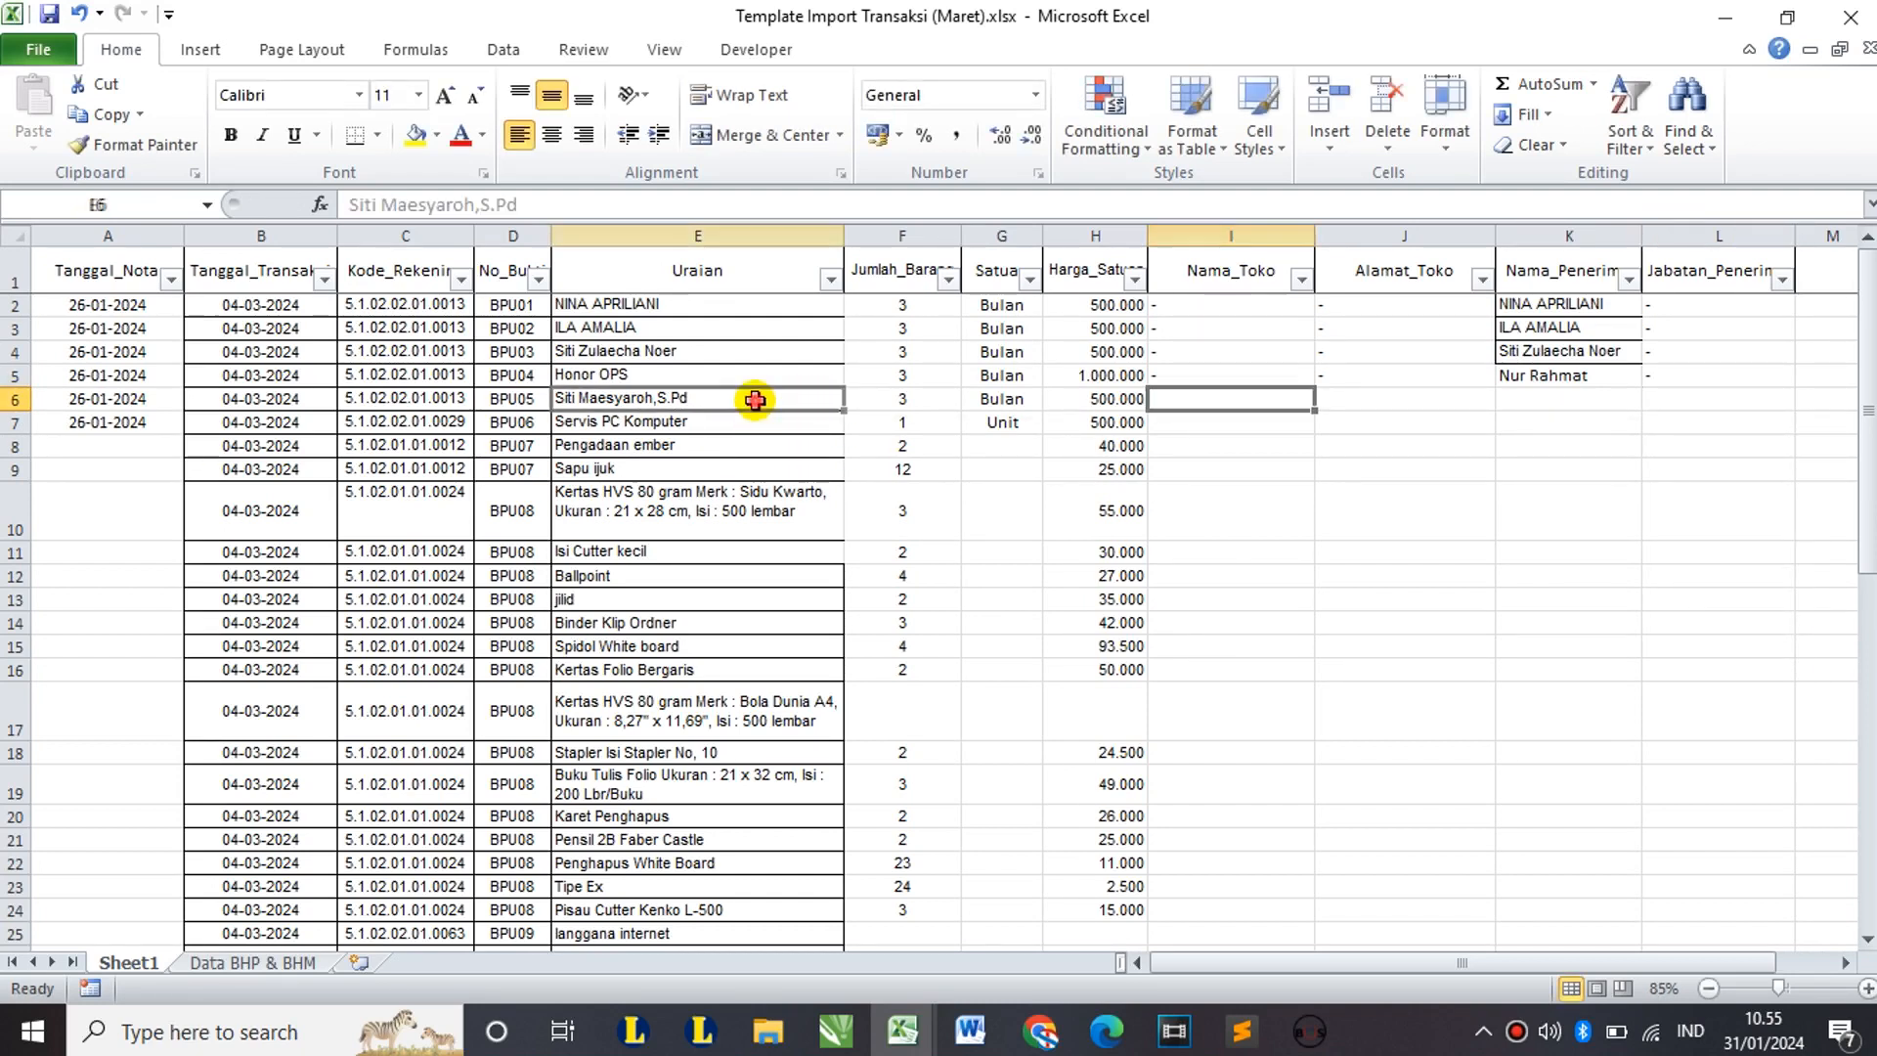
key("ctrl+c")
left_click(1516, 405)
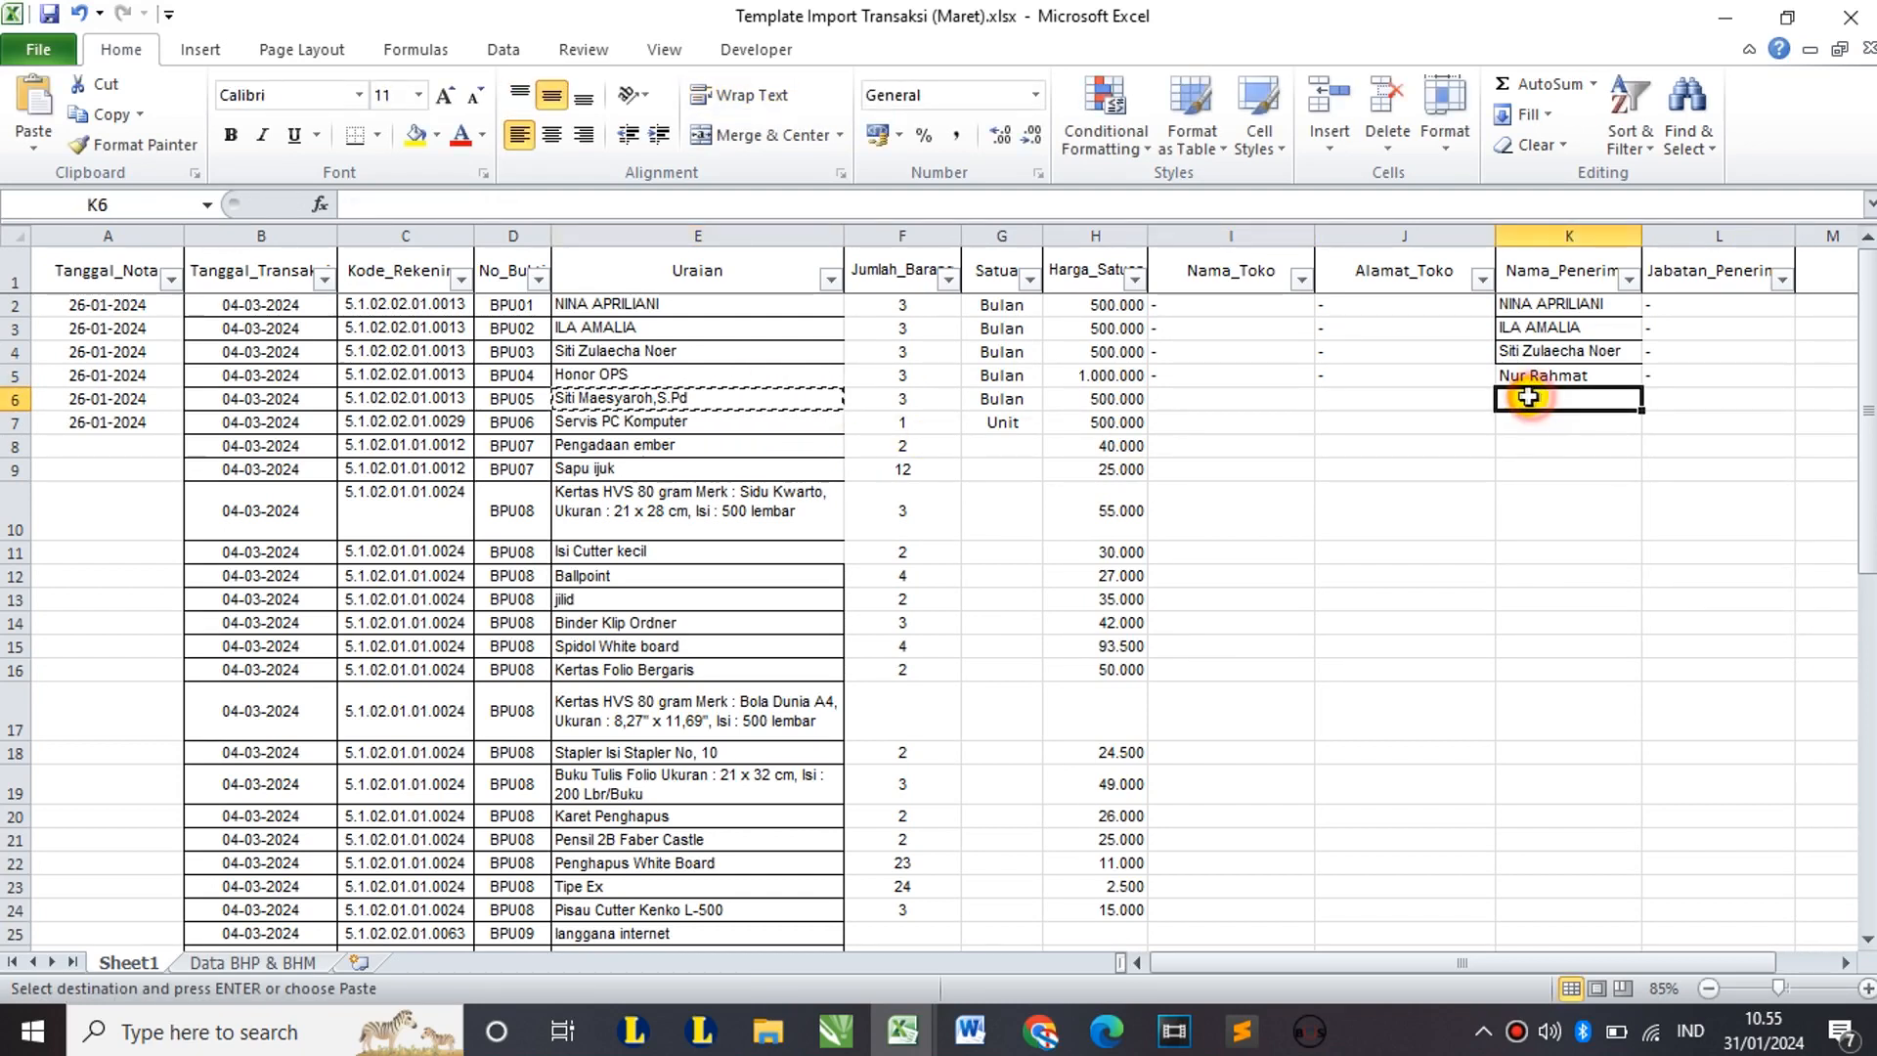
key("ctrl+v")
left_click(1209, 363)
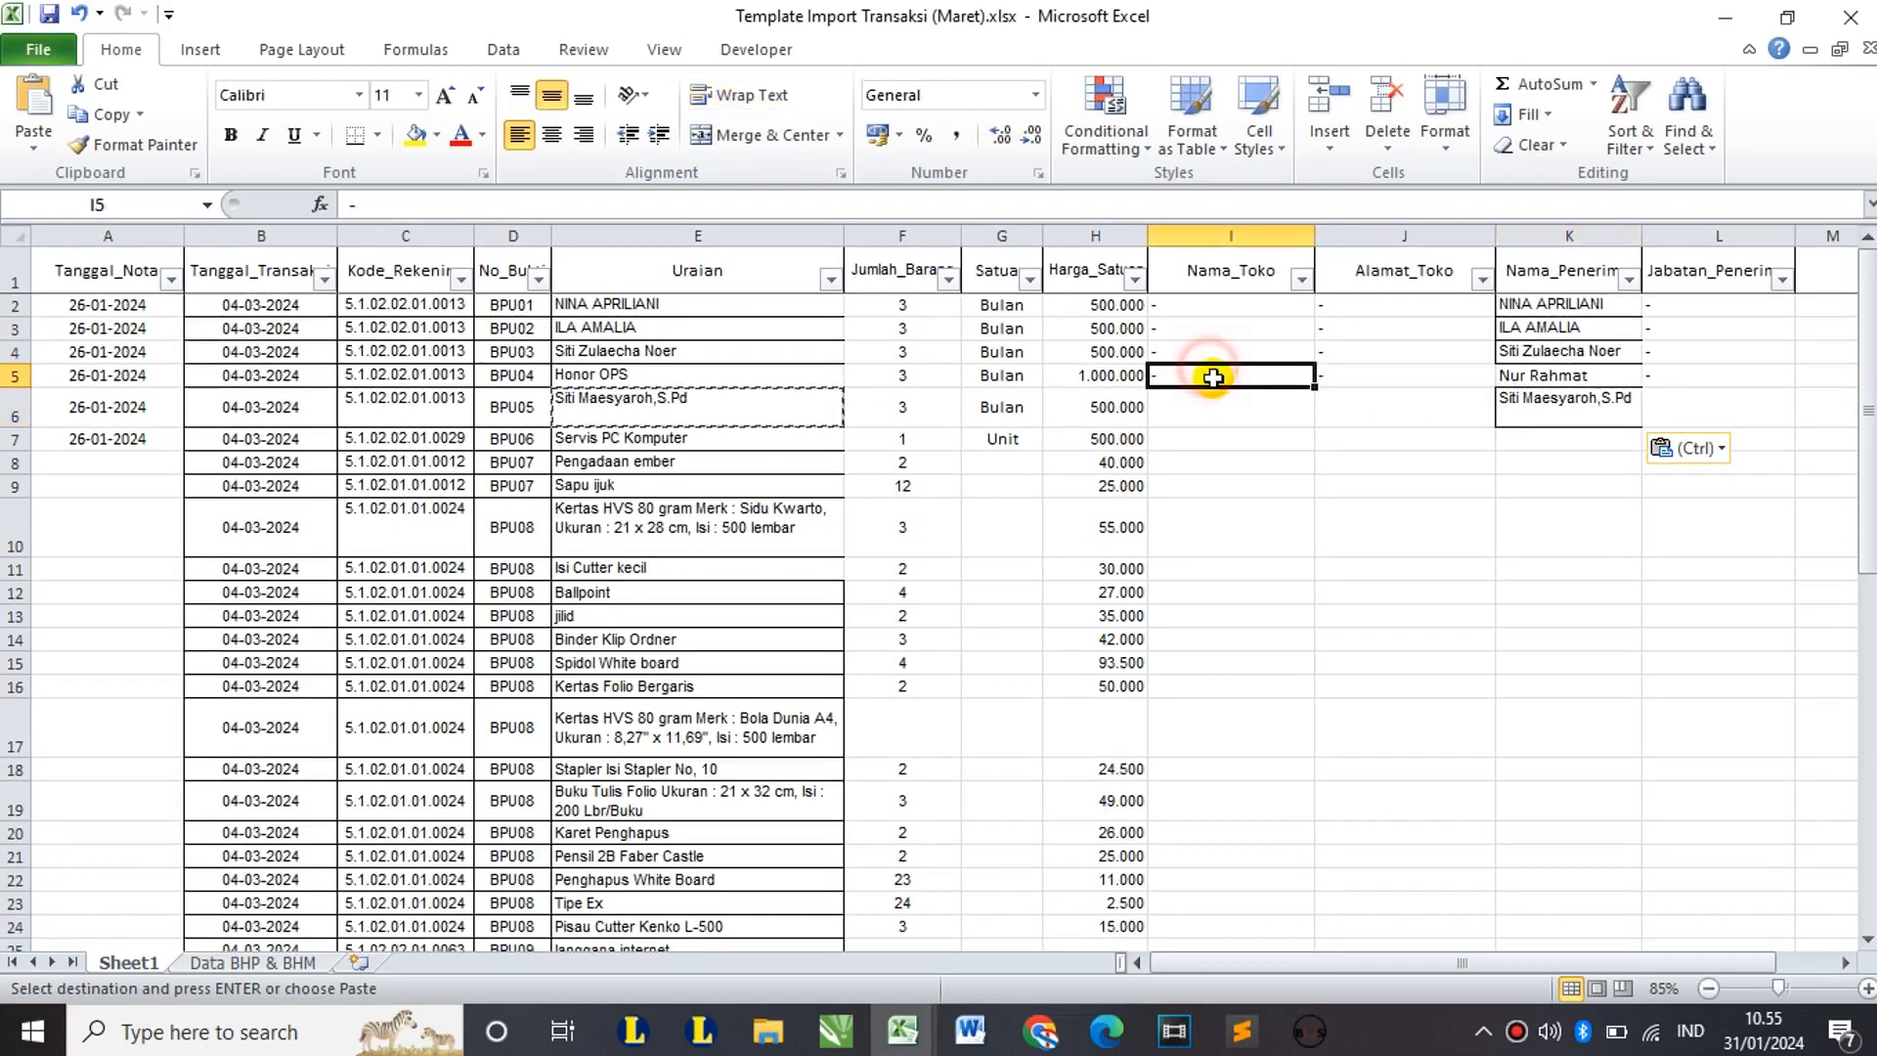
key("ctrl+c")
left_click_drag(1232, 407, 1378, 410)
key("ctrl+v")
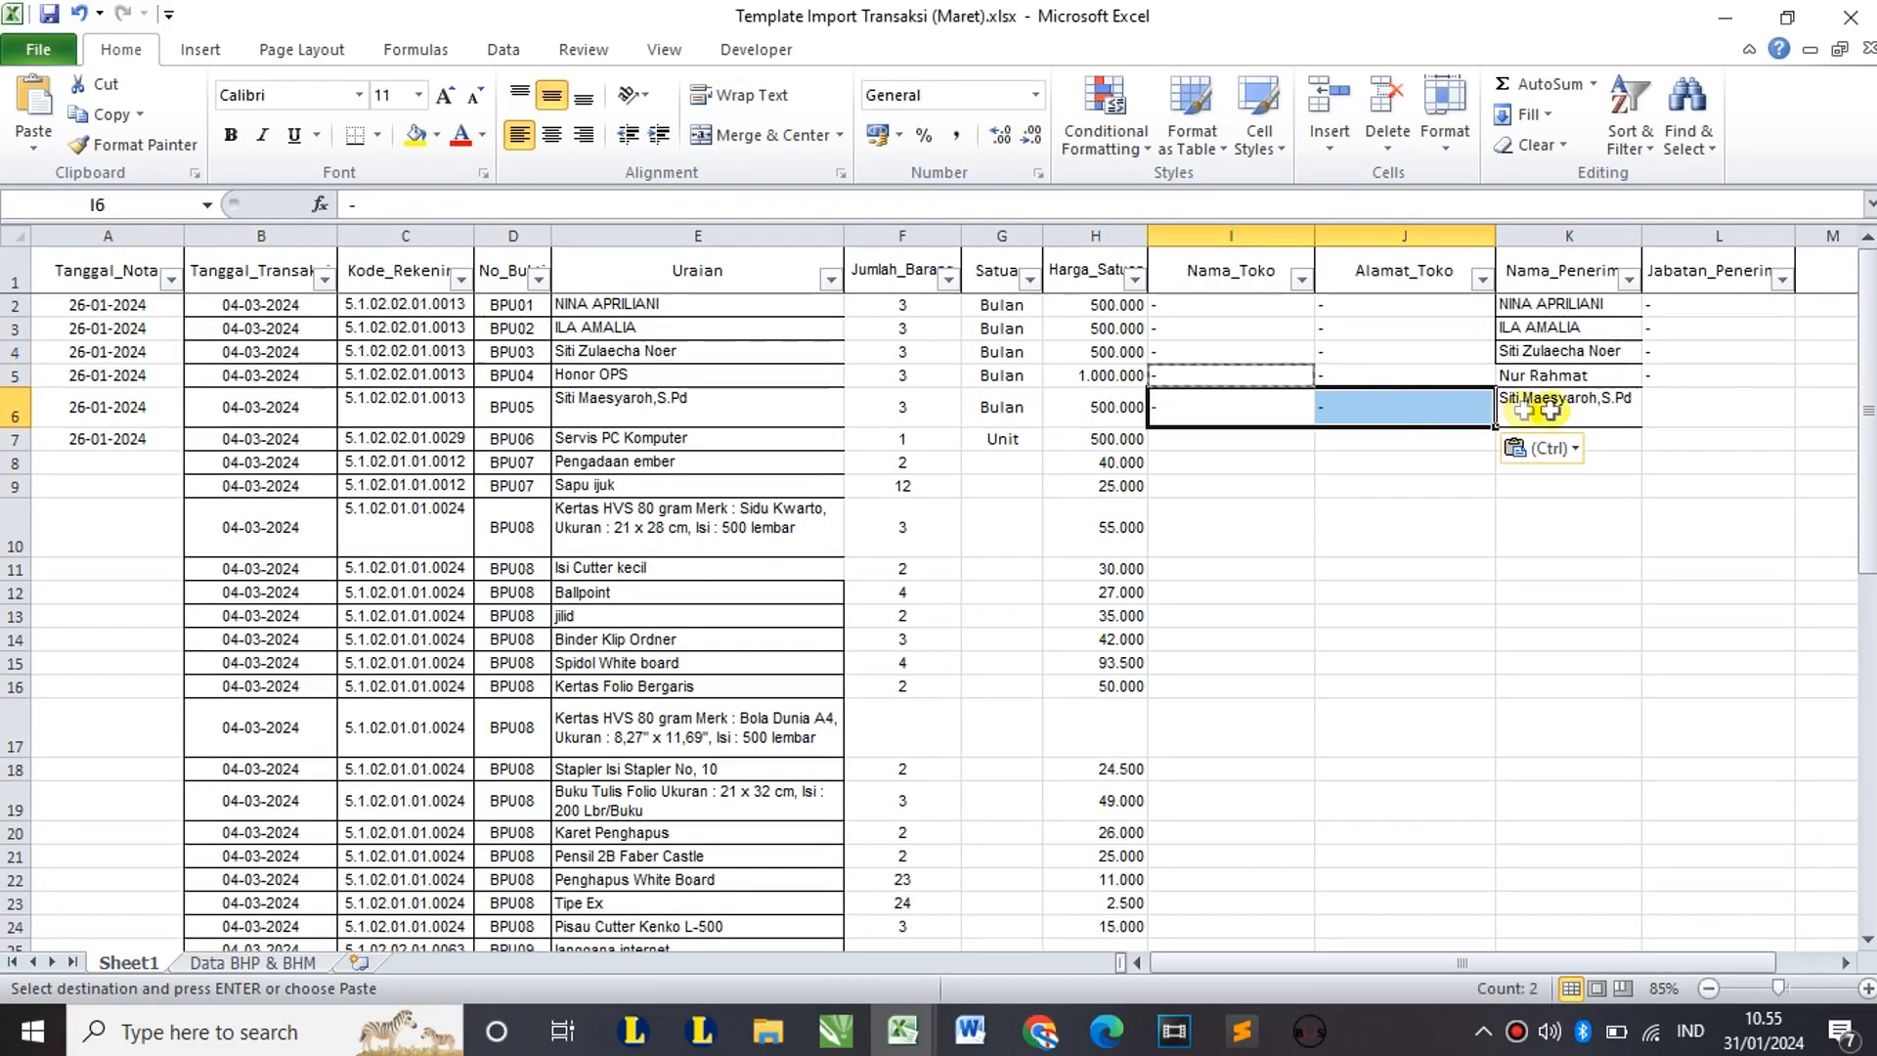
left_click(1706, 411)
key("ctrl+v")
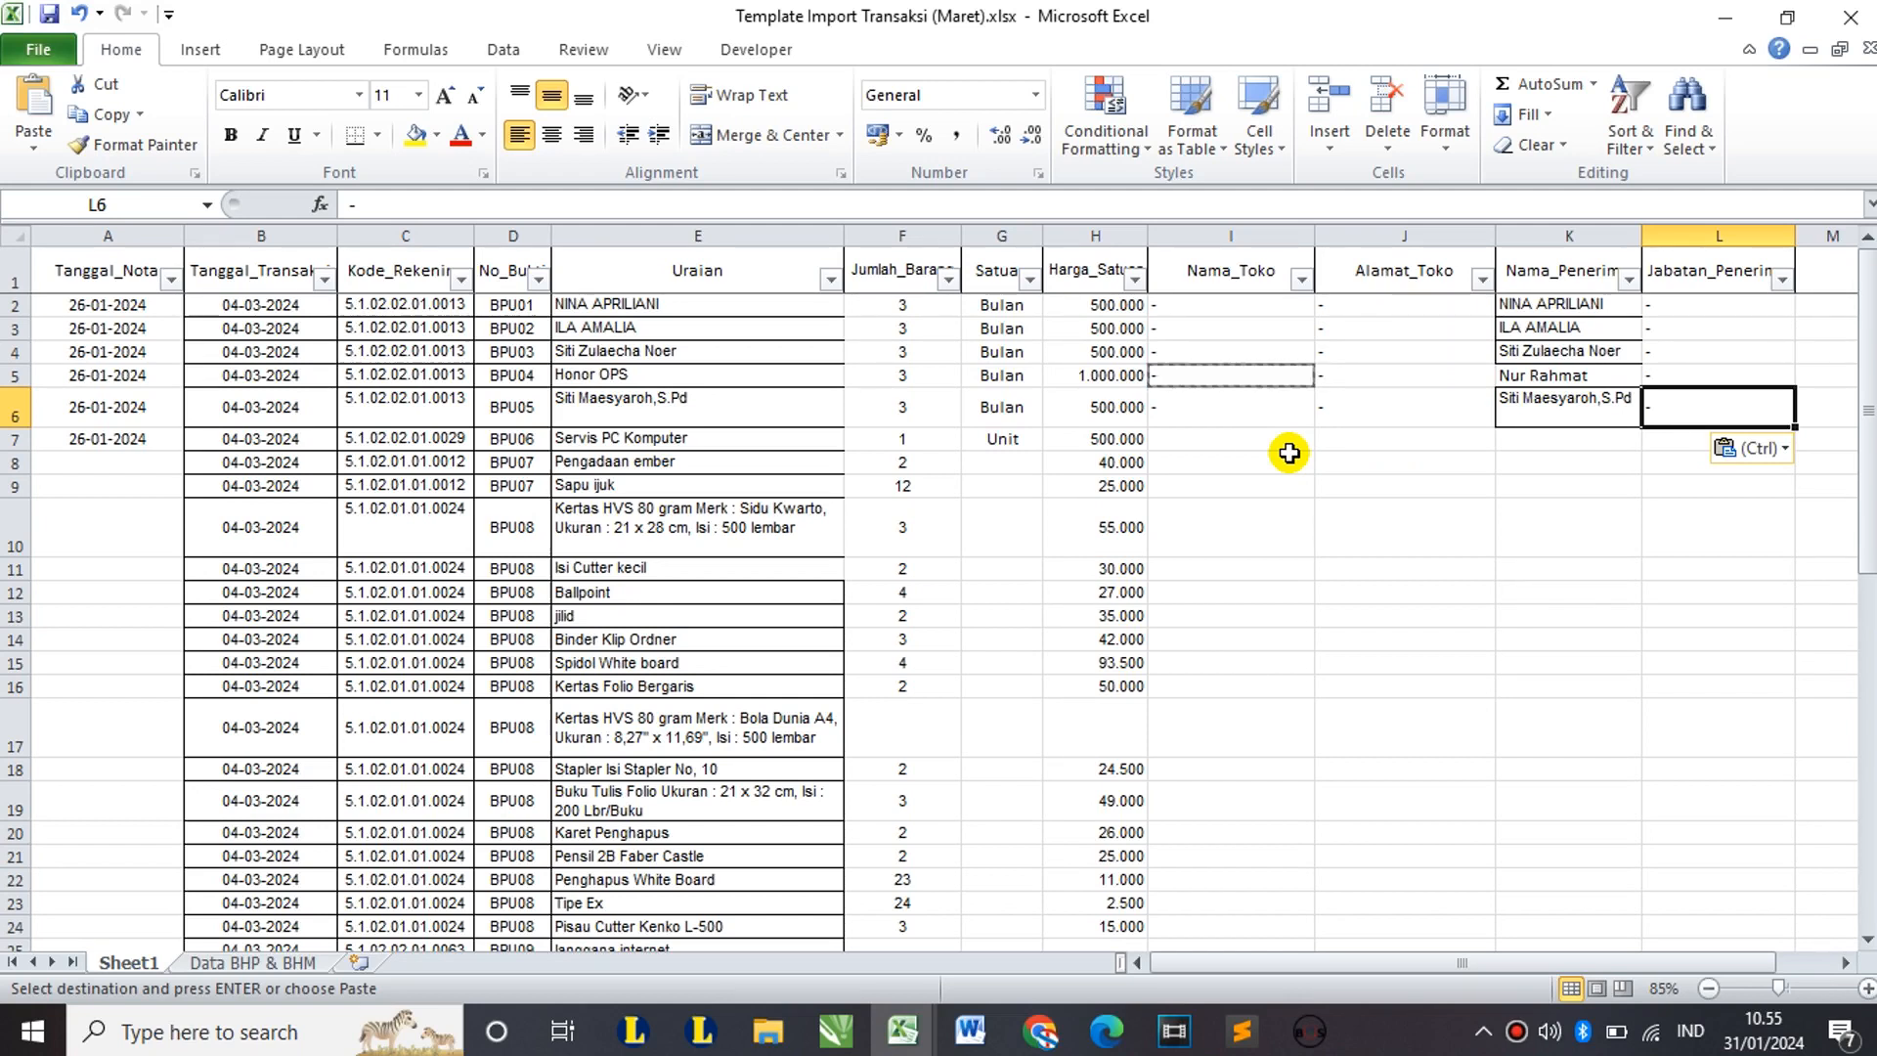
Step: Give row 7 shop CV. Techno Abadi, its street address, the recipient's name and position Pemilik
left_click(608, 438)
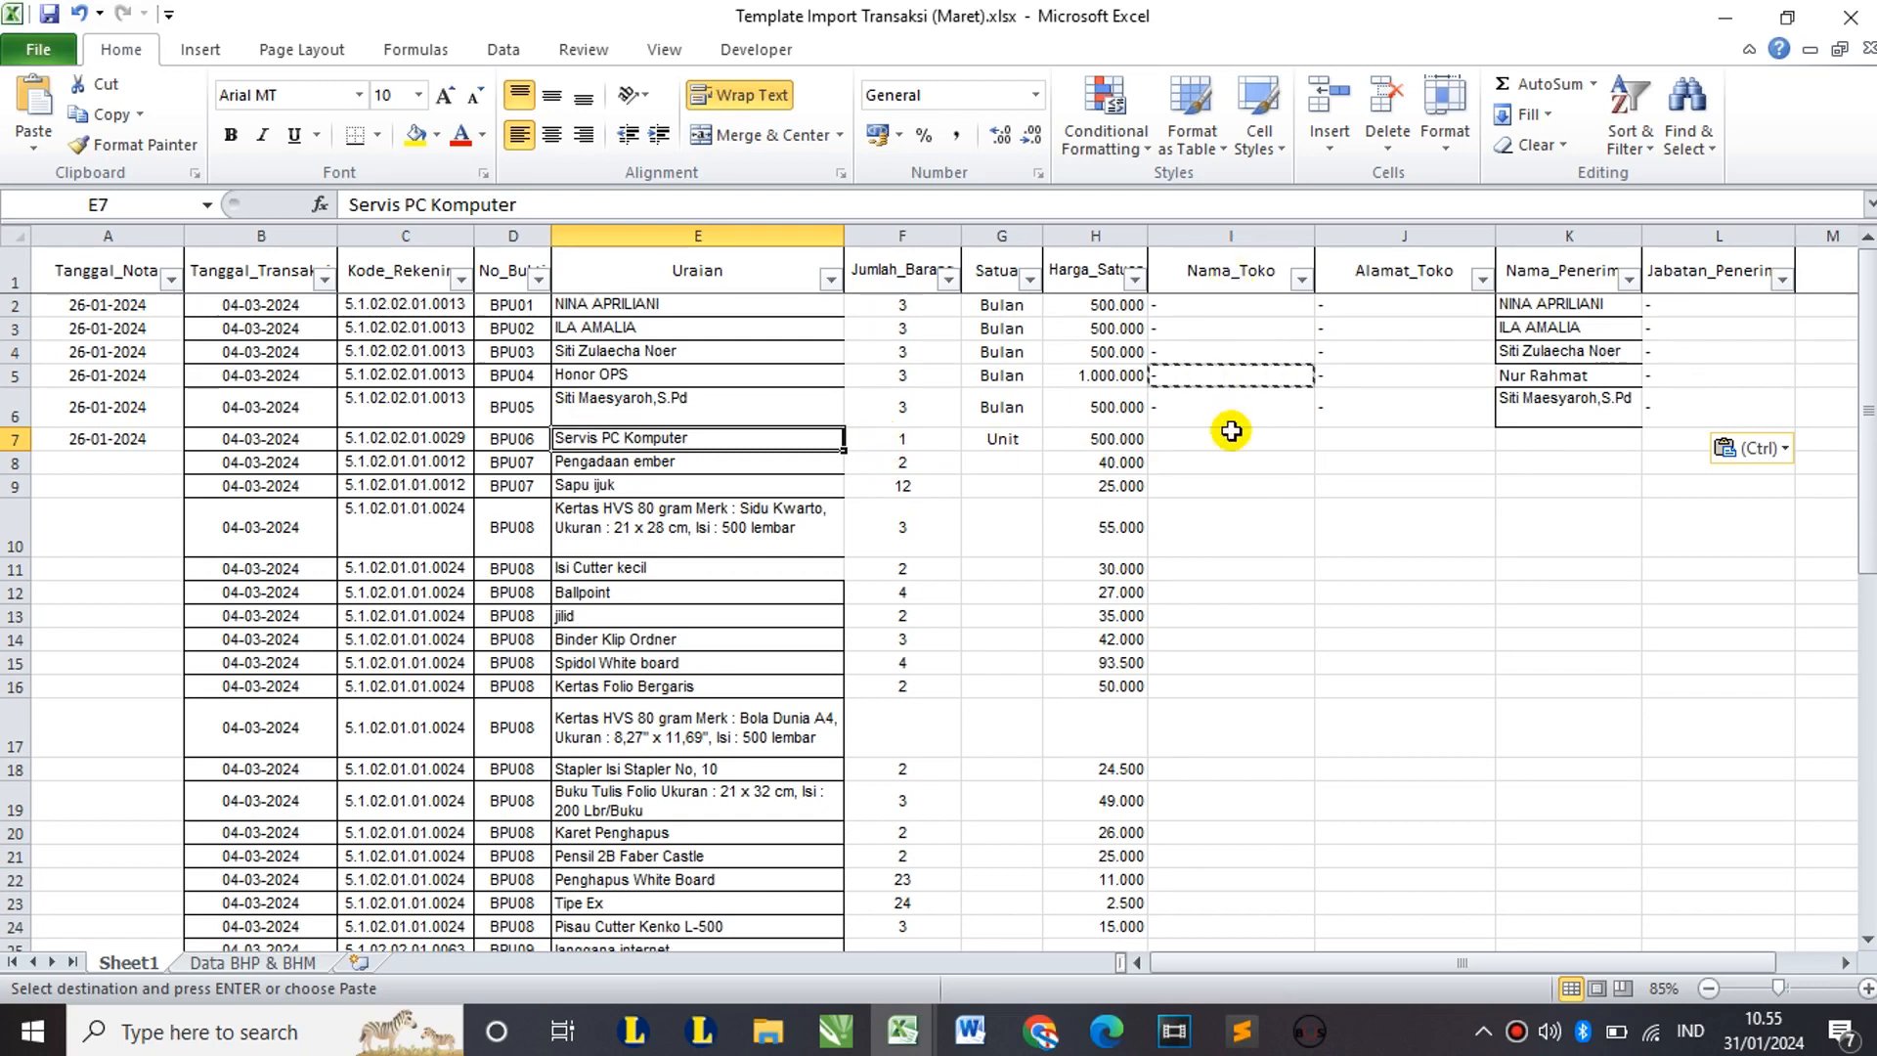
left_click(1230, 439)
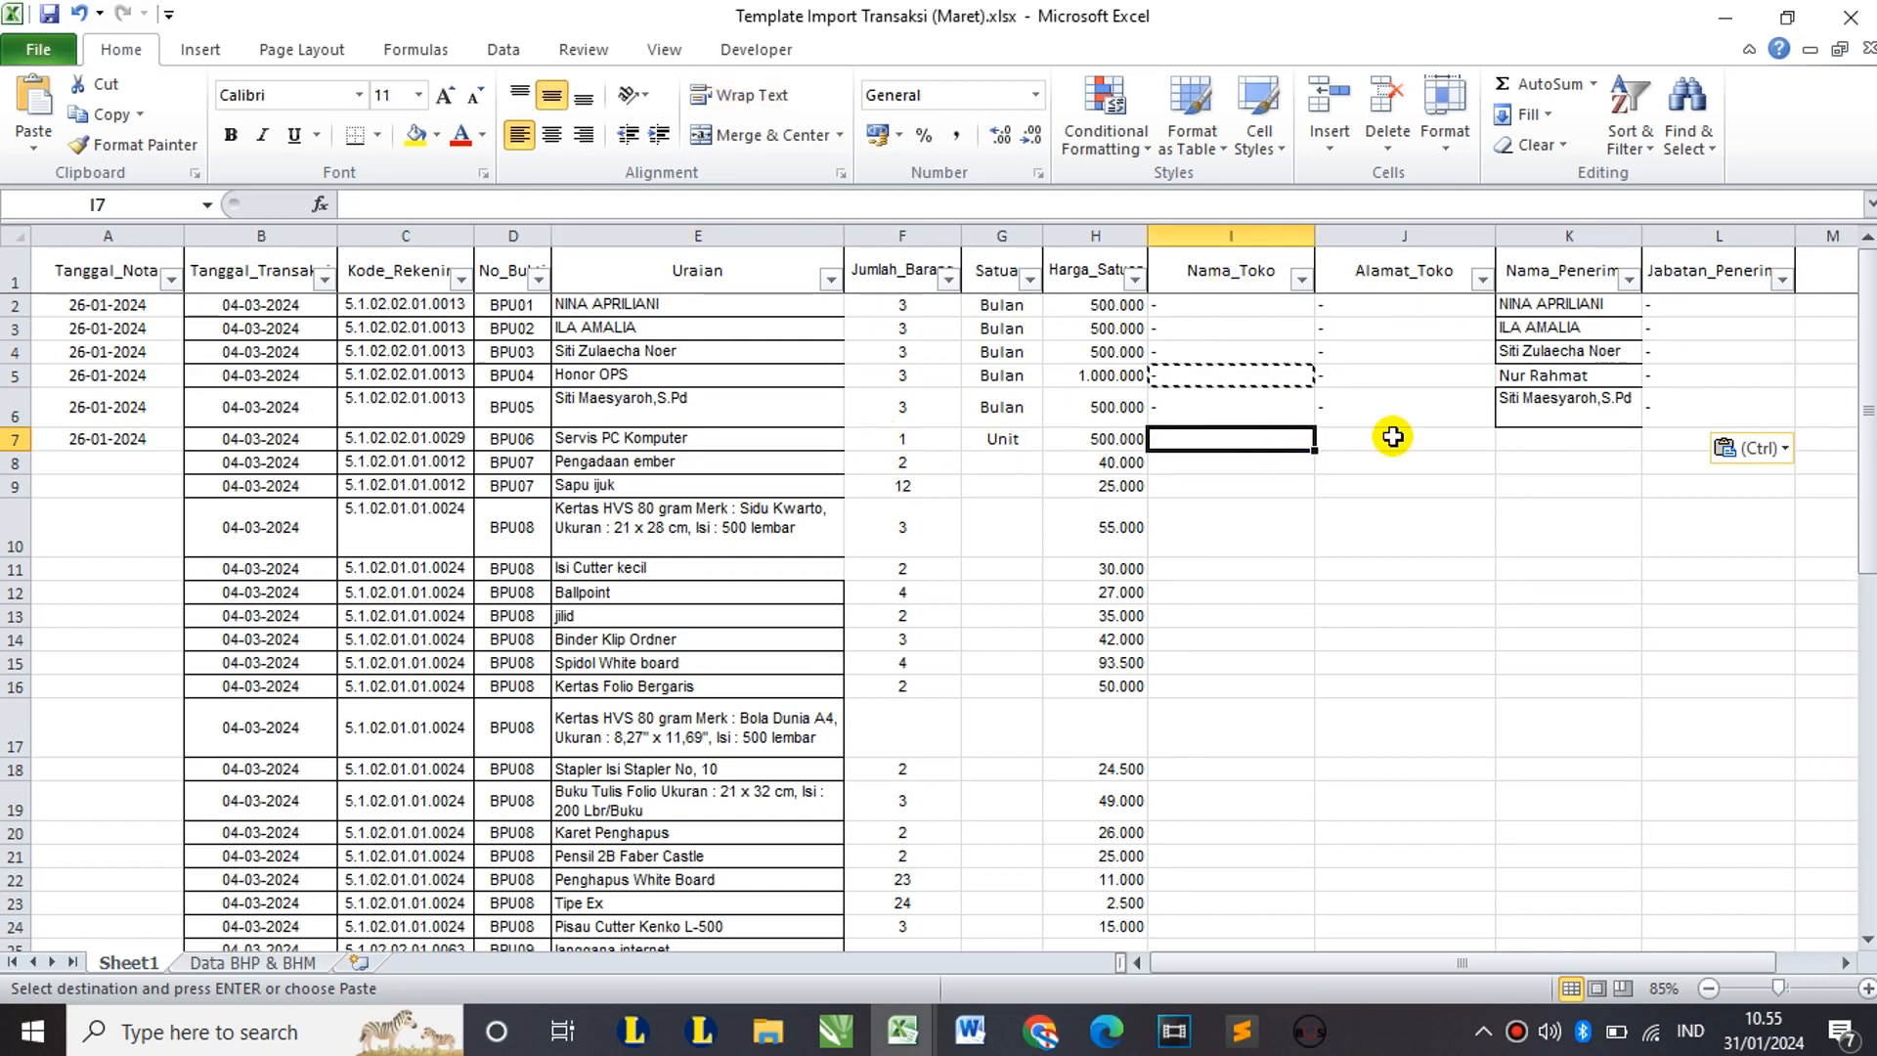
type("CV. Techno Abadi")
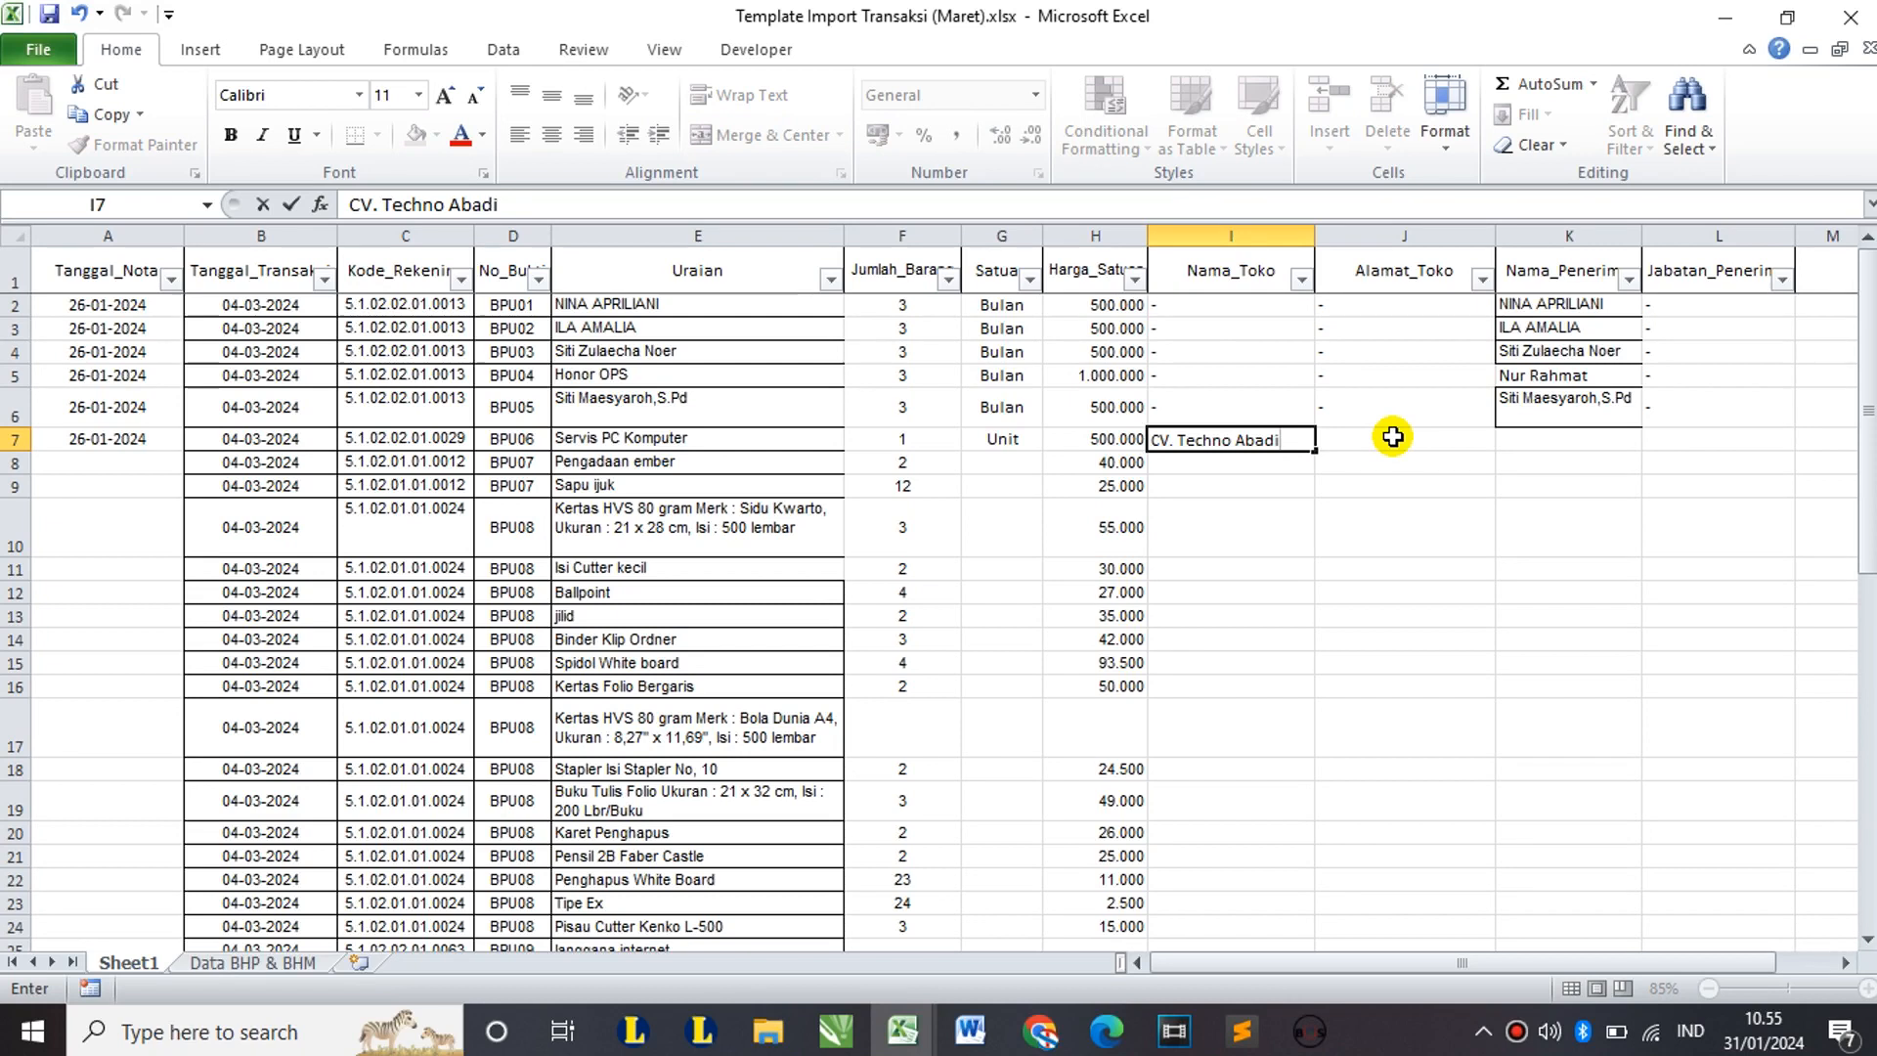
left_click(1392, 437)
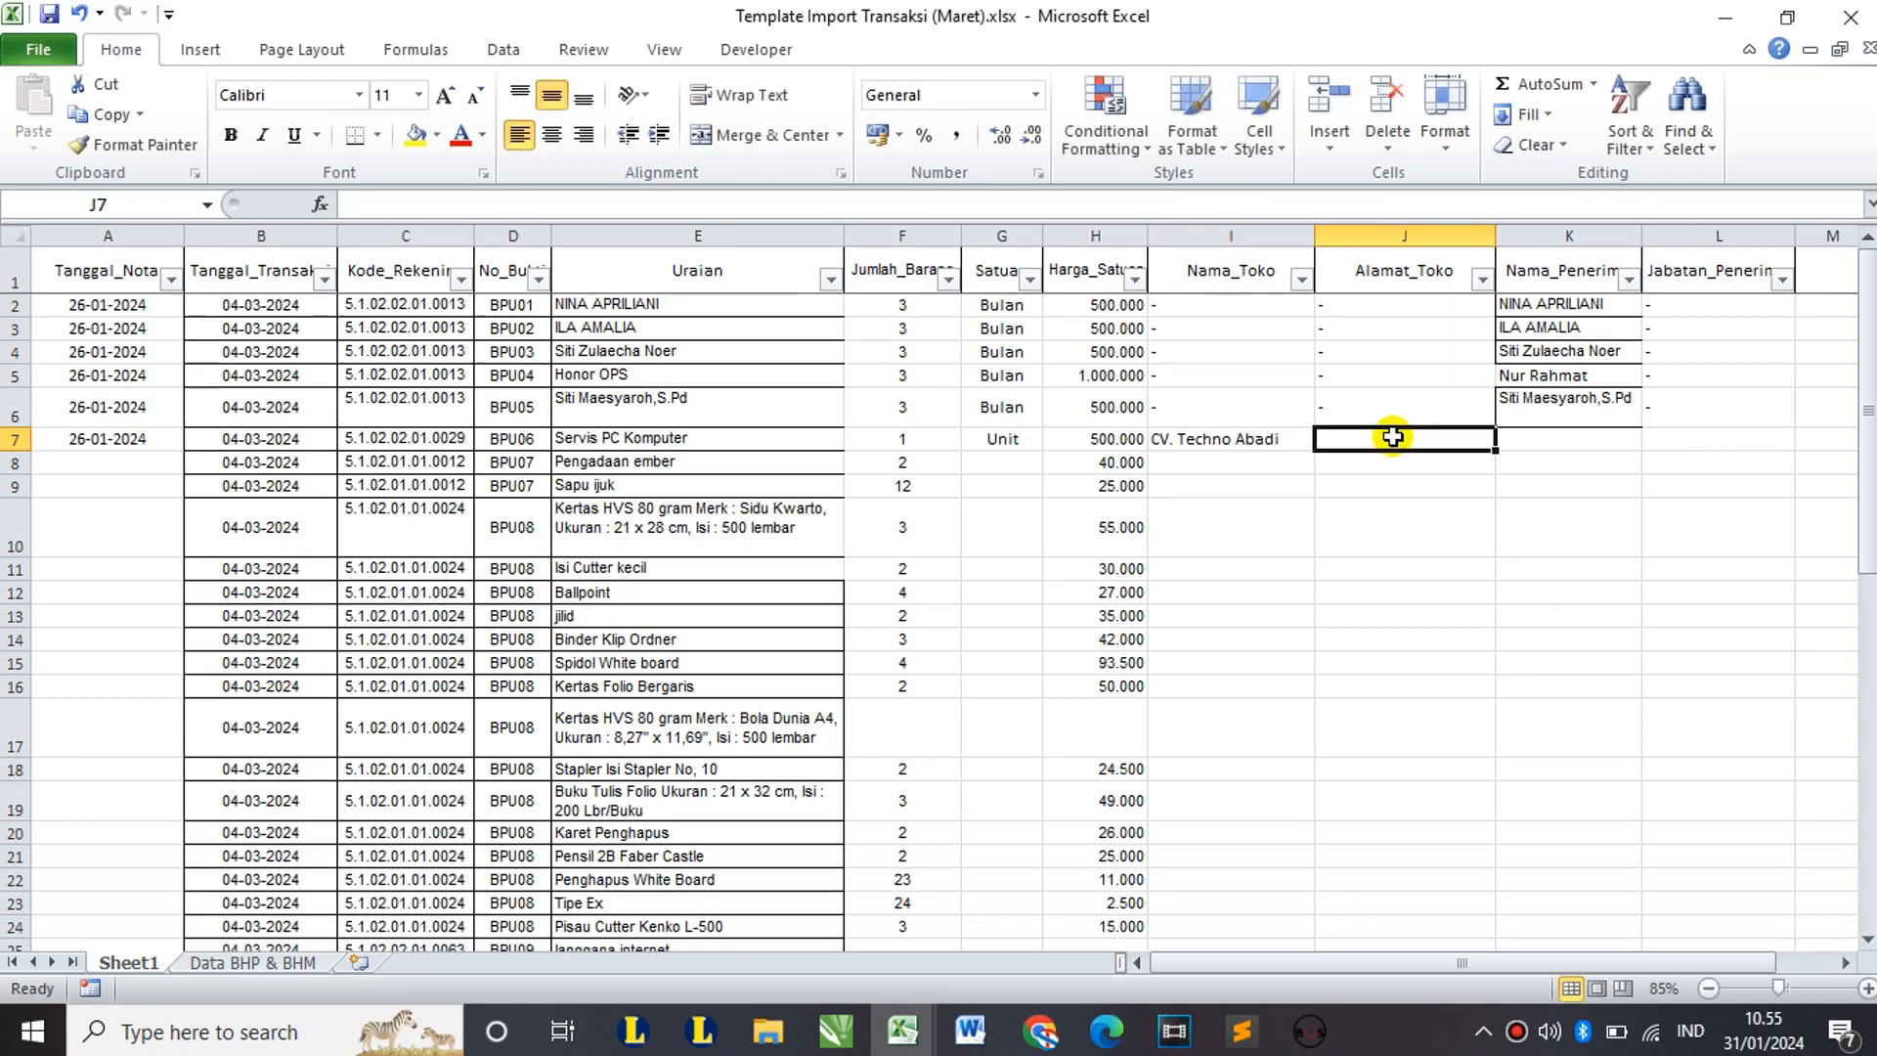
type("Jalan Dipone")
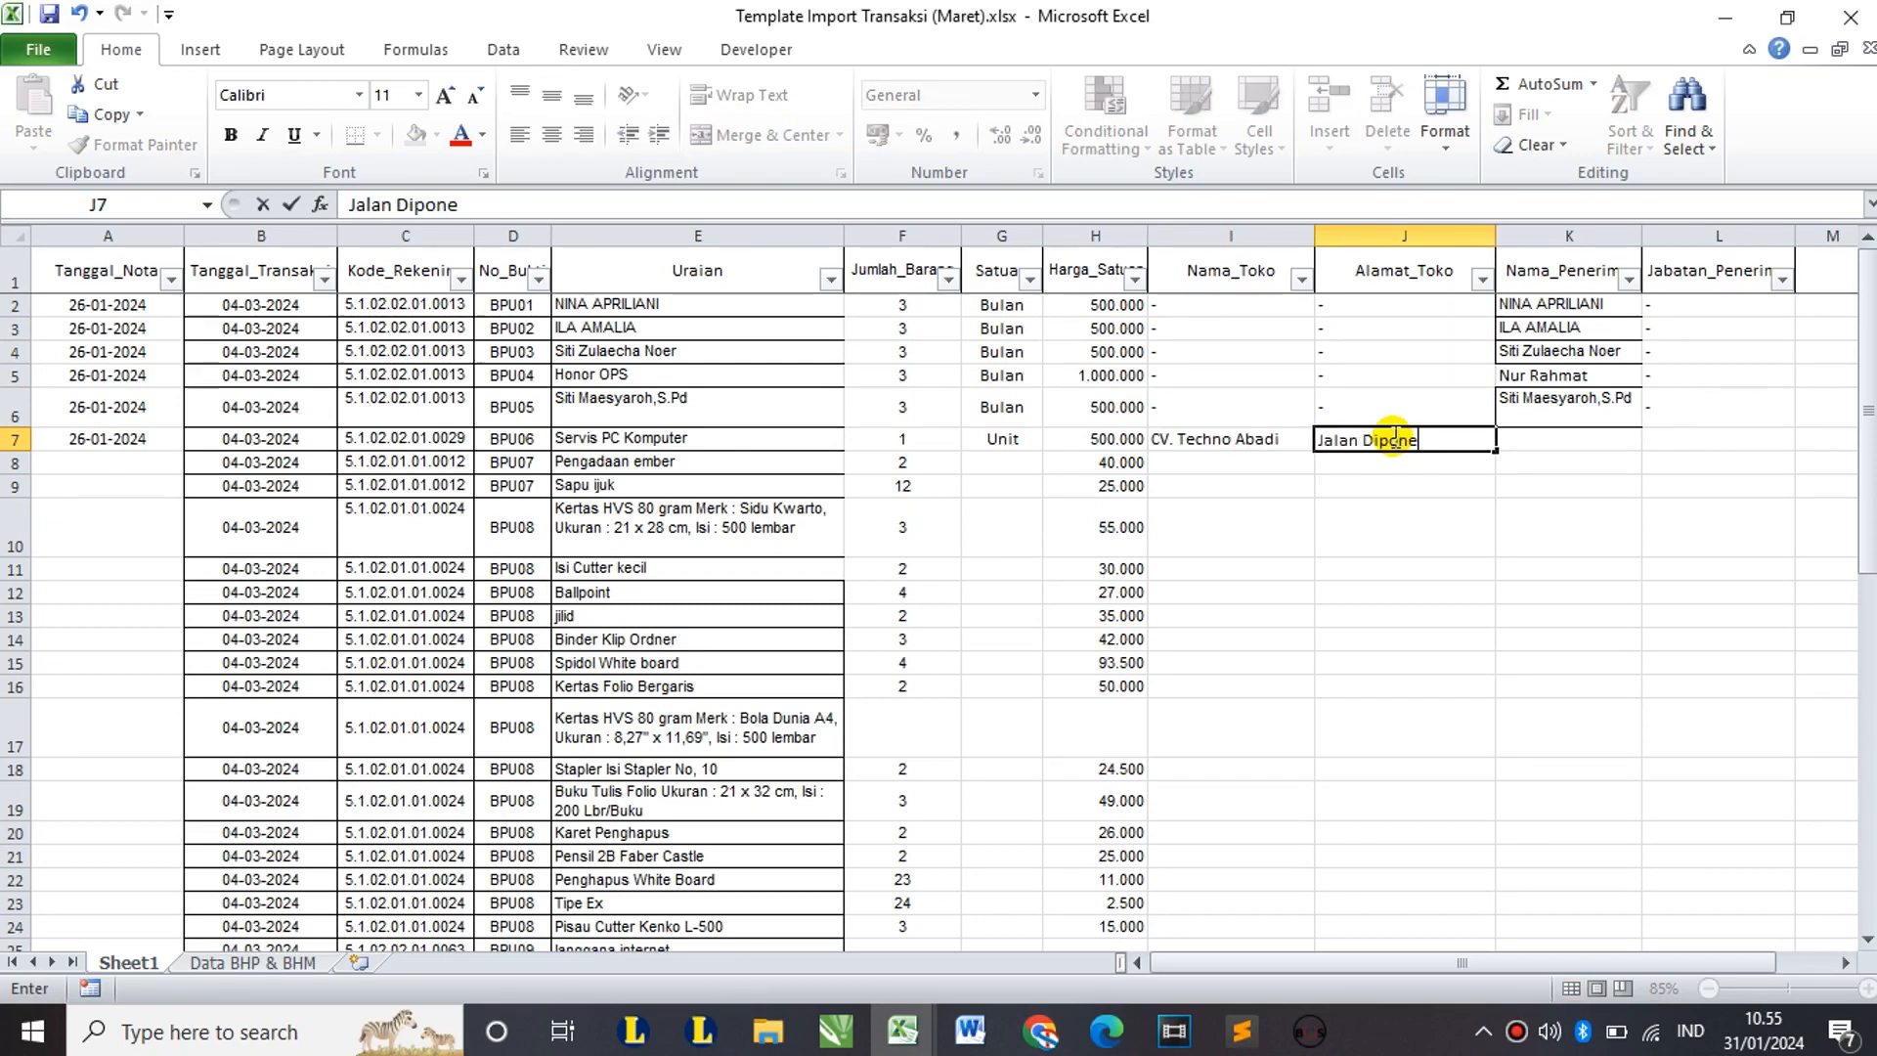
type("goro")
key("Tab")
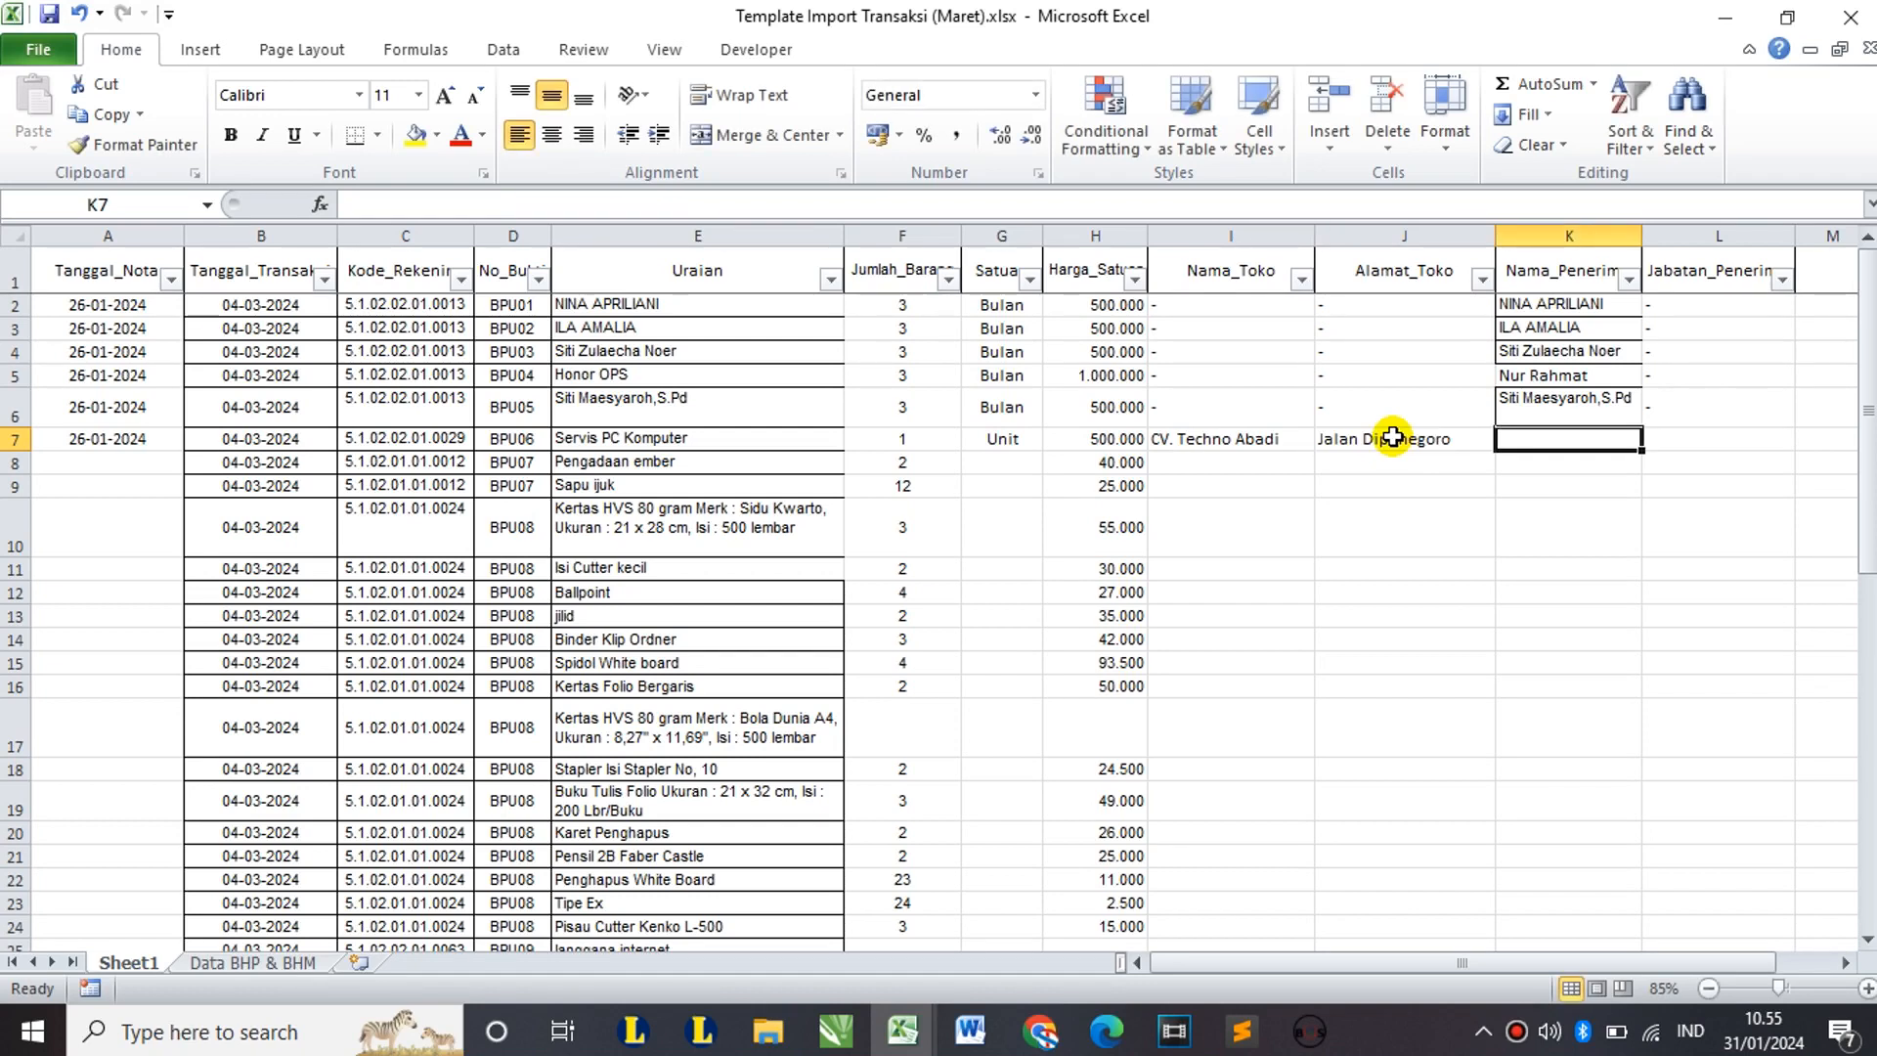
type("Halili")
key("Tab")
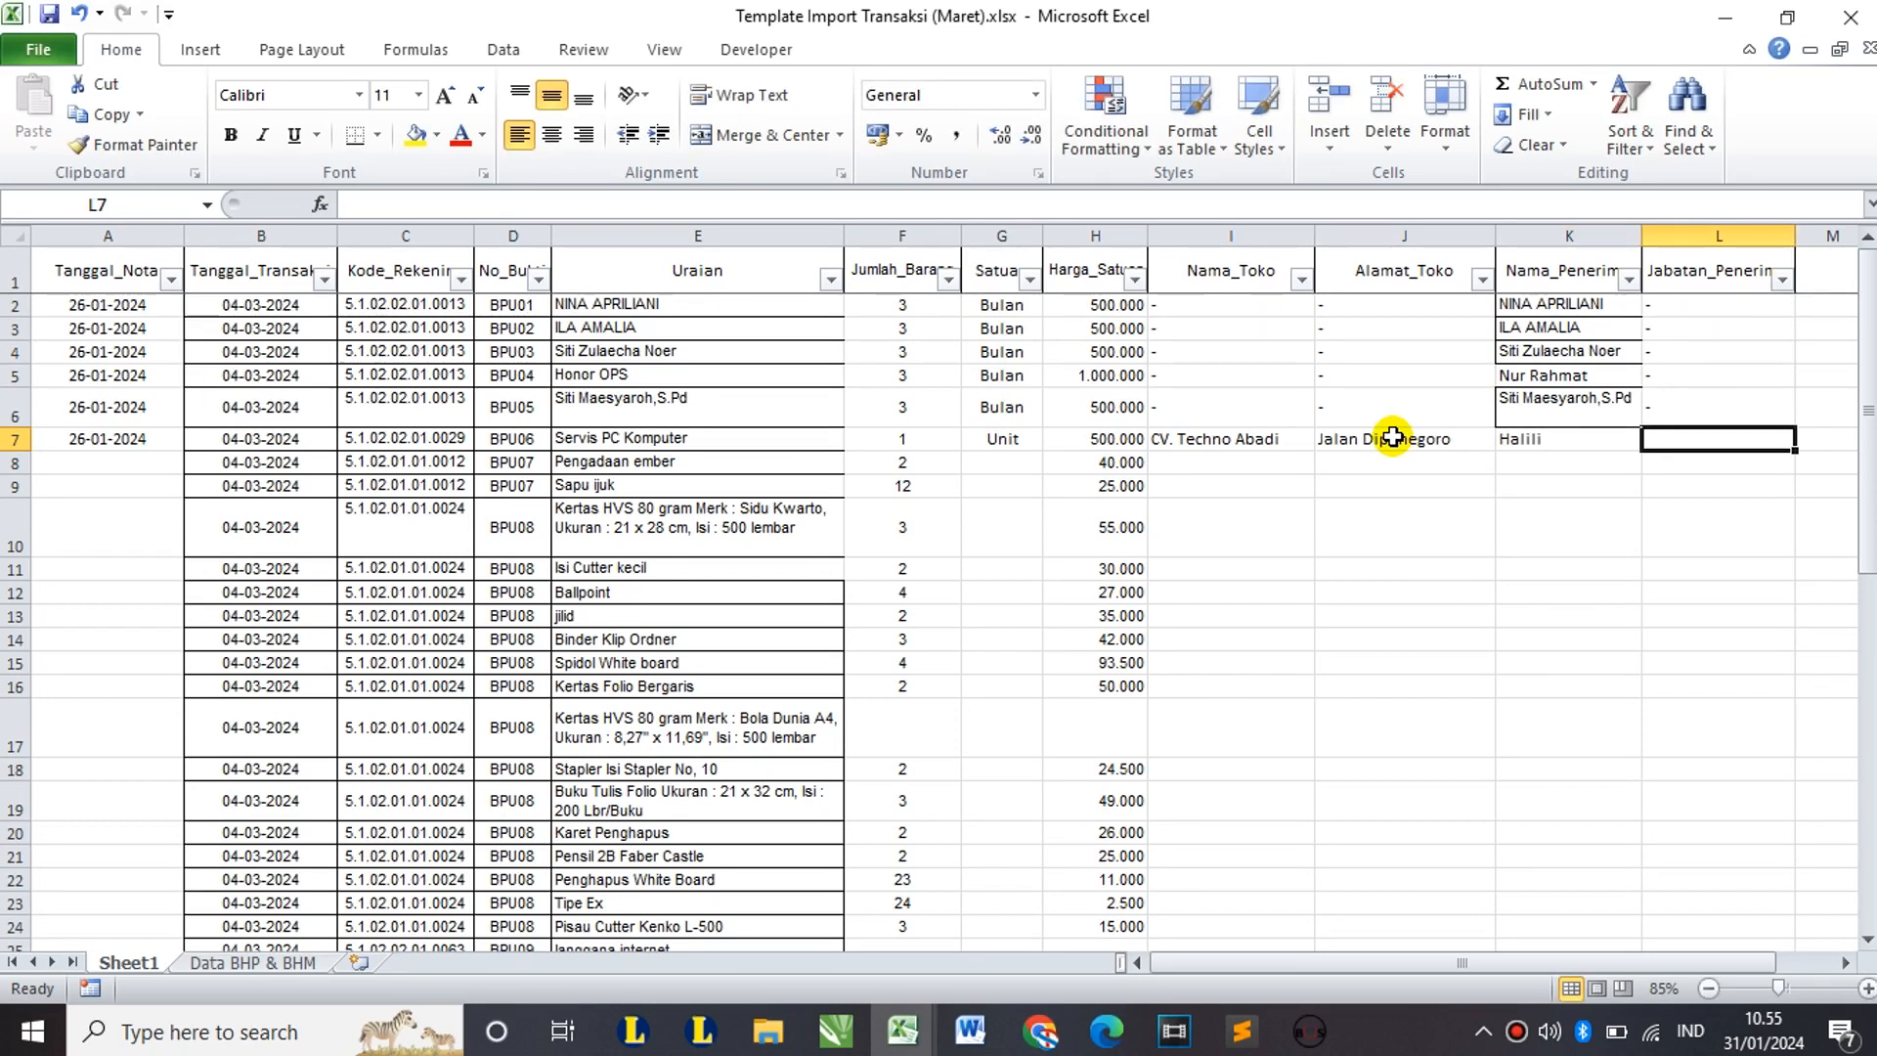
type("Pemi")
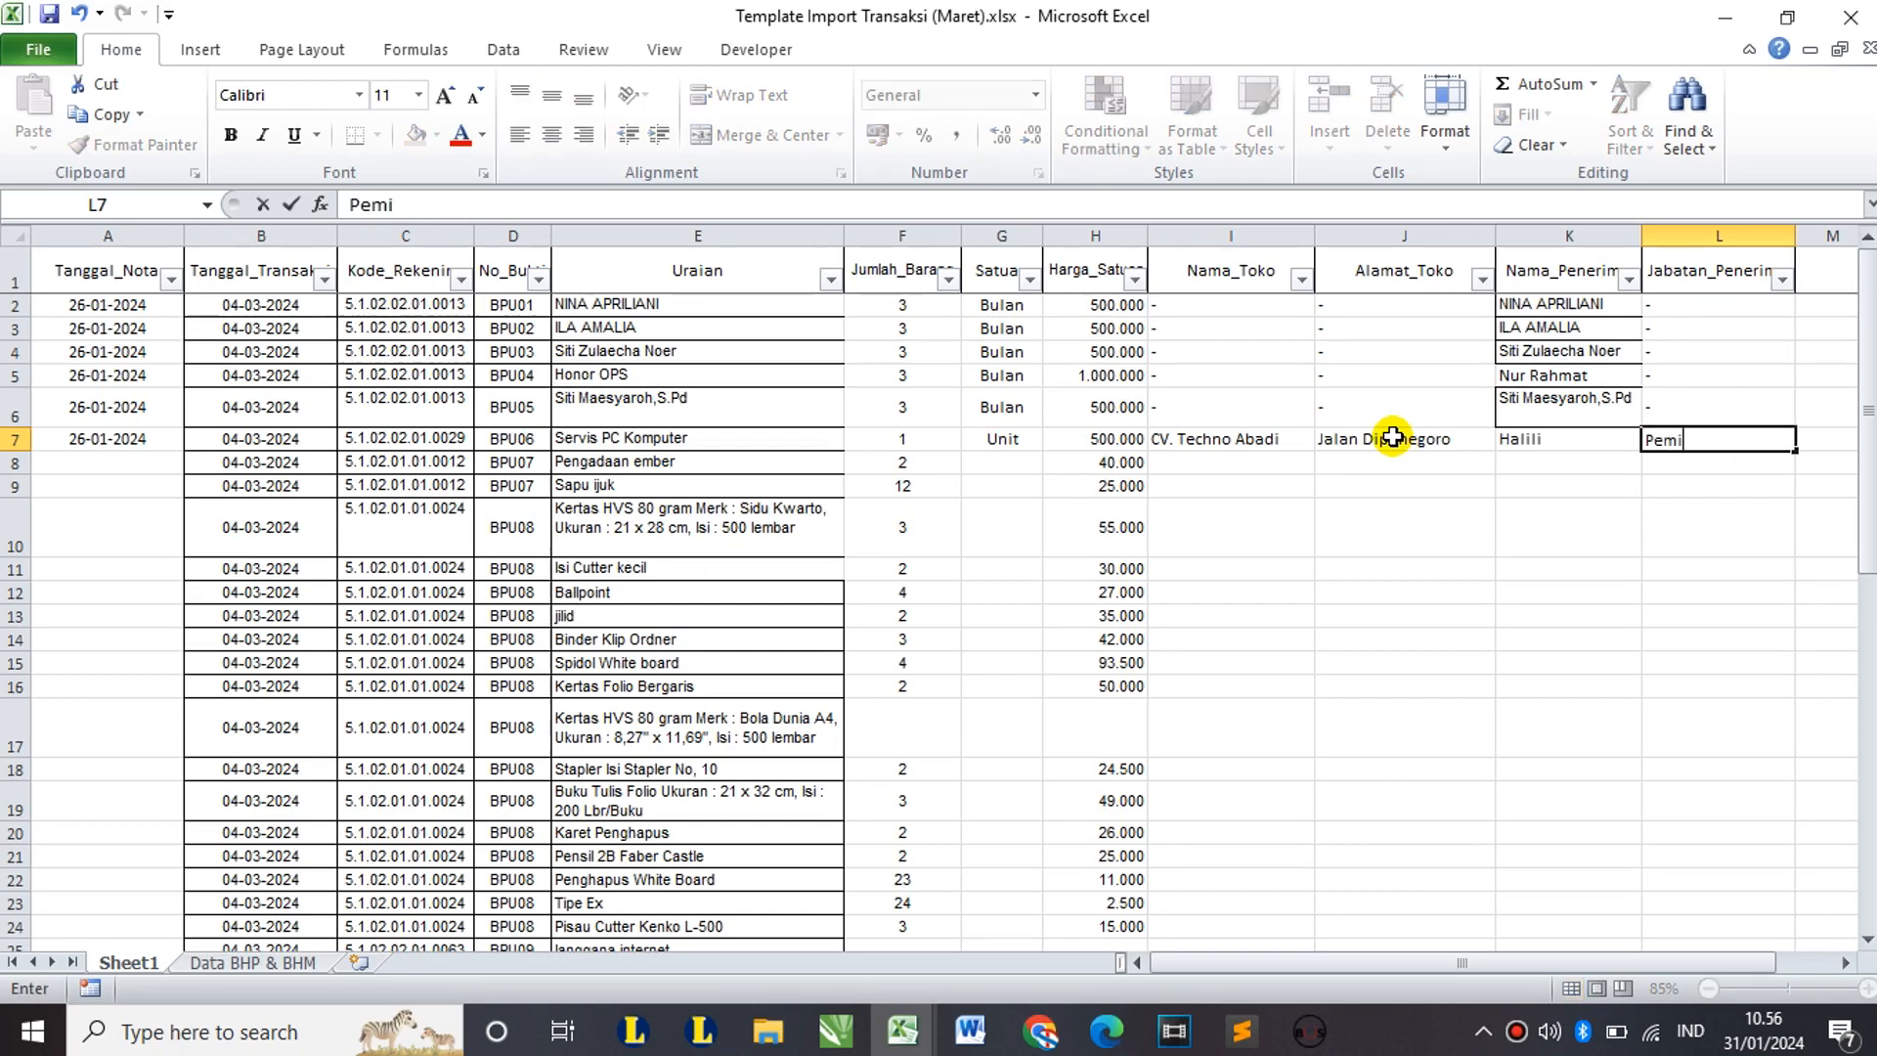
type("lik")
key("Return")
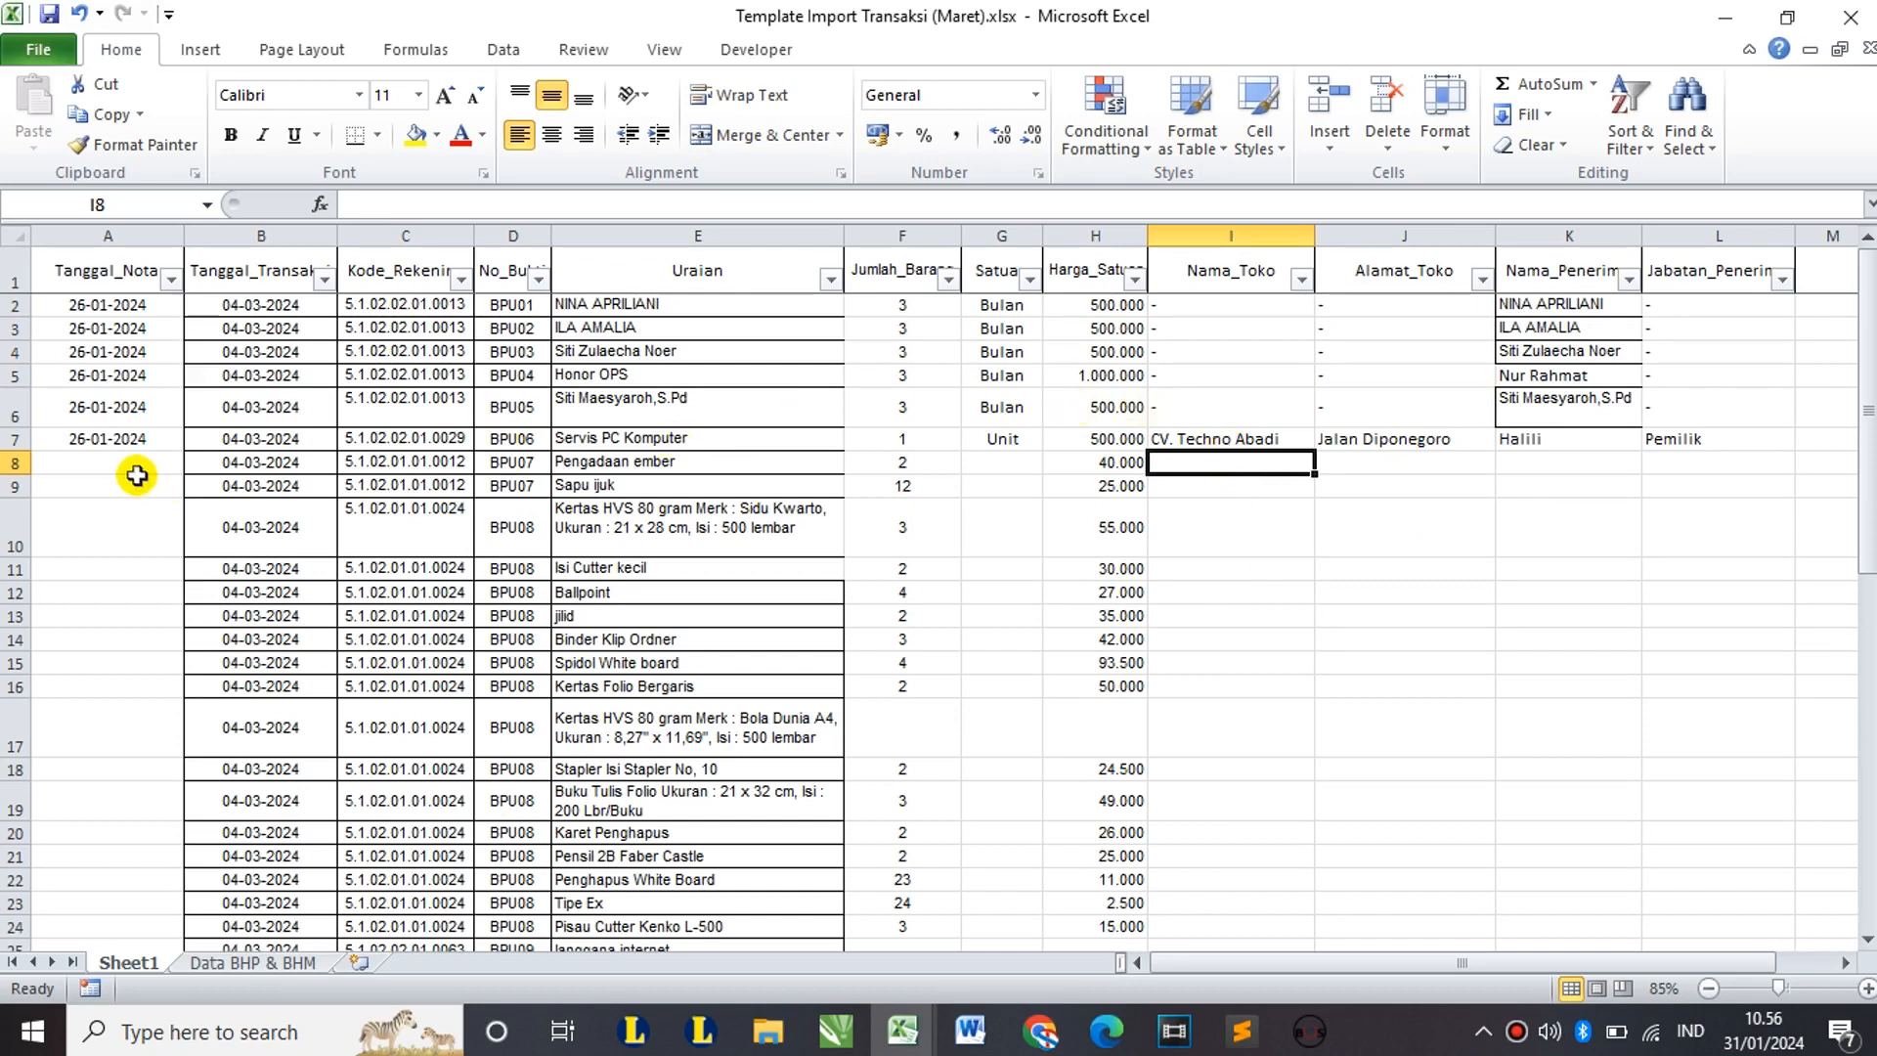
left_click_drag(137, 478, 139, 522)
left_click_drag(1001, 461, 1006, 688)
left_click_drag(1269, 494, 1482, 712)
left_click(918, 725)
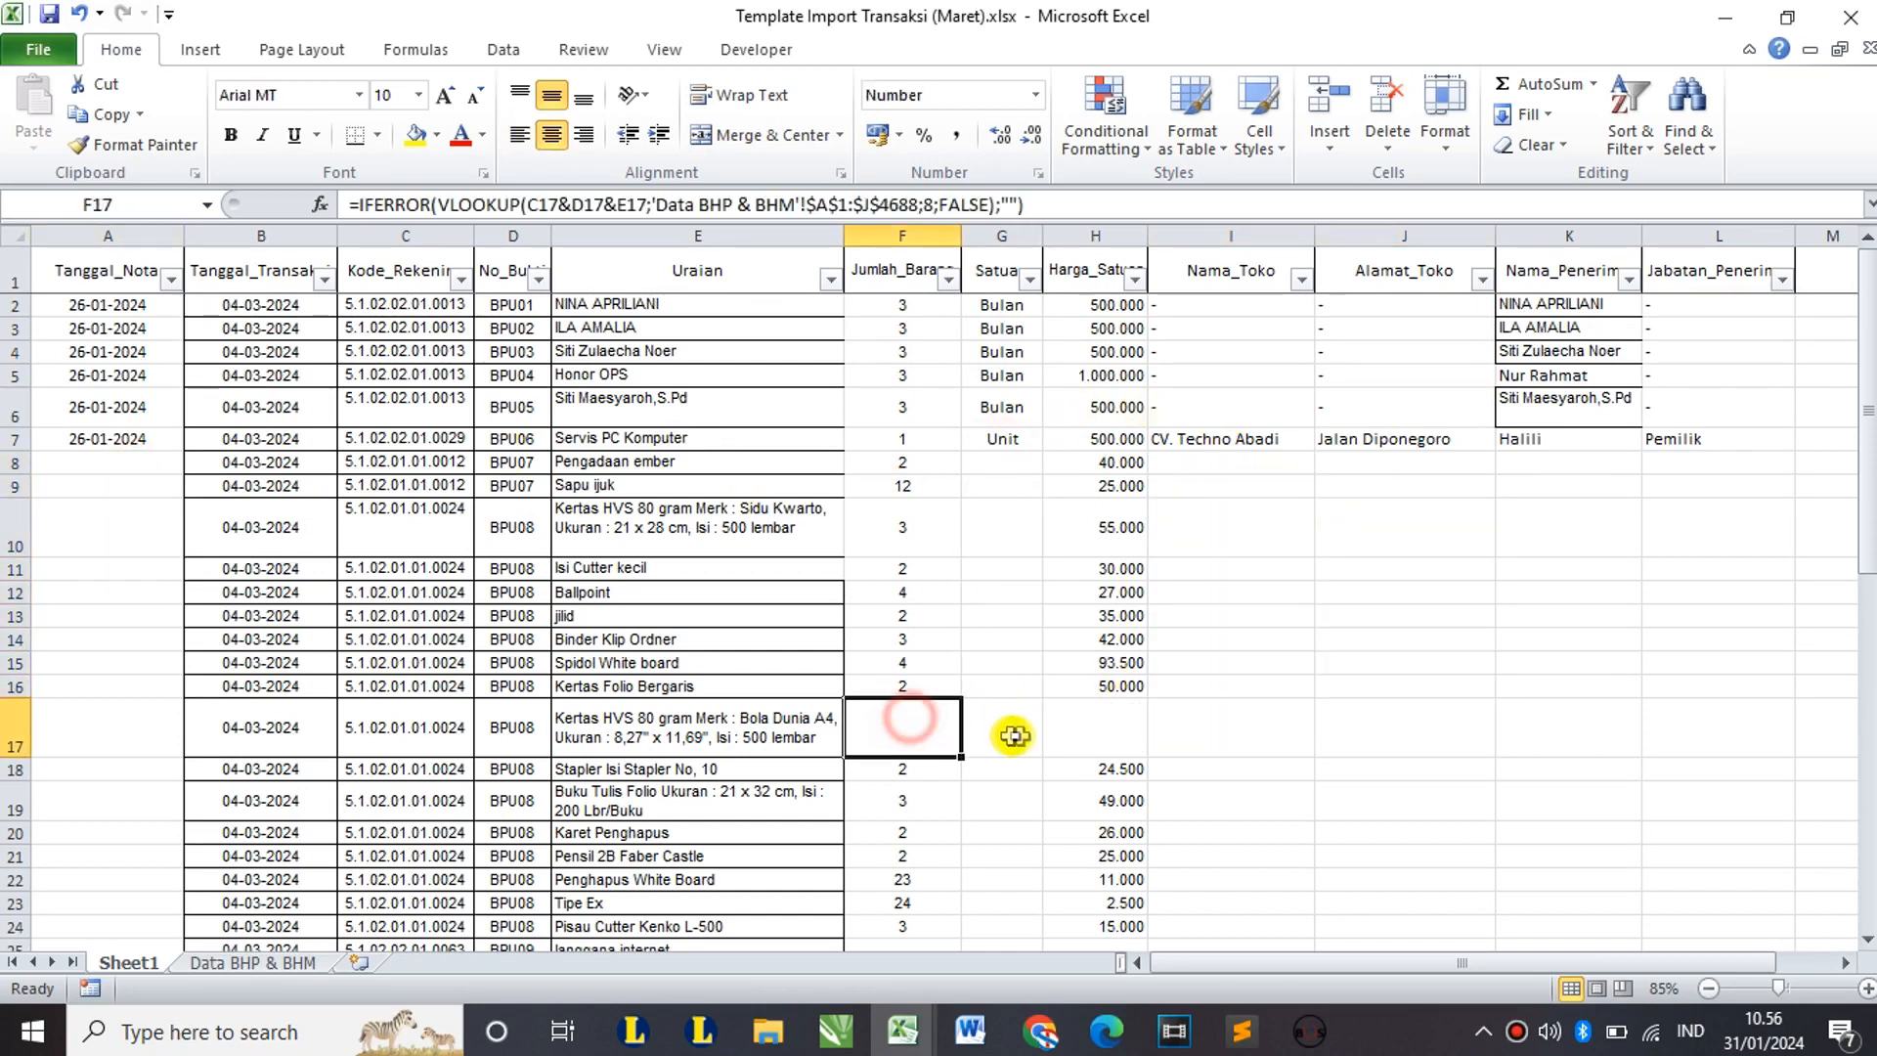
left_click(1085, 734)
scroll(1244, 735, "down", 1)
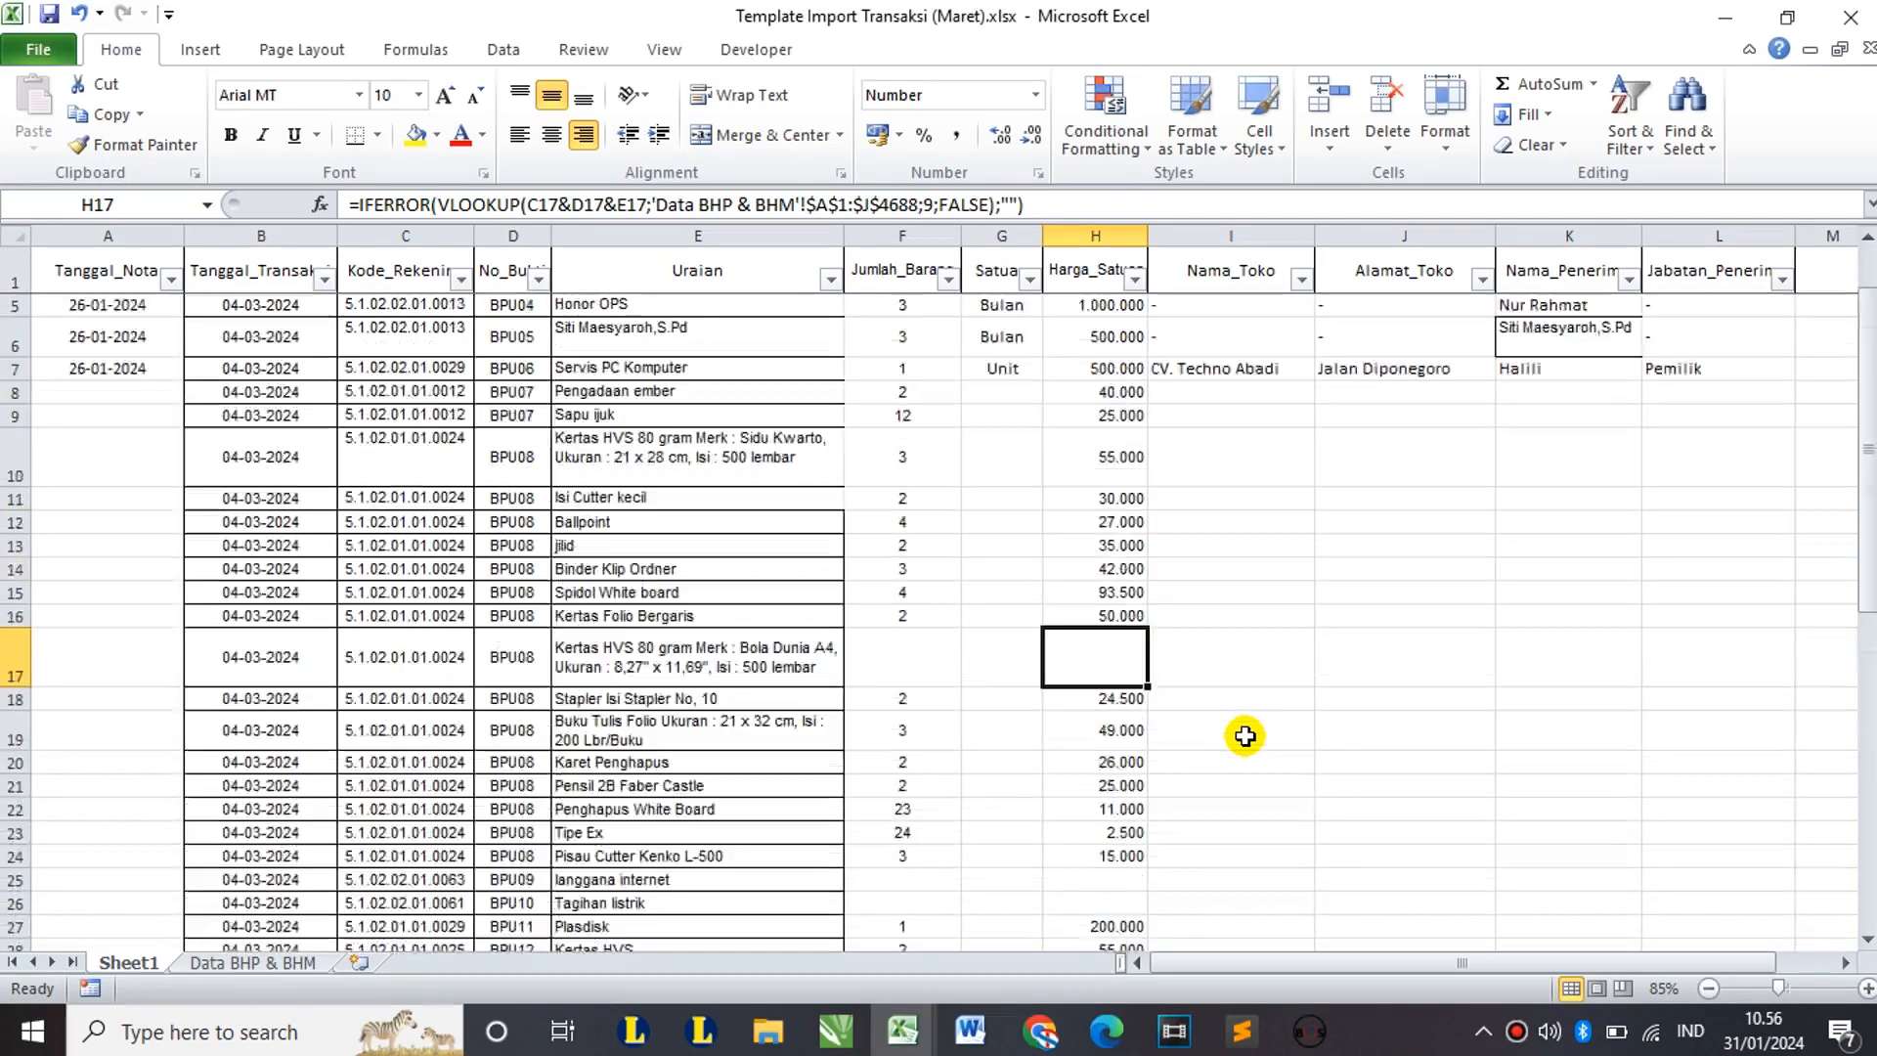
scroll(1244, 735, "up", 1)
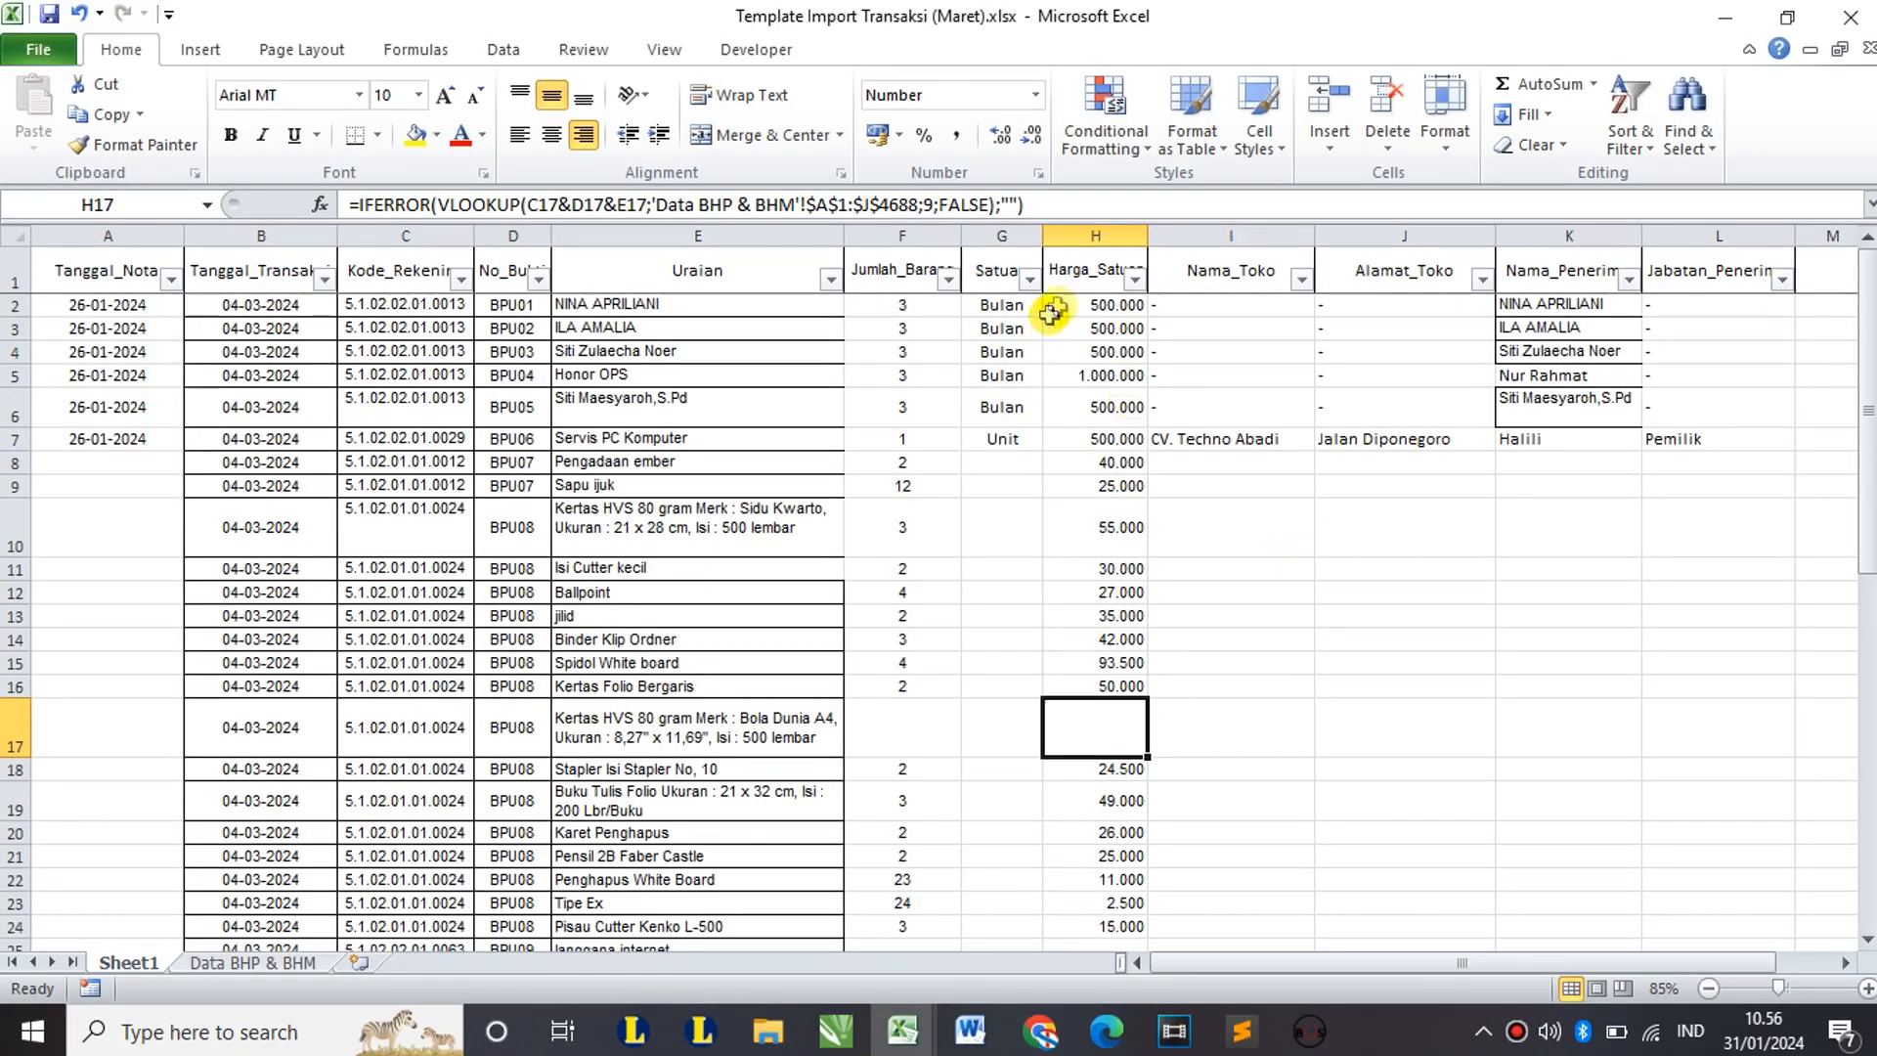
left_click(1114, 226)
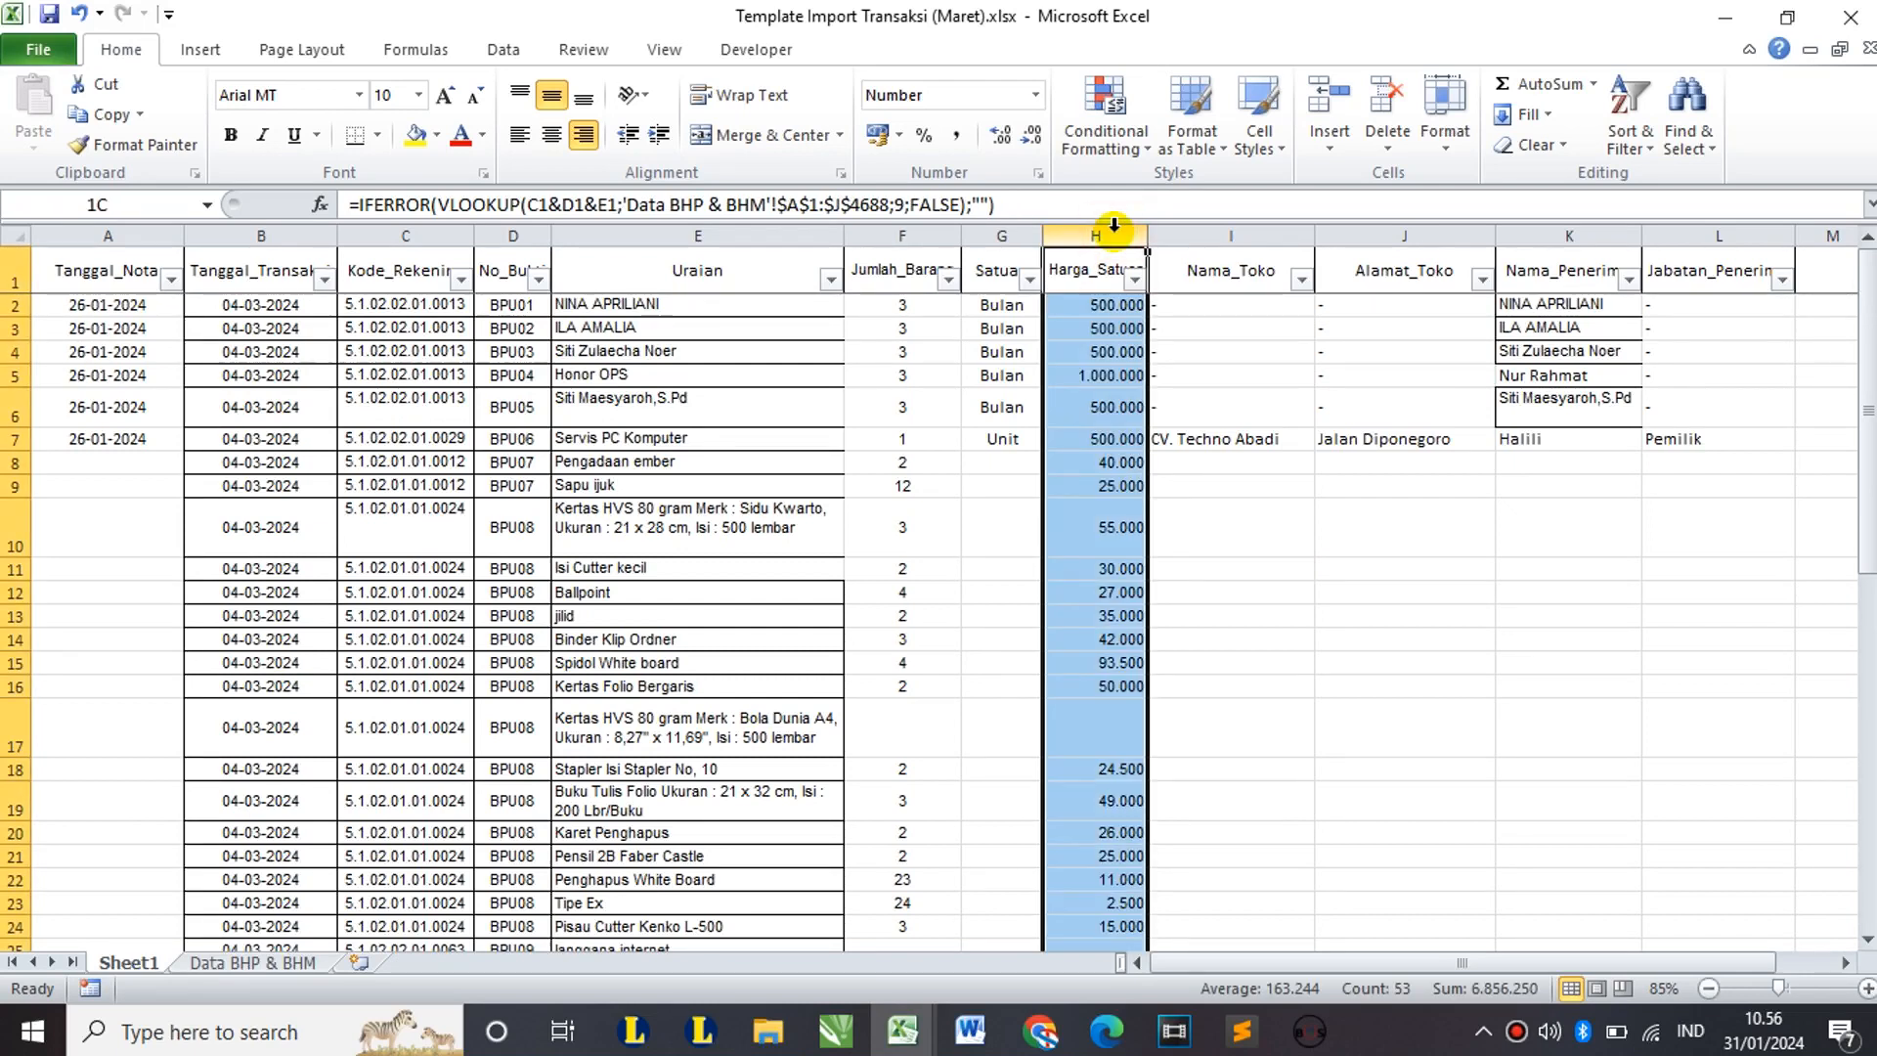
left_click_drag(1114, 226, 108, 235)
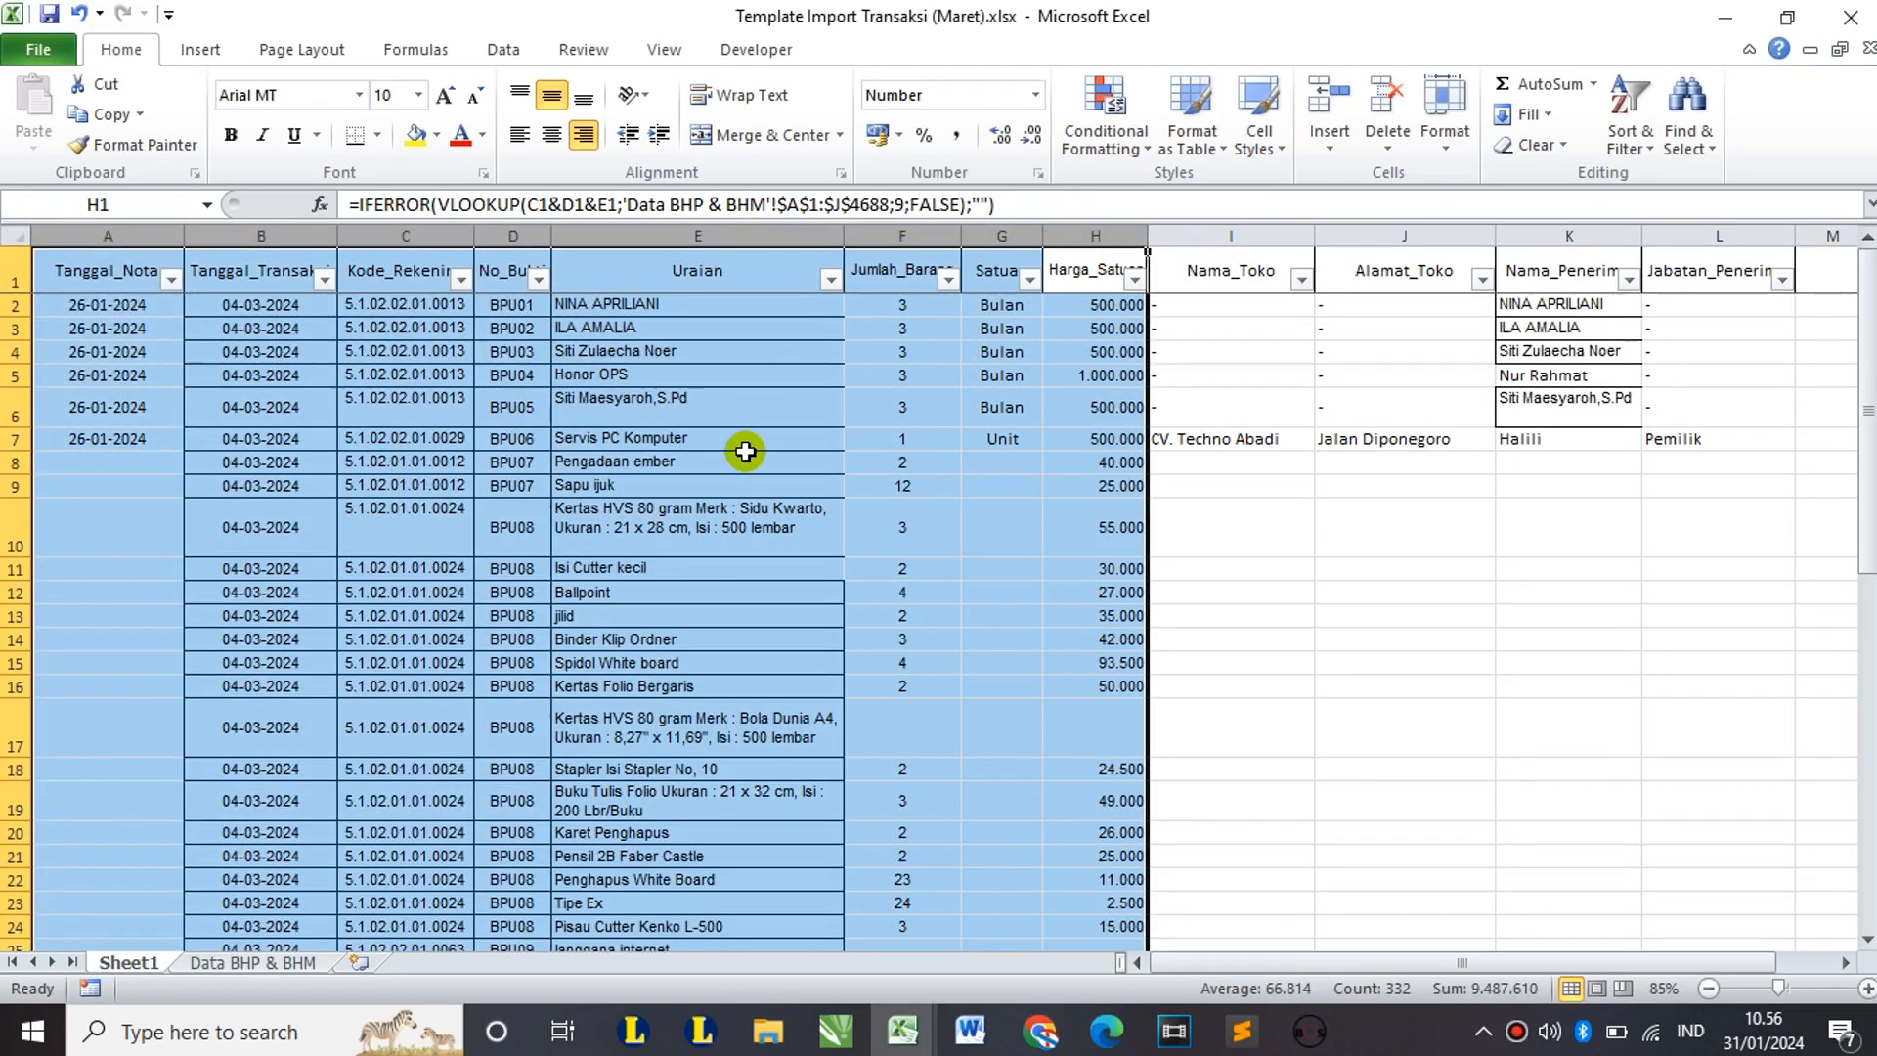
scroll(745, 450, "down", 12)
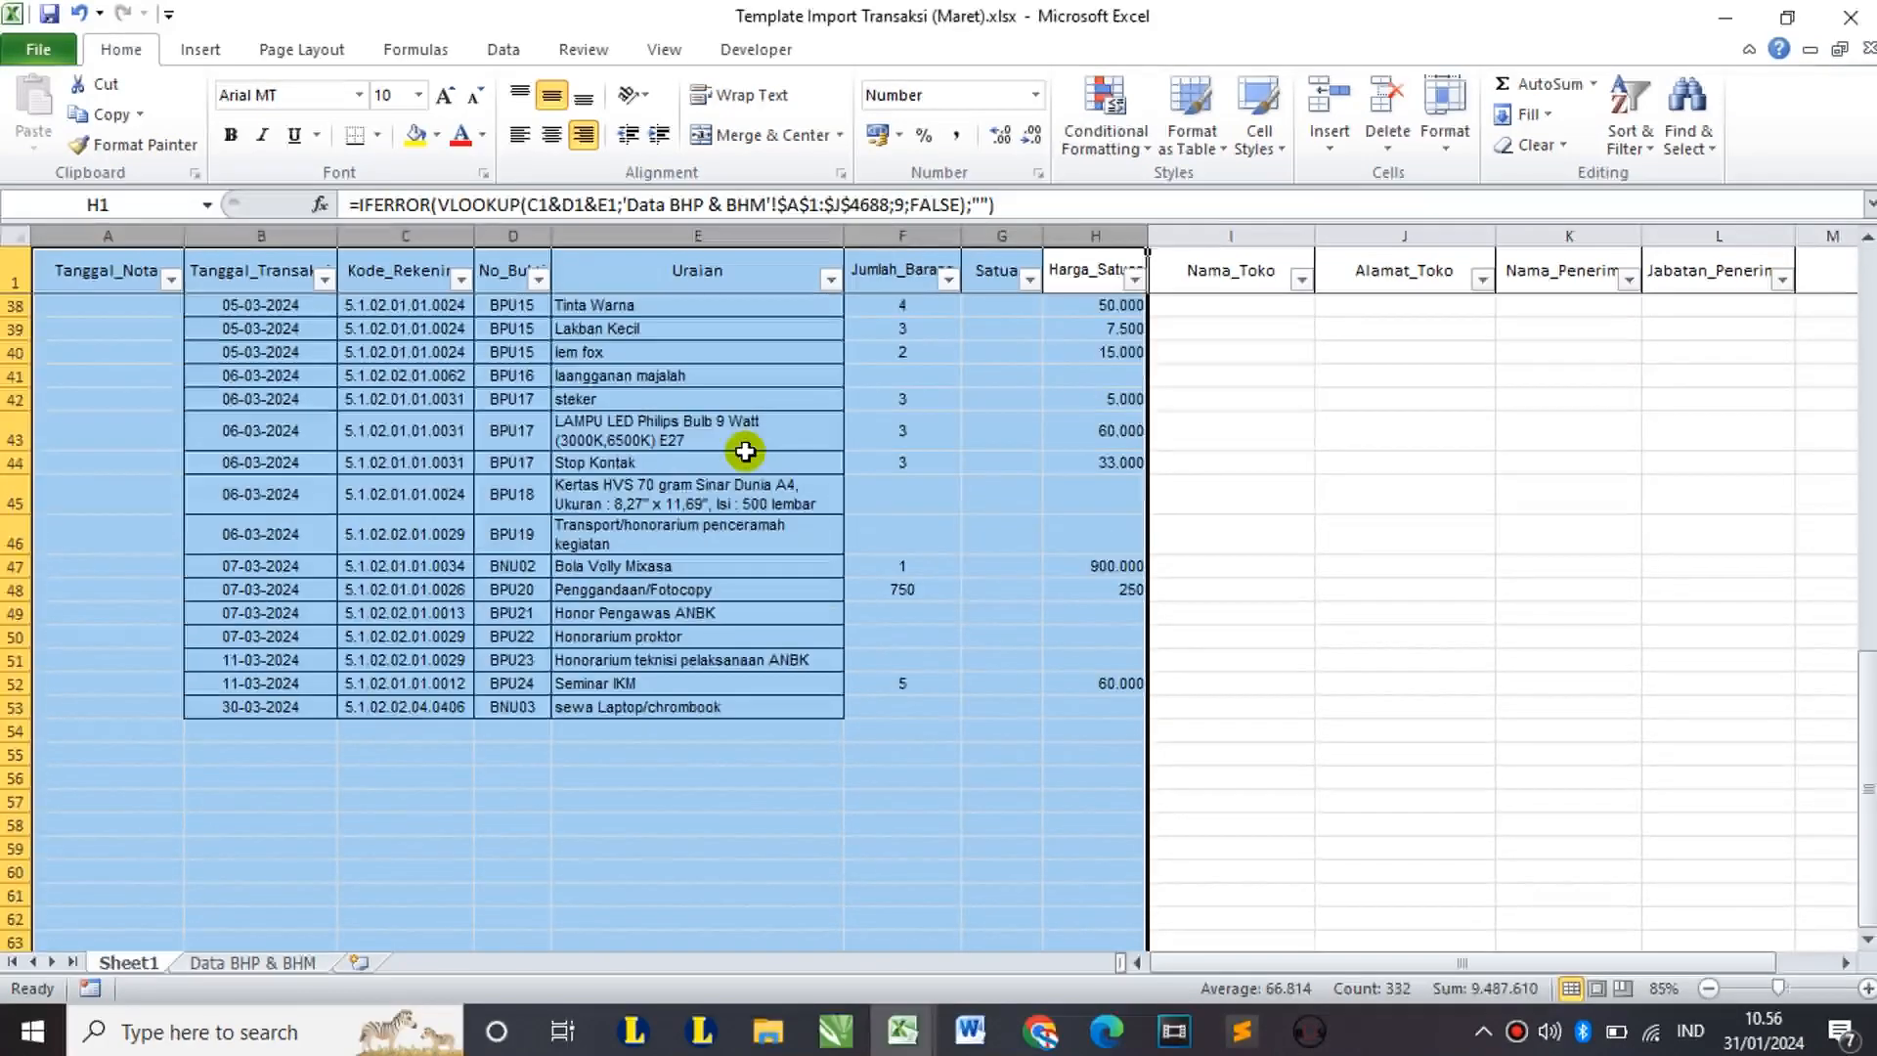
scroll(745, 450, "up", 12)
left_click(889, 273)
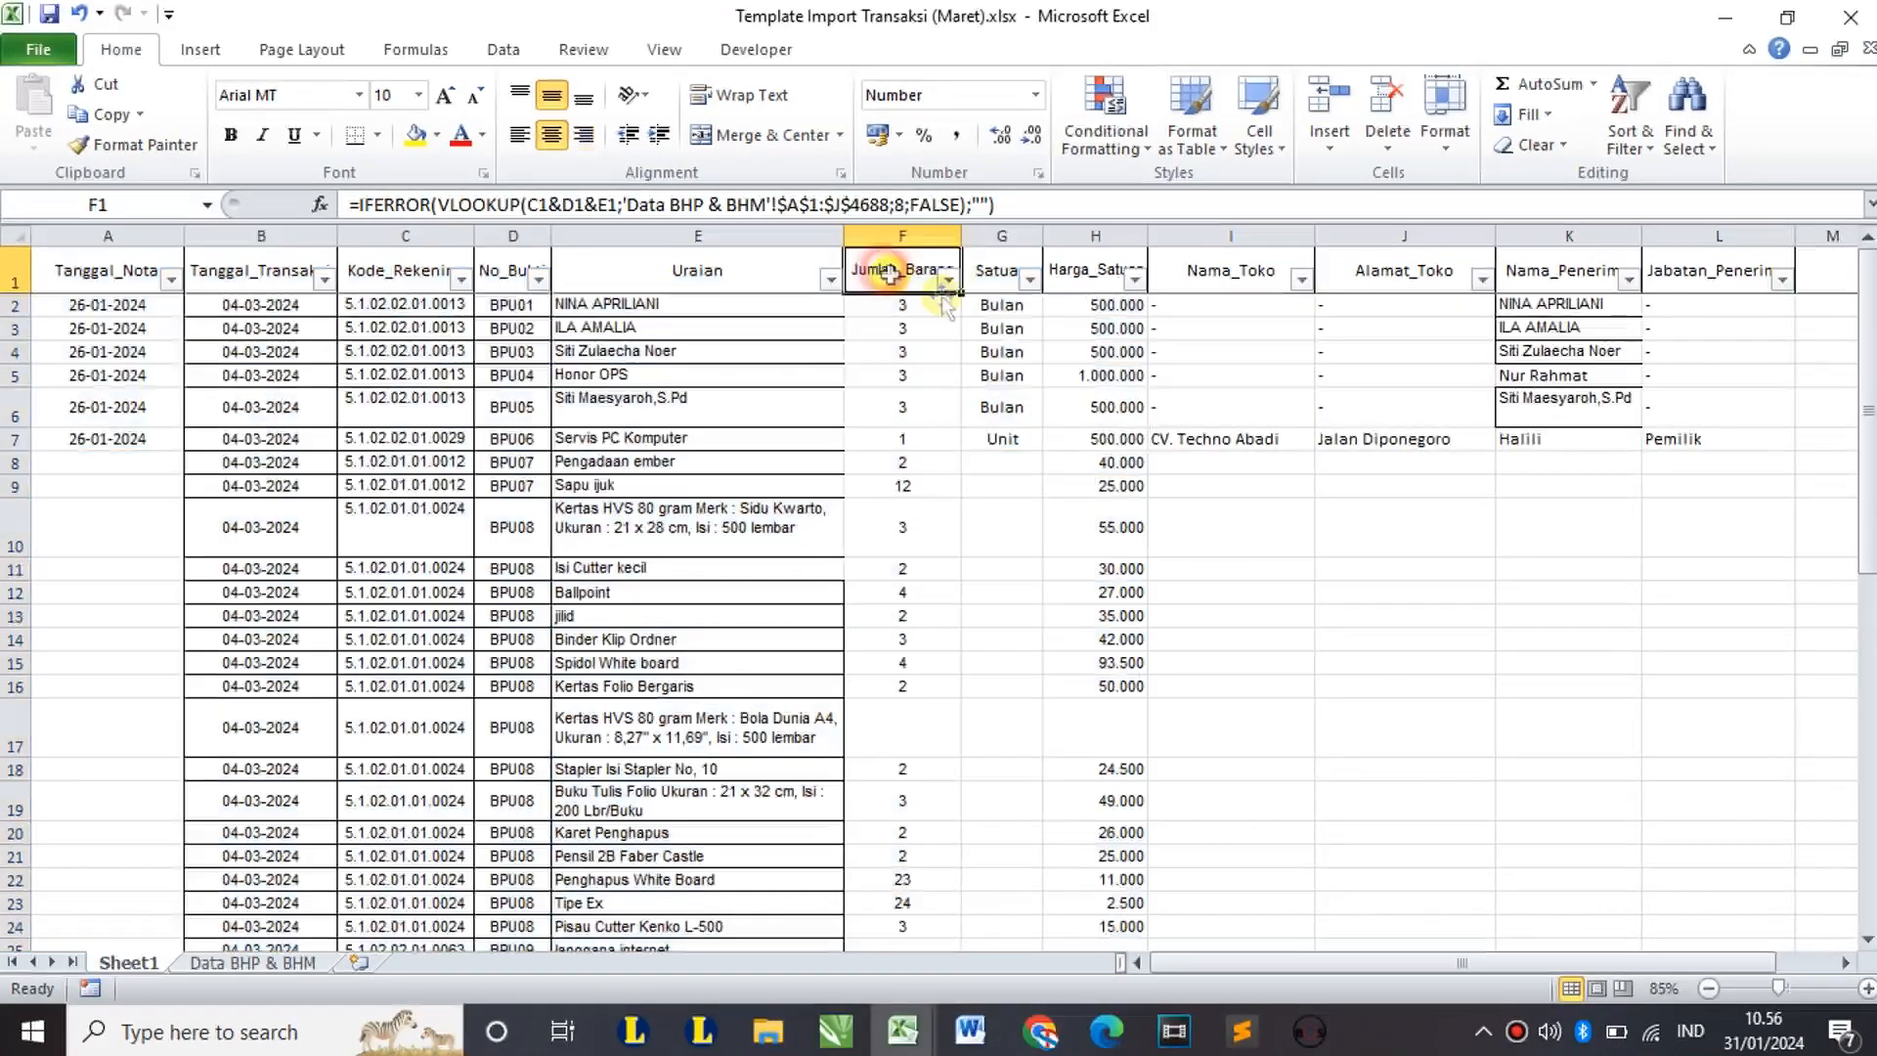
left_click(997, 278)
left_click(1073, 273)
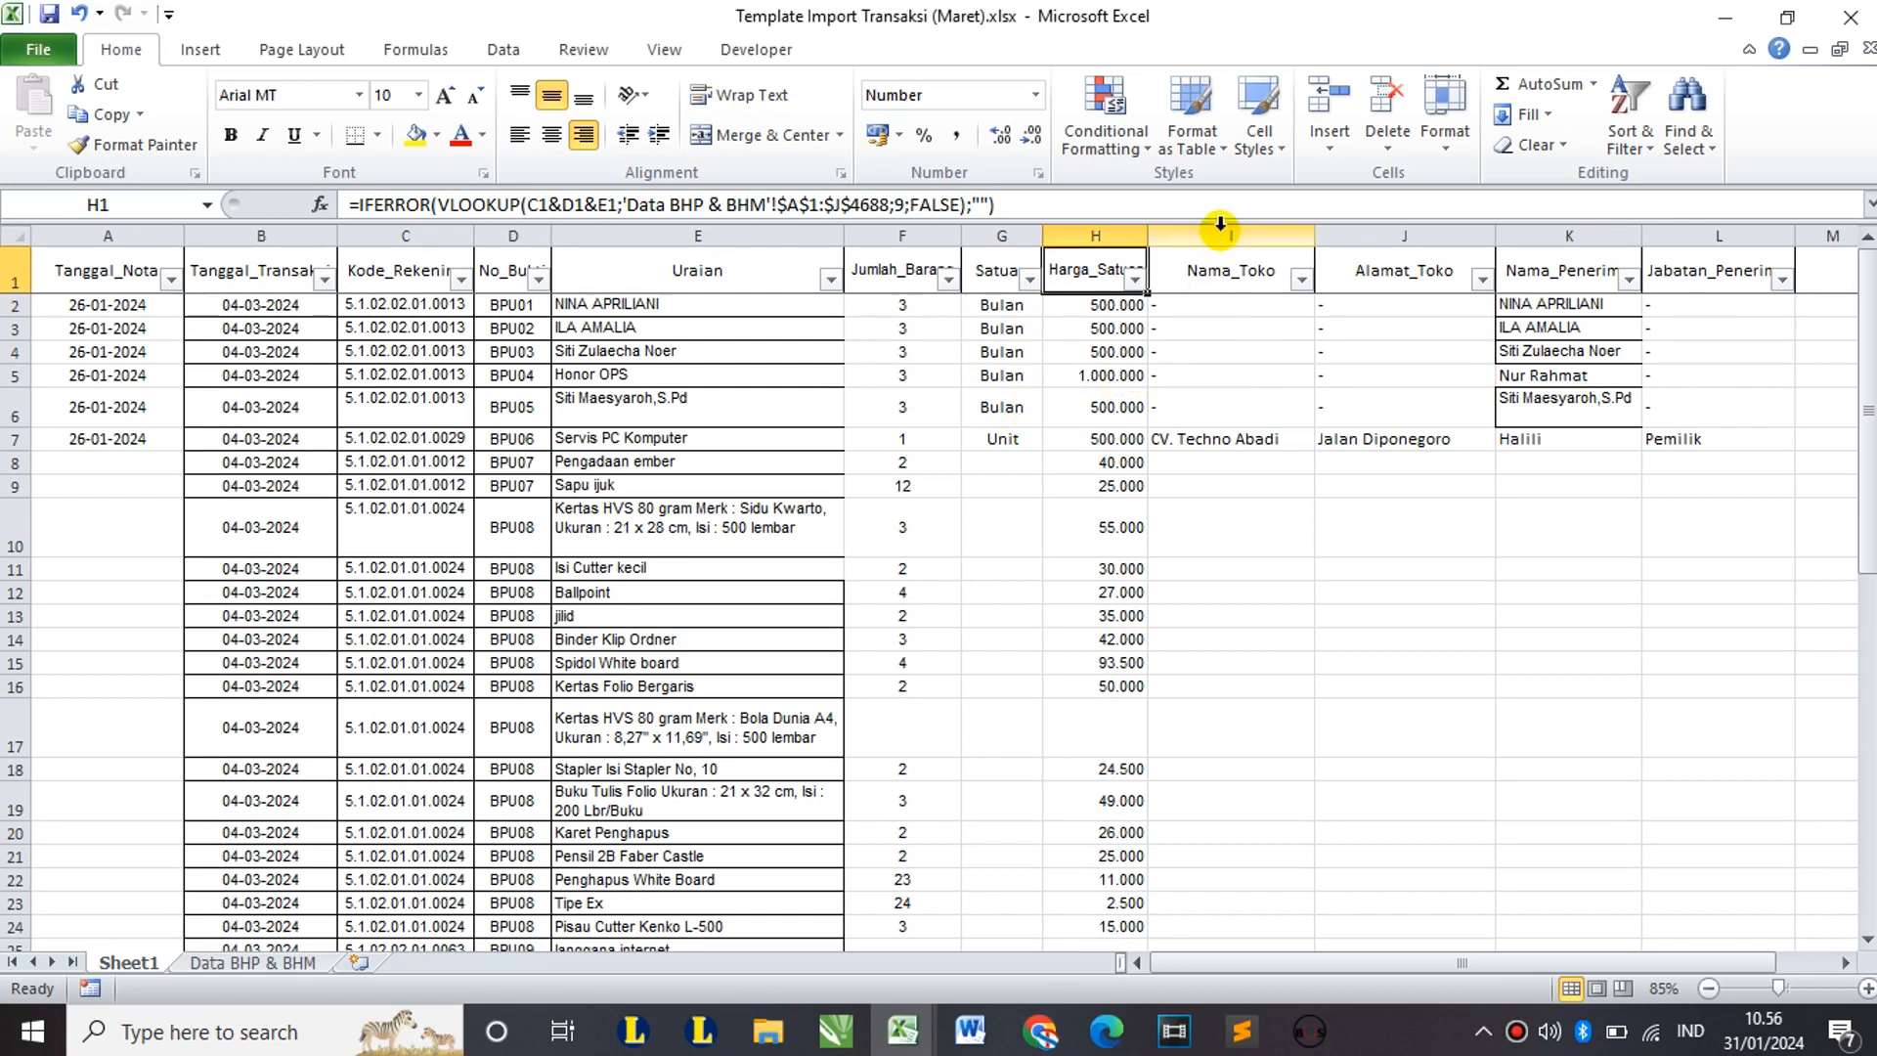
Step: Select columns I–L, then B–L, and scroll to check the filled values in later rows
left_click_drag(1220, 223, 1661, 239)
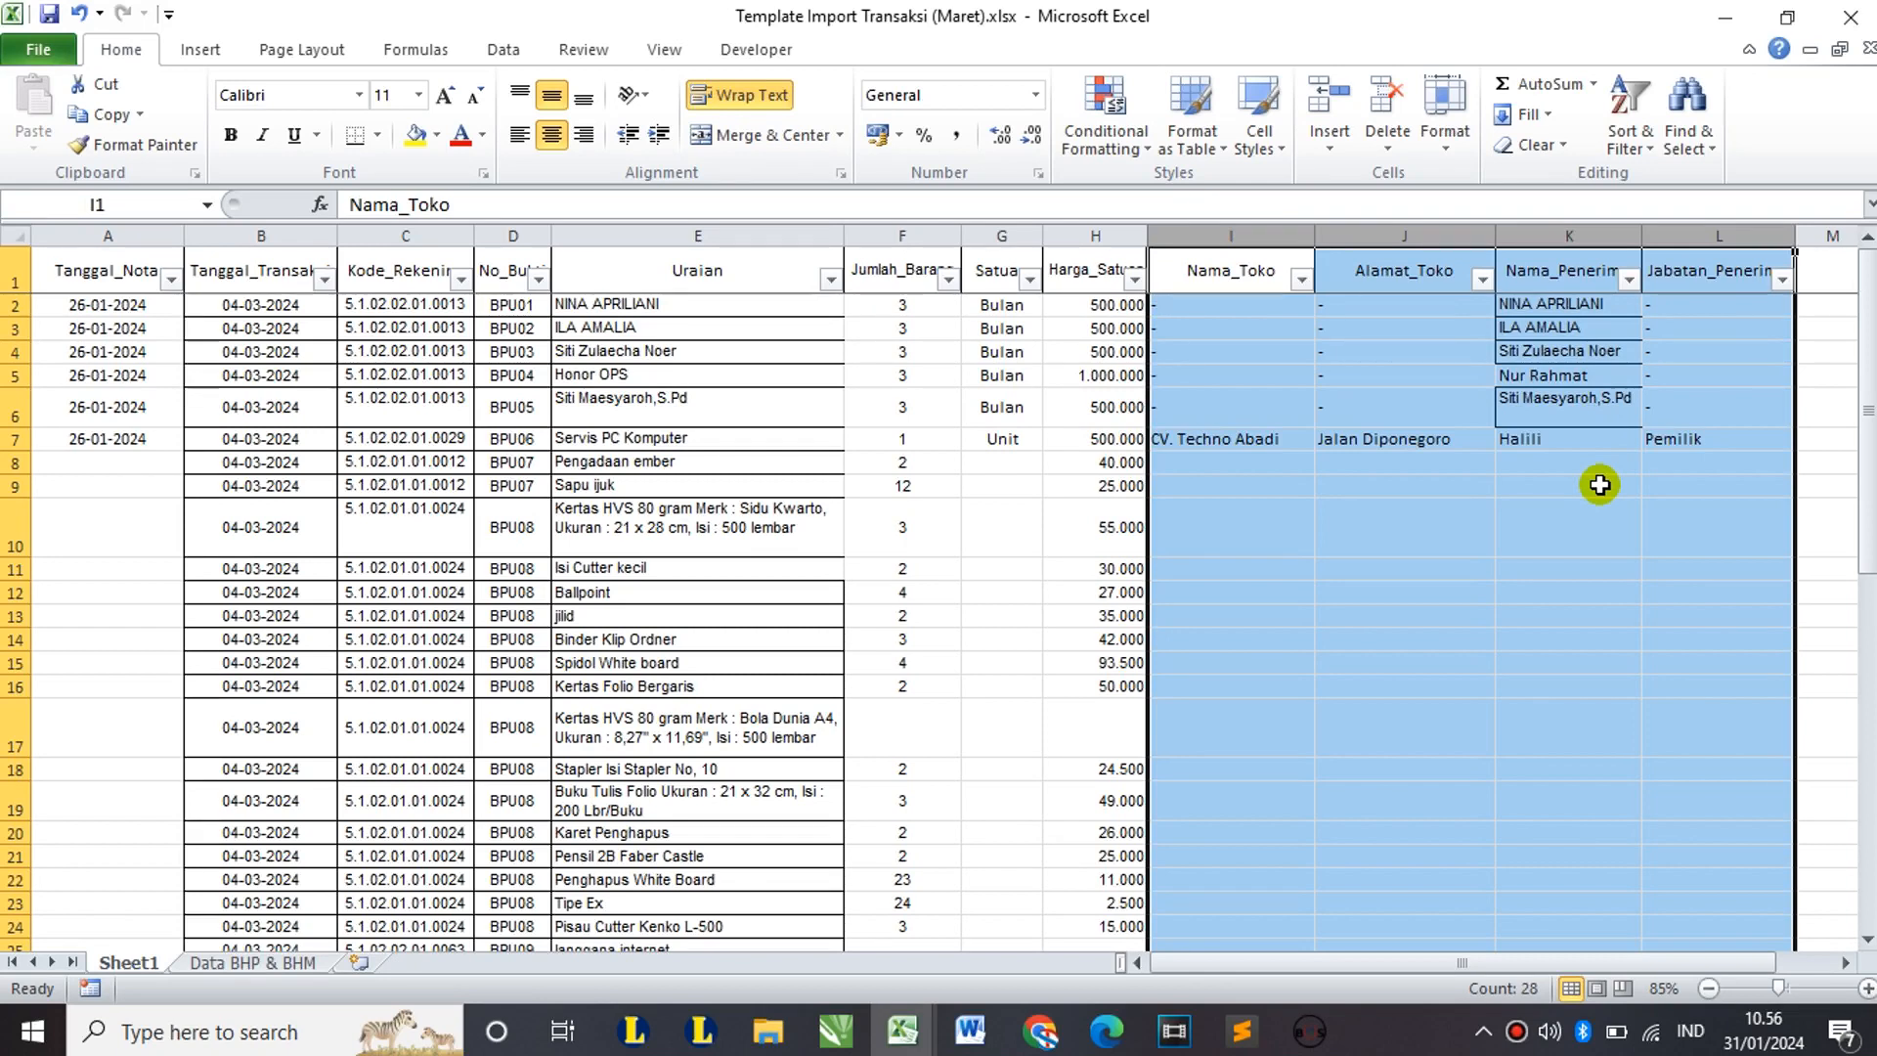
left_click(1521, 488)
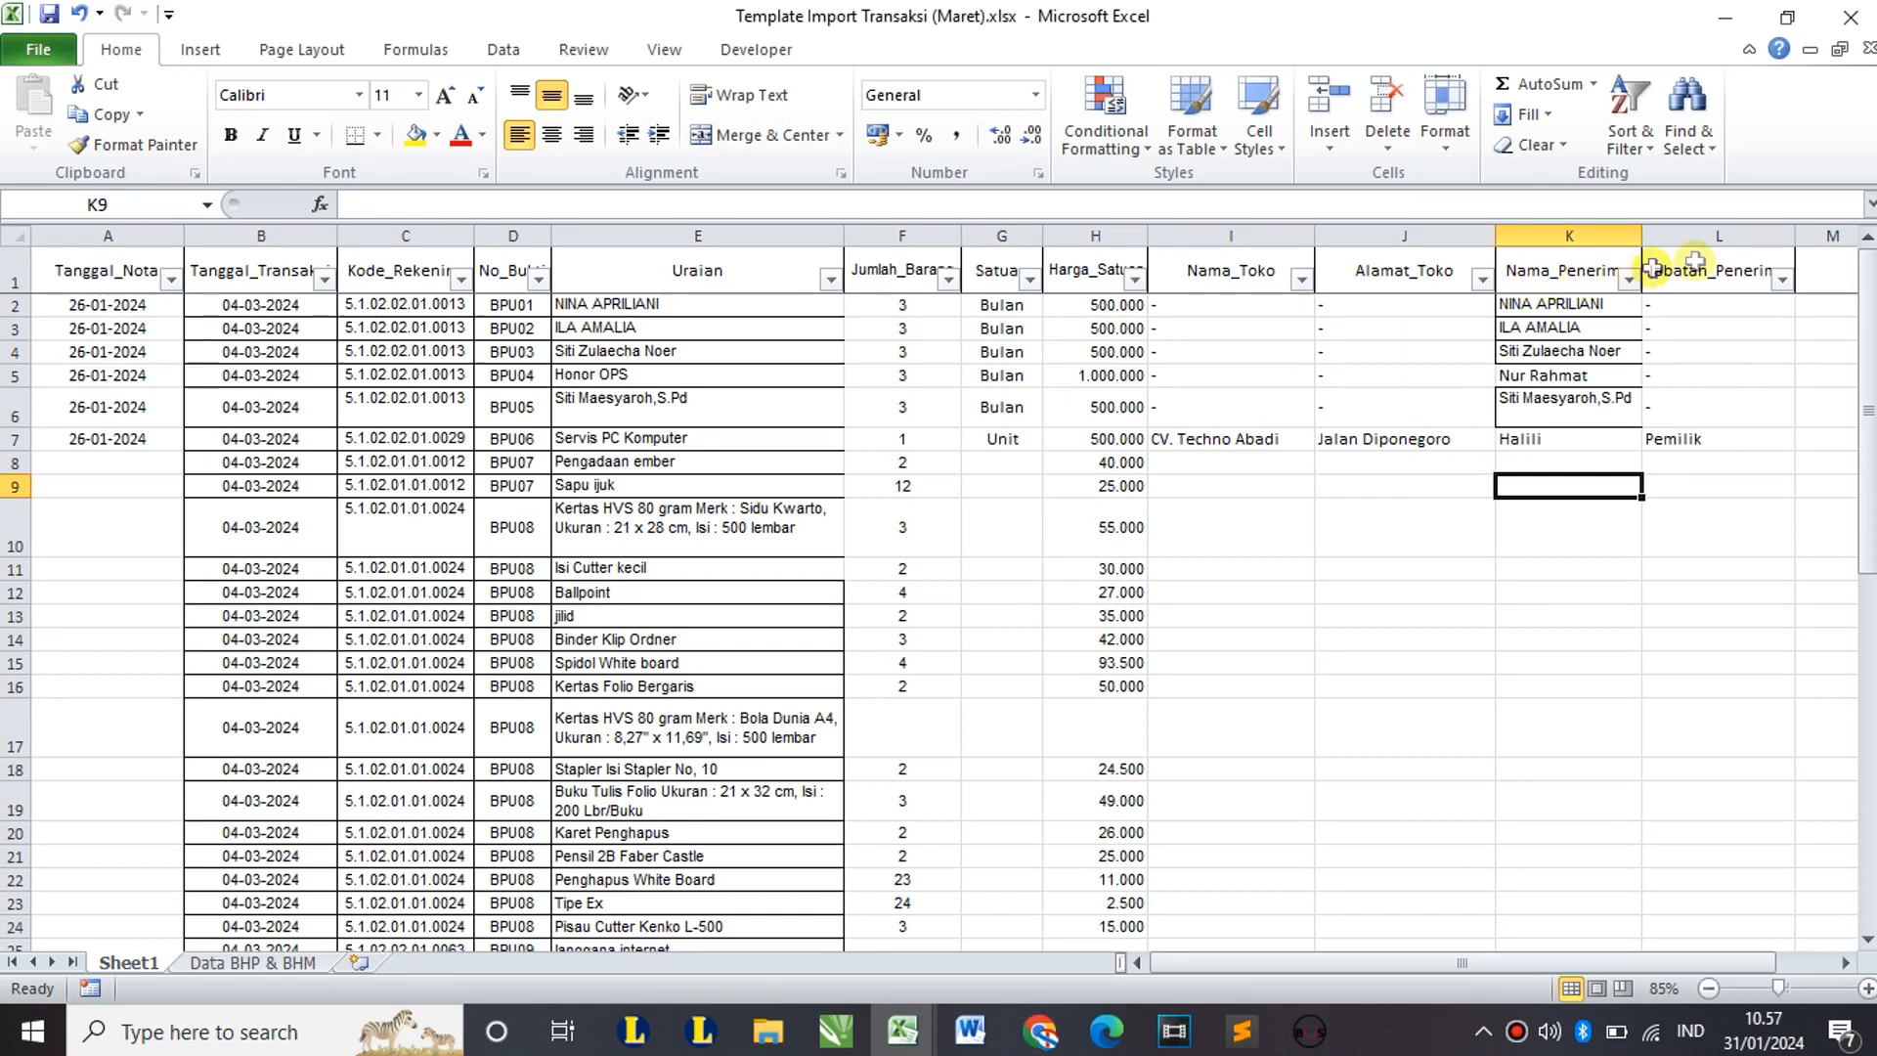
left_click_drag(1719, 236, 1245, 230)
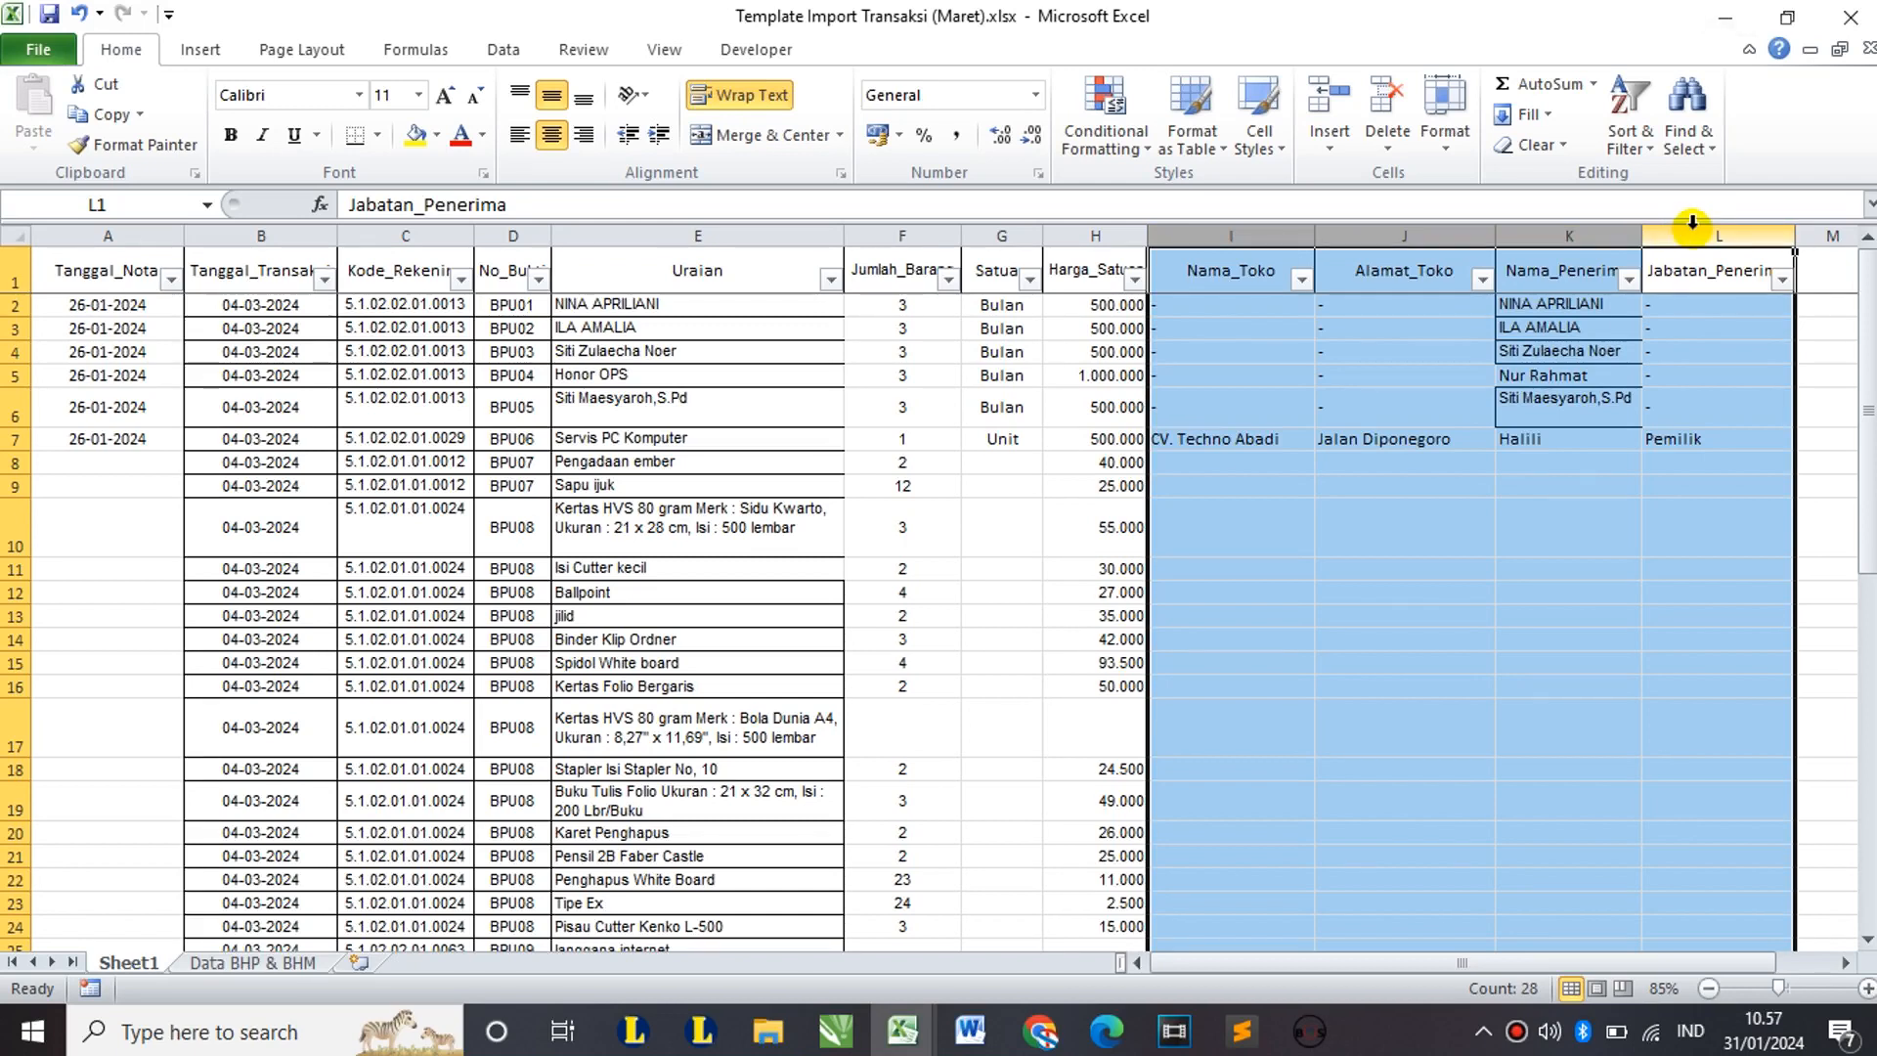
left_click_drag(1692, 225, 154, 246)
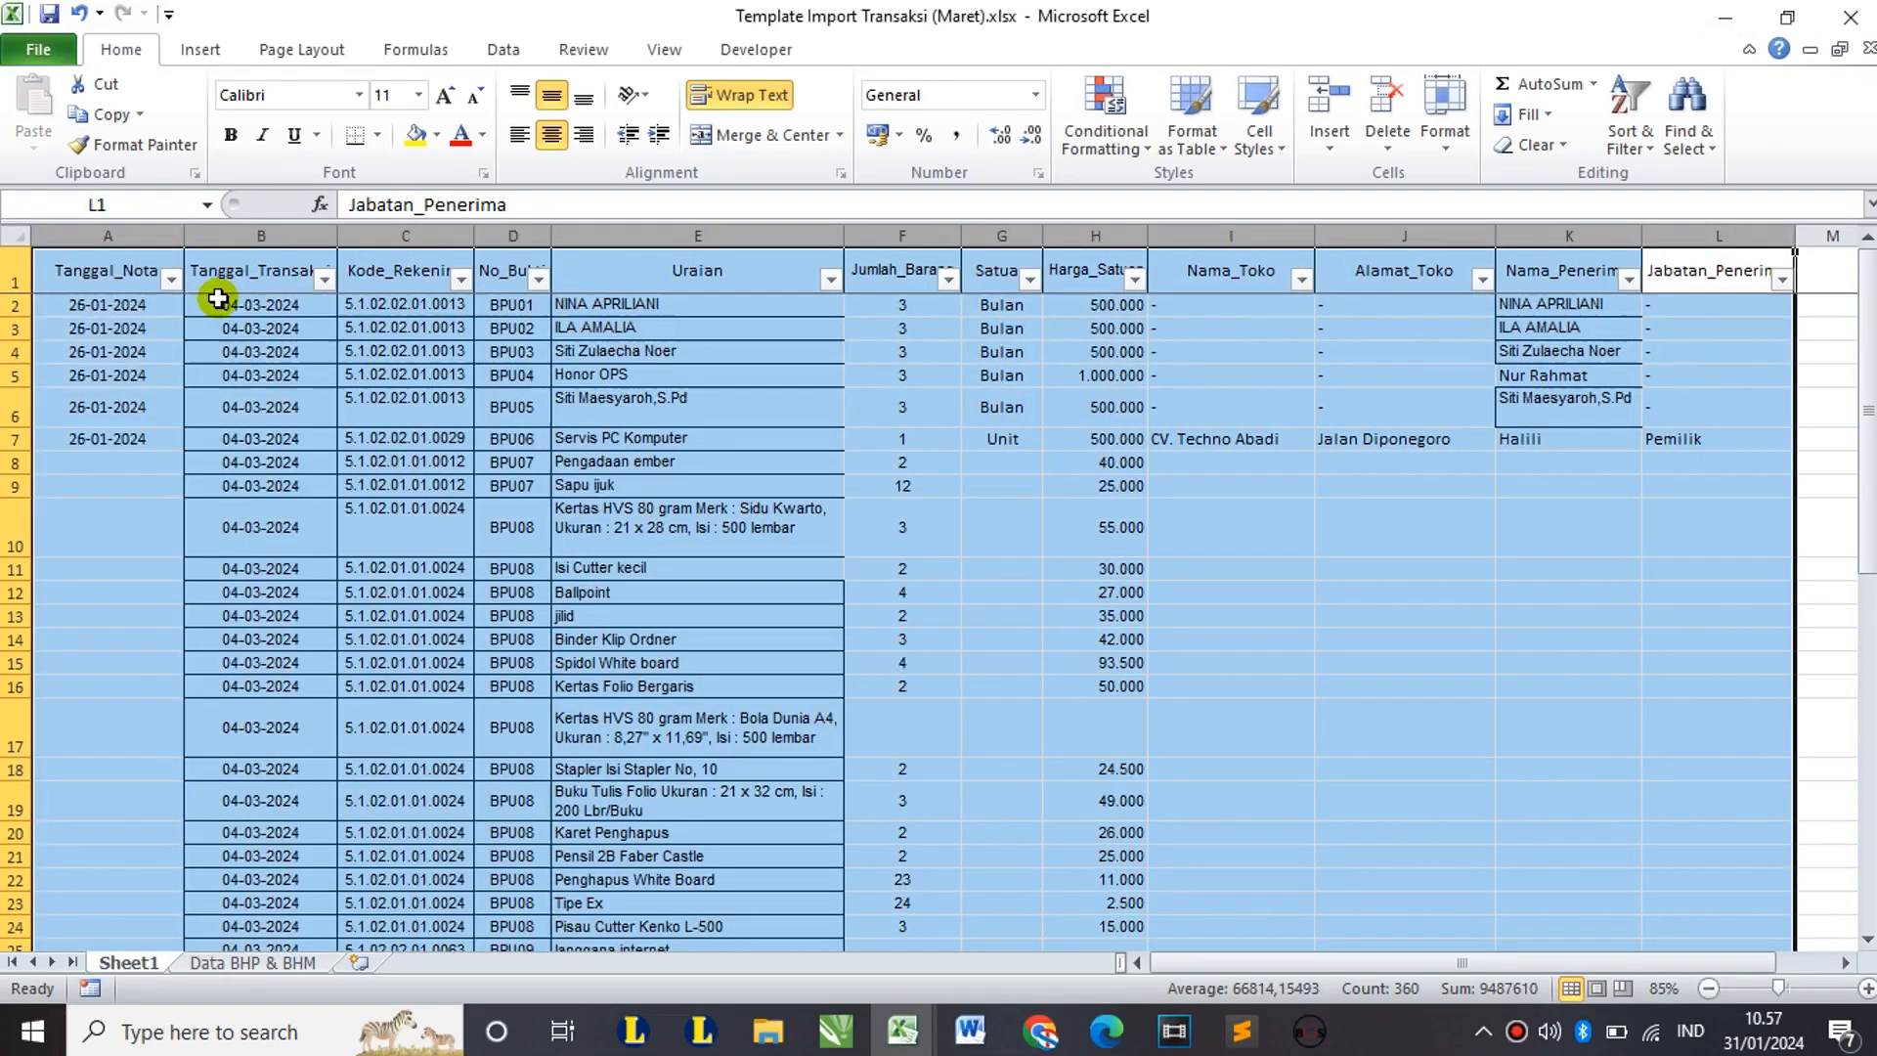
scroll(947, 590, "down", 1)
scroll(946, 591, "down", 15)
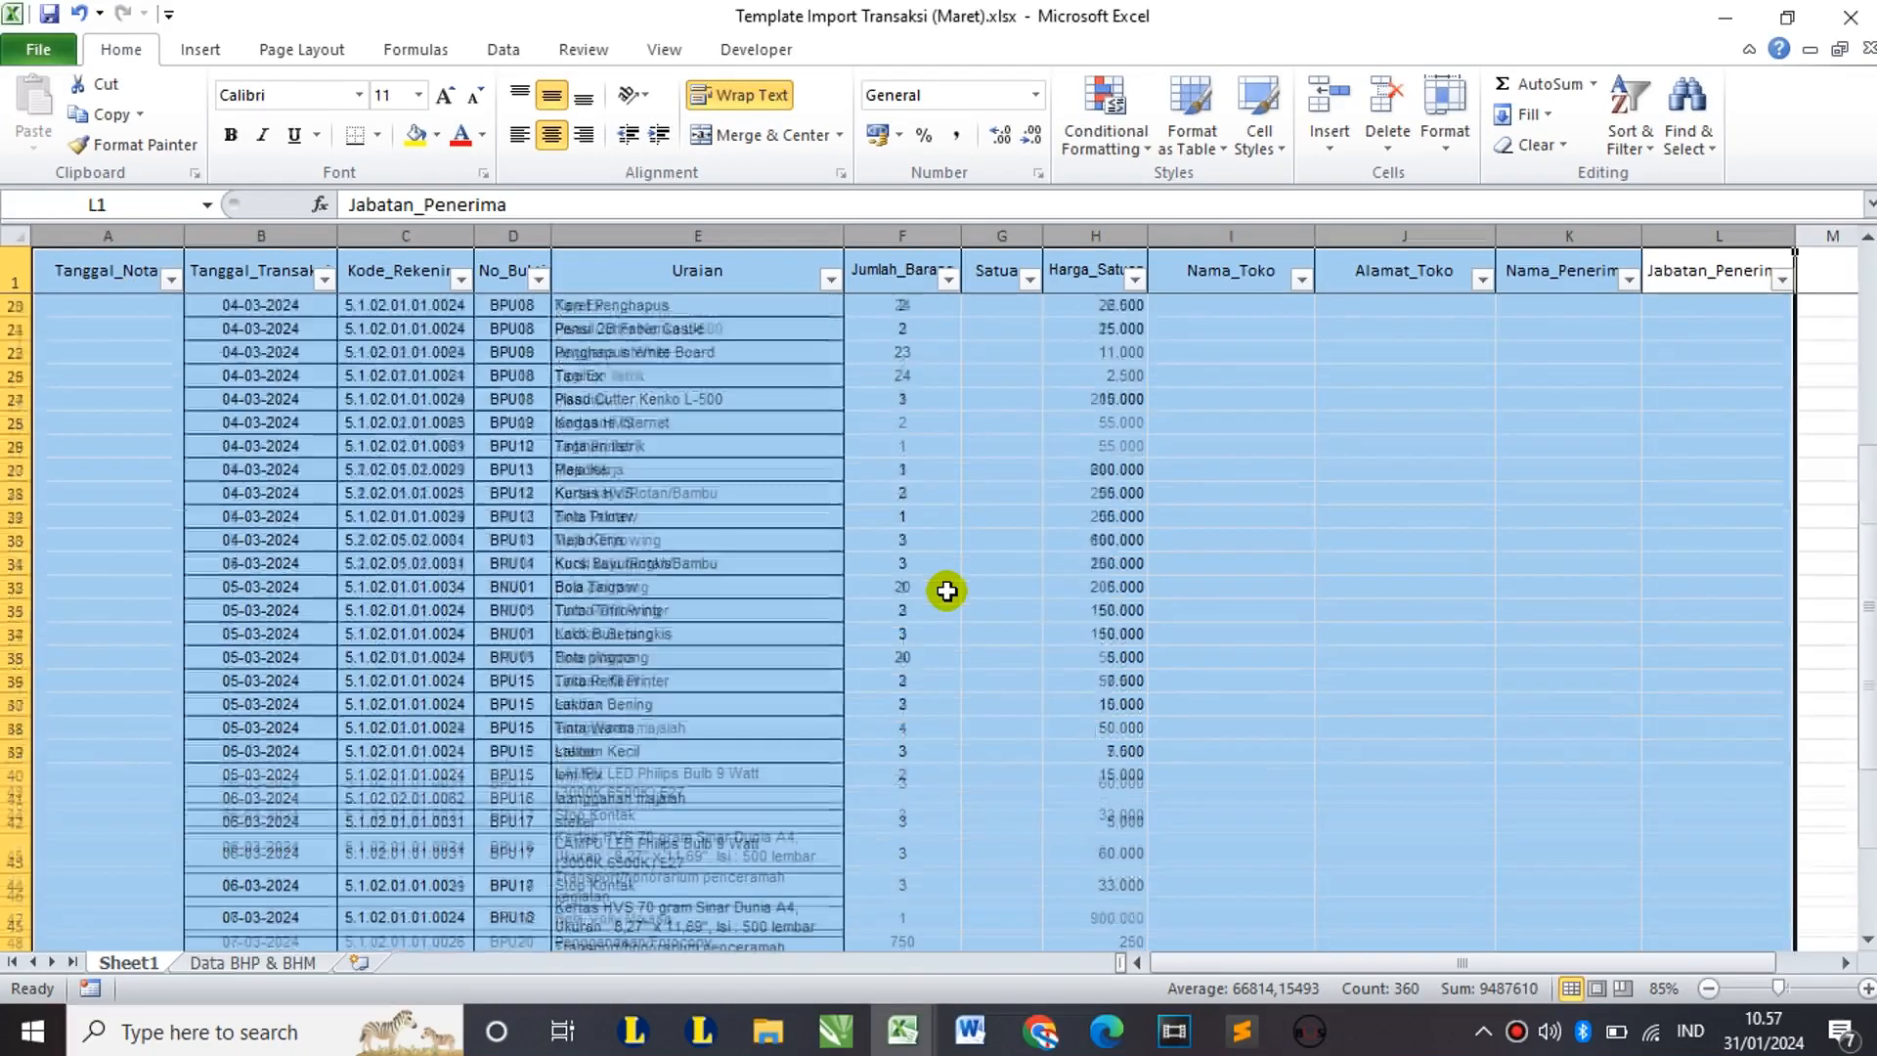
scroll(946, 590, "up", 16)
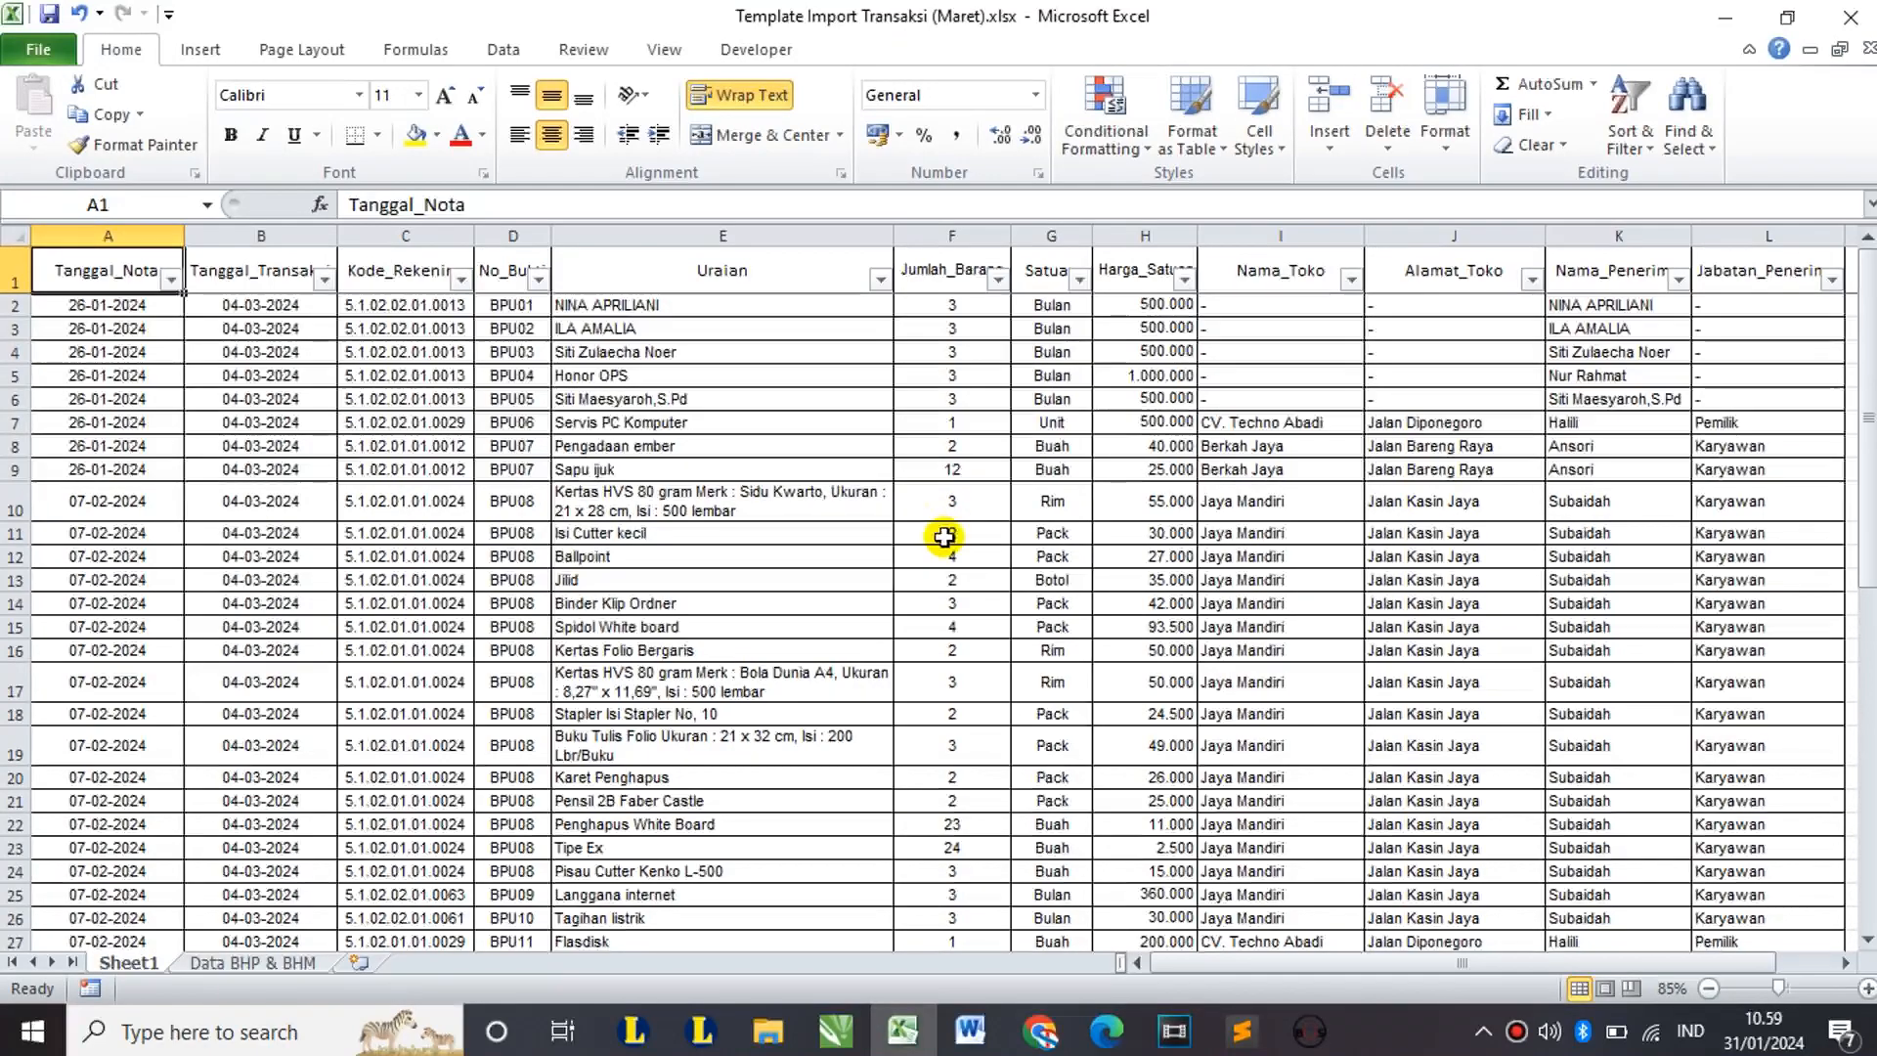
Step: Scroll Sheet1 to confirm every transaction row is filled, then bring up AdMin-Bos from the taskbar
scroll(952, 436, "down", 3)
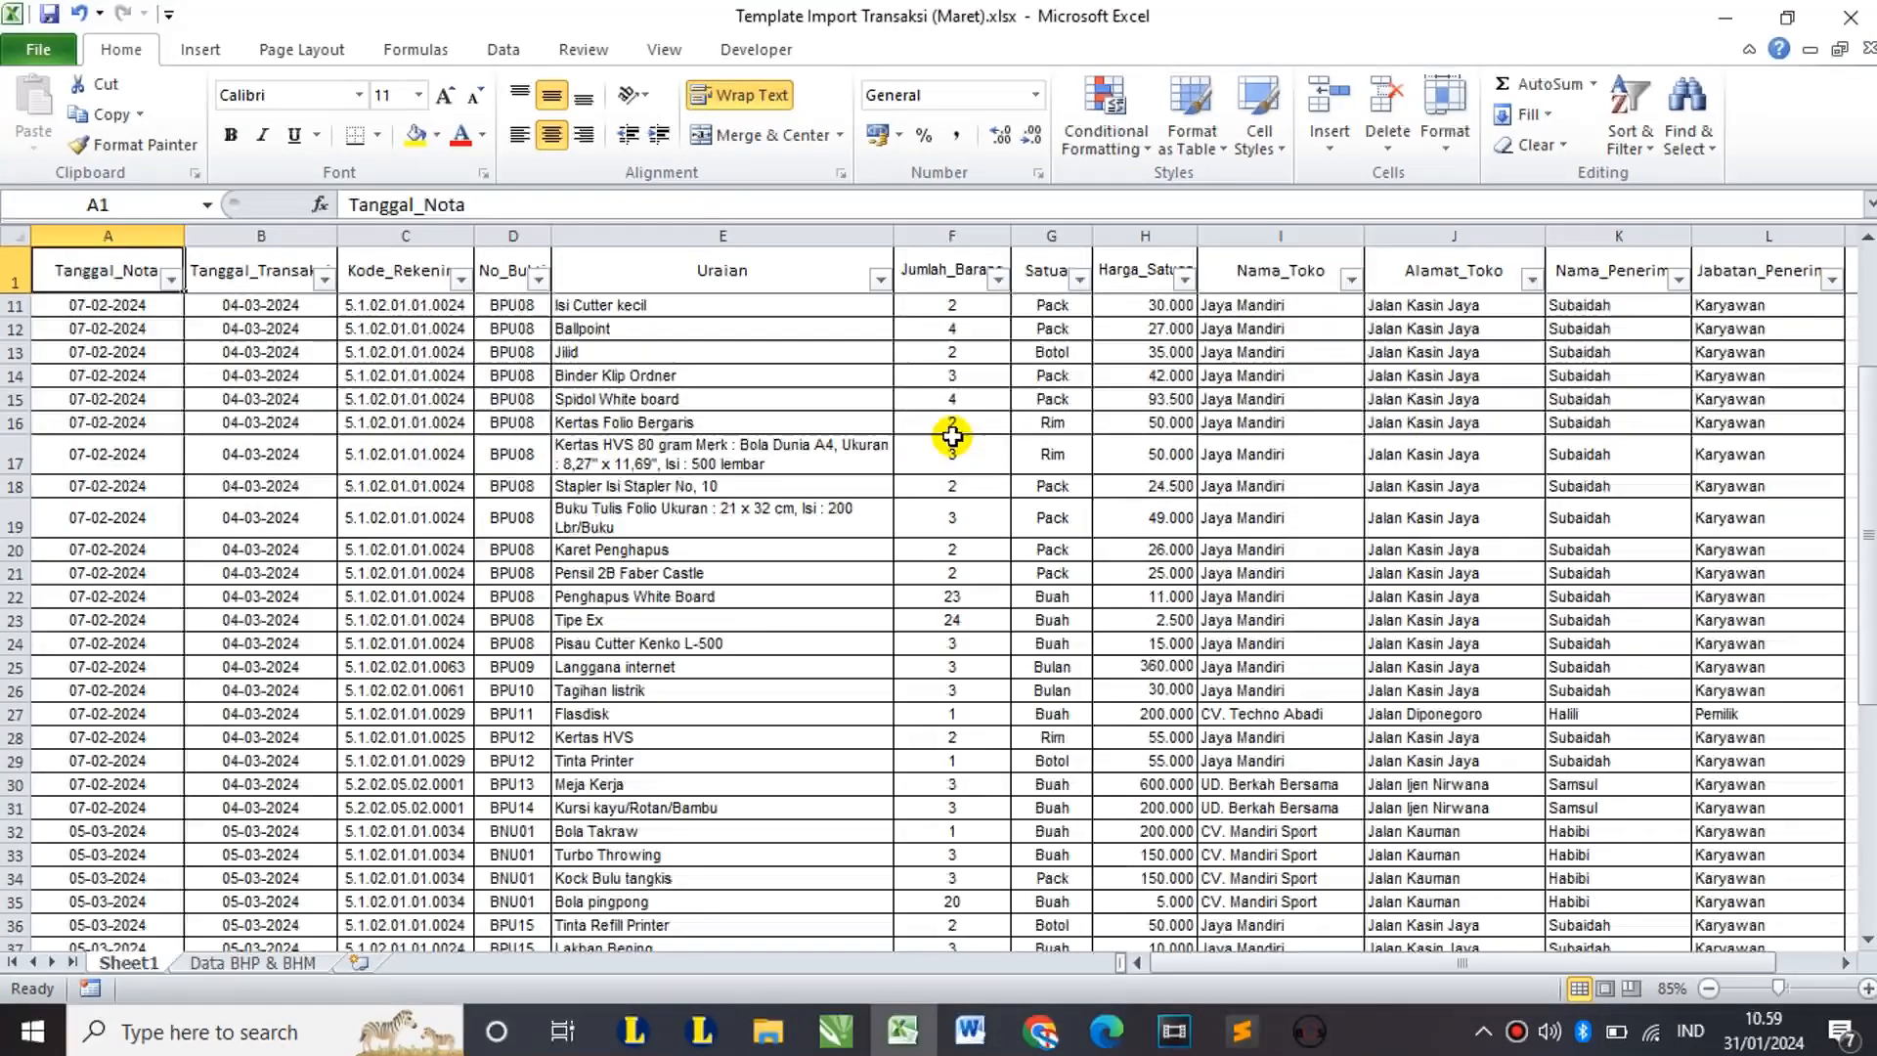
scroll(952, 436, "down", 3)
scroll(970, 616, "up", 6)
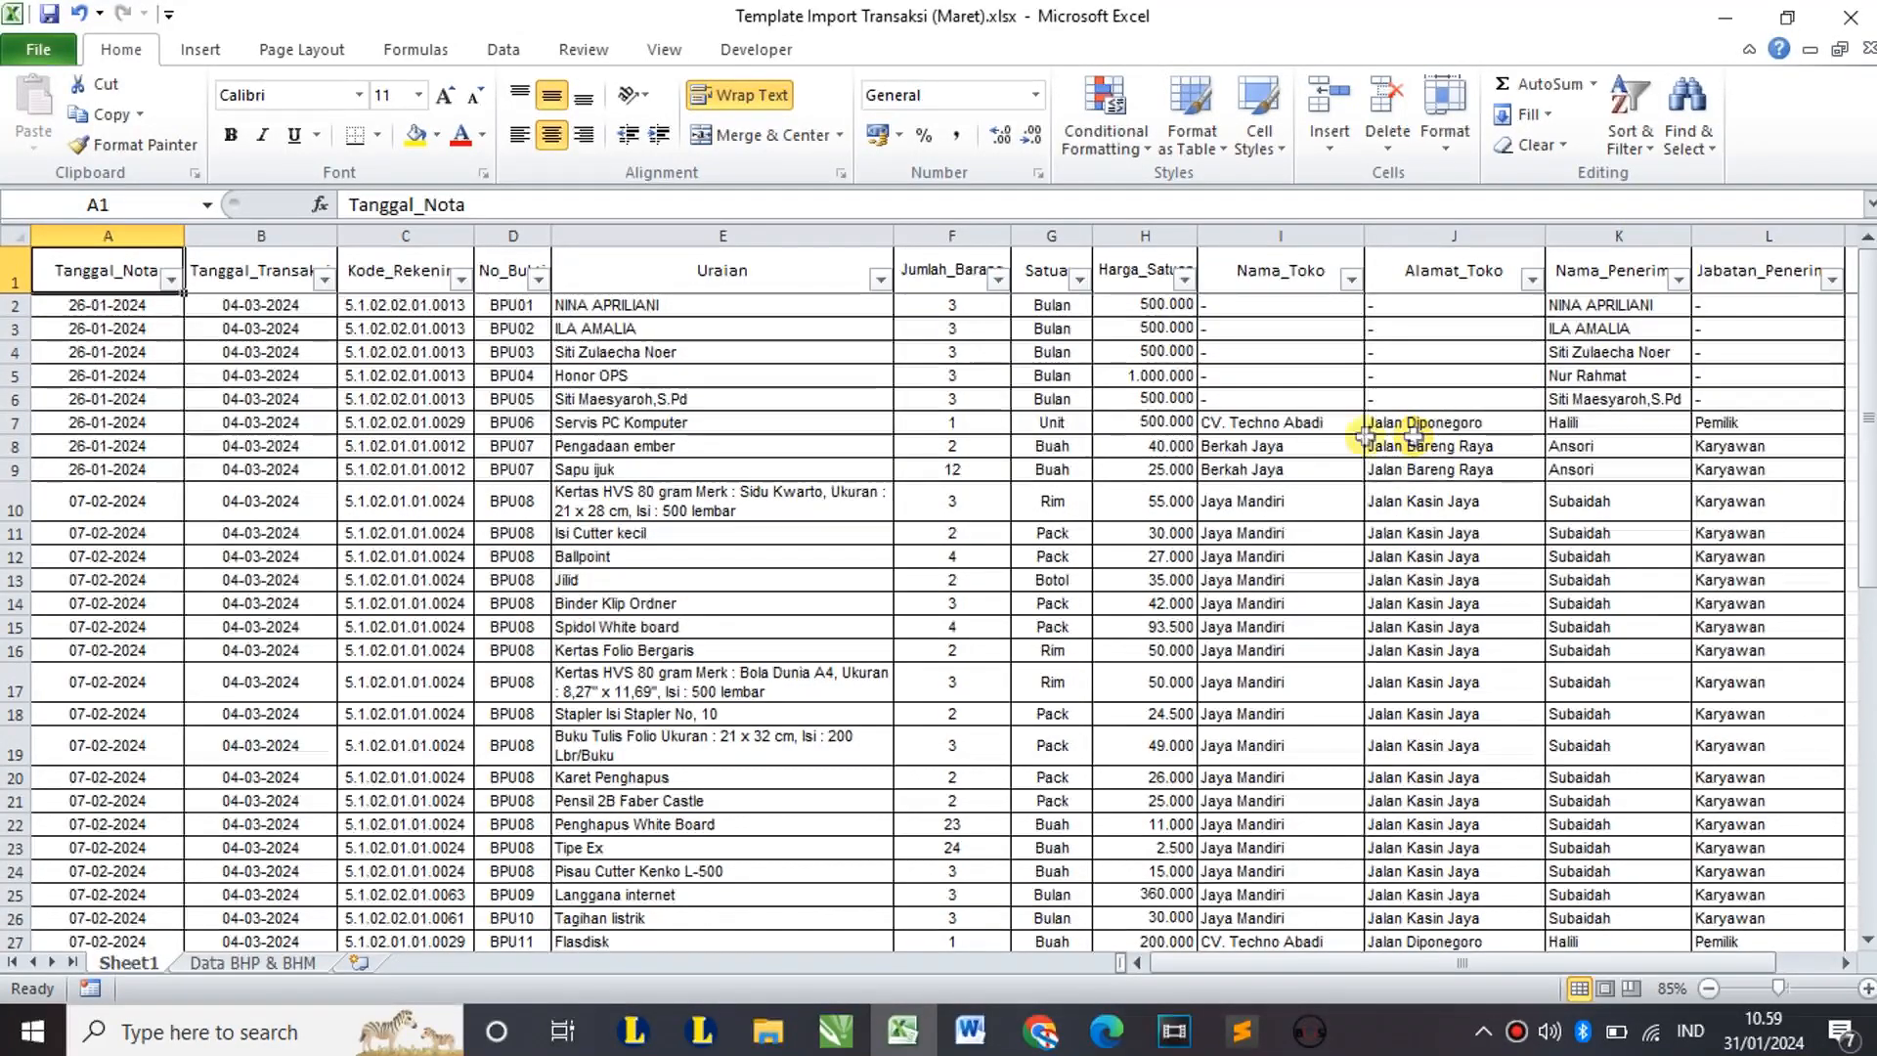
scroll(1010, 502, "down", 5)
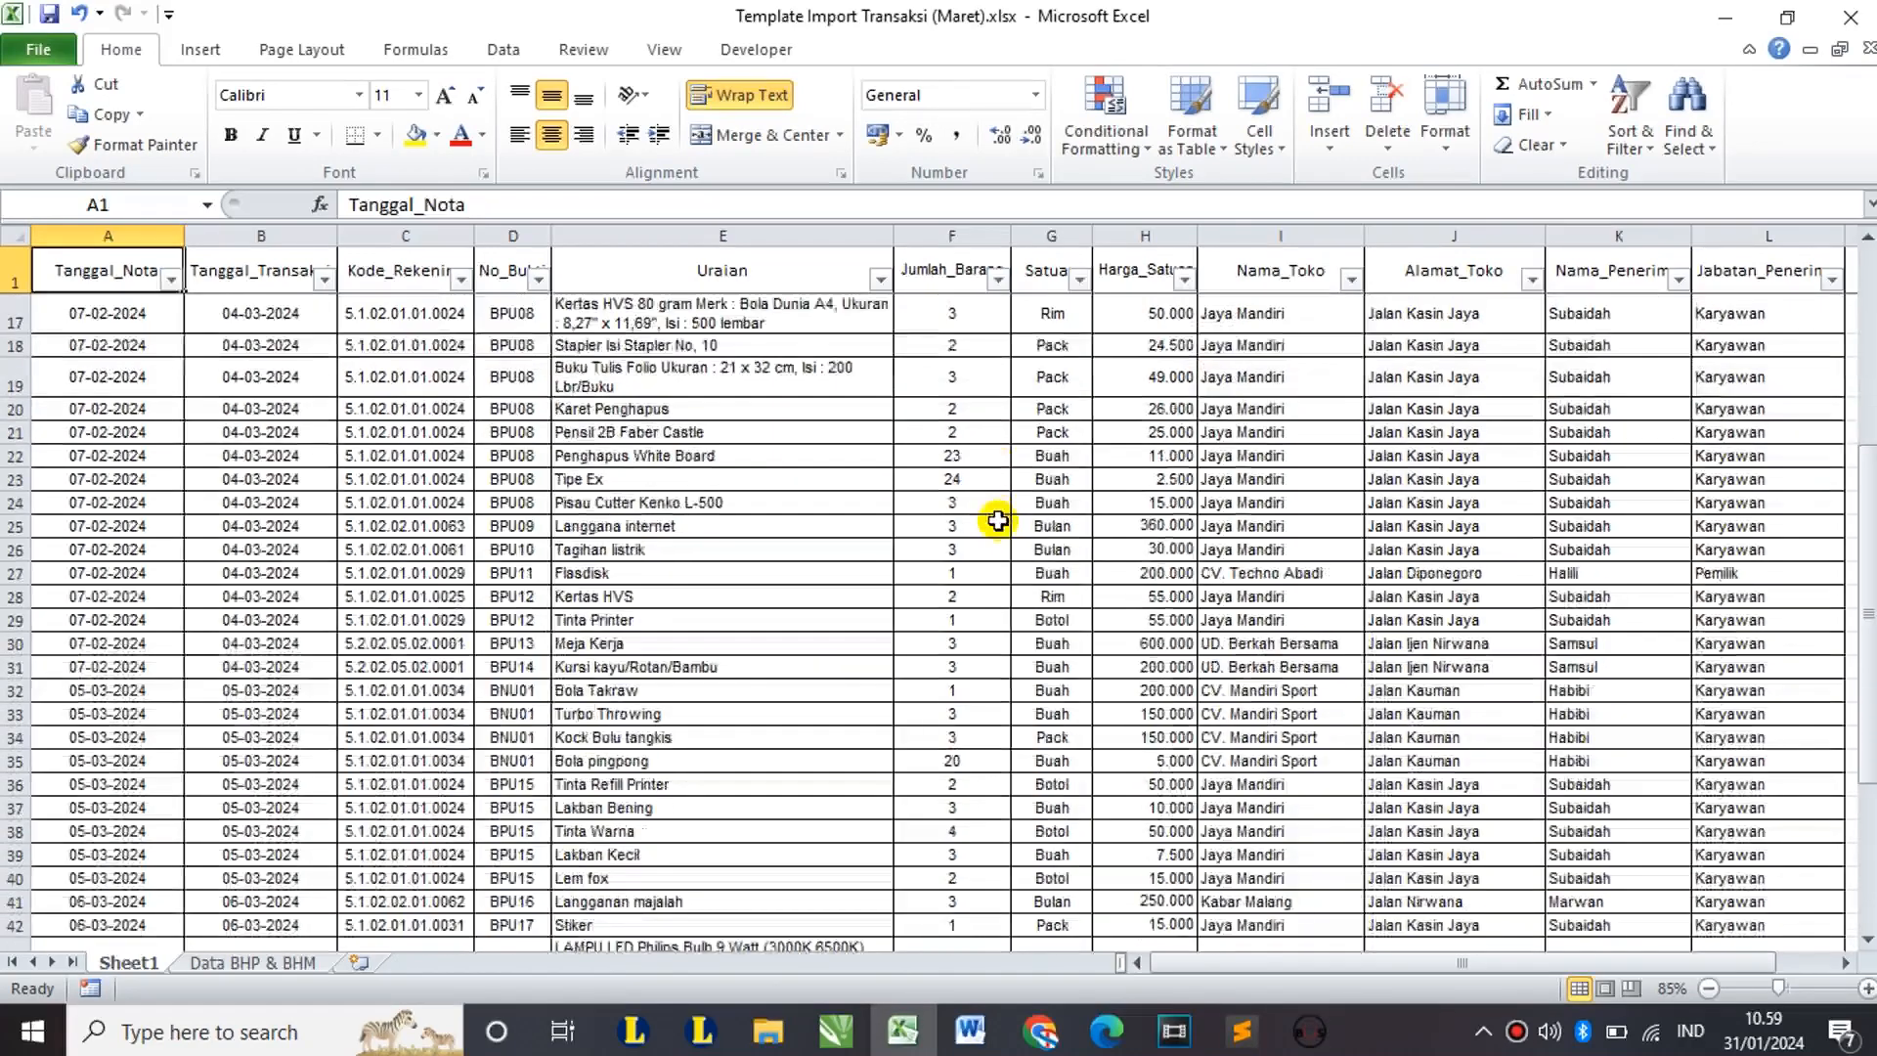
scroll(997, 520, "up", 4)
scroll(997, 520, "up", 1)
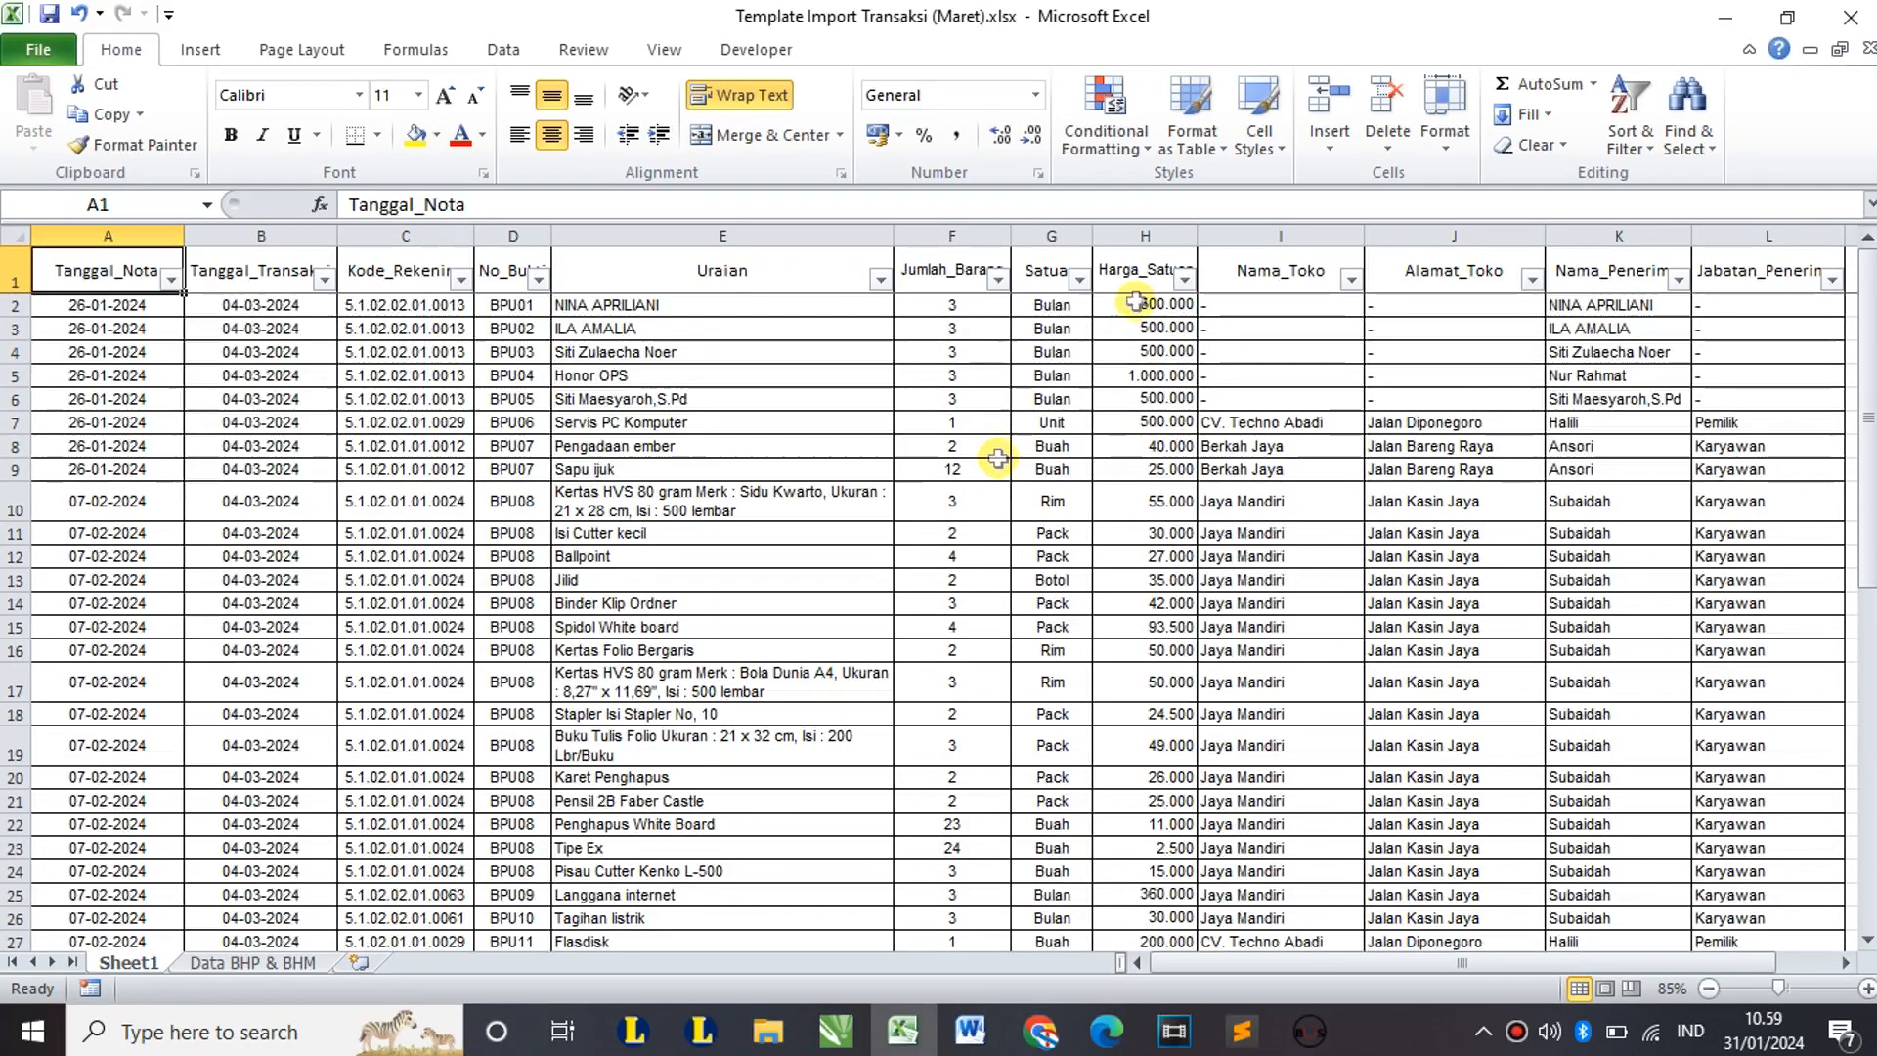
left_click(1310, 1031)
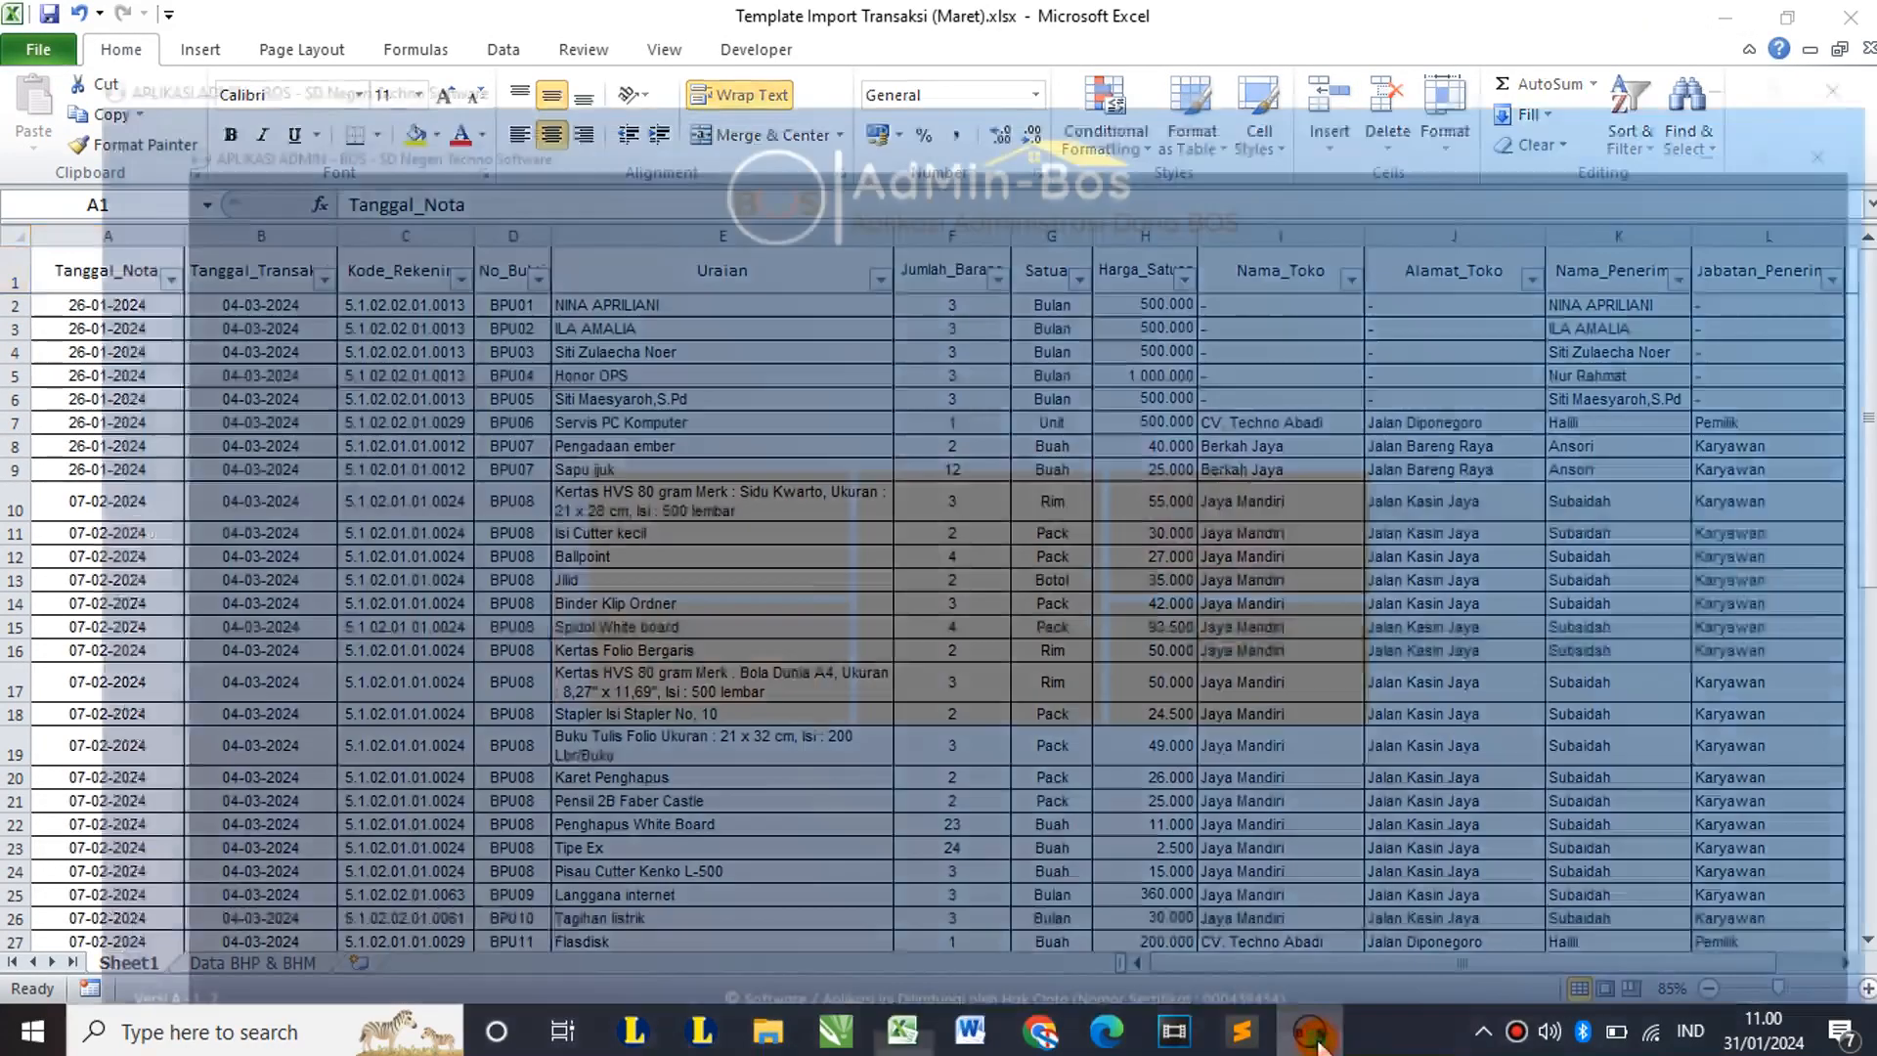
Step: Import Template Import Transaksi (Maret).xlsx into the transaction list as Menambah Transaksi Baru
left_click(1081, 437)
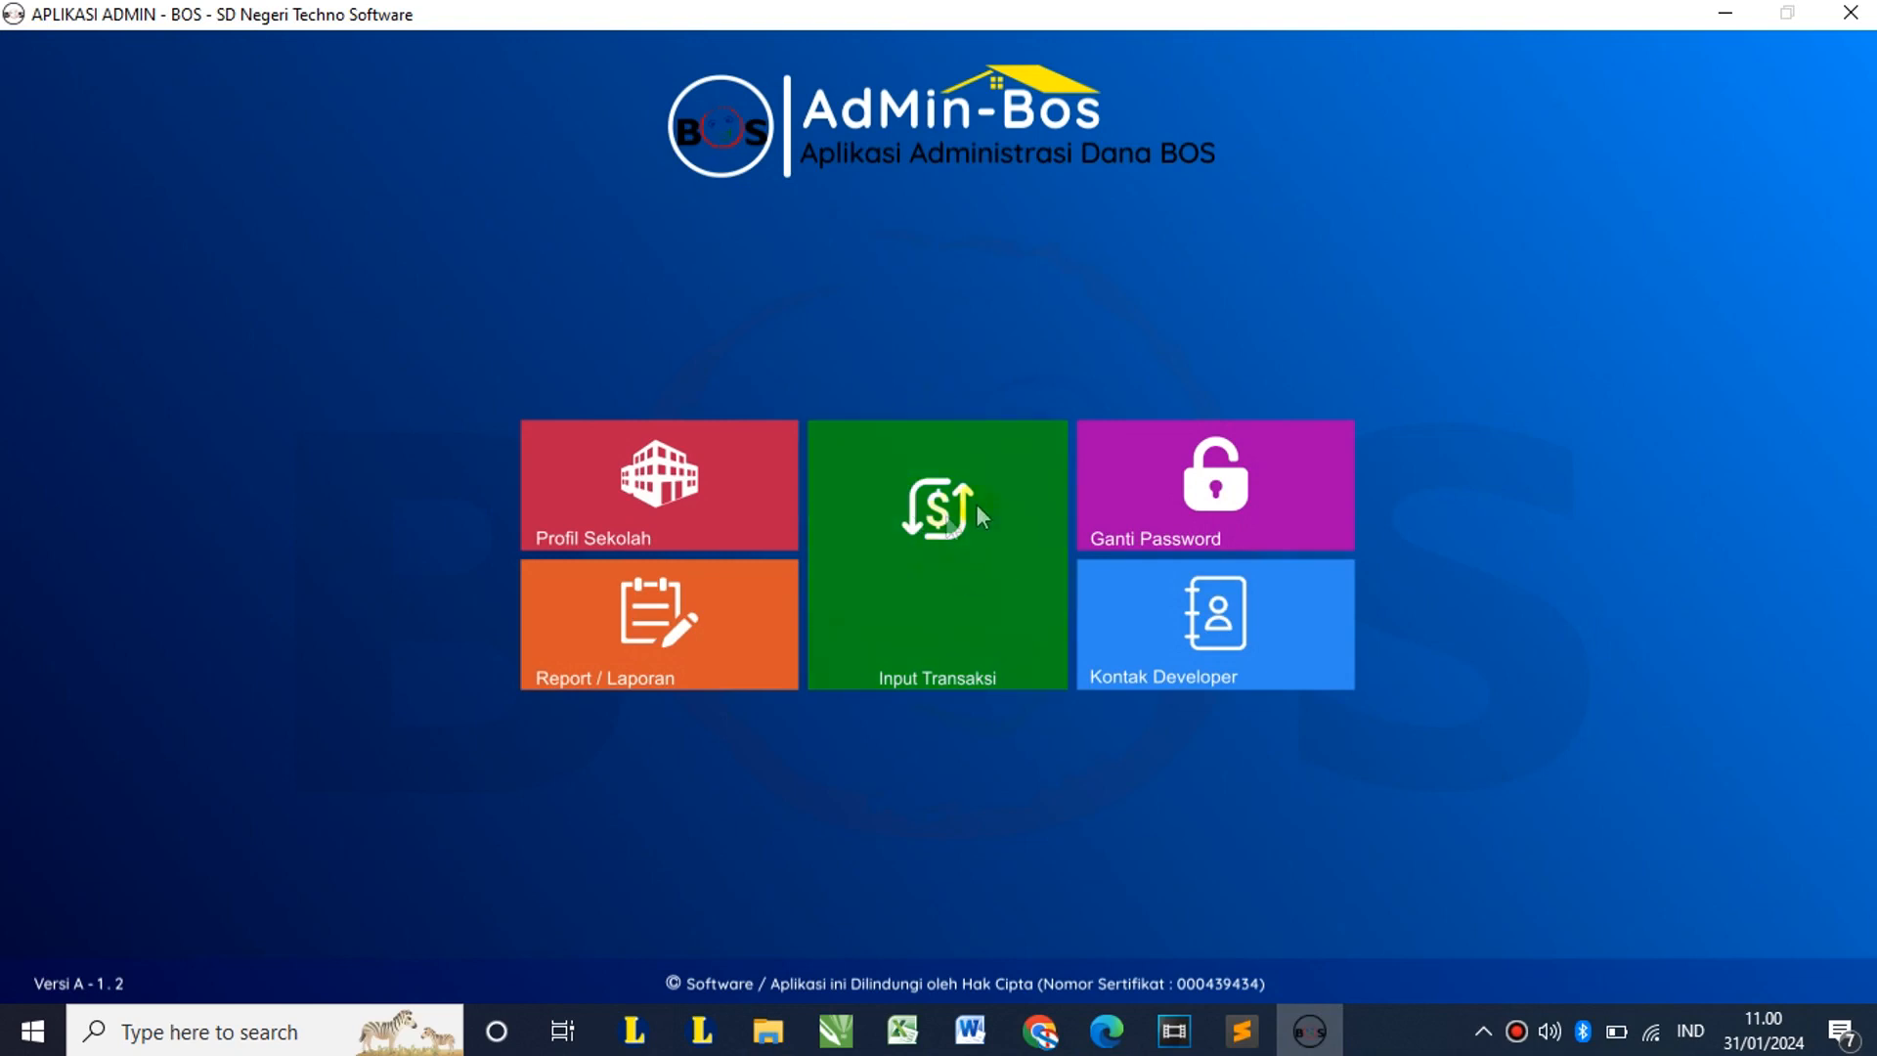
left_click(929, 591)
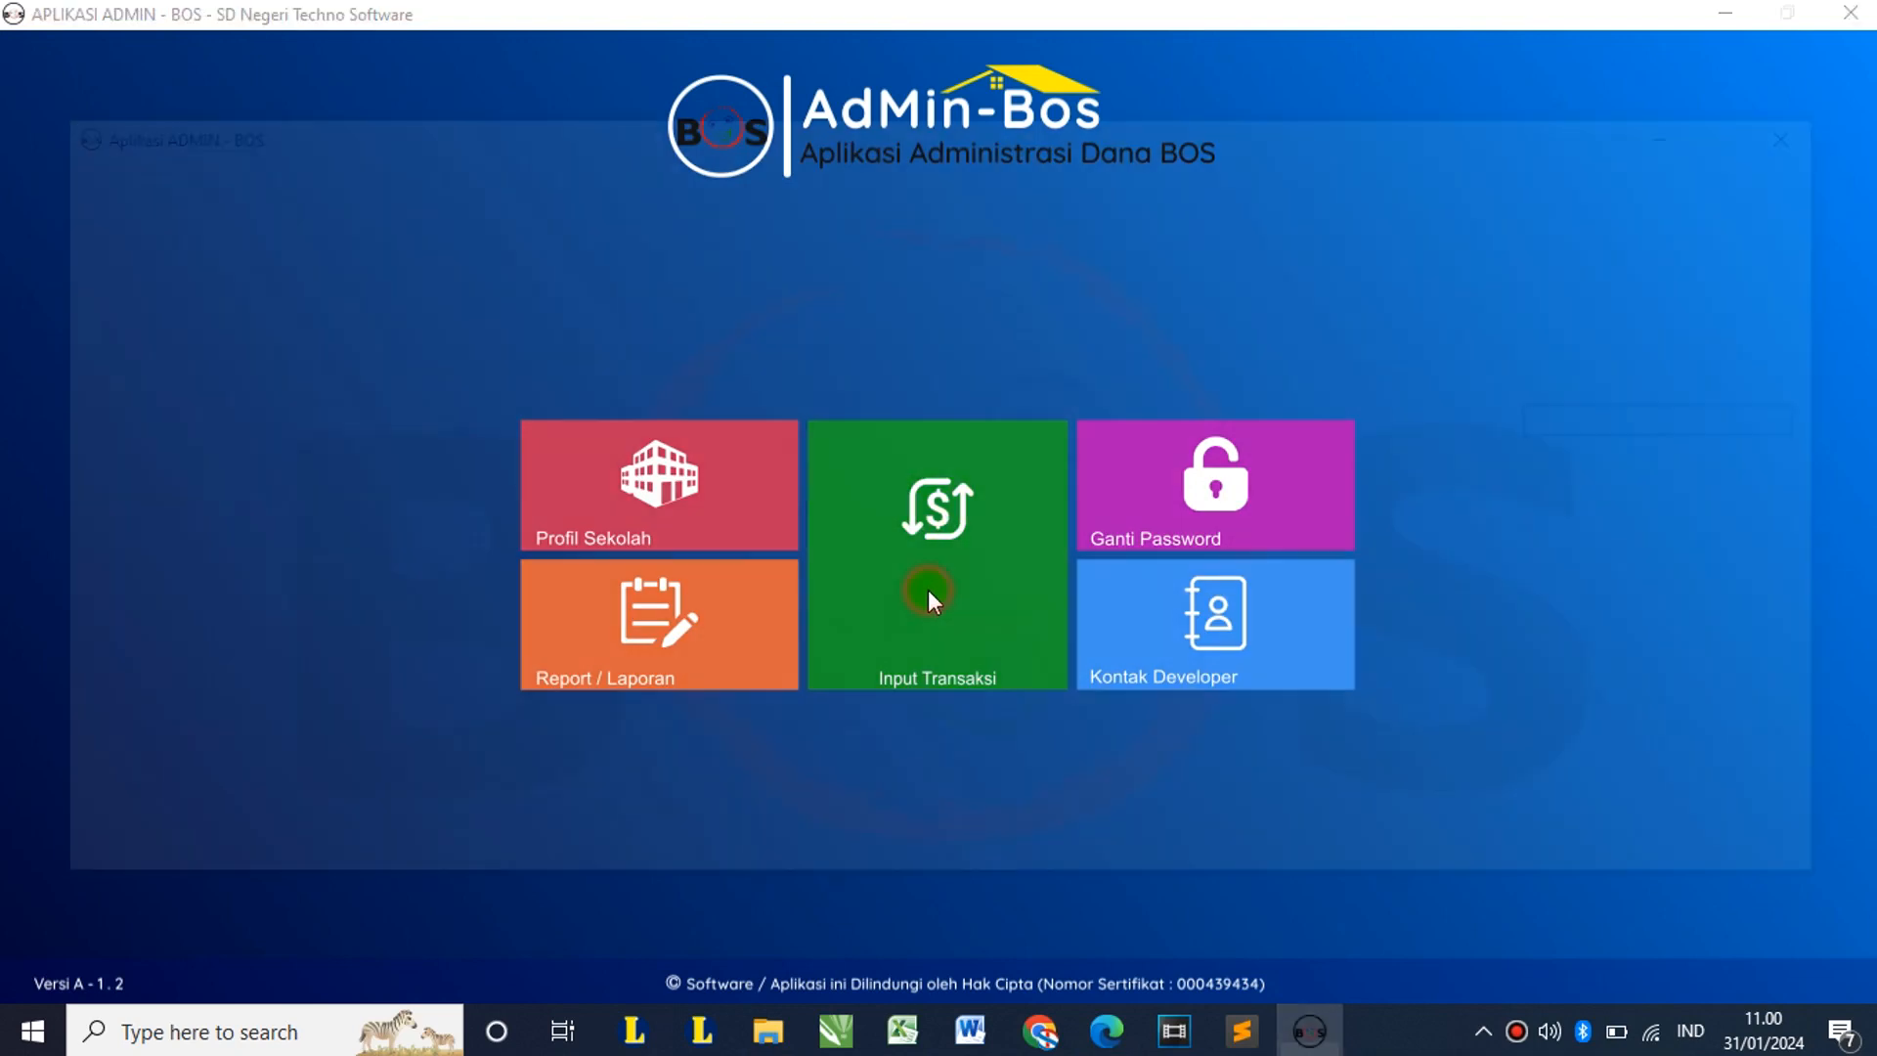
left_click(138, 416)
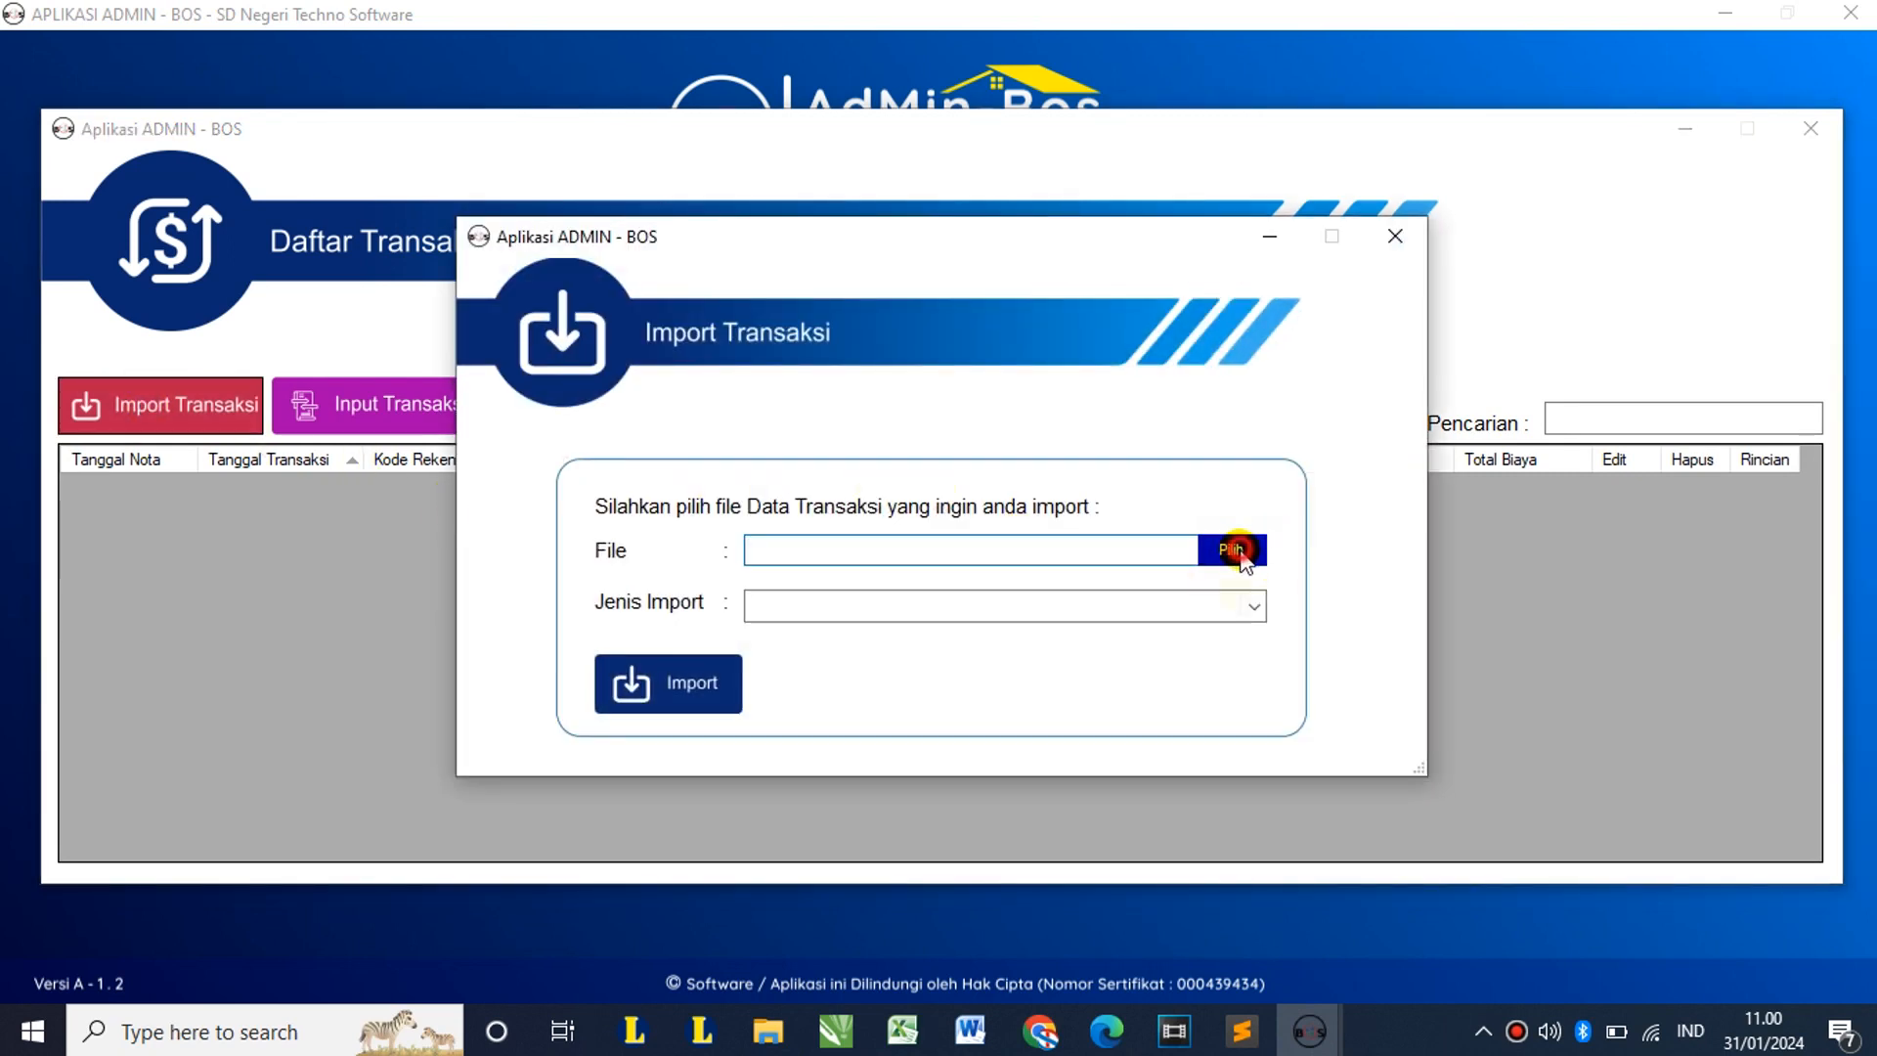
left_click(1234, 551)
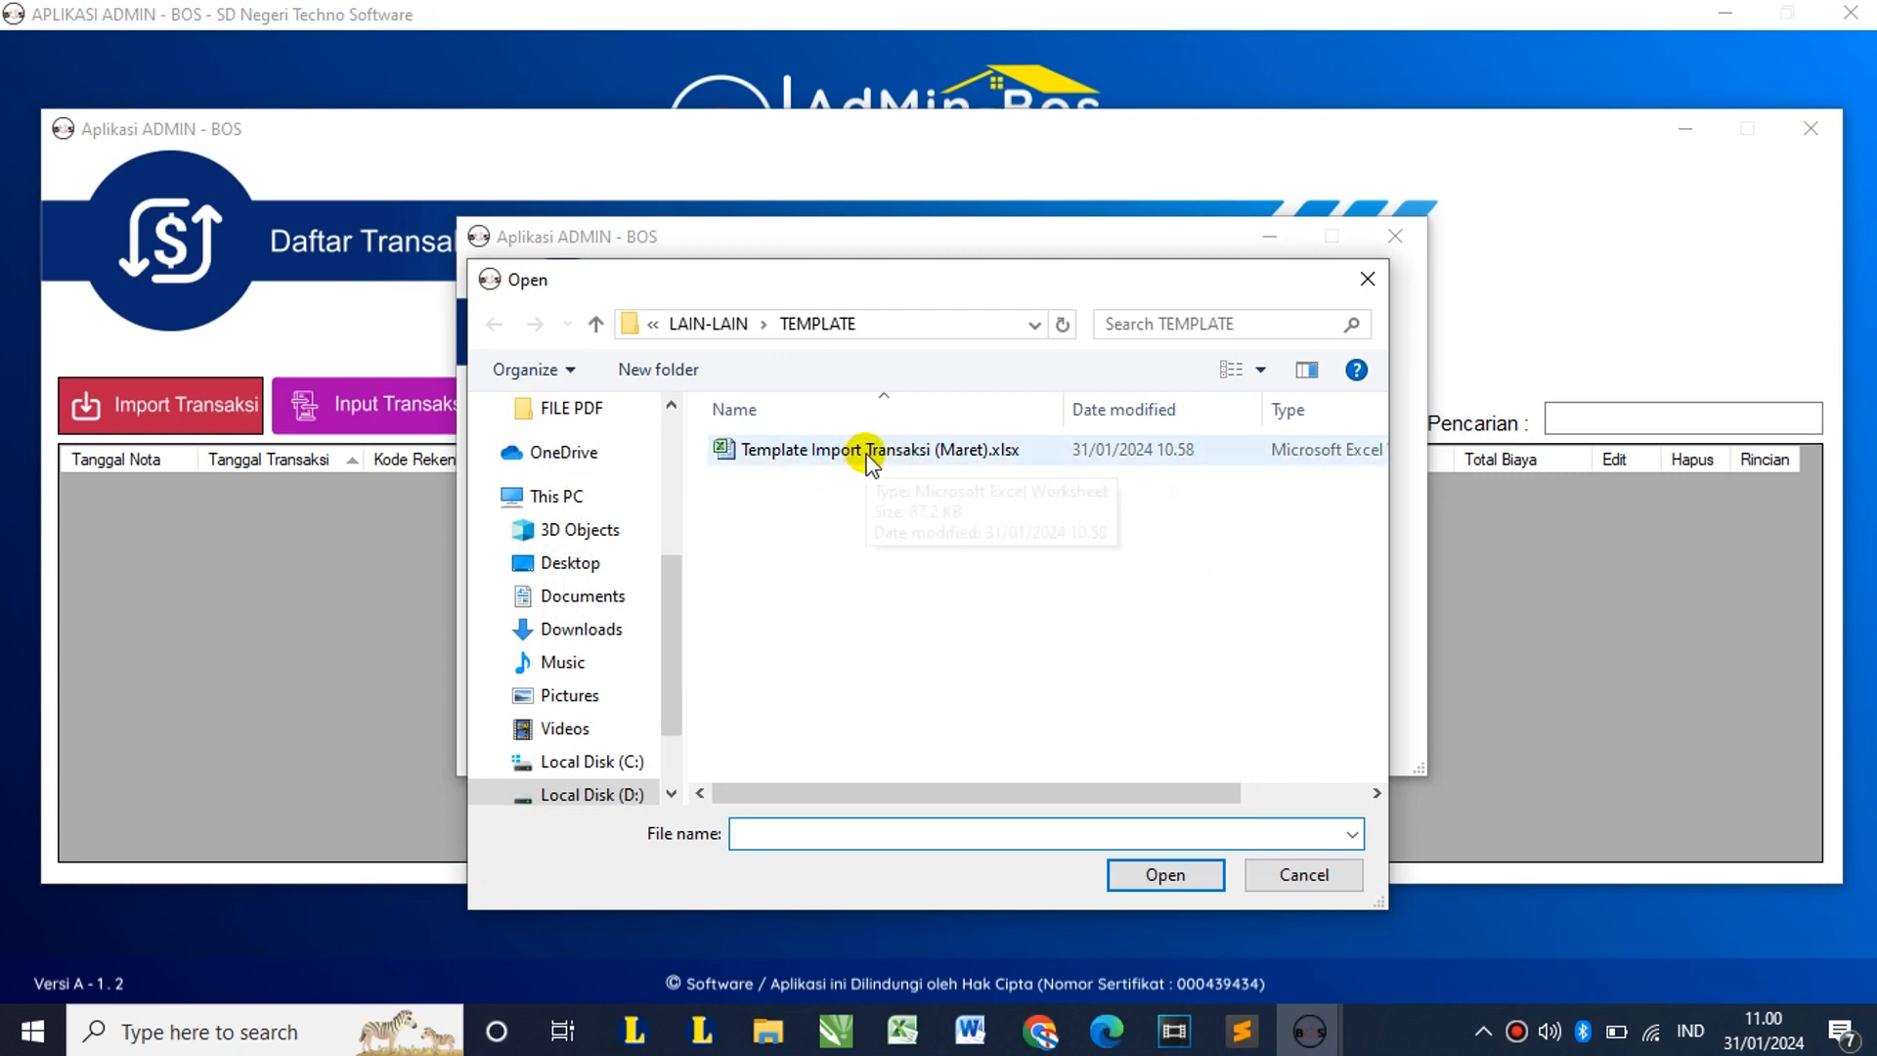
double_click(870, 452)
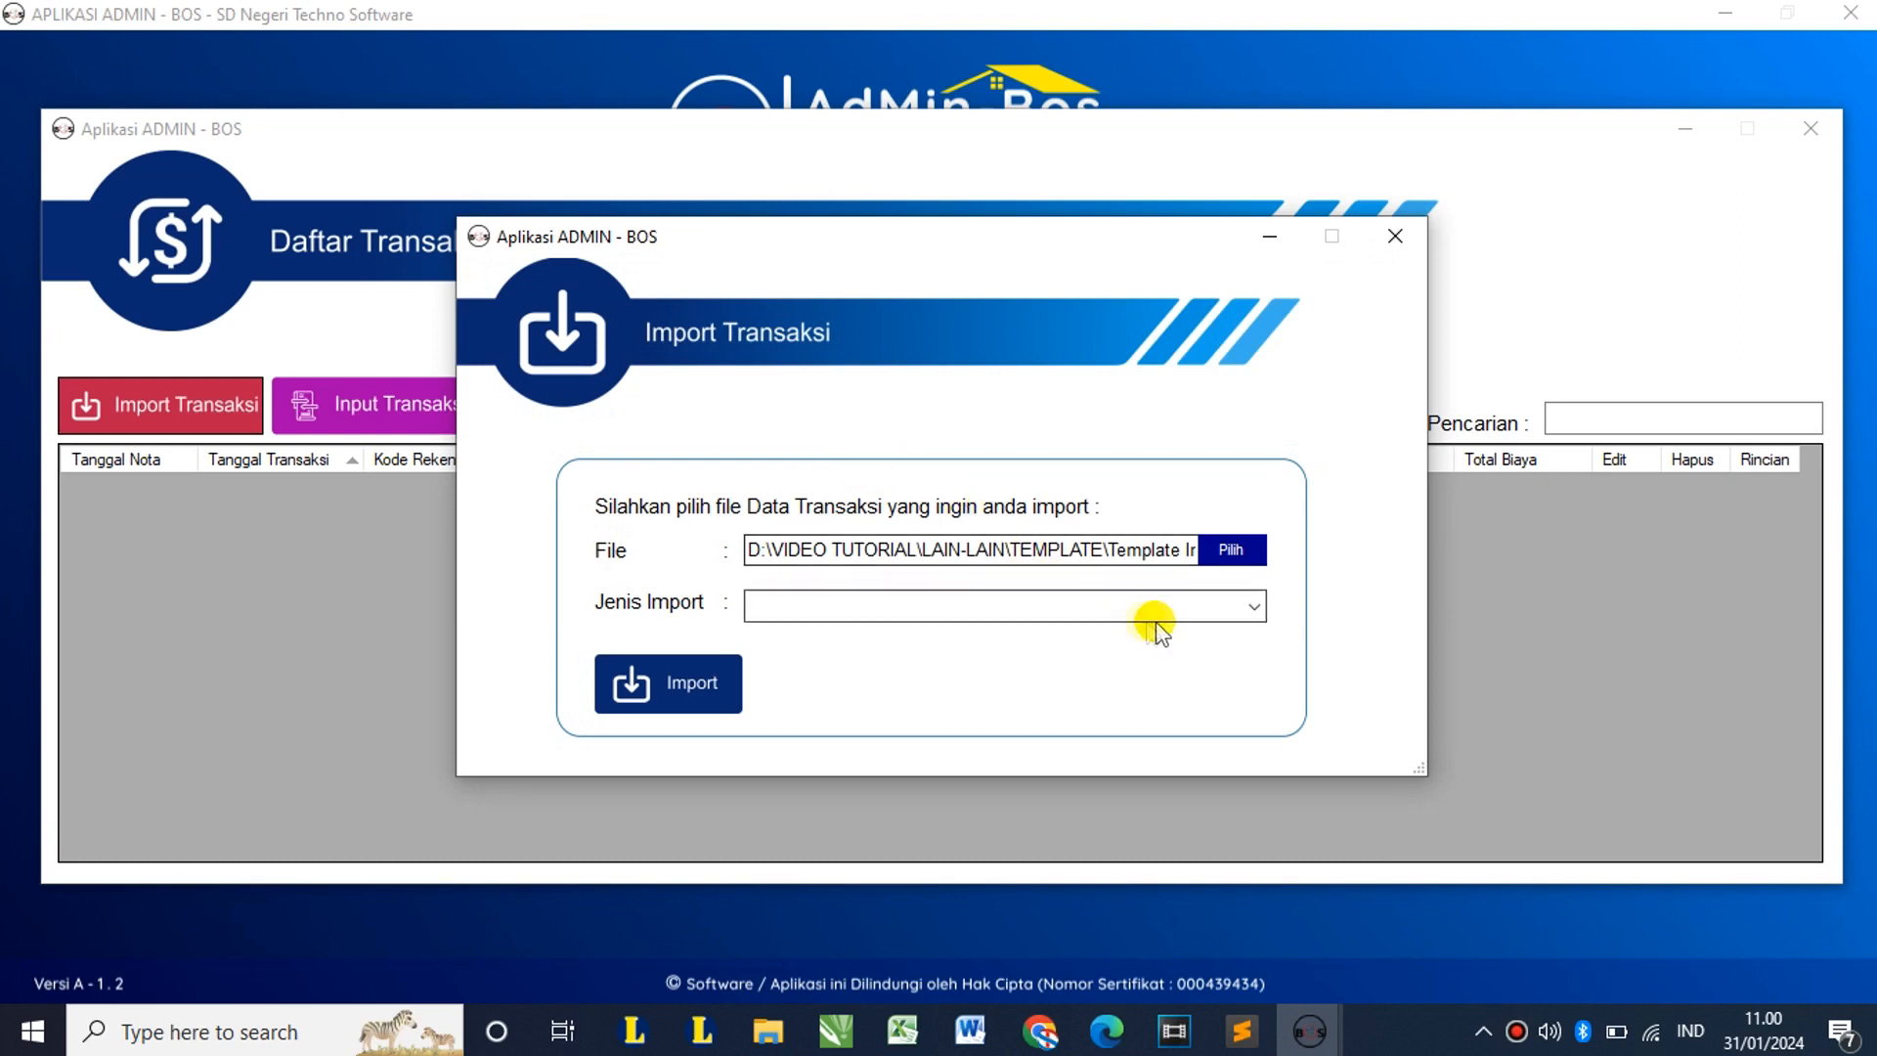
left_click(1253, 607)
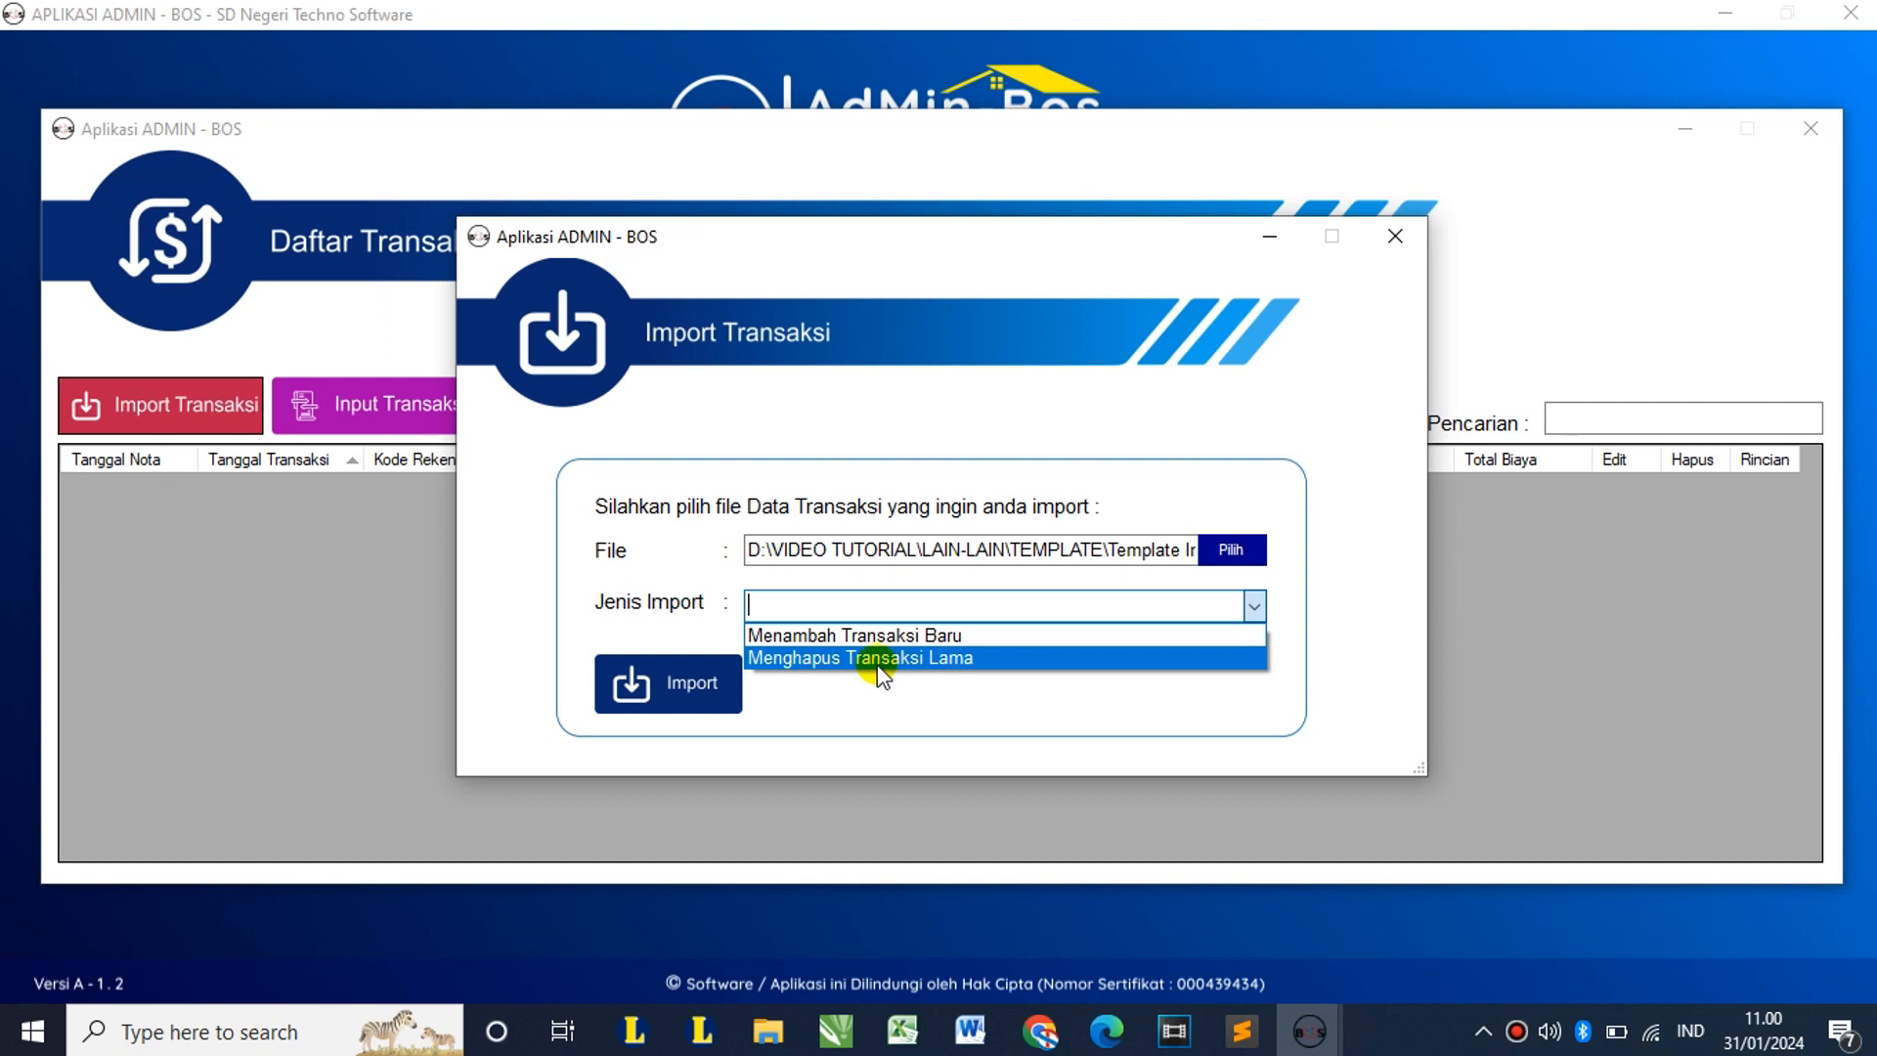
left_click(892, 635)
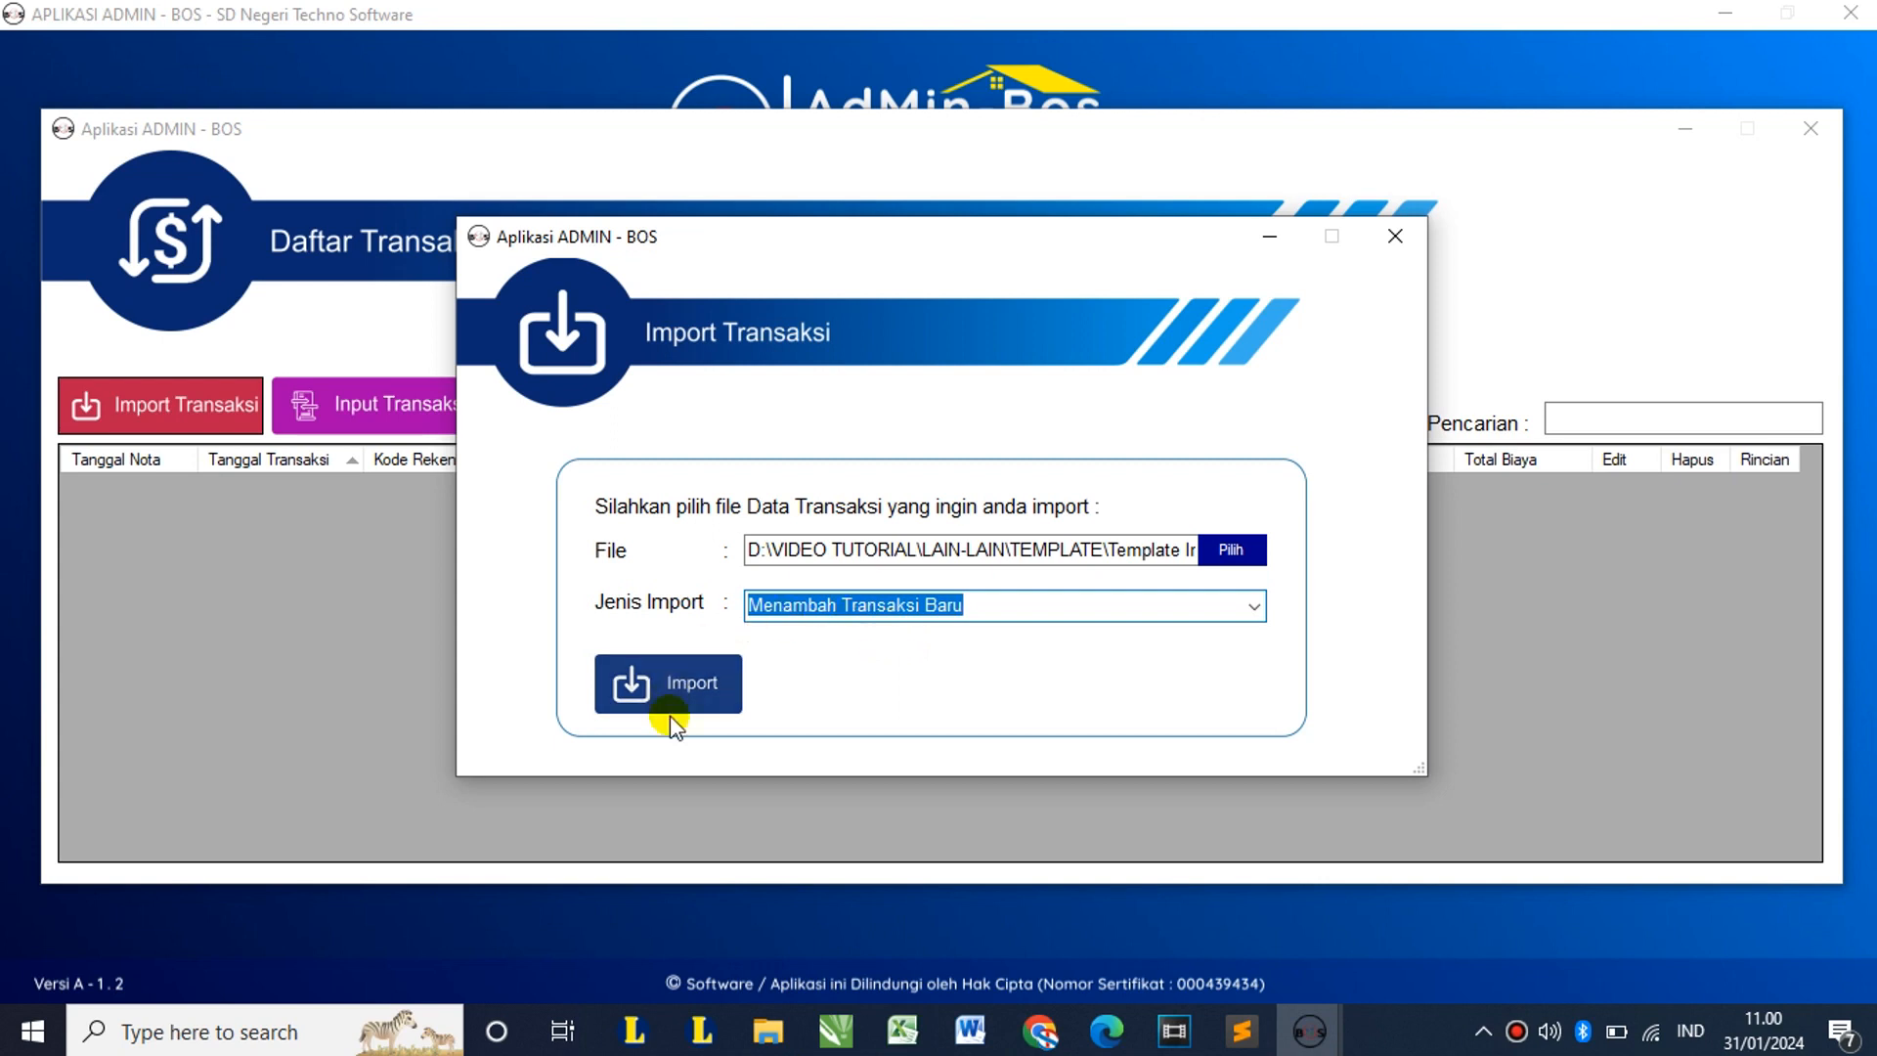
left_click(686, 684)
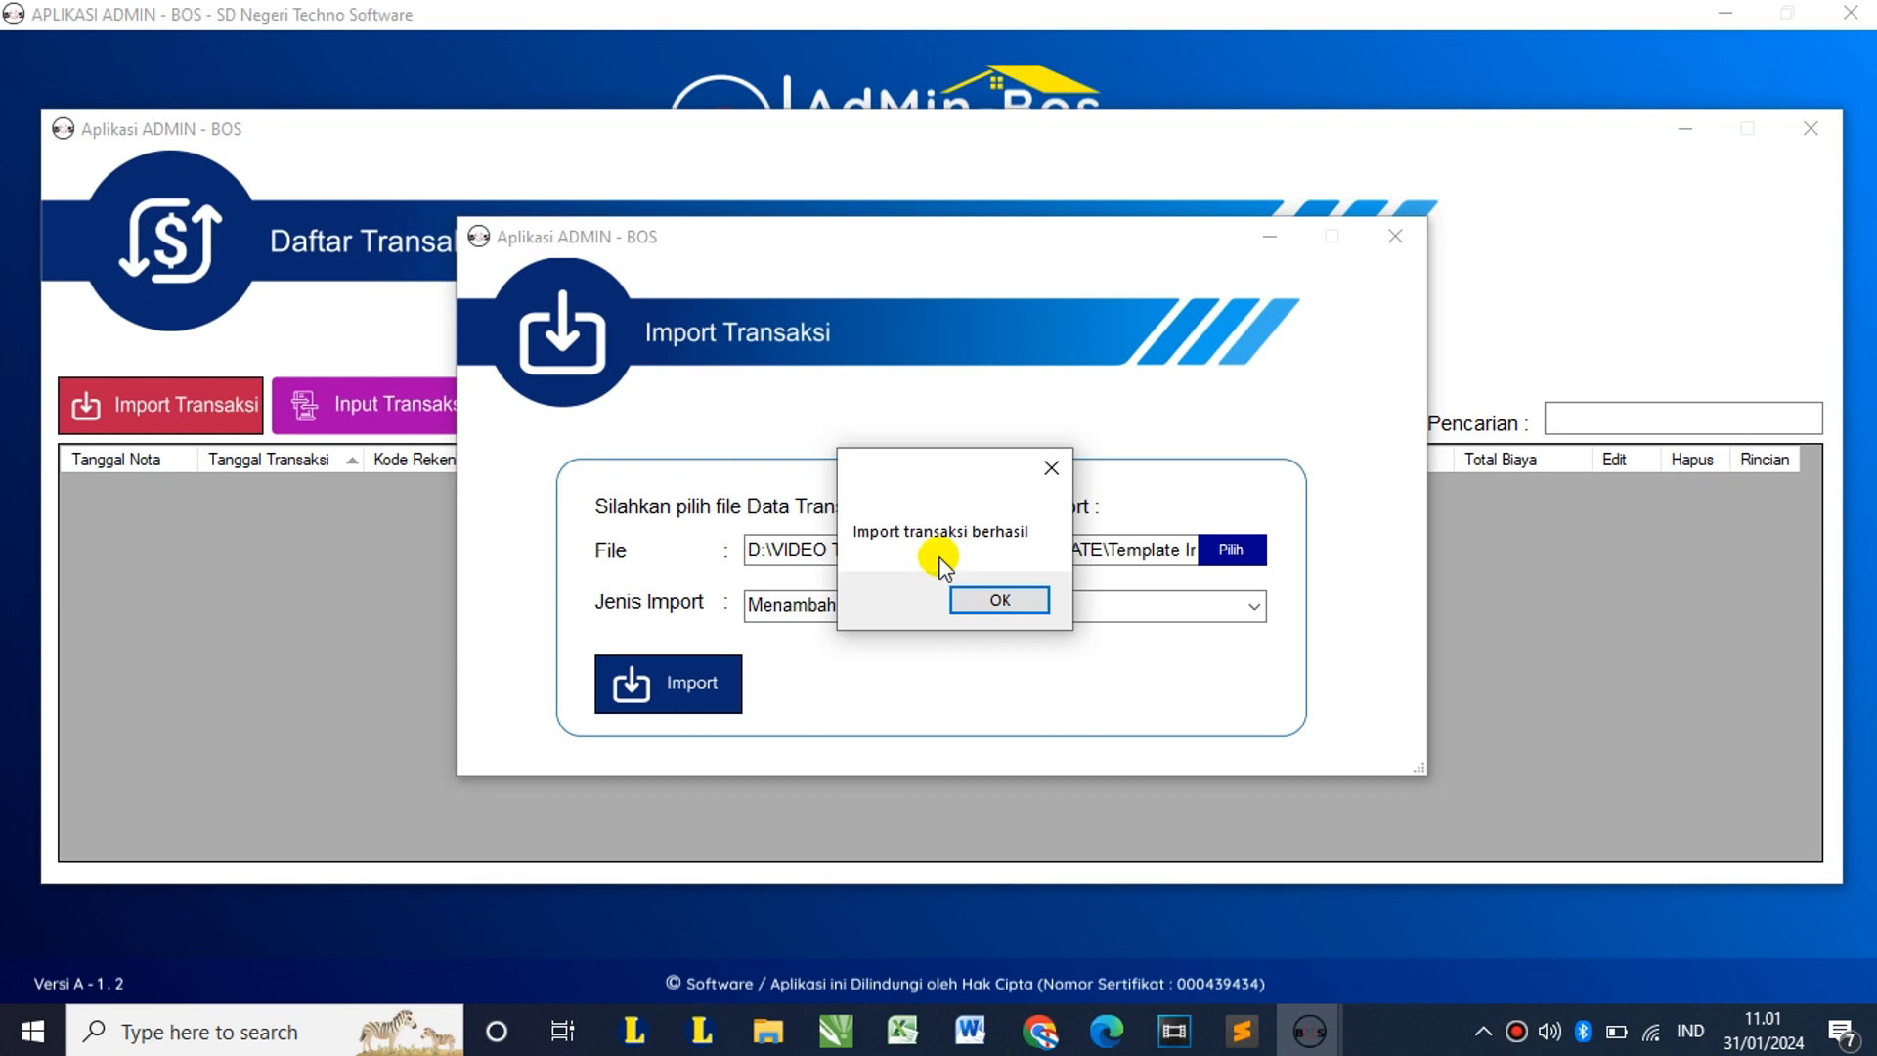
left_click(1021, 601)
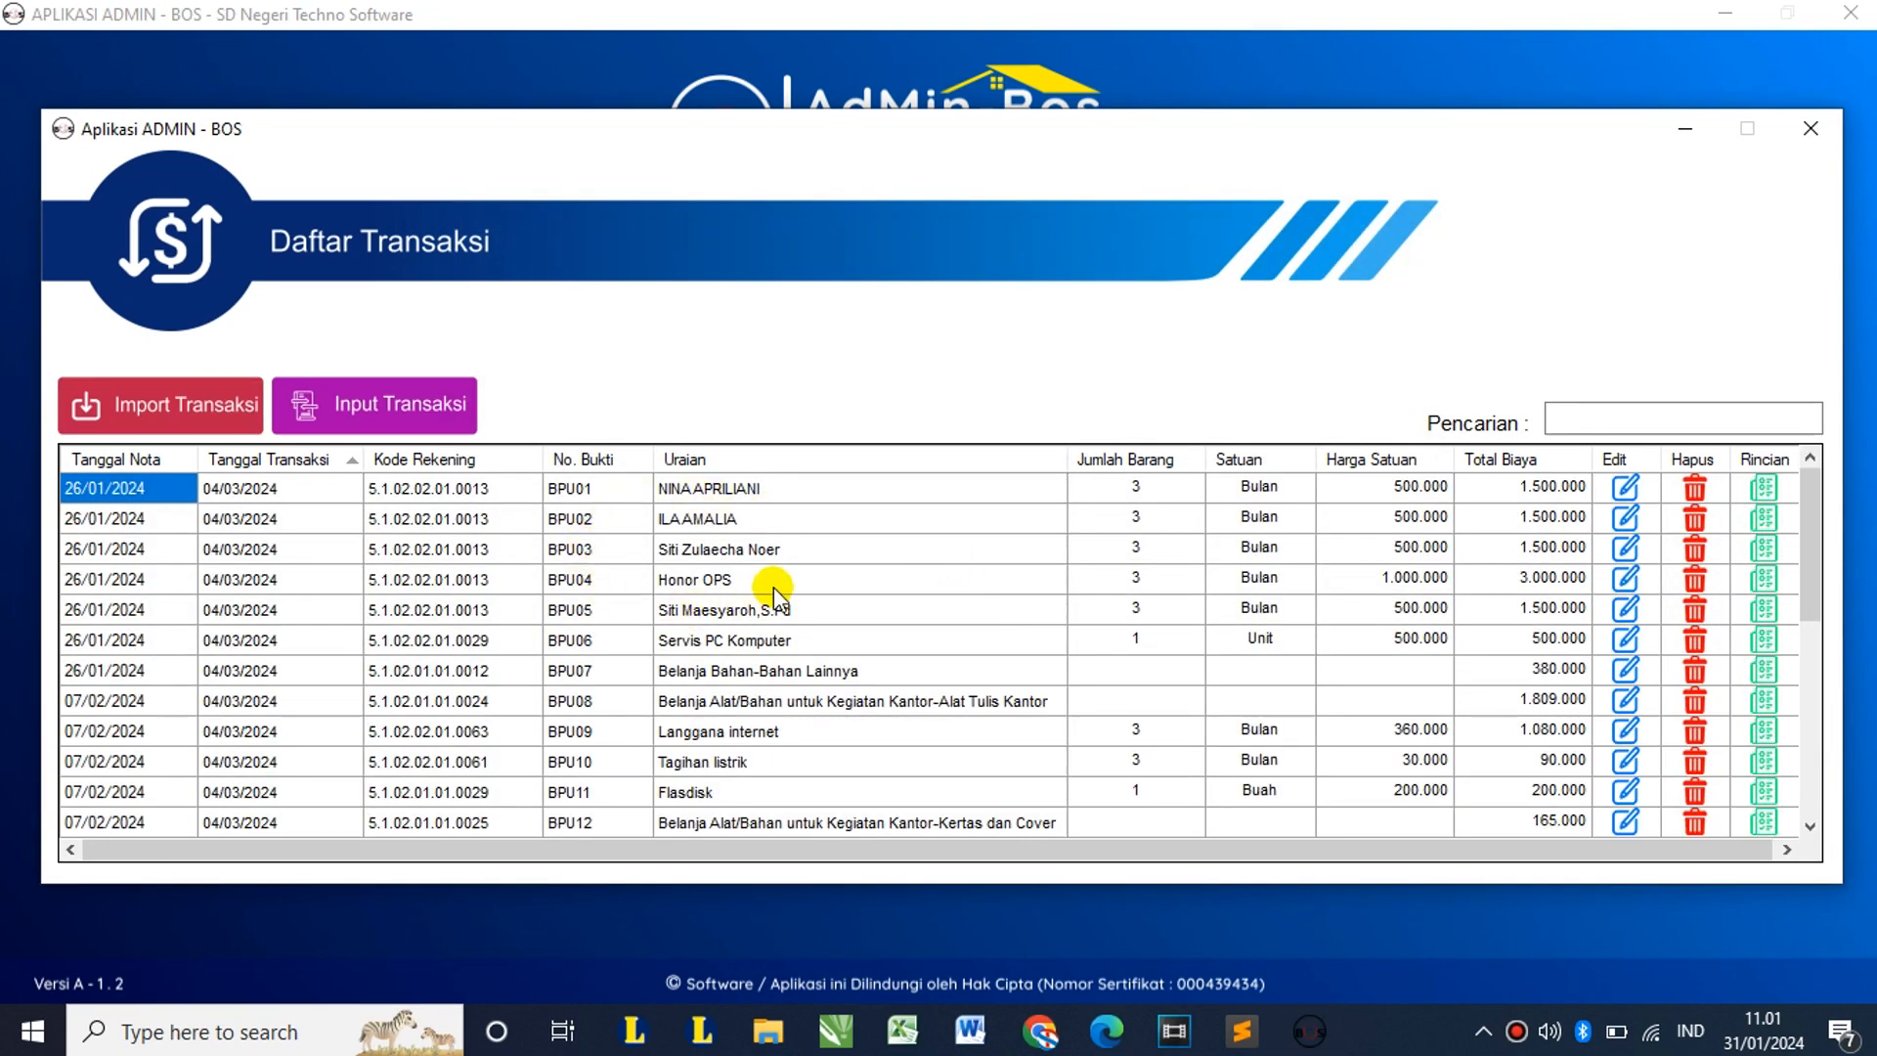
scroll(772, 586, "down", 5)
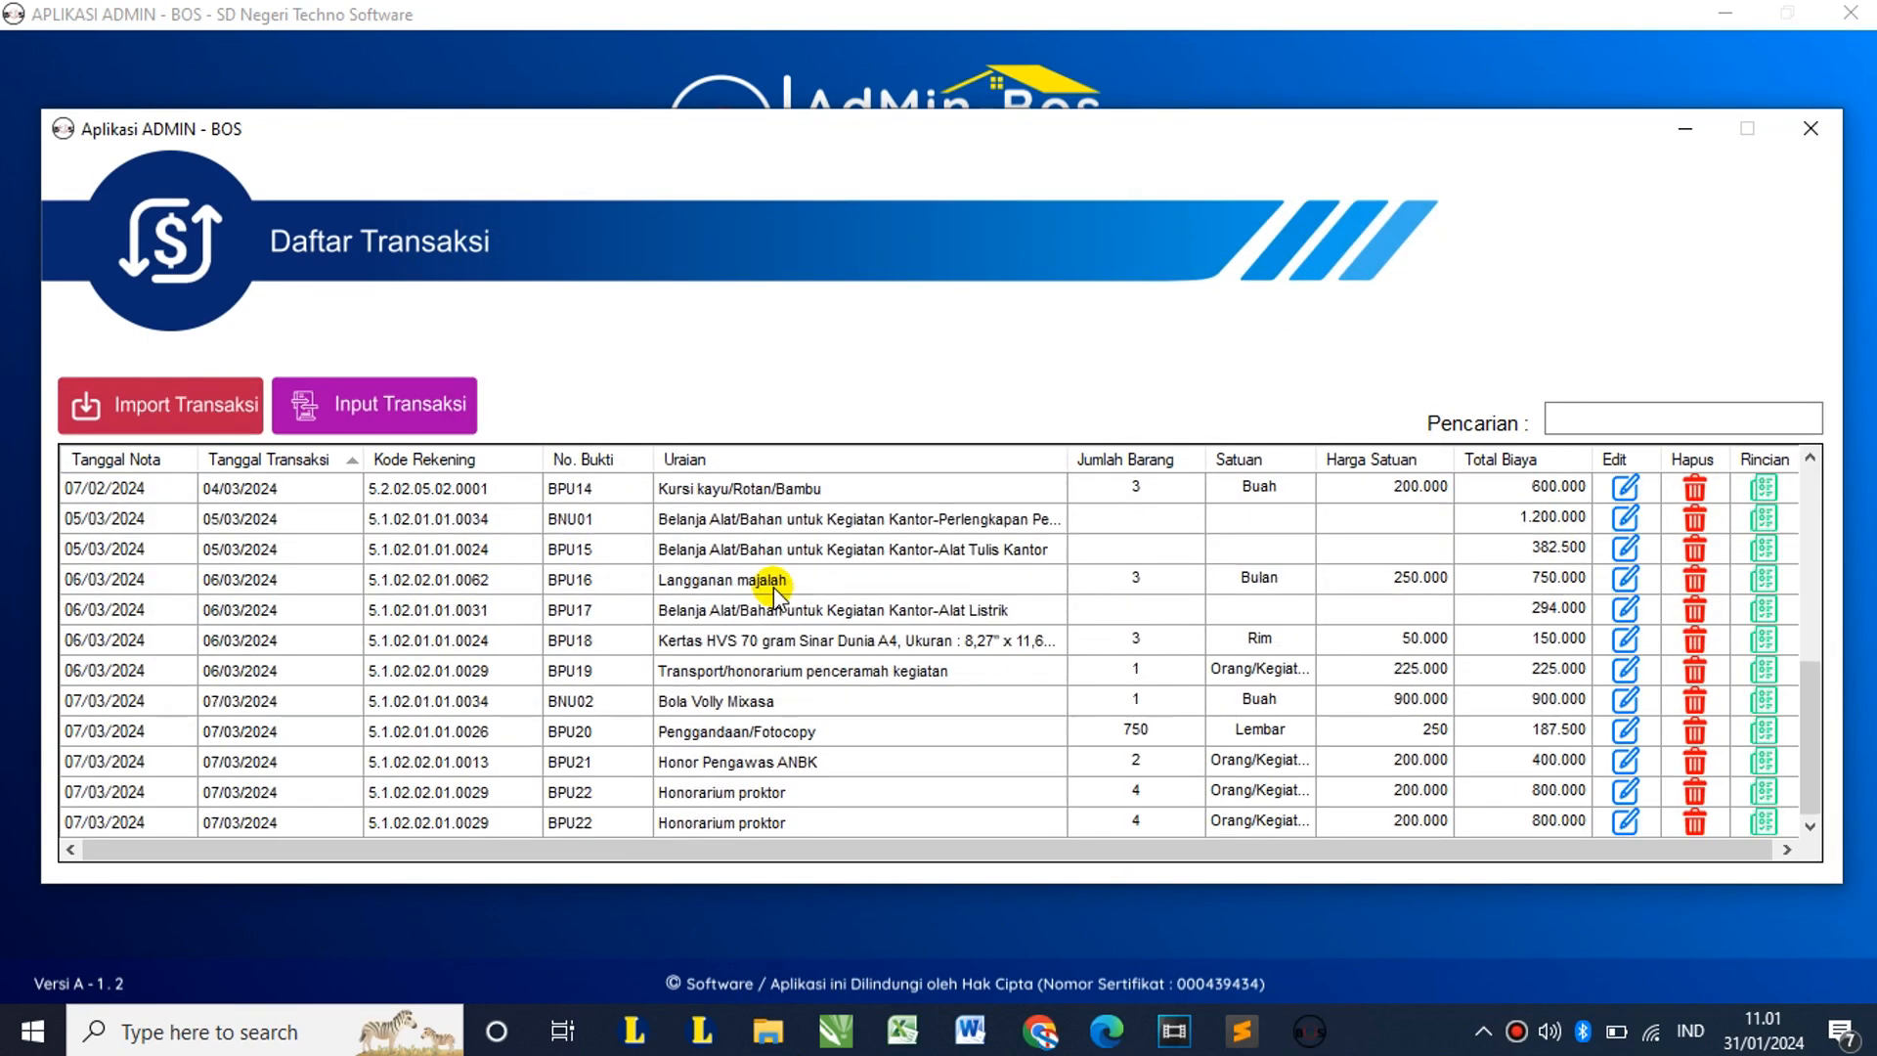
scroll(772, 586, "up", 5)
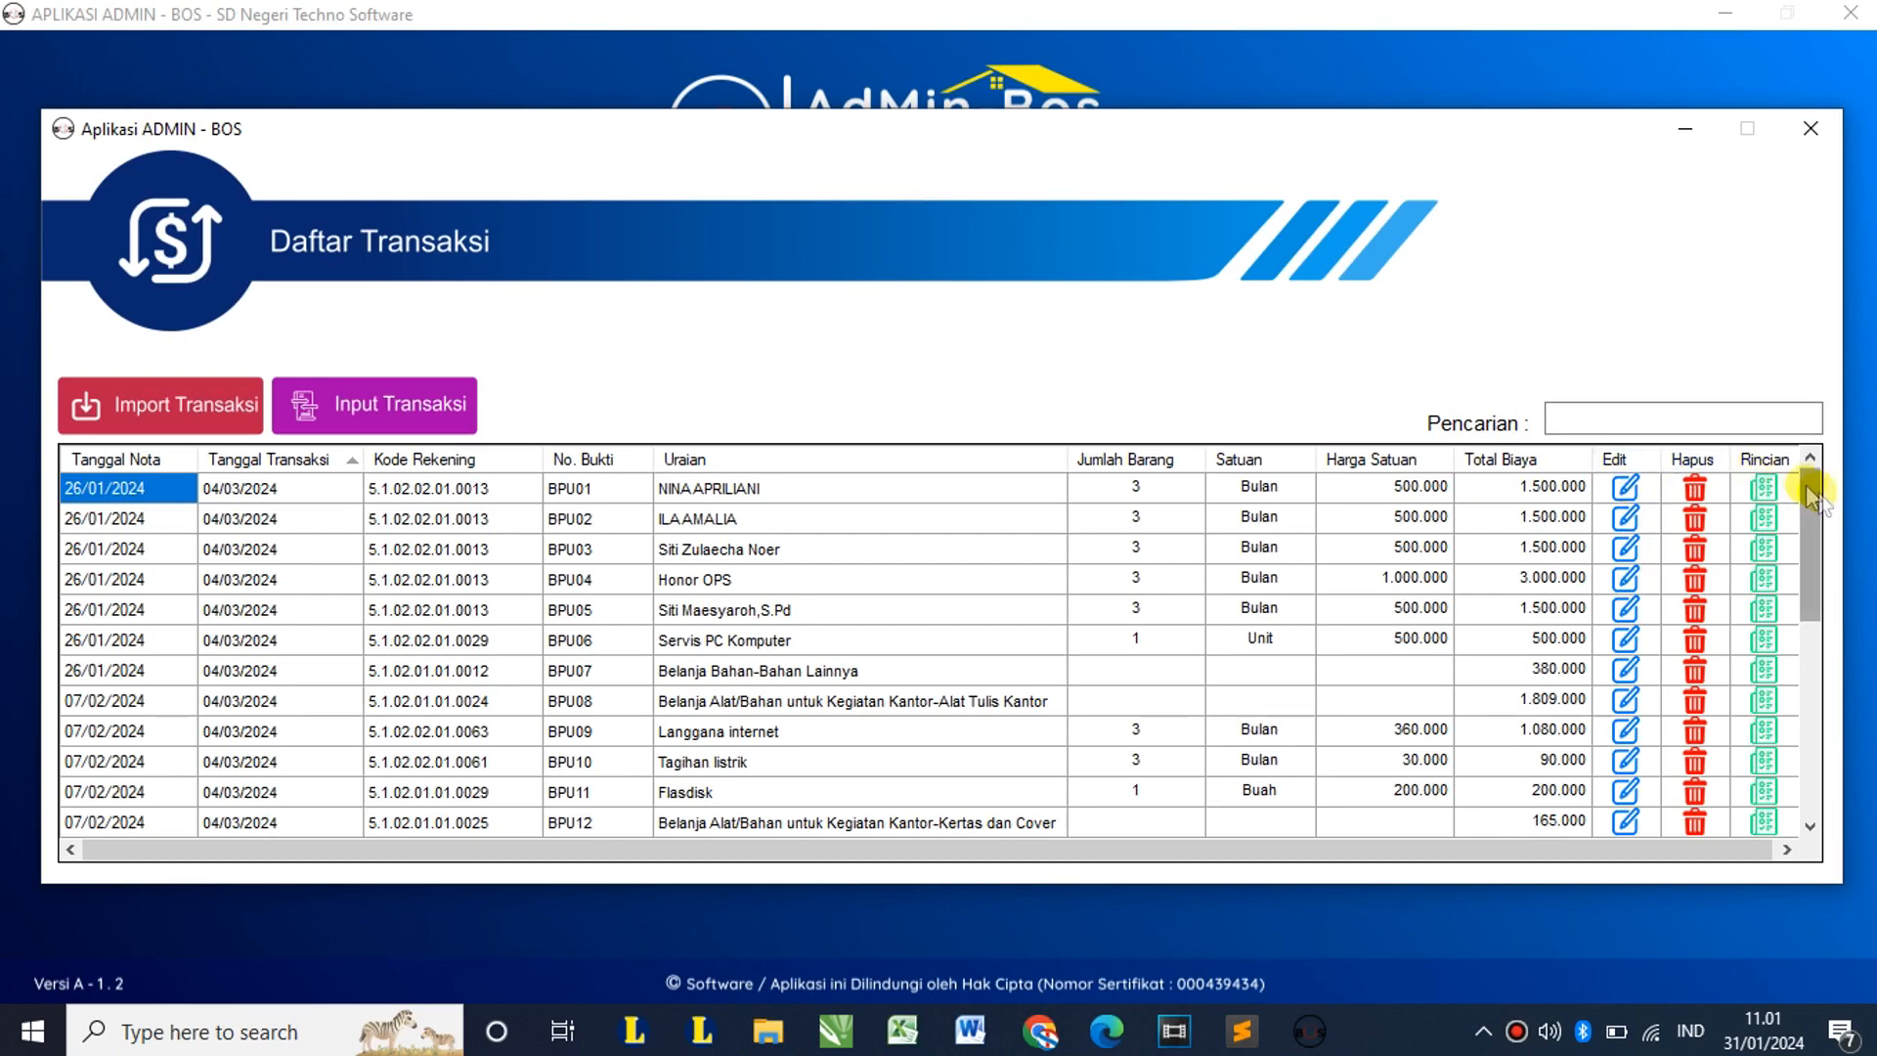
left_click(1627, 488)
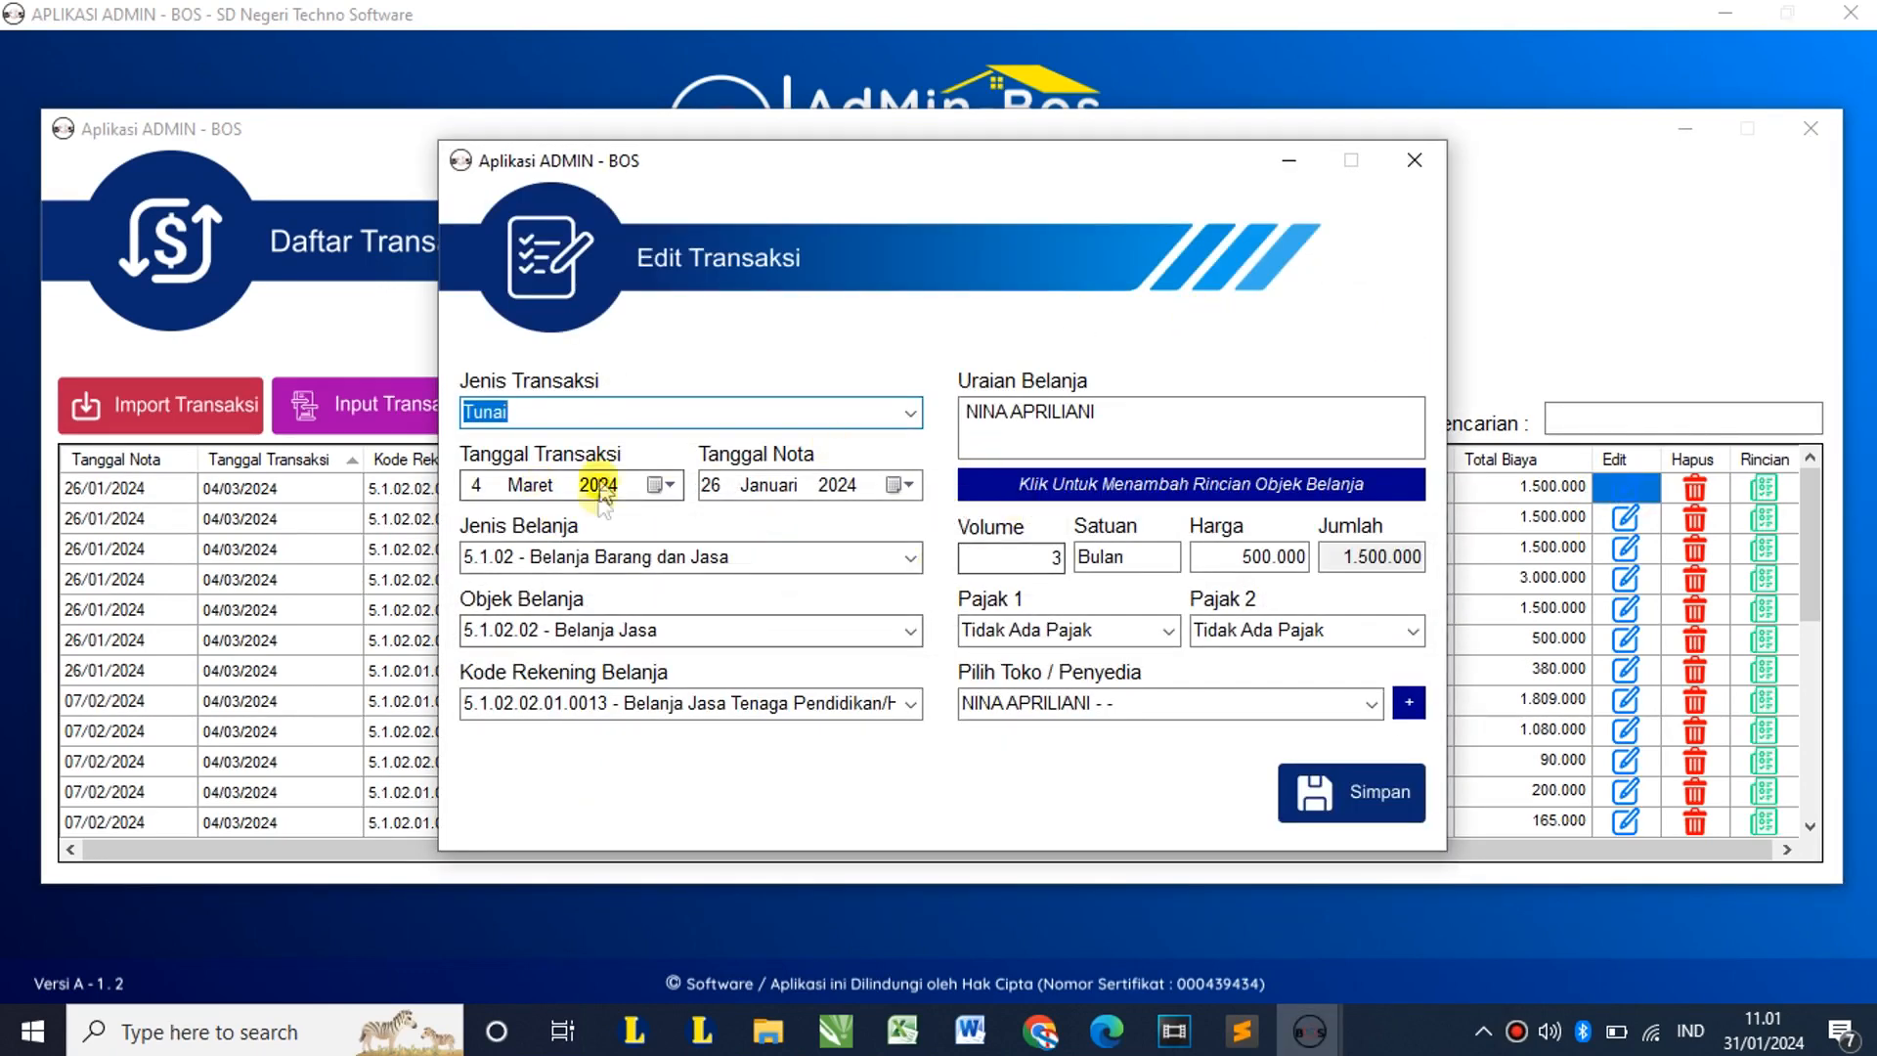
left_click(1414, 161)
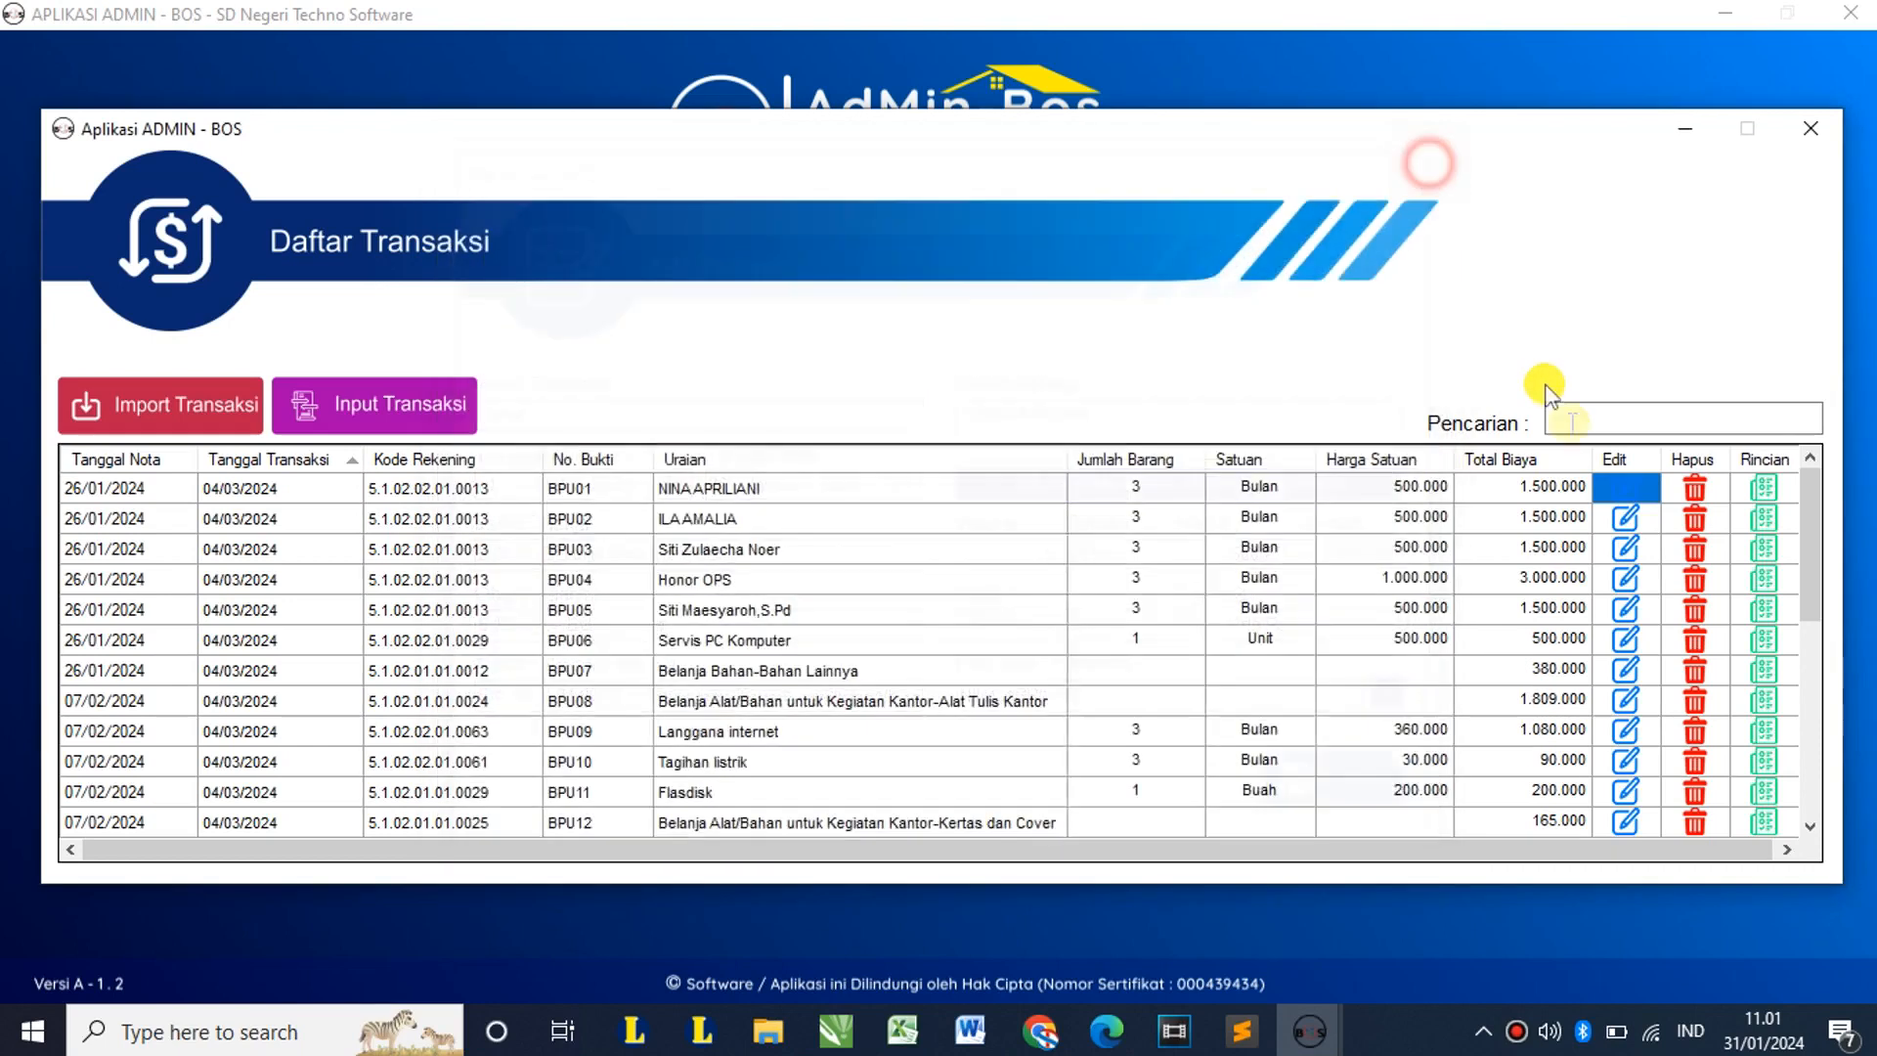
left_click(1695, 488)
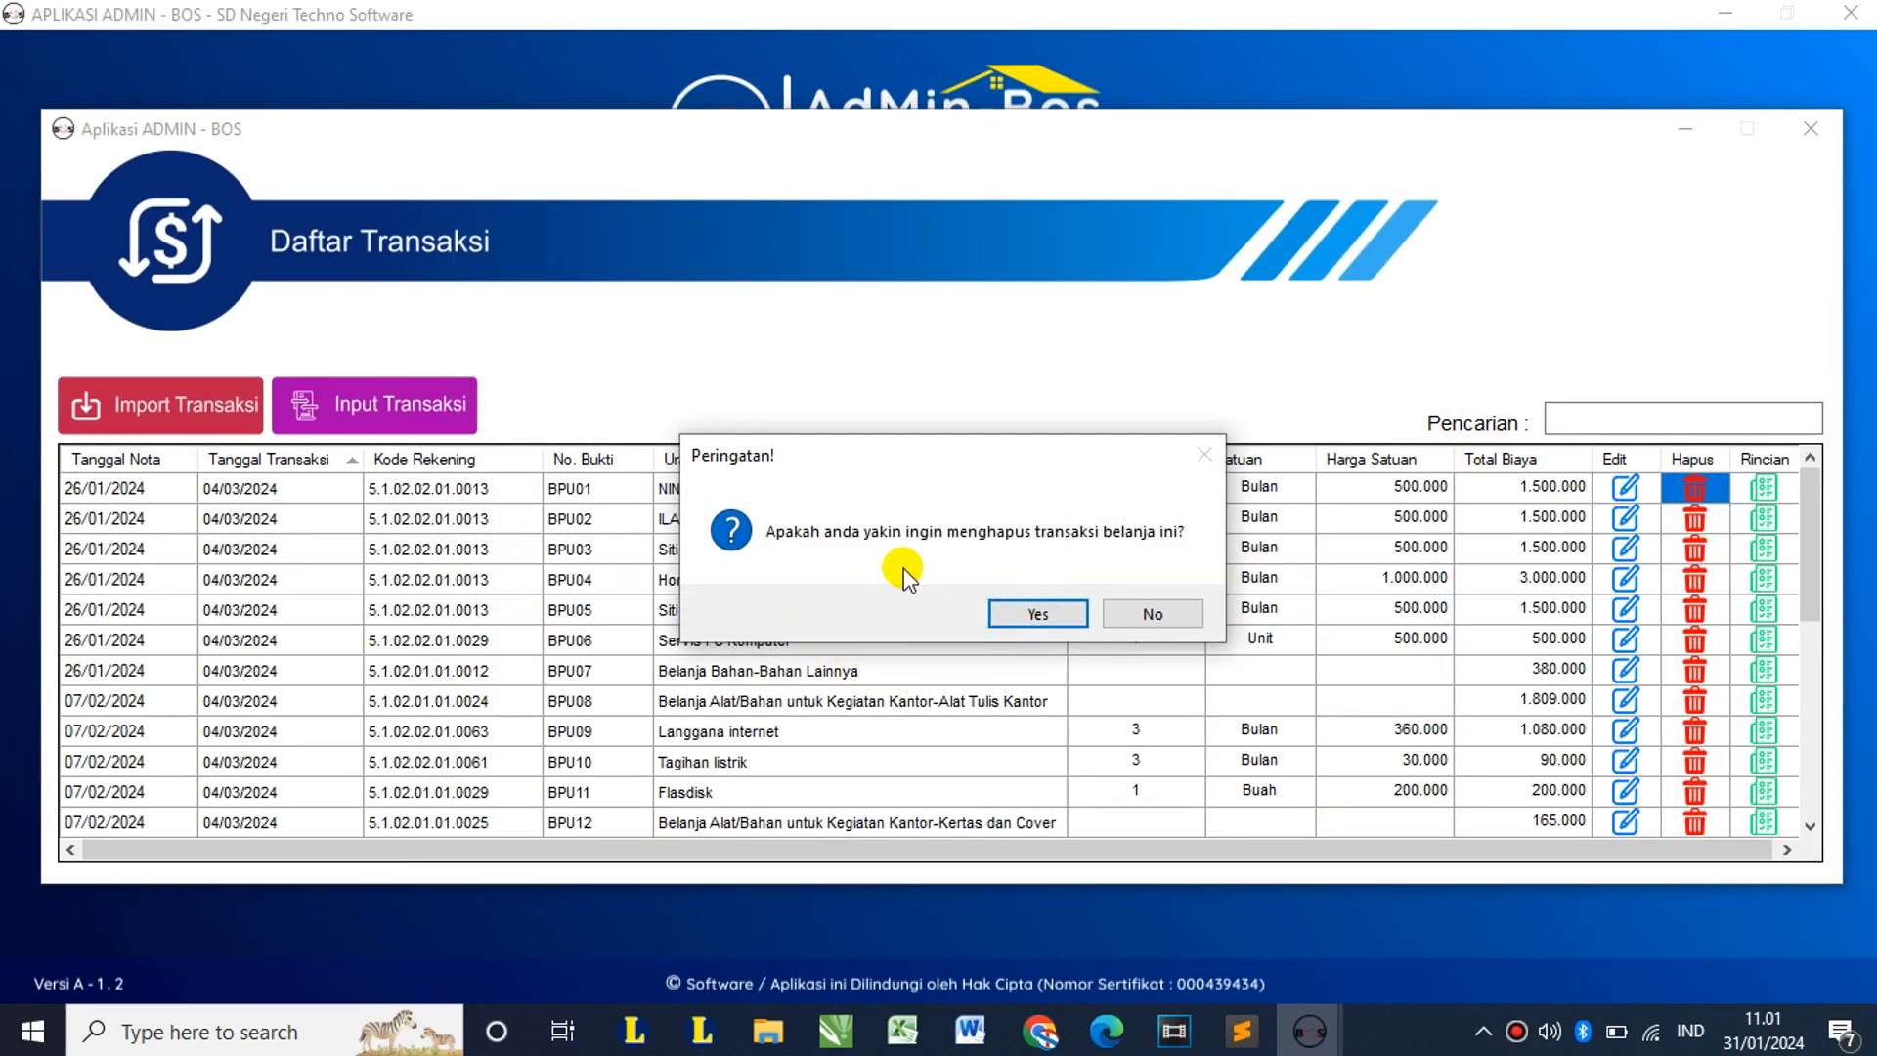
left_click(1179, 613)
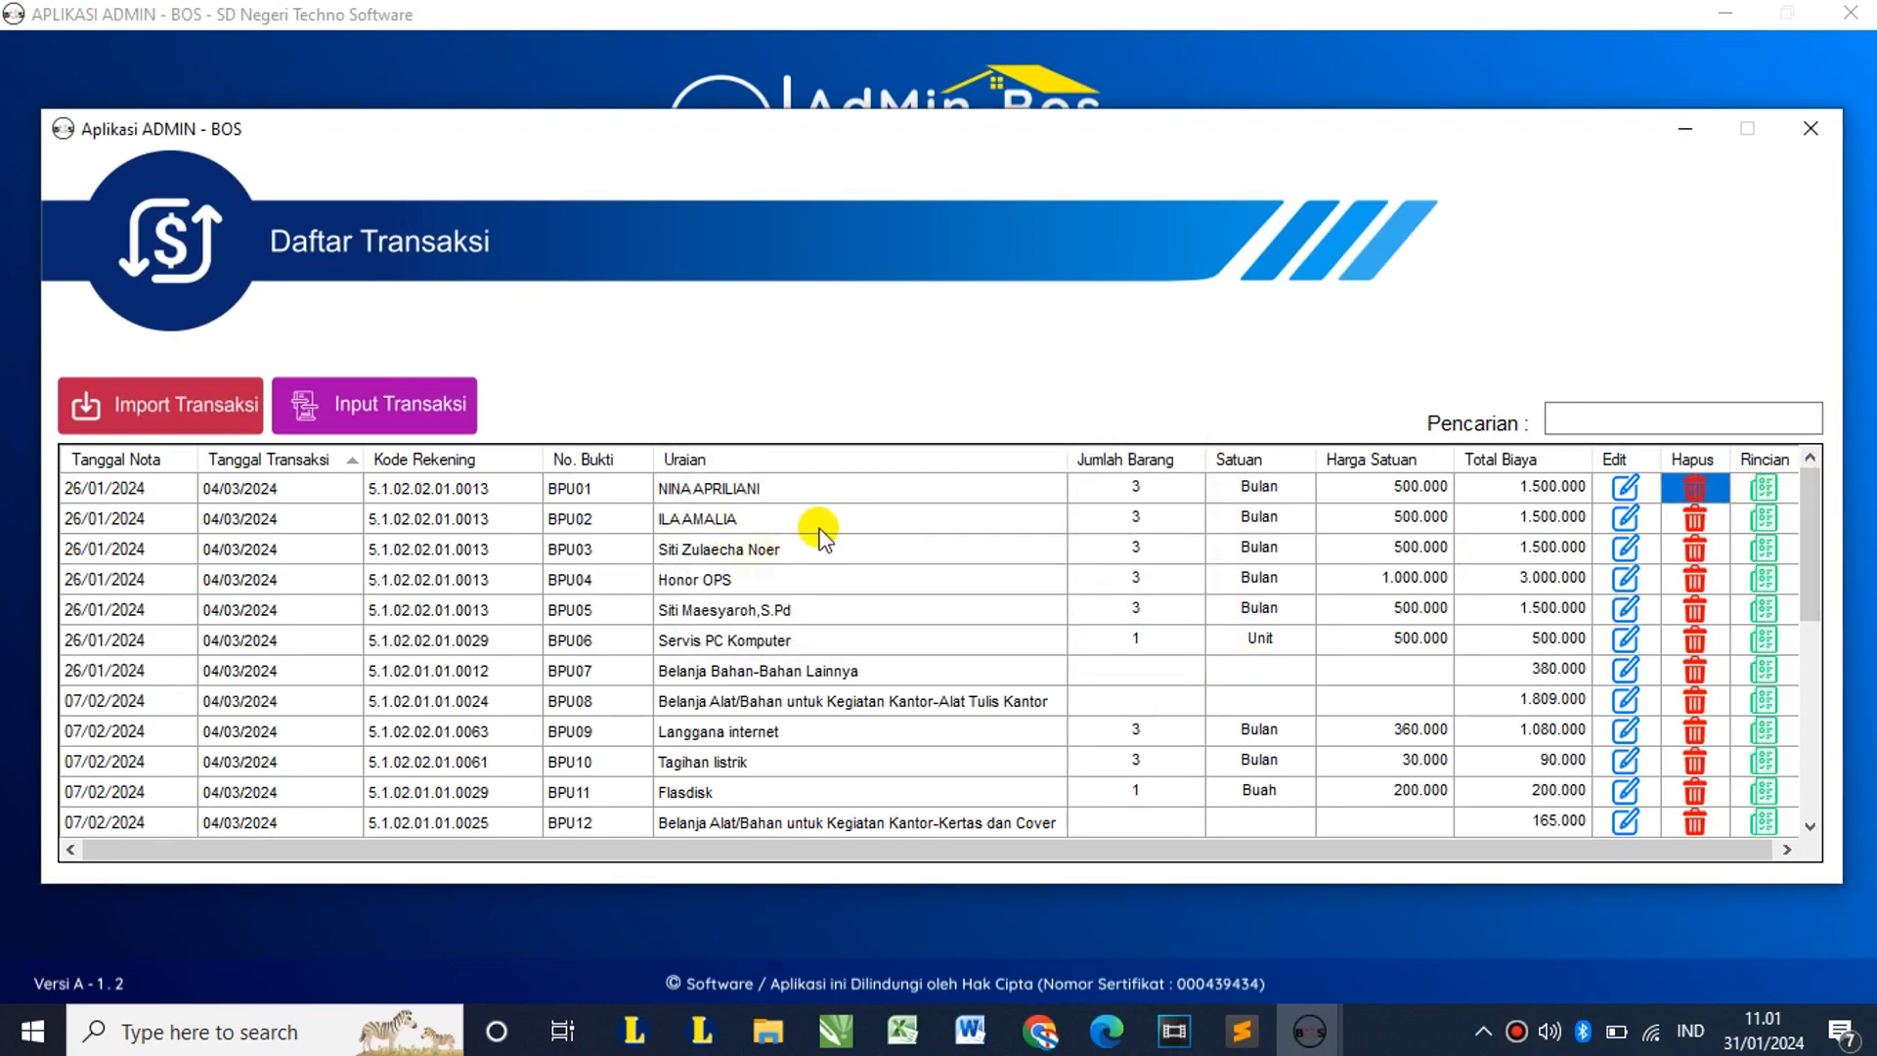
left_click(1767, 485)
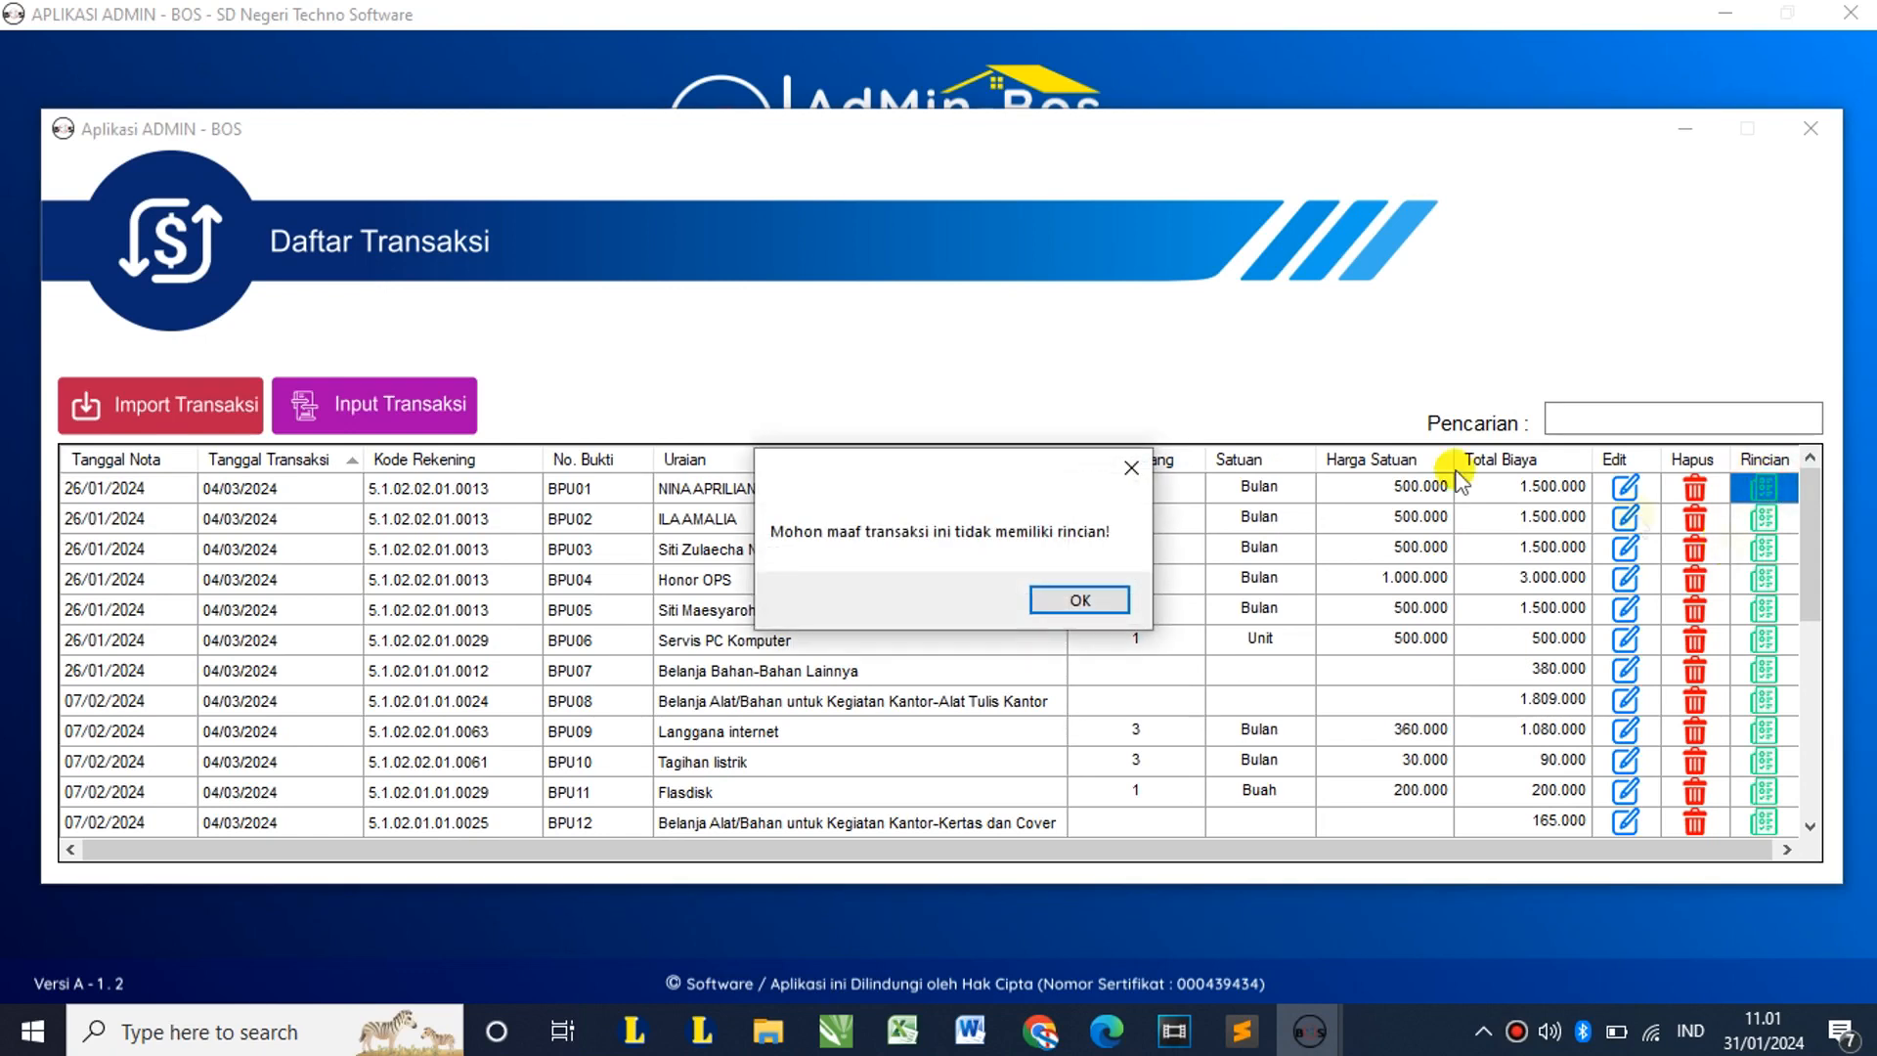
left_click(1079, 598)
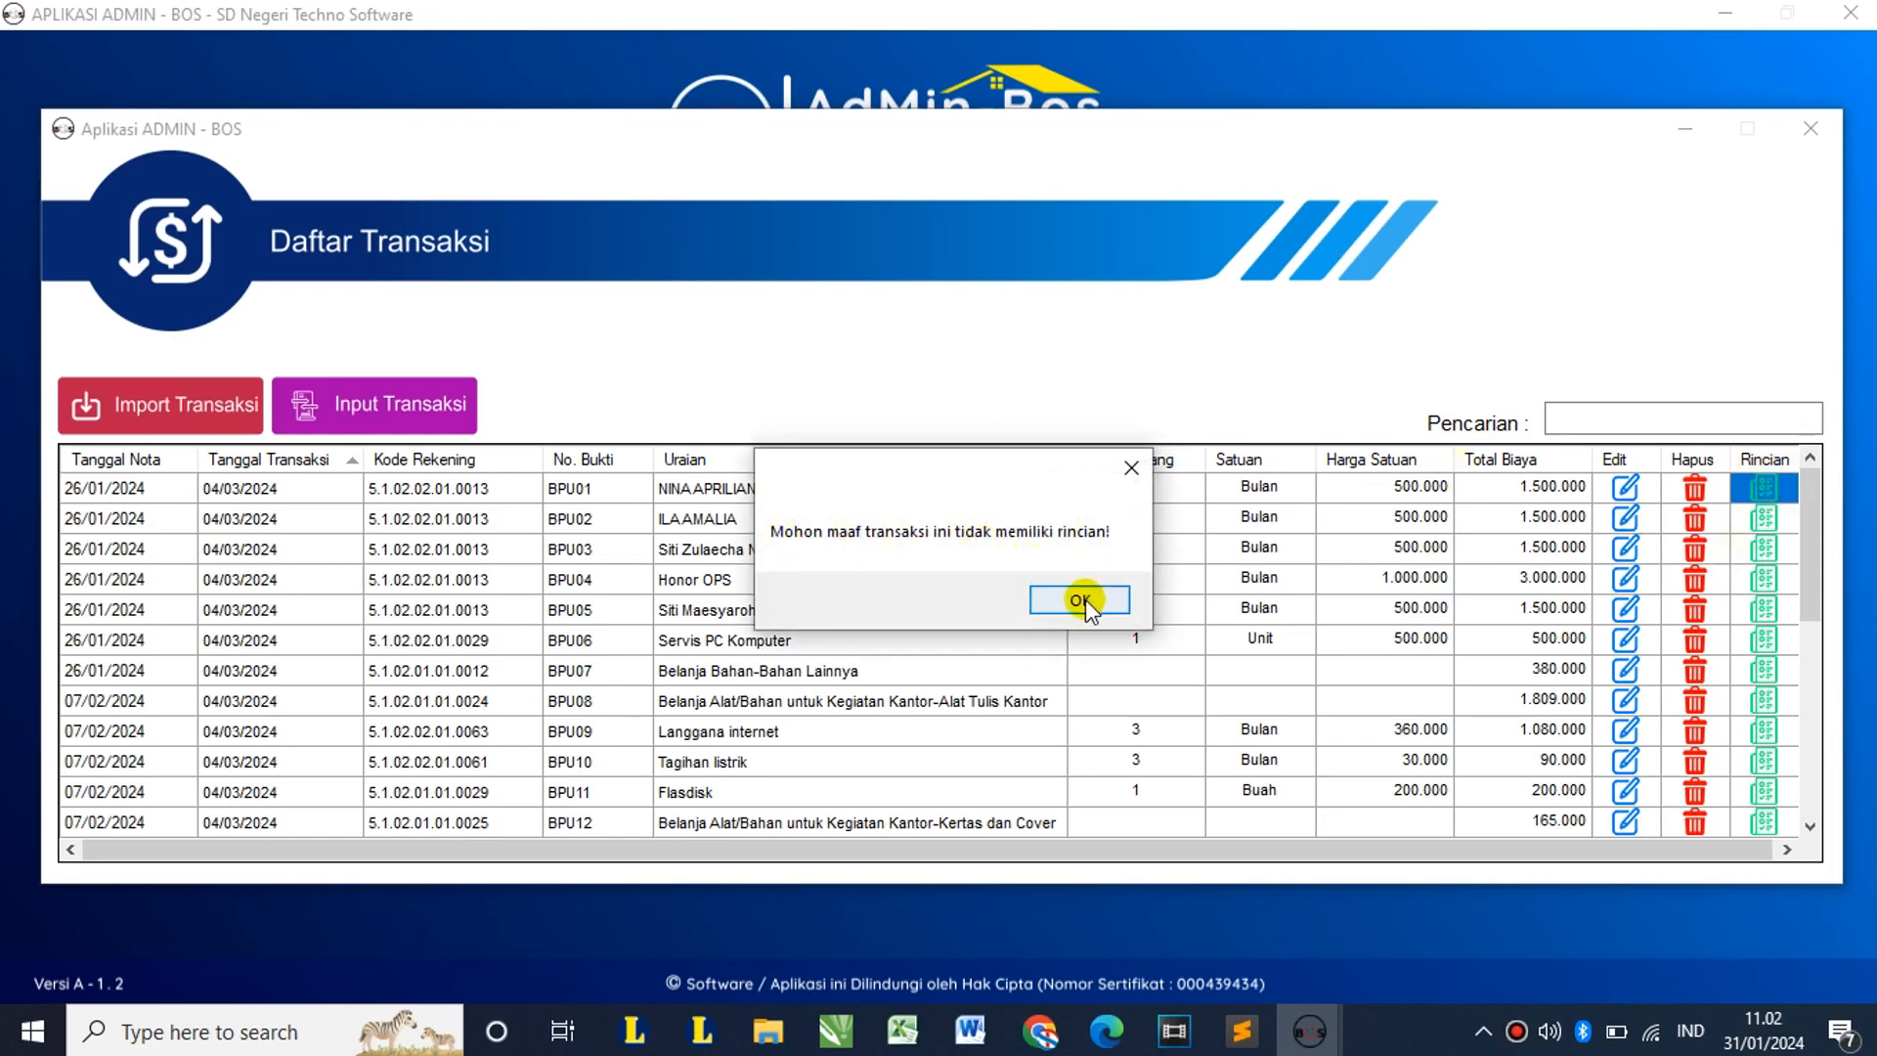
left_click(831, 487)
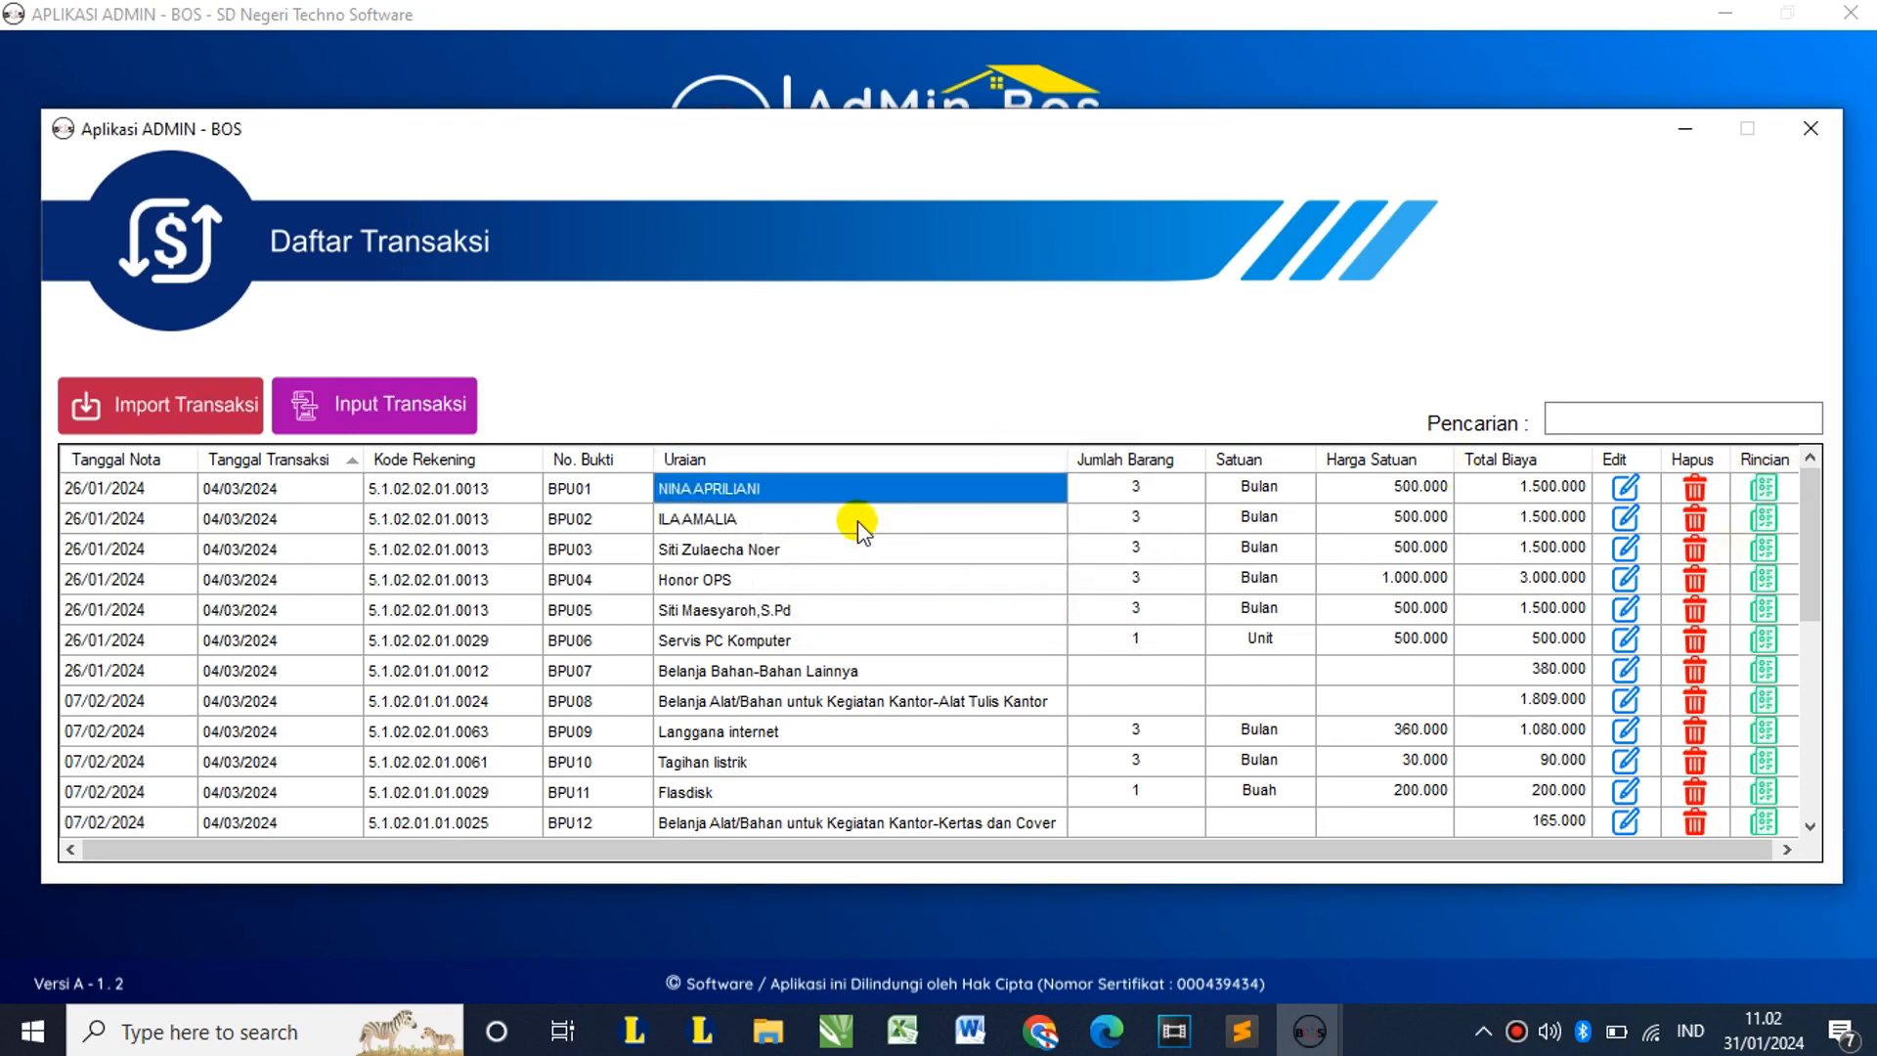
left_click(889, 673)
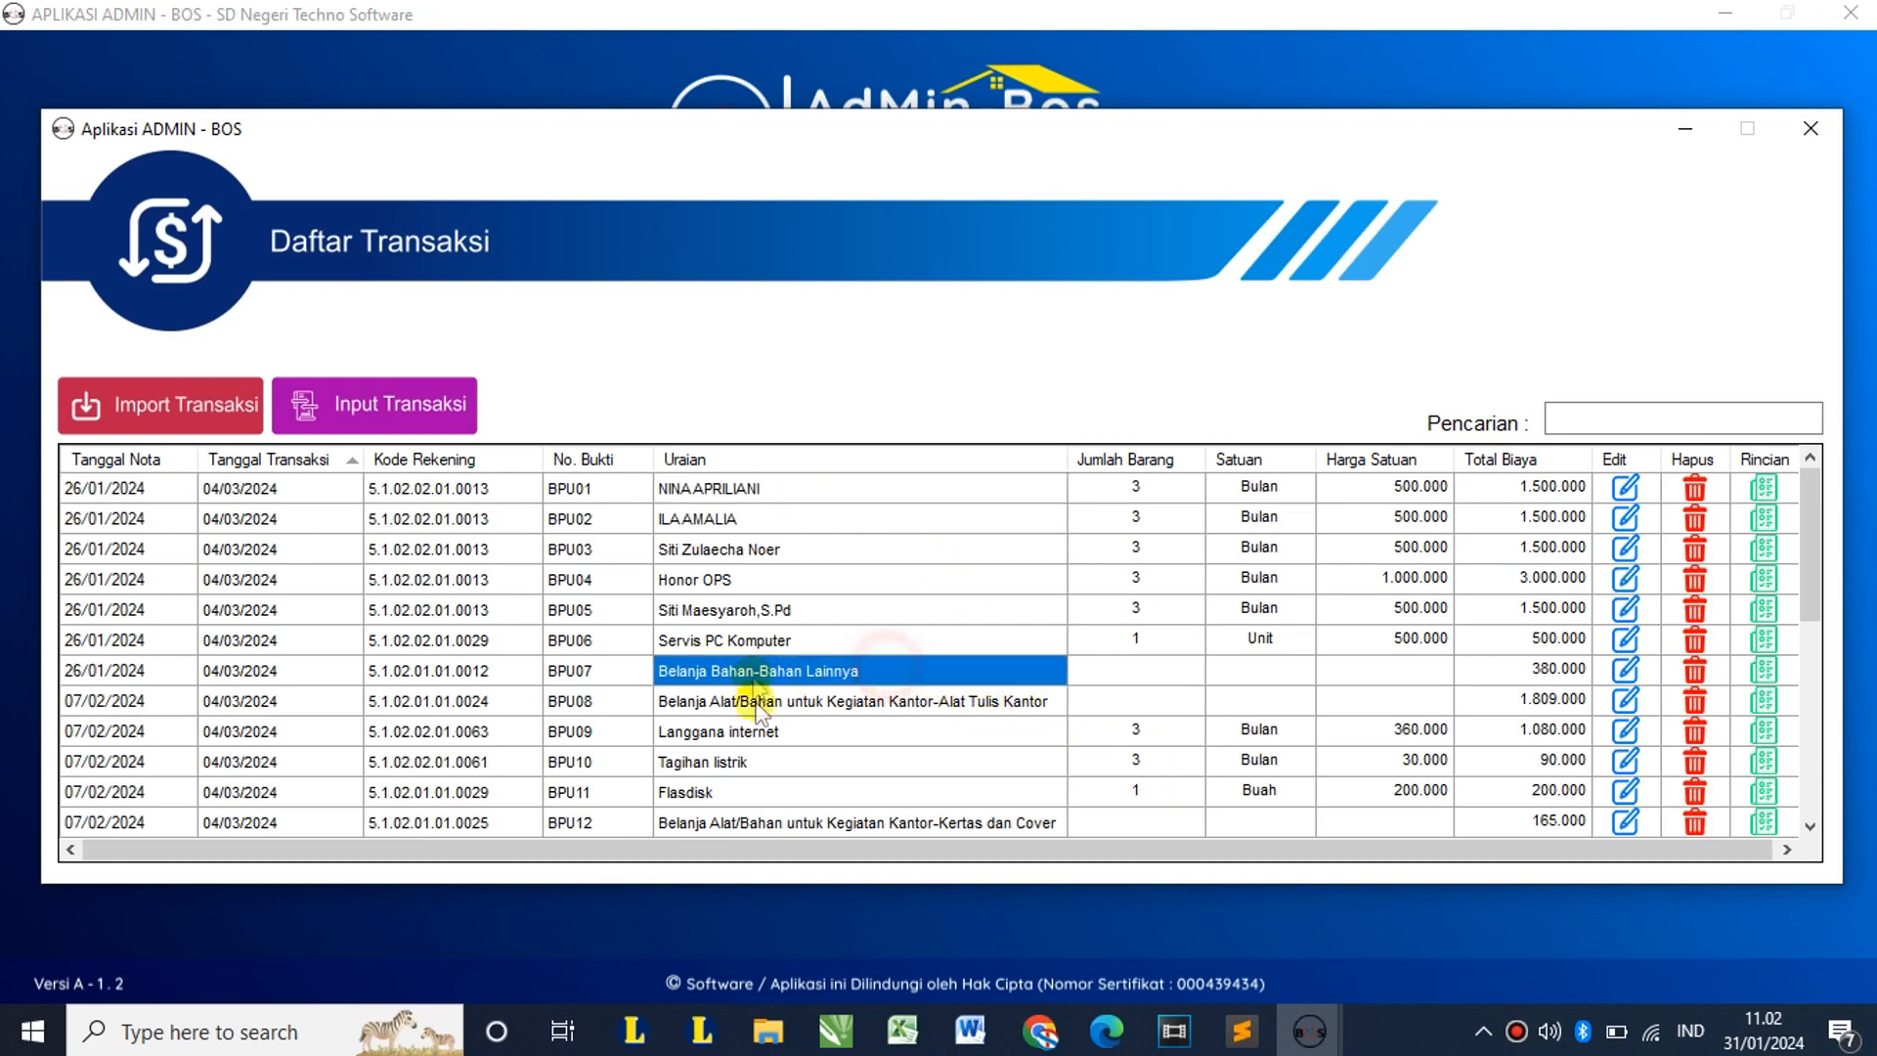
left_click(1764, 671)
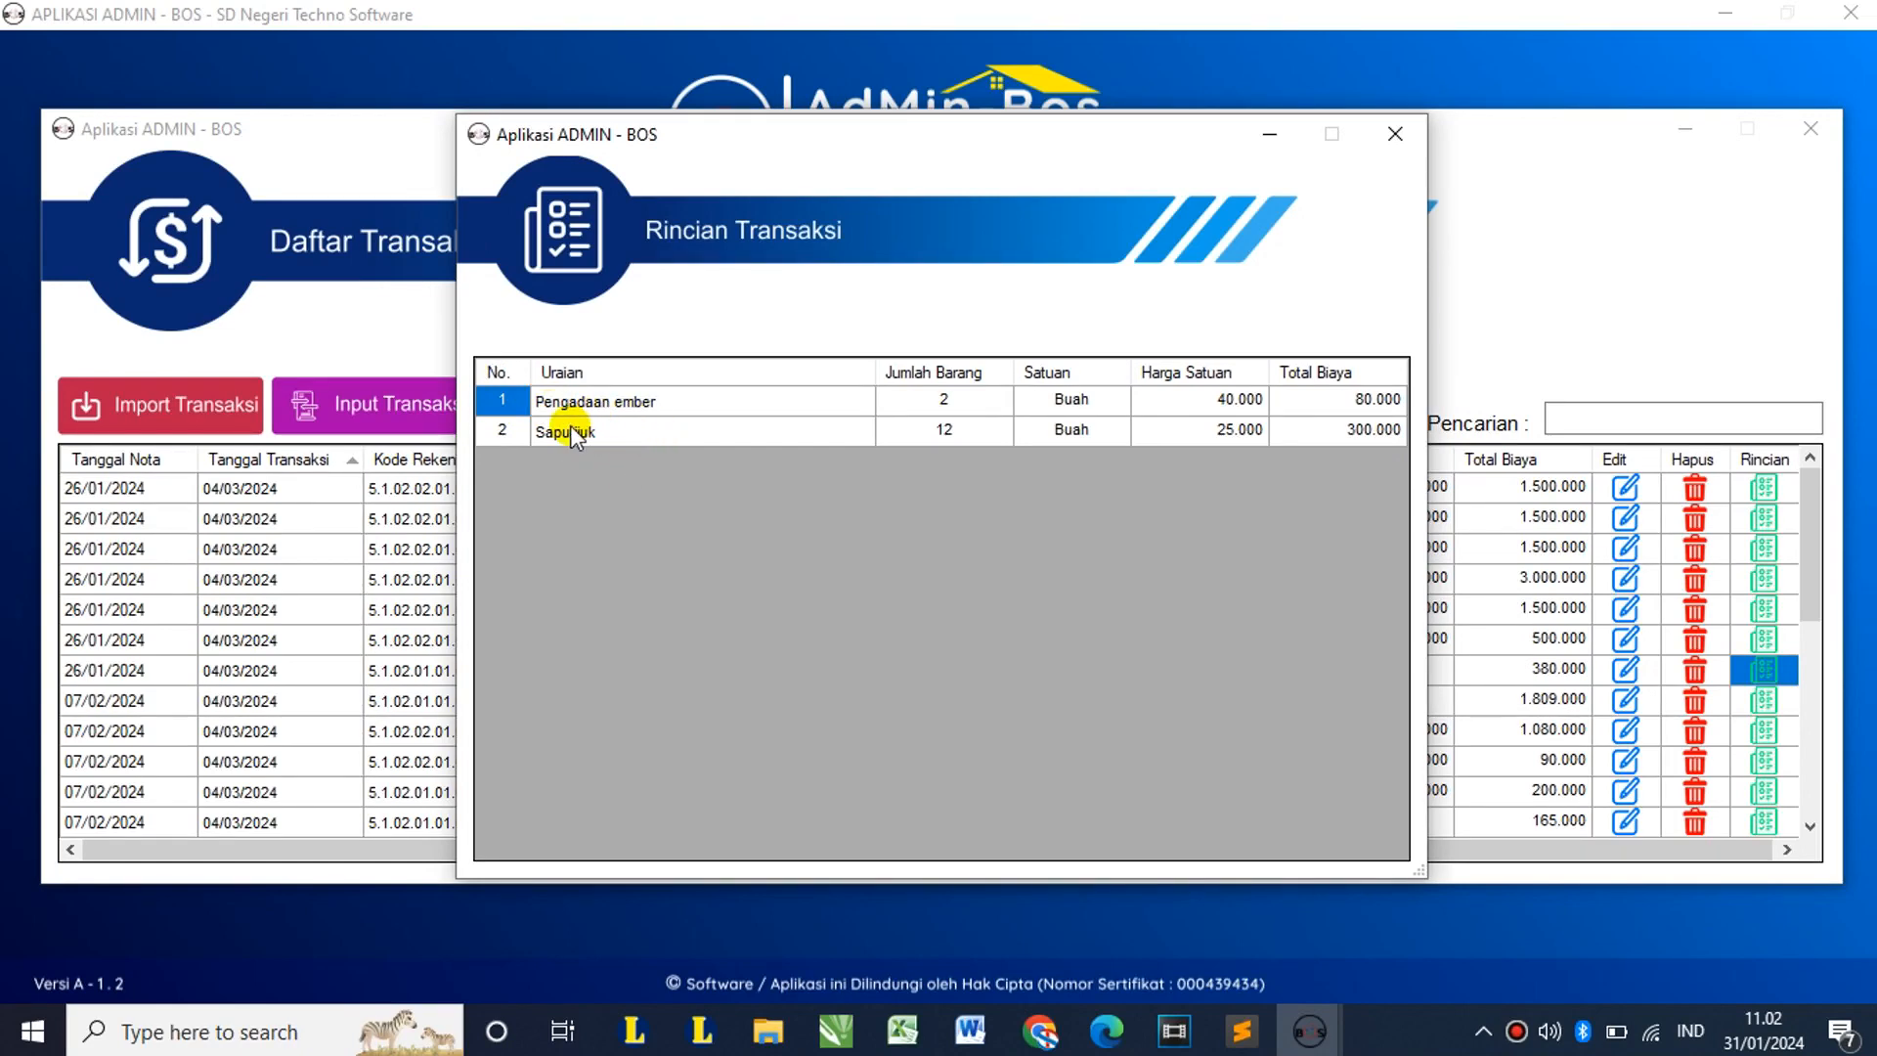
left_click(1401, 137)
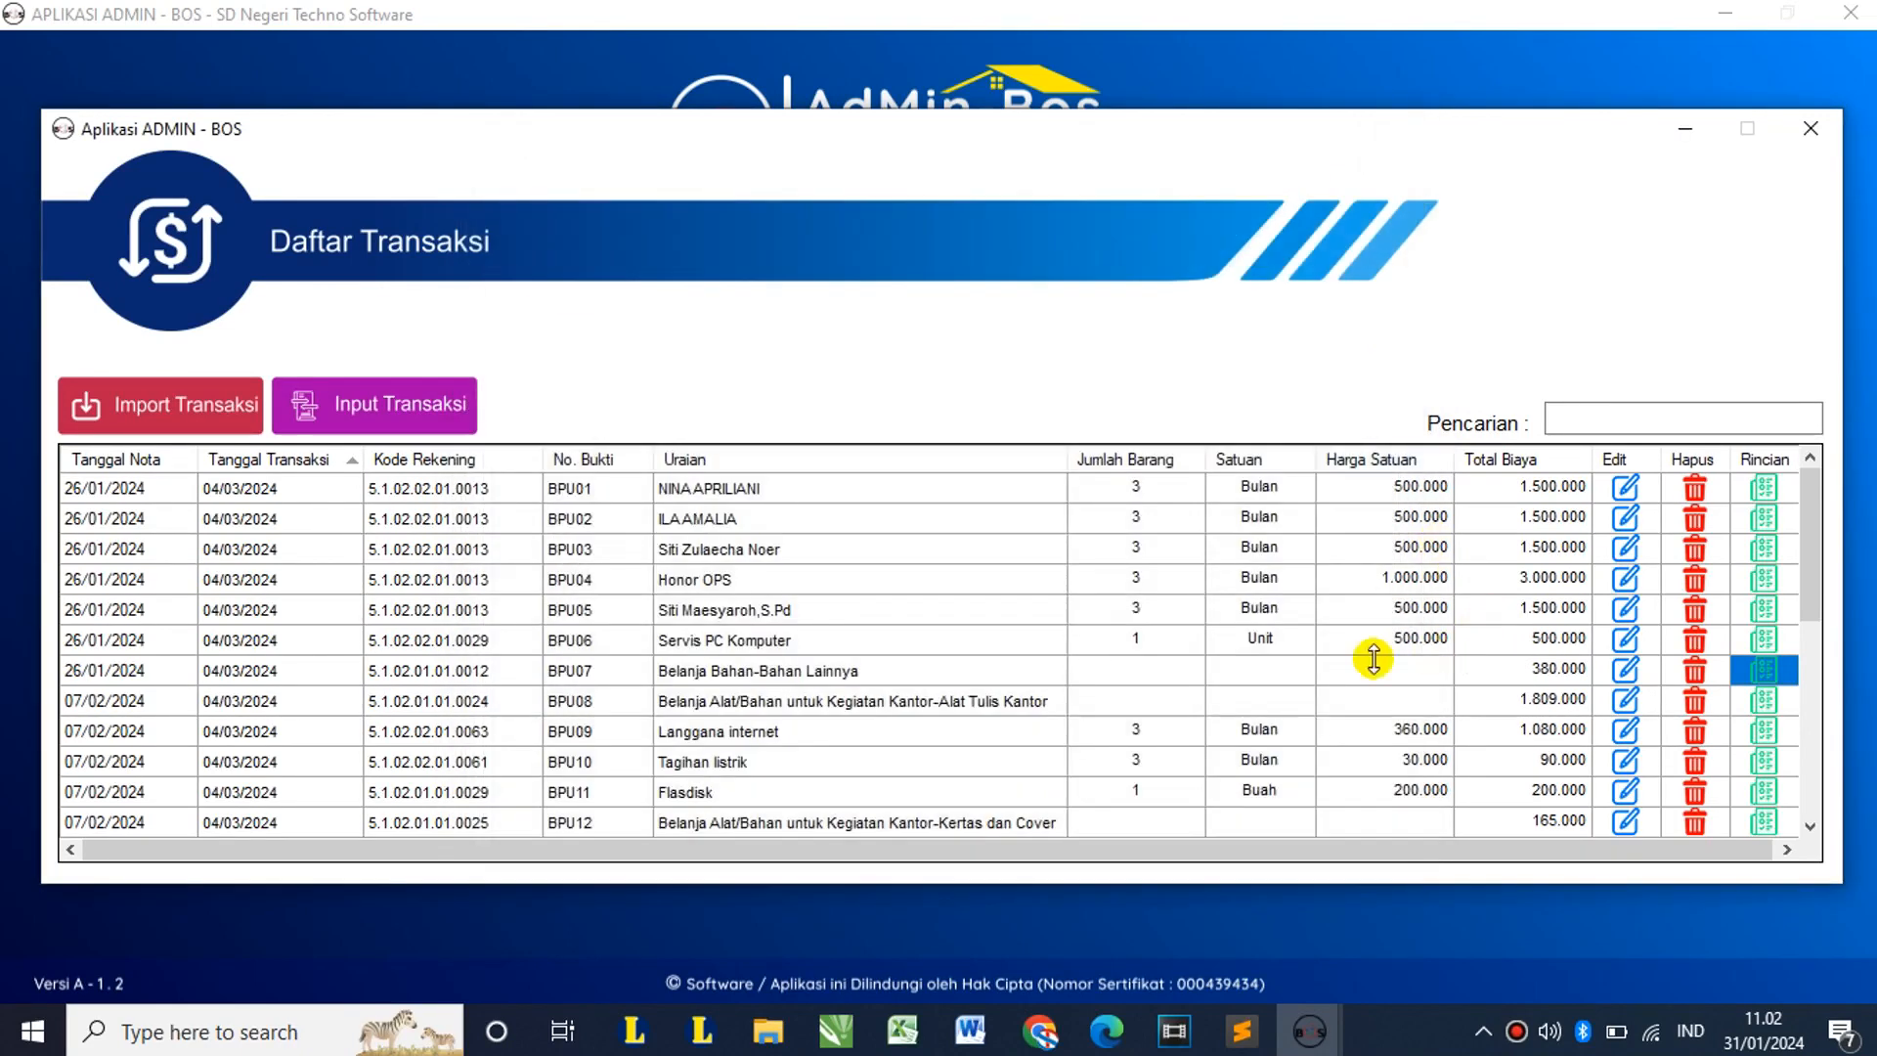
left_click(941, 700)
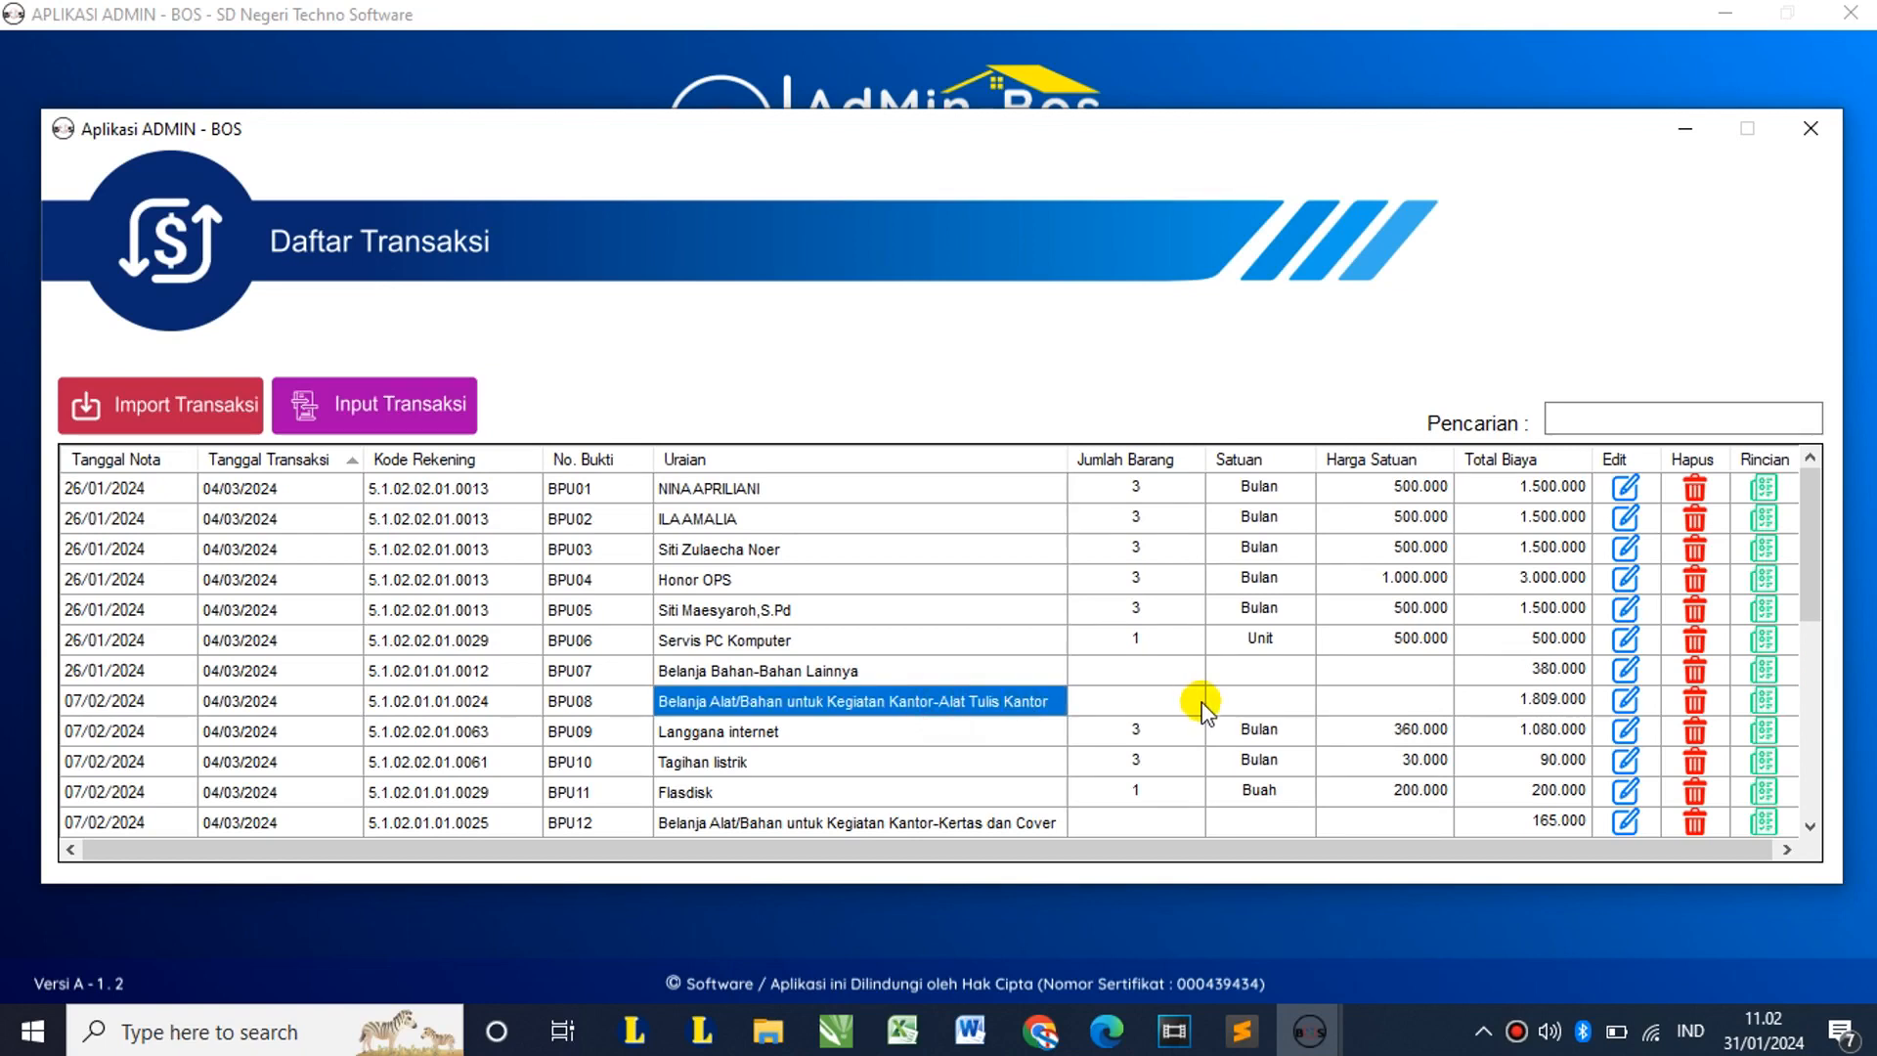
left_click(1759, 700)
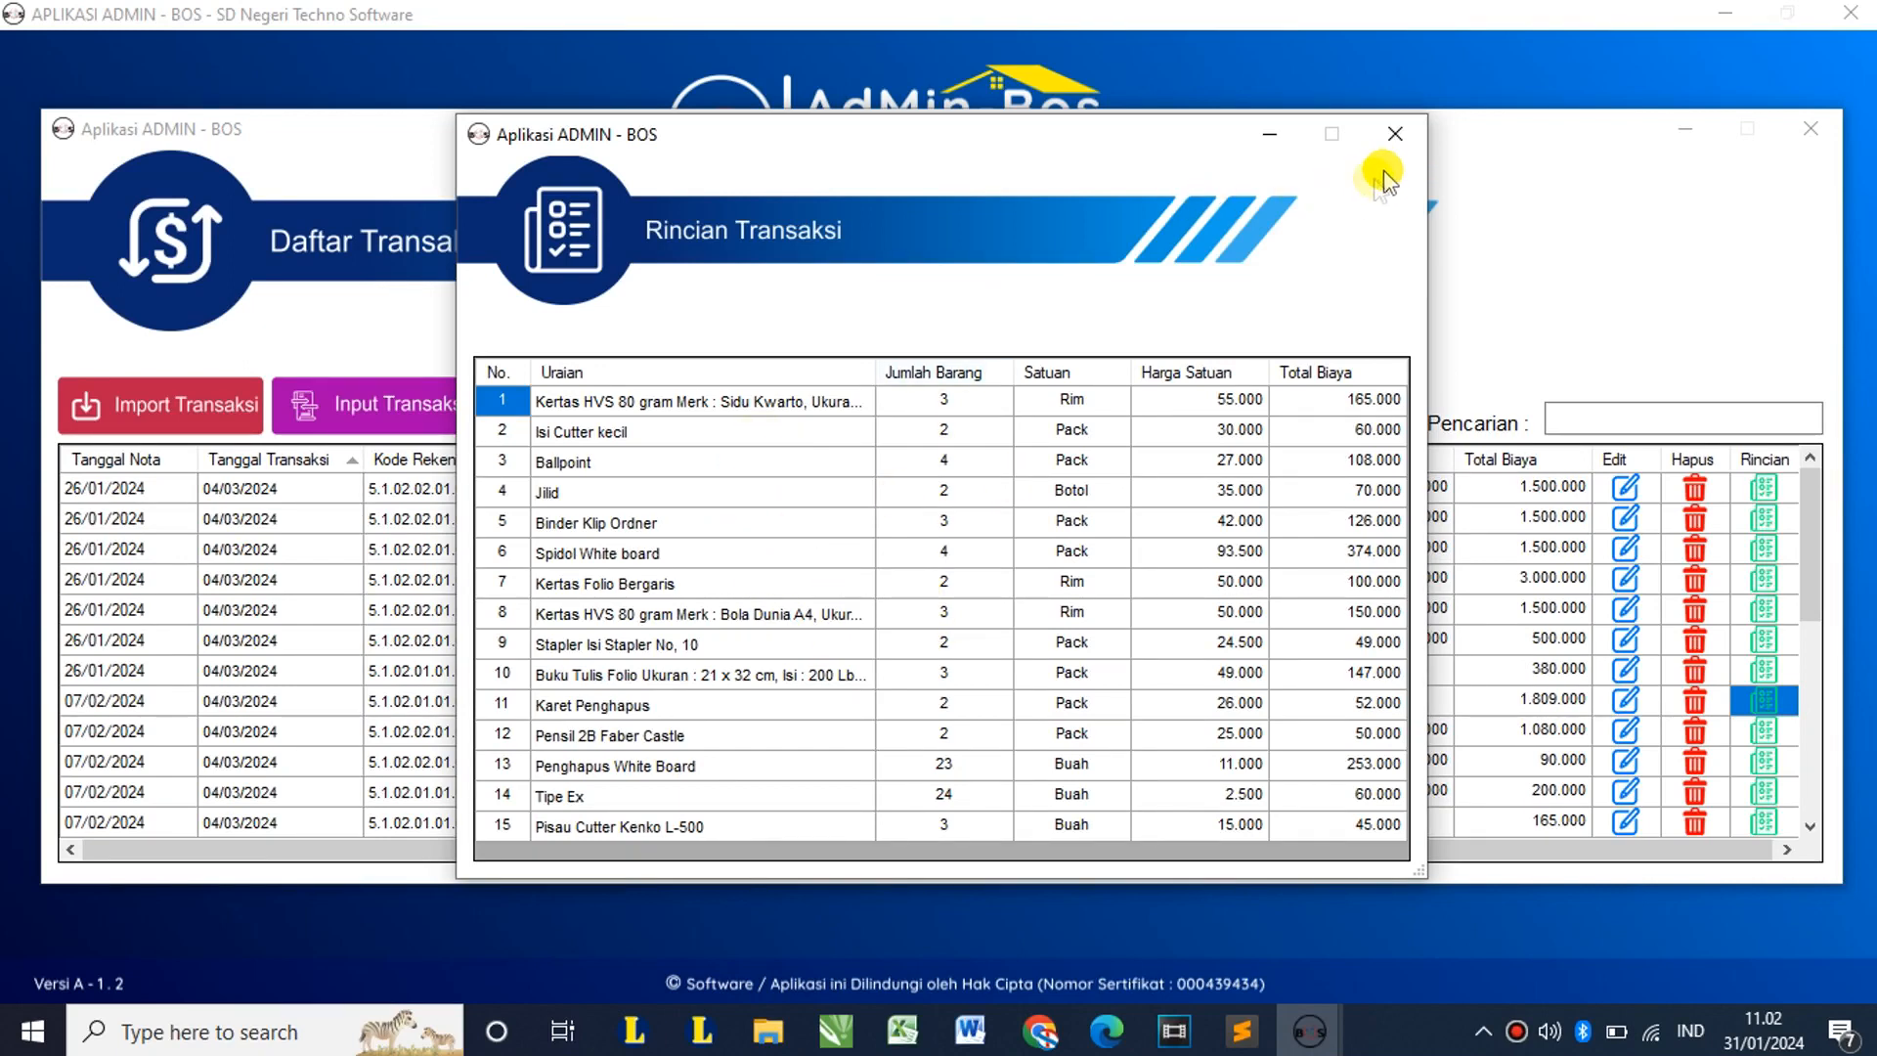
left_click(1395, 134)
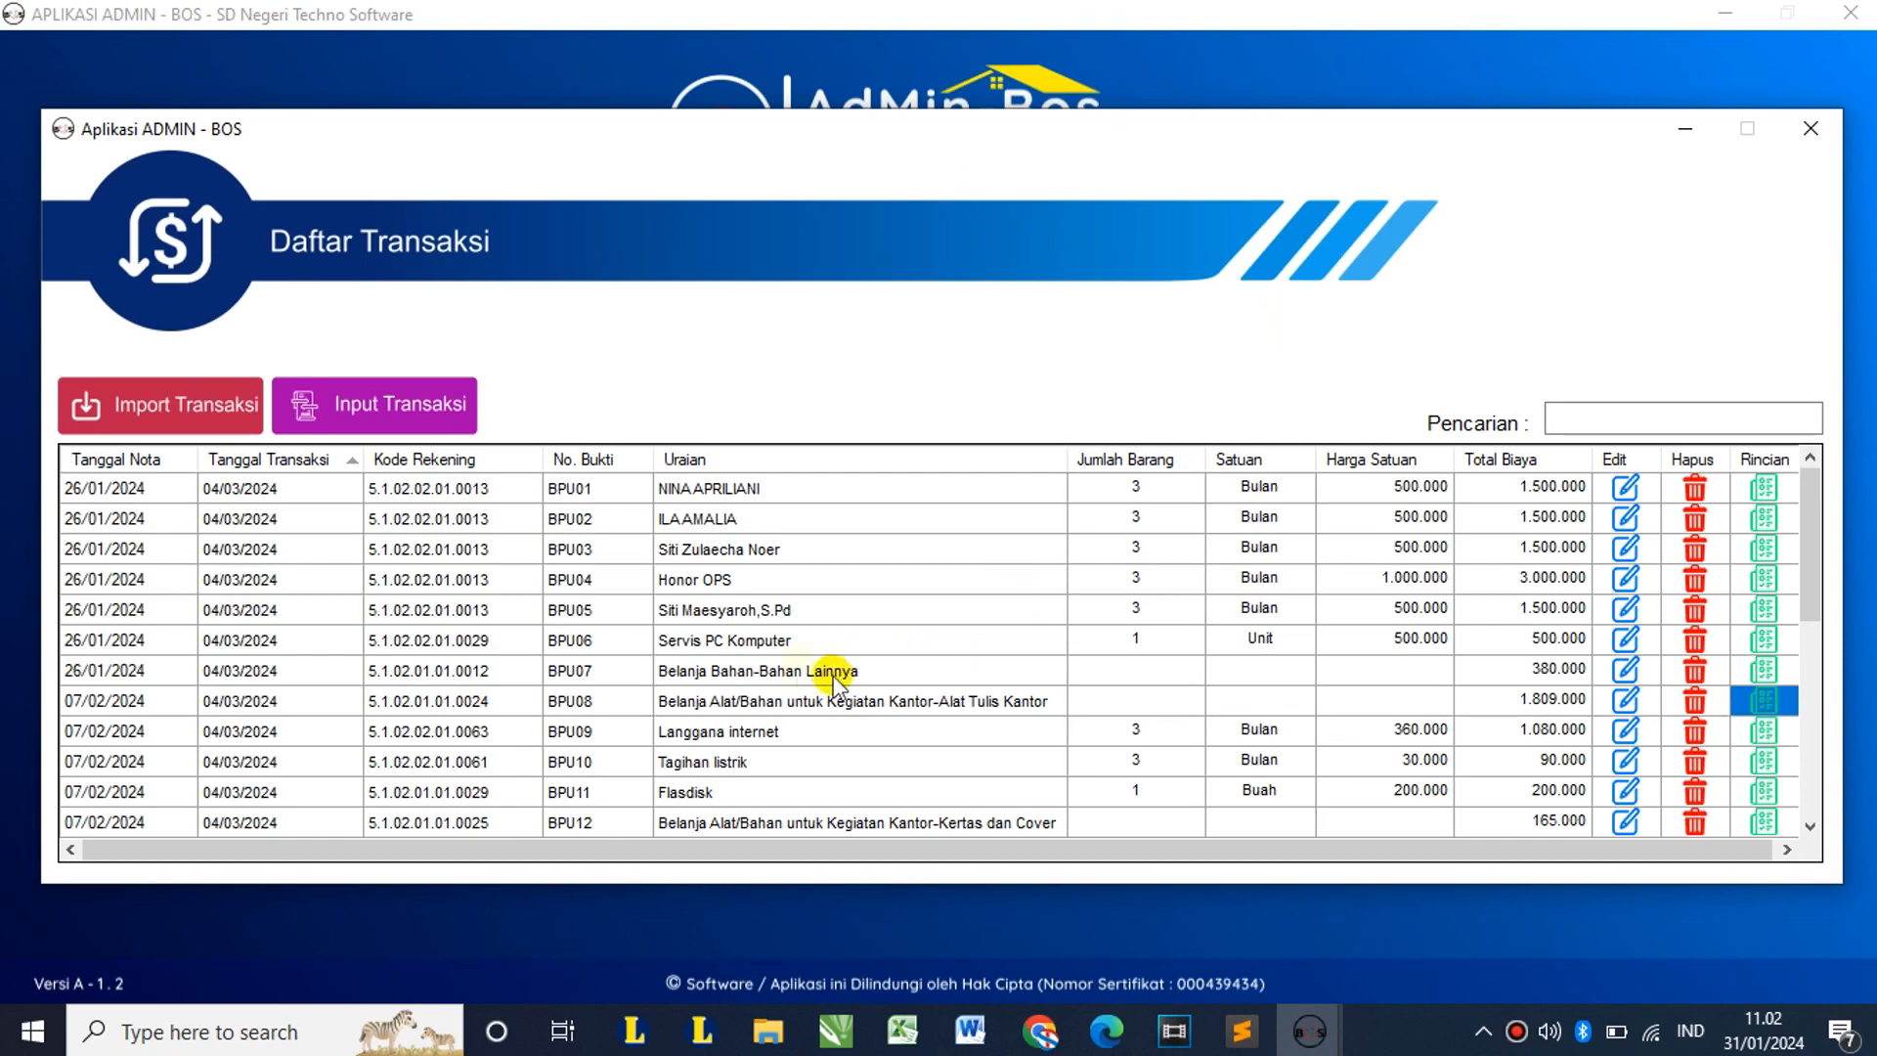
left_click(608, 640)
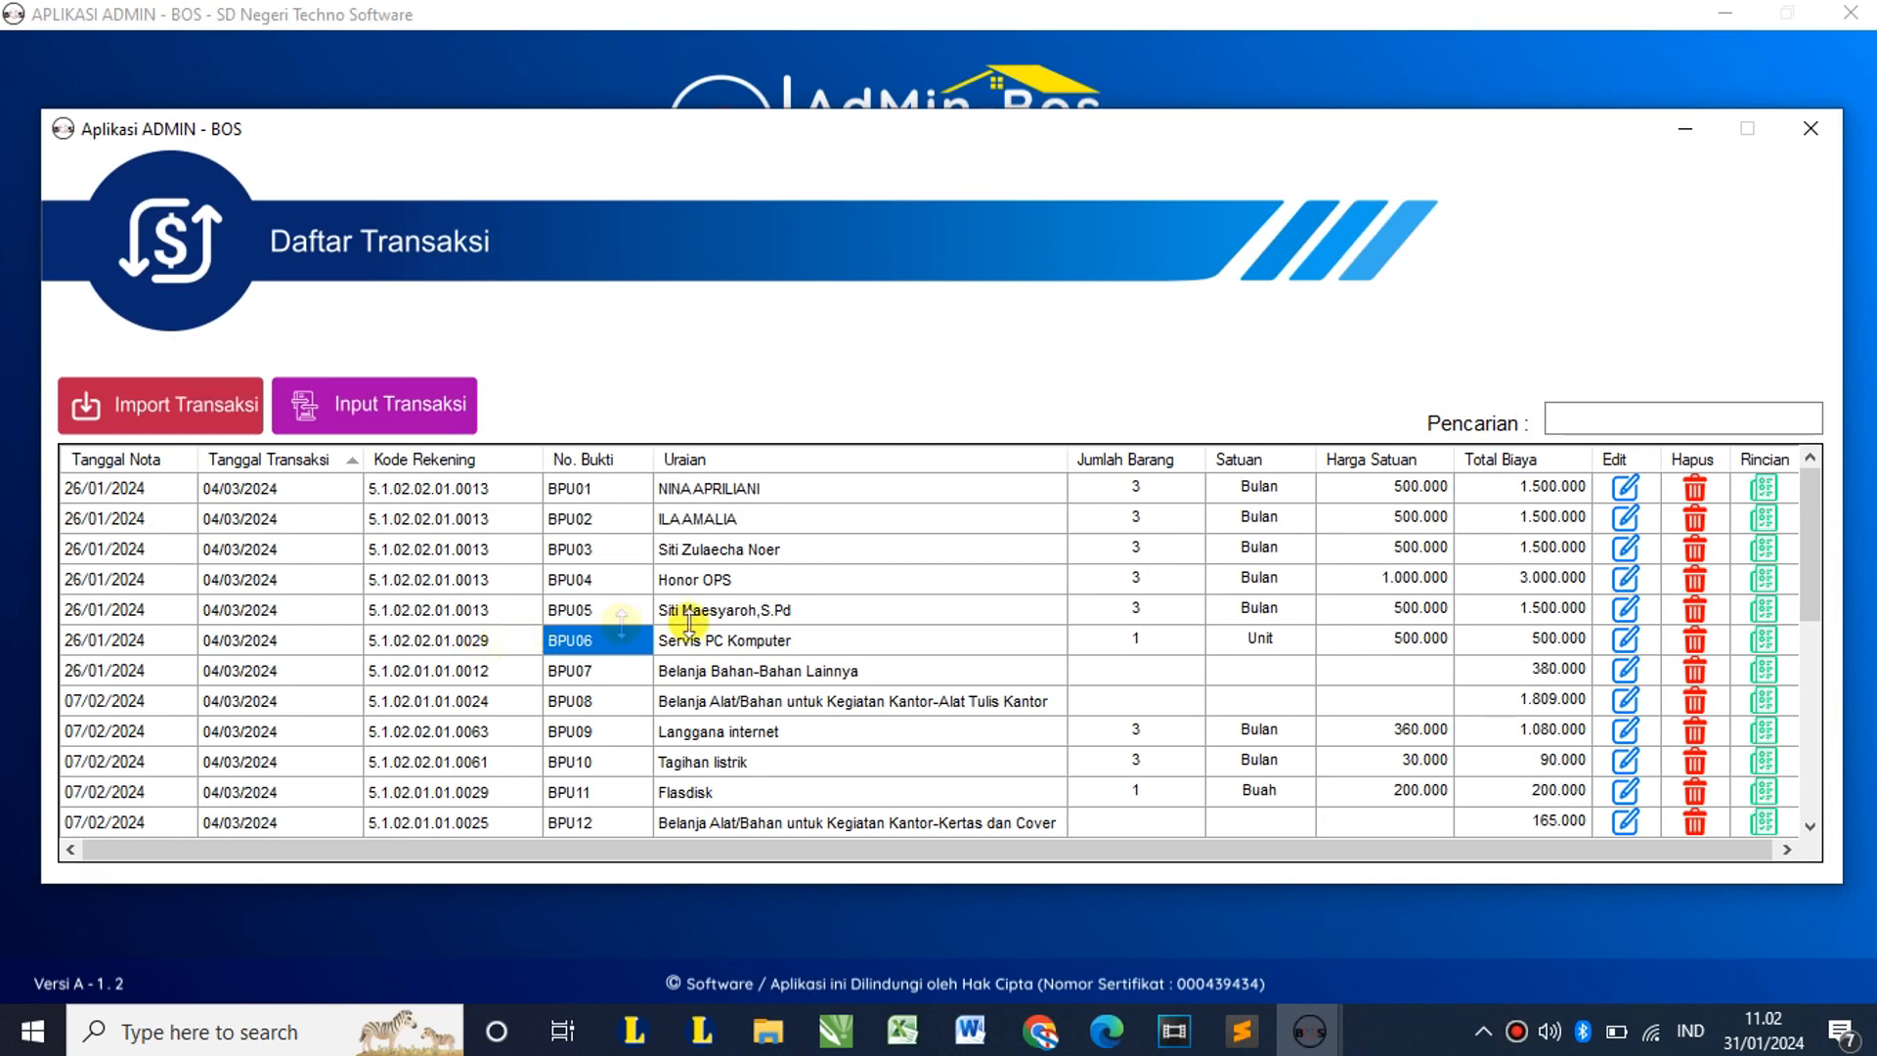
left_click(821, 641)
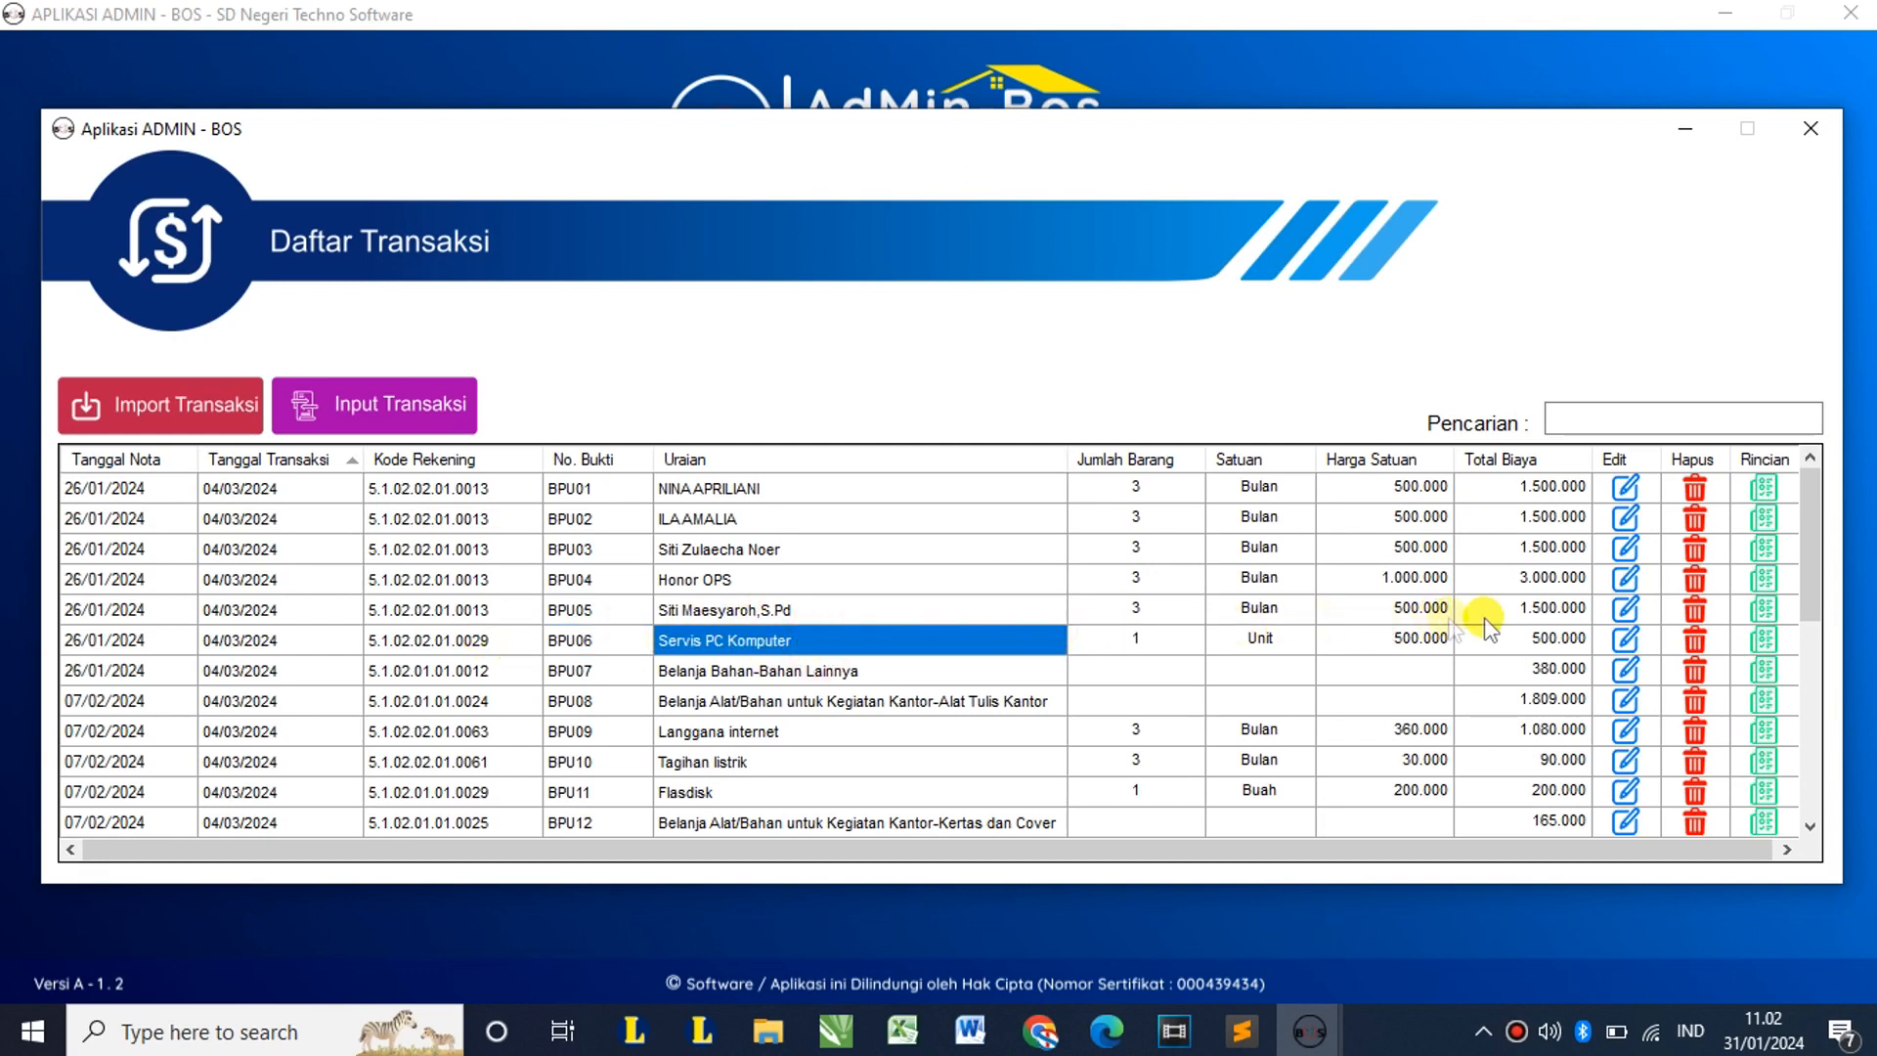
Step: Give the Servis PC Komputer transaction (BPU06) Pajak 1 PPN (11%) and save the edit
left_click(1629, 641)
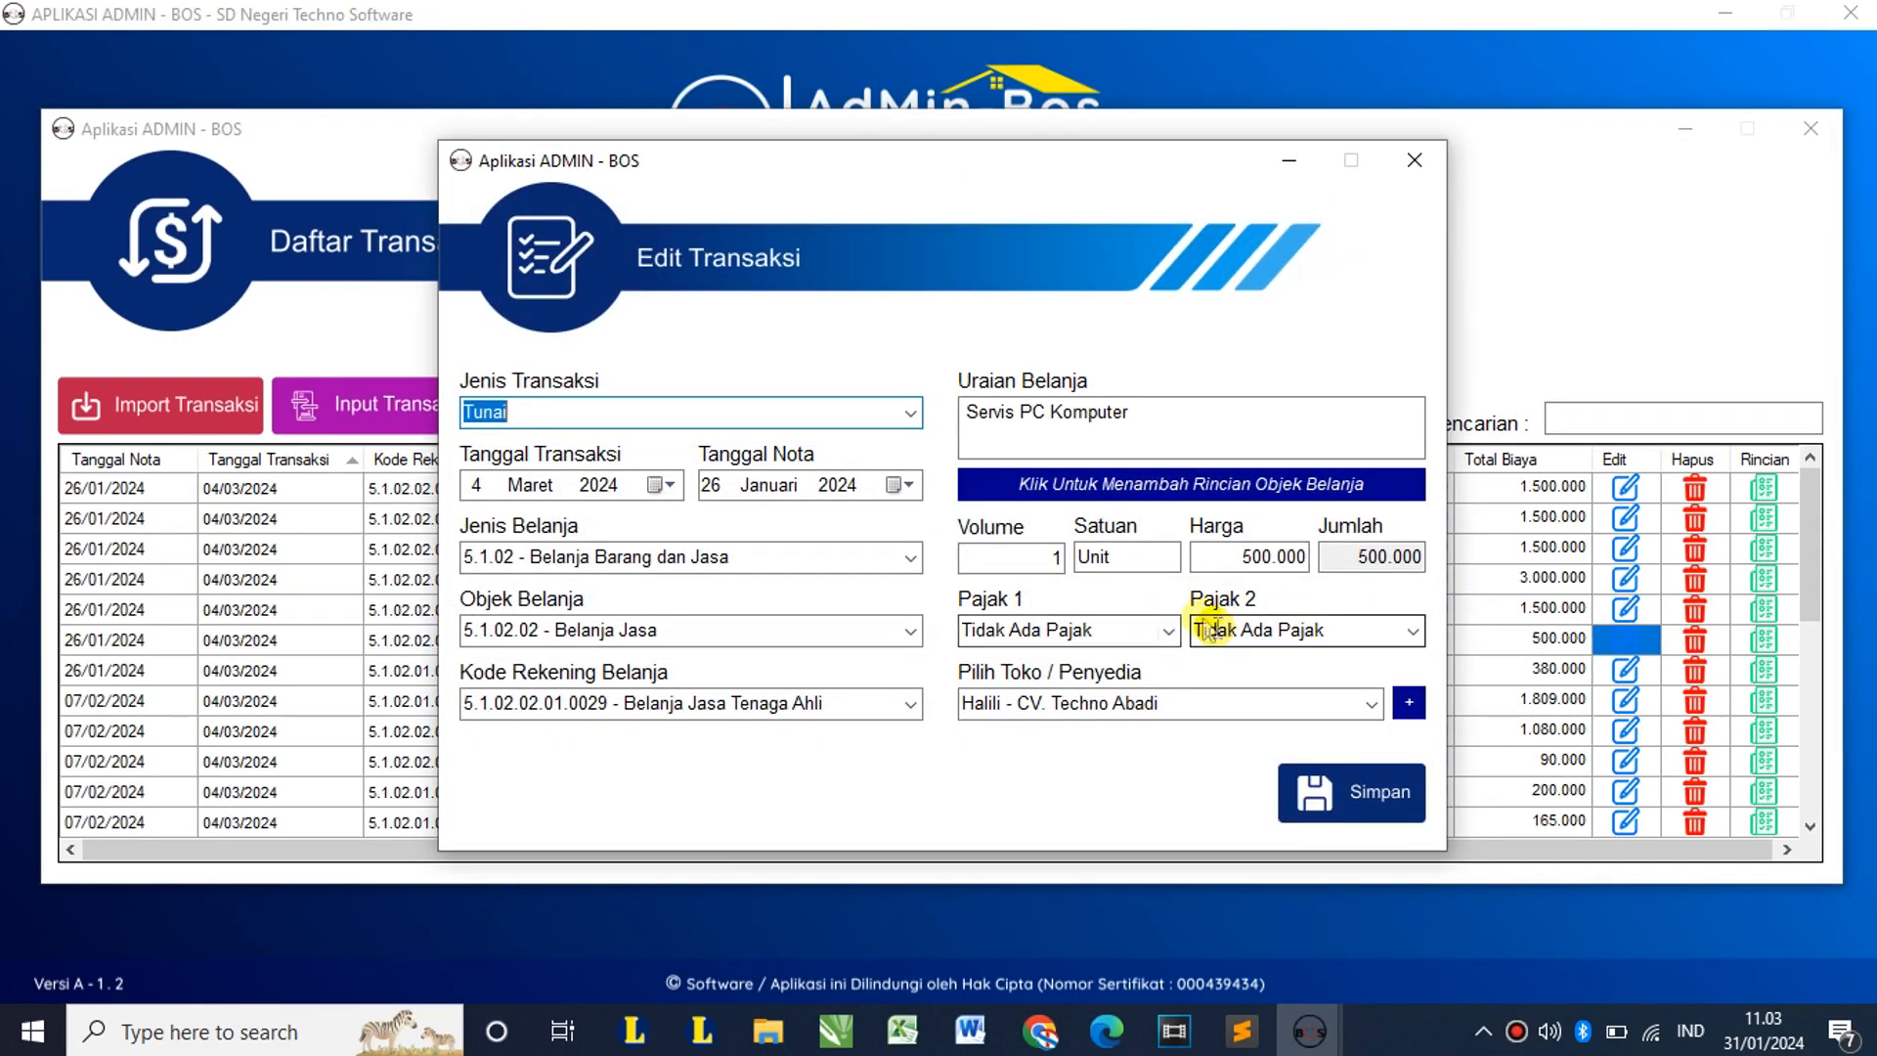
left_click(1165, 630)
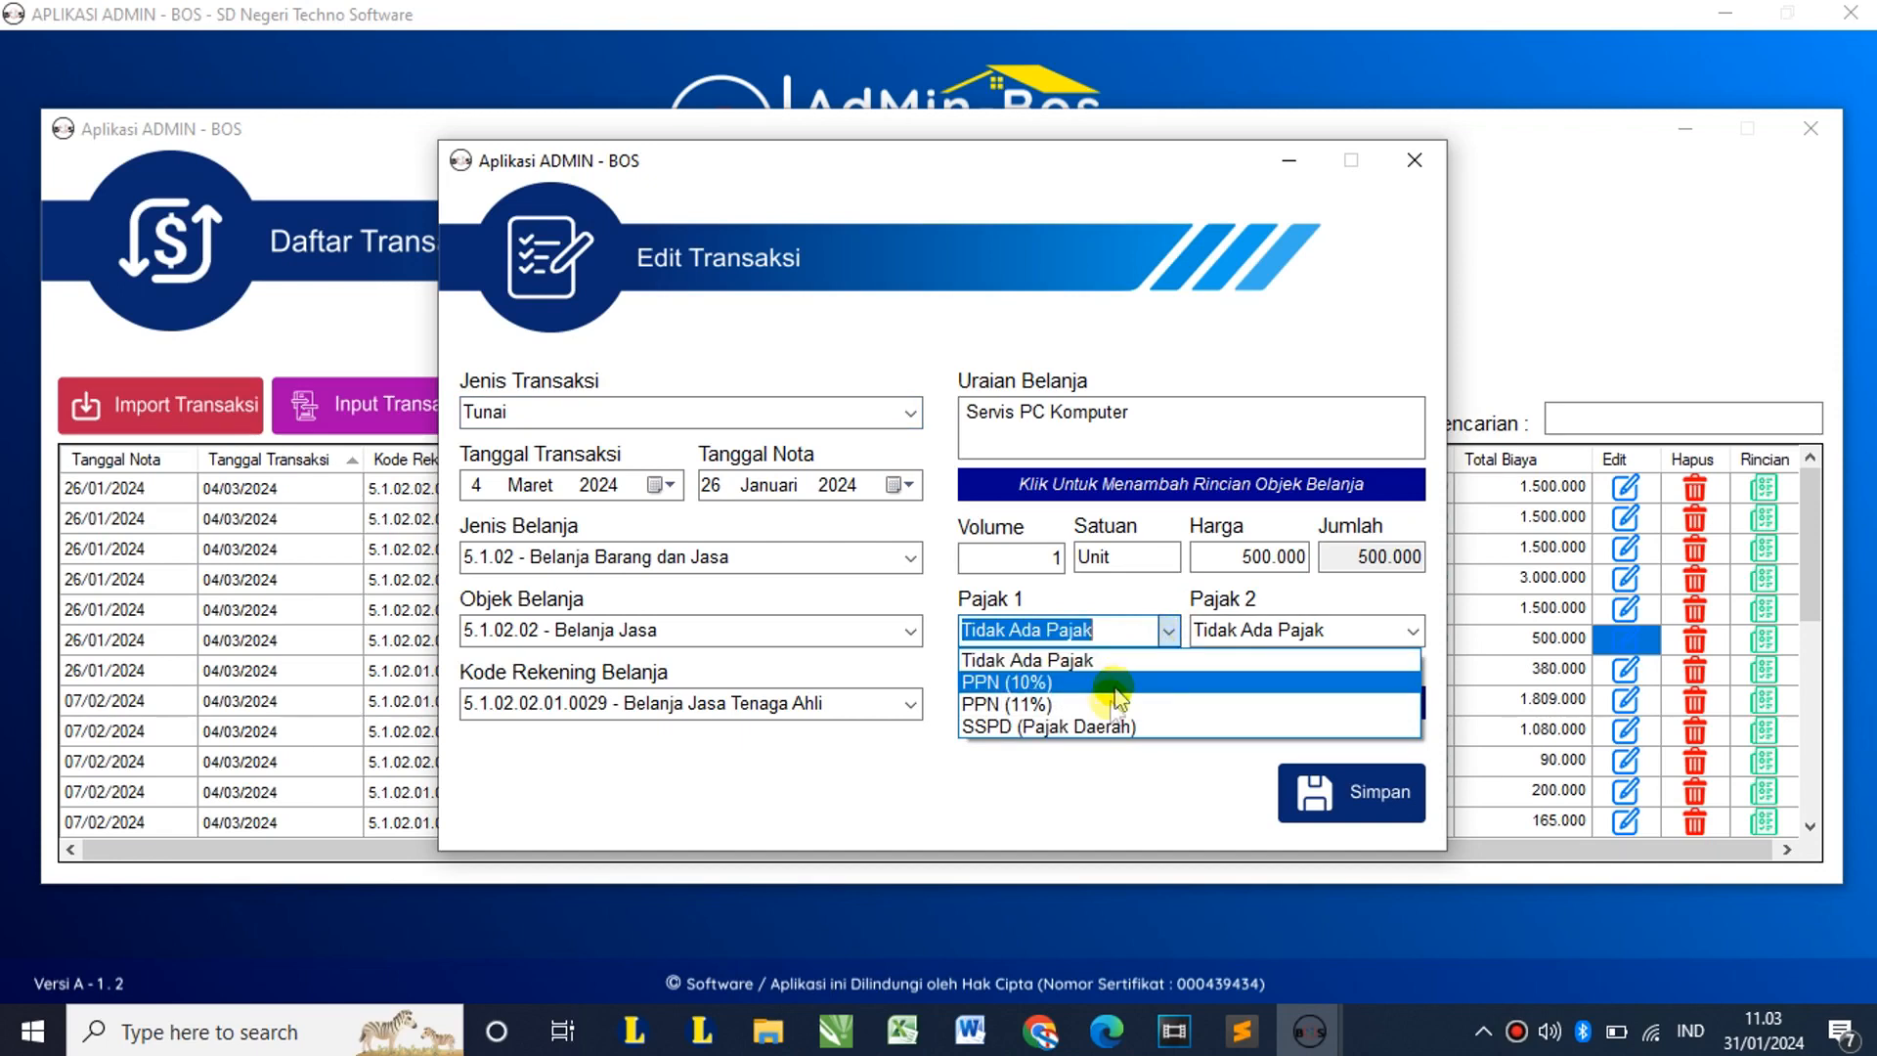
left_click(1349, 586)
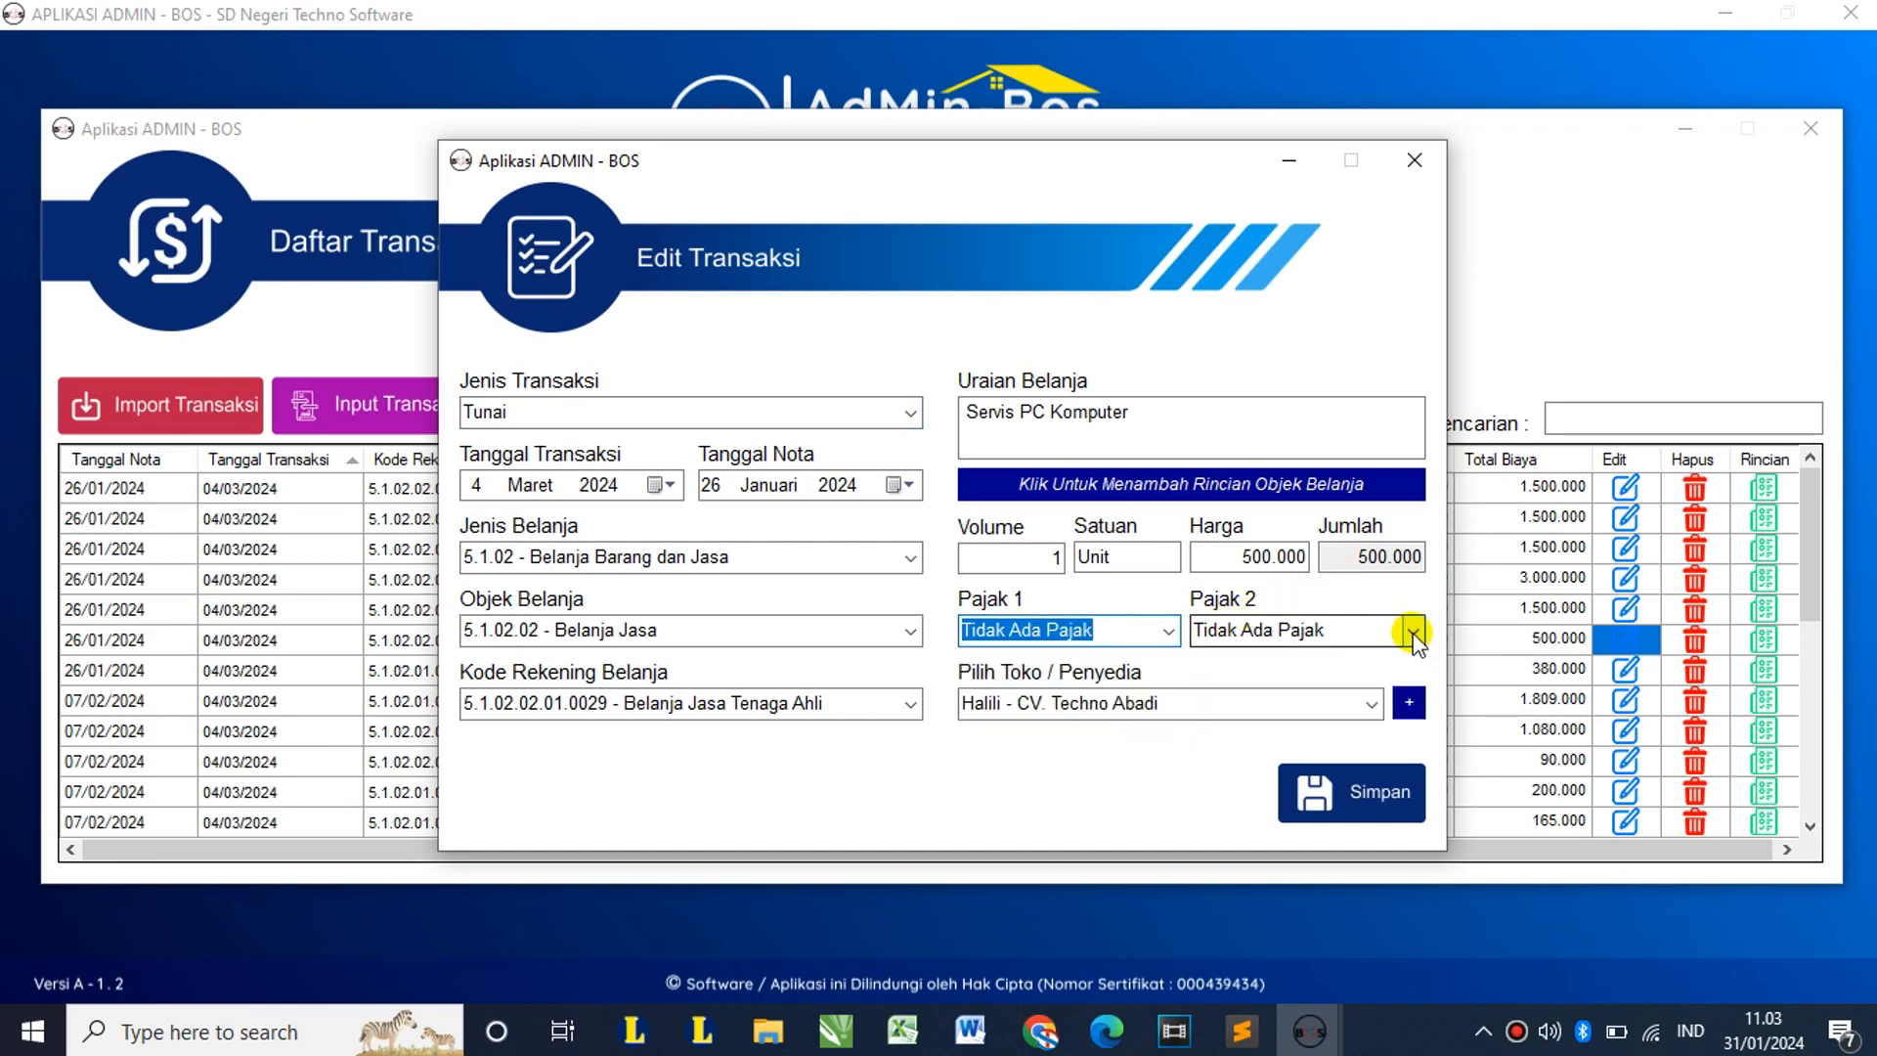
left_click(1411, 634)
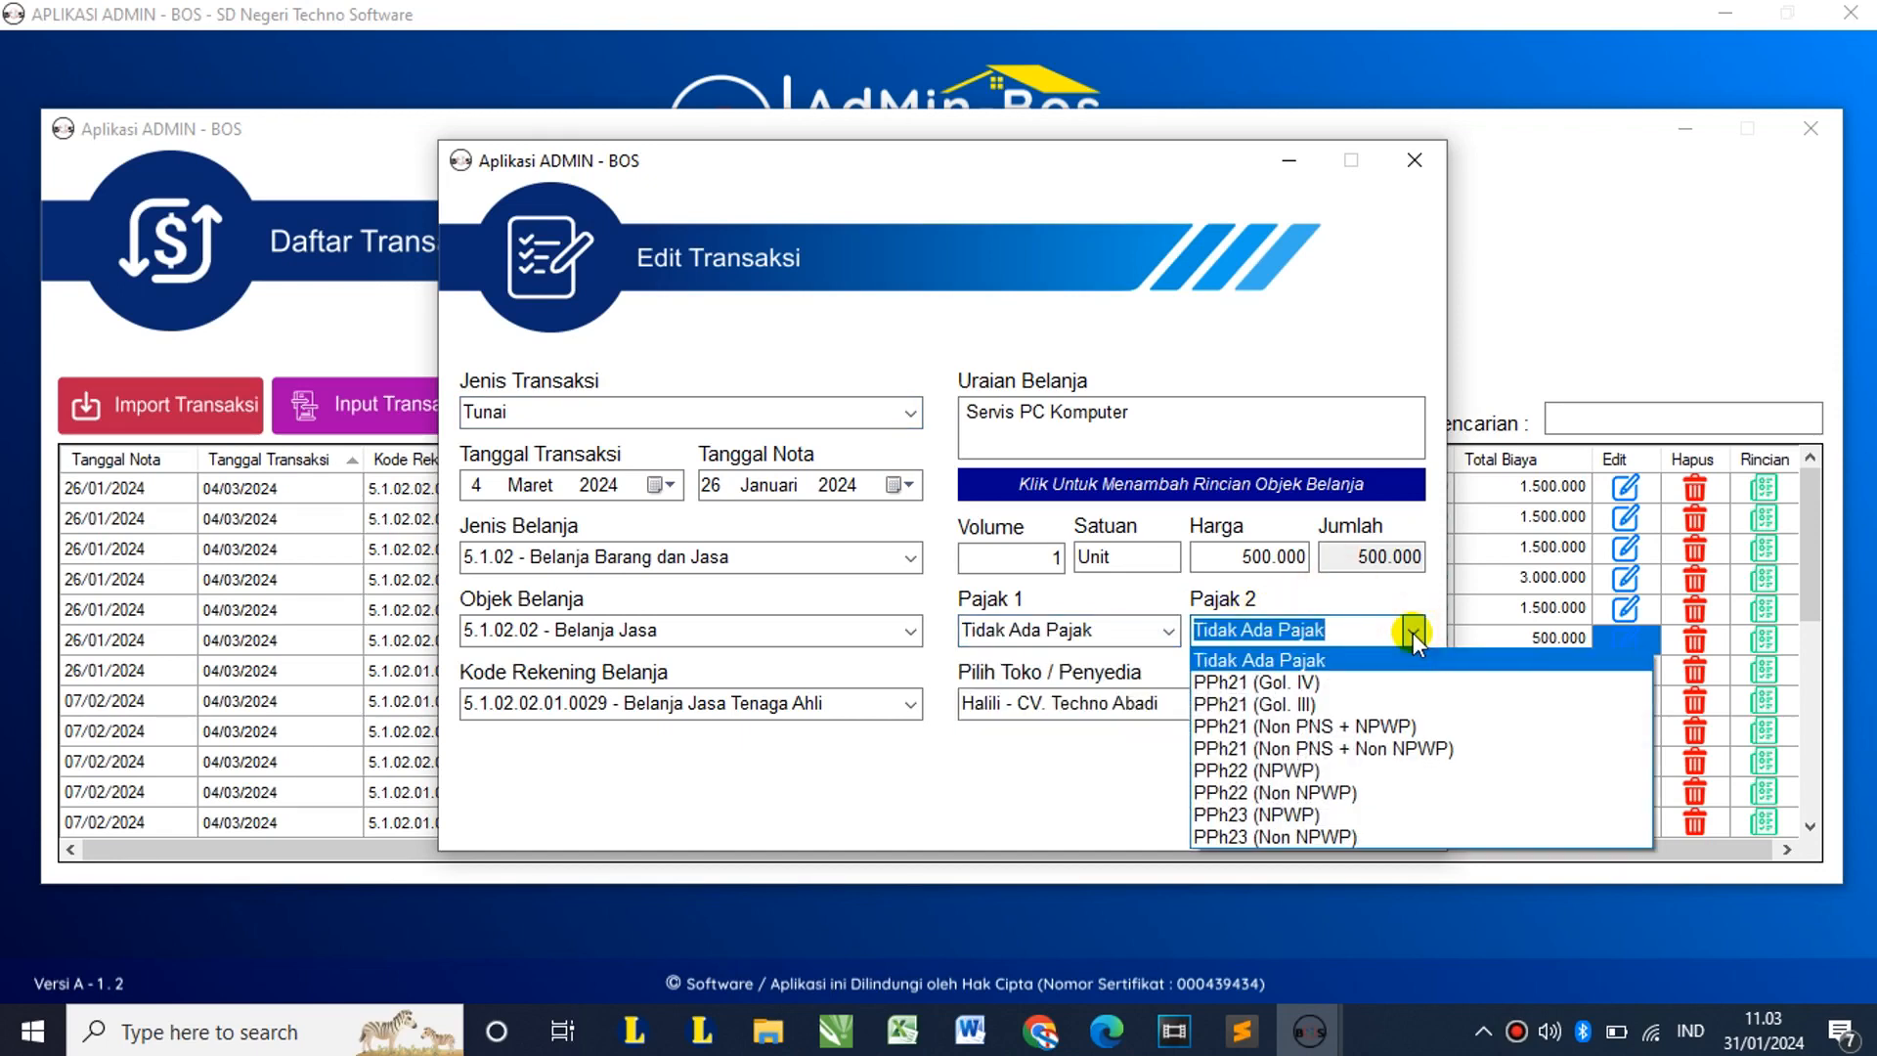
left_click(1148, 594)
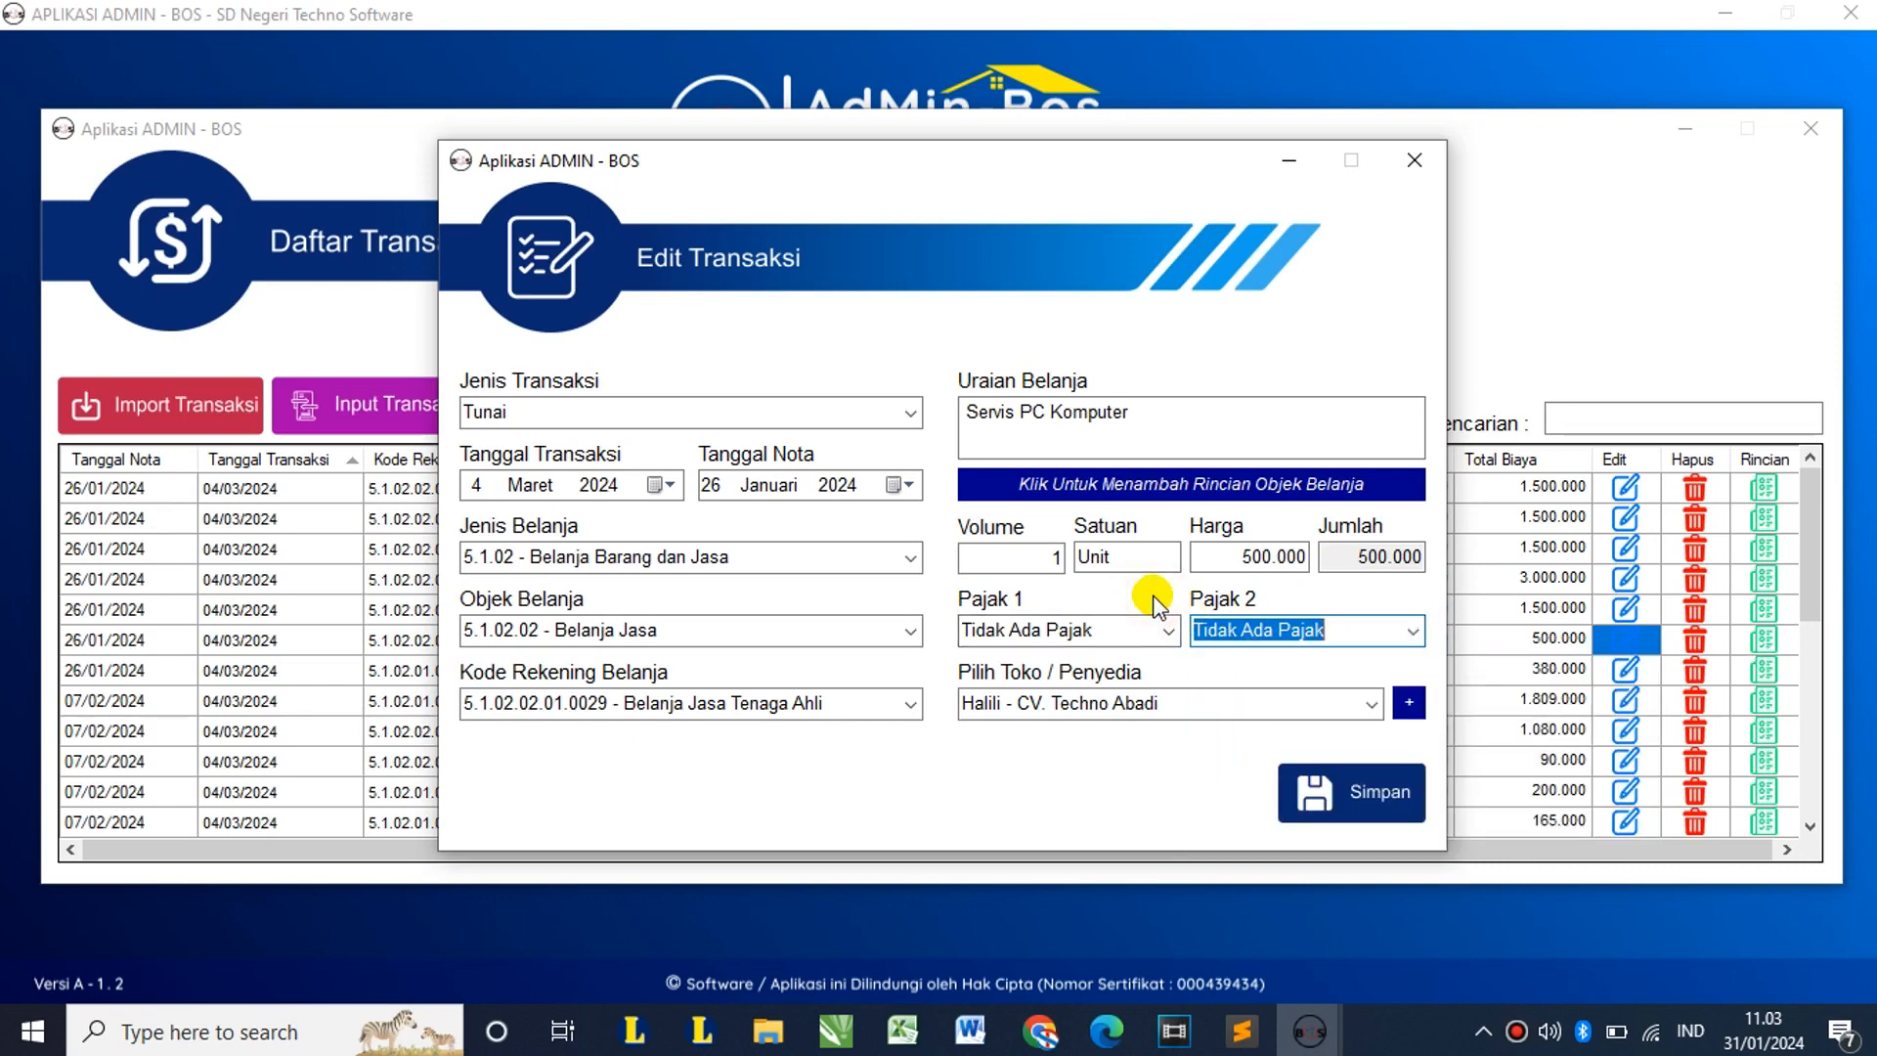
left_click(1163, 628)
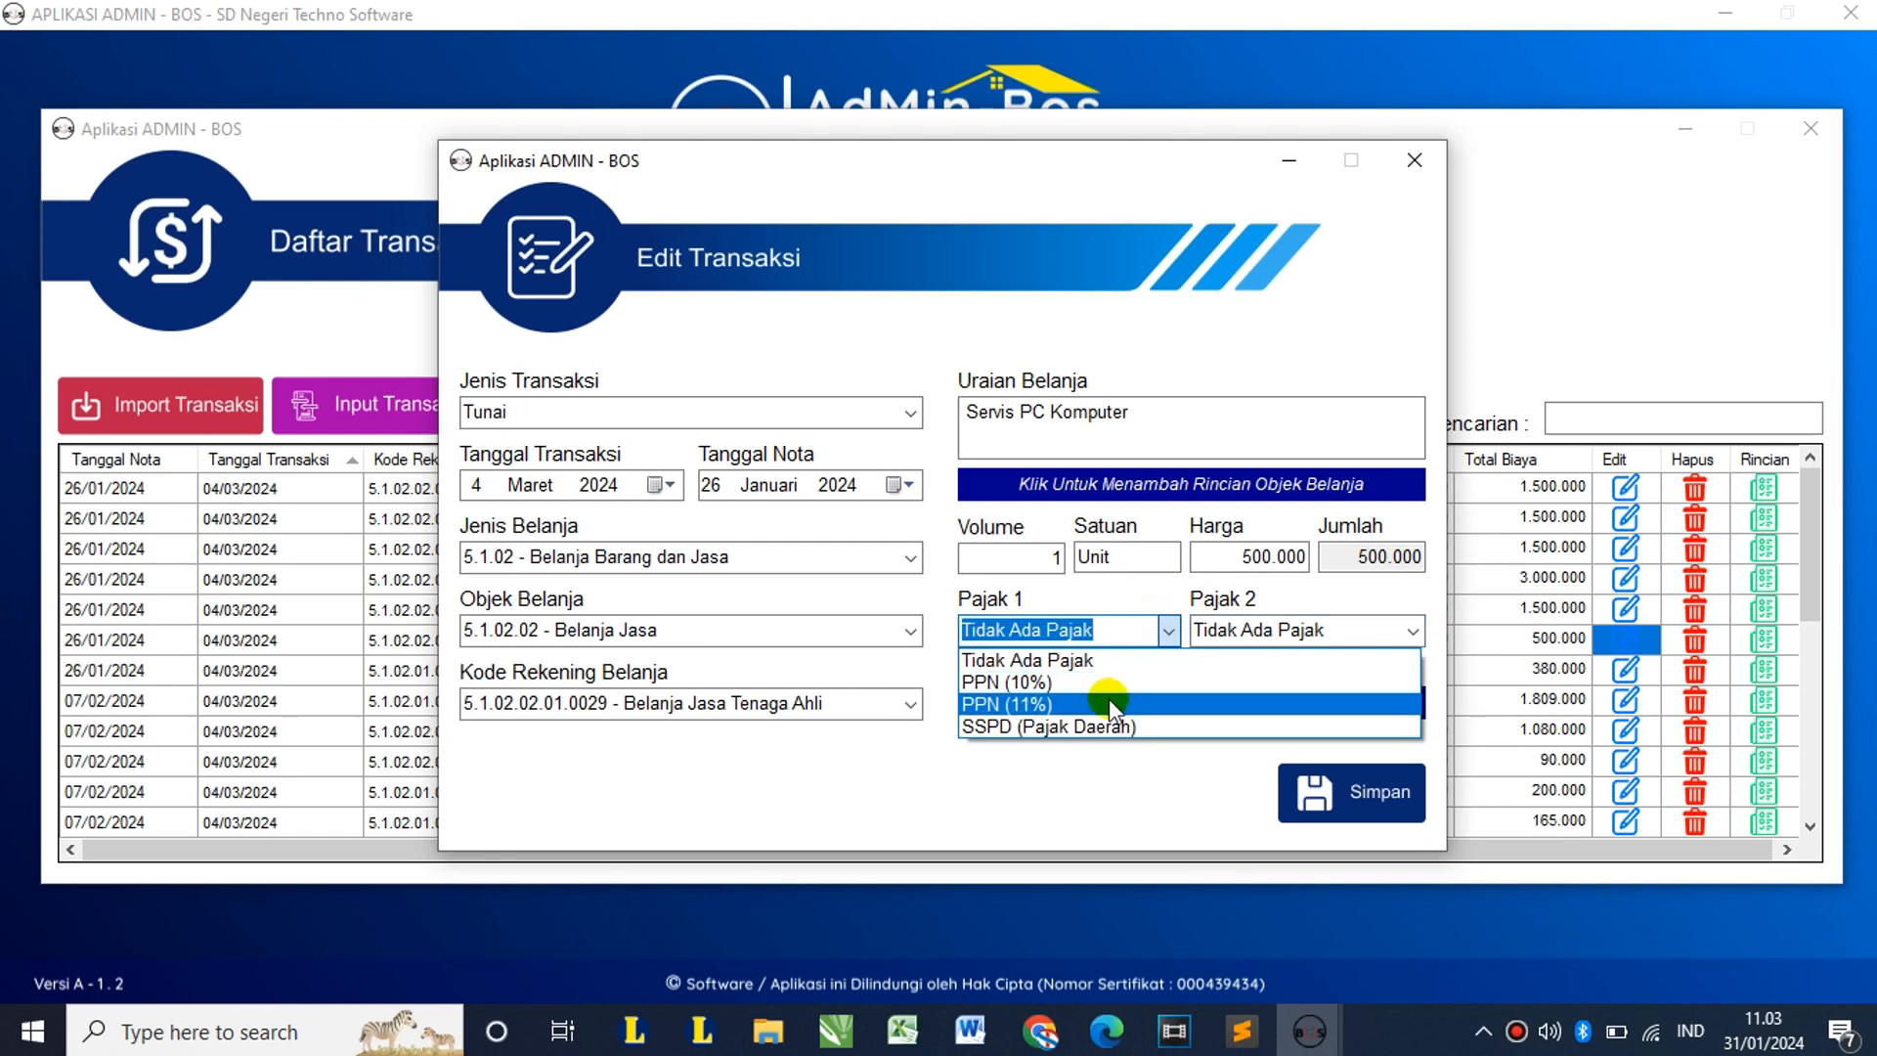
left_click(1109, 698)
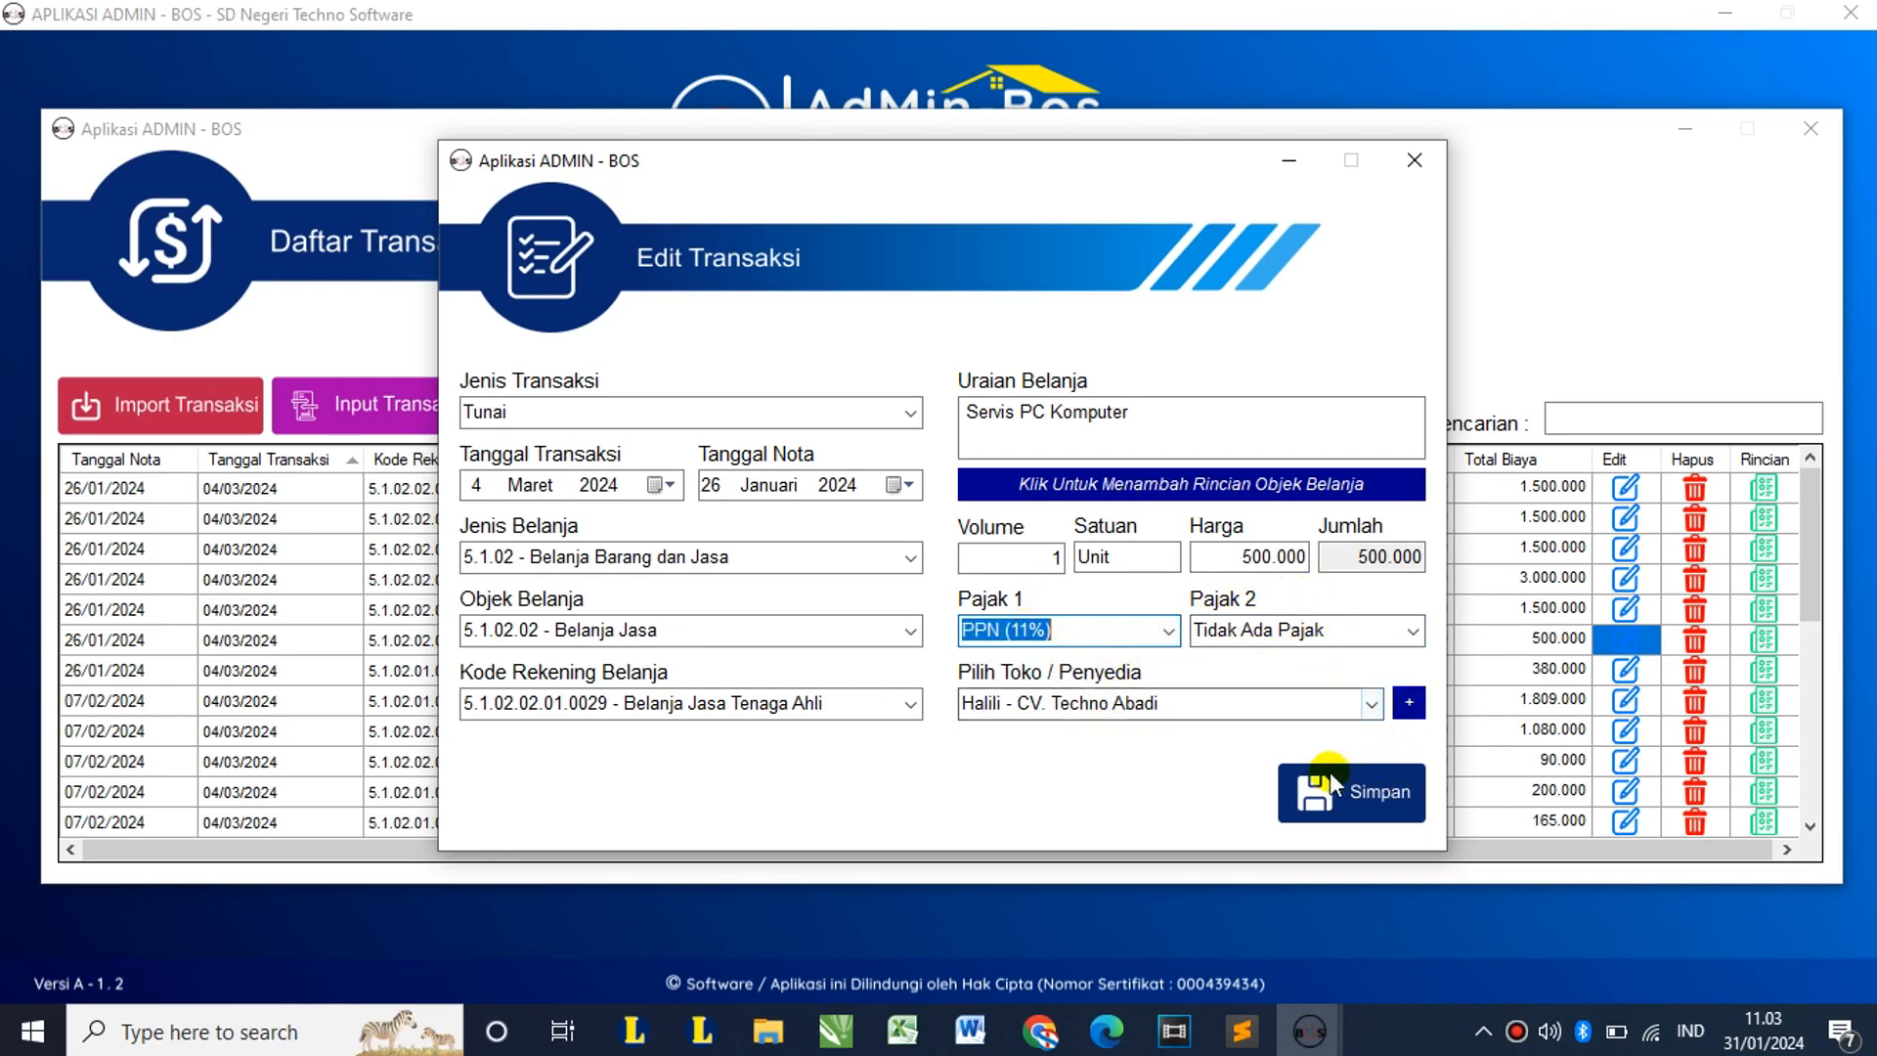
left_click(1378, 792)
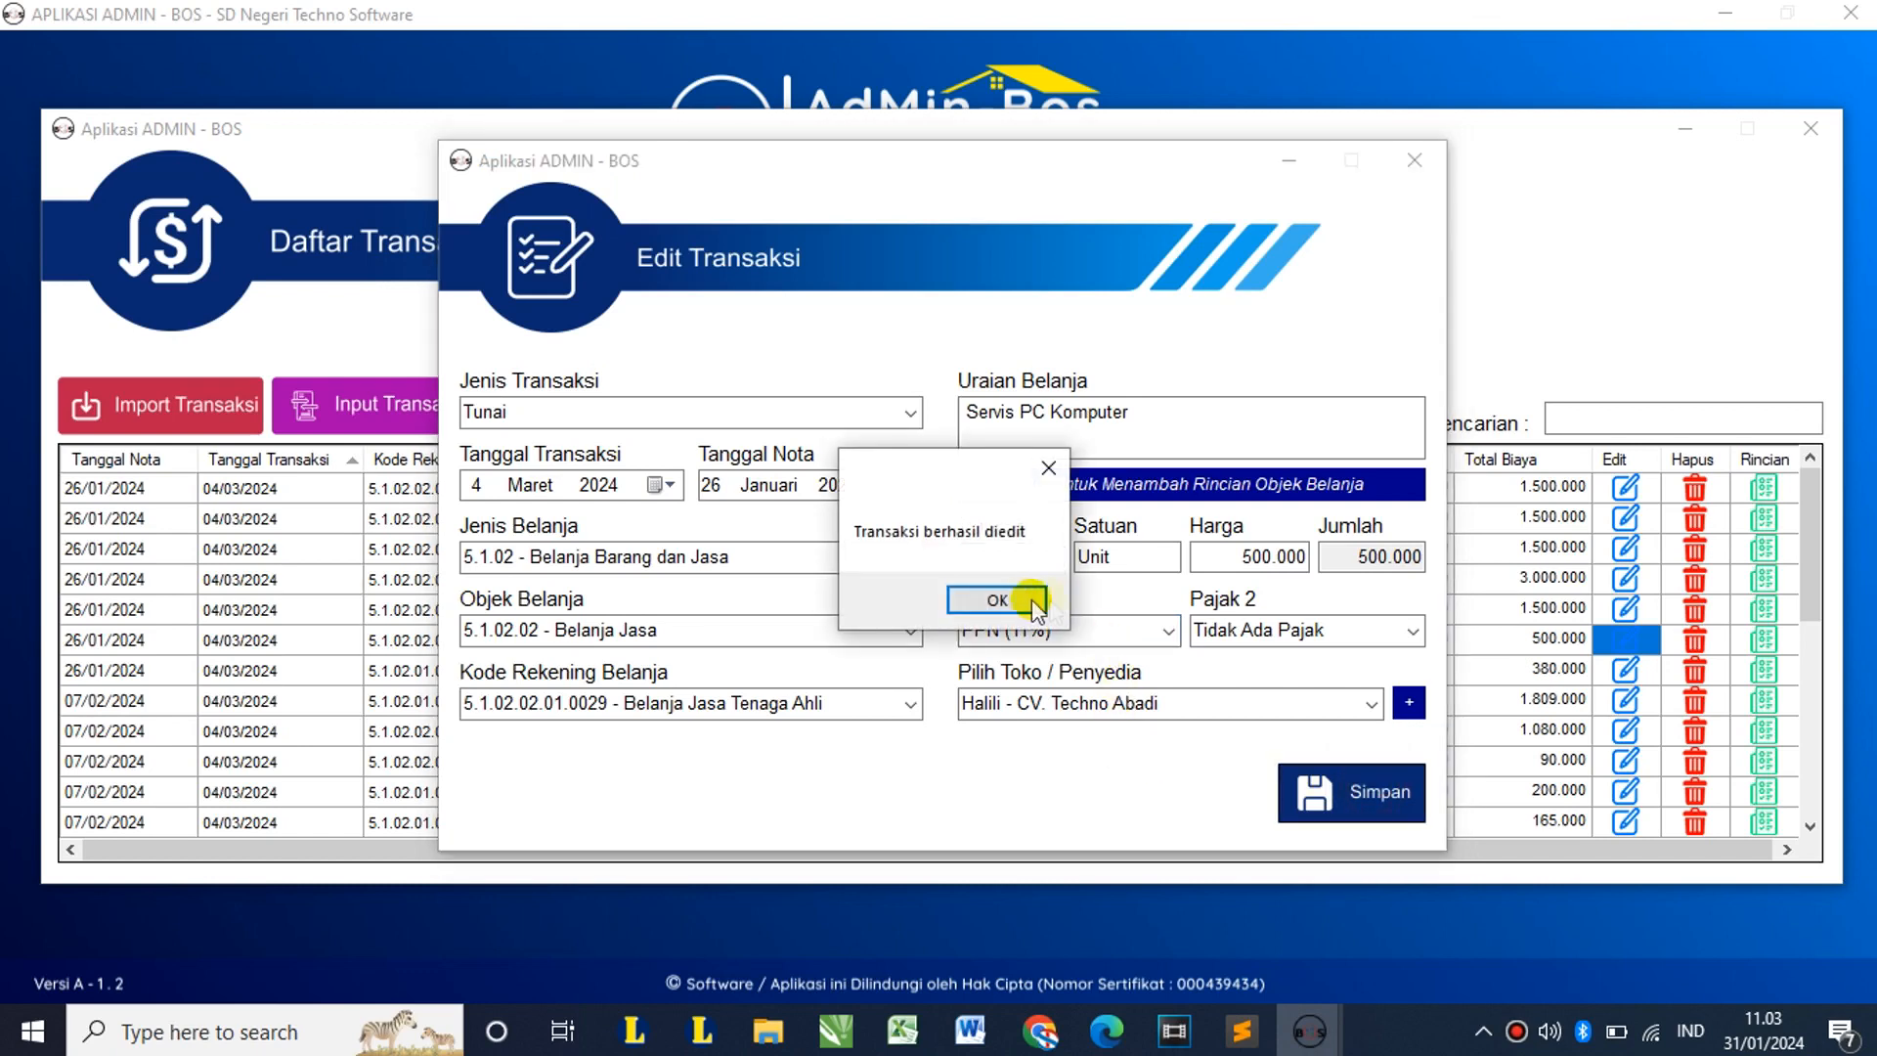
left_click(1026, 598)
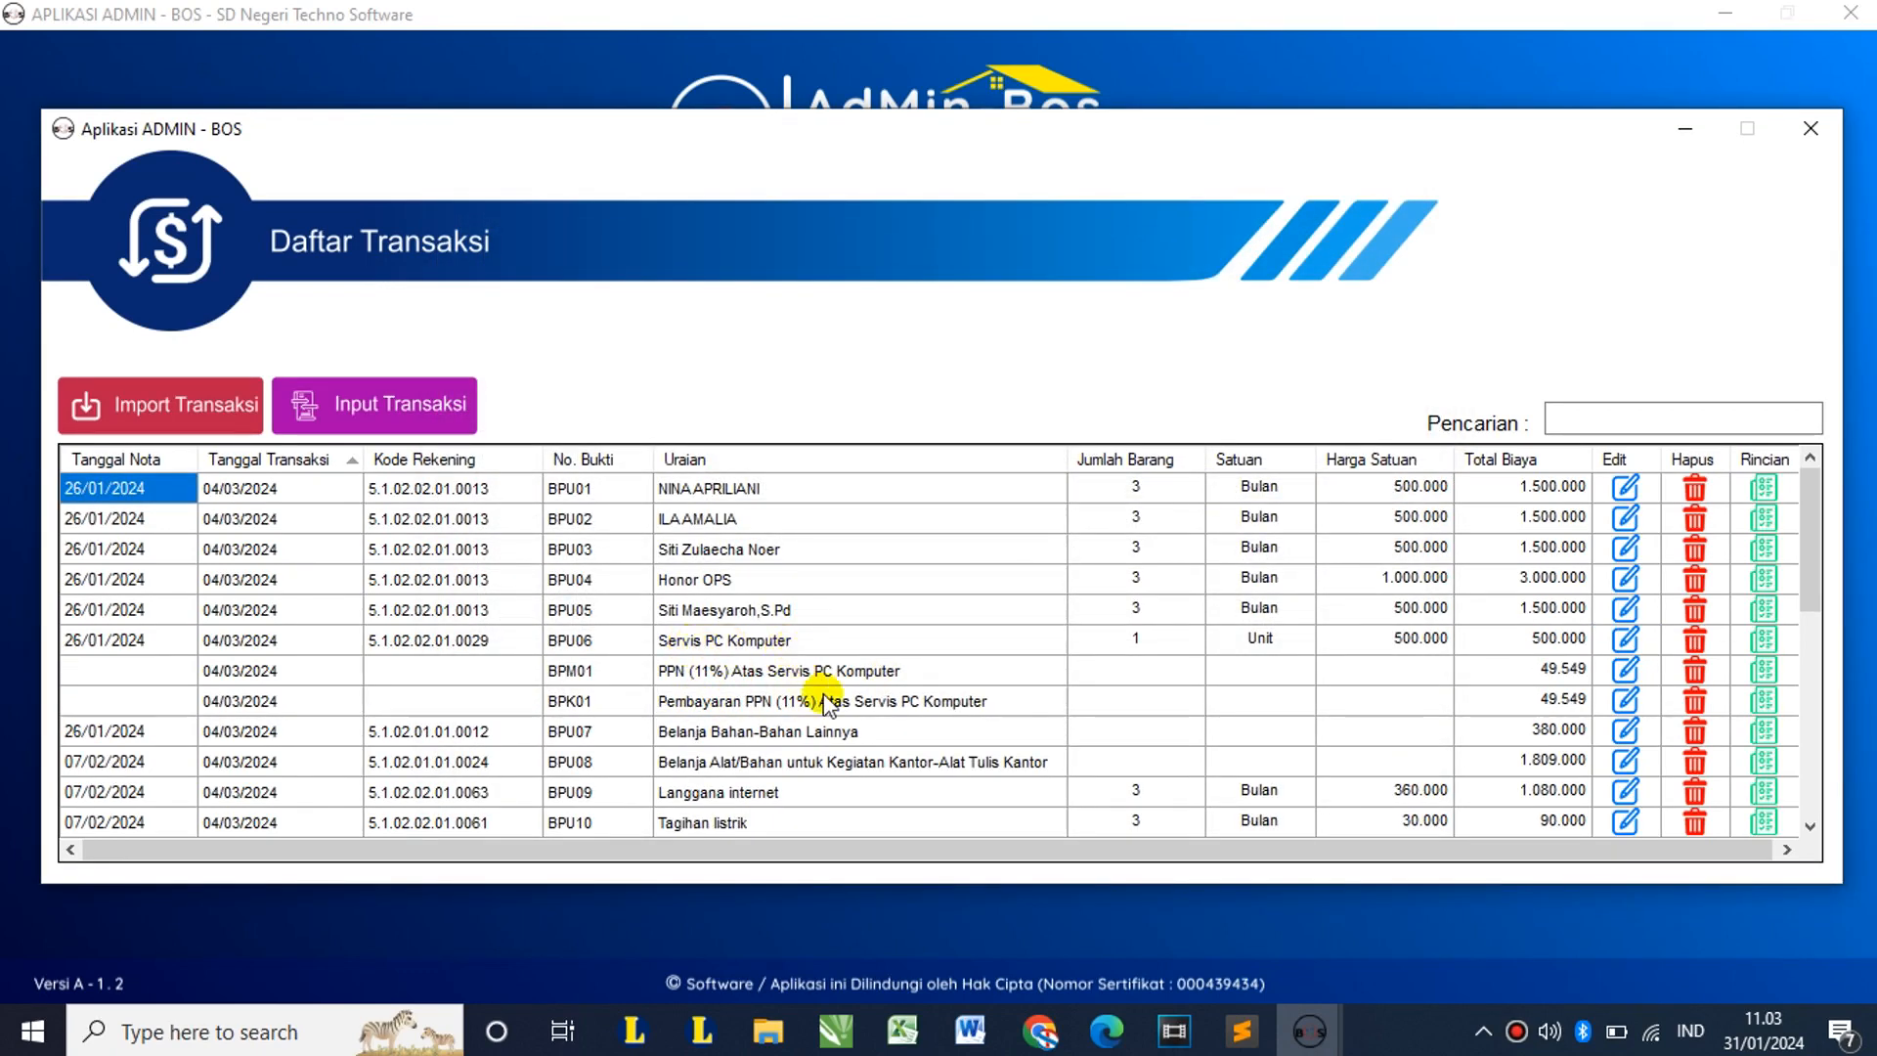
left_click(772, 674)
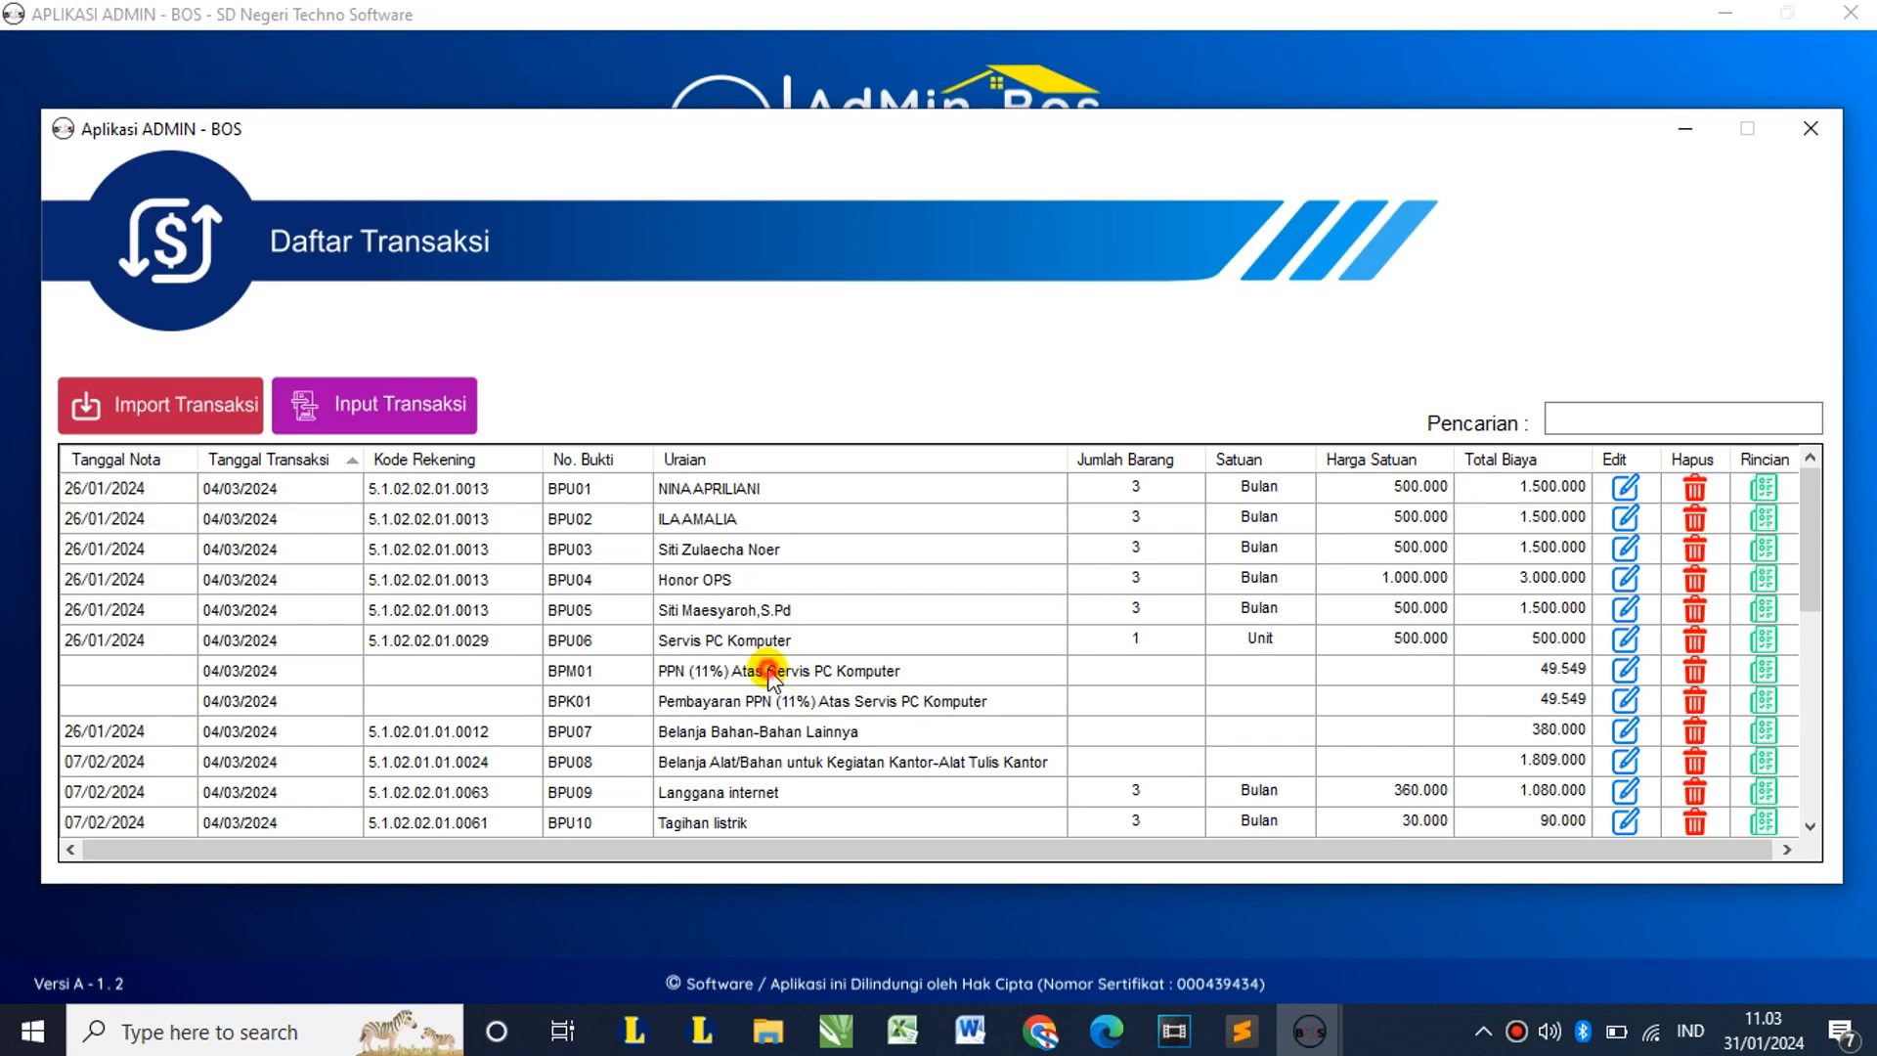
left_click(1542, 673)
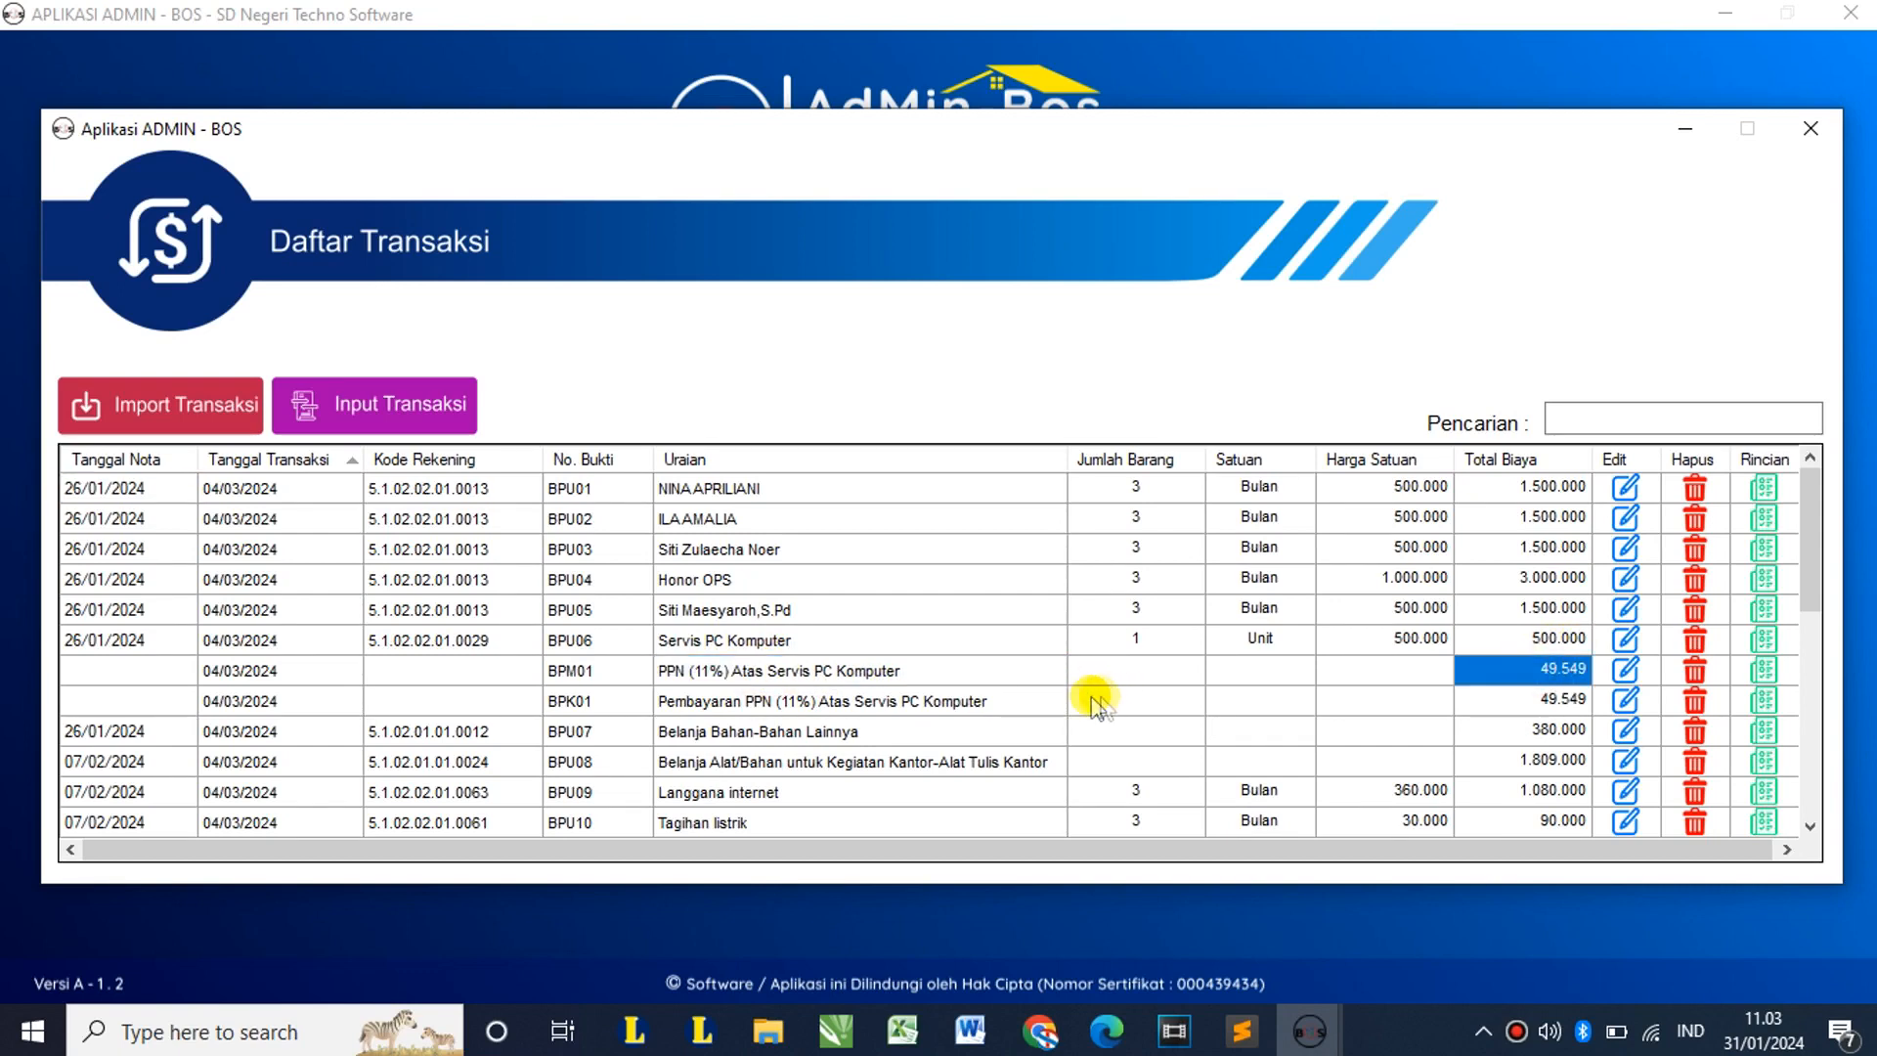
scroll(1092, 704, "down", 1)
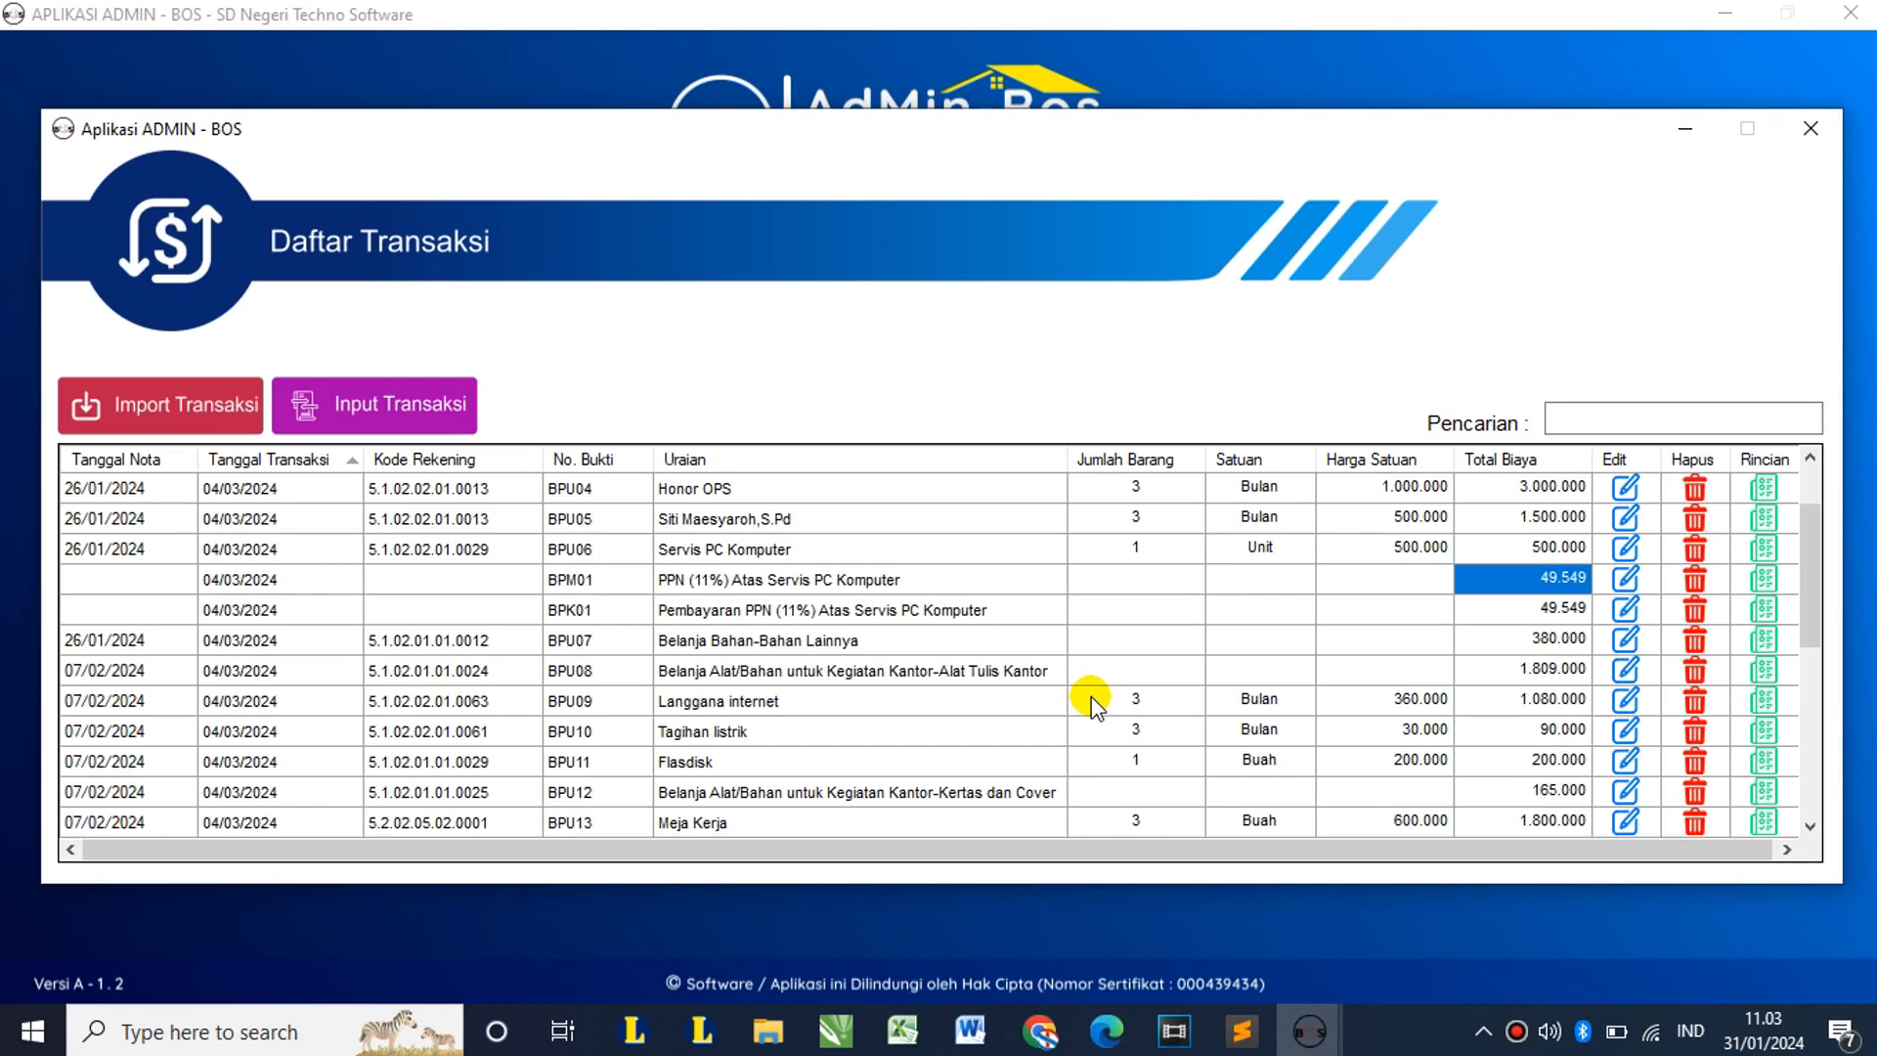
scroll(1091, 704, "down", 1)
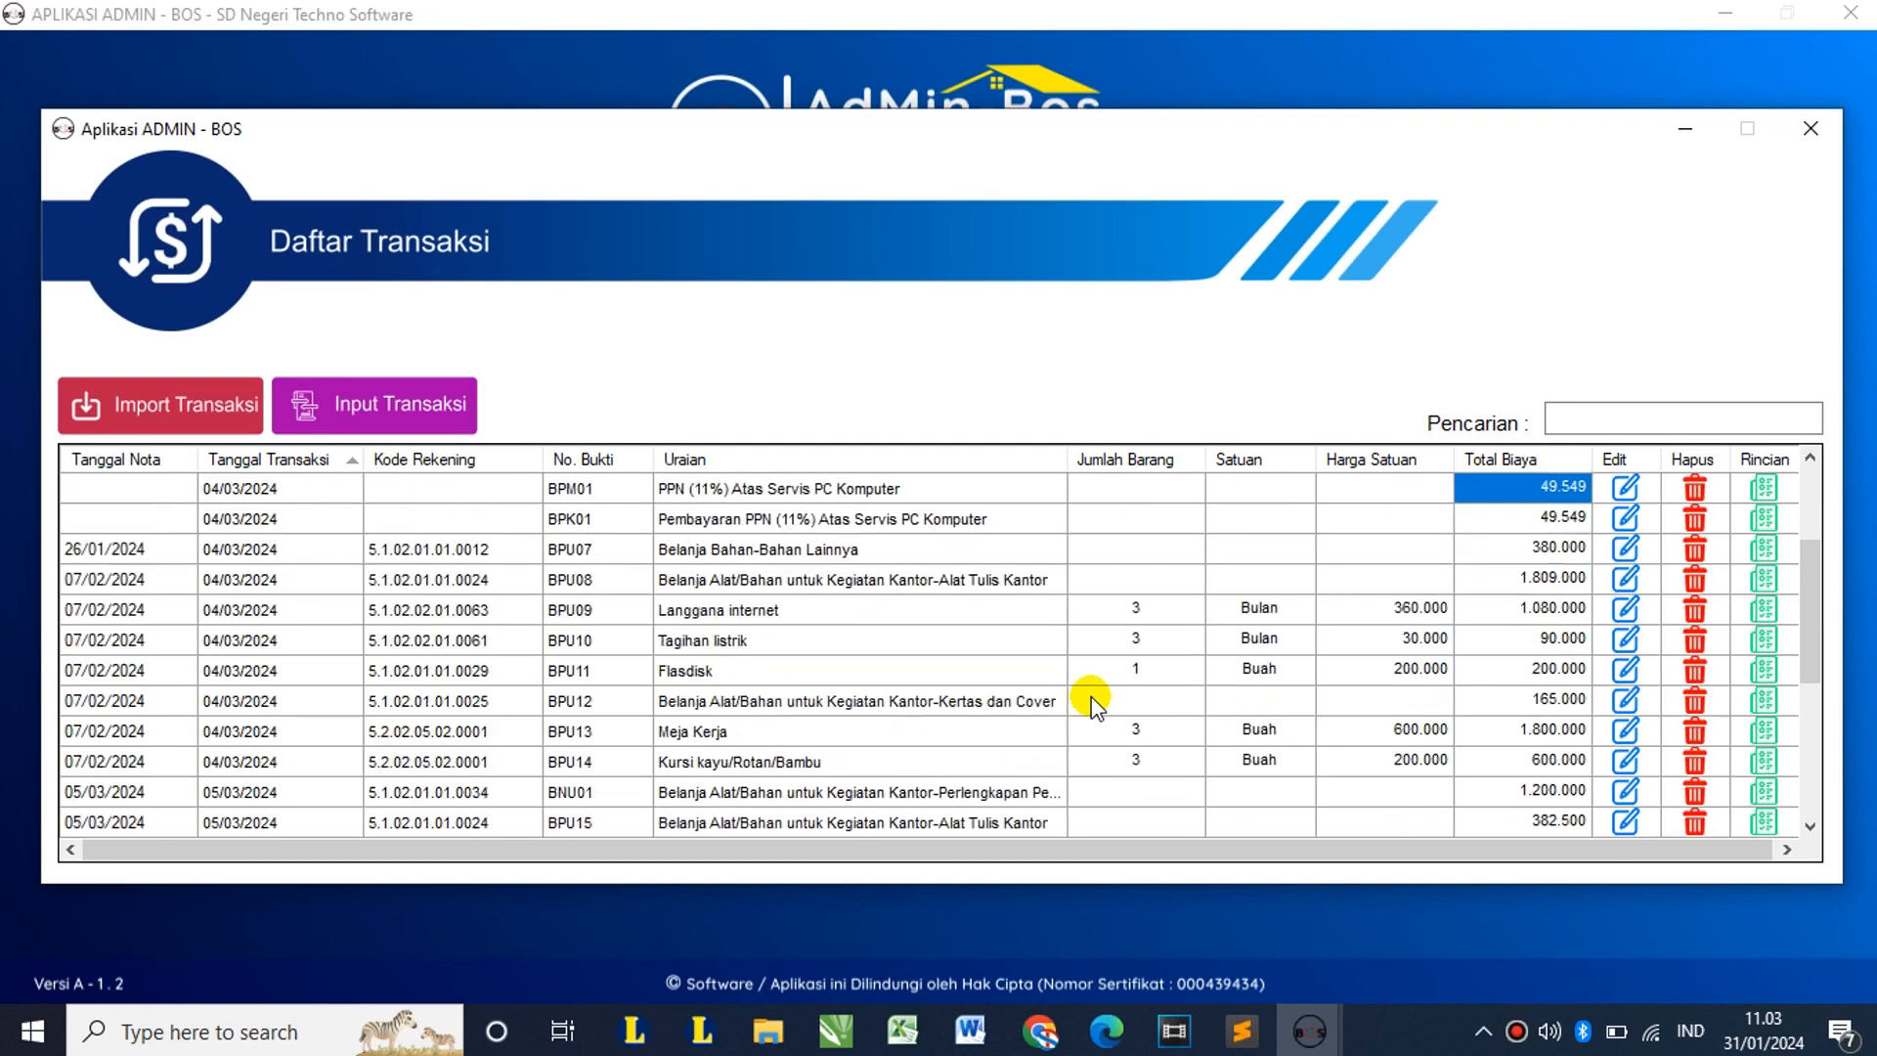
left_click(755, 741)
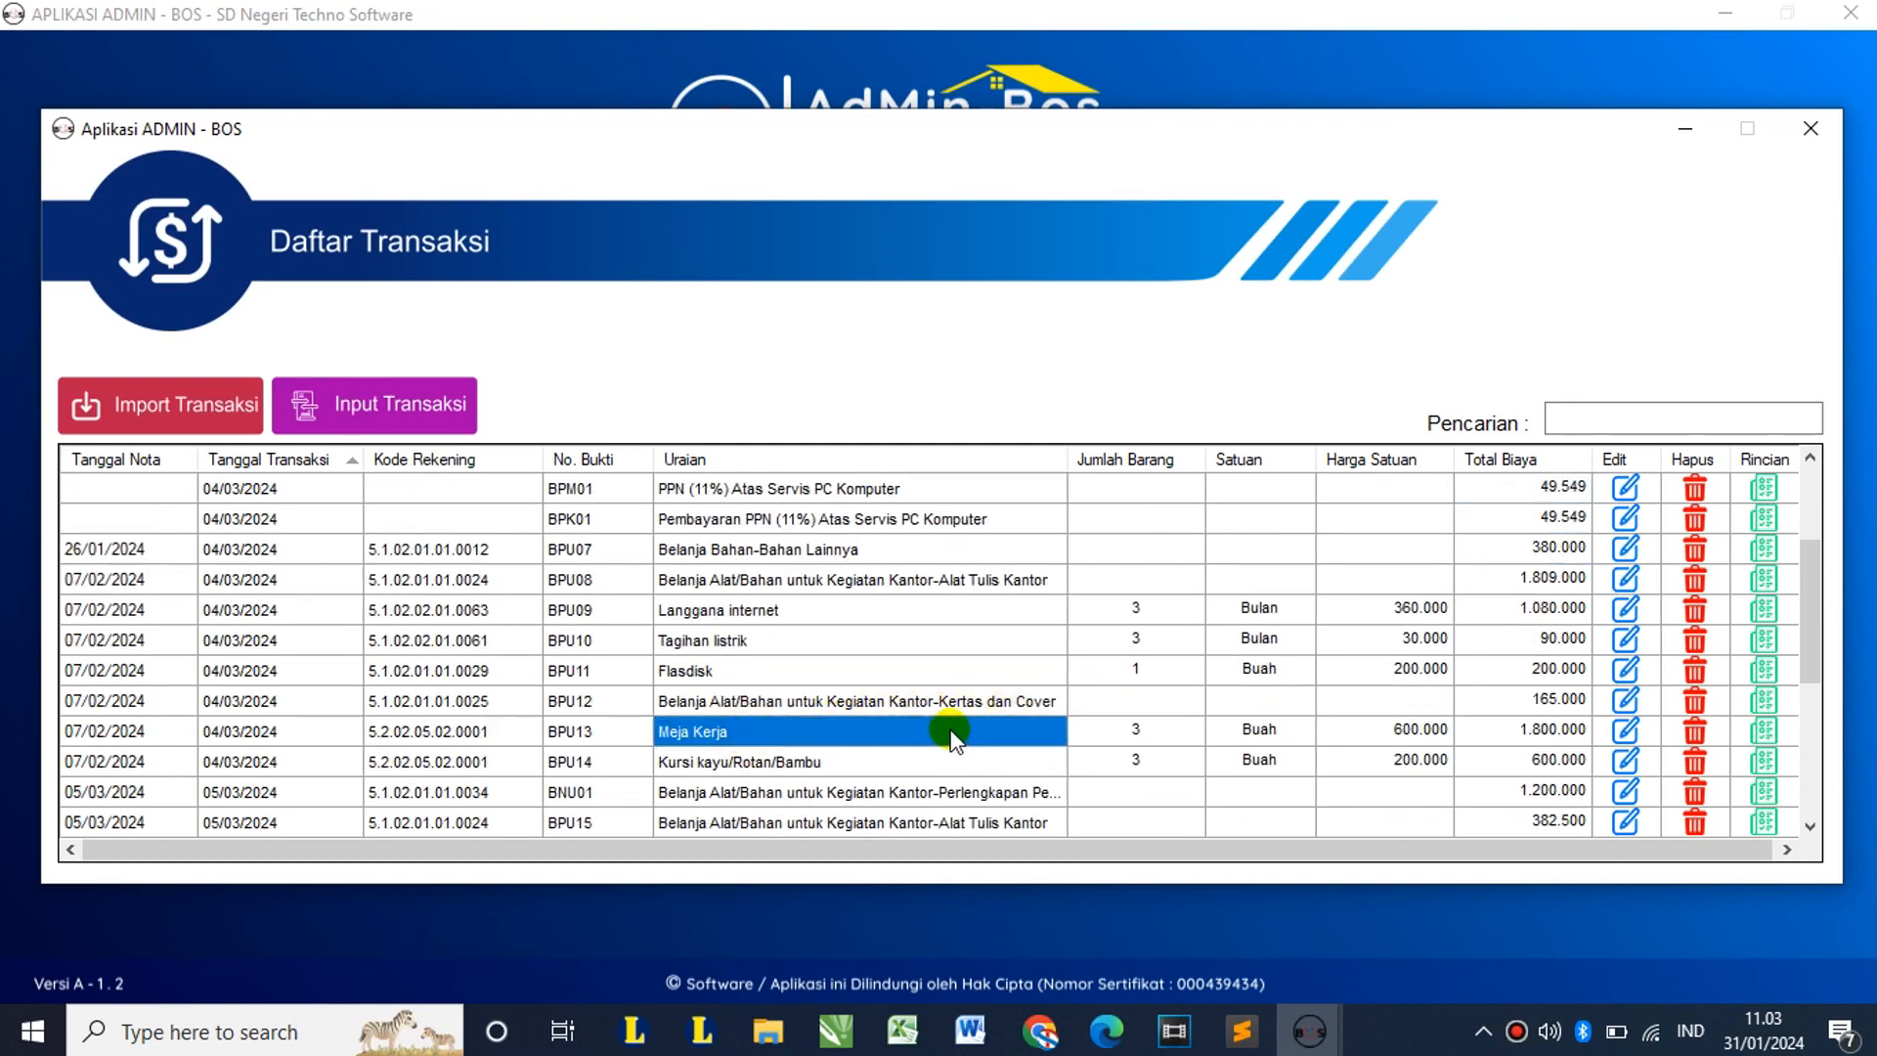
Step: Set the Meja Kerja purchase's Pajak 1 to PPN (11%) and Pajak 2 to PPh23 (NPWP), then save
left_click(1618, 731)
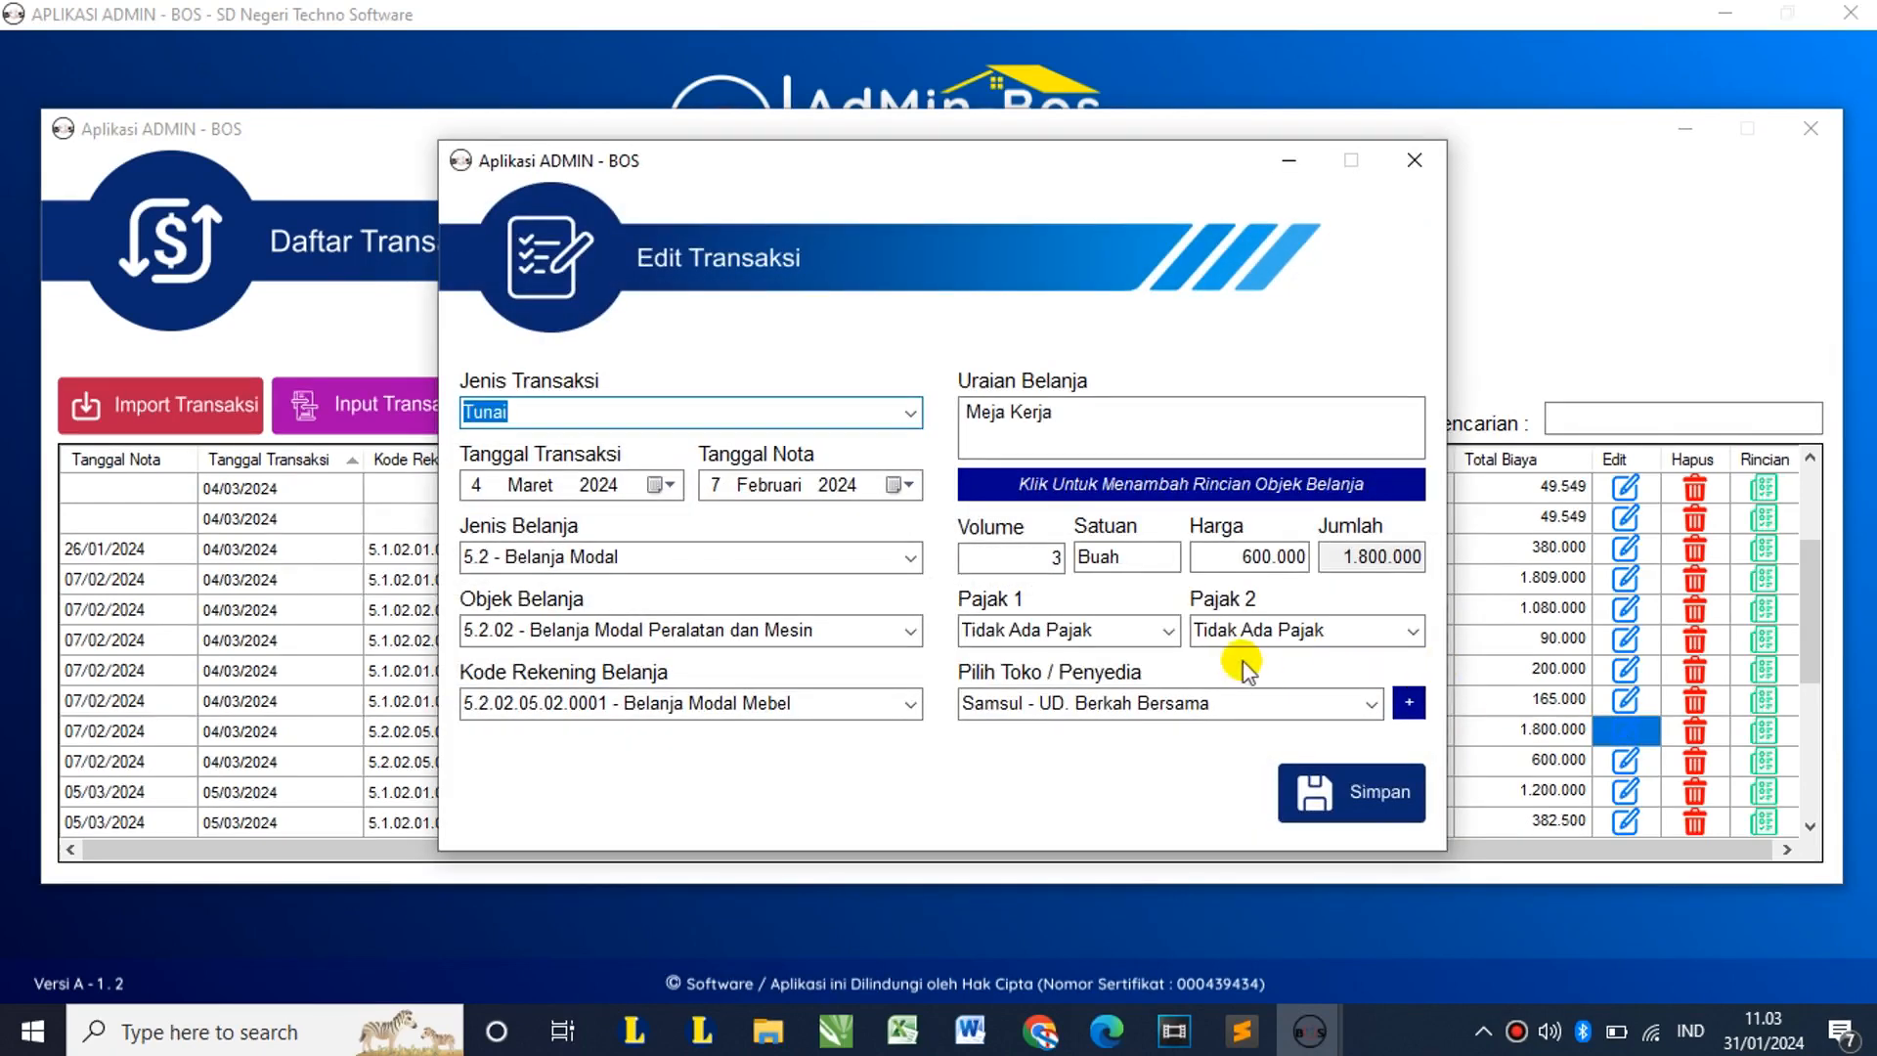
left_click(1167, 631)
left_click(1092, 702)
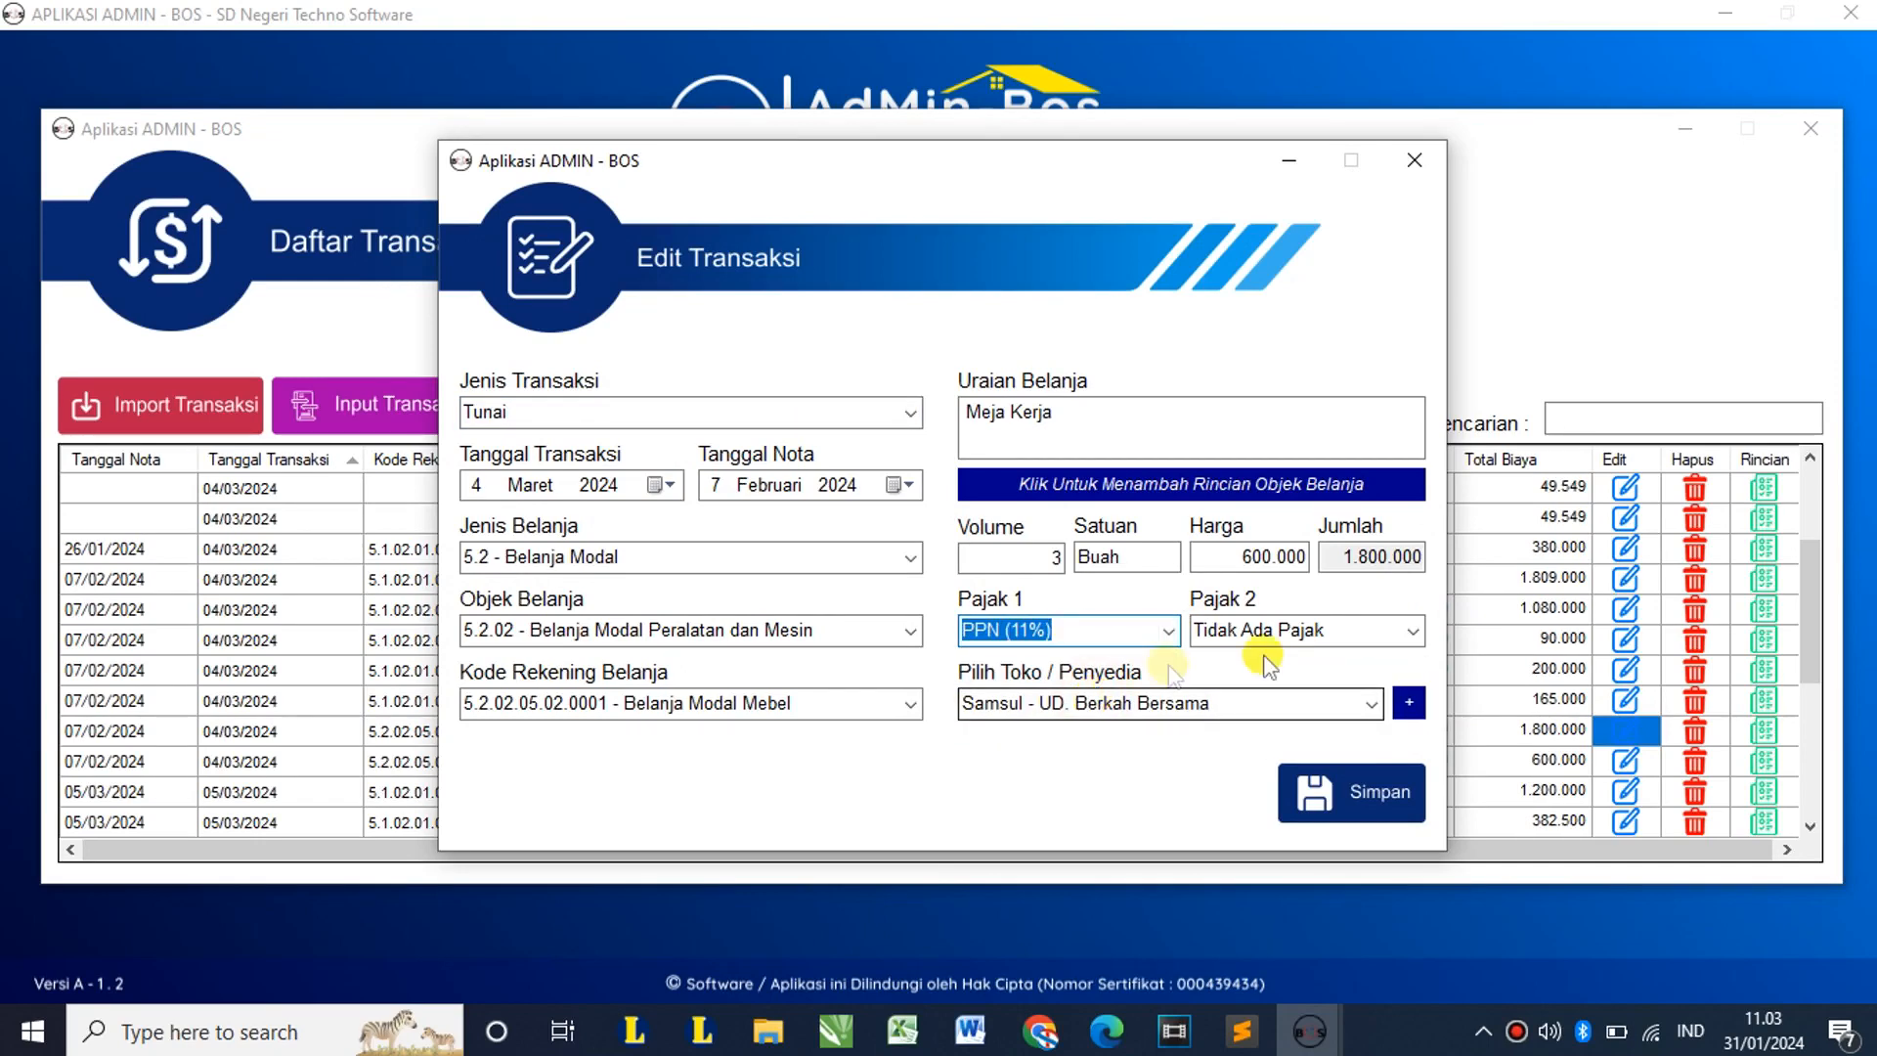
left_click(1414, 632)
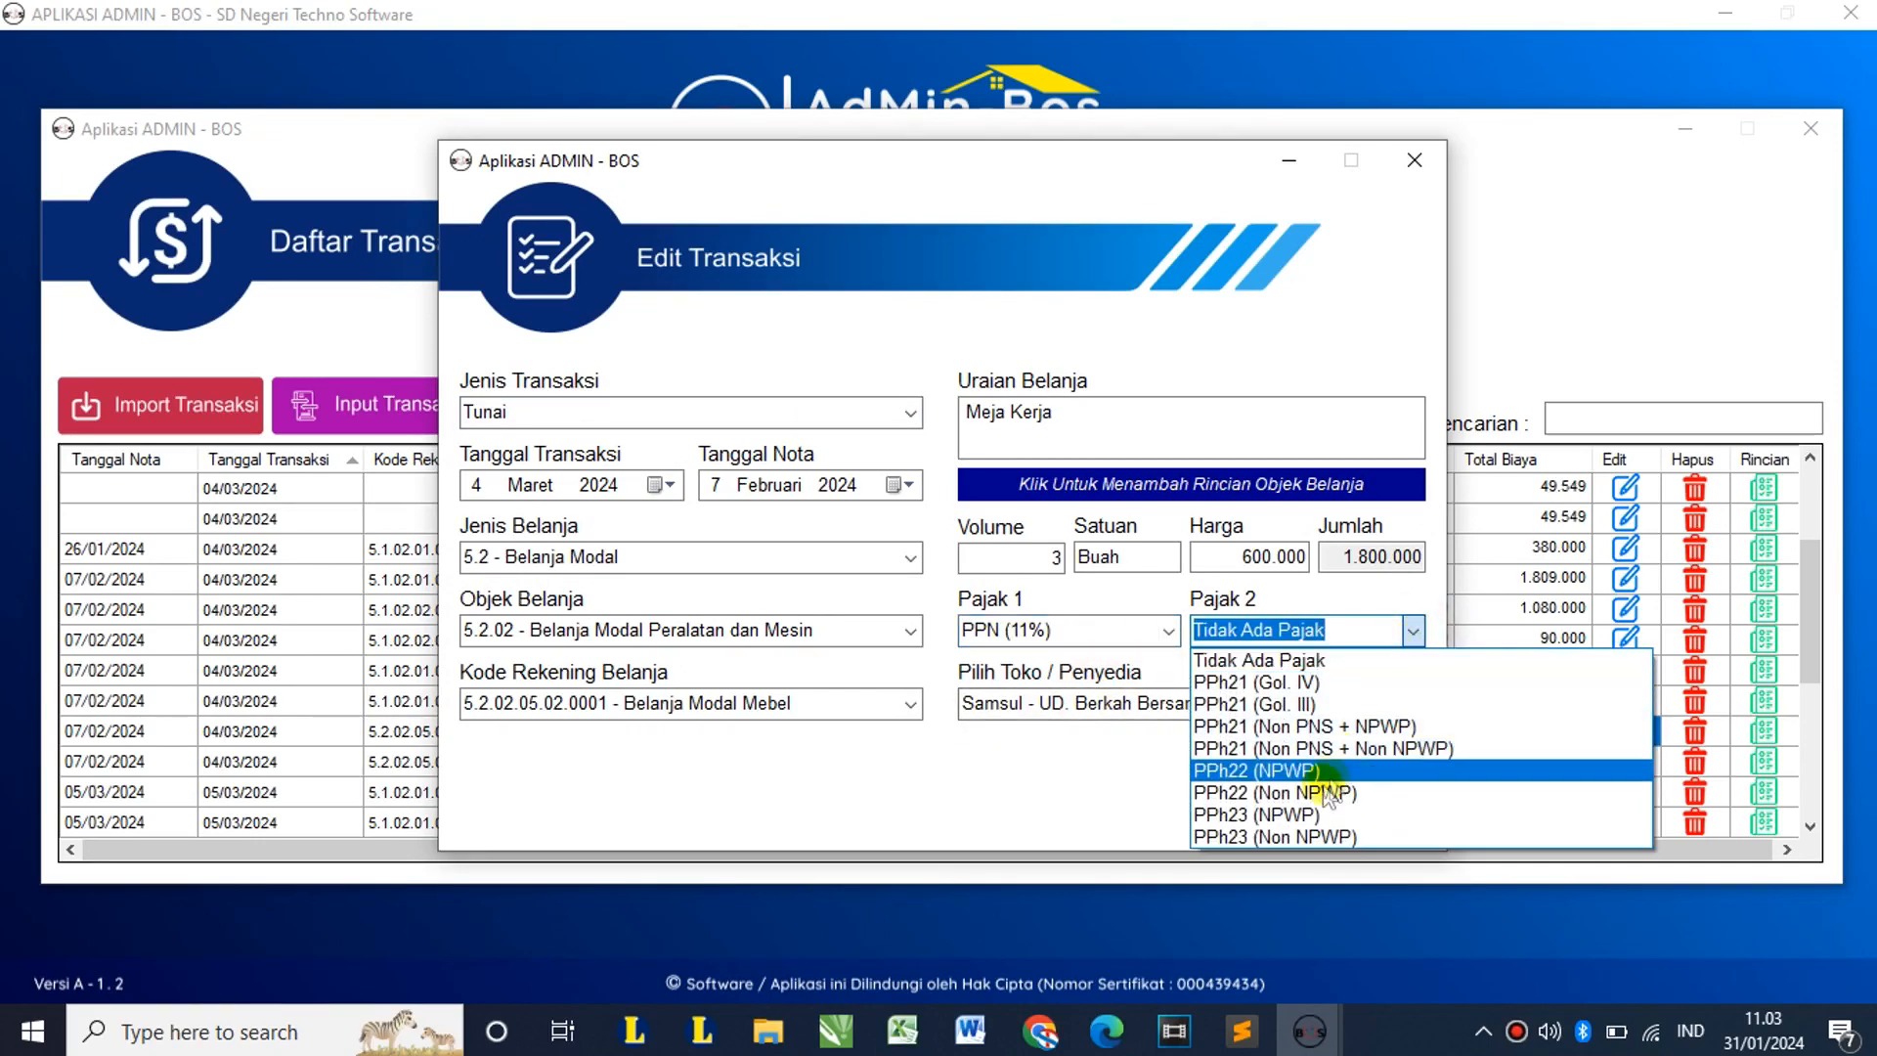
left_click(1270, 815)
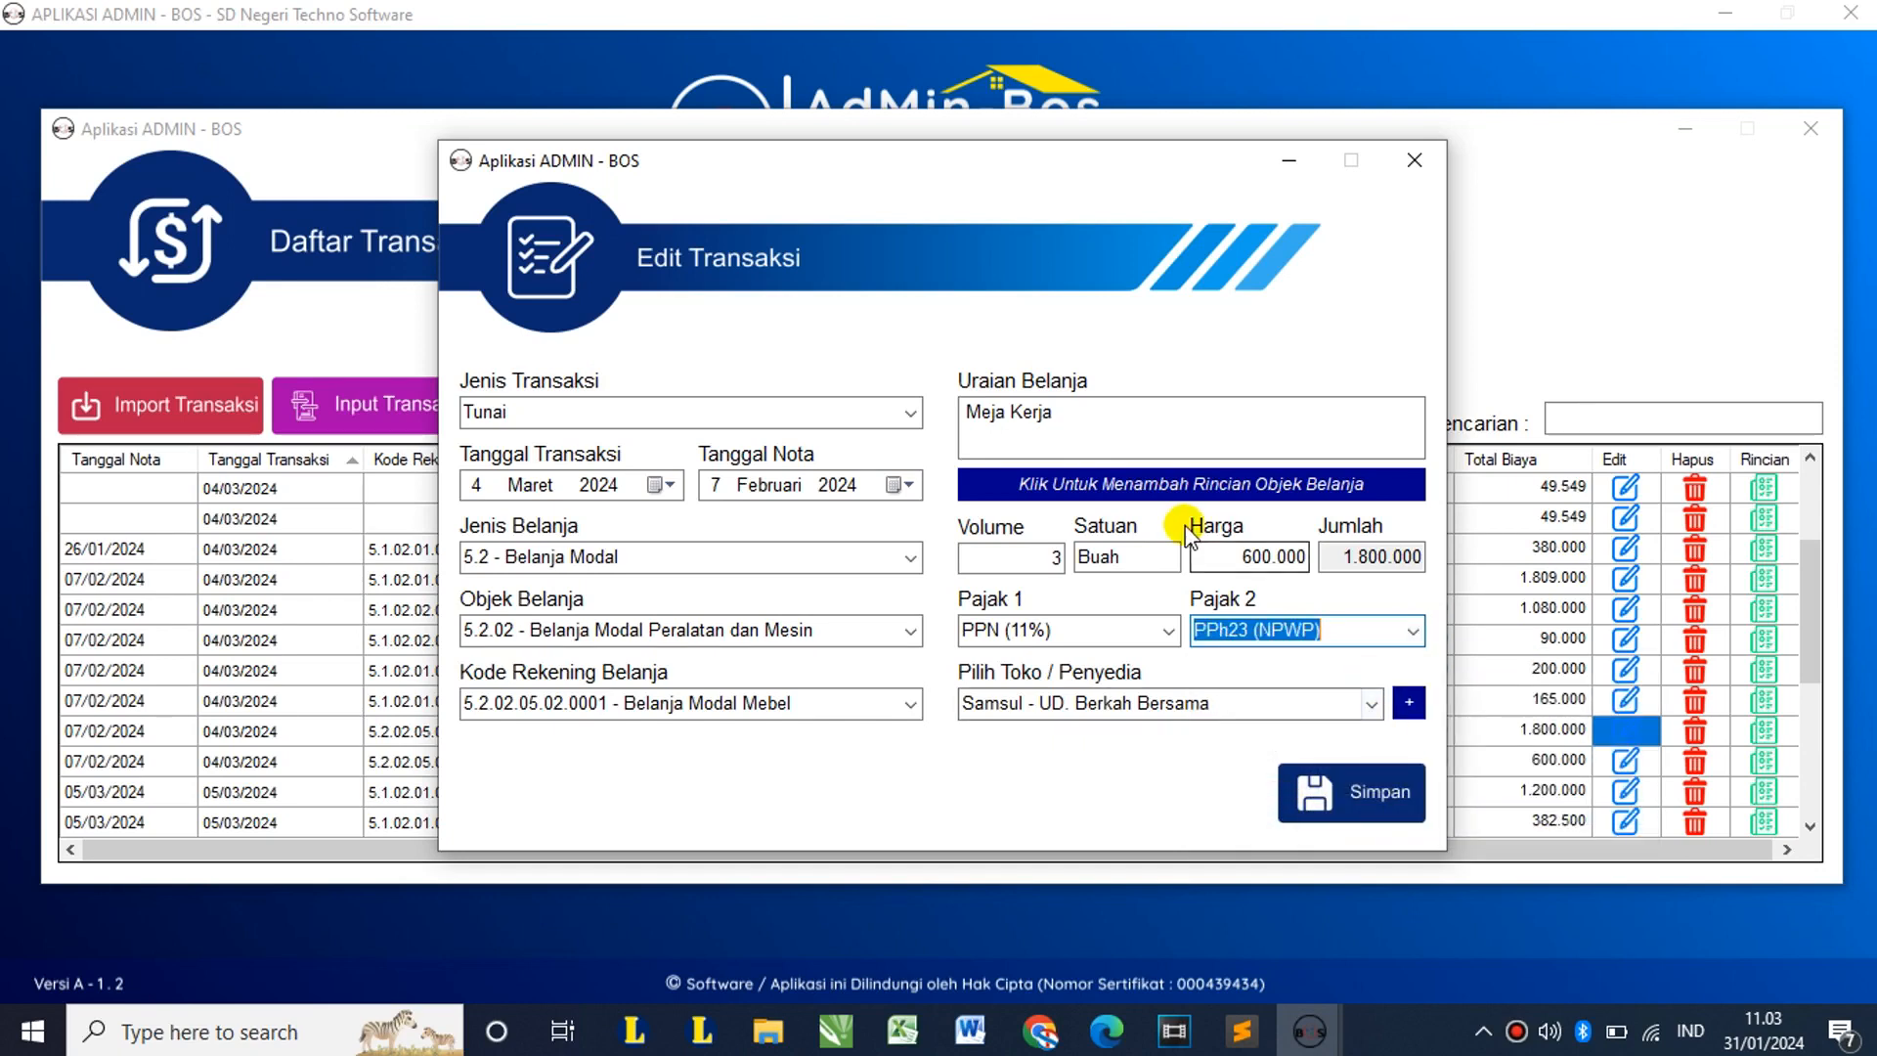
left_click(1367, 790)
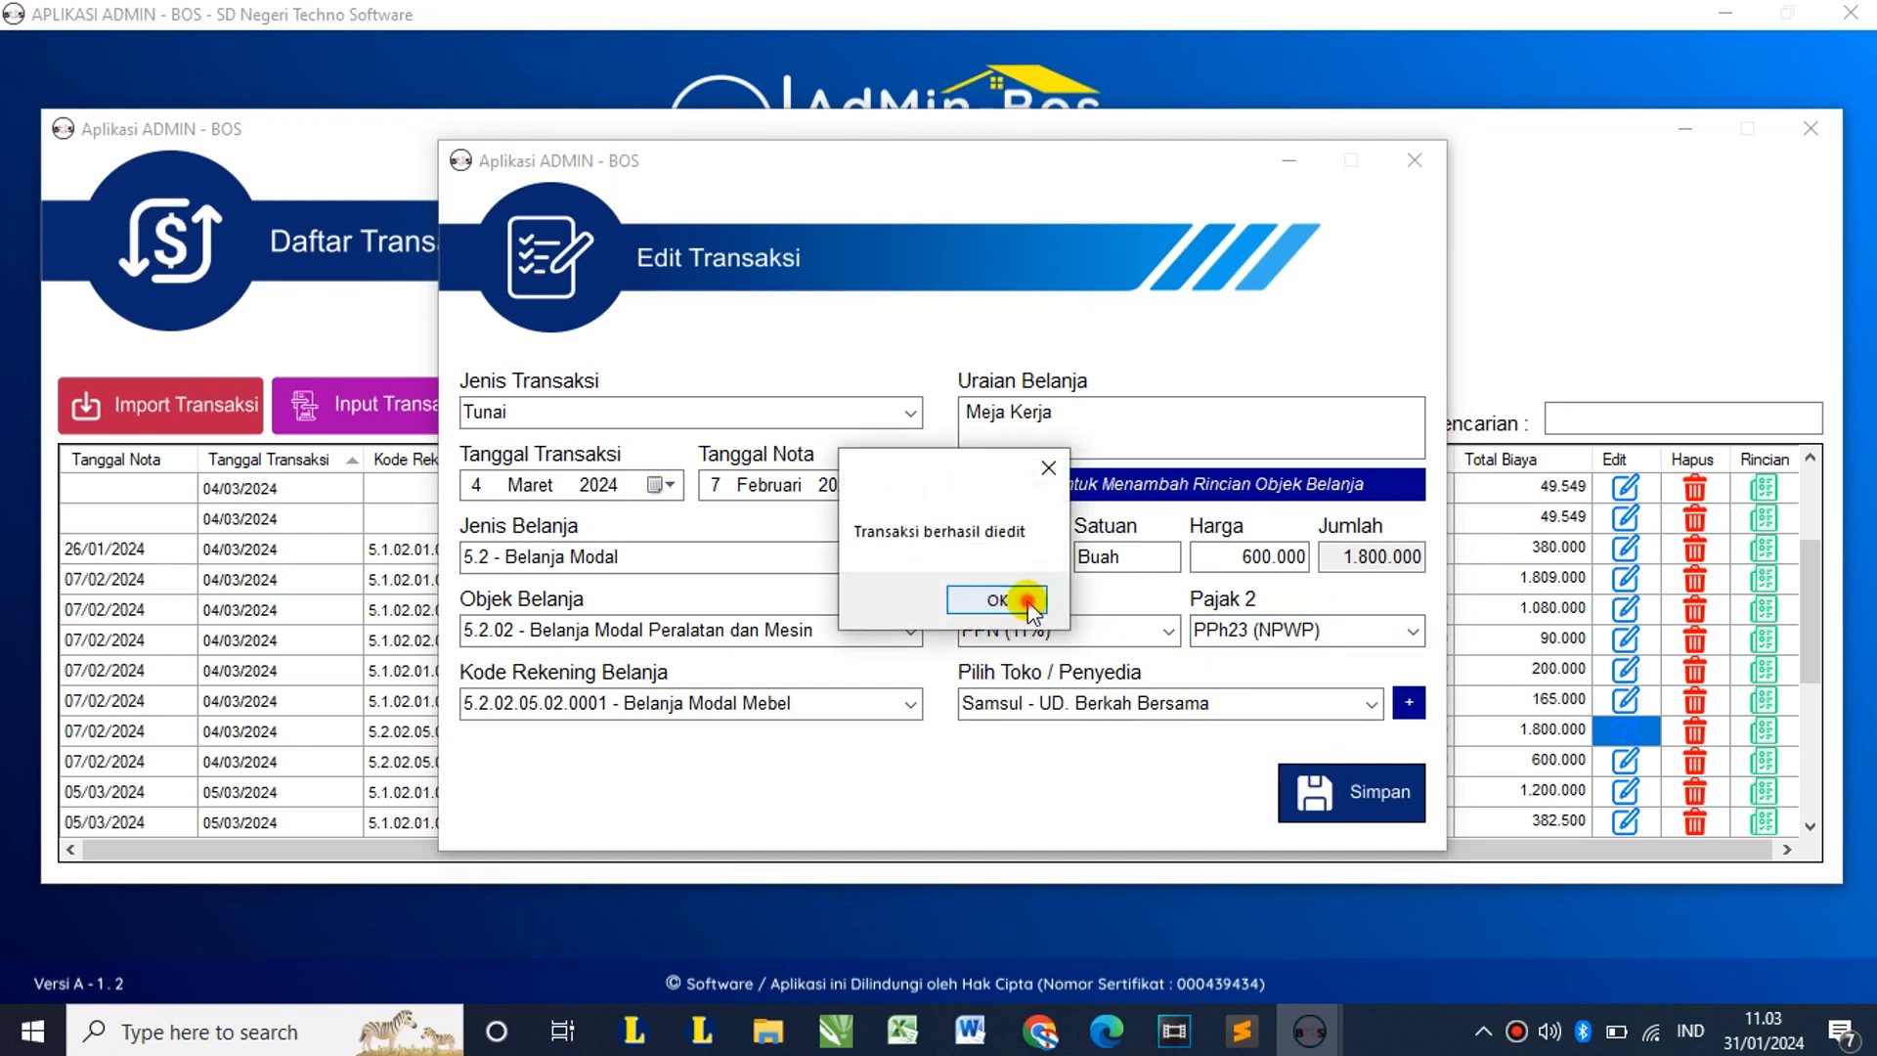
left_click(1017, 606)
scroll(1017, 608, "down", 8)
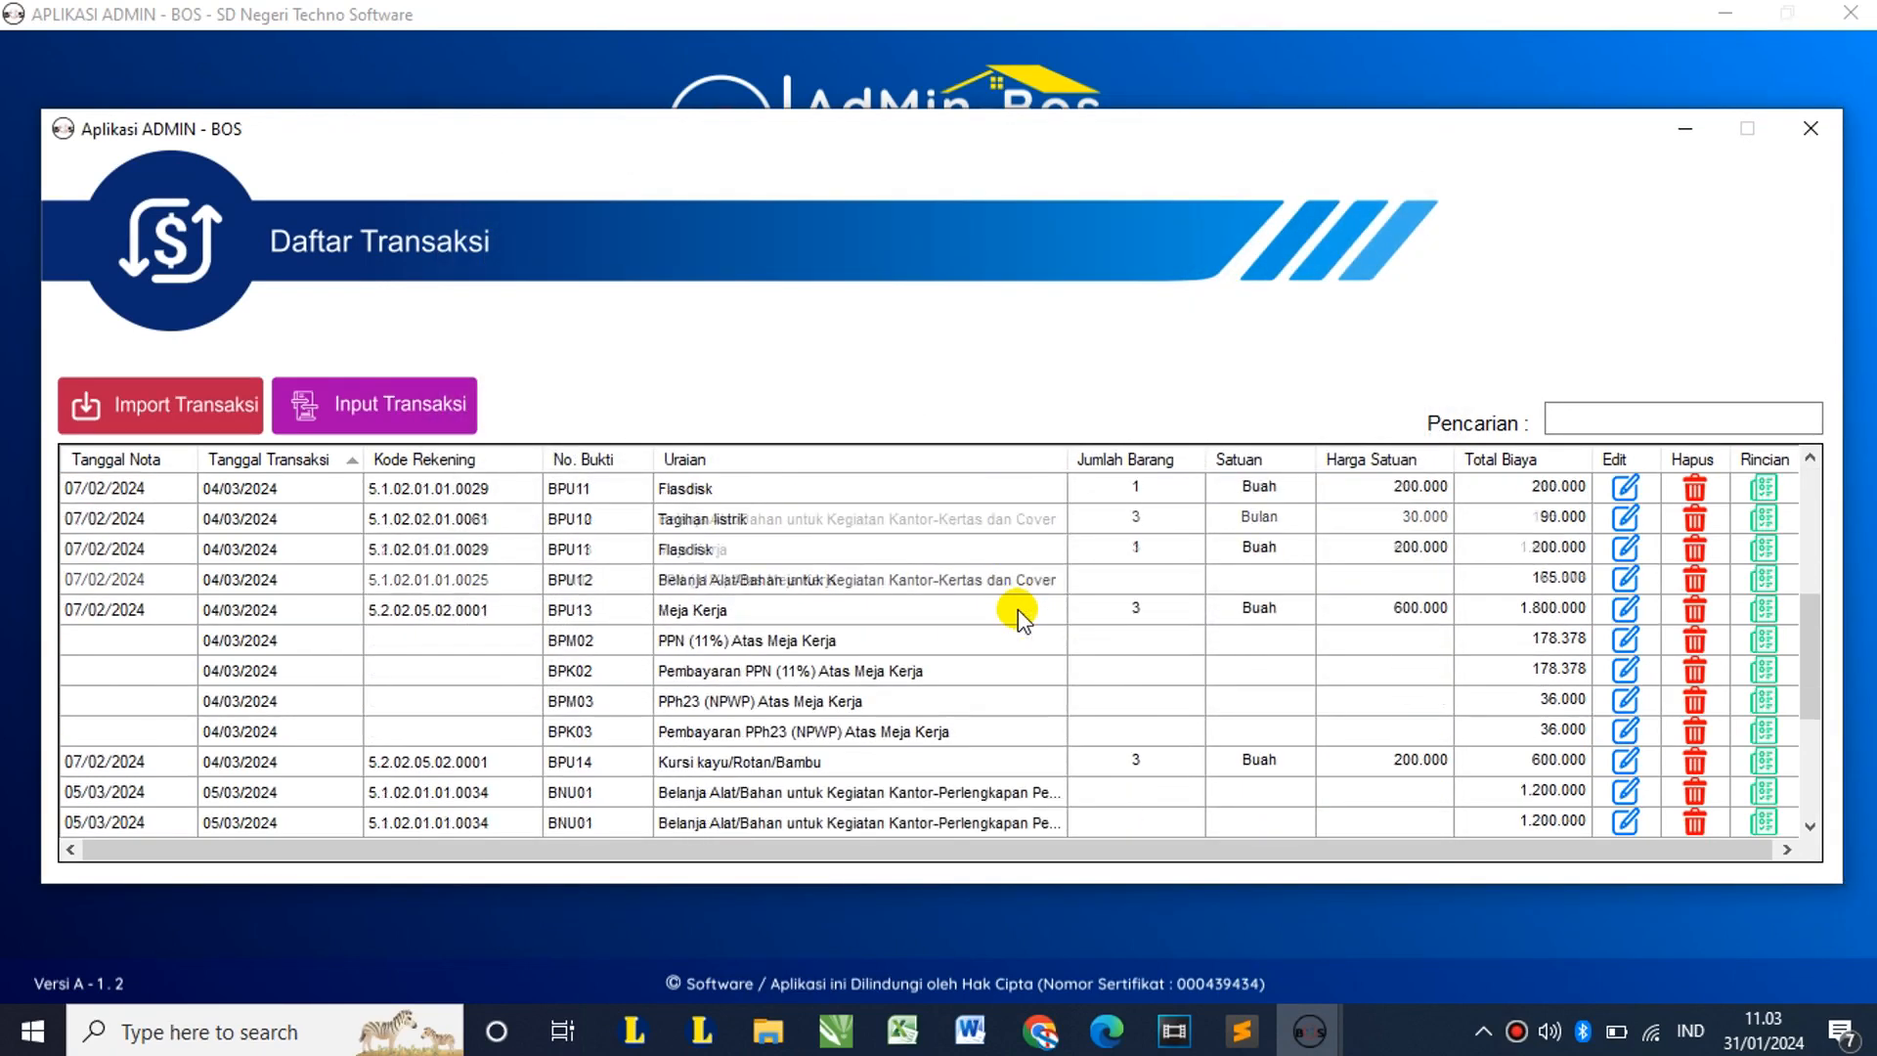
scroll(1017, 608, "up", 1)
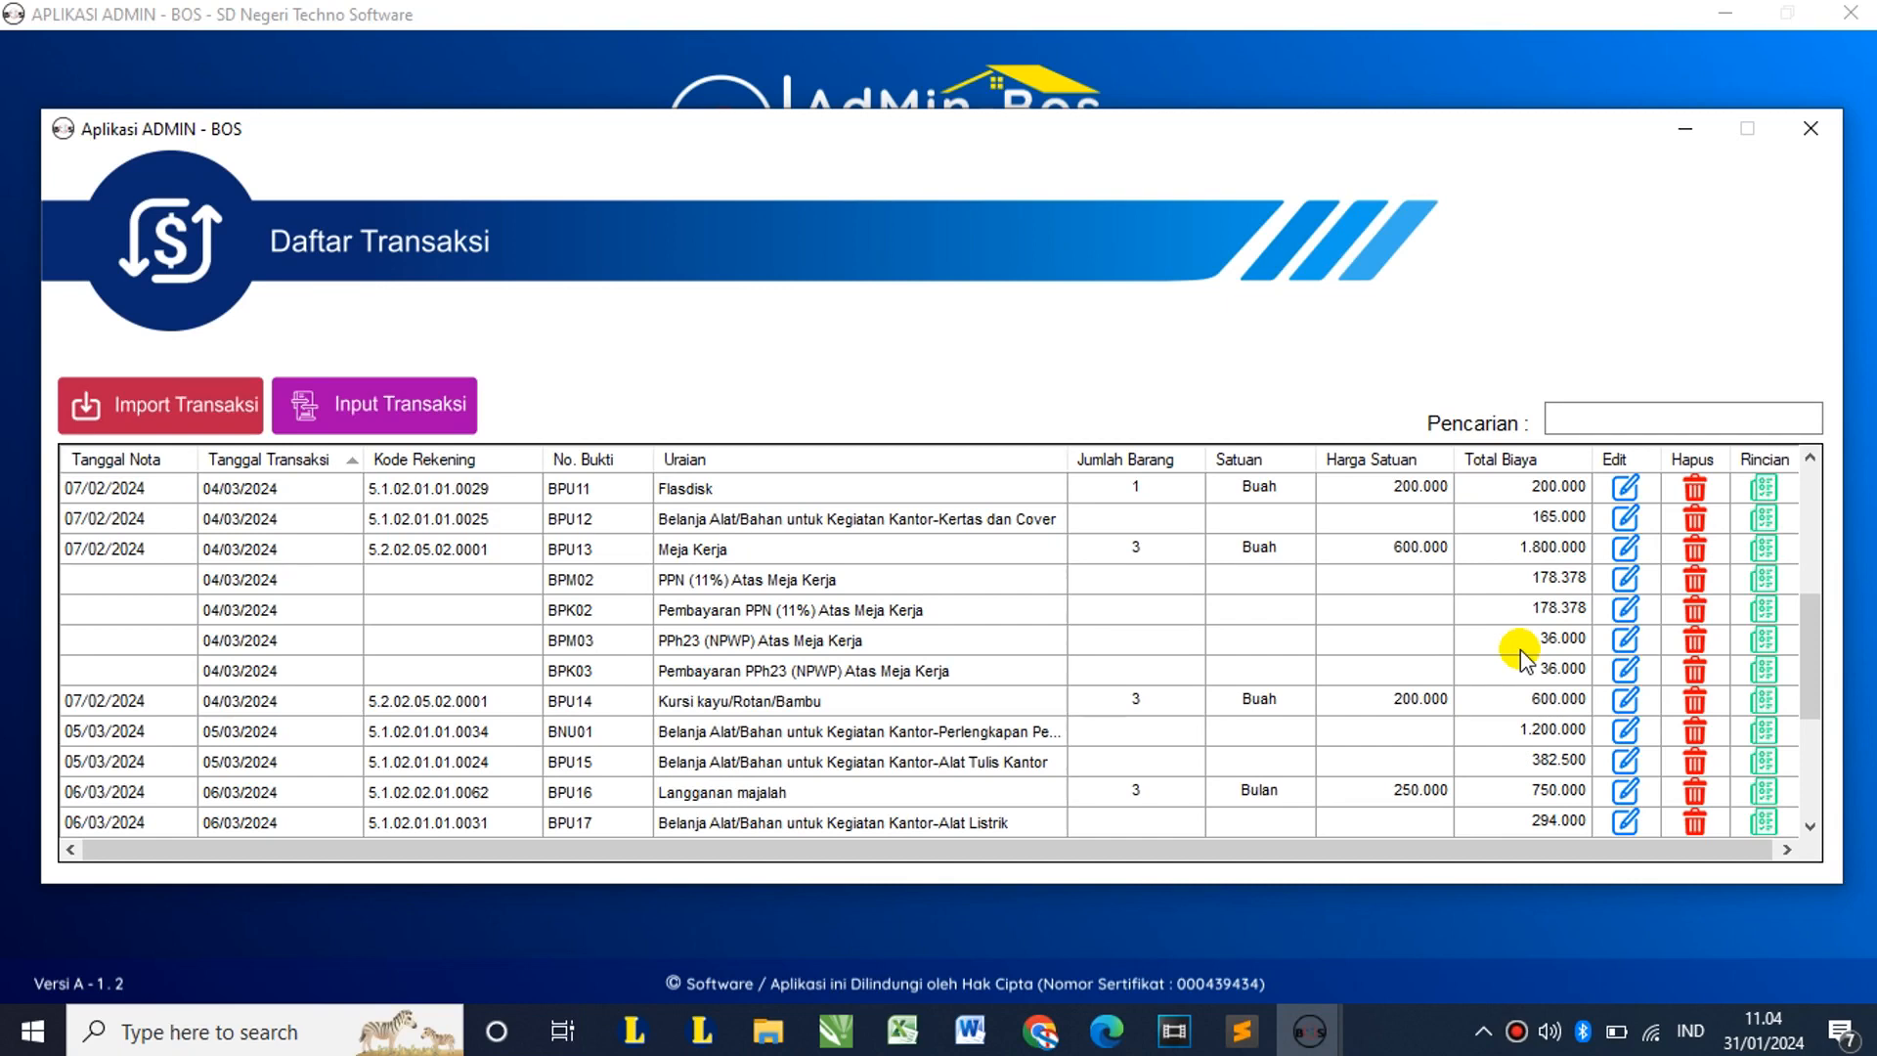
scroll(1515, 648, "down", 3)
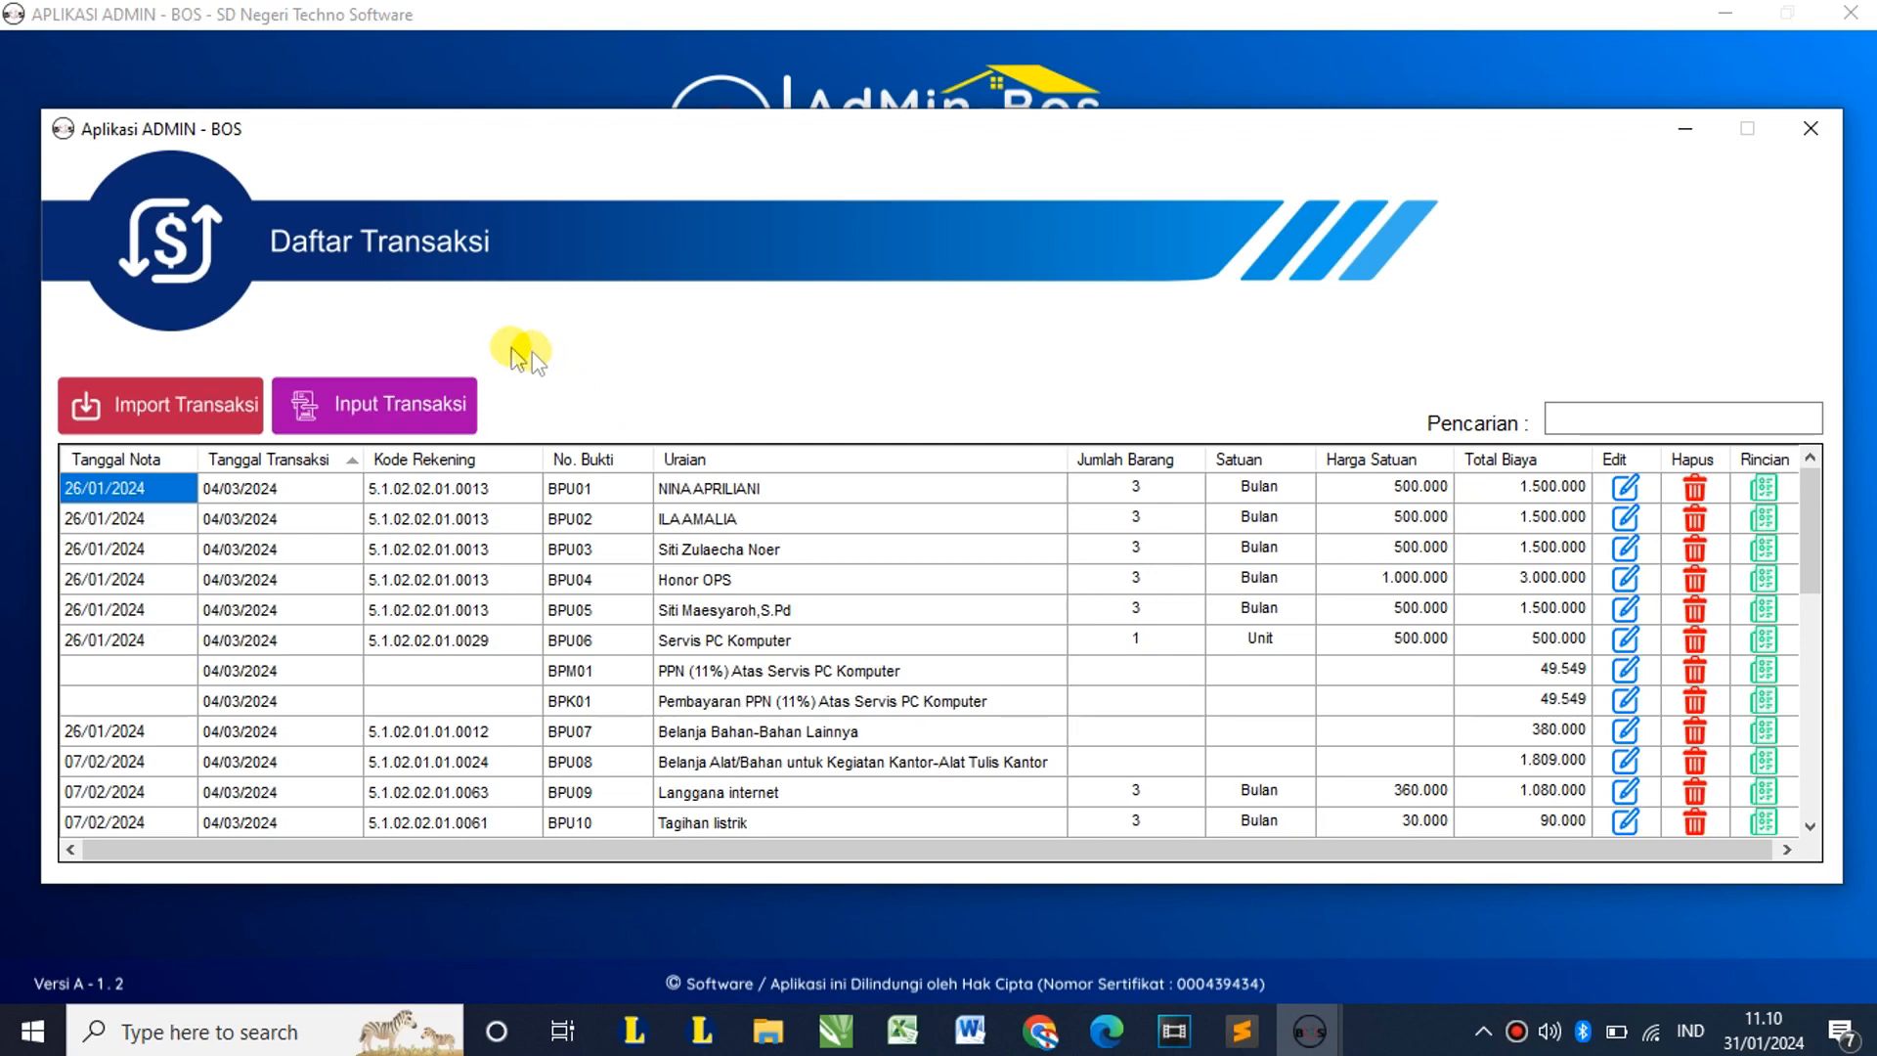
Step: Begin a new Tunai transaction and set its transaction date to 30 Maret 2024
left_click(397, 402)
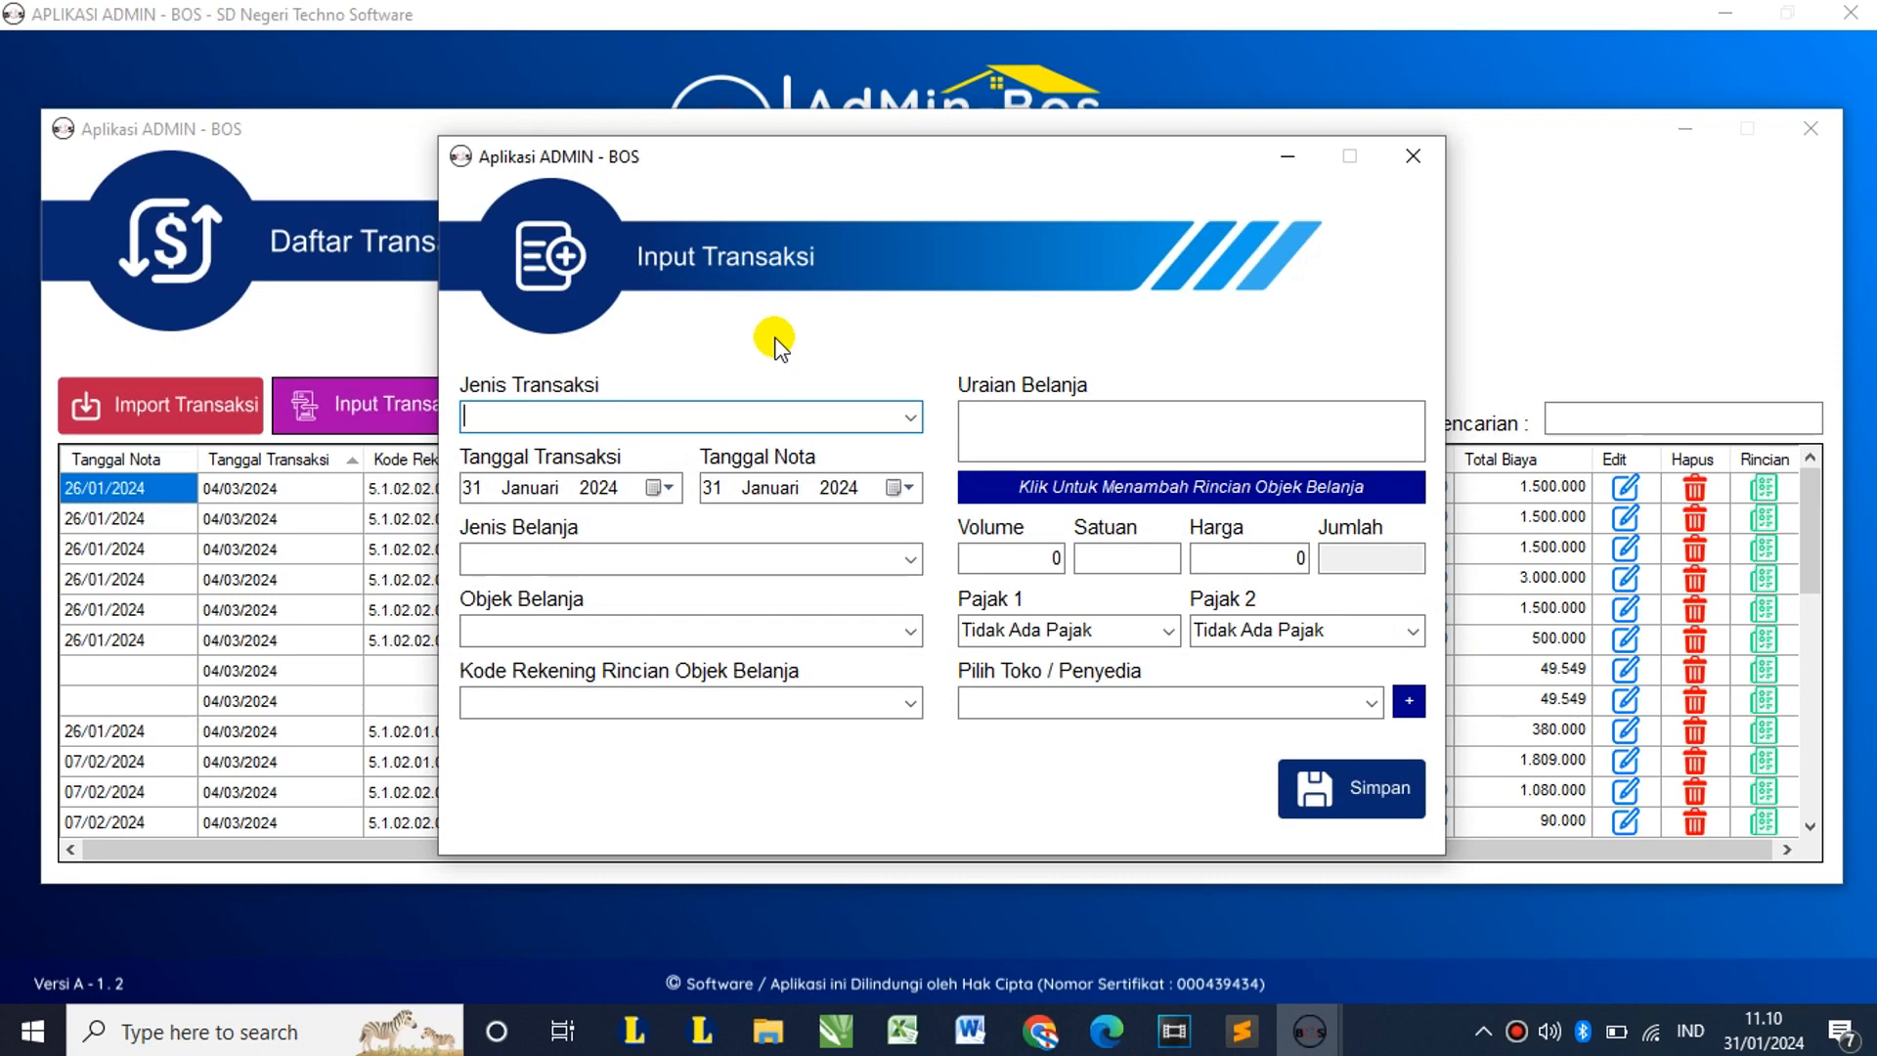
left_click(907, 422)
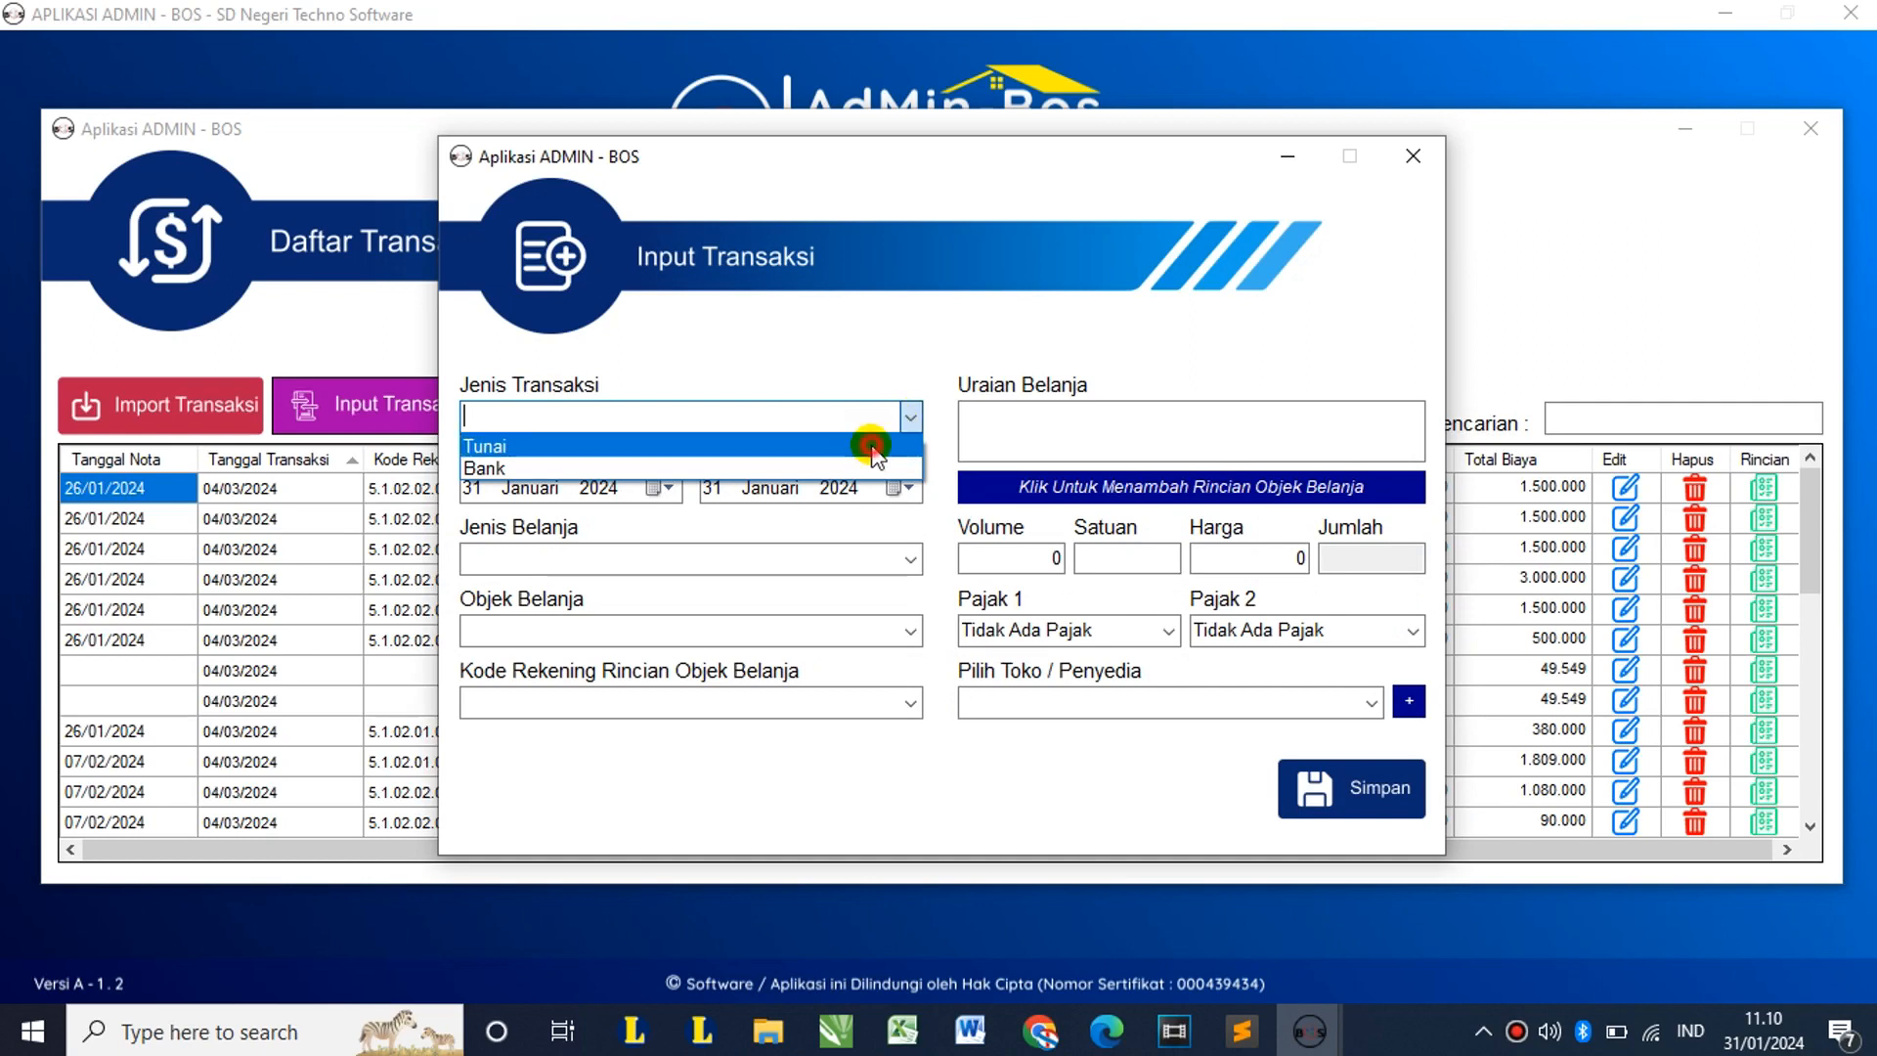
left_click(871, 446)
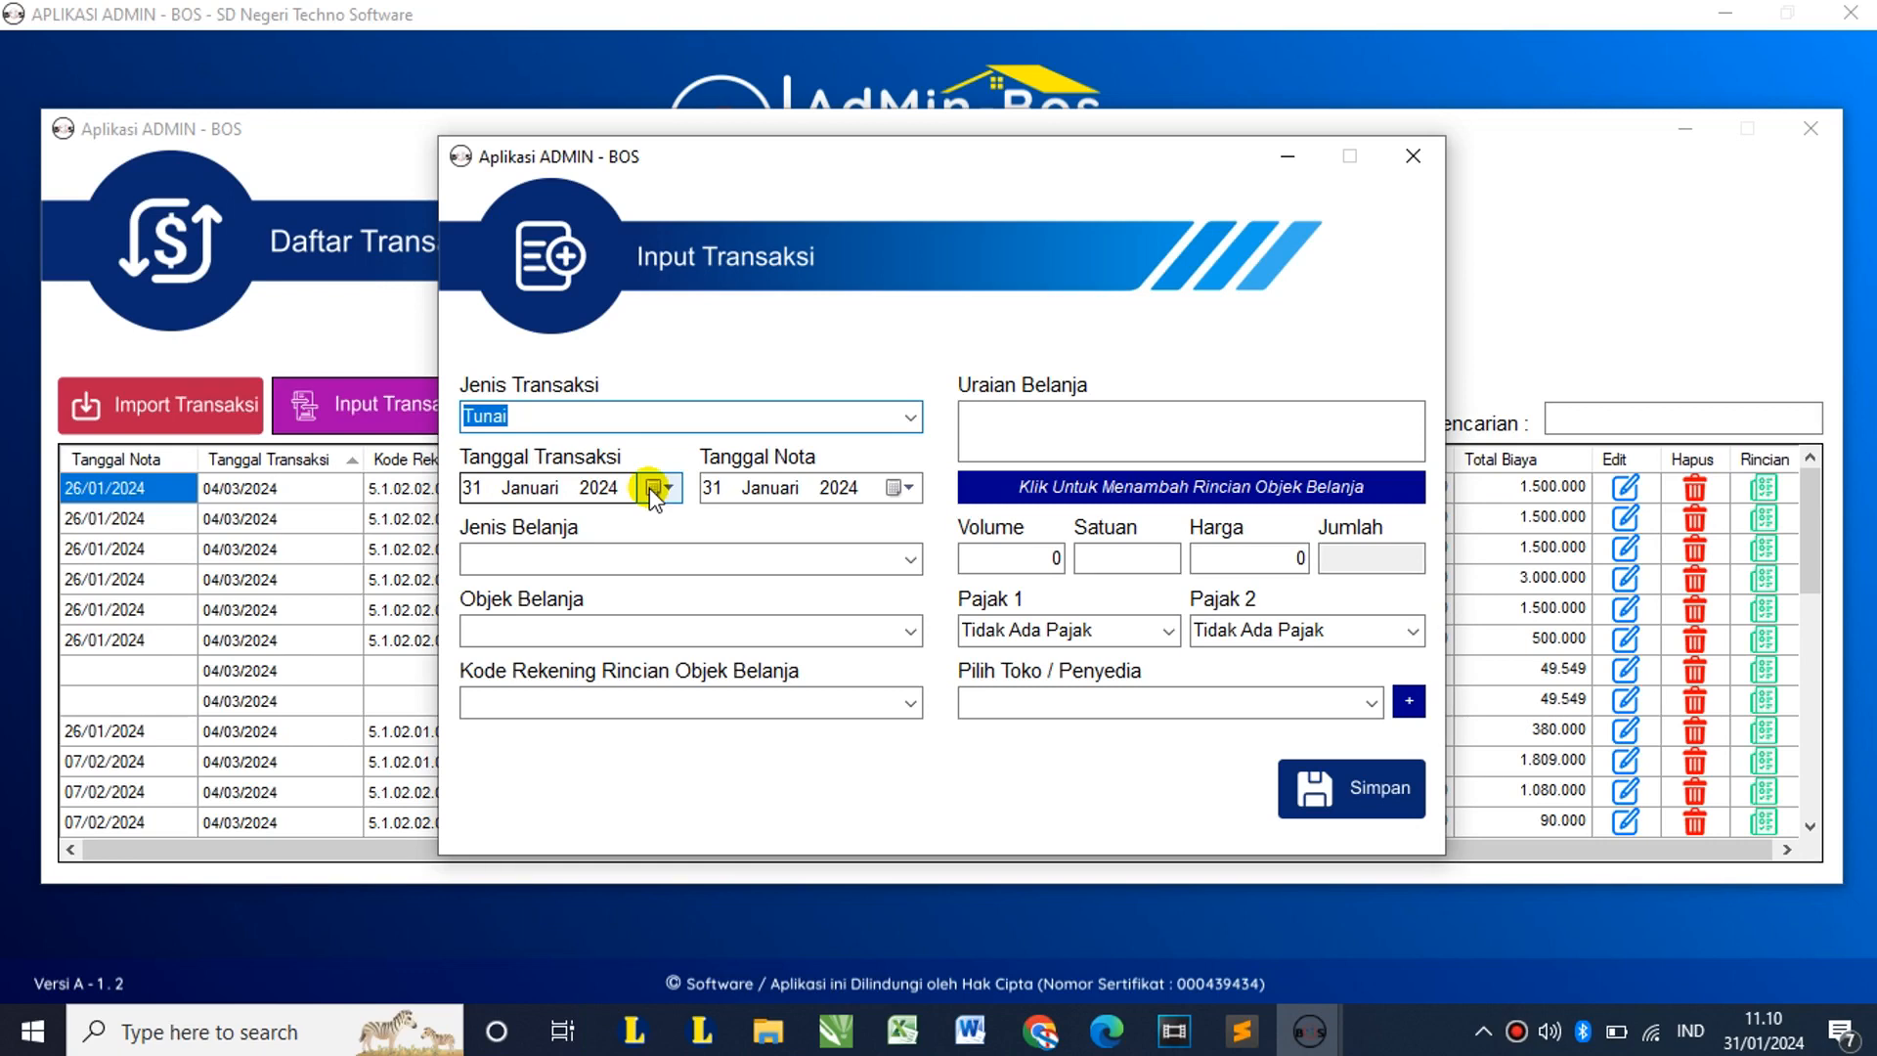
left_click(649, 489)
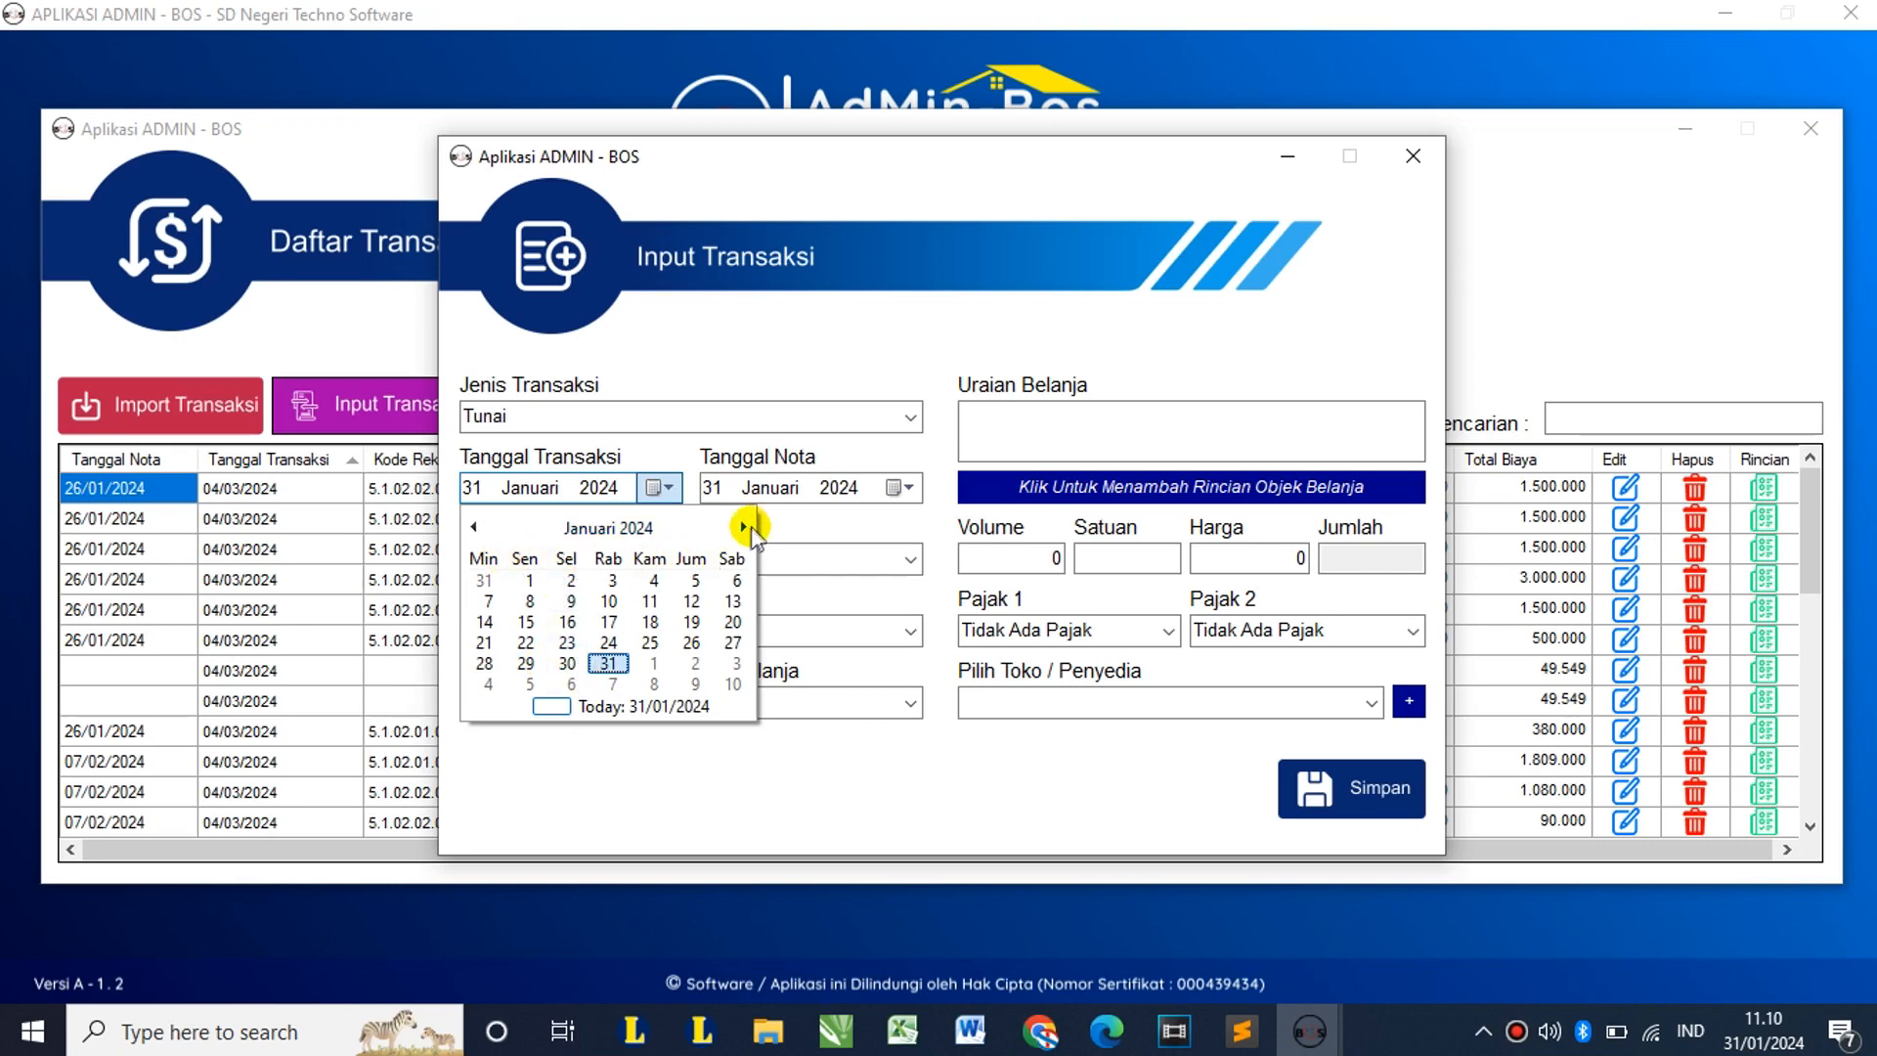
left_click(743, 526)
left_click(743, 525)
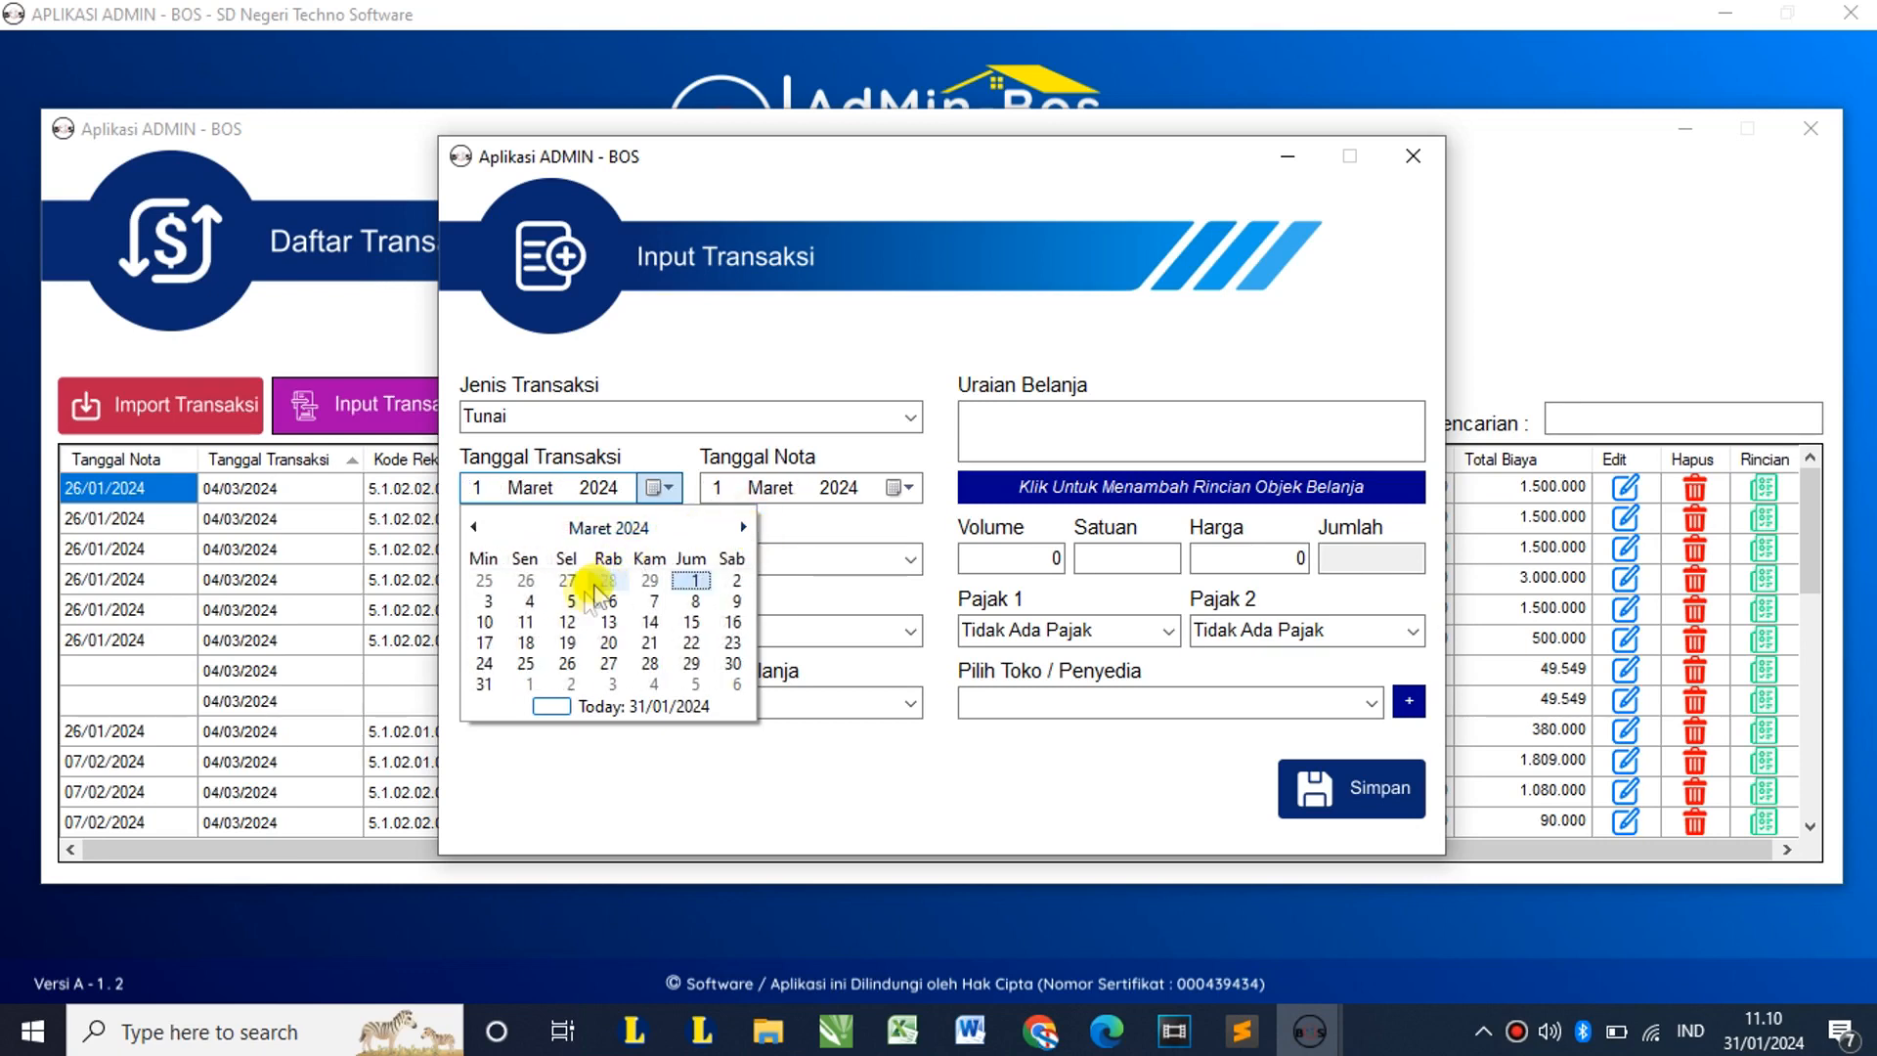
left_click(729, 663)
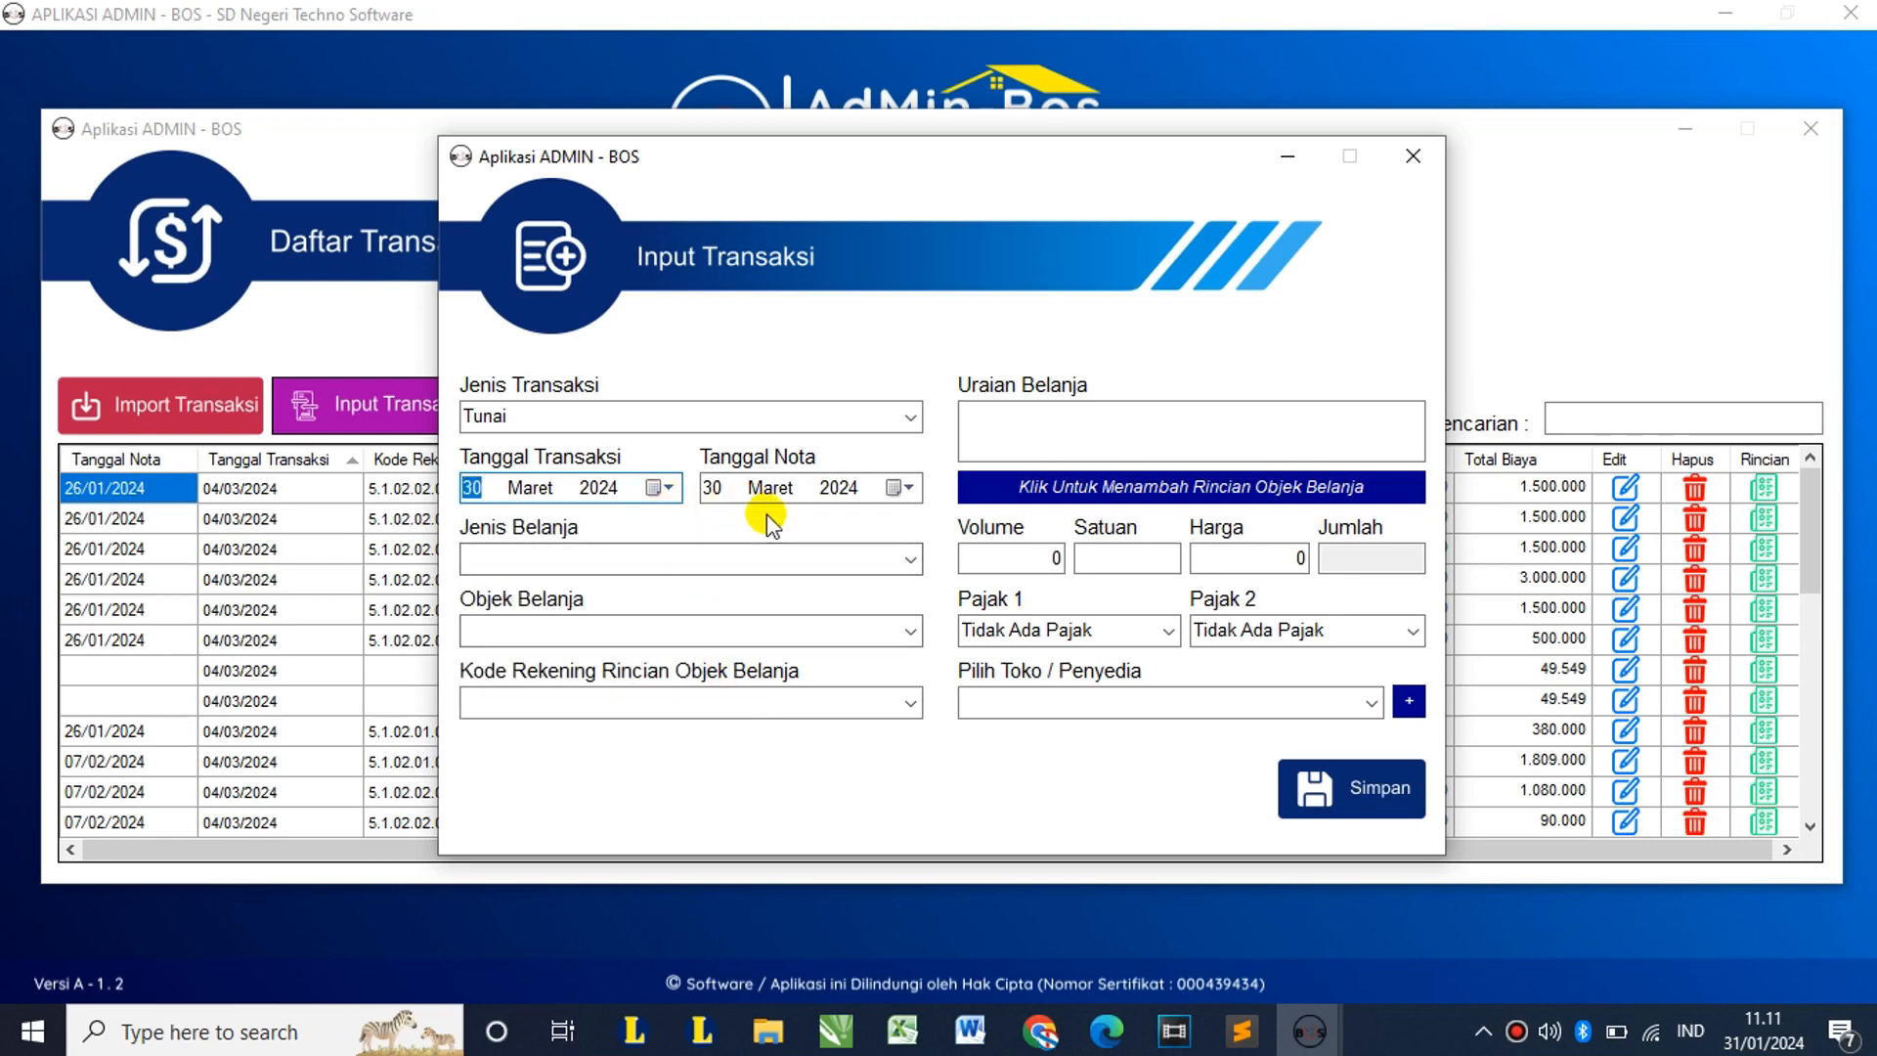
Step: Classify it as 5.1.02 Belanja Barang dan Jasa, object 5.1.02.01, account Alat Tulis Kantor
left_click(713, 488)
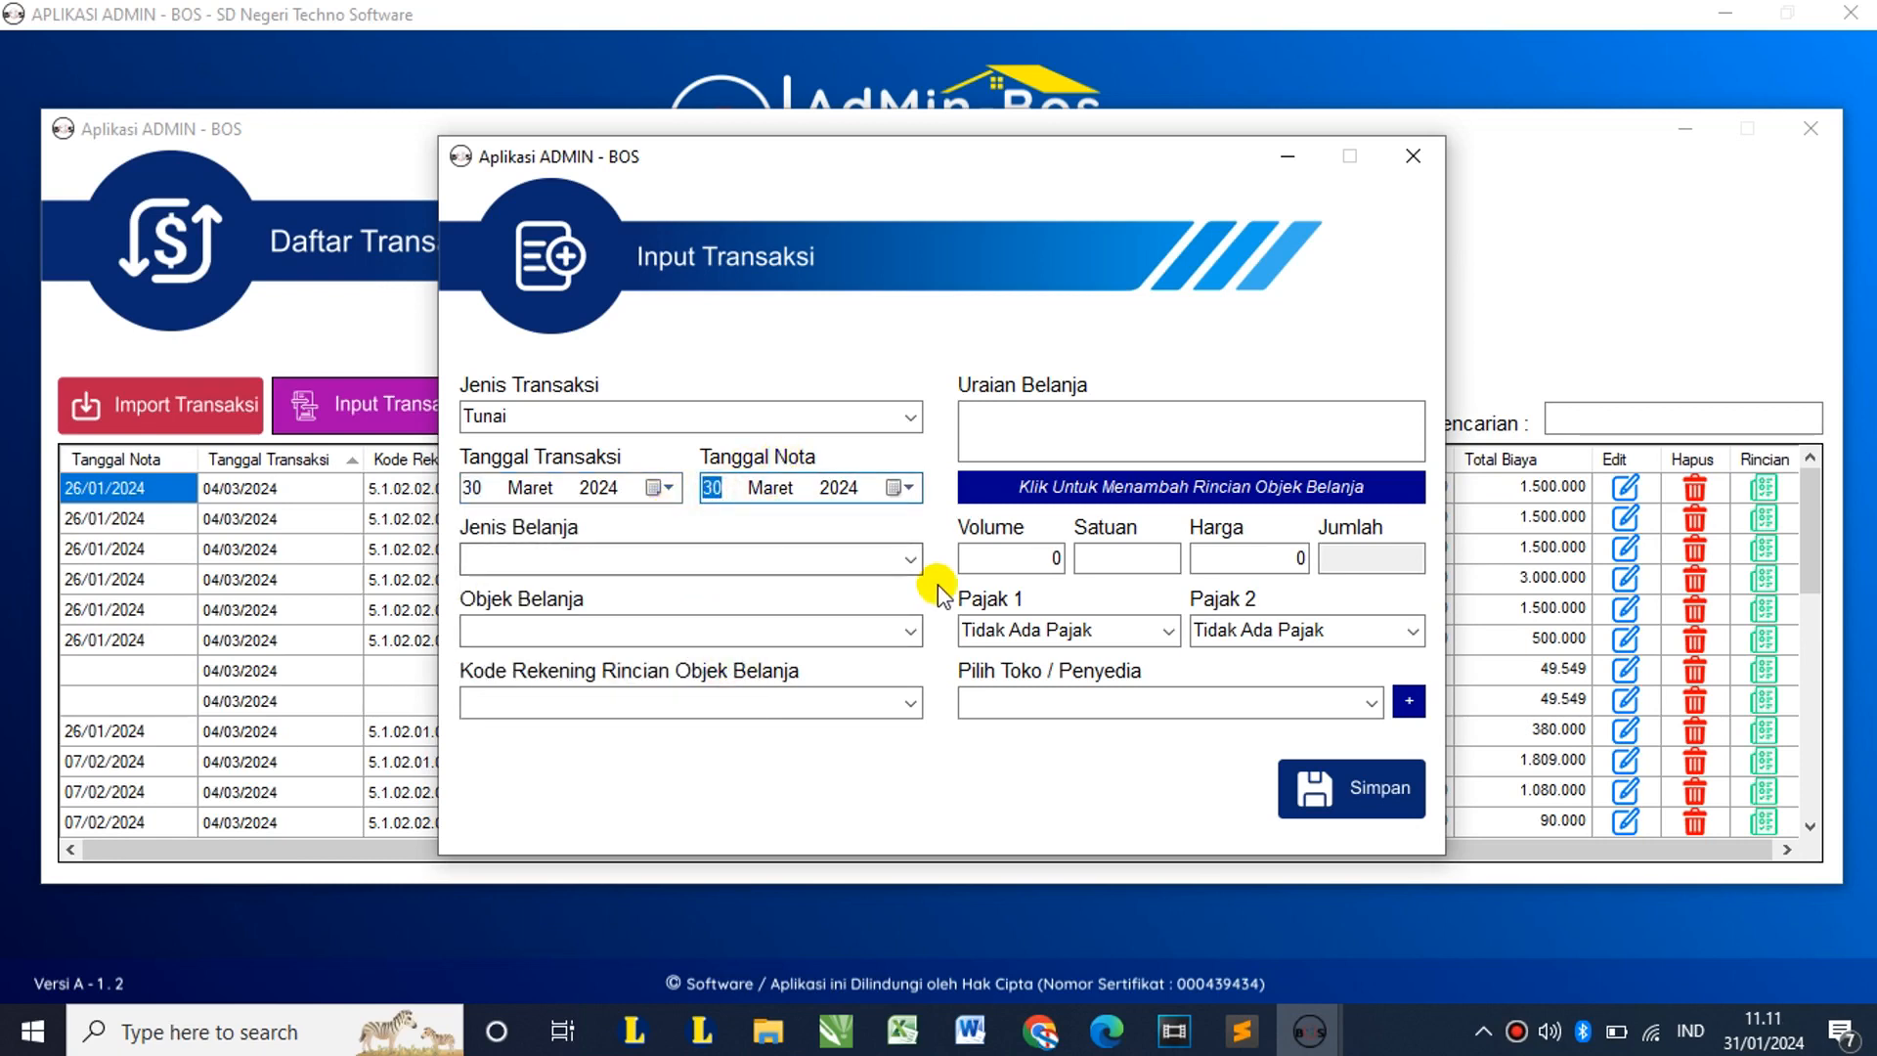
left_click(909, 559)
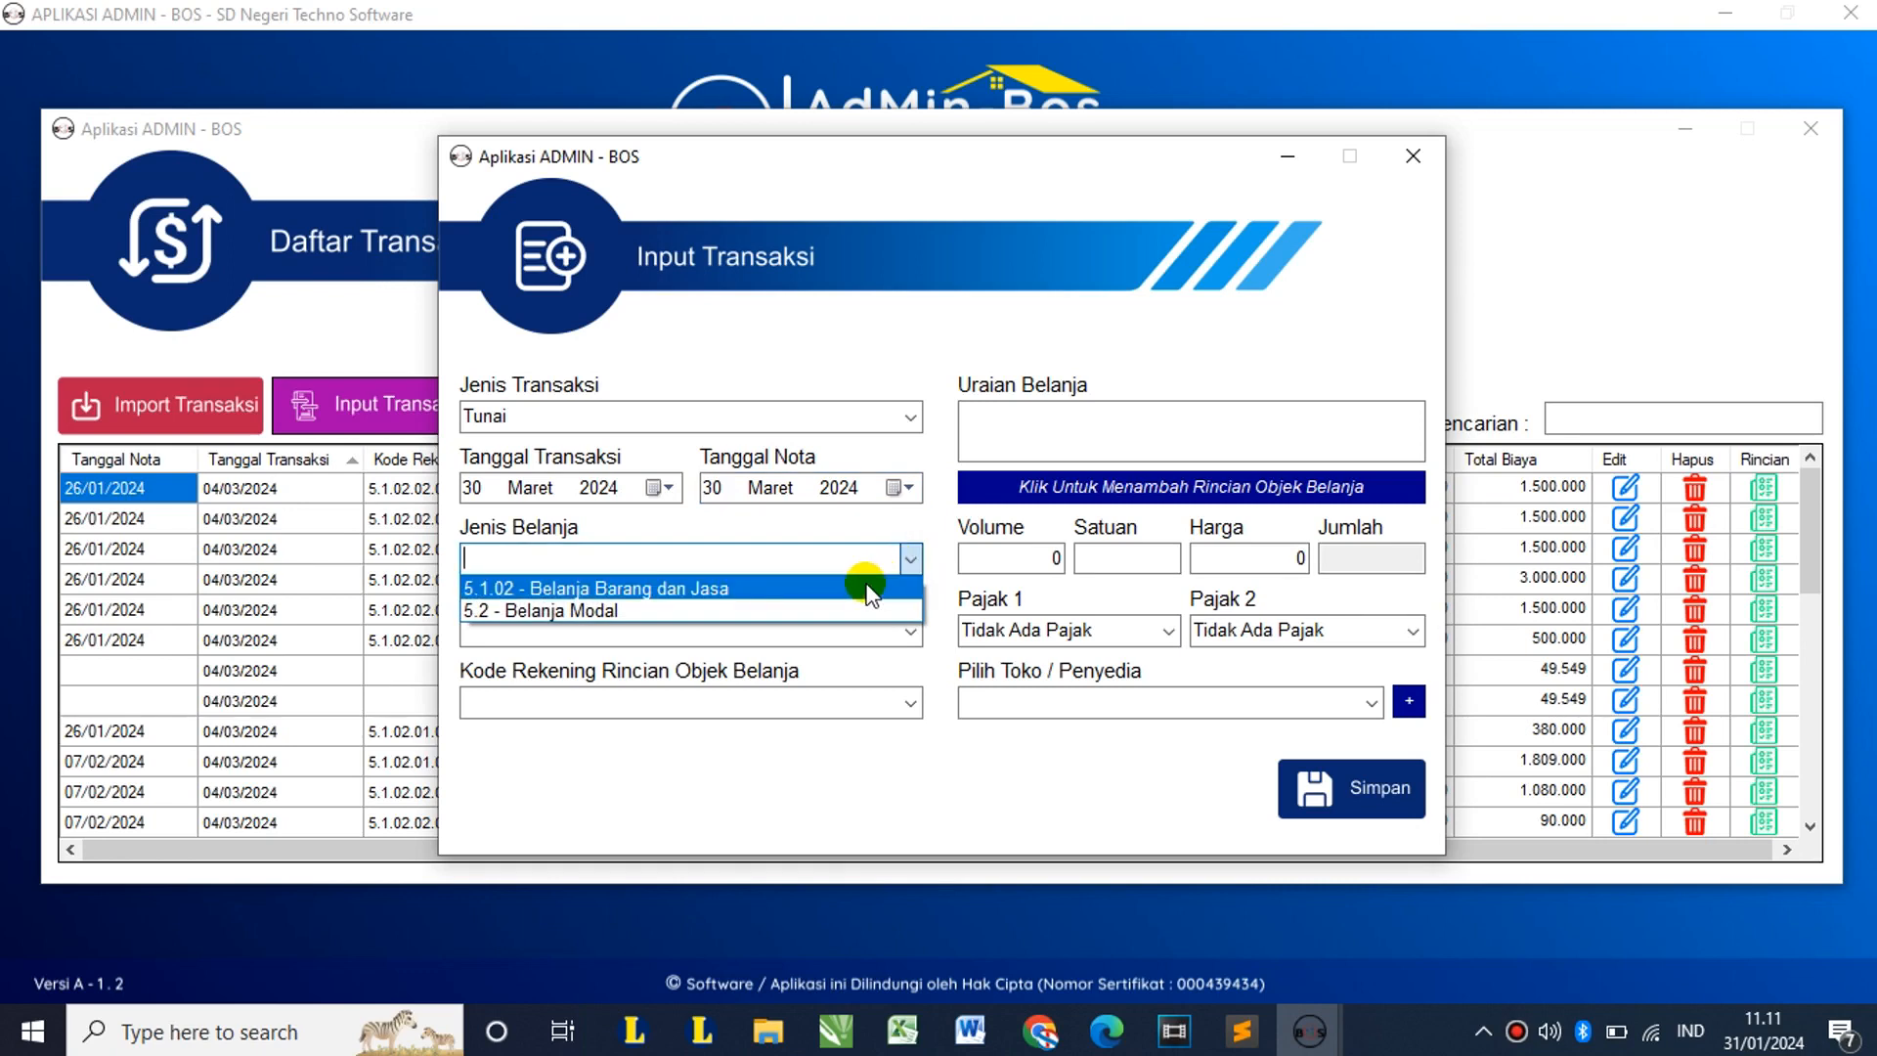
left_click(866, 587)
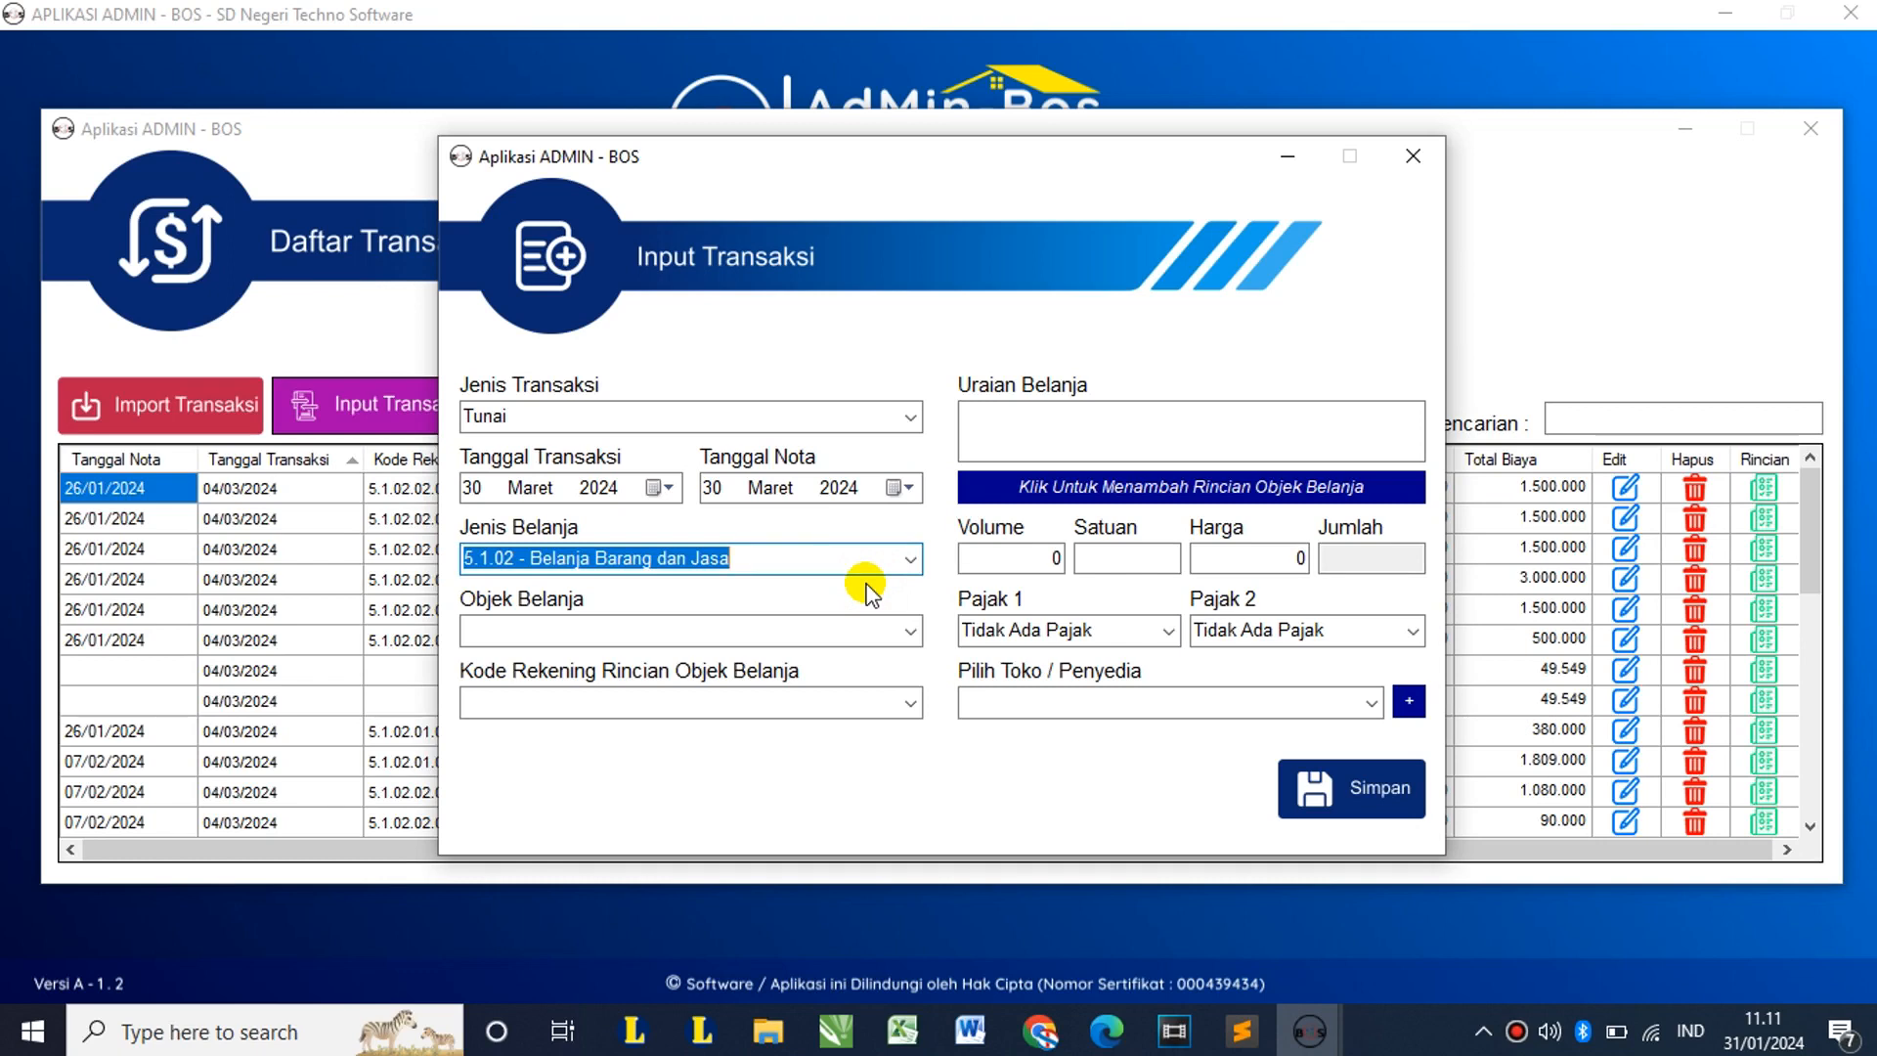
left_click(908, 628)
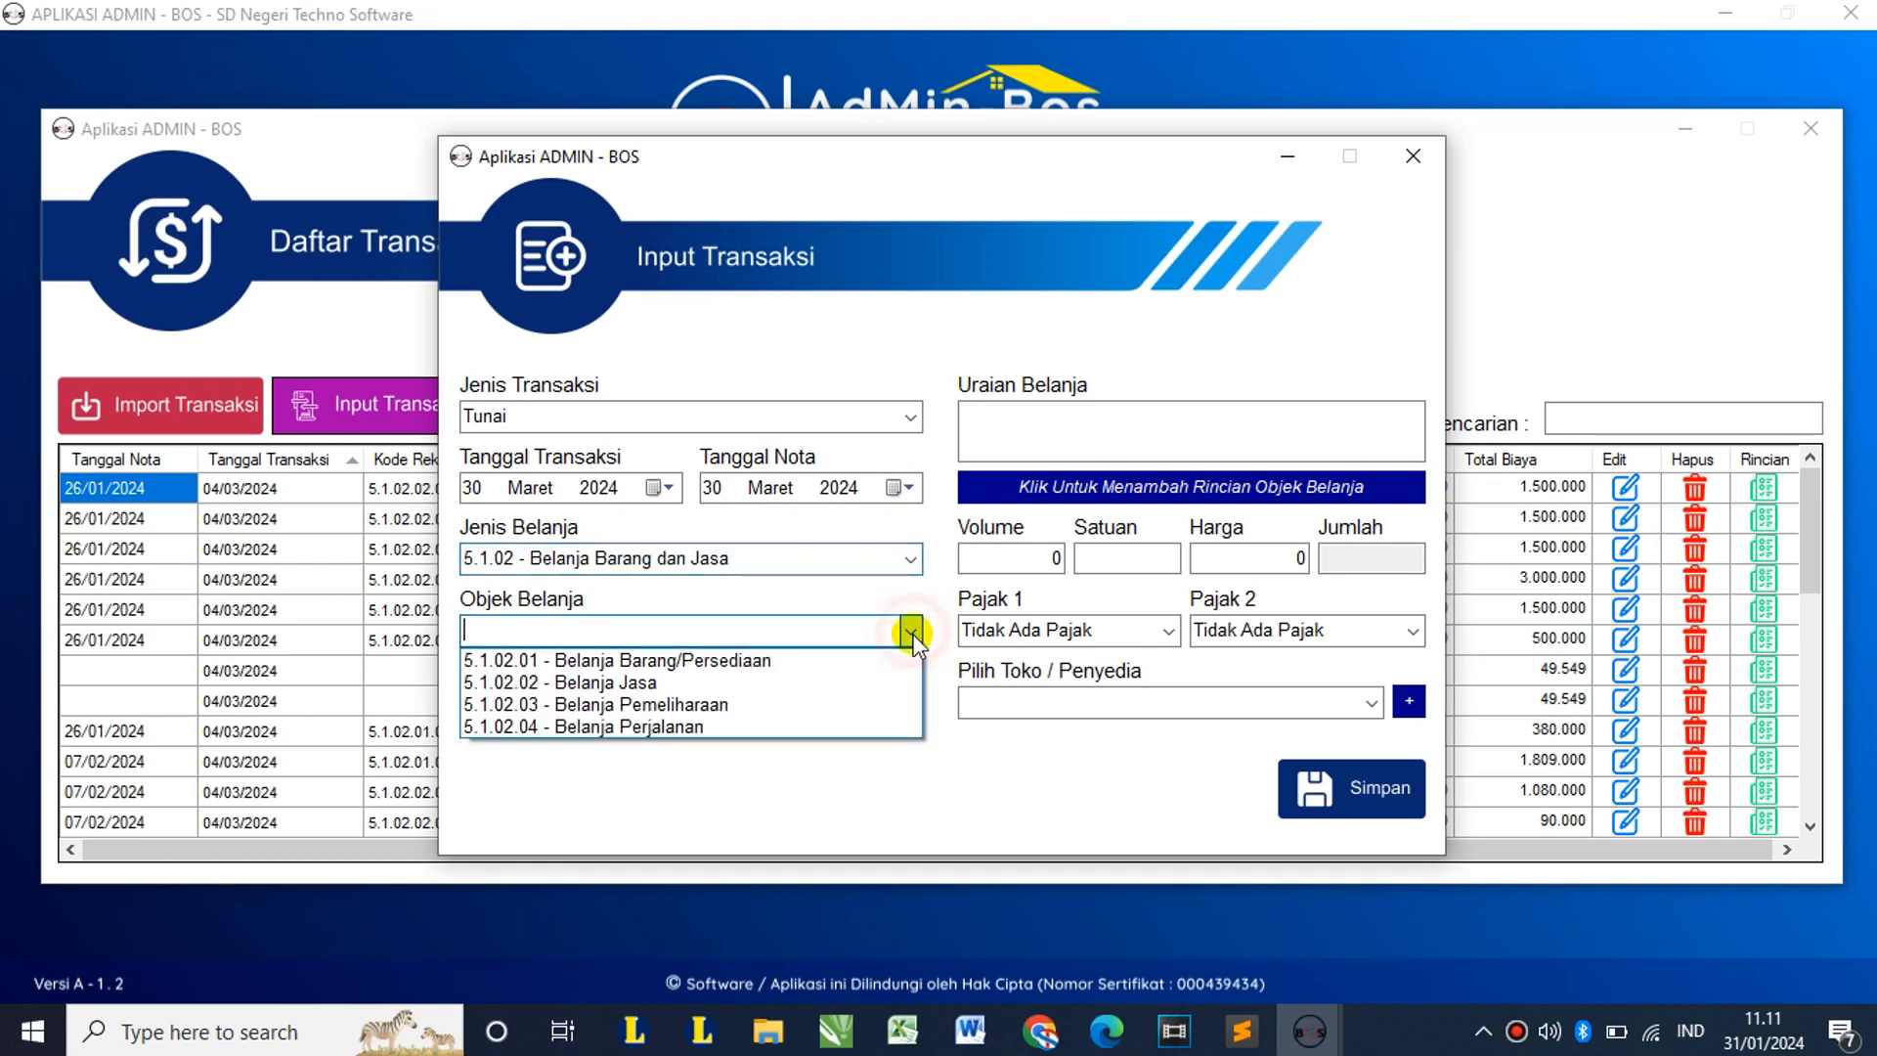
left_click(869, 665)
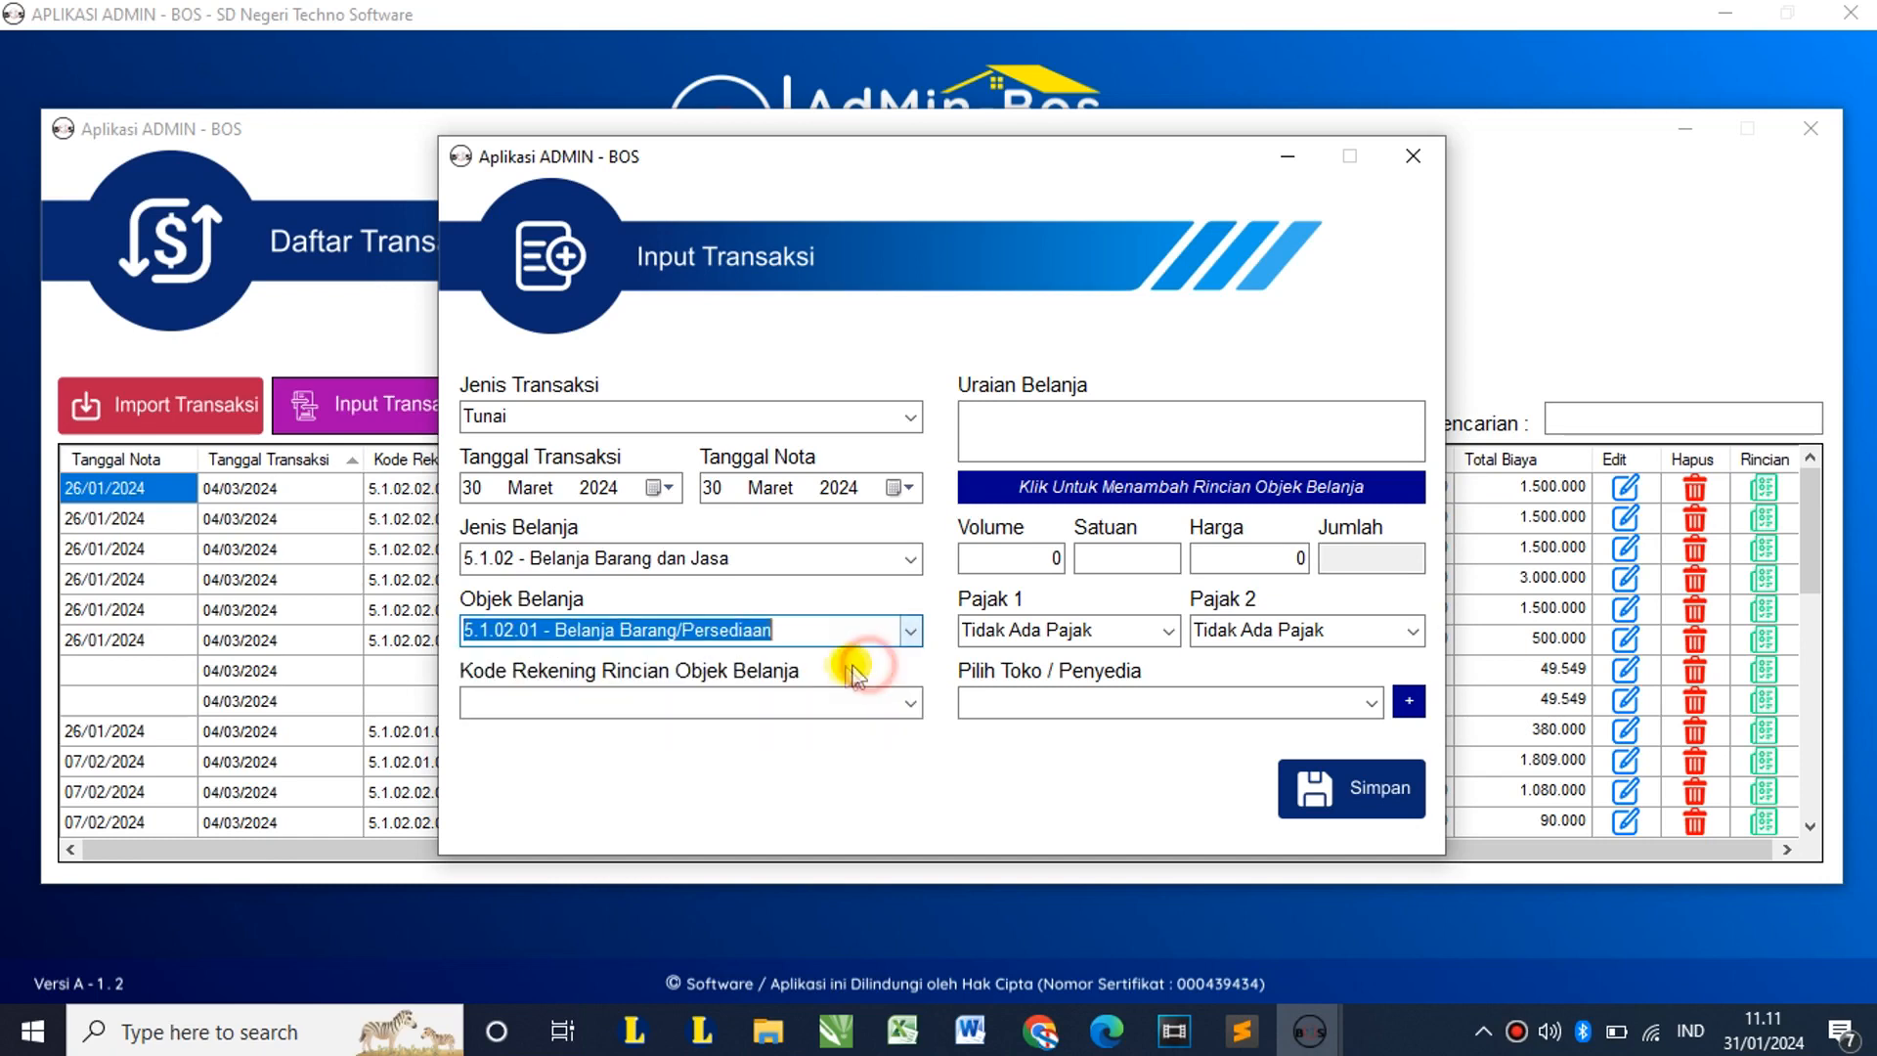
left_click(910, 705)
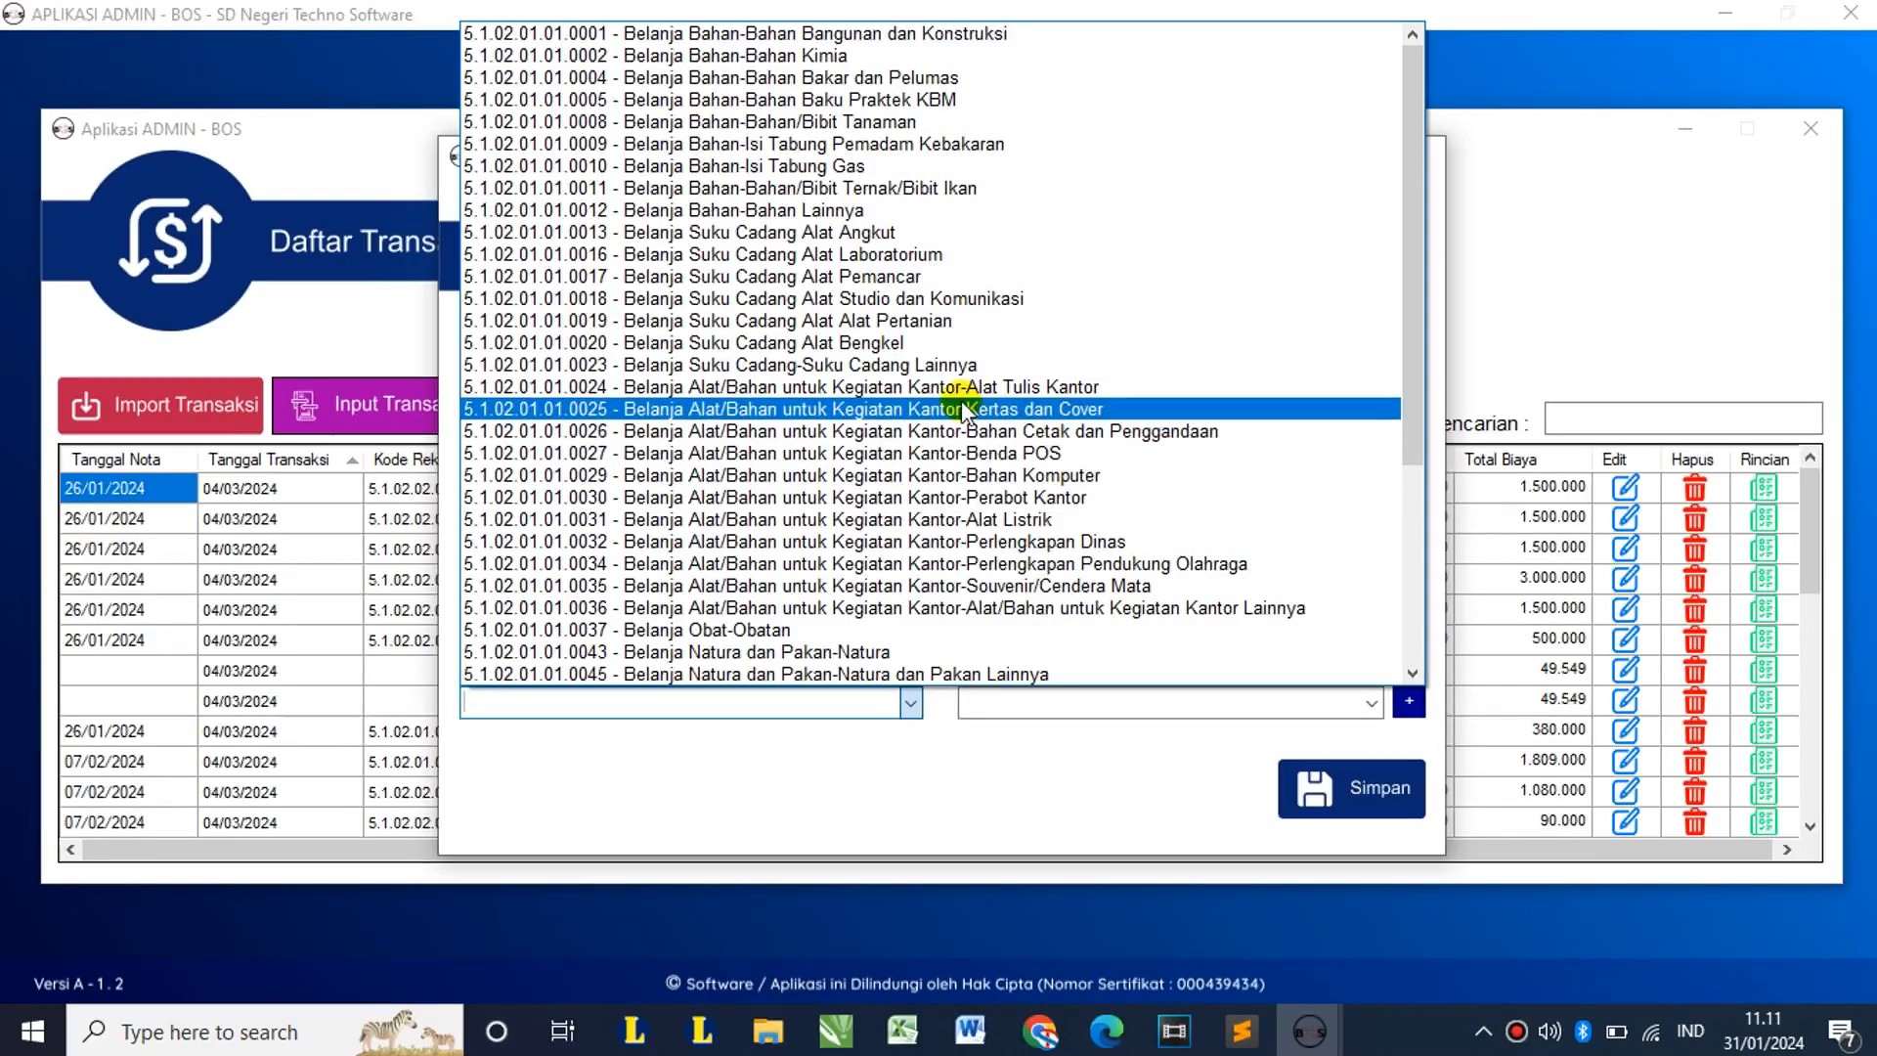
left_click(1032, 387)
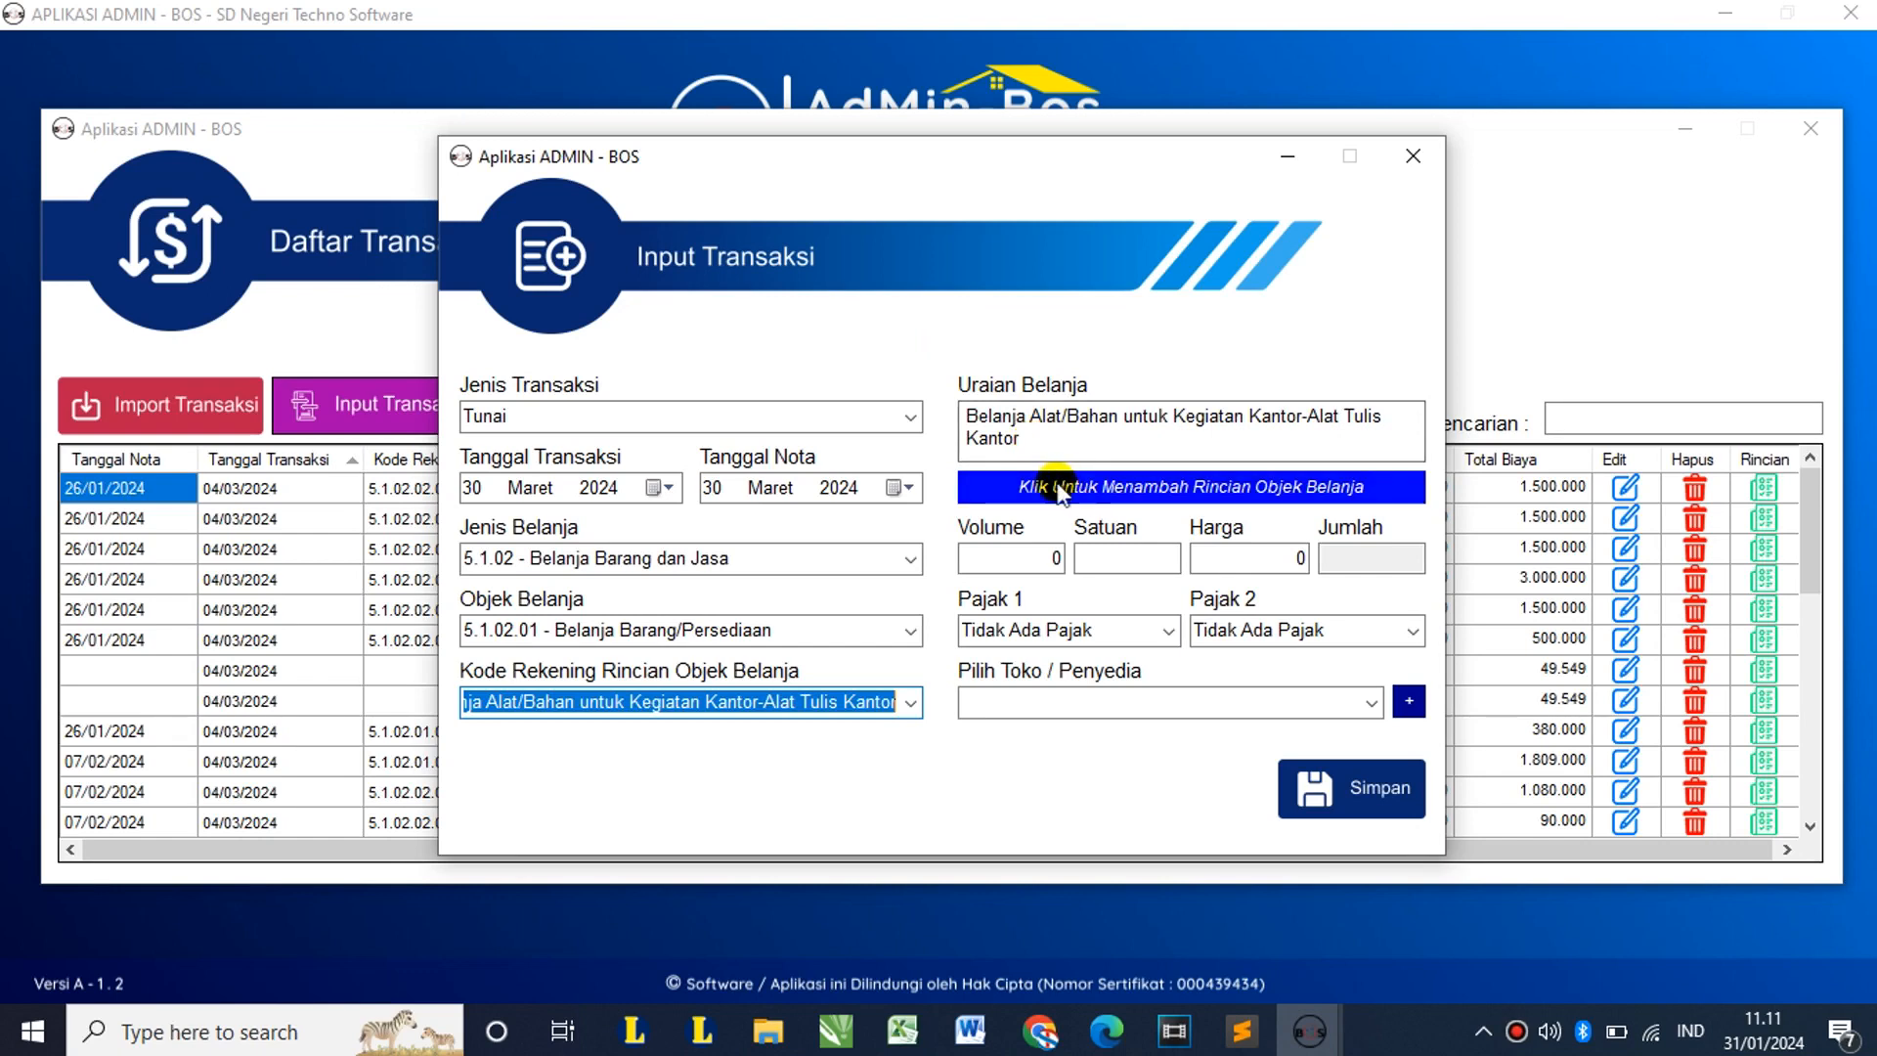
Step: Add a Bolpen detail line of 2 Pack at 25.000 (total 50.000)
left_click(1148, 488)
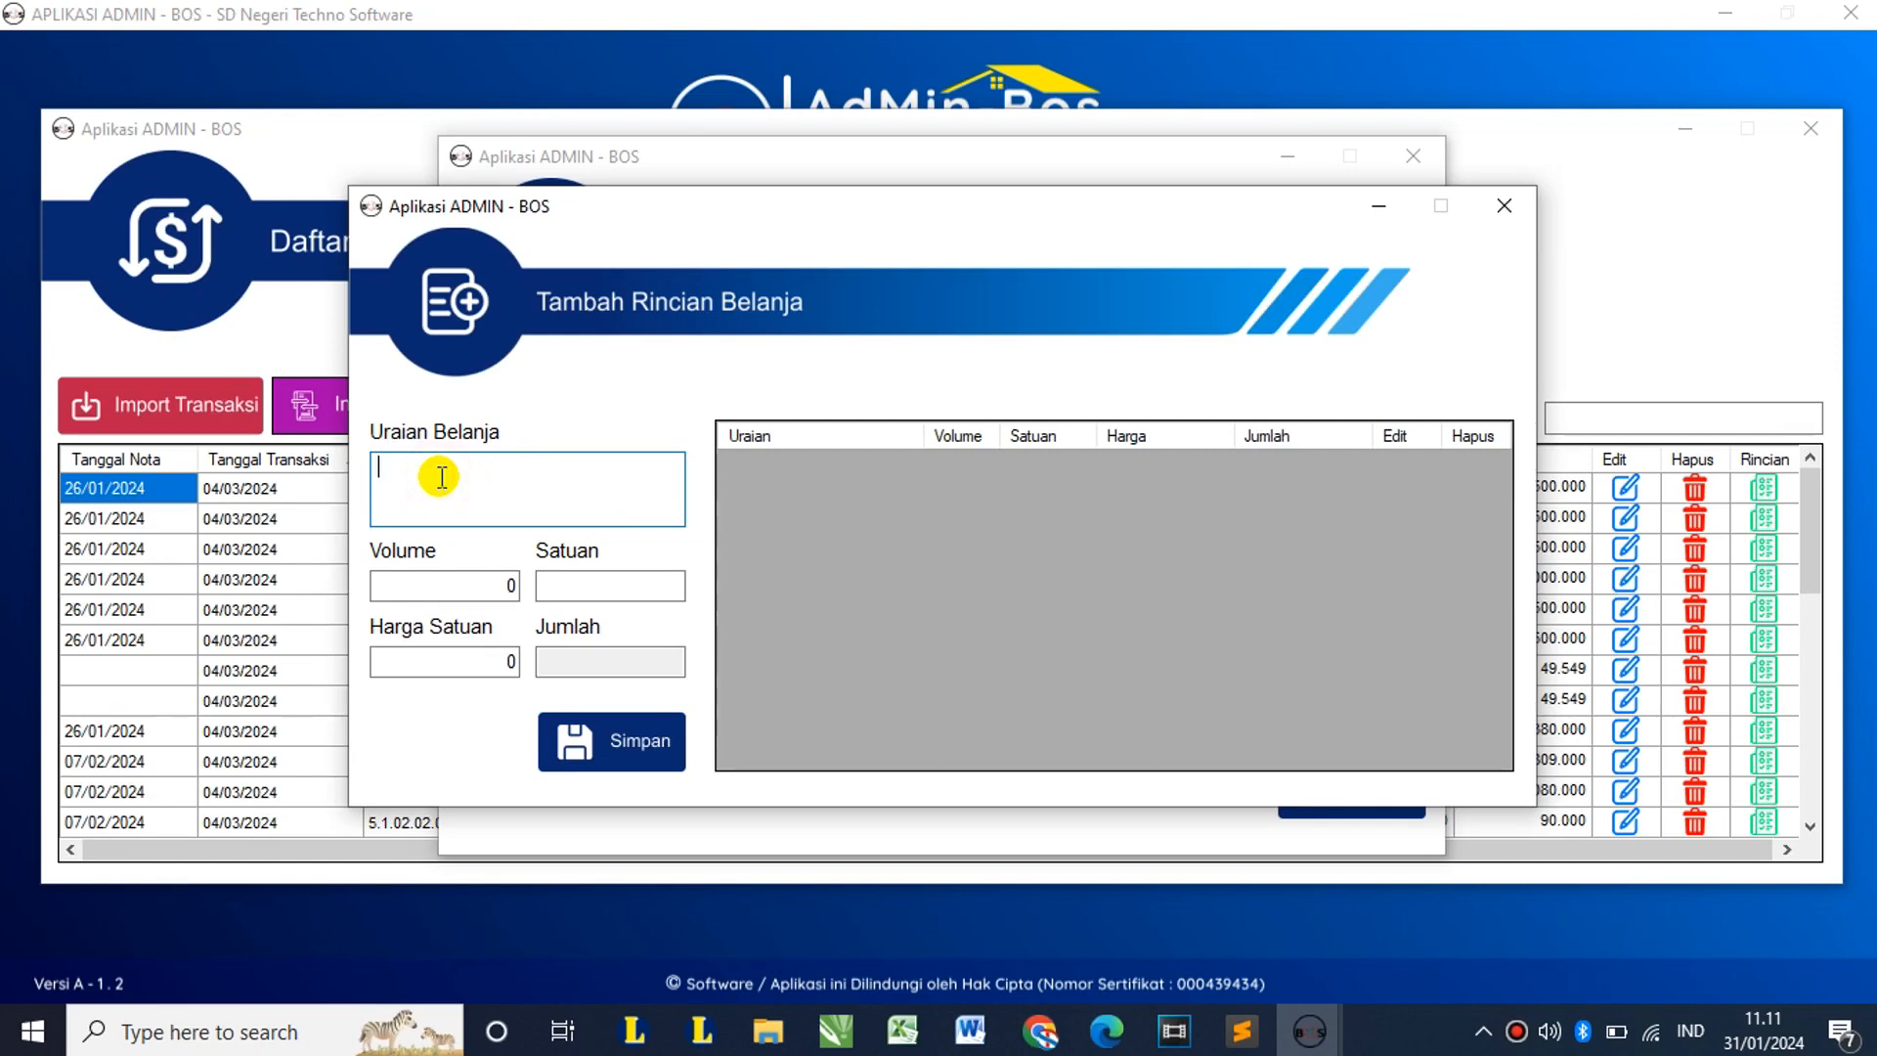
type("Bolpen")
key("Tab")
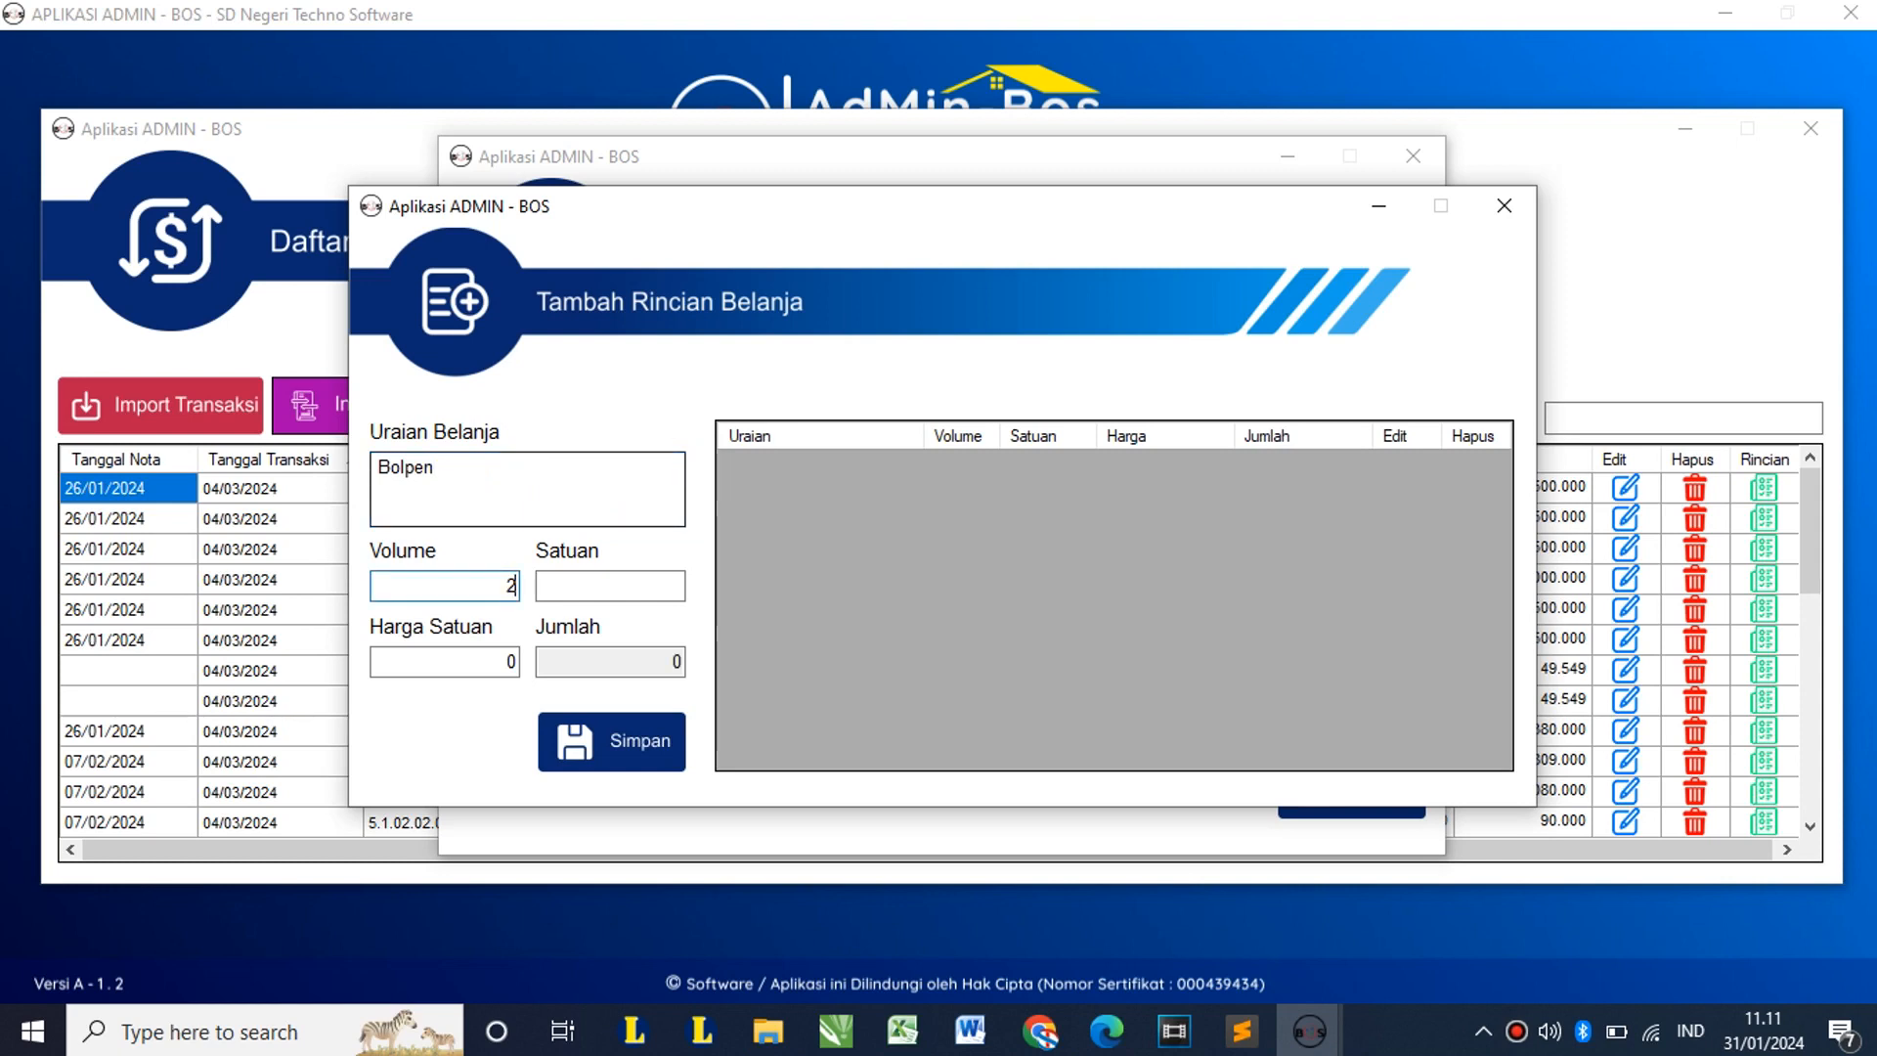
key("Tab")
type("Pac")
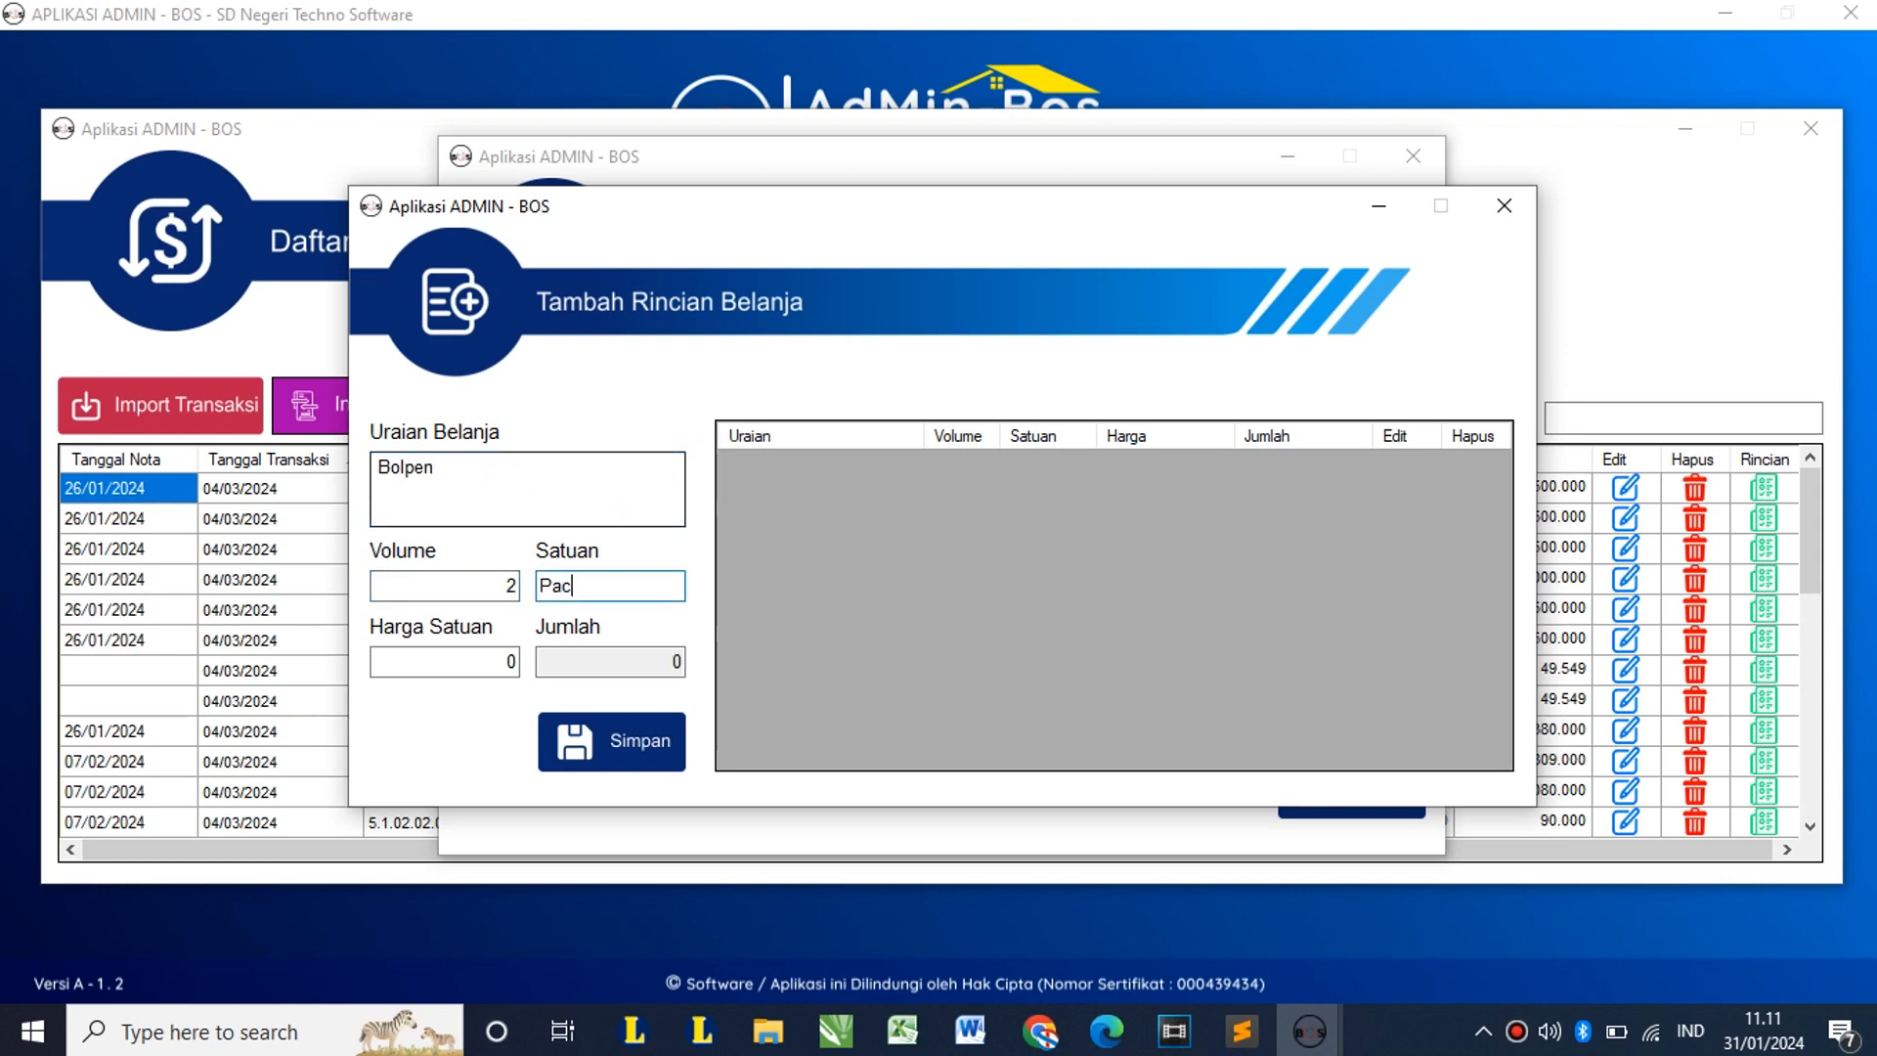
type("k")
key("Tab")
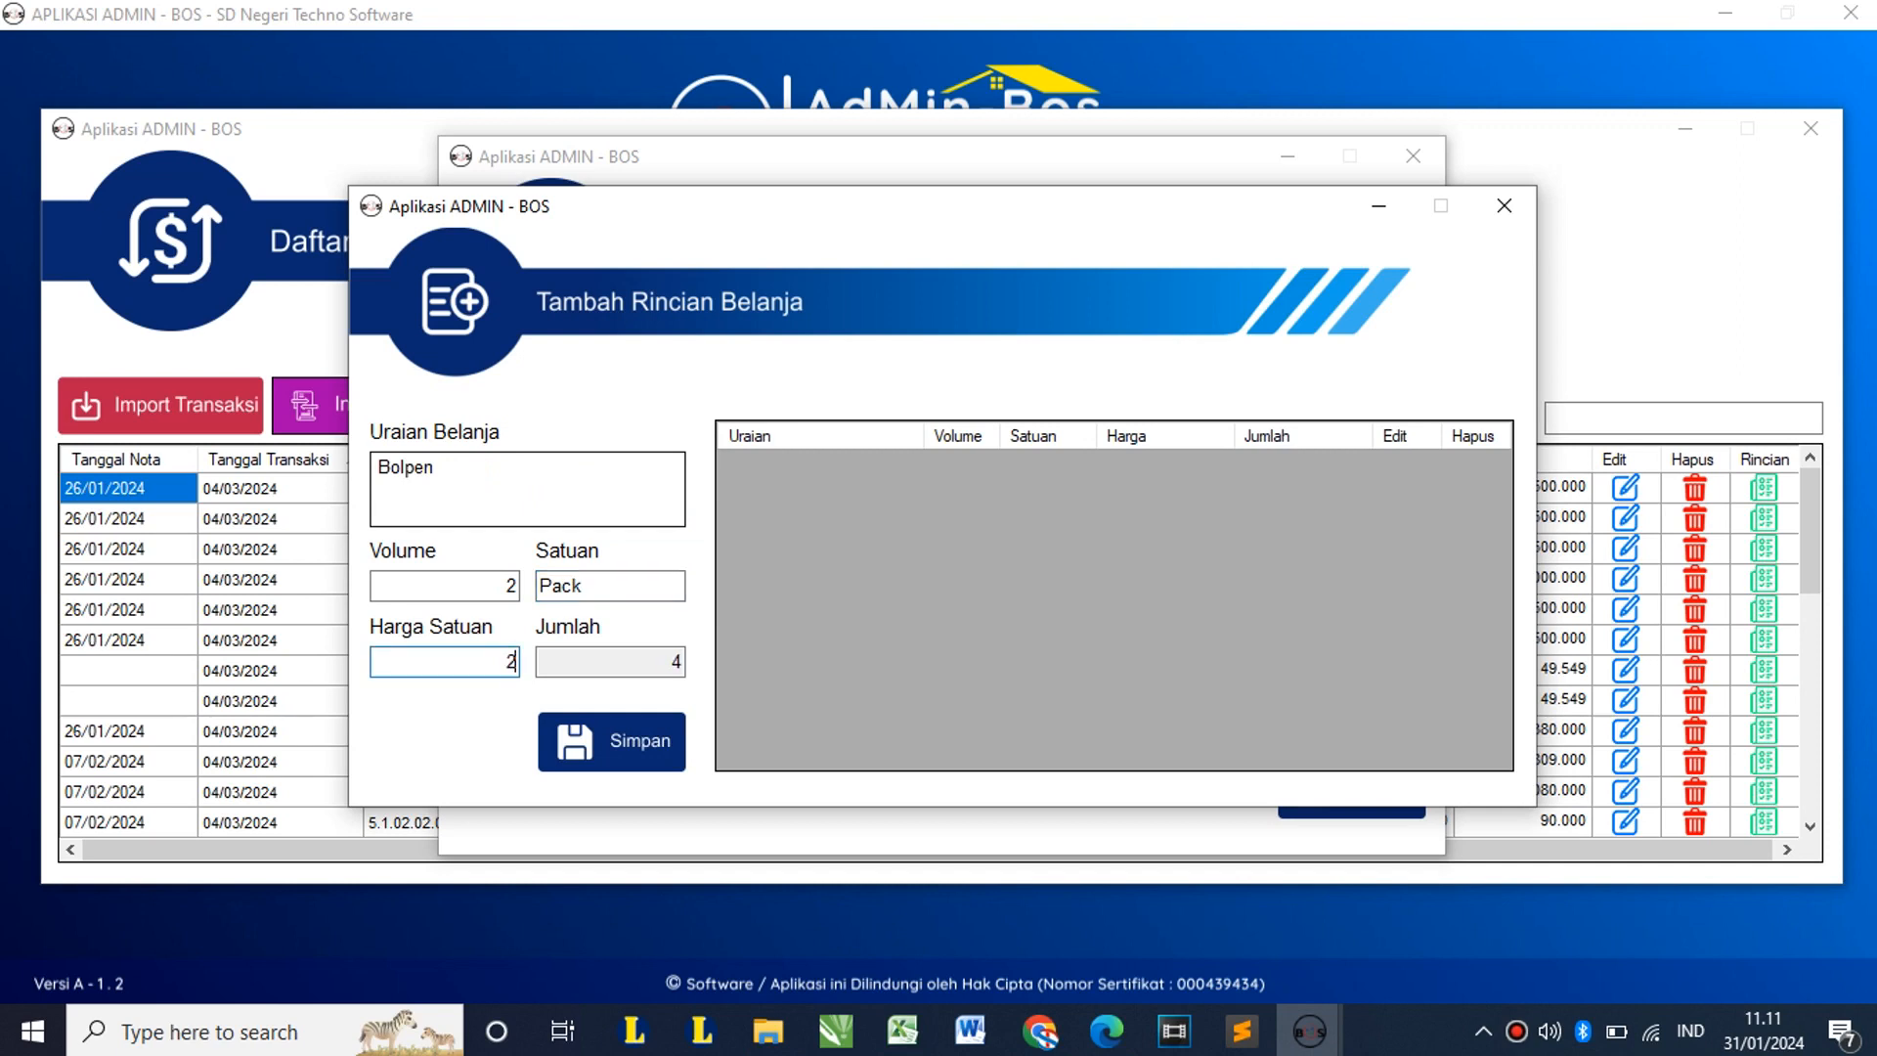
type("25.000")
key("Tab")
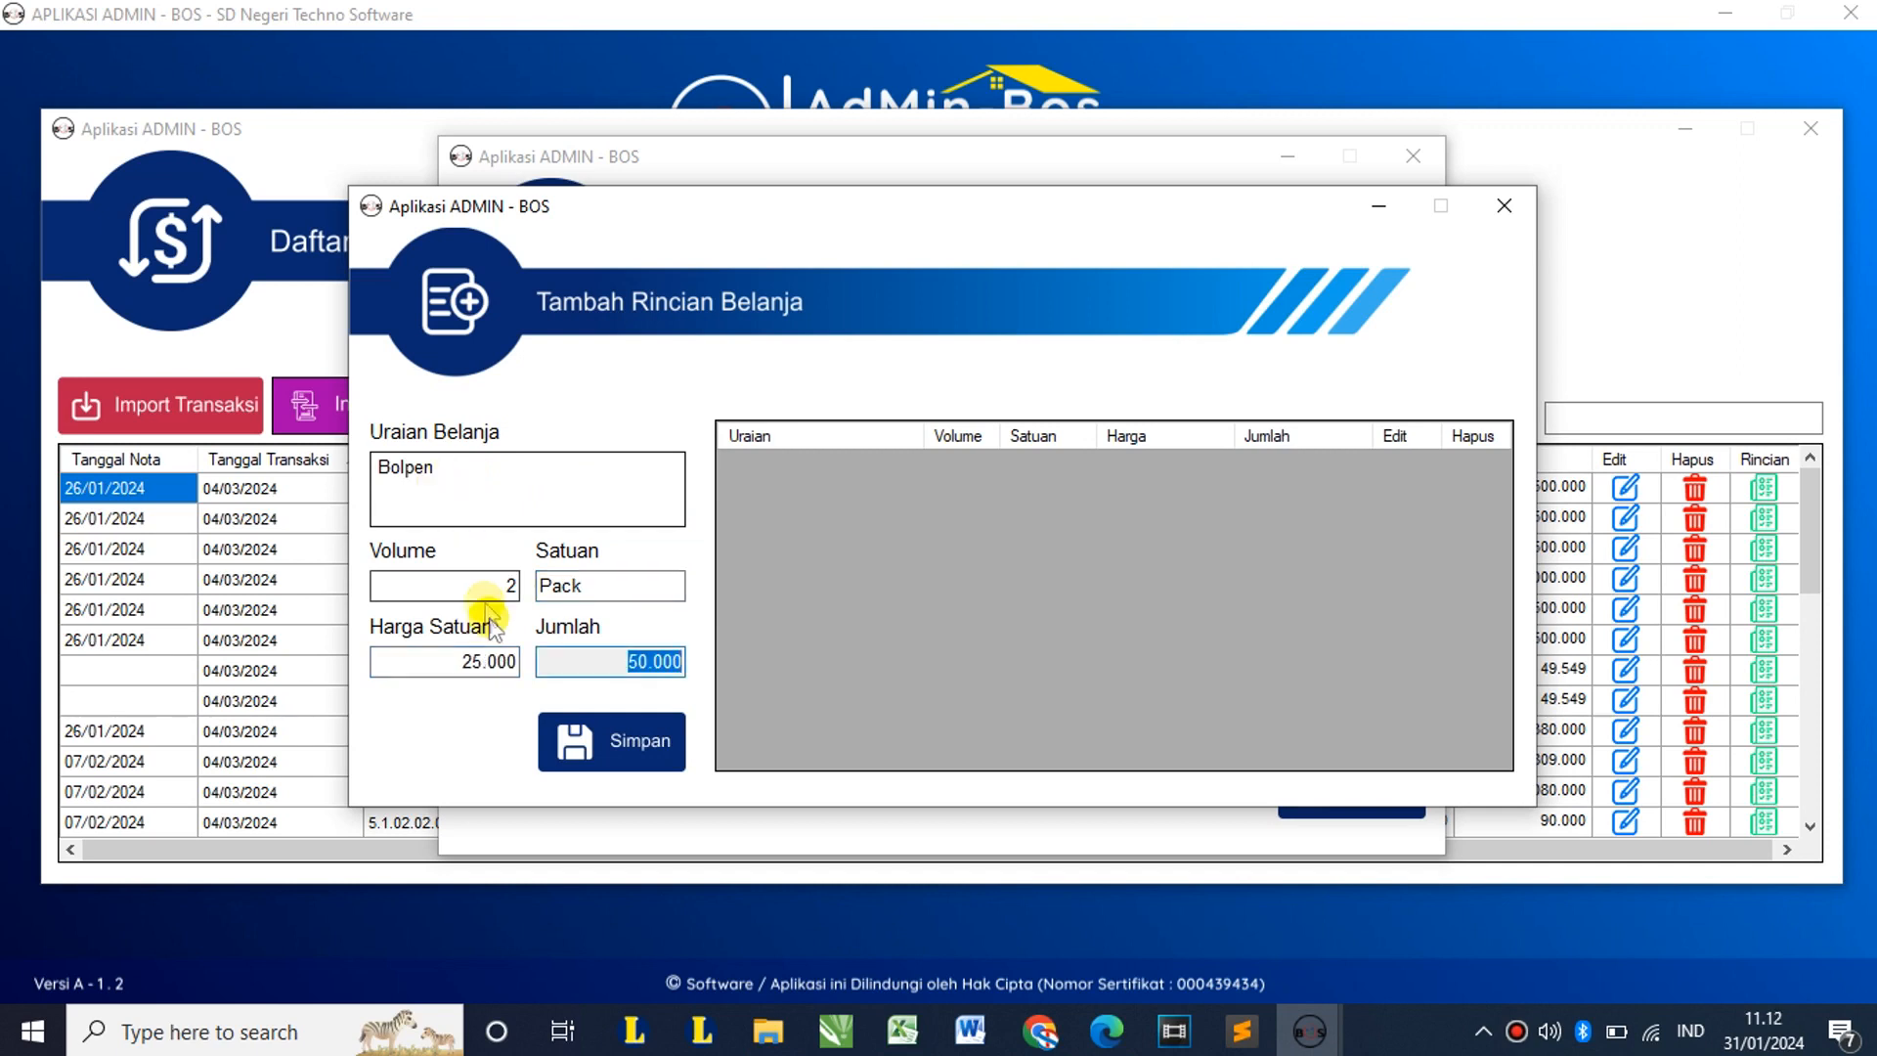
left_click(620, 743)
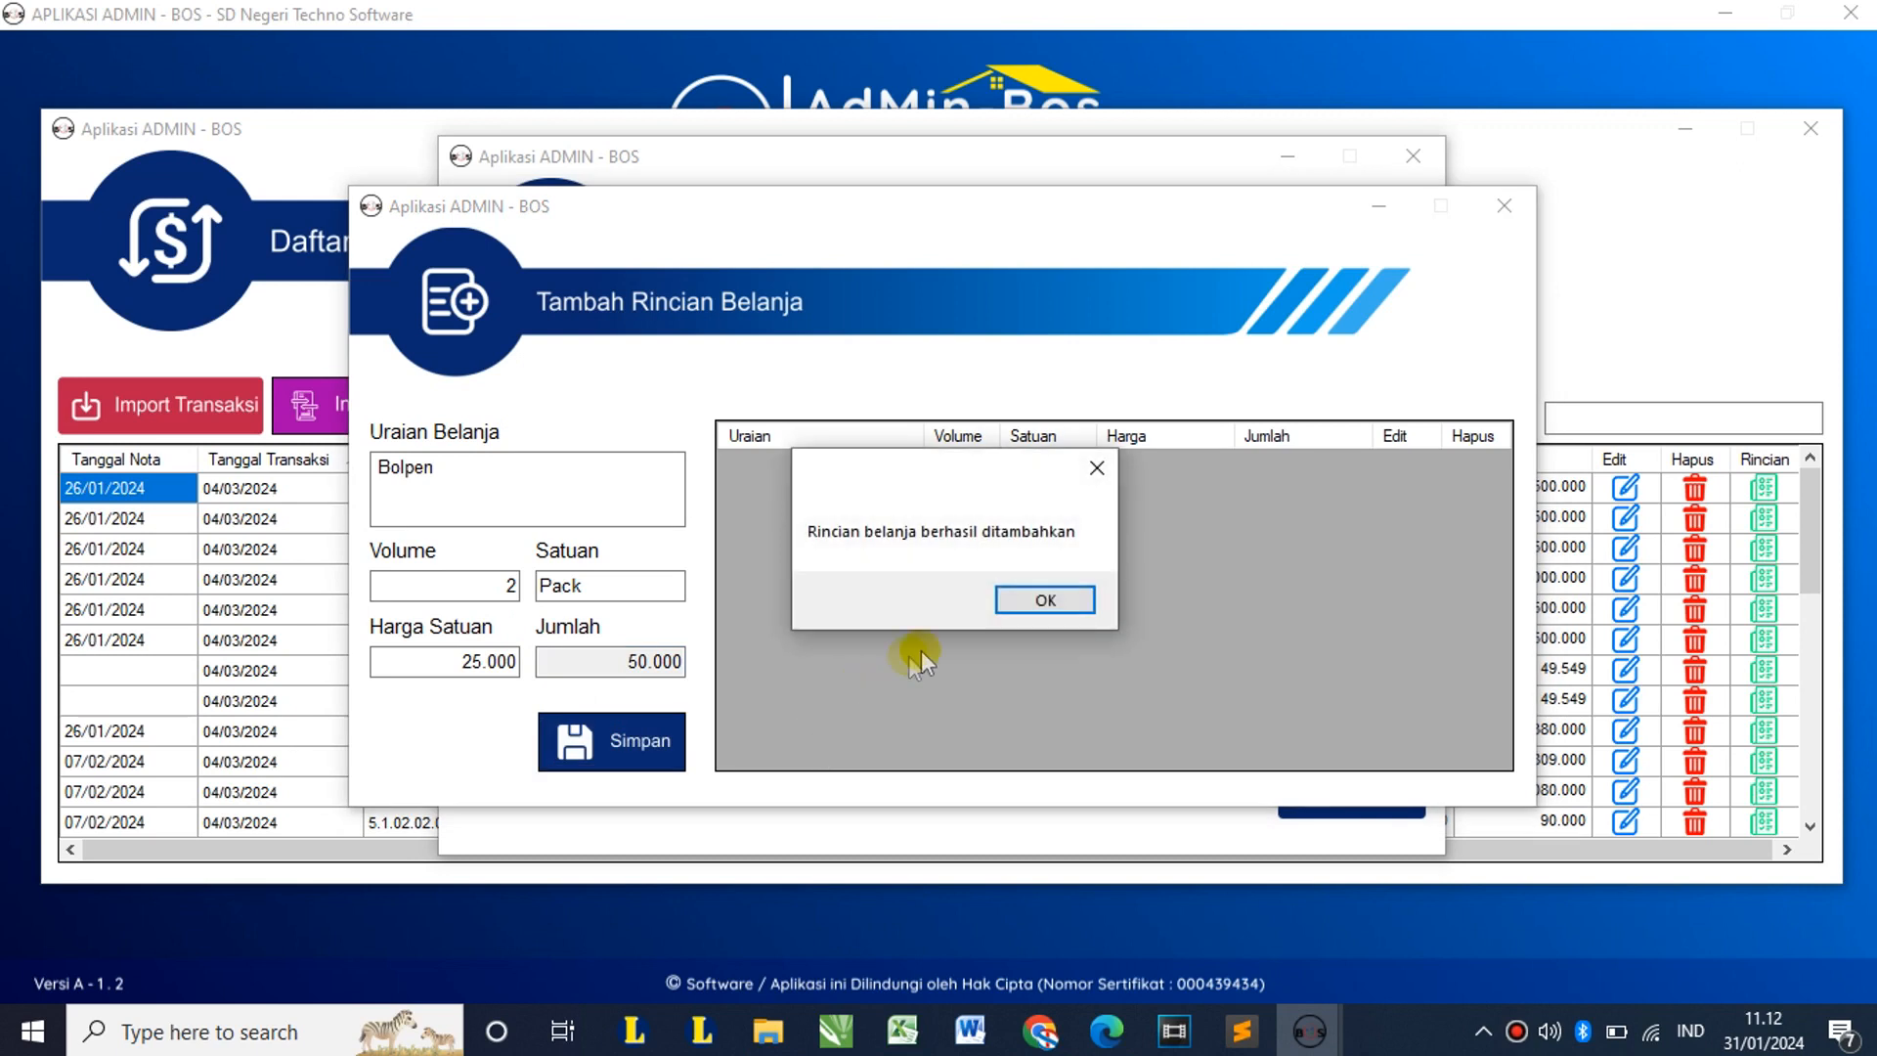
left_click(1001, 600)
left_click(836, 469)
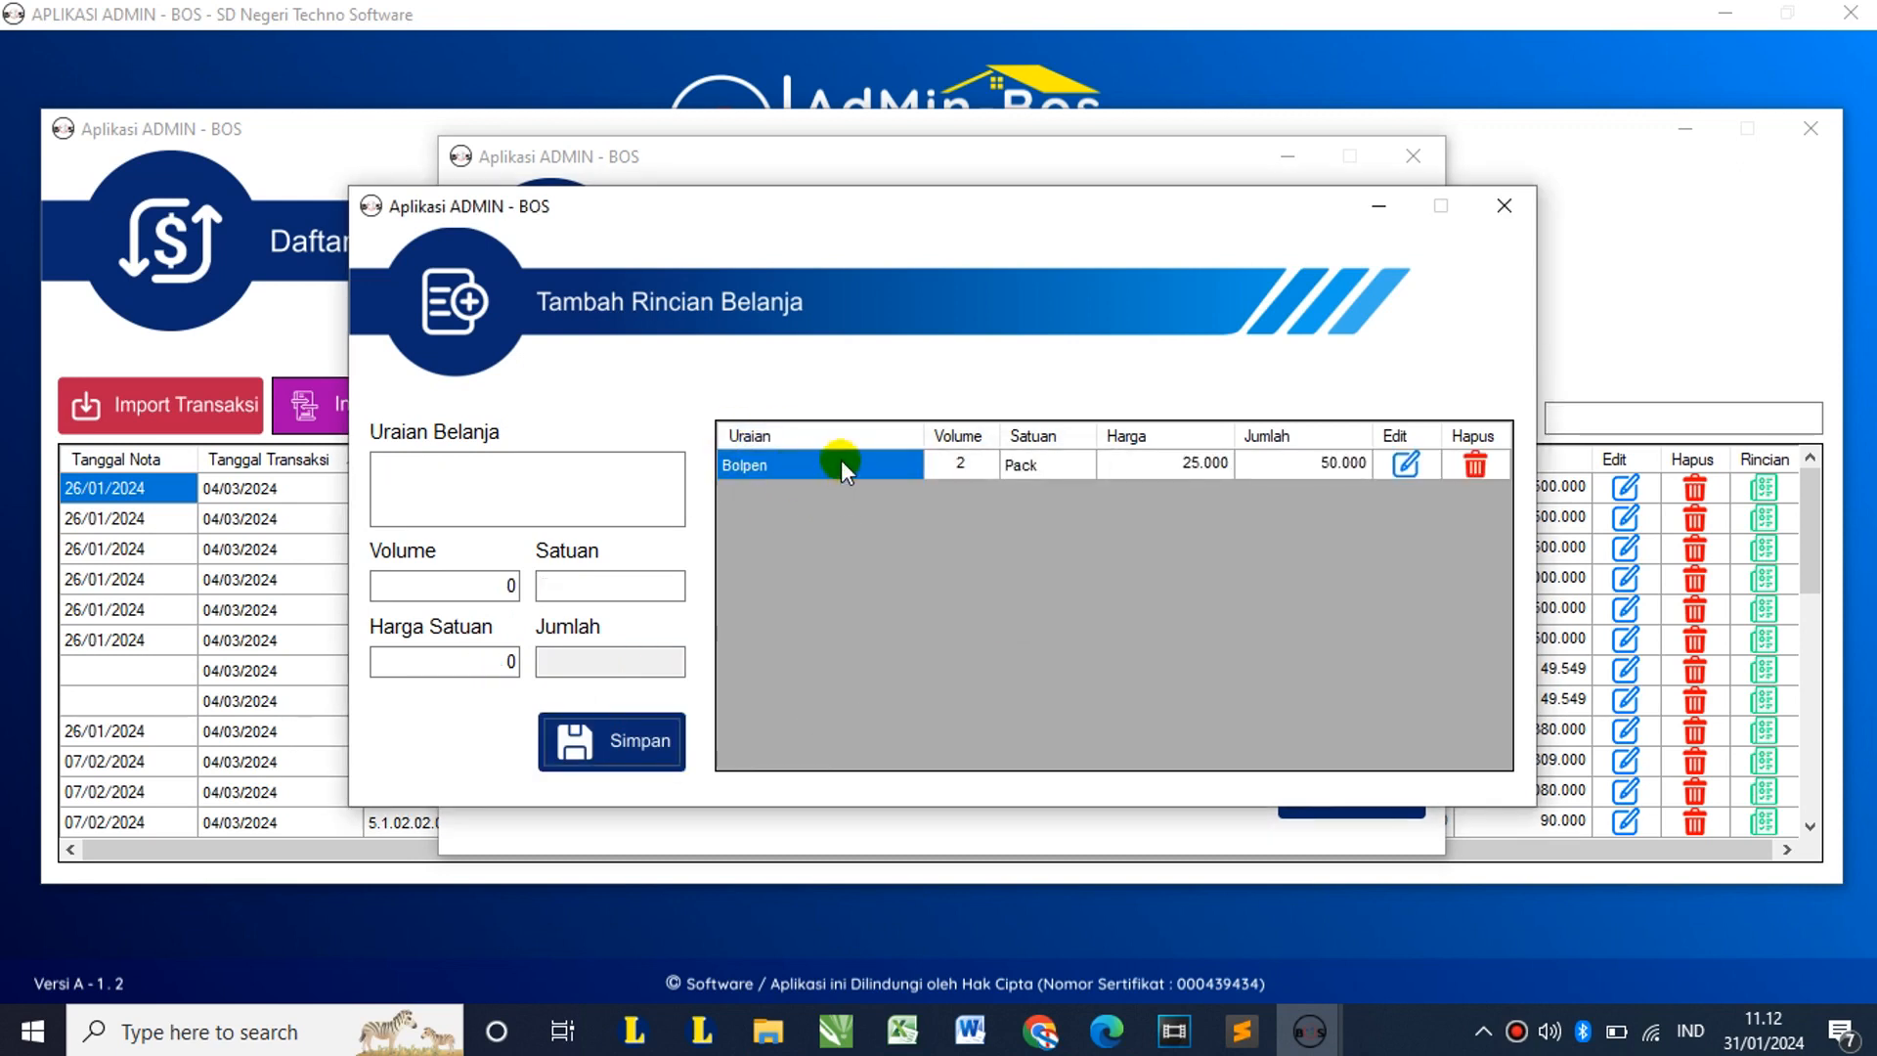
Step: Add a Pensil detail line of 3 Pack at 20.000 (total 60.000)
left_click(552, 486)
type("Pensil")
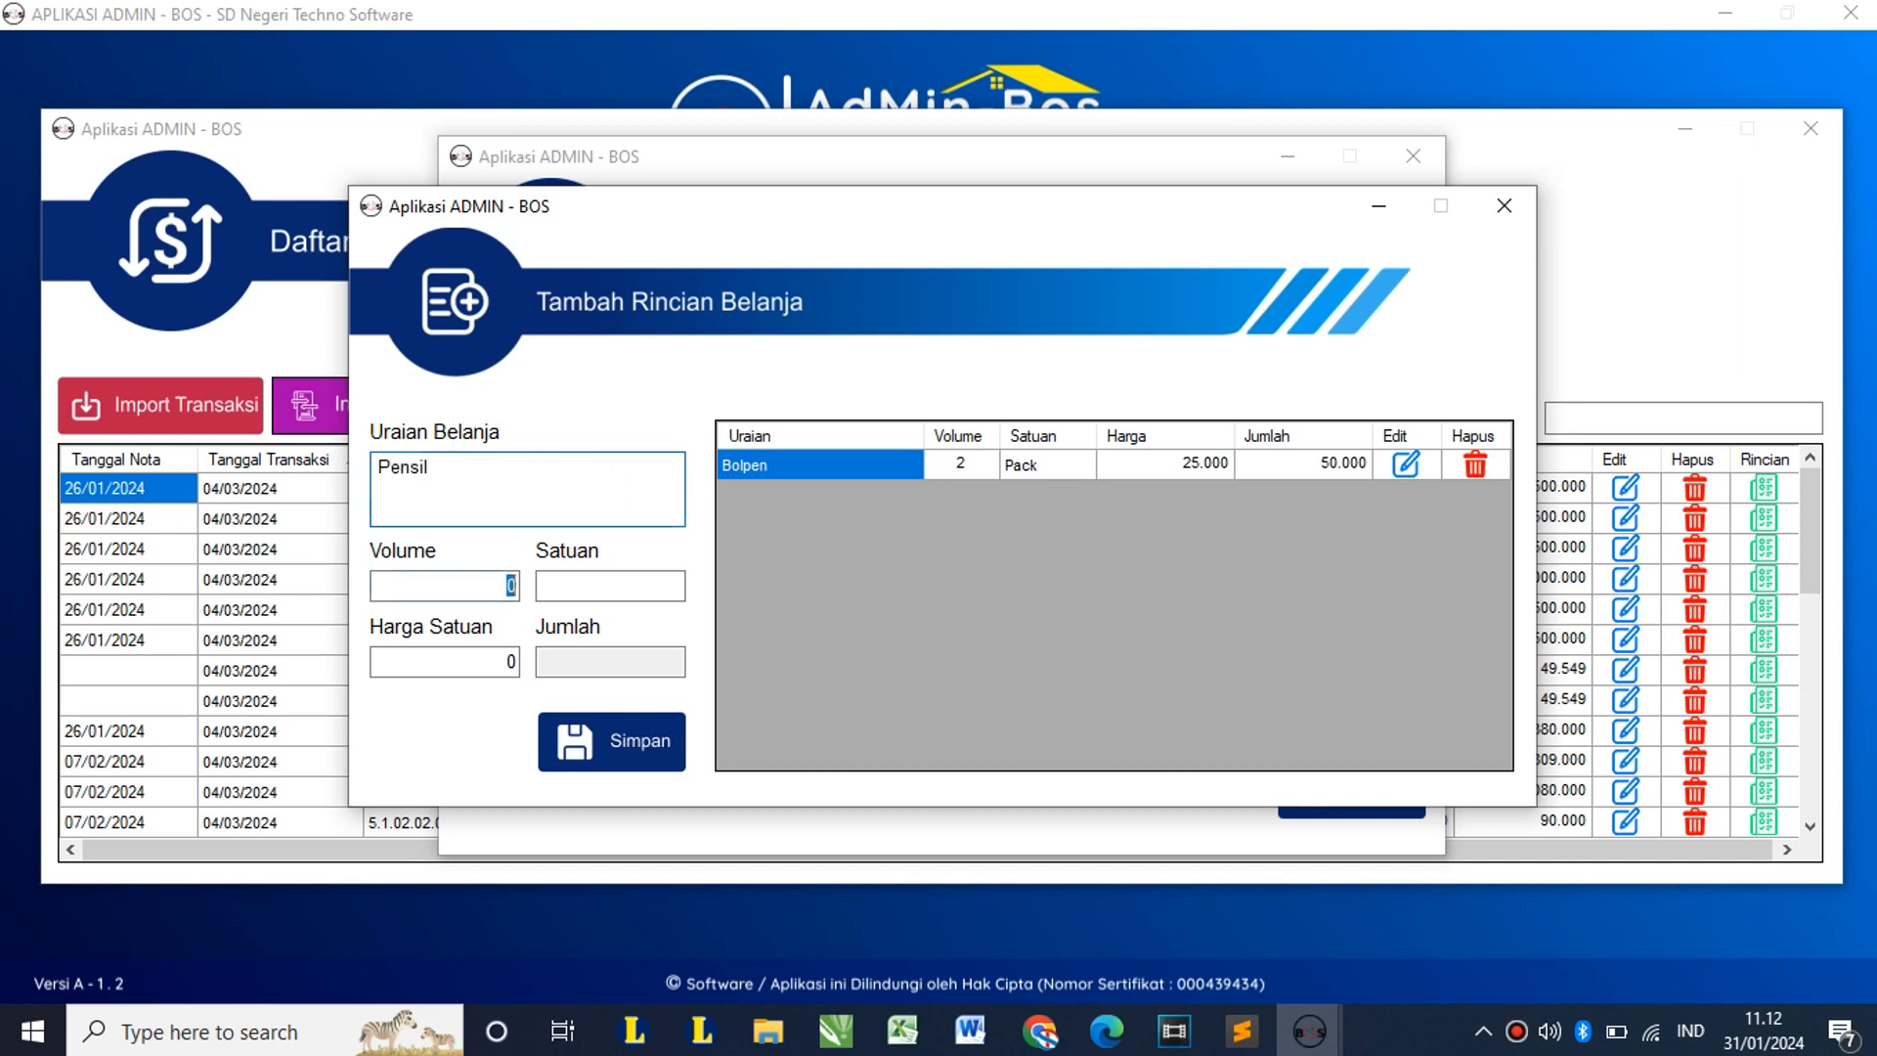
key("Tab")
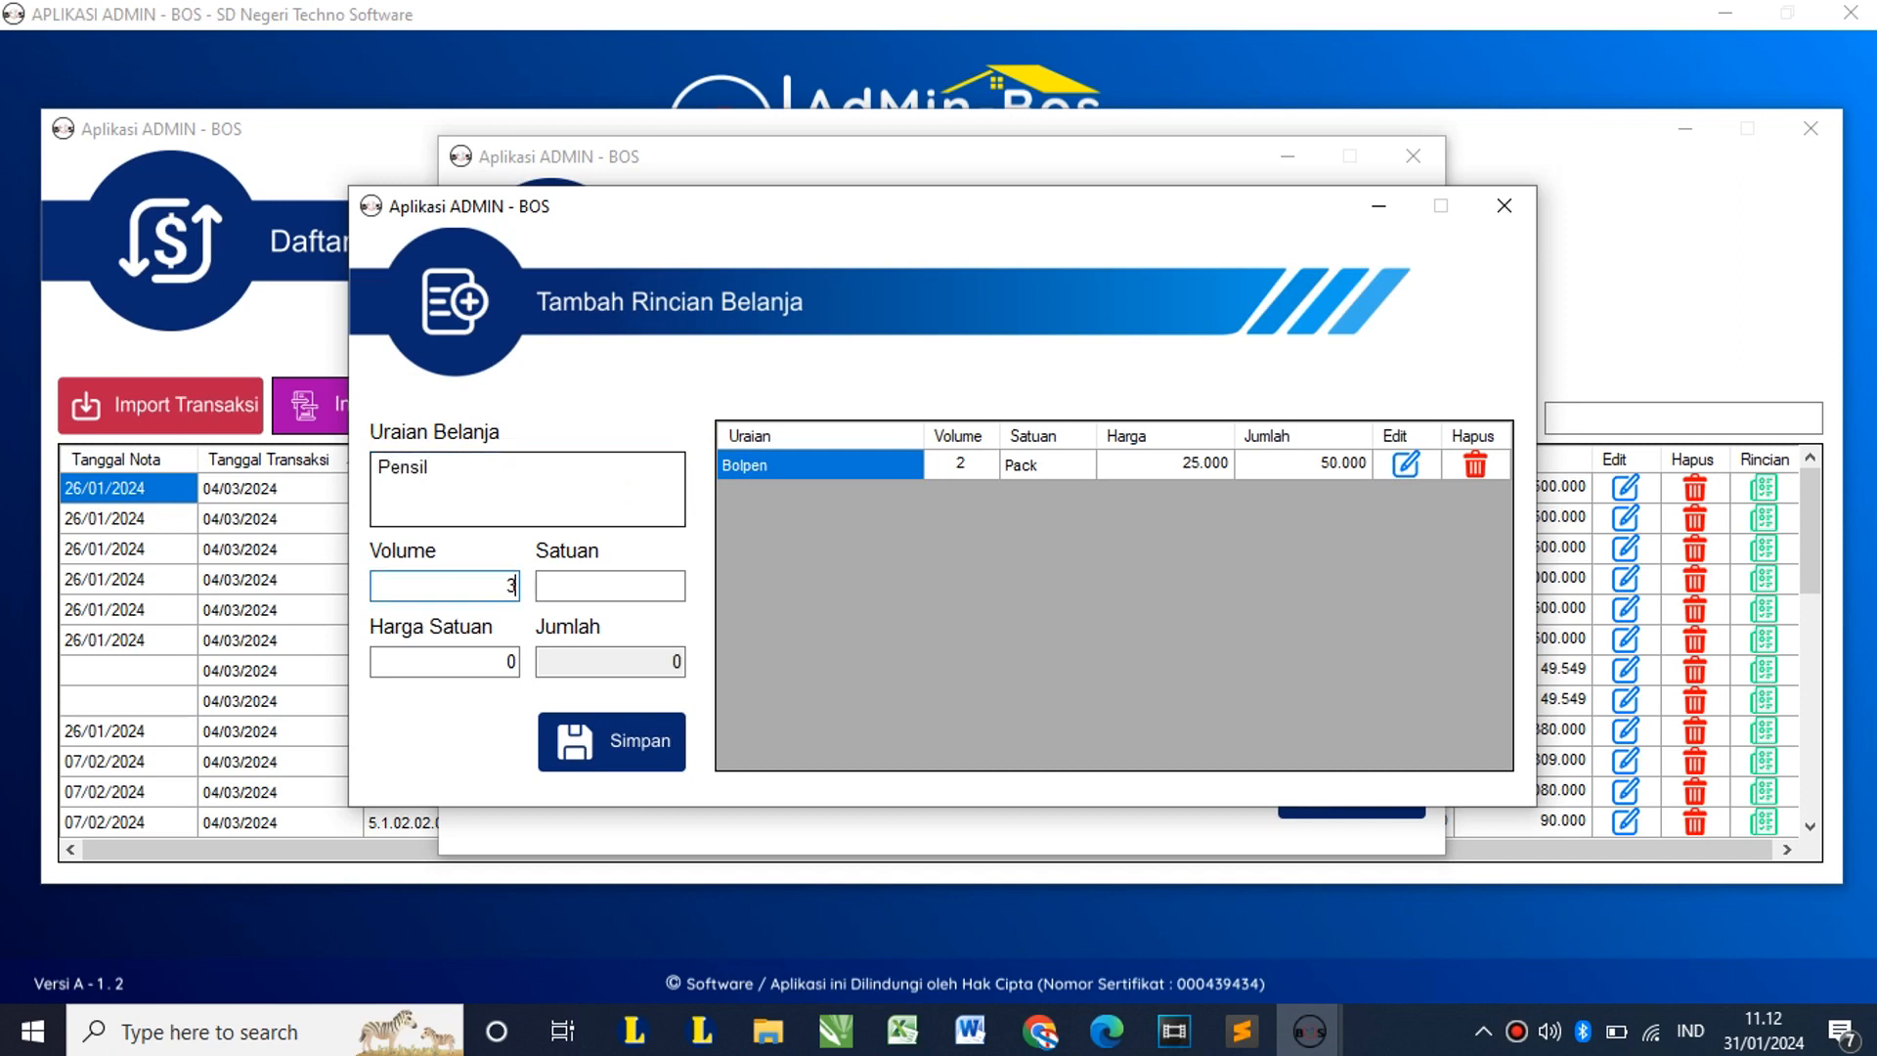
key("Tab")
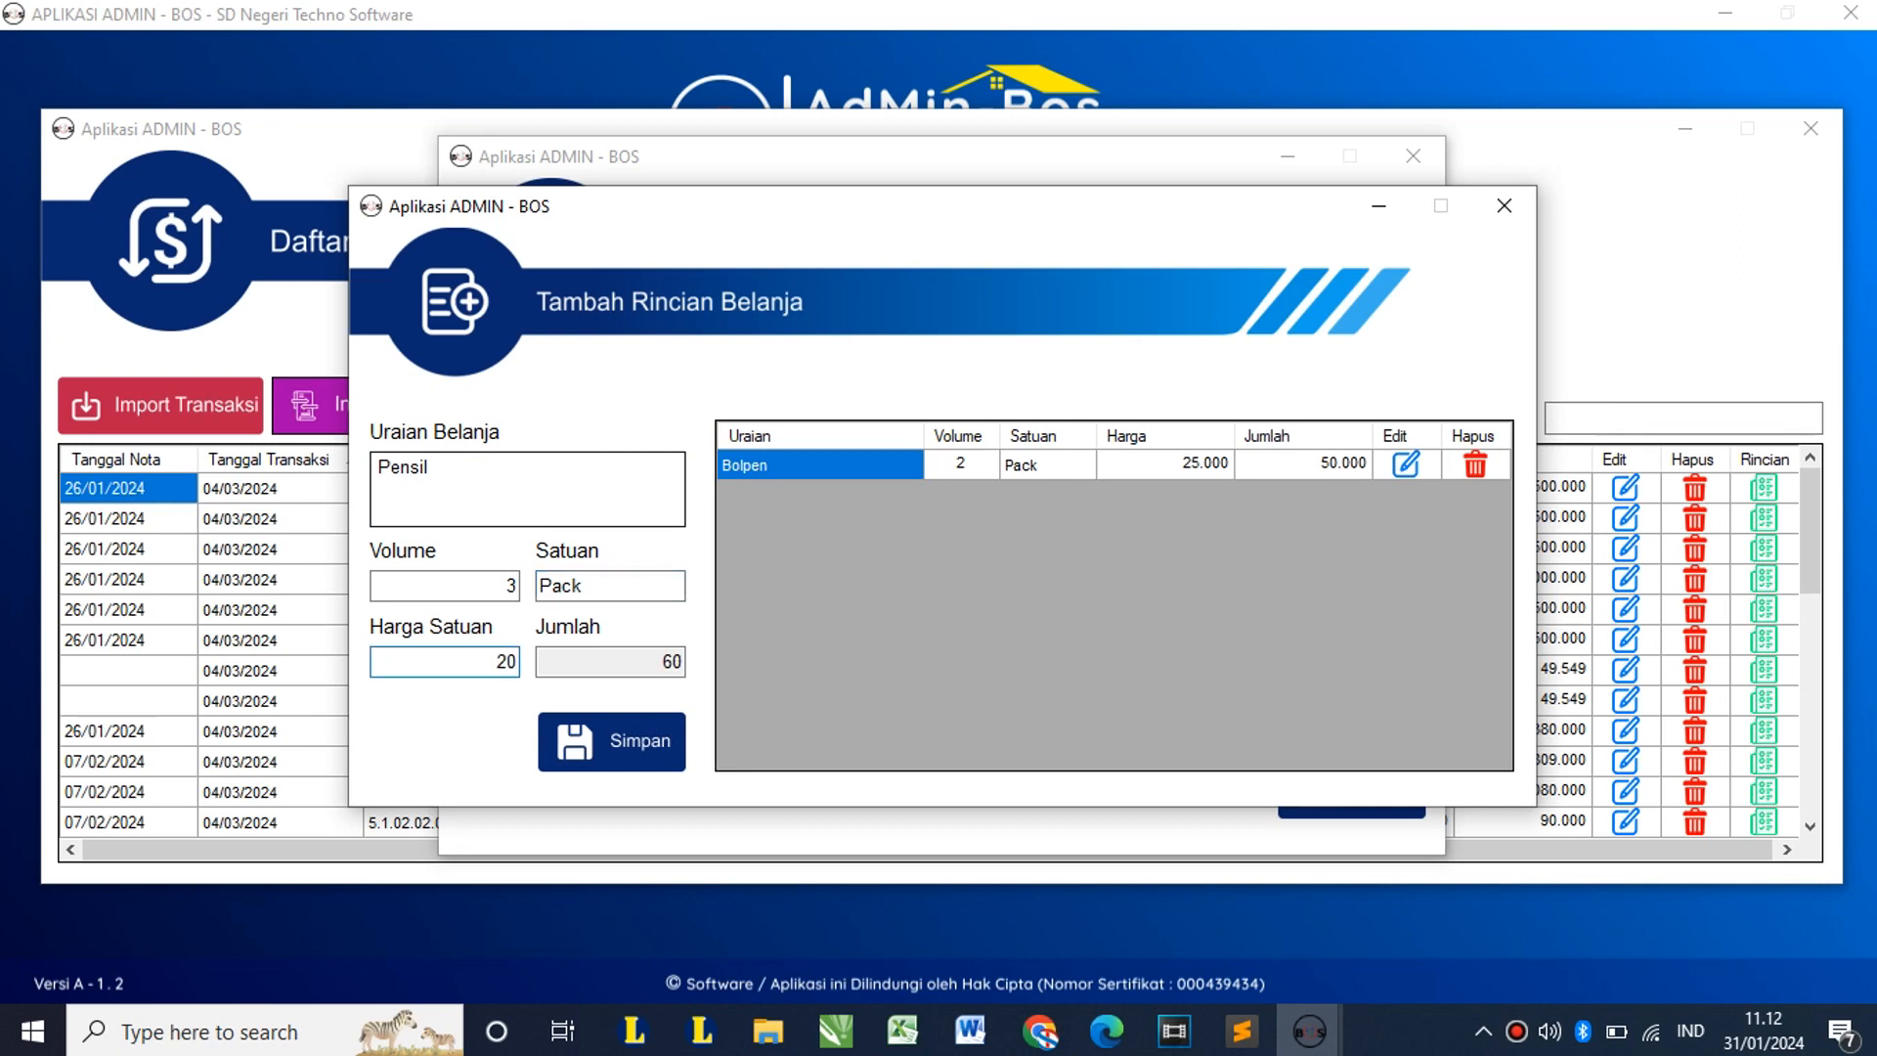
key("Tab")
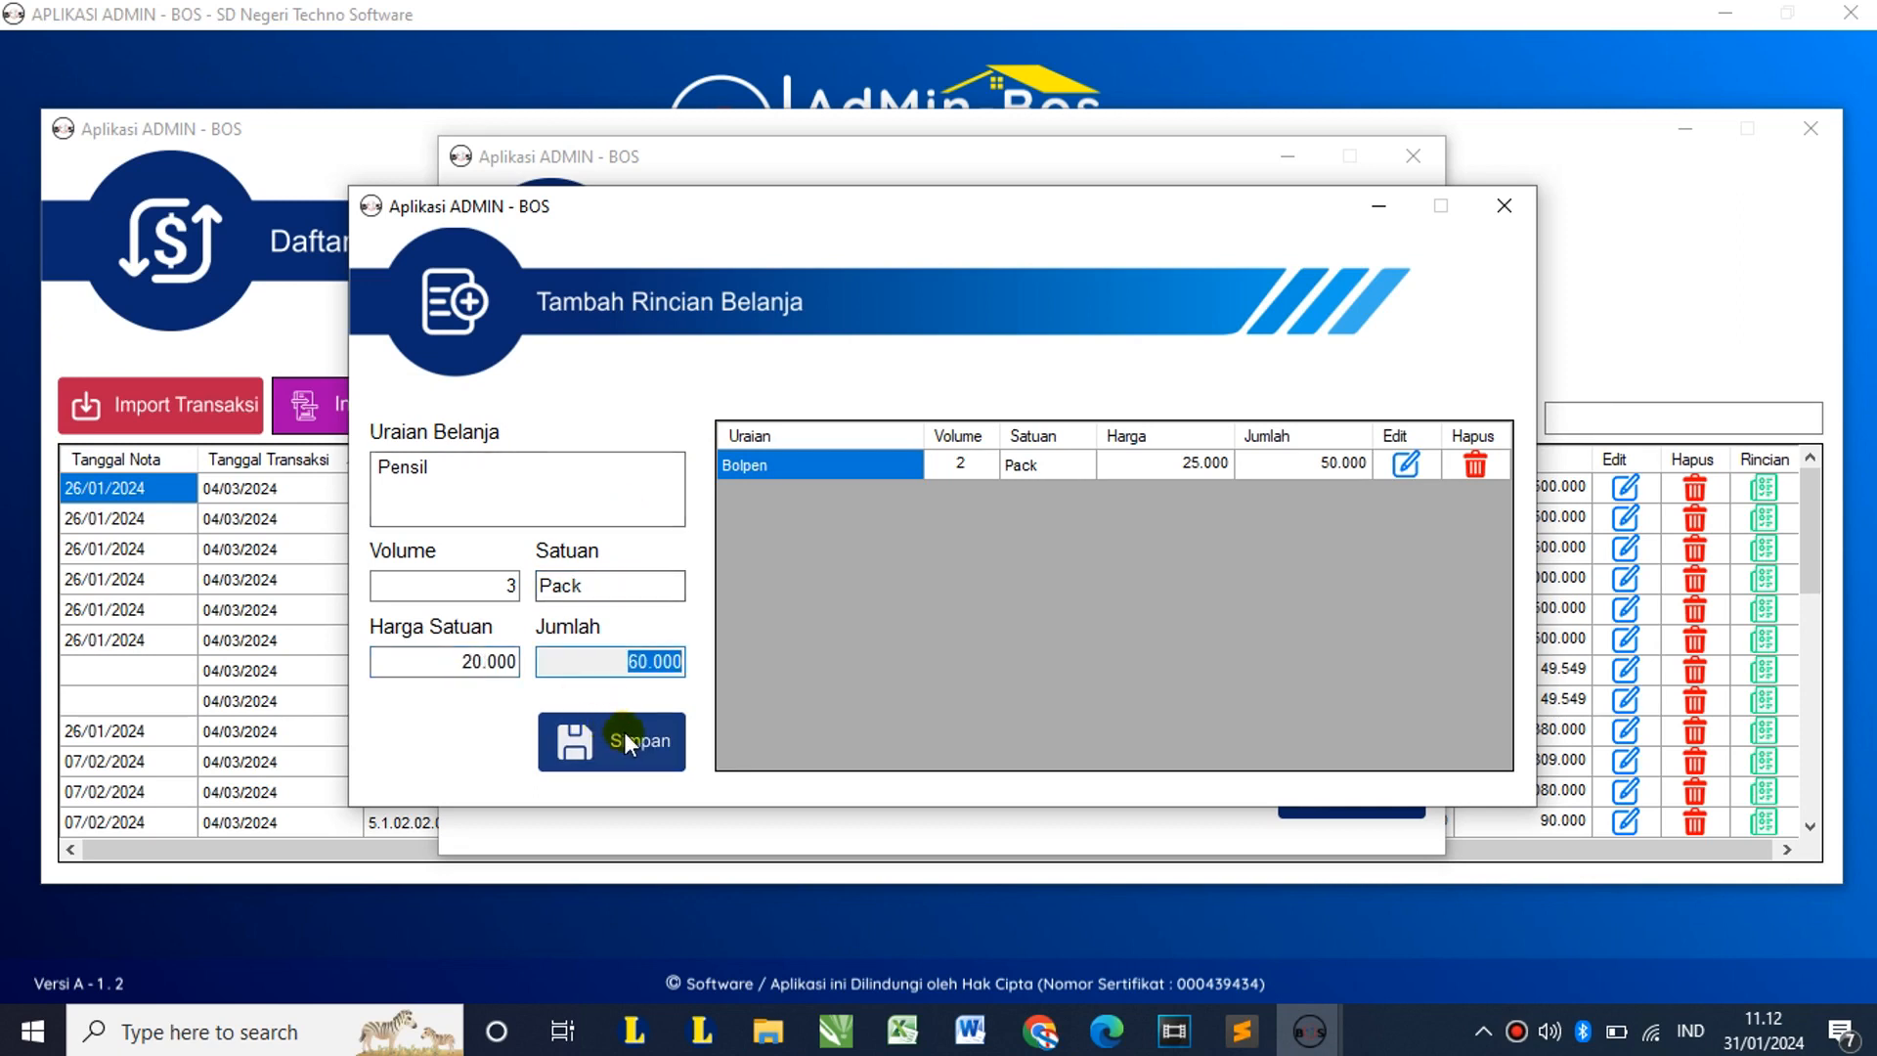
left_click(626, 741)
left_click(1059, 590)
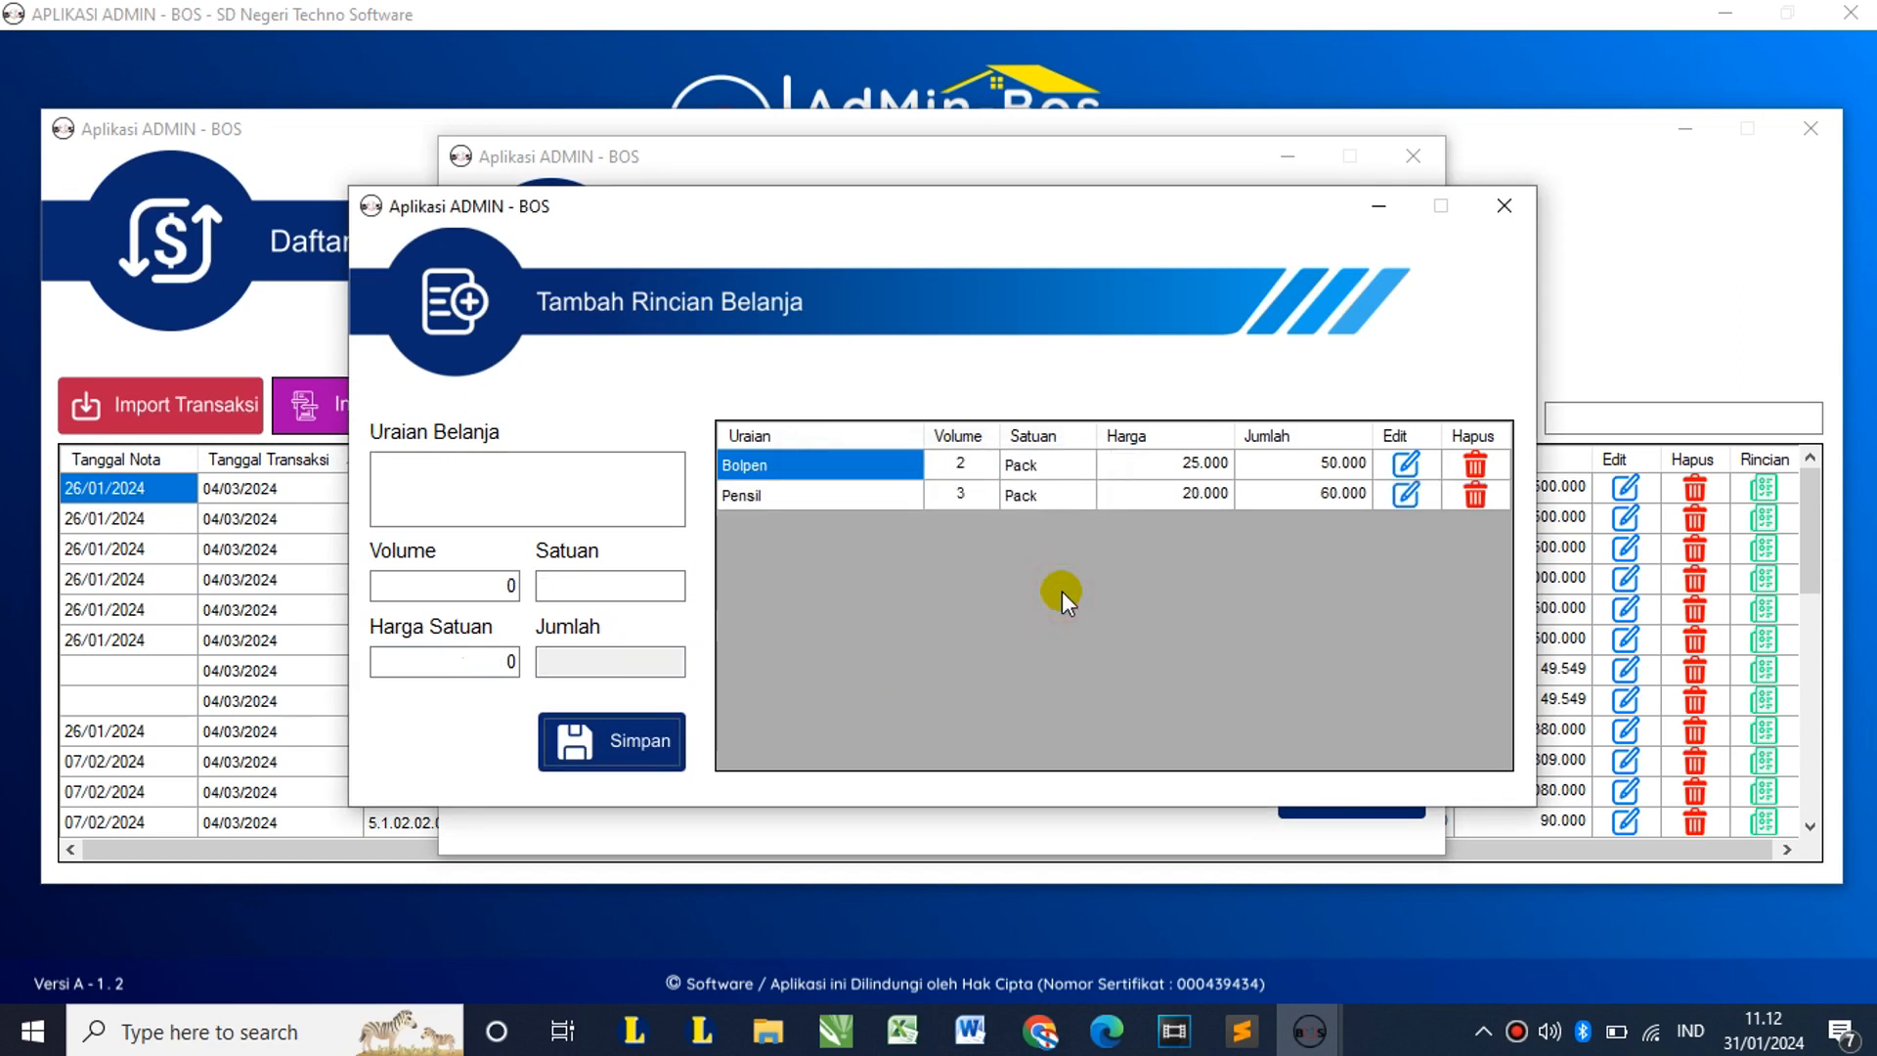
left_click(797, 497)
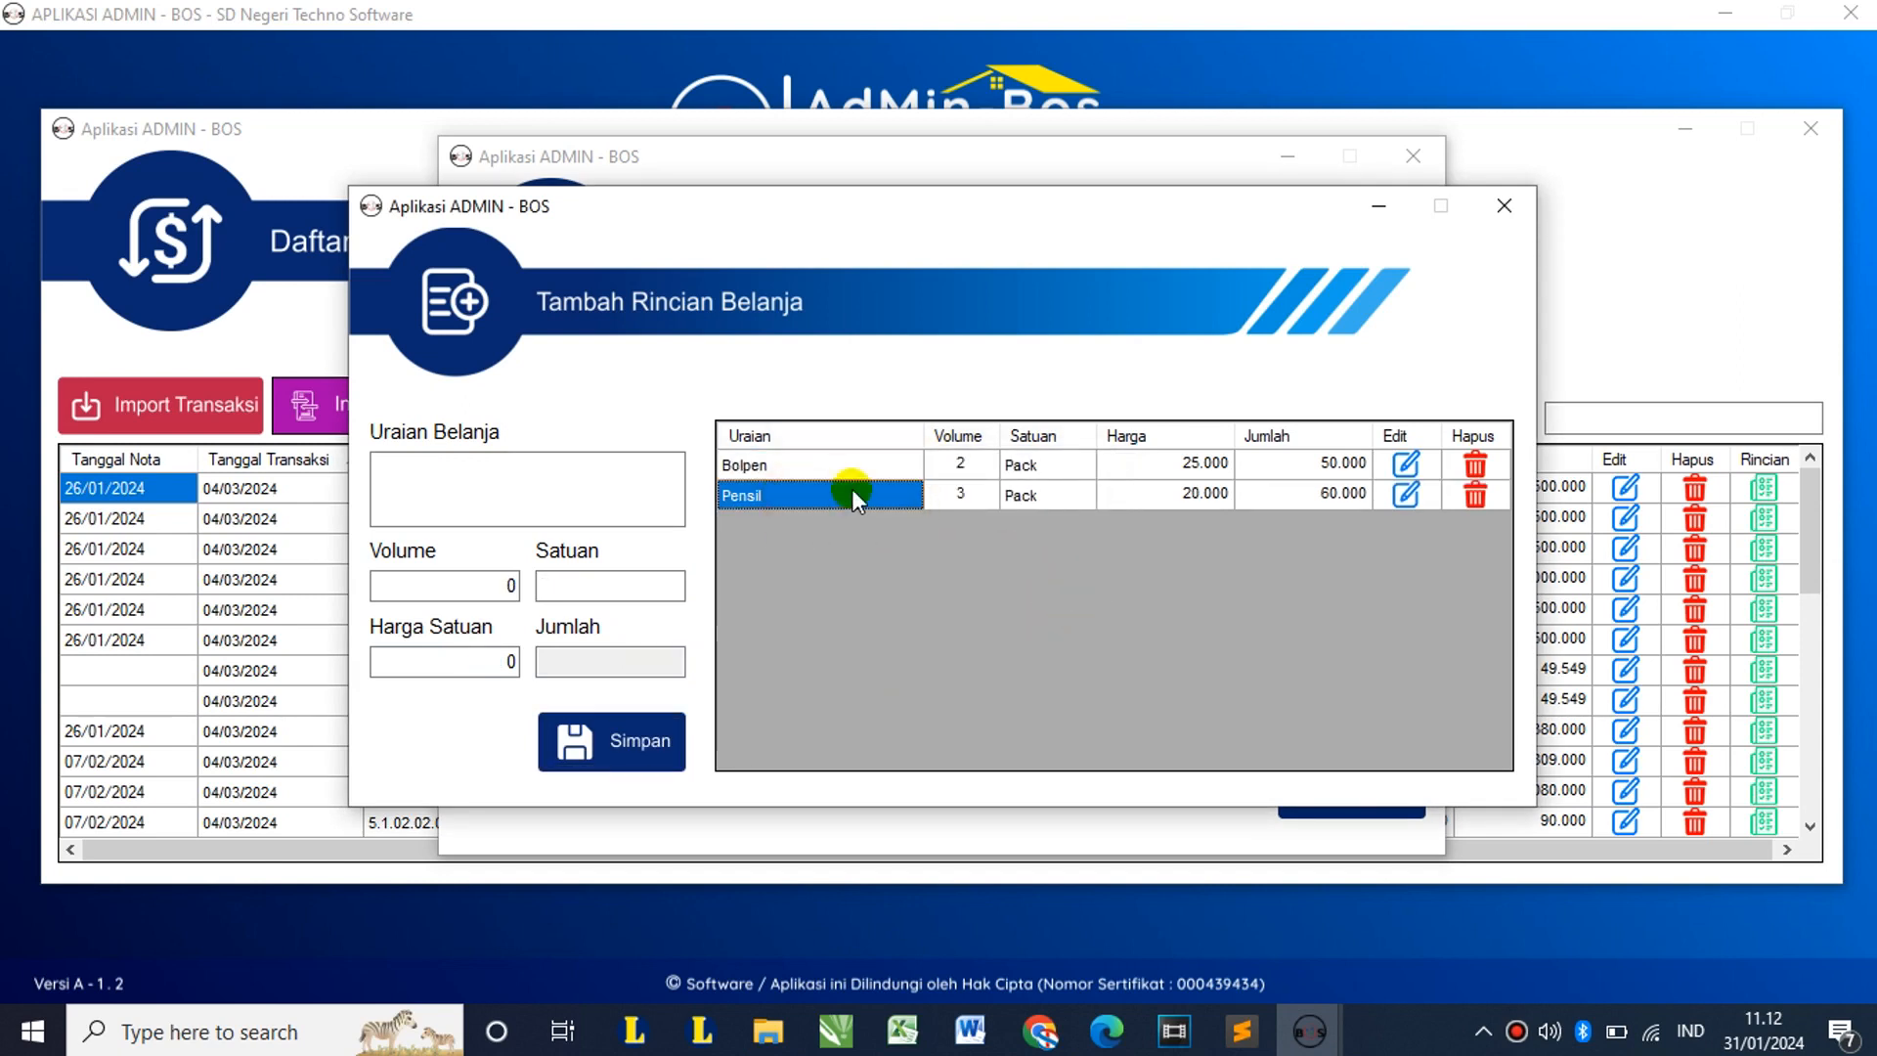
left_click(574, 490)
left_click(563, 589)
Step: Return to the 110.000 transaction form, keeping Pajak 1 as Tidak Ada Pajak, and check the supplier list
left_click(1521, 216)
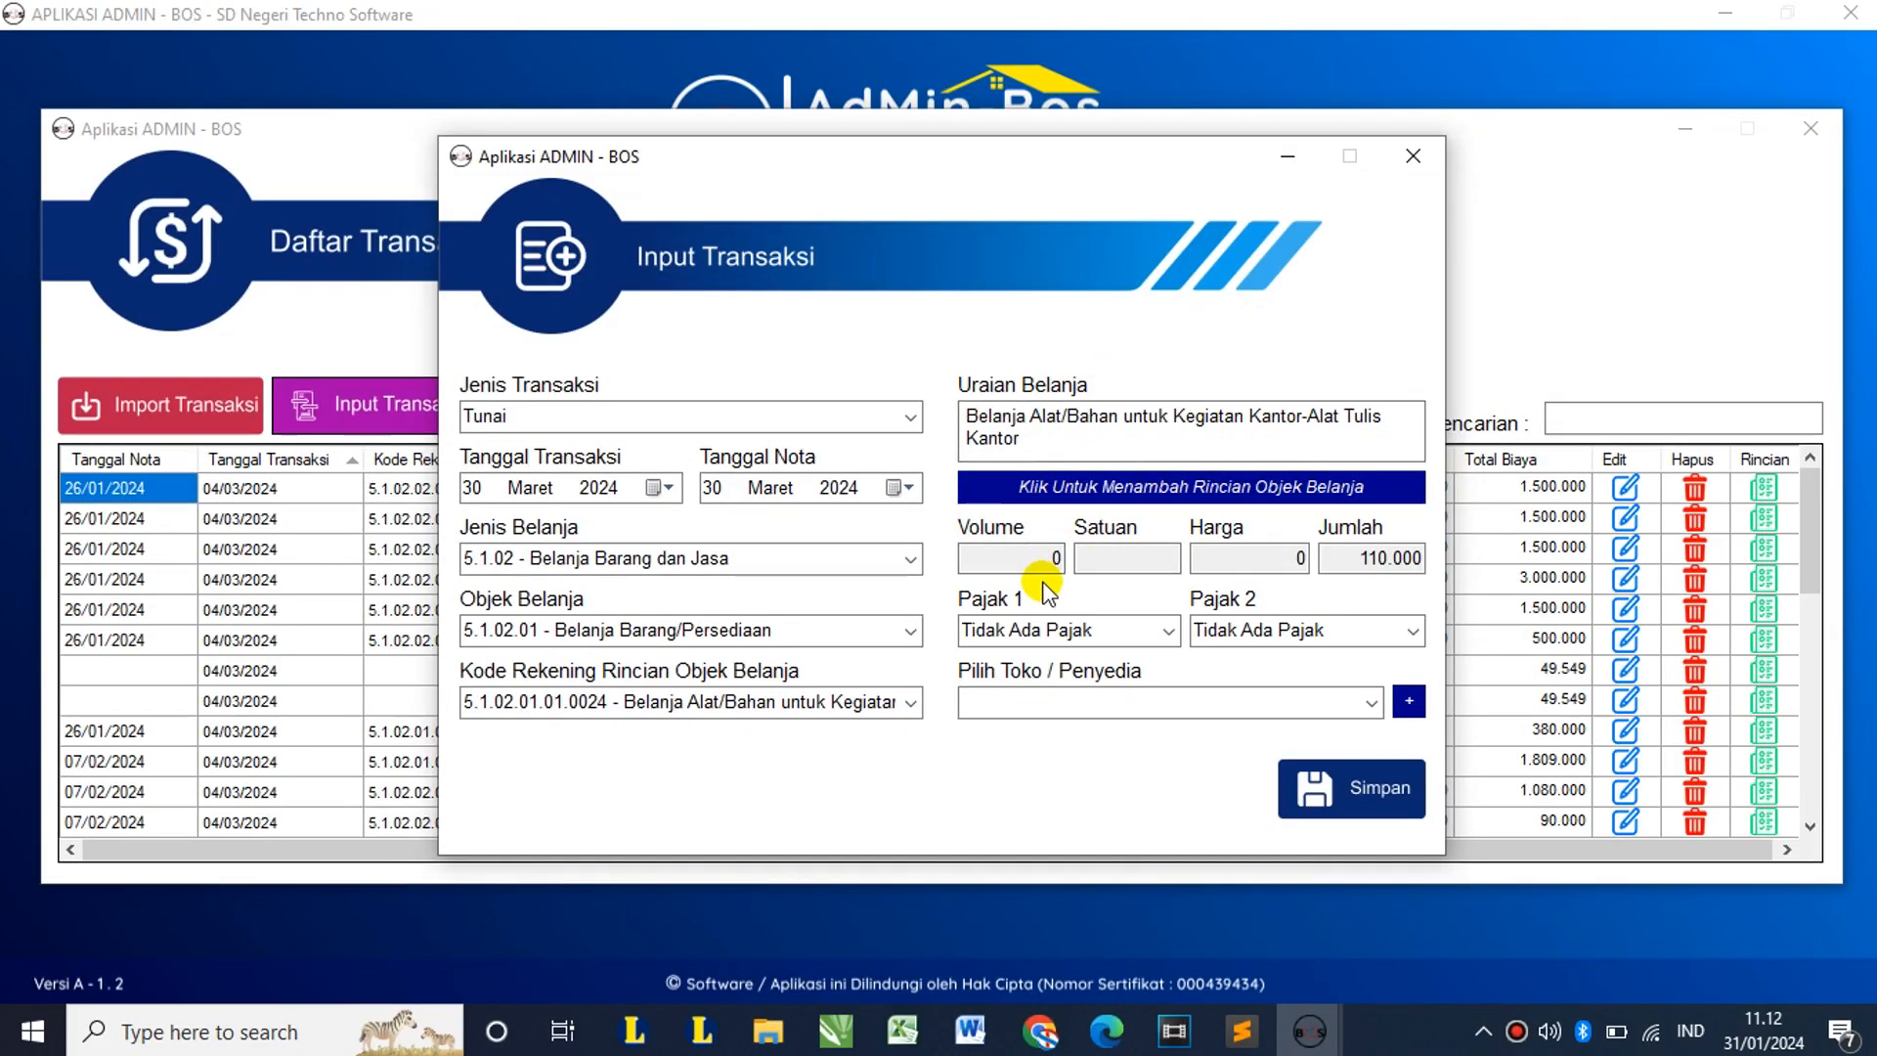
left_click(1169, 634)
left_click(1171, 639)
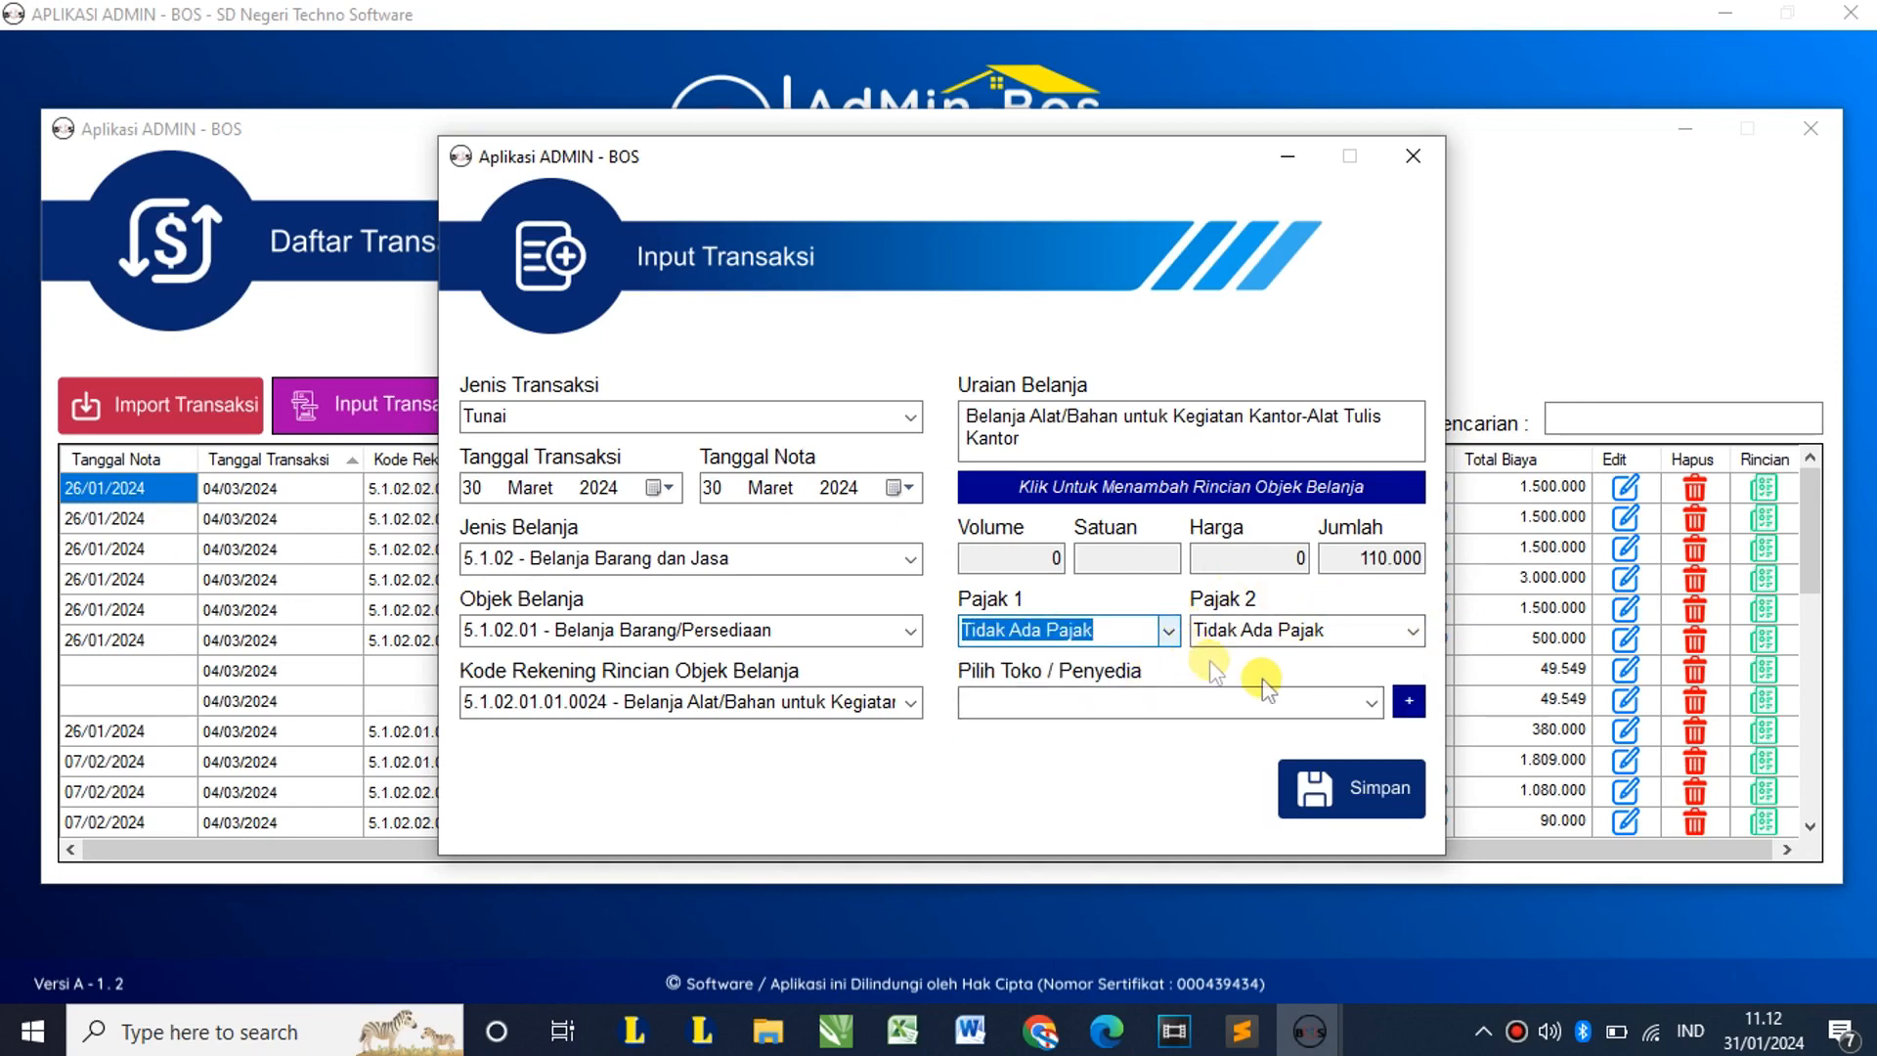
left_click(1372, 702)
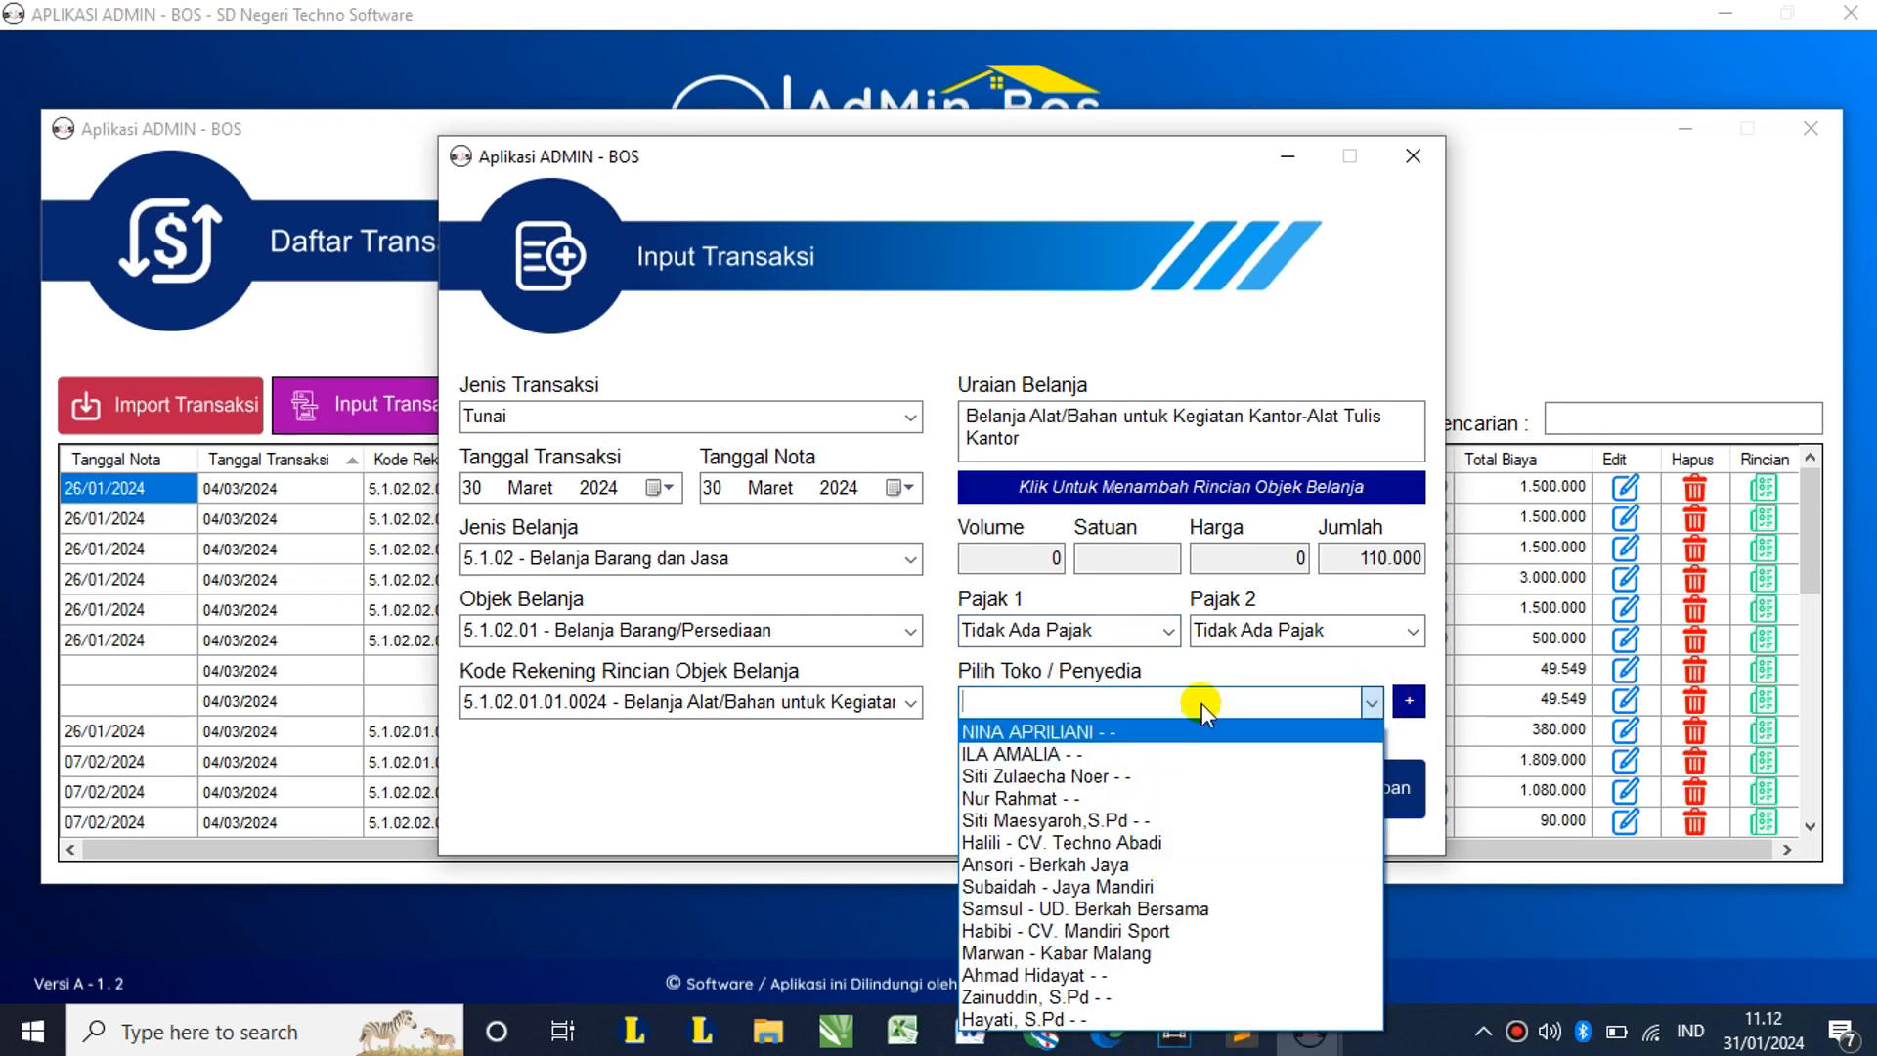
left_click(1221, 665)
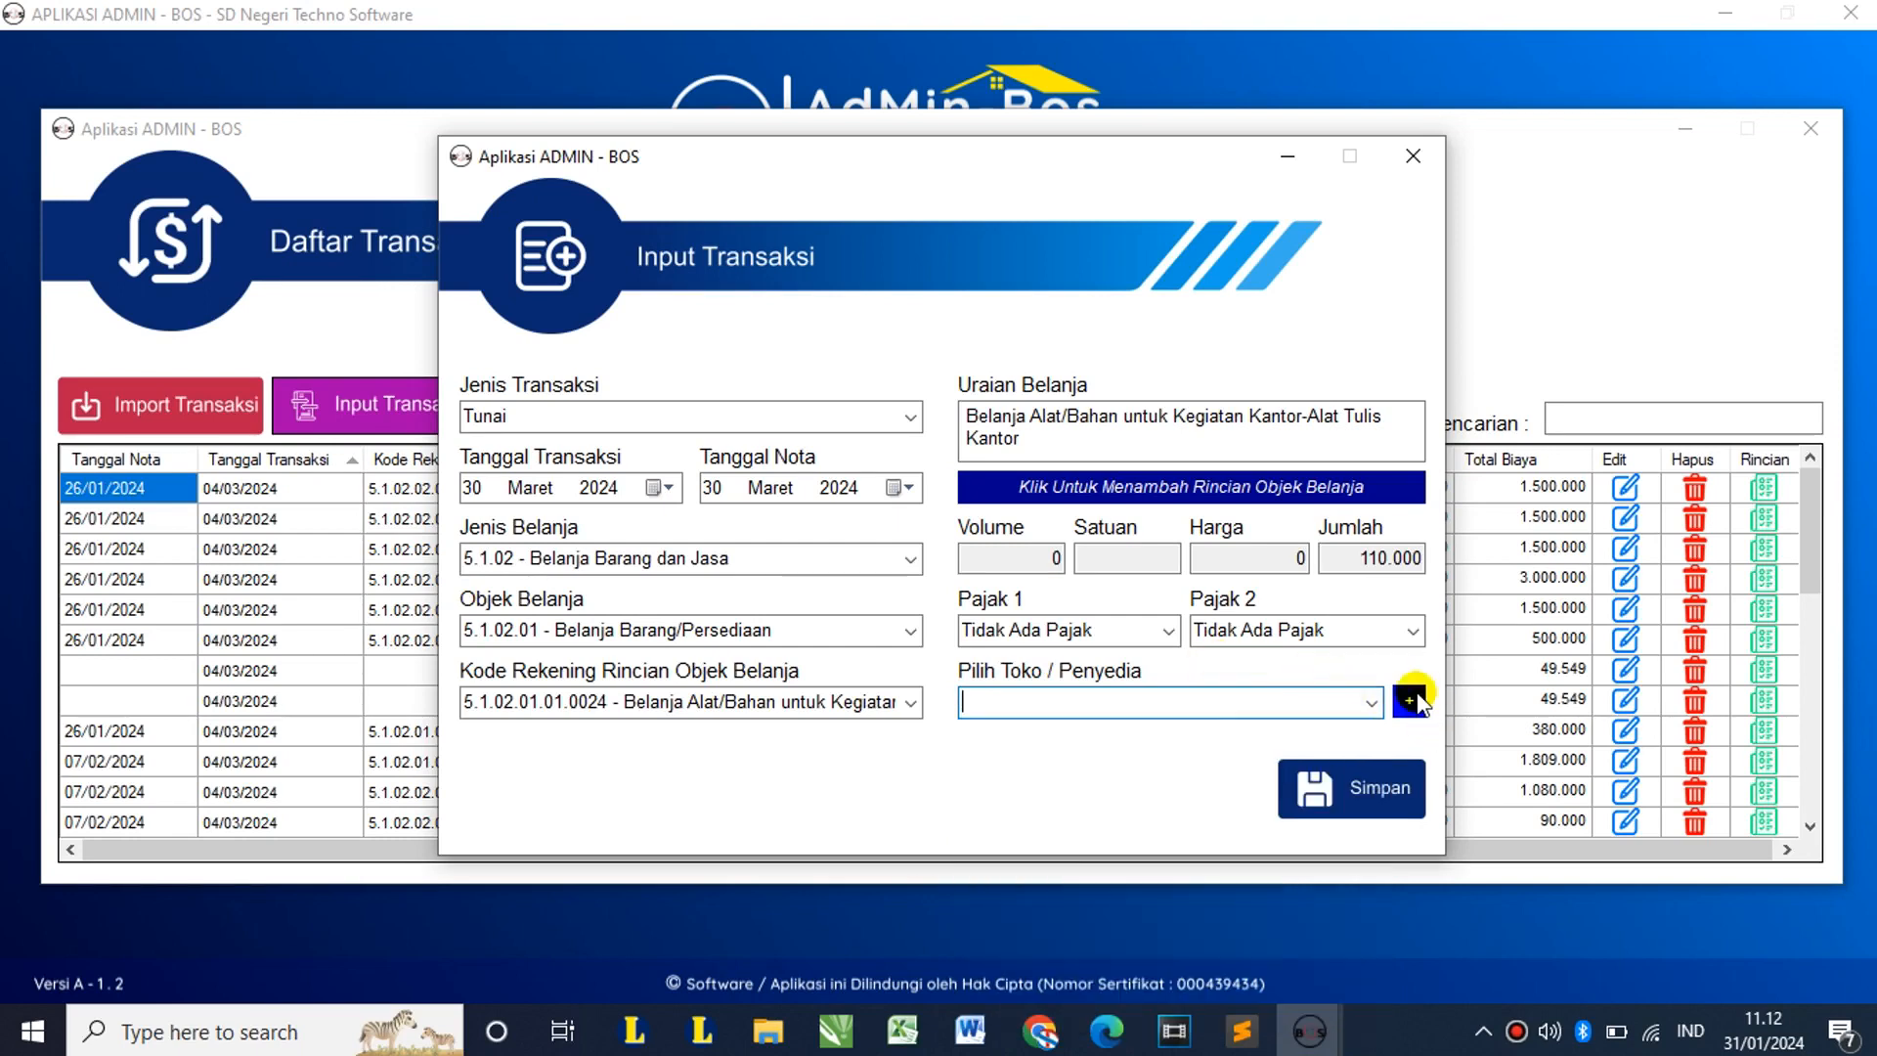
left_click(1409, 701)
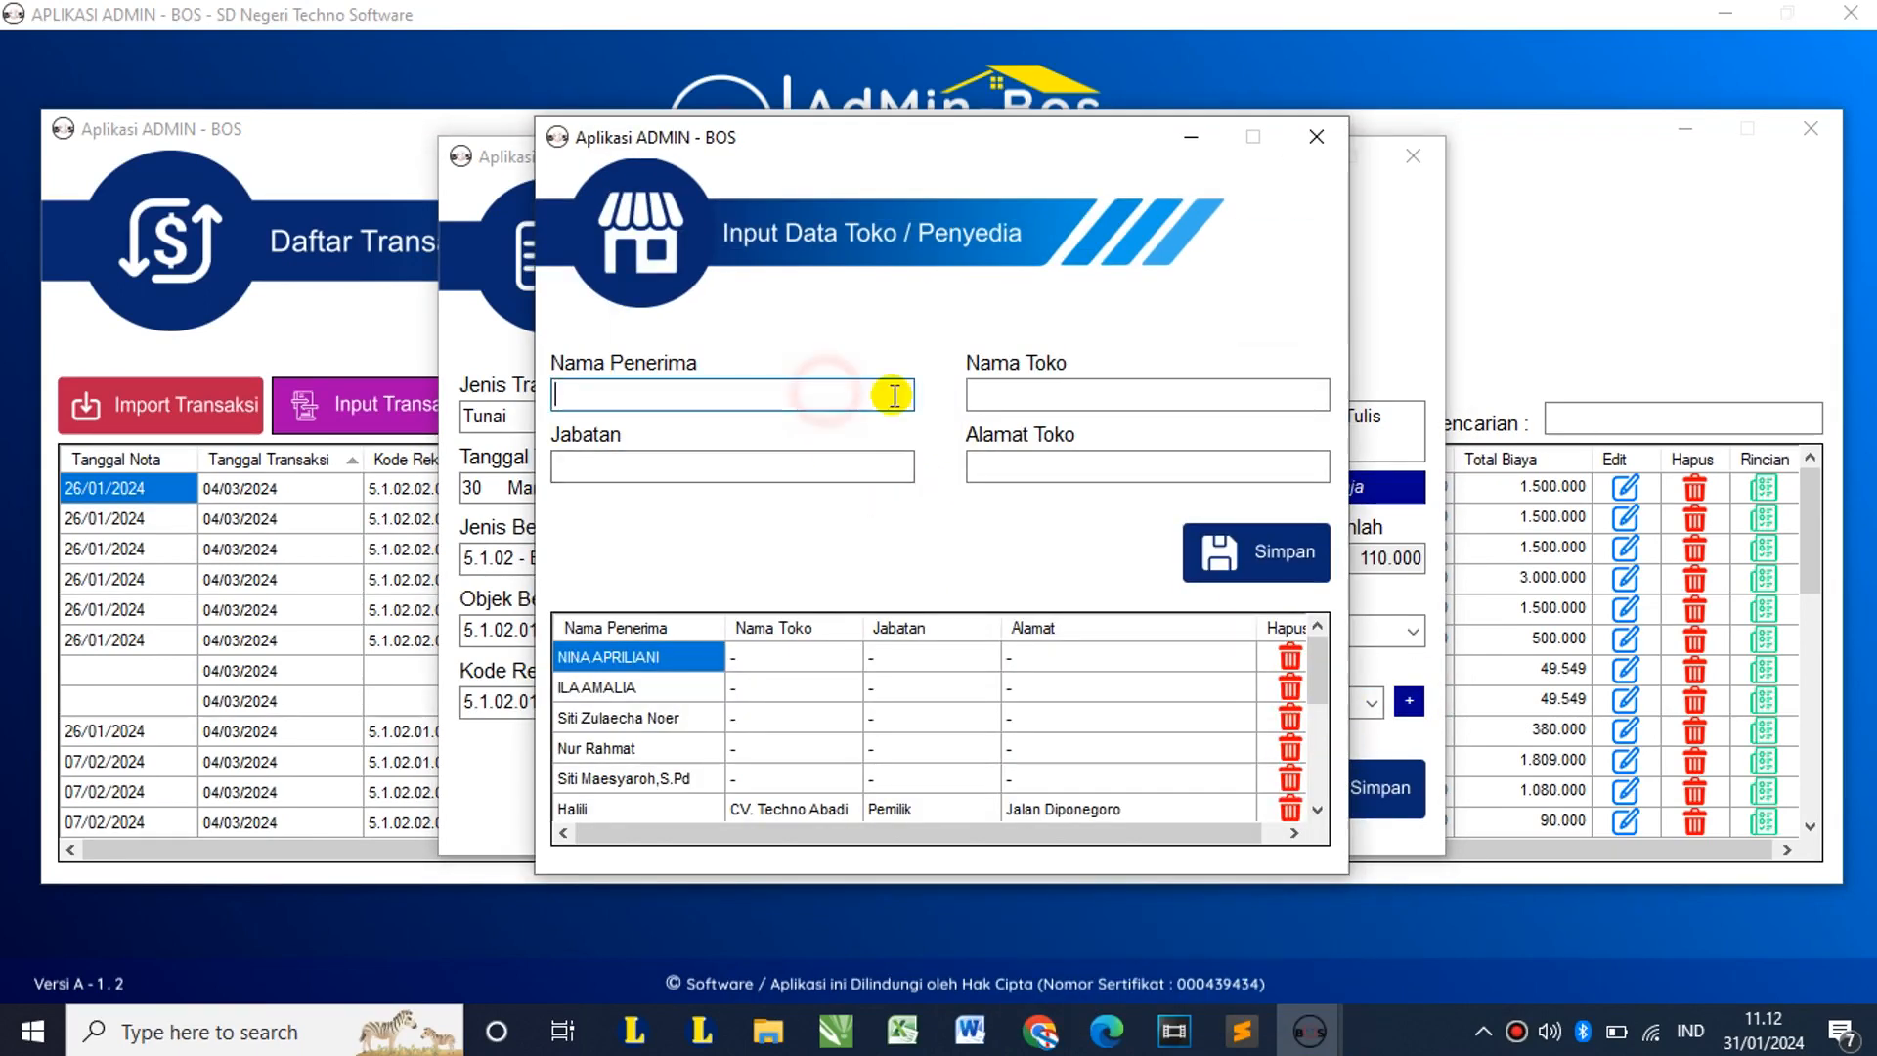
Step: Register supplier CV. Karomah with the recipient's name, position Pemilik and the shop's street address
left_click(894, 395)
type("Ansori")
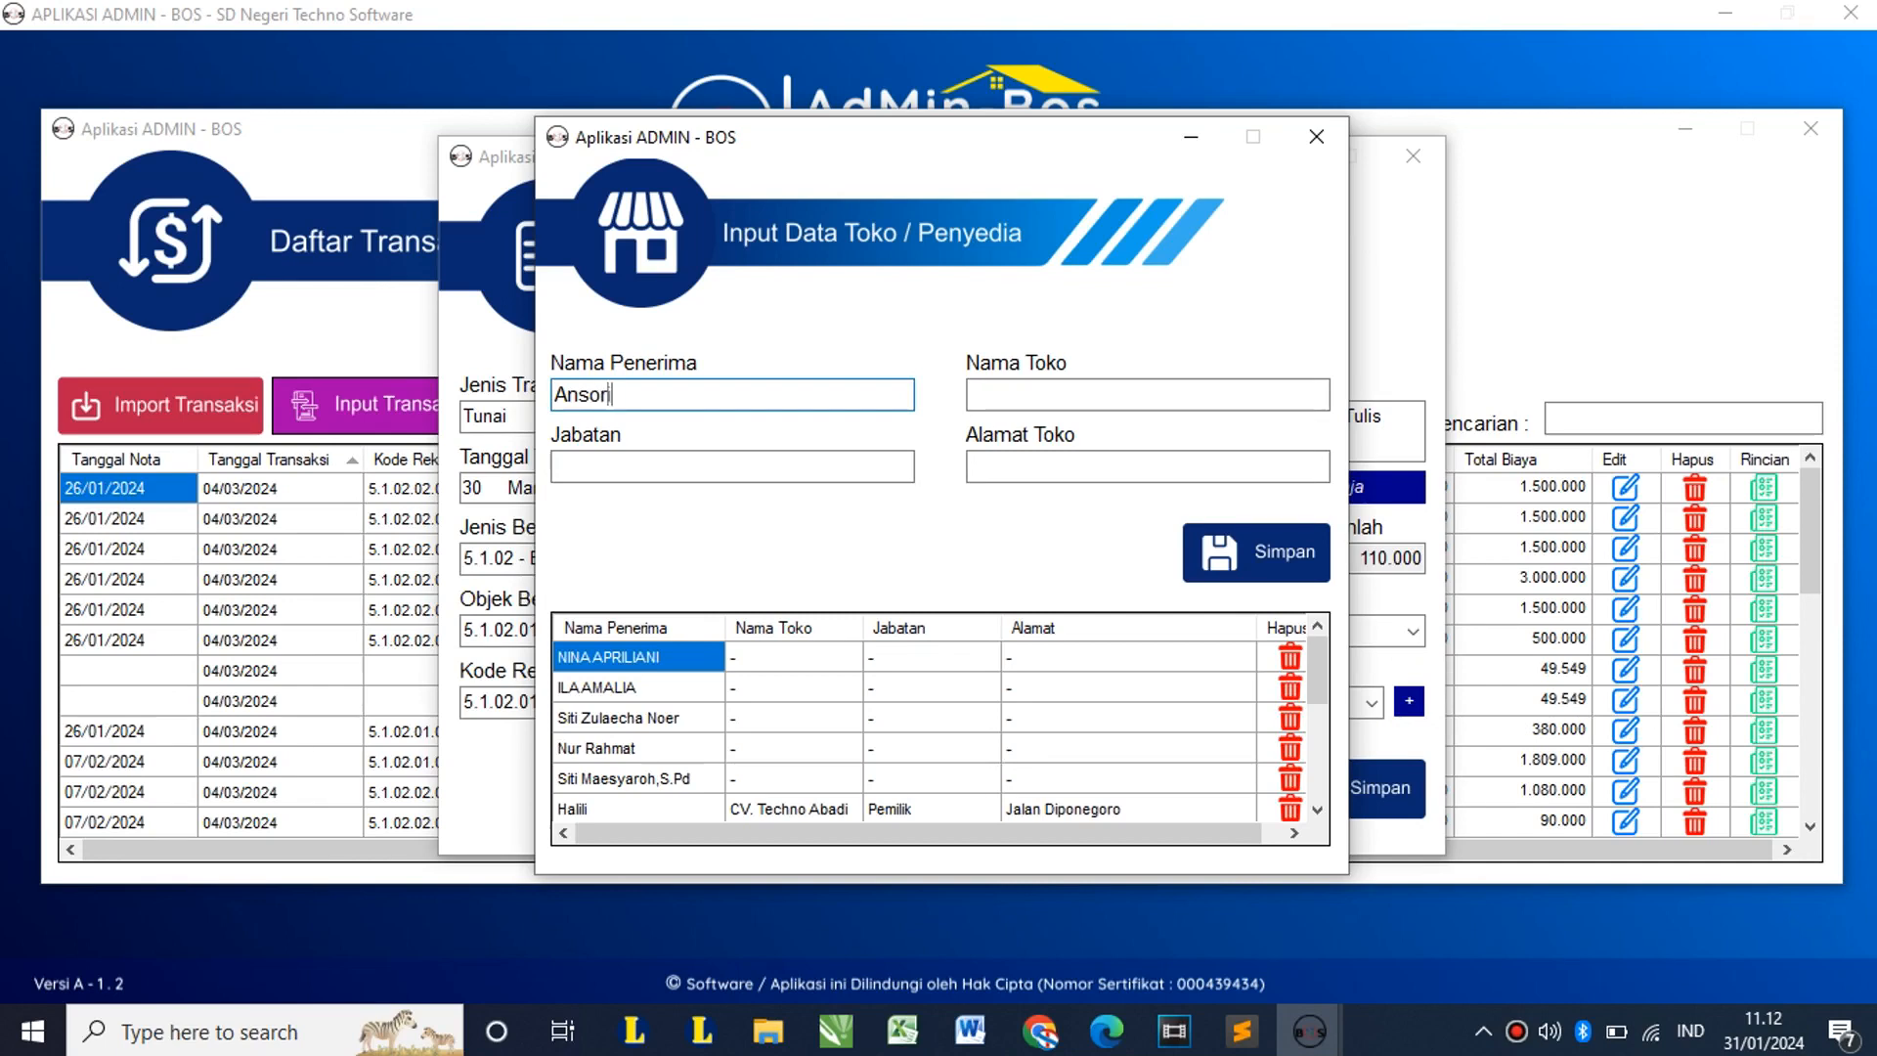
left_click(1148, 395)
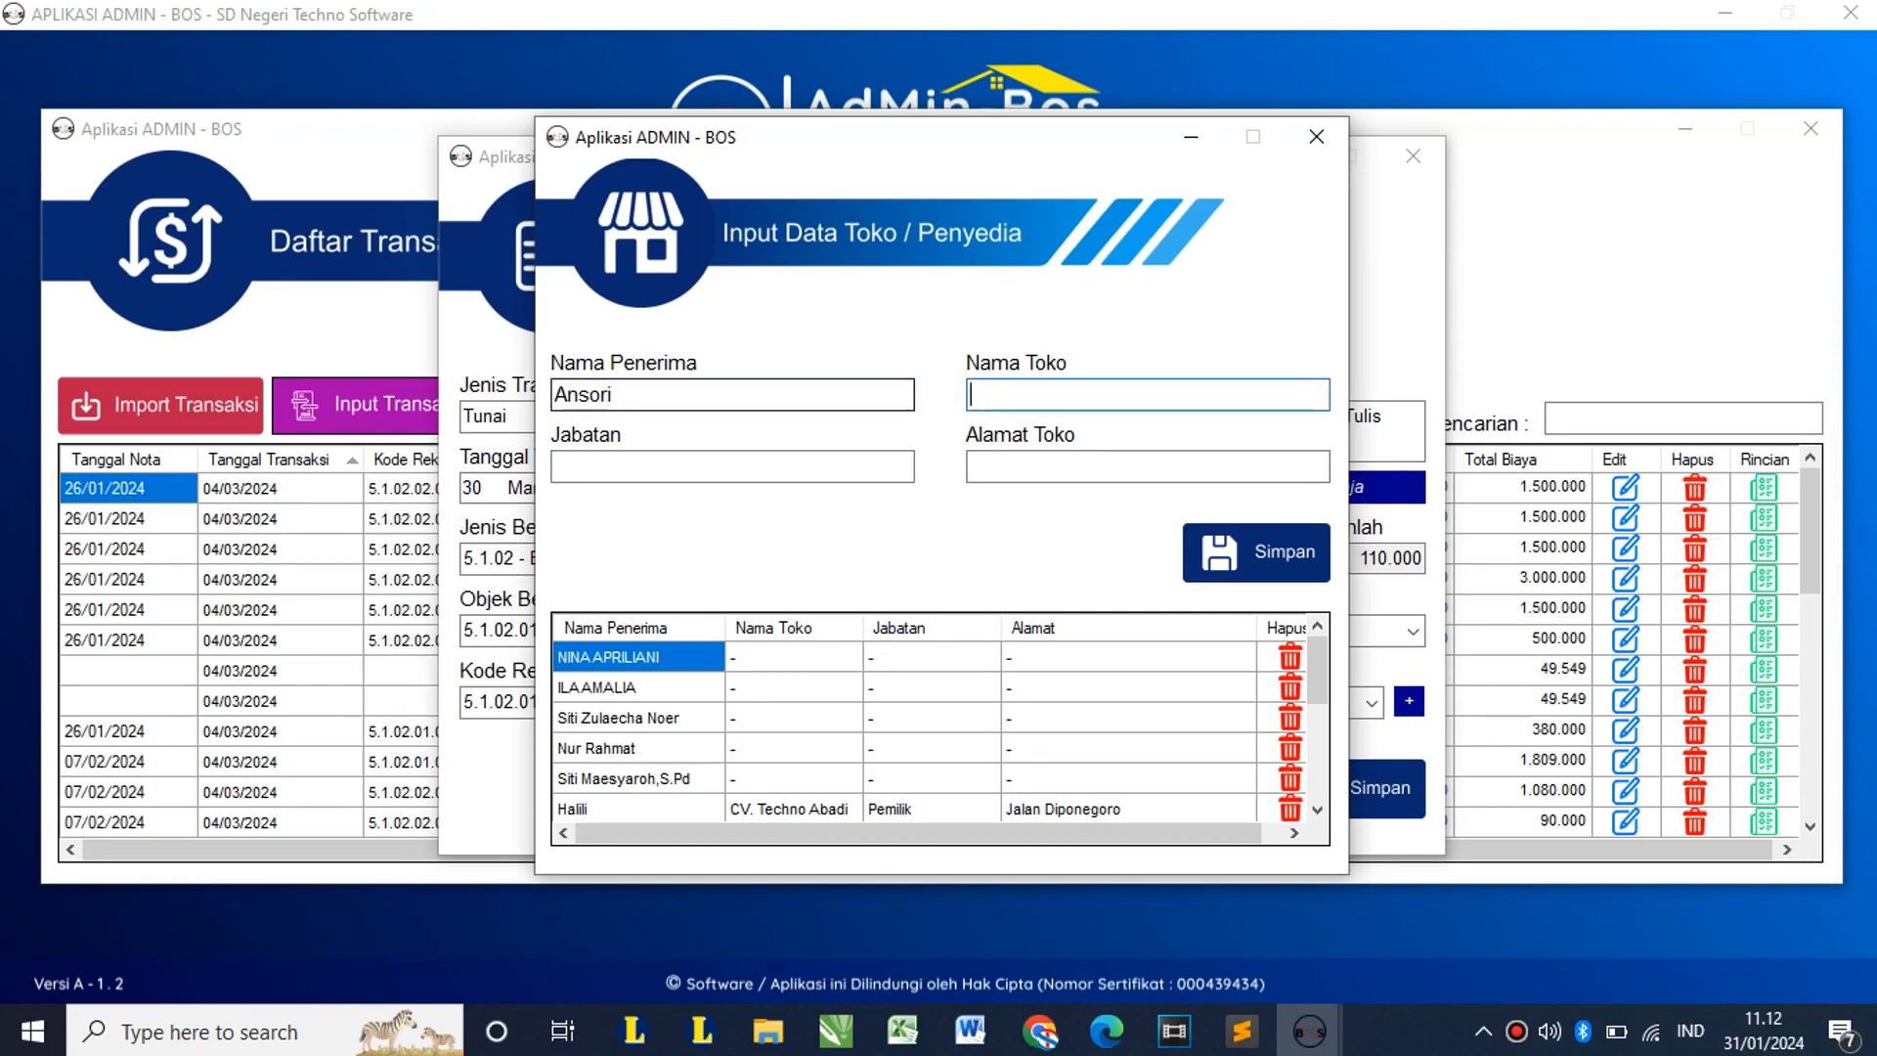
type("CV. Karomah")
left_click(555, 466)
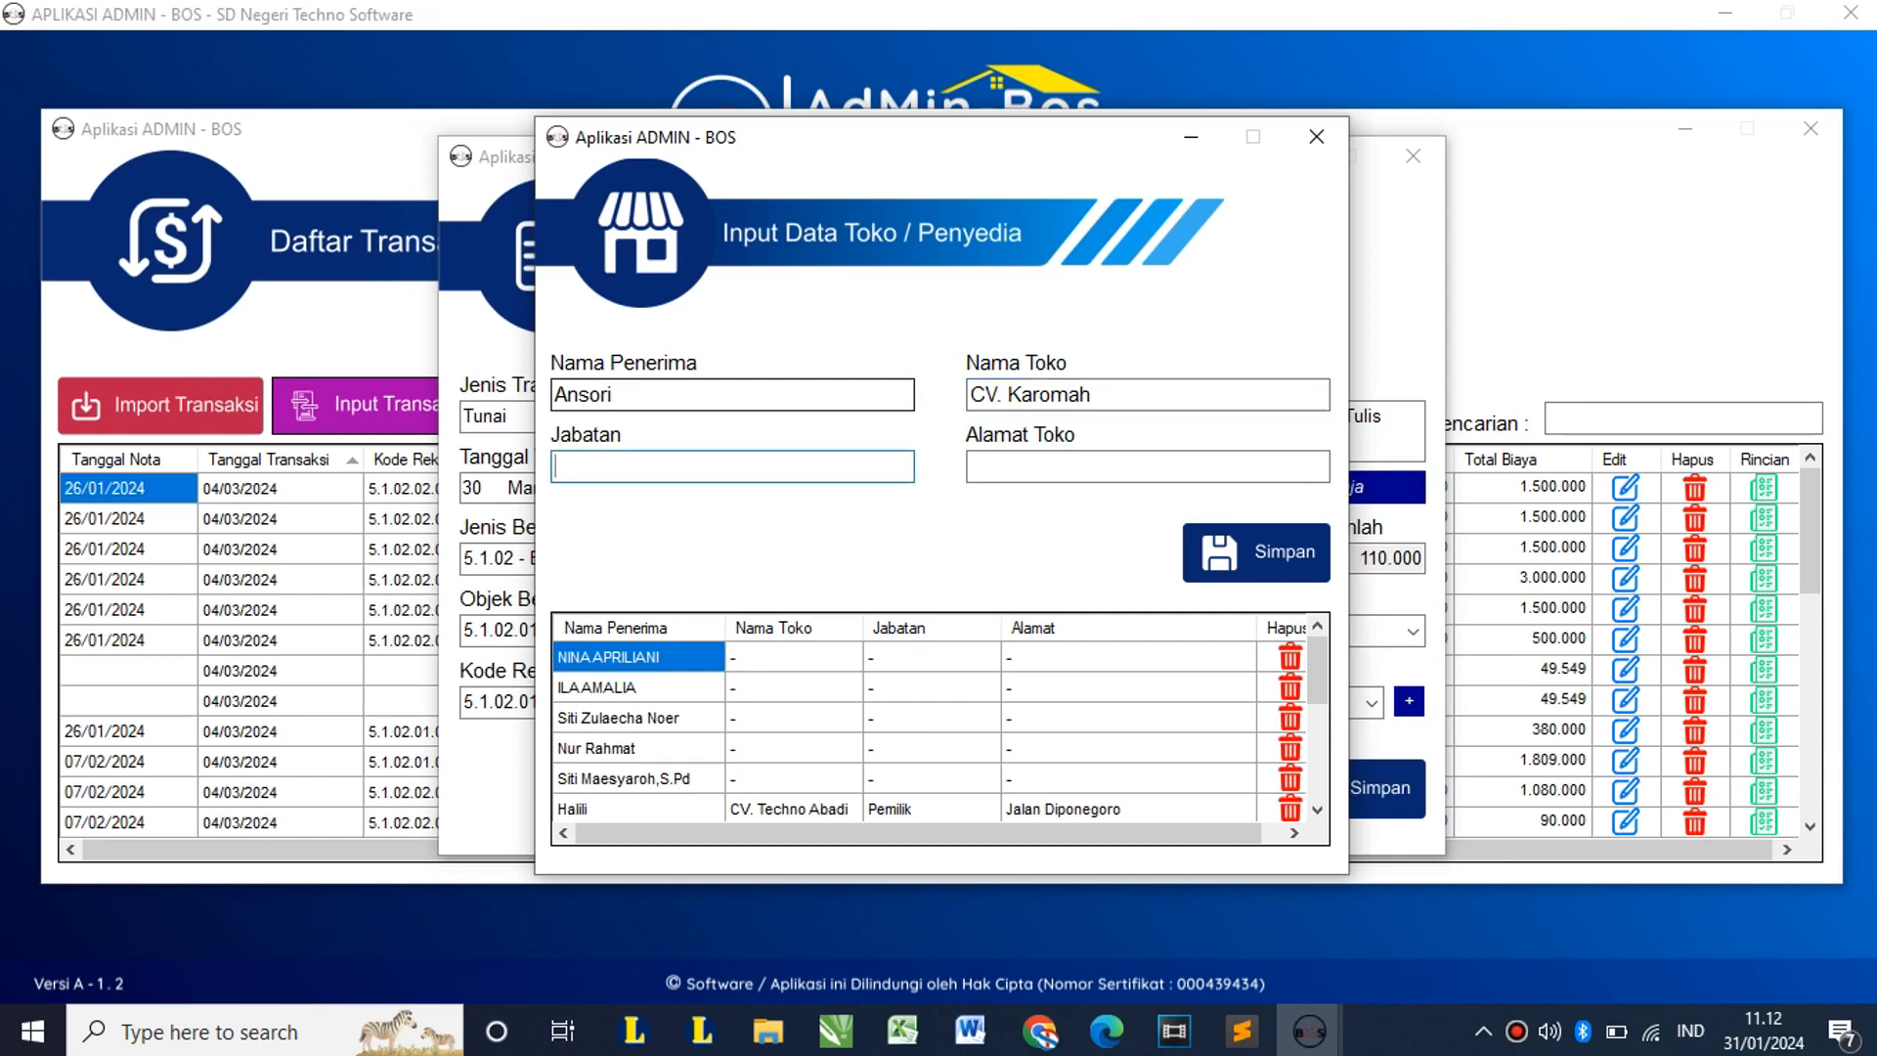
type("Pemilik")
left_click(978, 466)
type("Jalan")
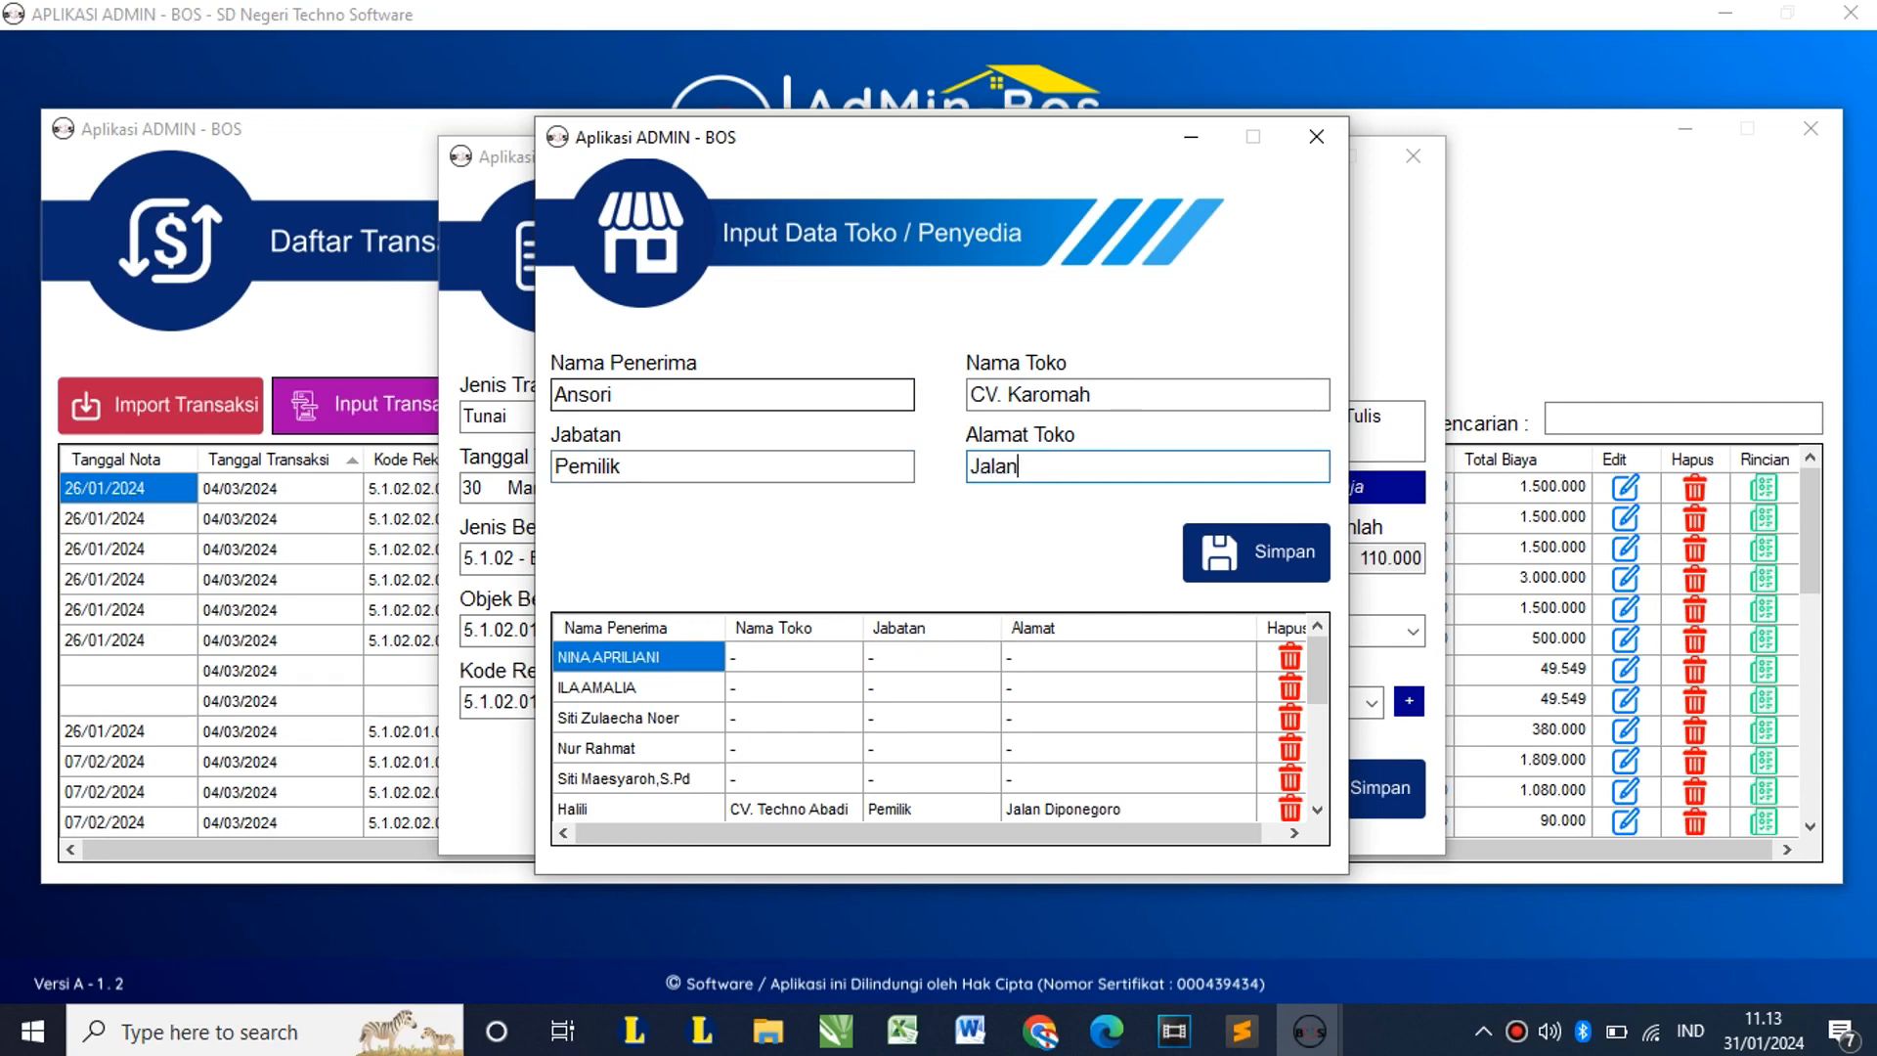
type(" Bareng Raya")
key("Tab")
key("Return")
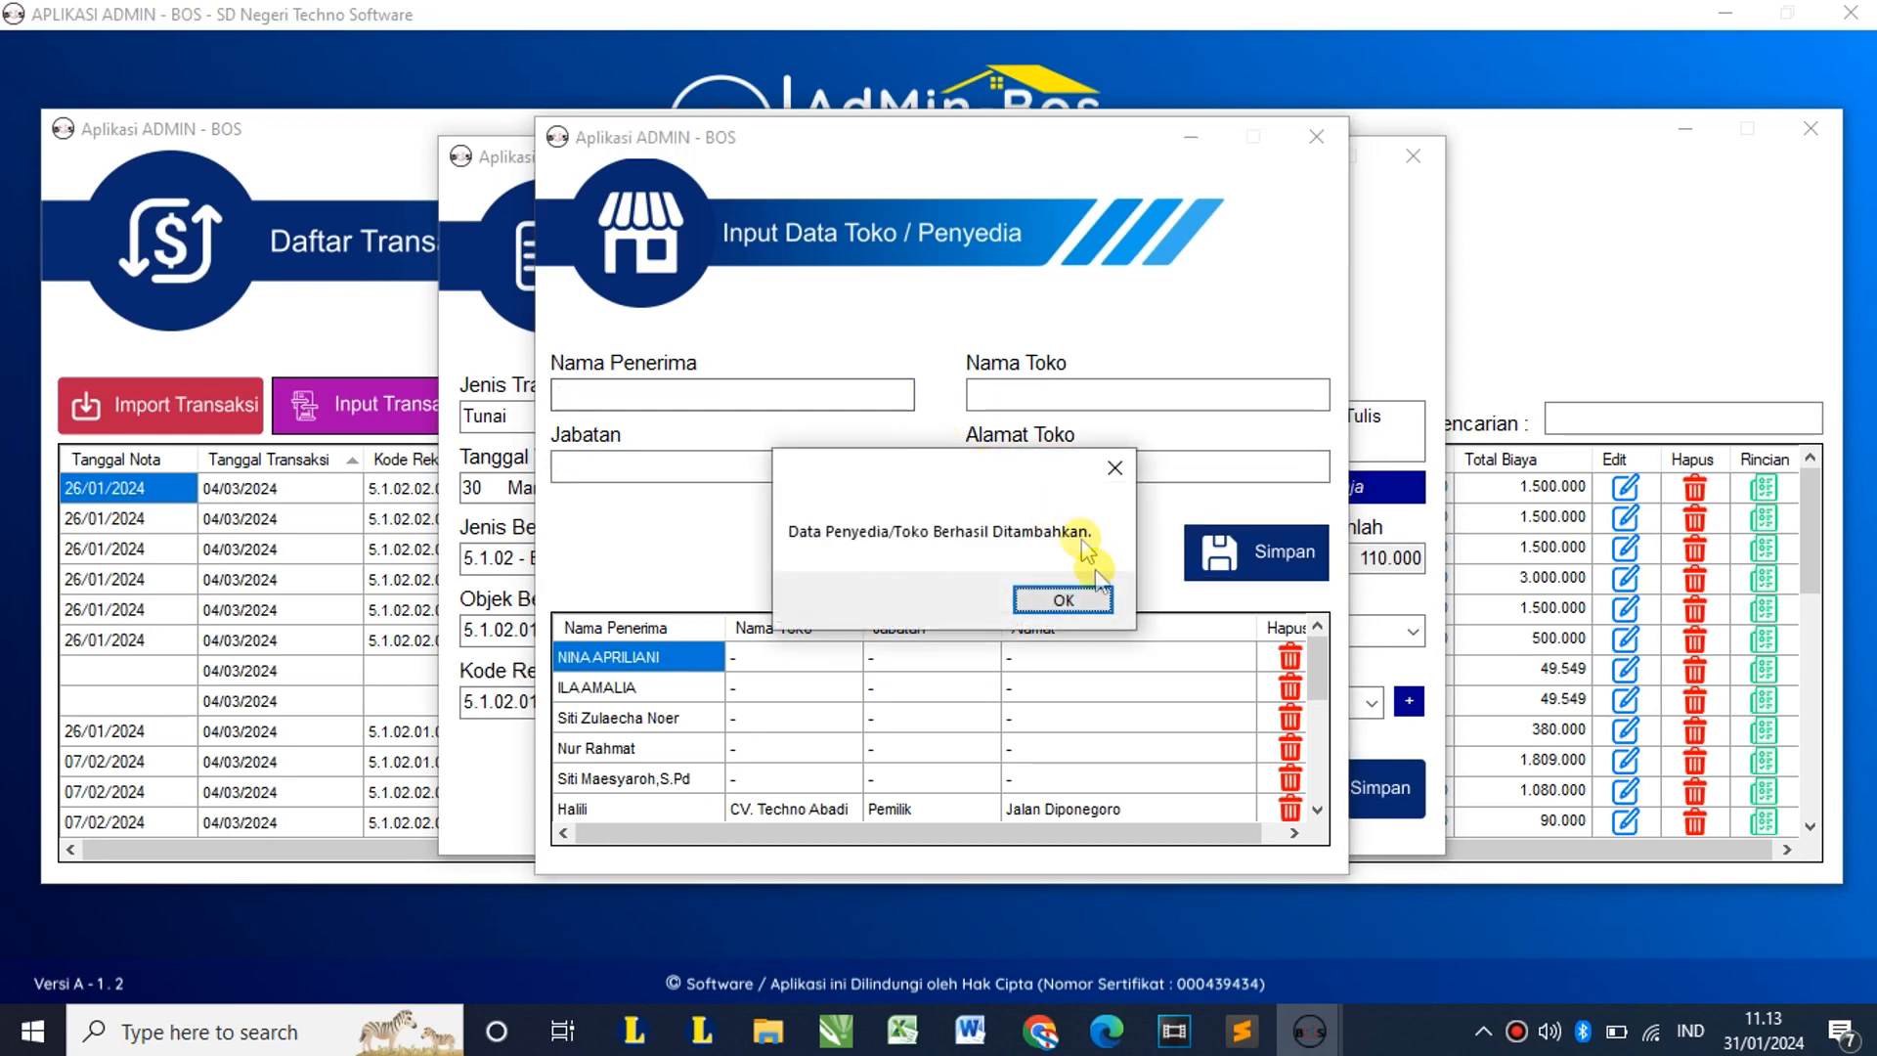
left_click(1092, 610)
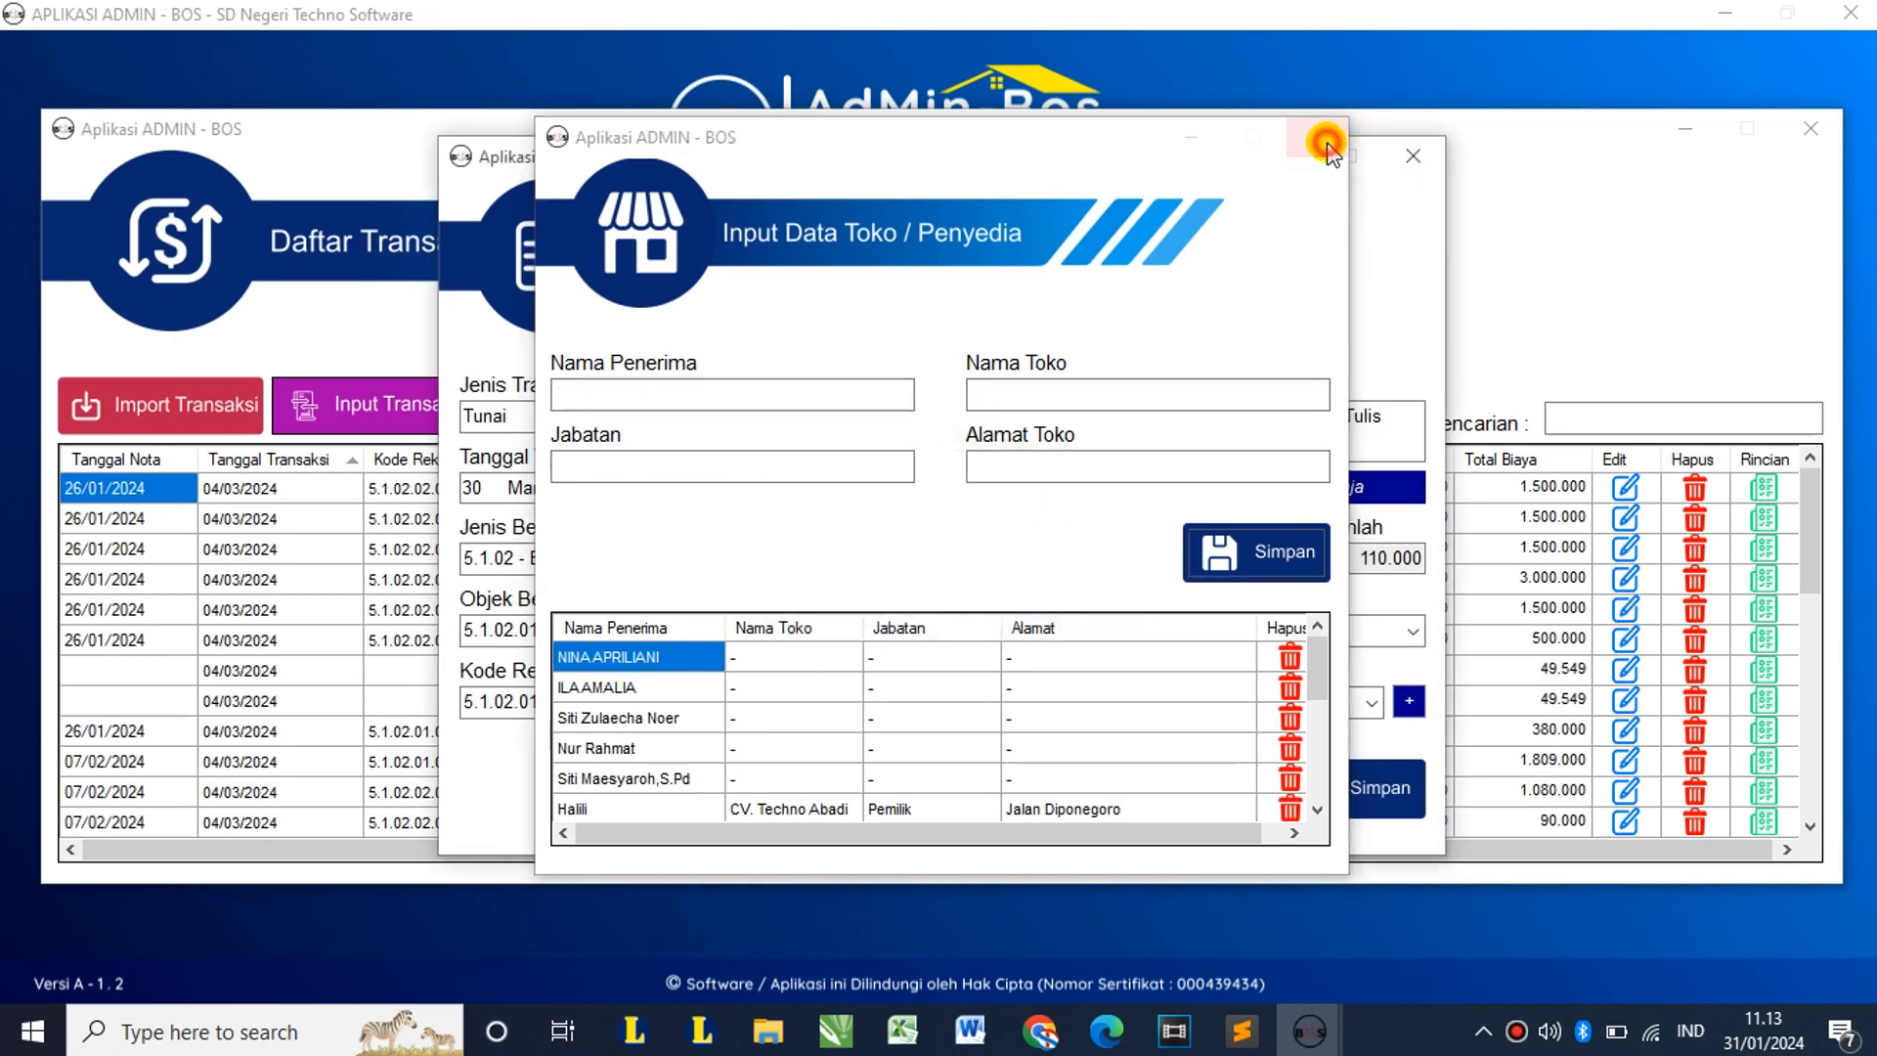
left_click(1316, 136)
Step: Choose CV. Karomah as the supplier, save the transaction, and find BPU25 in the list
left_click(1369, 701)
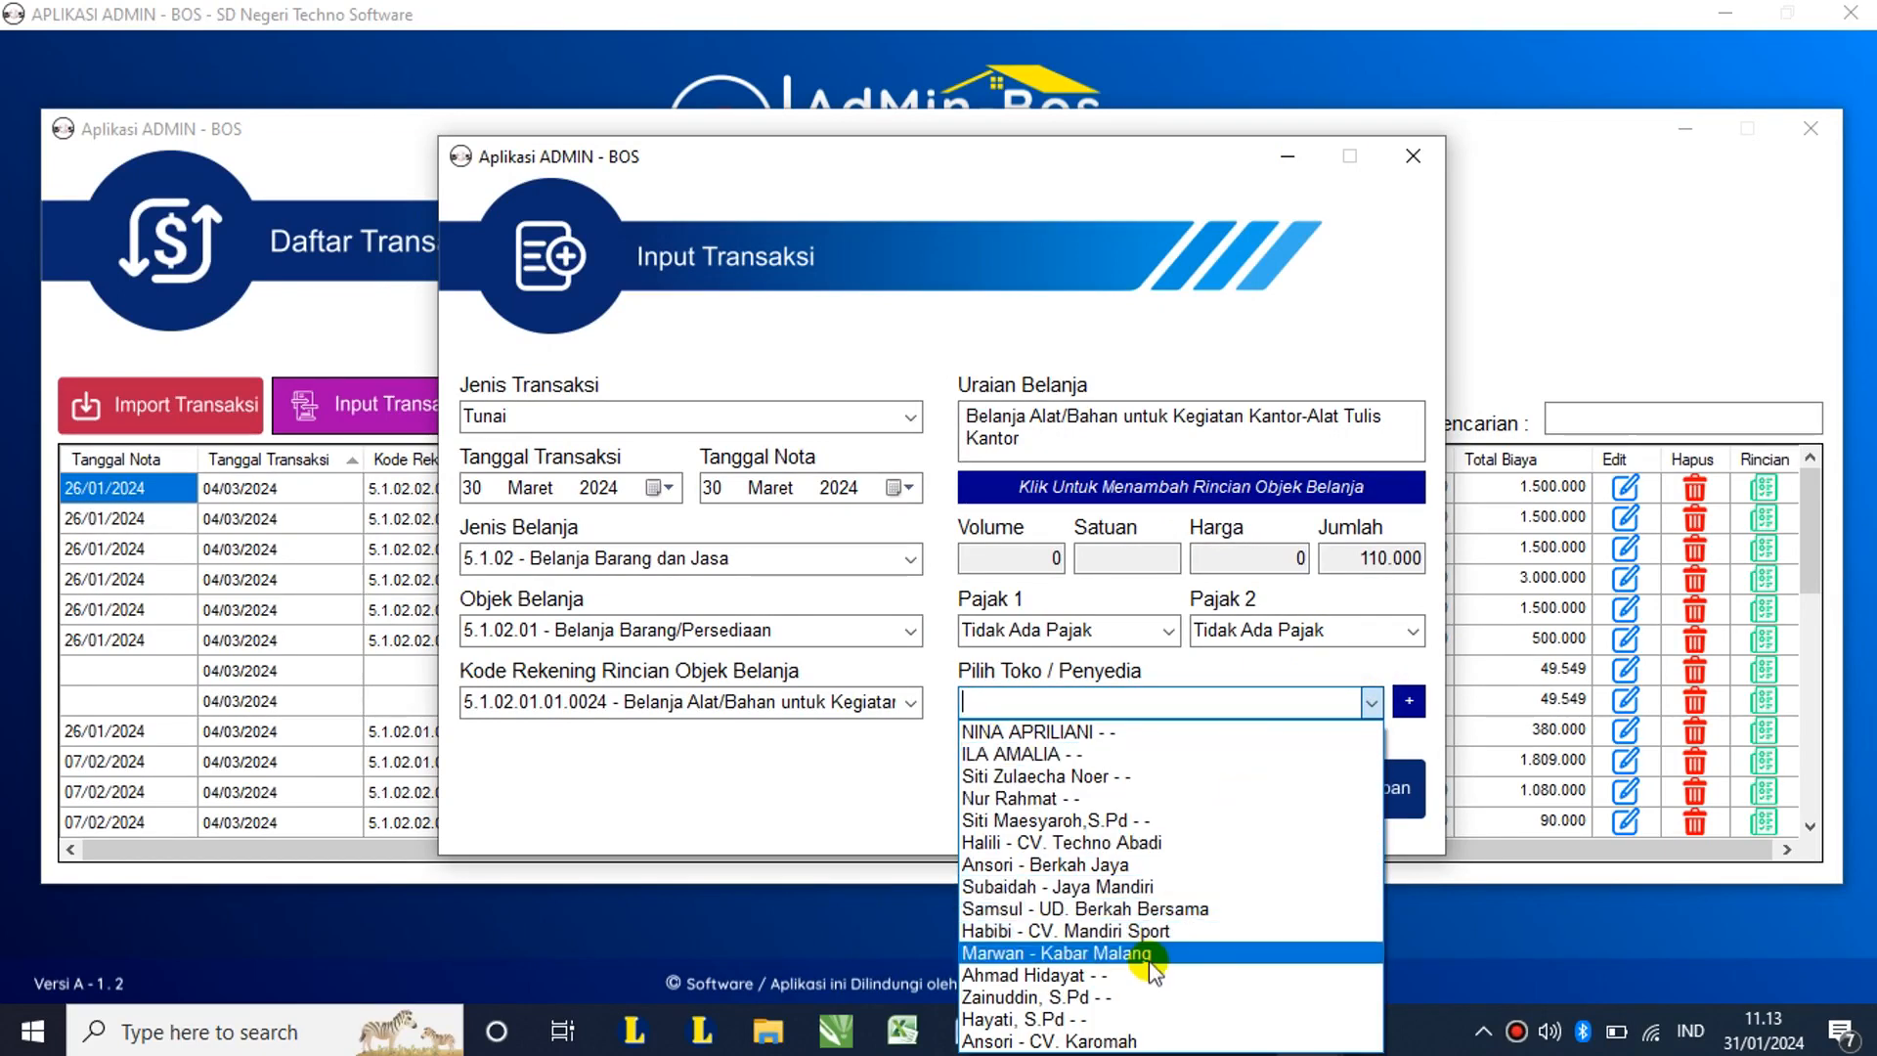
left_click(1096, 1042)
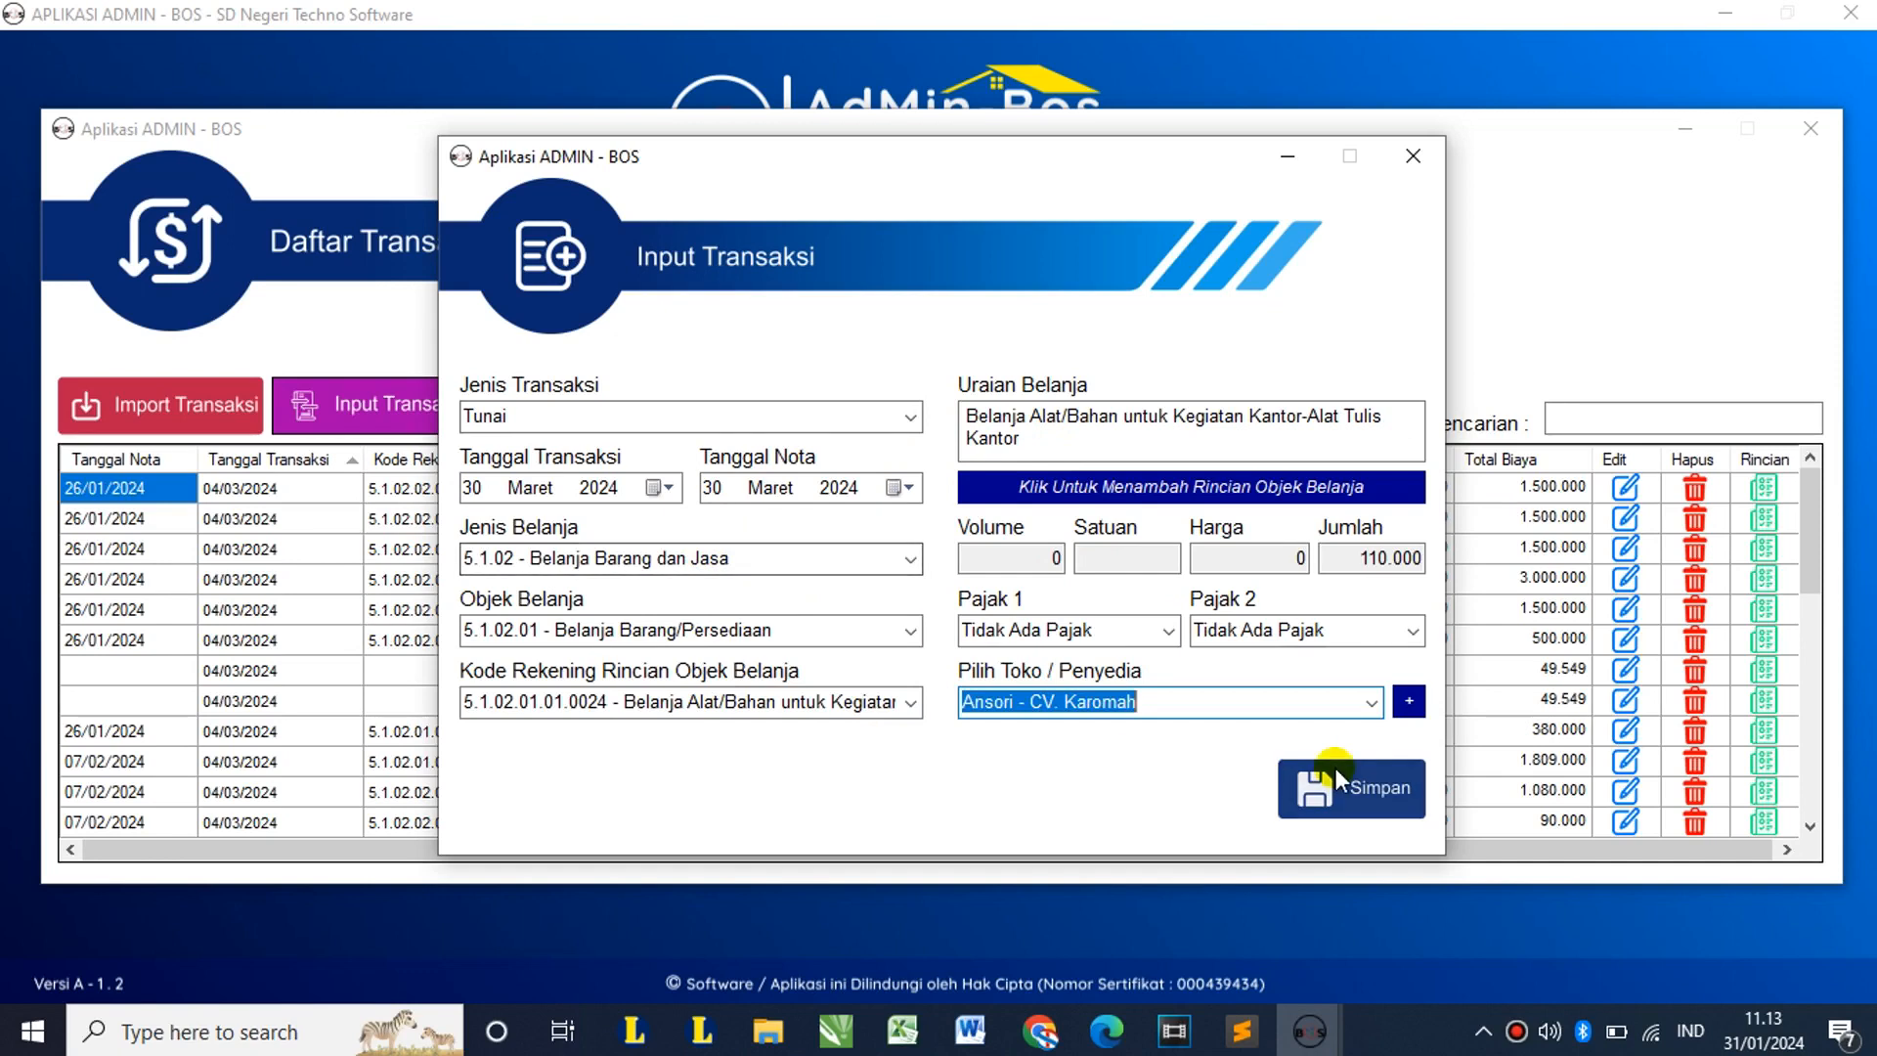
left_click(1382, 793)
left_click(965, 602)
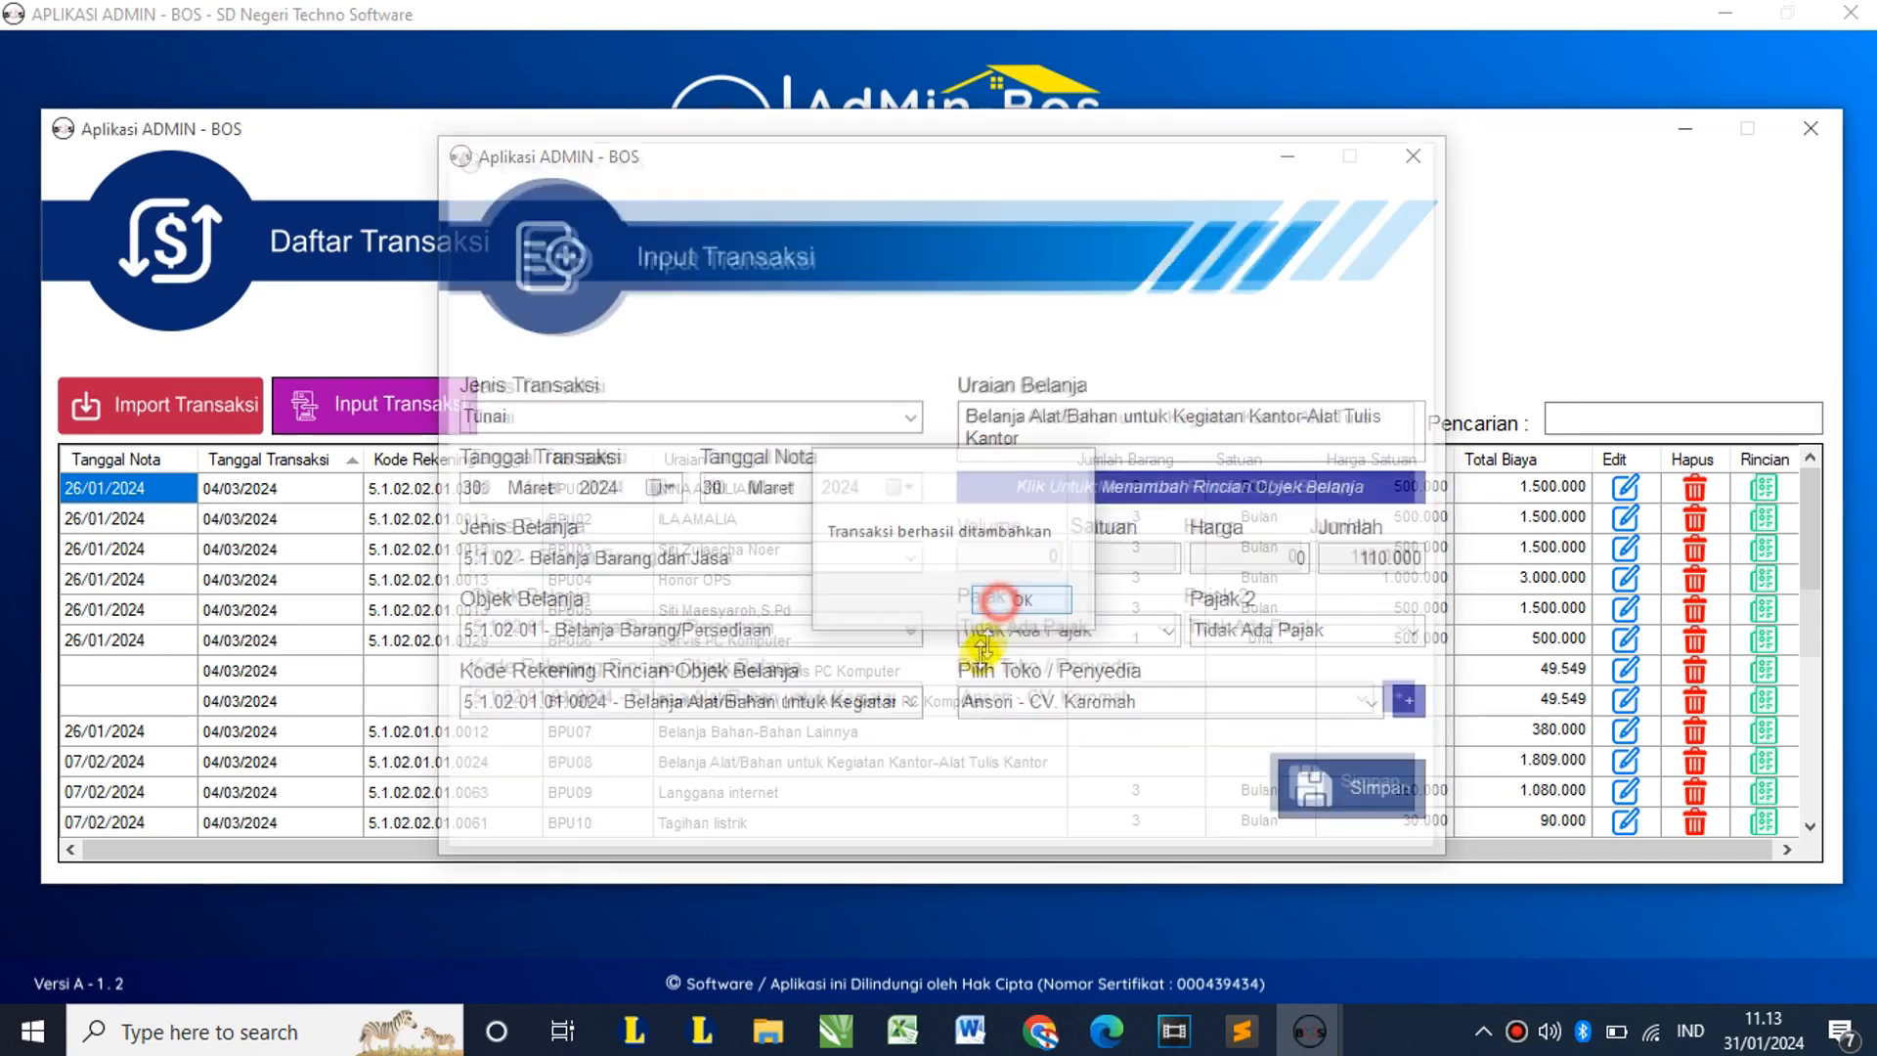
scroll(877, 577, "down", 5)
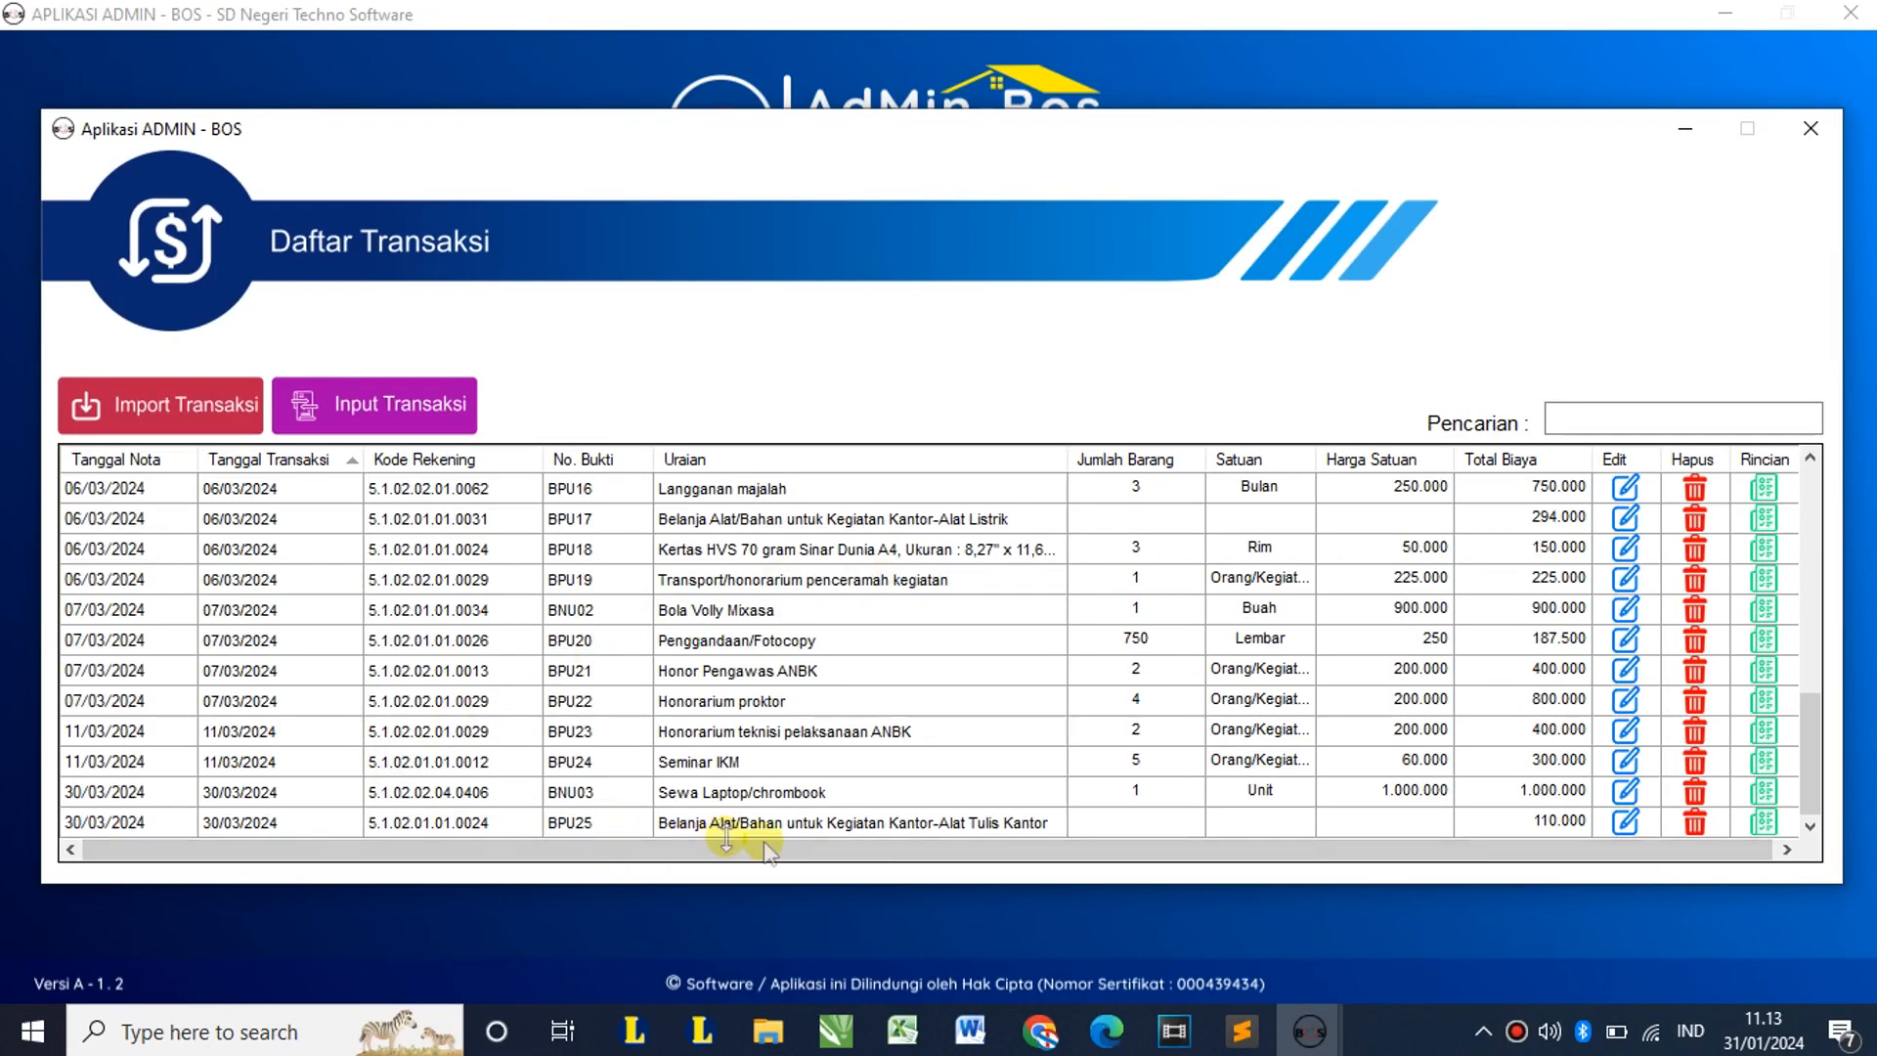
left_click(1760, 821)
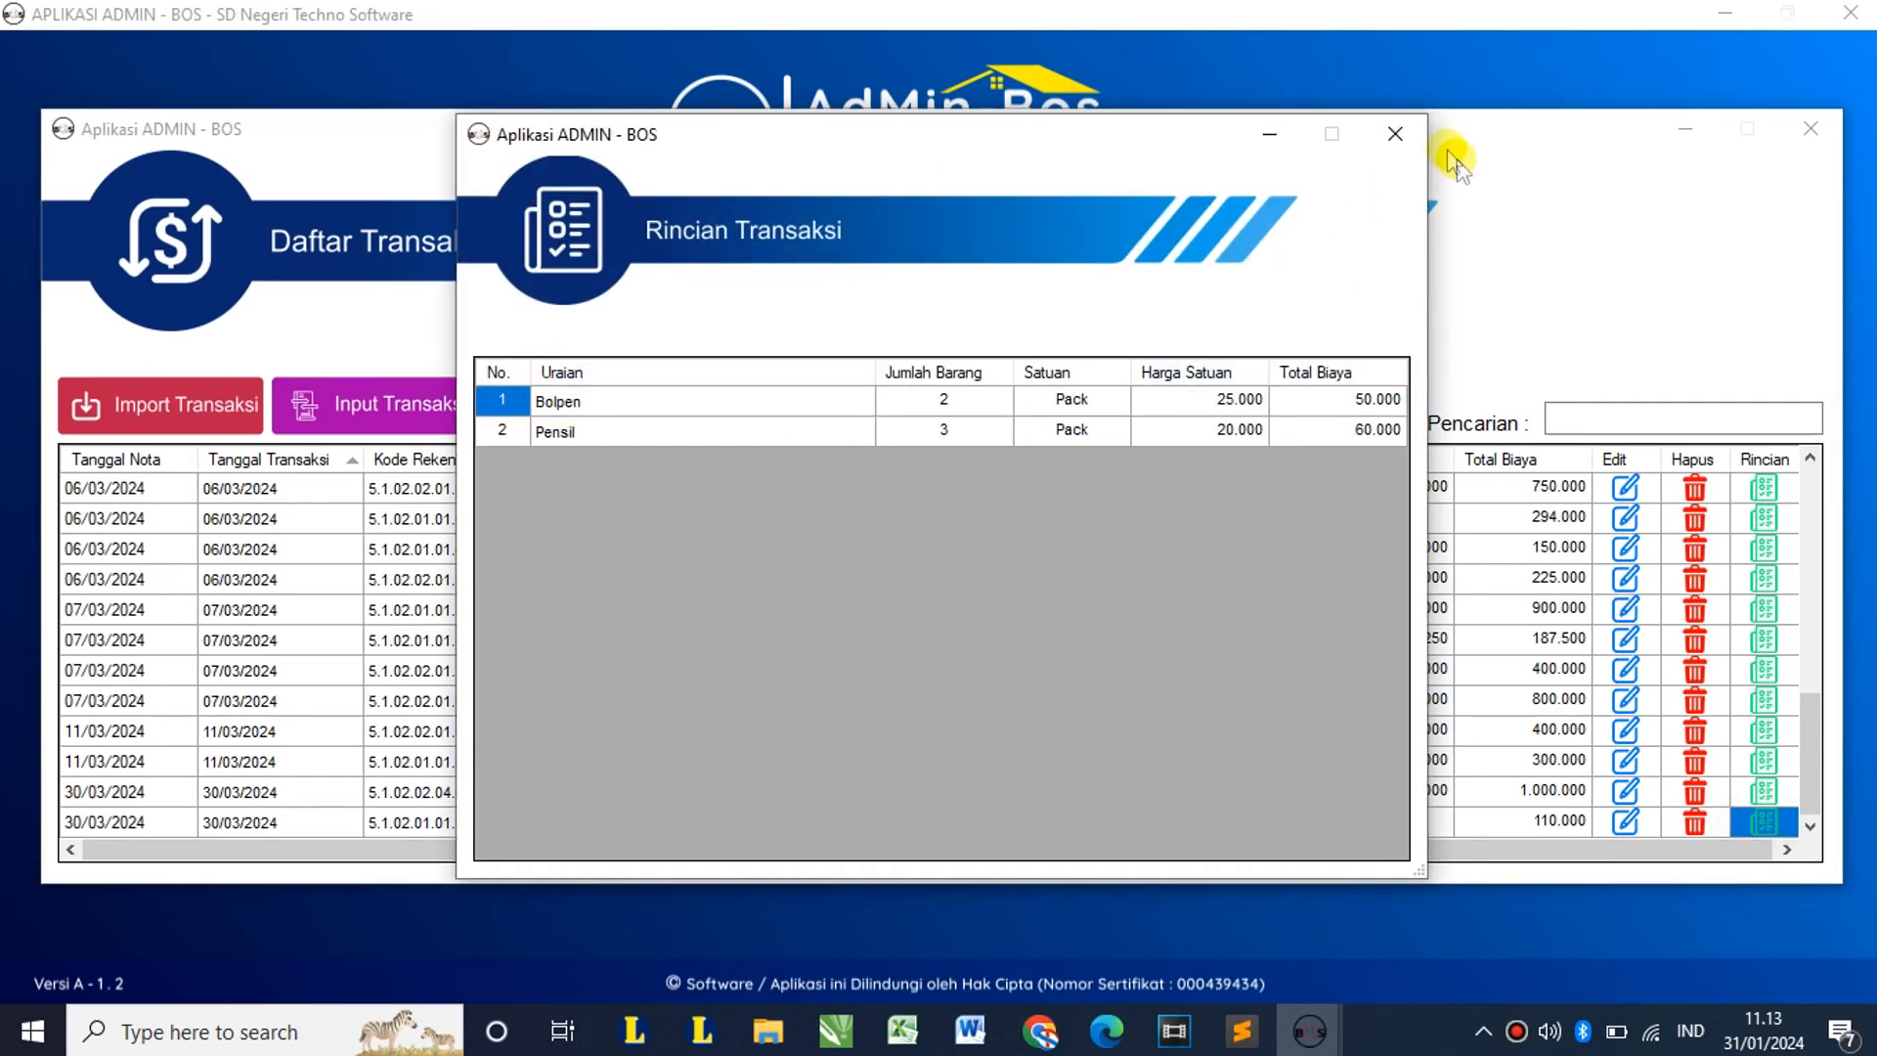
left_click(1400, 139)
left_click(631, 824)
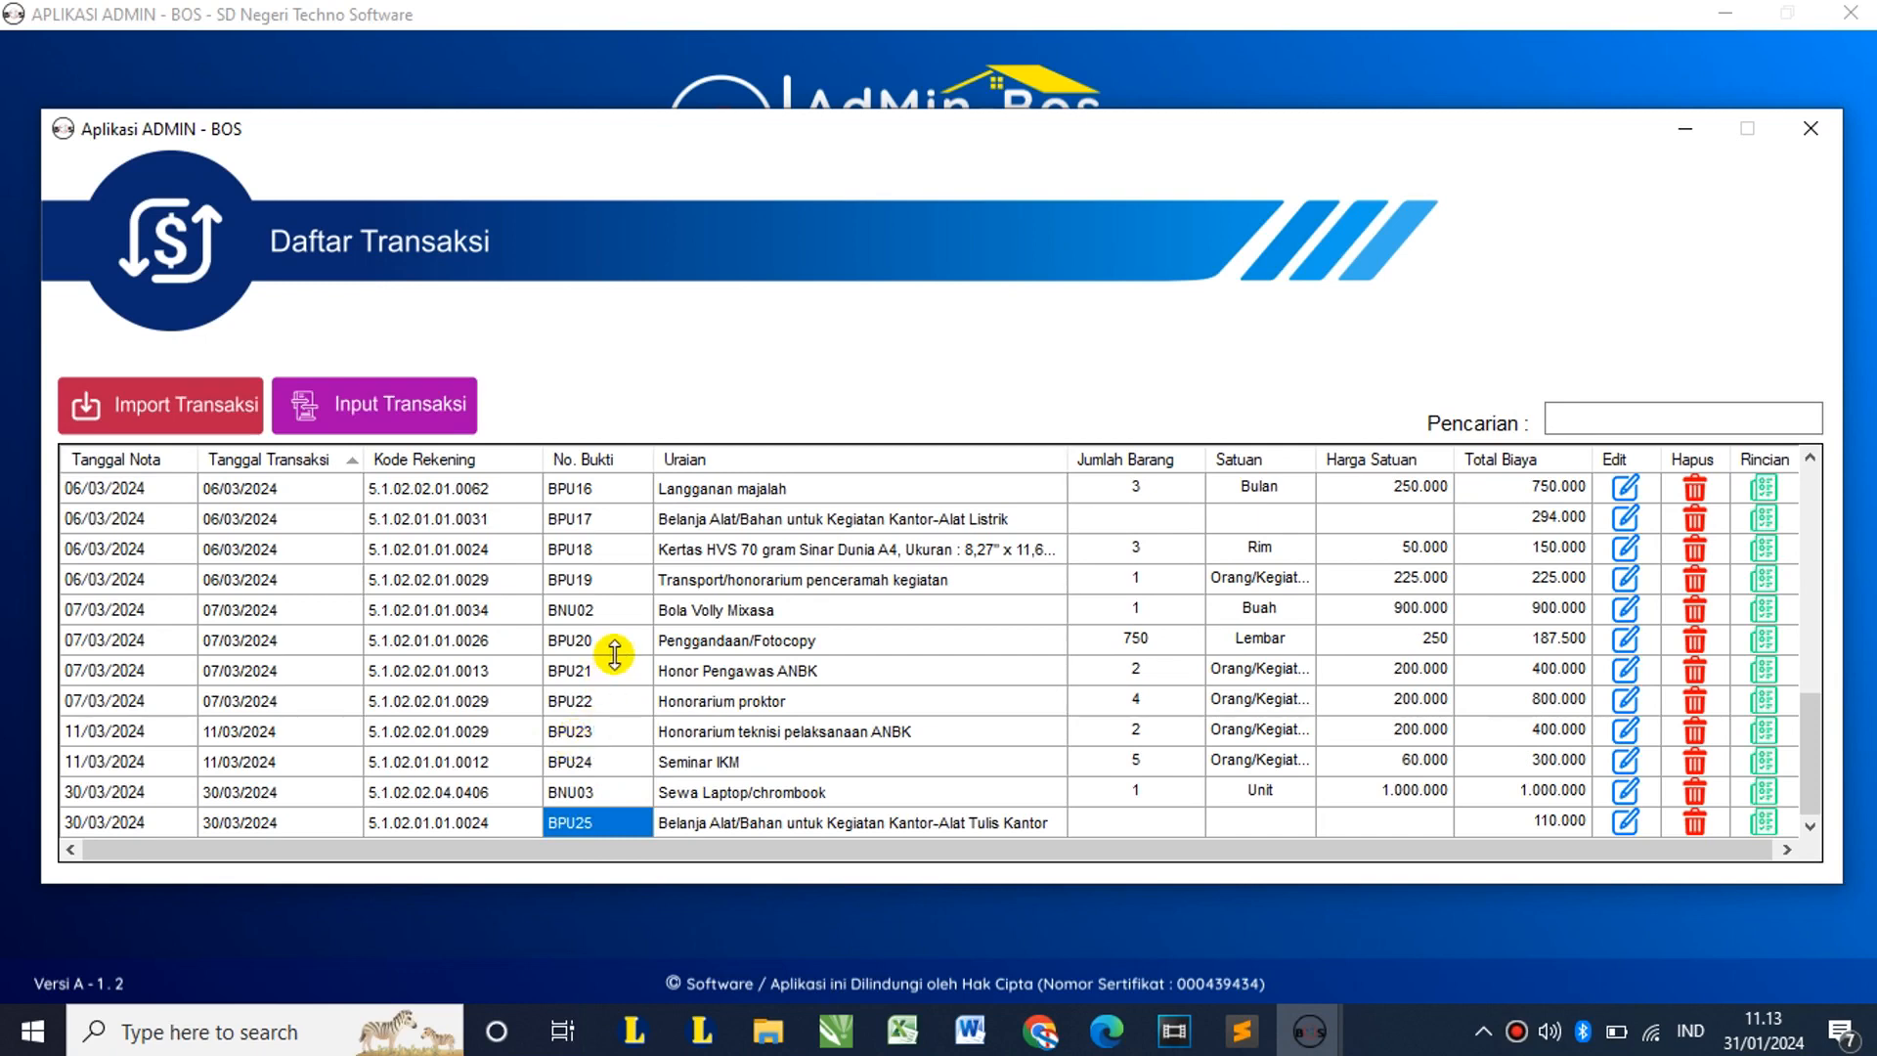
left_click(384, 409)
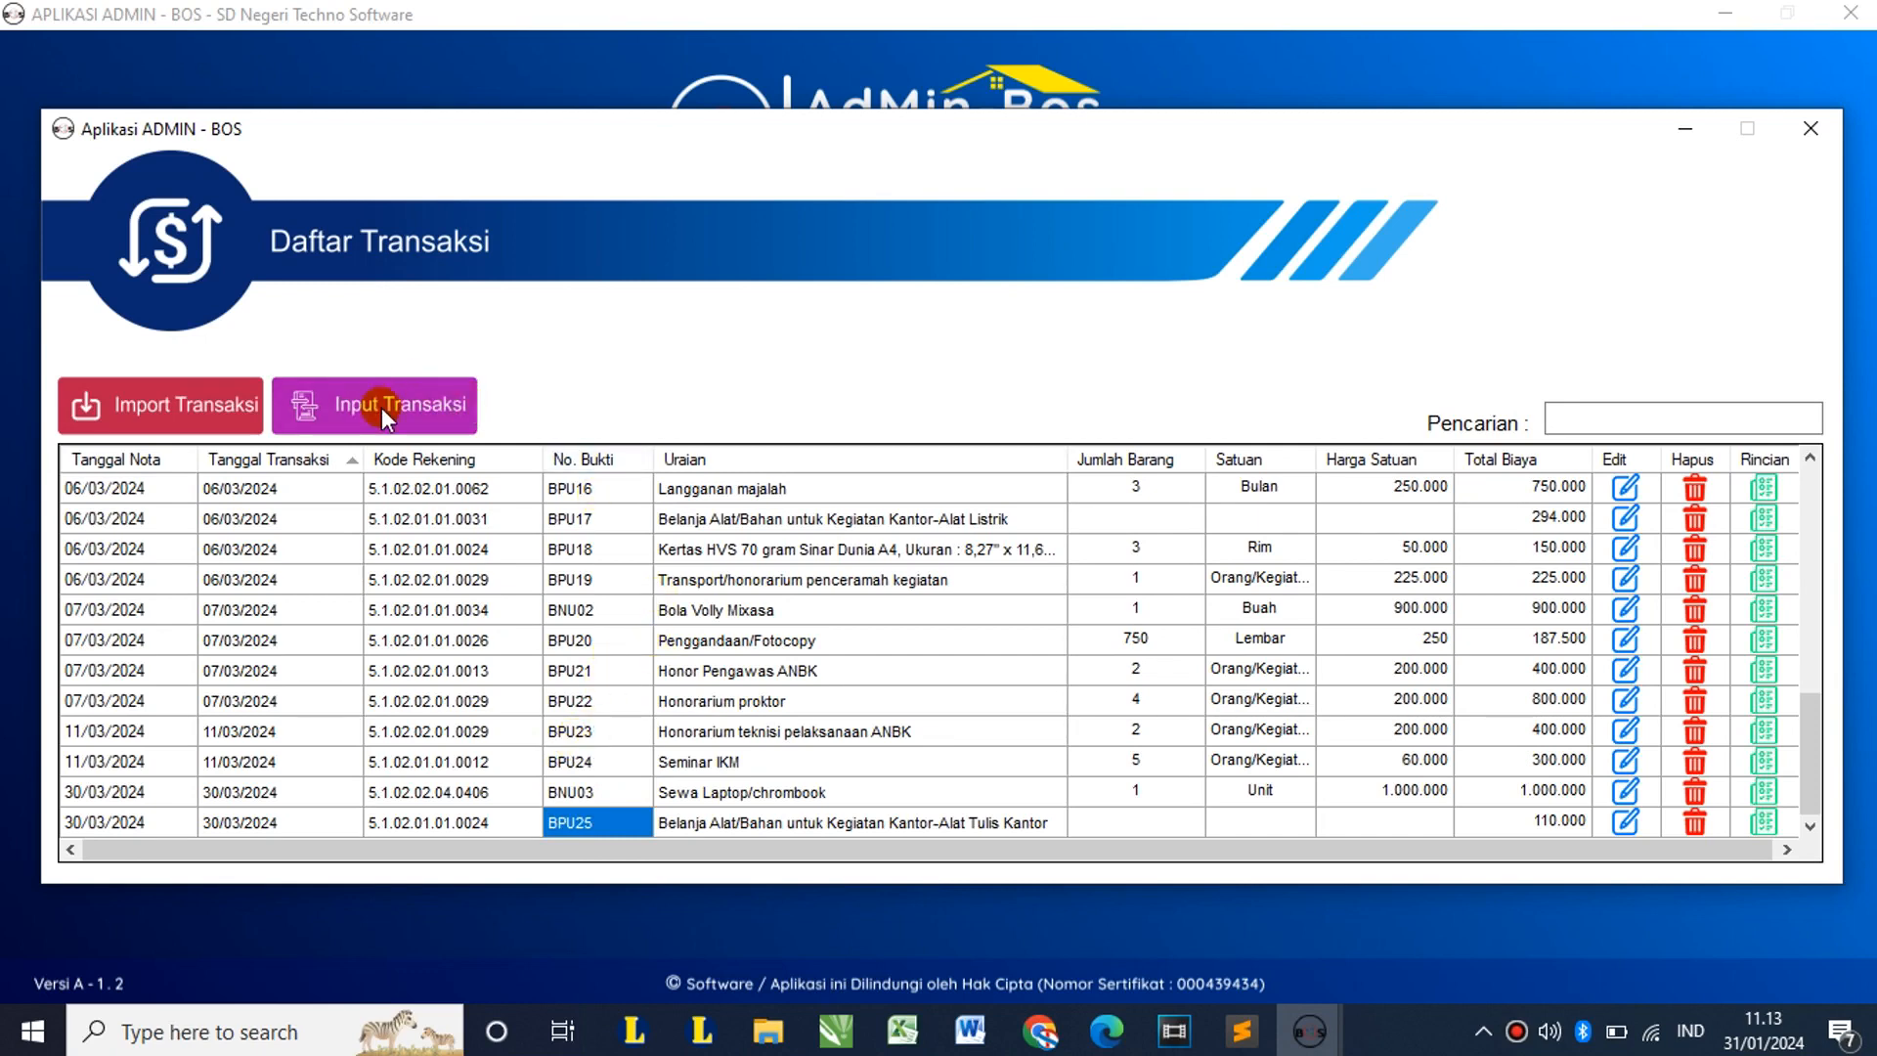
Step: Make the new transaction a Bank transaction dated 30 Maret 2024
left_click(908, 423)
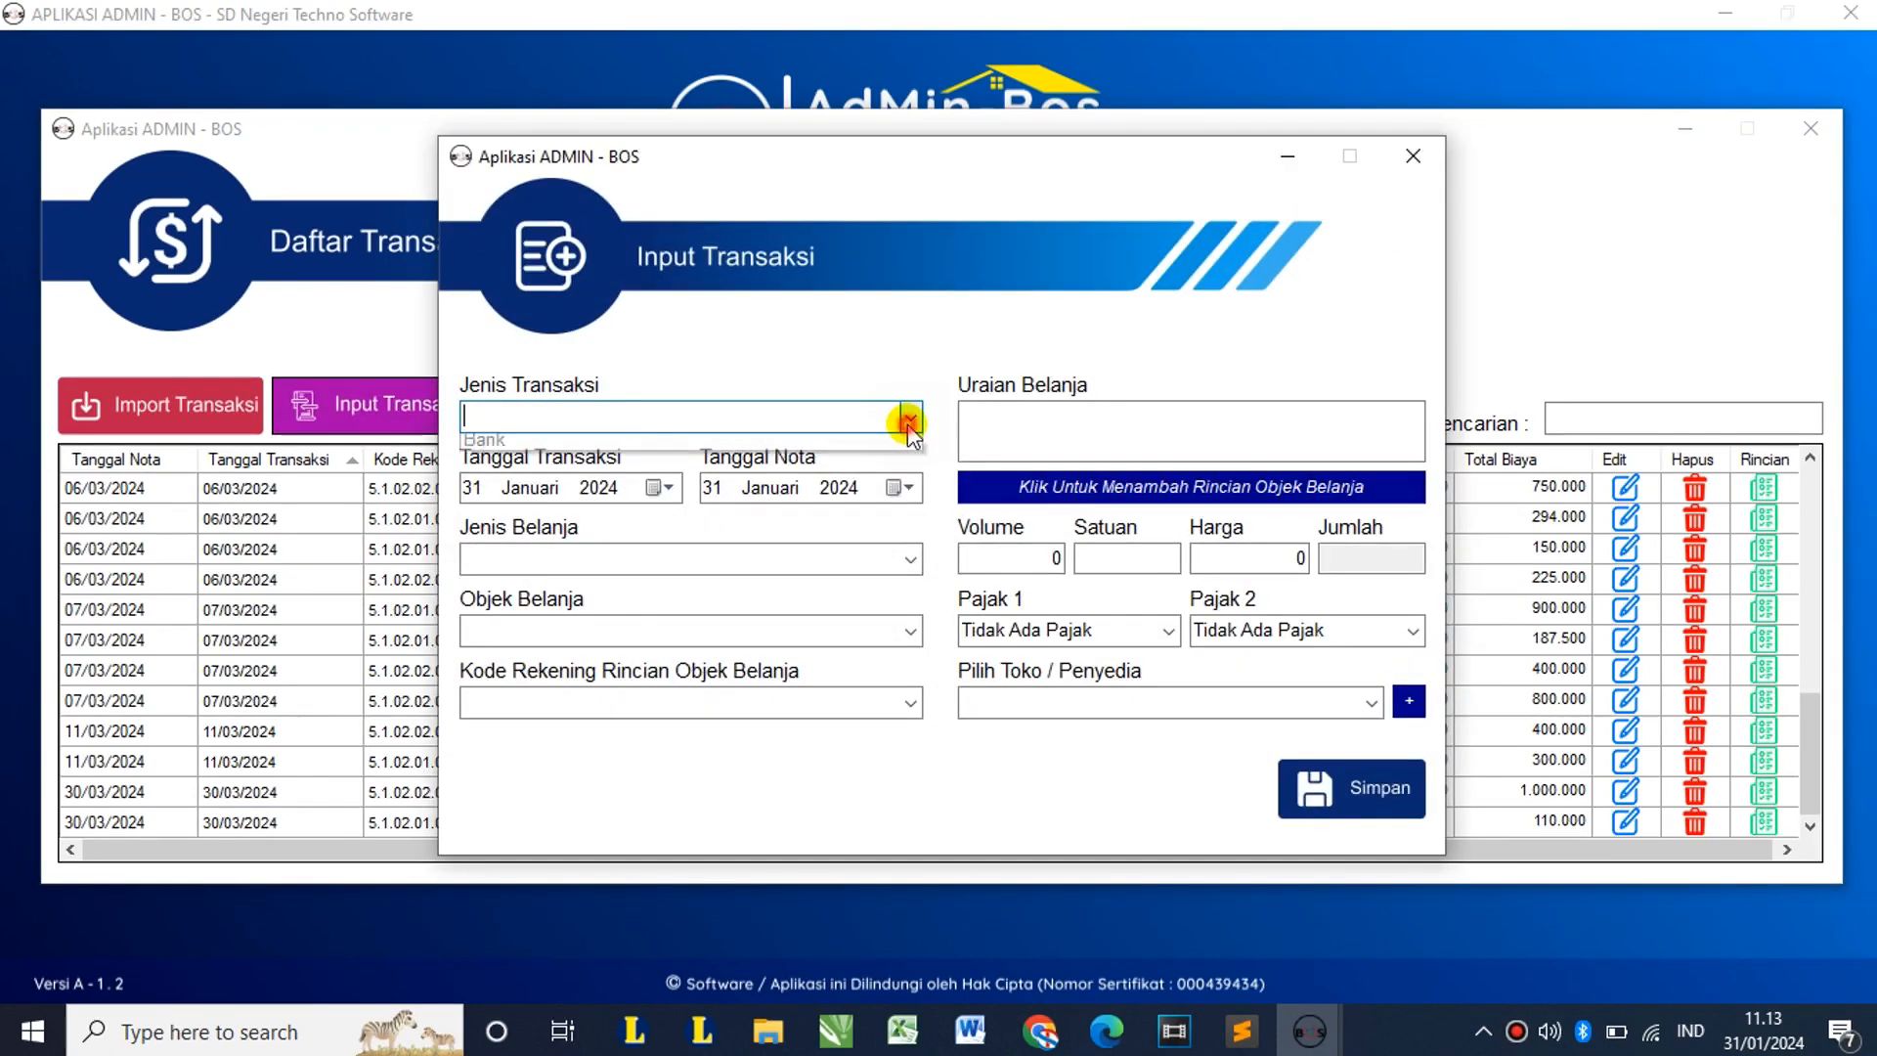
left_click(808, 459)
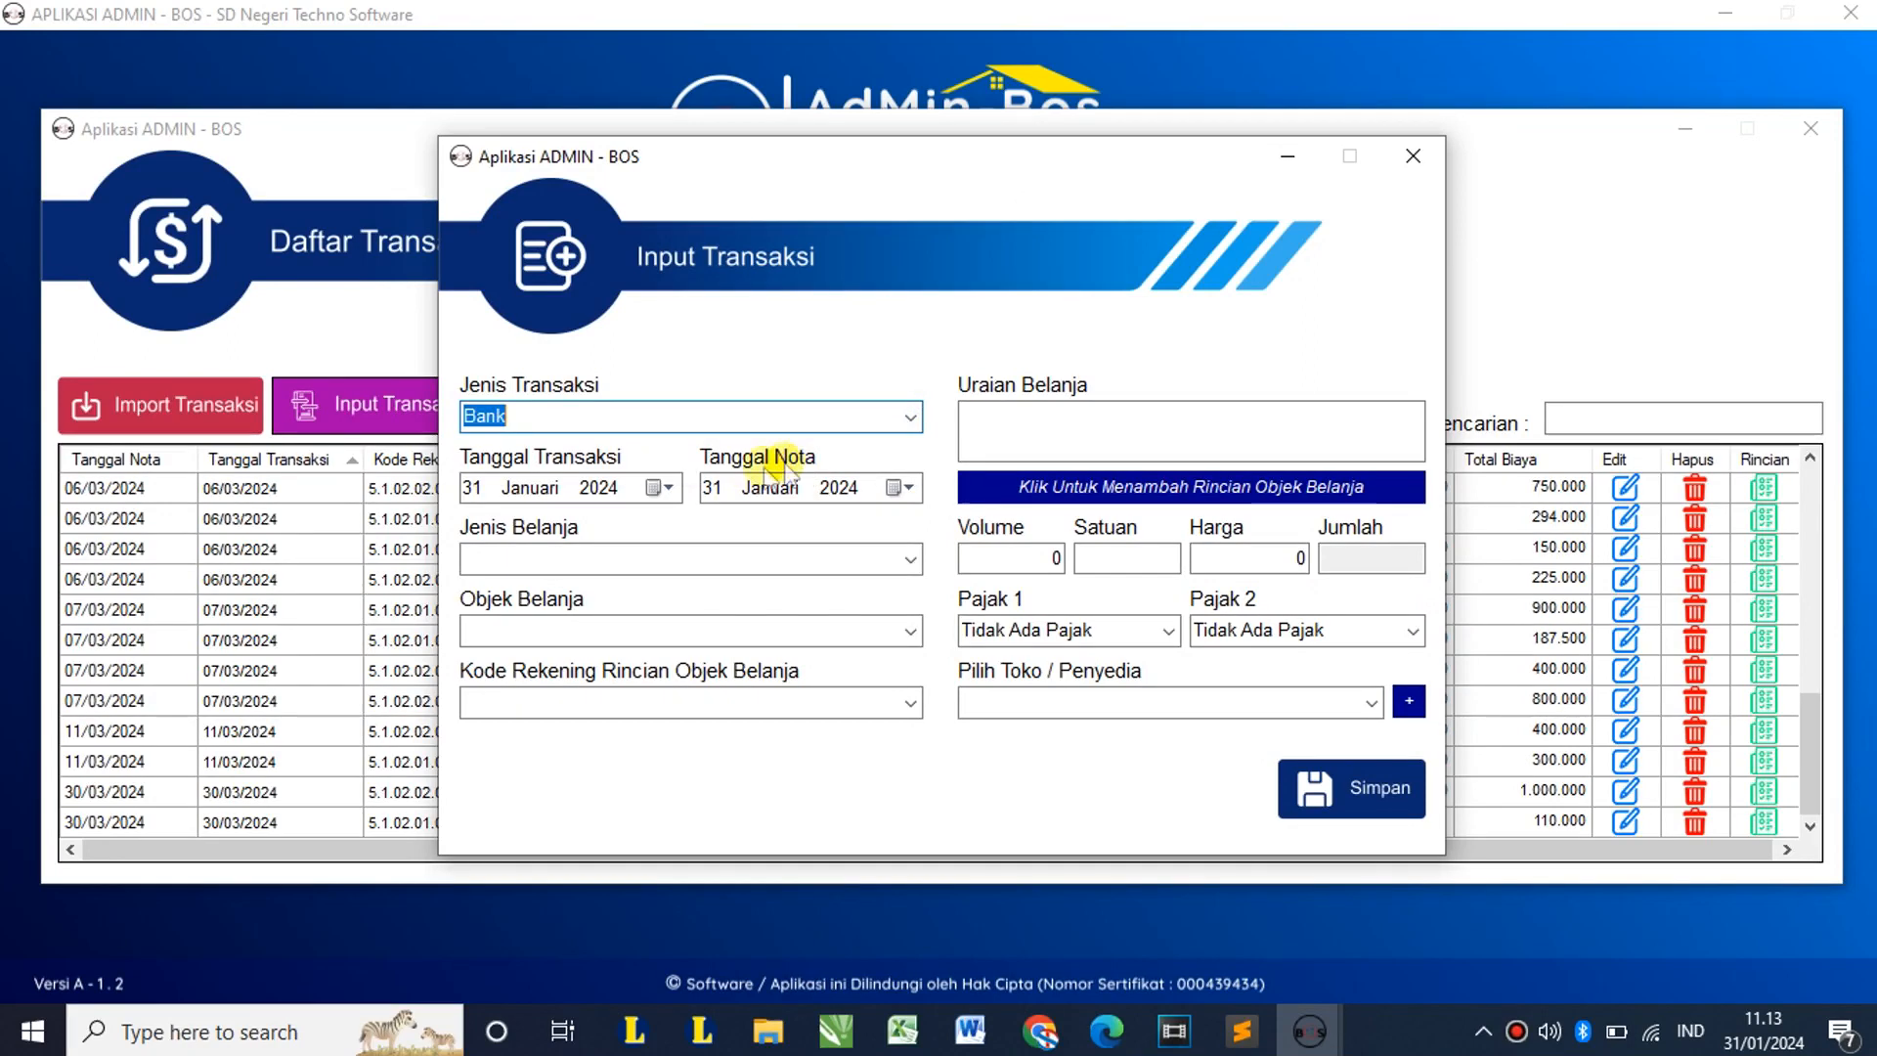
left_click(672, 486)
left_click(745, 527)
left_click(745, 527)
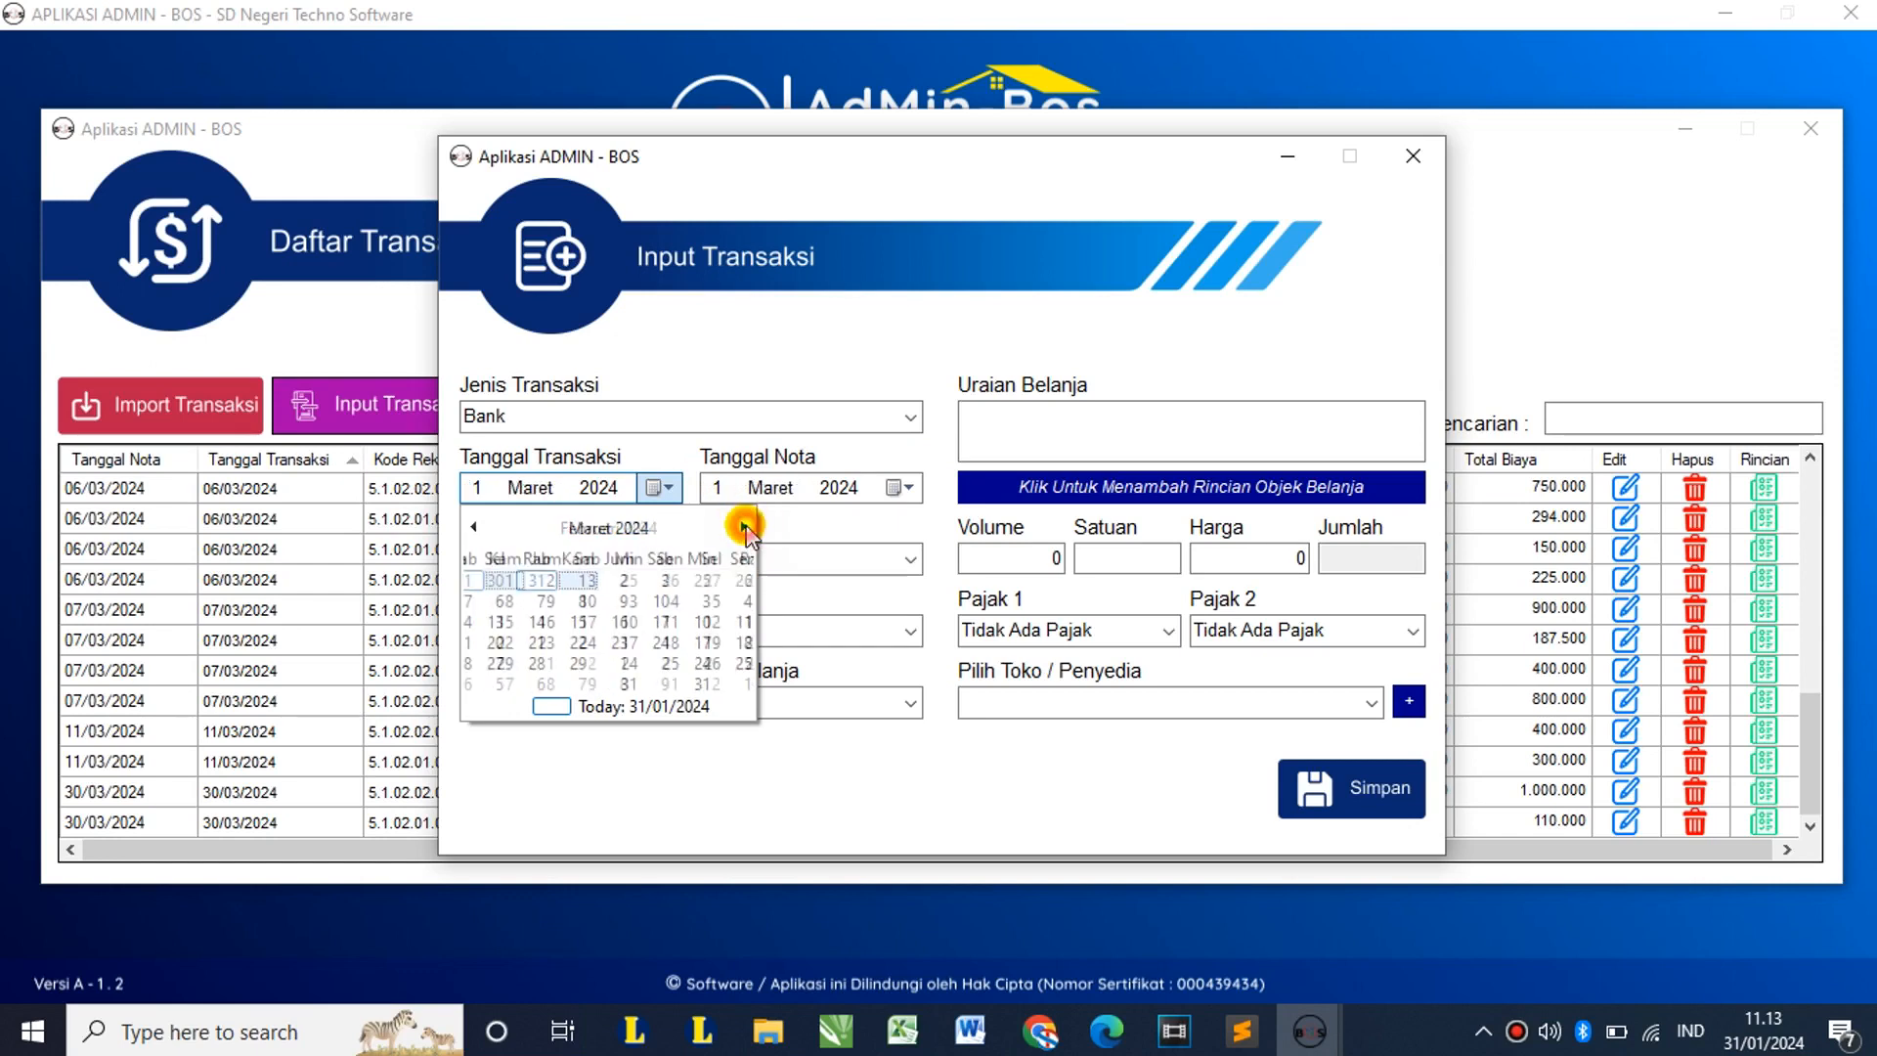
left_click(733, 663)
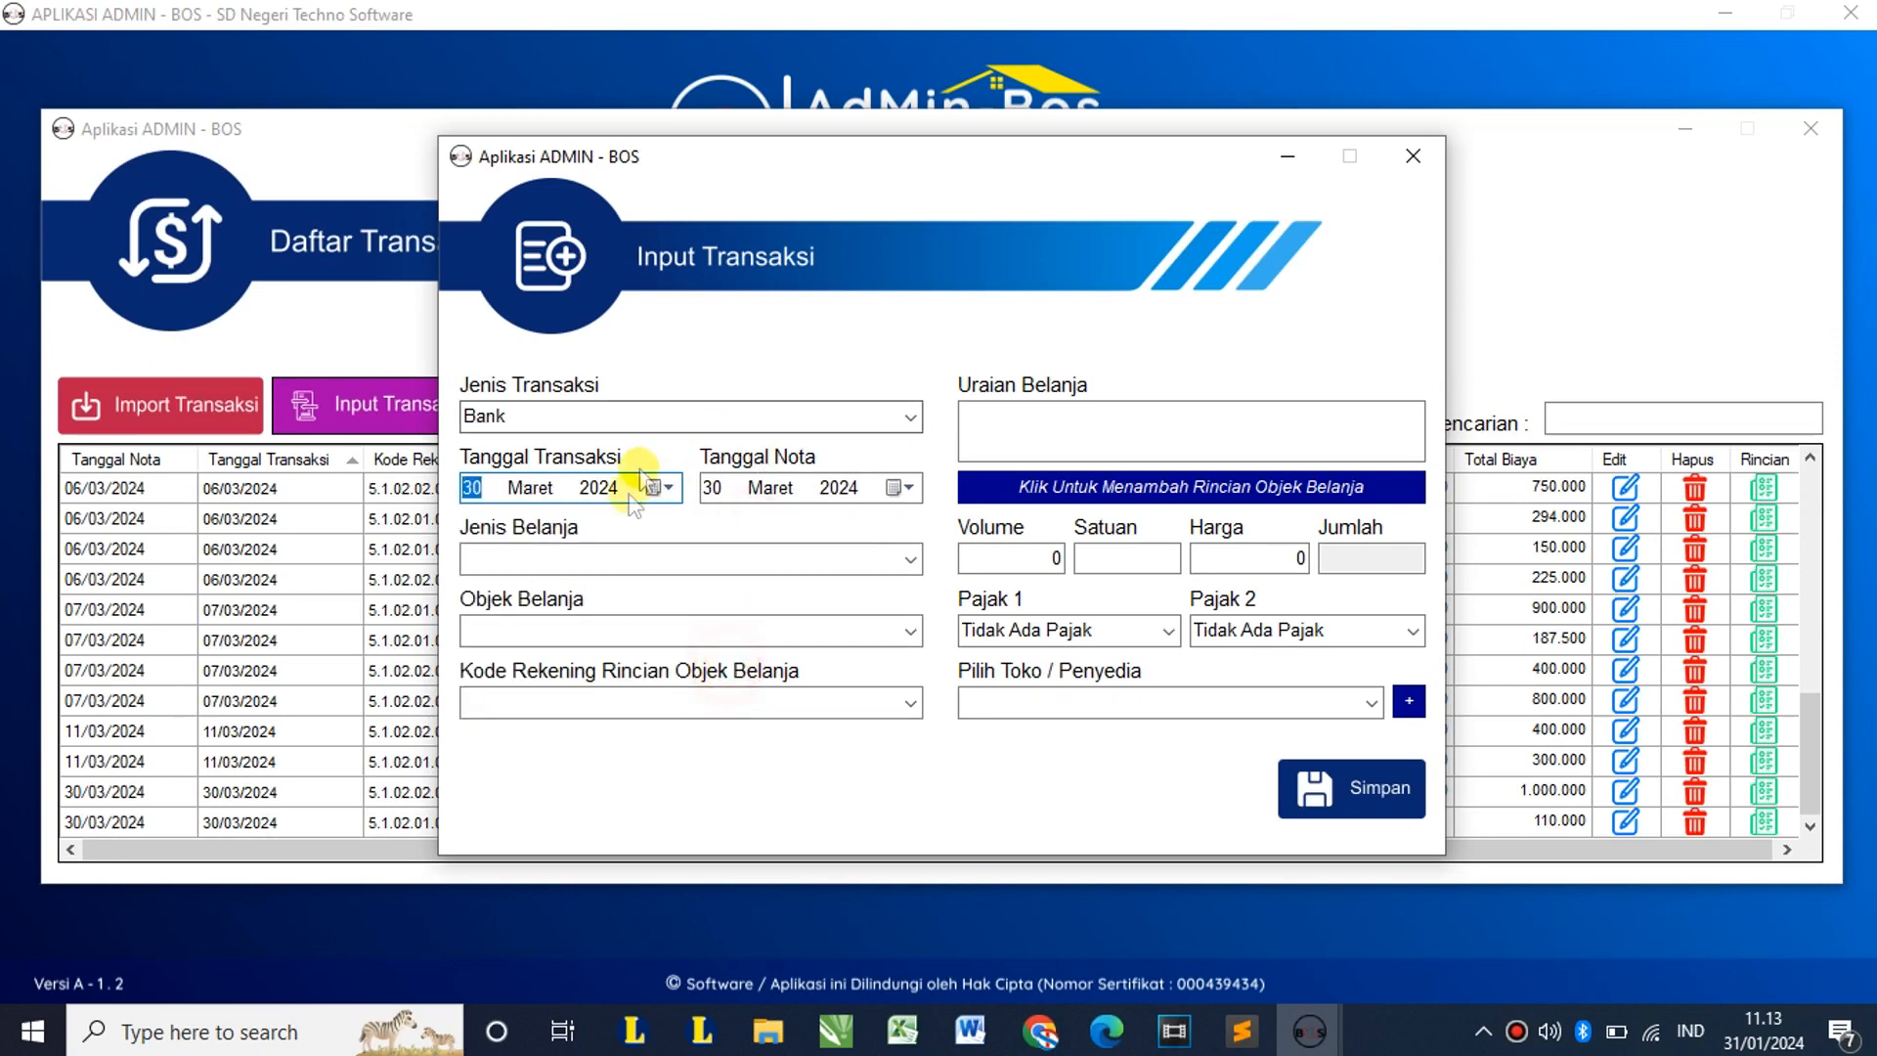
Step: Classify it as 5.2 Belanja Modal, object 5.2.05, account 5.2.05.01.01.0001 Belanja Modal Buku Umum
left_click(907, 561)
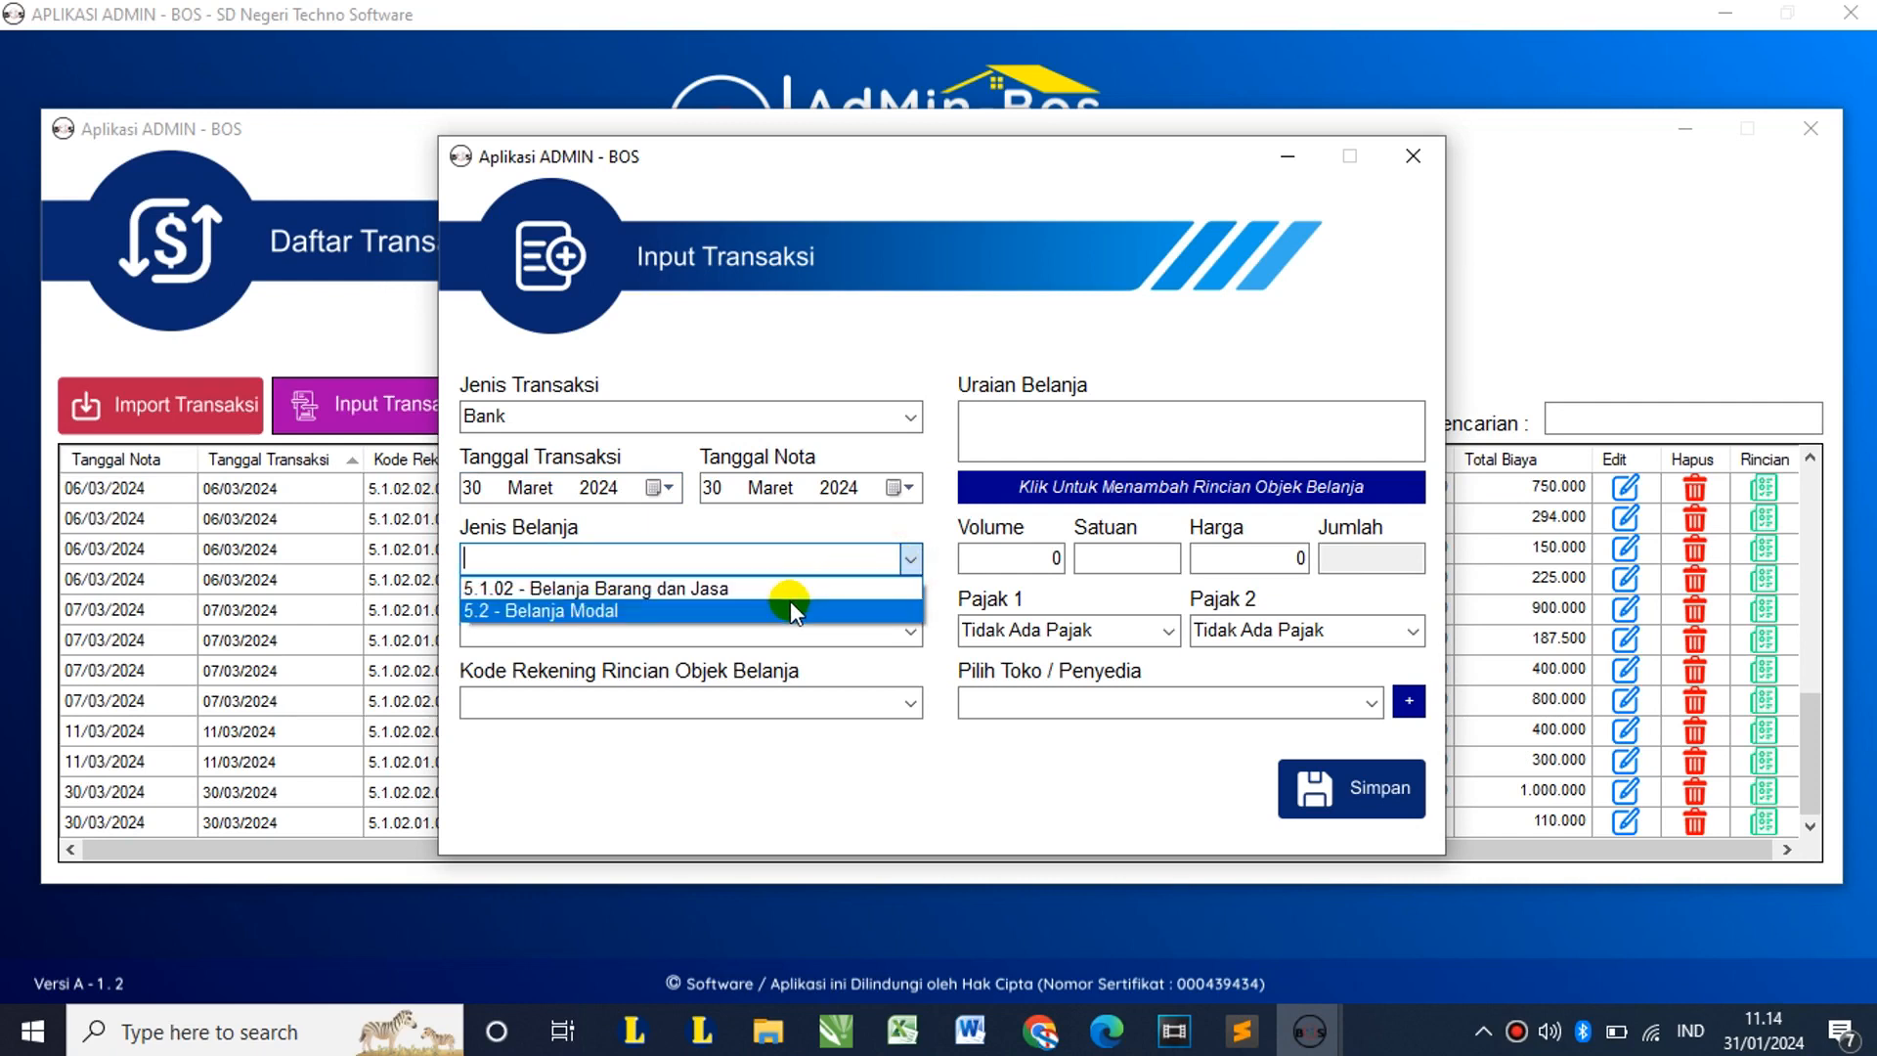
left_click(790, 606)
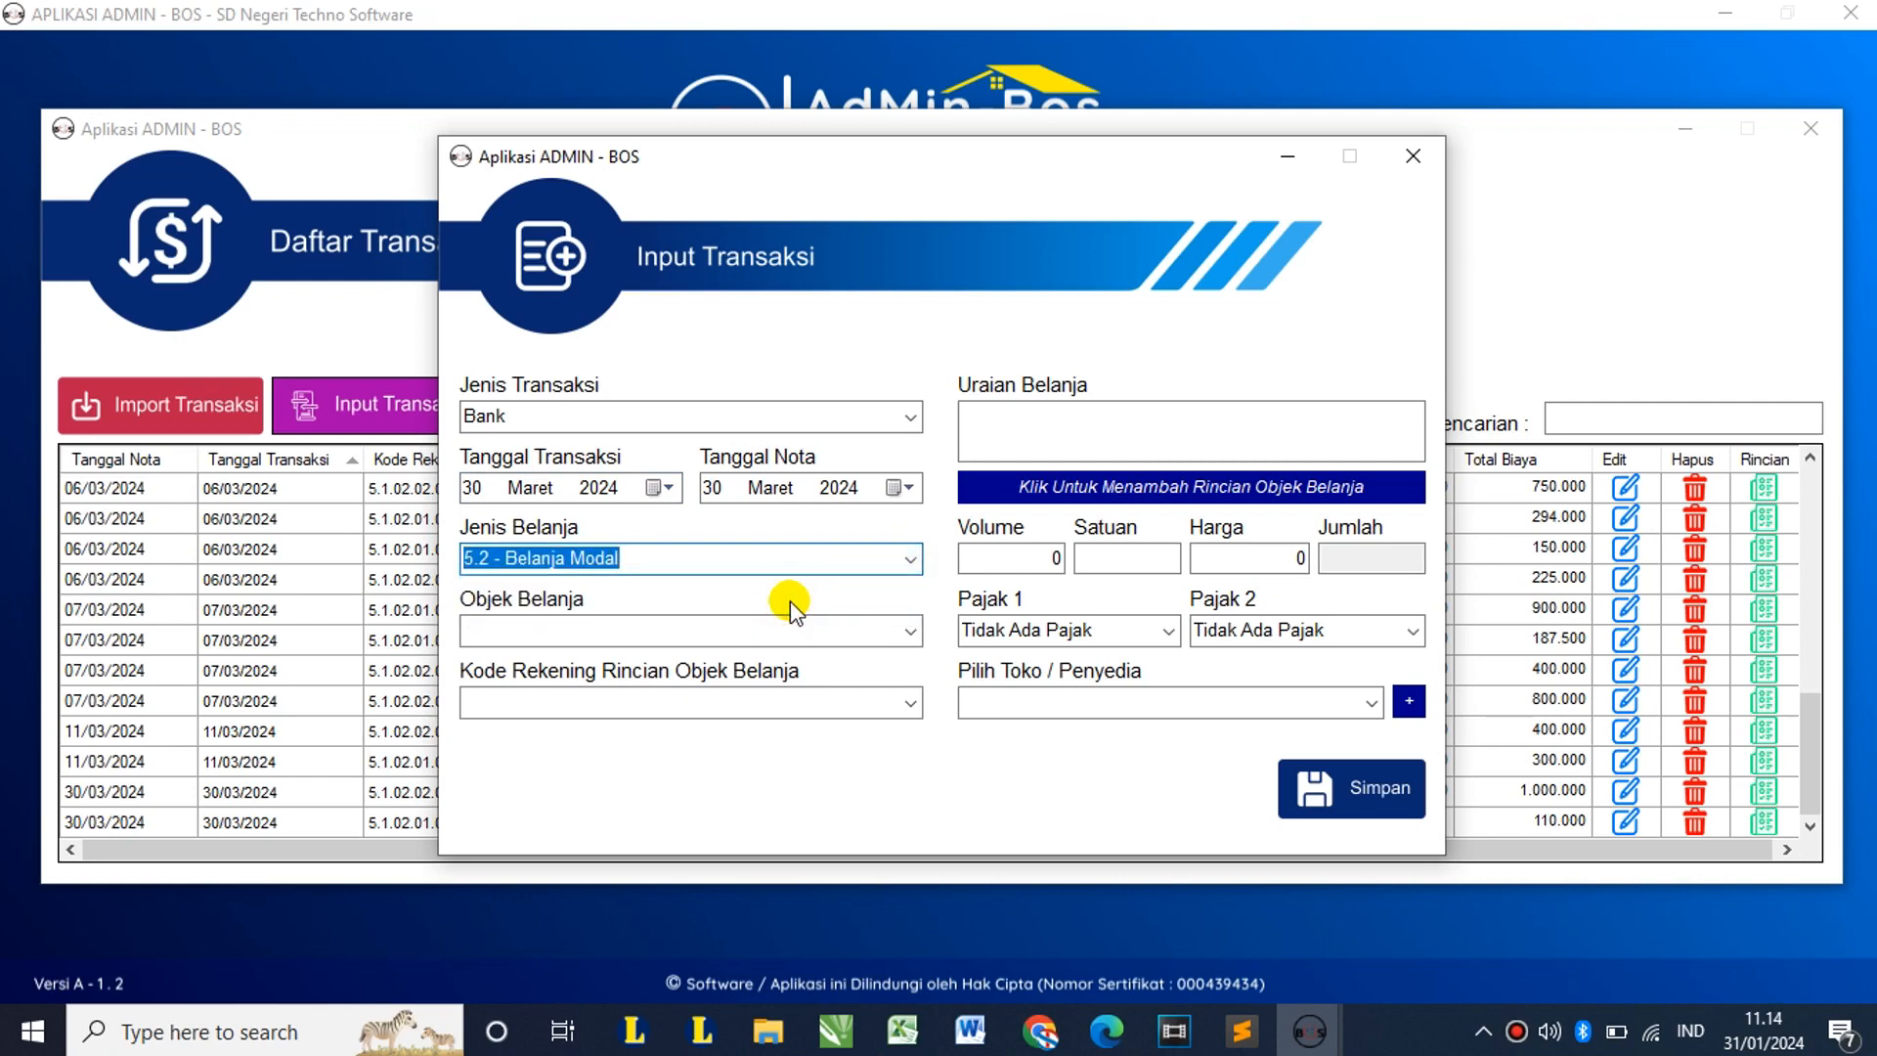
left_click(914, 631)
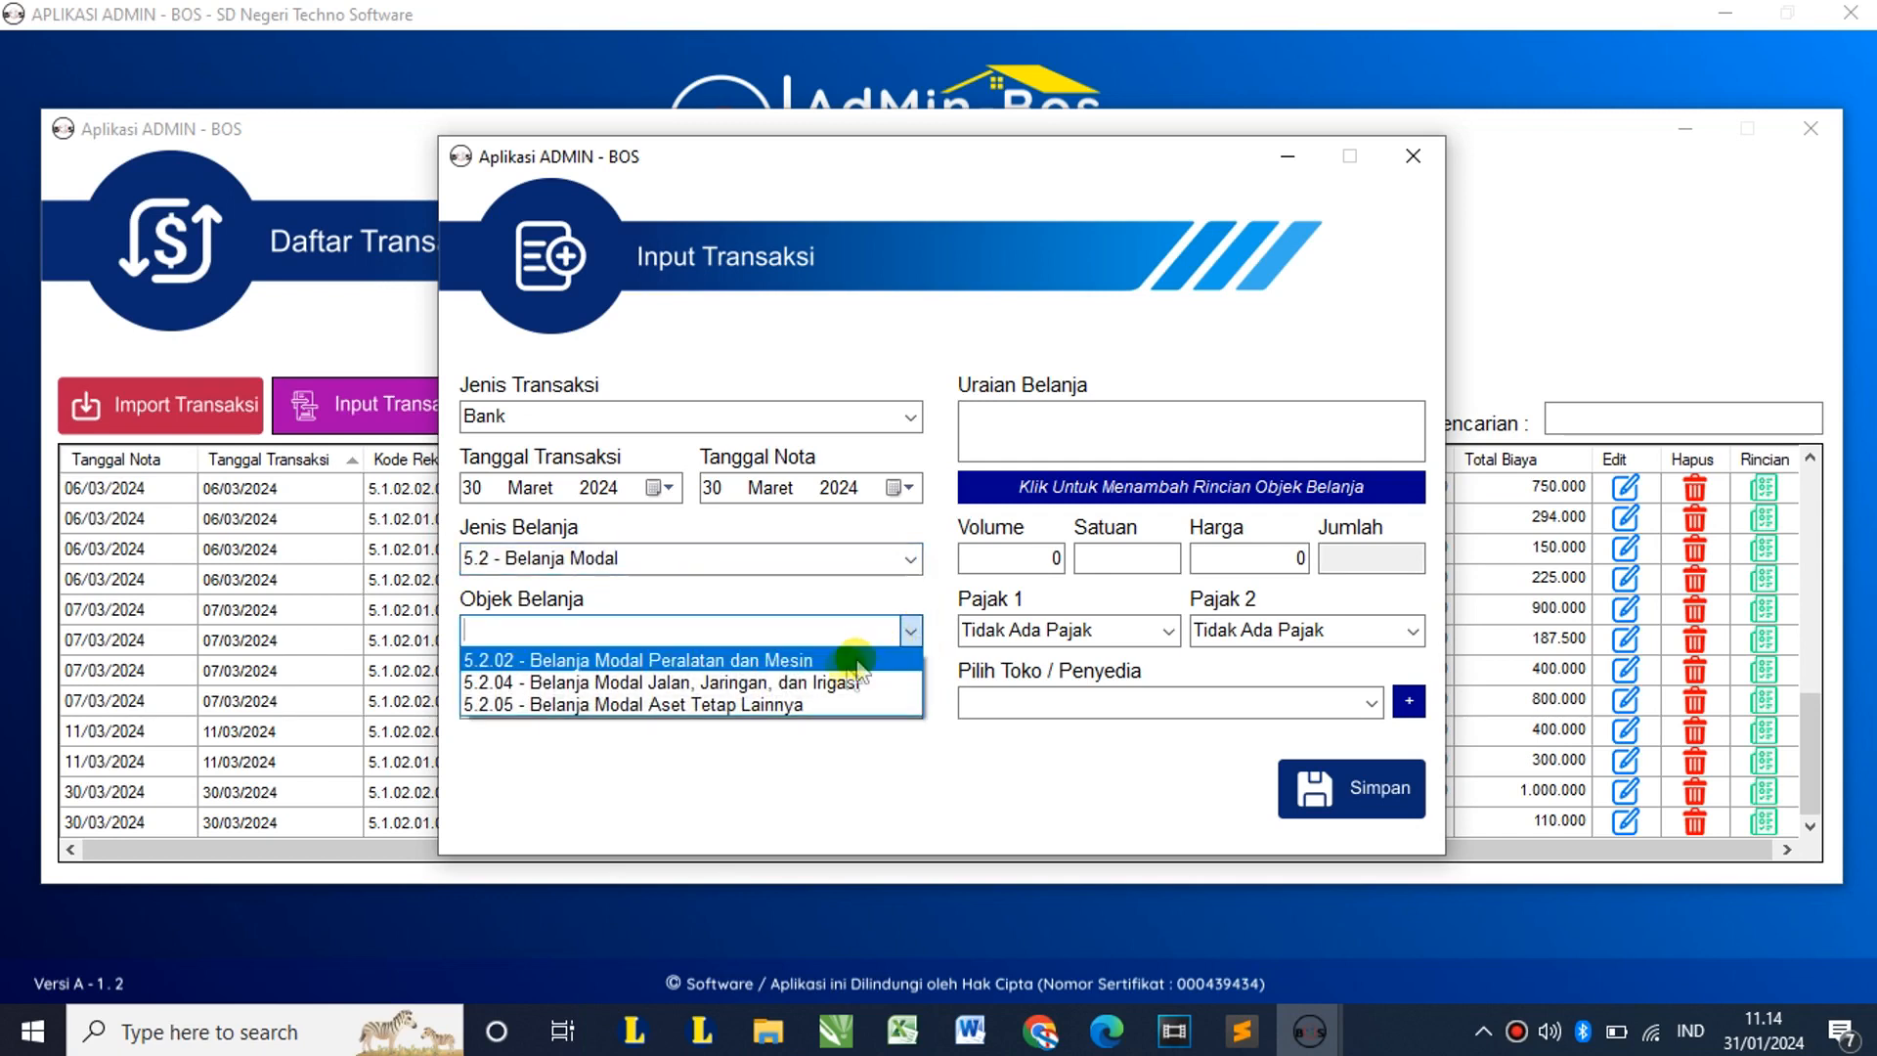
left_click(788, 704)
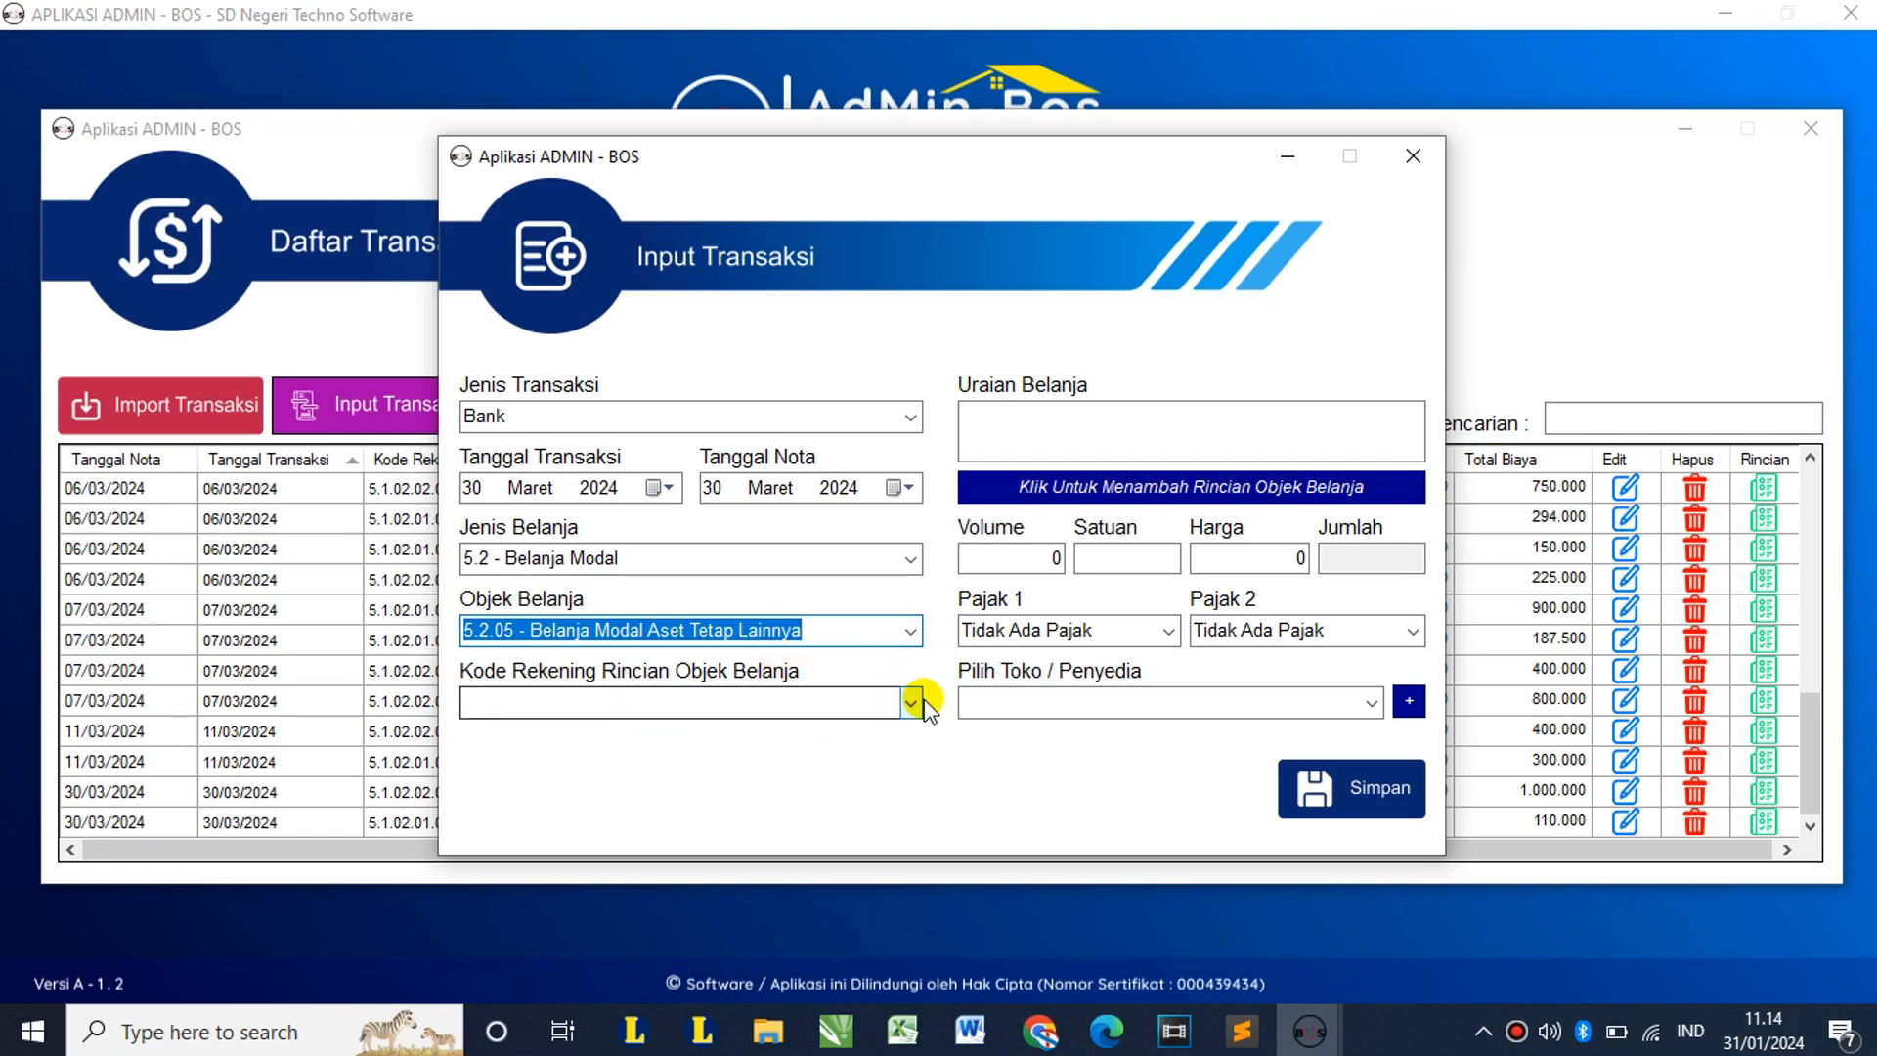
left_click(914, 702)
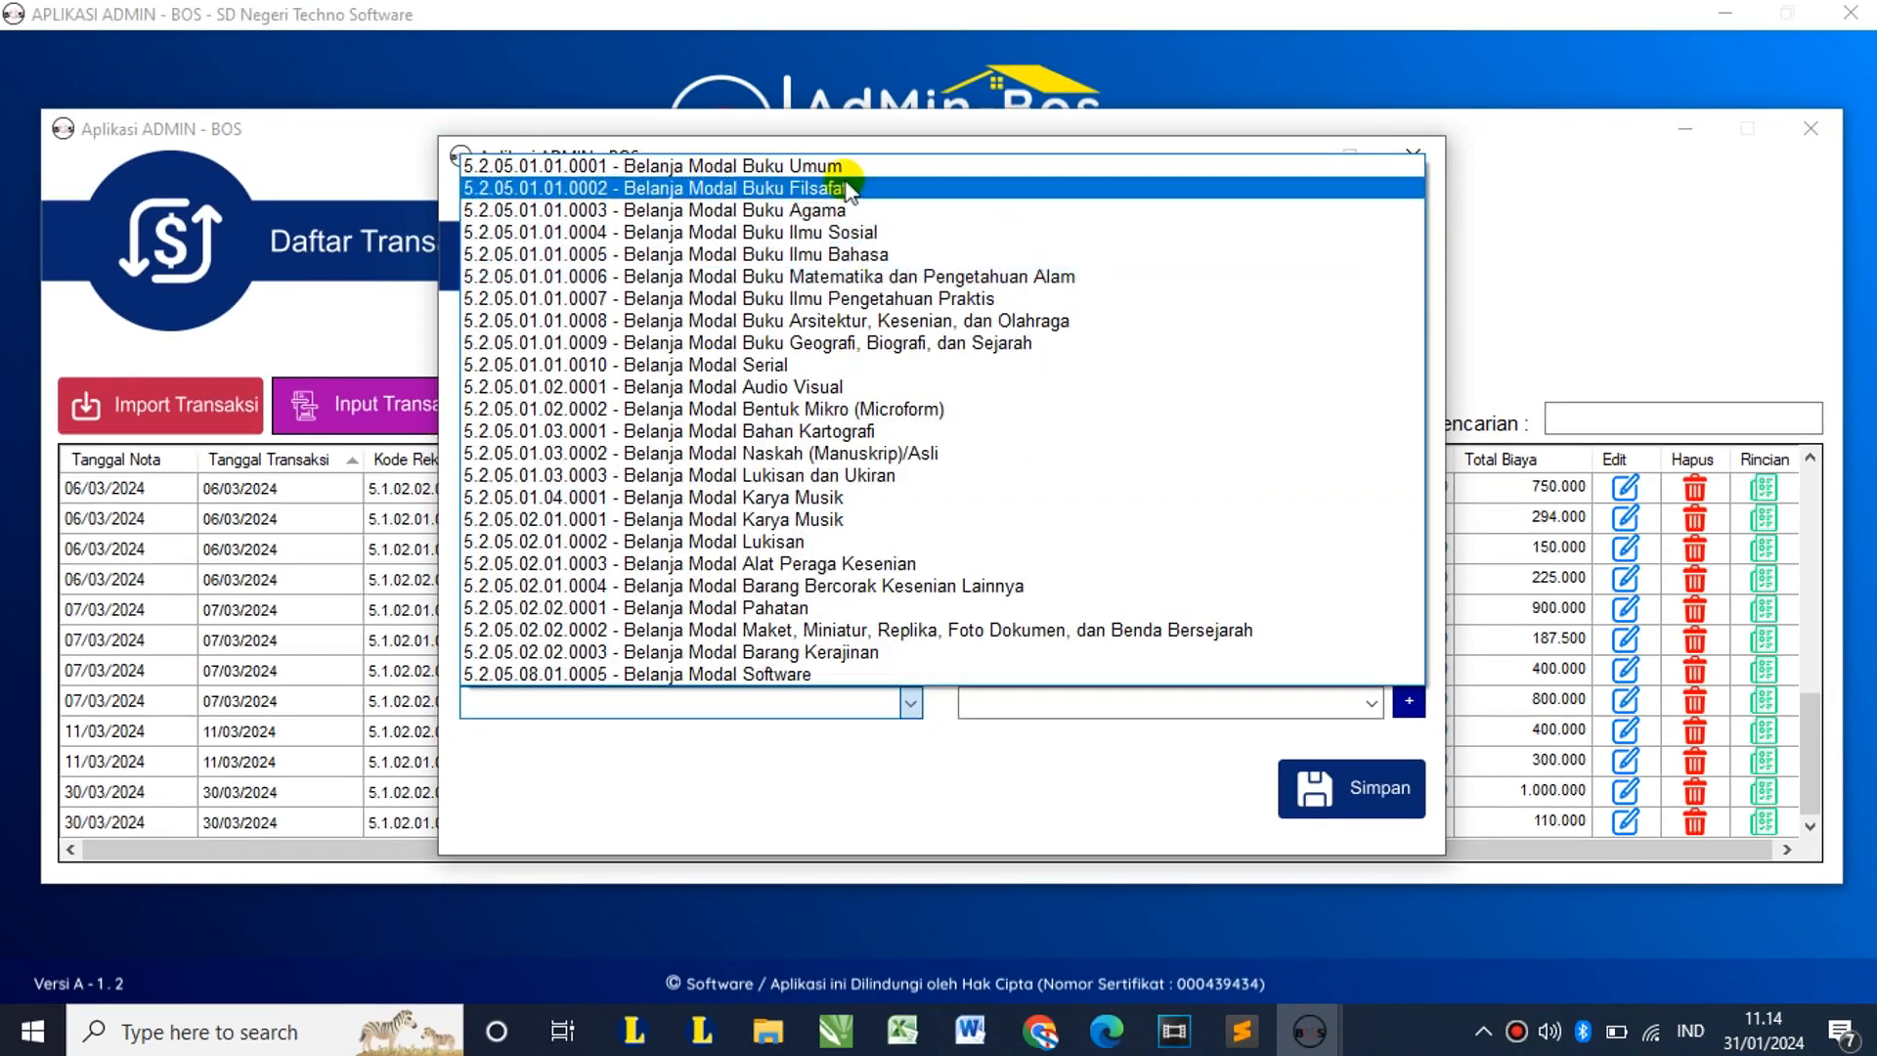
left_click(830, 170)
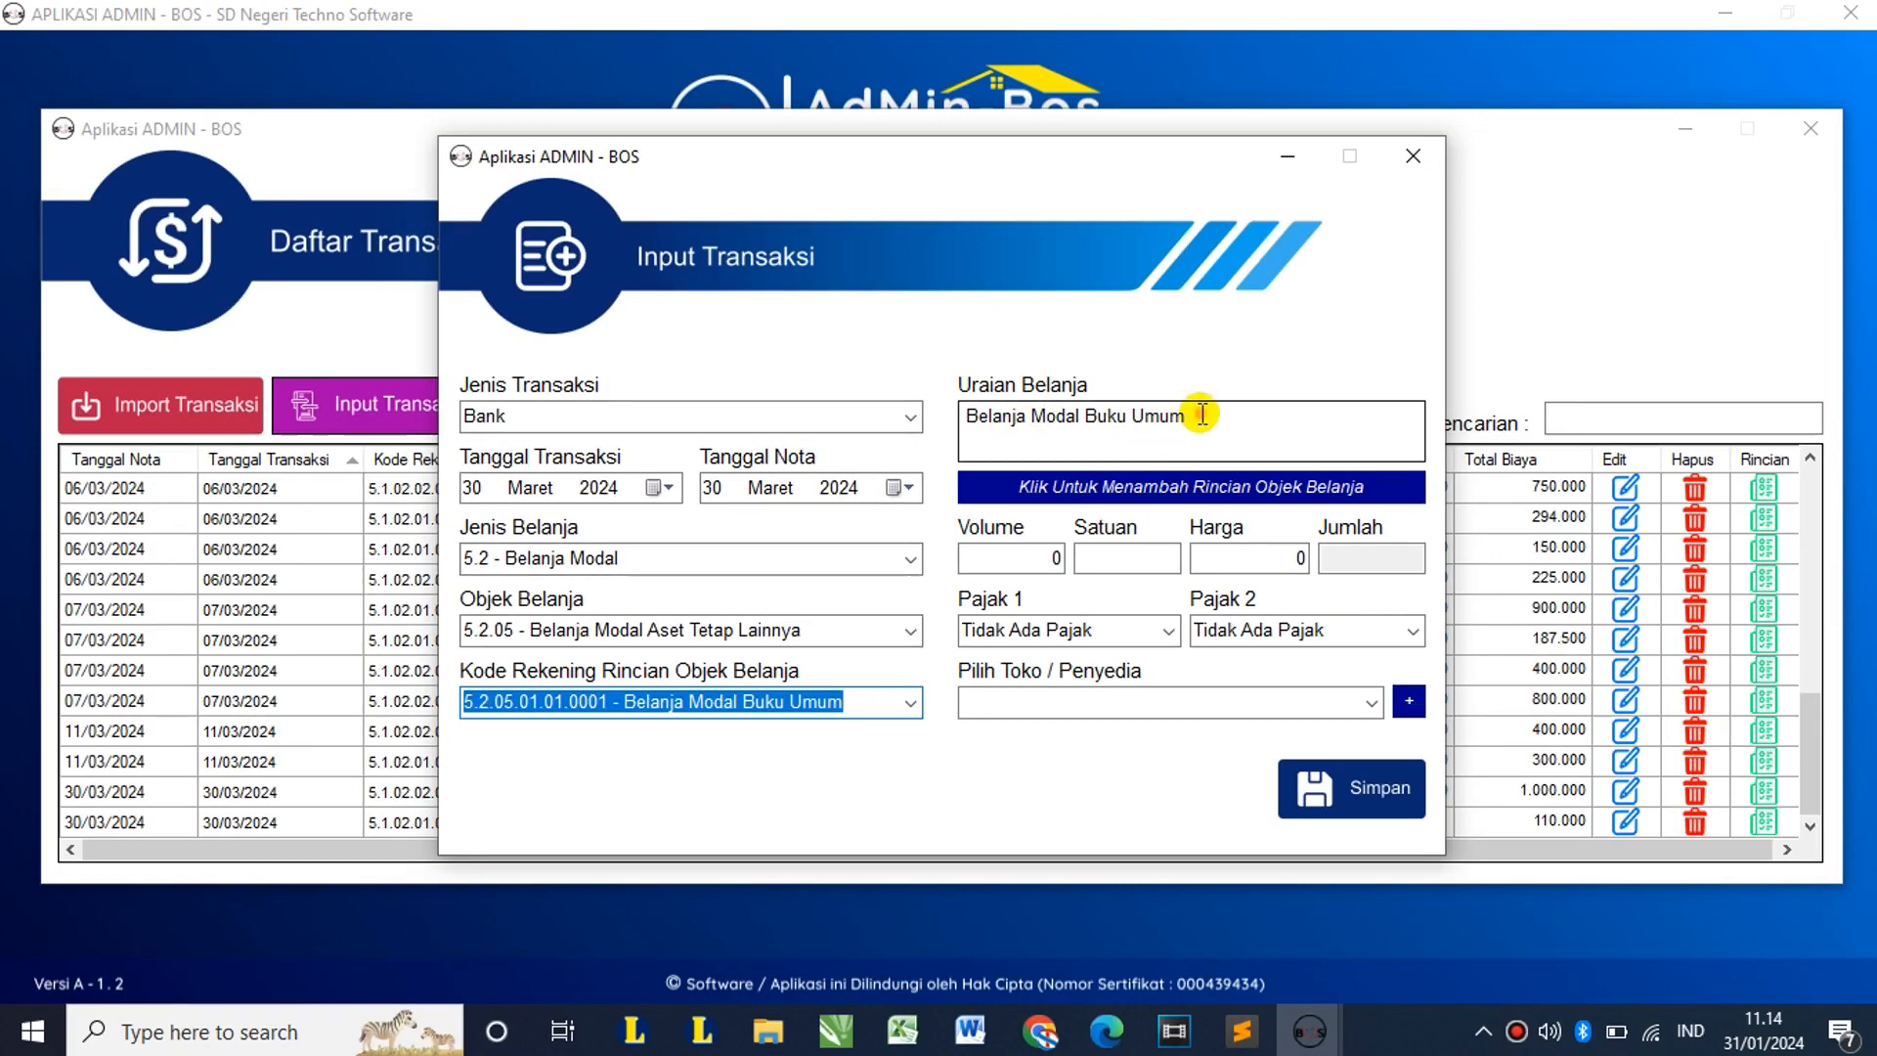
left_click_drag(1191, 417, 1048, 430)
left_click(1109, 416)
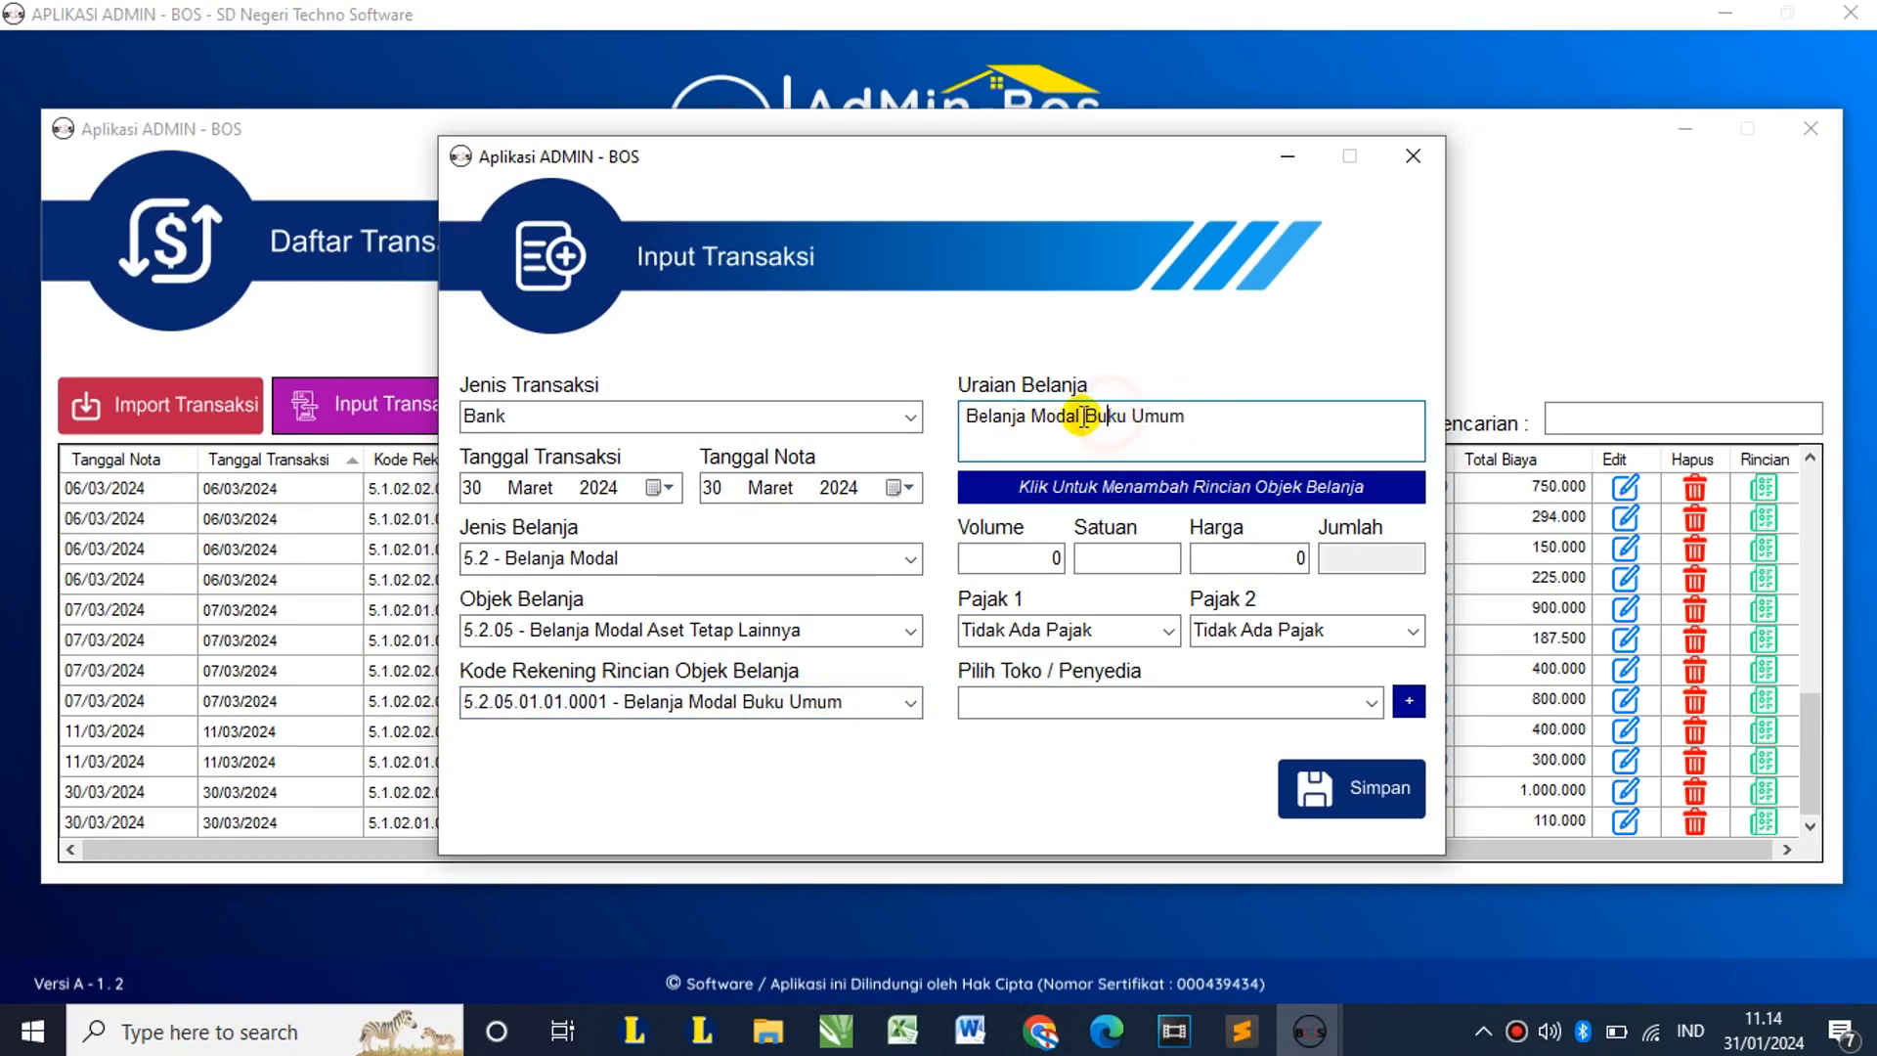
double_click(1136, 415)
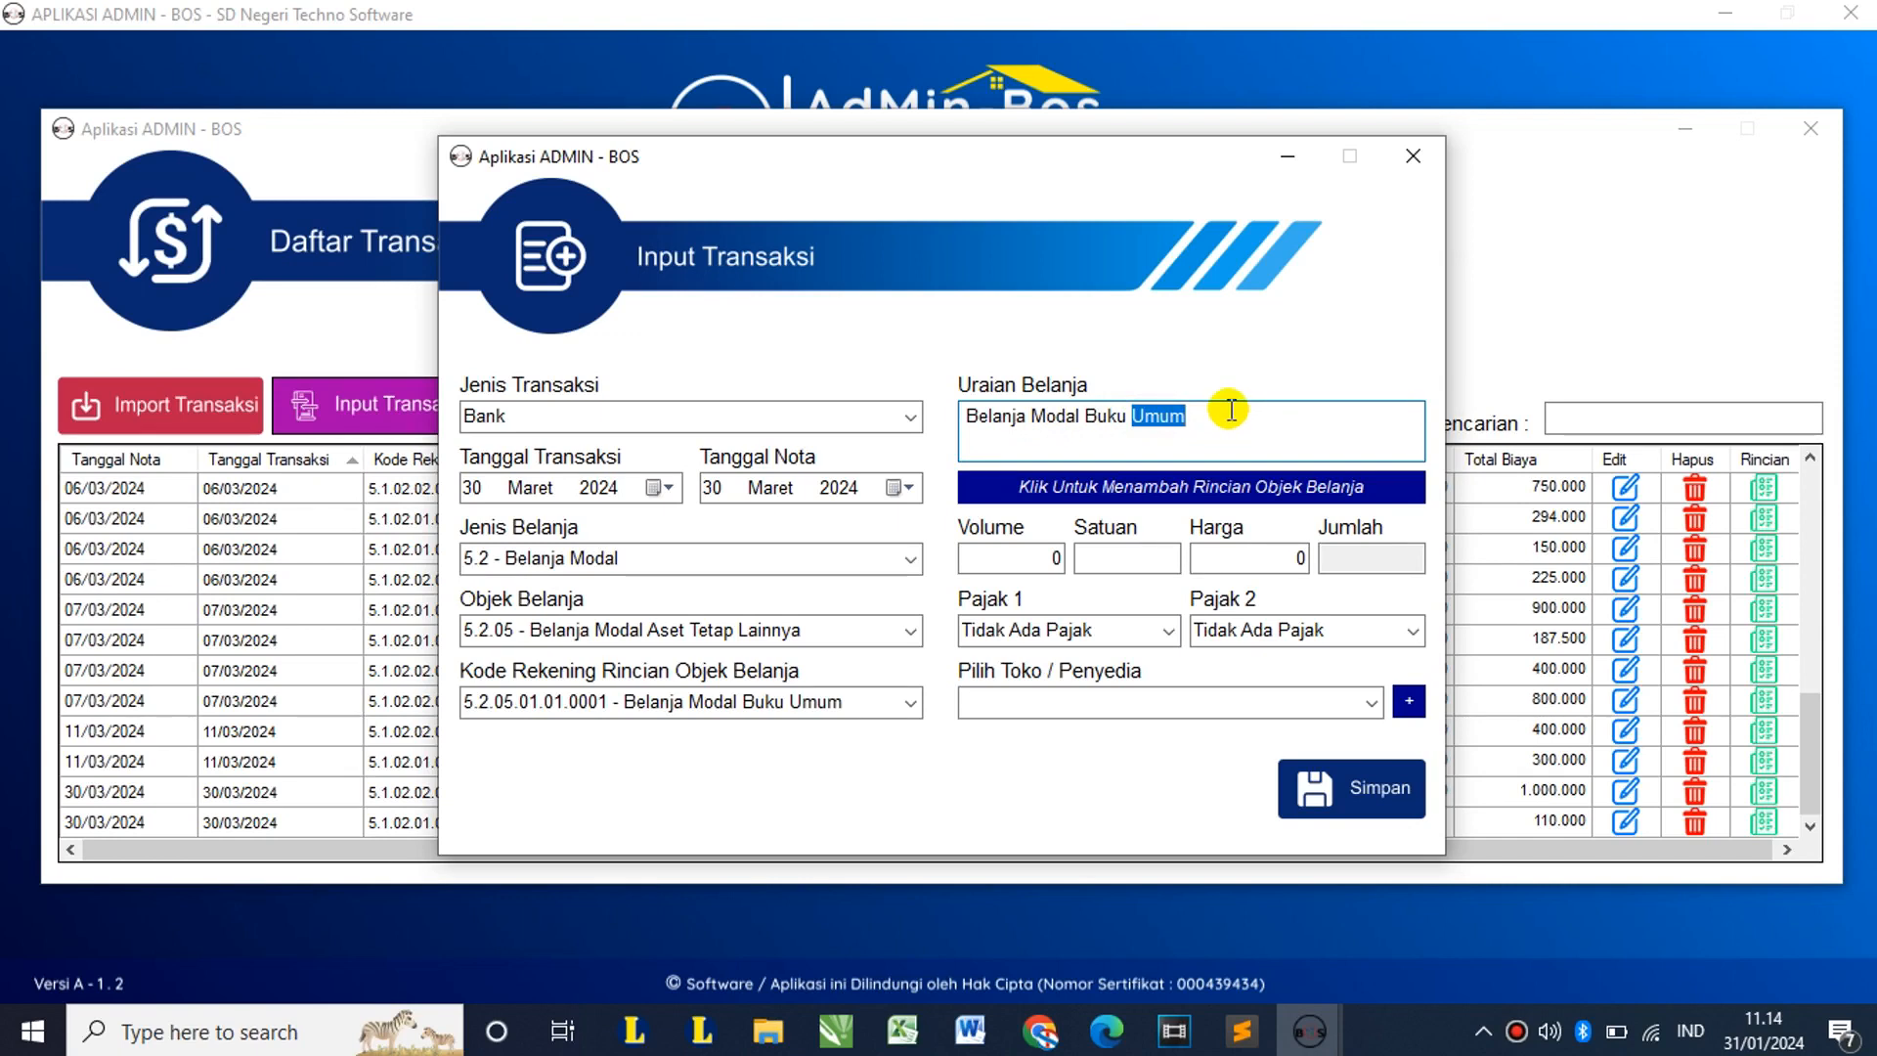
left_click(1159, 415)
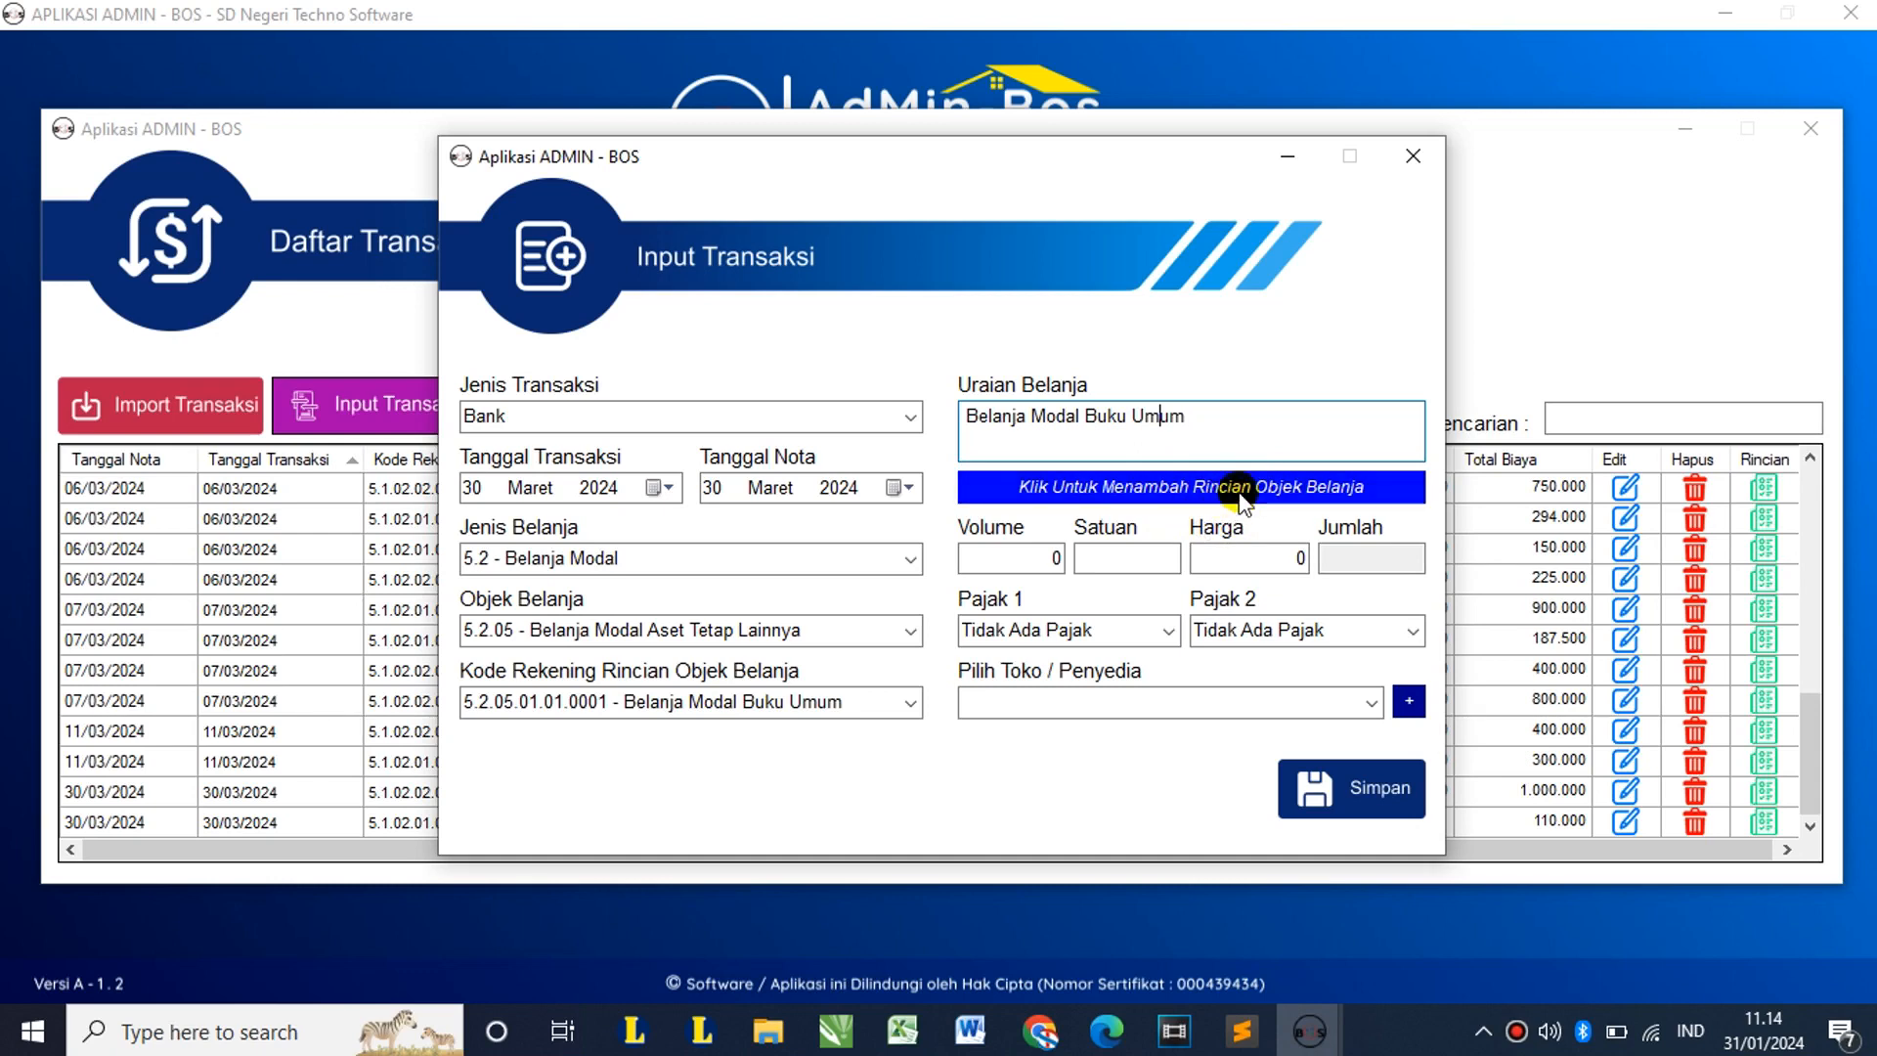
Step: Enter volume 1, unit Paket and price 10000000 for the book purchase
left_click(1017, 560)
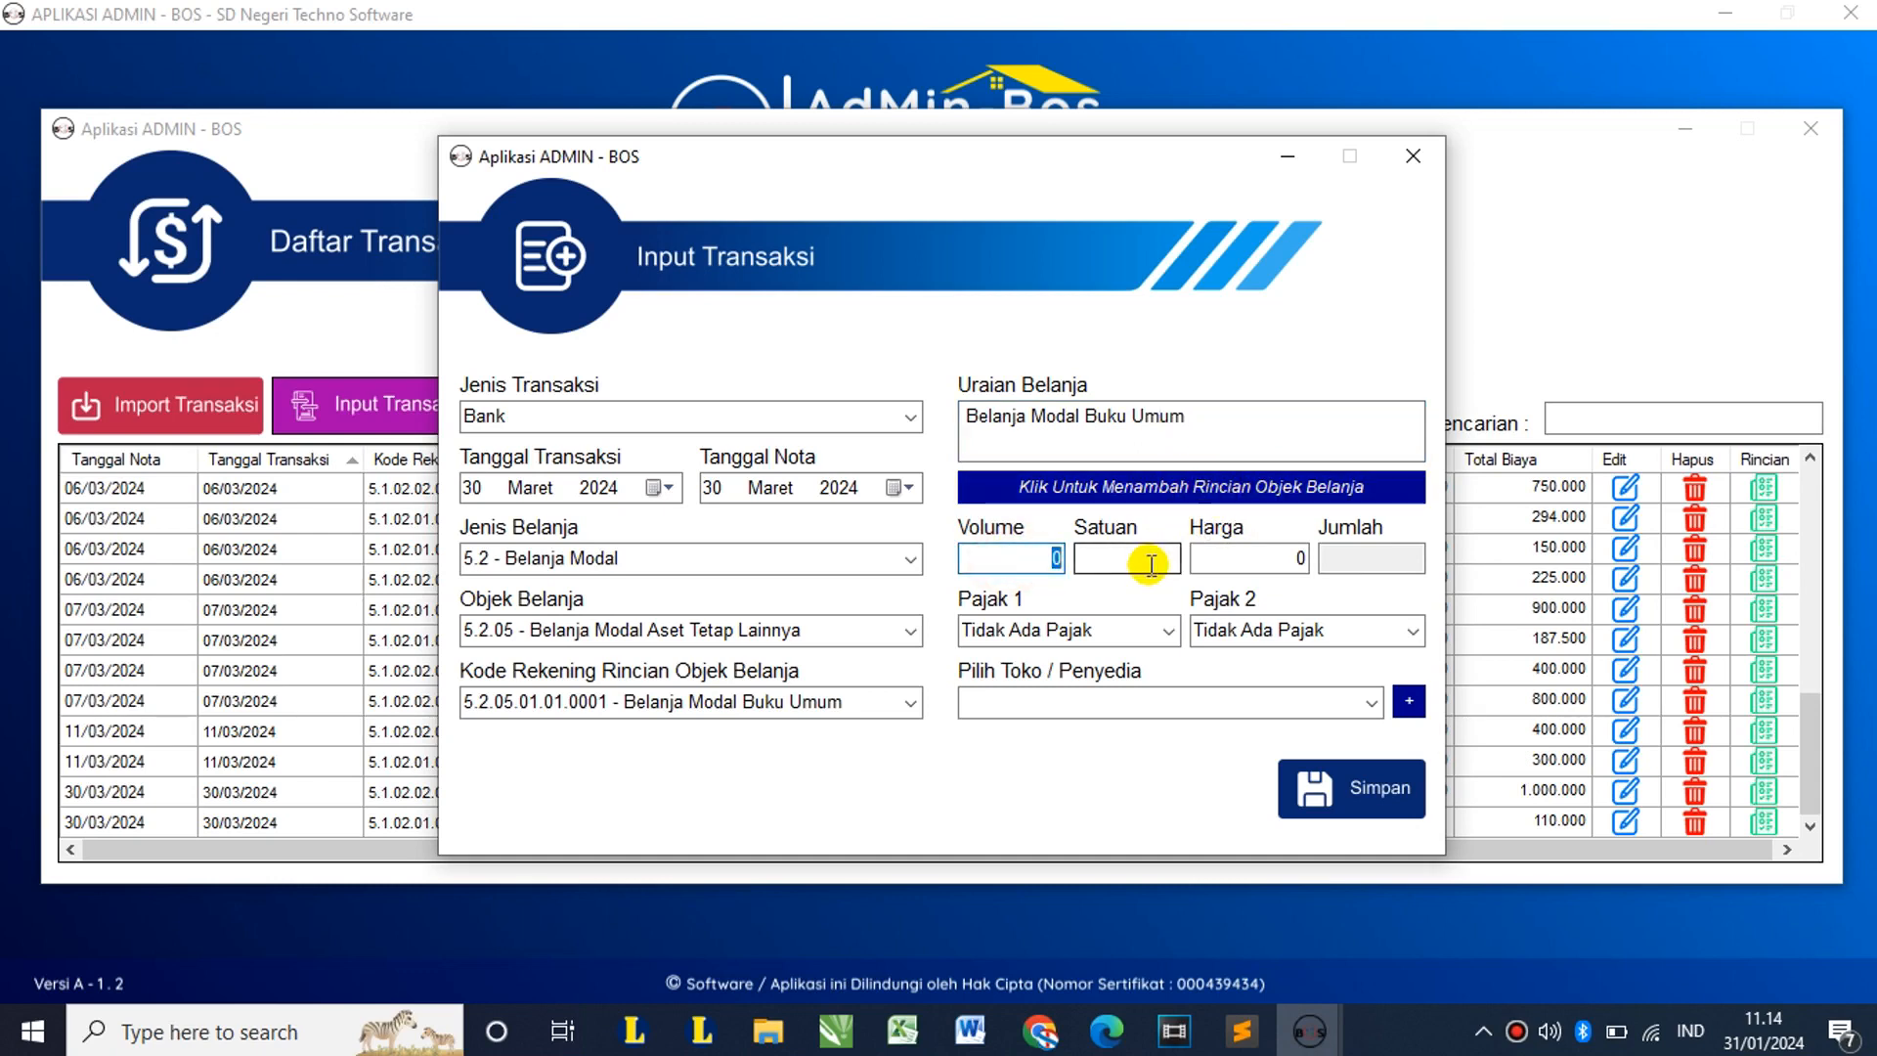
type("1")
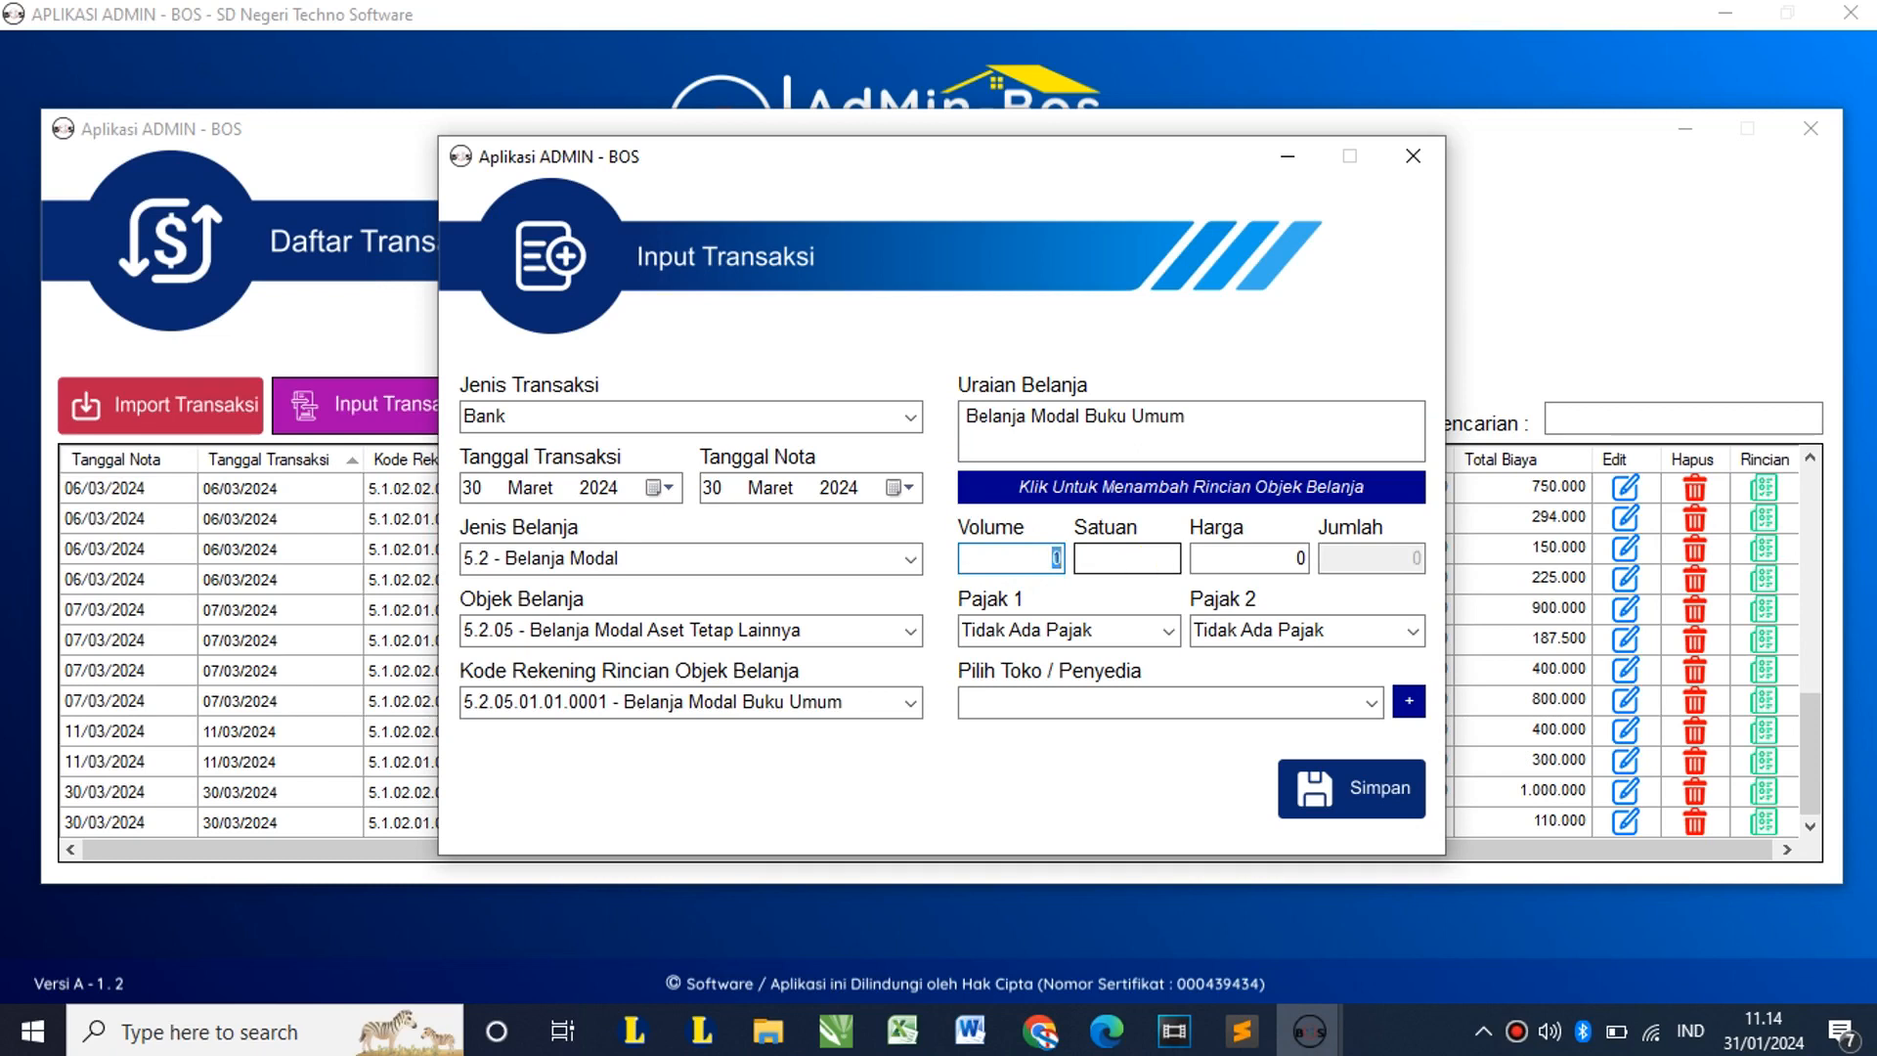
key("Tab")
type("P")
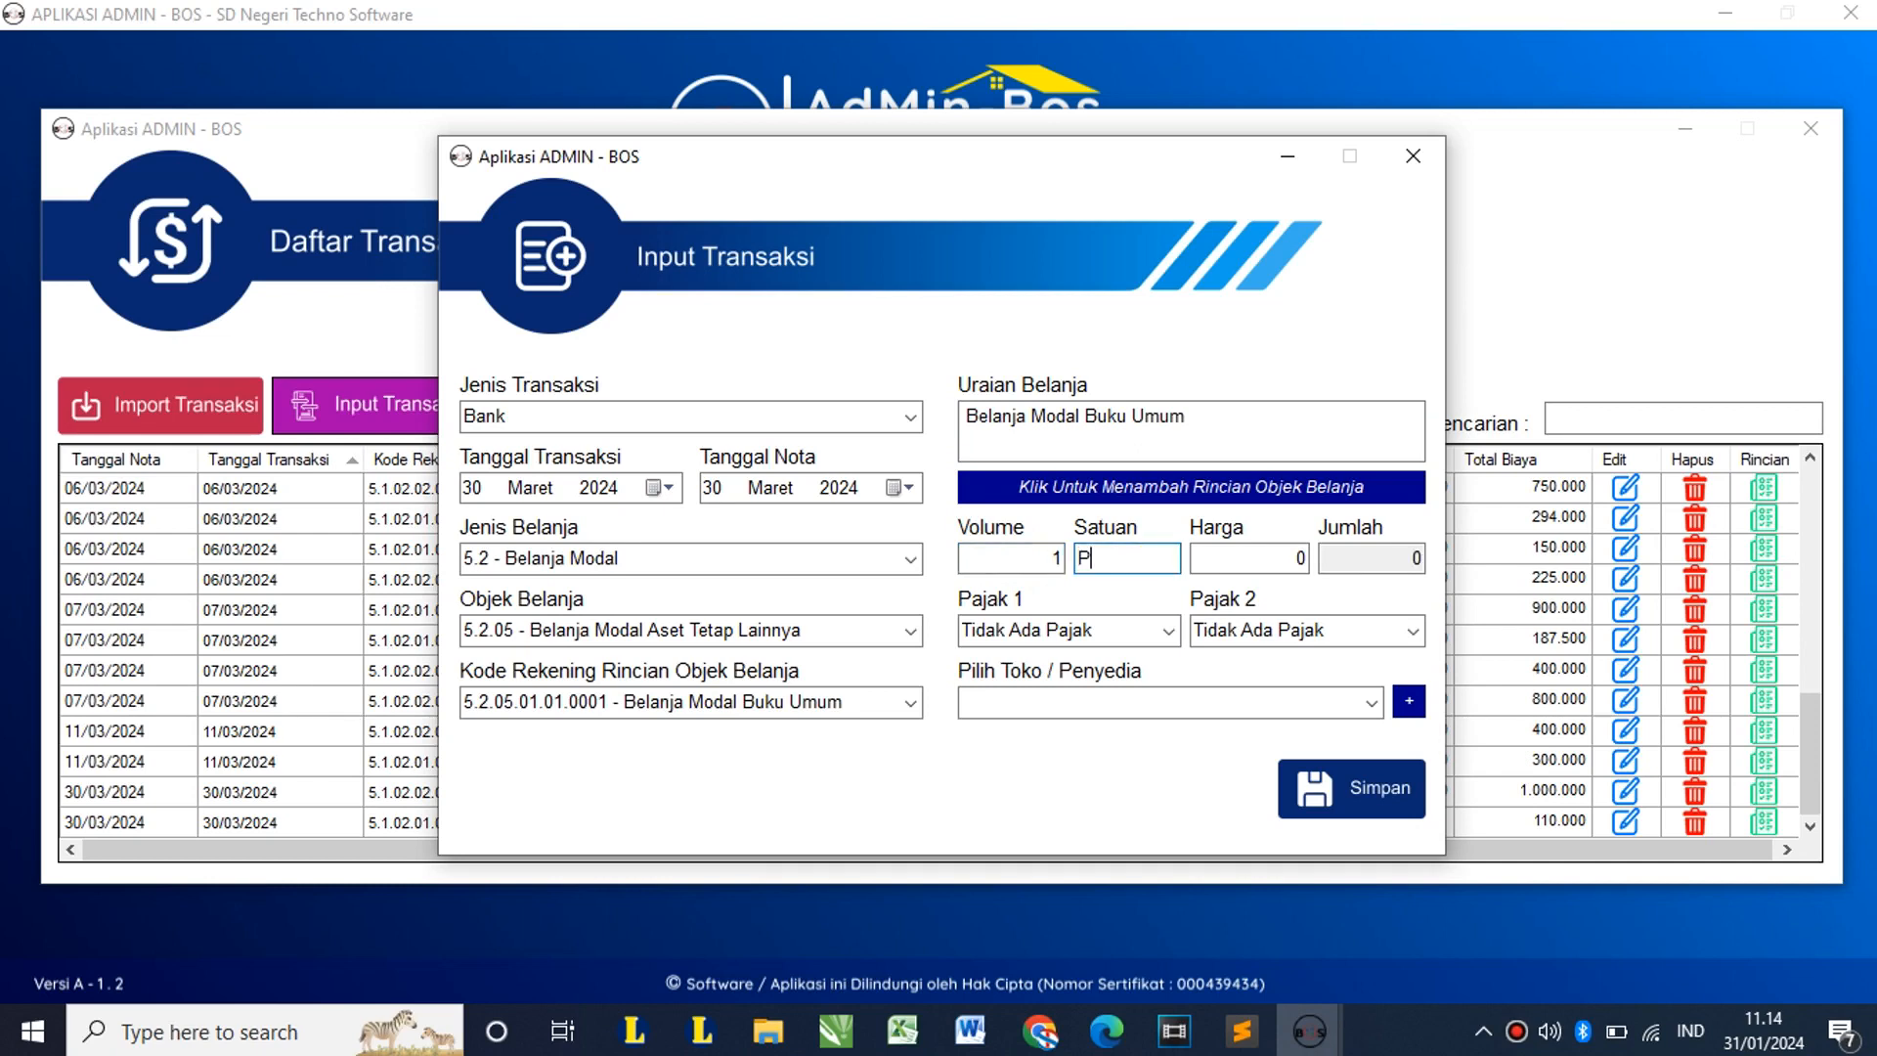
type("aket")
key("Tab")
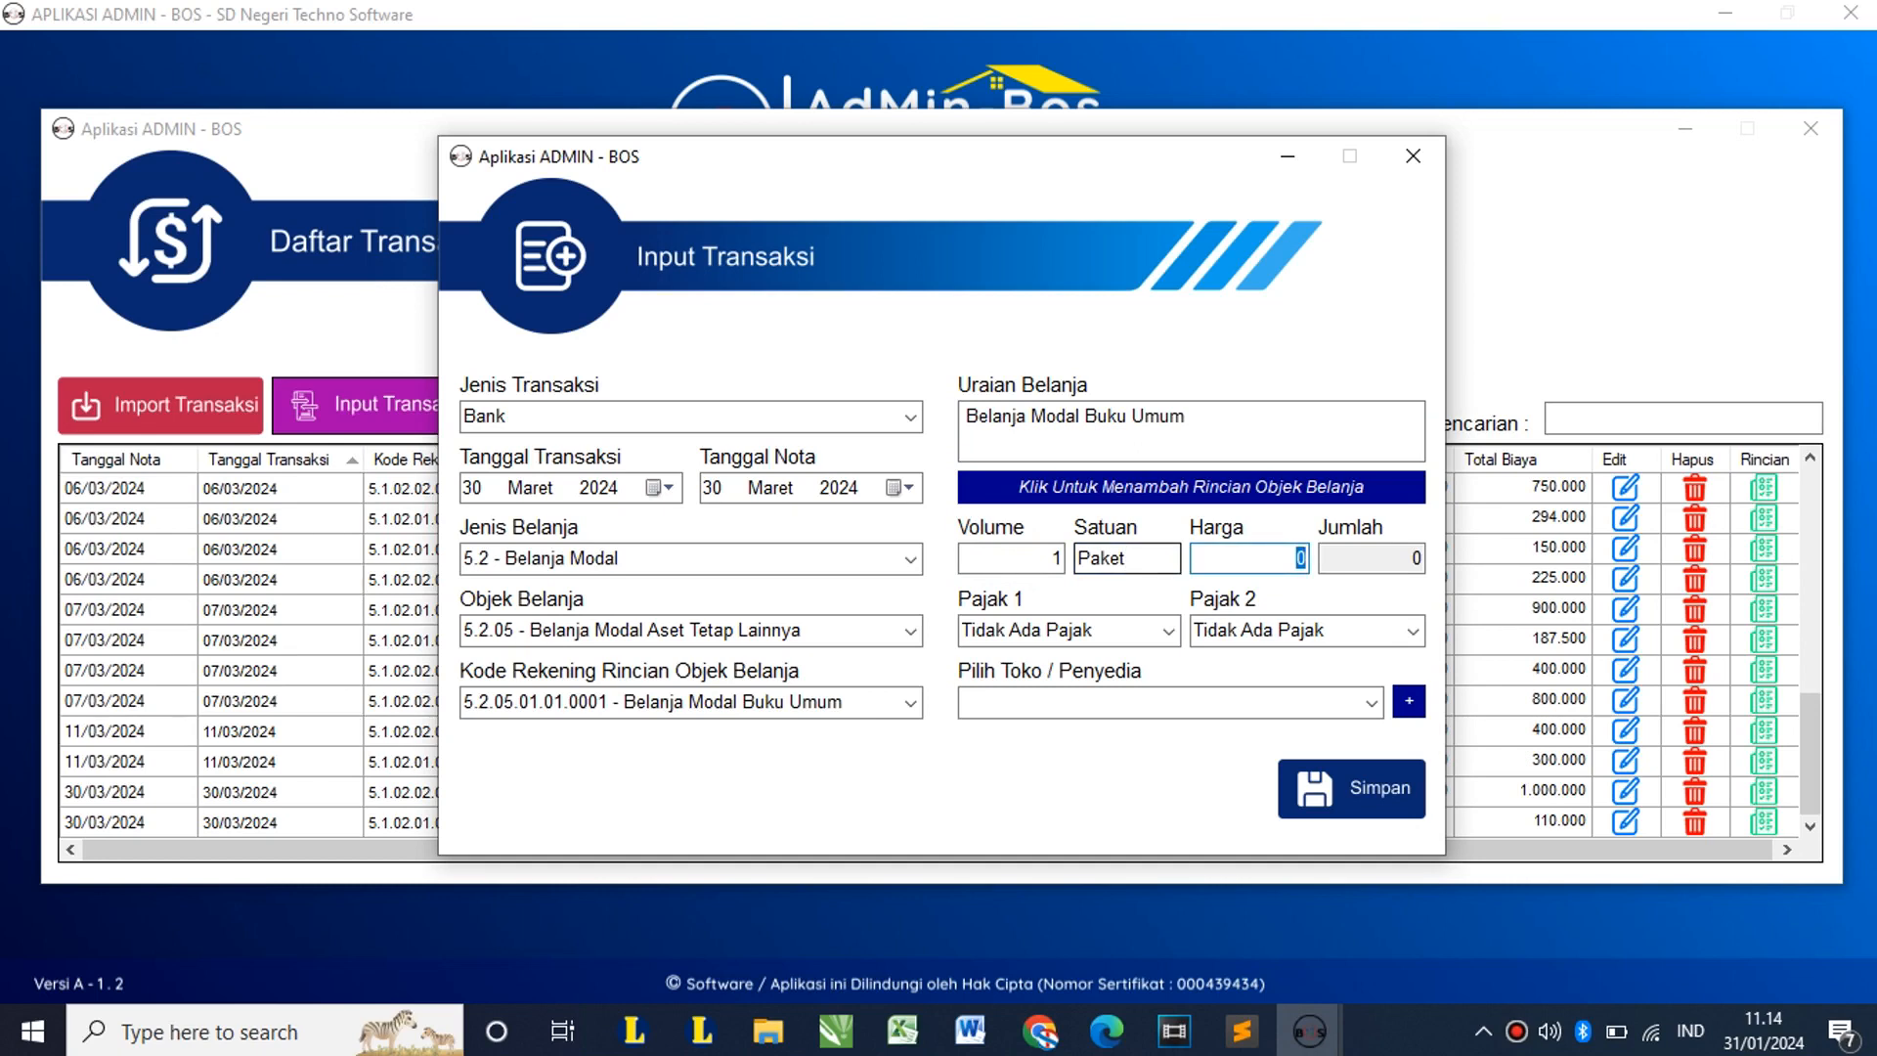
type("10000000")
key("Tab")
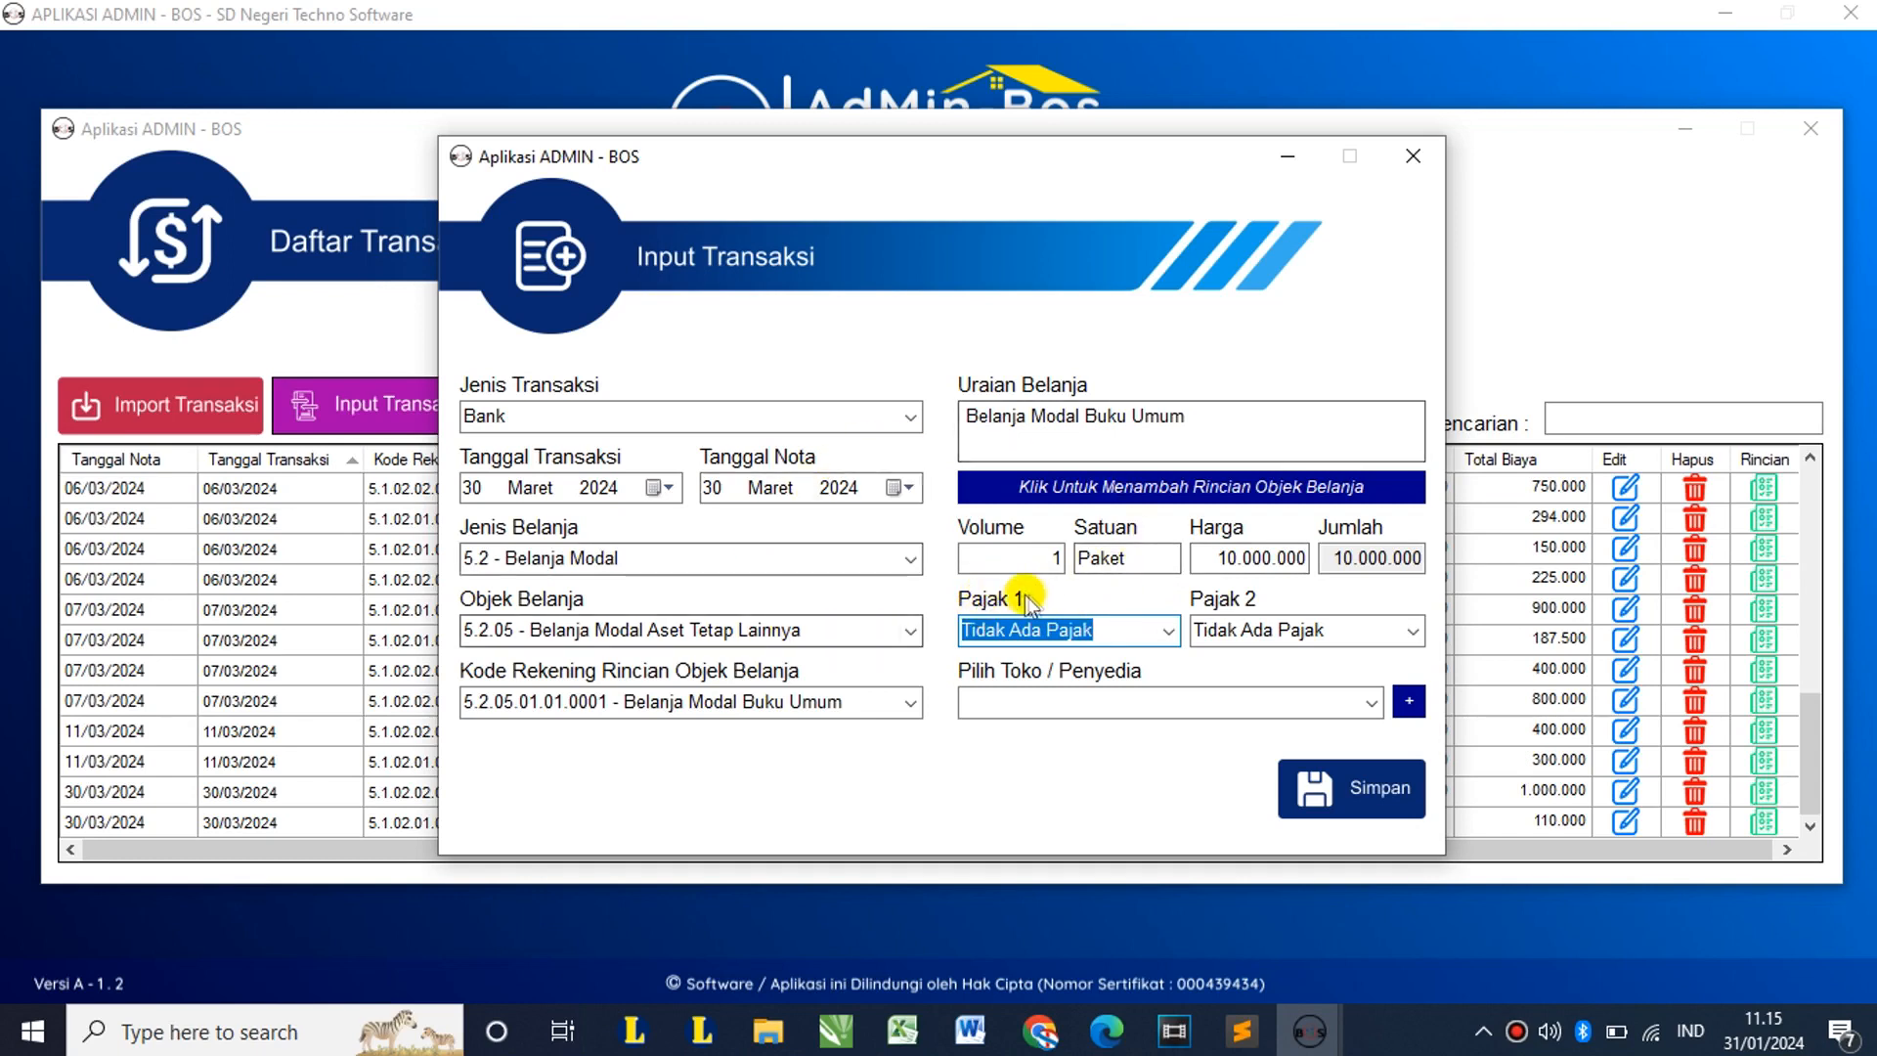
Step: Apply PPN (11%) and PPh23 (NPWP) taxes and select supplier CV. Karomah
left_click(1169, 633)
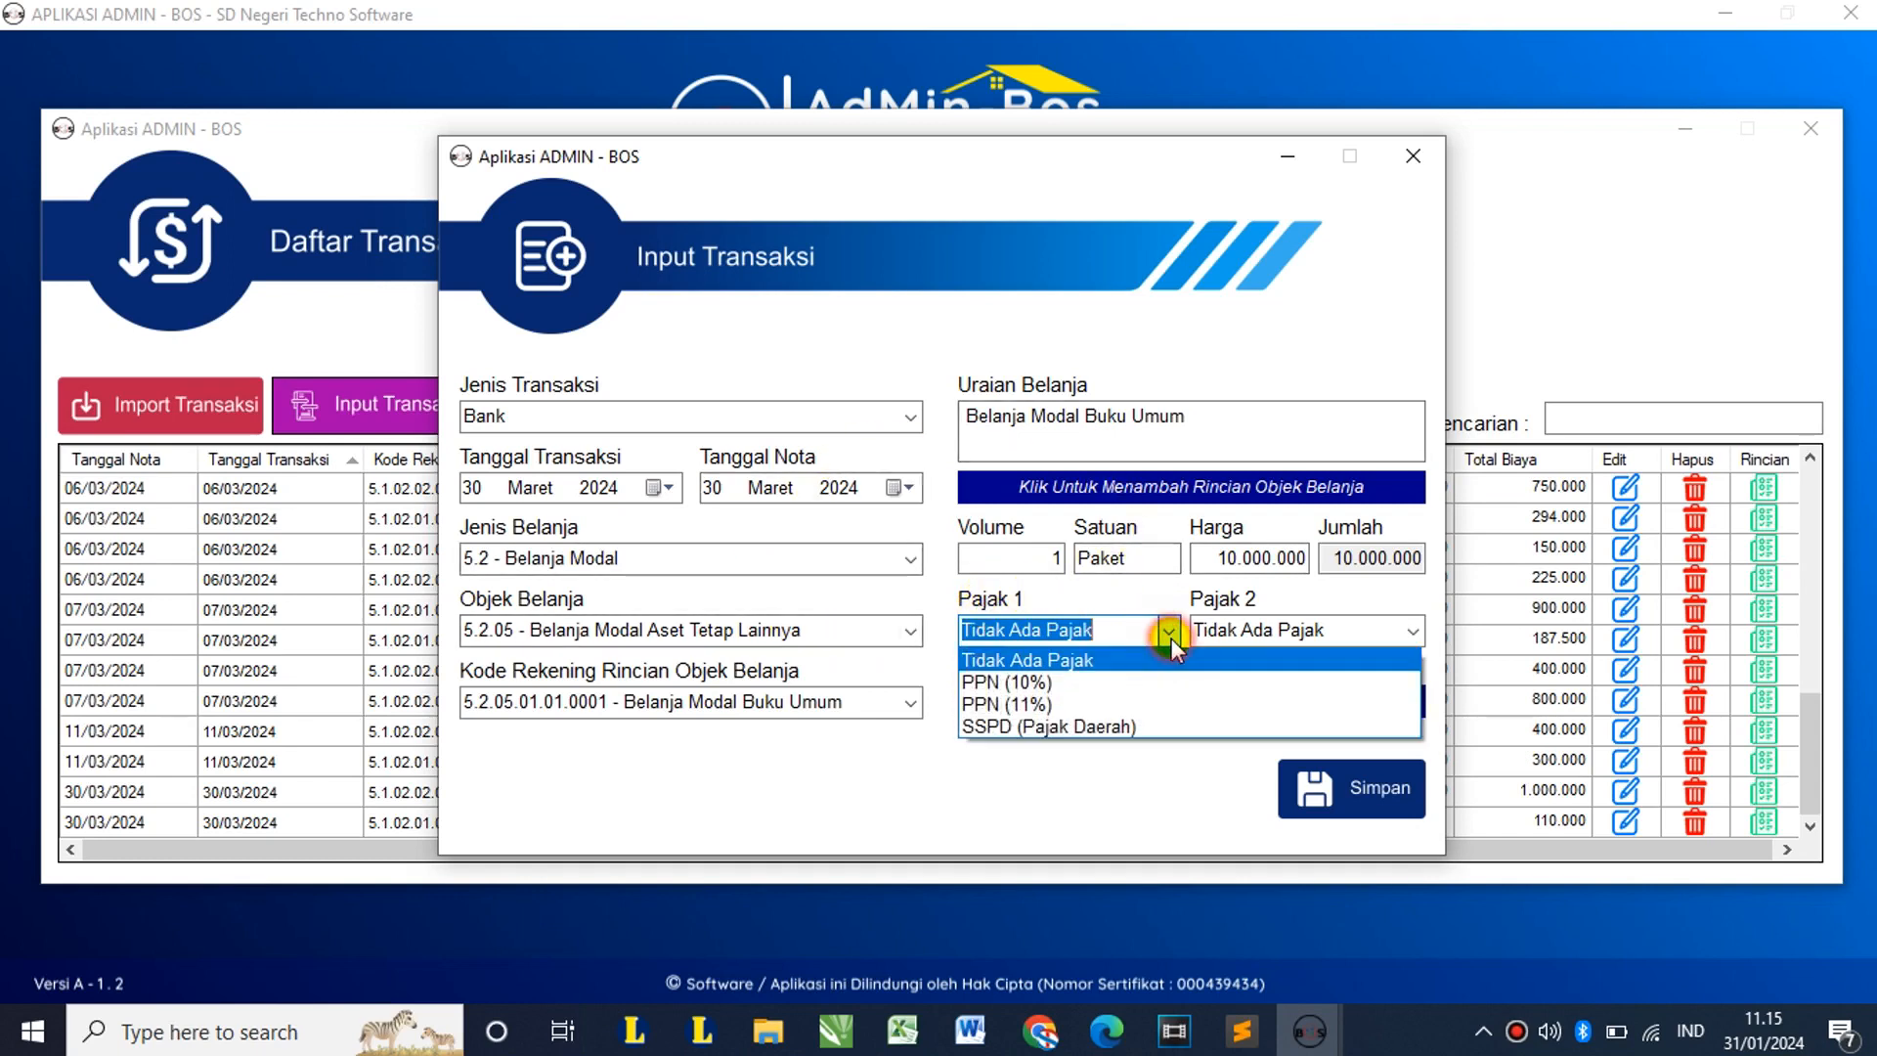
left_click(1114, 700)
left_click(1405, 634)
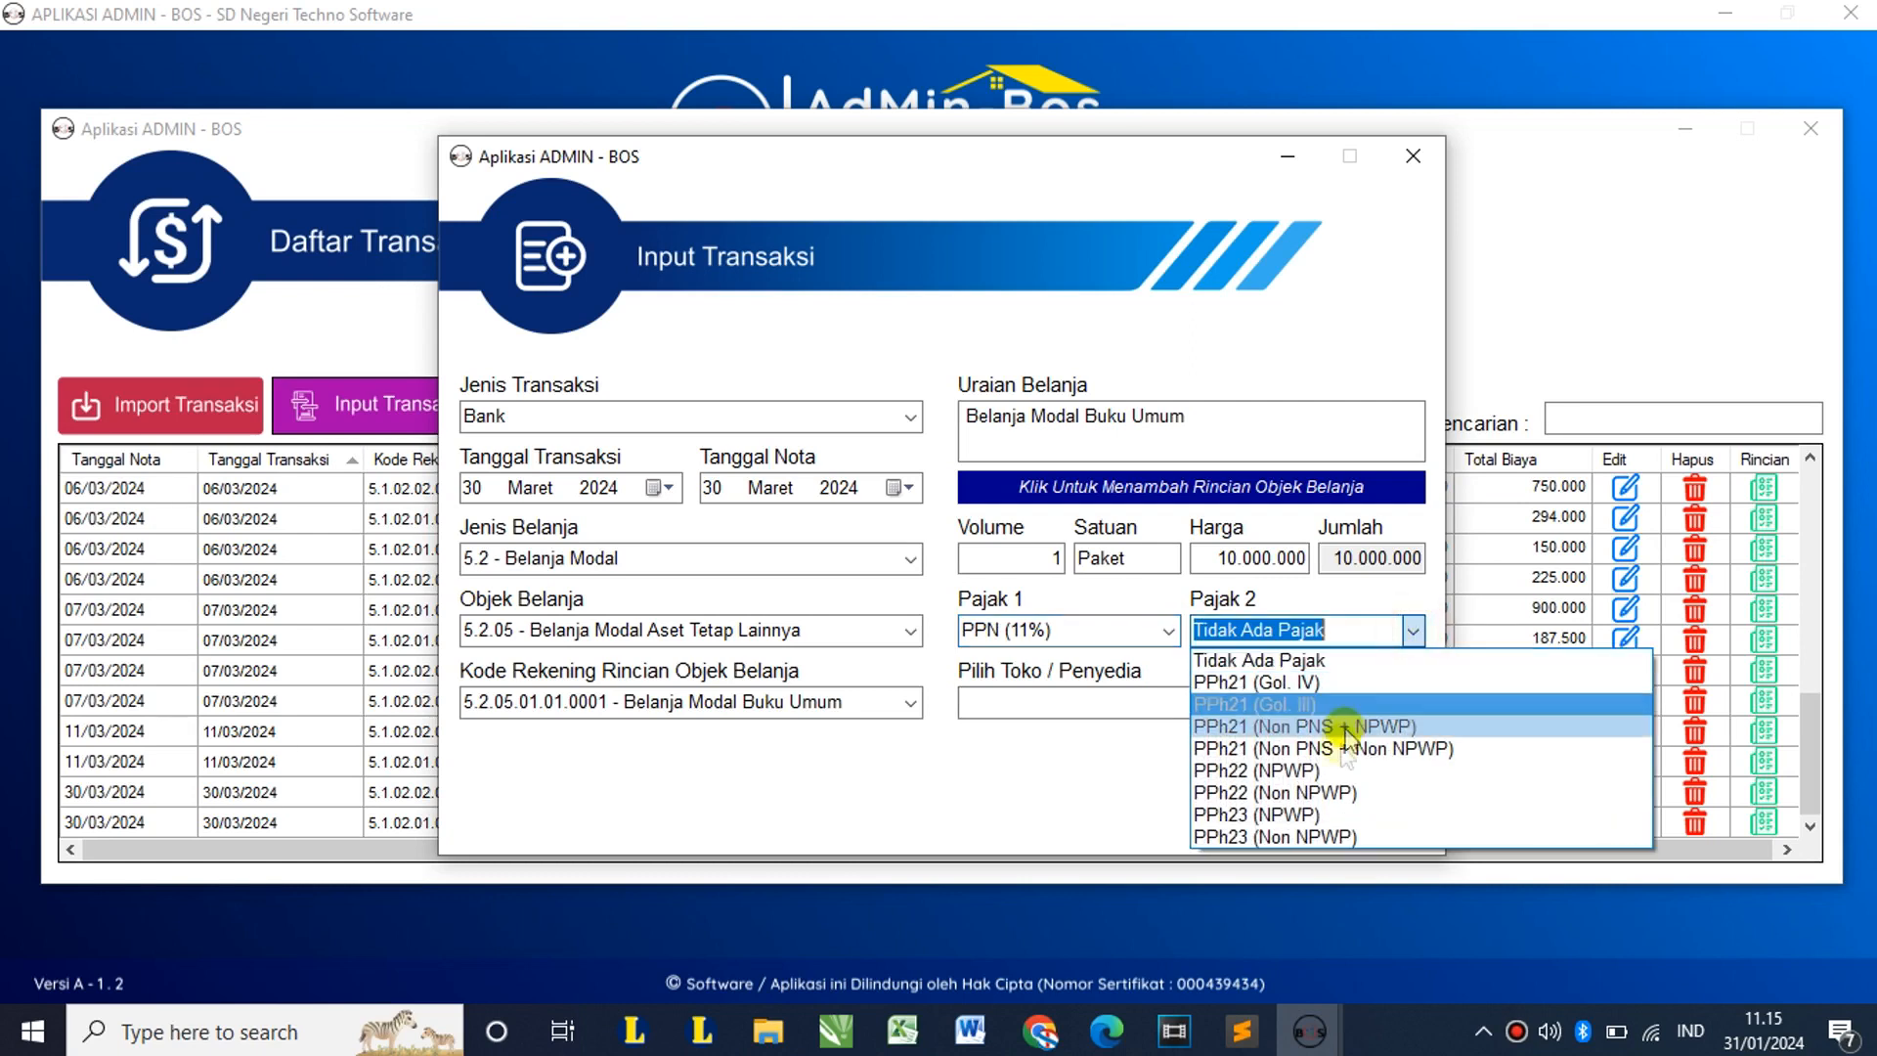
left_click(1321, 811)
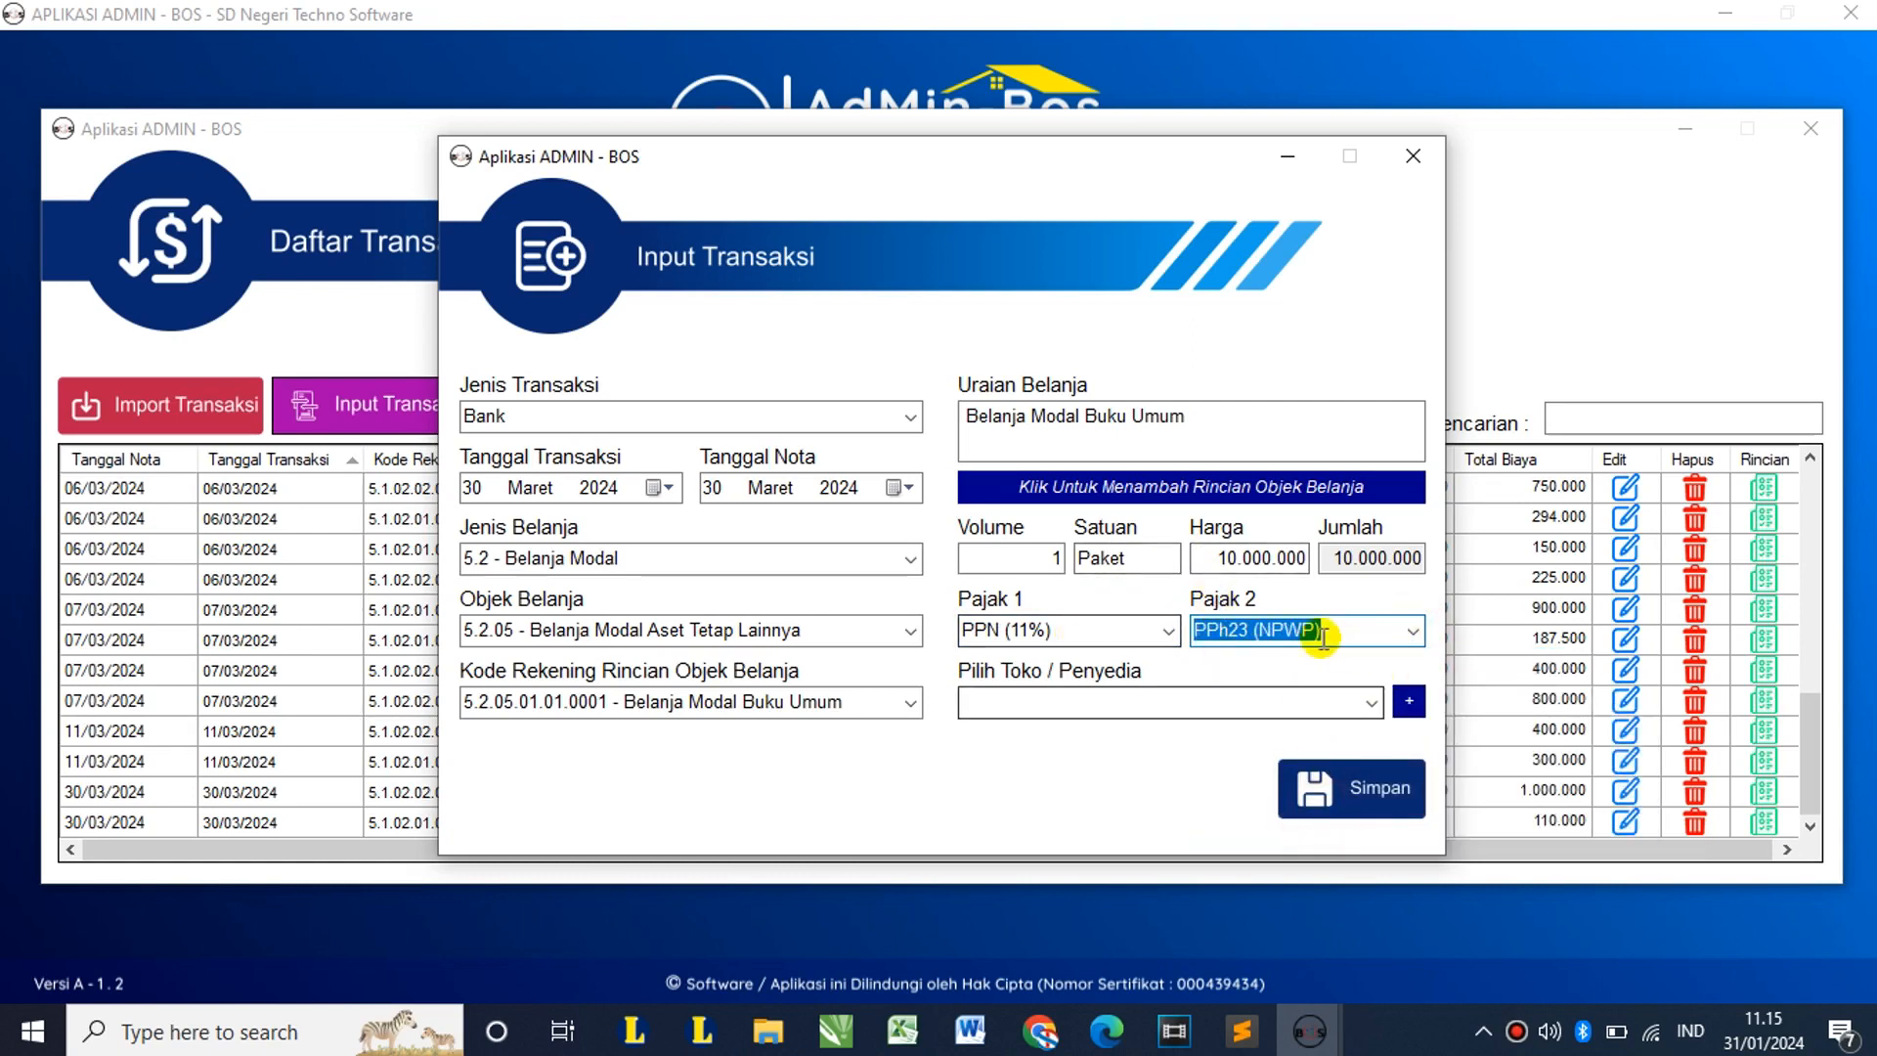
left_click(1375, 701)
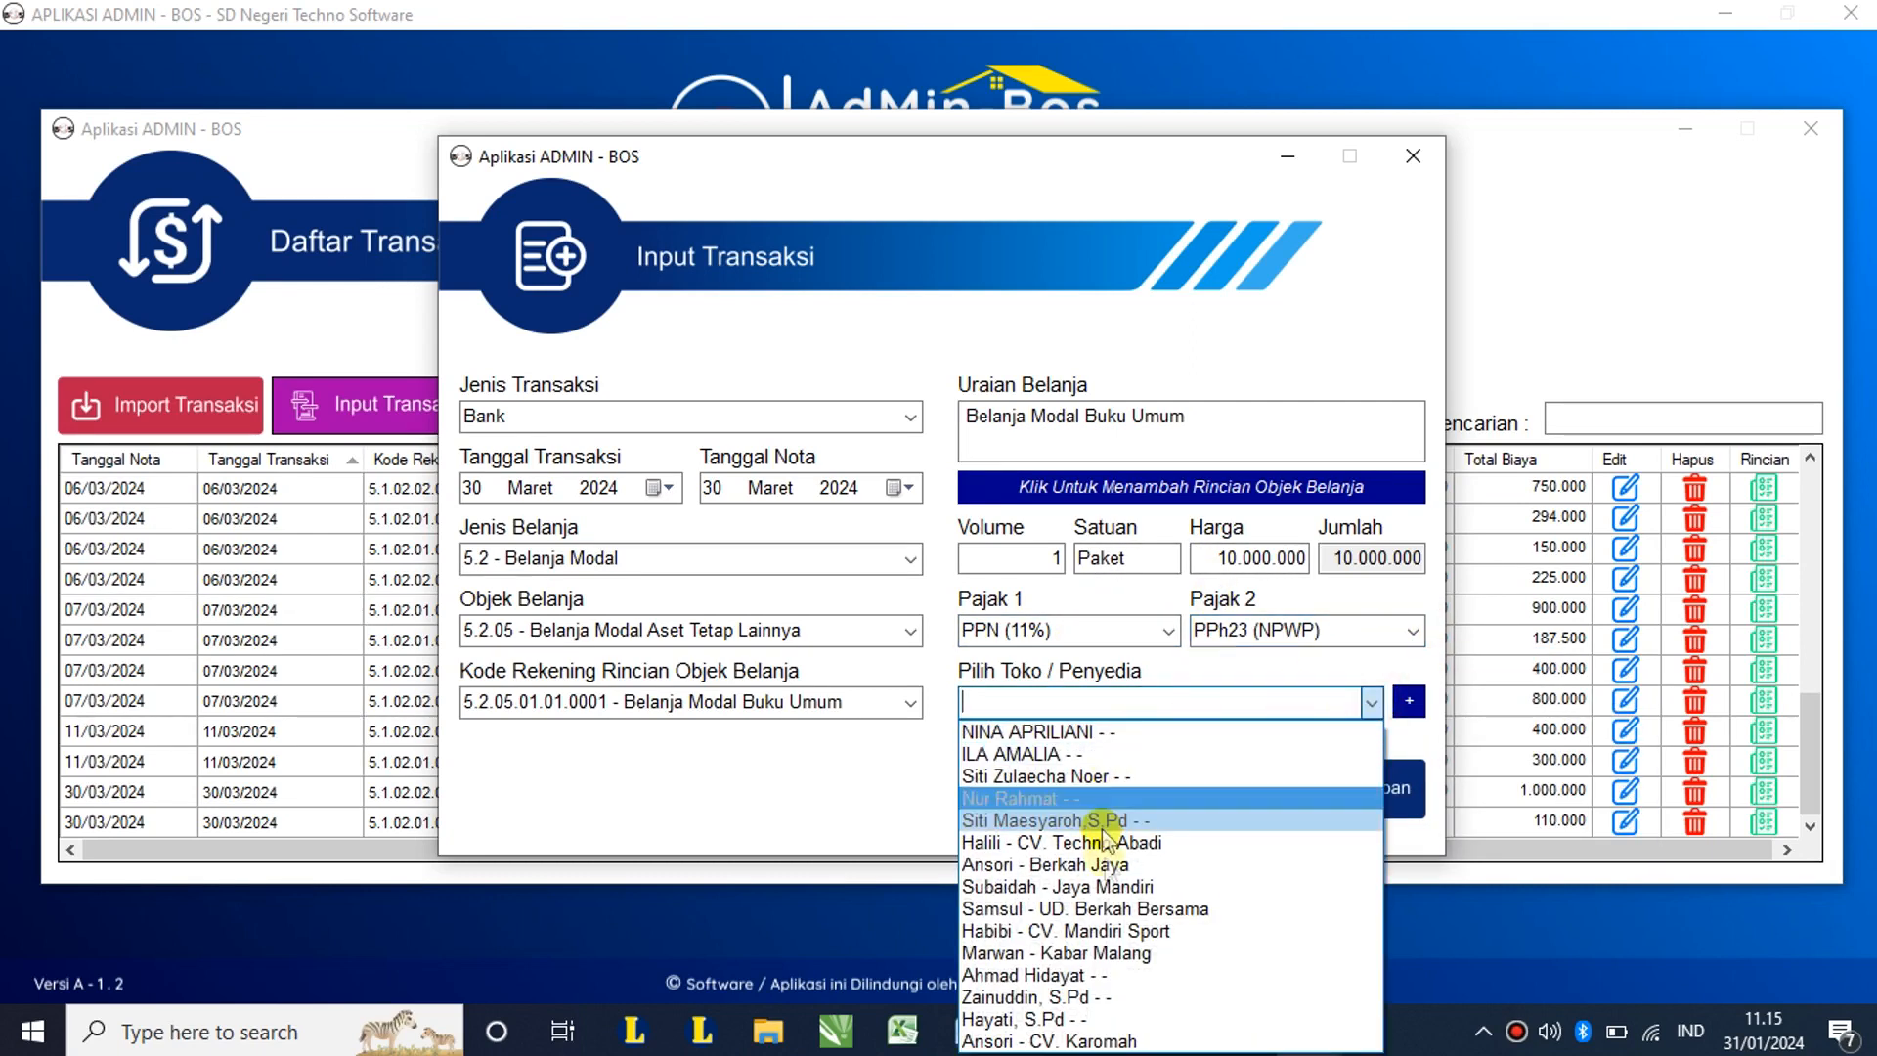
left_click(1075, 1042)
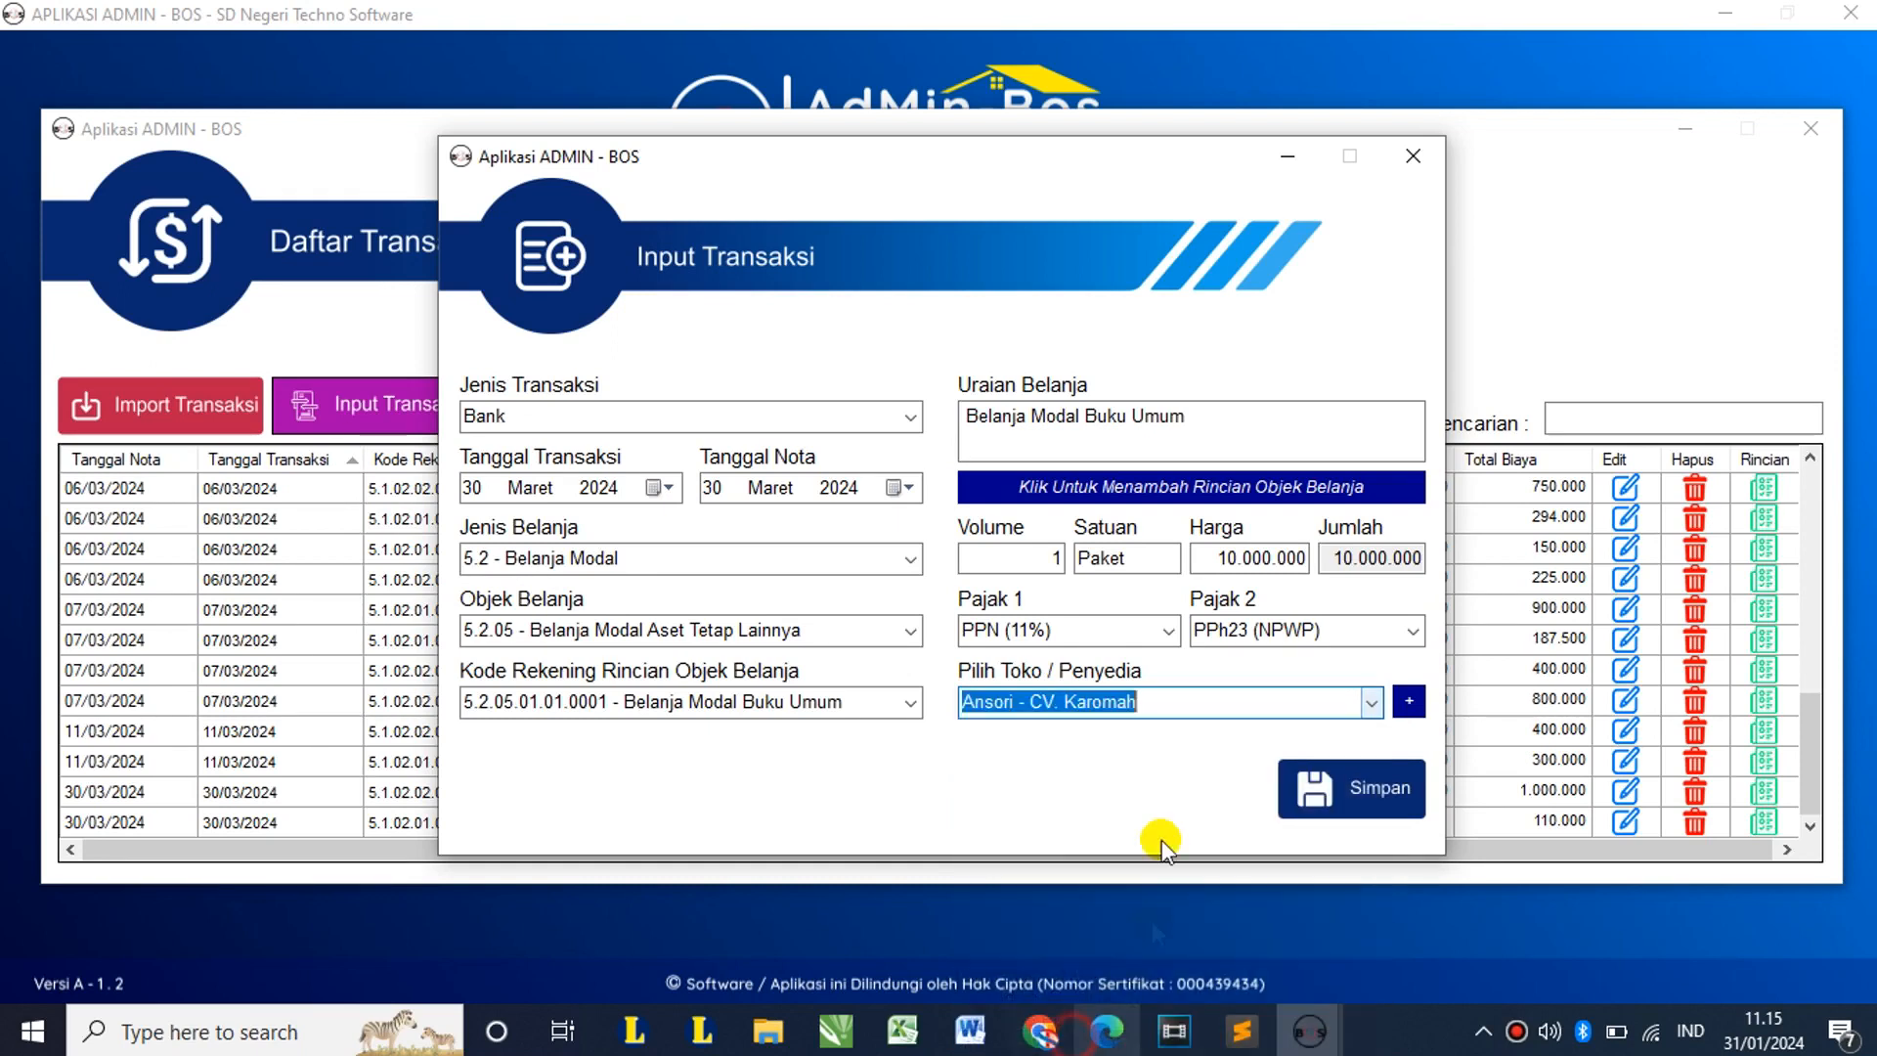
Step: Save the transaction and acknowledge the success message
left_click(1363, 783)
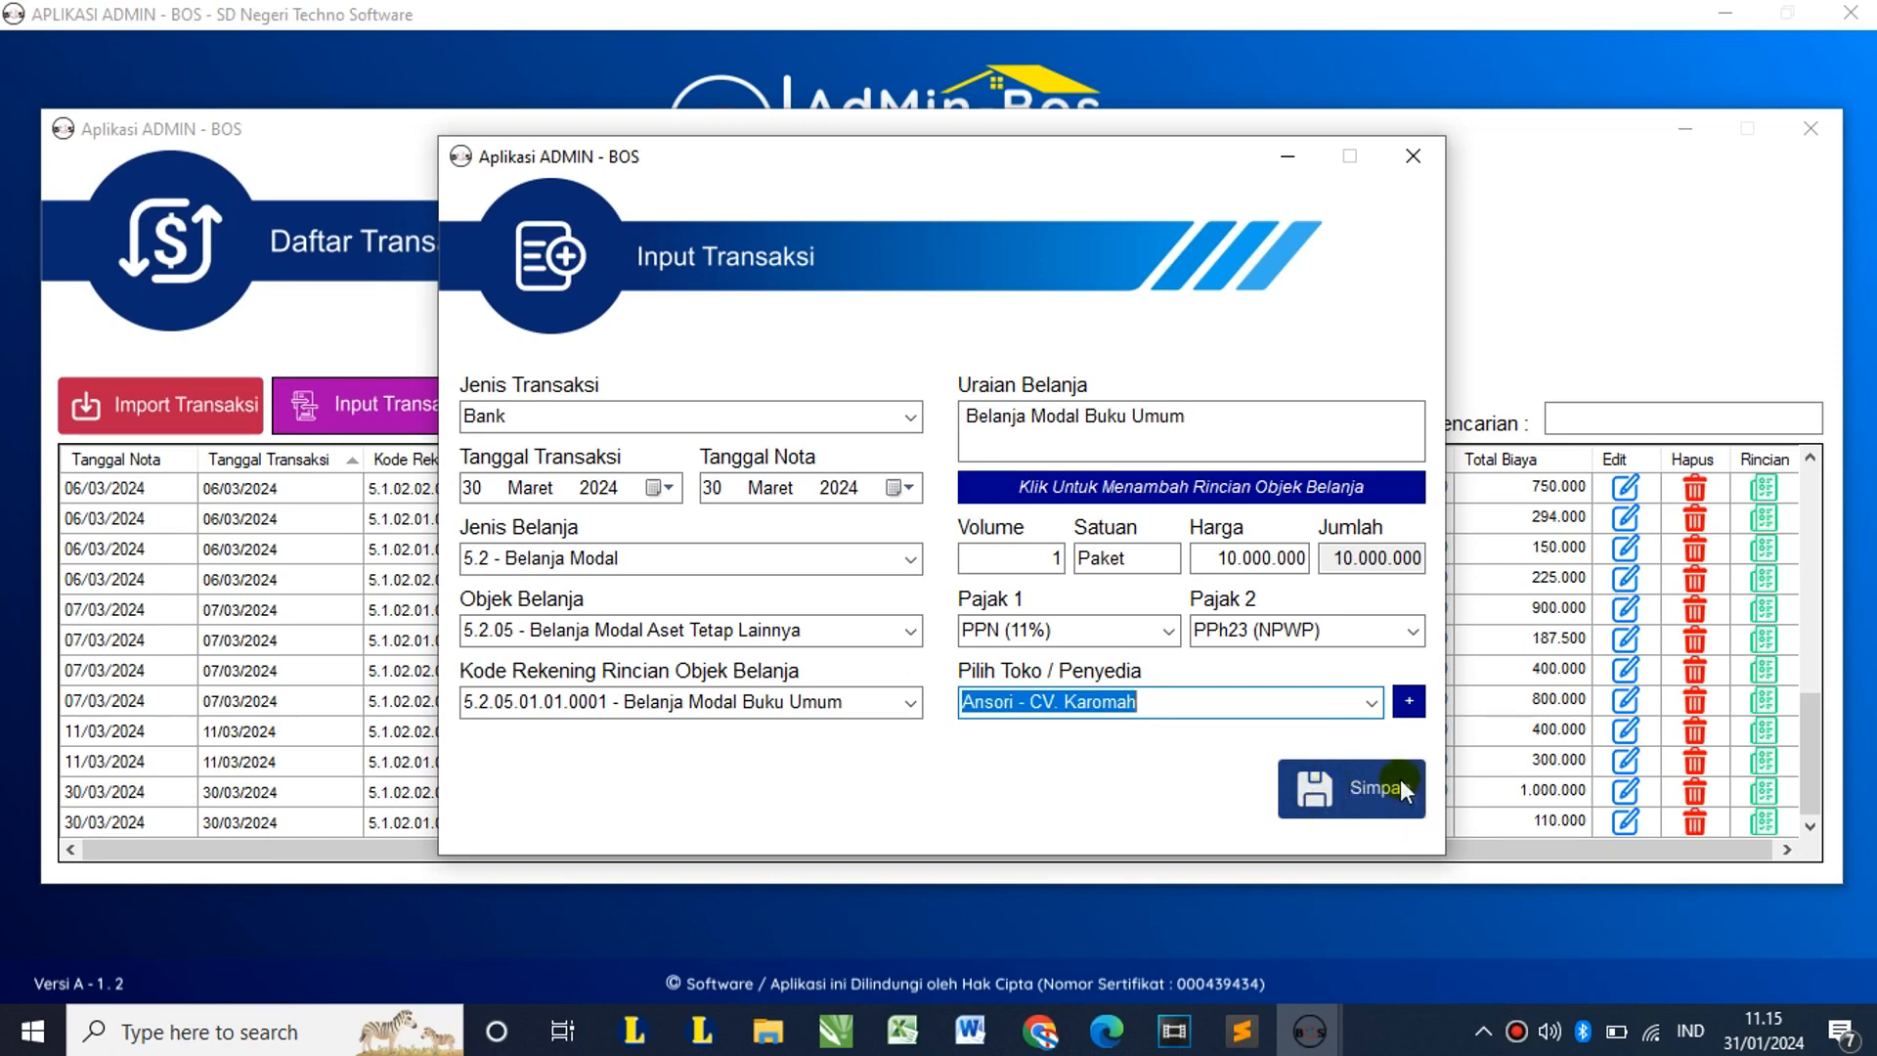
left_click(1402, 787)
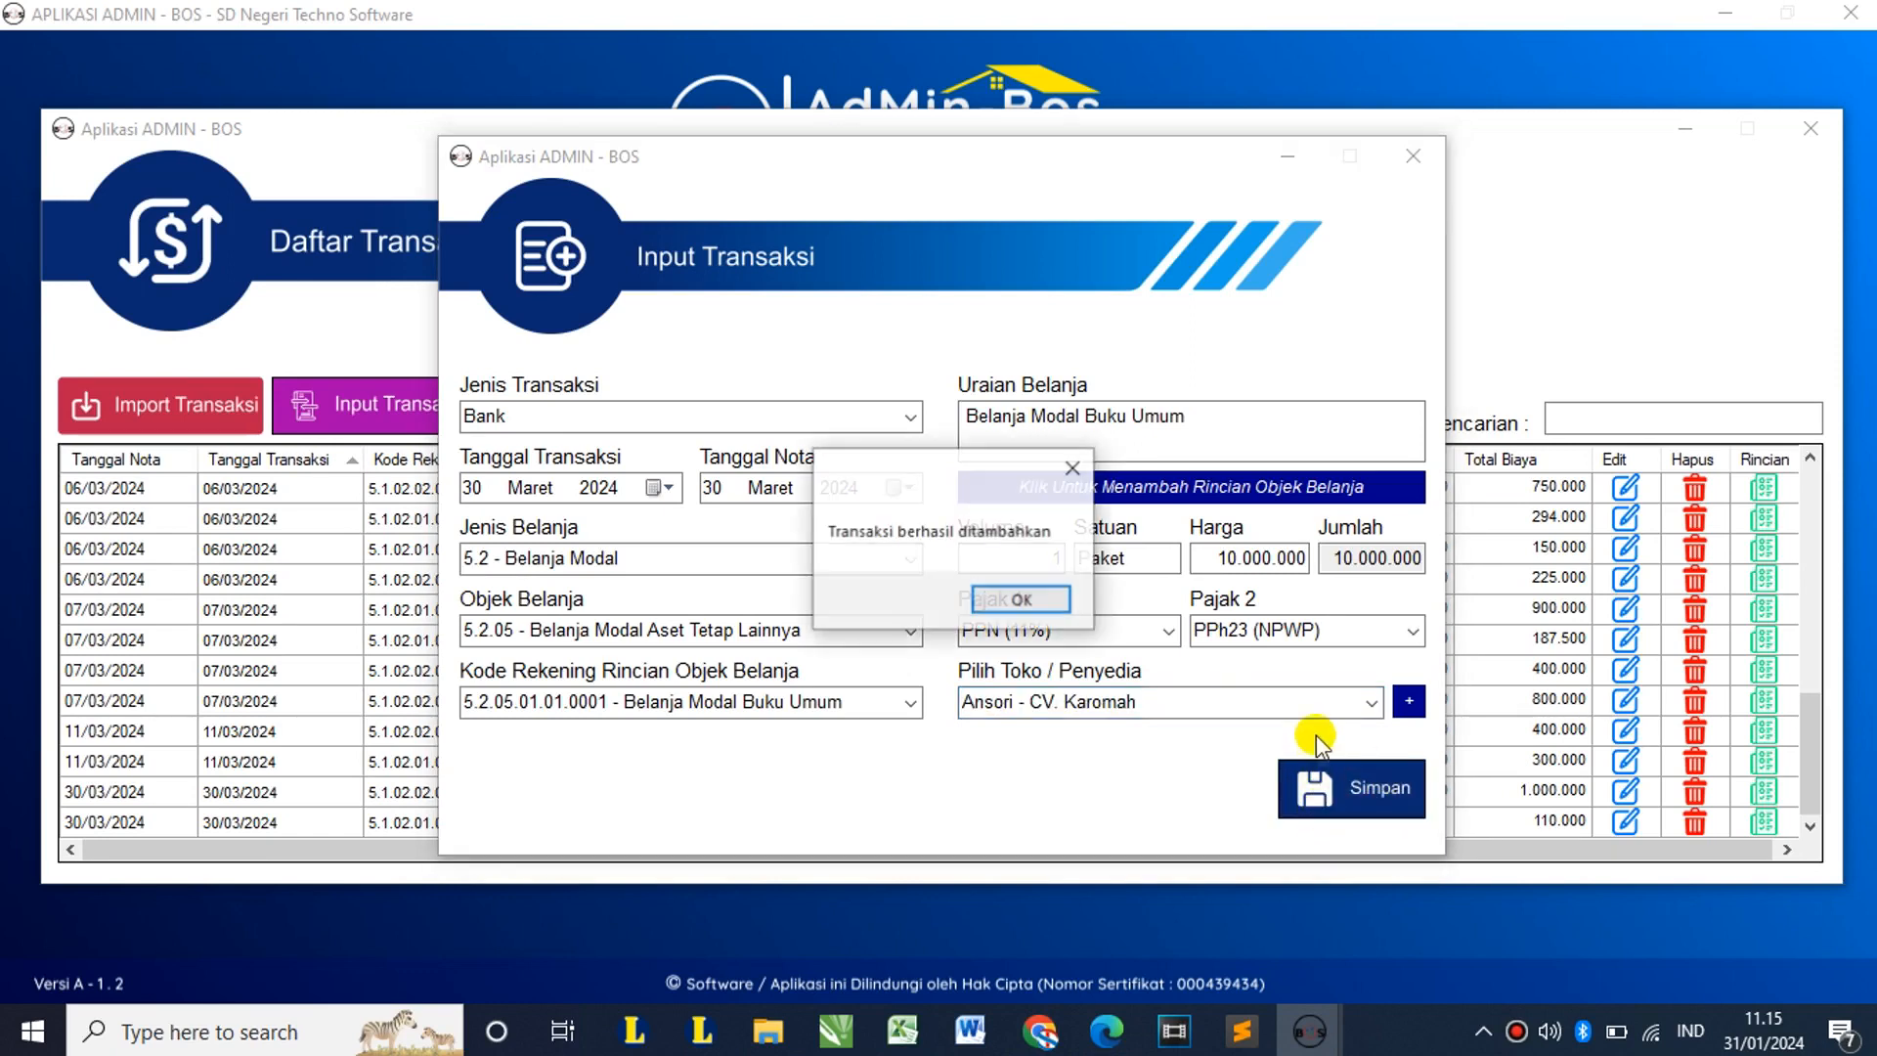
left_click(1023, 600)
Step: Check the new PPN and PPh23 rows for Belanja Modal Buku Umum, then close the transaction list
scroll(943, 616, "down", 5)
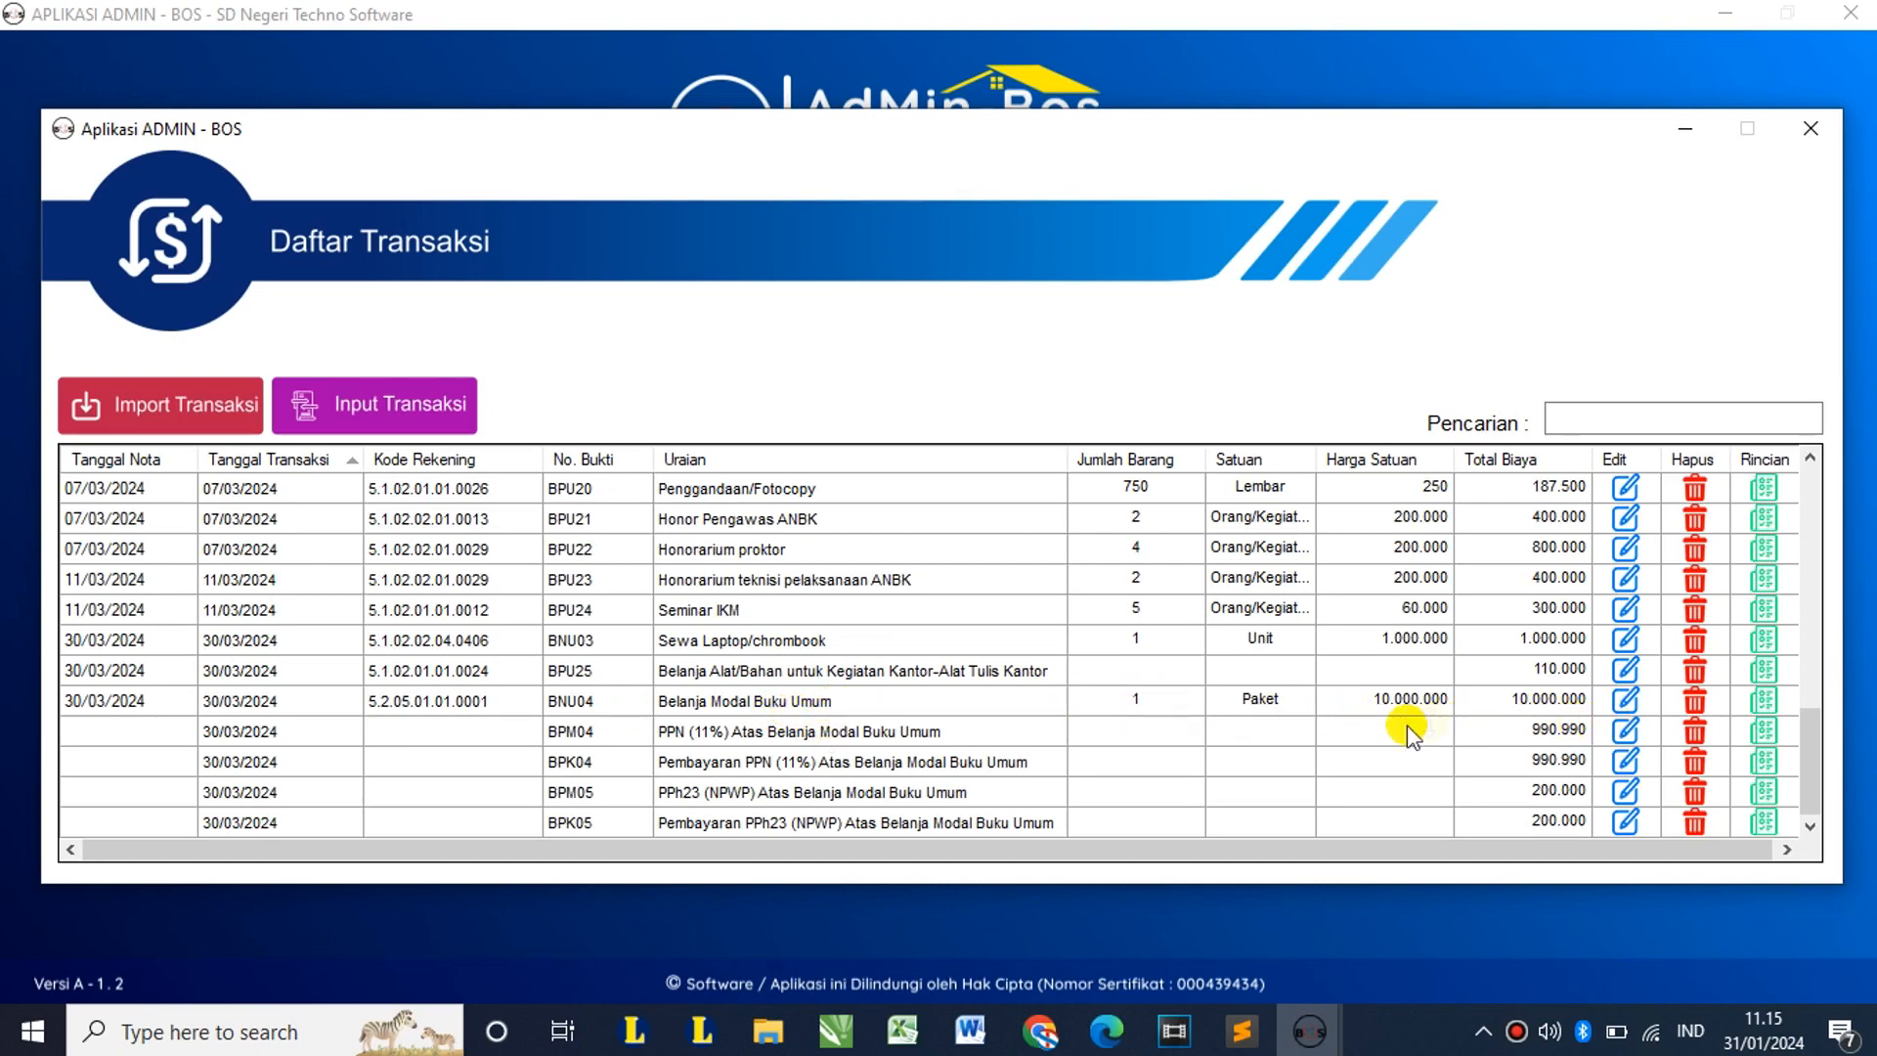
left_click(831, 735)
left_click(825, 790)
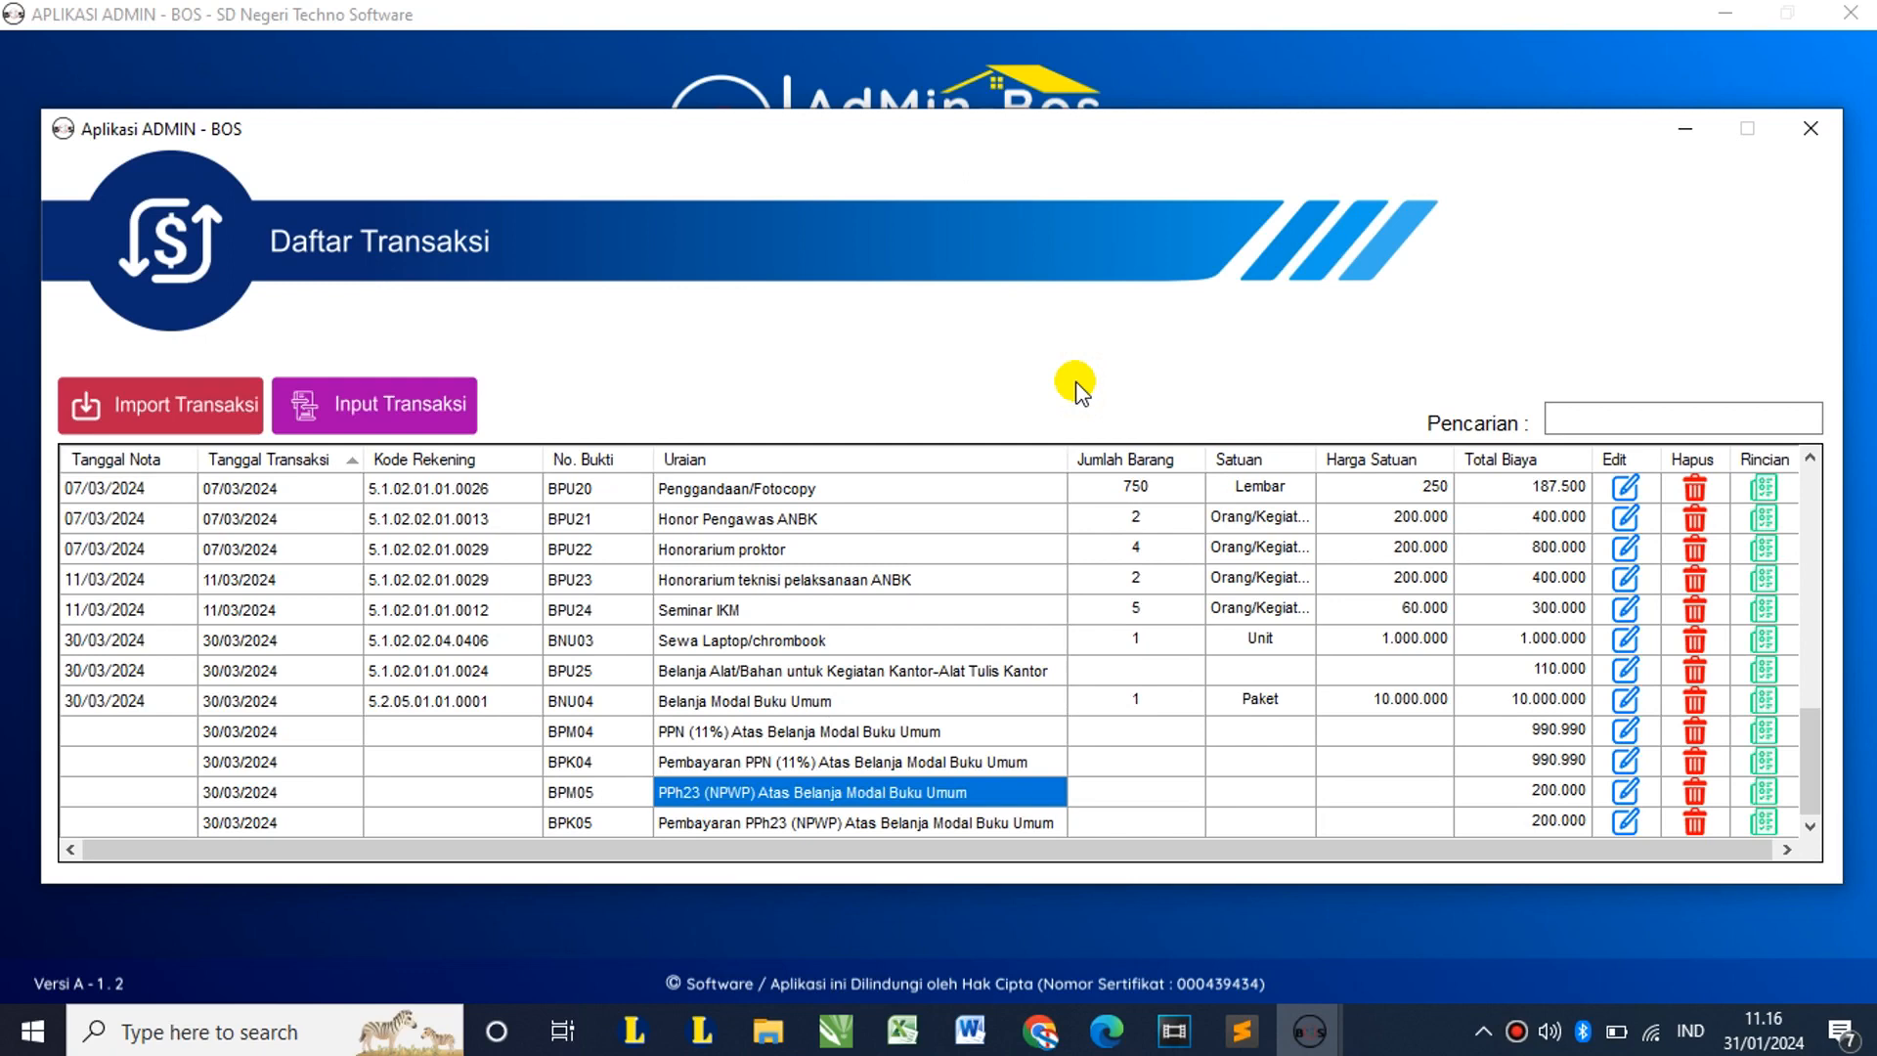
left_click(1820, 135)
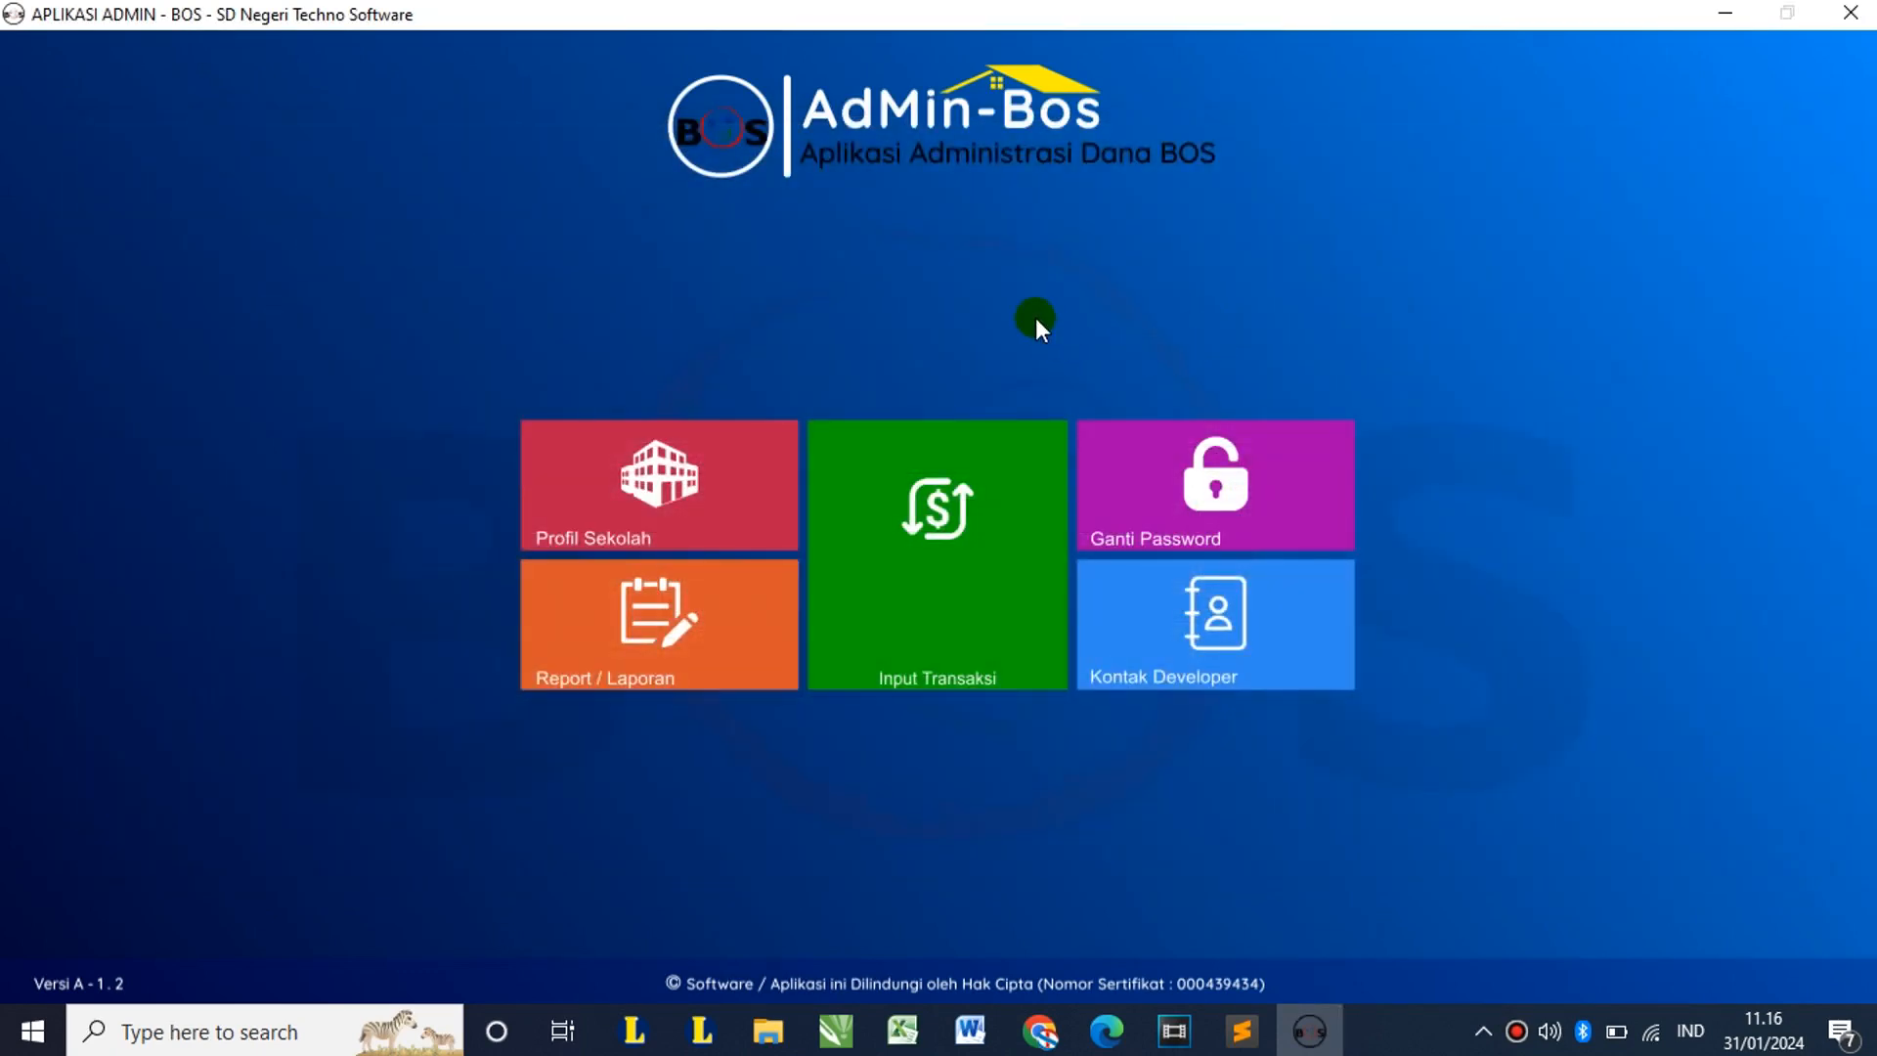
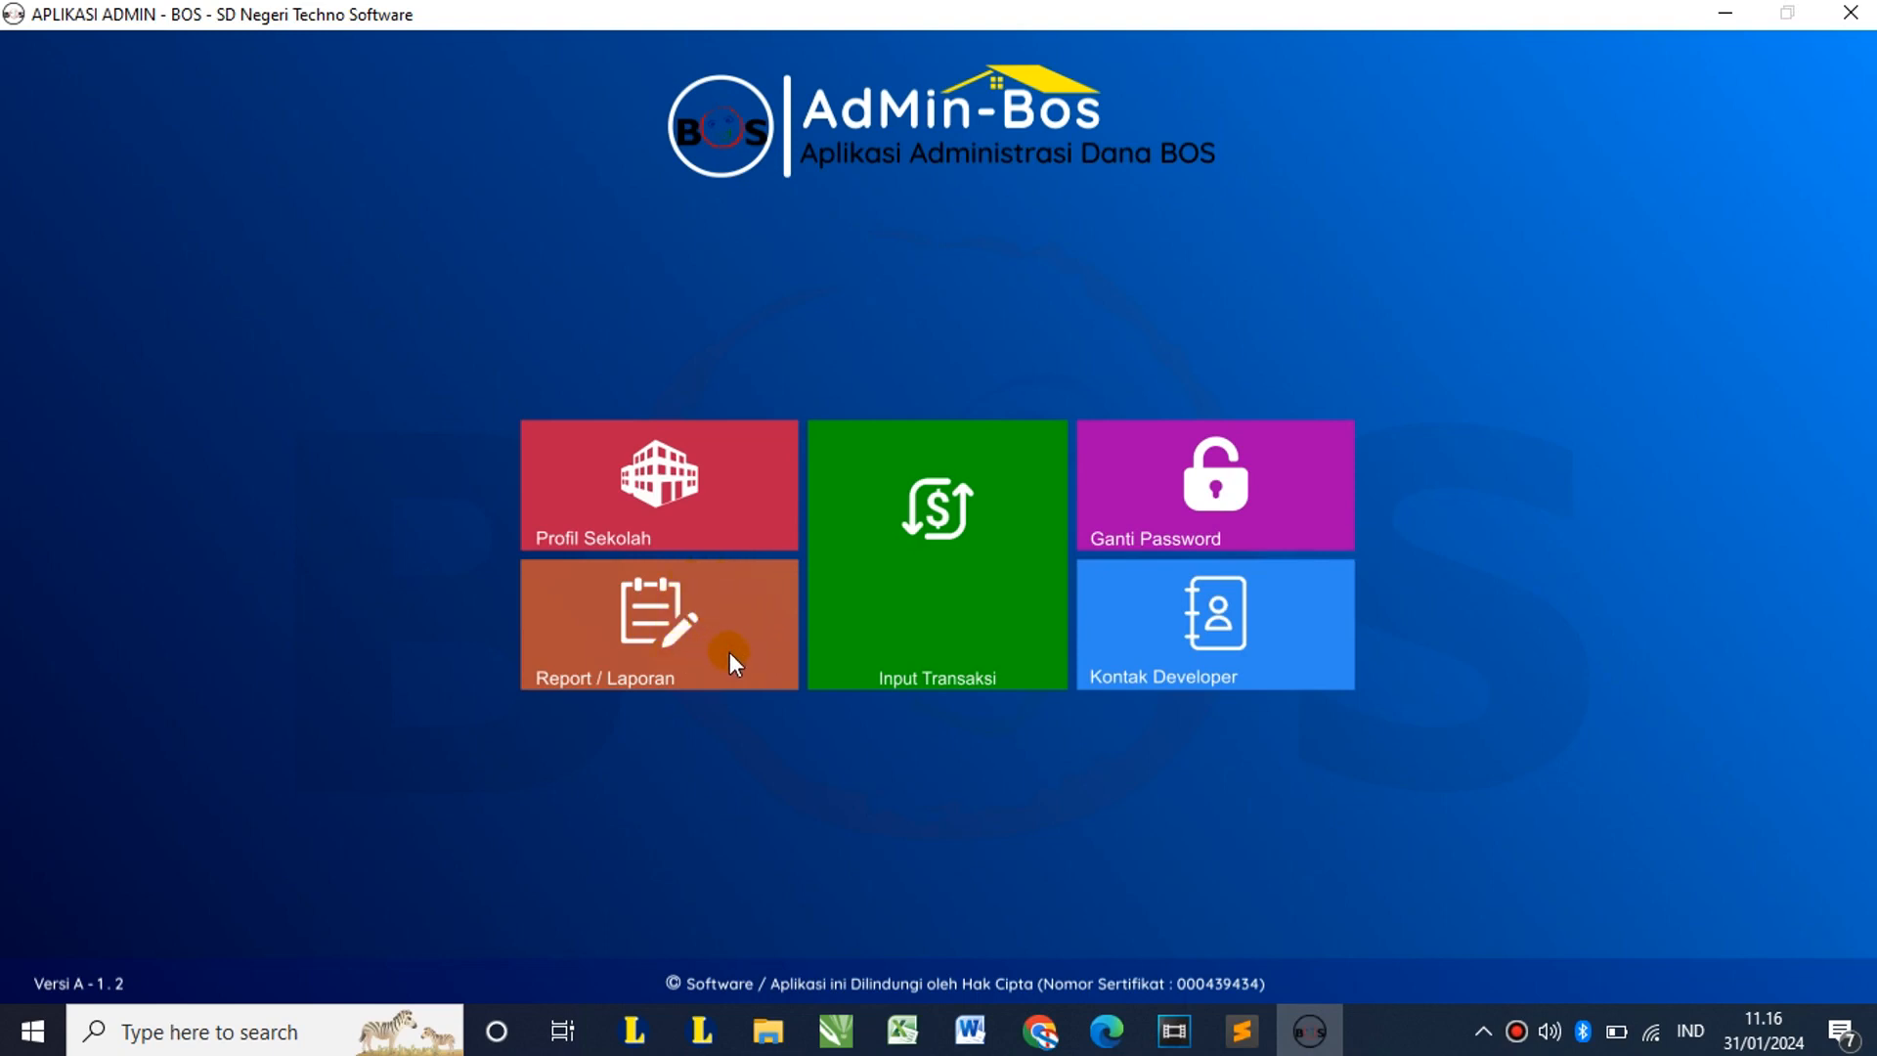
Step: Go to Report / Laporan and open the Kuitansi transaction receipt list
left_click(669, 631)
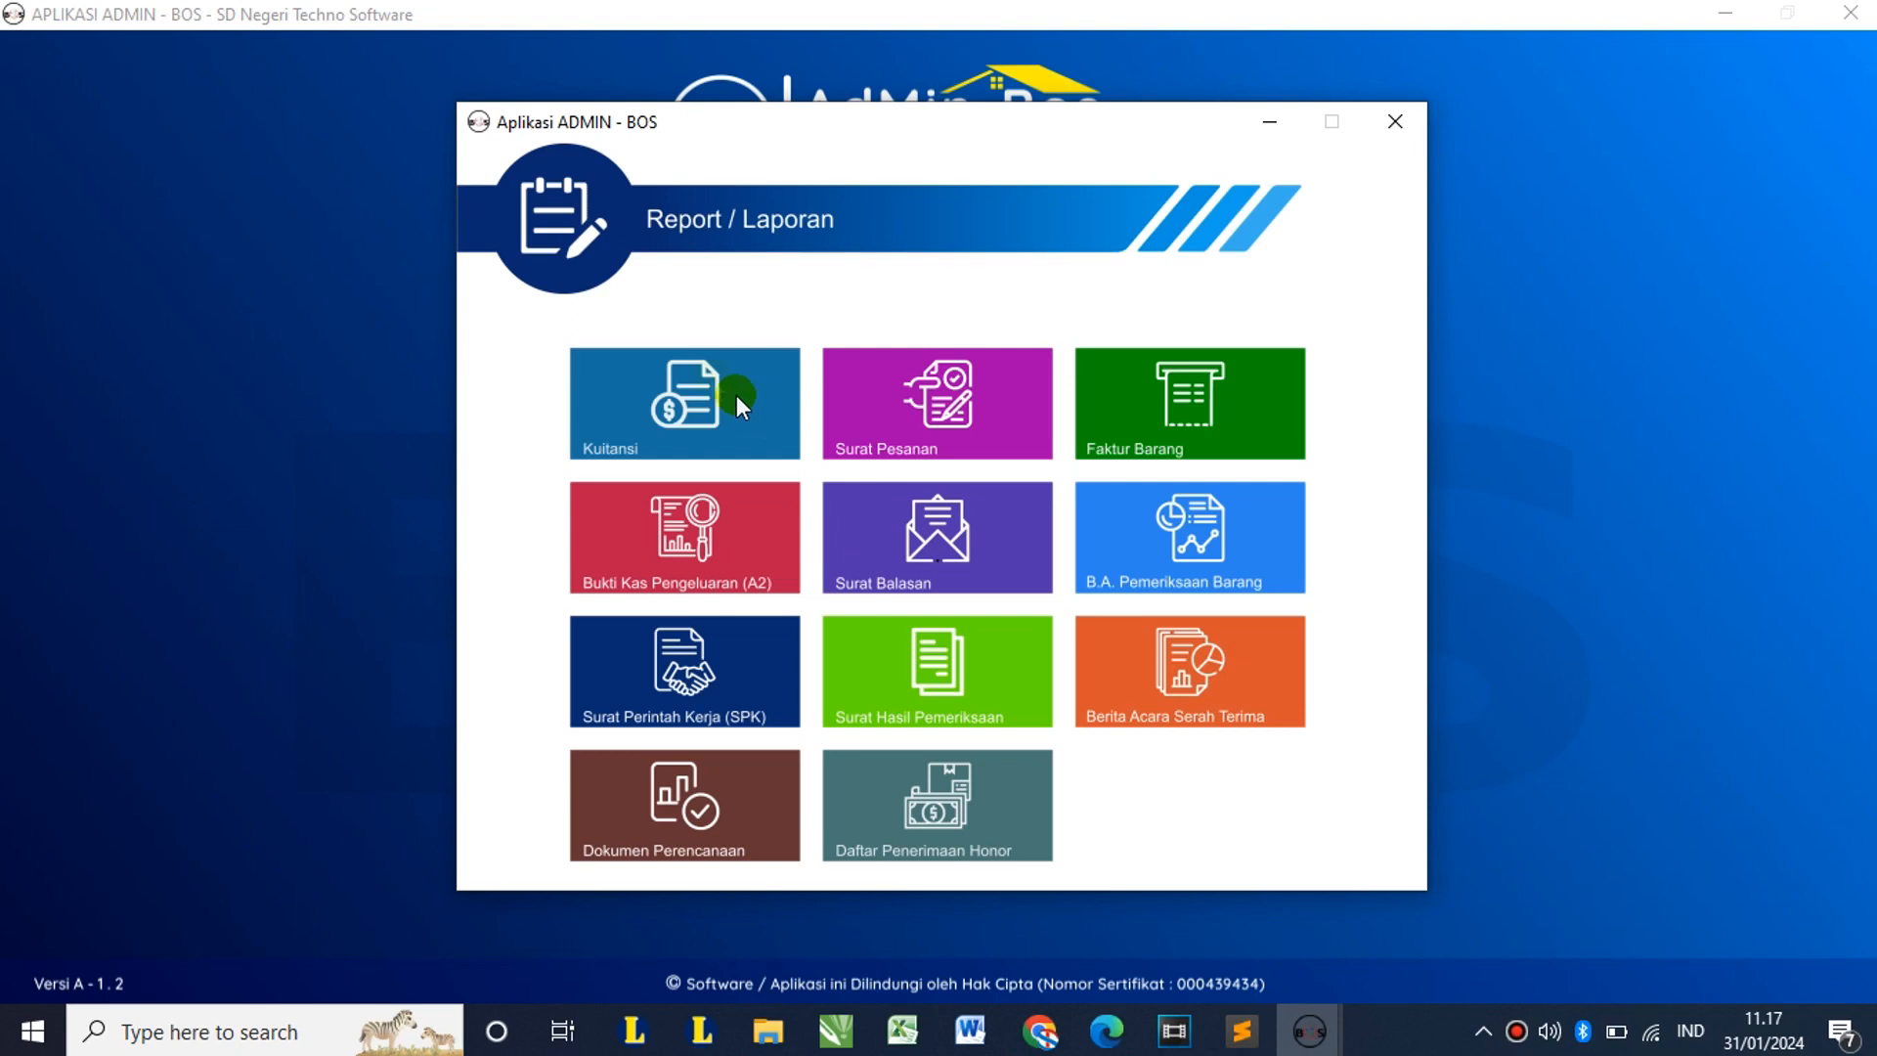
left_click(661, 399)
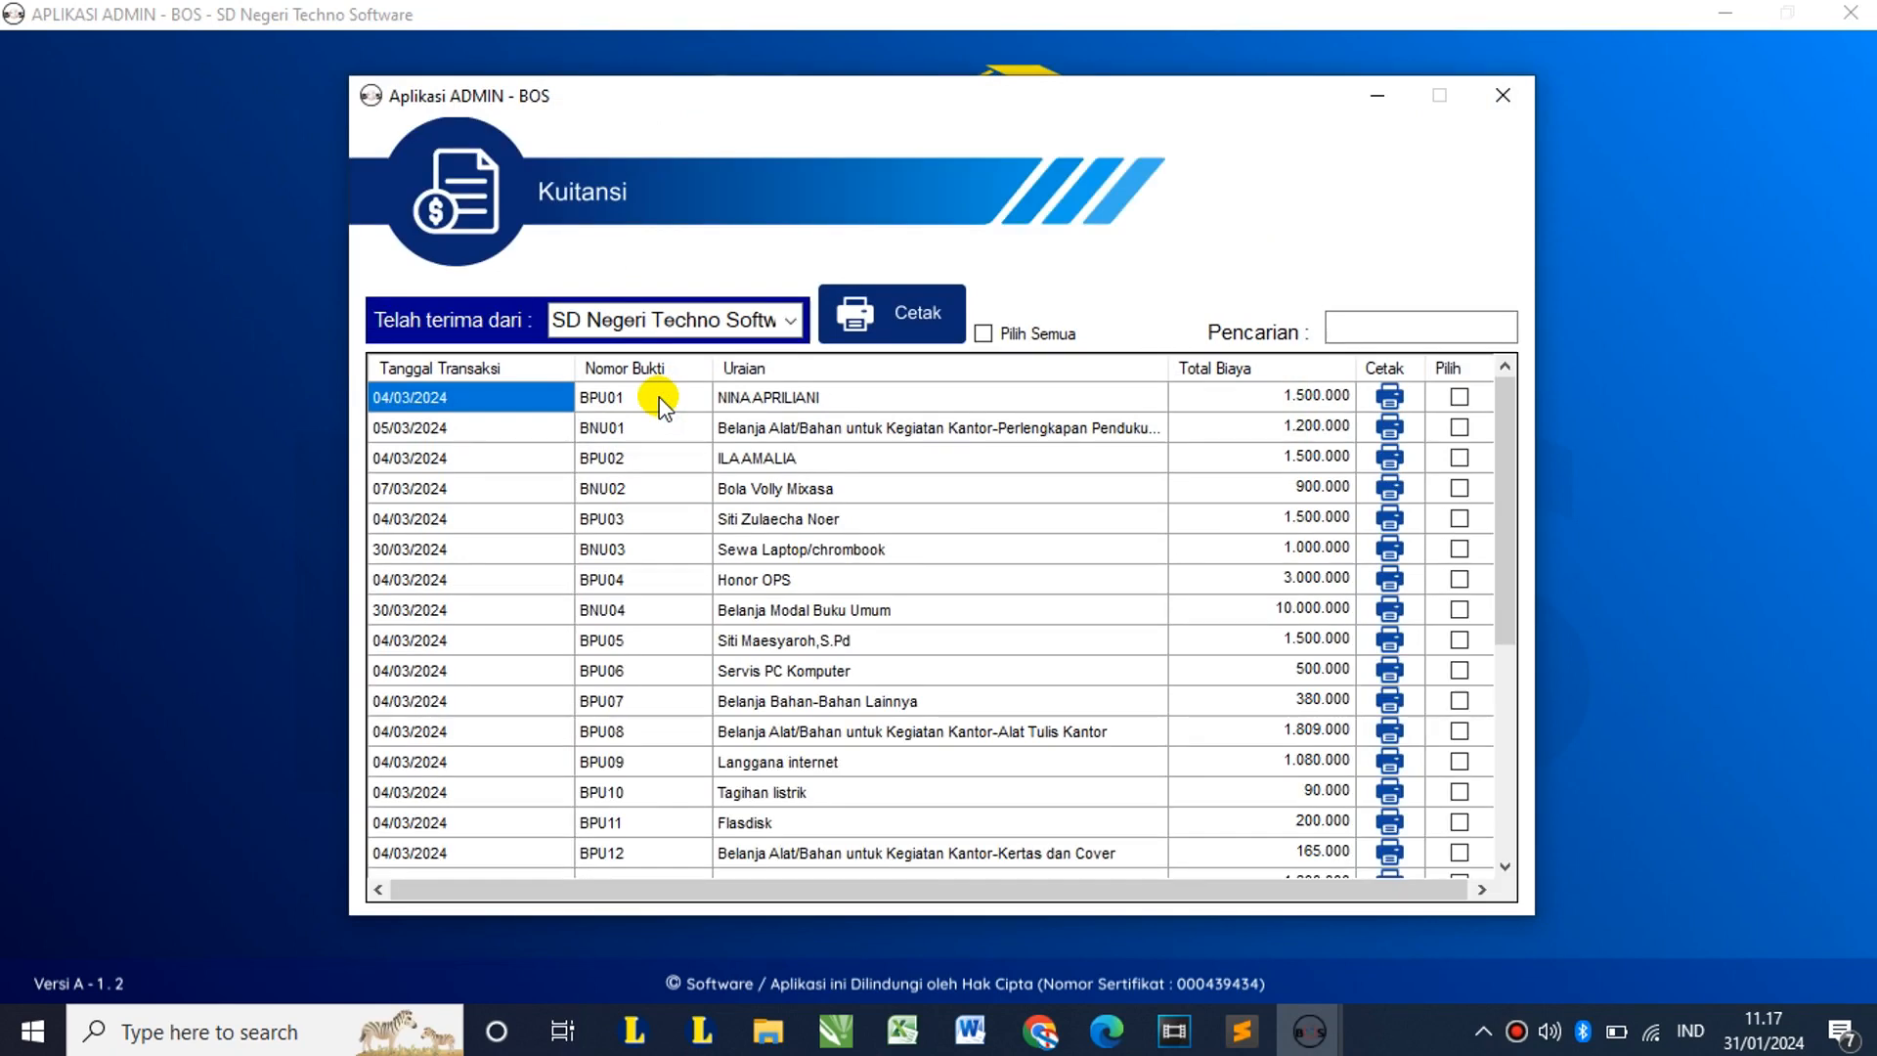
Step: Keep SD Negeri Techno Software as payer and preview the BPU01 receipt for Rp. 1.500.000
left_click(792, 325)
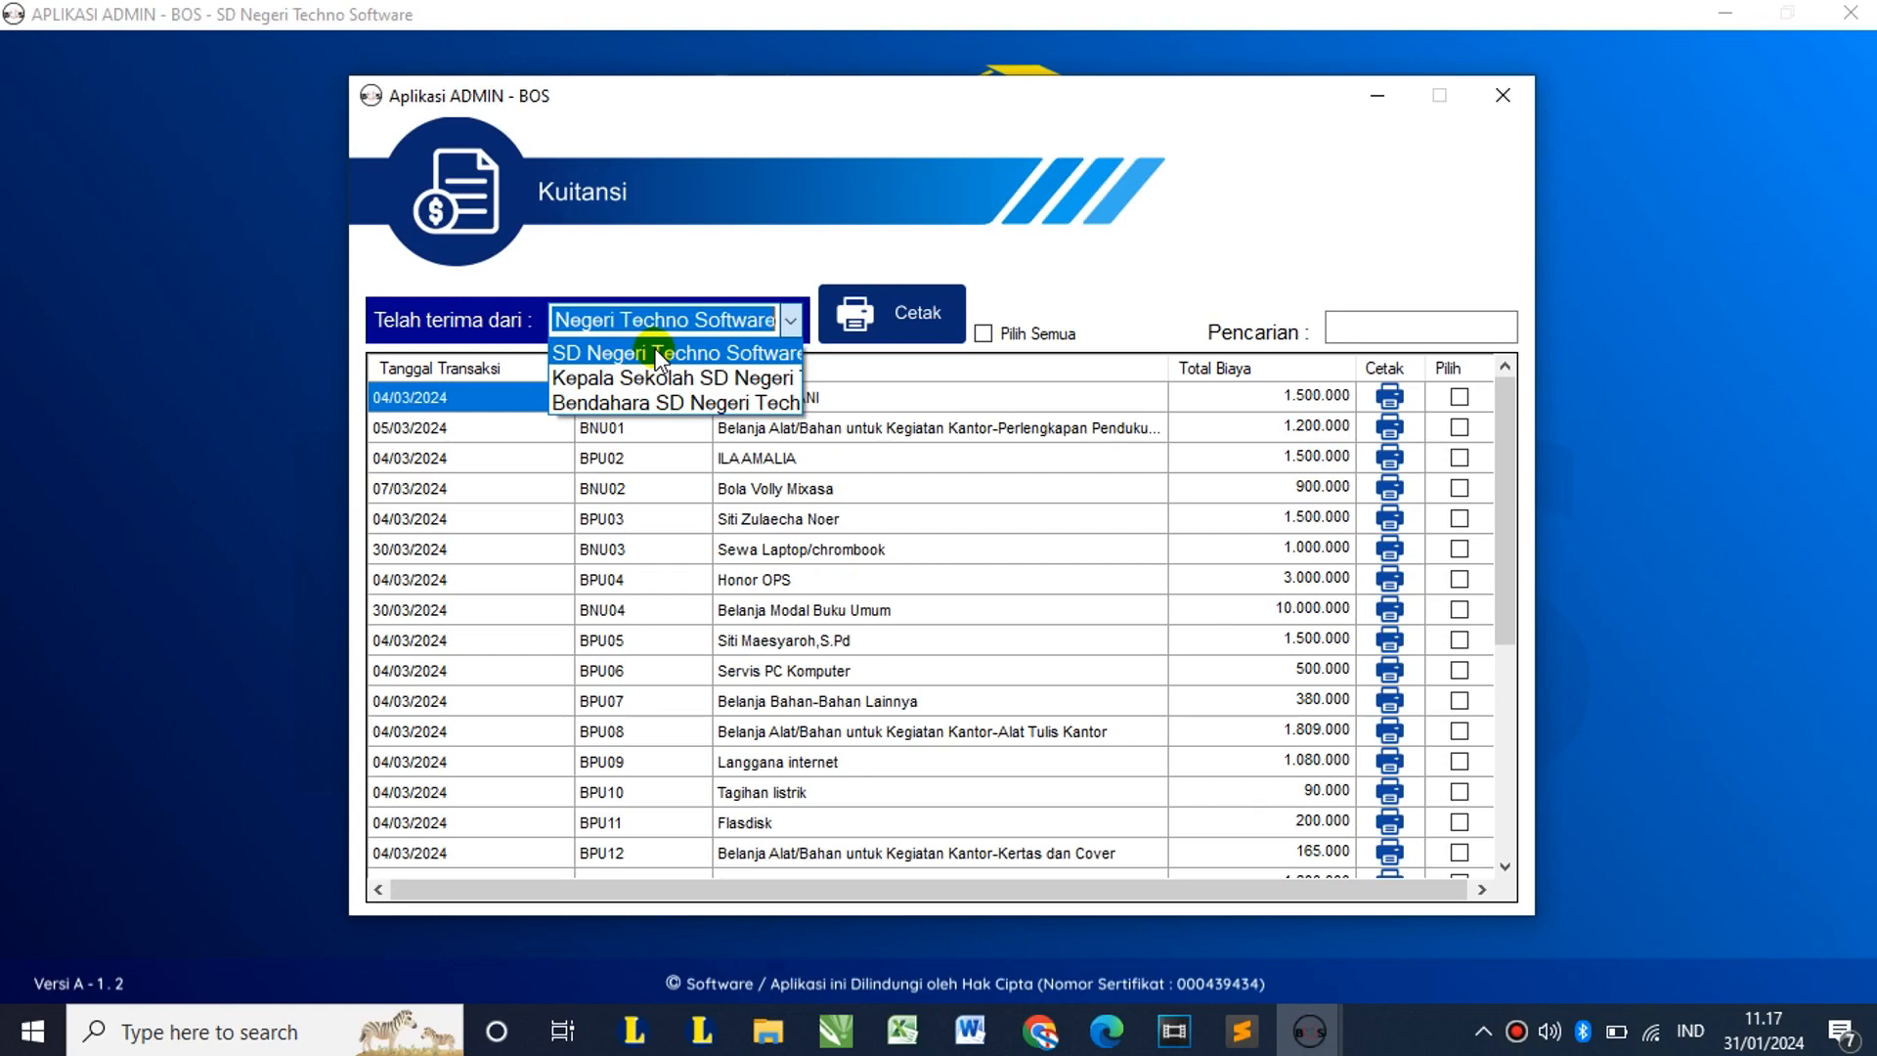
left_click(655, 354)
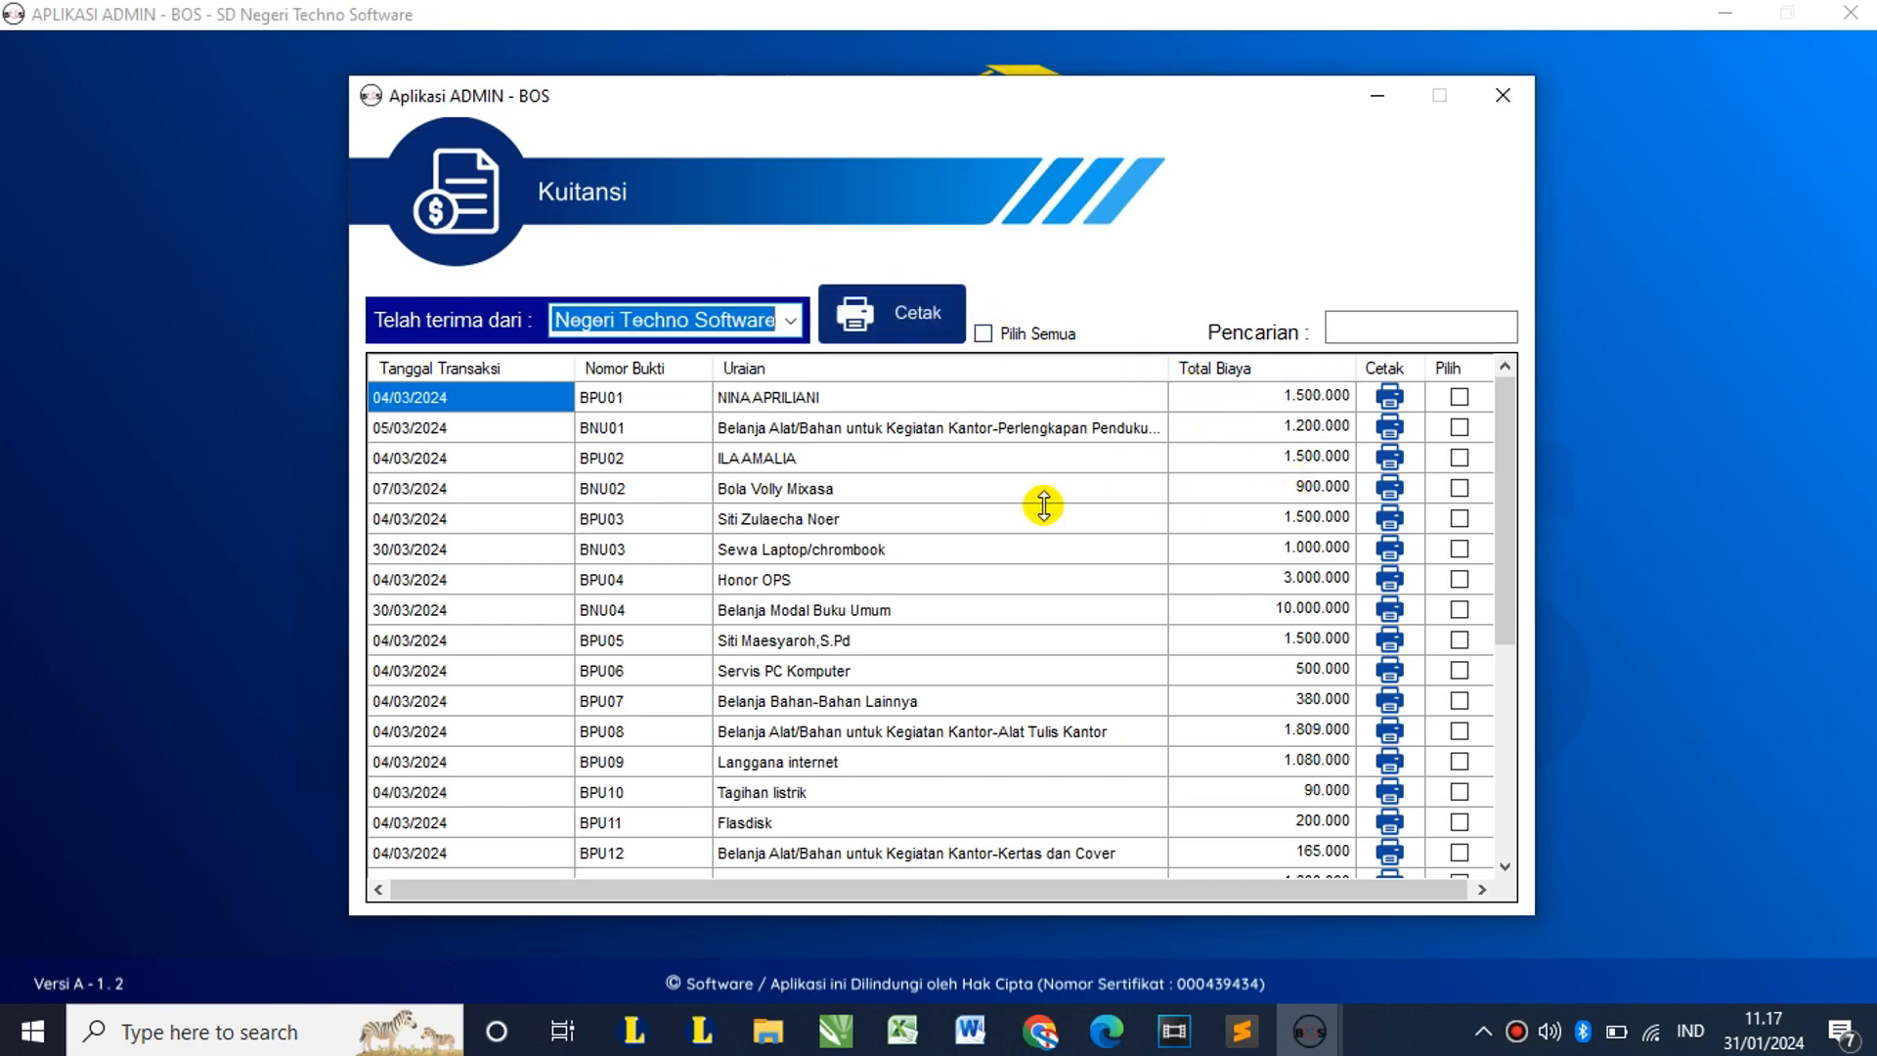
scroll(1042, 505, "down", 4)
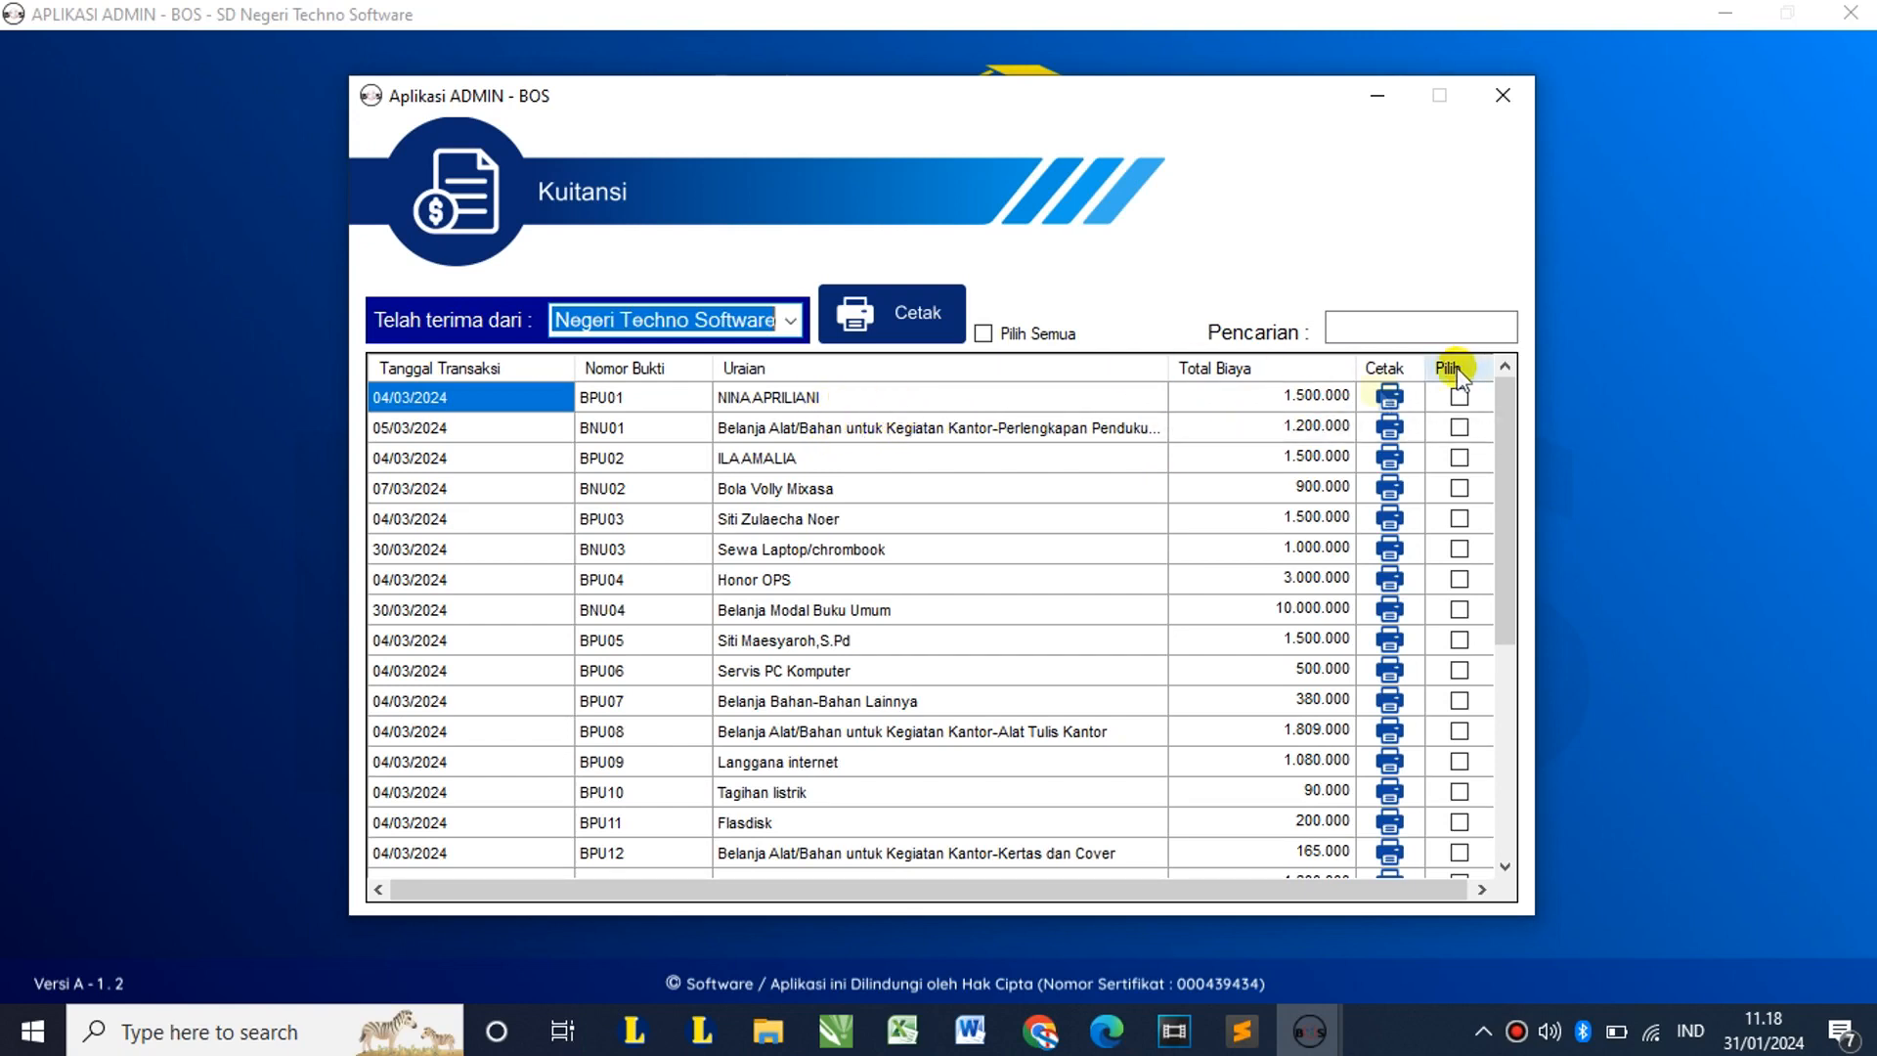
left_click(1390, 395)
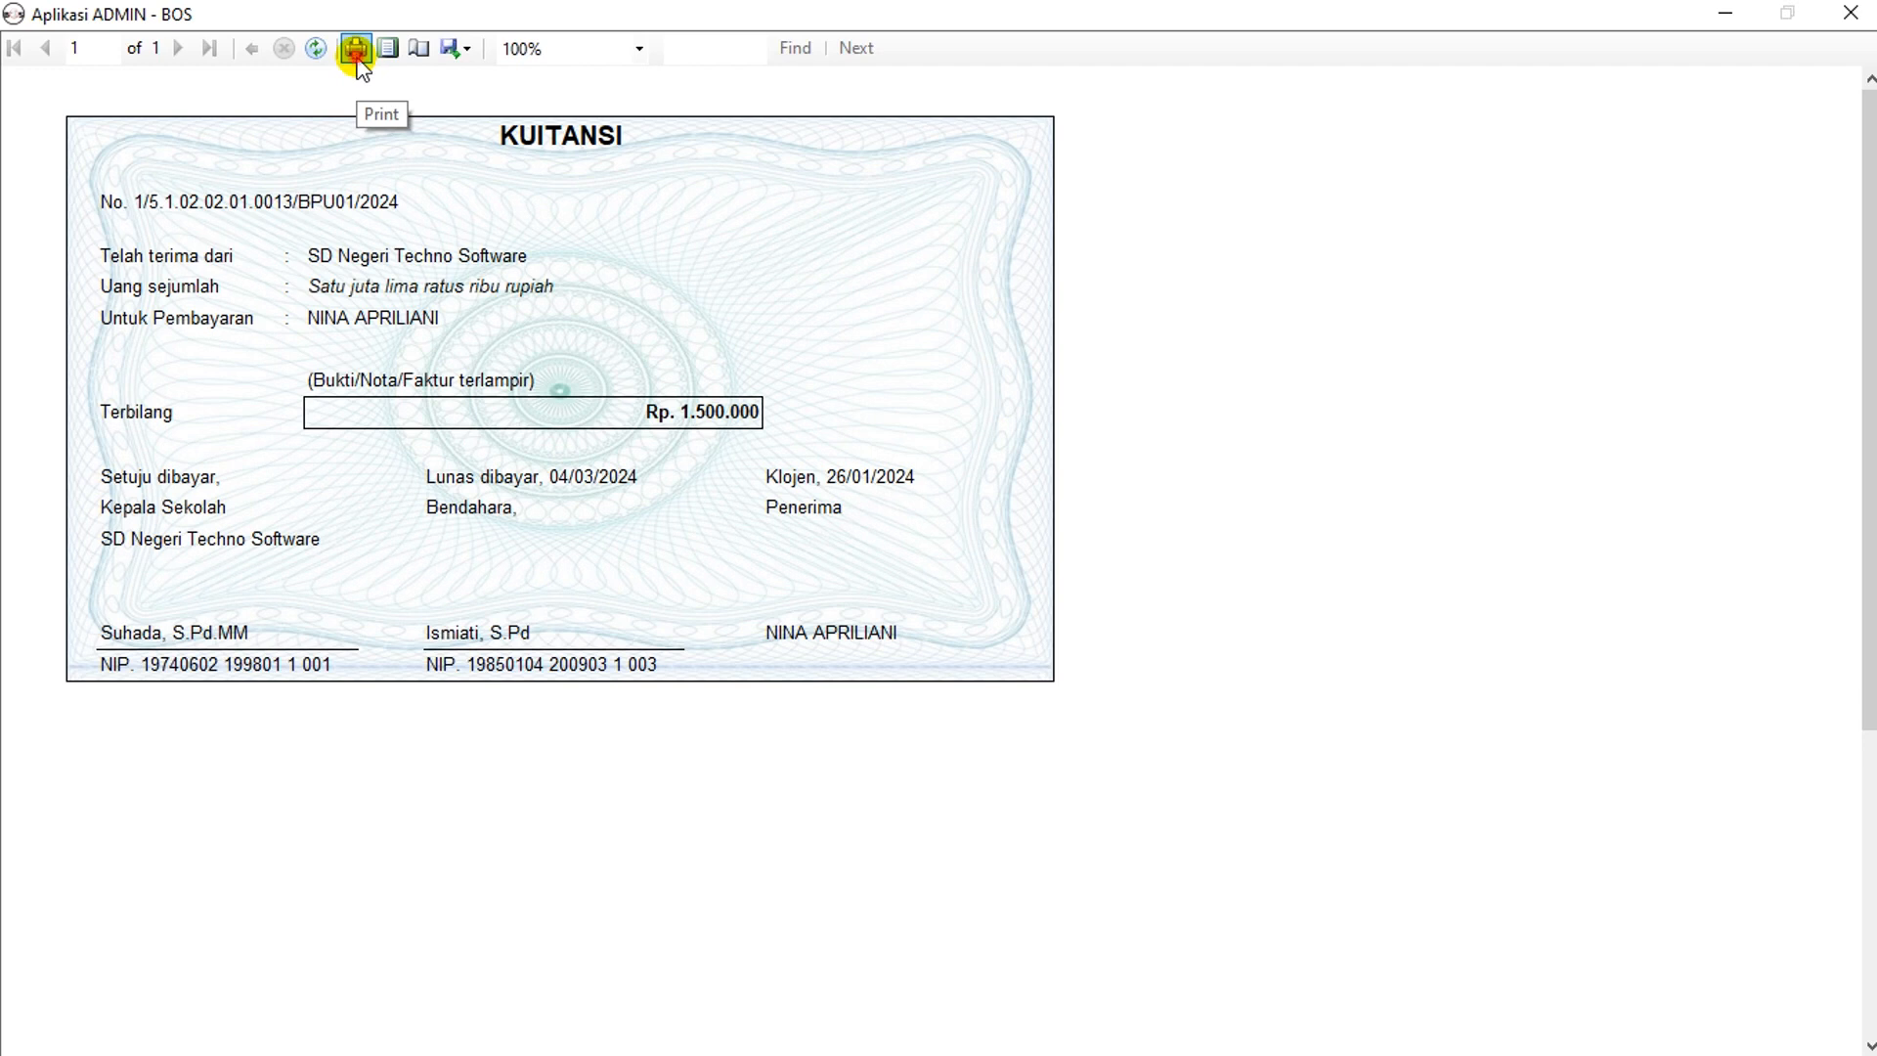
Step: Cancel the print and export options for the BPU01 receipt, then close its preview
left_click(356, 49)
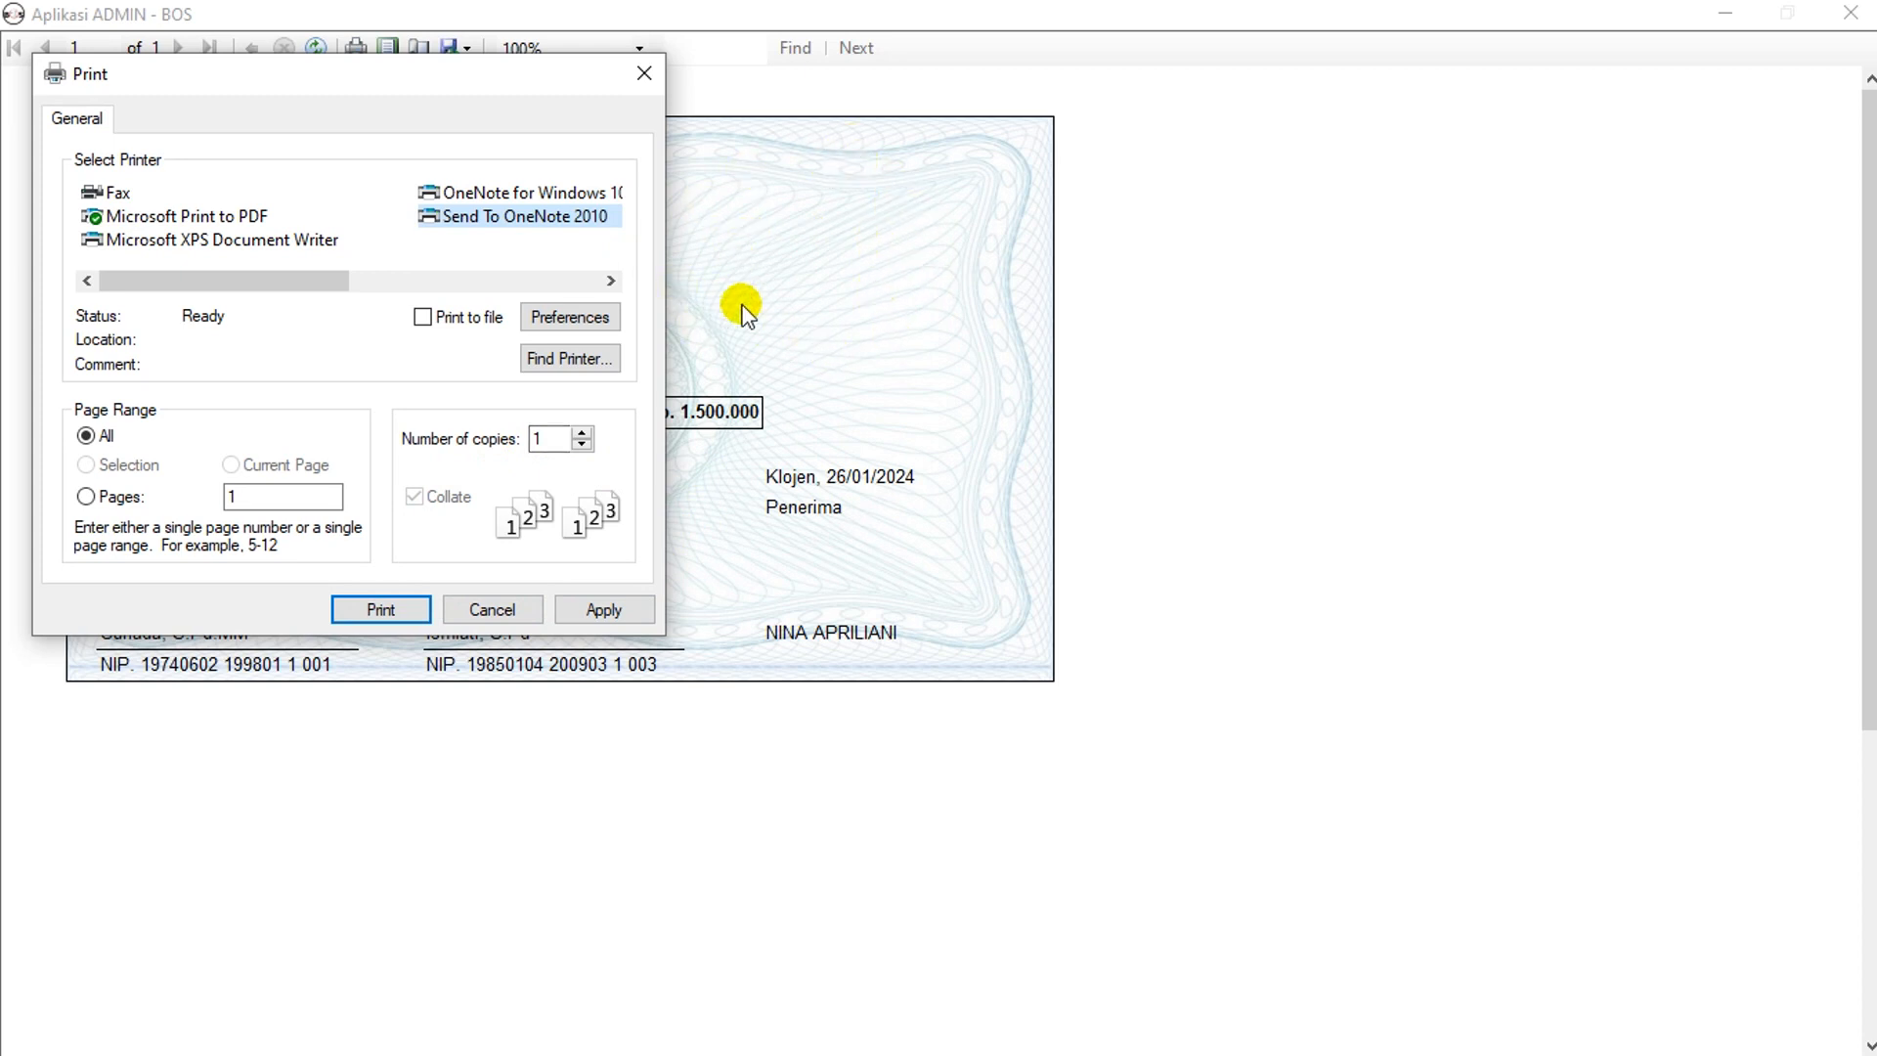
left_click(645, 74)
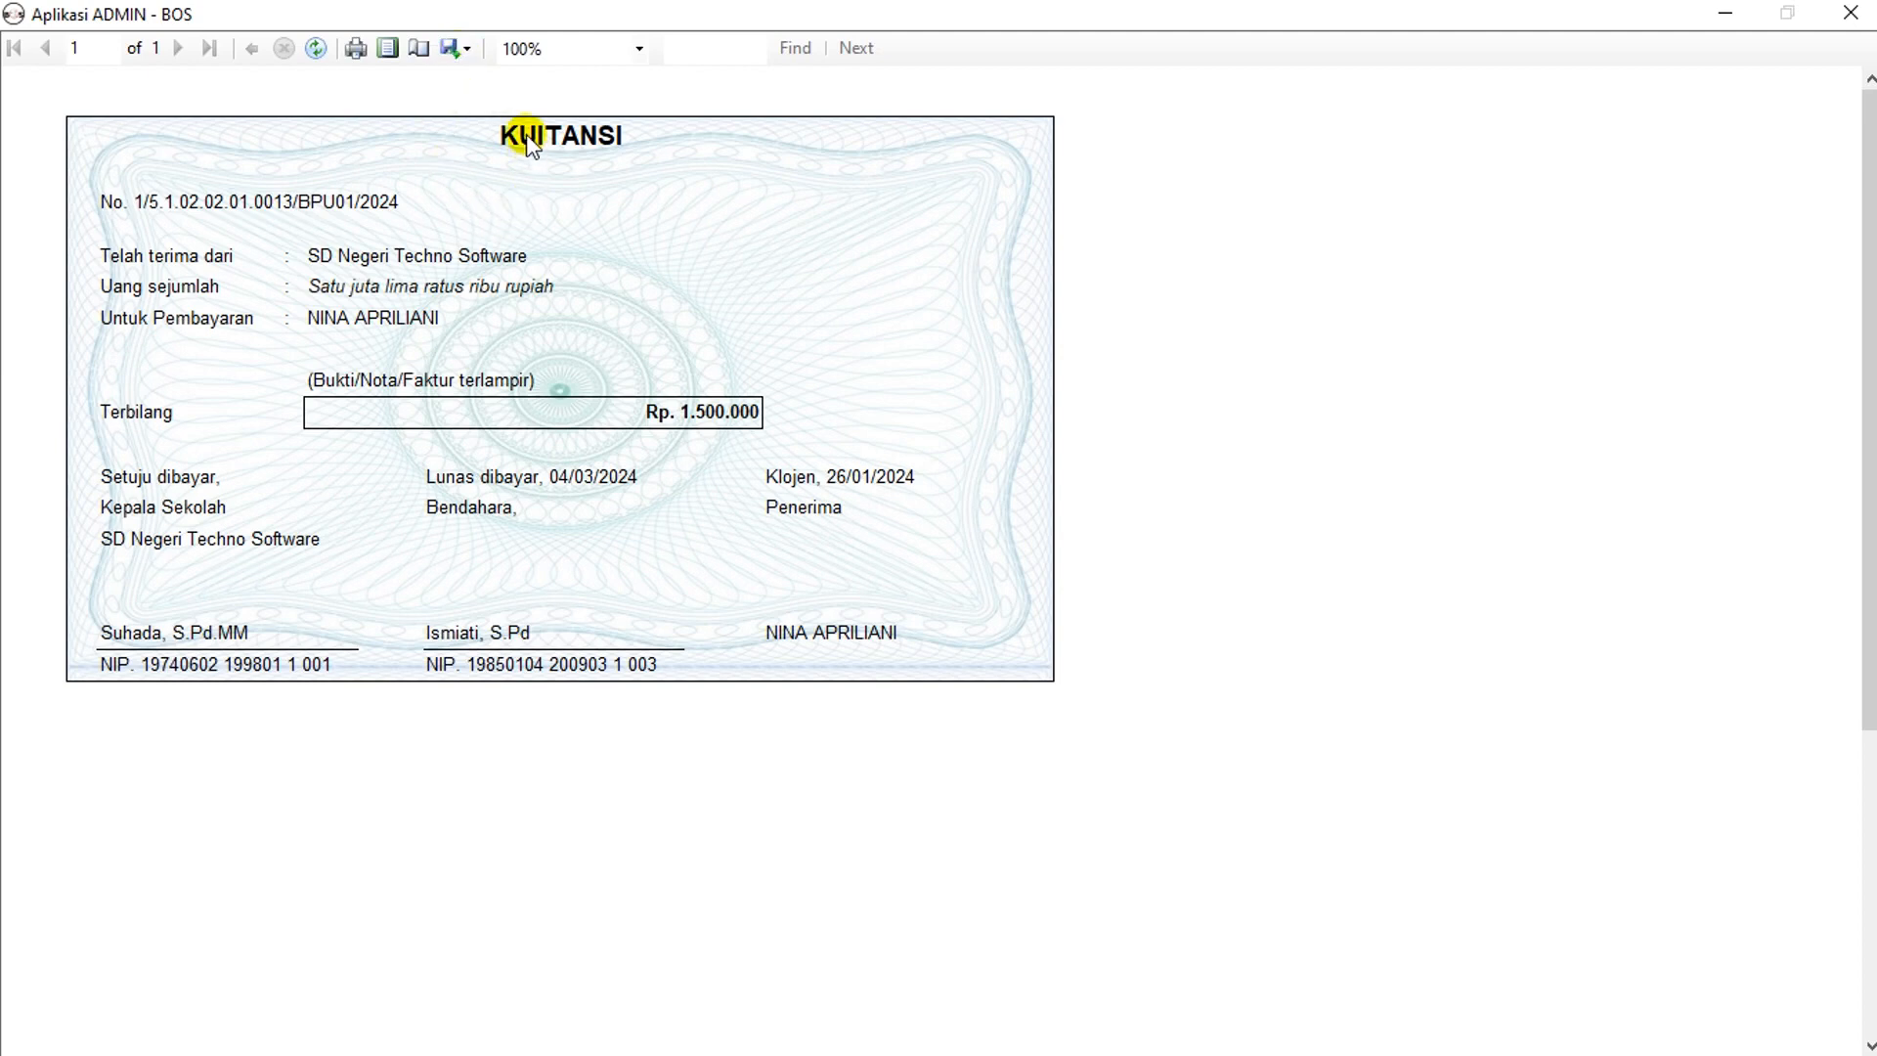
left_click(464, 51)
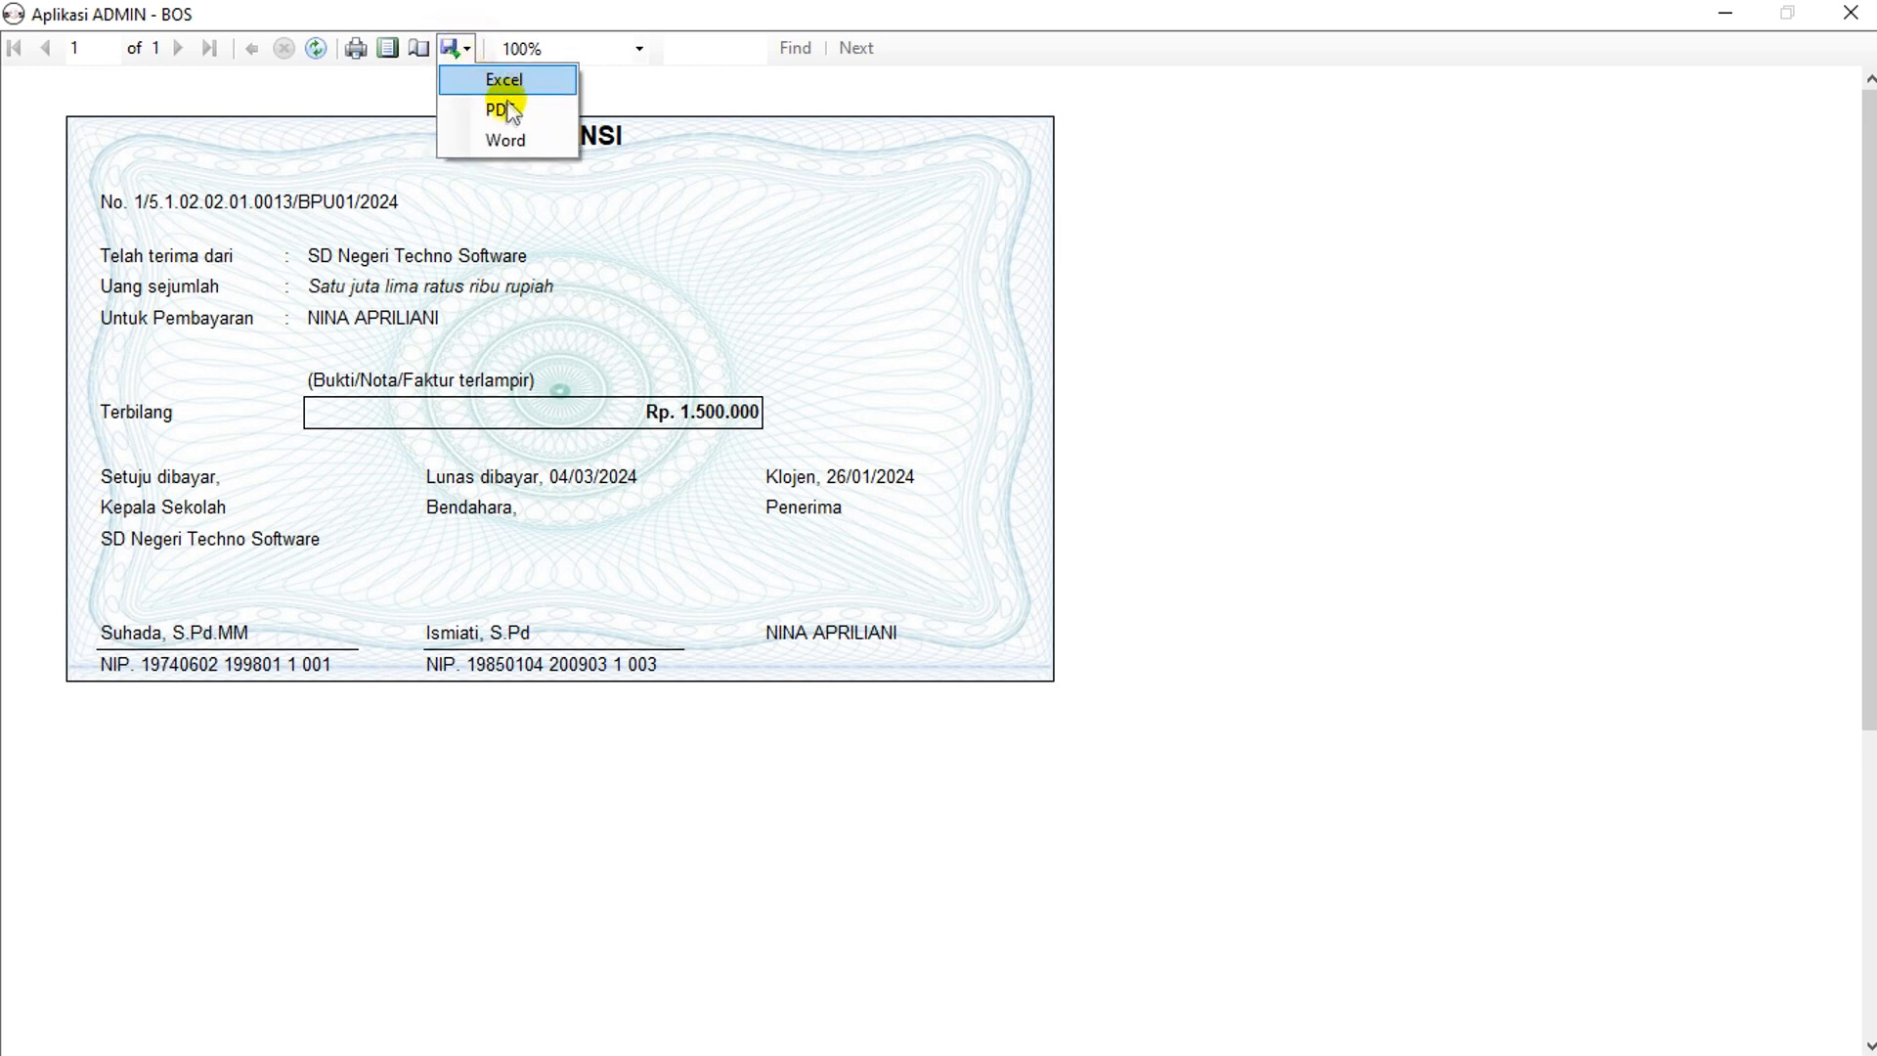
left_click(665, 96)
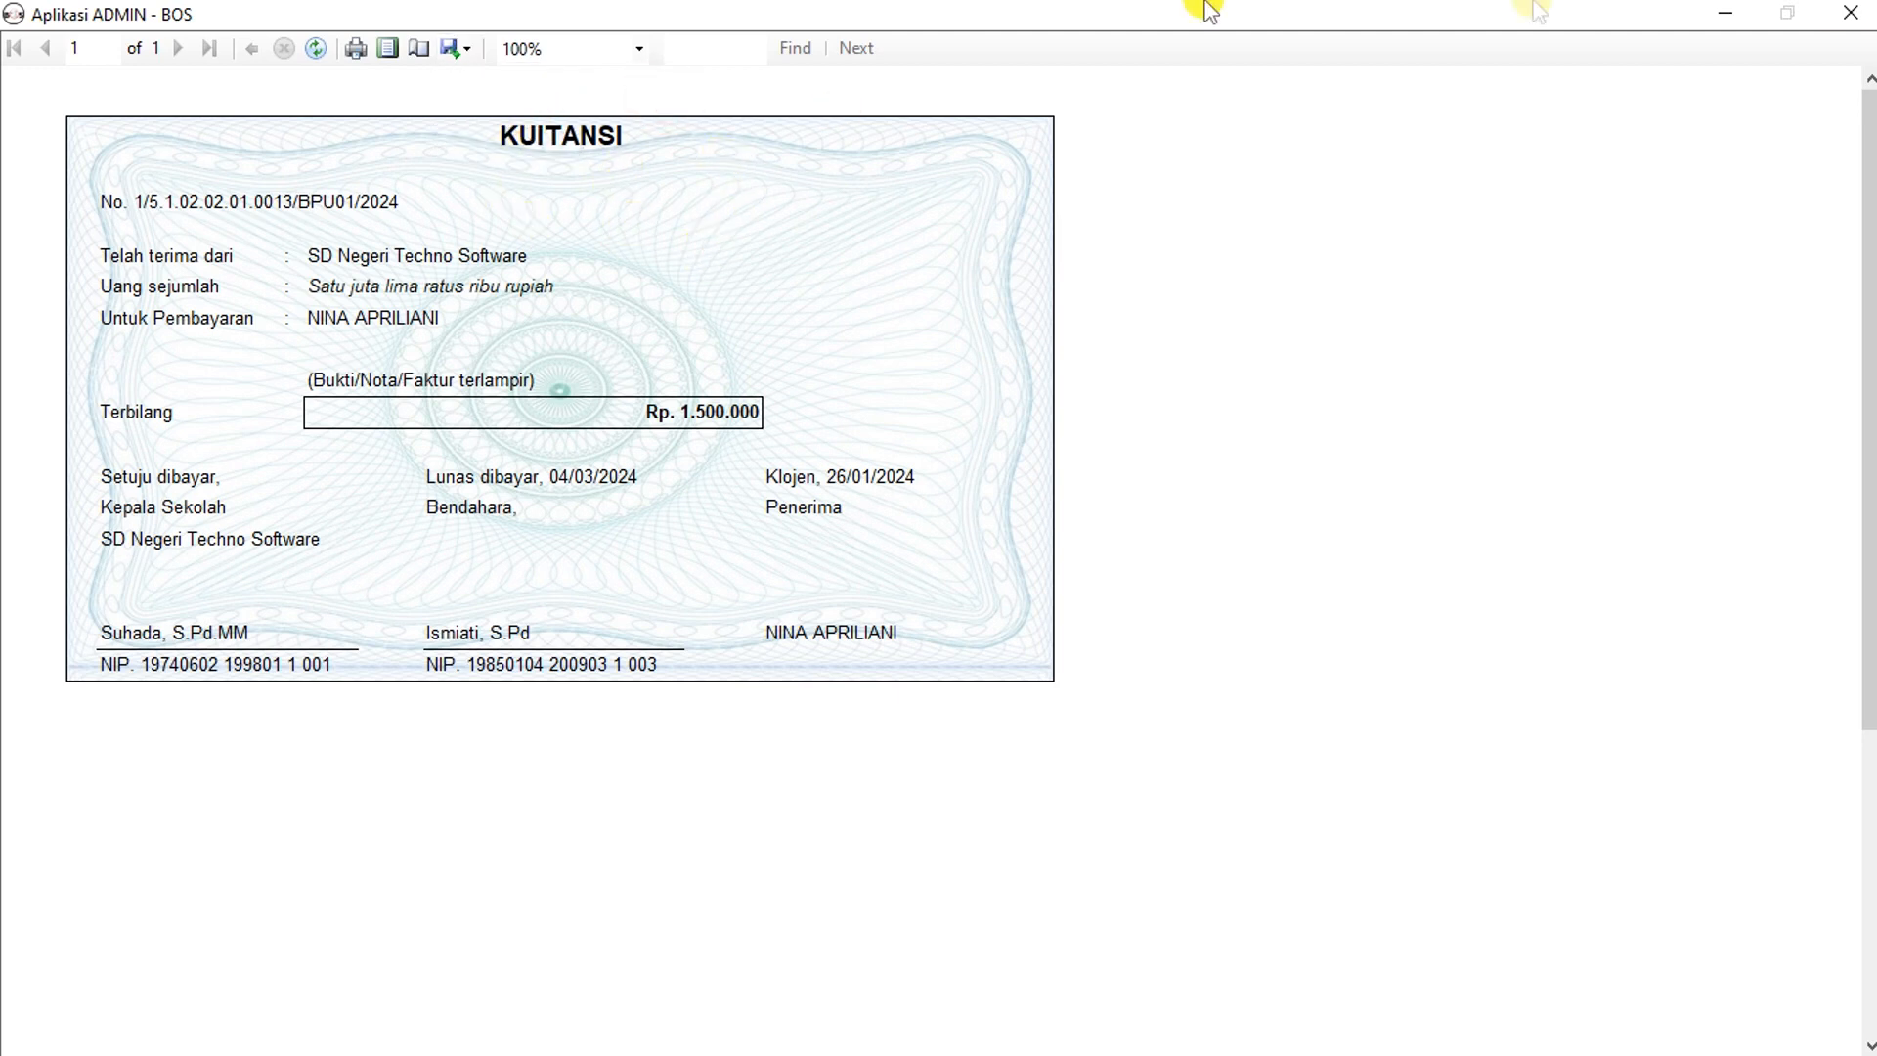
left_click(1850, 13)
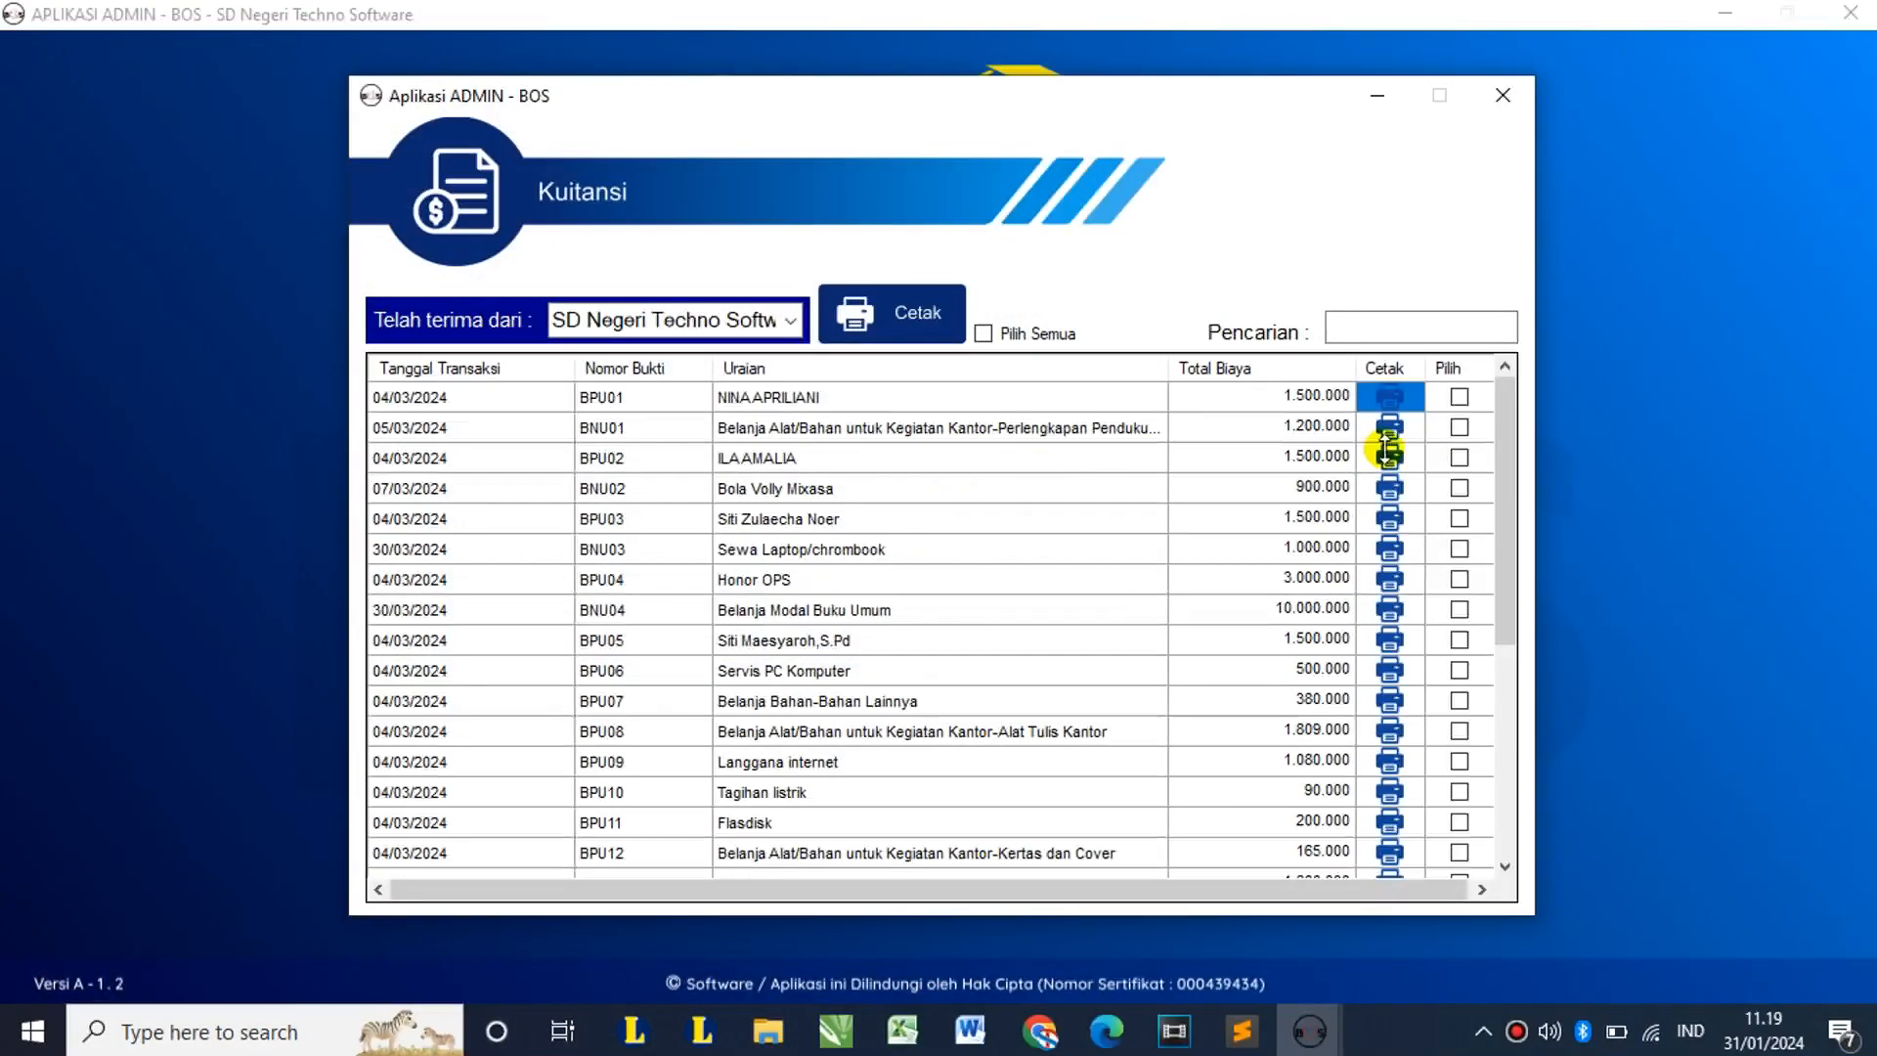
Step: Preview the BNU01 receipt, then toggle Pilih Semua on and back off
left_click(1390, 428)
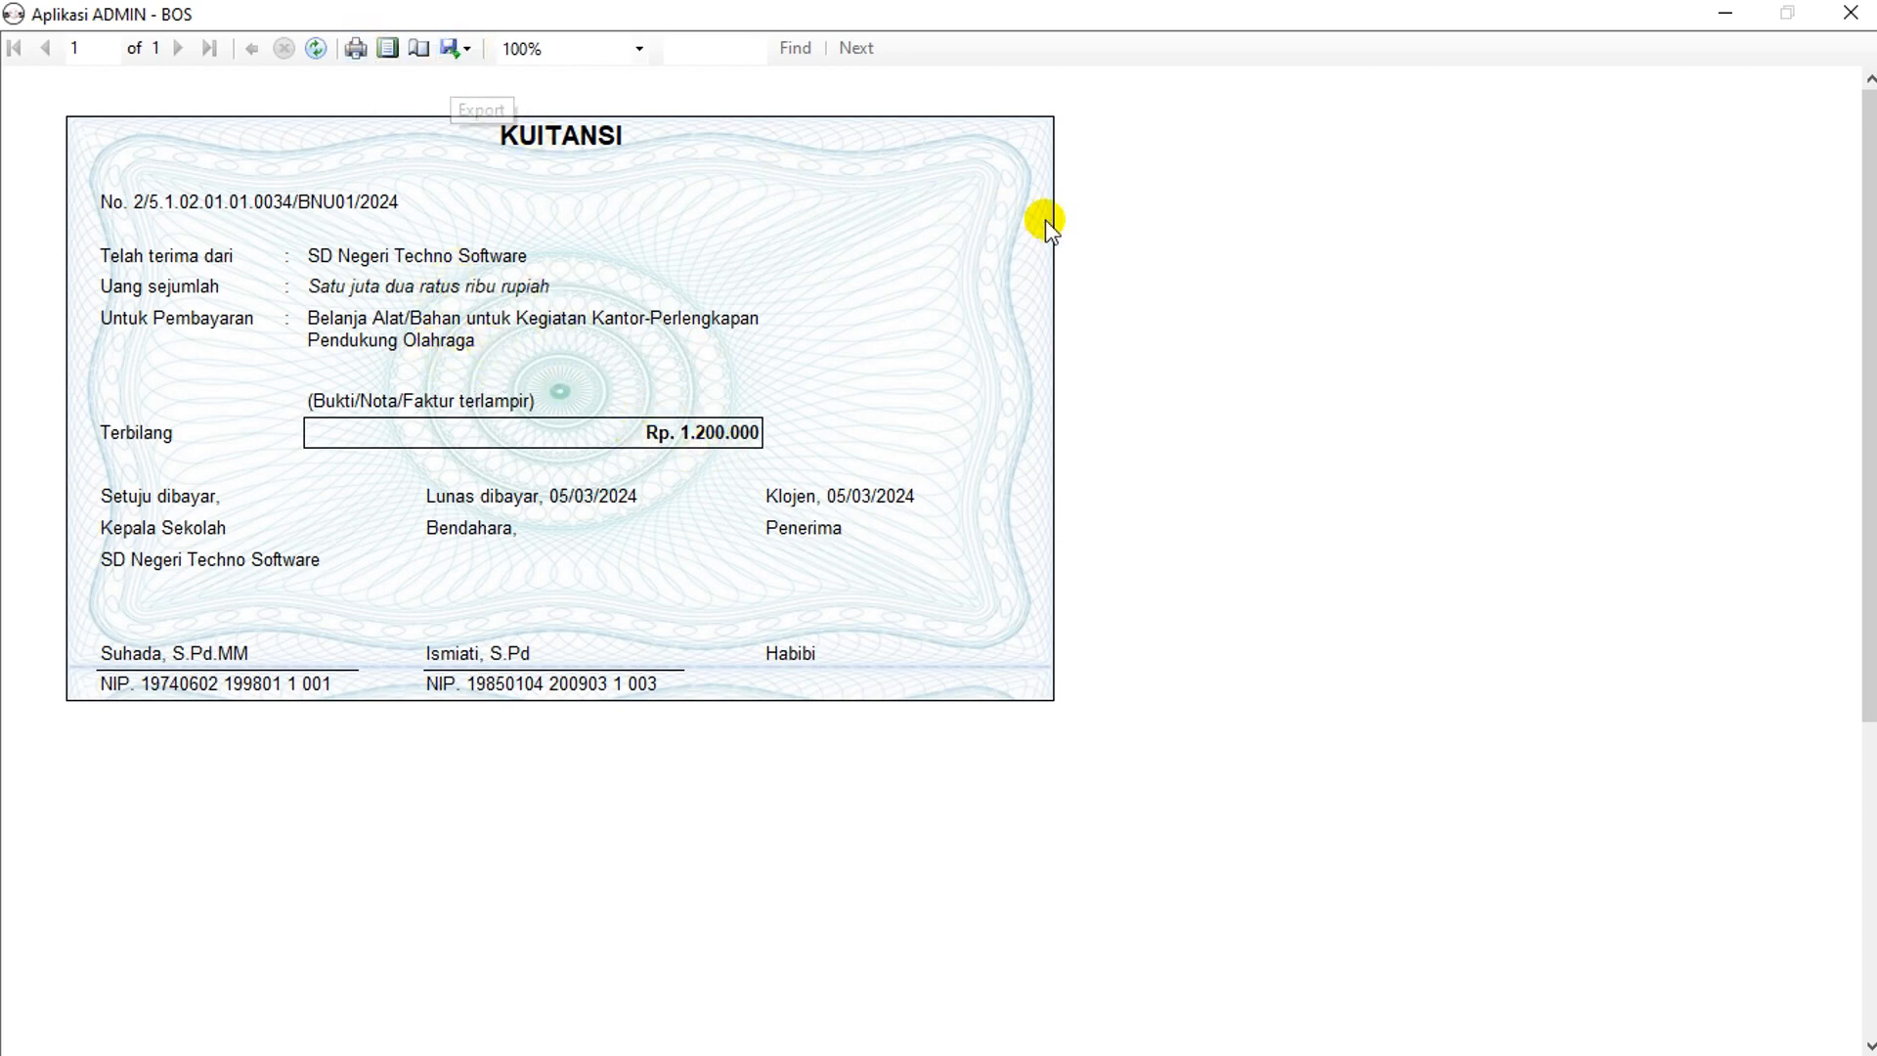
left_click(1853, 12)
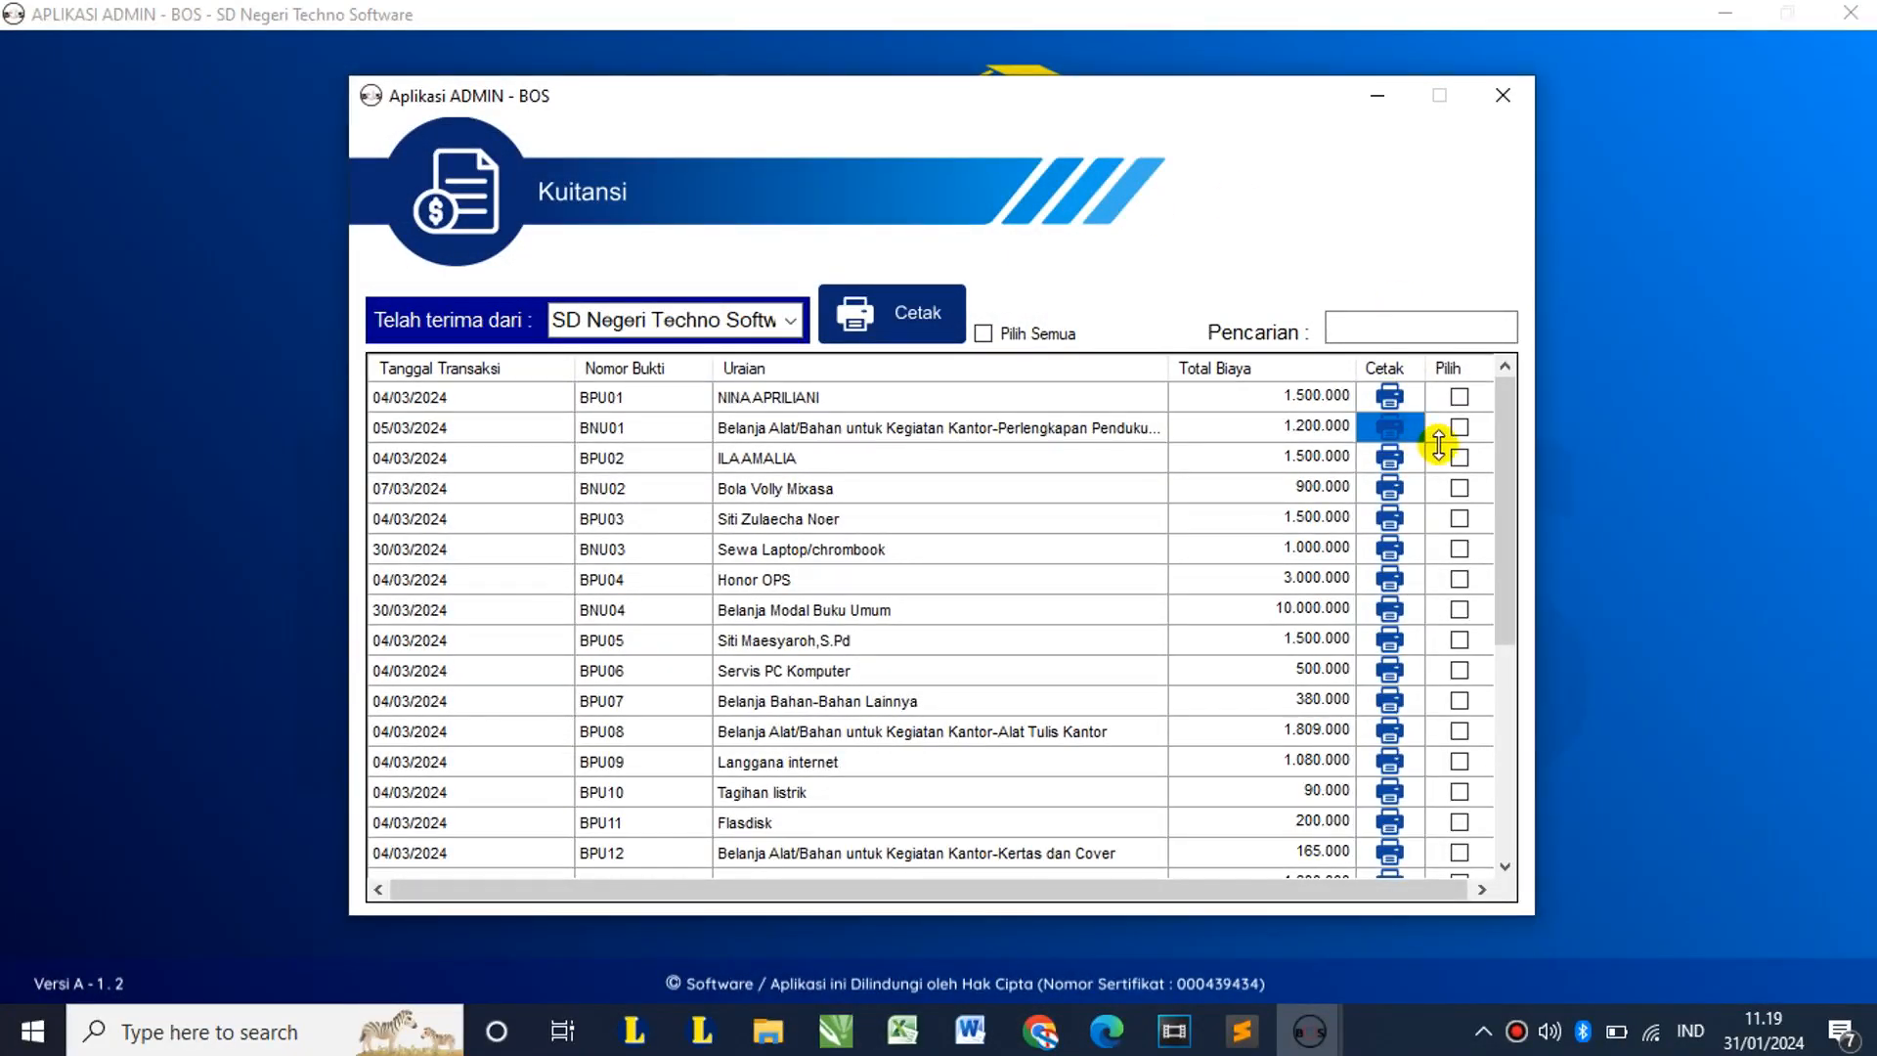
left_click(1008, 342)
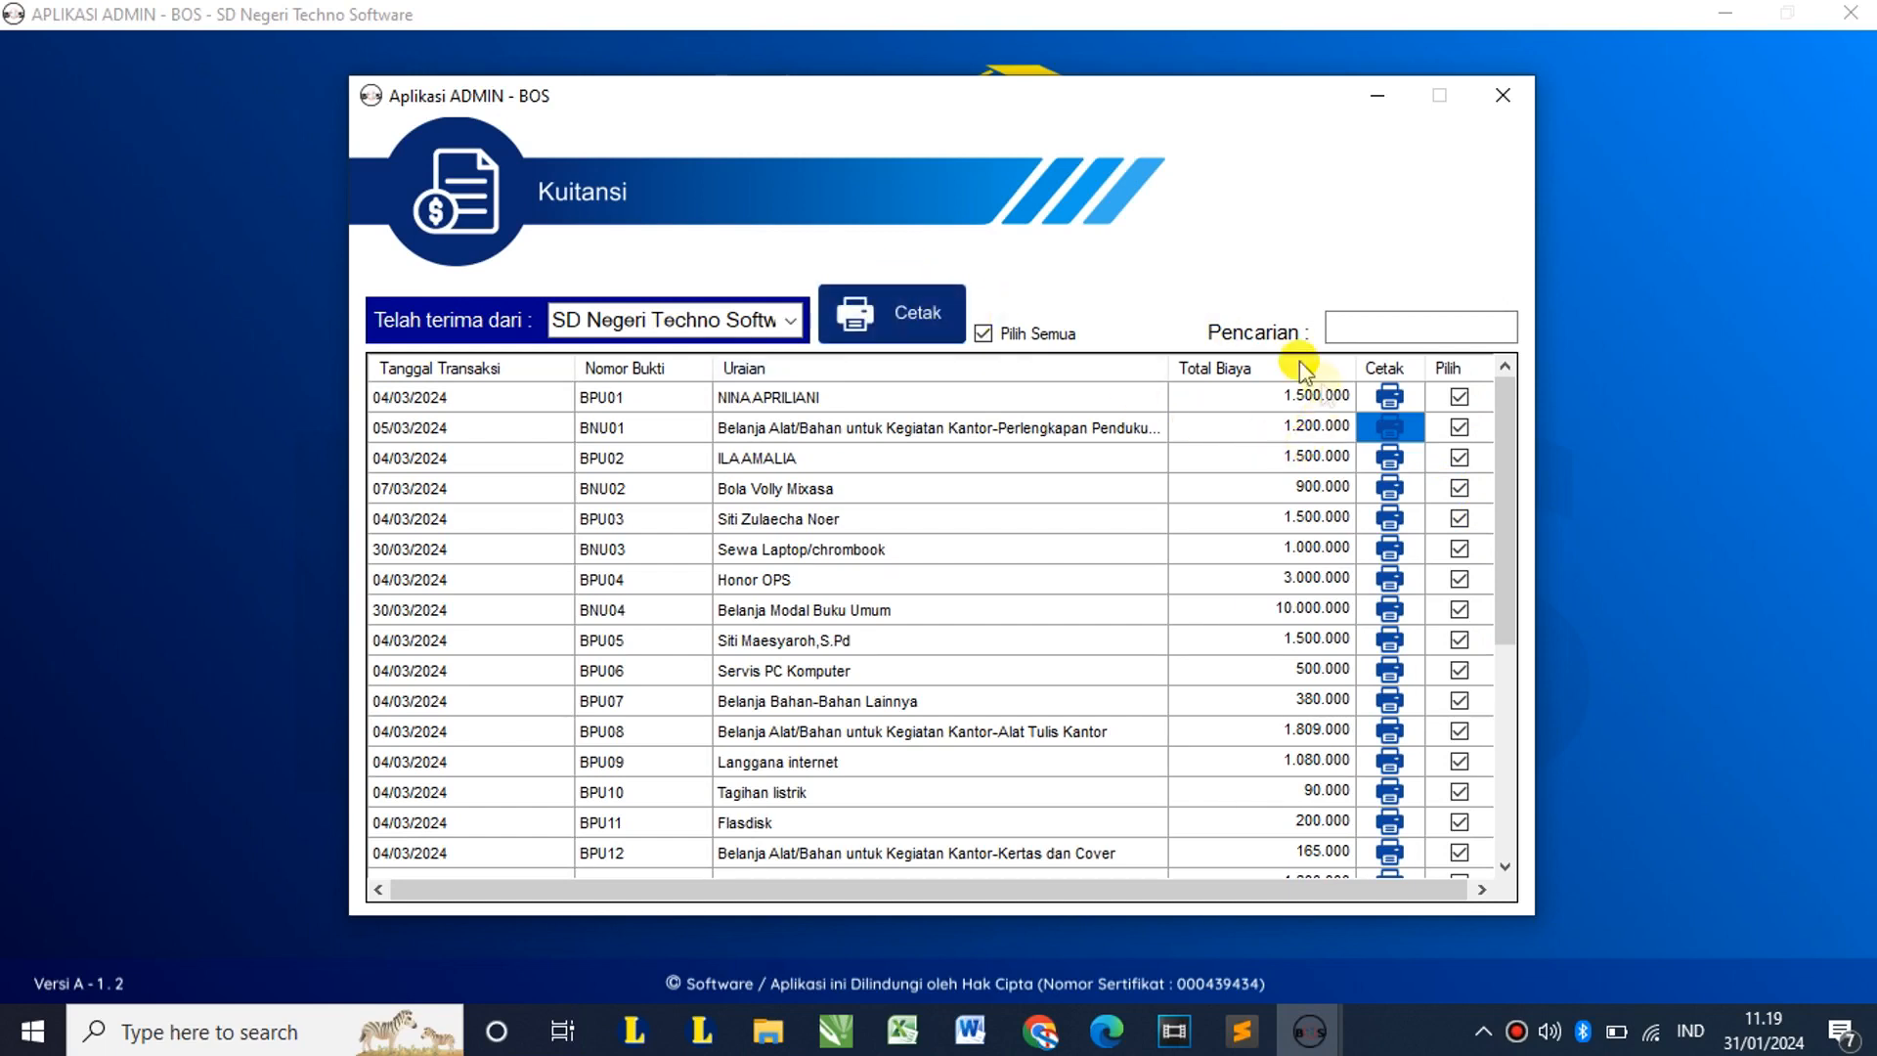
scroll(1281, 533, "down", 4)
scroll(1280, 533, "up", 4)
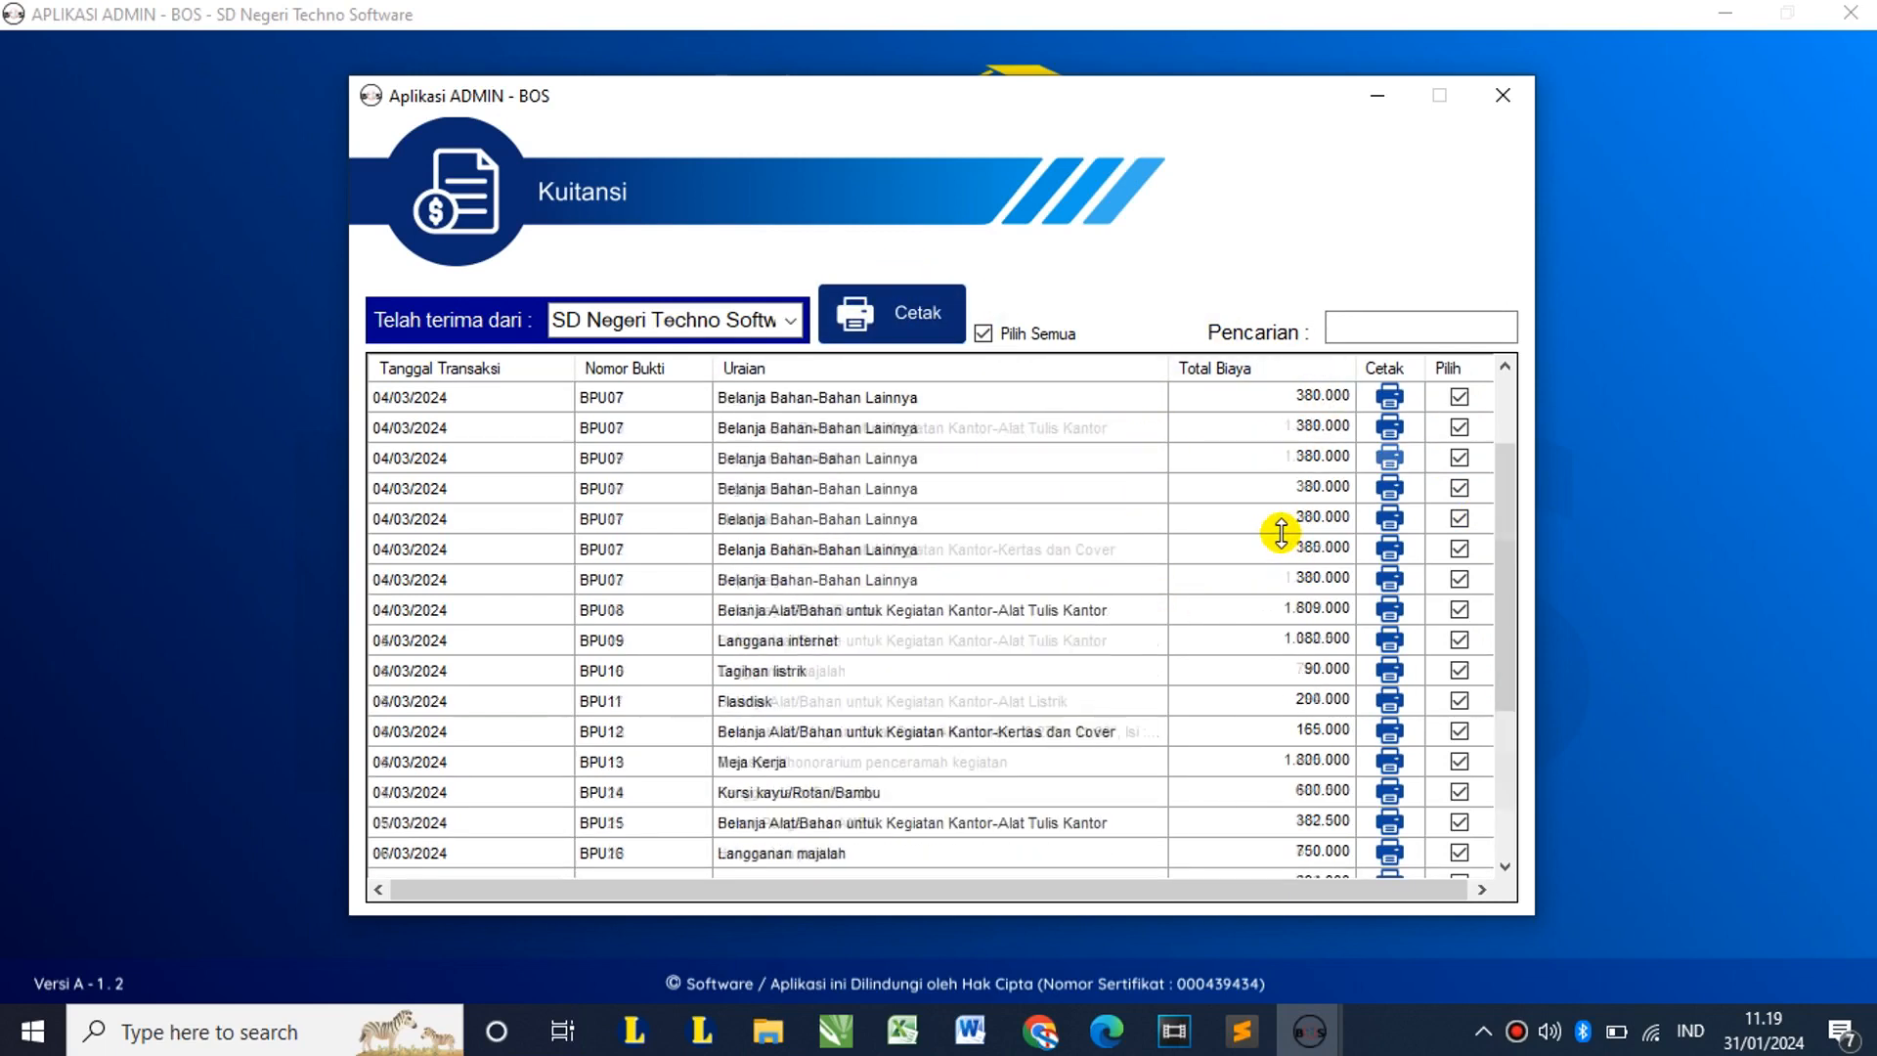
left_click(1017, 337)
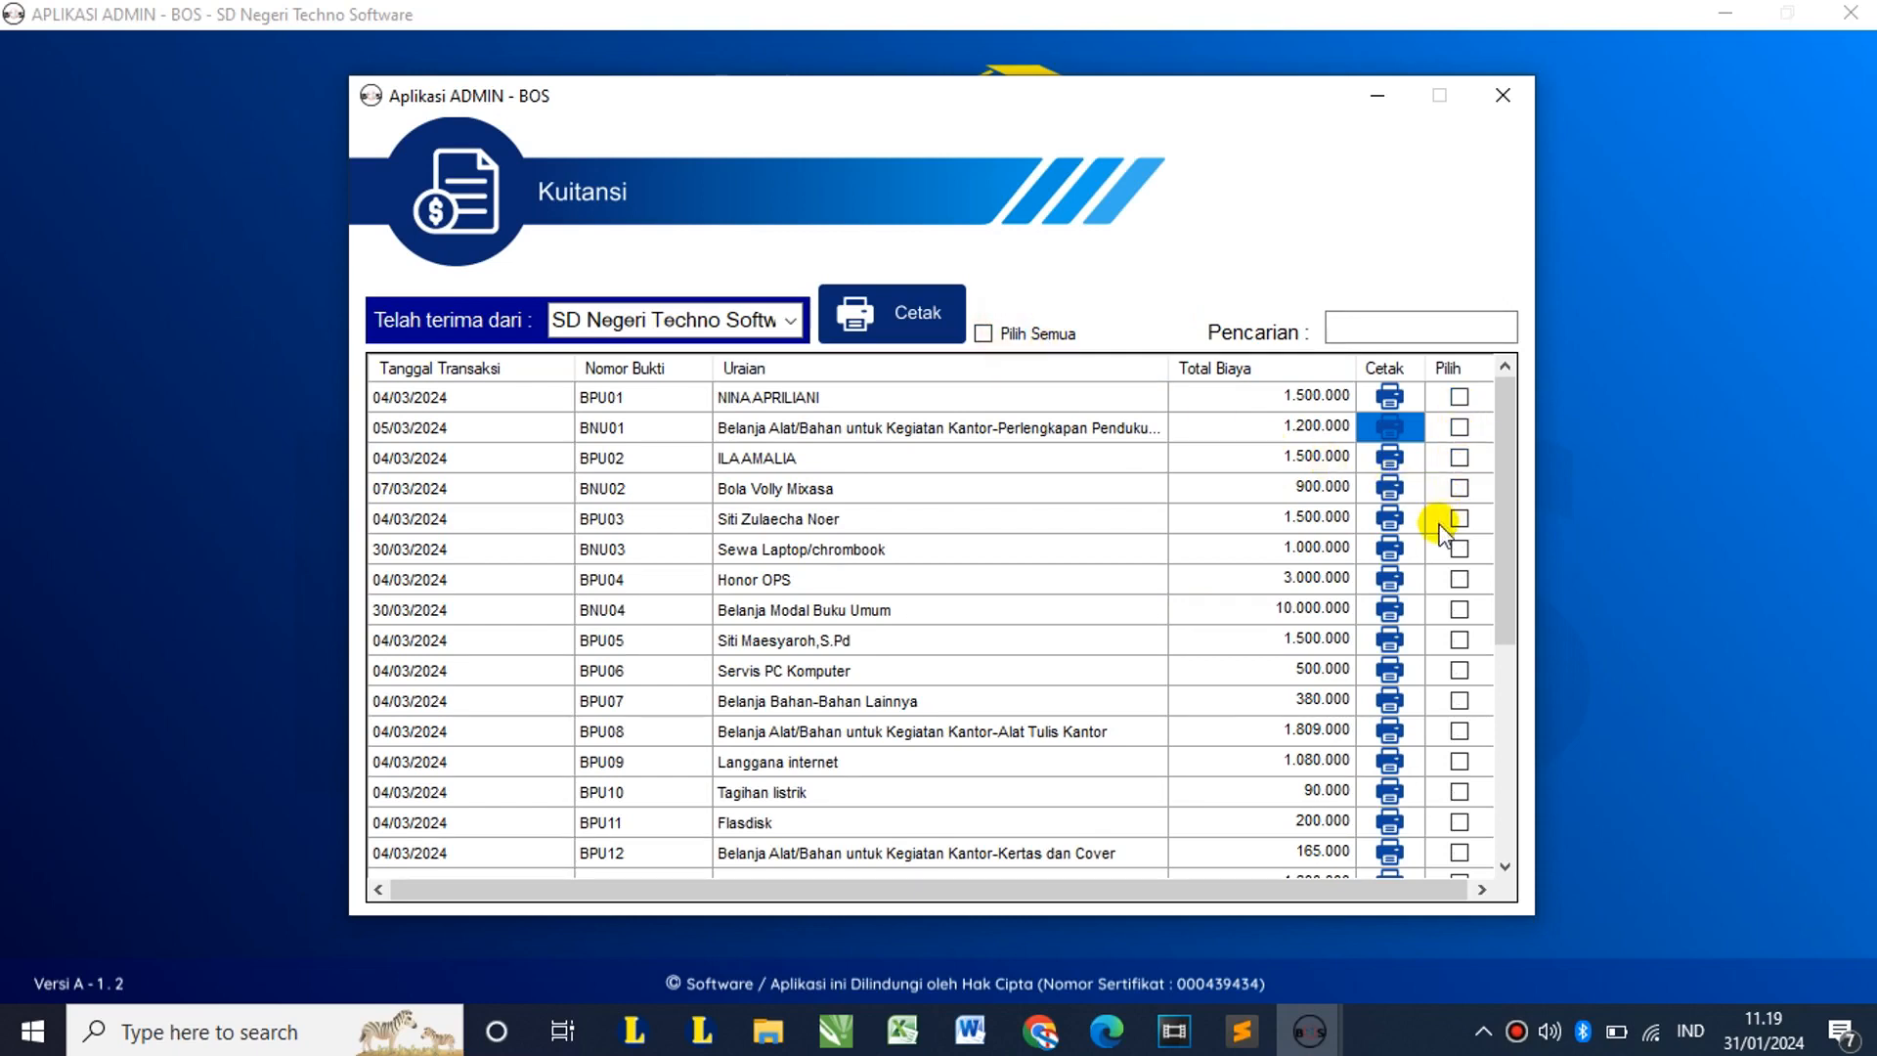
Step: Mark BNU02, BNU03 and BNU04 and preview their receipts one after another
left_click(1459, 488)
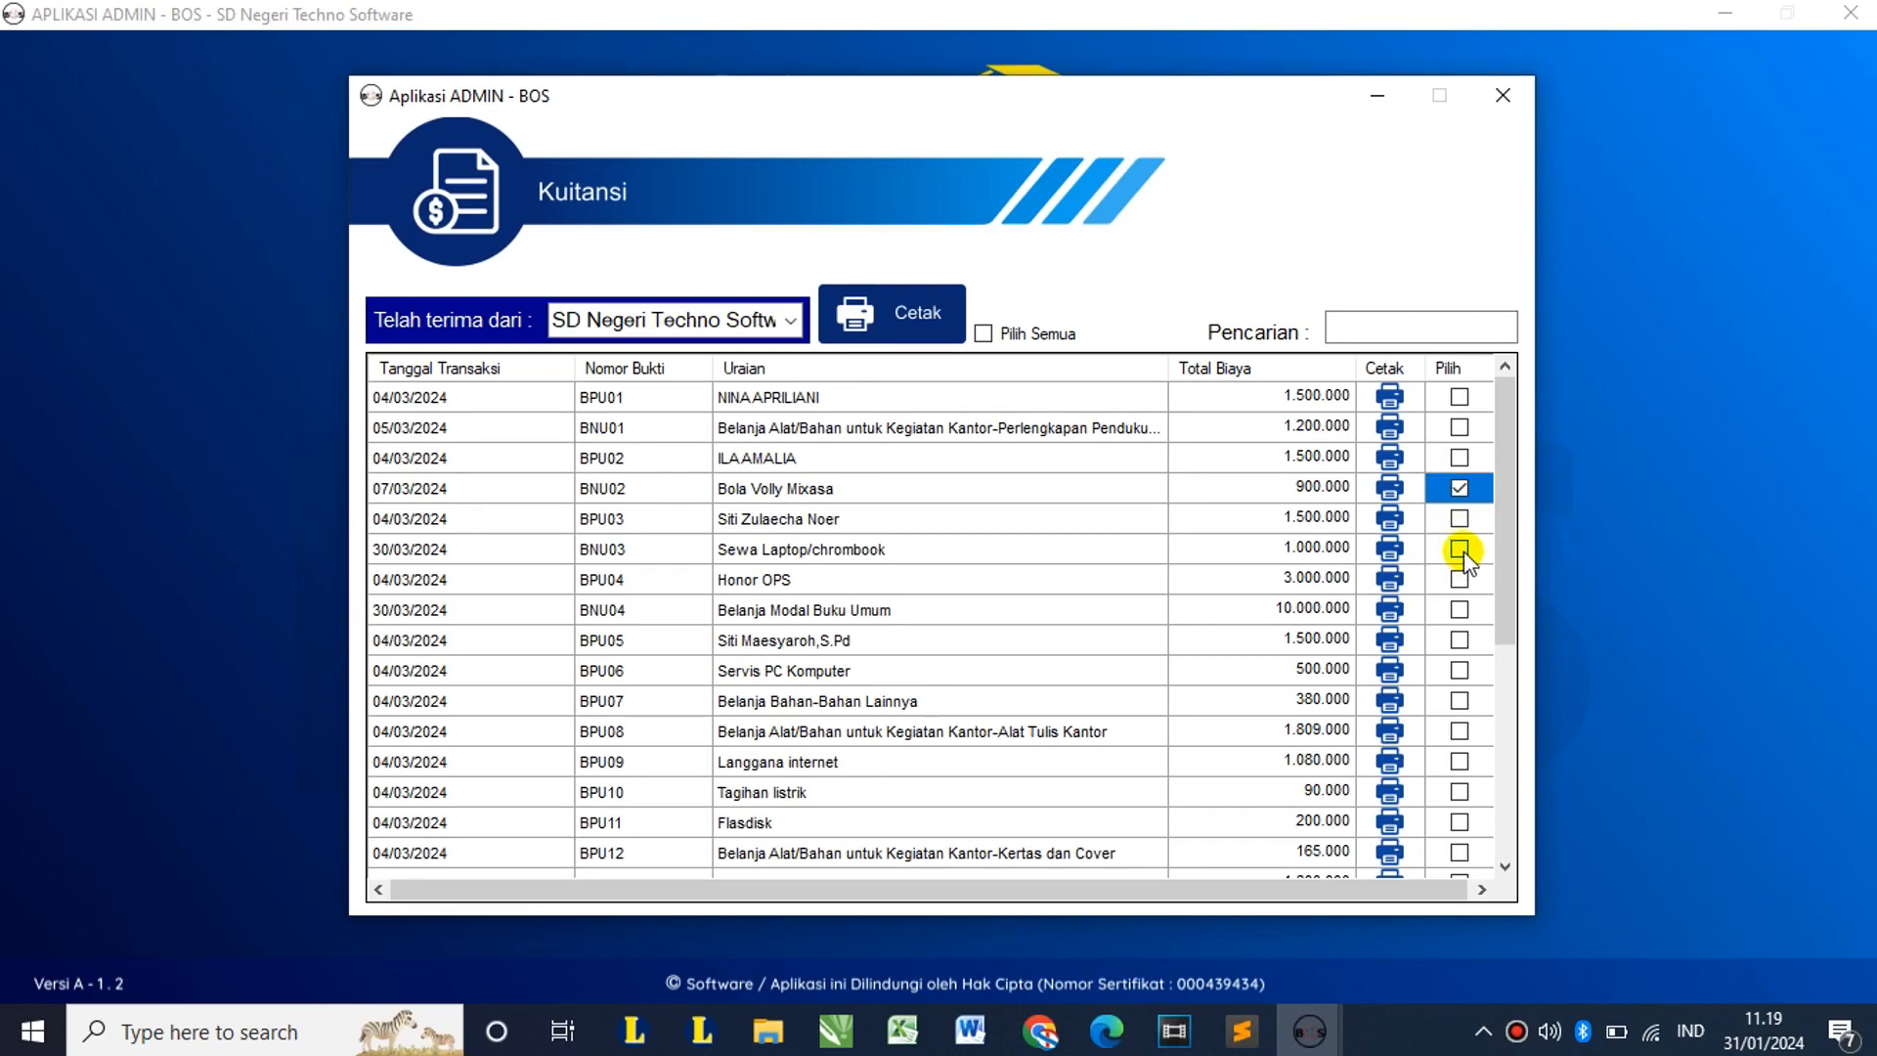
left_click(1460, 549)
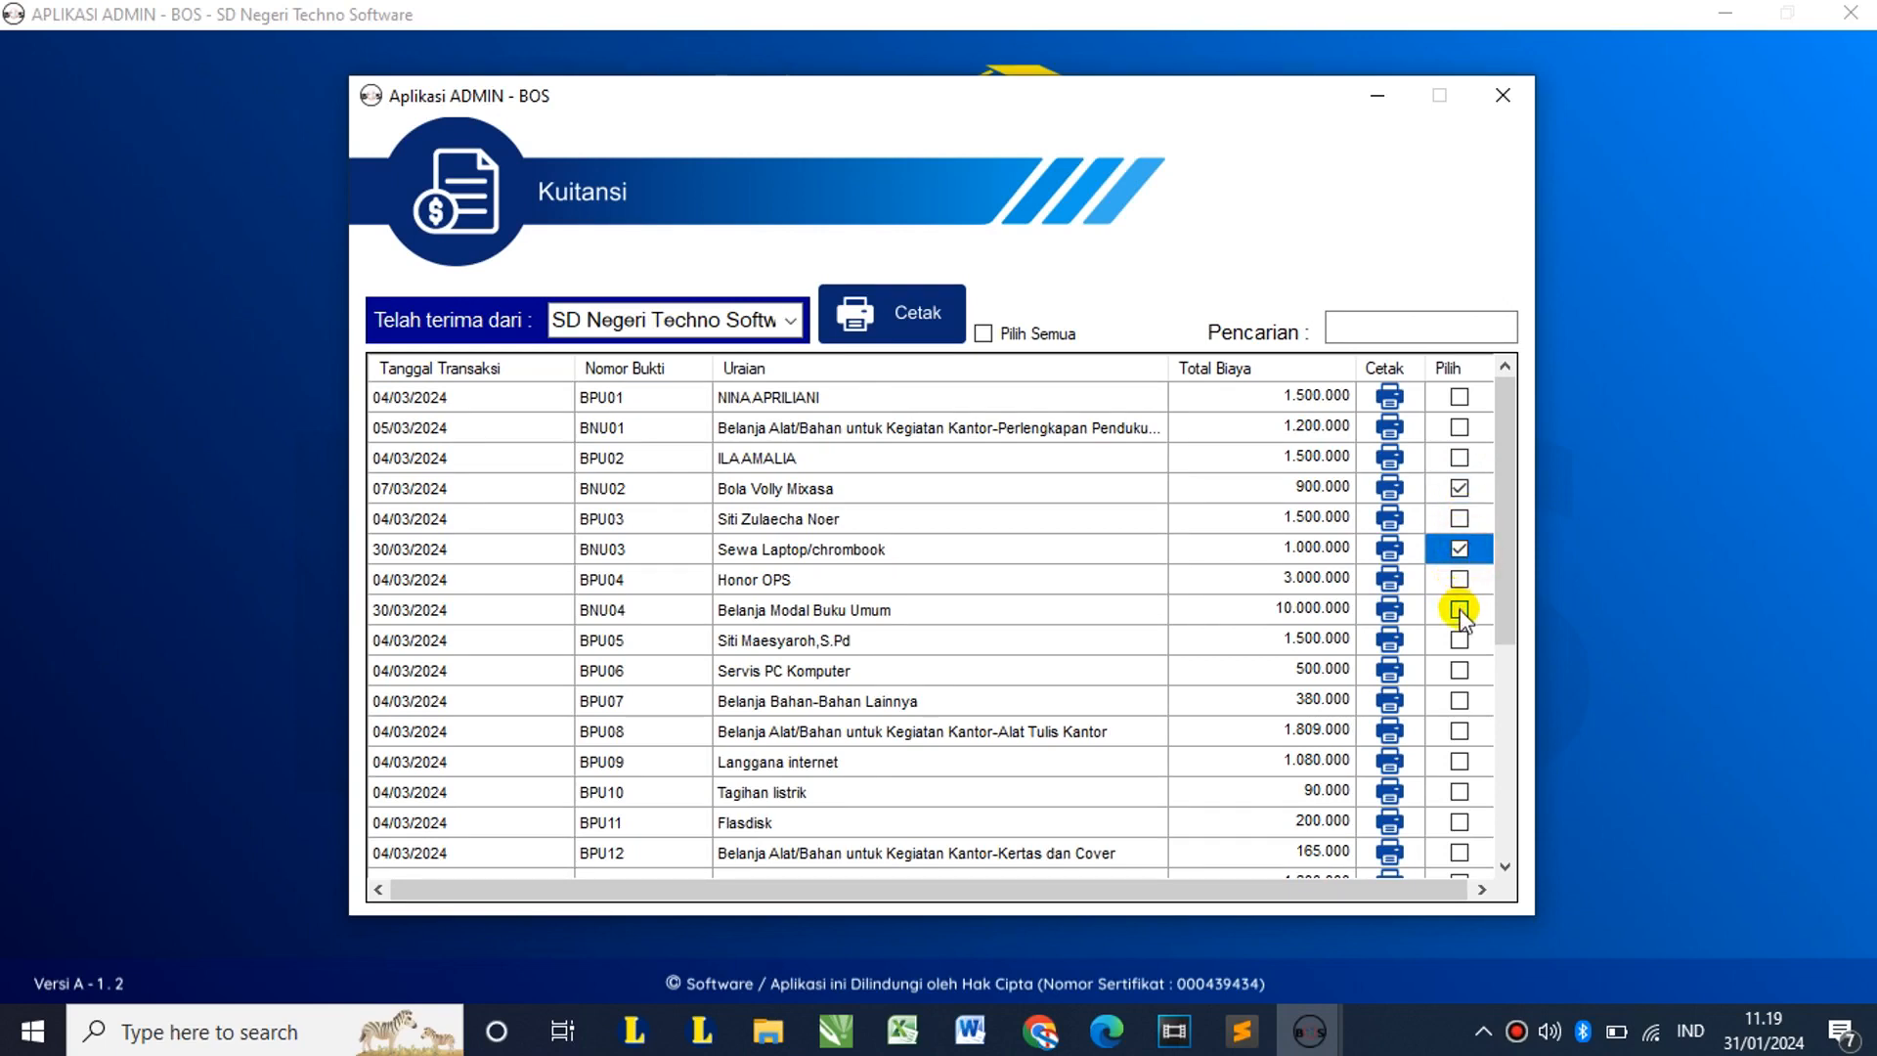
left_click(1460, 608)
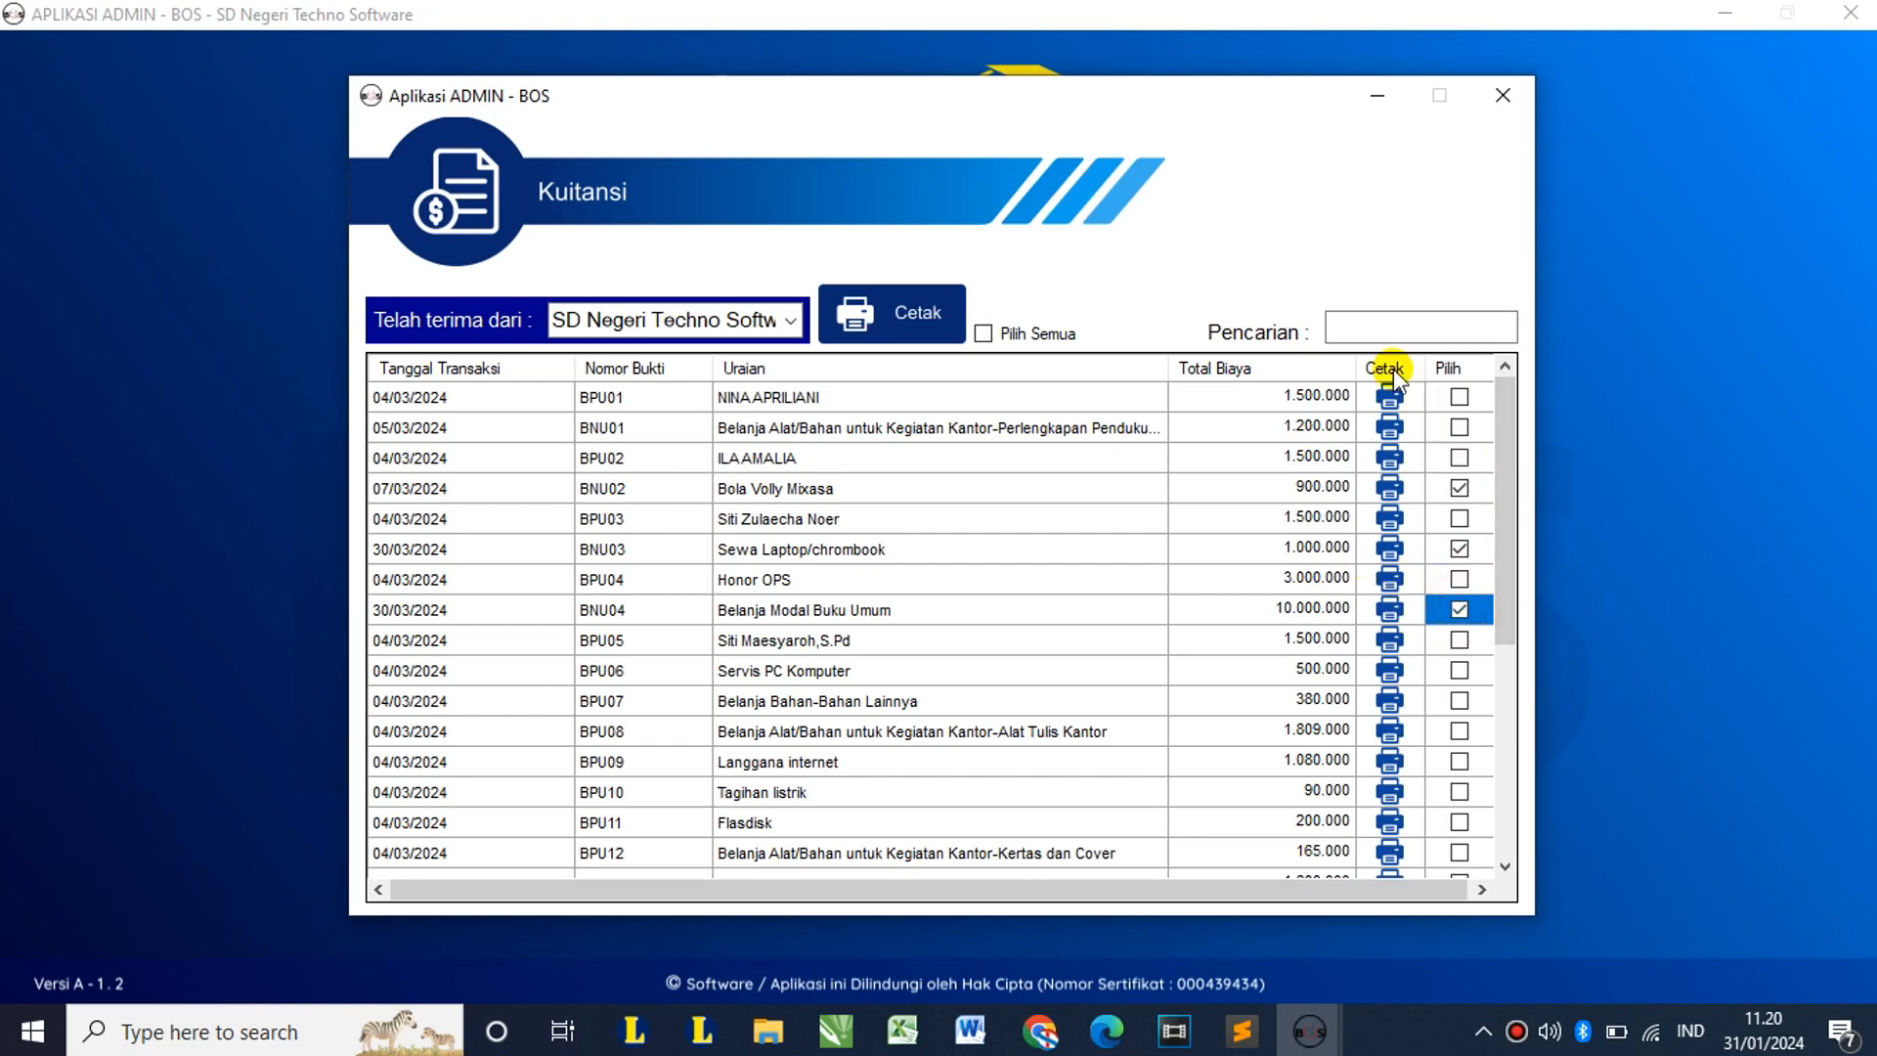
left_click(875, 315)
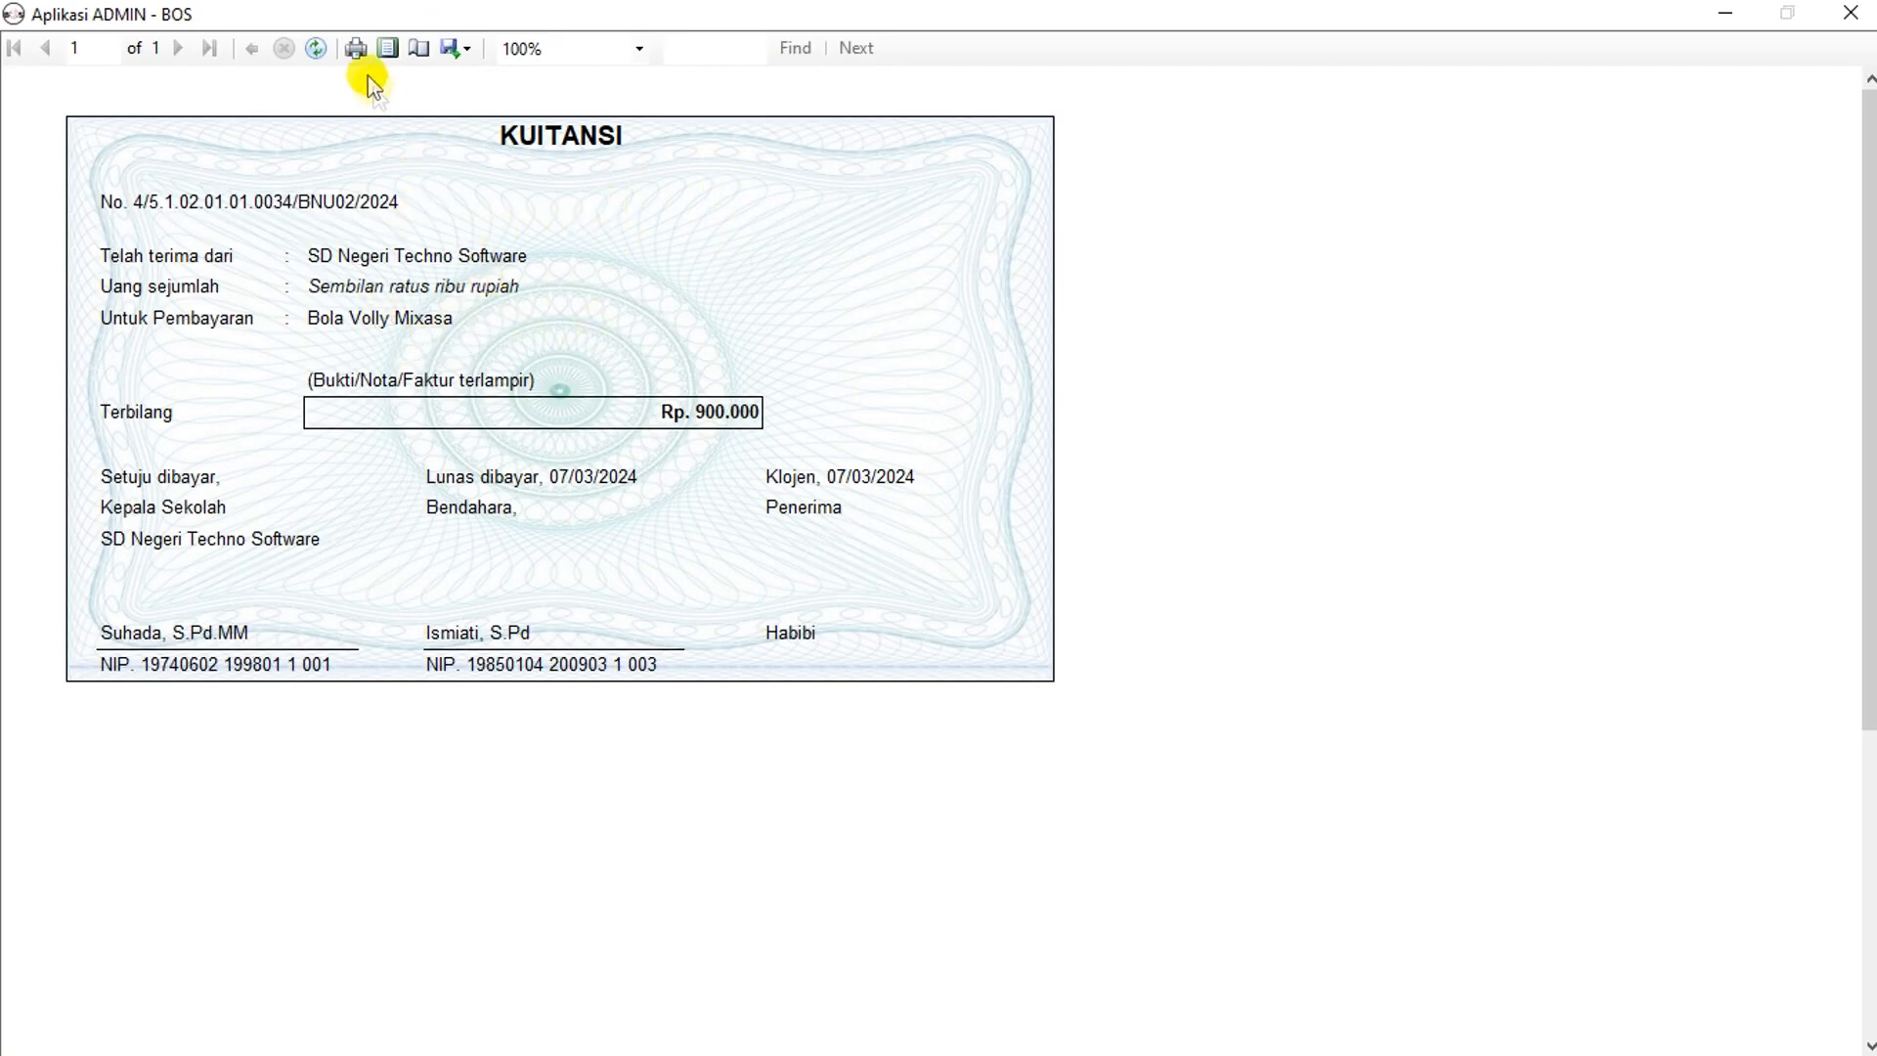
left_click(1850, 12)
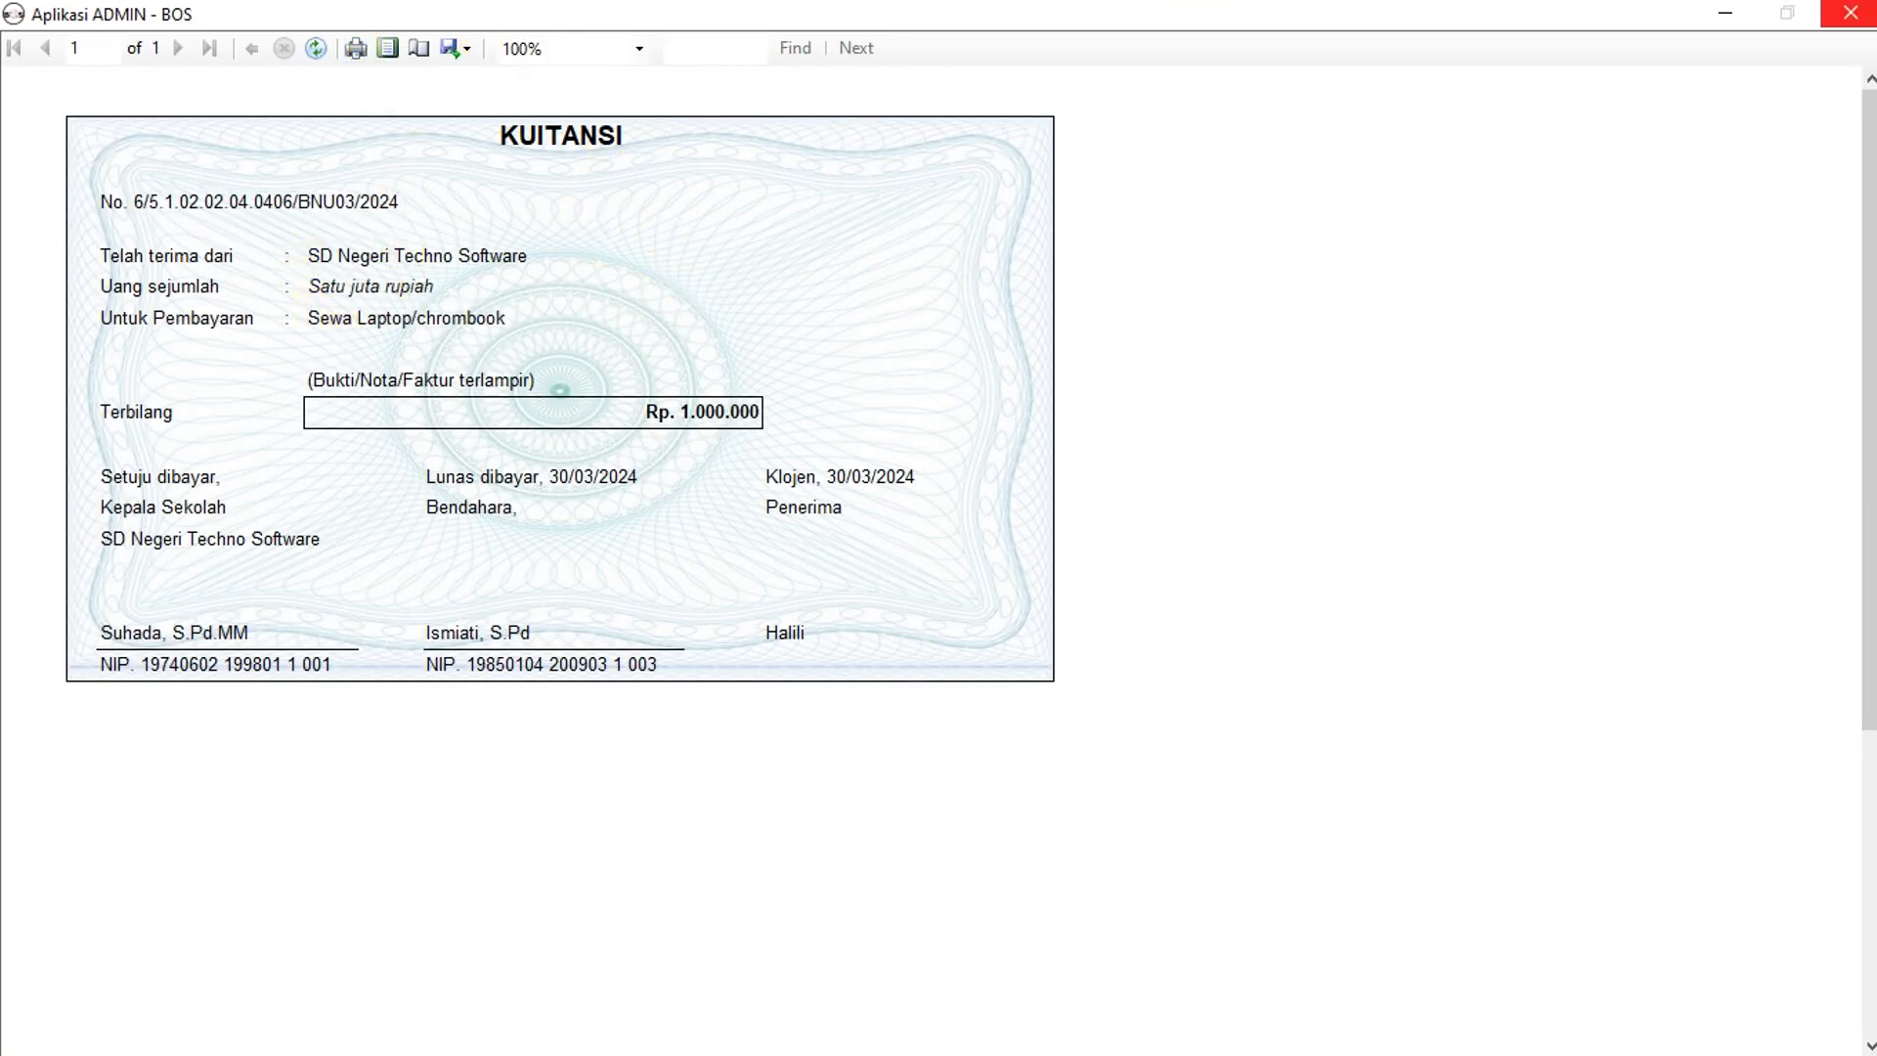
left_click(1850, 13)
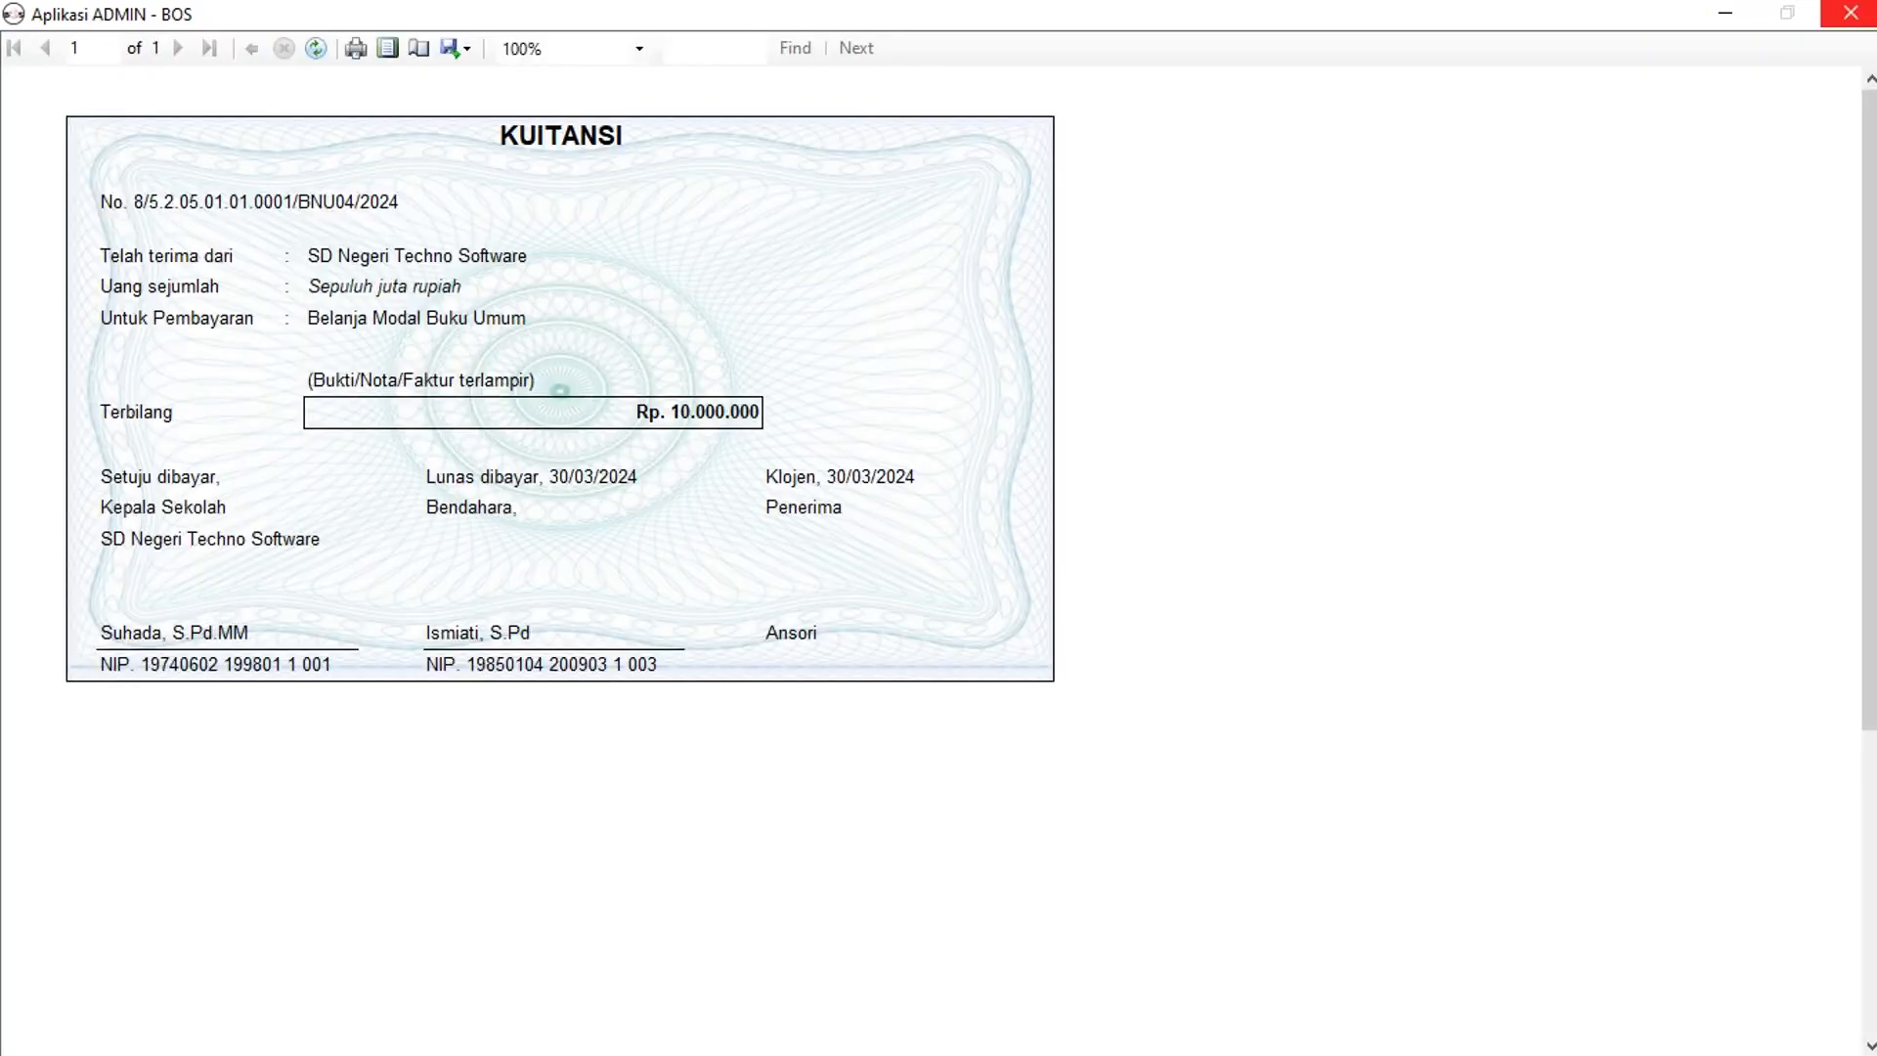
key("alt+F4")
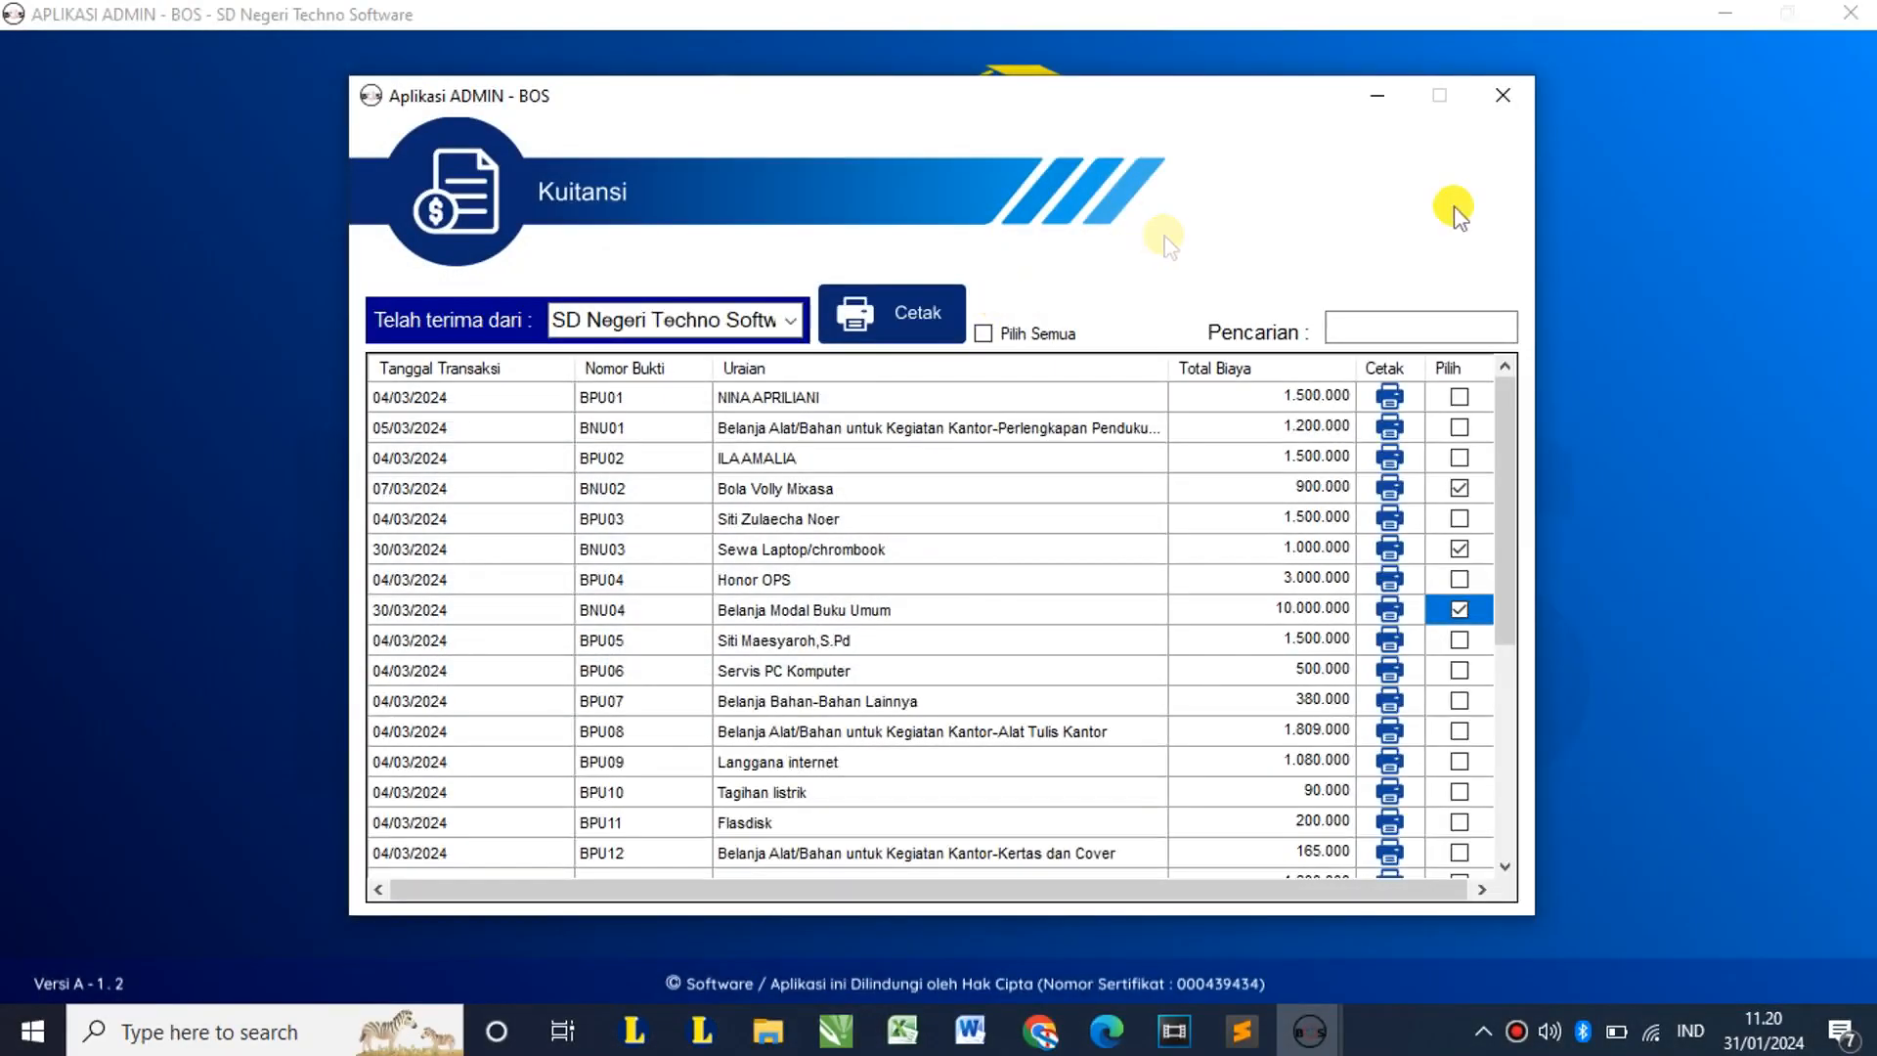
Step: Switch from the Kuitansi list to the Surat Pesanan order letter list
left_click(1496, 101)
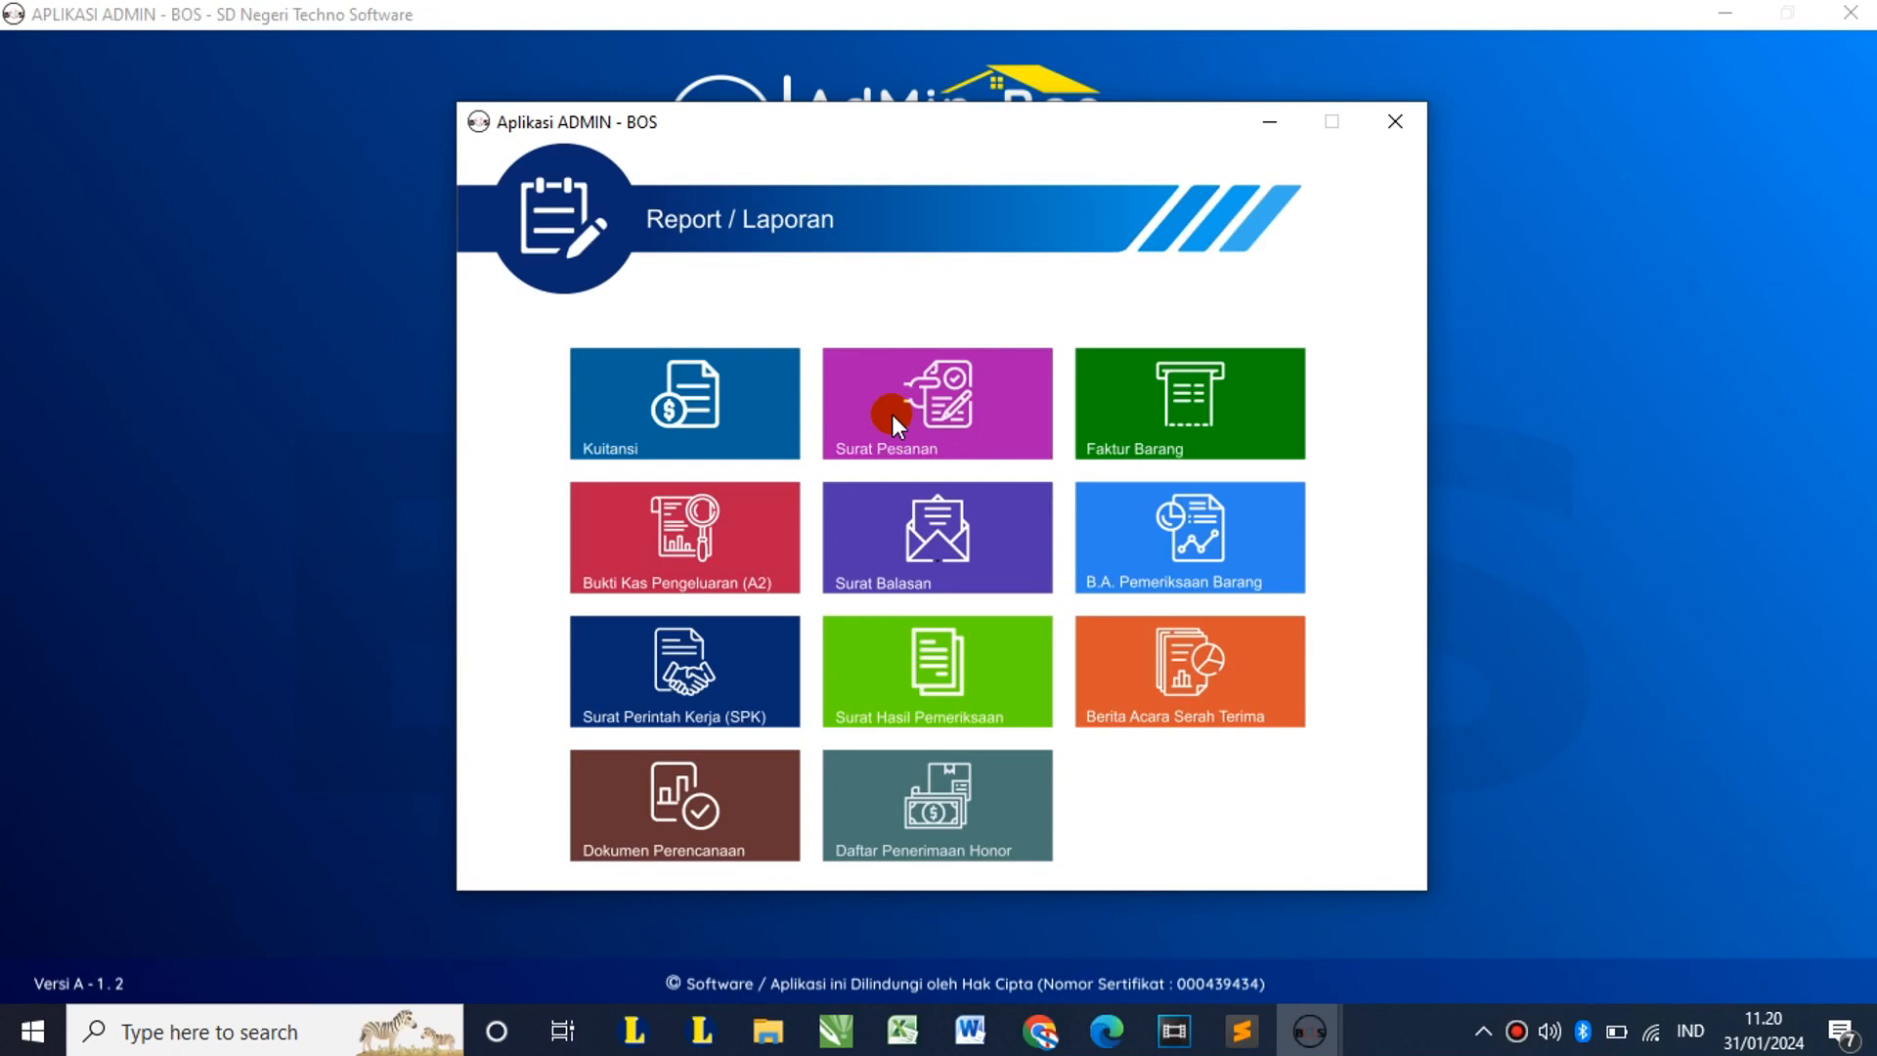
left_click(938, 418)
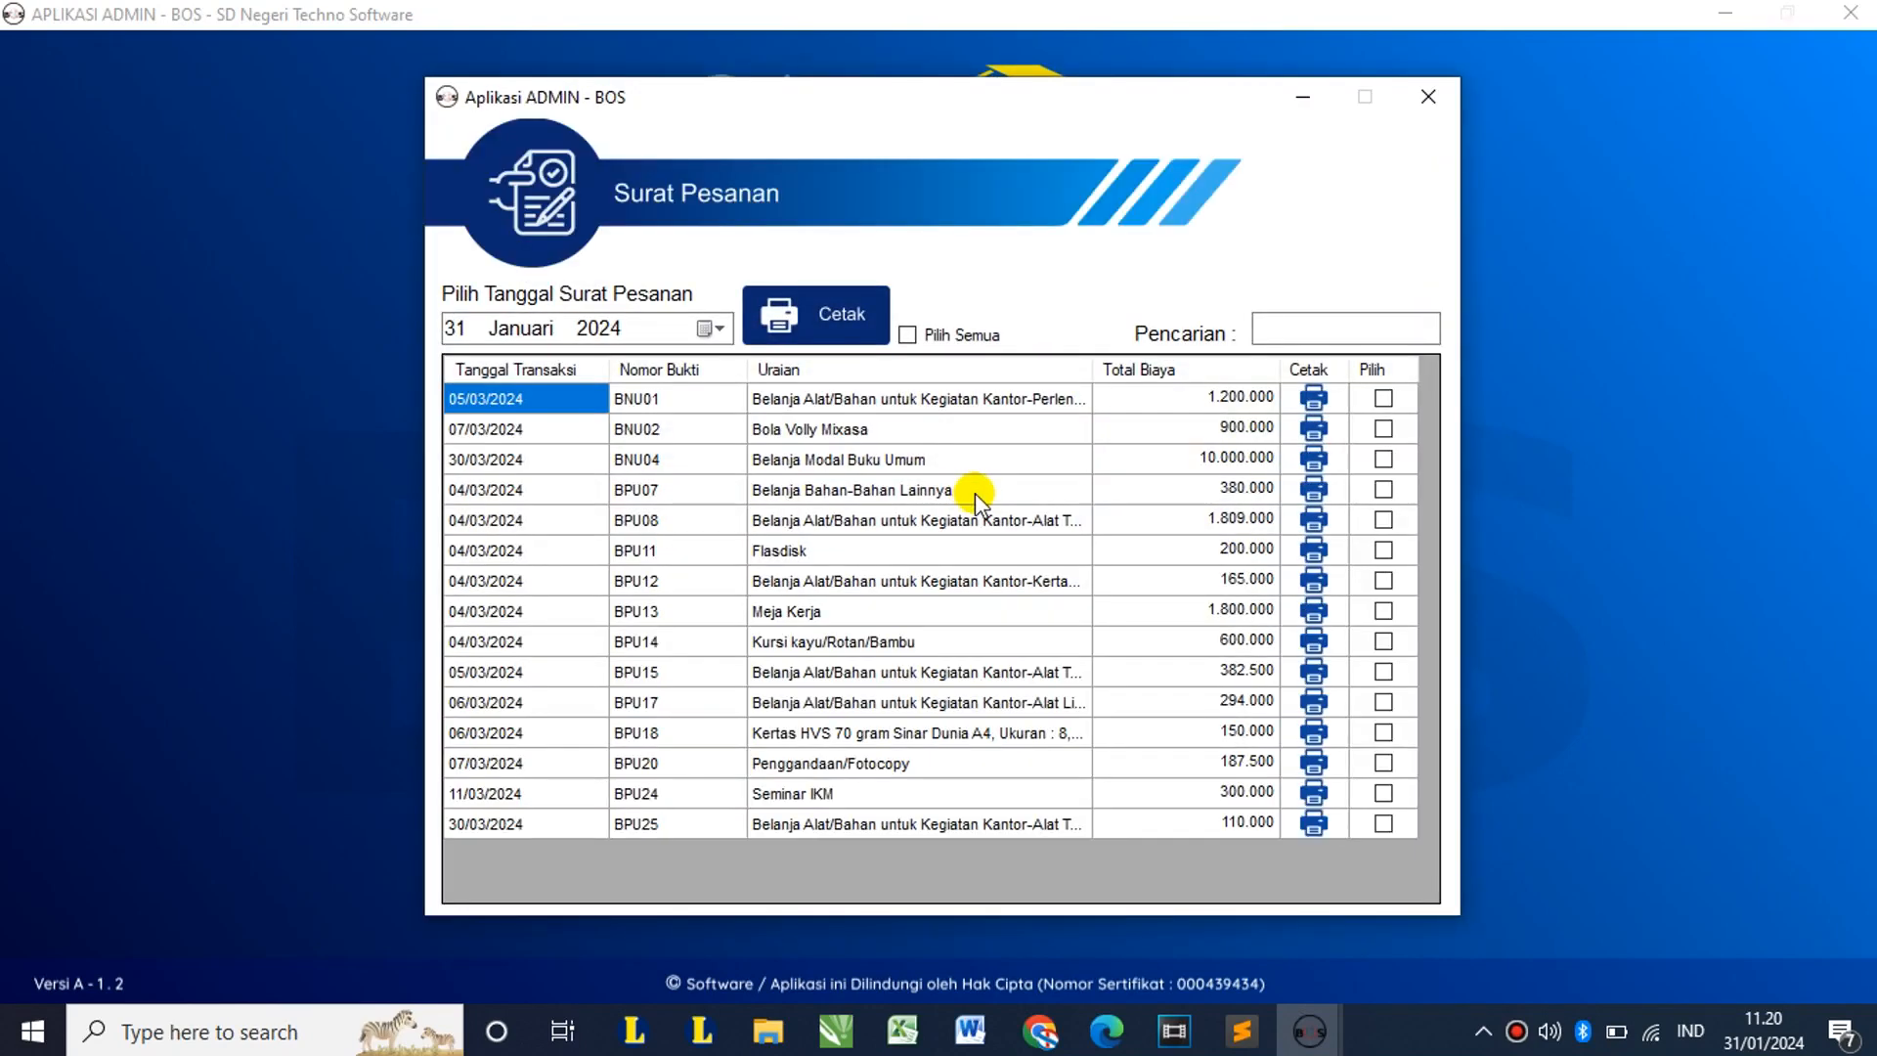
left_click(710, 326)
left_click(710, 326)
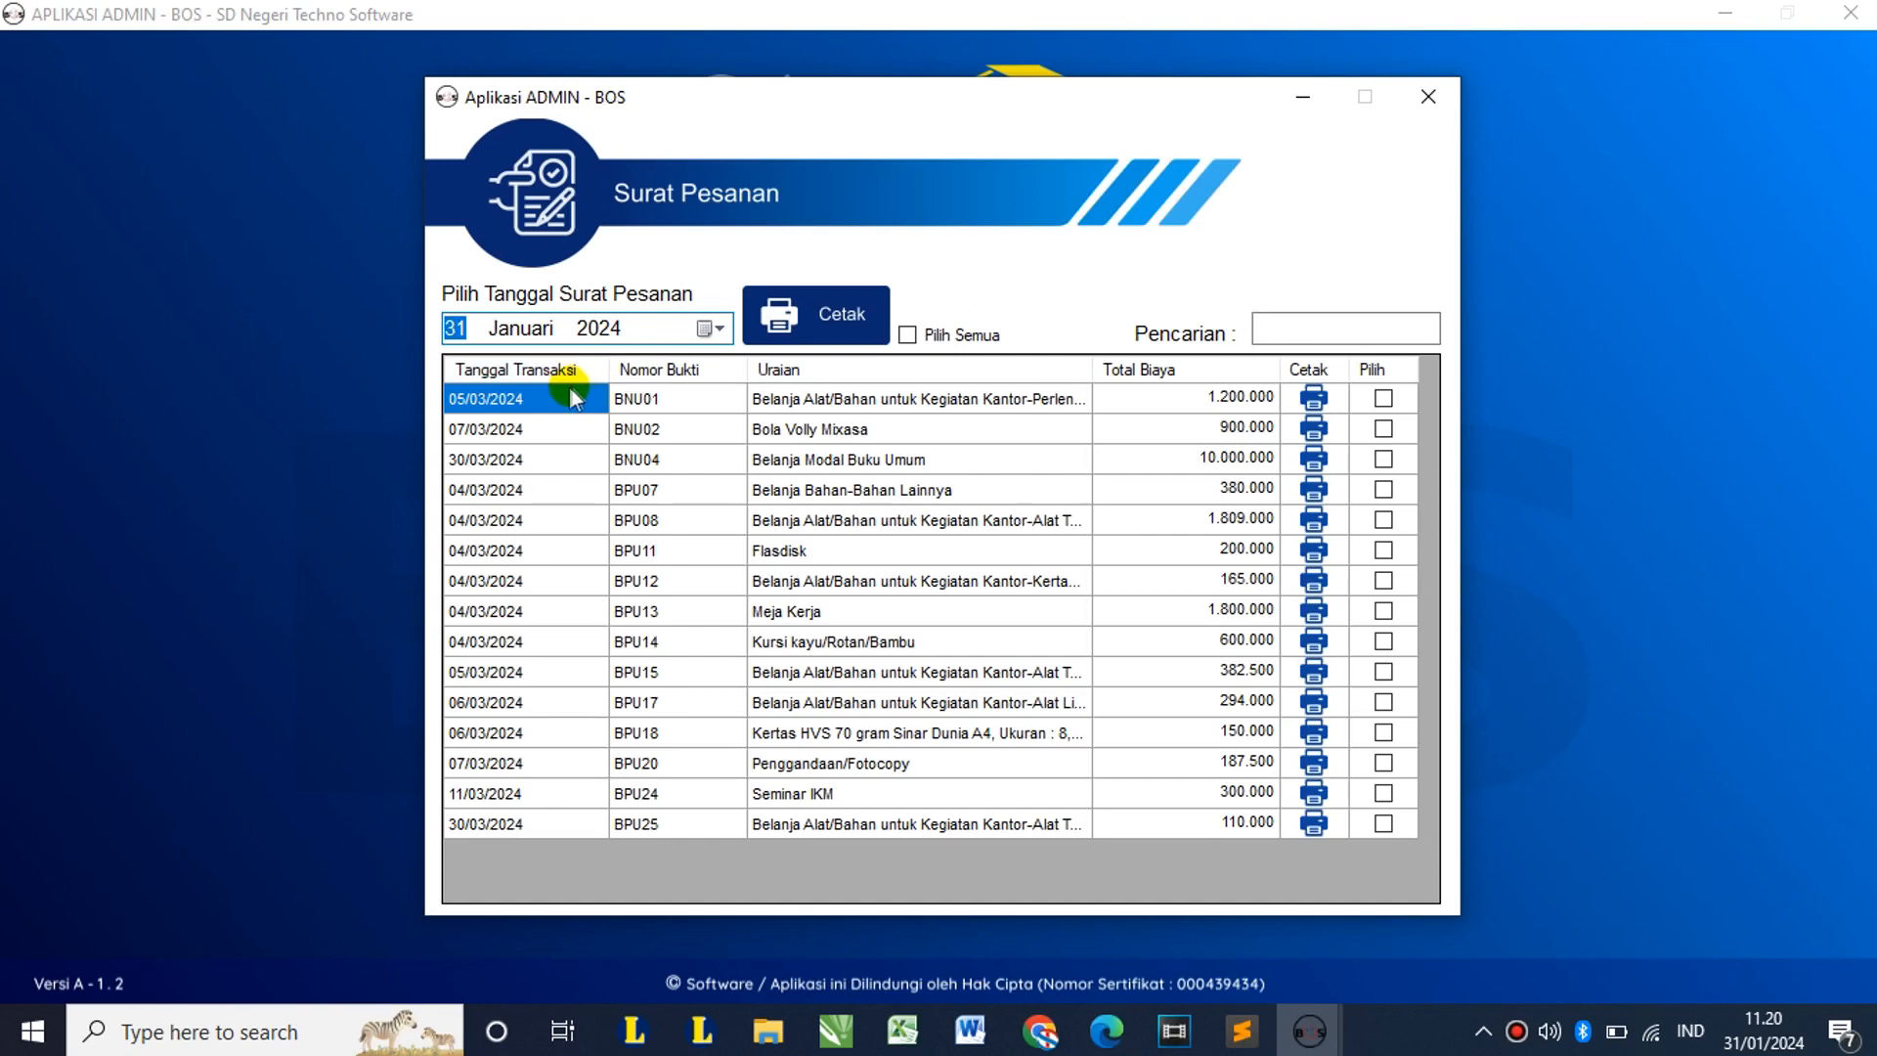
Step: Date the order letter 25 Maret 2024 and preview the BNU01 Surat Pesanan
left_click(708, 330)
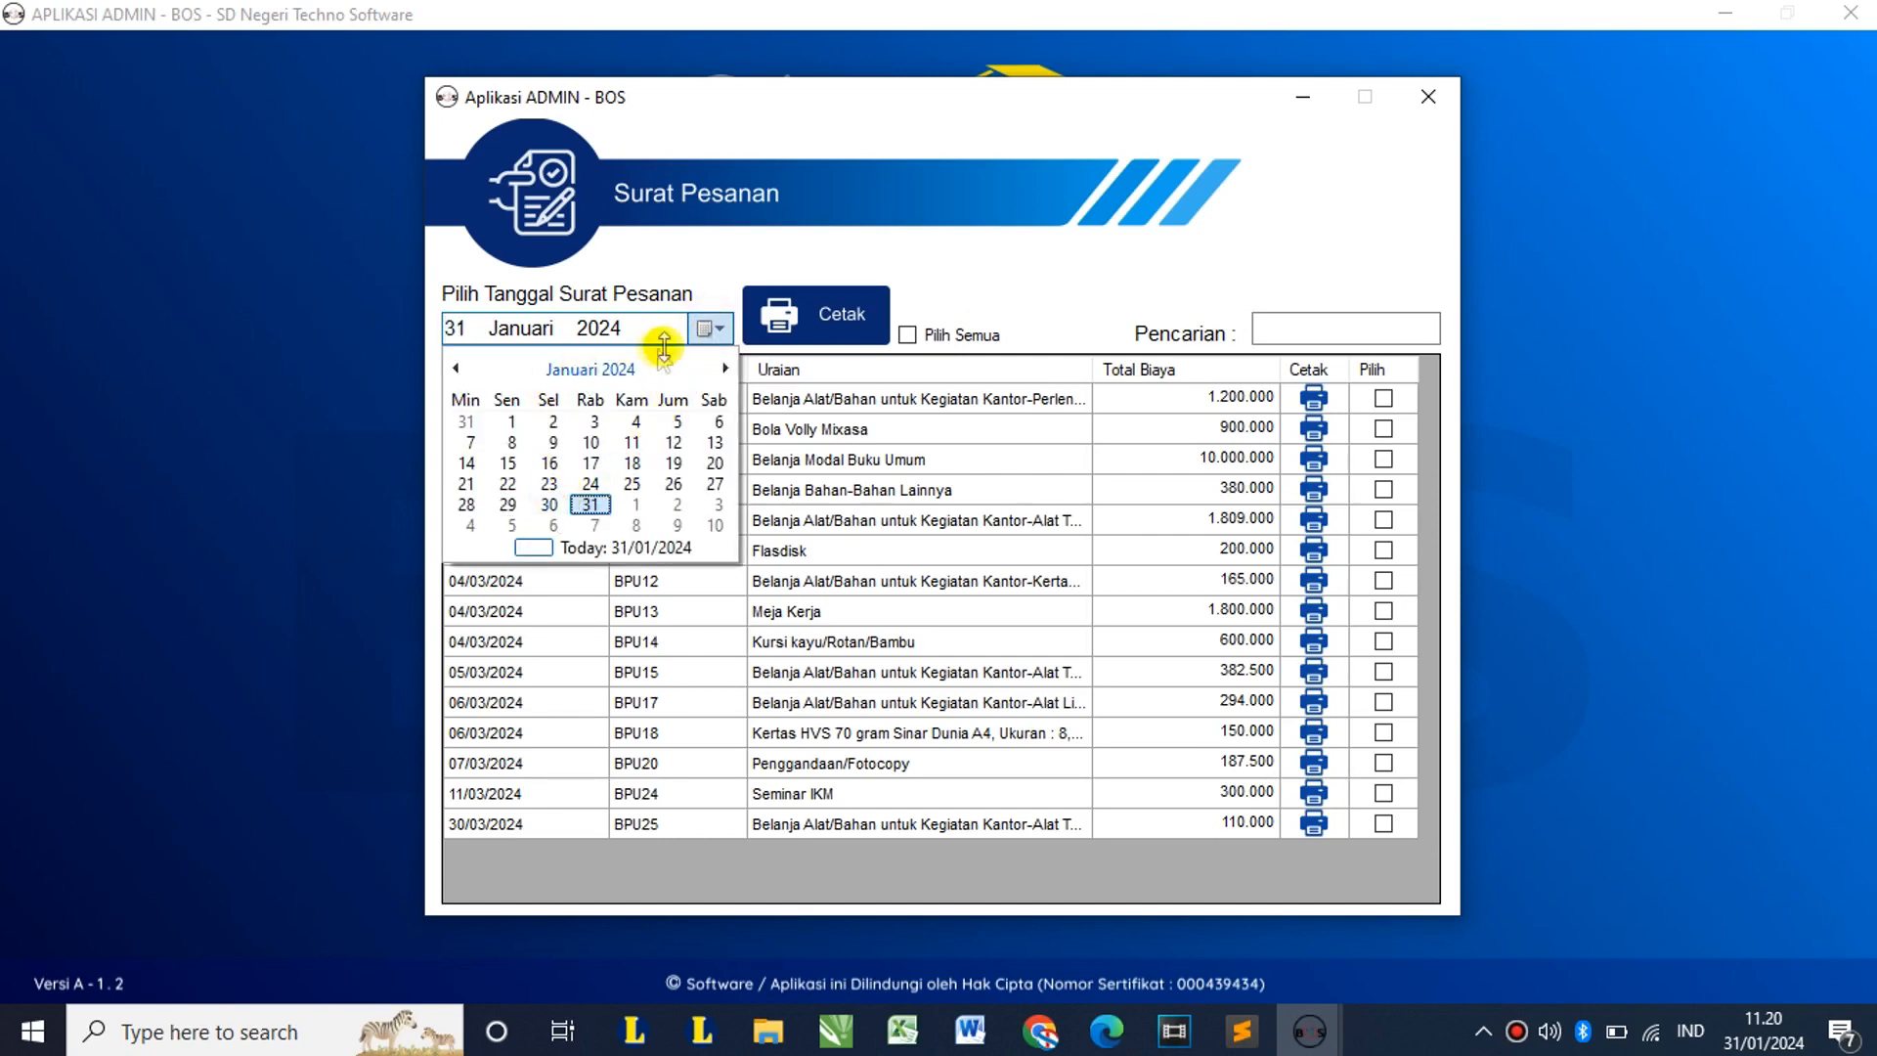
left_click(702, 330)
left_click(700, 333)
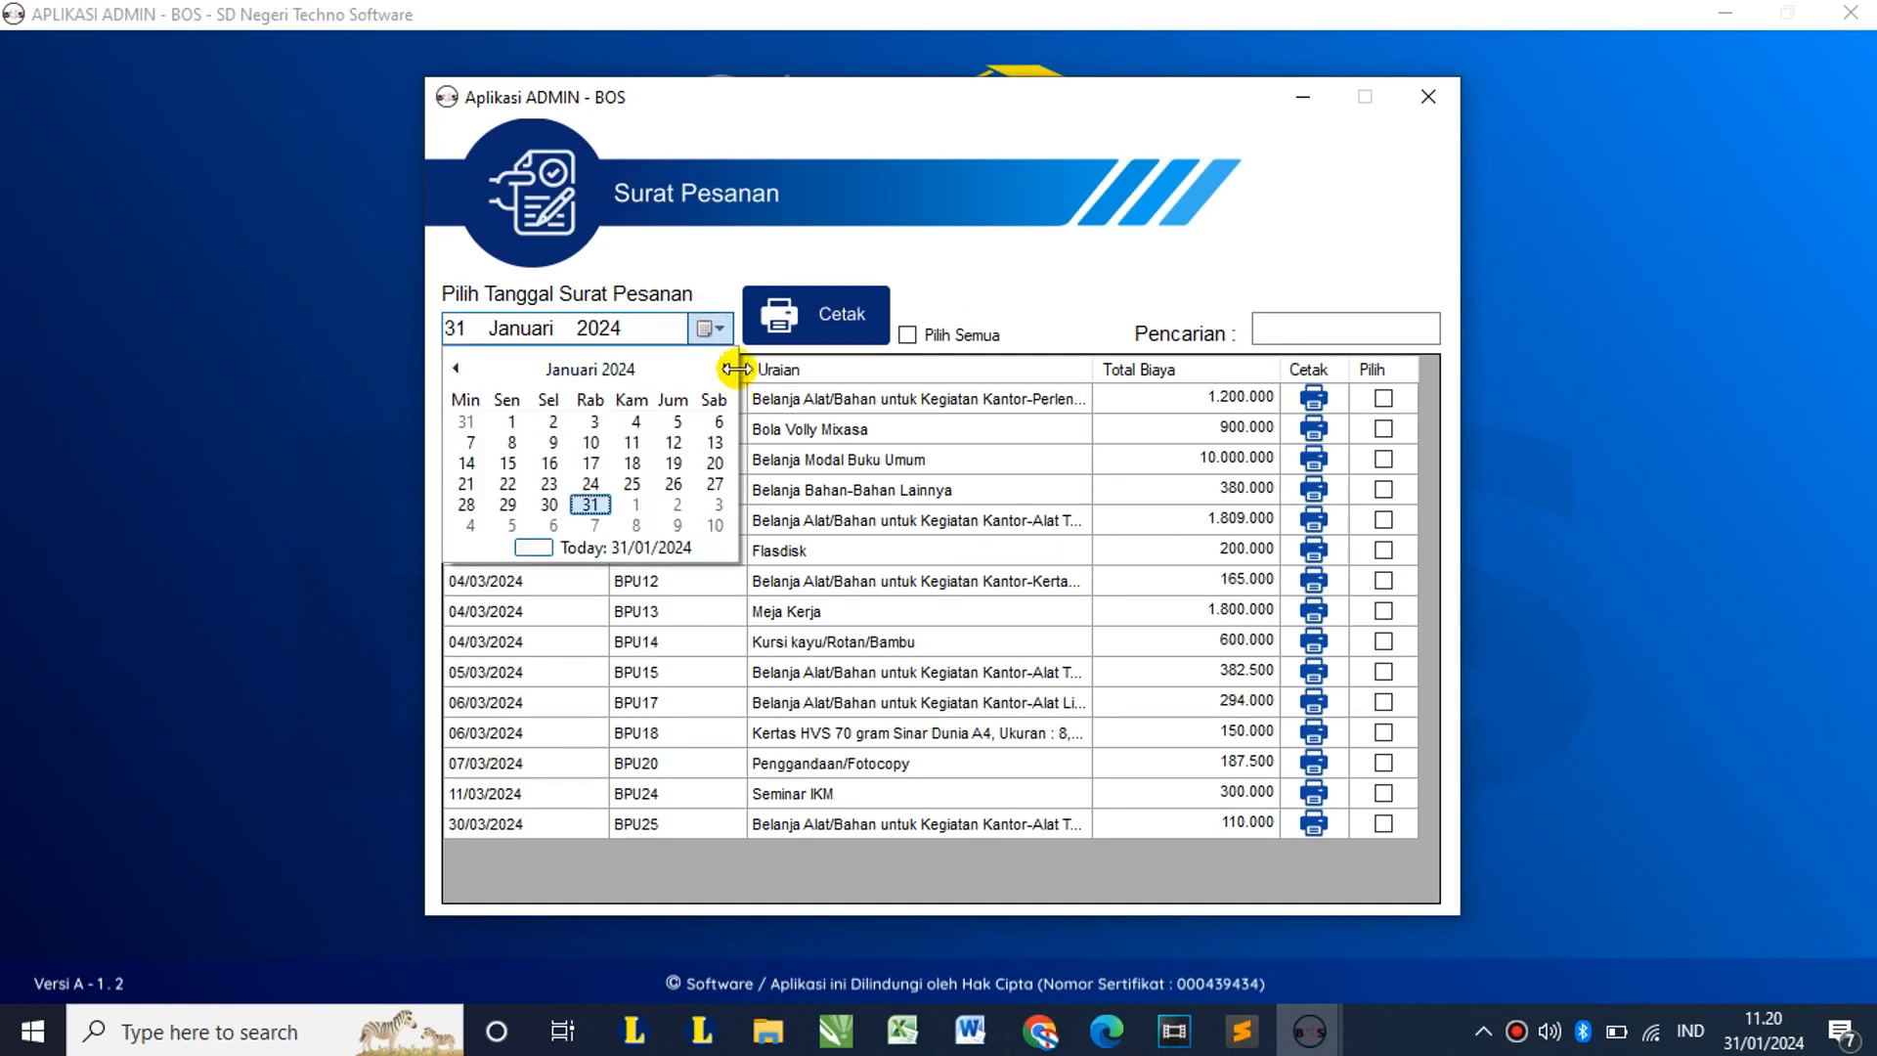
left_click(724, 368)
left_click(724, 368)
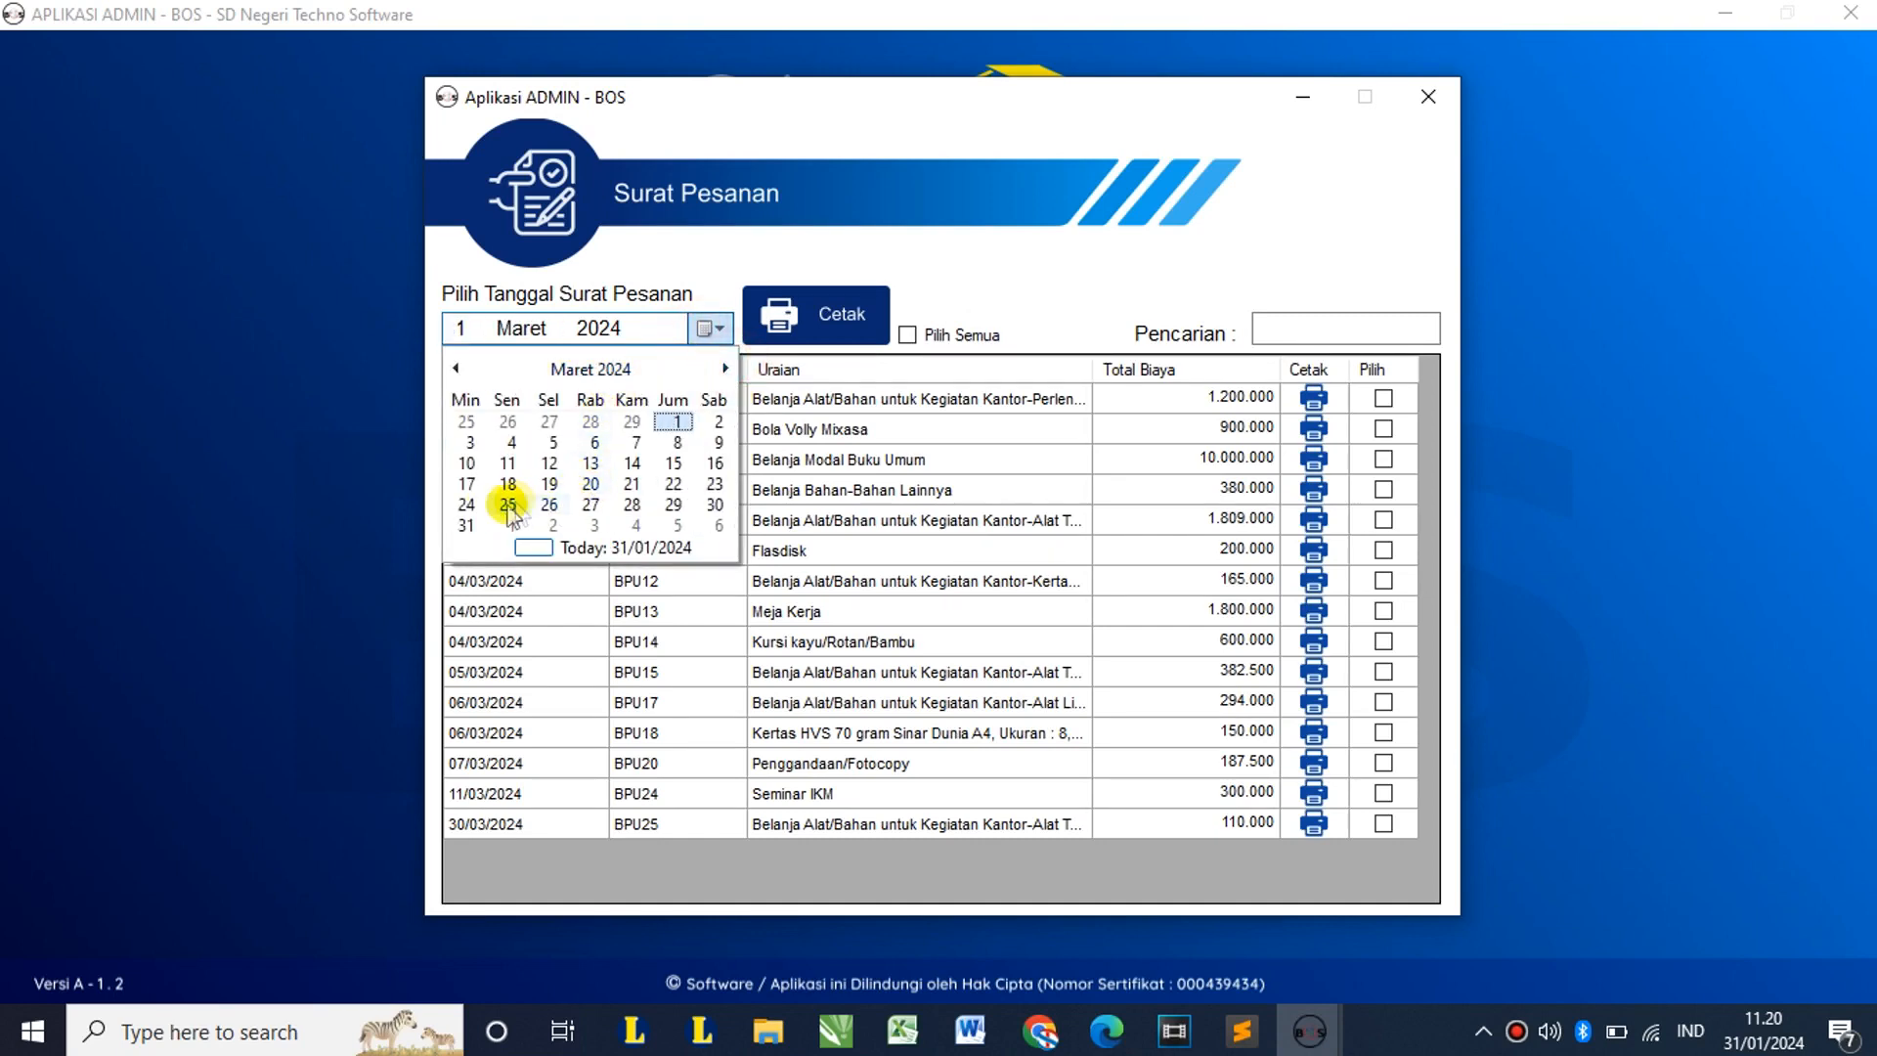
left_click(514, 505)
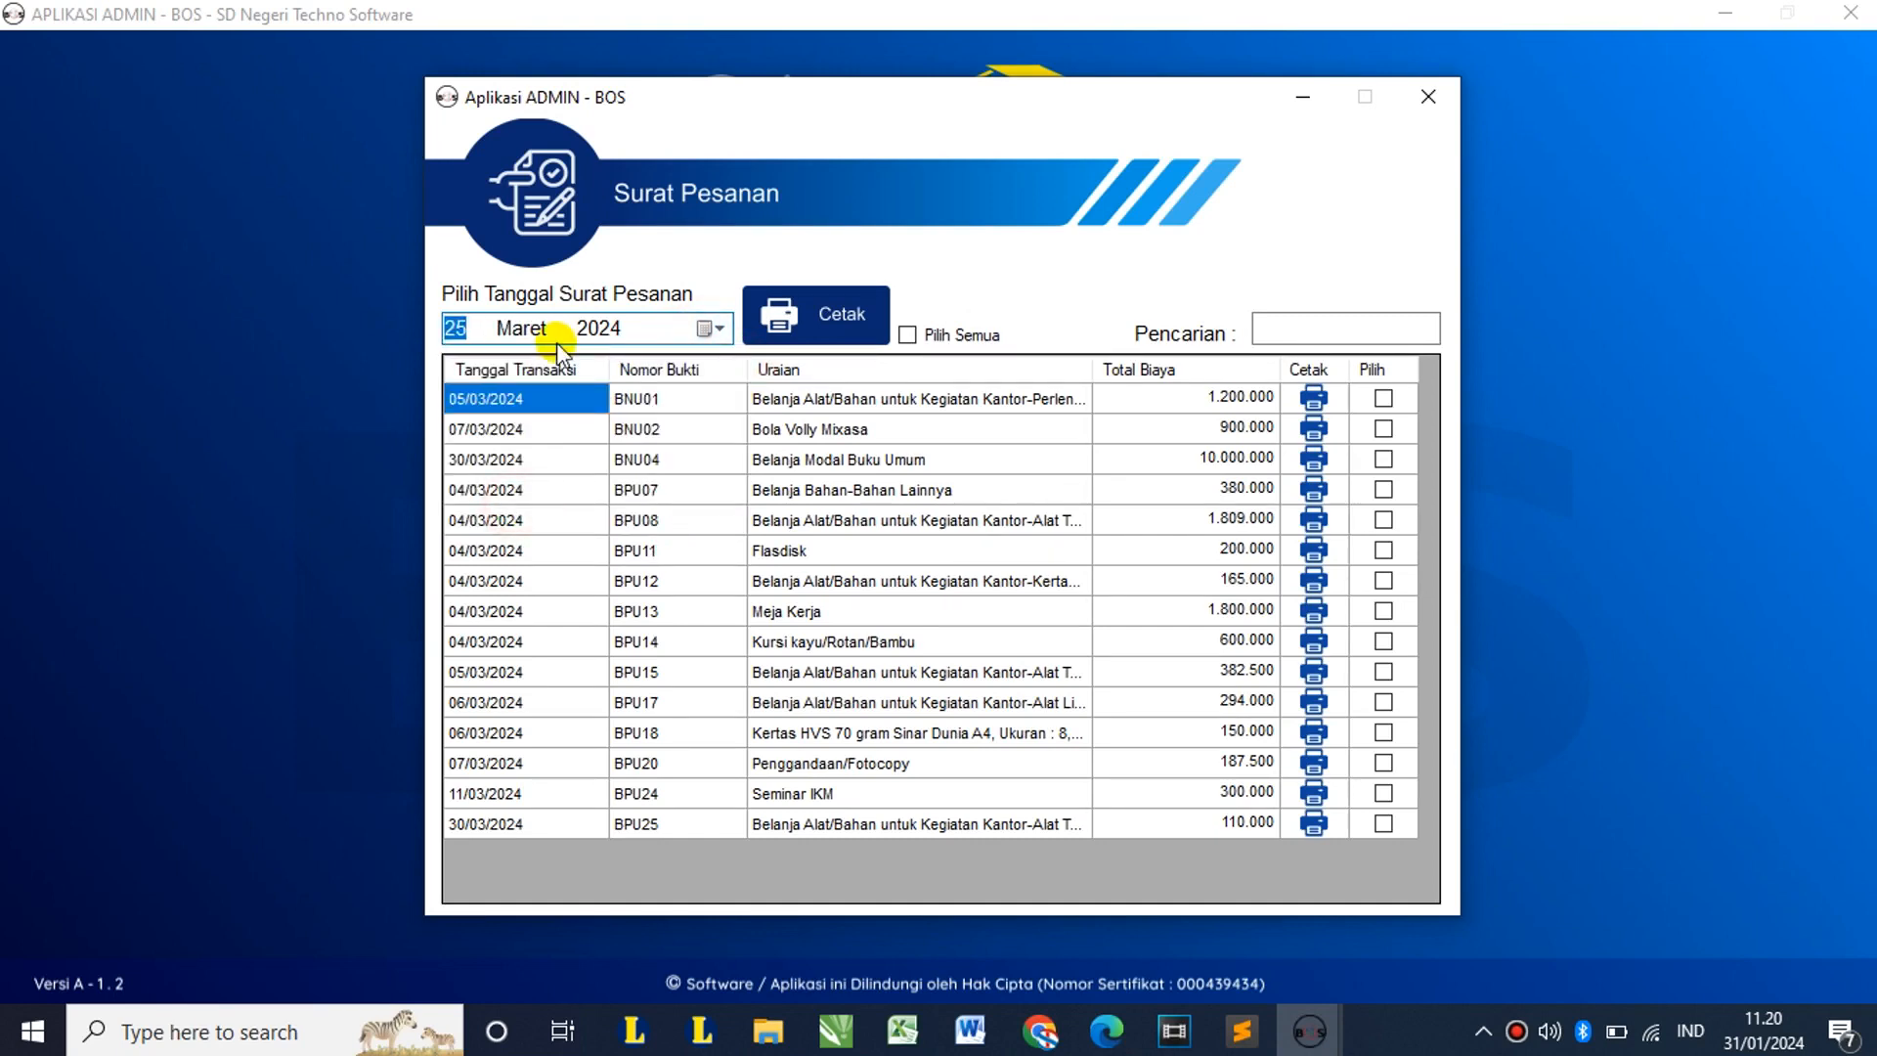
left_click(1315, 397)
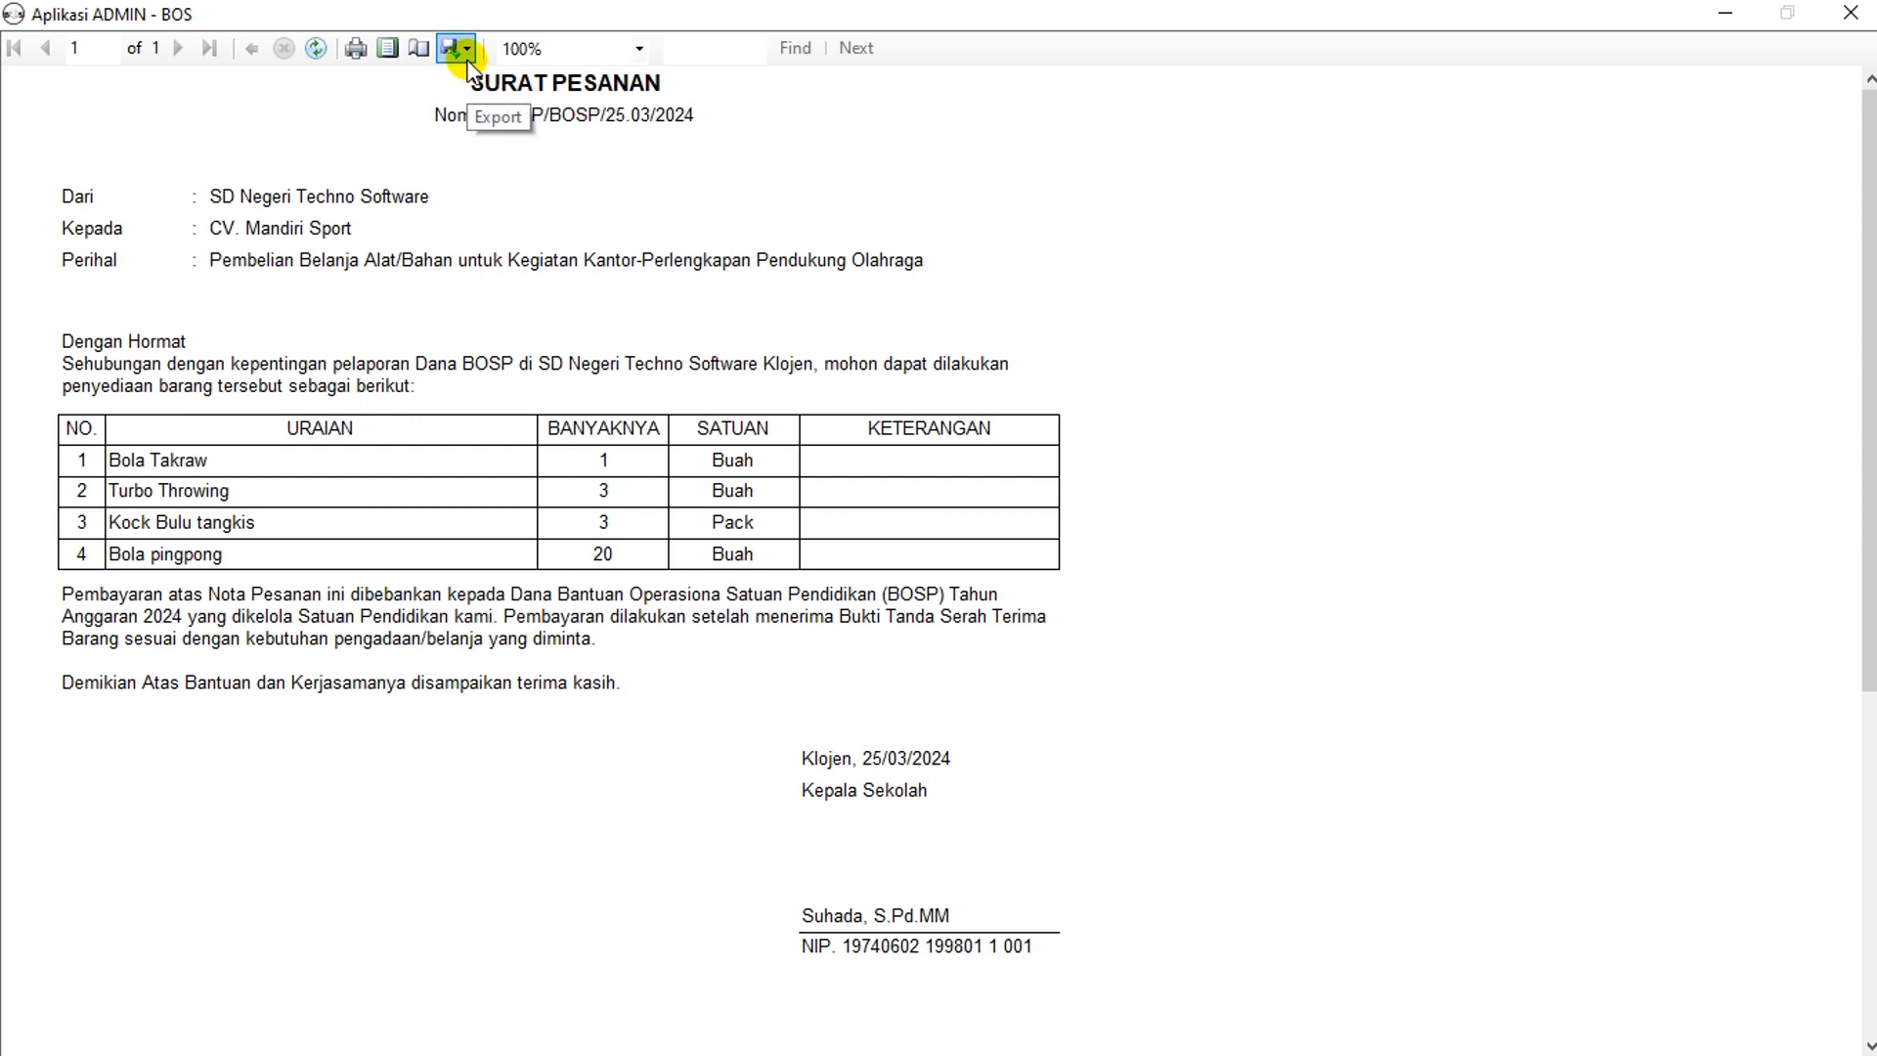
Step: Mark the BNU01, BNU02 and BNU04 order letters and preview them together
left_click(1850, 12)
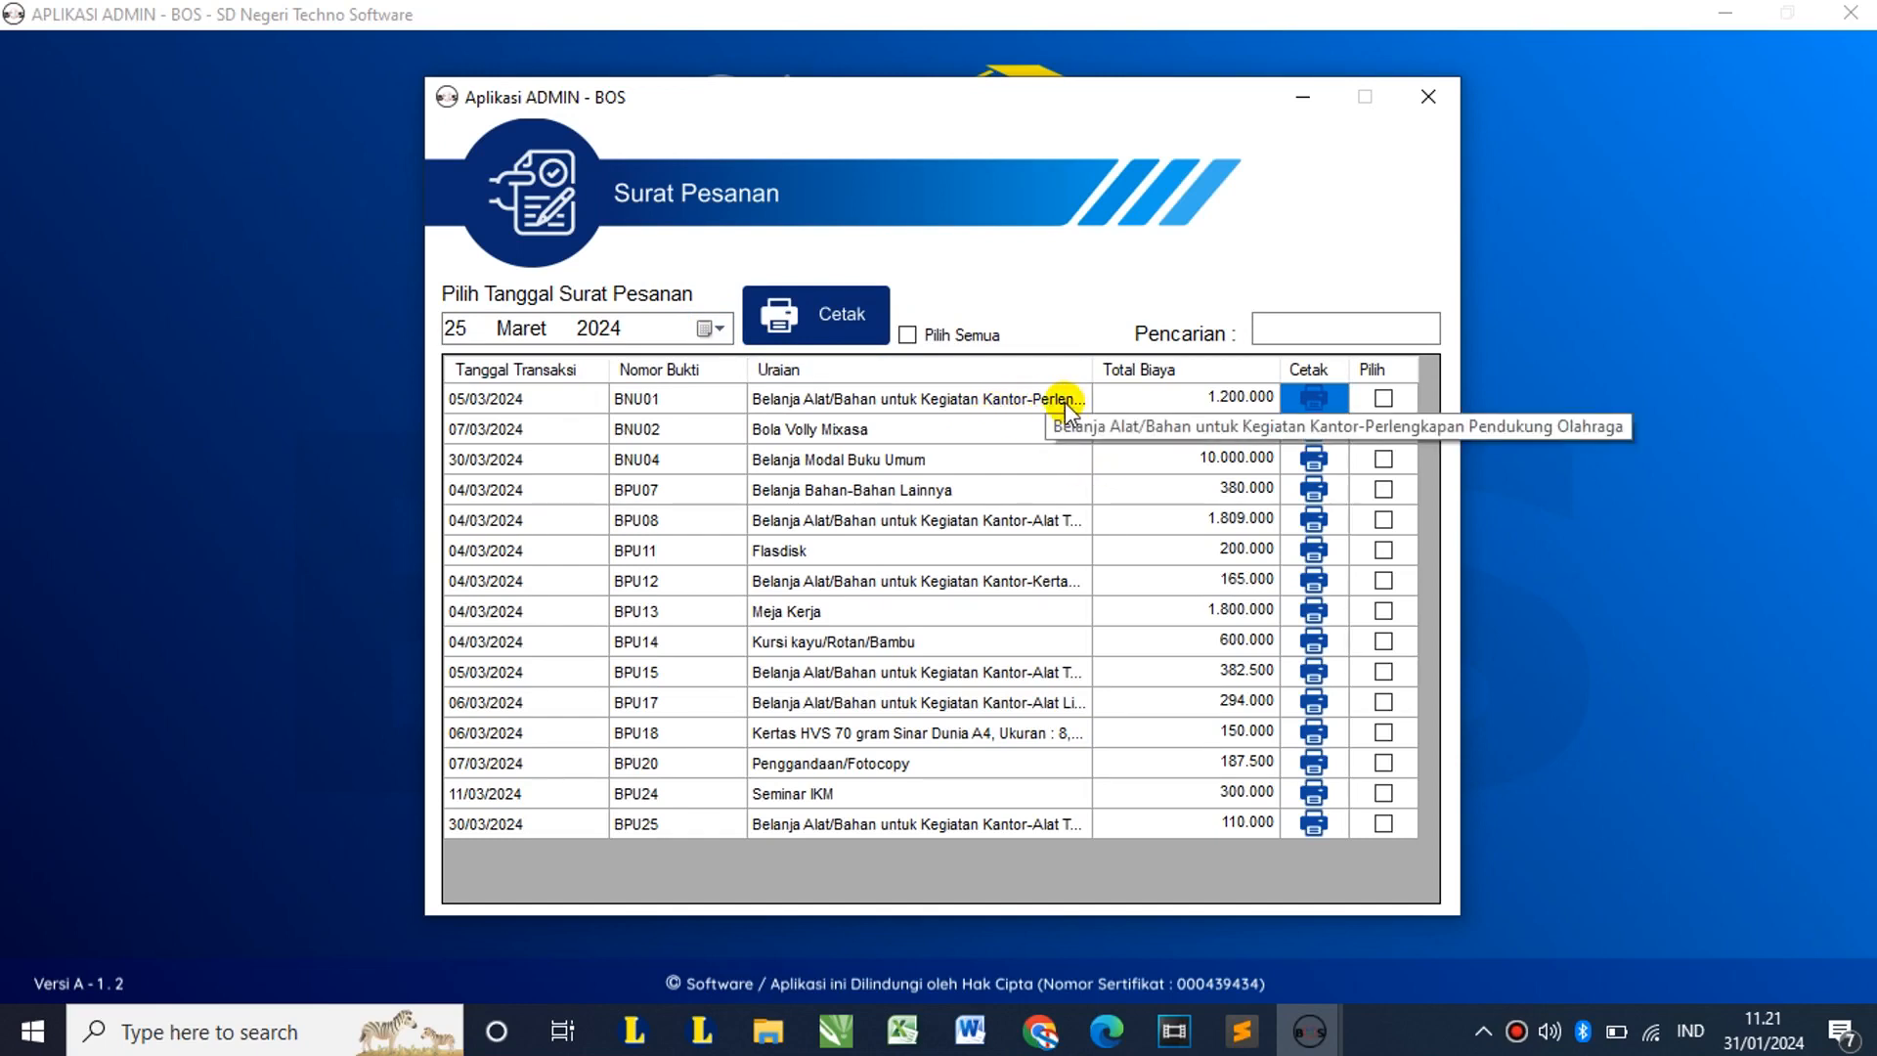
left_click(1383, 398)
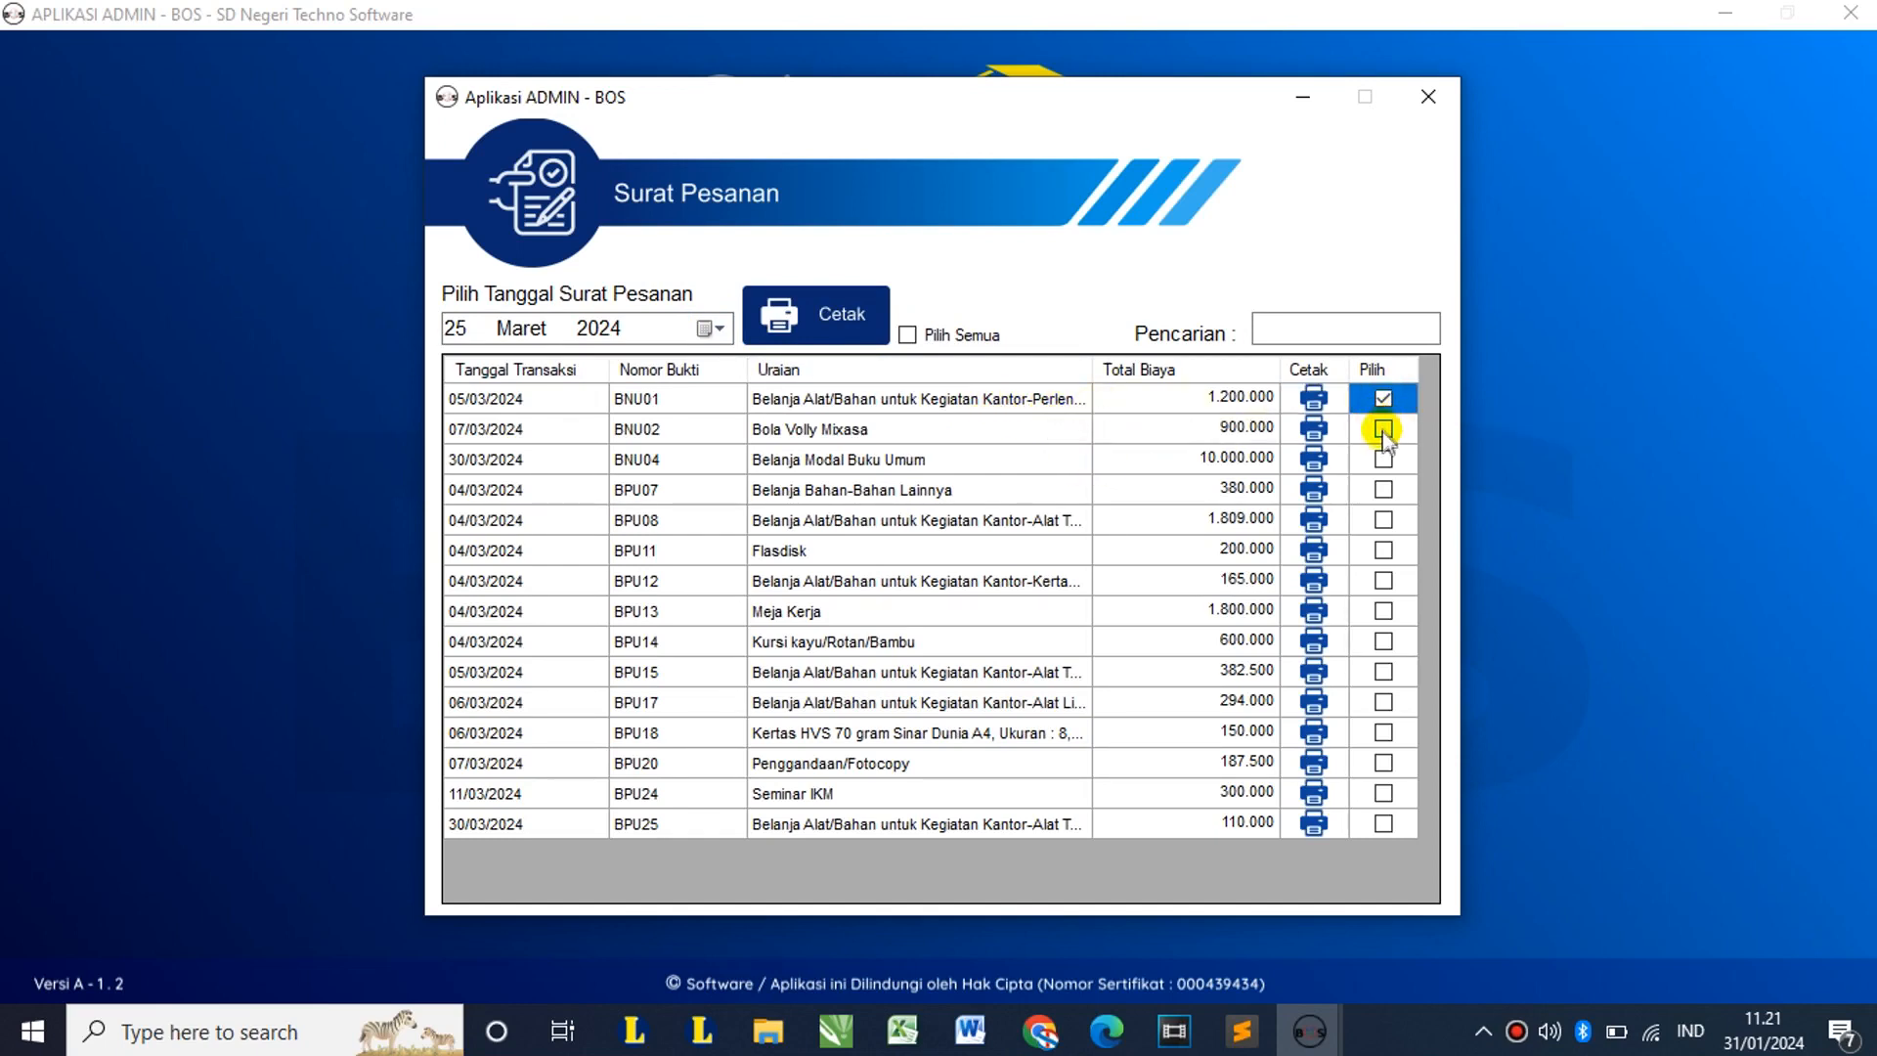
left_click(1383, 430)
left_click(1382, 460)
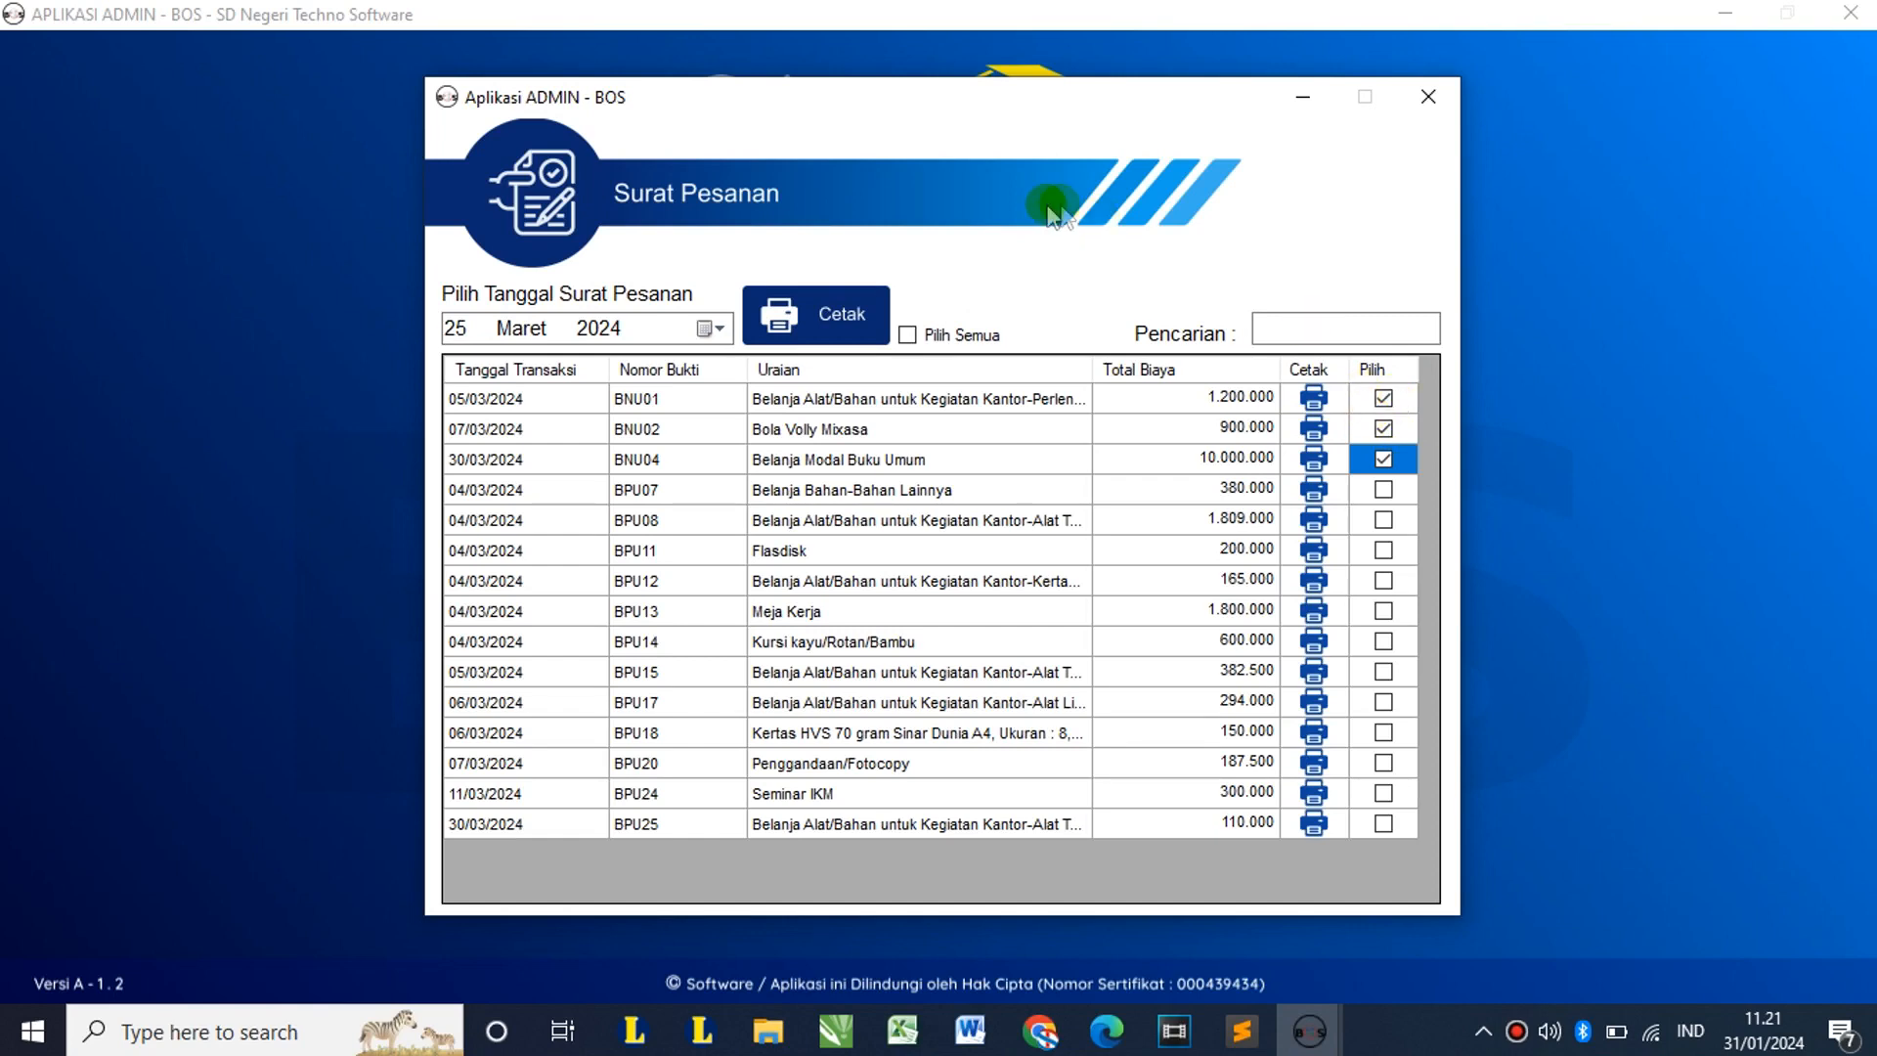
left_click(817, 305)
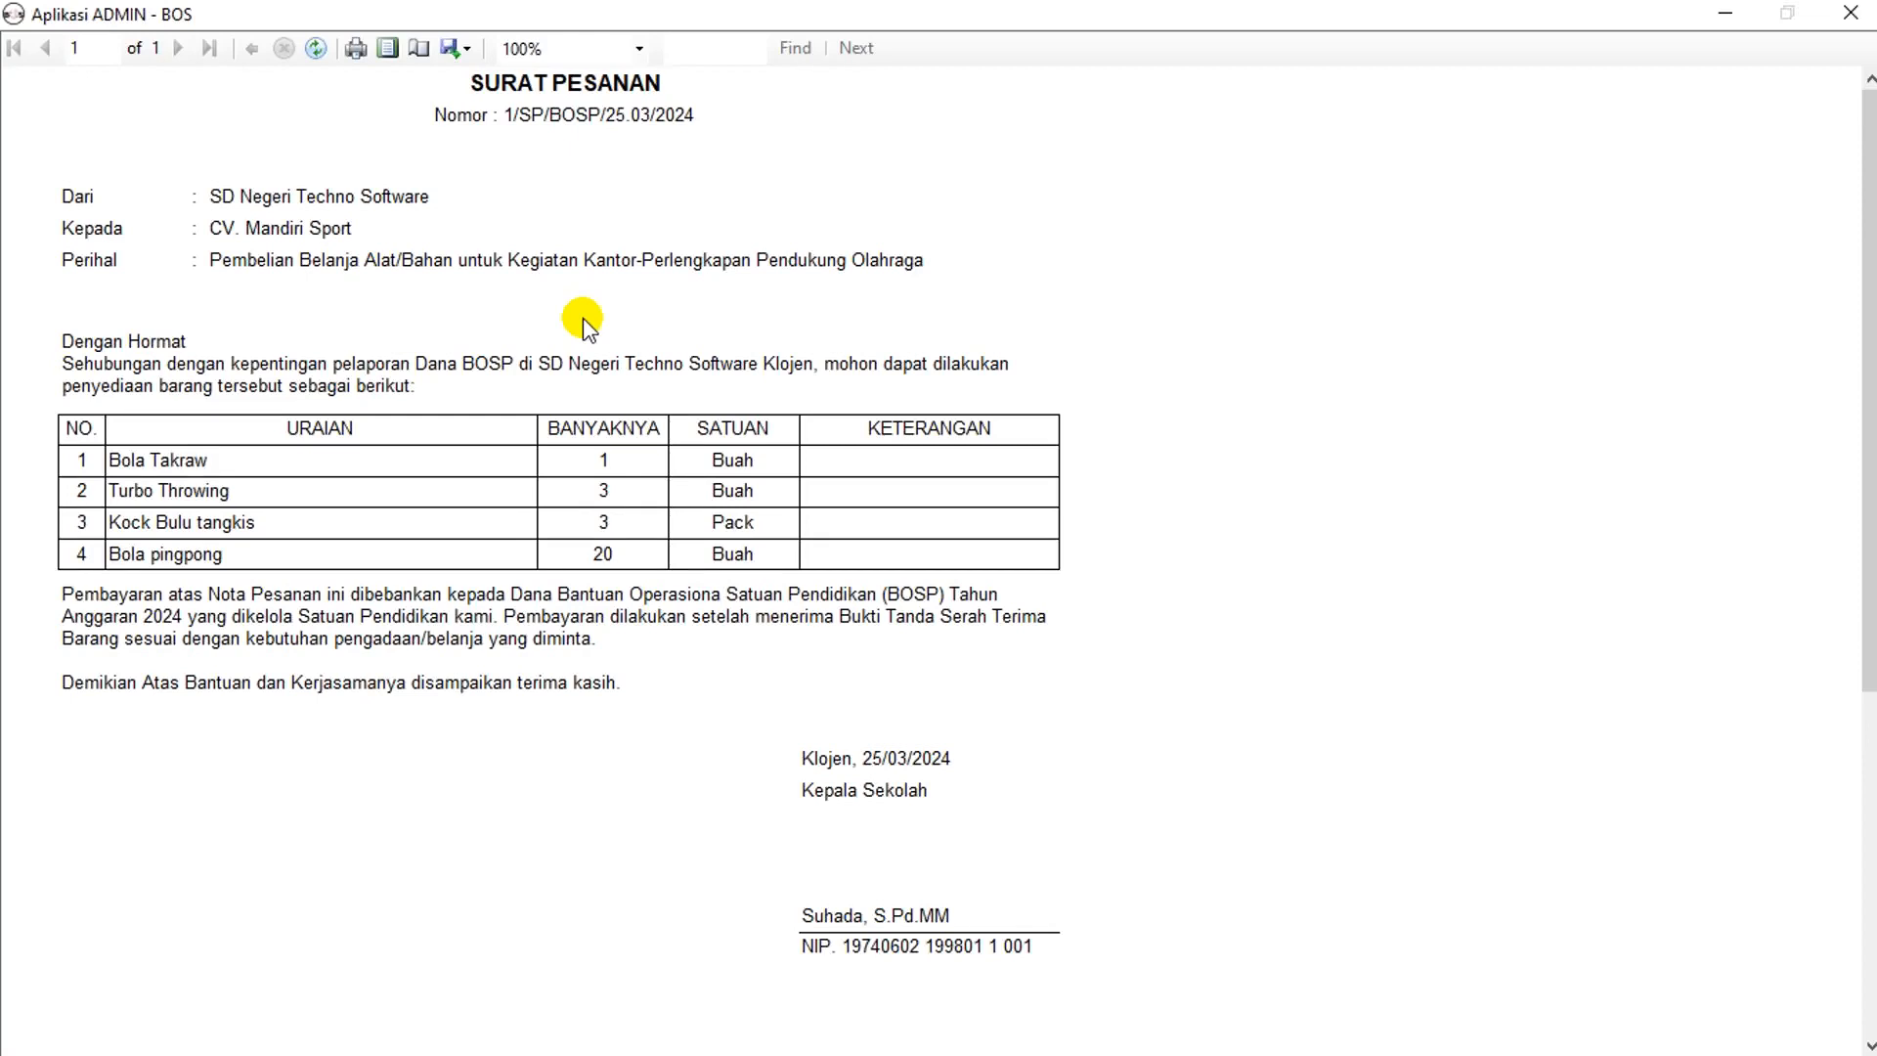
Step: Close the three letter previews and the Surat Pesanan window, back to Report / Laporan
left_click(1851, 13)
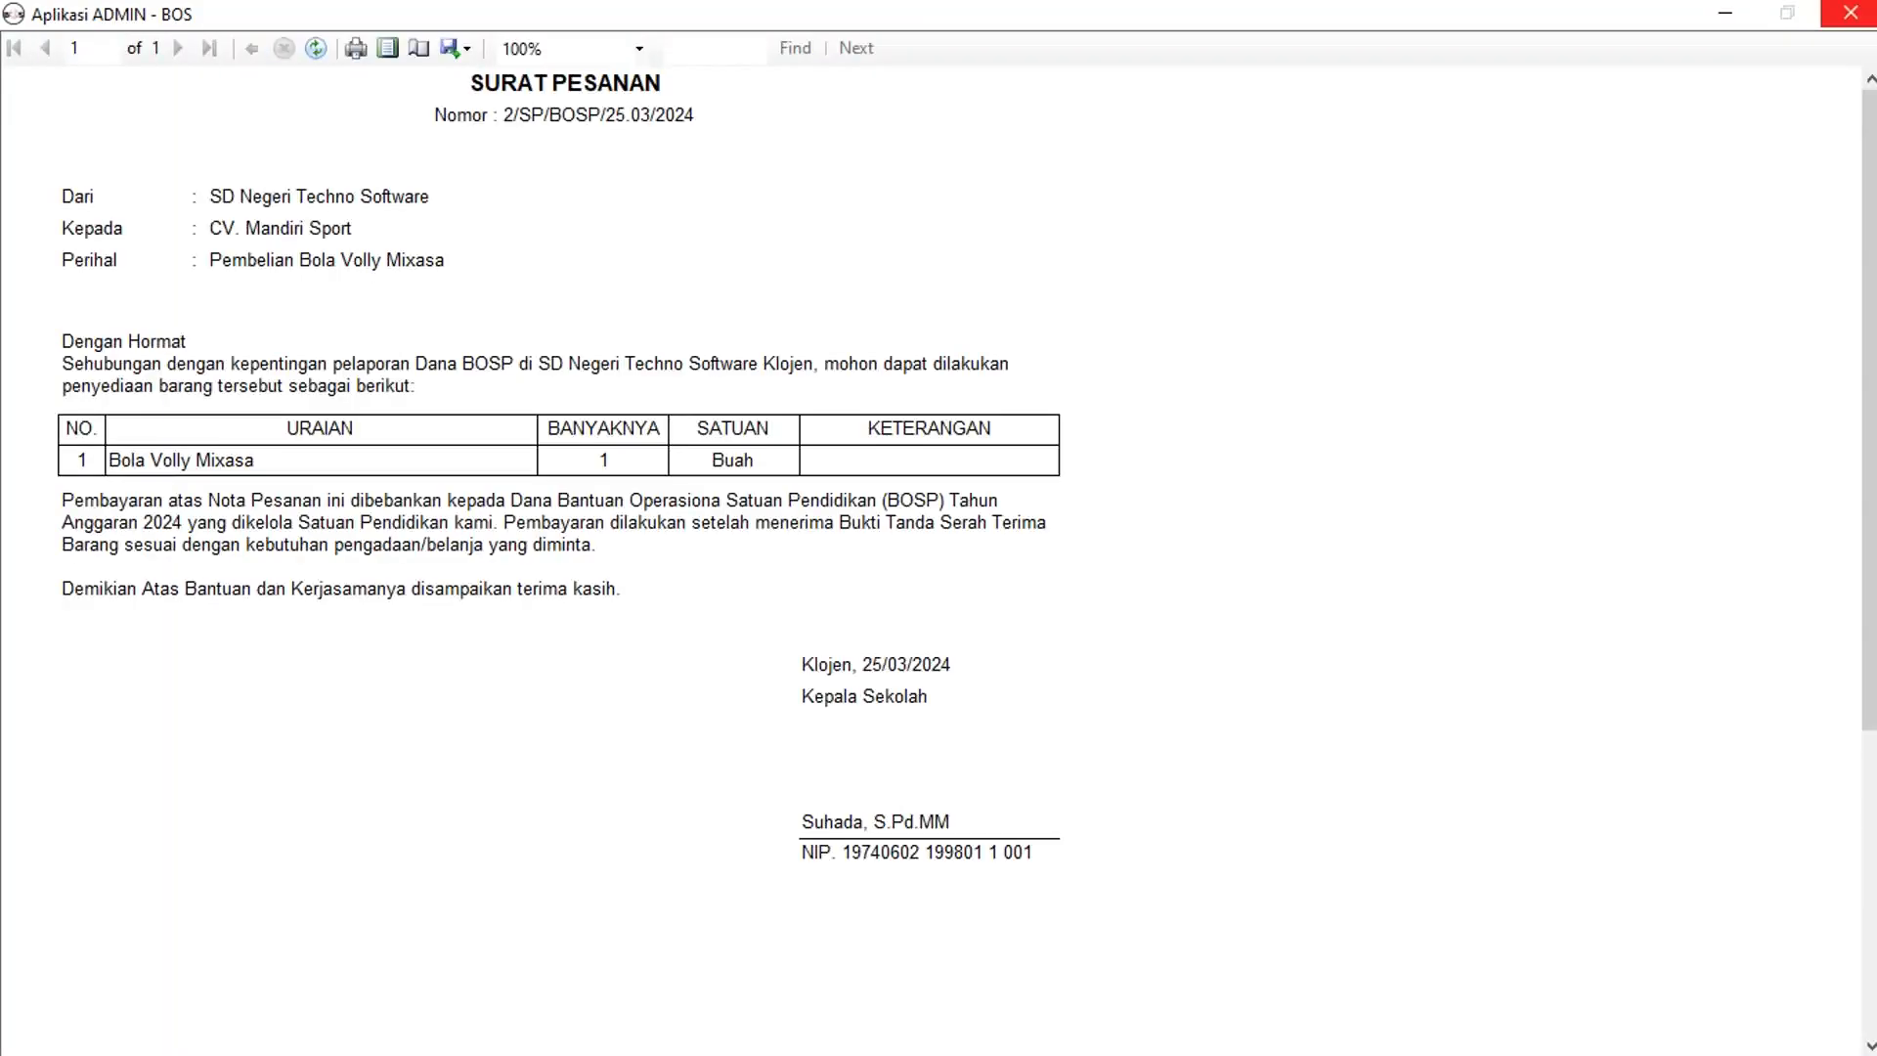
left_click(1850, 13)
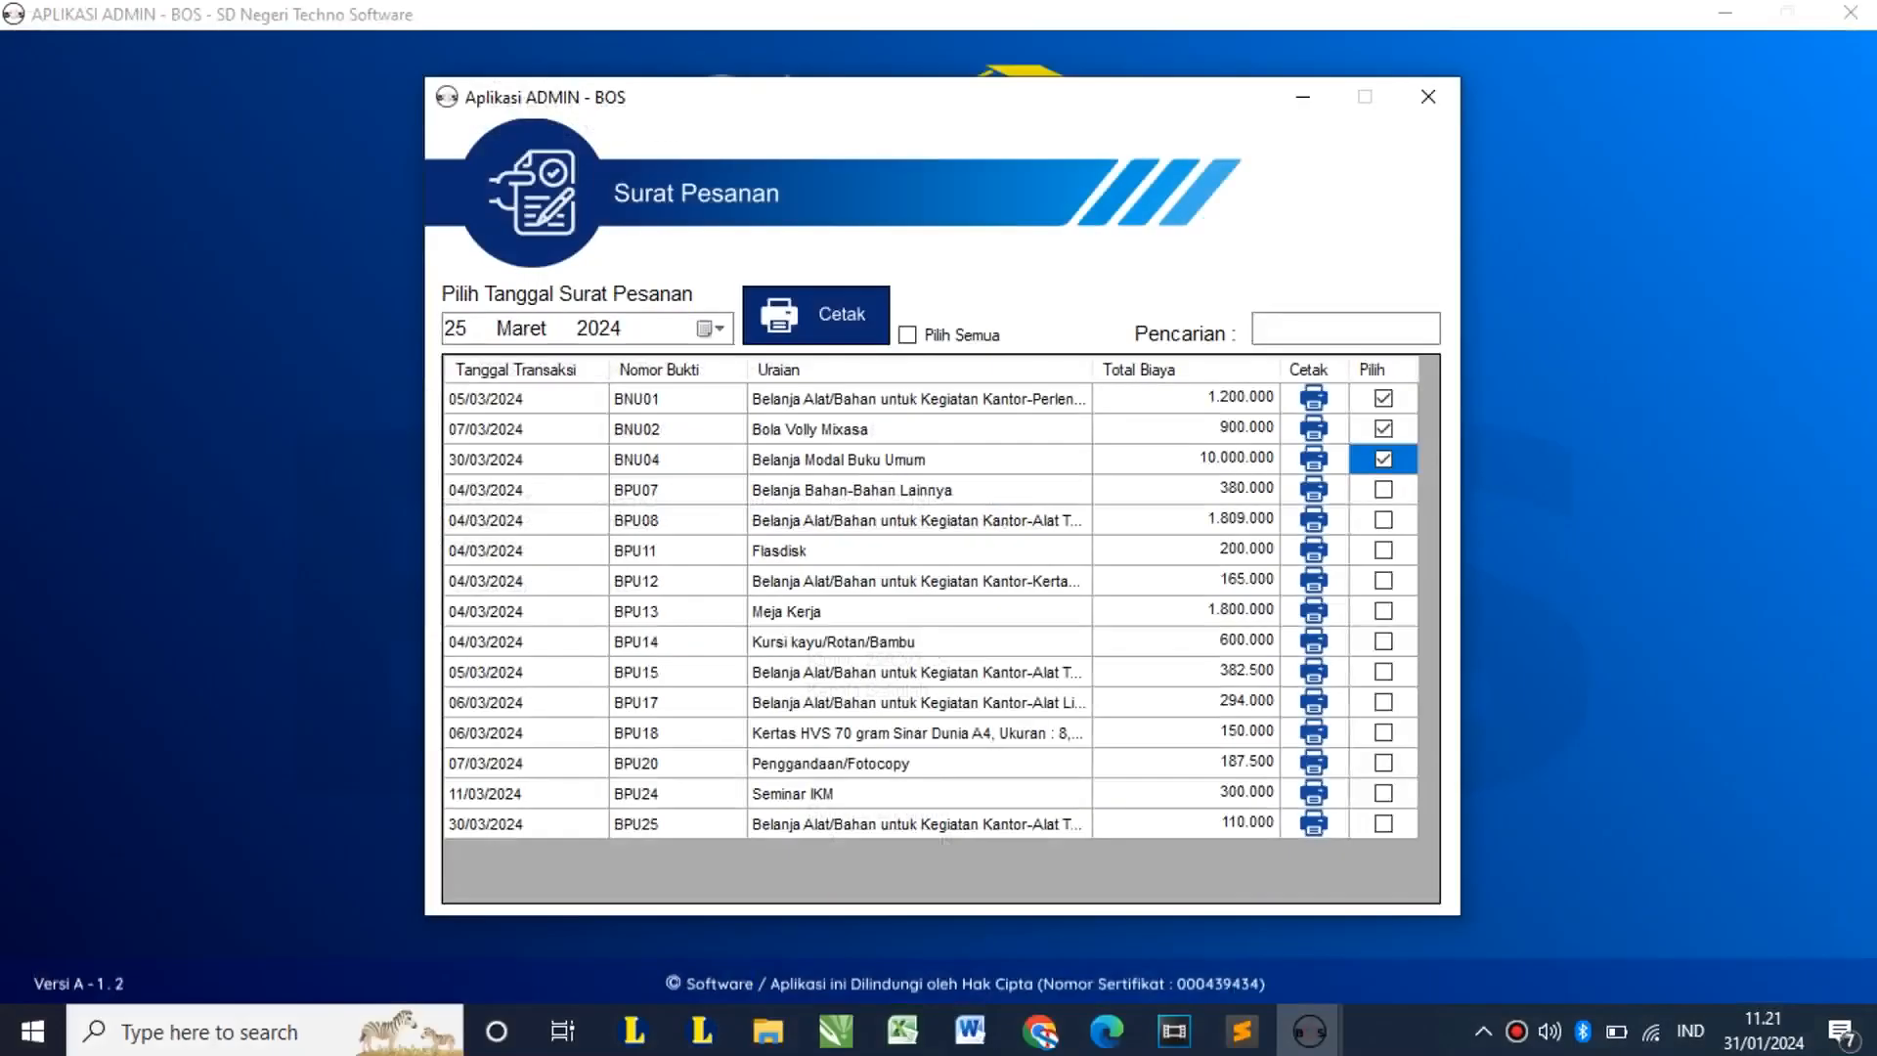
left_click(1850, 13)
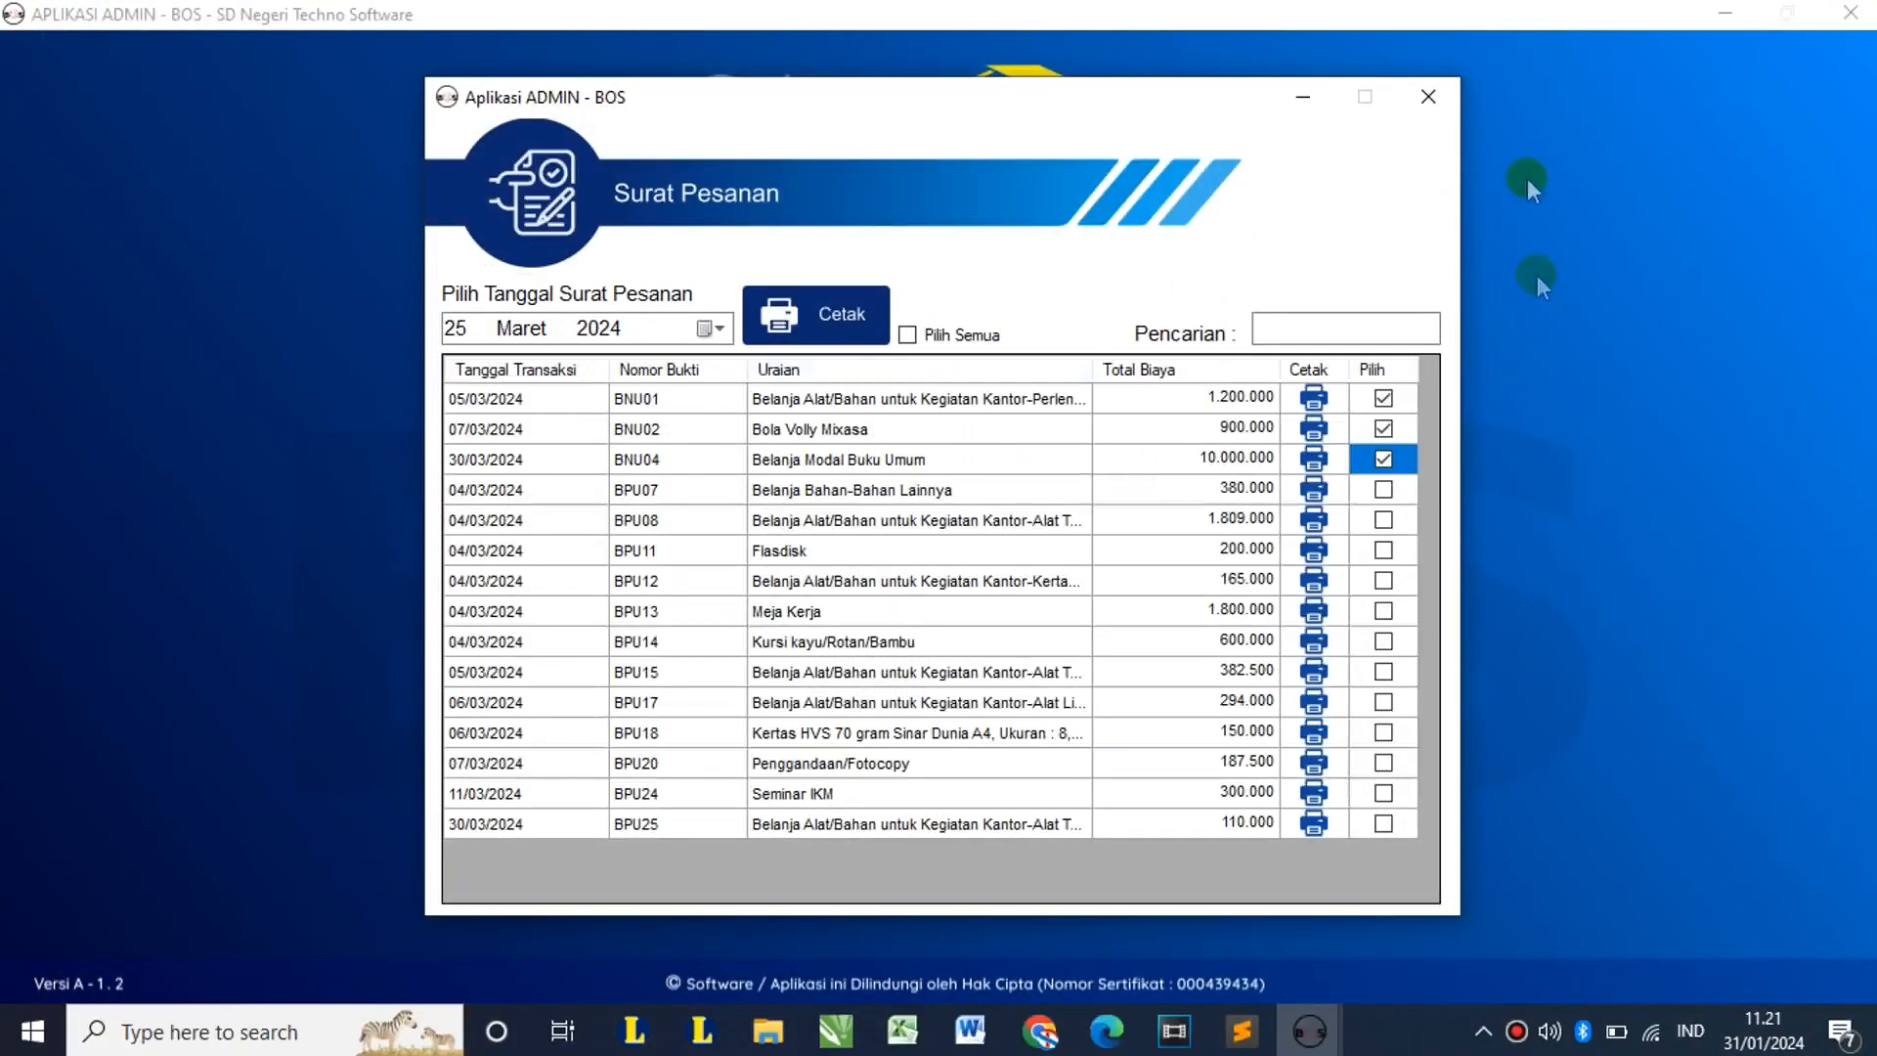
left_click(1429, 98)
left_click(876, 430)
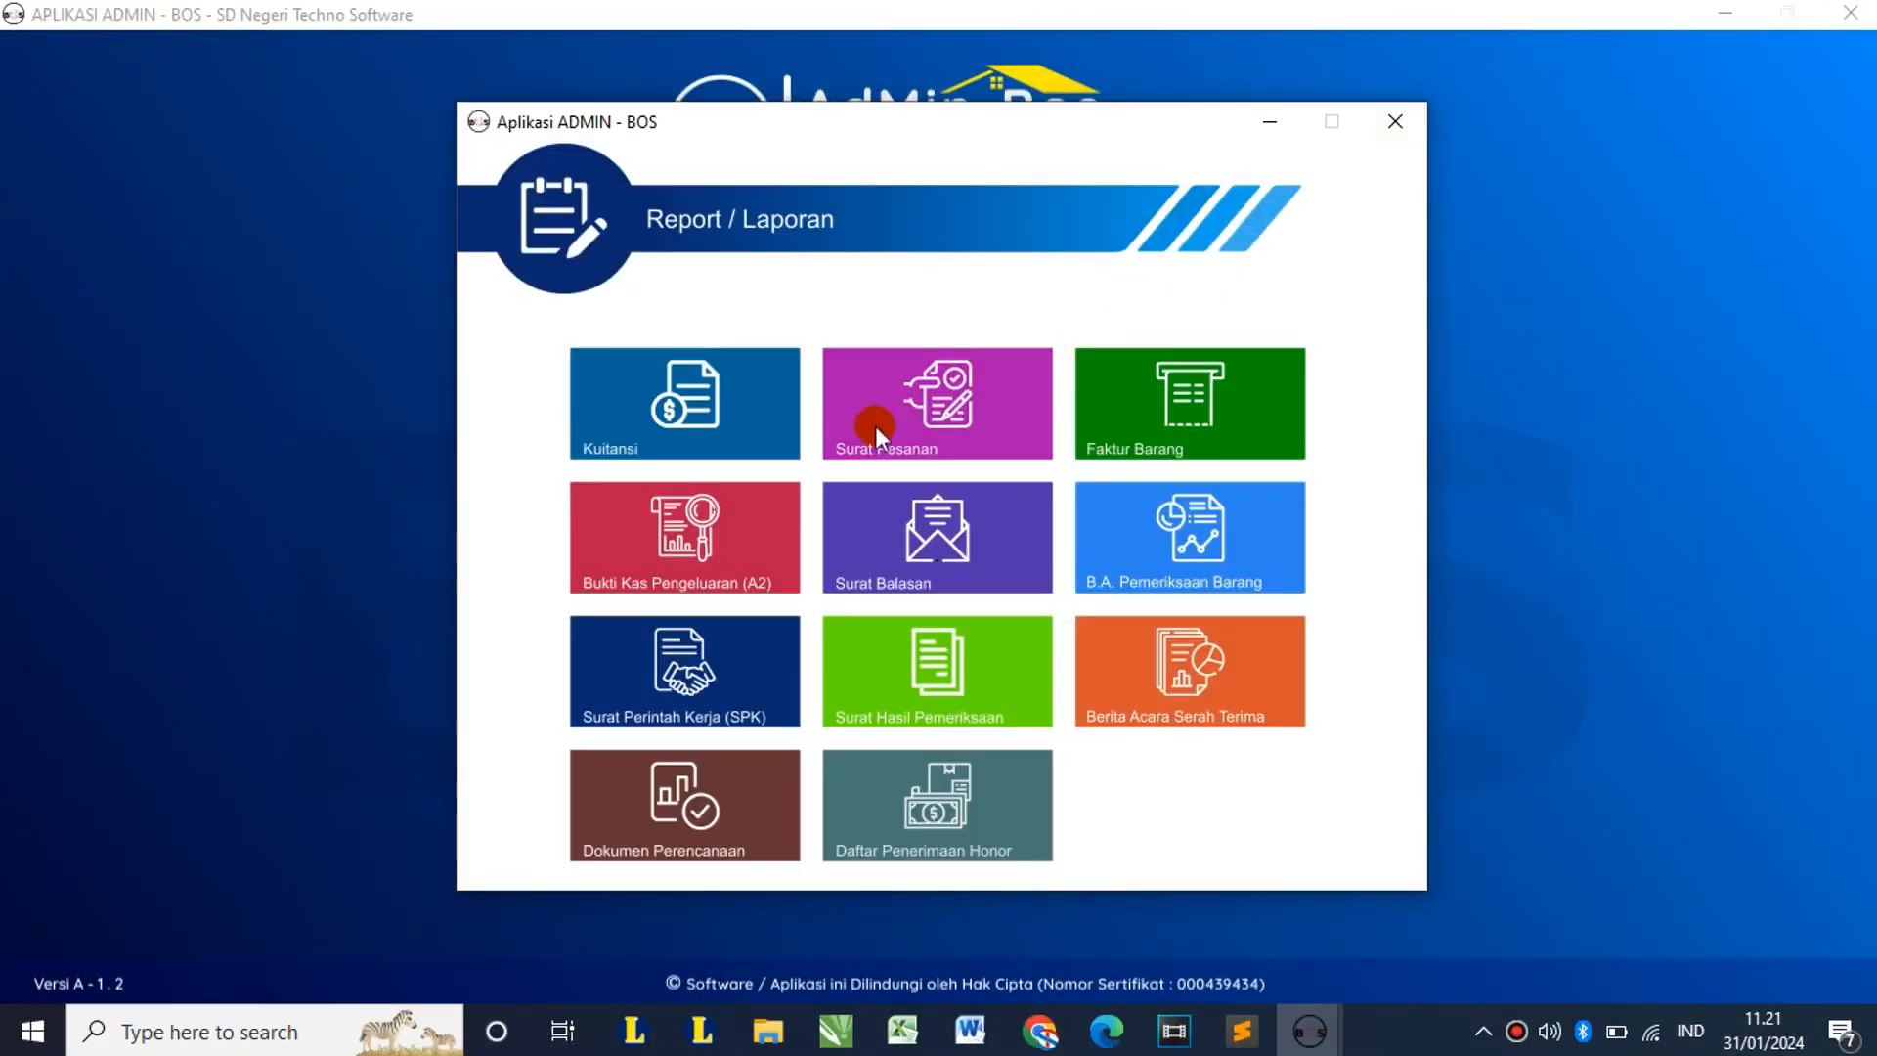
Step: Preview the BNU01 Faktur Barang invoice (1.200.000), then mark BNU01, BNU02 and BNU04 for printing
left_click(1171, 426)
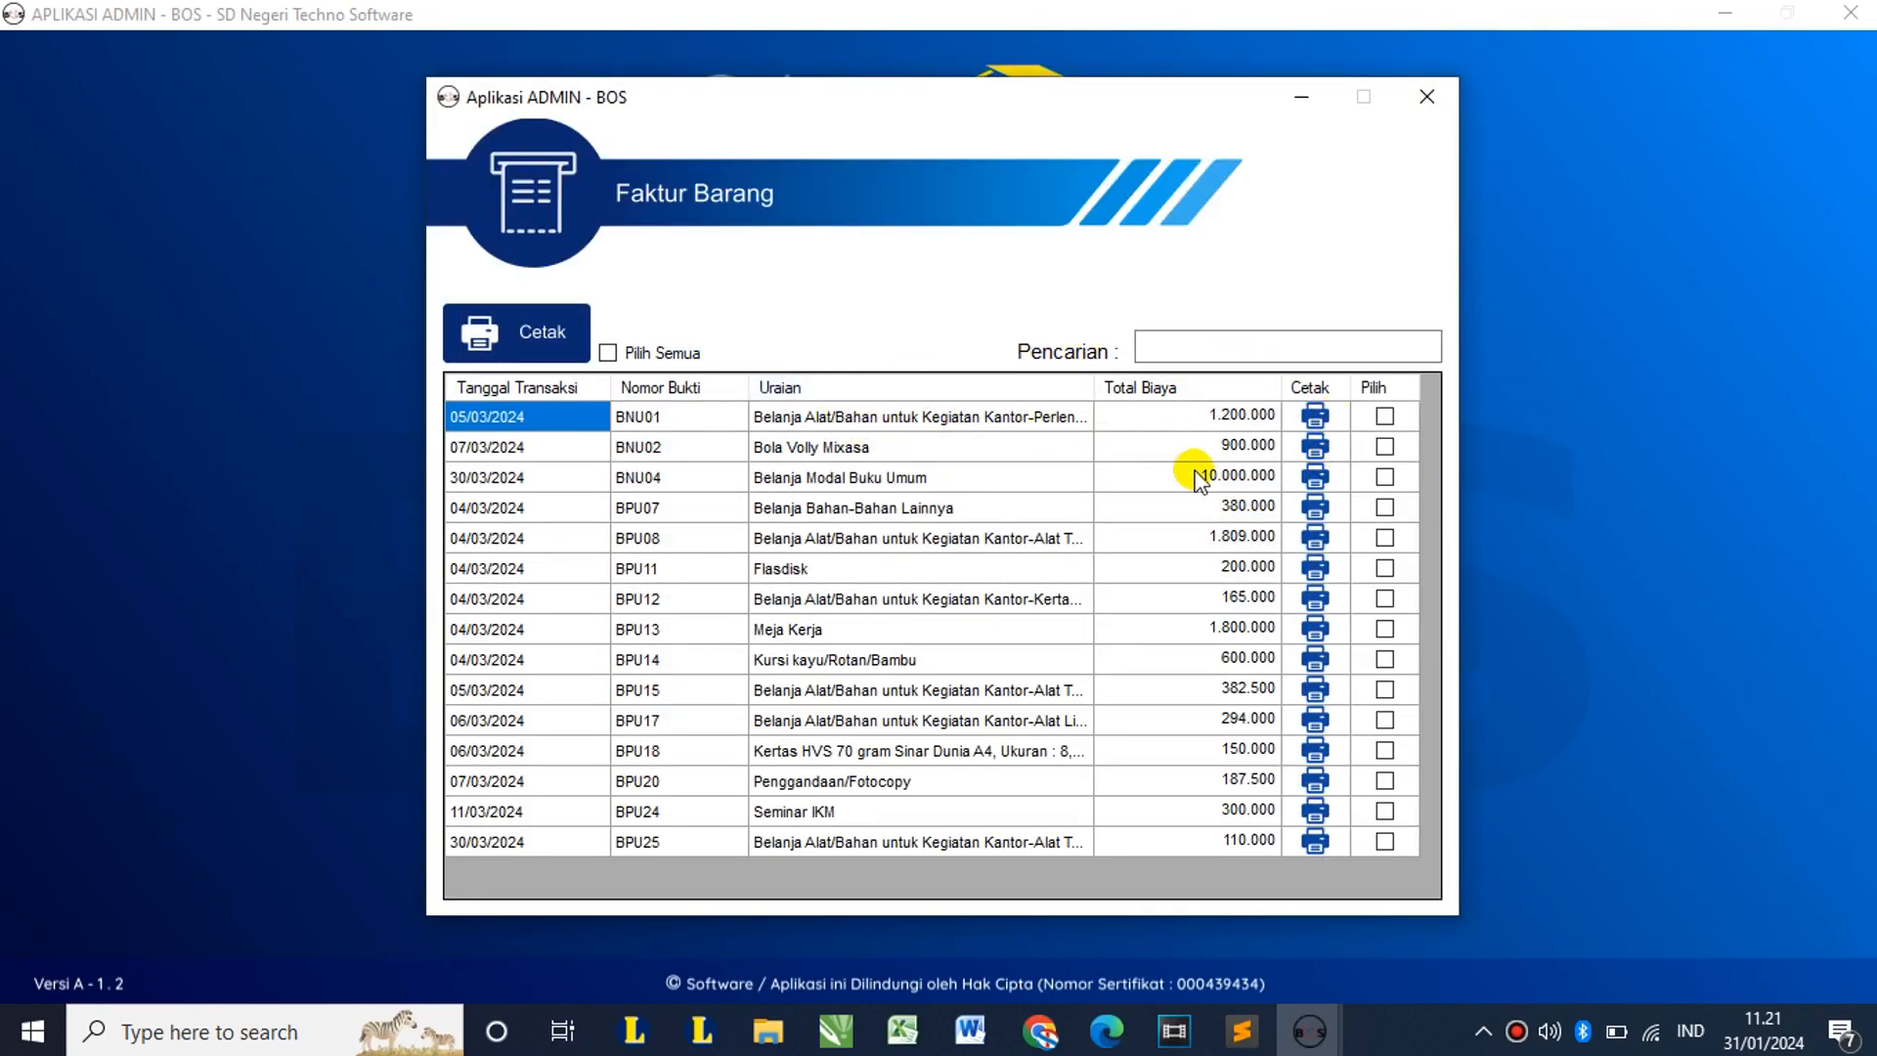
left_click(1314, 416)
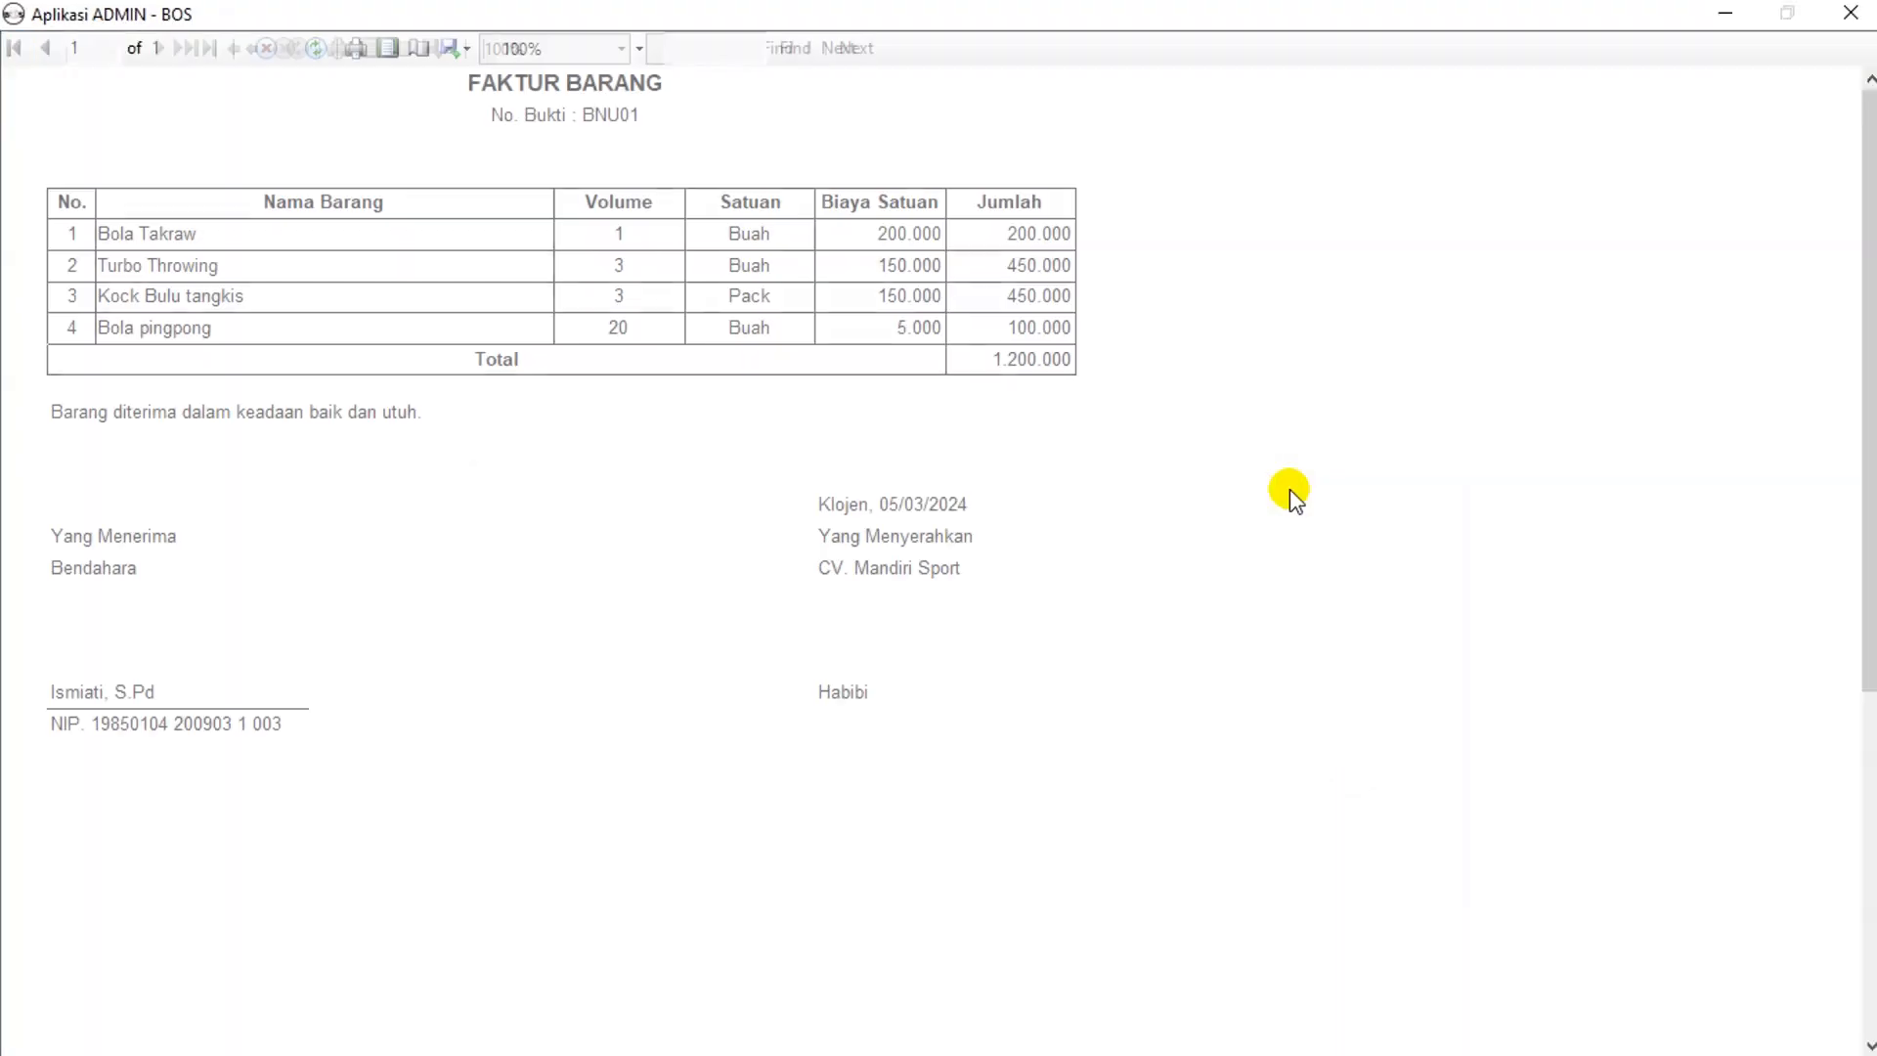
left_click(1851, 13)
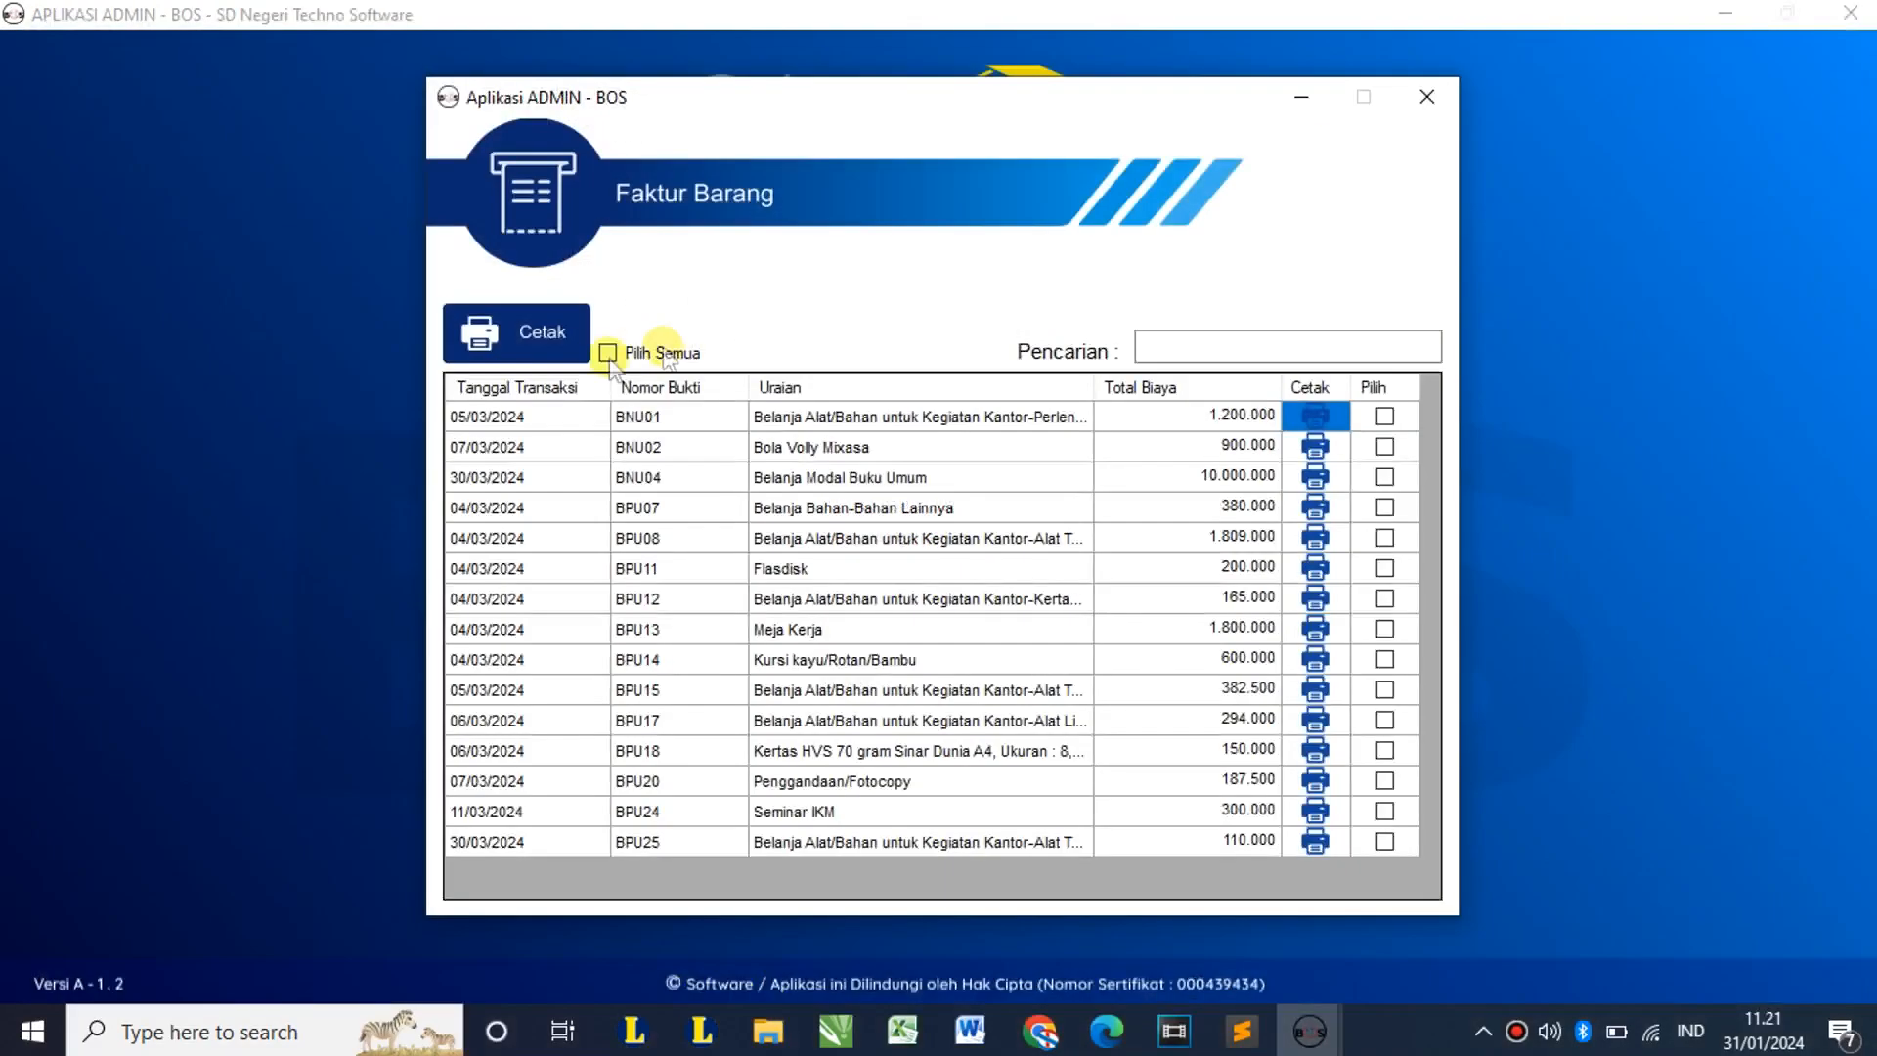
left_click(650, 354)
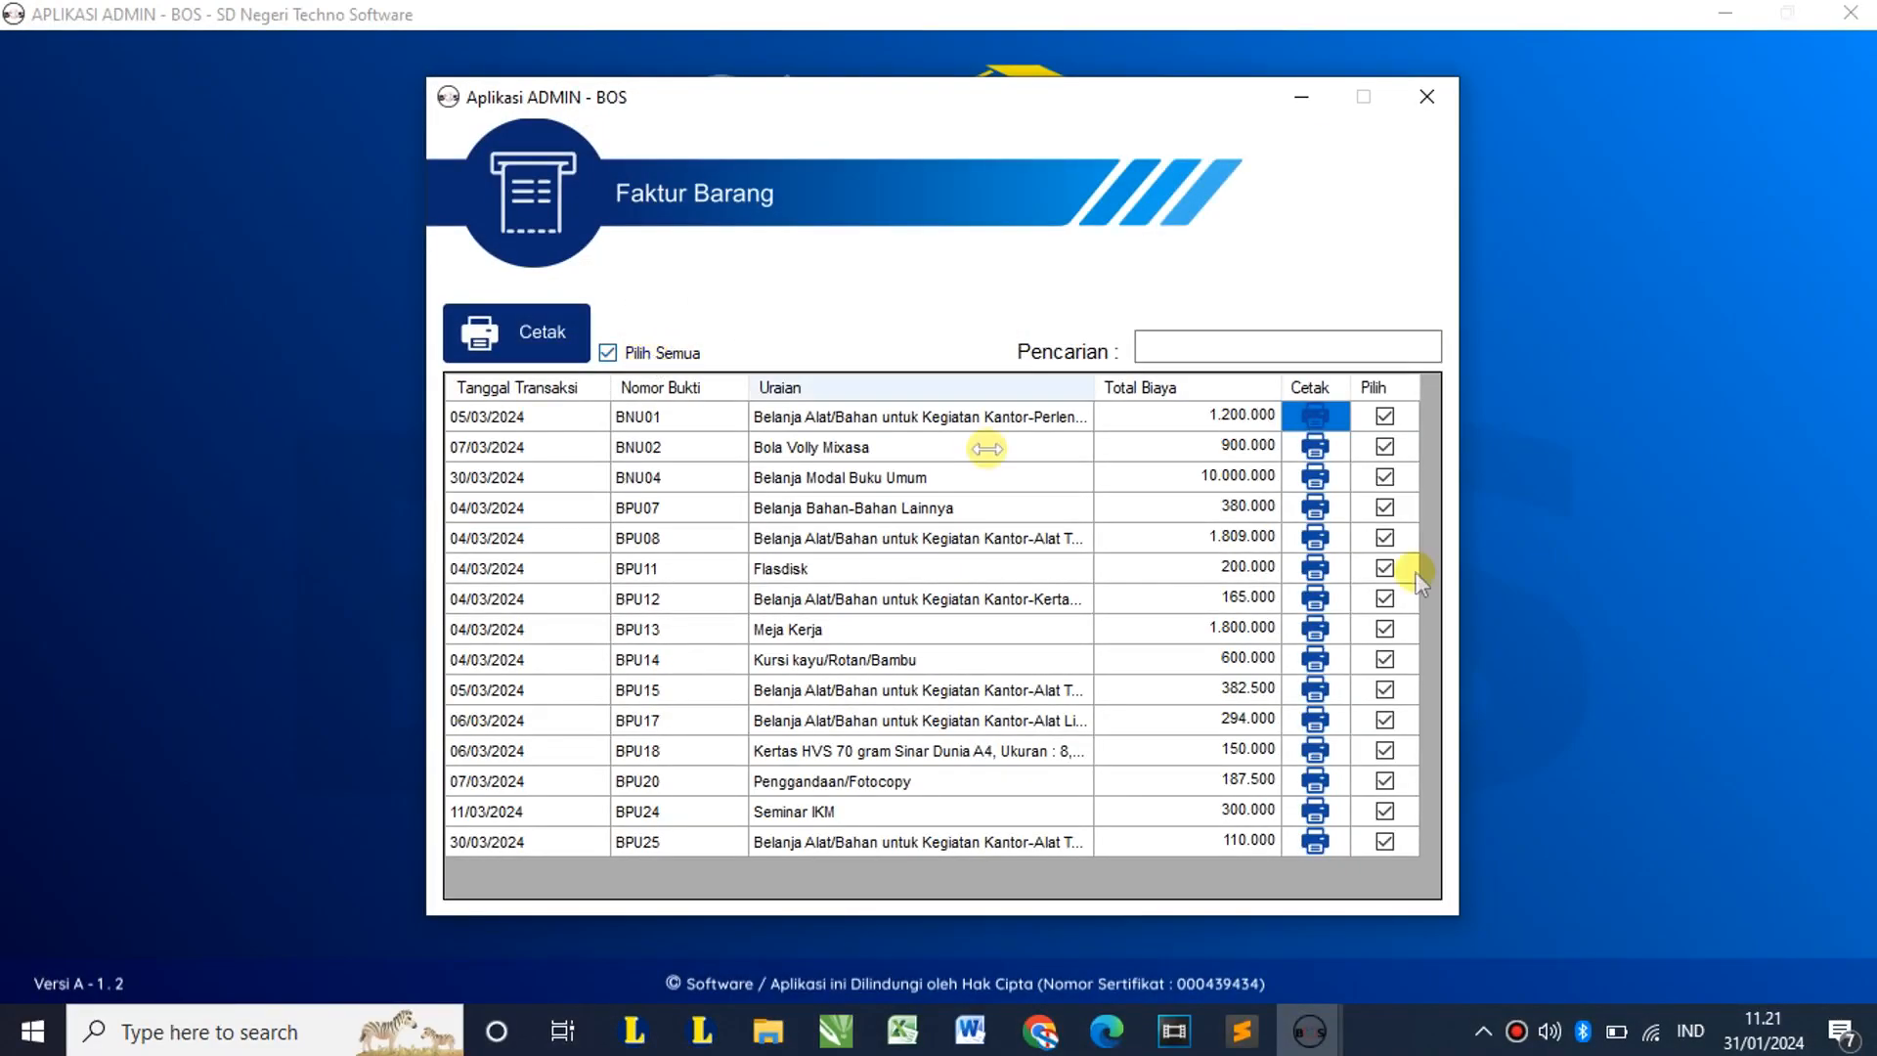
left_click(631, 353)
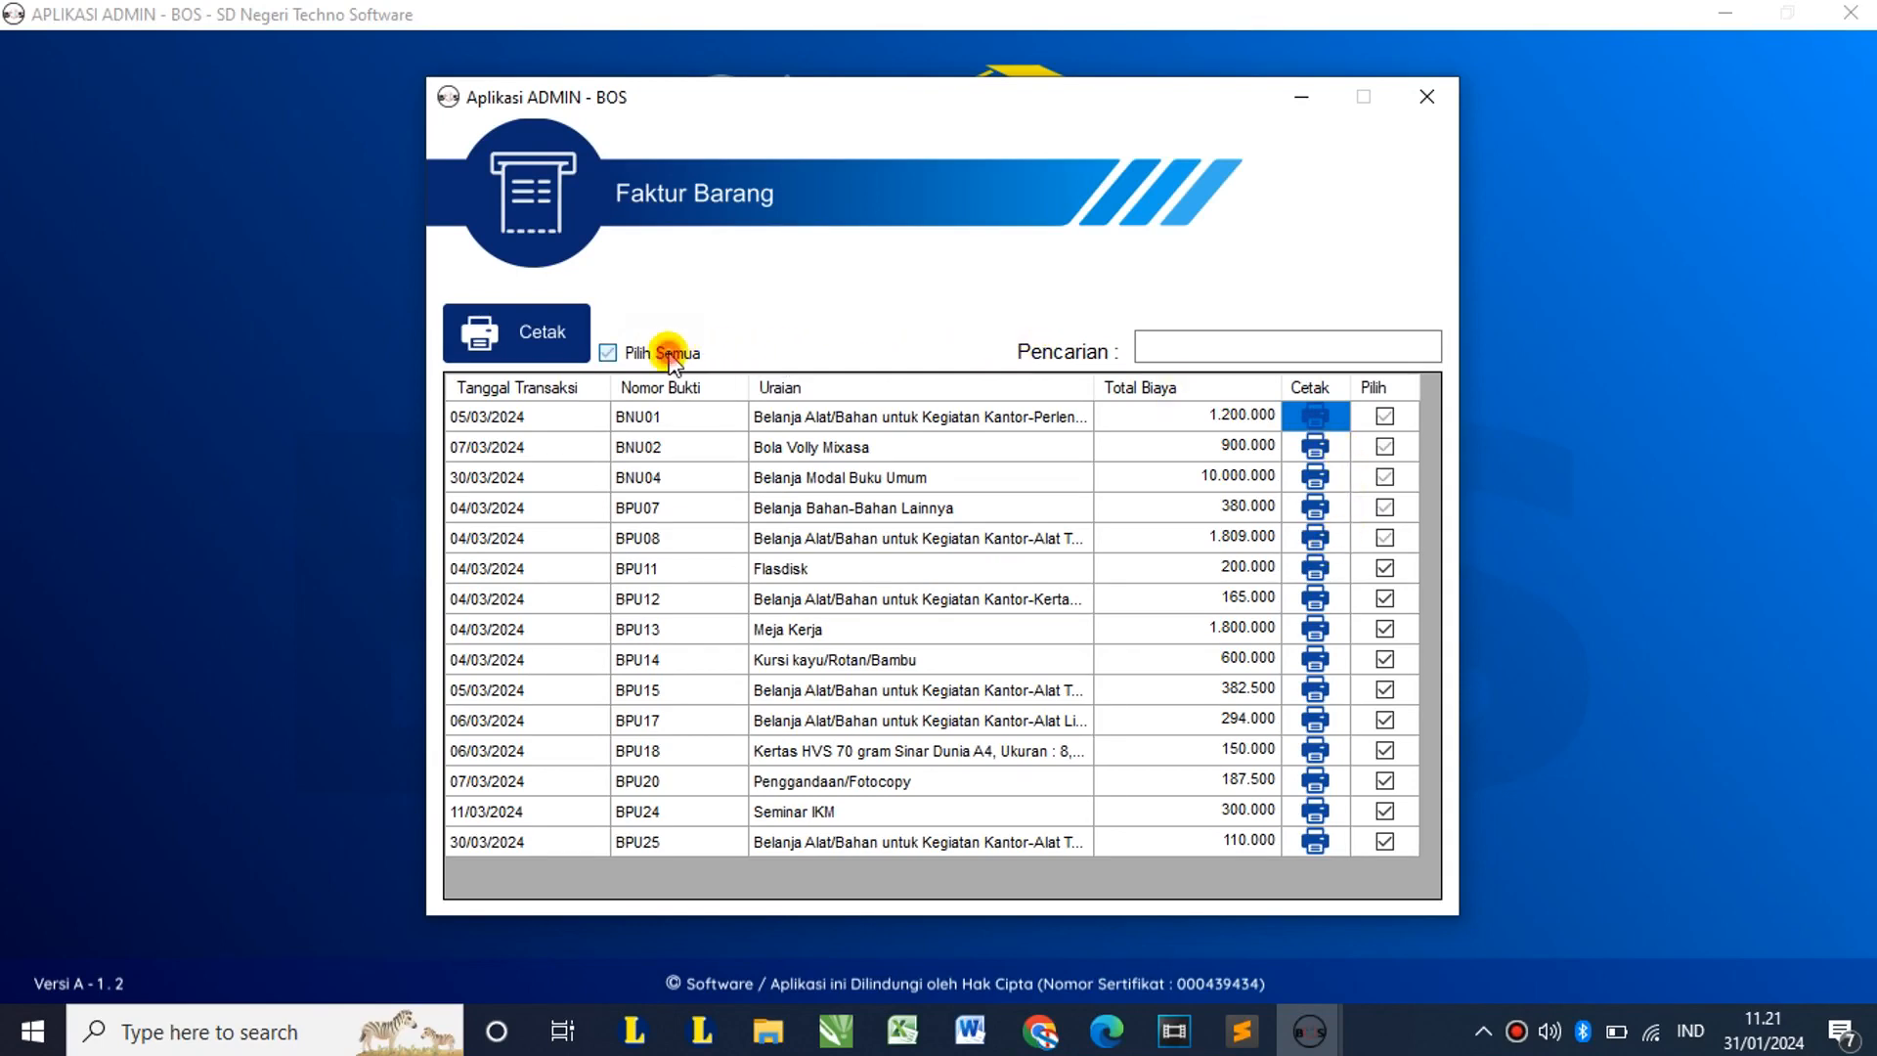
left_click(1387, 419)
left_click(1384, 477)
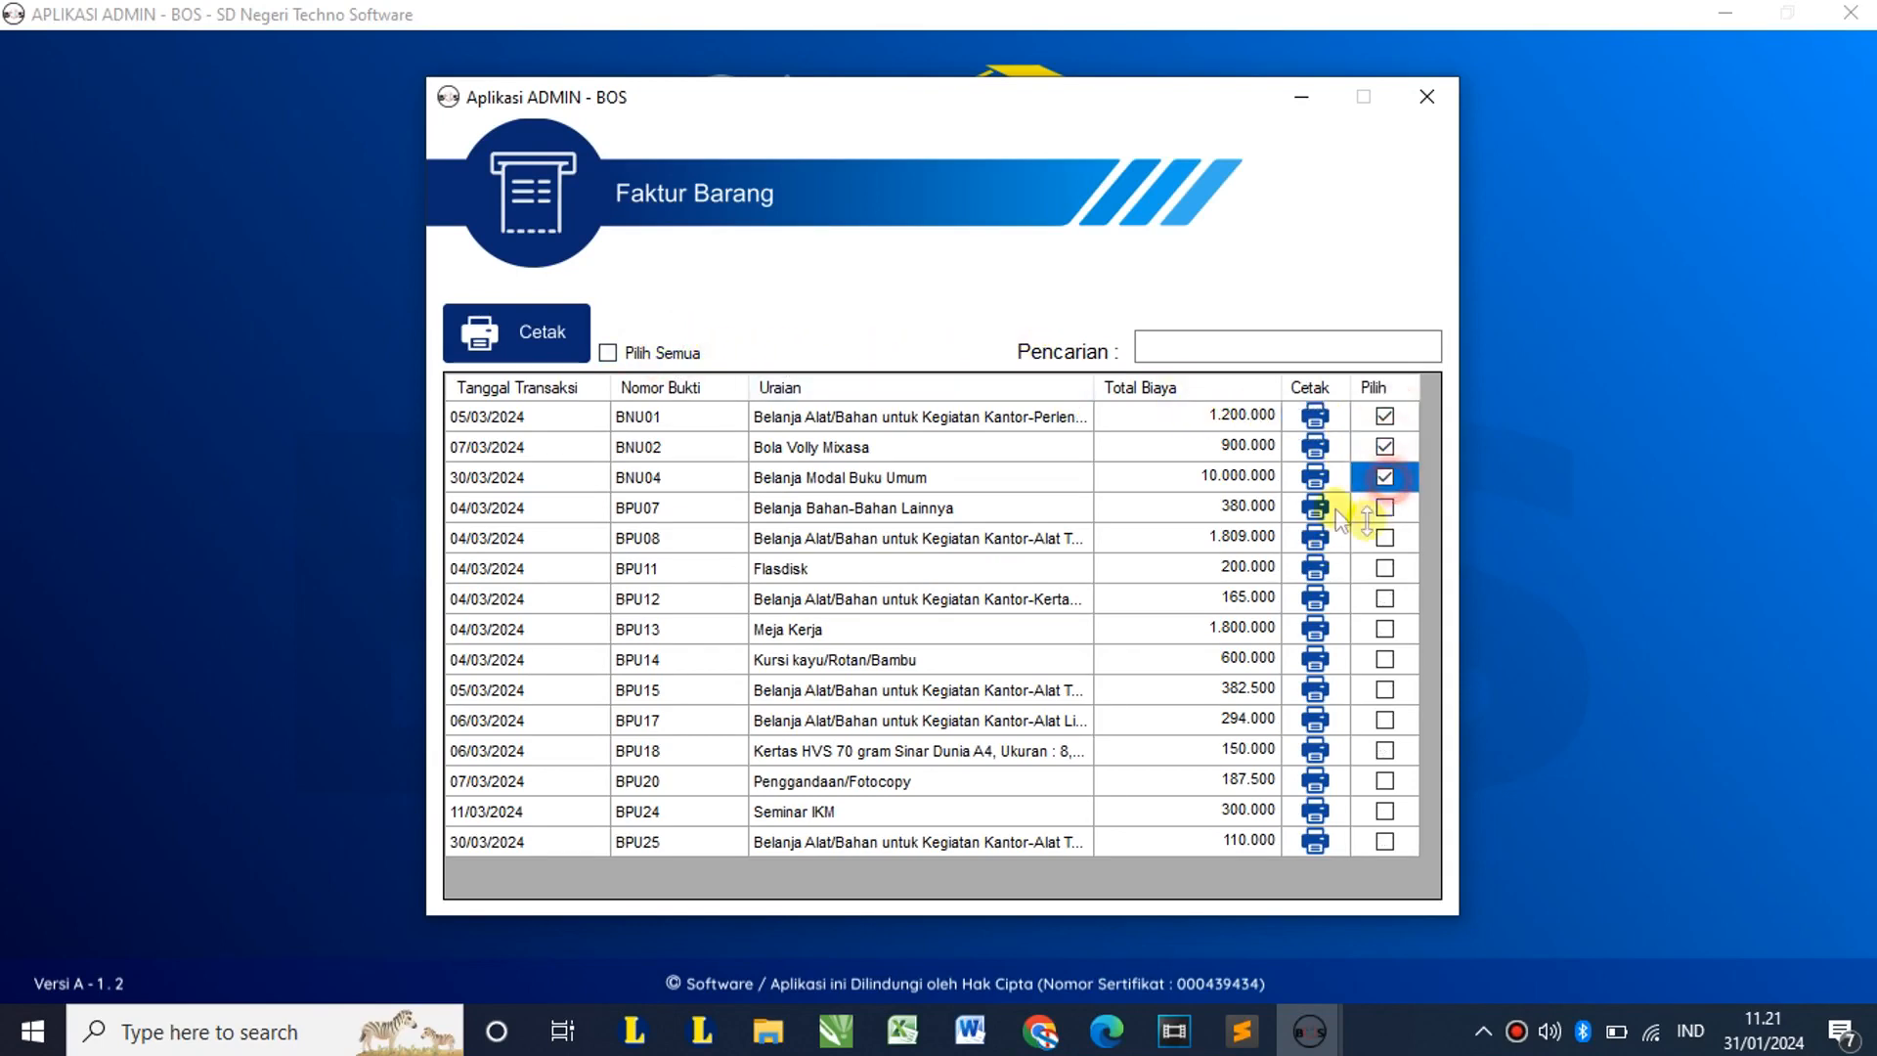
Step: Open Bukti Kas Pengeluaran (A2) and preview BPU01 with SD Negeri Techno Software as payer
left_click(1445, 90)
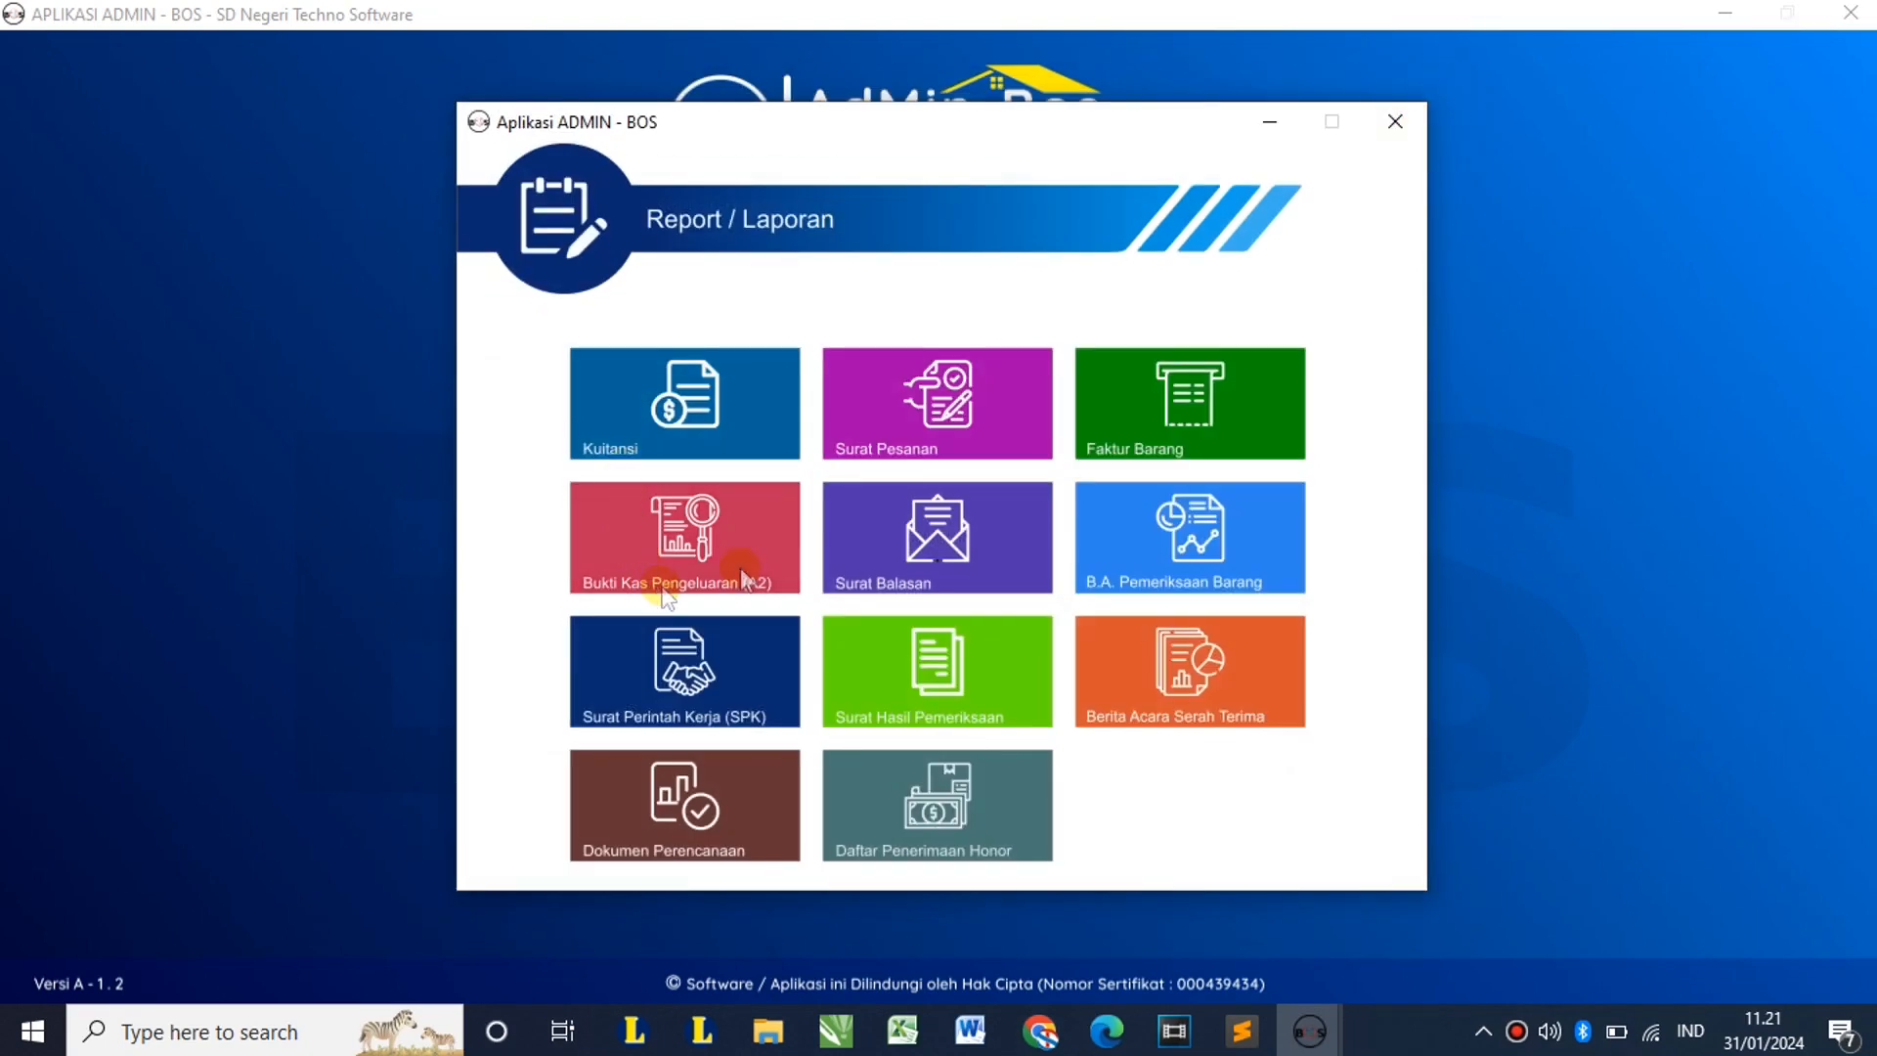
left_click(741, 561)
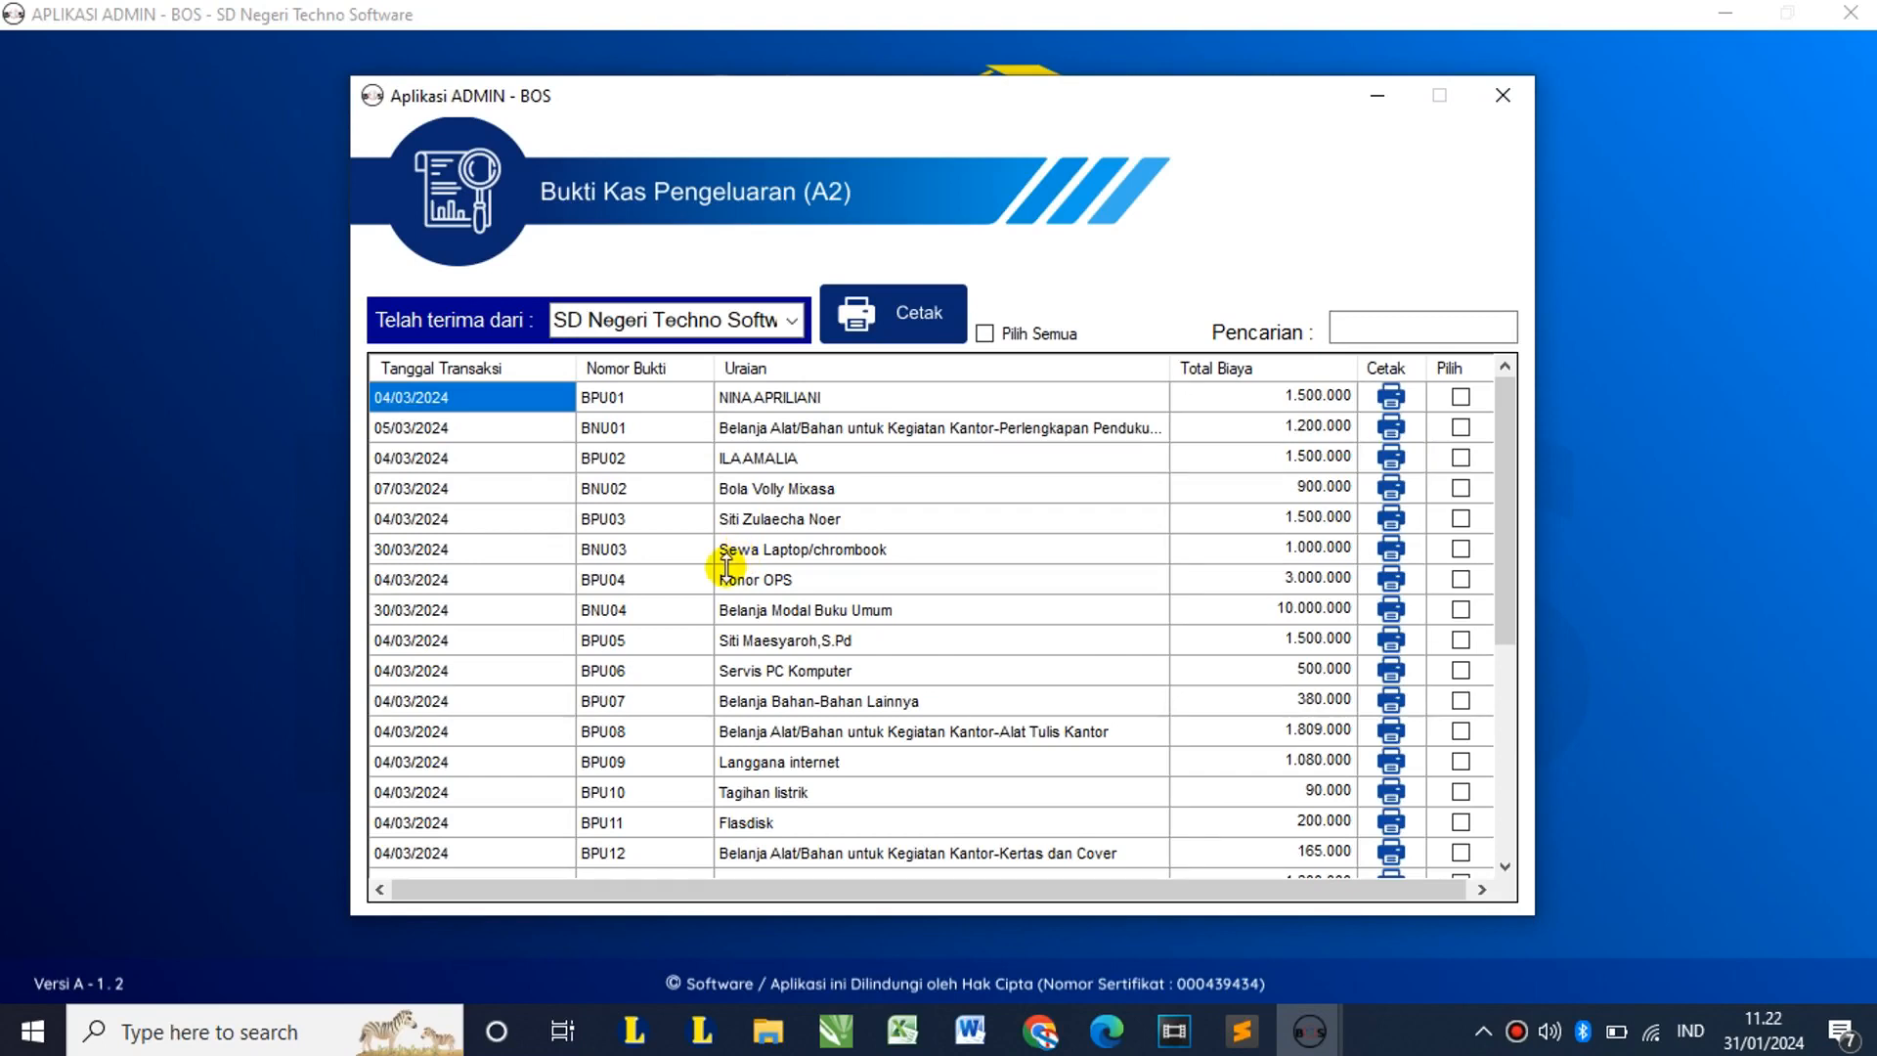
left_click(788, 325)
left_click(727, 354)
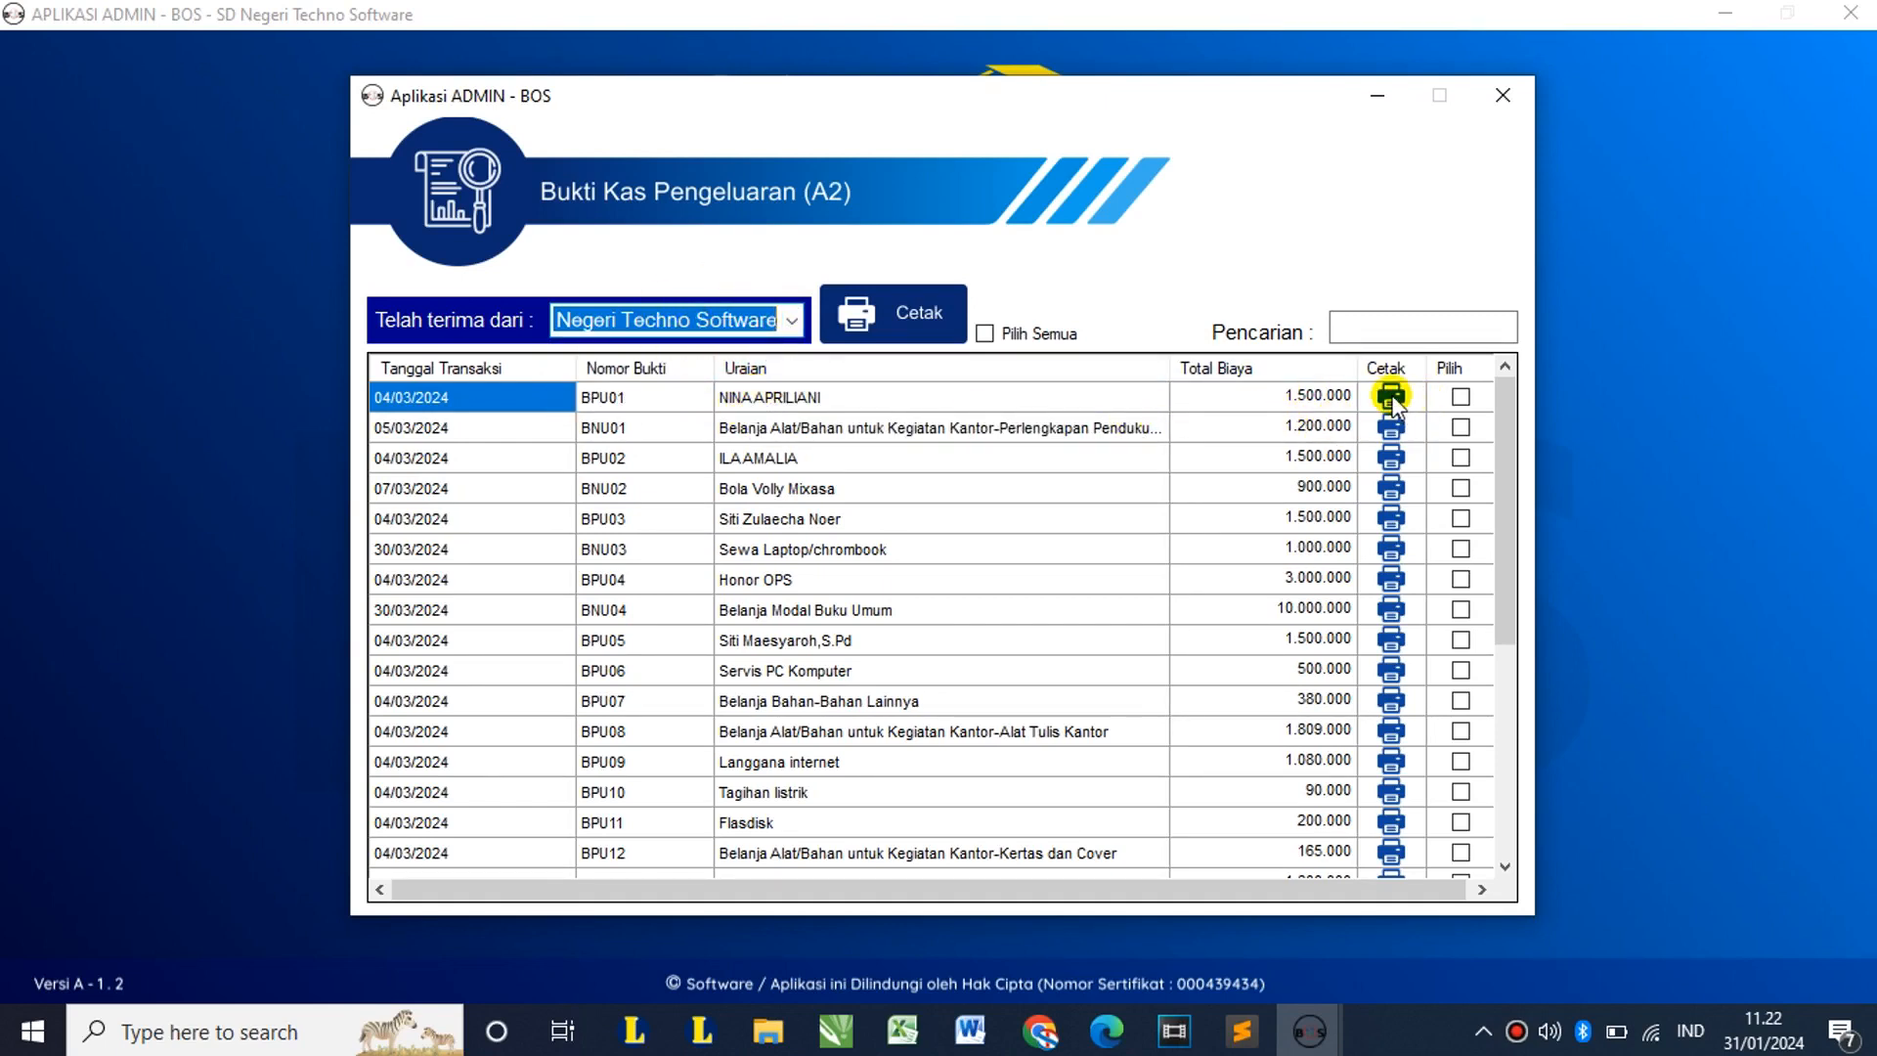
left_click(1390, 397)
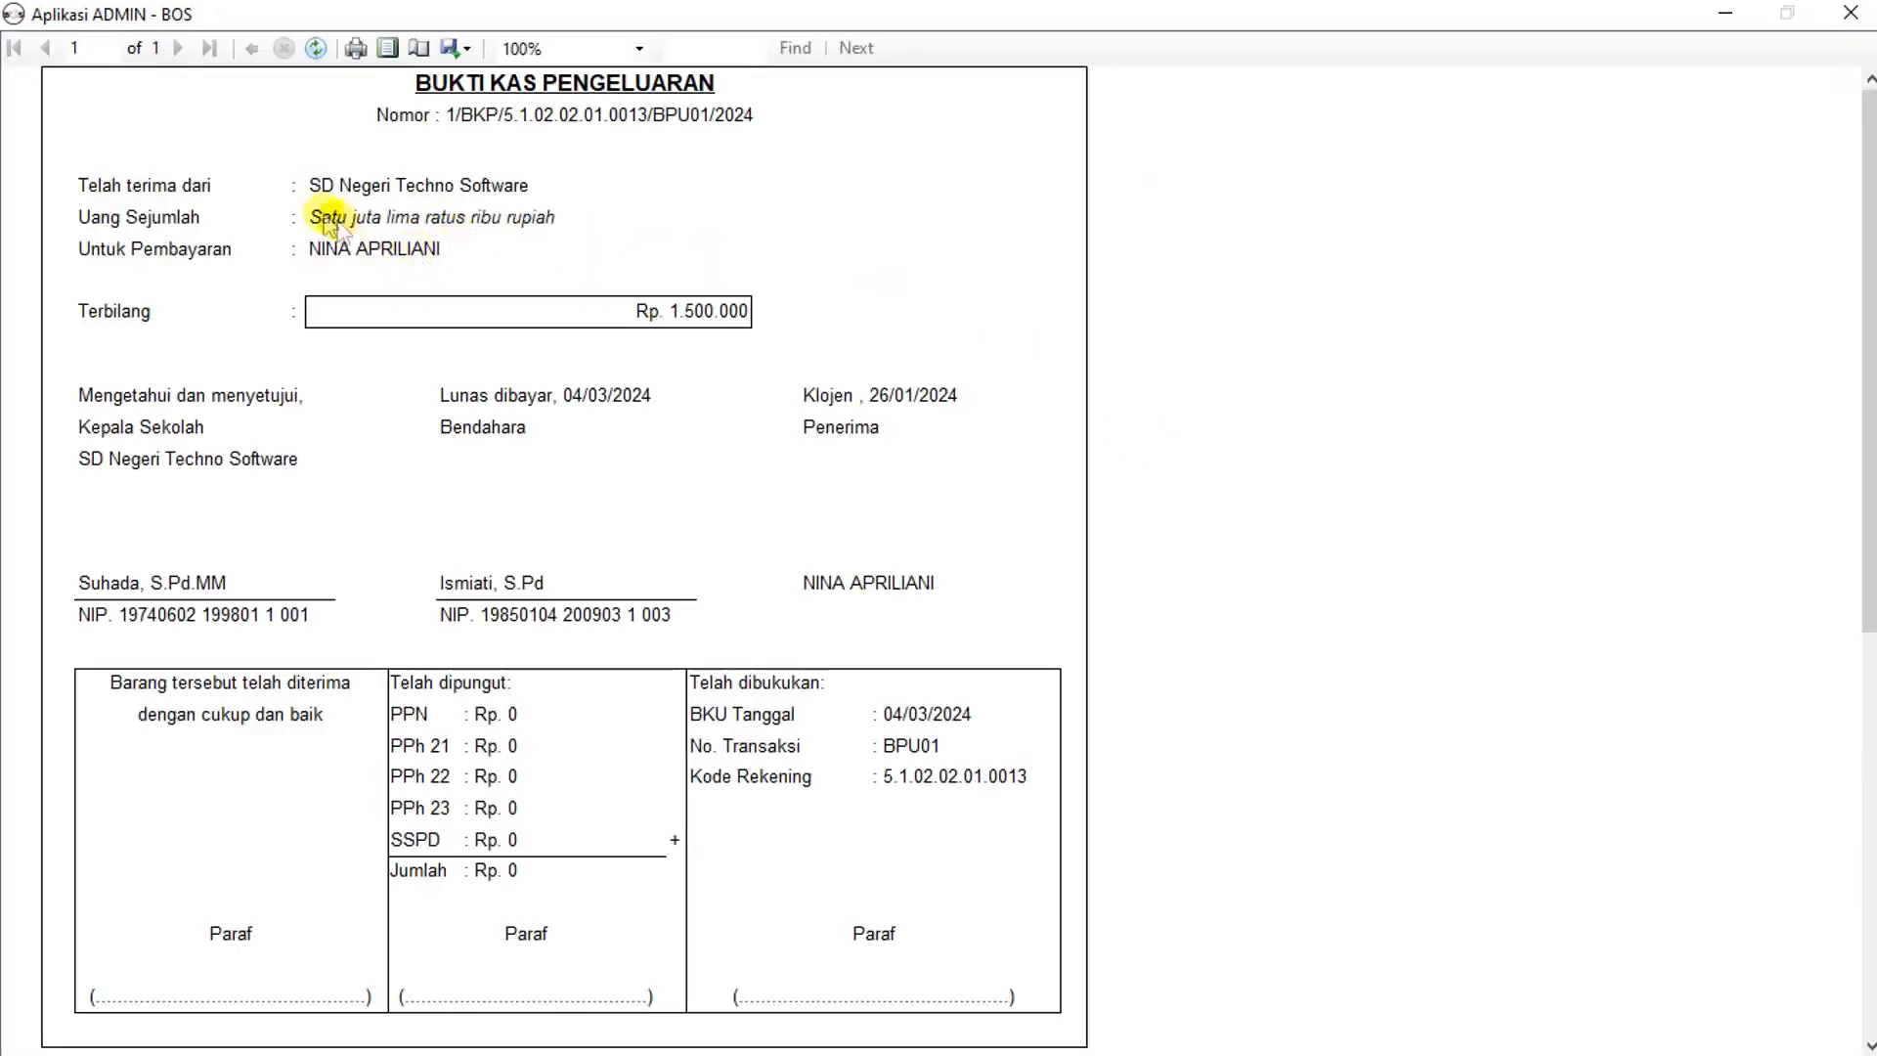
left_click(307, 183)
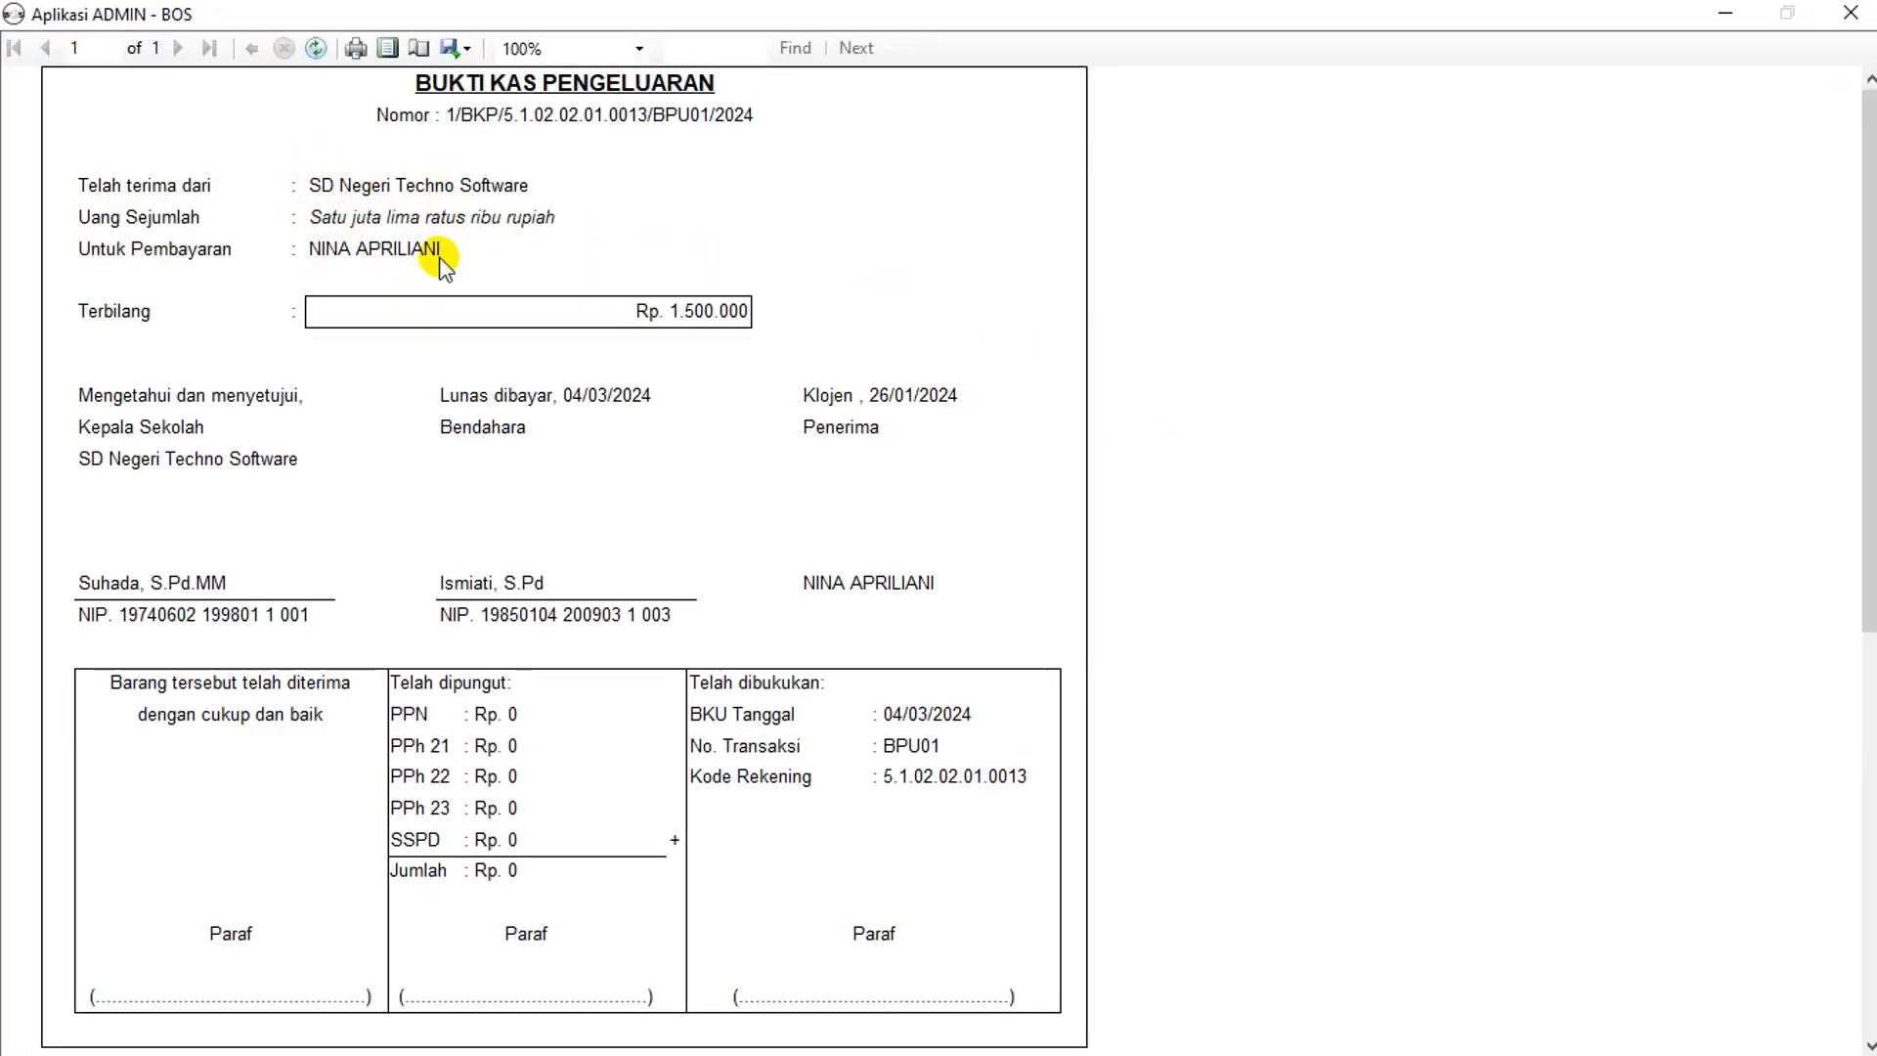
left_click(1851, 13)
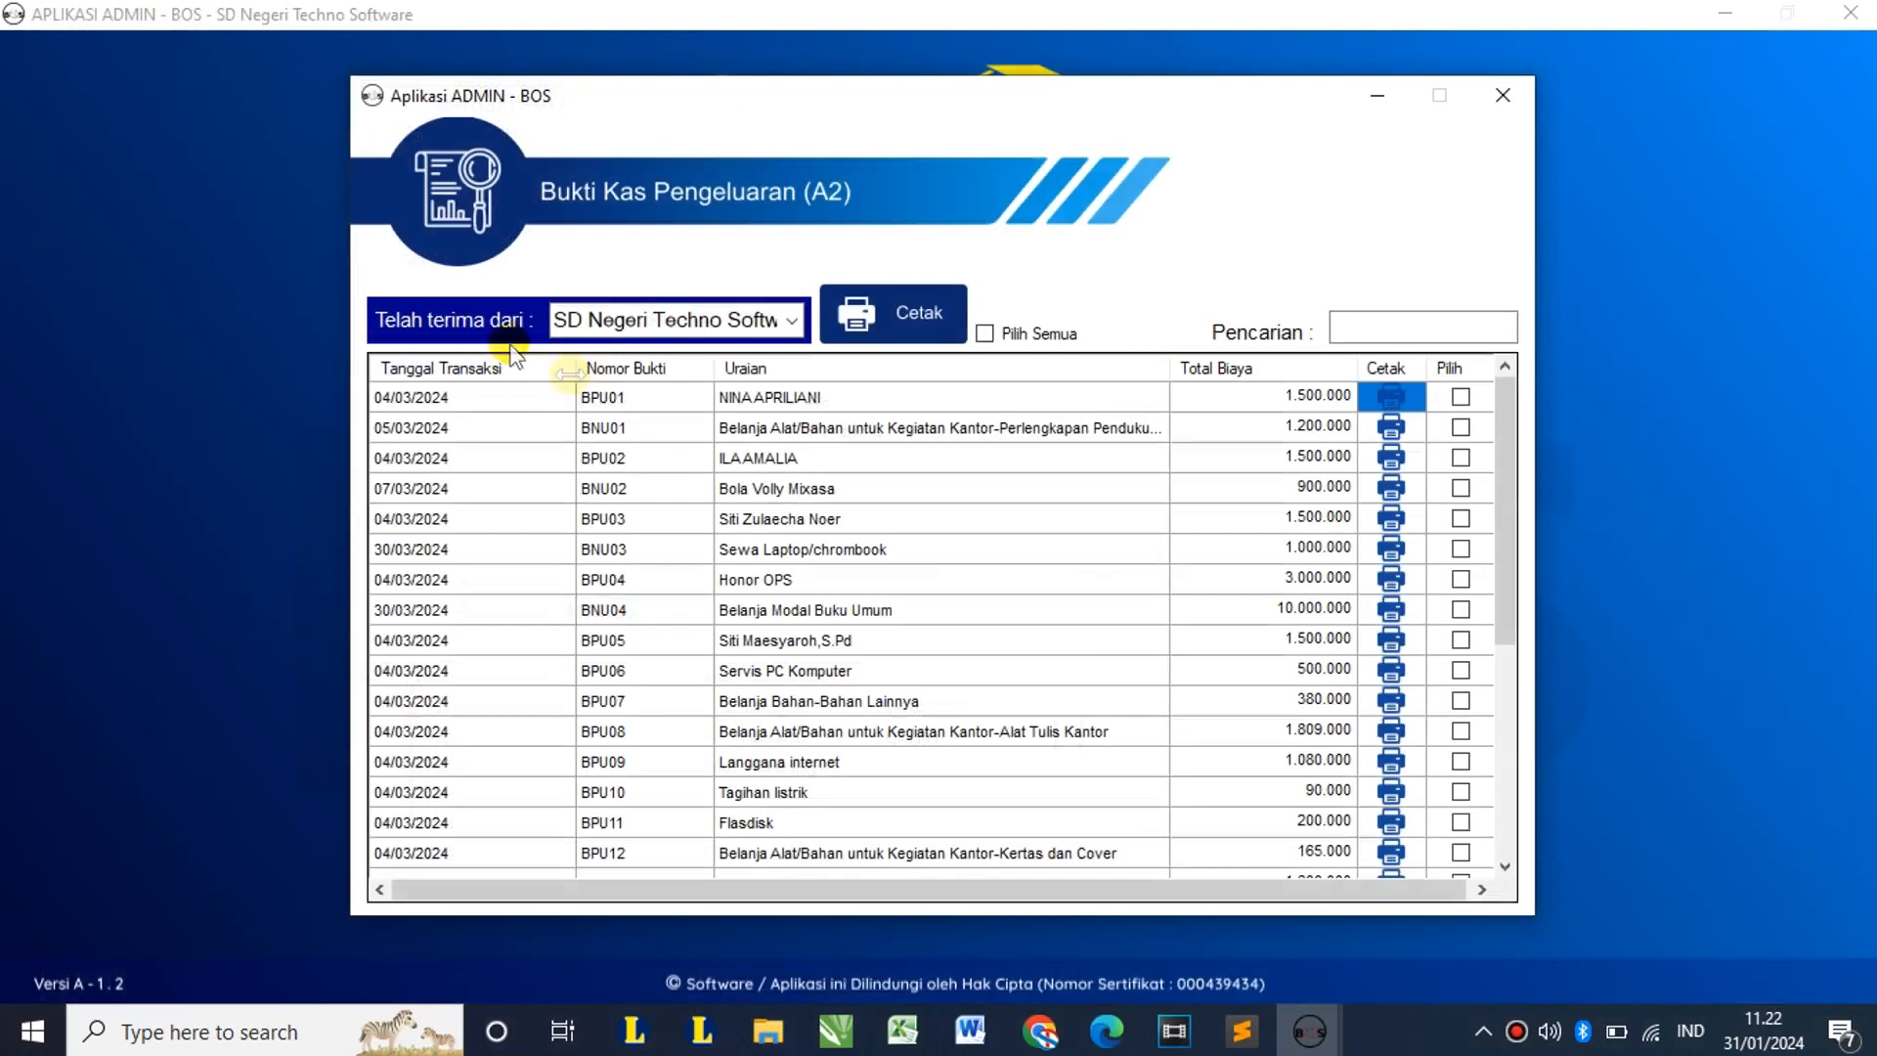
Step: Change the payer to Kepala Sekolah and preview the BPU01 voucher again
left_click(791, 317)
left_click(675, 377)
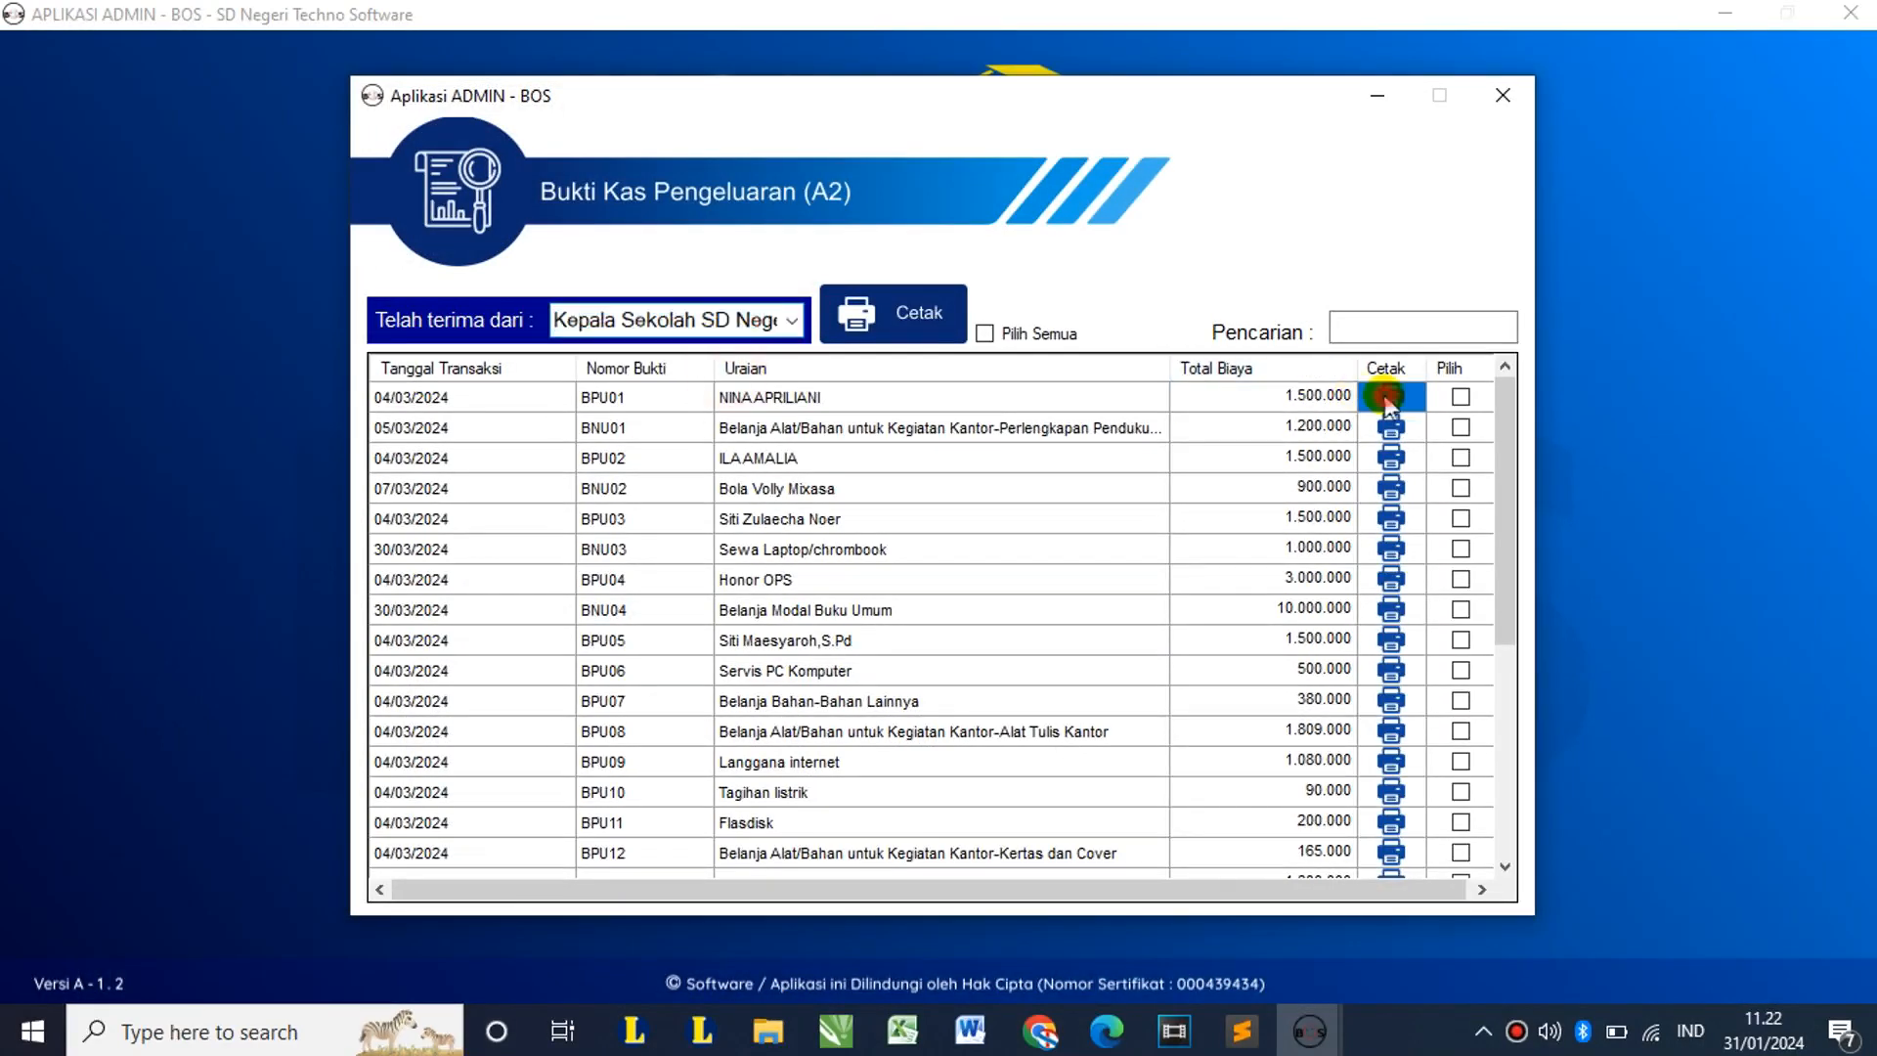
left_click(1389, 396)
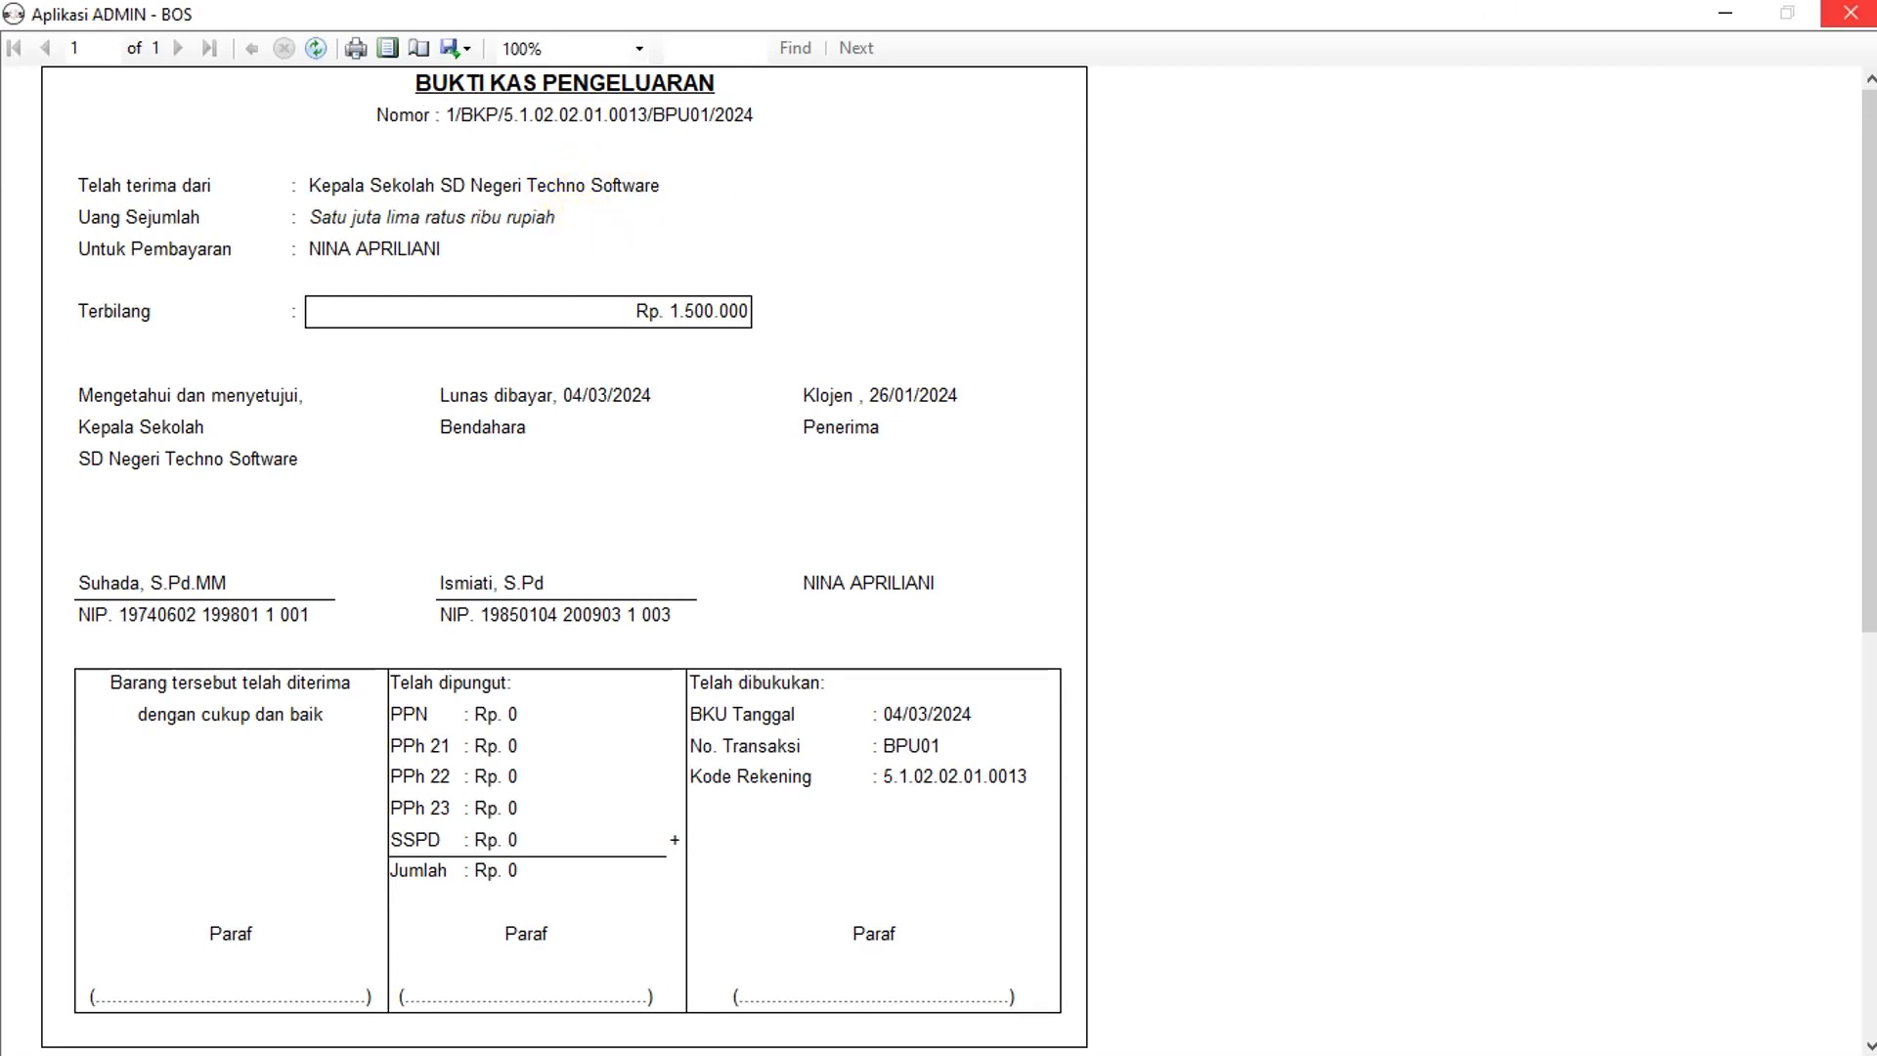
left_click(1850, 12)
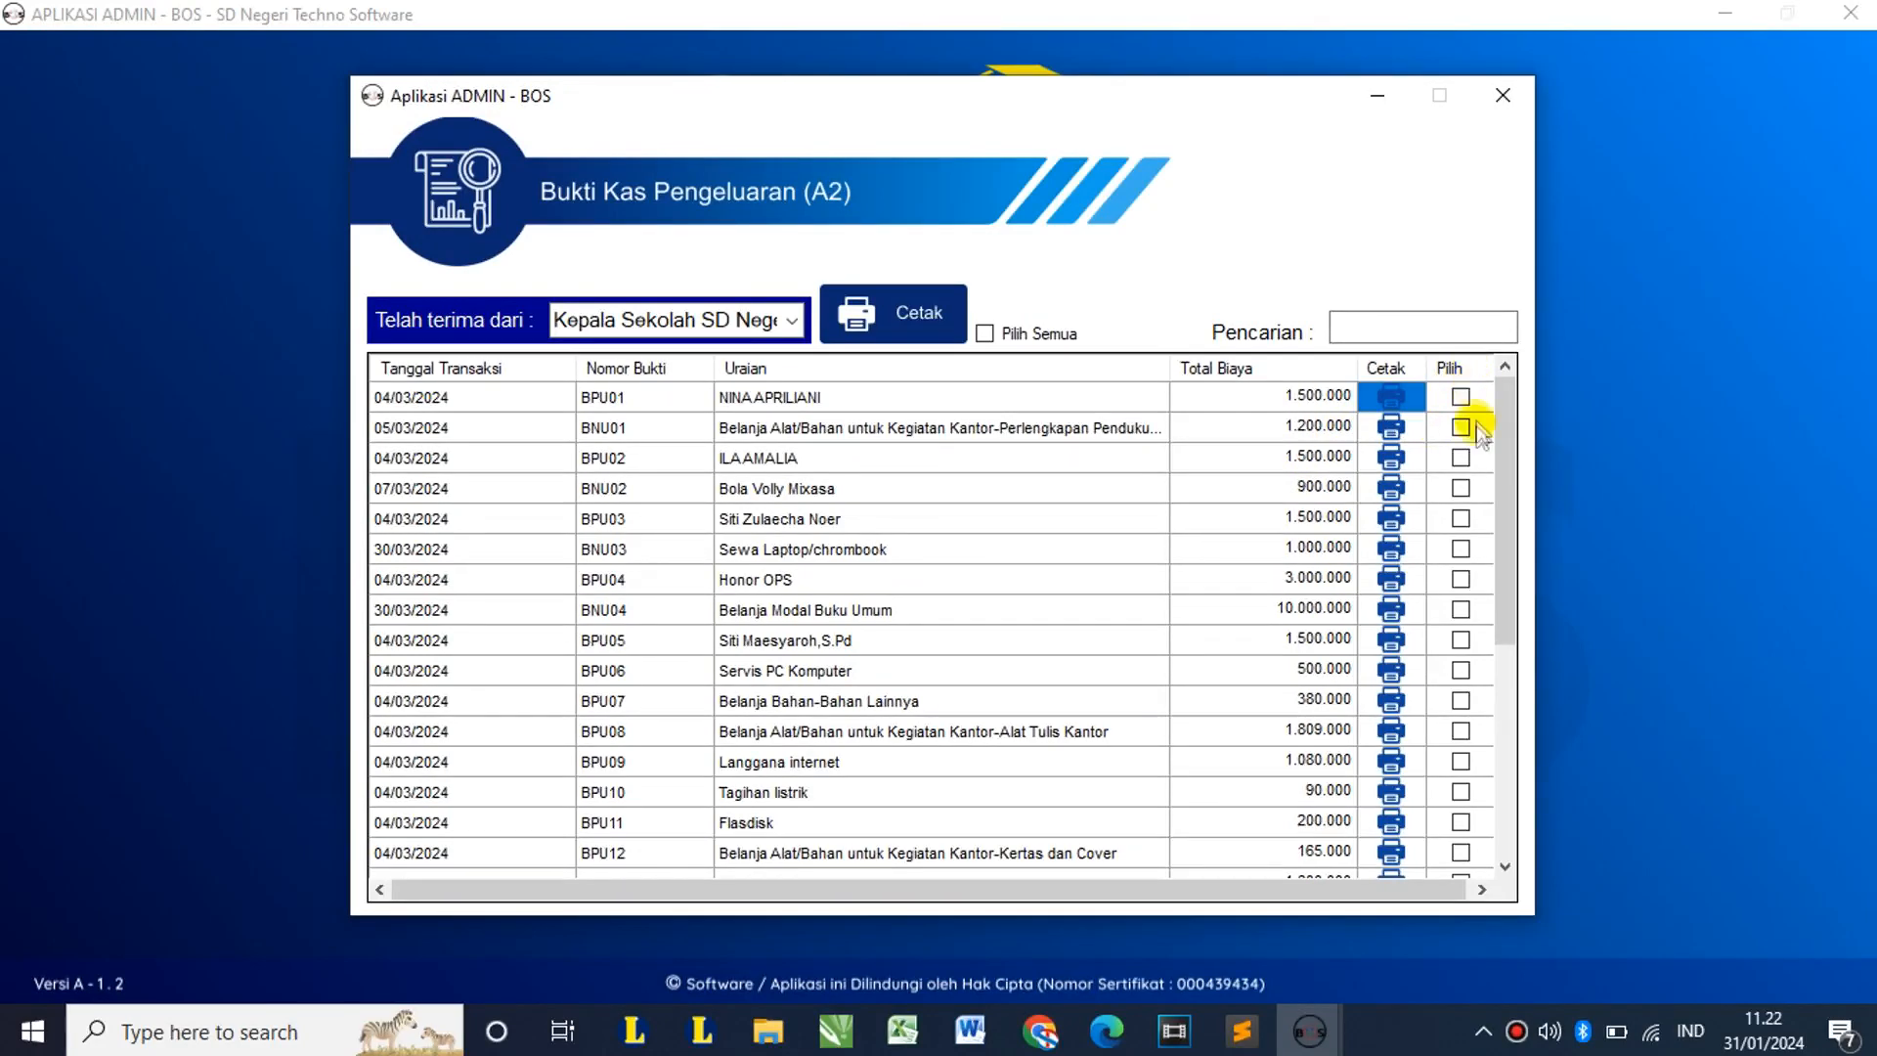
Step: Open Surat Balasan with reply date 27 Maret 2024 and order date 25 Maret 2024
left_click(1503, 95)
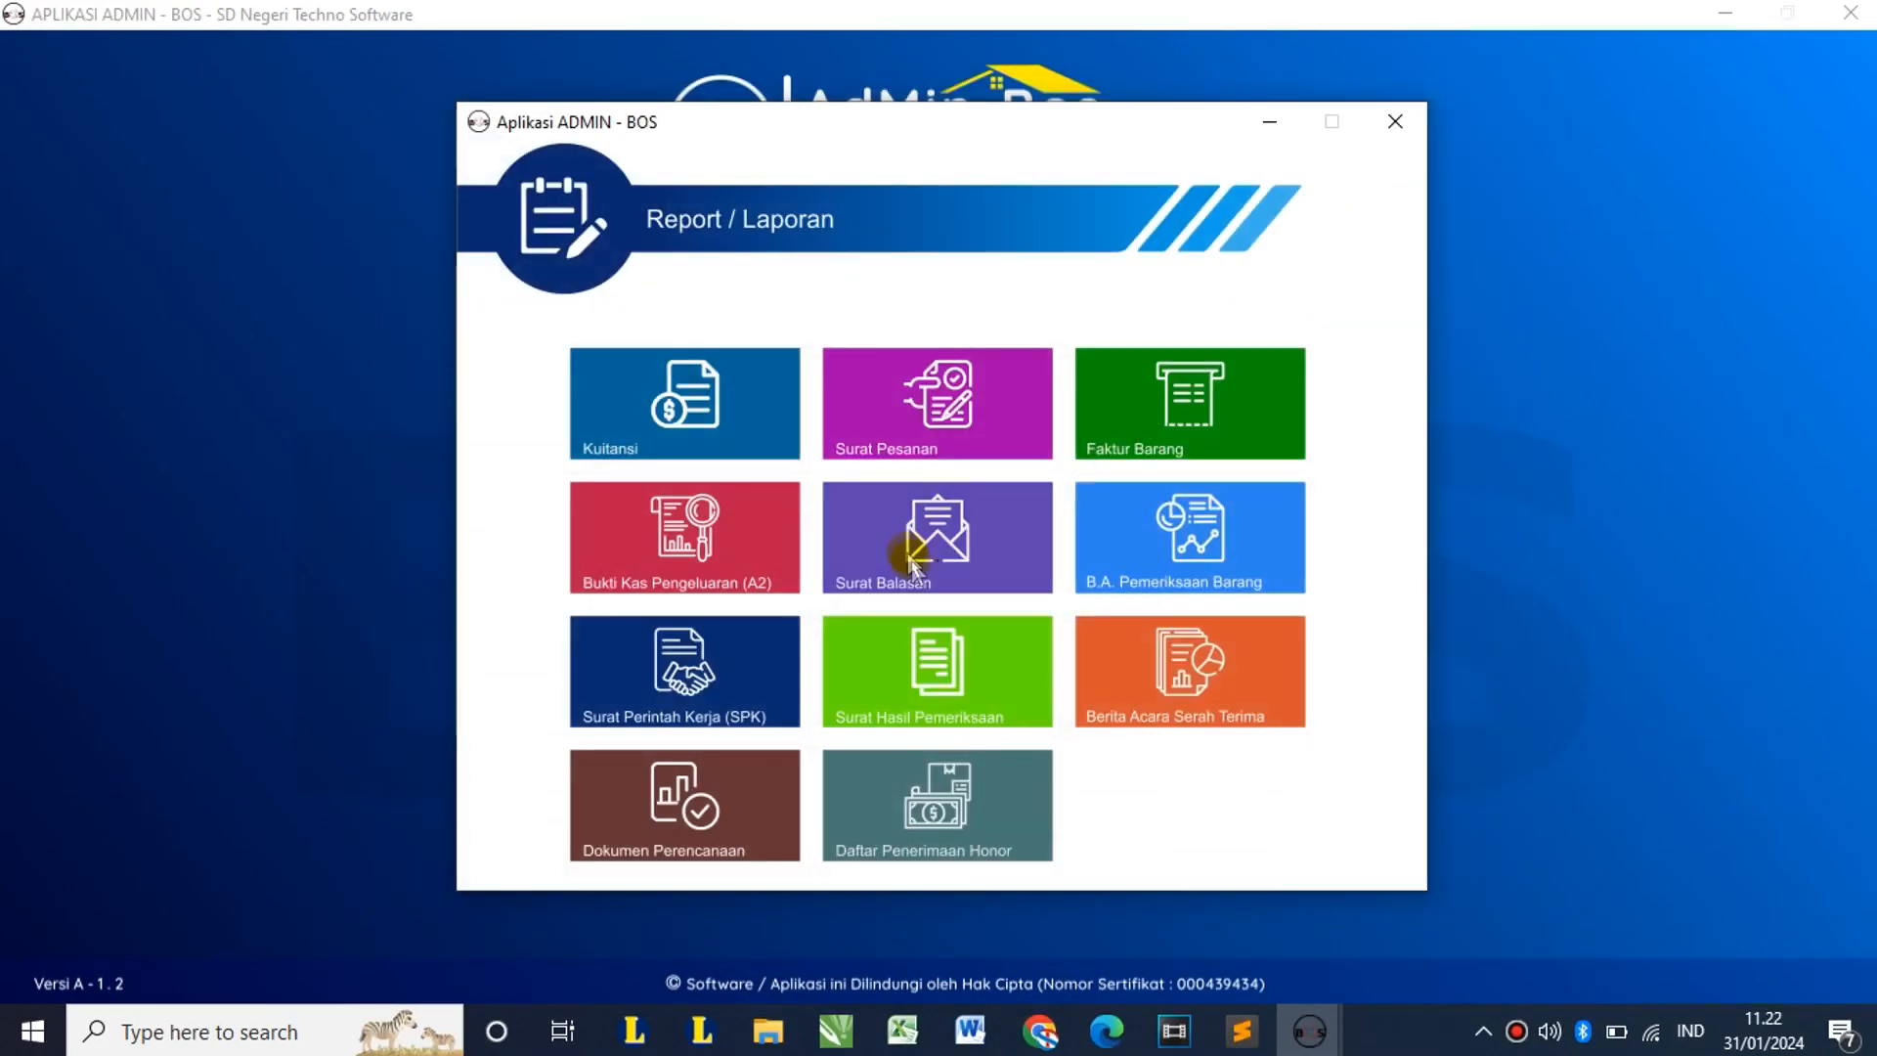
left_click(992, 557)
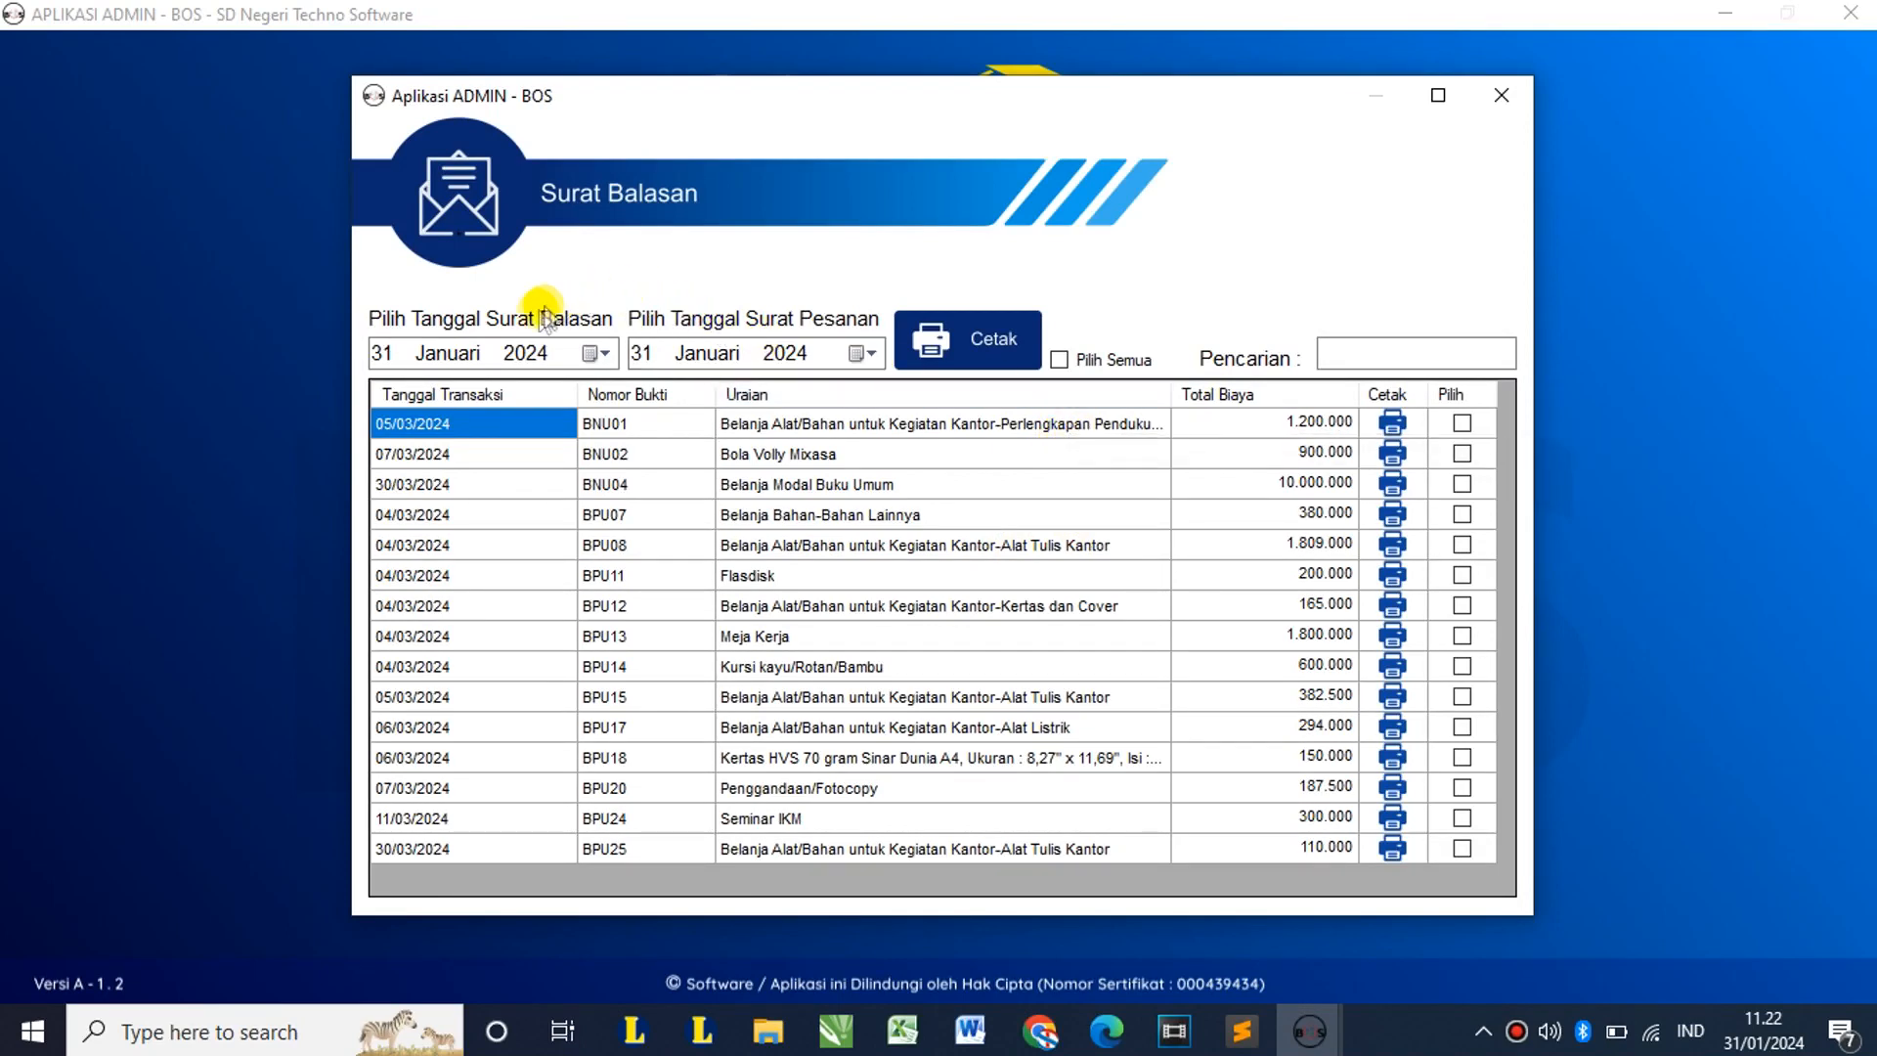
left_click(595, 352)
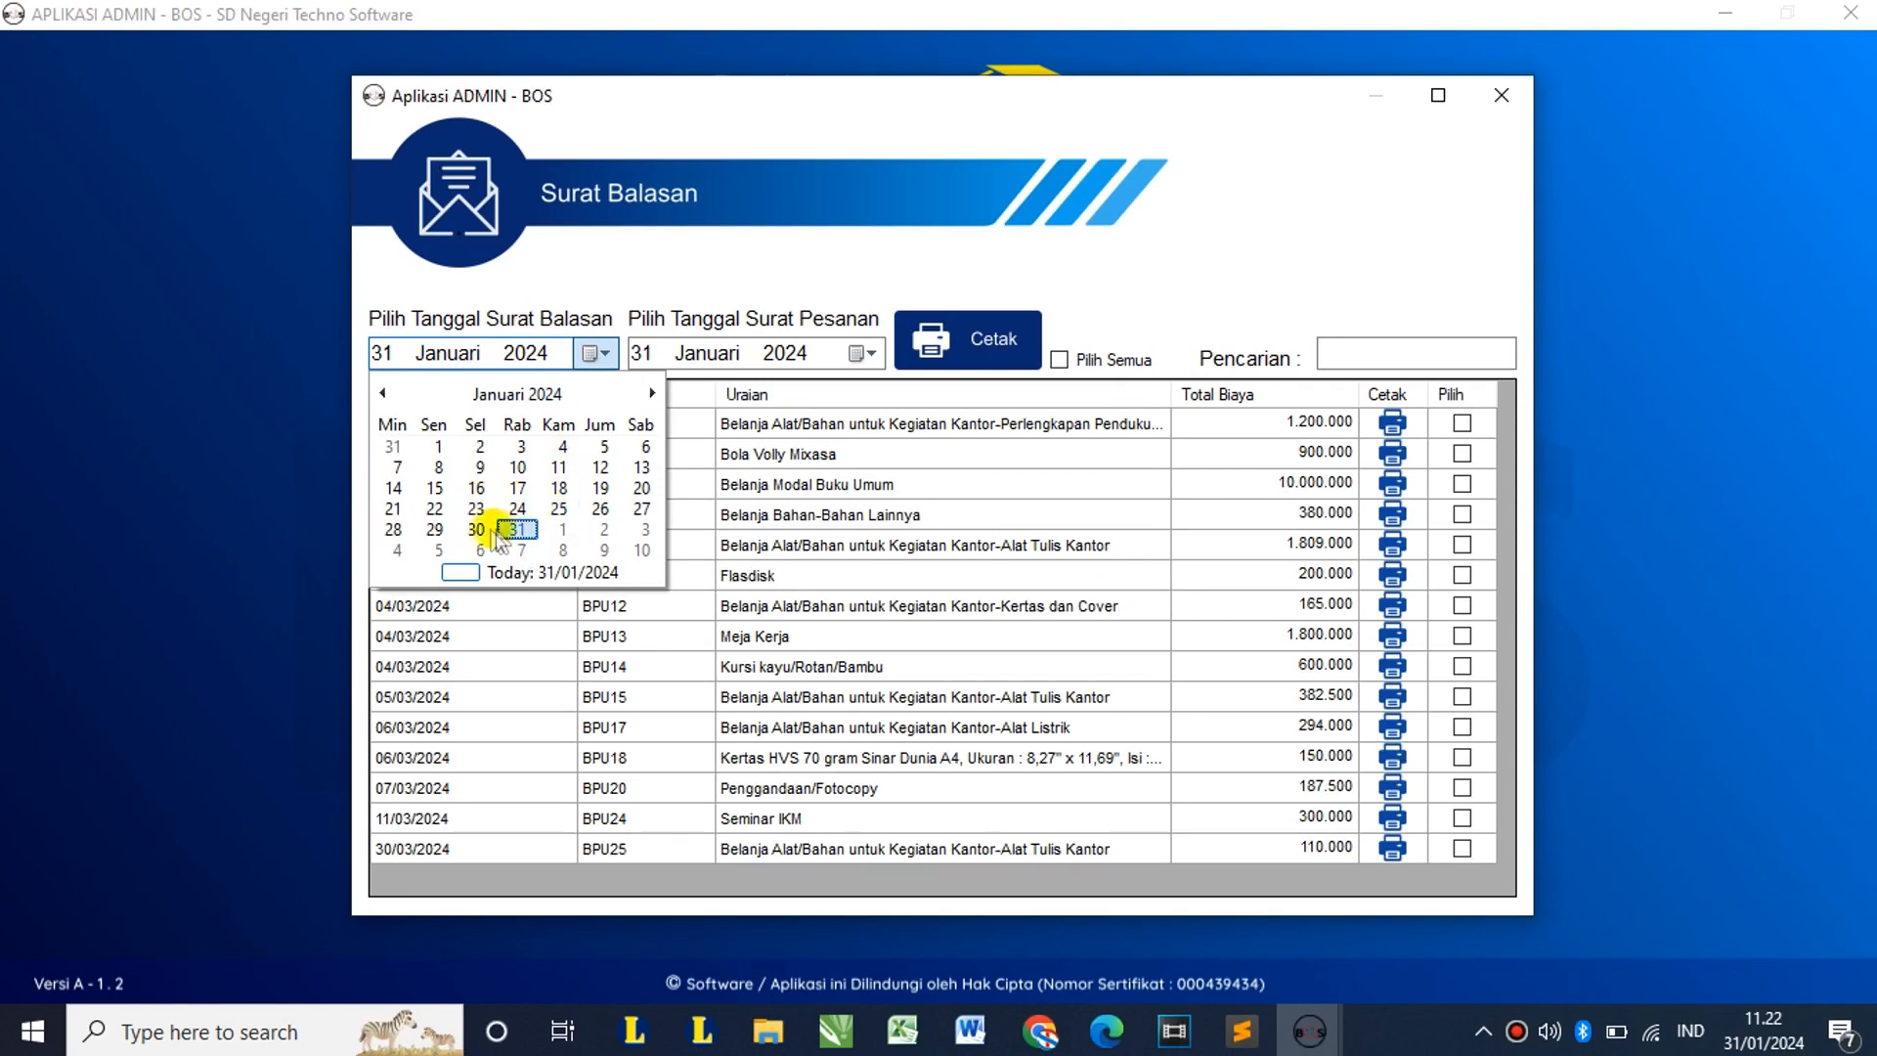
left_click(651, 393)
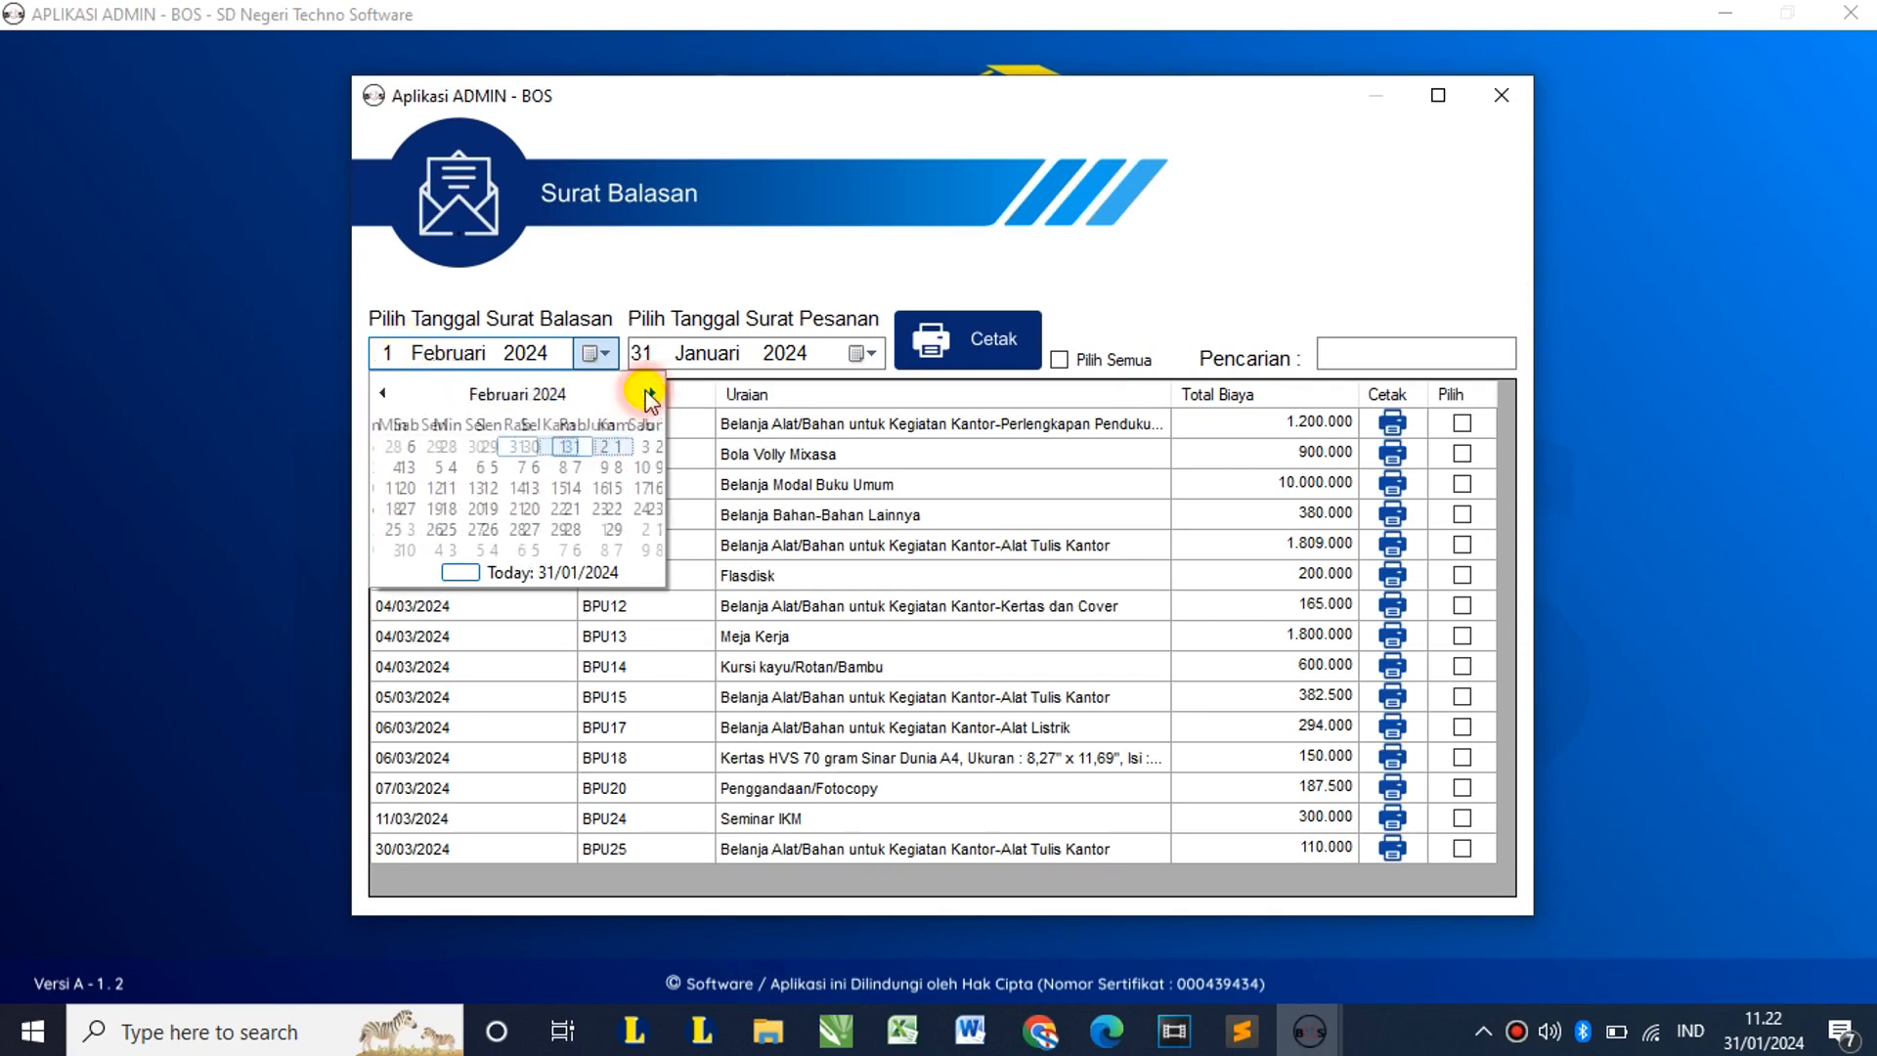
left_click(651, 393)
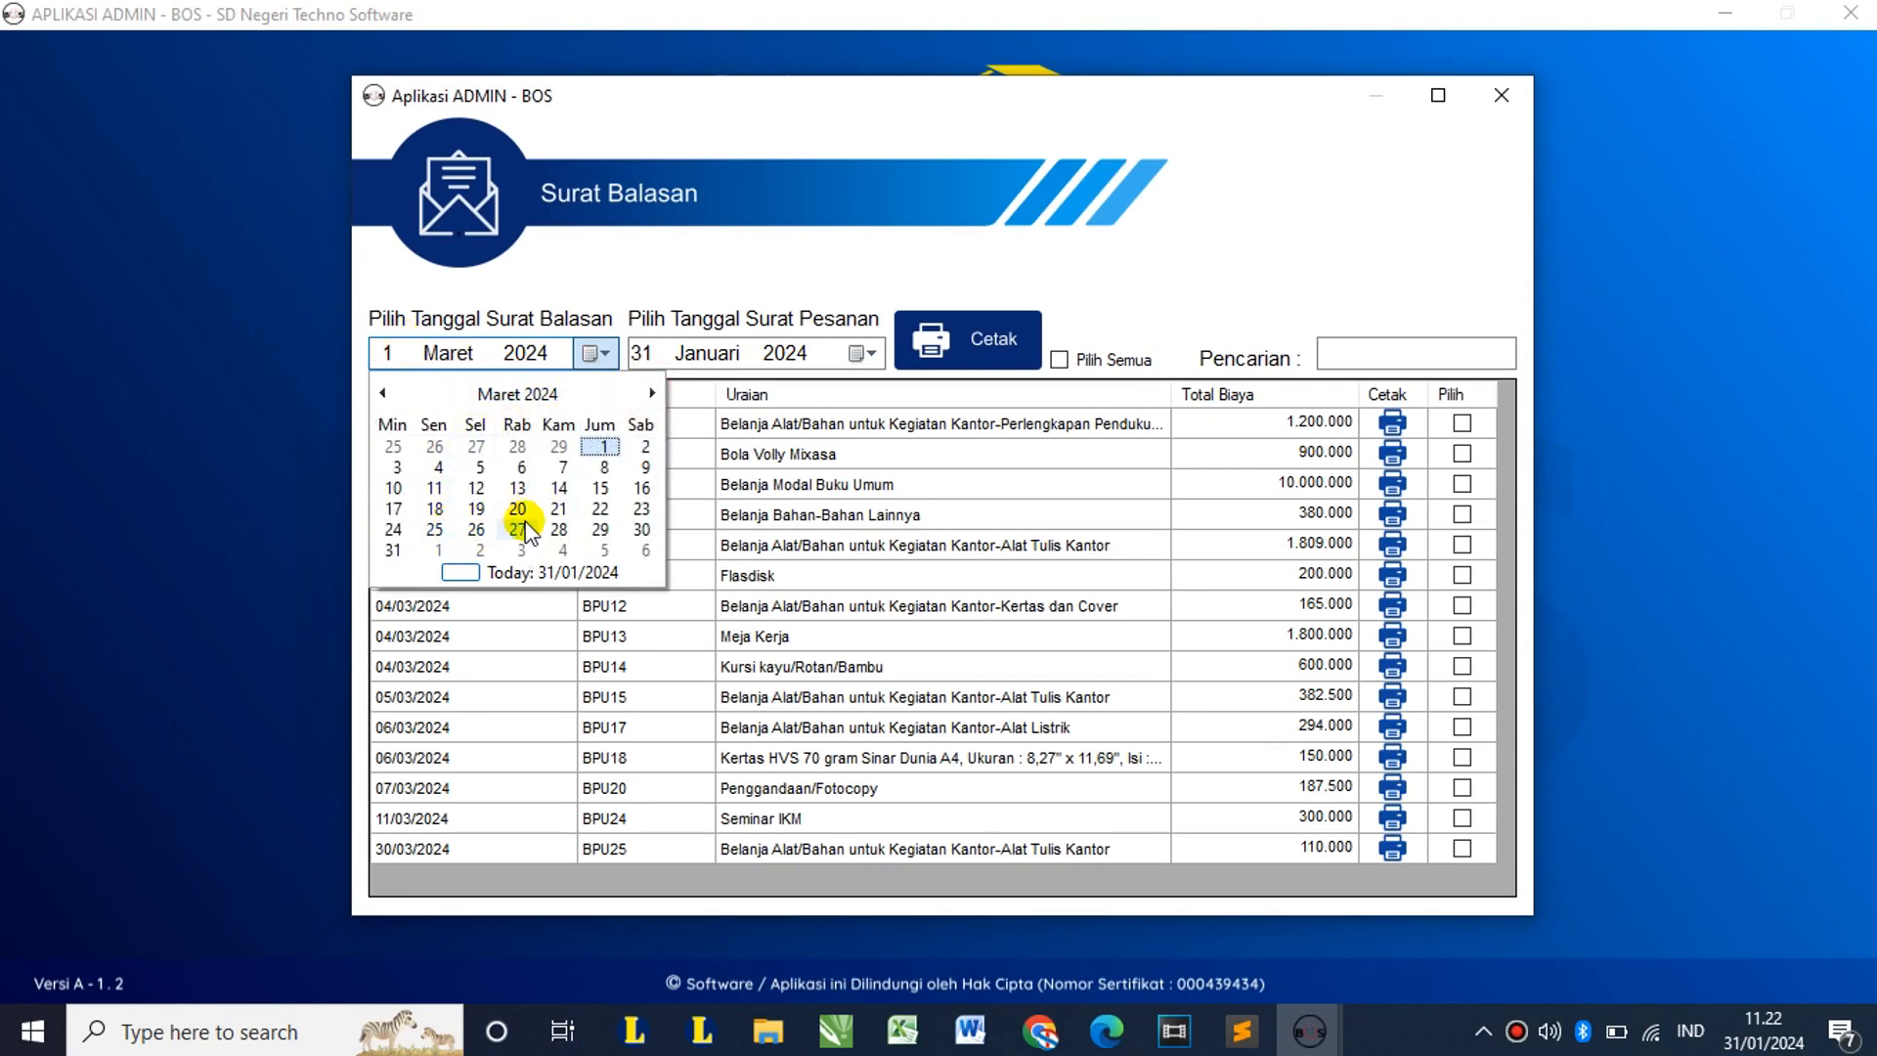
left_click(518, 529)
left_click(865, 353)
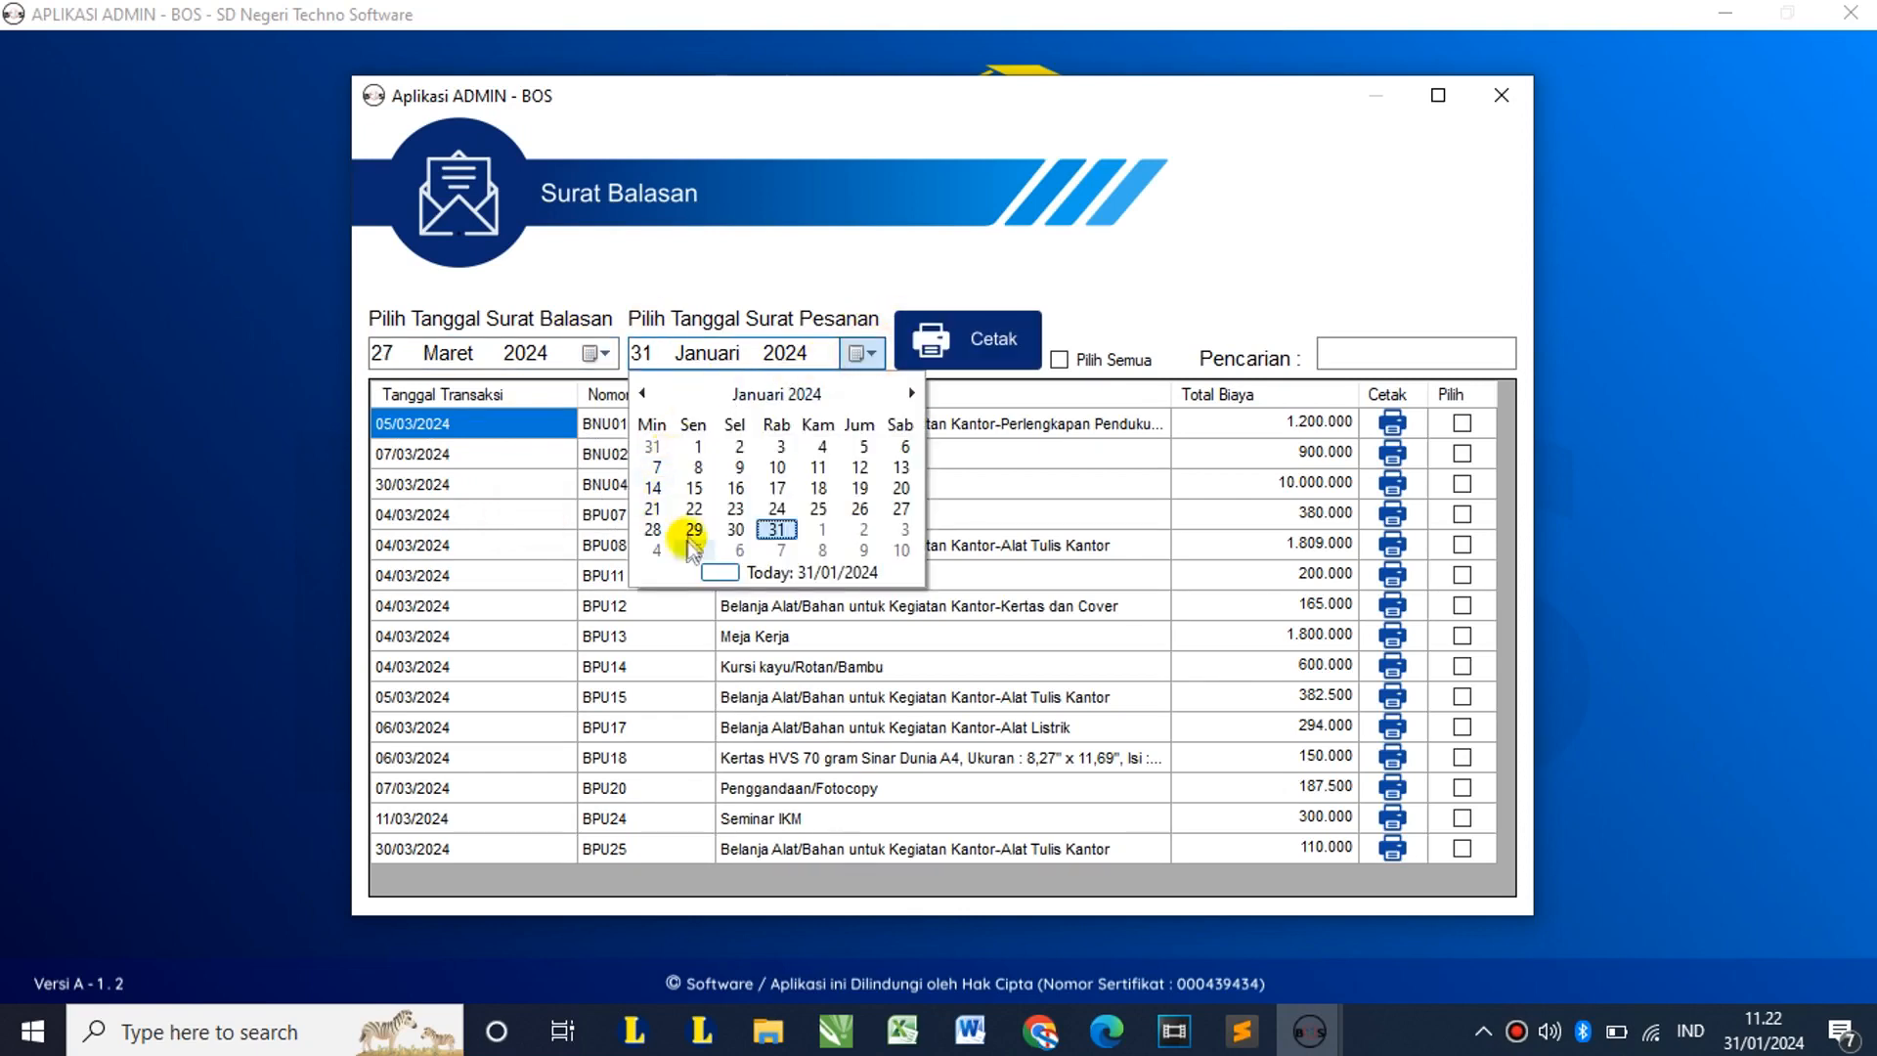
left_click(911, 393)
left_click(911, 393)
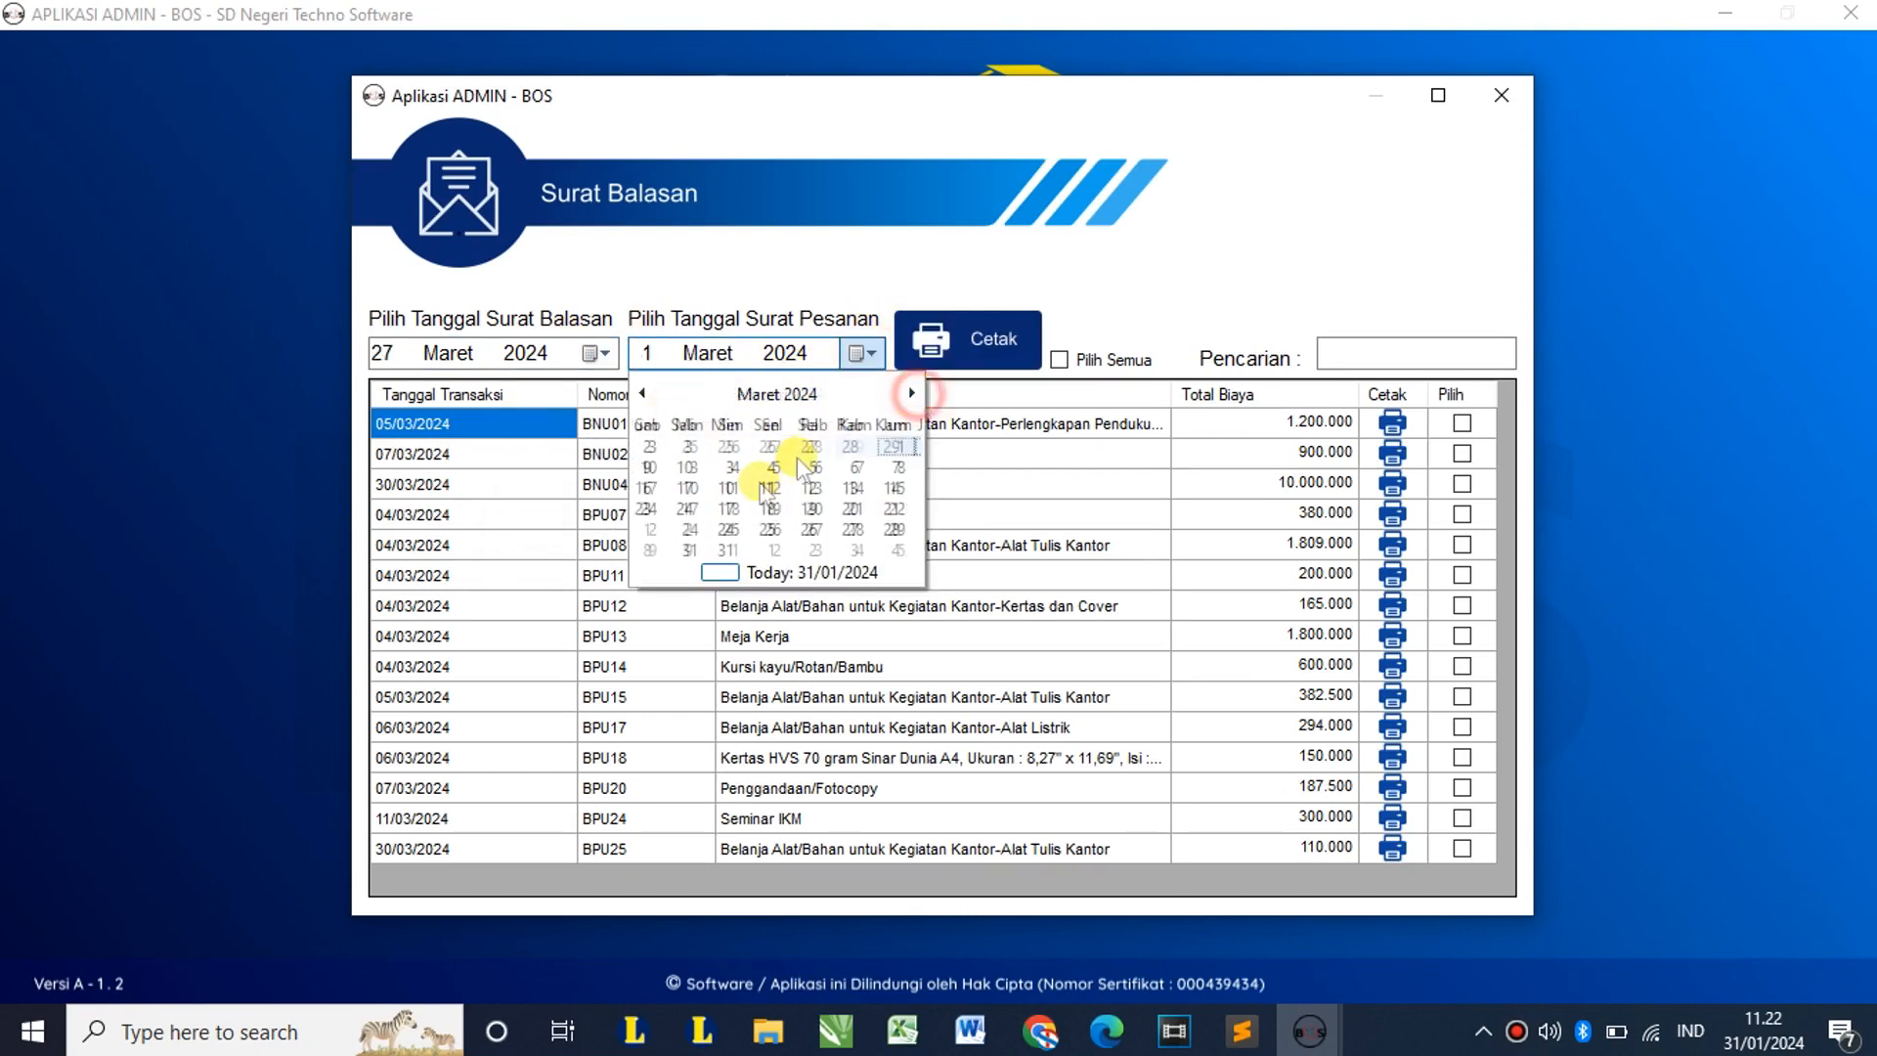
left_click(690, 527)
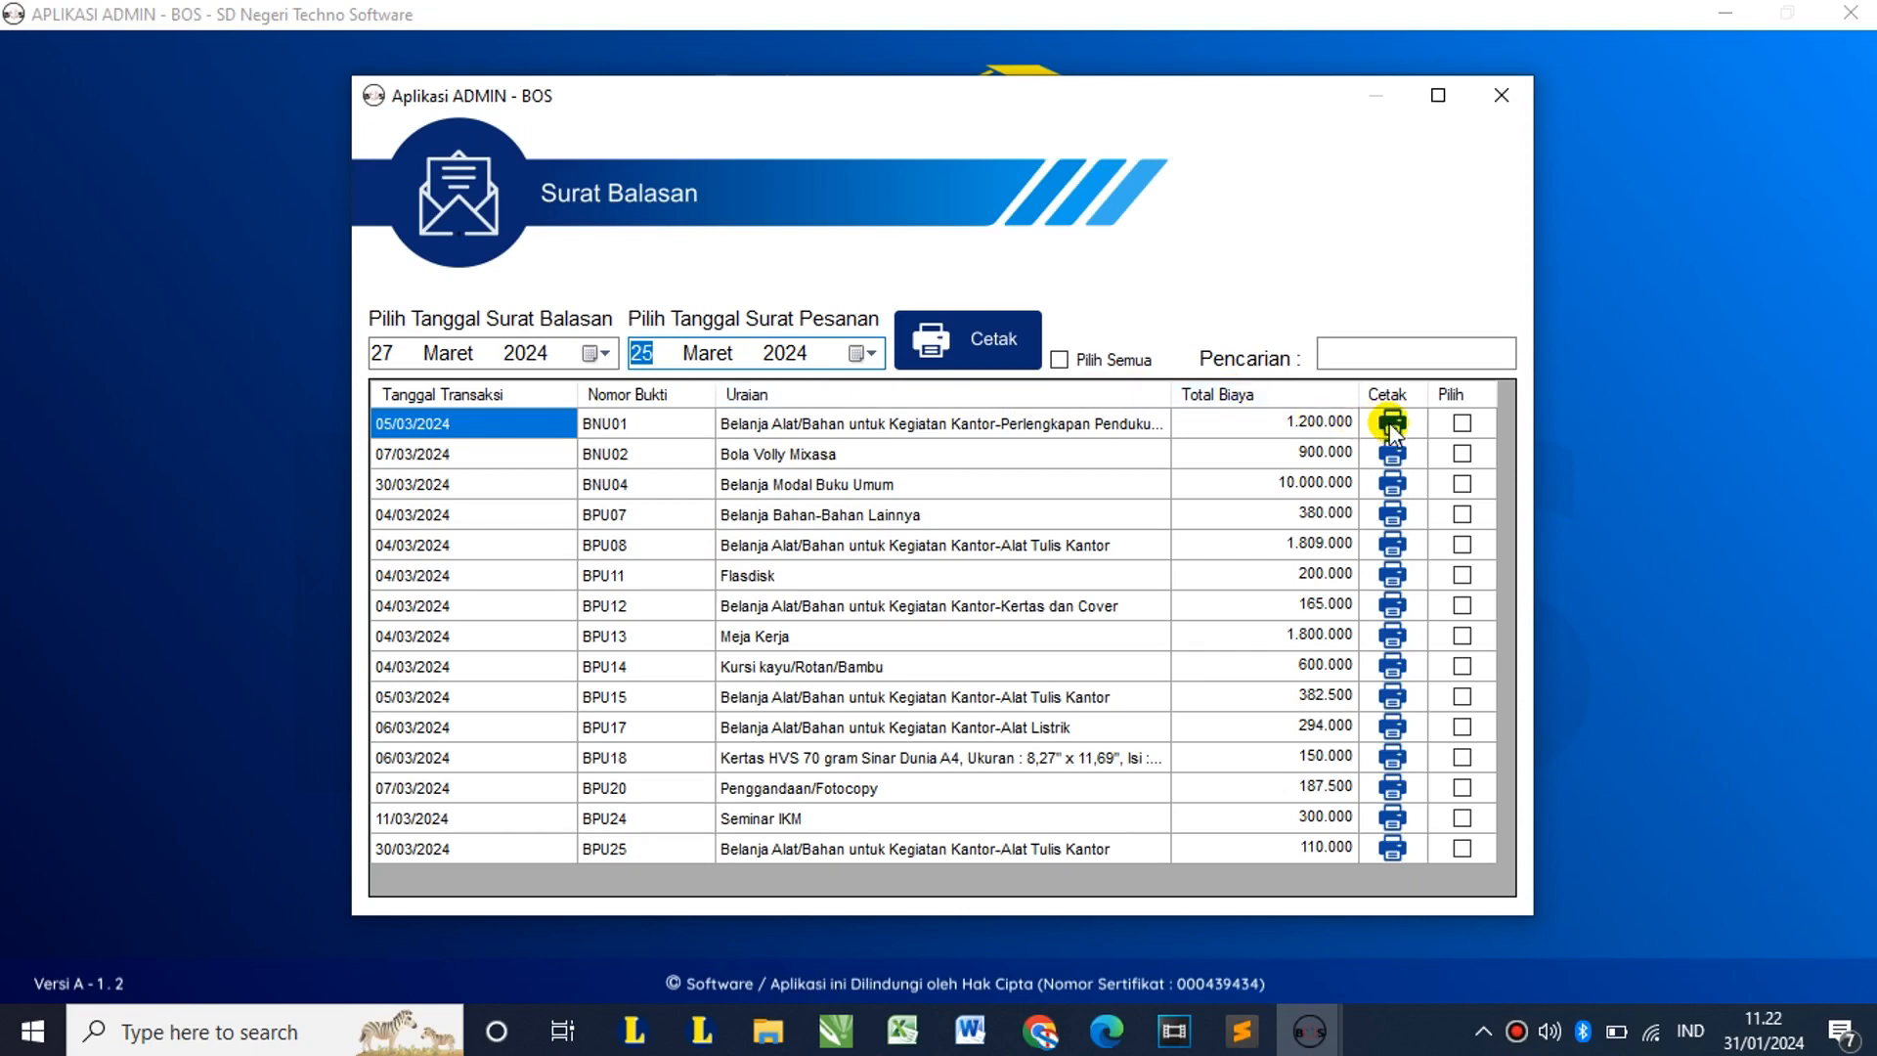
Step: Preview the BNU01 reply letter, mark BNU02 and BNU04, then close the Surat Balasan list
left_click(1392, 425)
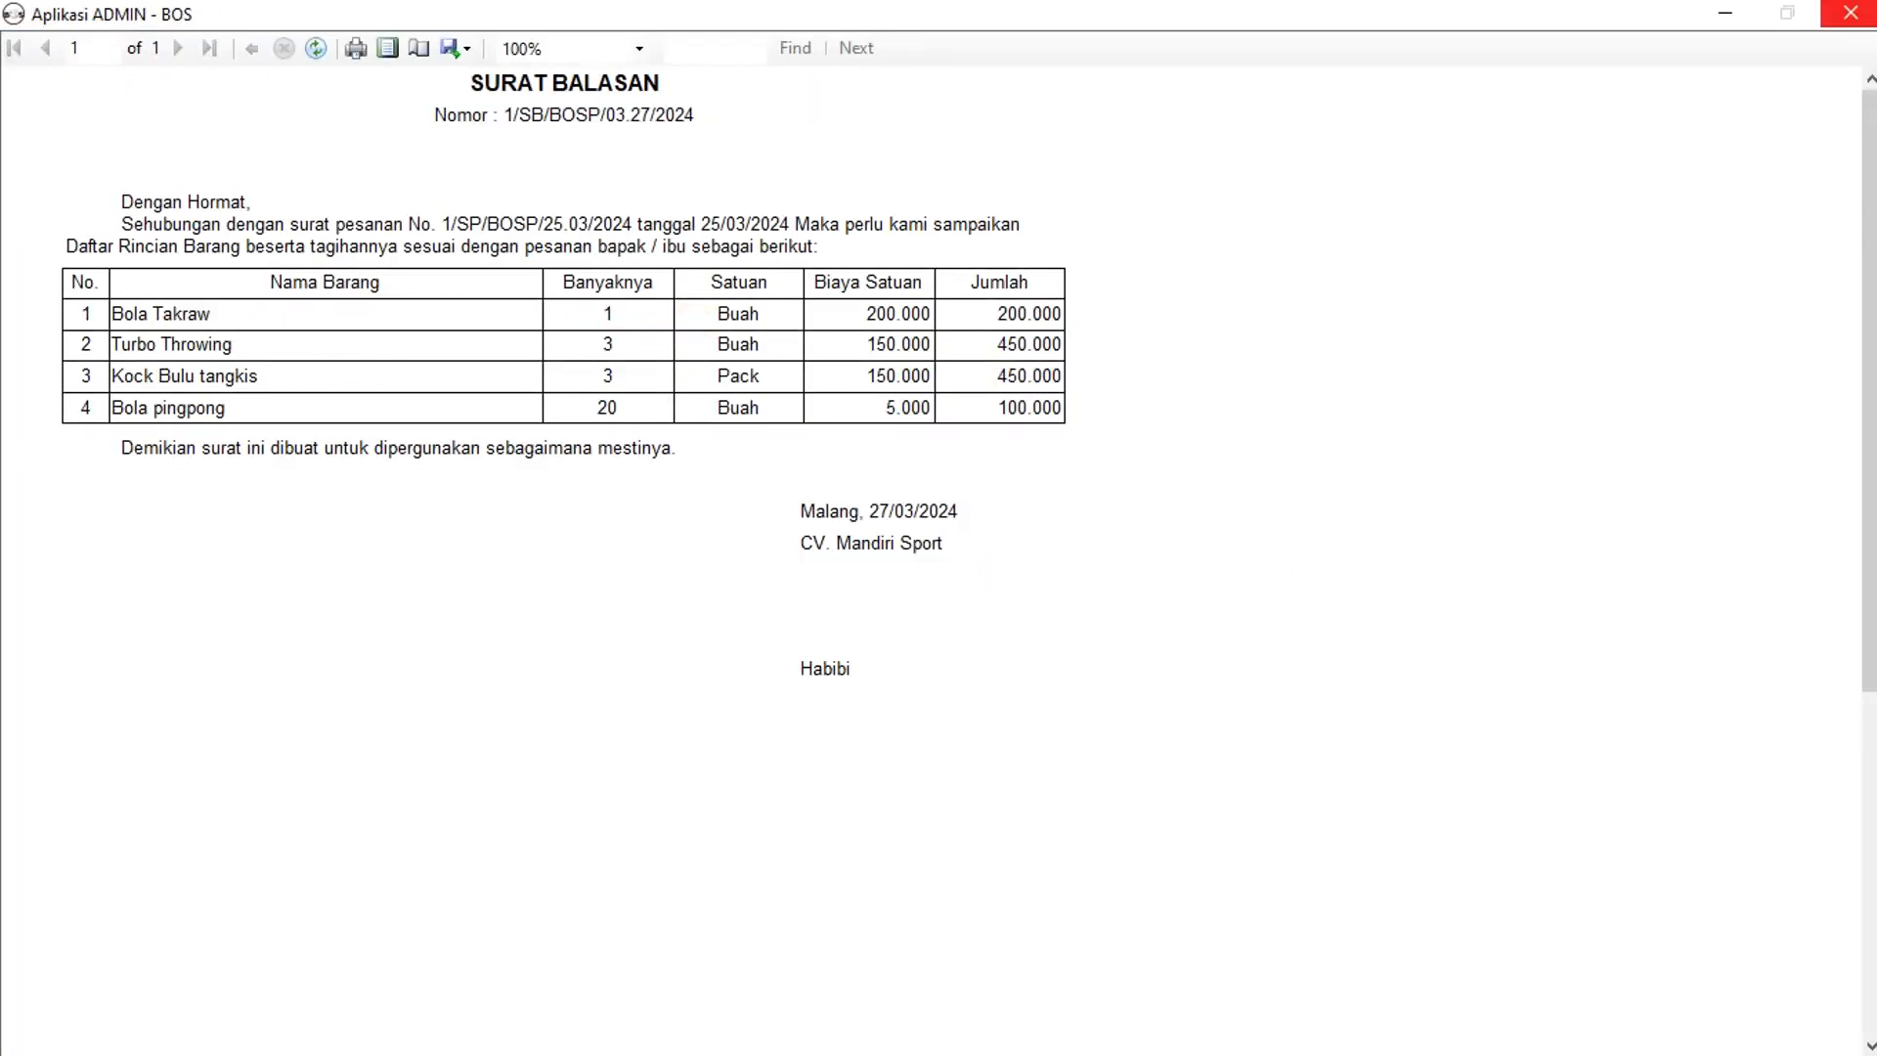
left_click(1850, 13)
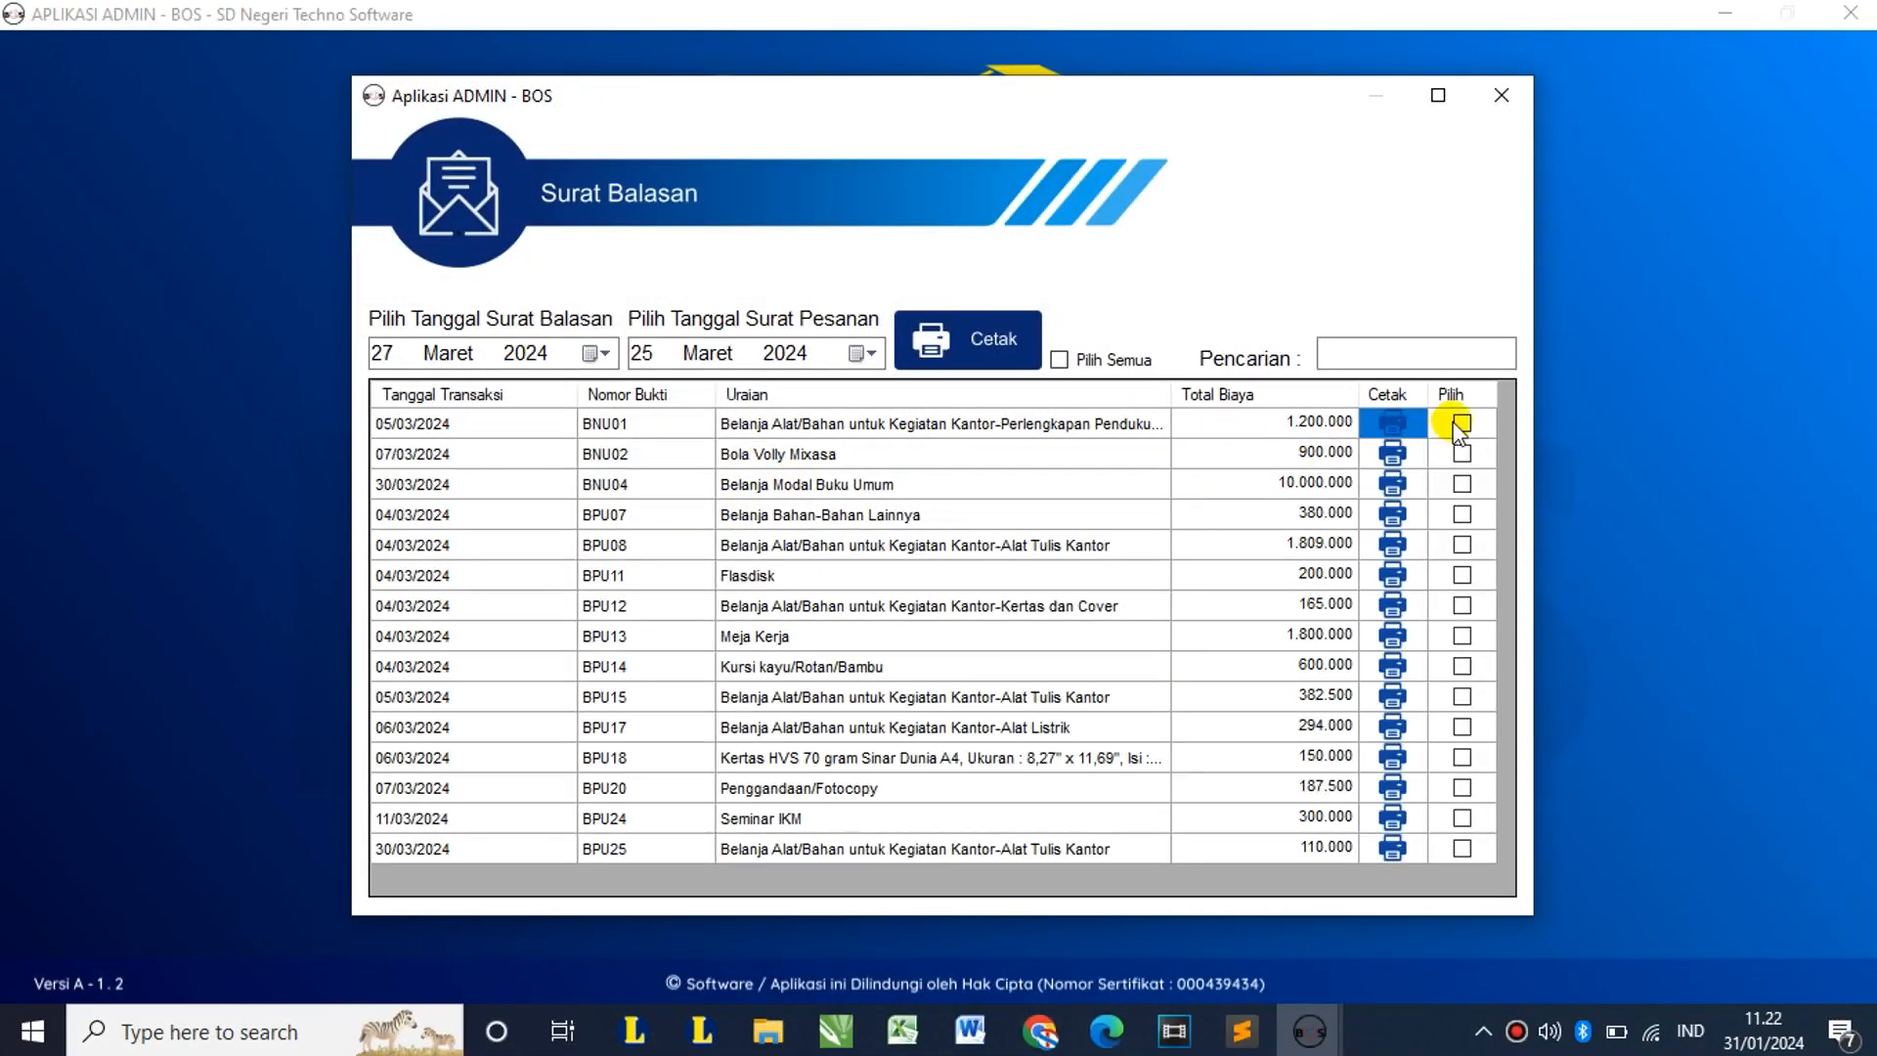
left_click(1461, 453)
left_click(1462, 483)
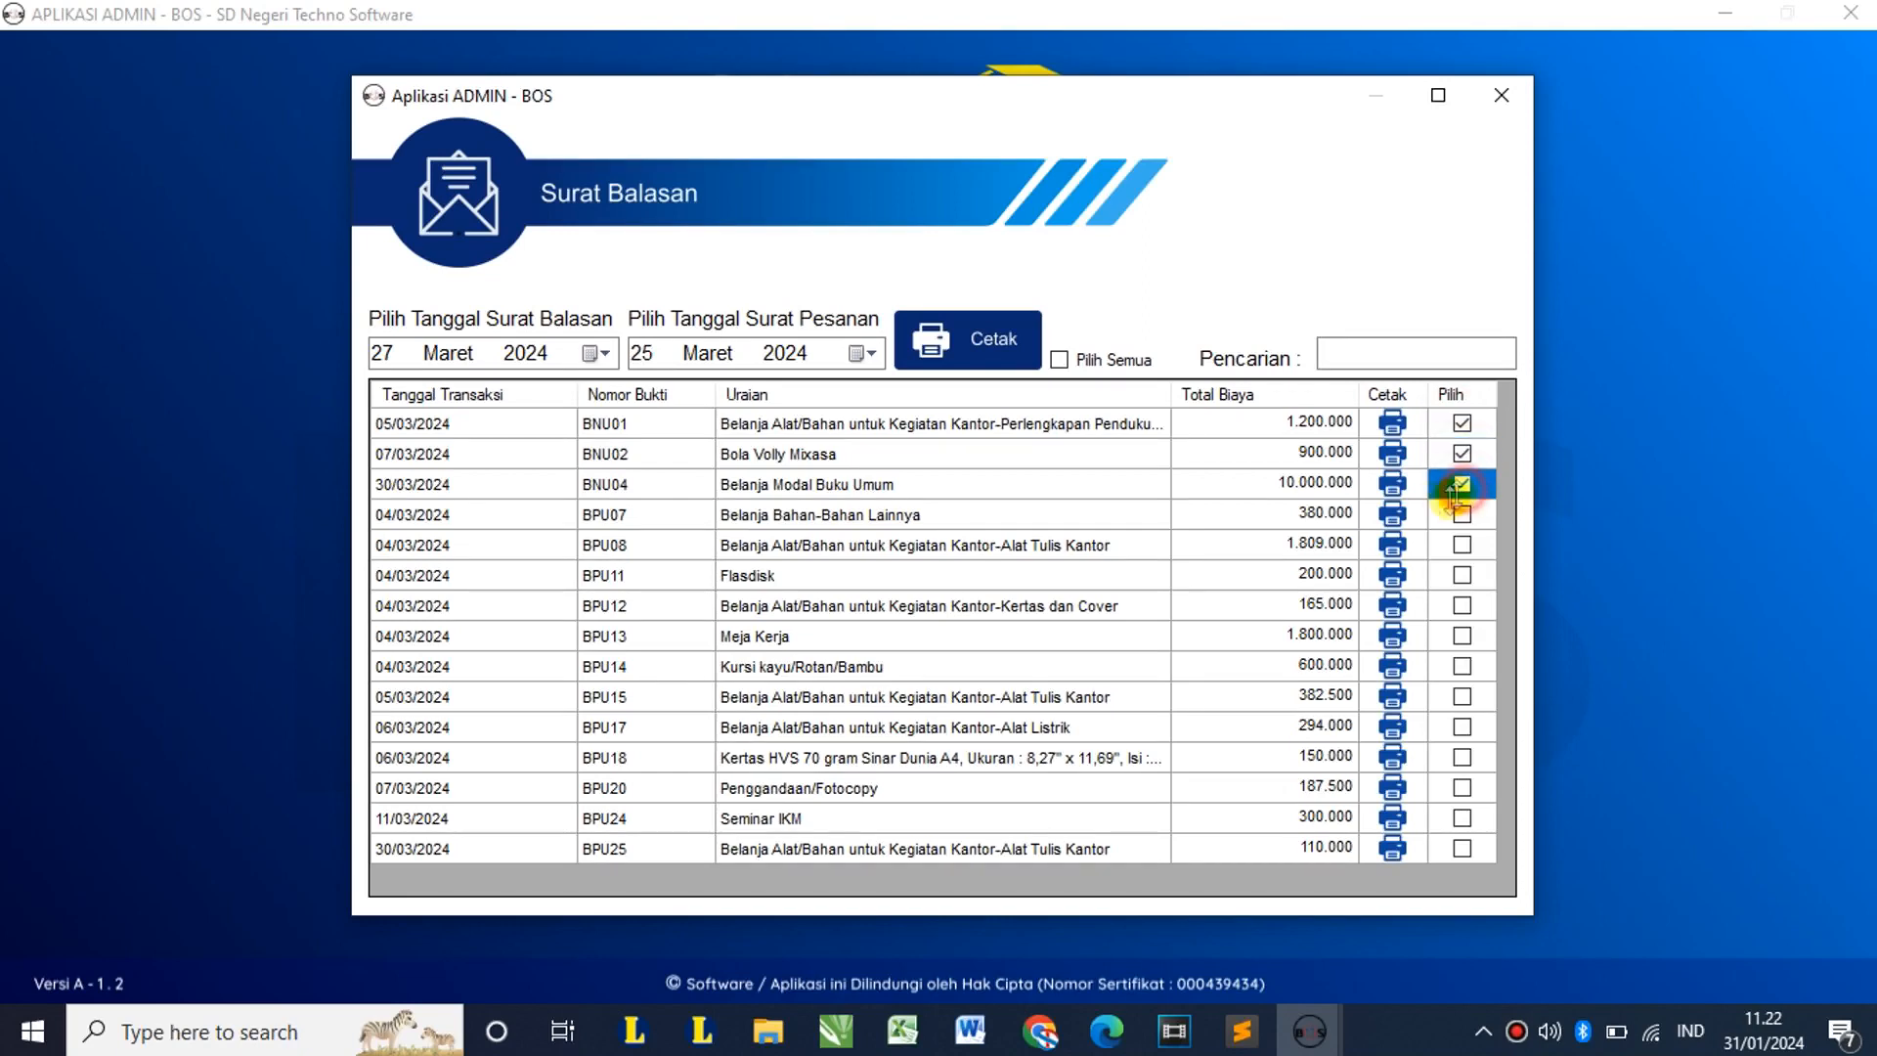
left_click(931, 339)
left_click(1504, 95)
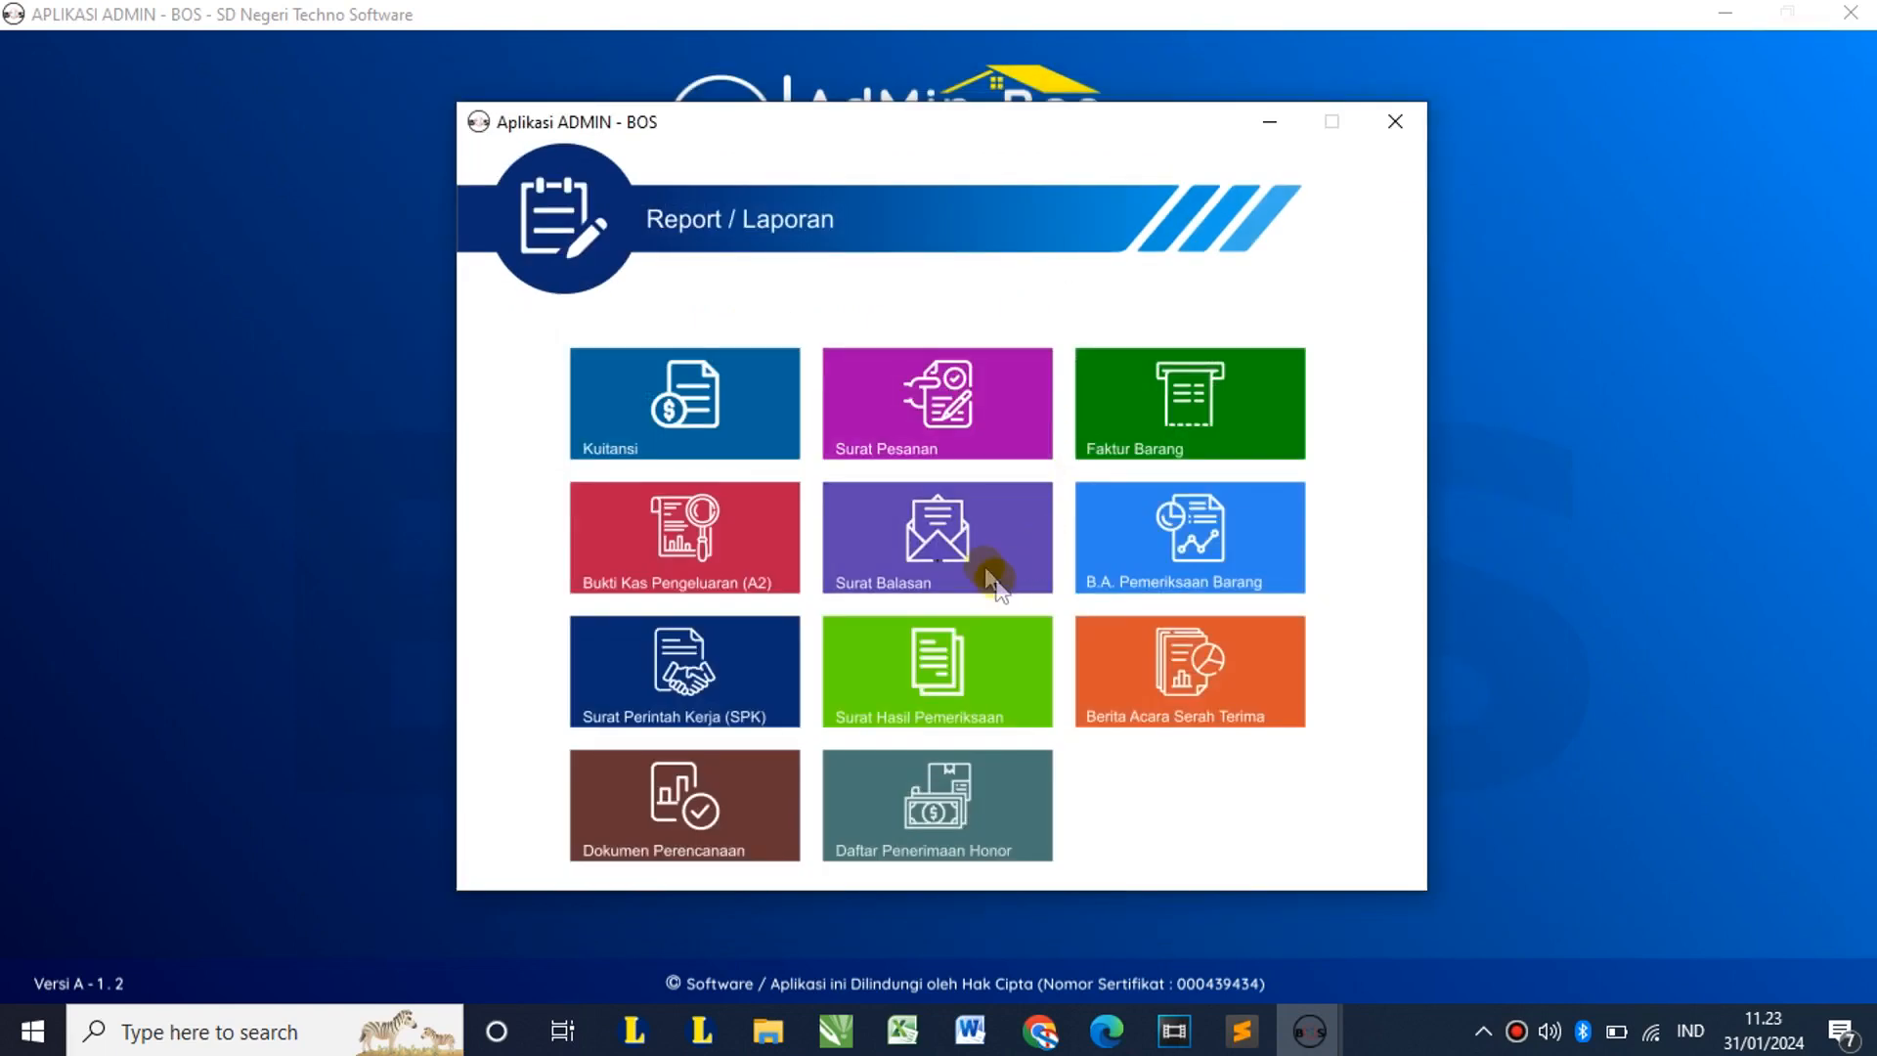
left_click(1183, 526)
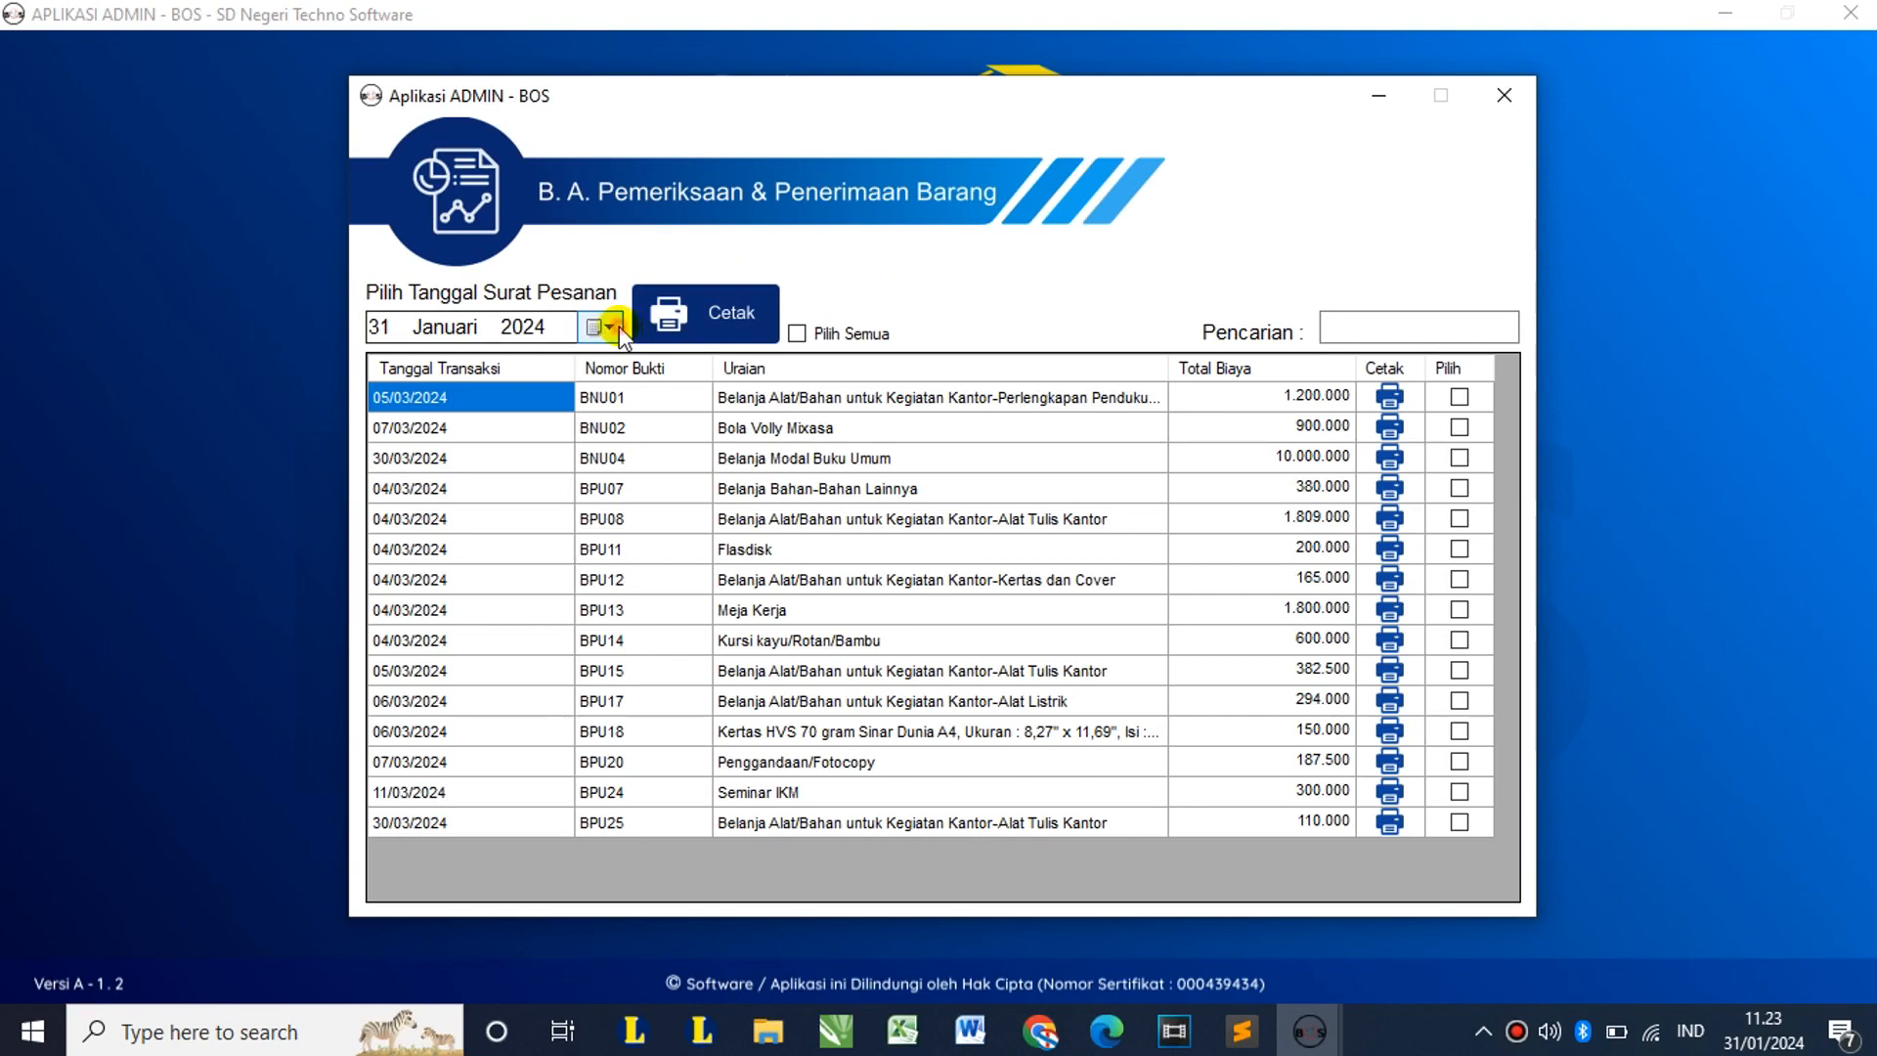
left_click(608, 326)
left_click(511, 498)
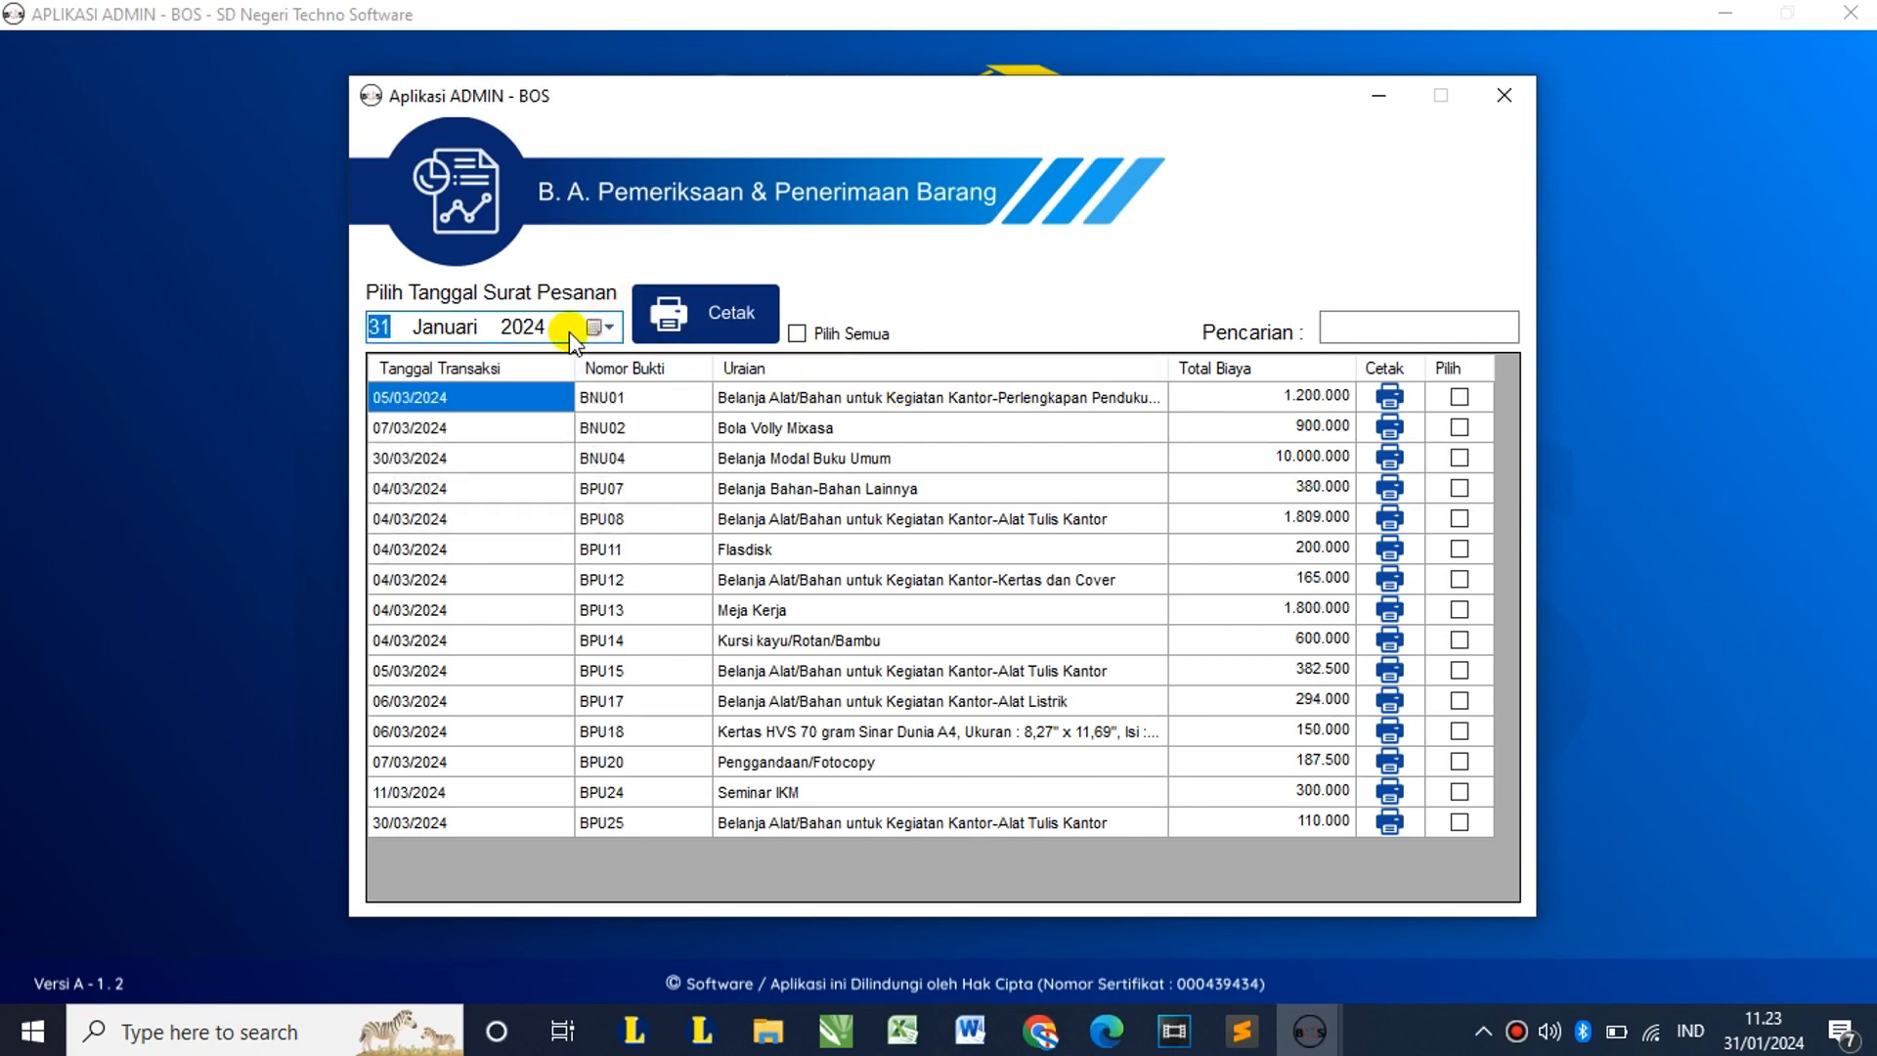
left_click(1408, 397)
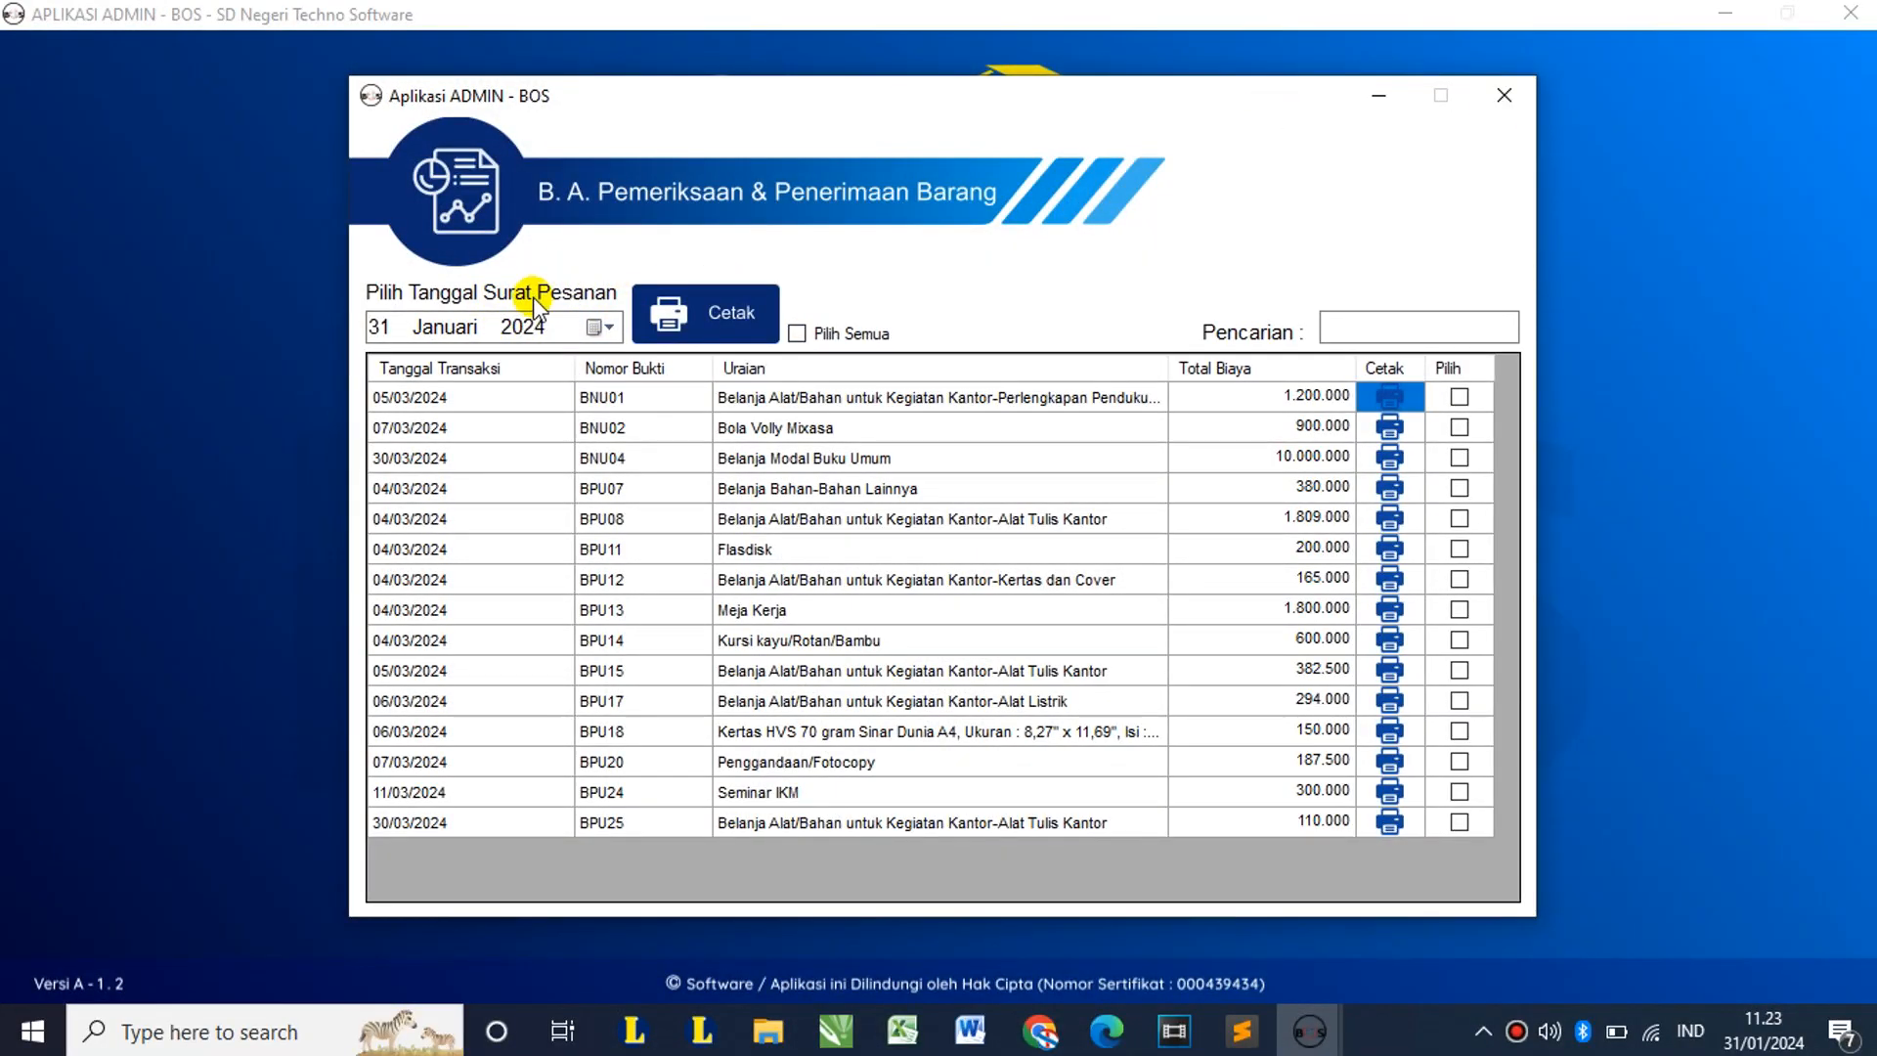
left_click(1492, 102)
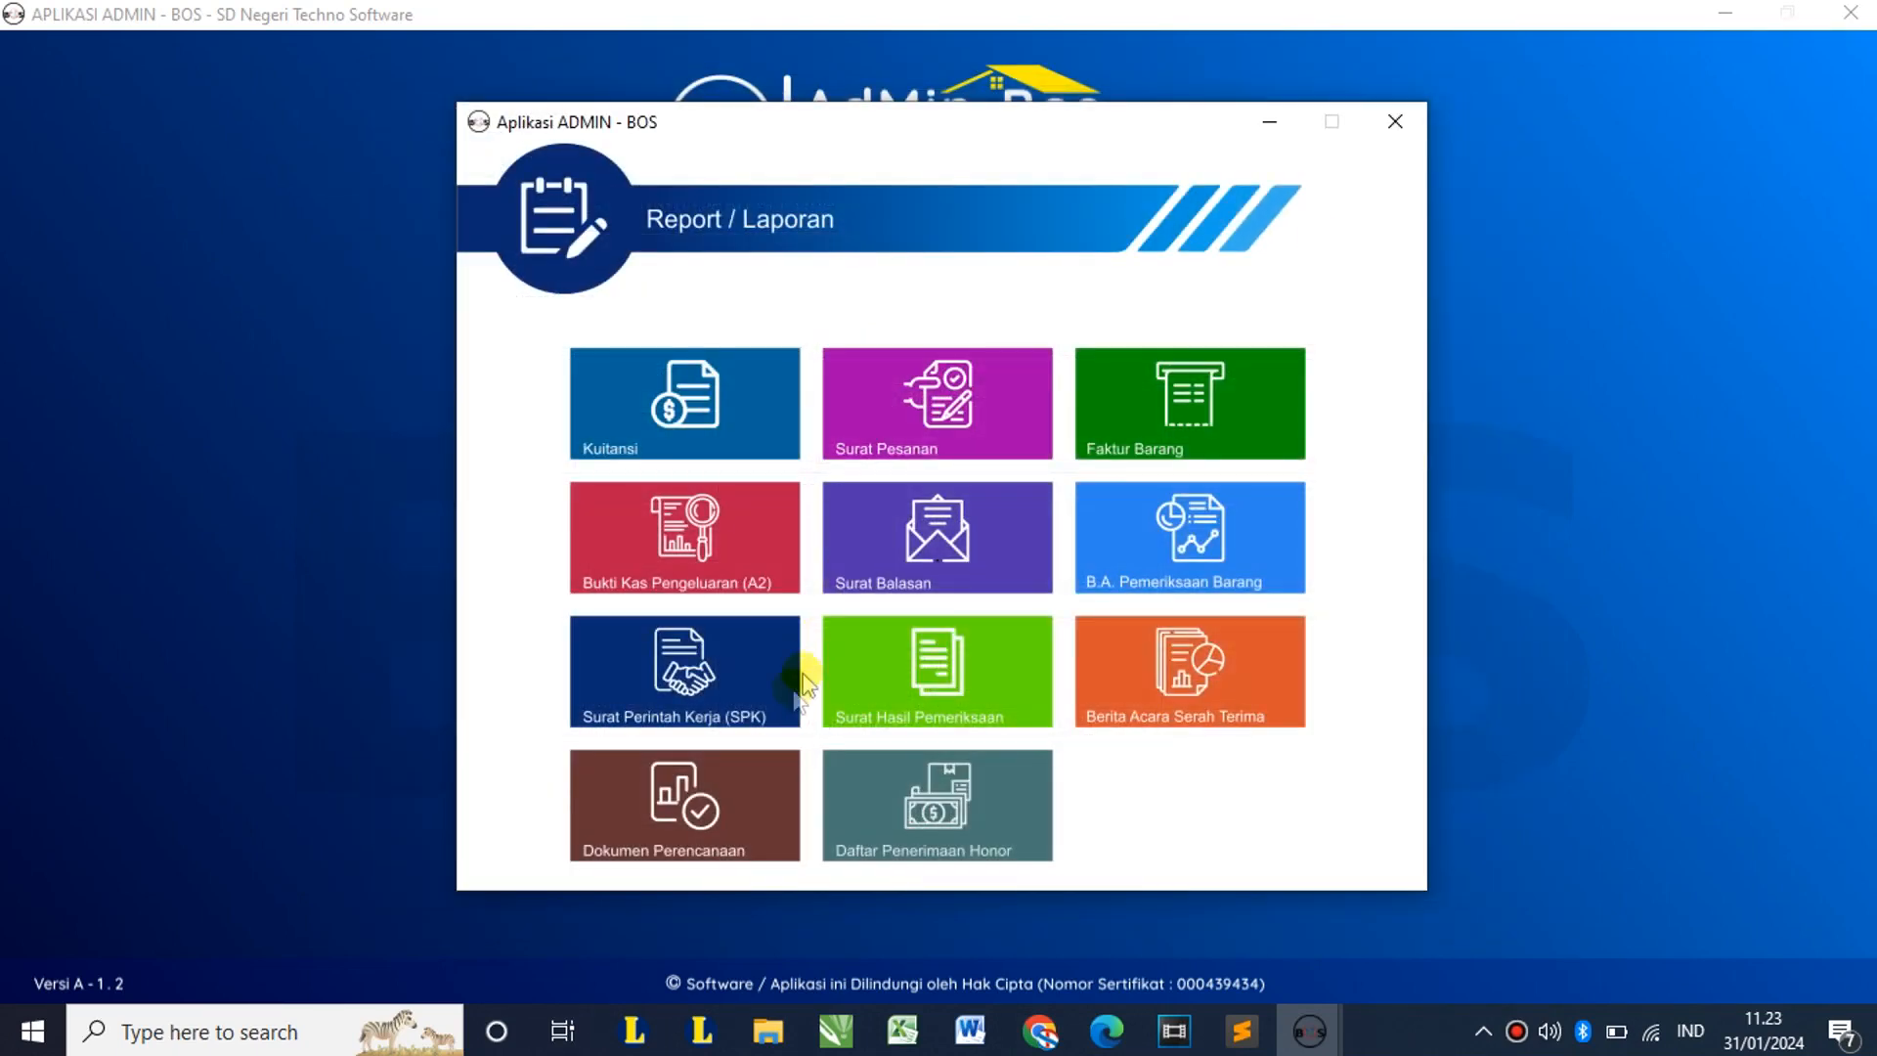
left_click(690, 696)
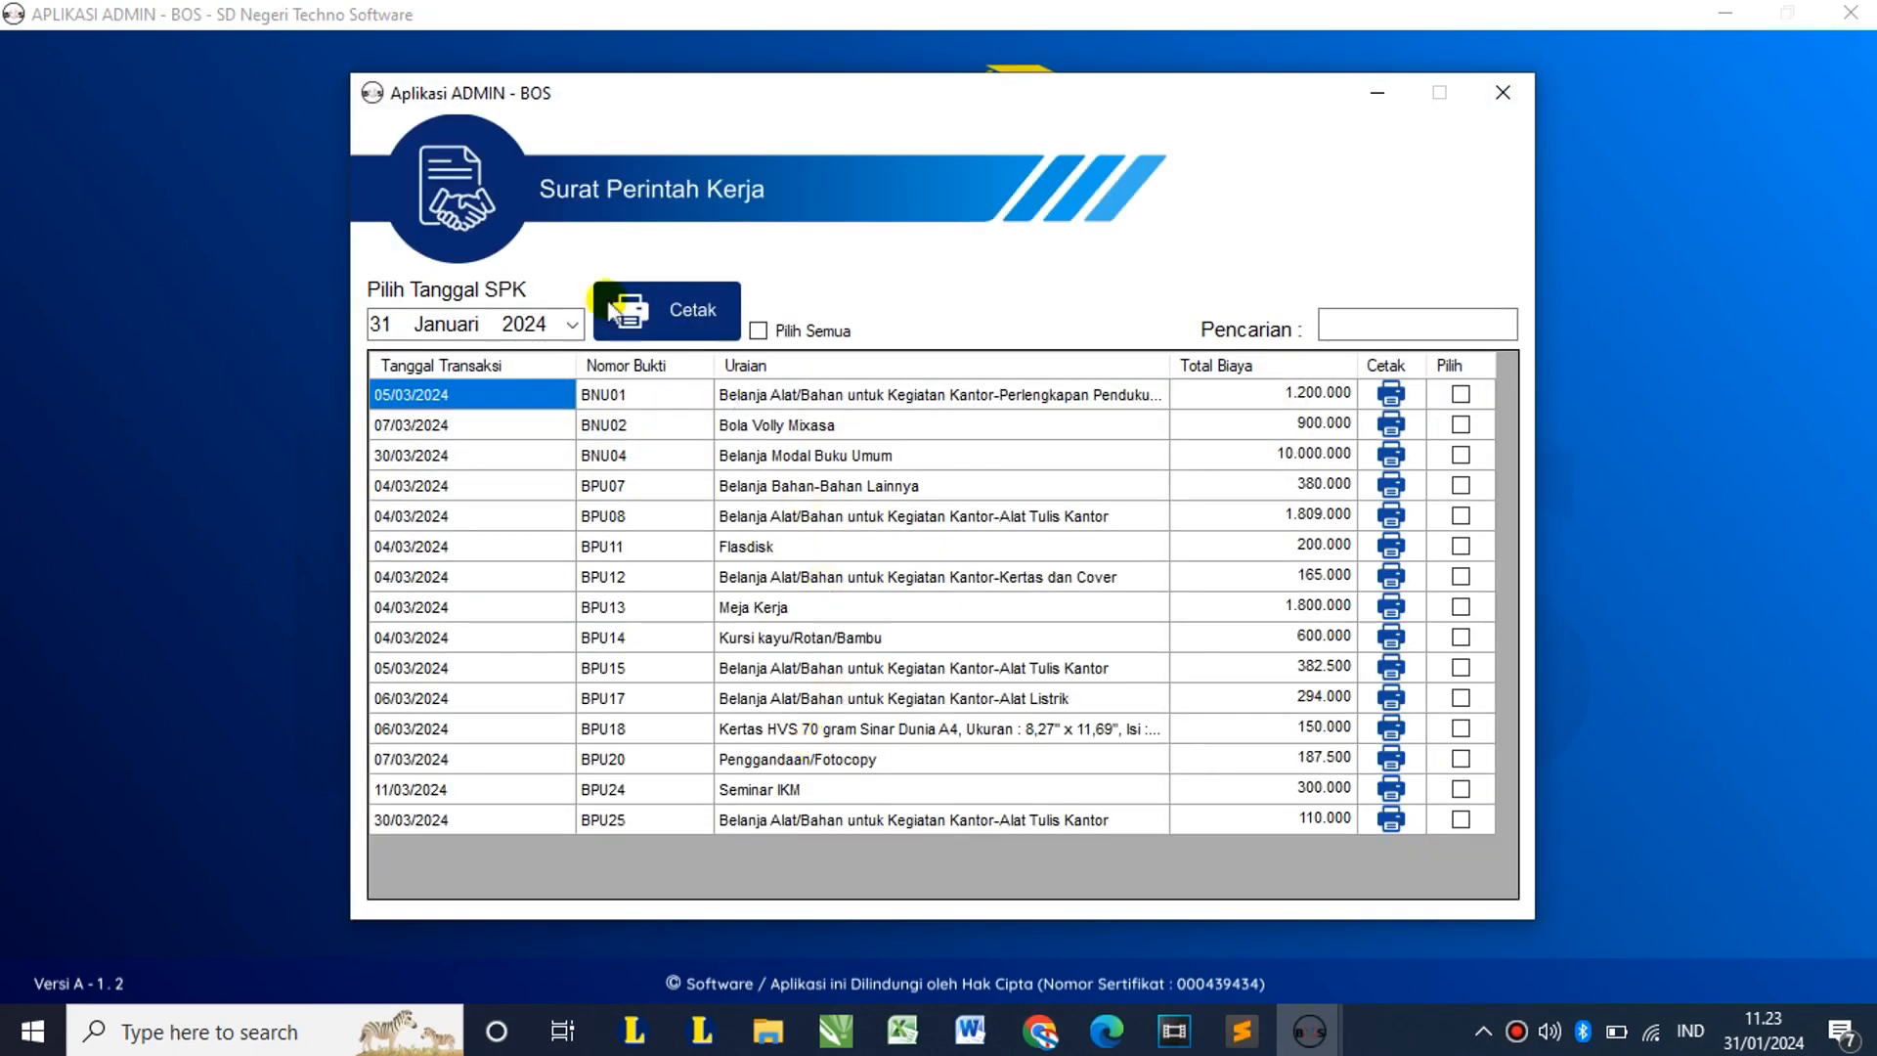
left_click(575, 326)
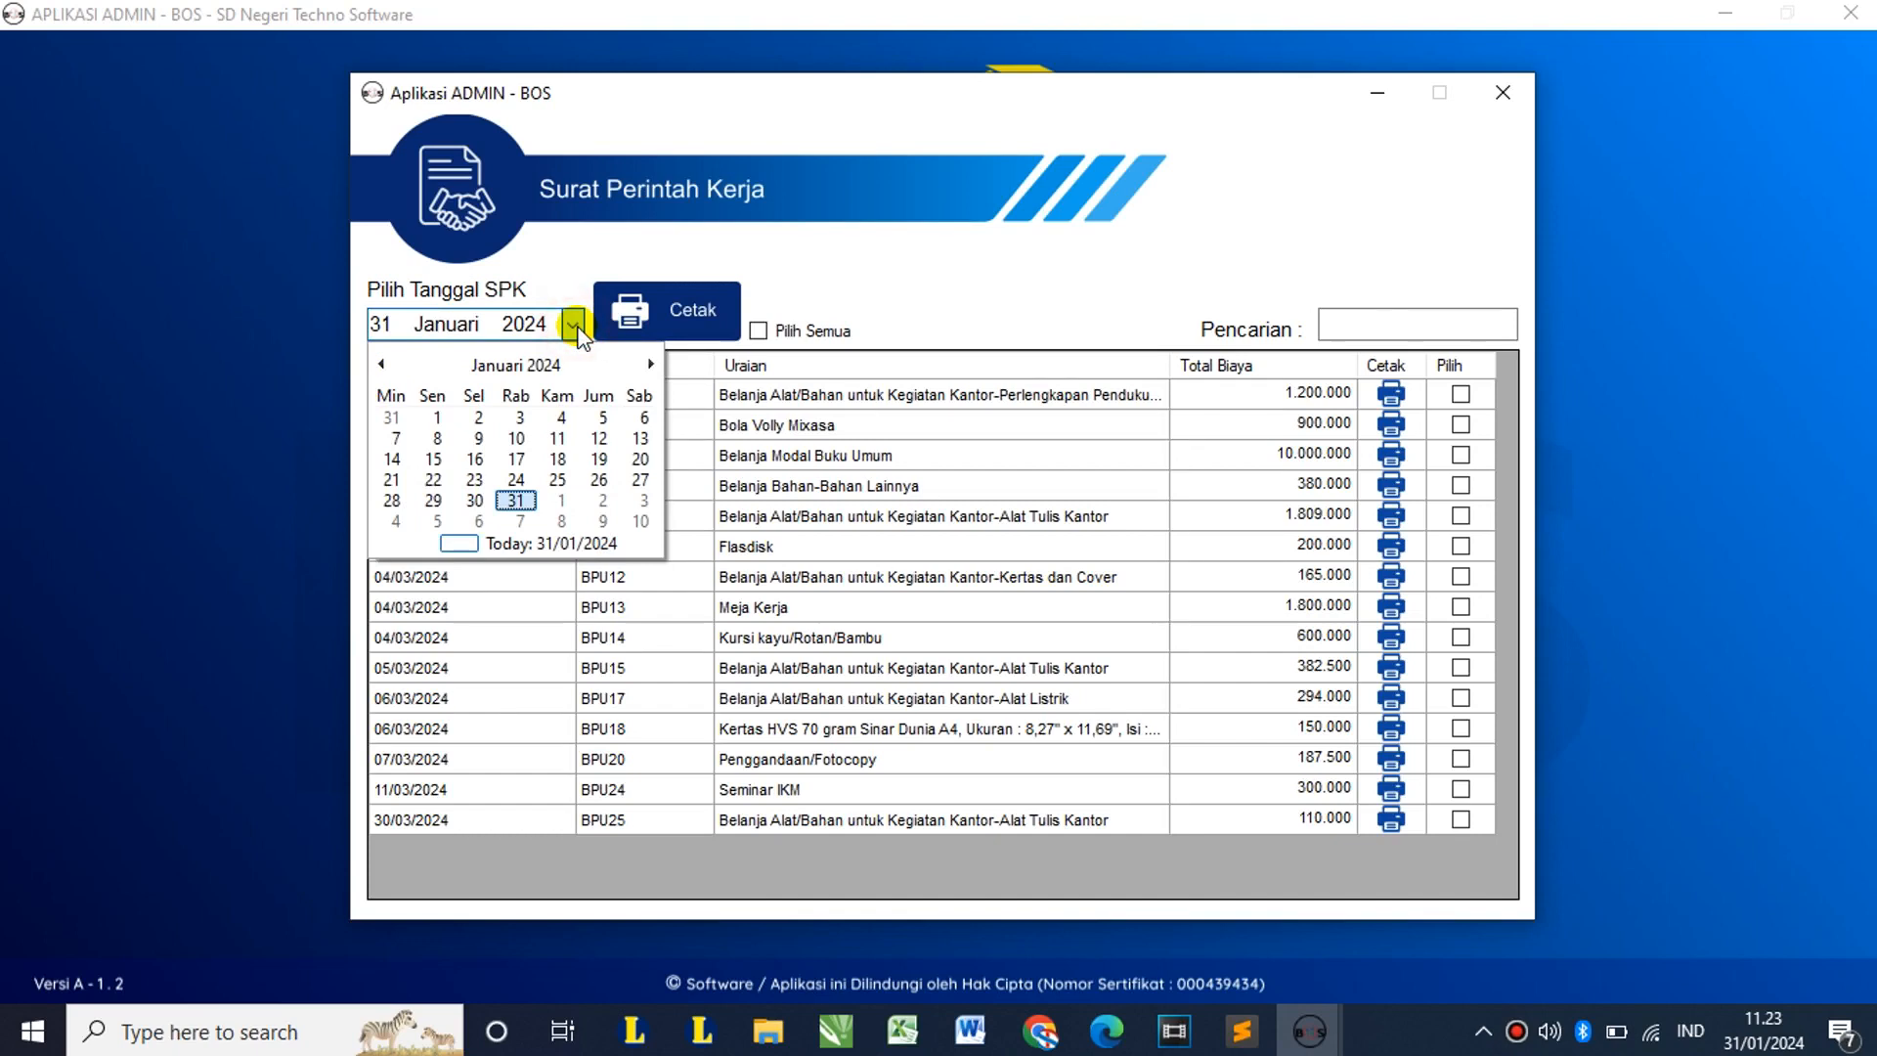
left_click(931, 306)
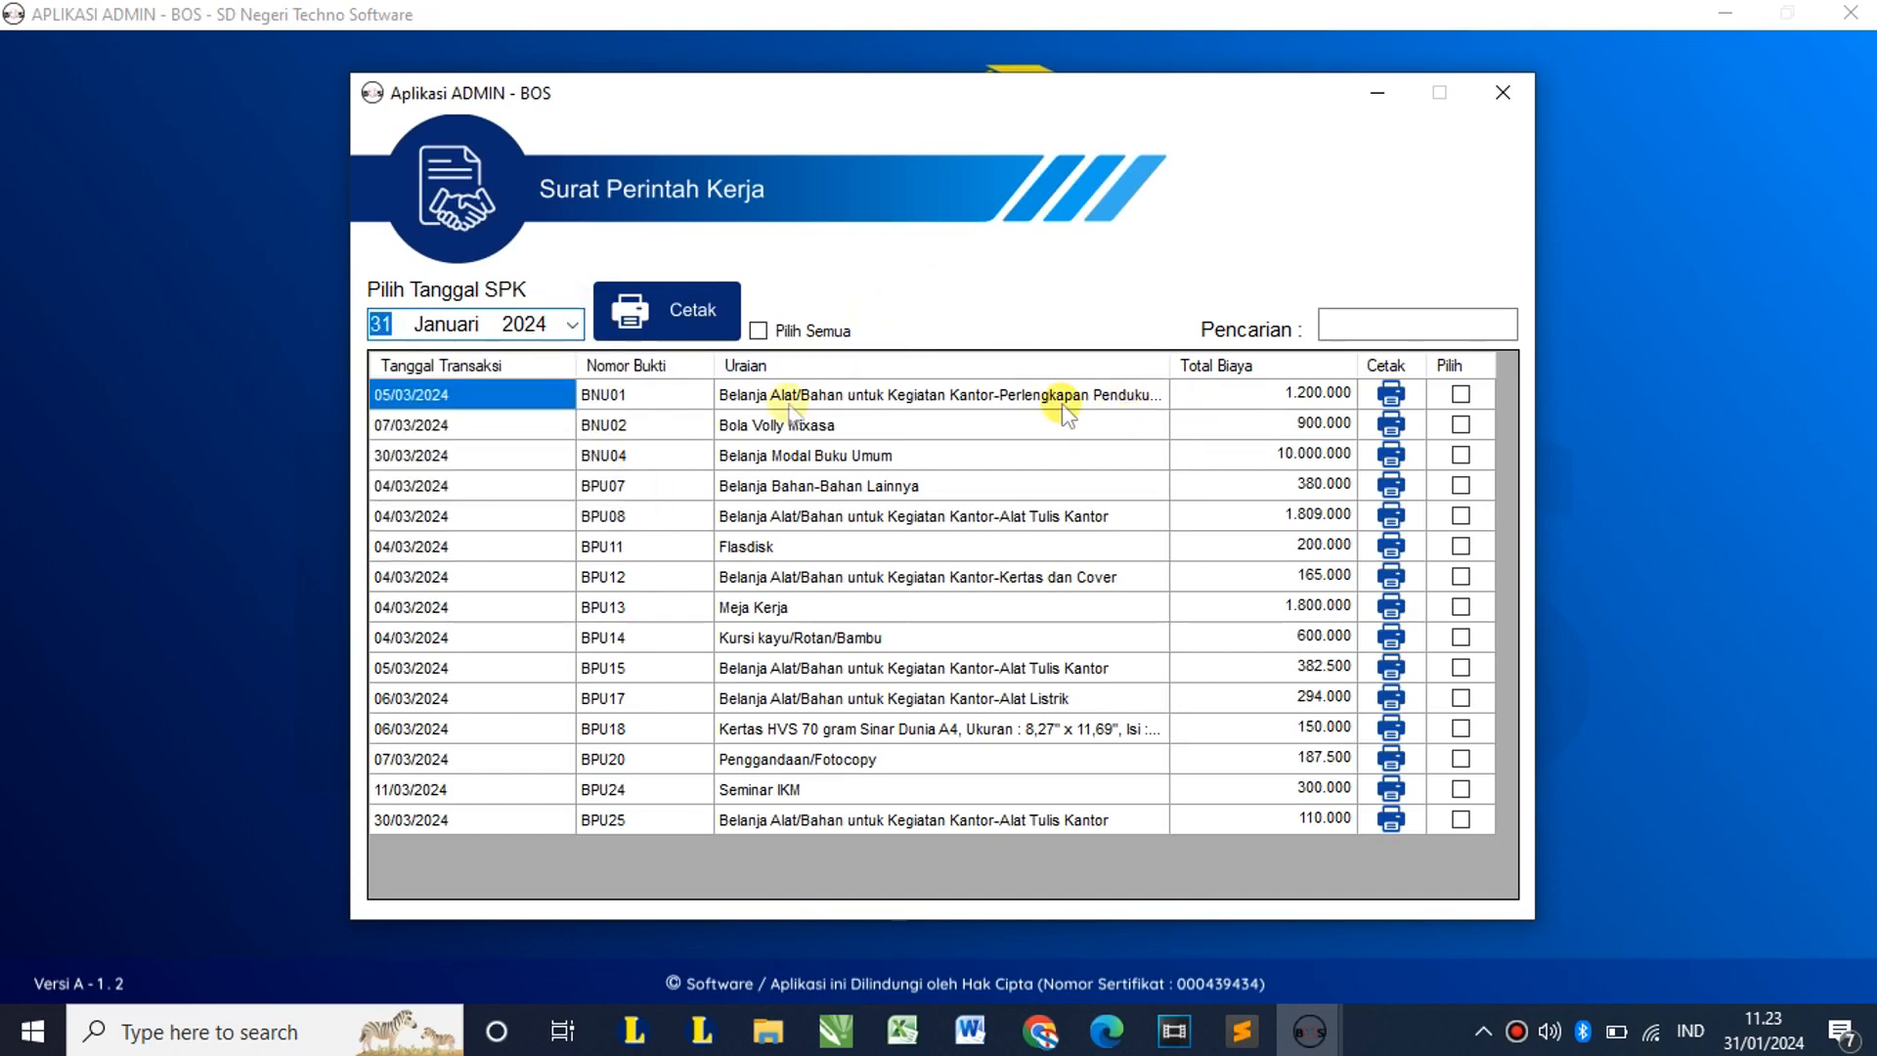
left_click(573, 325)
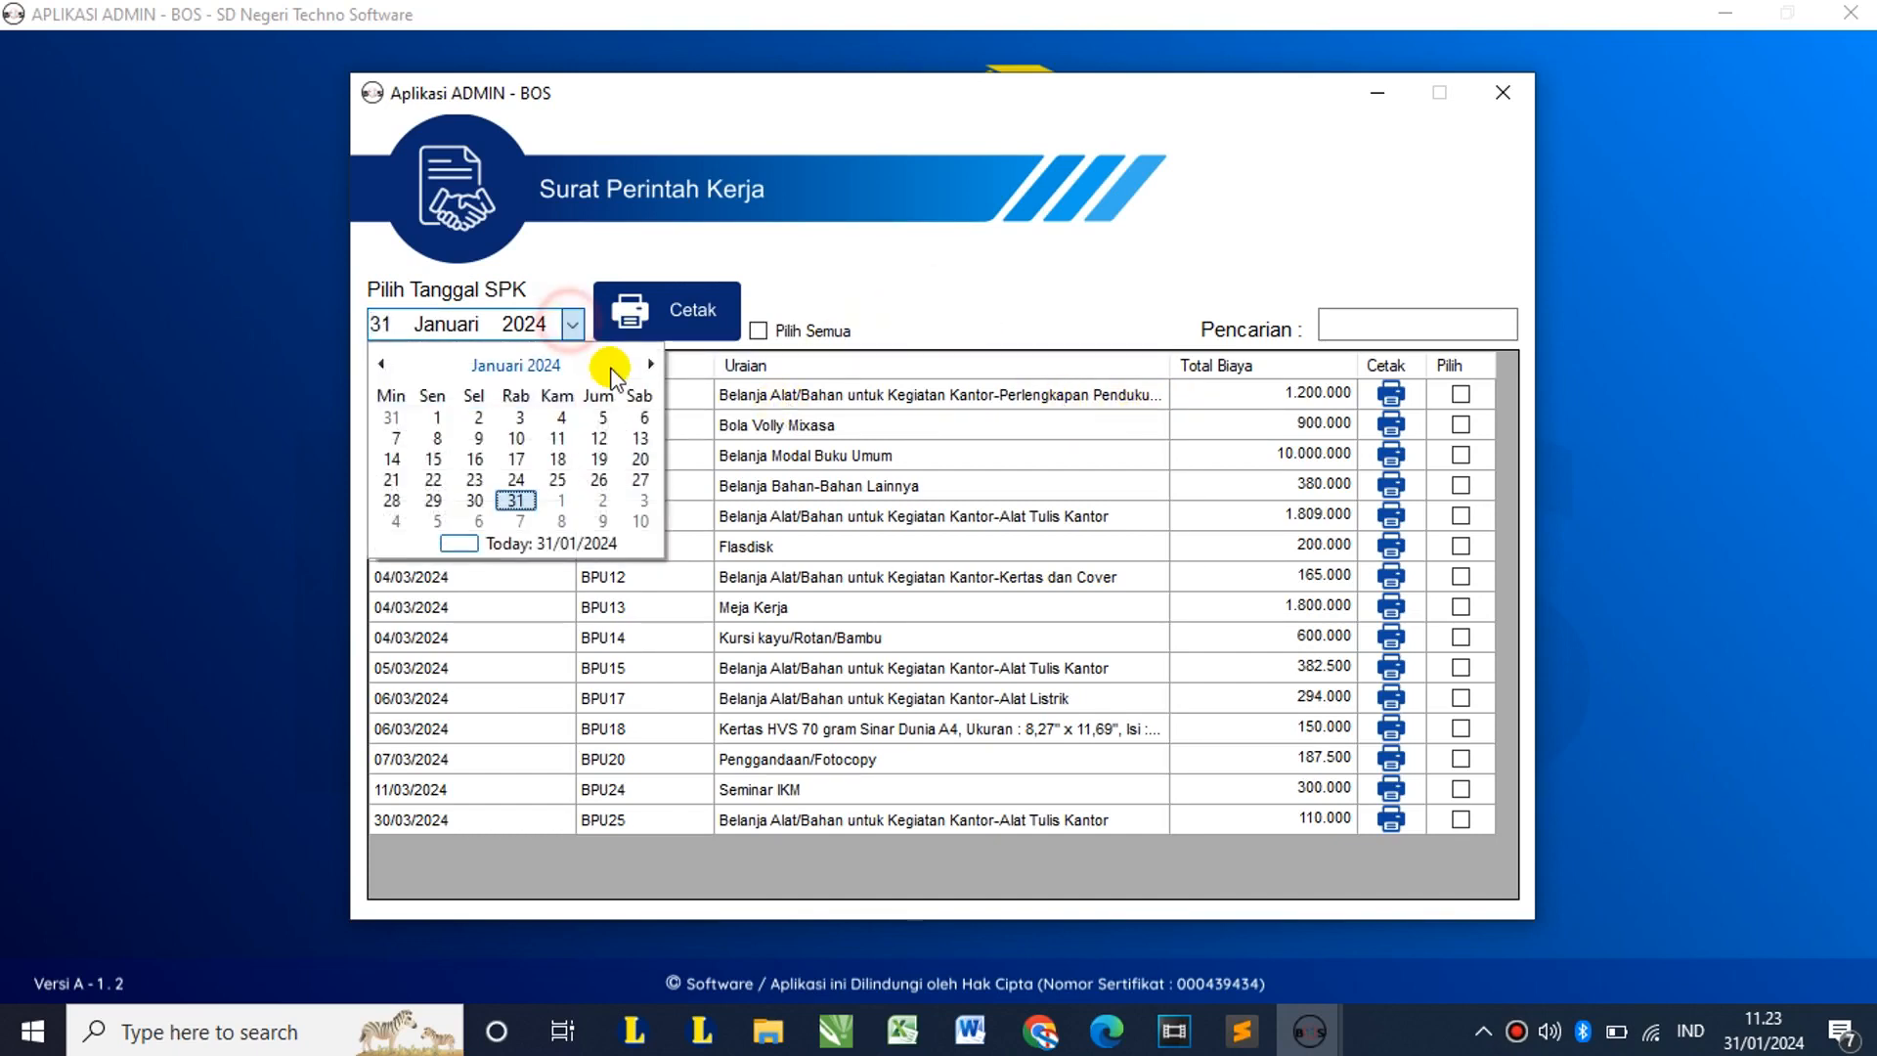
left_click(664, 372)
left_click(664, 373)
left_click(433, 500)
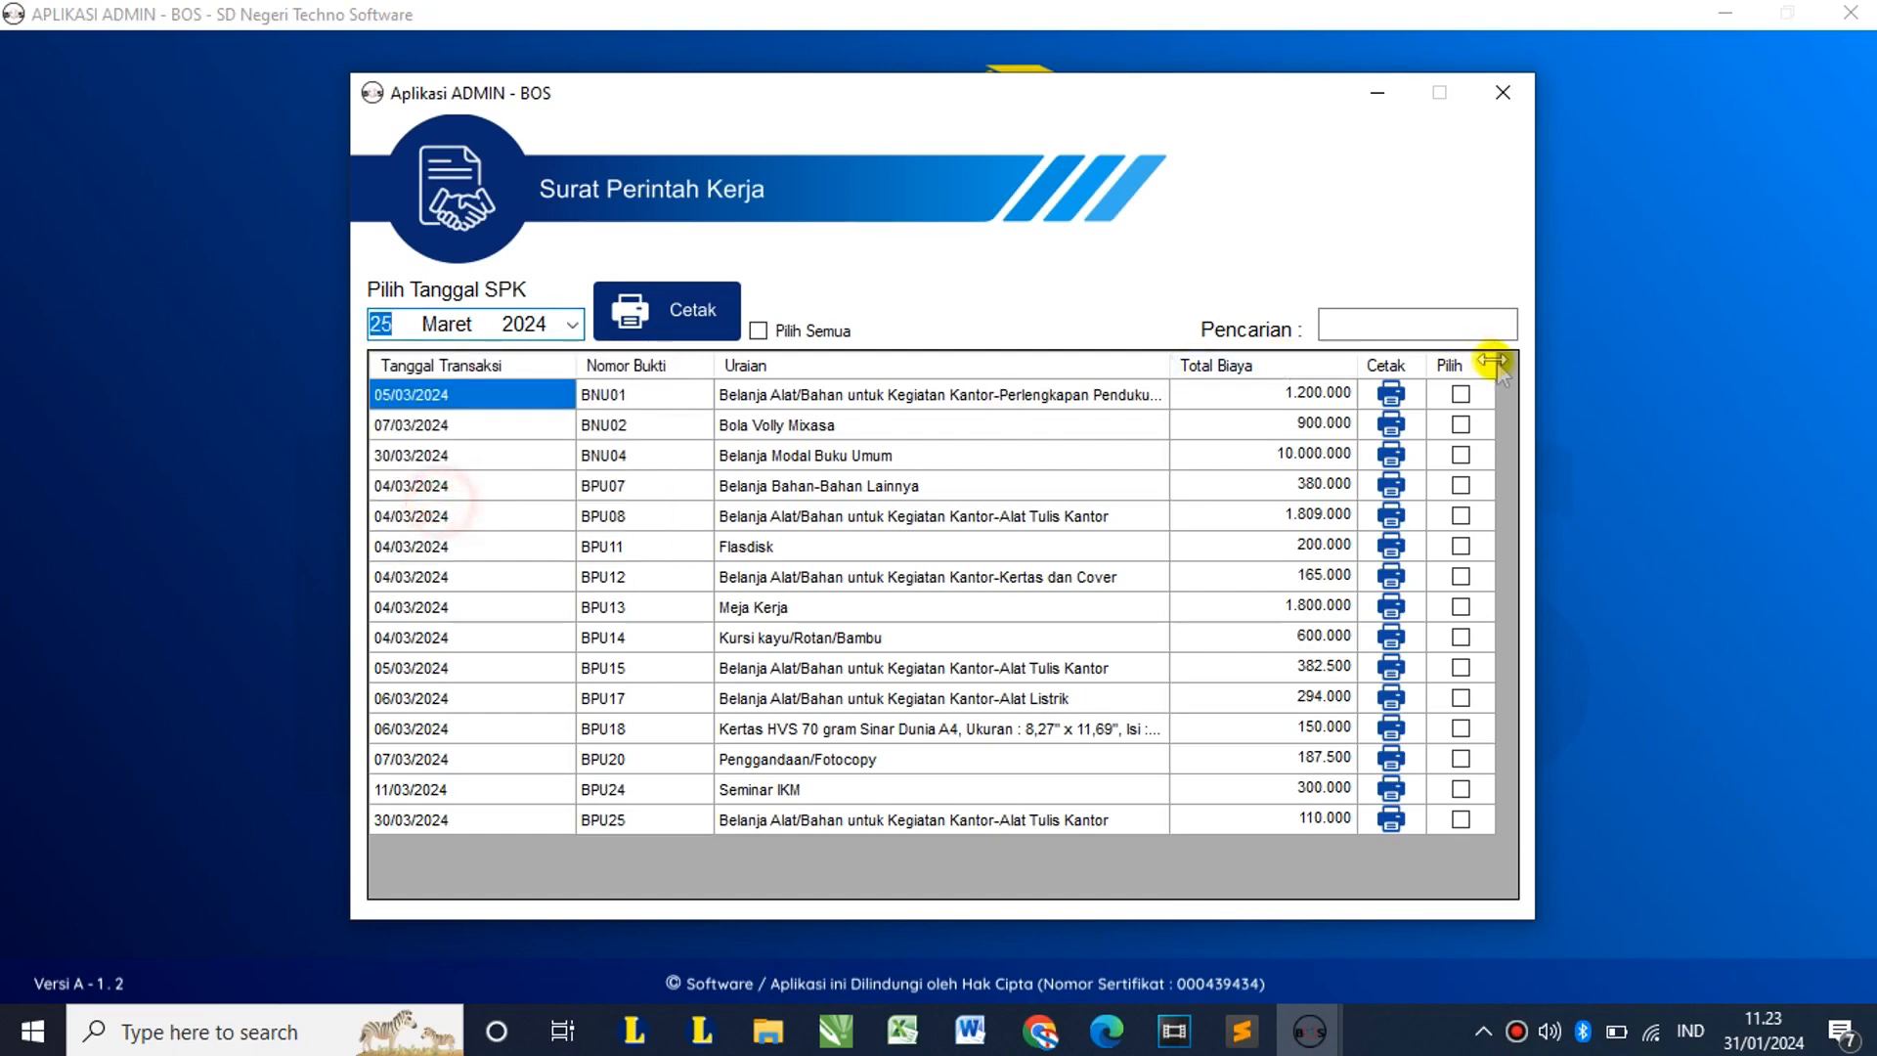
left_click(1390, 394)
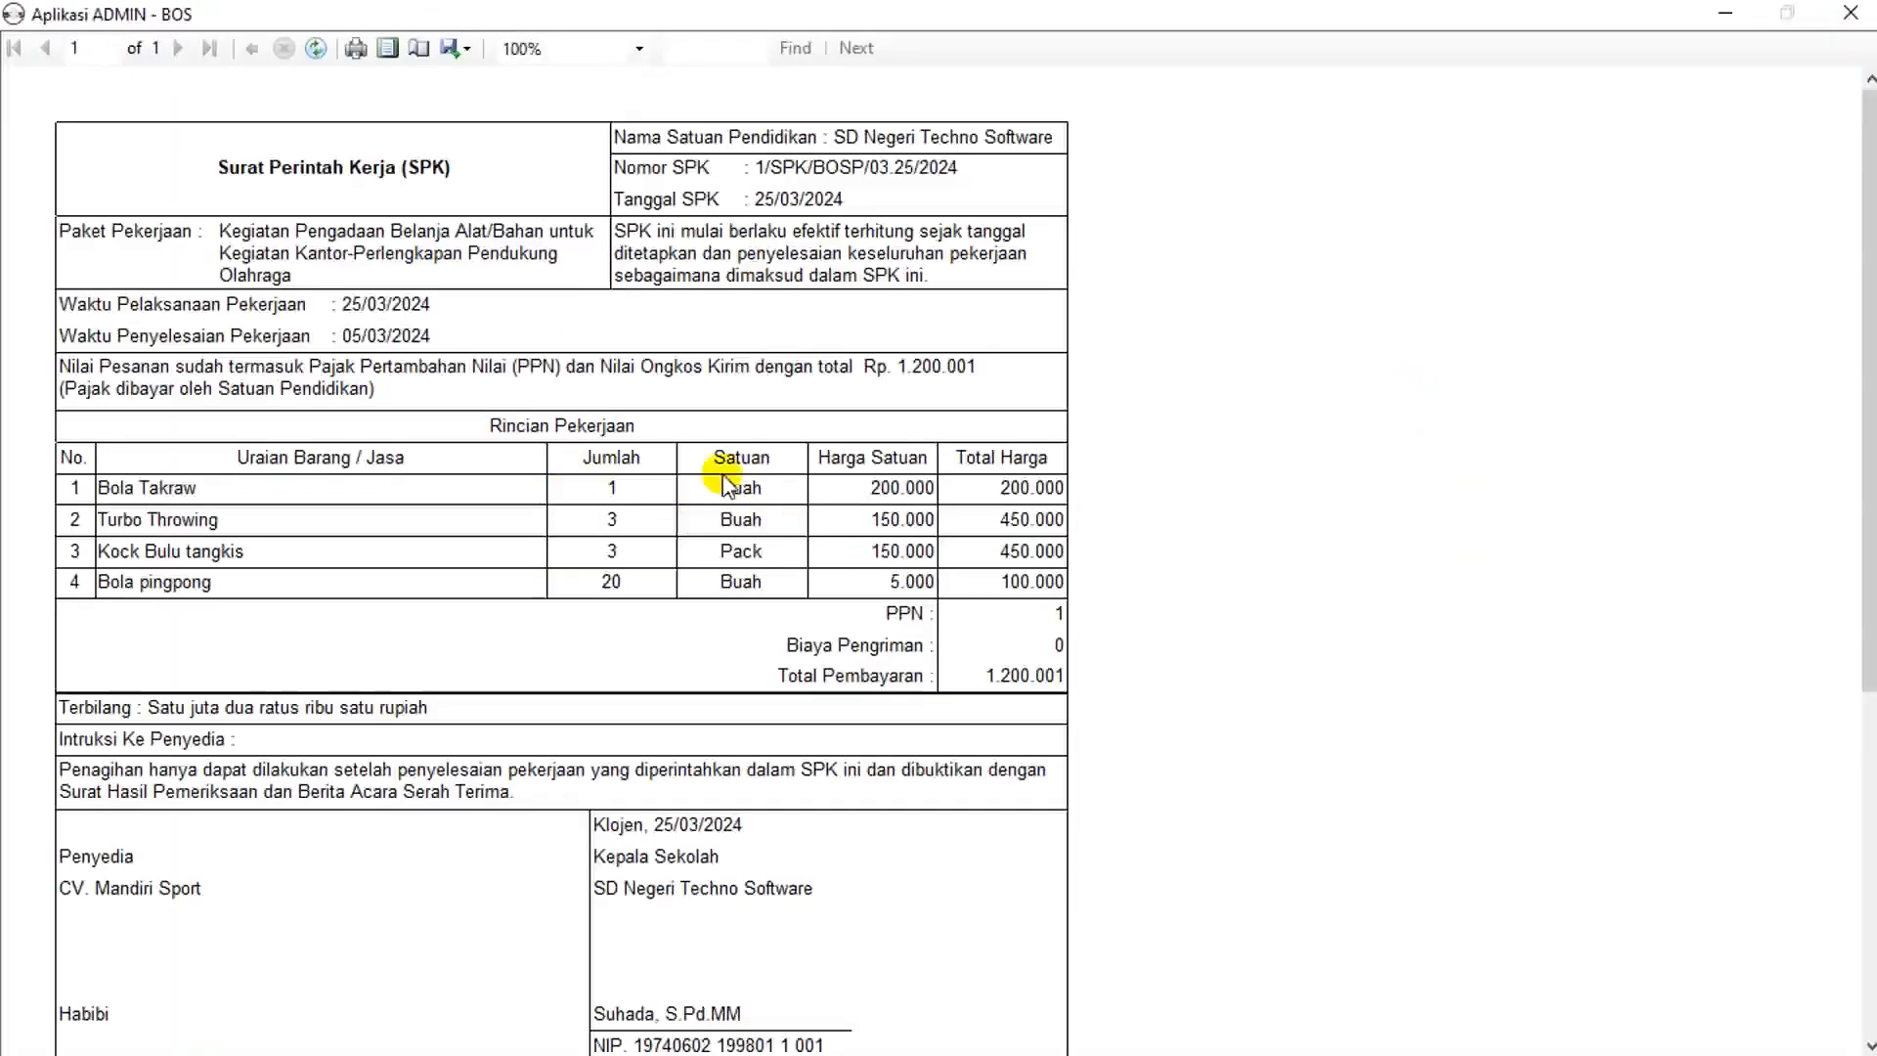
scroll(720, 450, "down", 3)
scroll(720, 459, "up", 3)
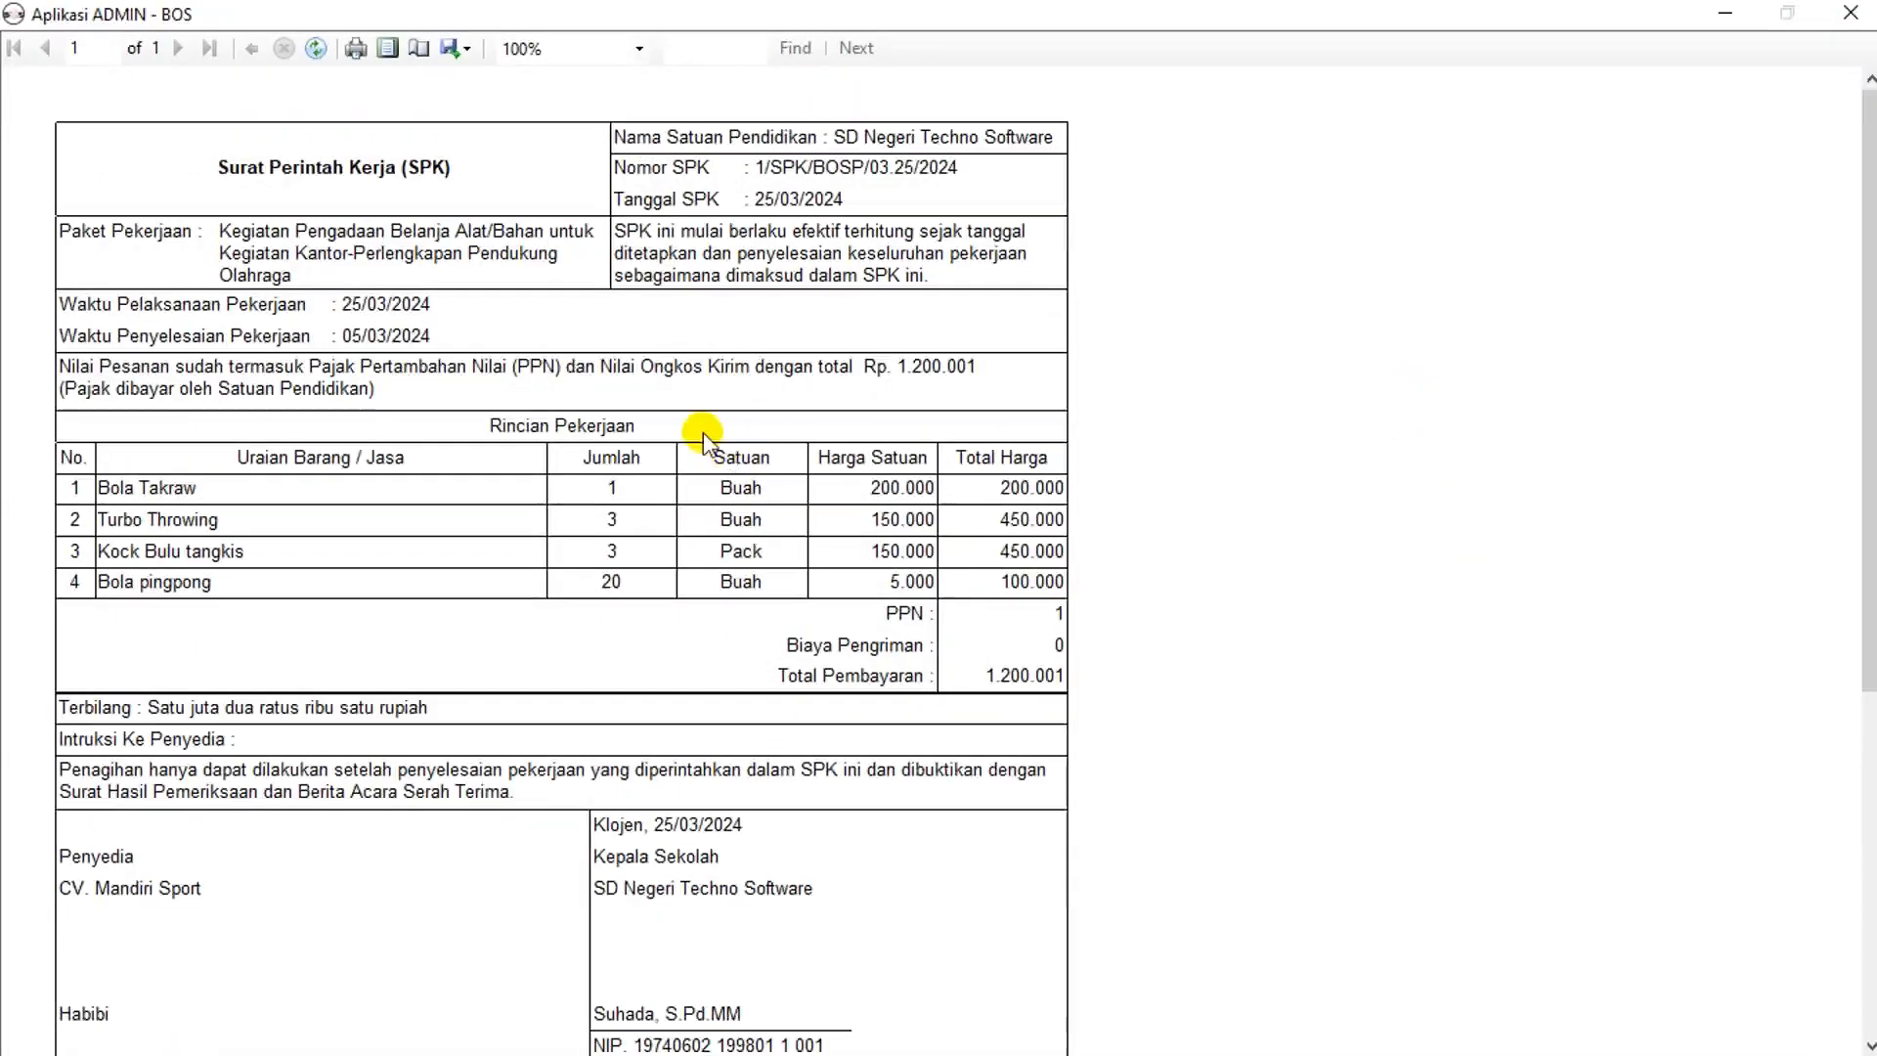
scroll(699, 435, "down", 3)
scroll(702, 435, "up", 3)
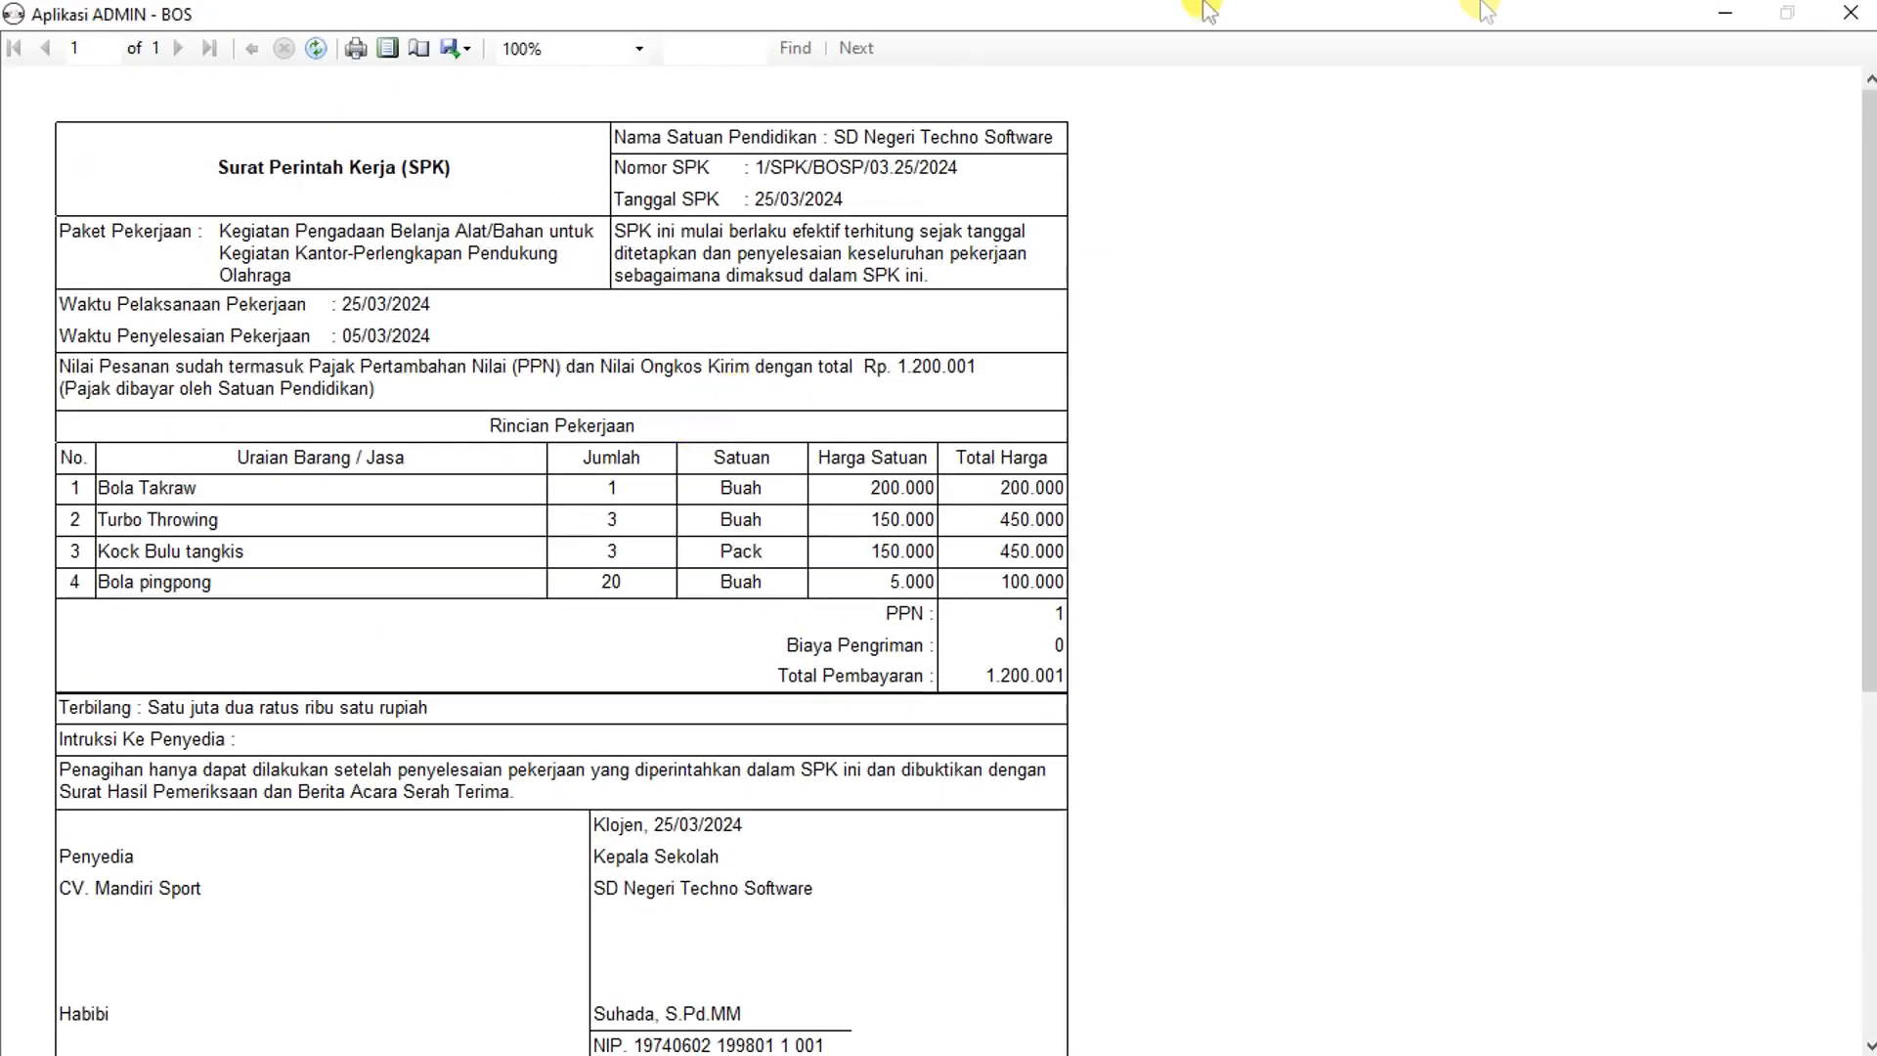
left_click(1851, 13)
left_click(1461, 394)
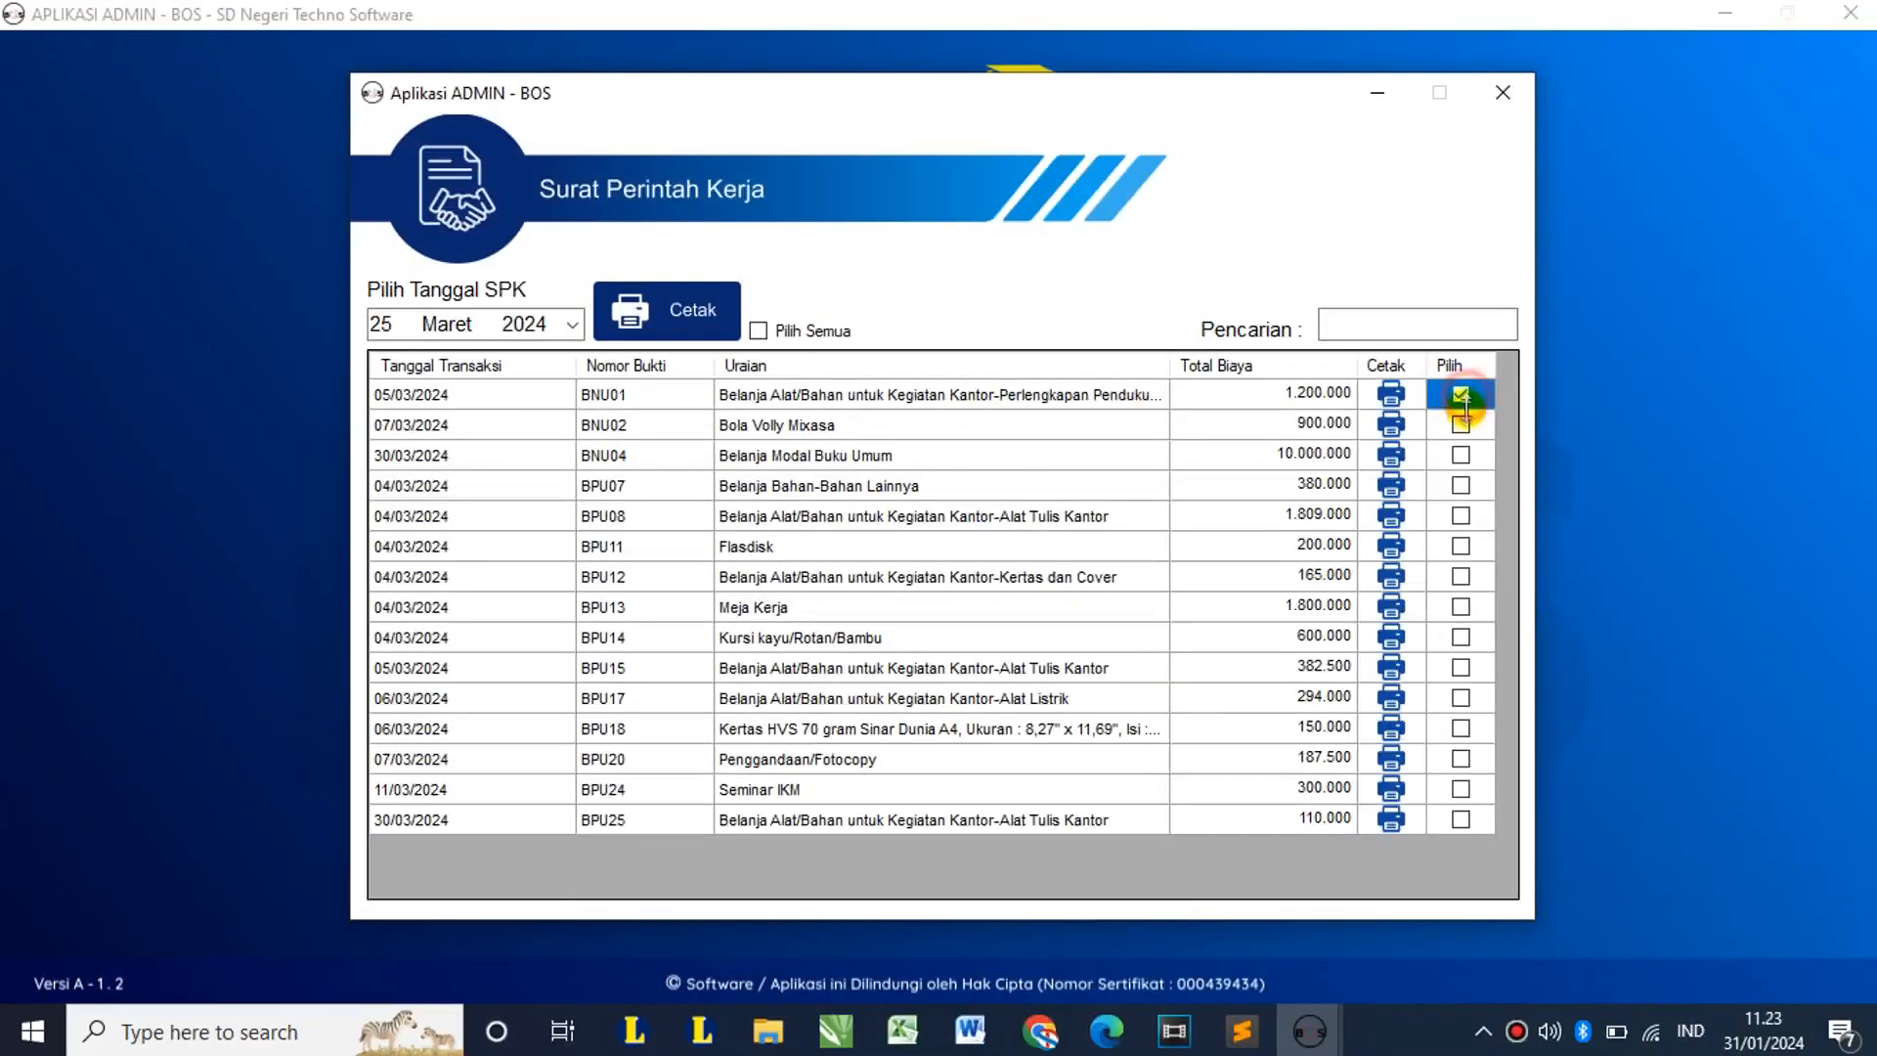
left_click(1460, 425)
left_click(1461, 455)
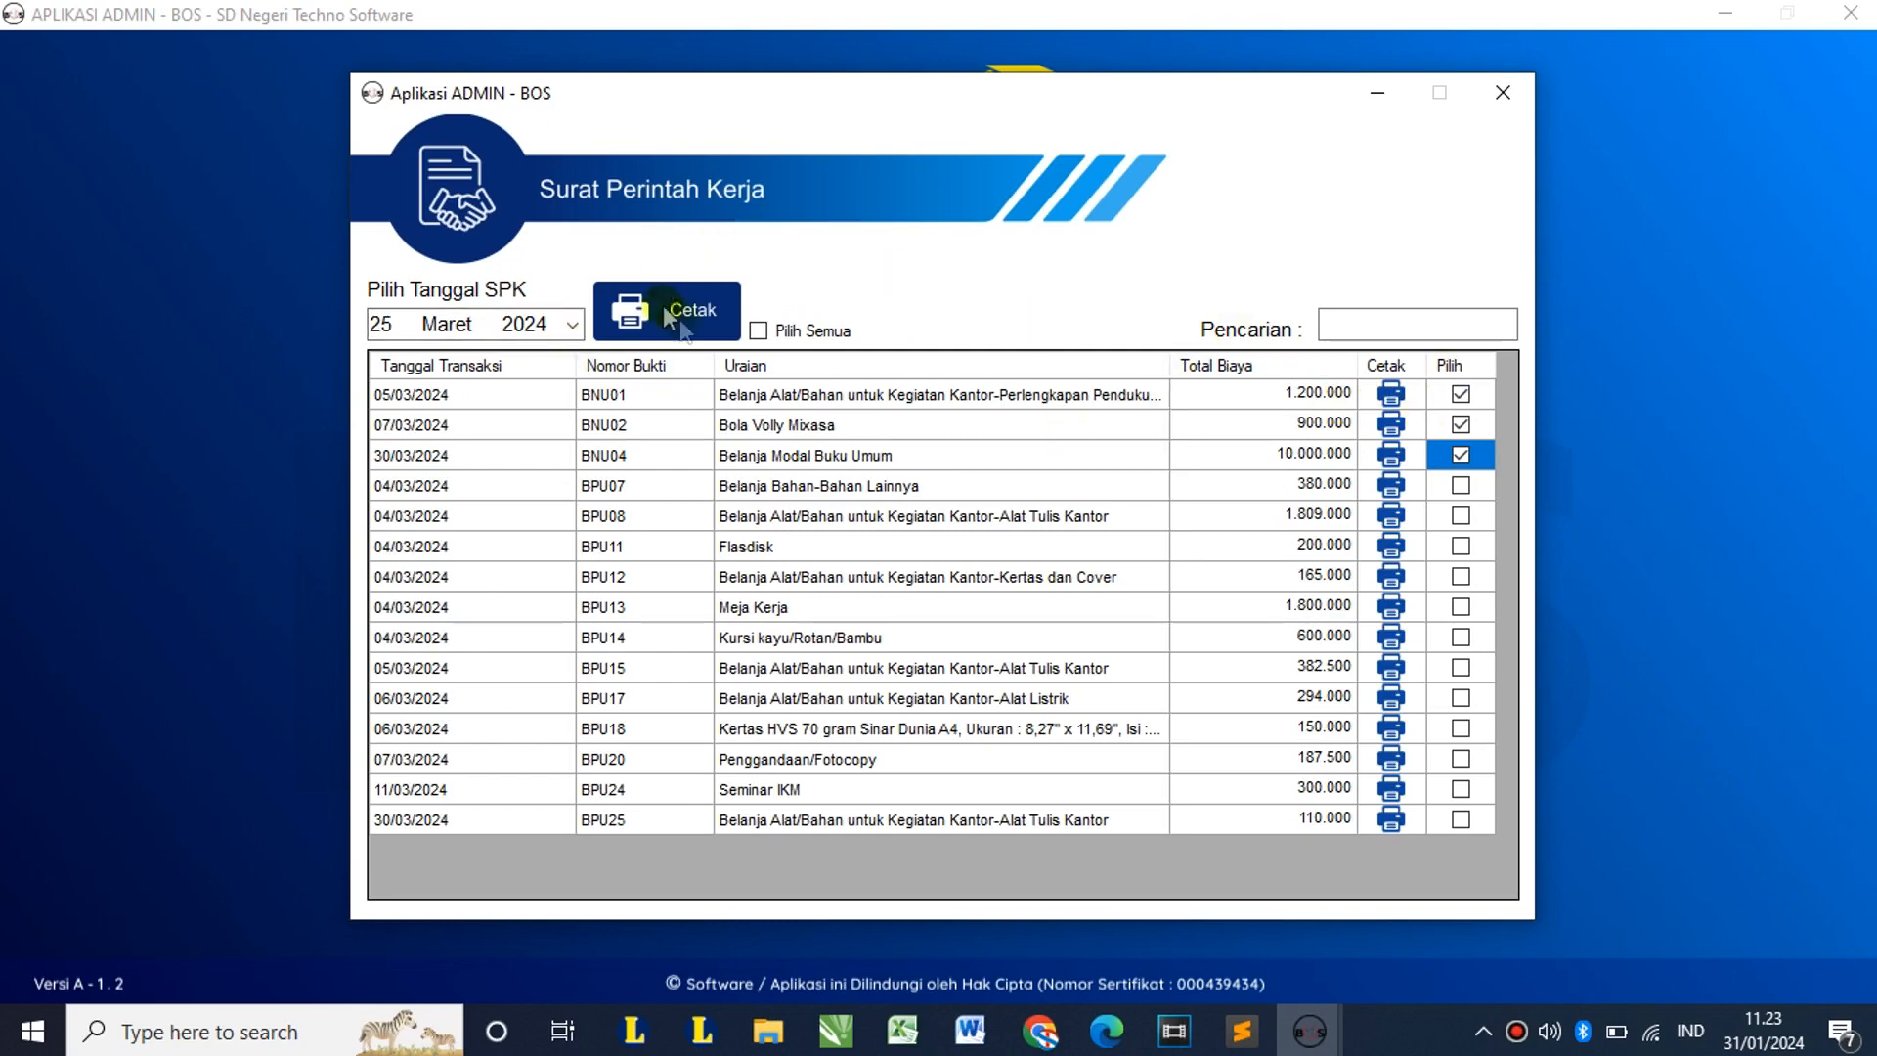
left_click(1502, 93)
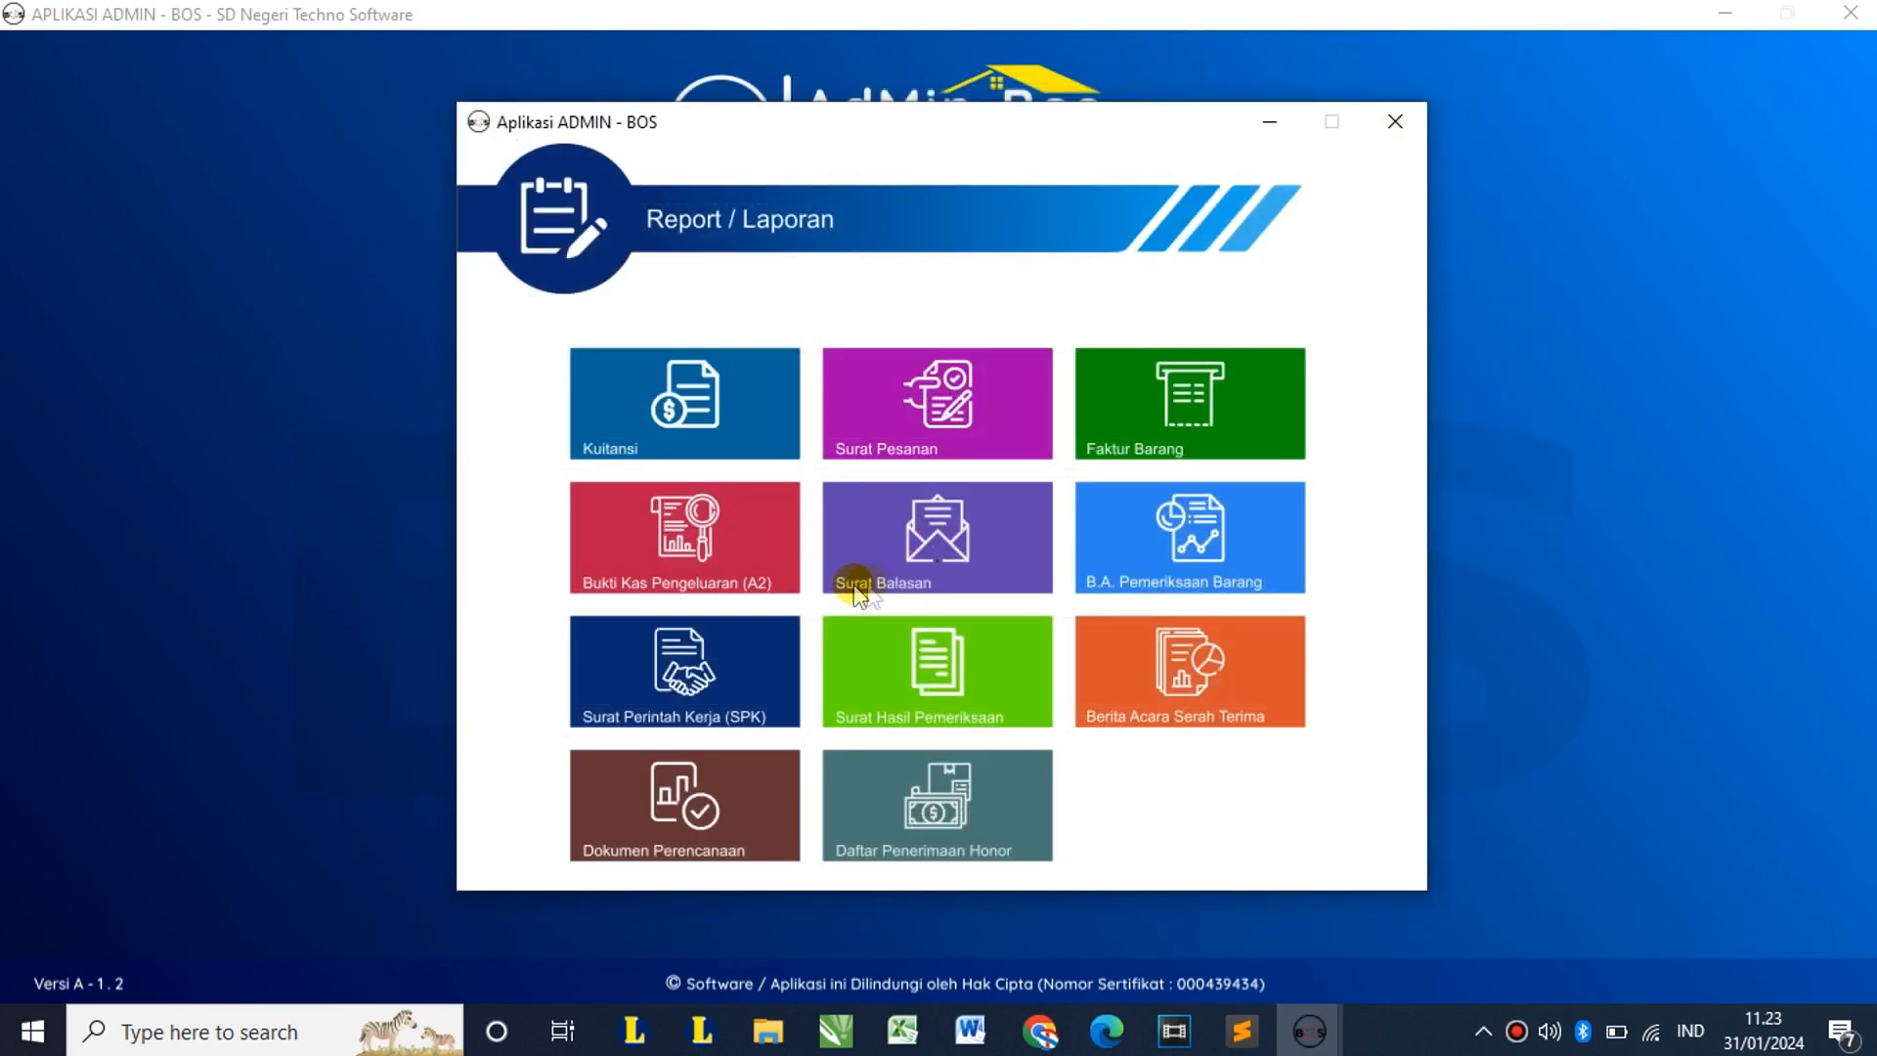
Step: Open Surat Hasil Pemeriksaan and preview the inspection letter for the first transaction
left_click(950, 679)
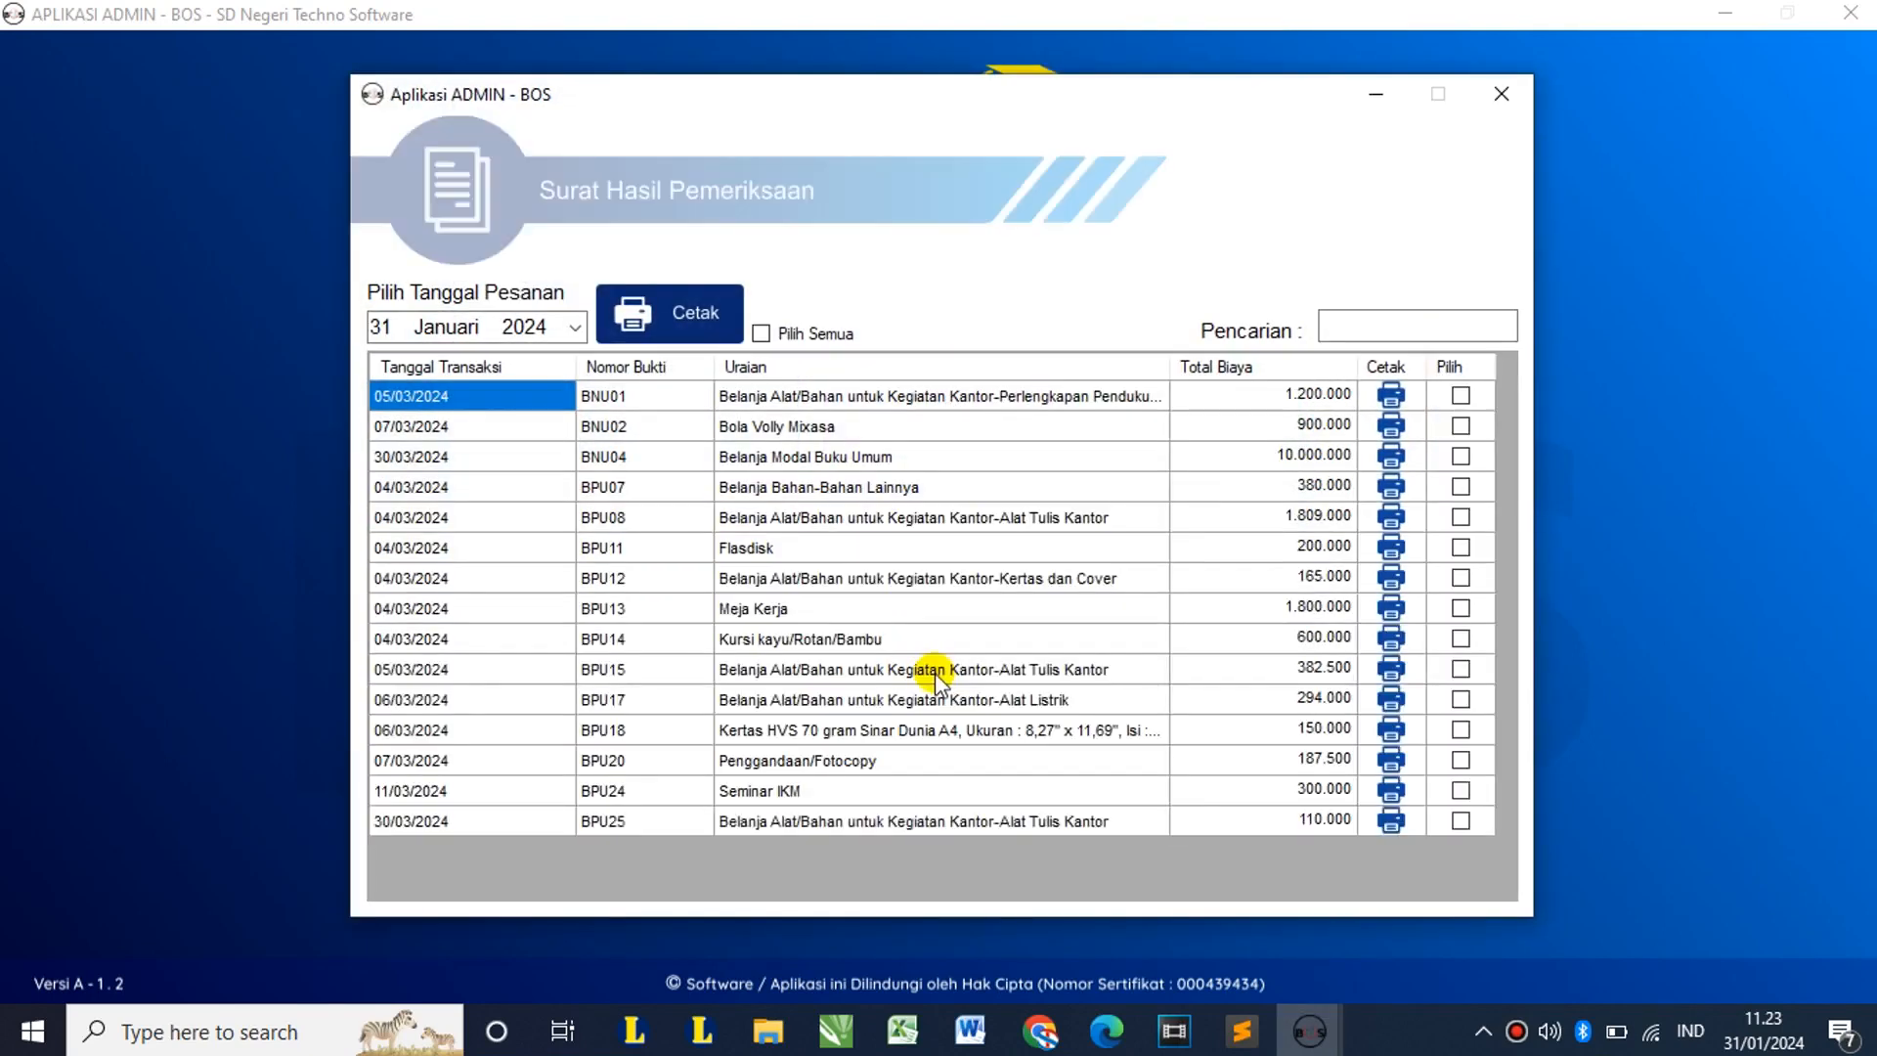
left_click(576, 329)
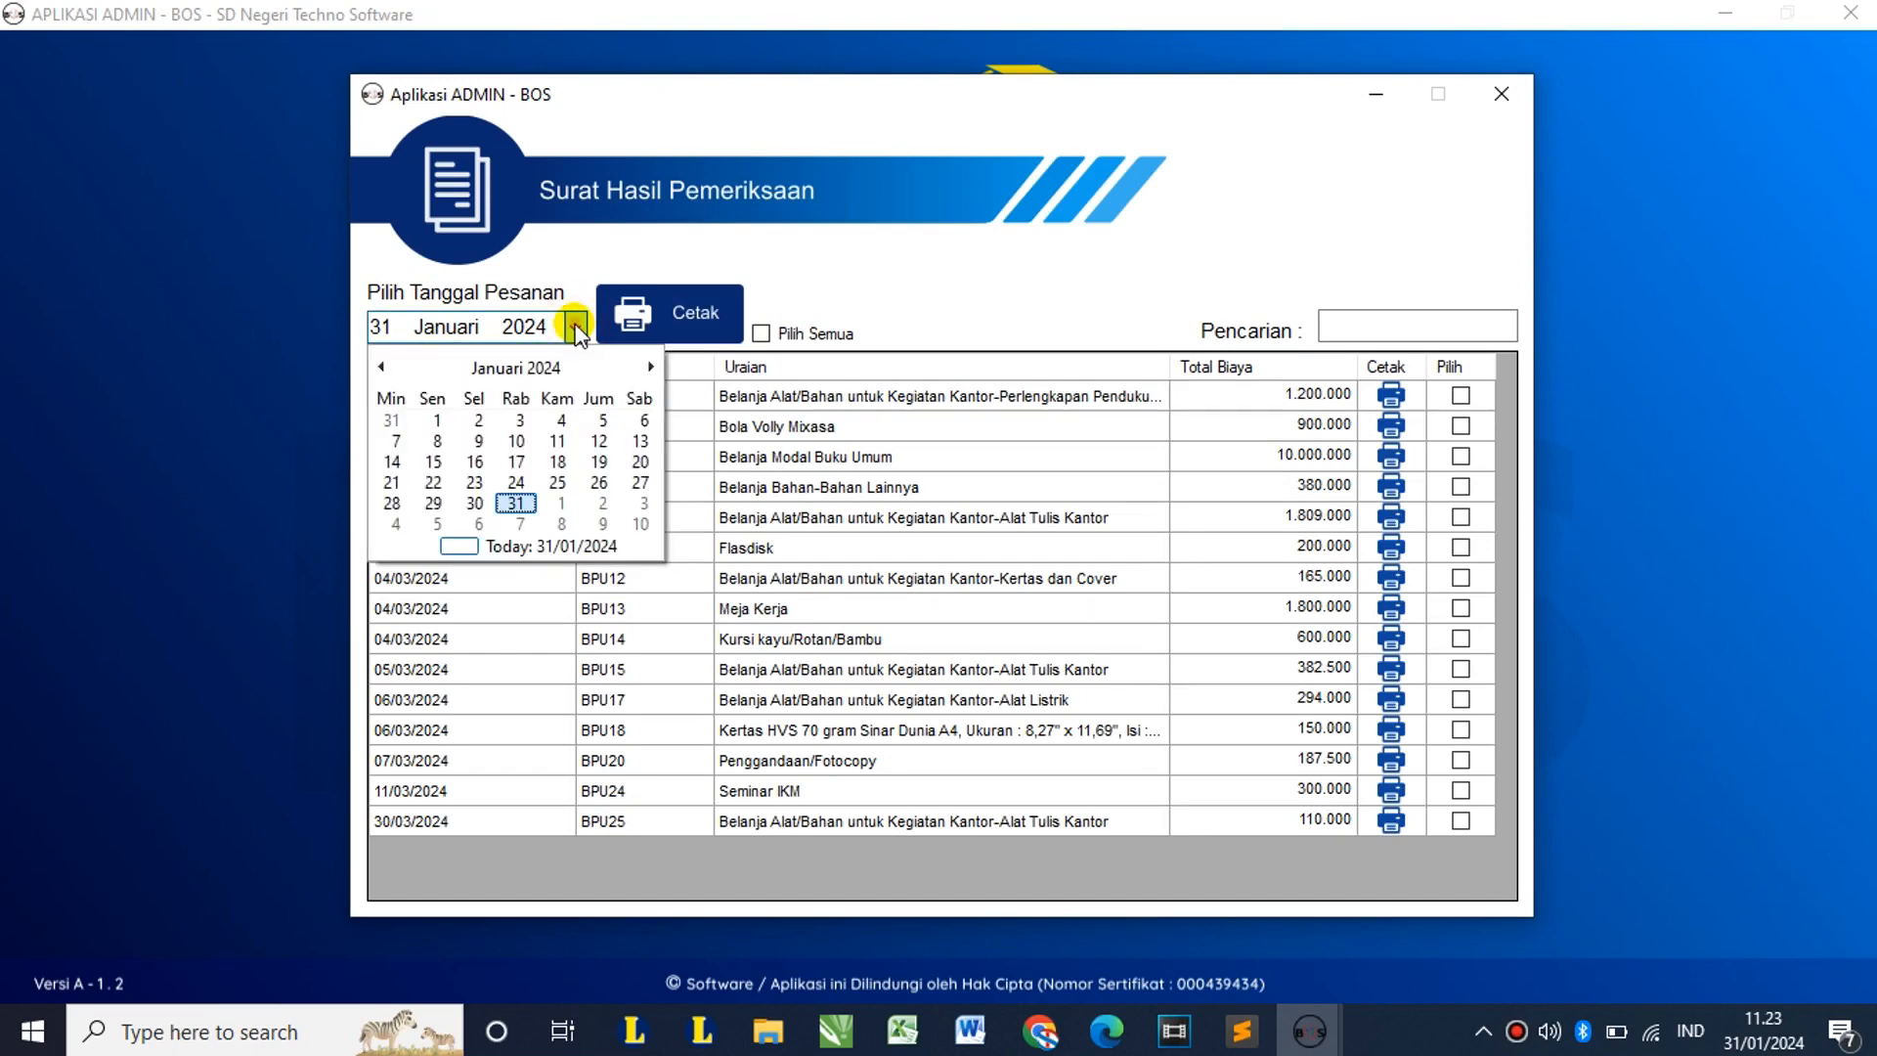
left_click(576, 328)
left_click(1390, 395)
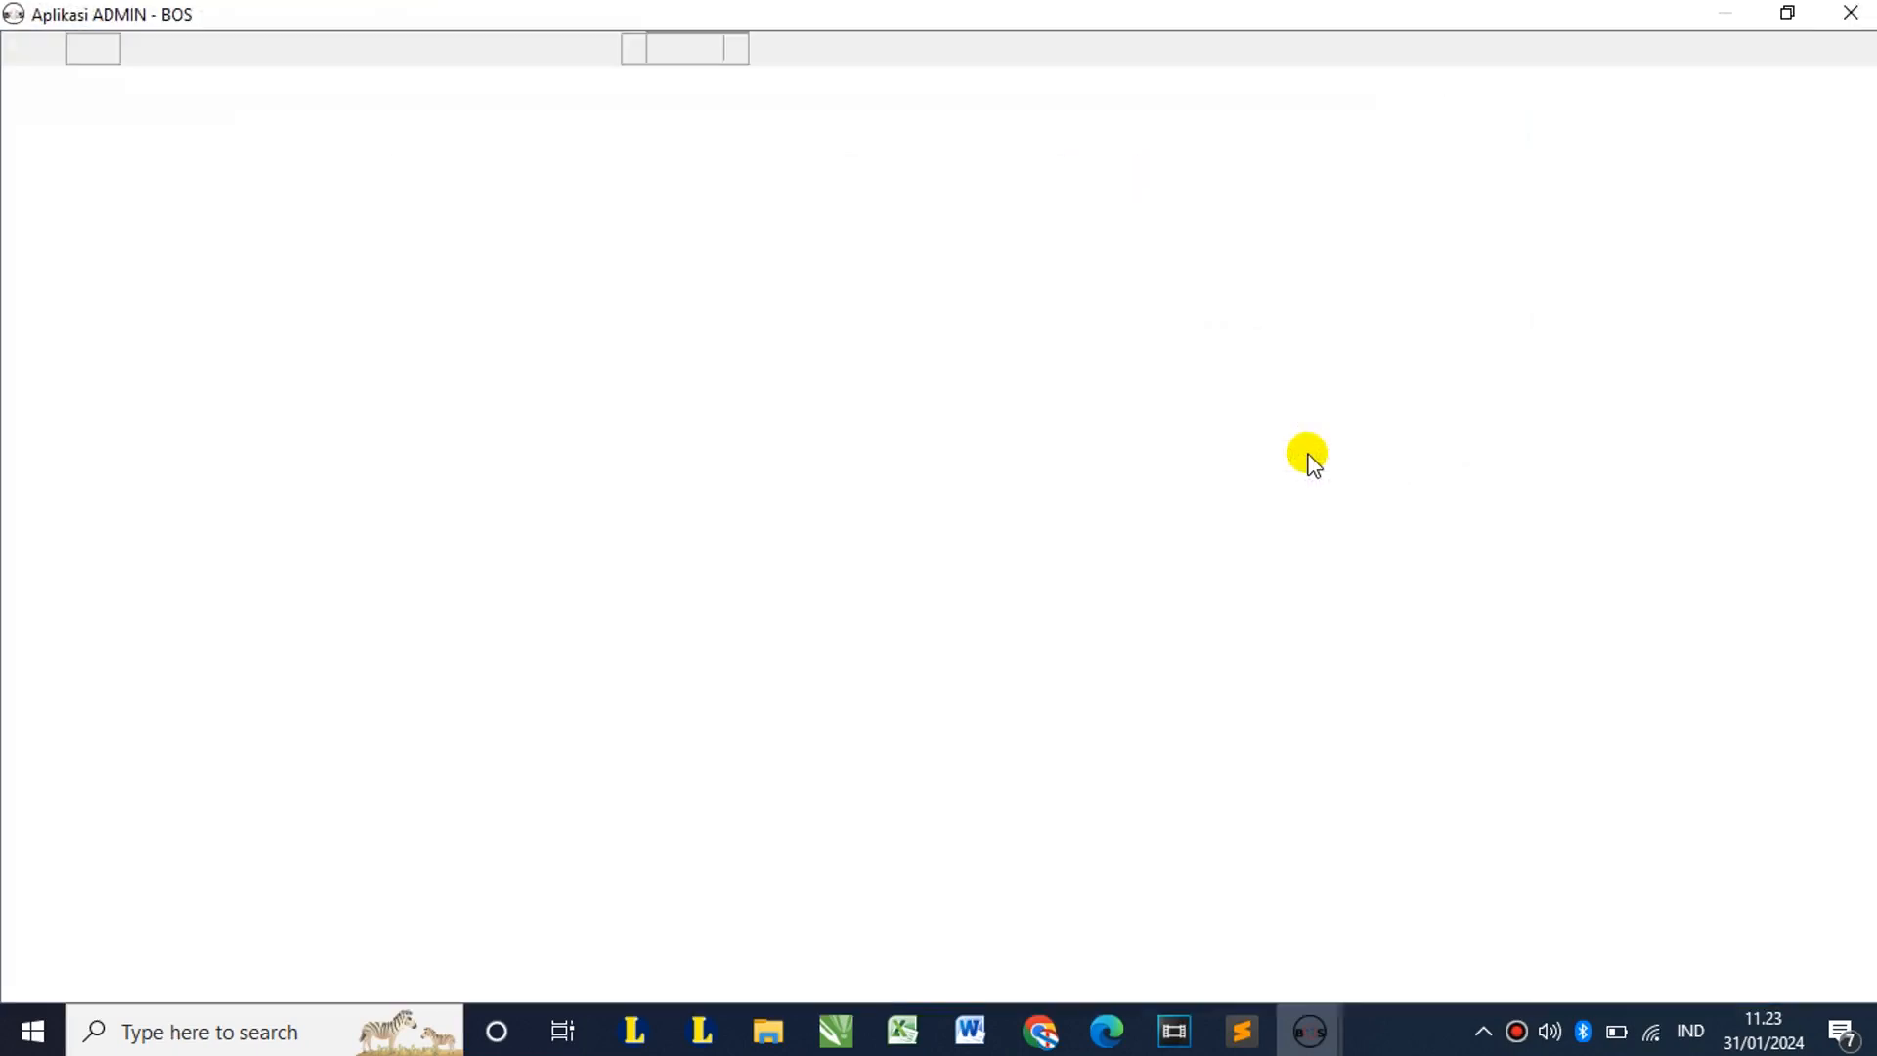
left_click(1850, 13)
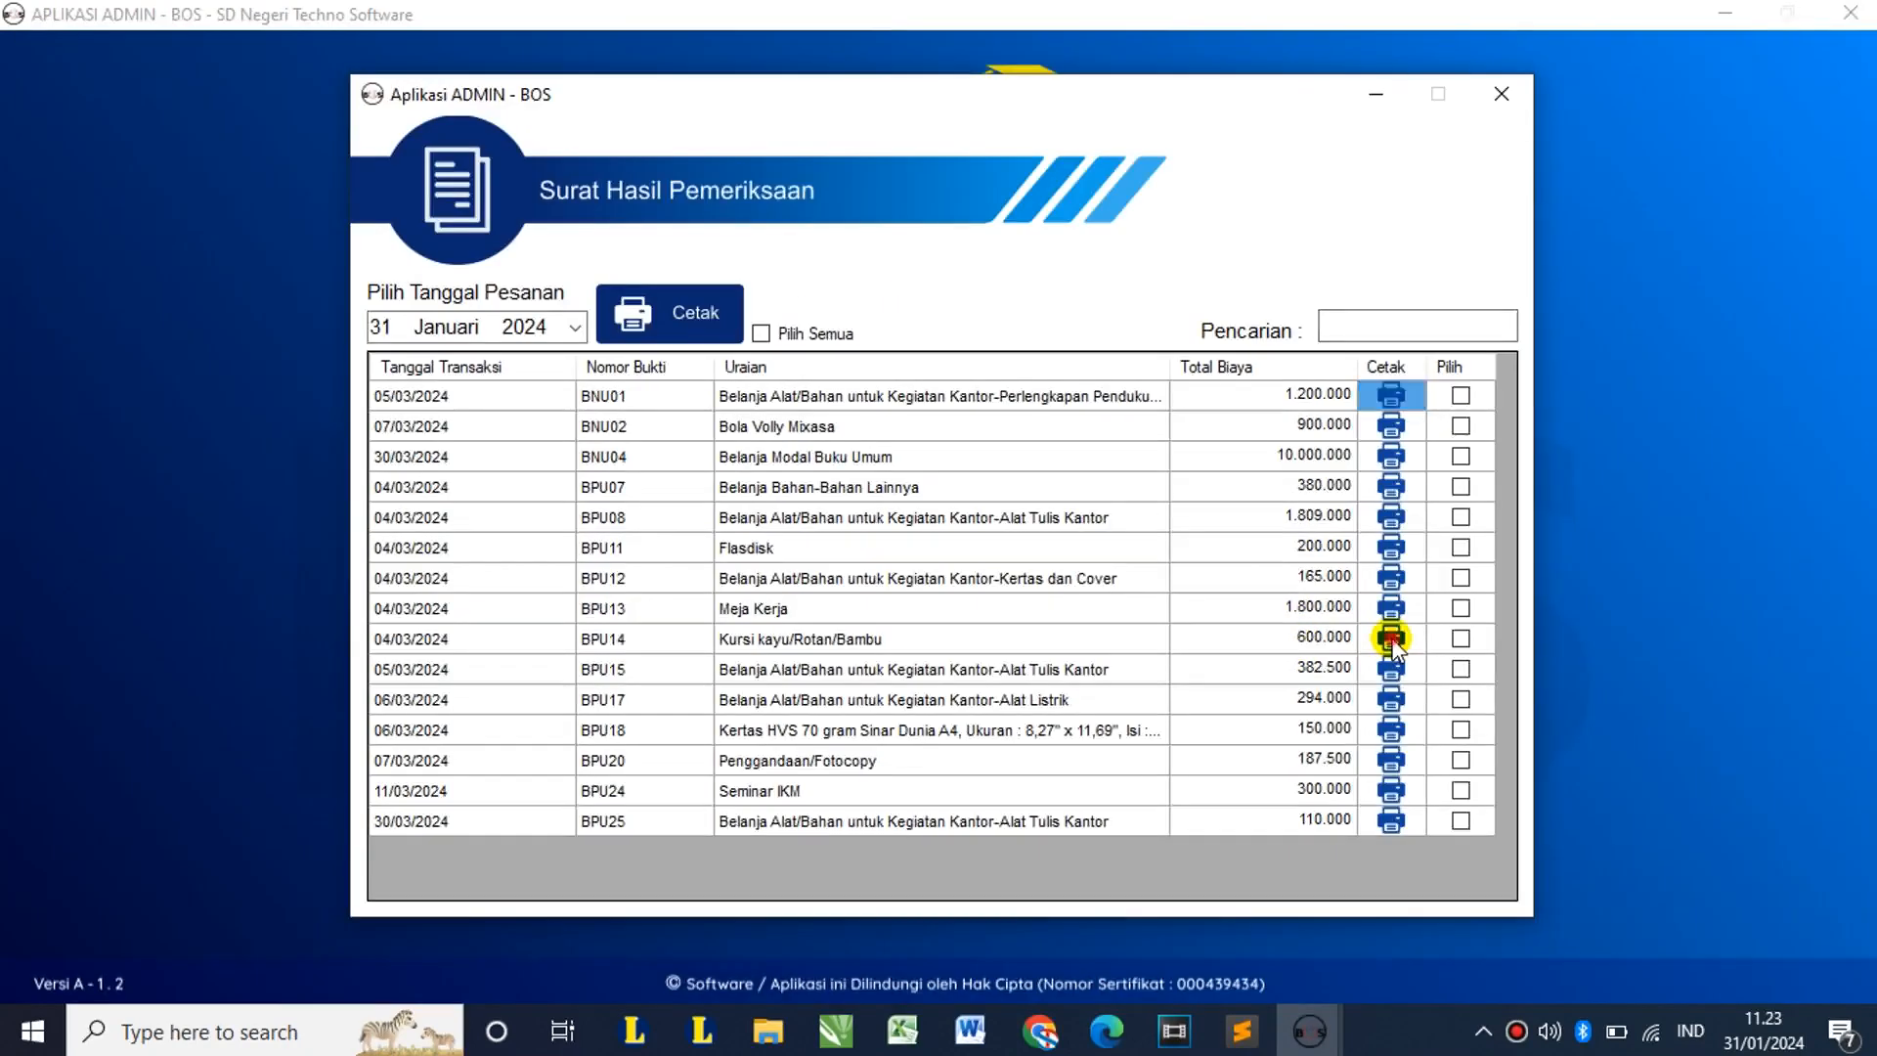
Step: Preview the inspection letters for rows BPU14 and BPU15
left_click(1391, 638)
key("Escape")
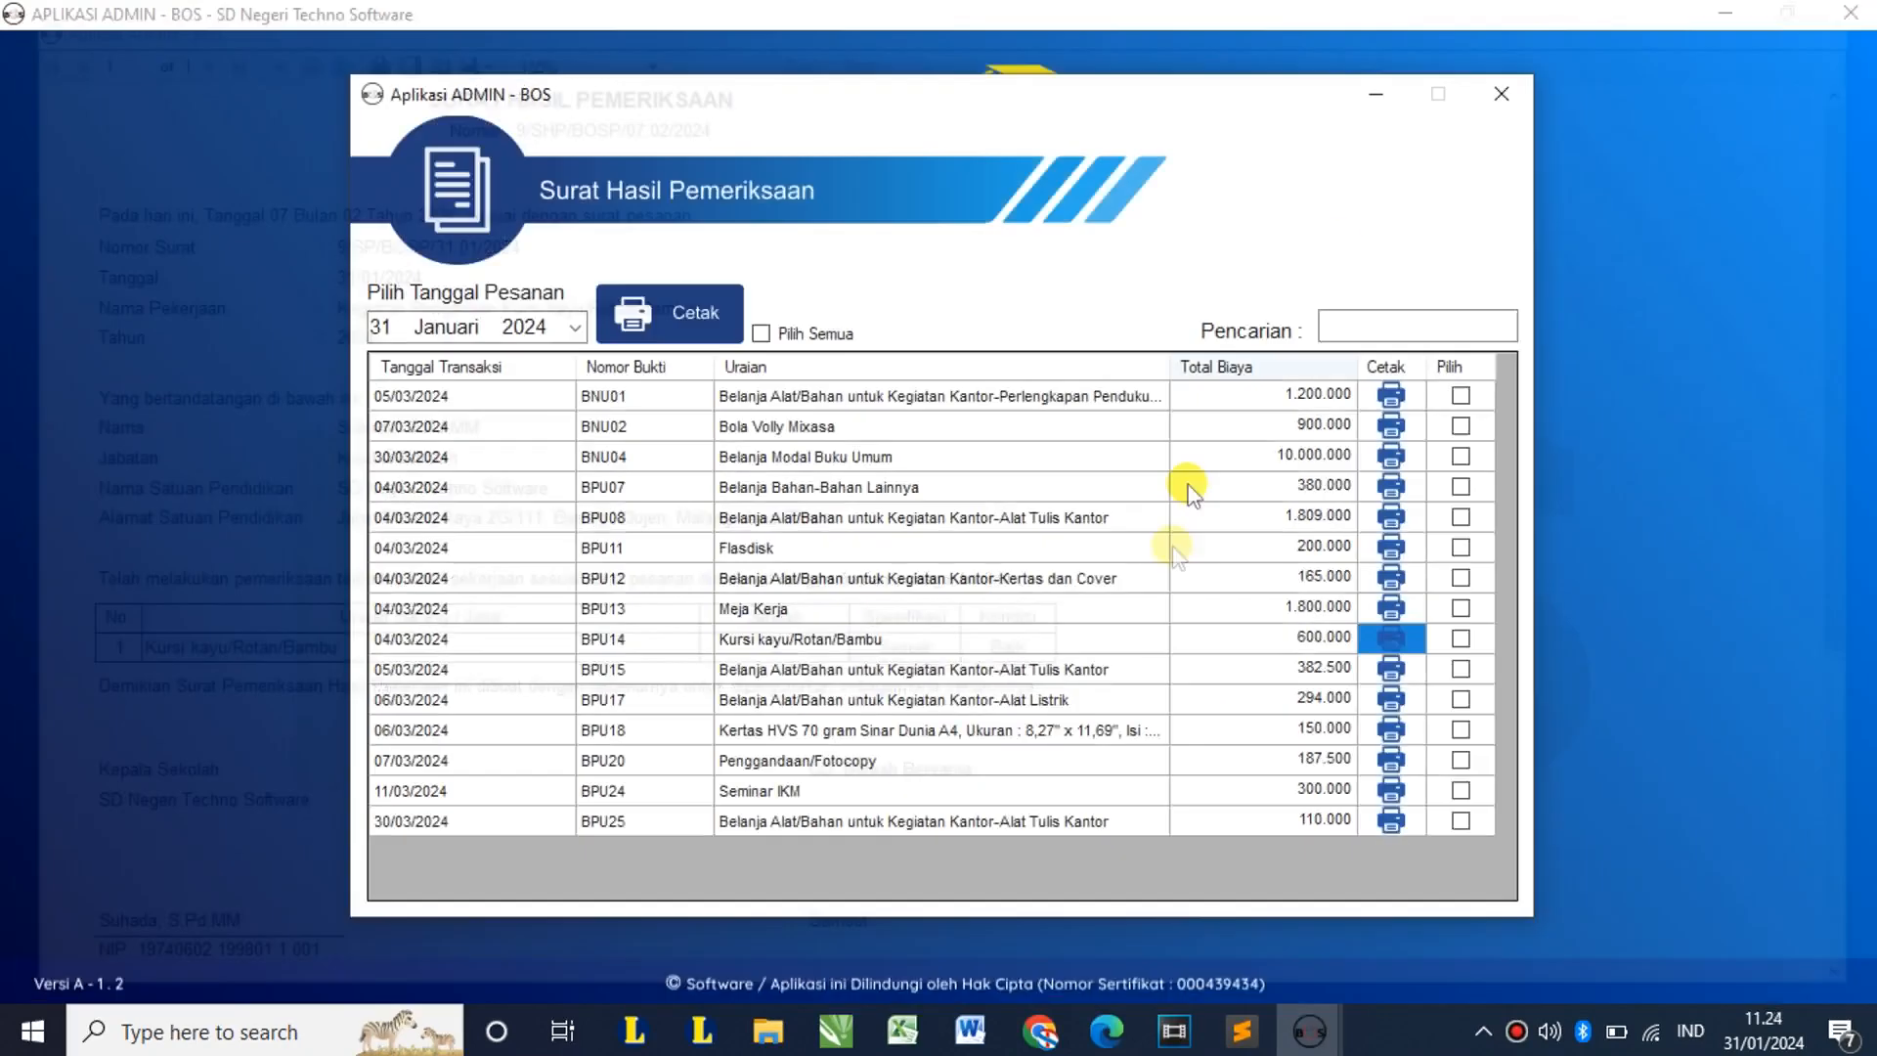
left_click(1391, 668)
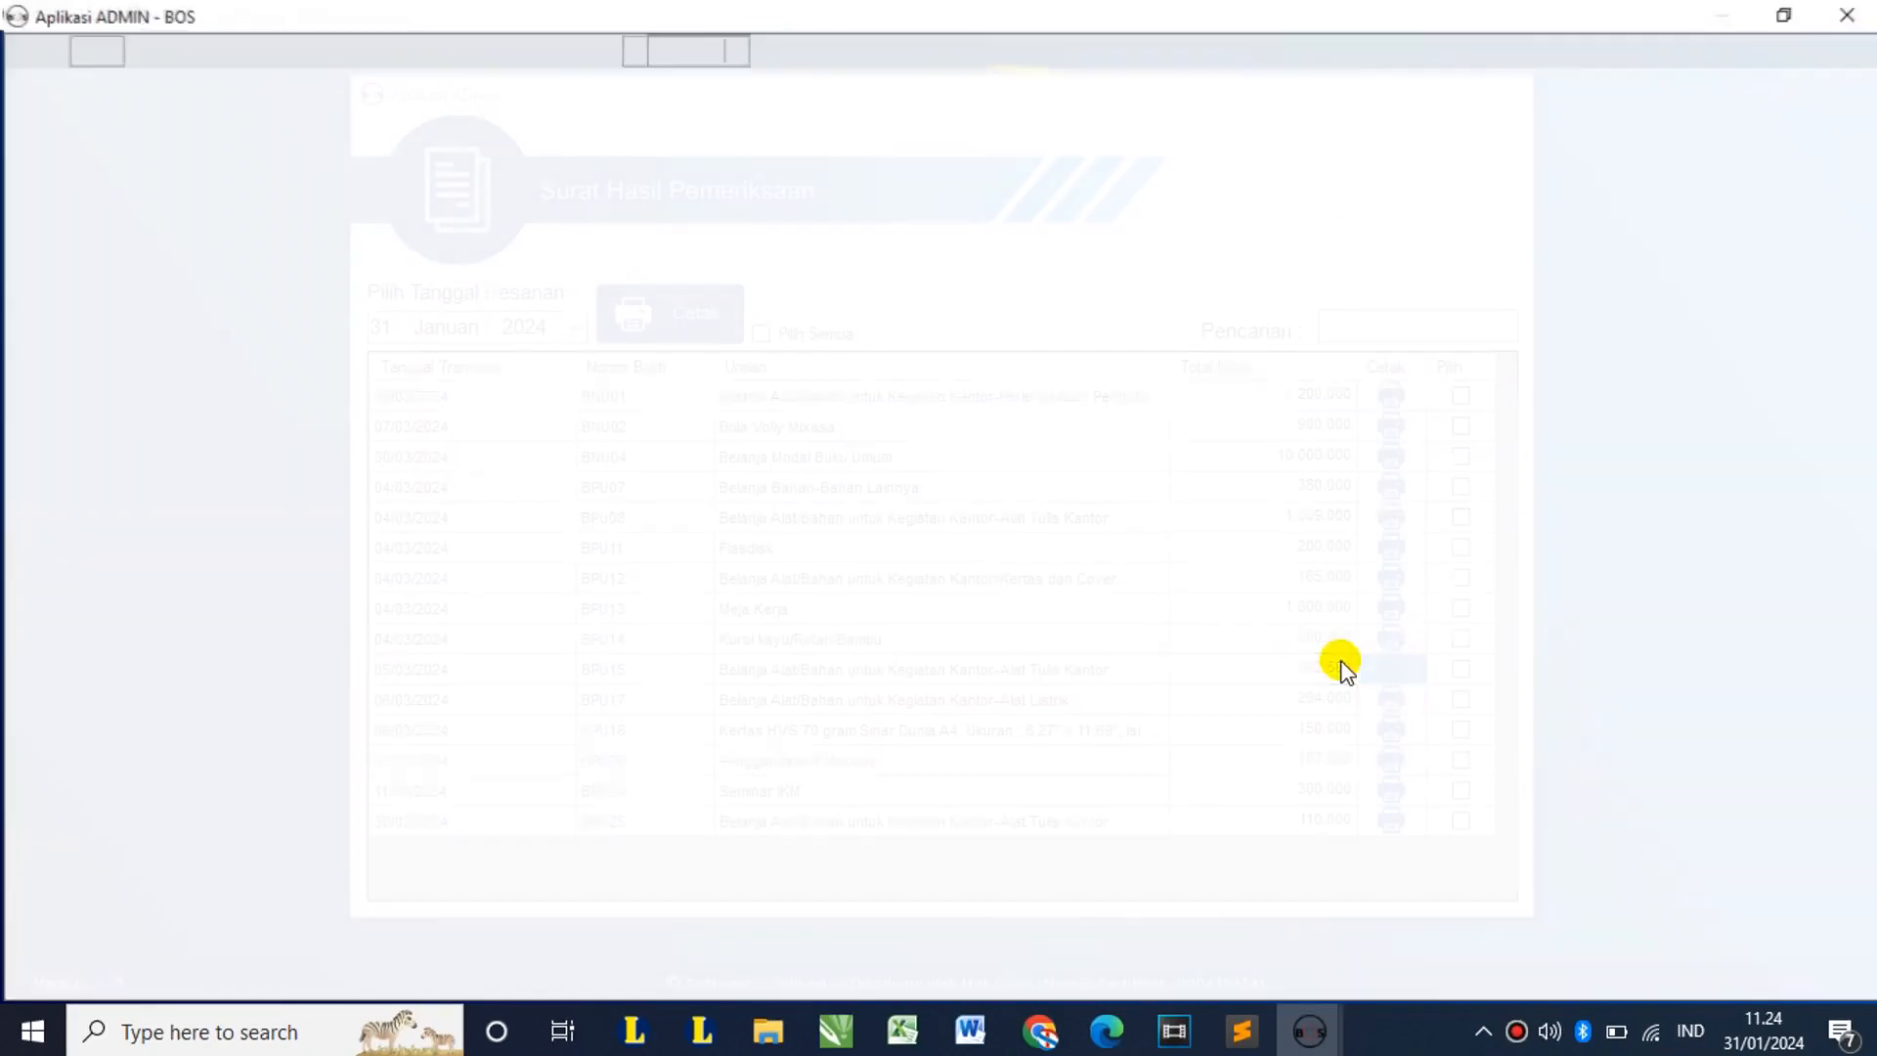
scroll(1563, 251, "down", 1)
scroll(1563, 251, "up", 1)
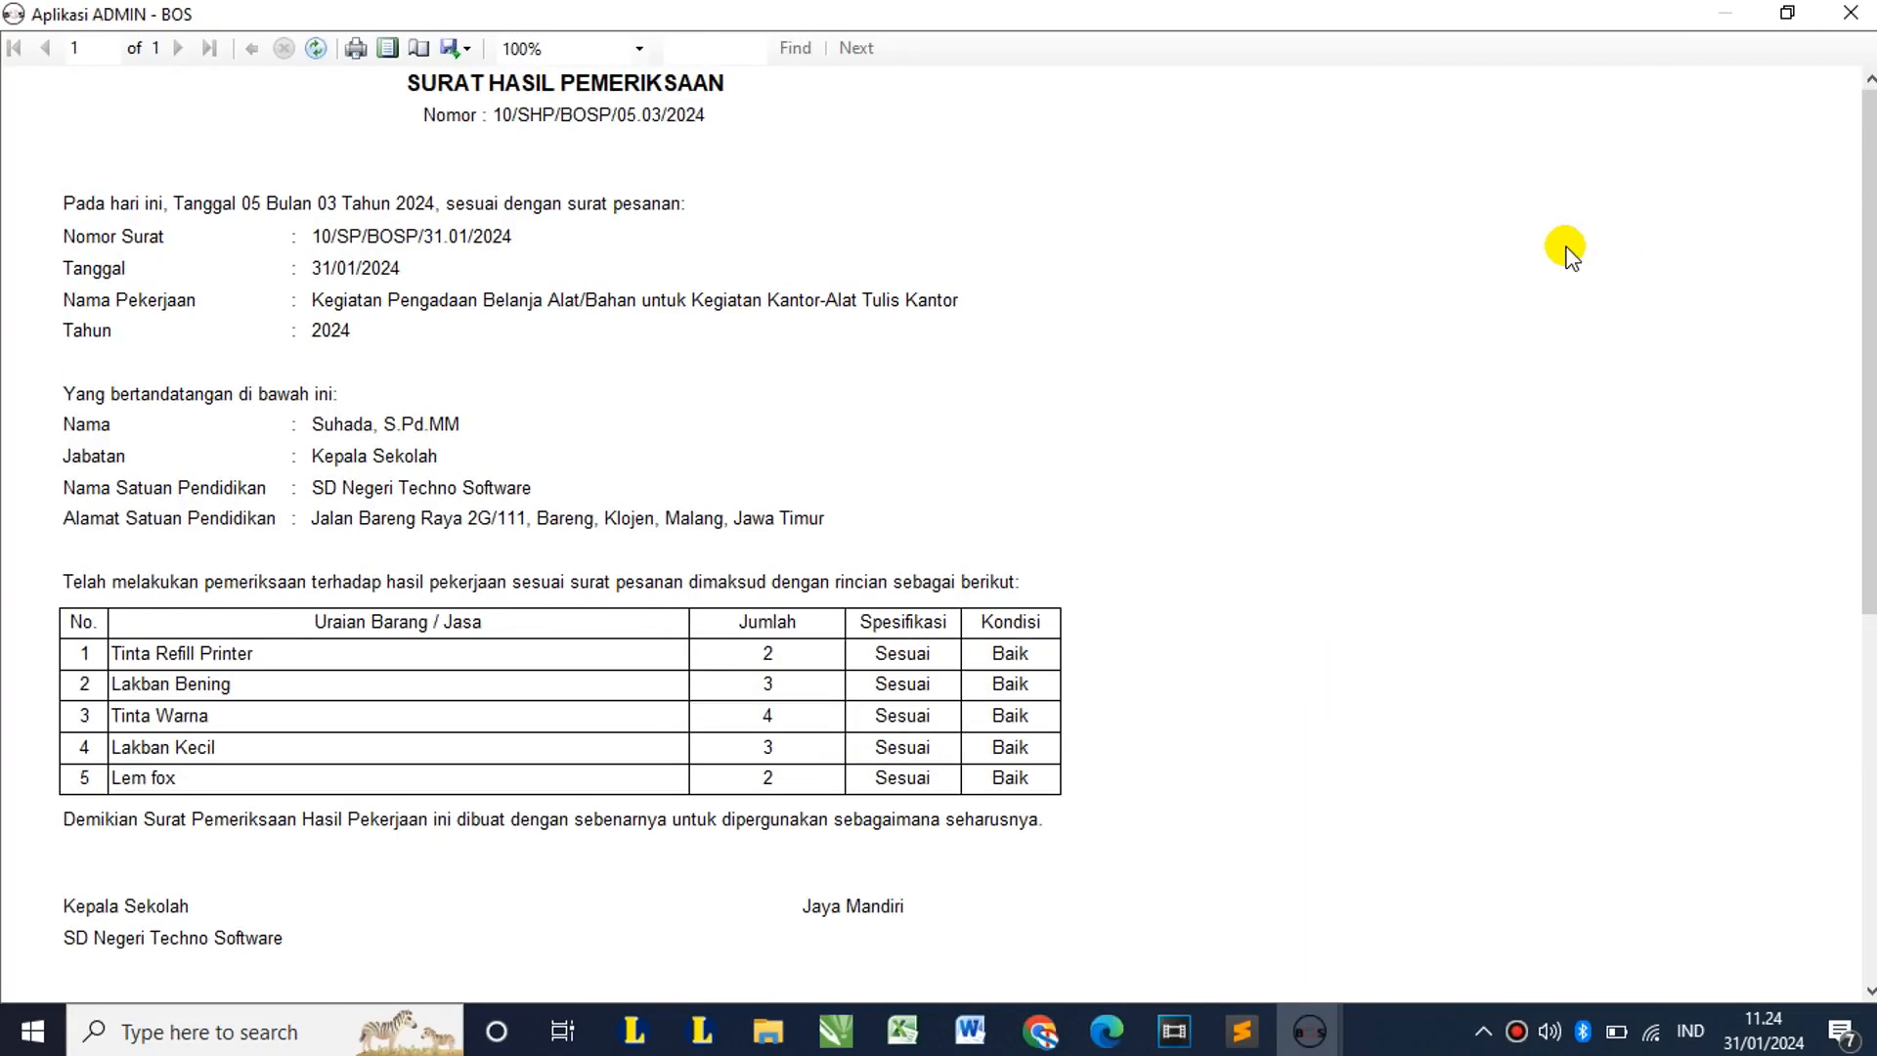
left_click(1851, 13)
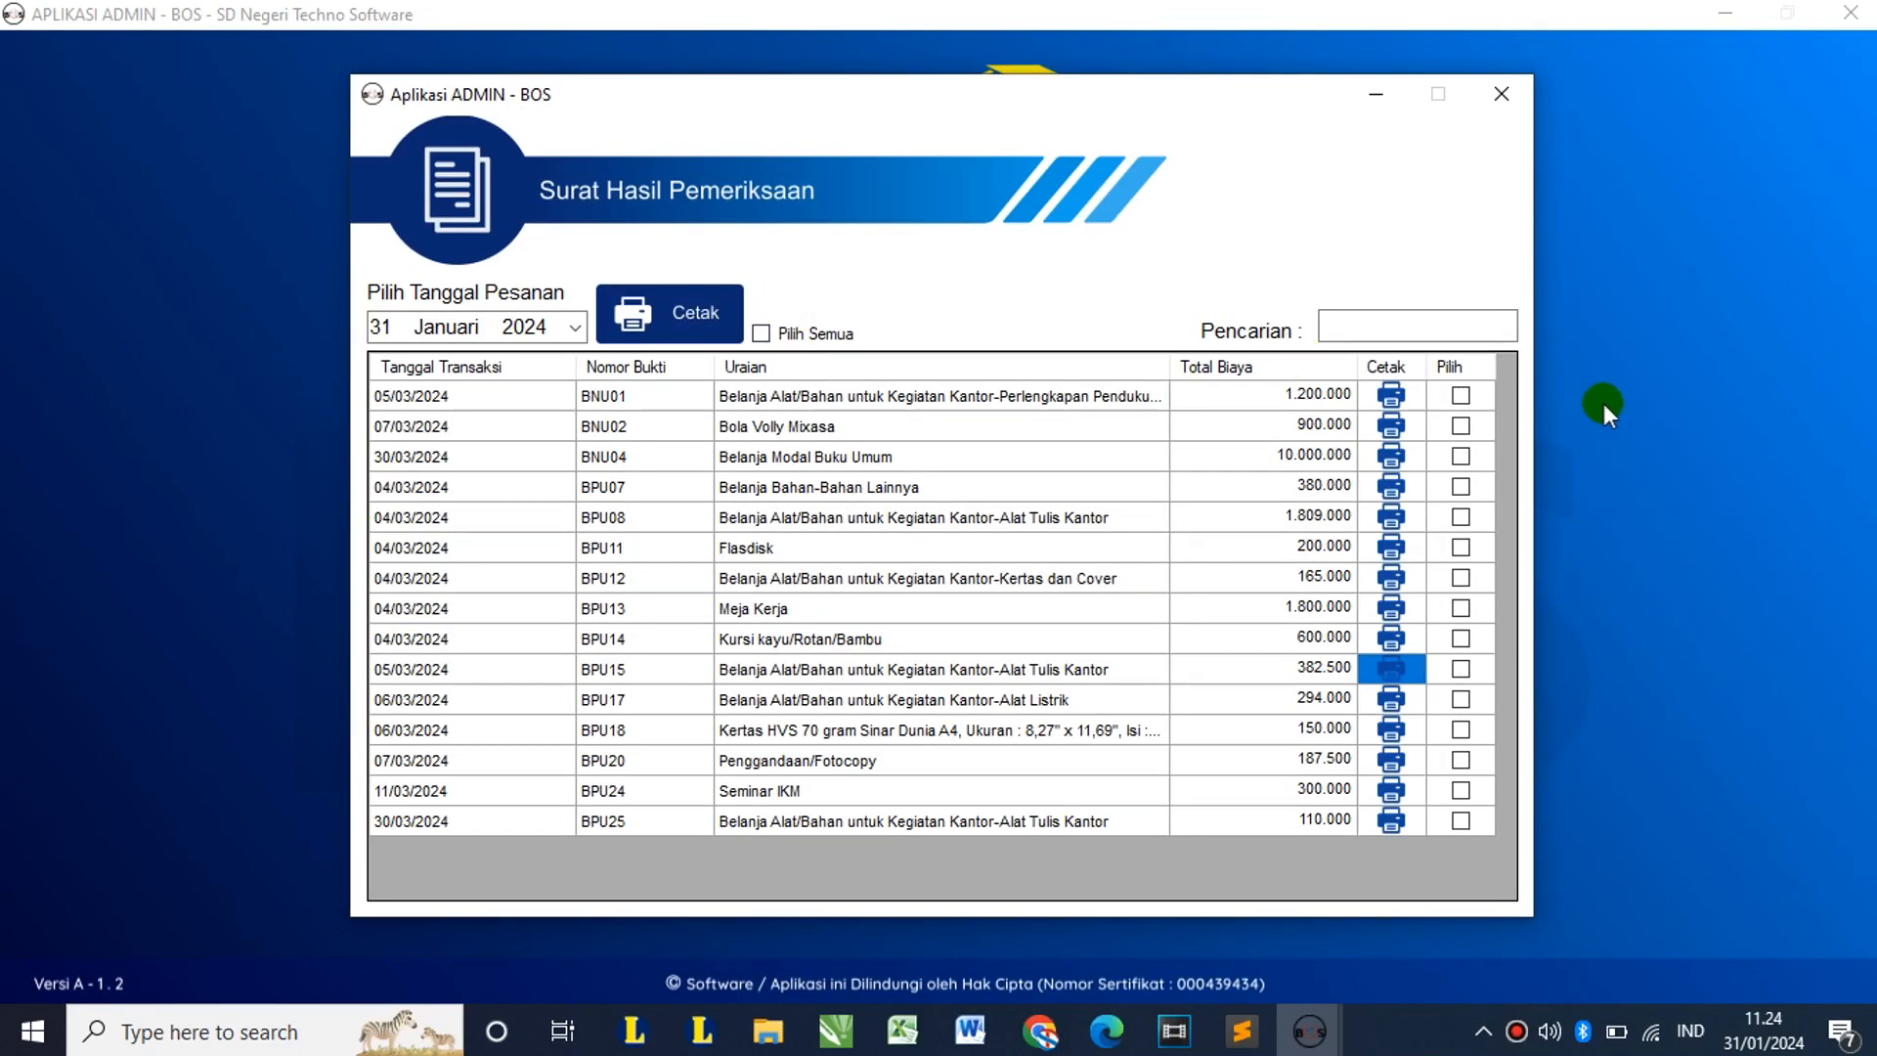
Step: Mark BNU01 and BNU02 for batch printing and close the Surat Hasil Pemeriksaan window
left_click(1460, 396)
left_click(1460, 427)
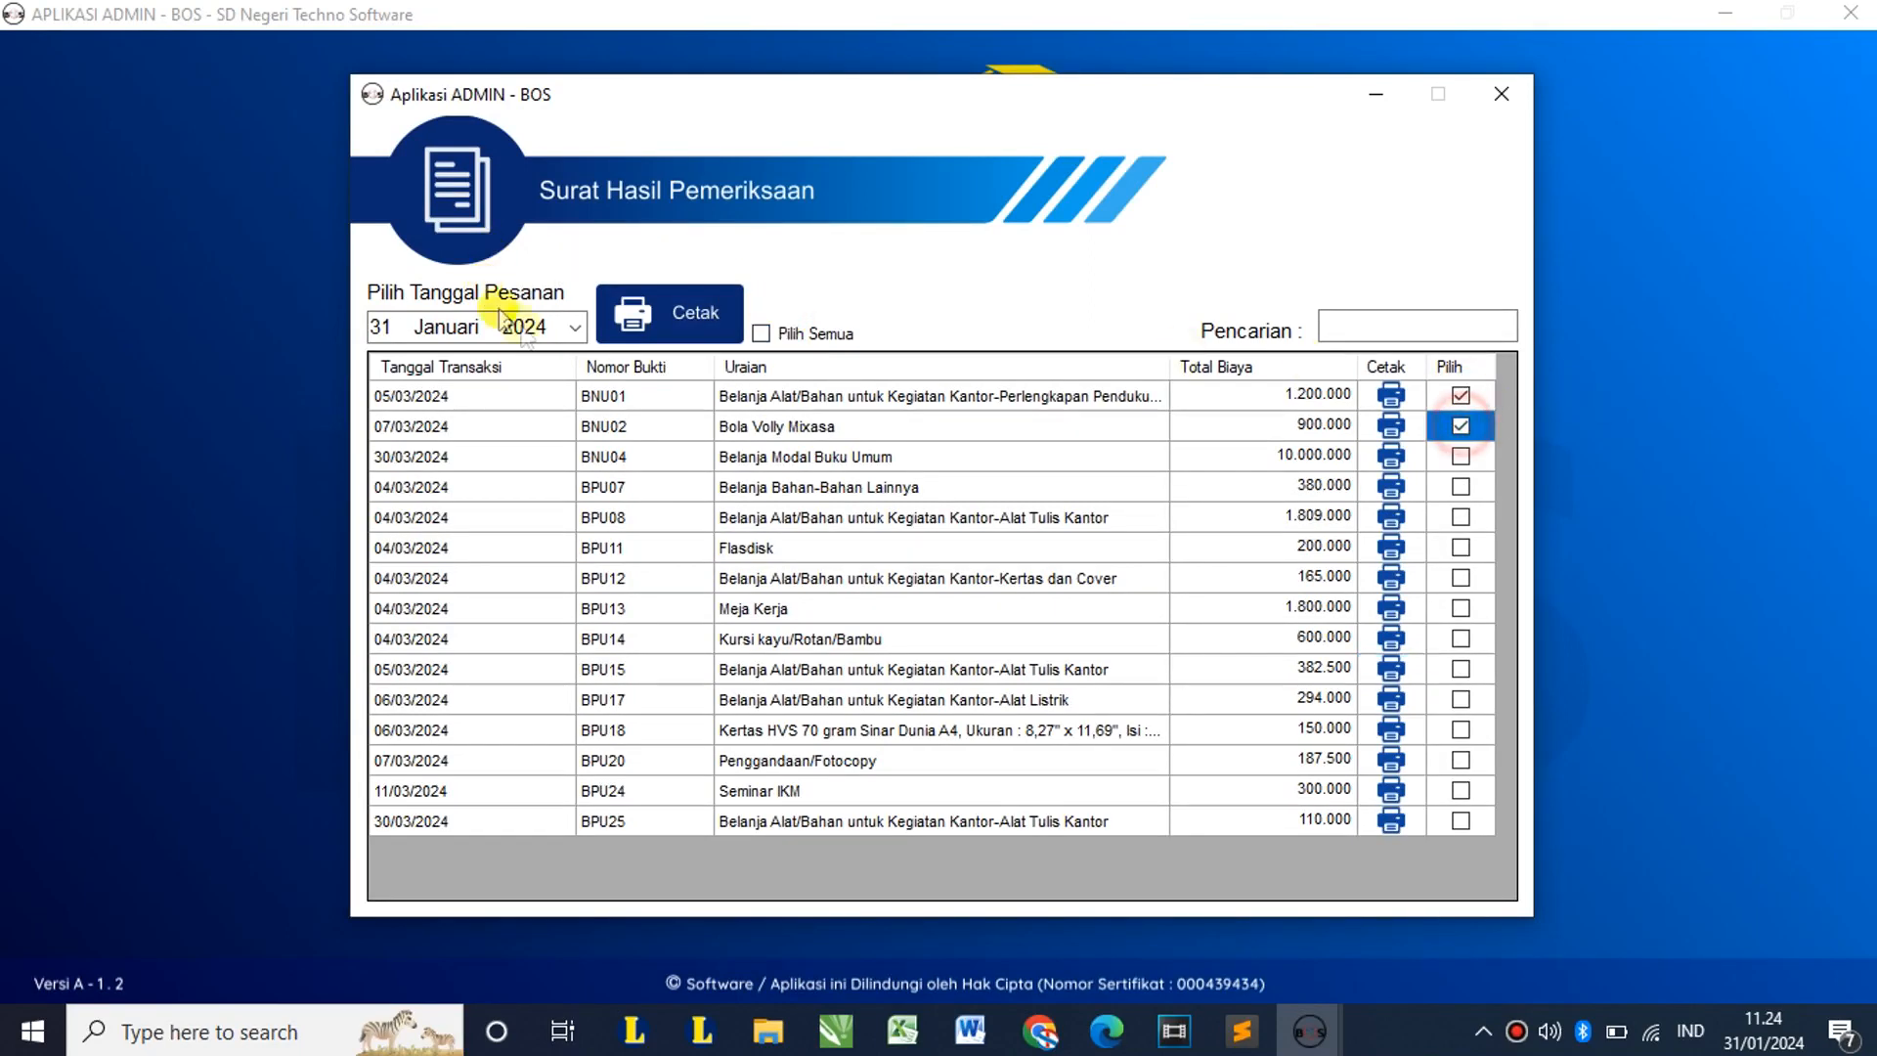
left_click(1521, 91)
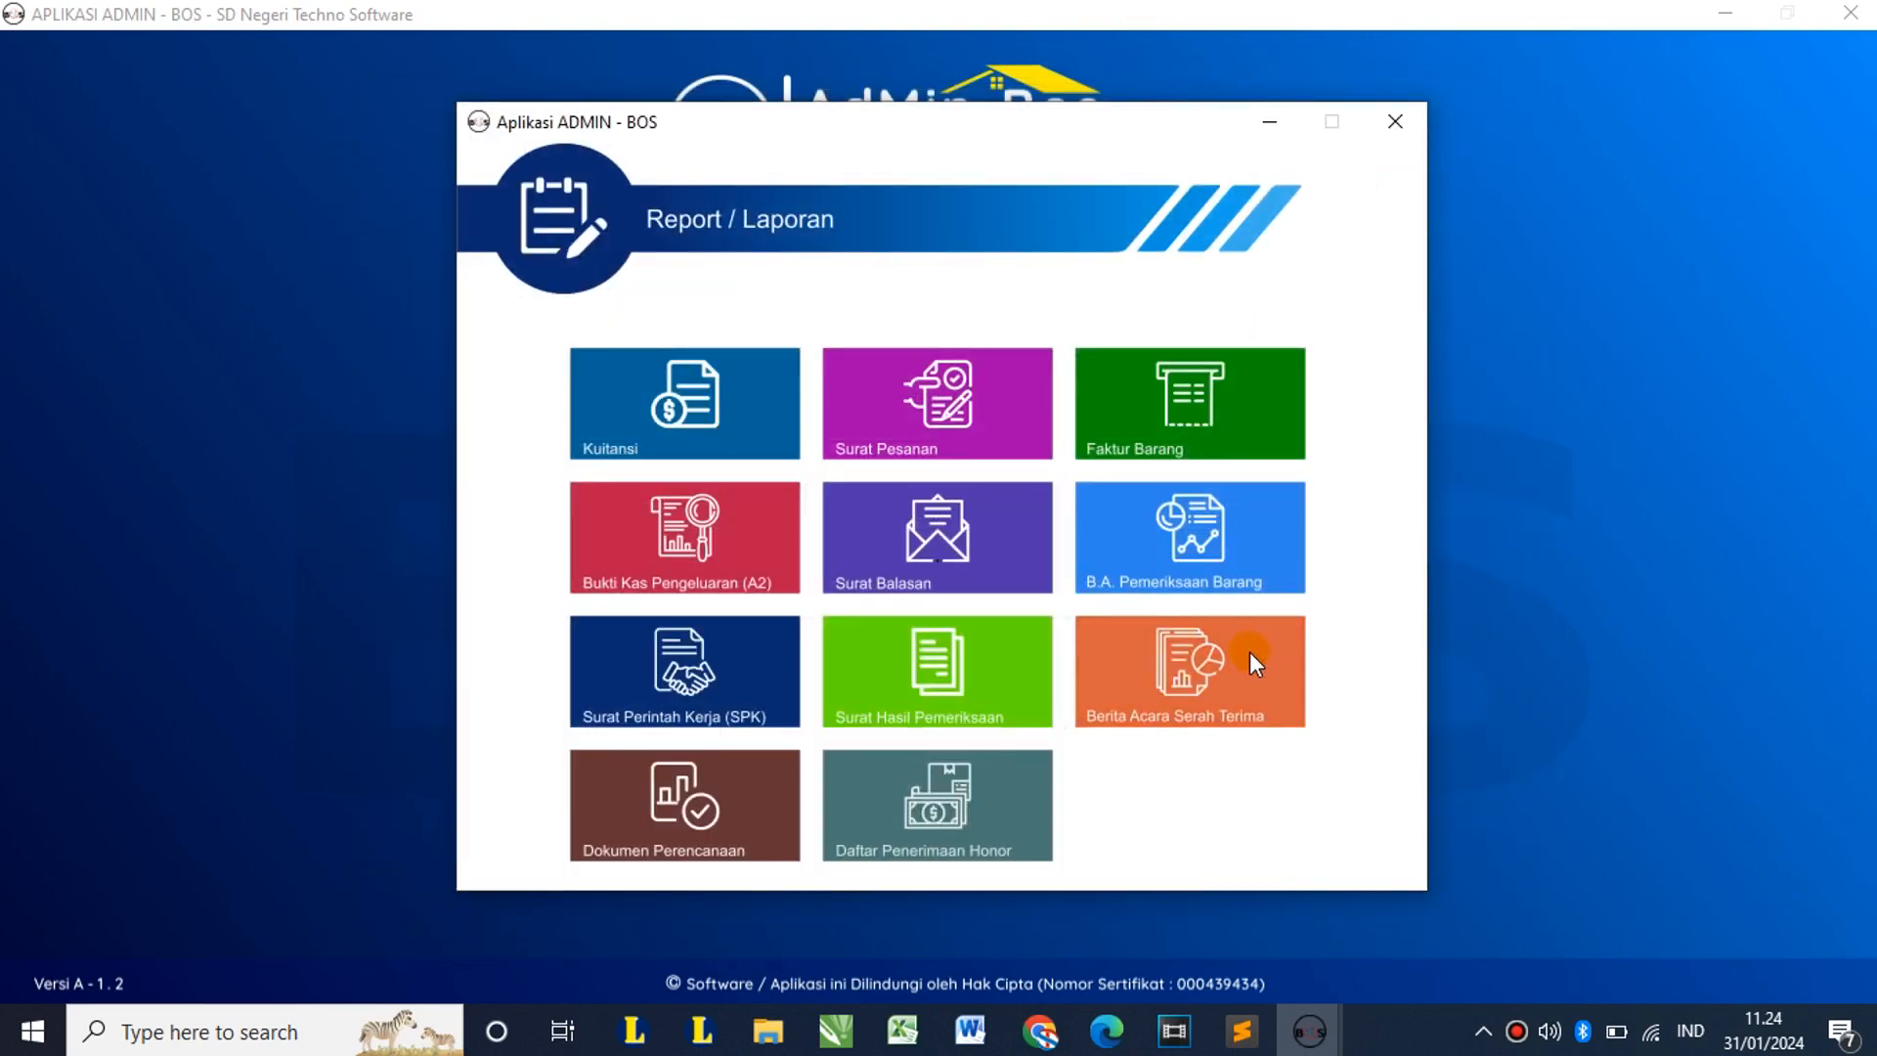
Step: Open Berita Acara Serah Terima and preview the handover reports for BNU01 and BNU02
left_click(1228, 690)
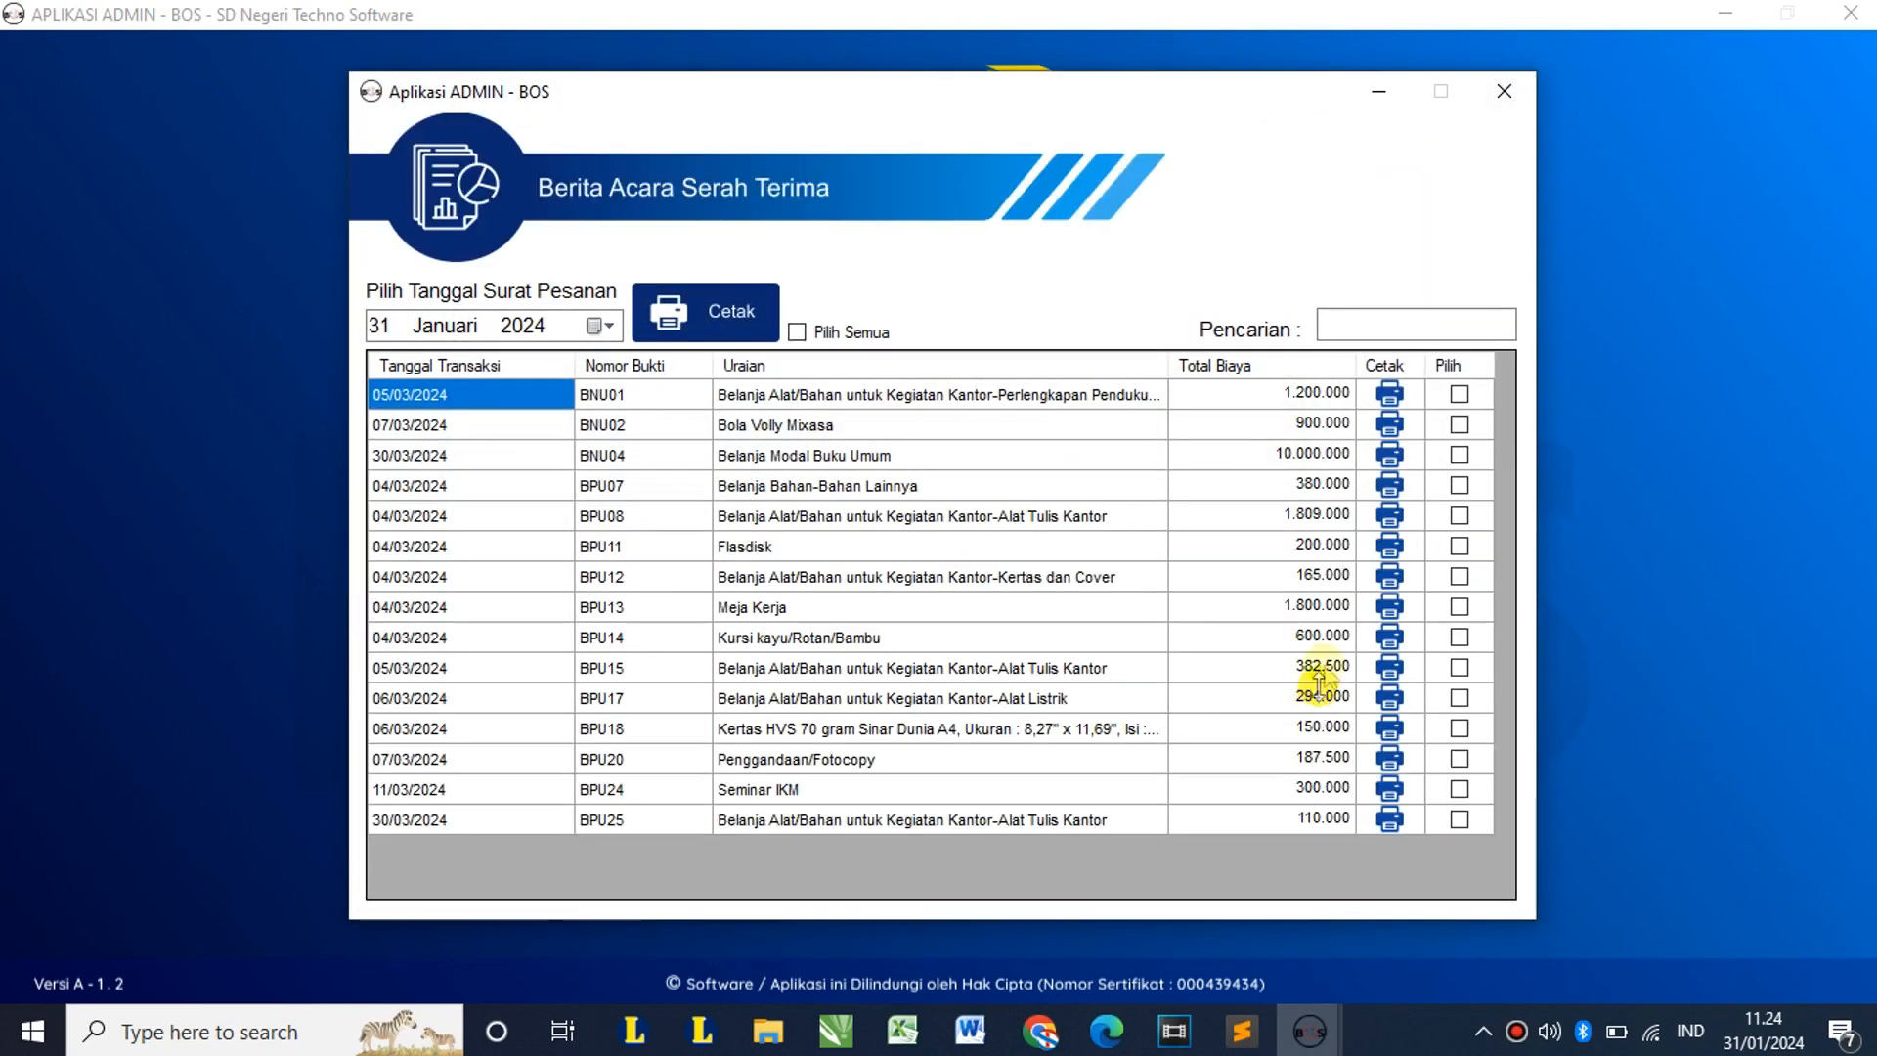
double_click(608, 330)
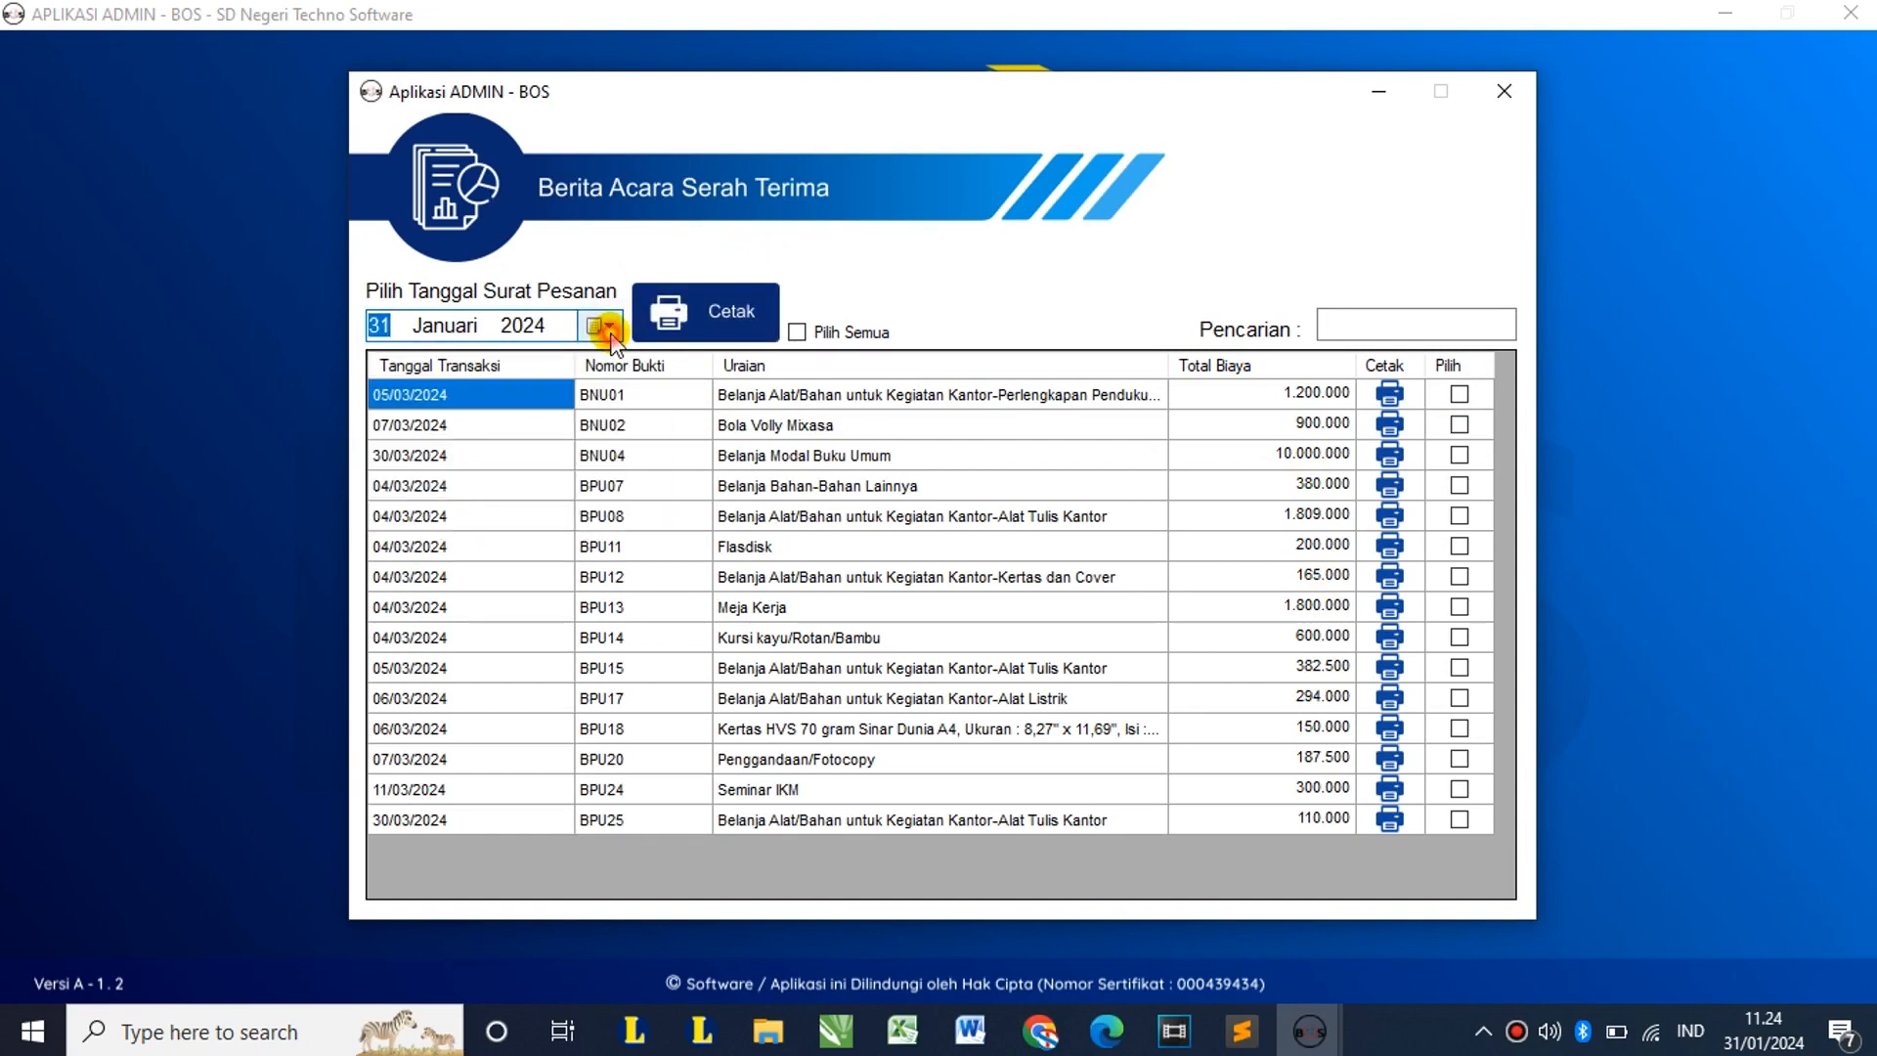
left_click(1398, 394)
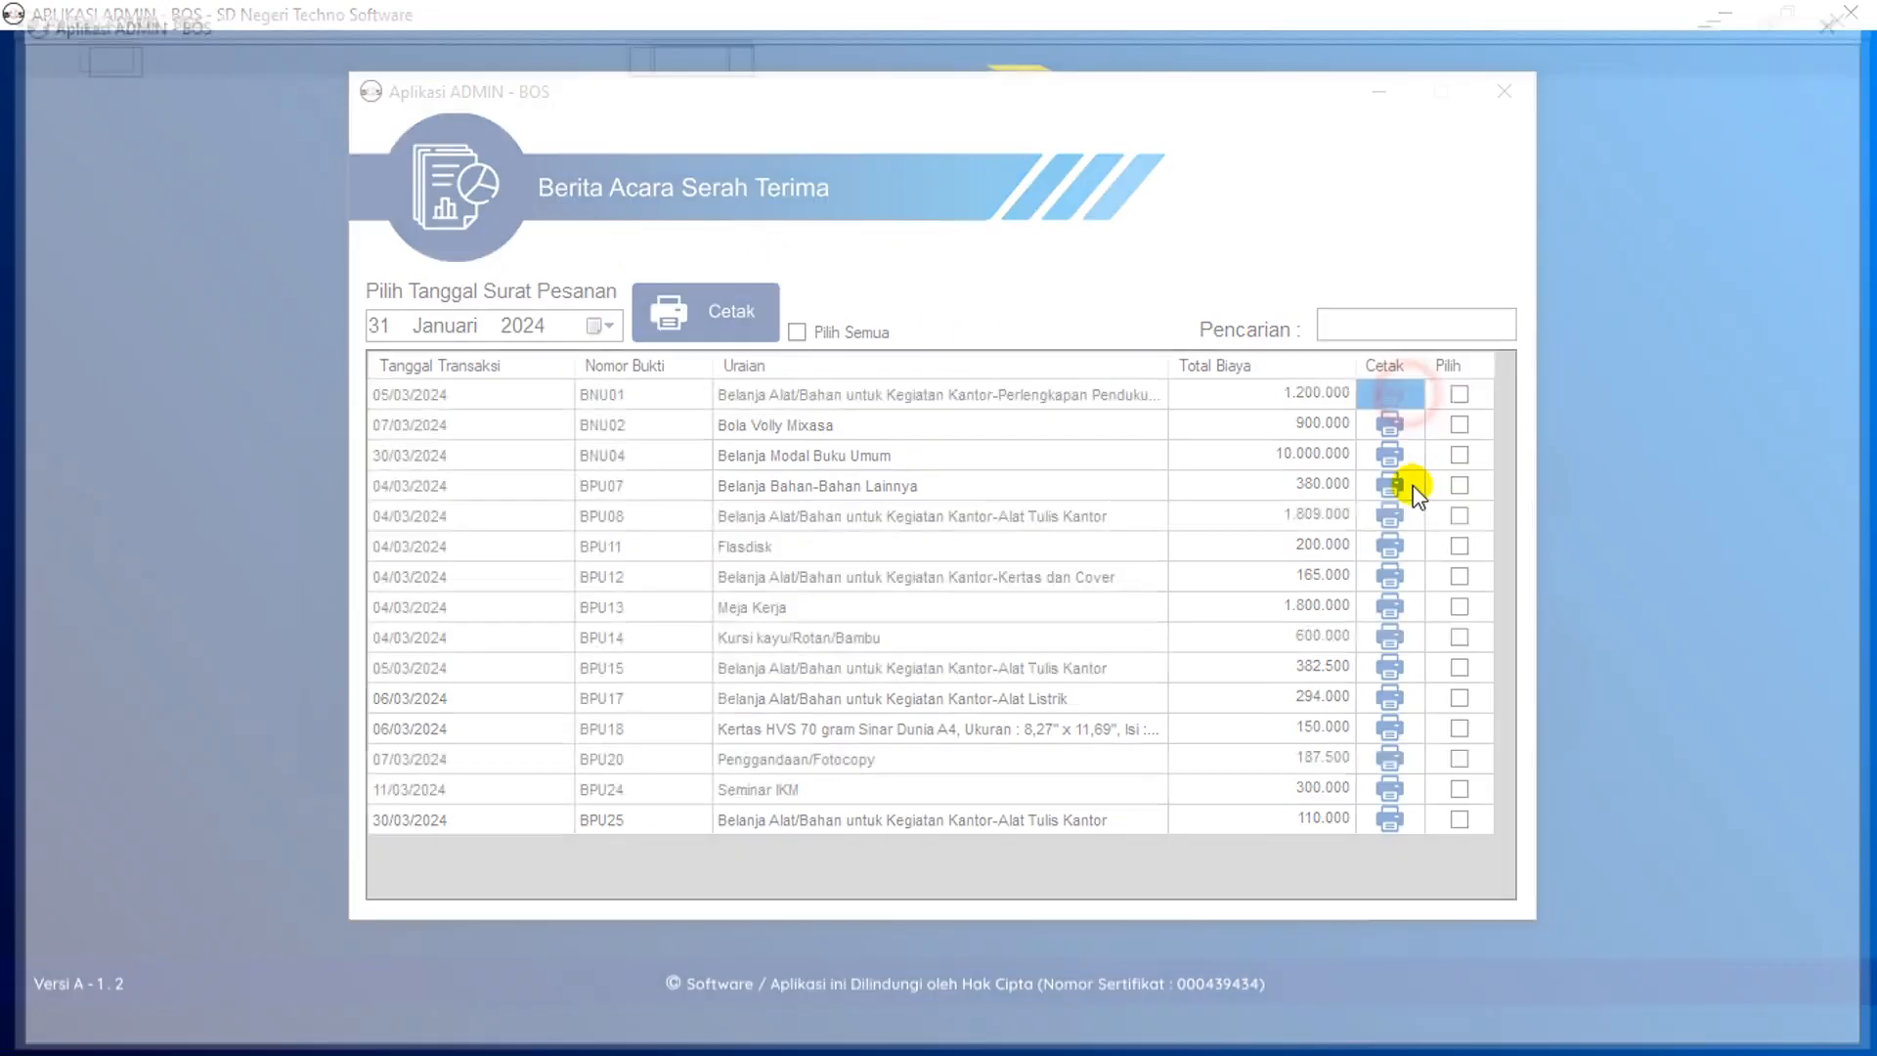
left_click(1850, 13)
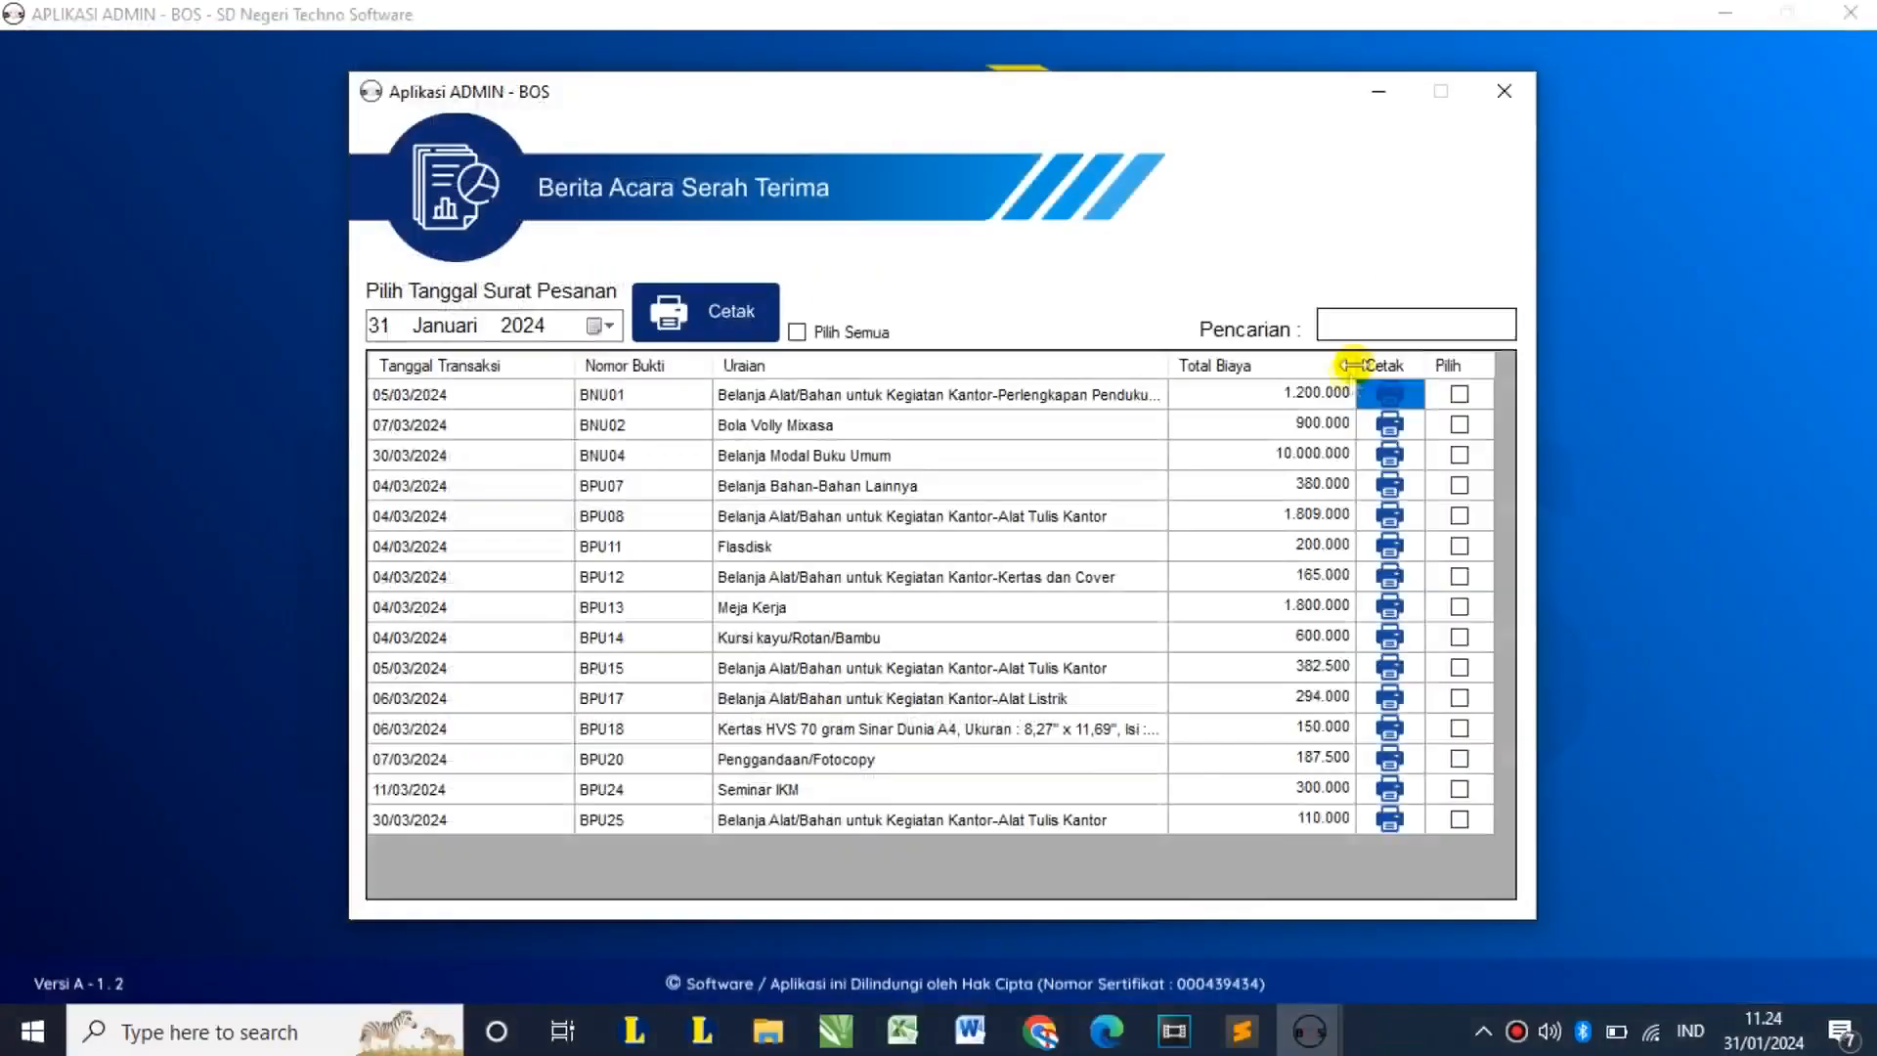
left_click(1396, 430)
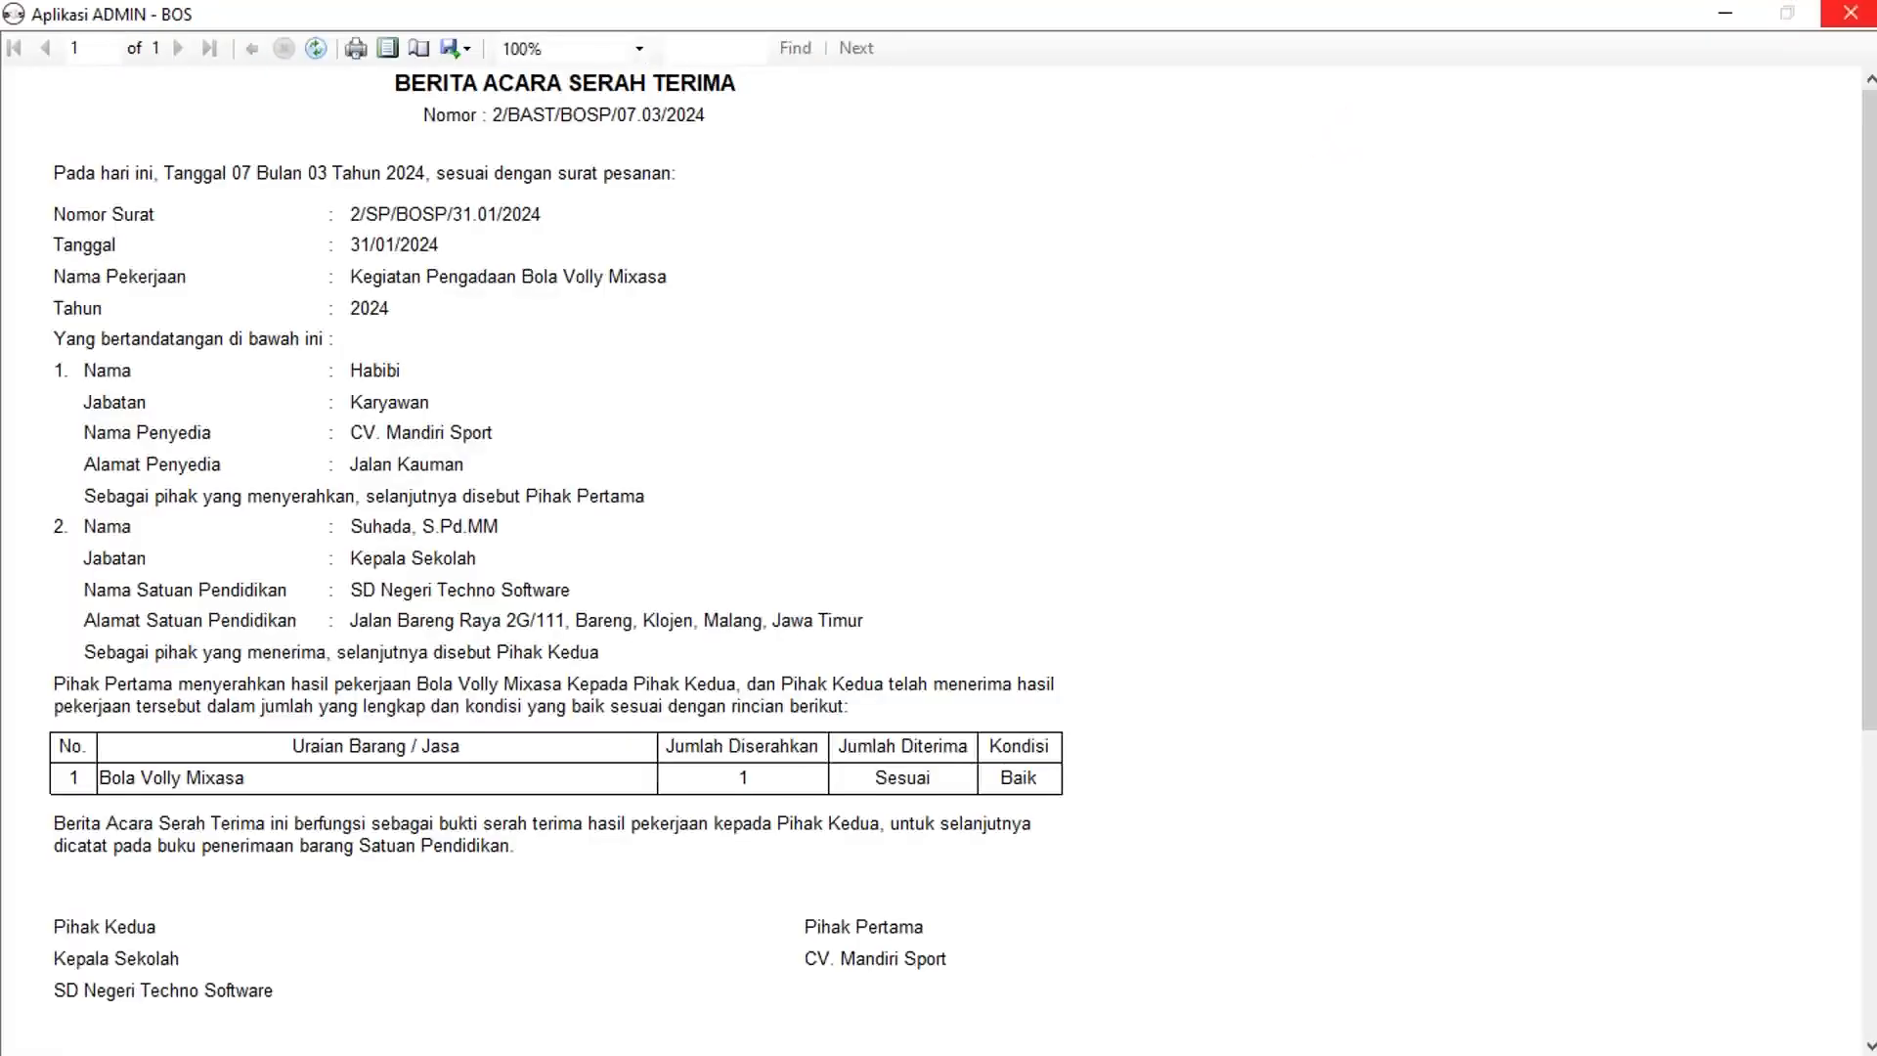
left_click(1851, 13)
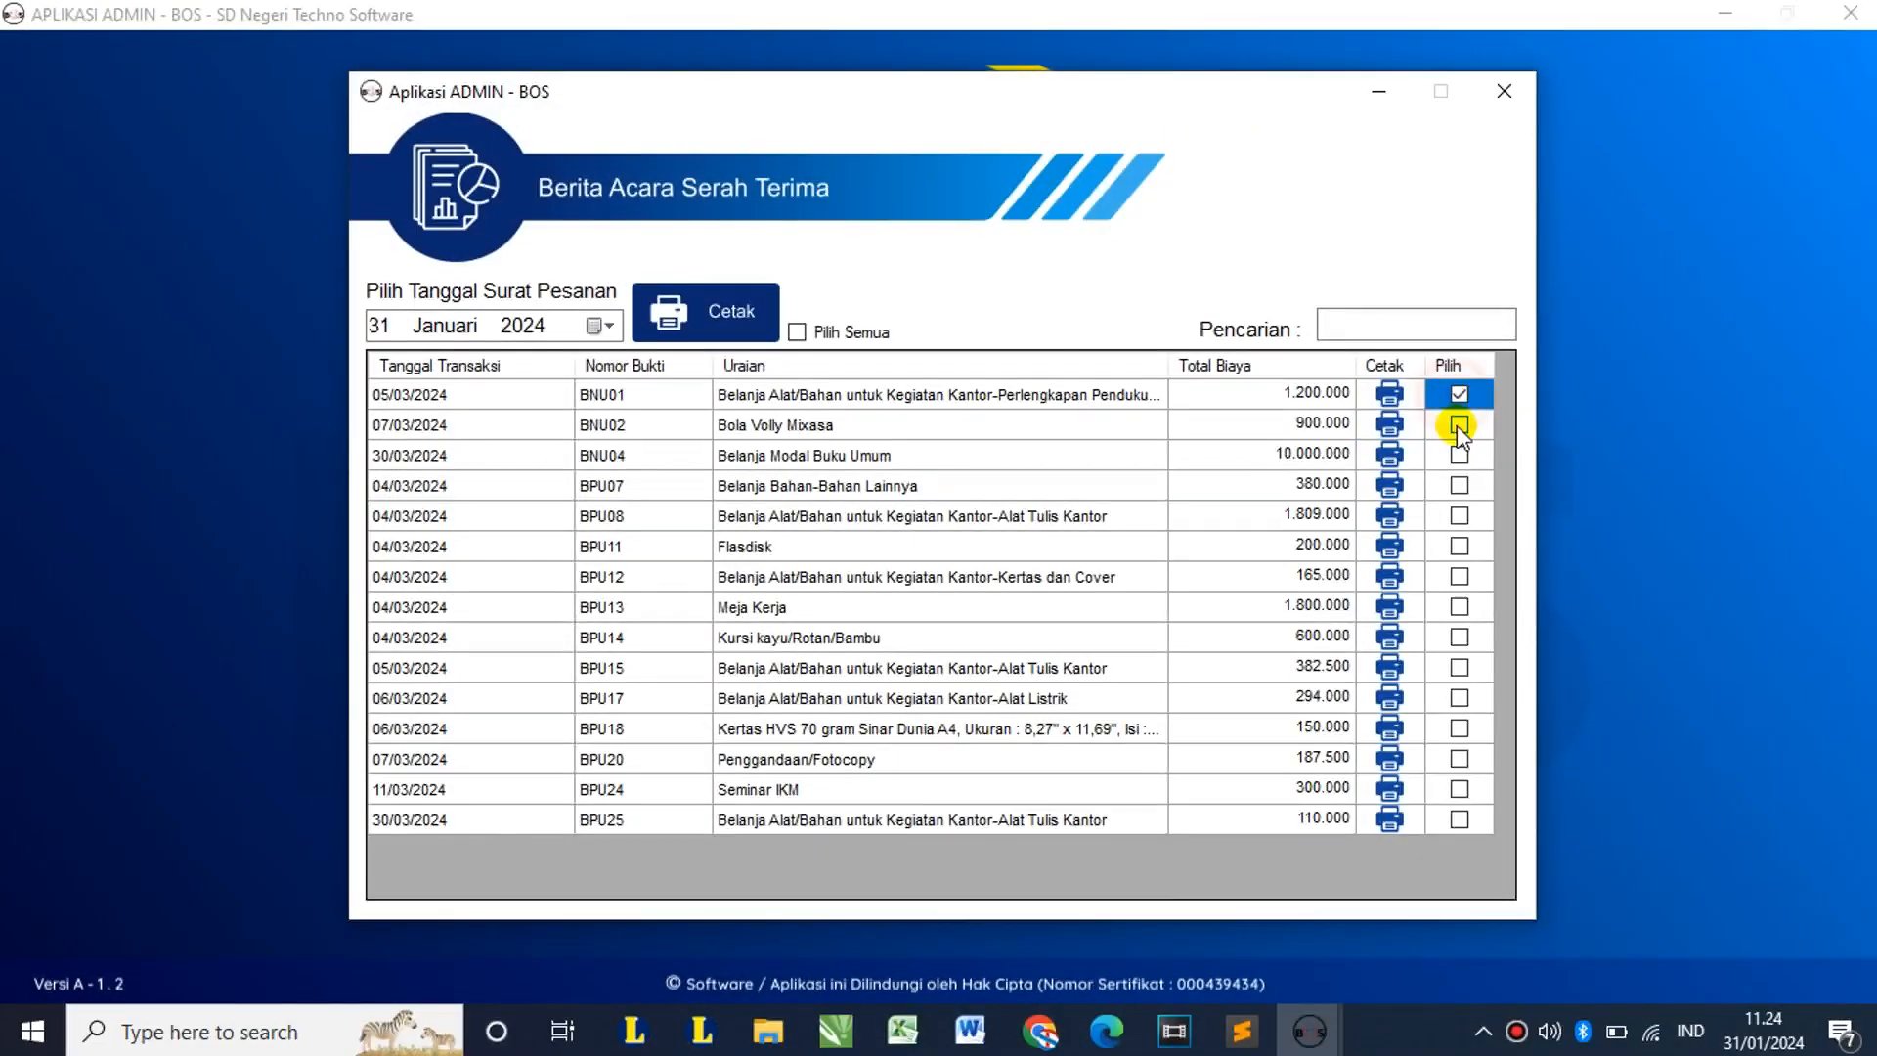
Step: Mark BNU02 and BNU04 for printing, recheck the BNU01 report, and close the list
left_click(1459, 427)
left_click(1460, 456)
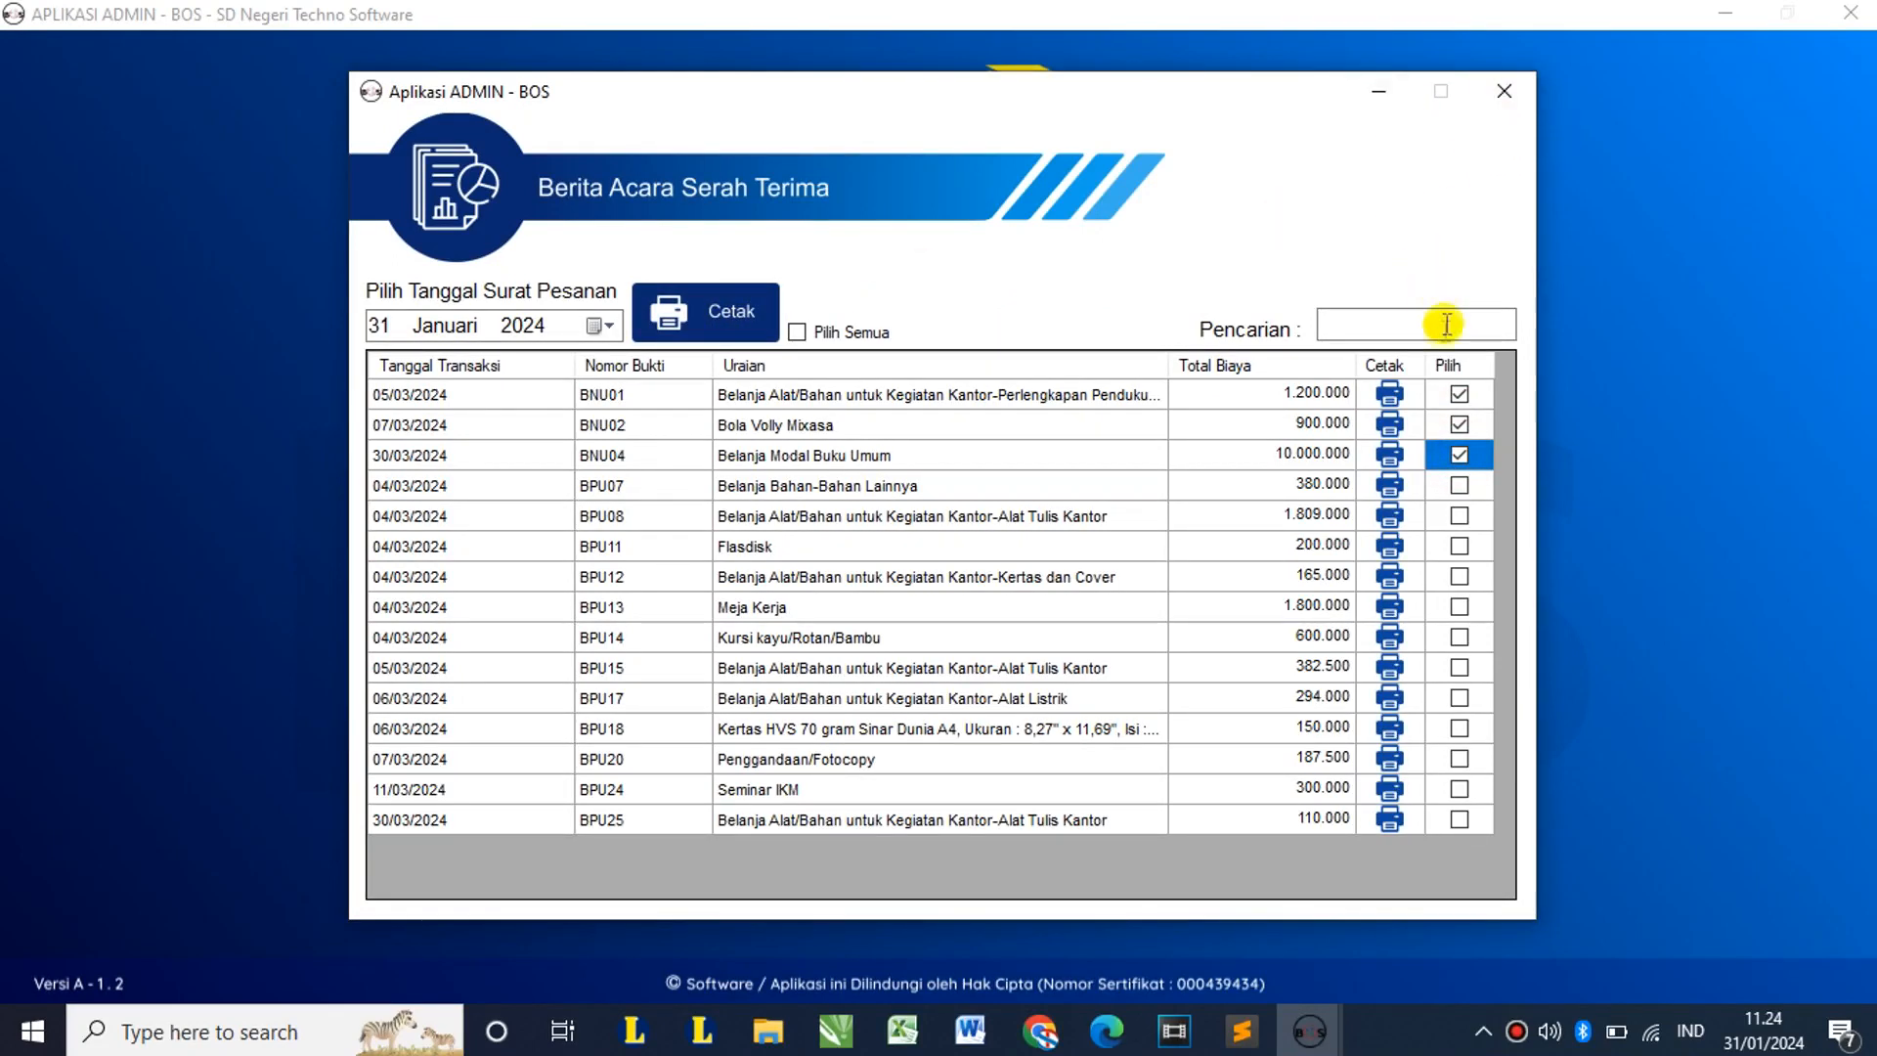
left_click(1389, 394)
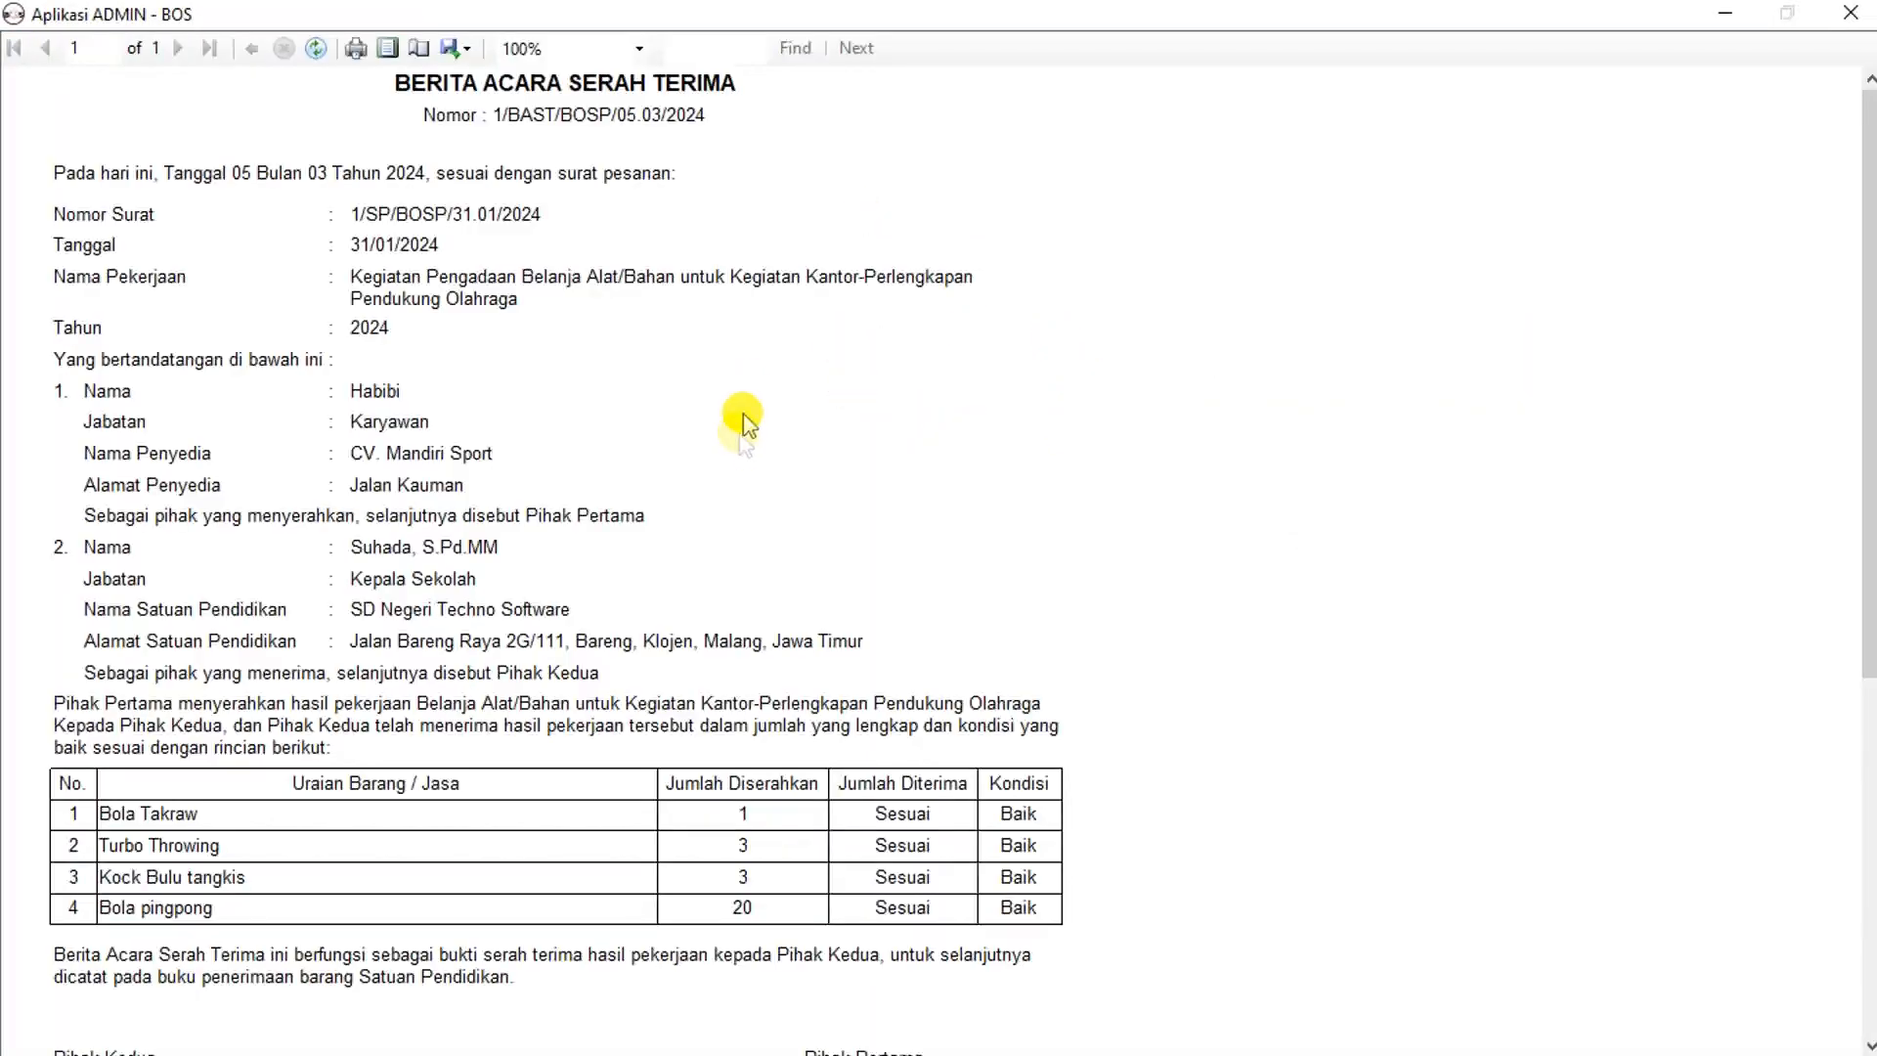
scroll(743, 423, "down", 3)
scroll(734, 369, "up", 3)
left_click(1851, 13)
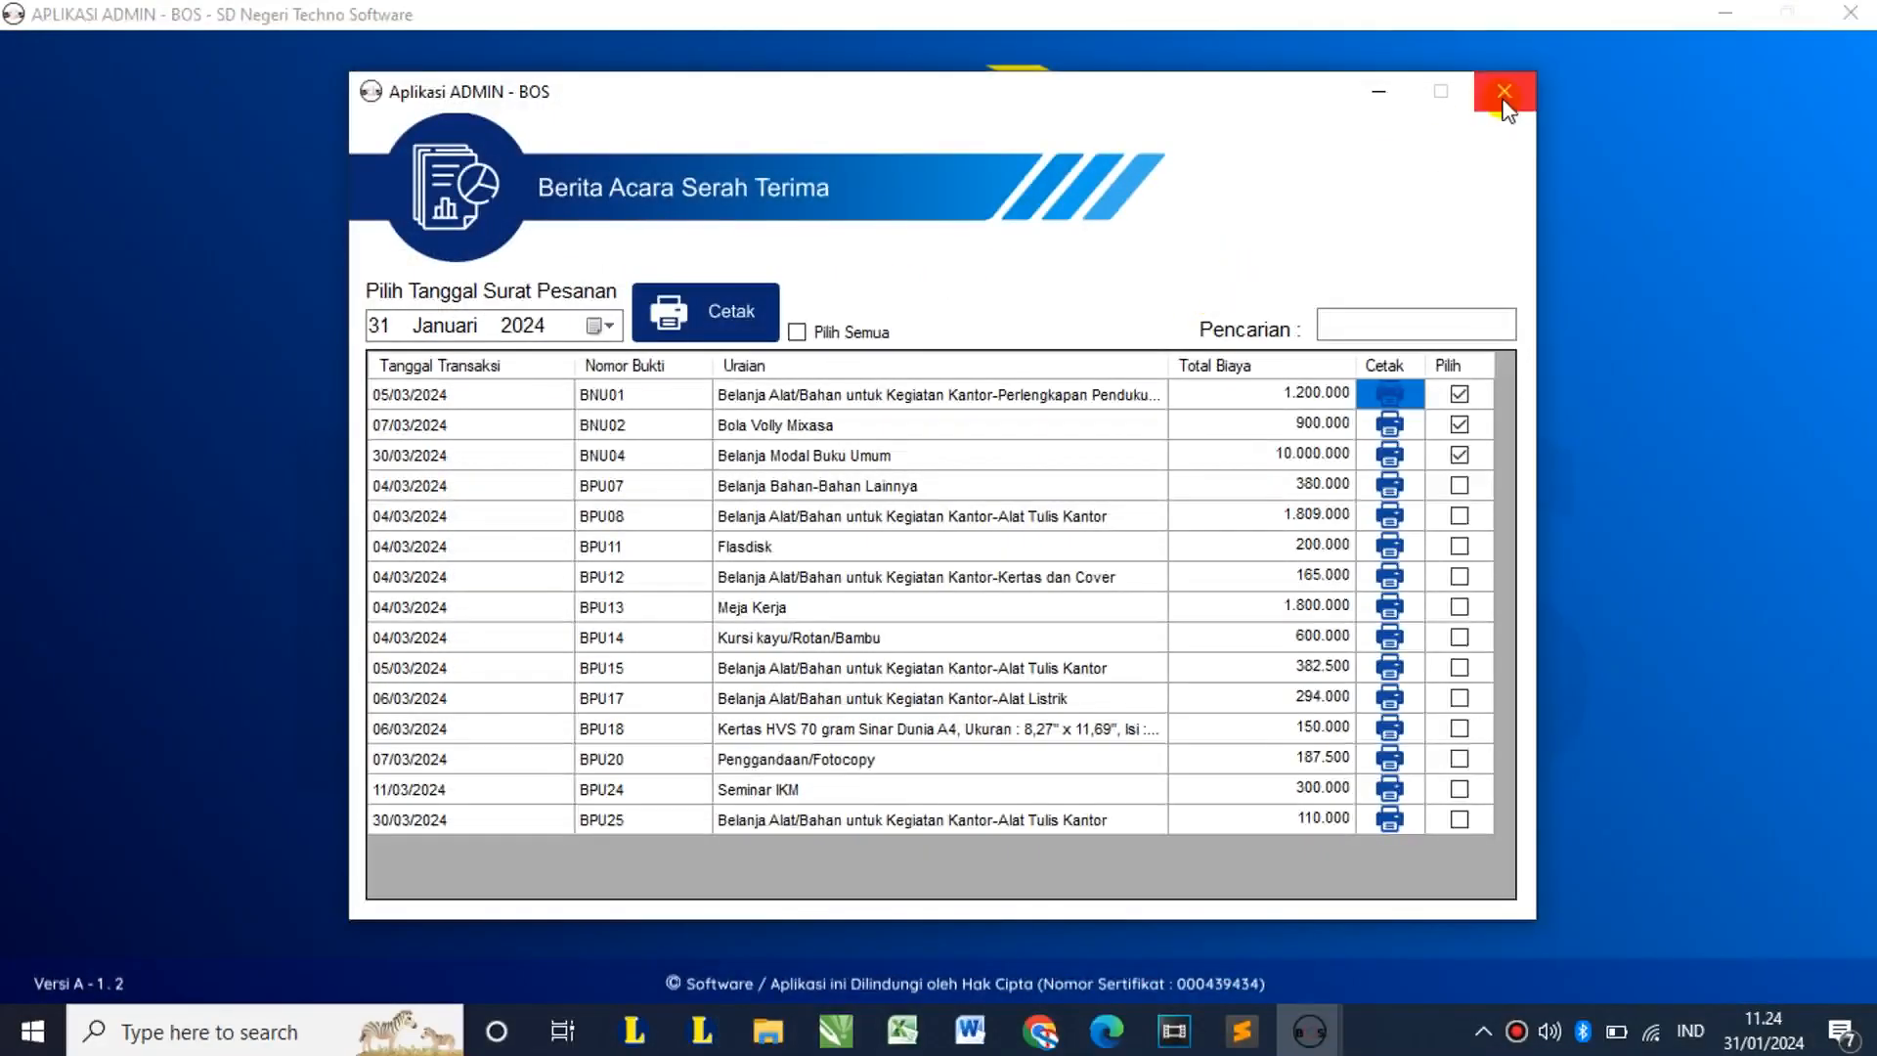
left_click(1503, 93)
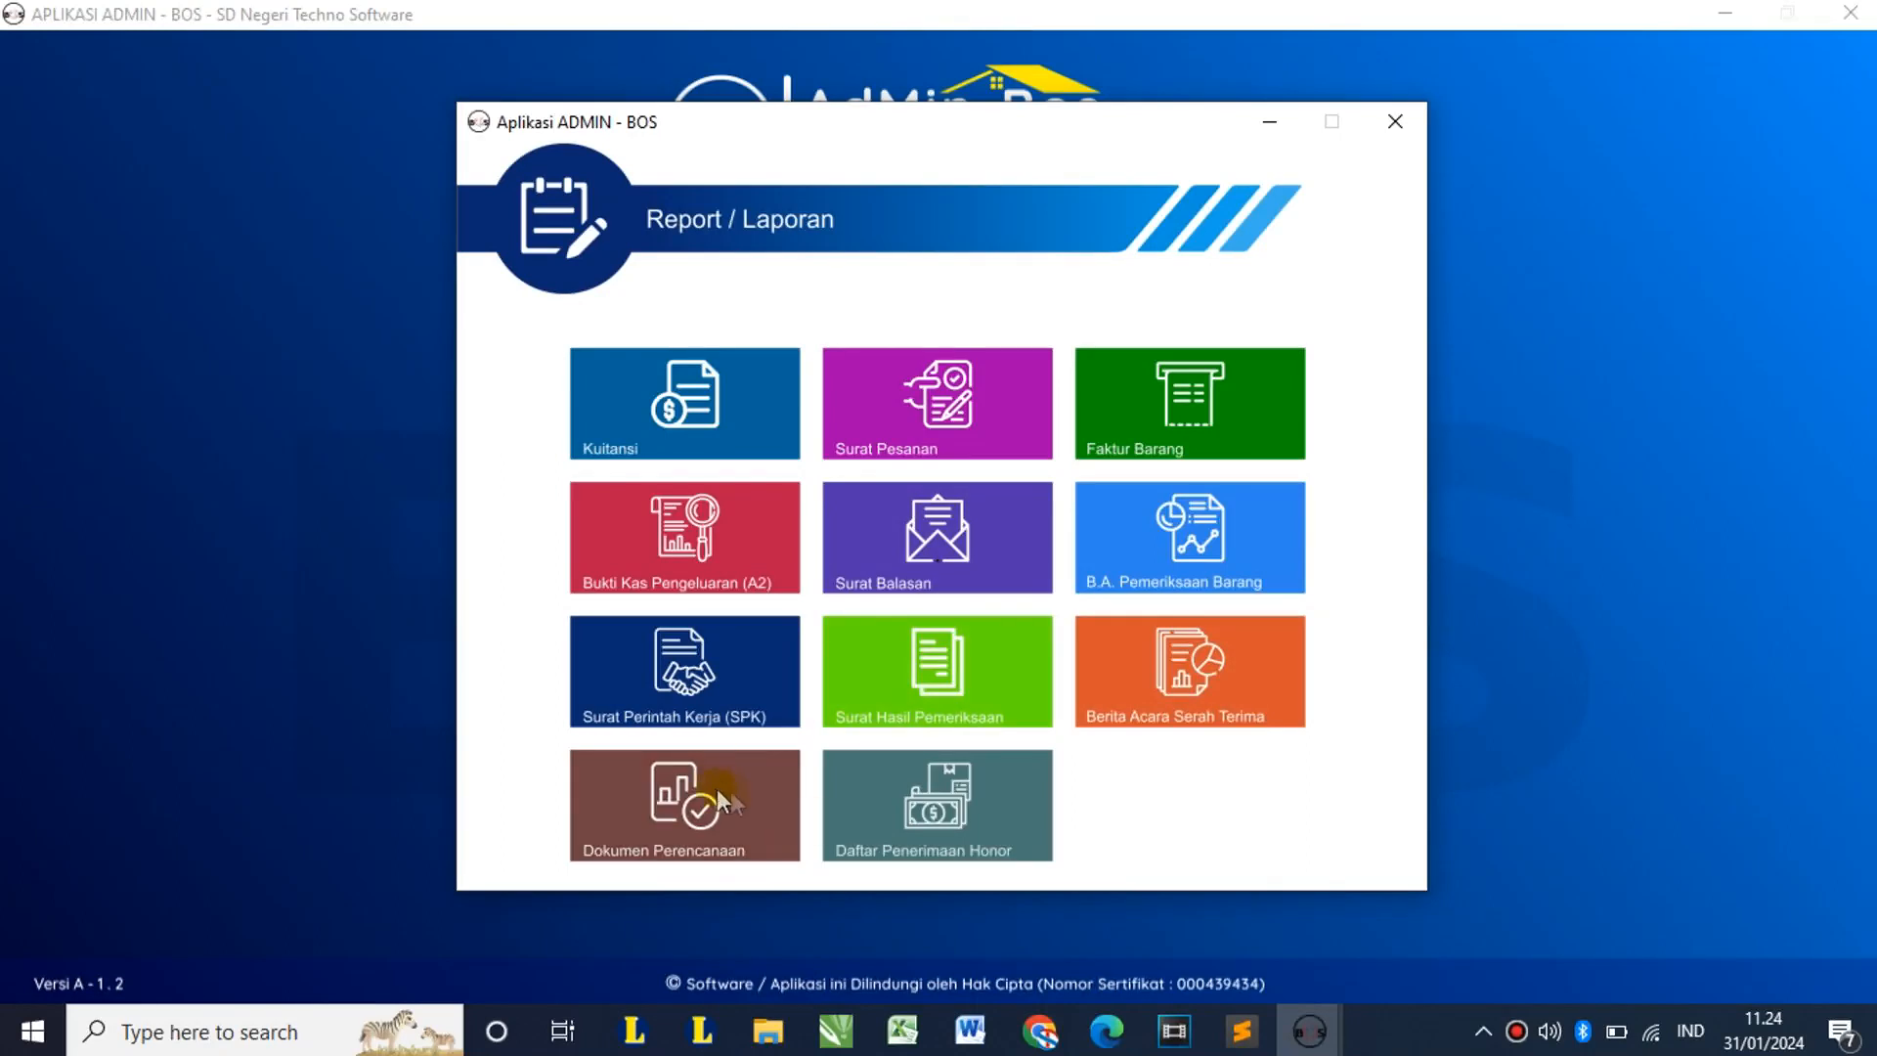
Step: Preview the BNU02 Bola Volly Mixasa planning document with specification 'Merk Mikasa'
left_click(695, 817)
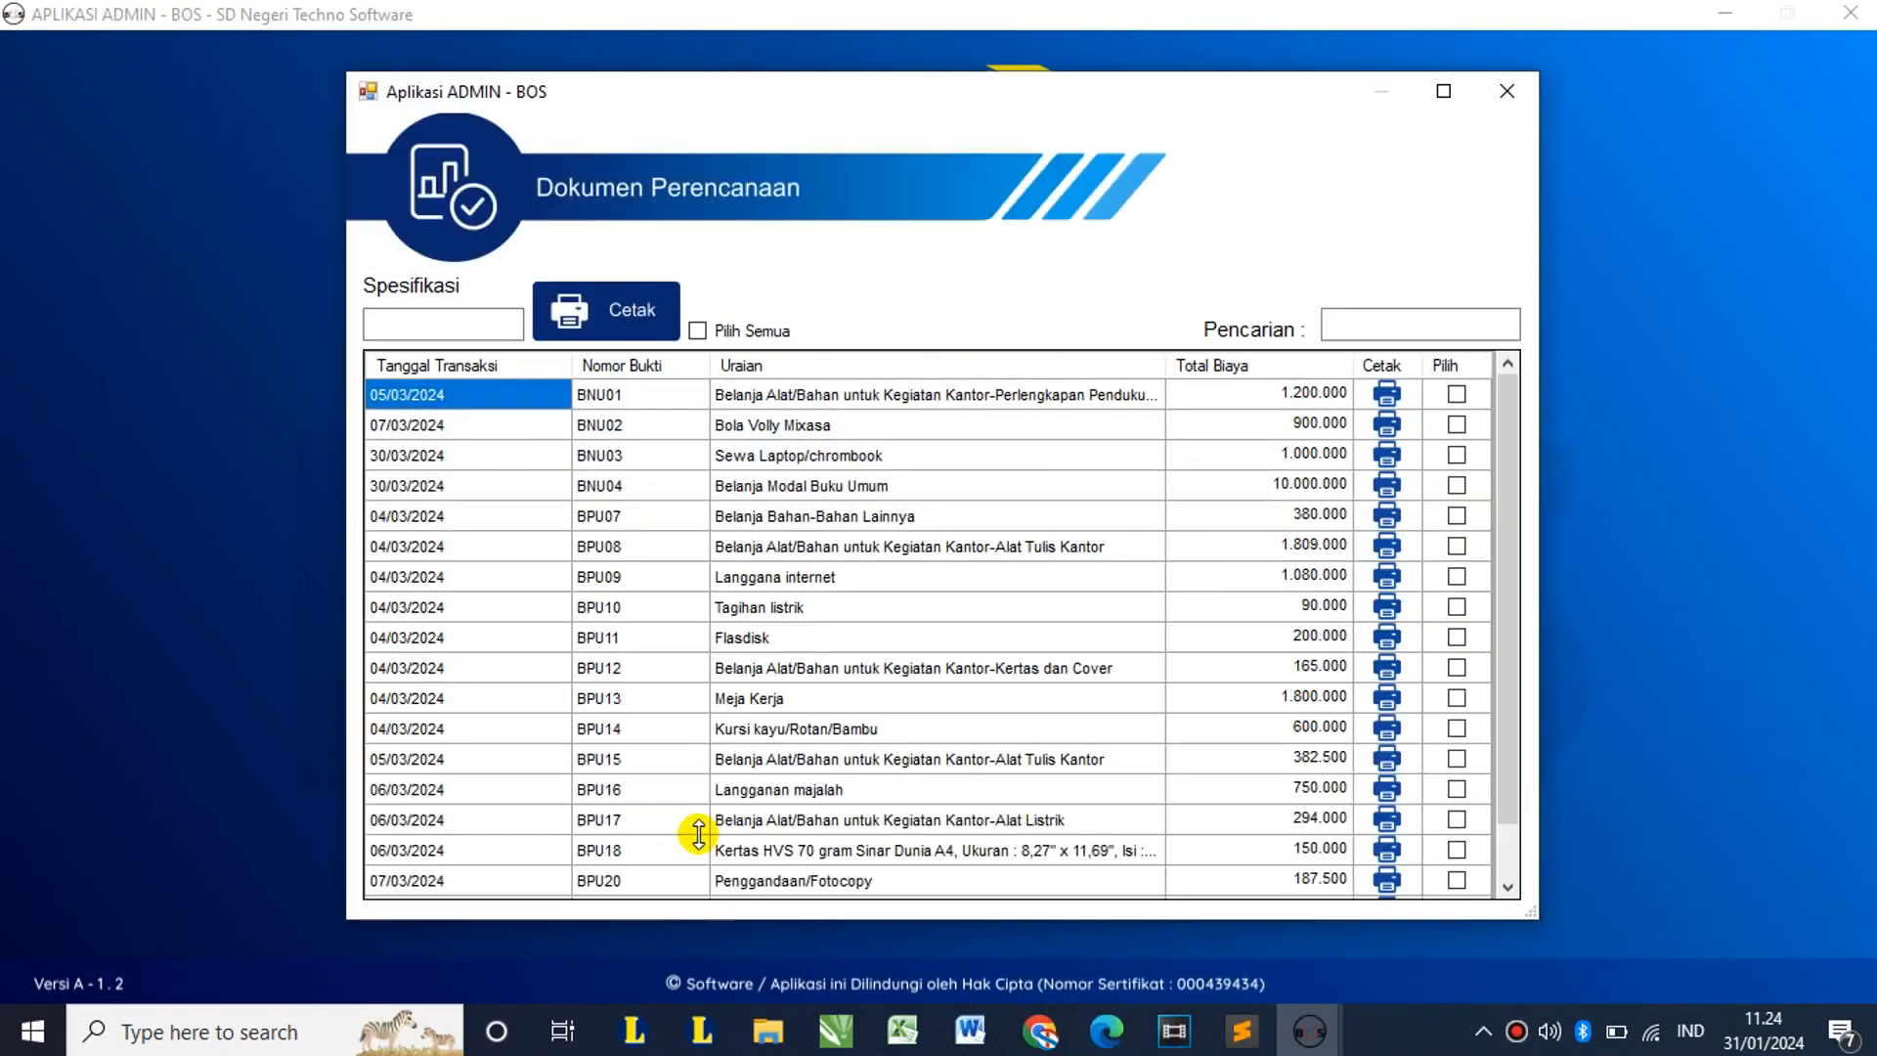
left_click(461, 324)
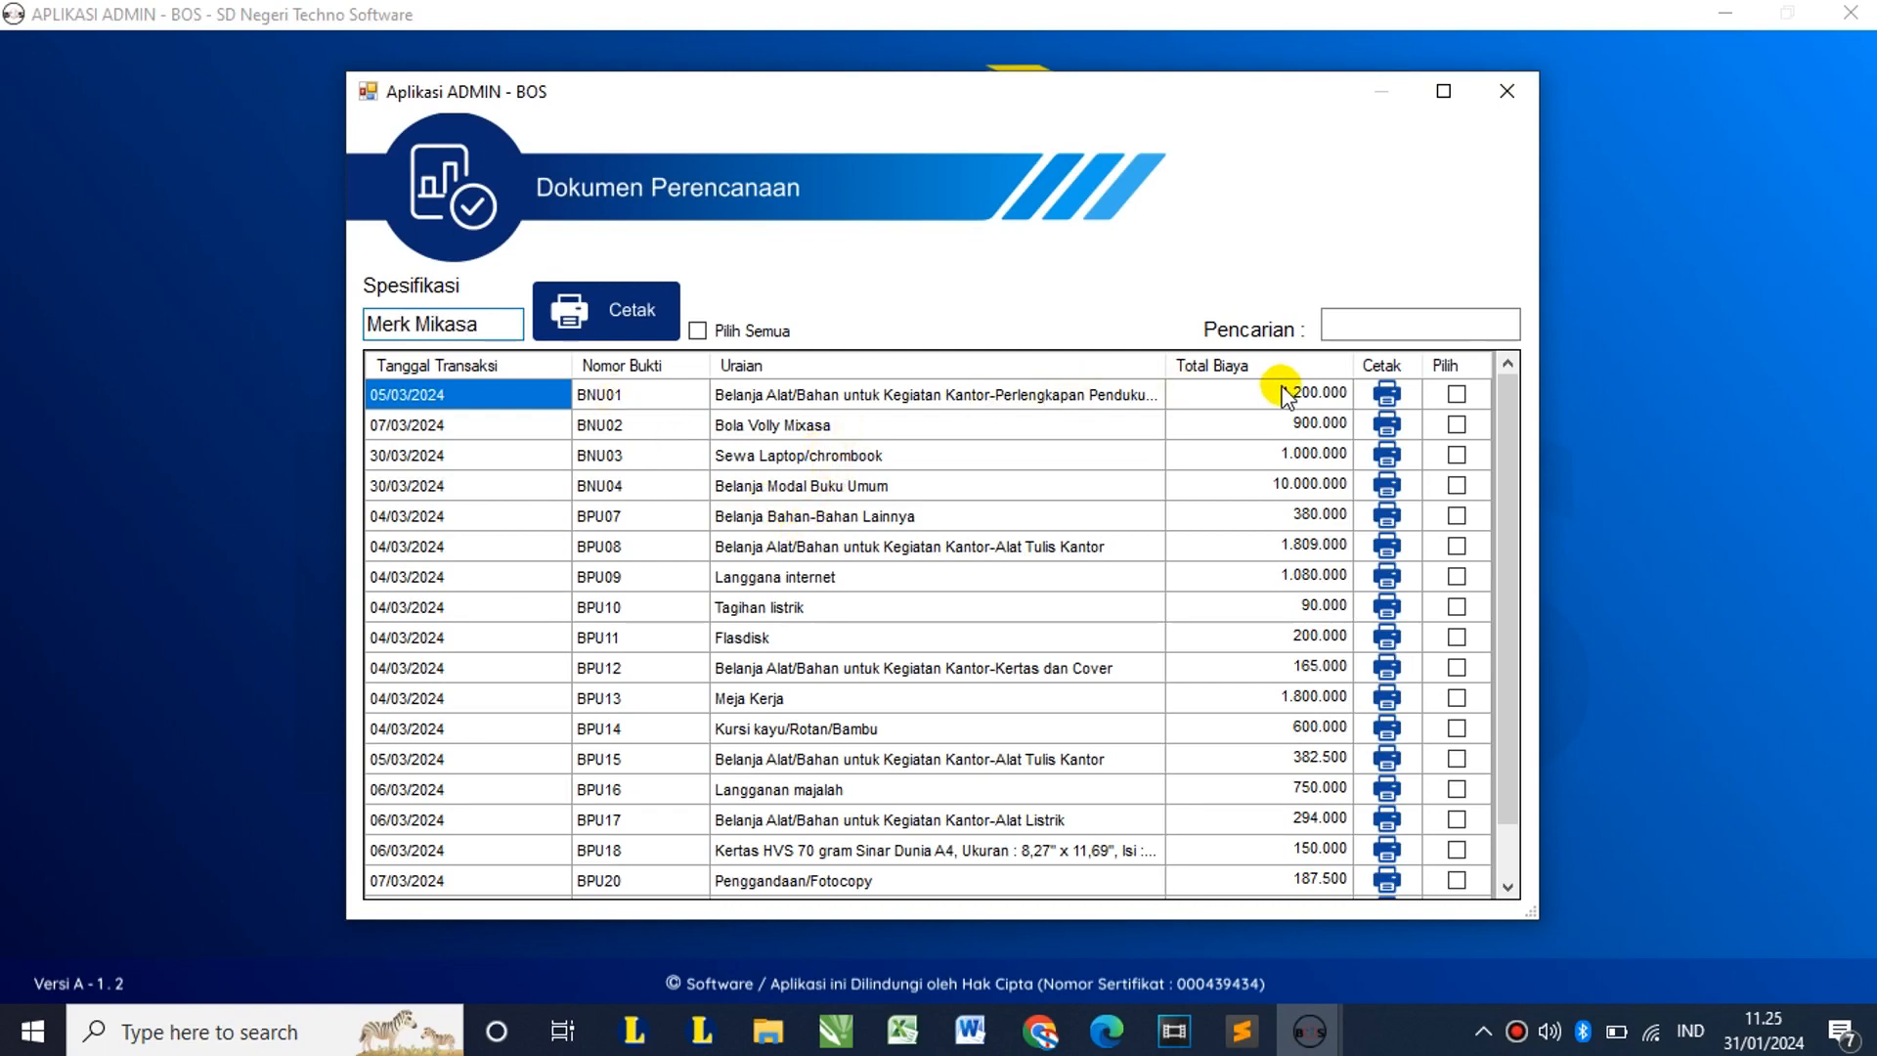
left_click(1408, 423)
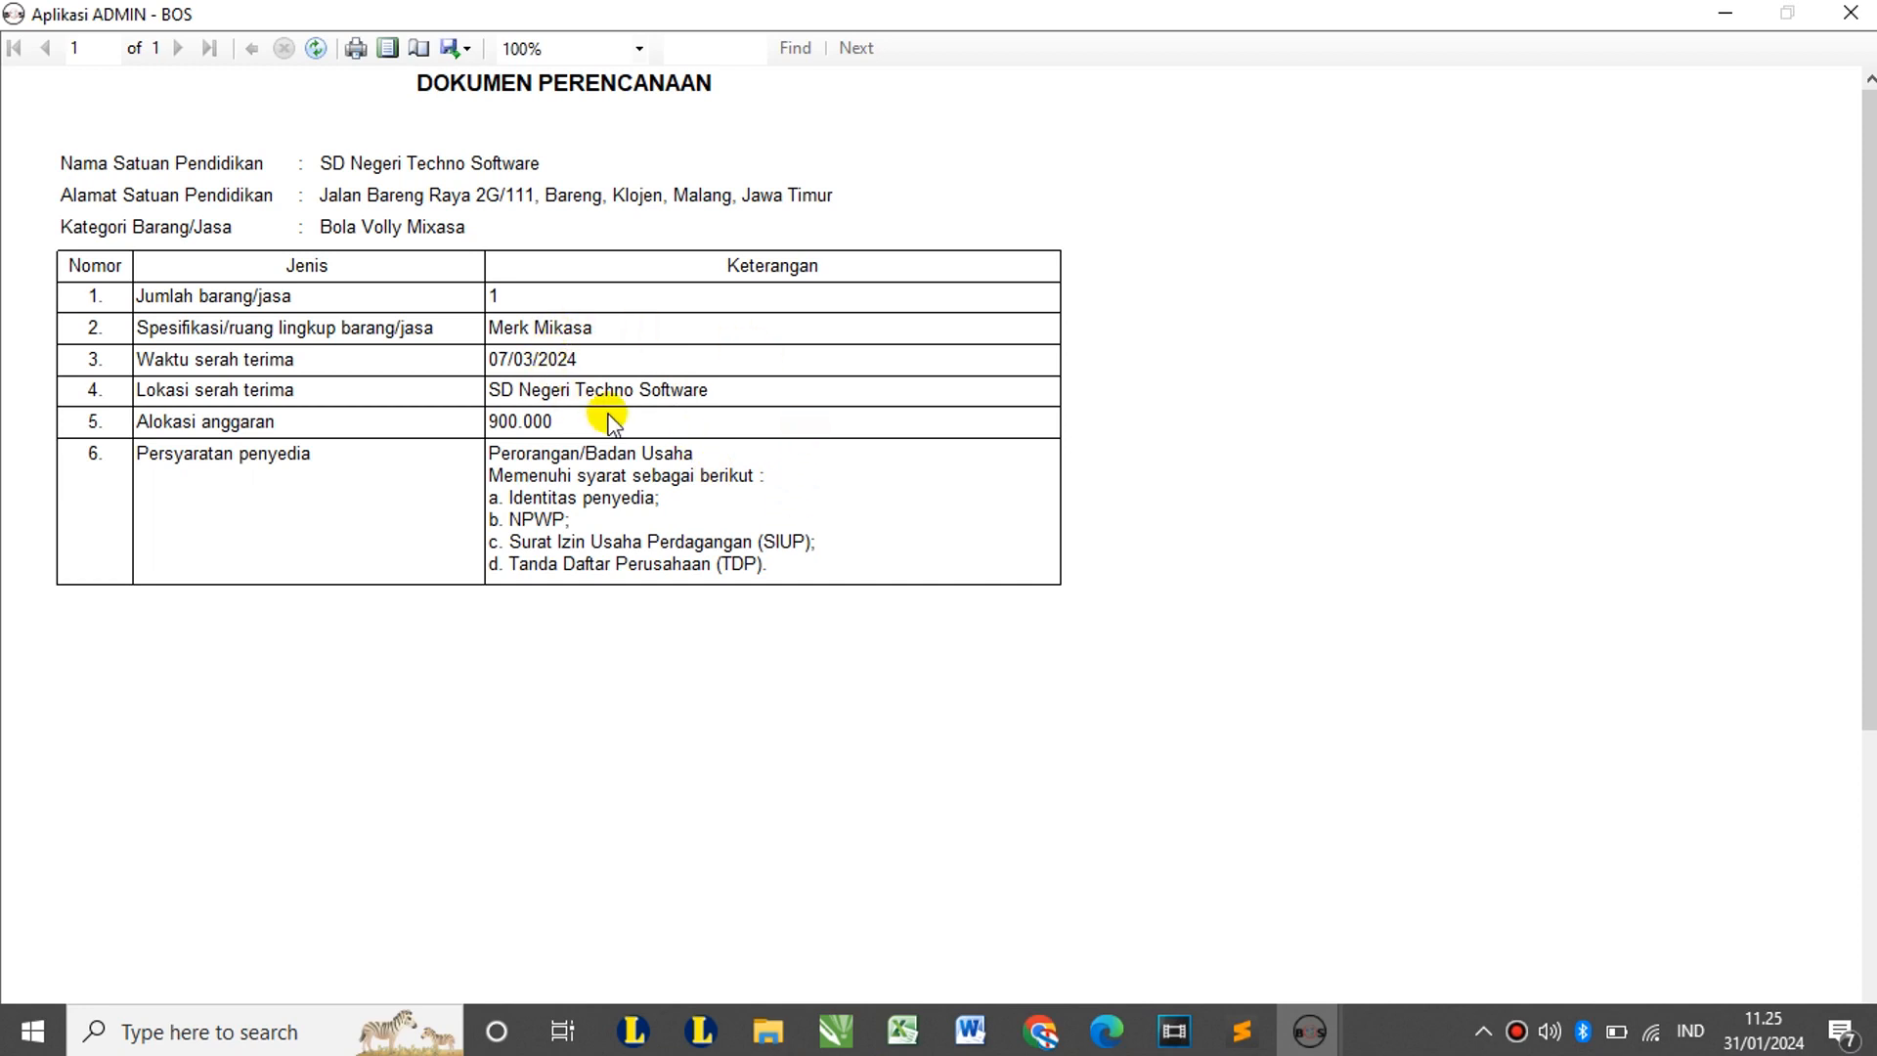
left_click(1850, 11)
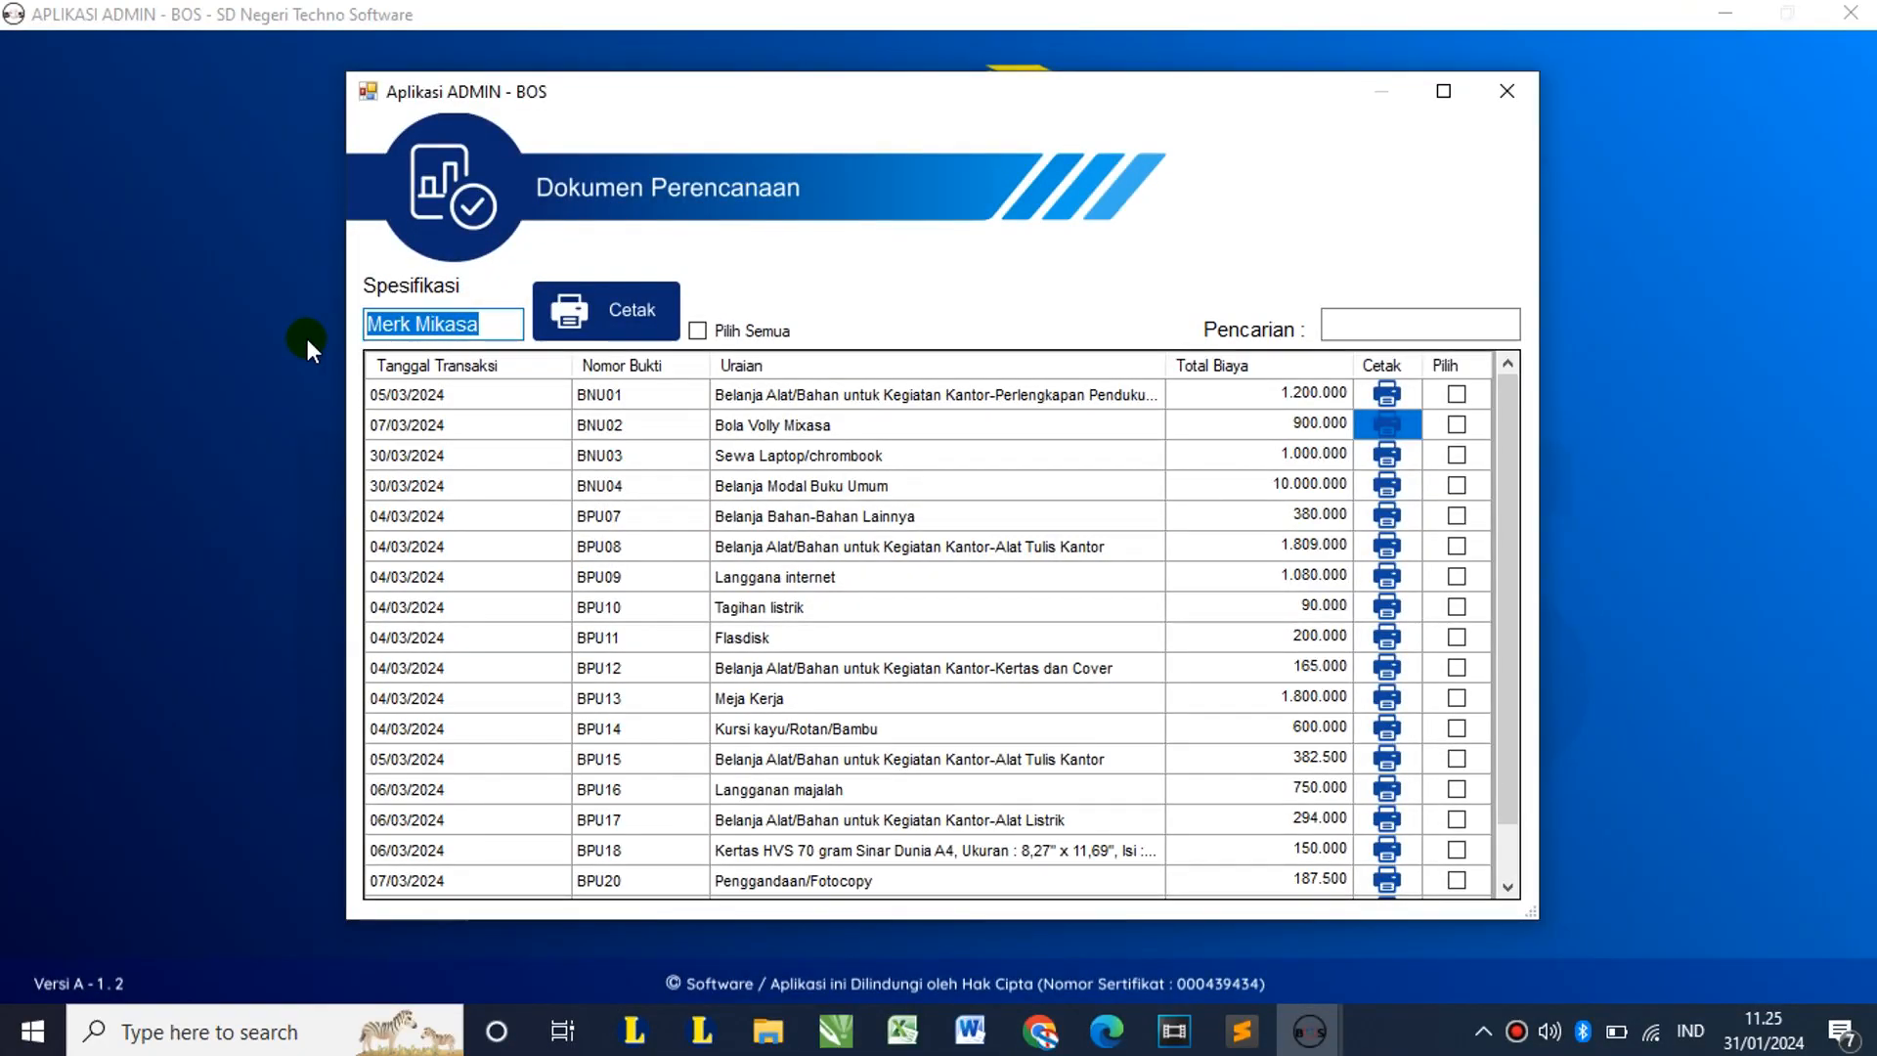
Step: Clear the specification field and preview the BNU01 planning document
key("BackSpace")
left_click(418, 330)
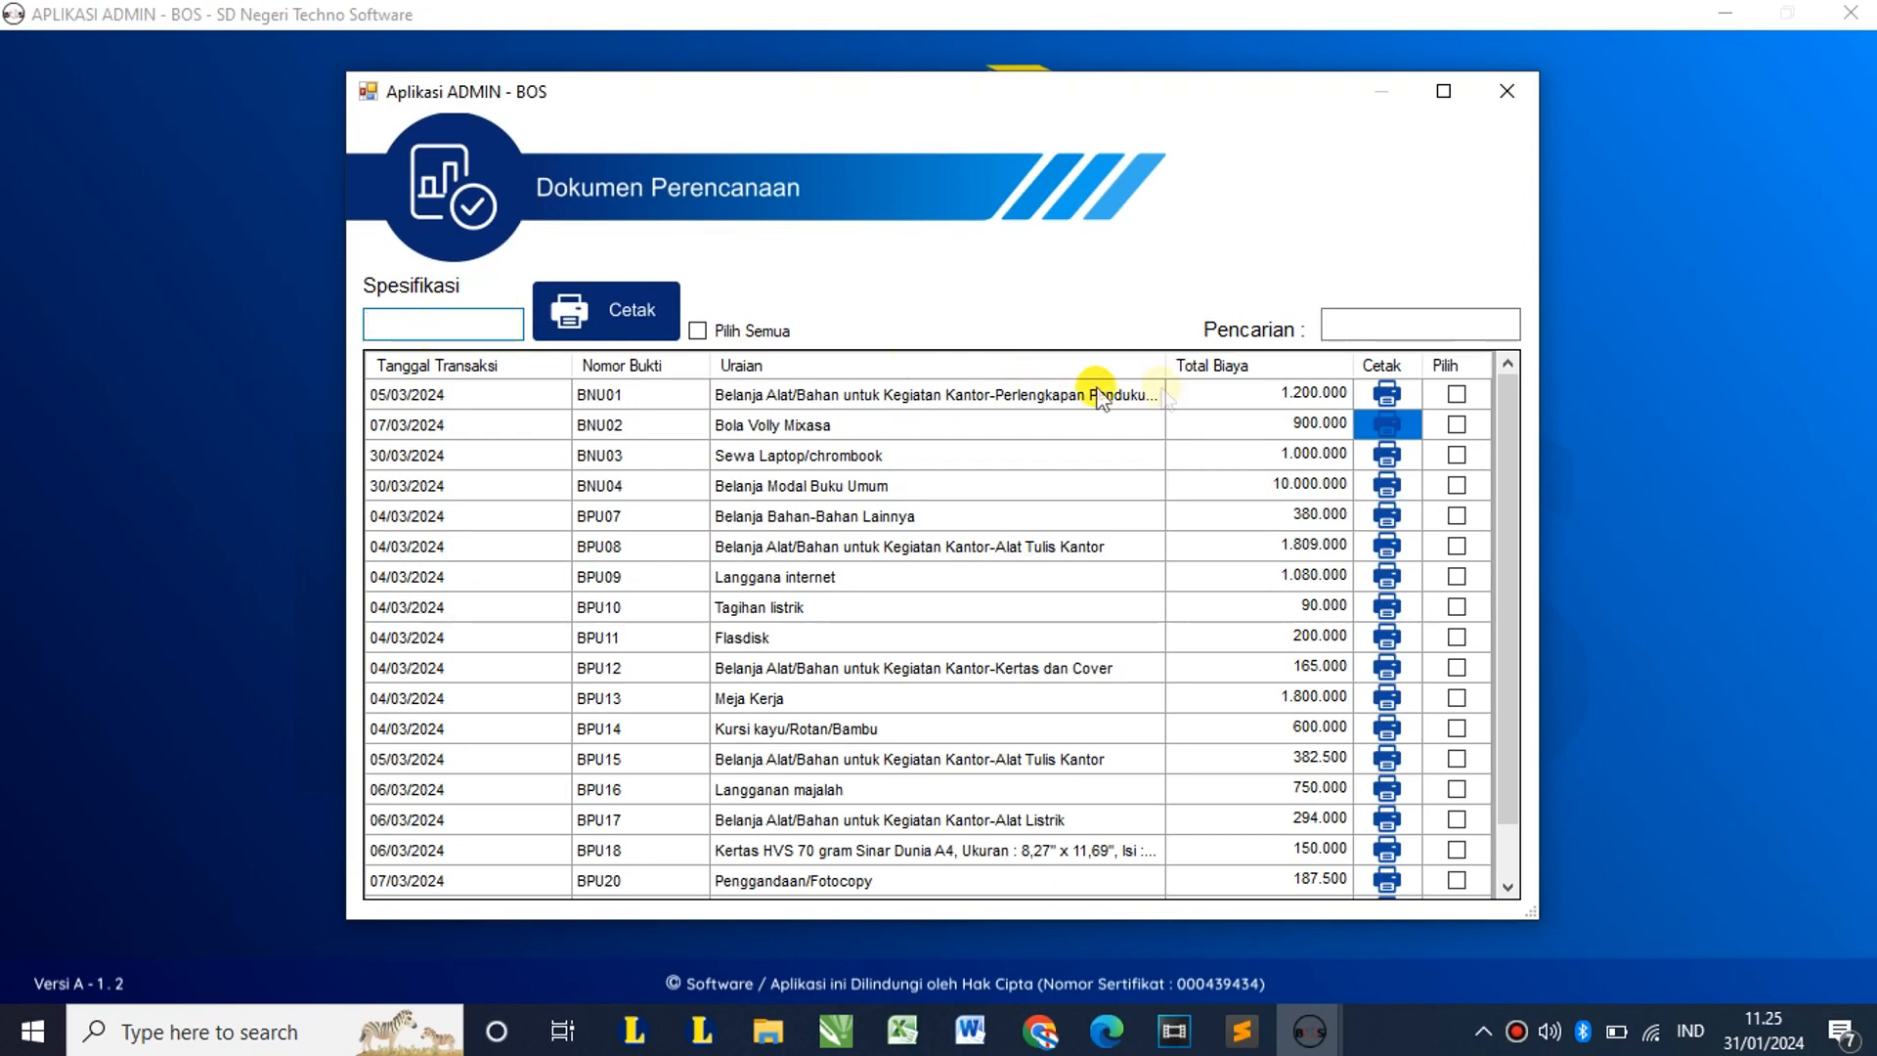
left_click(1384, 397)
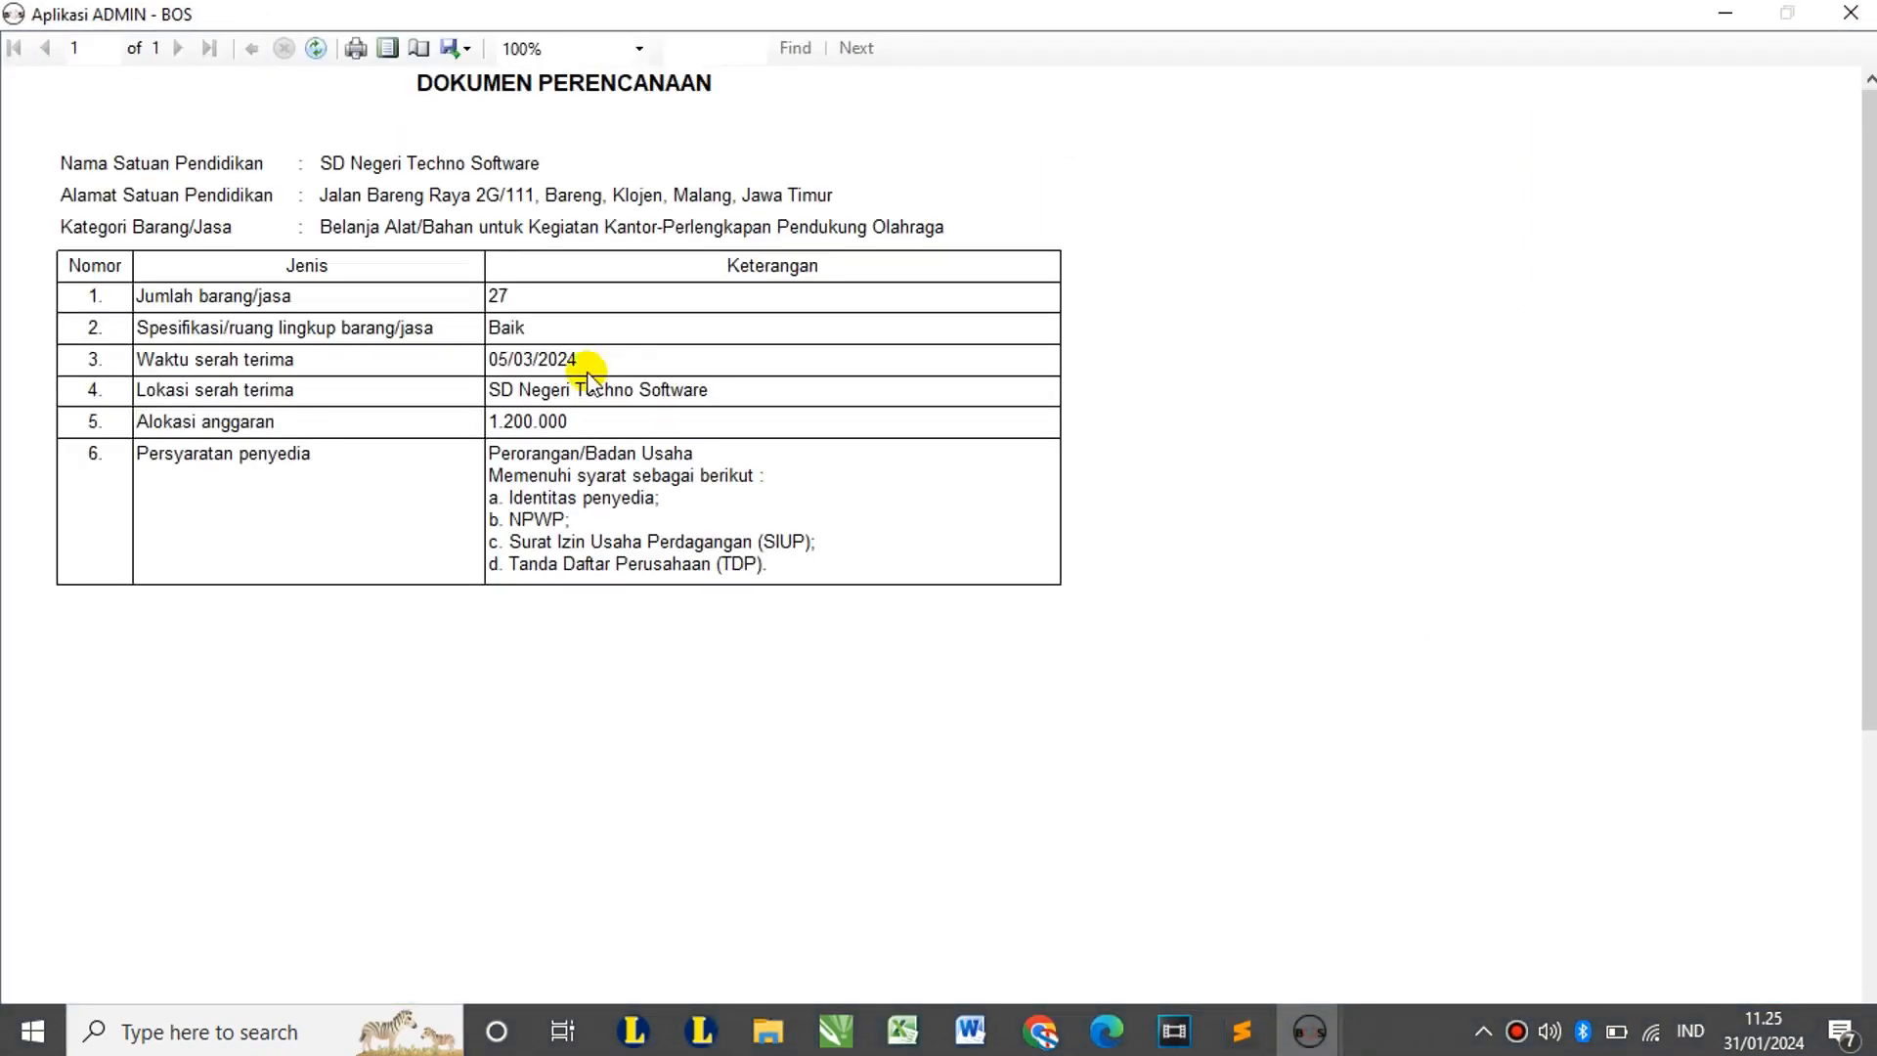
left_click(564, 331)
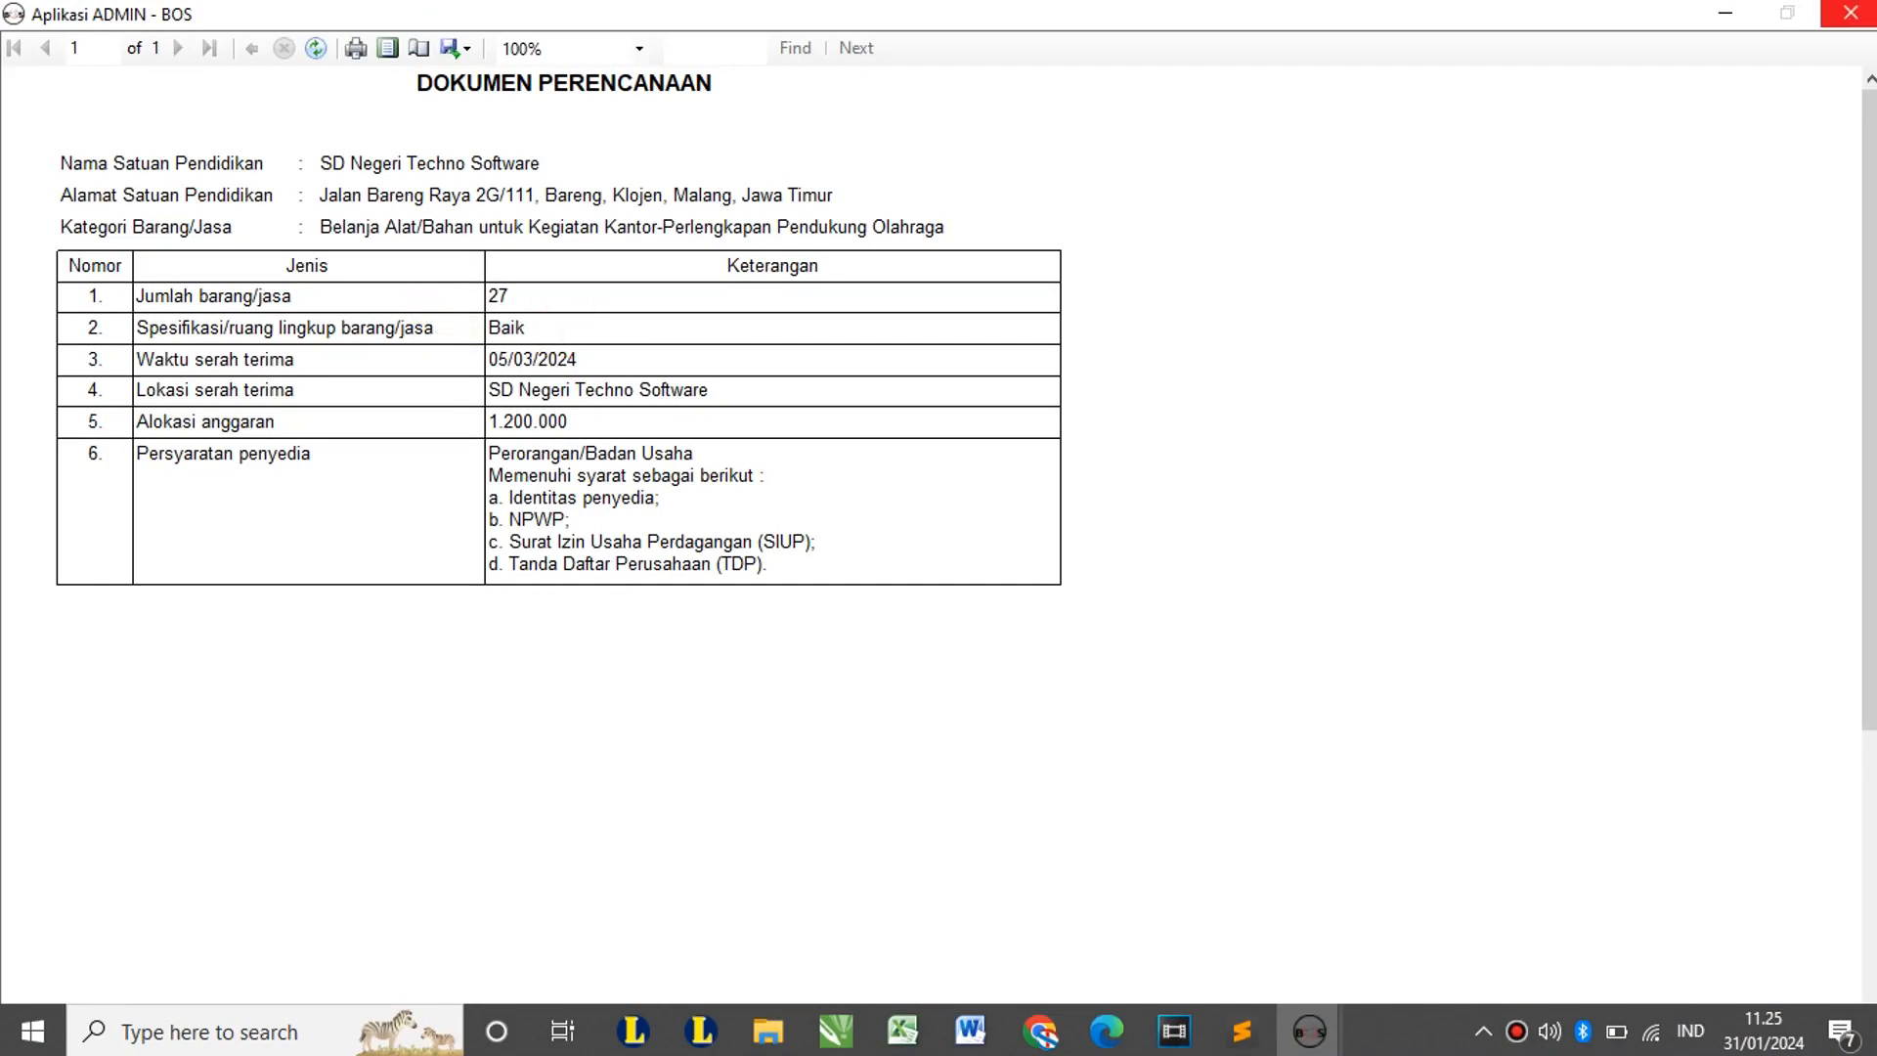
left_click(1850, 12)
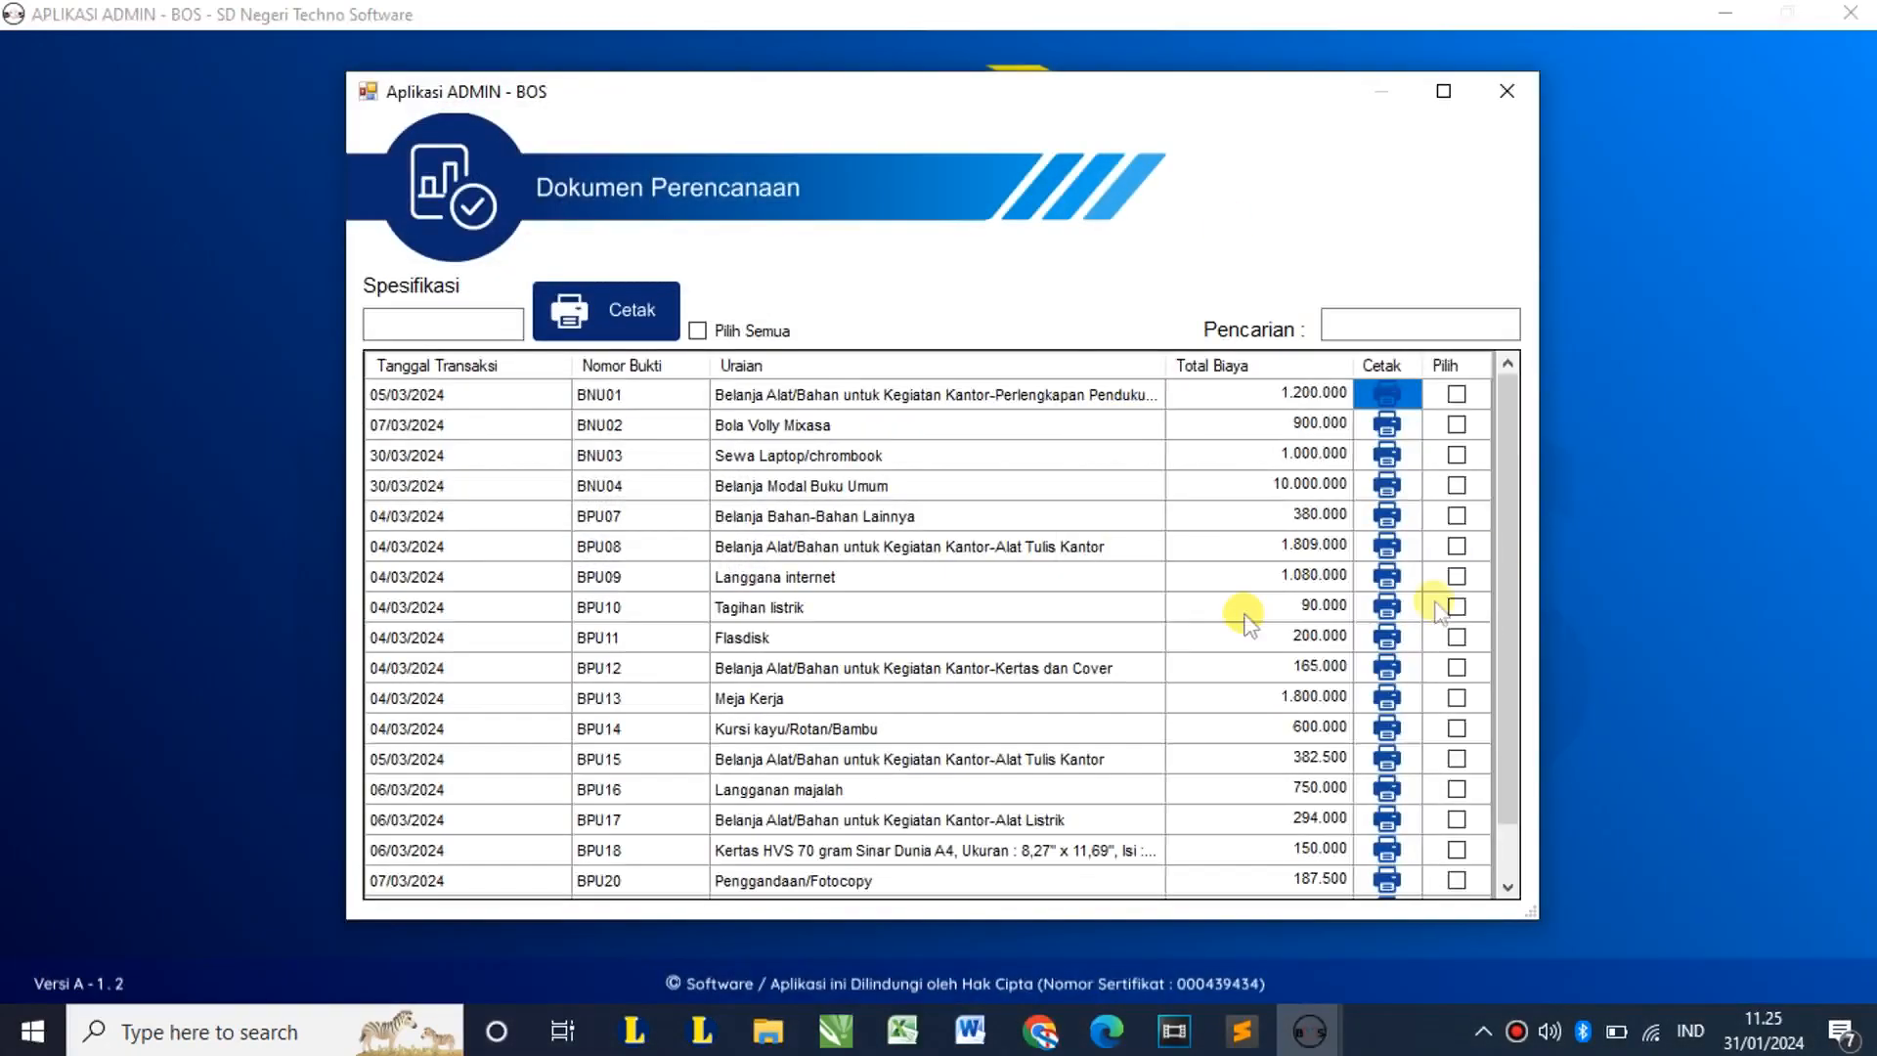
Step: Preview the BPU08 and BPU09 planning documents, toggle mark-all on and off, and close the list
left_click(1388, 547)
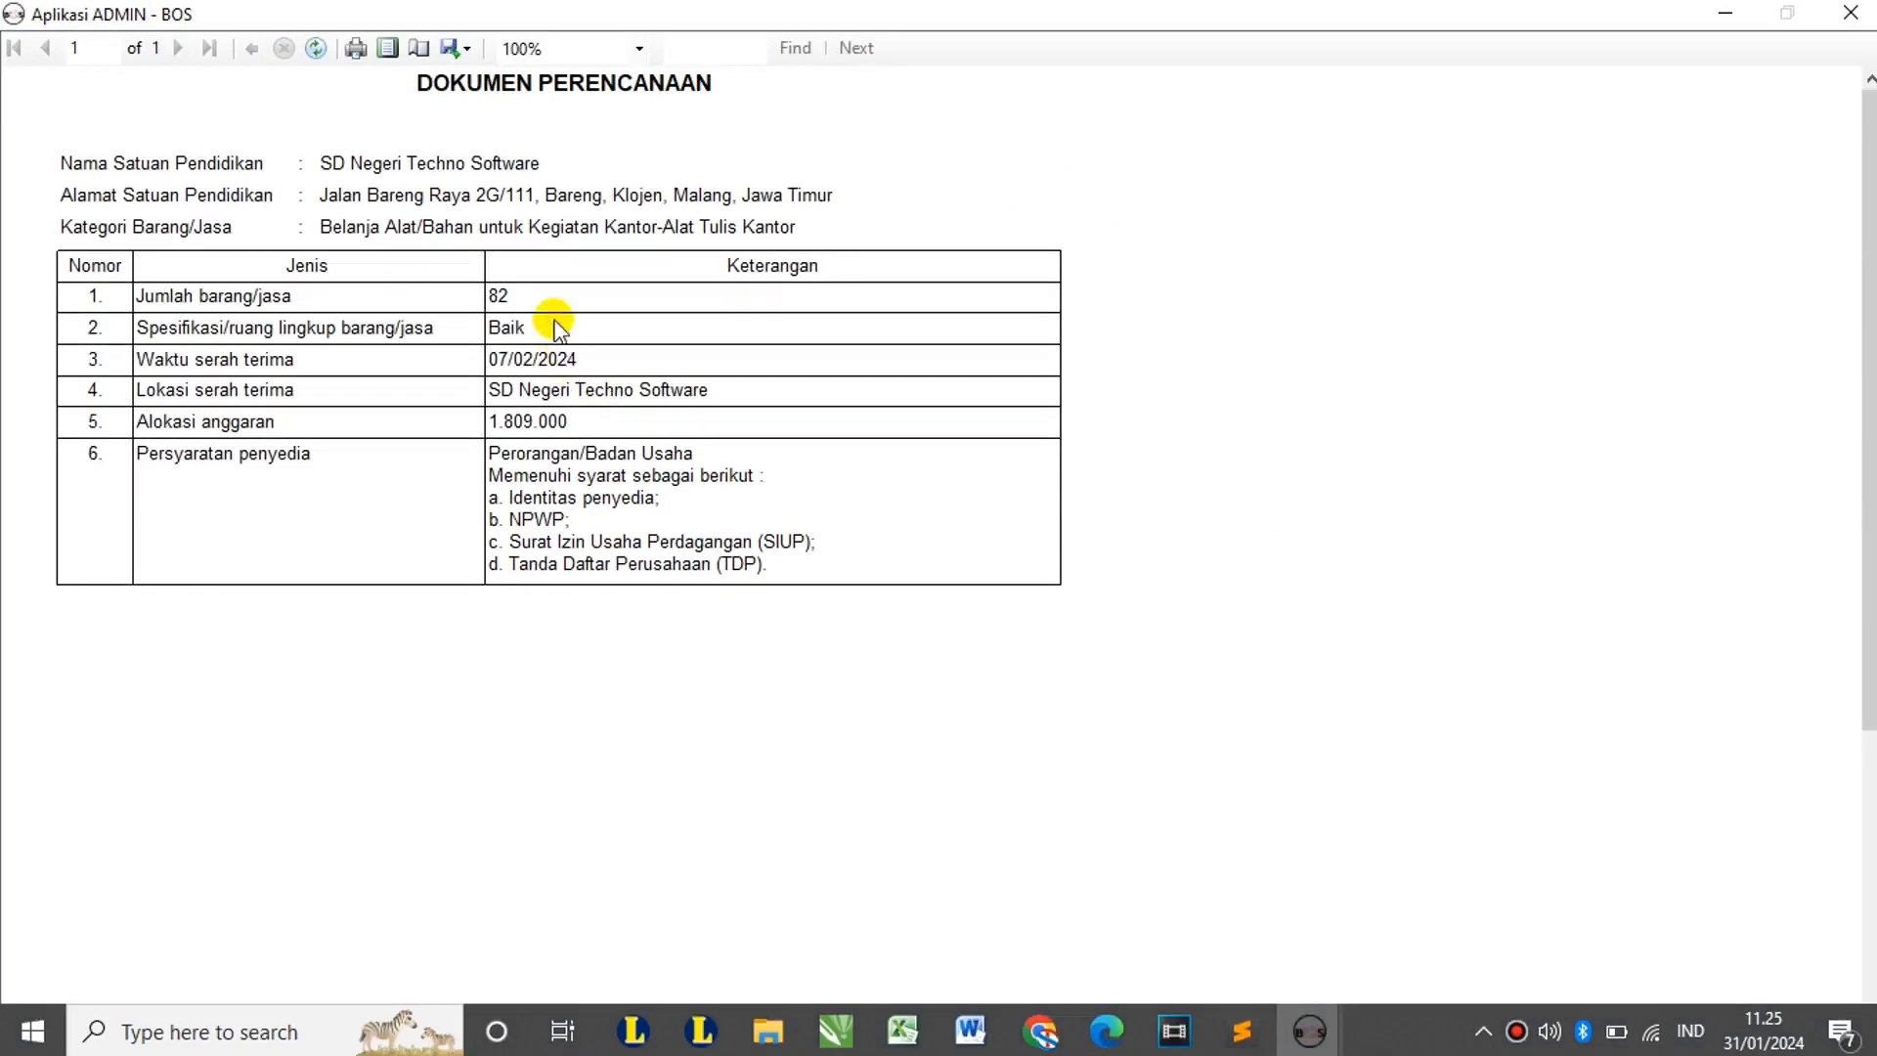
left_click(1850, 13)
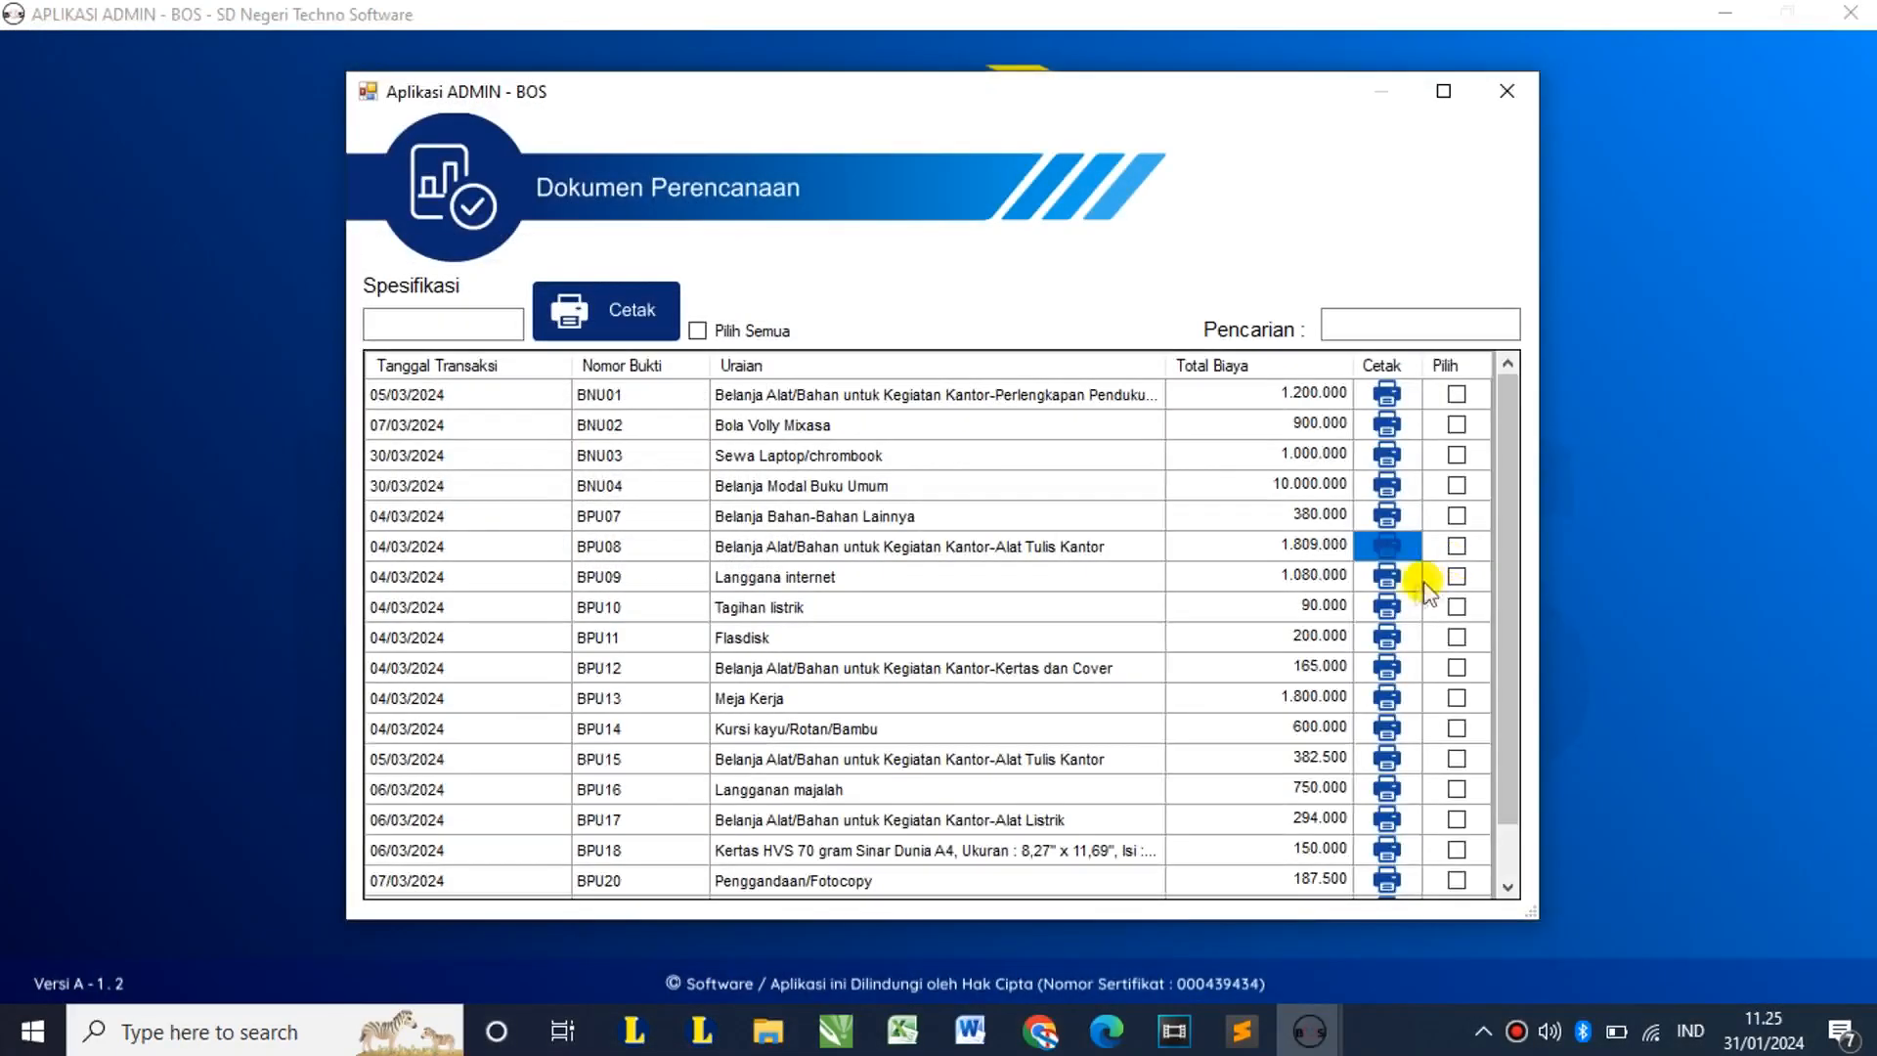
left_click(1386, 577)
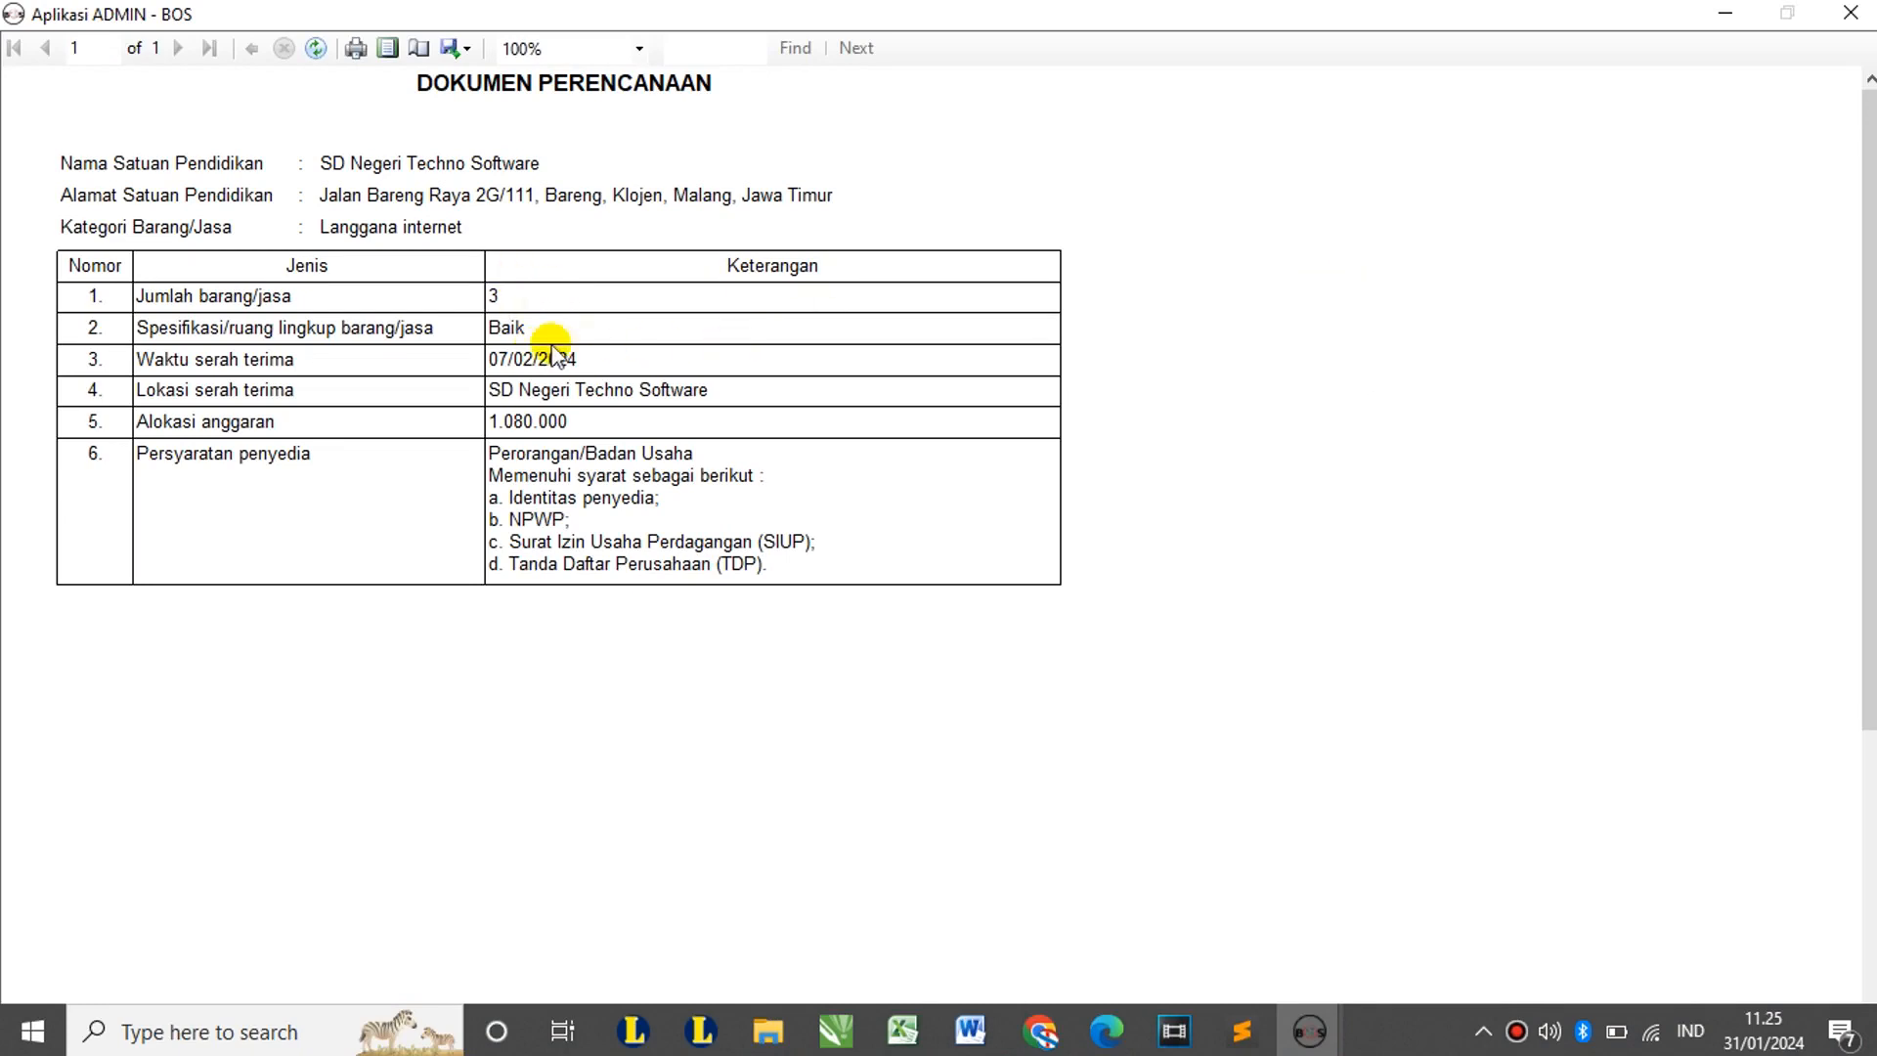
left_click(1851, 12)
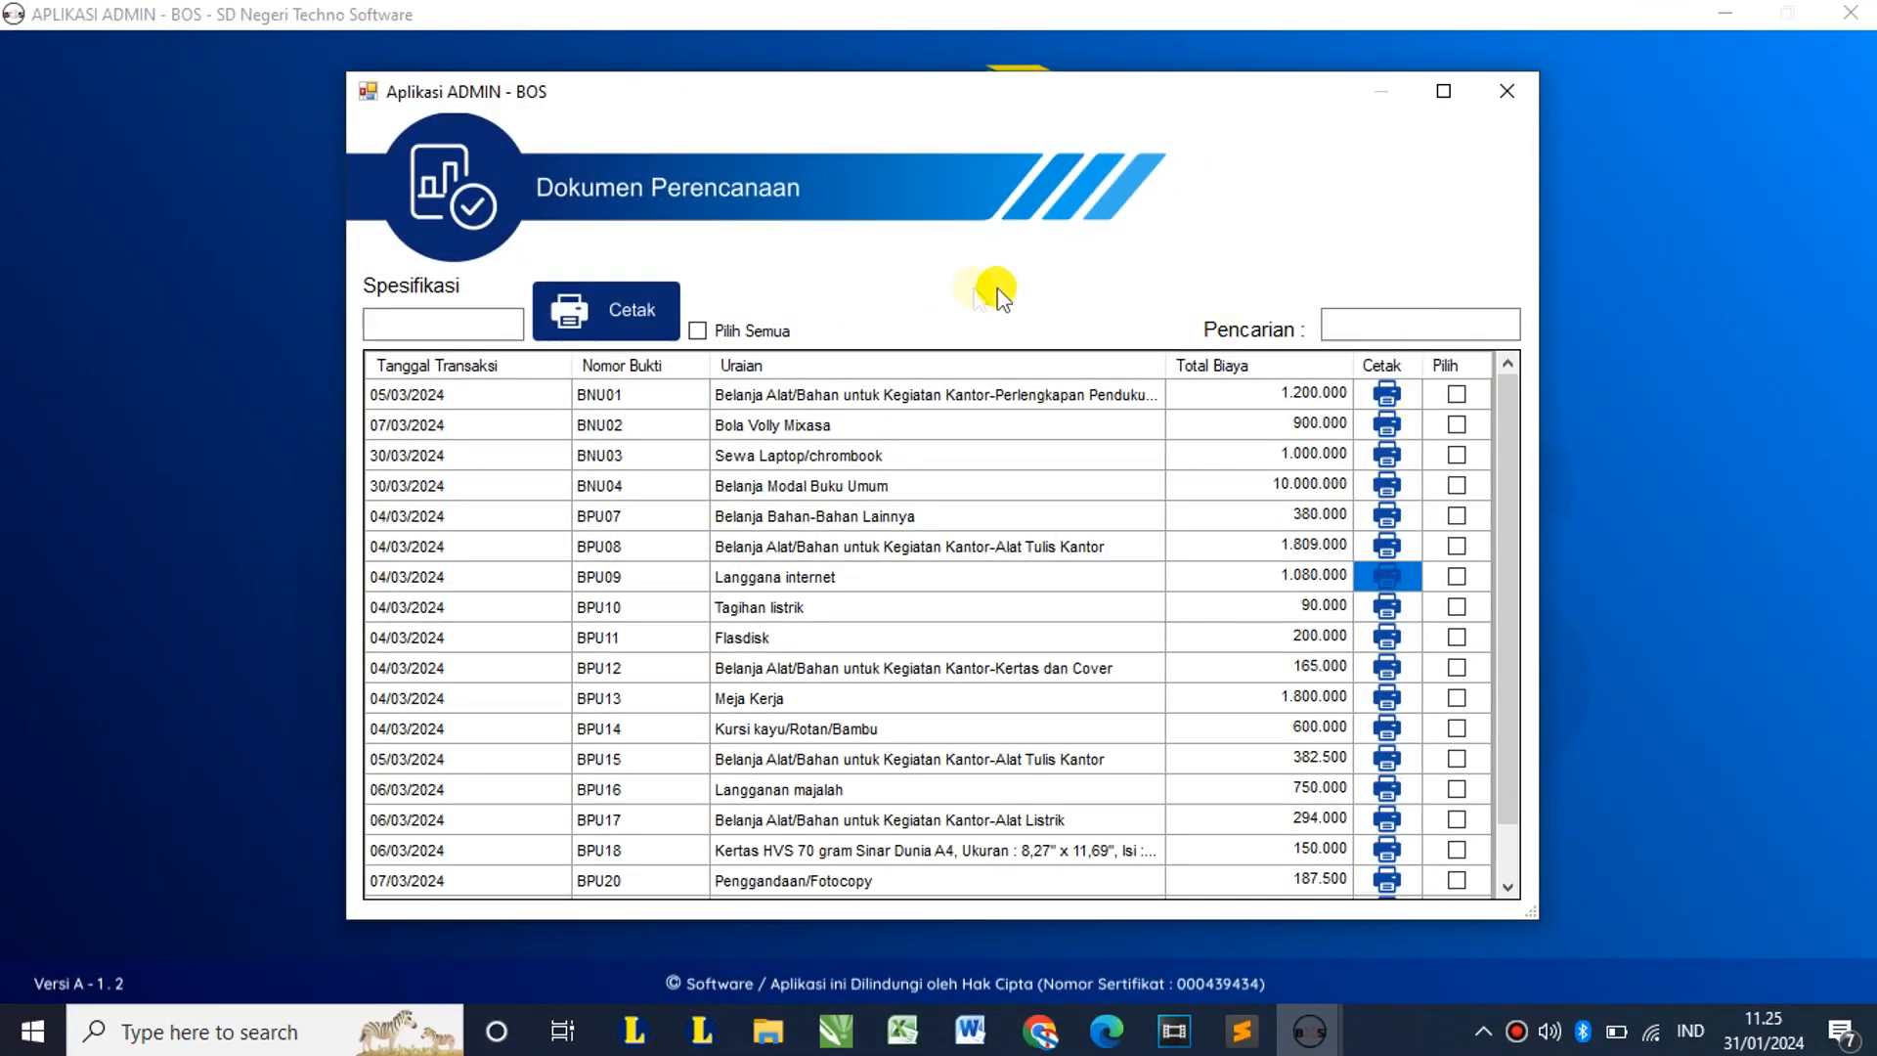
left_click(706, 330)
left_click(706, 330)
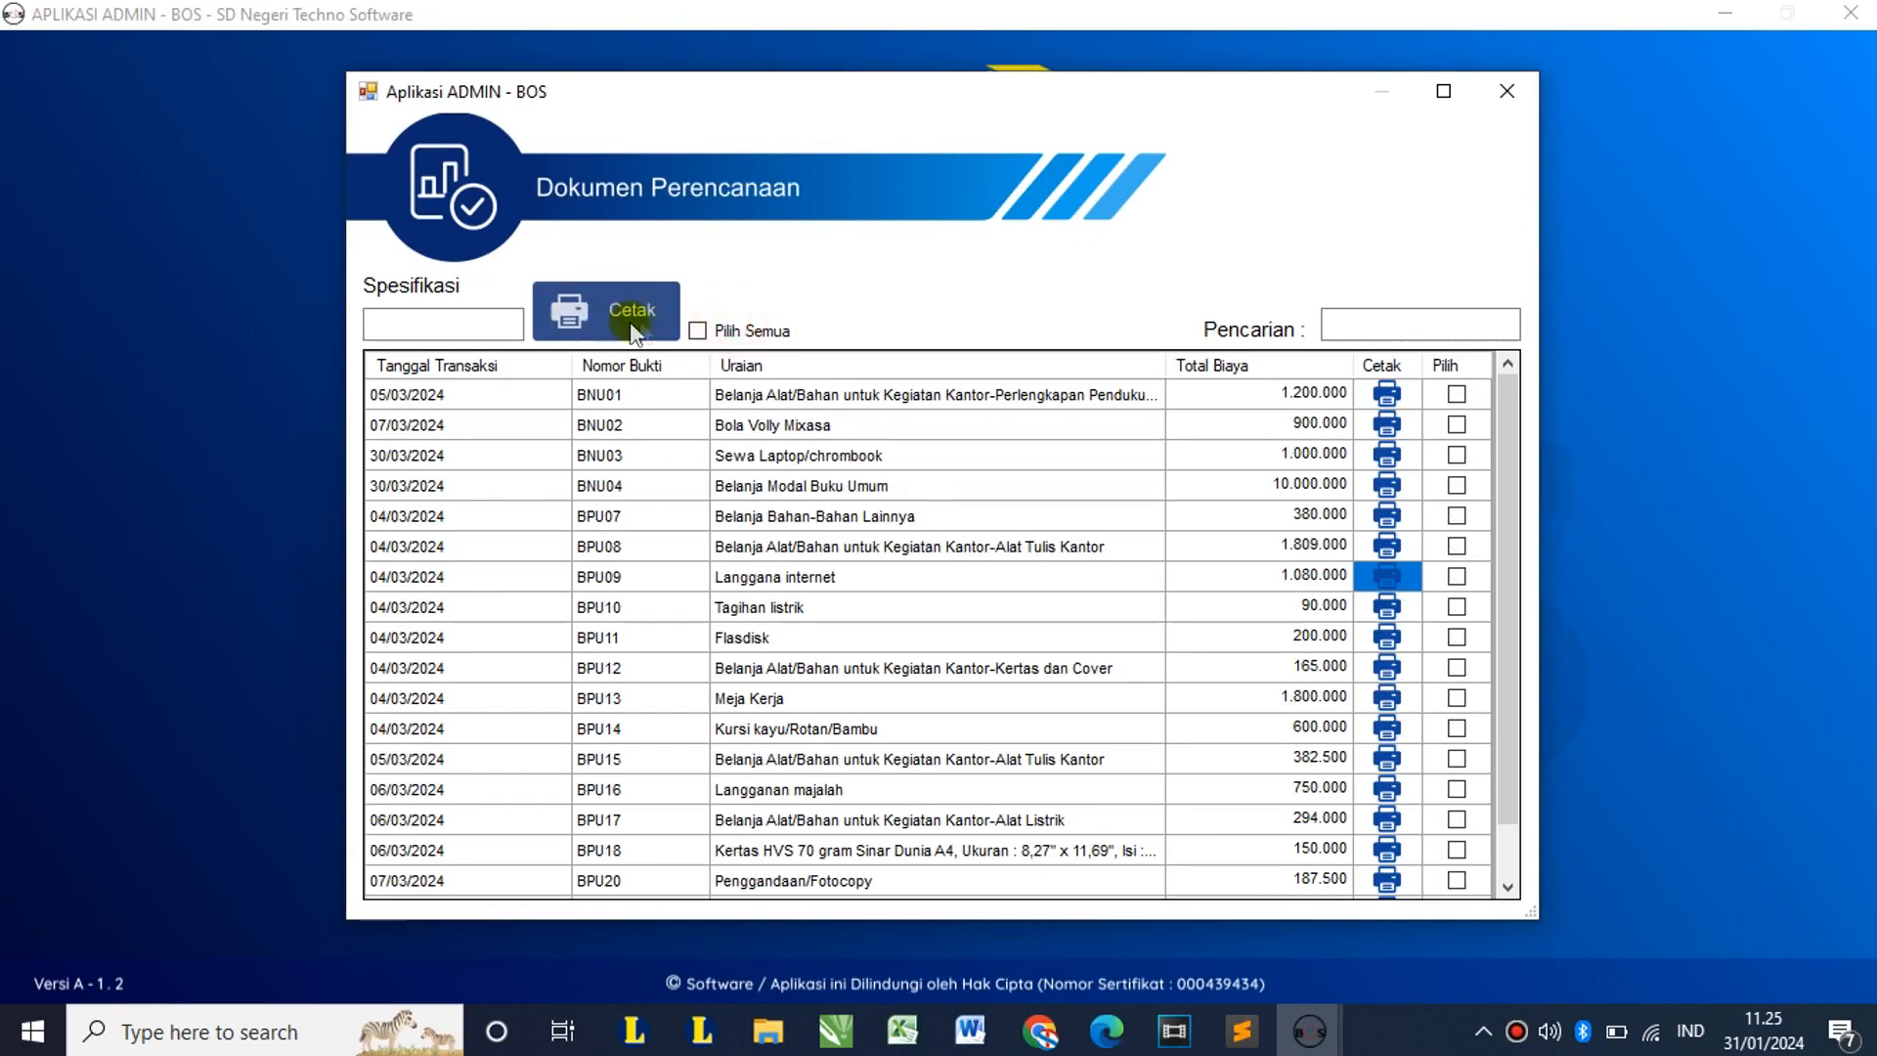
left_click(1507, 91)
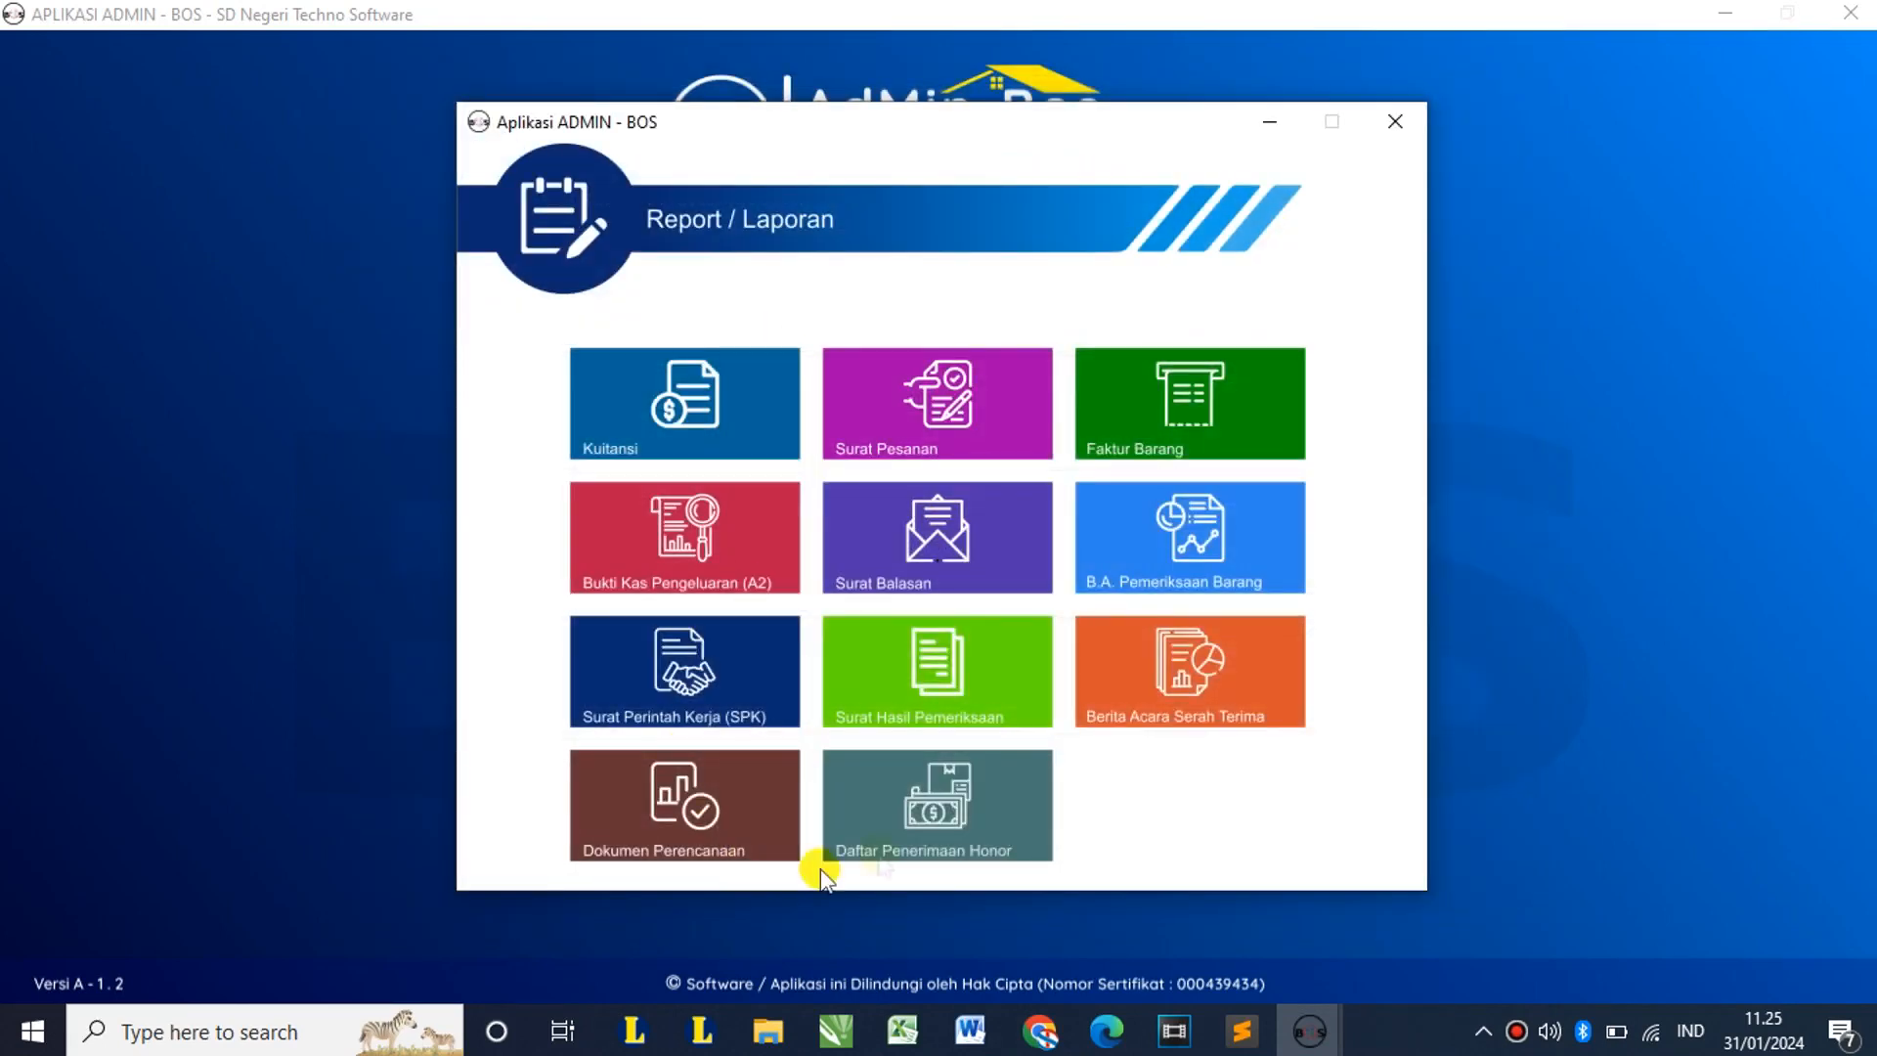
Step: Open Daftar Penerimaan Honor and preview the first two recipients' honor receipts
left_click(965, 807)
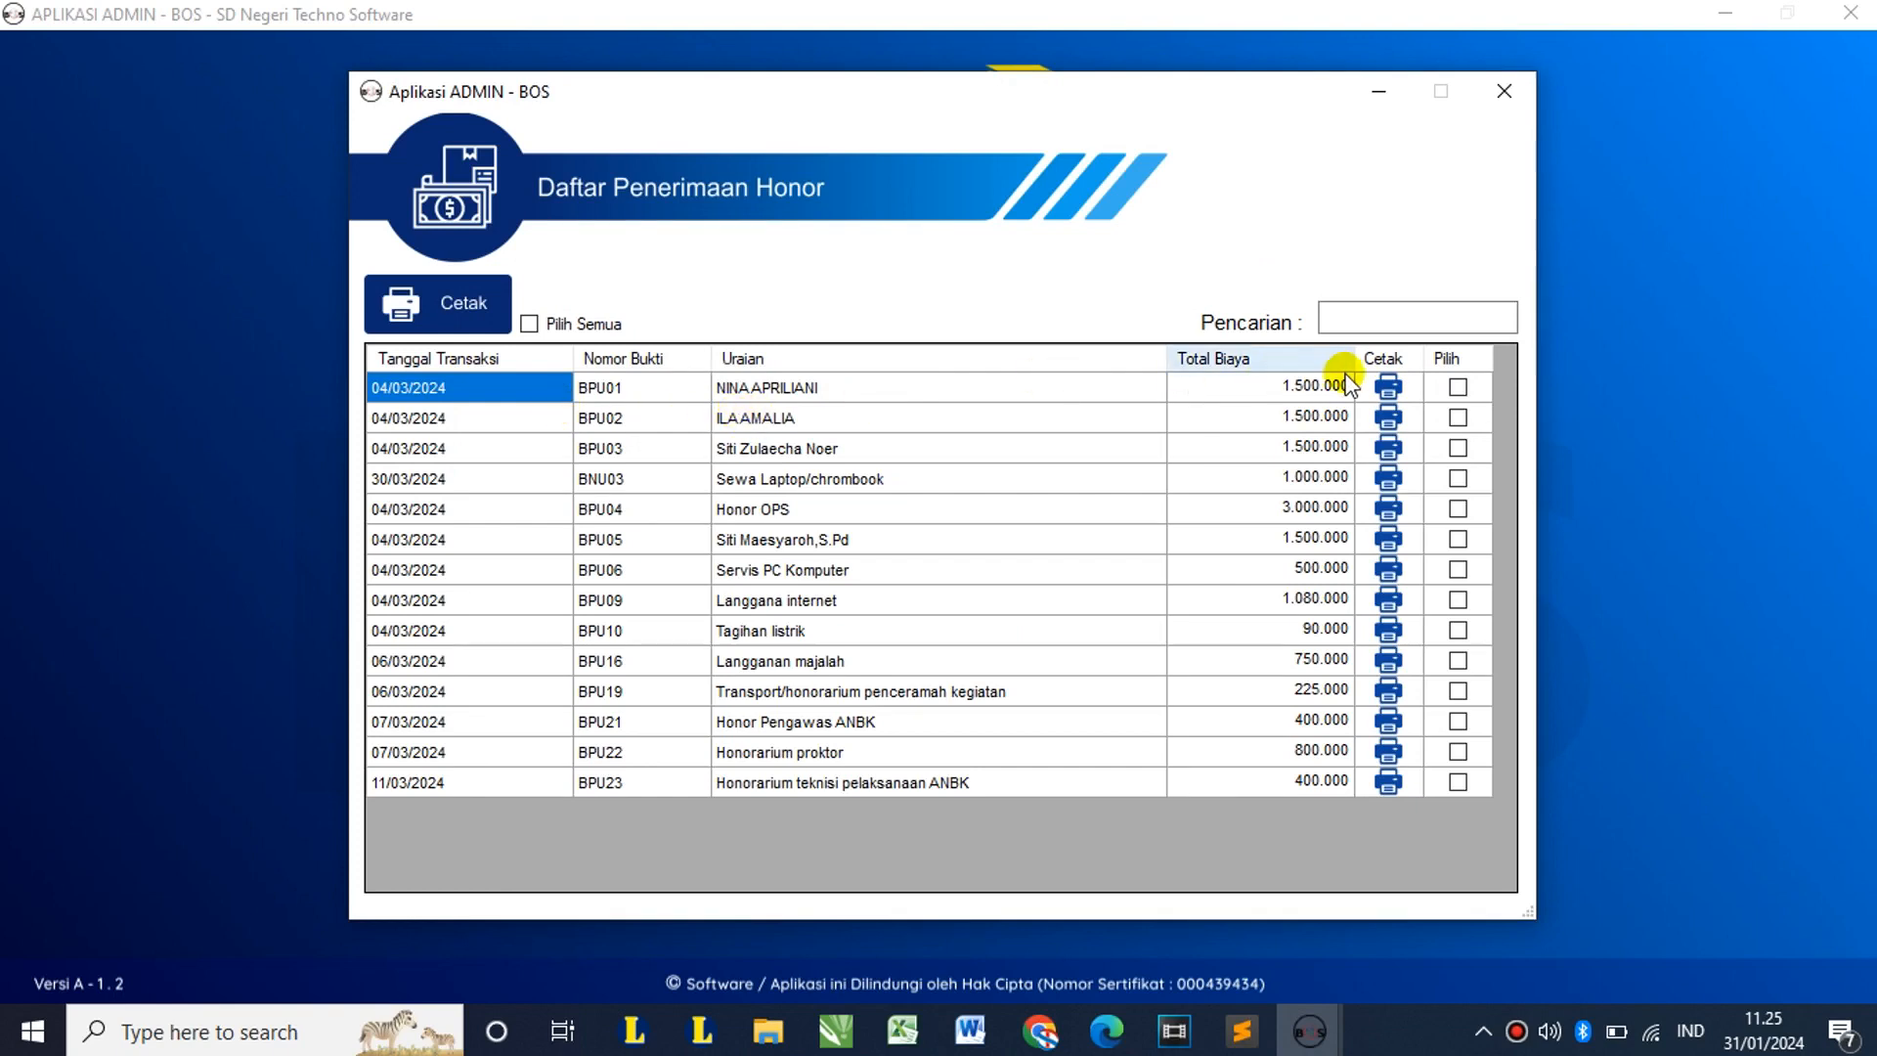
left_click(1388, 388)
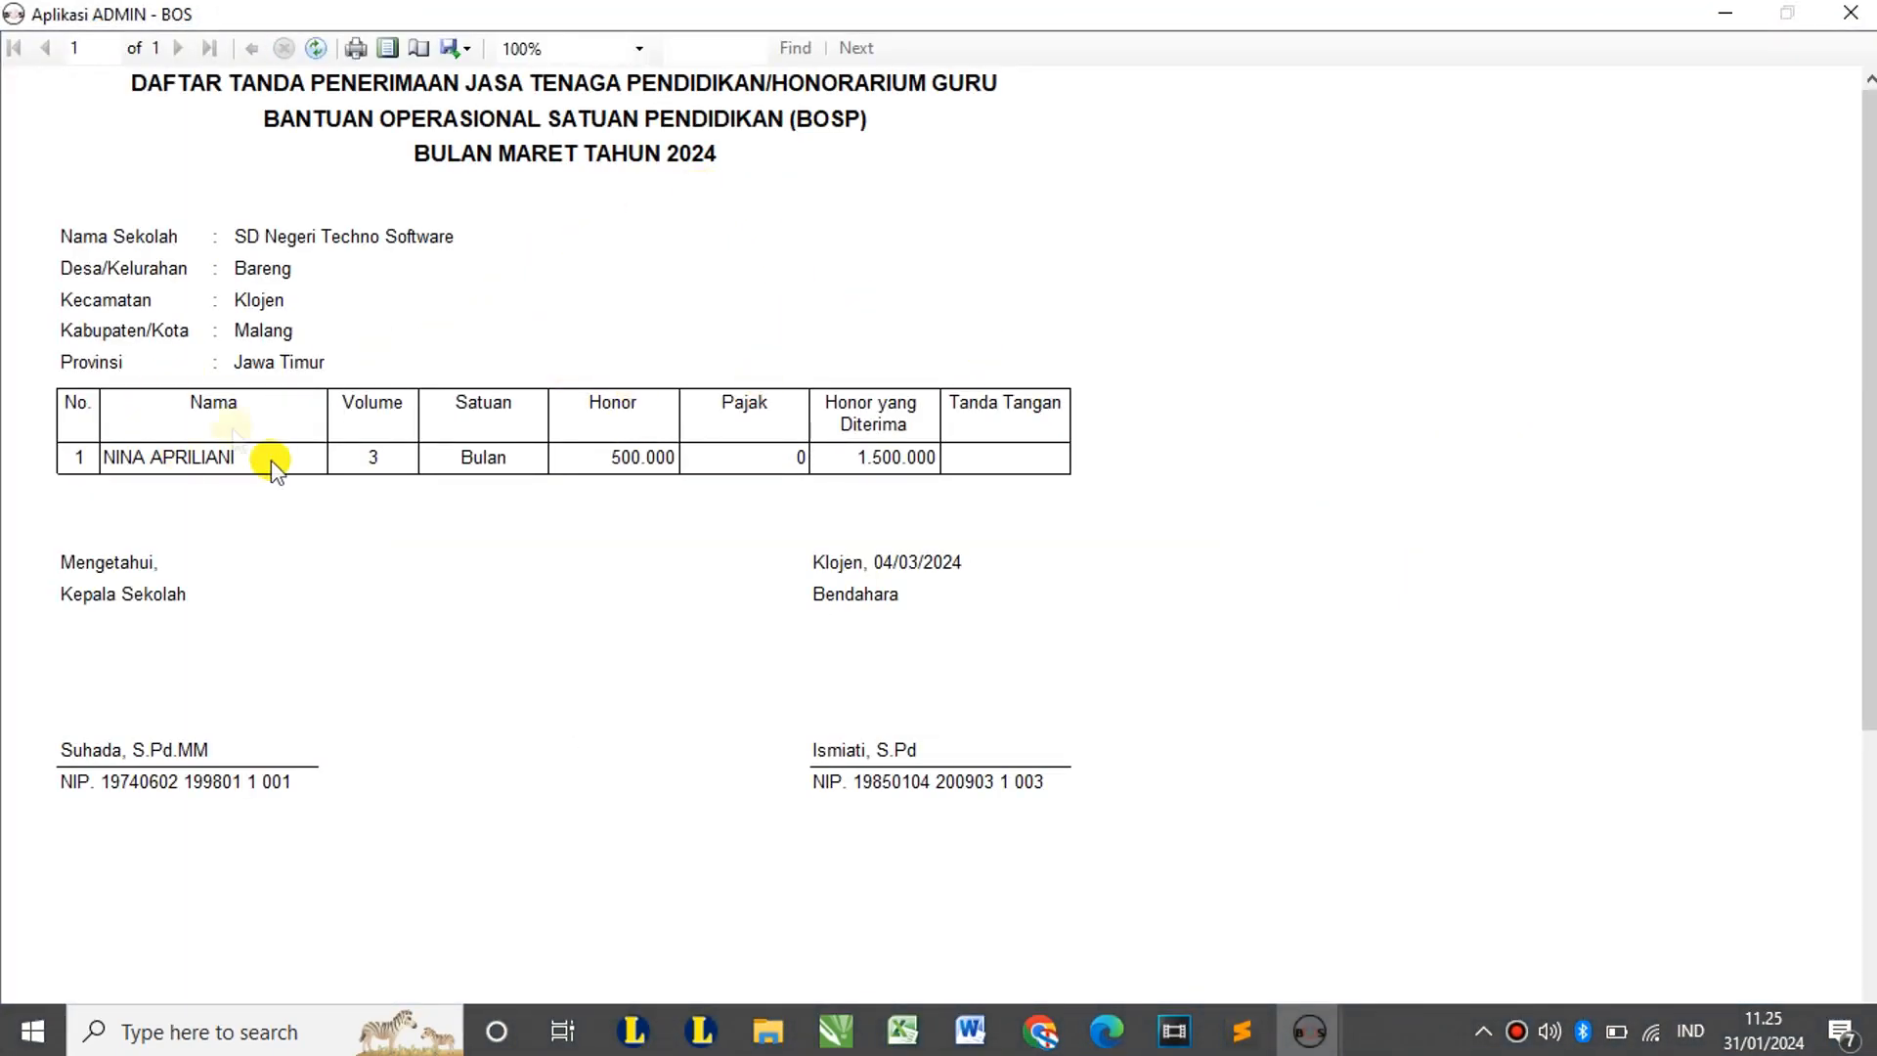
left_click(1851, 12)
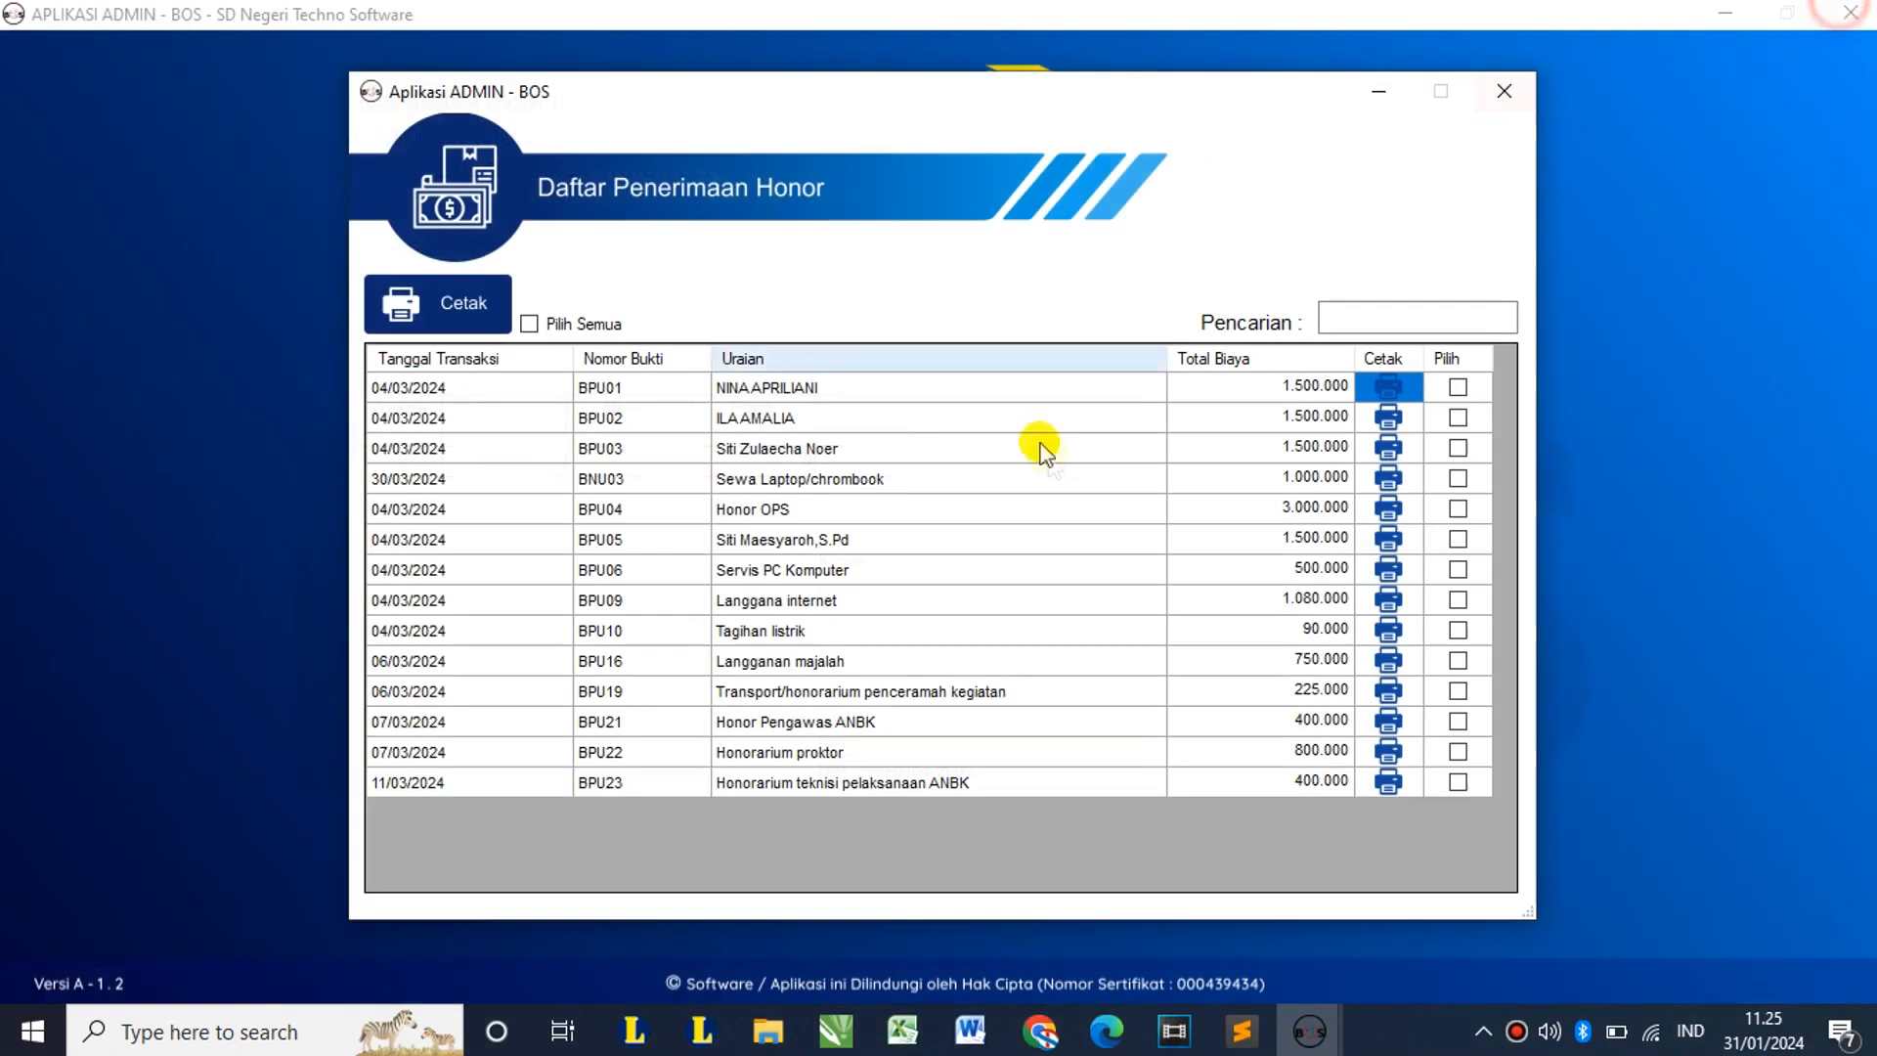
left_click(1388, 418)
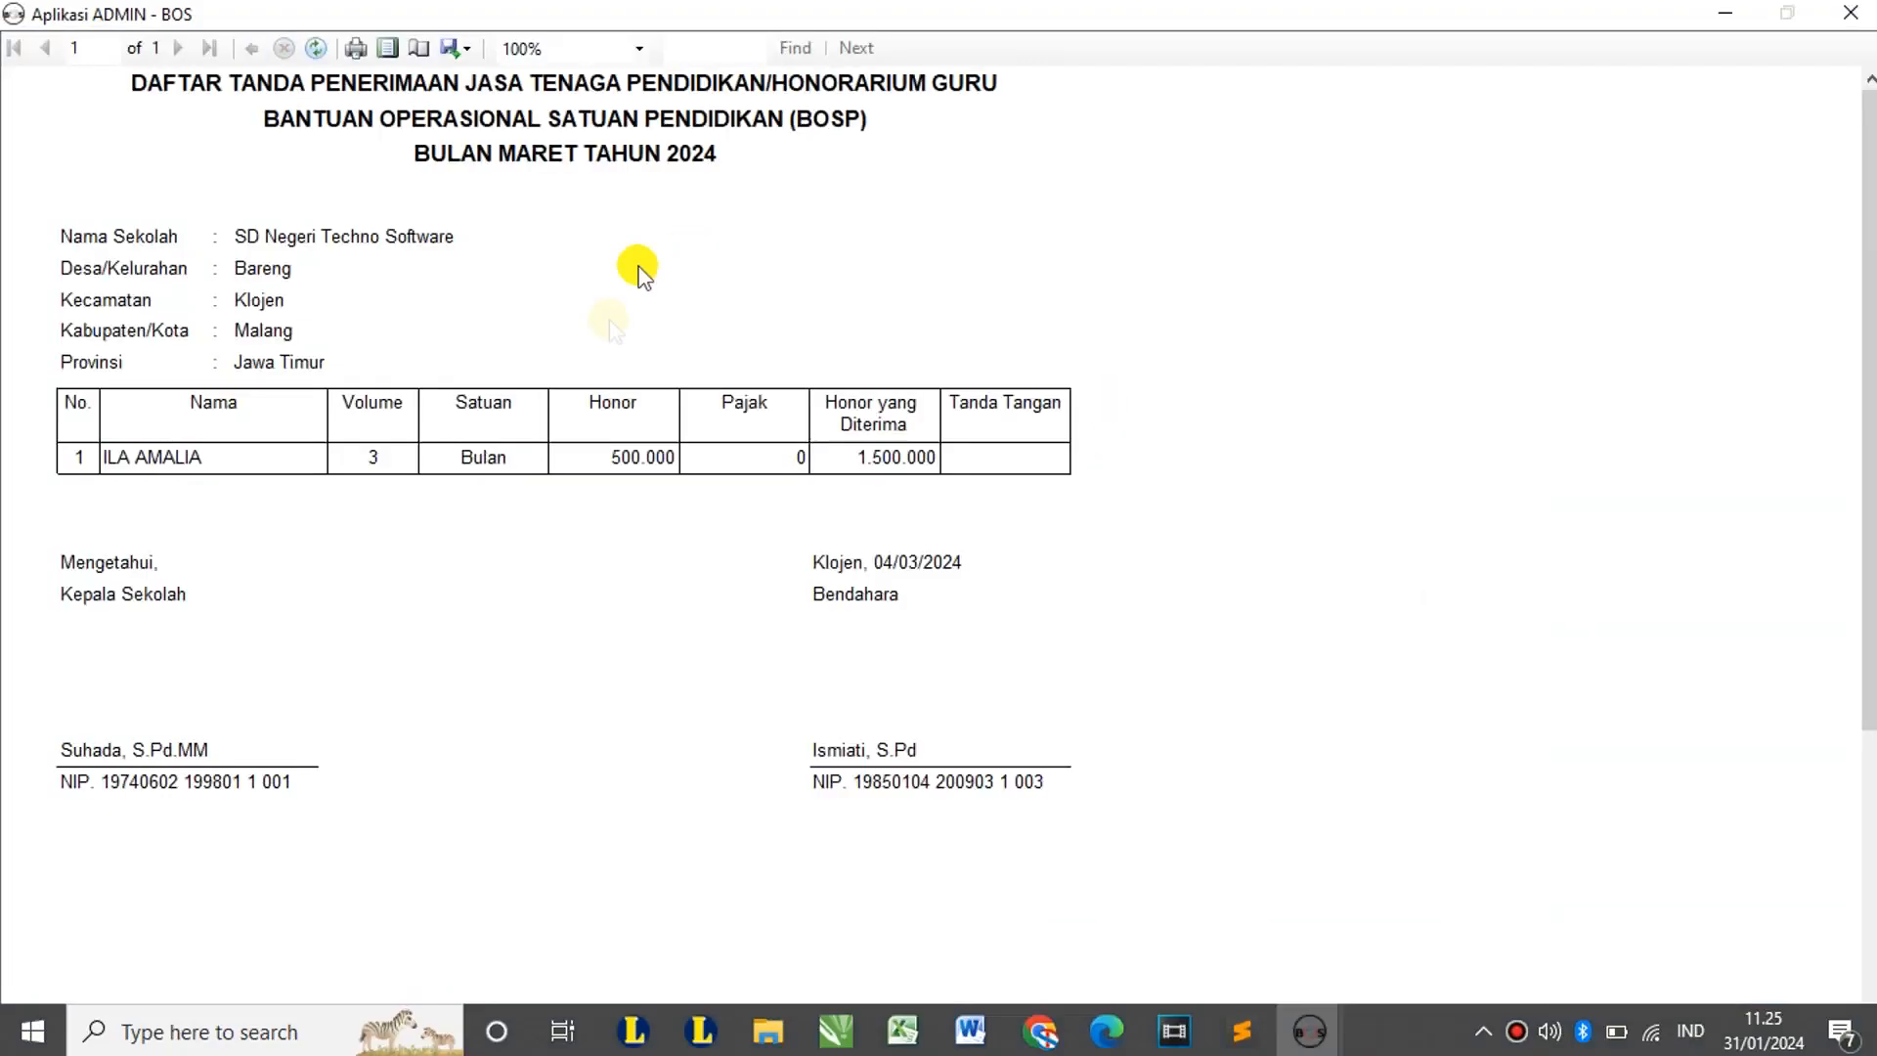
left_click(1851, 12)
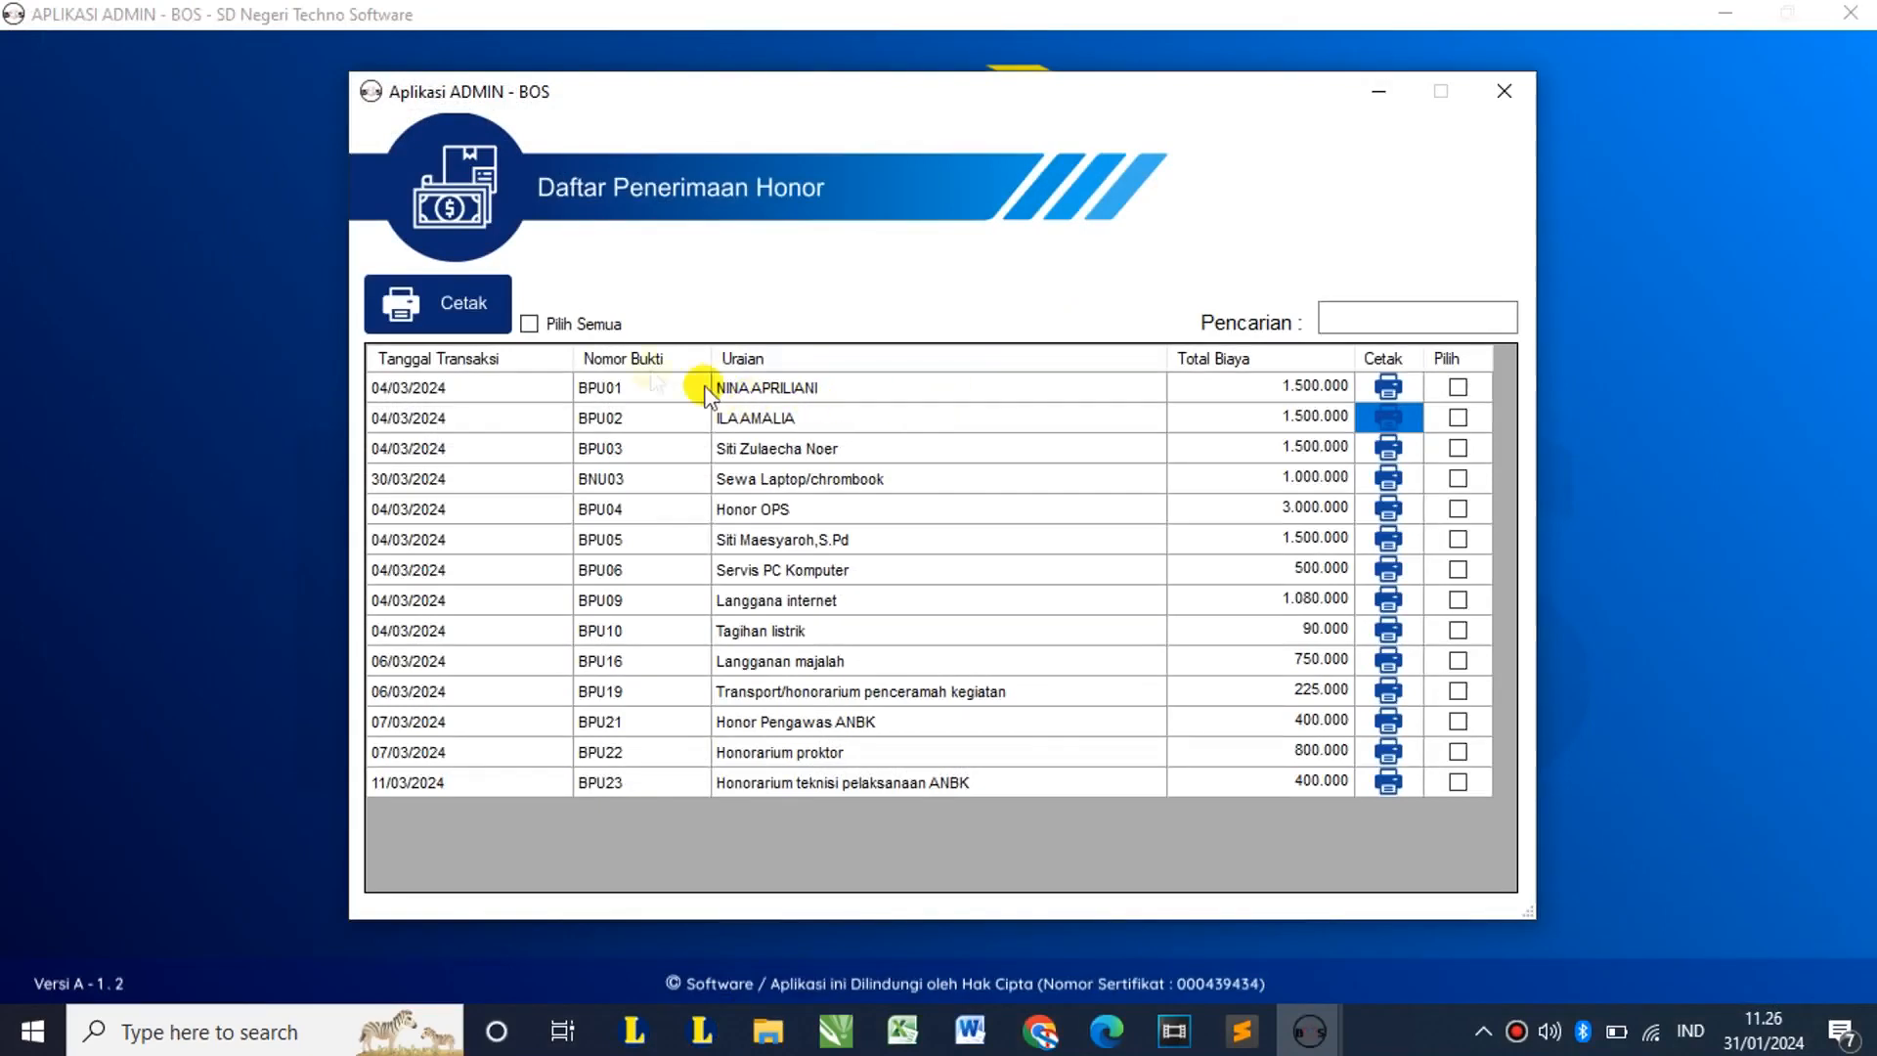
Step: Mark recipients 1–3 for printing and page through their printed receipt previews
left_click(1457, 387)
left_click(1457, 418)
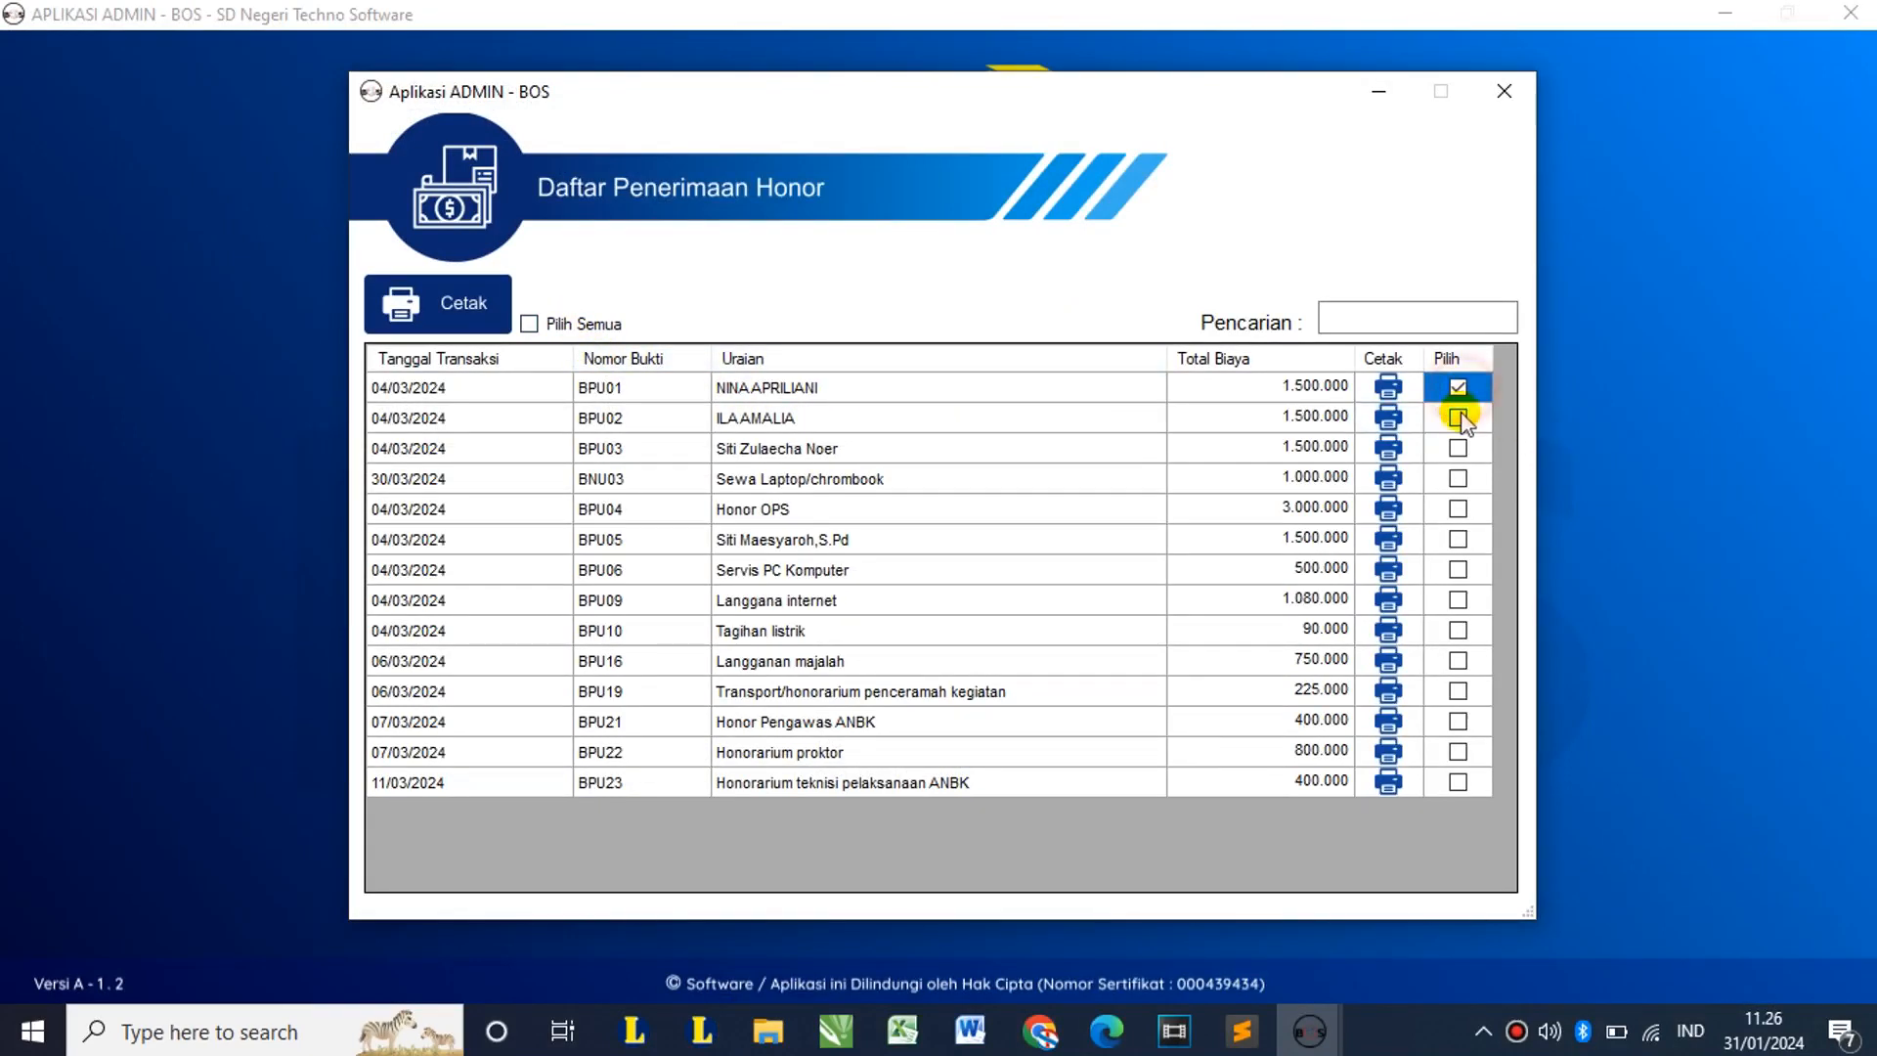
left_click(1457, 448)
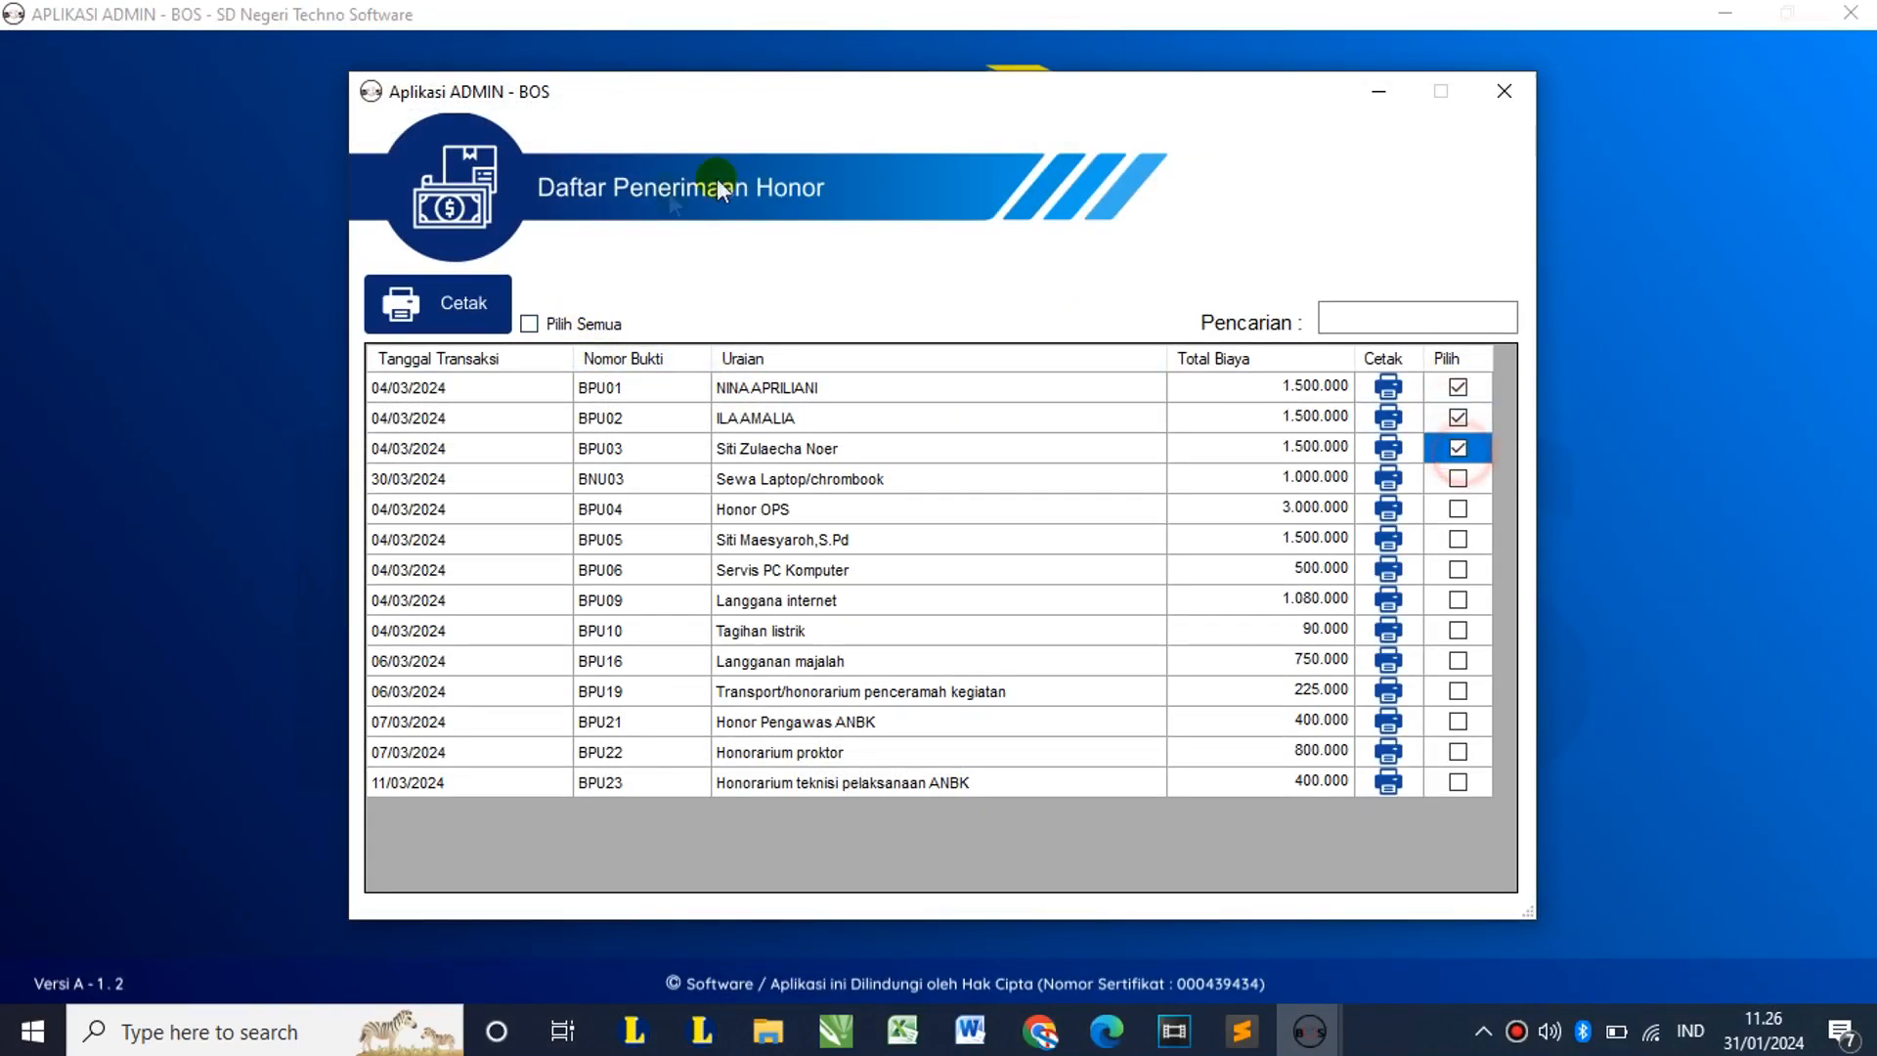
left_click(472, 286)
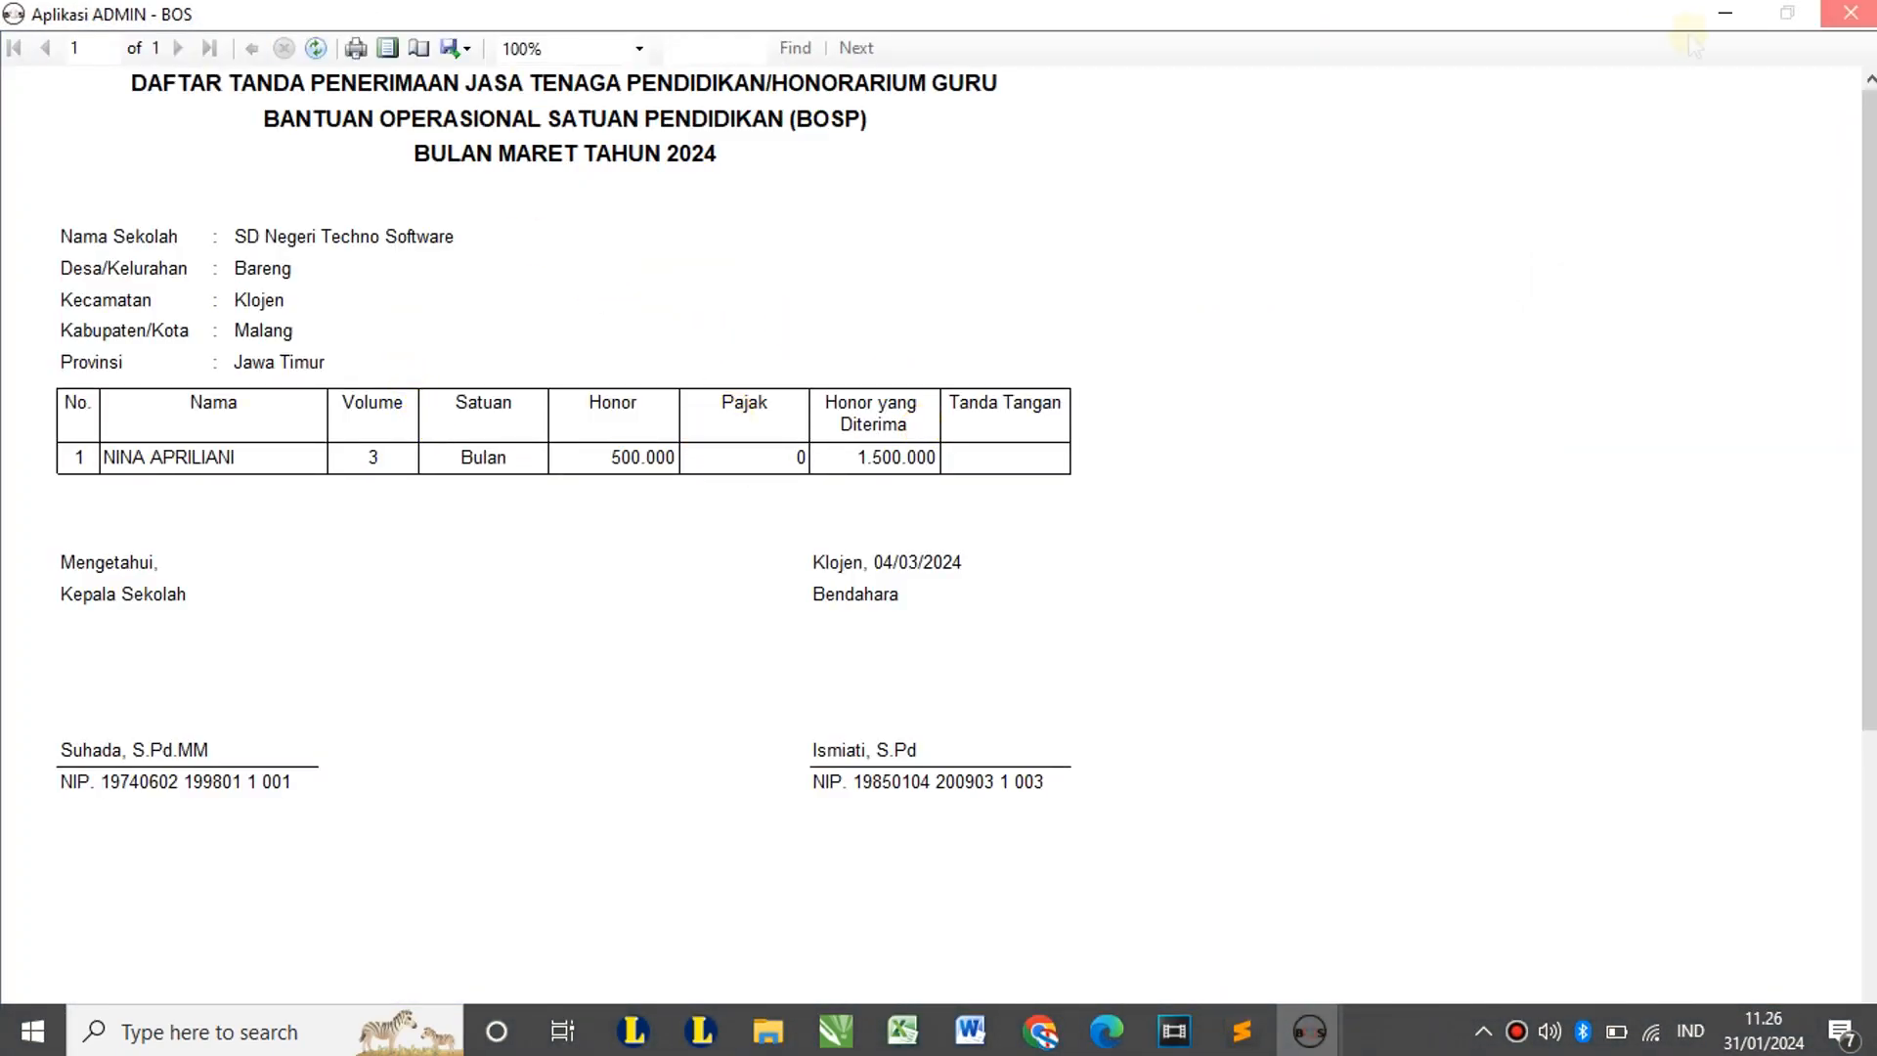
left_click(1850, 13)
key("alt+F4")
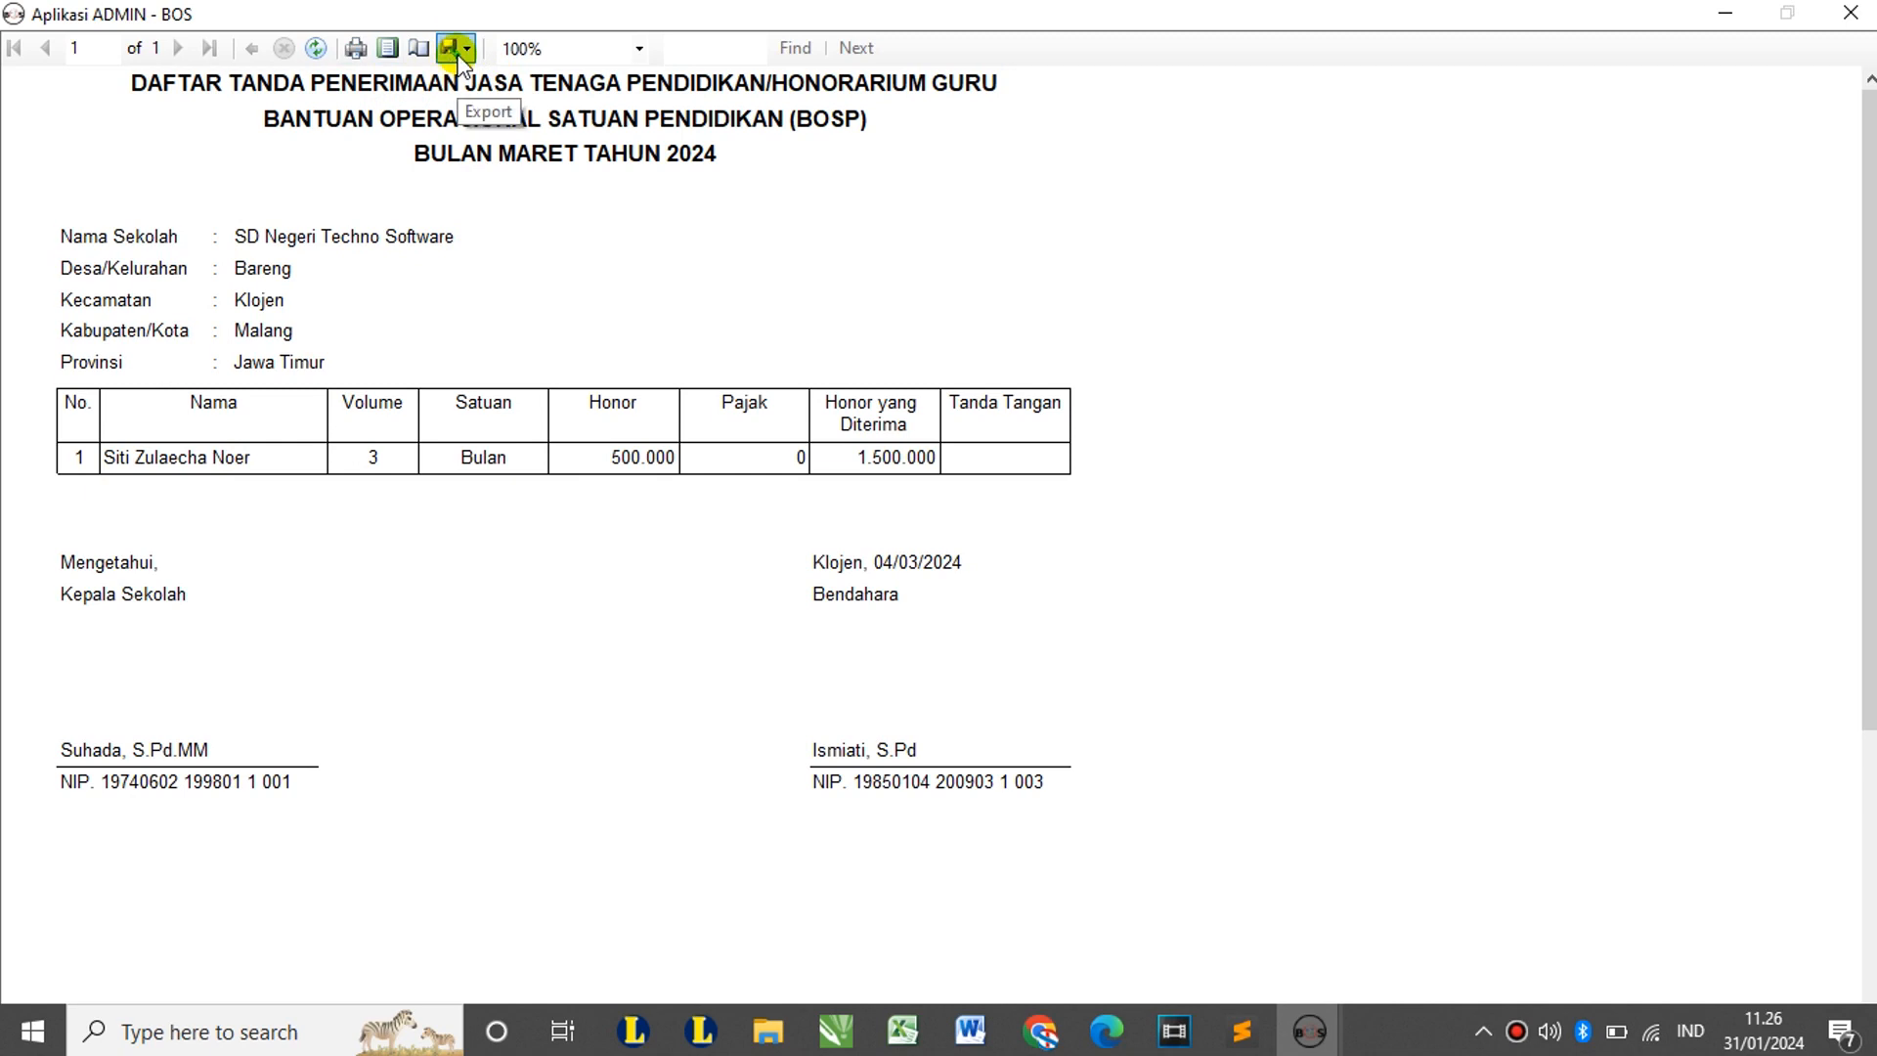
left_click(1850, 13)
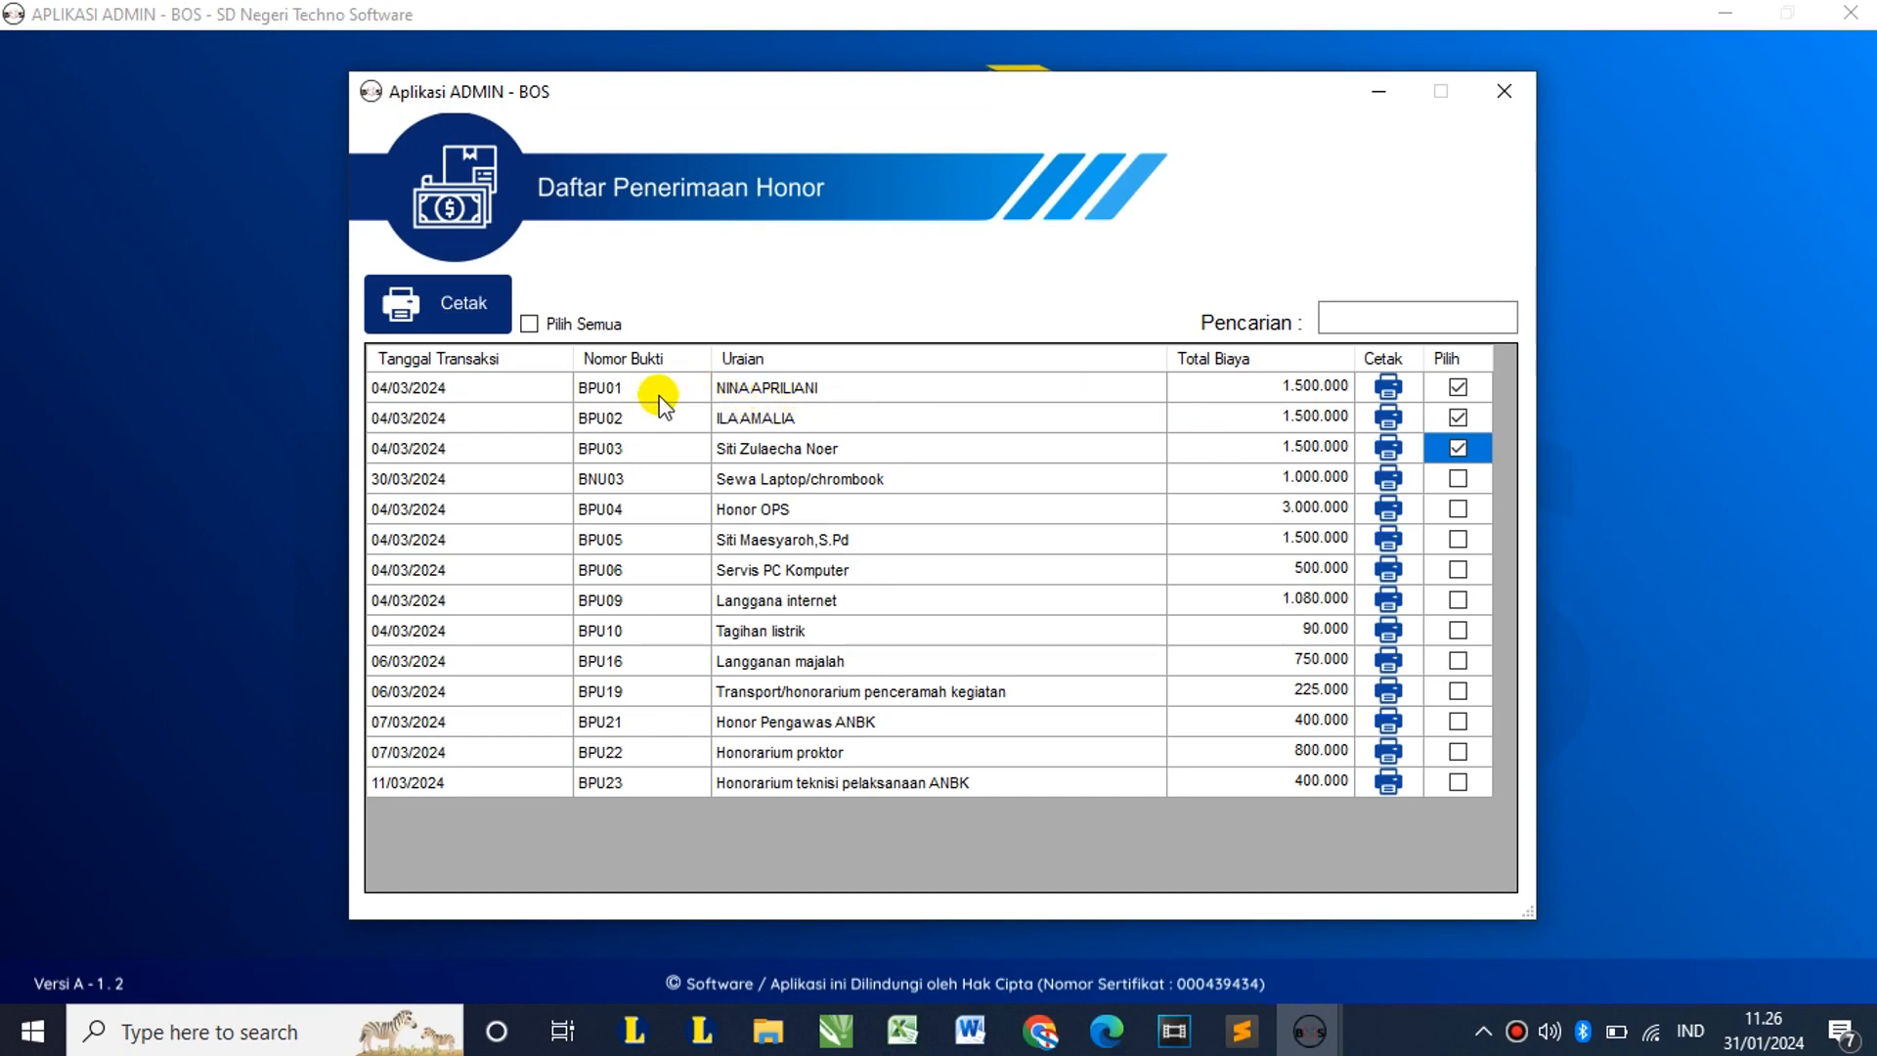
left_click_drag(653, 392, 651, 459)
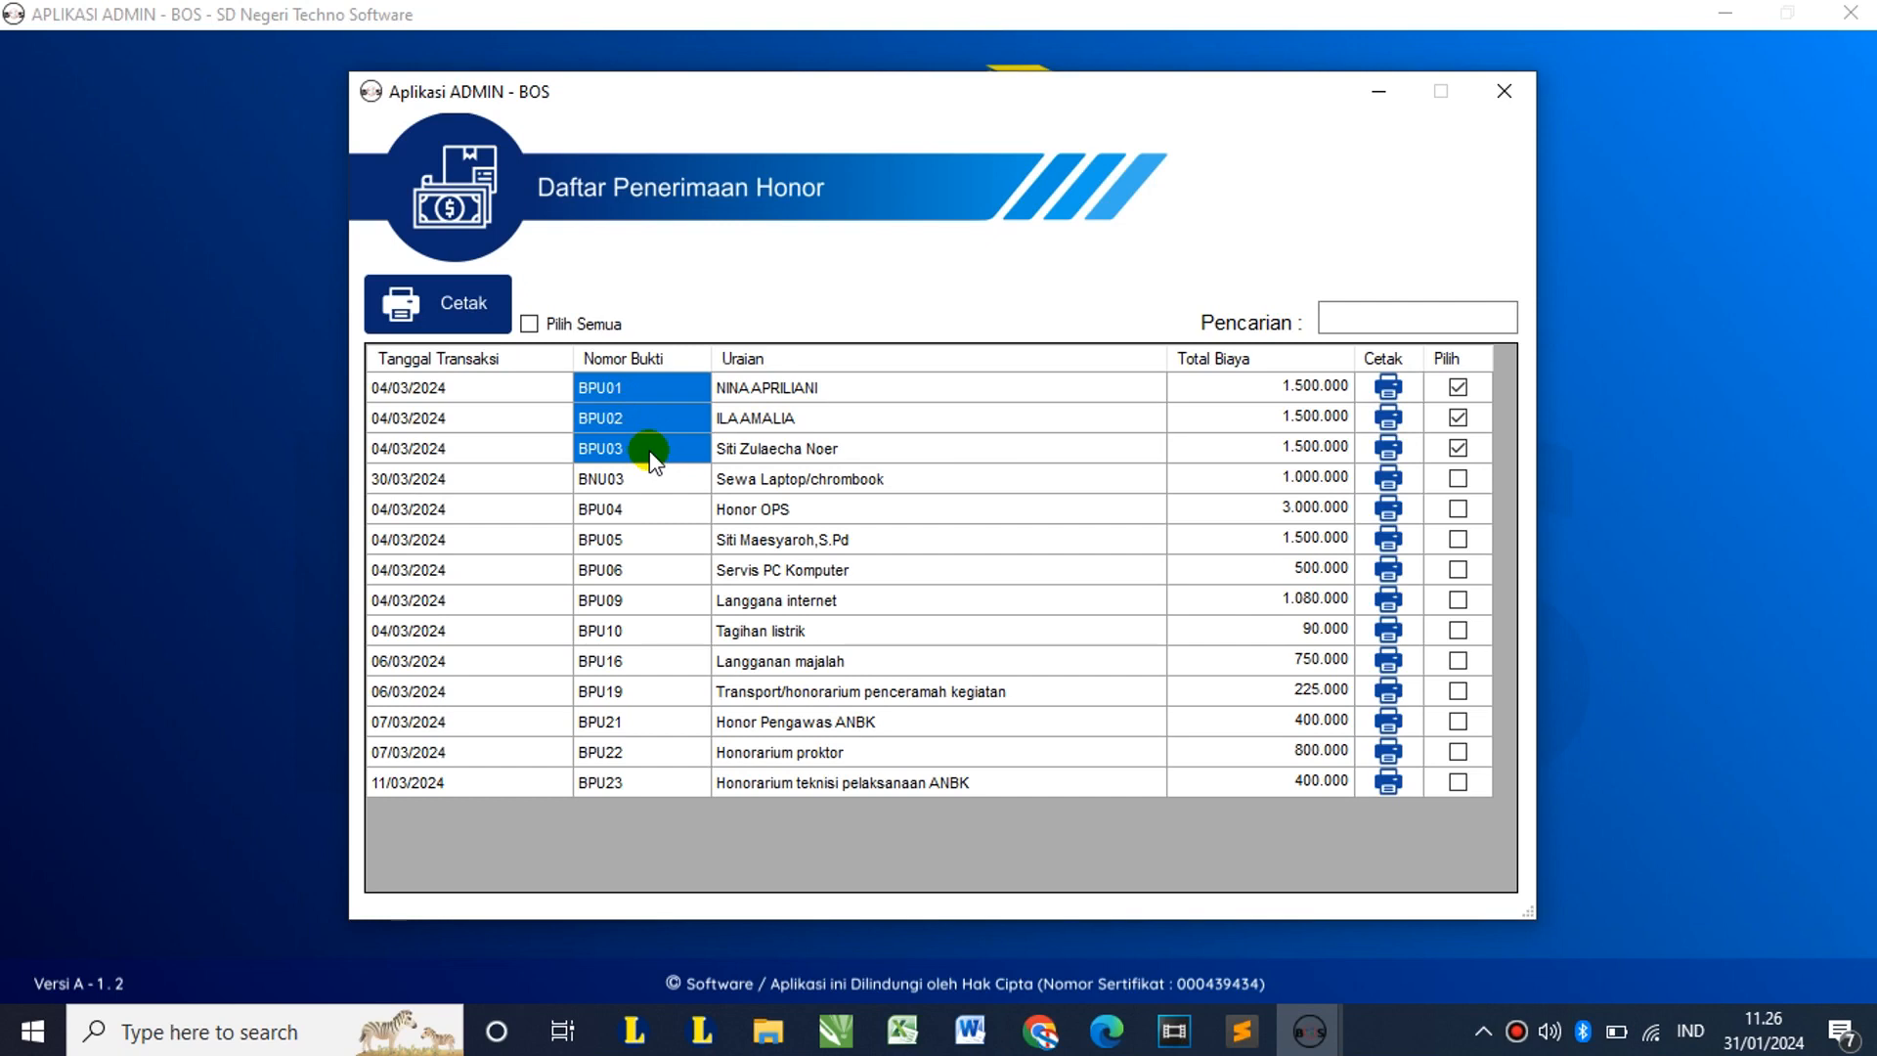
left_click(641, 385)
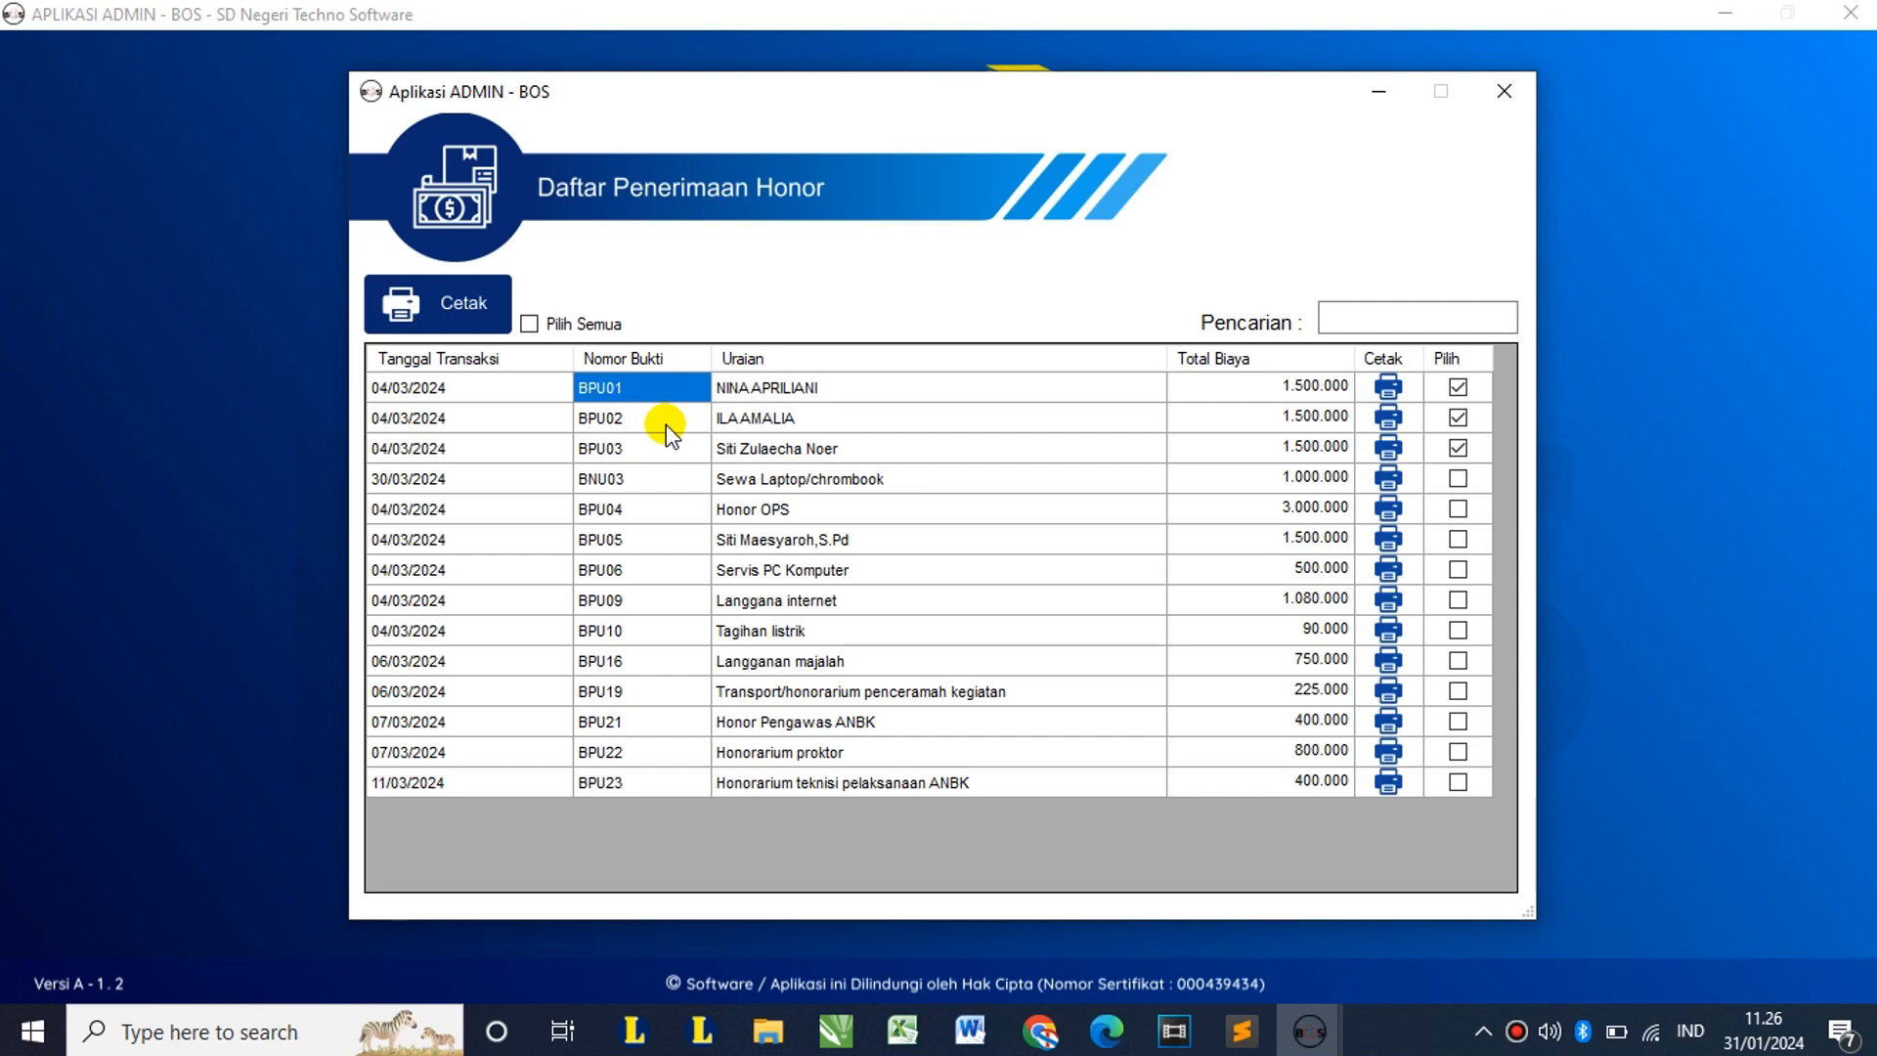
left_click(739, 391)
left_click_drag(739, 391, 741, 443)
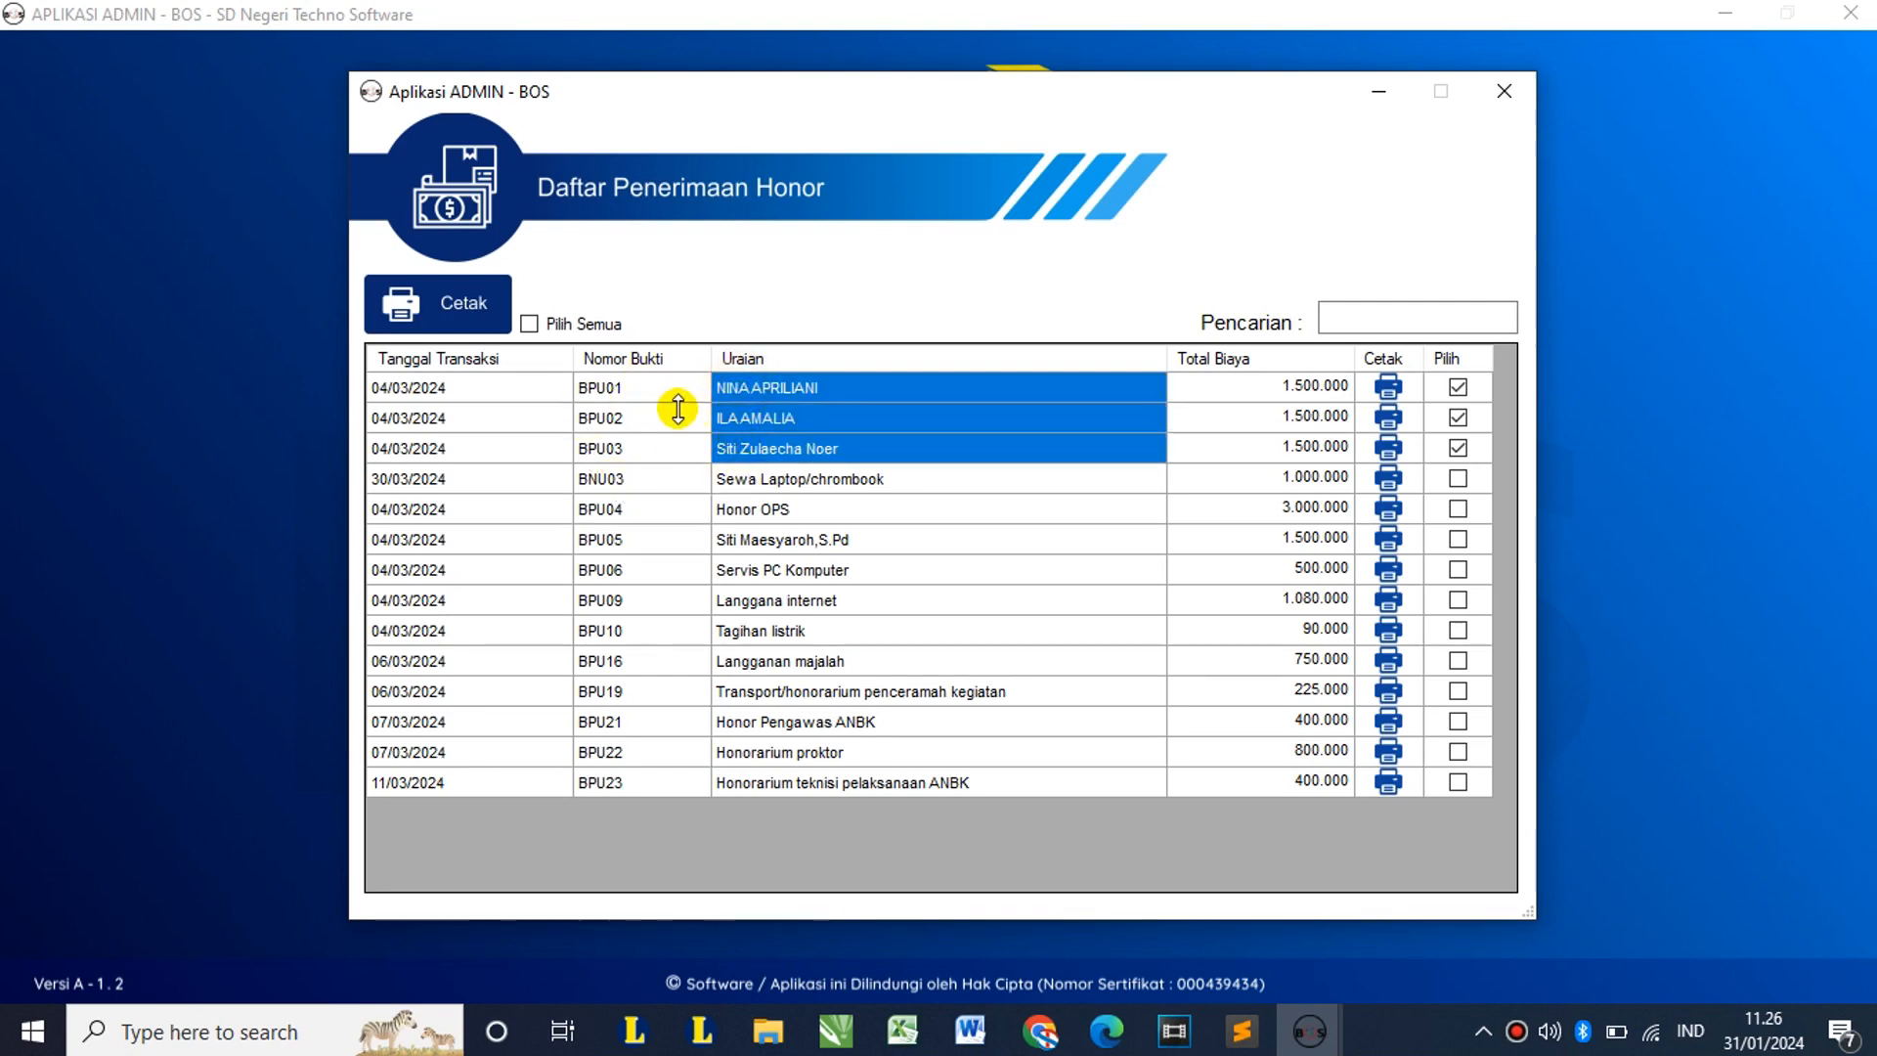
left_click_drag(630, 389, 635, 419)
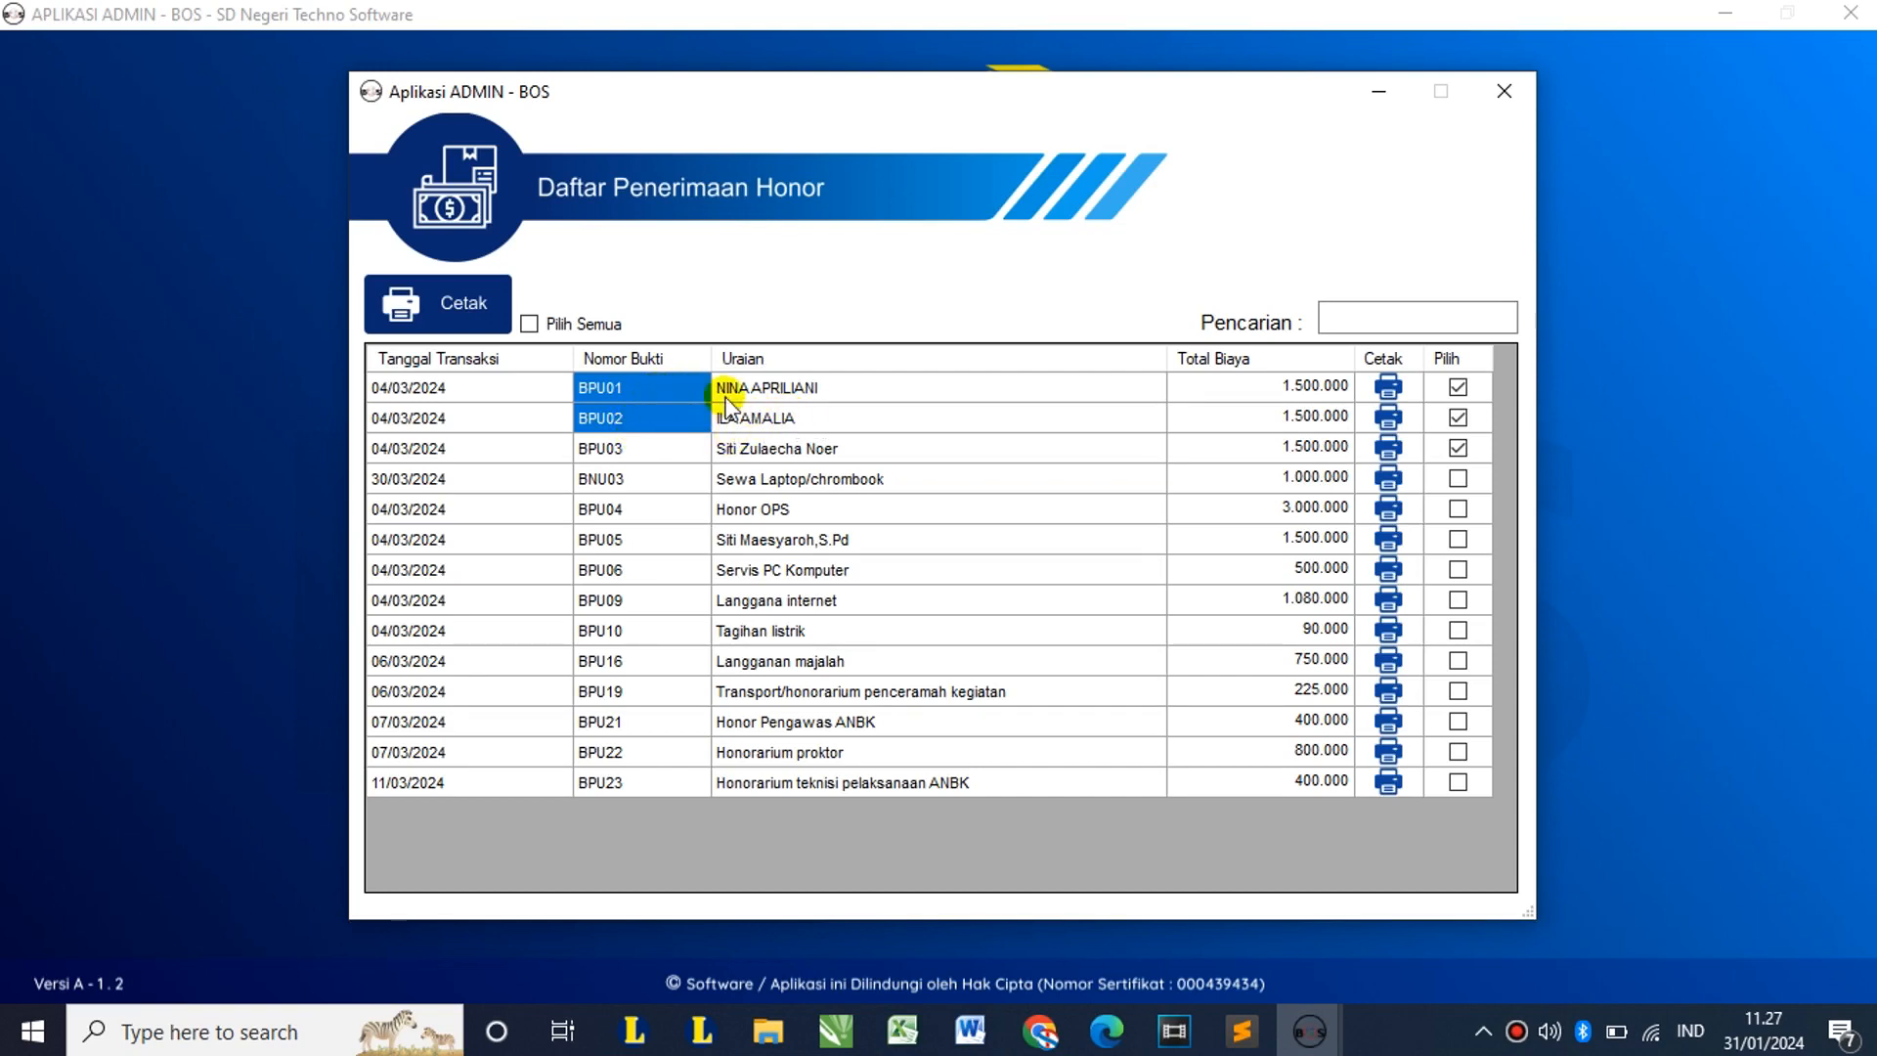
left_click(764, 385)
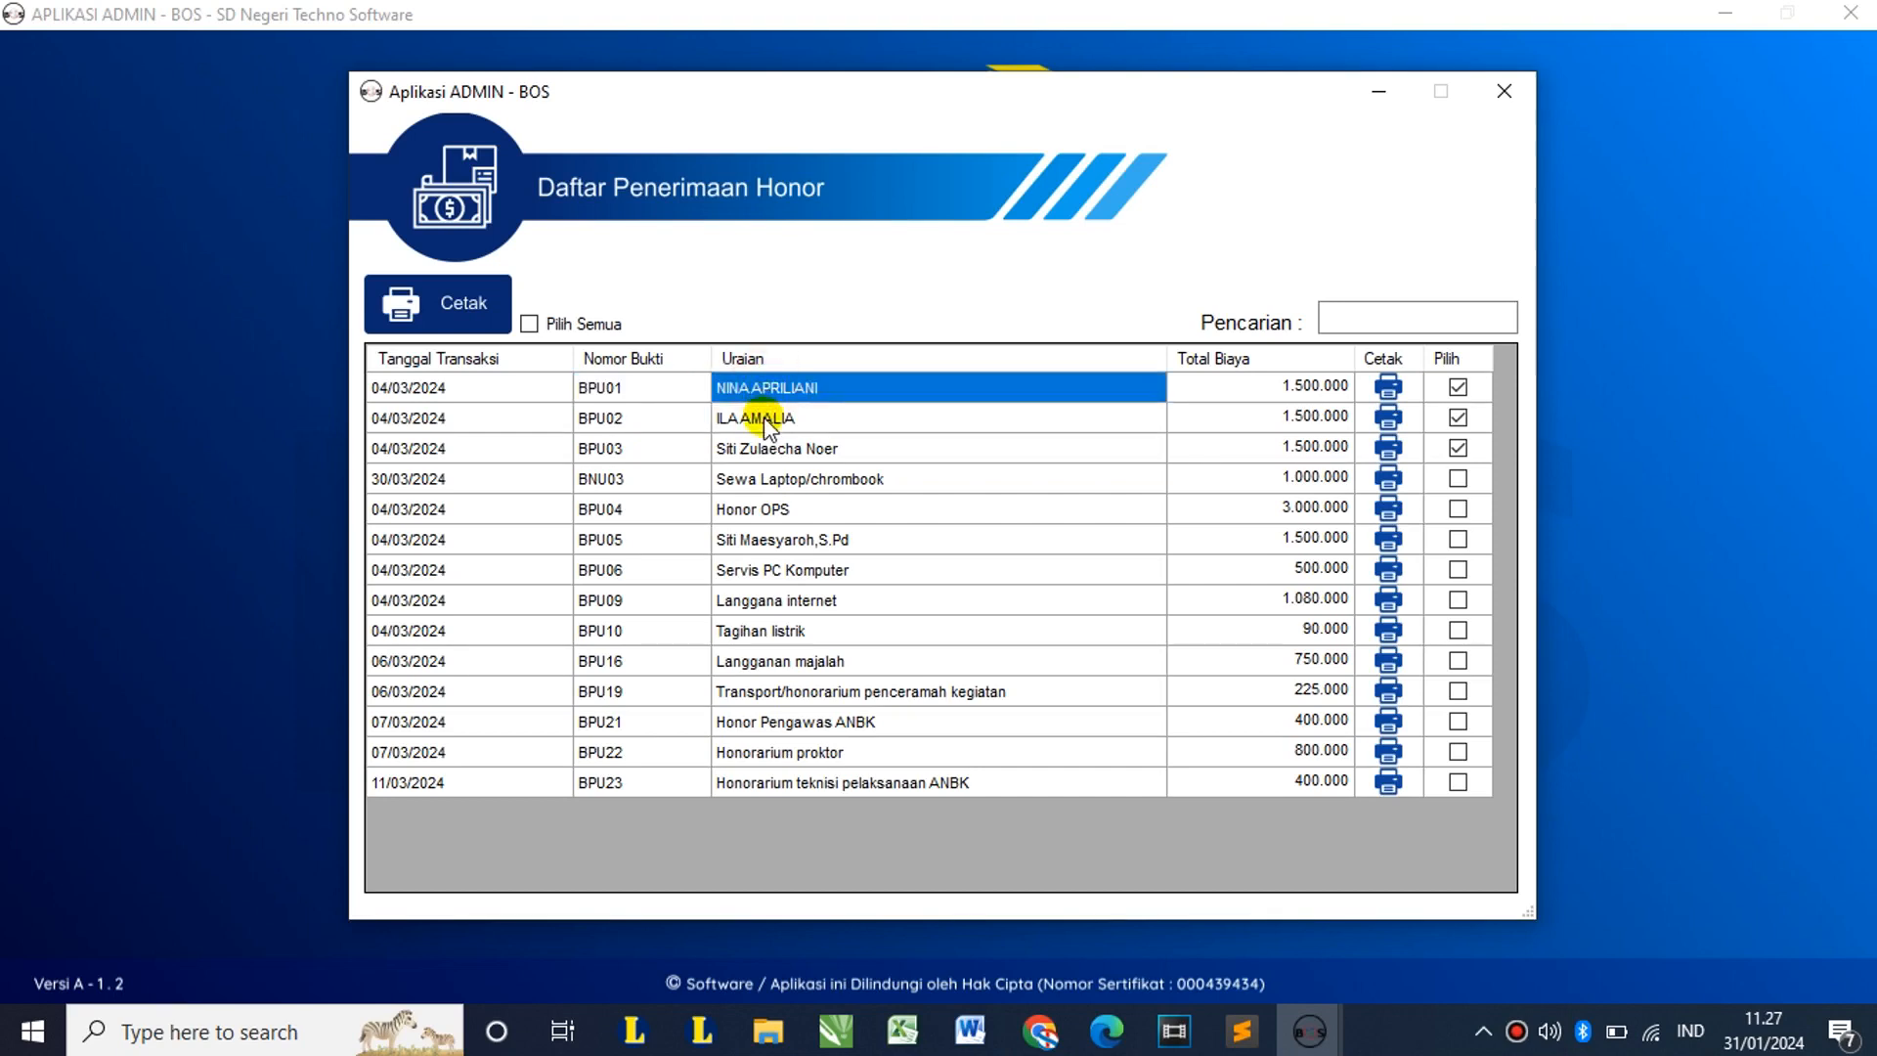
left_click(764, 417)
left_click(766, 449)
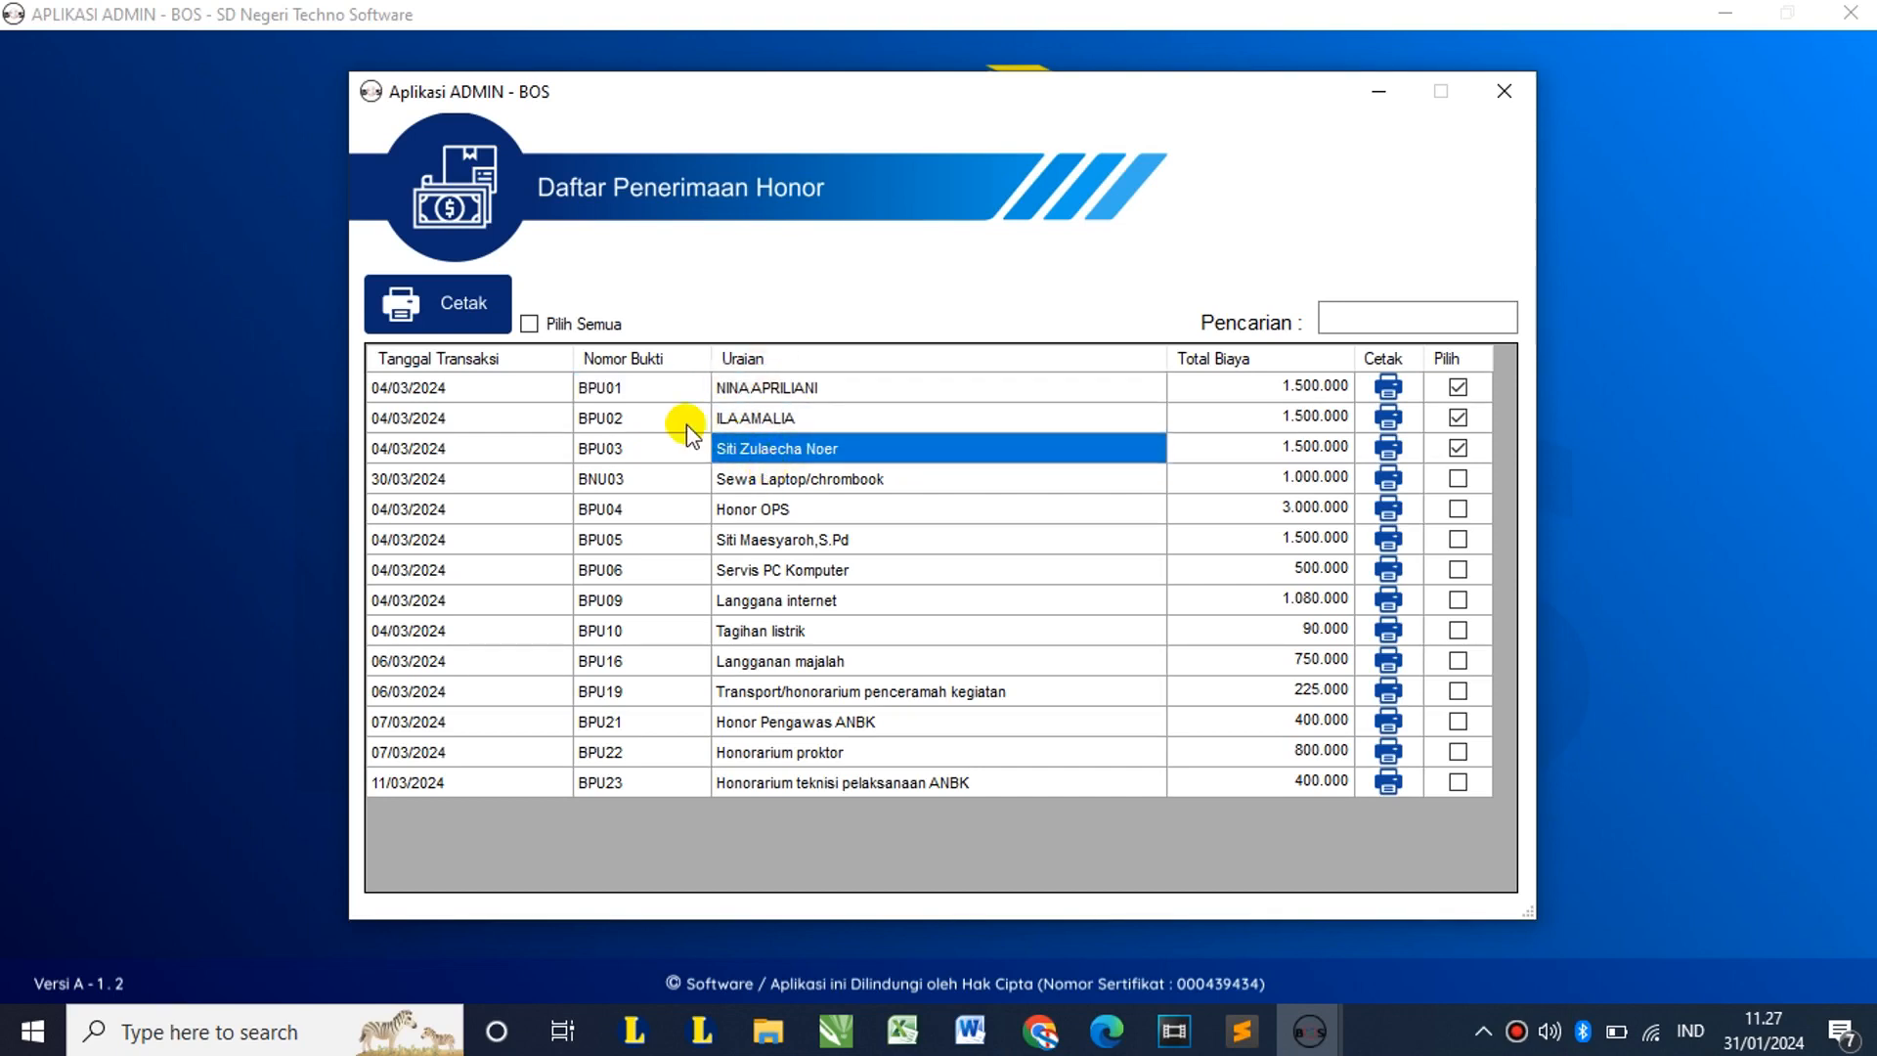
left_click_drag(639, 391, 647, 435)
left_click(642, 450)
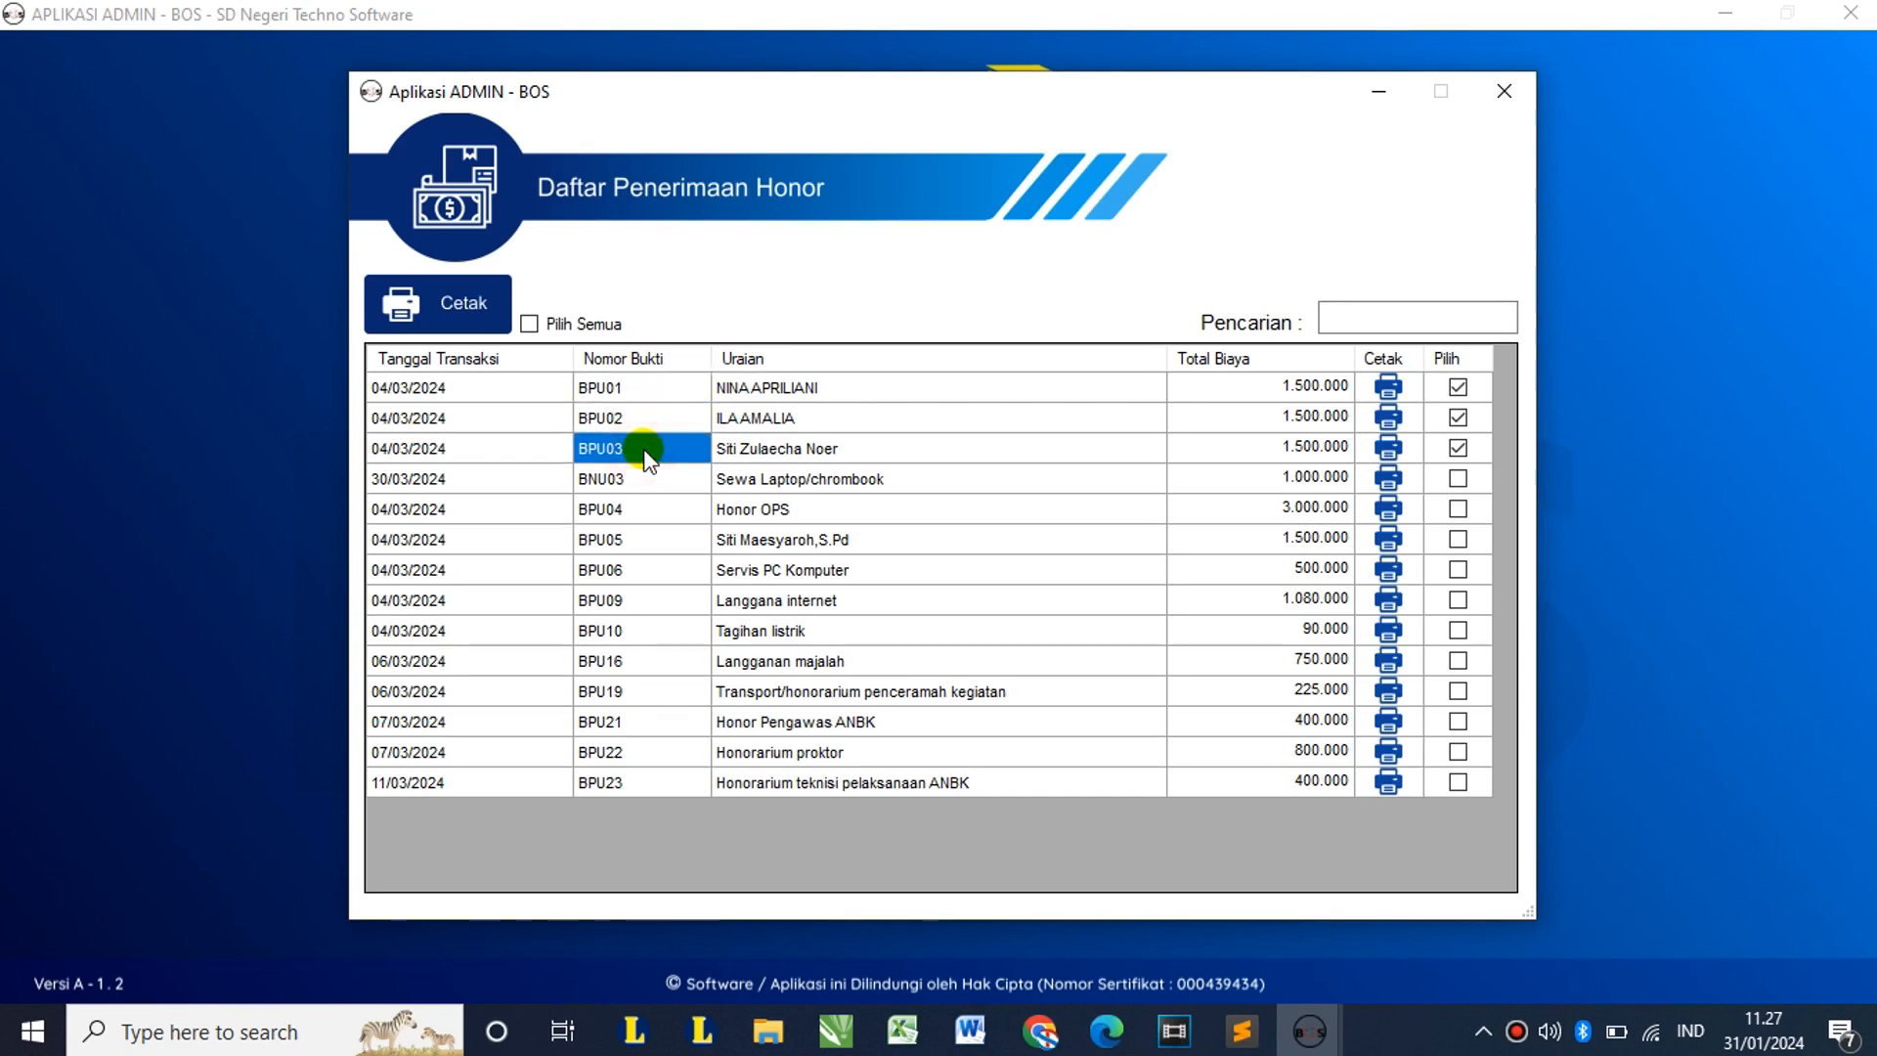
left_click(1388, 388)
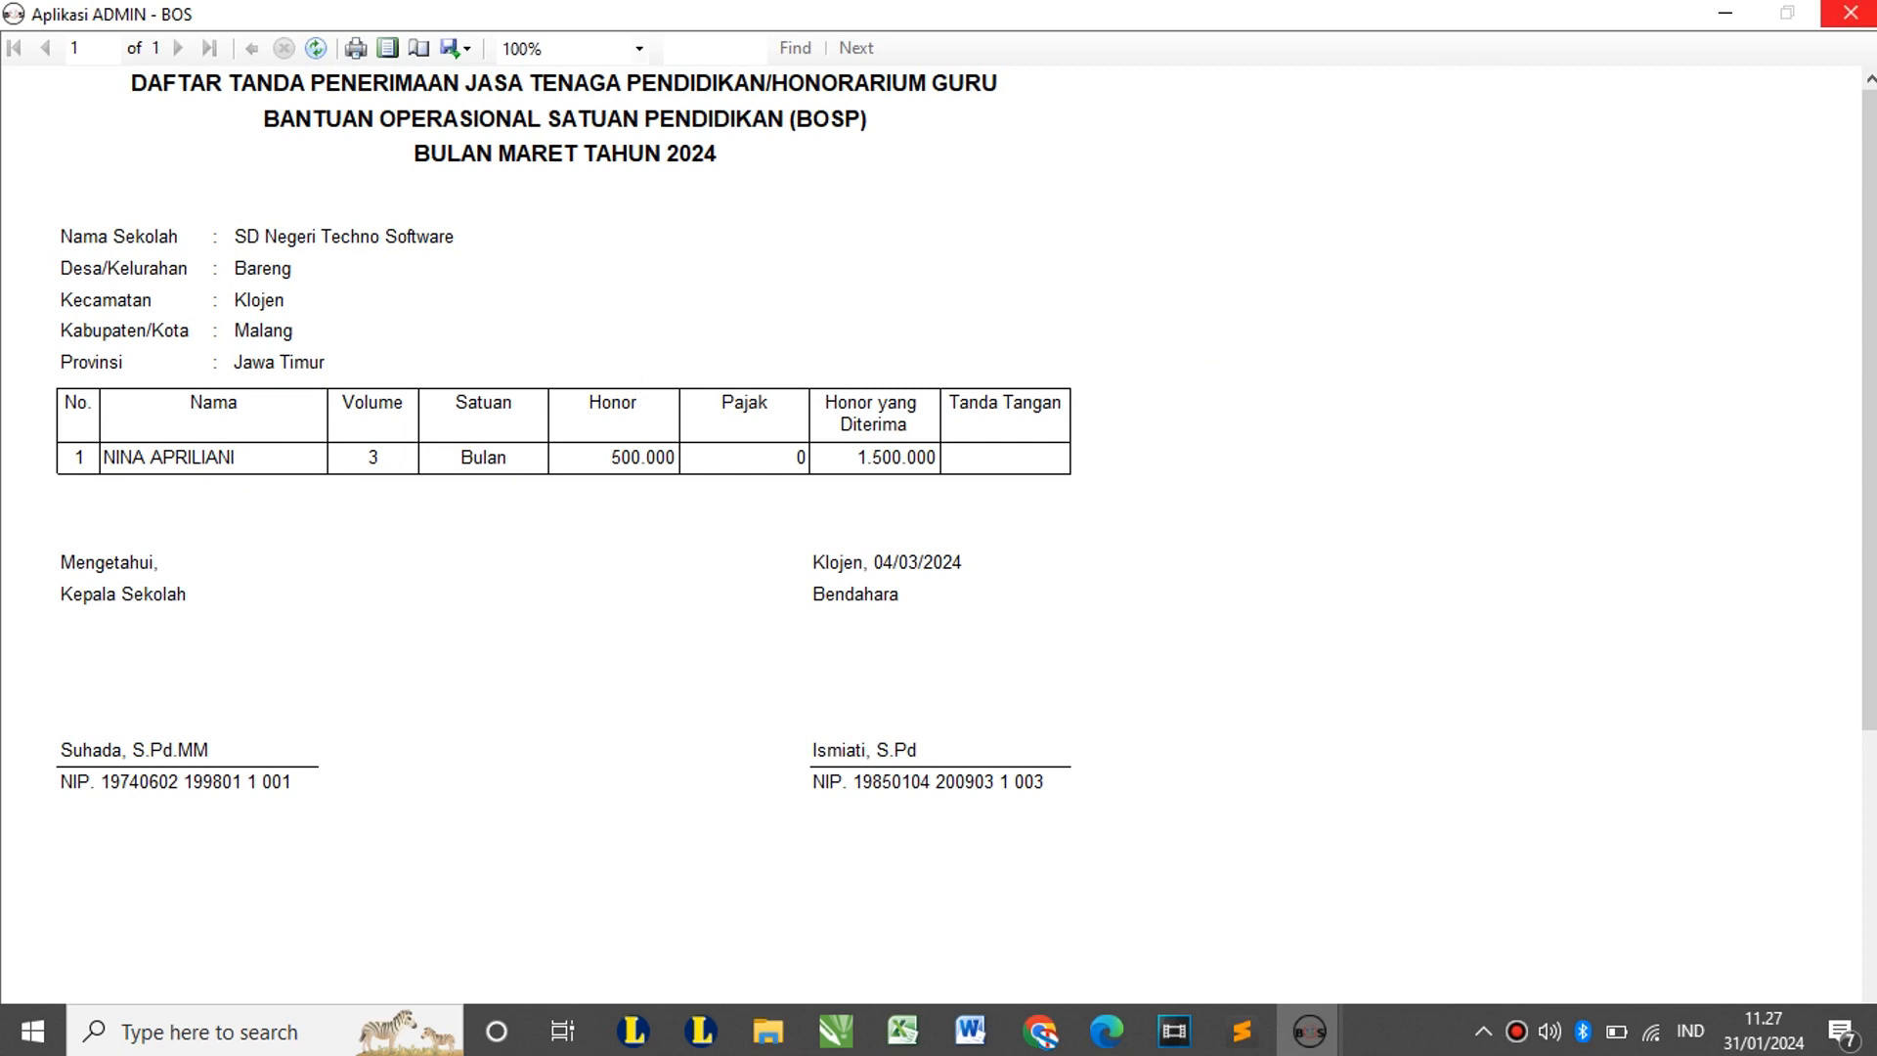
left_click(1850, 12)
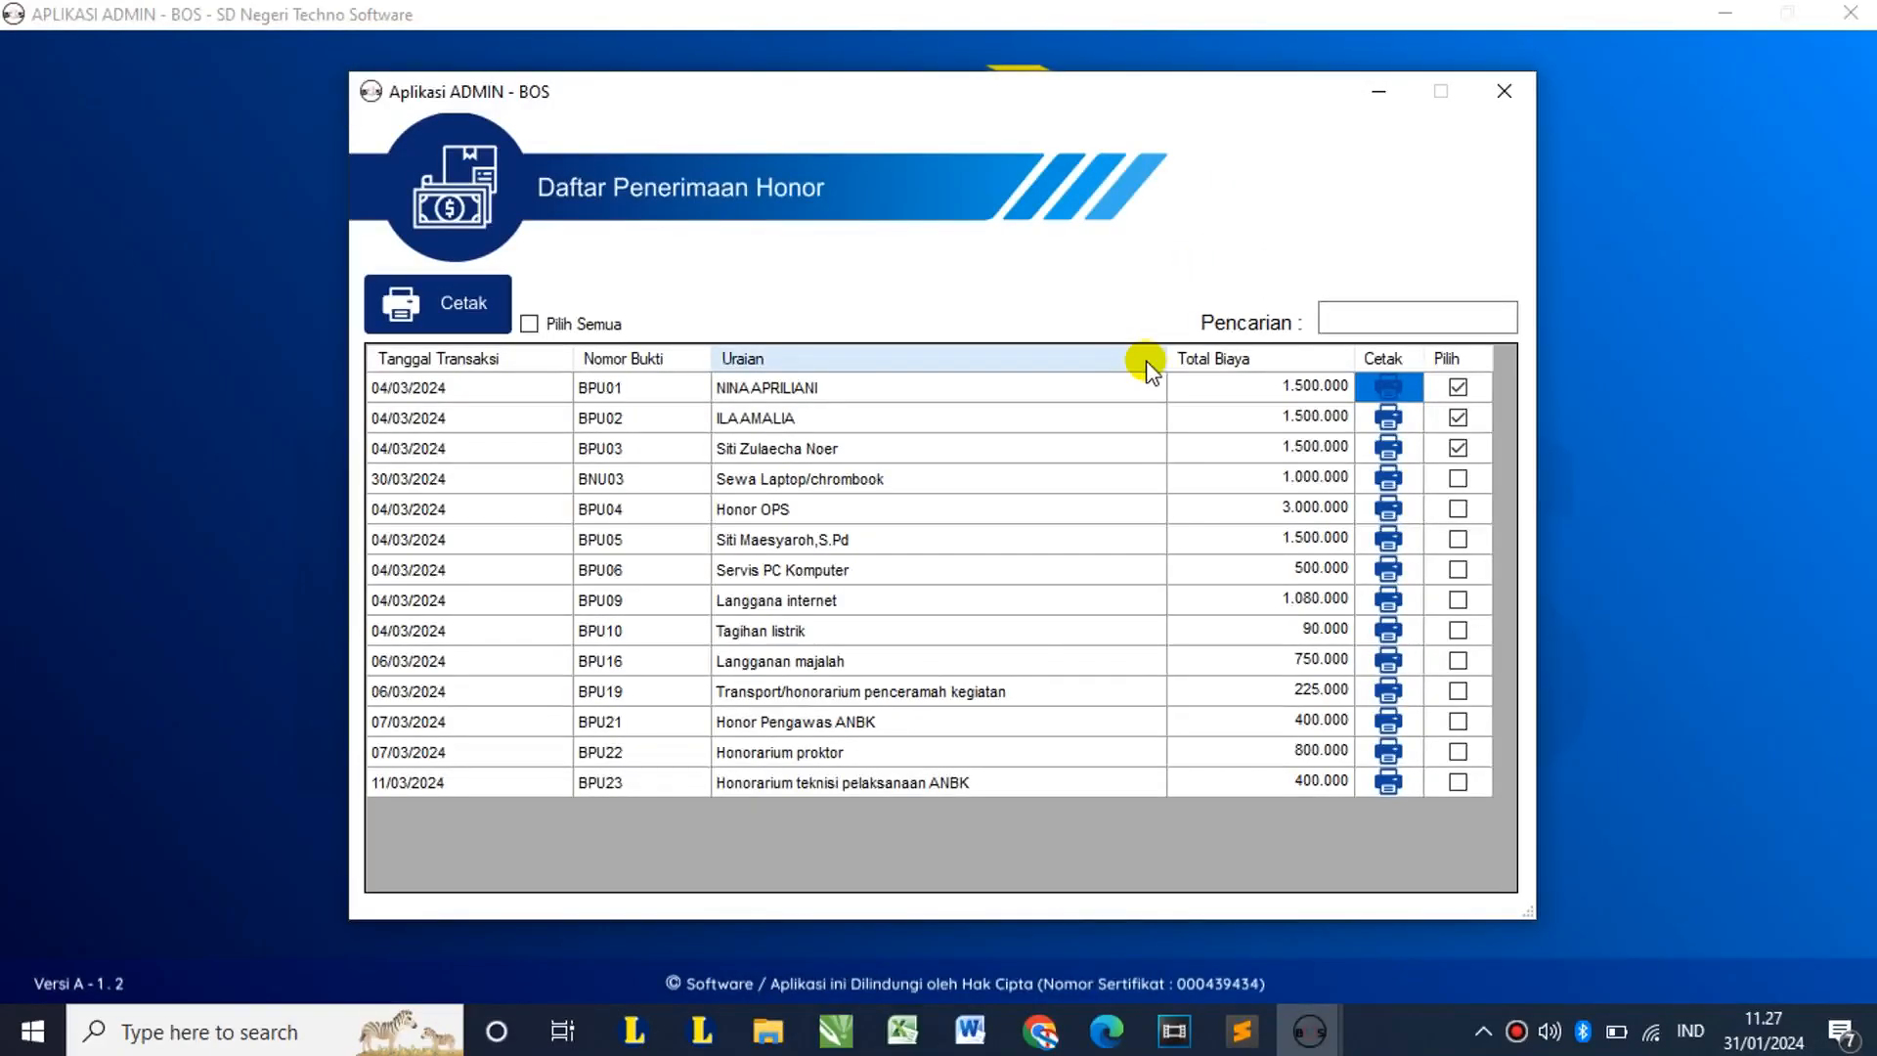
Step: Close the Daftar Penerimaan Honor list and the Report / Laporan window
left_click(1523, 80)
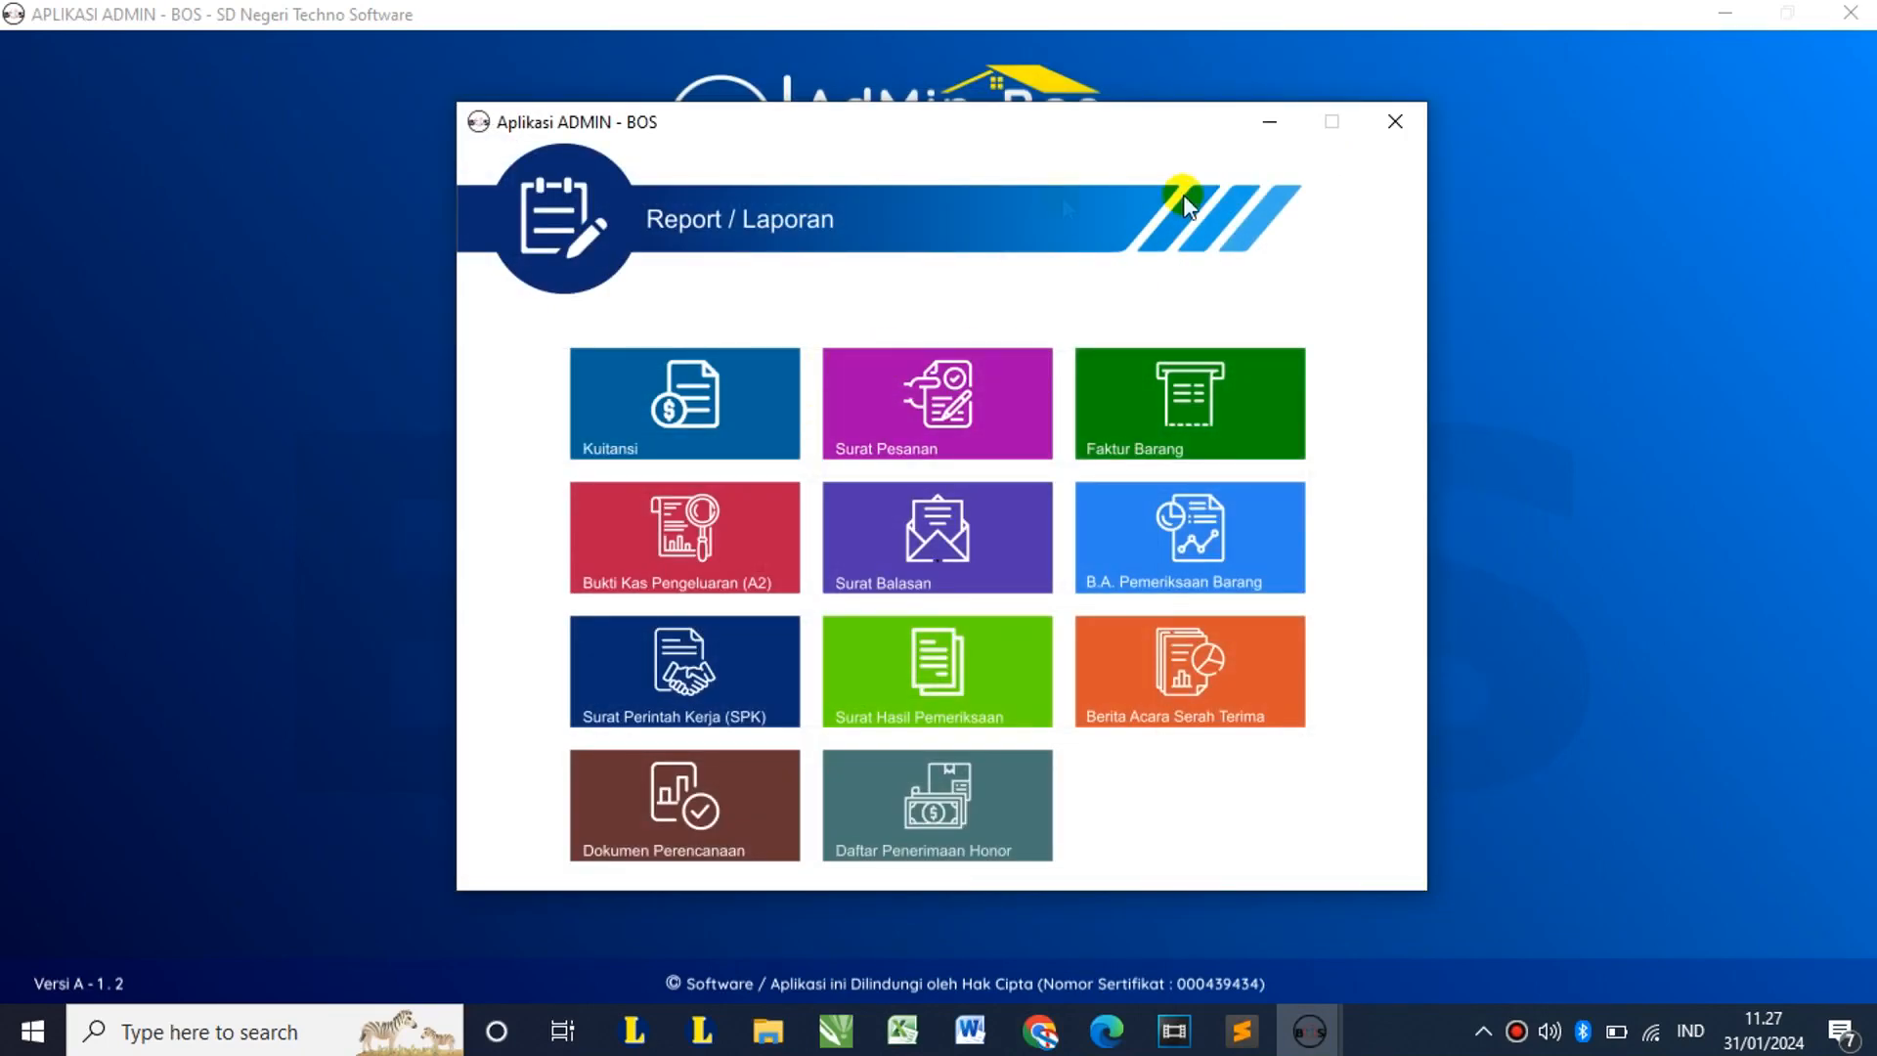
left_click(846, 415)
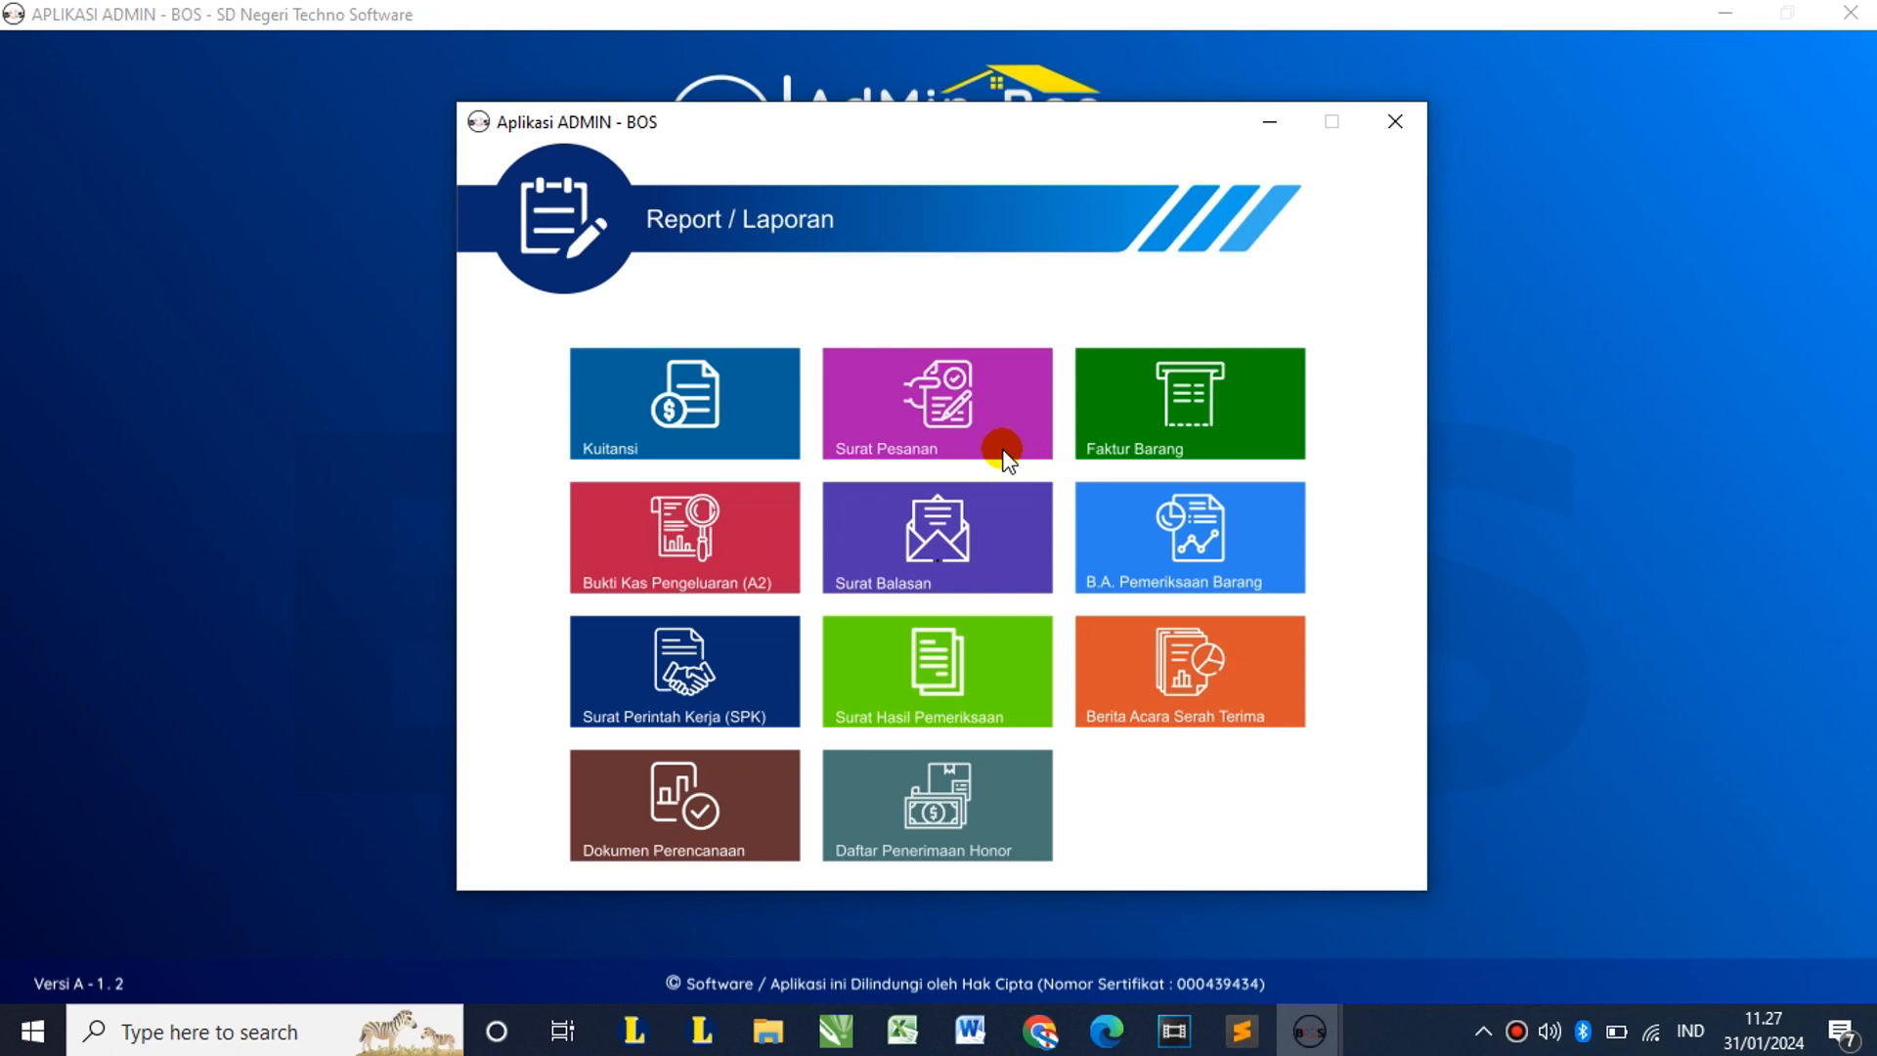
left_click(1395, 122)
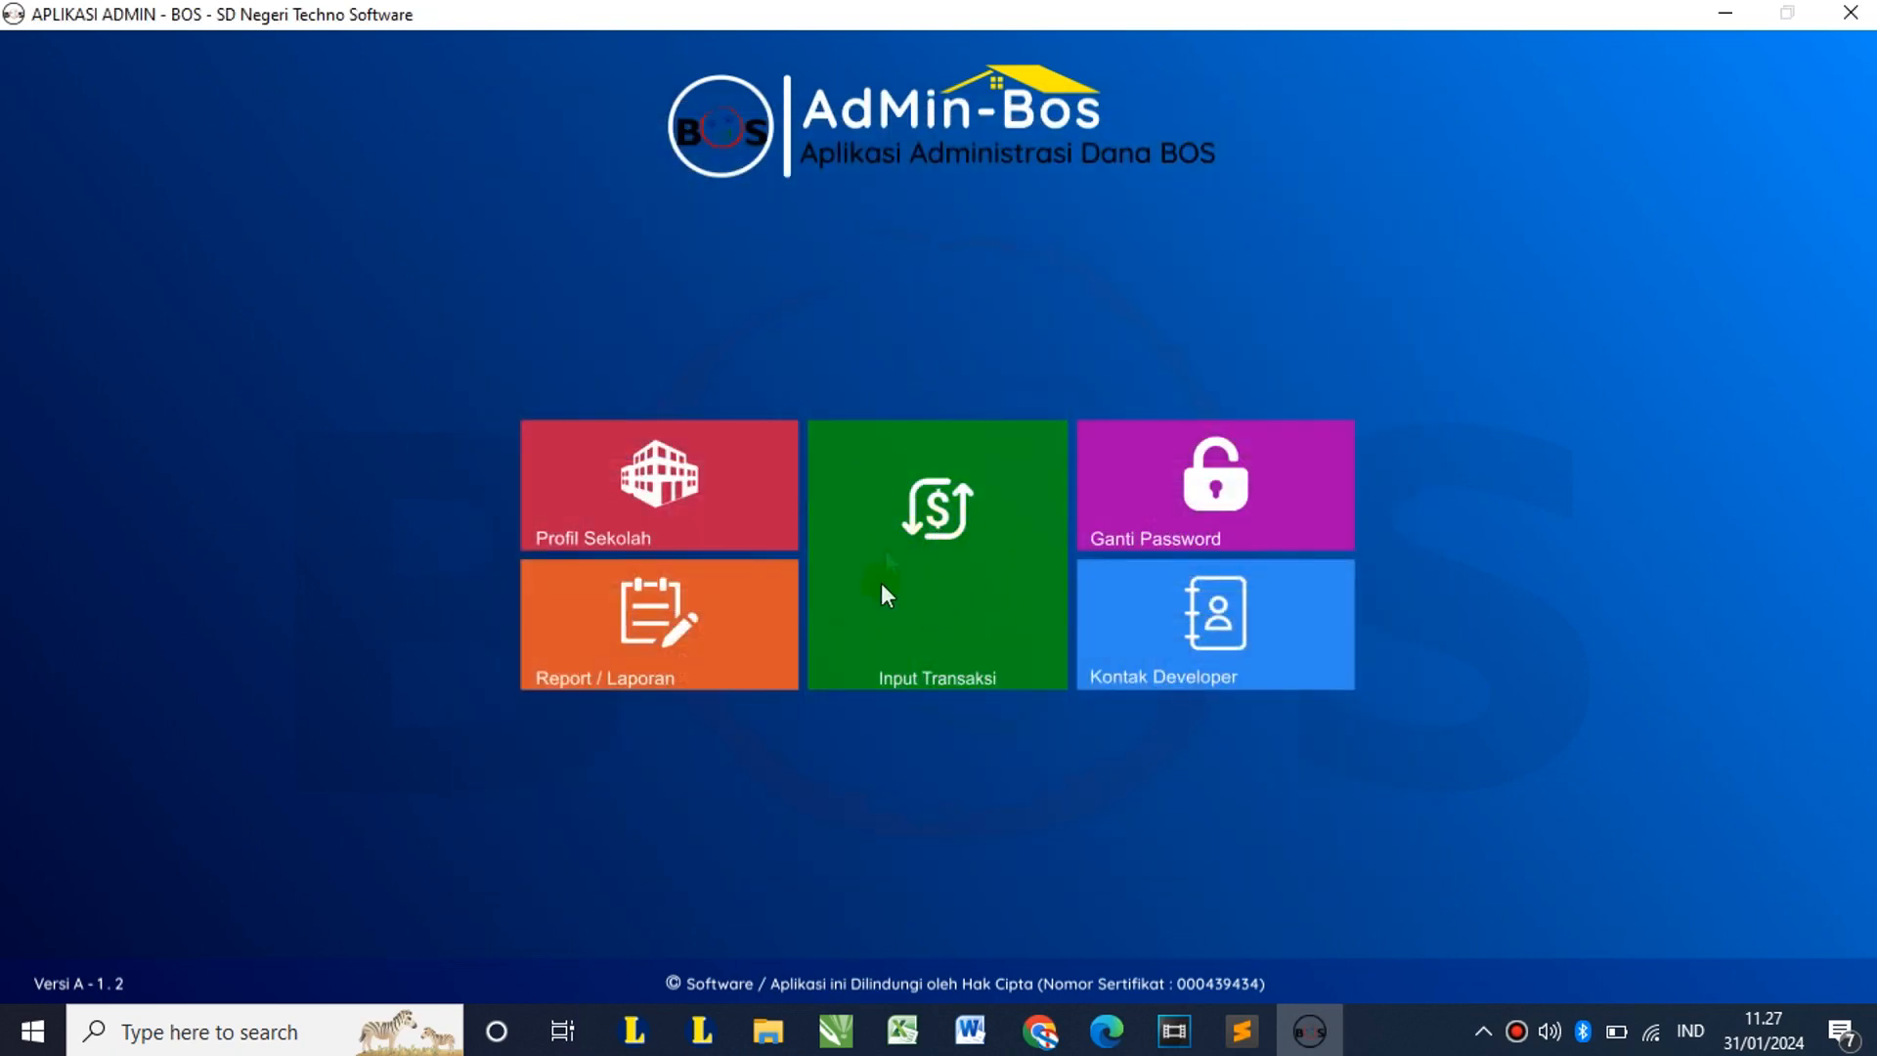